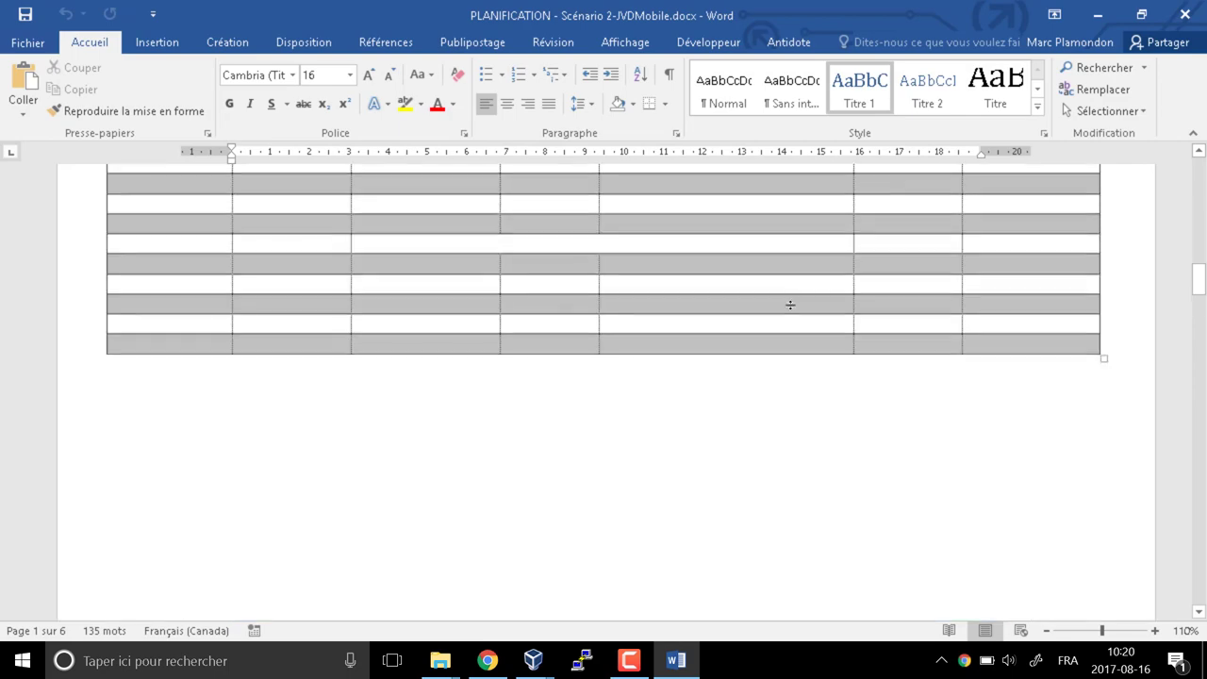
# Minimize the PLANIFICATION - Scénario 2-JVDMobile.docx window to show the LINUX folder
pyautogui.click(1139, 15)
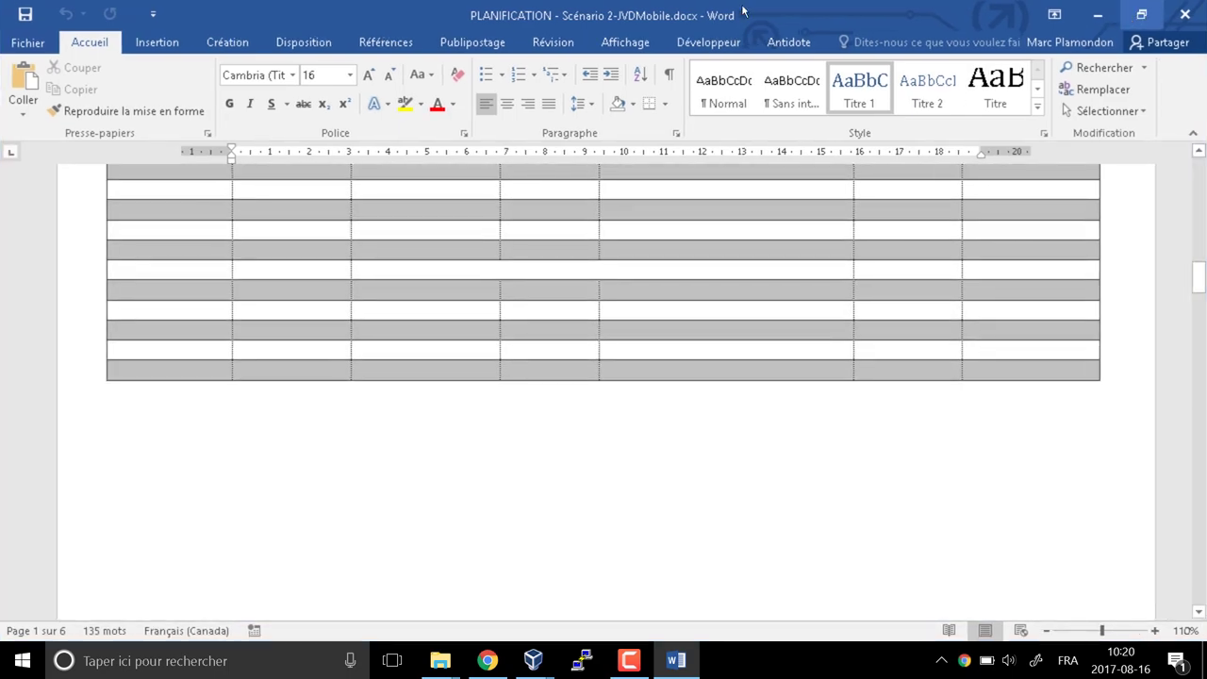
pyautogui.click(1095, 15)
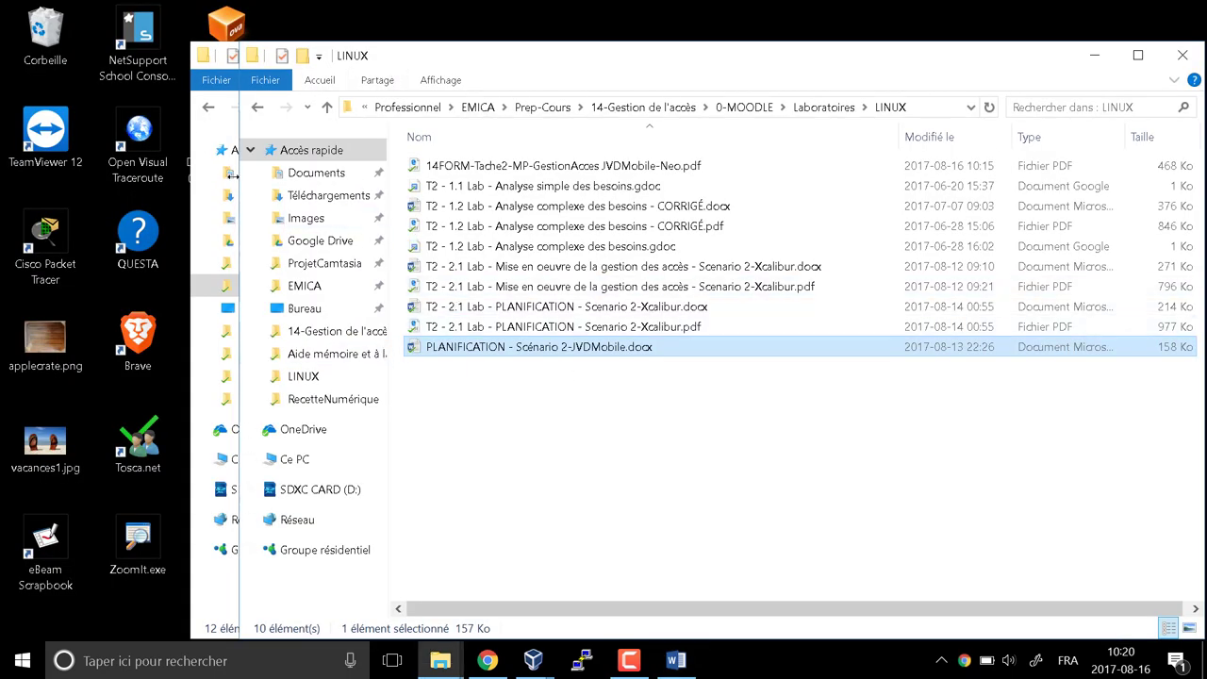
# Go up to 14-Gestion de l'accès and open 14FORM-Tache2-MP-GestionAcces JVDMobile-Neo.docx in Word
pyautogui.click(205, 131)
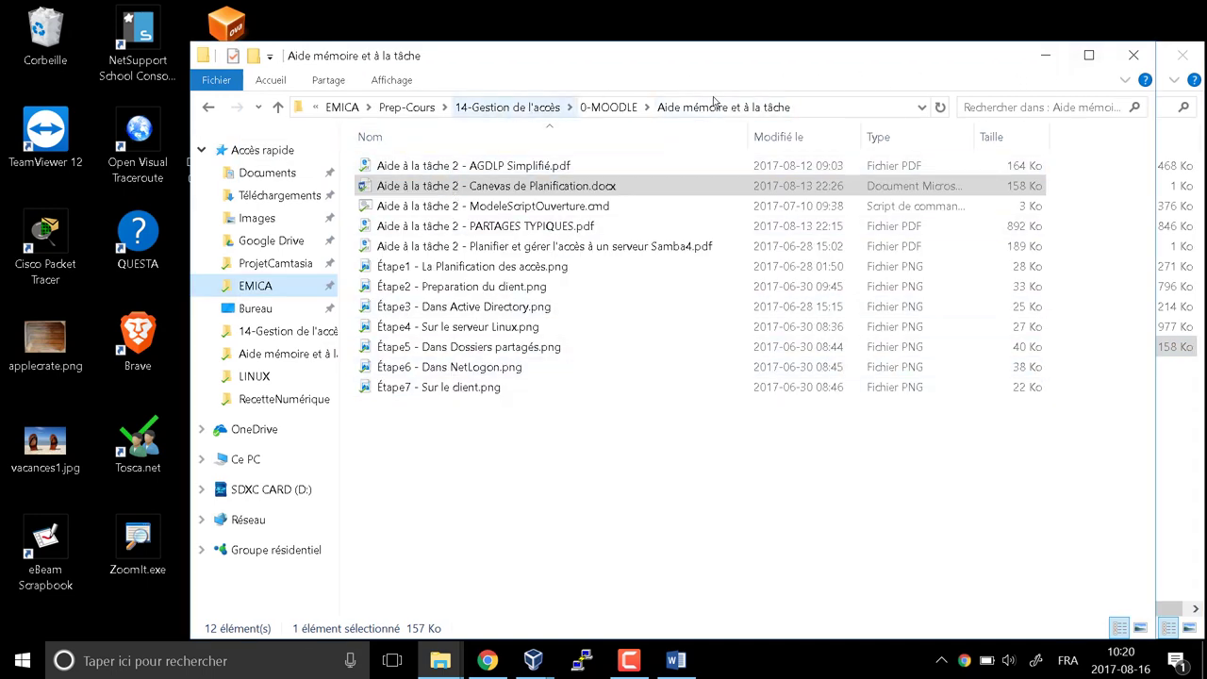
pyautogui.hotkey('alt', 'Tab')
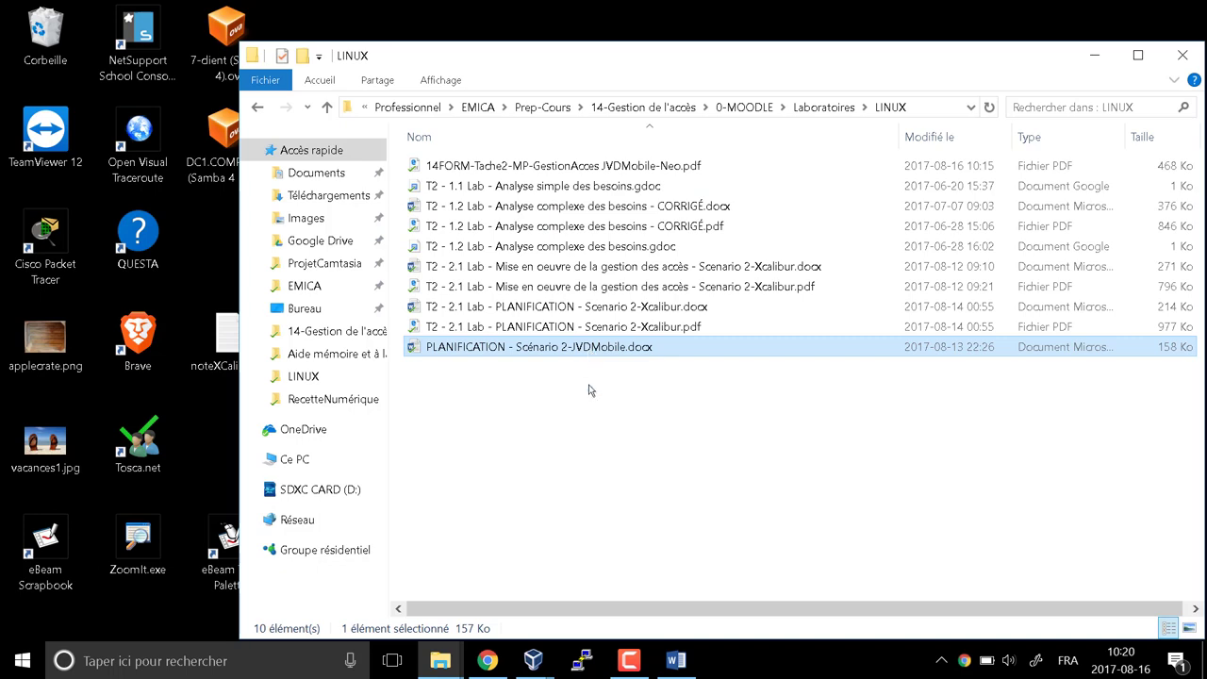
pyautogui.click(611, 108)
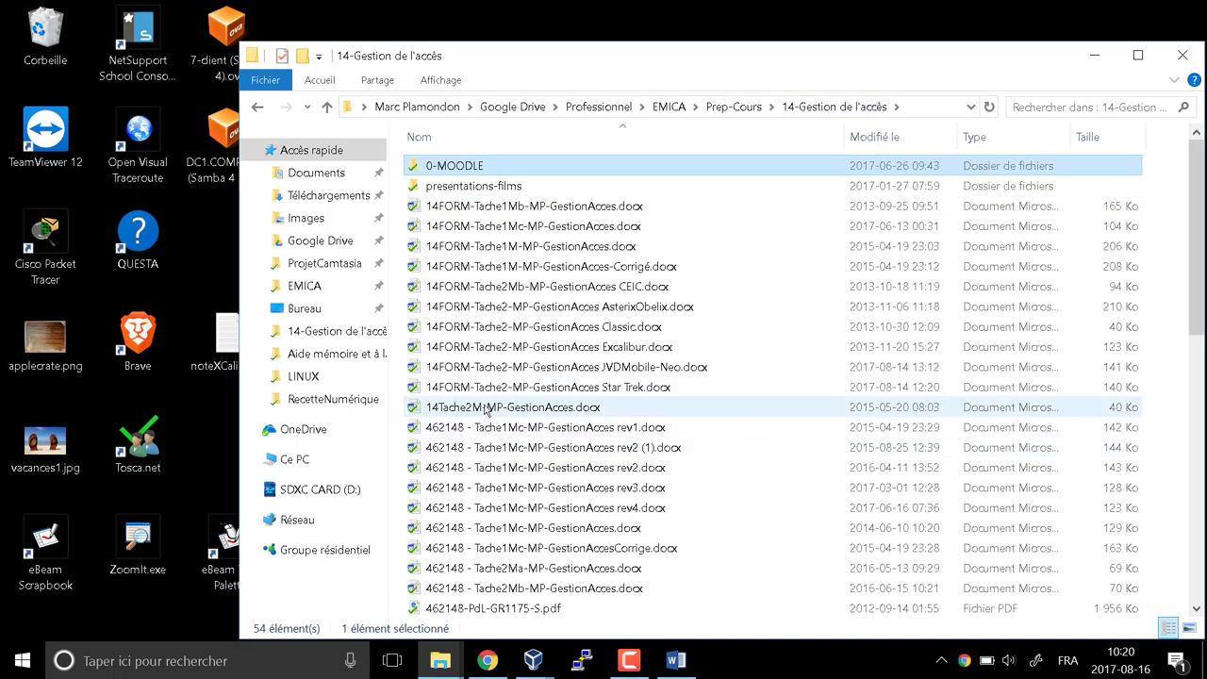
pyautogui.scroll(-2, 527, 594)
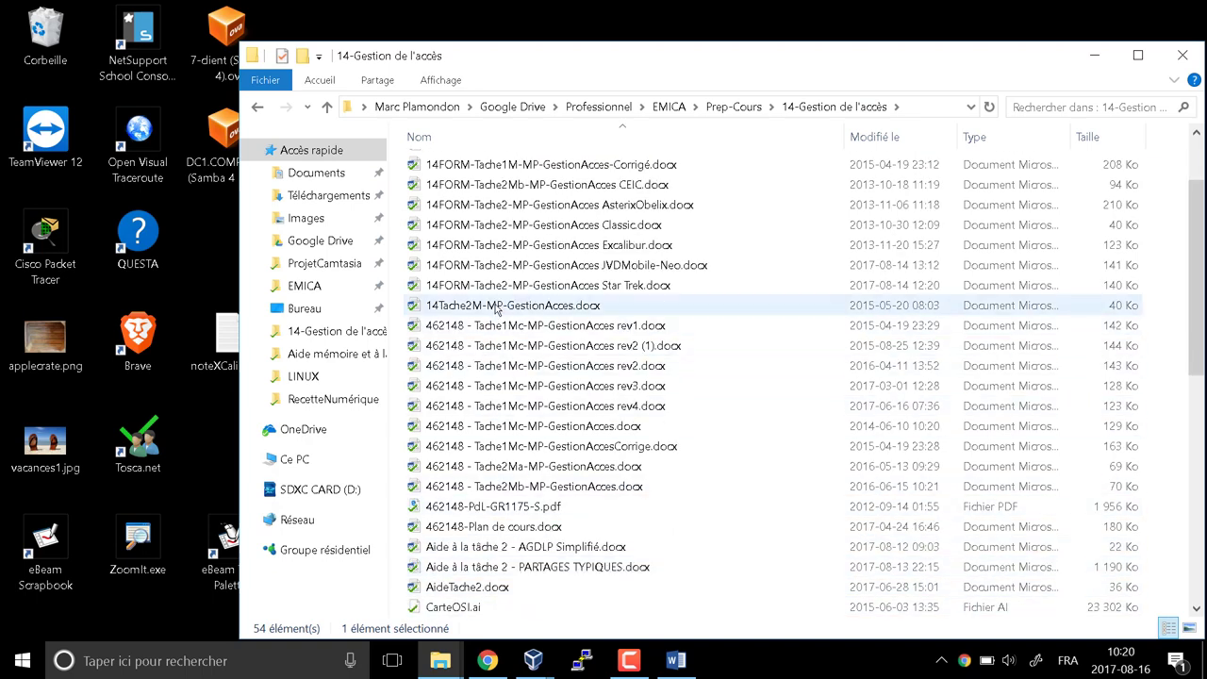
pyautogui.click(606, 268)
pyautogui.doubleClick(606, 268)
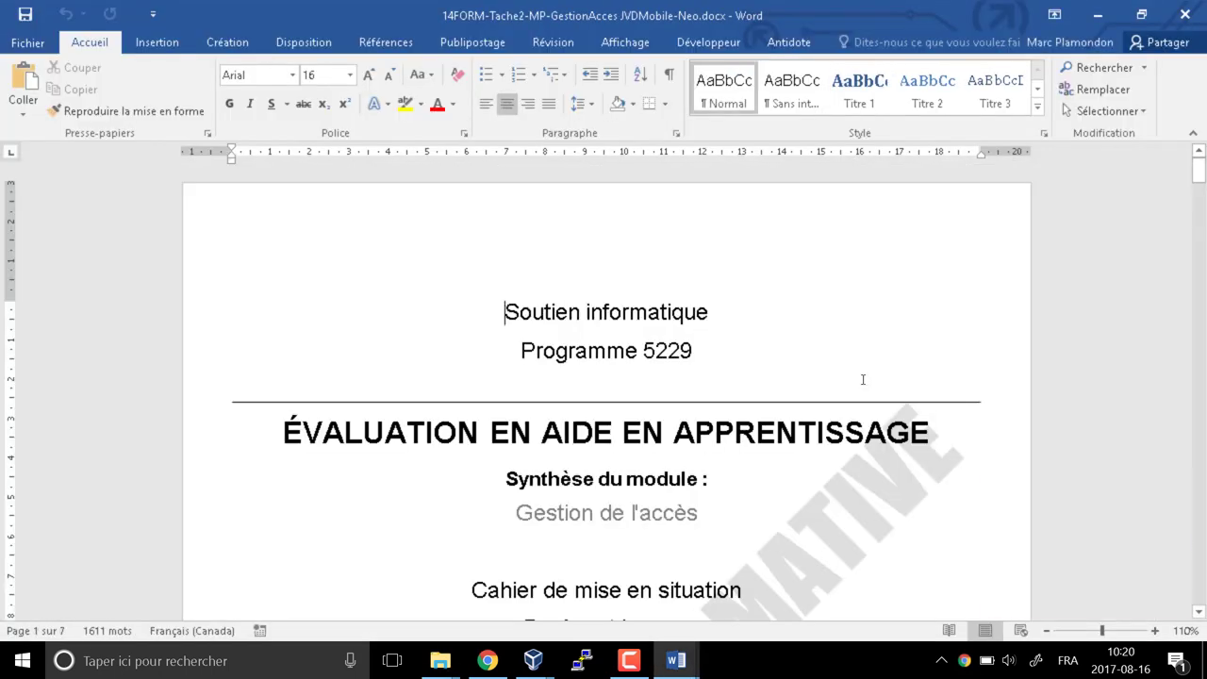
# Skim the scenario, selecting the phrases on the repair department, le propriétaire and Windows 10
pyautogui.scroll(-5, 502, 300)
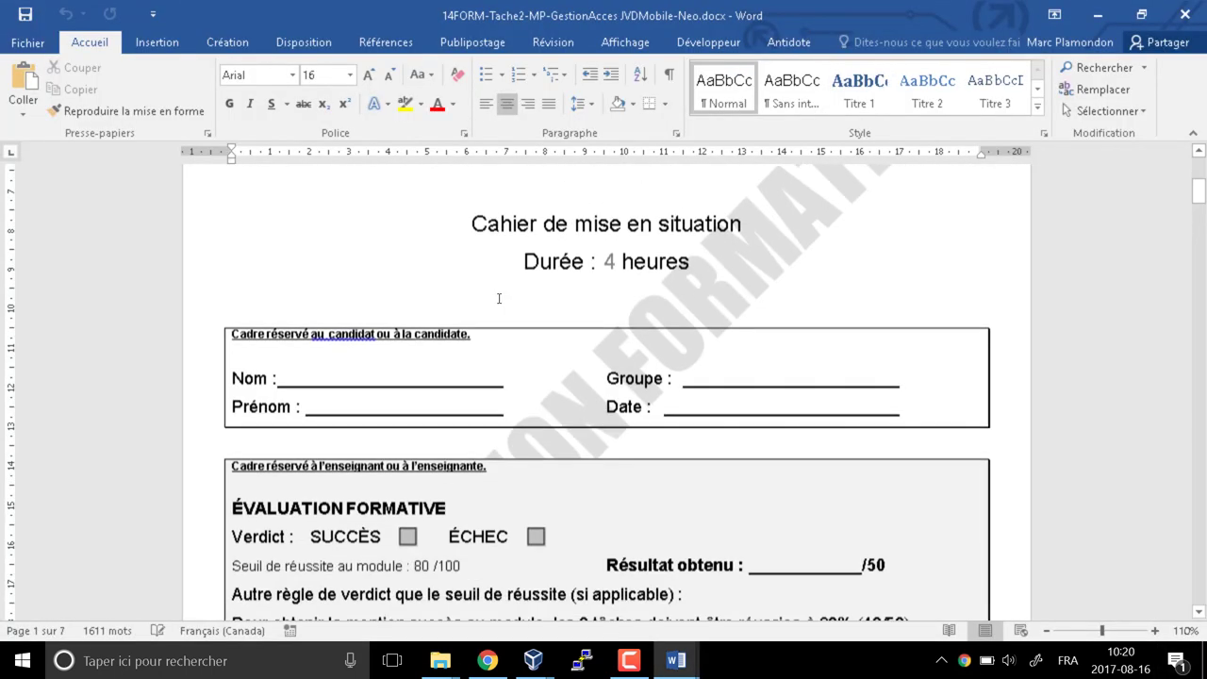
pyautogui.scroll(-15, 489, 249)
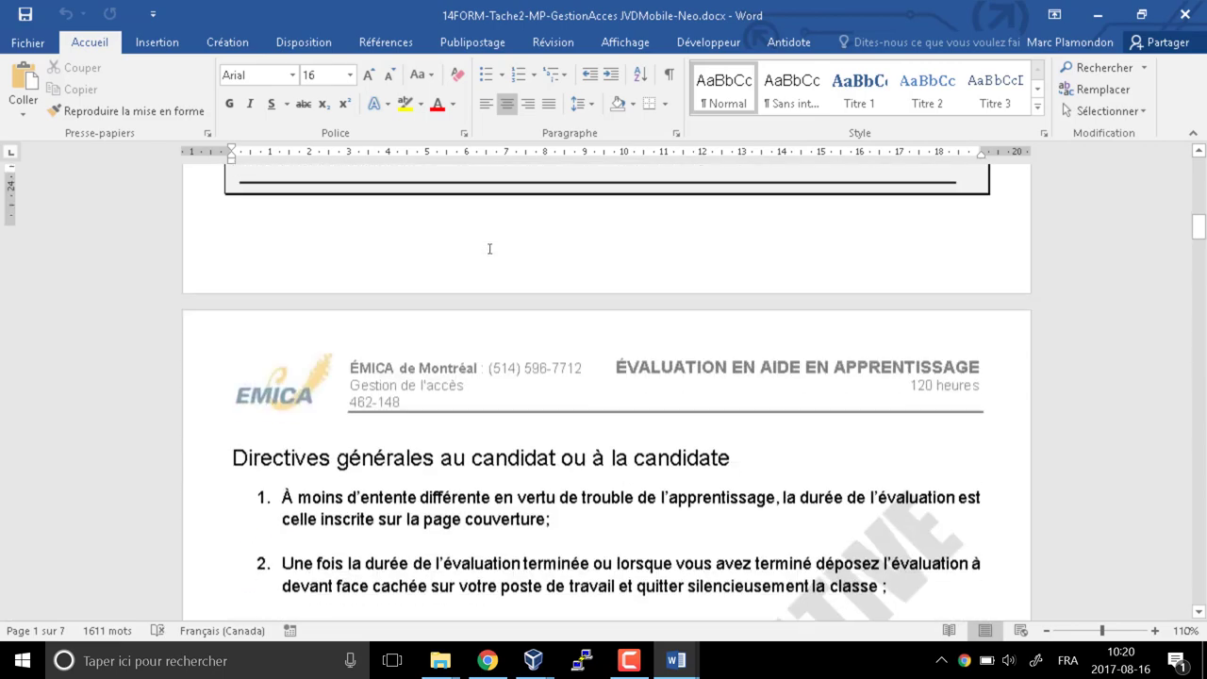
pyautogui.scroll(-8, 487, 261)
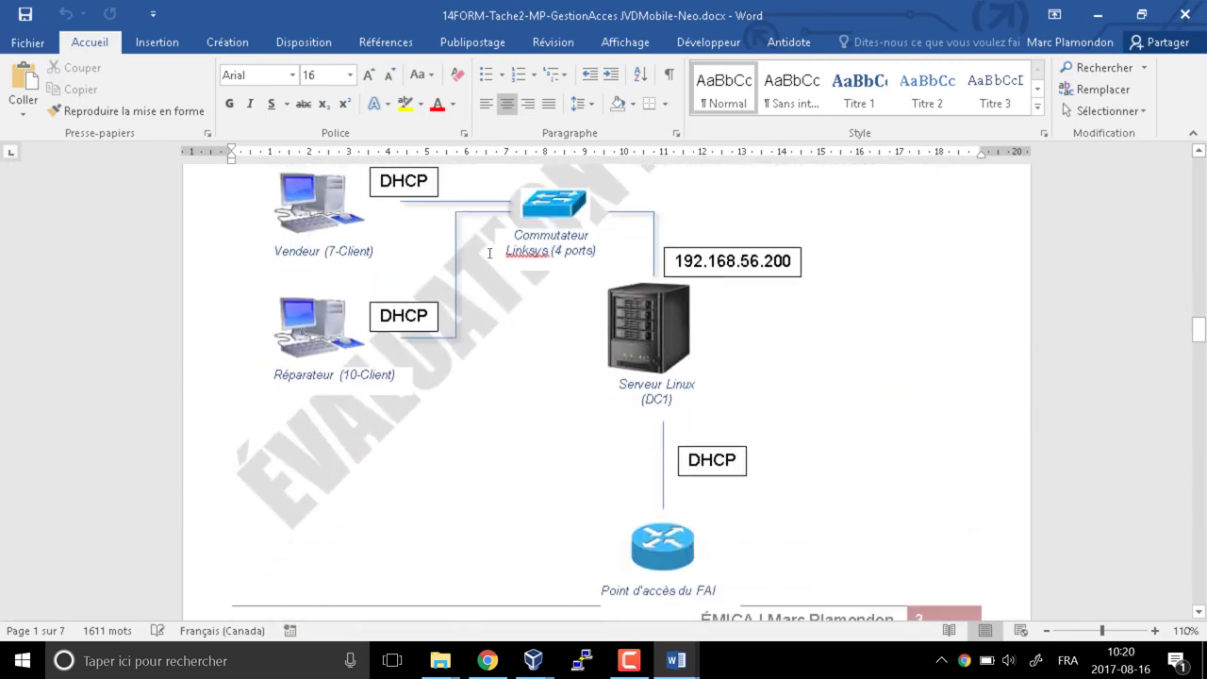
pyautogui.scroll(5, 487, 261)
pyautogui.scroll(1, 486, 260)
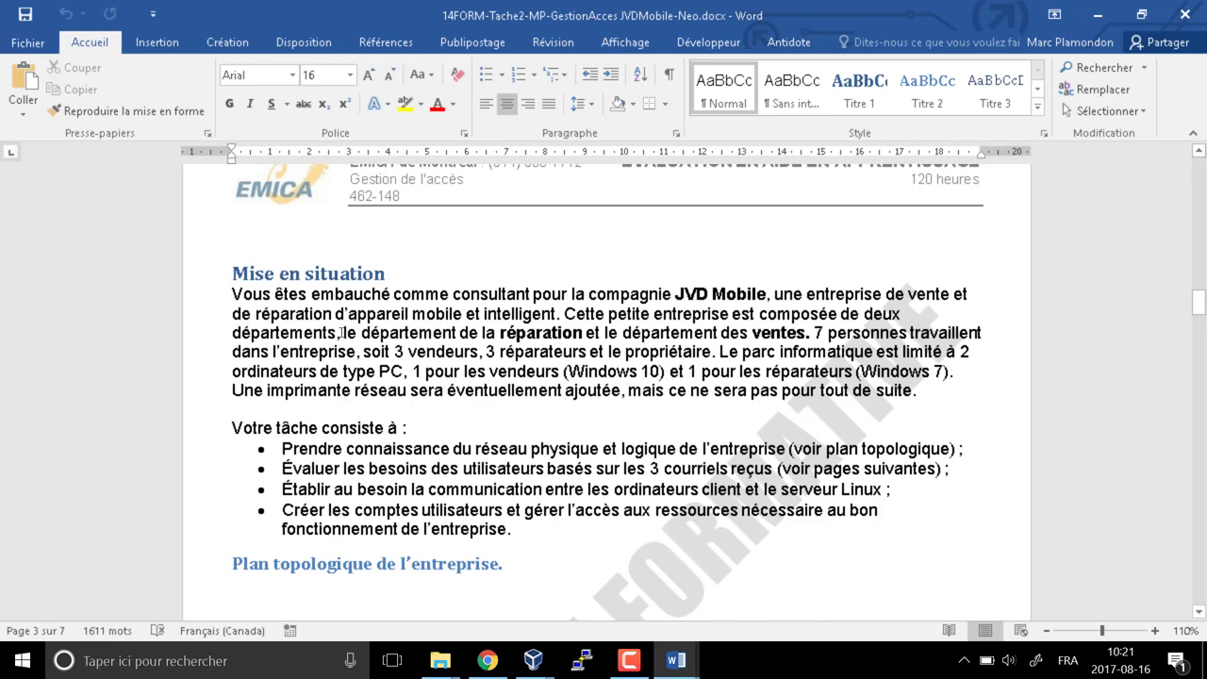
pyautogui.moveTo(339, 332); pyautogui.dragTo(911, 333)
pyautogui.click(704, 332)
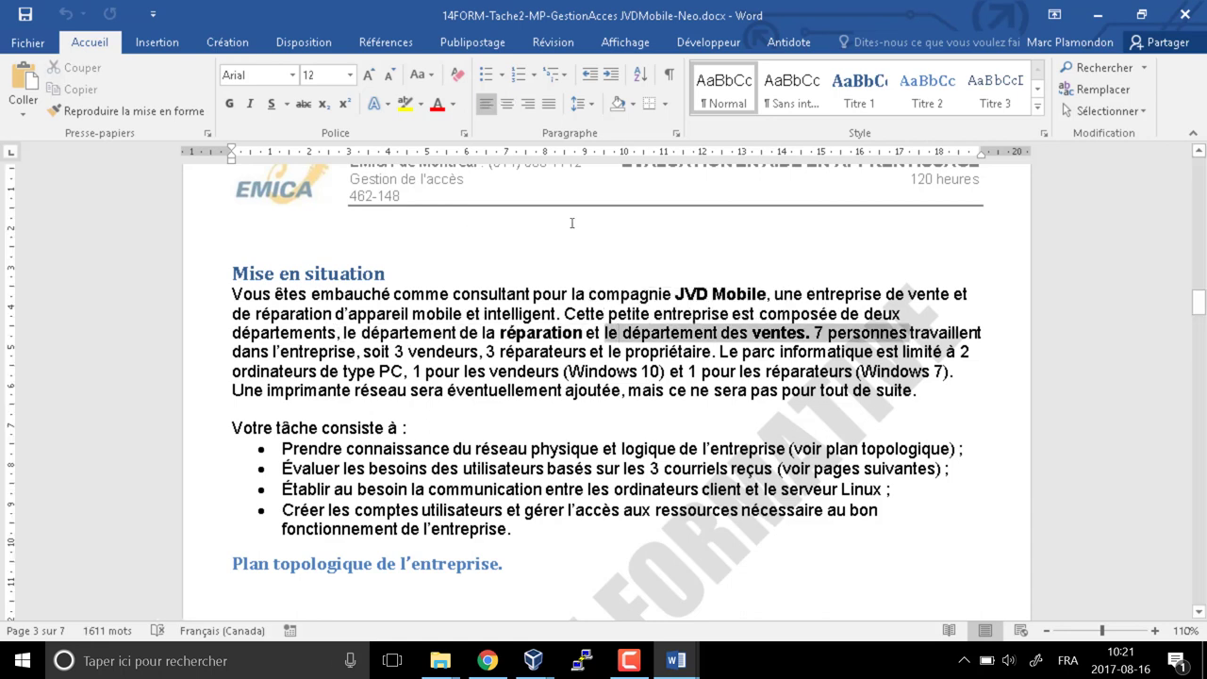
pyautogui.click(590, 345)
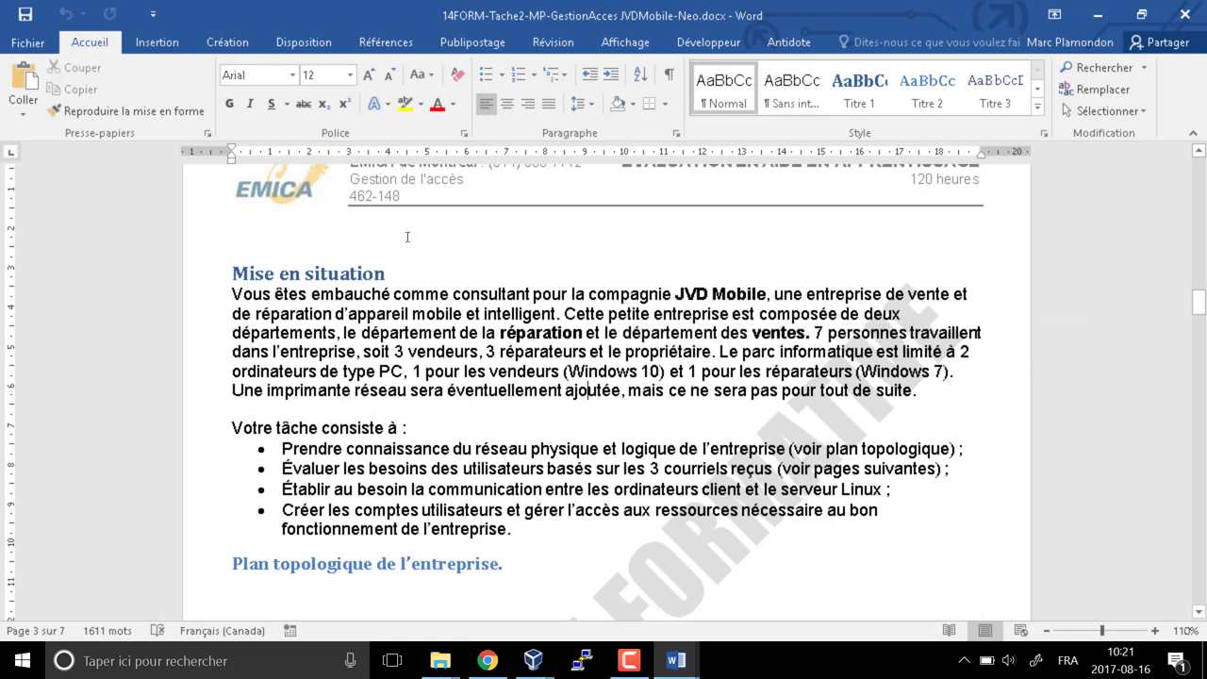
pyautogui.moveTo(608, 352); pyautogui.dragTo(711, 352)
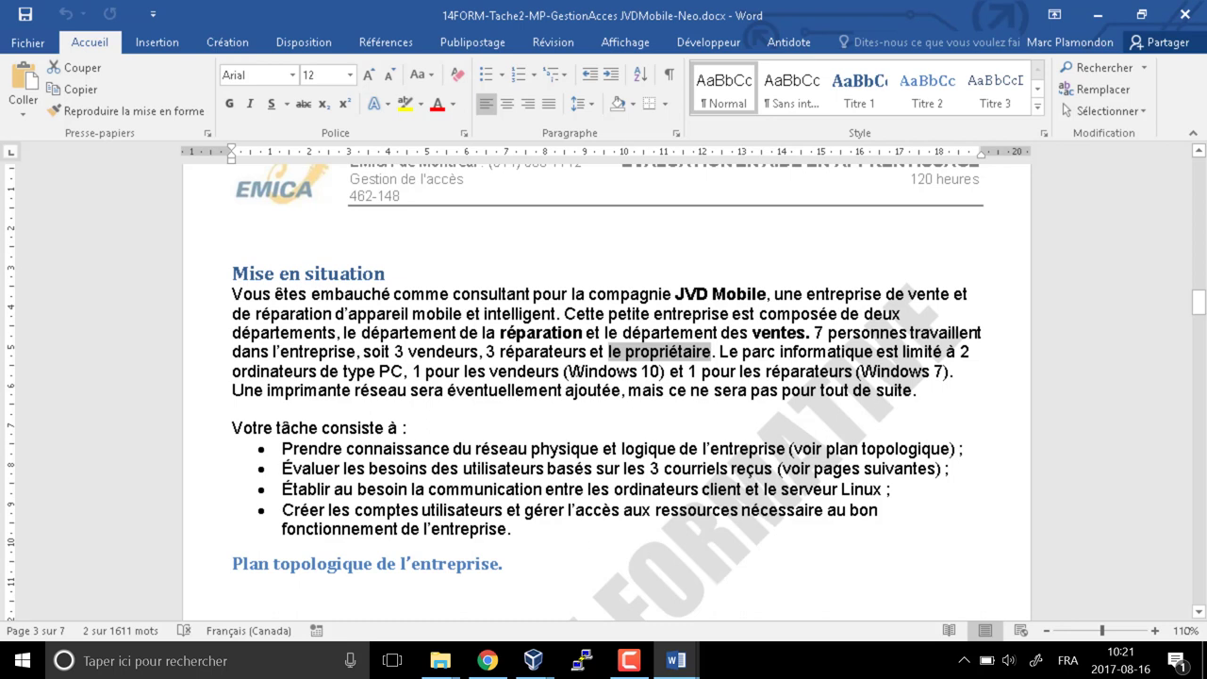
pyautogui.moveTo(571, 369); pyautogui.dragTo(660, 370)
pyautogui.click(894, 374)
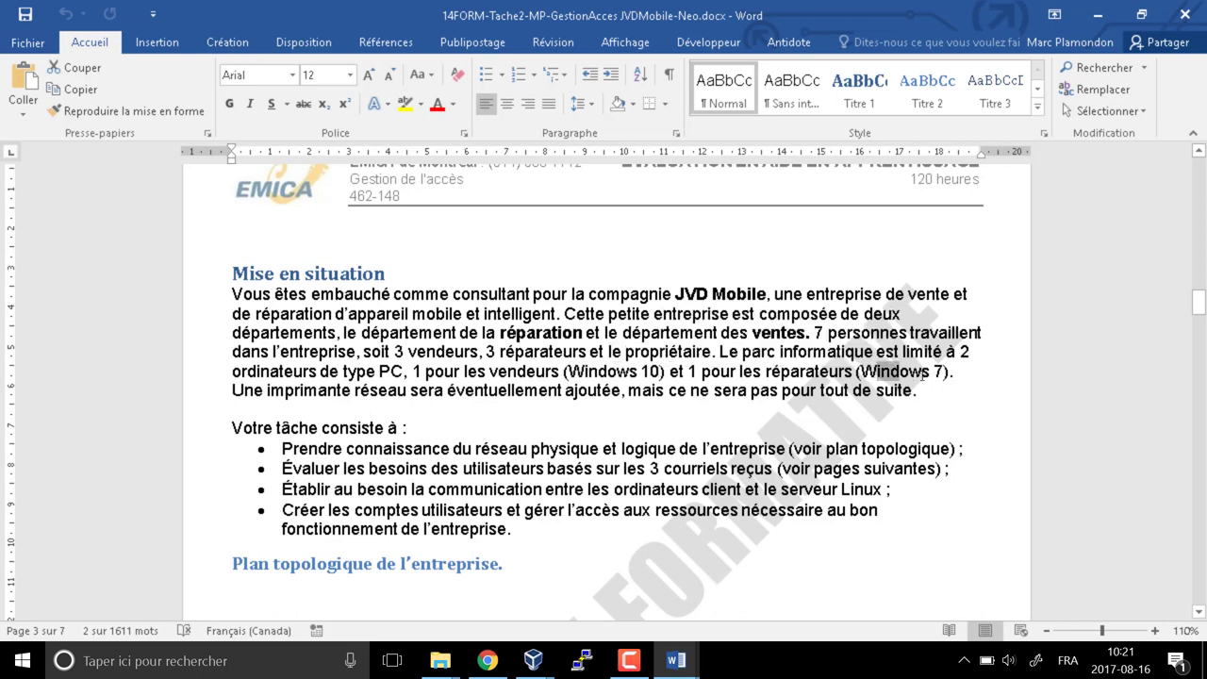
pyautogui.moveTo(921, 373); pyautogui.dragTo(945, 374)
# Select the future network printer sentence, then scroll on to page 3's topology plan
pyautogui.scroll(-1, 791, 544)
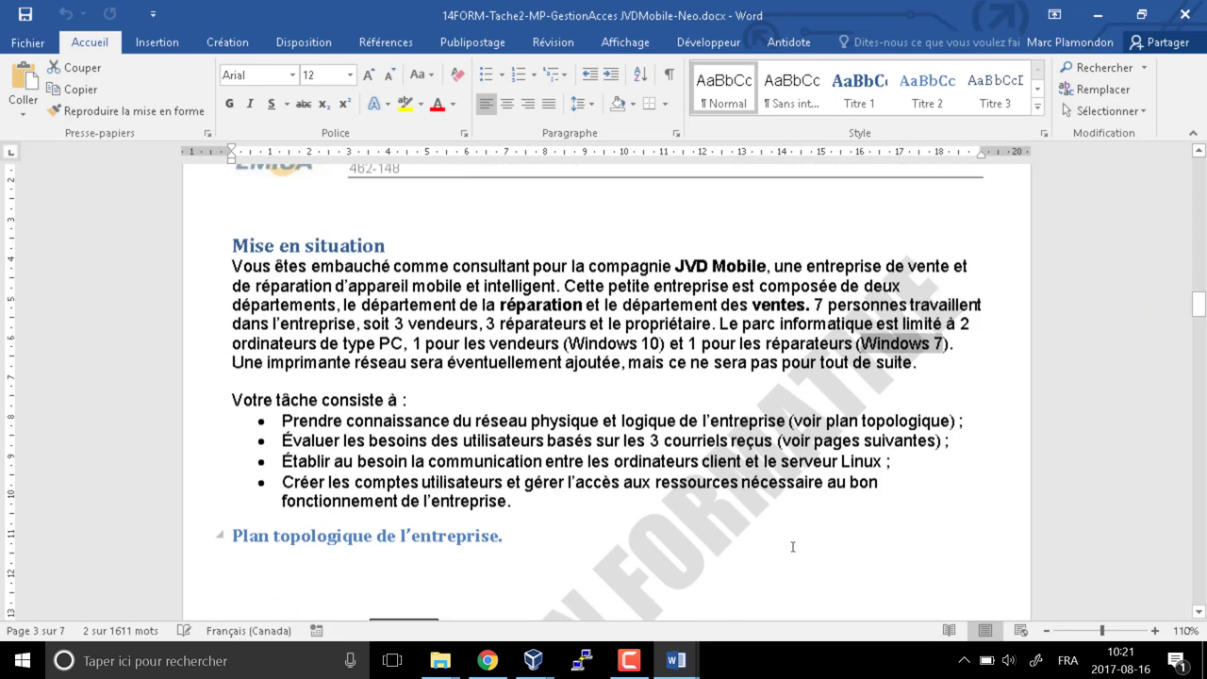
pyautogui.moveTo(232, 343); pyautogui.dragTo(915, 343)
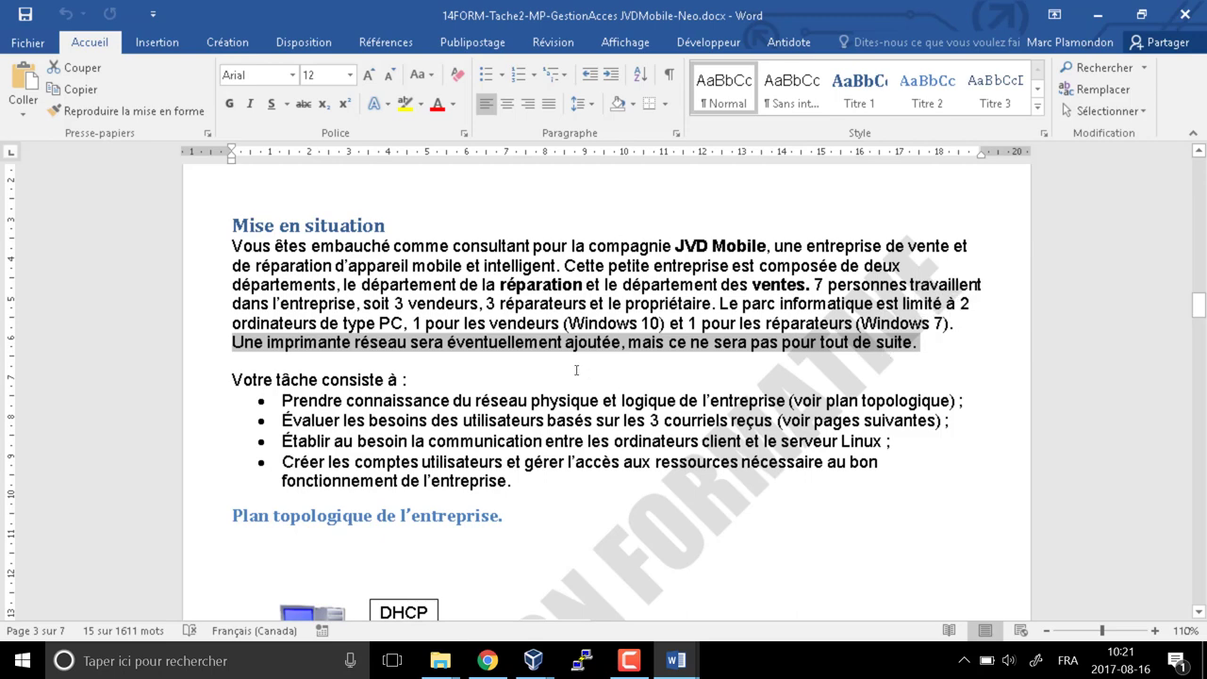
pyautogui.click(481, 361)
pyautogui.scroll(-5, 545, 411)
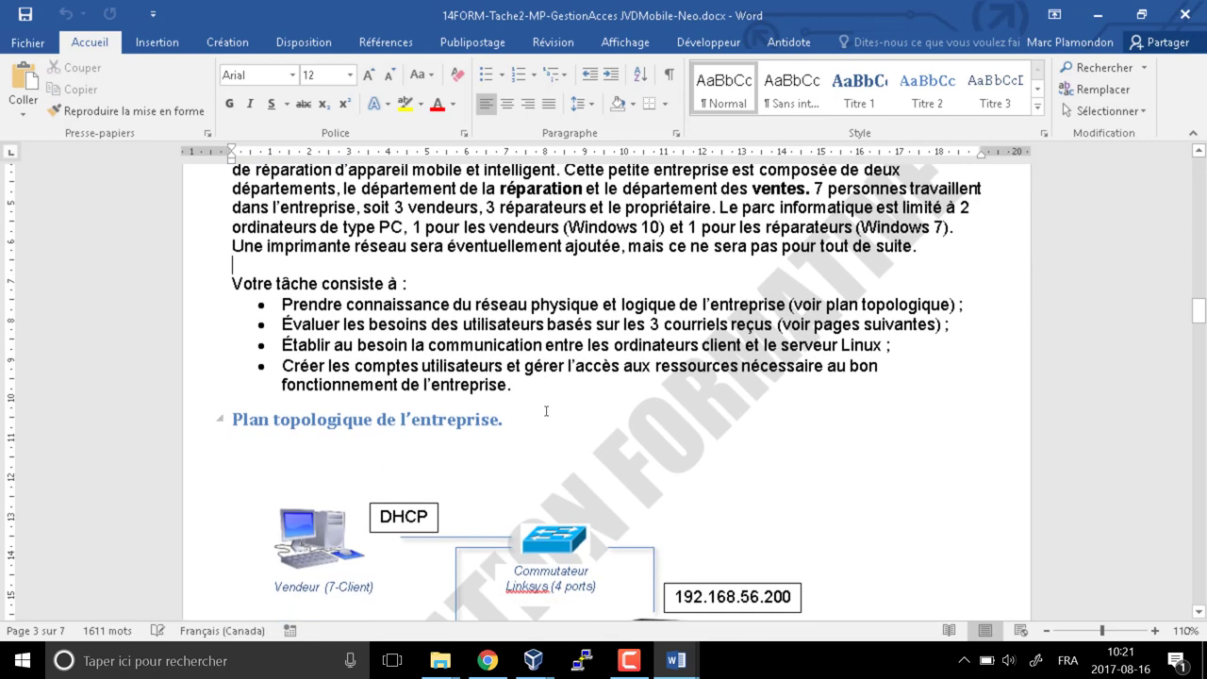
pyautogui.scroll(-6, 545, 412)
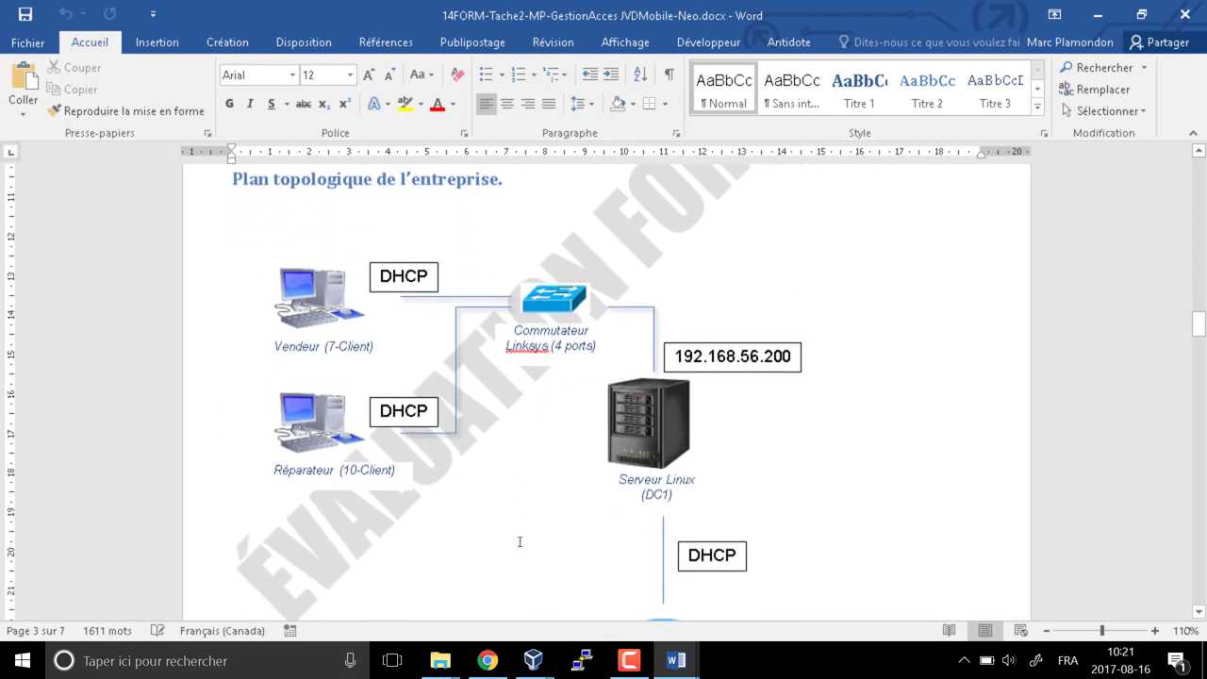
pyautogui.scroll(-2, 526, 568)
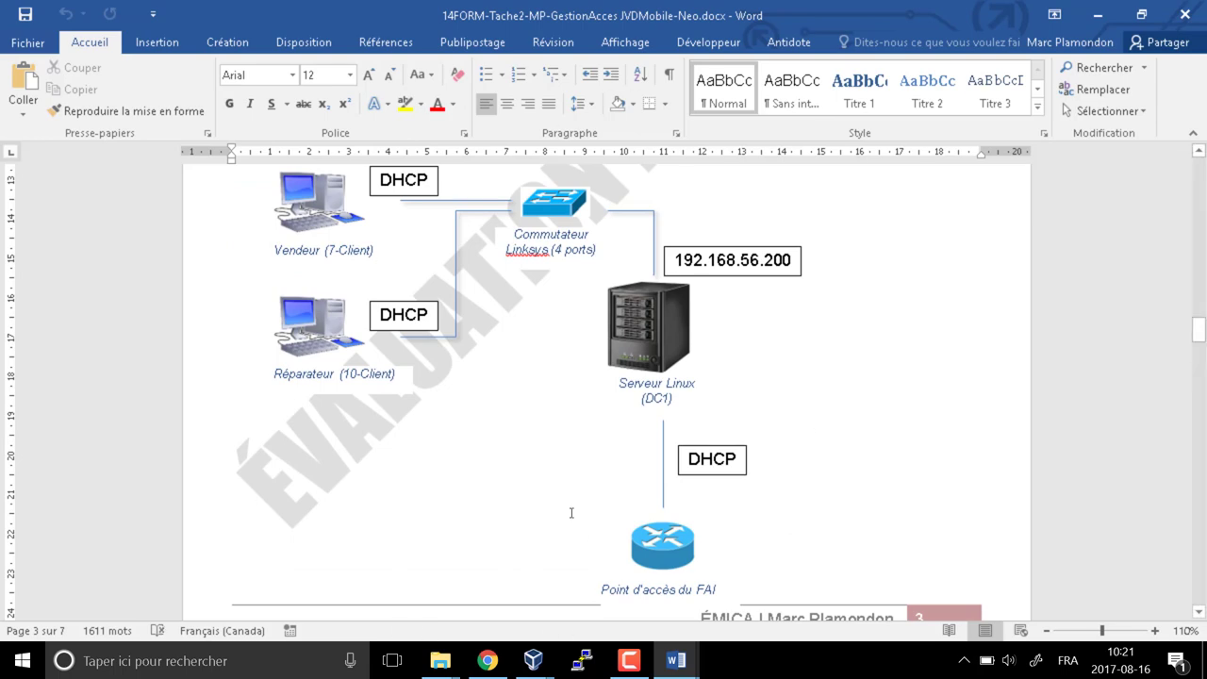
pyautogui.scroll(-20, 570, 512)
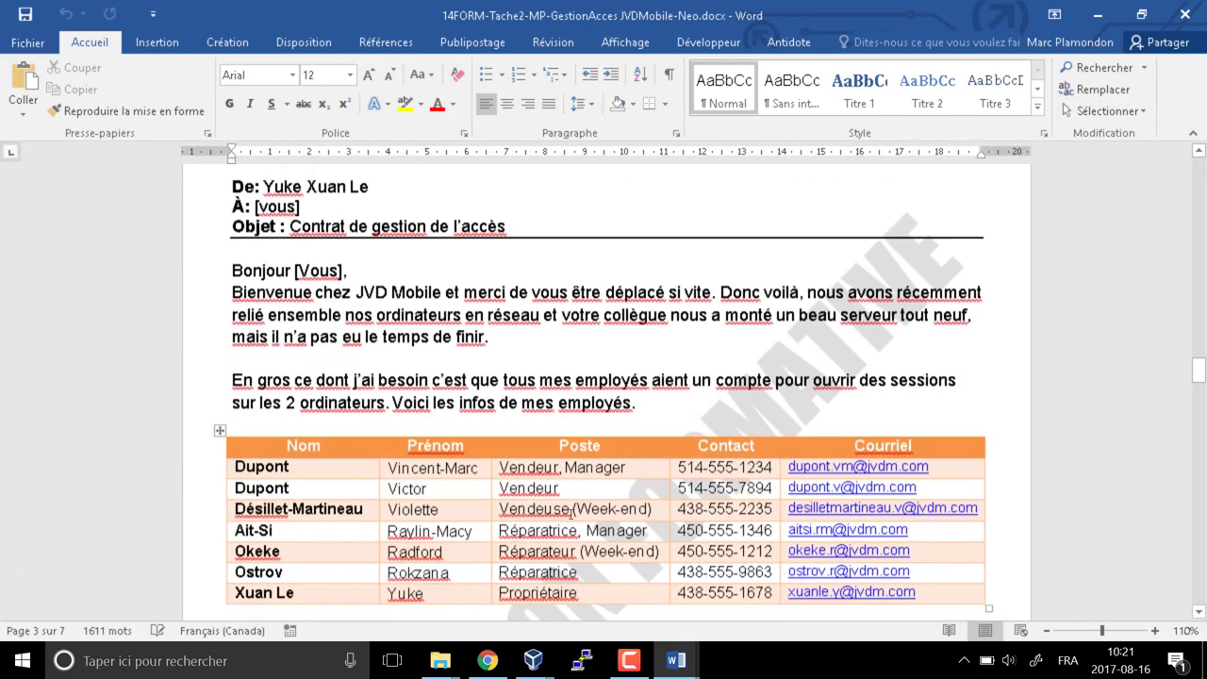
# Scroll to the client's letter on page 4 and select 'tous mes employés aient un compte'
pyautogui.scroll(-1, 570, 512)
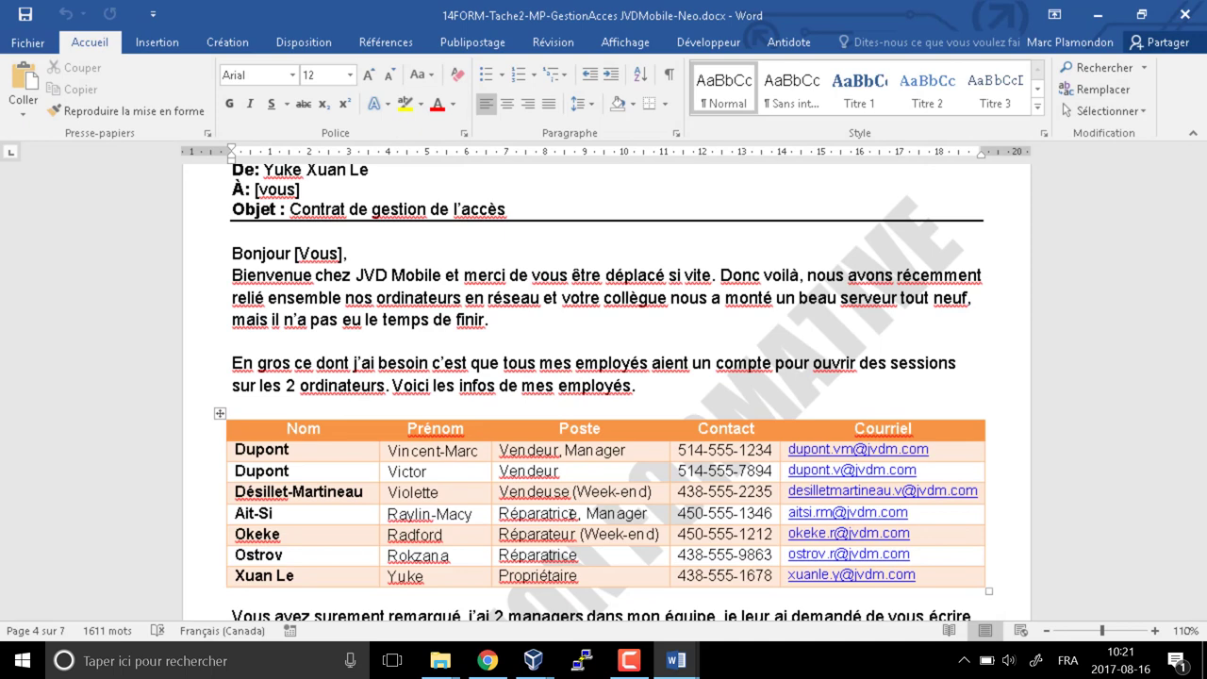
pyautogui.scroll(-5, 408, 193)
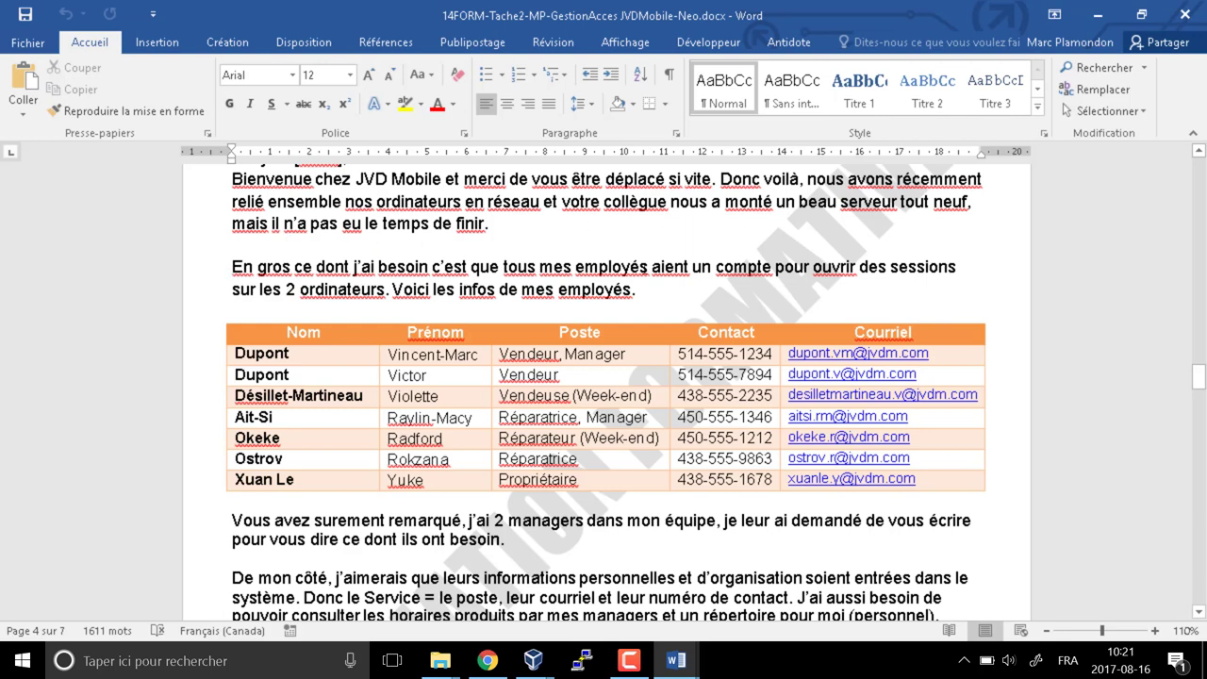
pyautogui.moveTo(538, 267); pyautogui.dragTo(774, 270)
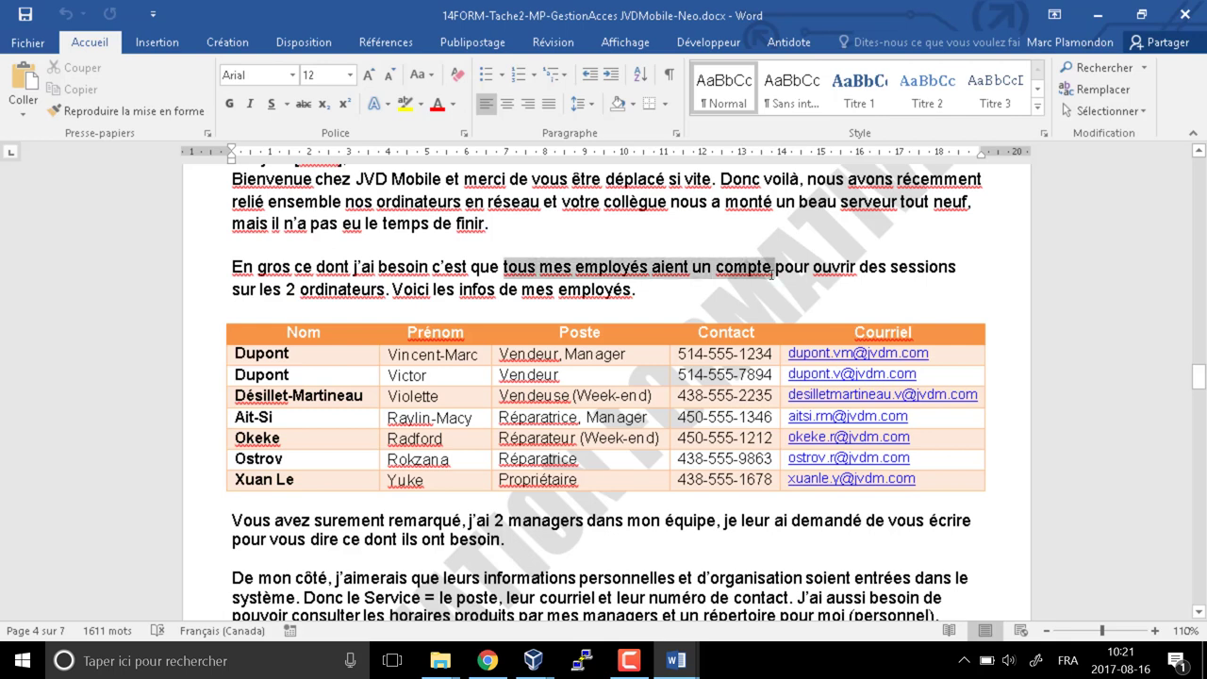
# Highlight the selected phrase and the Nom, Prénom, Poste, Contact and Courriel columns in yellow
pyautogui.click(403, 106)
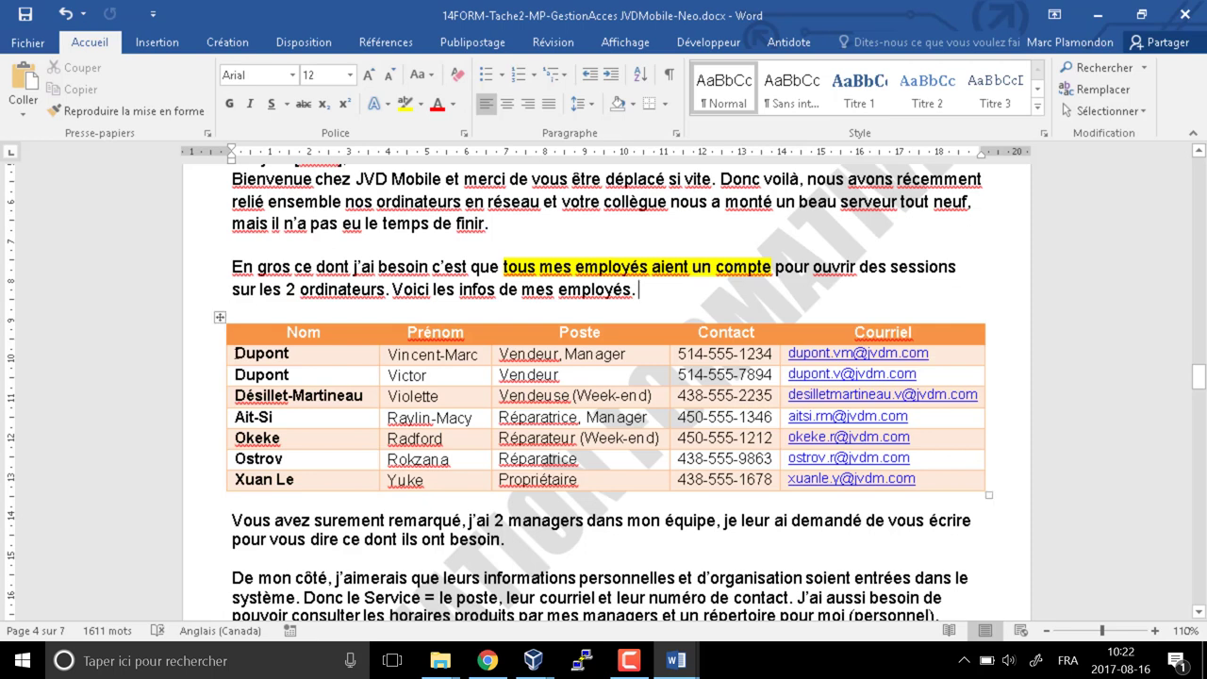
pyautogui.moveTo(320, 355); pyautogui.dragTo(442, 481)
pyautogui.click(406, 103)
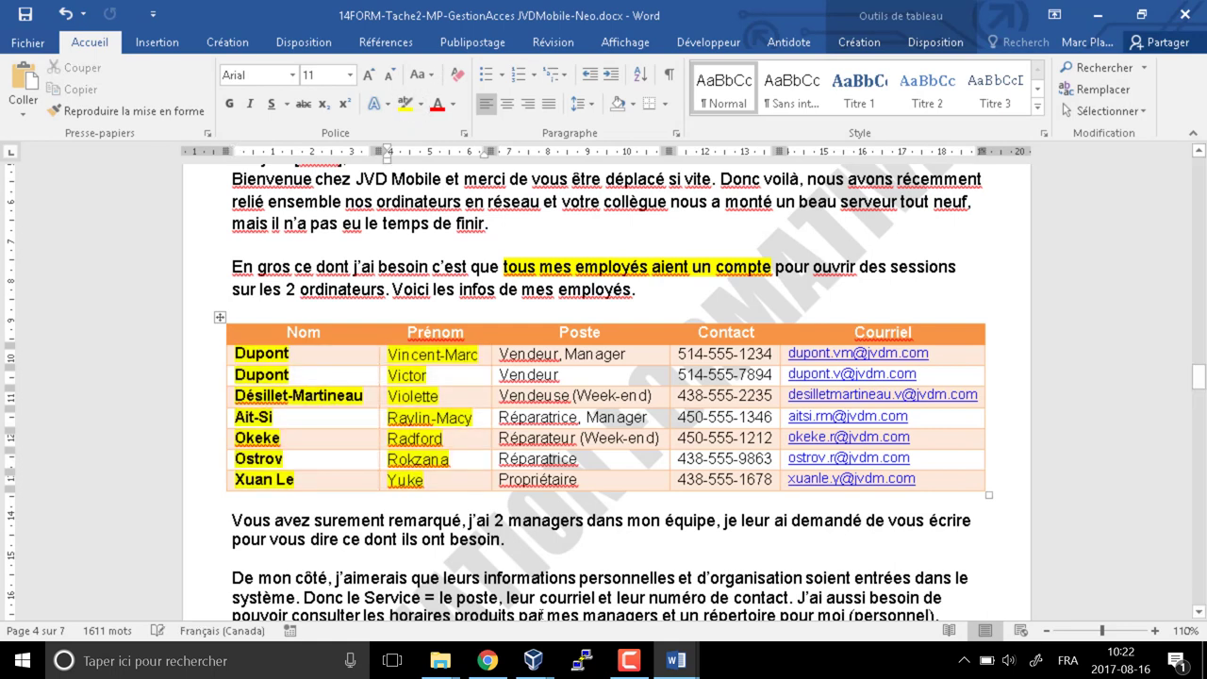
pyautogui.scroll(-1, 523, 491)
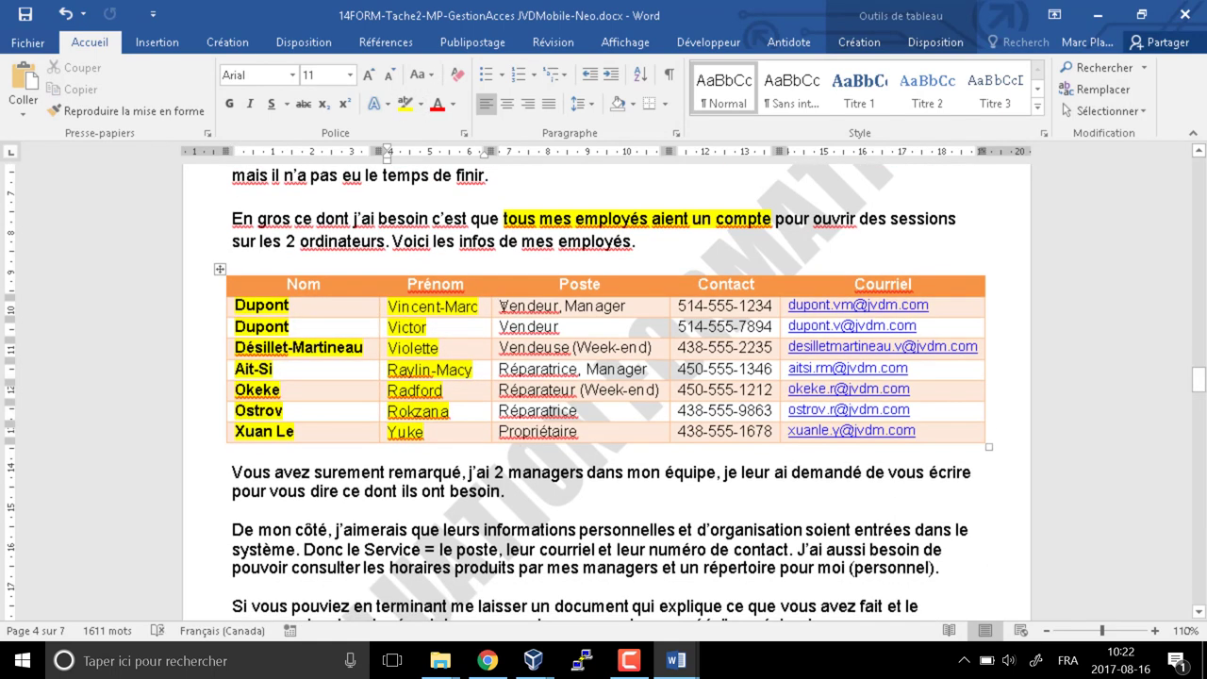
pyautogui.moveTo(503, 305); pyautogui.dragTo(510, 434)
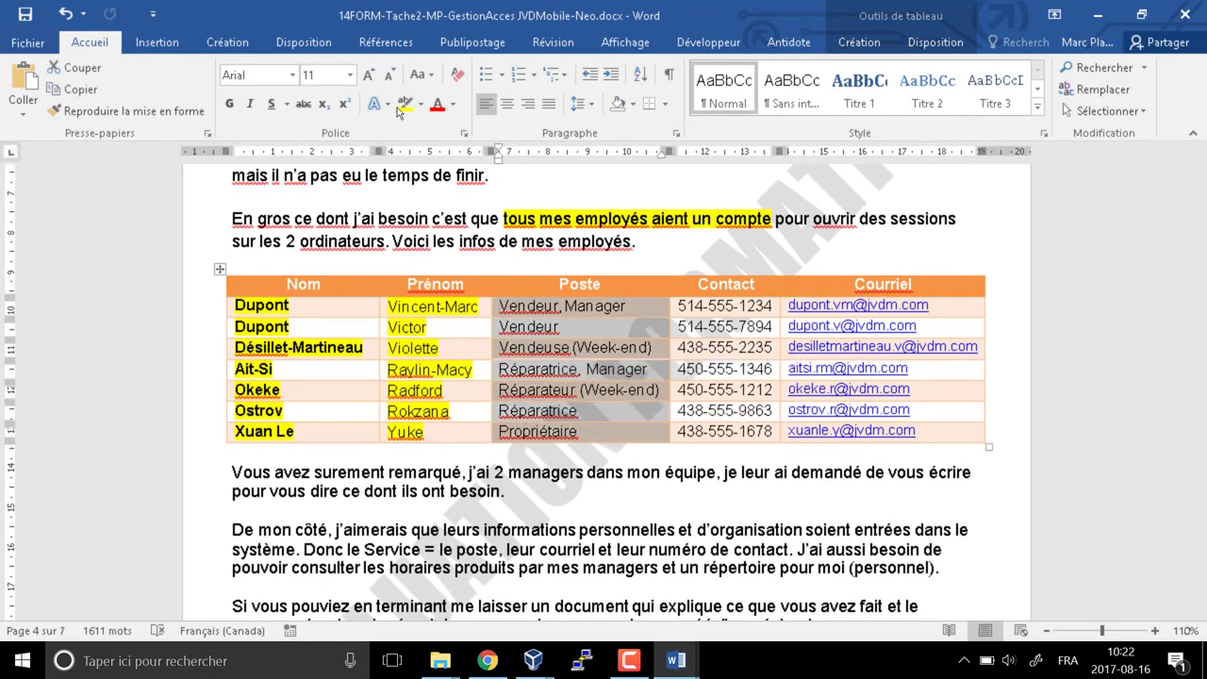
pyautogui.click(398, 112)
pyautogui.moveTo(682, 309); pyautogui.dragTo(887, 429)
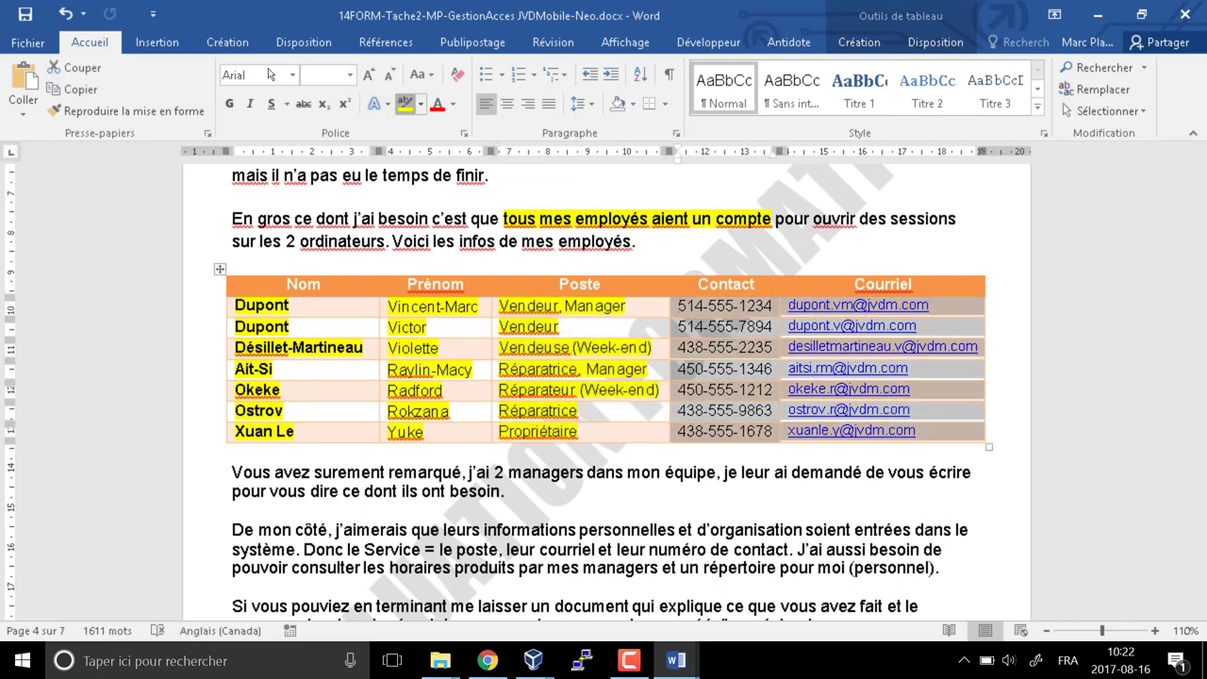
pyautogui.click(406, 104)
pyautogui.click(507, 486)
pyautogui.scroll(-4, 371, 317)
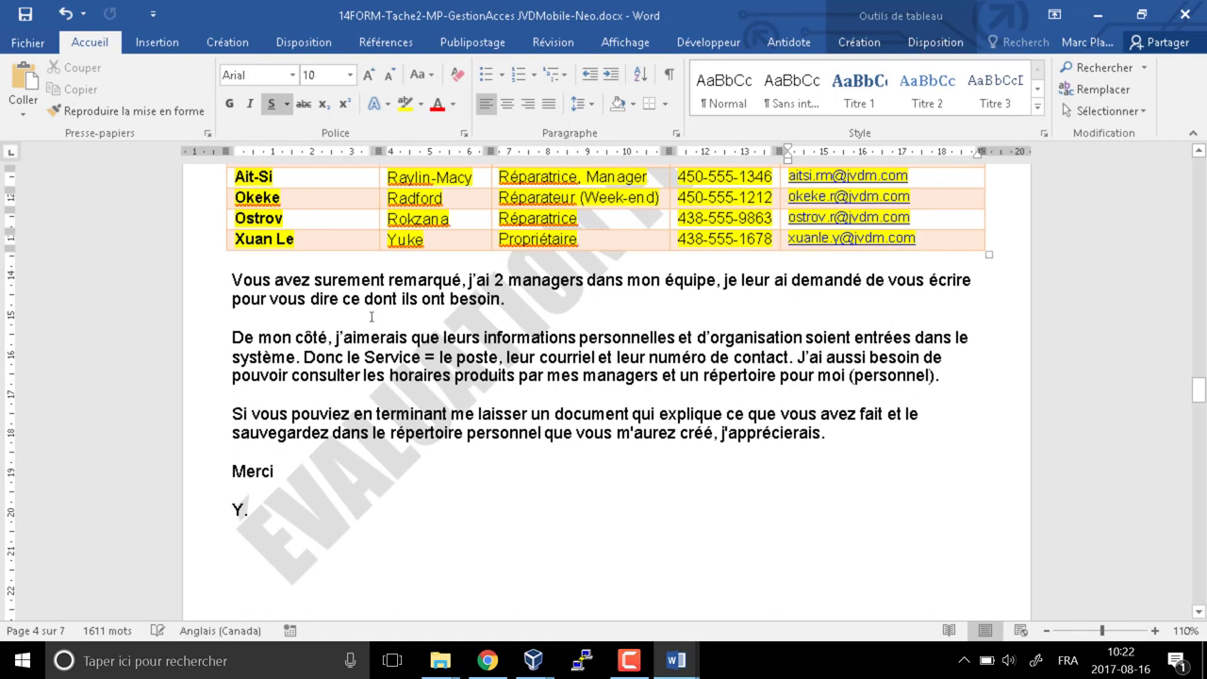
pyautogui.scroll(2, 501, 329)
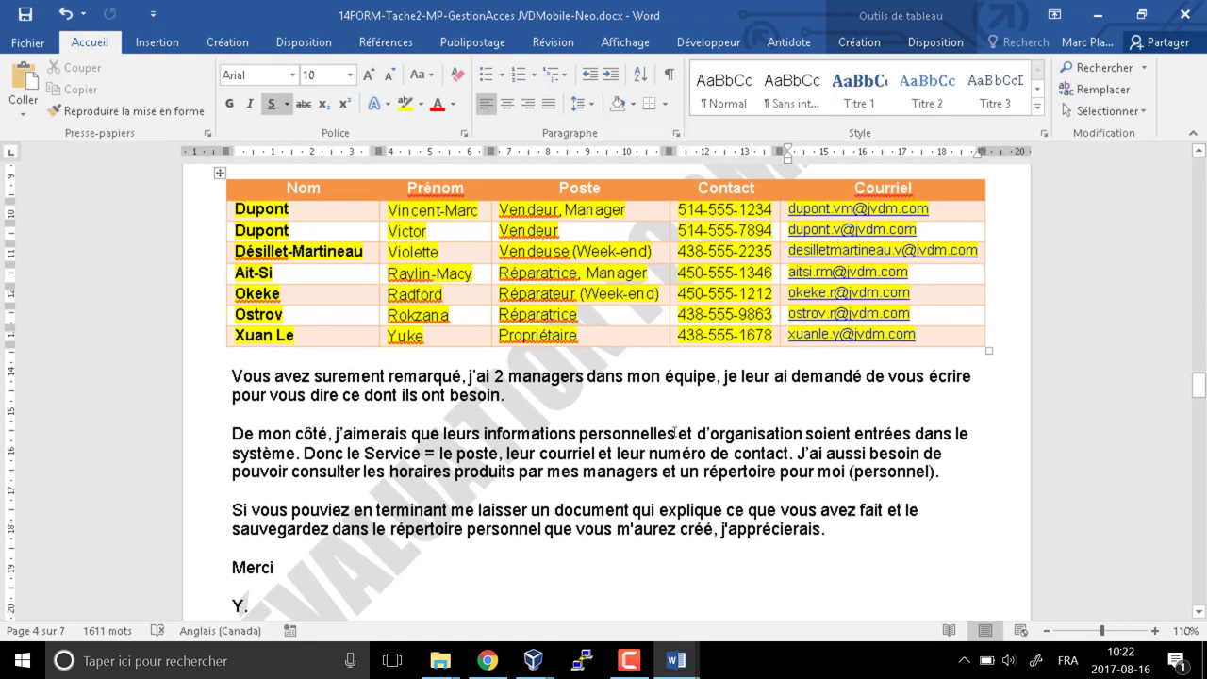
# Highlight both 'Manager' entries in the Poste column in red
pyautogui.doubleClick(595, 211)
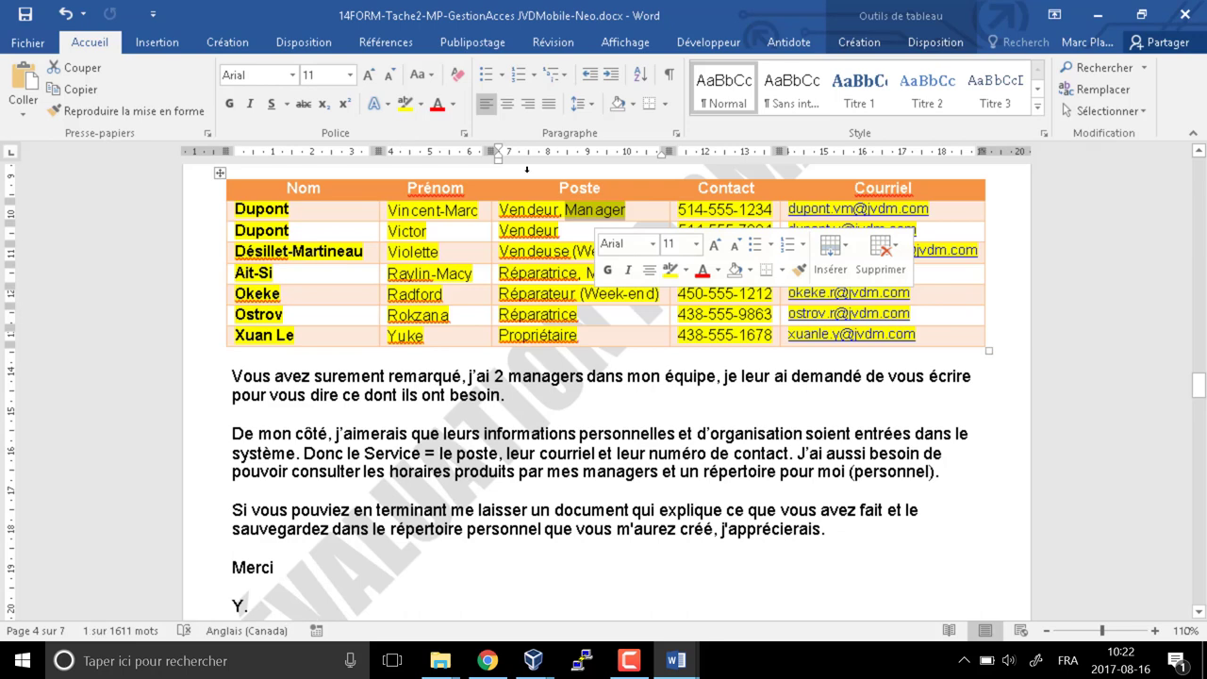
pyautogui.click(420, 107)
pyautogui.click(411, 151)
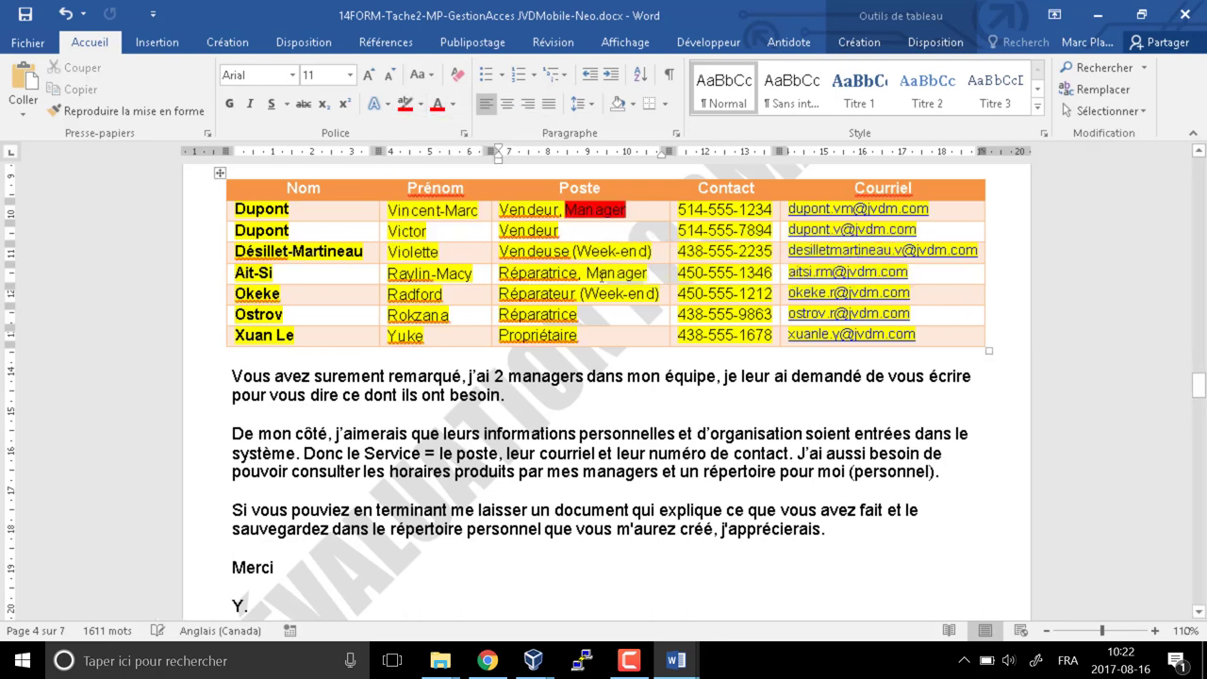
pyautogui.doubleClick(594, 273)
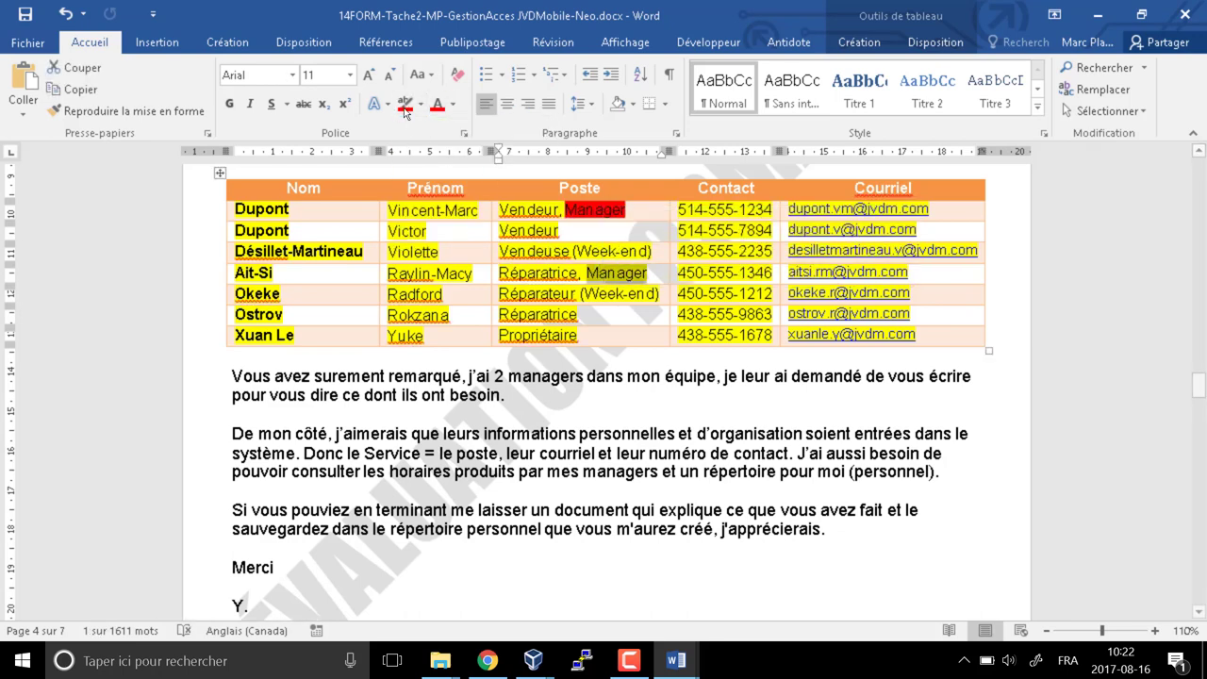
pyautogui.click(405, 104)
pyautogui.click(547, 395)
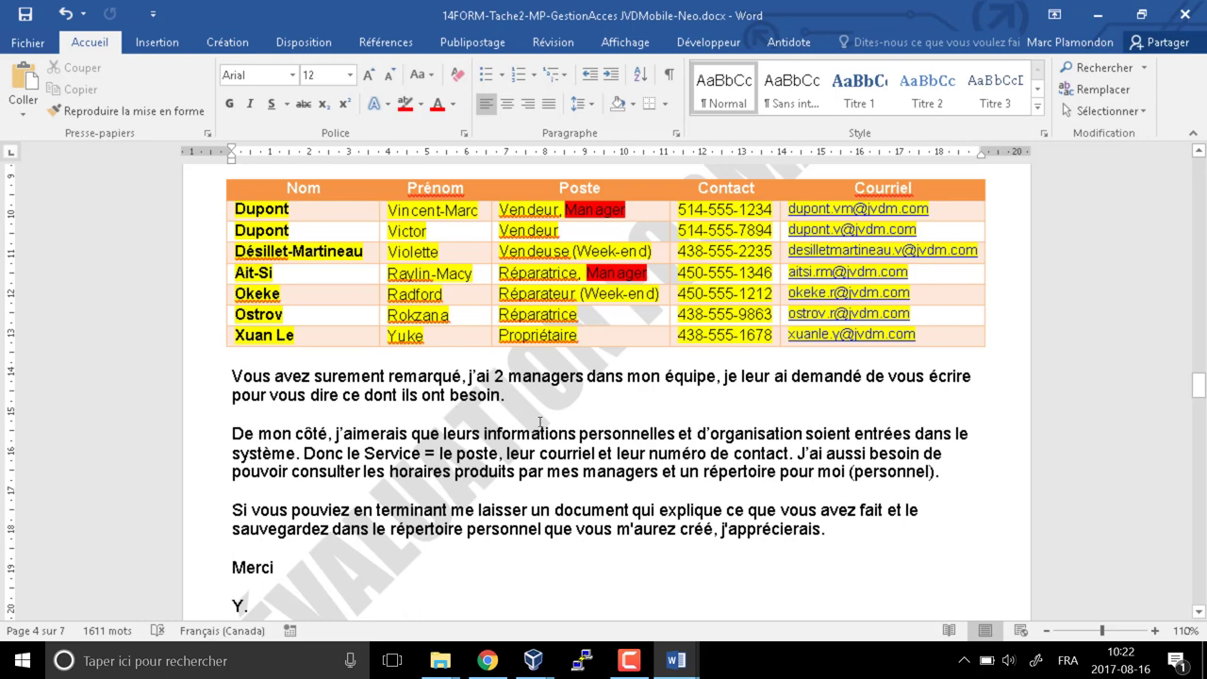
# Review the table by selecting its right-hand and Poste column cells, then return to the text
pyautogui.scroll(-2, 541, 422)
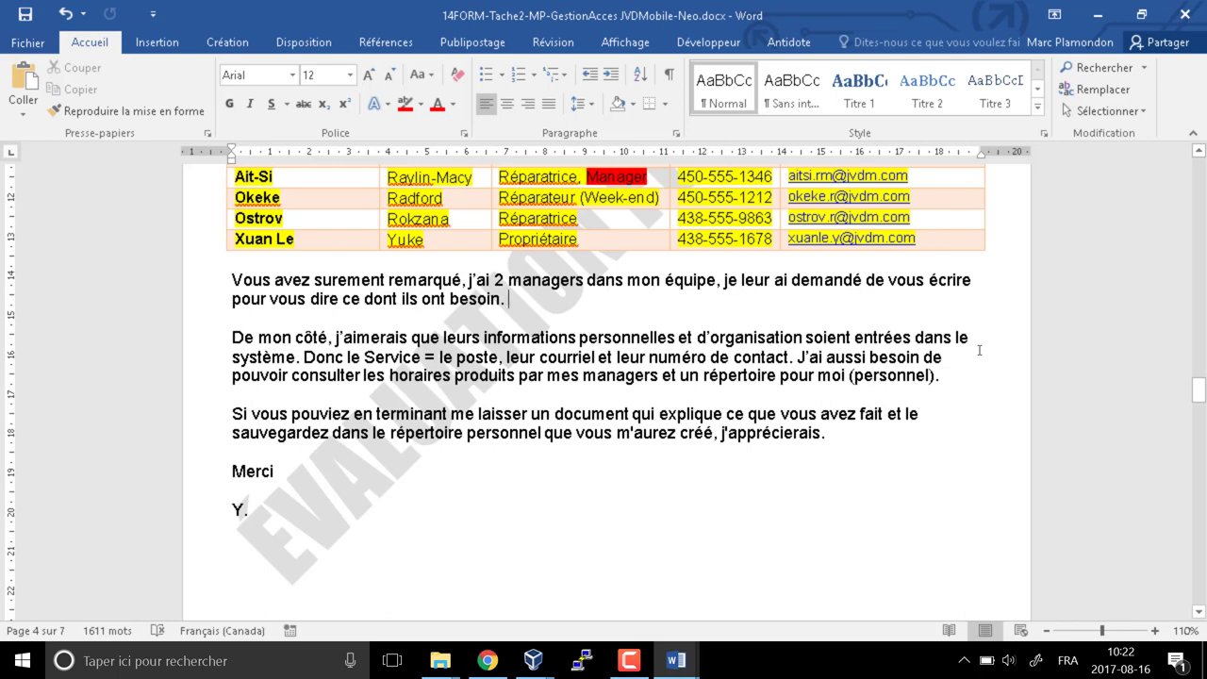
pyautogui.scroll(2, 769, 245)
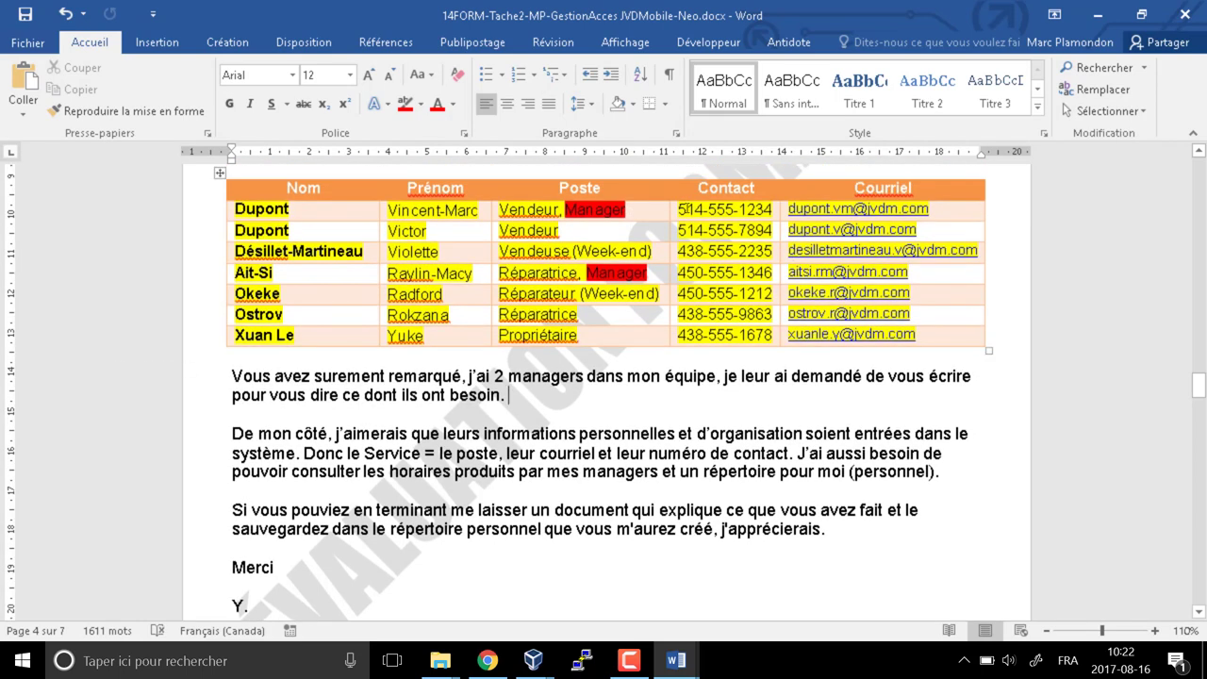
pyautogui.moveTo(806, 287); pyautogui.dragTo(688, 339)
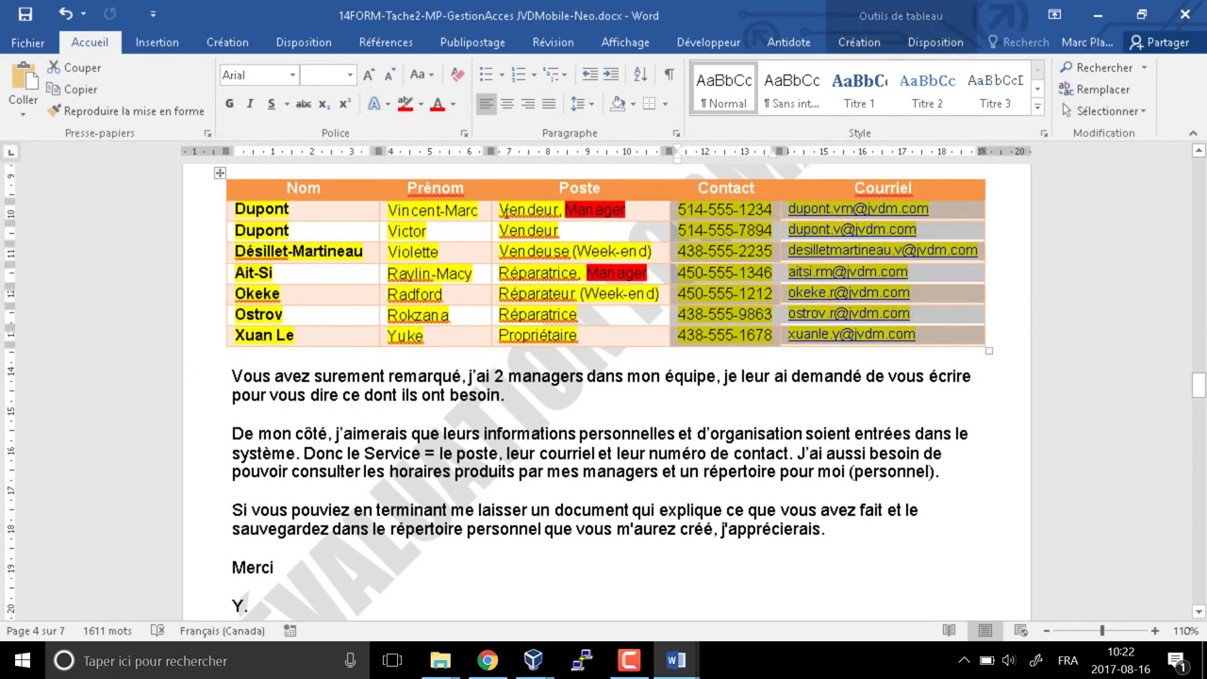
pyautogui.moveTo(500, 205); pyautogui.dragTo(507, 344)
pyautogui.scroll(-2, 506, 343)
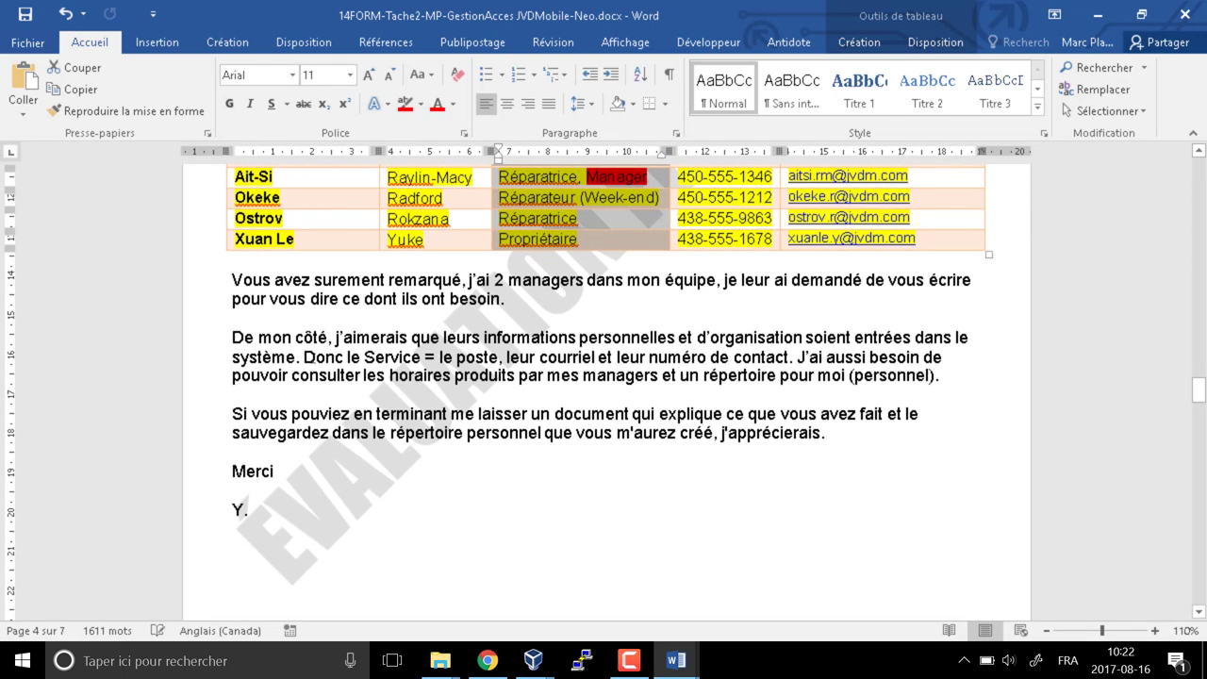
pyautogui.moveTo(304, 358); pyautogui.dragTo(440, 356)
pyautogui.click(475, 358)
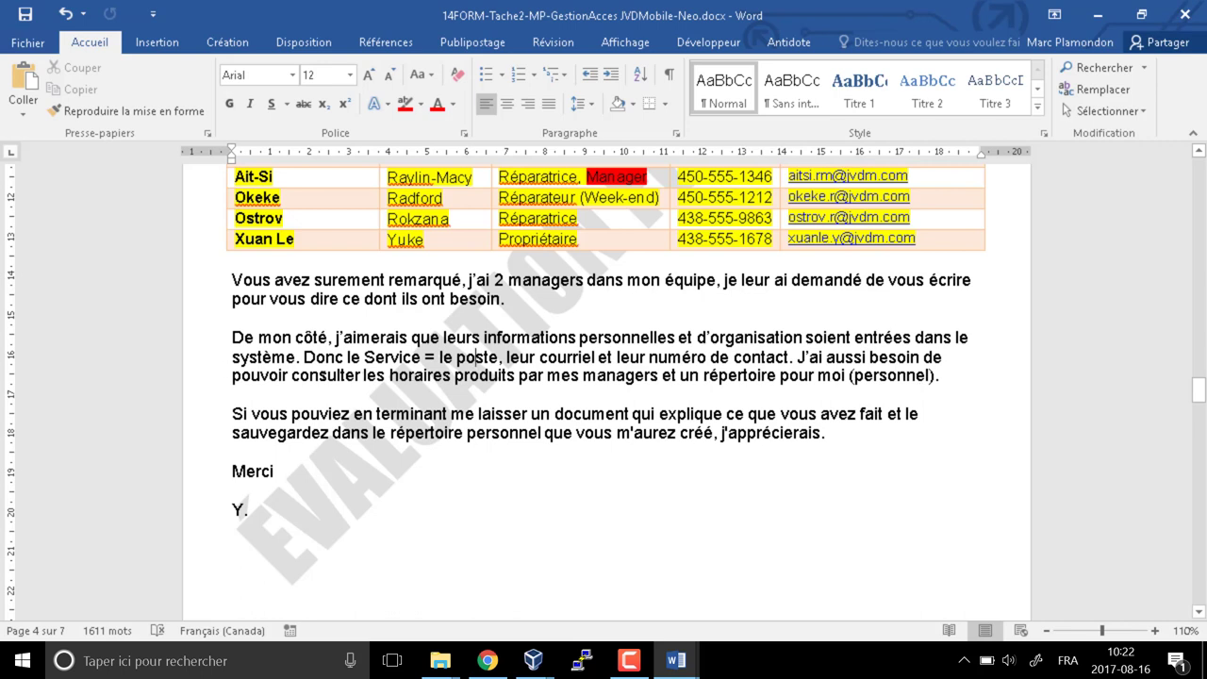
# Highlight 'consulter les horaires' in yellow and 'mes managers' in red
pyautogui.moveTo(292, 376); pyautogui.dragTo(451, 375)
pyautogui.click(420, 103)
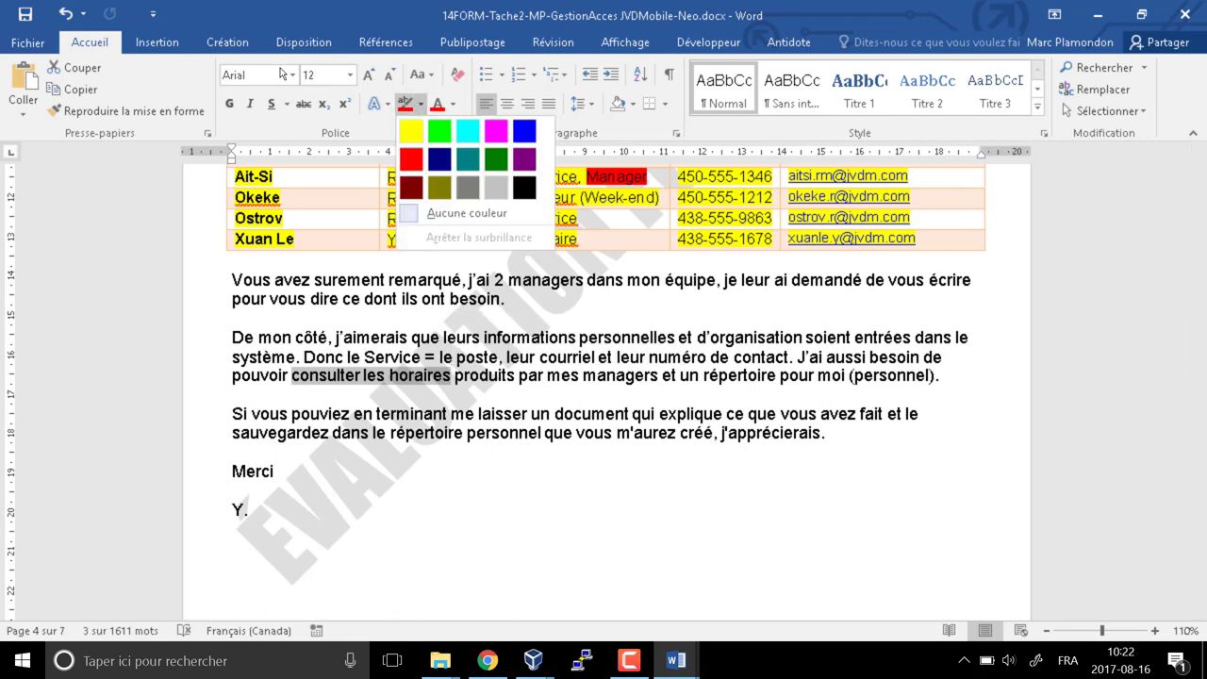
pyautogui.click(415, 141)
pyautogui.click(452, 375)
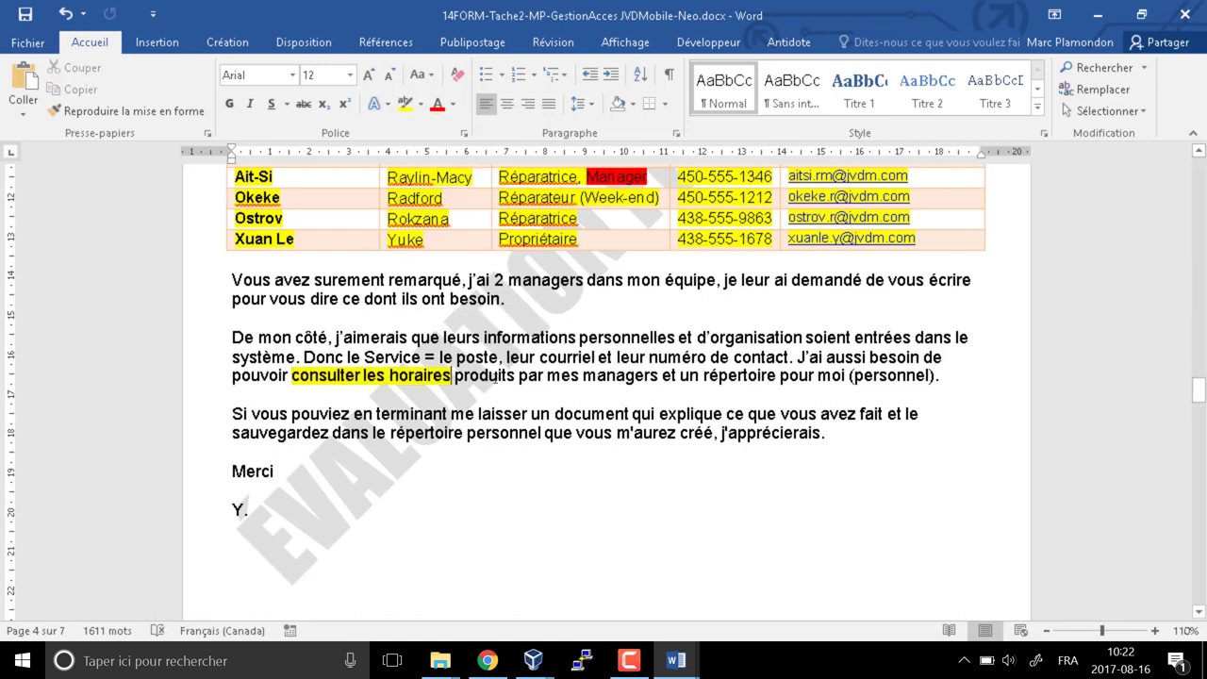
pyautogui.click(529, 376)
pyautogui.moveTo(547, 376); pyautogui.dragTo(660, 377)
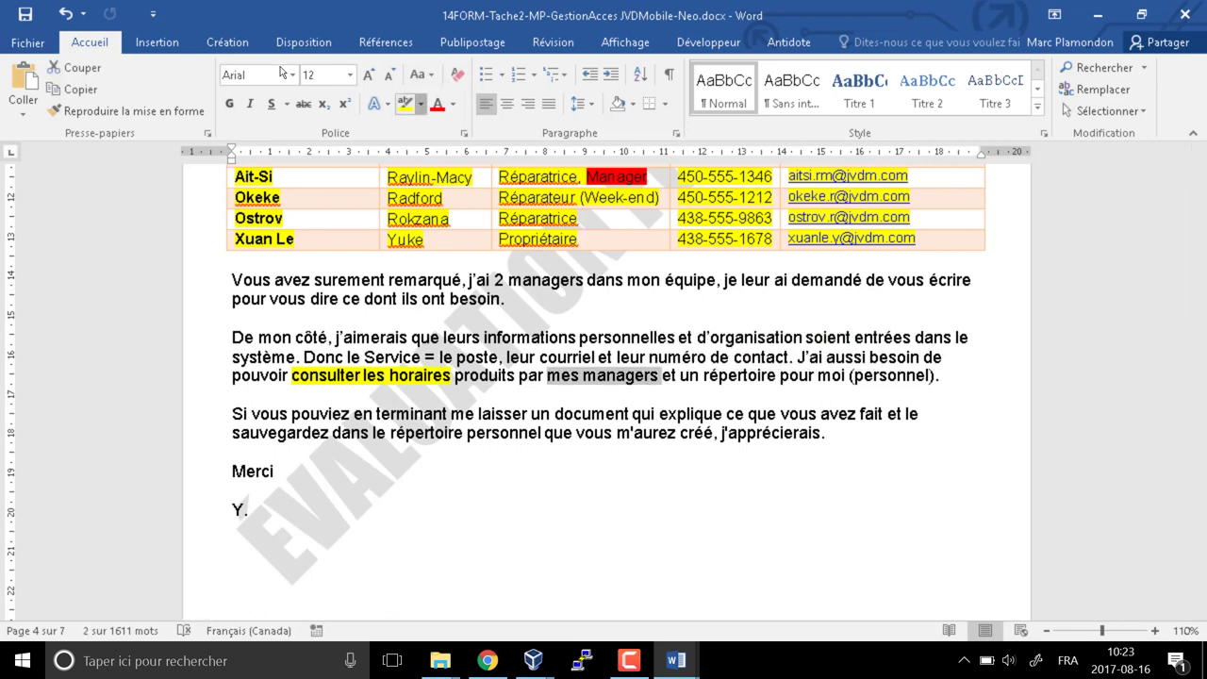
pyautogui.click(420, 103)
pyautogui.click(411, 151)
pyautogui.click(766, 439)
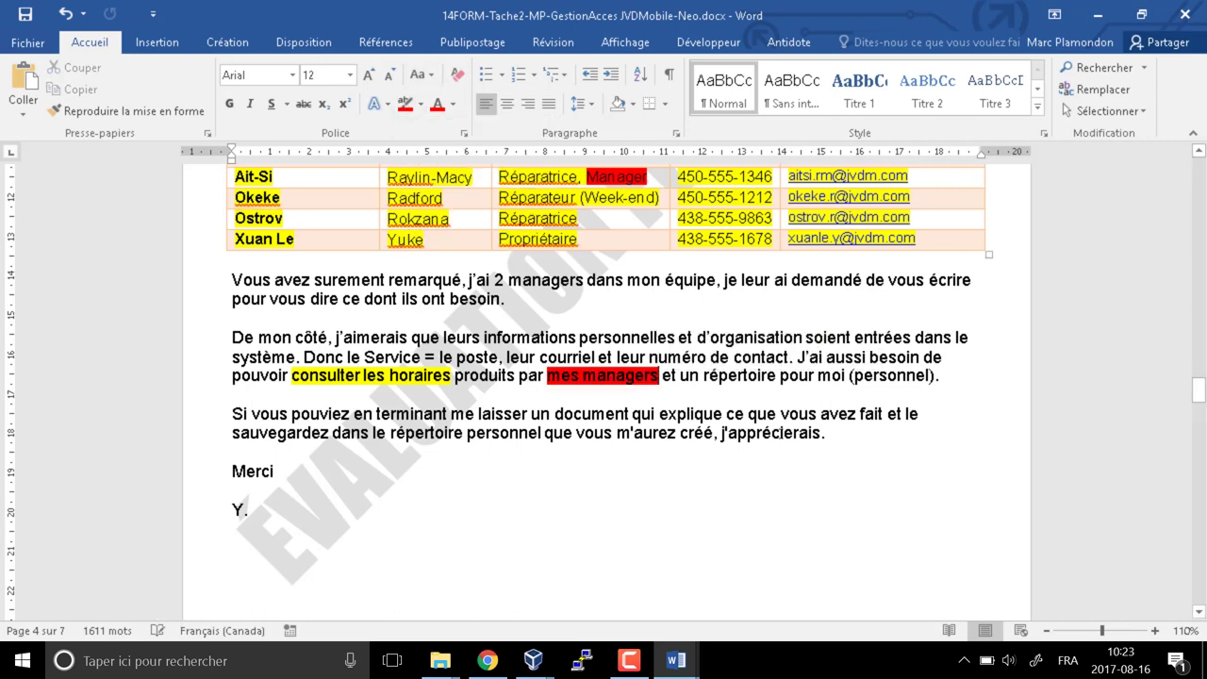
# Highlight 'répertoire pour moi (personnel)' and the sauvegardez … j'apprécierais sentence in yellow
pyautogui.moveTo(705, 376); pyautogui.dragTo(932, 377)
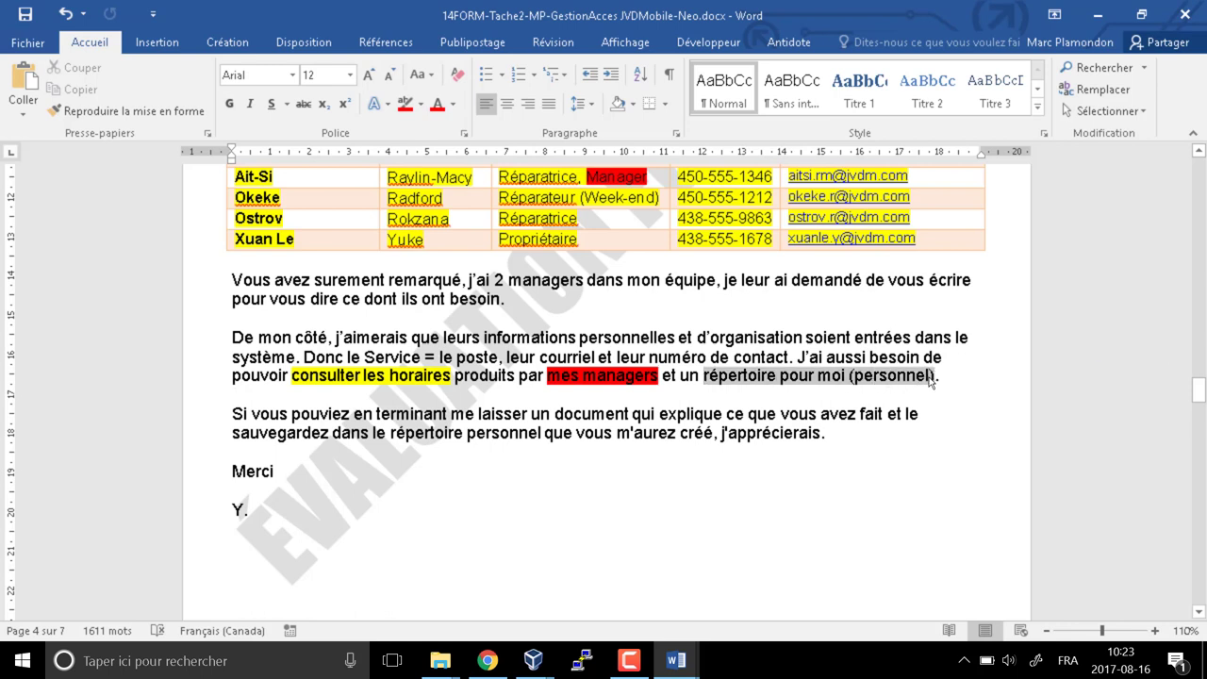
pyautogui.click(421, 104)
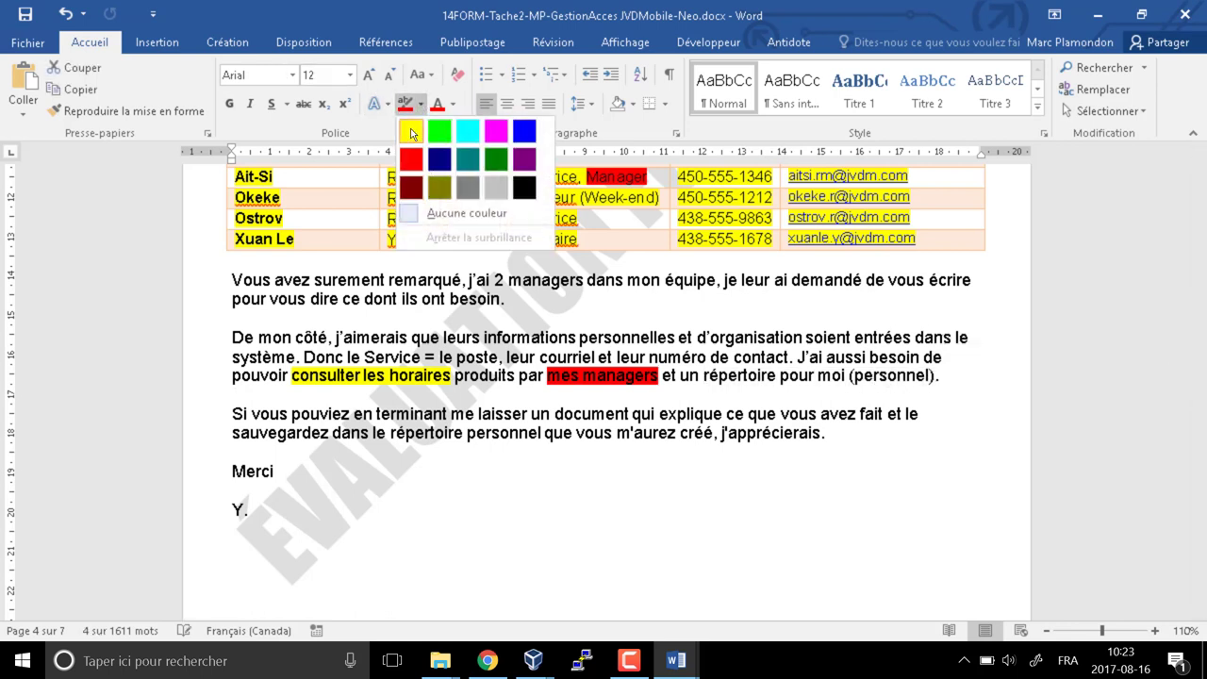
pyautogui.click(411, 133)
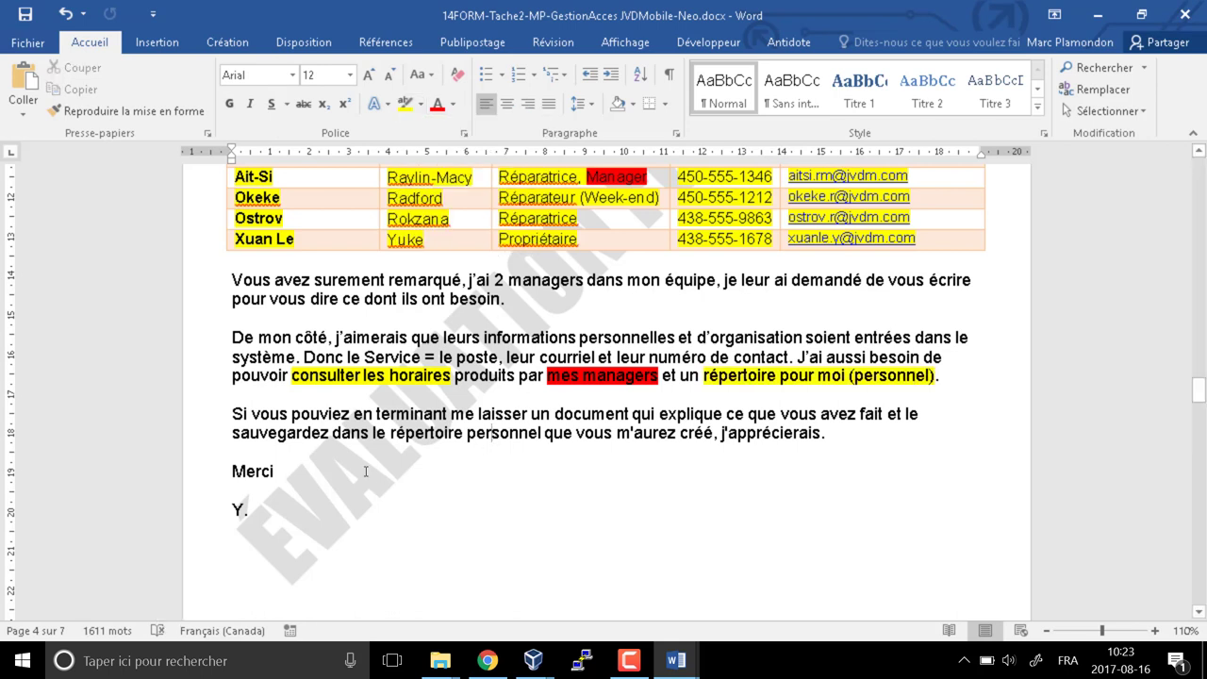
pyautogui.scroll(-1, 366, 471)
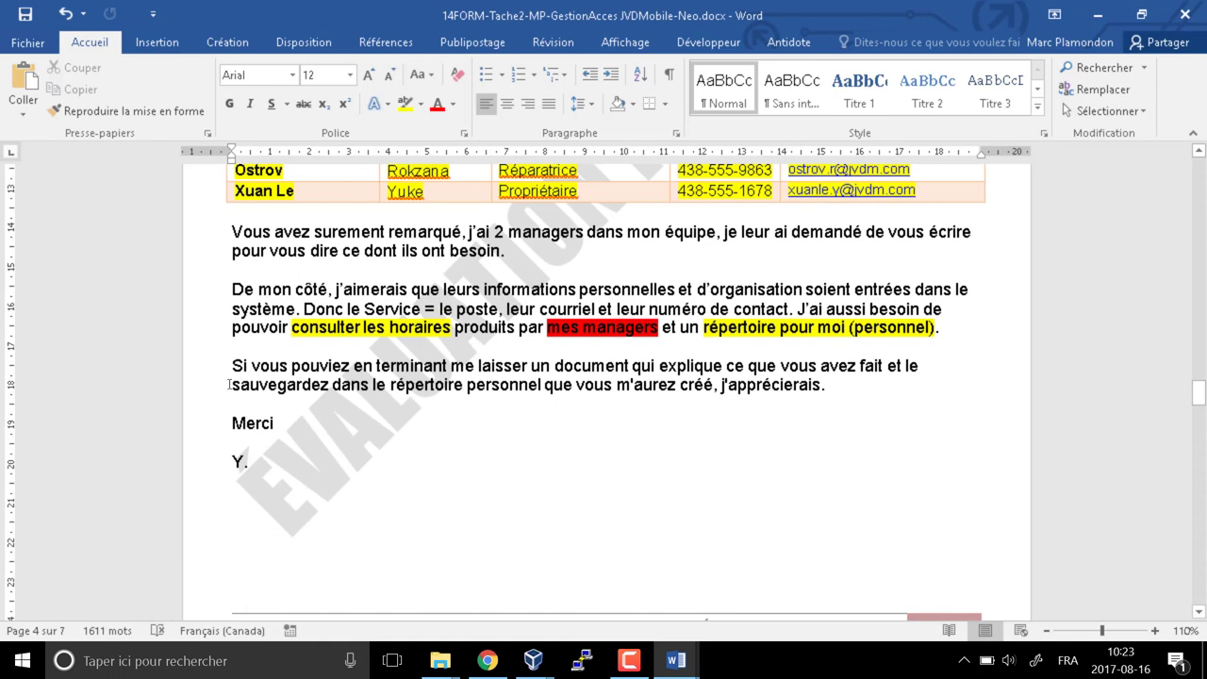
pyautogui.moveTo(228, 385); pyautogui.dragTo(820, 387)
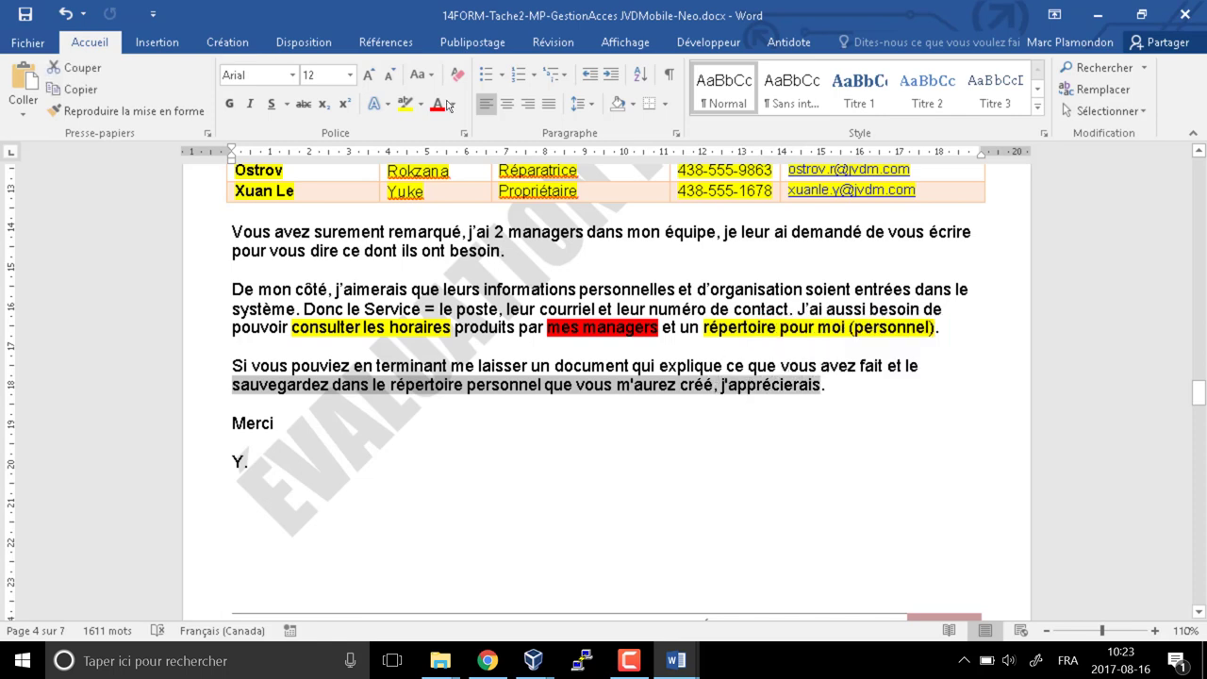
pyautogui.click(405, 104)
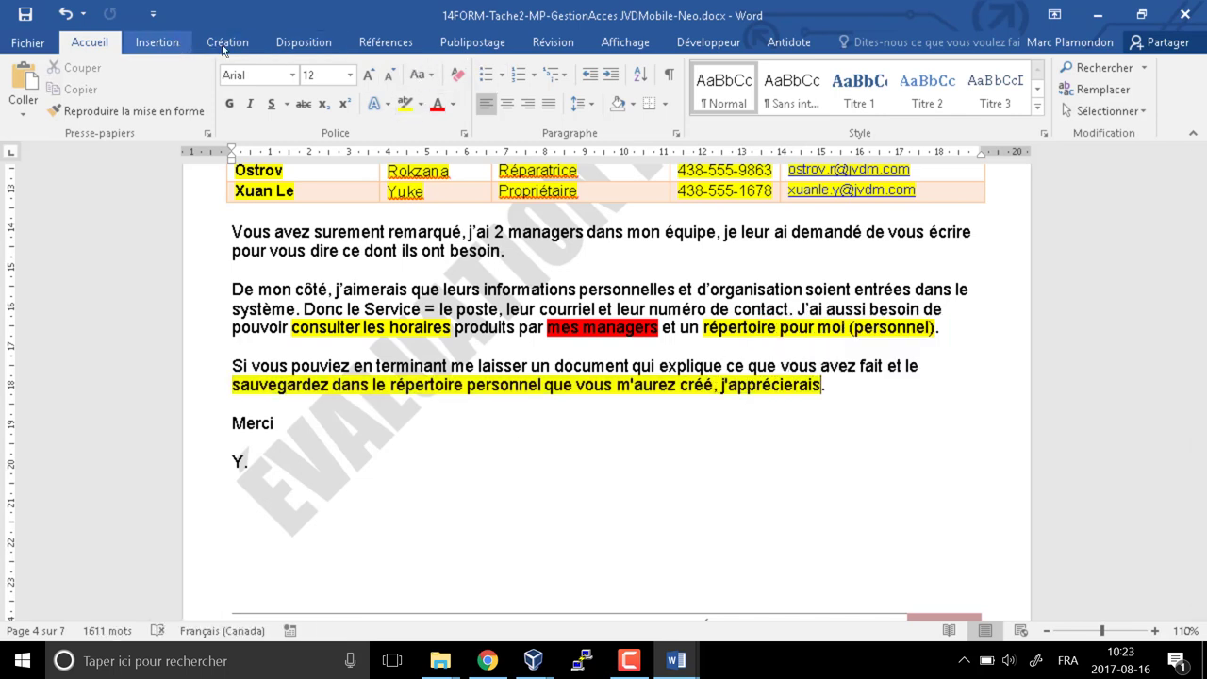
# Add a Révision comment on j'apprécierais reading 'Billet technique' and 'Consignation de l'intervention'
pyautogui.click(552, 41)
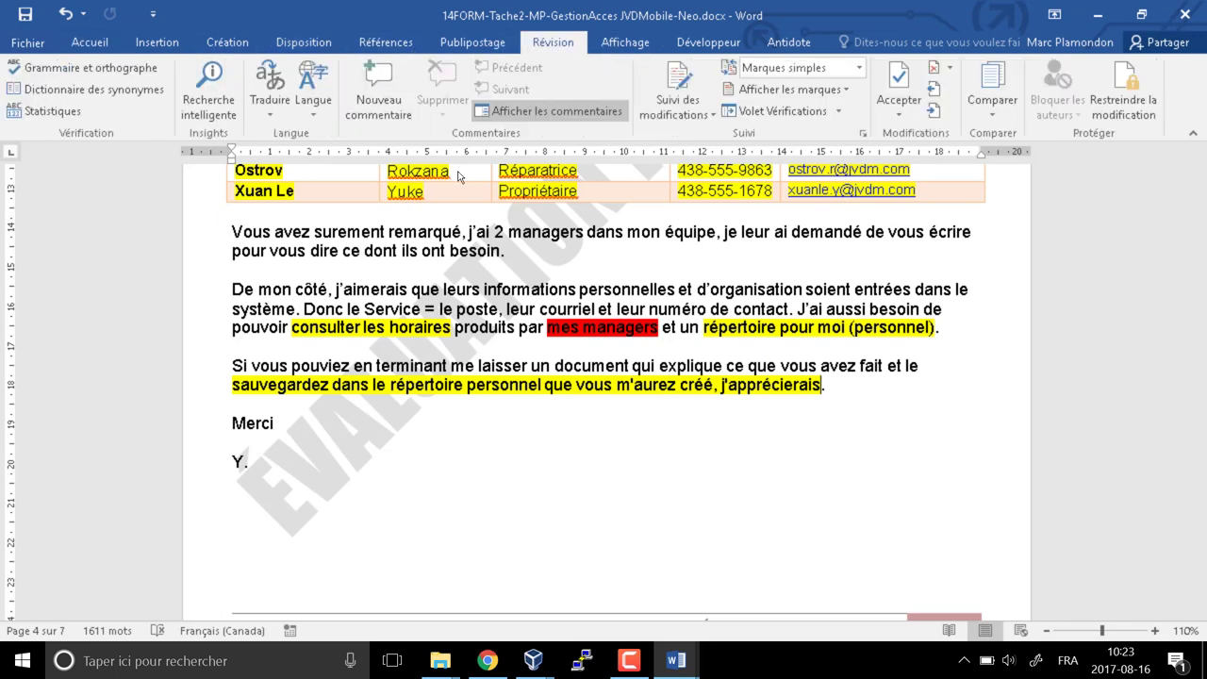
pyautogui.click(378, 95)
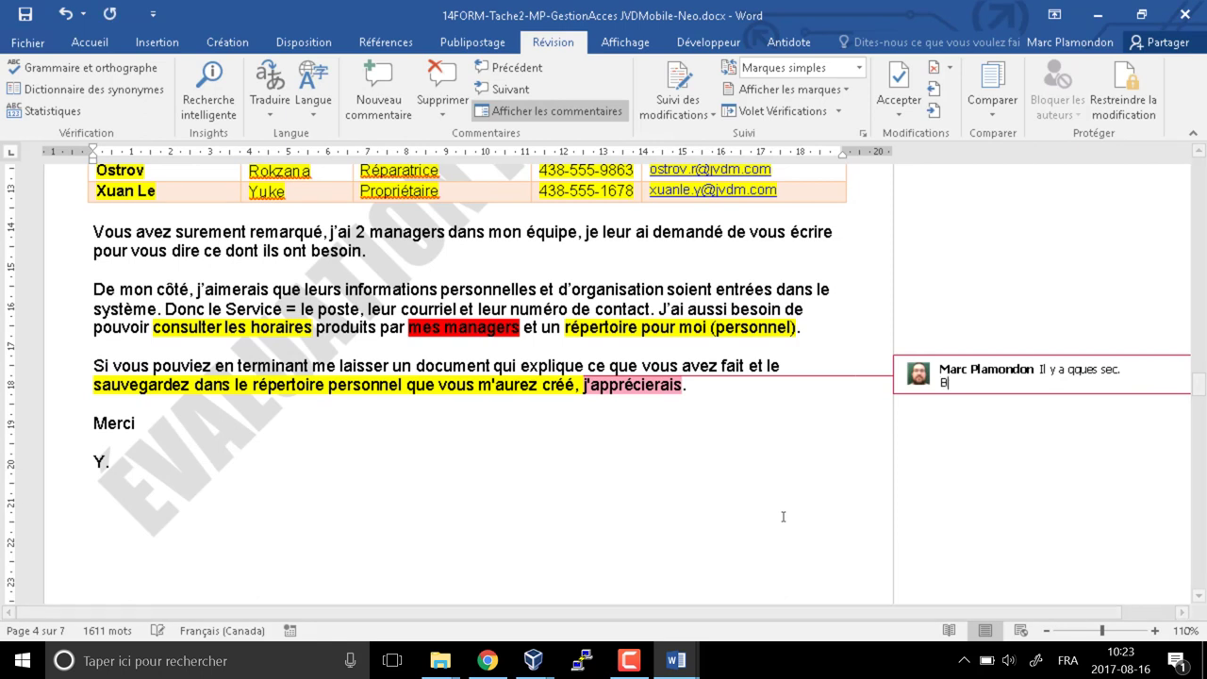
pyautogui.write('Billet')
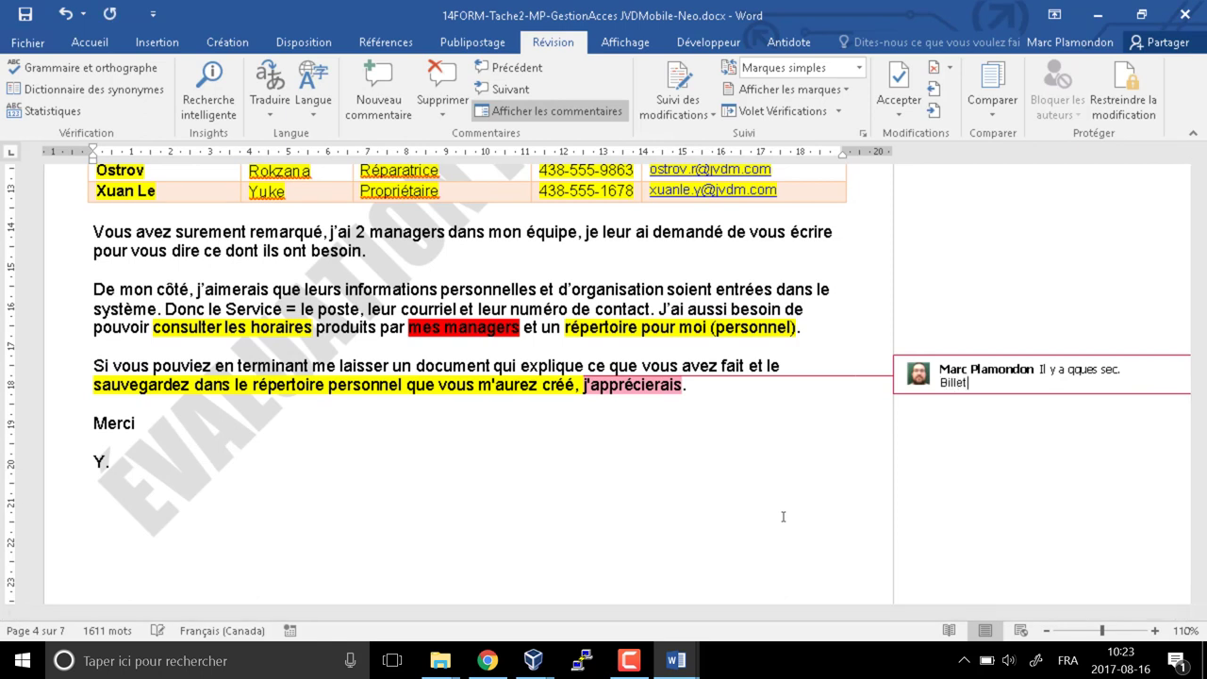
pyautogui.write('technique')
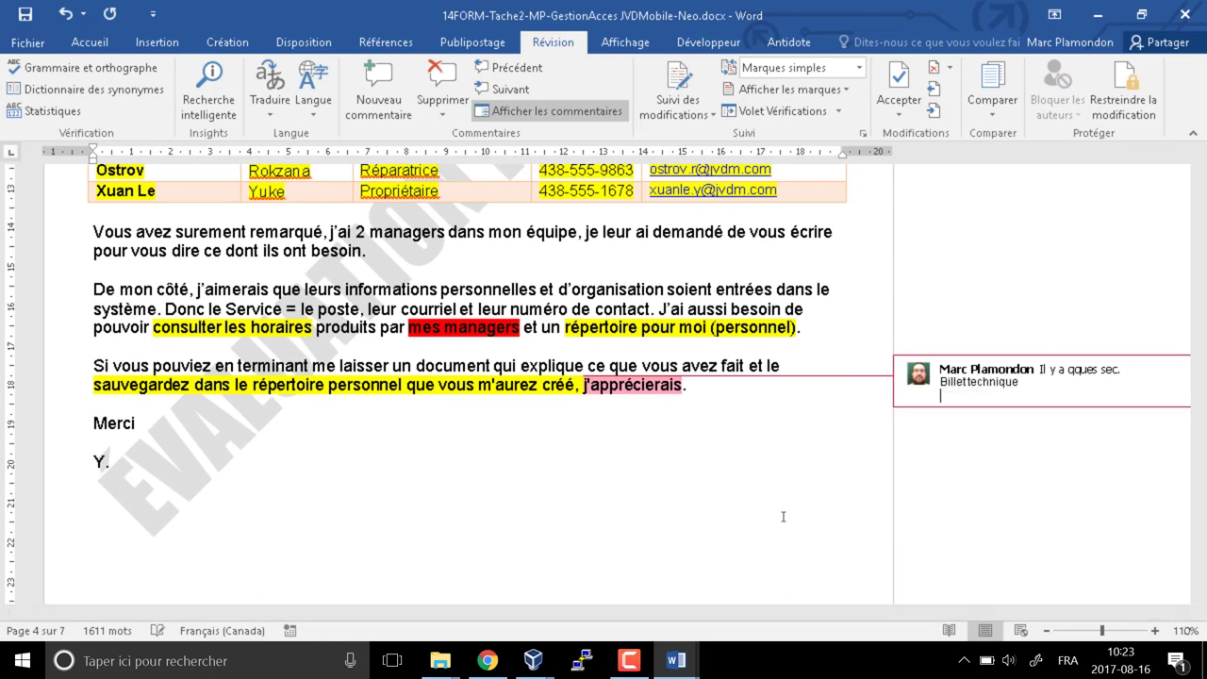
pyautogui.write("consignation de l'interventi")
pyautogui.write('on')
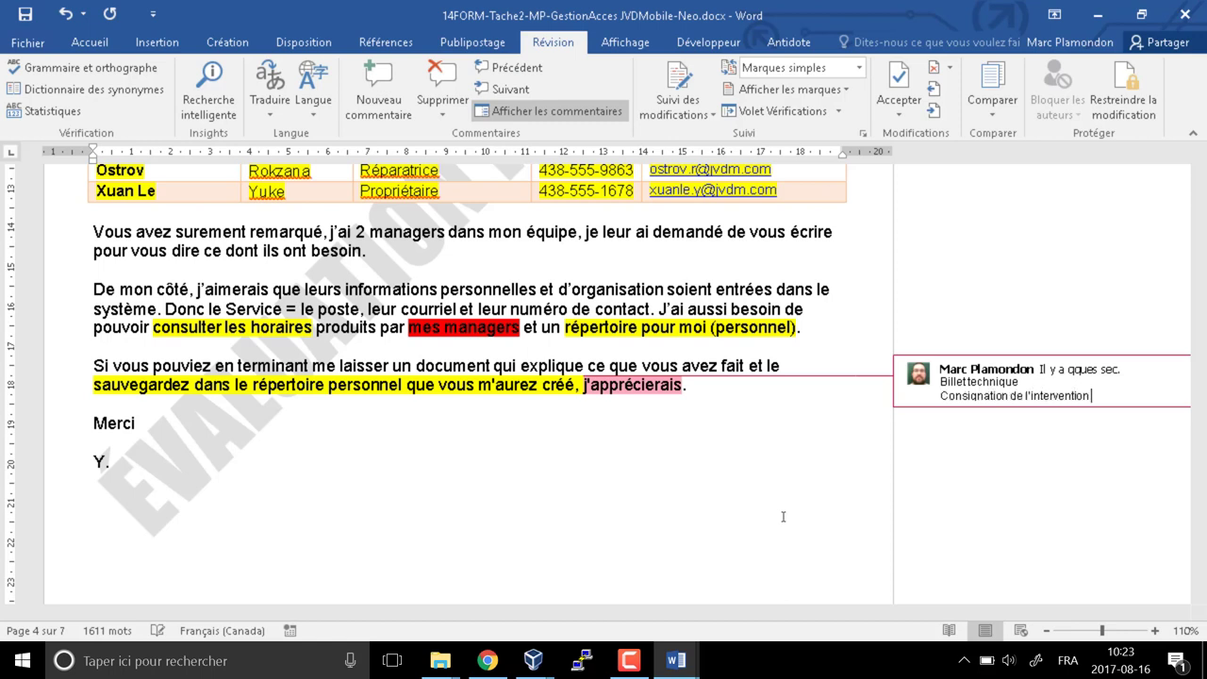
pyautogui.click(481, 419)
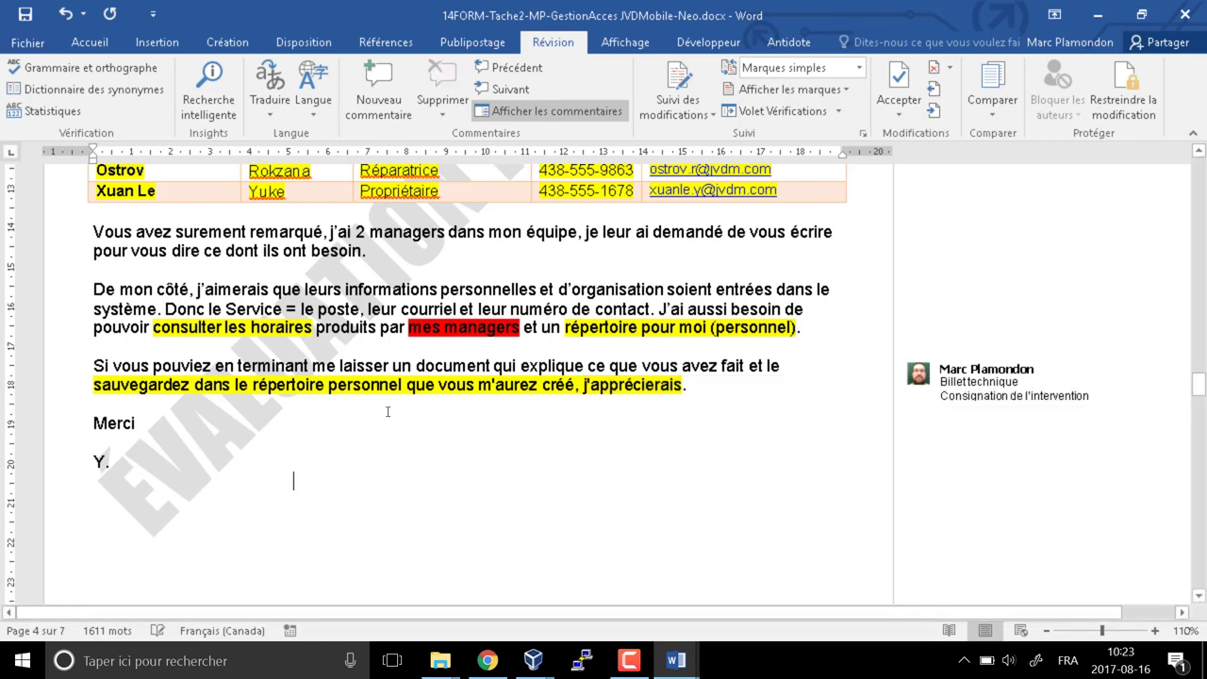
pyautogui.scroll(-10, 387, 411)
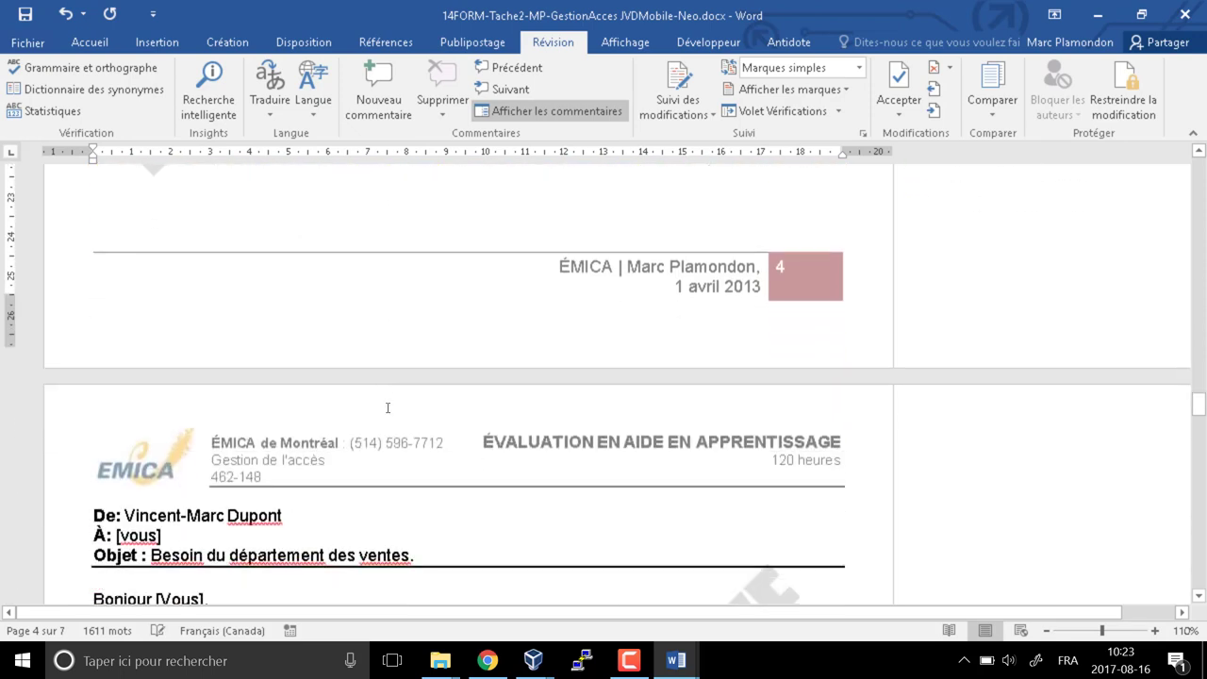
# Scroll back to the employee table and select a first name and a job title
pyautogui.scroll(-6, 387, 407)
pyautogui.scroll(3, 387, 407)
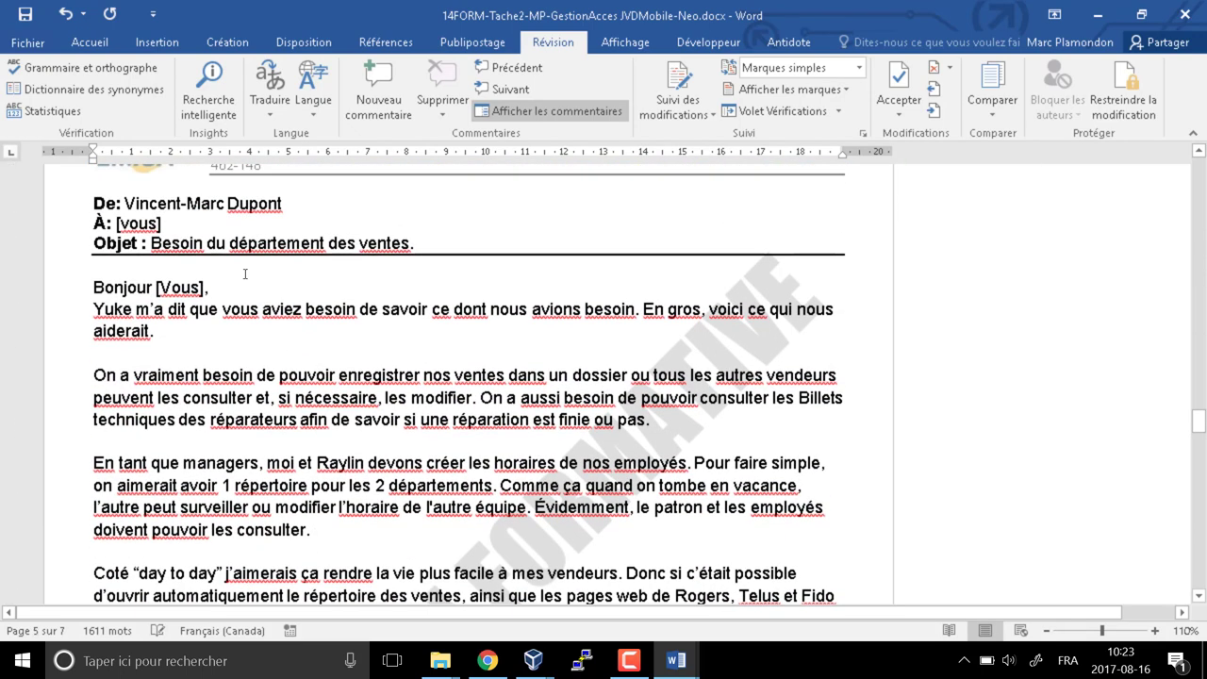
pyautogui.moveTo(116, 204); pyautogui.dragTo(283, 204)
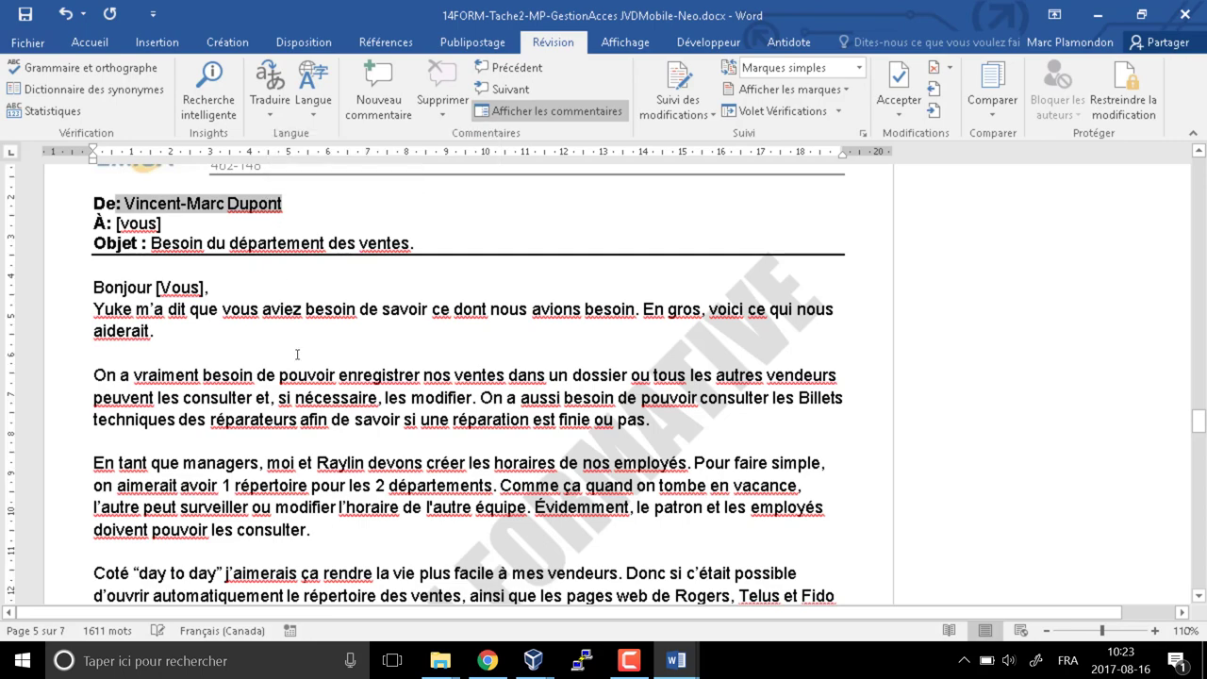
pyautogui.scroll(3, 297, 355)
pyautogui.scroll(10, 297, 355)
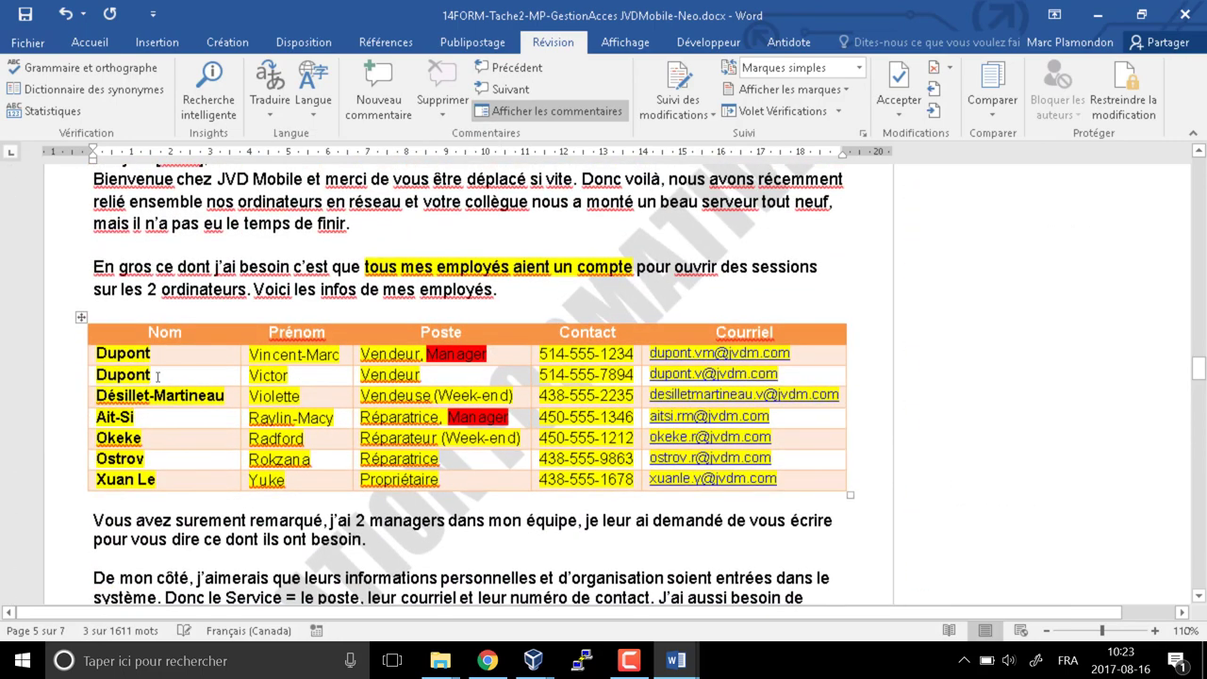
pyautogui.doubleClick(298, 353)
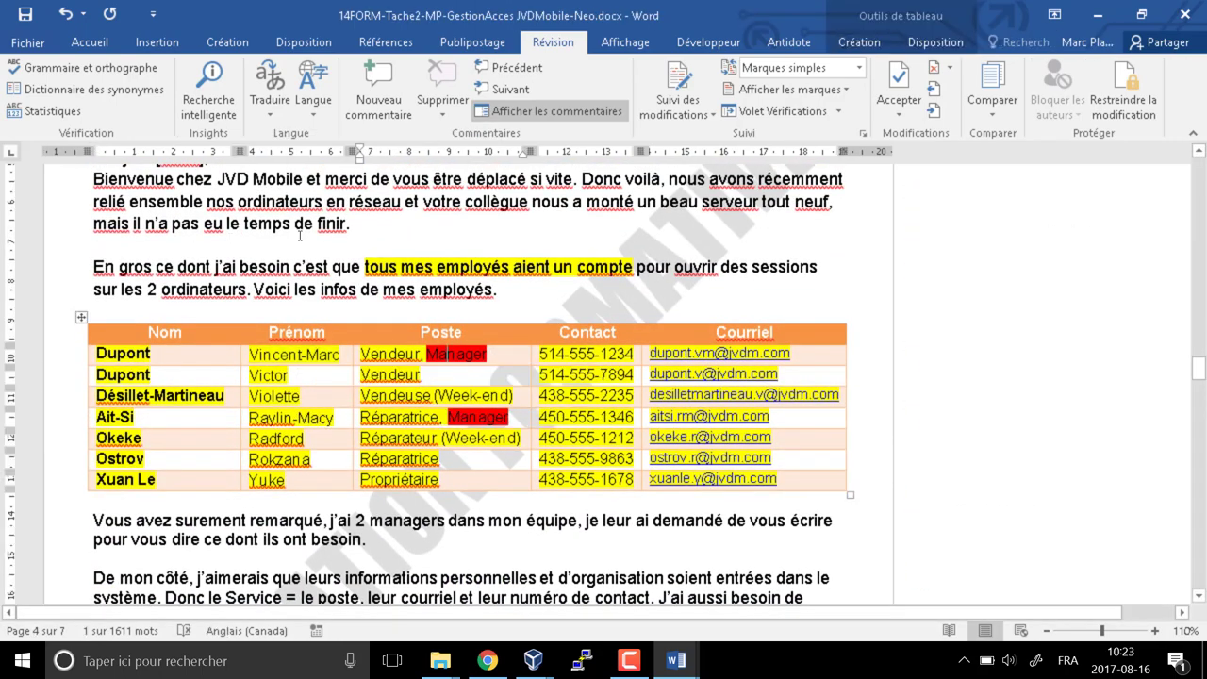
pyautogui.doubleClick(456, 355)
# Highlight 'enregistrer nos ventes' in yellow in the sales letter on page 5
pyautogui.scroll(-5, 306, 444)
pyautogui.scroll(-8, 307, 444)
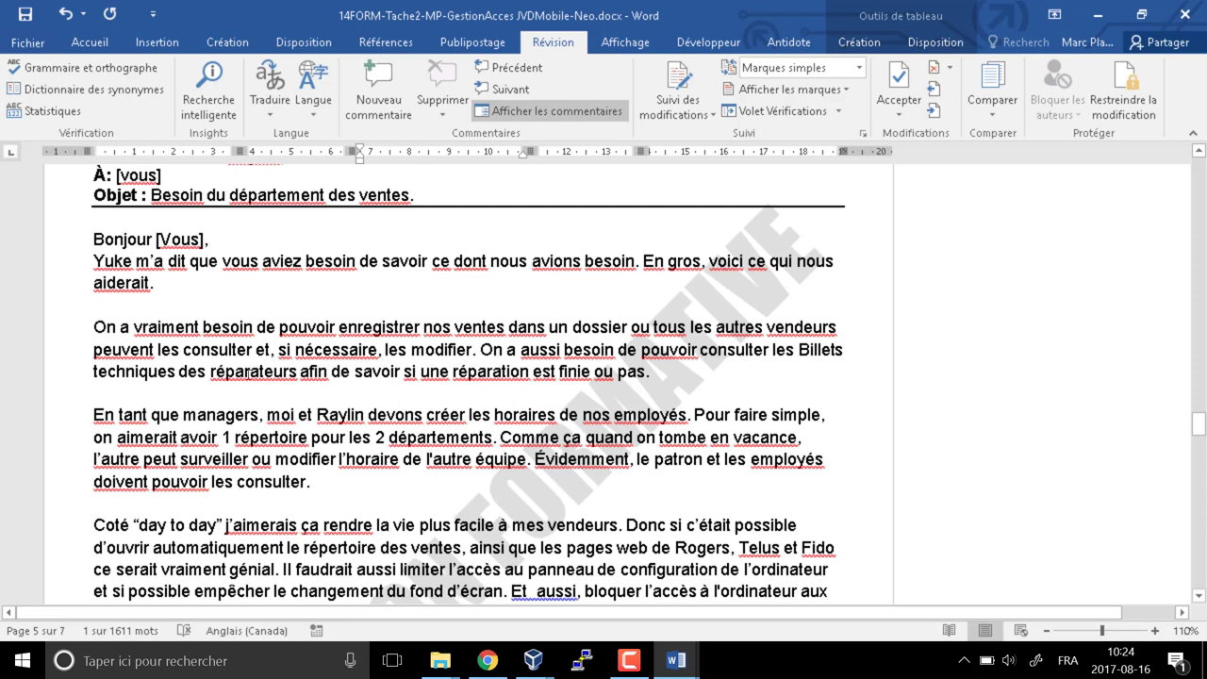
pyautogui.scroll(-3, 216, 352)
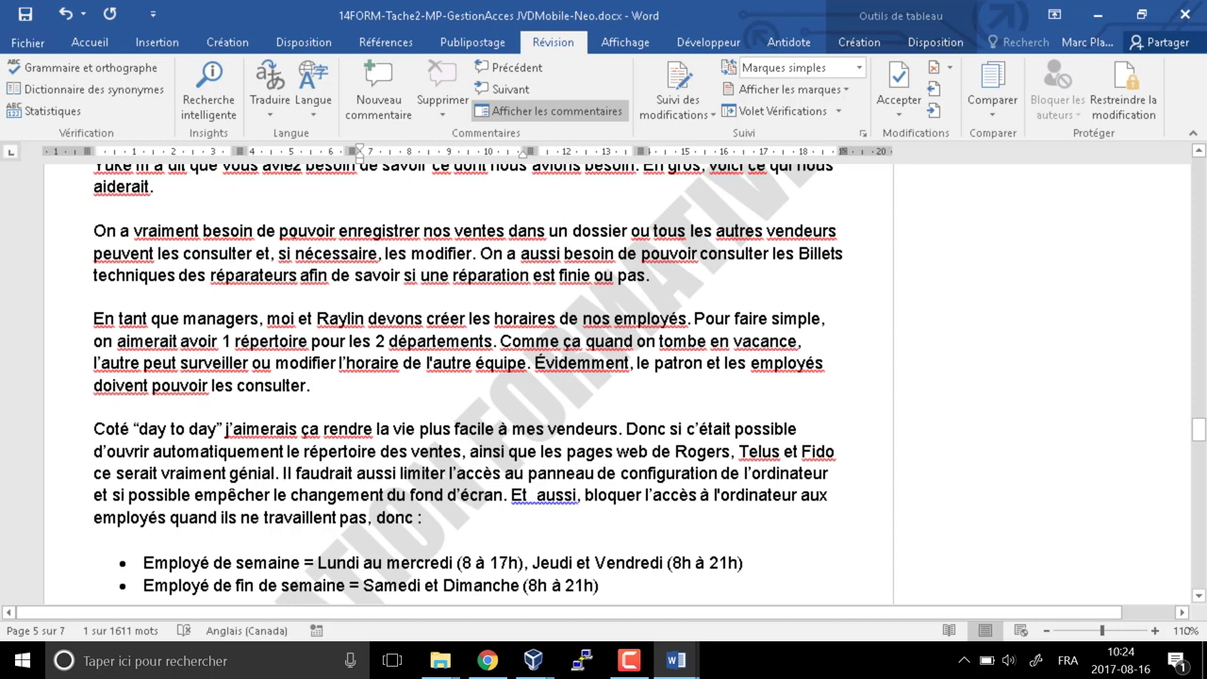
pyautogui.moveTo(338, 231); pyautogui.dragTo(509, 231)
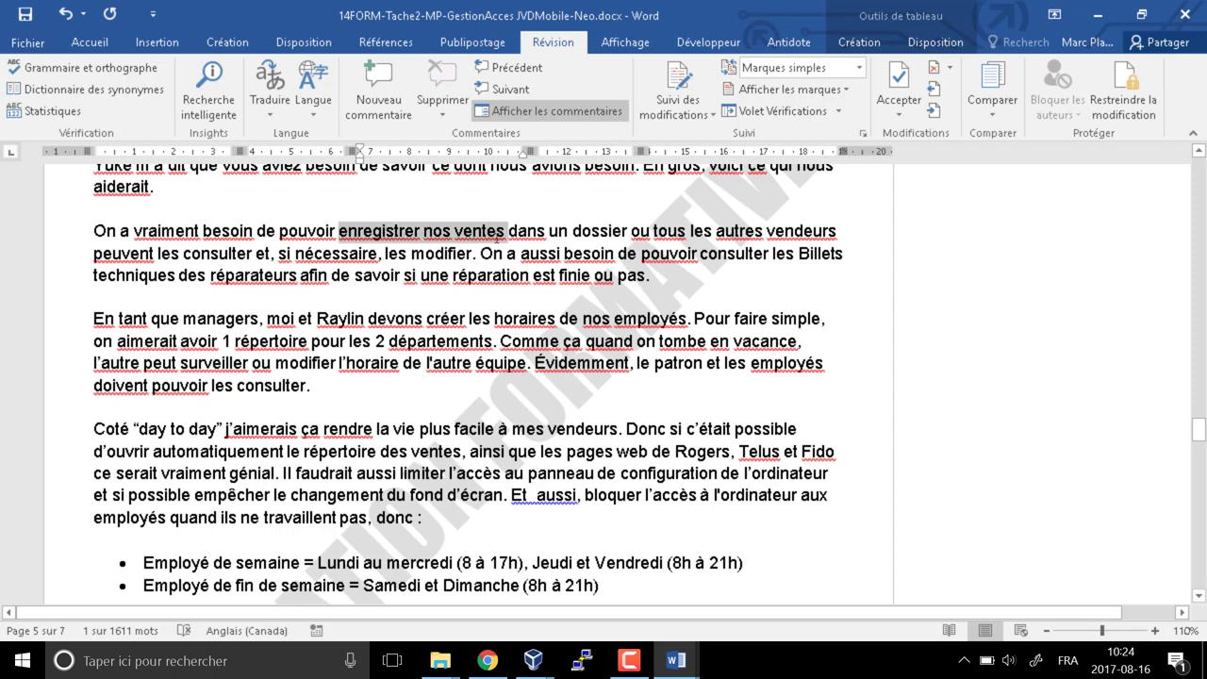
pyautogui.click(28, 41)
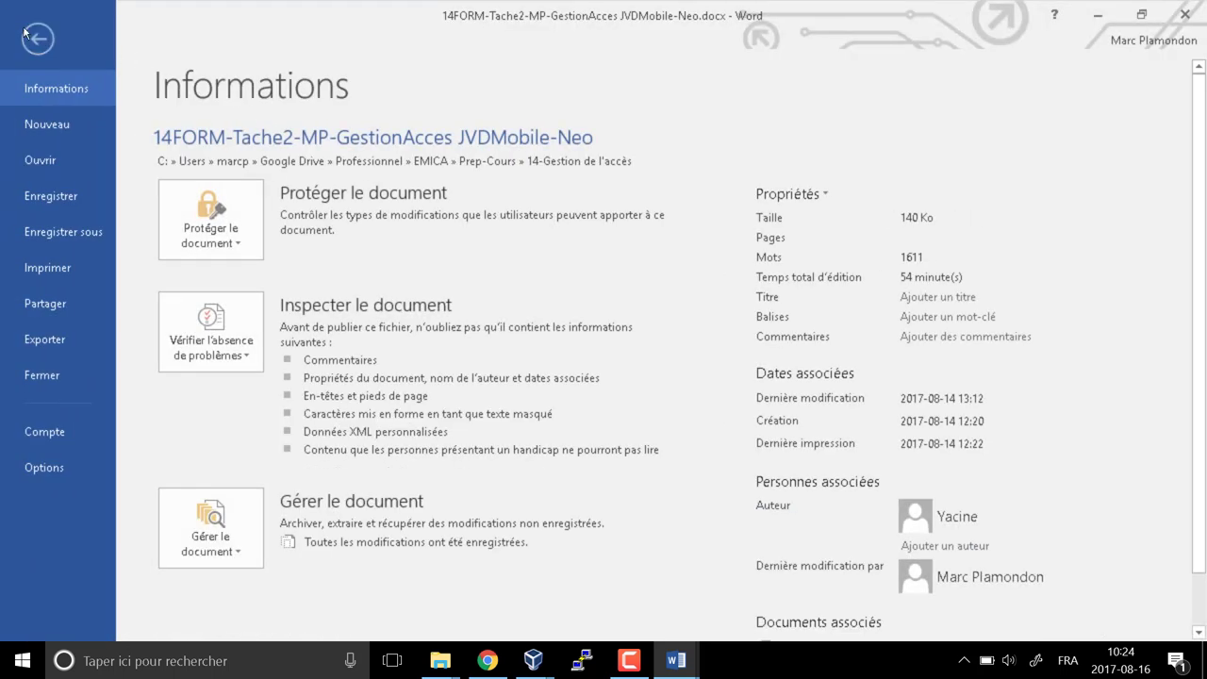
pyautogui.click(37, 40)
pyautogui.click(404, 103)
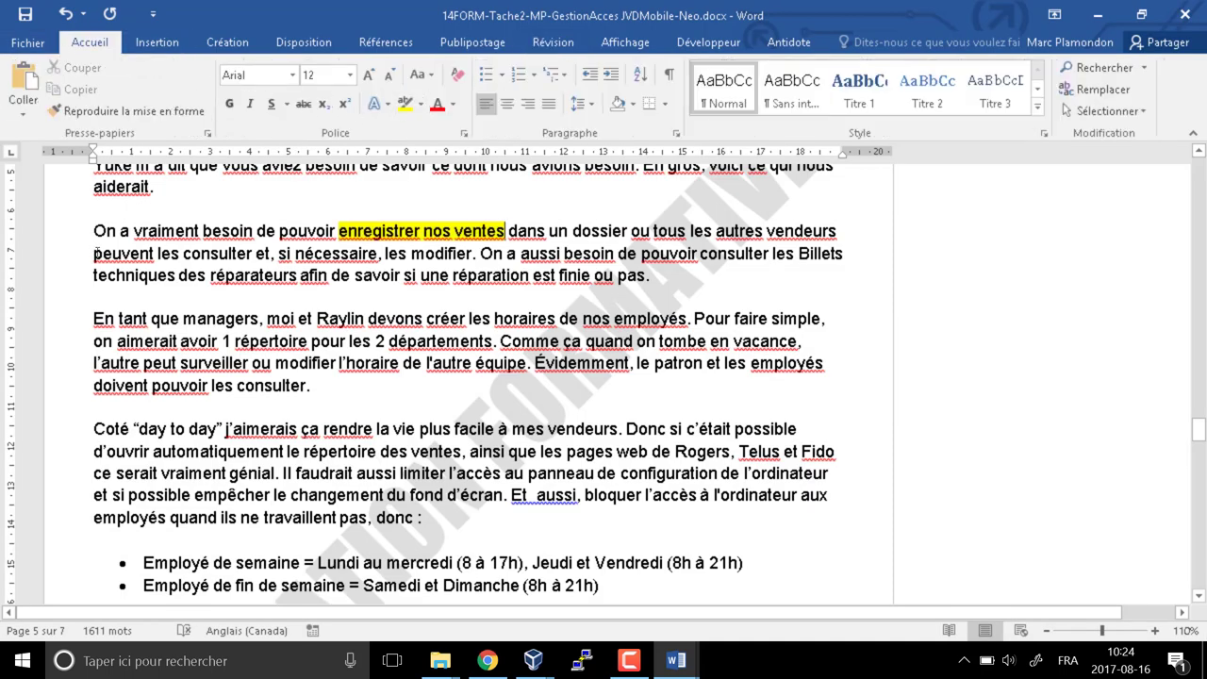
# Highlight in yellow the sales-modifying phrase, 'tous les autres vendeurs', and 'consulter les Billets techniques des réparateurs'
pyautogui.moveTo(95, 253); pyautogui.dragTo(472, 253)
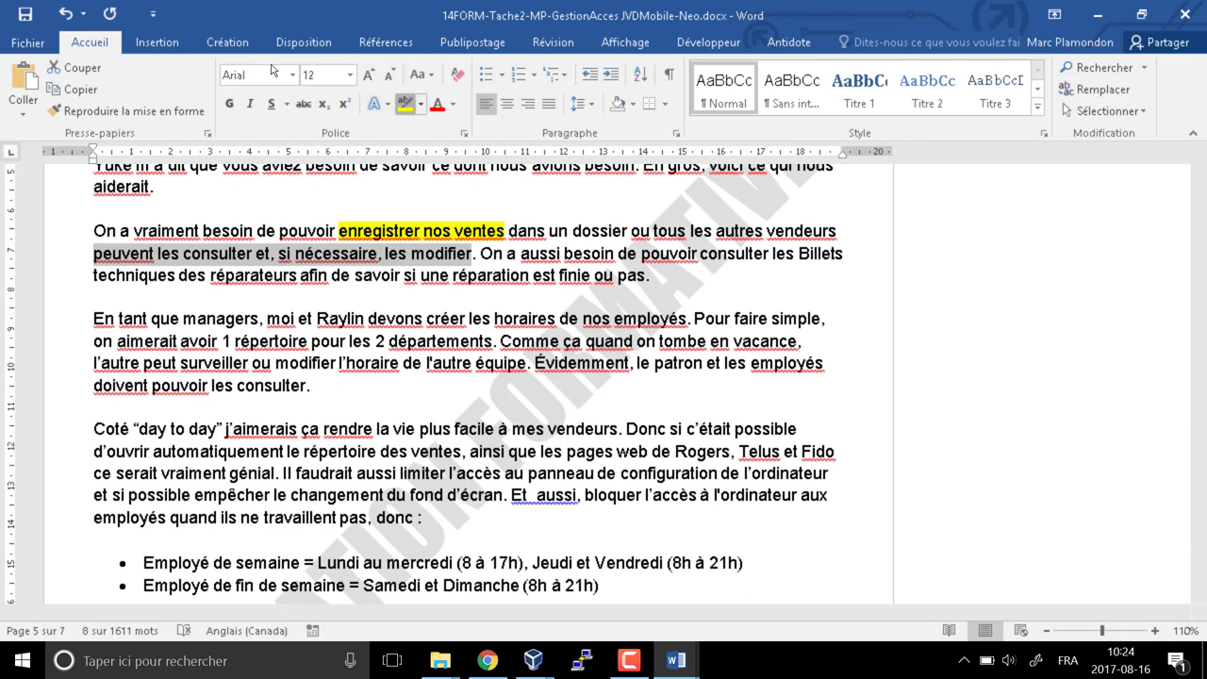
pyautogui.click(404, 103)
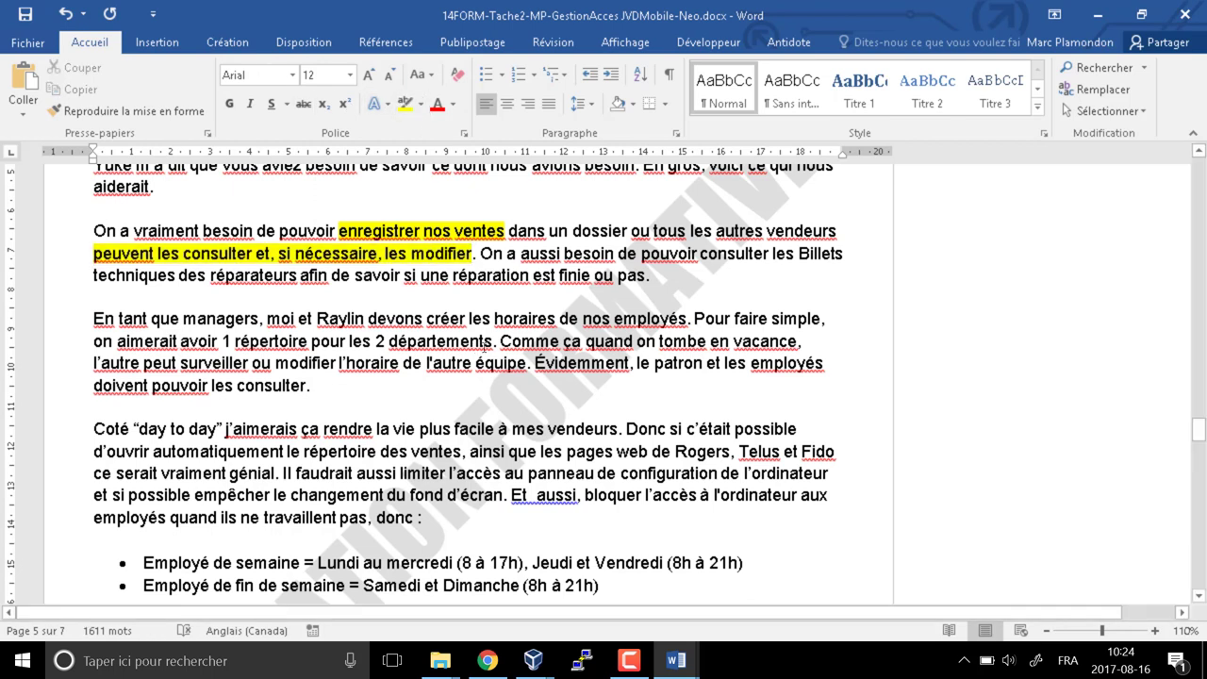
pyautogui.moveTo(687, 230); pyautogui.dragTo(838, 231)
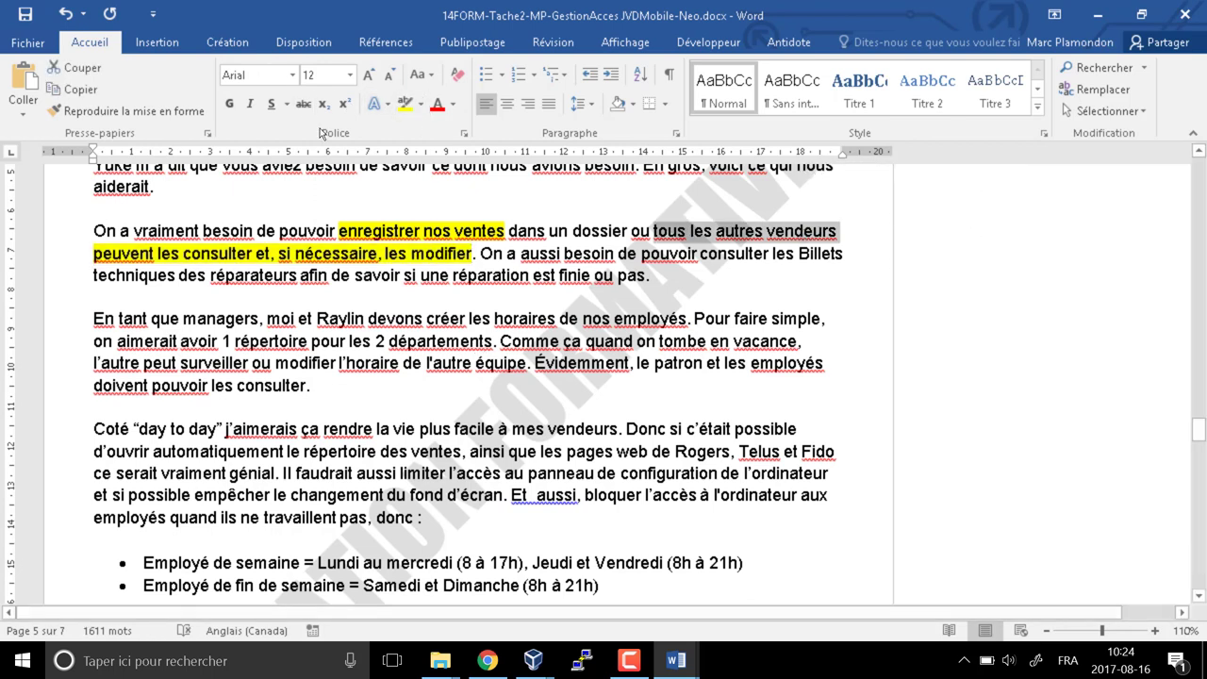
pyautogui.click(404, 104)
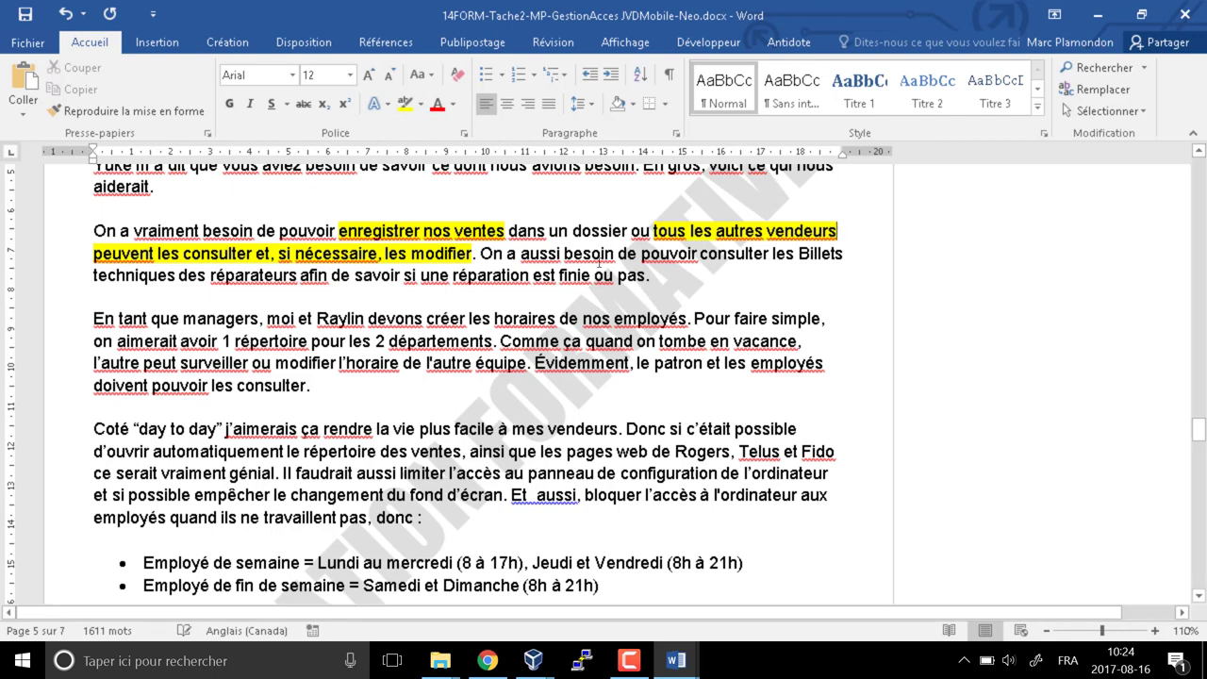
pyautogui.moveTo(619, 252); pyautogui.dragTo(845, 254)
pyautogui.click(403, 104)
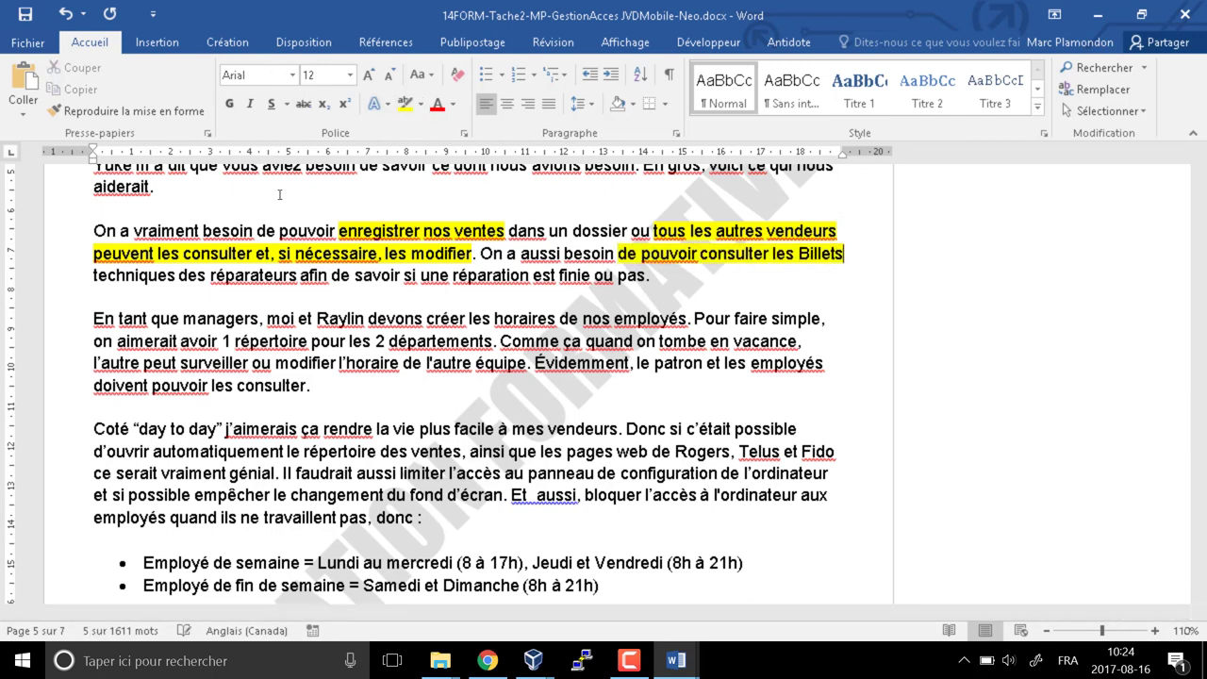
pyautogui.moveTo(94, 274); pyautogui.dragTo(298, 274)
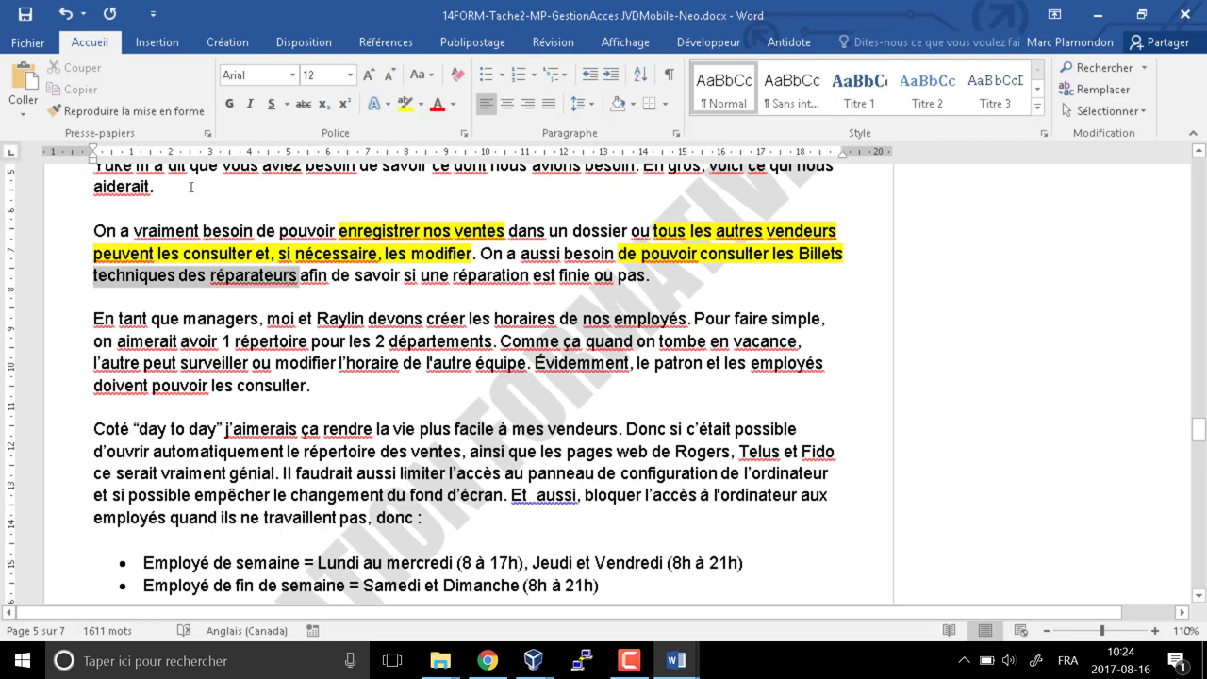
pyautogui.click(404, 104)
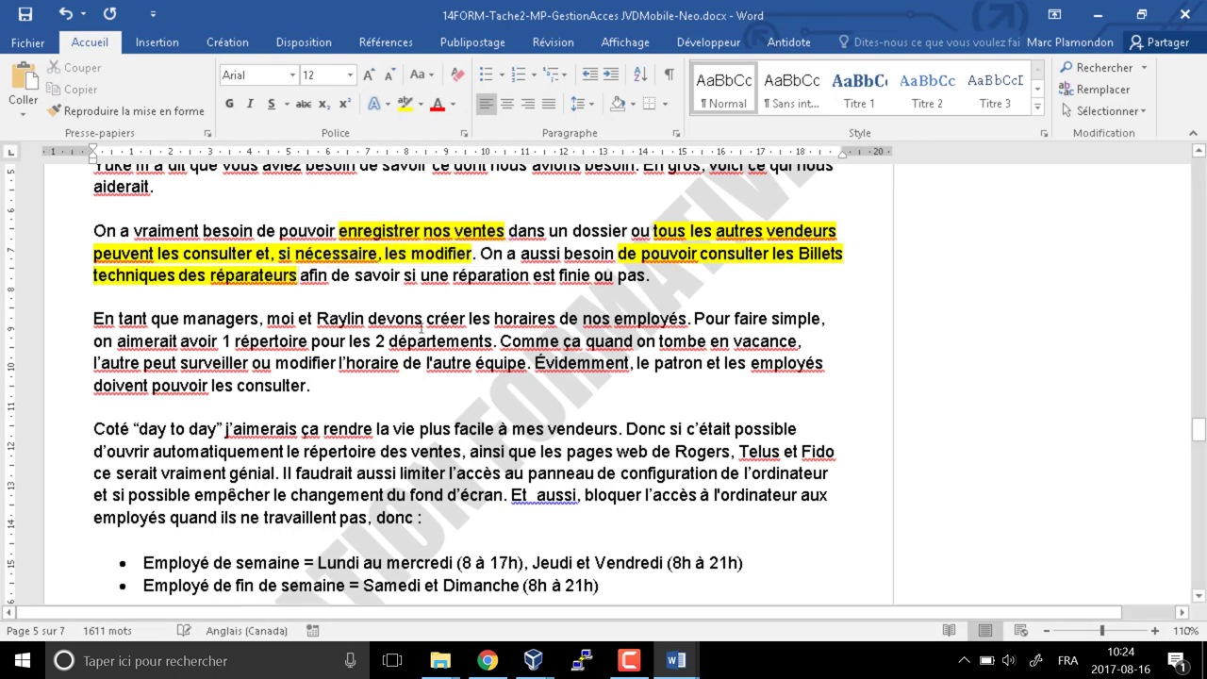
pyautogui.scroll(-2, 420, 326)
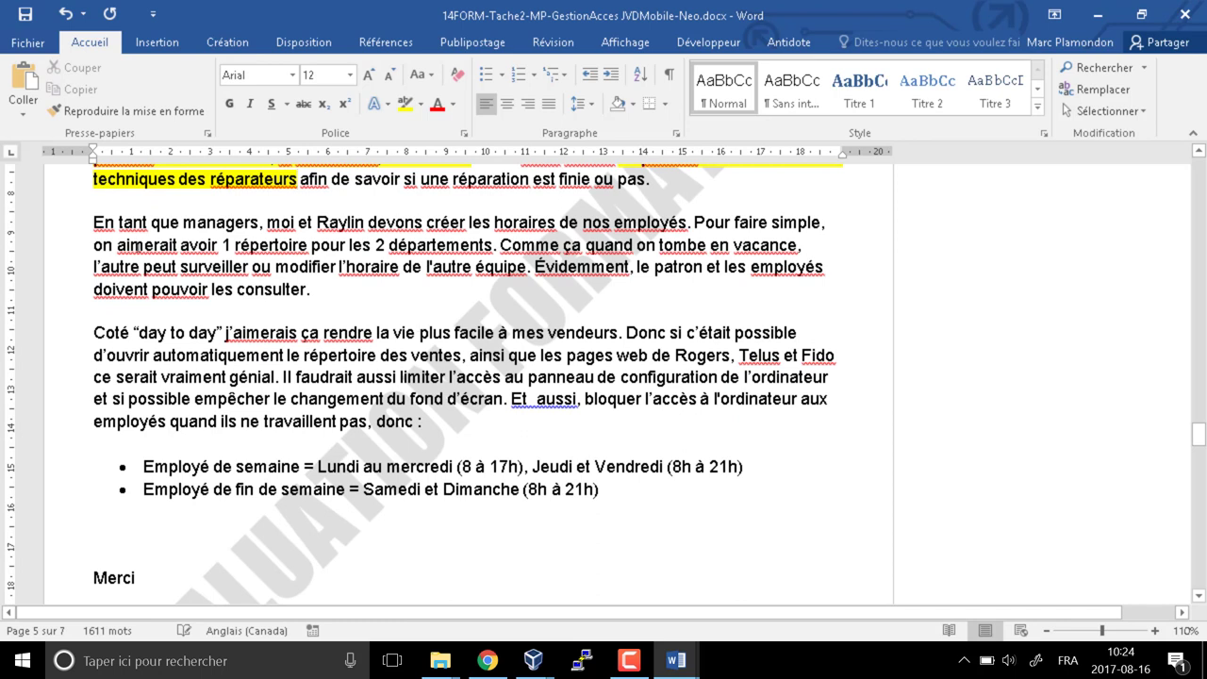
# Highlight 'managers', '1 répertoire pour les 2 départements' and 'peut surveiller ou modifier' in red
pyautogui.doubleClick(226, 223)
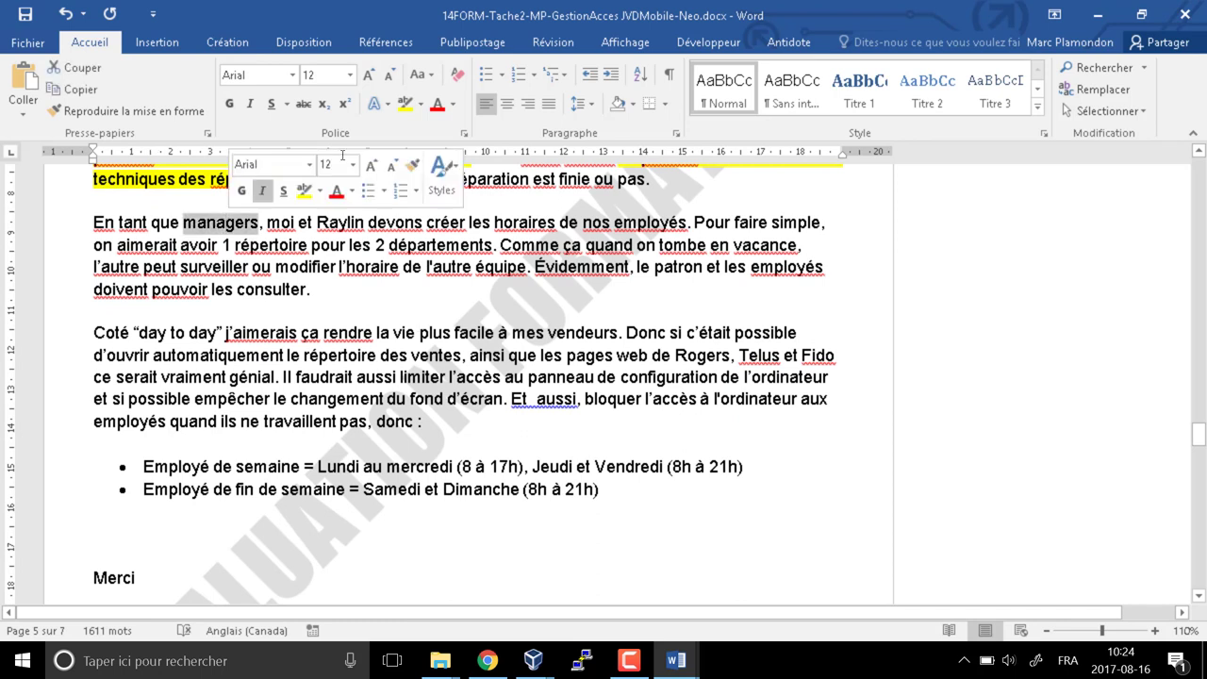
pyautogui.click(421, 104)
pyautogui.click(411, 160)
pyautogui.click(204, 179)
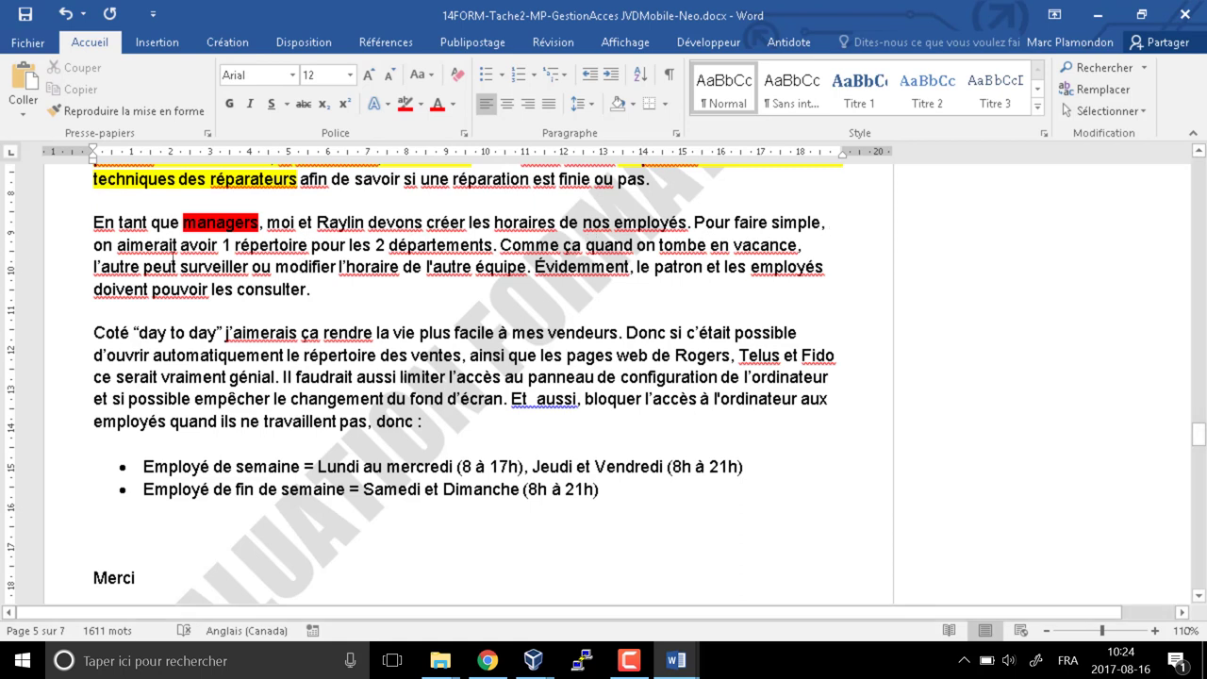
pyautogui.moveTo(222, 246); pyautogui.dragTo(471, 249)
pyautogui.click(404, 104)
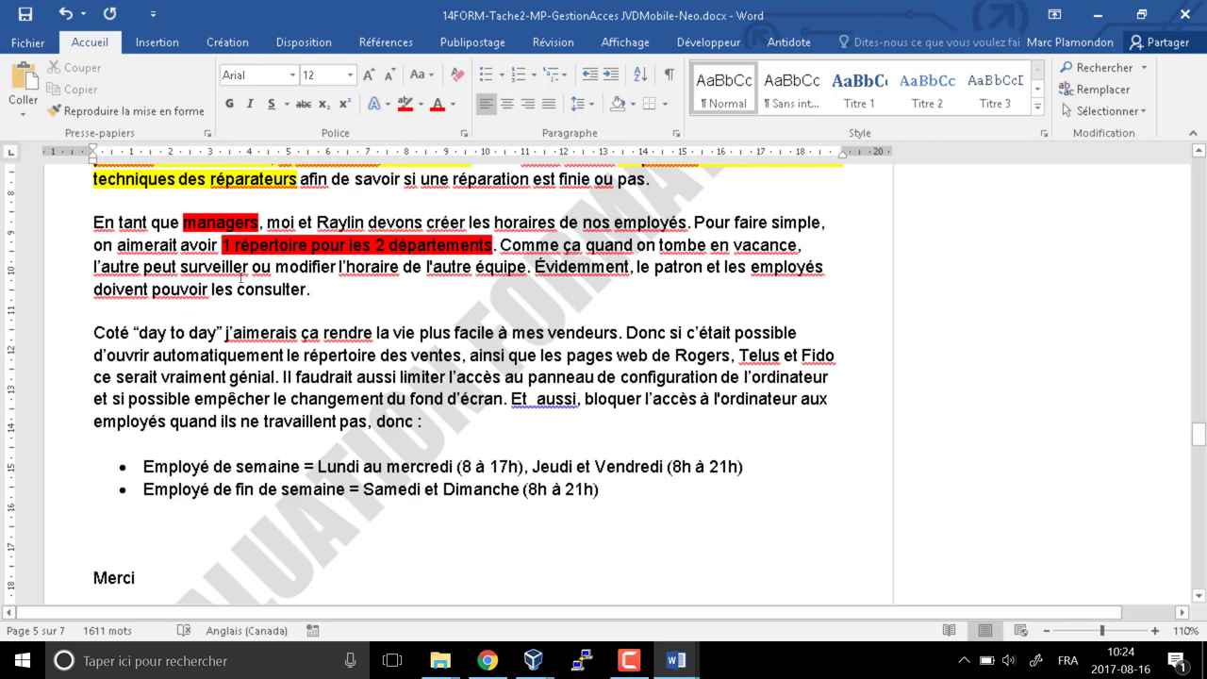
pyautogui.moveTo(150, 267); pyautogui.dragTo(338, 267)
pyautogui.click(405, 104)
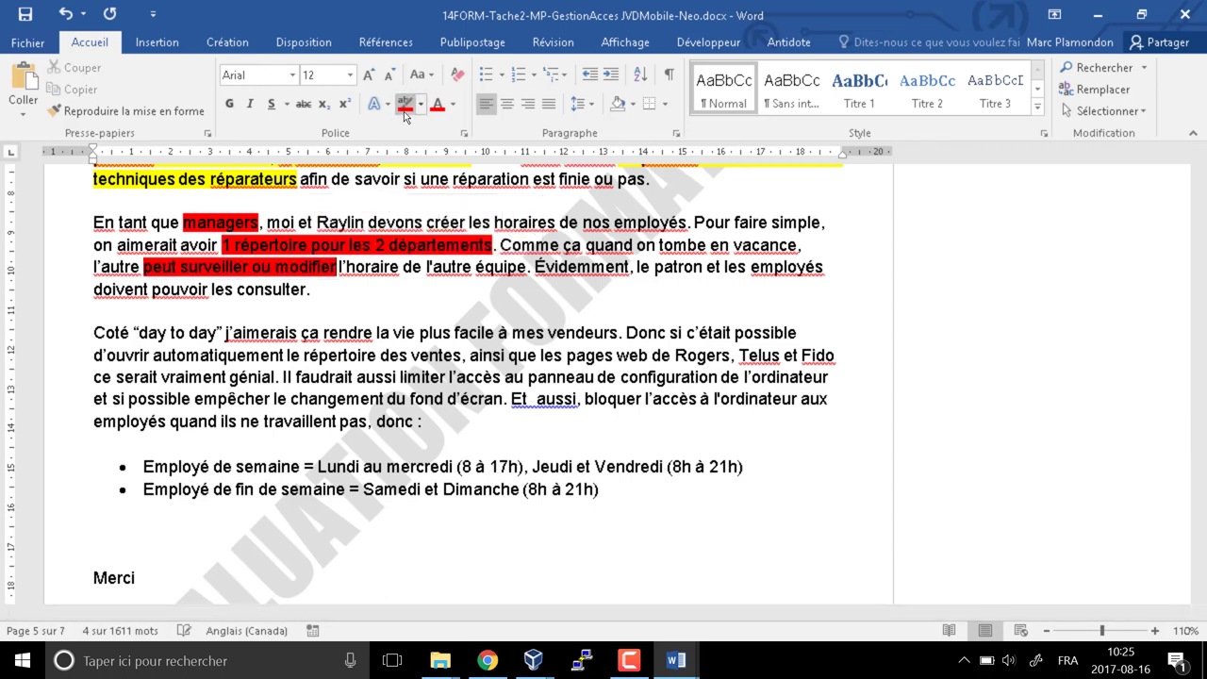
pyautogui.click(267, 198)
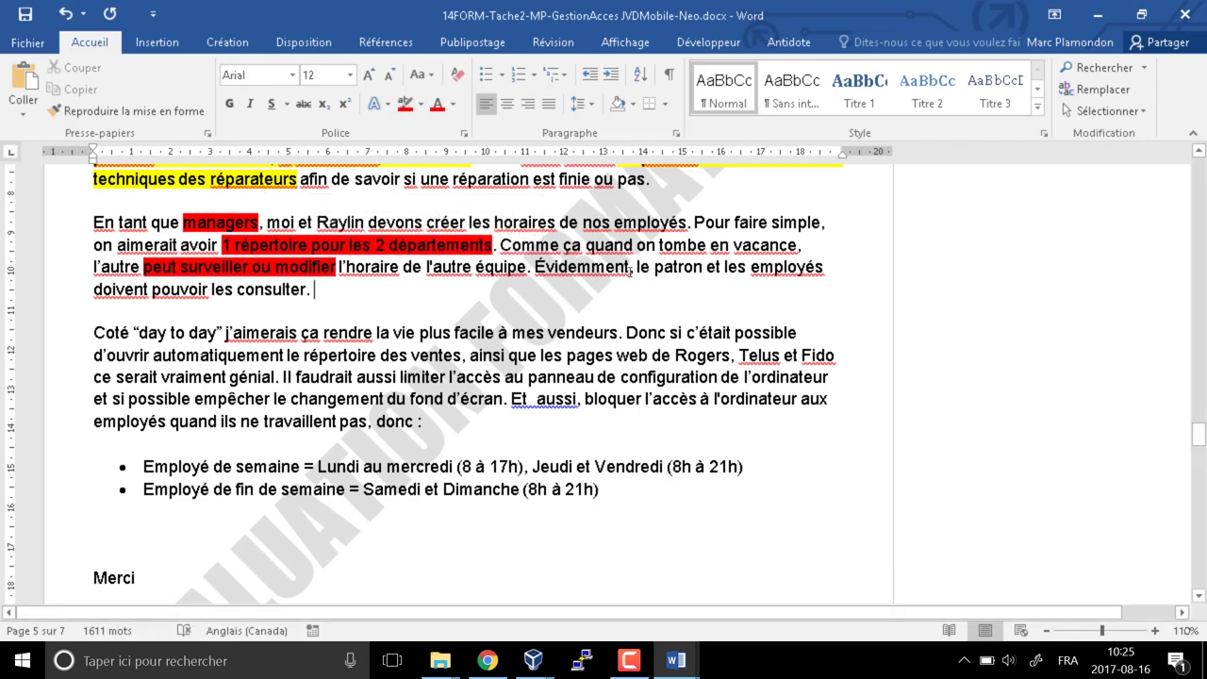
# Highlight 'le patron et les employés doivent pouvoir les consulter' in yellow
pyautogui.moveTo(630, 267); pyautogui.dragTo(313, 290)
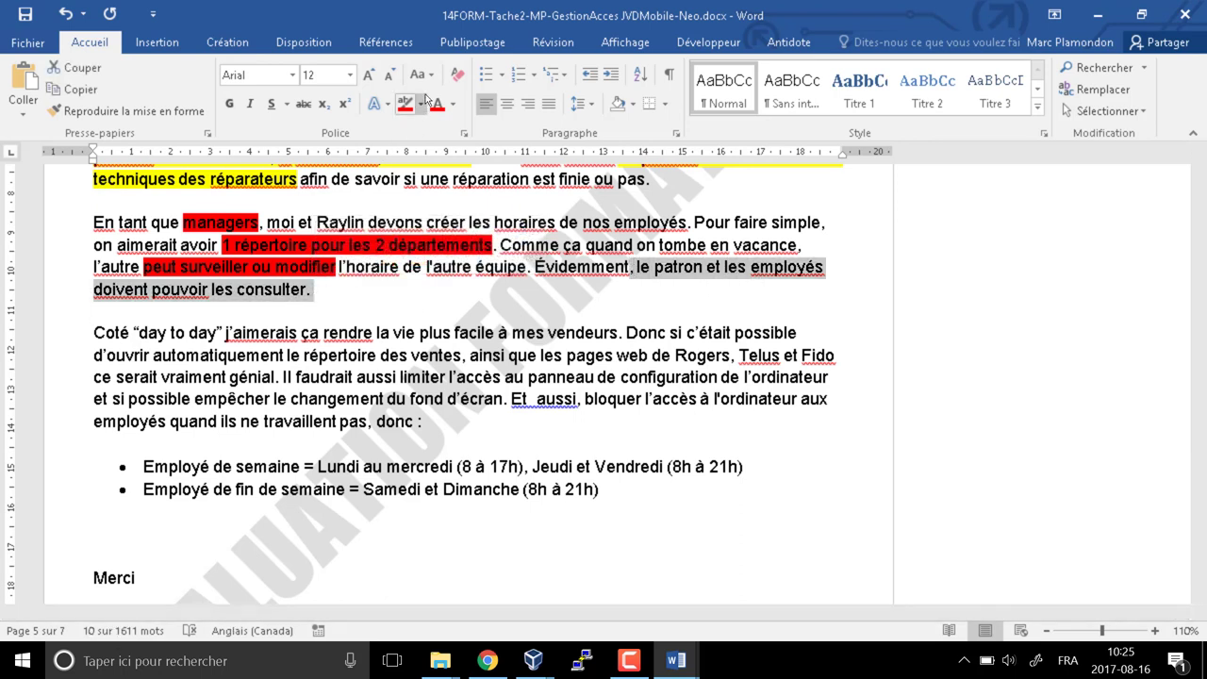
pyautogui.click(421, 104)
pyautogui.click(321, 311)
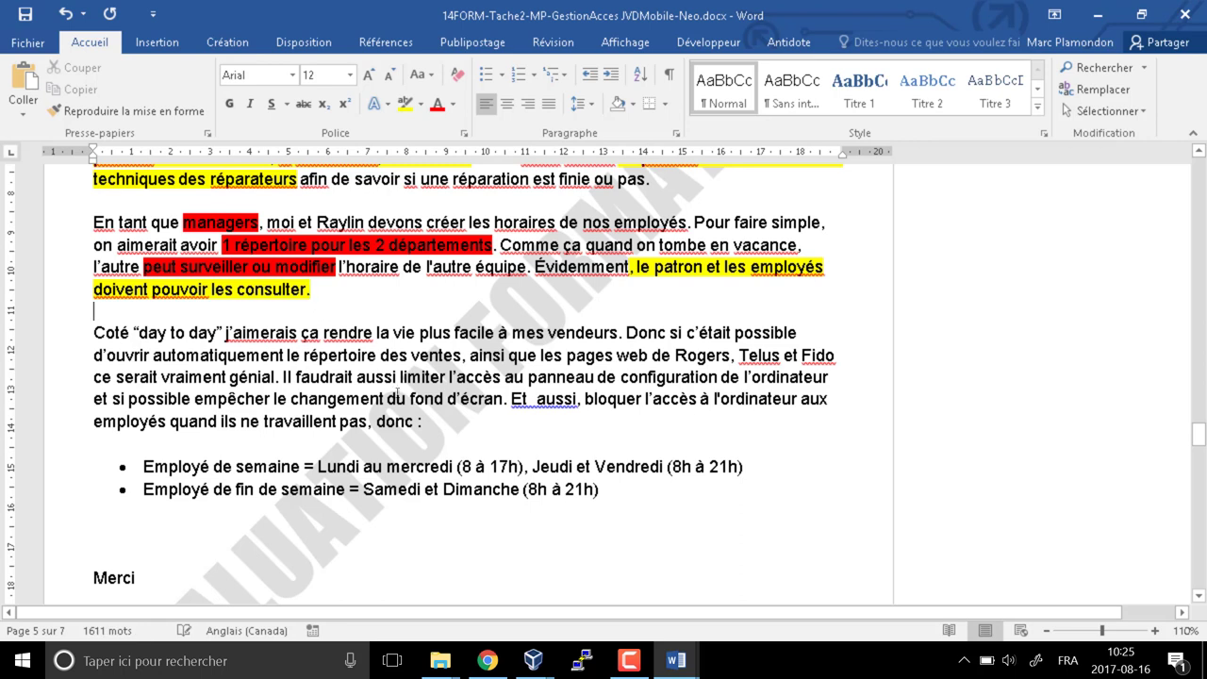
# Highlight in yellow the sales-folder auto-open phrase and the Rogers, Telus and Fido web pages phrase
pyautogui.scroll(-3, 395, 406)
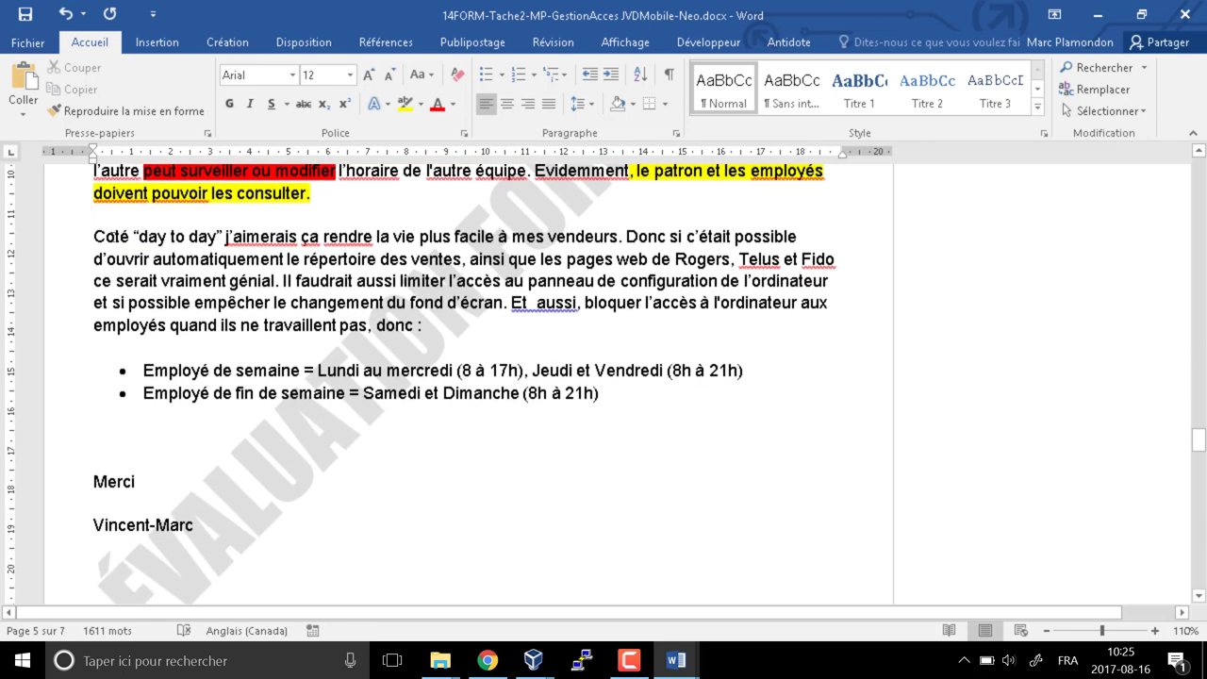
pyautogui.moveTo(94, 237); pyautogui.dragTo(226, 237)
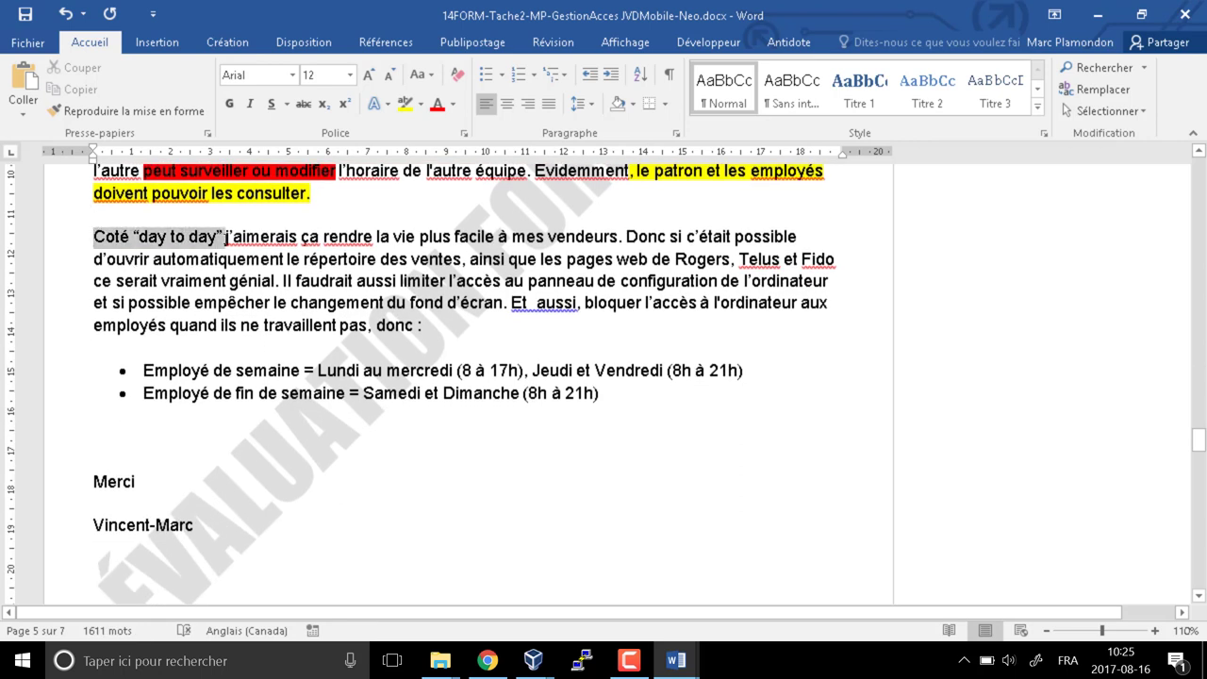
pyautogui.click(386, 281)
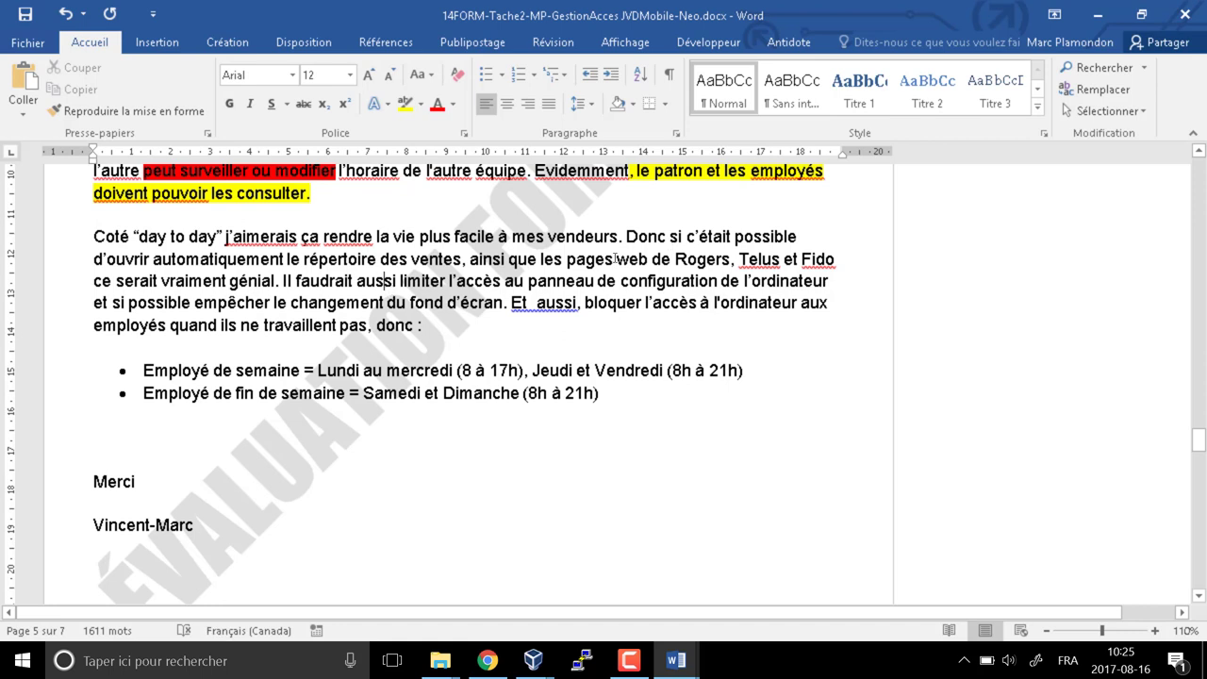
pyautogui.moveTo(94, 259); pyautogui.dragTo(461, 260)
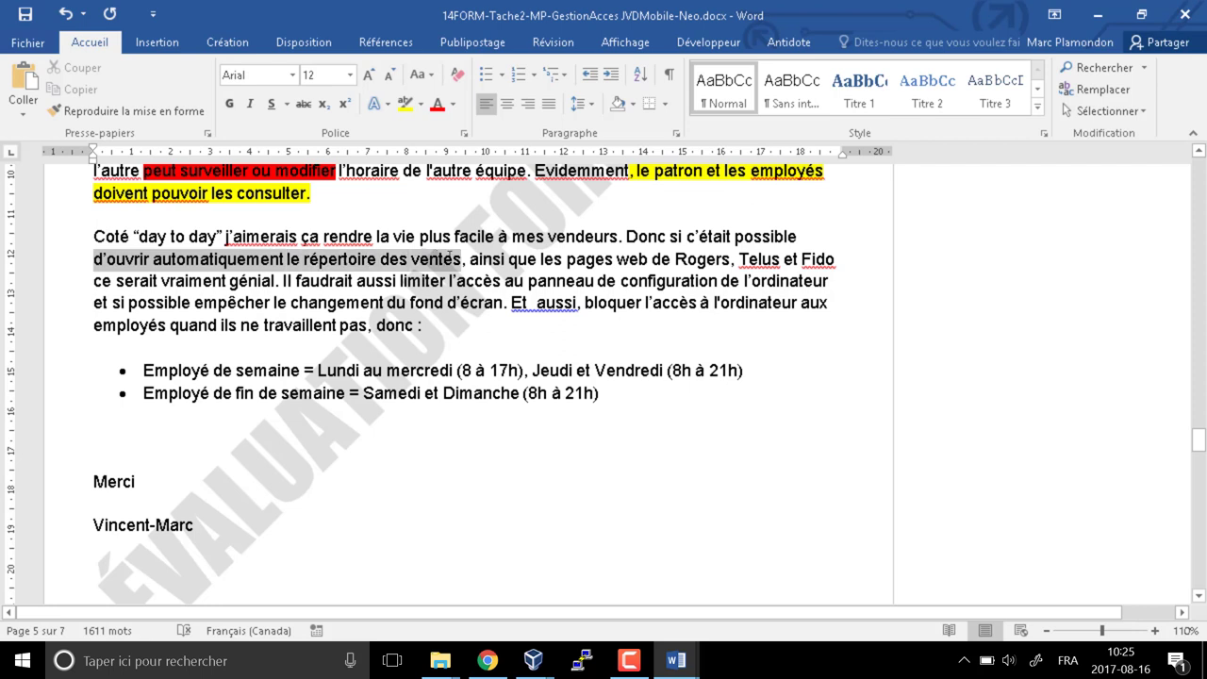
pyautogui.moveTo(567, 260); pyautogui.dragTo(837, 259)
pyautogui.click(405, 103)
pyautogui.click(278, 324)
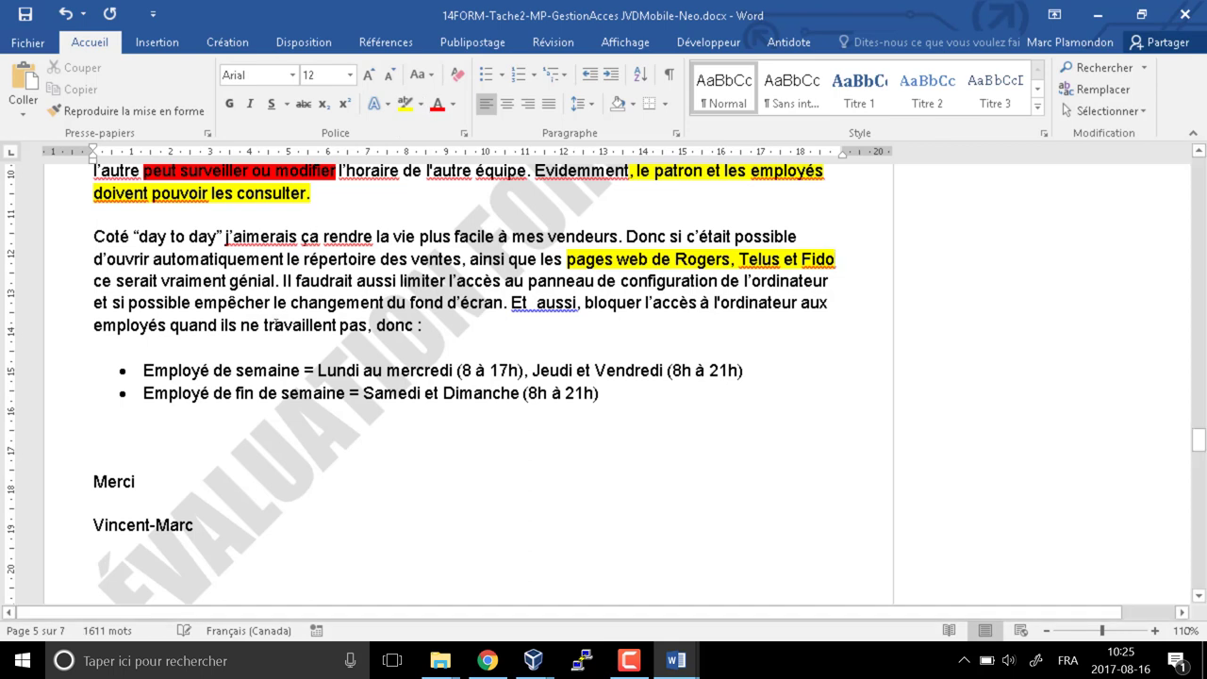
pyautogui.moveTo(93, 259); pyautogui.dragTo(462, 259)
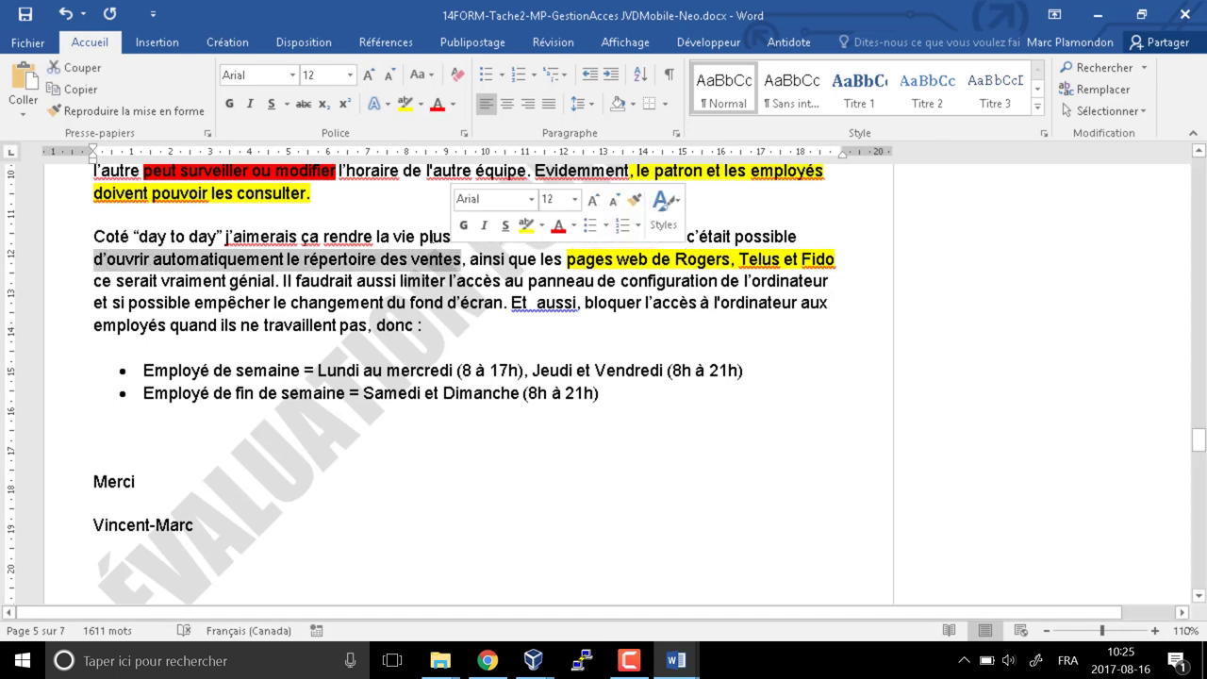
pyautogui.click(407, 103)
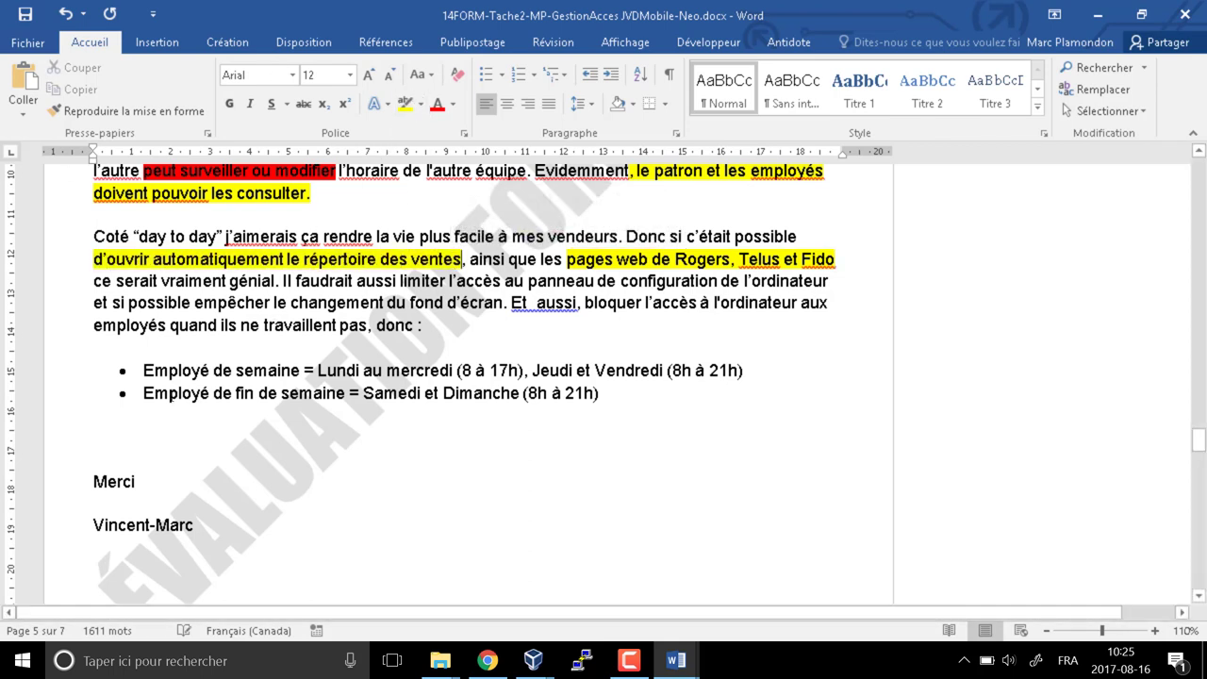
pyautogui.click(146, 302)
# Highlight the control-panel restriction, wallpaper restriction and computer-blocking phrases in yellow
pyautogui.moveTo(399, 281); pyautogui.dragTo(719, 281)
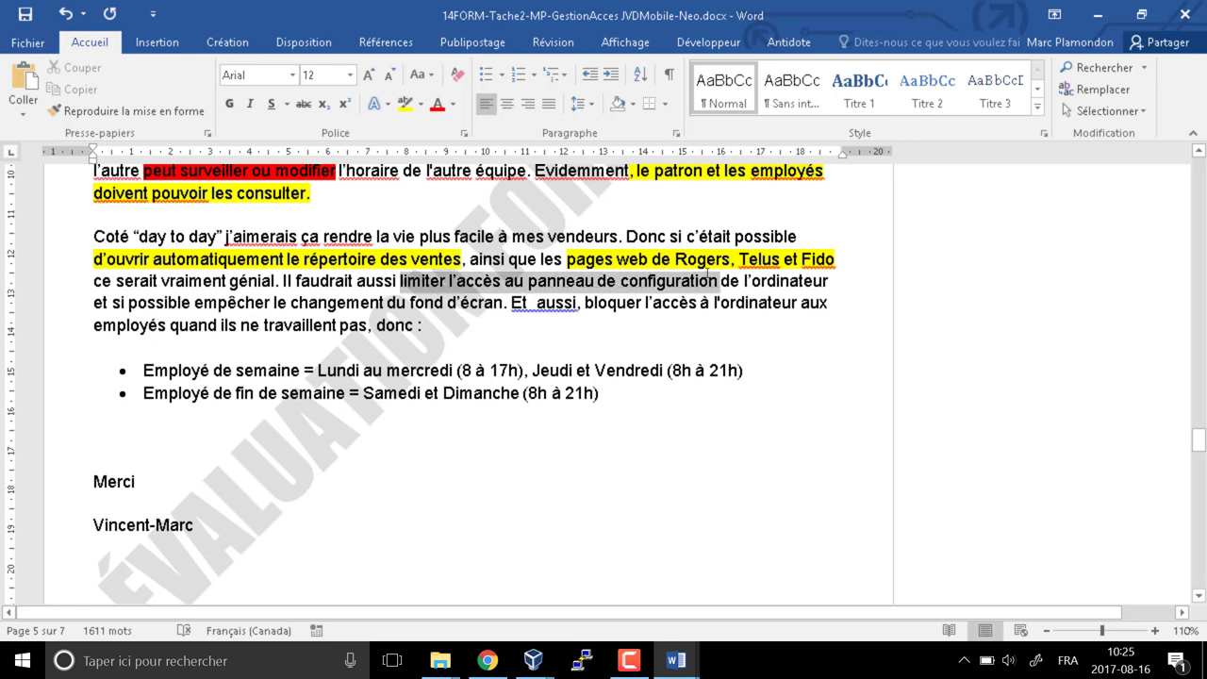
pyautogui.click(408, 104)
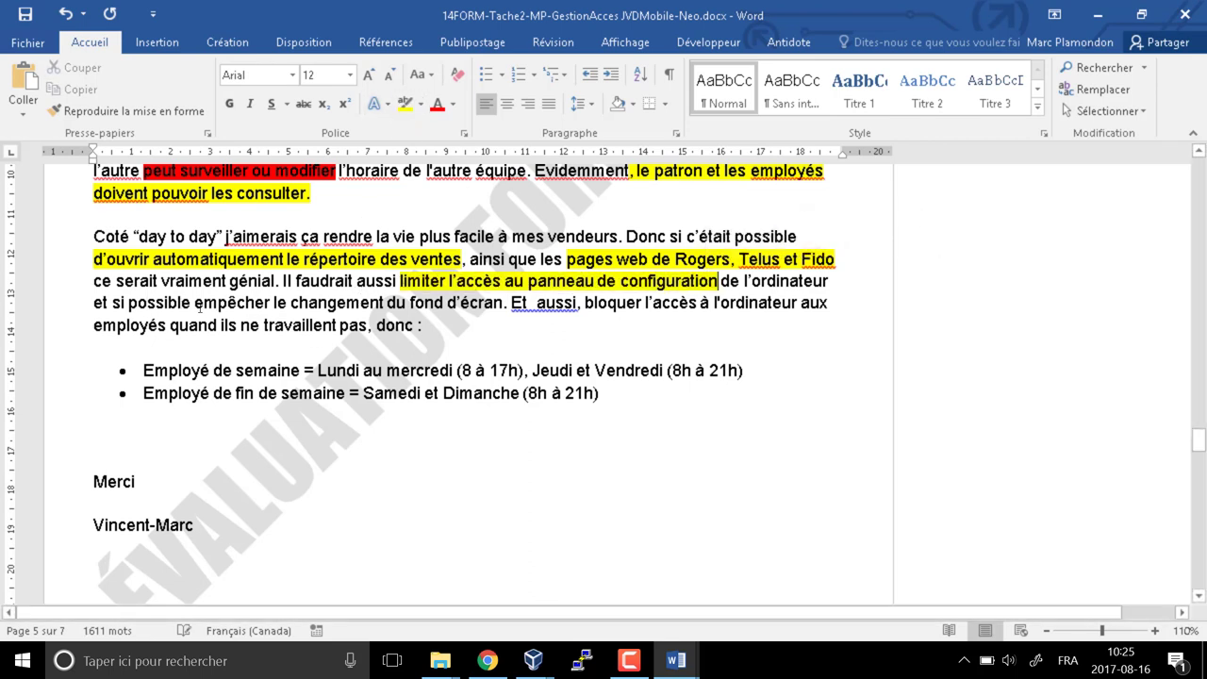
pyautogui.moveTo(194, 303); pyautogui.dragTo(503, 303)
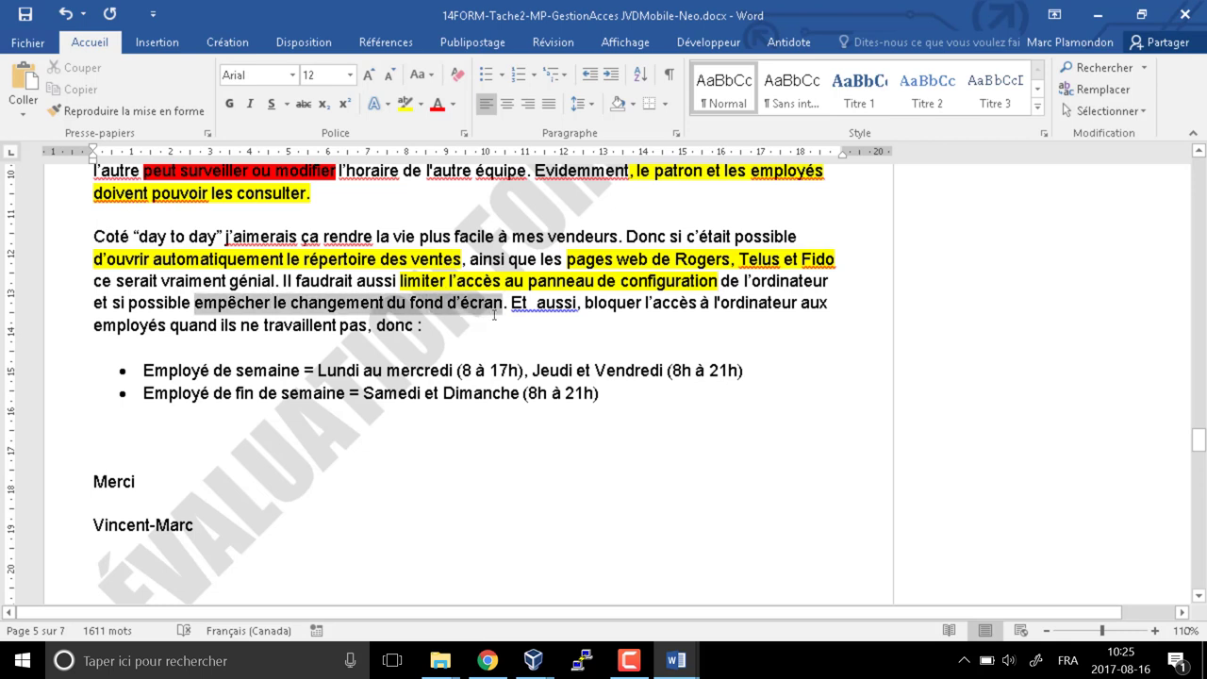
pyautogui.click(408, 104)
pyautogui.click(427, 333)
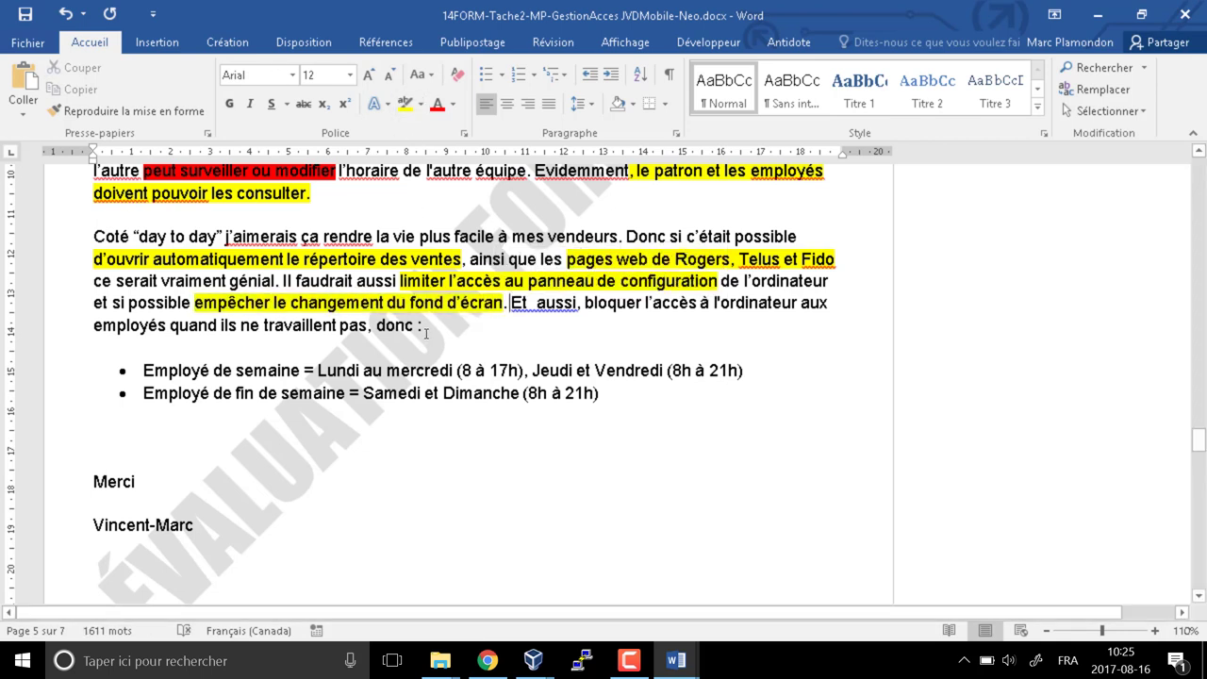
pyautogui.moveTo(585, 302); pyautogui.dragTo(415, 326)
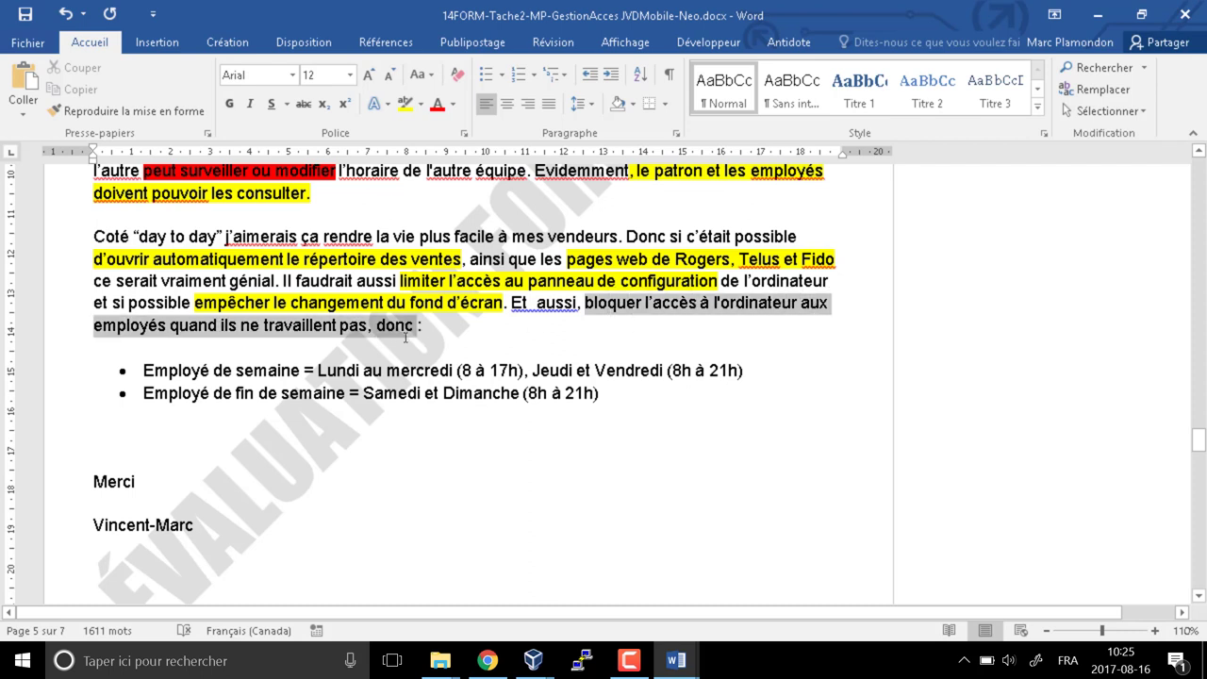
pyautogui.click(405, 104)
pyautogui.click(413, 325)
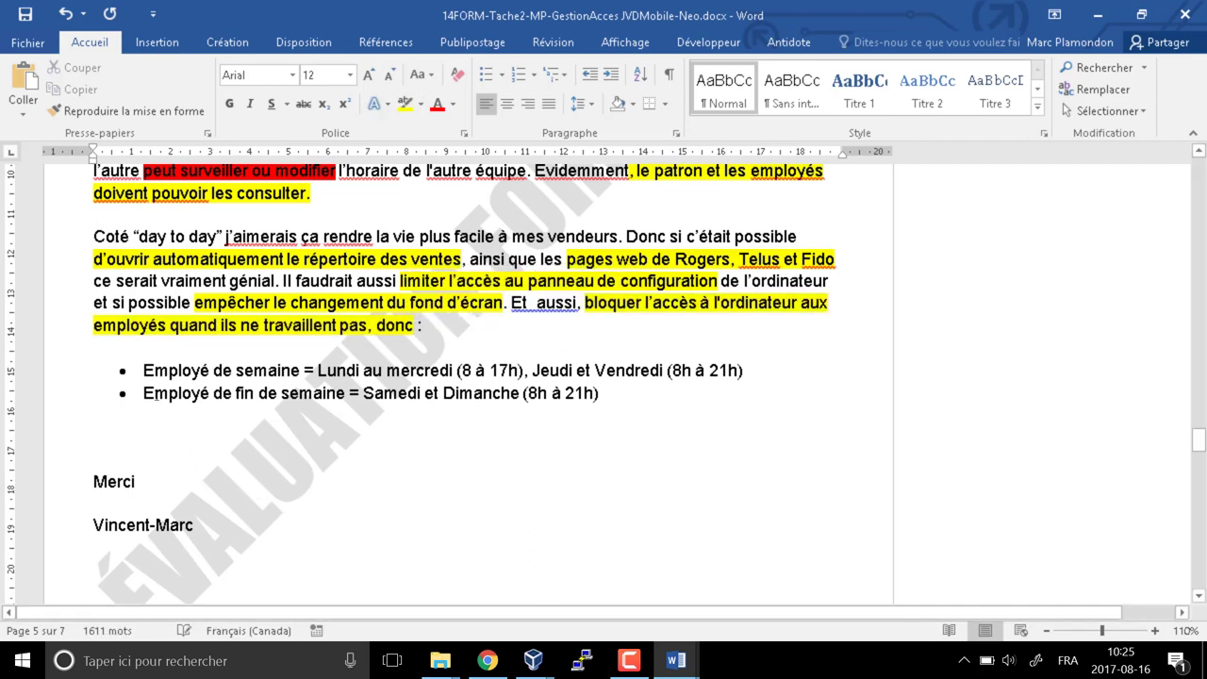
# Highlight both employee schedule bullet lines in green
pyautogui.moveTo(142, 369); pyautogui.dragTo(628, 400)
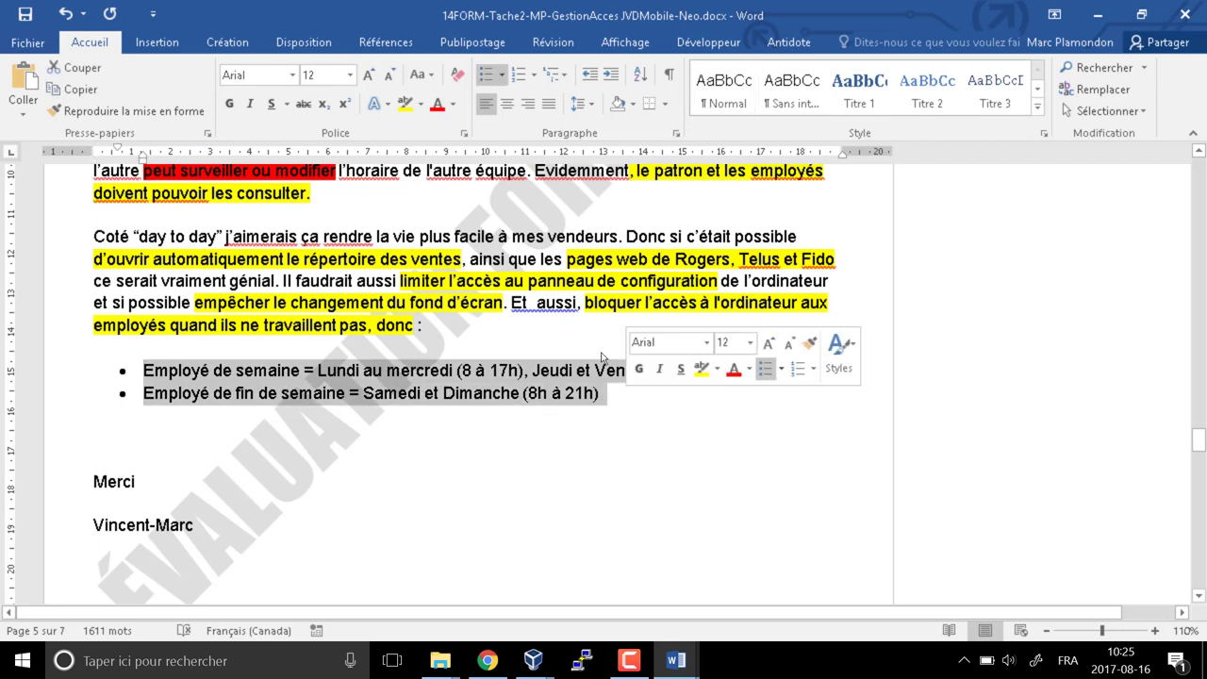
pyautogui.click(420, 104)
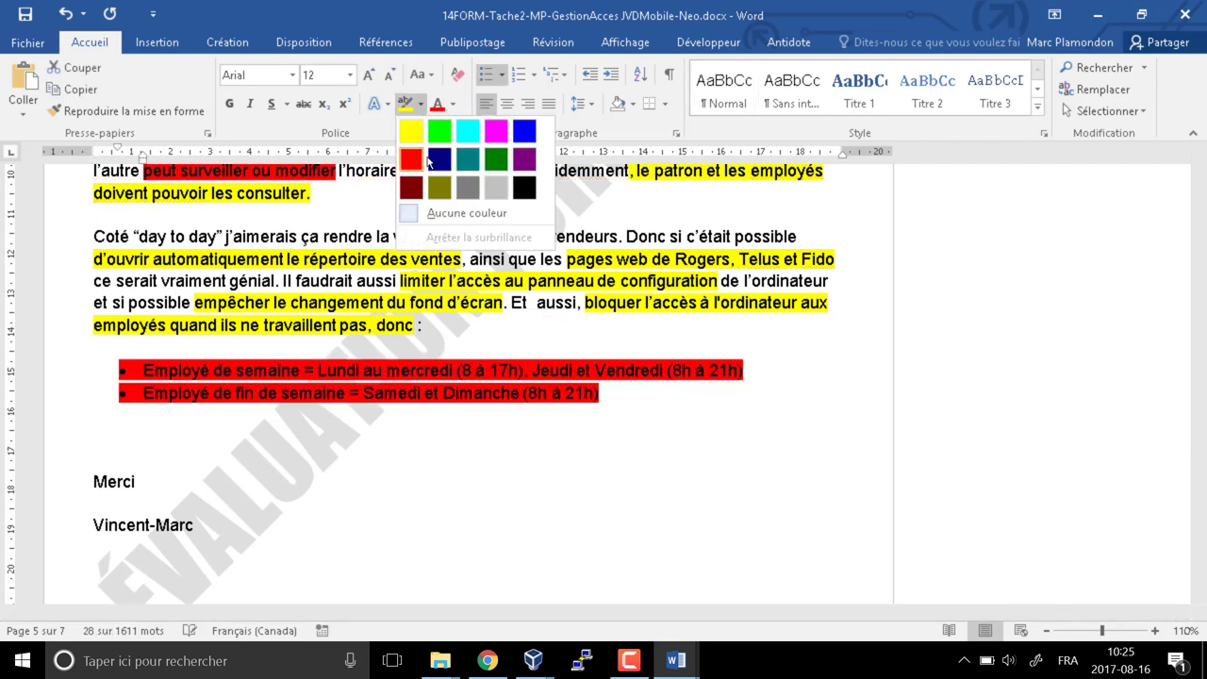
pyautogui.click(439, 134)
pyautogui.click(317, 497)
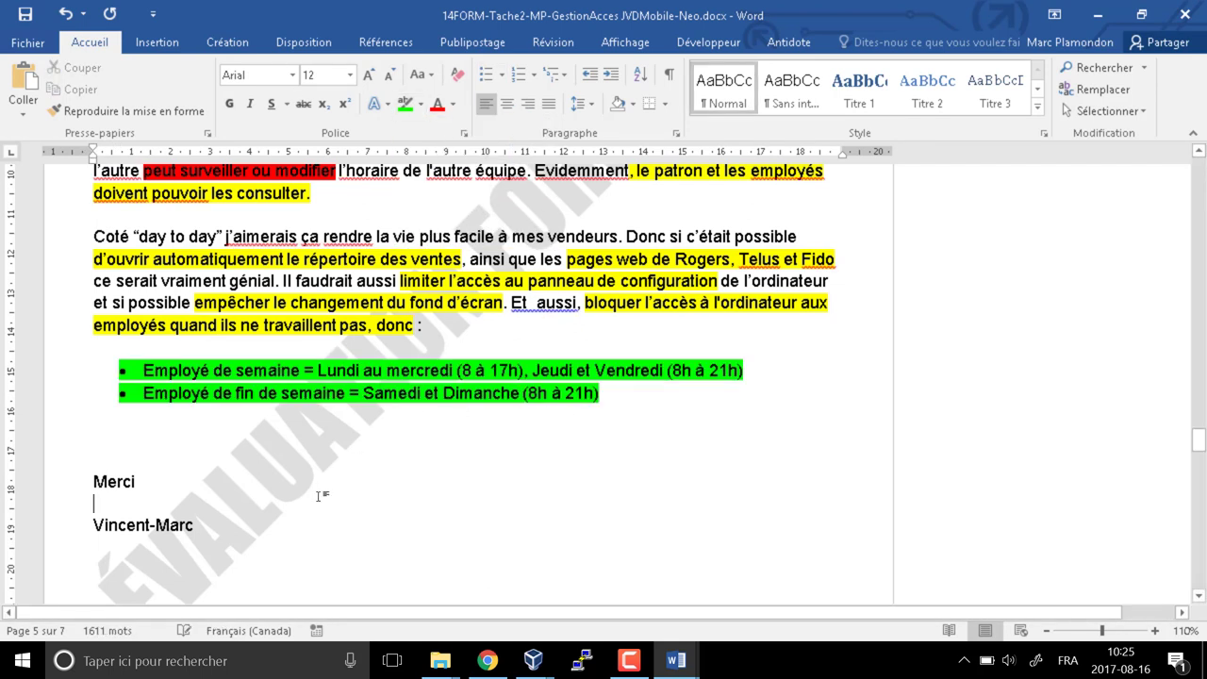
pyautogui.click(745, 372)
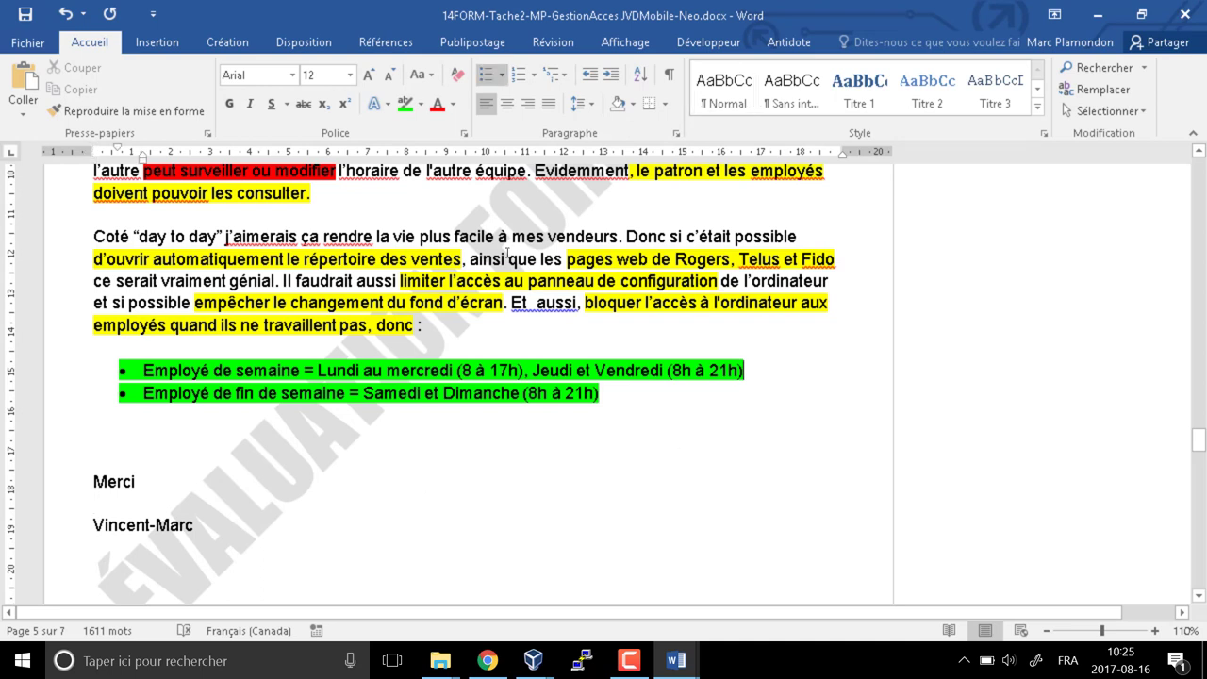
pyautogui.scroll(-6, 242, 44)
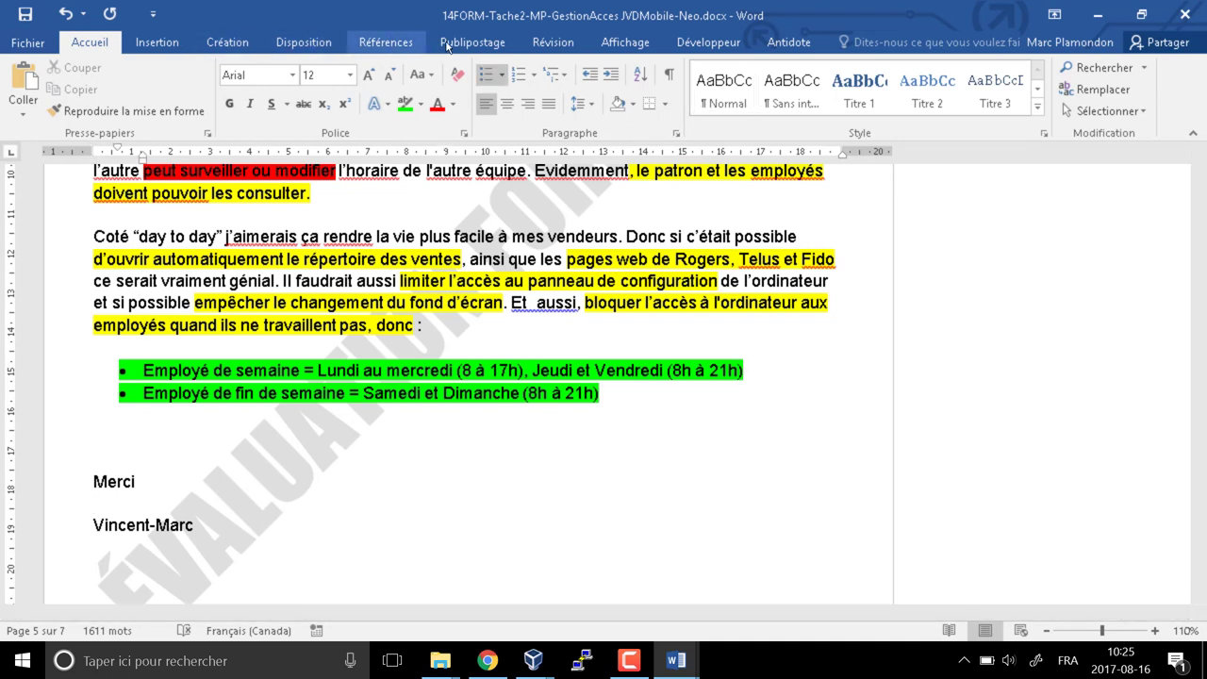
# Add the comment 'Restriction d'horaire dans le compte' on the weekday schedule passage
pyautogui.hotkey('ctrl', 'alt', 'm')
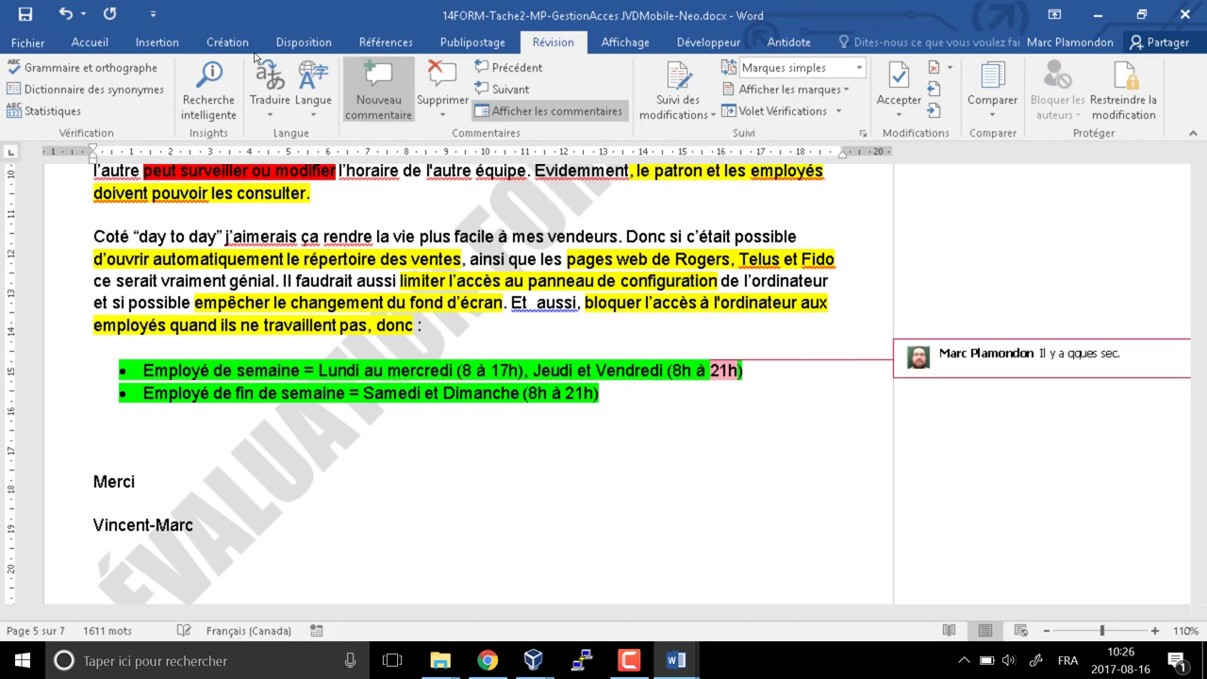
pyautogui.write('Rest')
pyautogui.write('riction d')
pyautogui.write("'horaire dans le c")
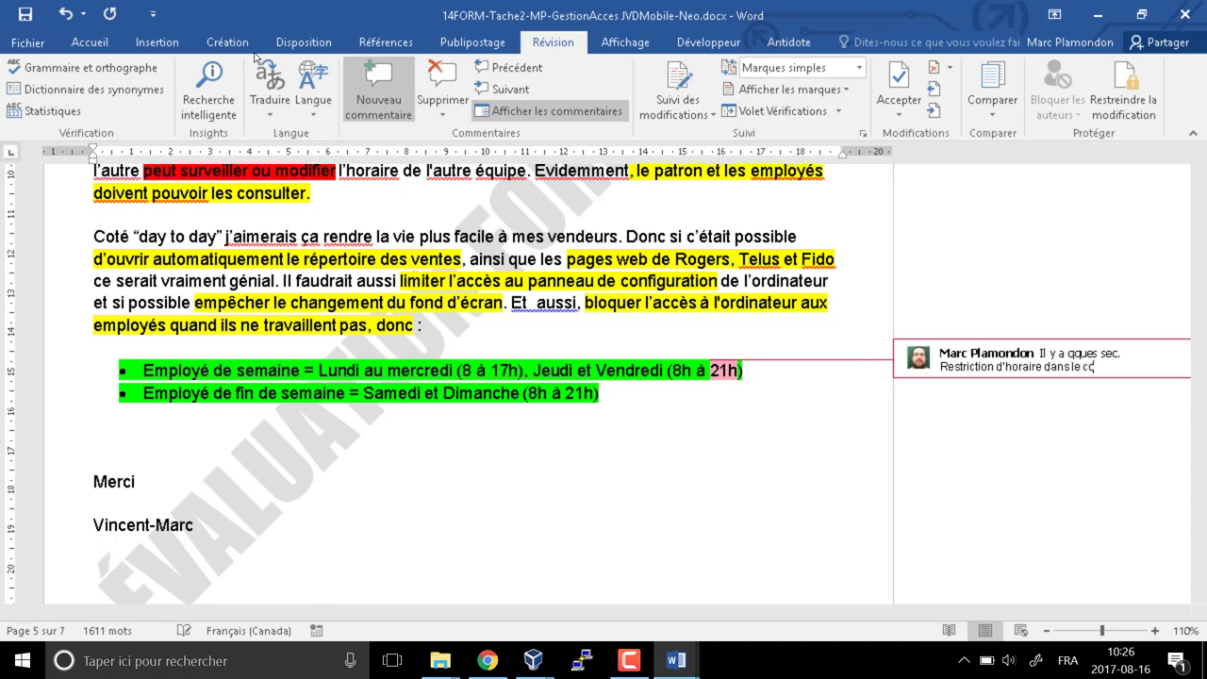
pyautogui.write('ompte')
pyautogui.click(616, 280)
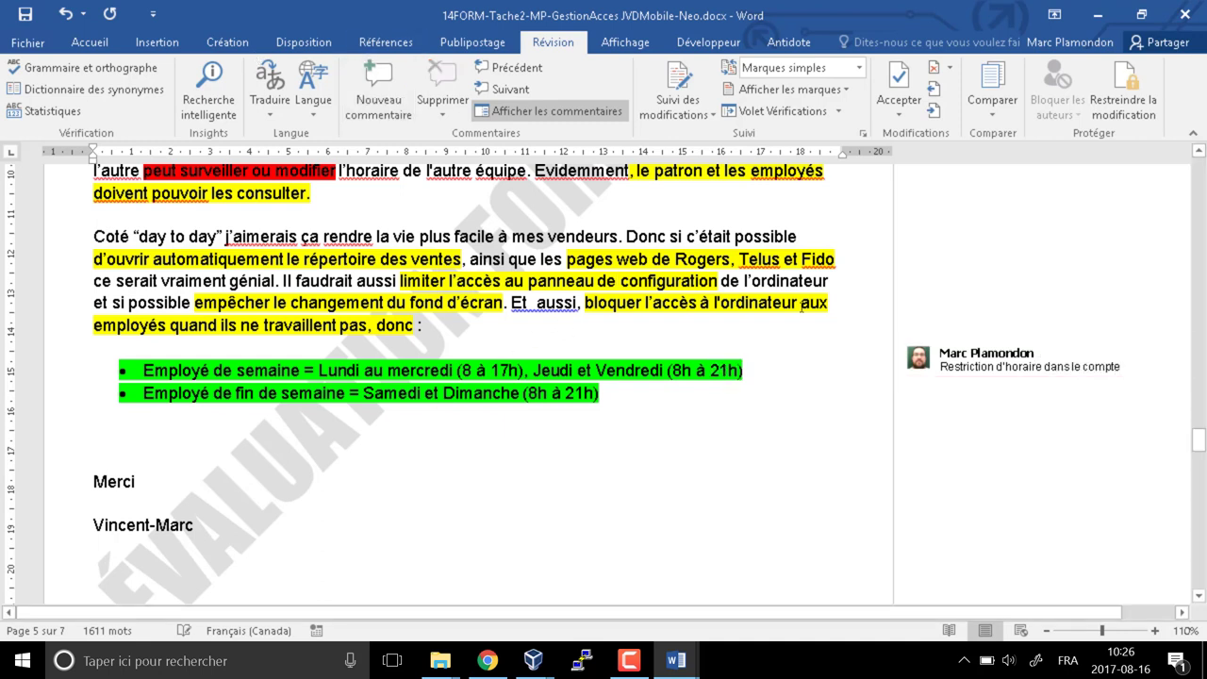
pyautogui.click(831, 303)
# Comment 'GPO' on the wallpaper restriction and 'Script' on the sales-folder opening line
pyautogui.moveTo(194, 303); pyautogui.dragTo(502, 303)
pyautogui.click(367, 280)
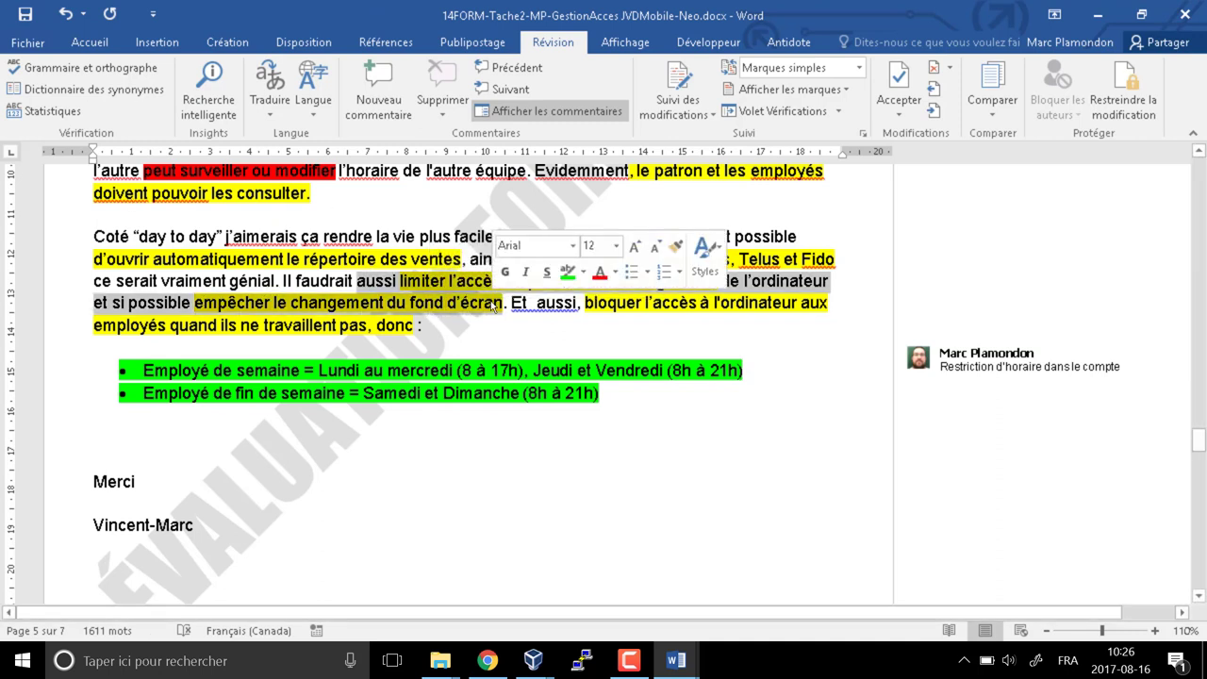
pyautogui.click(379, 89)
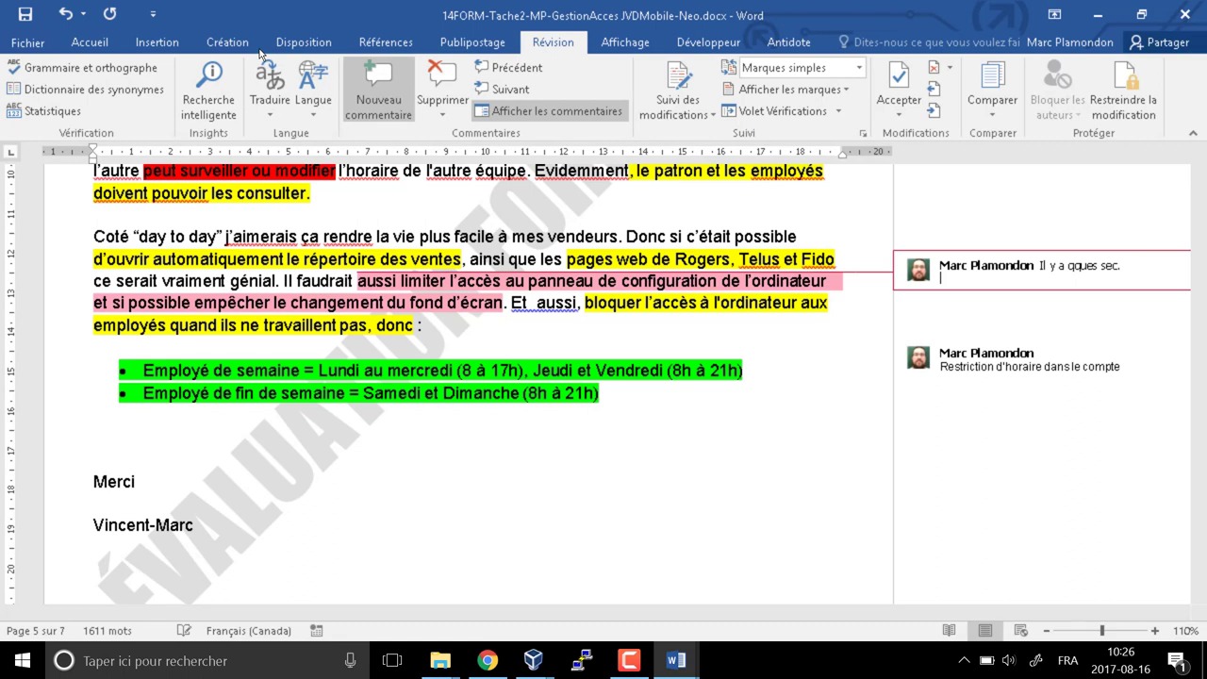
pyautogui.write('GPO')
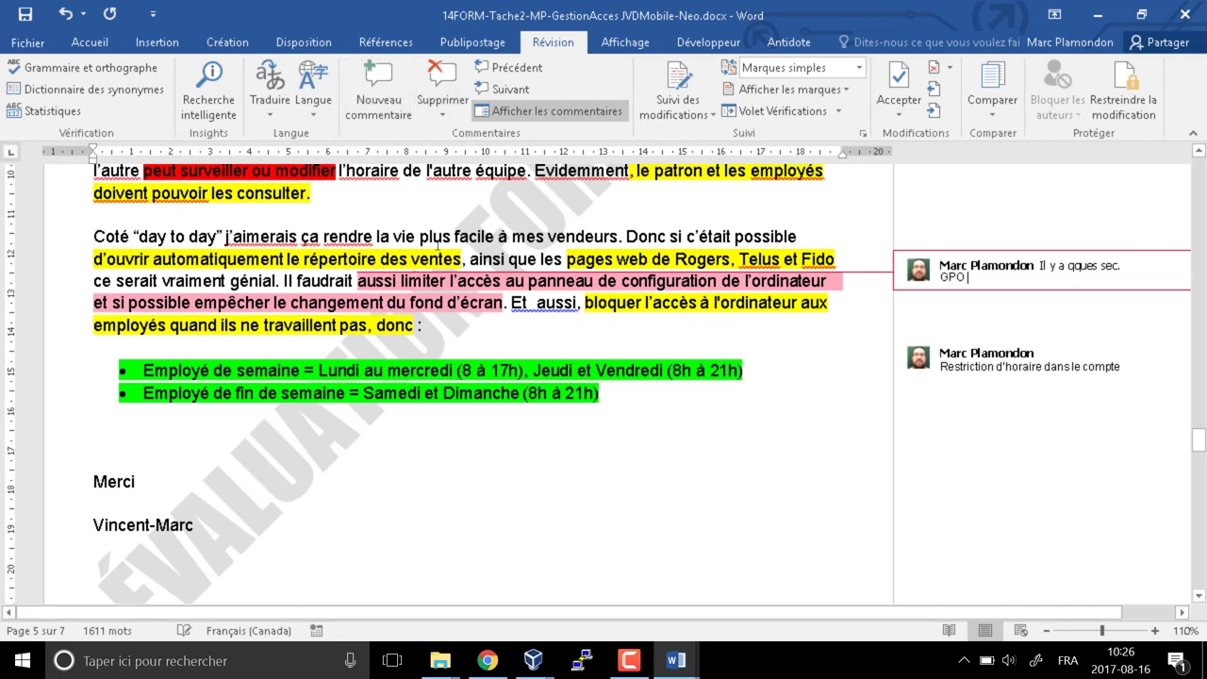
pyautogui.click(437, 237)
pyautogui.moveTo(119, 262); pyautogui.dragTo(832, 262)
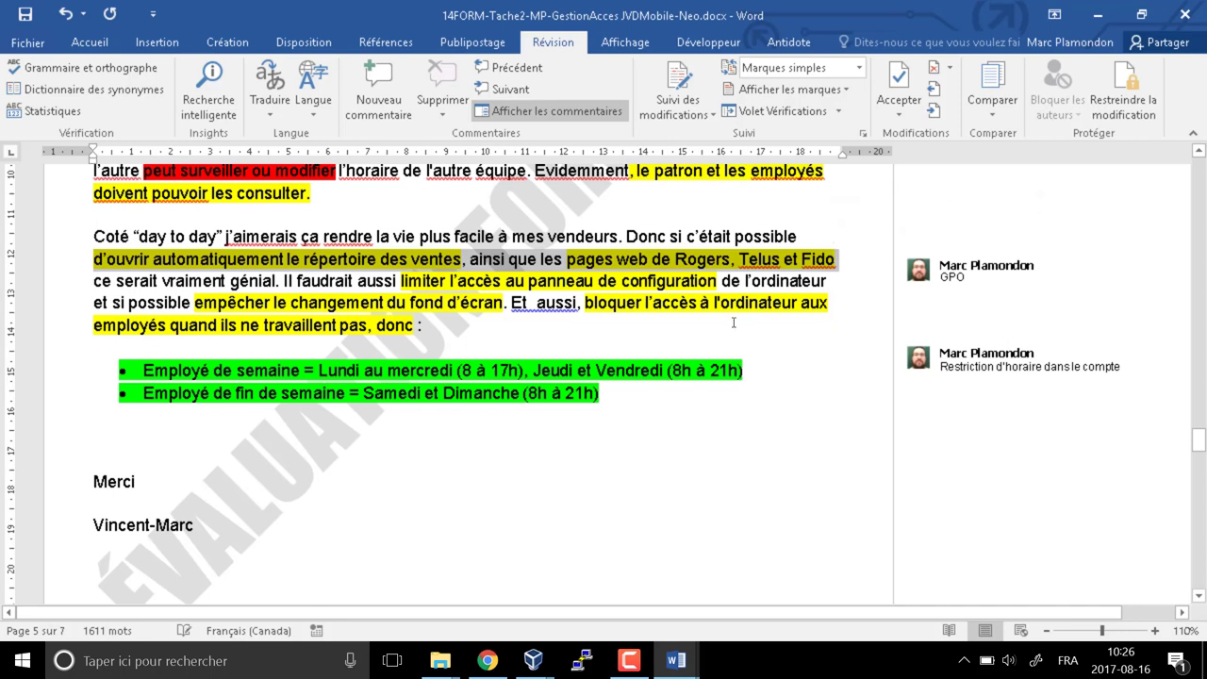
pyautogui.click(379, 94)
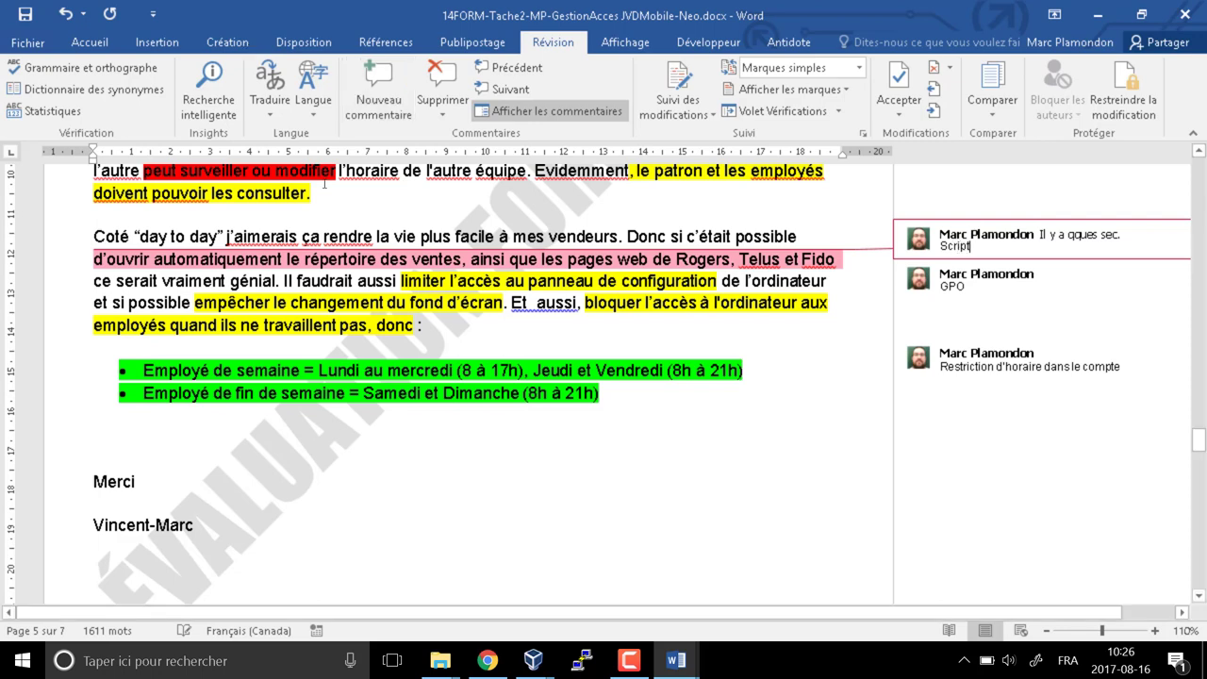
pyautogui.click(485, 281)
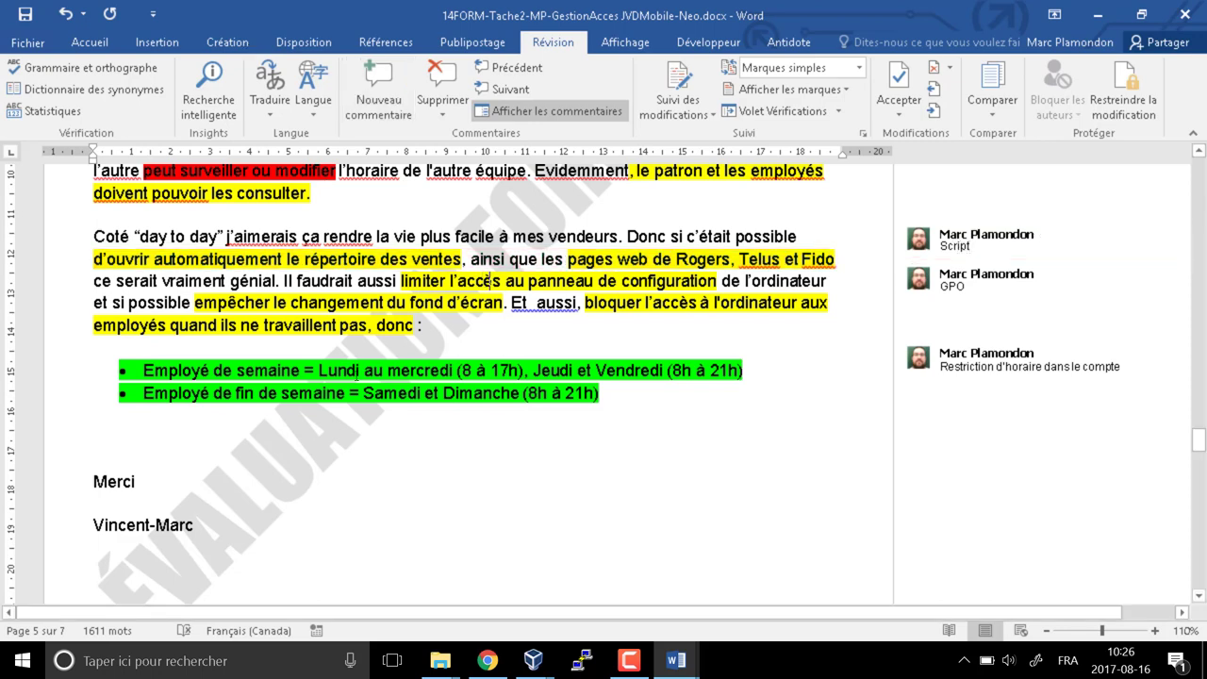
# Add a 'Partages' comment to the two sharing and schedule paragraphs
pyautogui.scroll(2, 357, 375)
pyautogui.scroll(-3, 356, 376)
pyautogui.scroll(3, 356, 379)
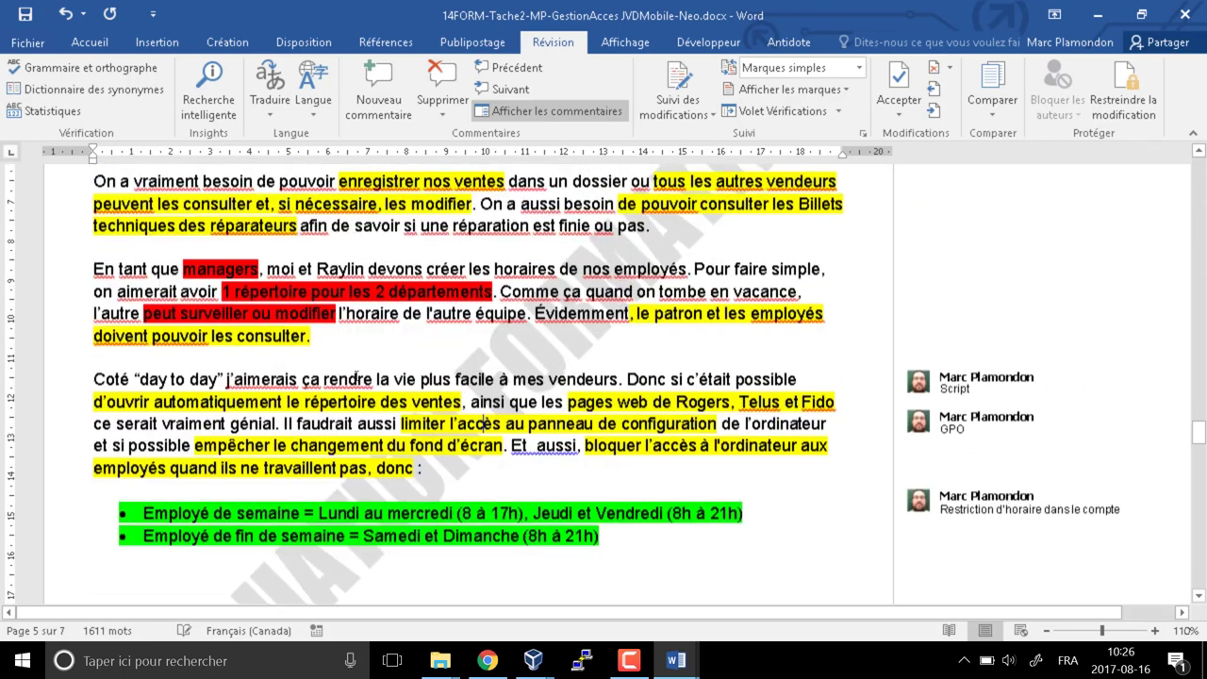
pyautogui.scroll(2, 356, 379)
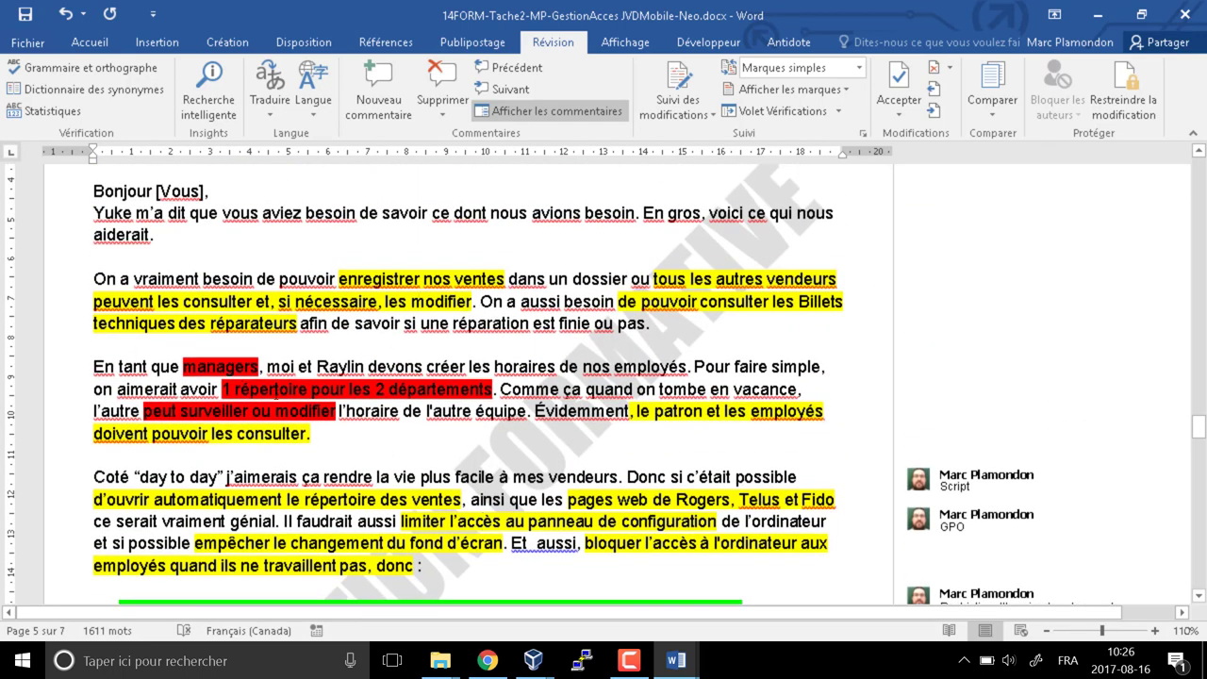
pyautogui.moveTo(94, 279); pyautogui.dragTo(311, 433)
pyautogui.click(377, 99)
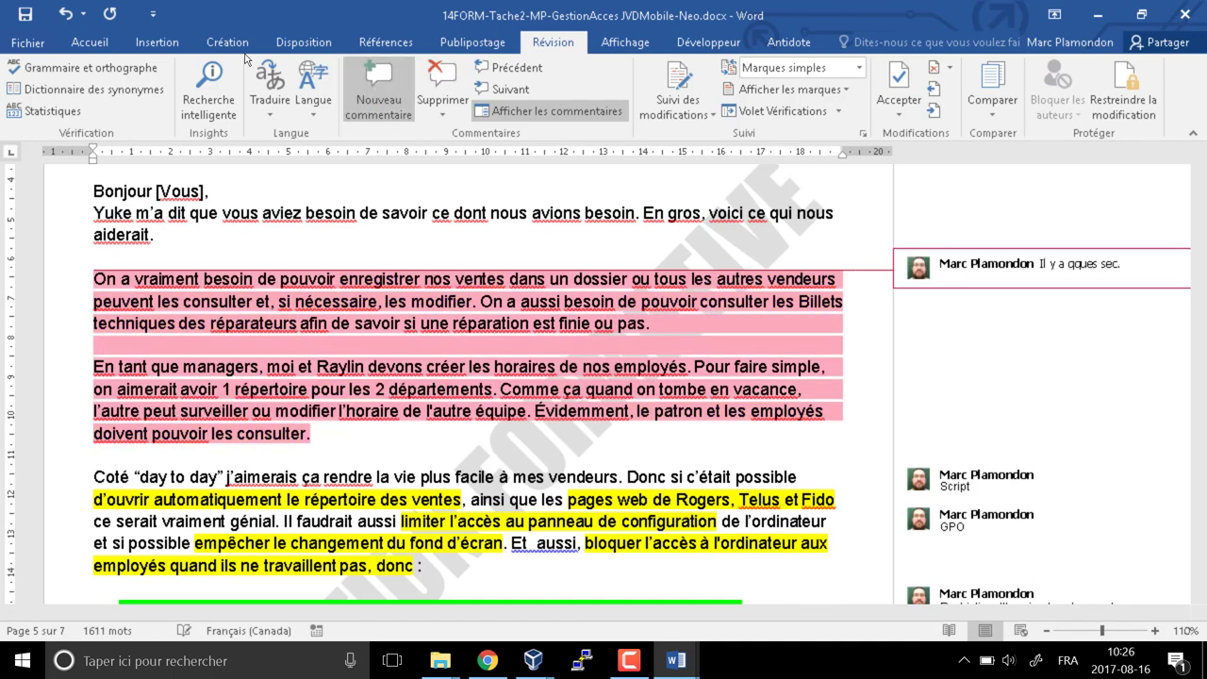
pyautogui.write('Partages')
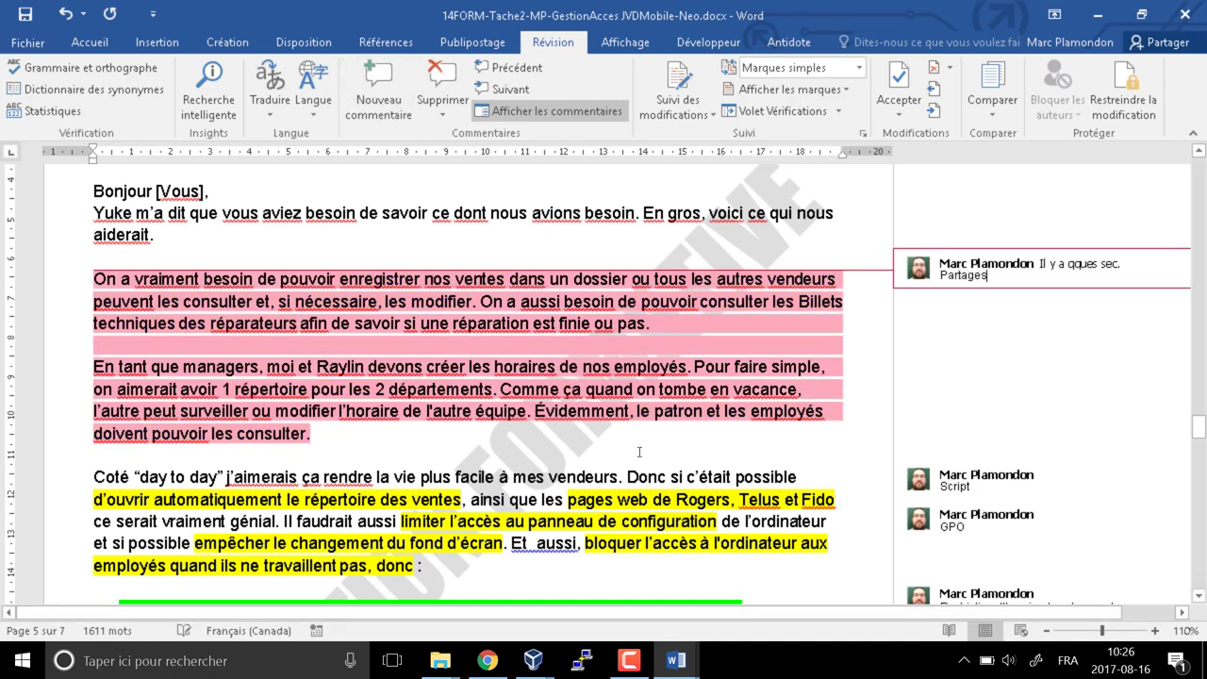
pyautogui.click(430, 313)
pyautogui.scroll(-15, 555, 497)
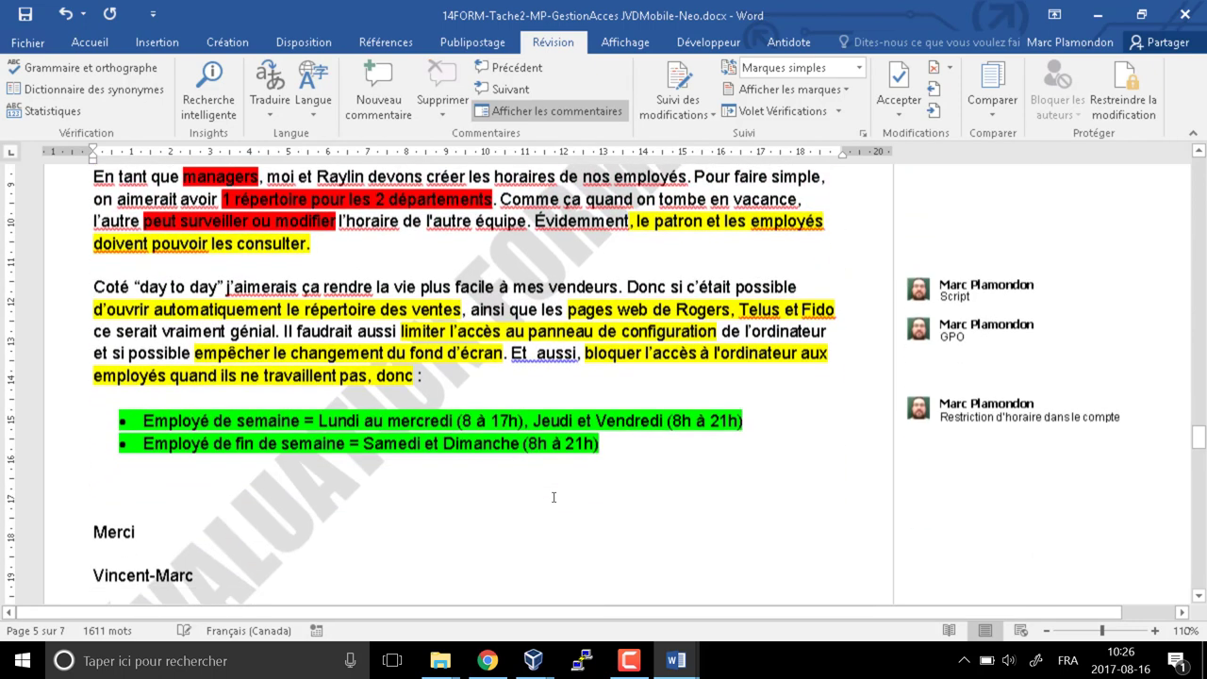
# Scroll to the repair department's letter on page 6 and select phrases while reading its requests
pyautogui.scroll(-5, 553, 497)
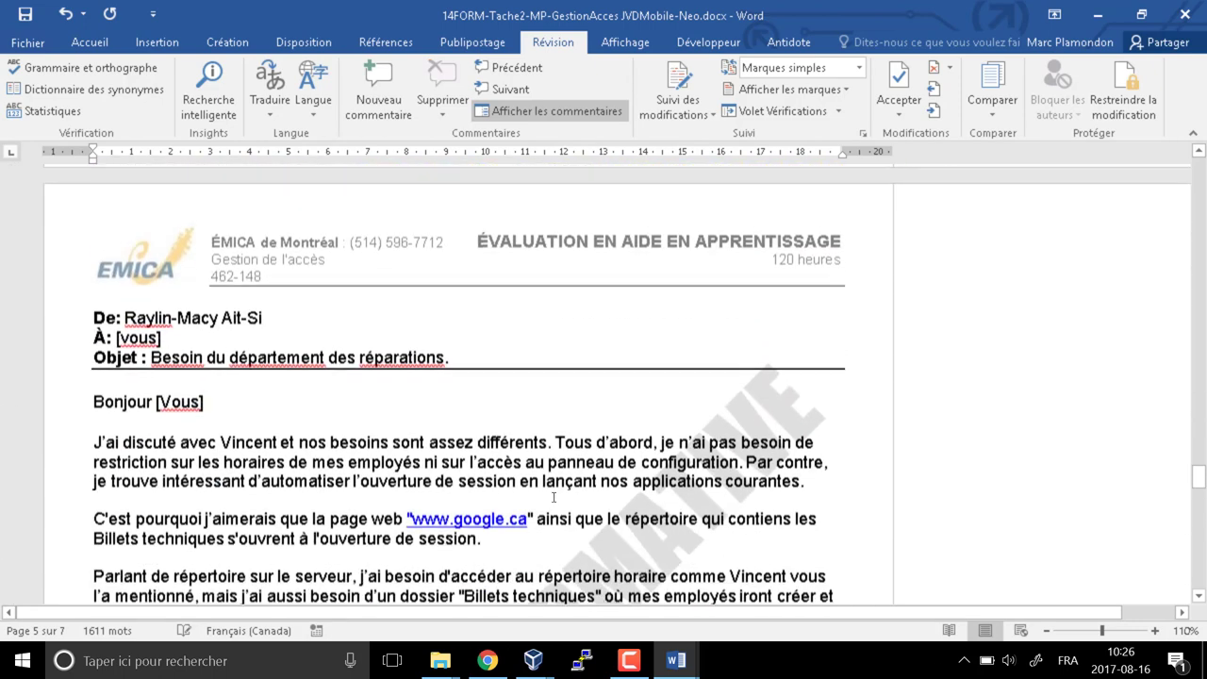
pyautogui.scroll(1, 554, 496)
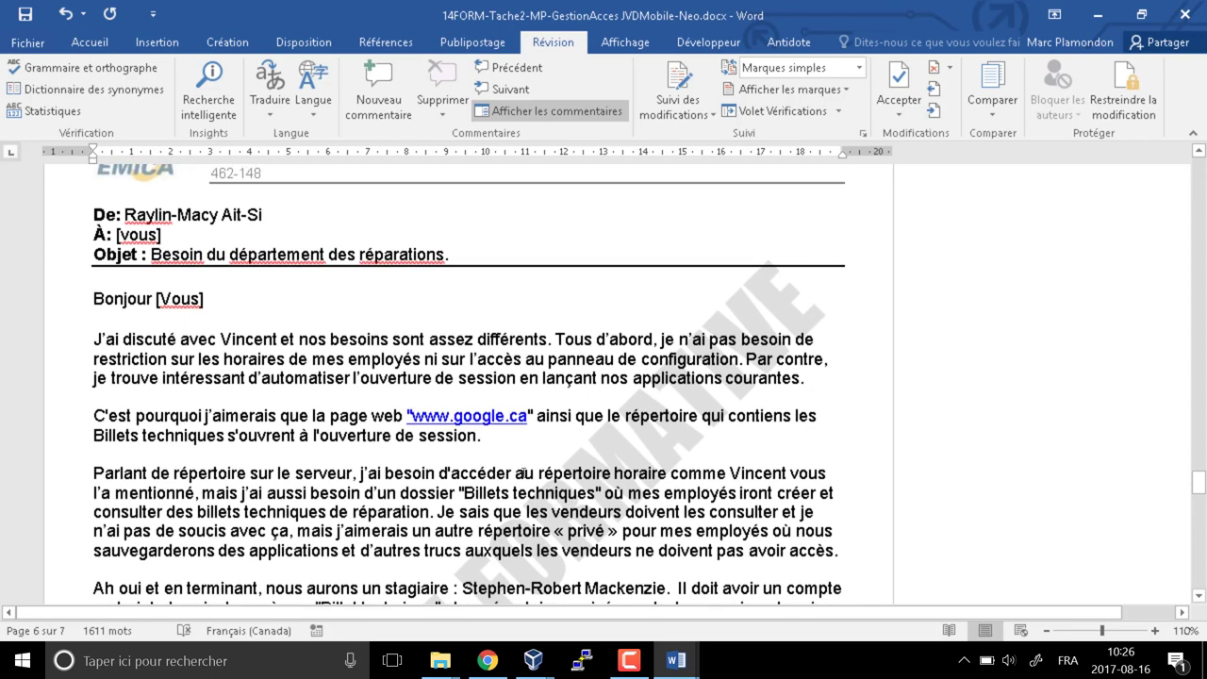
pyautogui.scroll(-1, 279, 387)
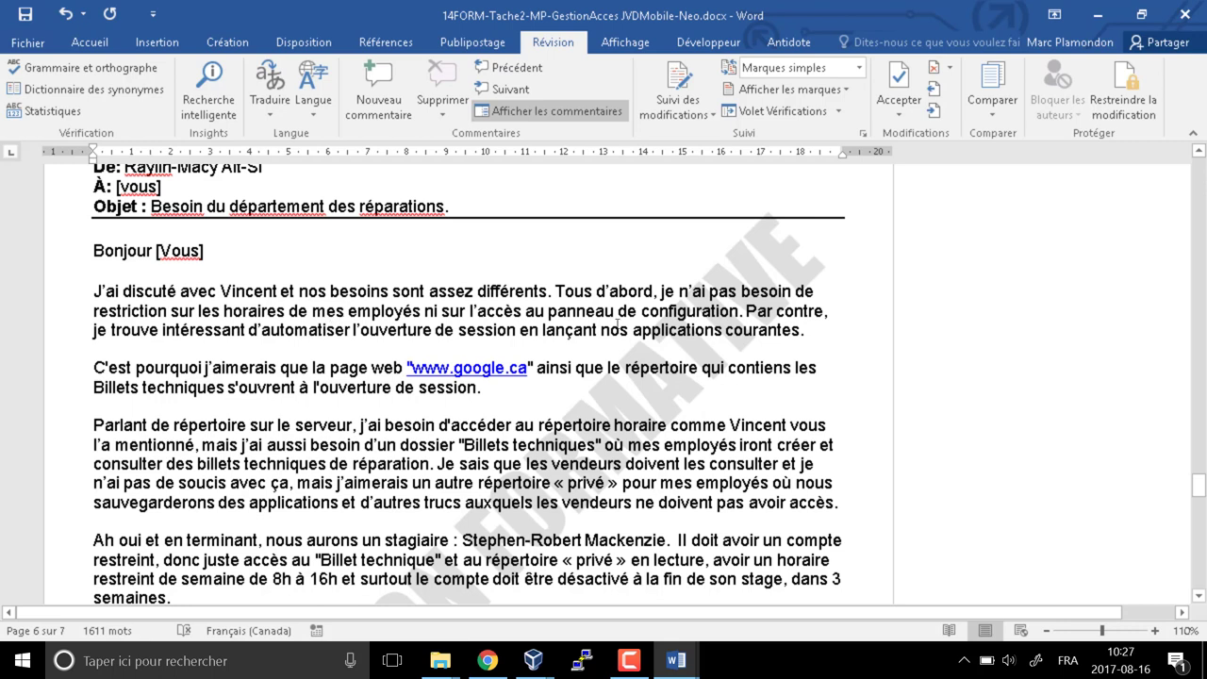
pyautogui.moveTo(725, 316); pyautogui.dragTo(427, 326)
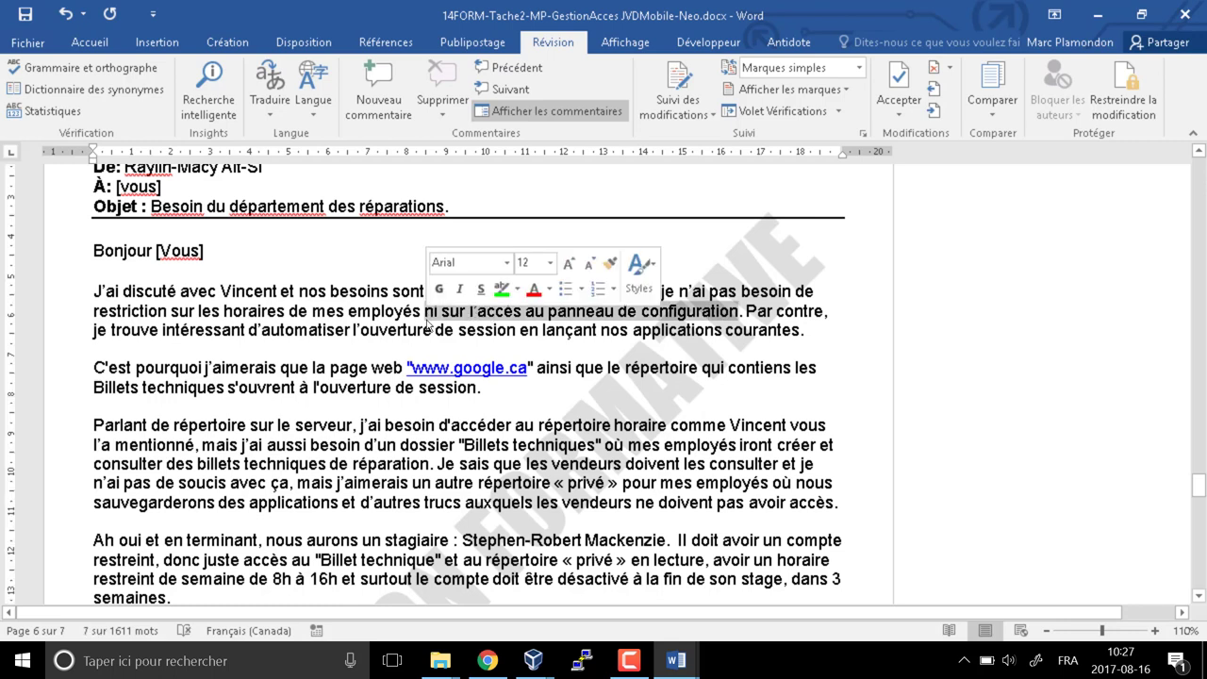
pyautogui.click(783, 328)
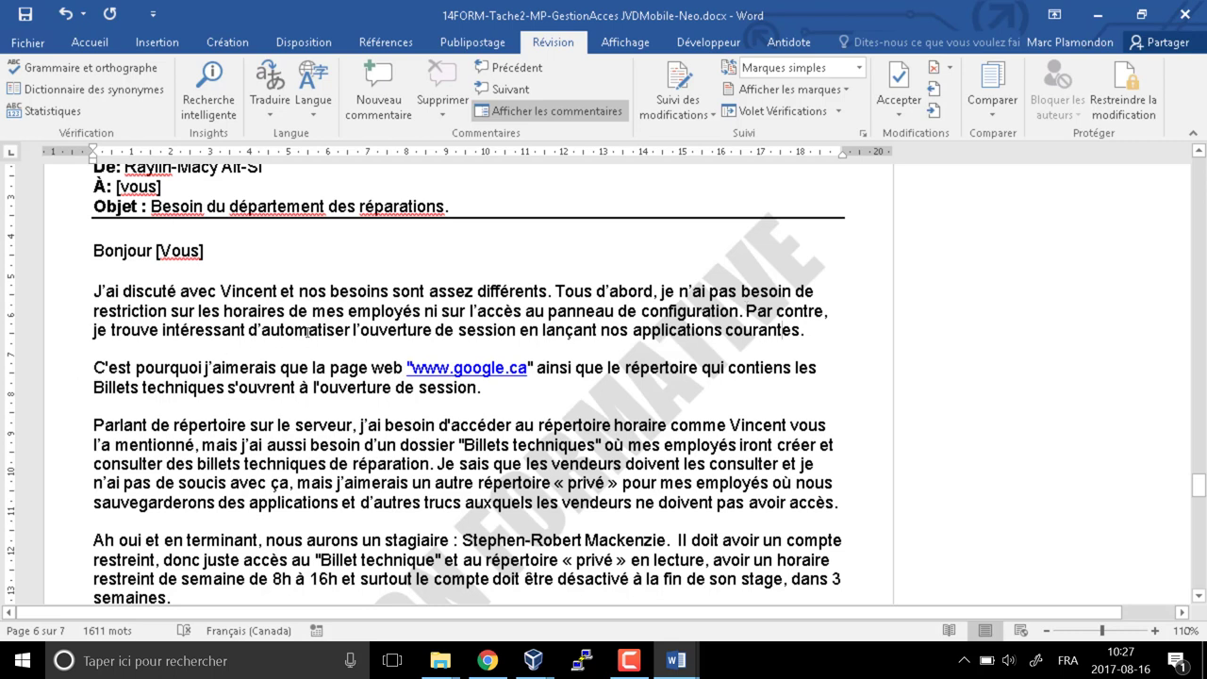
pyautogui.moveTo(249, 331); pyautogui.dragTo(434, 331)
# Highlight 'd'automatiser l'ouverture' in yellow
pyautogui.click(29, 32)
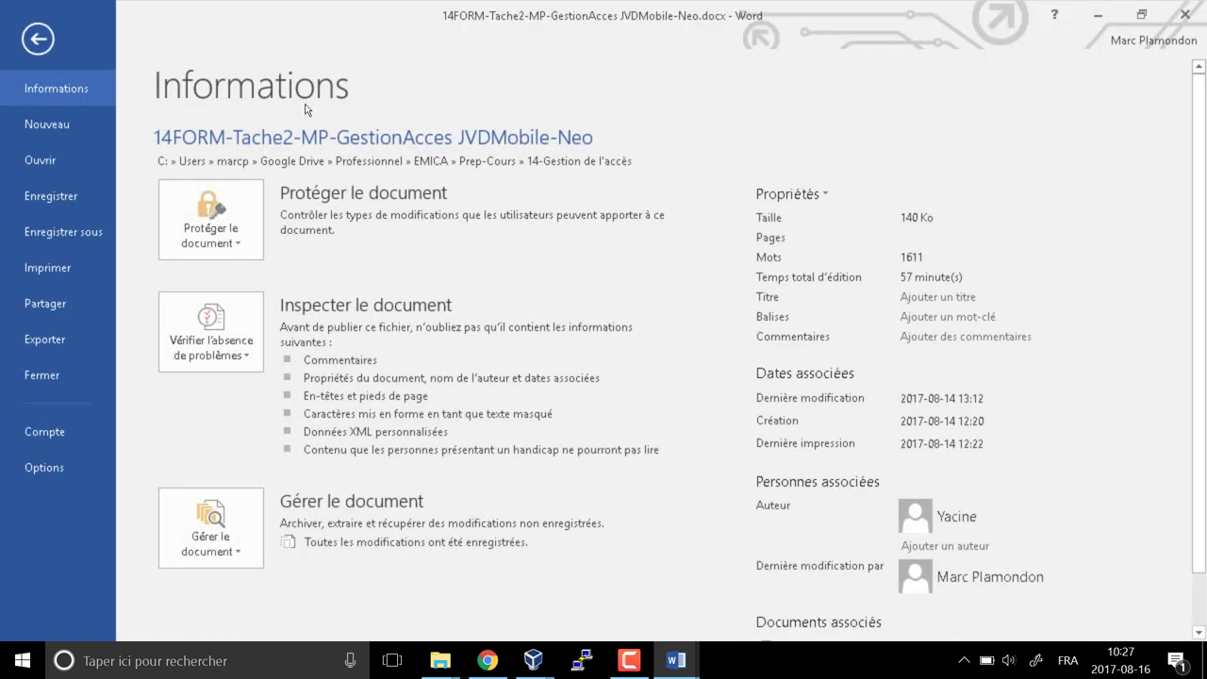
pyautogui.click(37, 31)
pyautogui.click(89, 41)
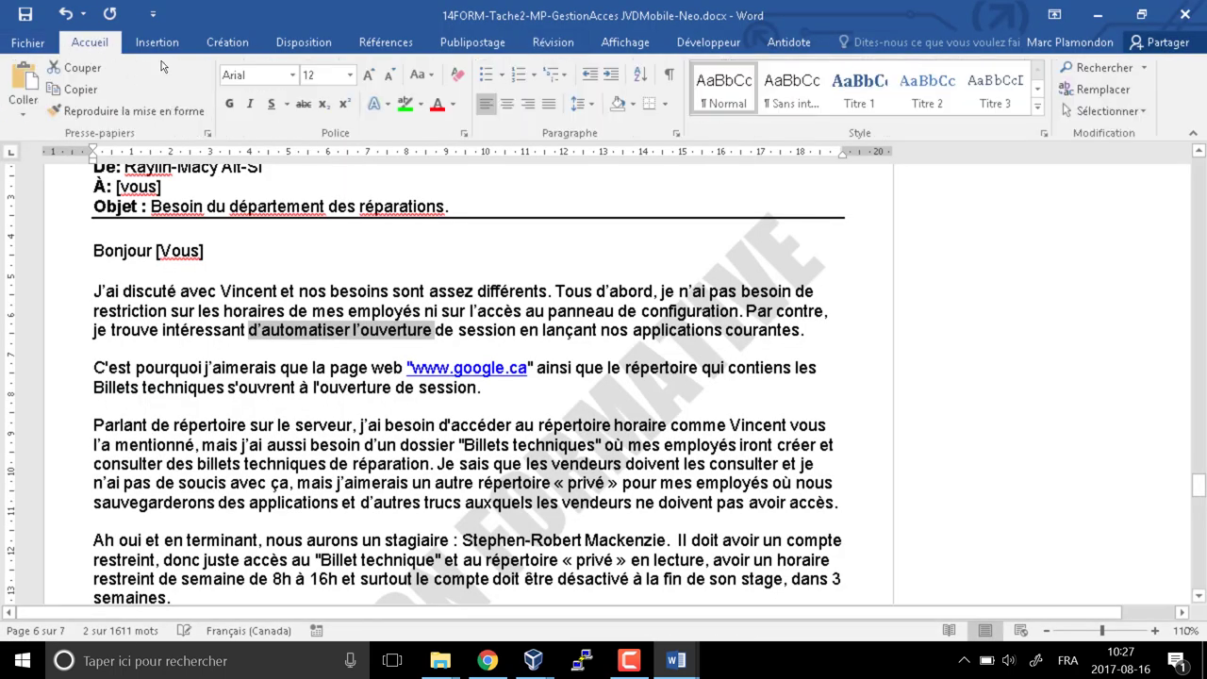
pyautogui.click(418, 104)
pyautogui.click(411, 122)
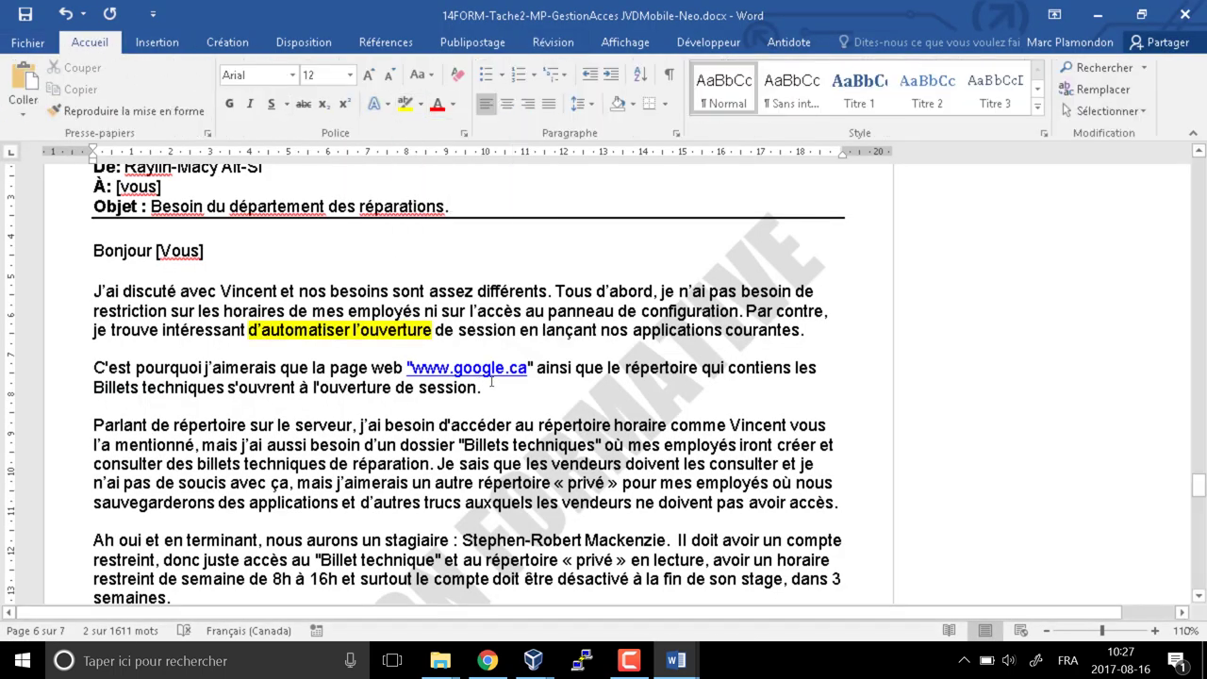
pyautogui.press('Right')
pyautogui.moveTo(283, 367); pyautogui.dragTo(527, 368)
pyautogui.click(413, 105)
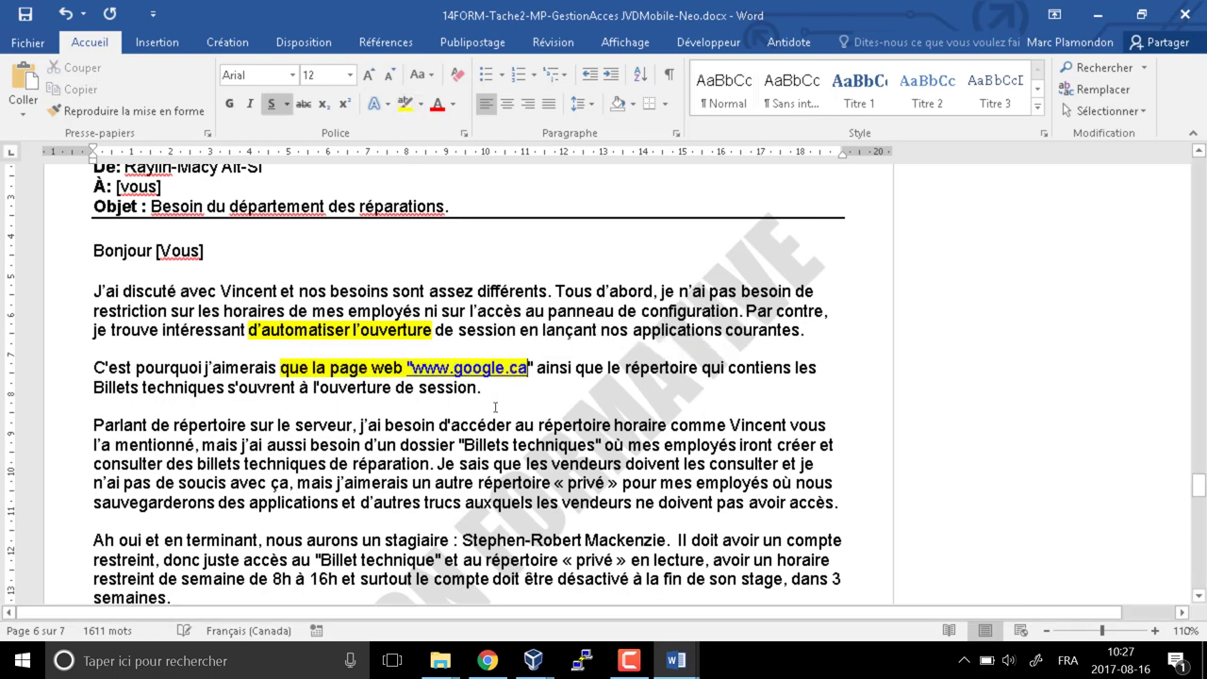
pyautogui.click(571, 391)
pyautogui.moveTo(617, 371); pyautogui.dragTo(227, 390)
pyautogui.click(409, 106)
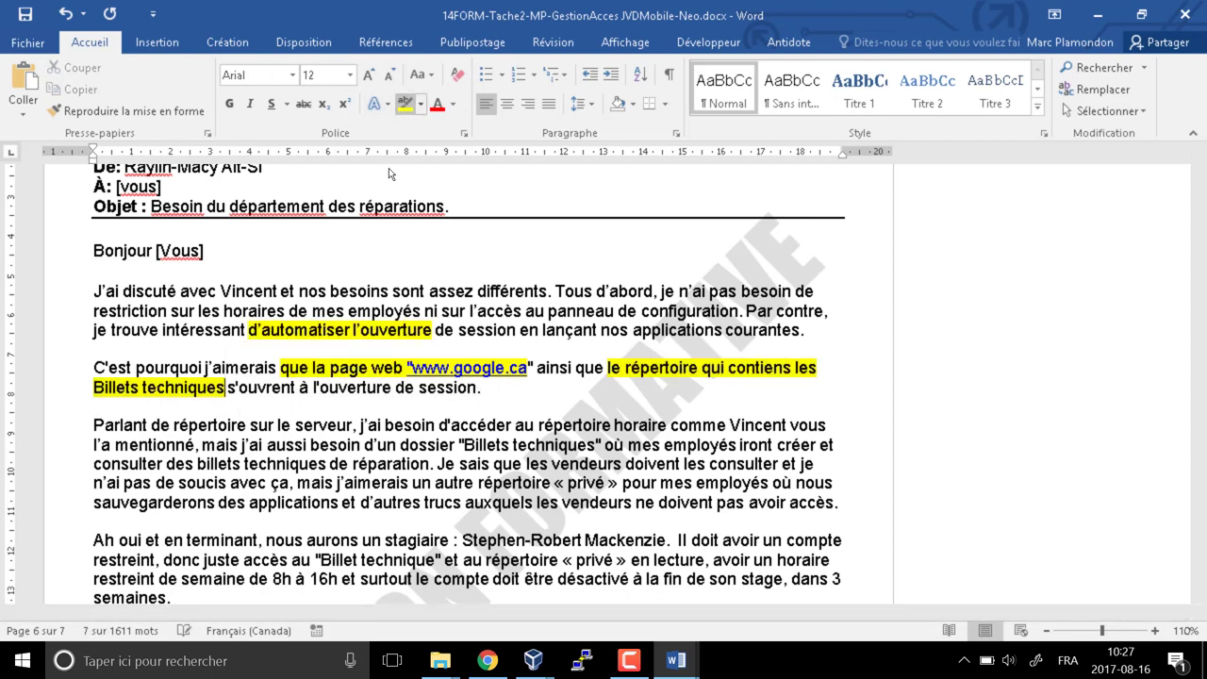
pyautogui.click(469, 402)
pyautogui.hotkey('shift', 'Up')
pyautogui.hotkey('shift', 'Up')
pyautogui.hotkey('shift', 'Up')
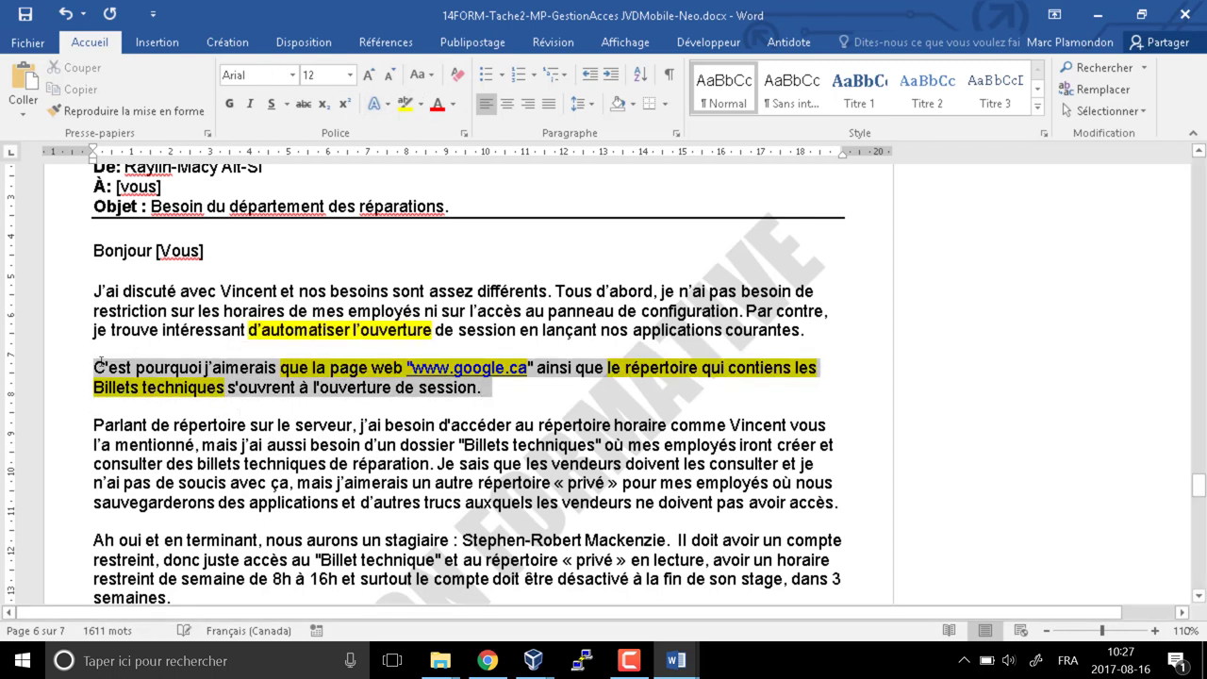
pyautogui.hotkey('shift', 'Up')
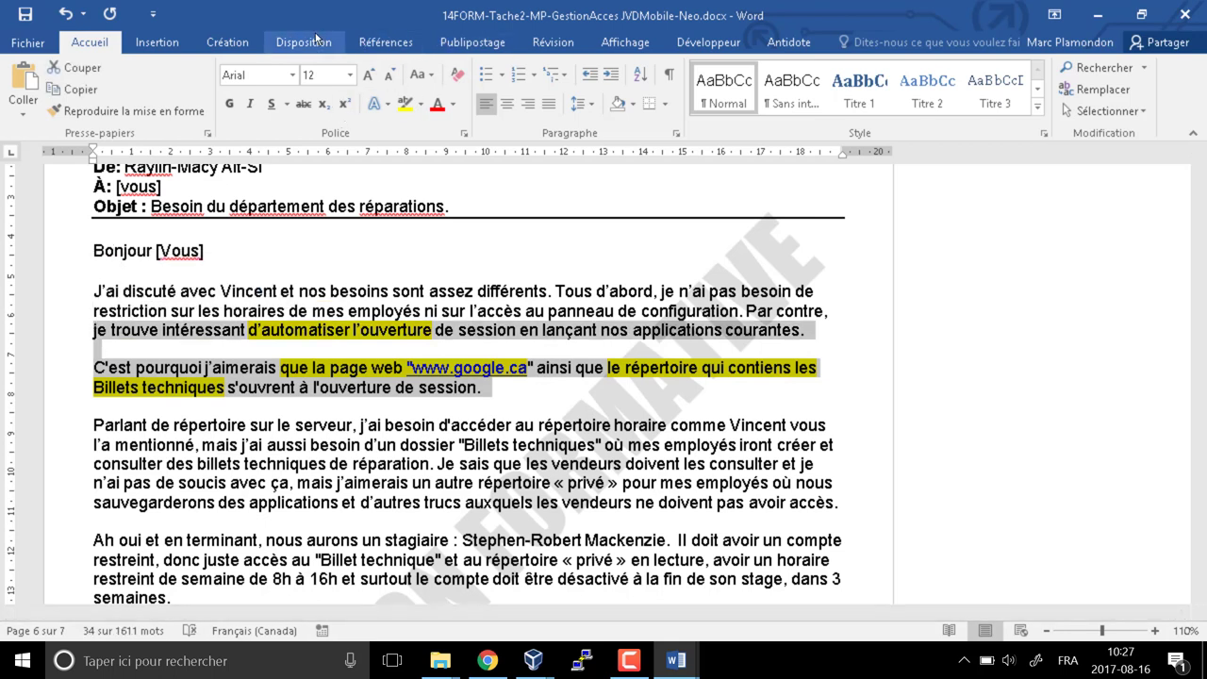
pyautogui.click(553, 41)
# Add a 'Script' comment to the selected startup paragraphs
pyautogui.click(376, 87)
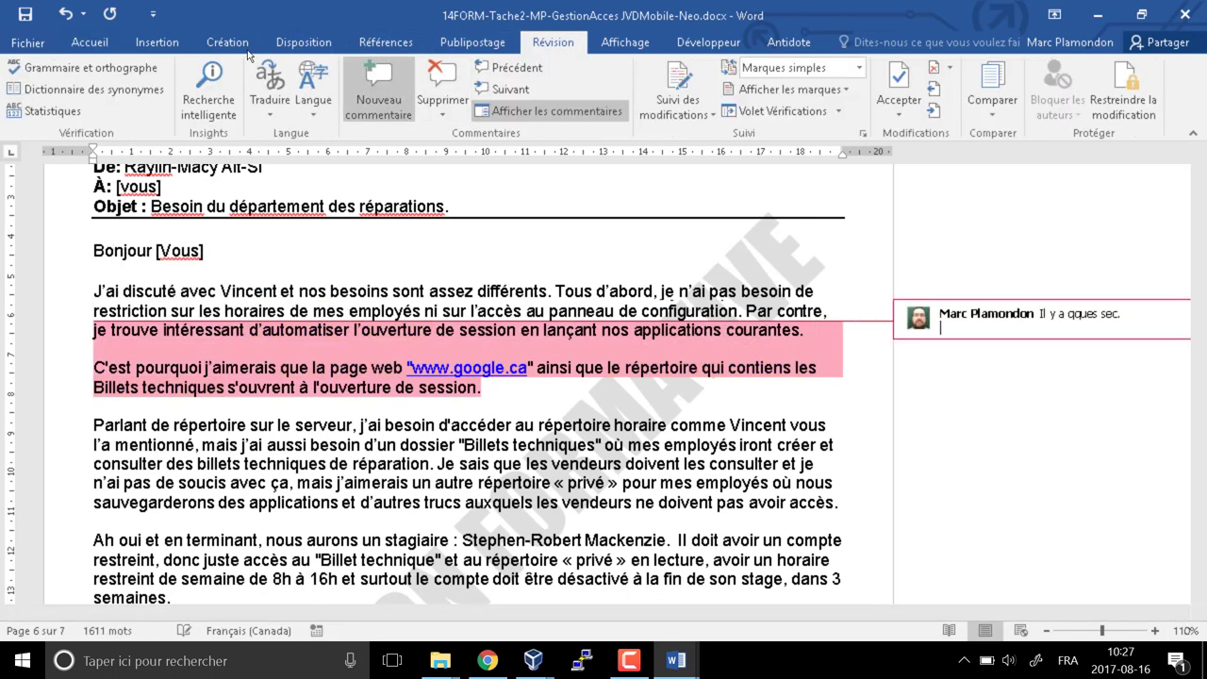
pyautogui.write('Script')
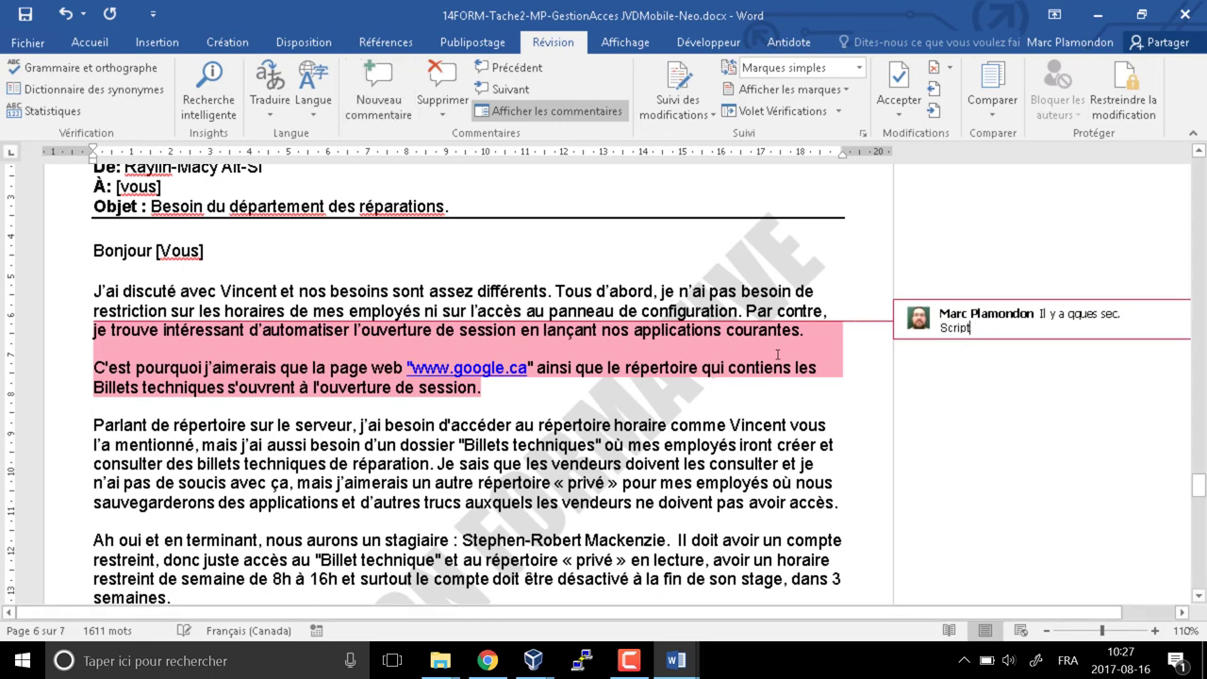
pyautogui.press('Return')
pyautogui.press('BackSpace')
pyautogui.click(95, 406)
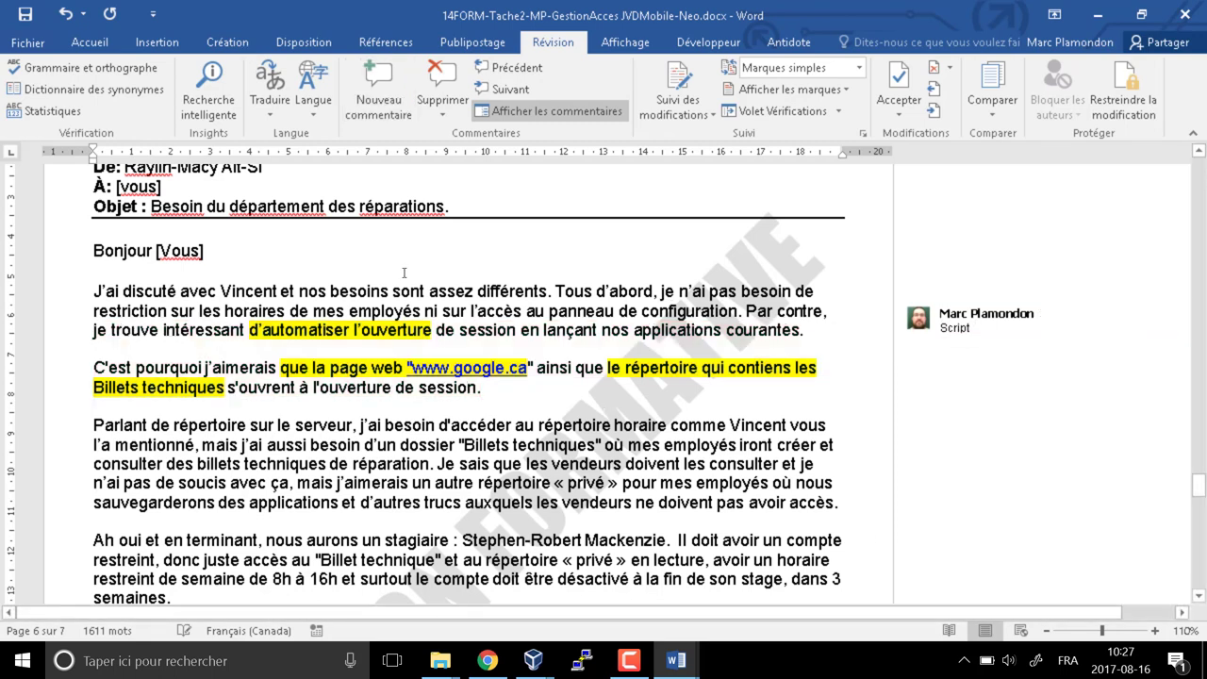
pyautogui.scroll(-1, 94, 406)
pyautogui.scroll(-2, 222, 356)
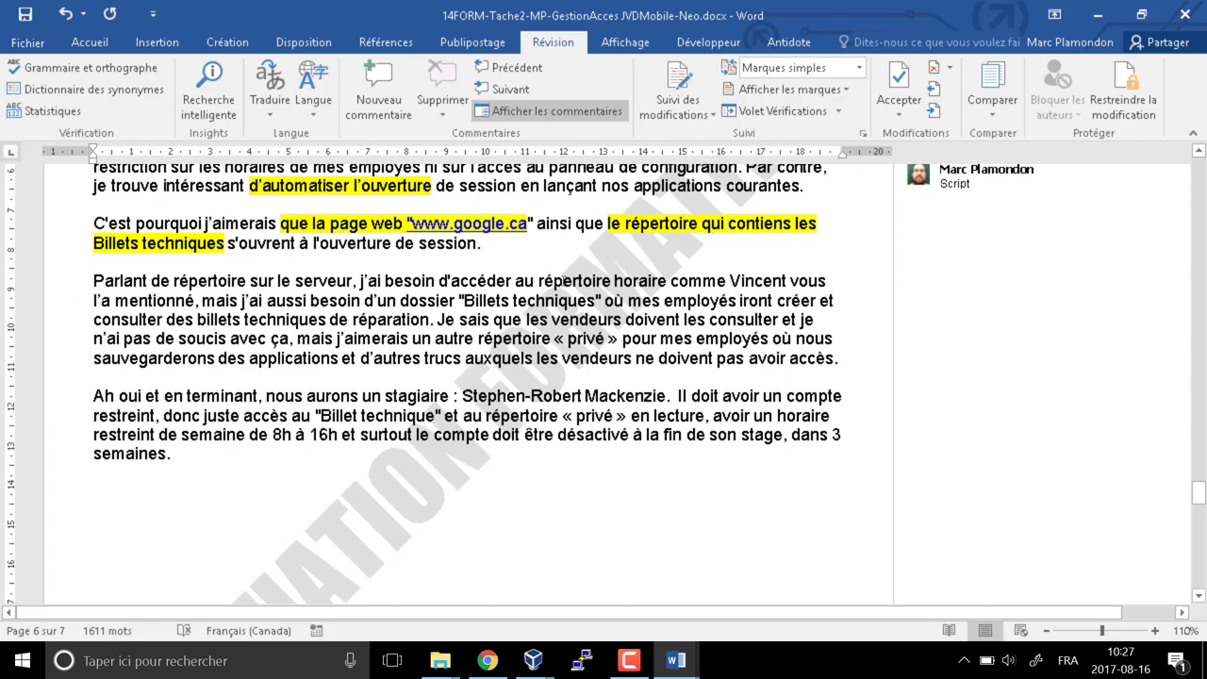
# Highlight 'au répertoire horaire', 'Billets techniques' and 'créer et consulter' in yellow
pyautogui.moveTo(516, 281); pyautogui.dragTo(669, 281)
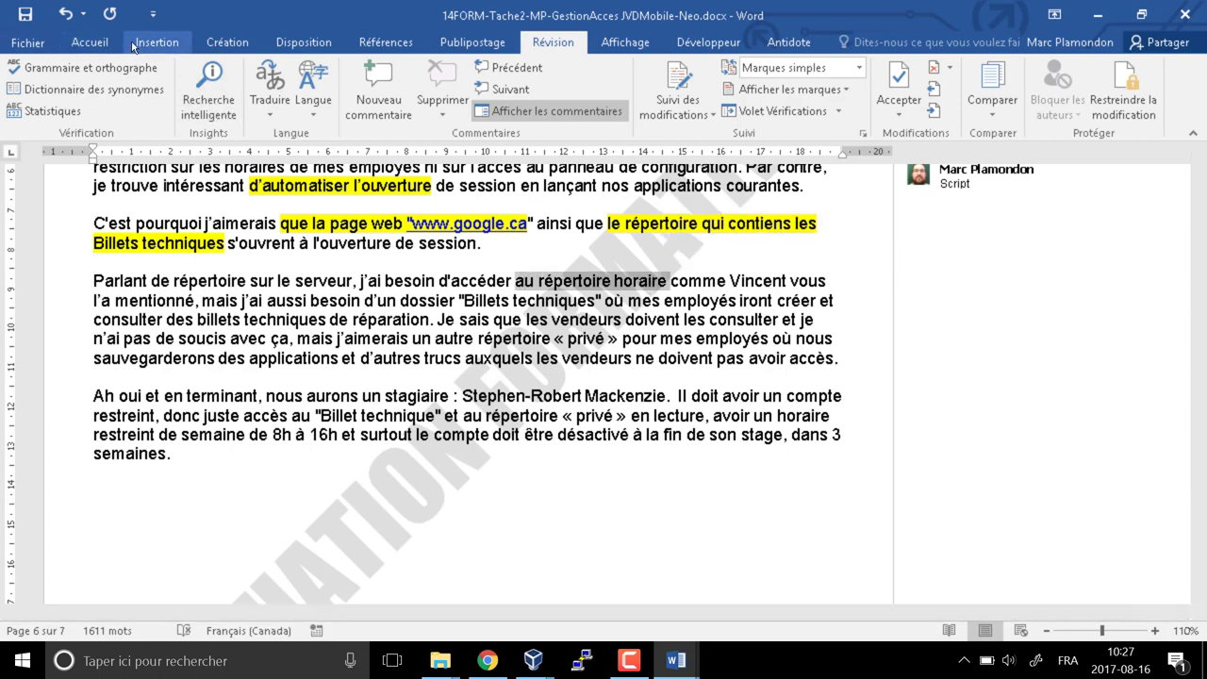
pyautogui.click(90, 41)
pyautogui.click(403, 104)
pyautogui.click(477, 320)
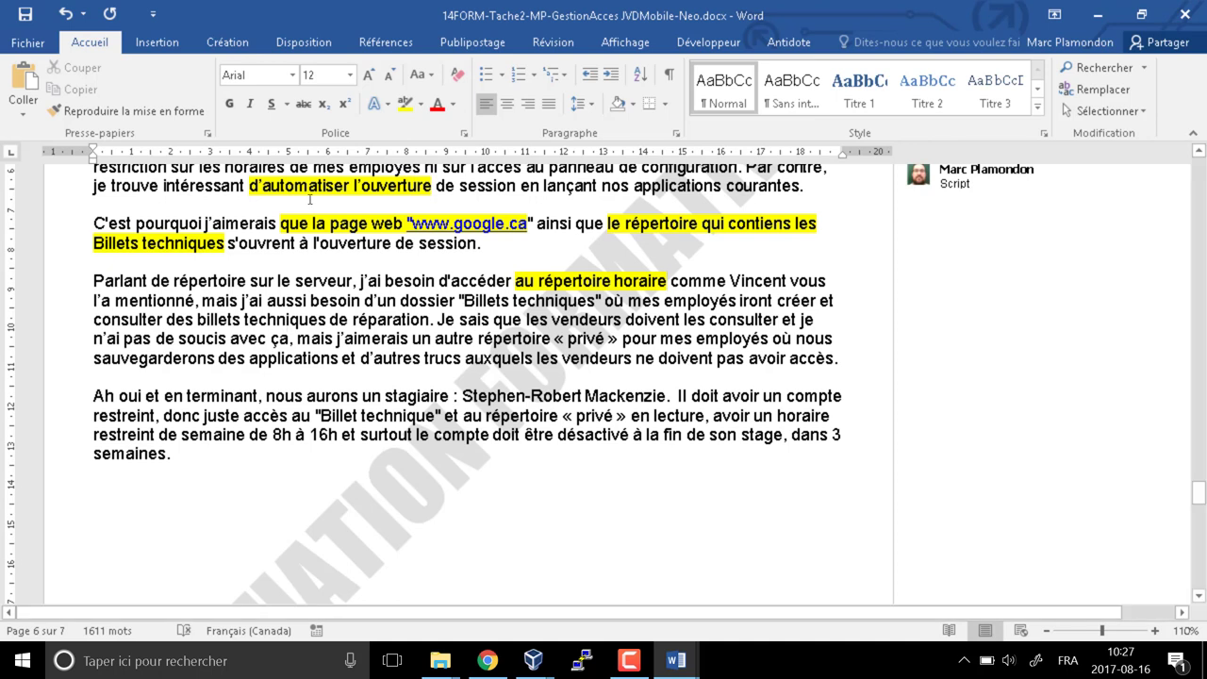
pyautogui.moveTo(463, 299); pyautogui.dragTo(595, 300)
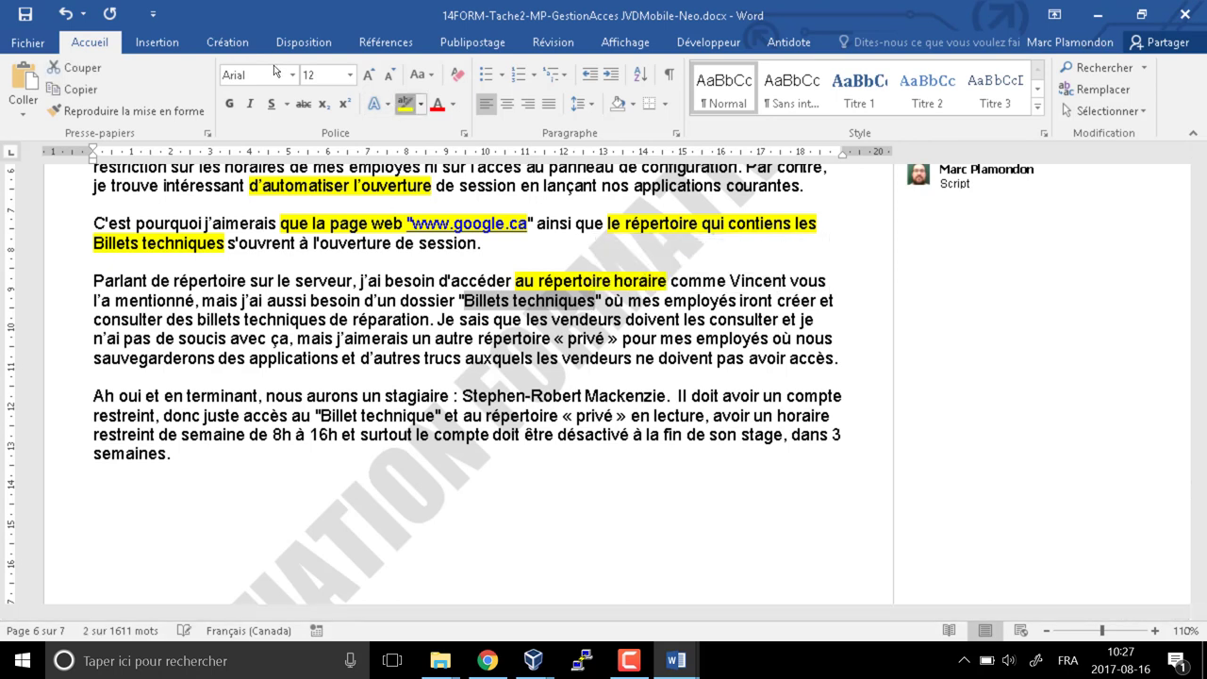
pyautogui.click(404, 103)
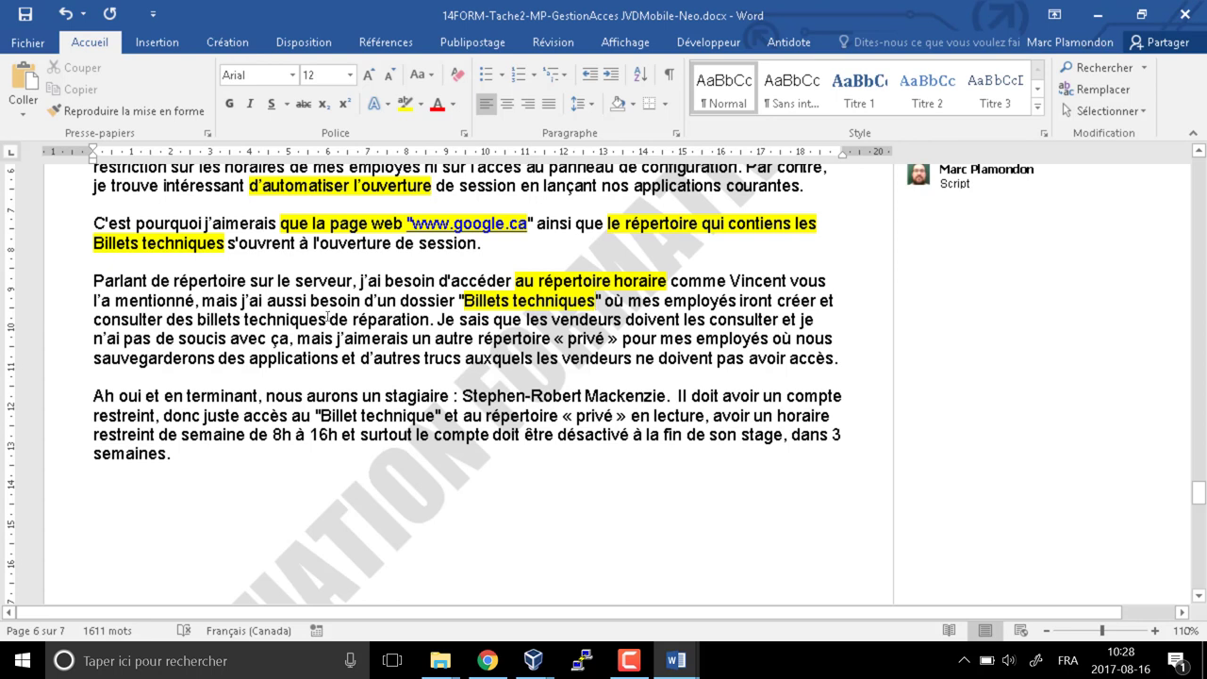
pyautogui.moveTo(777, 302); pyautogui.dragTo(163, 321)
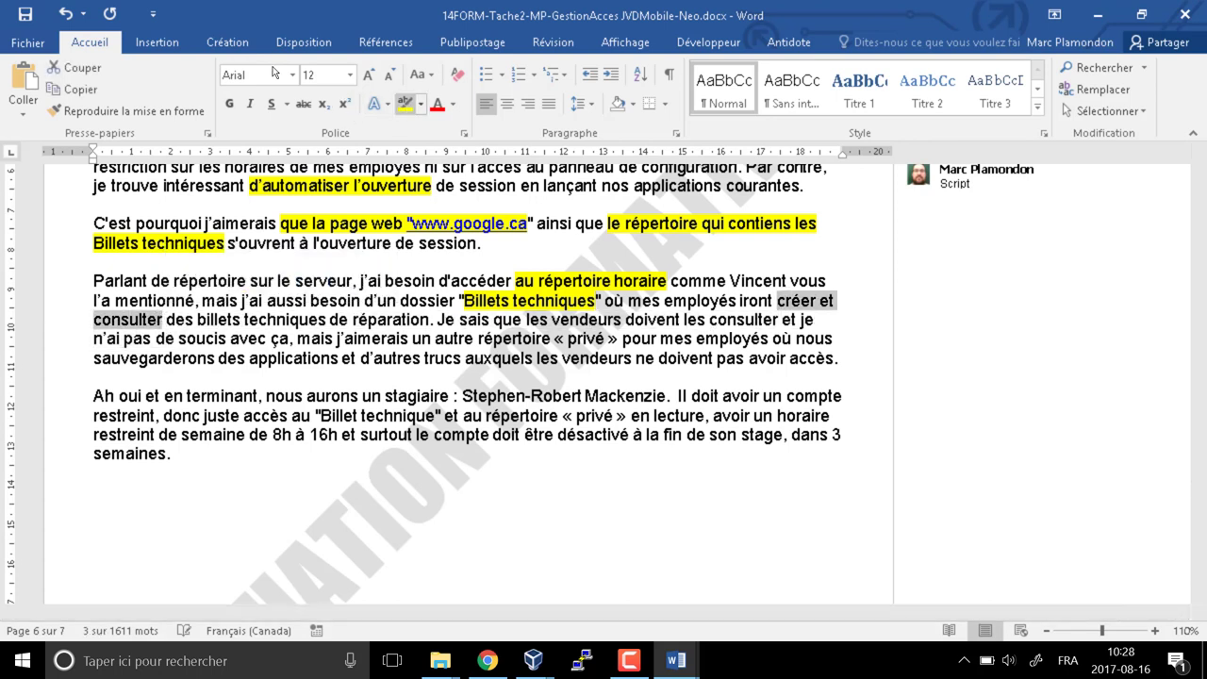
pyautogui.click(406, 104)
pyautogui.click(163, 321)
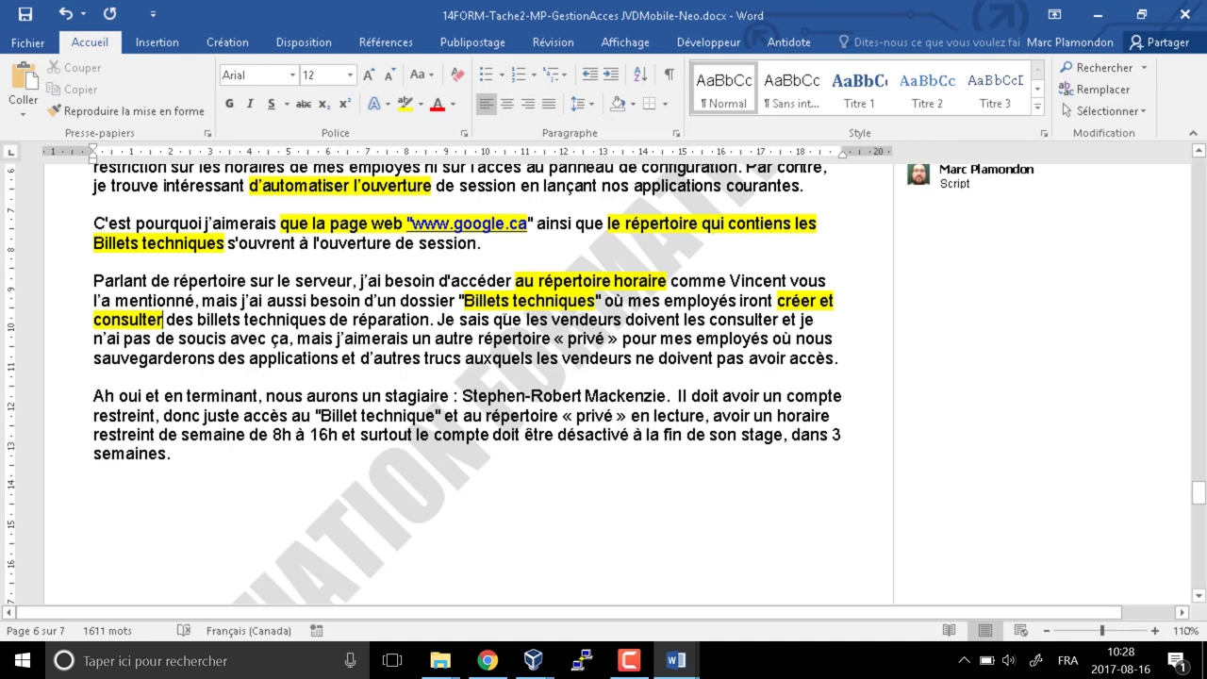
# Highlight the vendors' ticket-consulting sentence in yellow and the word 'vendeurs' in bright green
pyautogui.moveTo(439, 321); pyautogui.dragTo(779, 320)
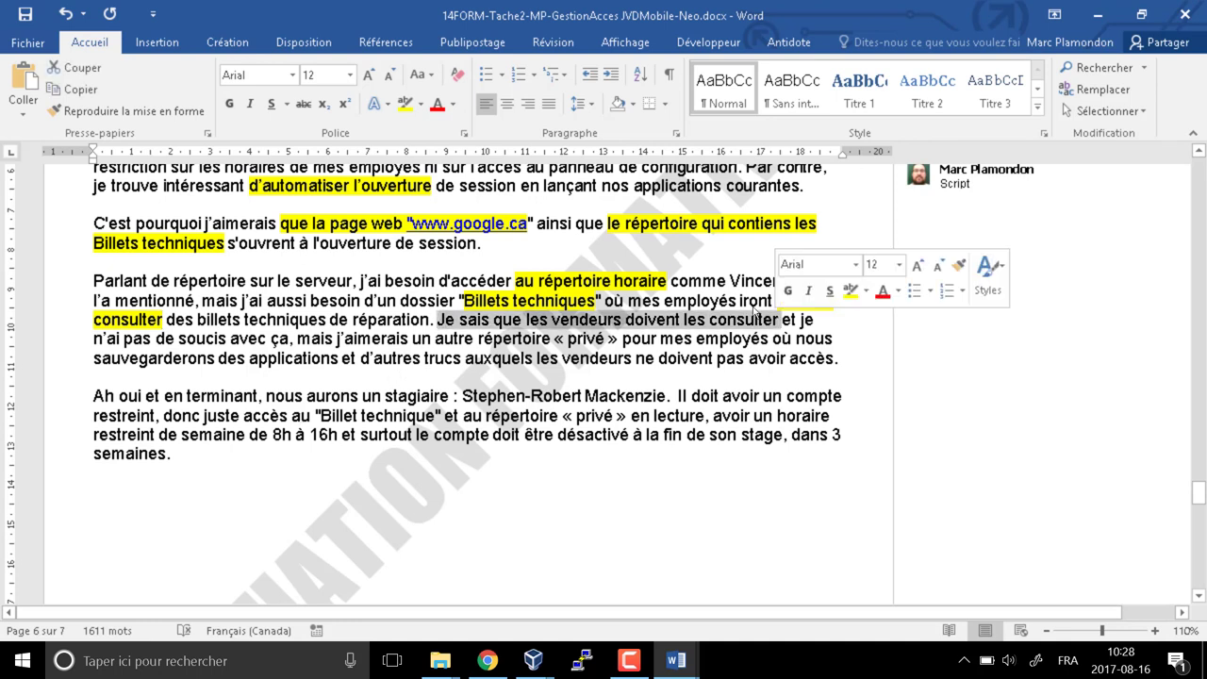
pyautogui.click(406, 104)
pyautogui.click(779, 321)
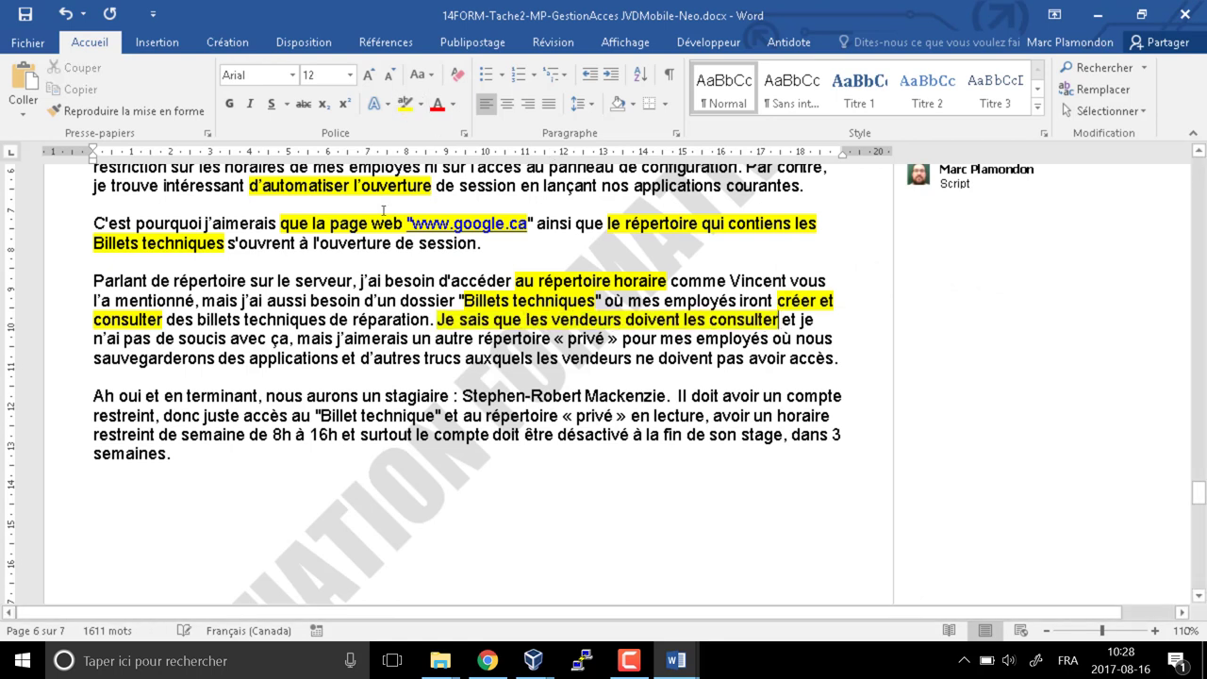
pyautogui.doubleClick(587, 320)
pyautogui.click(416, 103)
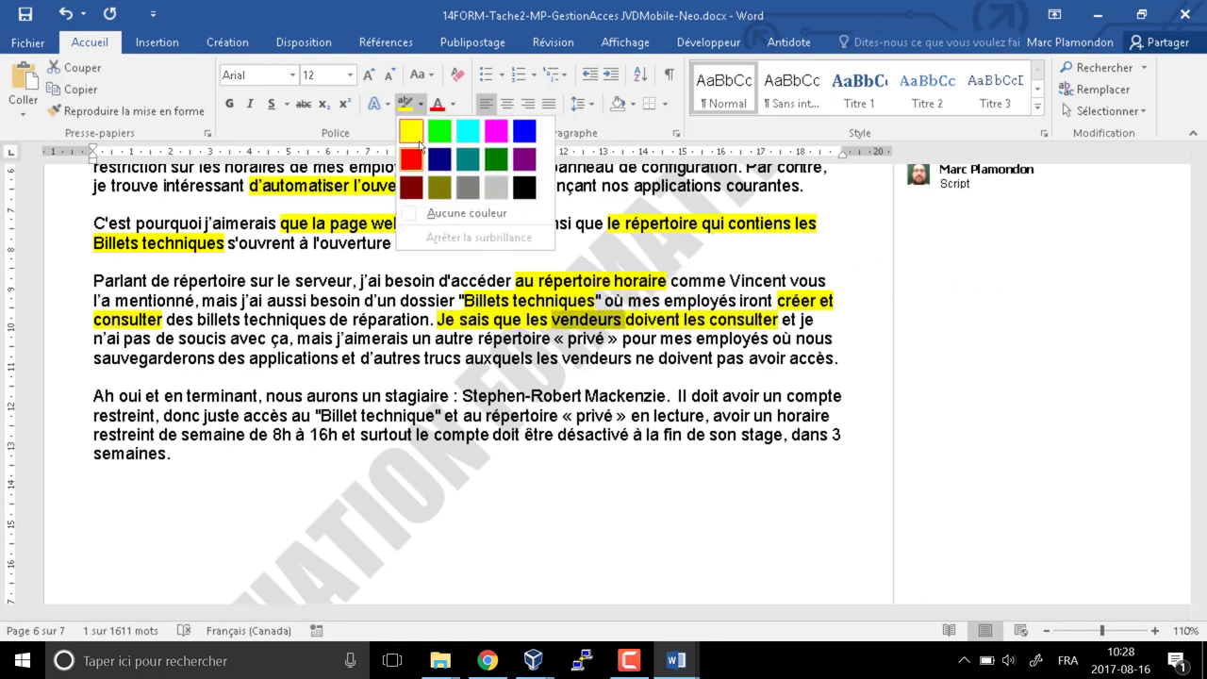
pyautogui.click(433, 128)
pyautogui.click(527, 328)
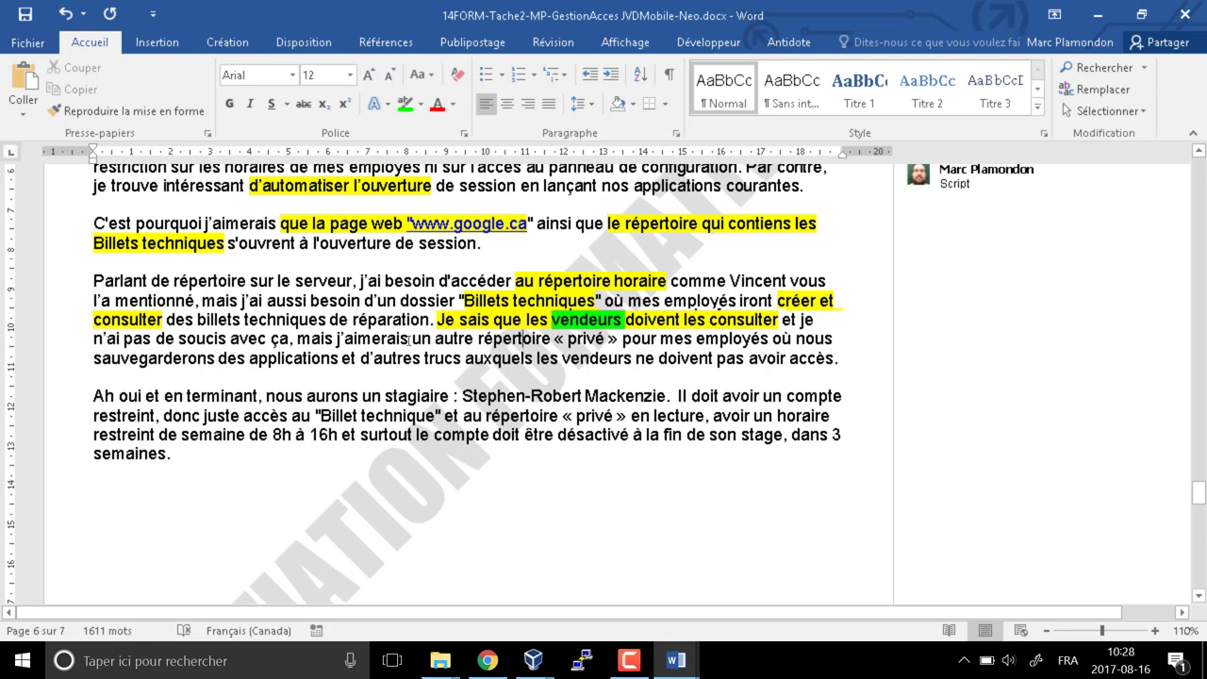
# Highlight the private folder request in yellow and the vendors' no-access clause in red
pyautogui.moveTo(407, 338); pyautogui.dragTo(809, 341)
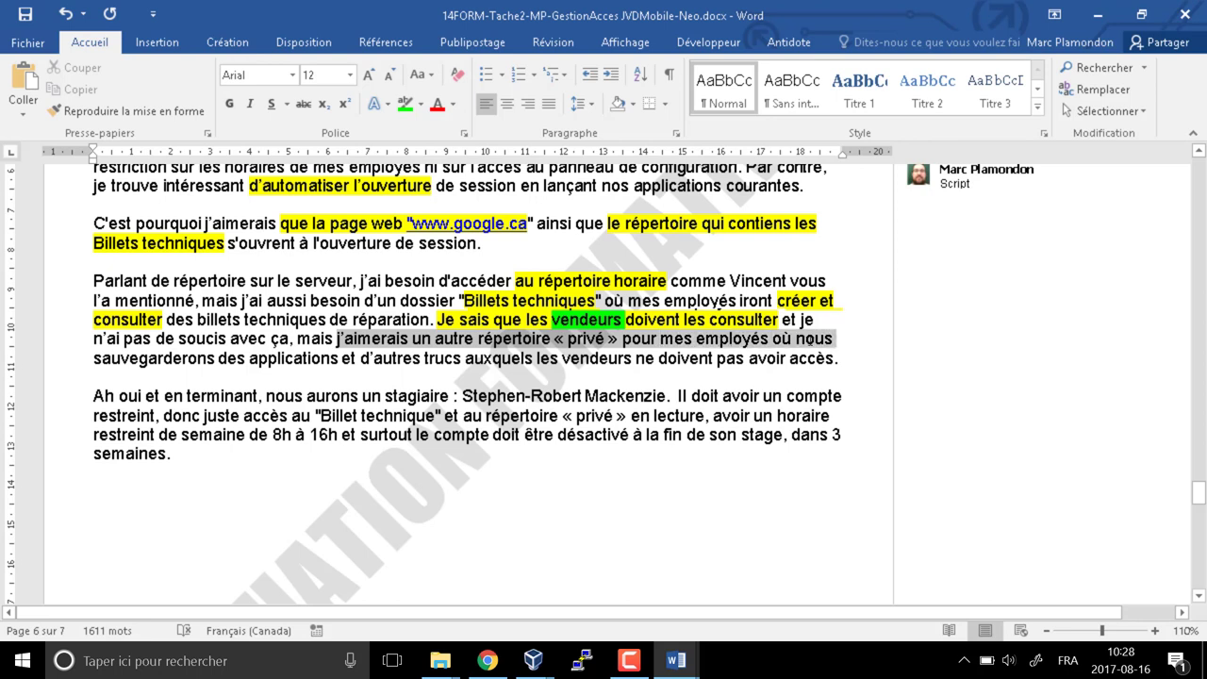
pyautogui.click(421, 103)
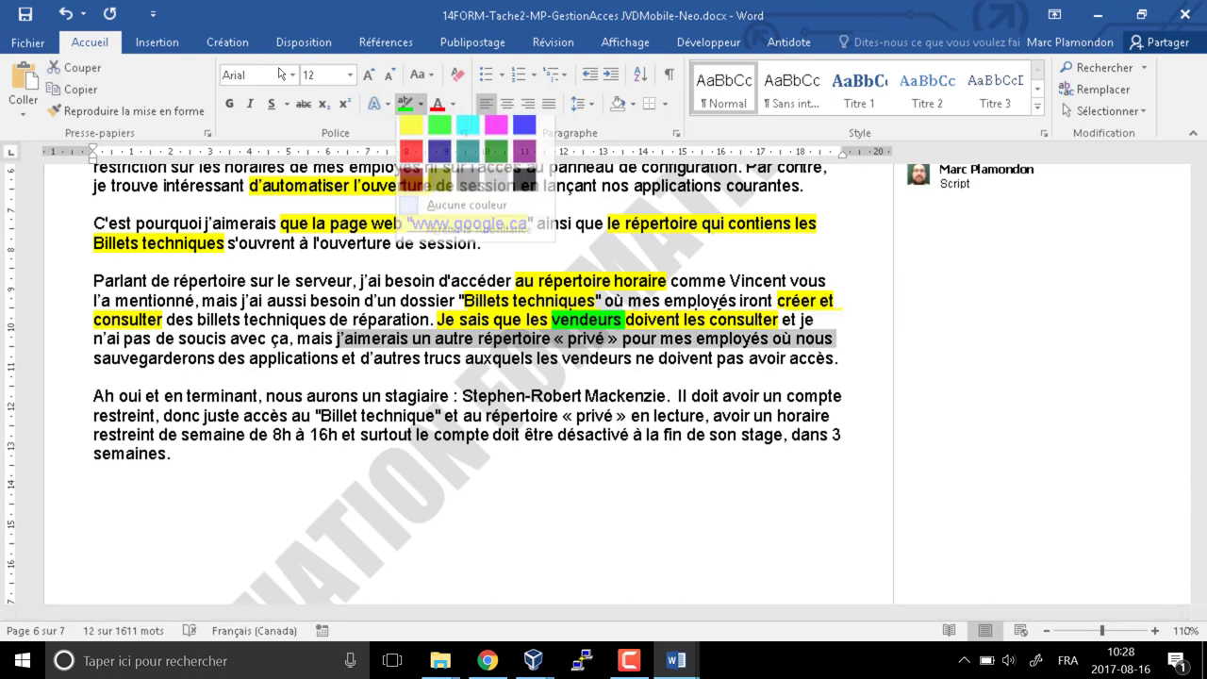
pyautogui.click(411, 133)
pyautogui.click(97, 357)
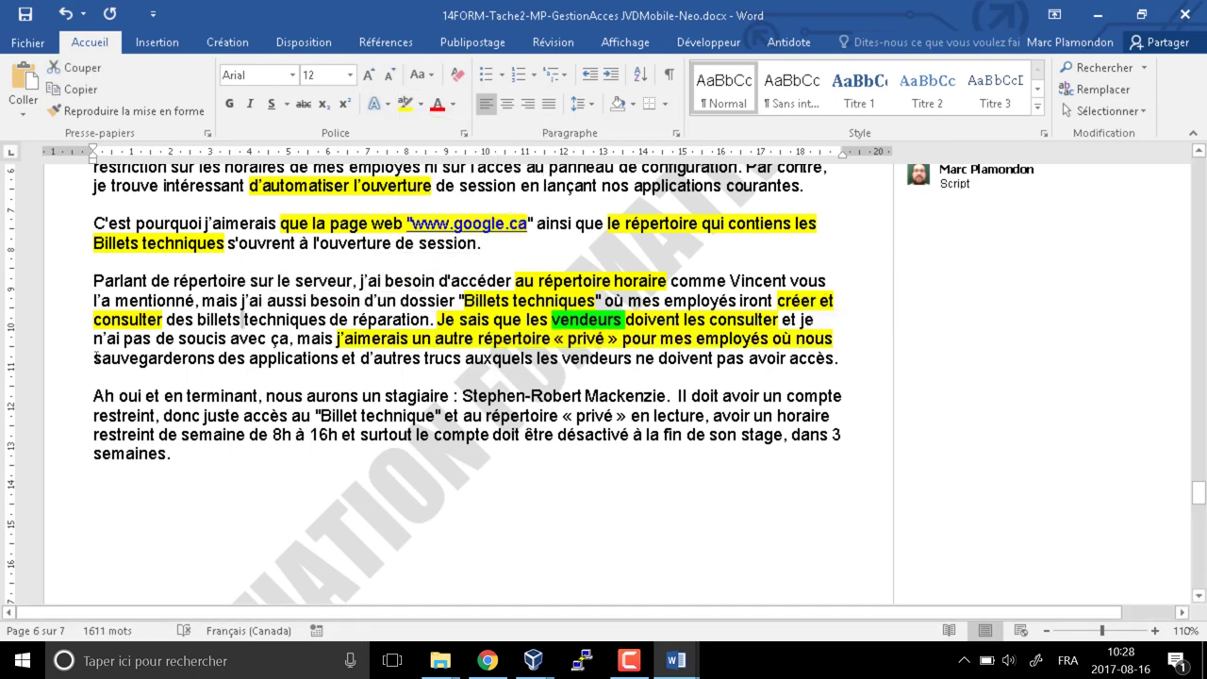
pyautogui.moveTo(94, 358)
pyautogui.mouseDown()
pyautogui.moveTo(342, 360)
pyautogui.moveTo(407, 340)
pyautogui.moveTo(585, 367)
pyautogui.moveTo(447, 359)
pyautogui.moveTo(462, 359)
pyautogui.mouseUp()
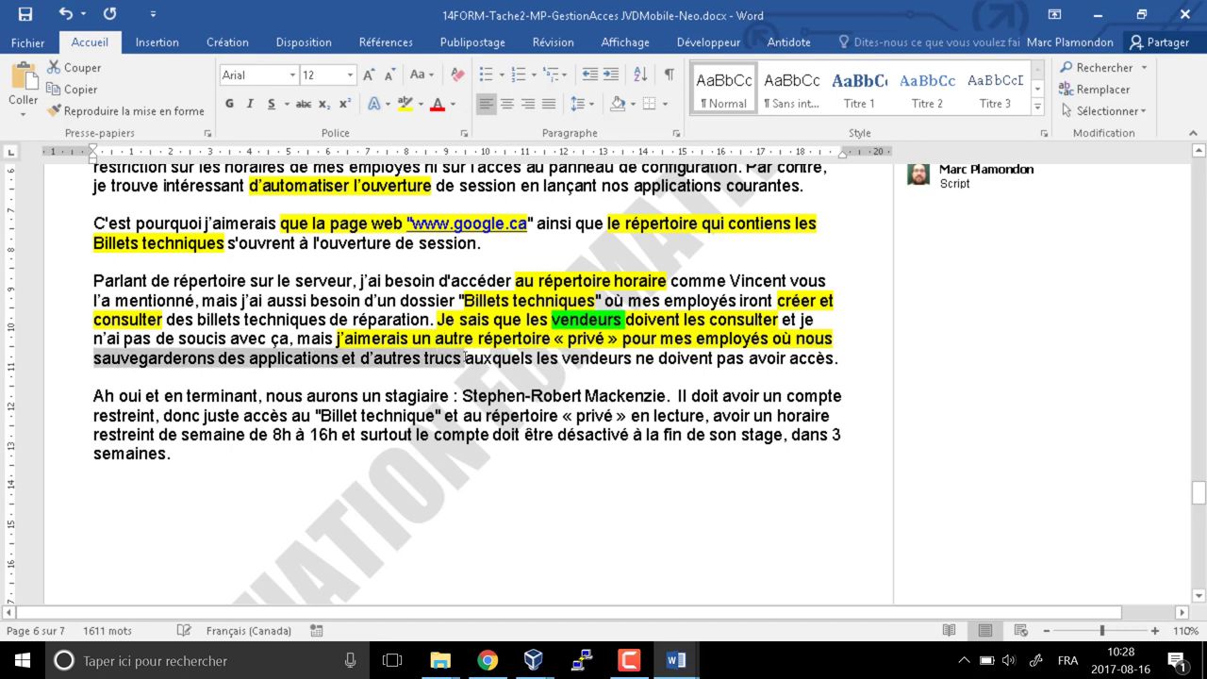
pyautogui.click(406, 104)
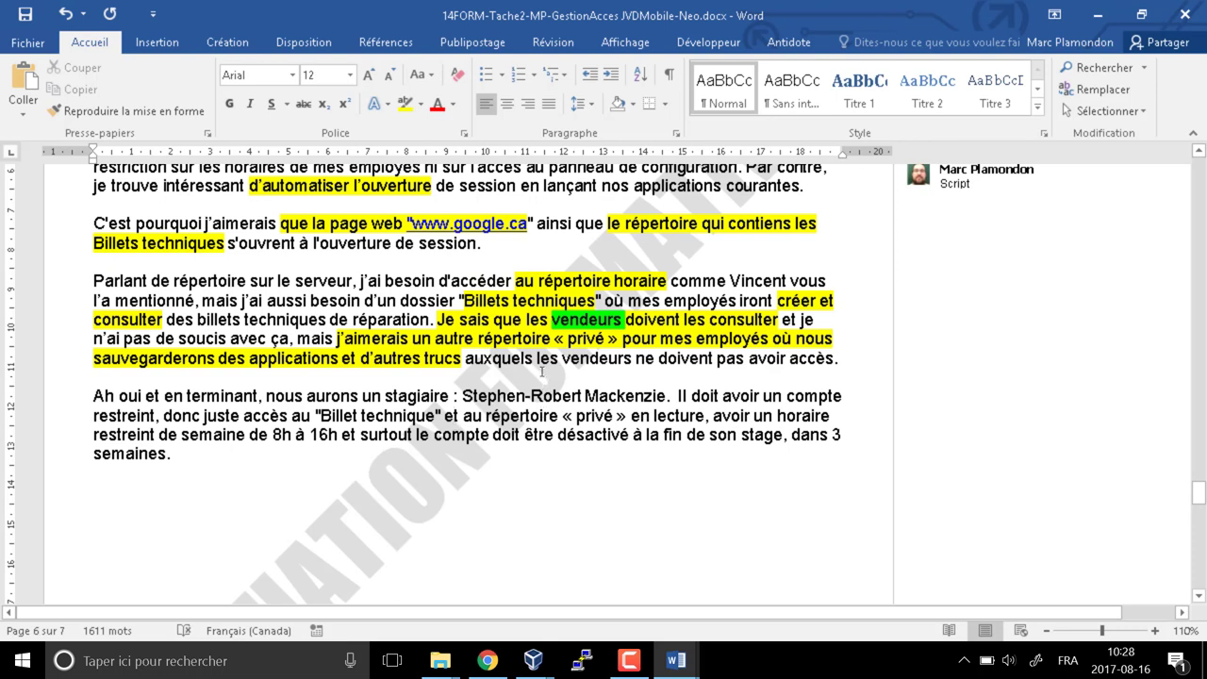
pyautogui.moveTo(536, 358); pyautogui.dragTo(833, 360)
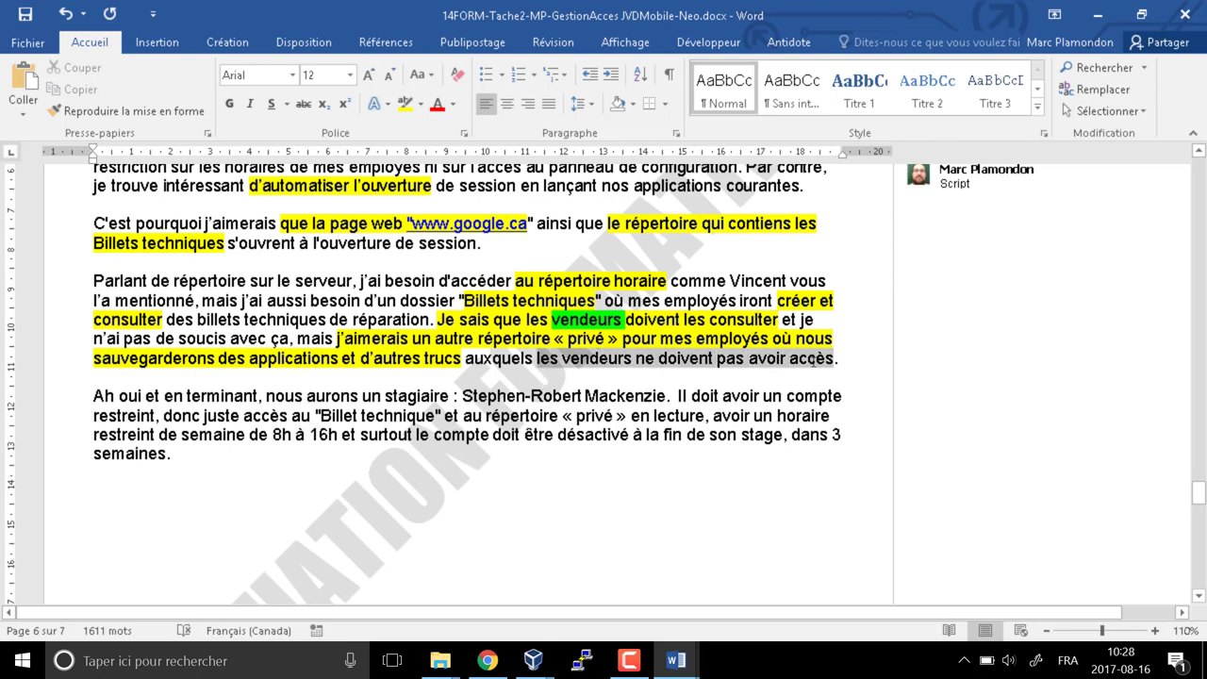
pyautogui.click(416, 104)
pyautogui.click(409, 160)
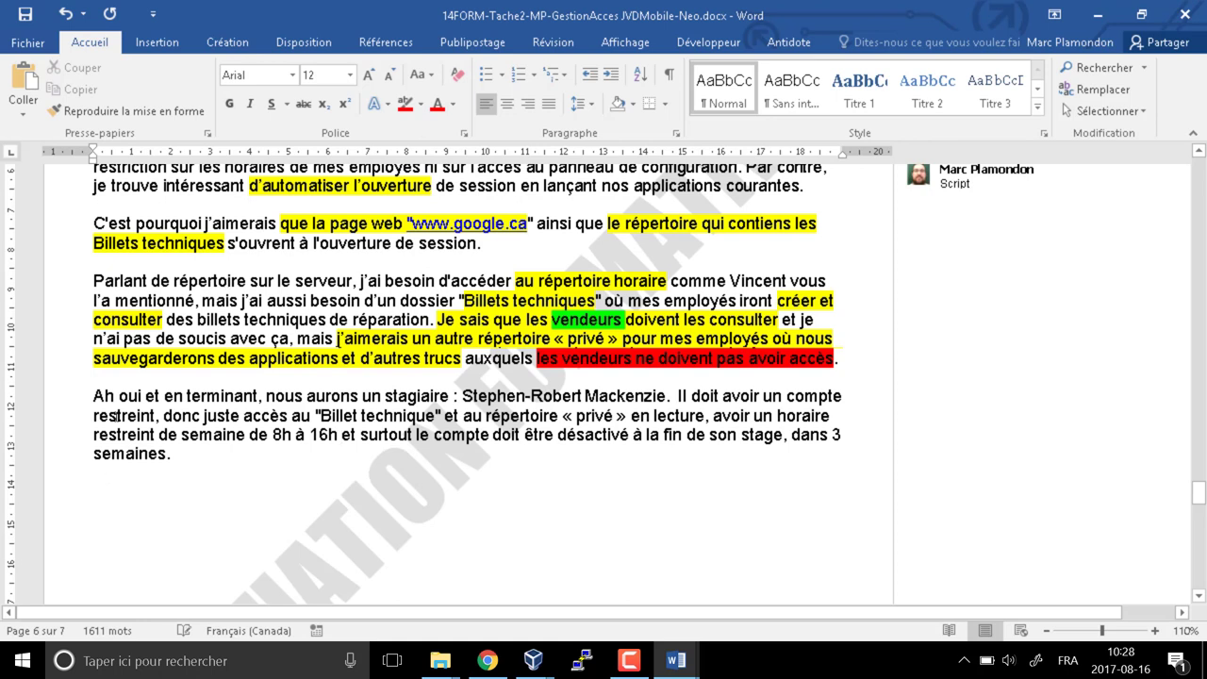
# Highlight the intern's name in yellow
pyautogui.click(340, 435)
pyautogui.moveTo(464, 396); pyautogui.dragTo(666, 397)
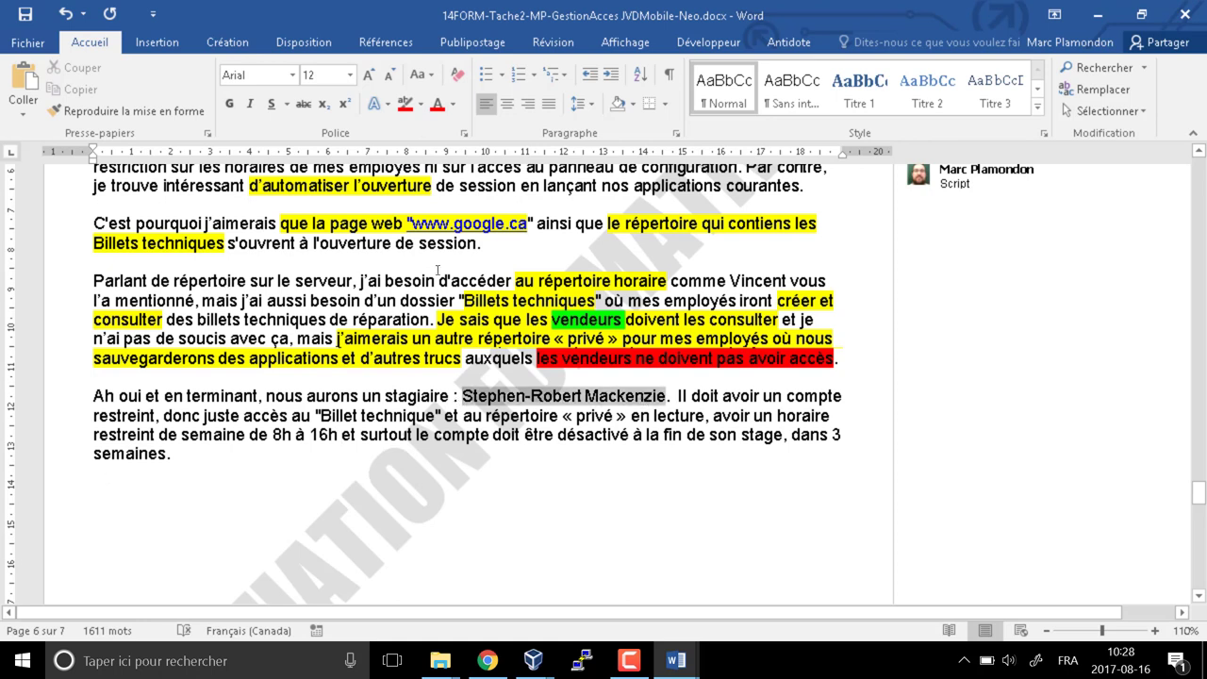
pyautogui.click(413, 103)
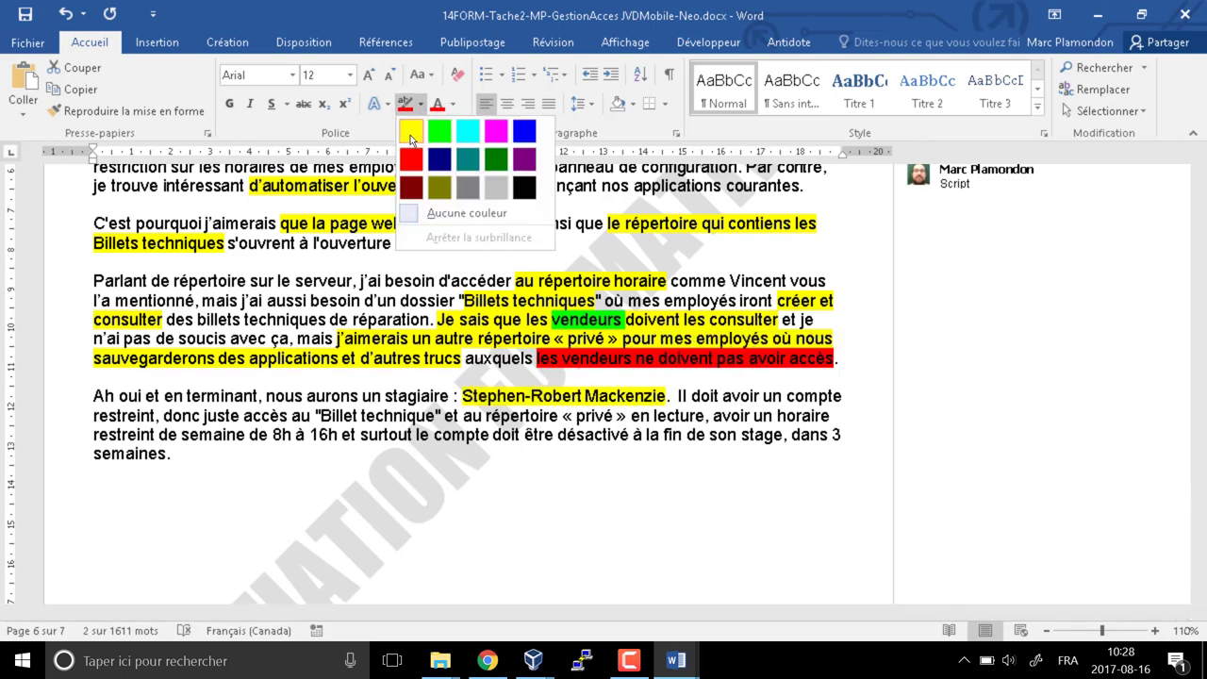
pyautogui.click(409, 140)
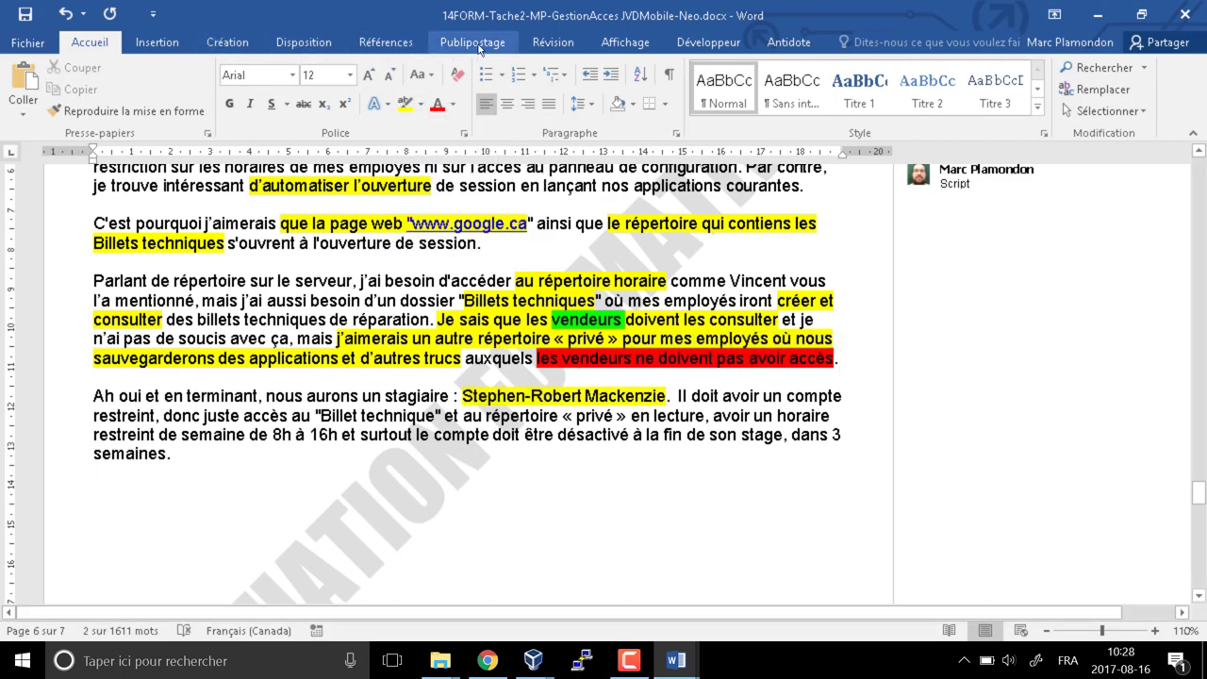
# Comment 'Stagiaire, compte à créer' on the intern's surname, fixing the typos in the note
pyautogui.click(557, 42)
pyautogui.click(377, 94)
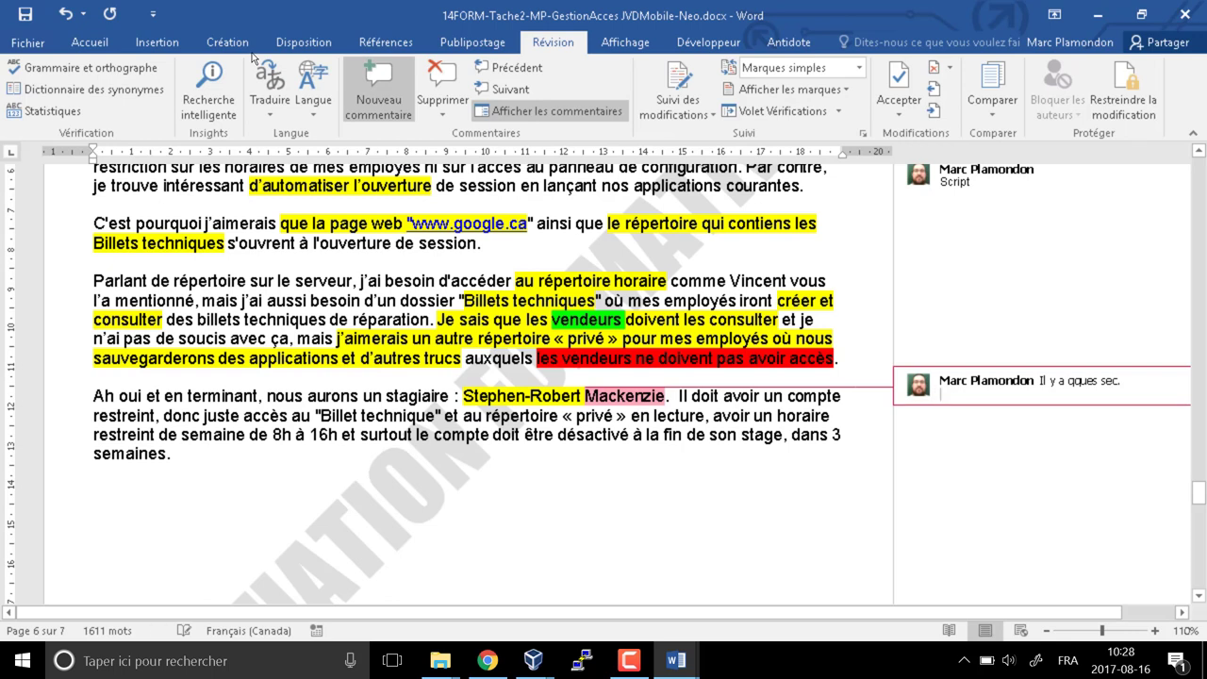
pyautogui.write('Stagiaire,')
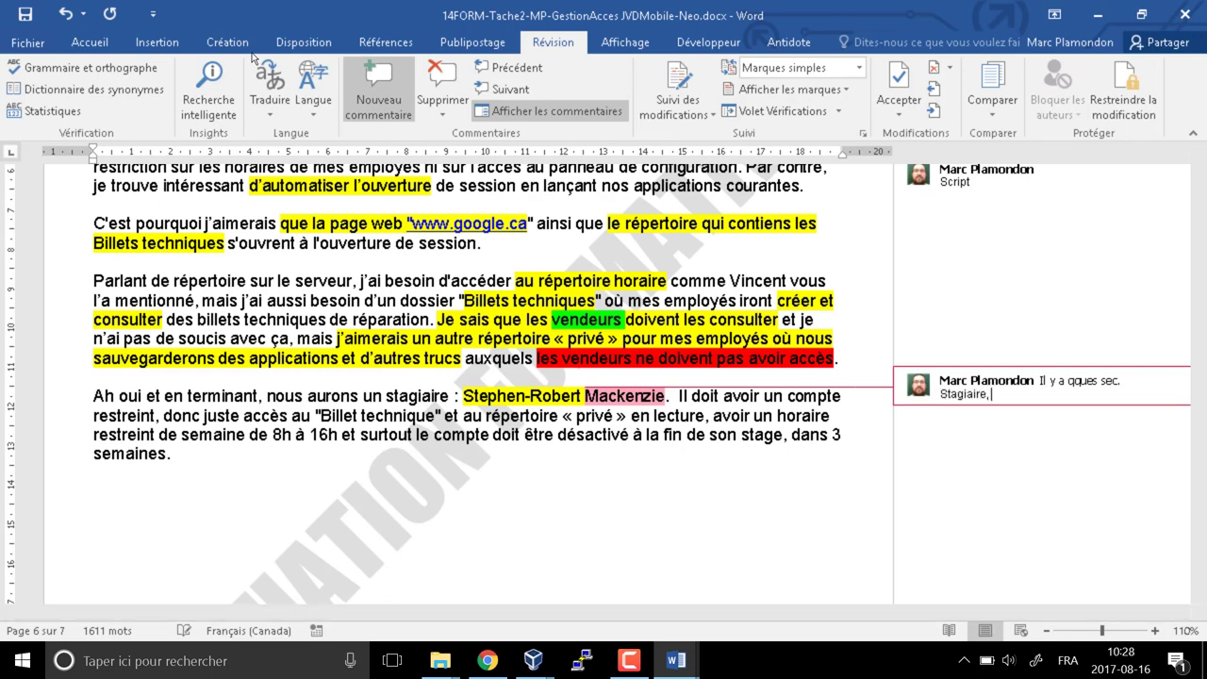
pyautogui.write(' comppte a créer')
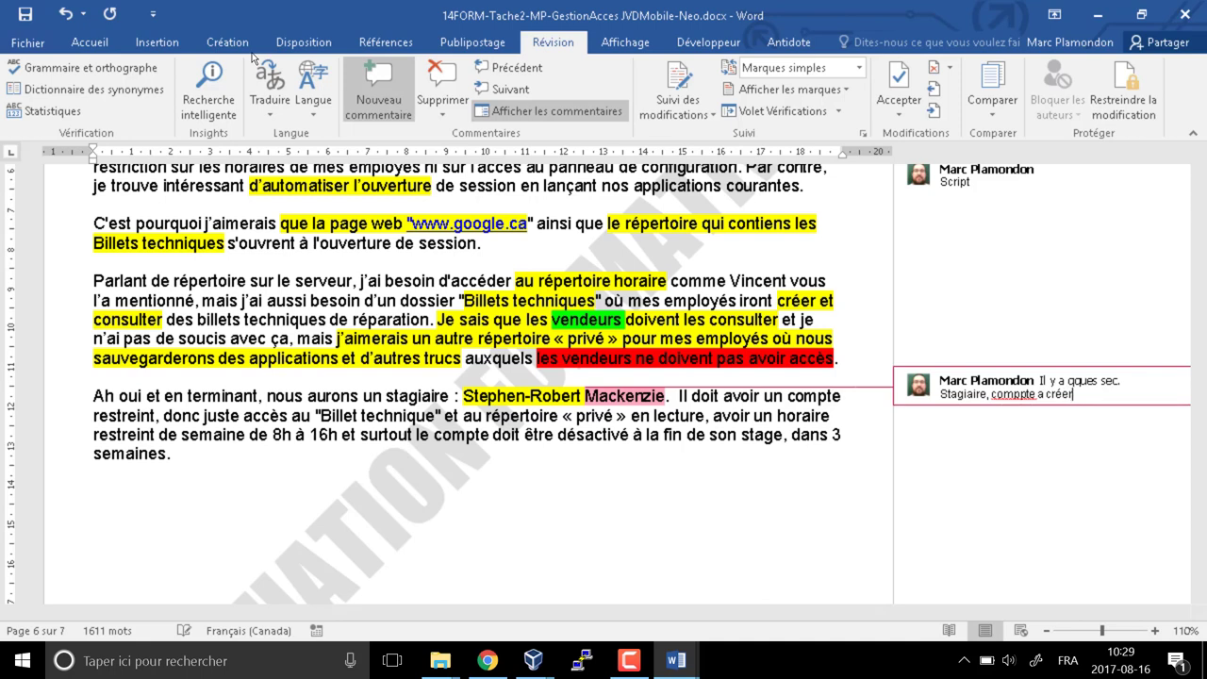
pyautogui.click(1017, 393)
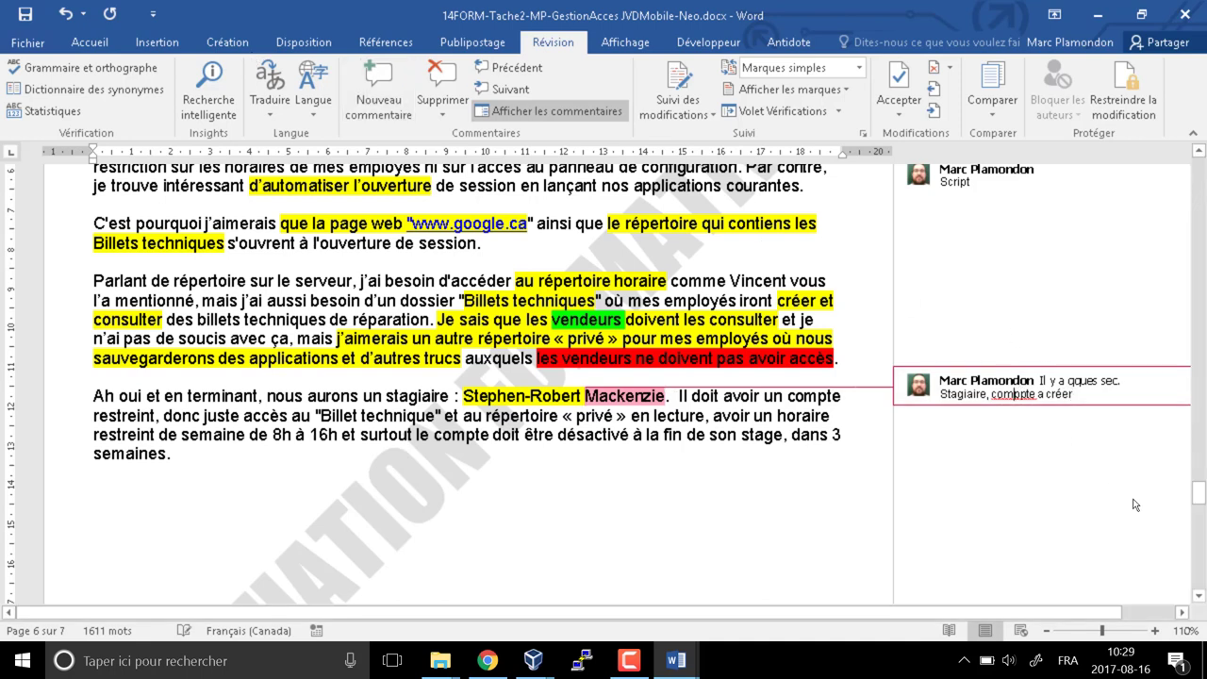
pyautogui.press('BackSpace')
pyautogui.press('BackSpace')
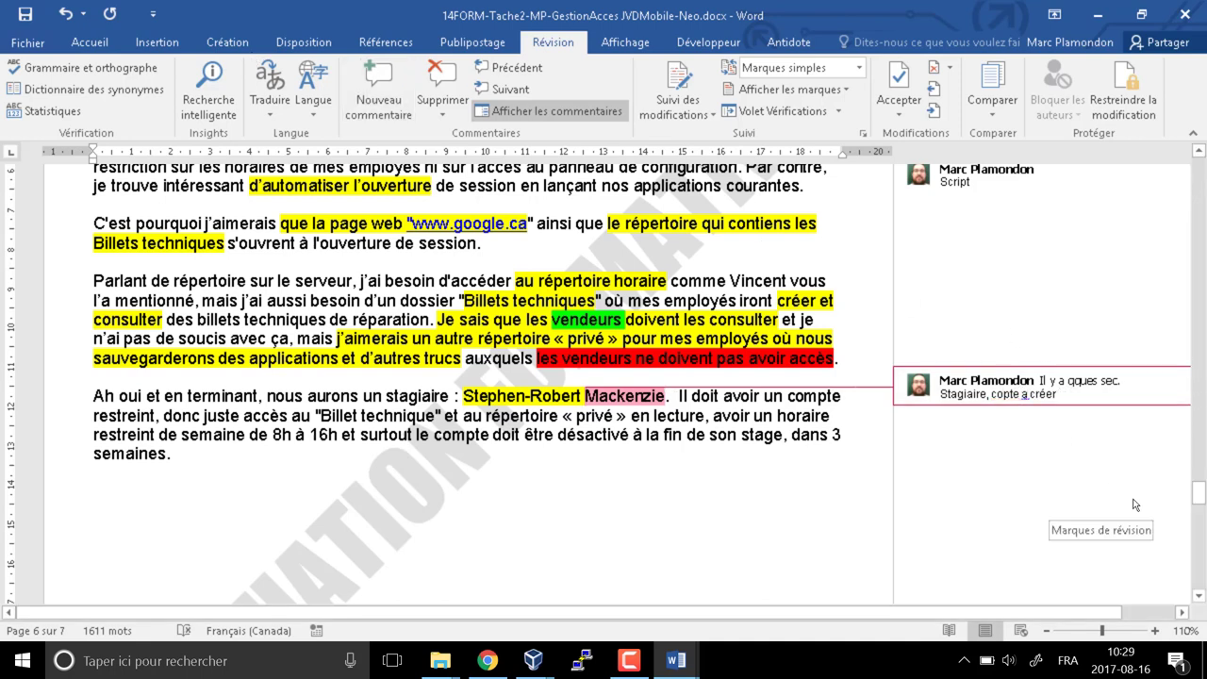
pyautogui.write('mp')
pyautogui.press('BackSpace')
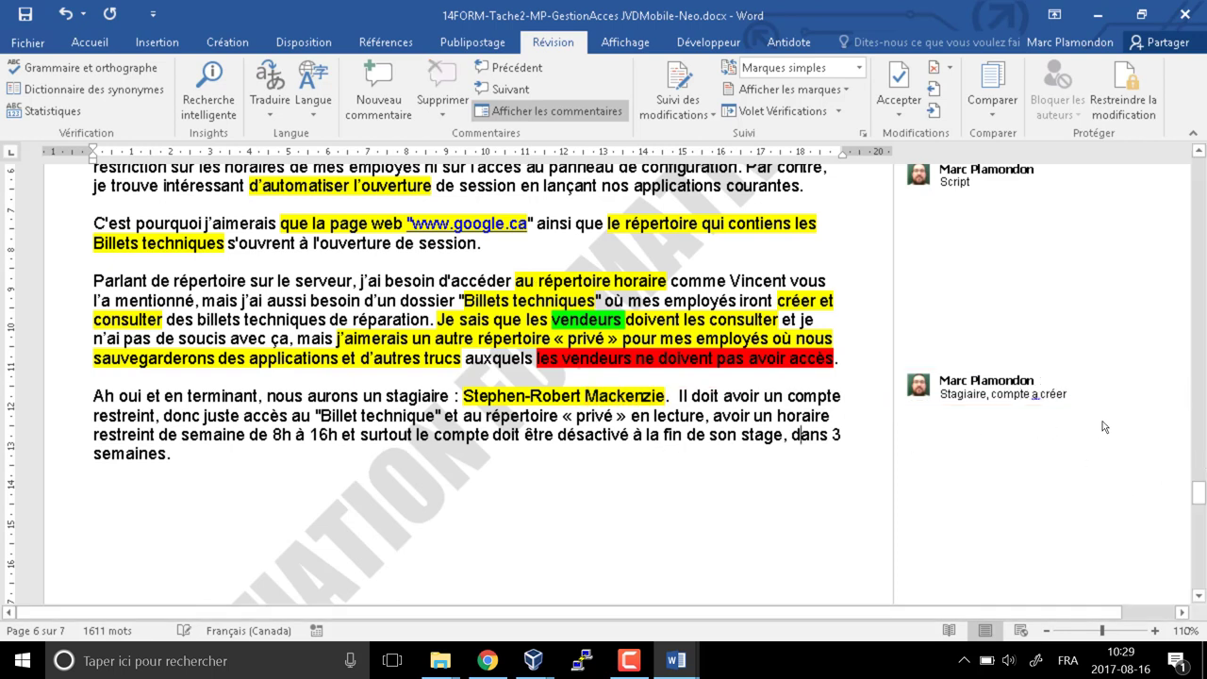
pyautogui.rightClick(1036, 402)
pyautogui.press('Escape')
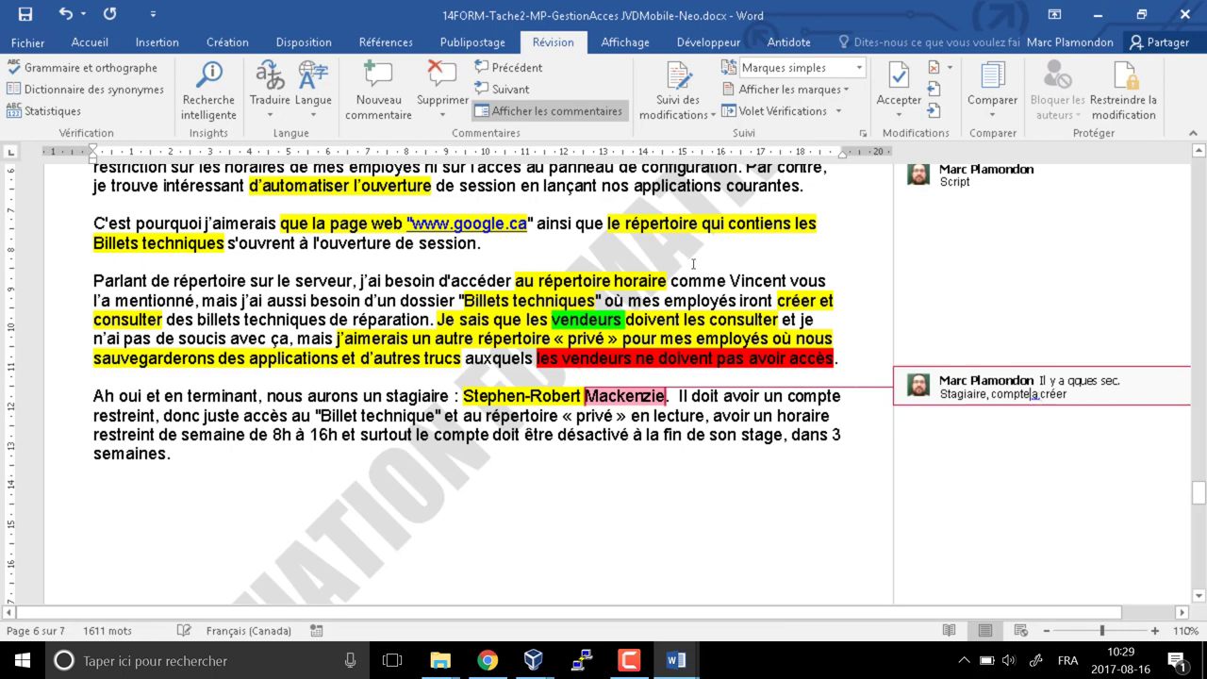
pyautogui.write('à')
pyautogui.click(707, 440)
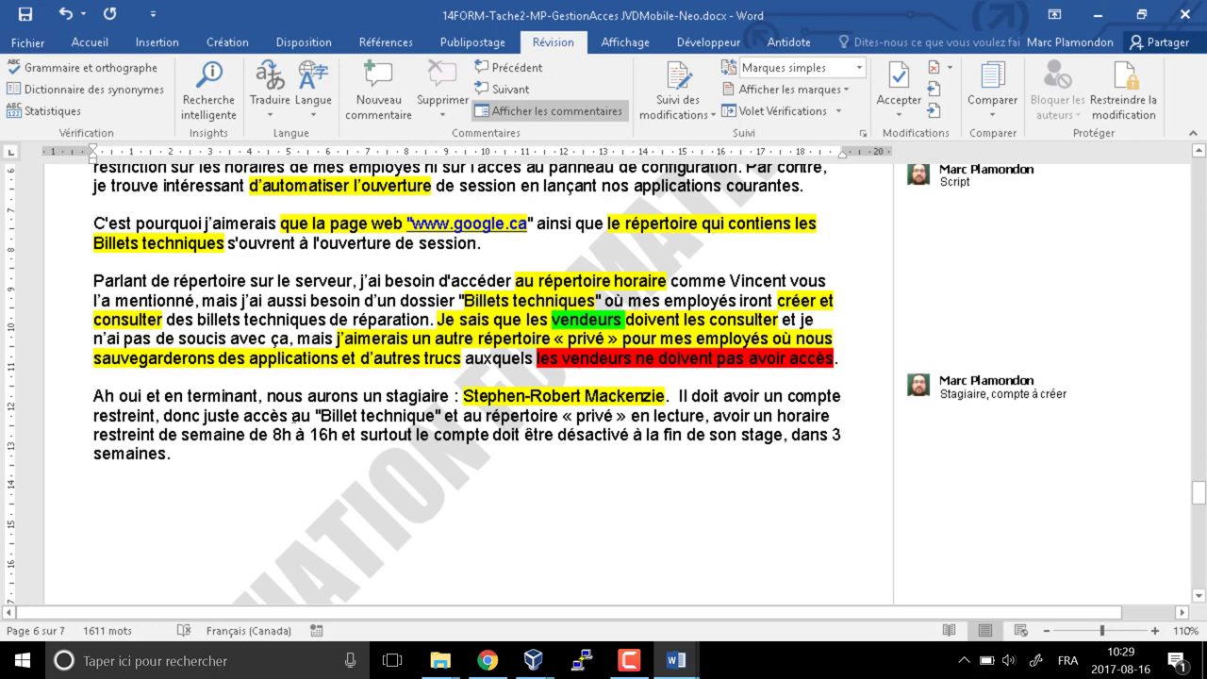
pyautogui.moveTo(204, 415); pyautogui.dragTo(713, 415)
# Apply yellow to the read-only tickets and private-directory access phrase and the 8h–16h weekday schedule
pyautogui.click(89, 41)
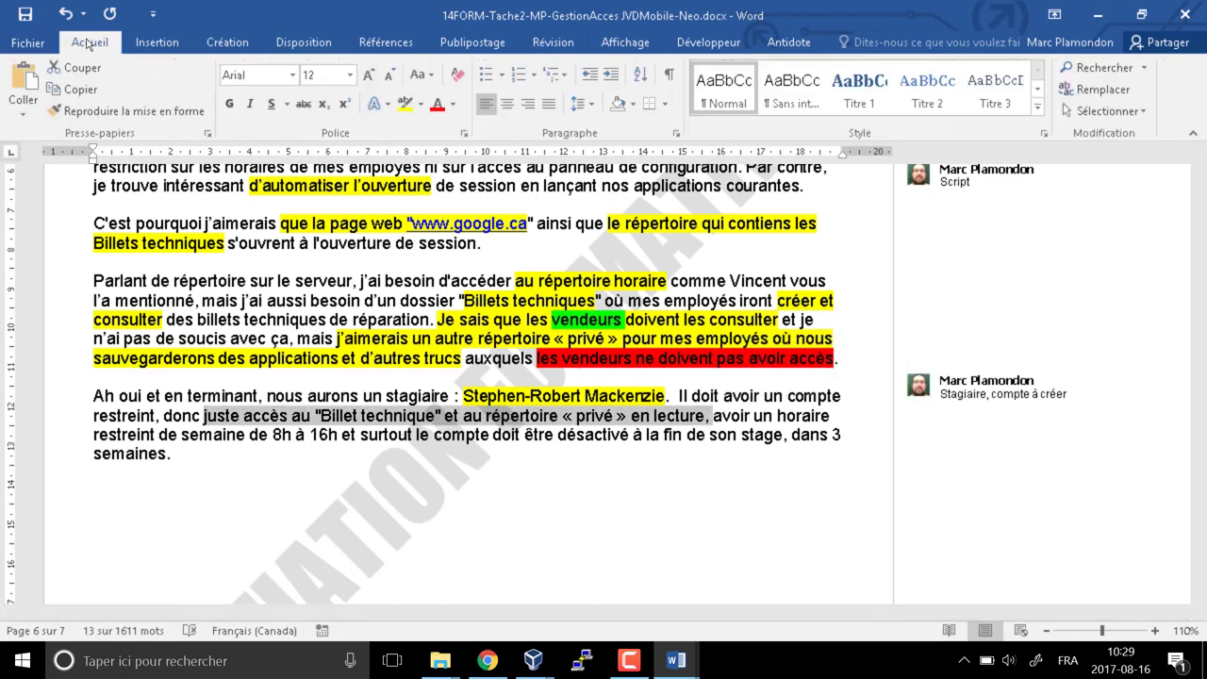
pyautogui.click(404, 104)
pyautogui.press('Right')
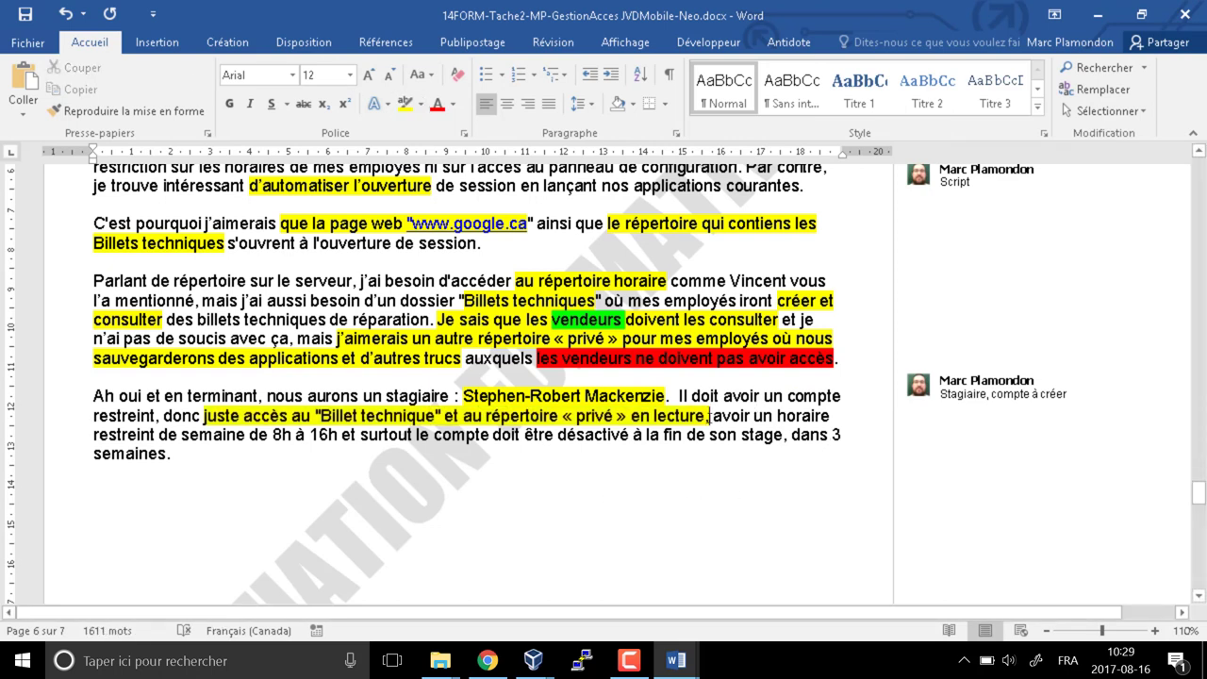
pyautogui.moveTo(776, 415); pyautogui.dragTo(356, 437)
pyautogui.click(405, 103)
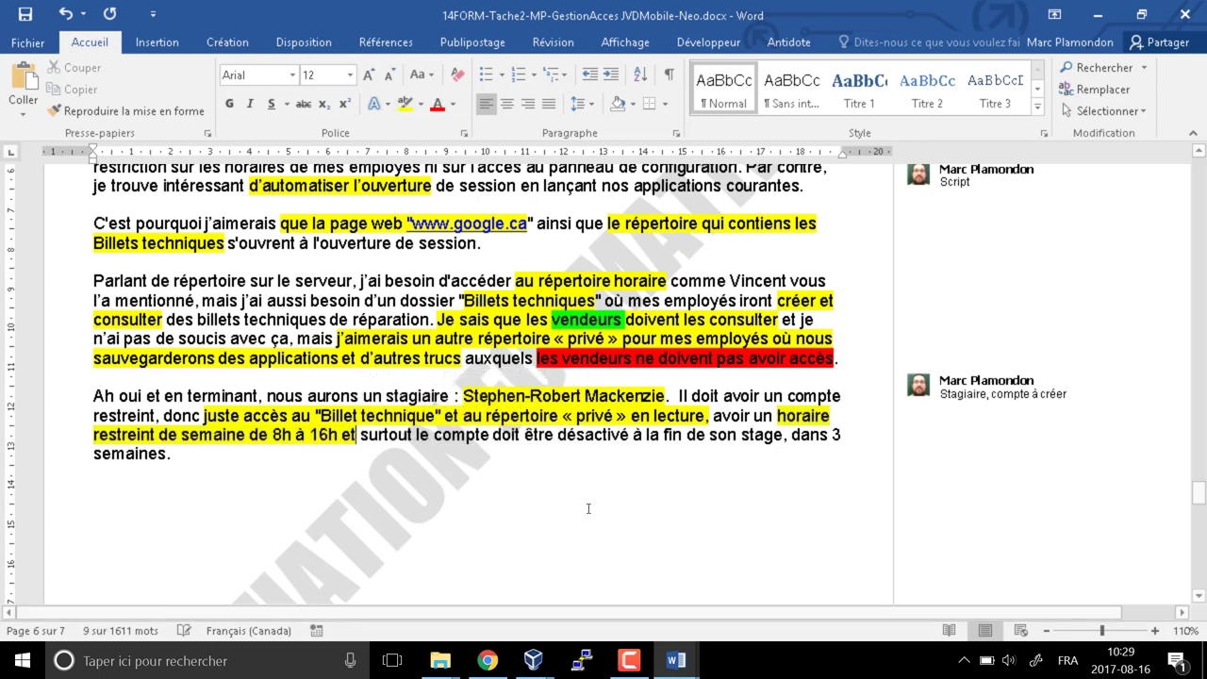
pyautogui.moveTo(709, 416); pyautogui.dragTo(317, 416)
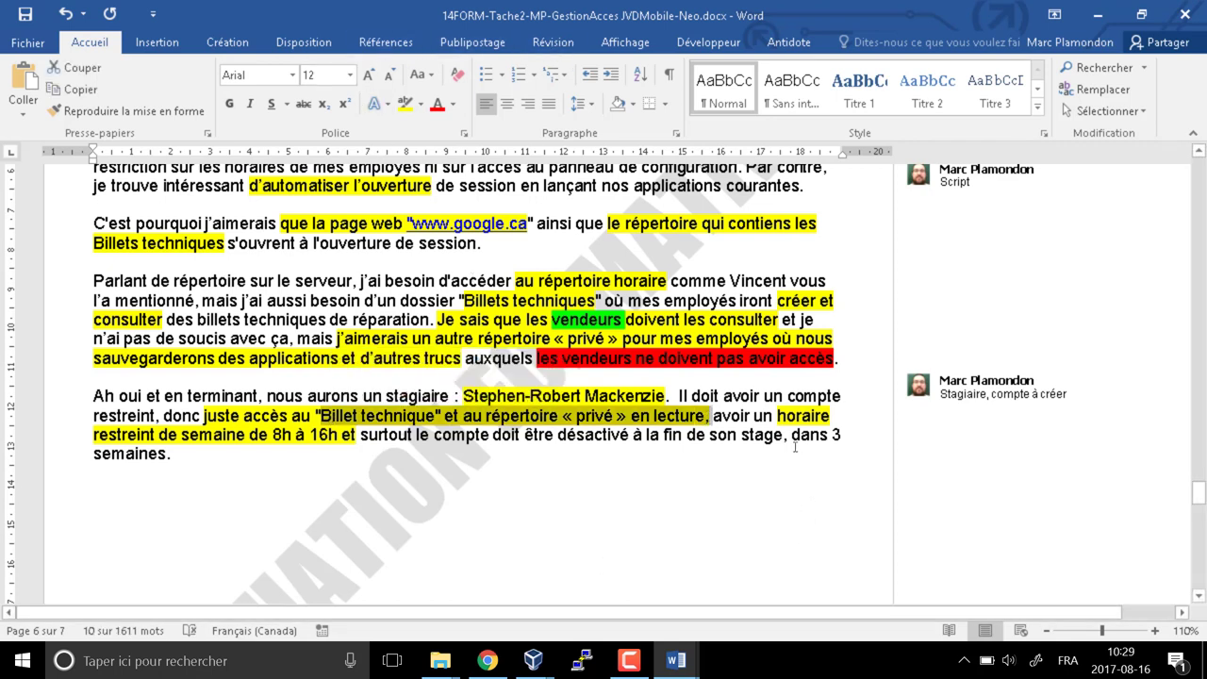
pyautogui.click(359, 437)
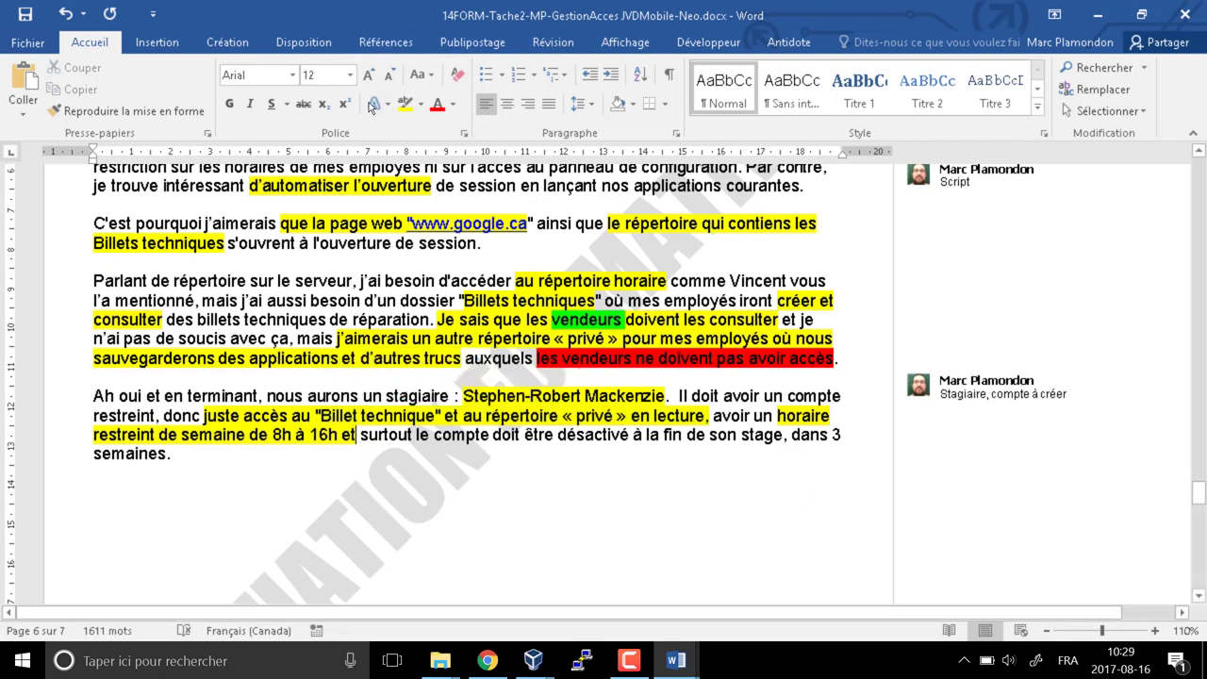
# Add a 'Restriction de compte' comment after the 16h schedule phrase
pyautogui.click(546, 45)
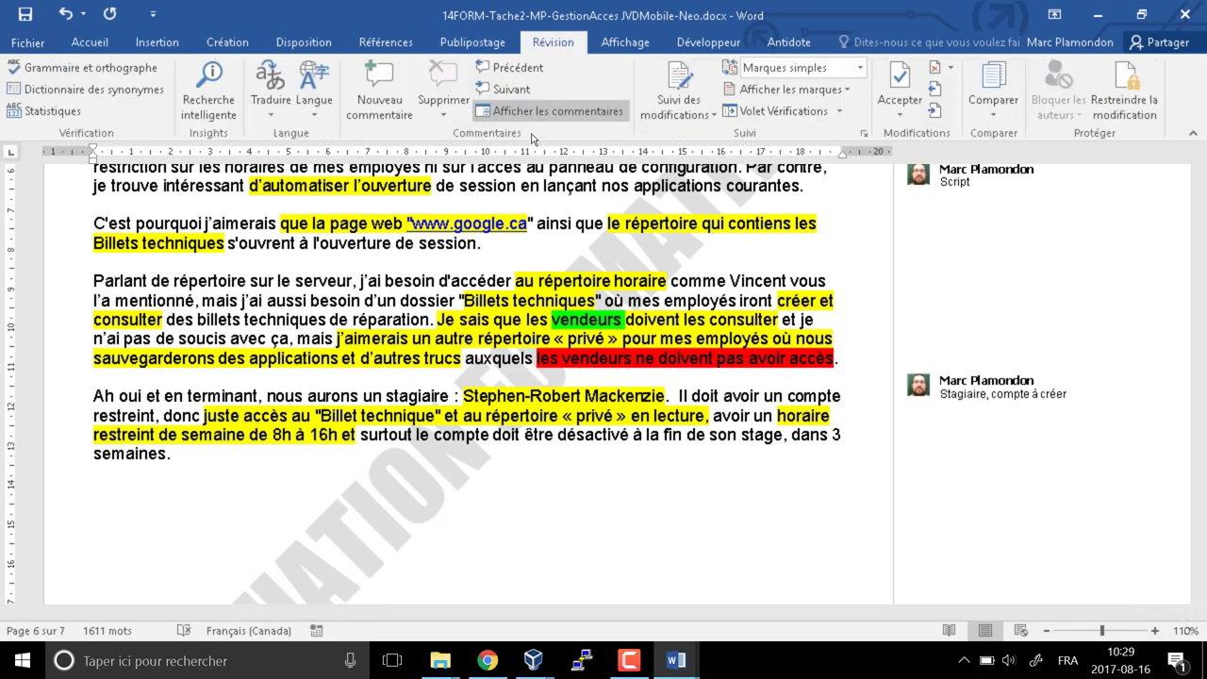
pyautogui.click(377, 80)
pyautogui.write('Rest')
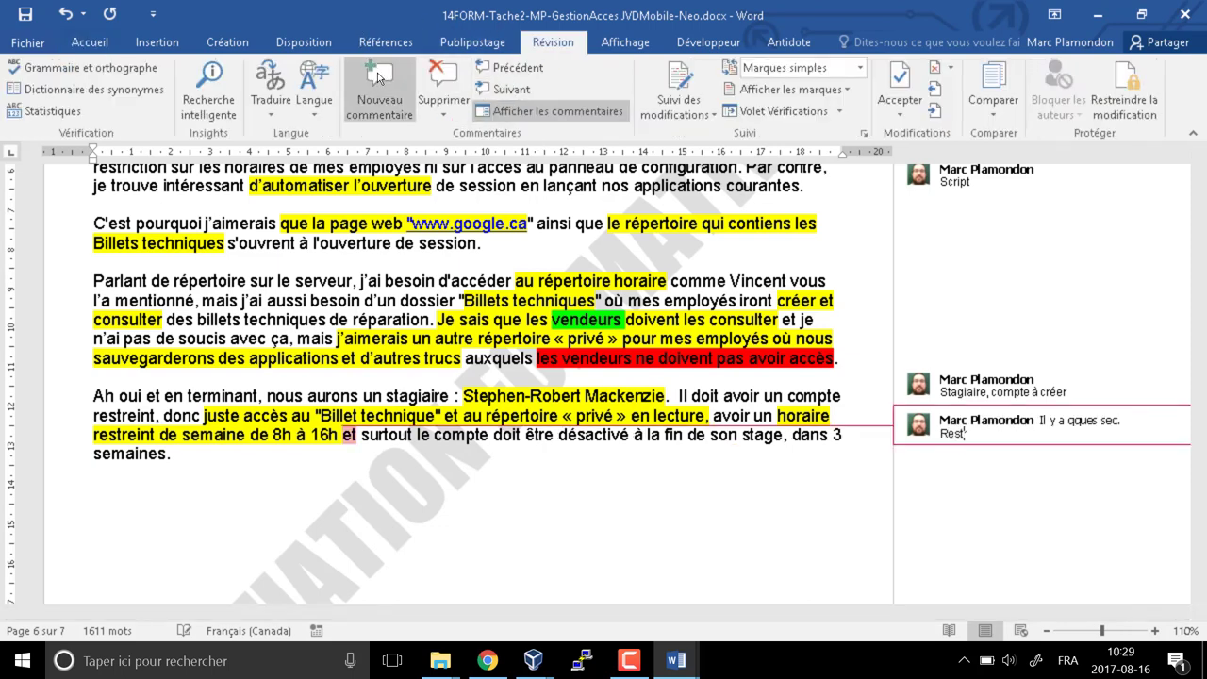
pyautogui.write('riction de compte')
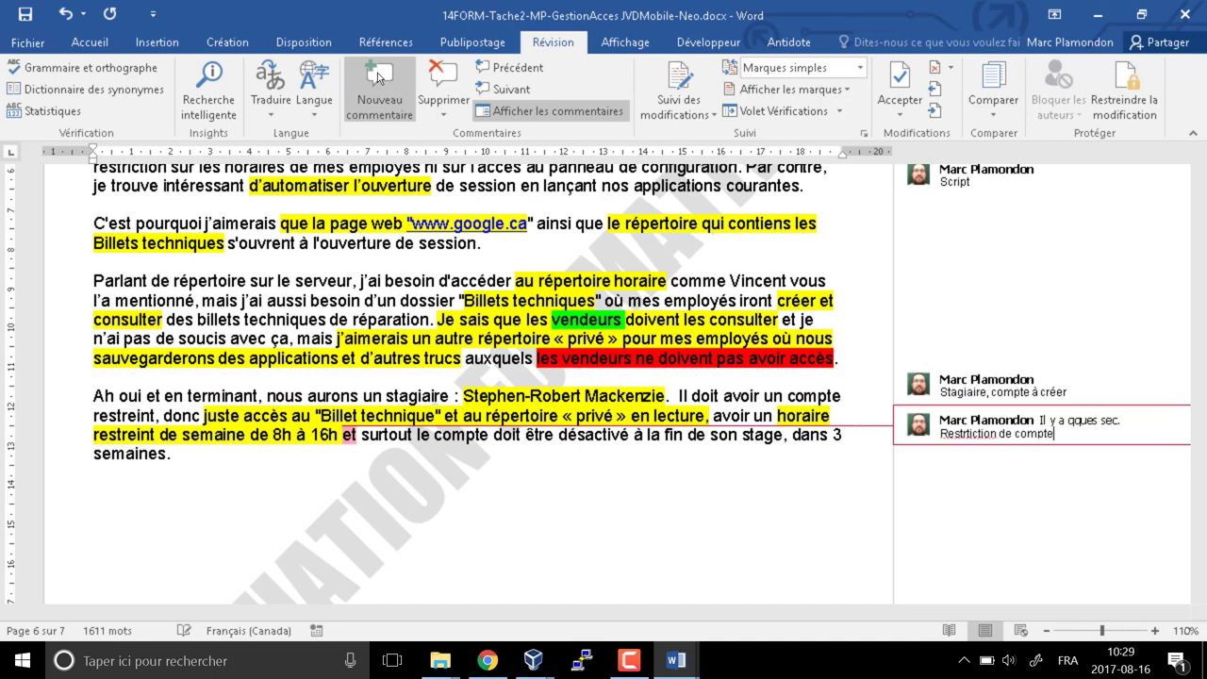
pyautogui.click(312, 341)
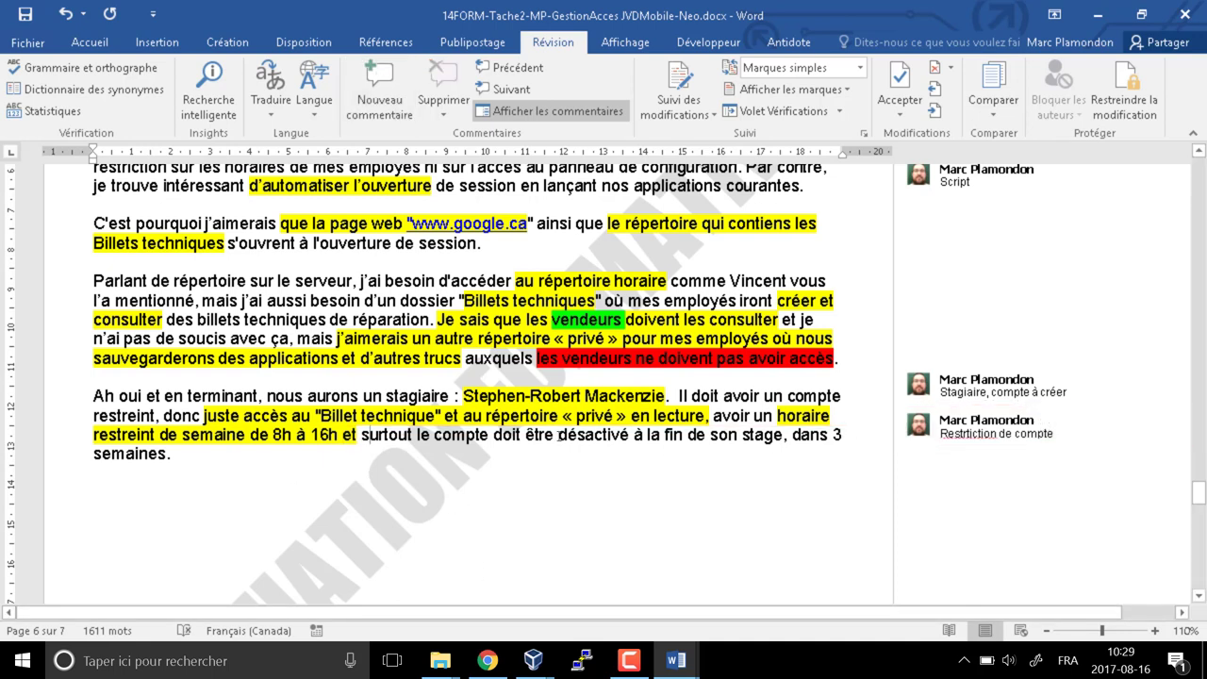
# Highlight the post-internship account deactivation sentence in yellow and add a 'Cestriction de compte' comment to it
pyautogui.moveTo(493, 435); pyautogui.dragTo(184, 454)
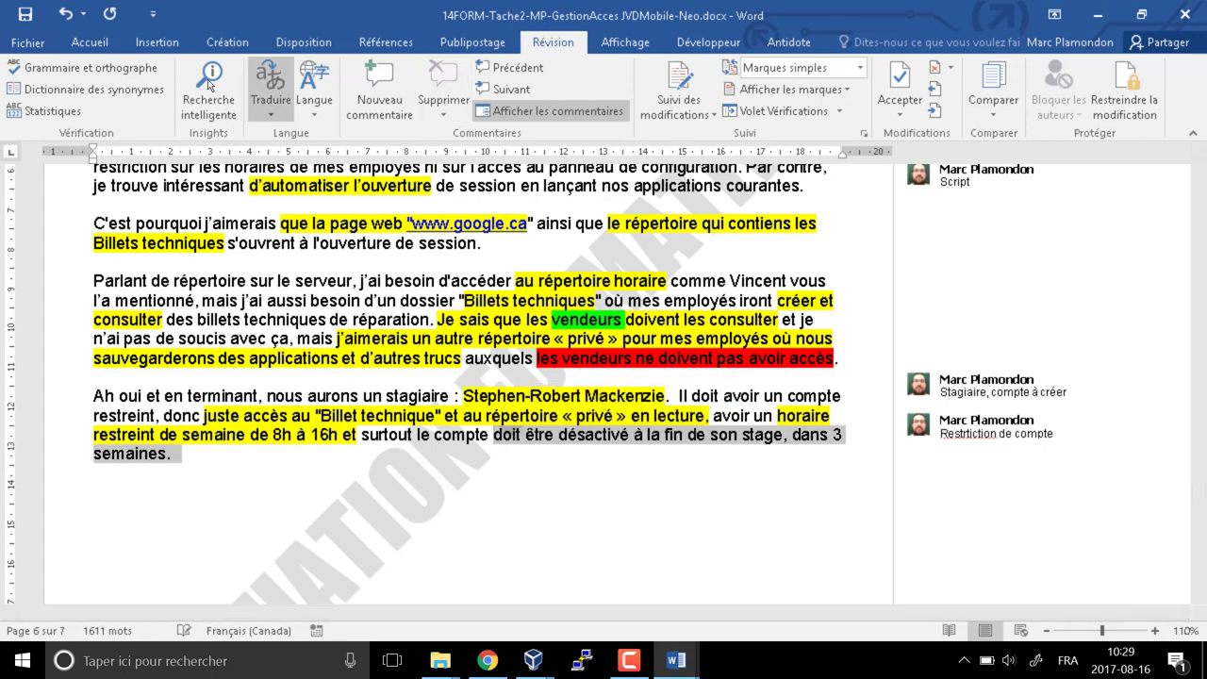
pyautogui.click(89, 41)
pyautogui.click(416, 104)
pyautogui.click(408, 110)
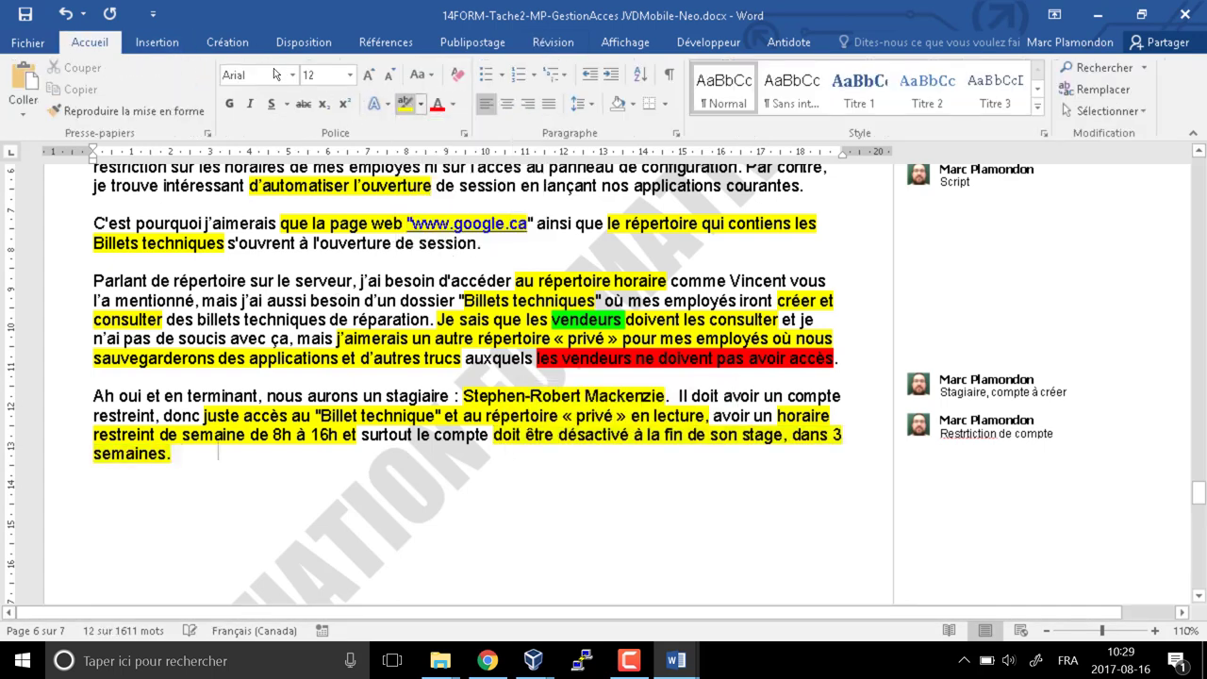
pyautogui.press('Right')
pyautogui.click(553, 41)
pyautogui.click(377, 99)
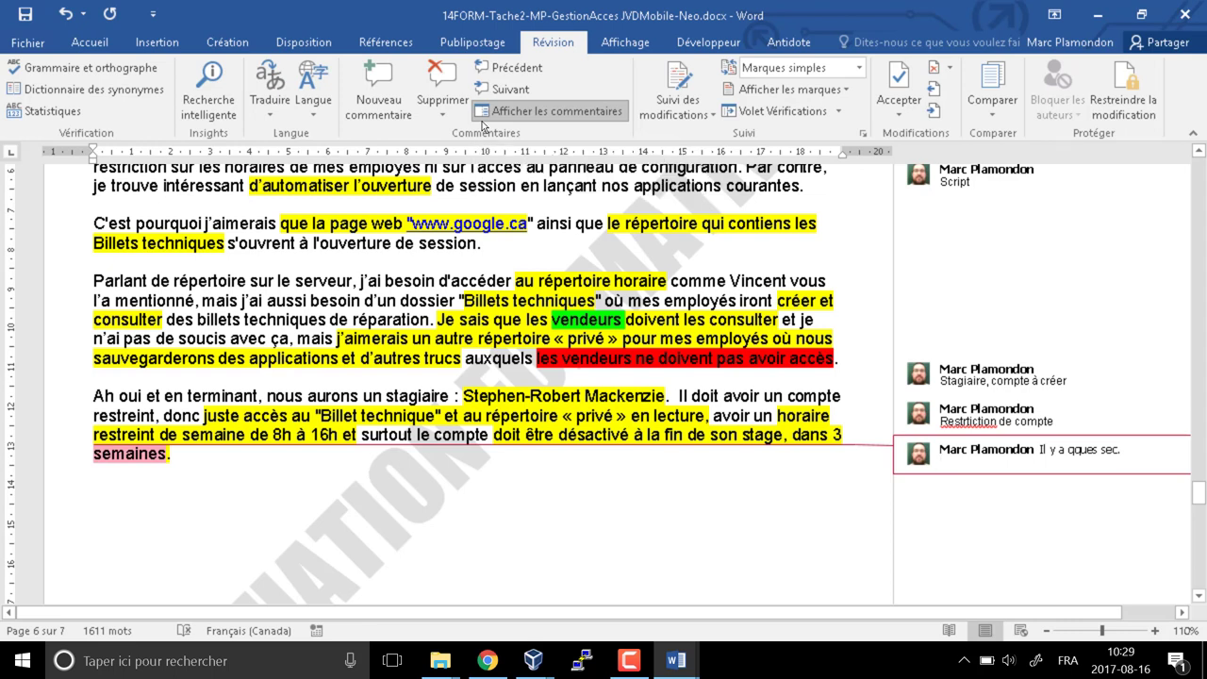
pyautogui.write('C')
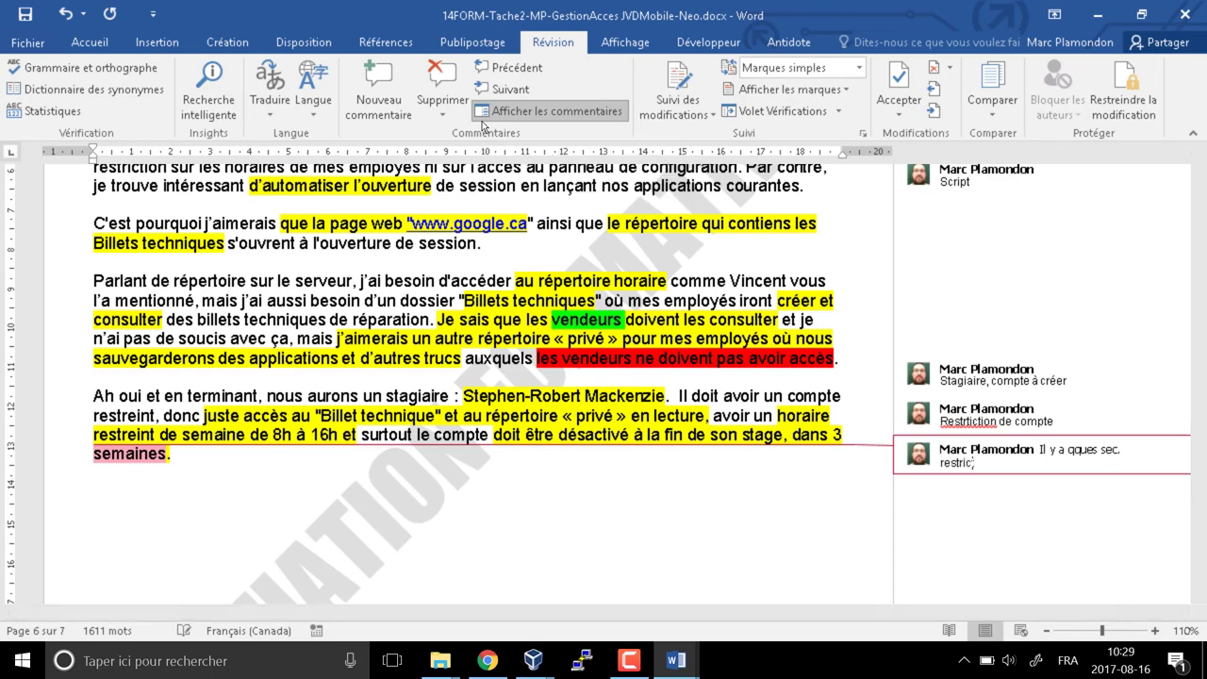
pyautogui.write('estriction de compte')
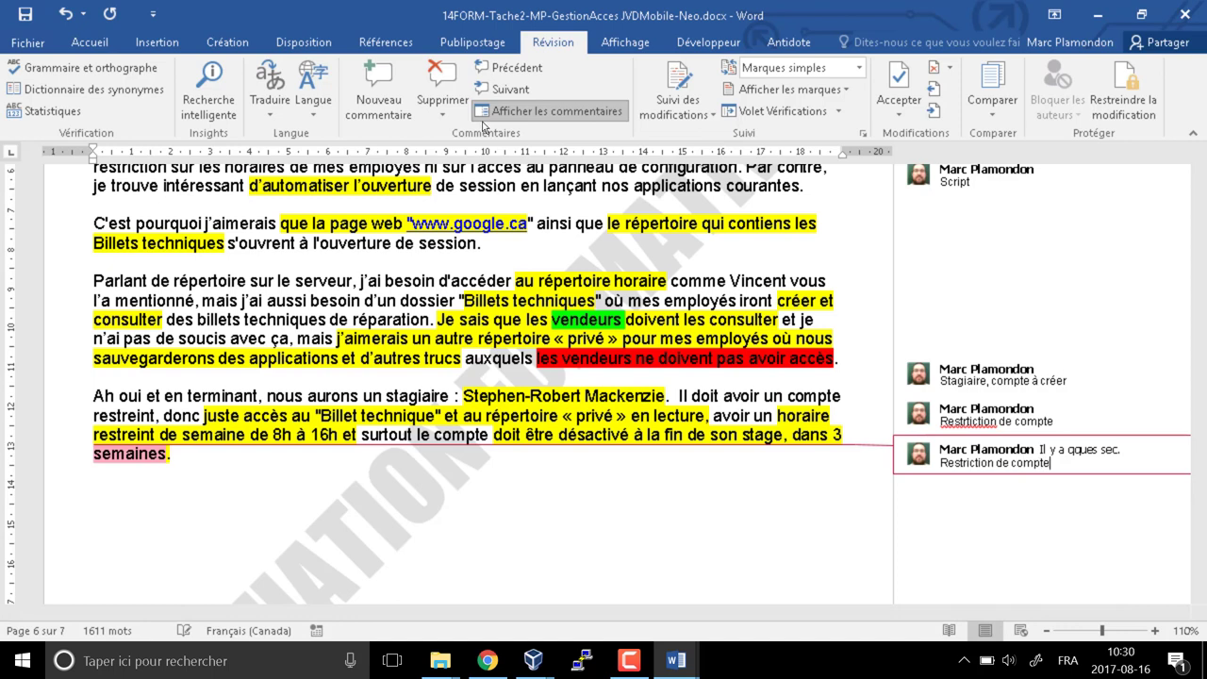
pyautogui.click(363, 533)
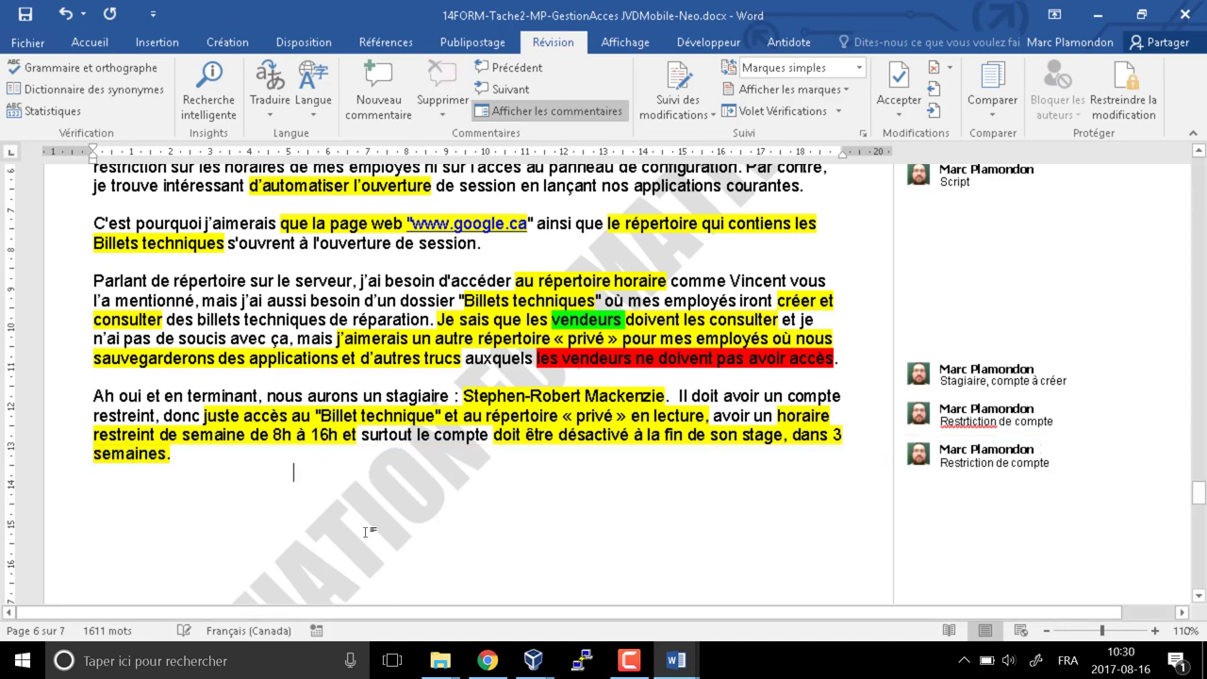
# Scroll back up to page 5's highlighted and commented day-to-day paragraph
pyautogui.scroll(-5, 354, 497)
pyautogui.scroll(-12, 354, 497)
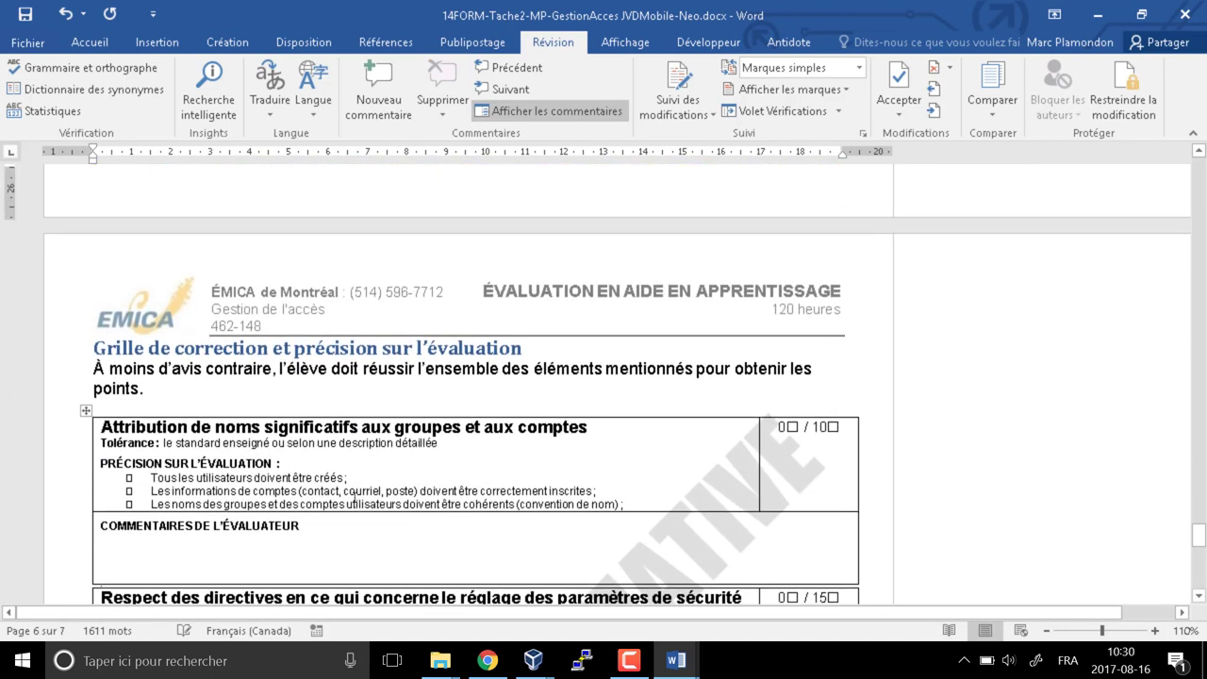
pyautogui.scroll(5, 358, 498)
pyautogui.scroll(20, 359, 498)
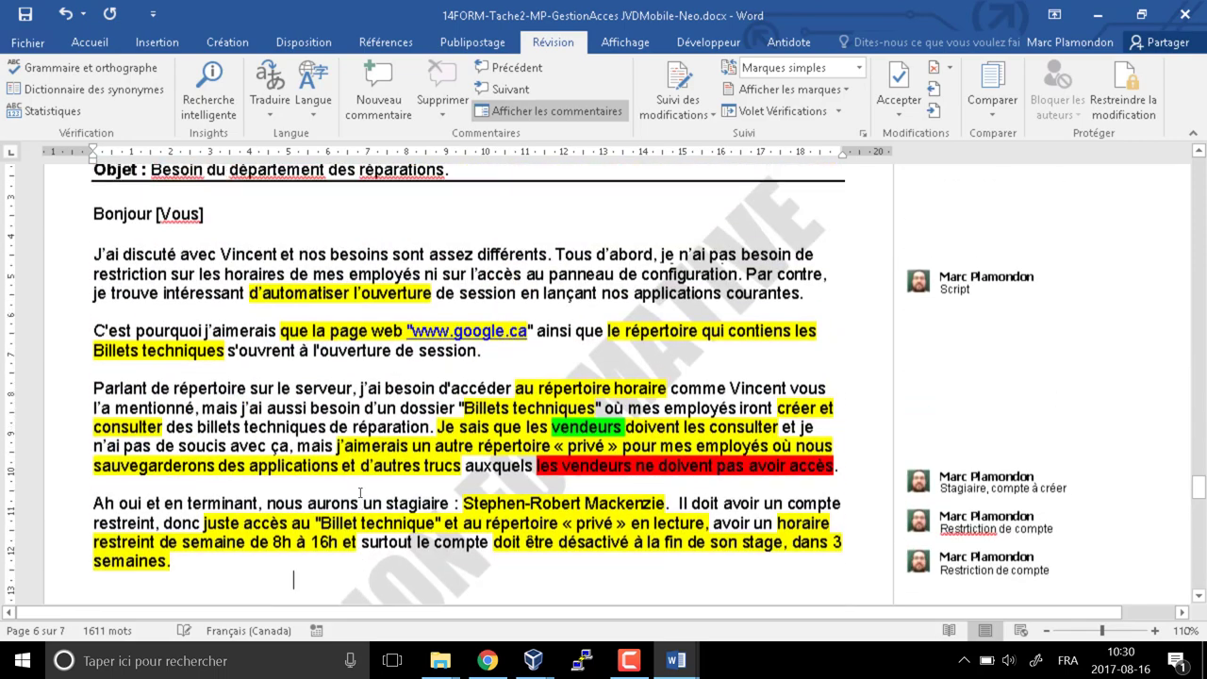
pyautogui.scroll(8, 360, 498)
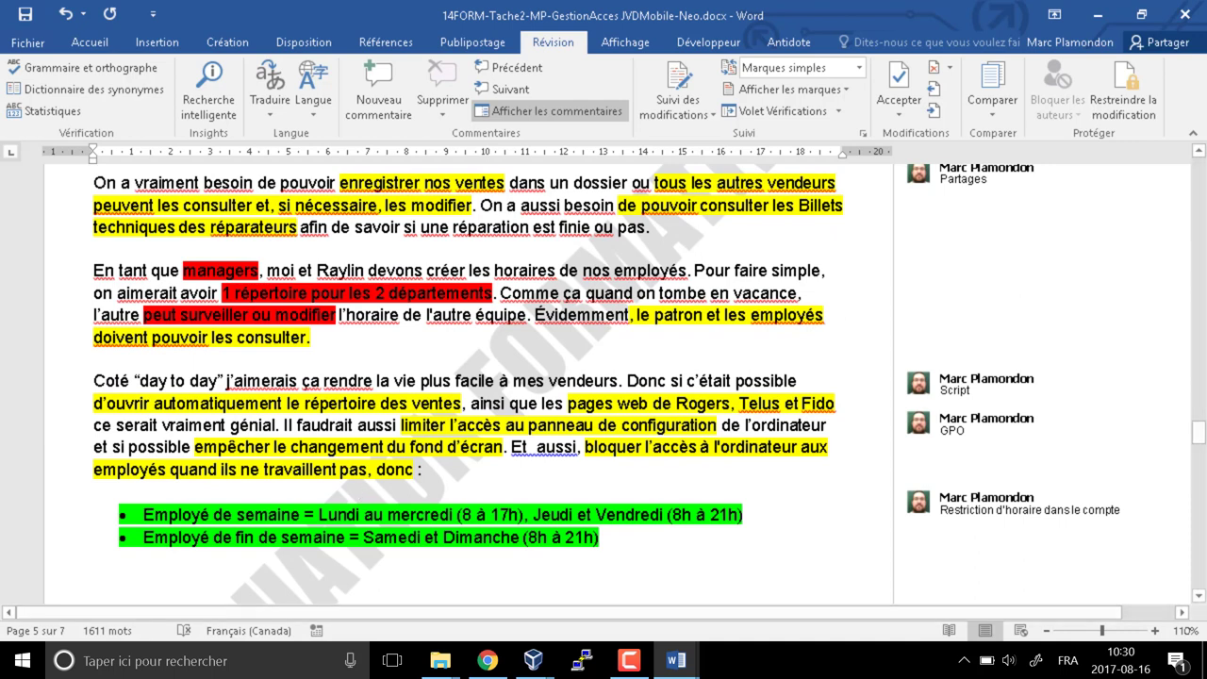
# Tile the instructions document on the left half and PLANIFICATION on the right half
pyautogui.press('super+Left')
pyautogui.press('super+Up')
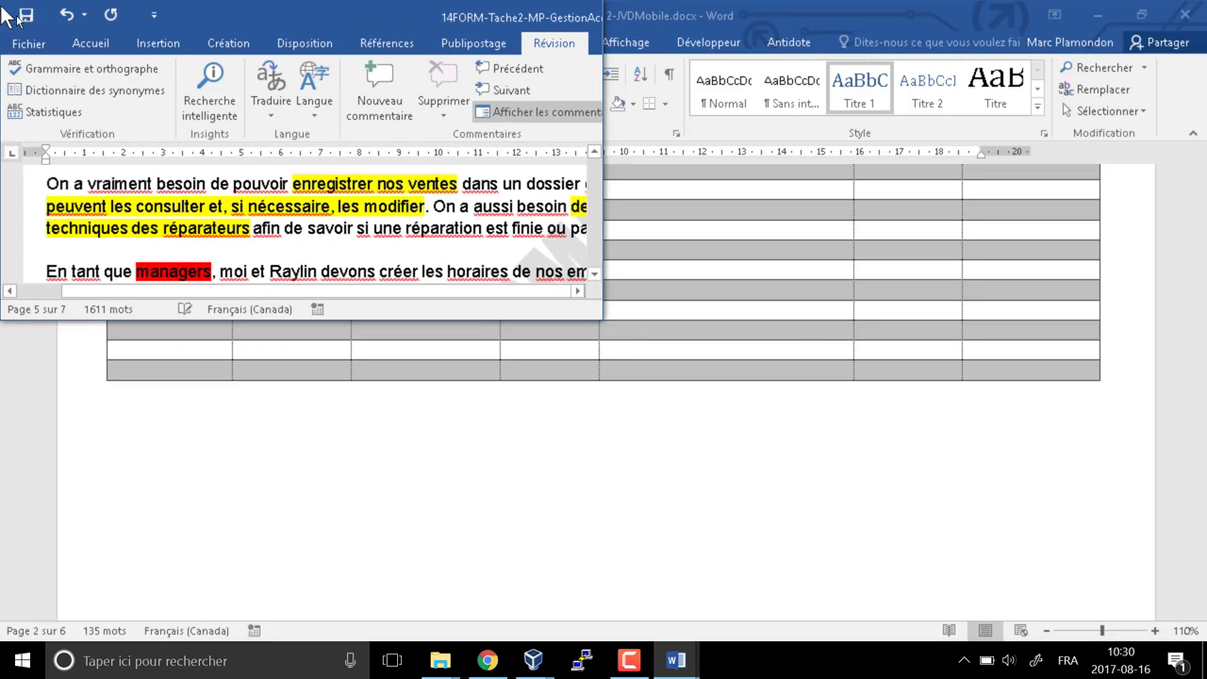
pyautogui.press('super+Right')
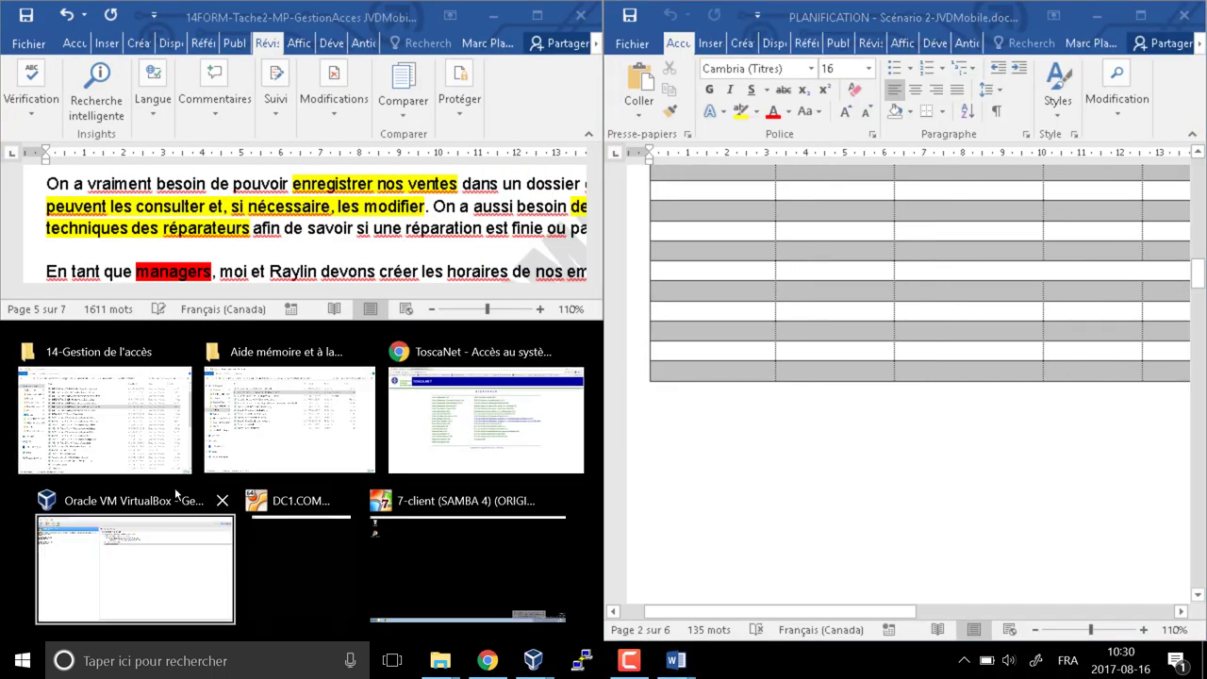
pyautogui.click(212, 74)
pyautogui.press('super+Down')
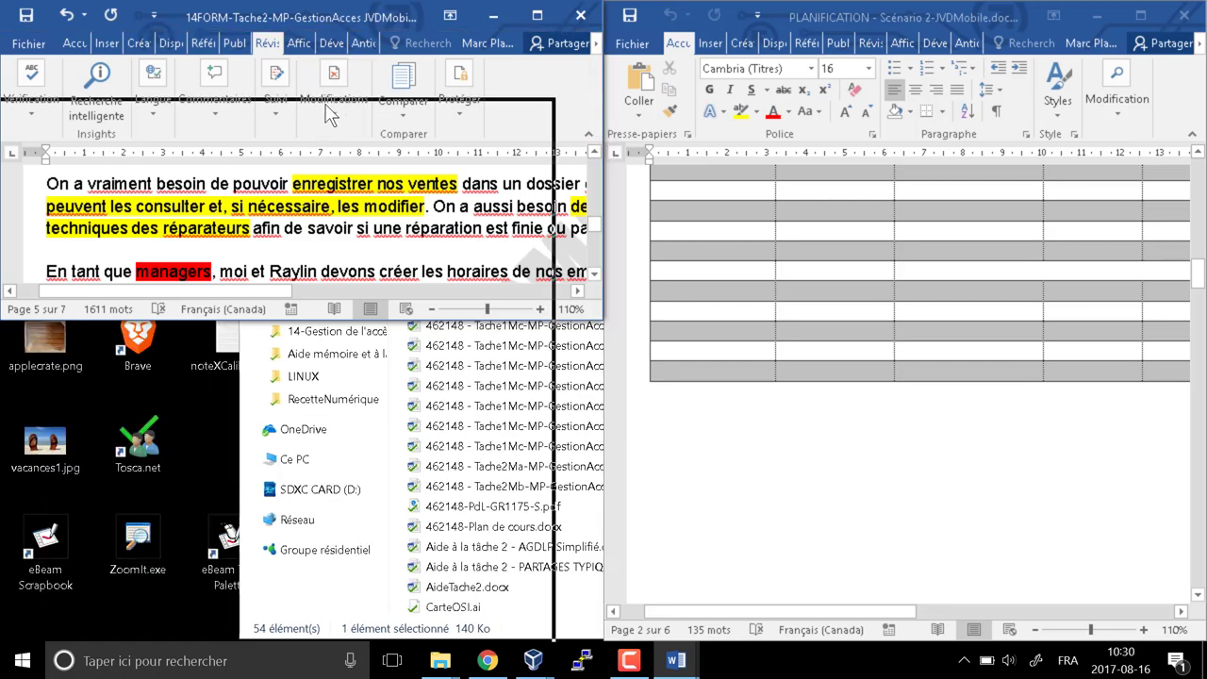
# Line up the letter's employee table beside the user-planning table and select its Nom cells
pyautogui.scroll(5, 450, 424)
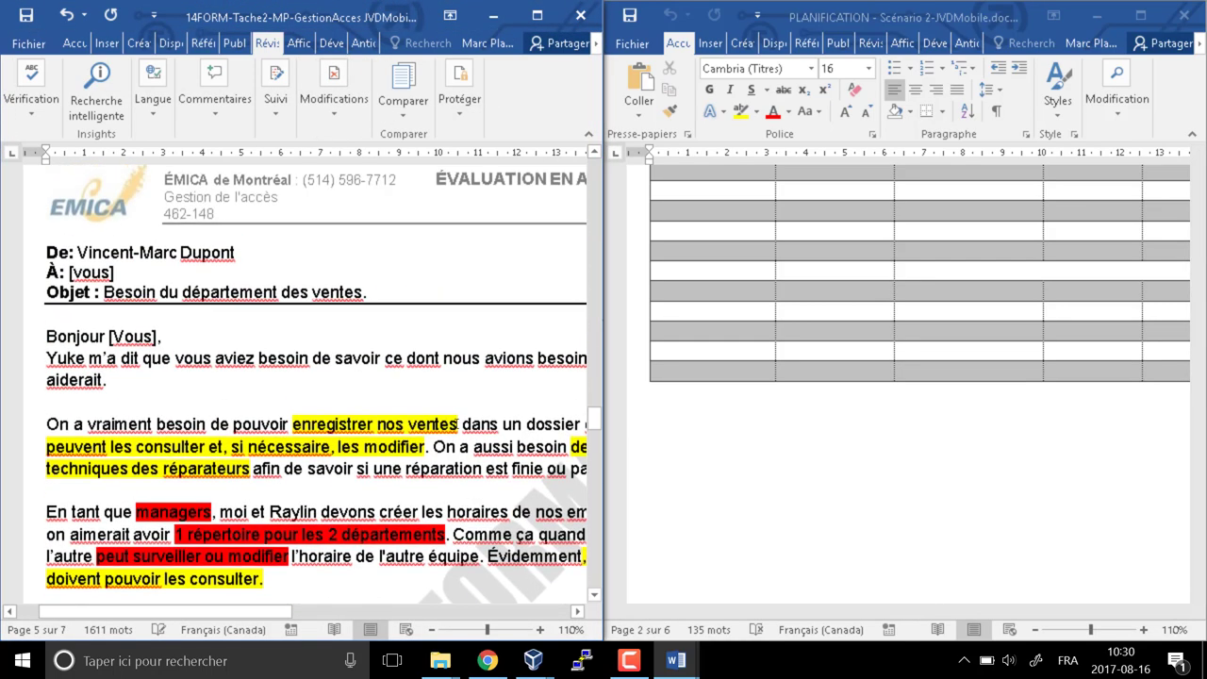
pyautogui.keyDown('ctrl'); pyautogui.scroll(-4, 494, 453); pyautogui.keyUp('ctrl')
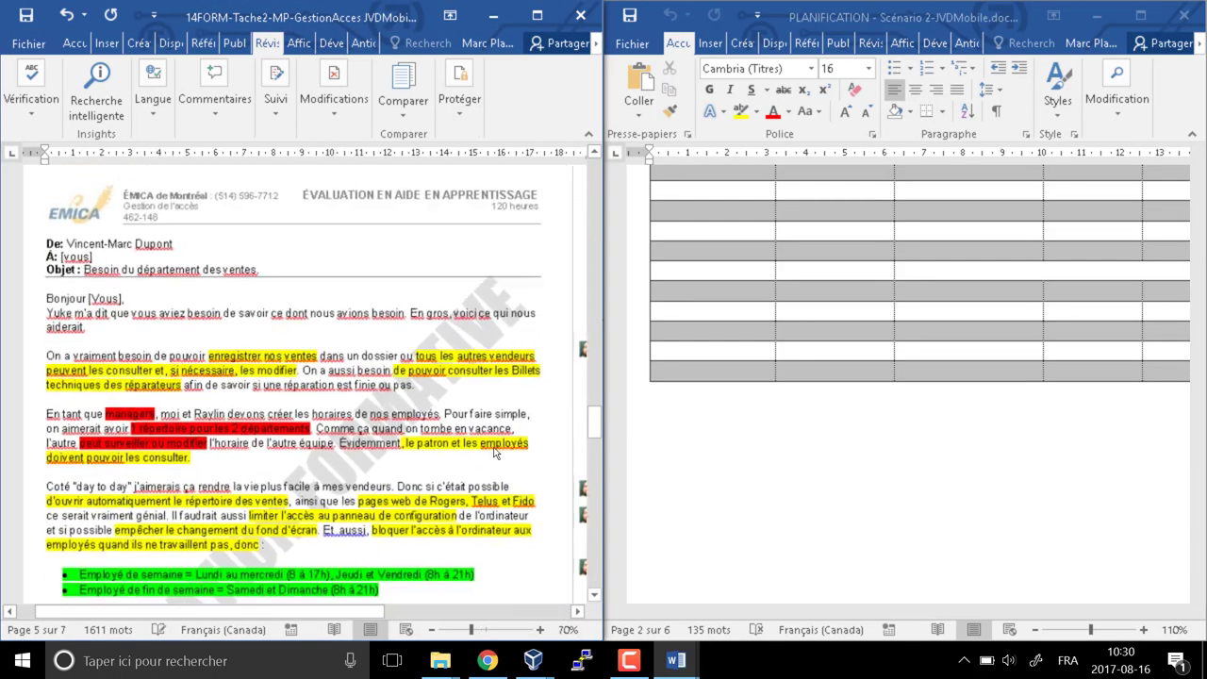
pyautogui.keyDown('ctrl'); pyautogui.scroll(1, 494, 454); pyautogui.keyUp('ctrl')
pyautogui.scroll(5, 766, 411)
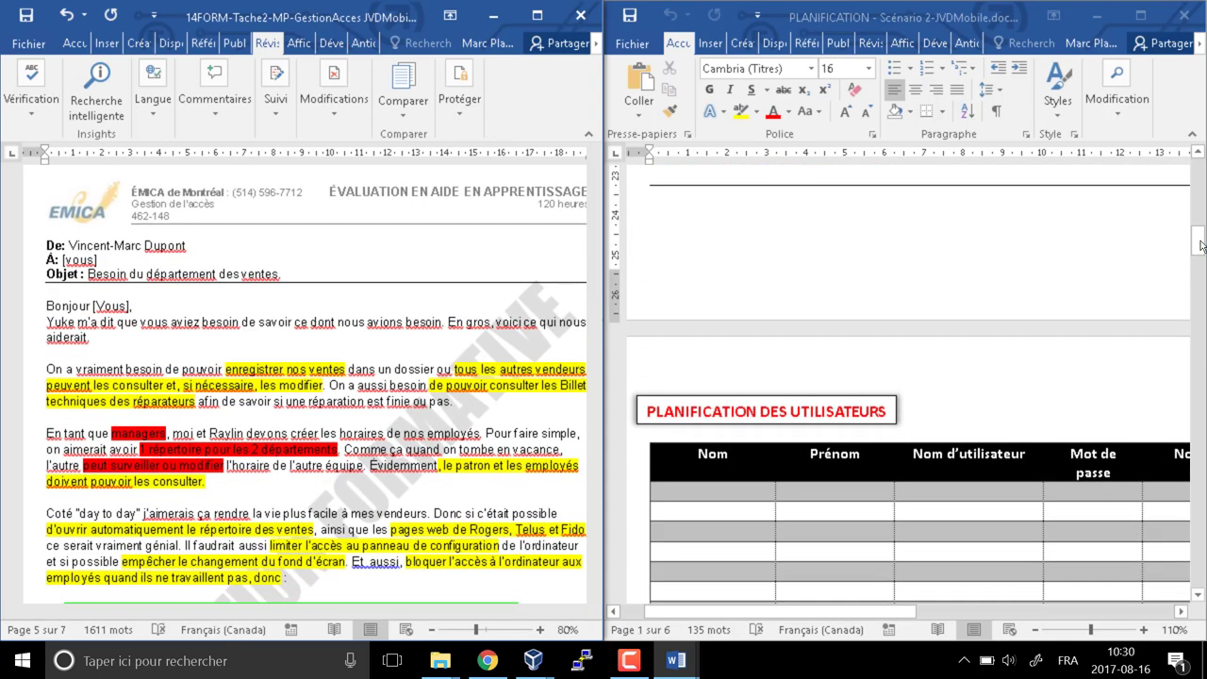
pyautogui.moveTo(1201, 246)
pyautogui.mouseDown()
pyautogui.moveTo(1198, 167)
pyautogui.moveTo(1199, 268)
pyautogui.mouseUp()
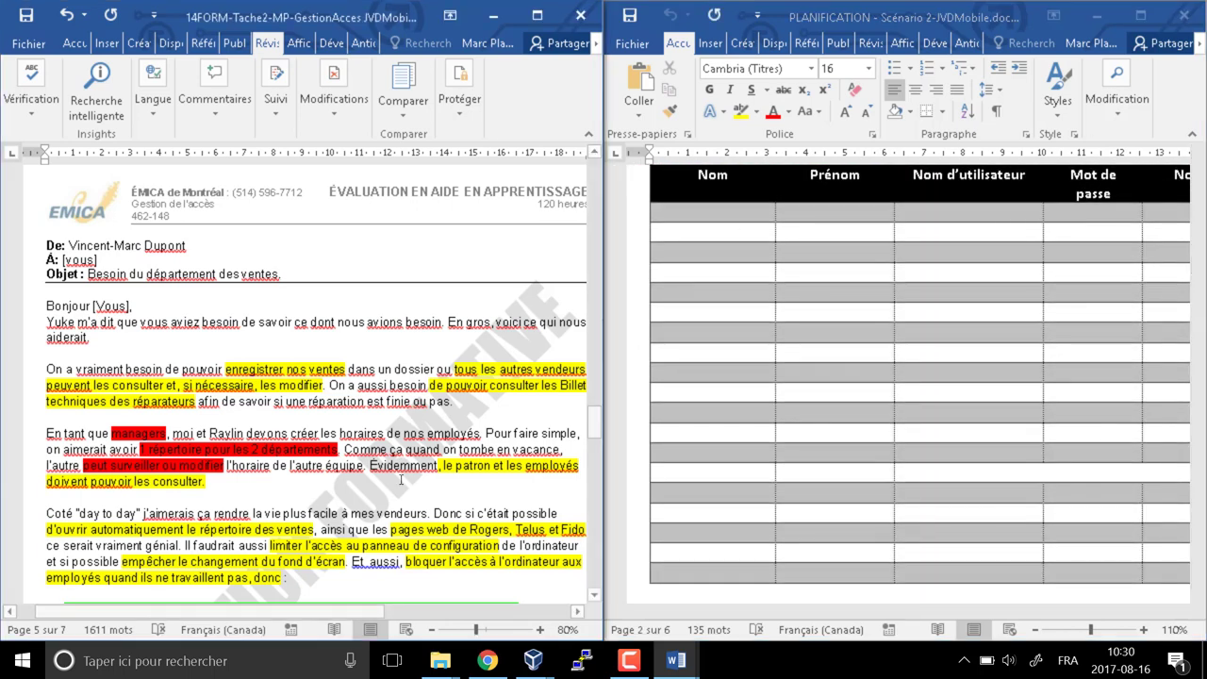
pyautogui.scroll(12, 465, 349)
pyautogui.scroll(-2, 396, 502)
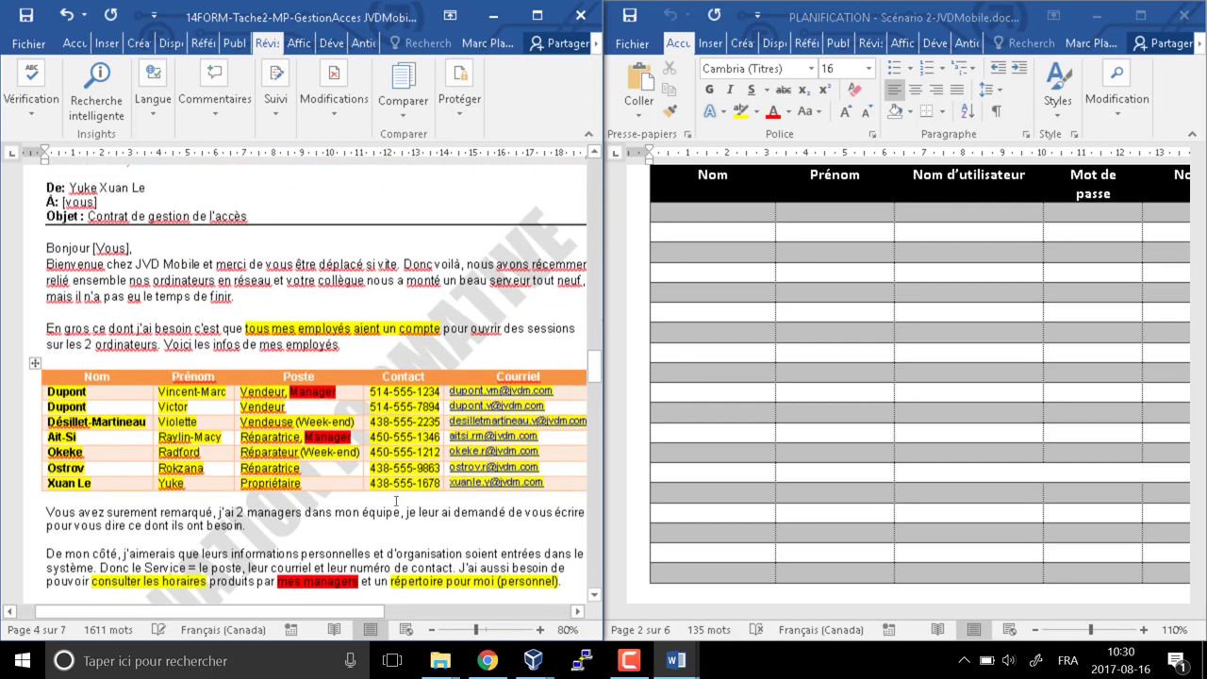
pyautogui.moveTo(91, 423)
pyautogui.mouseDown()
pyautogui.moveTo(91, 380)
pyautogui.moveTo(49, 336)
pyautogui.mouseUp()
pyautogui.press('super+c')
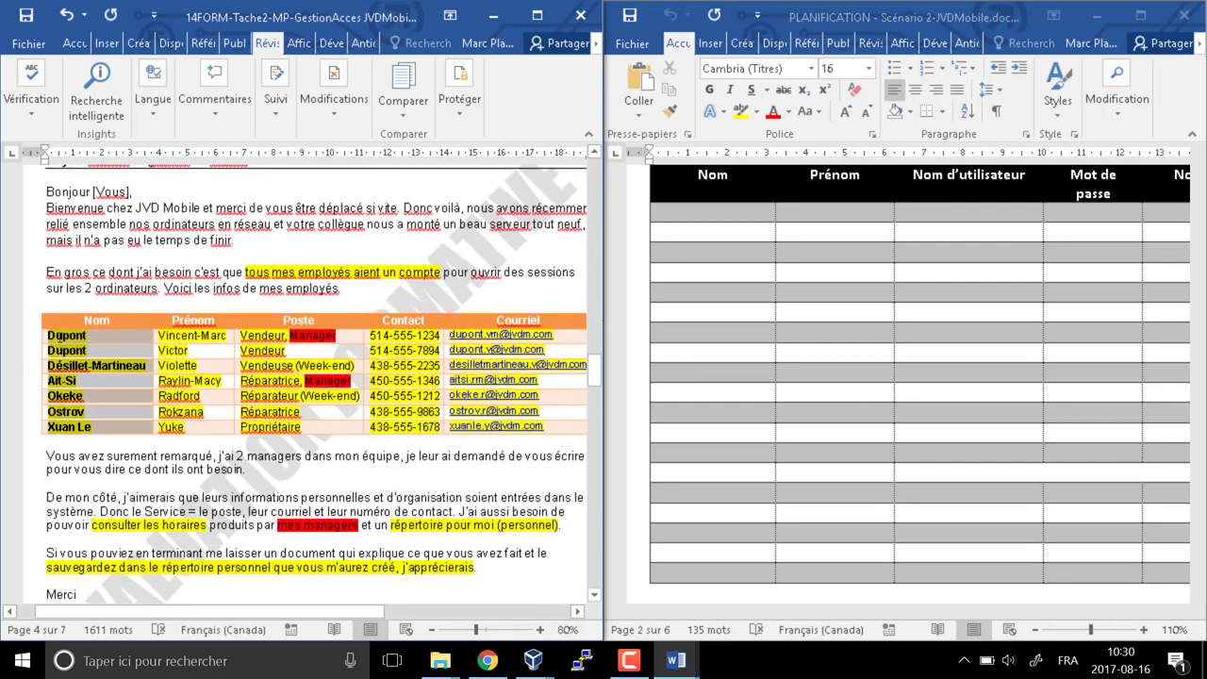
pyautogui.click(691, 212)
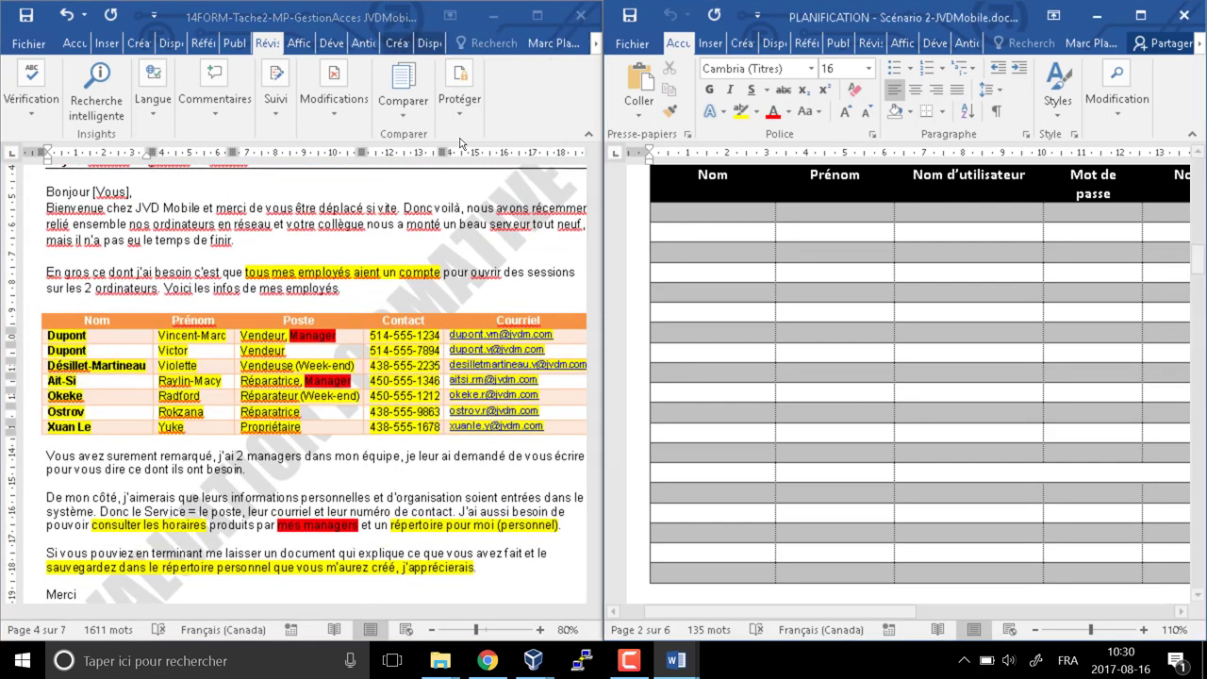
# Try pasting the copied last names into the Nom cells, then undo both attempts
pyautogui.rightClick(688, 210)
pyautogui.click(841, 297)
pyautogui.hotkey('ctrl', 'z')
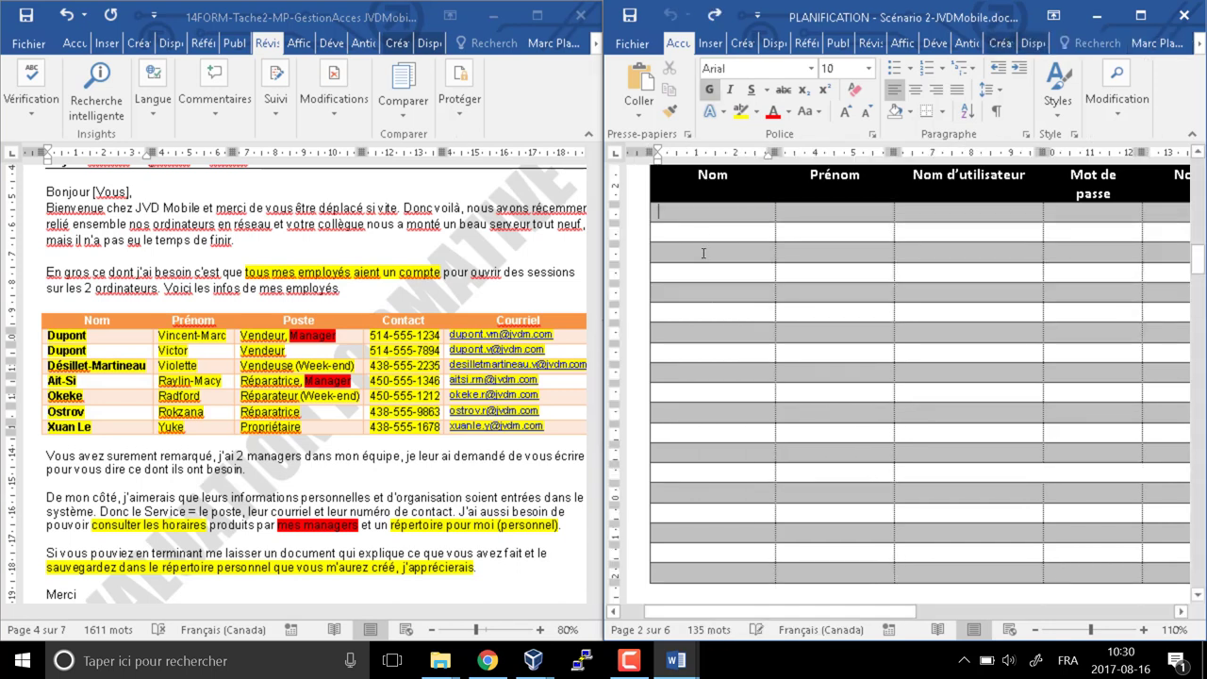
pyautogui.moveTo(698, 212); pyautogui.dragTo(709, 537)
pyautogui.rightClick(717, 518)
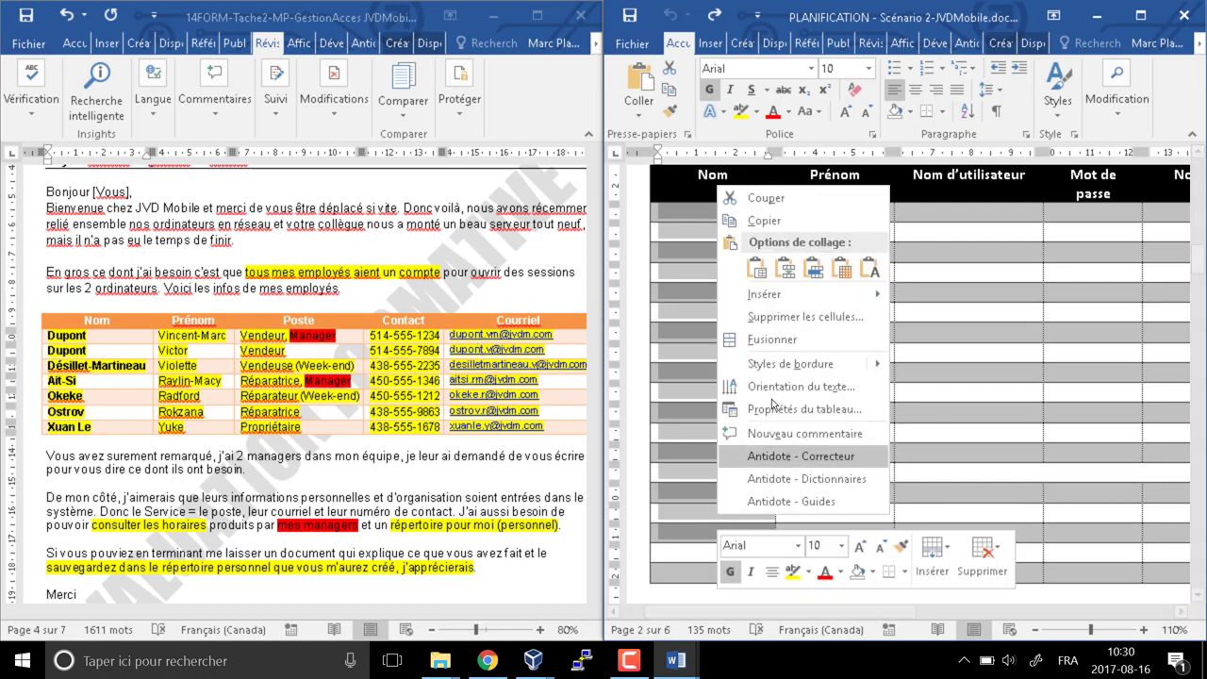
pyautogui.click(870, 269)
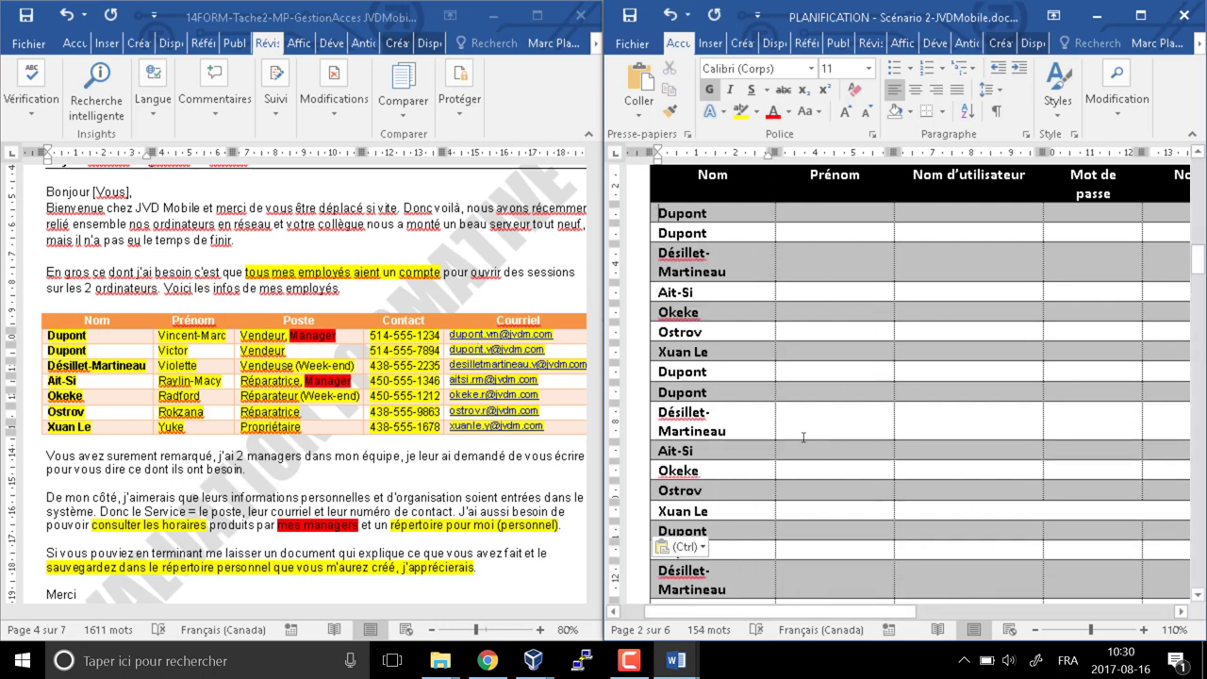
pyautogui.hotkey('ctrl', 'z')
# Enter the first employee's last name, first name and username in the first row
pyautogui.click(686, 211)
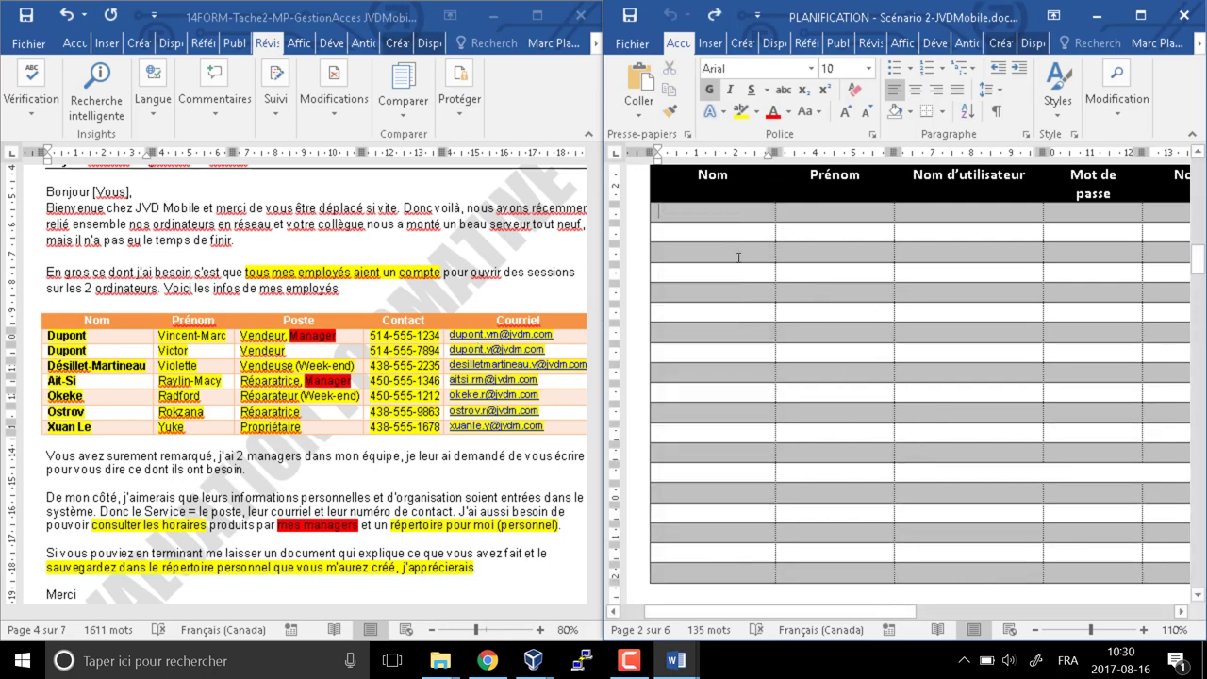
pyautogui.press('Tab')
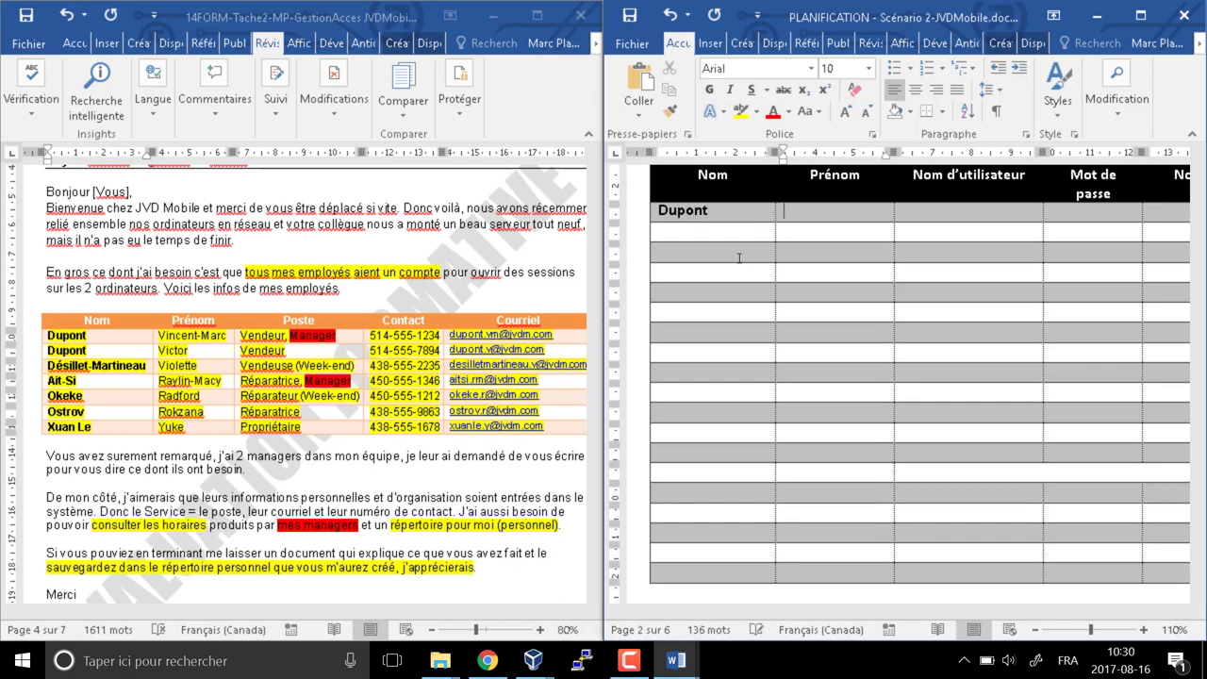
pyautogui.press('Tab')
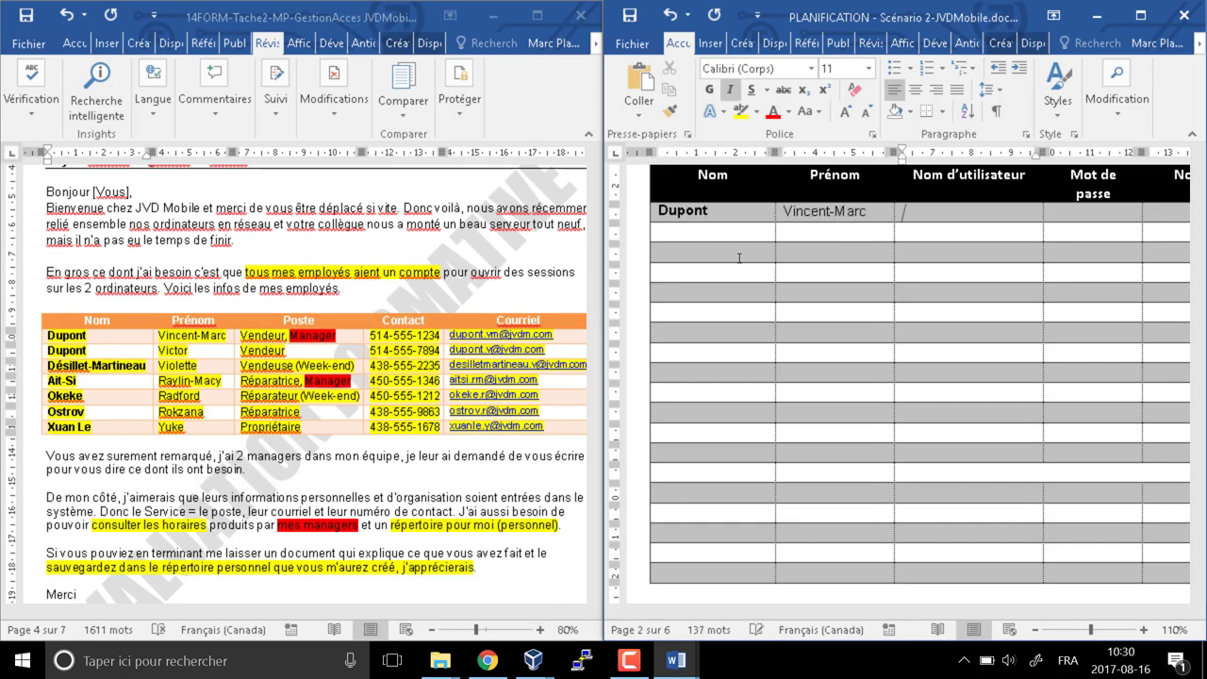
pyautogui.write('duponmt.')
pyautogui.press('BackSpace')
pyautogui.press('BackSpace')
pyautogui.press('BackSpace')
# Restore the username to lowercase and enter the first employee's temporary password
pyautogui.hotkey('alt', 'Tab')
pyautogui.click(499, 334)
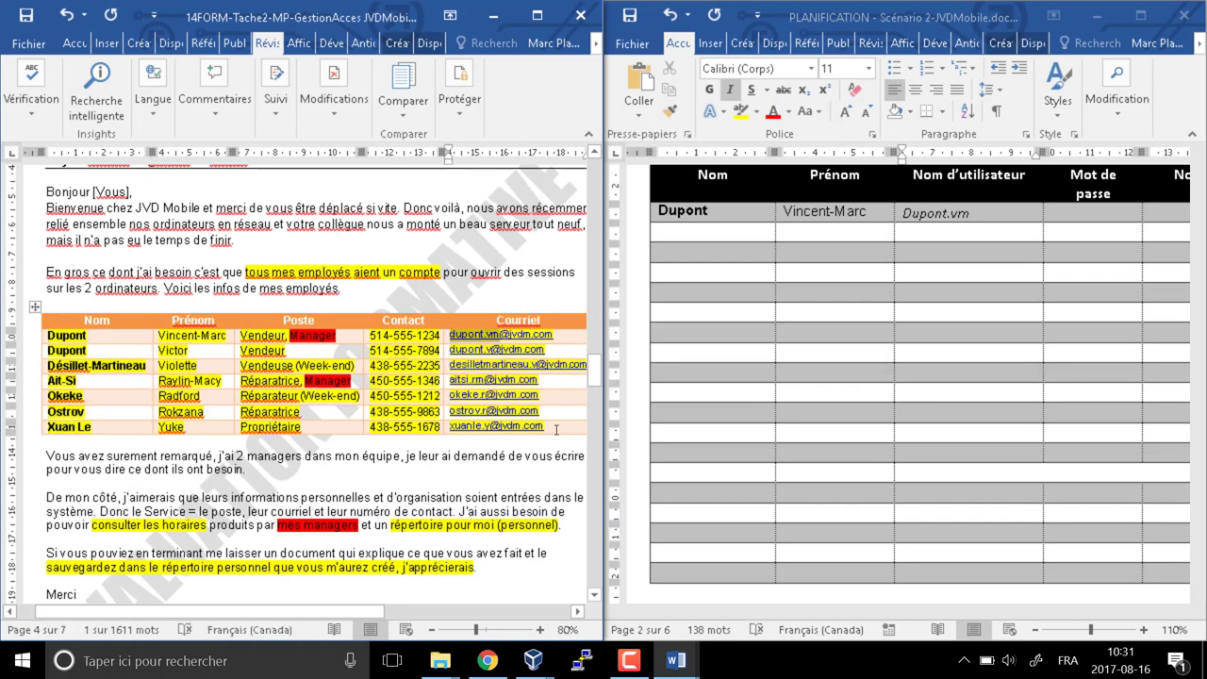
pyautogui.click(971, 213)
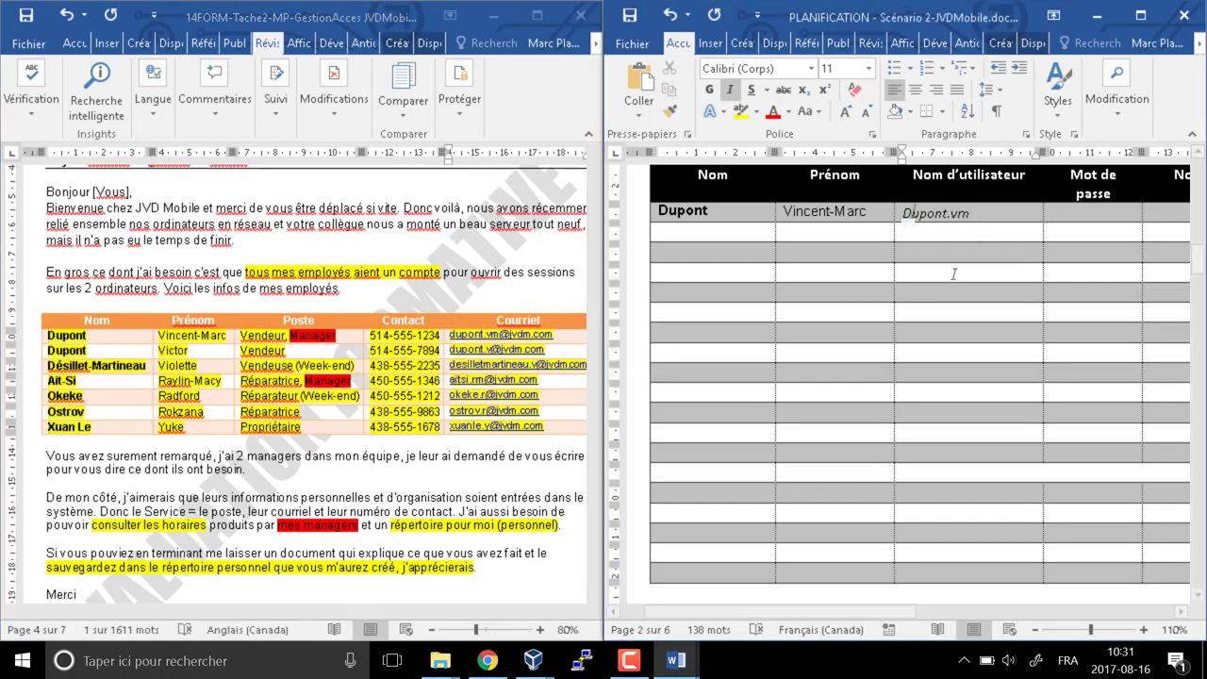
pyautogui.hotkey('ctrl', 'z')
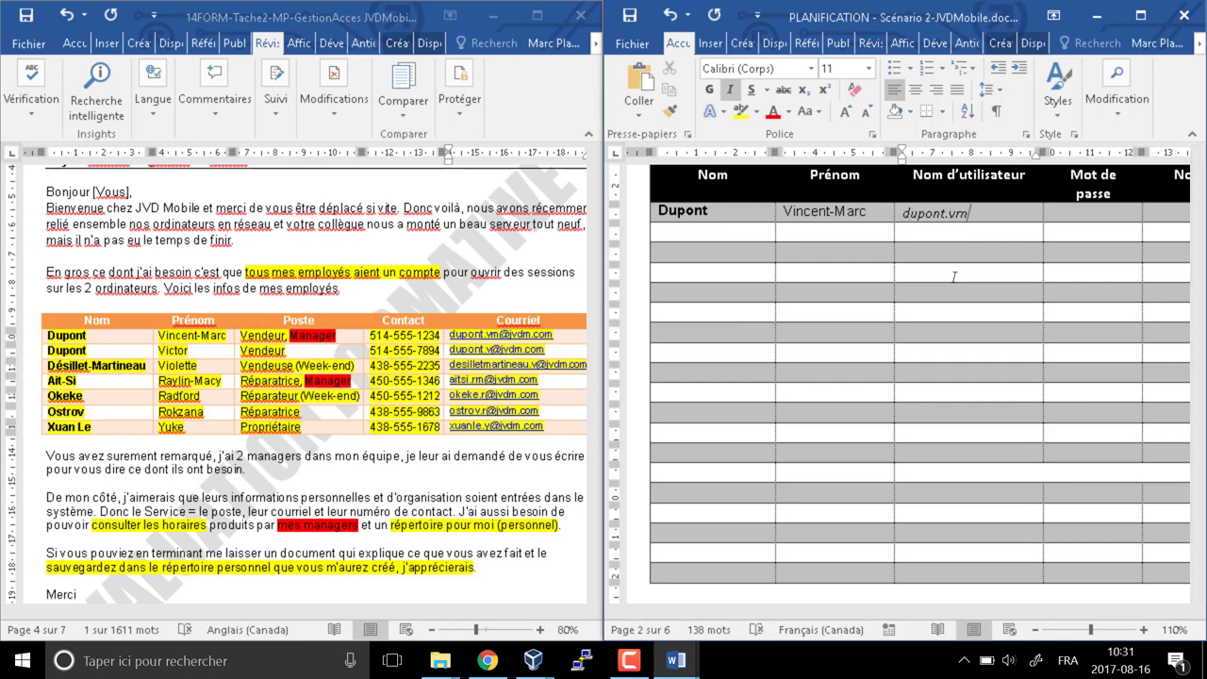
pyautogui.press('Tab')
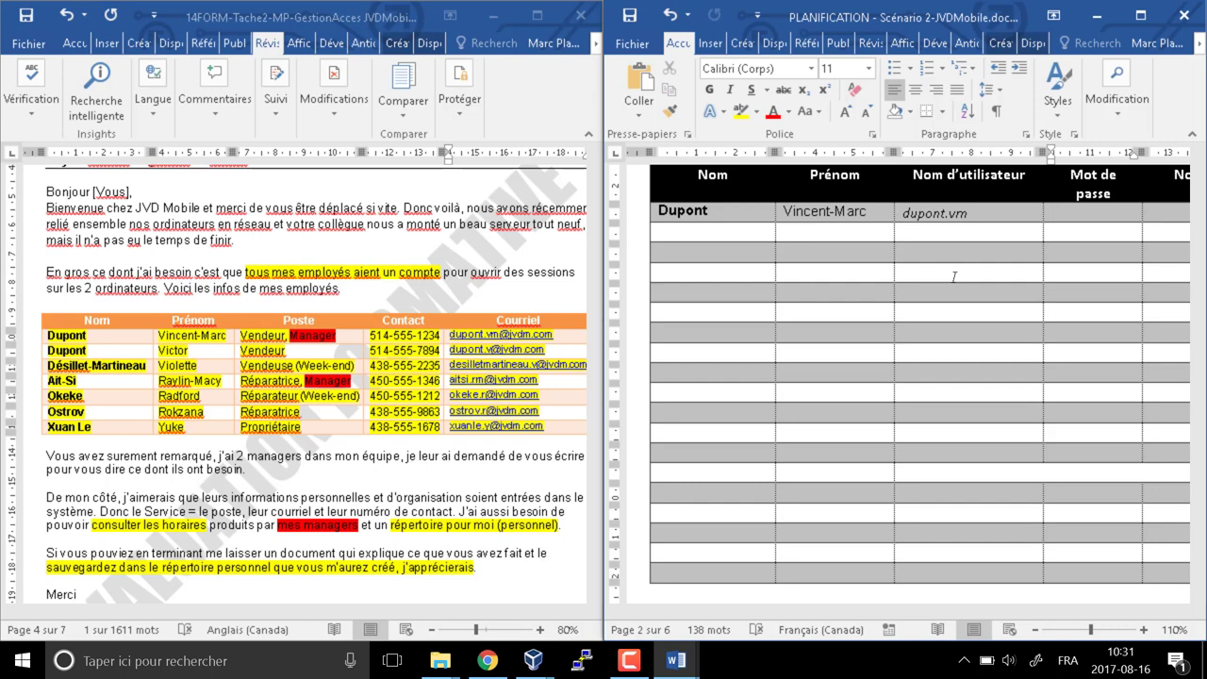
pyautogui.write('Temp$01')
# Fill the profile notes and centred OUI for schedule restriction and GPO in row one
pyautogui.press('Tab')
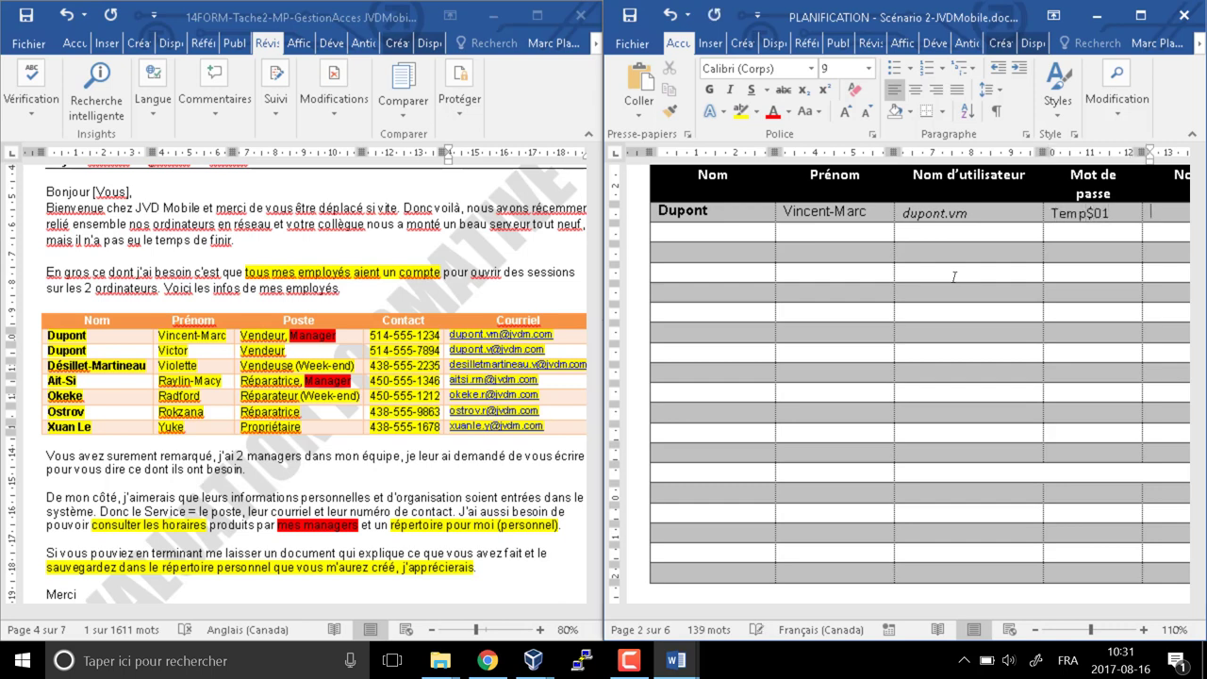
pyautogui.moveTo(858, 614); pyautogui.dragTo(968, 610)
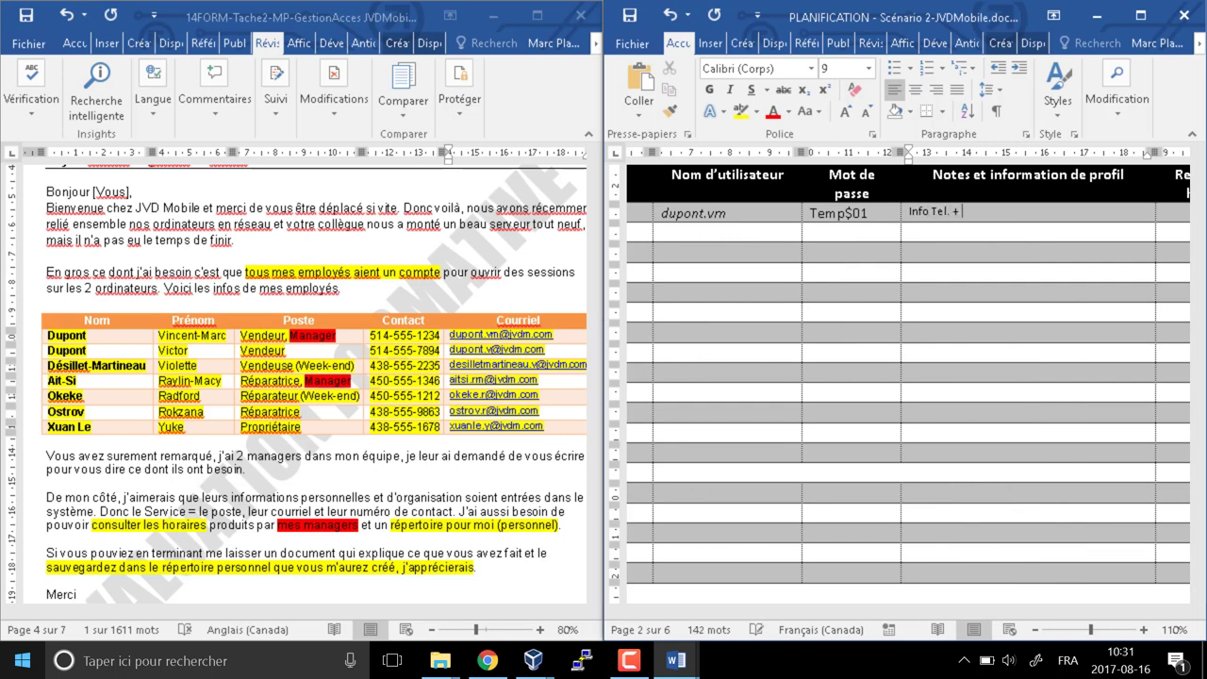
pyautogui.hotkey('ctrl', 'e')
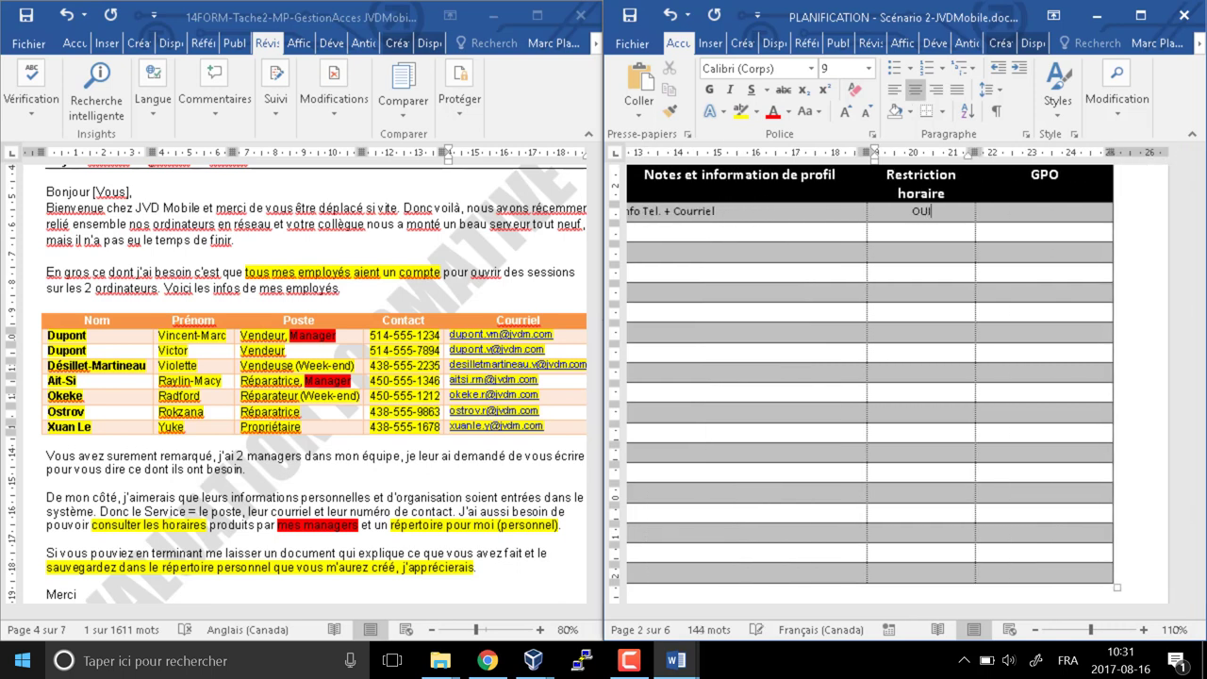
pyautogui.press('Tab')
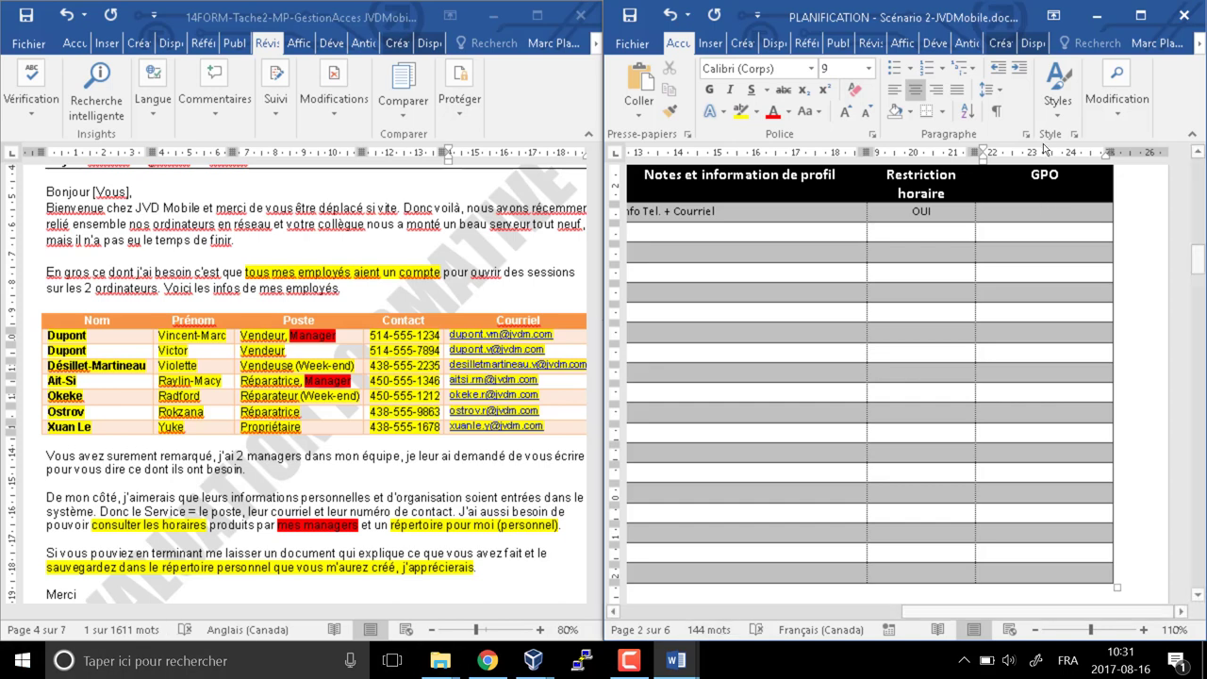
pyautogui.doubleClick(921, 211)
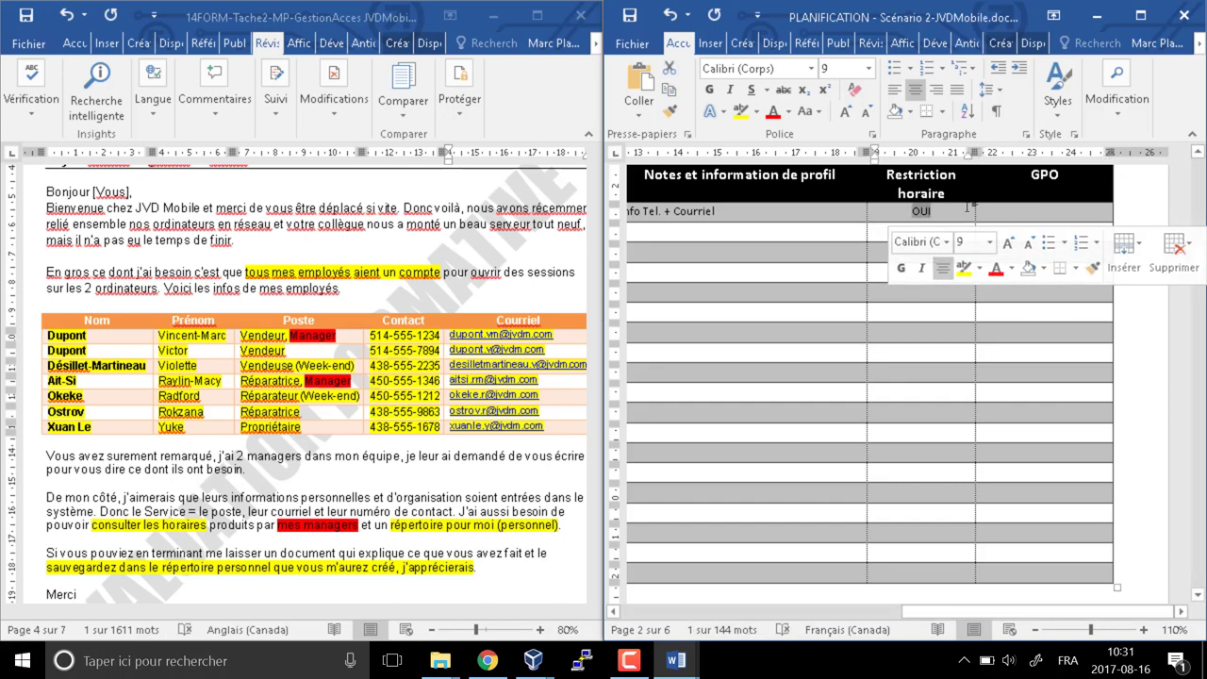
pyautogui.press('Tab')
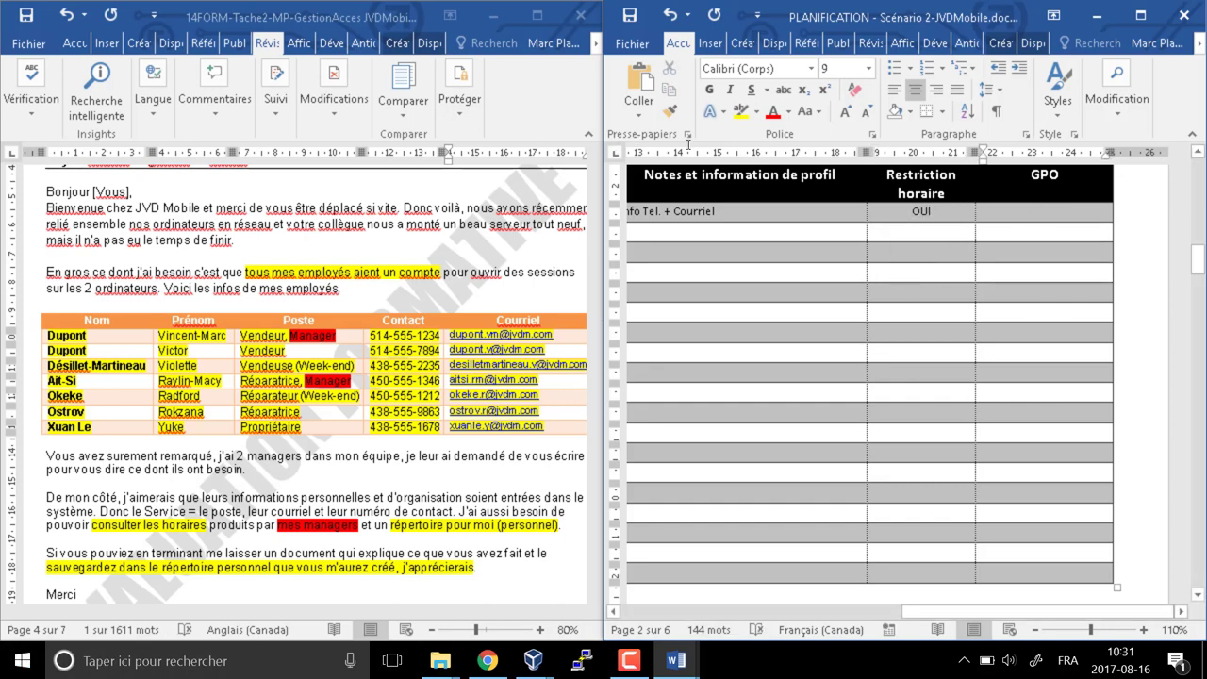
pyautogui.write('OUI')
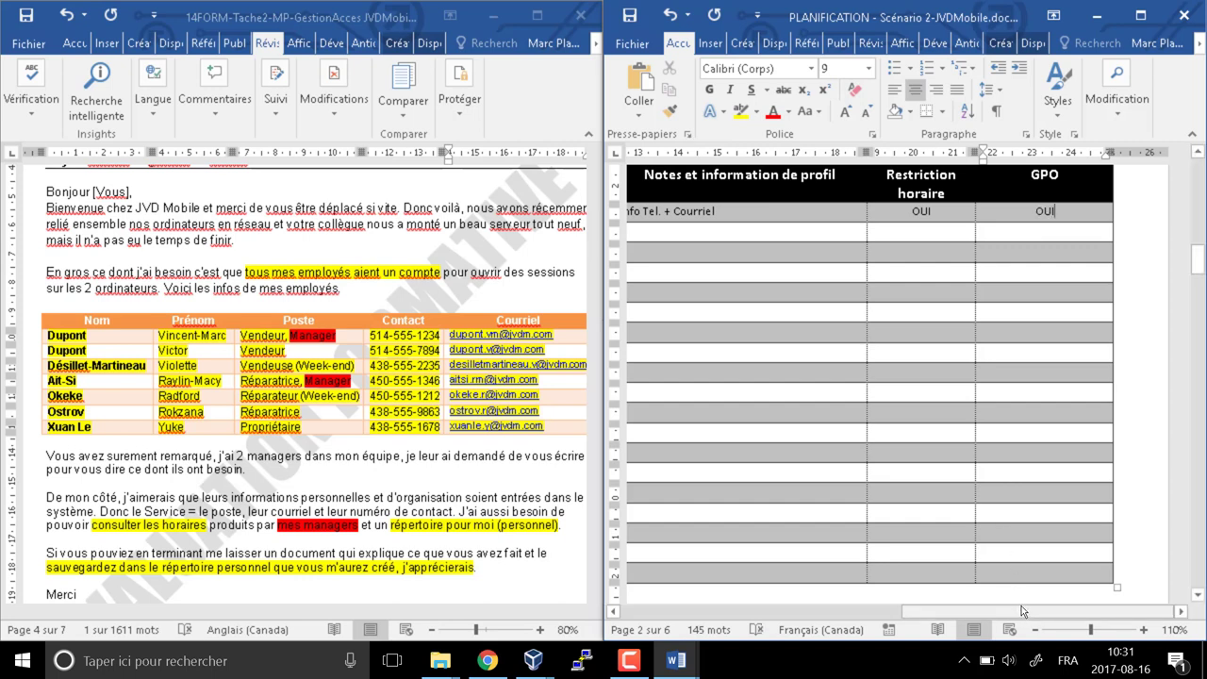
pyautogui.moveTo(1015, 612); pyautogui.dragTo(755, 615)
# Fill the second employee's row: names, username, temporary password, and Idem for notes and restriction
pyautogui.click(660, 231)
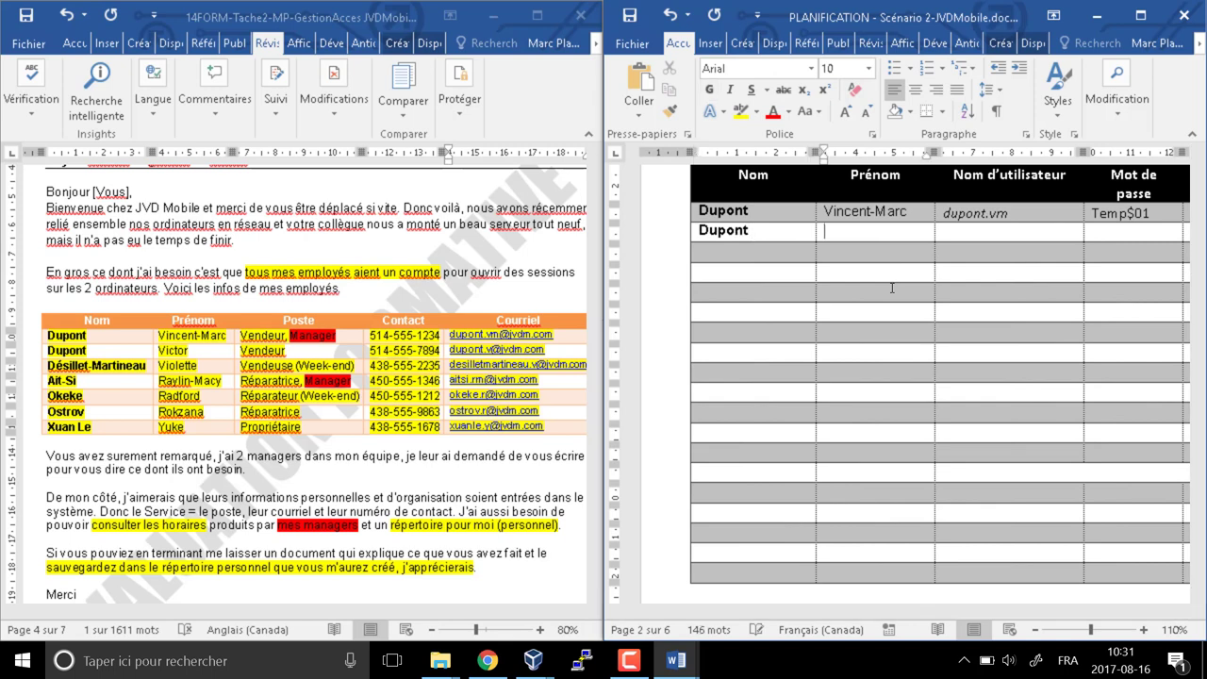
pyautogui.press('Tab')
pyautogui.press('Tab')
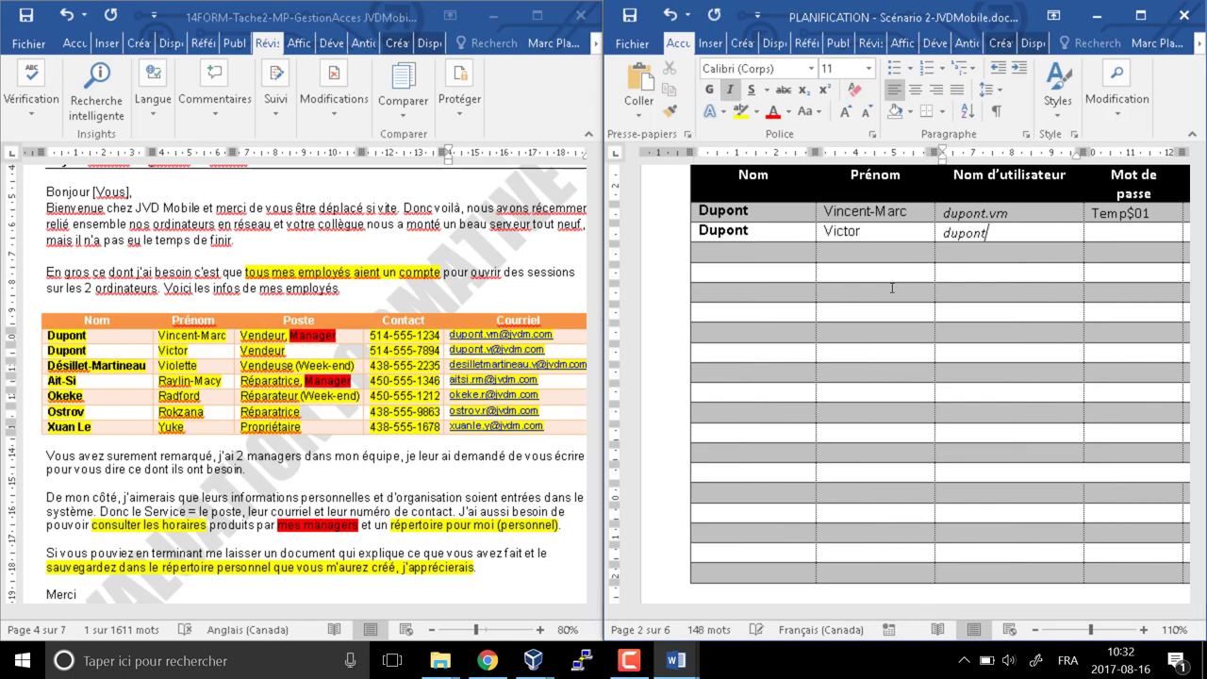
pyautogui.press('Tab')
pyautogui.write('Temp')
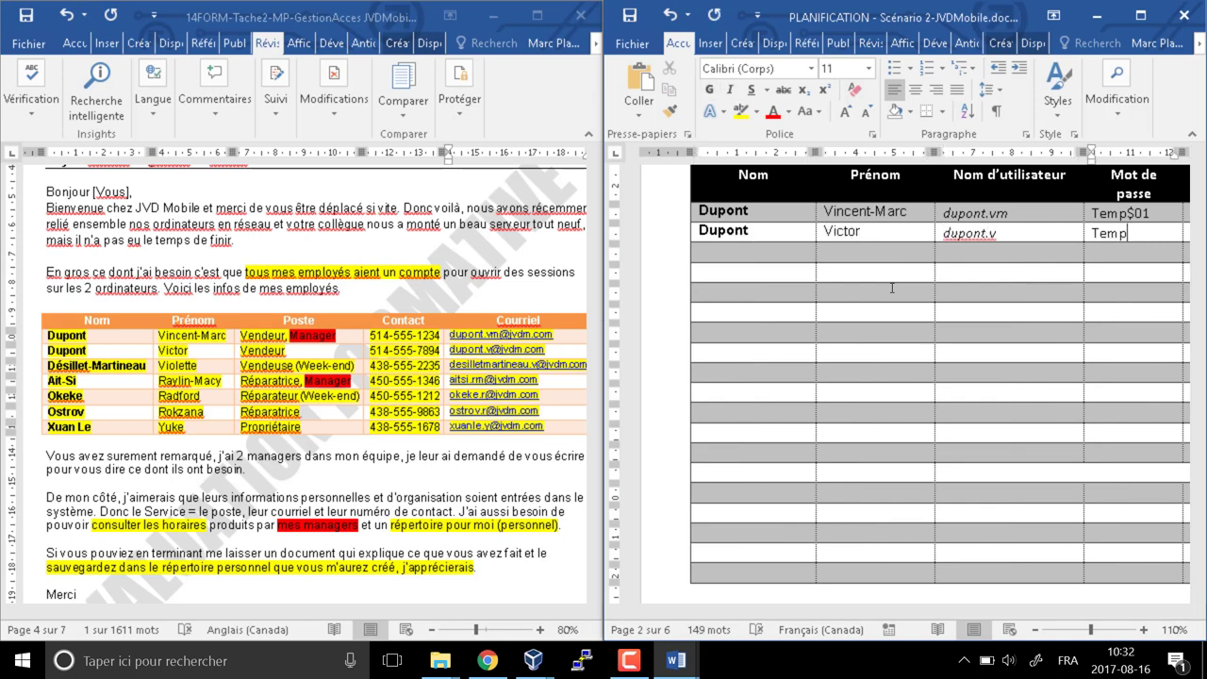
pyautogui.write('$01')
pyautogui.press('Tab')
pyautogui.write('Idem')
pyautogui.press('Tab')
pyautogui.write('Idem')
pyautogui.press('Tab')
pyautogui.write('Idem')
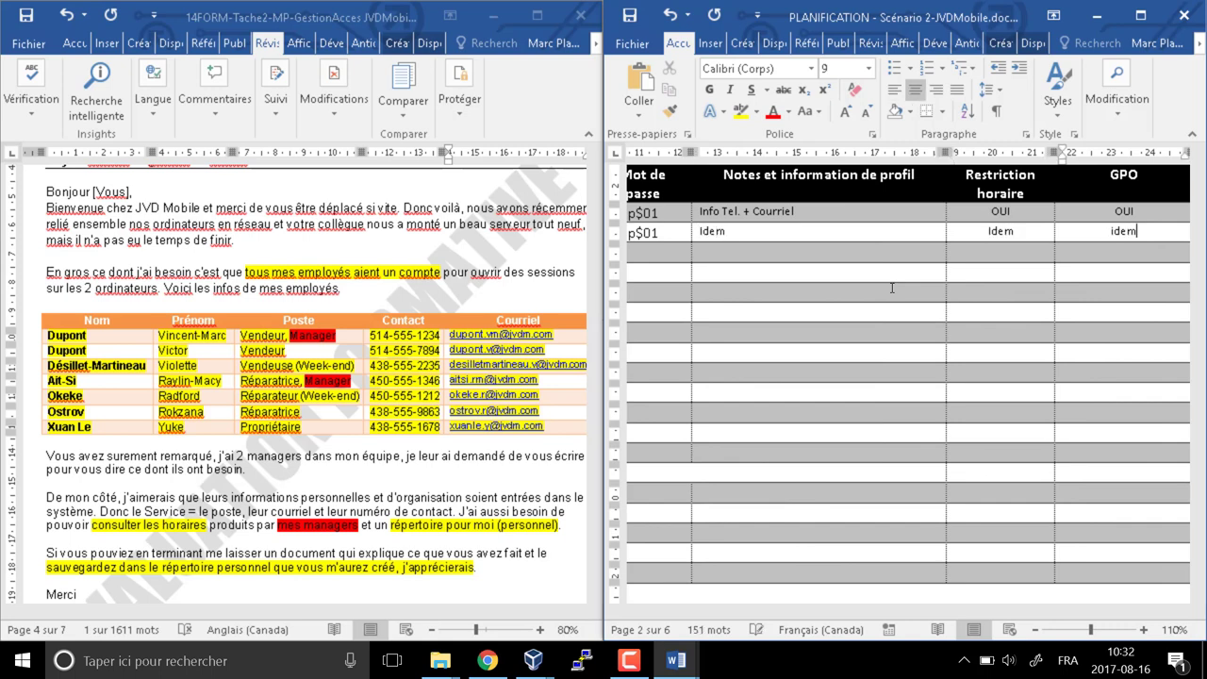
pyautogui.press('Tab')
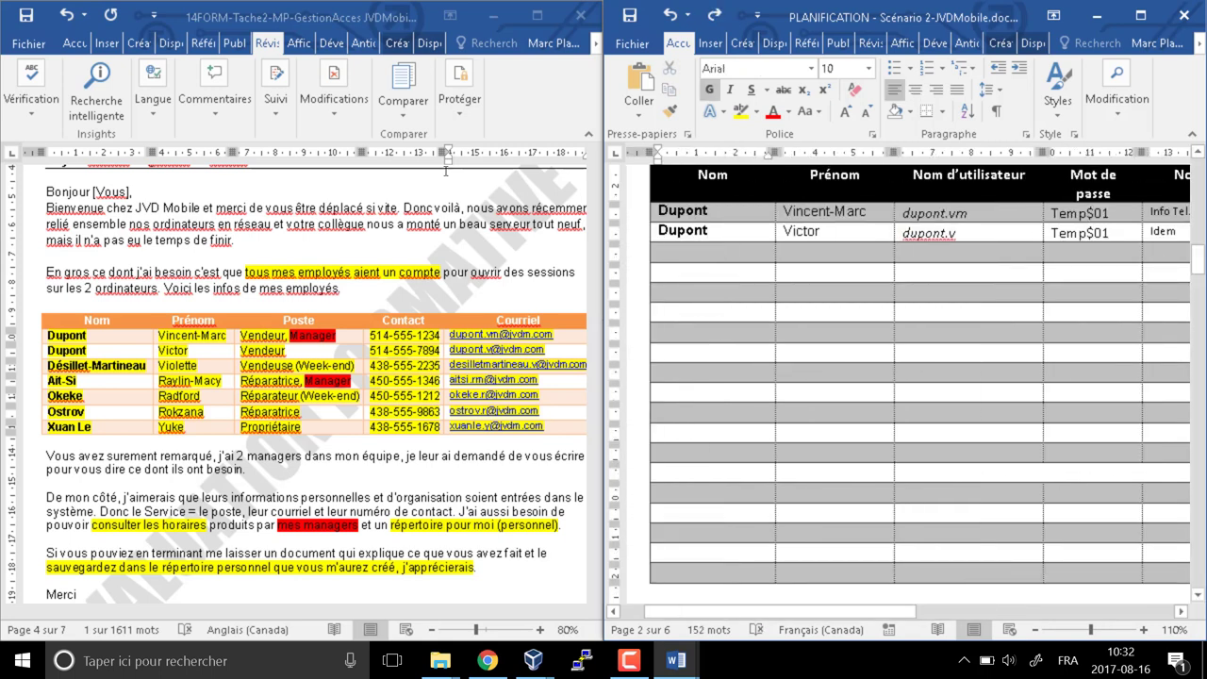
# Fill the third employee's row with Idem settings, adding Weekend to the schedule restriction
pyautogui.press('Tab')
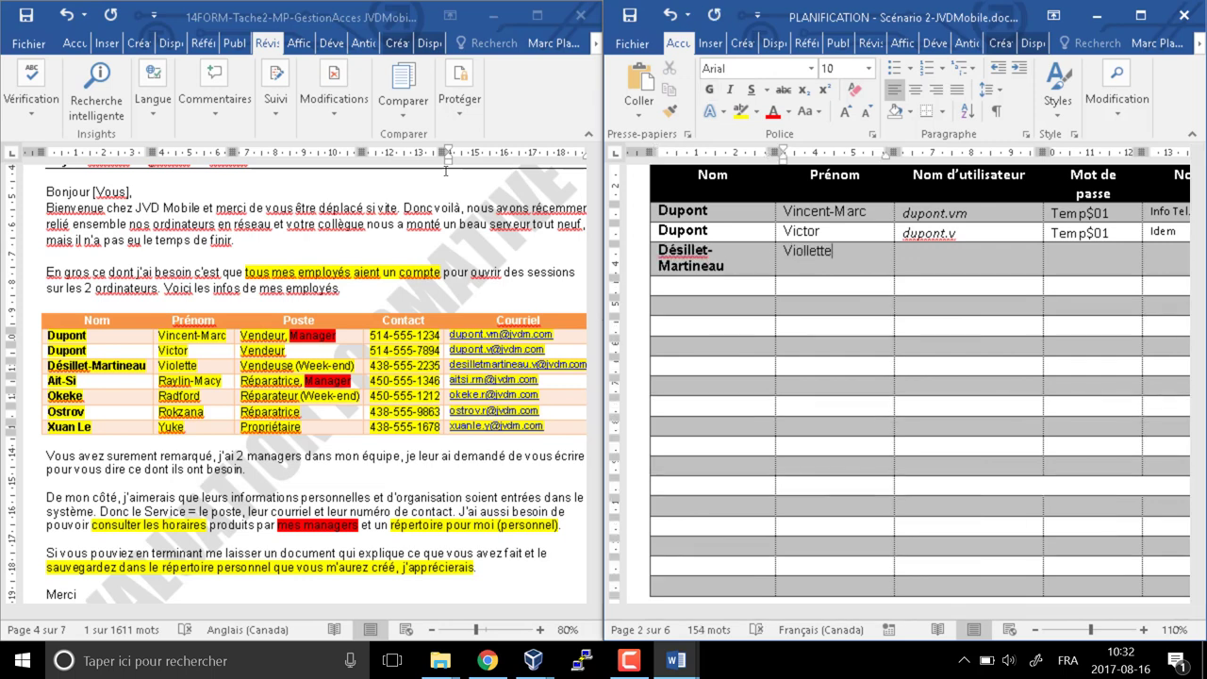
pyautogui.press('Tab')
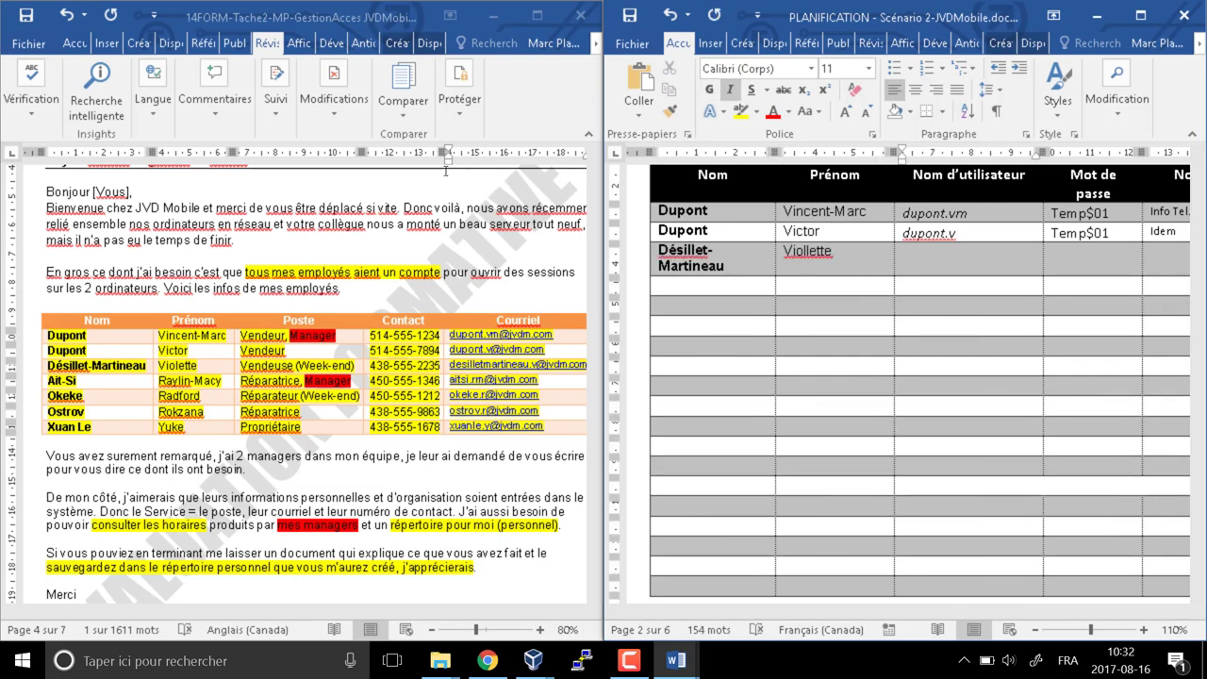
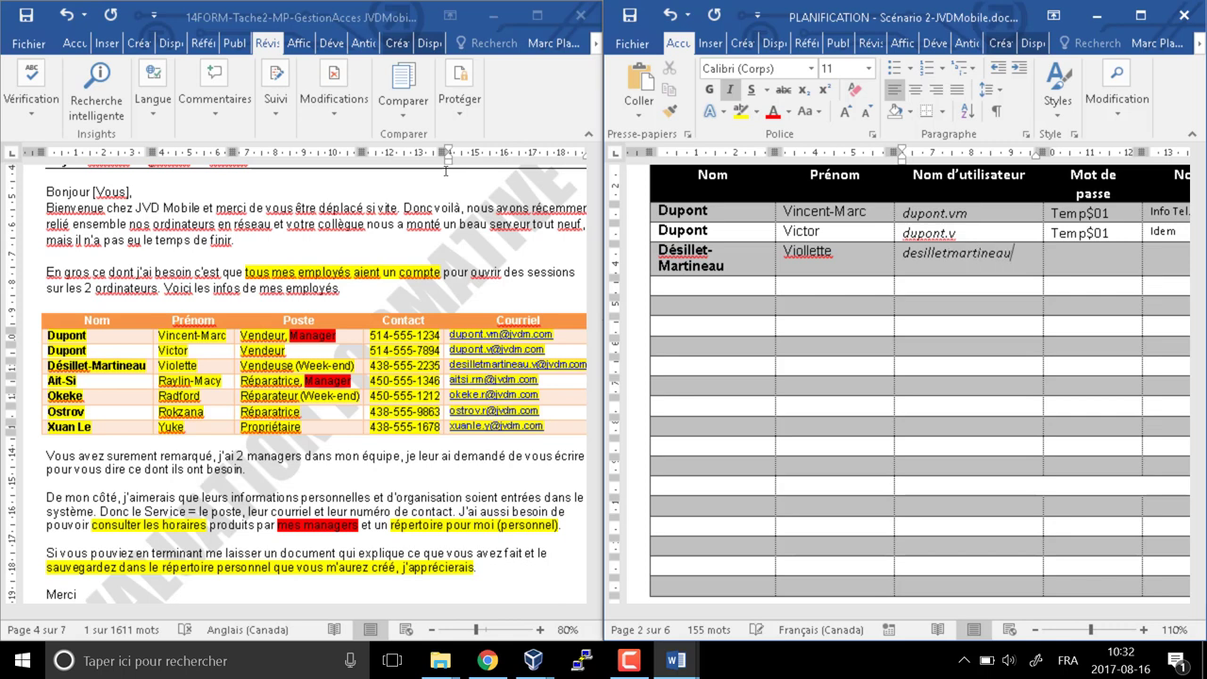
pyautogui.hotkey('ctrl', 'z')
pyautogui.press('Tab')
pyautogui.write('Temp$')
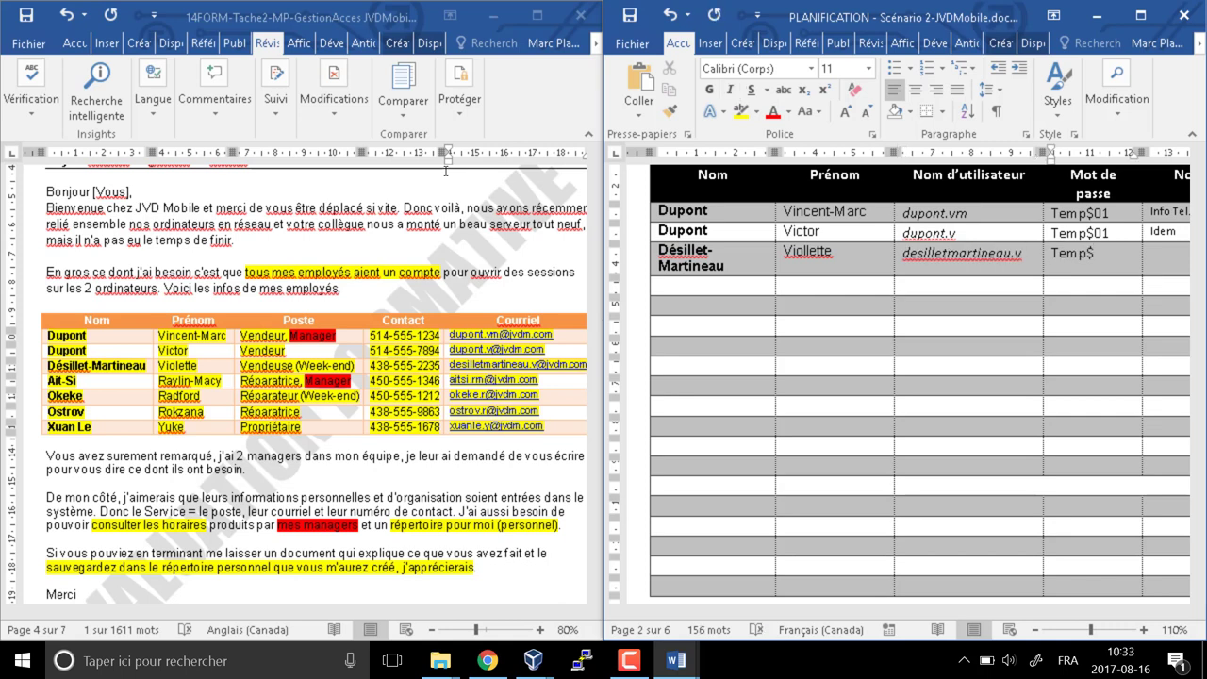
pyautogui.write('01')
pyautogui.press('Tab')
pyautogui.write('Idem')
pyautogui.press('Tab')
pyautogui.write('Idem')
pyautogui.press('Tab')
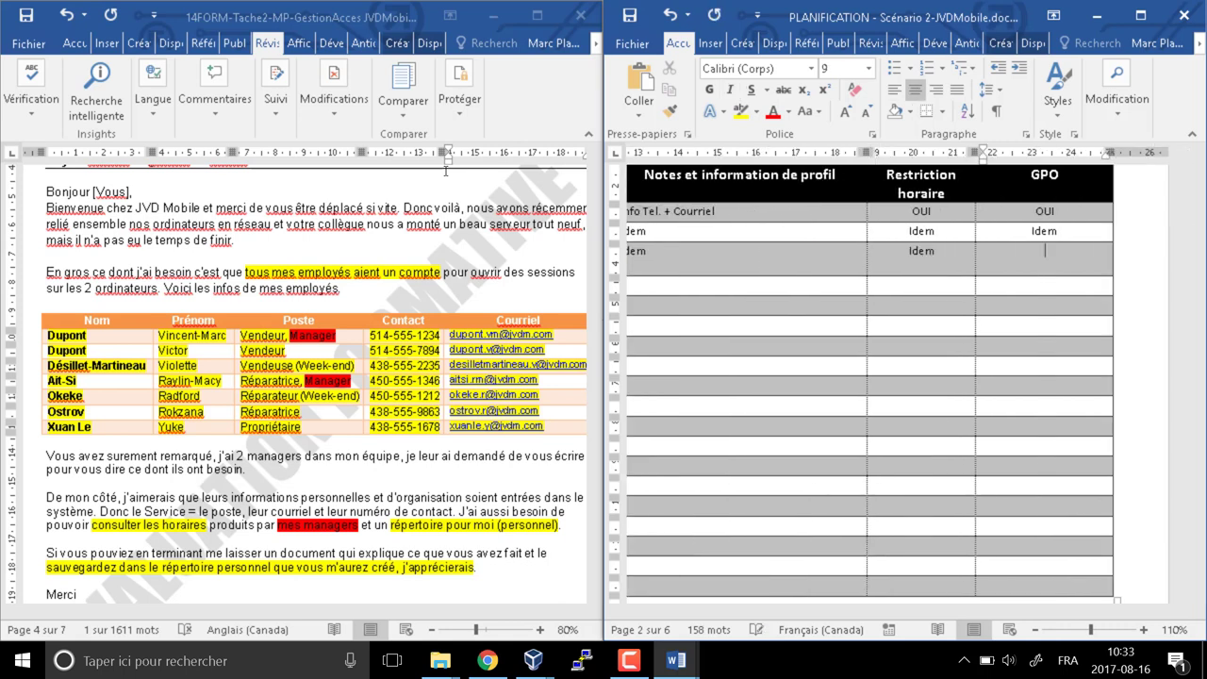
pyautogui.write('Idem')
pyautogui.hotkey('shift', 'Tab')
pyautogui.press('End')
pyautogui.press('Return')
pyautogui.write('Weekend')
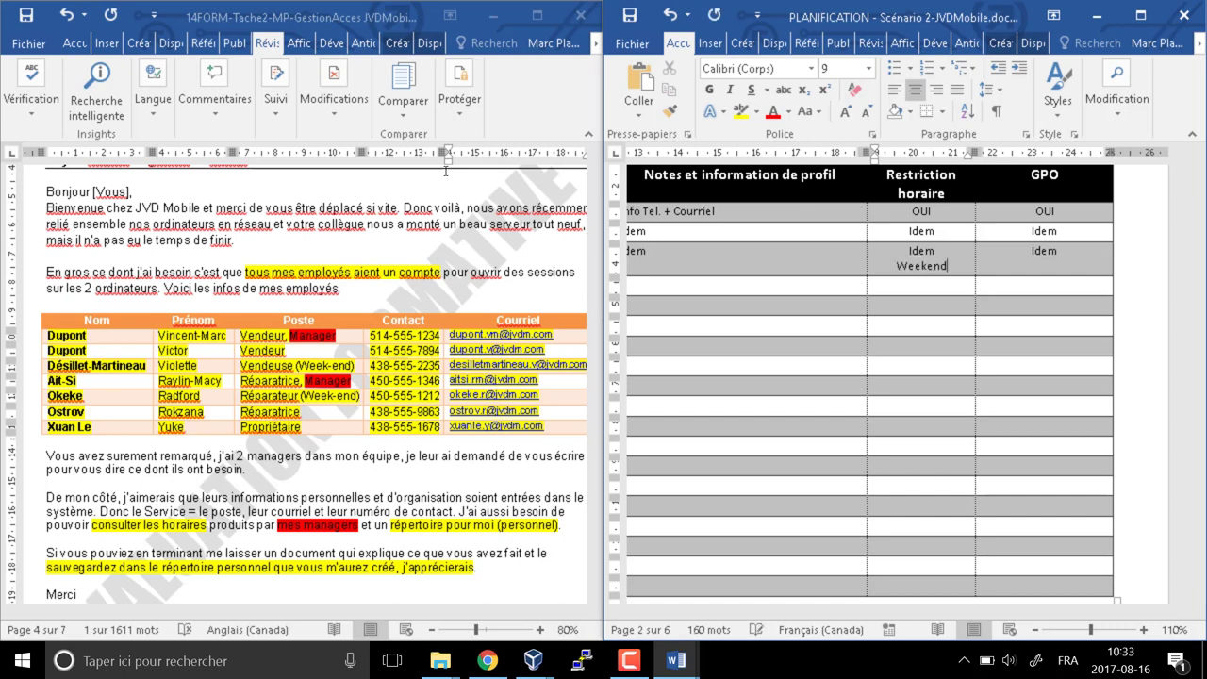
# Fill the fourth employee's row with Idem notes and NON for schedule restriction and GPO
pyautogui.press('Tab')
pyautogui.press('Tab')
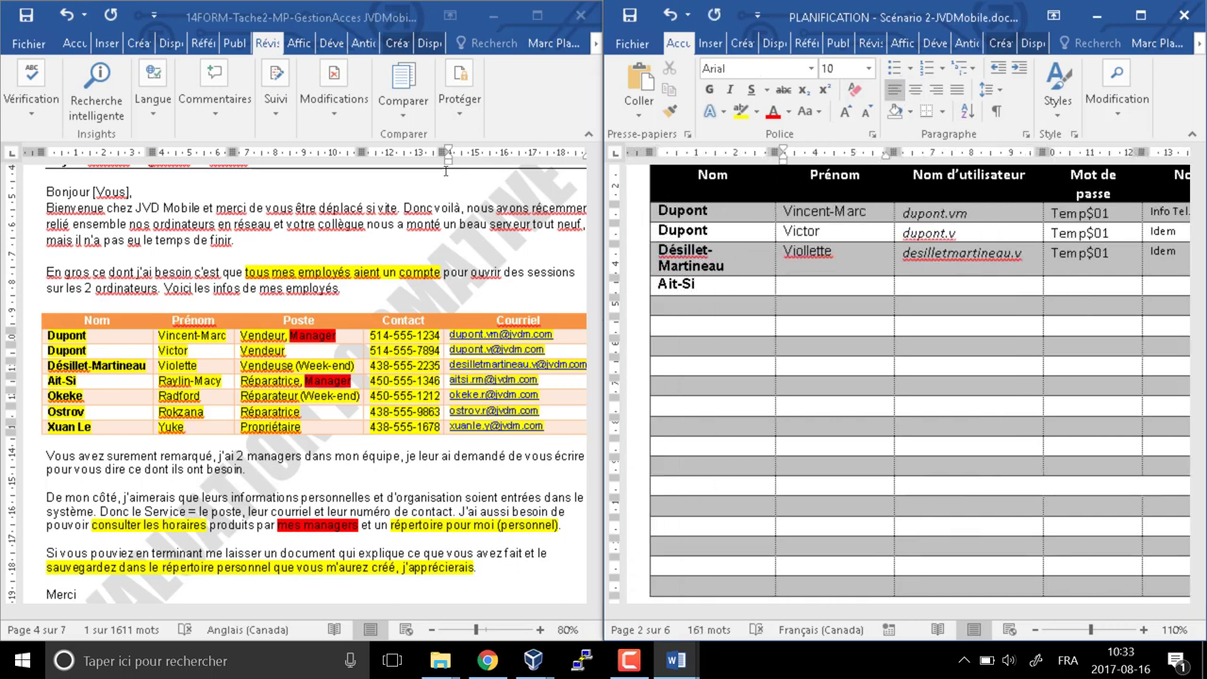
pyautogui.press('Tab')
pyautogui.press('Tab')
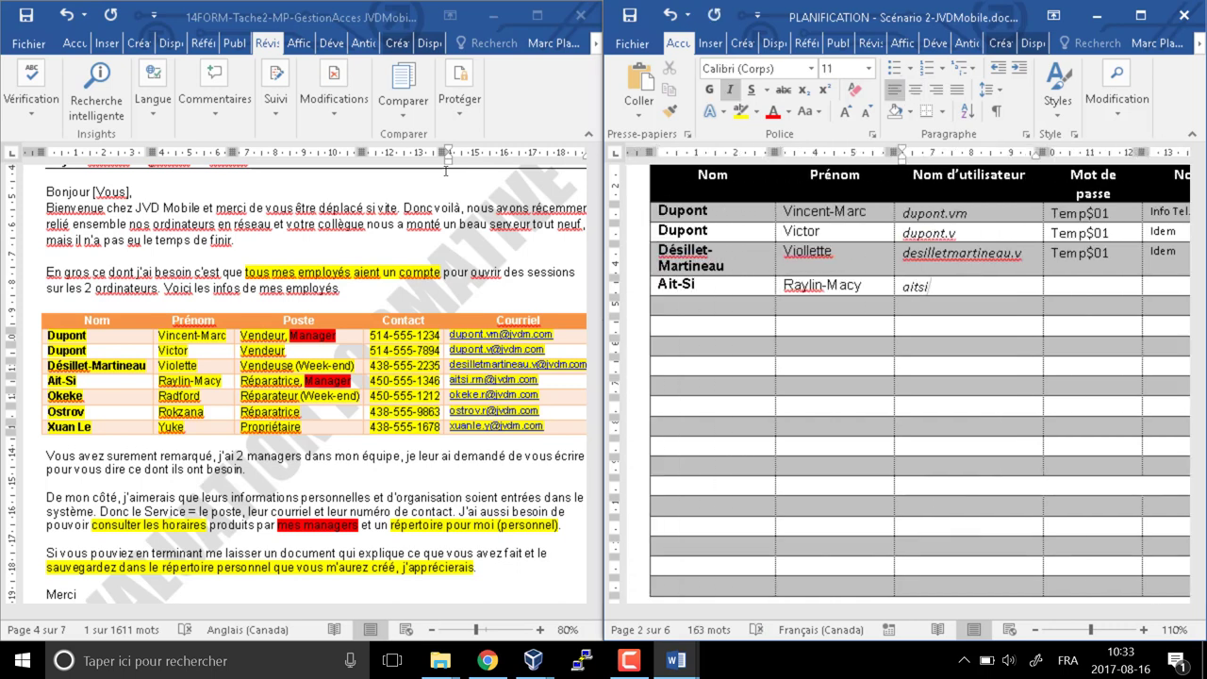
pyautogui.write('i.rm')
pyautogui.press('Tab')
pyautogui.write('Temp$01')
pyautogui.press('Tab')
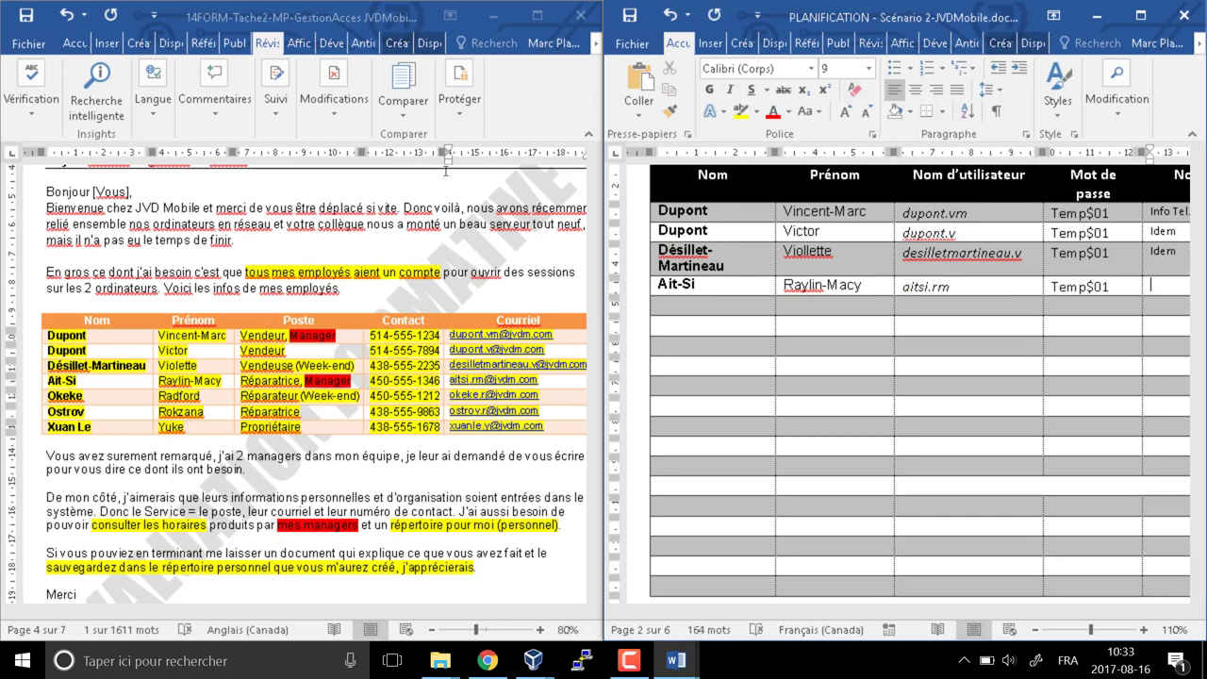
pyautogui.write('Idem')
pyautogui.press('Tab')
pyautogui.write('NON')
pyautogui.press('Tab')
pyautogui.write('NON')
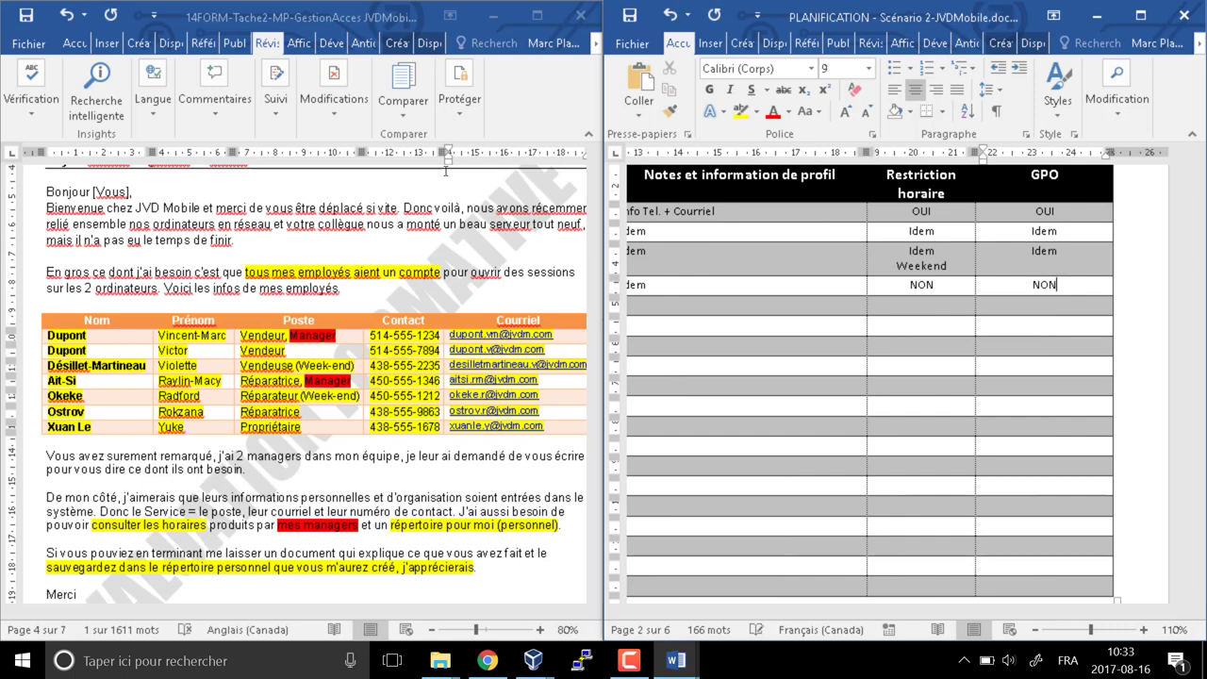
pyautogui.press('Return')
pyautogui.write('Sc')
pyautogui.press('BackSpace')
pyautogui.press('BackSpace')
pyautogui.press('BackSpace')
# Fill the fifth employee's row with username, temporary password and Idem for notes, restriction and GPO
pyautogui.press('Tab')
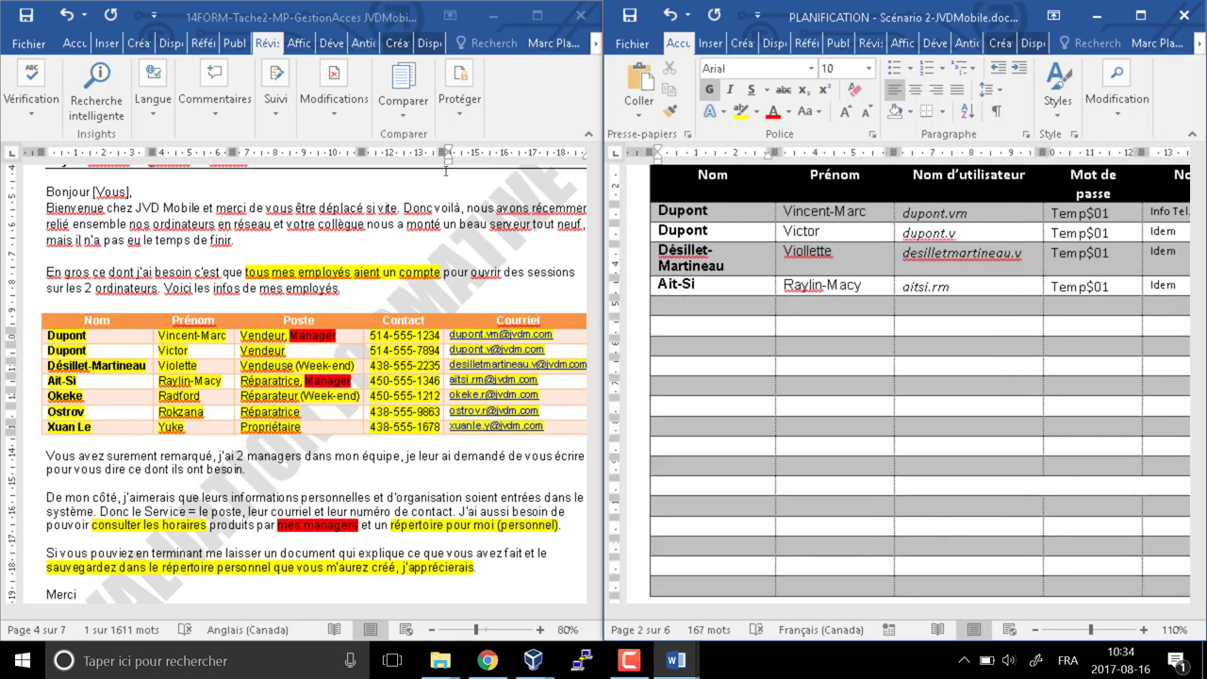
pyautogui.press('Tab')
pyautogui.press('Tab')
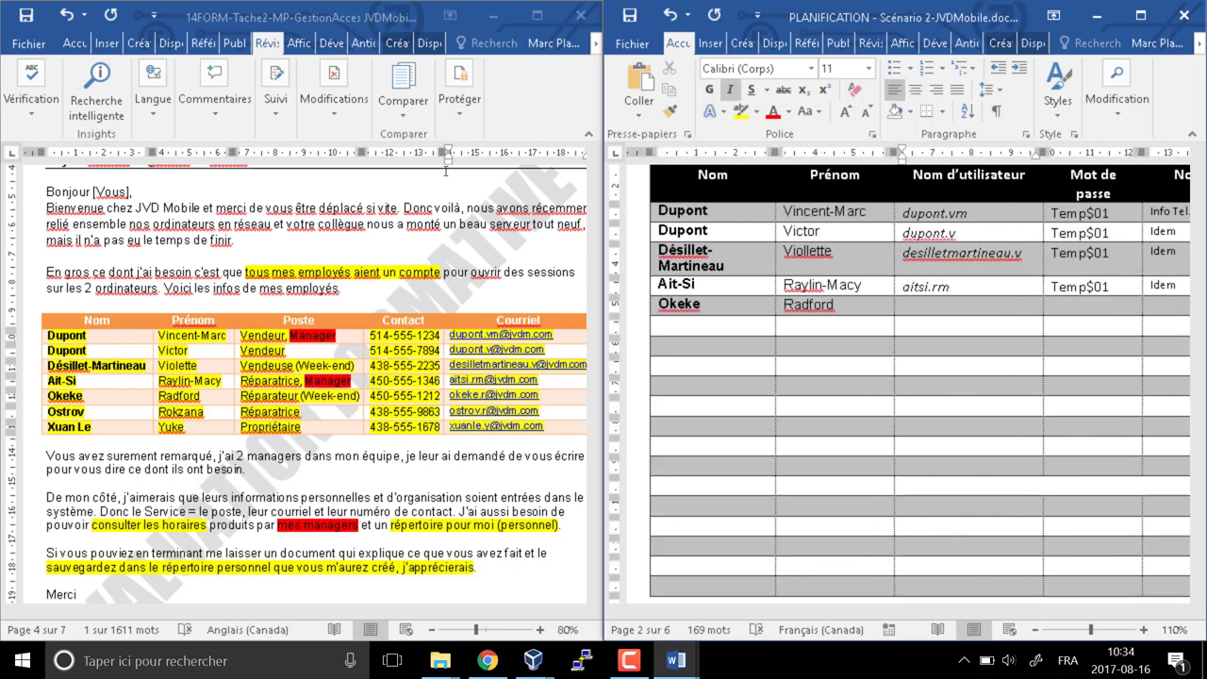
pyautogui.press('Tab')
pyautogui.write('Temp$01')
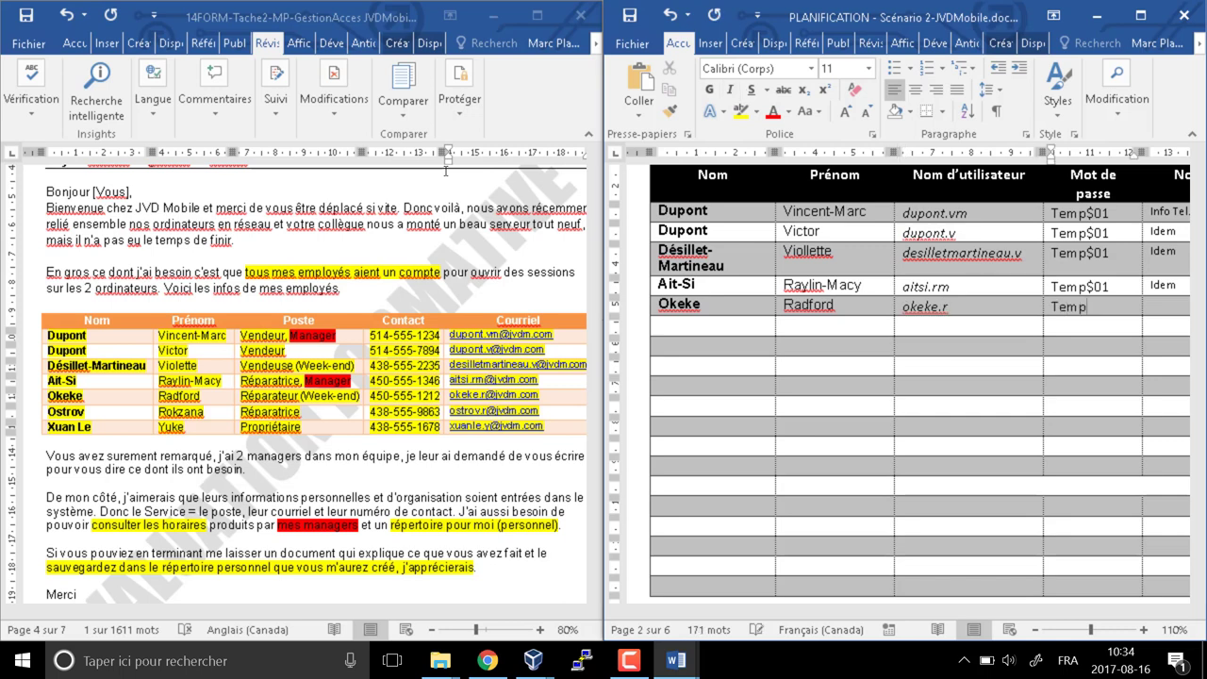
pyautogui.press('Tab')
pyautogui.write('Idem')
pyautogui.press('Tab')
pyautogui.write('idem')
pyautogui.press('Tab')
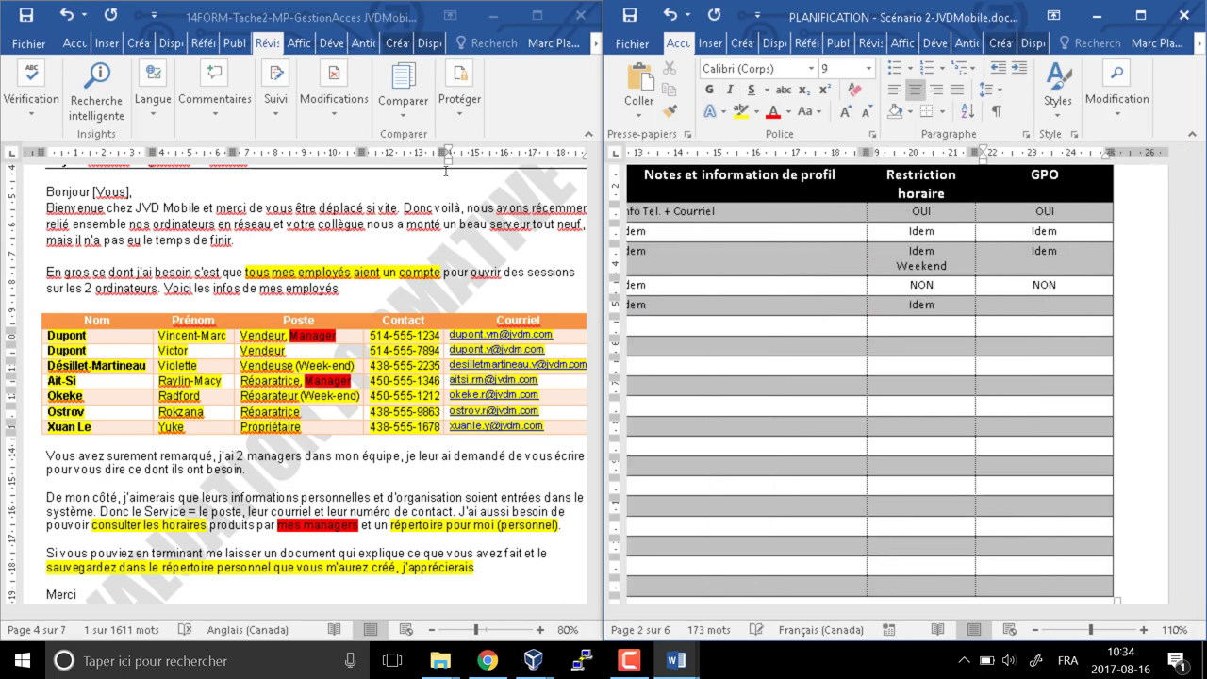
pyautogui.write('Idem')
# Fill the sixth employee's row with a lowercase username, temporary password and Idem settings
pyautogui.press('Tab')
pyautogui.press('Tab')
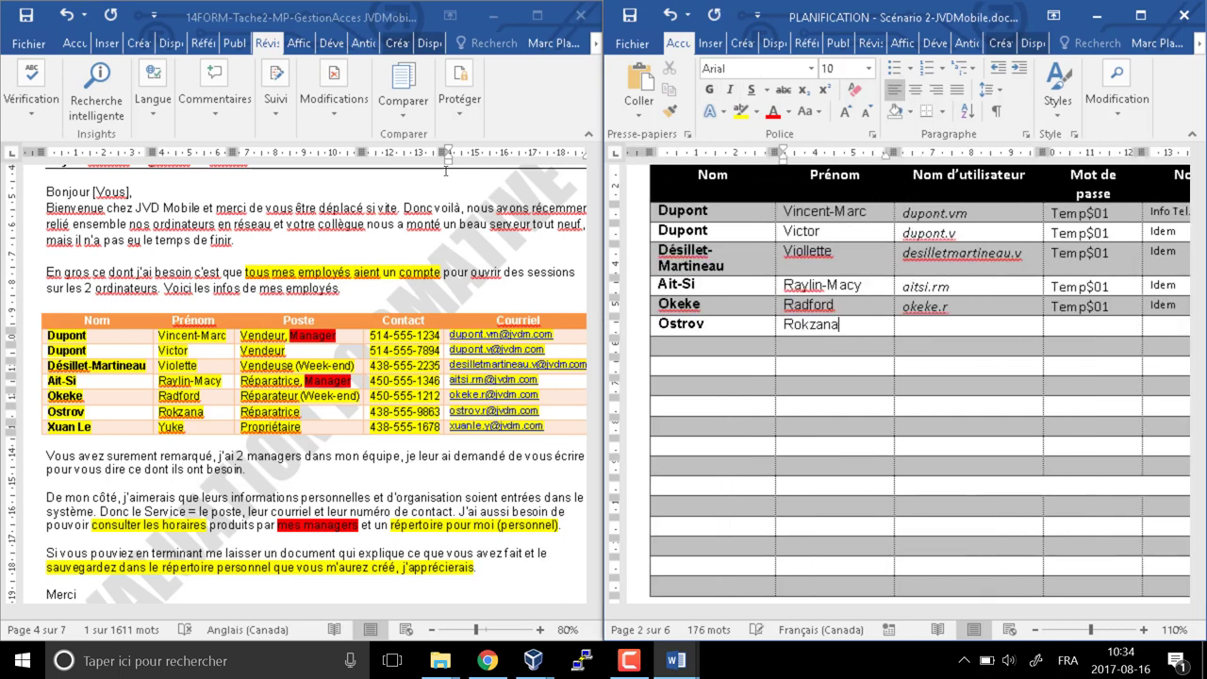
pyautogui.press('Tab')
pyautogui.hotkey('ctrl', 'z')
pyautogui.press('Tab')
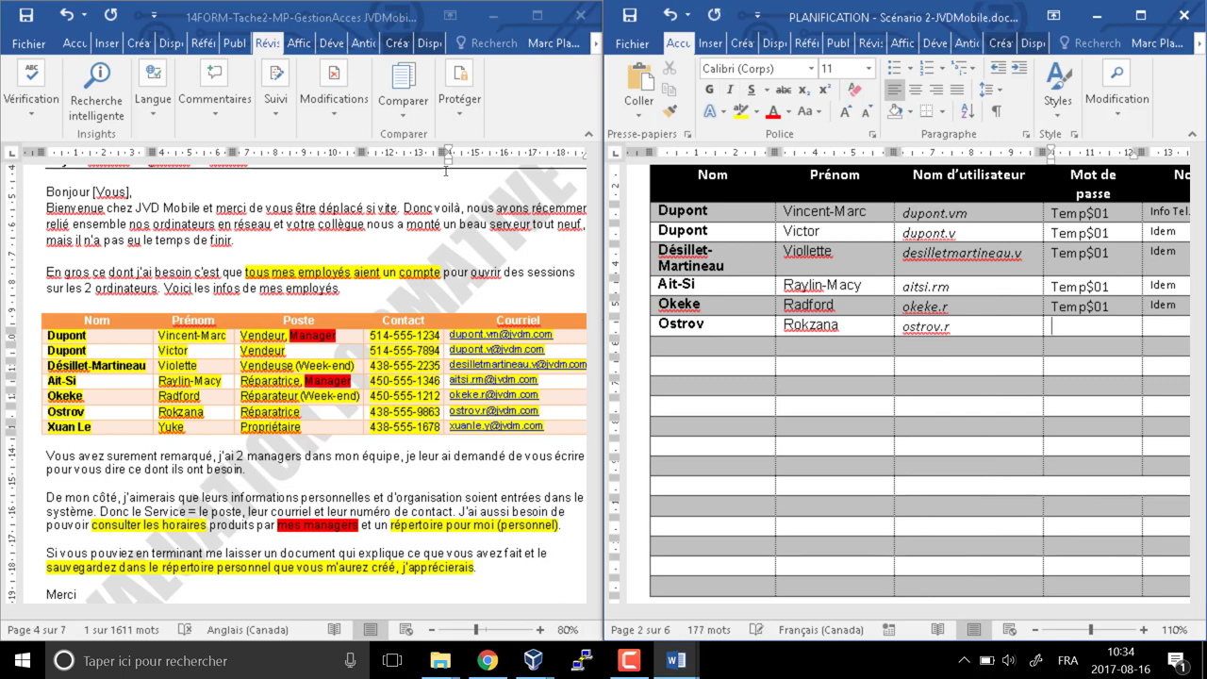
pyautogui.write('R')
pyautogui.press('BackSpace')
pyautogui.write('Temp$01')
pyautogui.press('Tab')
pyautogui.write('Idem')
pyautogui.press('Tab')
pyautogui.press('Tab')
pyautogui.write('Idem')
# Start the seventh employee's row with names, username, temporary password and Idem entries
pyautogui.press('Tab')
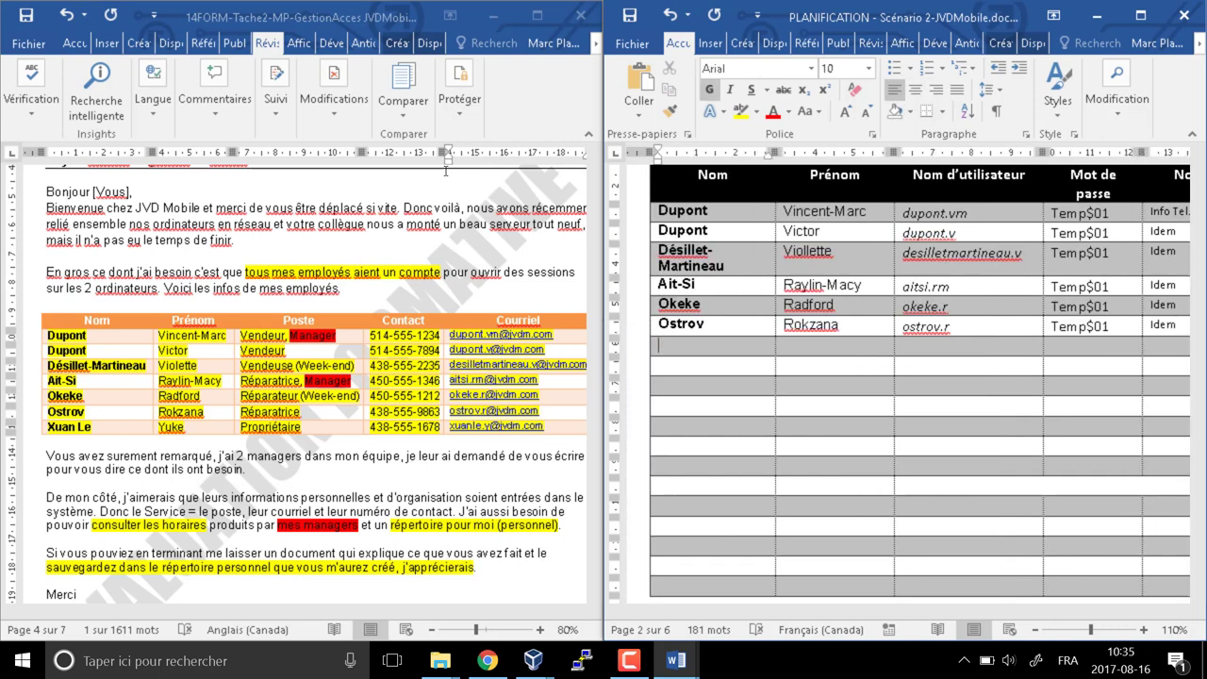
pyautogui.press('Tab')
pyautogui.press('Tab')
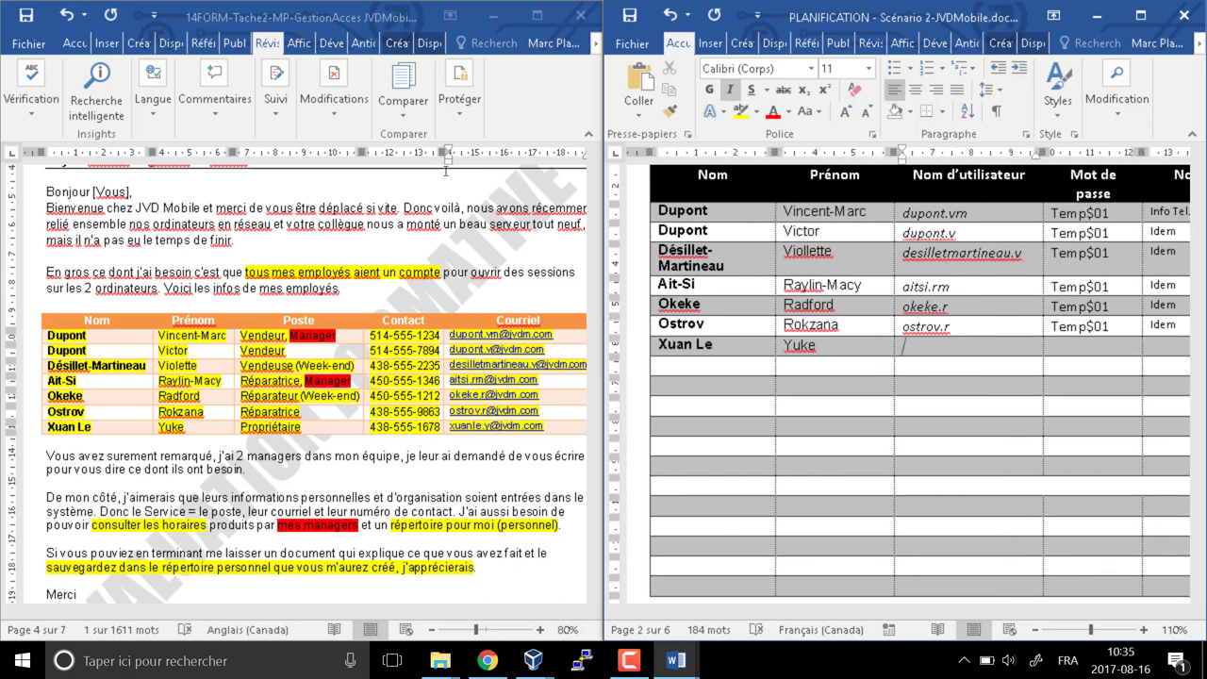
pyautogui.press('Tab')
pyautogui.write('Temp')
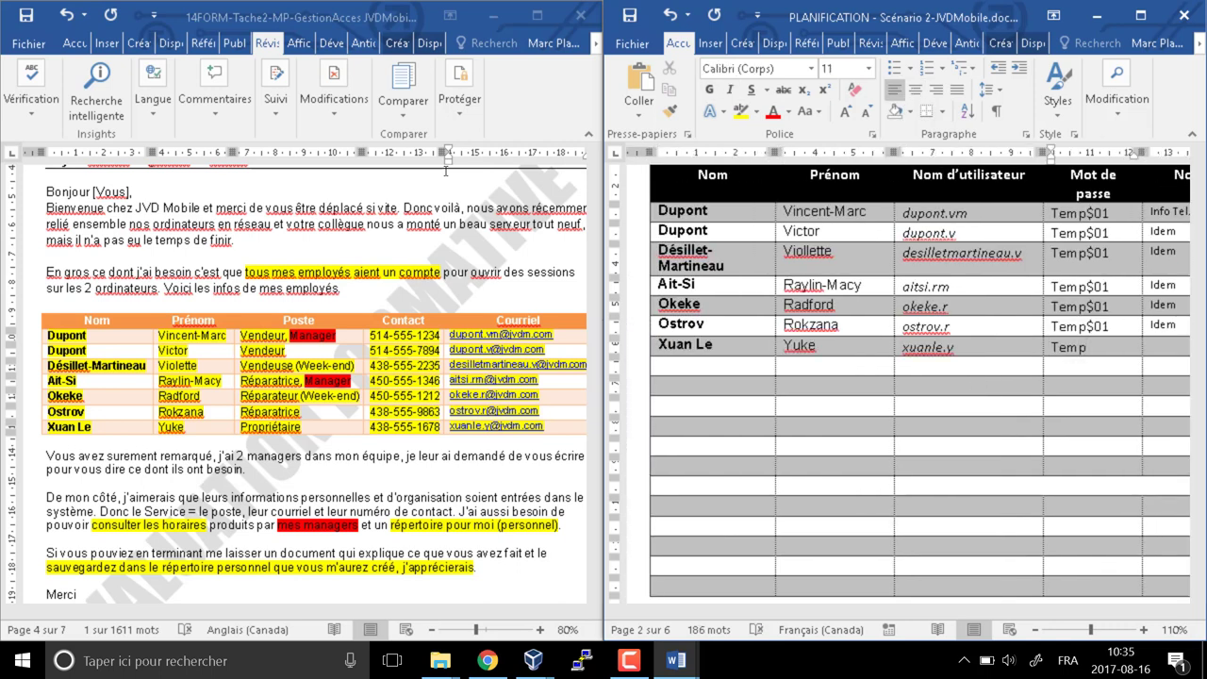
pyautogui.write('$01')
pyautogui.press('Tab')
pyautogui.write('Idem')
pyautogui.press('Tab')
pyautogui.write('m')
pyautogui.press('Tab')
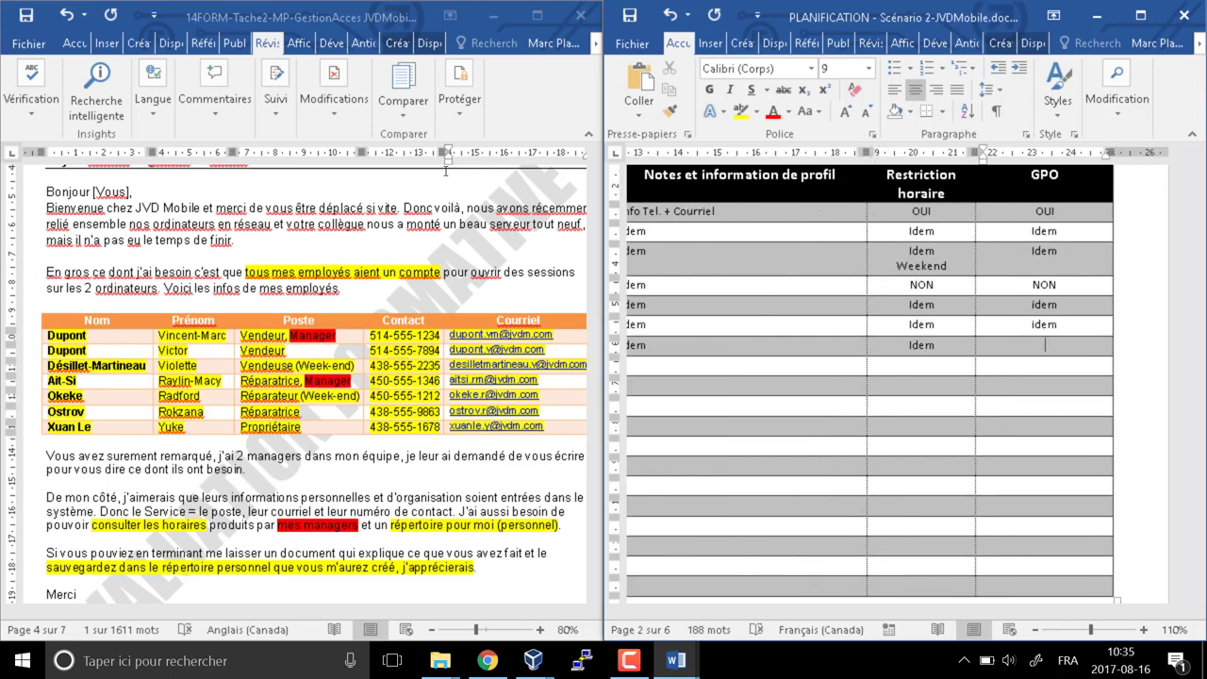
pyautogui.write('idem')
pyautogui.press('Tab')
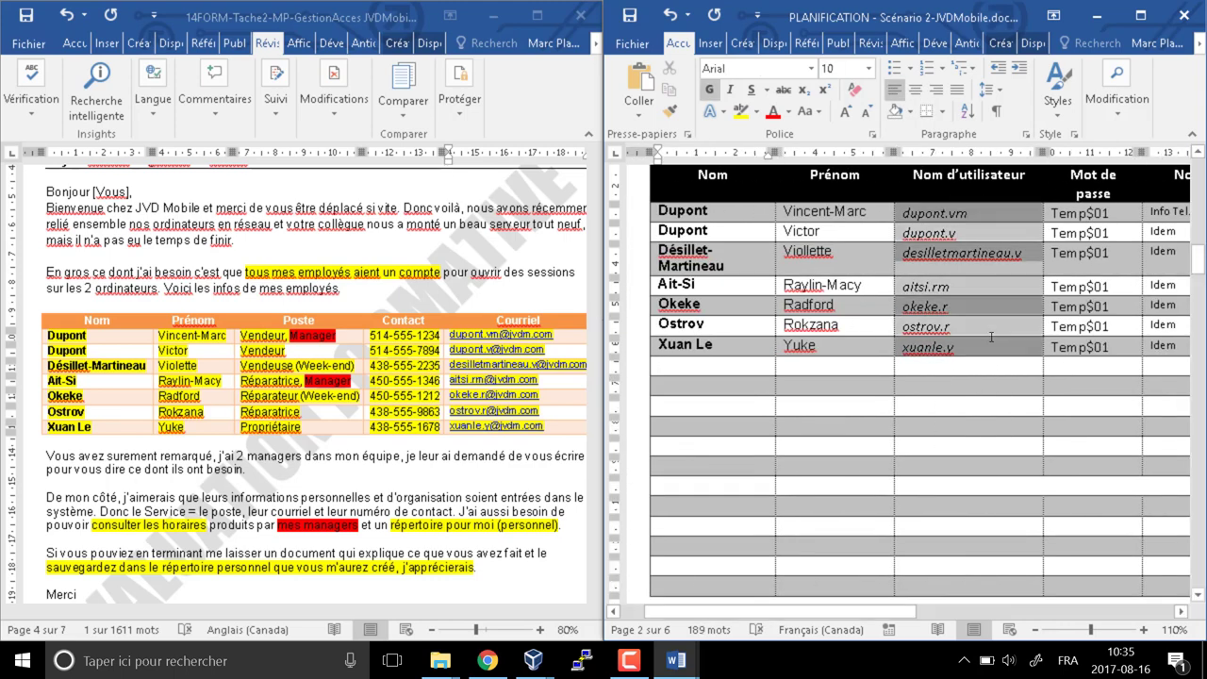
# Scroll the request letter down to the intern's details
pyautogui.scroll(-10, 179, 569)
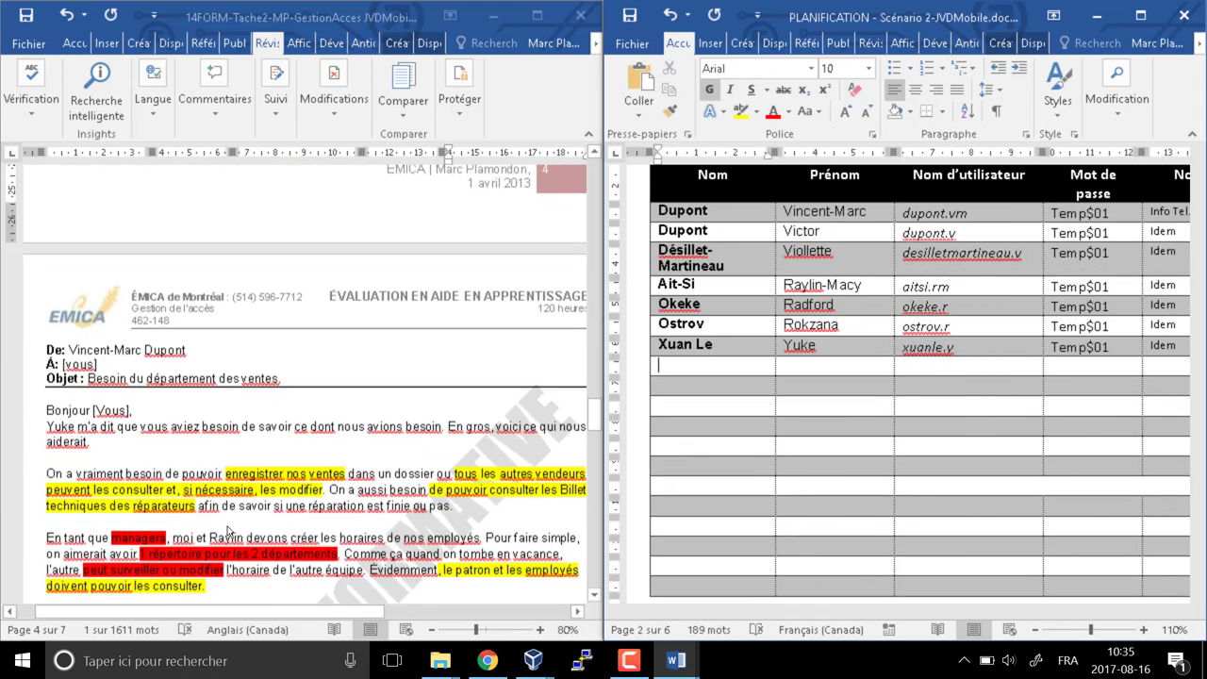
pyautogui.click(313, 446)
pyautogui.scroll(-5, 313, 446)
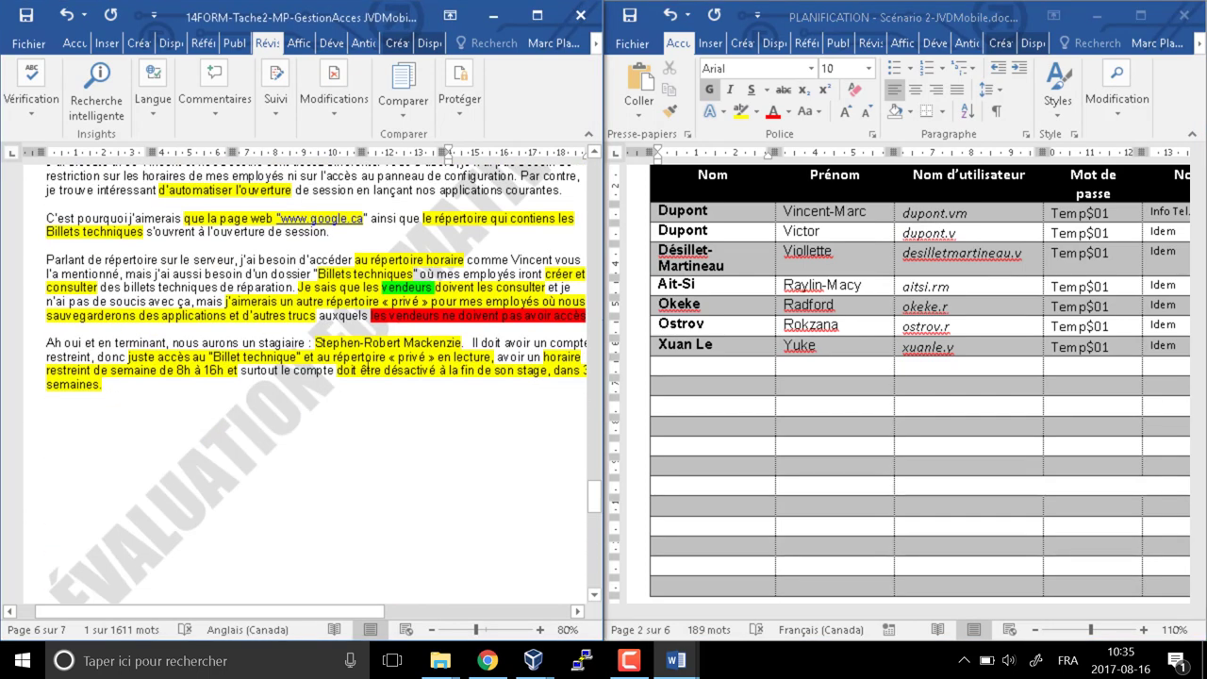
# Enter the intern's last name, first name, username and a temporary password in the planning table
pyautogui.hotkey('alt', 'Tab')
pyautogui.press('Tab')
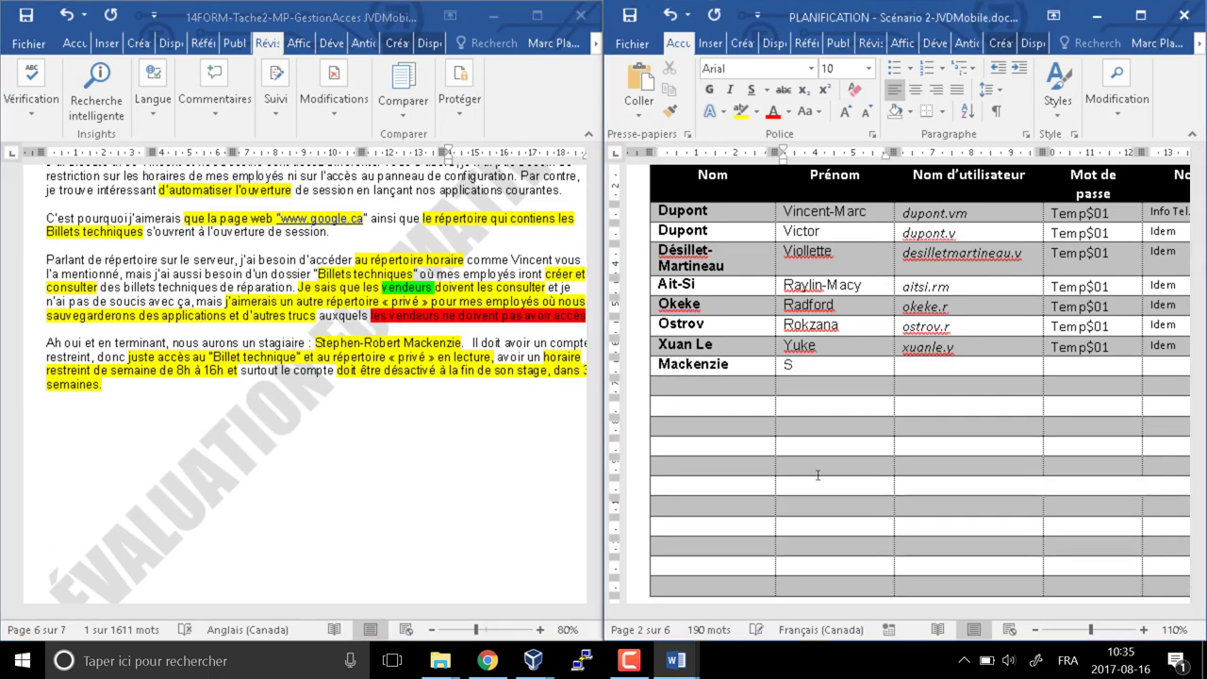
pyautogui.press('Tab')
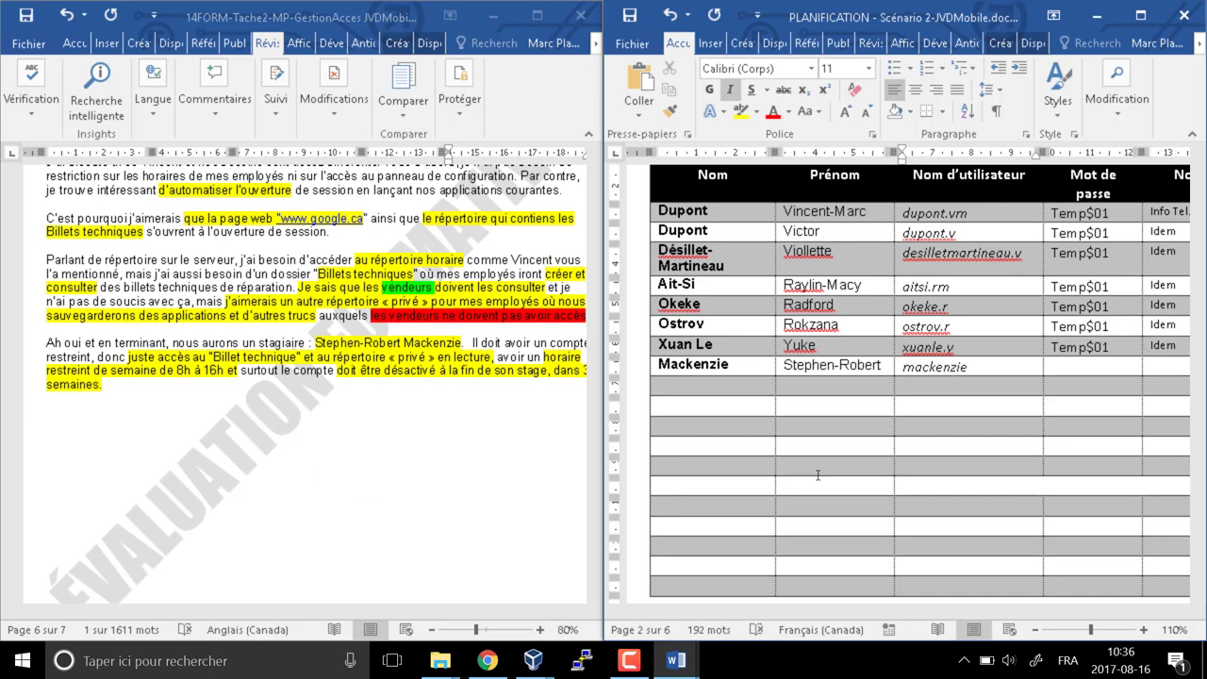
pyautogui.press('Tab')
pyautogui.write('Temp$')
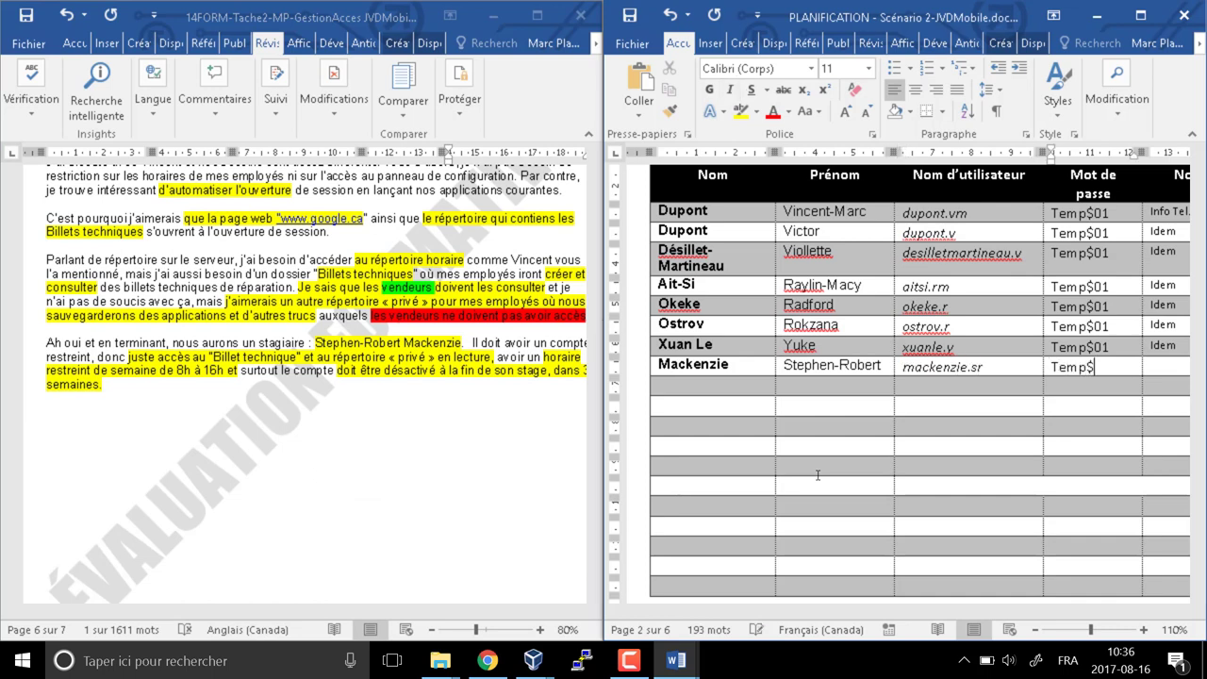
pyautogui.write('01')
# Add the note 'Stagiaire, désactivation dans 3 semaine', restriction horaire OUI and GPO NON
pyautogui.press('Tab')
pyautogui.write('Stagiaire, désactivation dans 3 semaine')
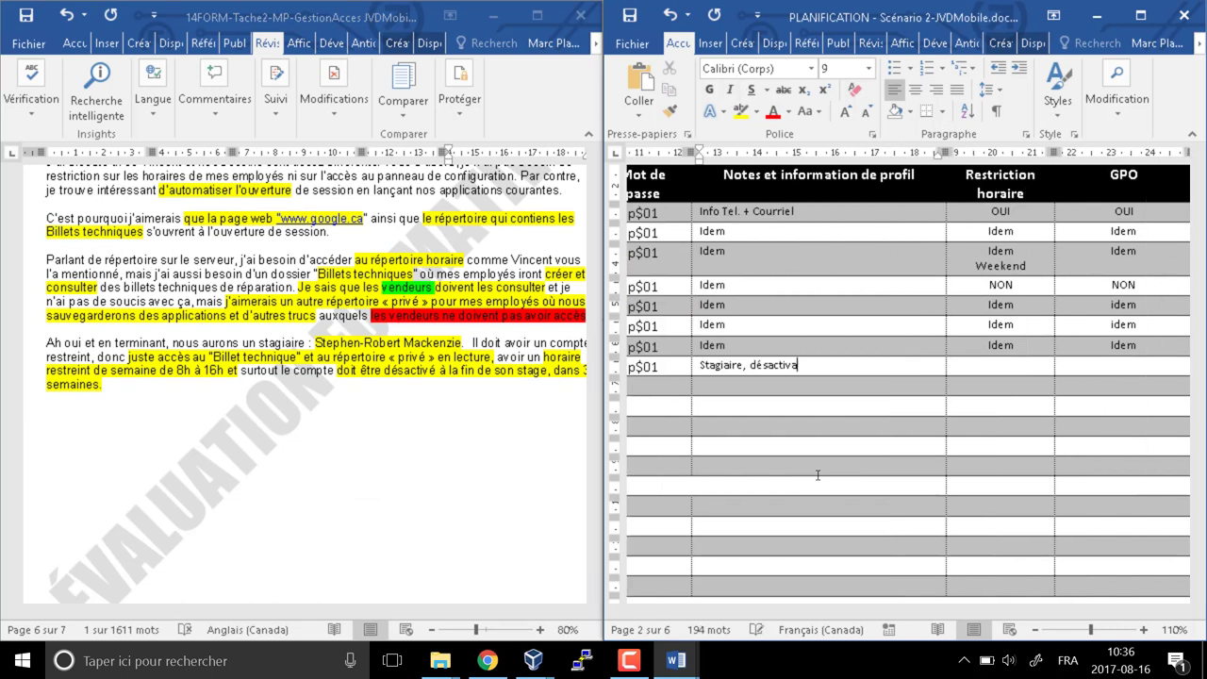
pyautogui.press('Tab')
pyautogui.write('OUI')
pyautogui.press('Tab')
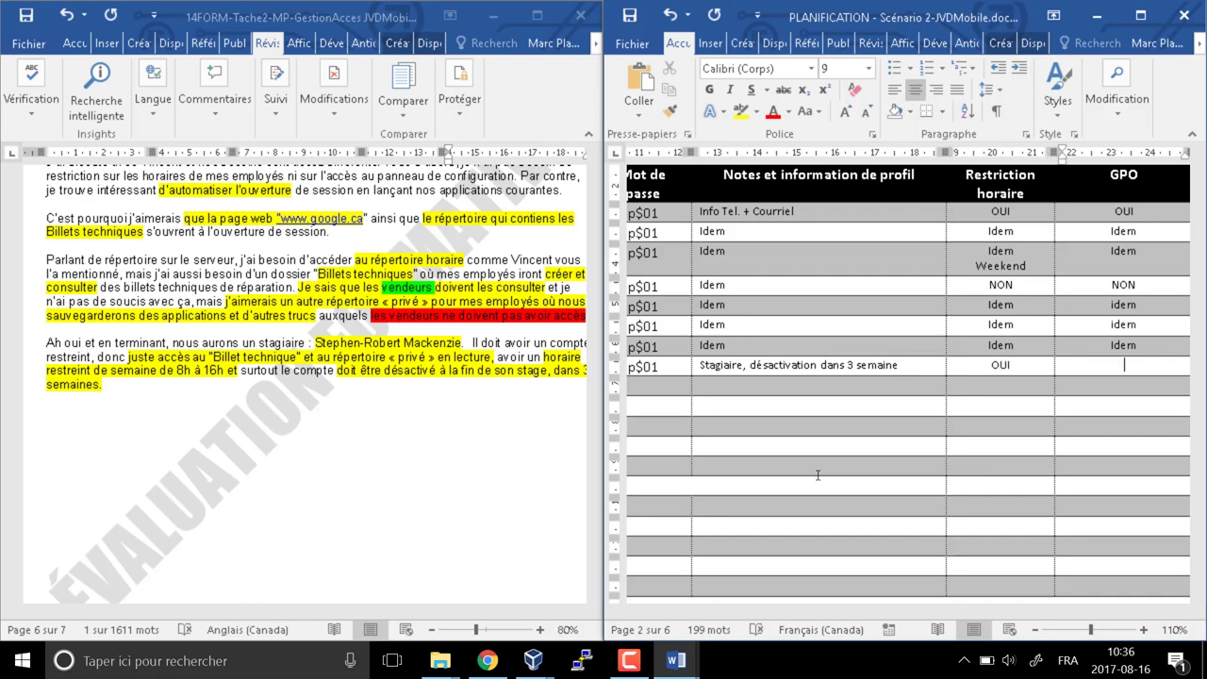
pyautogui.write('NON')
pyautogui.press('Tab')
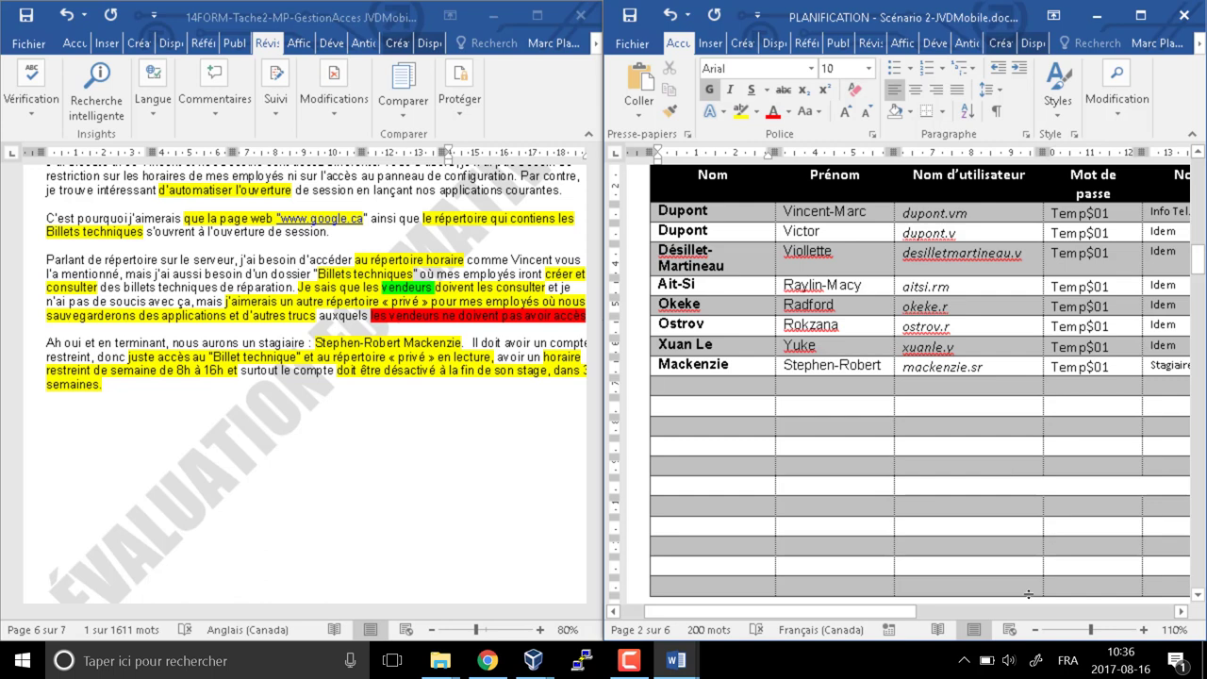
# Scroll down to the role groups table and select its first Membre cell
pyautogui.scroll(-3, 697, 530)
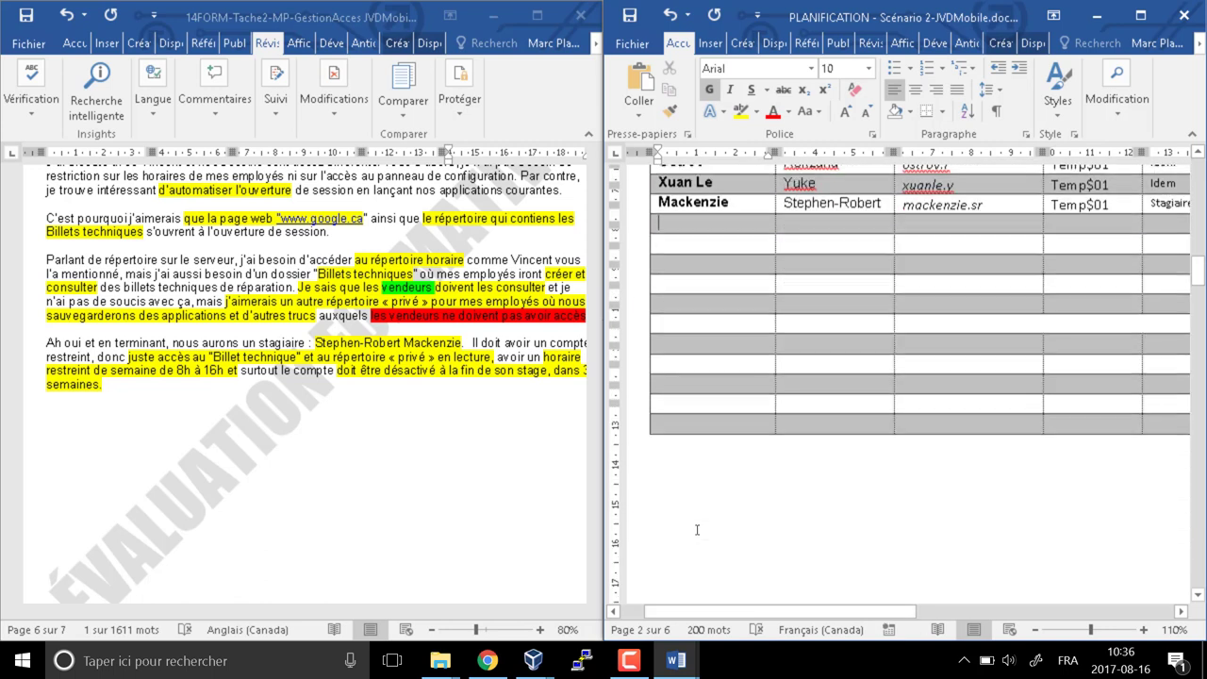
pyautogui.scroll(-10, 697, 530)
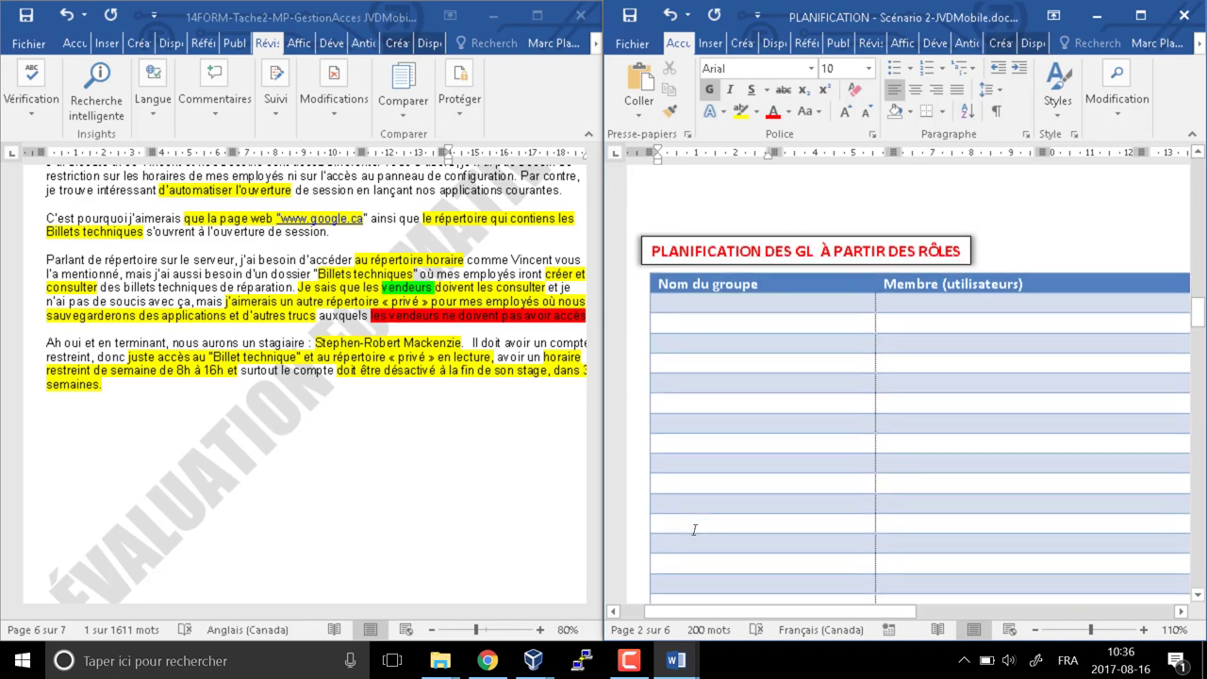
pyautogui.scroll(-2, 694, 530)
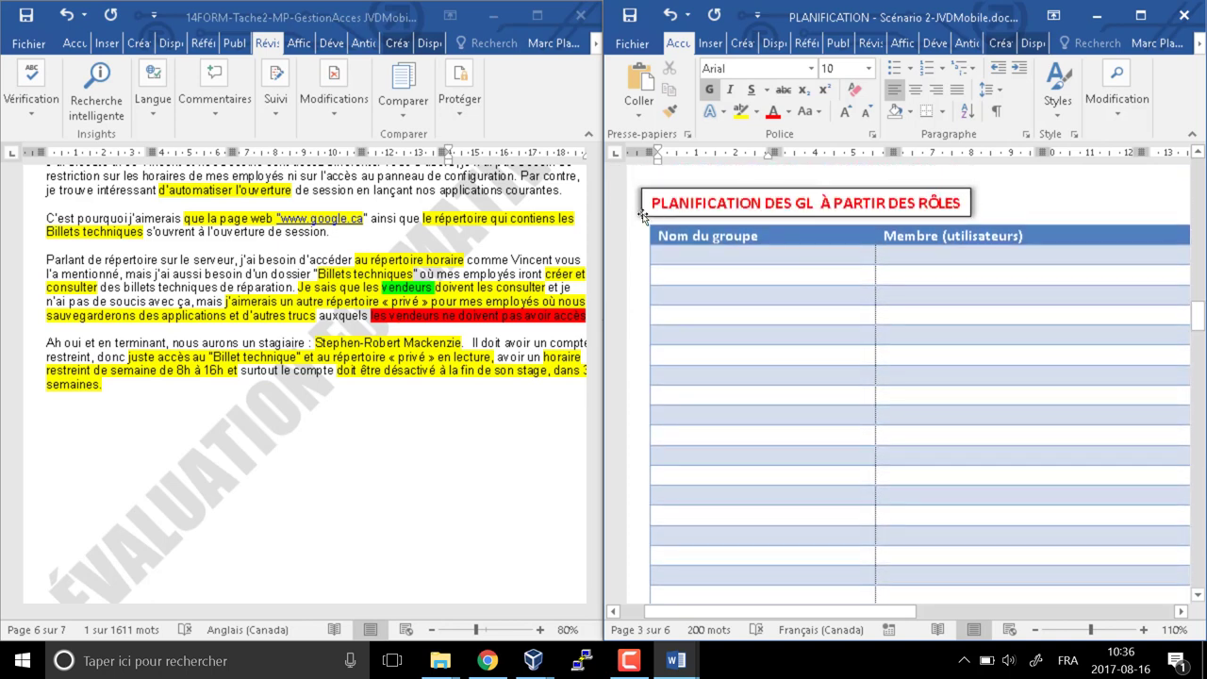
pyautogui.click(655, 206)
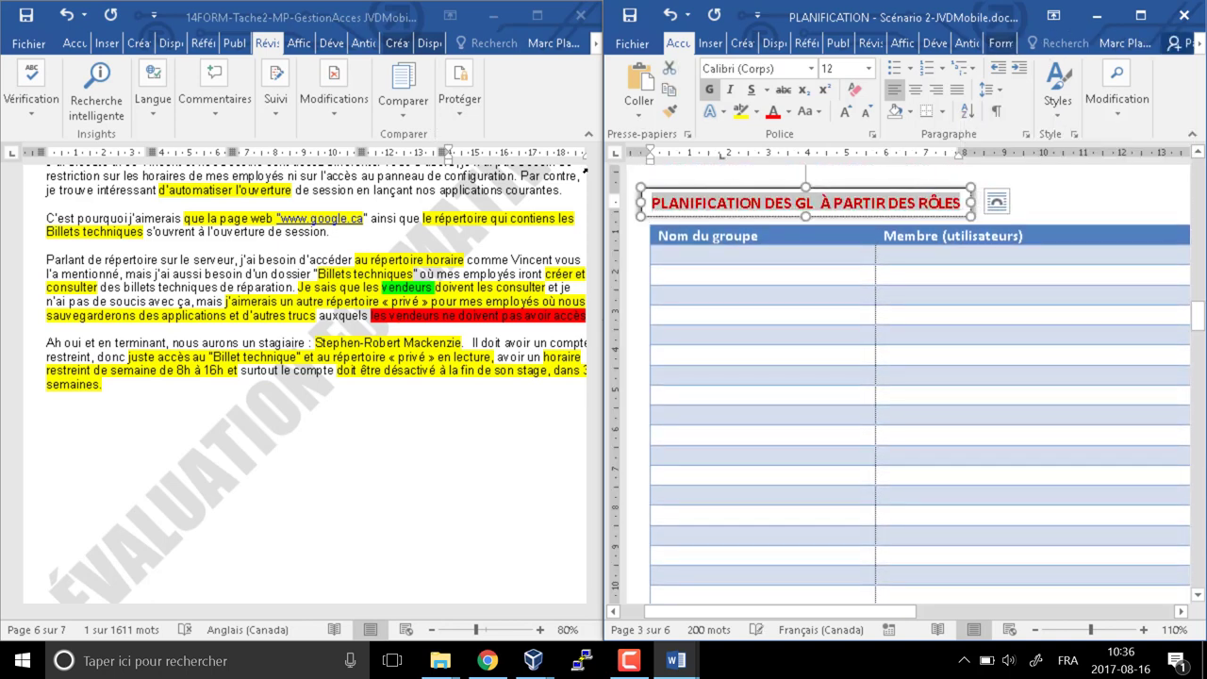
pyautogui.click(878, 255)
# Open 'Aide à la tâche 2 - AGDLP Simplifié.pdf' from the Aide mémoire et à la tâche folder
pyautogui.click(440, 660)
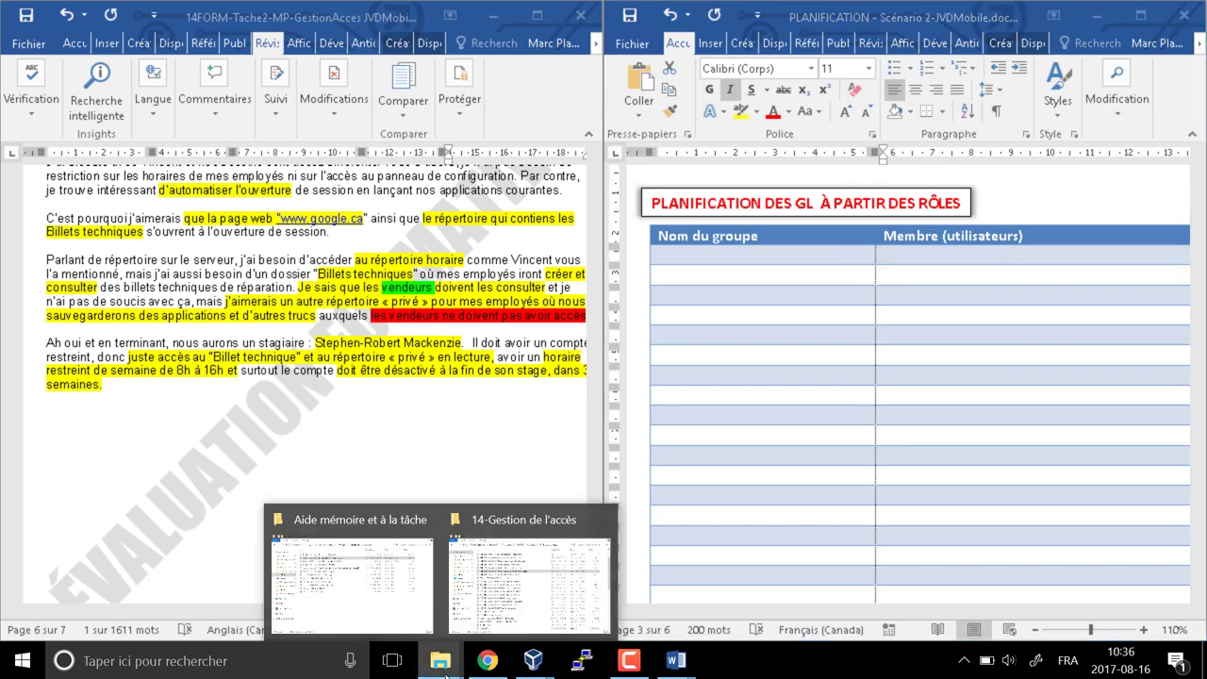
pyautogui.click(387, 602)
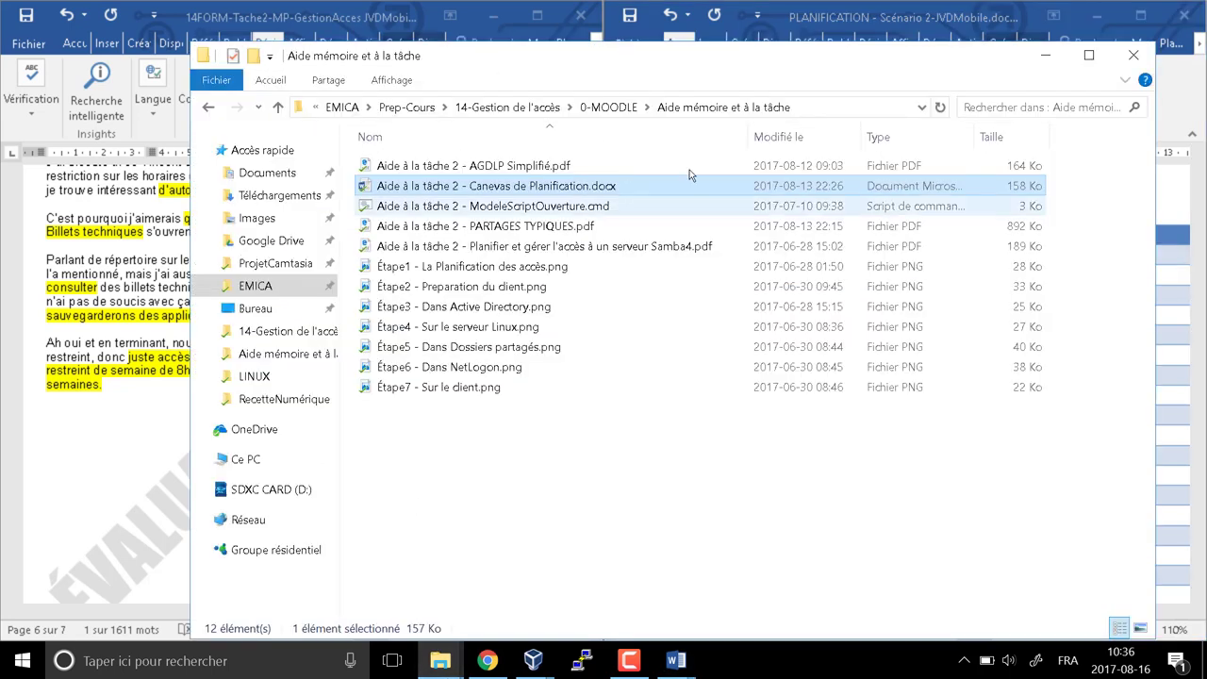
pyautogui.click(513, 168)
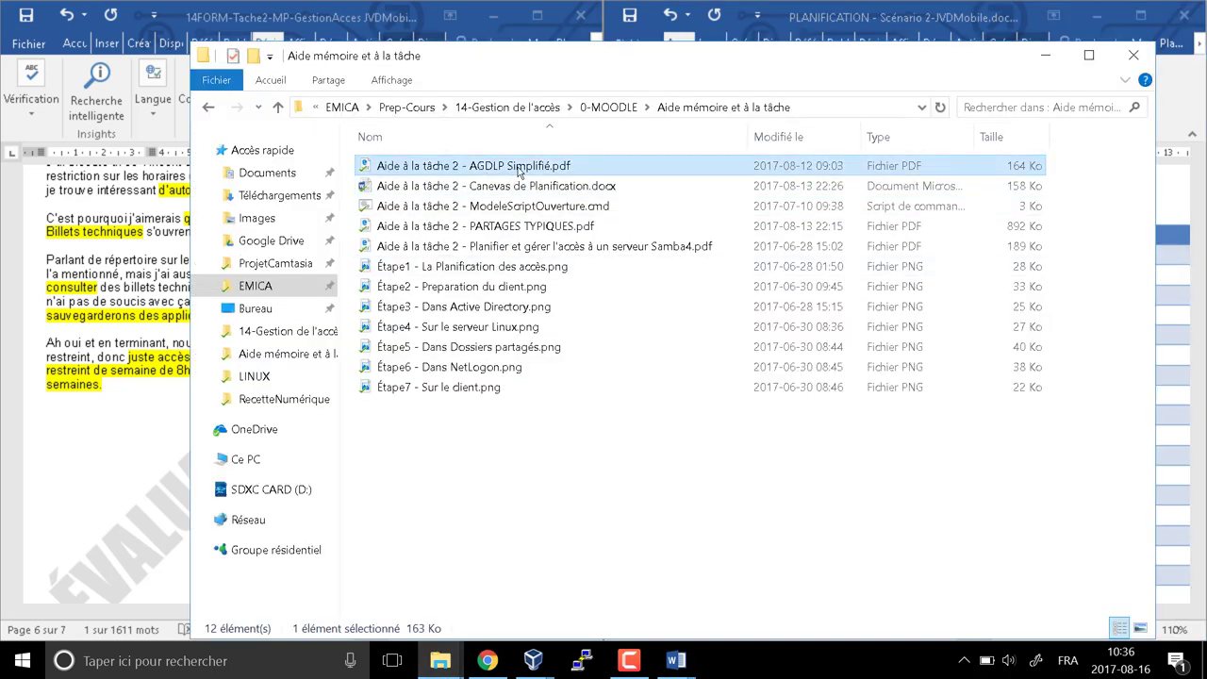
pyautogui.doubleClick(517, 168)
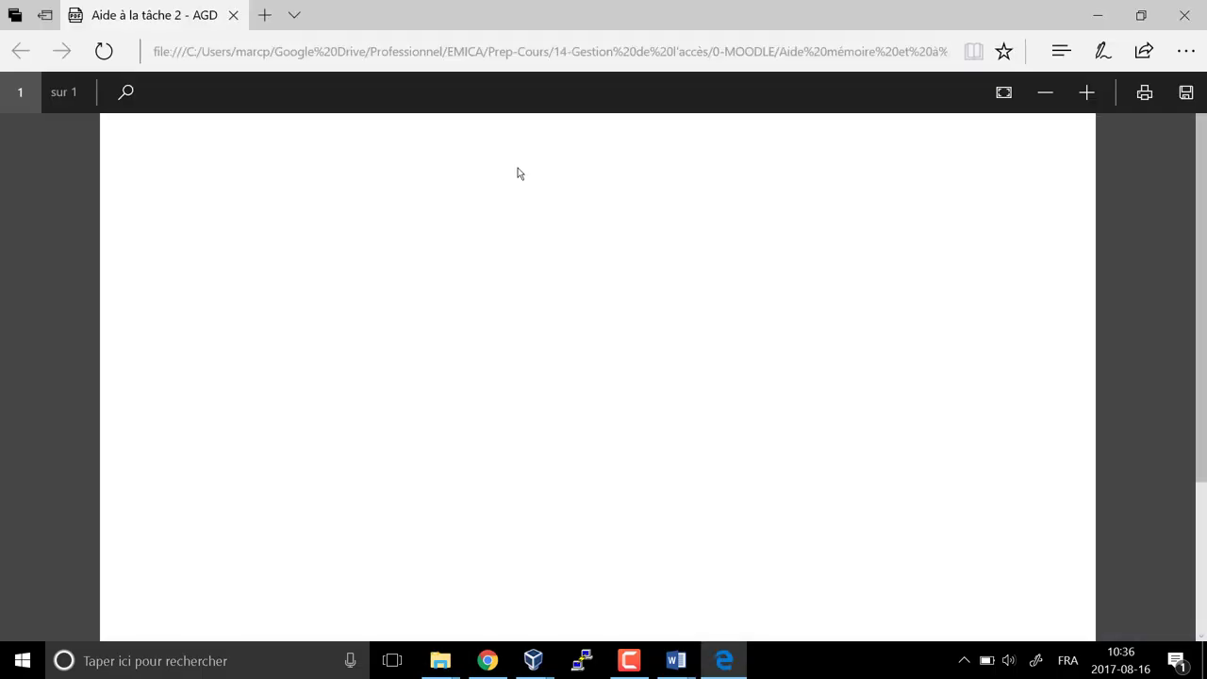
# Highlight the guide's line 'Basé sur les rôle et les fronctions, créer des groupes globaux', then minimise Edge
pyautogui.scroll(-3, 399, 495)
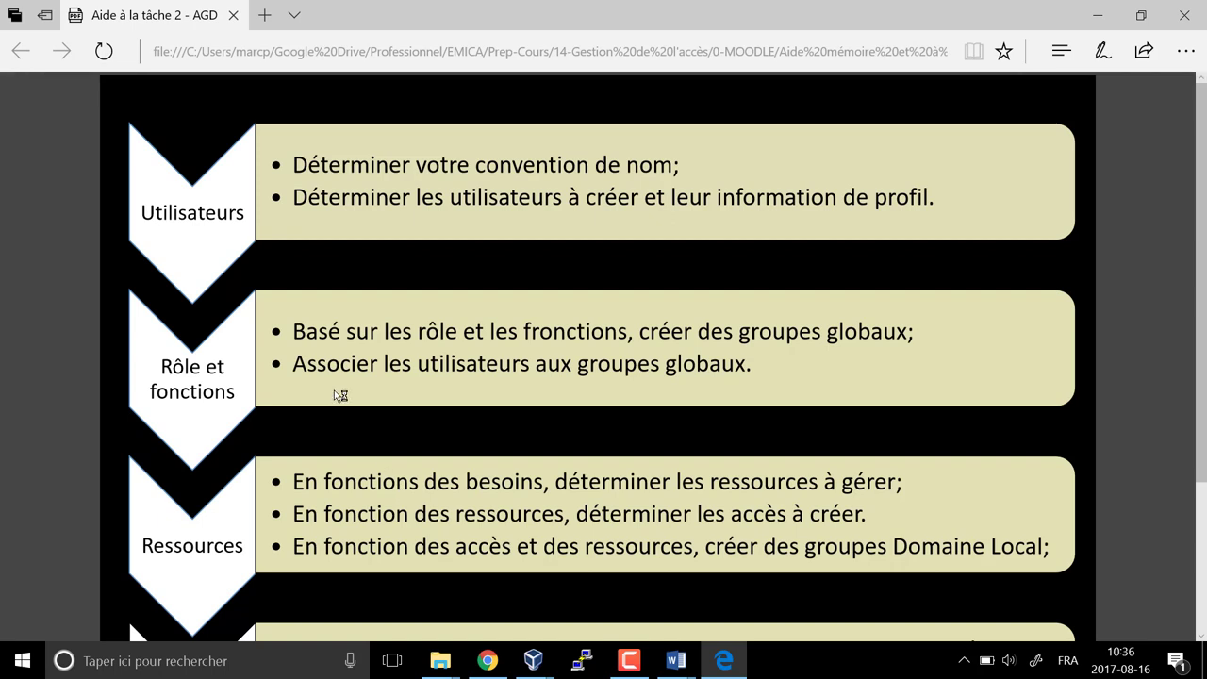
pyautogui.scroll(1, 341, 396)
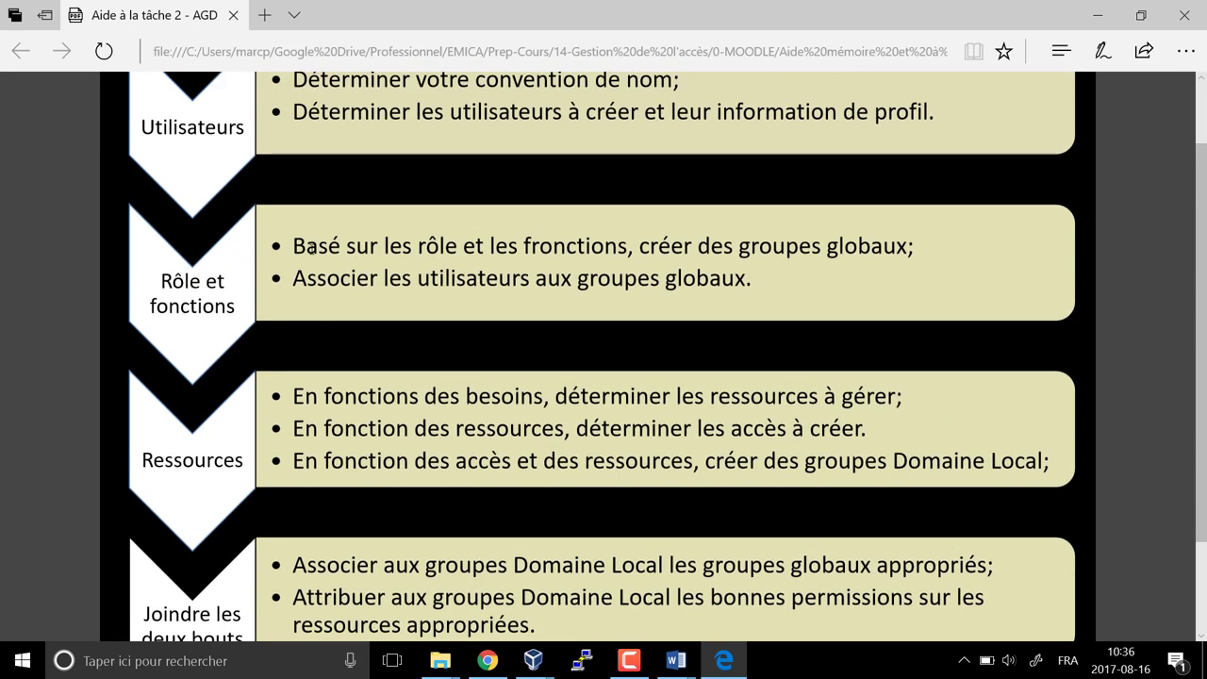
pyautogui.moveTo(294, 247); pyautogui.dragTo(896, 247)
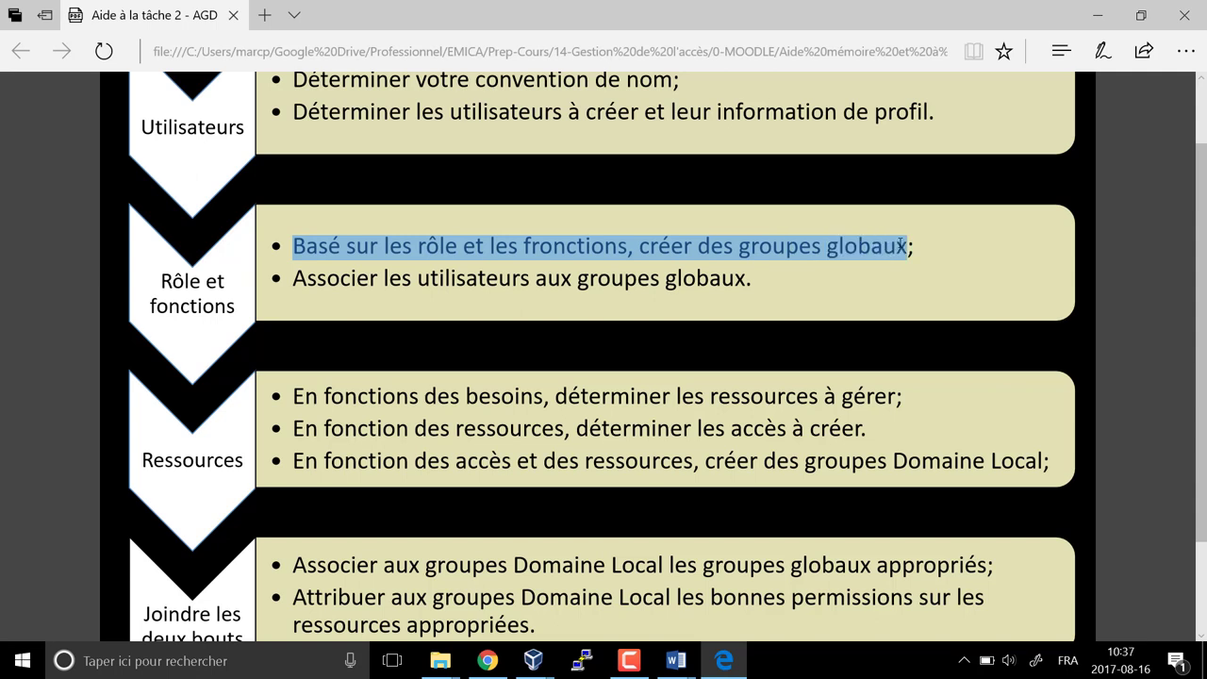
pyautogui.click(1109, 15)
# Scroll the client letter to its employee table and pick out the Réparateur and Propriétaire job titles
pyautogui.click(1099, 13)
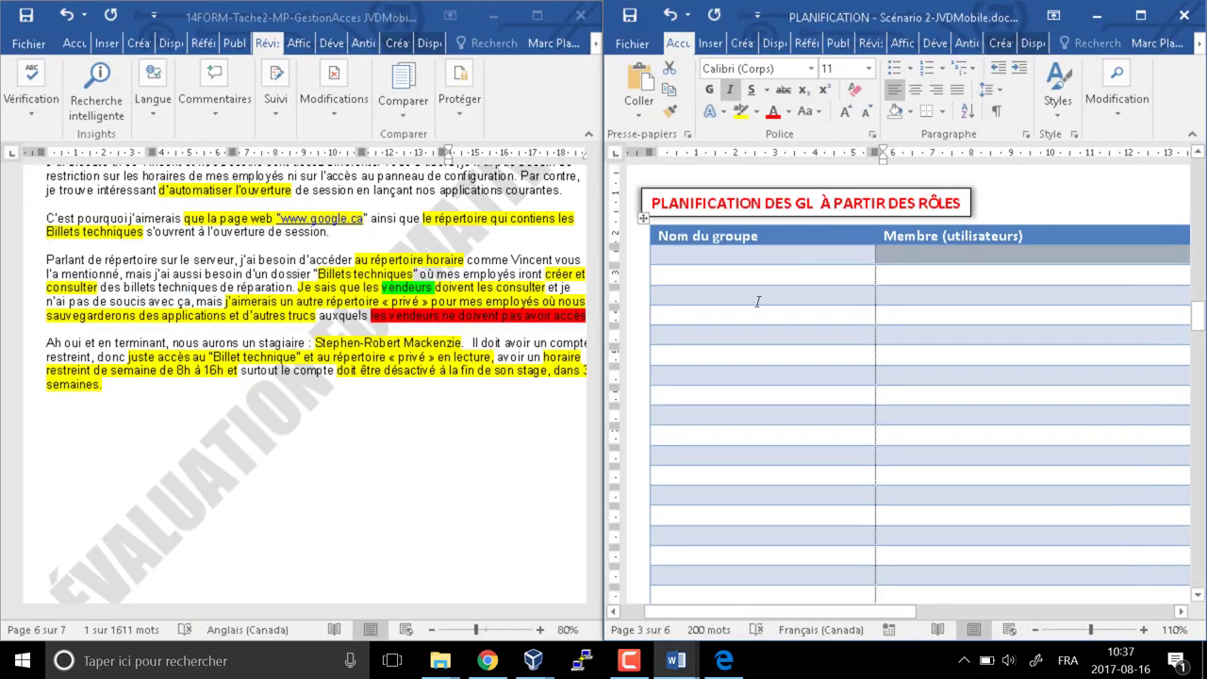
pyautogui.click(715, 263)
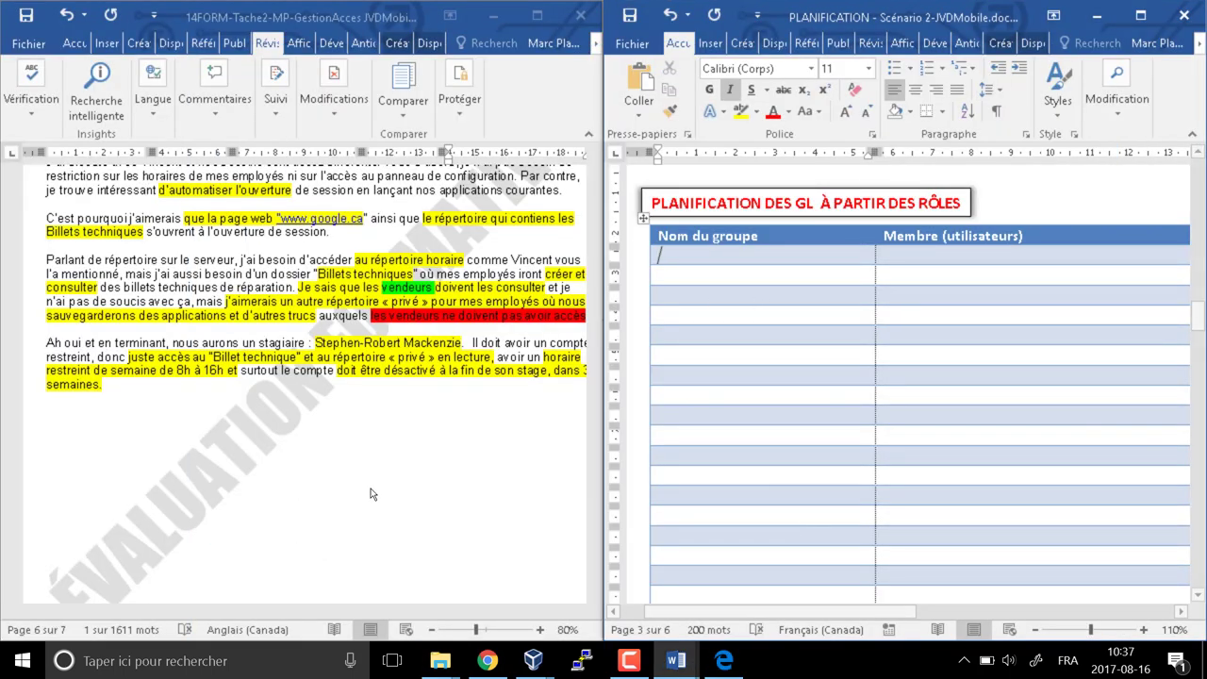
pyautogui.scroll(6, 371, 493)
pyautogui.scroll(15, 371, 494)
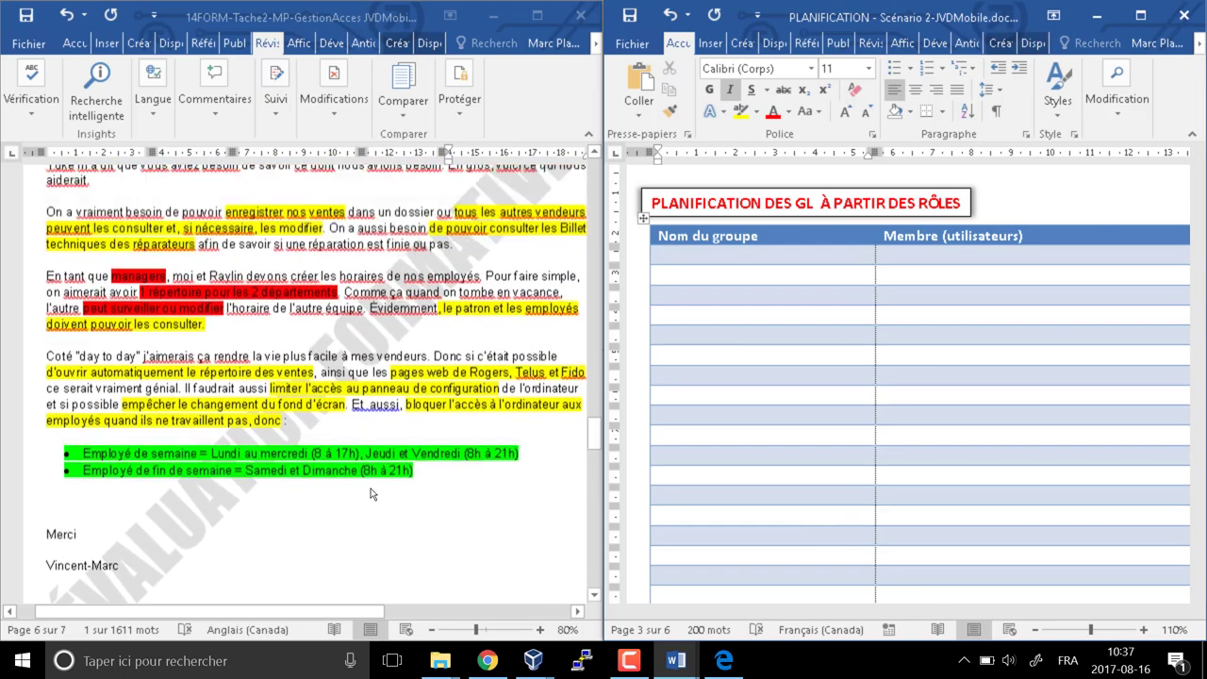
pyautogui.scroll(5, 371, 493)
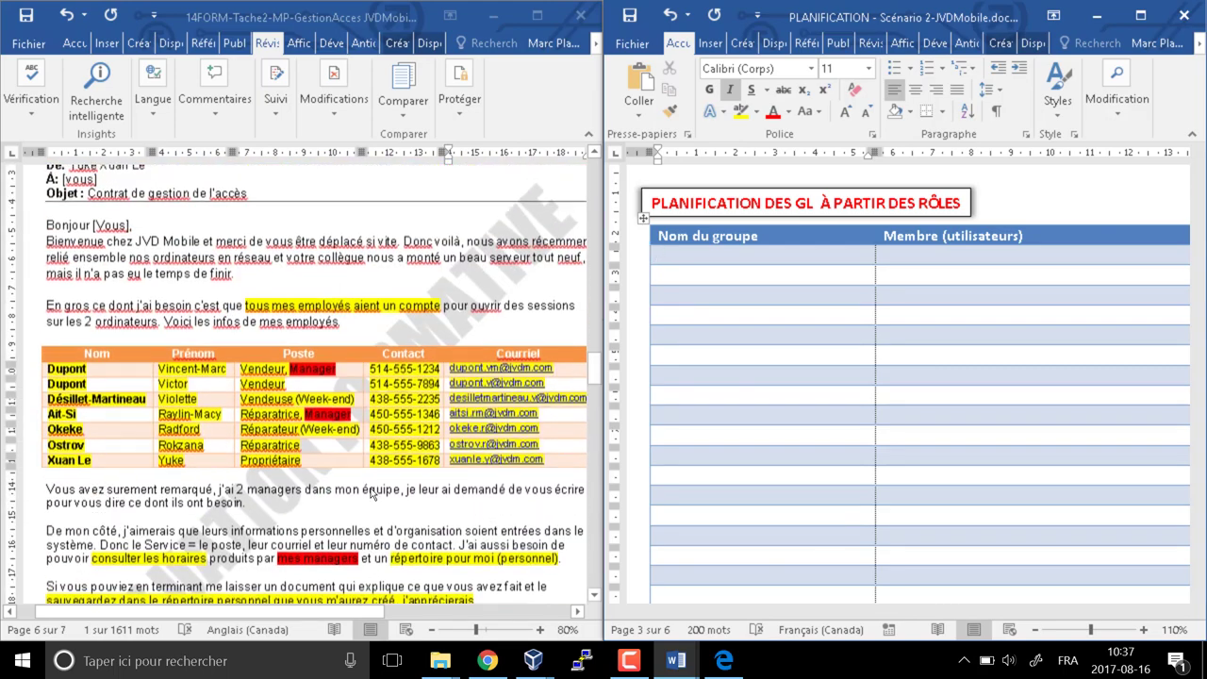
pyautogui.rightClick(266, 377)
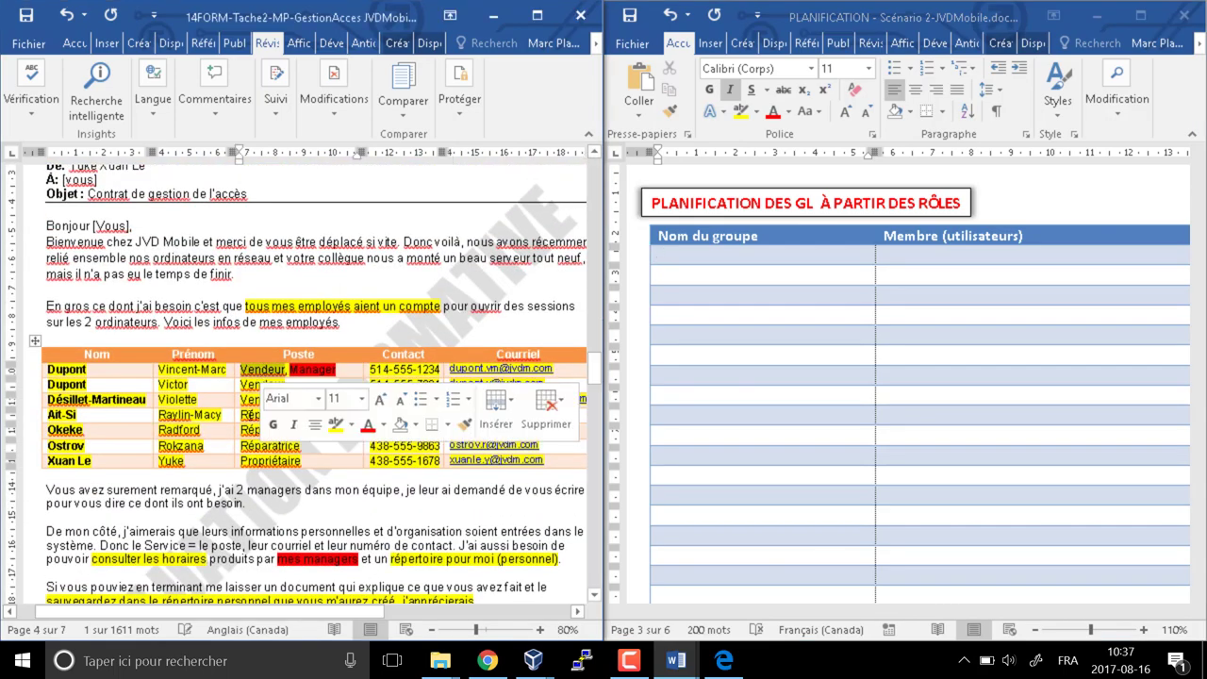
pyautogui.doubleClick(250, 430)
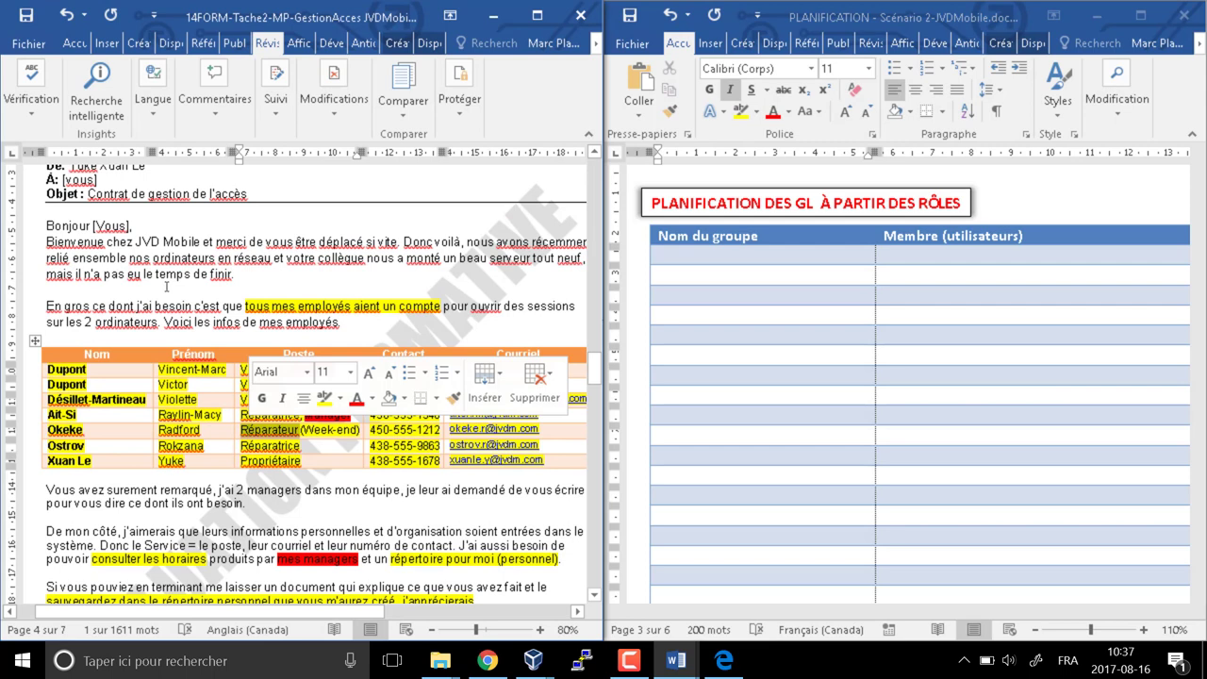
pyautogui.doubleClick(266, 462)
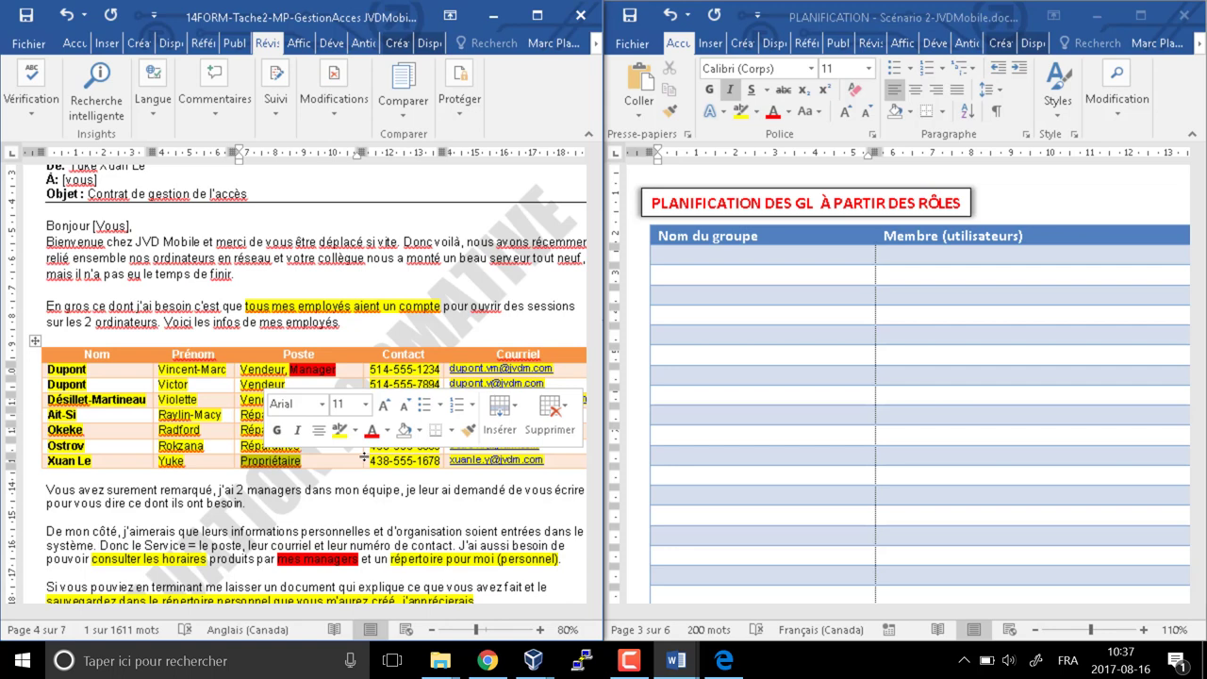
pyautogui.click(718, 255)
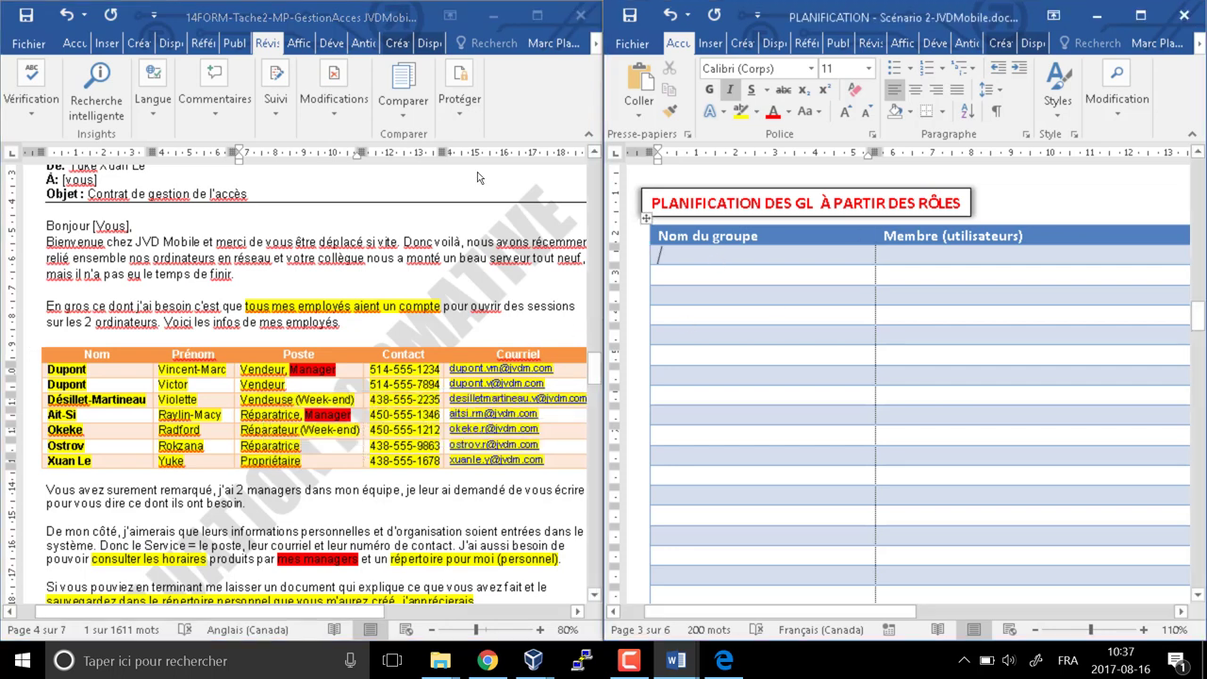
# Type GL_Vendeur, GL_Reparateur, GL_Proprietaire, GL_Stagiaire and GL_Manager down the Nom du groupe cells
pyautogui.write('Gl_')
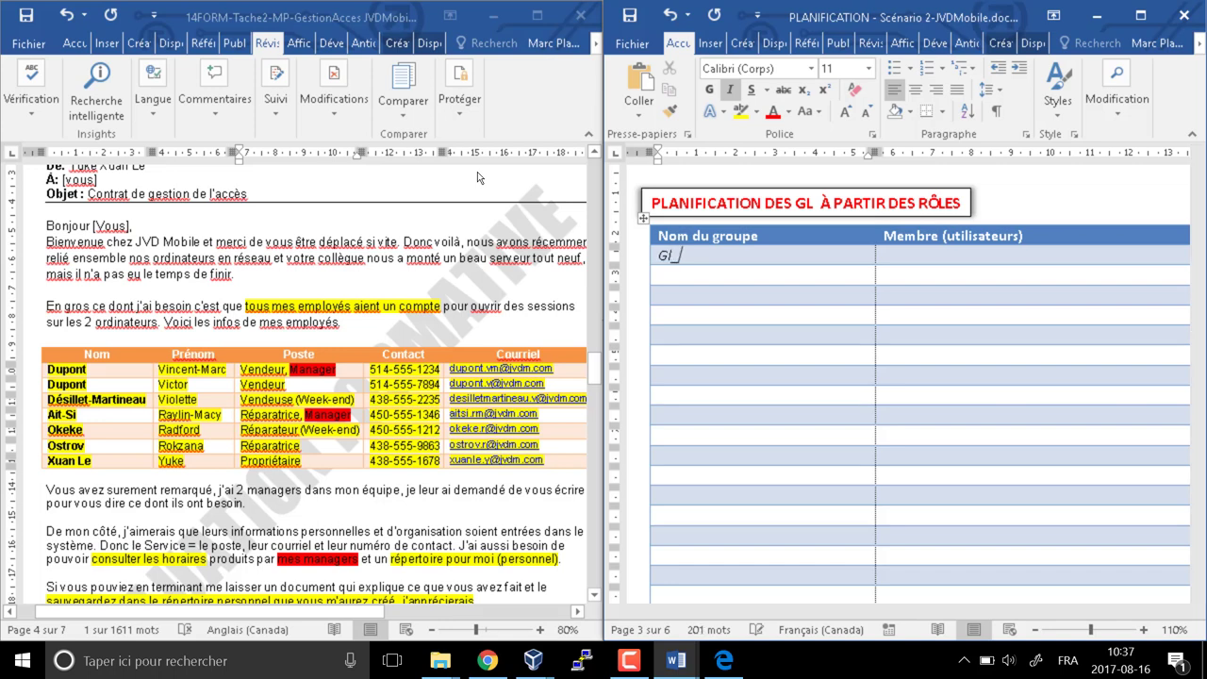
pyautogui.write('Vendre')
pyautogui.press('BackSpace')
pyautogui.press('BackSpace')
pyautogui.write('eur')
pyautogui.press('Down')
pyautogui.write('GL_')
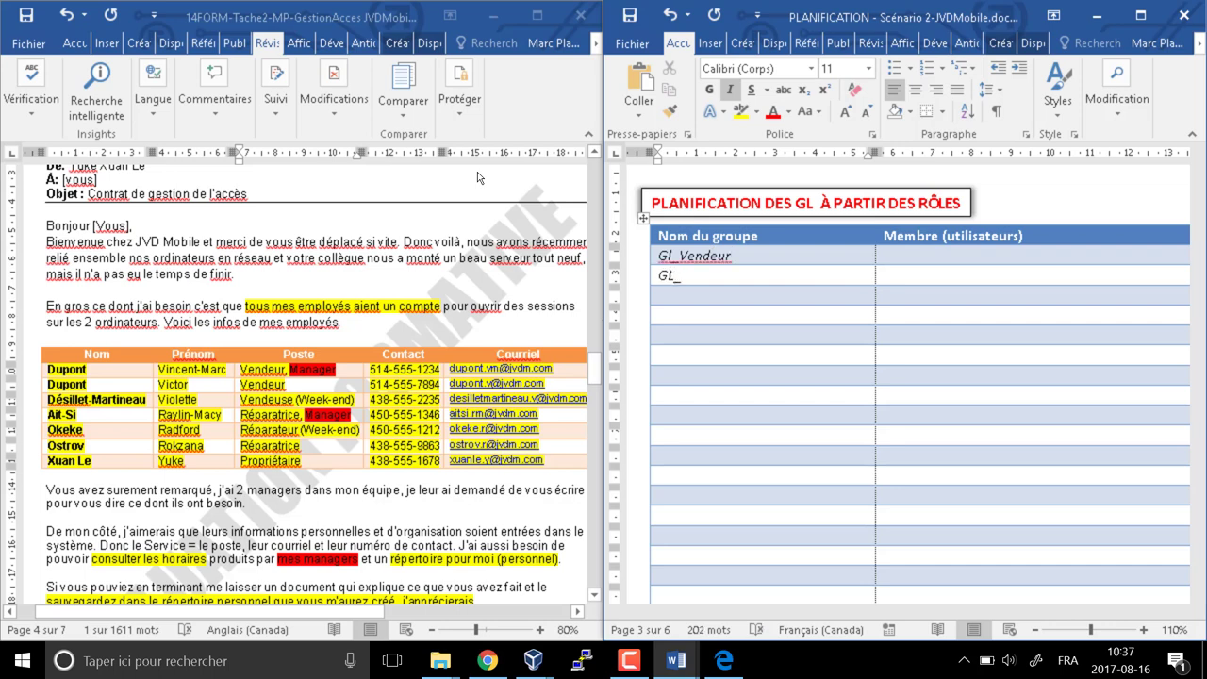
pyautogui.write('Reparateur')
pyautogui.press('Down')
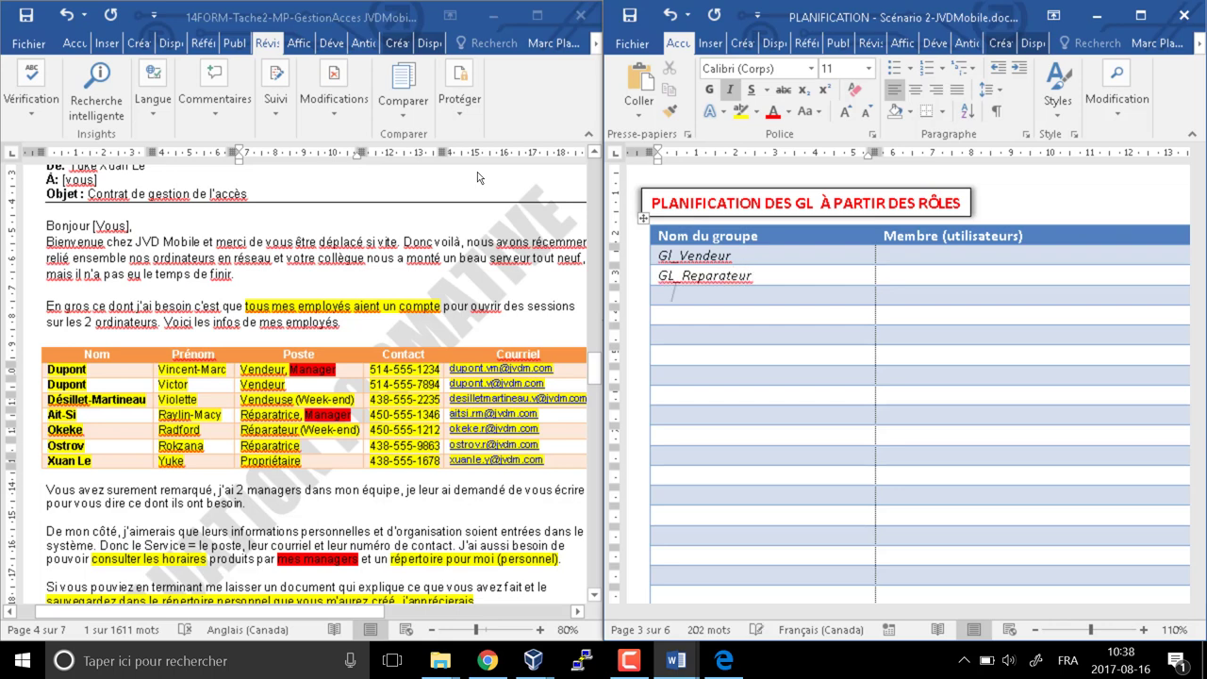
pyautogui.write('GL_Proprietaire')
pyautogui.press('Down')
pyautogui.write('GL_')
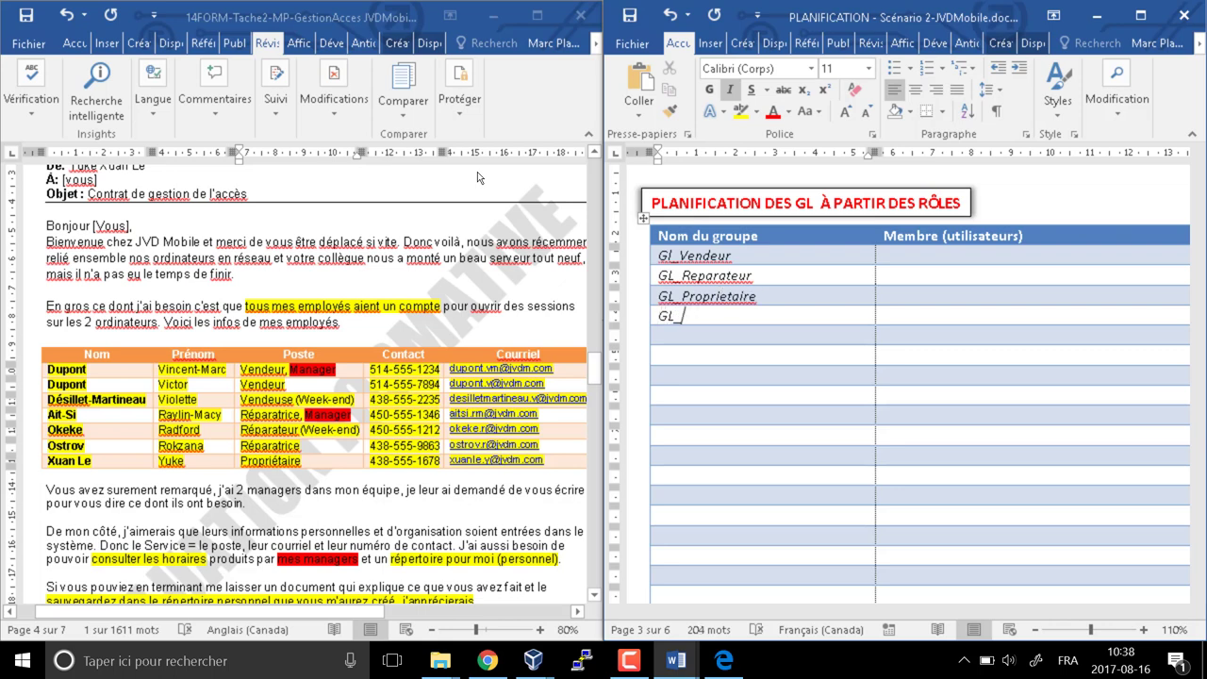
pyautogui.write('Stagiaire')
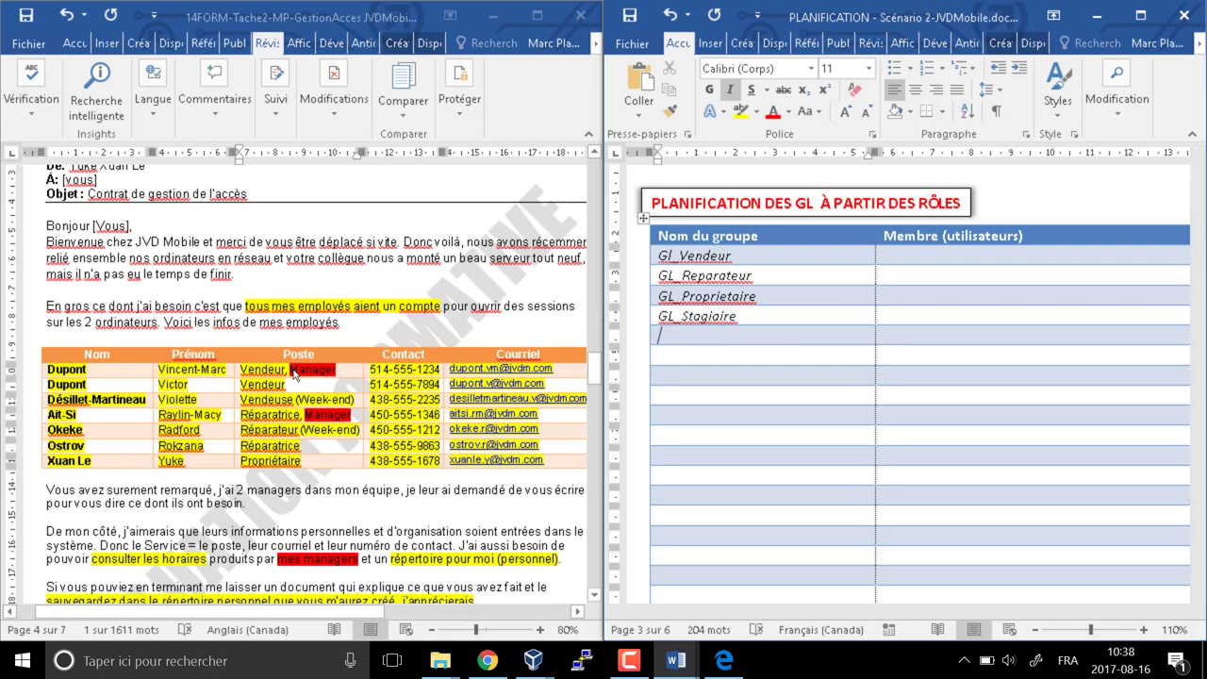
pyautogui.press('Down')
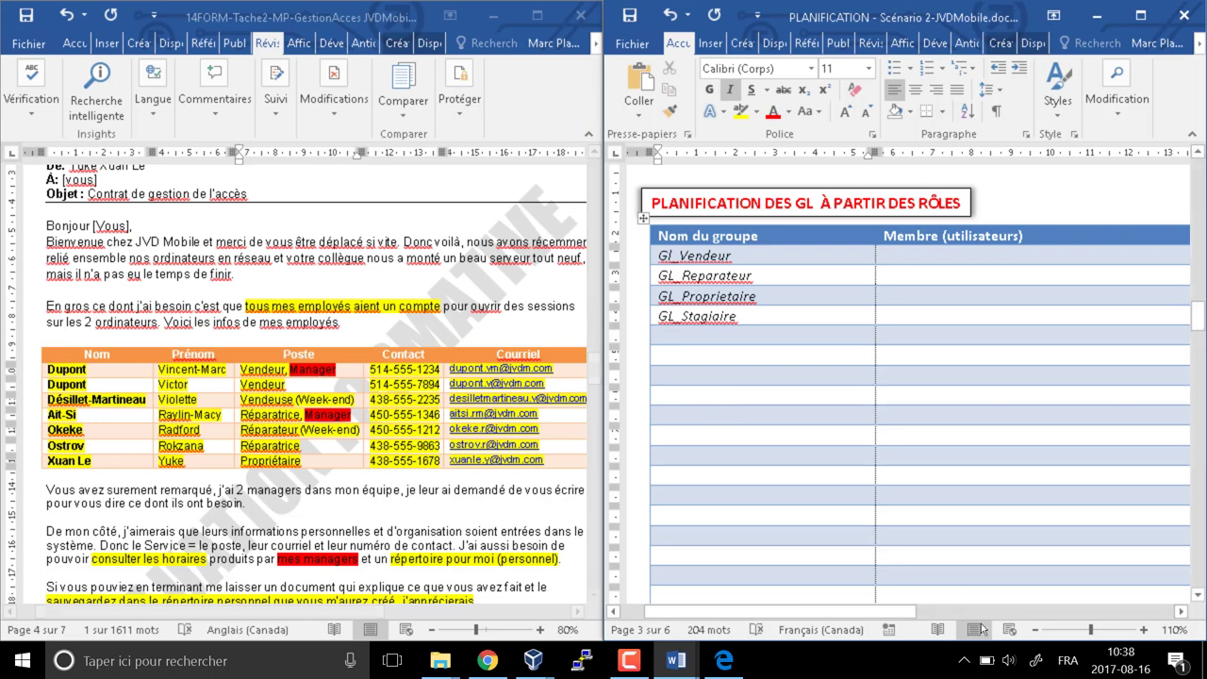
pyautogui.write('GL')
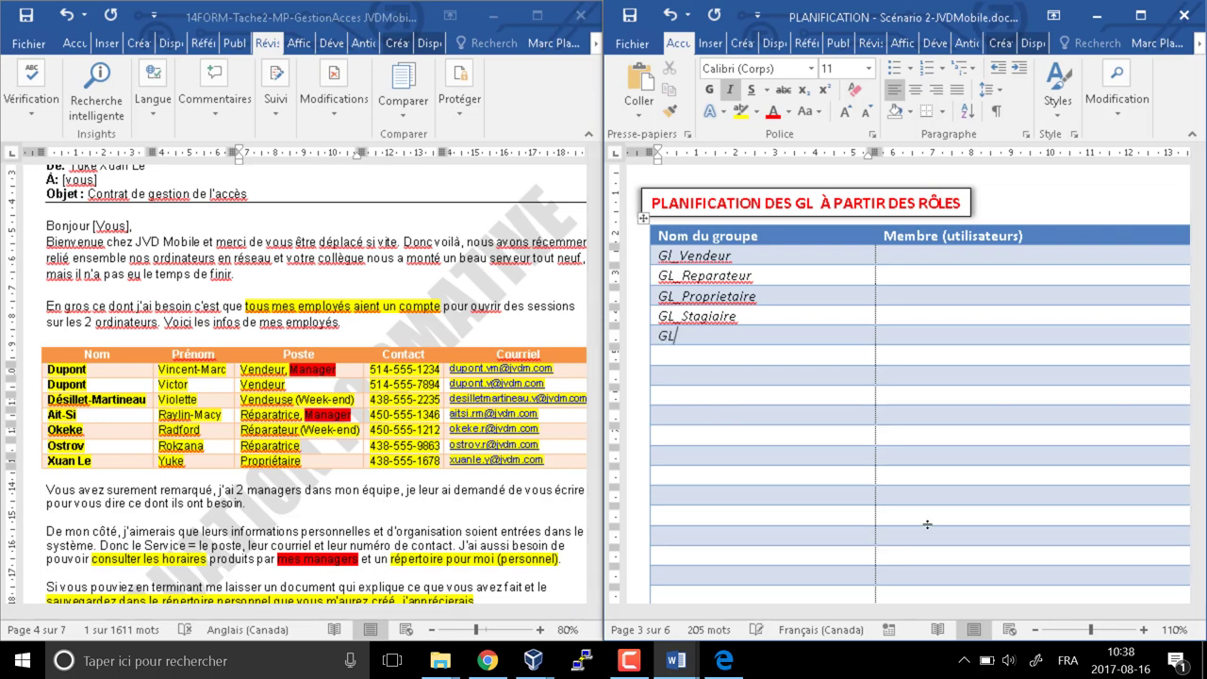
pyautogui.write('_Manager')
pyautogui.press('Down')
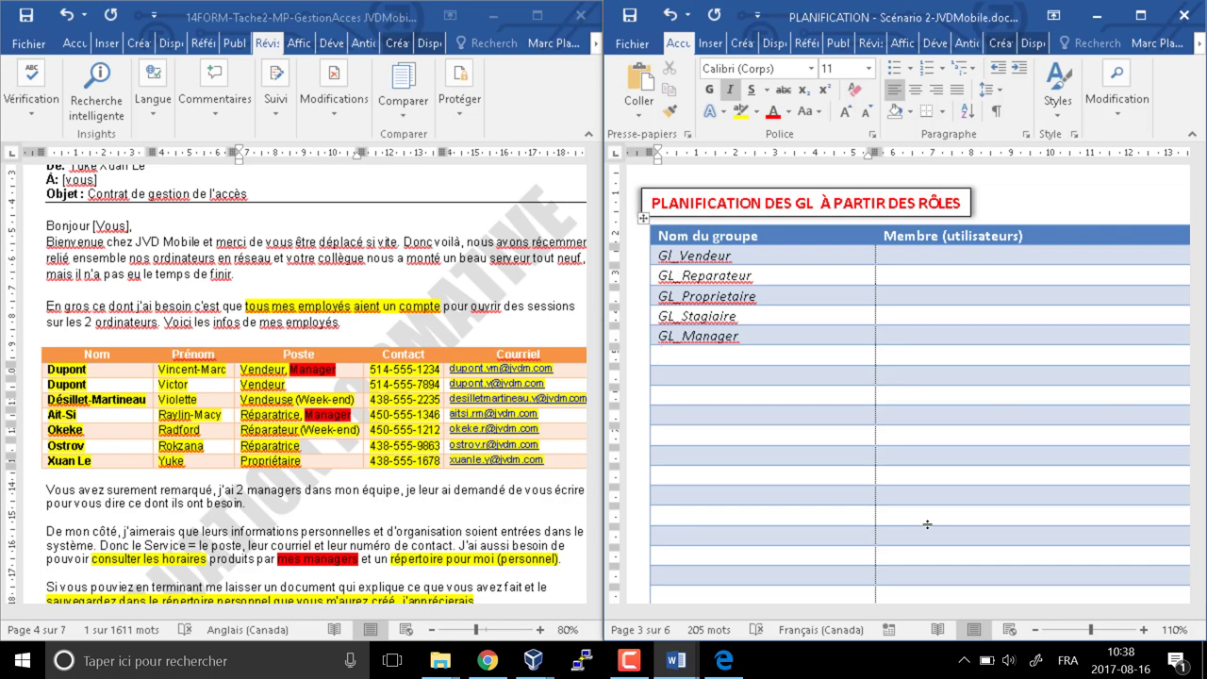
# Enter the three GL_Vendeur user accounts in its Membre cell, separated by |
pyautogui.press('Tab')
pyautogui.press('Up')
pyautogui.press('Up')
pyautogui.press('Up')
pyautogui.press('Up')
pyautogui.press('Up')
pyautogui.write('Dupont.vm')
pyautogui.hotkey('ctrl', 'z')
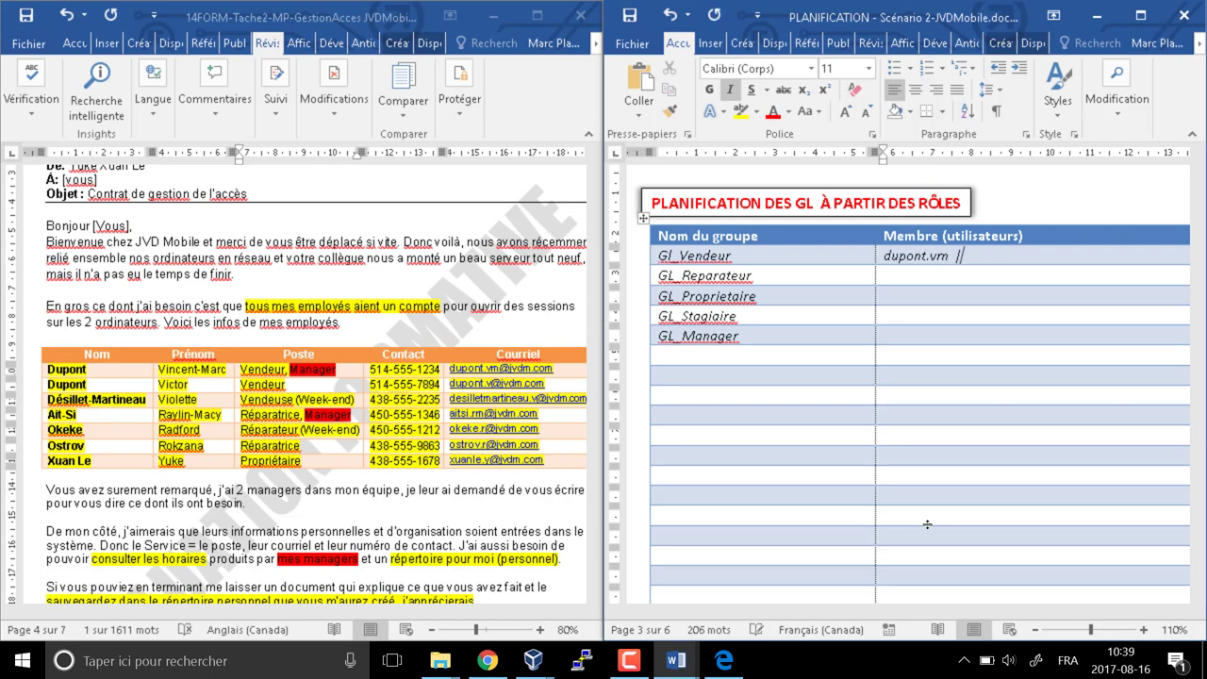
pyautogui.press('BackSpace')
pyautogui.press('BackSpace')
pyautogui.hotkey('ctrl', 'z')
pyautogui.hotkey('ctrl', 'z')
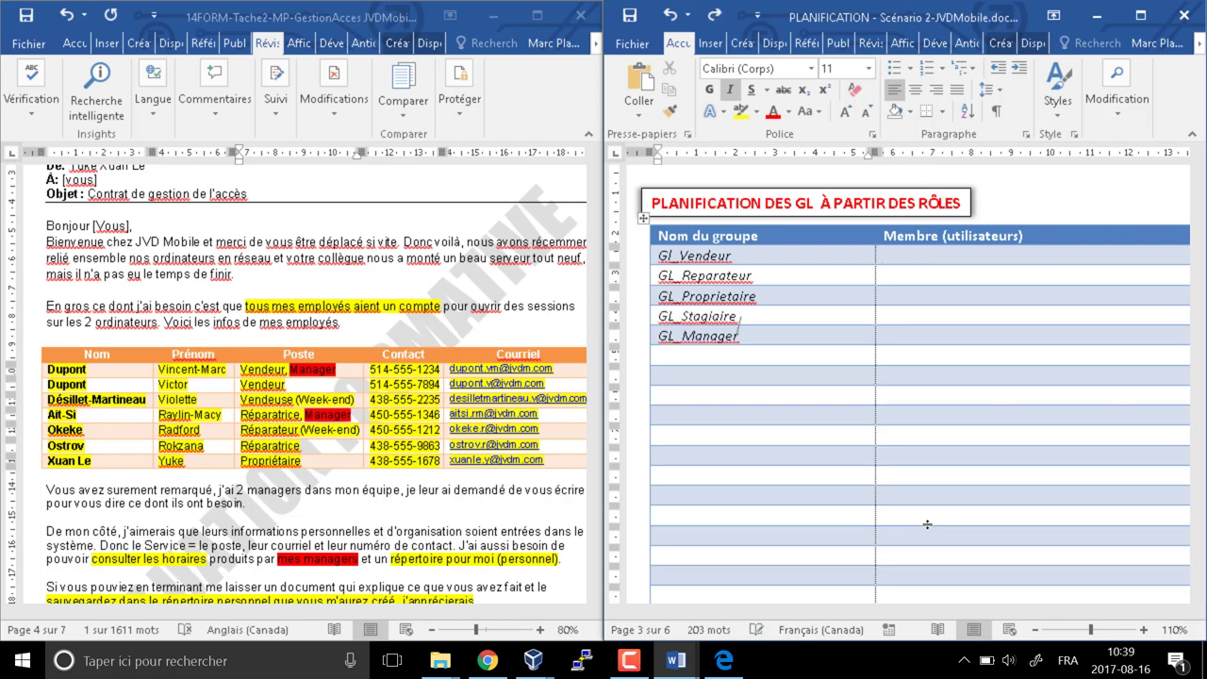
pyautogui.hotkey('ctrl', 'y')
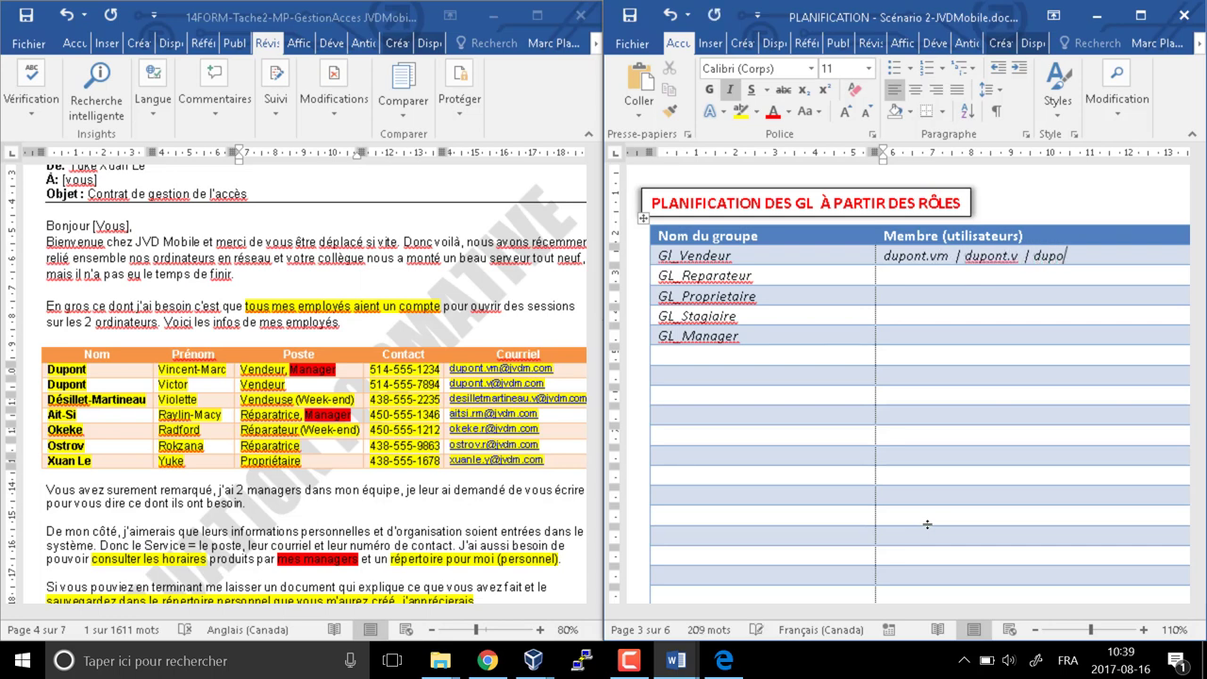
# List the GL_Reparateur accounts and move the misplaced last account into GL_Stagiaire
pyautogui.press('Down')
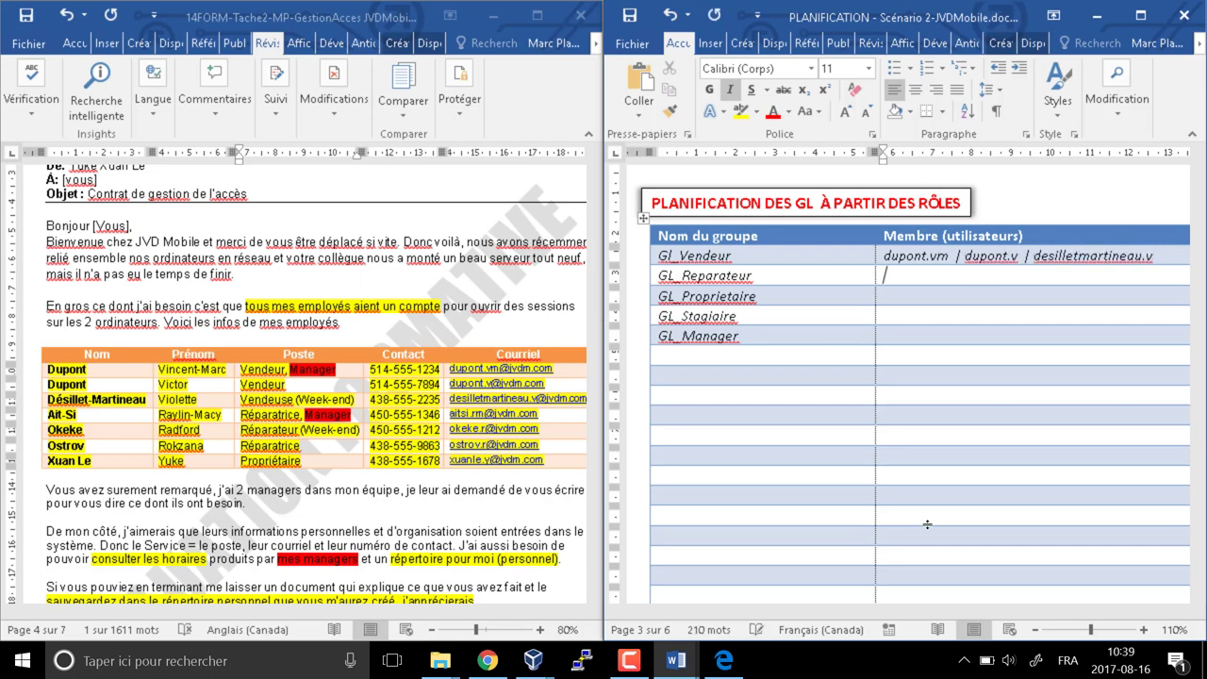
pyautogui.hotkey('ctrl', 'z')
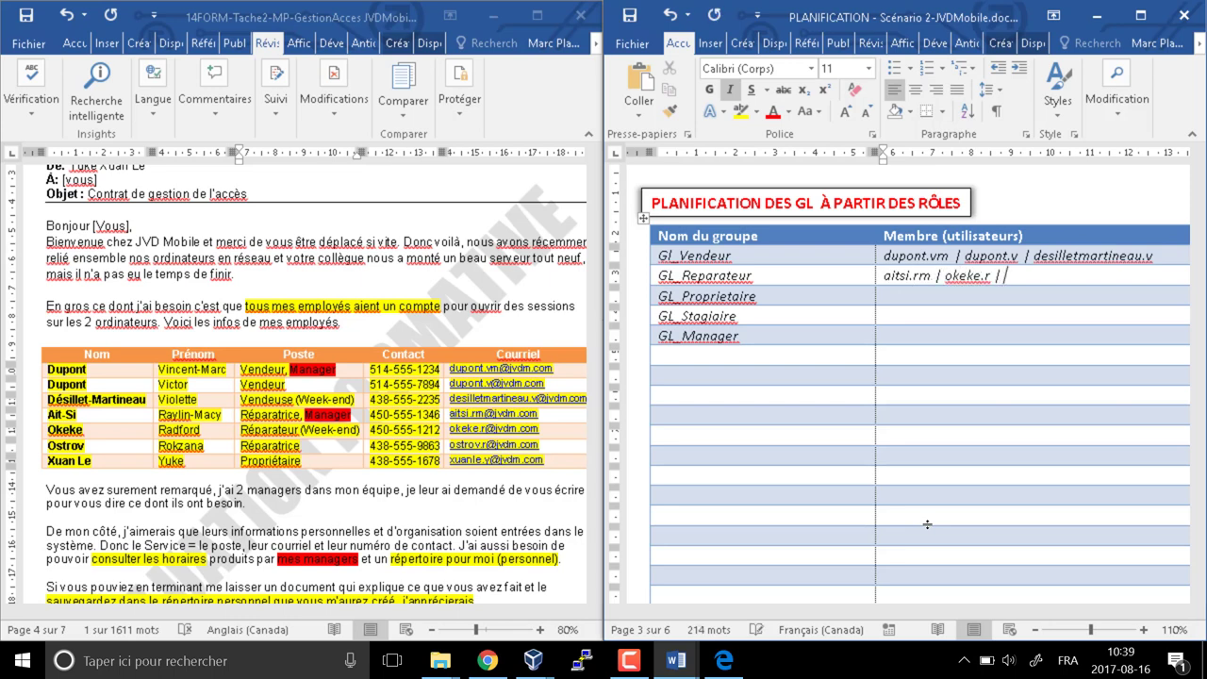
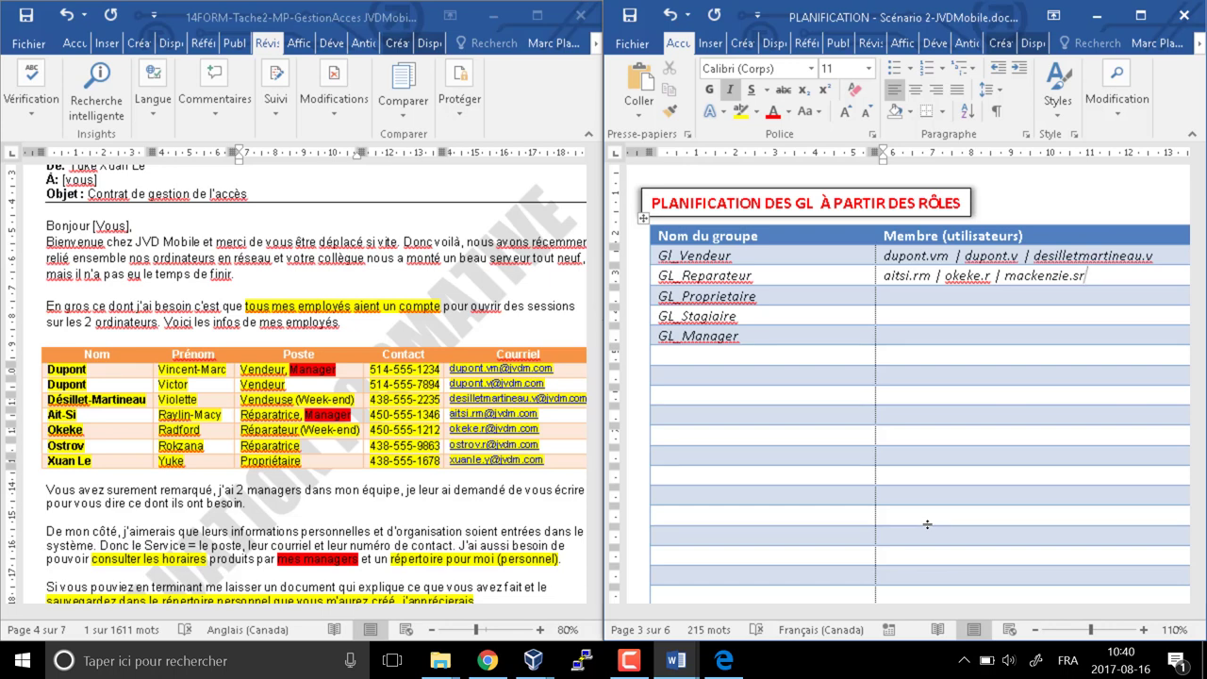
pyautogui.hotkey('ctrl', 'shift', 'Left')
pyautogui.hotkey('ctrl', 'shift', 'Left')
pyautogui.hotkey('ctrl', 'shift', 'Left')
pyautogui.hotkey('ctrl', 'shift', 'Left')
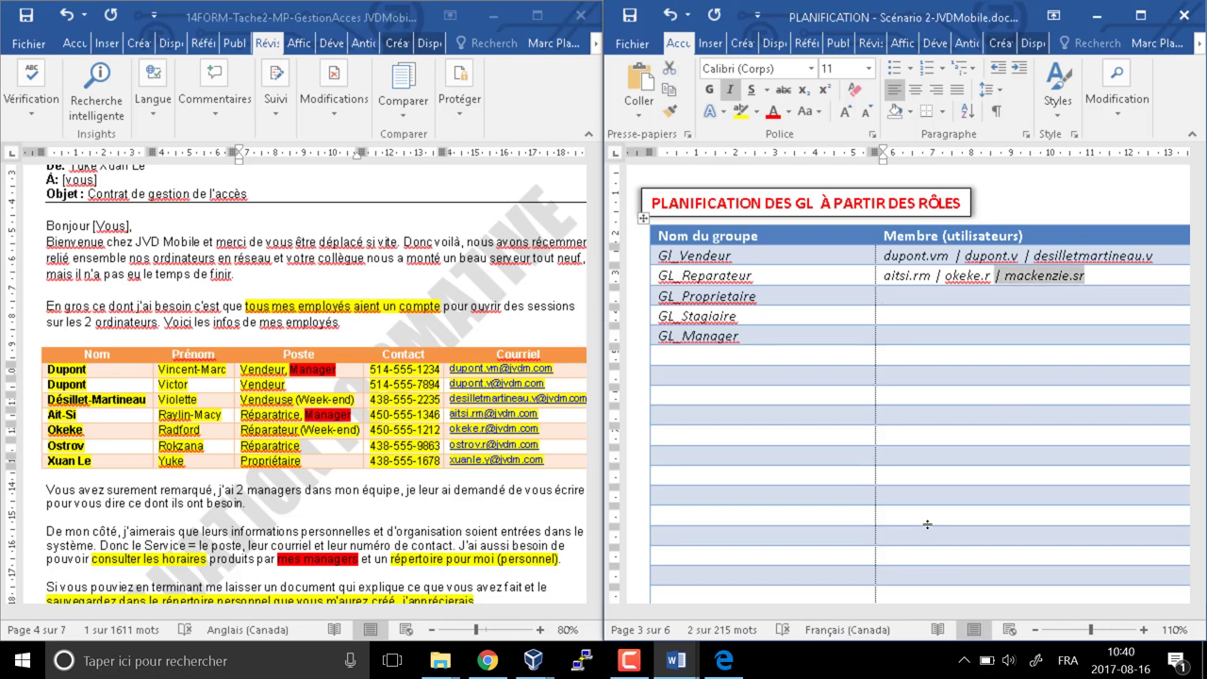
pyautogui.hotkey('ctrl', 'x')
pyautogui.press('Down')
pyautogui.press('Down')
pyautogui.hotkey('ctrl', 'v')
pyautogui.press('Home')
pyautogui.press('Delete')
pyautogui.press('Delete')
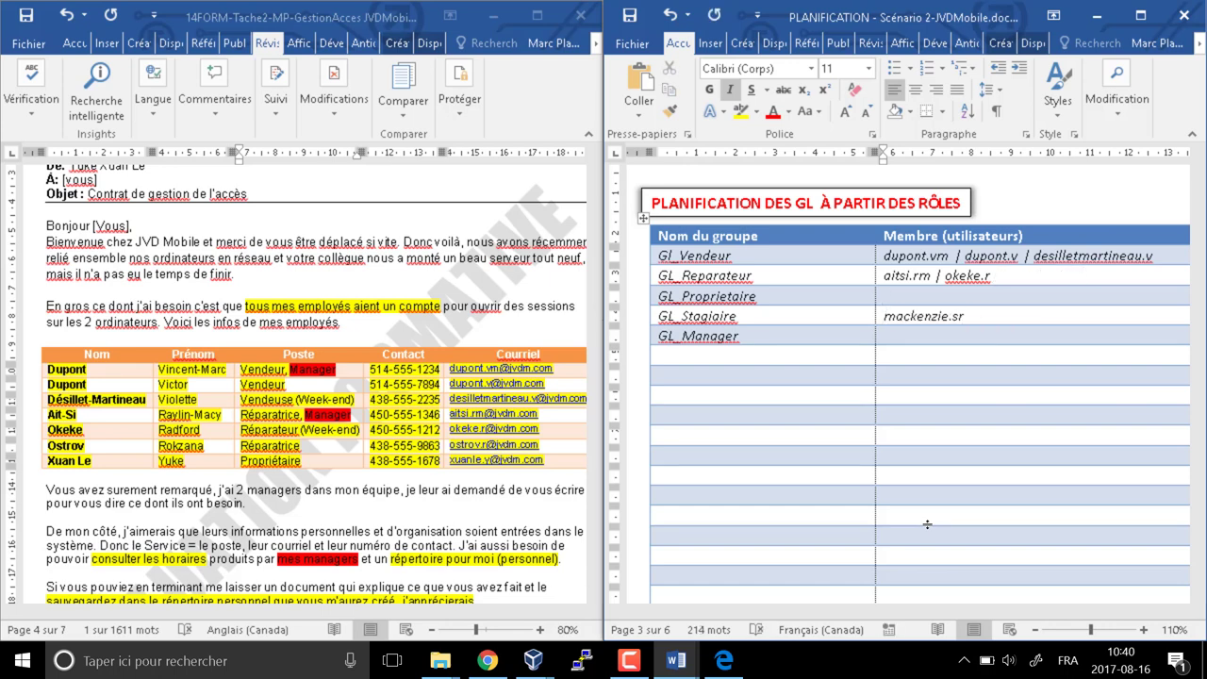
# Add the GL_Proprietaire account, one more GL_Reparateur account, and both GL_Manager accounts
pyautogui.press('Down')
pyautogui.press('End')
pyautogui.press('Down')
pyautogui.press('Down')
pyautogui.press('Down')
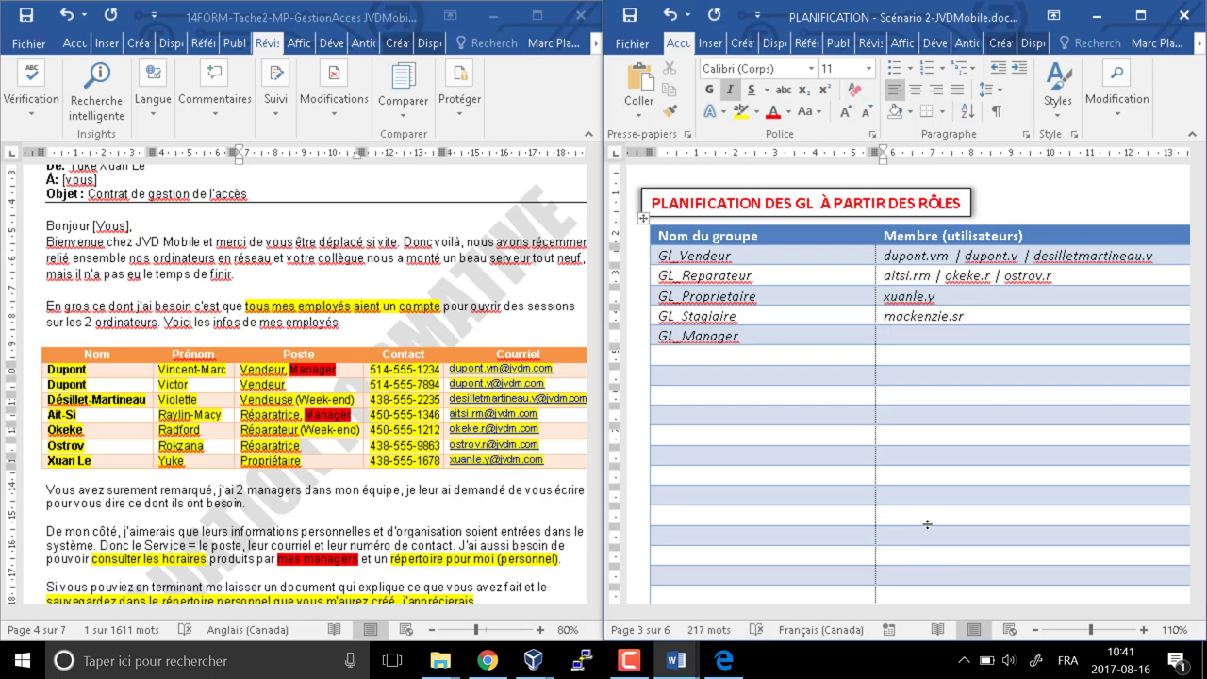
pyautogui.write('Dupont.')
pyautogui.hotkey('ctrl', 'z')
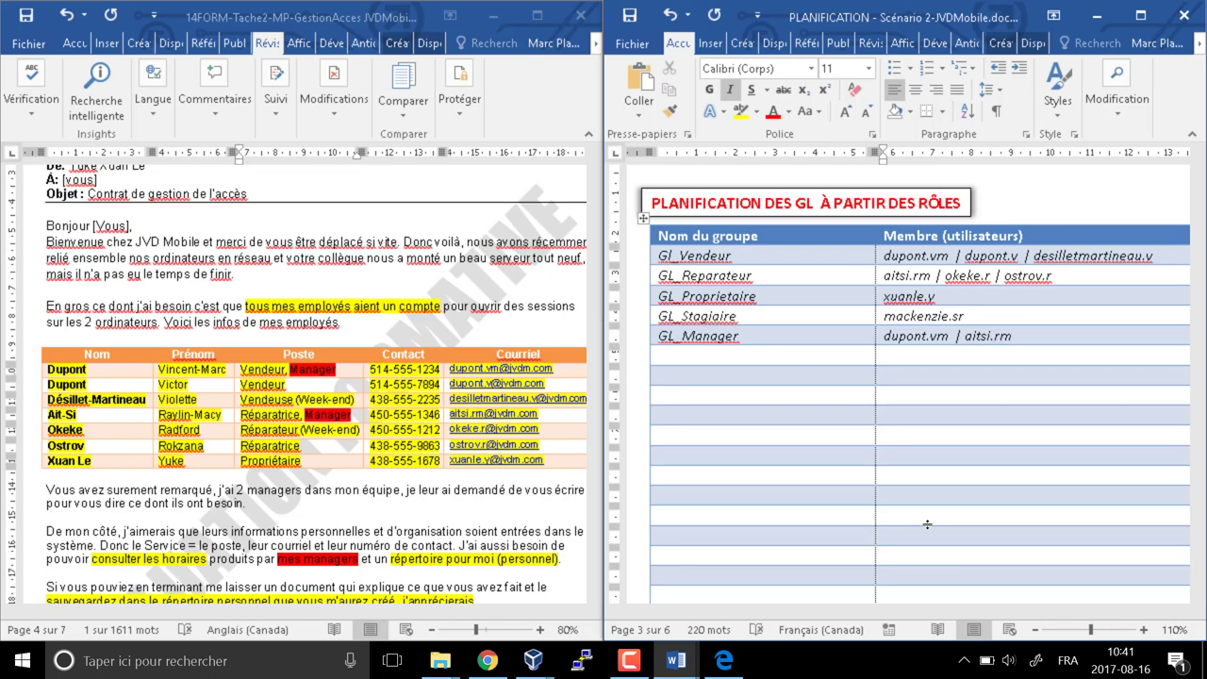
pyautogui.press('Down')
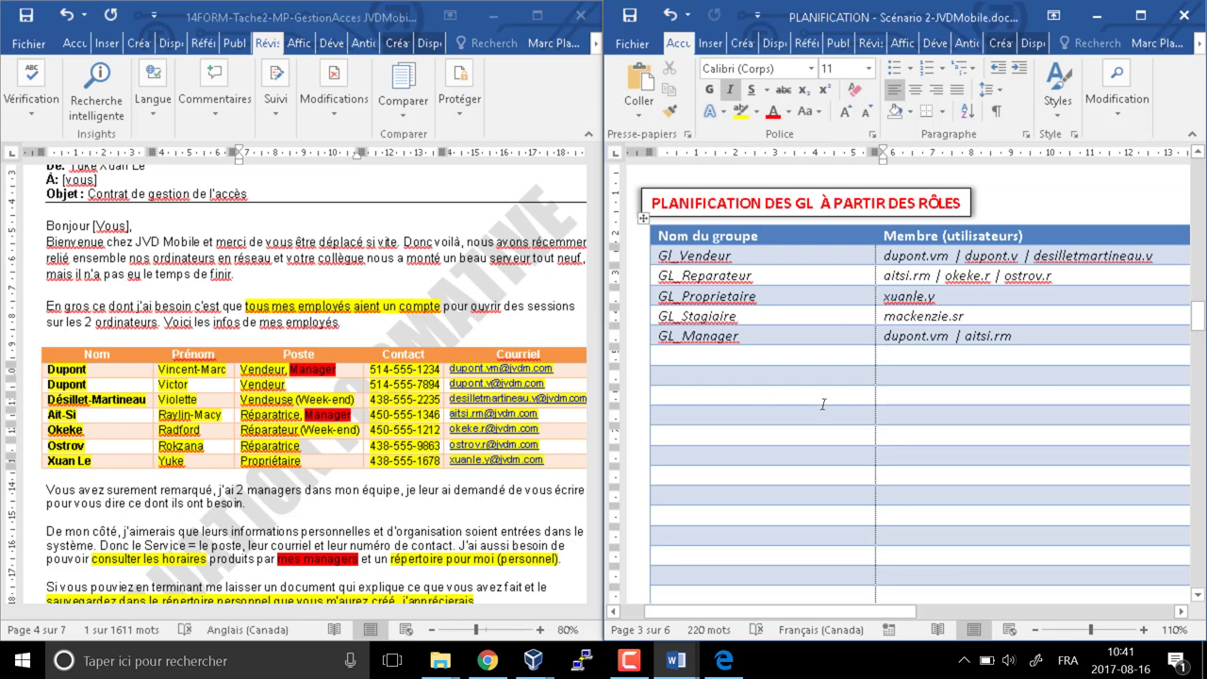
# Scroll down to page 4 and select the share-planning diagram group
pyautogui.scroll(-10, 877, 476)
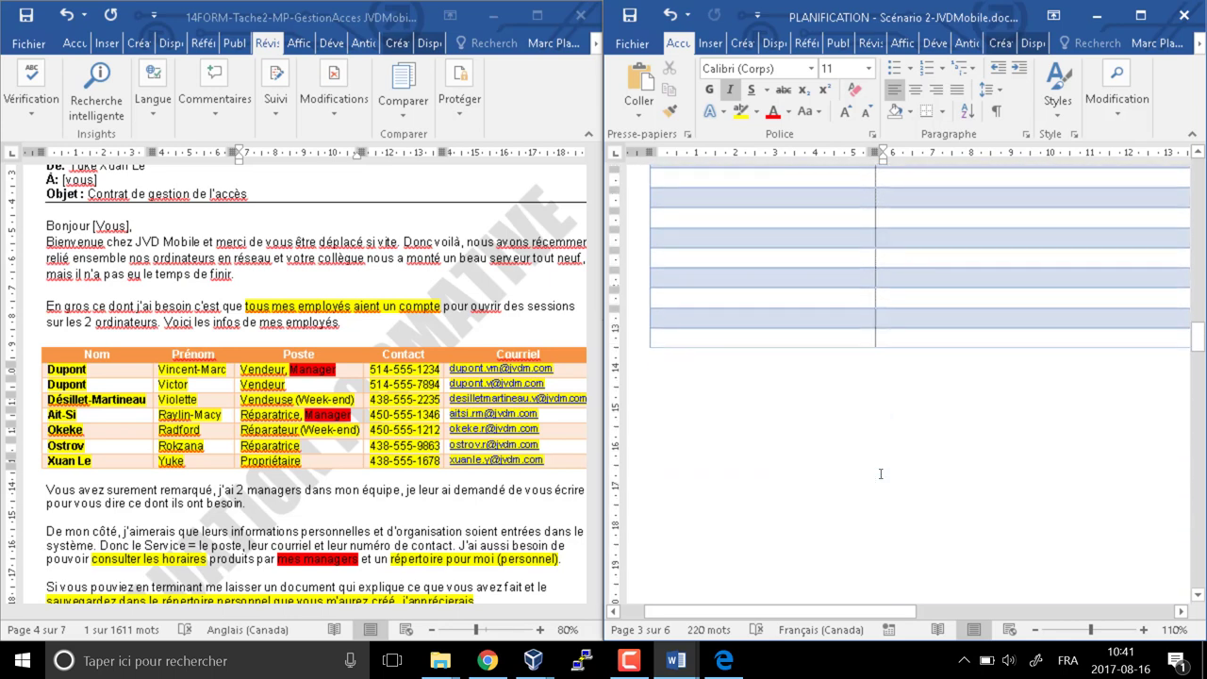
pyautogui.scroll(-5, 880, 473)
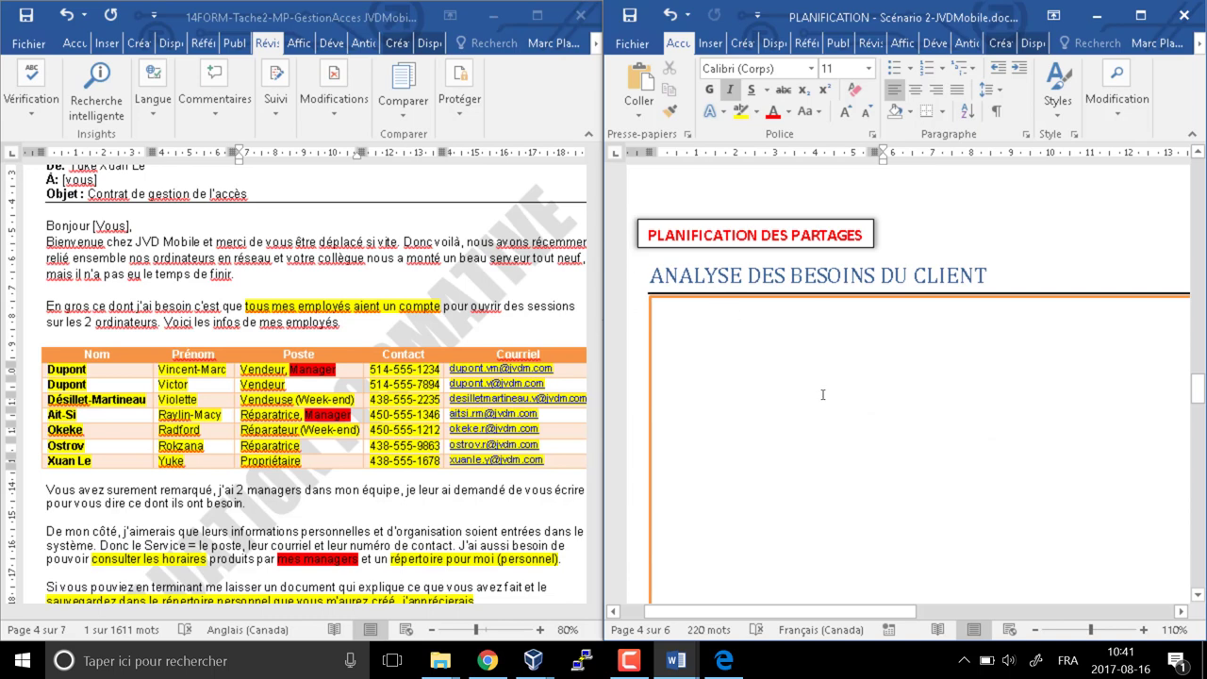
pyautogui.scroll(-8, 822, 394)
pyautogui.scroll(1, 822, 394)
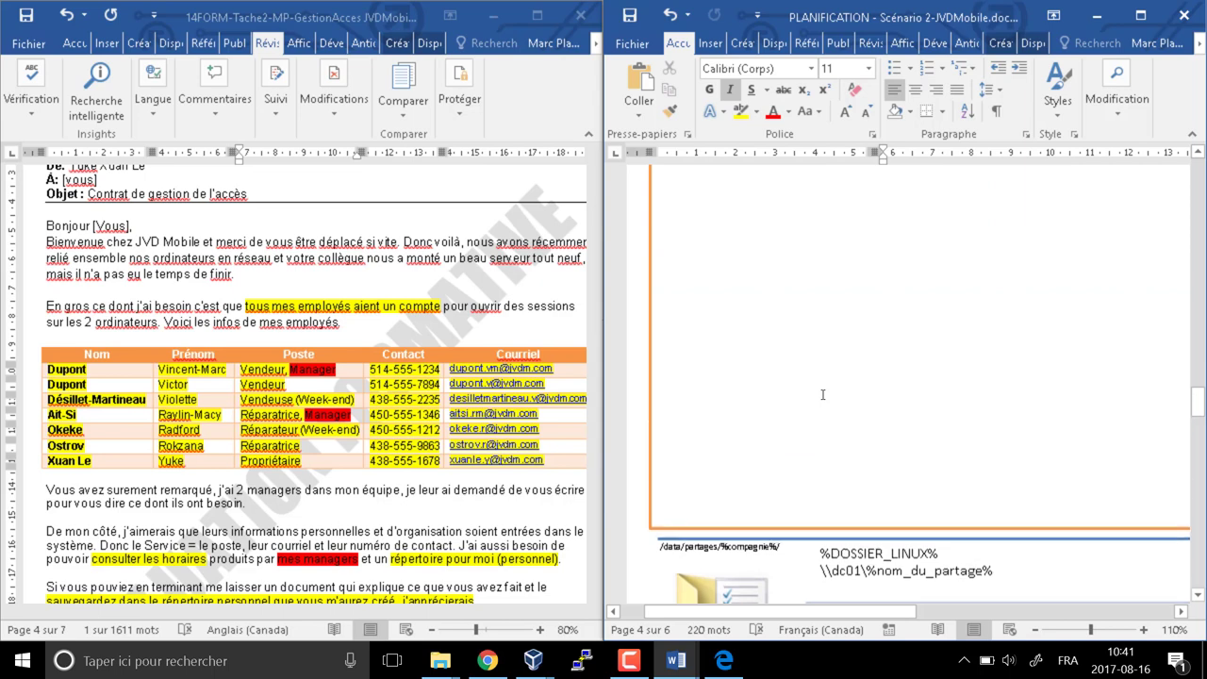
pyautogui.scroll(1, 822, 395)
pyautogui.scroll(-4, 822, 394)
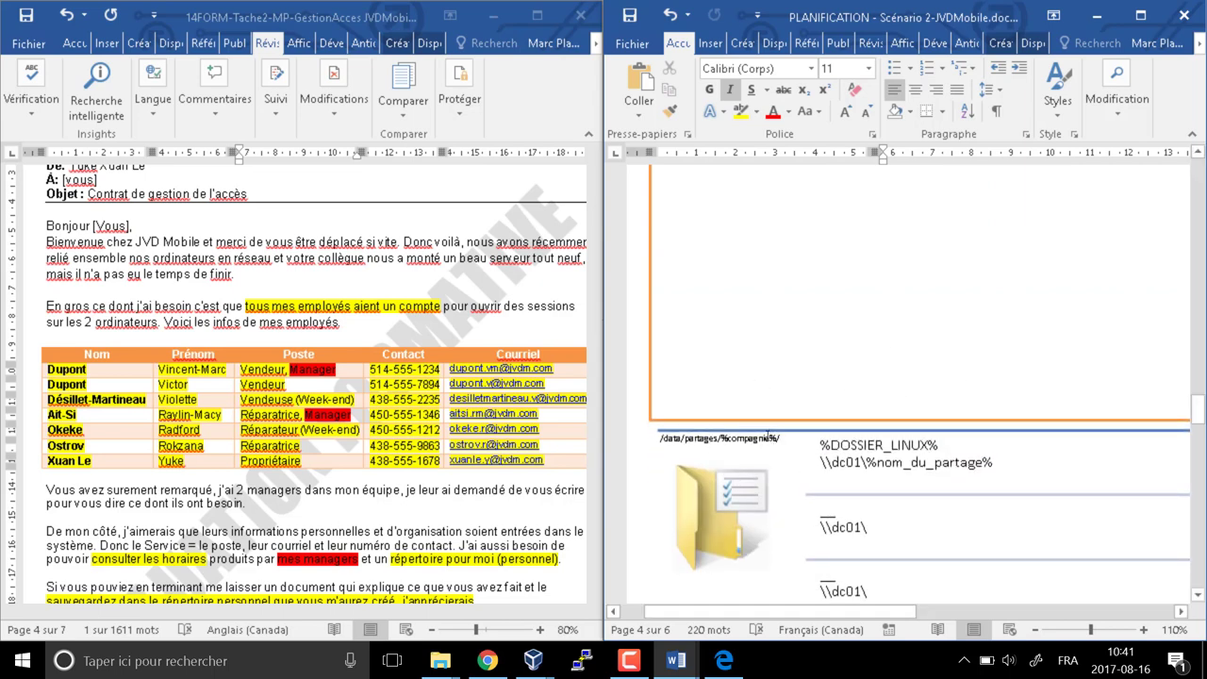
pyautogui.click(901, 447)
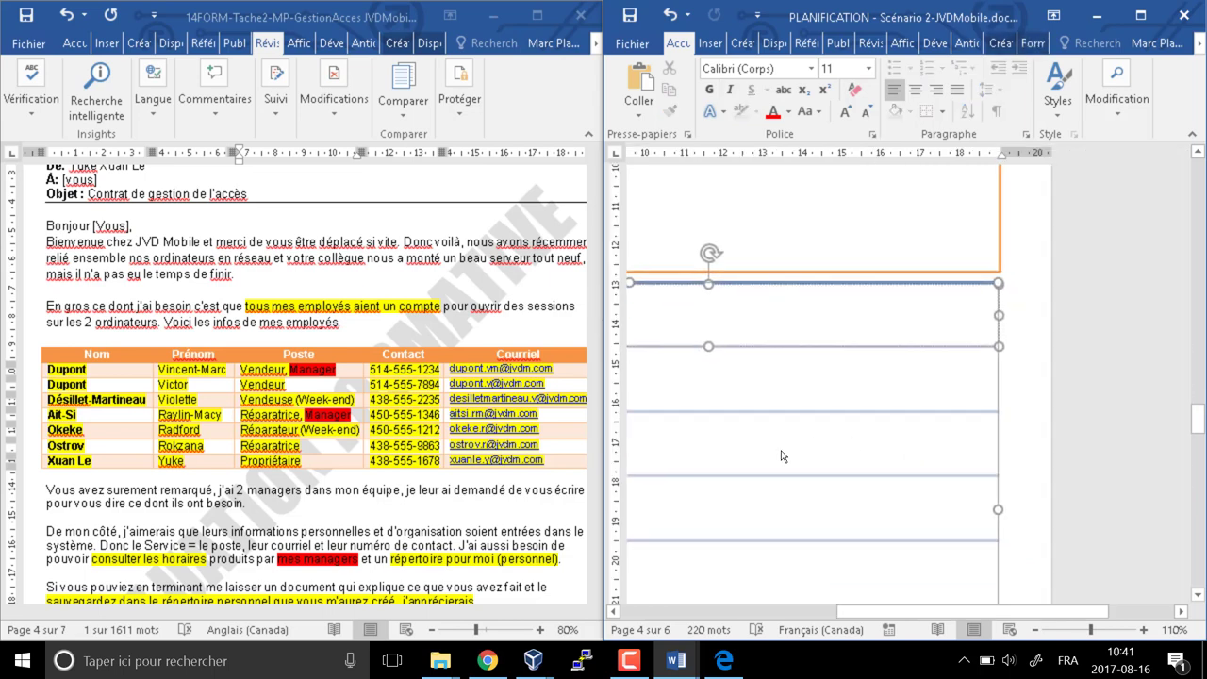
pyautogui.moveTo(858, 611); pyautogui.dragTo(649, 572)
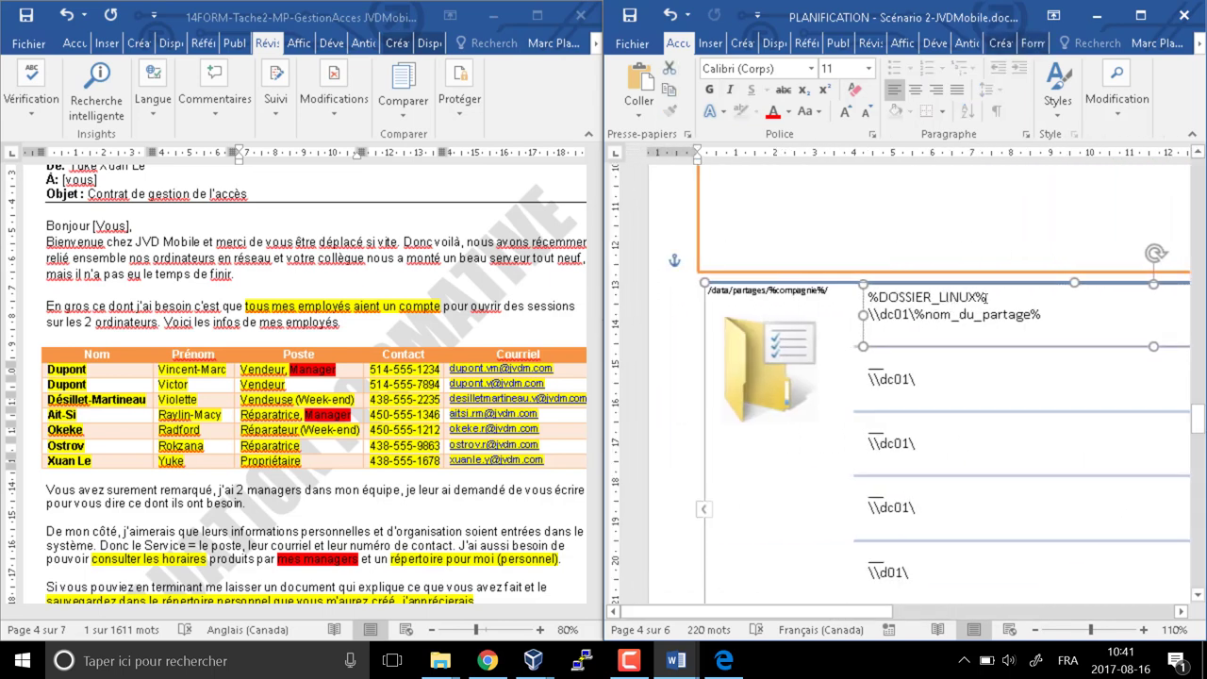
# Pan the diagram fully into view and place the caret in the top \\dc01\ path box
pyautogui.doubleClick(917, 298)
pyautogui.hscroll(5, 830, 368)
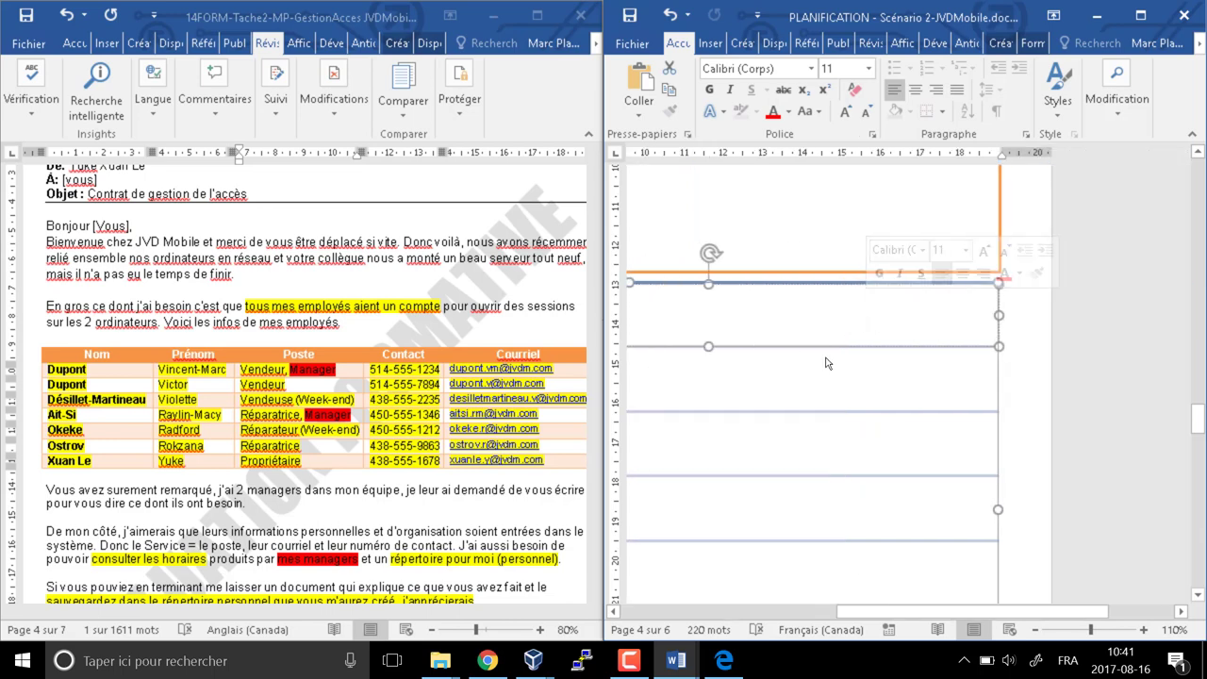
pyautogui.scroll(-5, 833, 467)
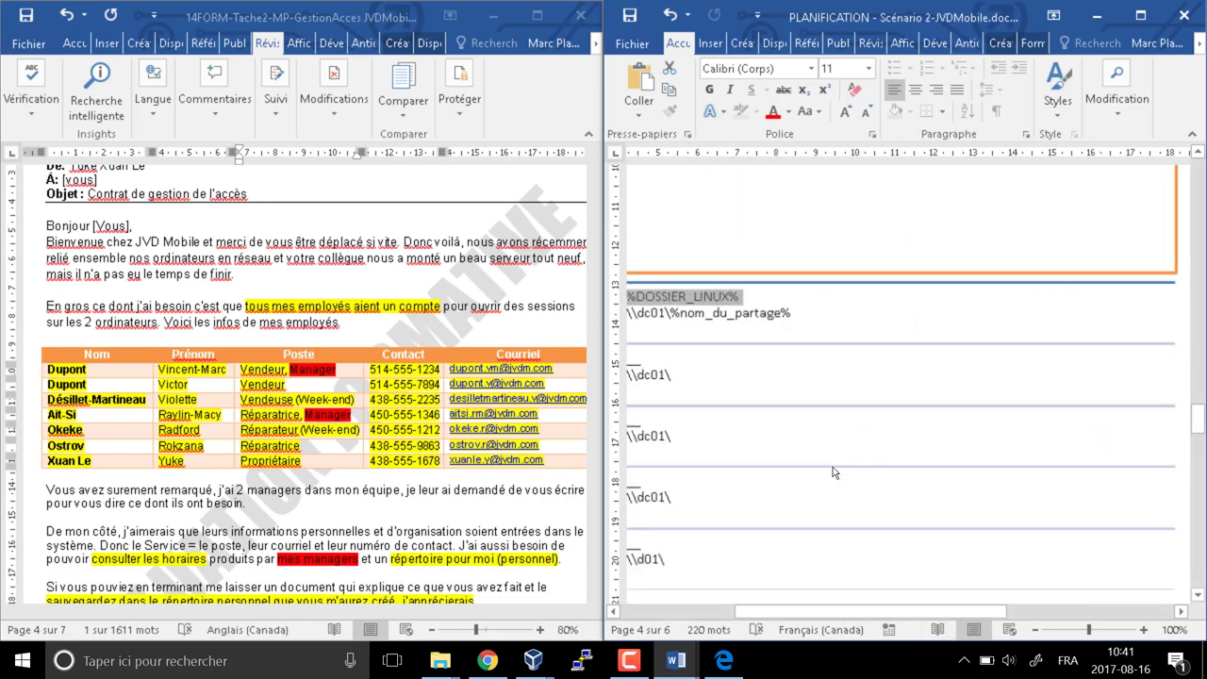
pyautogui.scroll(1, 833, 485)
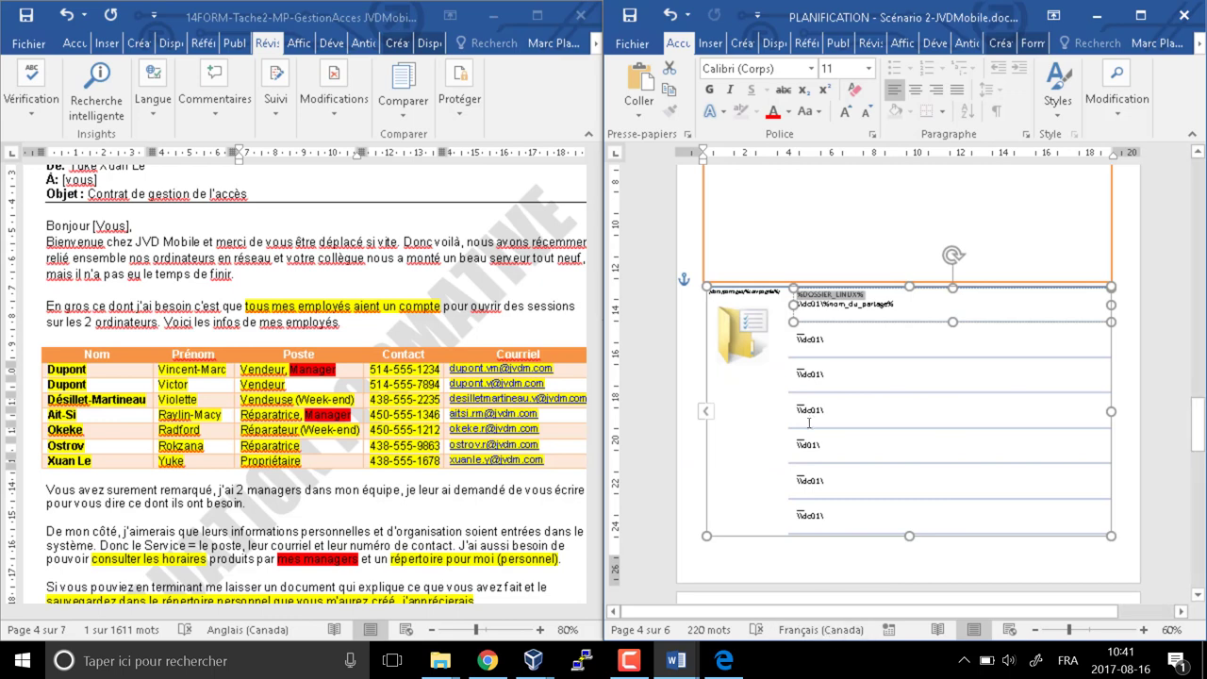
pyautogui.click(849, 311)
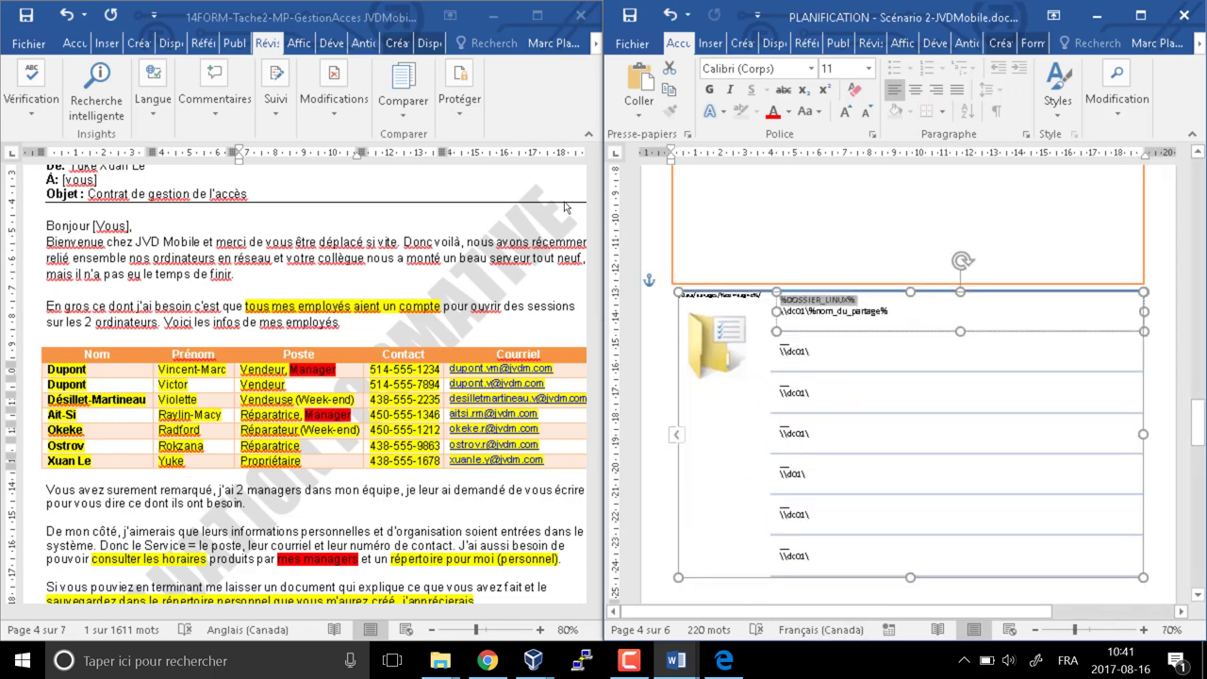
pyautogui.click(847, 309)
# Label the first empty share box Vente with path \\dc01\vente
pyautogui.click(802, 348)
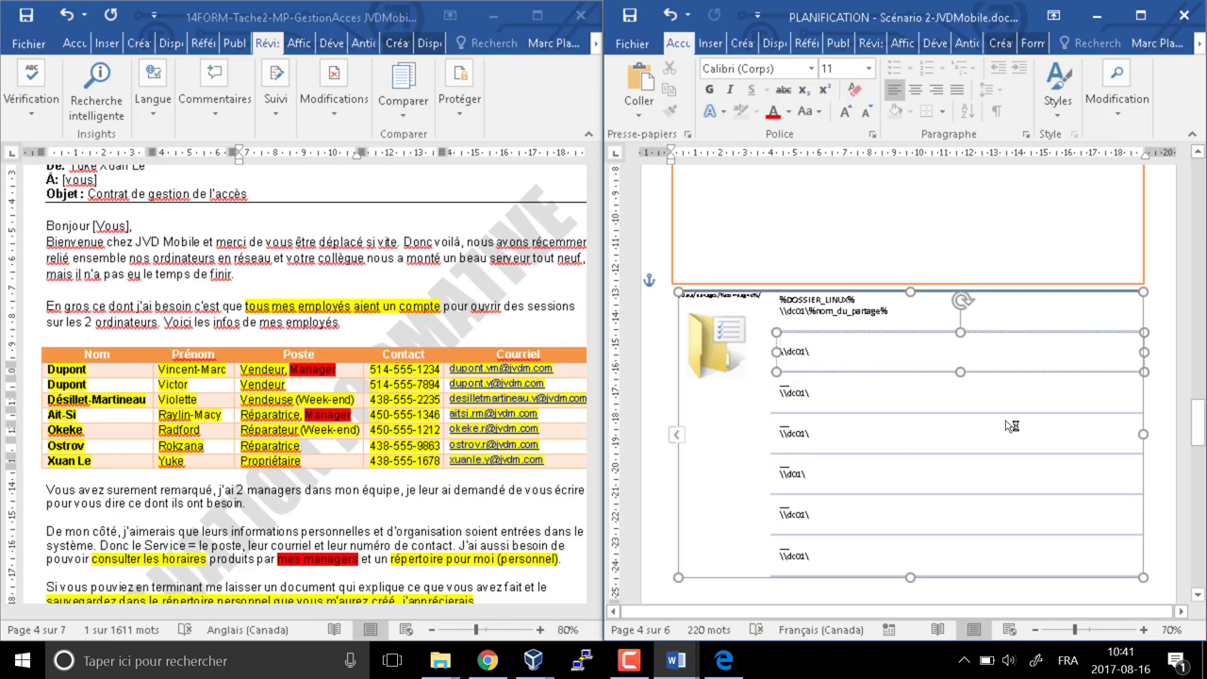
pyautogui.write('Vente')
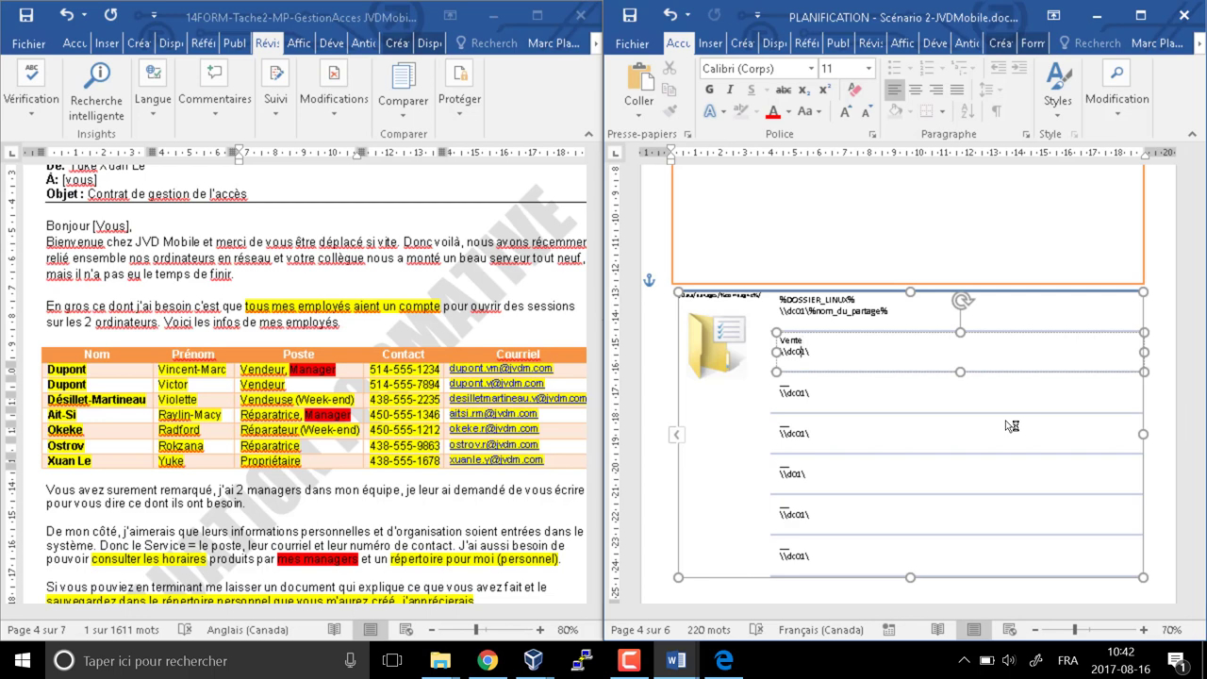
pyautogui.click(807, 352)
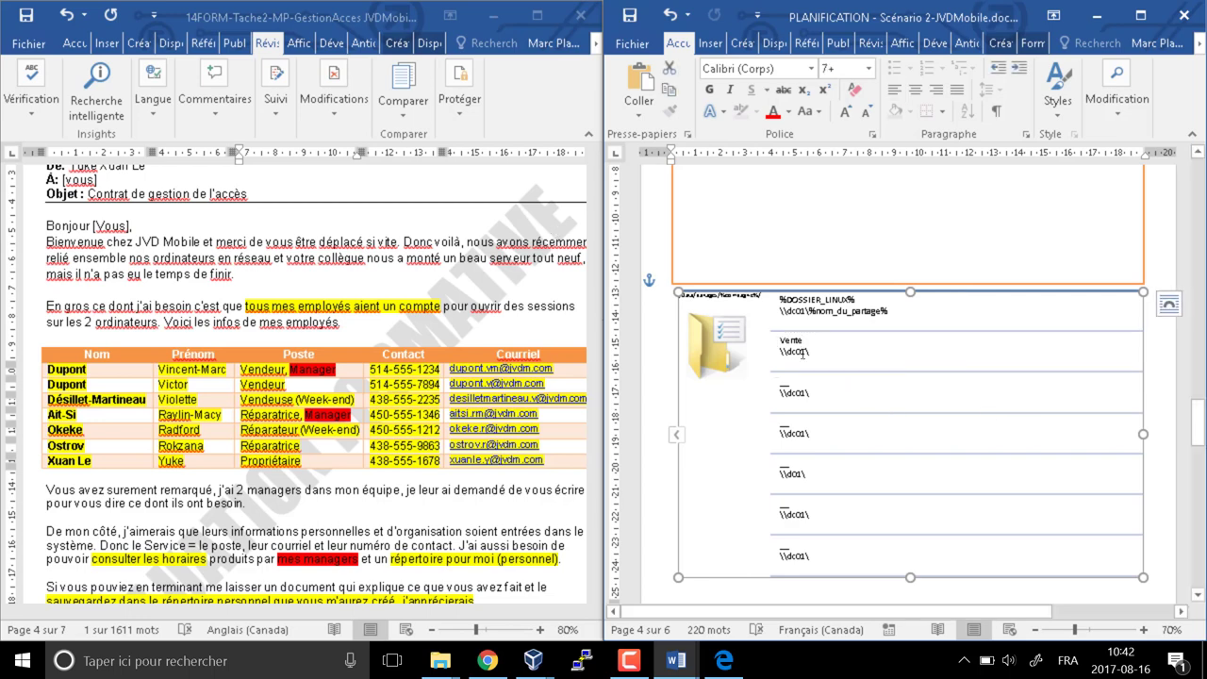
pyautogui.write('vente')
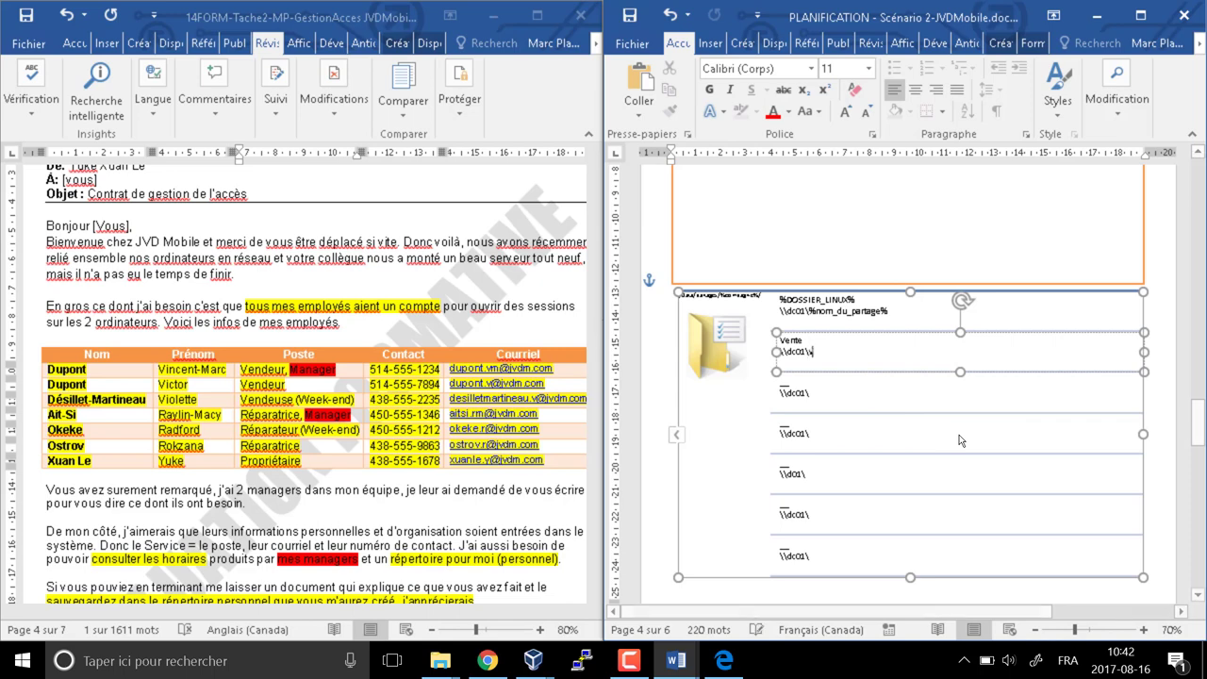
# Label the next box Billet_Technique with path \\dc01\Billet_Technique, fixing typos
pyautogui.click(790, 381)
pyautogui.press('BackSpace')
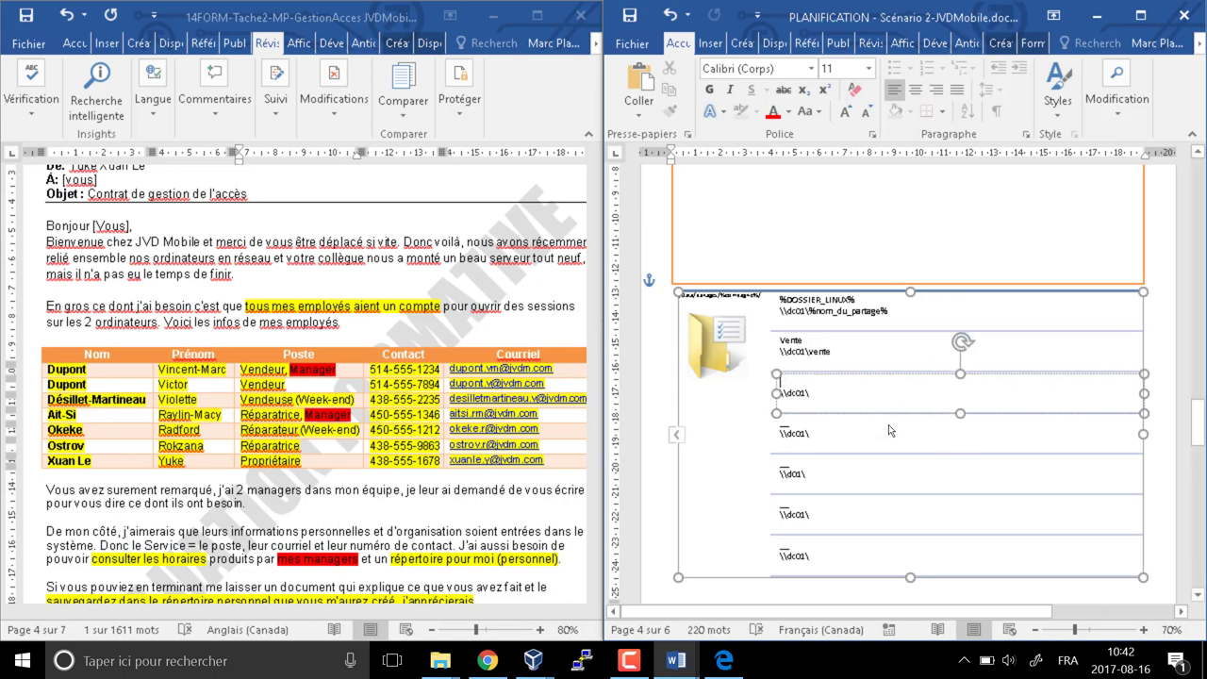
pyautogui.write('B')
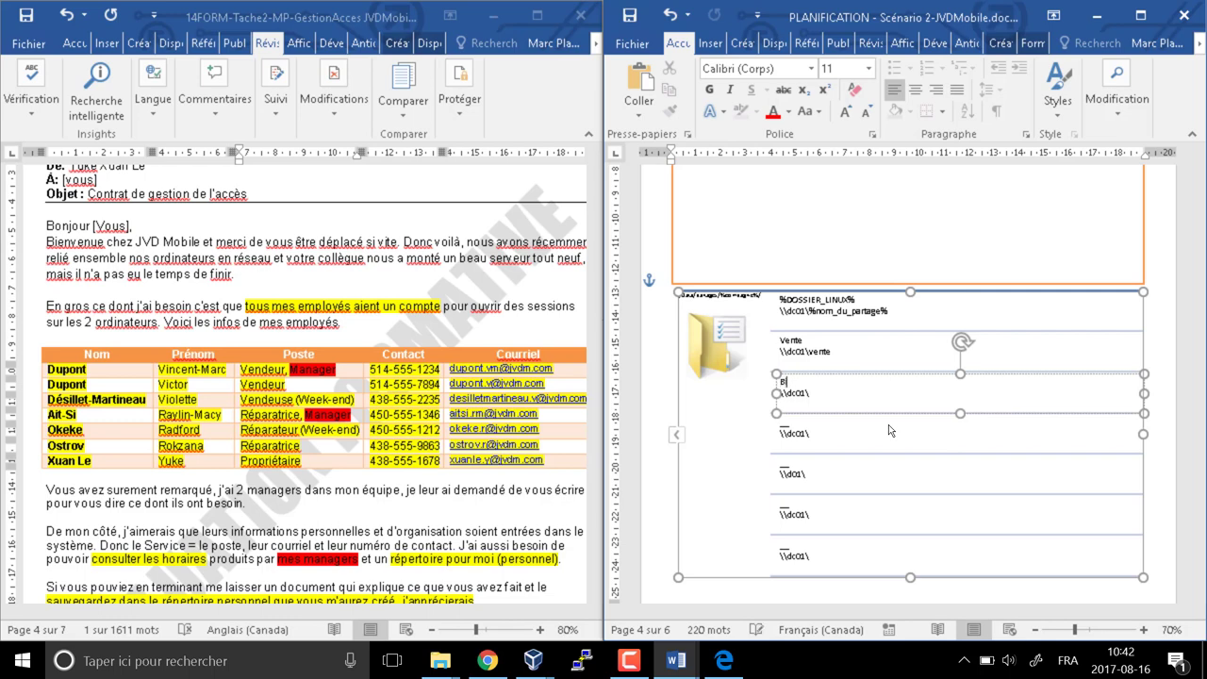
pyautogui.write('ilket_Technique')
pyautogui.press('Down')
pyautogui.write('Eillet Techn')
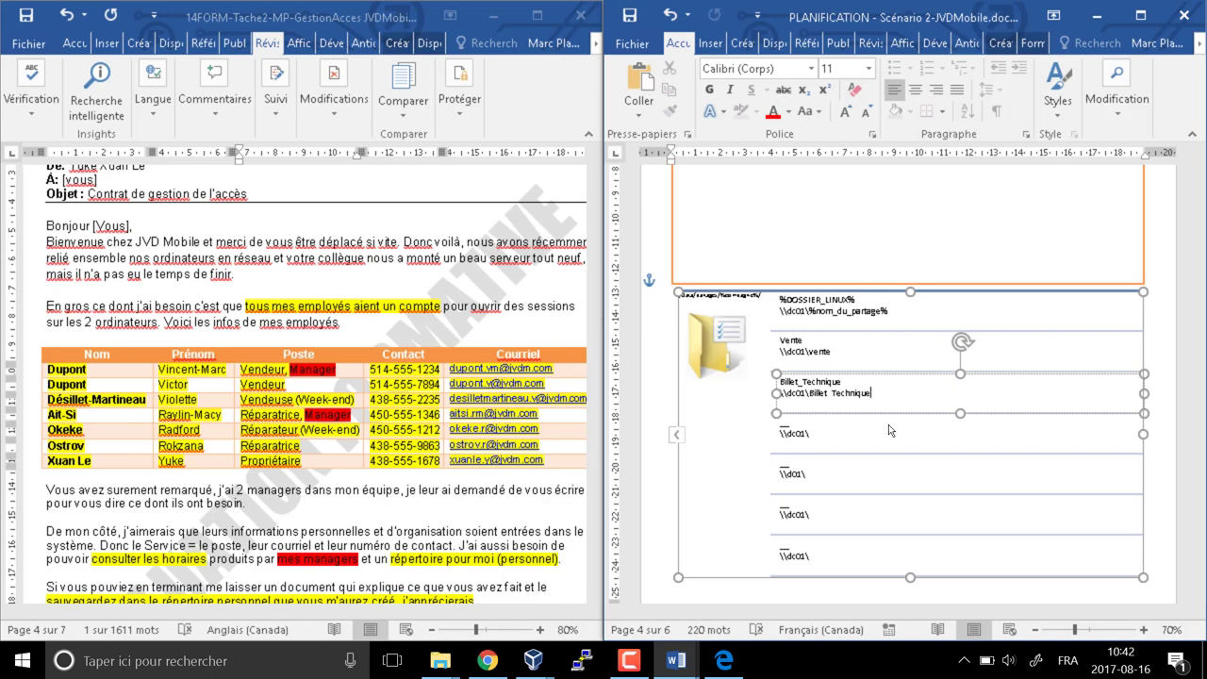
pyautogui.press('BackSpace')
pyautogui.write('_')
pyautogui.click(832, 428)
pyautogui.press('BackSpace')
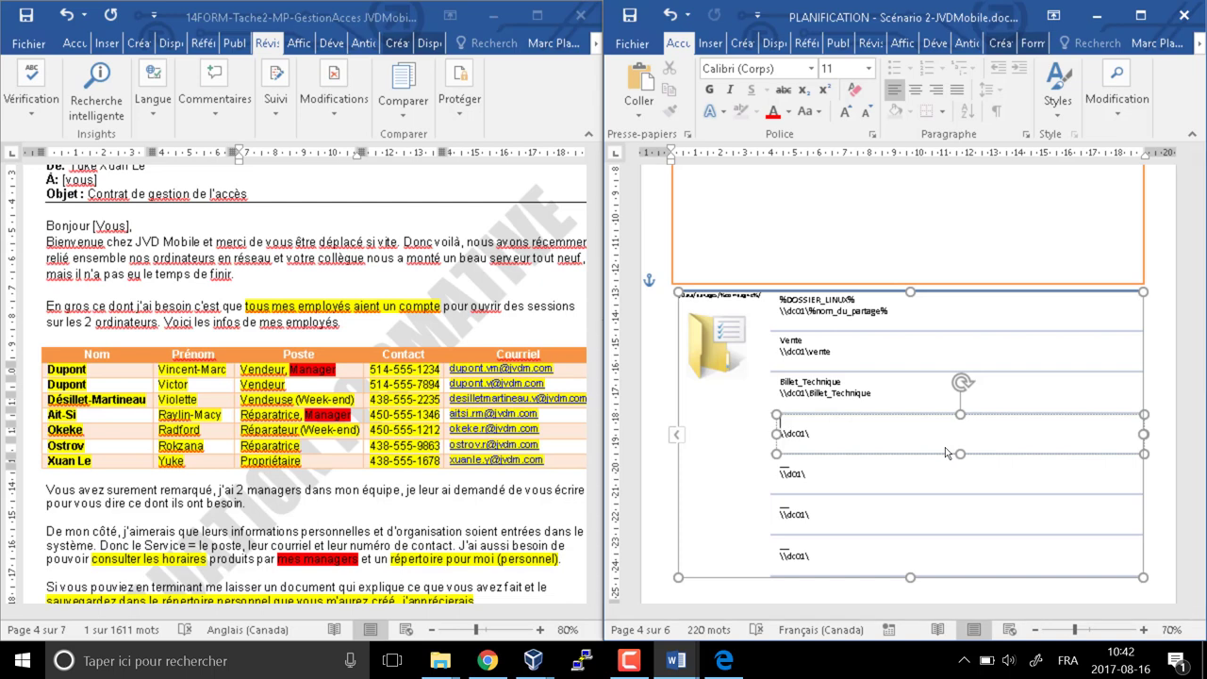
# Fill share boxes for ApplicationRep (\\dc01\AppRep), PersoYuke (\\dc01\PersoYuke) and Horaire
pyautogui.write('Application')
pyautogui.write('Rep \\\\dc01\\')
pyautogui.write('App')
pyautogui.write('Repo')
pyautogui.press('BackSpace')
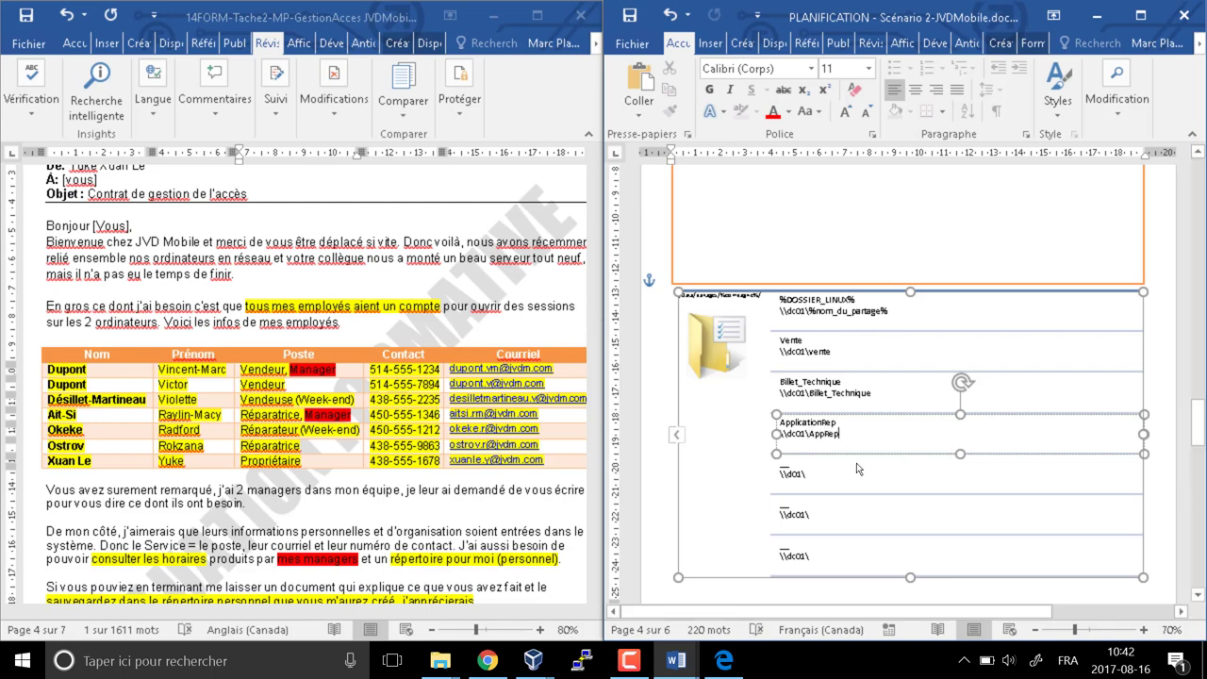
pyautogui.click(812, 462)
pyautogui.press('BackSpace')
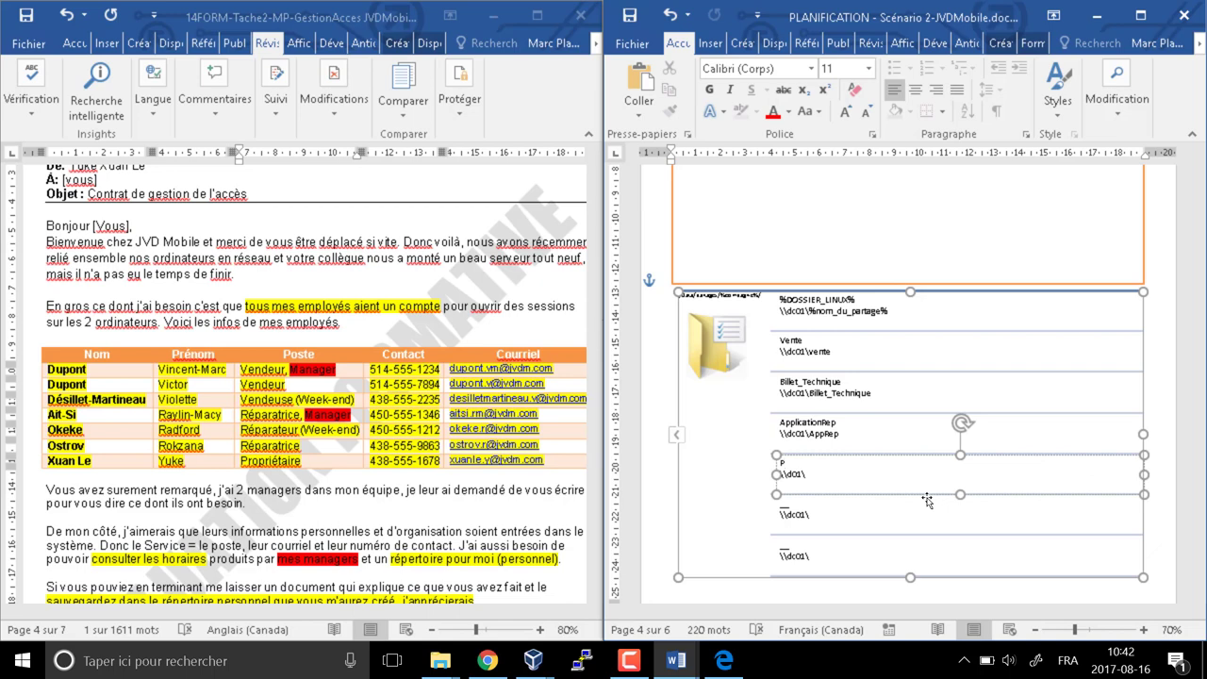
pyautogui.write('erso')
pyautogui.write('Yuke \\\\dc01\\')
pyautogui.write('Perso')
pyautogui.write('Yuke')
pyautogui.click(788, 504)
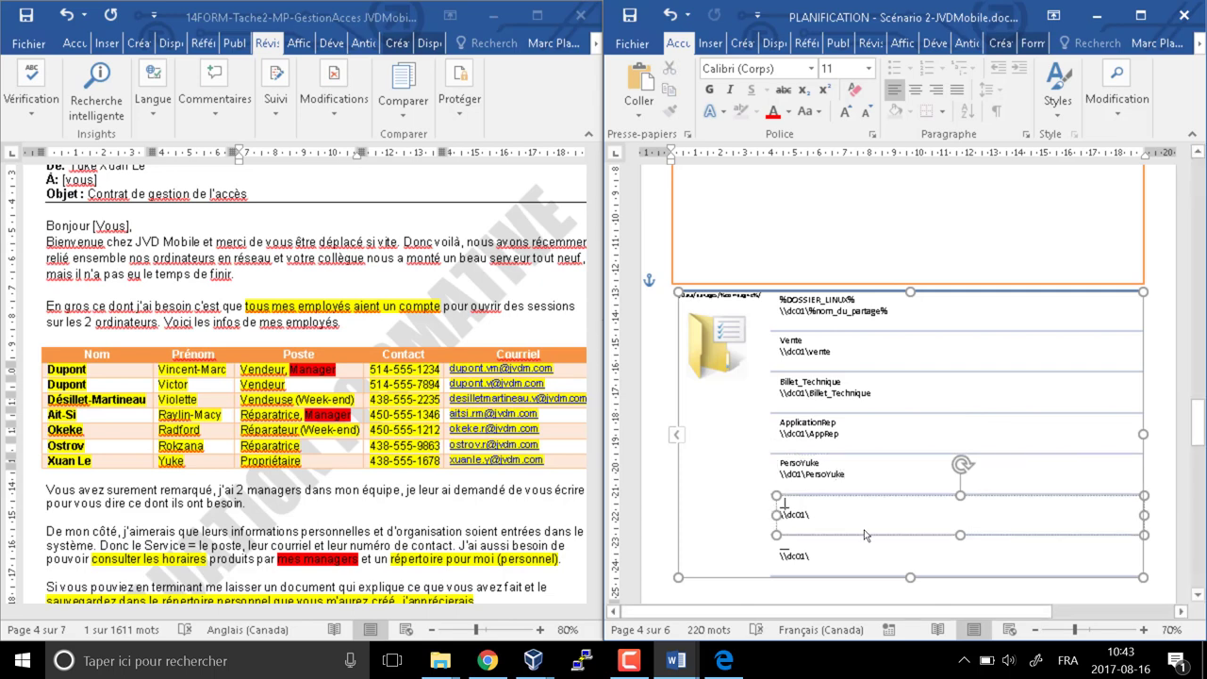
pyautogui.write('Ho')
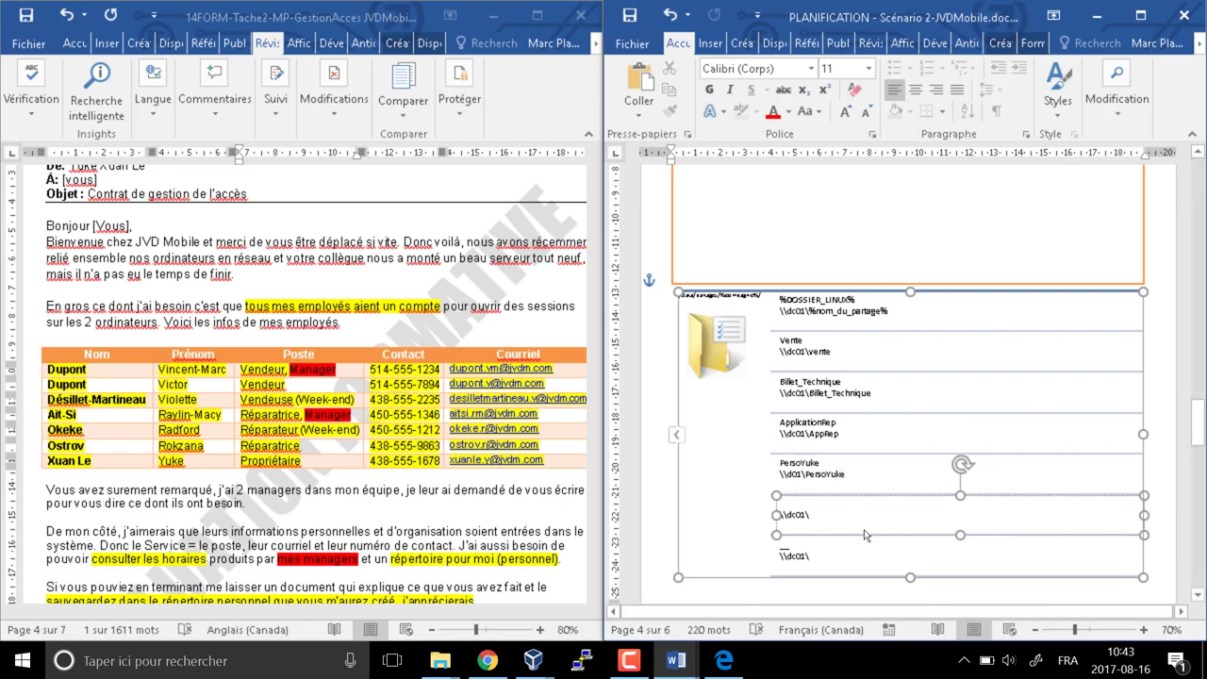
pyautogui.write('raire')
pyautogui.press('Down')
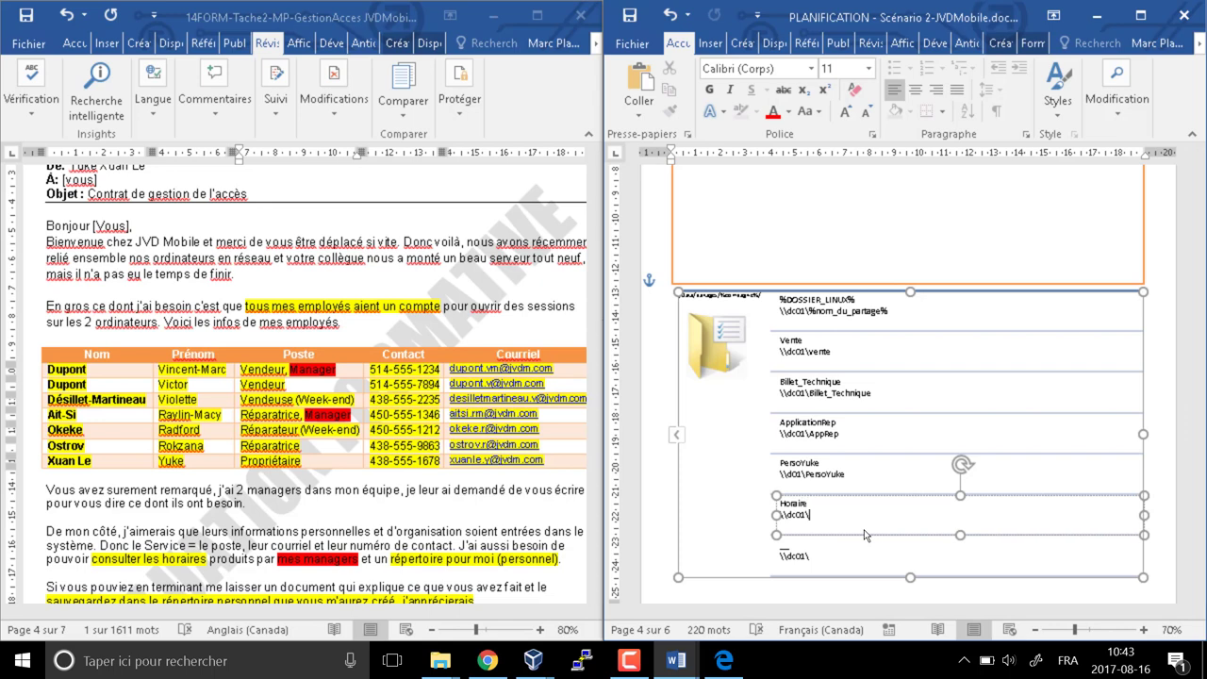
pyautogui.write('Horaire')
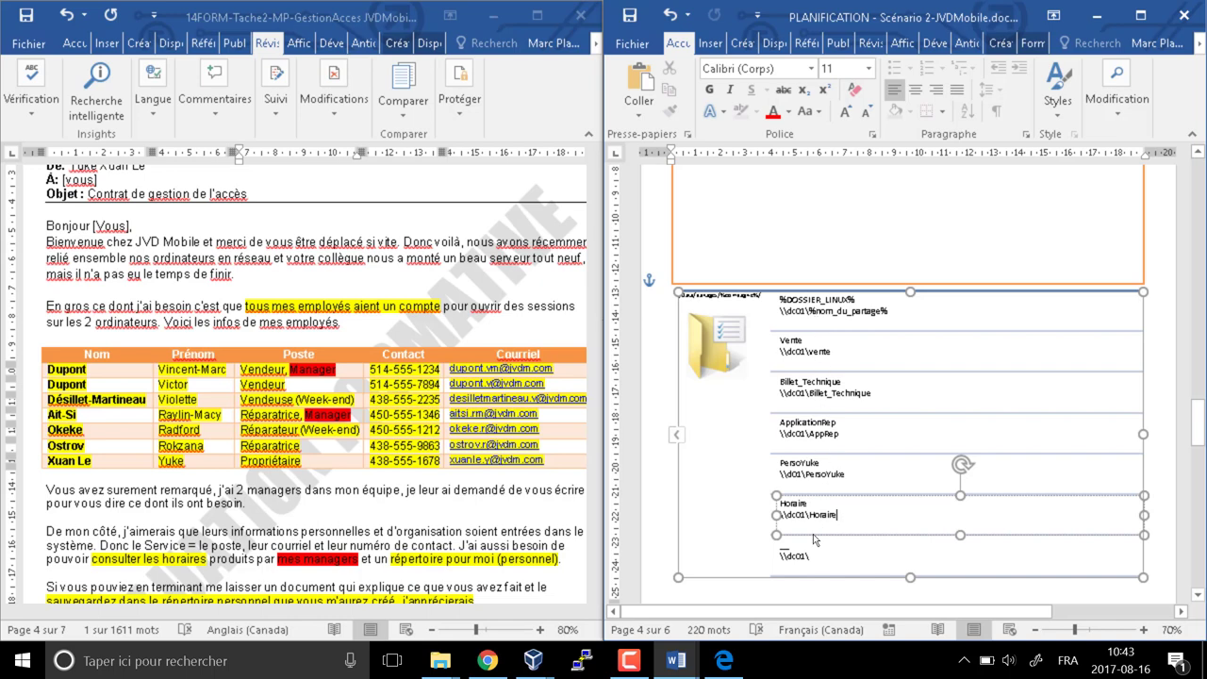
# Enter Vente, Billet technique and AppRep in the DL table's RESSOURCES column
pyautogui.scroll(-5, 812, 555)
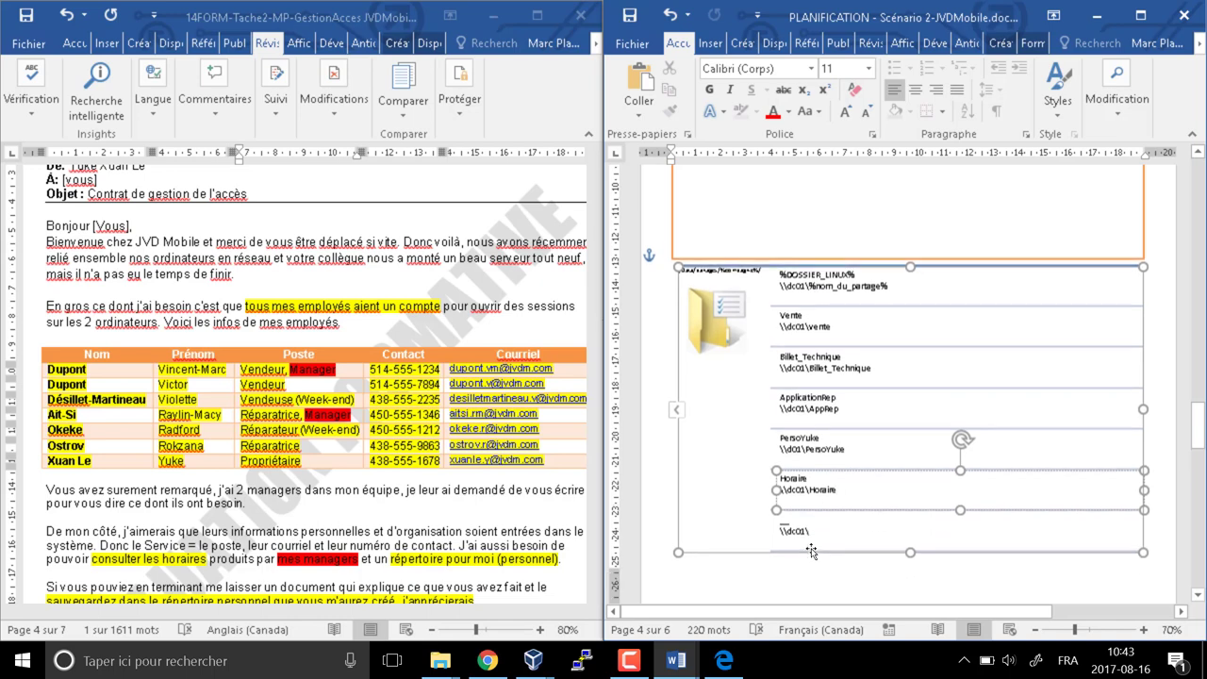
pyautogui.click(713, 482)
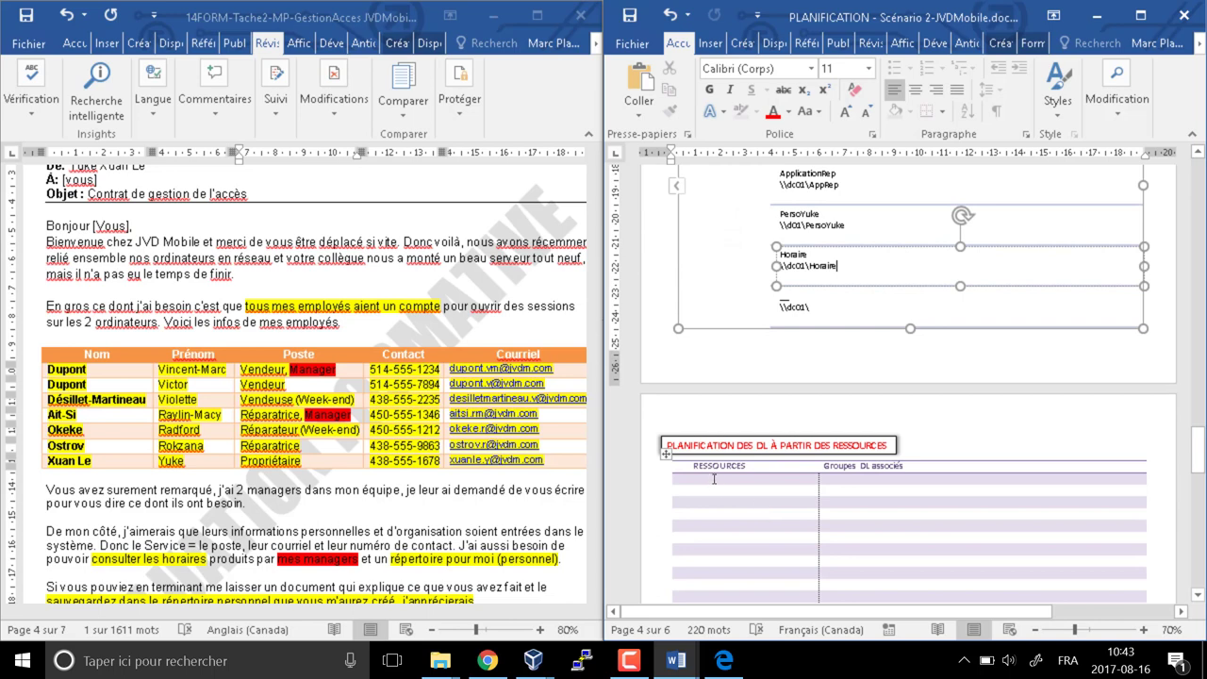
pyautogui.scroll(2, 1084, 556)
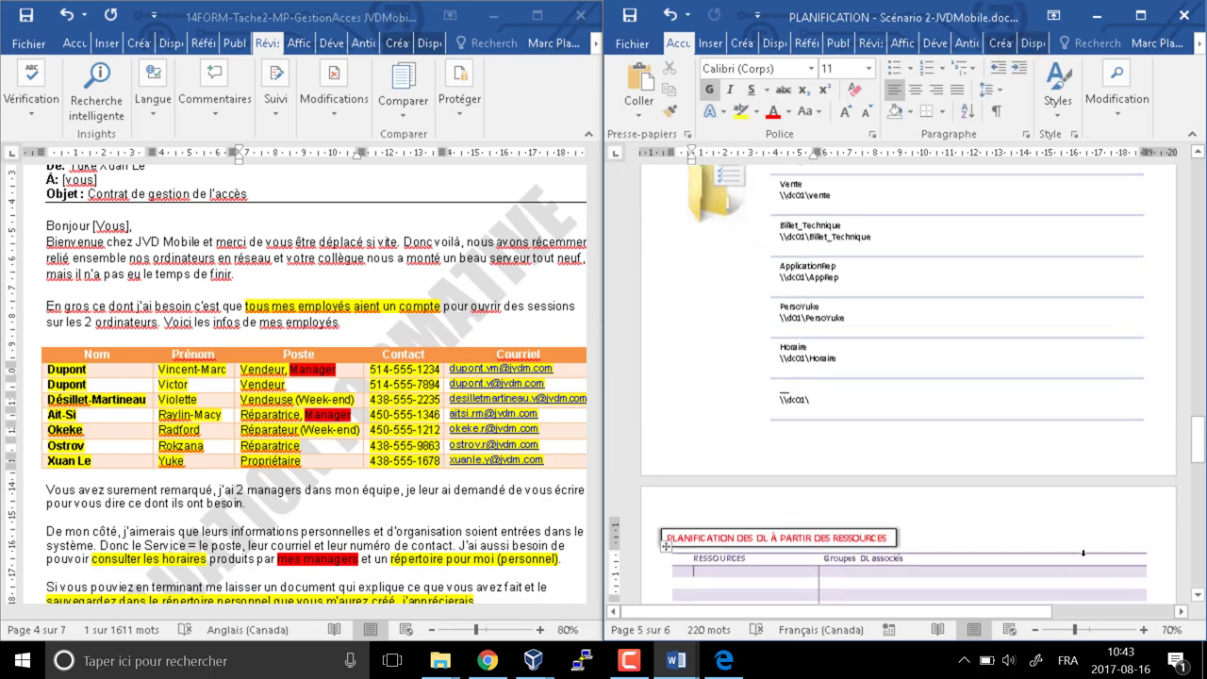
pyautogui.scroll(-2, 1085, 556)
pyautogui.write('Vente ')
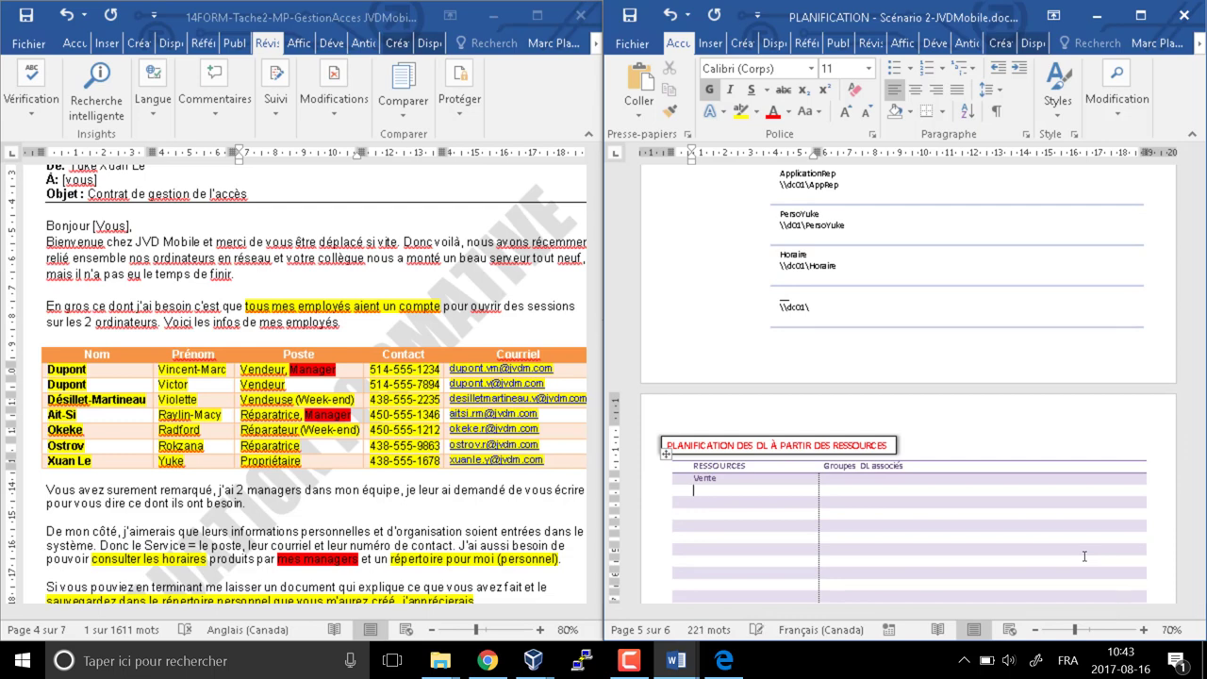
pyautogui.write('Bille')
pyautogui.write('t technique ')
pyautogui.write('App')
pyautogui.write('Rep')
# Add PersoYuke and Hoaire to the RESSOURCES column beneath AppRep
pyautogui.press('Down')
pyautogui.write('Perso')
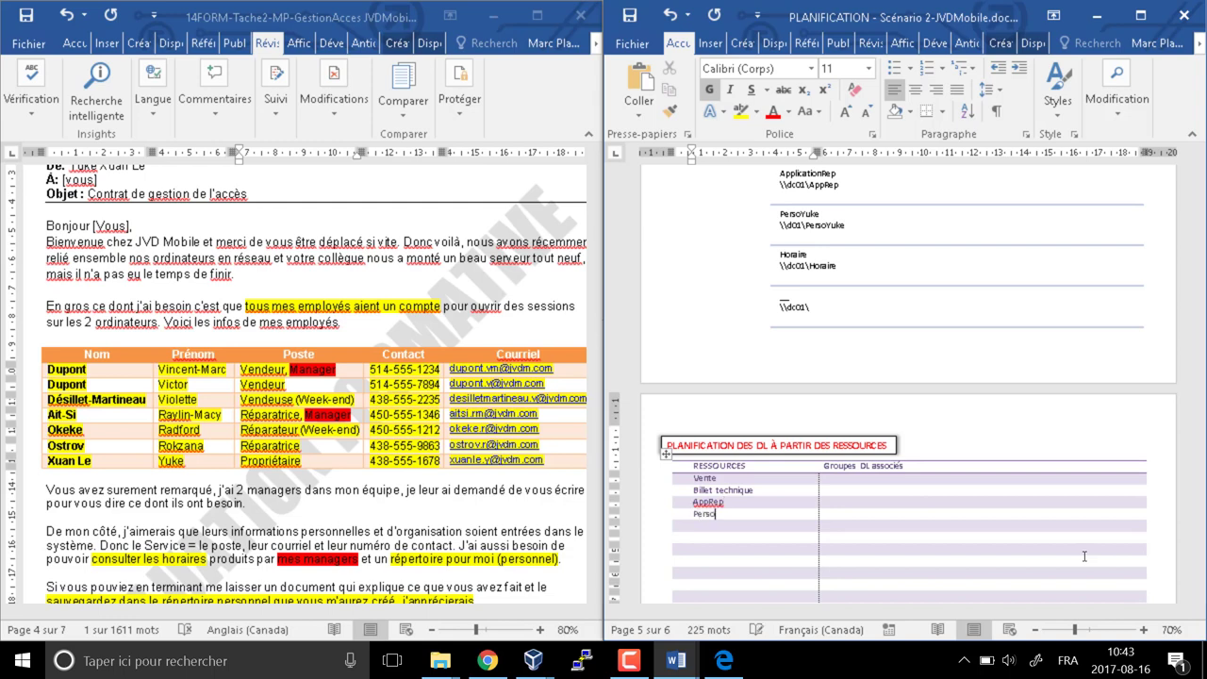
pyautogui.write('Yuke')
pyautogui.press('Down')
pyautogui.write('Horaire')
pyautogui.press('Down')
pyautogui.scroll(-3, 1085, 557)
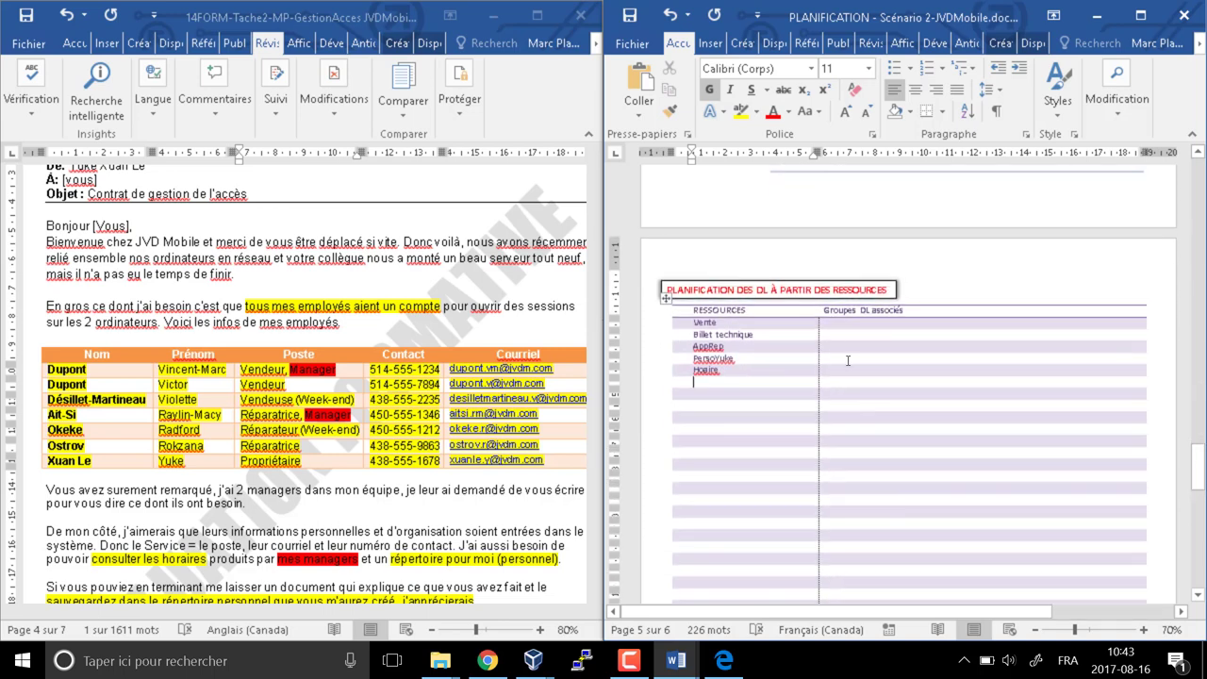
pyautogui.click(840, 324)
pyautogui.keyDown('ctrl'); pyautogui.scroll(1, 914, 434); pyautogui.keyUp('ctrl')
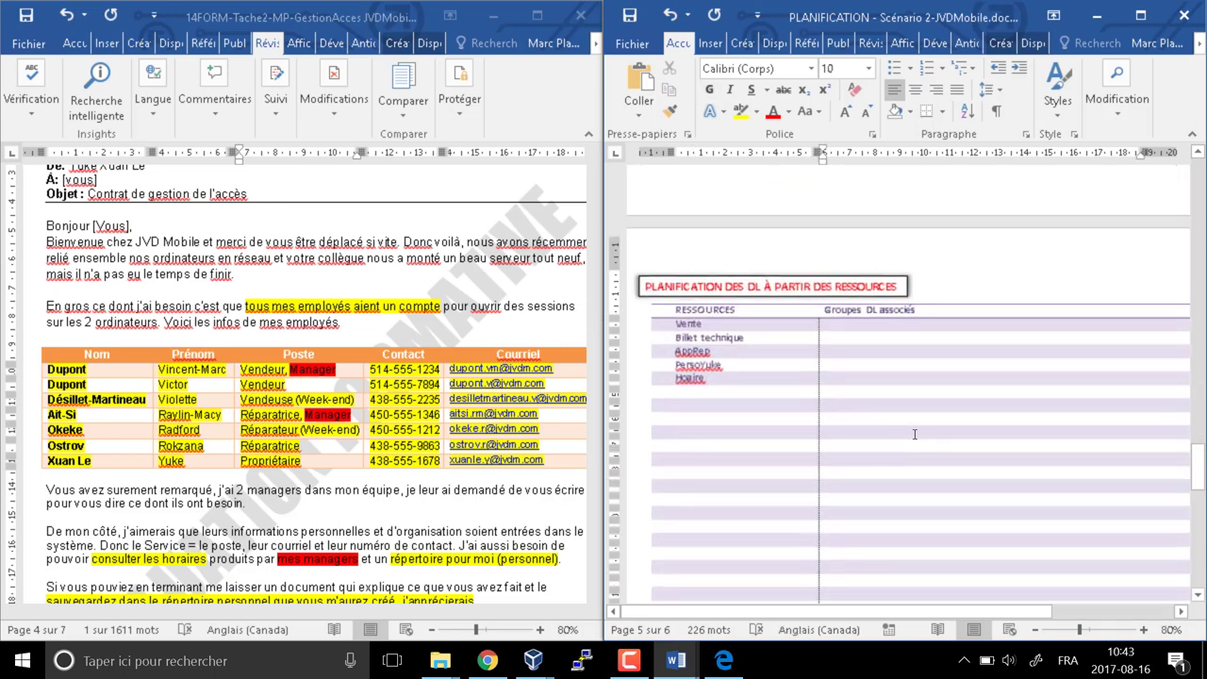
pyautogui.keyDown('ctrl'); pyautogui.scroll(2, 914, 434); pyautogui.keyUp('ctrl')
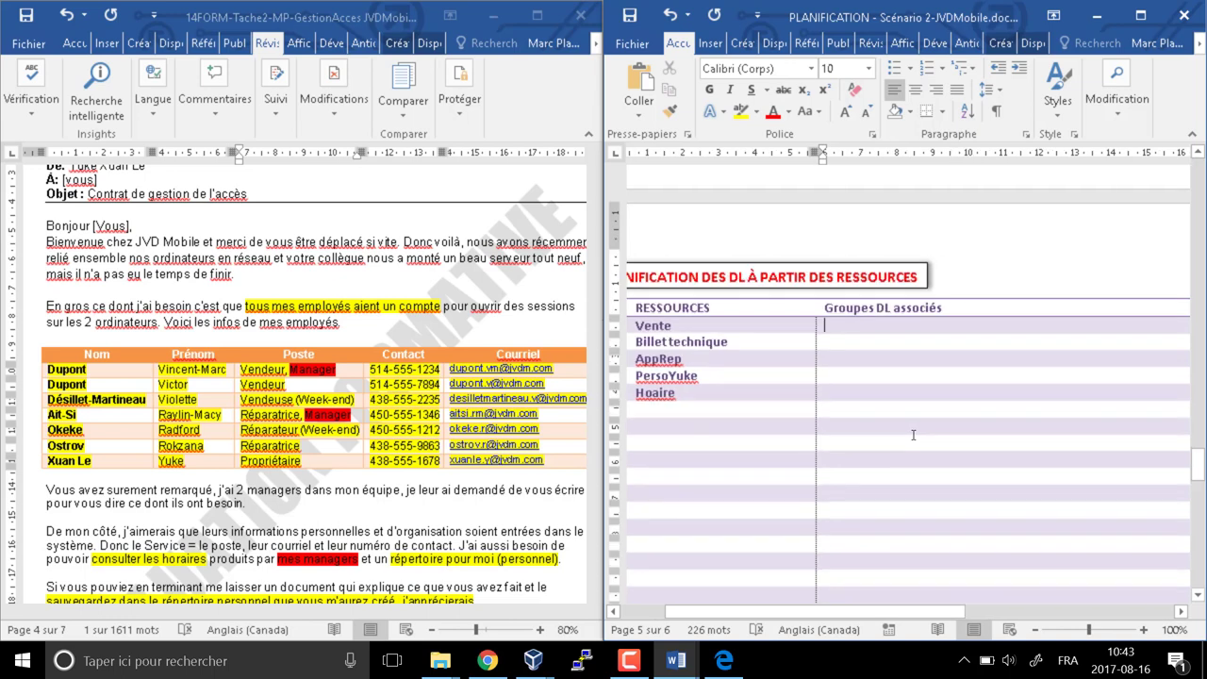
pyautogui.scroll(1, 913, 434)
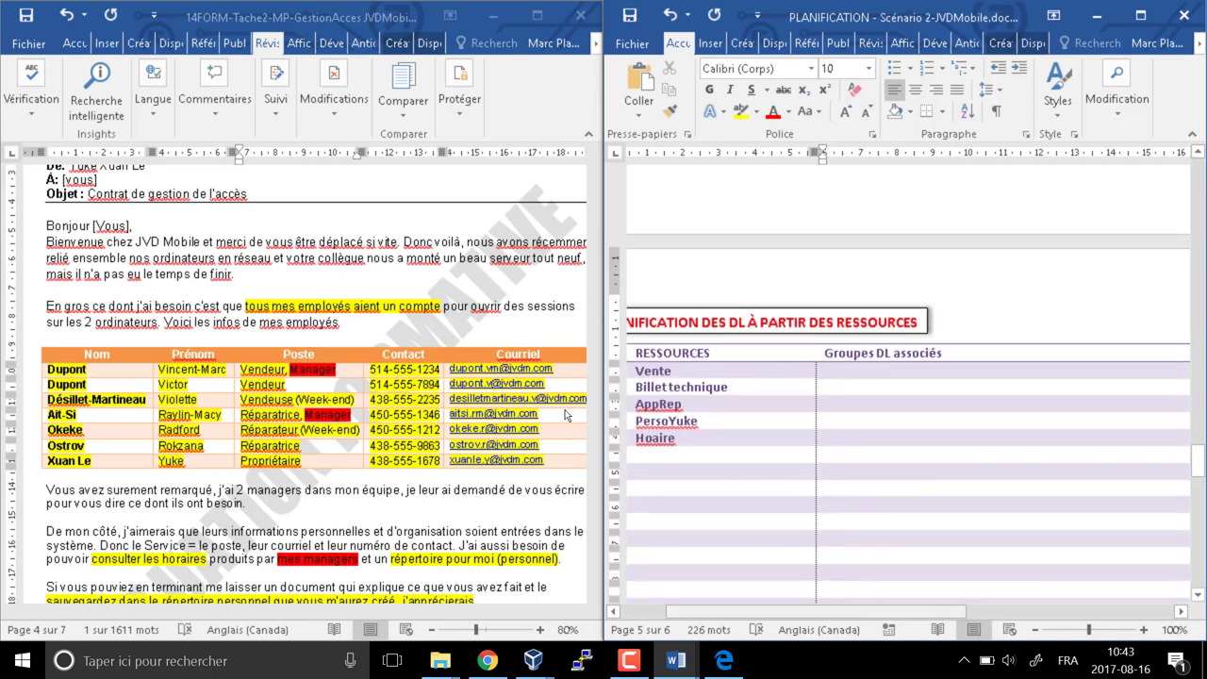
# Begin Vente's DL cell with DL_vente, checking the request's enregistrer, consulter and modifier wording
pyautogui.click(646, 611)
pyautogui.click(891, 371)
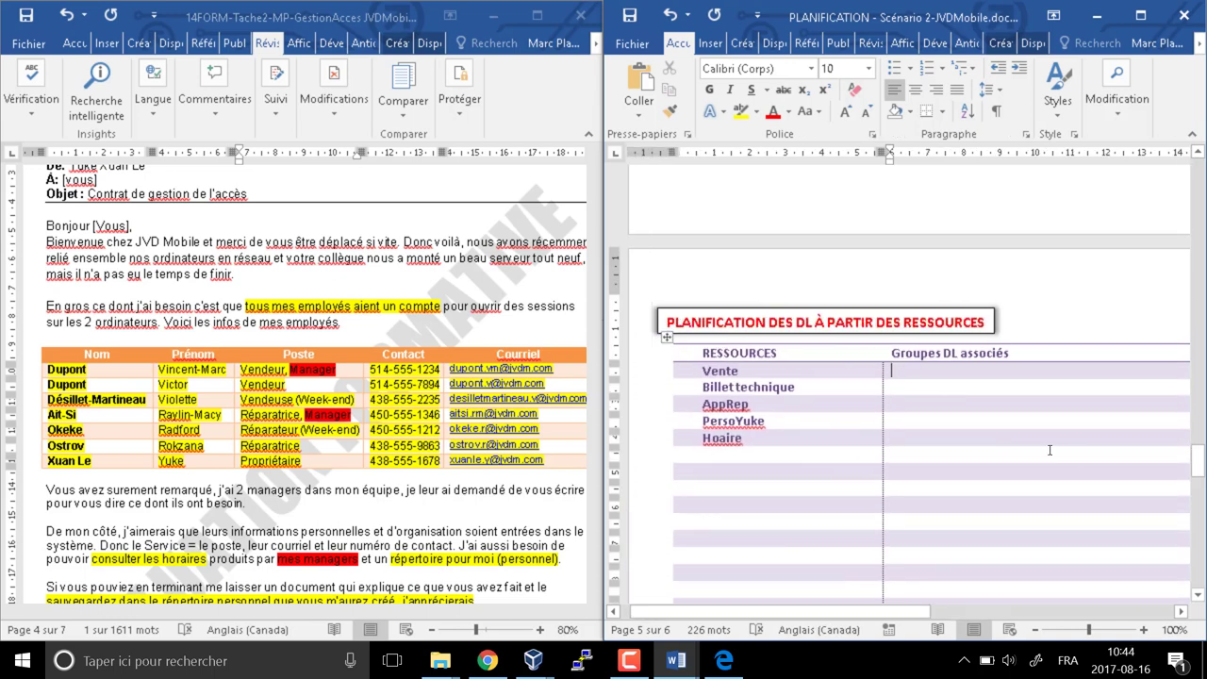
pyautogui.write('DL_')
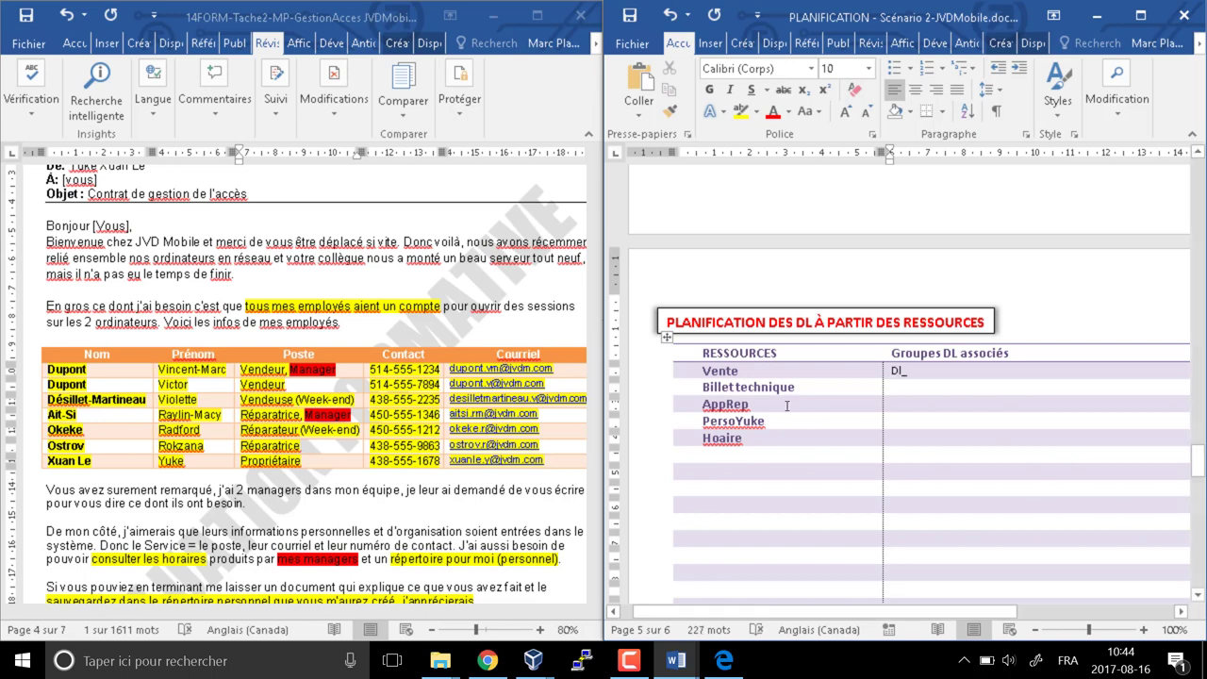
pyautogui.write('vente_')
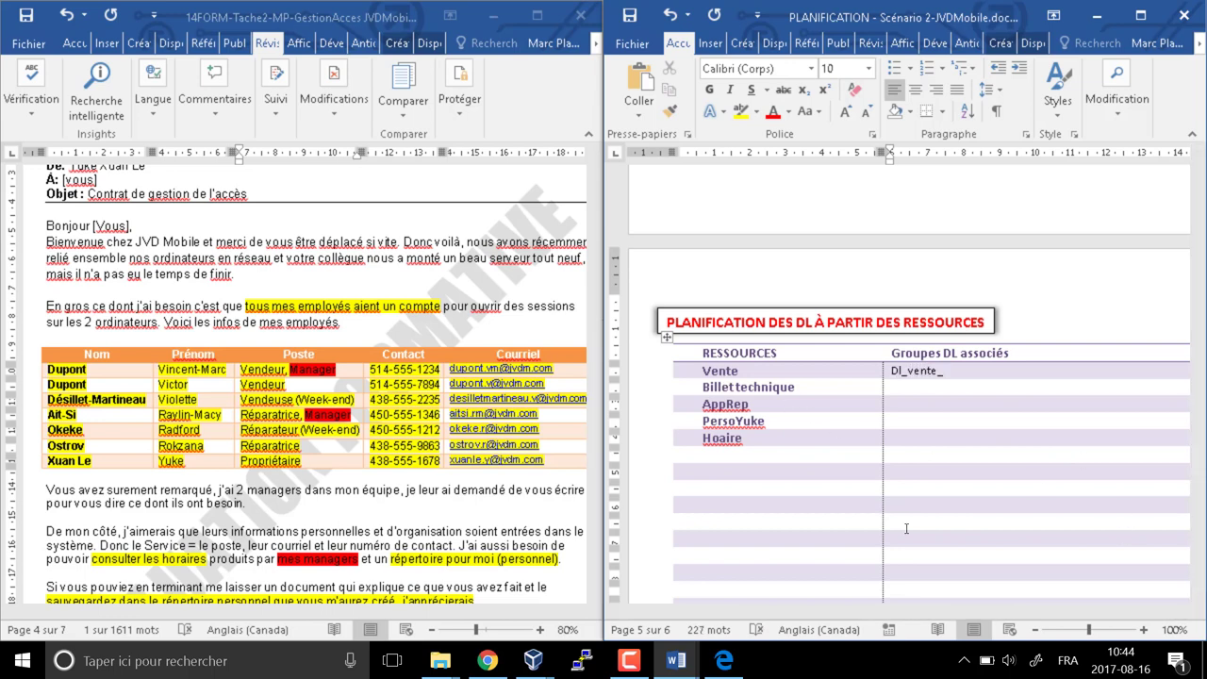
pyautogui.scroll(4, 380, 474)
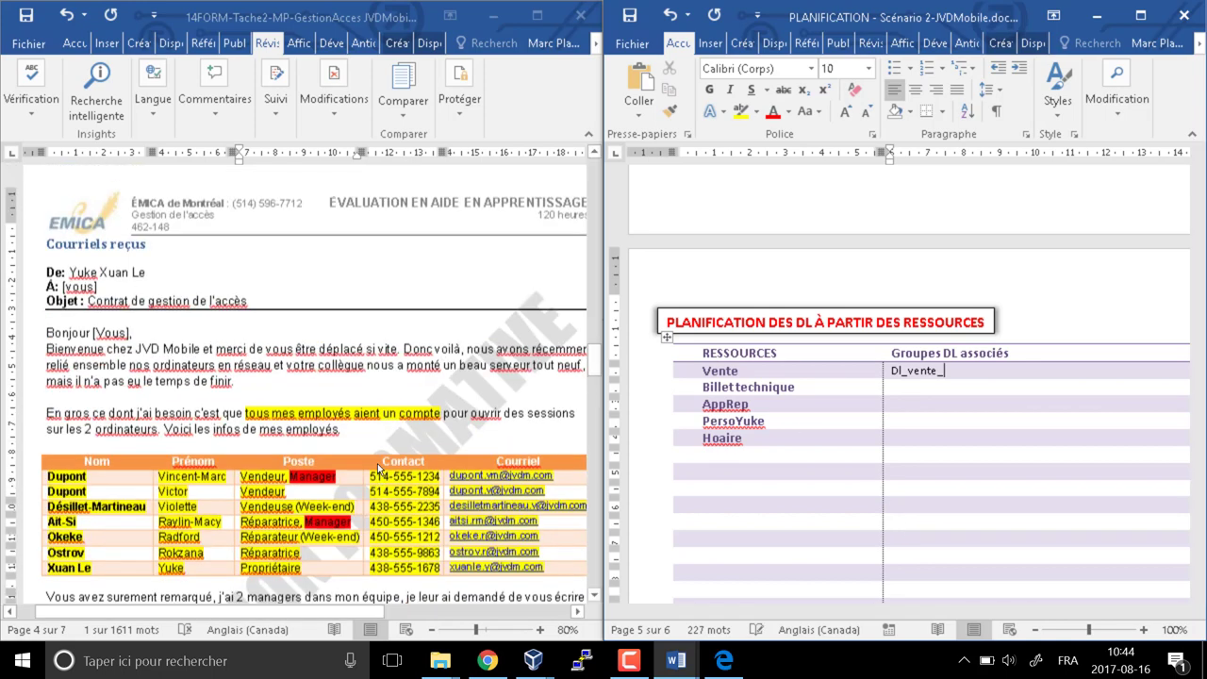
pyautogui.scroll(10, 375, 421)
pyautogui.scroll(-15, 376, 422)
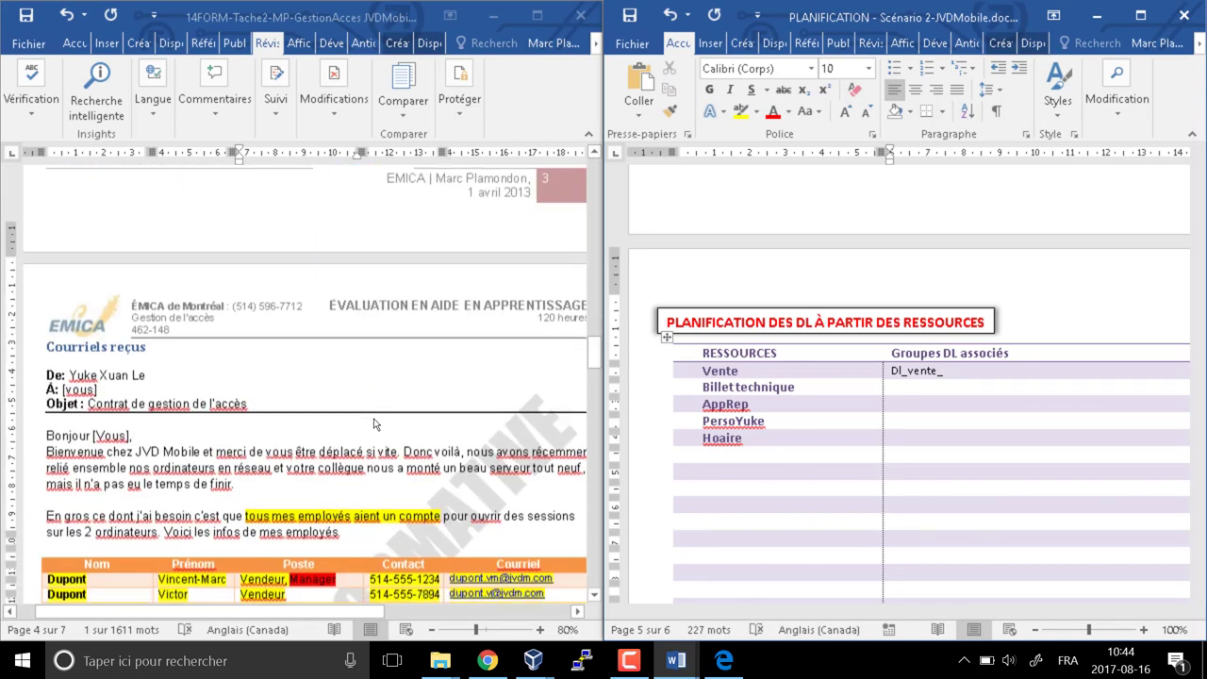
pyautogui.scroll(-10, 375, 421)
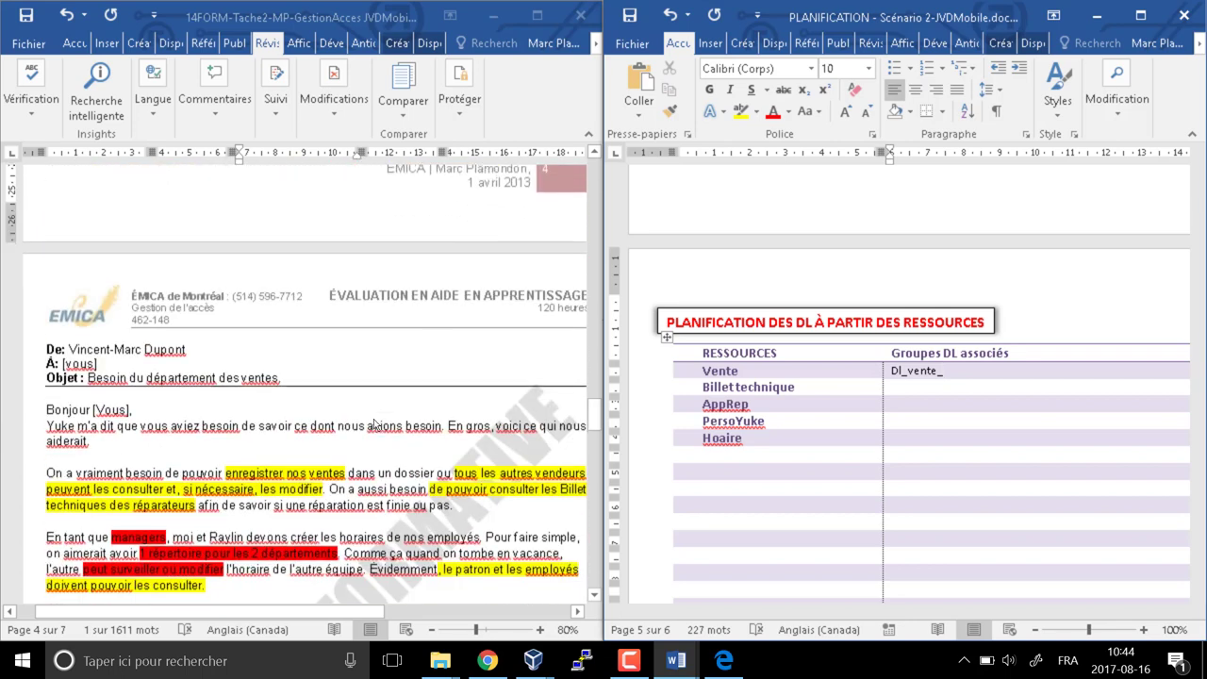
pyautogui.scroll(4, 377, 428)
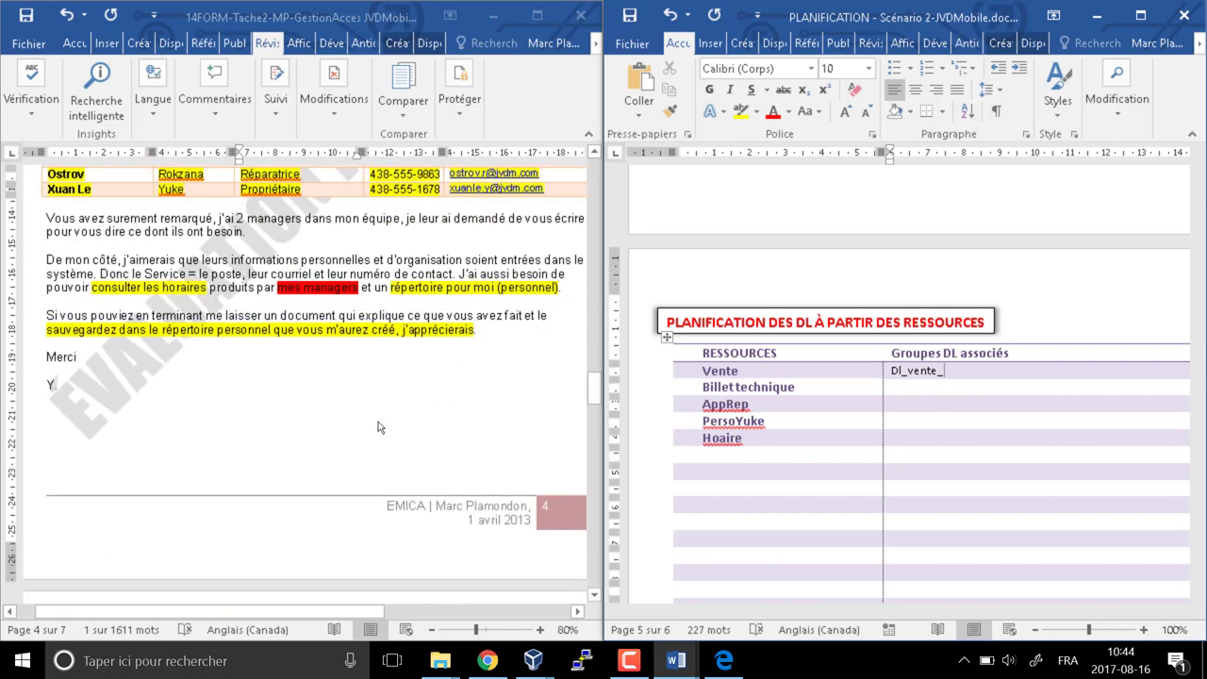
pyautogui.scroll(-13, 377, 428)
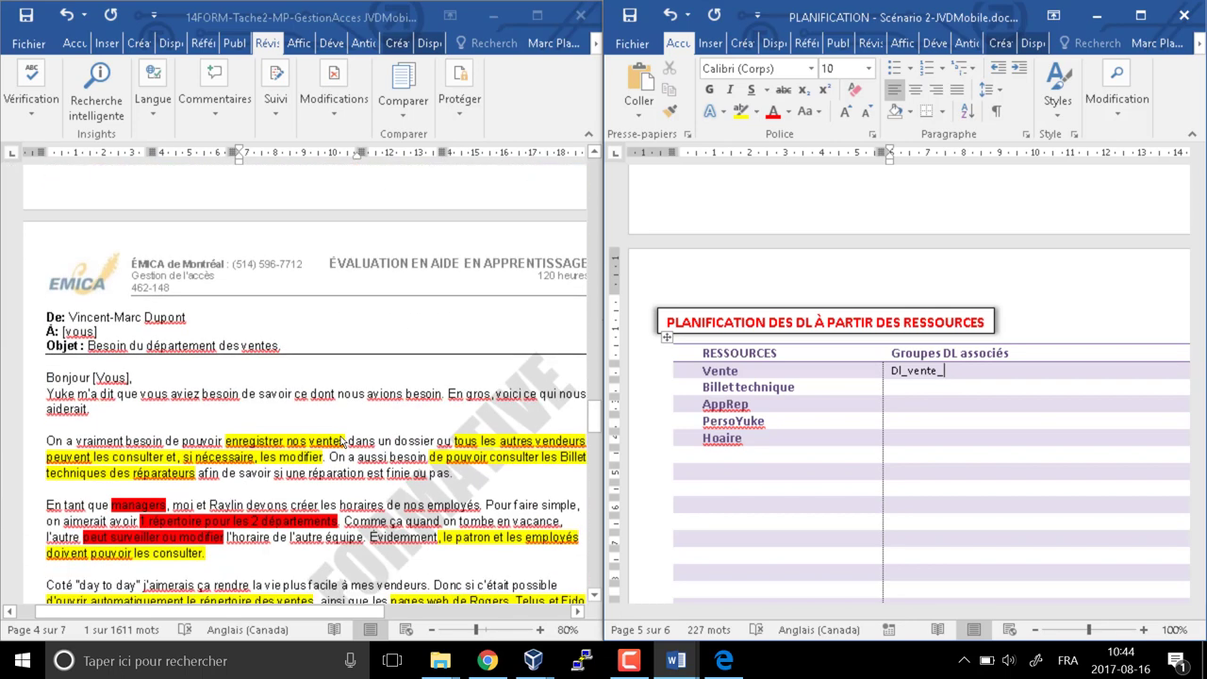
pyautogui.scroll(-1, 345, 437)
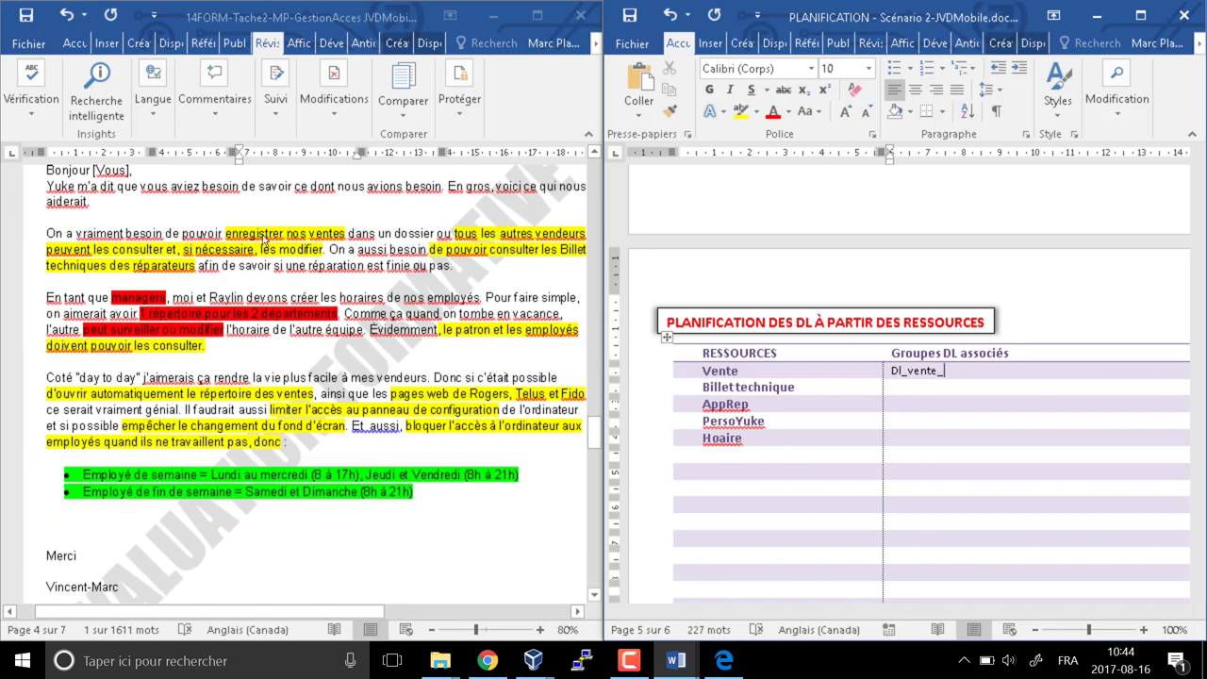
pyautogui.doubleClick(252, 233)
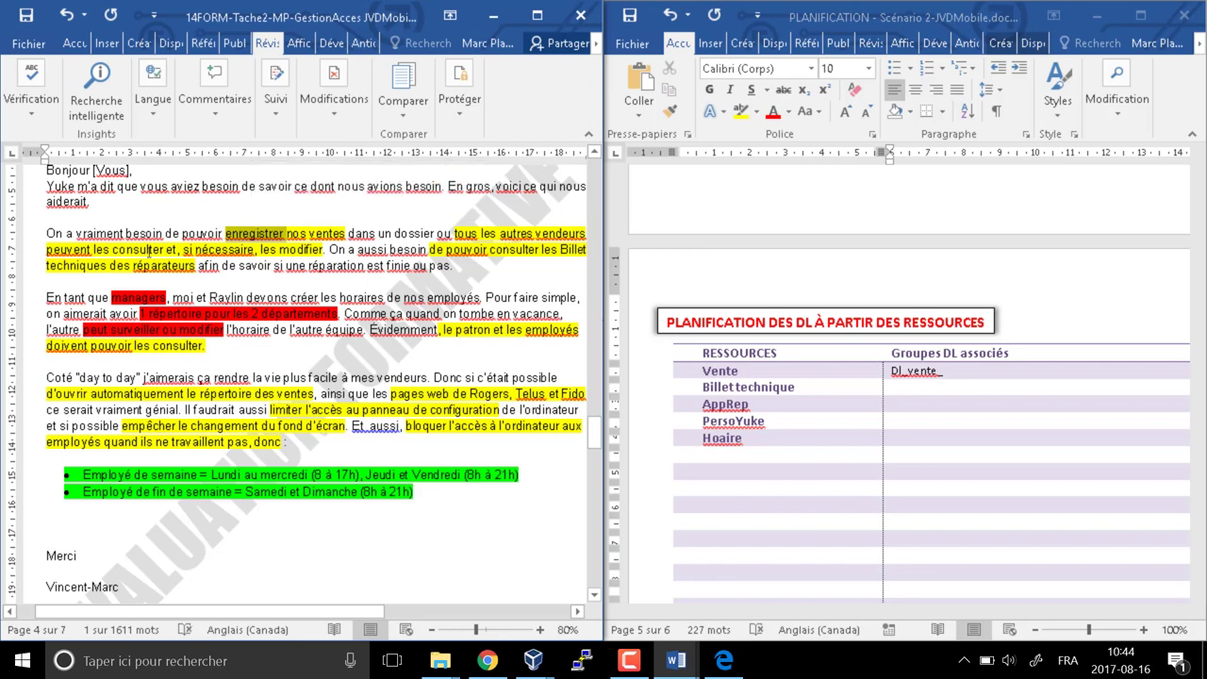
pyautogui.doubleClick(138, 249)
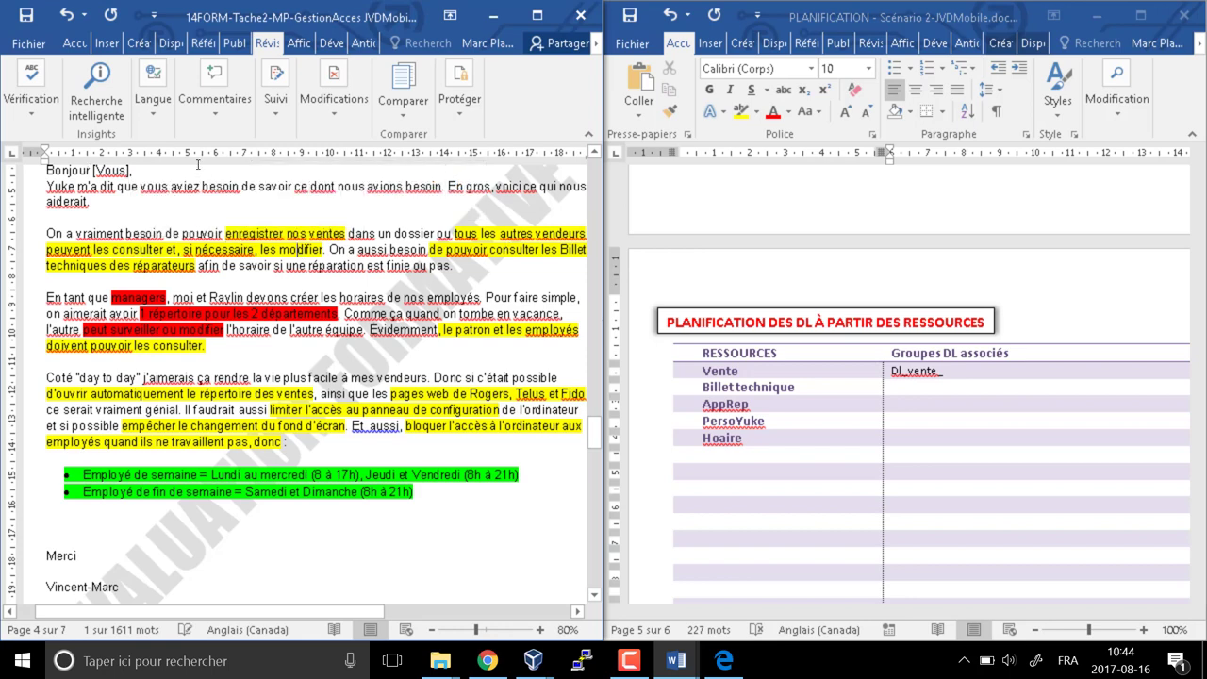
pyautogui.doubleClick(299, 249)
# Complete Vente's groups as DL_vente_MOD | DL_vente_RO and begin DL_BilletTechnique_ below
pyautogui.click(988, 370)
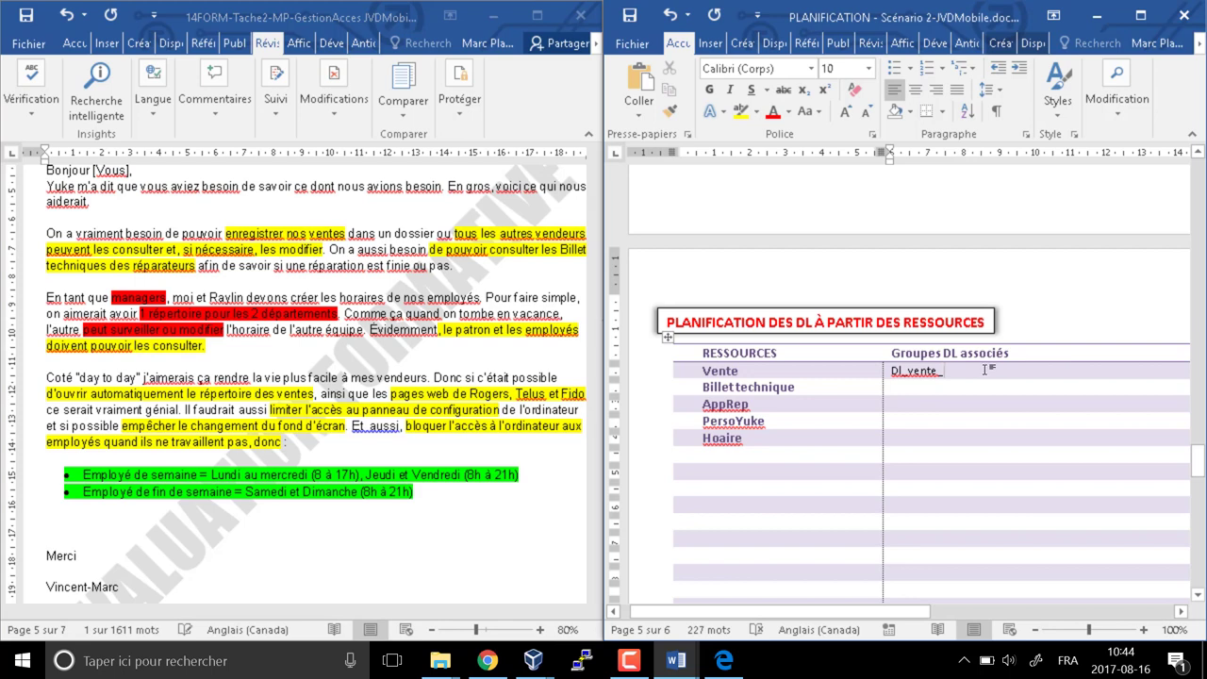
pyautogui.write('MOD')
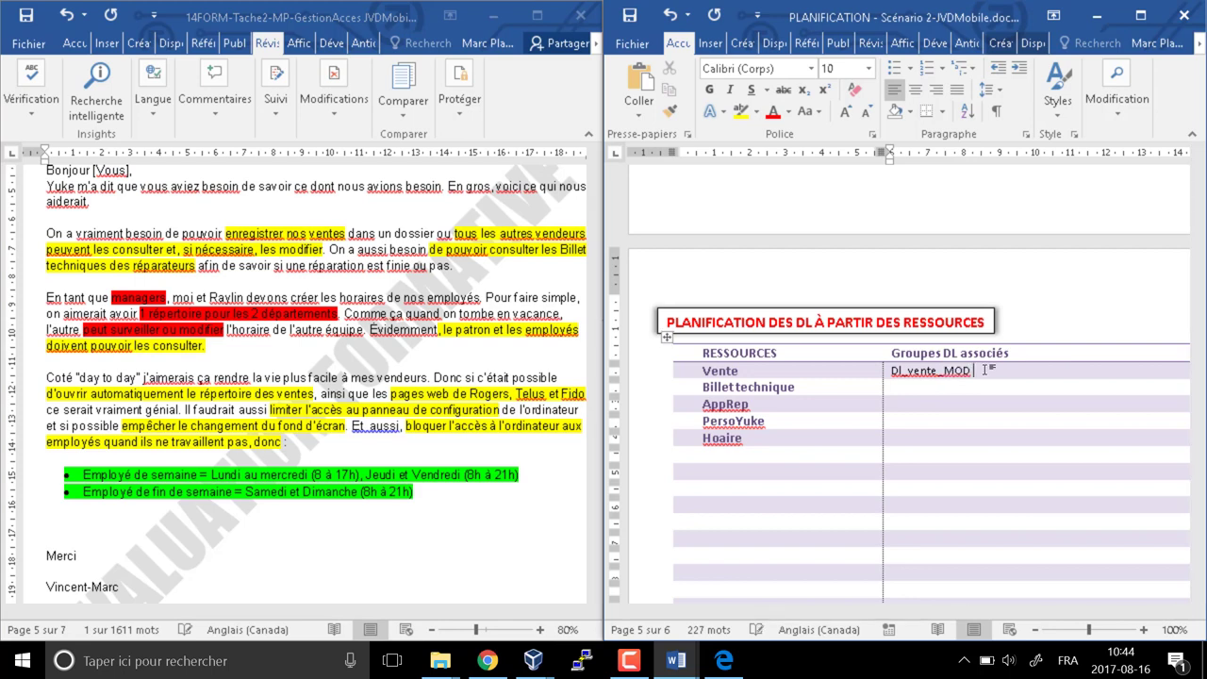
pyautogui.write(' | D')
pyautogui.press('BackSpace')
pyautogui.write('DL_vente_RO')
pyautogui.press('Down')
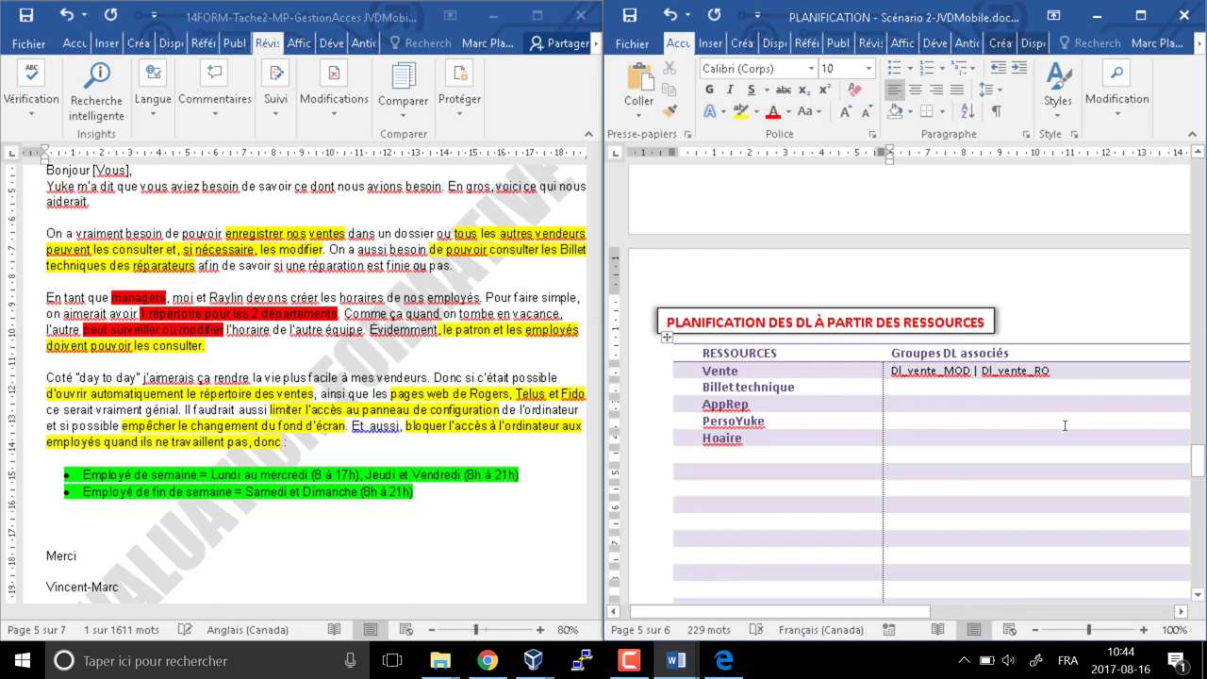
pyautogui.write('DL_Billet')
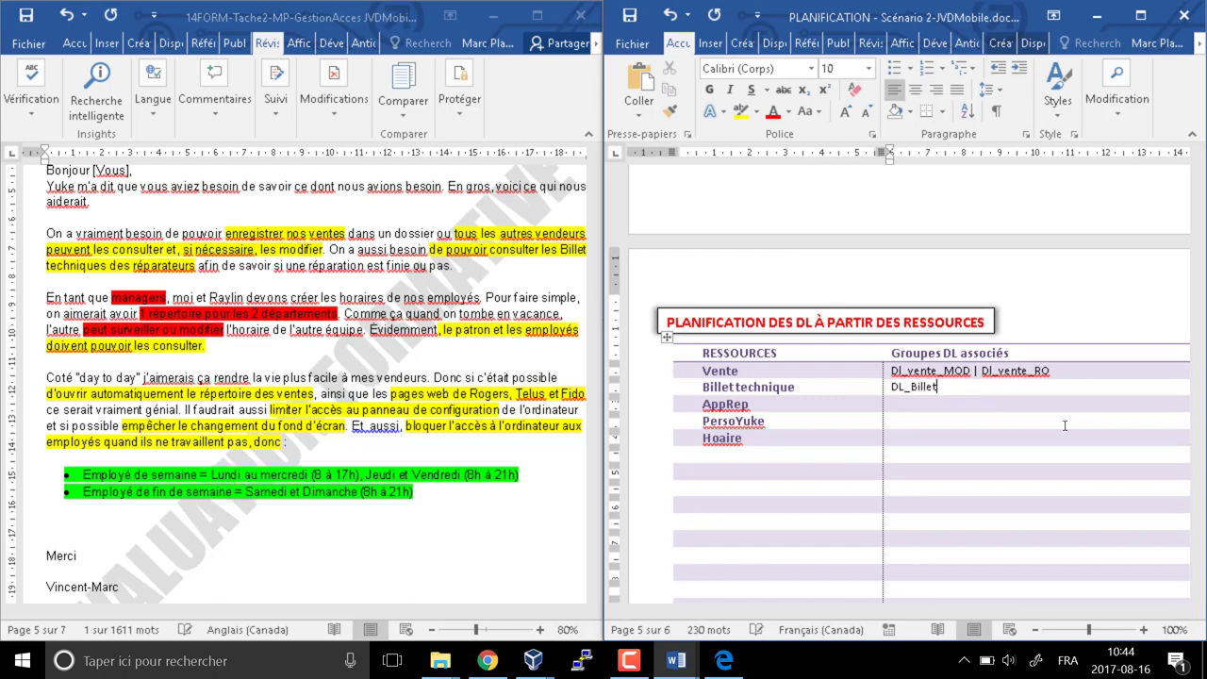
pyautogui.write('Technique_')
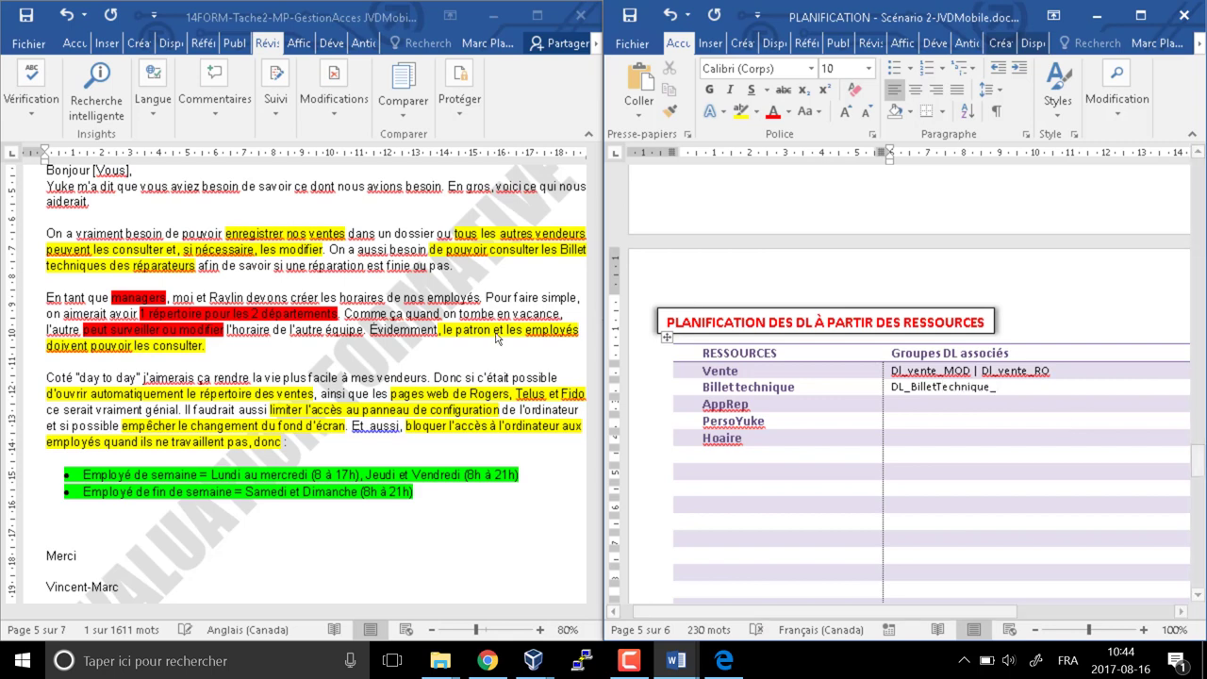
# Complete Billet technique's groups as DL_BilletTechnique_RO | DL_BilletTechnique_MOD after checking the request
pyautogui.click(154, 170)
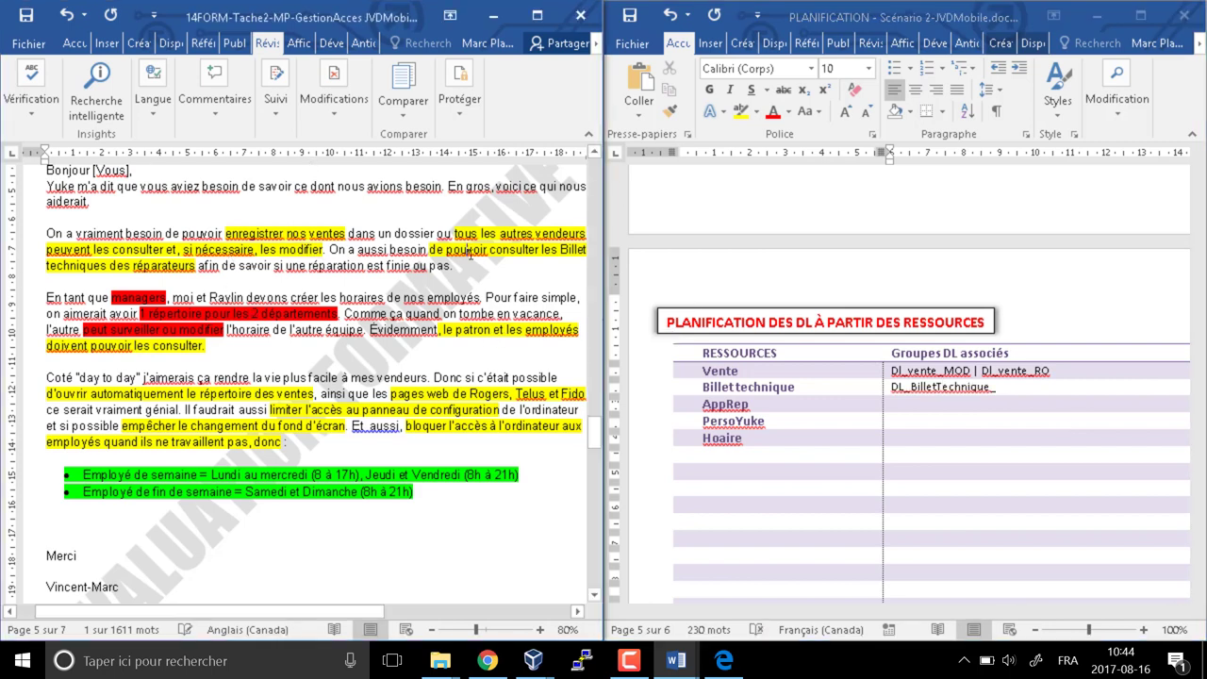
pyautogui.moveTo(351, 250); pyautogui.dragTo(521, 260)
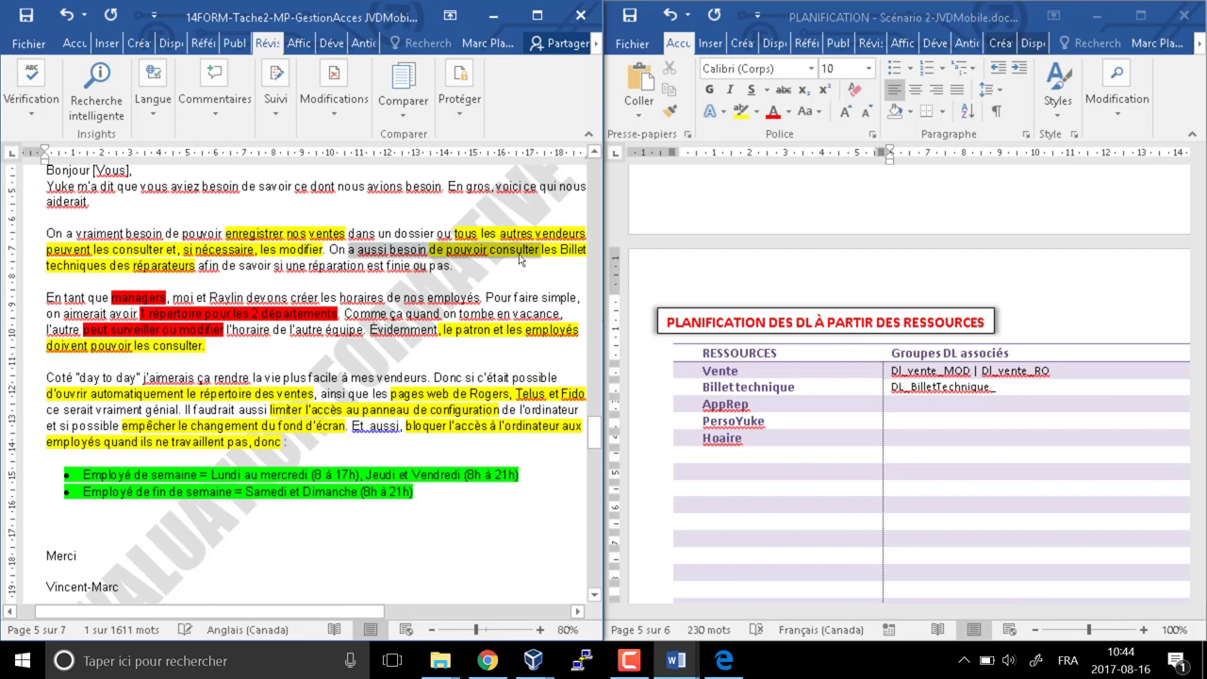
pyautogui.click(1016, 394)
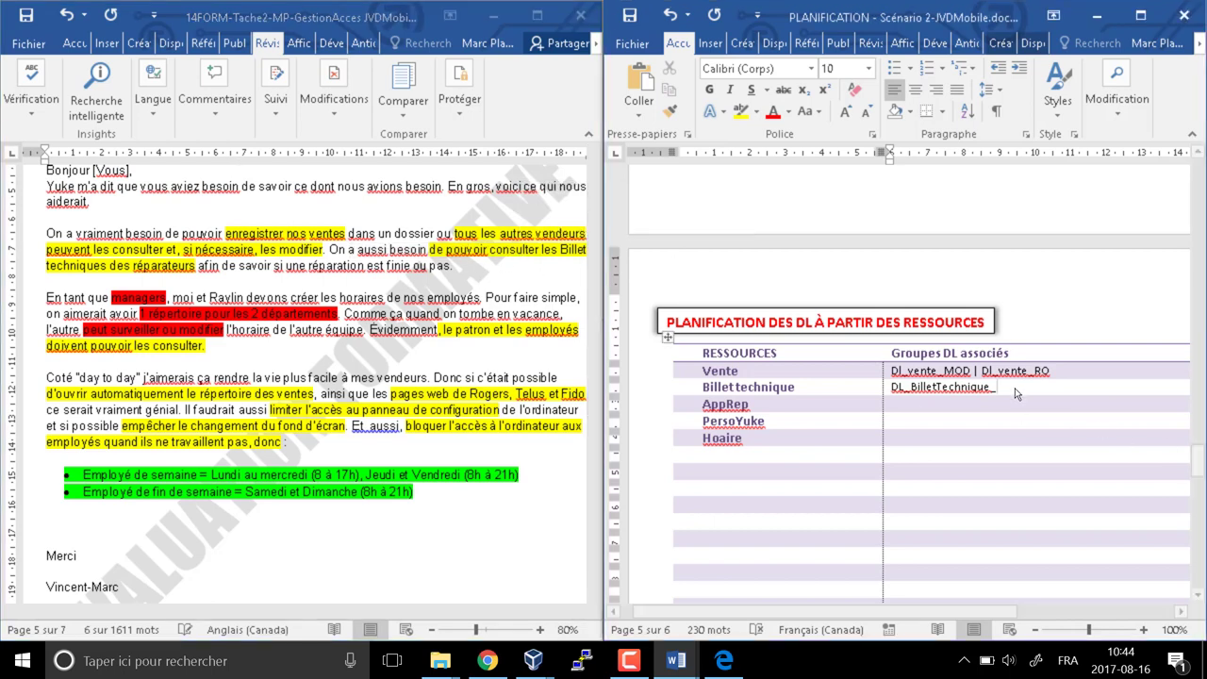
pyautogui.write('RO')
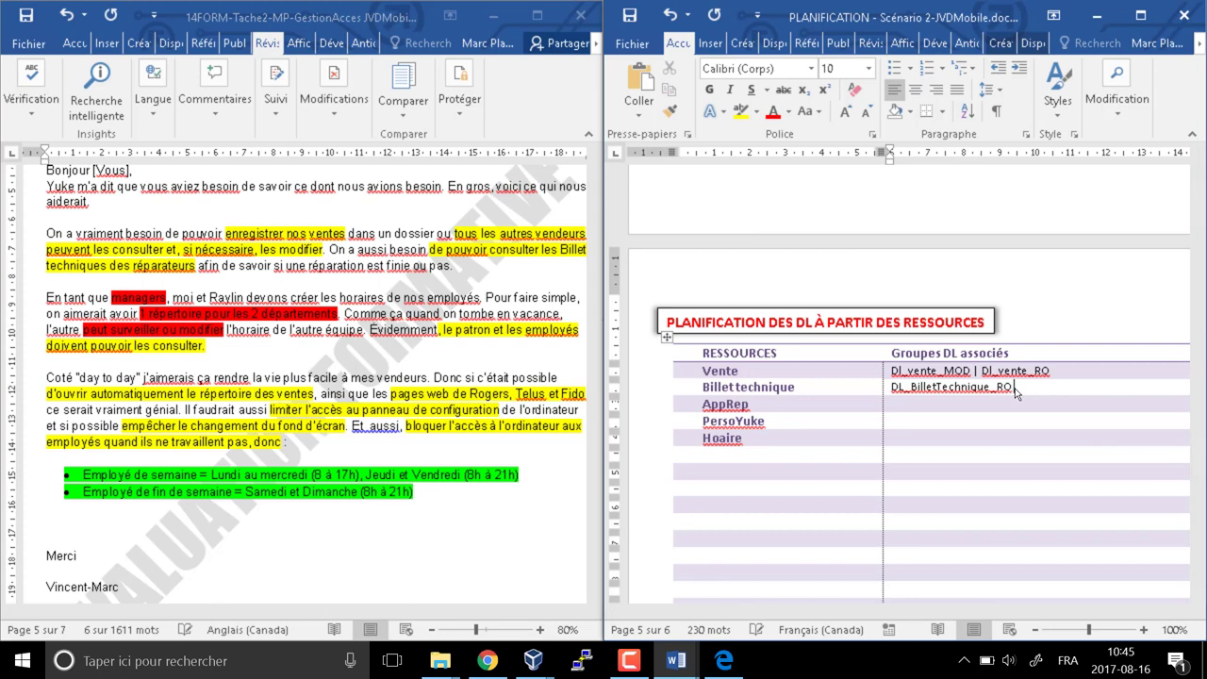
pyautogui.write(' | DL_BilletTechnique_M')
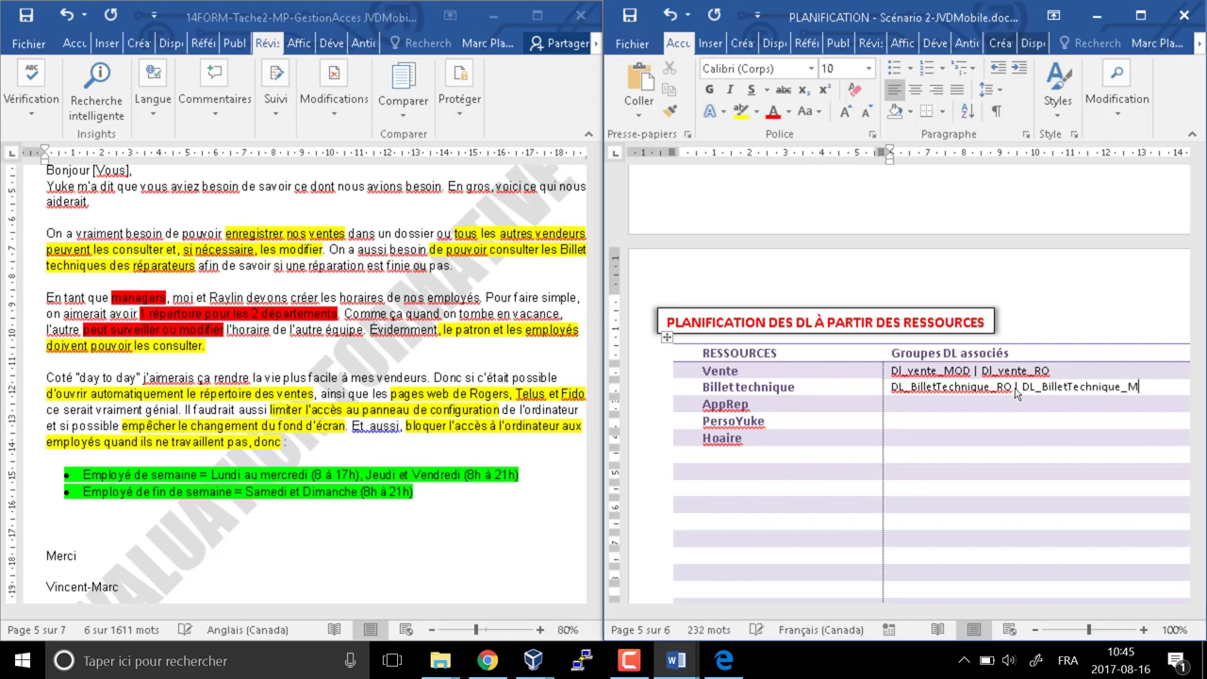
pyautogui.write('OD')
# Reread the request letter's Billets techniques passage
pyautogui.scroll(-15, 273, 439)
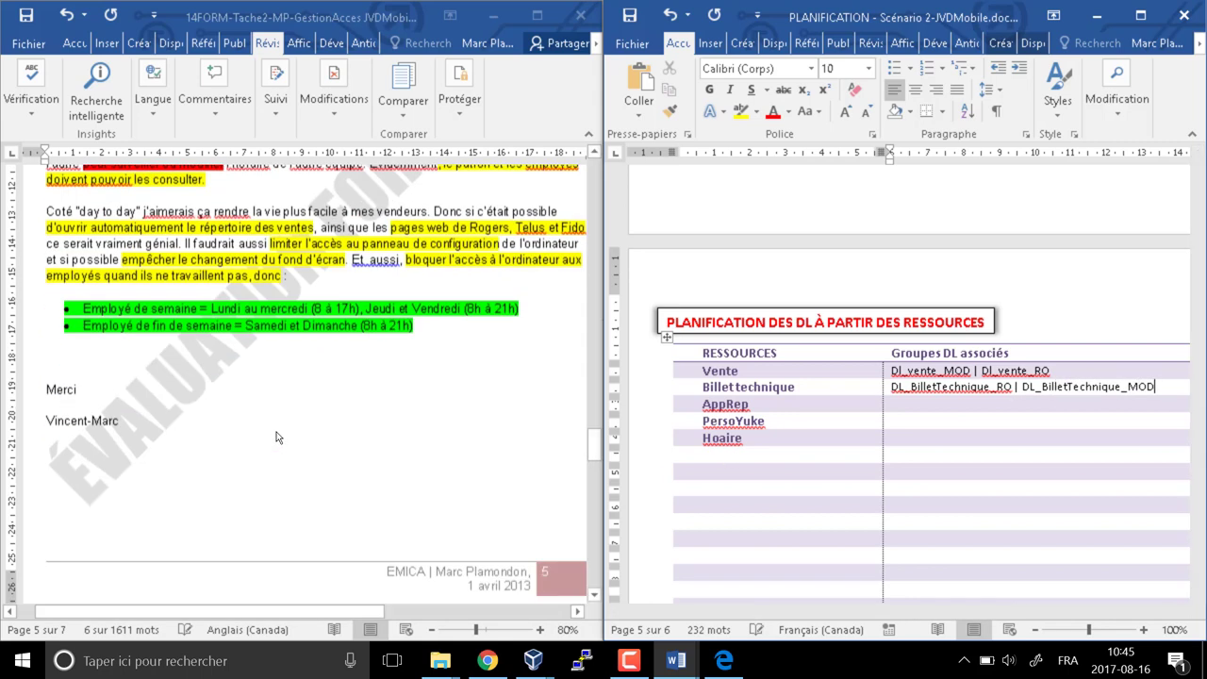
pyautogui.scroll(1, 271, 340)
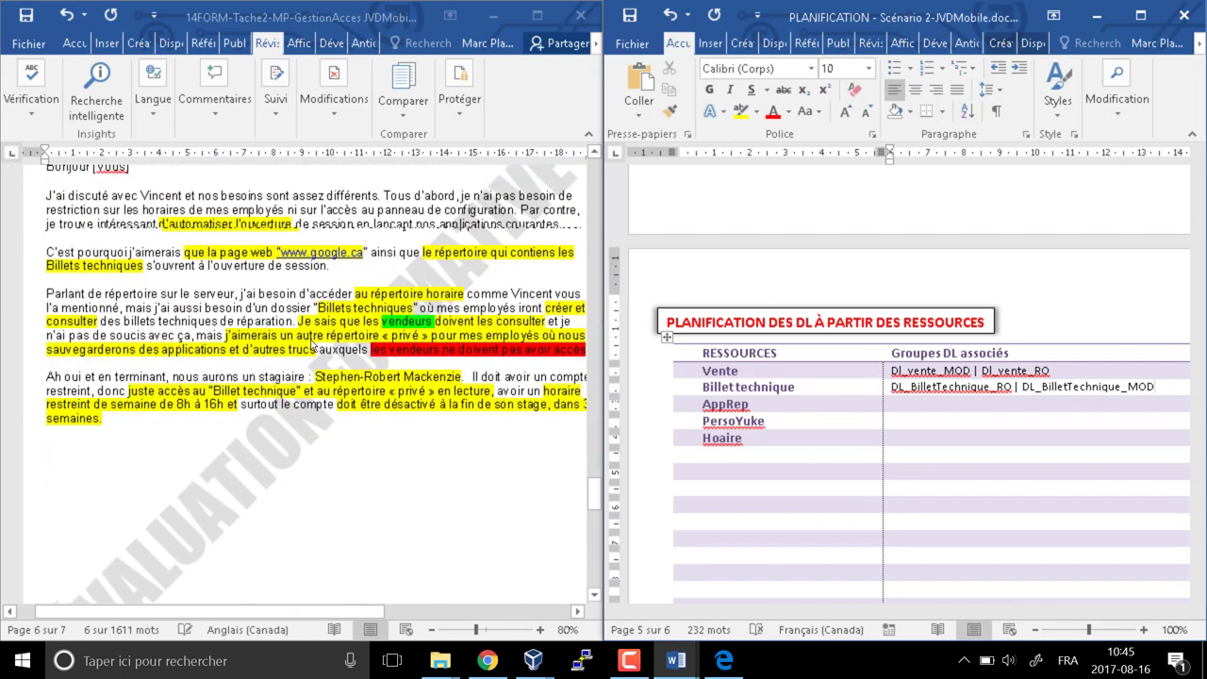
pyautogui.click(319, 307)
pyautogui.moveTo(319, 307); pyautogui.dragTo(413, 308)
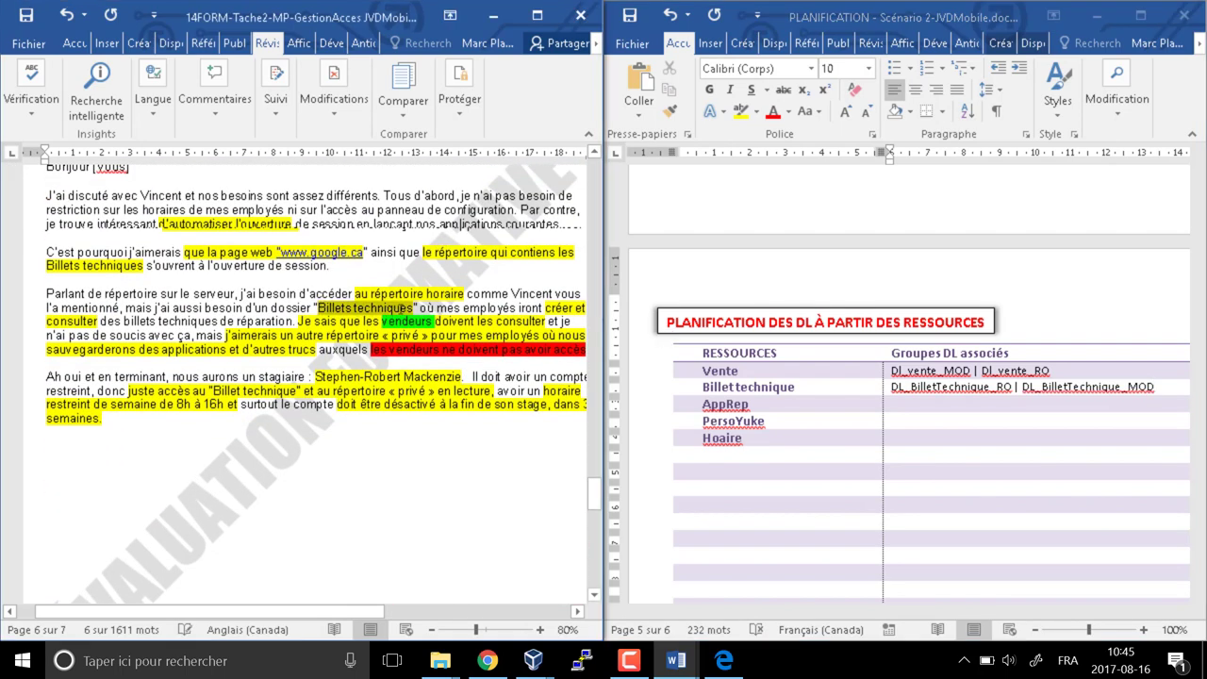
pyautogui.click(439, 322)
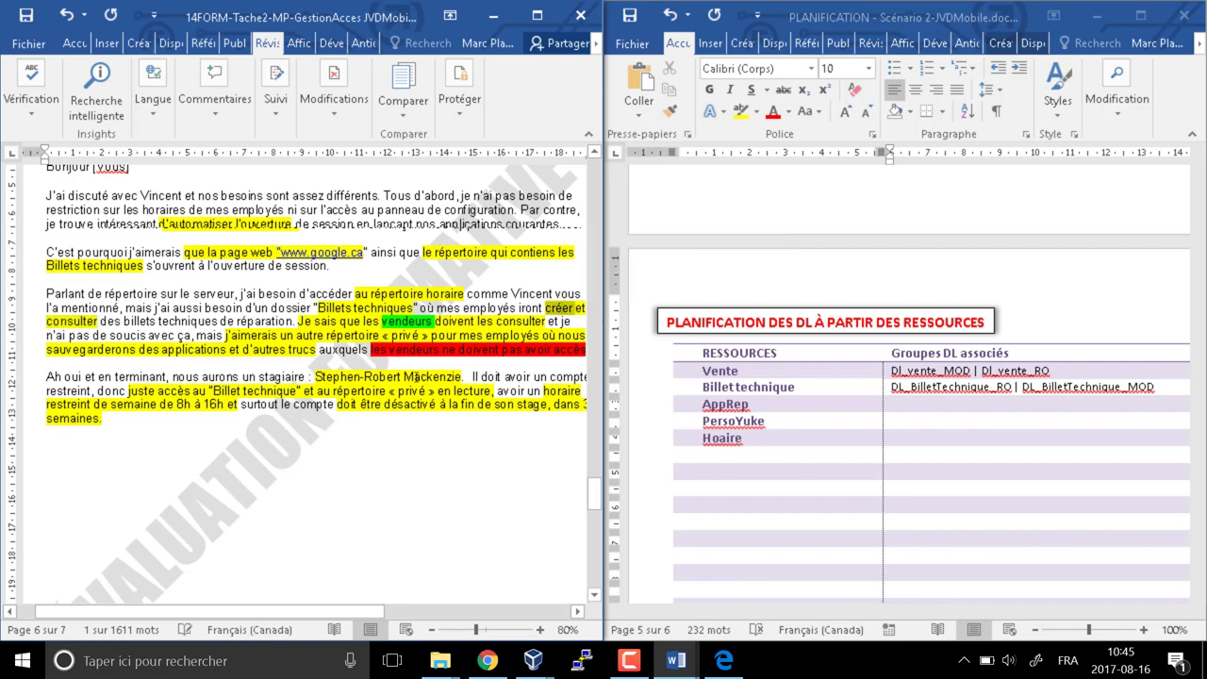
pyautogui.scroll(4, 416, 377)
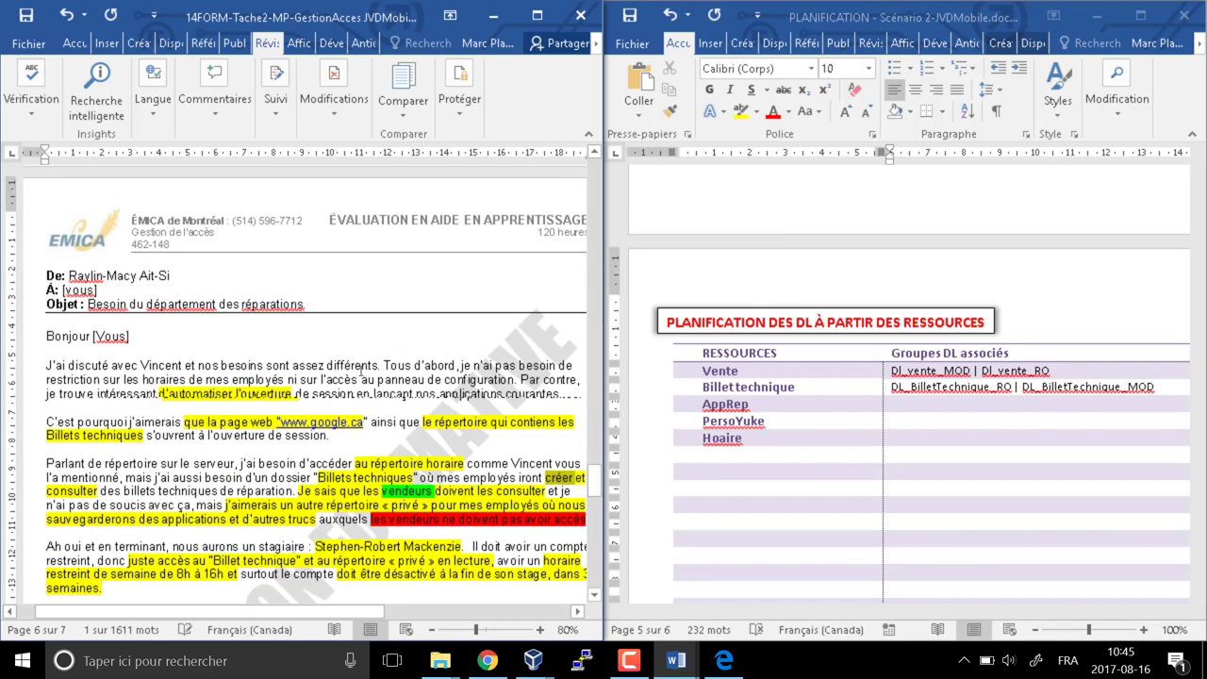
pyautogui.scroll(15, 362, 369)
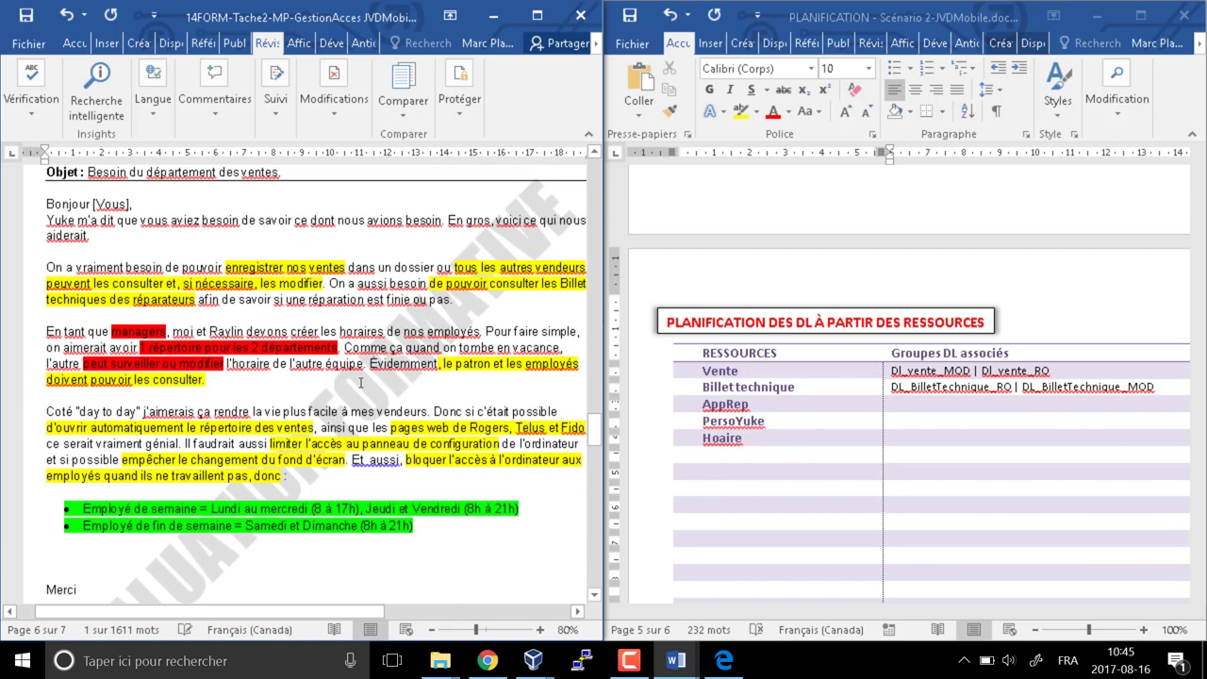
# Start AppRep's Groupes DL cell with DL_AppRep_MOD |
pyautogui.click(925, 412)
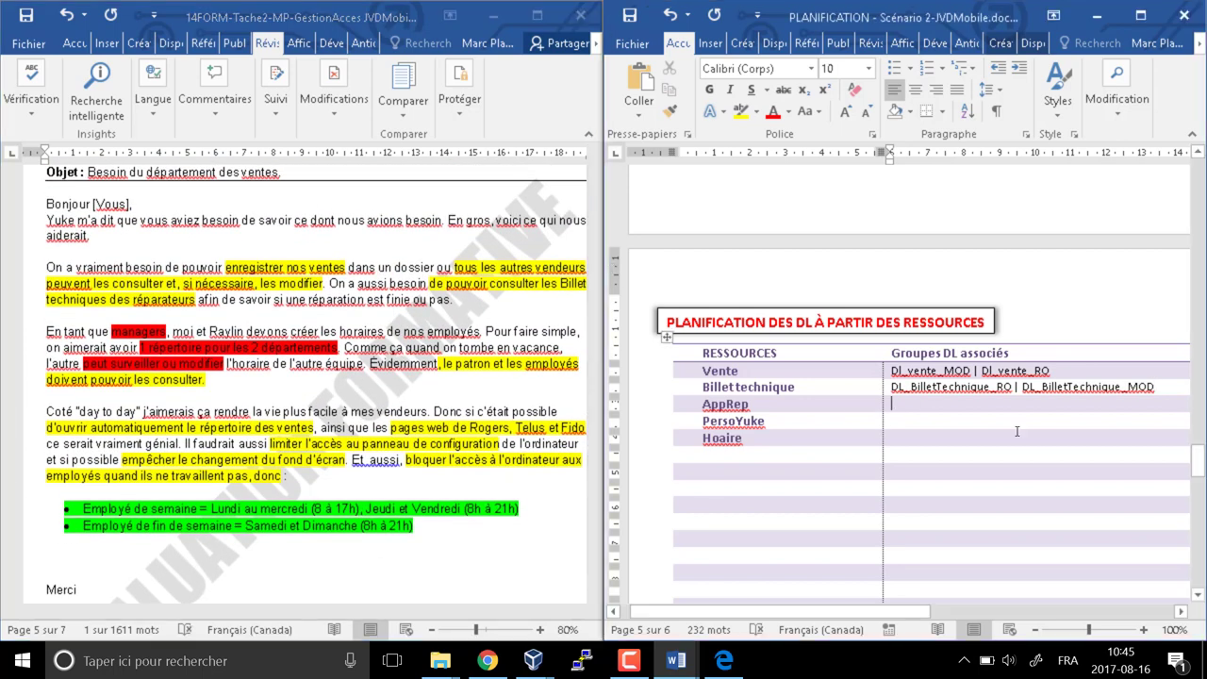
pyautogui.write('DL')
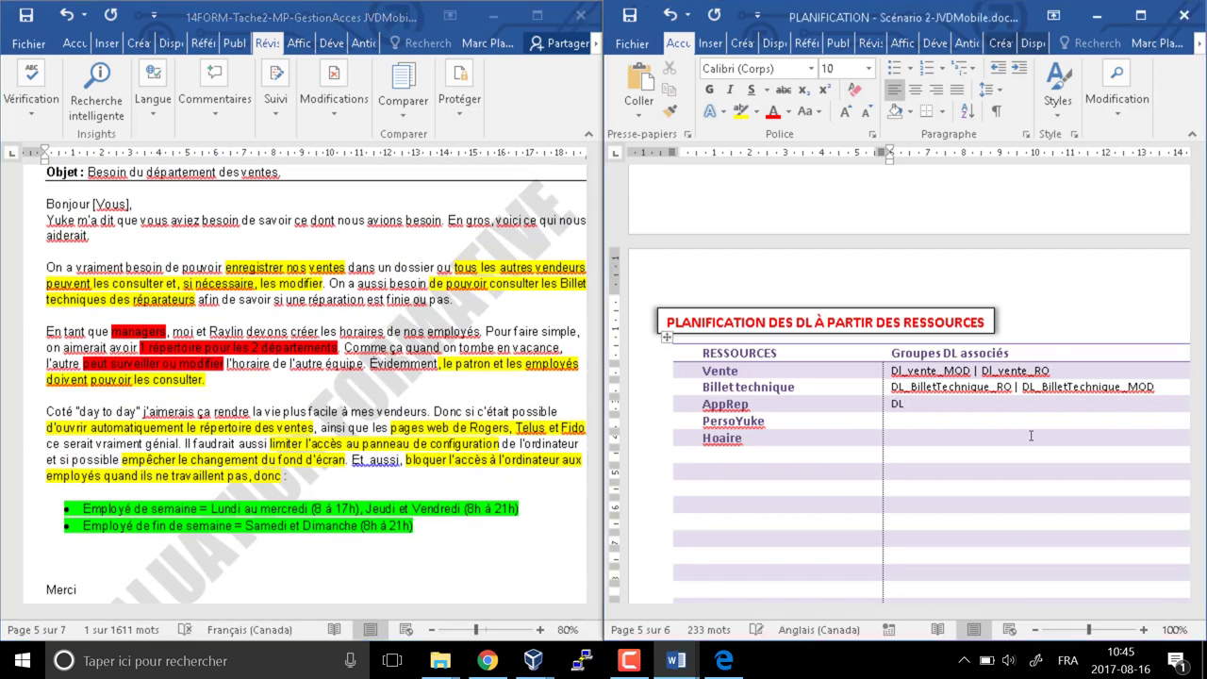
pyautogui.write(')AppRep_MOD')
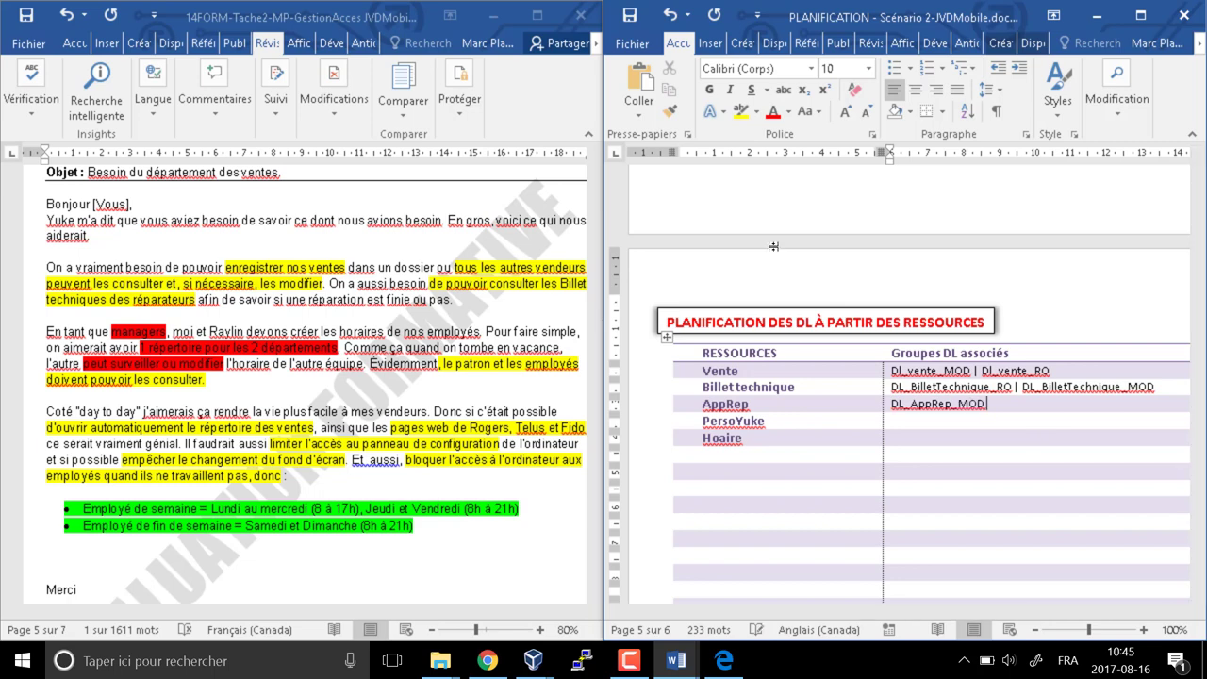
pyautogui.write(' |')
pyautogui.scroll(-8, 262, 444)
pyautogui.scroll(-8, 260, 444)
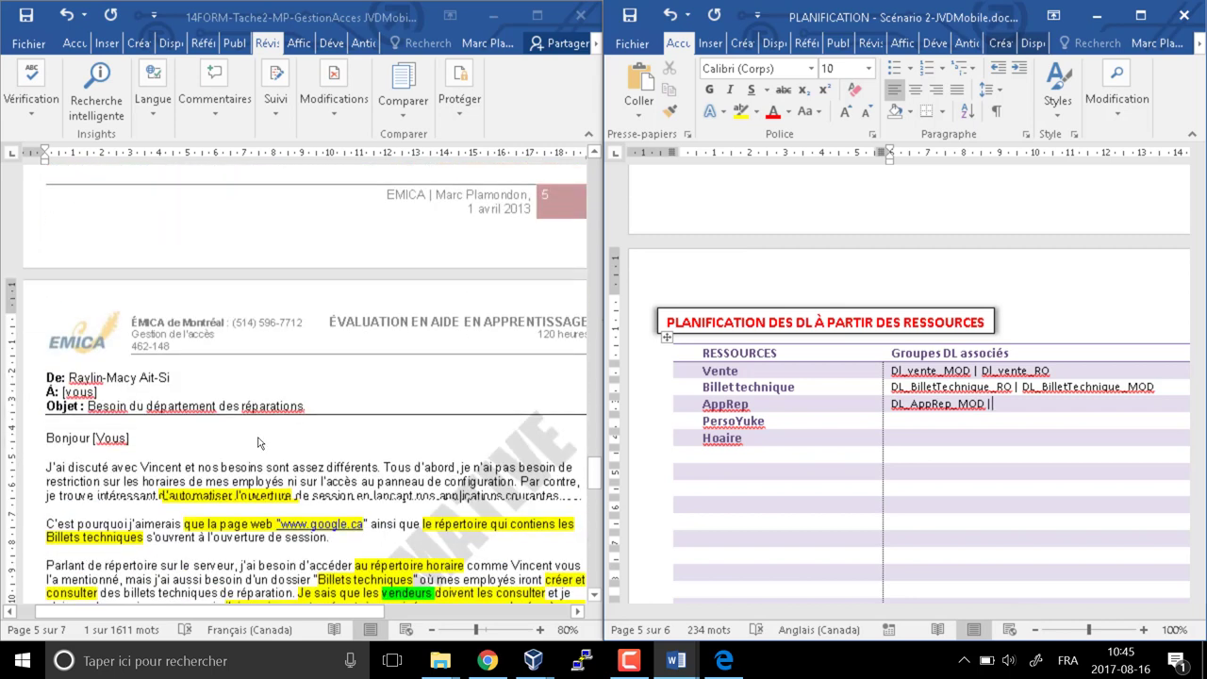
pyautogui.scroll(-1, 262, 403)
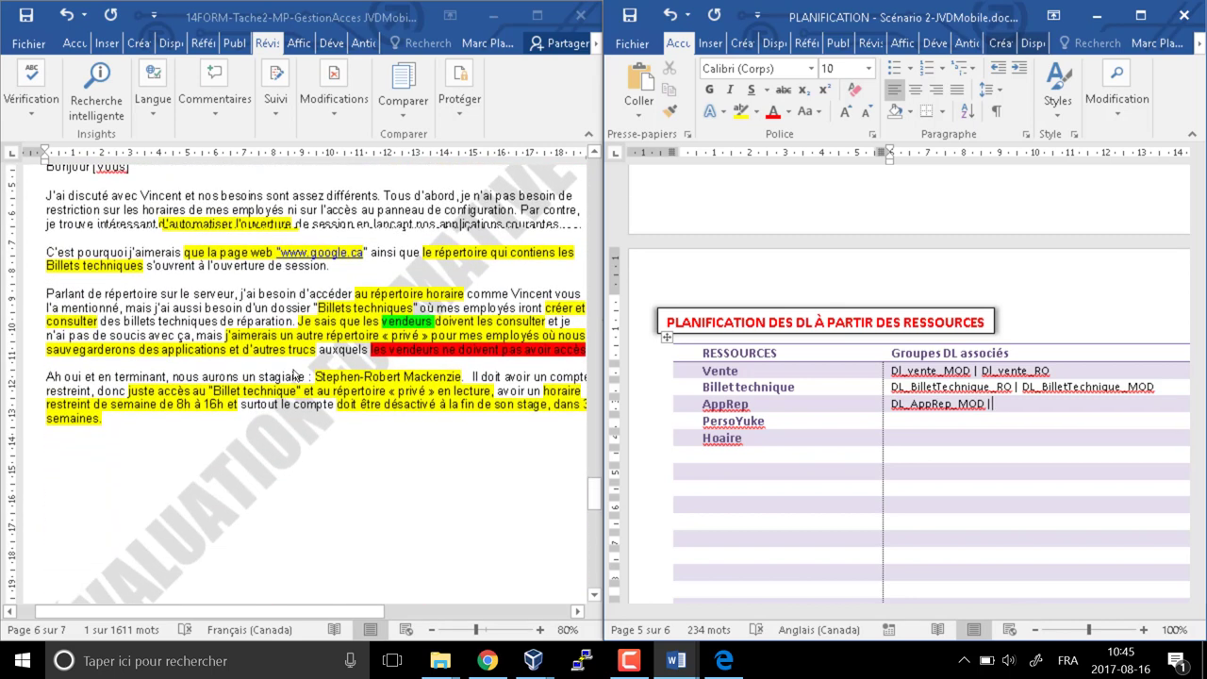
# Reread the letter's privé folder request and the intern's read-only access needs
pyautogui.click(512, 336)
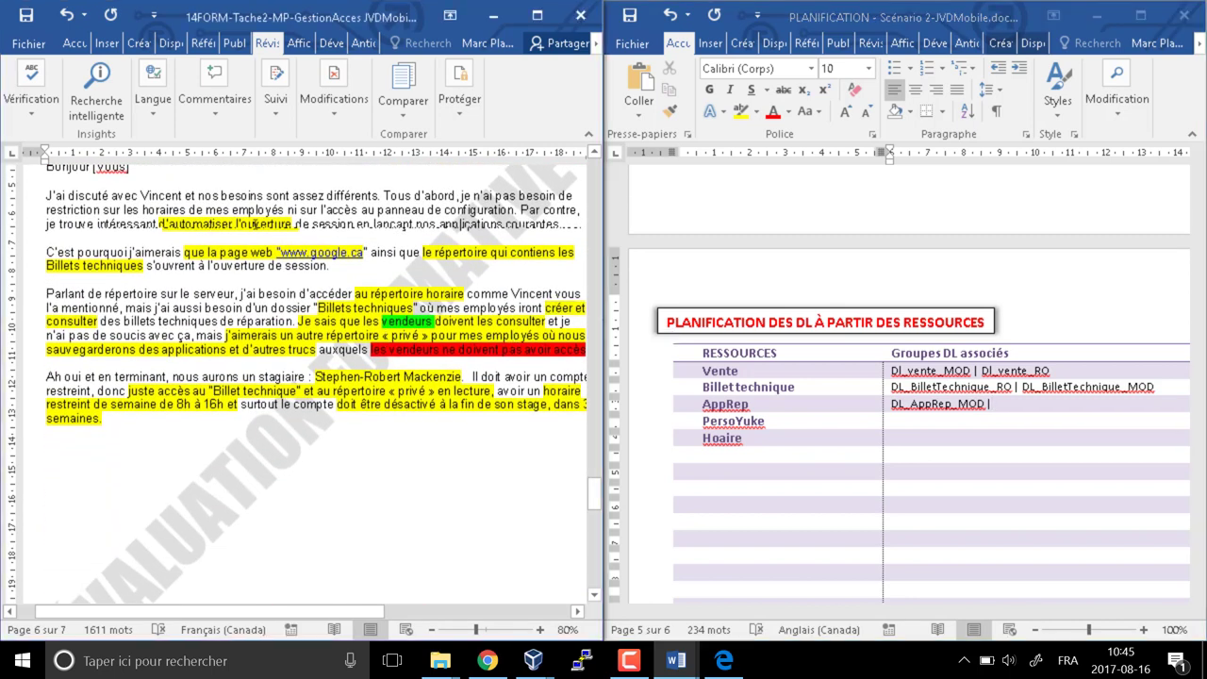
pyautogui.moveTo(381, 335); pyautogui.dragTo(175, 358)
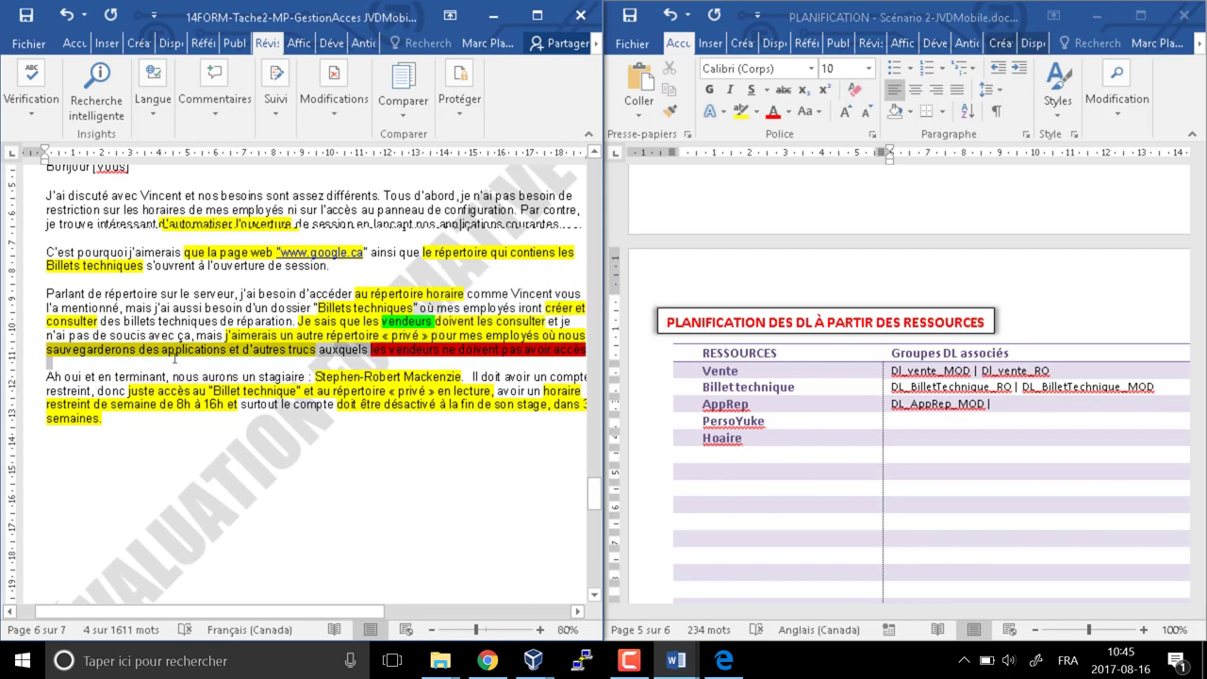
pyautogui.click(451, 404)
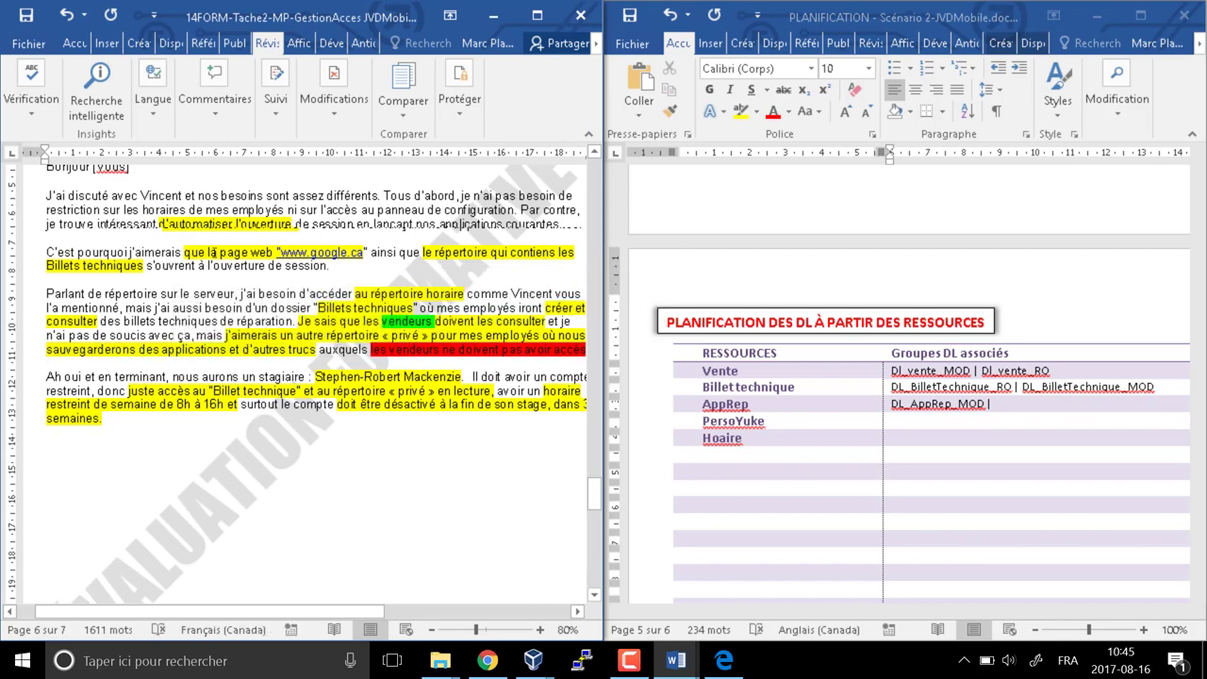
pyautogui.moveTo(316, 377); pyautogui.dragTo(461, 377)
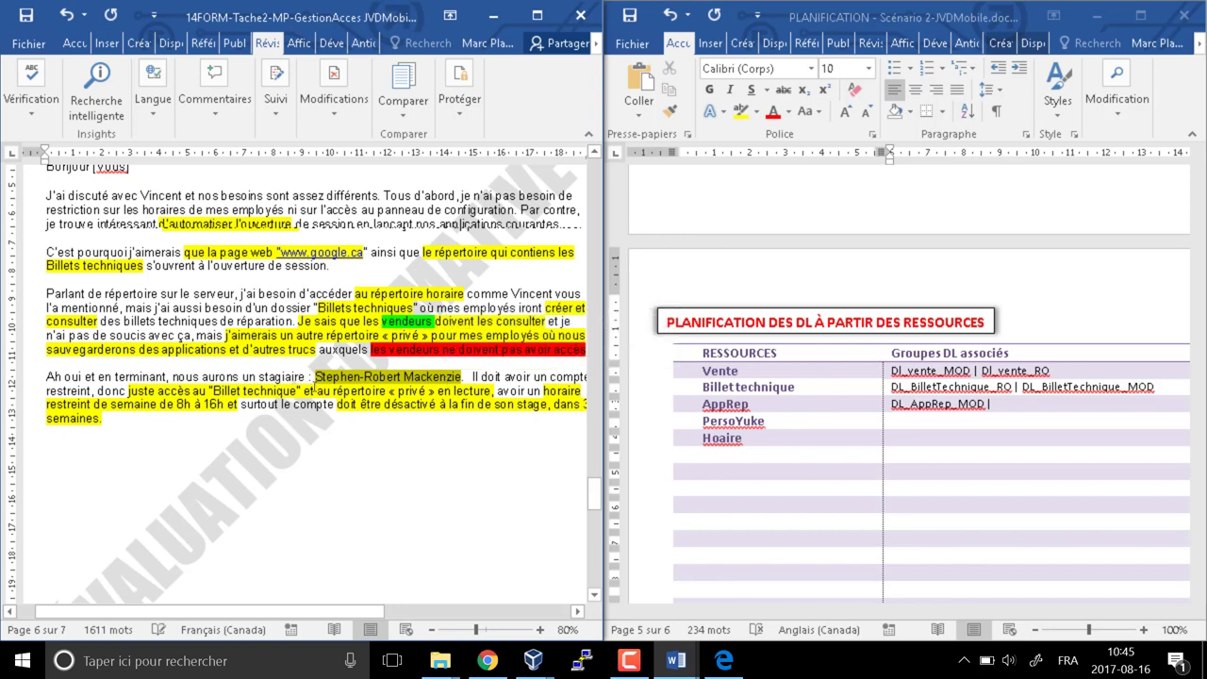
pyautogui.moveTo(193, 391); pyautogui.dragTo(489, 391)
# Finish AppRep with DL_AppRep_RO and enter DL_PersoYuke_MOD for PersoYuke
pyautogui.click(1047, 404)
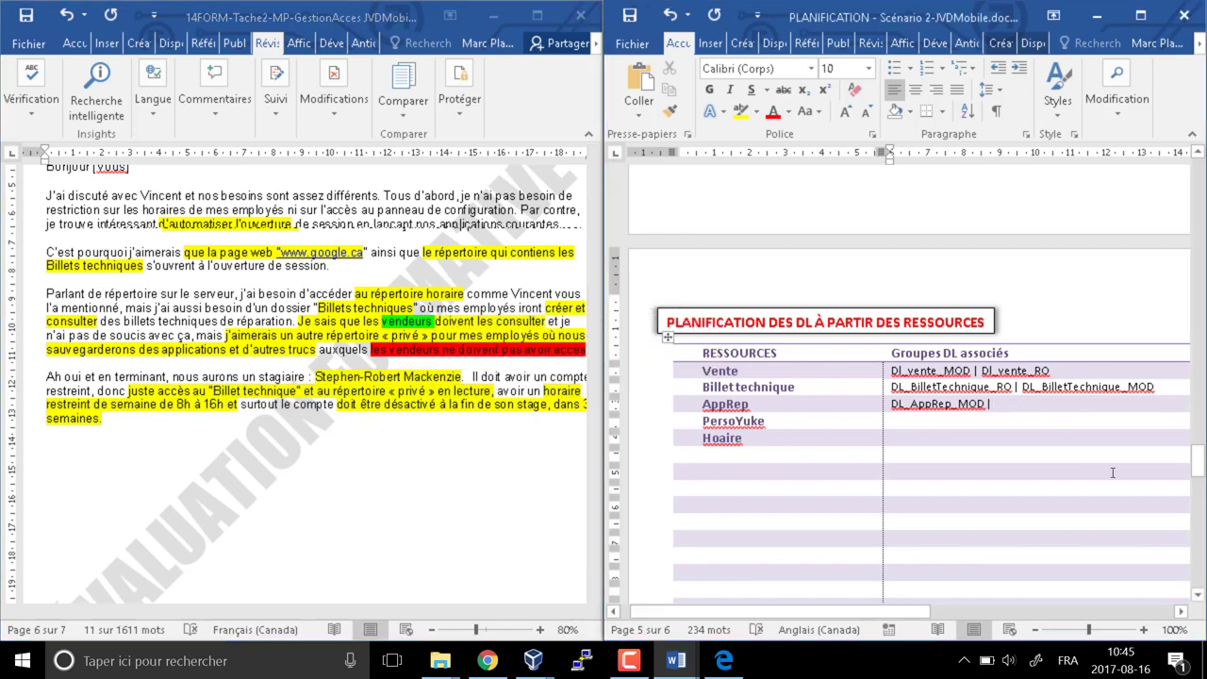
pyautogui.write('DL_')
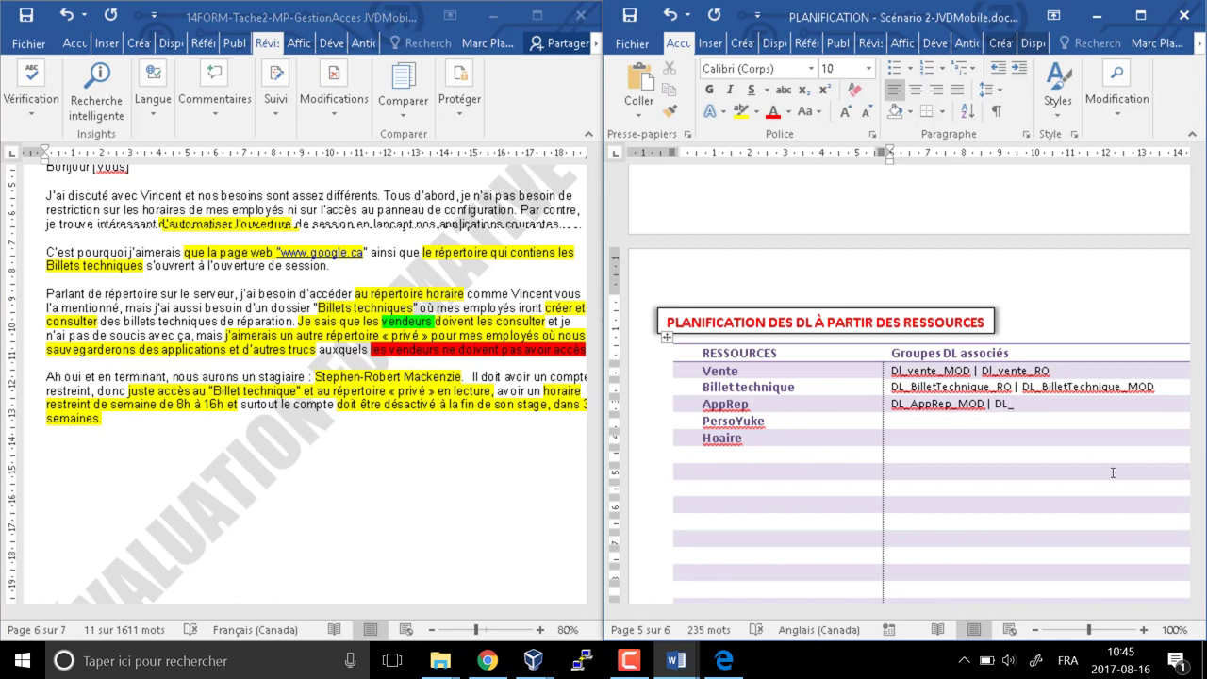
pyautogui.write('AppRep_RO')
pyautogui.press('Down')
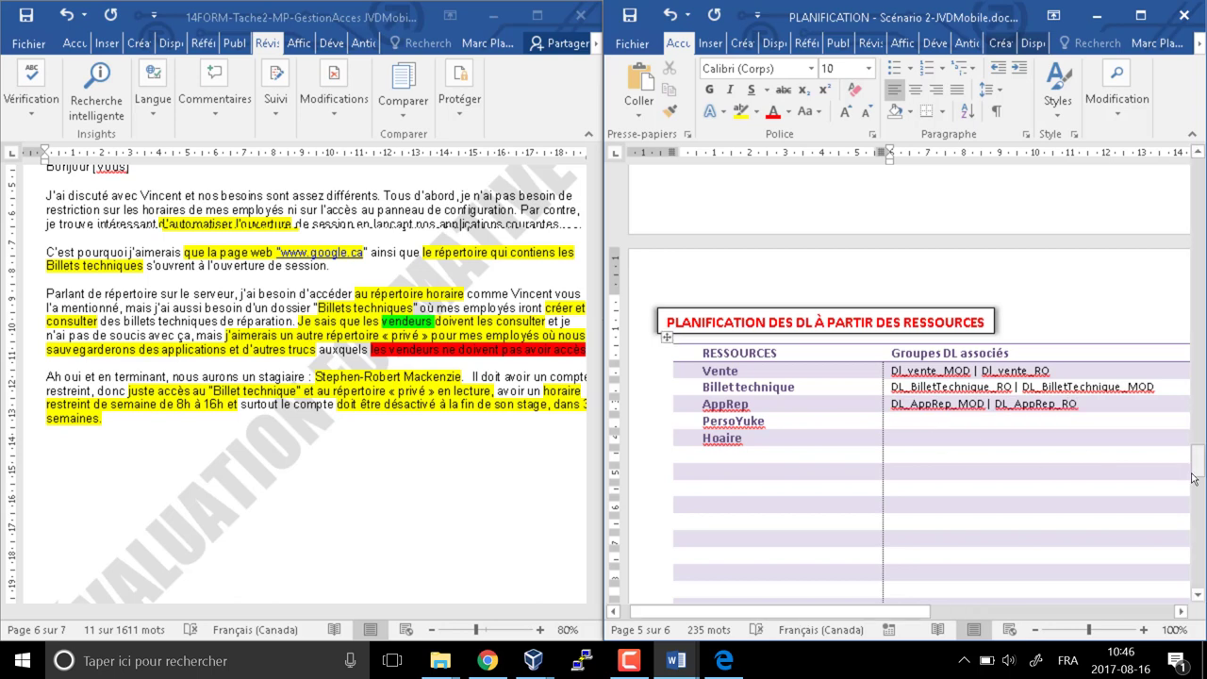
pyautogui.write('DL_')
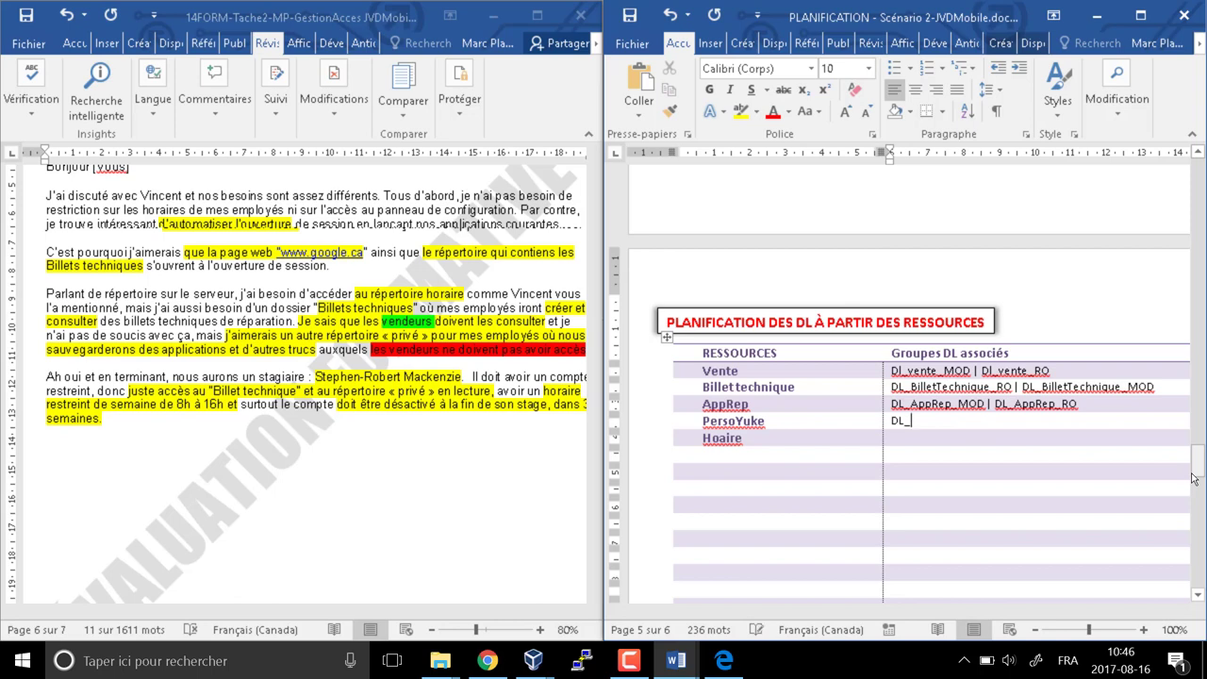
pyautogui.write('PersoYuke_MOD')
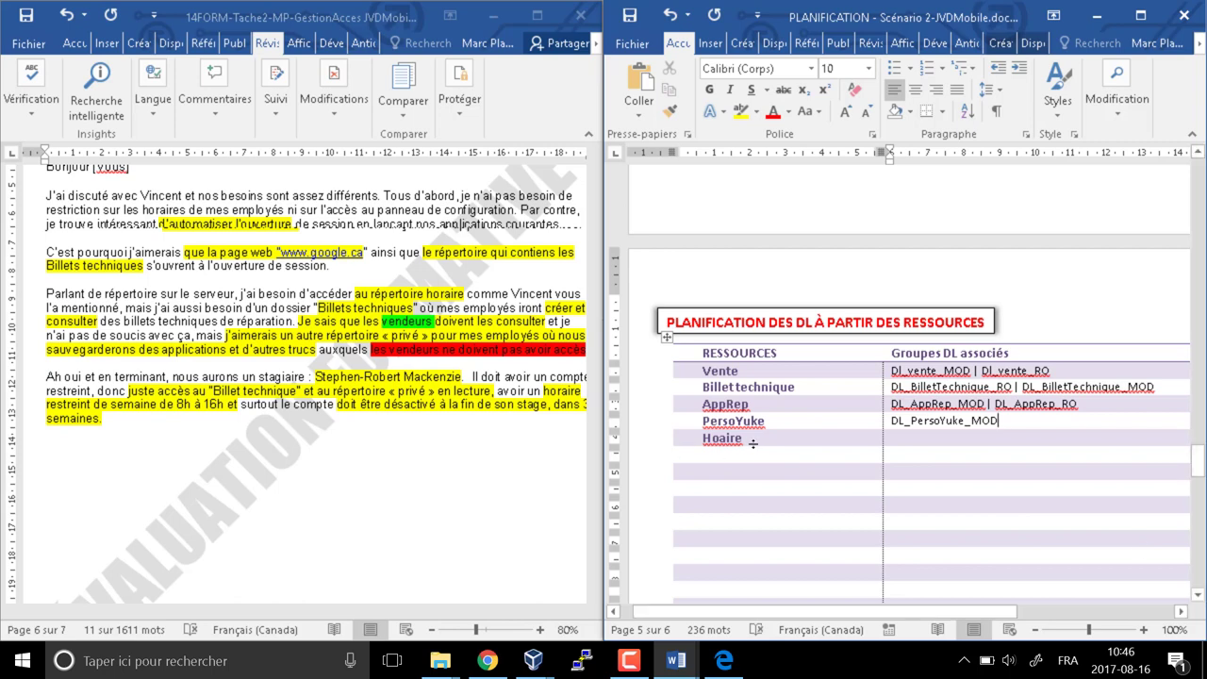
# Correct Hoaire to Horaire and give it the groups DL_Horaire_MOD | DL_Horaire_RO
pyautogui.click(723, 437)
pyautogui.write('r')
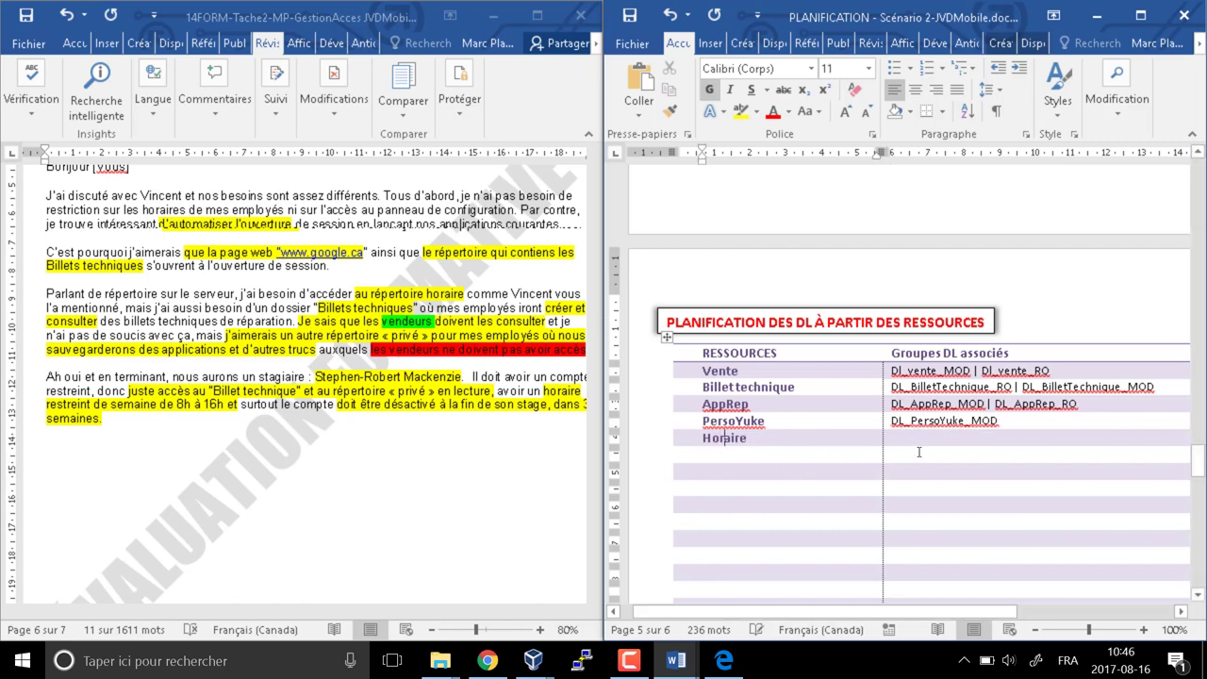
pyautogui.click(919, 441)
pyautogui.write('DL_')
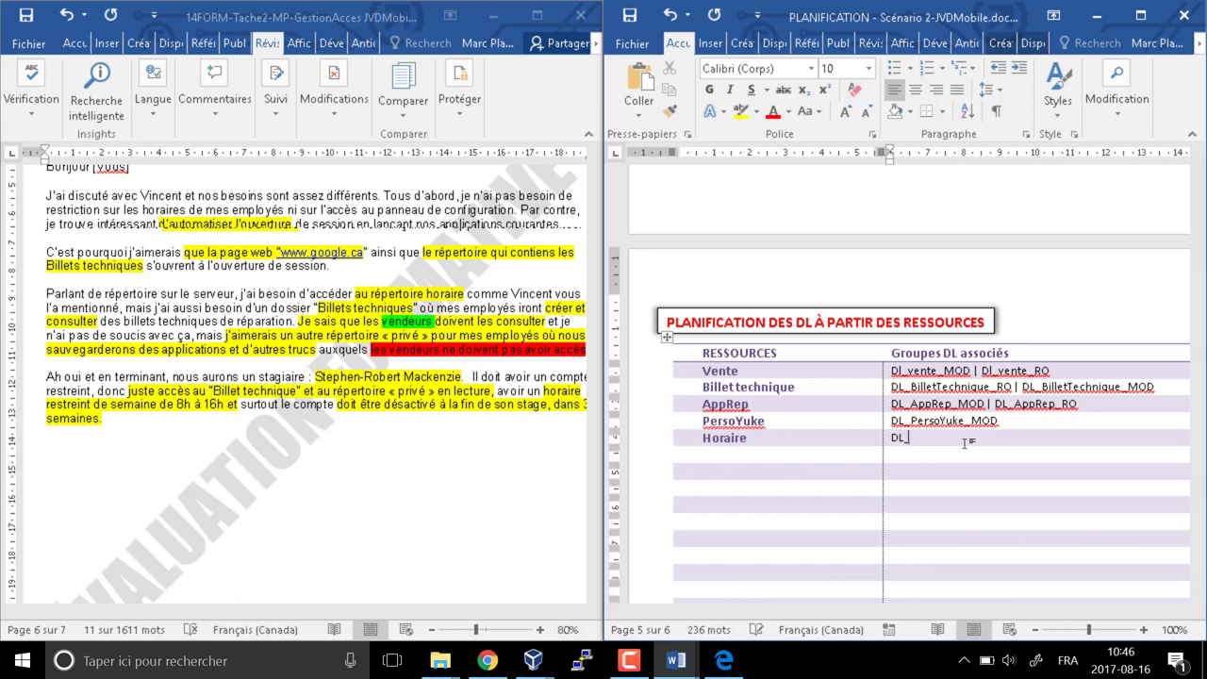
pyautogui.write('Horaire_MOD')
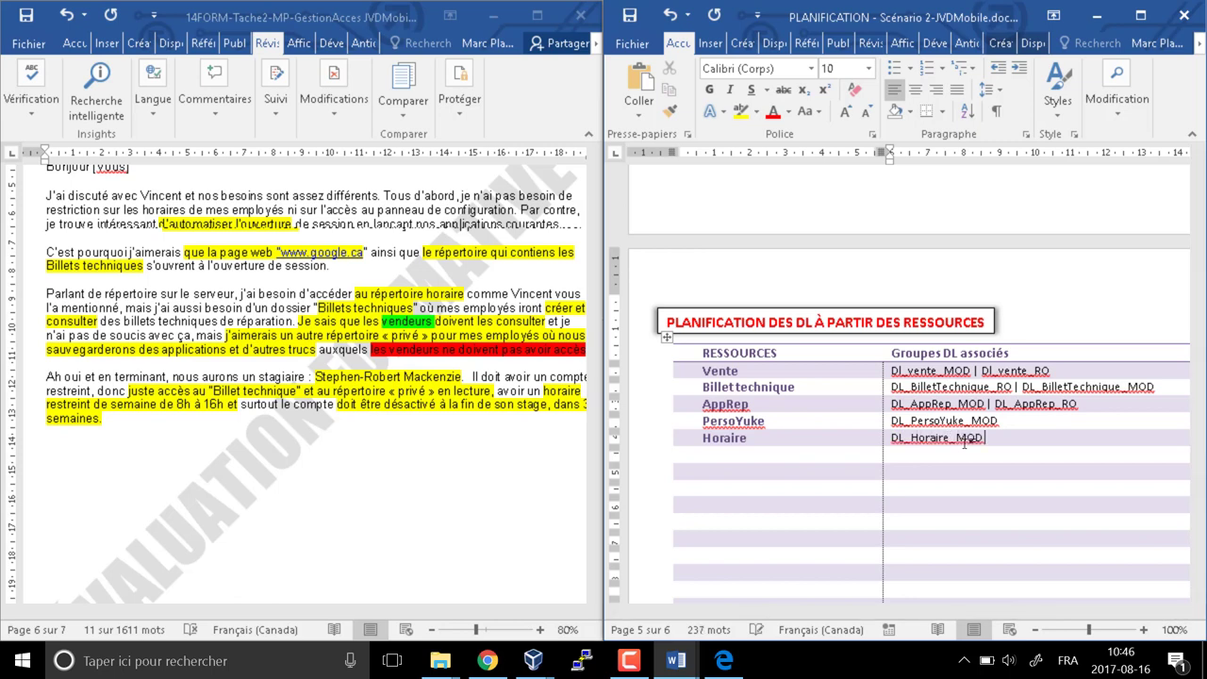
pyautogui.write(' | DL_Horaire_RO')
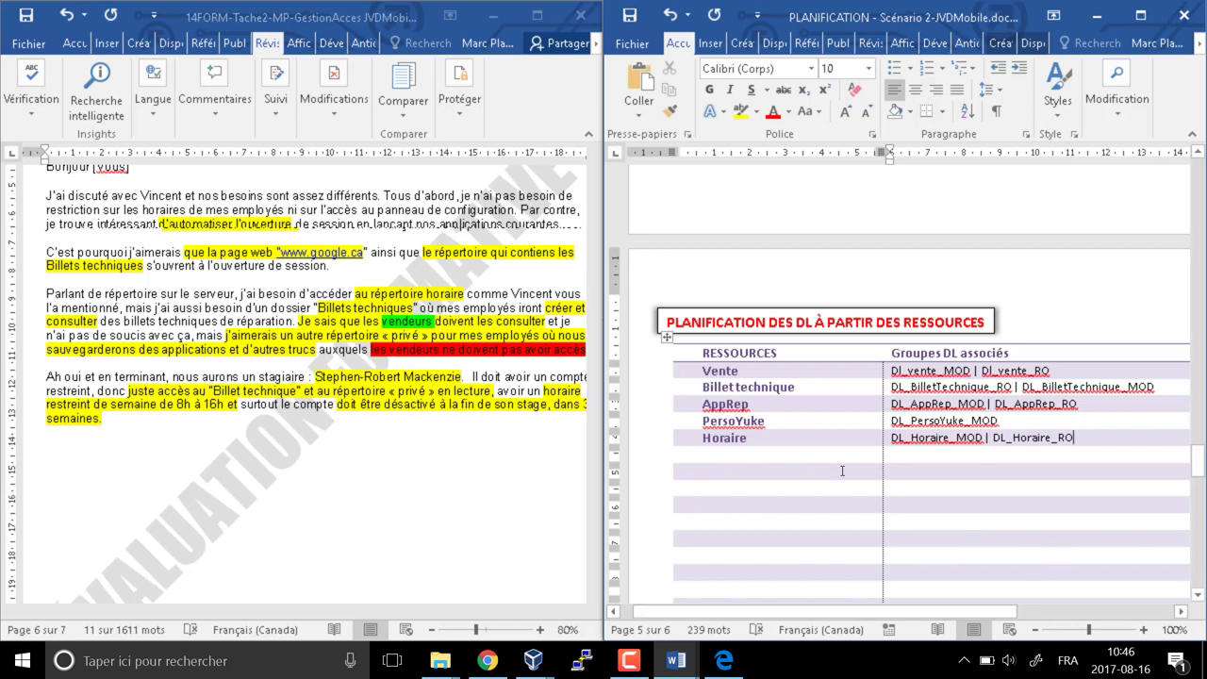
# Add a vente row with path \\dc1\vente and groups dl_vente_MOD and Dl_vente_RO on separate lines
pyautogui.scroll(-10, 842, 468)
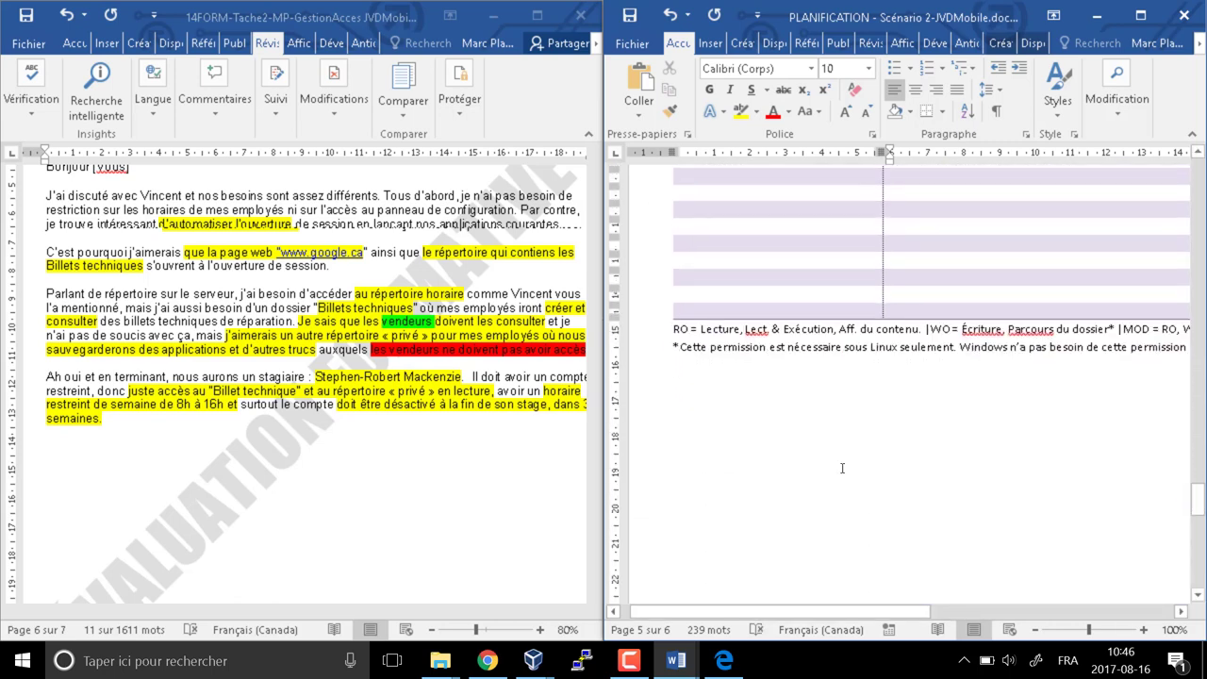
pyautogui.scroll(-7, 842, 468)
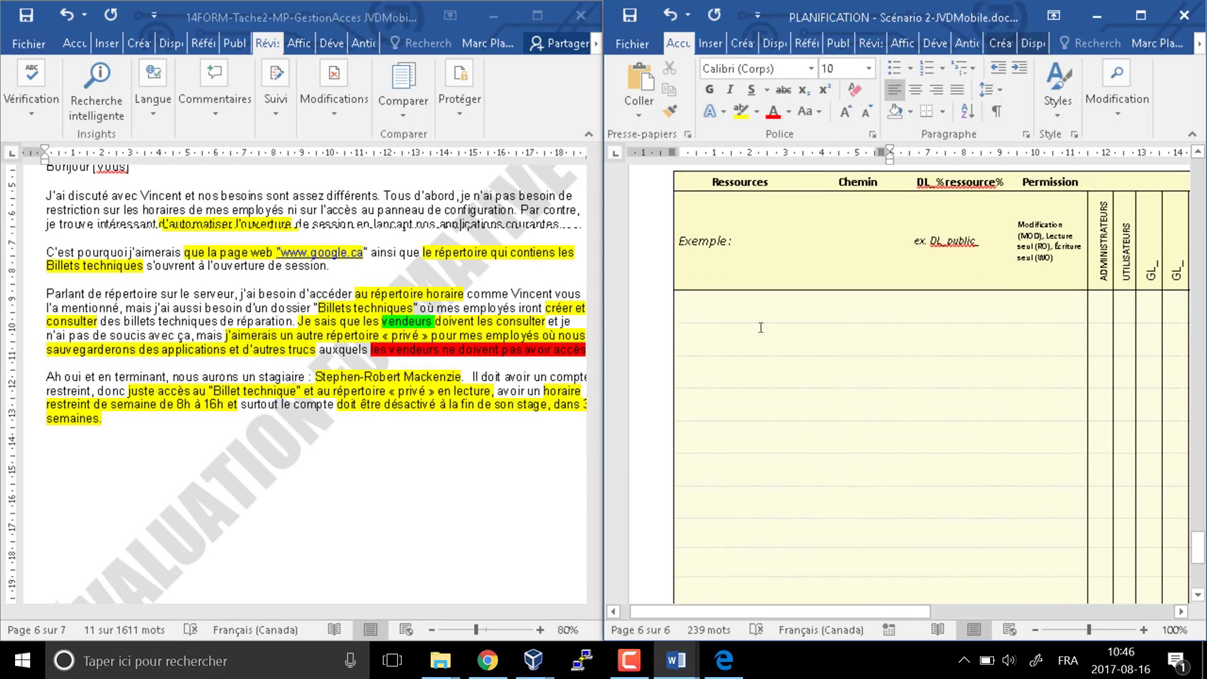
pyautogui.click(848, 460)
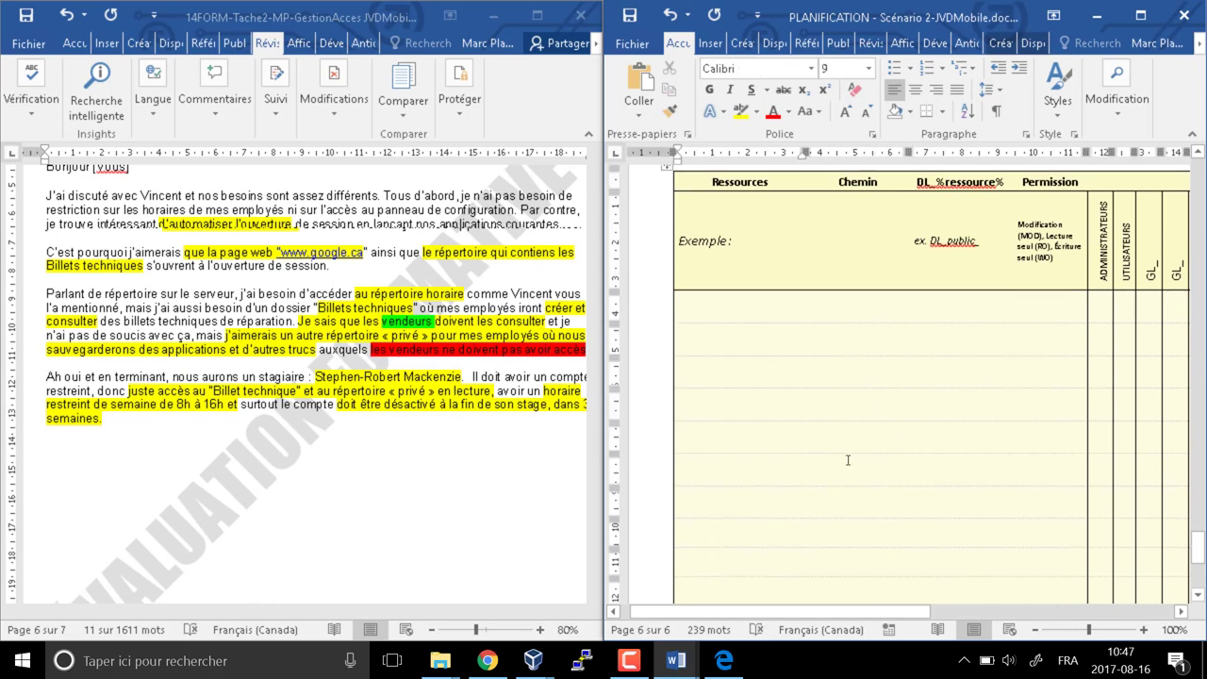
pyautogui.write('vente')
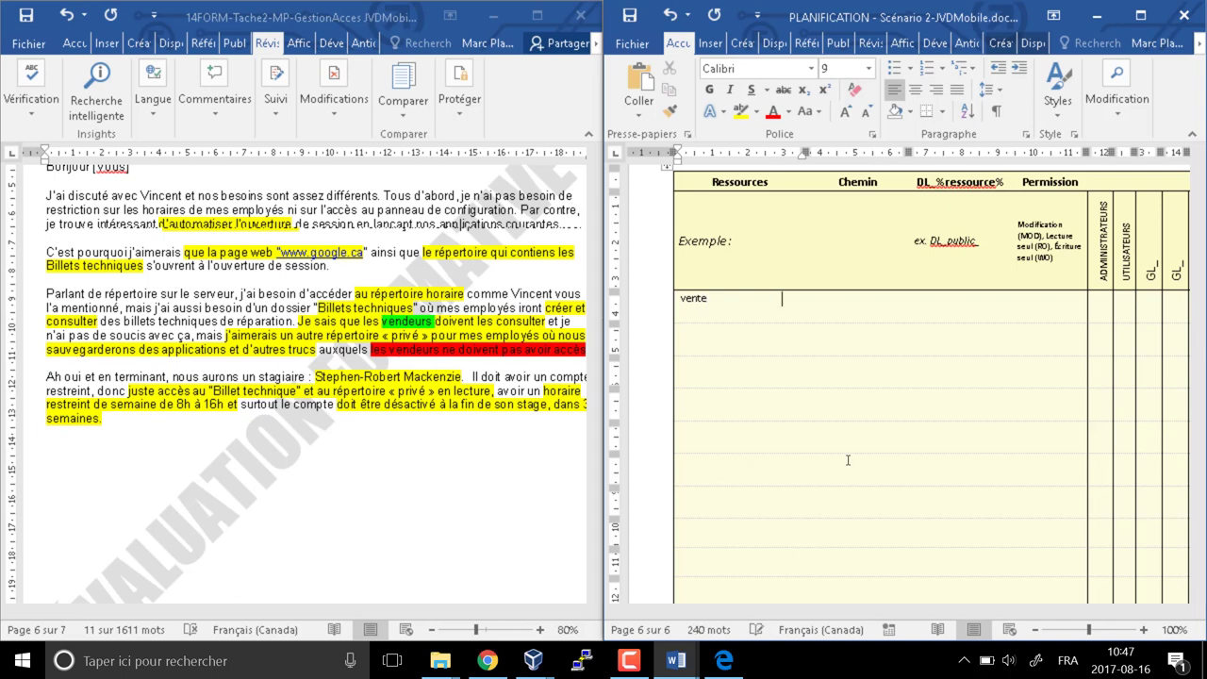
pyautogui.press('Tab')
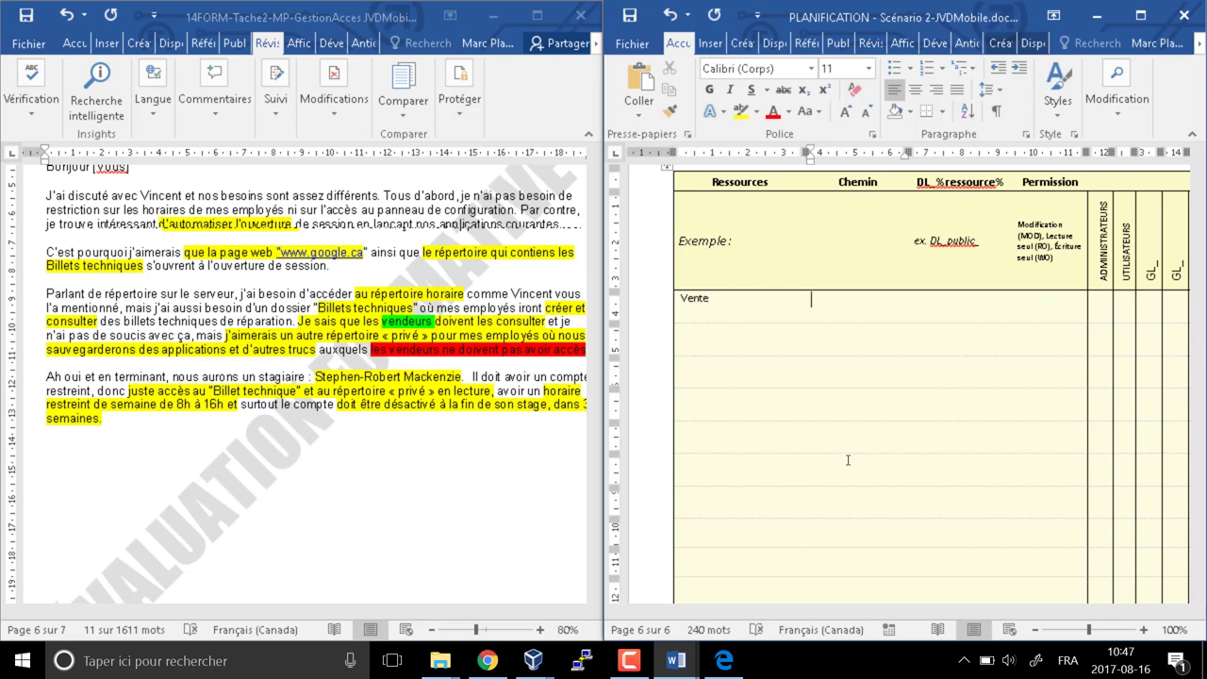
pyautogui.write('\\\\dc1\\vente')
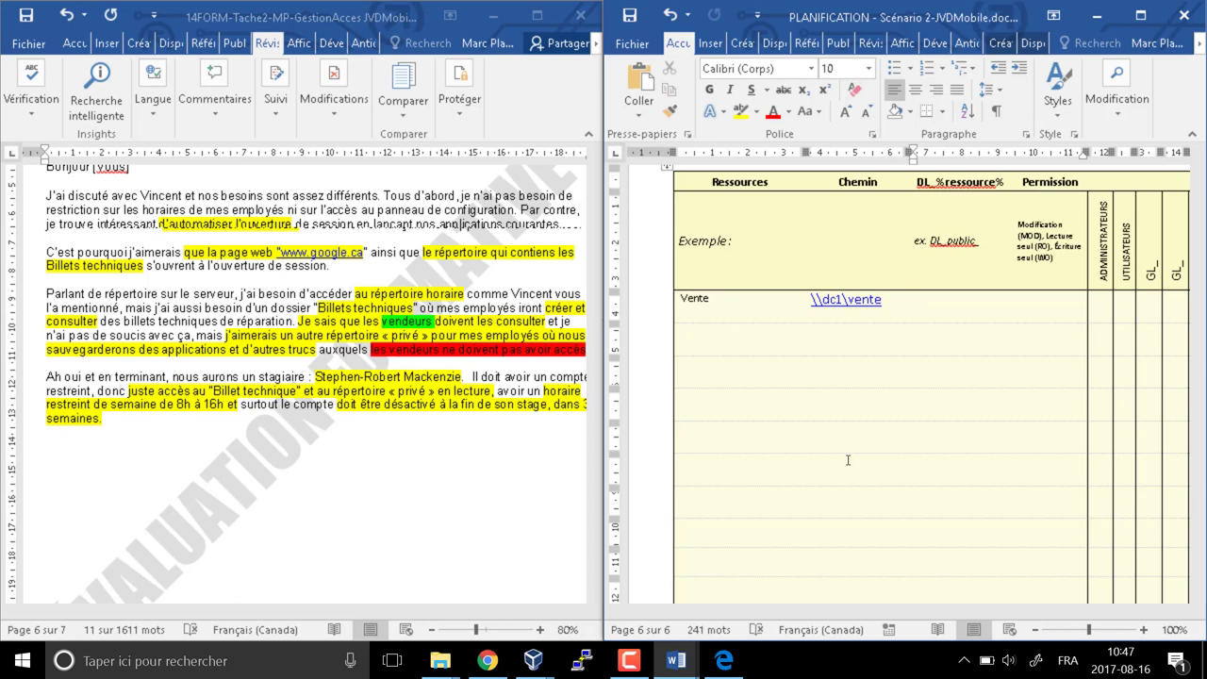
pyautogui.write(' dl_vente_MOD')
pyautogui.press('Return')
pyautogui.write('Dl')
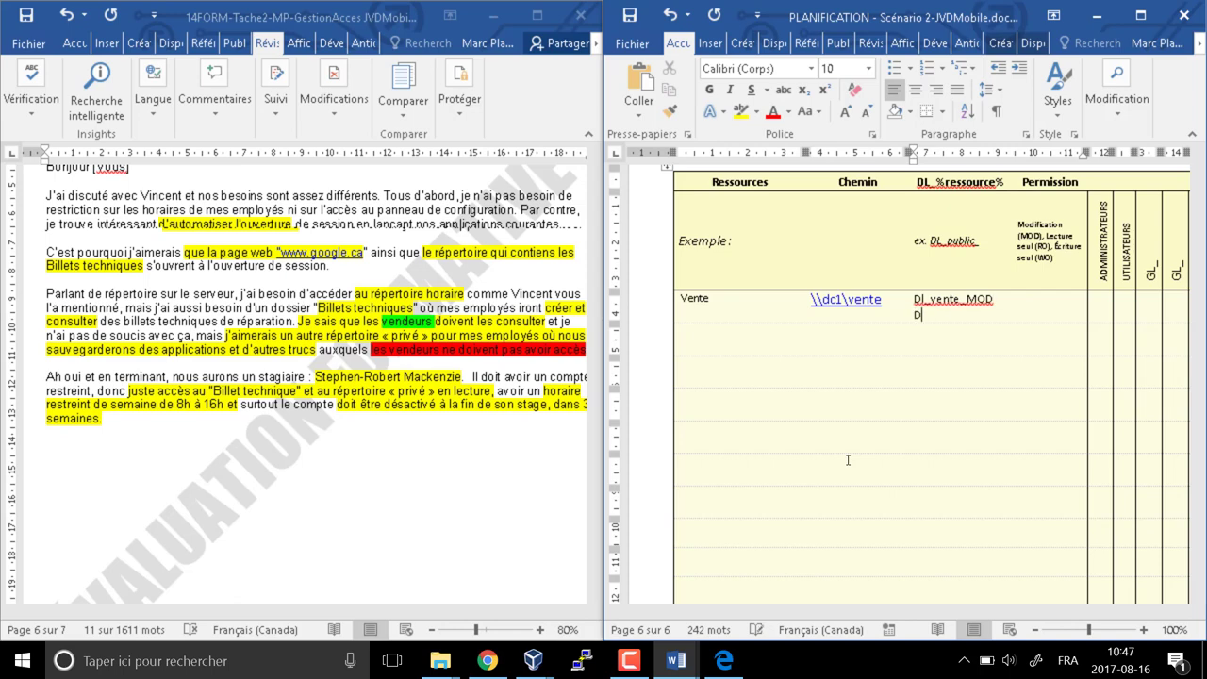
pyautogui.write('_vente_RO')
pyautogui.press('Tab')
pyautogui.press('Tab')
pyautogui.press('Tab')
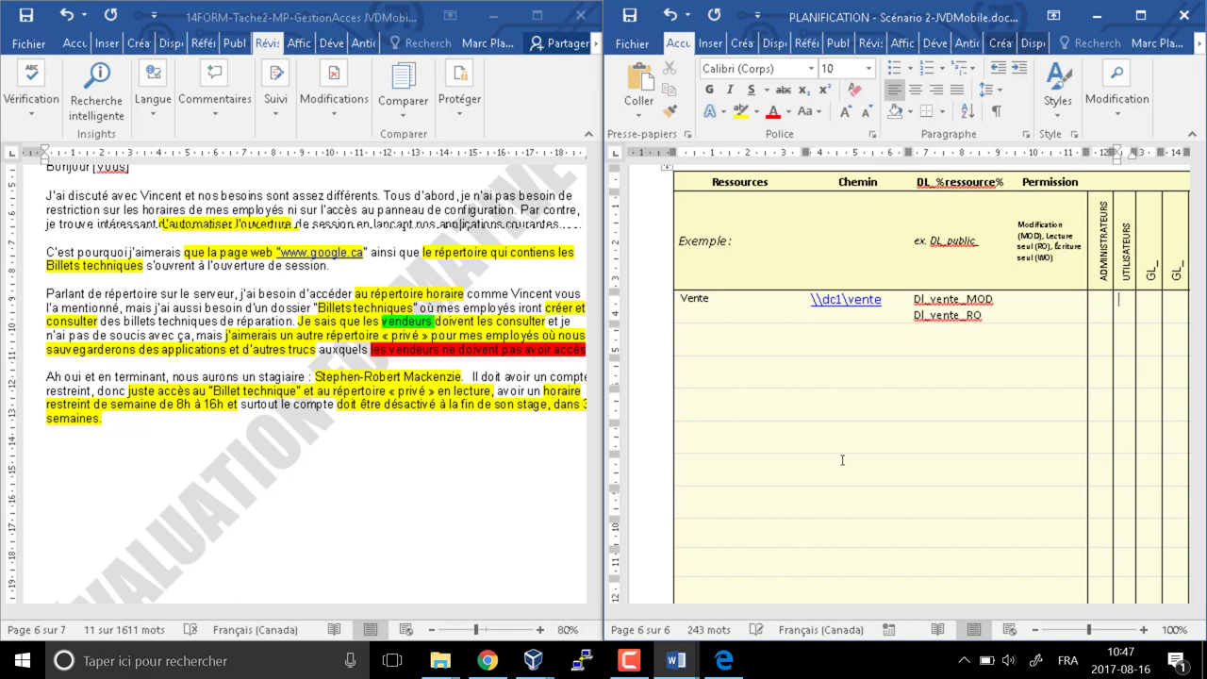
pyautogui.moveTo(911, 611); pyautogui.dragTo(1042, 608)
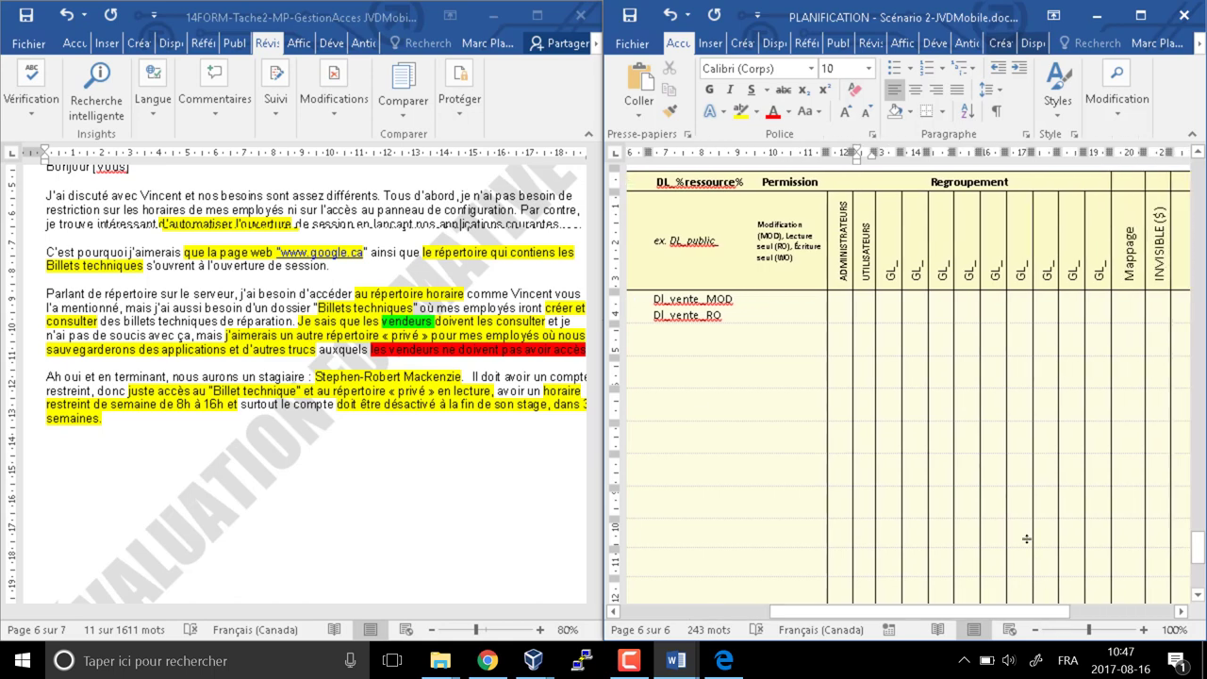
# Name the first two group column headers GL_Vendeur and GL_Reparateur, keeping their original font size
pyautogui.click(885, 248)
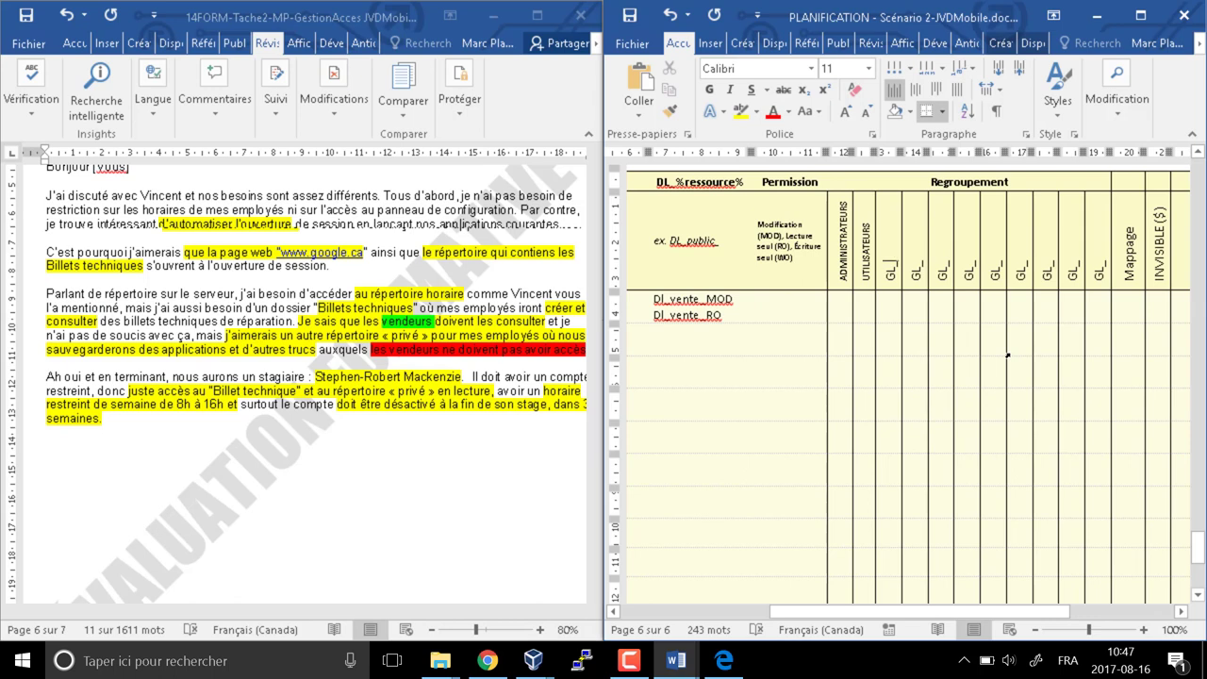
pyautogui.write('Vendeur')
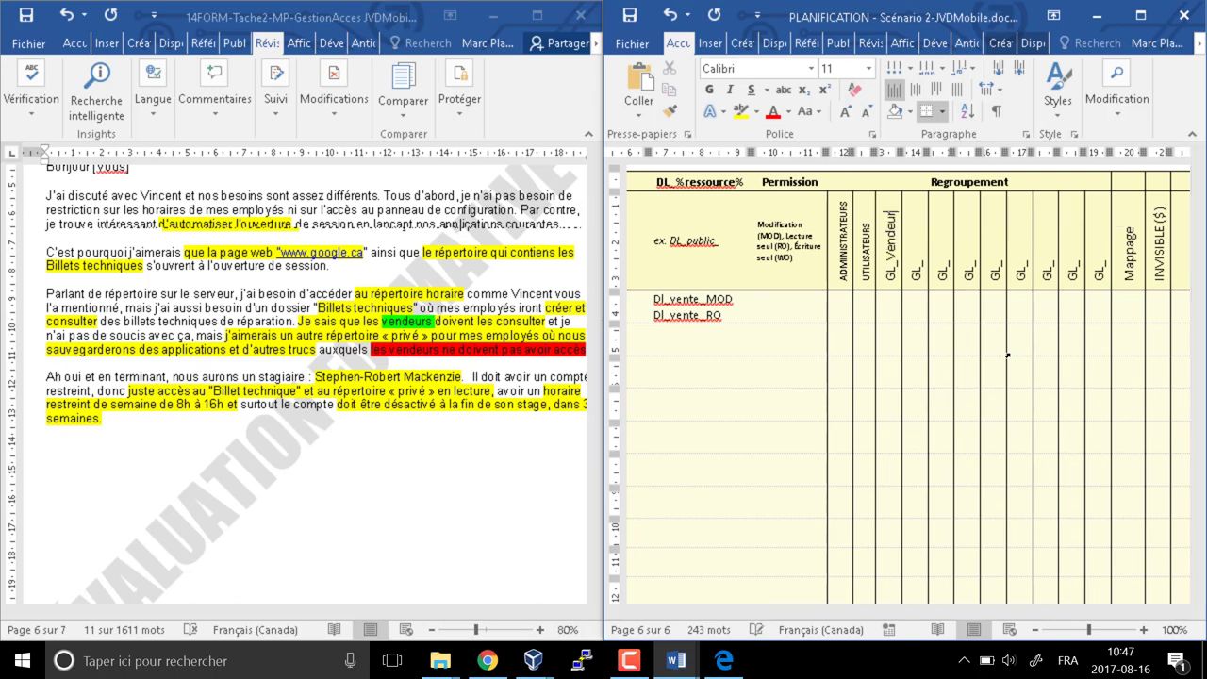
pyautogui.press('Tab')
pyautogui.press('Right')
pyautogui.write('Reparateu')
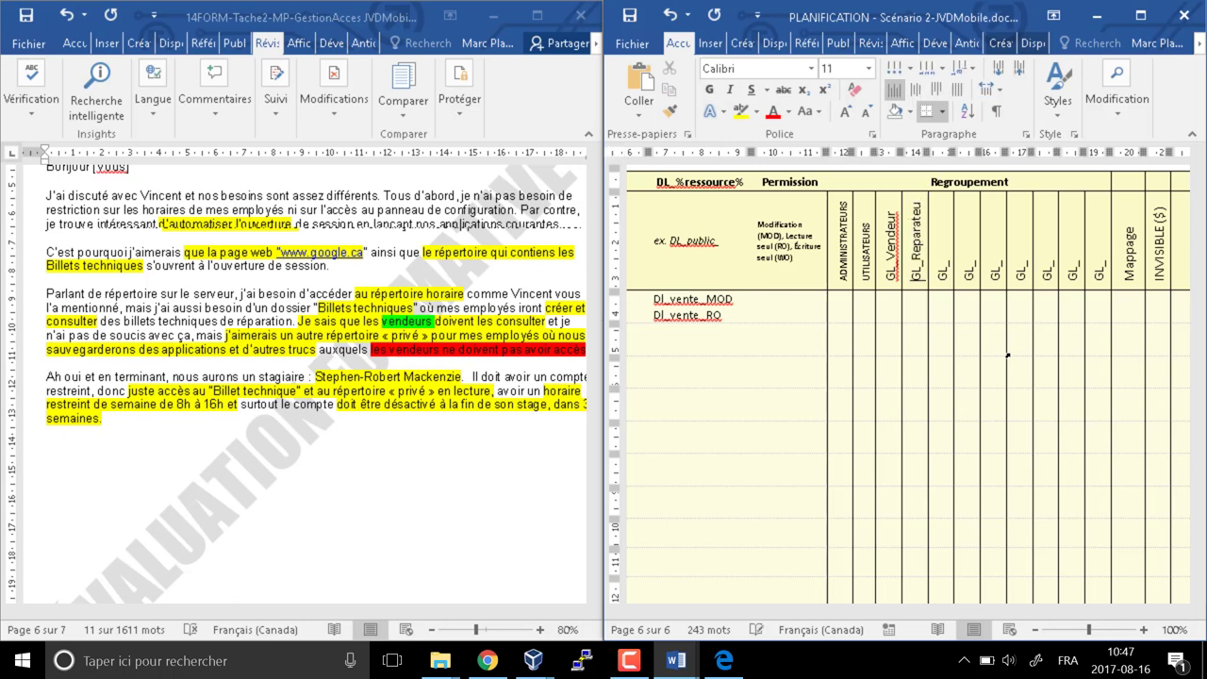
pyautogui.press('Up')
pyautogui.press('Up')
pyautogui.press('Up')
pyautogui.press('Up')
pyautogui.press('Up')
pyautogui.press('Up')
pyautogui.press('Up')
pyautogui.press('Up')
pyautogui.press('Down')
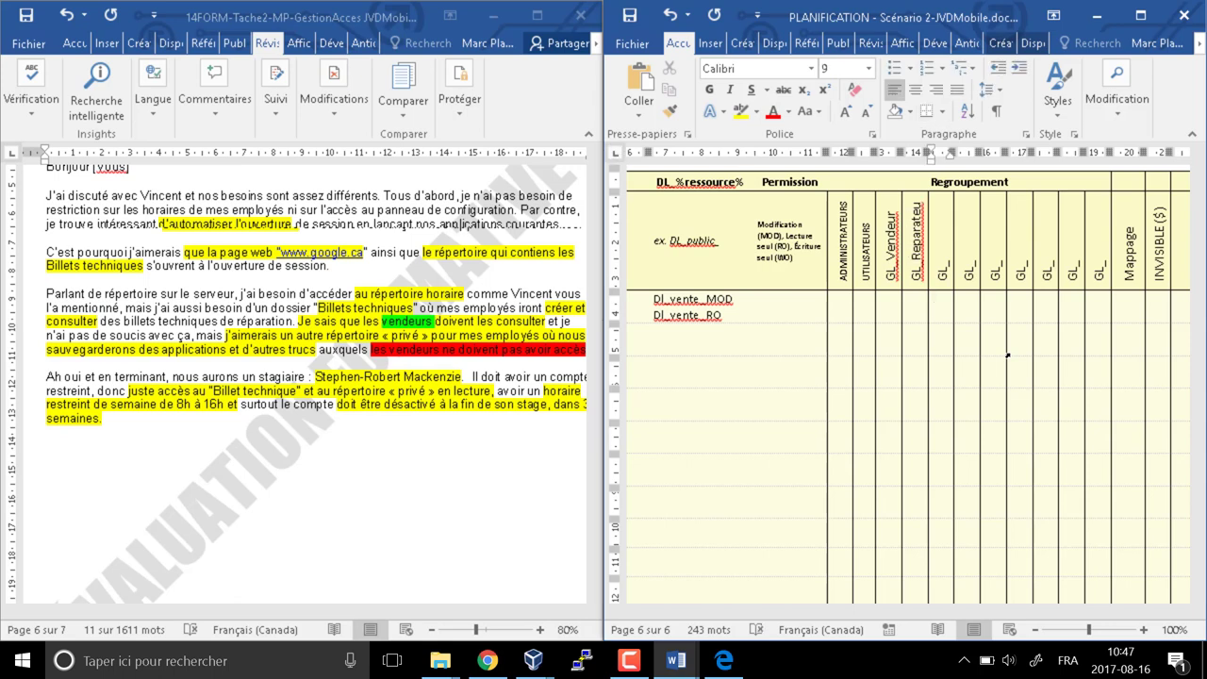
pyautogui.click(921, 200)
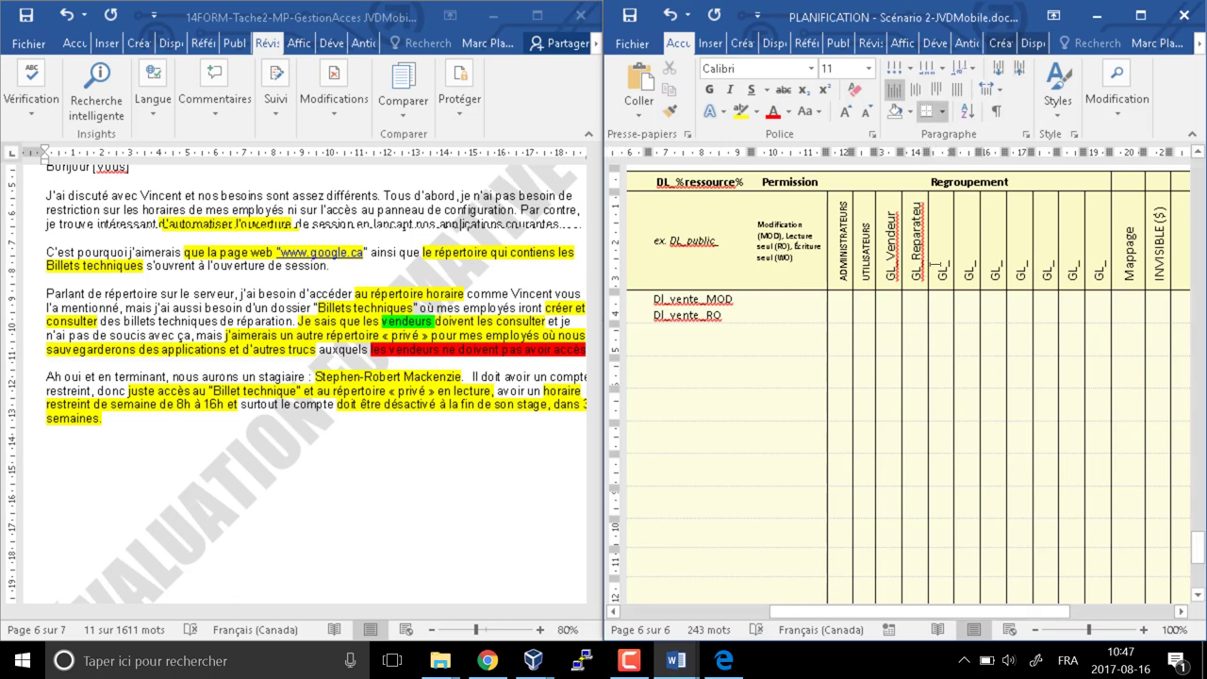
pyautogui.write('r')
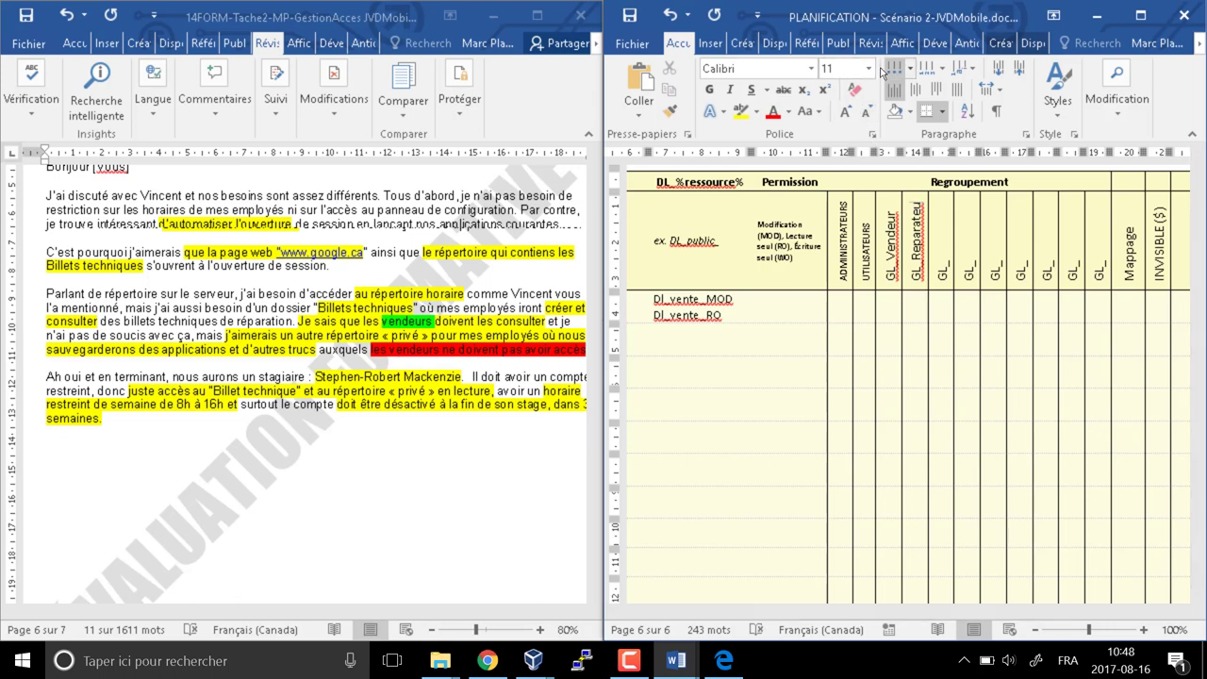
pyautogui.click(869, 68)
pyautogui.click(839, 120)
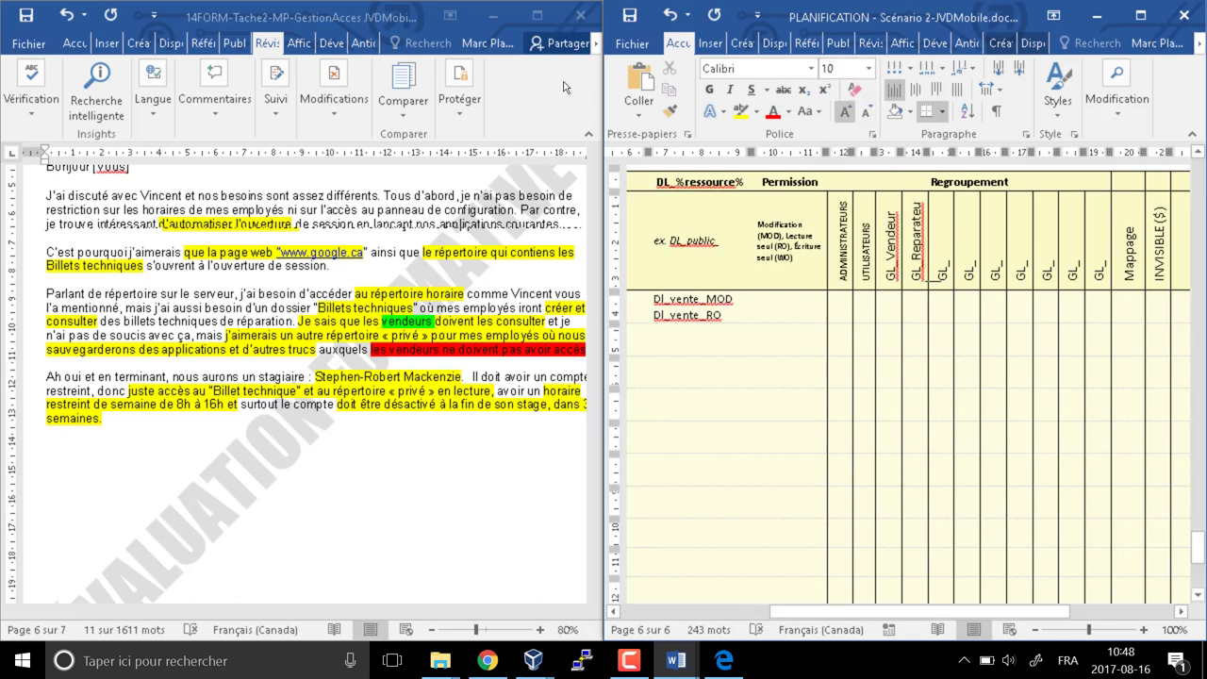
pyautogui.hotkey('ctrl', 'z')
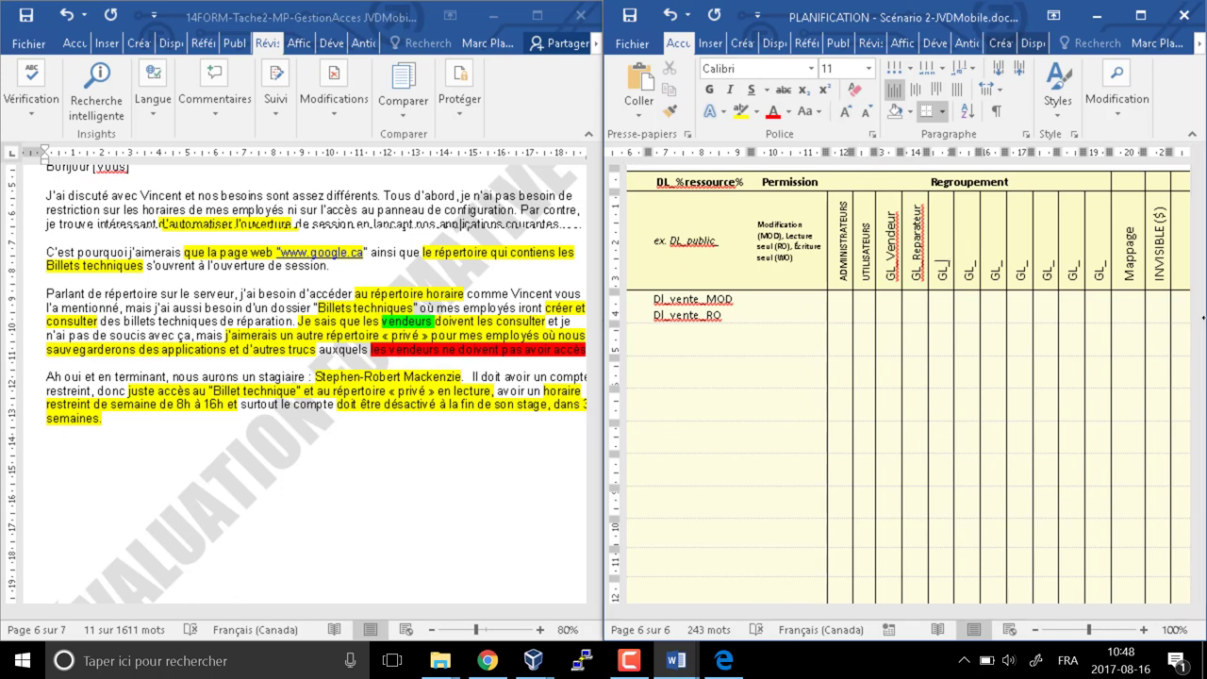
# Add the GL_manager, GL_proprietaire and GL_stagiaire headers, with proprietaire shrunk to size 10
pyautogui.write('managerpro')
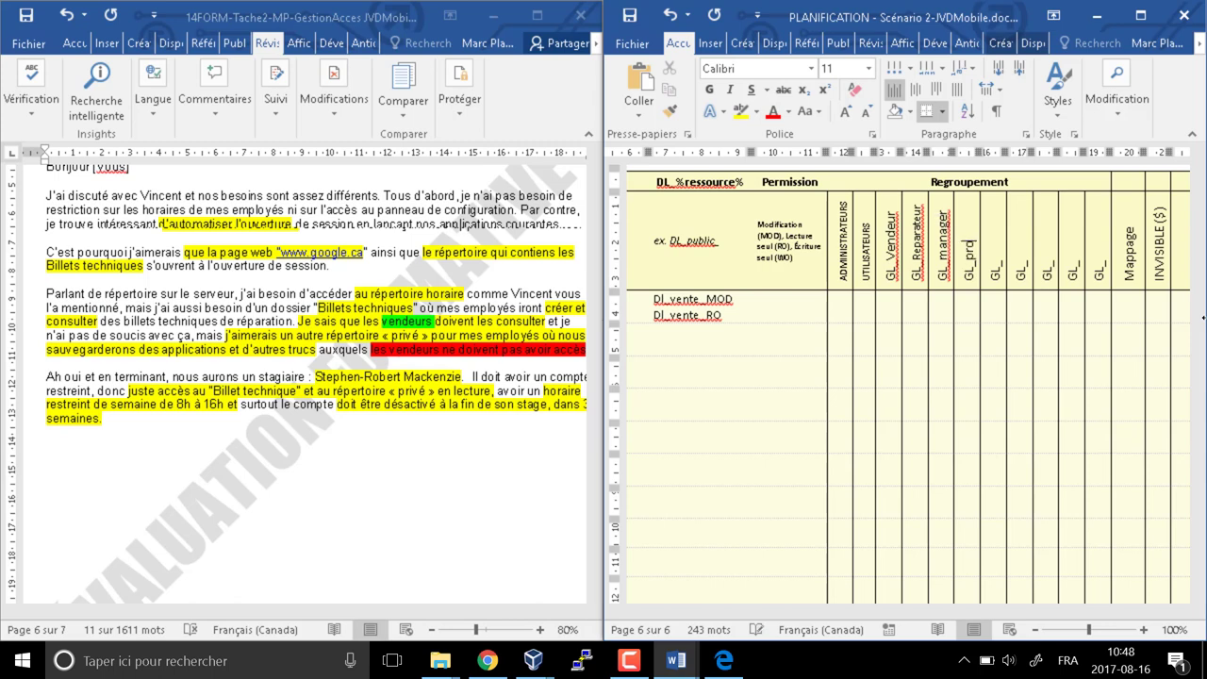
pyautogui.write('prietair')
pyautogui.press('Up')
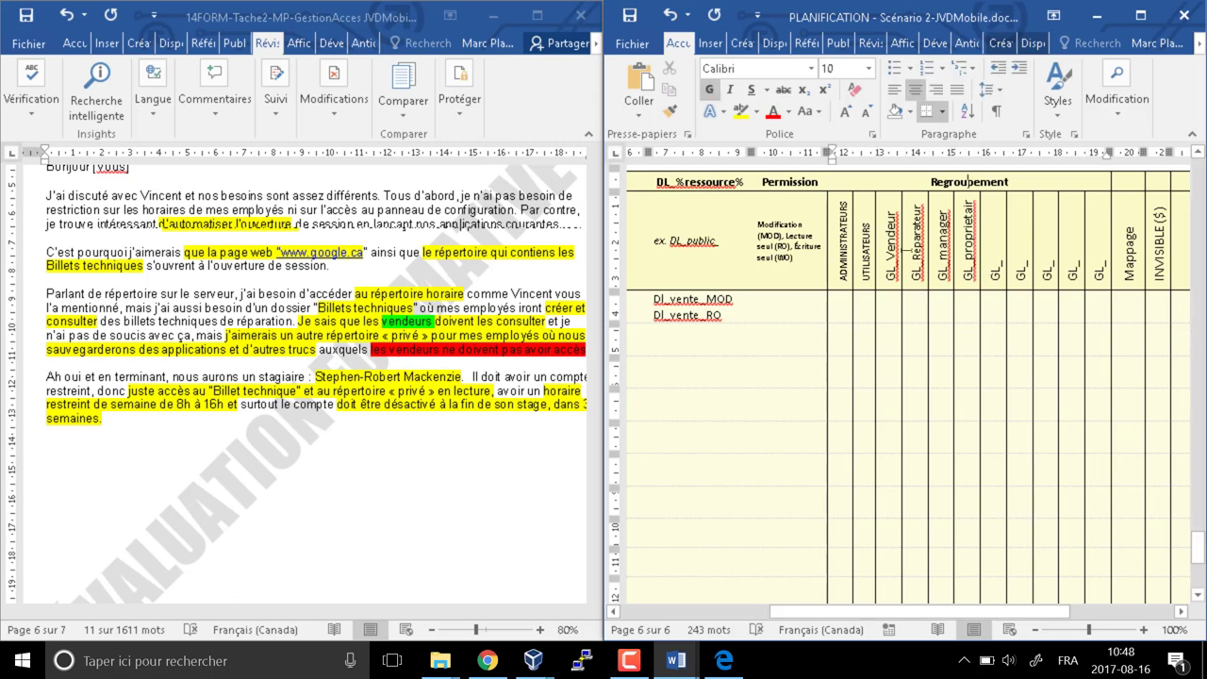
pyautogui.doubleClick(967, 234)
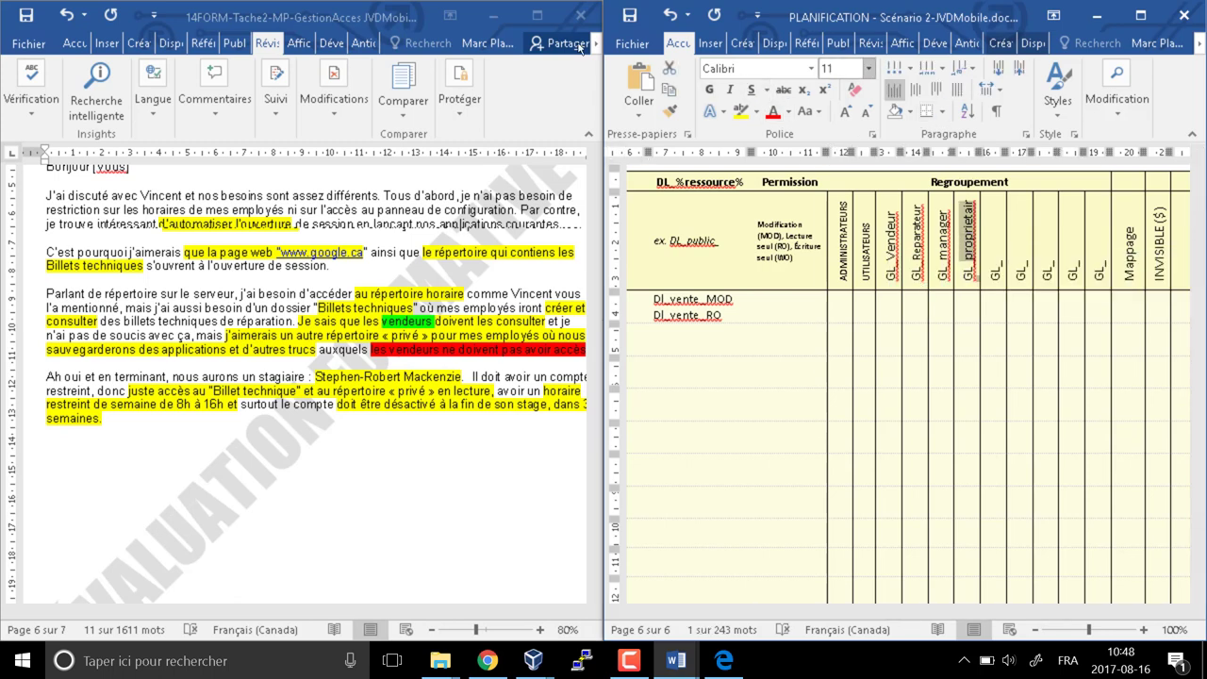
pyautogui.click(868, 67)
pyautogui.click(834, 122)
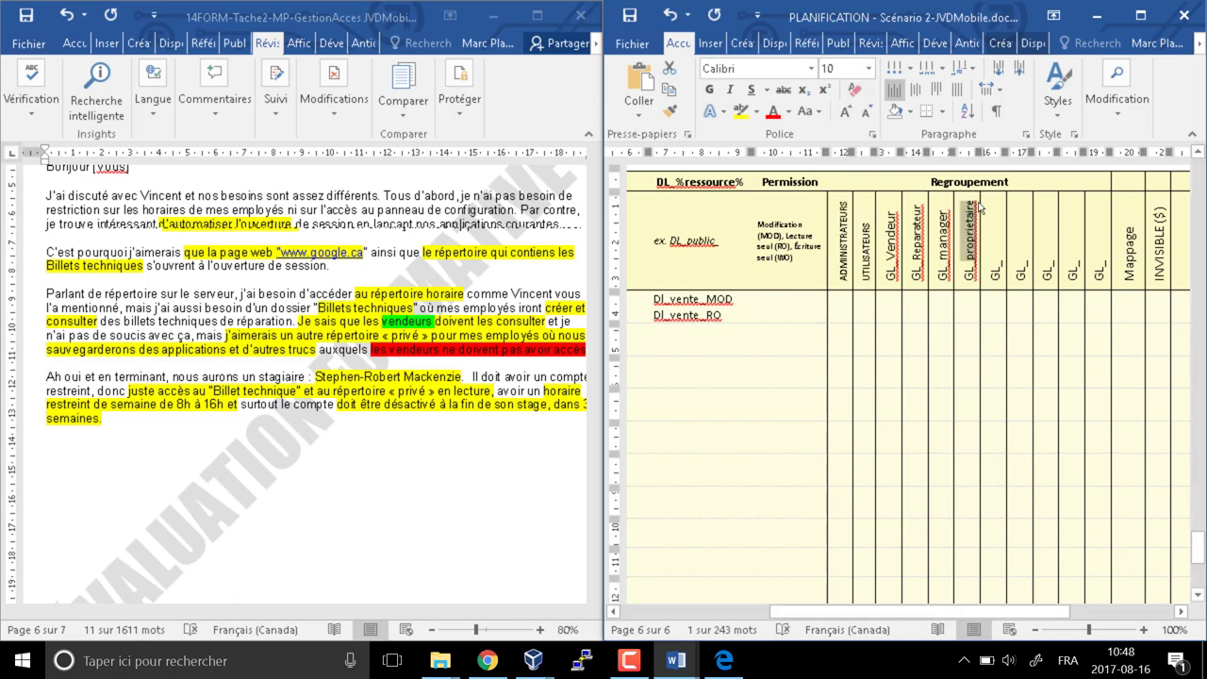
pyautogui.click(995, 251)
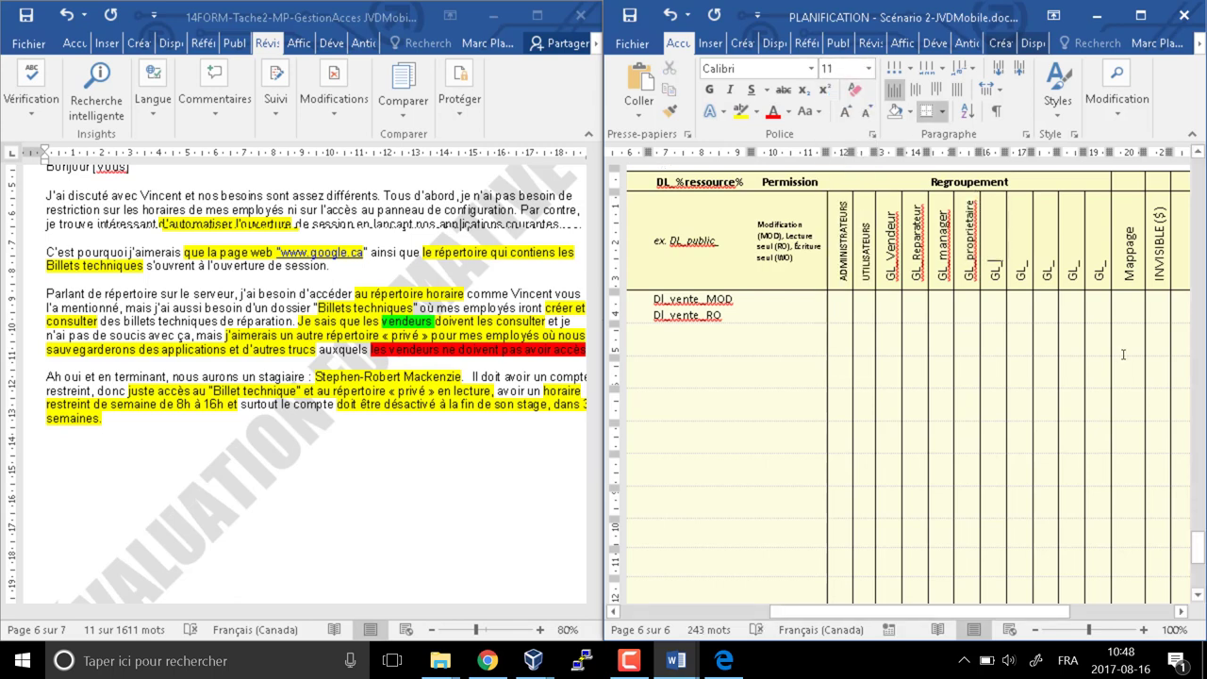
pyautogui.write('stagiaire')
pyautogui.scroll(10, 907, 335)
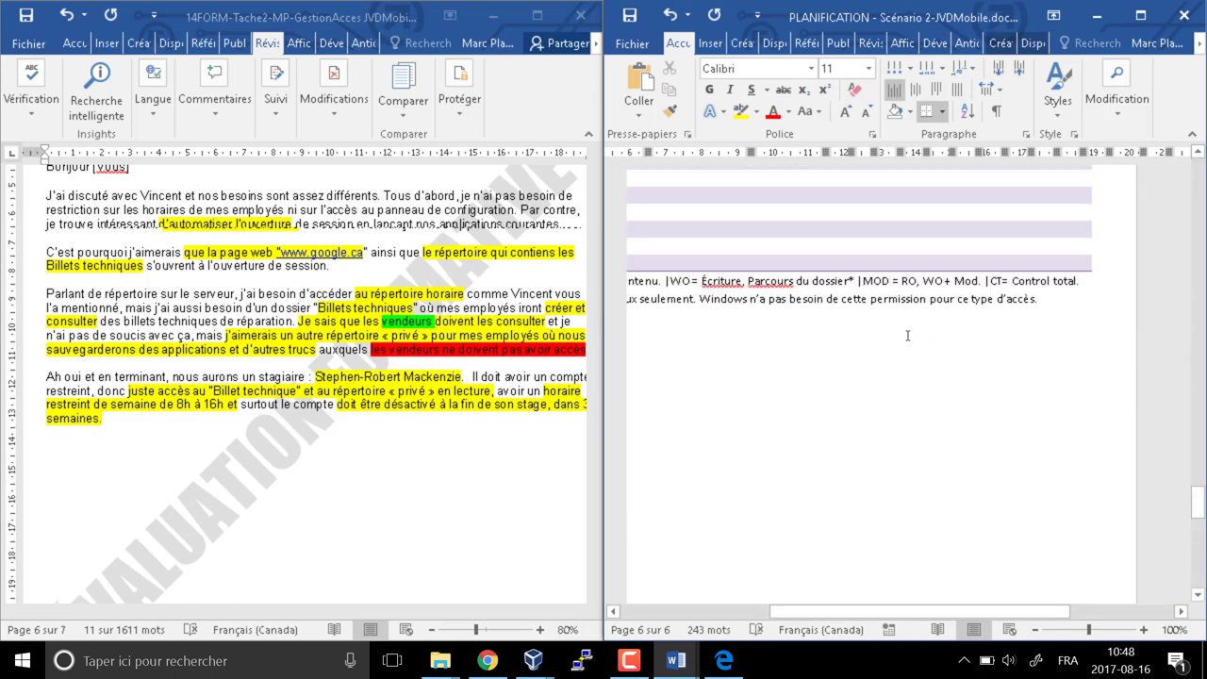
pyautogui.scroll(10, 907, 335)
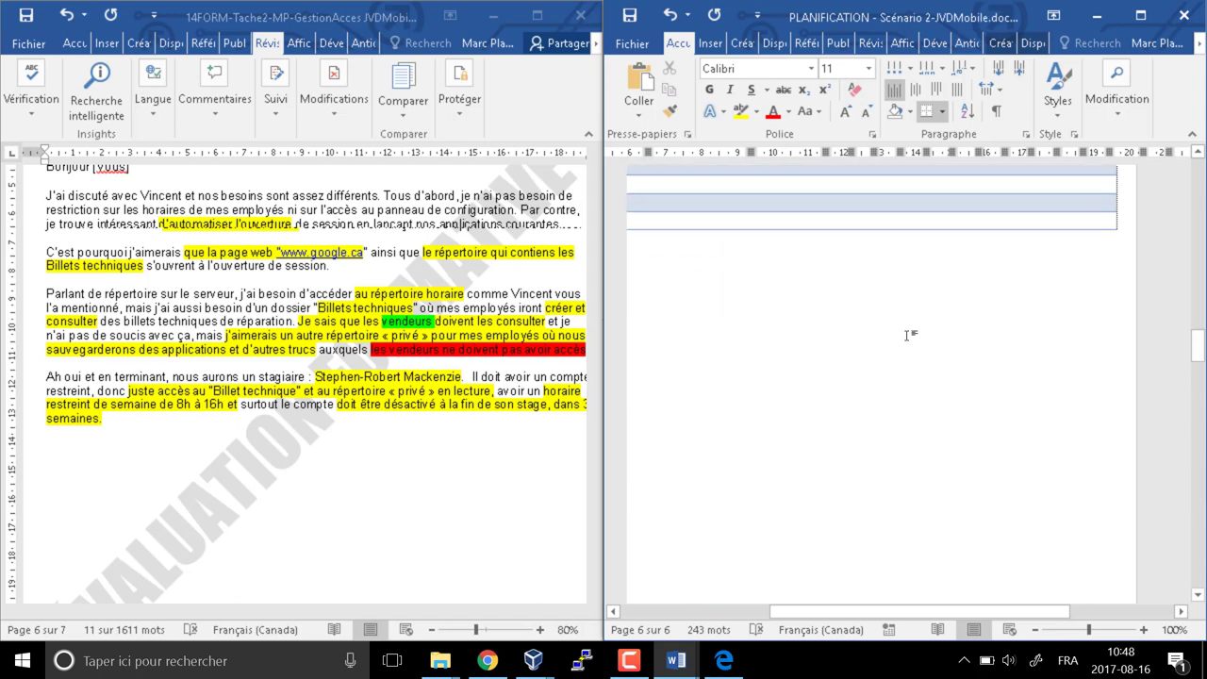
pyautogui.moveTo(843, 612); pyautogui.dragTo(702, 611)
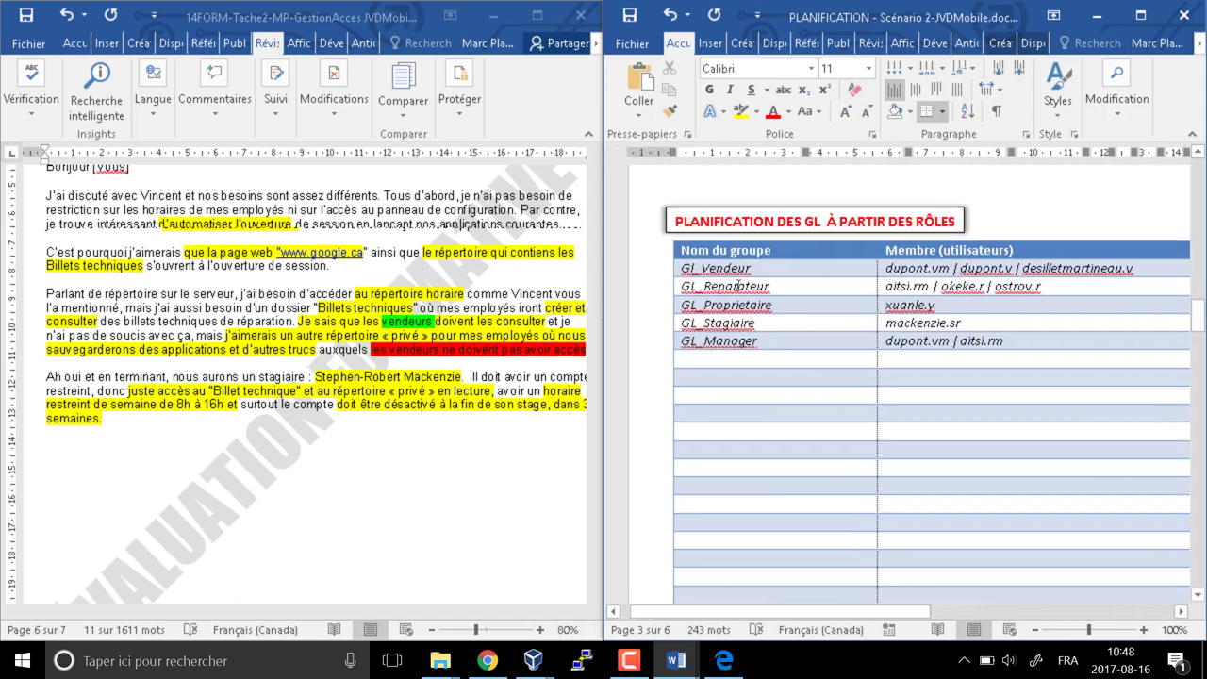
pyautogui.scroll(-10, 818, 408)
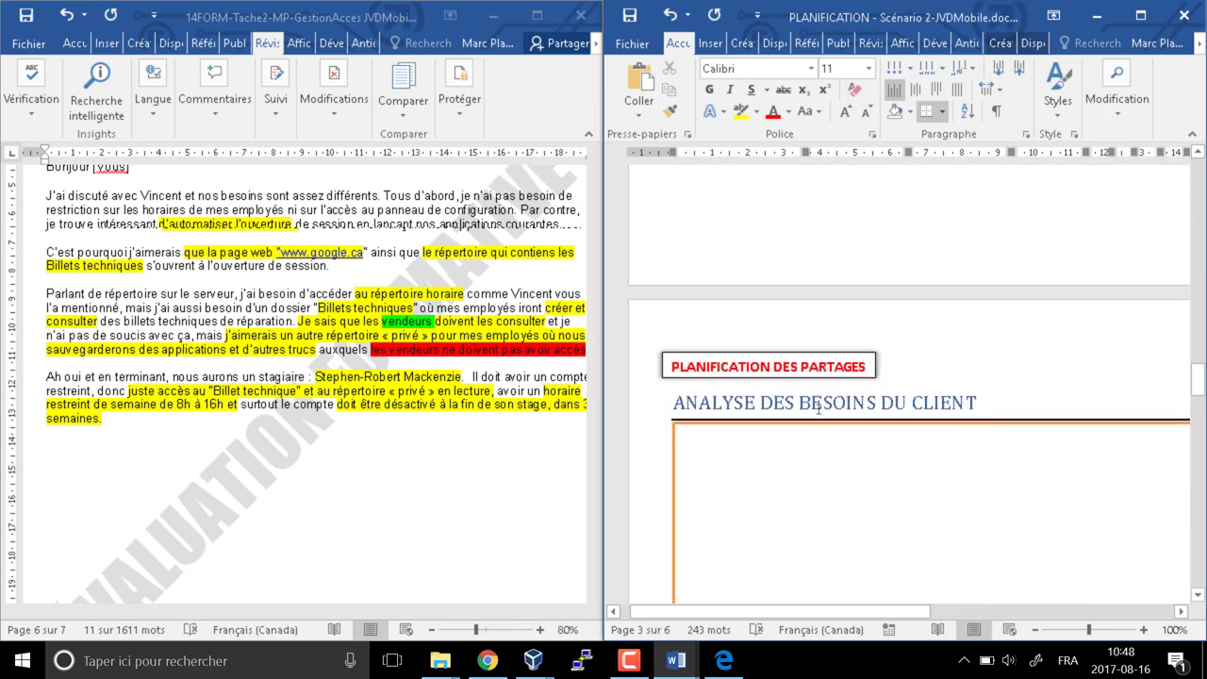
pyautogui.scroll(-10, 818, 407)
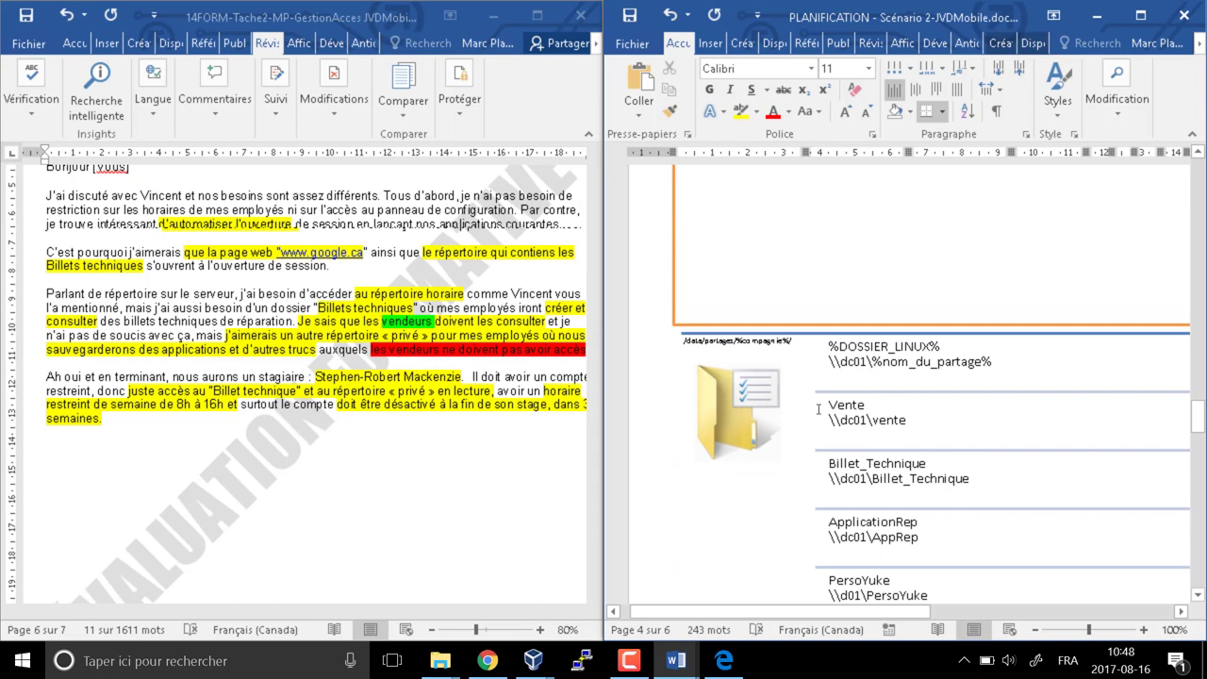
pyautogui.scroll(-10, 818, 407)
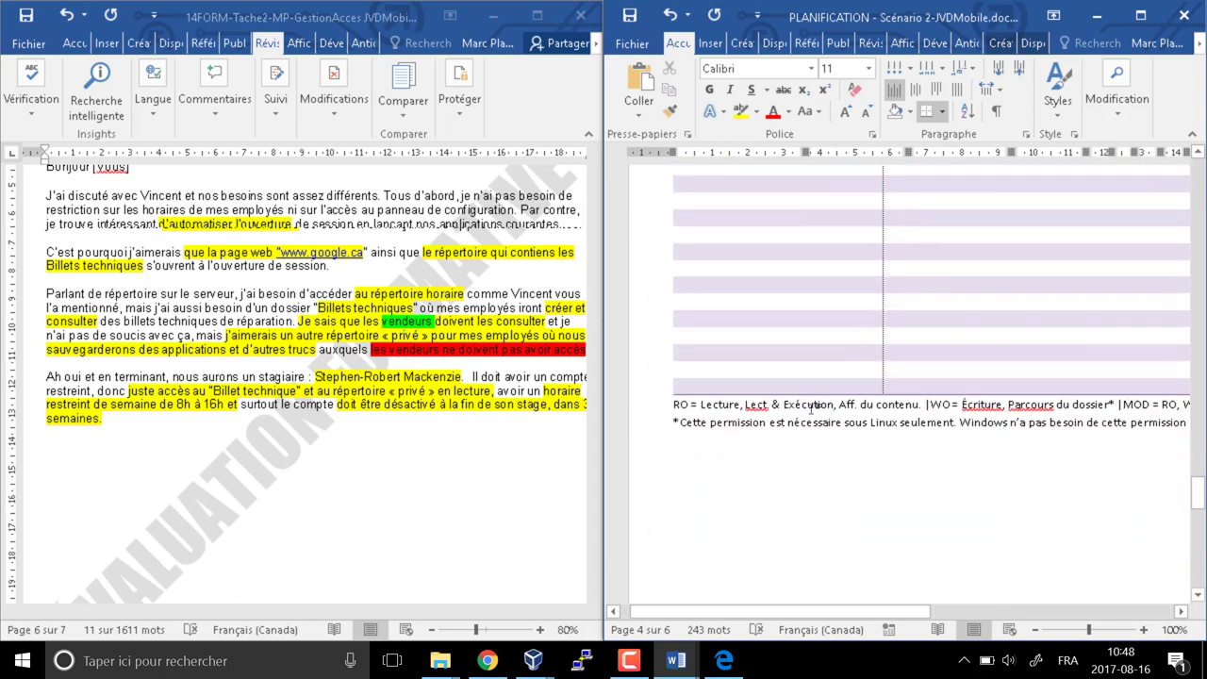
pyautogui.scroll(-10, 811, 407)
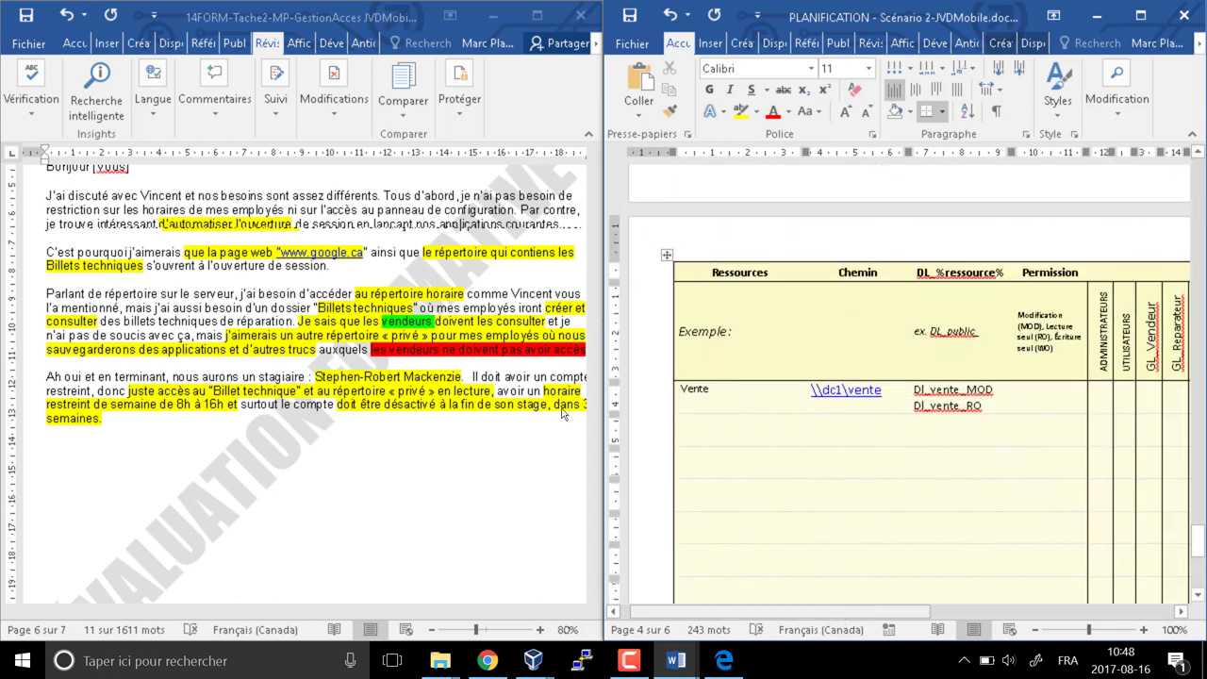
pyautogui.moveTo(841, 612); pyautogui.dragTo(987, 603)
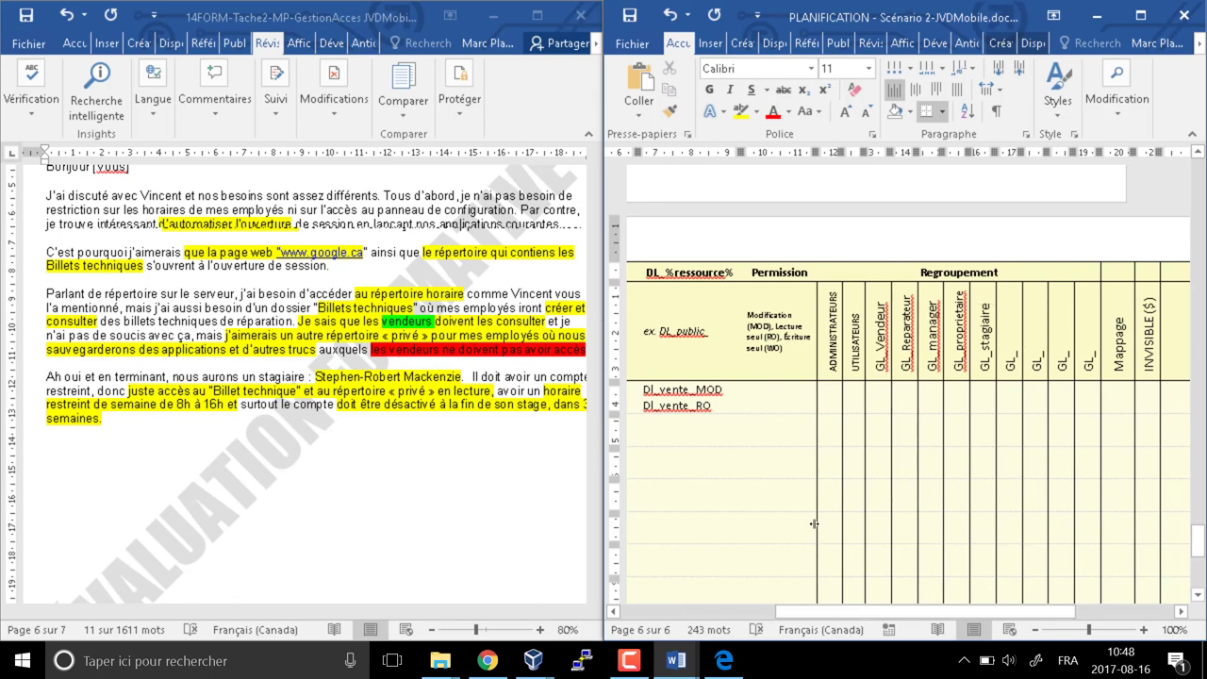
# Add a Reparation row under Vente and make its text black
pyautogui.moveTo(854, 612); pyautogui.dragTo(757, 612)
pyautogui.click(660, 421)
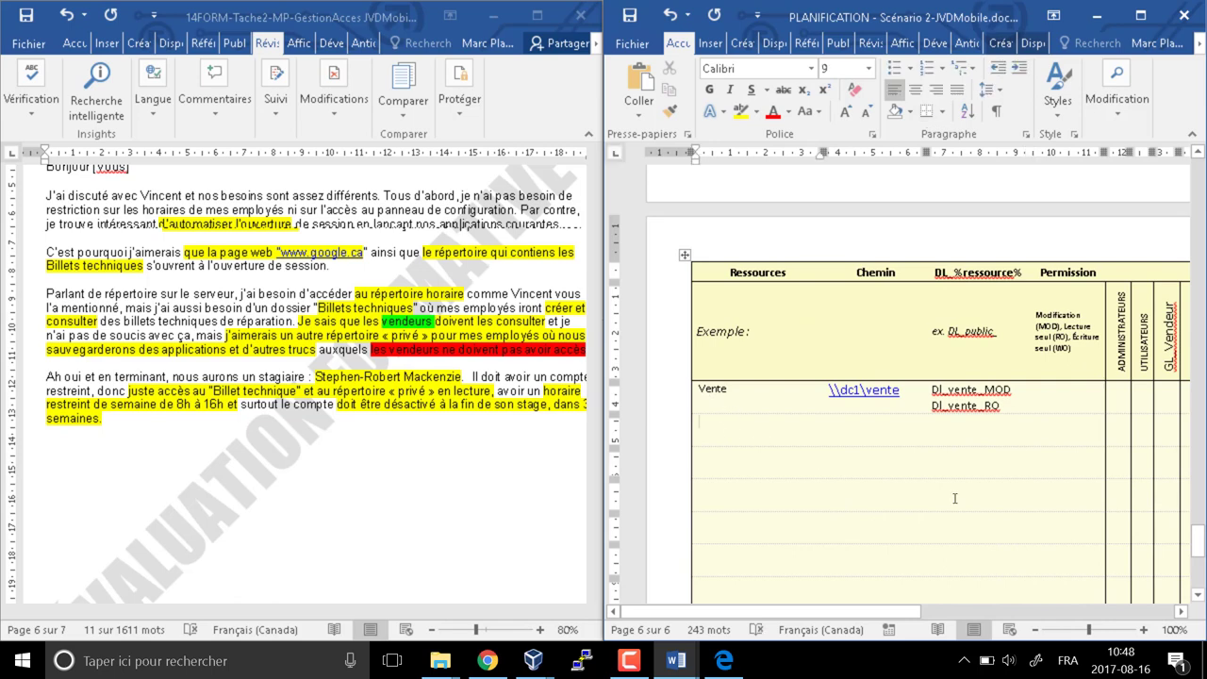
pyautogui.write('Re')
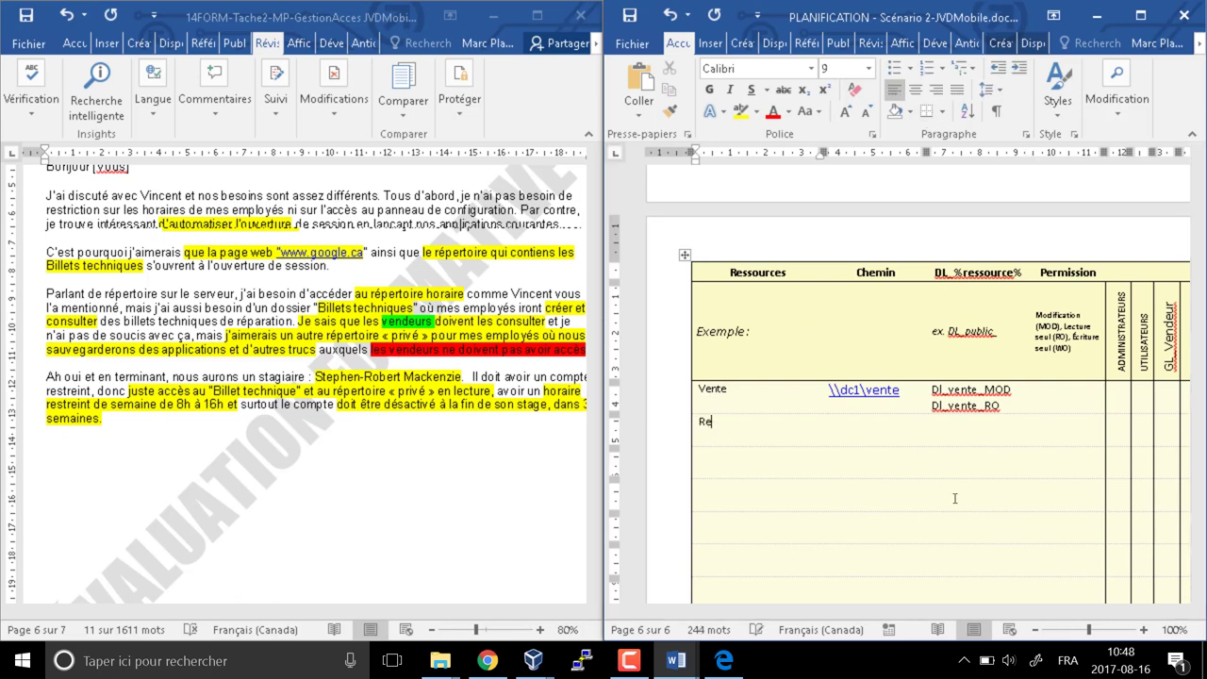
pyautogui.write('paration')
pyautogui.press('Tab')
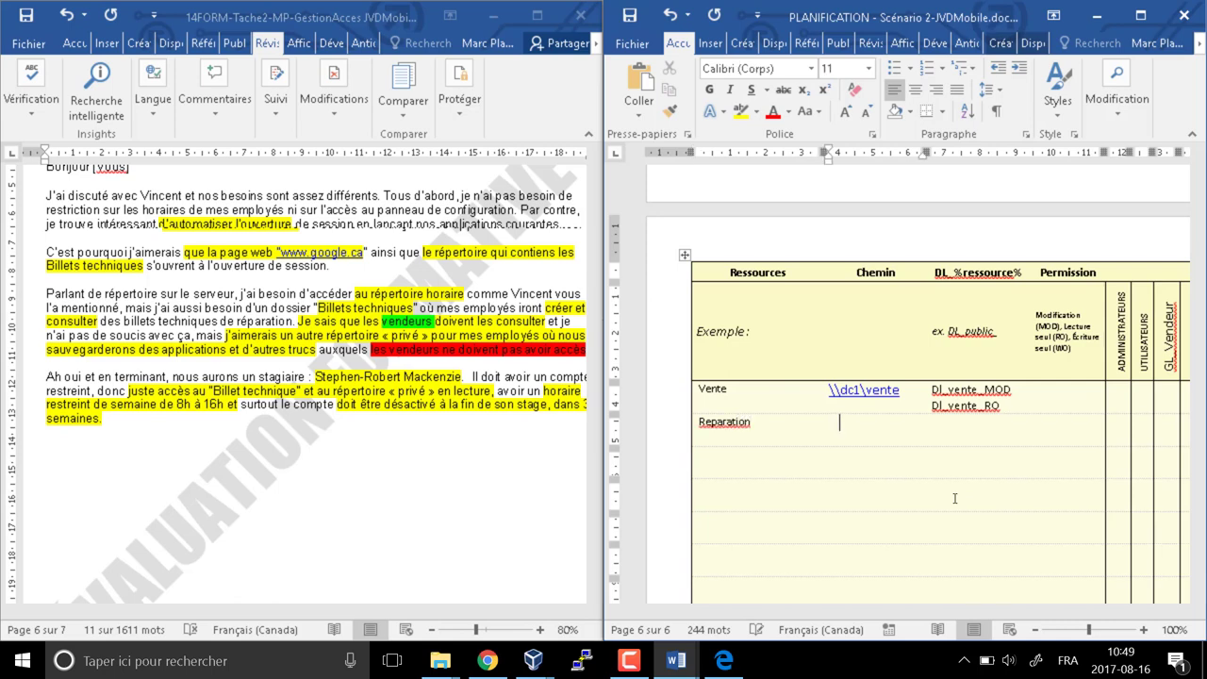
pyautogui.write('\\\\\\\\')
pyautogui.press('BackSpace')
pyautogui.press('BackSpace')
pyautogui.press('BackSpace')
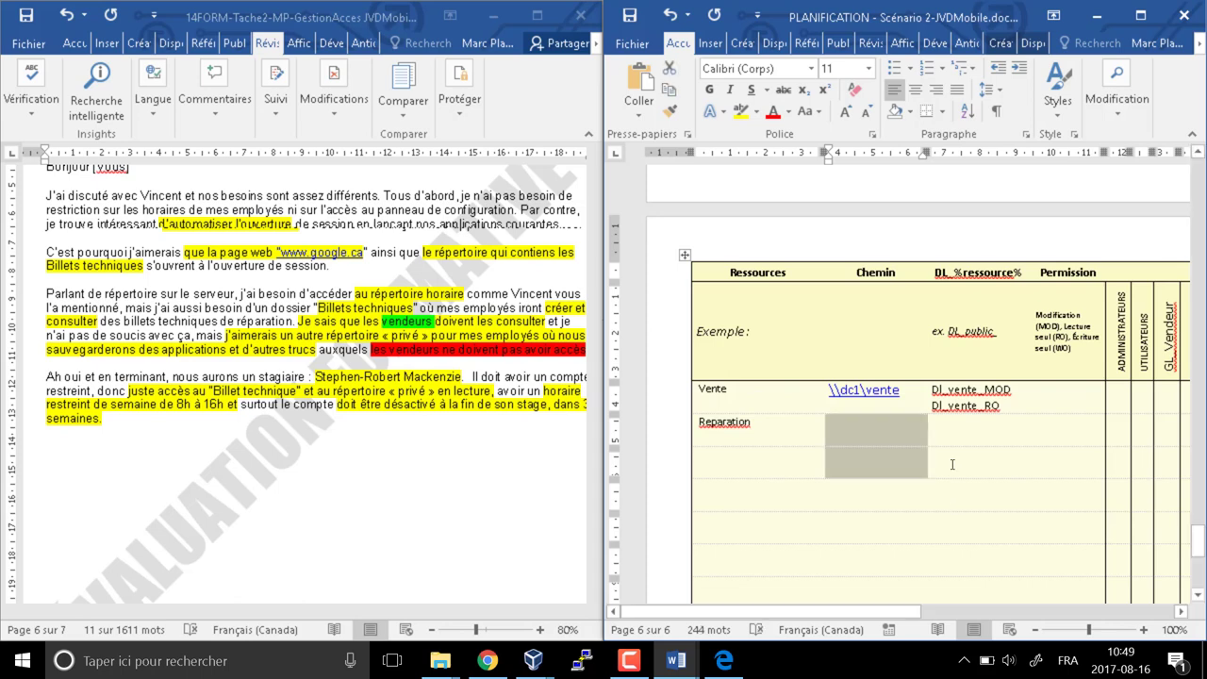
pyautogui.moveTo(808, 420); pyautogui.dragTo(843, 432)
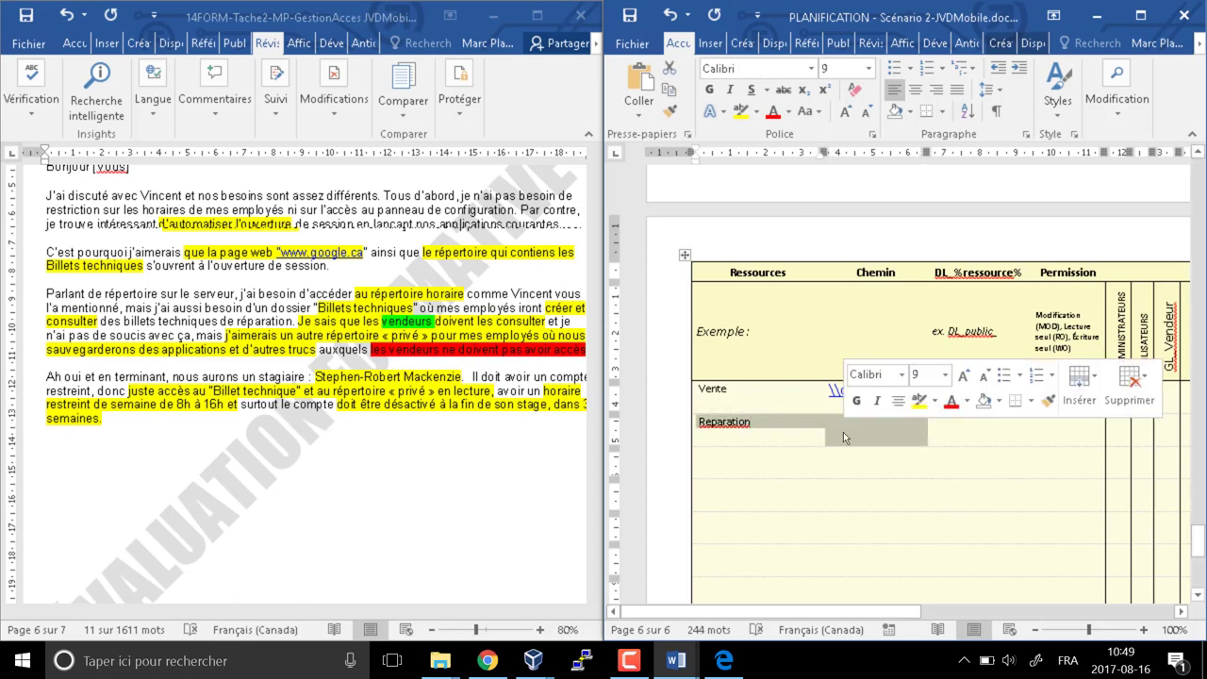
pyautogui.click(791, 115)
pyautogui.click(786, 136)
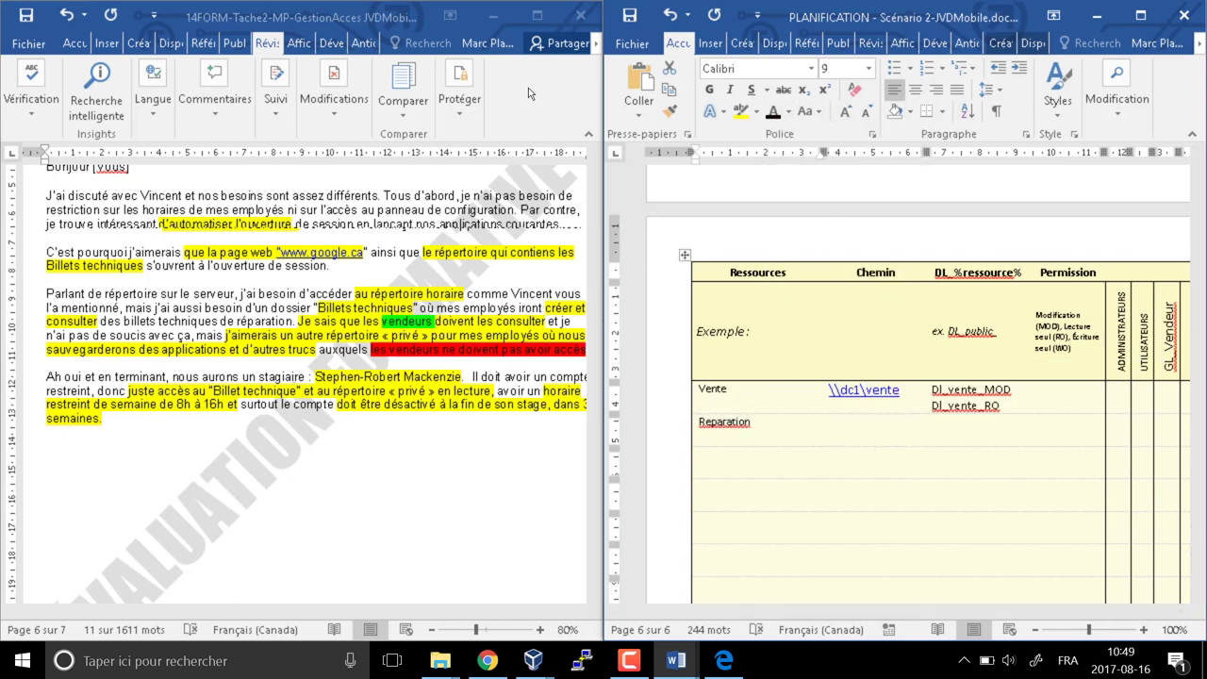
pyautogui.click(855, 432)
# Enter path \\dc1\reparation and DL dl_reparat, then relabel the row BilletTechnique
pyautogui.write('\\\\')
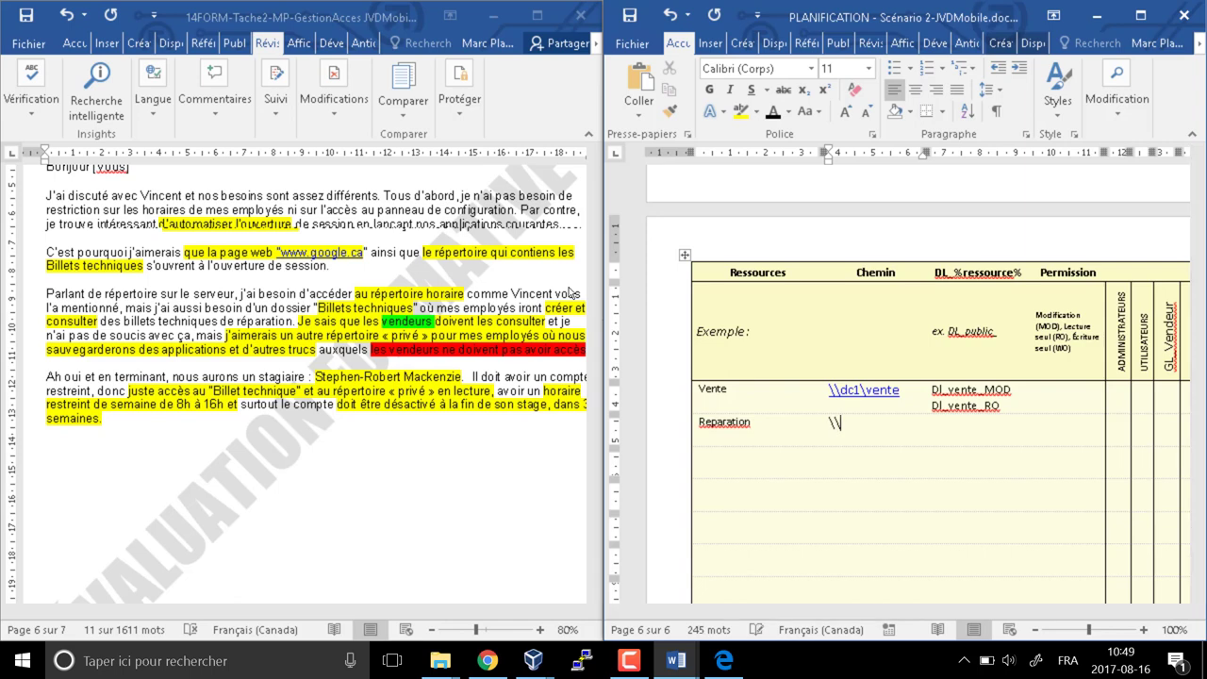
pyautogui.write('dc1')
pyautogui.hotkey('shift', 'Tab')
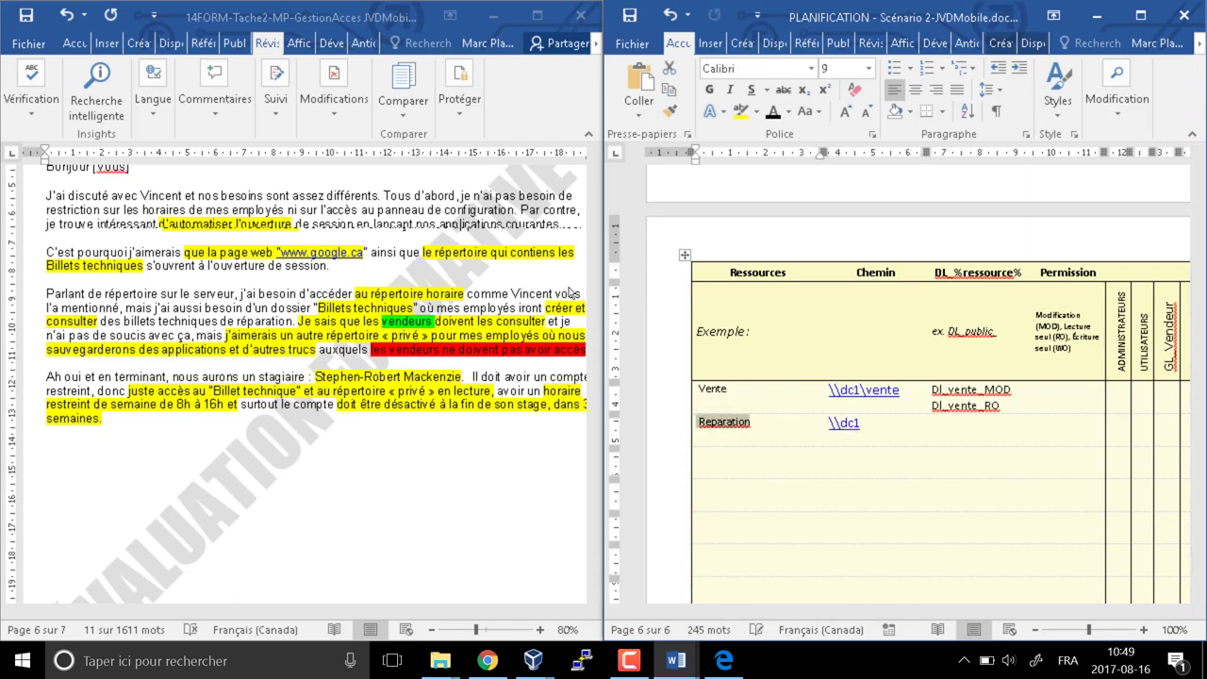
pyautogui.click(861, 422)
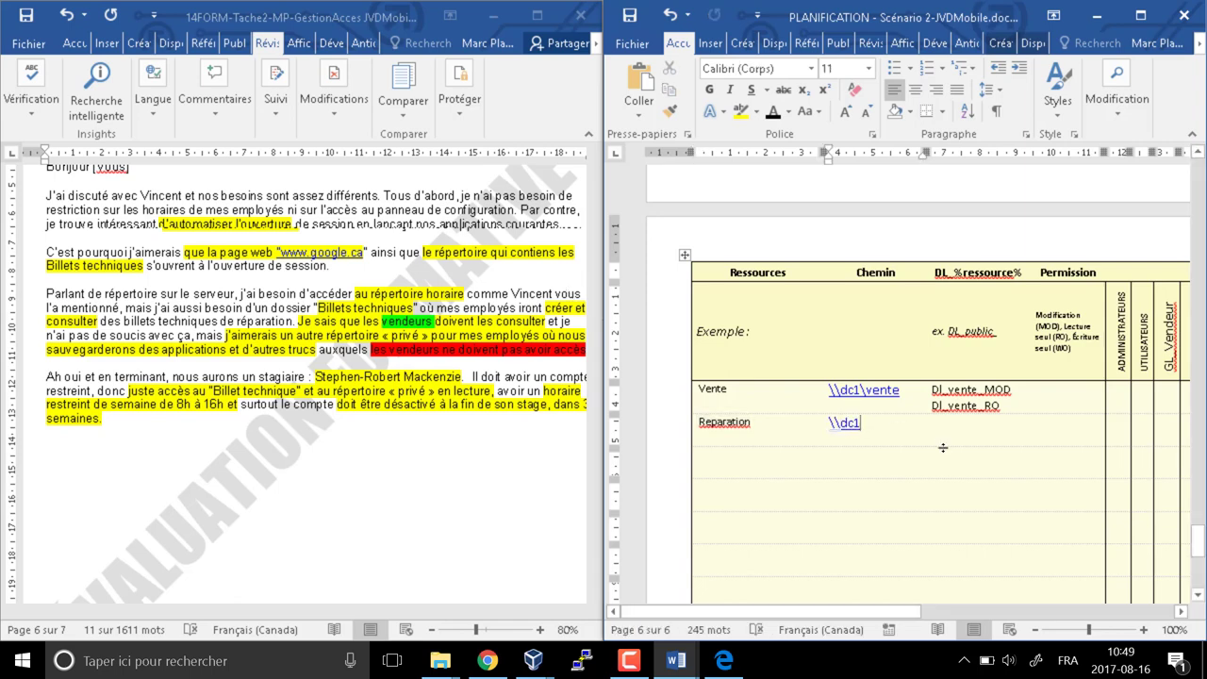
pyautogui.write('\\')
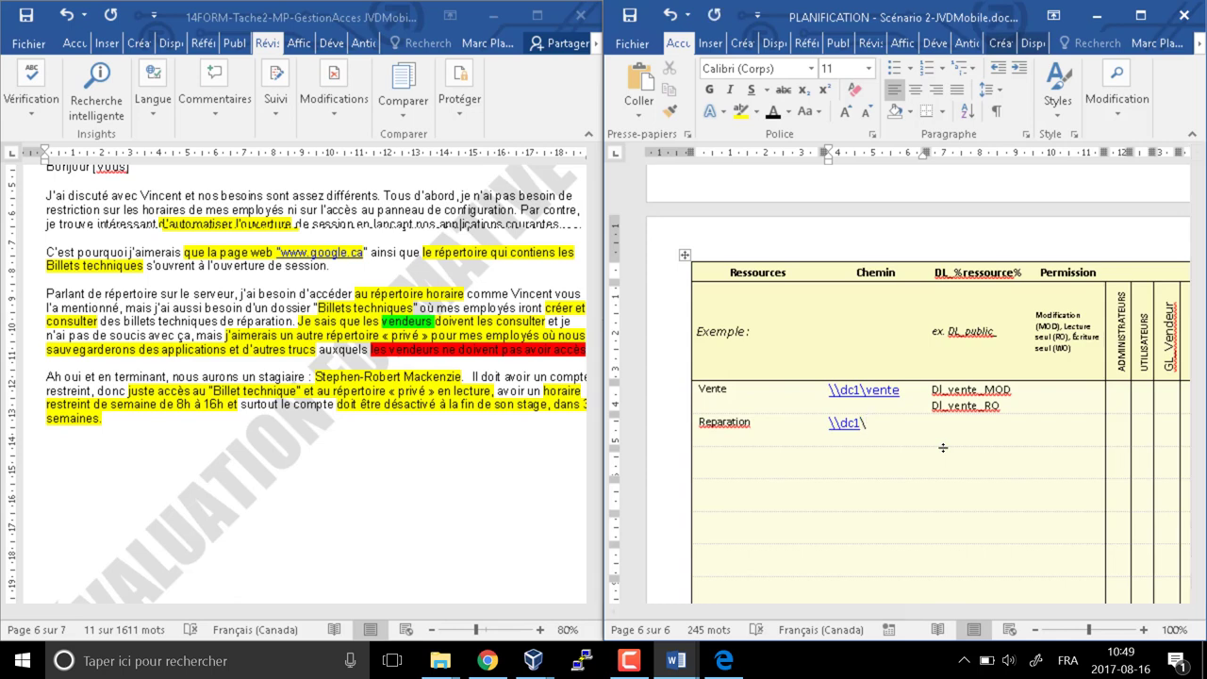
pyautogui.write('reparation')
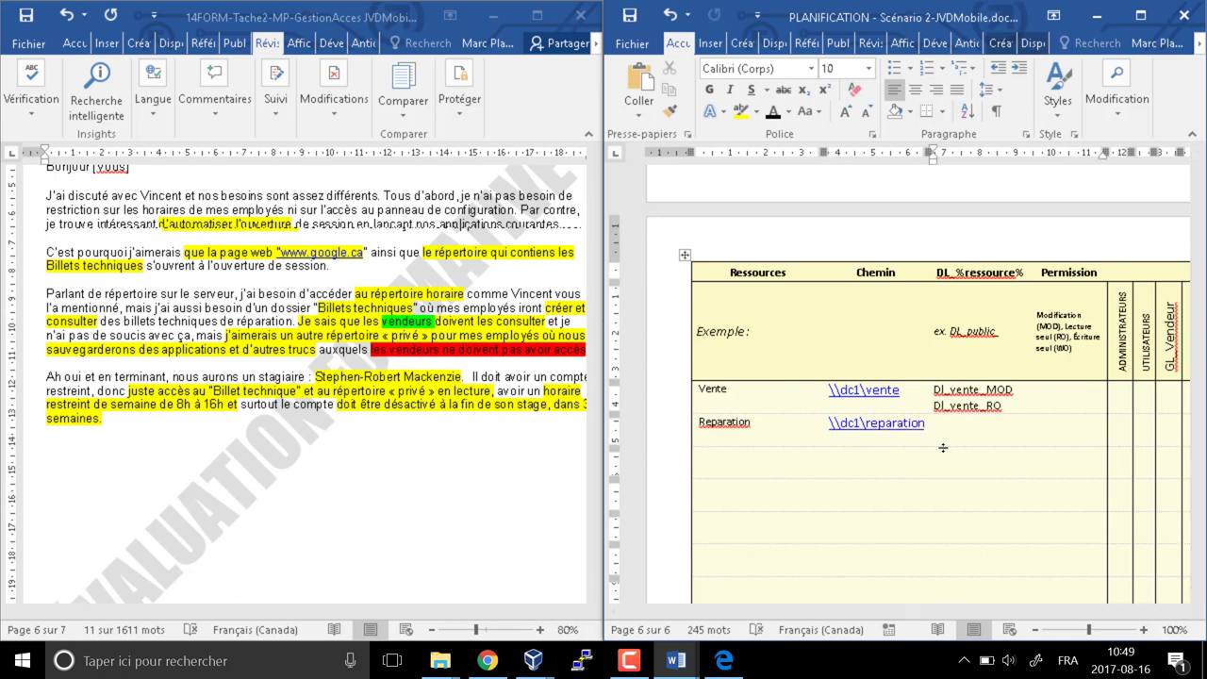
pyautogui.write(' dl_reparat')
pyautogui.hotkey('ctrl', 'Left')
pyautogui.hotkey('ctrl', 'Left')
pyautogui.hotkey('ctrl', 'Left')
pyautogui.hotkey('ctrl', 'Left')
pyautogui.hotkey('ctrl', 'Left')
pyautogui.hotkey('ctrl', 'Left')
pyautogui.hotkey('ctrl', 'Left')
pyautogui.hotkey('ctrl', 'shift', 'Left')
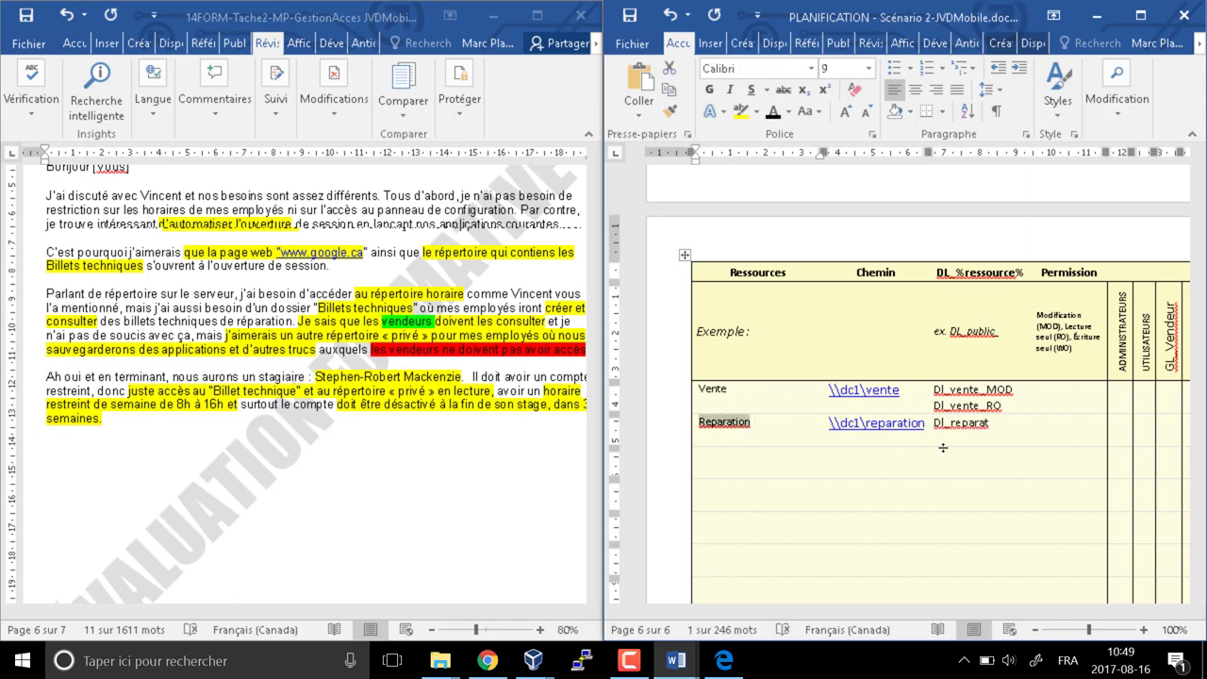
pyautogui.write('BilletTechn')
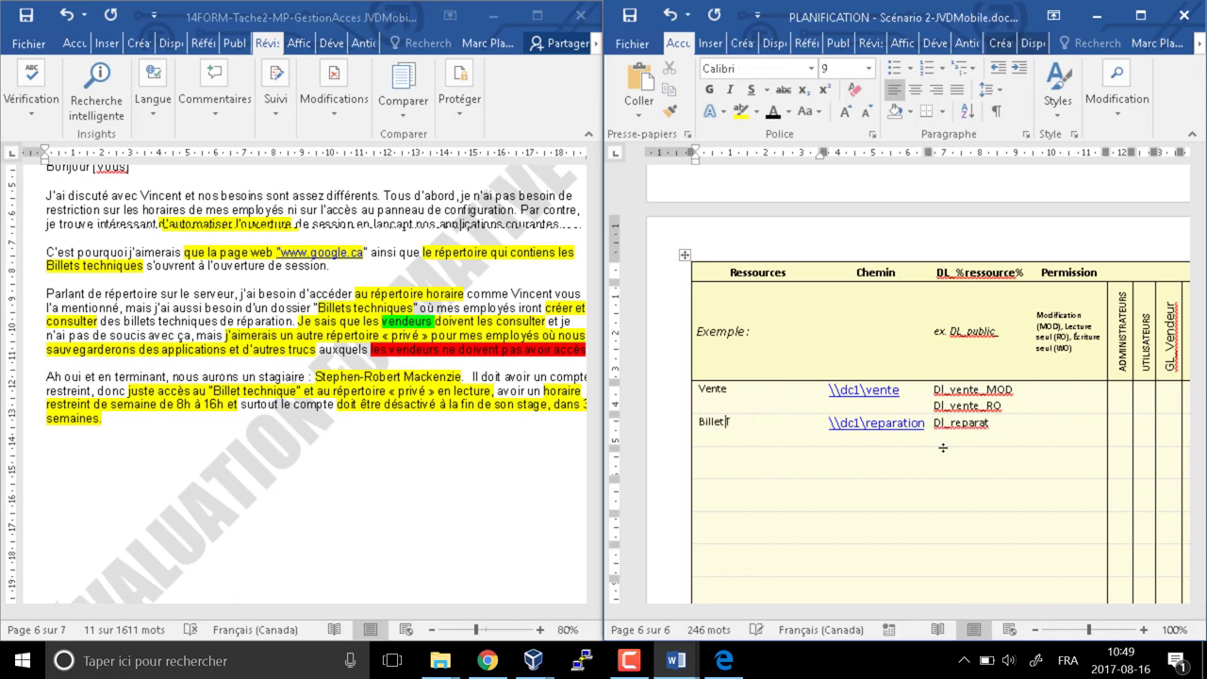
pyautogui.write('ique')
# Change the row's path folder to Billet_Technicue and its DL group to DL_Billet_Technique_MOD
pyautogui.hotkey('ctrl', 'Right')
pyautogui.hotkey('ctrl', 'Right')
pyautogui.hotkey('ctrl', 'Right')
pyautogui.press('Right')
pyautogui.hotkey('ctrl', 'shift', 'Right')
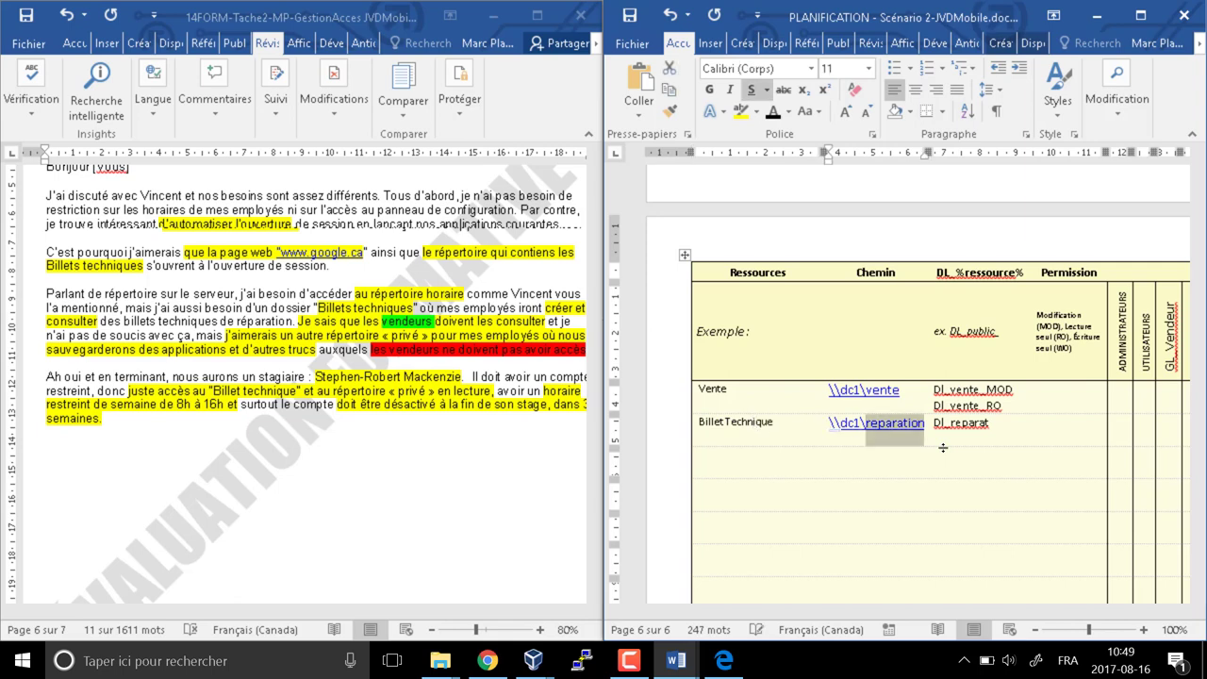
pyautogui.write('Billet')
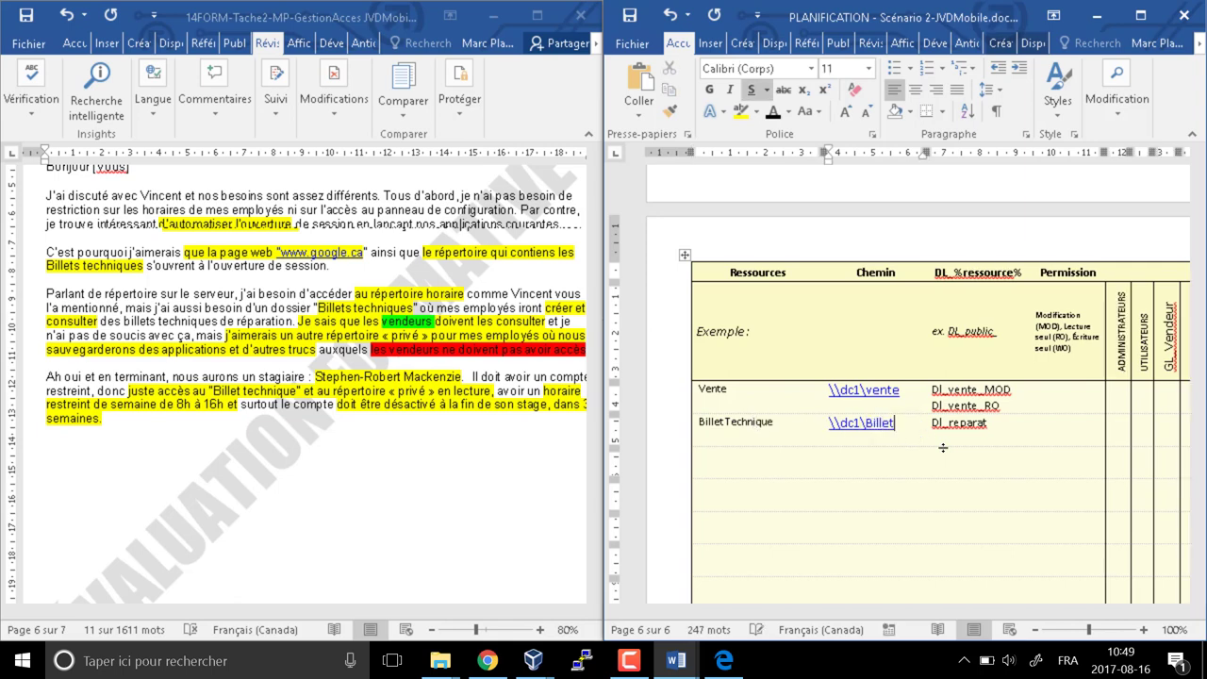
pyautogui.write('_Technic')
pyautogui.write('ue')
pyautogui.press('Tab')
pyautogui.press('End')
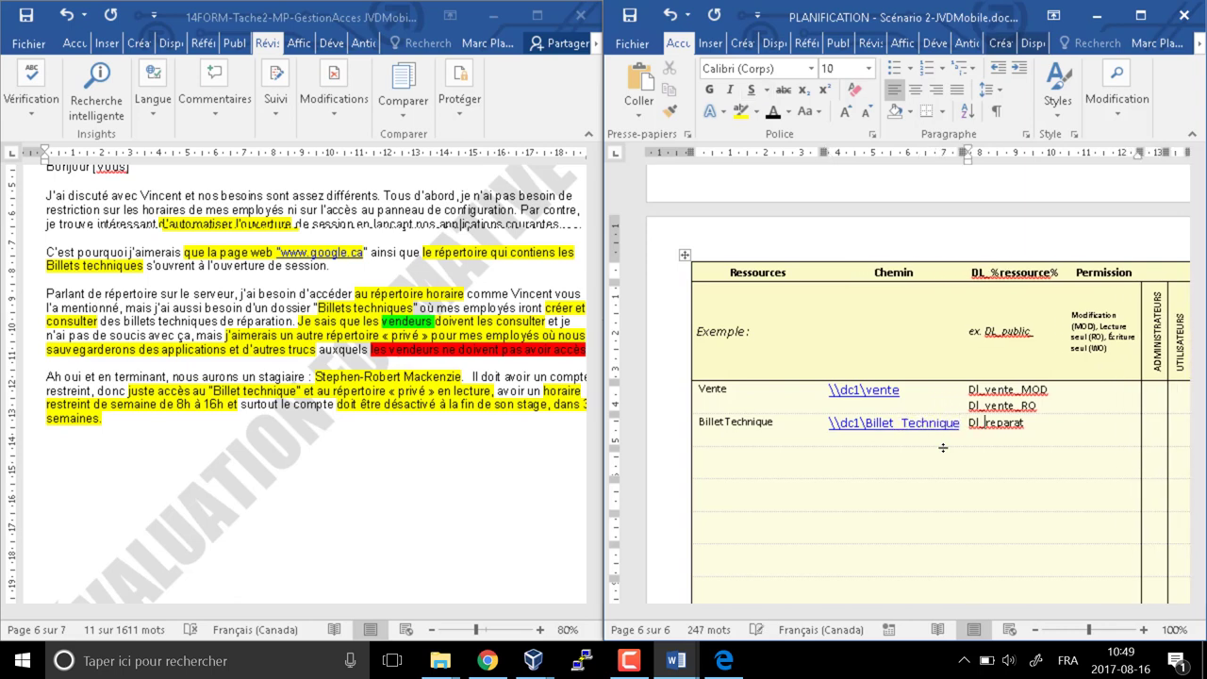
pyautogui.hotkey('ctrl', 'shift', 'Left')
pyautogui.write('Billet')
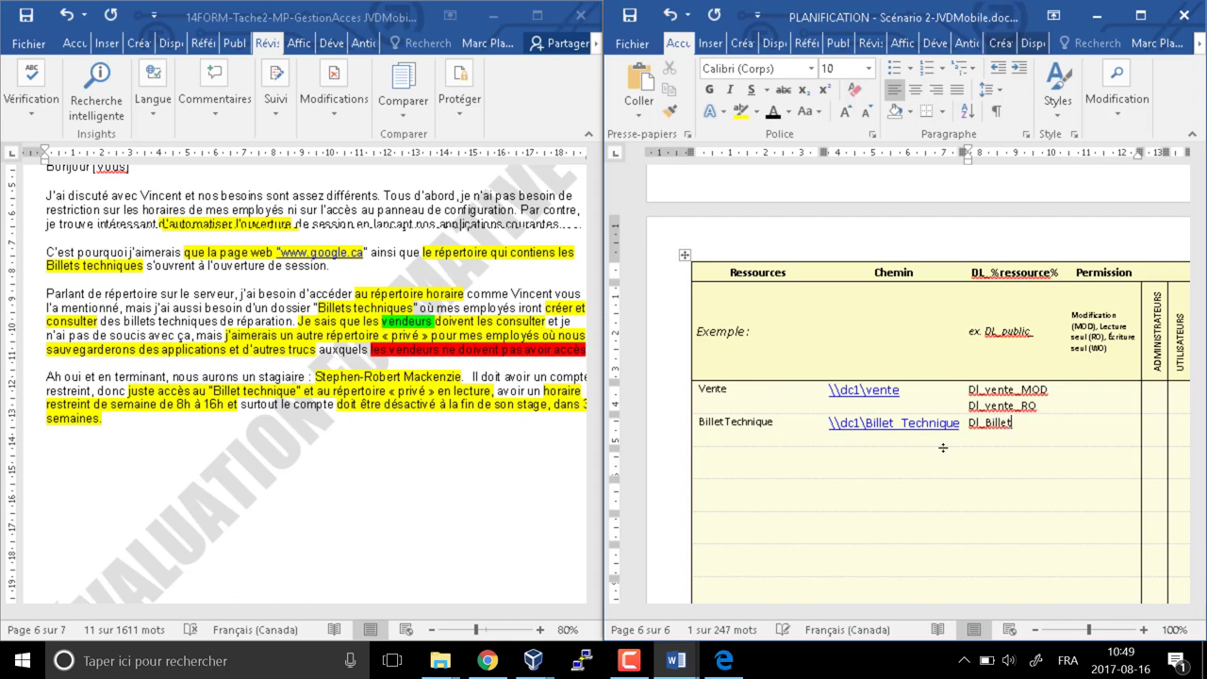
pyautogui.write('_Techn')
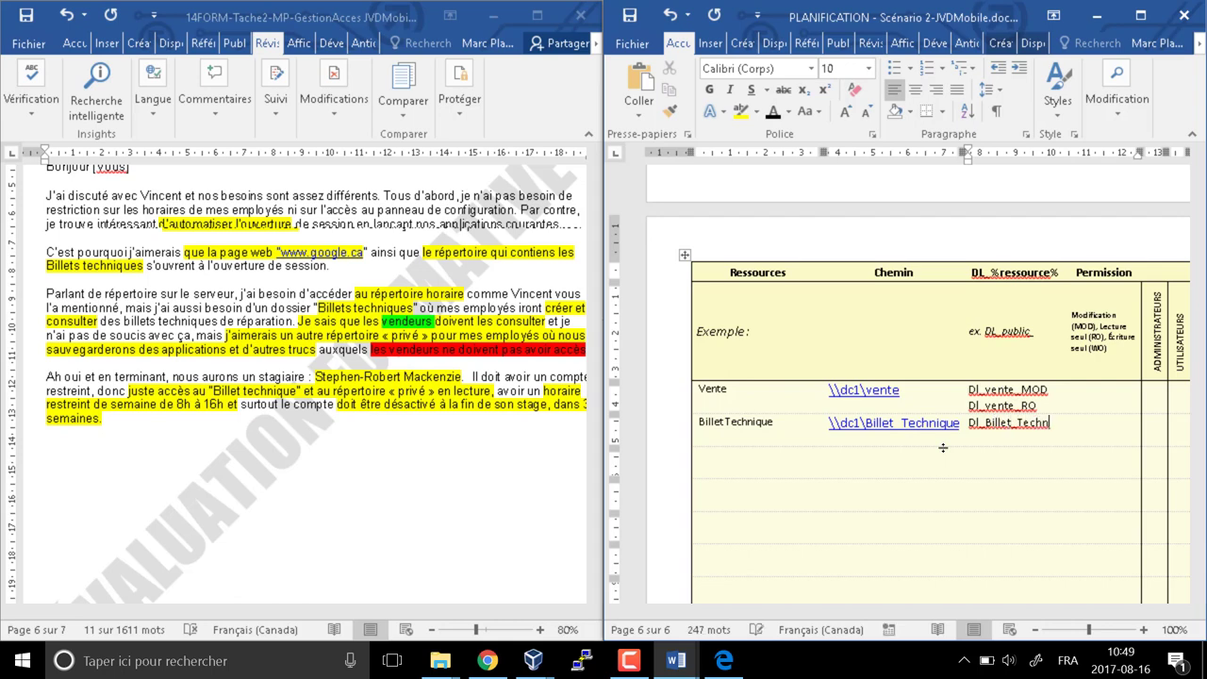
pyautogui.write('ique_MOD')
# Add DL_Billet_Technique_RO on a second line and start an AppRep row below
pyautogui.press('Return')
pyautogui.write('DL_Billet')
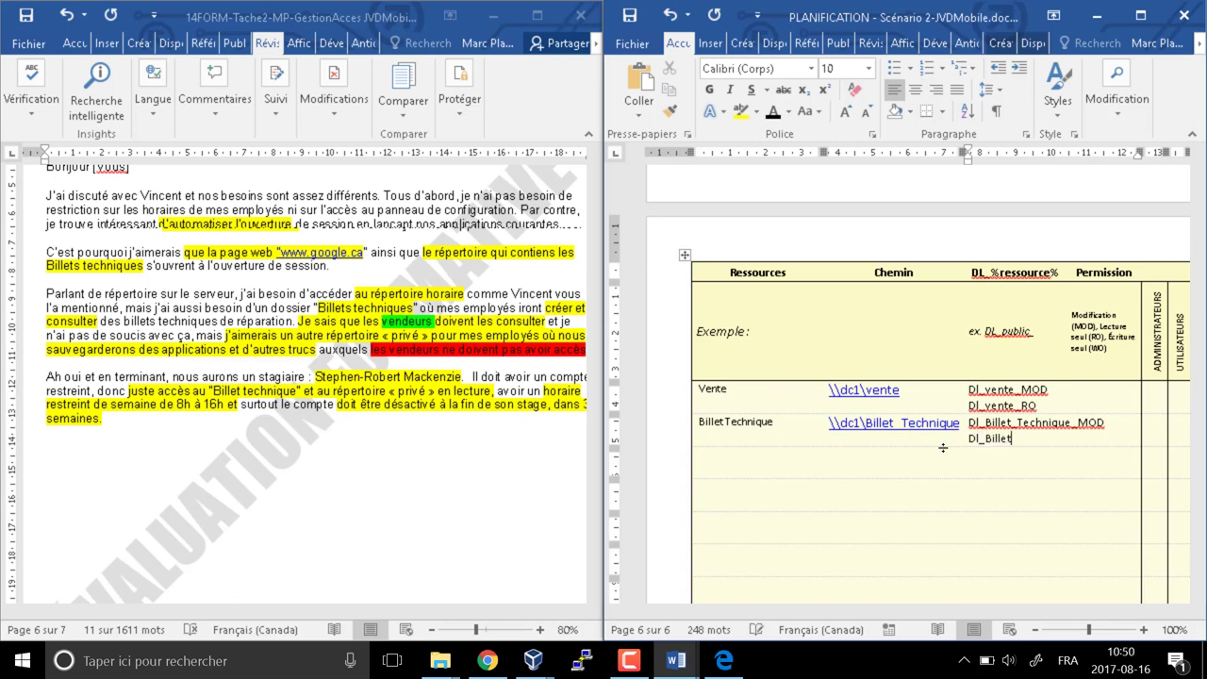
pyautogui.write('_Technique_RO')
pyautogui.press('Down')
pyautogui.press('Left')
pyautogui.press('Left')
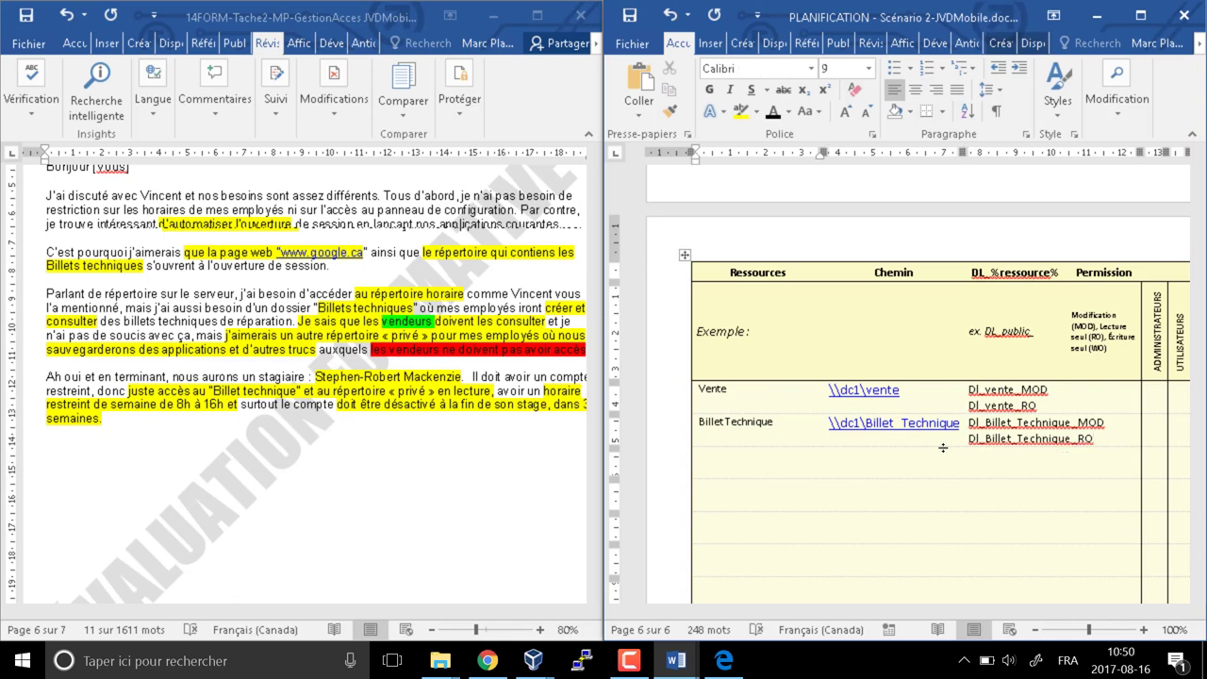
pyautogui.write('AppRep')
# Give the AppRep row path \\dc1\AppRep and DL groups Dl_AppRep_RO and Dl_AppRepMOD
pyautogui.press('Tab')
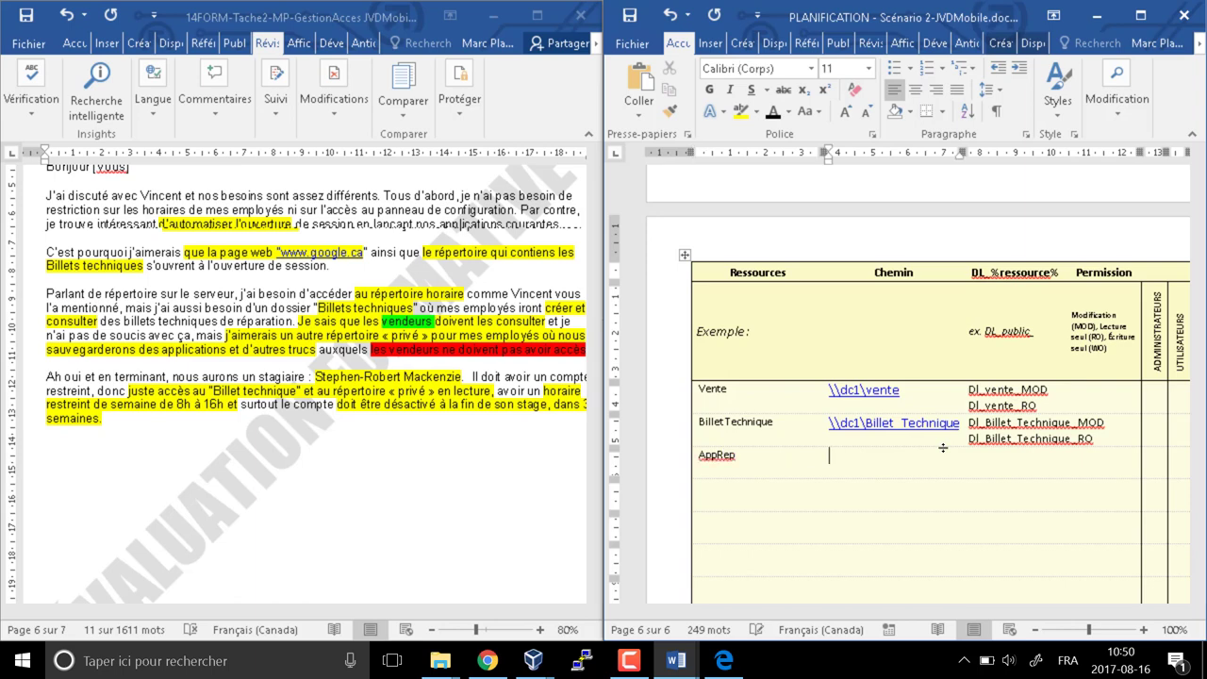
pyautogui.press('BackSpace')
pyautogui.press('BackSpace')
pyautogui.press('BackSpace')
pyautogui.press('BackSpace')
pyautogui.scroll(-5, 846, 463)
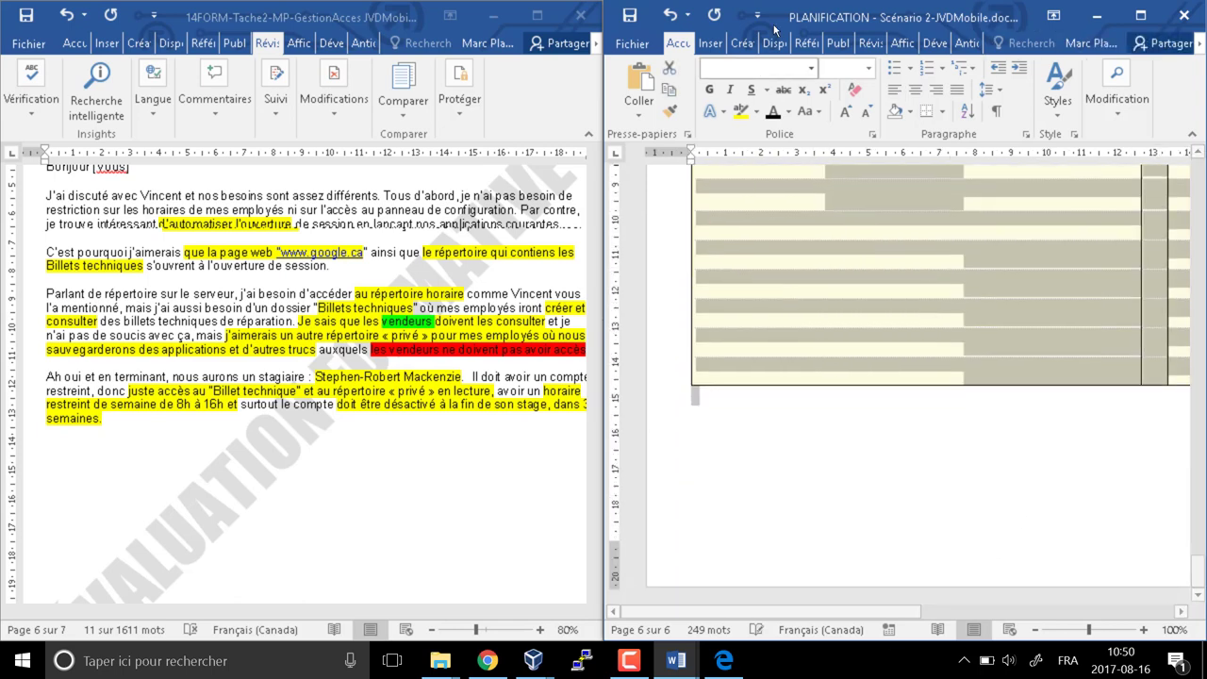
pyautogui.scroll(5, 859, 302)
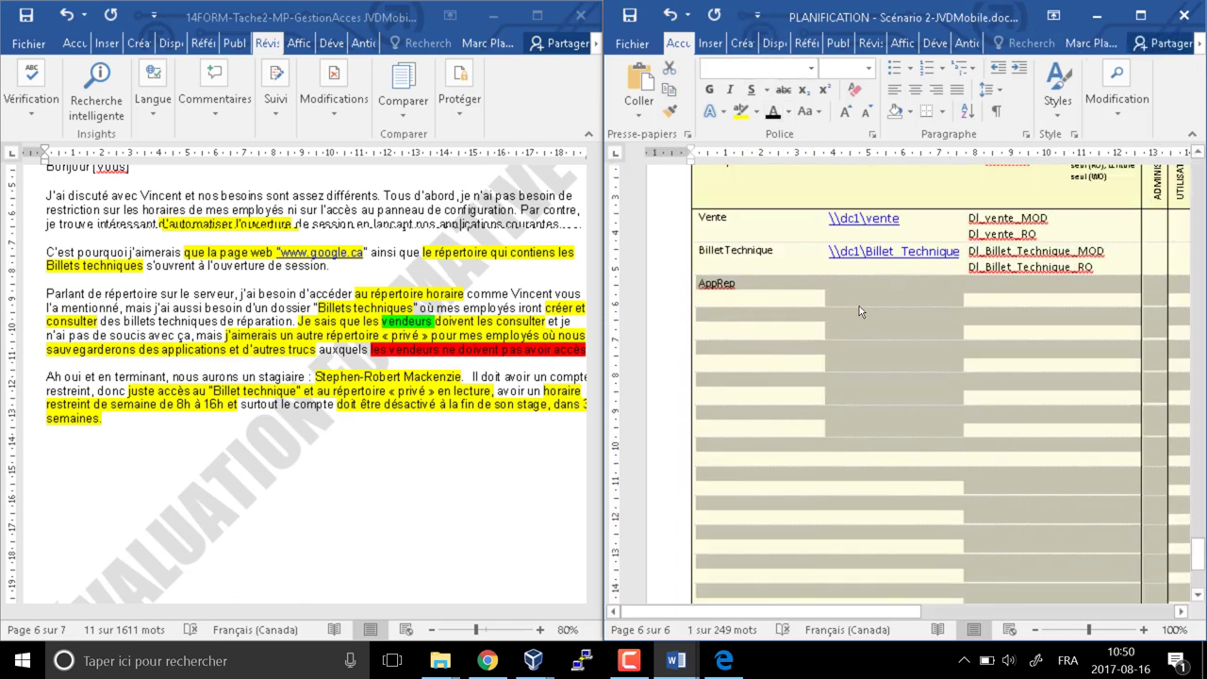
pyautogui.write('\\')
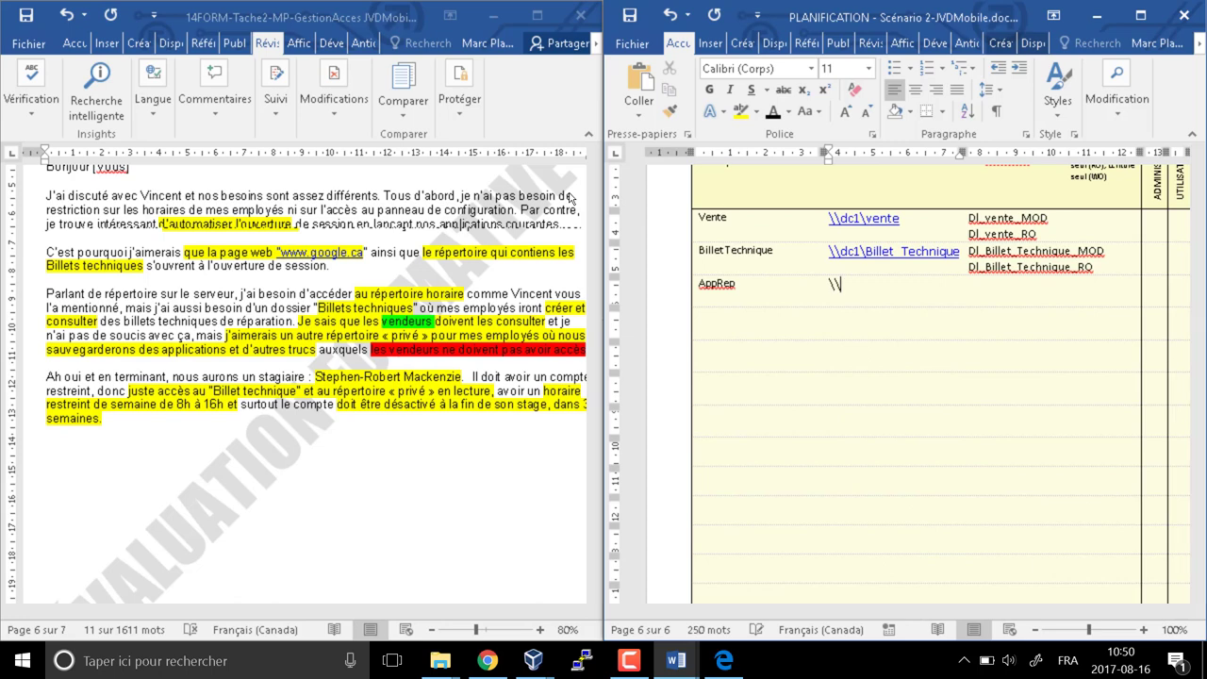
pyautogui.write('dc1\\Billet')
pyautogui.press('BackSpace')
pyautogui.press('BackSpace')
pyautogui.press('BackSpace')
pyautogui.press('BackSpace')
pyautogui.press('BackSpace')
pyautogui.press('BackSpace')
pyautogui.write('AppRep')
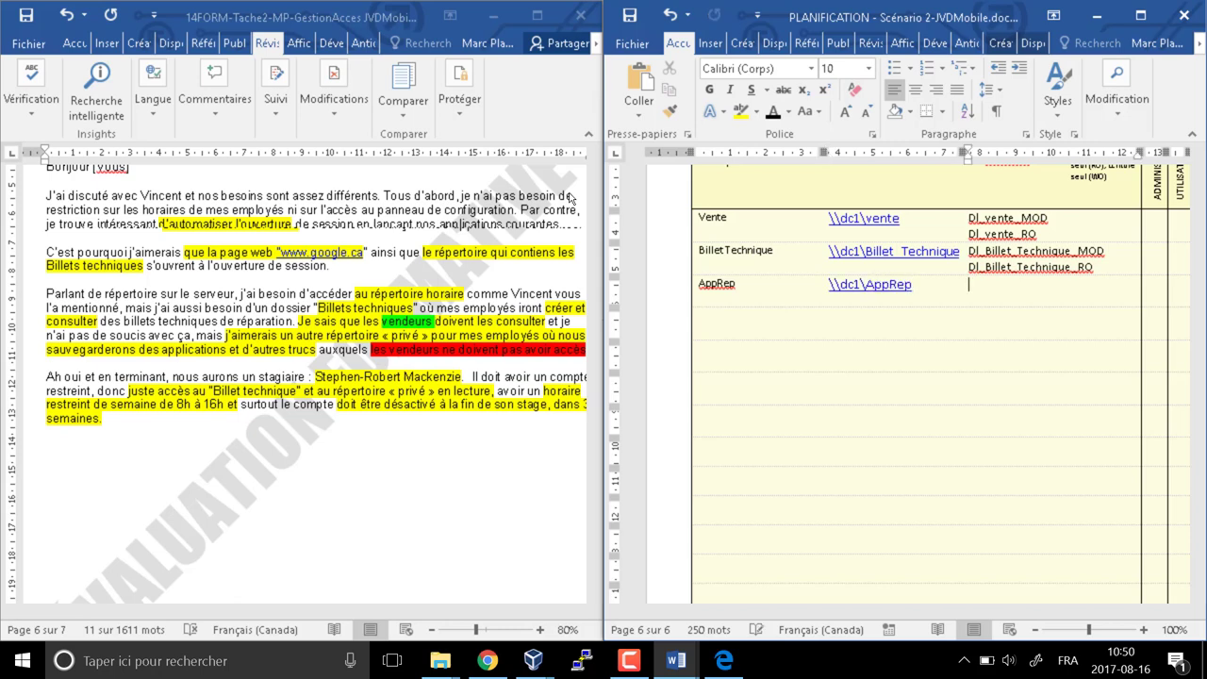
pyautogui.write('Dl_AppRep_RO')
pyautogui.press('Return')
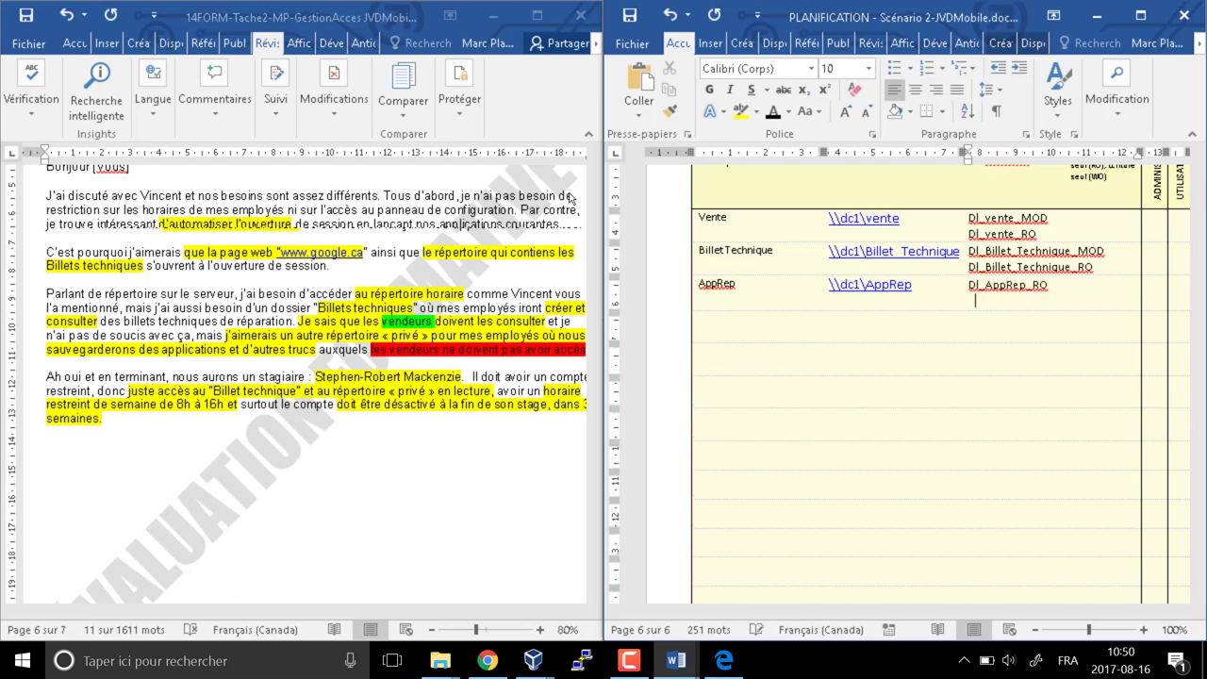
pyautogui.write('Dl_AppRepMOD')
pyautogui.press('Down')
pyautogui.press('Left')
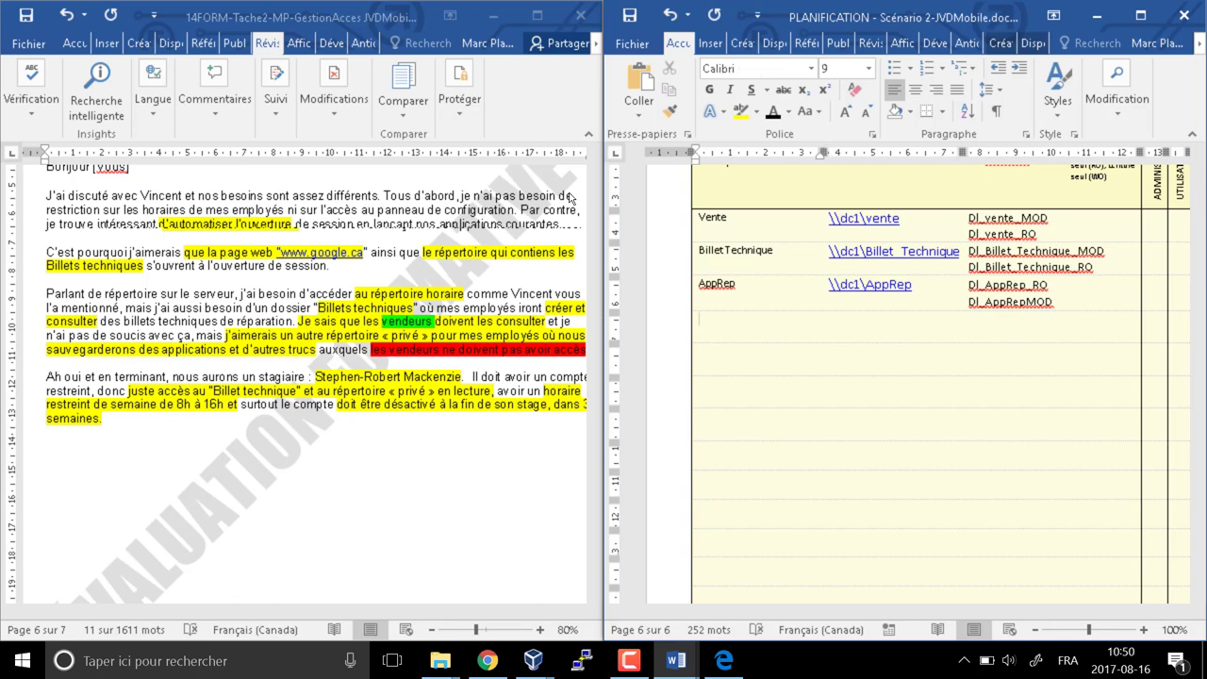
# Add a Horaire row with path \\dc1\horaire and groups Dl_horaire_RO and Dl_Horaire_MOD, then start PersoYuke
pyautogui.write('Horaire')
pyautogui.press('Tab')
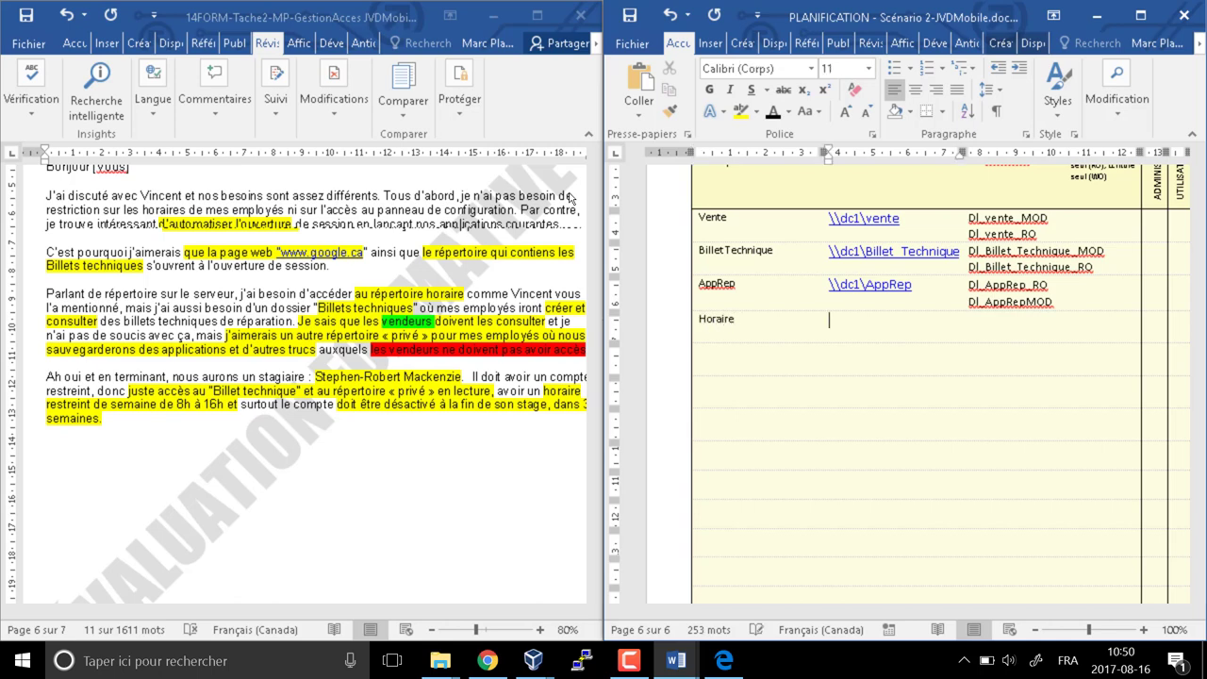
pyautogui.write('\\dc1\\horaire')
pyautogui.press('Tab')
pyautogui.write('Dl')
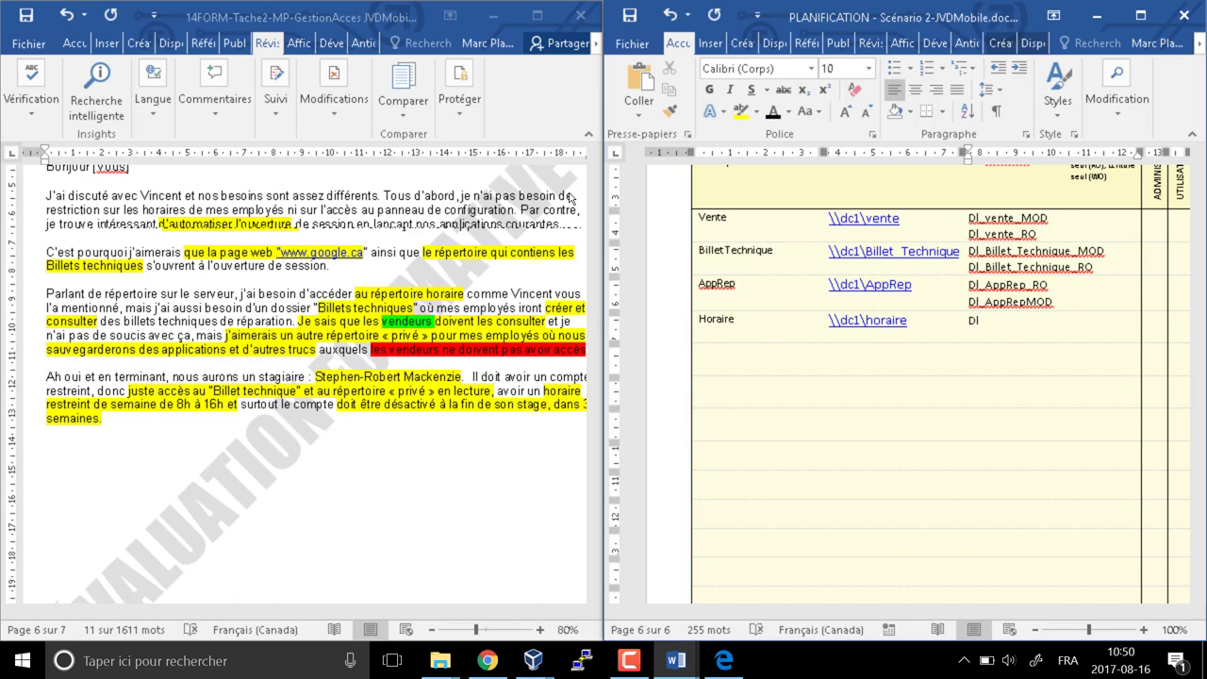
pyautogui.write('_horaire_RO')
pyautogui.press('Return')
pyautogui.write('Dl_Hoa')
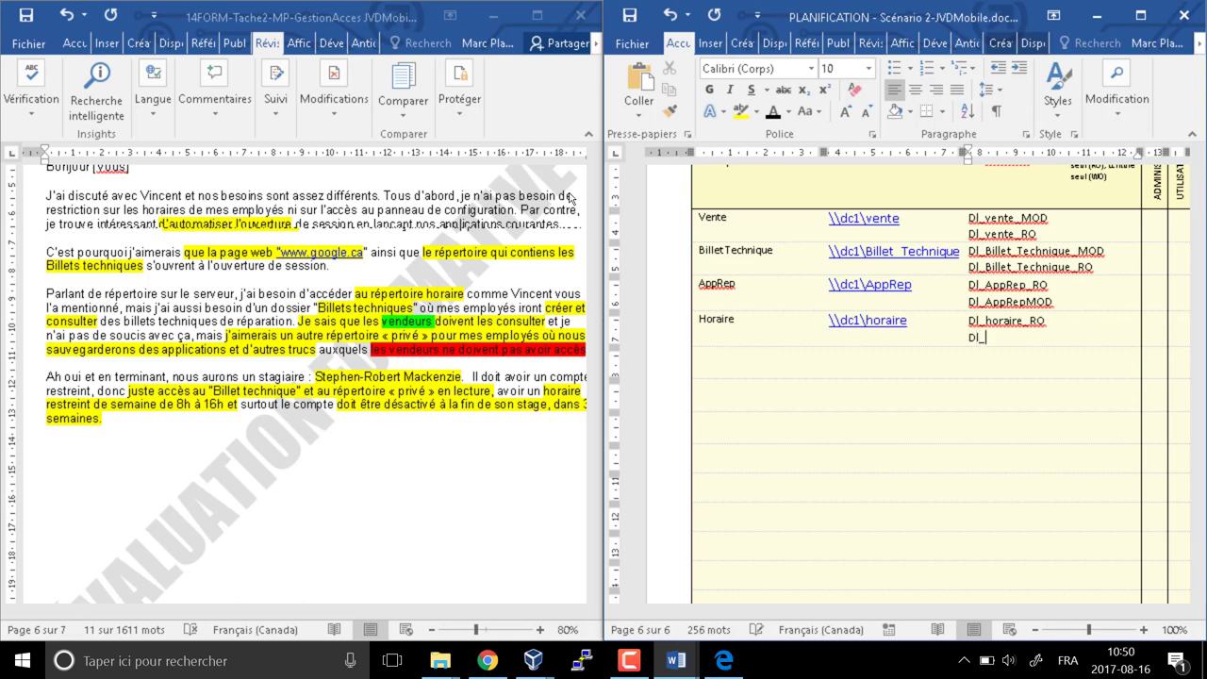
pyautogui.press('BackSpace')
pyautogui.write('raire_MOD')
pyautogui.press('Tab')
pyautogui.press('Tab')
pyautogui.press('Tab')
pyautogui.write('P')
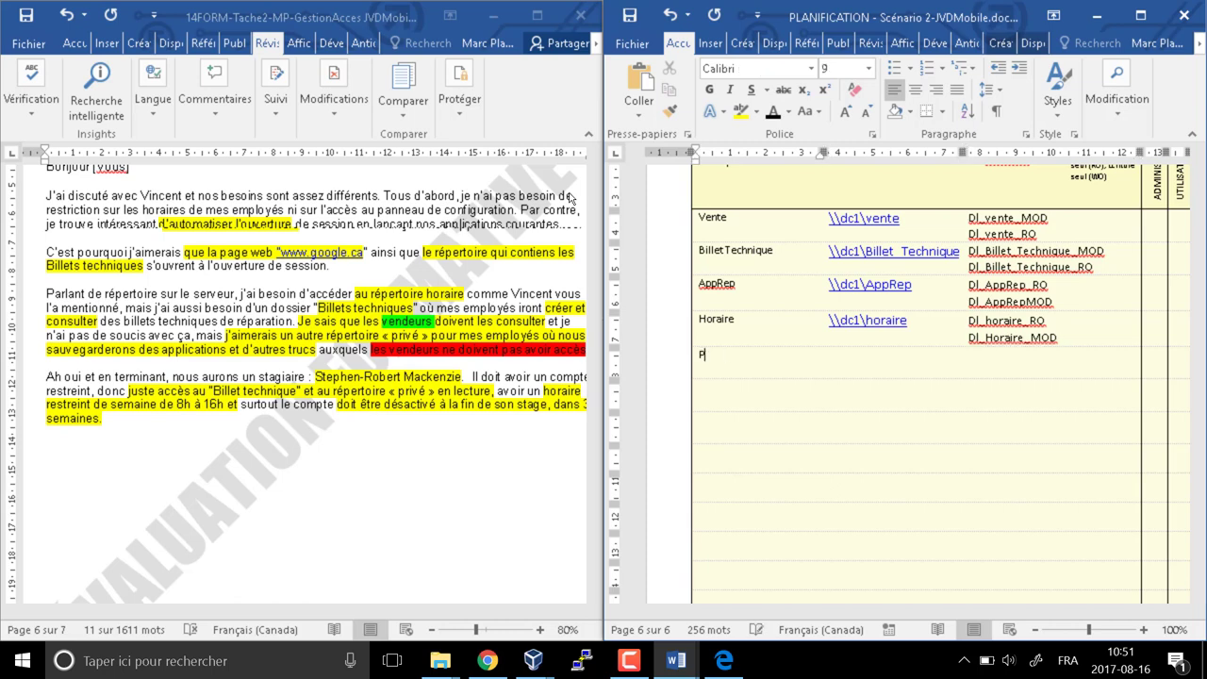
pyautogui.write('ersoYuke')
# Enter the PersoYuke row's path as \\dc1\PersoYuke, formatted as a link
pyautogui.press('Tab')
pyautogui.write('\\\\')
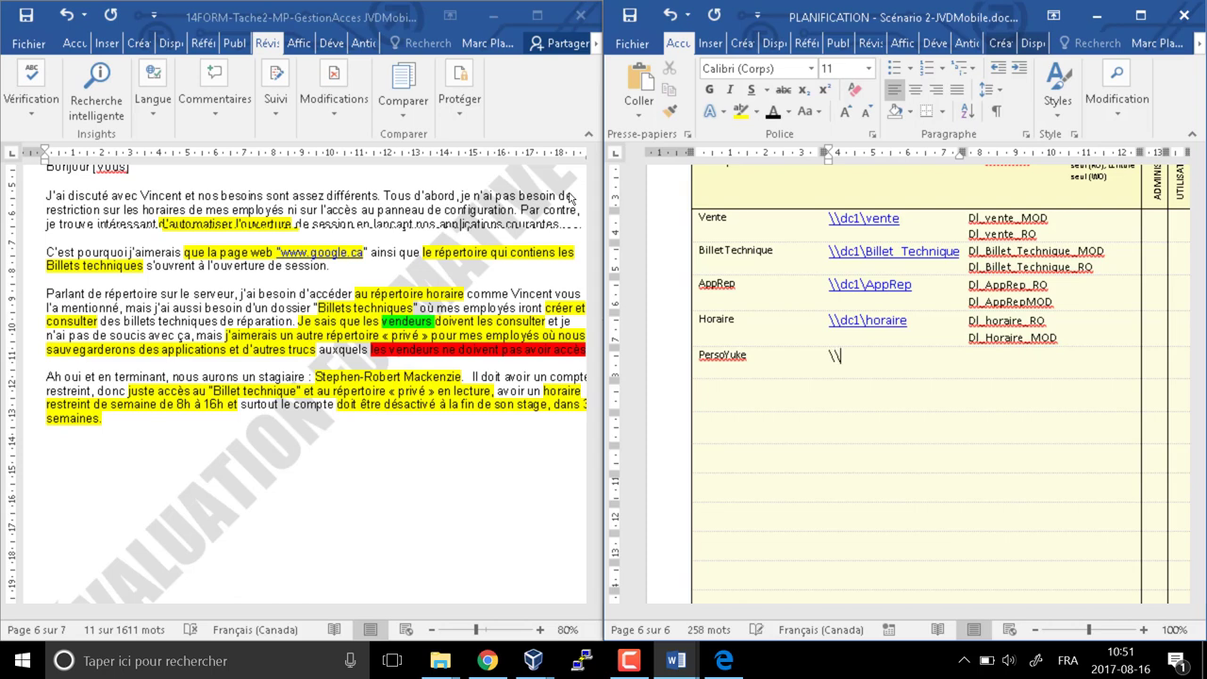
pyautogui.write('PersoYuke')
pyautogui.press('Left')
pyautogui.press('Left')
pyautogui.press('Left')
pyautogui.press('Left')
pyautogui.press('Left')
pyautogui.press('Left')
pyautogui.press('Left')
pyautogui.press('Left')
pyautogui.press('Left')
pyautogui.write('dc1\\')
pyautogui.press('Tab')
pyautogui.press('Left')
pyautogui.press('Return')
pyautogui.hotkey('ctrl', 'z')
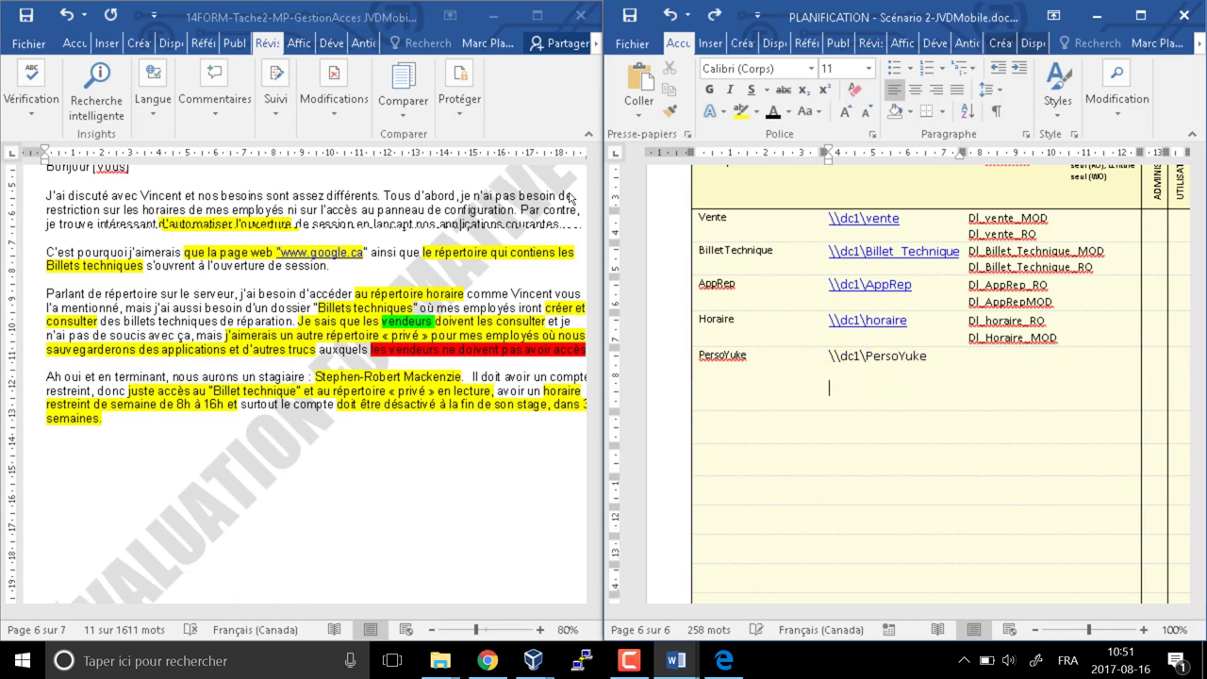
pyautogui.press('Left')
pyautogui.hotkey('ctrl', 'y')
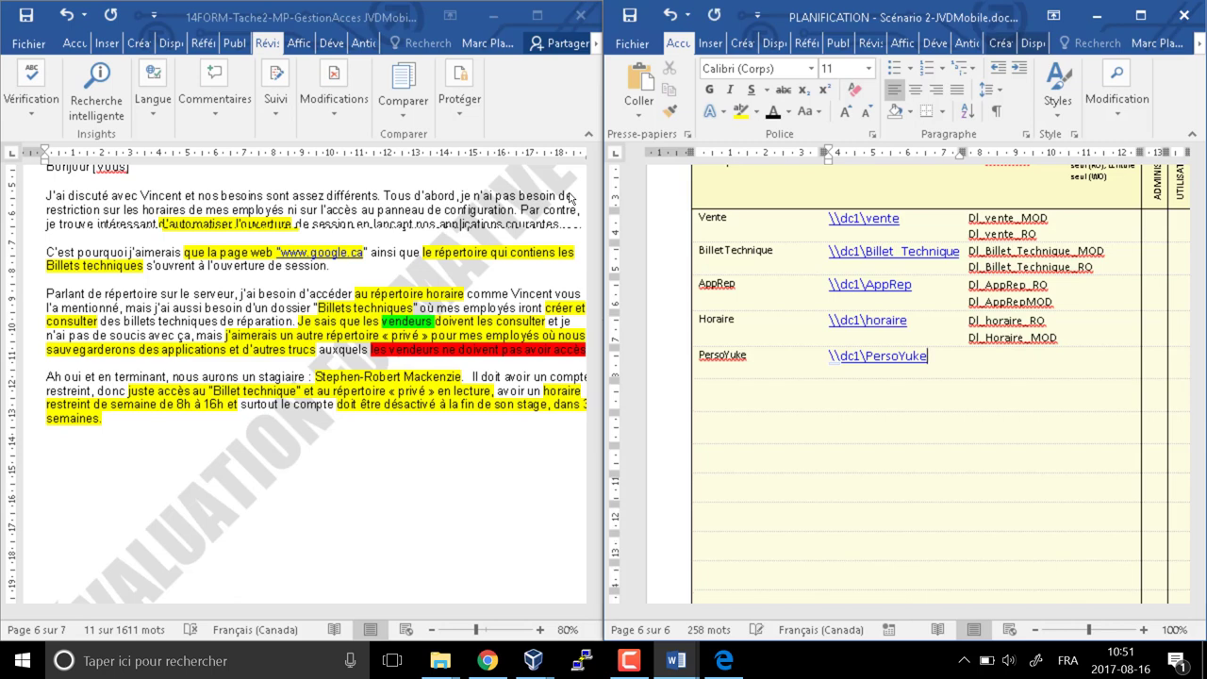
# Fill the PersoYuke DL cell with dl_PersoYuke_MOD
pyautogui.press('Tab')
pyautogui.write('dl_')
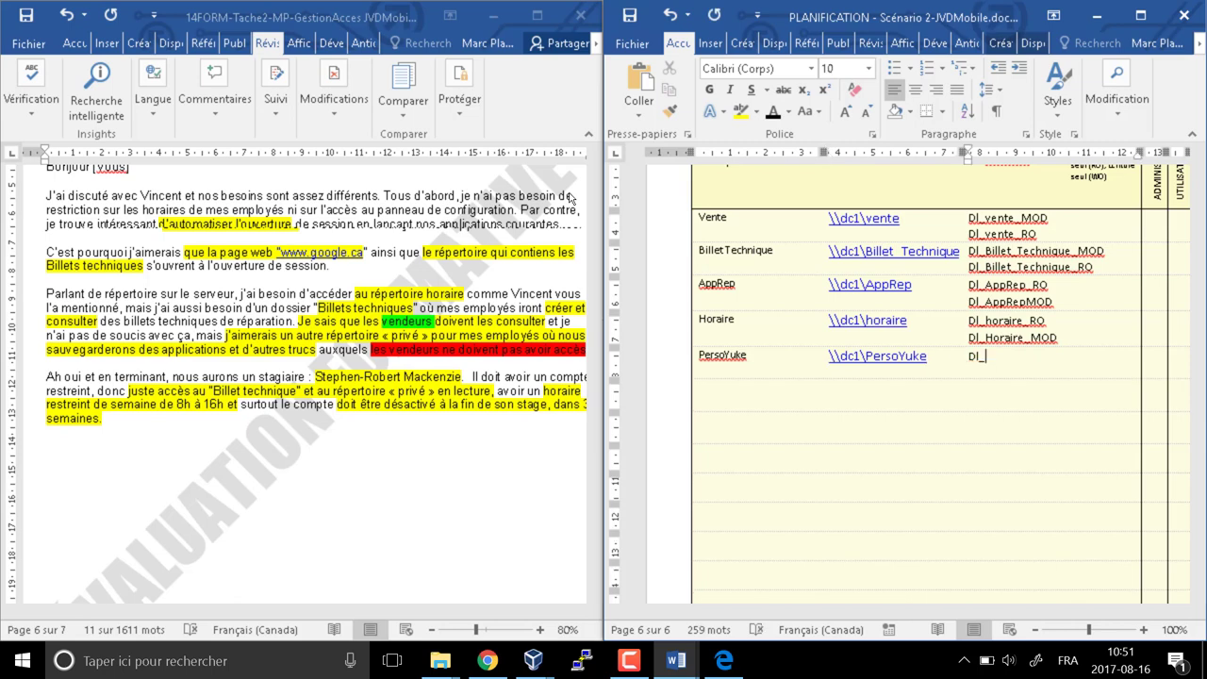
pyautogui.write('Pe5r')
pyautogui.press('BackSpace')
pyautogui.press('BackSpace')
pyautogui.write('rsoYuke_MOD')
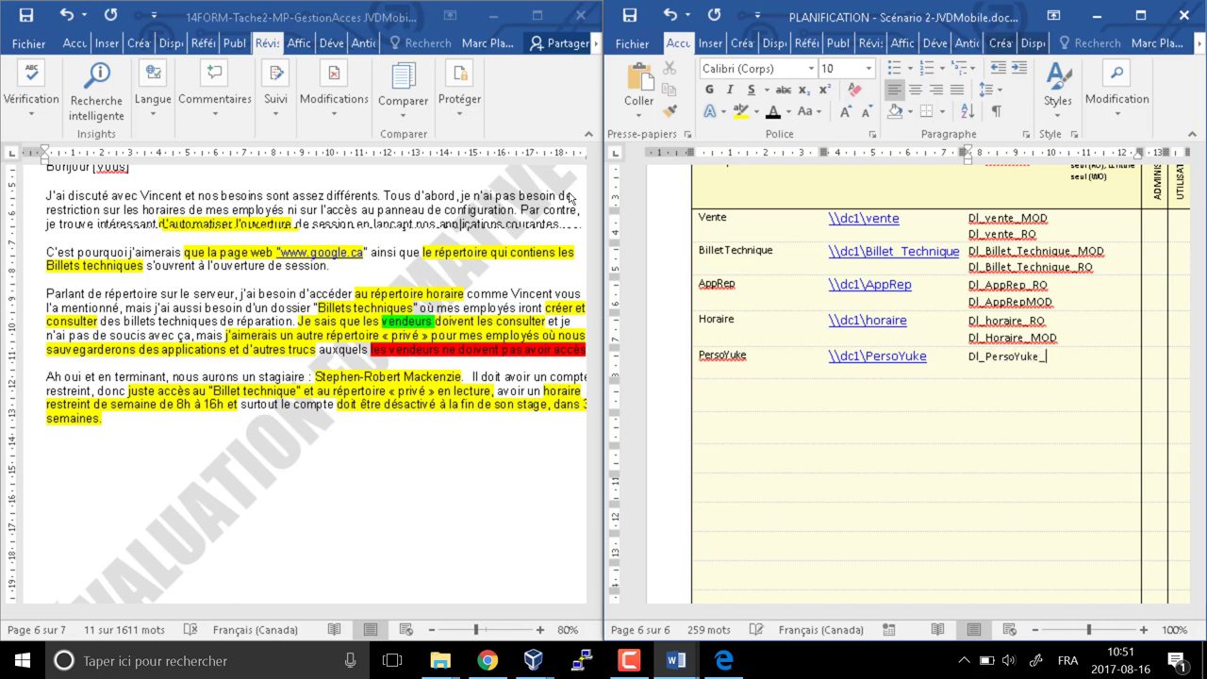
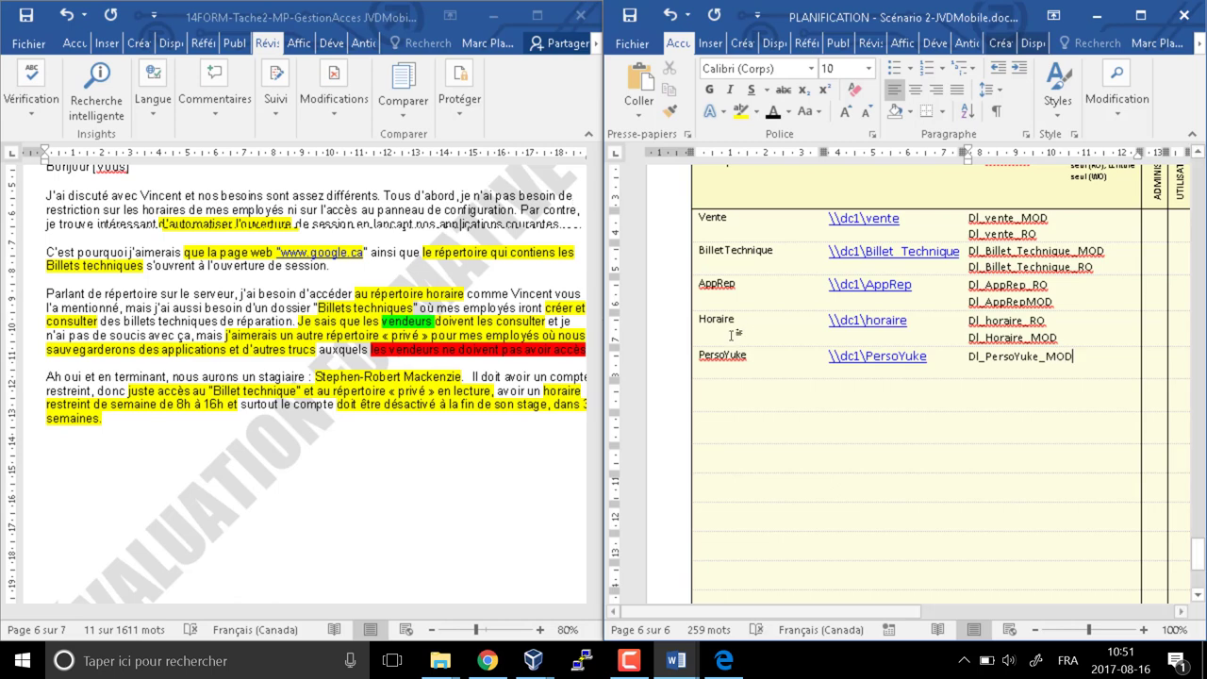
# Scroll the PLANIFICATION table right to reveal the Regroupement group columns
pyautogui.scroll(4, 762, 266)
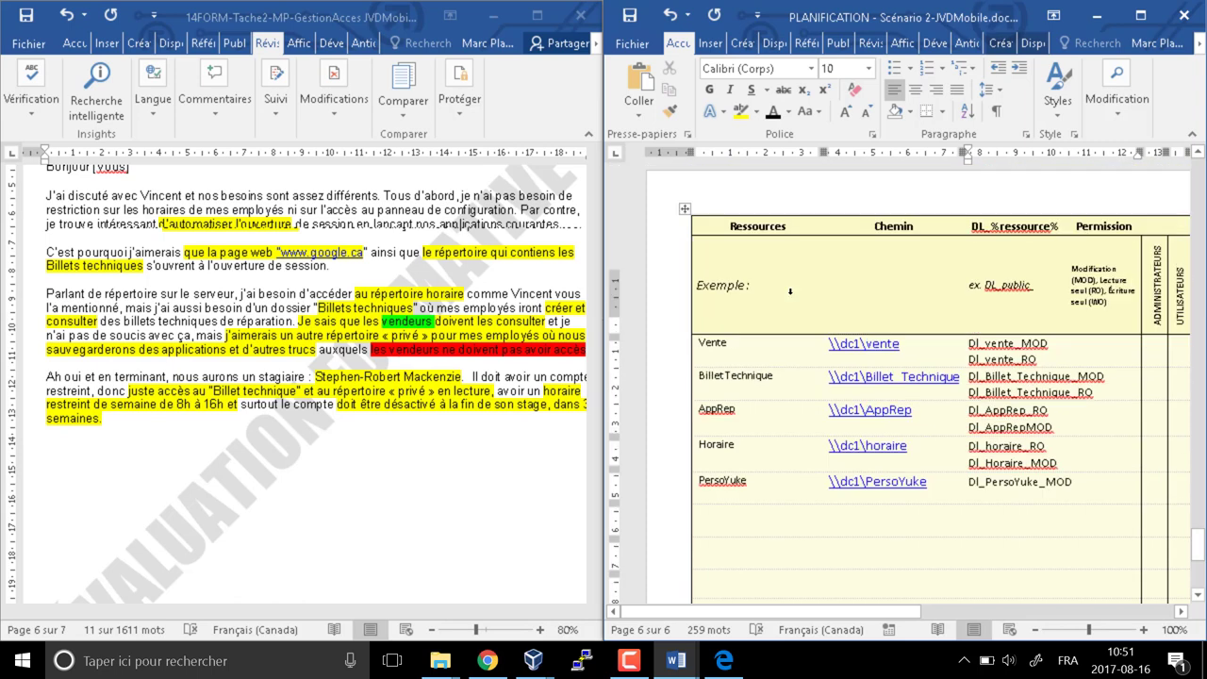
pyautogui.scroll(-15, 783, 283)
pyautogui.scroll(3, 792, 295)
pyautogui.scroll(1, 791, 294)
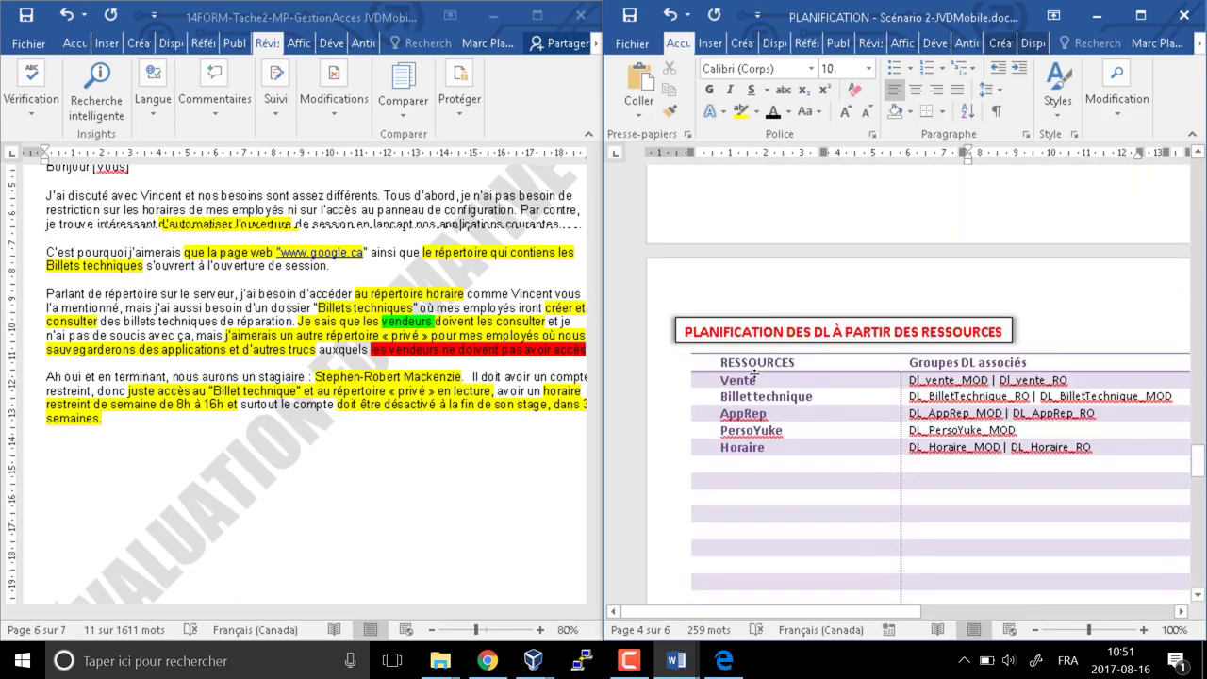
pyautogui.scroll(-12, 837, 432)
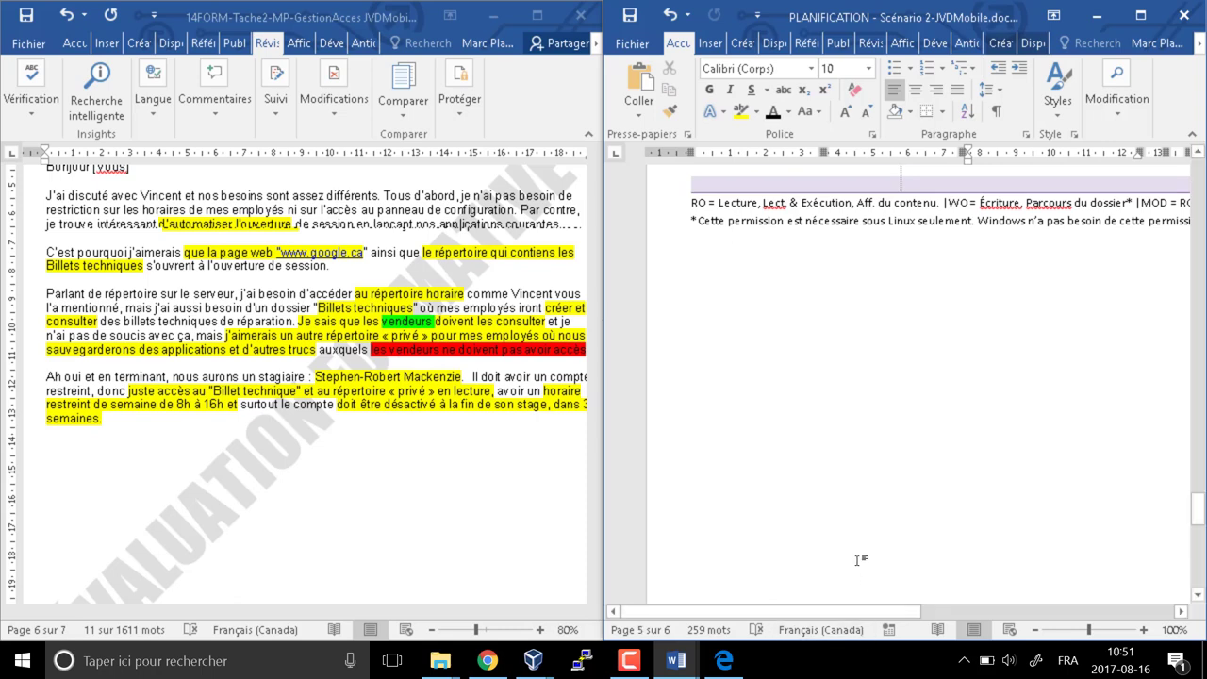
pyautogui.scroll(-6, 860, 566)
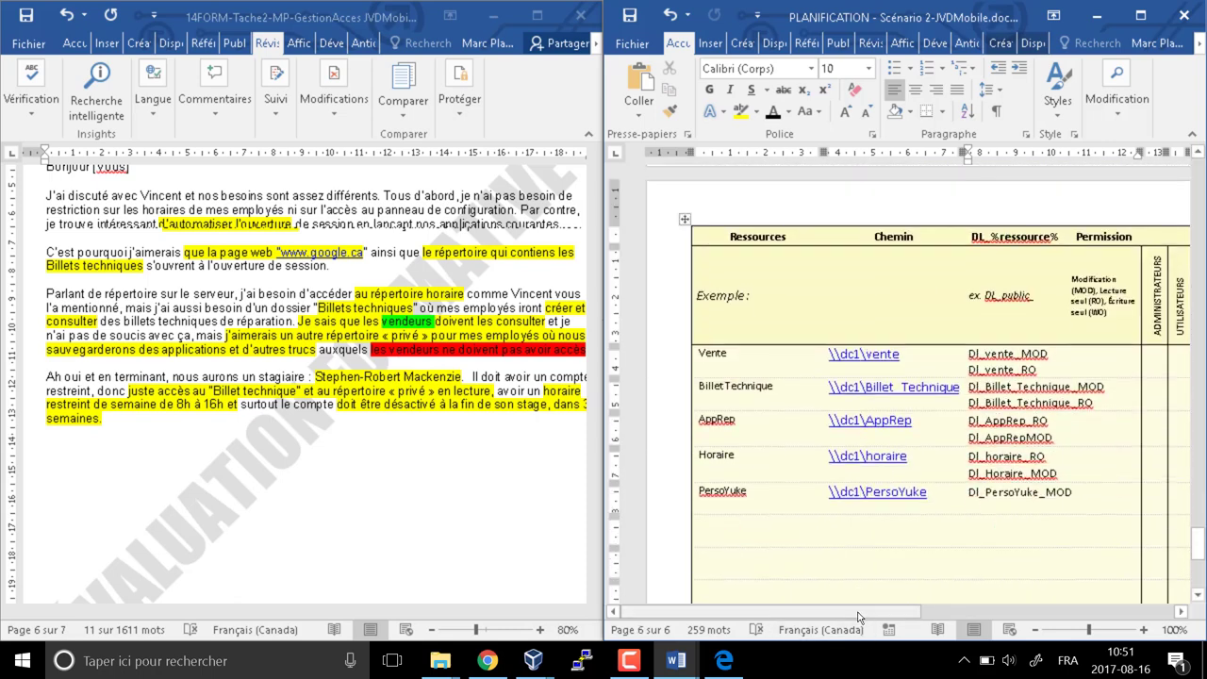
pyautogui.moveTo(856, 612); pyautogui.dragTo(997, 604)
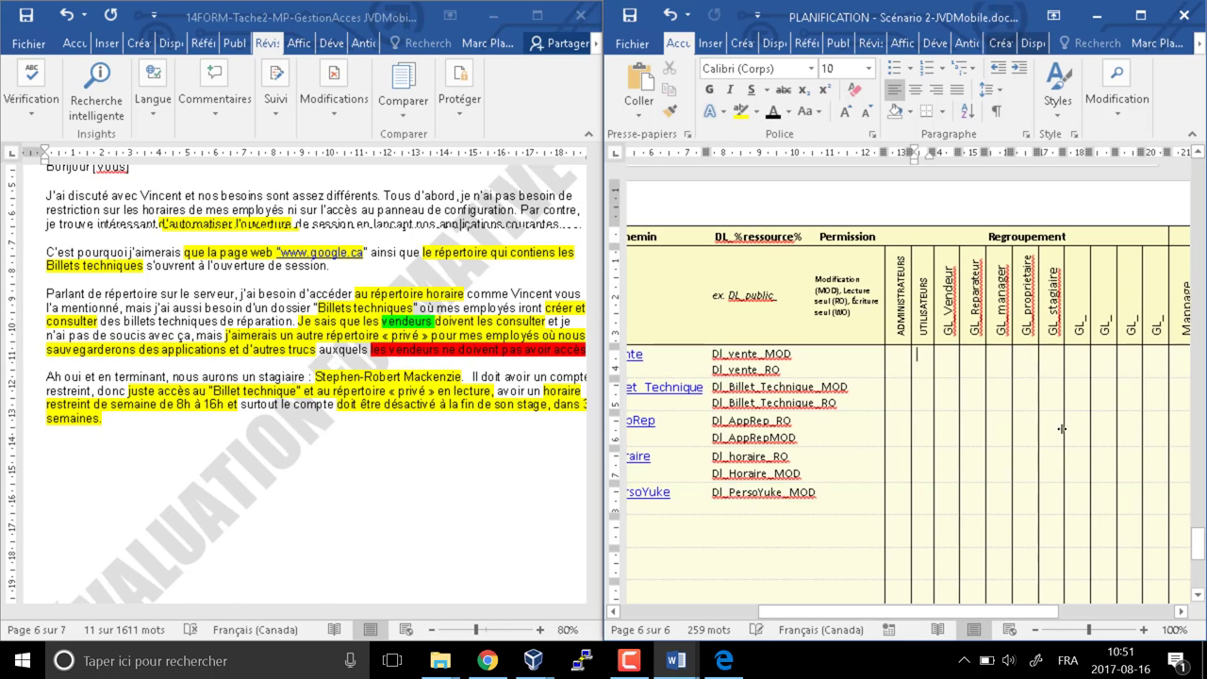
# Select the group cells under the Regroupement columns and apply shading to them
pyautogui.press('Tab')
pyautogui.moveTo(897, 351)
pyautogui.mouseDown()
pyautogui.moveTo(957, 406)
pyautogui.moveTo(1079, 625)
pyautogui.moveTo(1084, 604)
pyautogui.mouseUp()
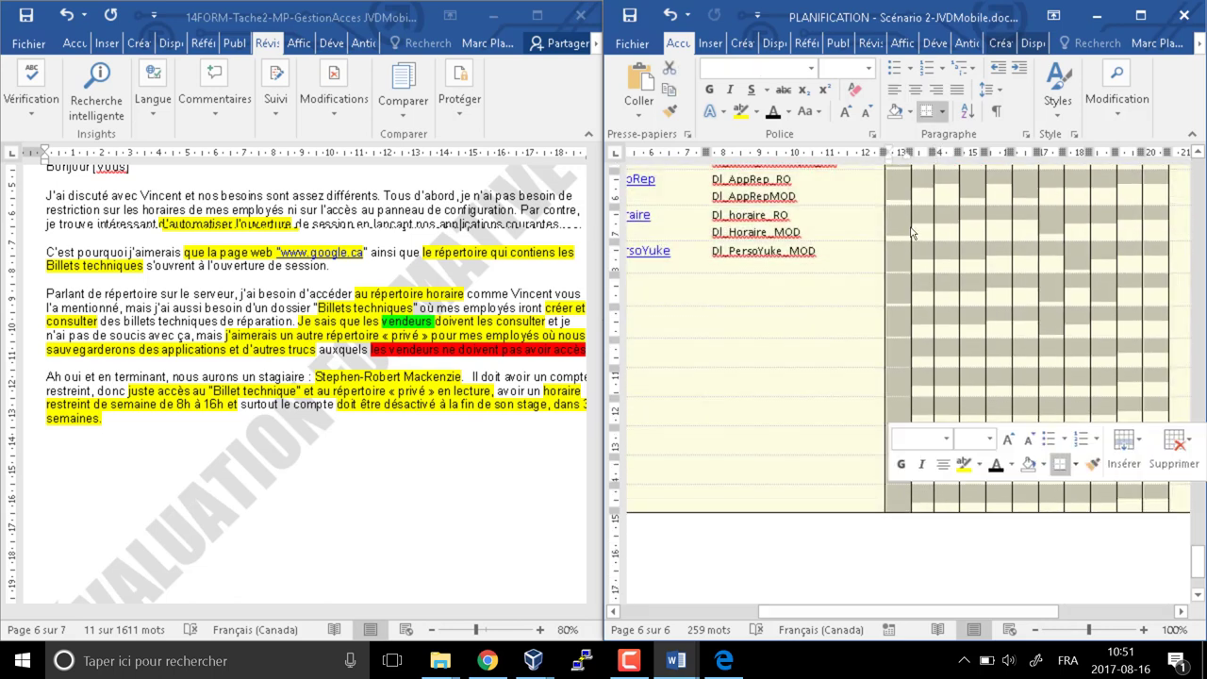
pyautogui.click(898, 111)
pyautogui.scroll(3, 943, 347)
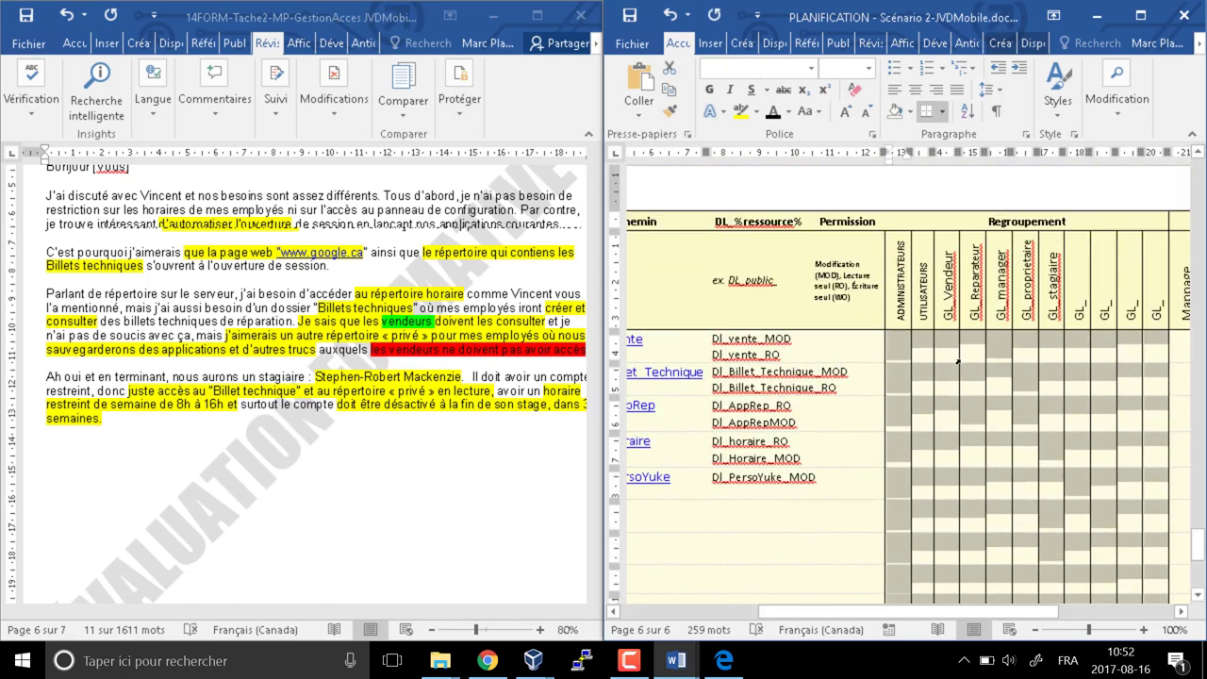
# Mark X under GL_Vendeur for DL_vente_MOD, DL_Billet_Technique_RO and DL_horaire_RO
pyautogui.click(945, 346)
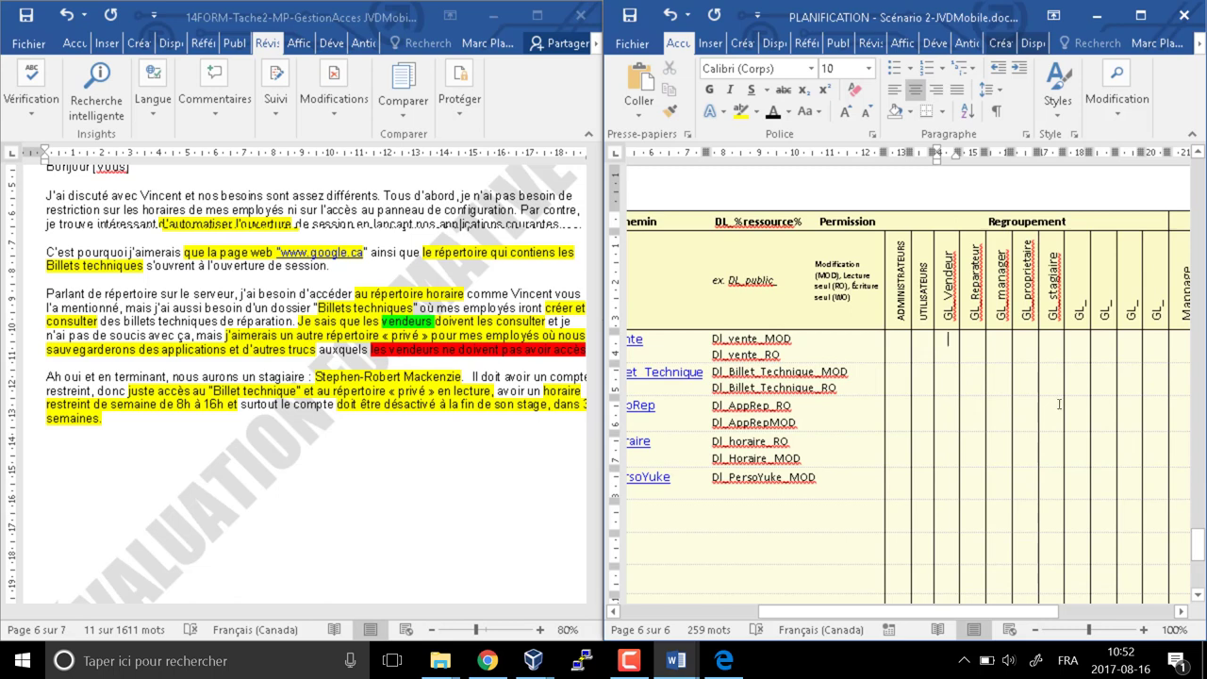
pyautogui.write('x')
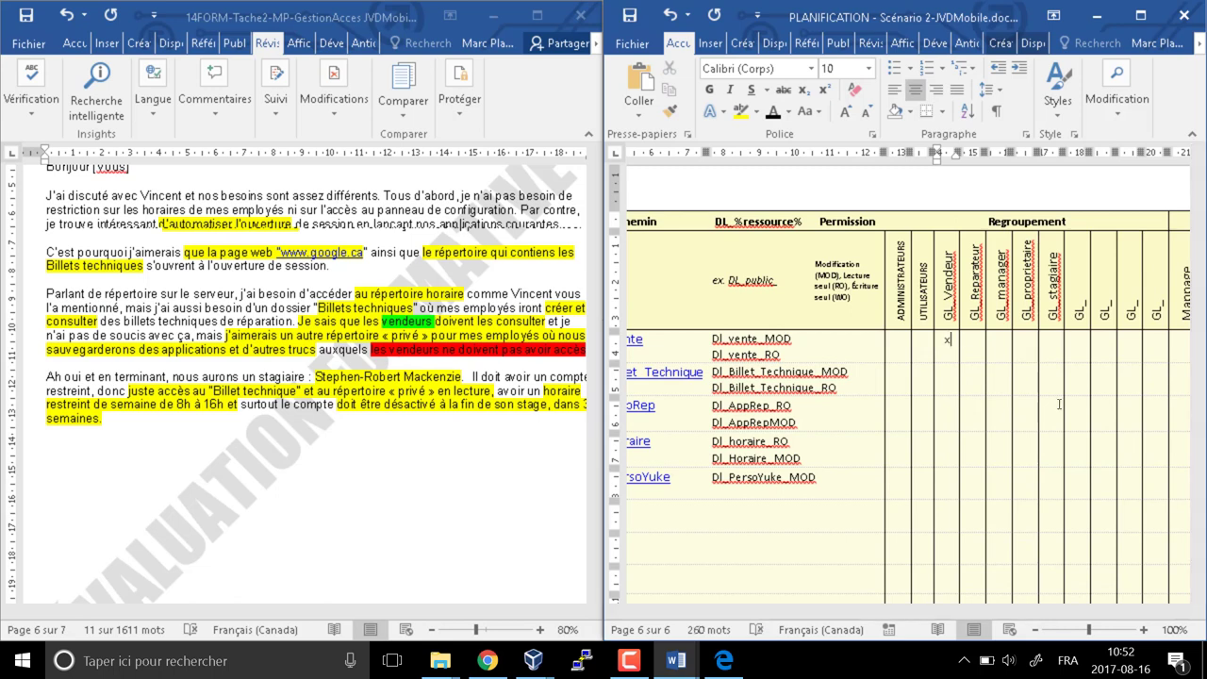
pyautogui.press('space')
pyautogui.write('x')
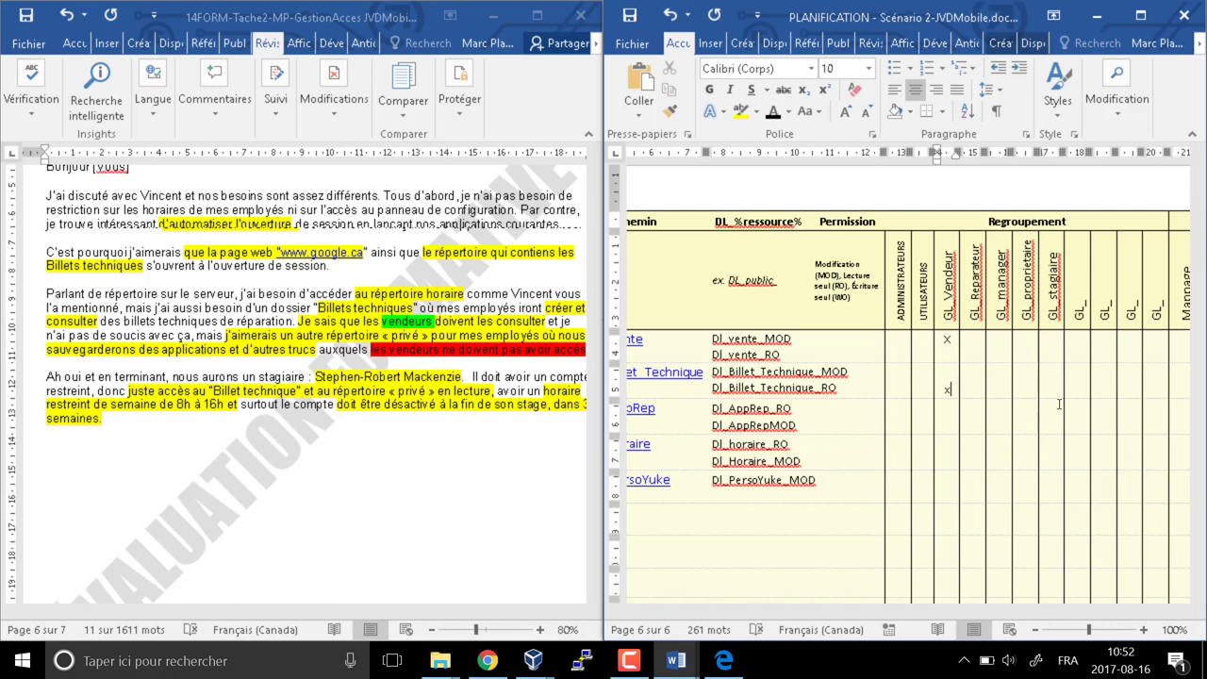
pyautogui.press('Down')
# Mark X under GL_Reparateur for DL_Billet_Technique_MOD
pyautogui.press('Down')
pyautogui.press('Down')
pyautogui.press('Down')
pyautogui.press('Down')
pyautogui.press('Up')
pyautogui.press('Up')
pyautogui.write('x')
pyautogui.press('Down')
pyautogui.press('Right')
pyautogui.press('Up')
pyautogui.press('Up')
pyautogui.press('Up')
pyautogui.press('Up')
pyautogui.press('Up')
pyautogui.press('Up')
pyautogui.press('Up')
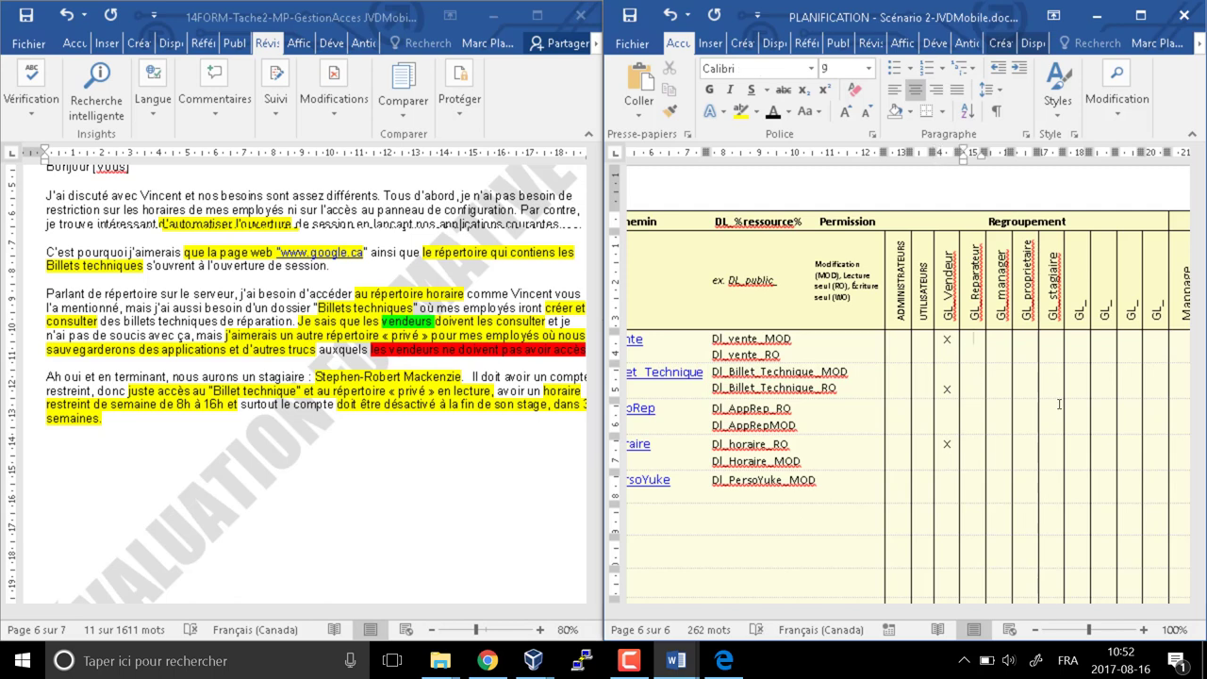
pyautogui.press('Down')
pyautogui.press('Down')
pyautogui.write('x')
# Left-align the AppRep cell and remove its extra empty line
pyautogui.press('Down')
pyautogui.press('Down')
pyautogui.press('Up')
pyautogui.press('Up')
pyautogui.press('Return')
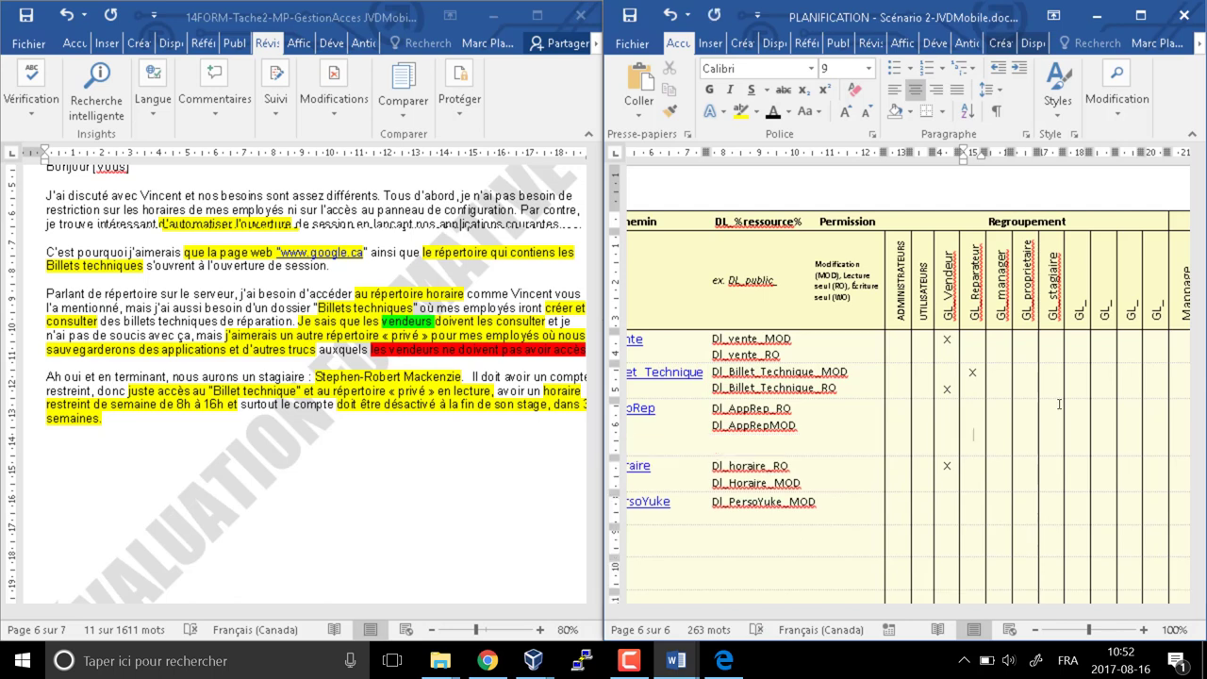
pyautogui.hotkey('ctrl', 'shift', 'g')
pyautogui.press('BackSpace')
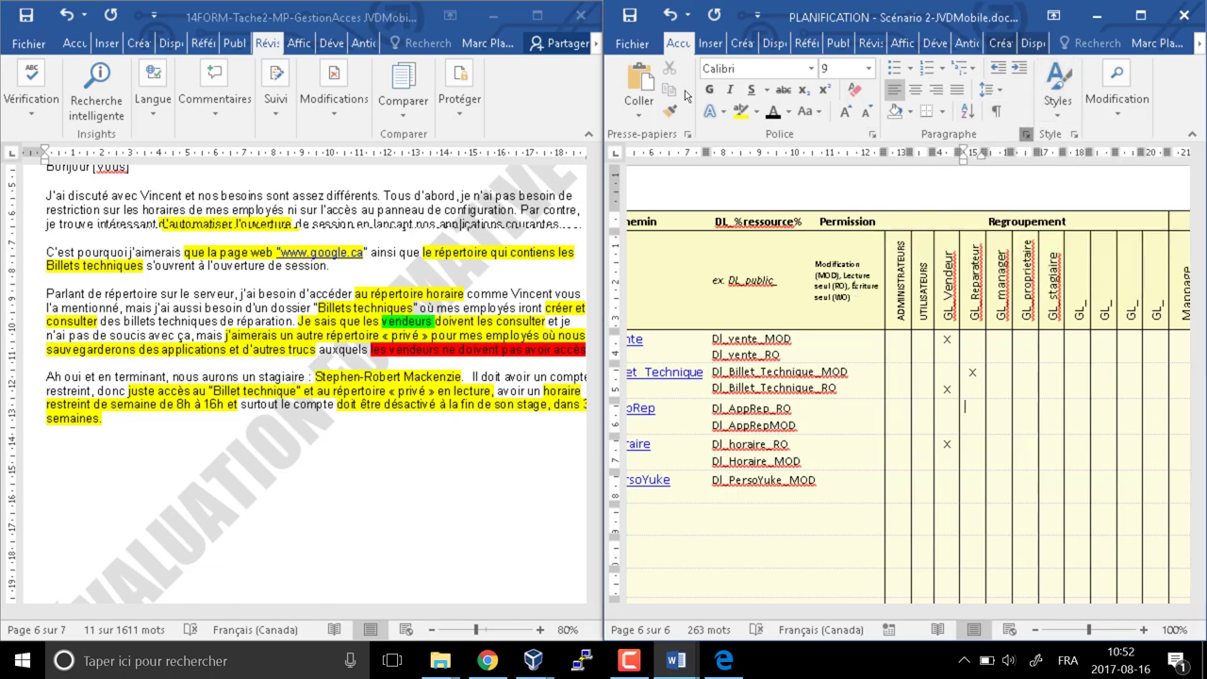
# Reduce the Après paragraph spacing for the cell in the Paragraphe dialog
pyautogui.click(1025, 134)
pyautogui.click(864, 363)
pyautogui.click(863, 363)
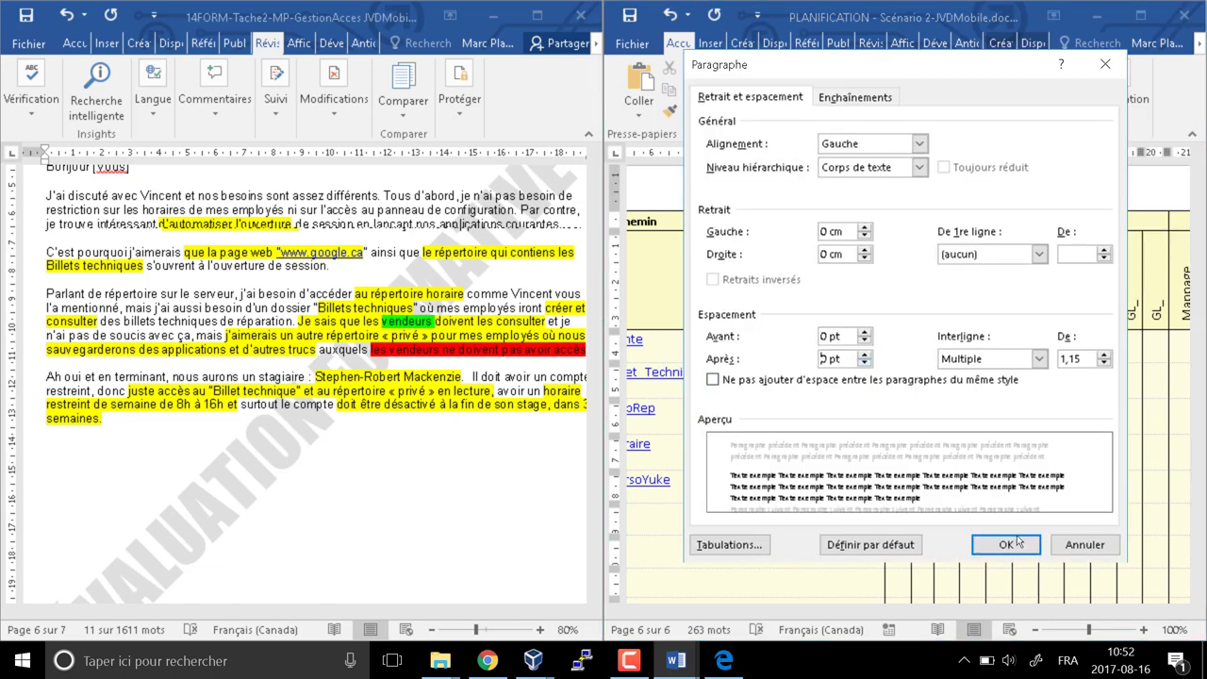
pyautogui.click(1019, 546)
# Add centered X marks to the remaining GL_Reparateur cells and move into GL_manager
pyautogui.write('x')
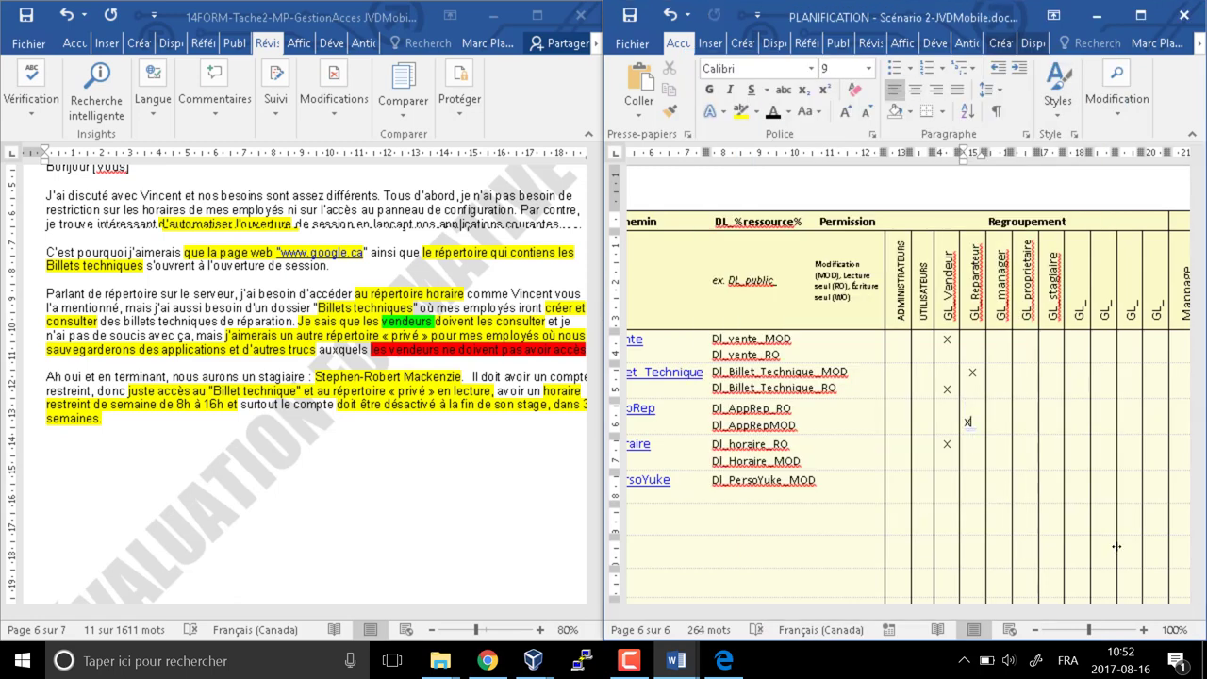
pyautogui.hotkey('ctrl', 'e')
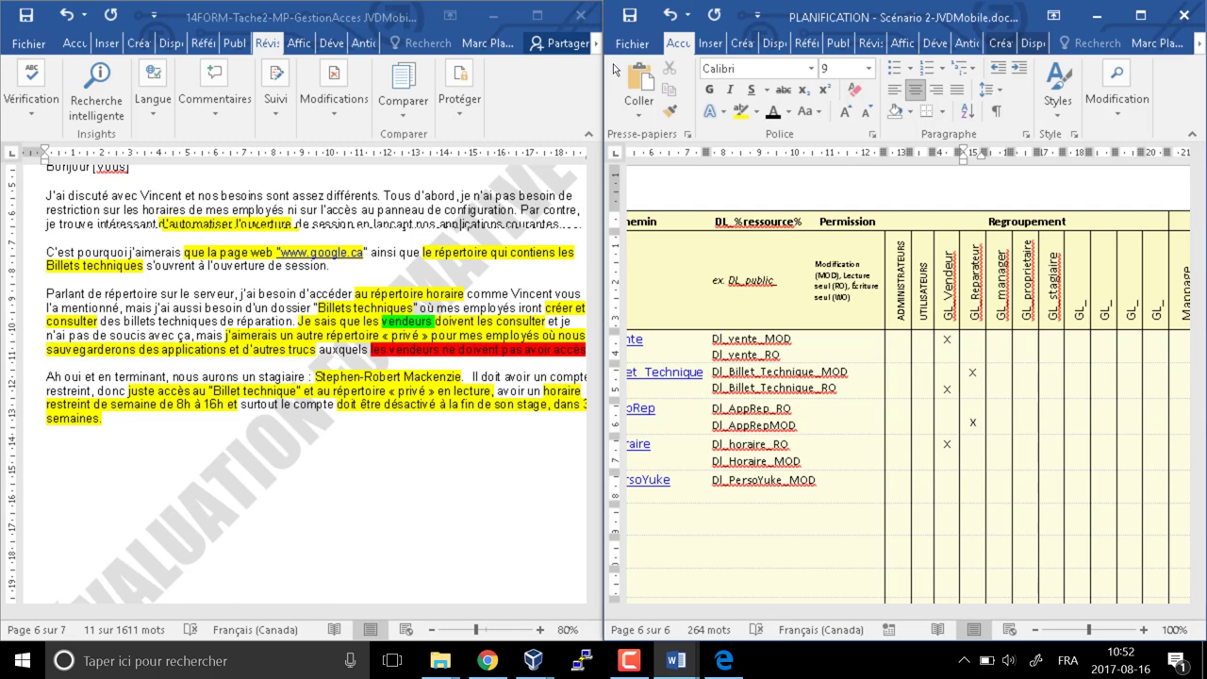
pyautogui.write('xx')
pyautogui.press('BackSpace')
pyautogui.press('Down')
pyautogui.press('Right')
pyautogui.press('Up')
pyautogui.press('Up')
pyautogui.press('Up')
pyautogui.press('Up')
pyautogui.press('Up')
pyautogui.press('Up')
pyautogui.press('Up')
pyautogui.press('Up')
pyautogui.press('Down')
pyautogui.press('Down')
pyautogui.press('Down')
pyautogui.press('Down')
pyautogui.press('Down')
pyautogui.press('Down')
# Mark X in the GL_proprietaire column on the DL_horaire_RO row
pyautogui.press('Right')
pyautogui.press('Up')
pyautogui.press('Up')
pyautogui.press('Up')
pyautogui.press('Up')
pyautogui.press('Up')
pyautogui.press('Up')
pyautogui.press('Up')
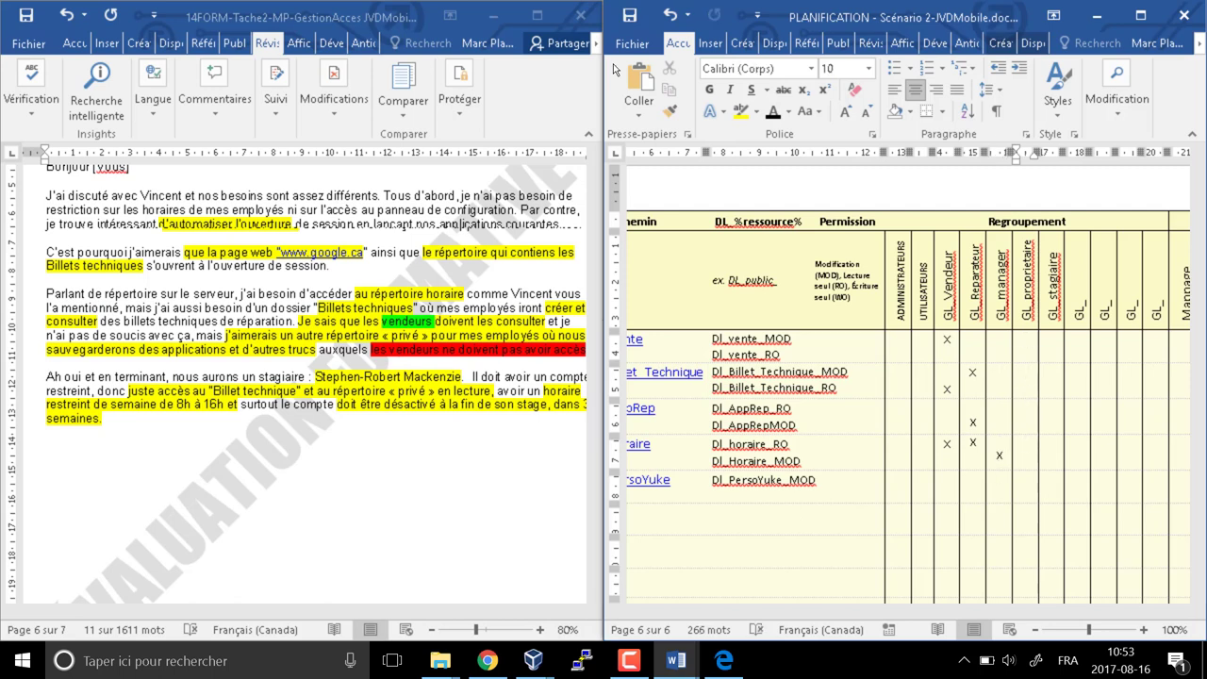
pyautogui.press('Down')
pyautogui.press('Down')
pyautogui.press('Down')
pyautogui.press('Down')
pyautogui.press('Down')
pyautogui.press('Down')
pyautogui.write('x')
pyautogui.press('Up')
pyautogui.press('Down')
pyautogui.press('Up')
# Mark X under GL_stagiaire for the Billet Technique and DL_AppRep_RO rows
pyautogui.press('Right')
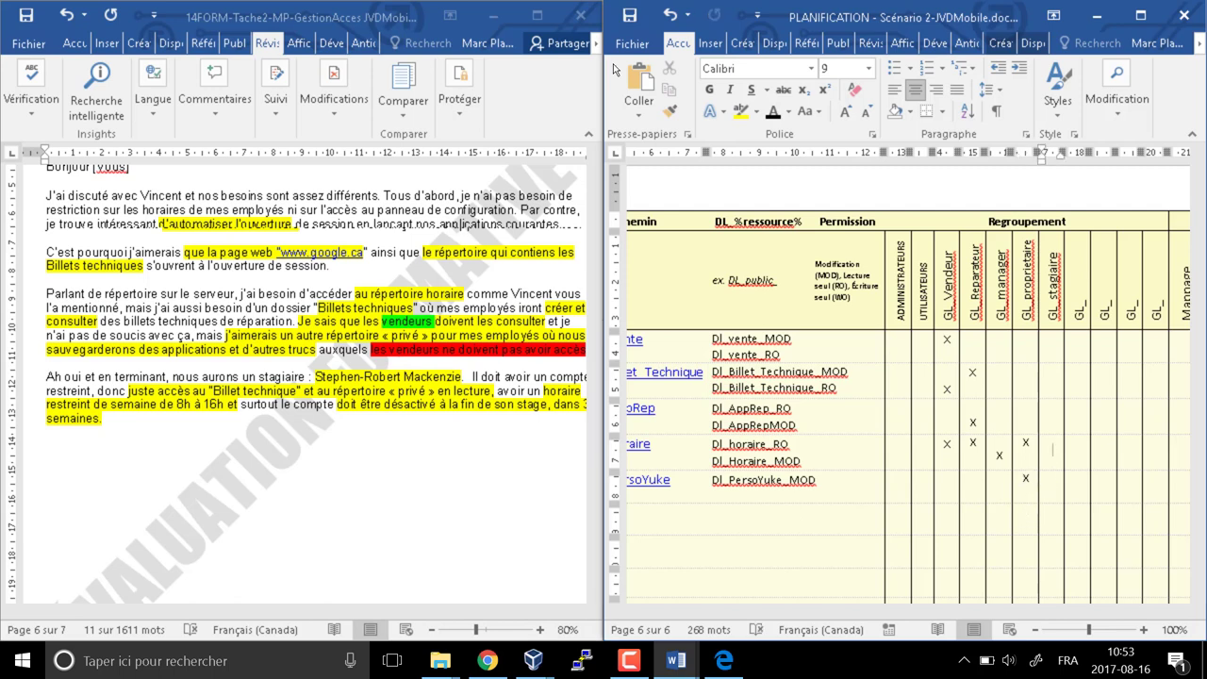
pyautogui.press('Up')
pyautogui.press('Up')
pyautogui.press('Up')
pyautogui.press('Up')
pyautogui.press('Up')
pyautogui.press('Up')
pyautogui.press('Down')
pyautogui.press('Down')
pyautogui.write('x')
pyautogui.press('Down')
pyautogui.write('x')
pyautogui.press('Down')
pyautogui.press('Down')
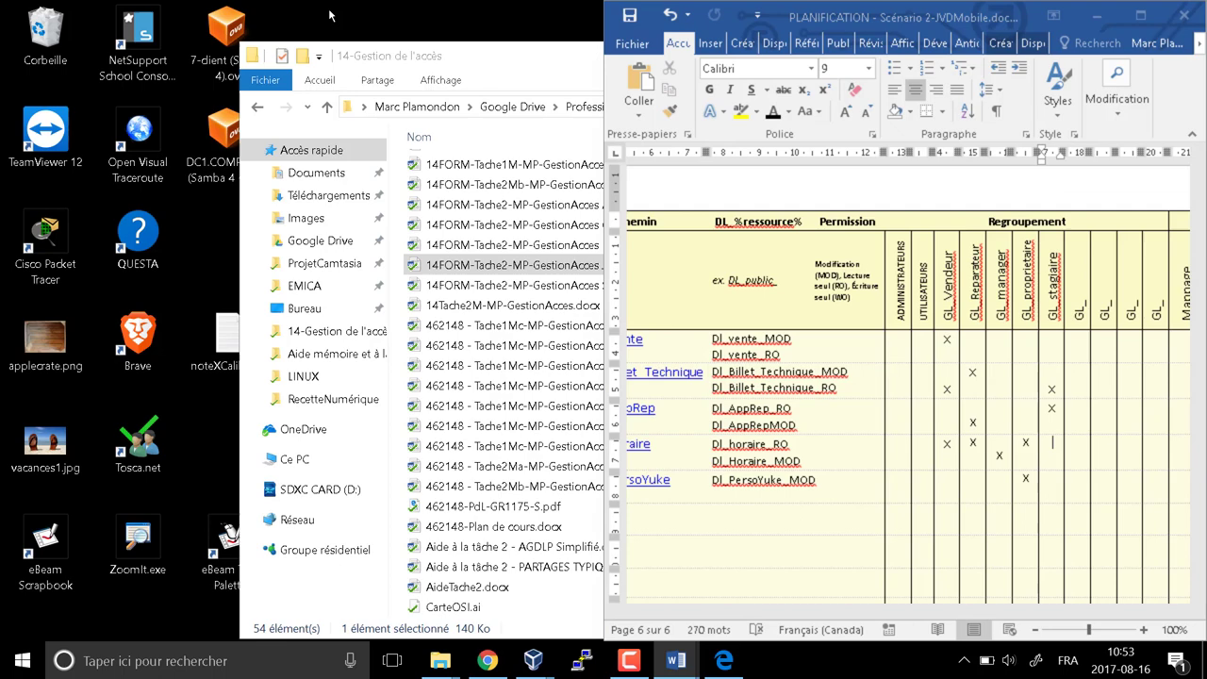
# Minimize the client request document, maximize the planning document, and switch to the 7-client VM
pyautogui.click(497, 17)
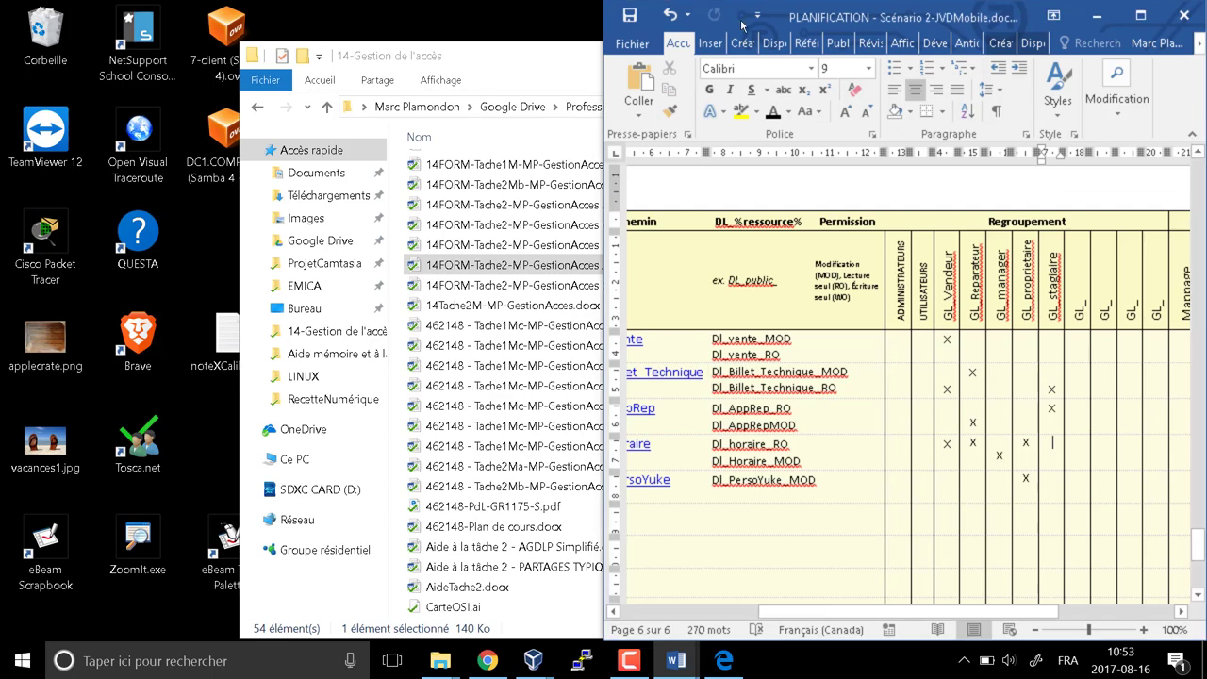
pyautogui.click(1141, 17)
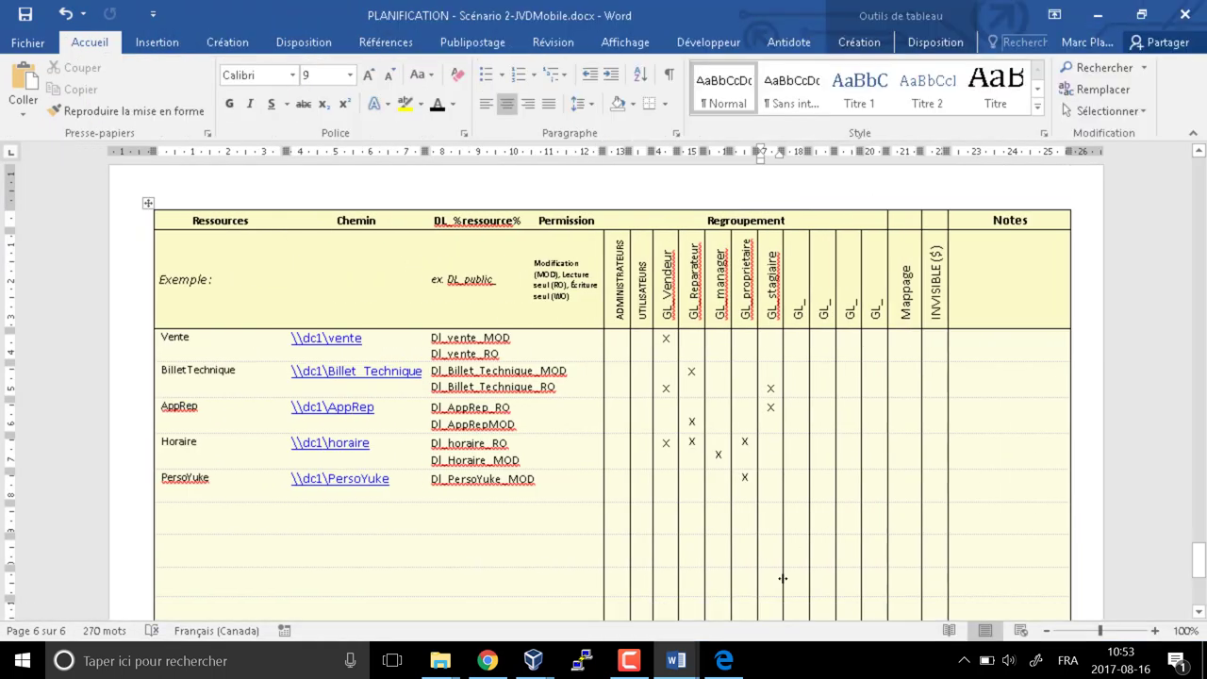
pyautogui.press('Tab')
pyautogui.press('Tab')
pyautogui.press('Tab')
pyautogui.press('Tab')
pyautogui.click(533, 660)
pyautogui.click(699, 585)
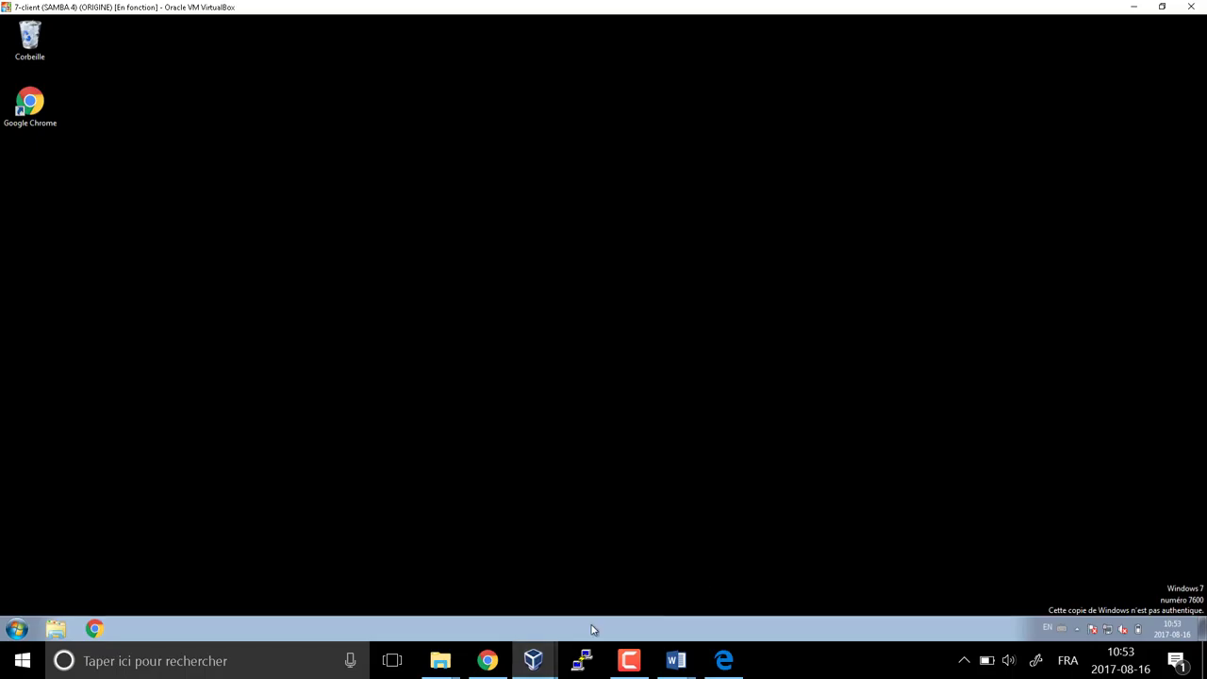
pyautogui.click(539, 657)
pyautogui.click(538, 612)
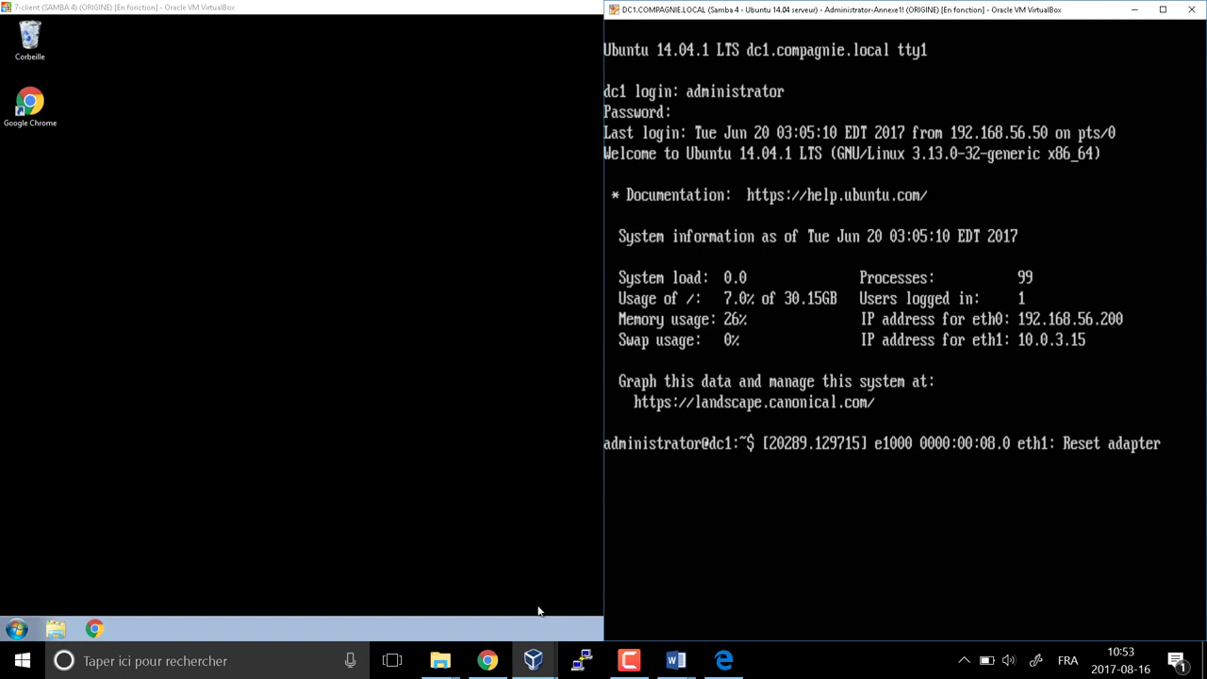
pyautogui.hotkey('ctrl', 'c')
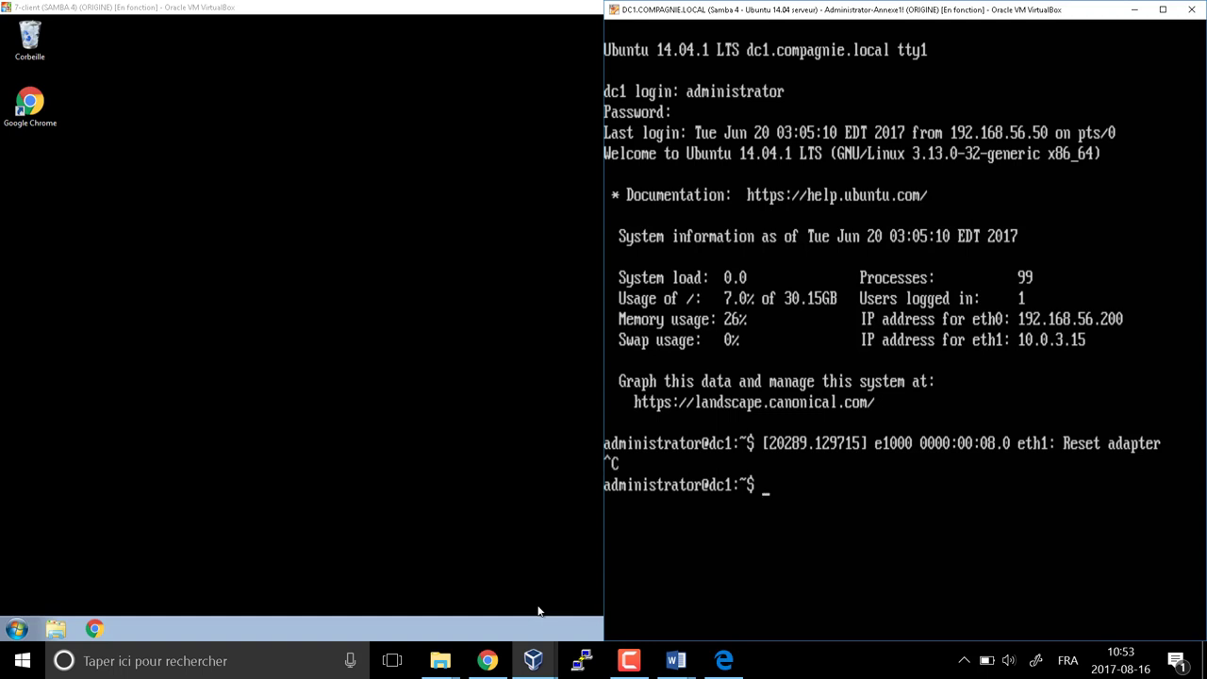
pyautogui.write('if')
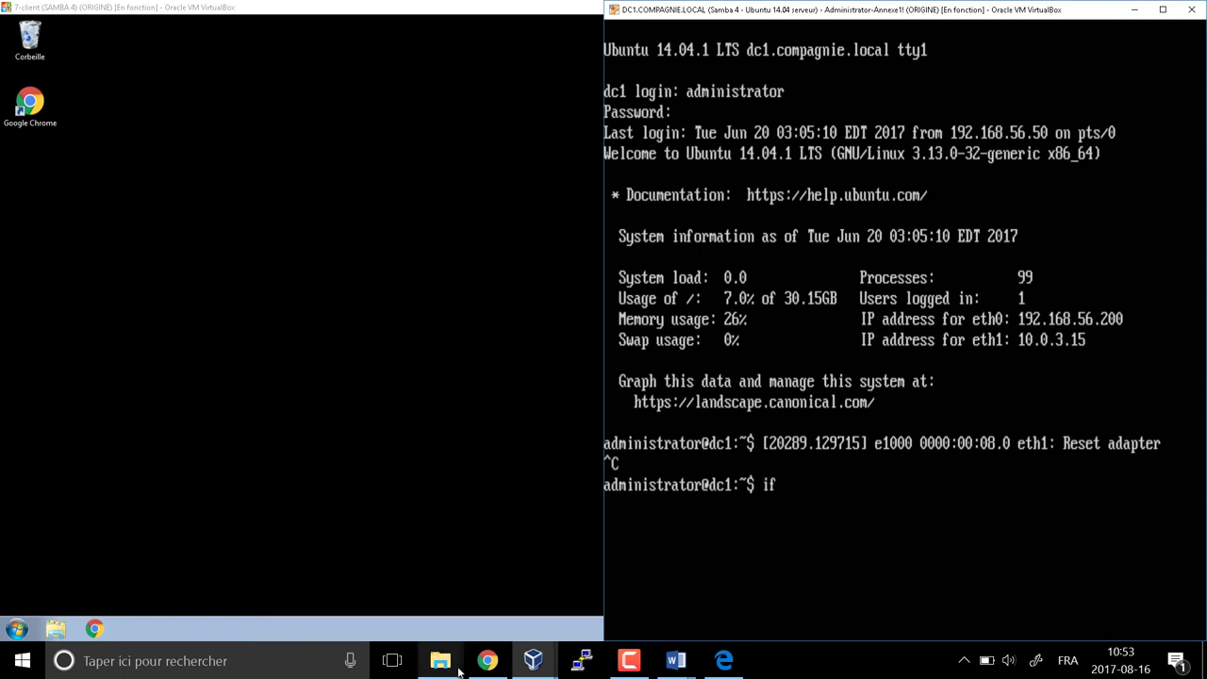
pyautogui.write('config')
pyautogui.press('Return')
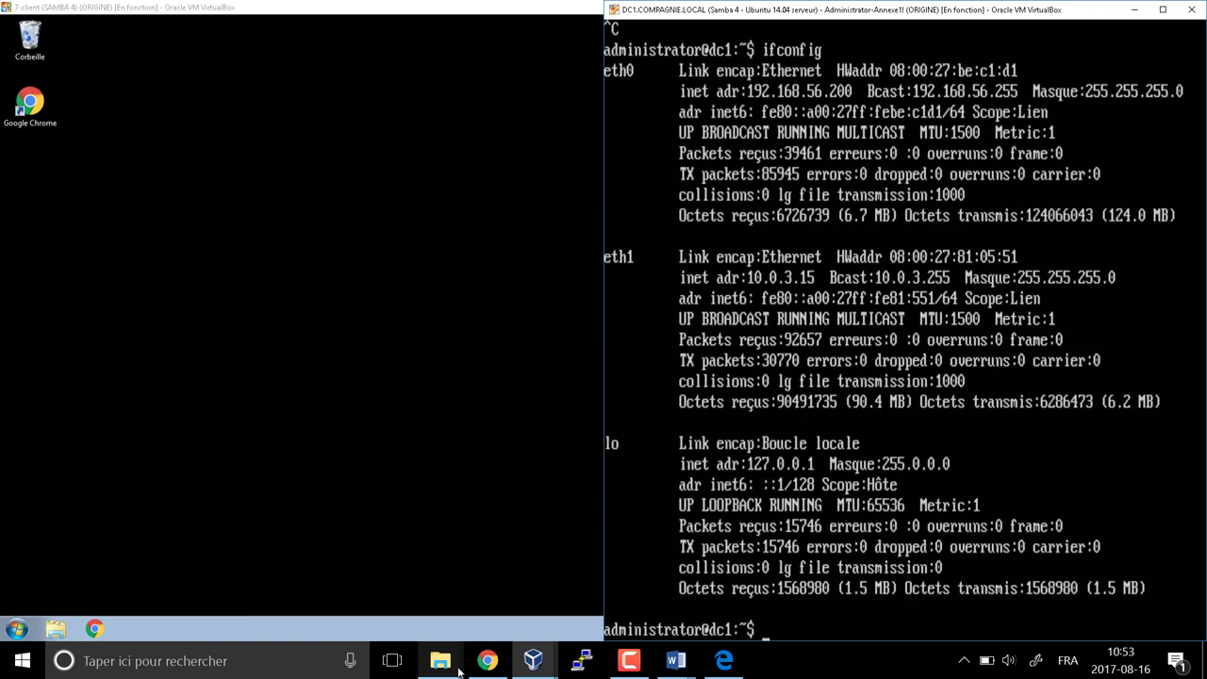
pyautogui.click(223, 501)
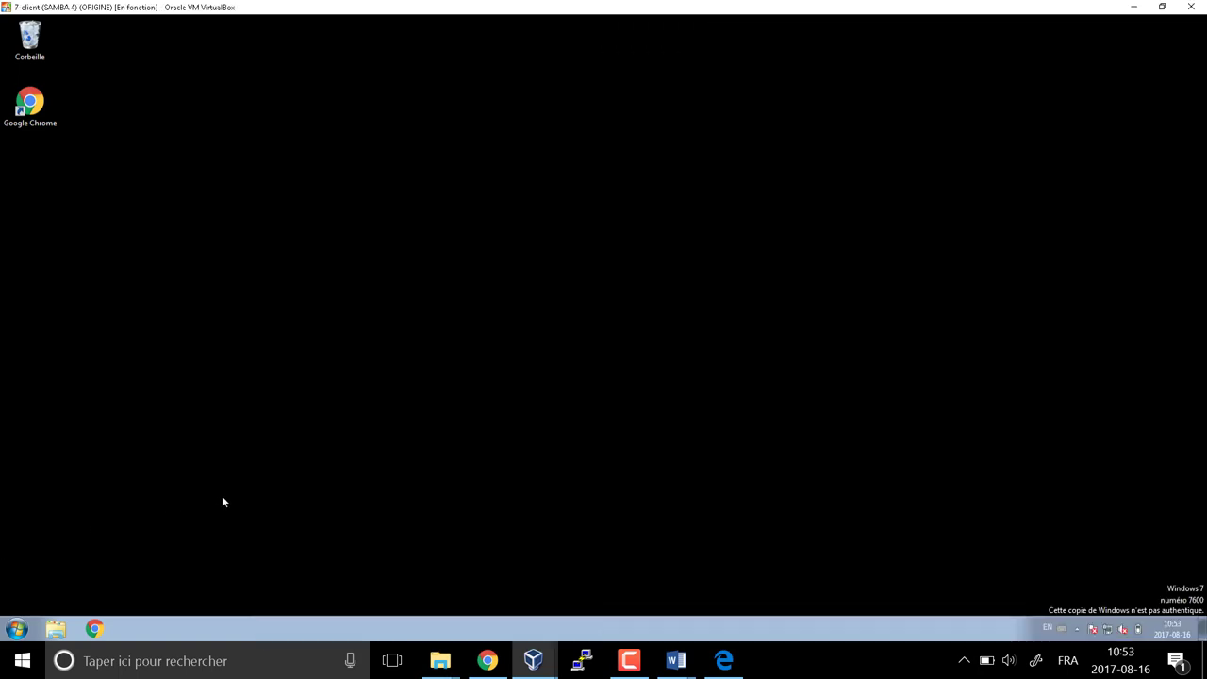
# Launch mmc and cmd on the client and arrange the VM windows side by side
pyautogui.press('super+r')
pyautogui.press('Return')
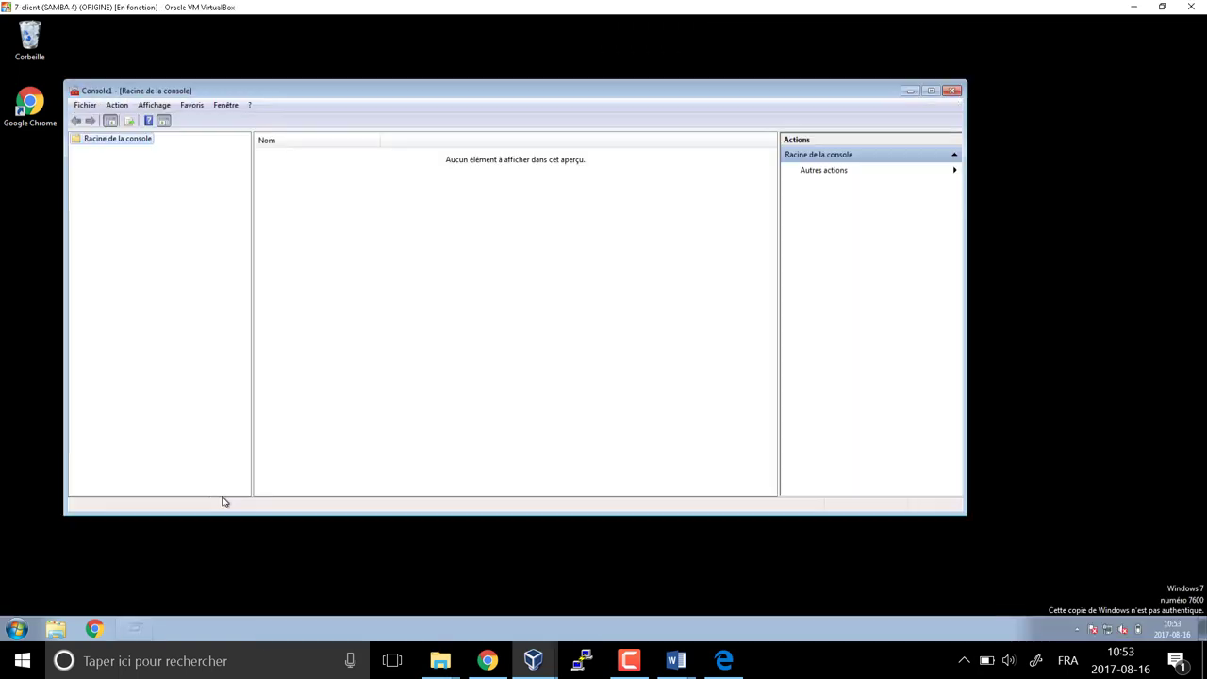
pyautogui.press('super+r')
pyautogui.write('cmd')
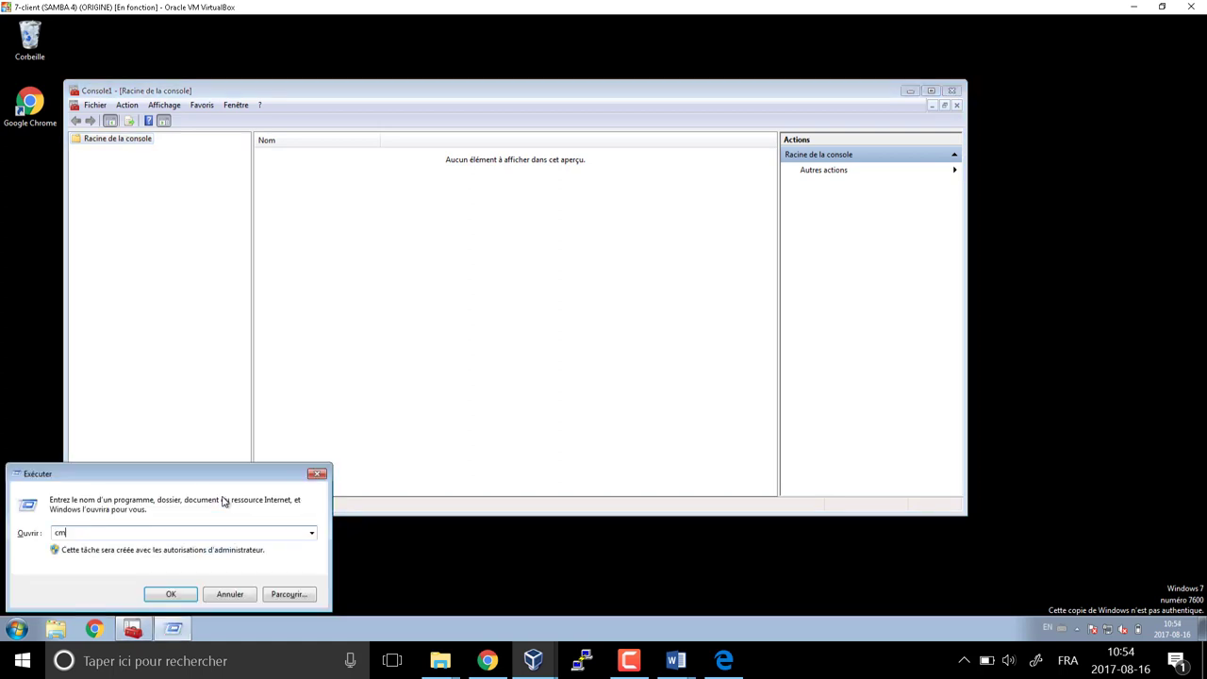
pyautogui.press('Return')
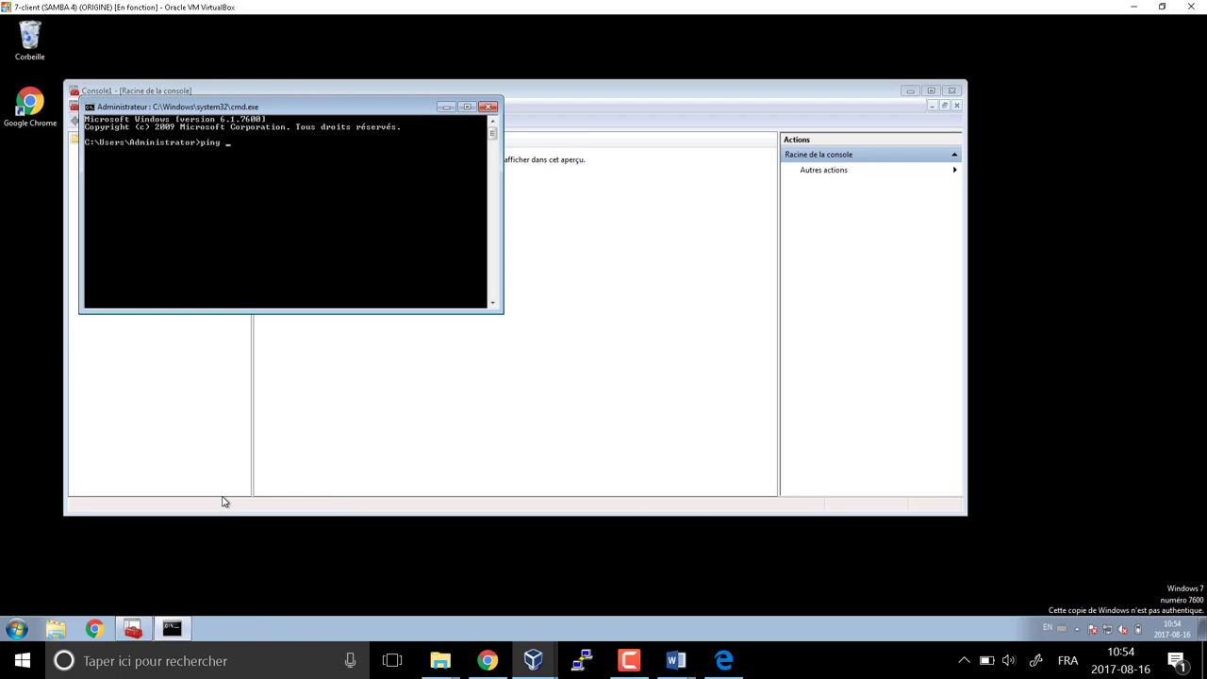
pyautogui.doubleClick(630, 7)
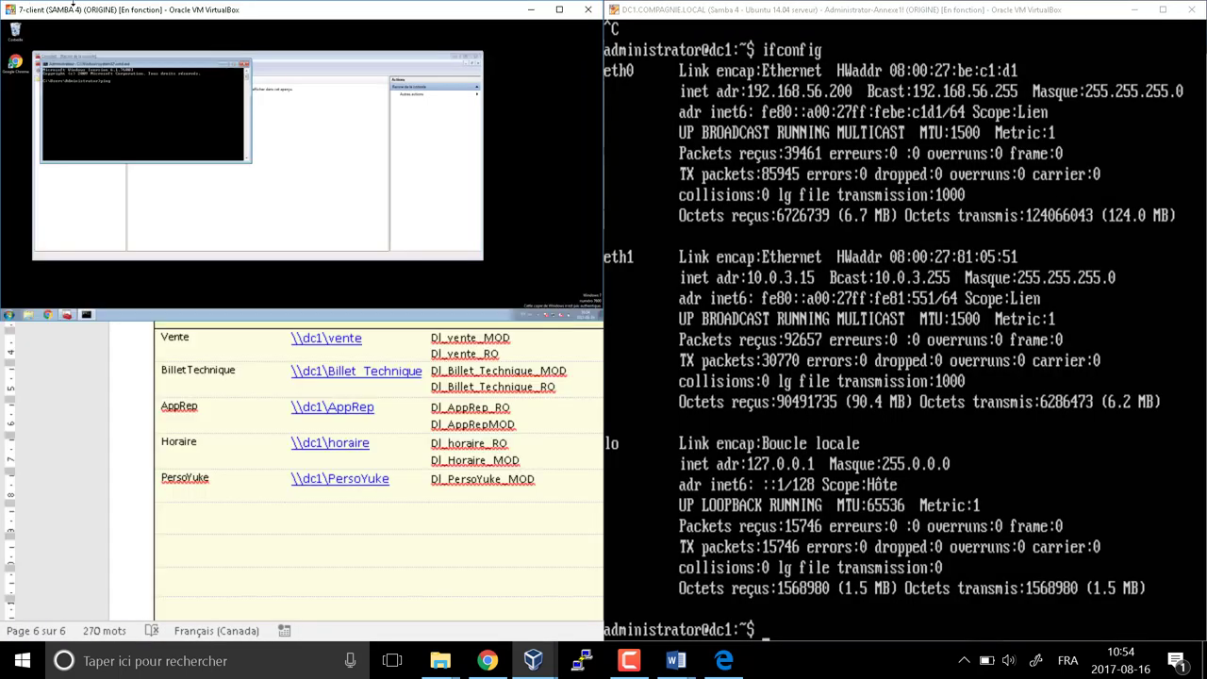
pyautogui.press('super+Down')
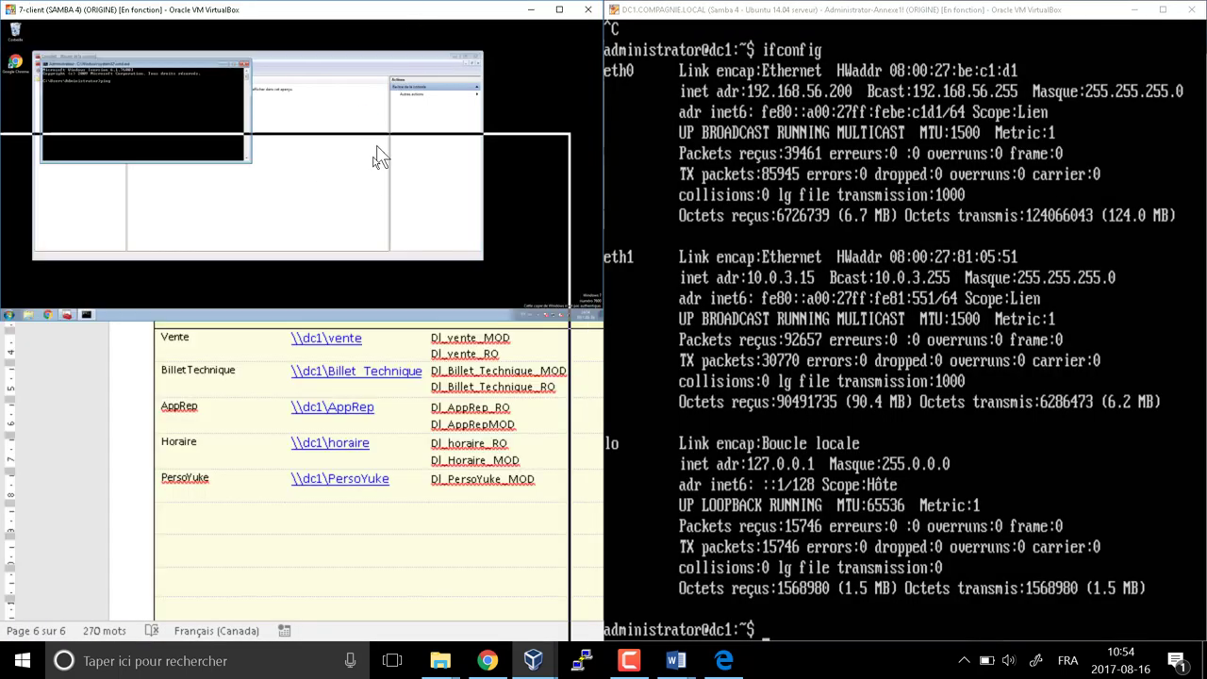
pyautogui.click(772, 200)
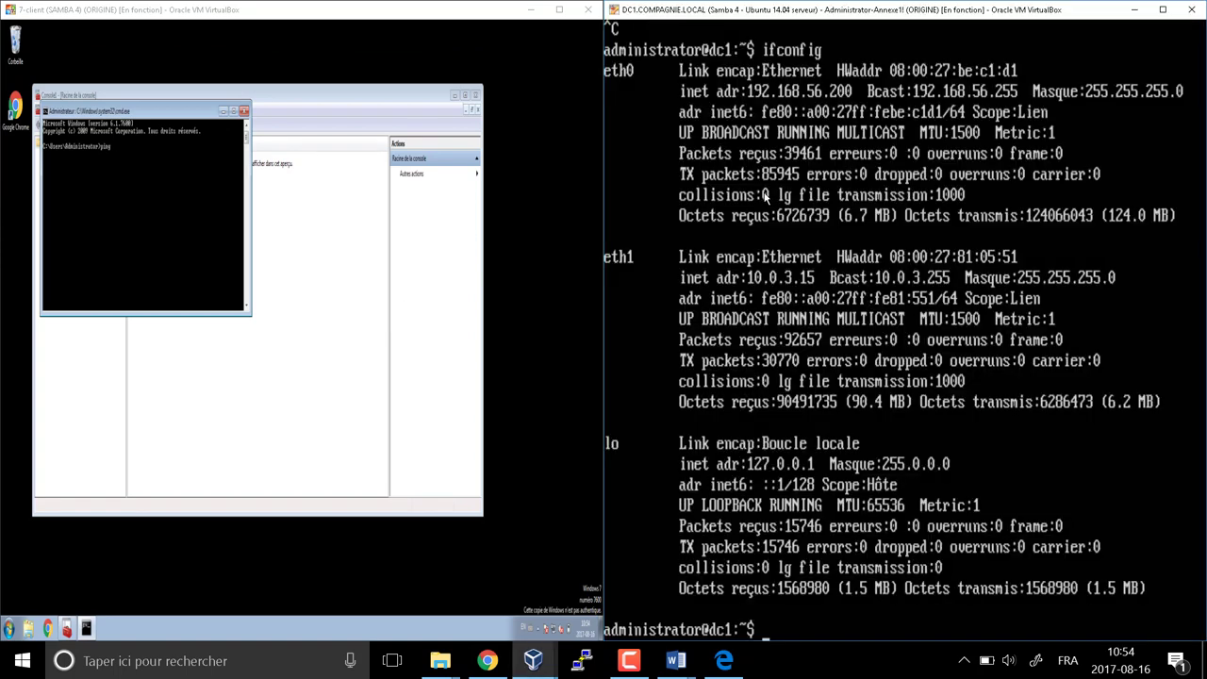
pyautogui.click(569, 11)
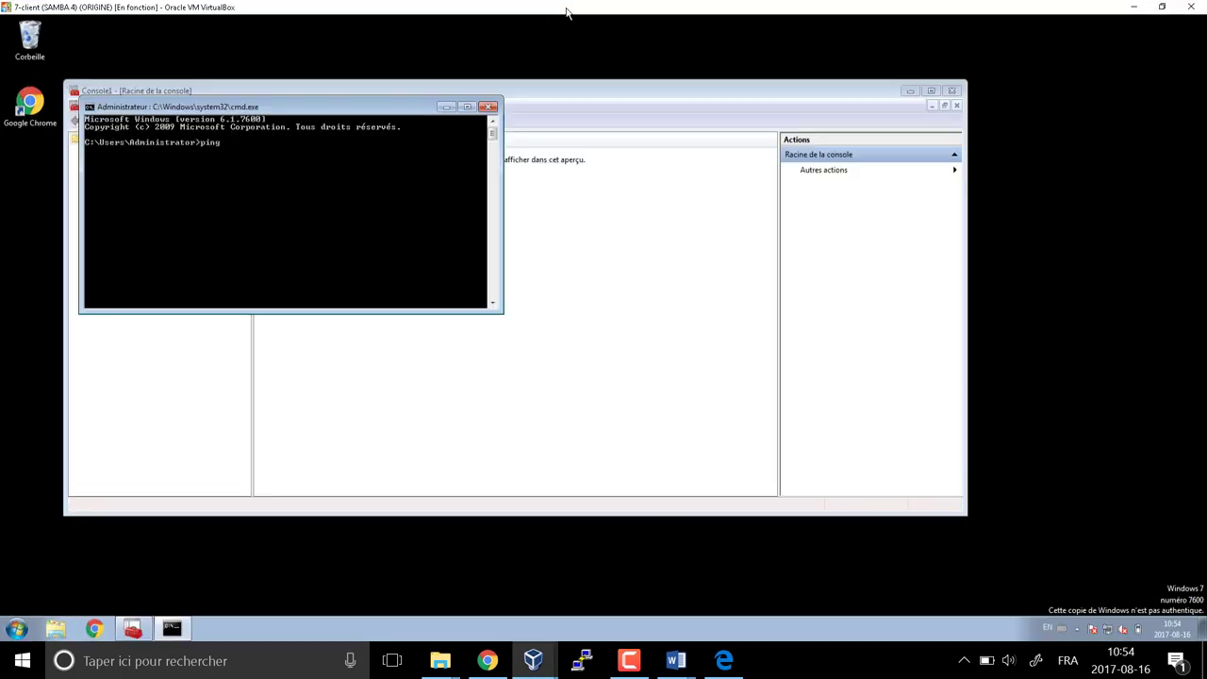
# Set the guest screen resolution to 1024 x 768 and keep the changes
pyautogui.rightClick(1054, 280)
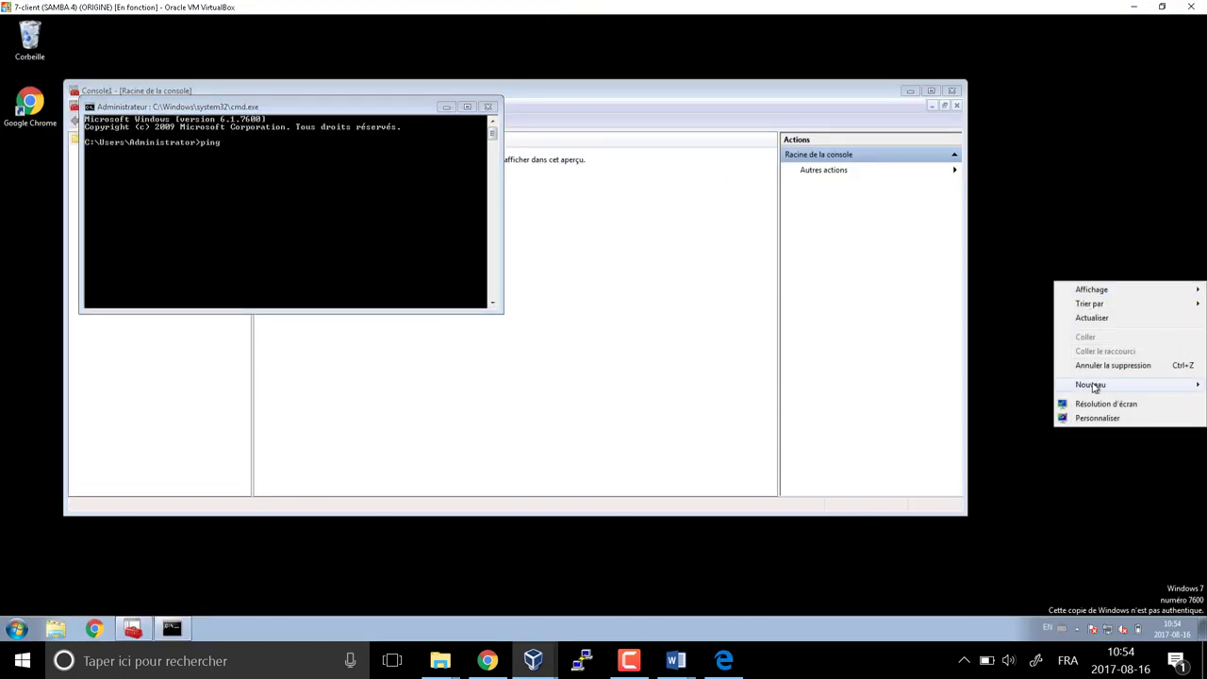
pyautogui.click(1094, 404)
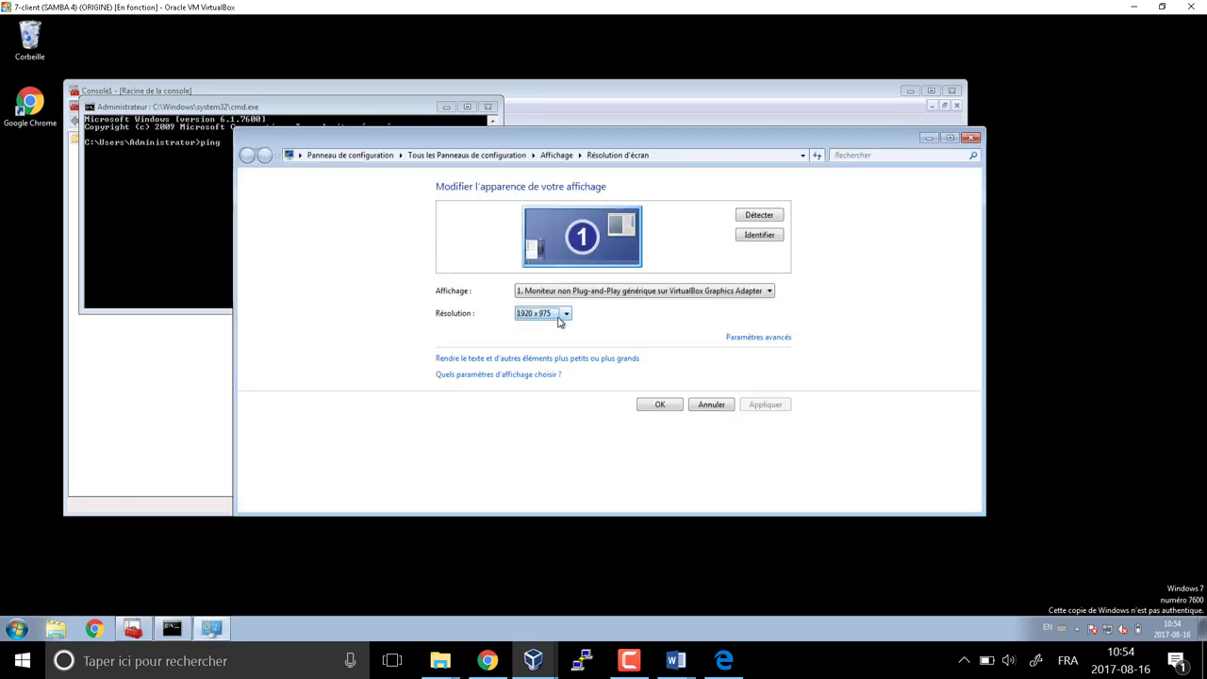
pyautogui.click(561, 319)
pyautogui.moveTo(531, 391); pyautogui.dragTo(528, 429)
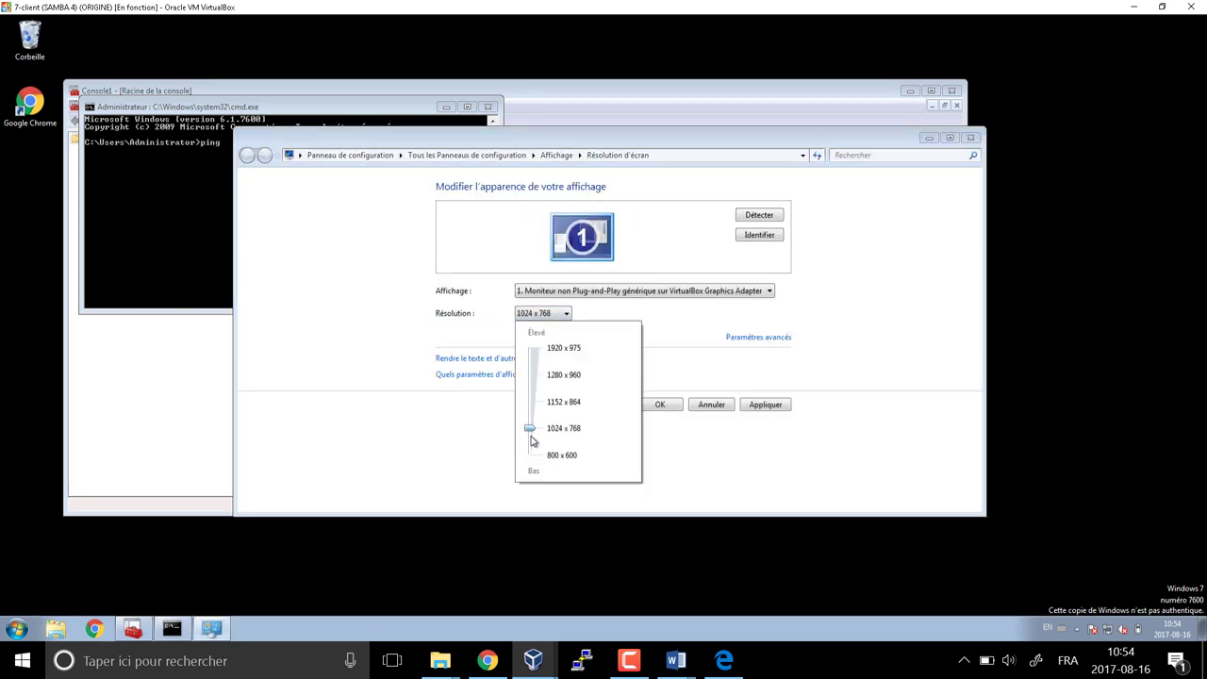
pyautogui.click(658, 411)
pyautogui.click(660, 406)
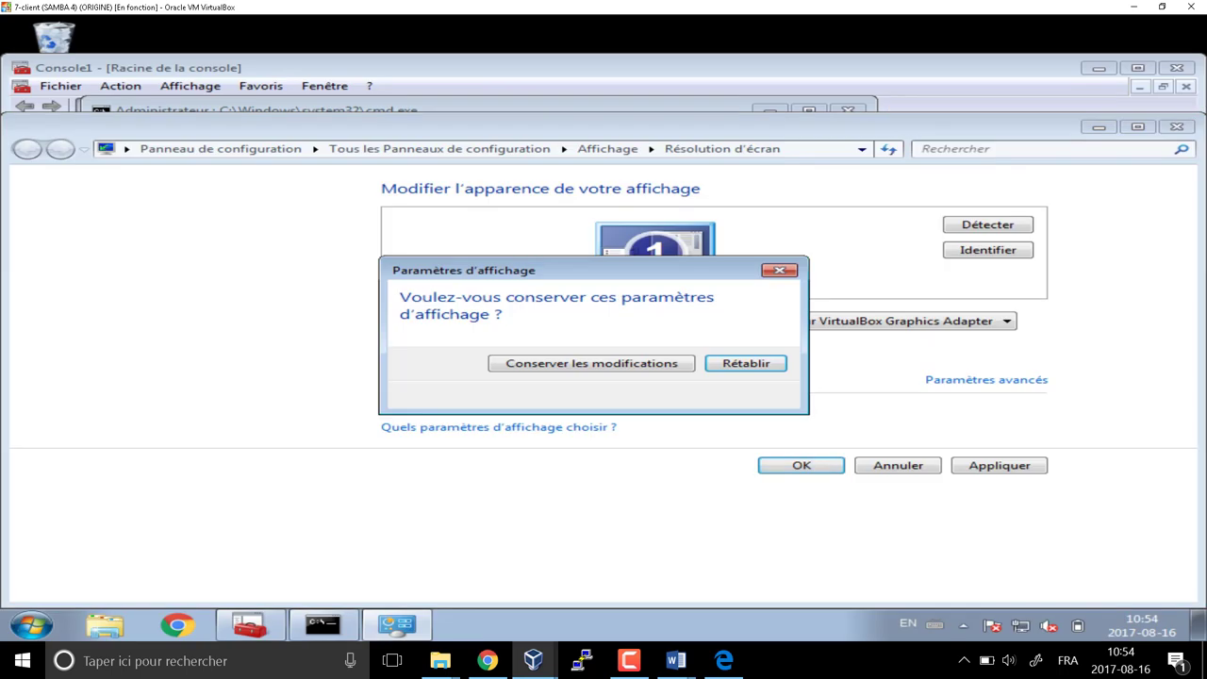
pyautogui.click(591, 363)
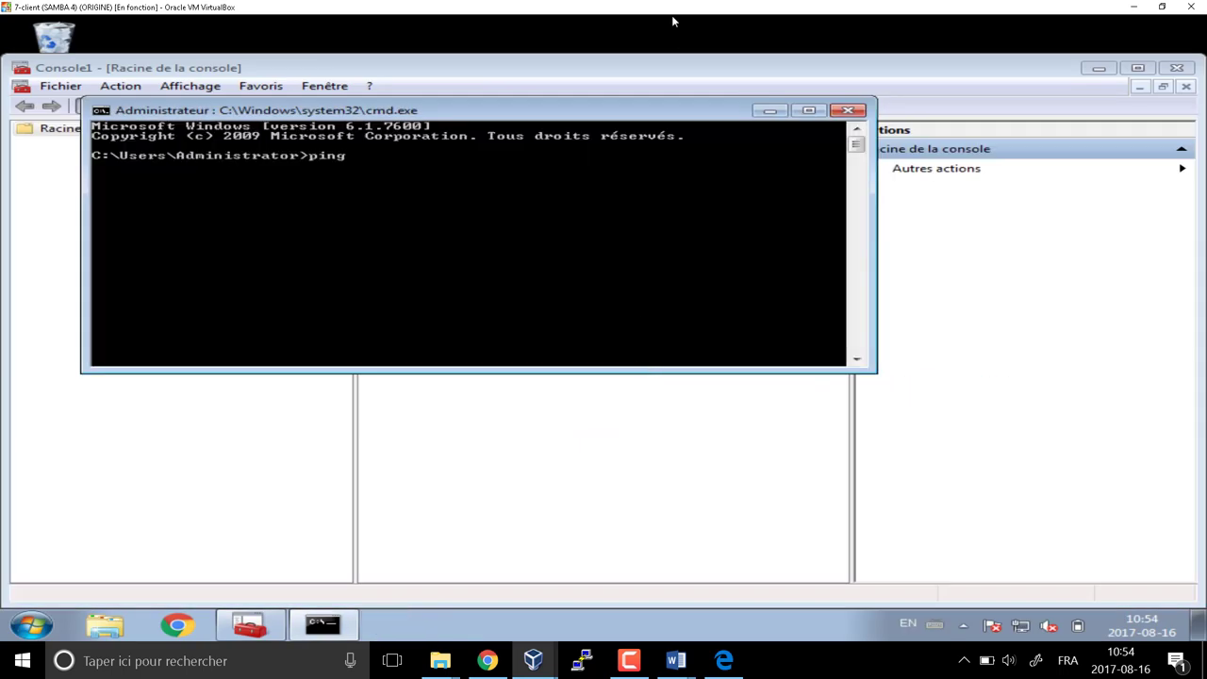
# Ping DC1 at 192.168.56.200 from the client's command prompt
pyautogui.press('super+Left')
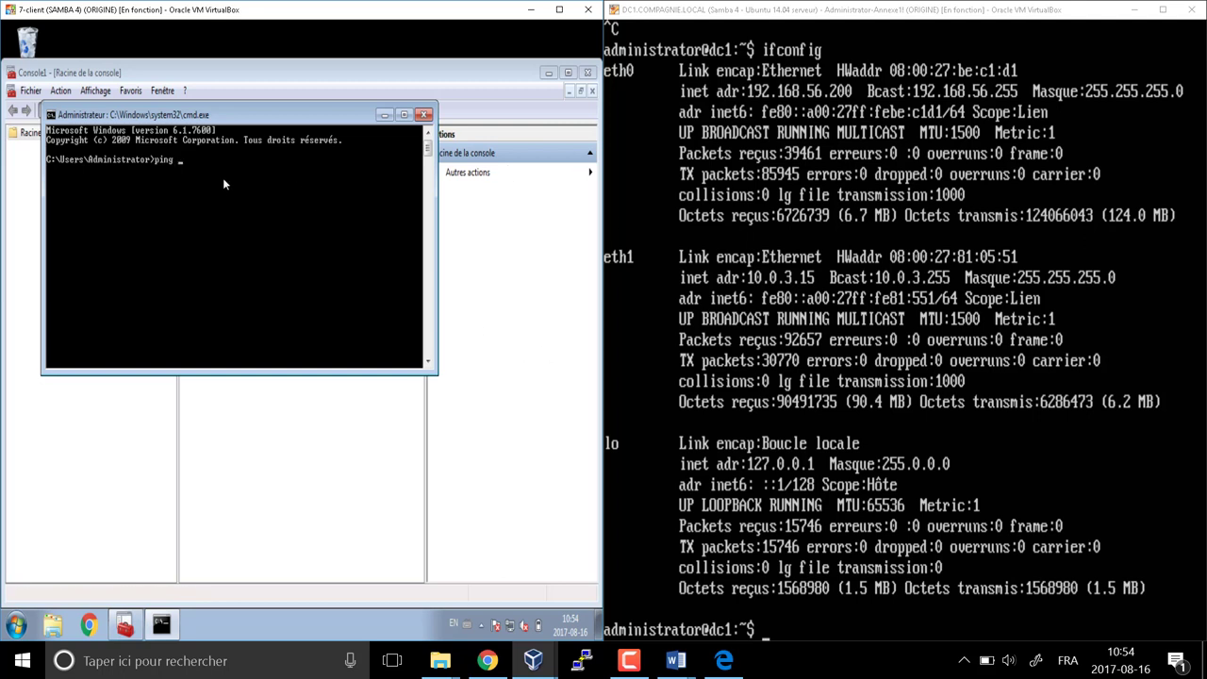
pyautogui.write('192.168.56.200')
pyautogui.press('Return')
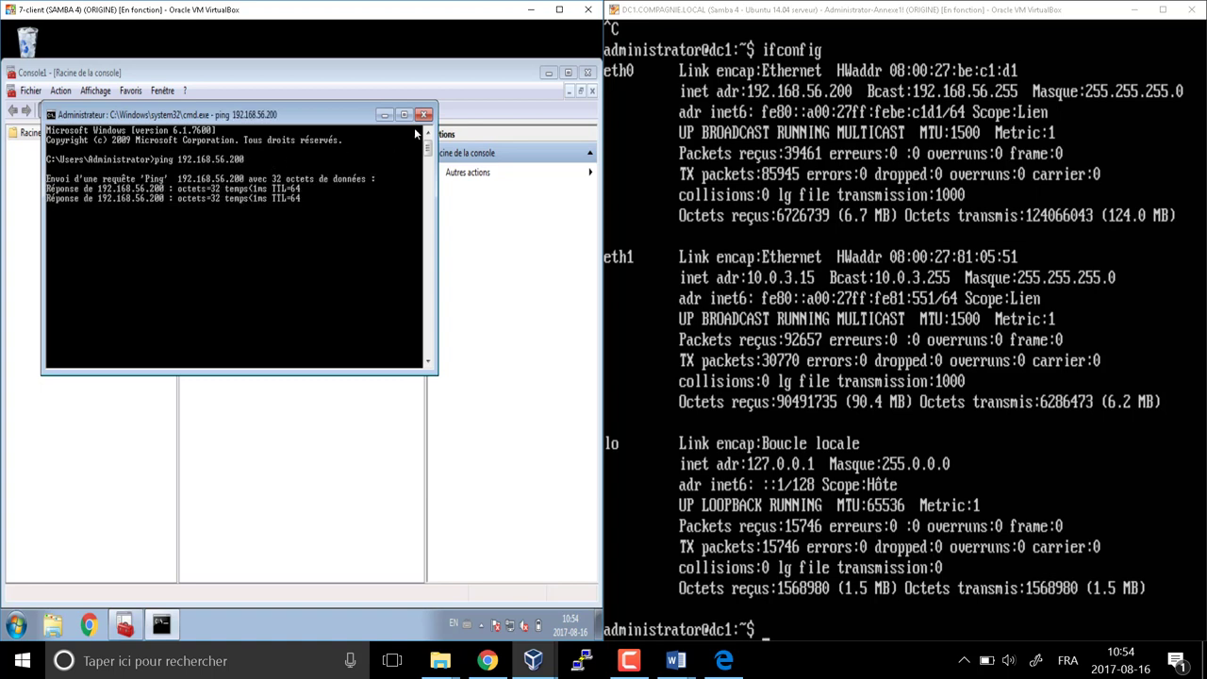
pyautogui.click(423, 115)
# Check the computer's domain is compagnie.local in System Properties, then cancel out
pyautogui.click(15, 625)
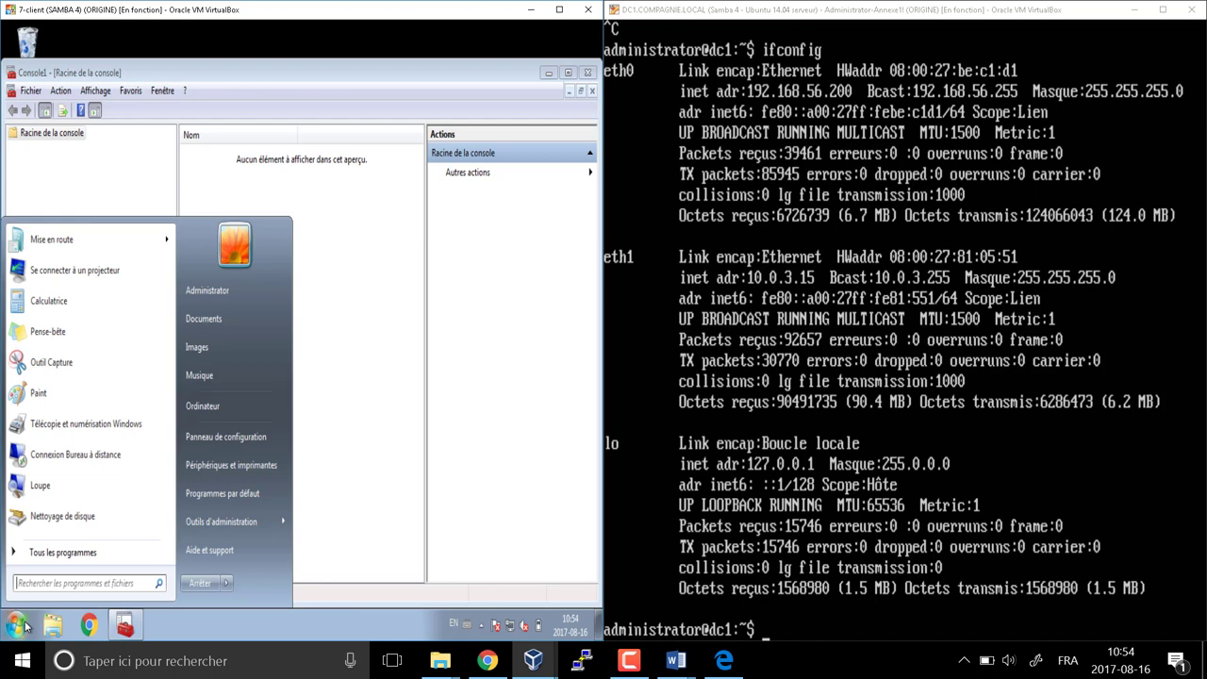
pyautogui.rightClick(226, 408)
pyautogui.click(273, 548)
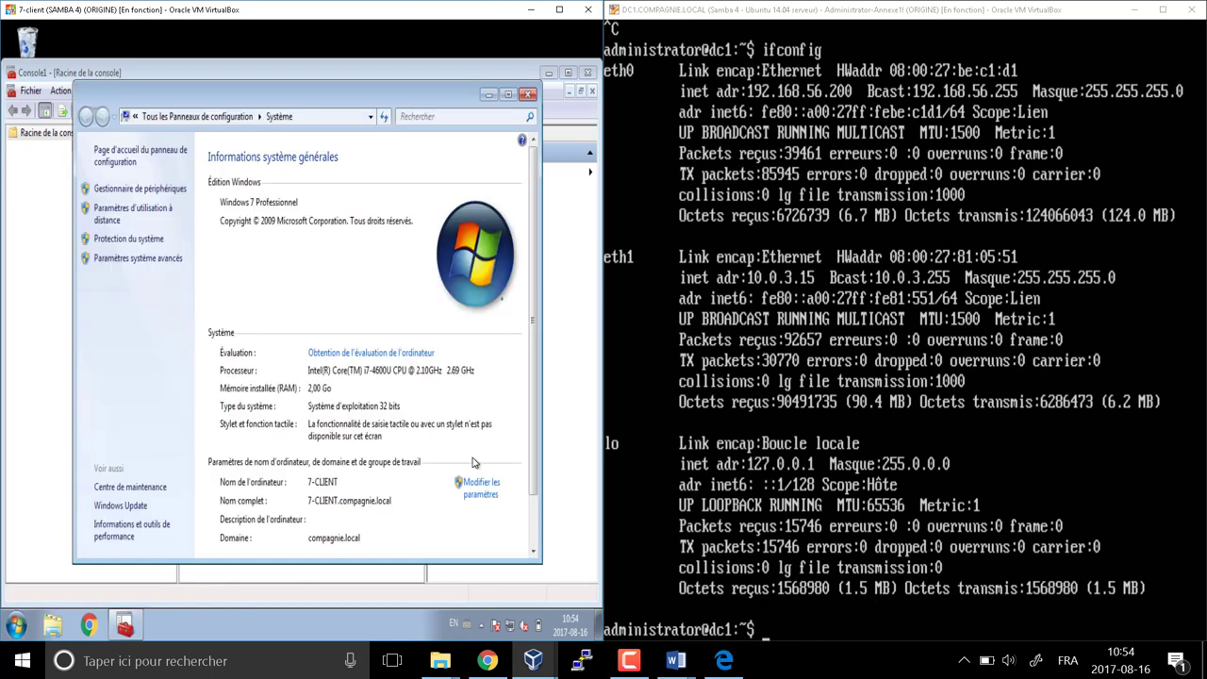
pyautogui.click(480, 494)
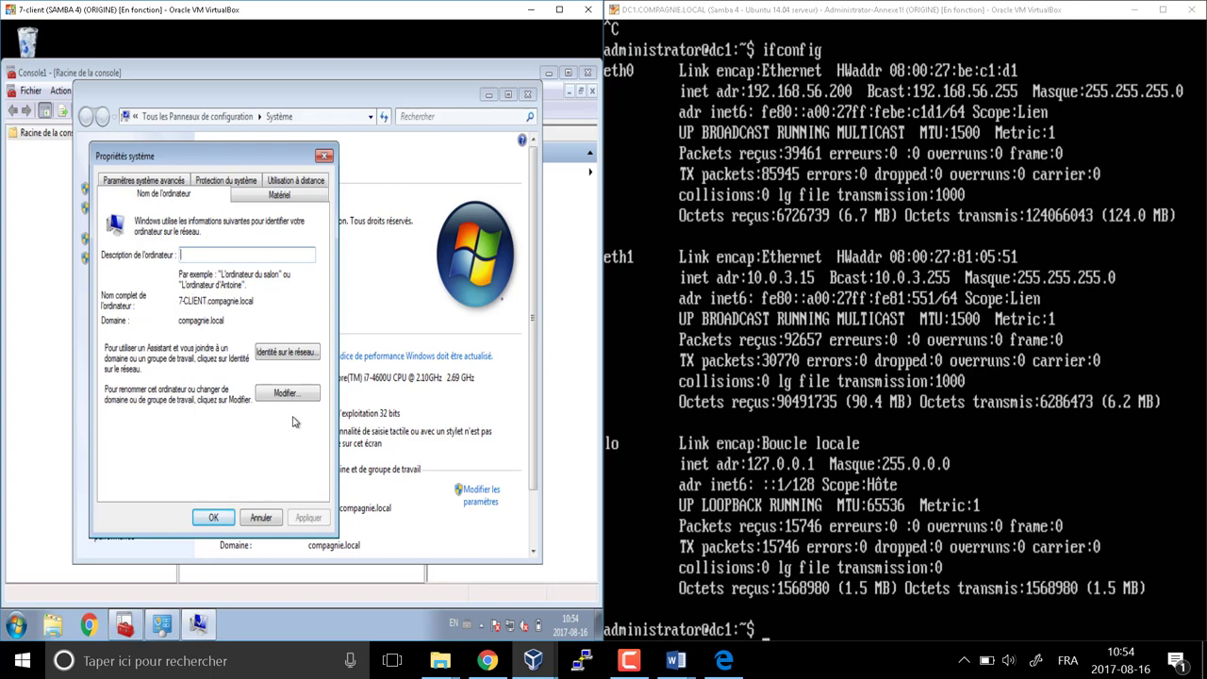
pyautogui.click(289, 396)
pyautogui.moveTo(174, 384); pyautogui.dragTo(114, 385)
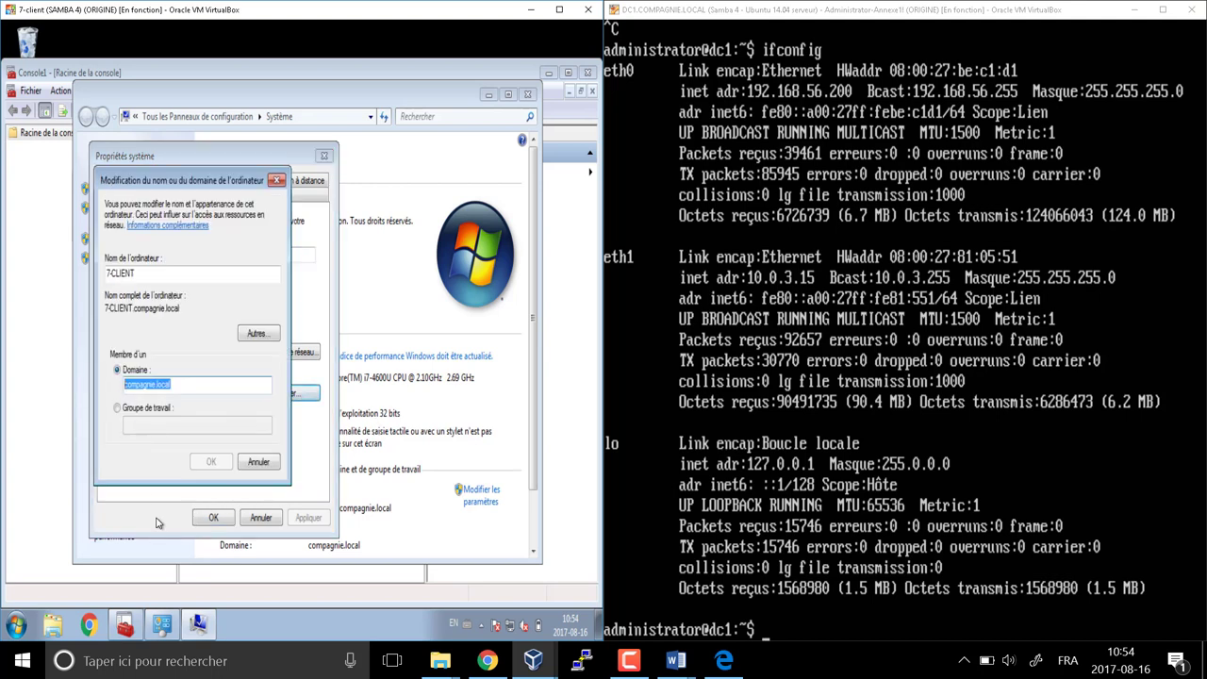
pyautogui.click(261, 462)
pyautogui.click(255, 518)
# Close the system and Console1 windows and log off the Windows 7 session
pyautogui.click(527, 96)
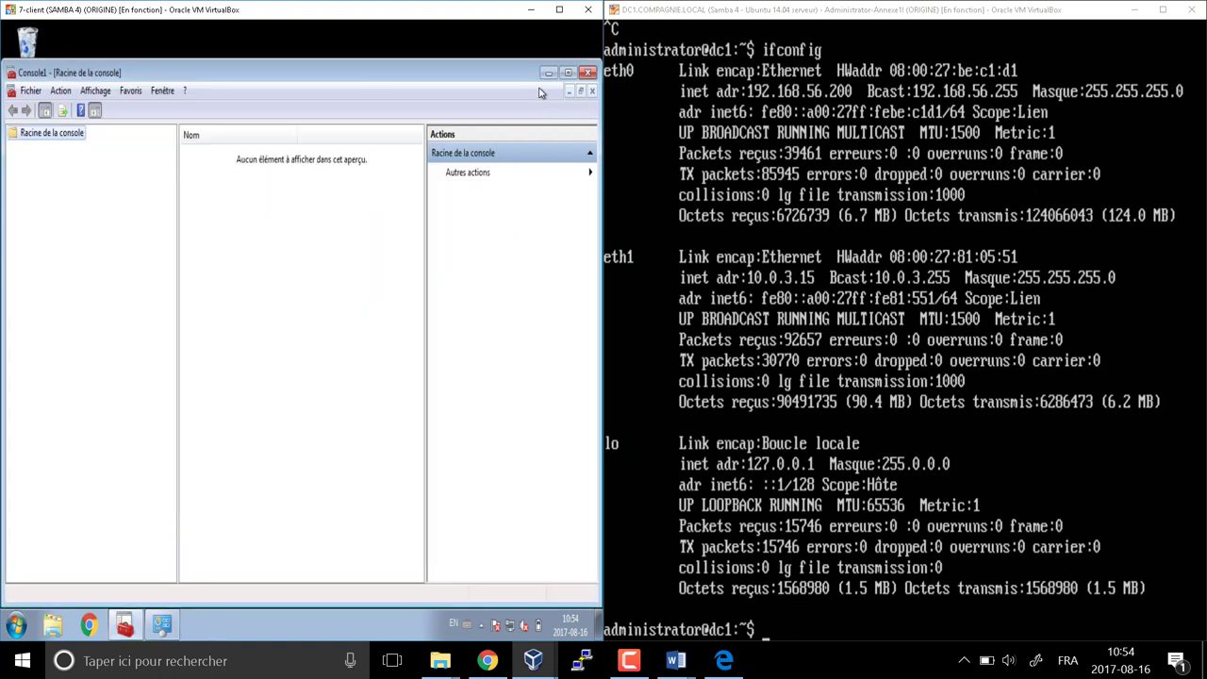
pyautogui.click(587, 73)
pyautogui.click(16, 626)
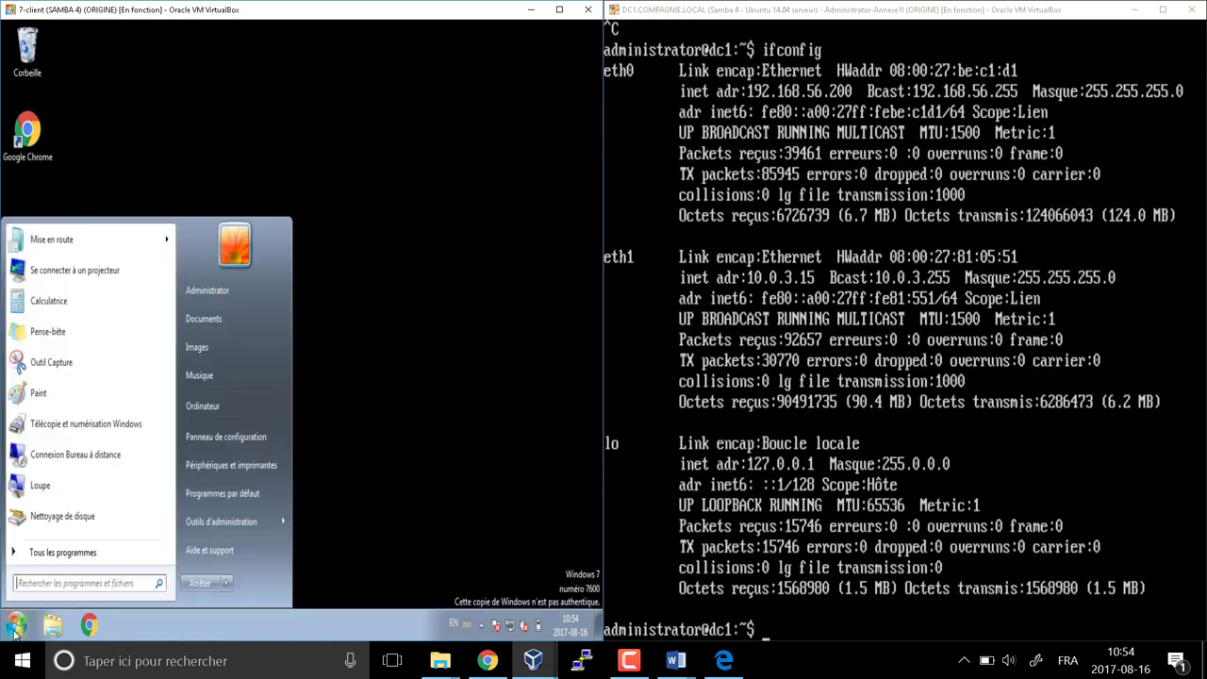
pyautogui.click(223, 298)
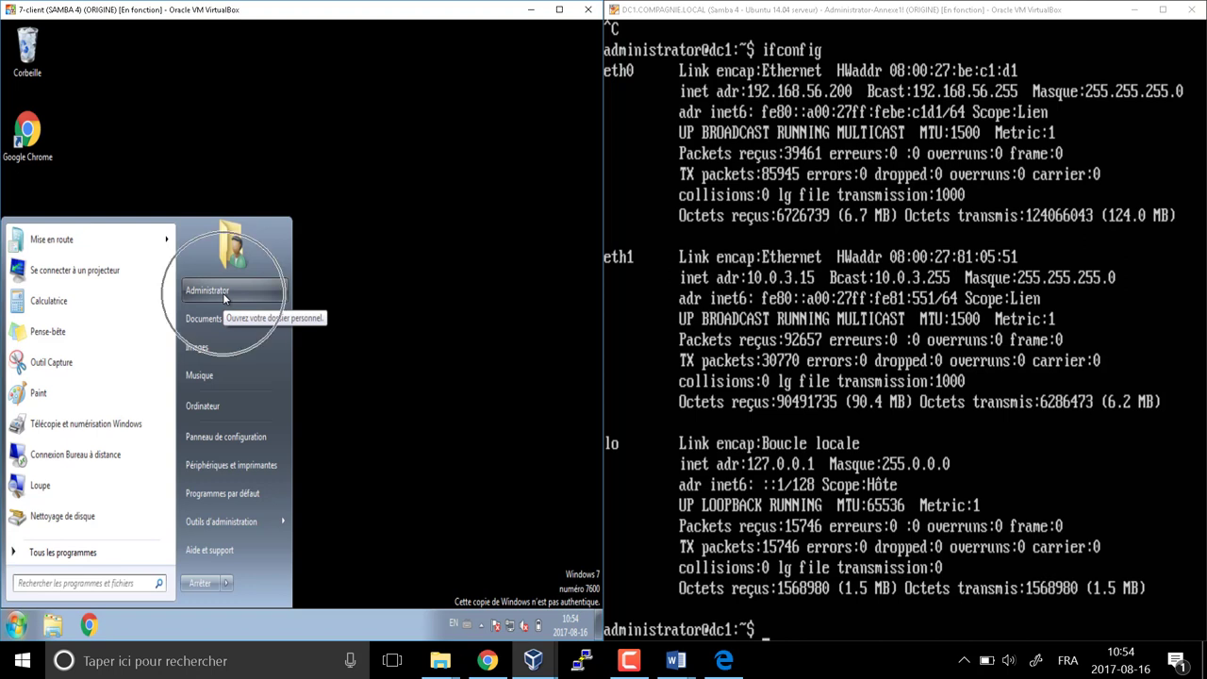
pyautogui.click(223, 293)
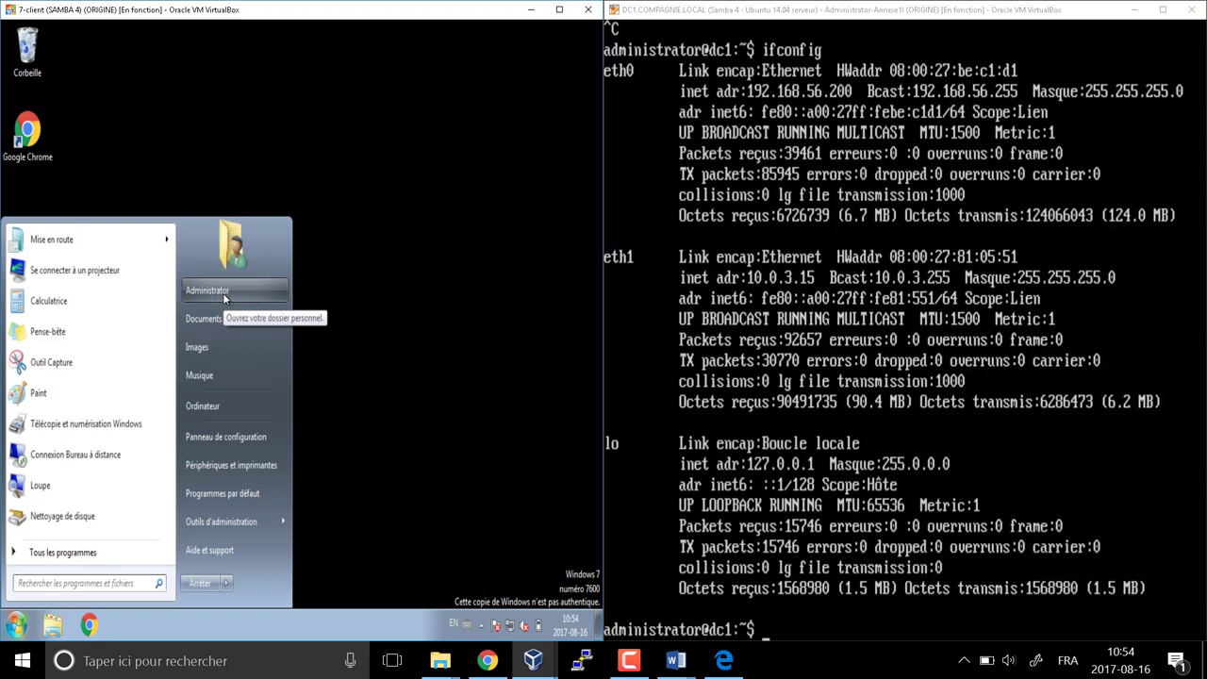
pyautogui.click(226, 583)
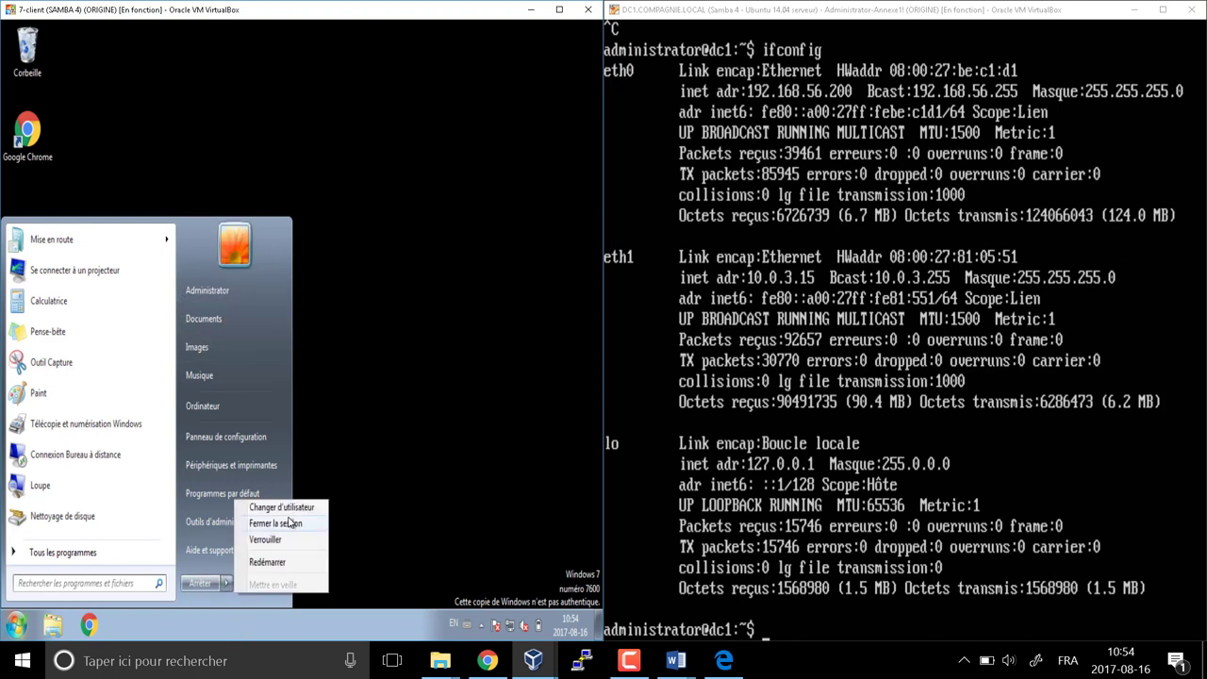
pyautogui.click(289, 522)
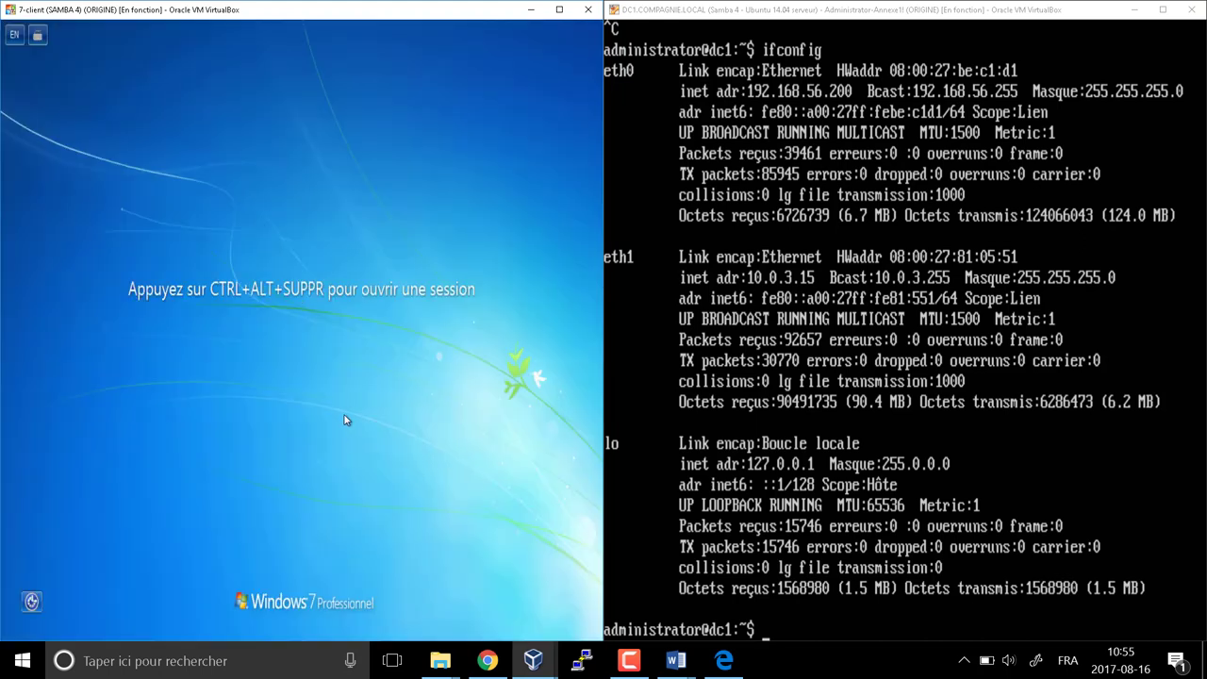
# Sign back in as the COMPAGNIE administrator with Ctrl+Alt+Suppr and the account password
pyautogui.hotkey('ctrl', 'Delete')
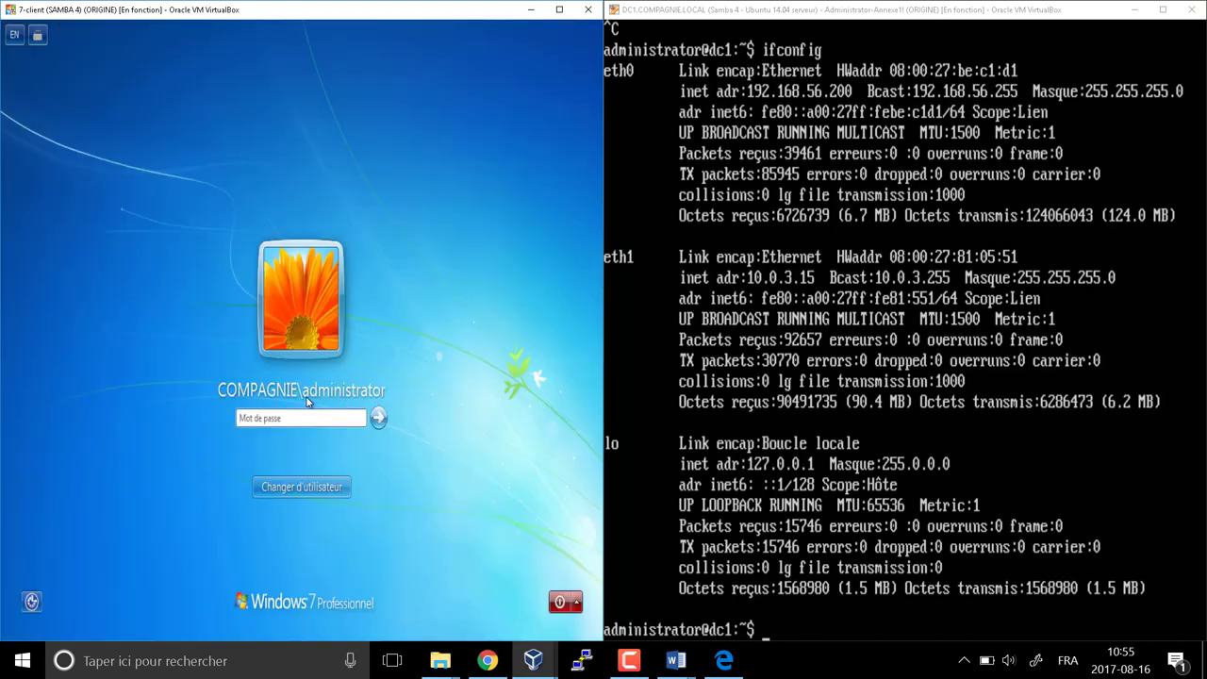
pyautogui.write('****')
pyautogui.press('Return')
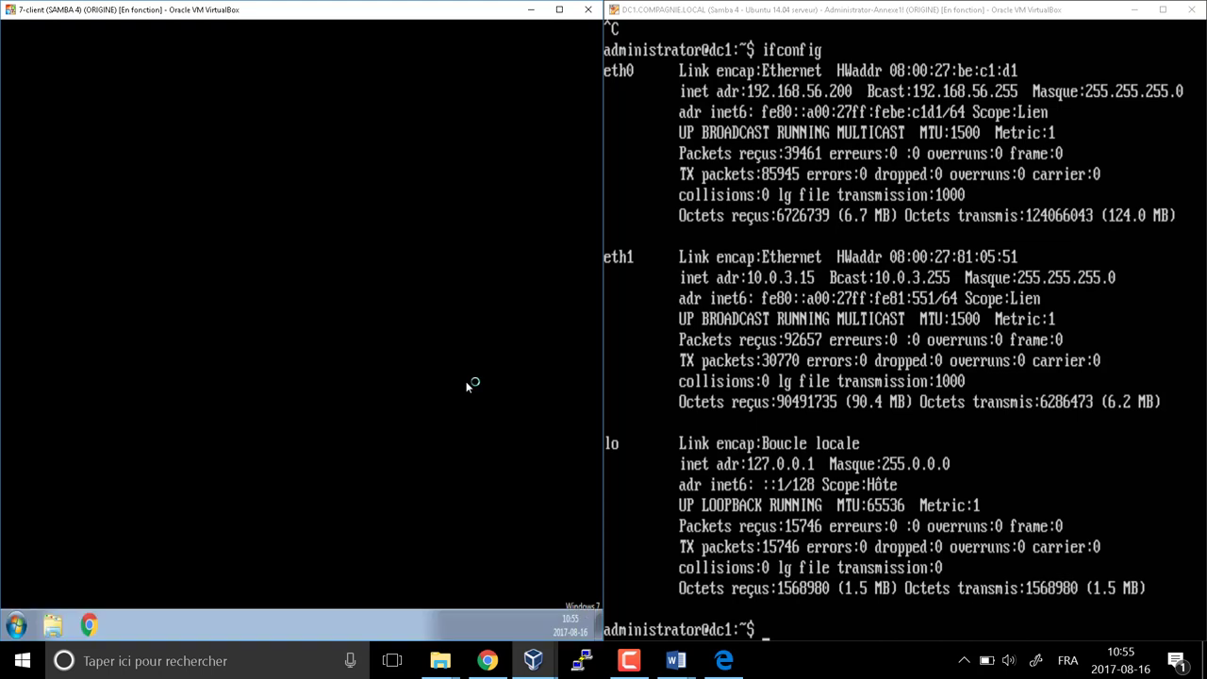
pyautogui.click(16, 625)
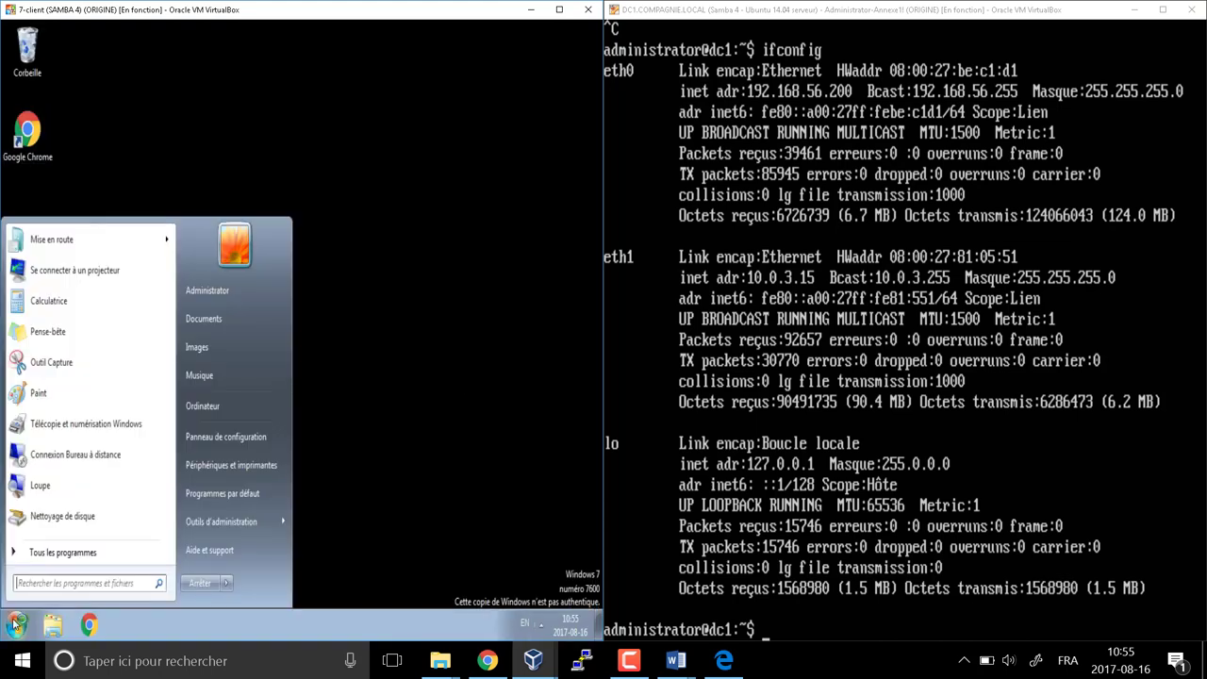
# Run mmc to open Console1, browse the Add/Remove Snap-in list, and cancel without adding
pyautogui.press('super+r')
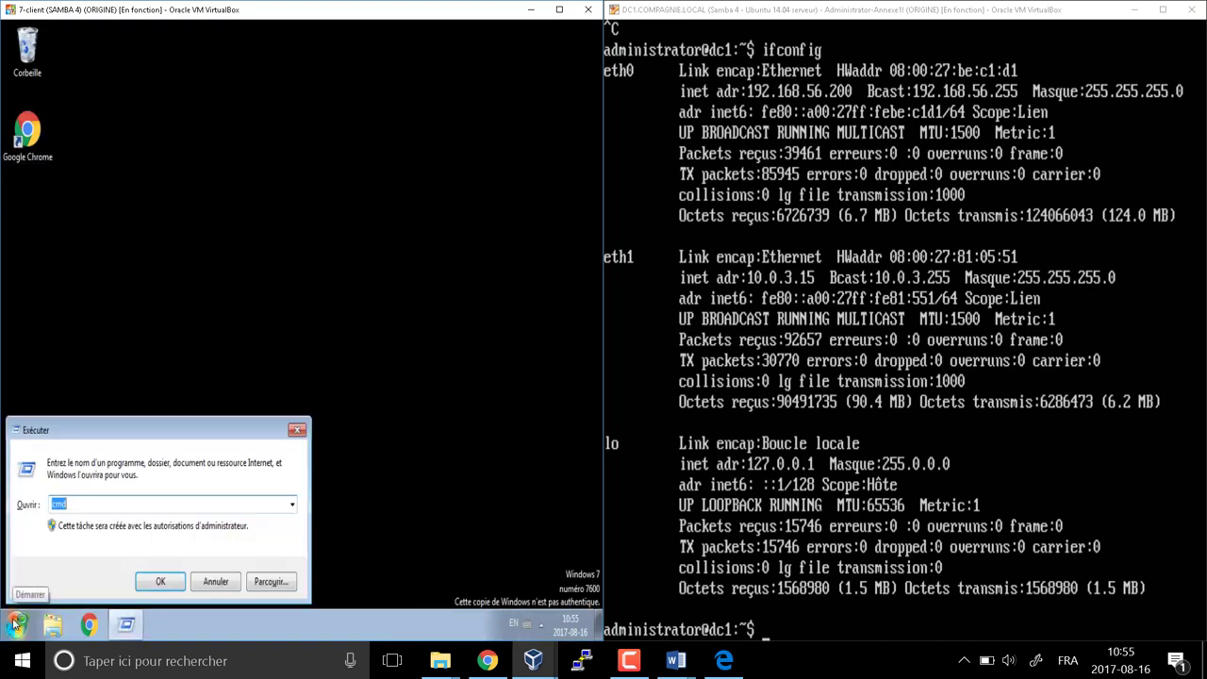
pyautogui.write('mmc')
pyautogui.press('Return')
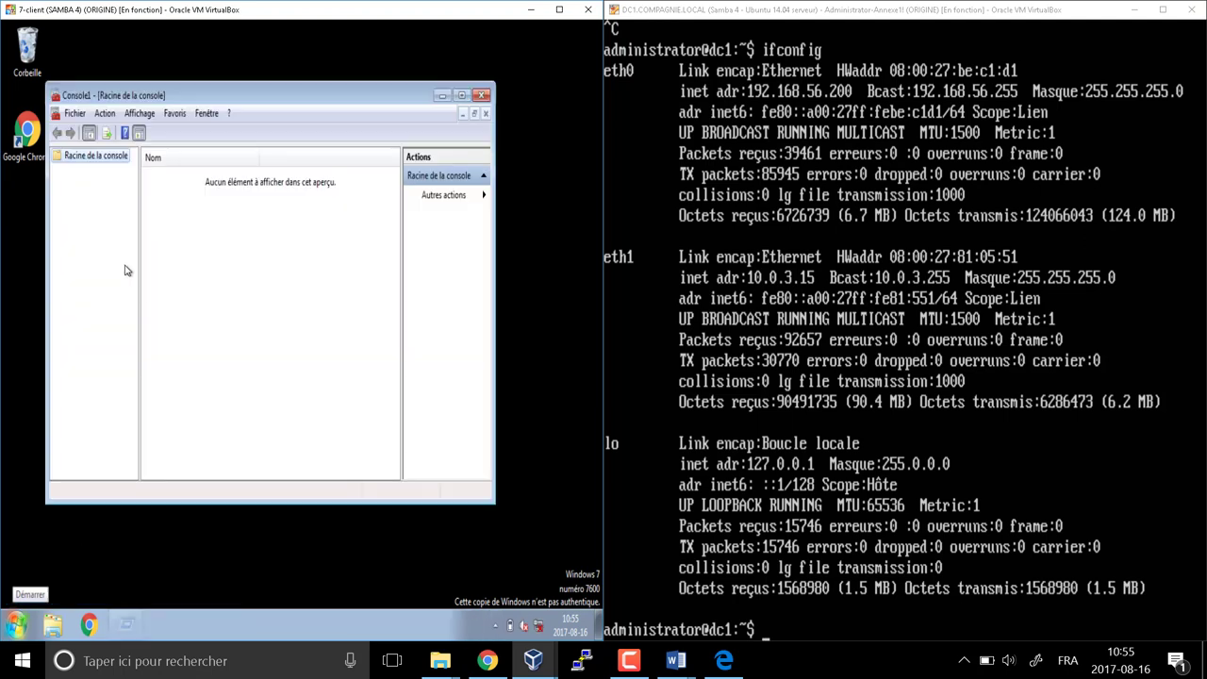
pyautogui.click(68, 115)
pyautogui.click(122, 201)
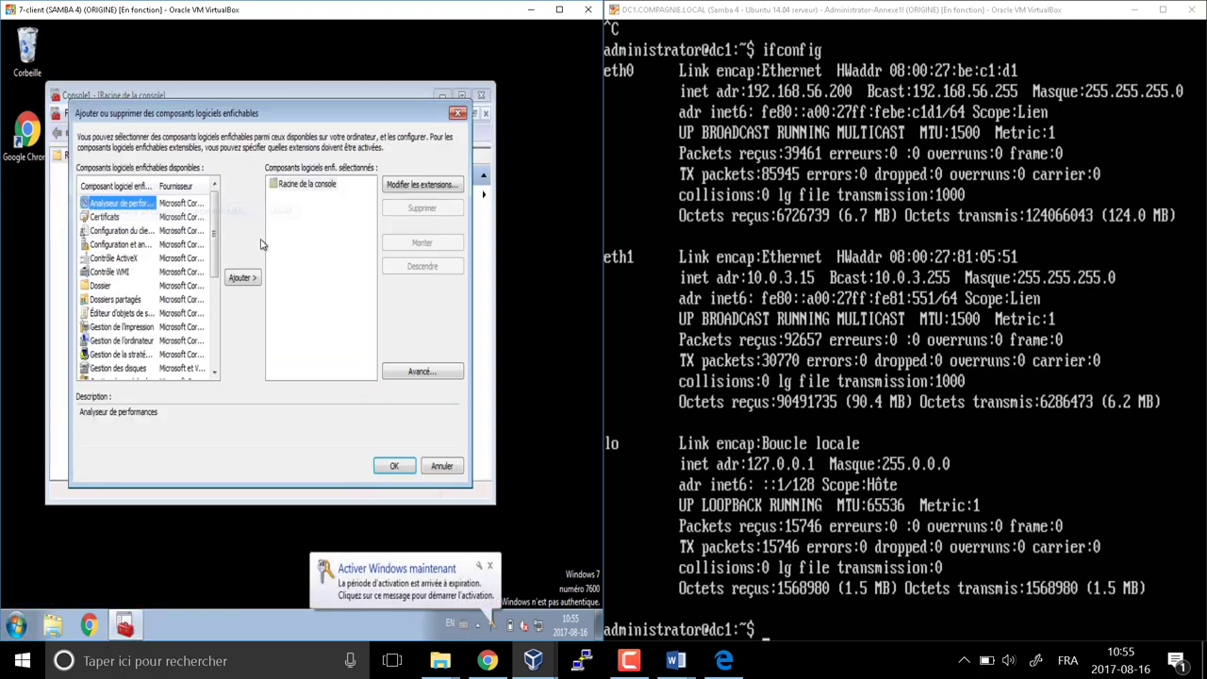
pyautogui.moveTo(215, 236); pyautogui.dragTo(215, 375)
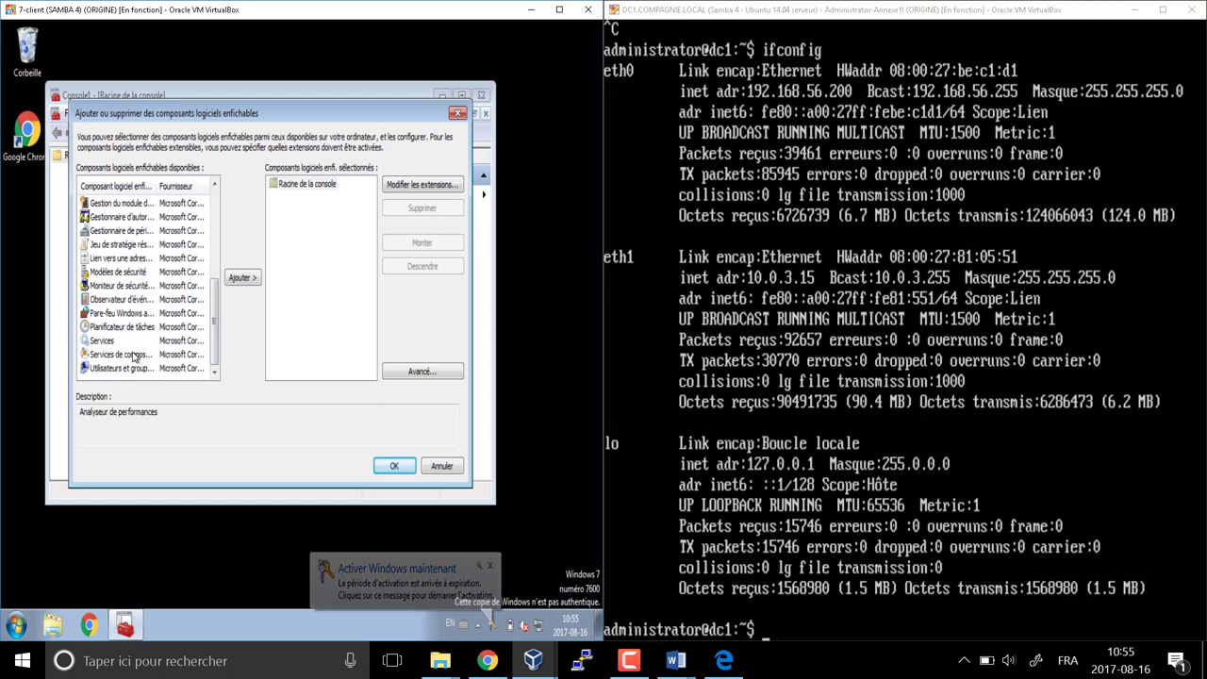
pyautogui.click(441, 466)
pyautogui.click(15, 626)
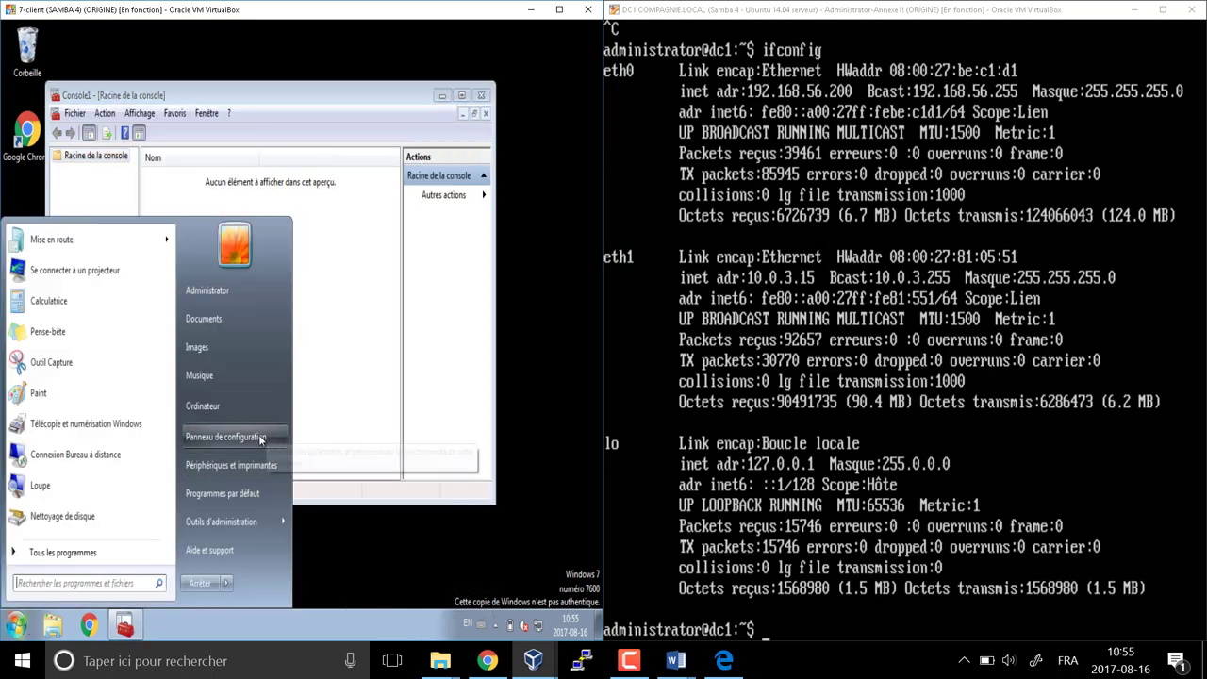
# Open Panneau de configuration > Programmes et fonctionnalités > Windows features and maximize the list
pyautogui.click(273, 438)
pyautogui.scroll(-3, 378, 425)
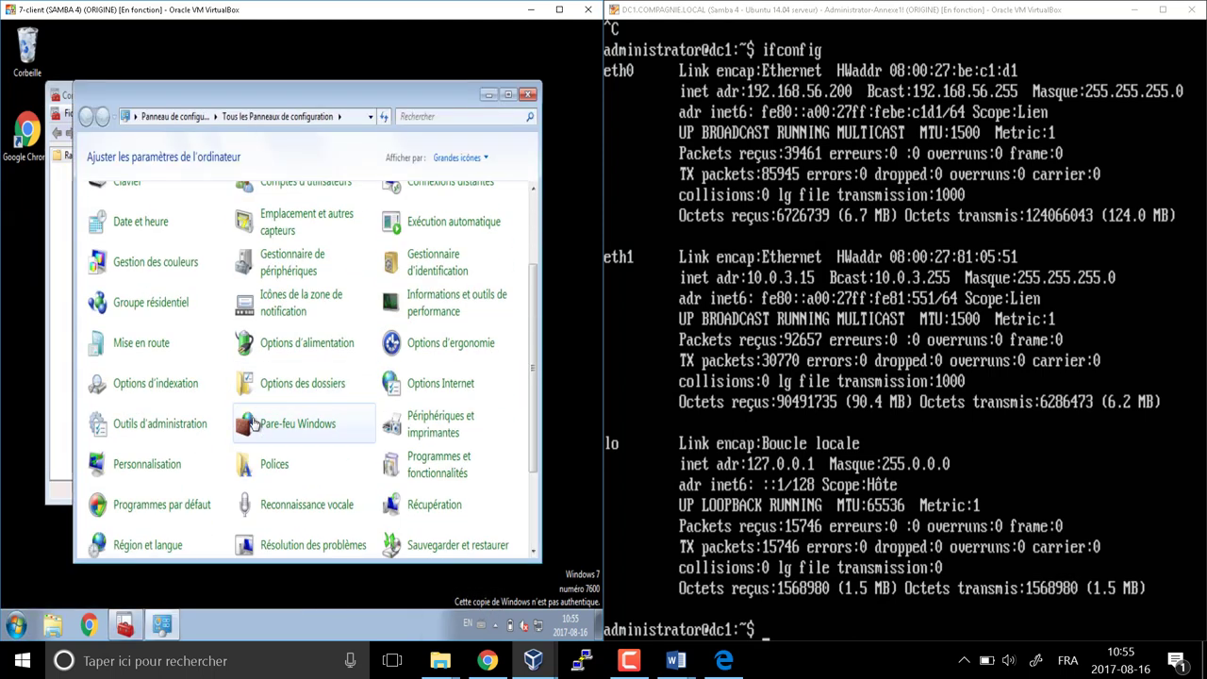
pyautogui.click(462, 474)
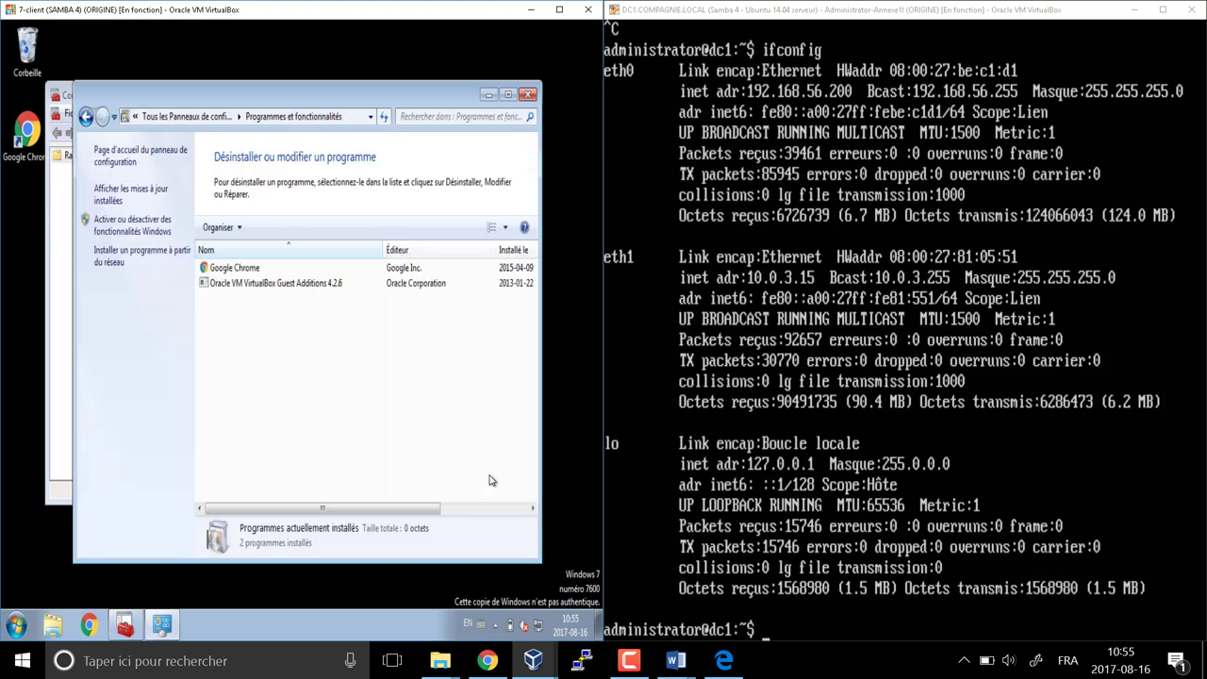
pyautogui.click(144, 236)
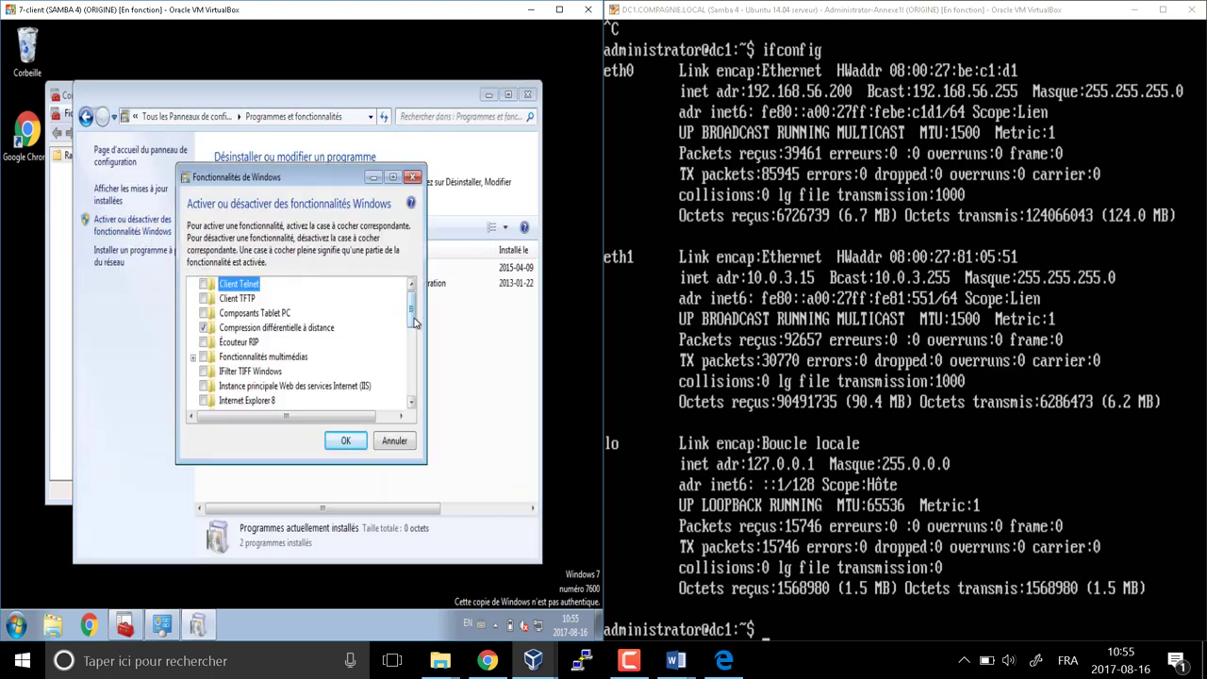
pyautogui.click(392, 178)
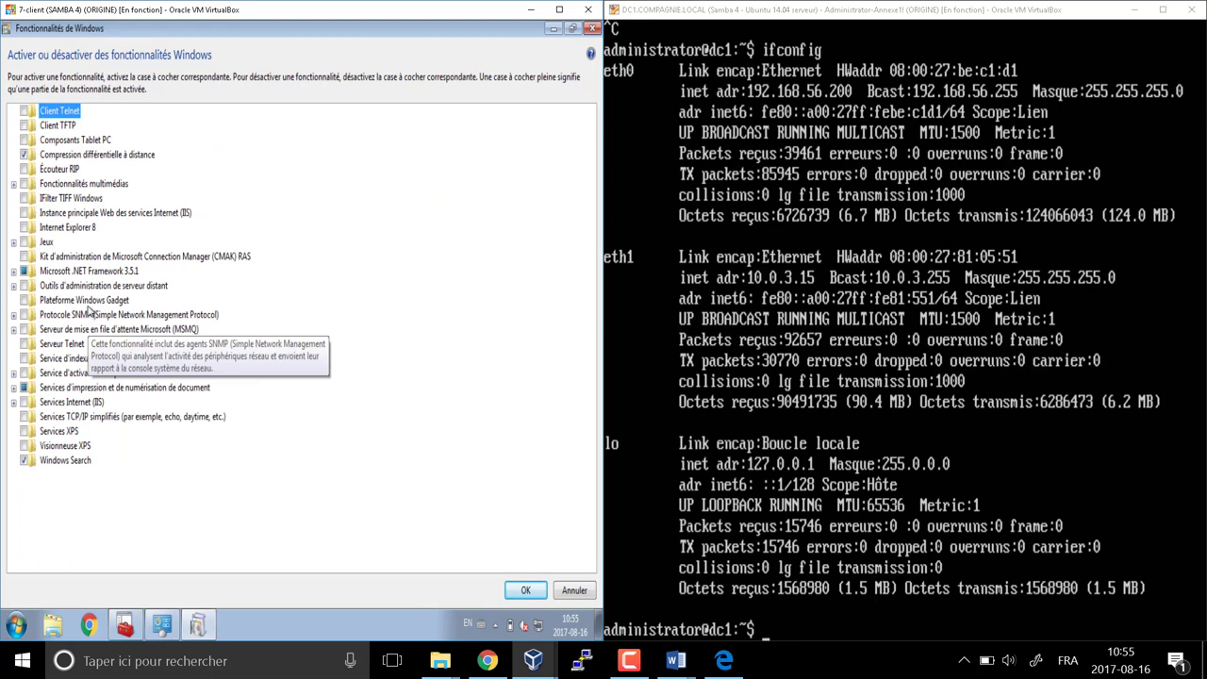
# Expand Remote Server Administration Tools and browse the role and AD DS administration tools
pyautogui.click(92, 287)
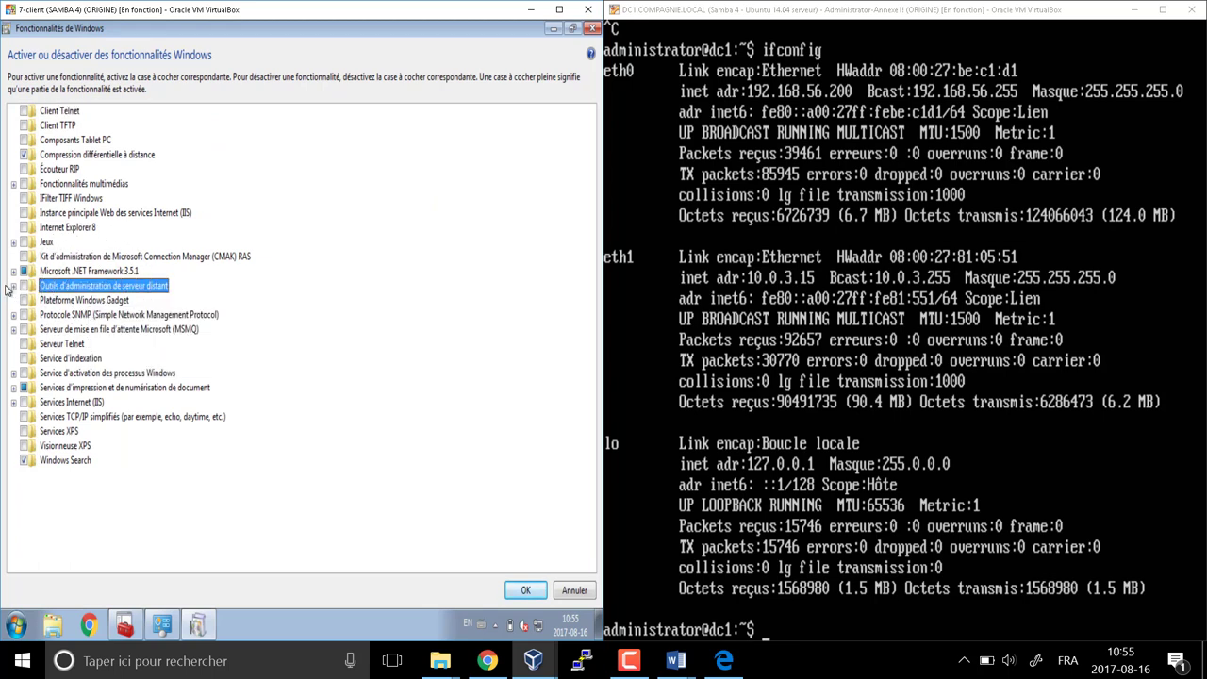
pyautogui.click(14, 286)
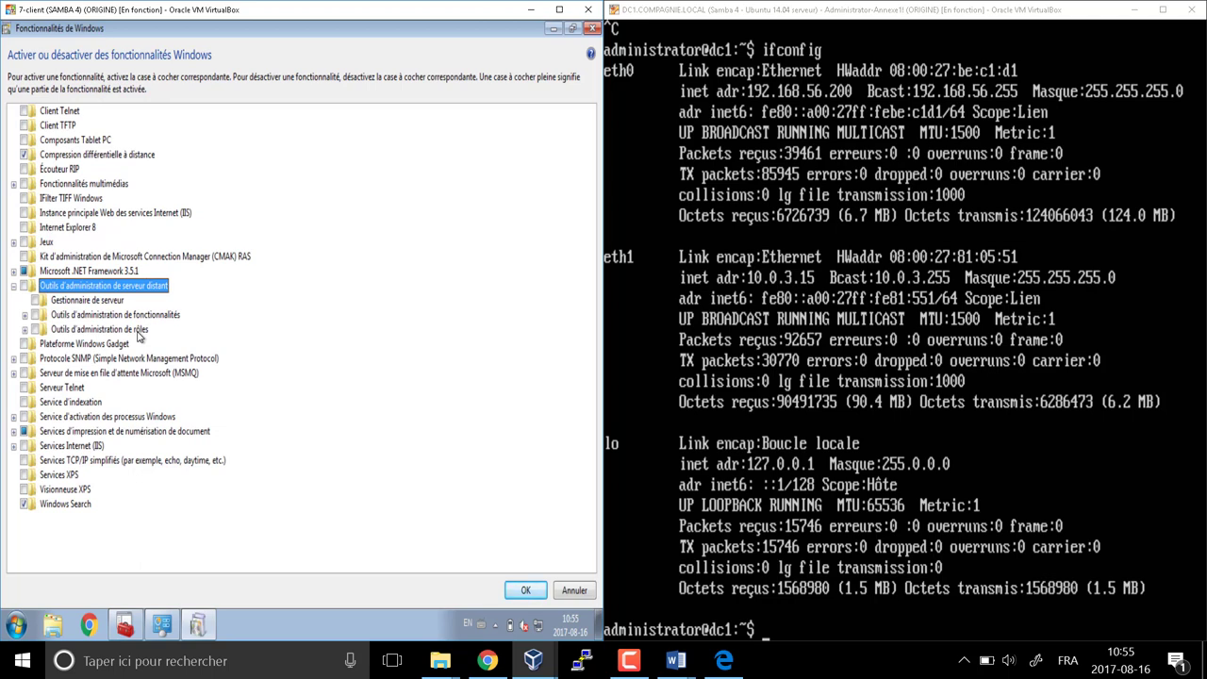
pyautogui.click(95, 317)
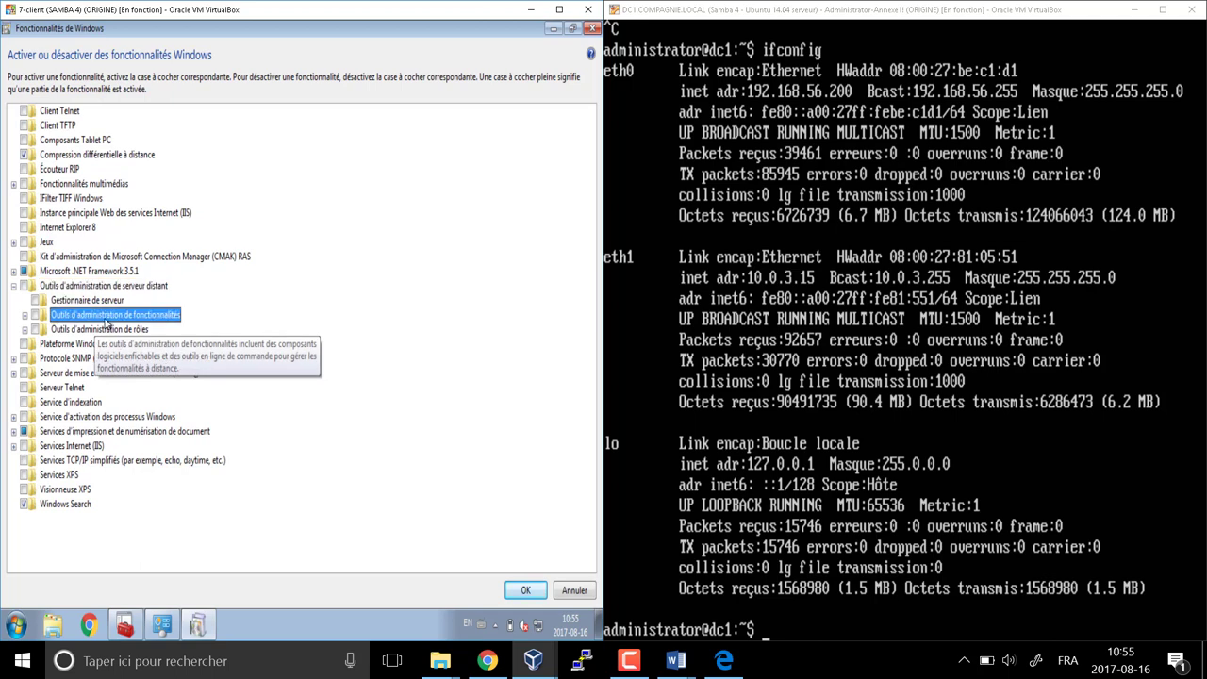
pyautogui.click(26, 330)
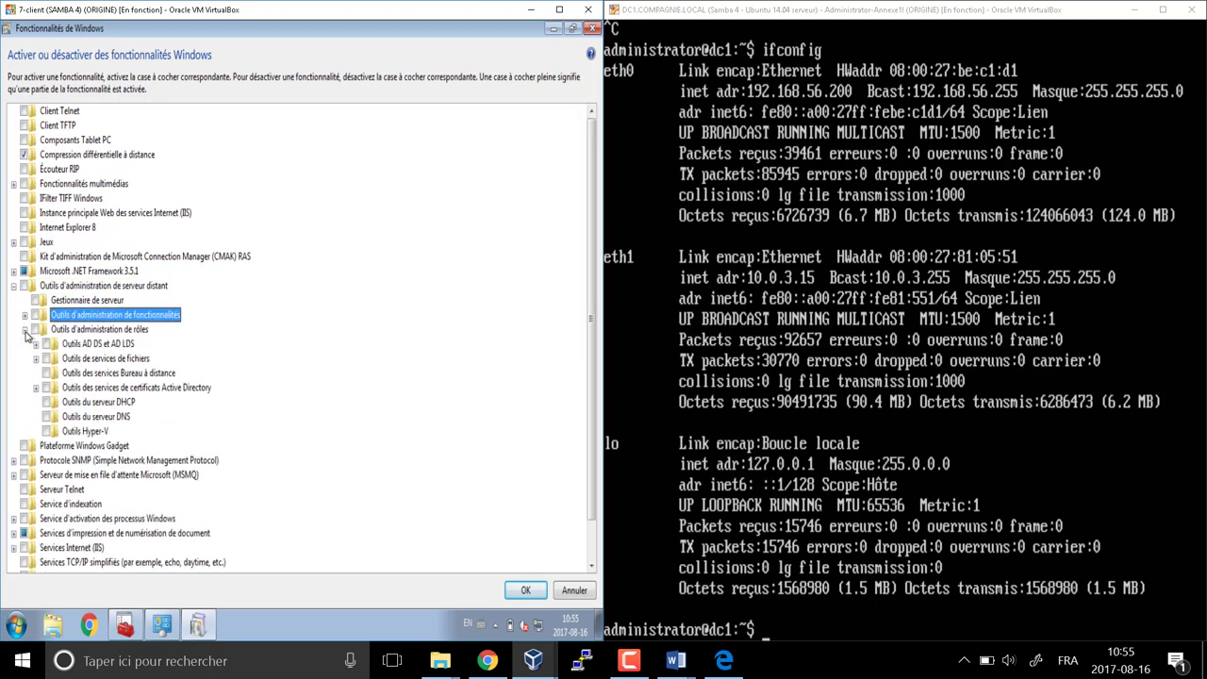
pyautogui.click(125, 345)
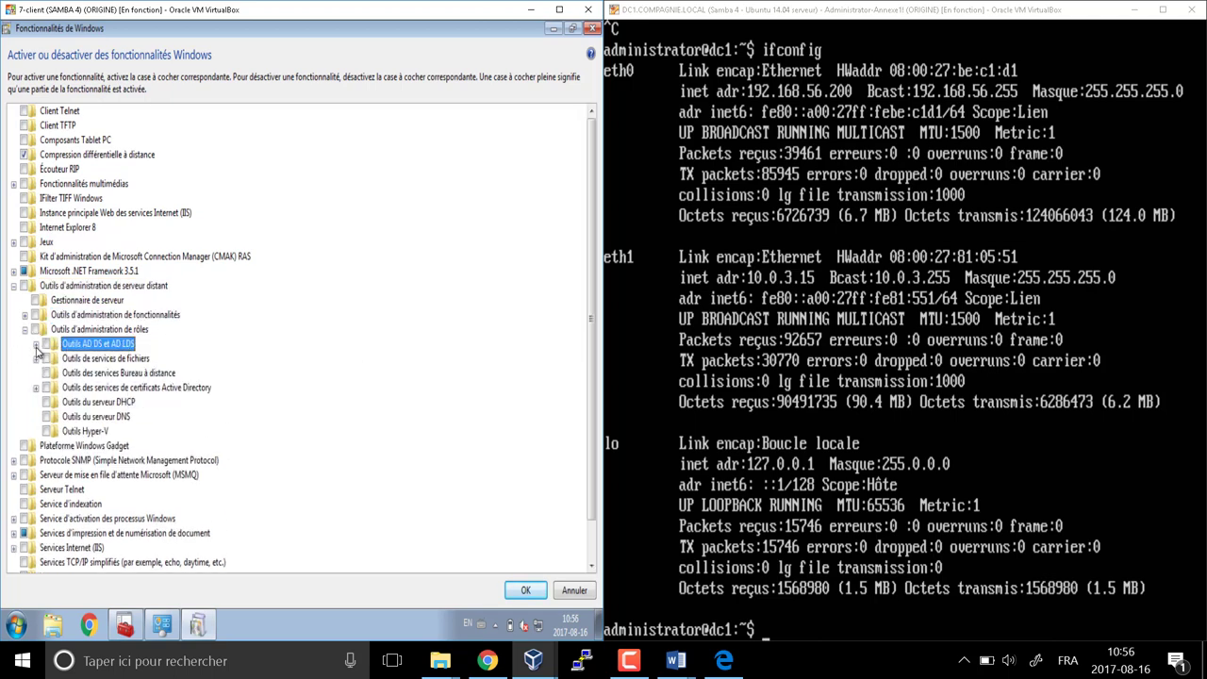
pyautogui.click(35, 344)
pyautogui.doubleClick(104, 389)
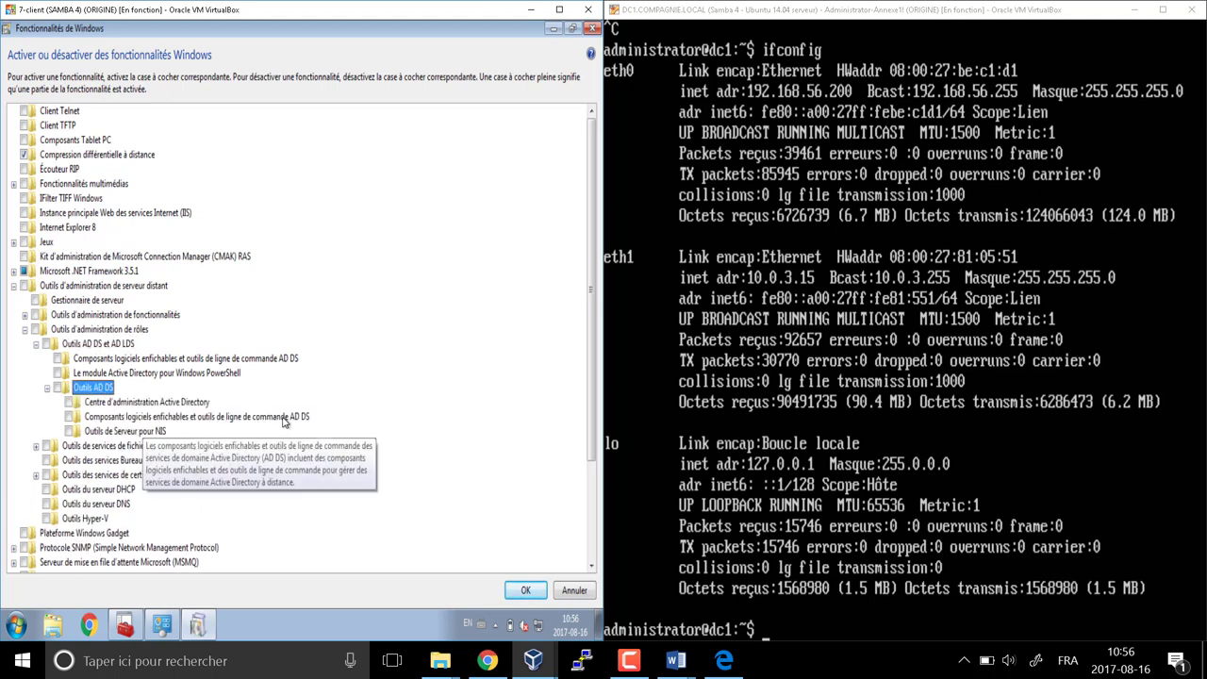
pyautogui.click(283, 418)
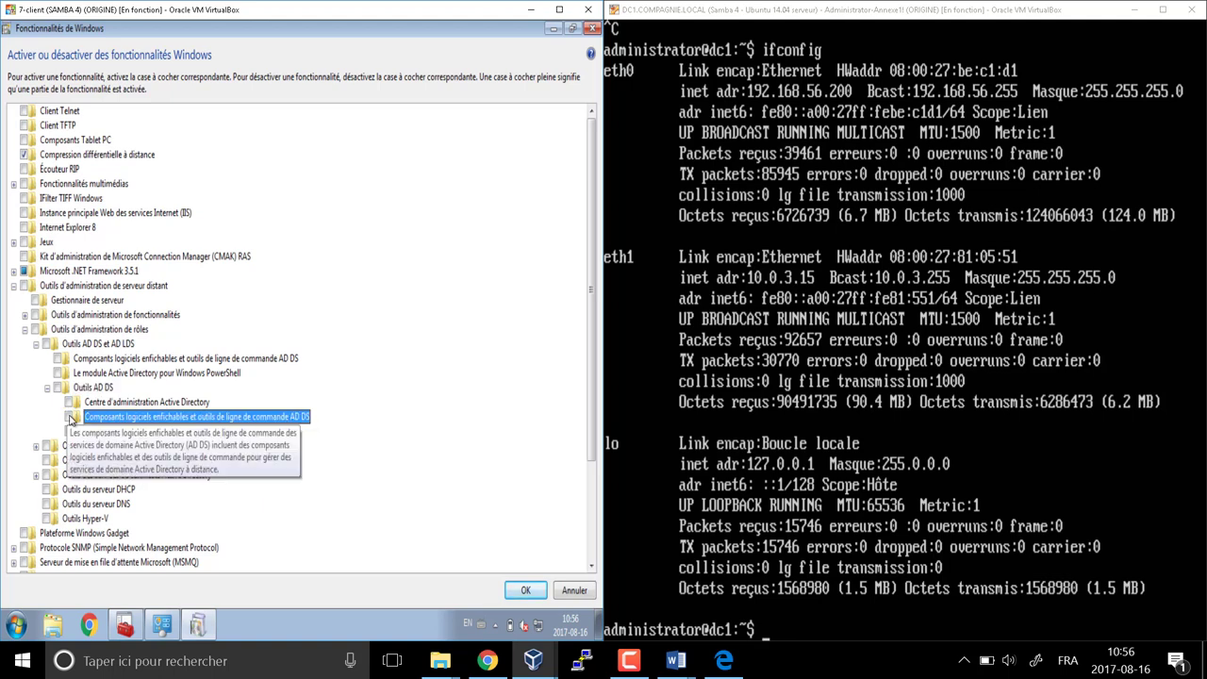
# Check Group Policy Management Tools under Feature Administration Tools and confirm with OK
pyautogui.click(26, 330)
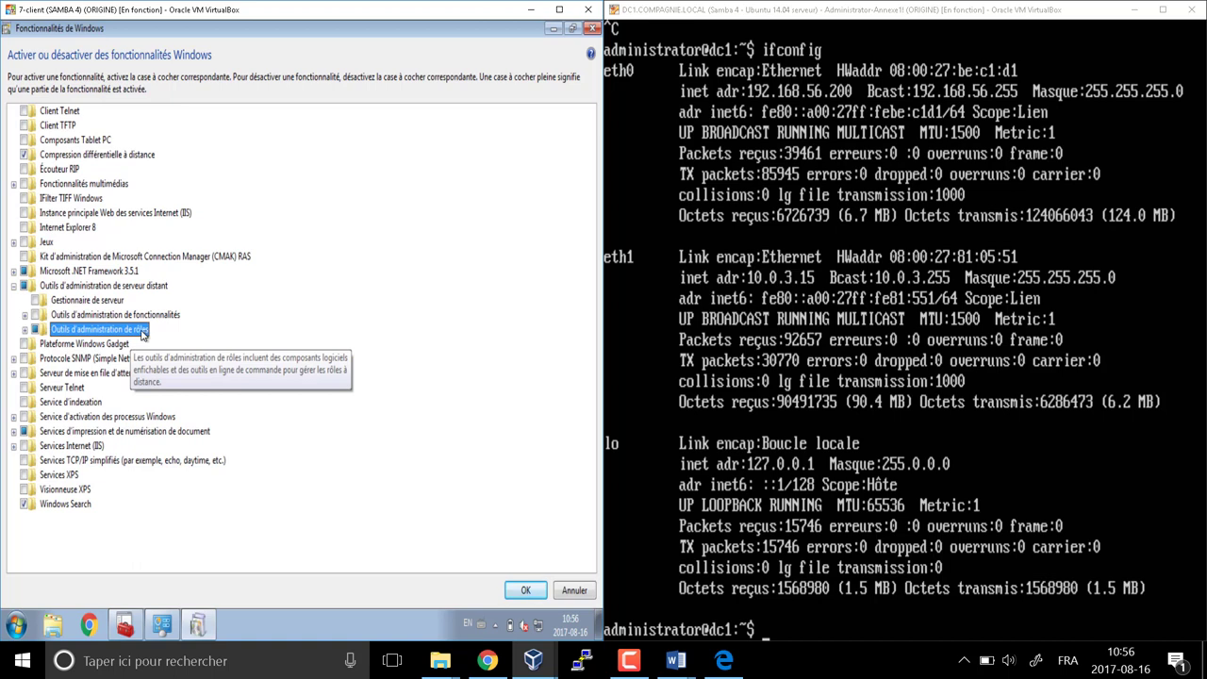
pyautogui.click(26, 330)
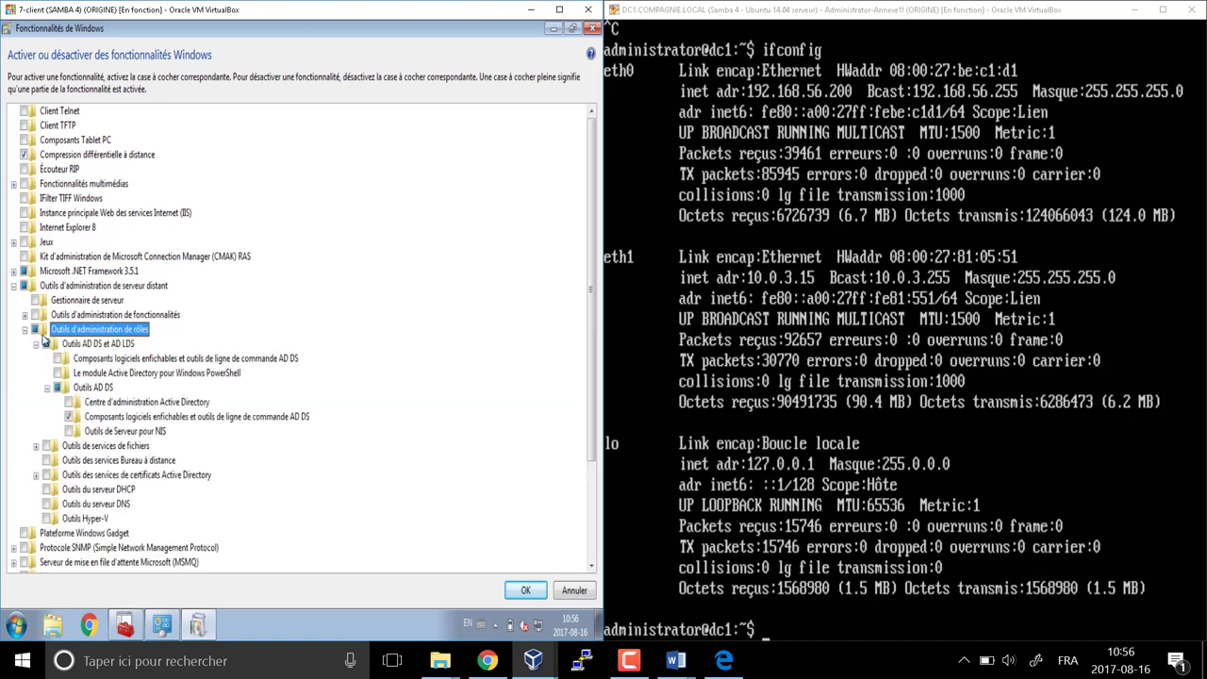
pyautogui.click(36, 344)
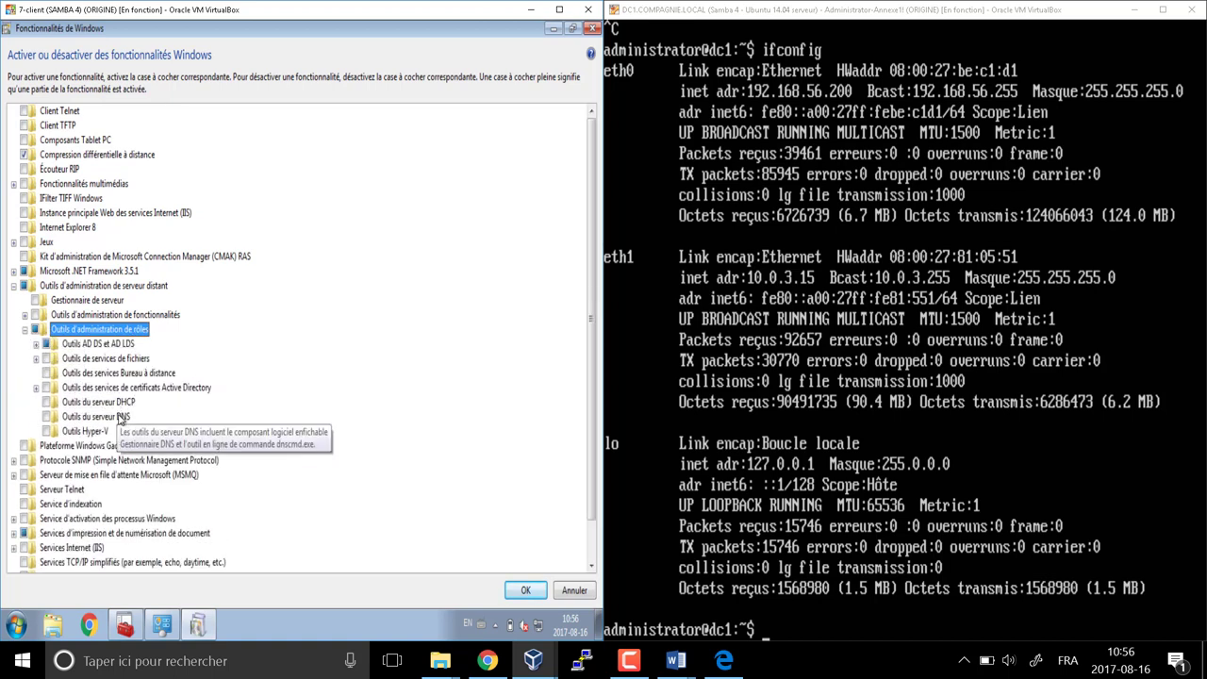
pyautogui.click(26, 329)
pyautogui.click(25, 314)
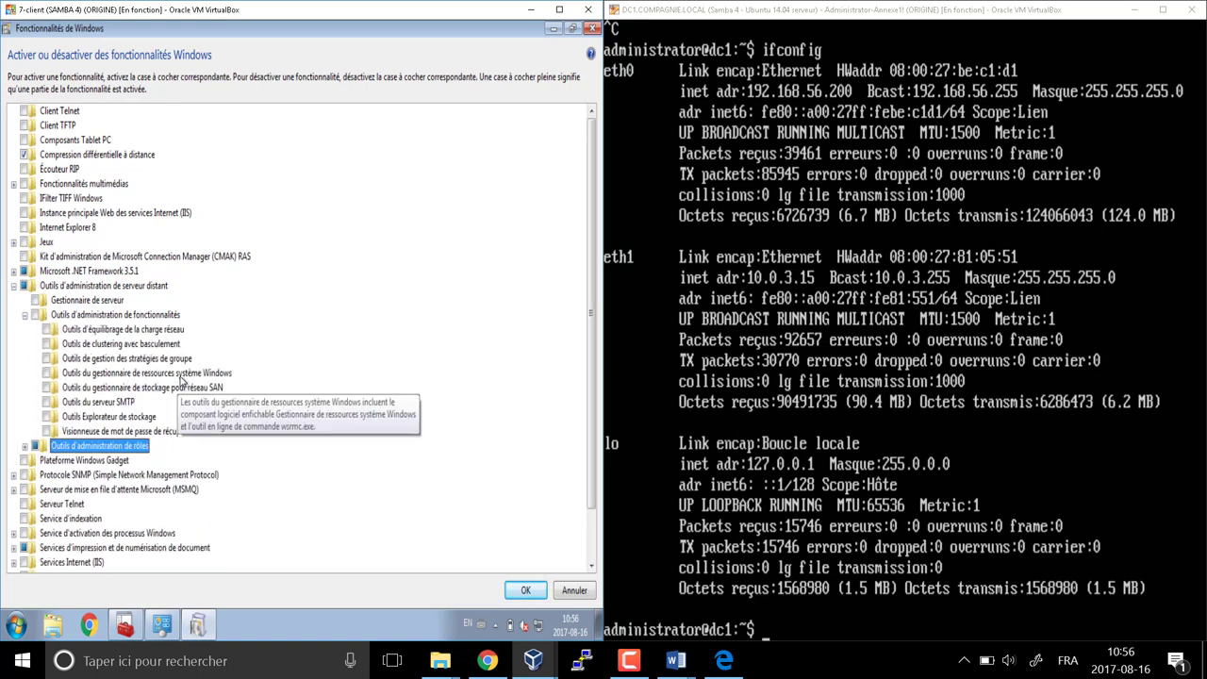
pyautogui.click(168, 363)
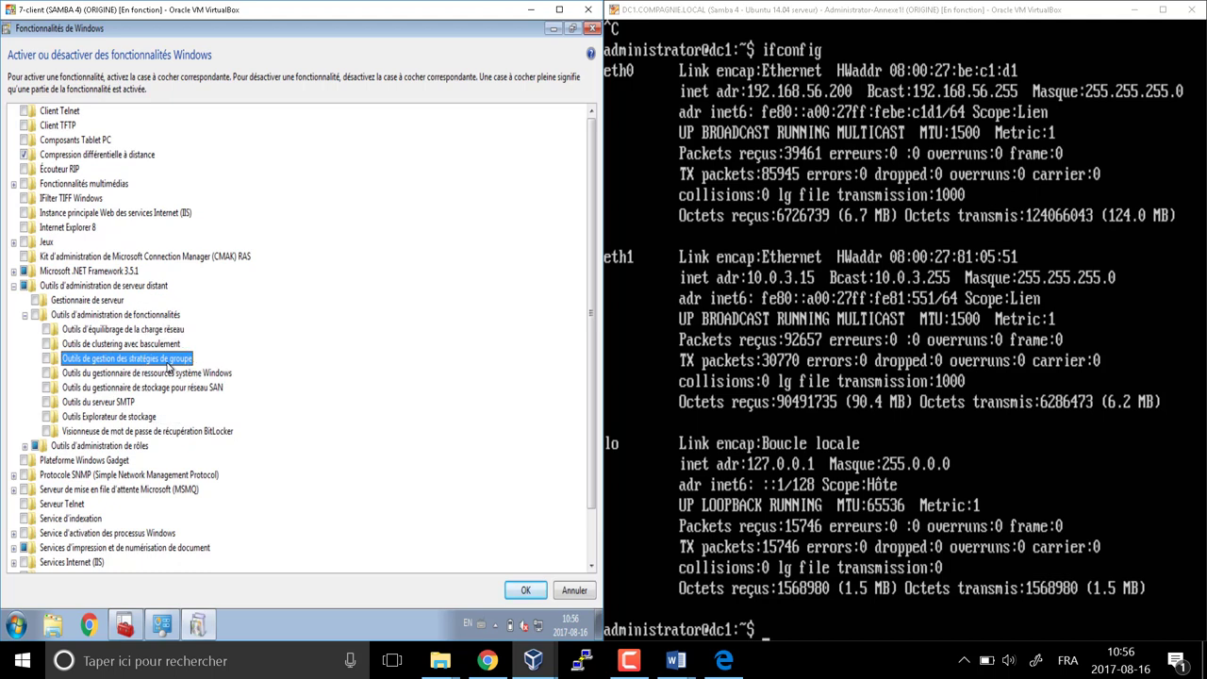
pyautogui.click(48, 359)
pyautogui.click(525, 590)
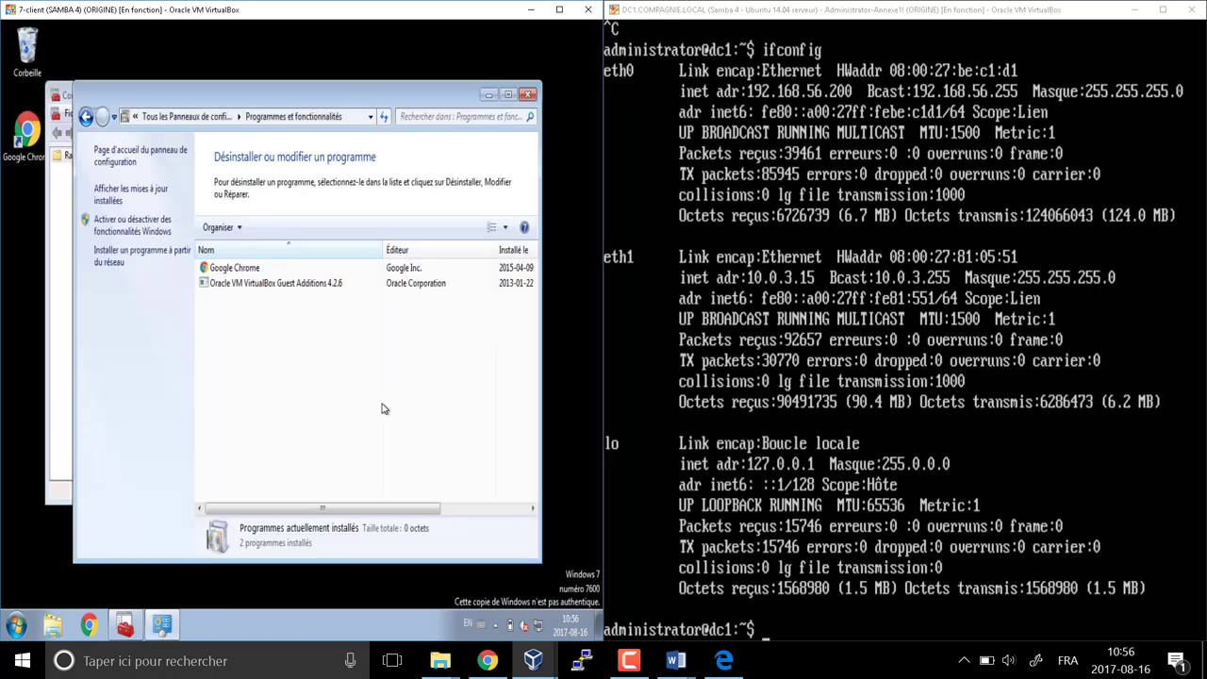
# Add the Dossiers partagés snap-in for the other computer dc1 in Console1
pyautogui.click(528, 95)
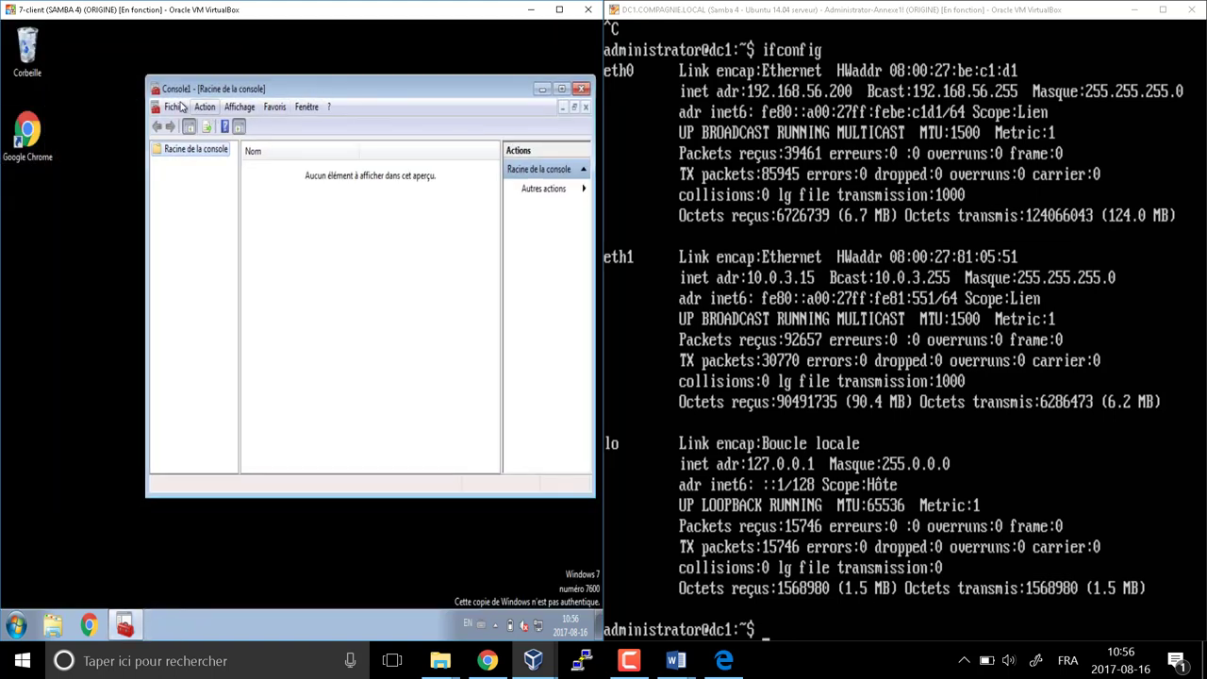
pyautogui.click(179, 108)
pyautogui.click(193, 201)
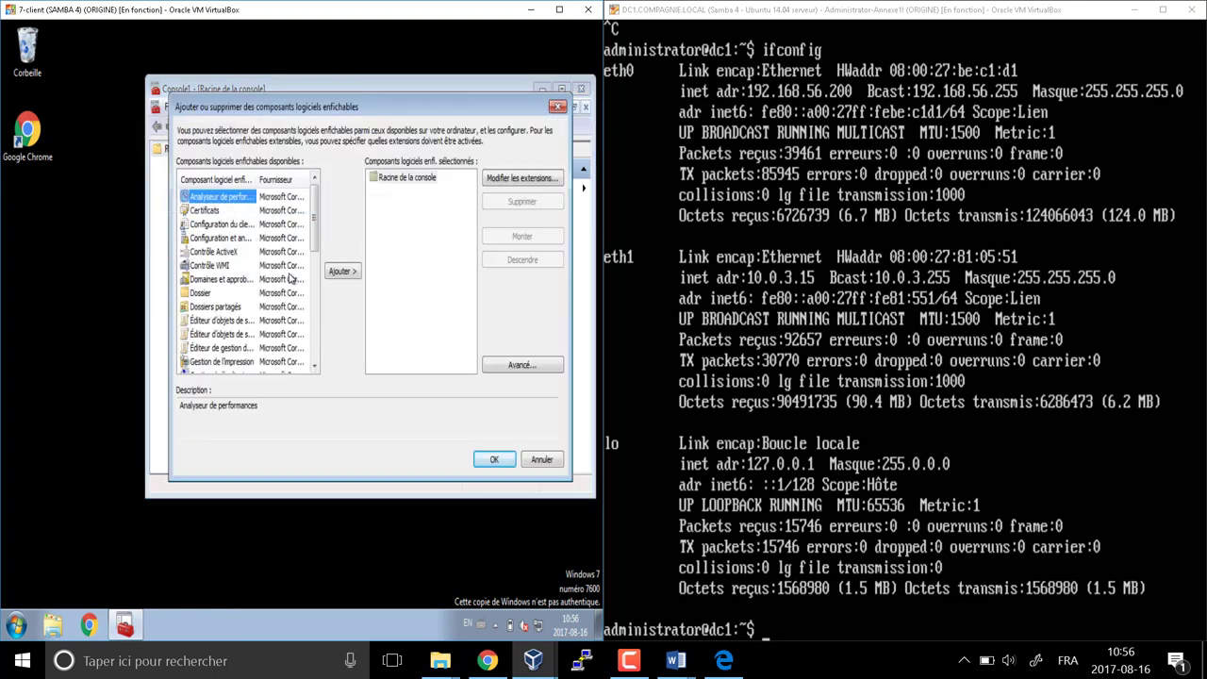
pyautogui.scroll(-1, 318, 227)
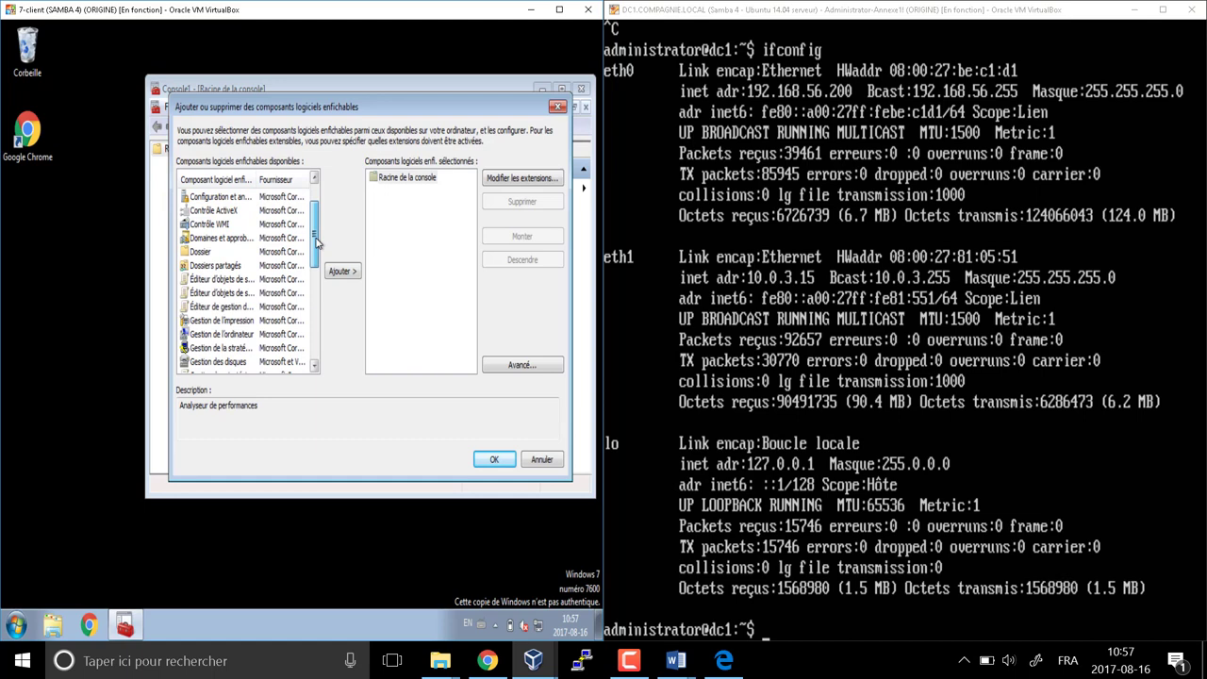
pyautogui.click(221, 268)
pyautogui.click(341, 272)
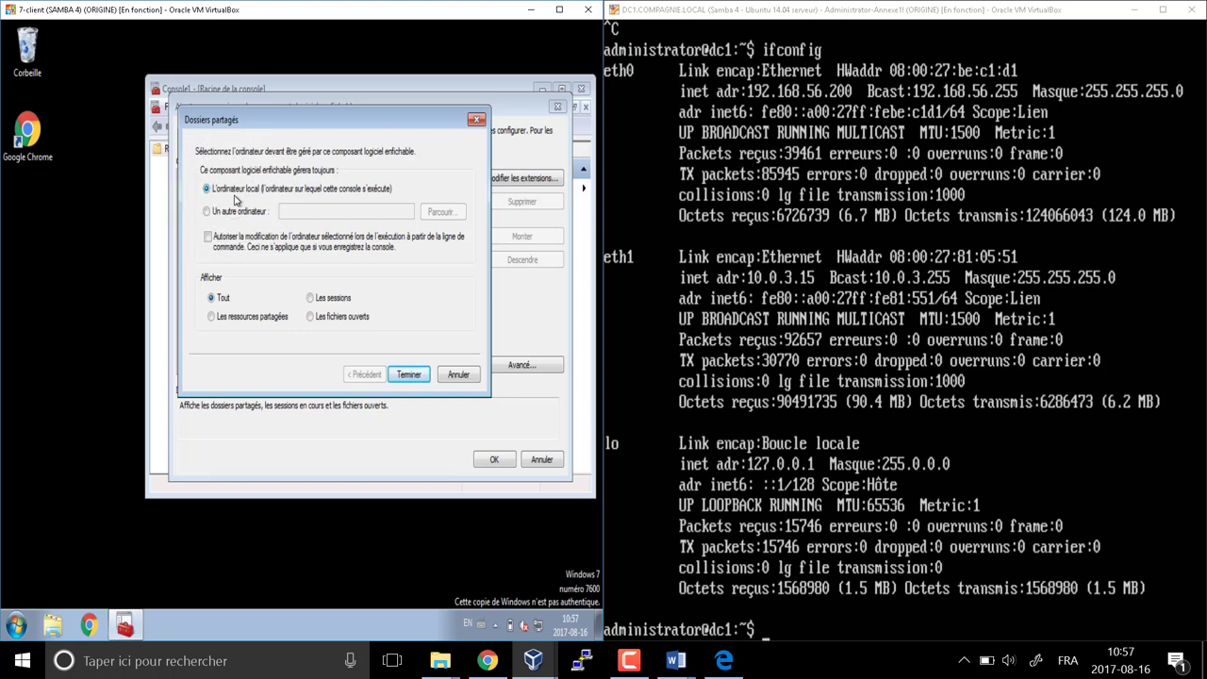
pyautogui.click(207, 212)
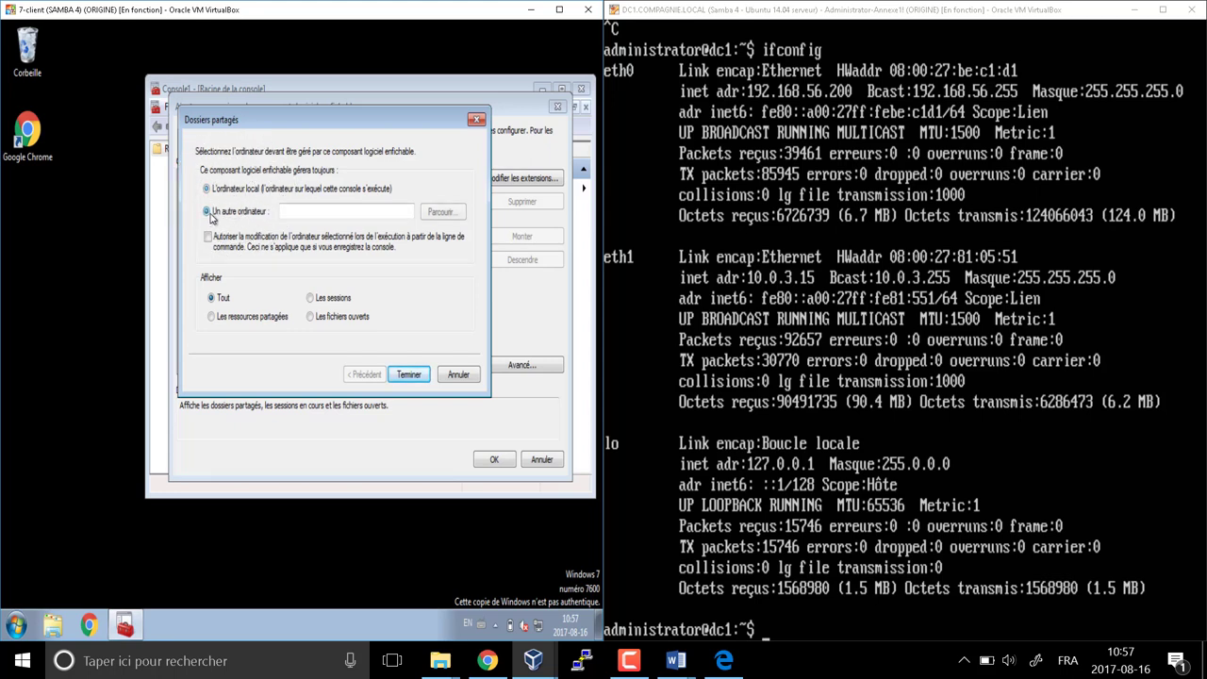
pyautogui.click(307, 214)
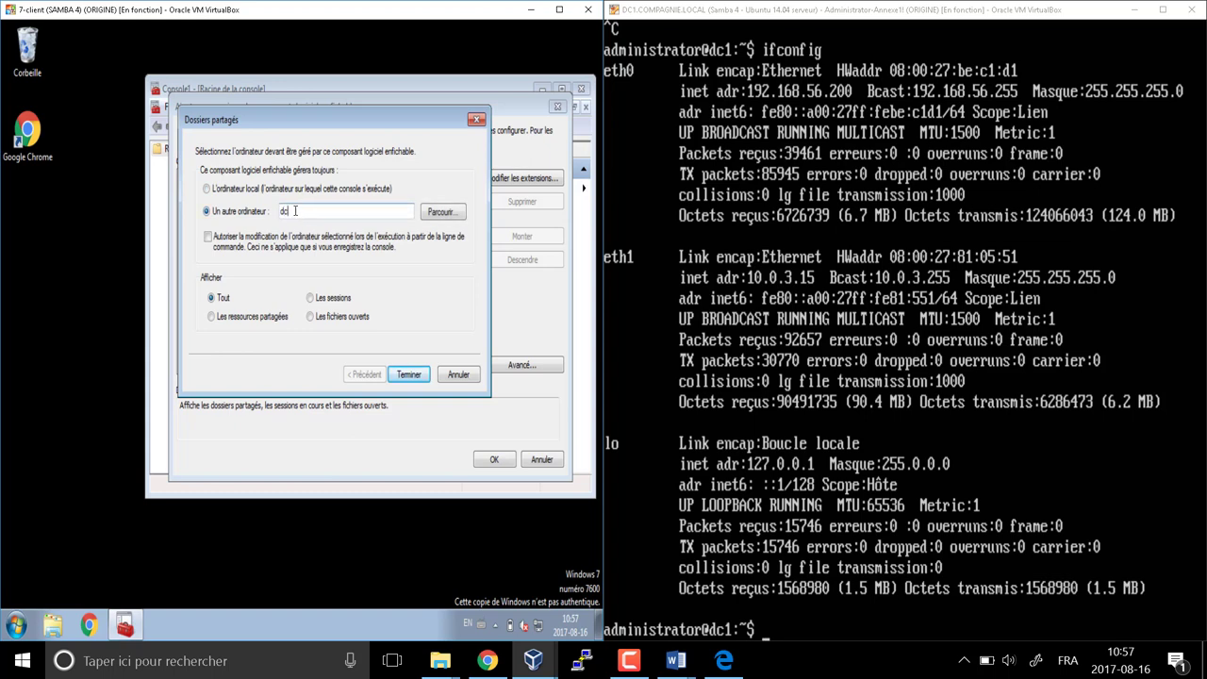
pyautogui.click(408, 374)
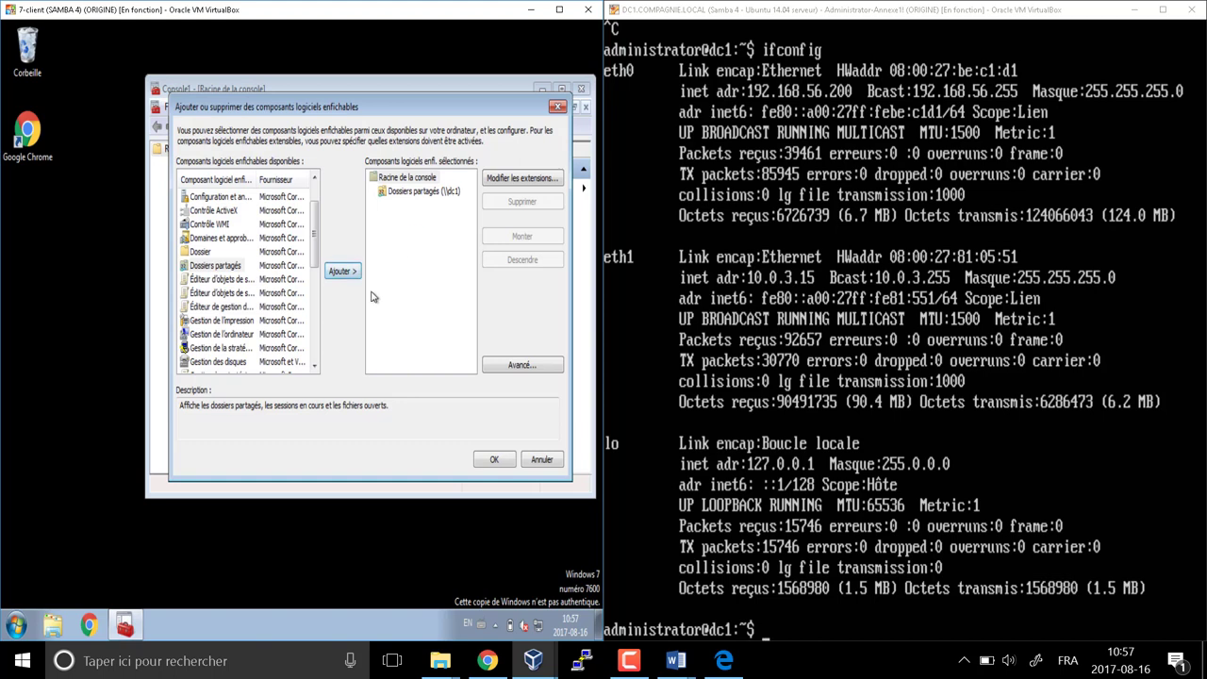
# Add the Utilisateurs et ordinateurs Active Directory snap-in to the selection
pyautogui.moveTo(317, 244); pyautogui.dragTo(319, 377)
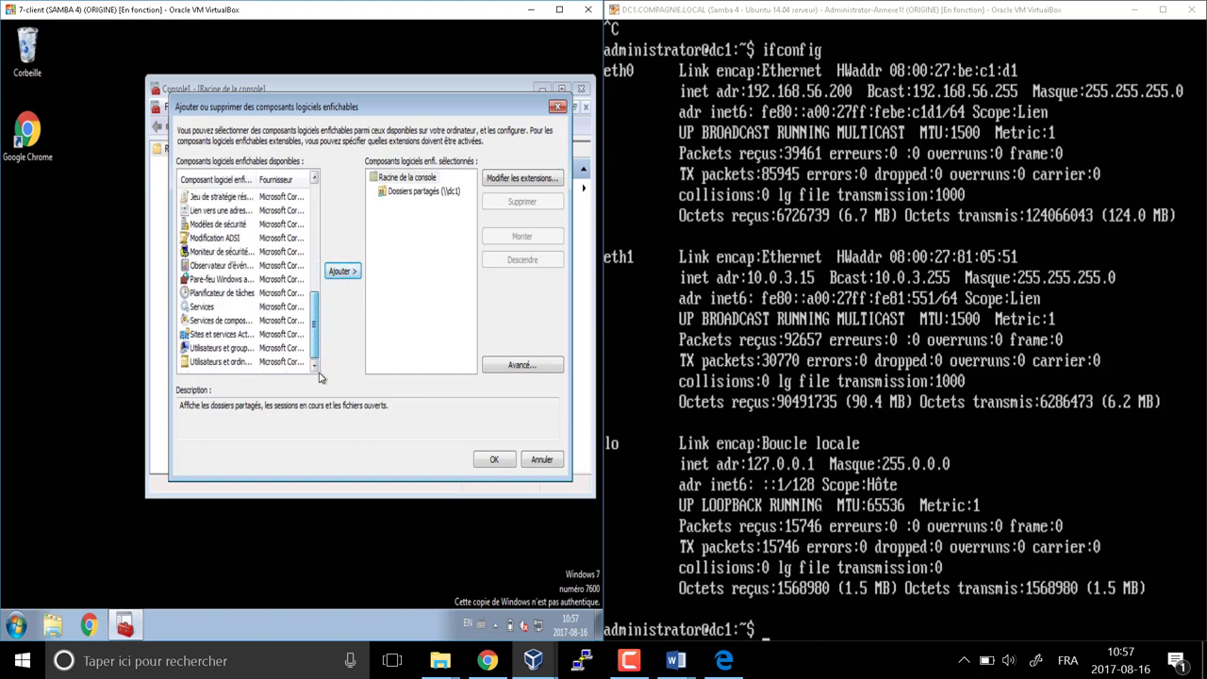
pyautogui.click(230, 362)
pyautogui.click(340, 272)
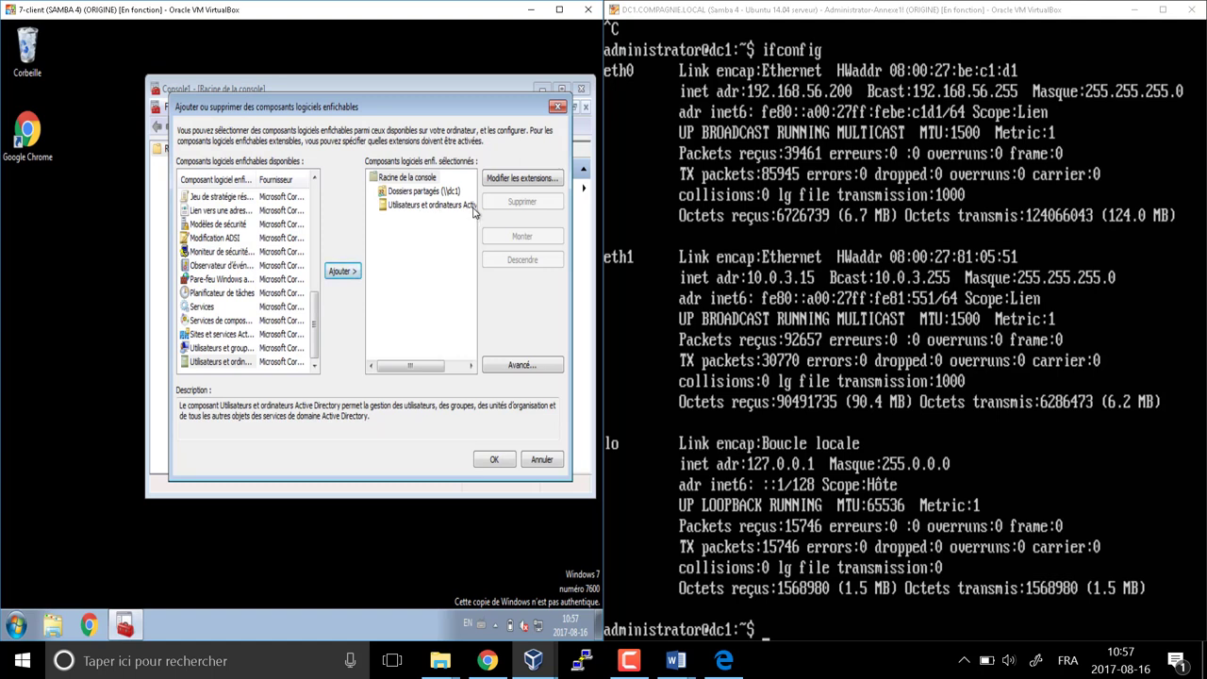
pyautogui.click(563, 9)
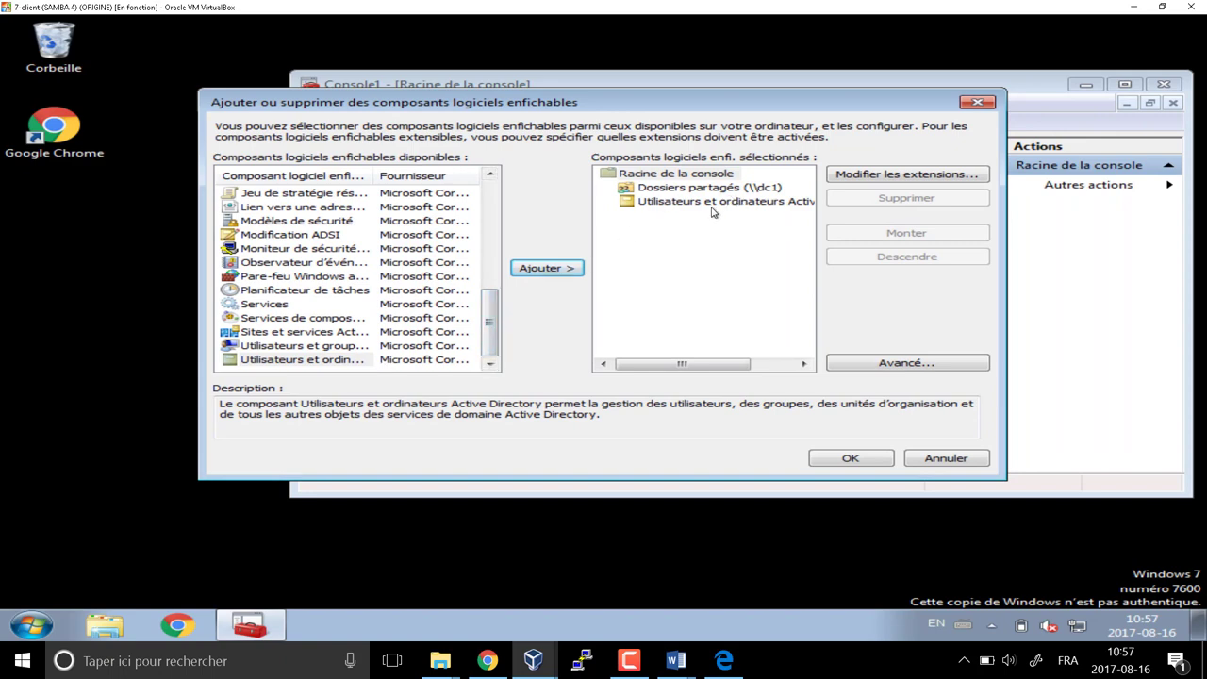
# Add the Group Policy Management snap-in to the console and confirm with OK
pyautogui.moveTo(490, 319); pyautogui.dragTo(489, 255)
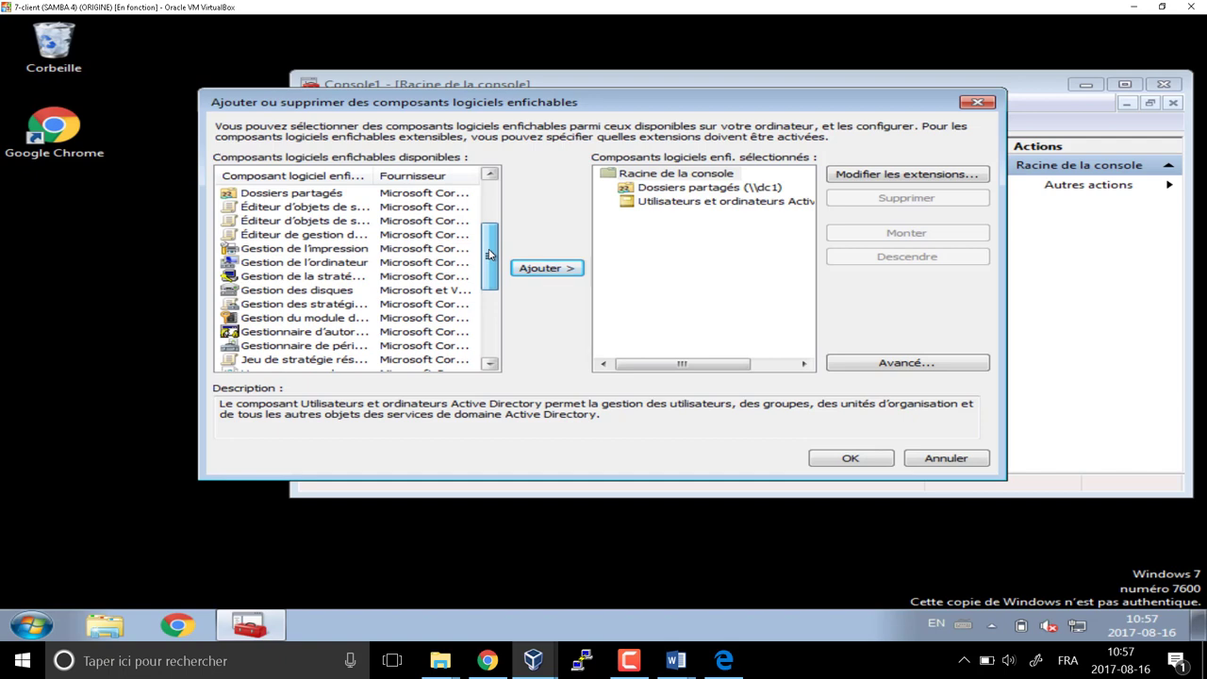
pyautogui.moveTo(374, 175); pyautogui.dragTo(579, 200)
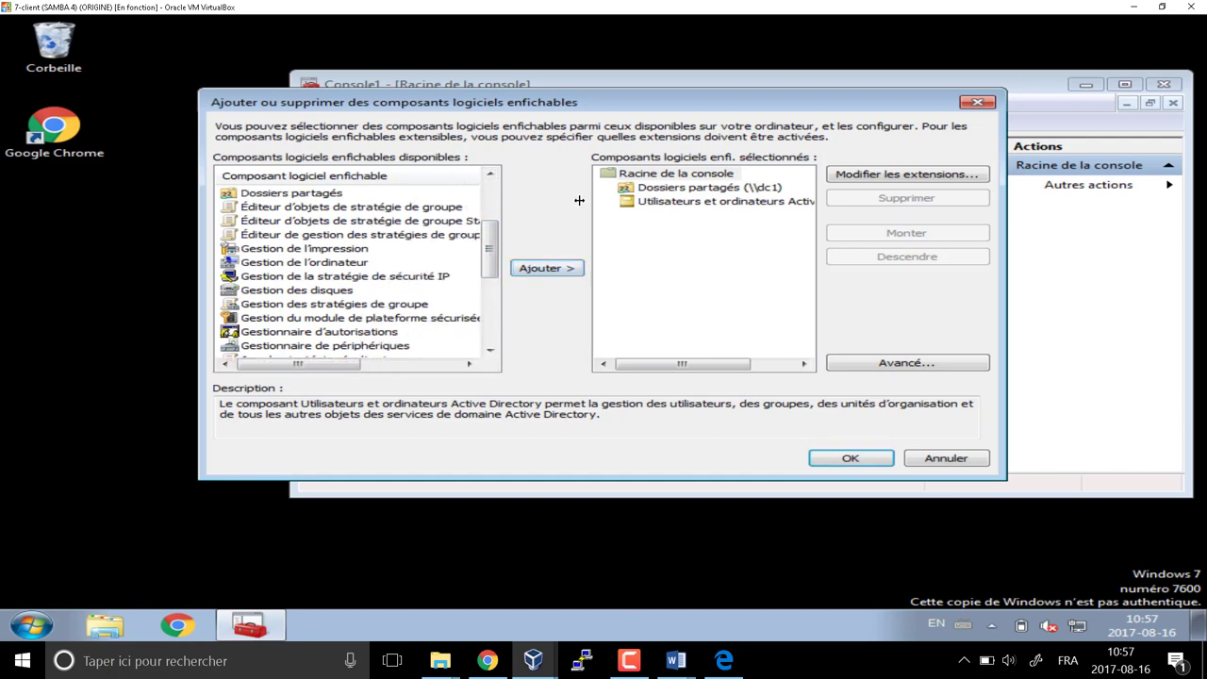
pyautogui.click(329, 306)
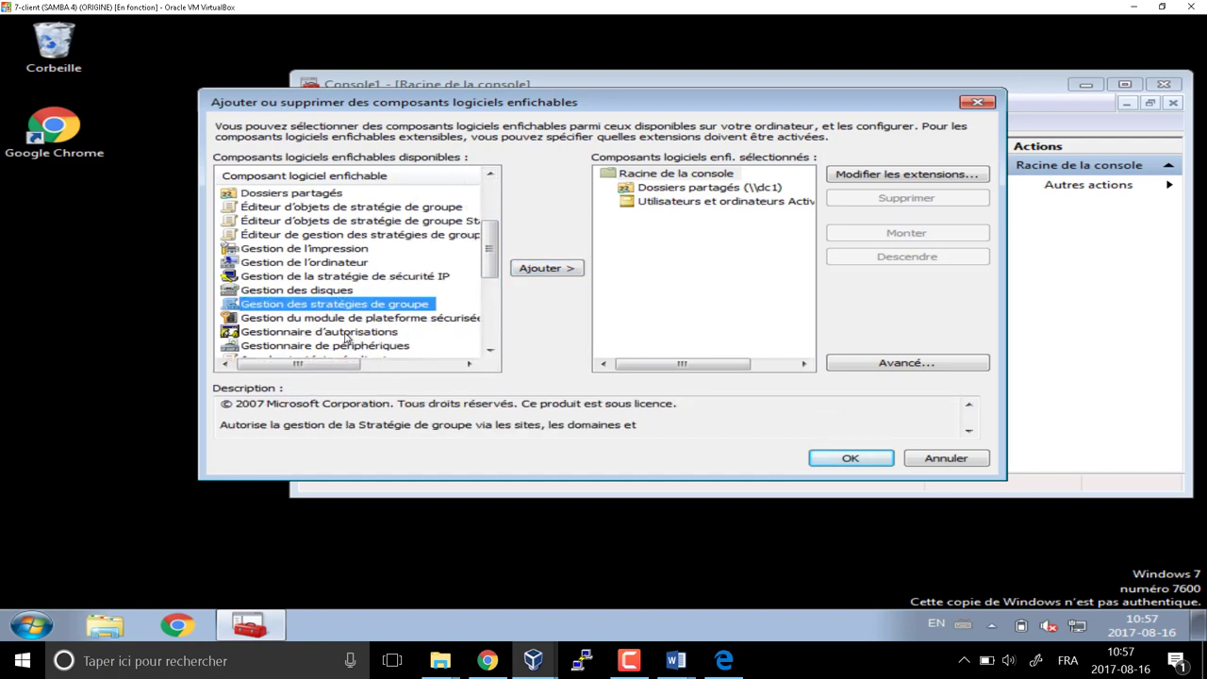
pyautogui.doubleClick(351, 307)
pyautogui.click(549, 271)
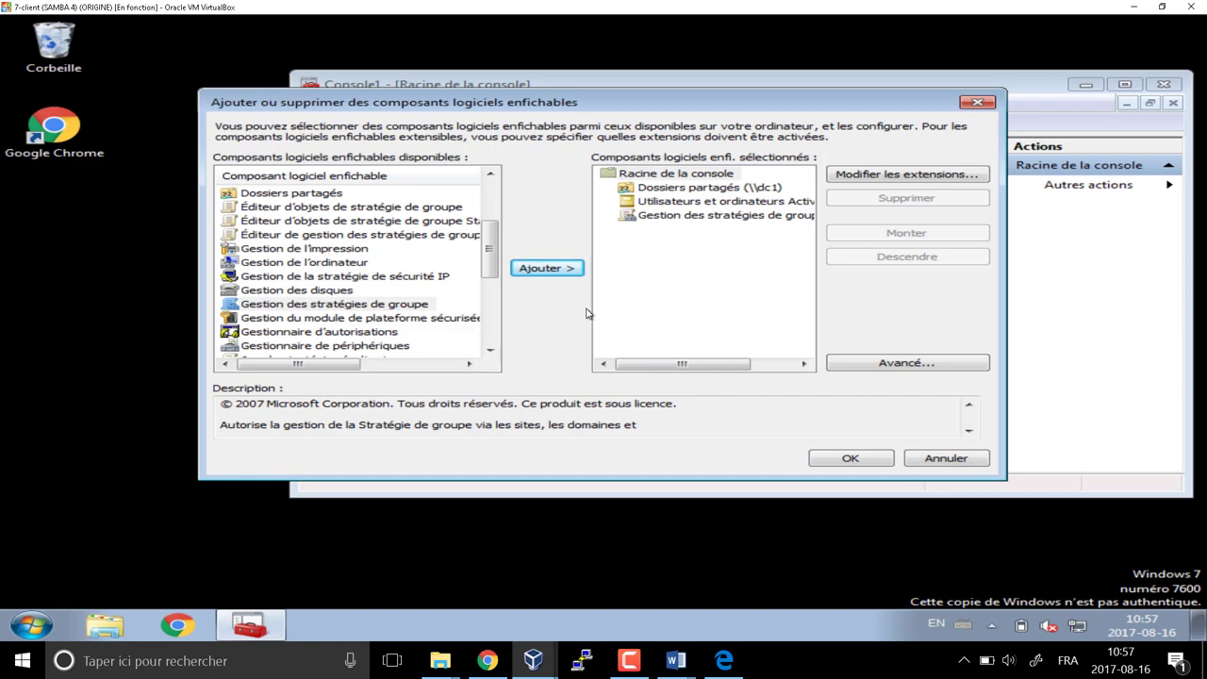
pyautogui.click(863, 458)
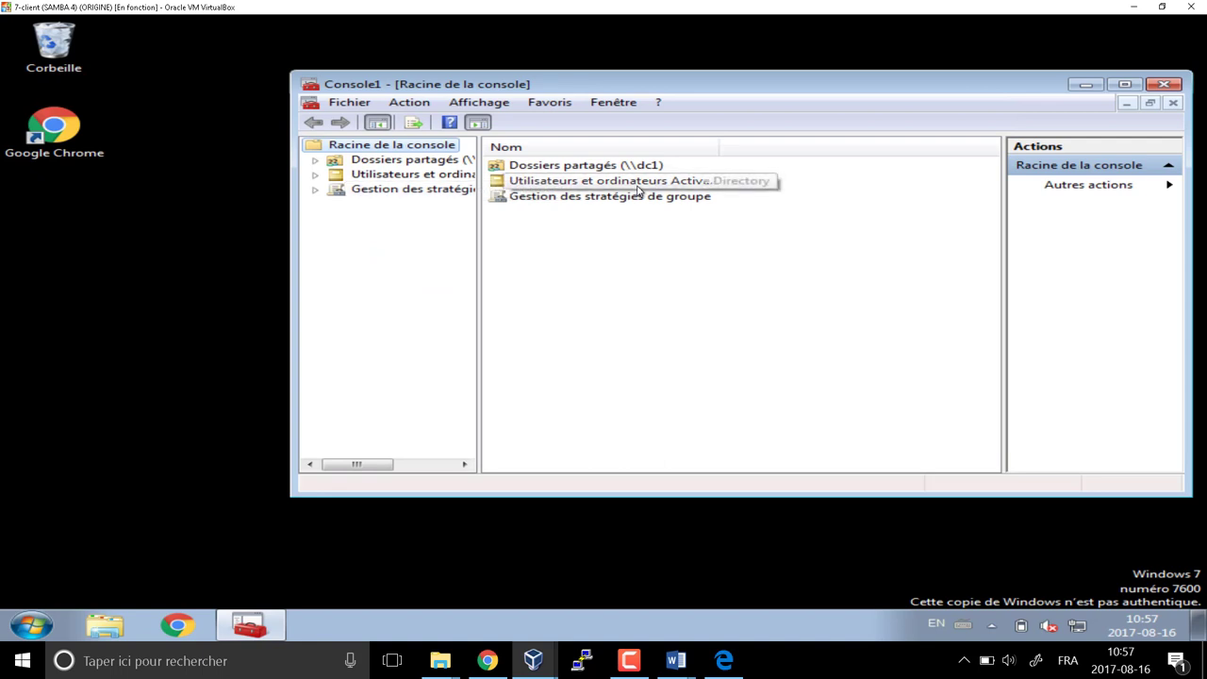
# Expand Shared Folders (\\dc1) and list its shares: demo, IPC$, netlogon, sysvol
pyautogui.doubleClick(405, 159)
pyautogui.click(398, 174)
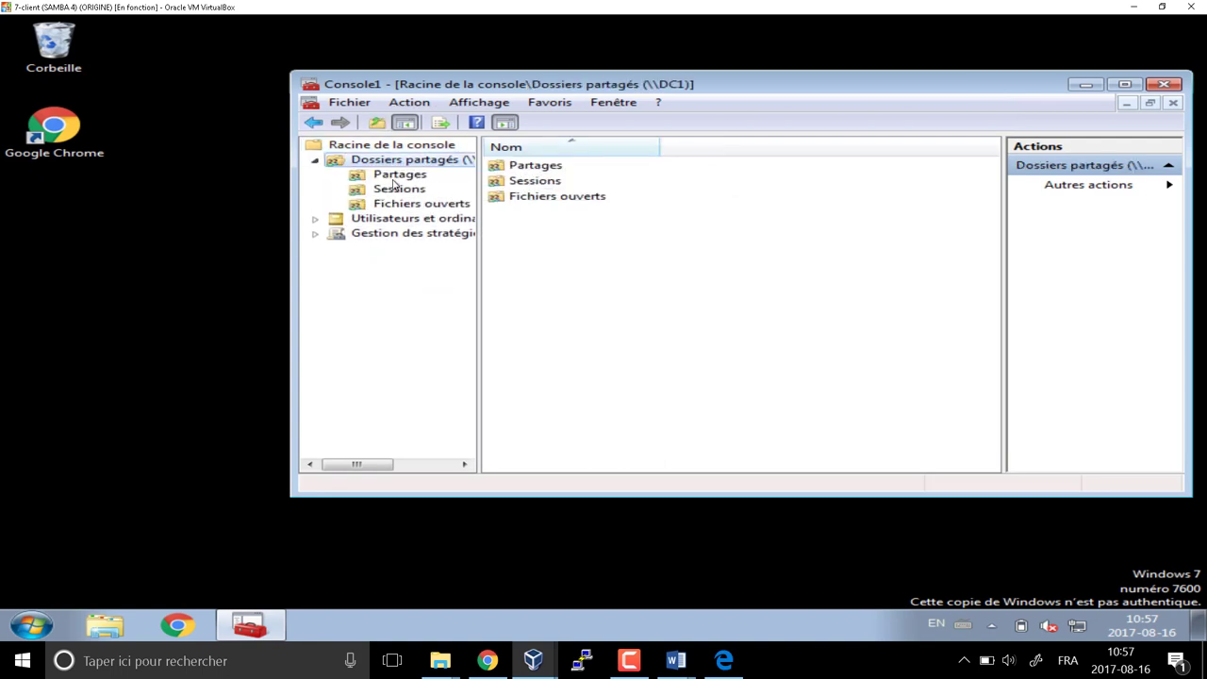
pyautogui.click(533, 167)
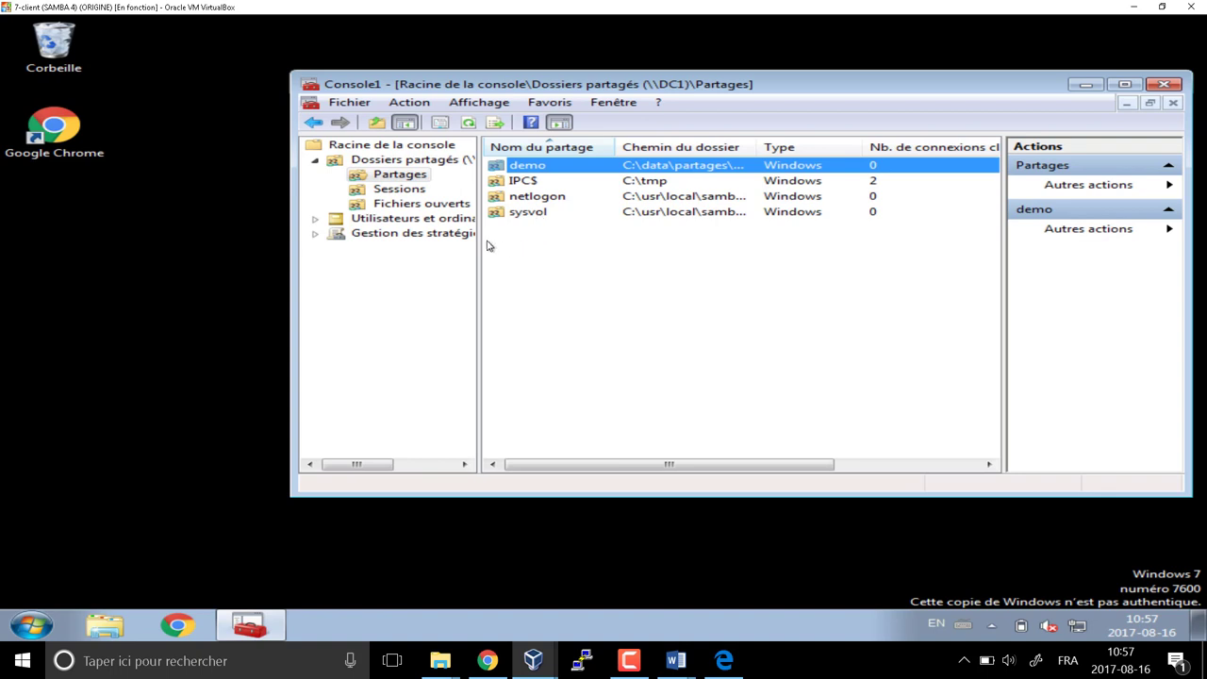
# Expand Group Policy Management down to the forest's Domains node in the console tree
pyautogui.doubleClick(405, 160)
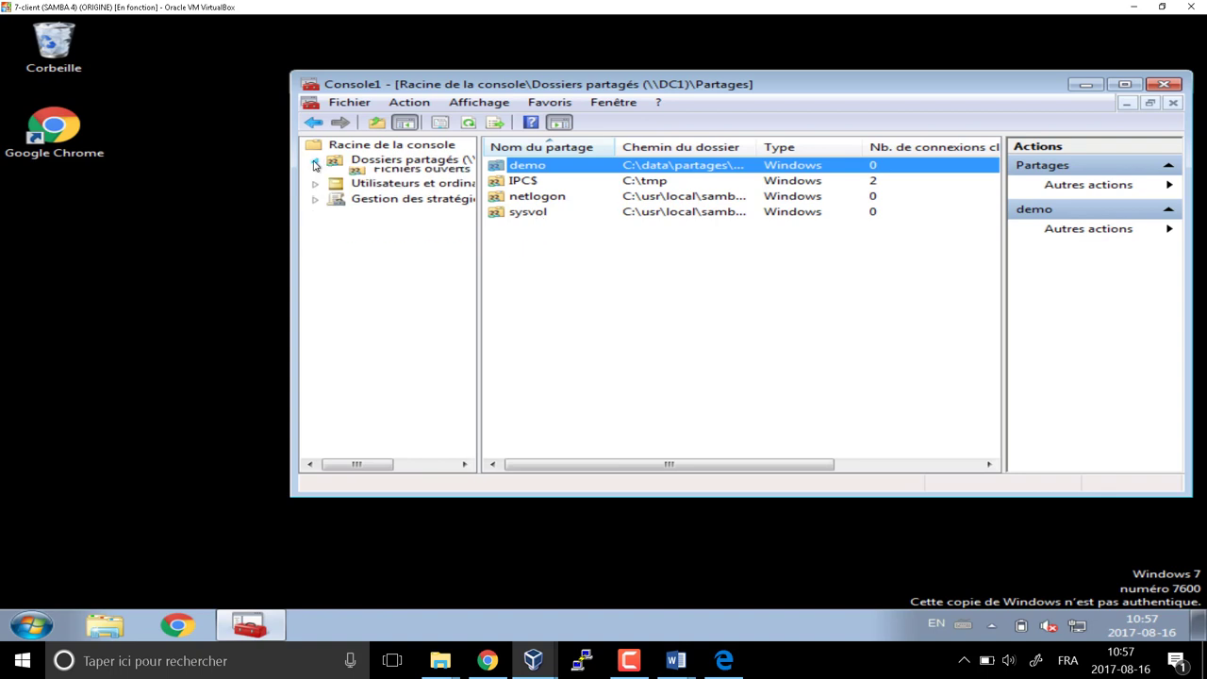
pyautogui.doubleClick(407, 174)
pyautogui.click(338, 204)
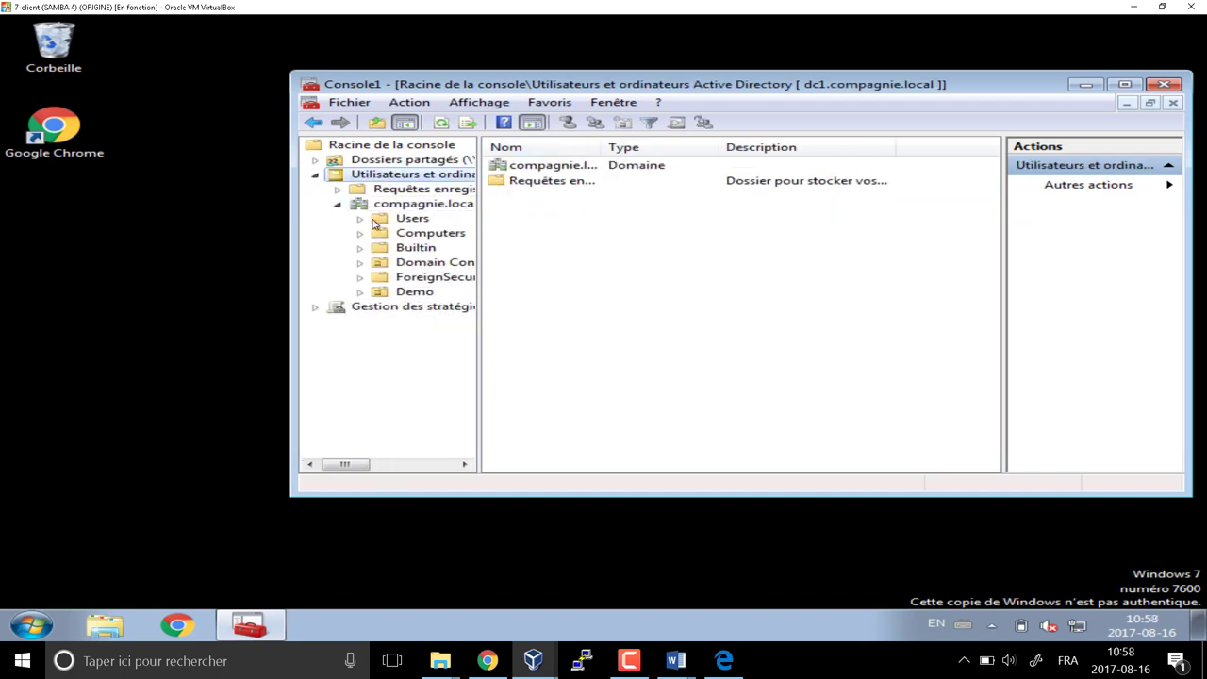
pyautogui.doubleClick(414, 175)
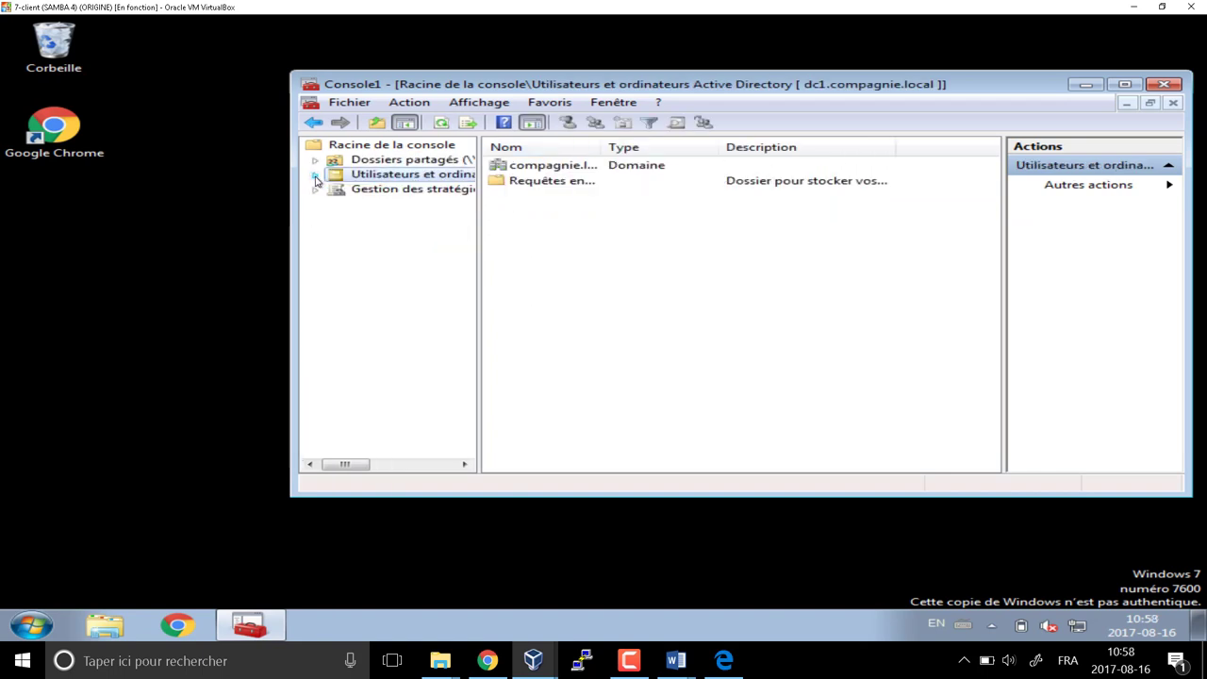
pyautogui.doubleClick(429, 190)
pyautogui.click(337, 207)
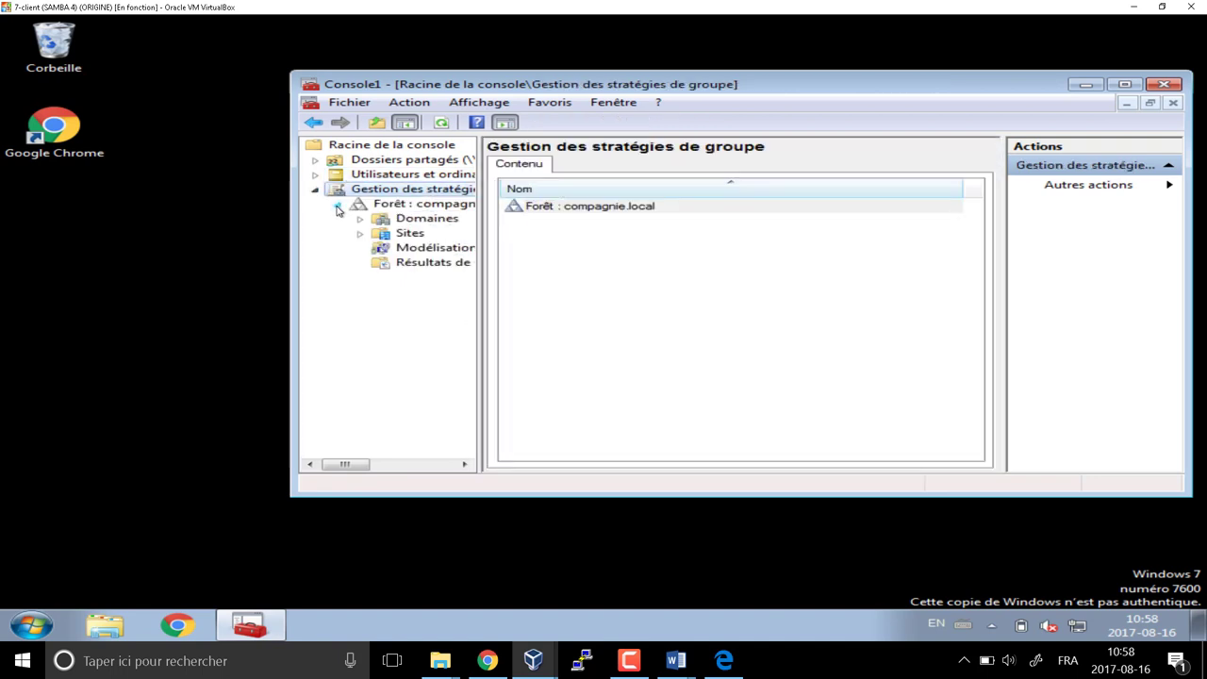
pyautogui.click(360, 219)
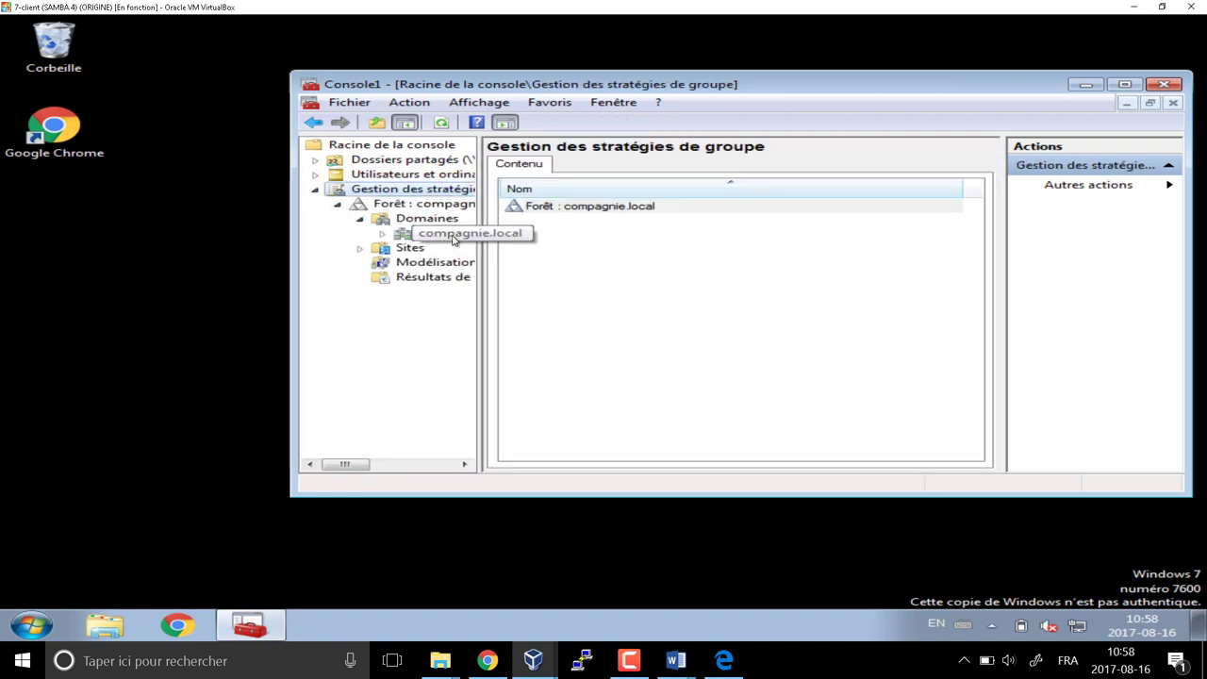
# Widen the tree pane, maximize the console, and open compagnie.local's linked policies
pyautogui.press('Tab')
pyautogui.moveTo(487, 230); pyautogui.dragTo(562, 230)
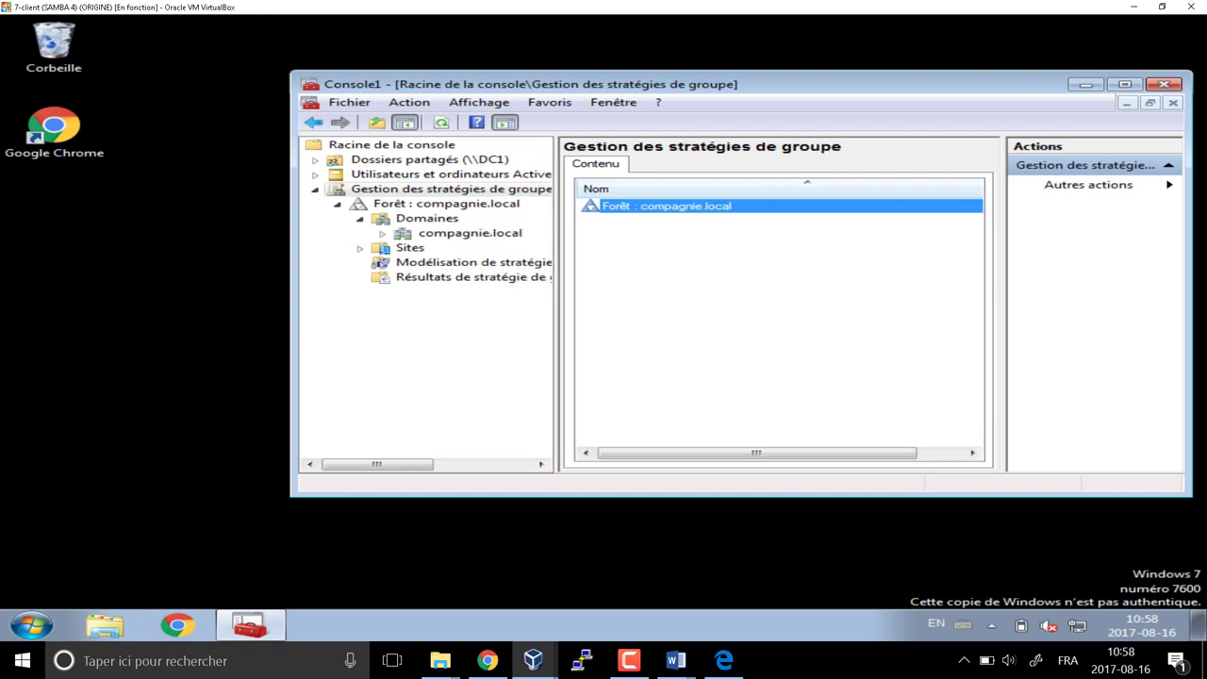
pyautogui.click(1125, 84)
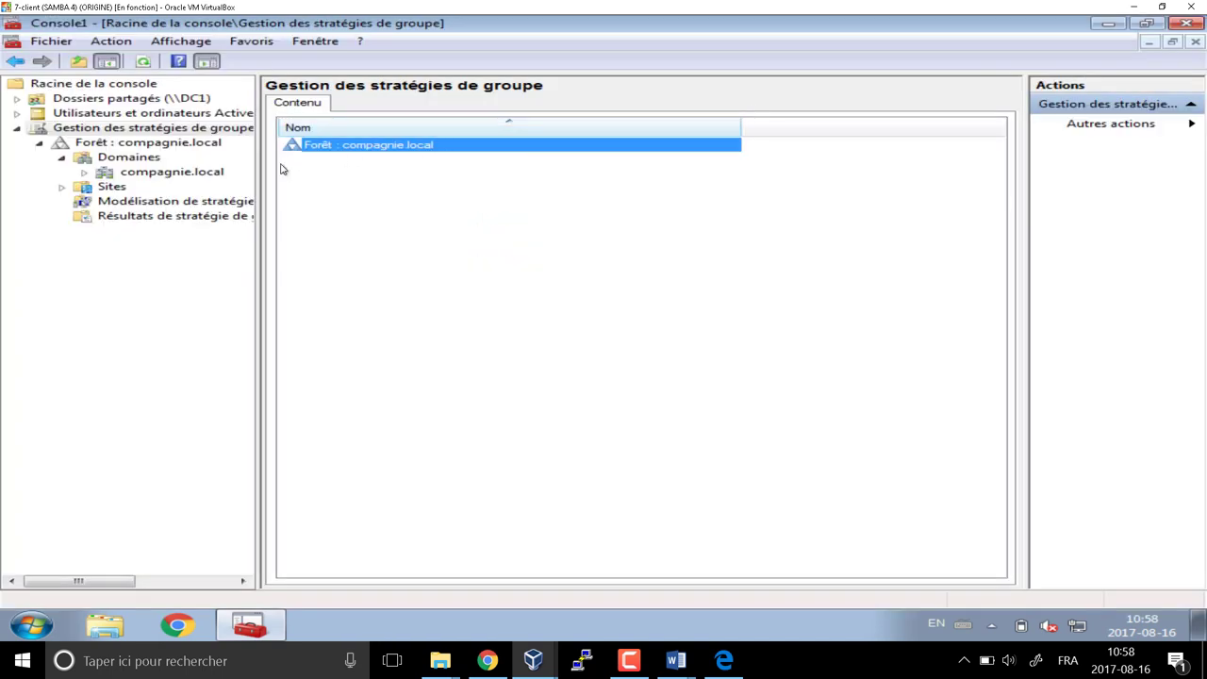
pyautogui.moveTo(257, 171); pyautogui.dragTo(436, 184)
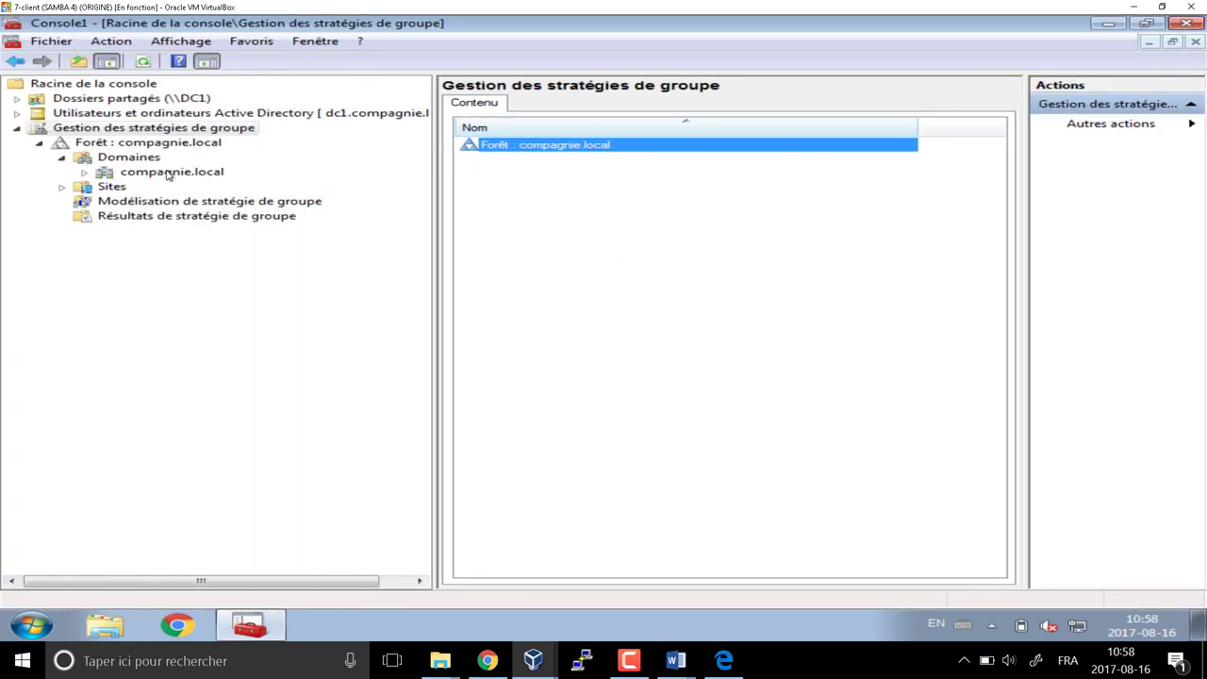
pyautogui.doubleClick(170, 175)
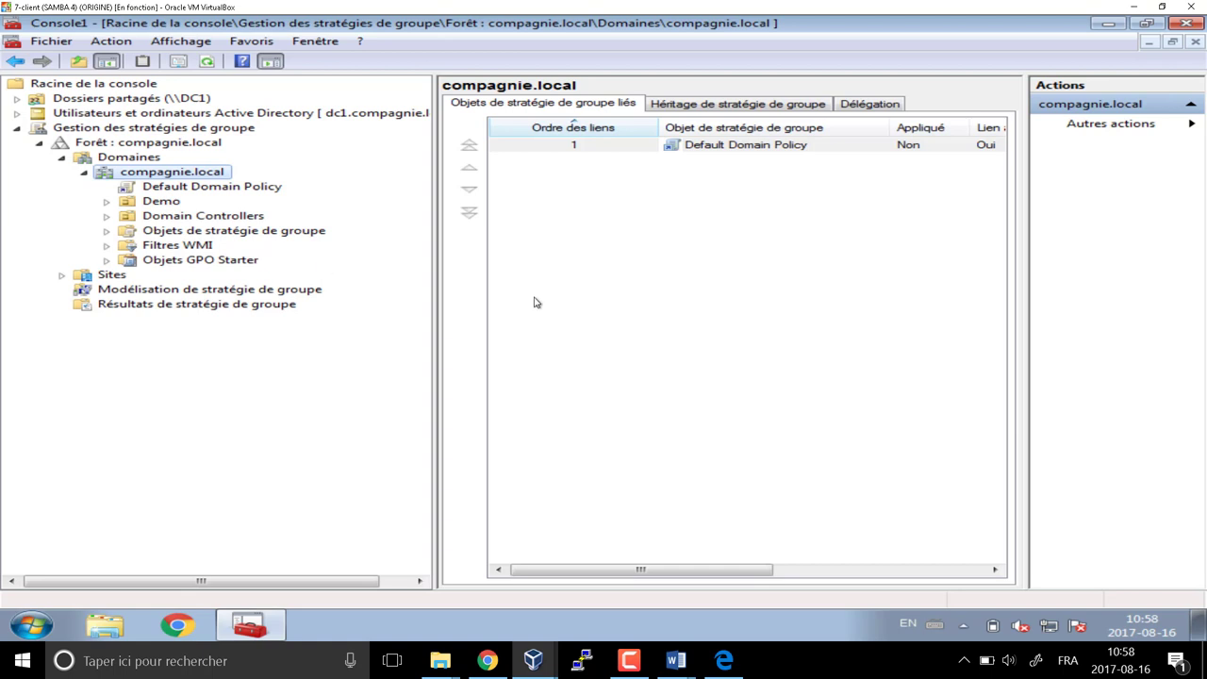
# Save the console via Save As under the name AdminJVDMobile, then minimize its window
pyautogui.click(52, 42)
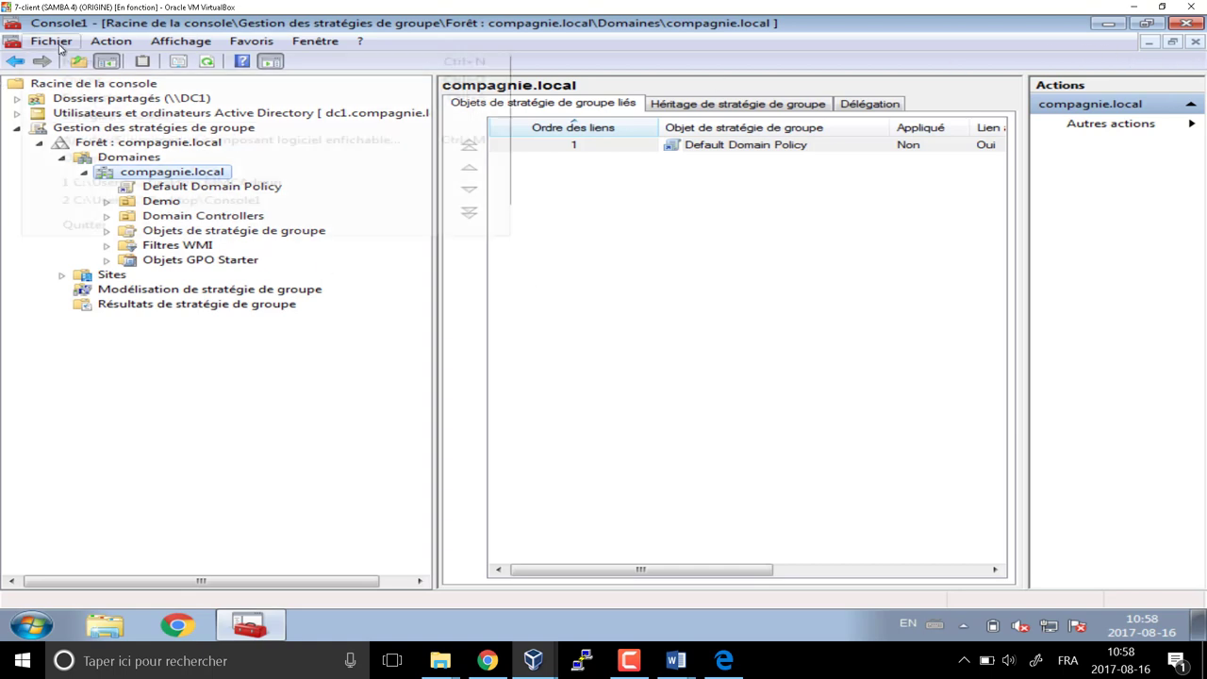
pyautogui.click(94, 115)
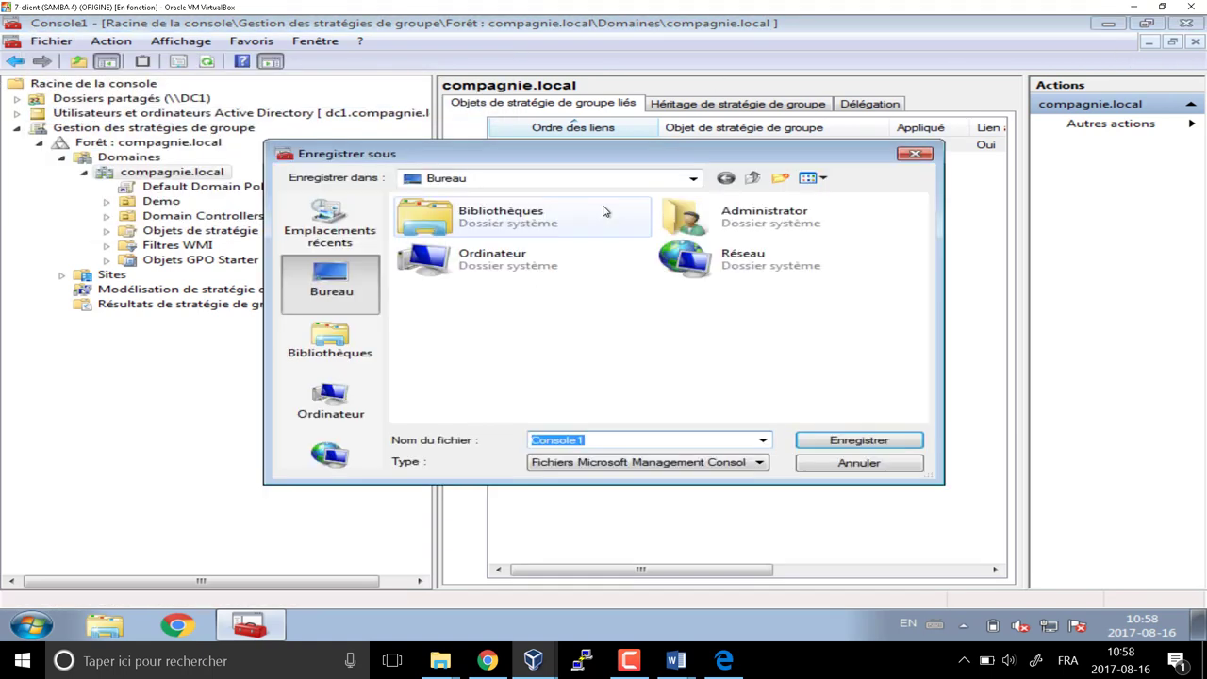
pyautogui.write('Admin')
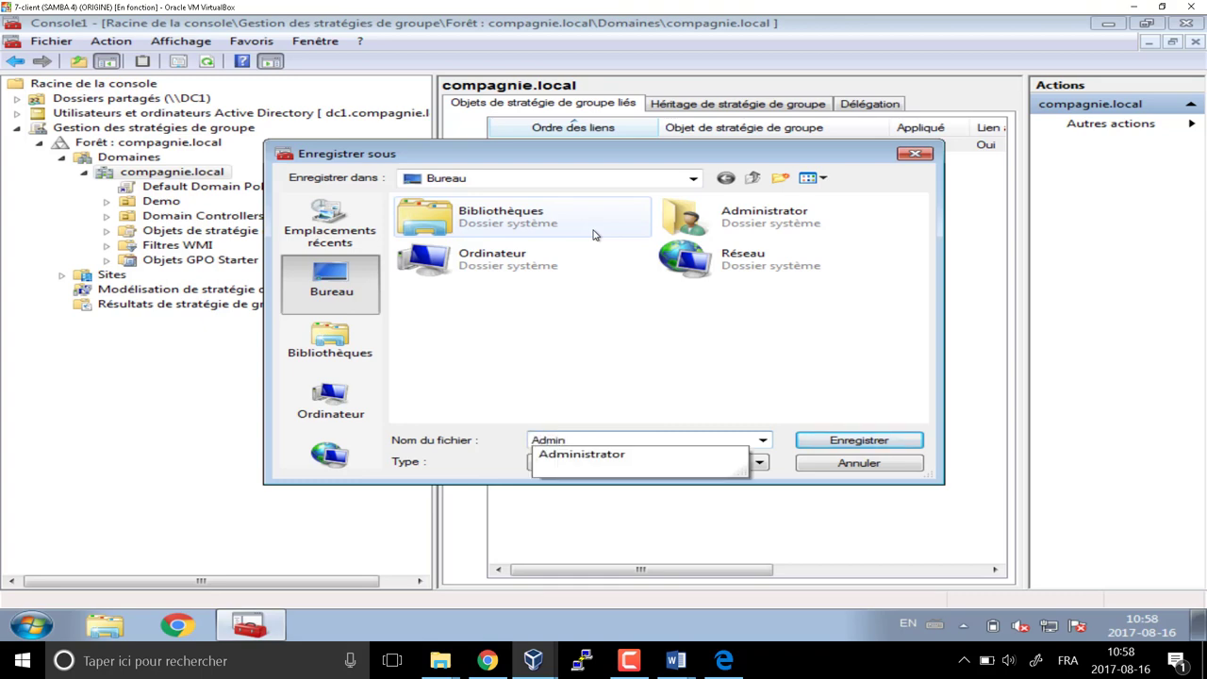
pyautogui.write('JVDMob')
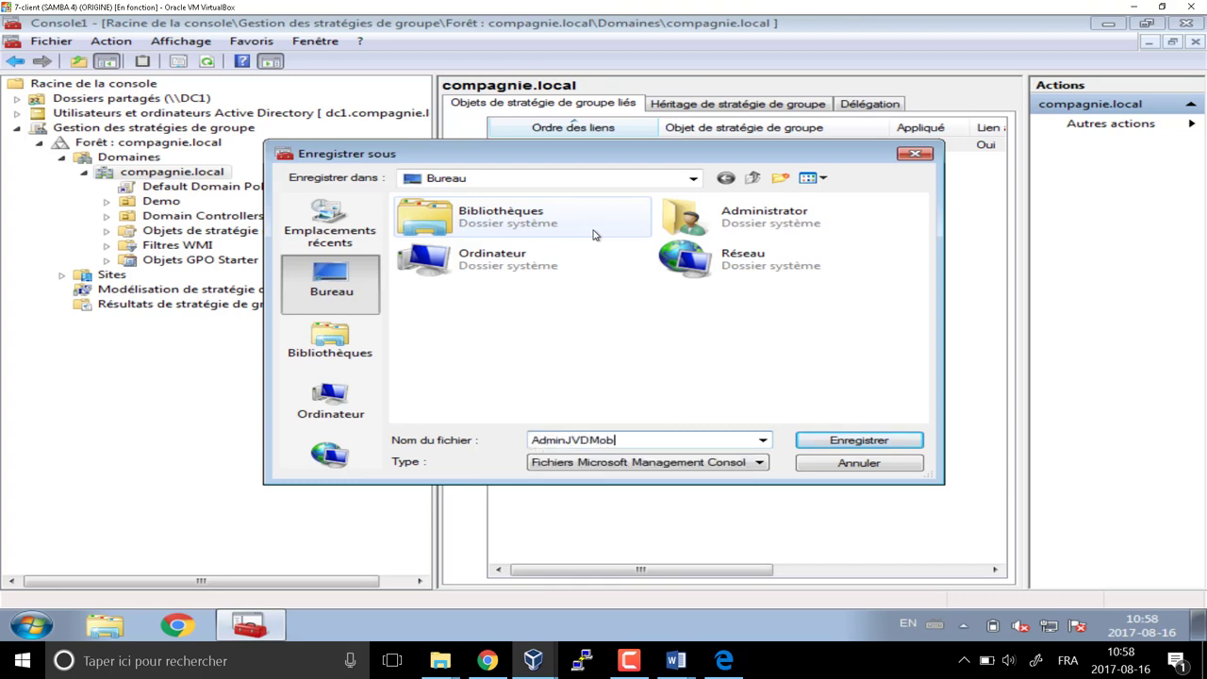
pyautogui.write('ile')
pyautogui.press('Return')
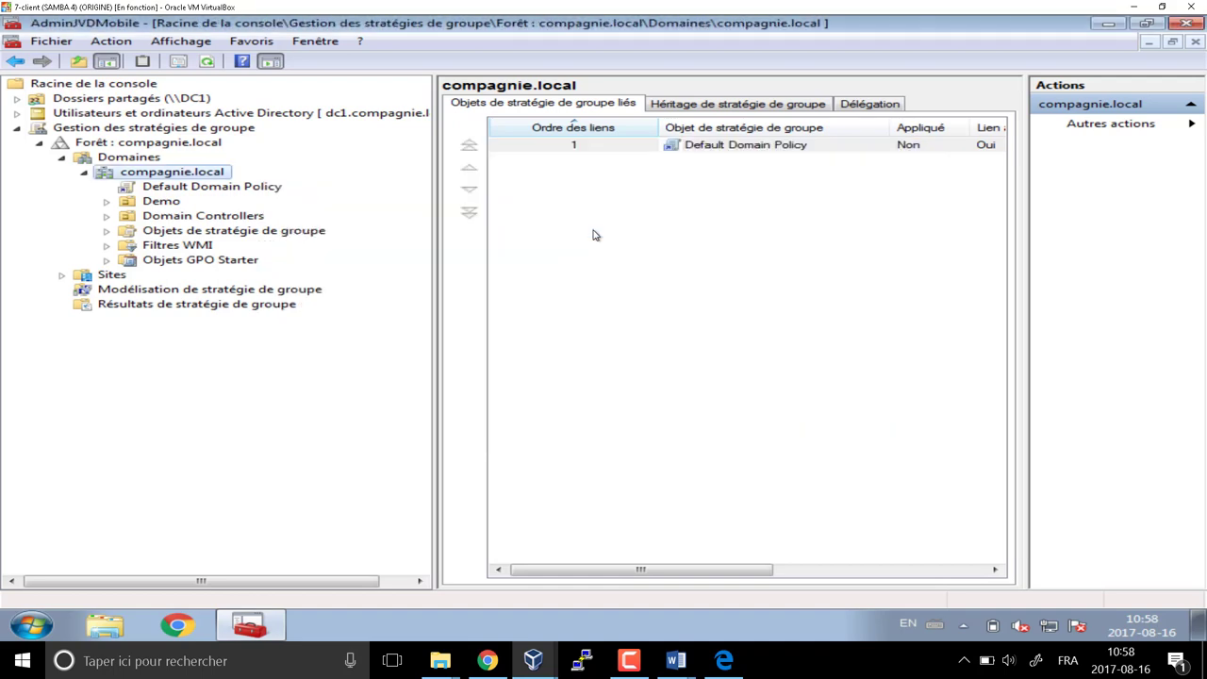
pyautogui.click(1110, 23)
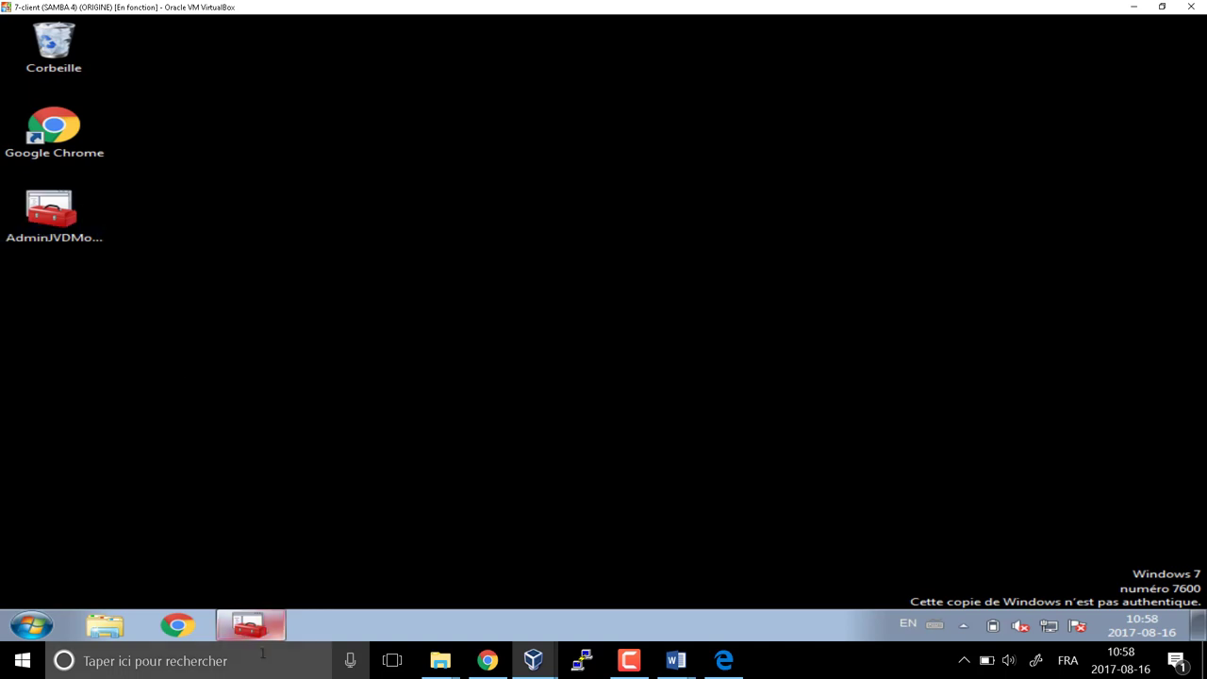
# Close the AdminJVDMobile console and launch putty-0.69-installer from a Start menu search for 'putty'
pyautogui.click(249, 625)
pyautogui.click(1181, 25)
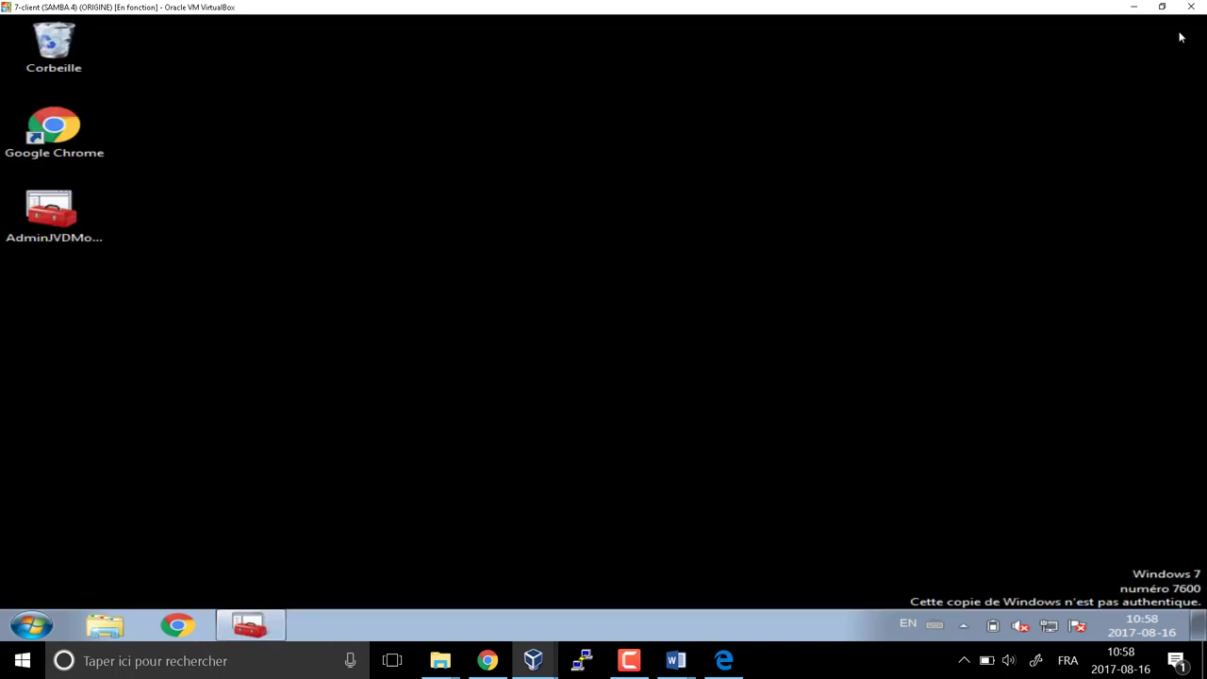
pyautogui.click(30, 624)
pyautogui.write('putty')
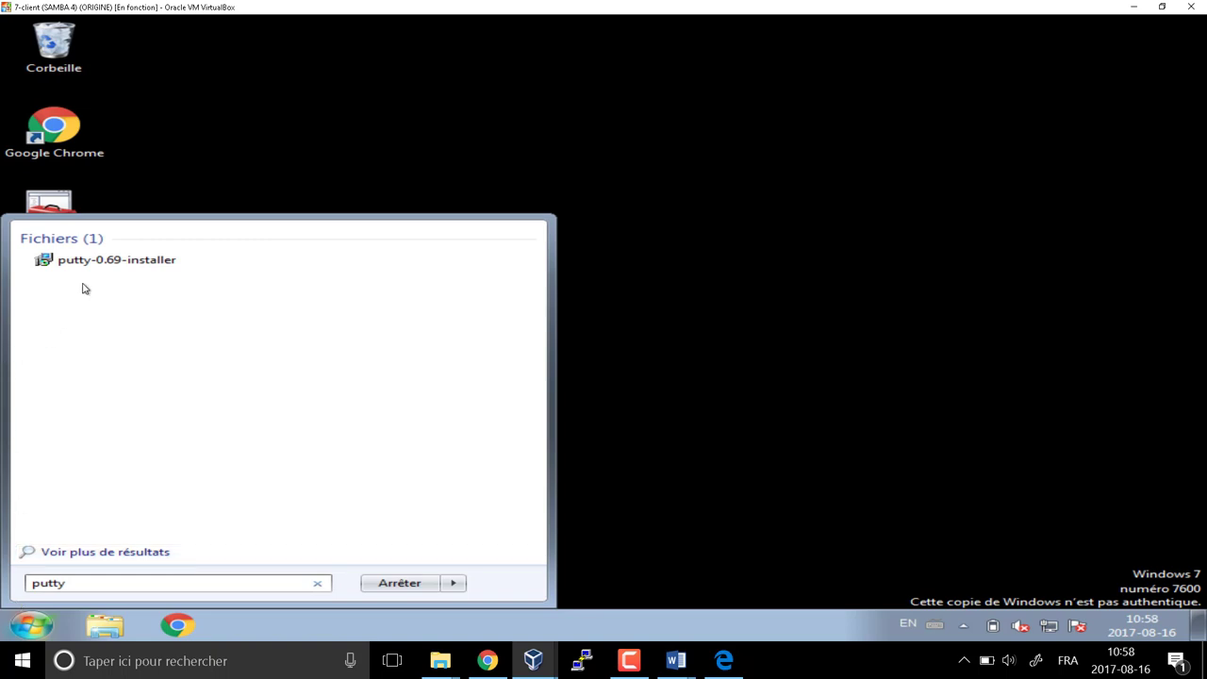
pyautogui.click(97, 263)
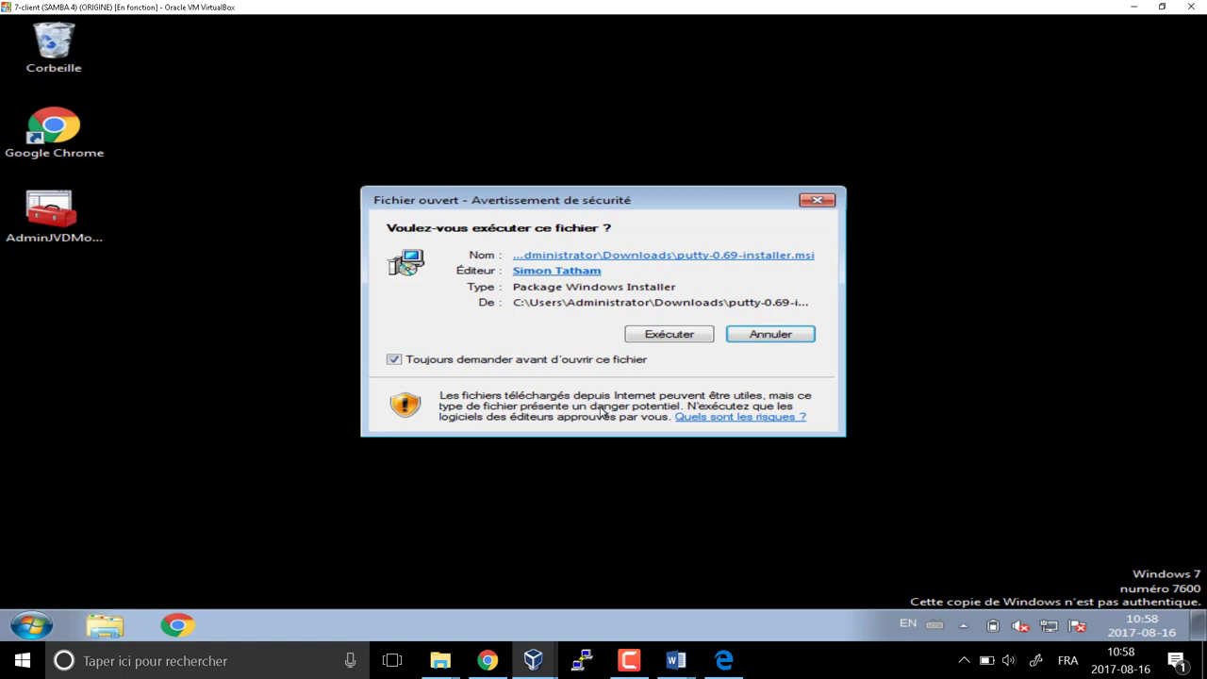
# Run the PuTTY 0.69 setup wizard with default settings, finish it, and close the README
pyautogui.click(668, 334)
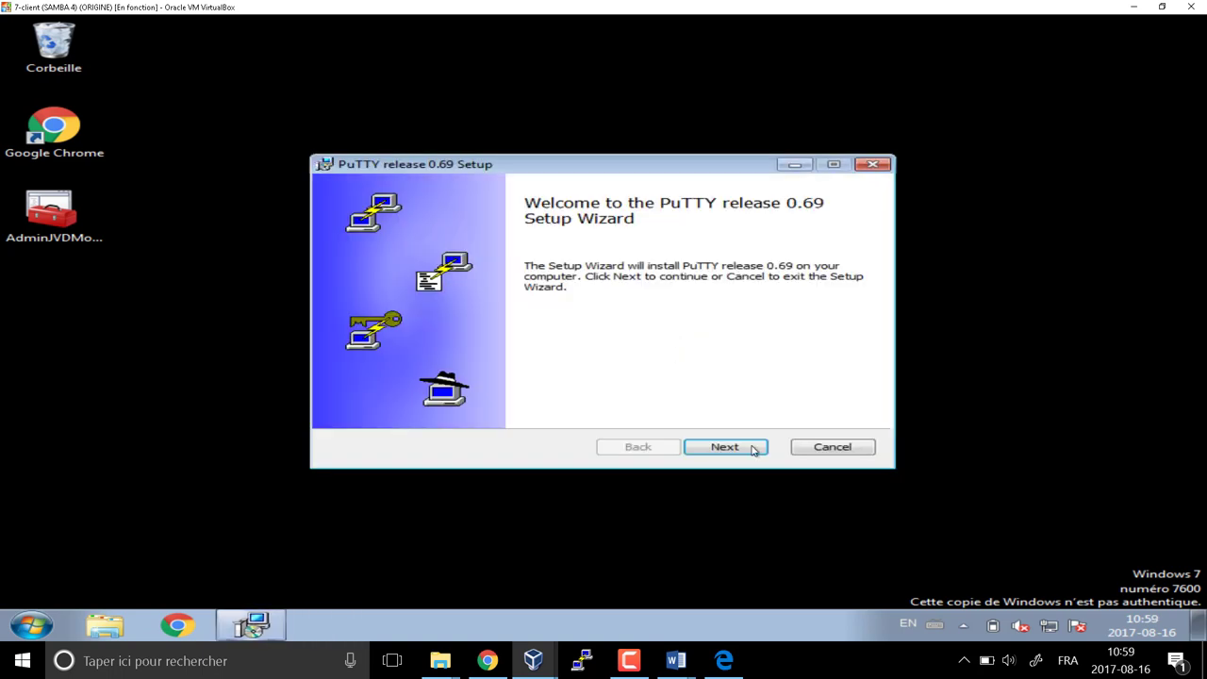
pyautogui.click(753, 448)
pyautogui.click(738, 449)
pyautogui.click(738, 450)
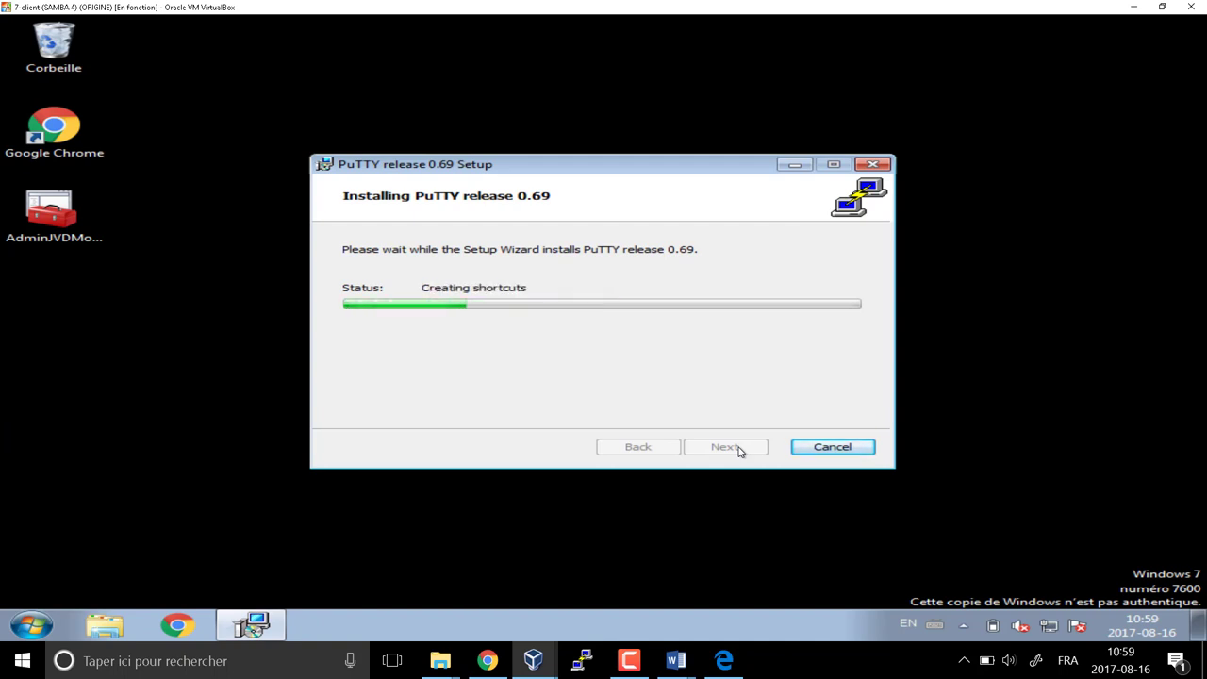
pyautogui.click(760, 447)
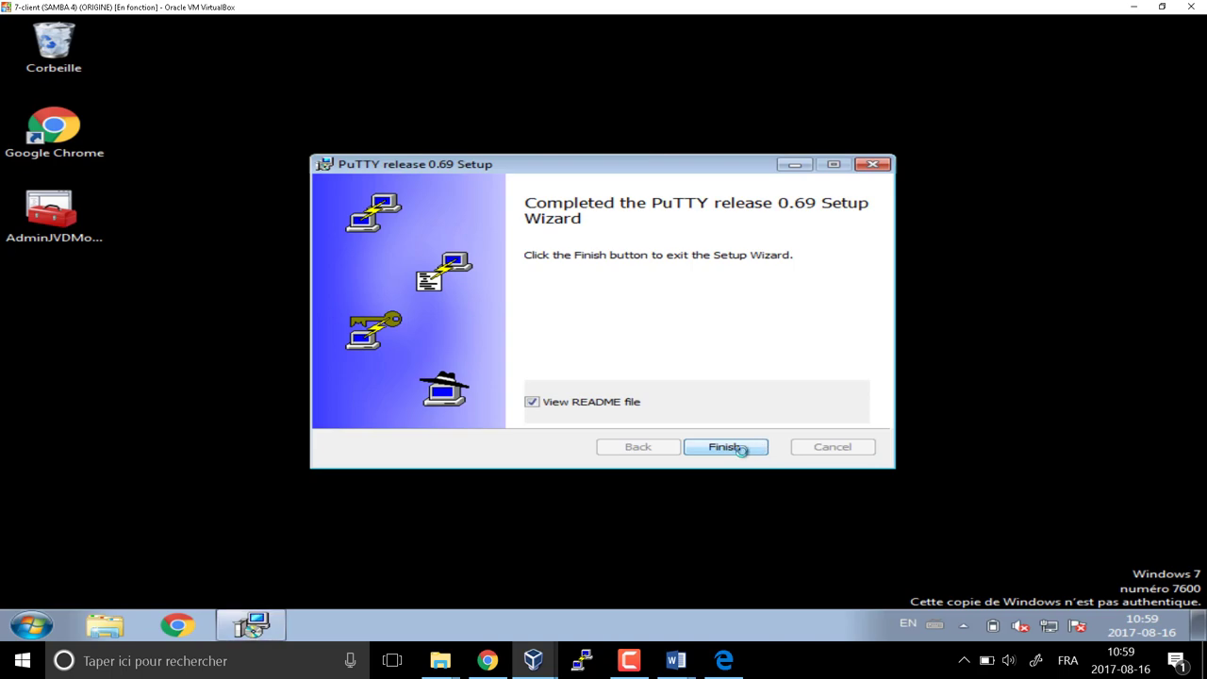
pyautogui.click(1204, 113)
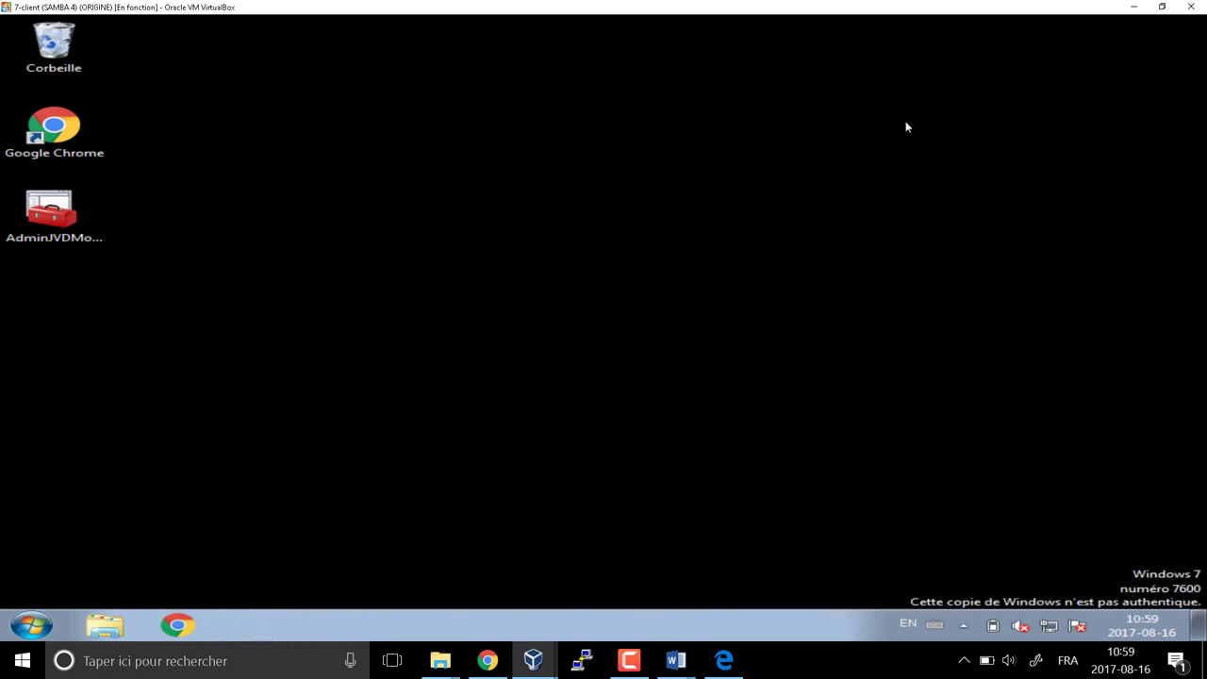
# Pin PuTTY to the taskbar from its Start menu entry
pyautogui.click(32, 625)
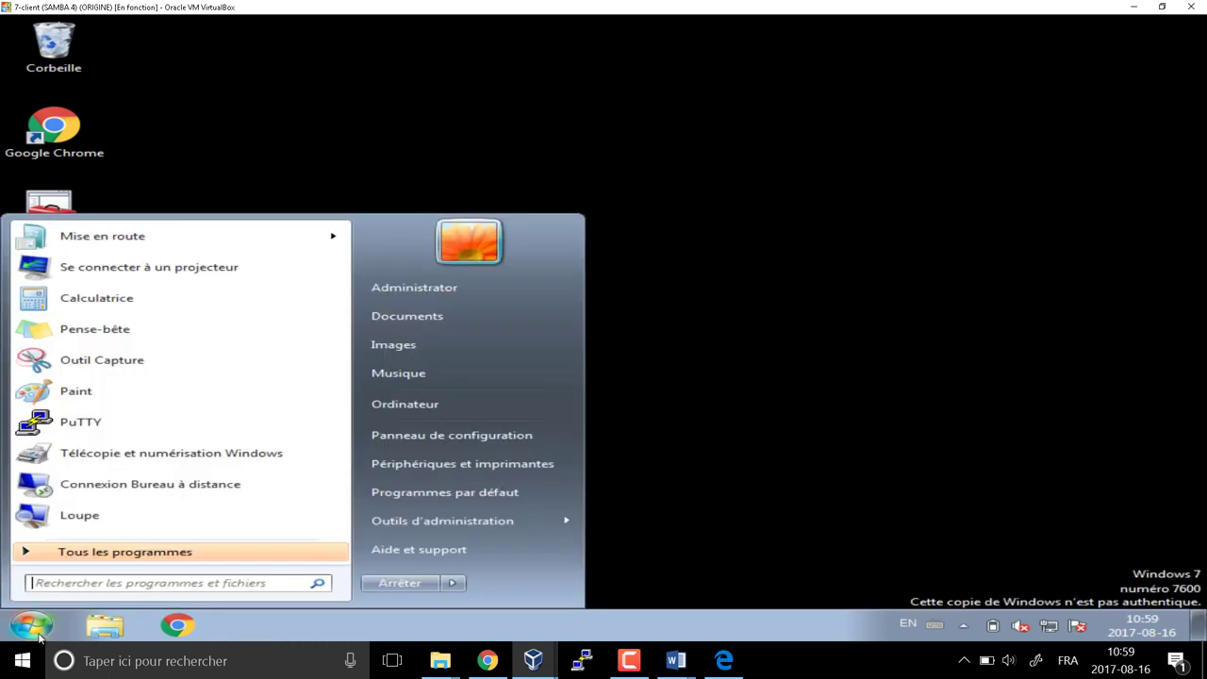
pyautogui.rightClick(83, 431)
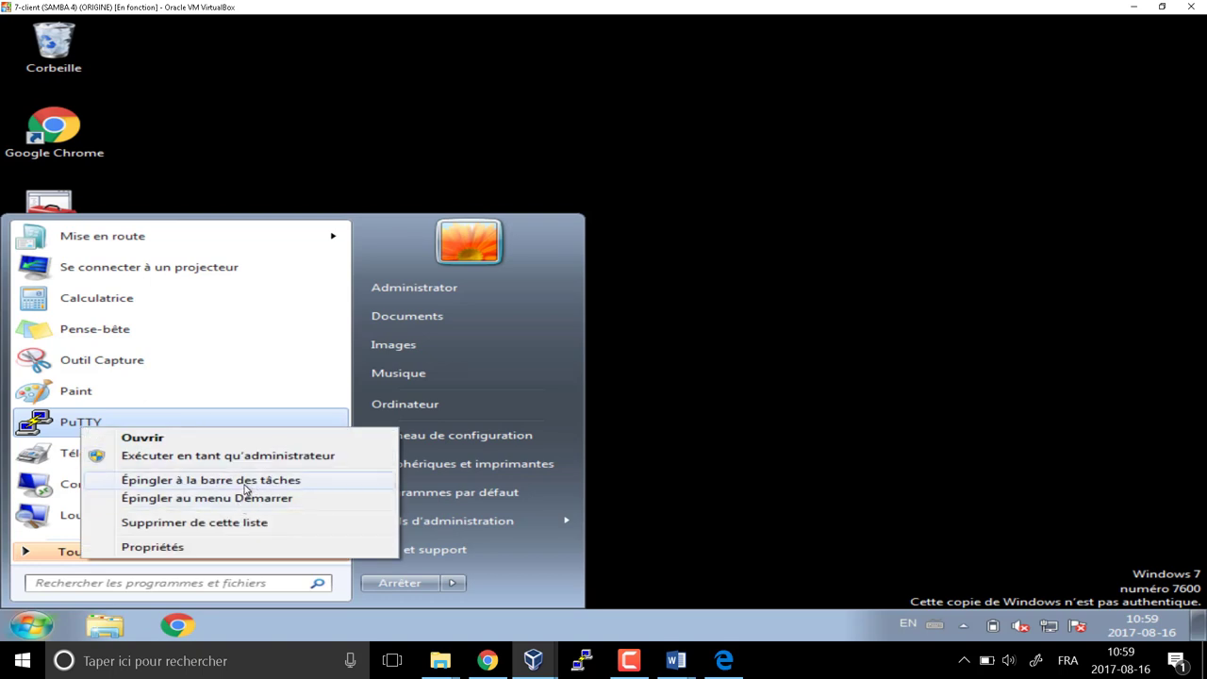
pyautogui.click(243, 483)
pyautogui.click(756, 276)
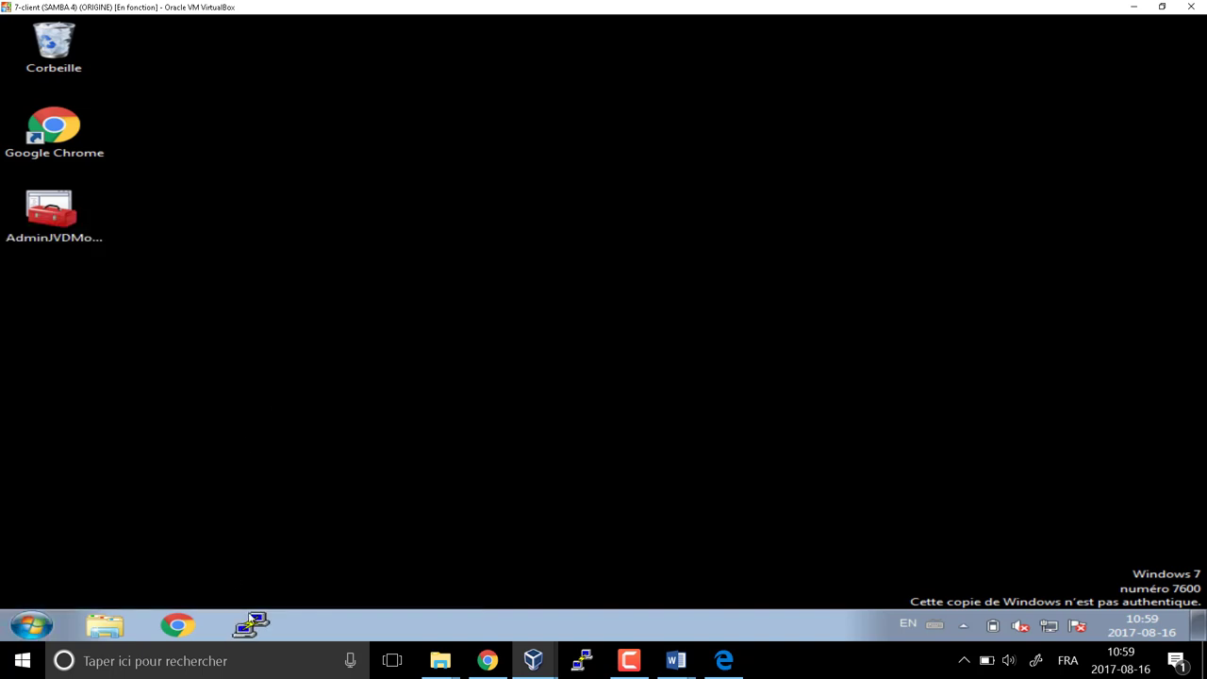
pyautogui.click(250, 628)
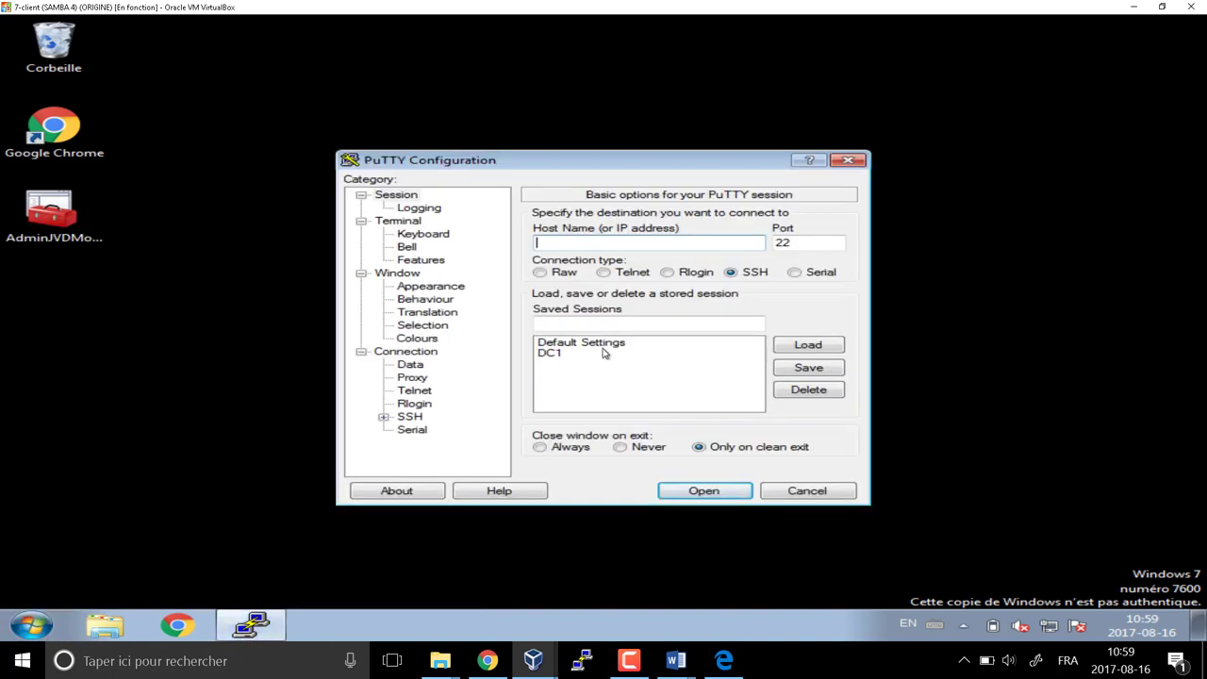
pyautogui.click(555, 354)
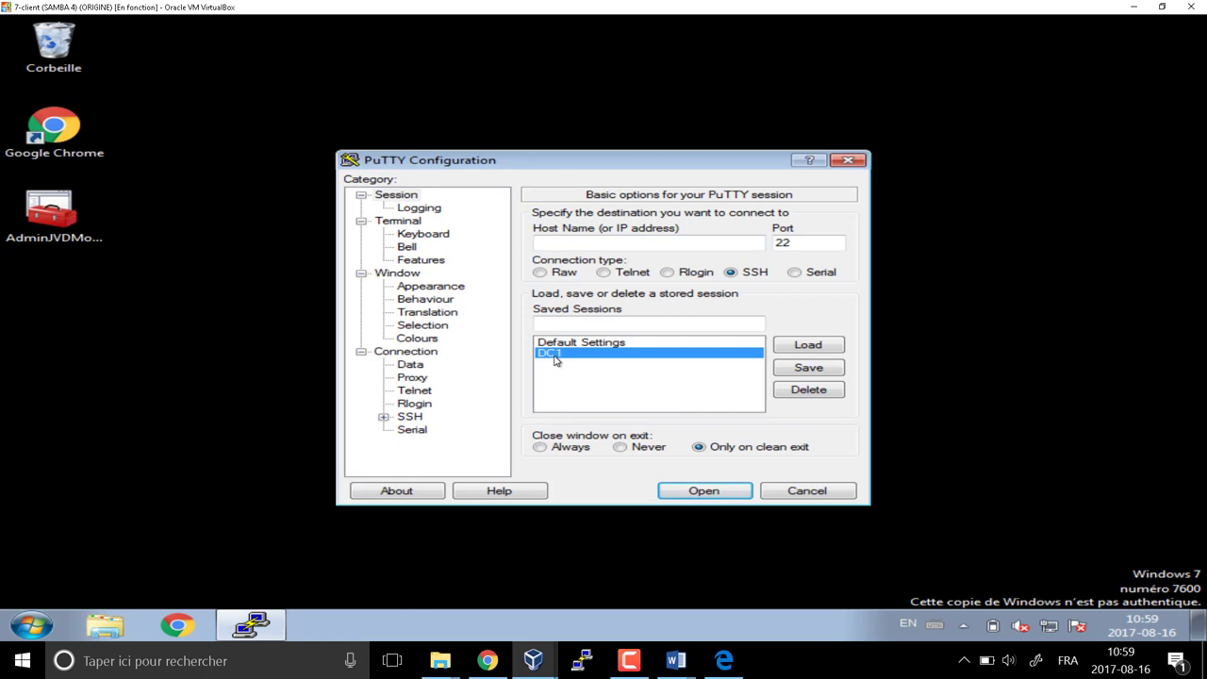
pyautogui.click(809, 395)
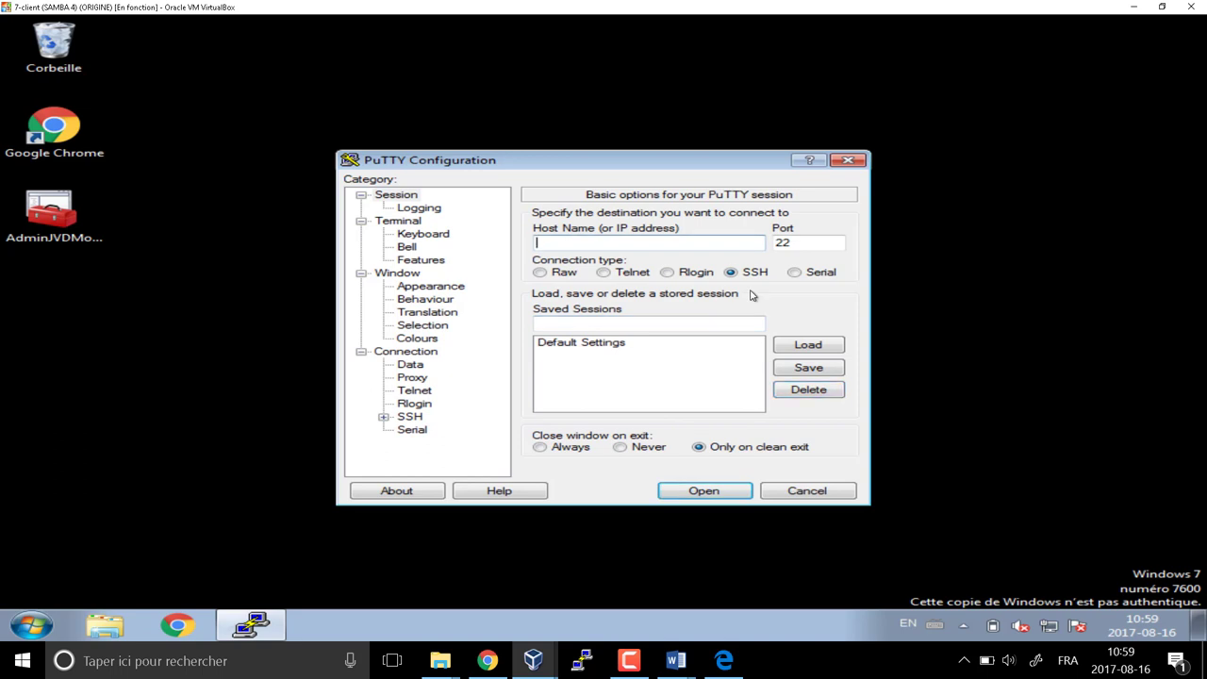
pyautogui.write('administrator@192')
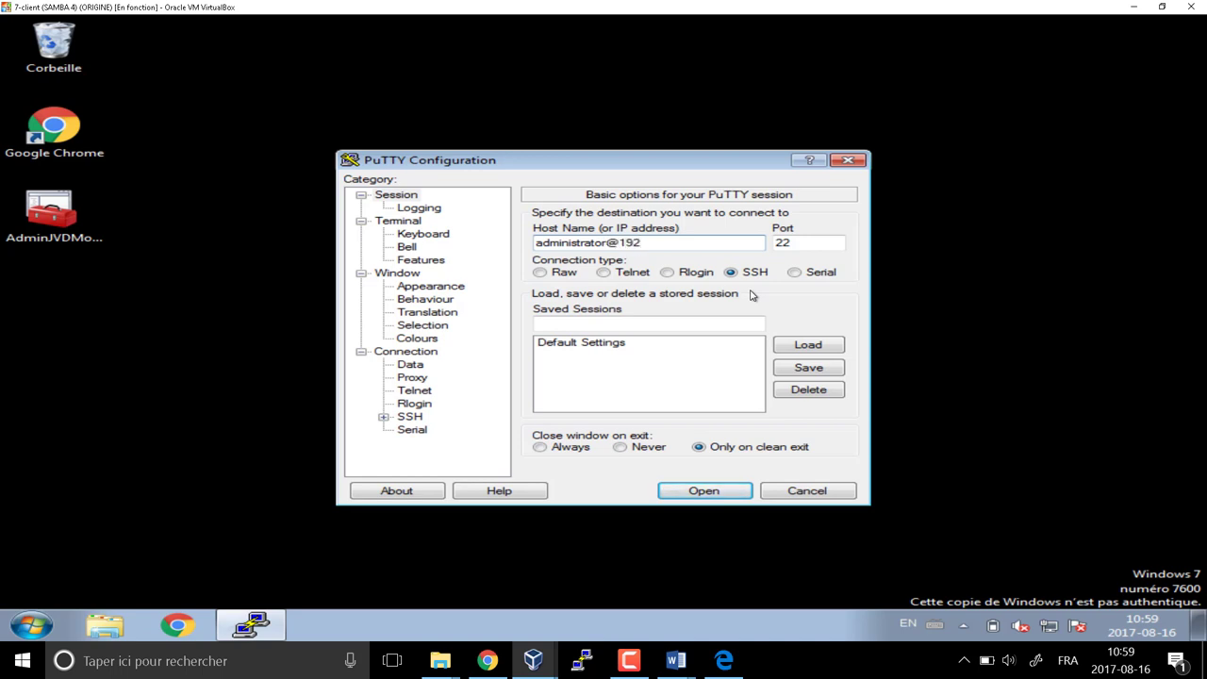
pyautogui.write('.168.56.200')
# Set the terminal font to Consolas, 14 point
pyautogui.click(434, 287)
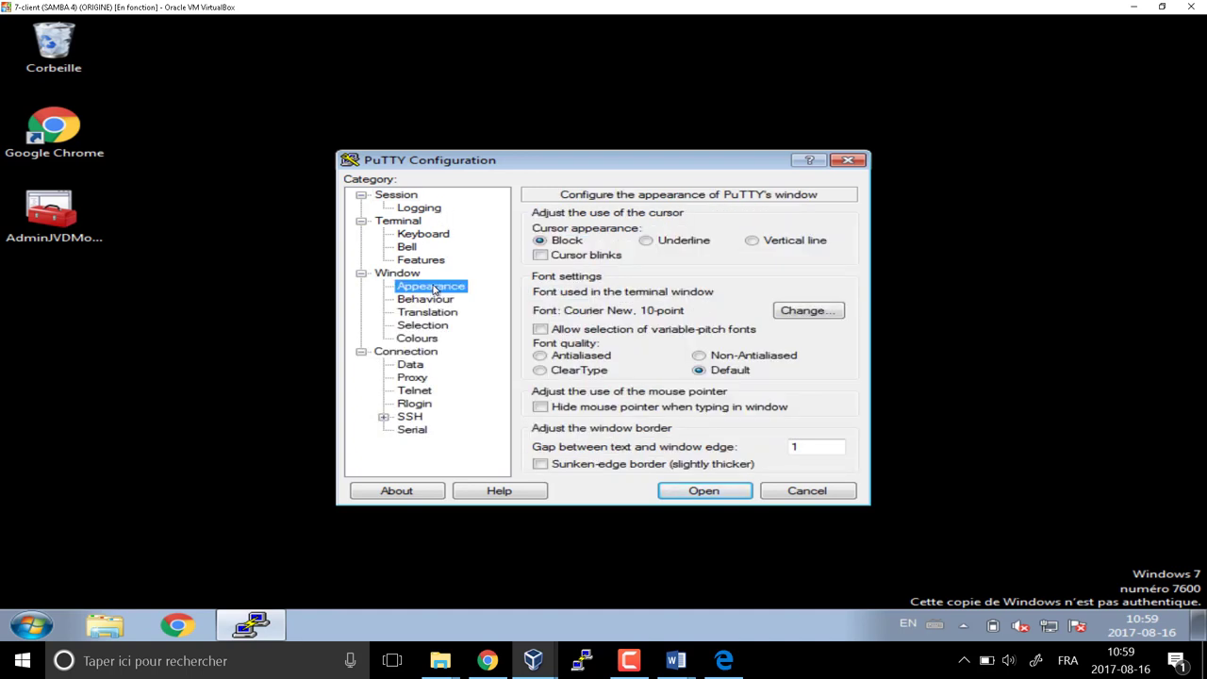
pyautogui.click(835, 315)
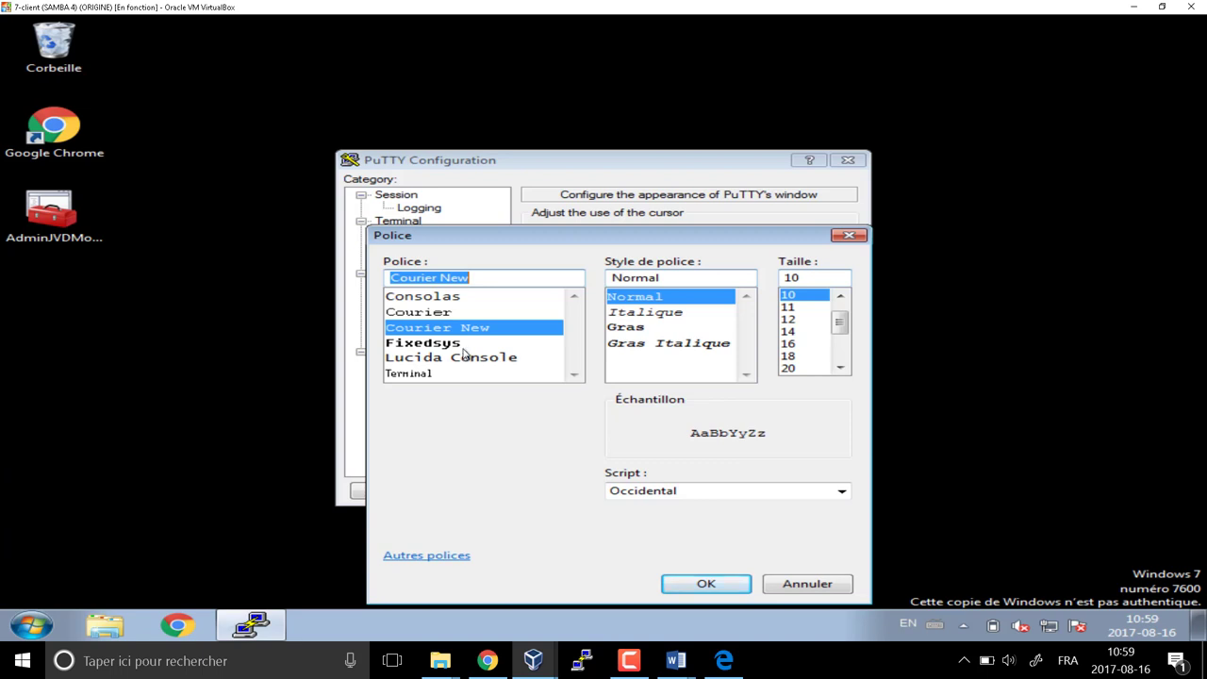
pyautogui.click(457, 297)
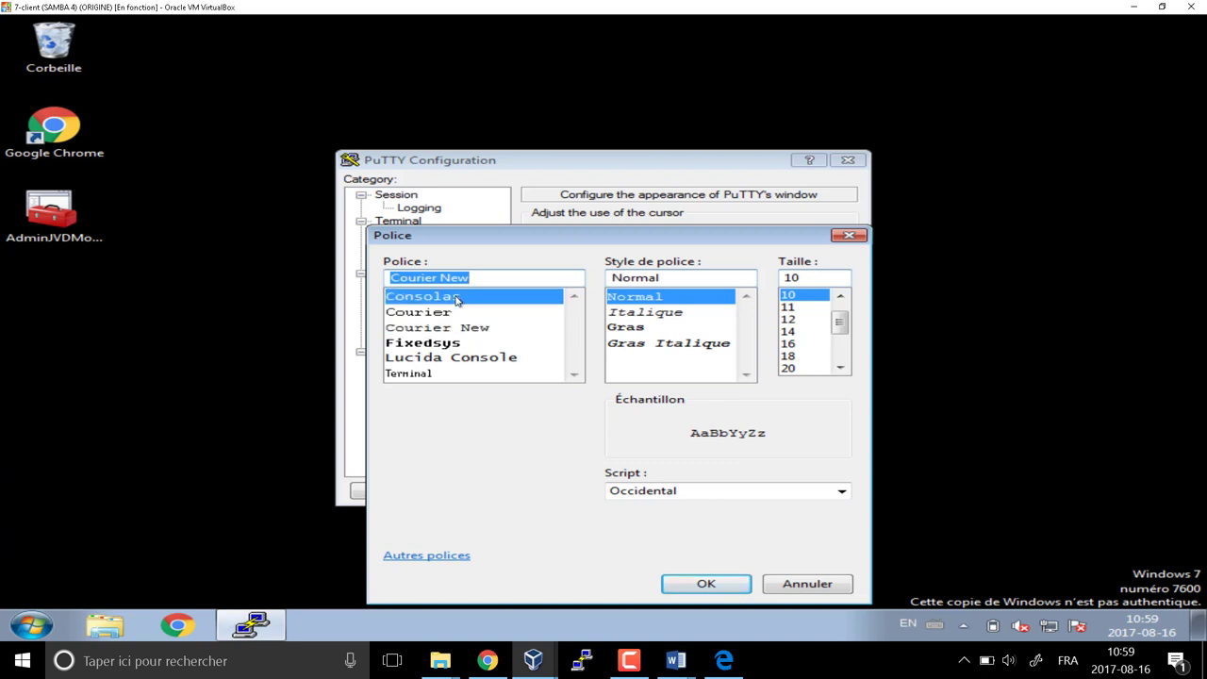
pyautogui.click(788, 332)
pyautogui.click(712, 584)
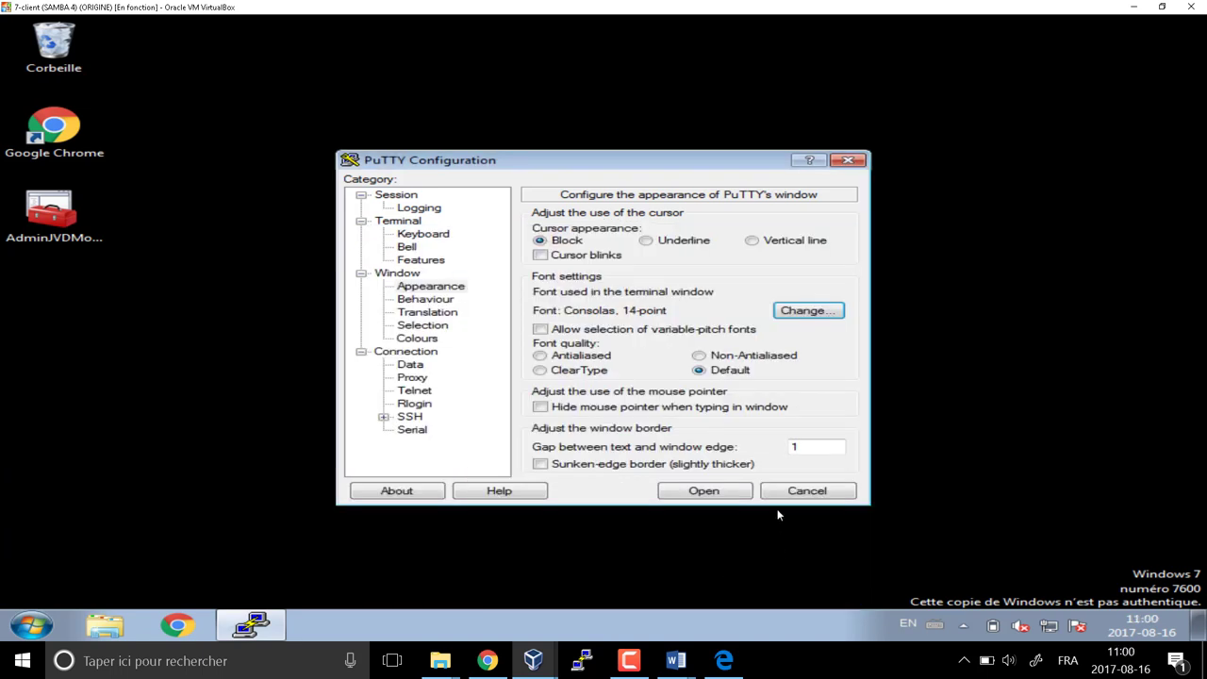
# Set the Default Foreground colour to black (0, 0, 0)
pyautogui.click(418, 339)
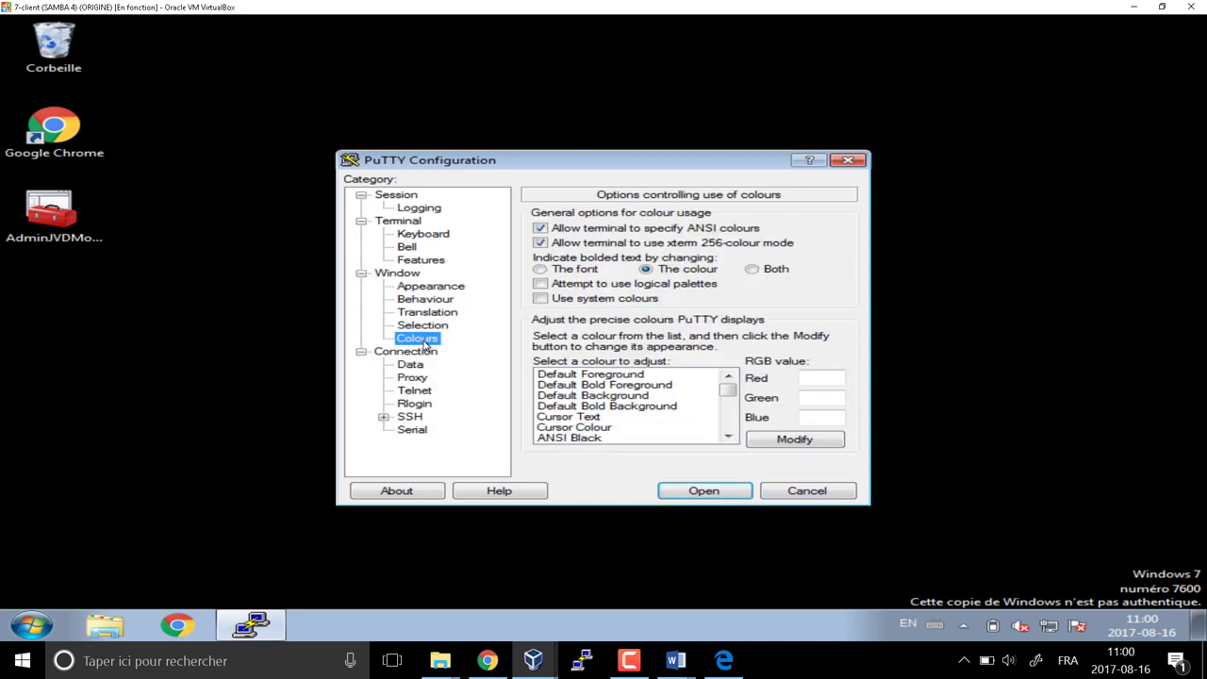
pyautogui.click(624, 377)
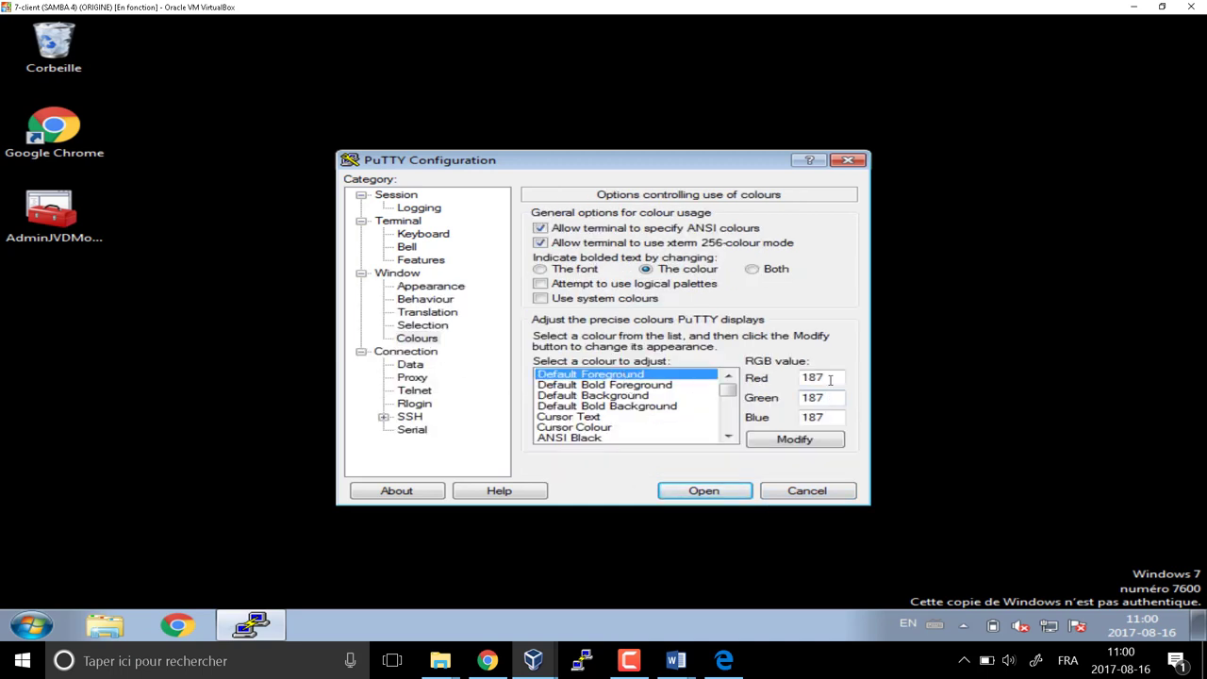
pyautogui.moveTo(830, 380); pyautogui.dragTo(748, 392)
pyautogui.write('0')
pyautogui.press('Tab')
pyautogui.write('0')
pyautogui.press('Tab')
pyautogui.write('0')
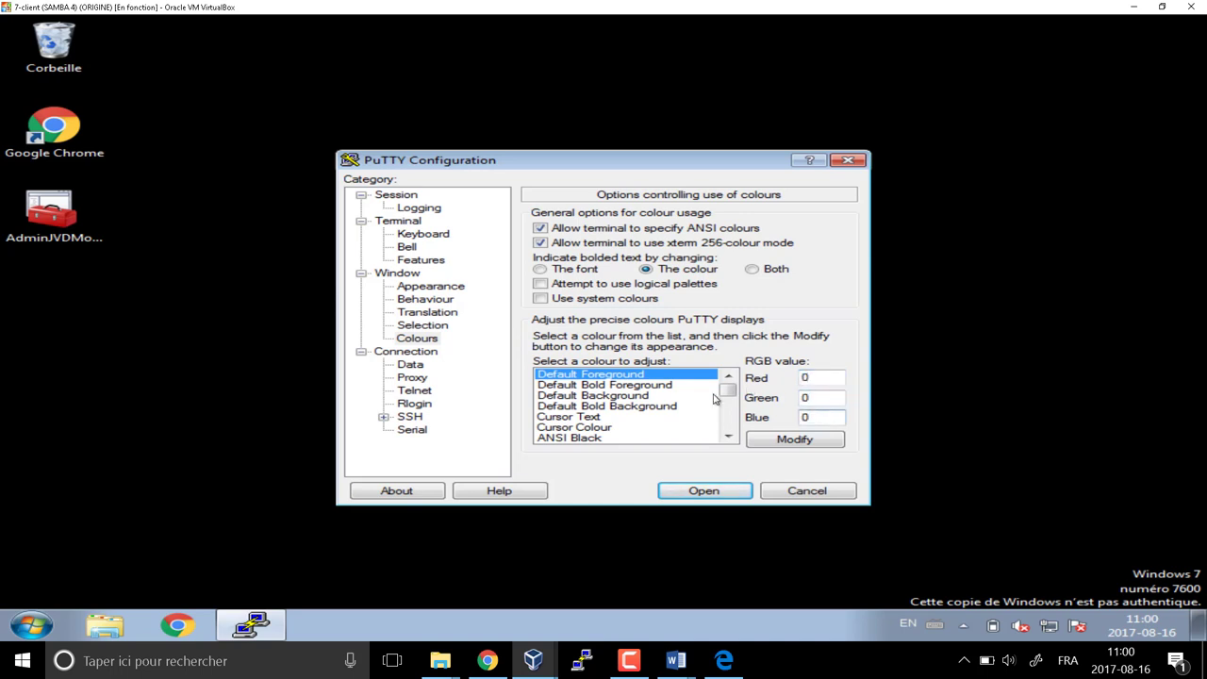
# Set the Default Background colour to pale yellow (250, 250, 200) and accept it
pyautogui.click(612, 397)
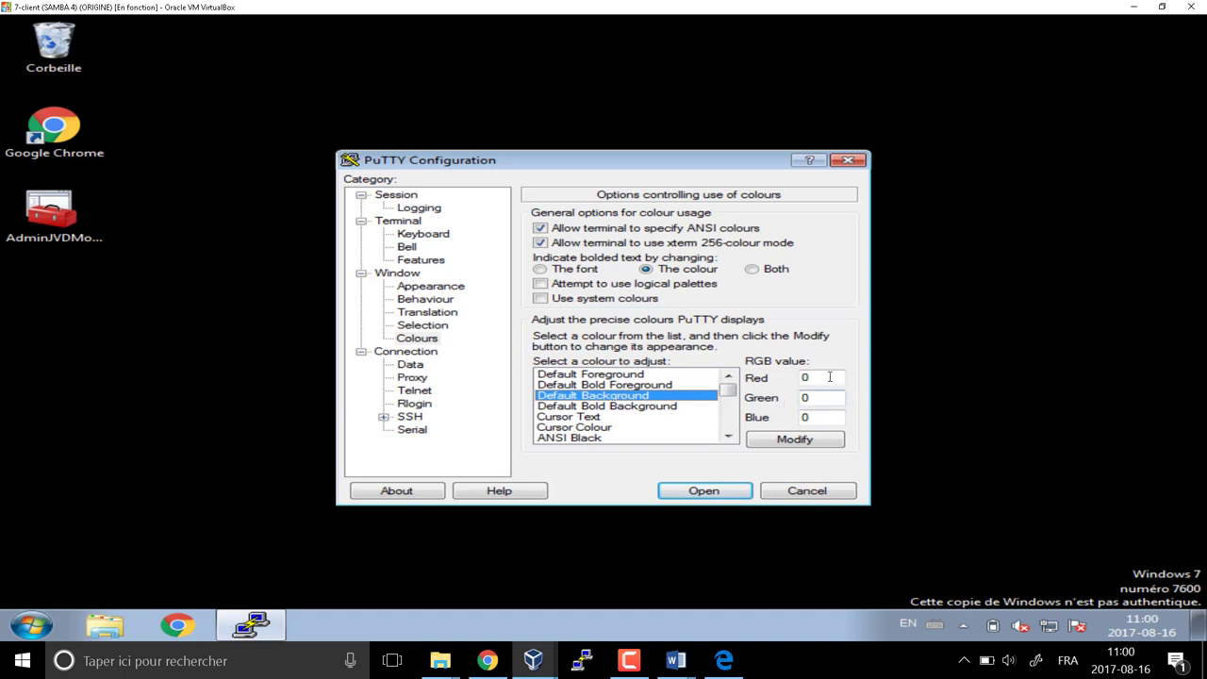
pyautogui.moveTo(835, 379); pyautogui.dragTo(781, 393)
pyautogui.write('250')
pyautogui.press('Tab')
pyautogui.write('250')
pyautogui.press('Tab')
pyautogui.write('200')
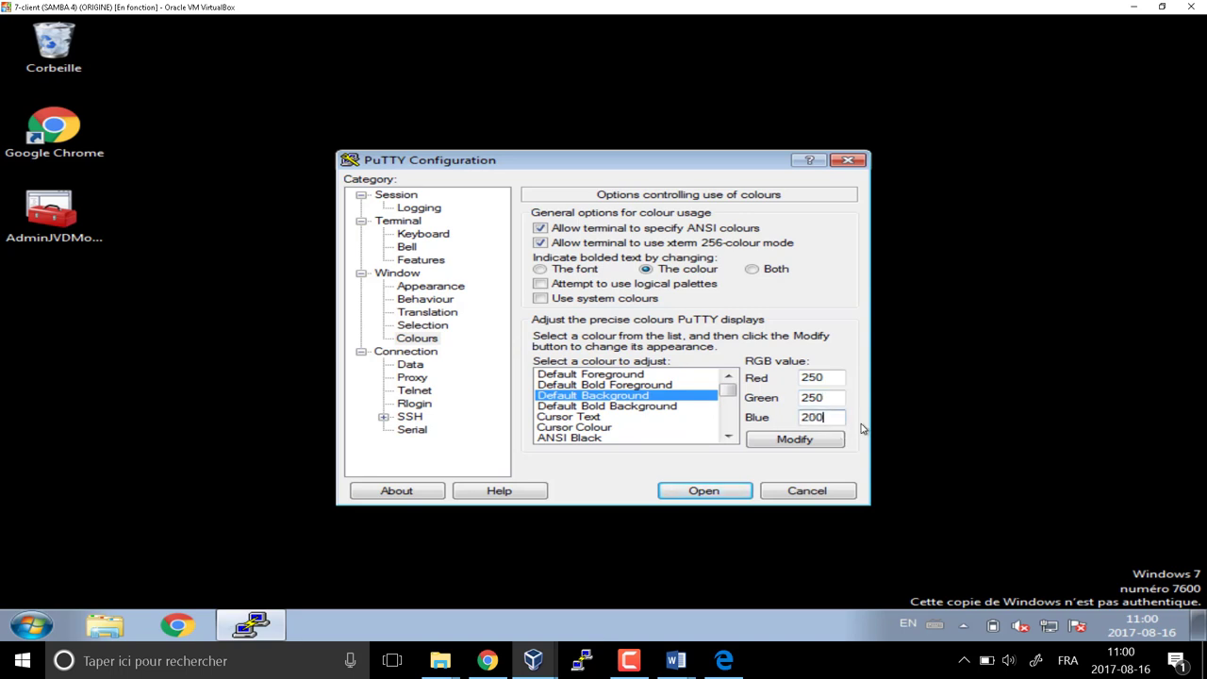
pyautogui.click(813, 443)
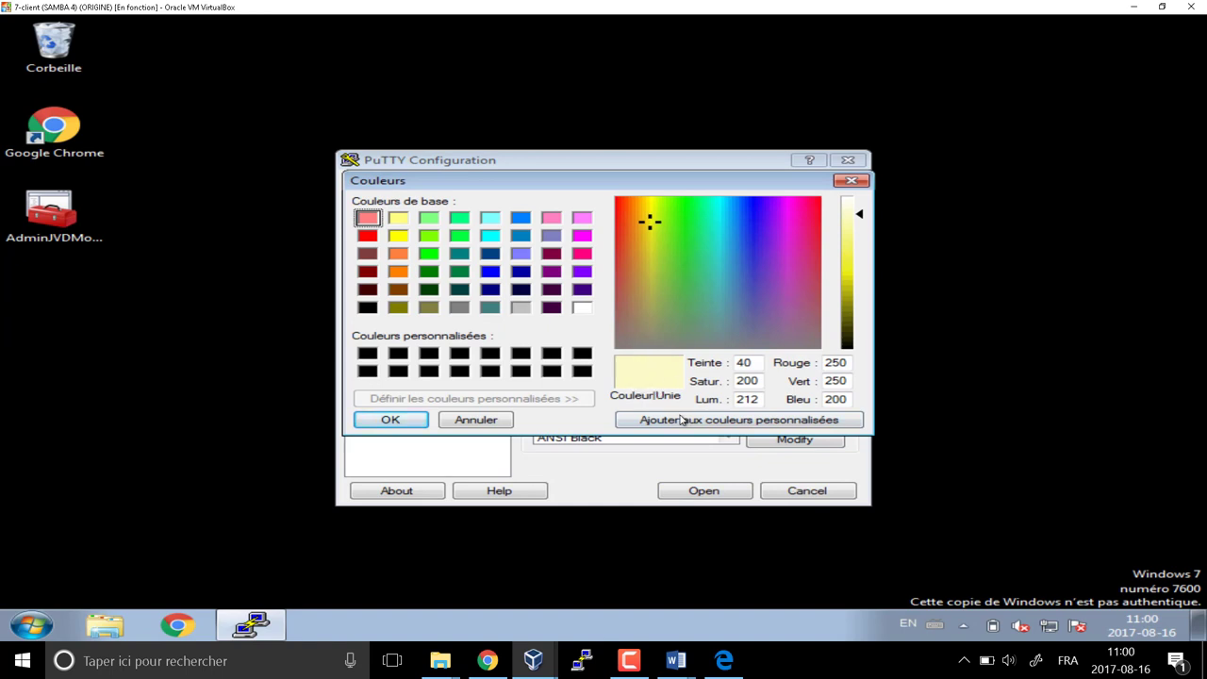
pyautogui.click(391, 420)
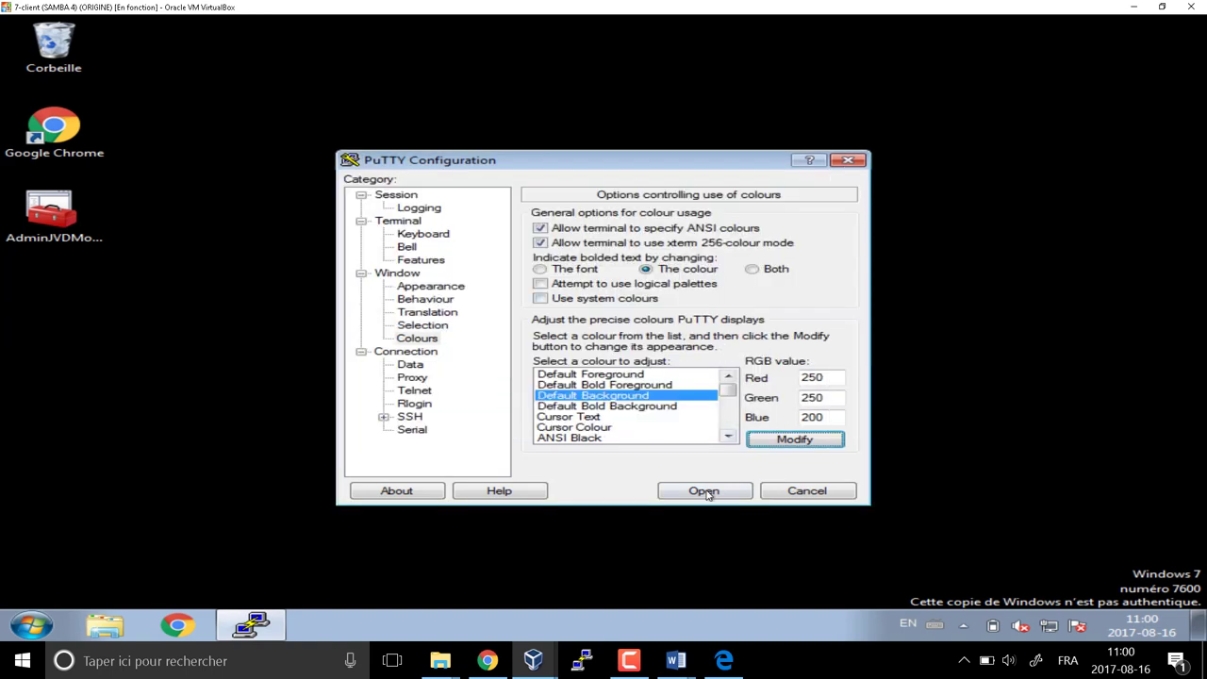
# Save the settings as session DC1 and open the SSH connection to 192.168.56.200
pyautogui.click(398, 196)
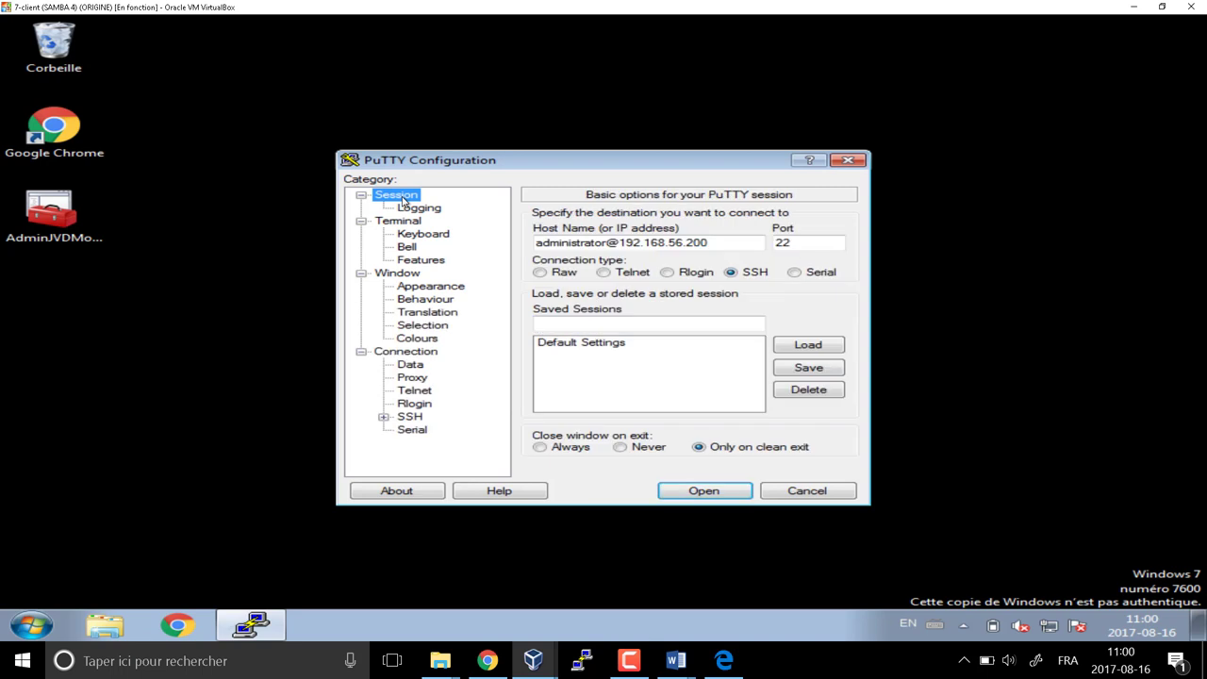
pyautogui.write('DC1')
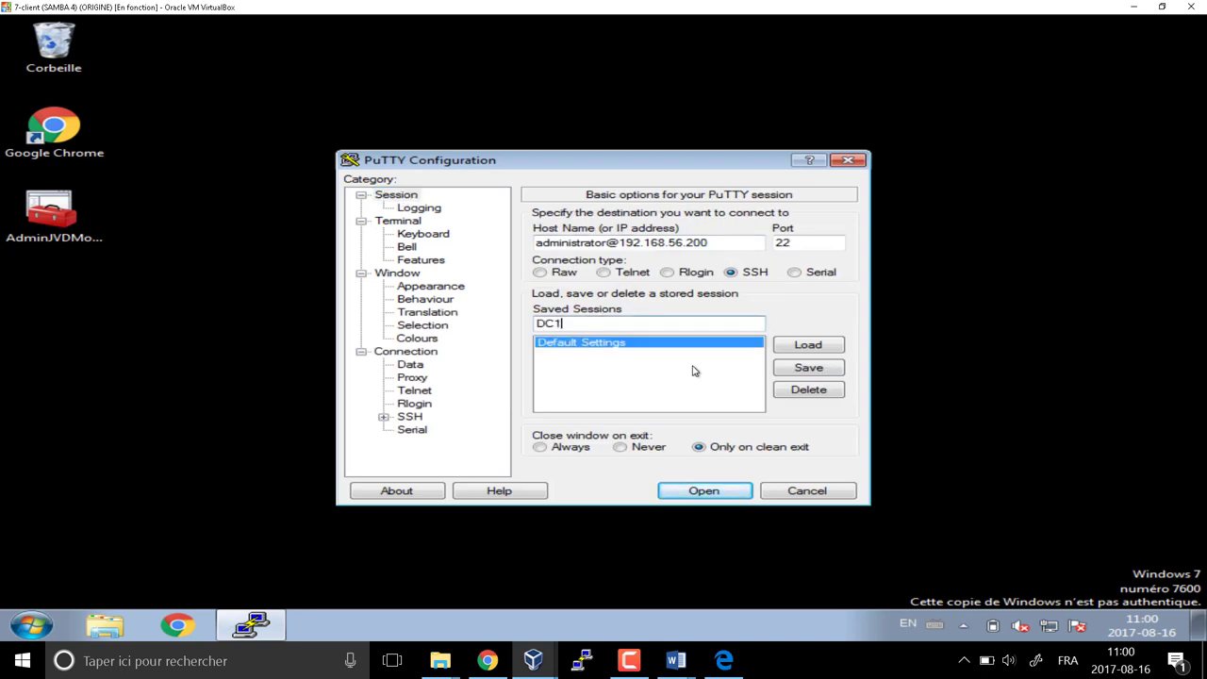
pyautogui.click(811, 372)
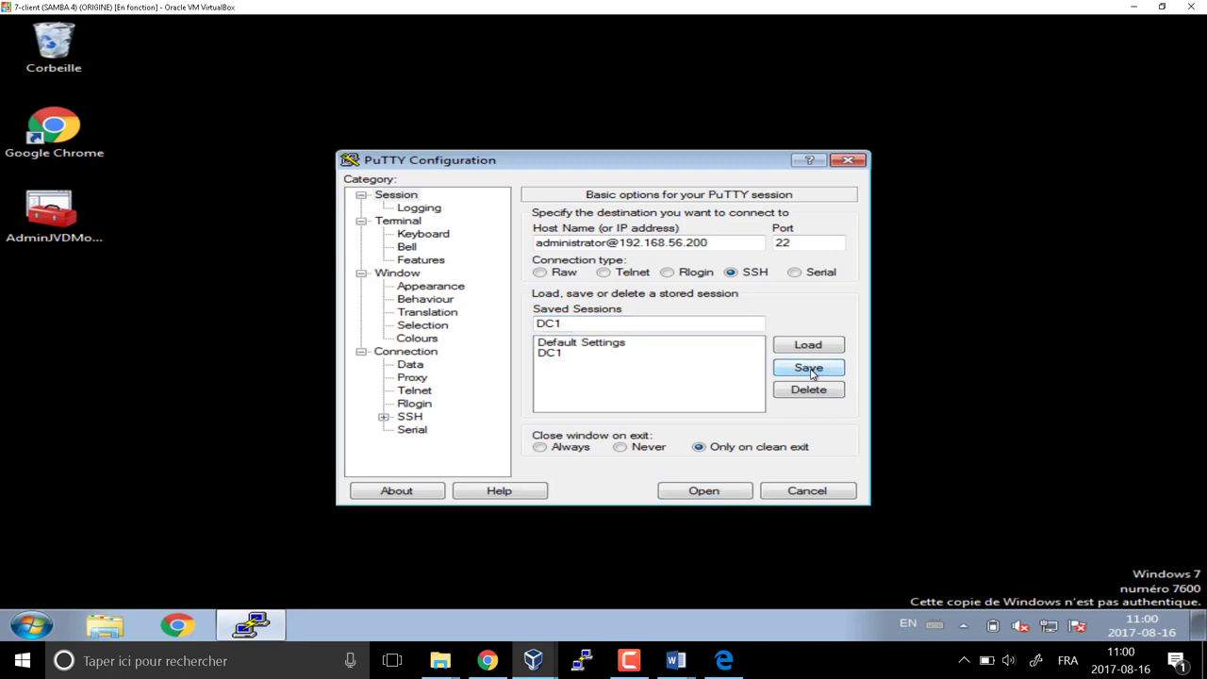
pyautogui.click(706, 490)
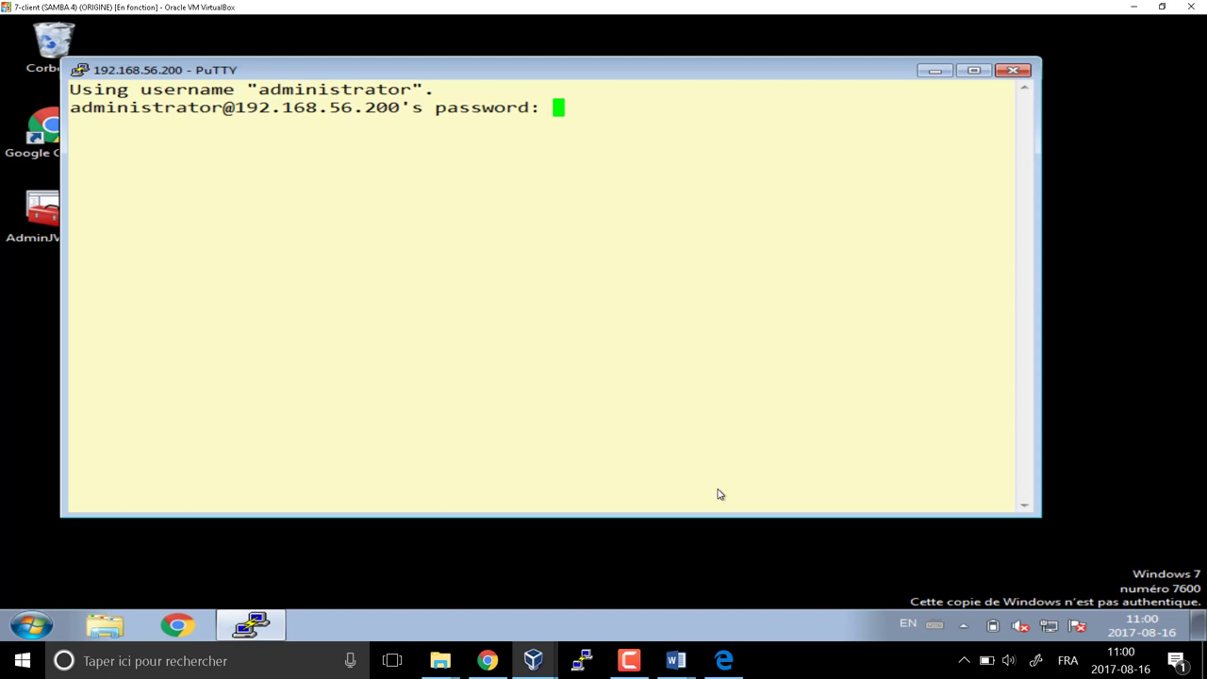
# Log in with the administrator password and change into /data/partages
pyautogui.press('Return')
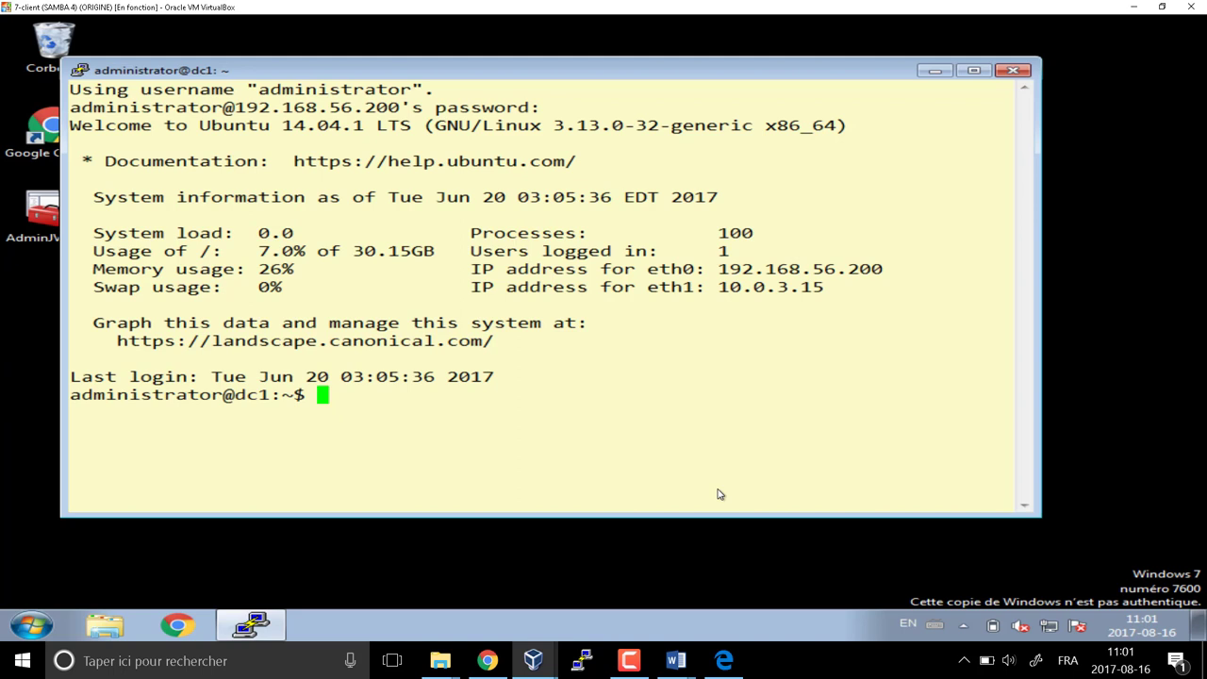
pyautogui.write('cd /data/')
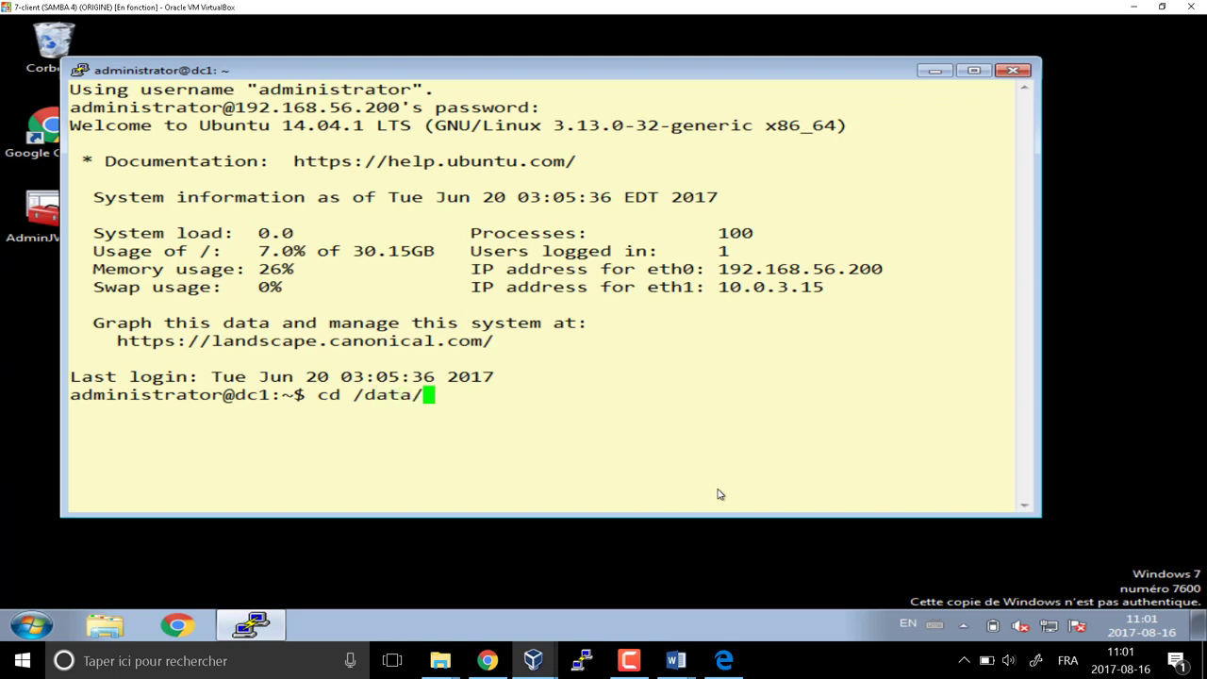
pyautogui.write('par')
pyautogui.press('Tab')
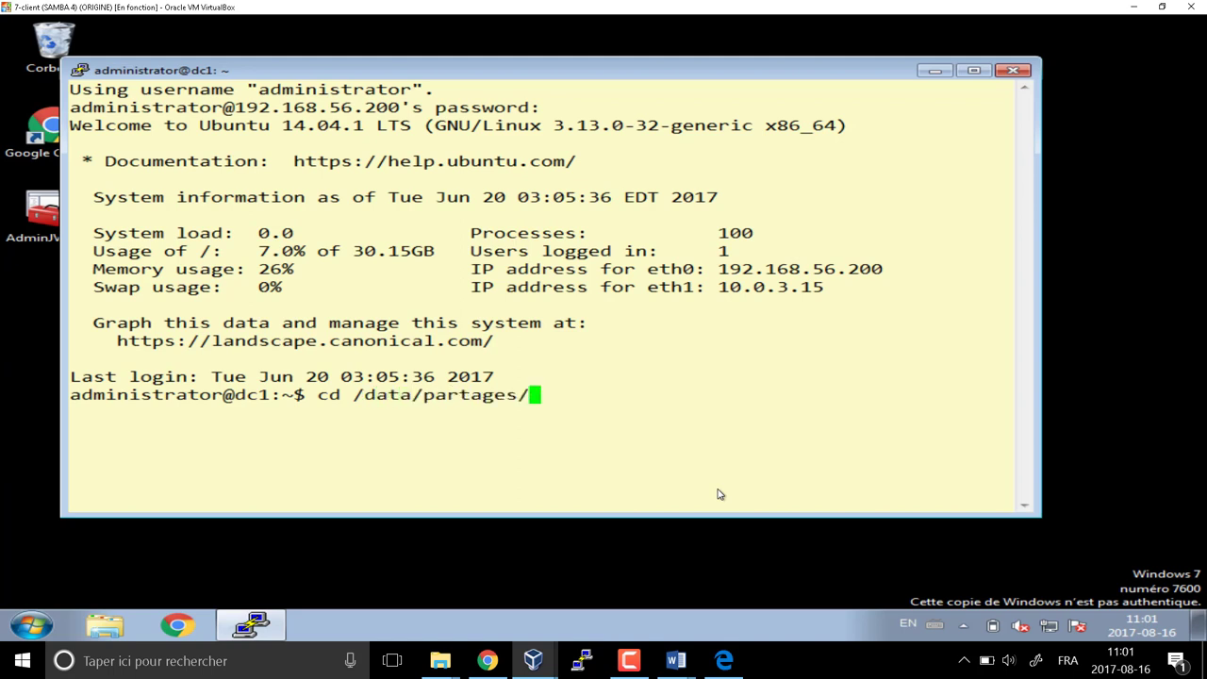
pyautogui.press('Return')
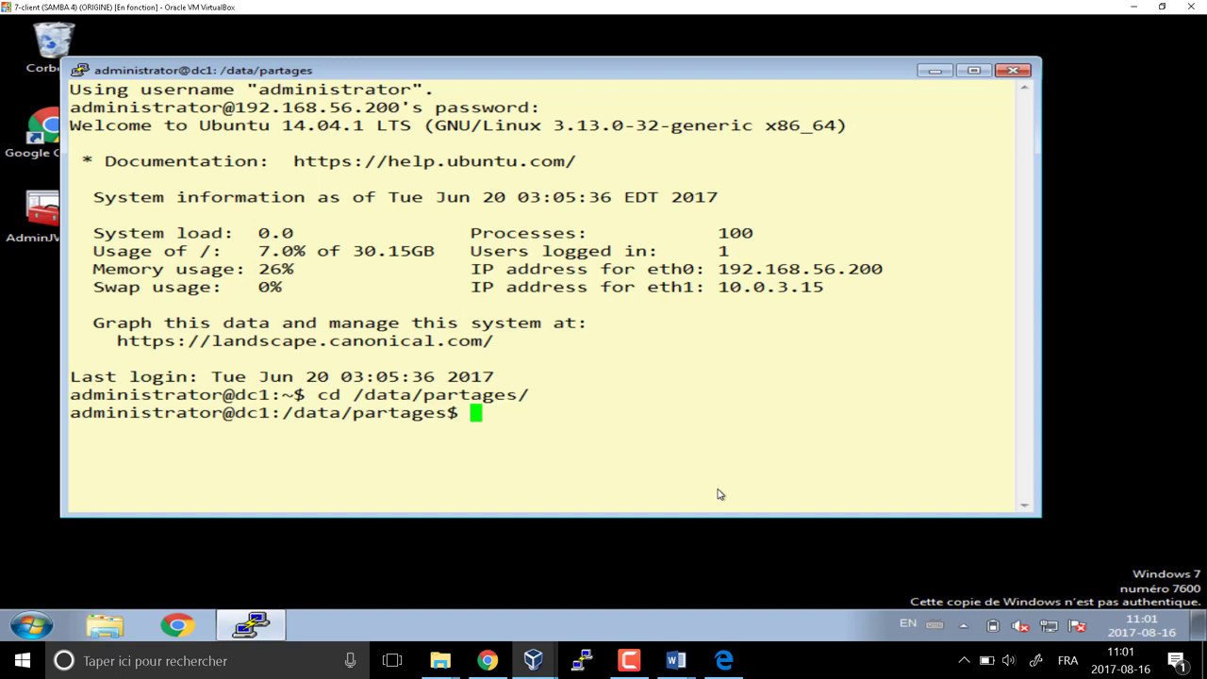
# Switch to root with su and enter the root password
pyautogui.write('su')
pyautogui.press('Return')
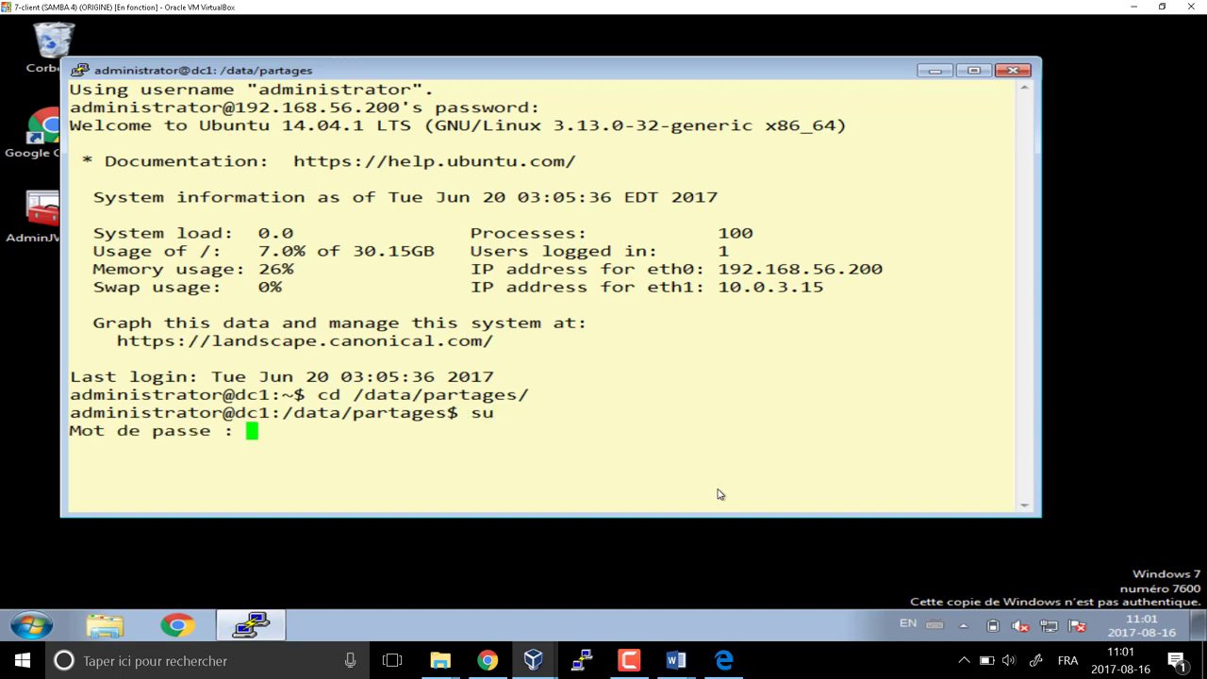
pyautogui.press('Return')
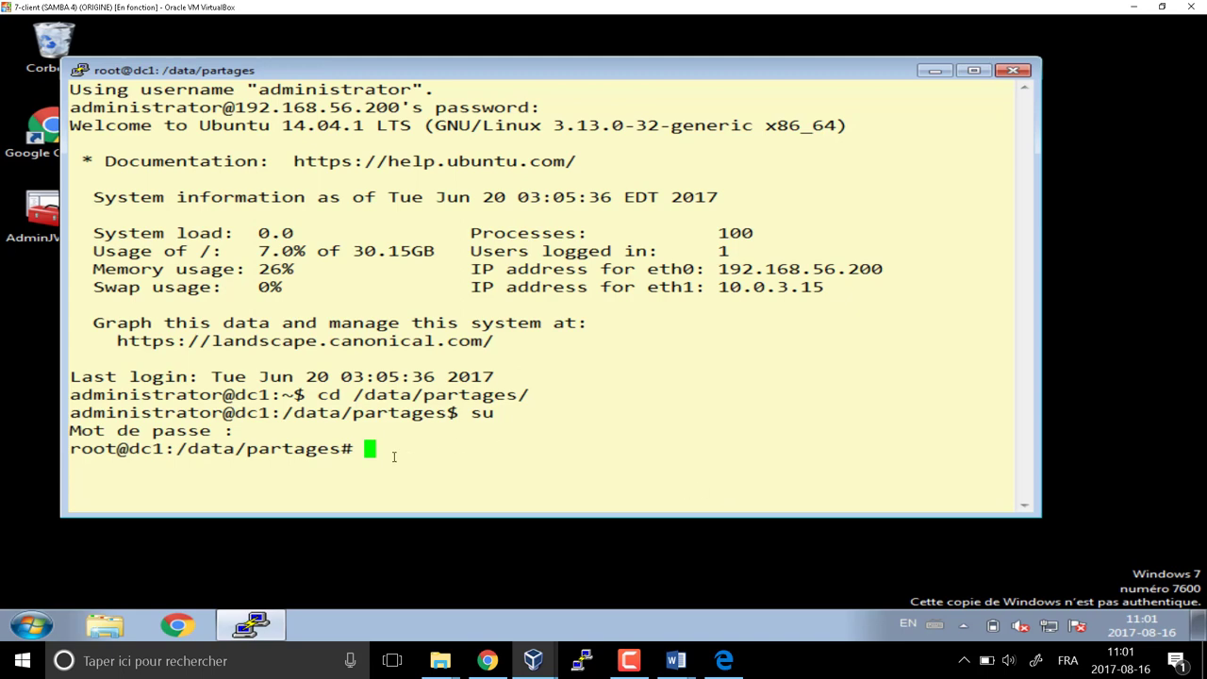
pyautogui.moveTo(329, 449); pyautogui.dragTo(354, 449)
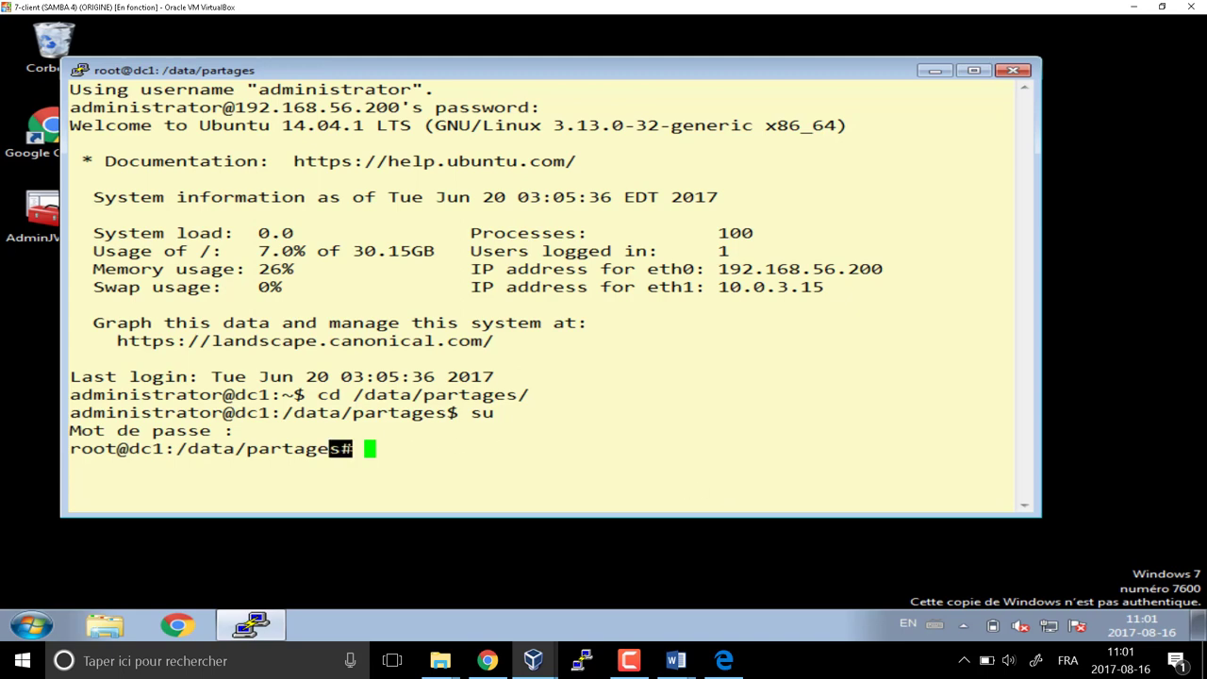
pyautogui.click(410, 464)
# Create the JVD_Mobile folder with mkdir and attempt to cd into it
pyautogui.write('mkdir J')
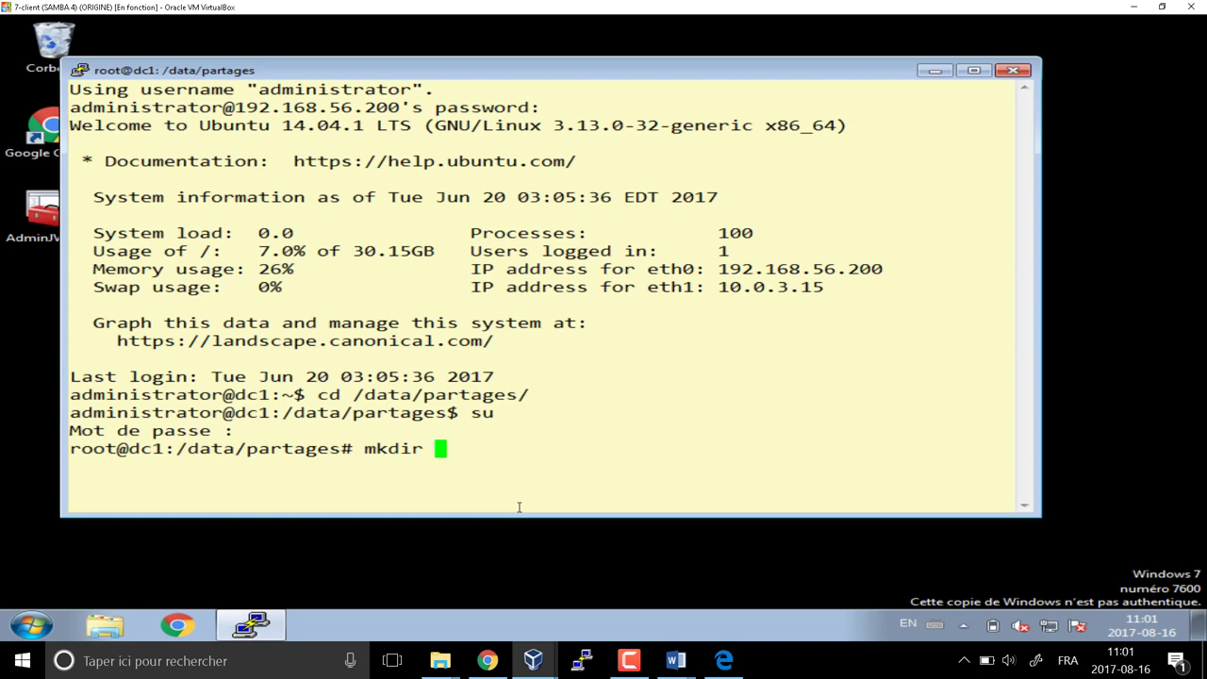
pyautogui.write('VD_Mobile')
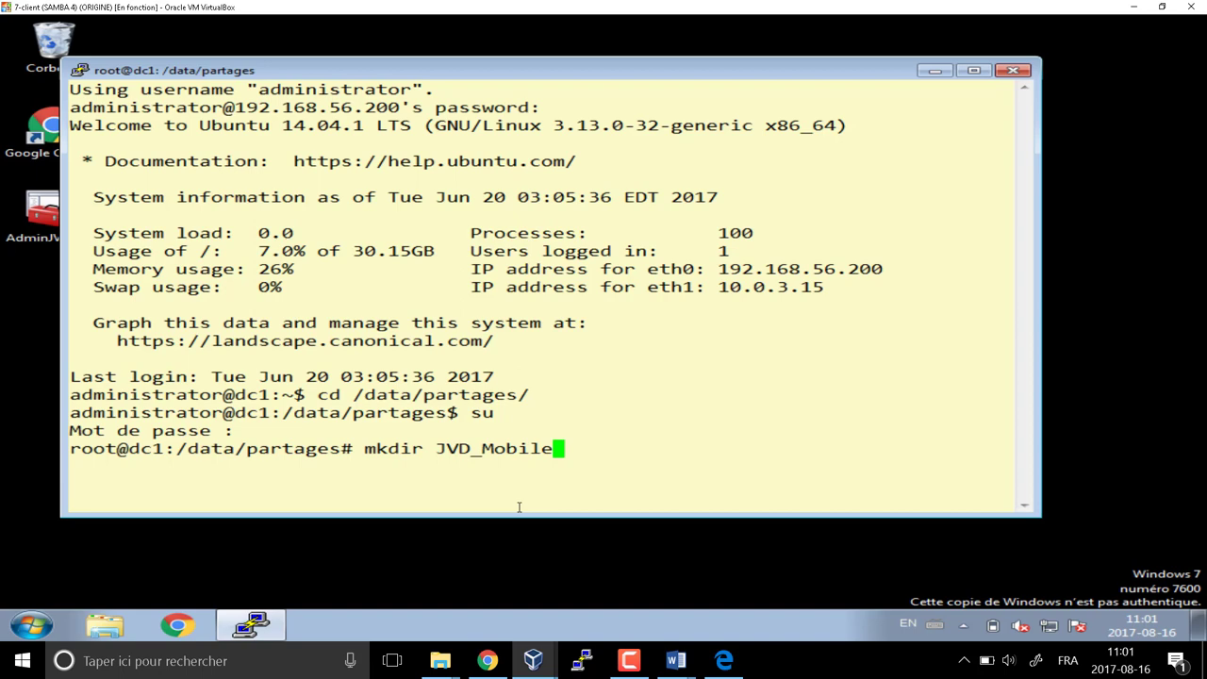
pyautogui.press('Return')
pyautogui.write('cd ')
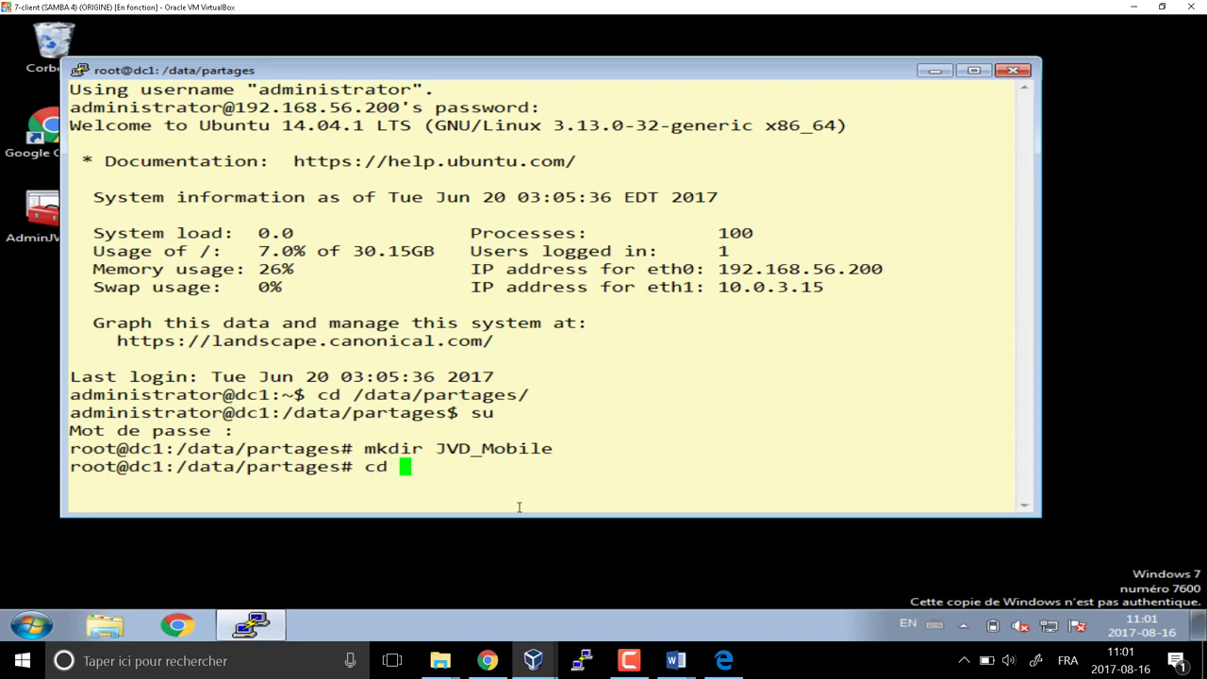
pyautogui.write('jv')
pyautogui.press('Return')
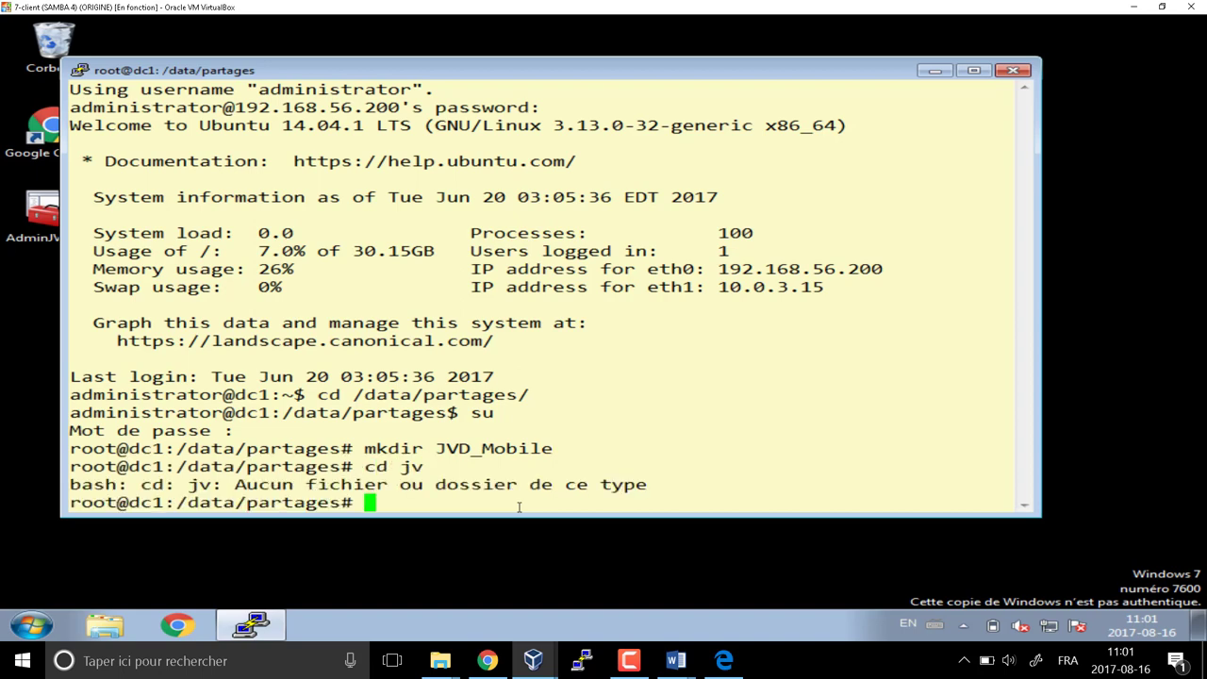
pyautogui.press('Up')
pyautogui.press('BackSpace')
pyautogui.press('BackSpace')
pyautogui.write('JV')
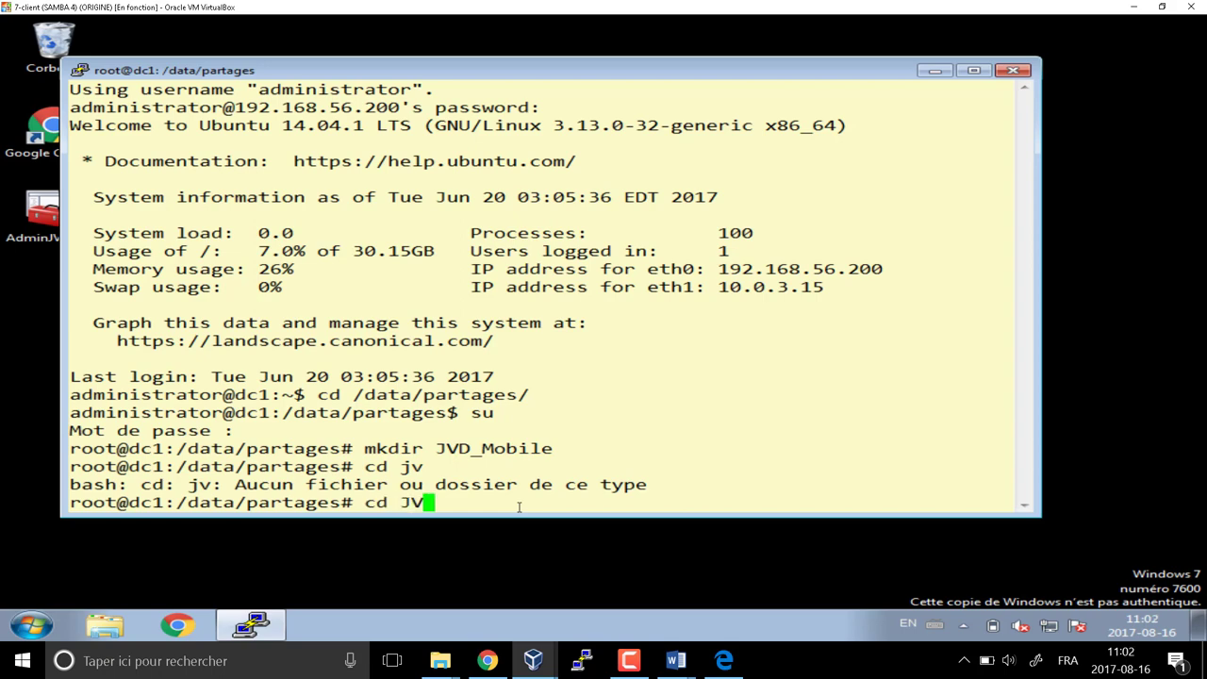
pyautogui.press('Return')
# Enter JVD_Mobile using tab completion and clear the terminal
pyautogui.write('cd J')
pyautogui.press('Tab')
pyautogui.press('Return')
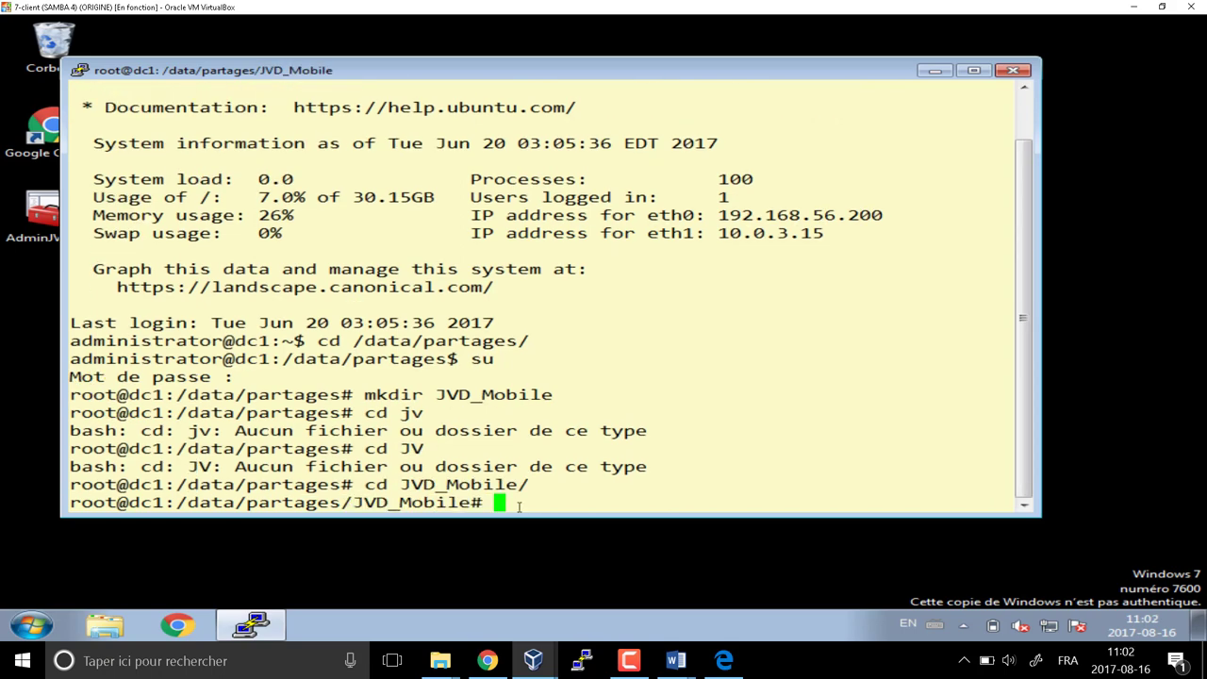
pyautogui.write('clear')
pyautogui.press('Return')
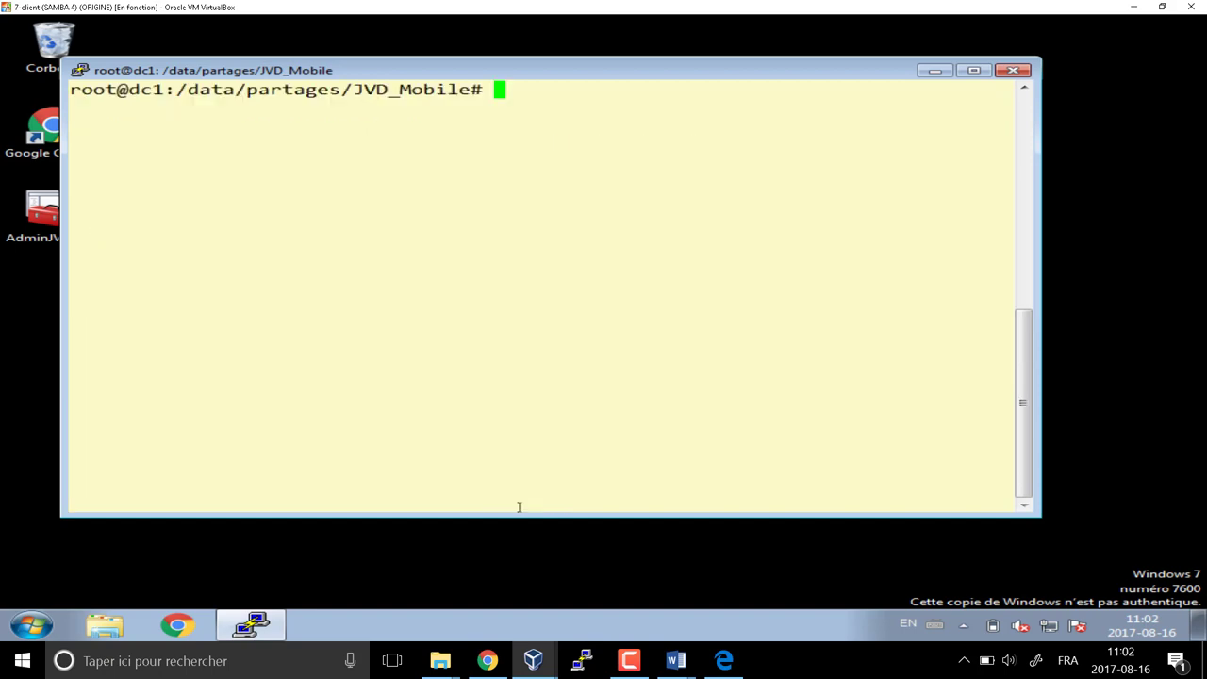
# Switch between Word windows to bring the PLANIFICATION document to the front
pyautogui.click(687, 665)
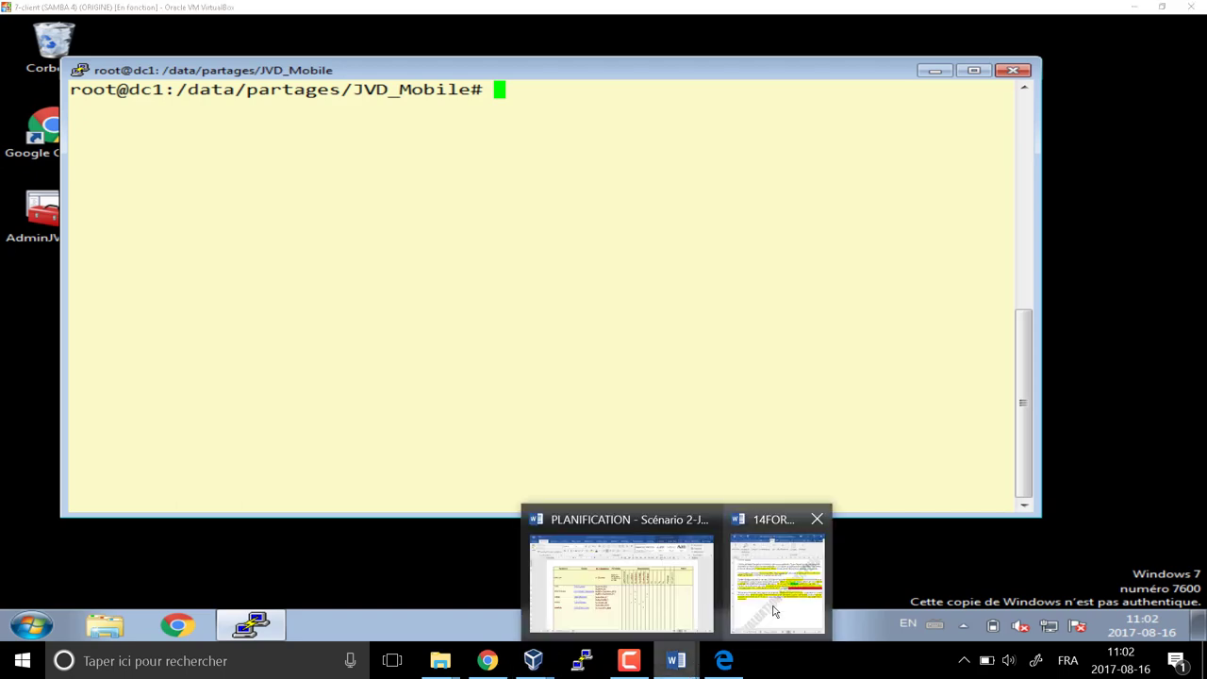
pyautogui.click(777, 580)
pyautogui.click(673, 660)
pyautogui.click(666, 606)
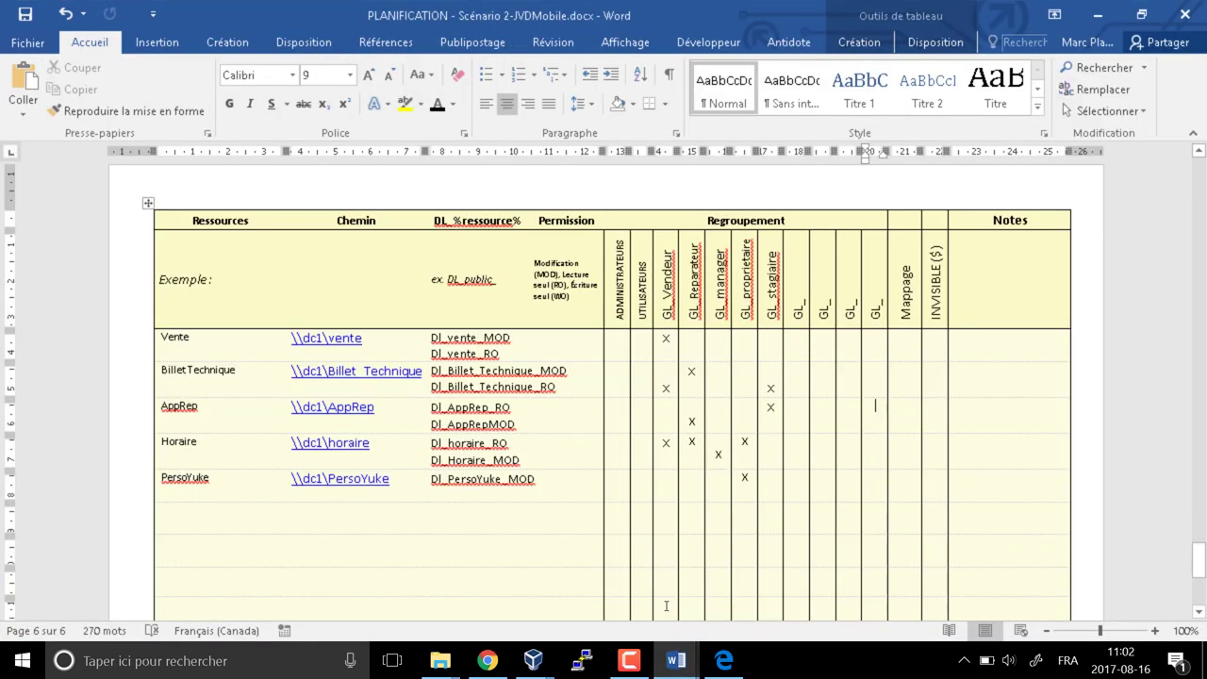
pyautogui.scroll(15, 569, 487)
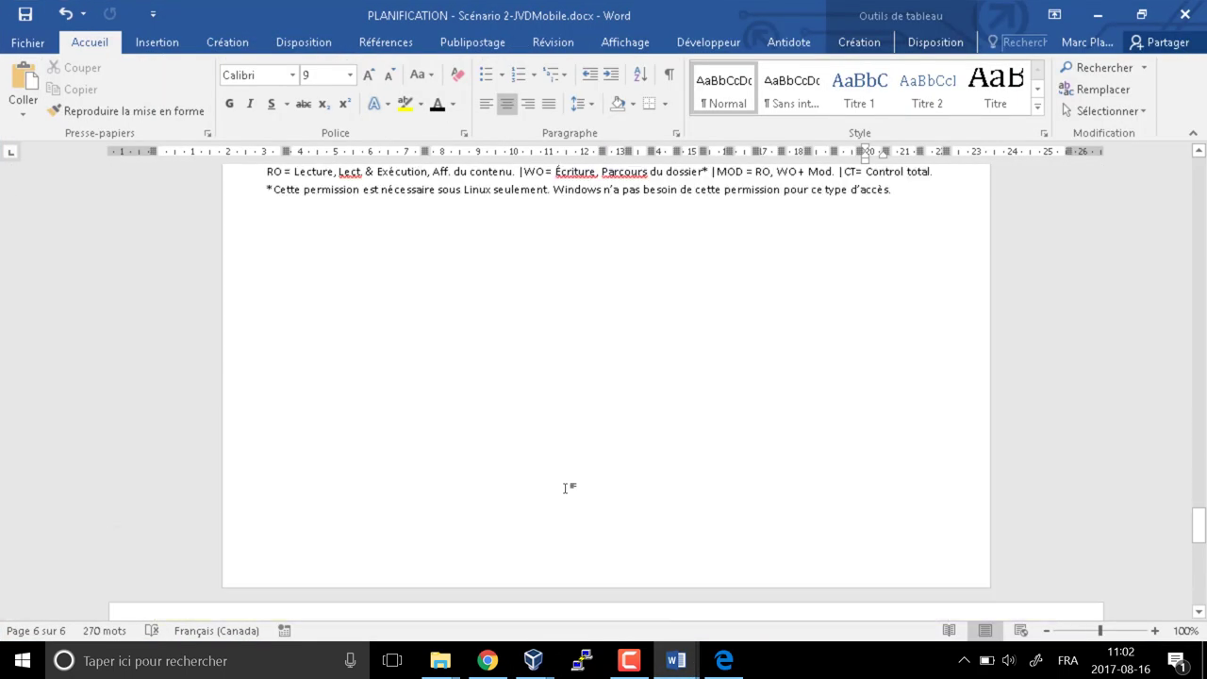
pyautogui.scroll(20, 569, 488)
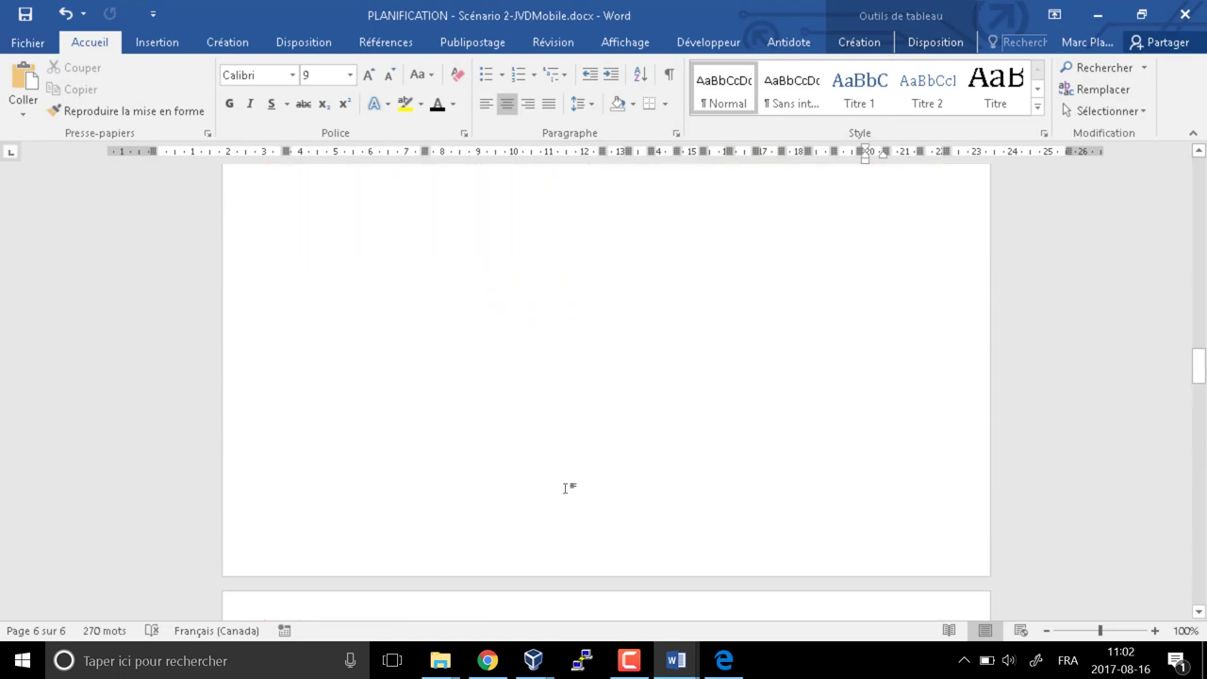
pyautogui.scroll(-15, 569, 487)
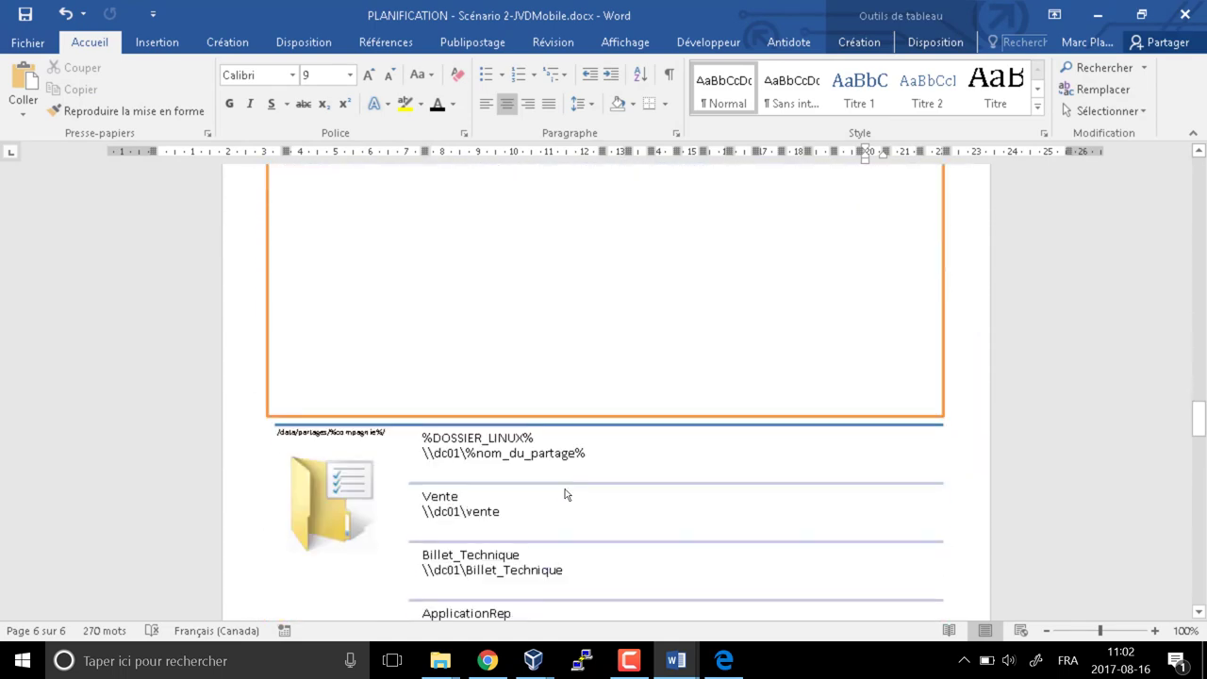
pyautogui.scroll(2, 556, 476)
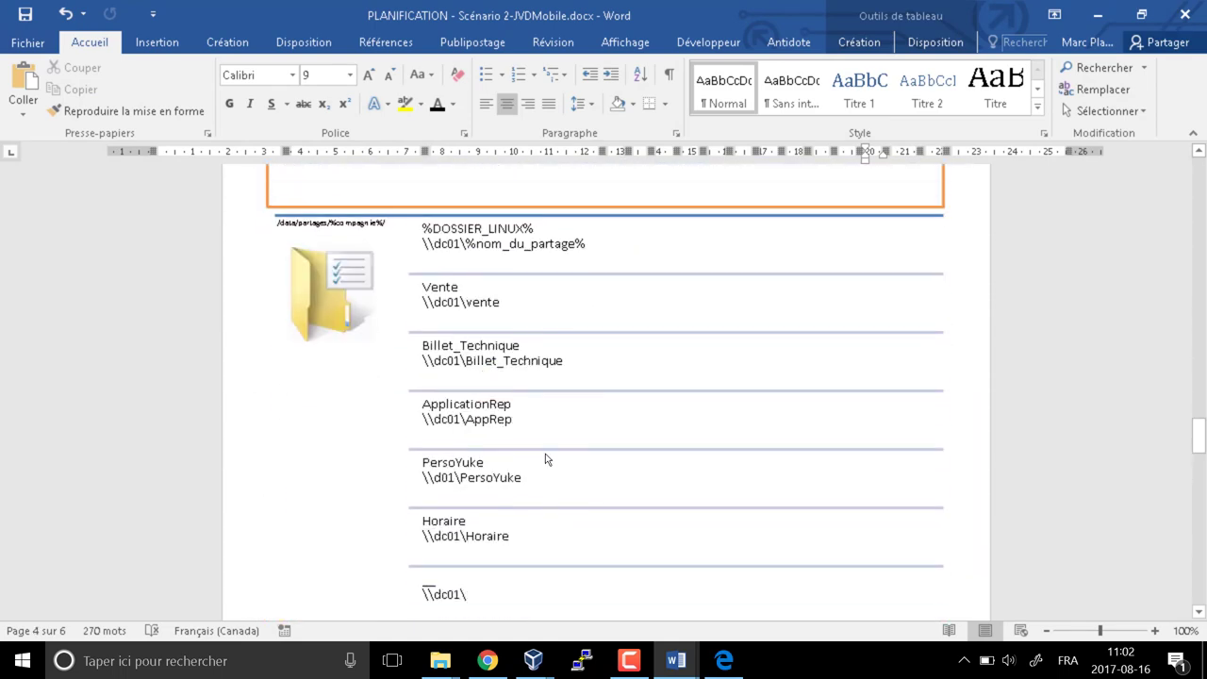
# Select the Vente, Billet_Technique, ApplicationRep, PersoYuke and Horaire entries, then Alt+Tab back to the terminal
pyautogui.doubleClick(446, 311)
pyautogui.doubleClick(438, 372)
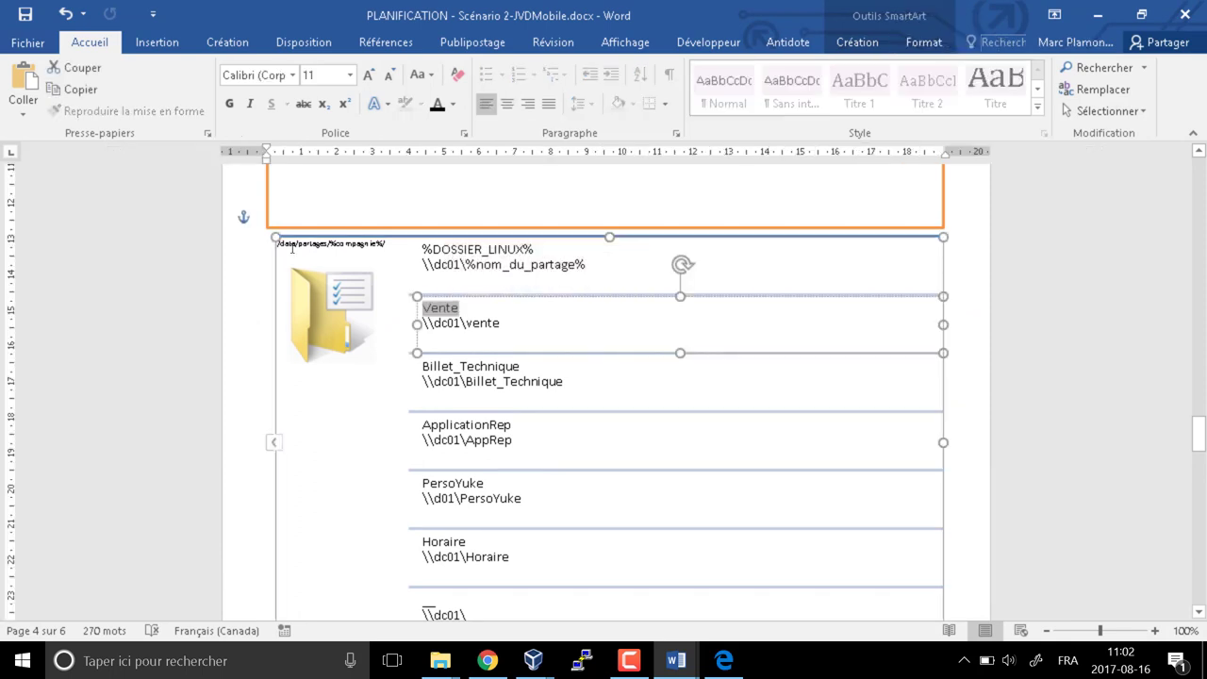
pyautogui.doubleClick(453, 424)
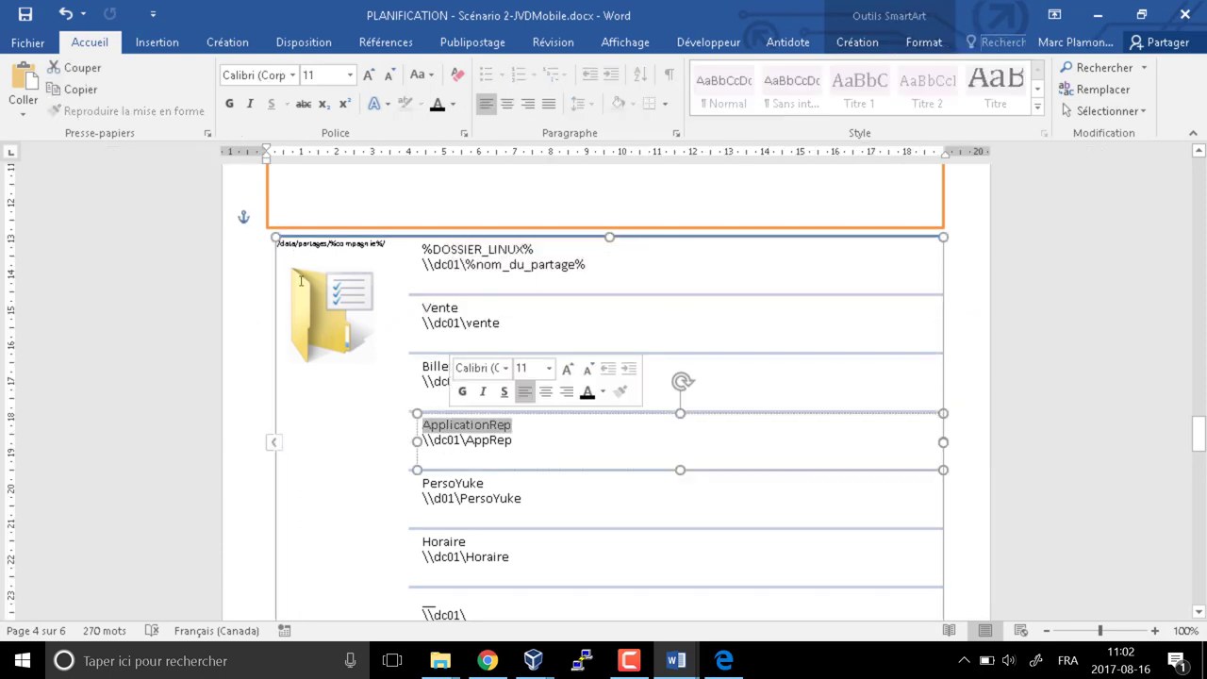
pyautogui.scroll(-1, 483, 479)
pyautogui.doubleClick(457, 438)
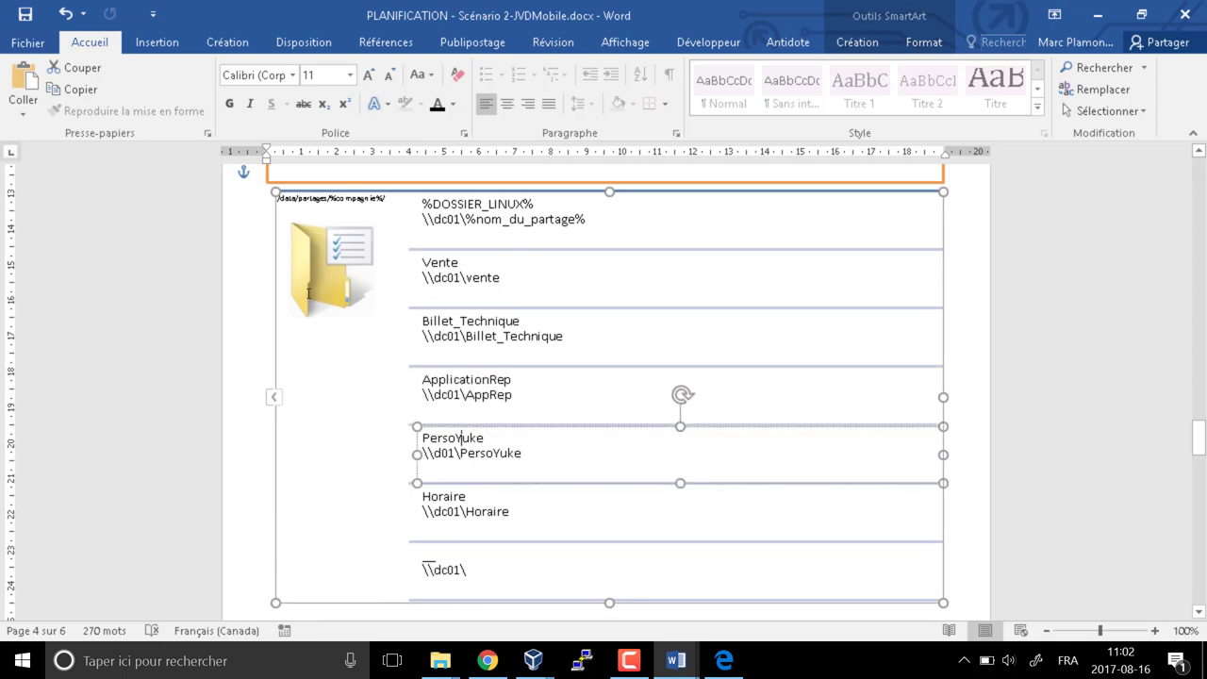
pyautogui.click(452, 497)
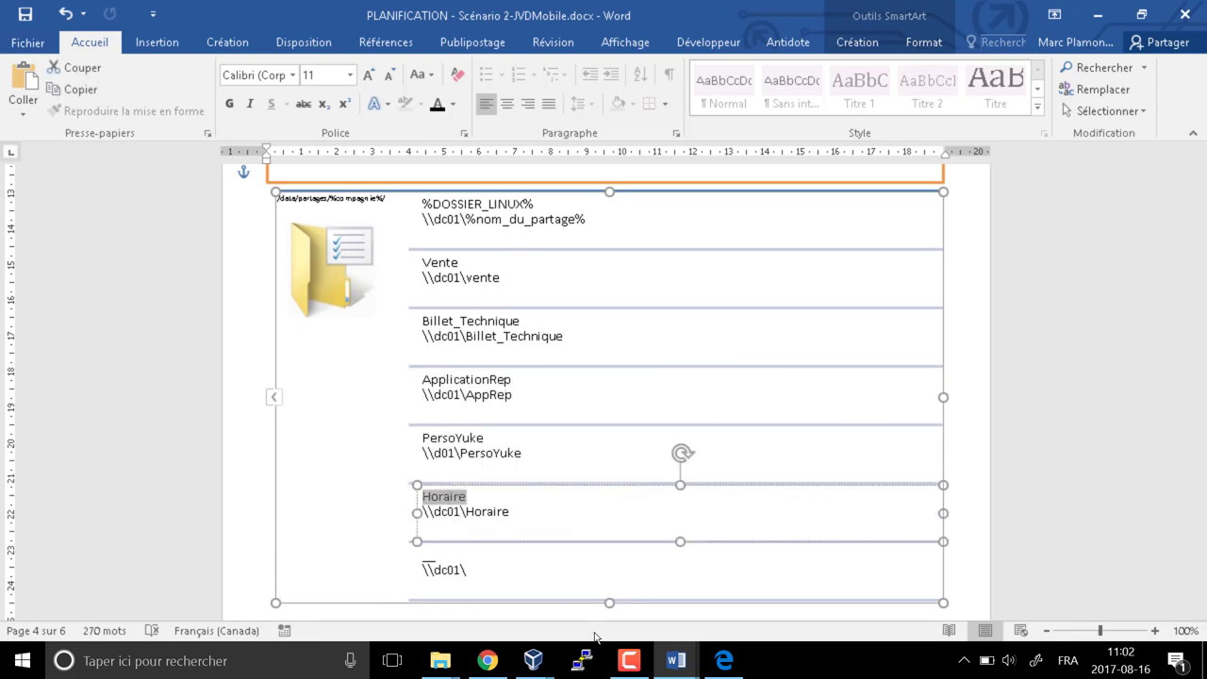
pyautogui.hotkey('alt', 'Tab')
pyautogui.hotkey('alt', 'Tab')
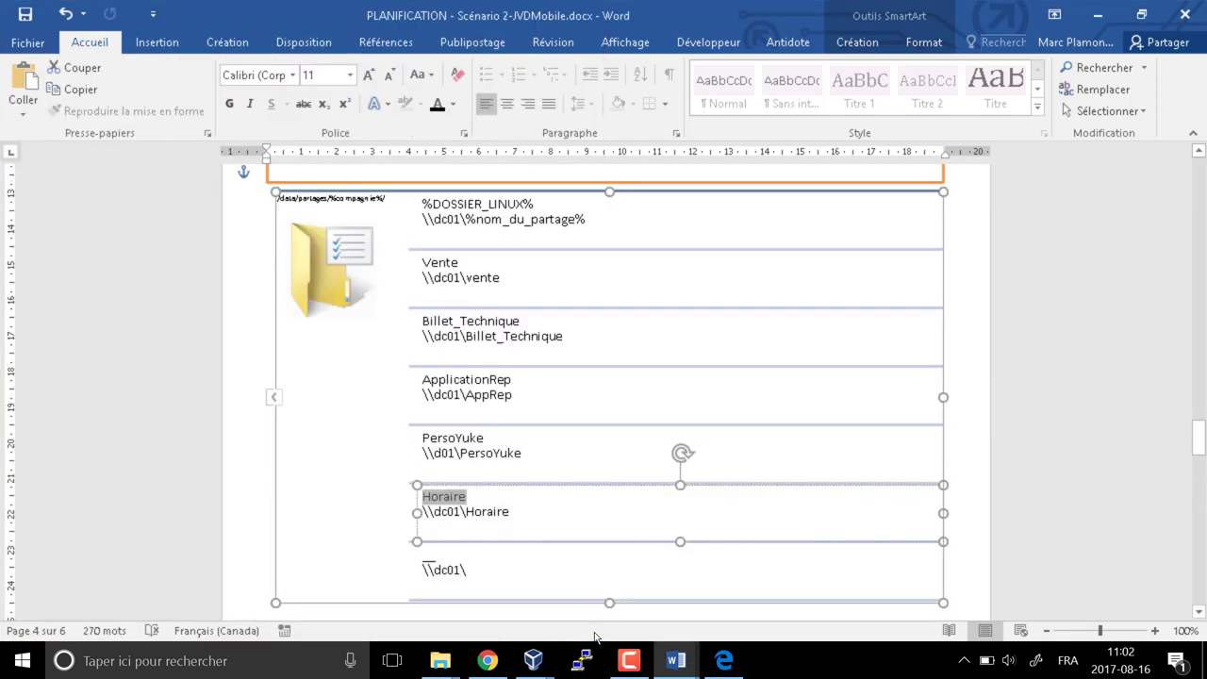
pyautogui.hotkey('alt', 'Tab')
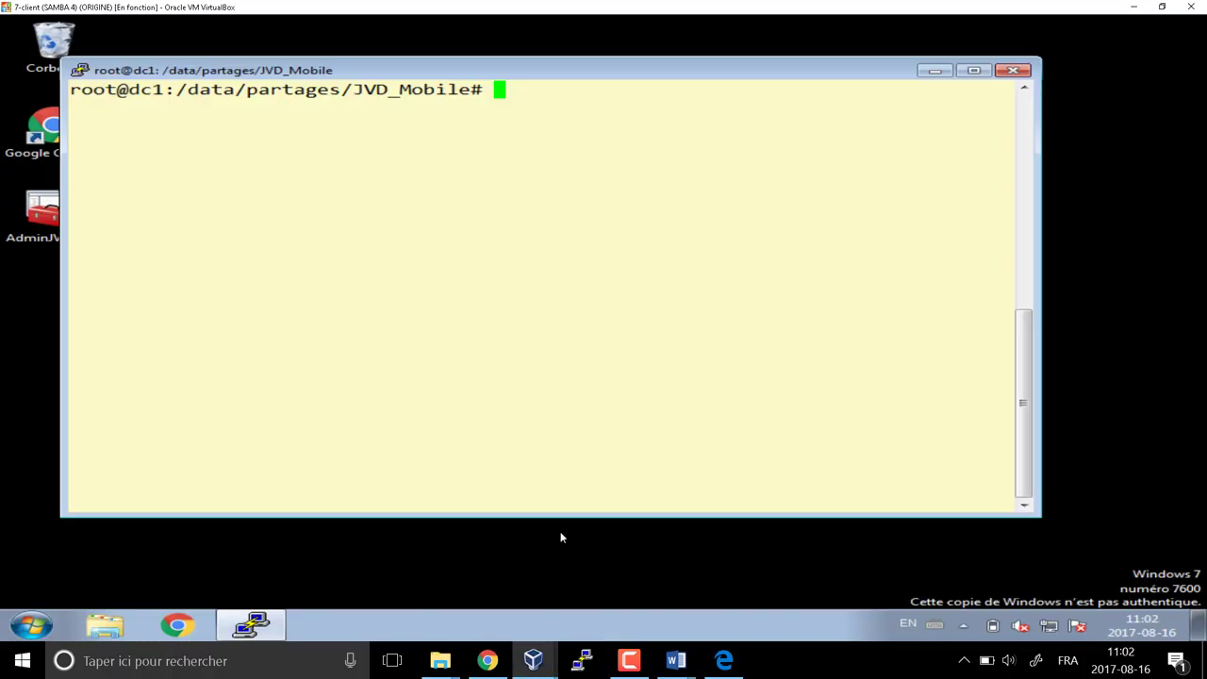
# Create folders vente, billet_technique, horaire, persoyuke and applicationrep with one mkdir, fixing the persoyuki typo
pyautogui.write('mkdir ')
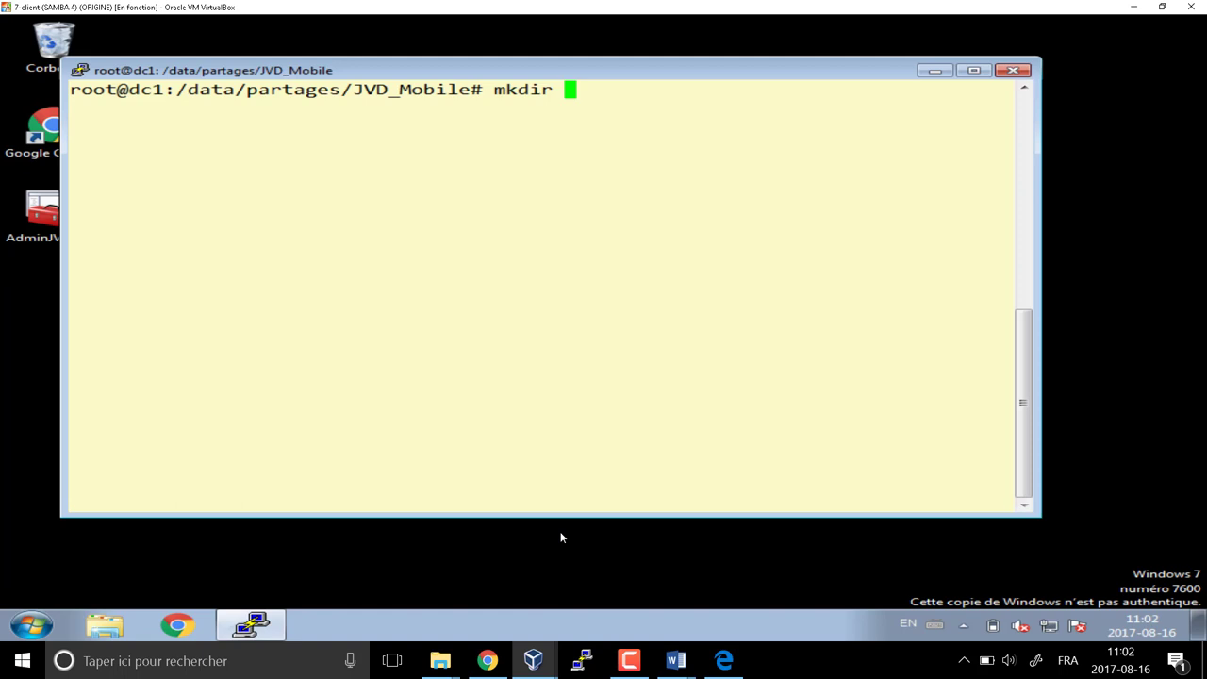
pyautogui.write('vente')
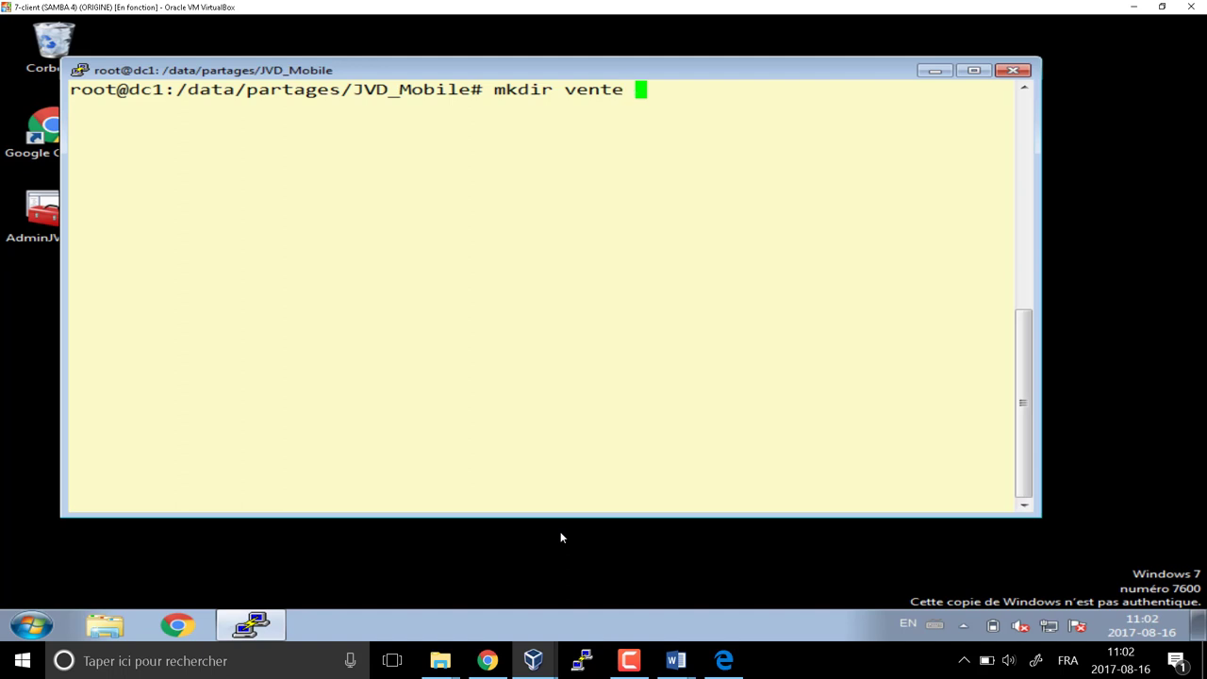
pyautogui.write('billet_technique ')
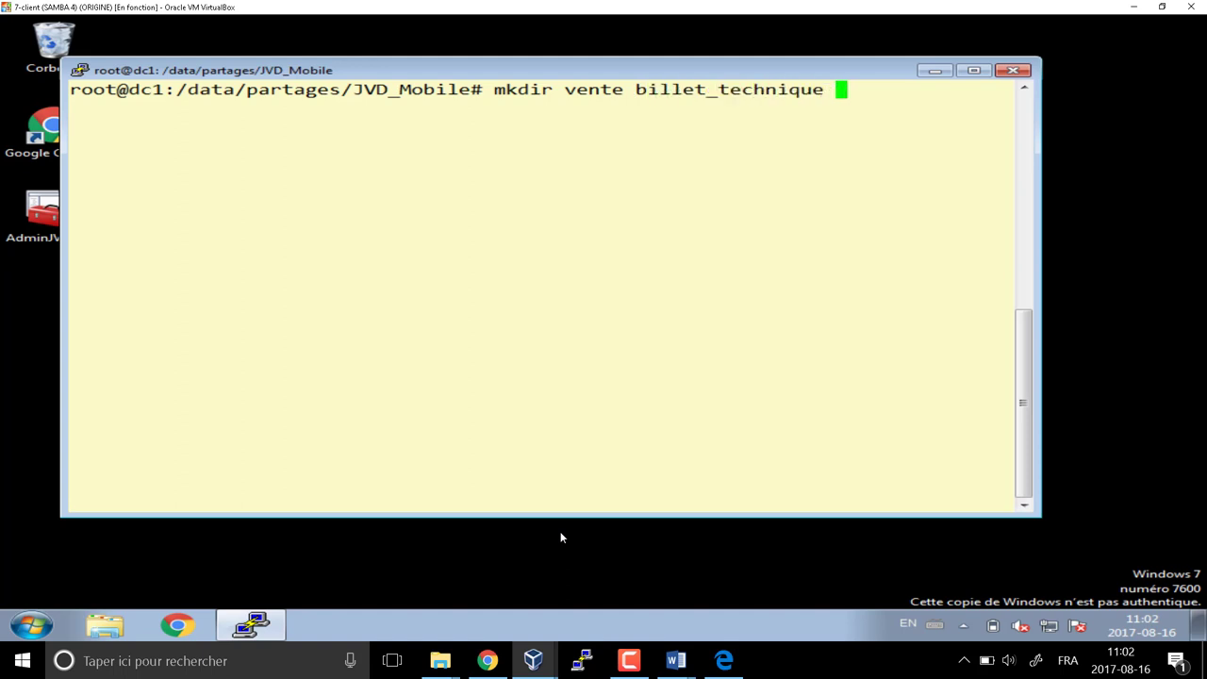
pyautogui.write('horaire ')
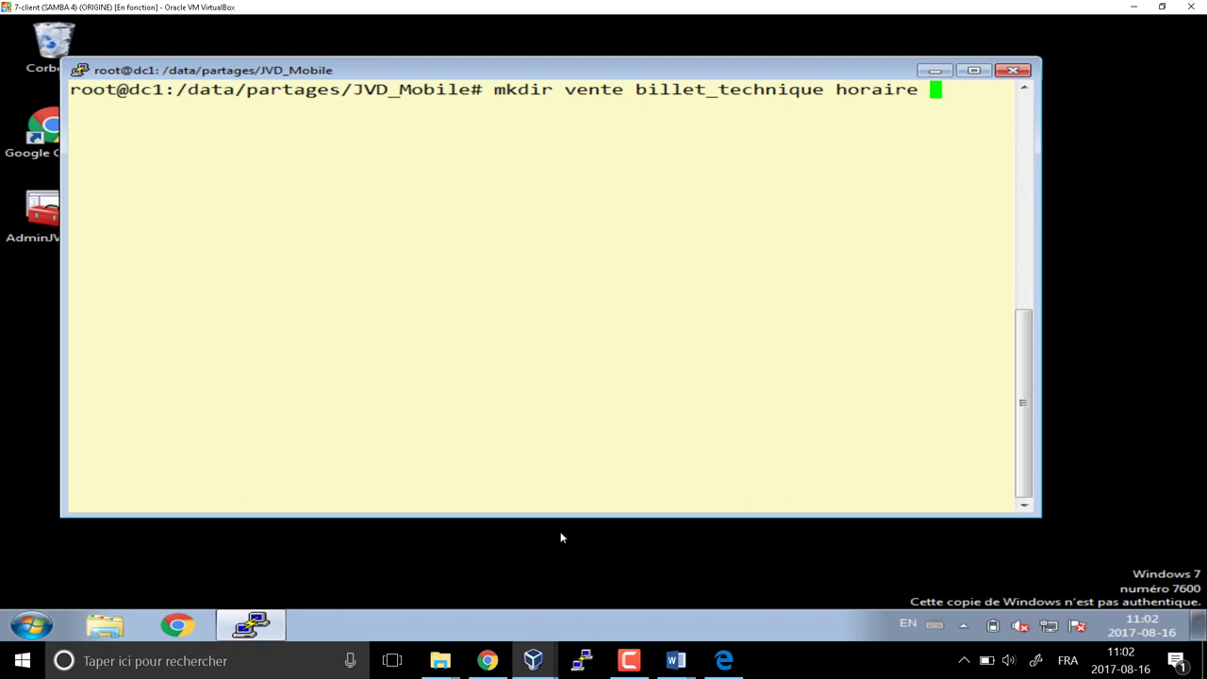
pyautogui.write('persoyuki')
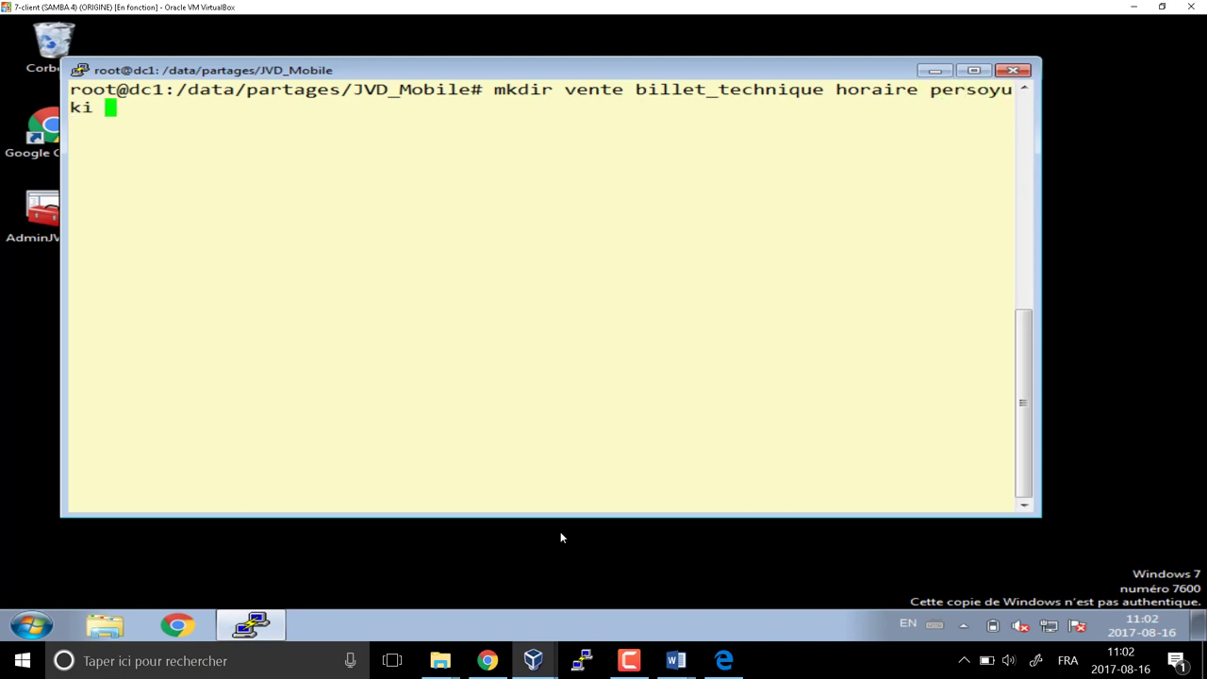
pyautogui.write(' applicationrep')
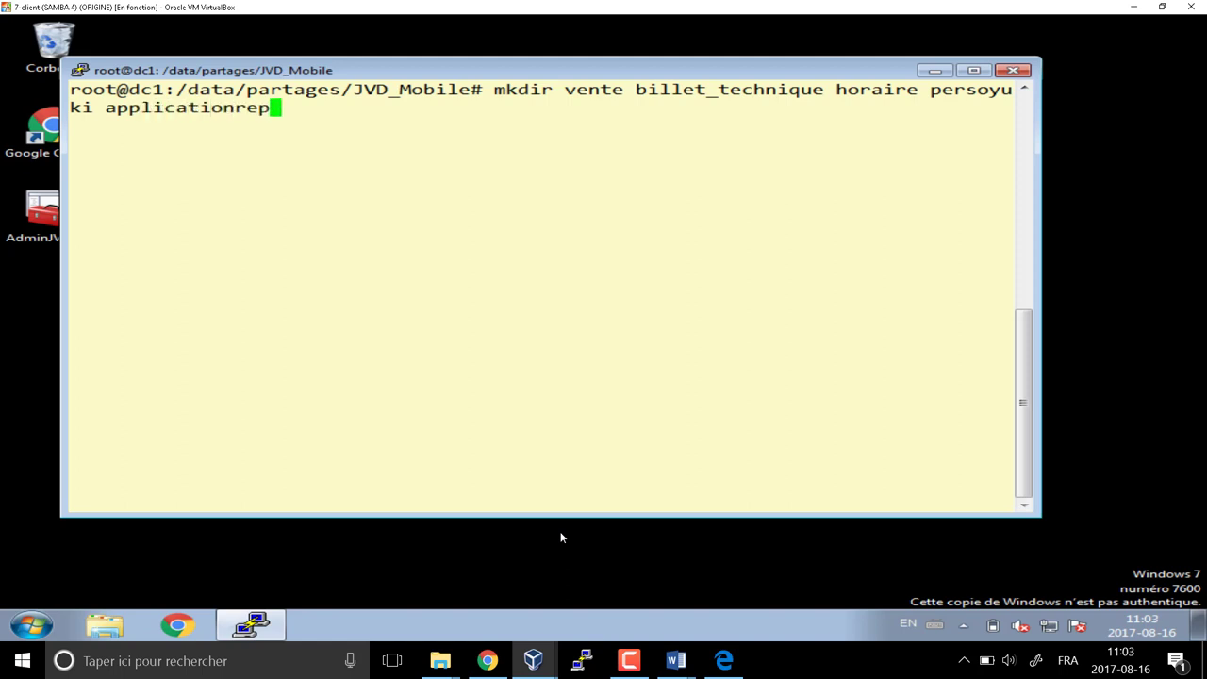
pyautogui.press('Left')
pyautogui.press('Left')
pyautogui.press('Left')
pyautogui.press('Left')
pyautogui.press('Left')
pyautogui.press('Left')
pyautogui.press('Left')
pyautogui.press('Left')
pyautogui.press('Left')
pyautogui.press('Left')
pyautogui.press('Left')
pyautogui.press('Left')
pyautogui.press('Left')
pyautogui.press('Left')
pyautogui.press('Left')
pyautogui.press('Left')
pyautogui.press('Delete')
pyautogui.write('e')
pyautogui.press('Return')
# Run tree to list the new JVD_Mobile directory structure
pyautogui.write('tree')
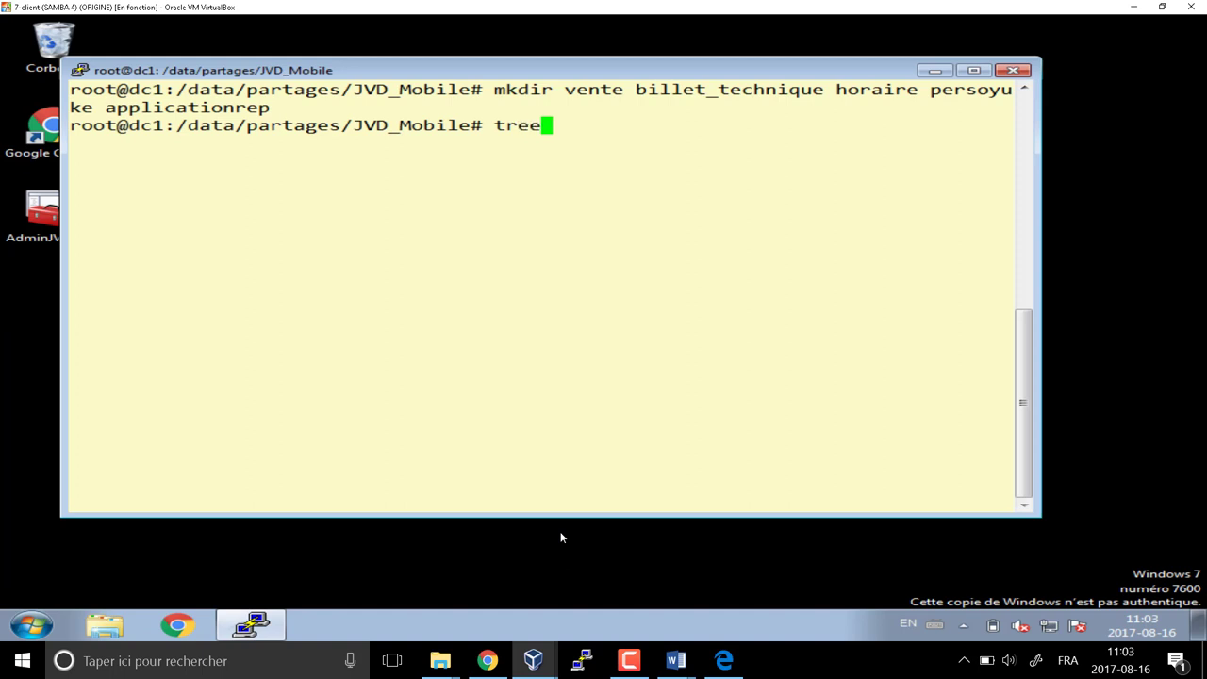
pyautogui.press('Return')
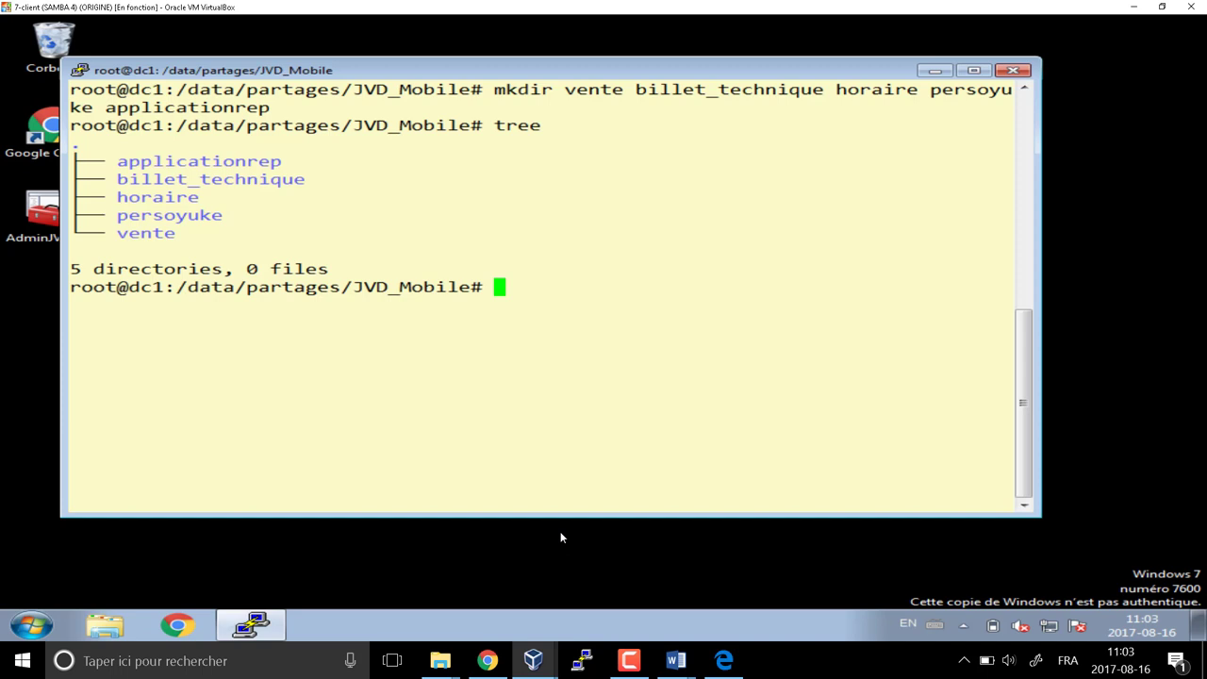
pyautogui.write('sudo')
pyautogui.press('BackSpace')
pyautogui.press('BackSpace')
pyautogui.press('BackSpace')
pyautogui.press('BackSpace')
pyautogui.press('BackSpace')
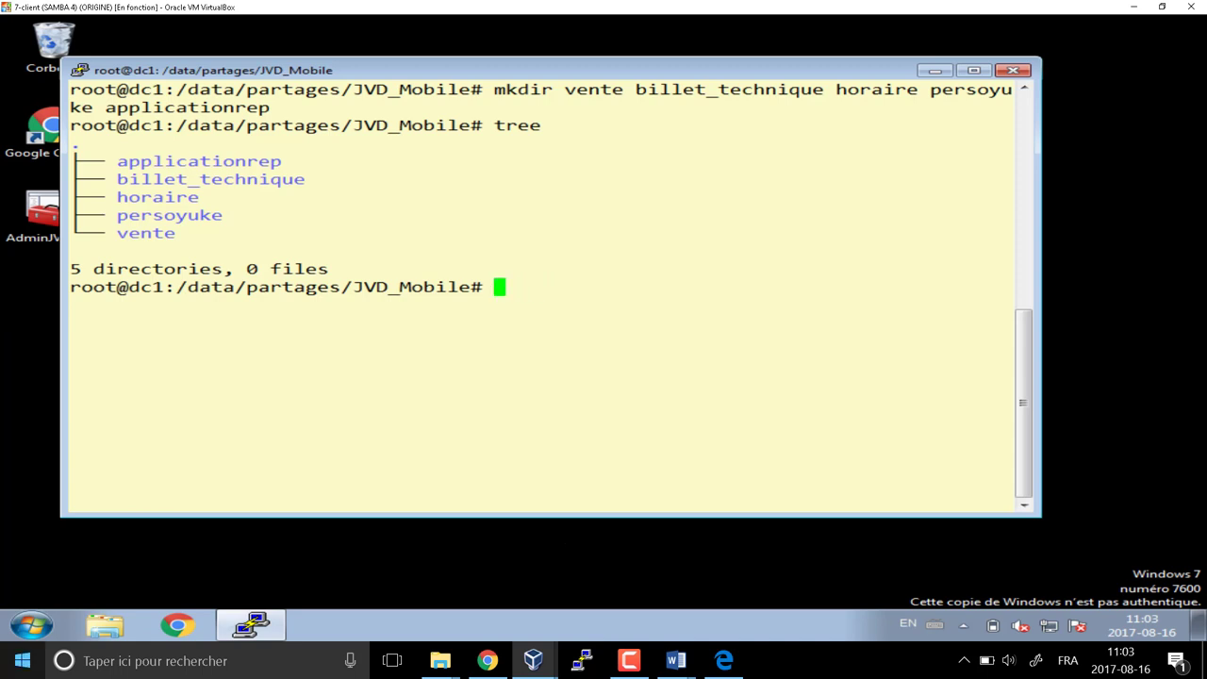
# Enter the command 'nano /usr/local/samba/etc/smb.conf' at the dc1 root prompt without running it
pyautogui.write('nano #')
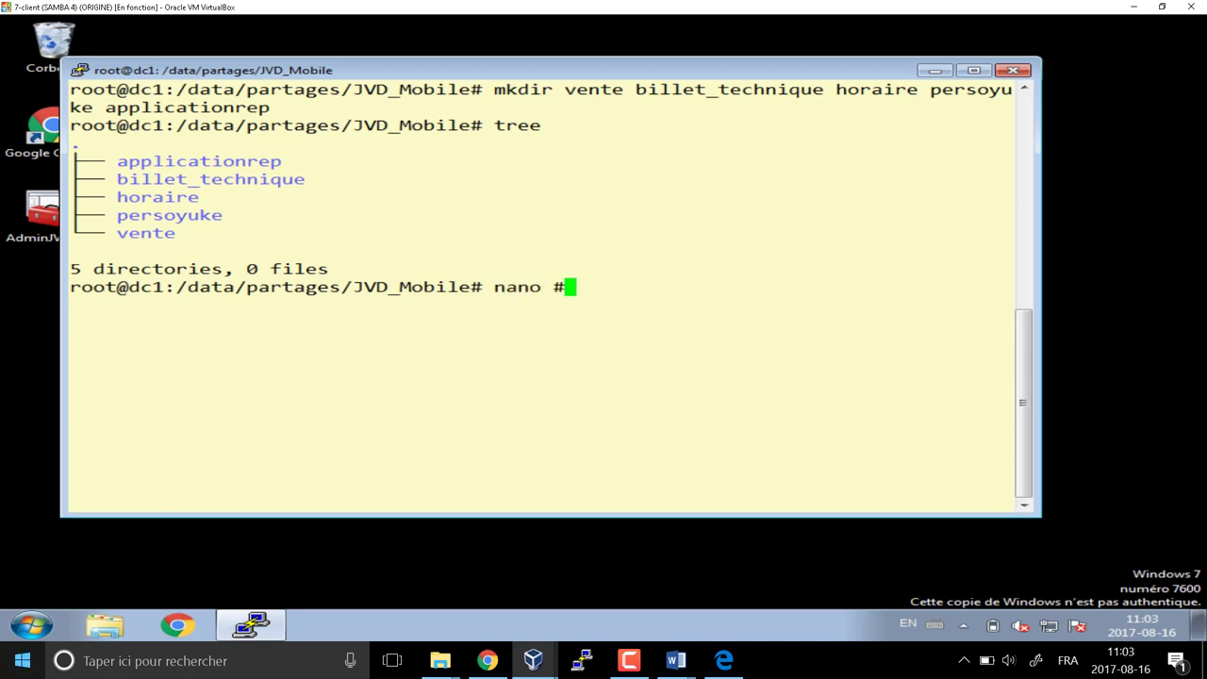
pyautogui.press('BackSpace')
pyautogui.write('/usr/local/')
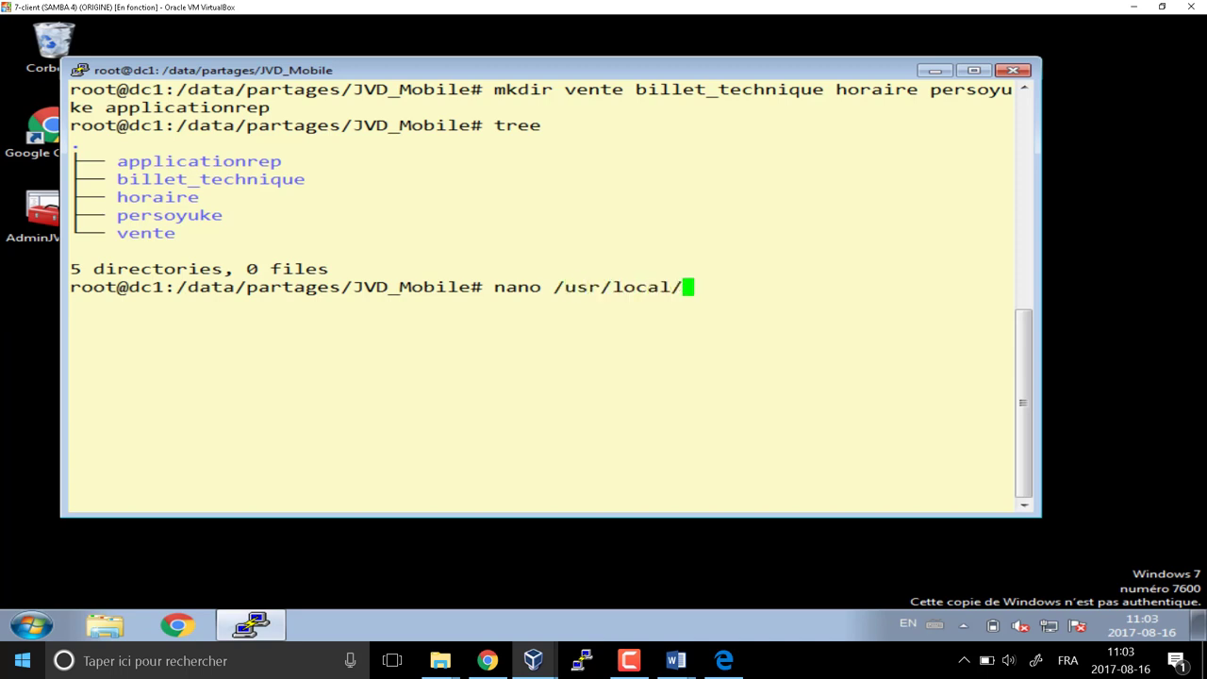
pyautogui.write('samba/etc/')
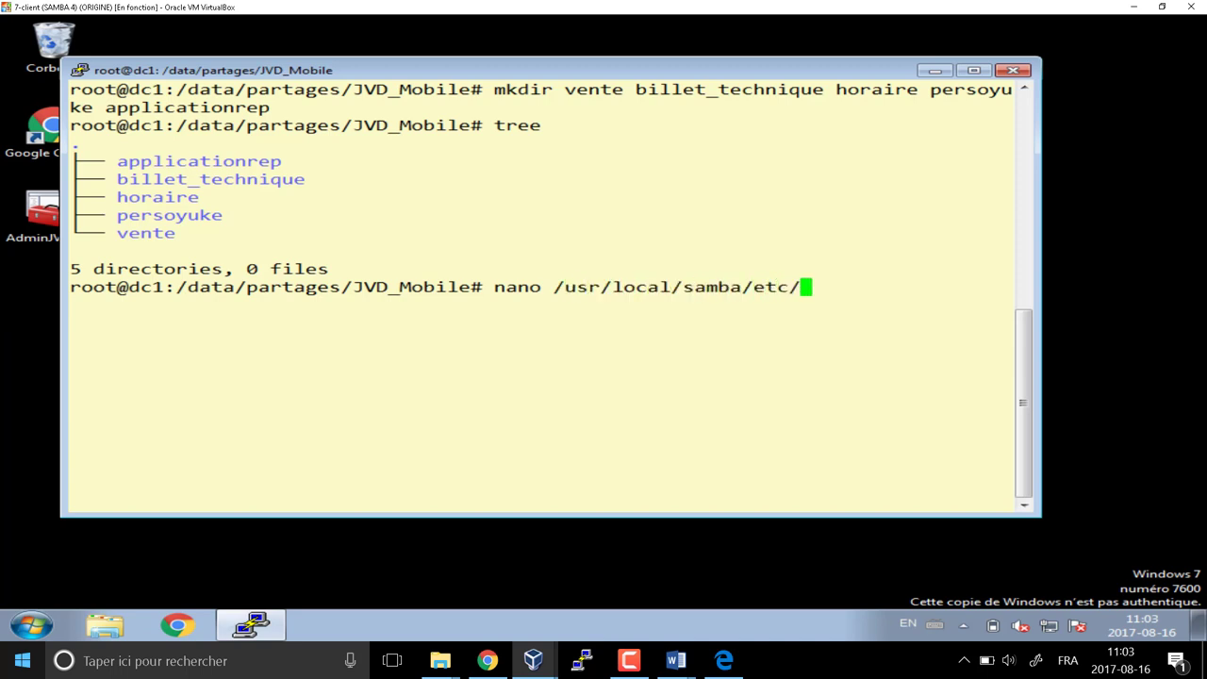
pyautogui.write('s')
pyautogui.press('Tab')
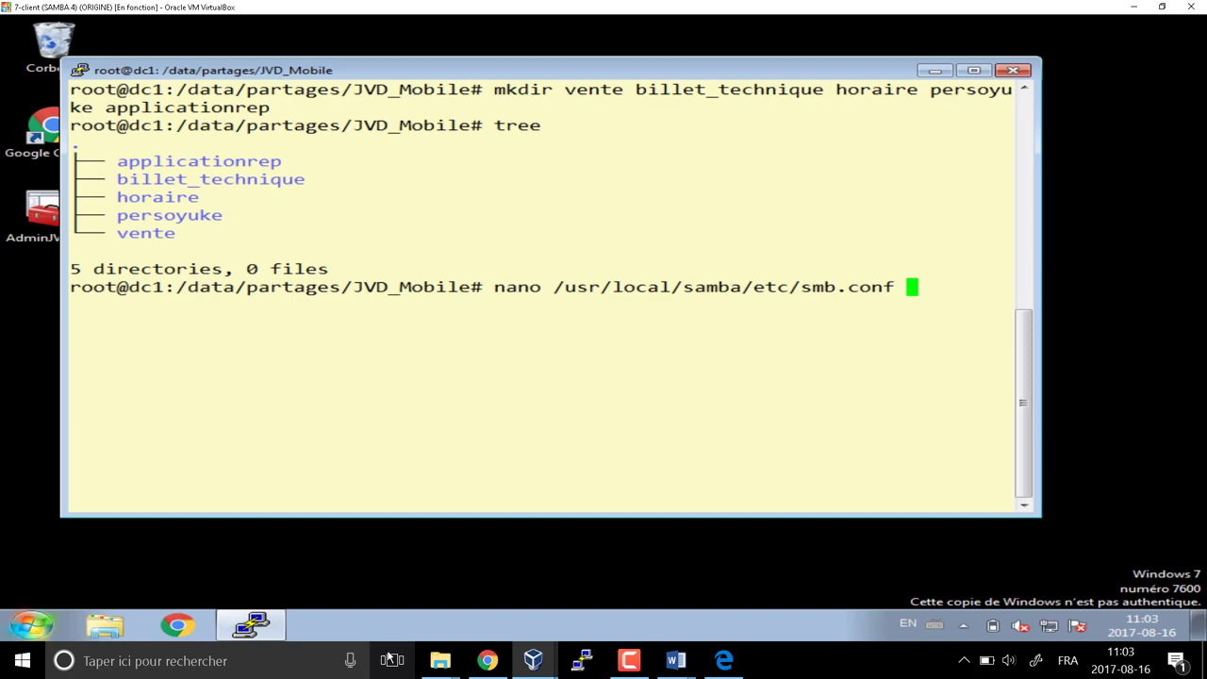
pyautogui.moveTo(440, 660)
pyautogui.click(399, 628)
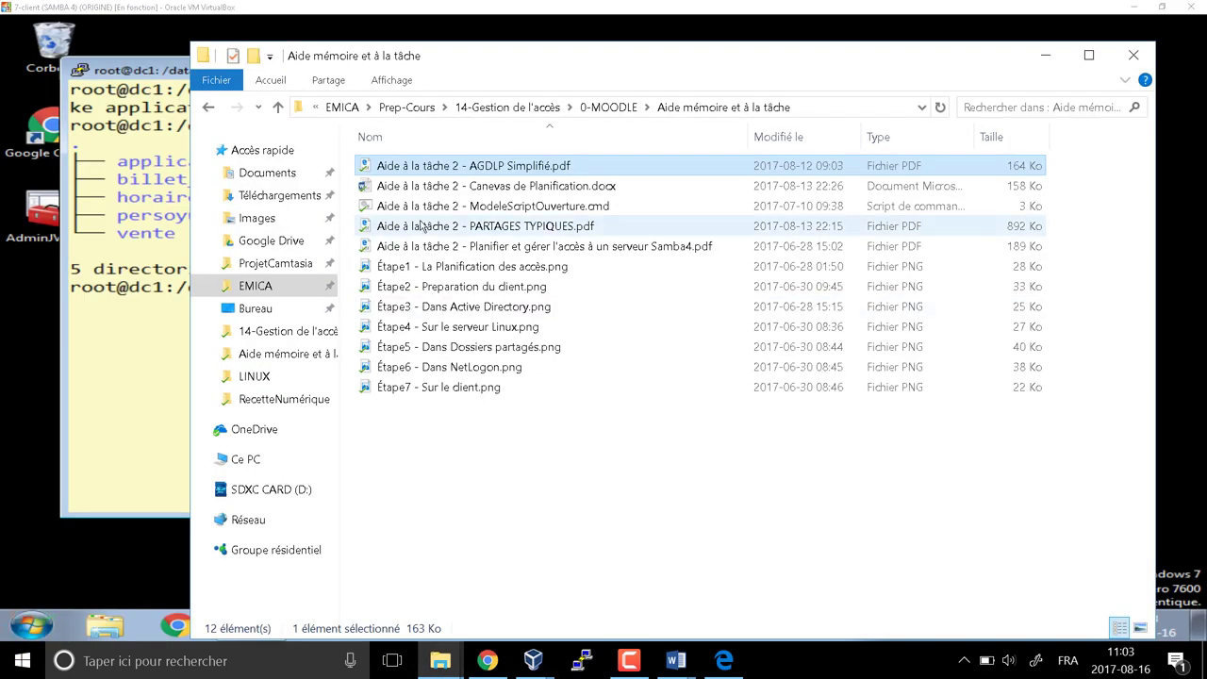
pyautogui.doubleClick(506, 250)
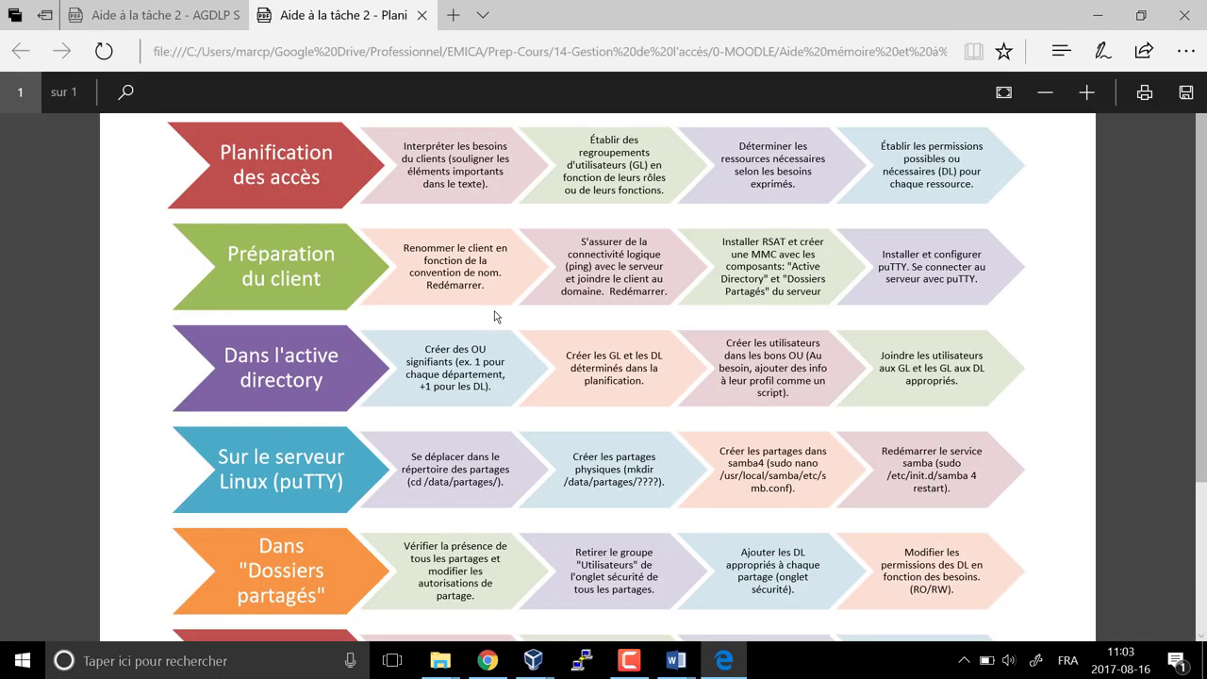
pyautogui.scroll(-3, 497, 316)
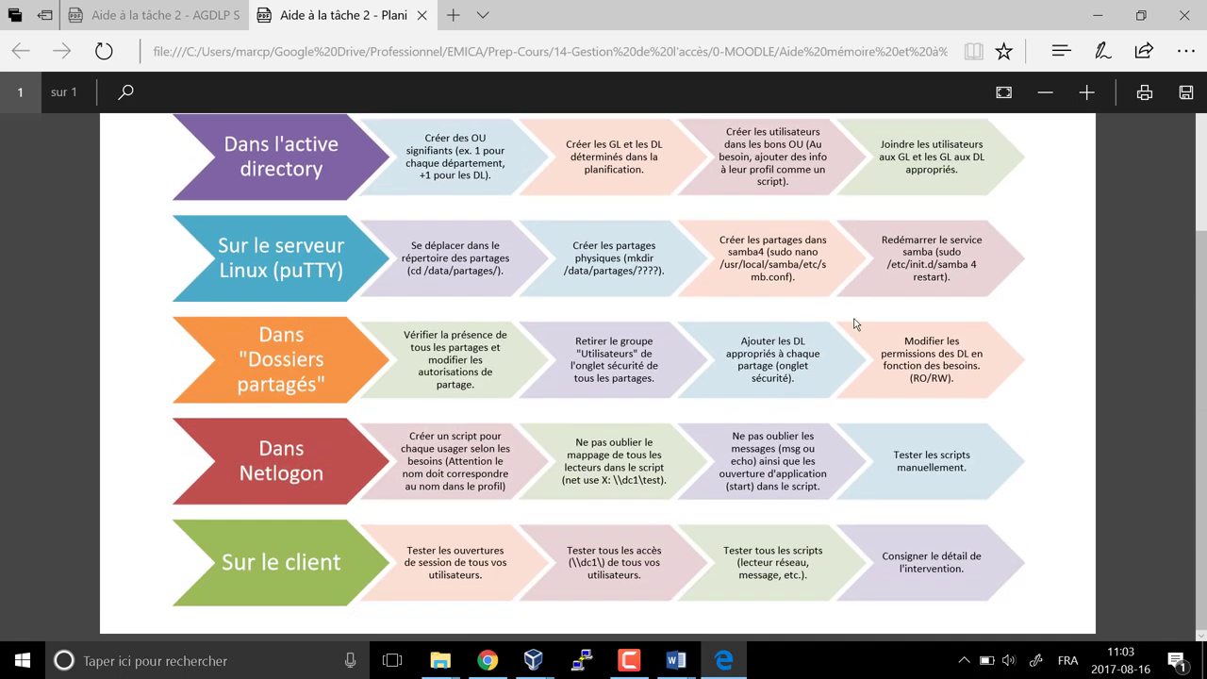
pyautogui.moveTo(903, 253); pyautogui.dragTo(955, 275)
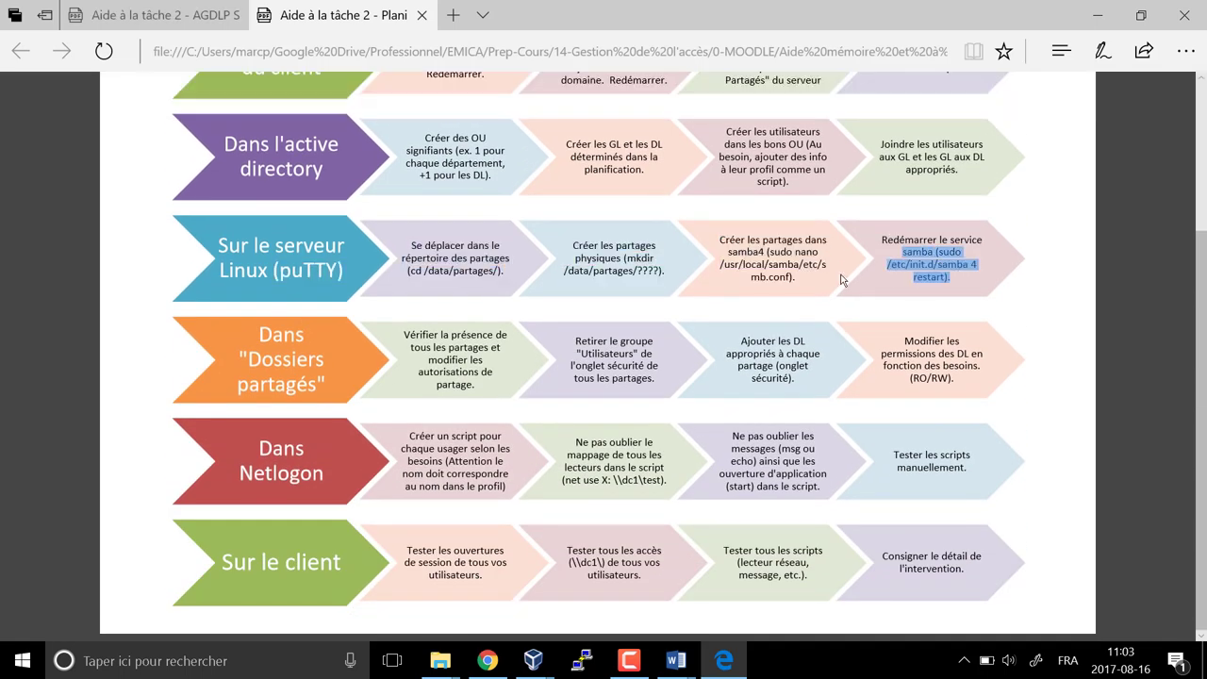
pyautogui.moveTo(719, 266); pyautogui.dragTo(797, 281)
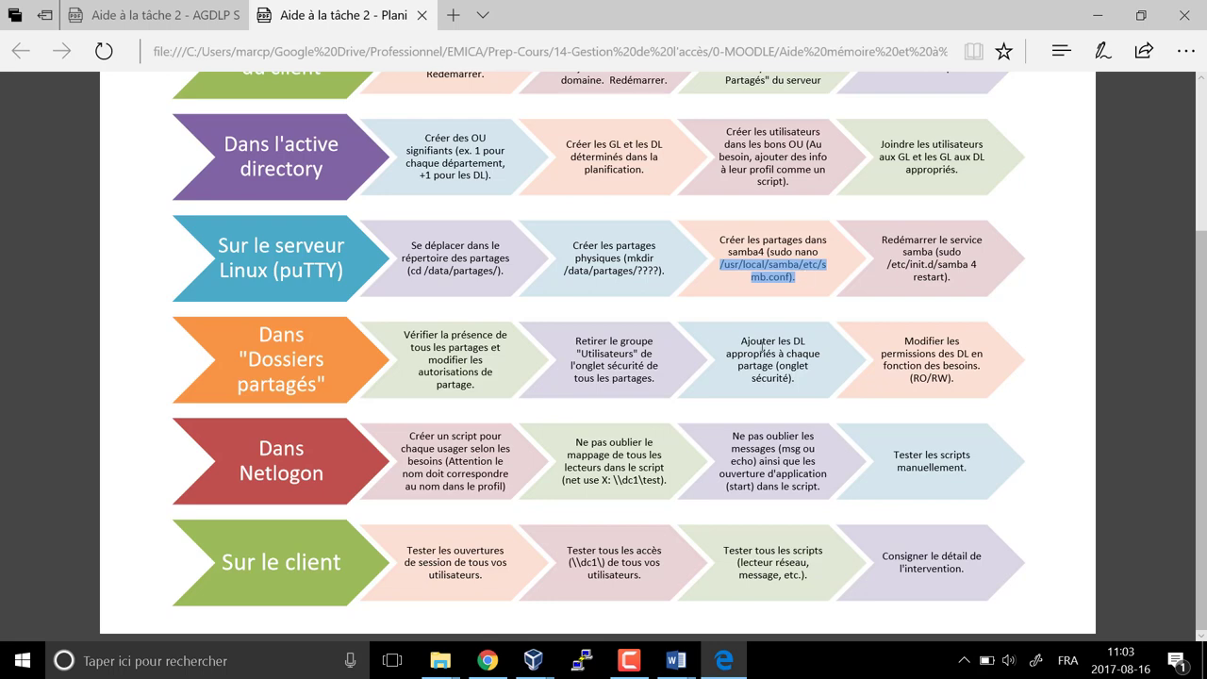
pyautogui.scroll(3, 652, 200)
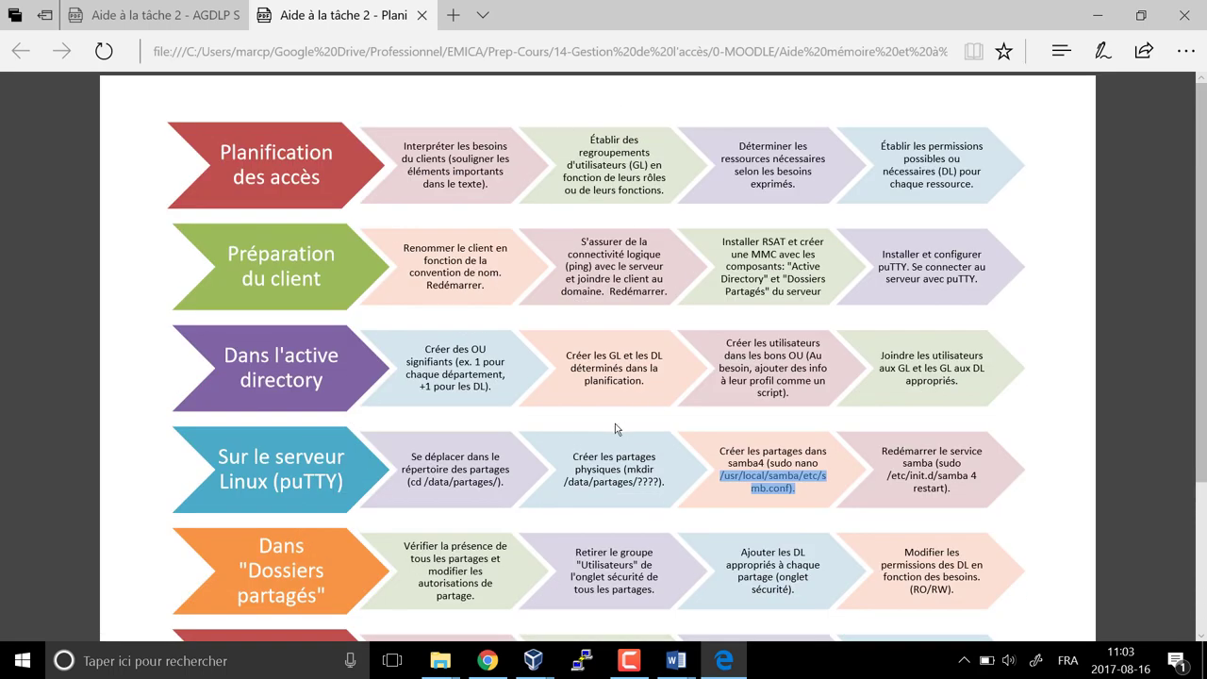
pyautogui.click(1099, 15)
pyautogui.click(440, 660)
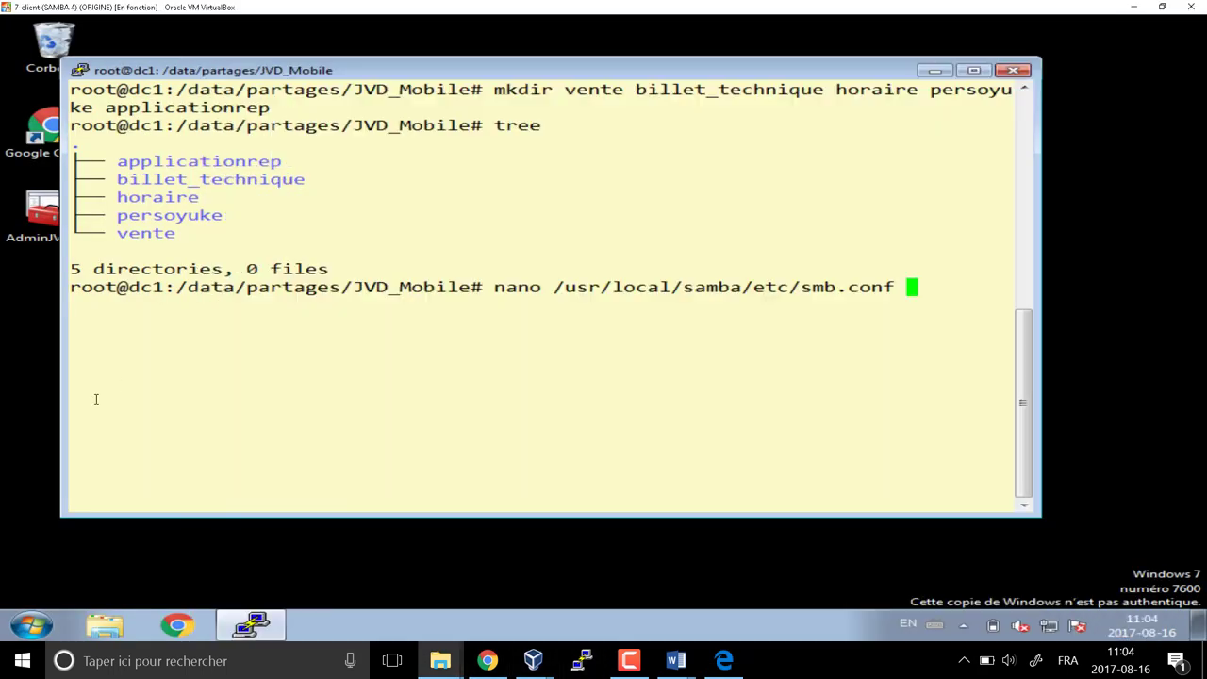
# Open smb.conf in nano and mark the three-line [demo] share block
pyautogui.press('Return')
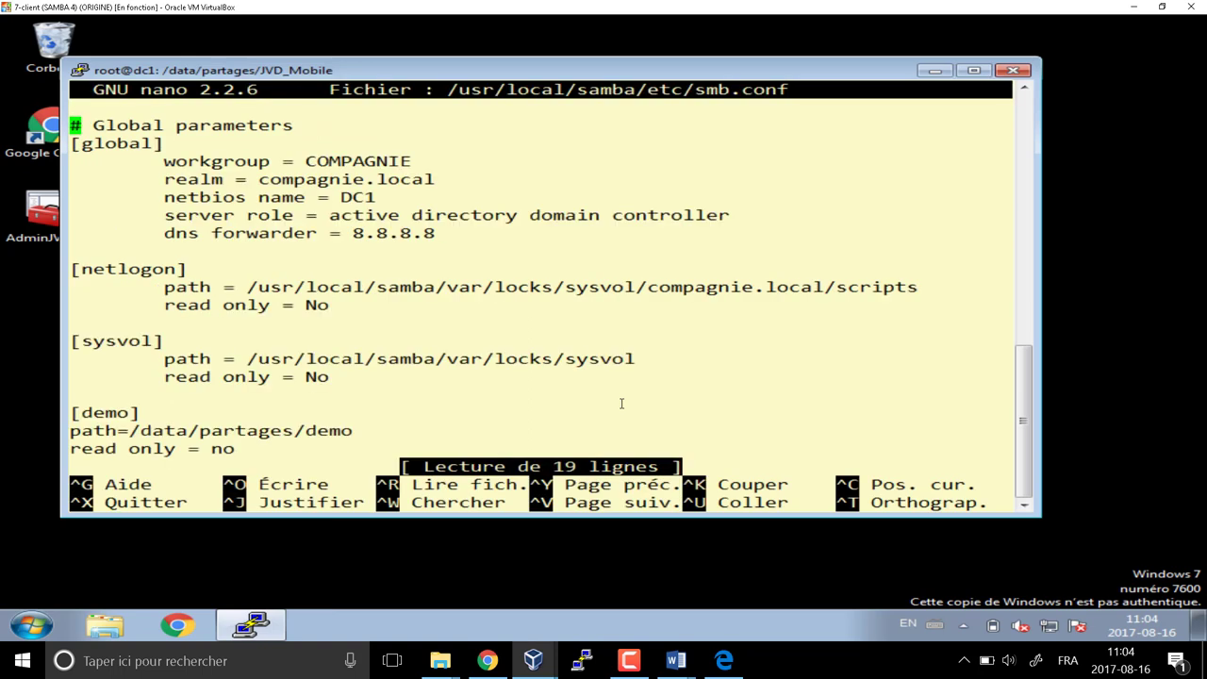
pyautogui.press('Down')
pyautogui.press('Down')
pyautogui.press('Down')
pyautogui.press('Down')
pyautogui.press('Down')
pyautogui.press('Down')
pyautogui.press('Down')
pyautogui.press('Down')
pyautogui.press('Down')
pyautogui.press('Down')
pyautogui.press('Down')
pyautogui.press('Down')
pyautogui.press('Down')
pyautogui.press('Down')
pyautogui.press('Down')
pyautogui.press('Down')
pyautogui.press('Down')
pyautogui.press('Down')
pyautogui.press('Down')
pyautogui.press('Up')
pyautogui.press('Up')
pyautogui.press('Up')
pyautogui.press('Up')
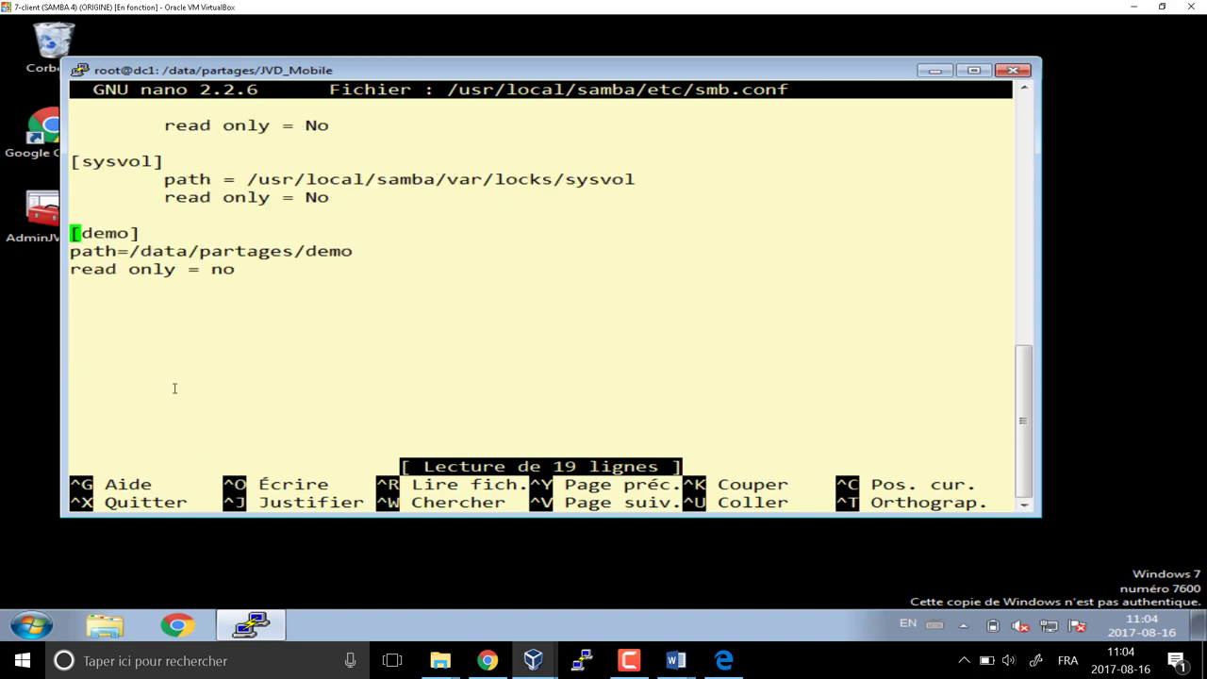
pyautogui.press('Down')
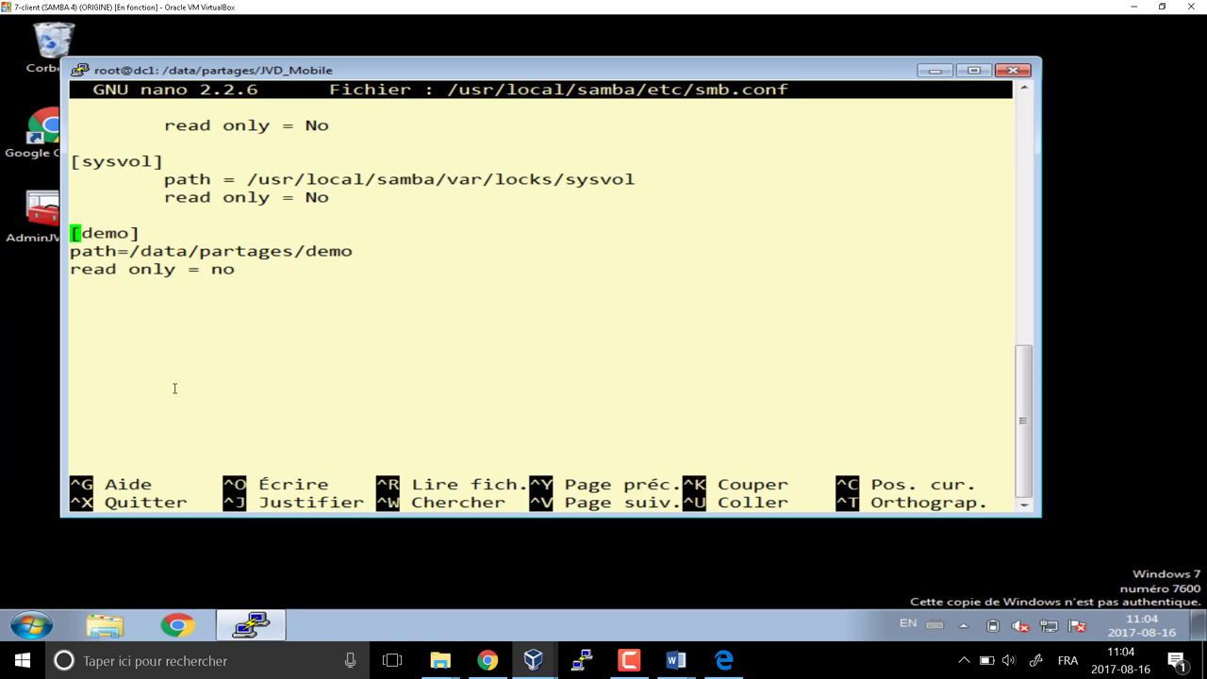
pyautogui.hotkey('ctrl', '6')
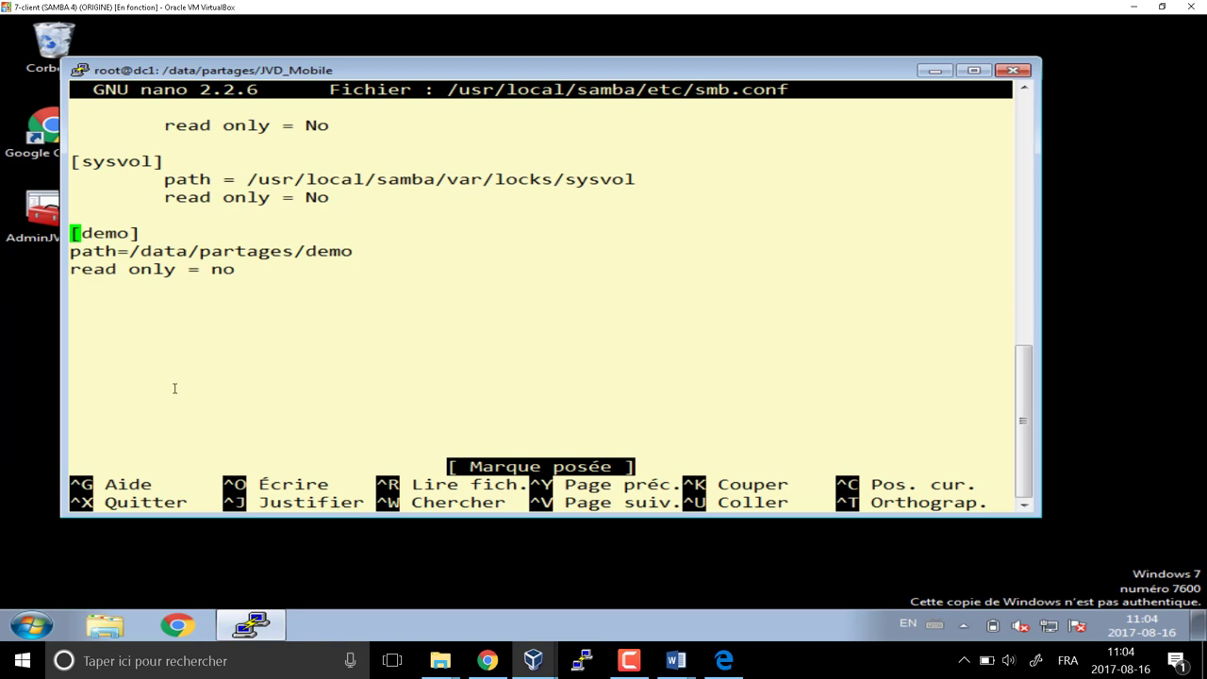
pyautogui.press('Down')
pyautogui.press('Down')
pyautogui.press('Down')
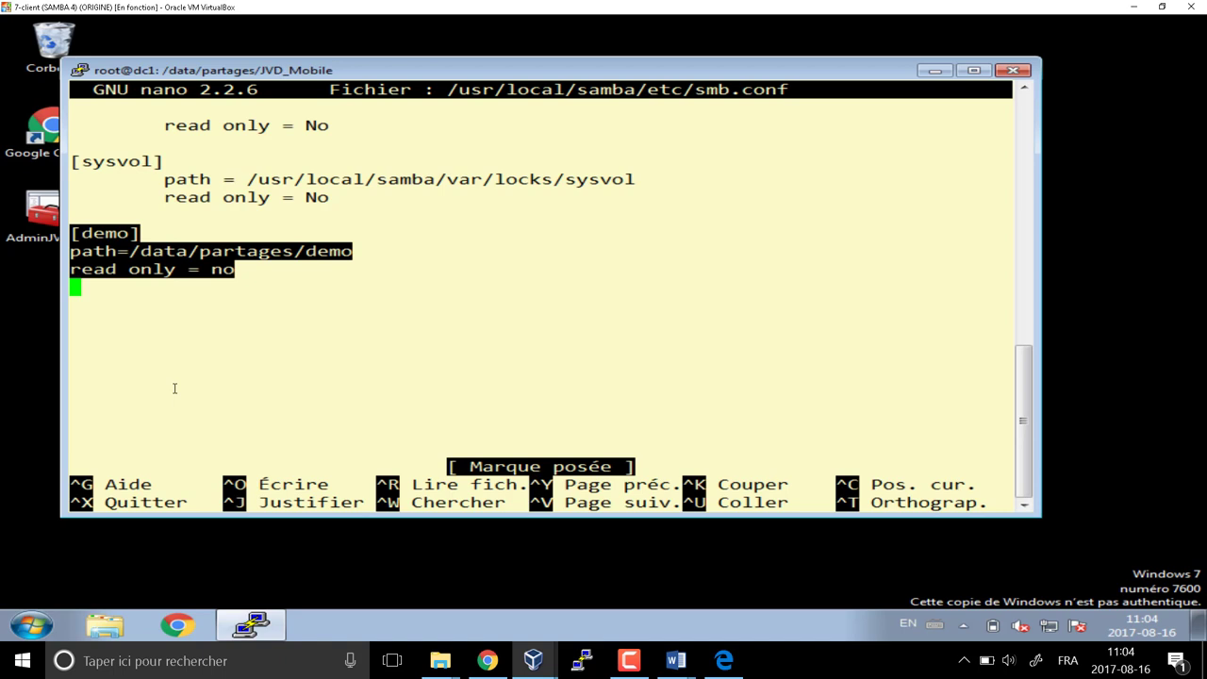
# Paste a duplicate of the marked [demo] block below the original, then switch to the PLANIFICATION Word document
pyautogui.hotkey('alt', '6')
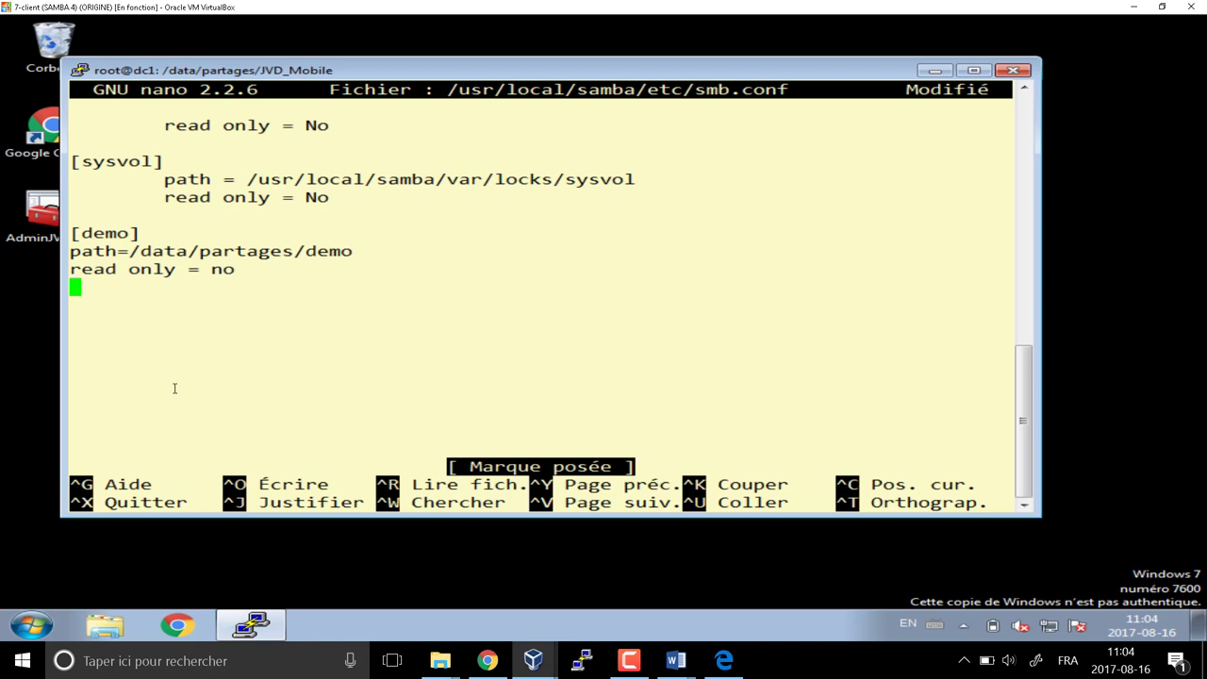
pyautogui.press('Return')
pyautogui.hotkey('ctrl', 'u')
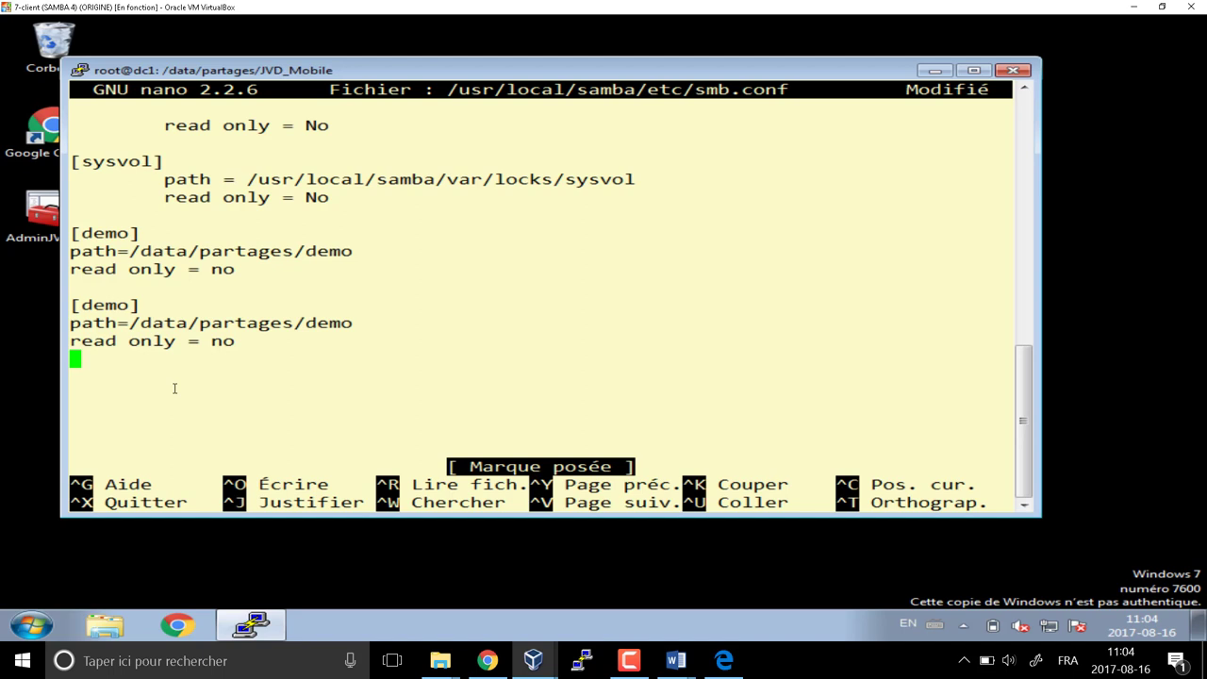
pyautogui.press('Up')
pyautogui.press('Up')
pyautogui.press('Up')
pyautogui.press('Right')
pyautogui.click(689, 665)
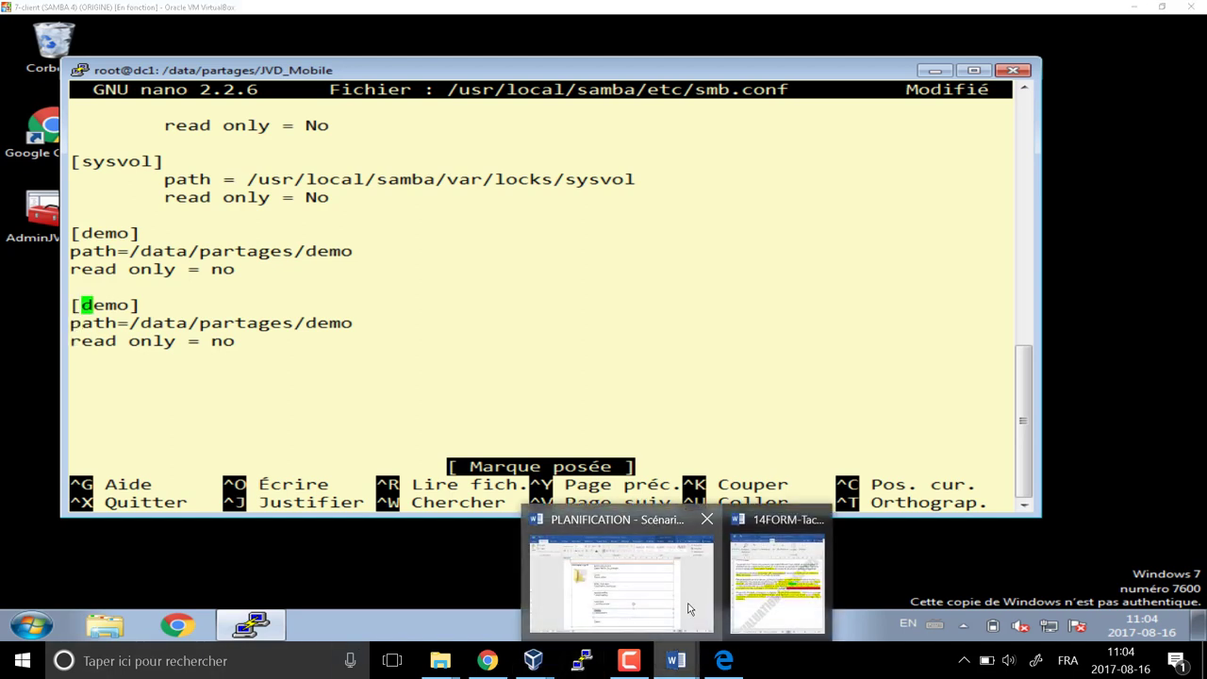
pyautogui.click(688, 608)
# Review the vente, Billet_Technique, AppRep and PersoYuke share paths in the SmartArt, then return to nano
pyautogui.scroll(1, 551, 392)
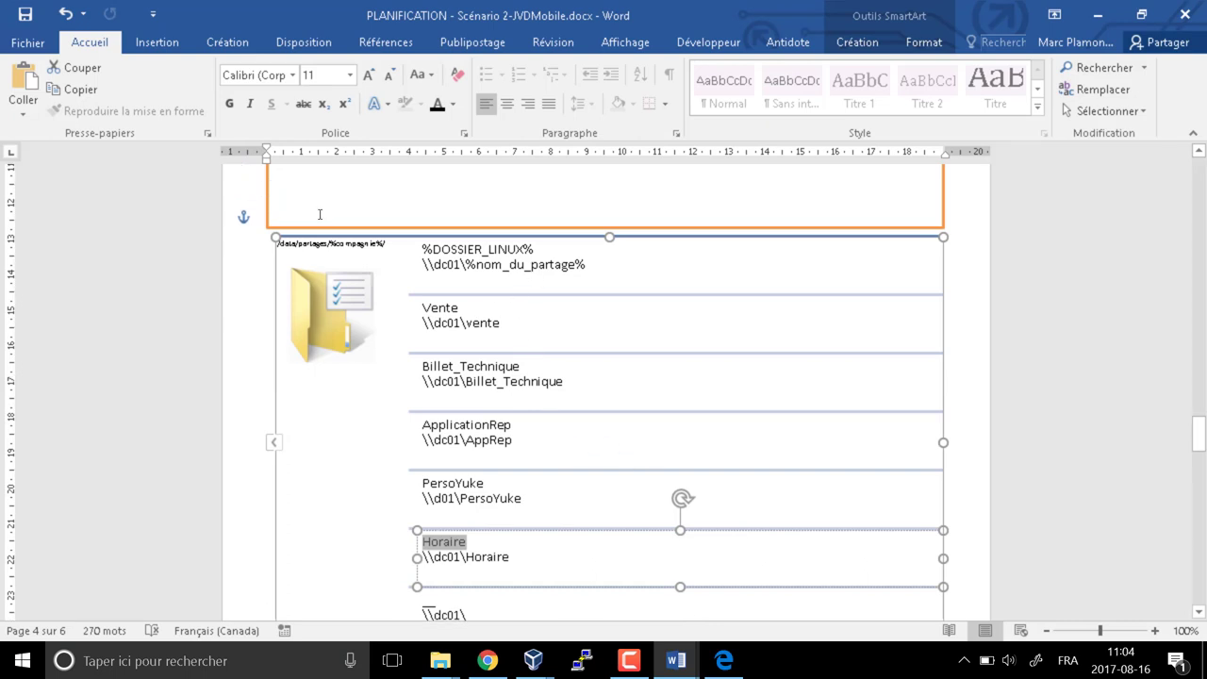
pyautogui.doubleClick(471, 322)
pyautogui.click(524, 367)
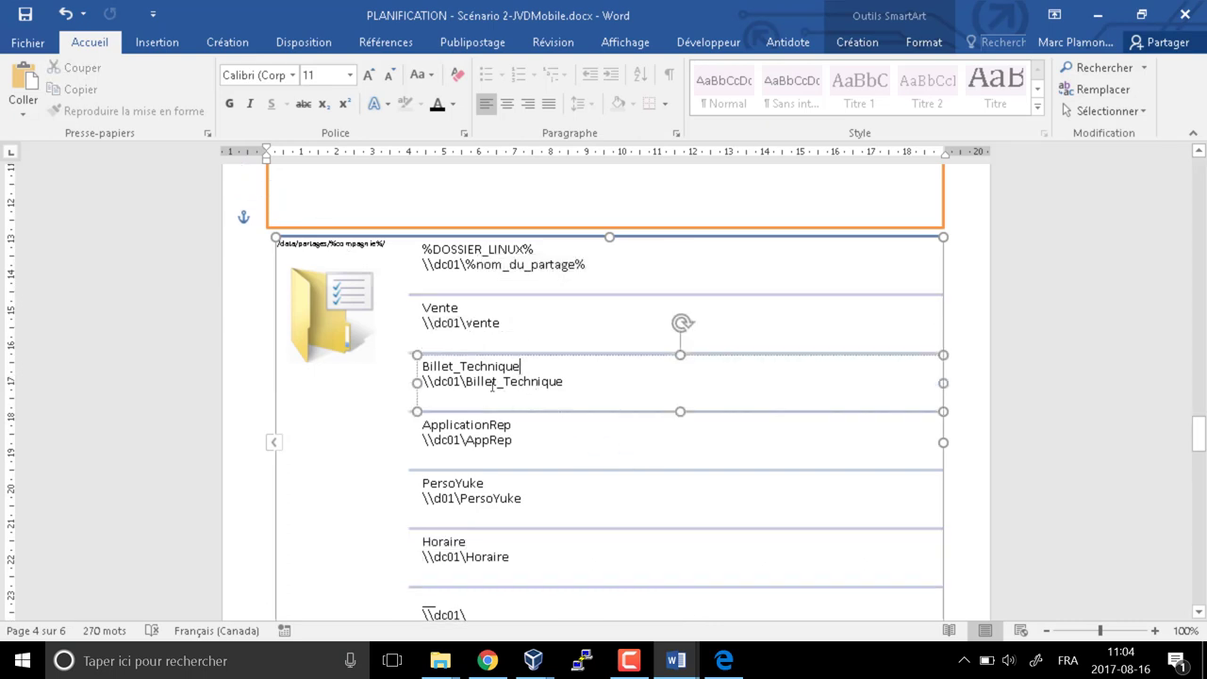
pyautogui.moveTo(470, 387); pyautogui.dragTo(565, 387)
pyautogui.click(496, 448)
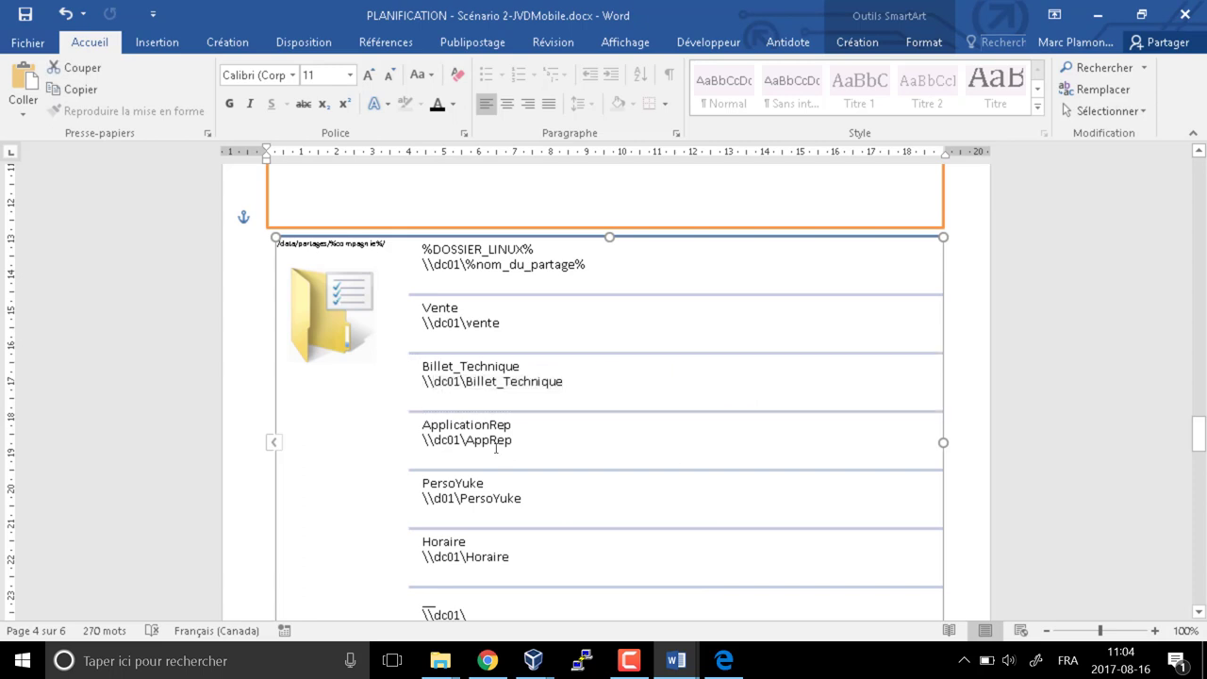
pyautogui.doubleClick(472, 440)
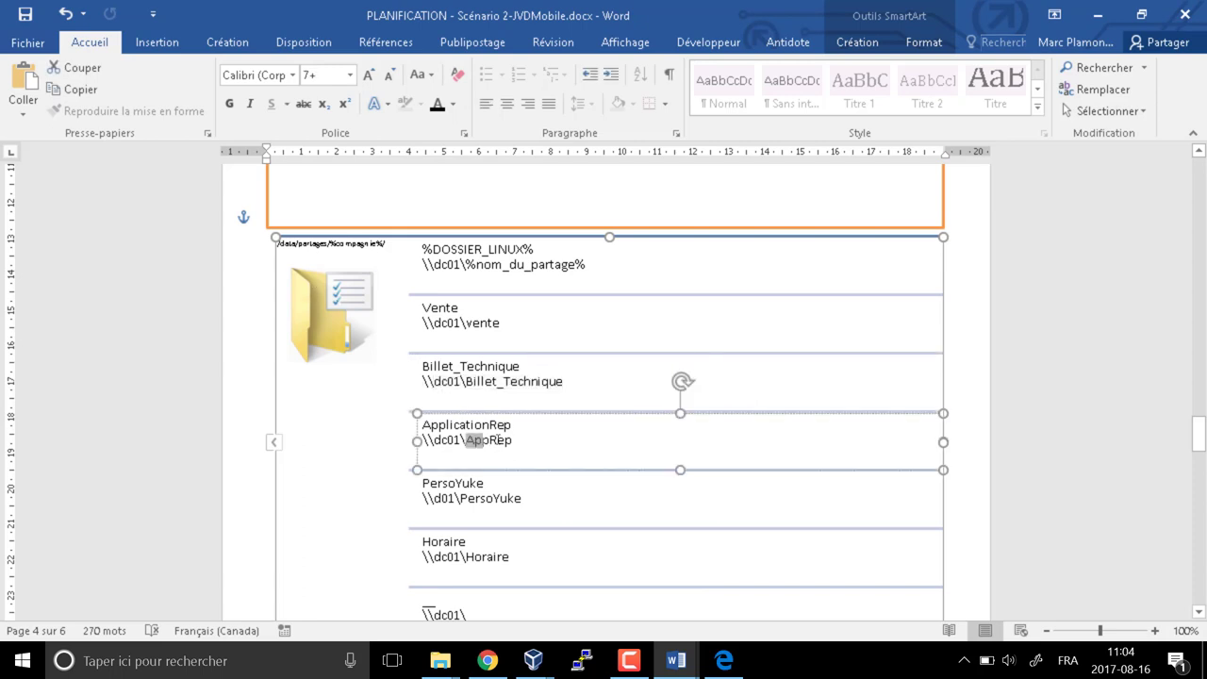
pyautogui.doubleClick(467, 500)
pyautogui.scroll(-1, 491, 547)
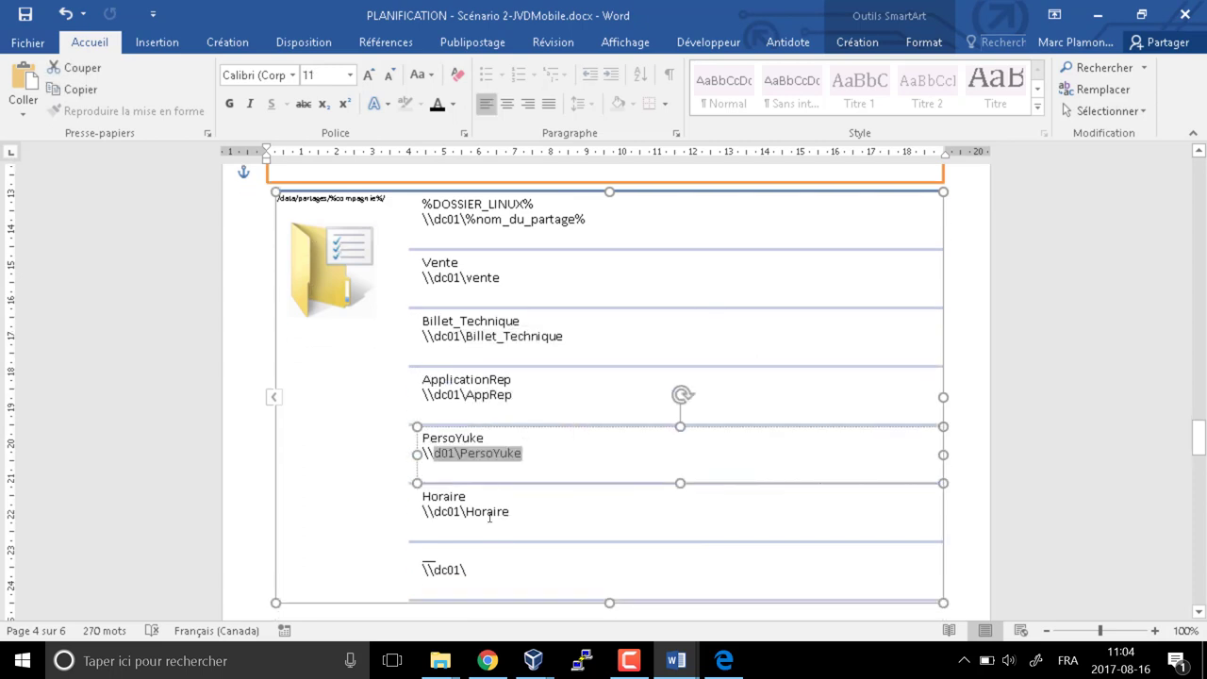
pyautogui.hotkey('alt', 'Tab')
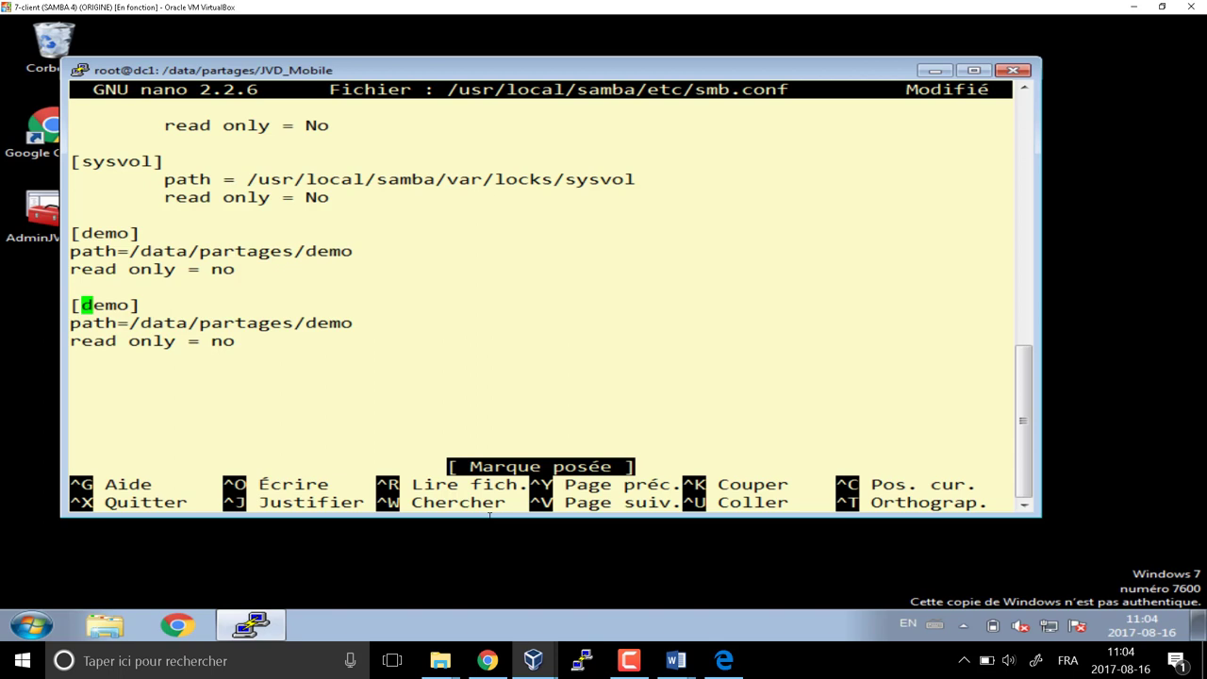
# Rename the copied section header from [demo] to [Vente]
pyautogui.press('Delete')
pyautogui.press('Delete')
pyautogui.press('Delete')
pyautogui.press('Delete')
pyautogui.write('Vente')
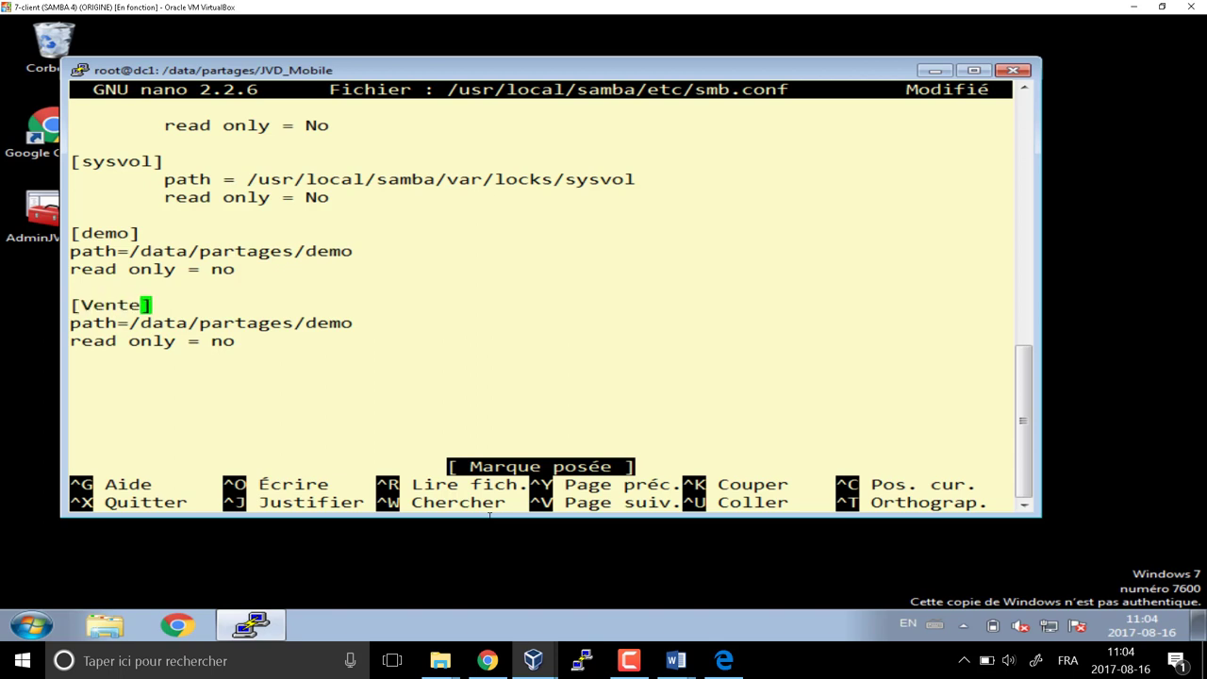
pyautogui.press('Down')
pyautogui.press('Down')
pyautogui.press('Down')
pyautogui.press('Up')
# Change the Vente path to /data/partages/JVD_Mobile and bring up the DC1 server console
pyautogui.press('Up')
pyautogui.press('Down')
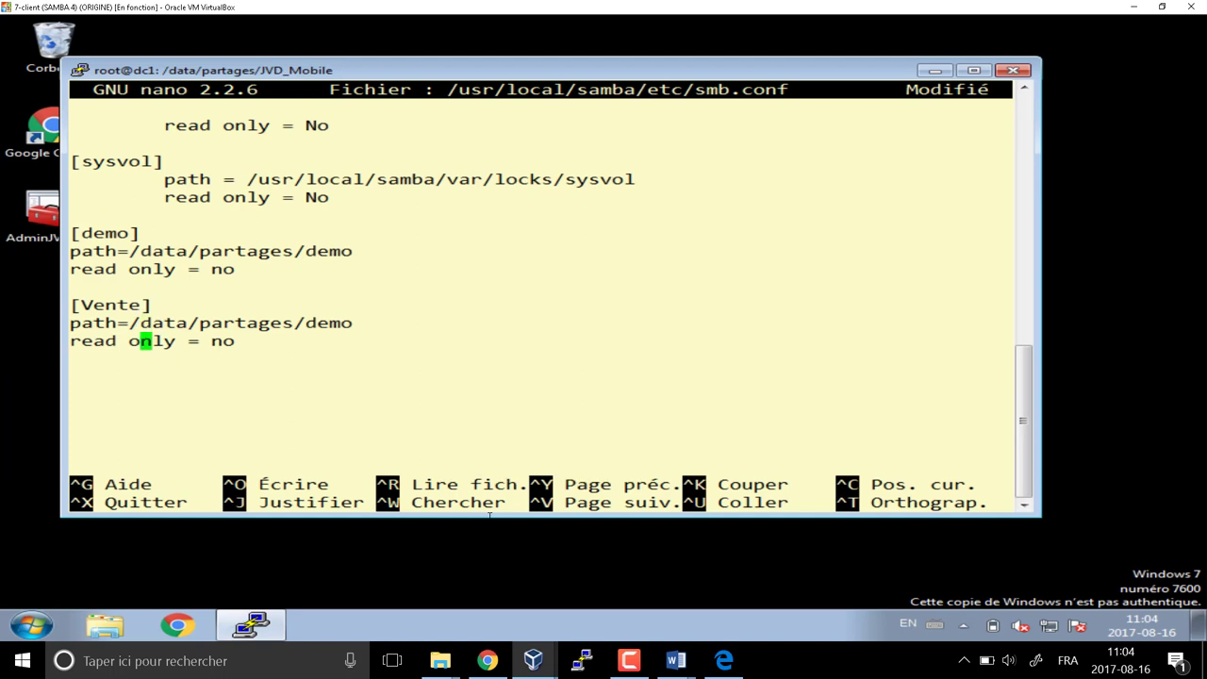
pyautogui.press('Left')
pyautogui.press('Up')
pyautogui.press('End')
pyautogui.press('Left')
pyautogui.press('Left')
pyautogui.press('Left')
pyautogui.press('Left')
pyautogui.press('Right')
pyautogui.press('Right')
pyautogui.press('Right')
pyautogui.press('Right')
pyautogui.press('BackSpace')
pyautogui.press('BackSpace')
pyautogui.press('BackSpace')
pyautogui.press('BackSpace')
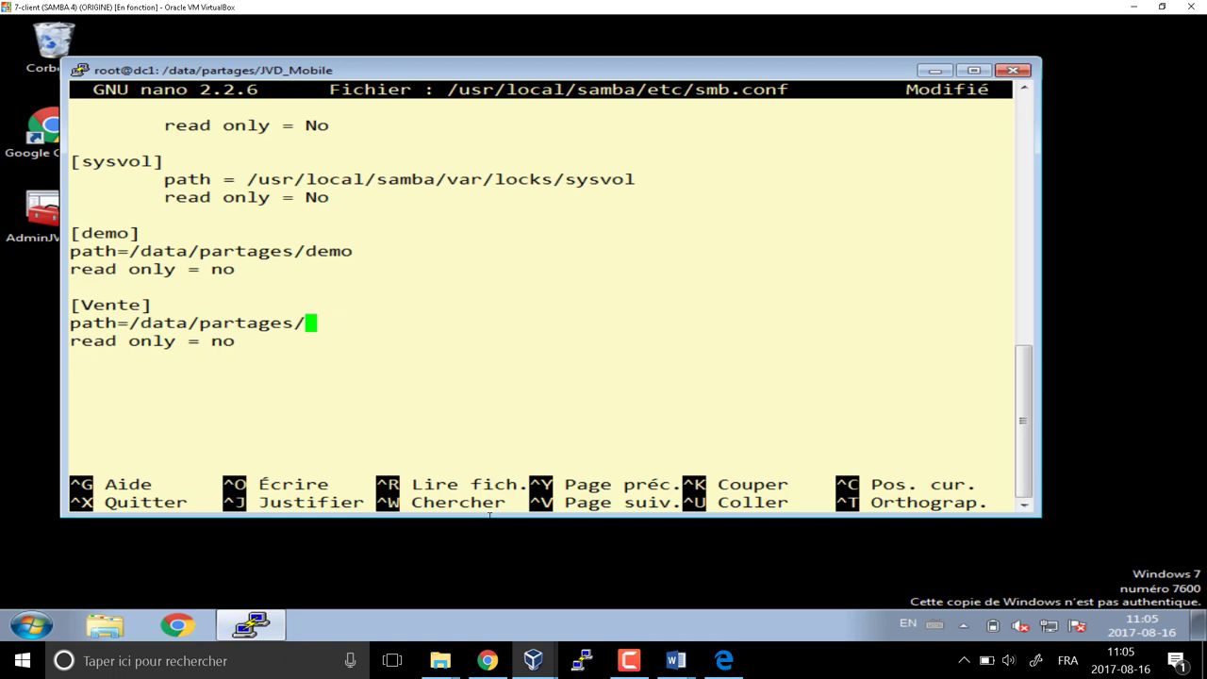
pyautogui.write('JVD_Mobile')
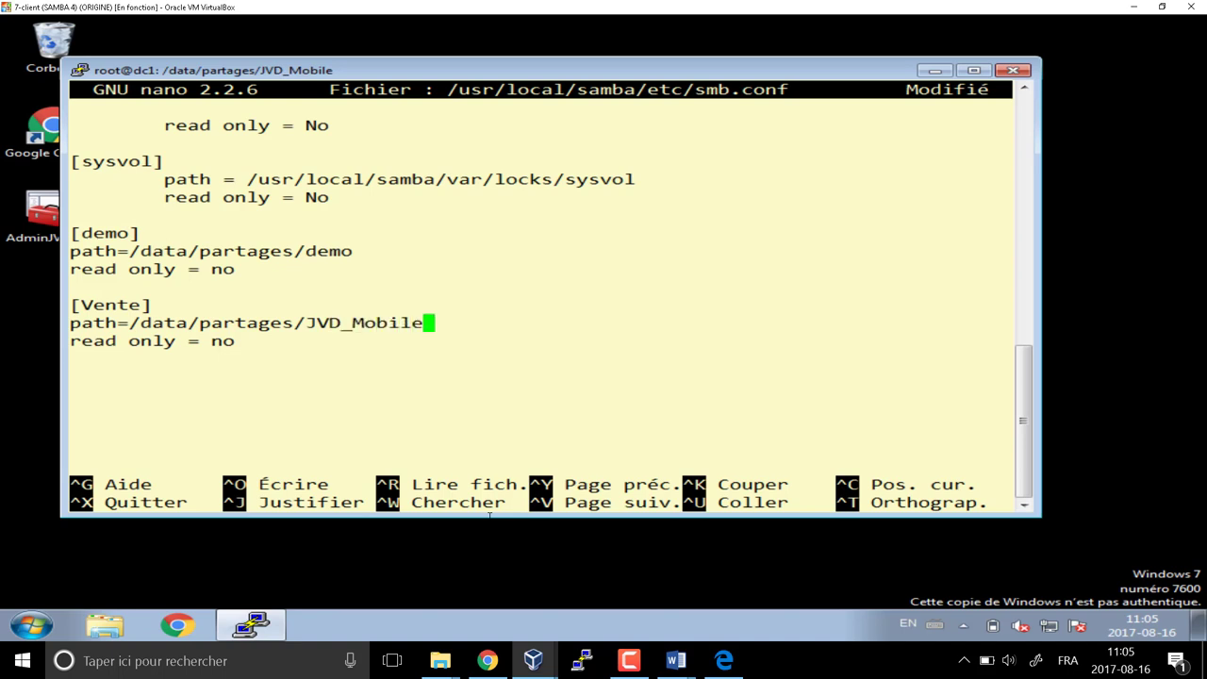
pyautogui.moveTo(533, 660)
pyautogui.click(553, 572)
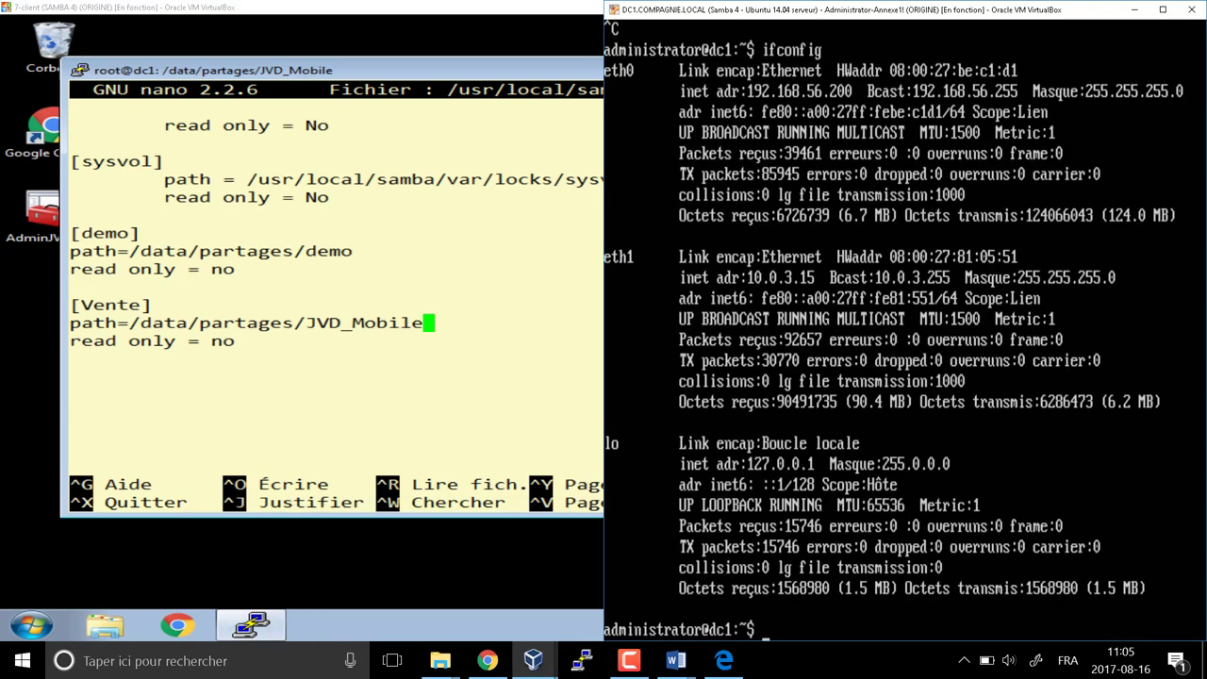
# Go to /data/partages, list it, clear the screen and show the folder tree
pyautogui.write('cd /data/pa')
pyautogui.press('Tab')
pyautogui.press('Return')
pyautogui.write('ls')
pyautogui.press('Return')
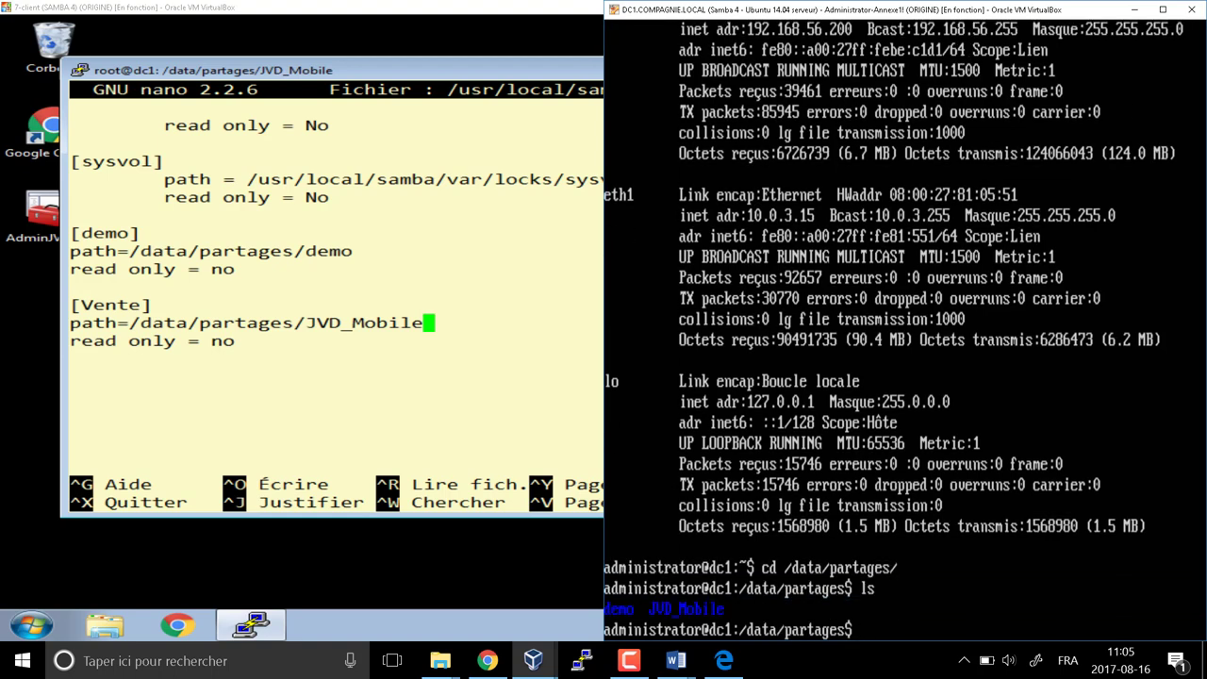
pyautogui.write('clear')
pyautogui.press('Return')
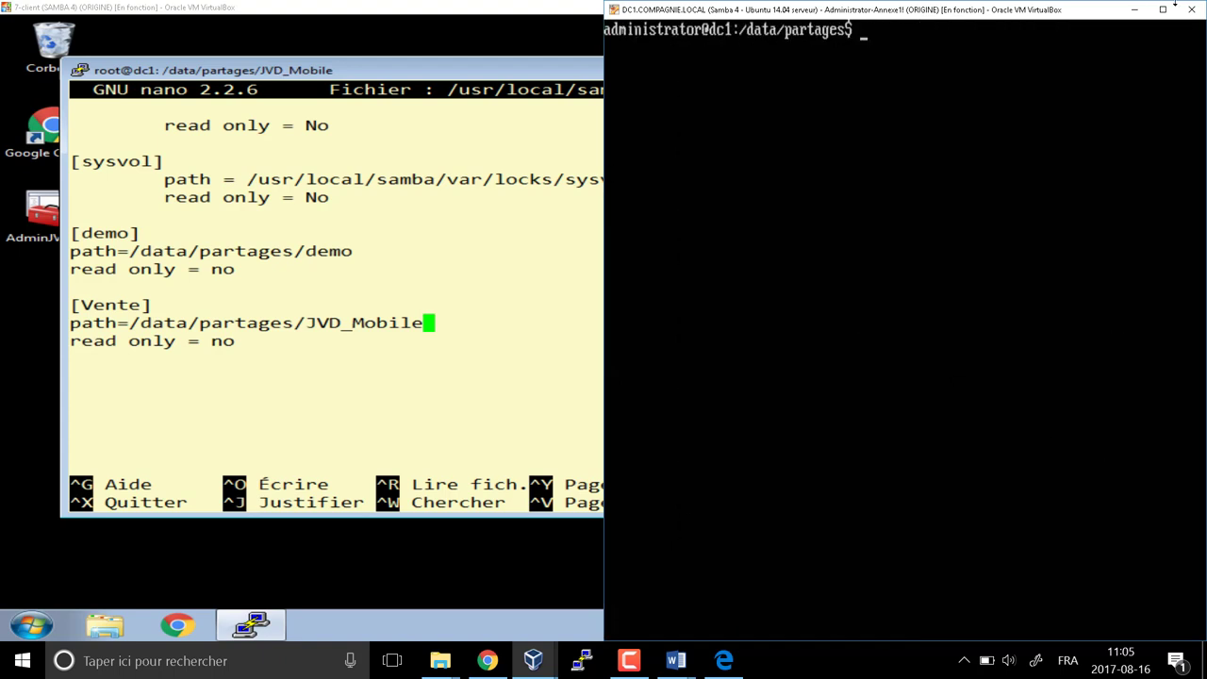
pyautogui.write('tree')
pyautogui.press('Return')
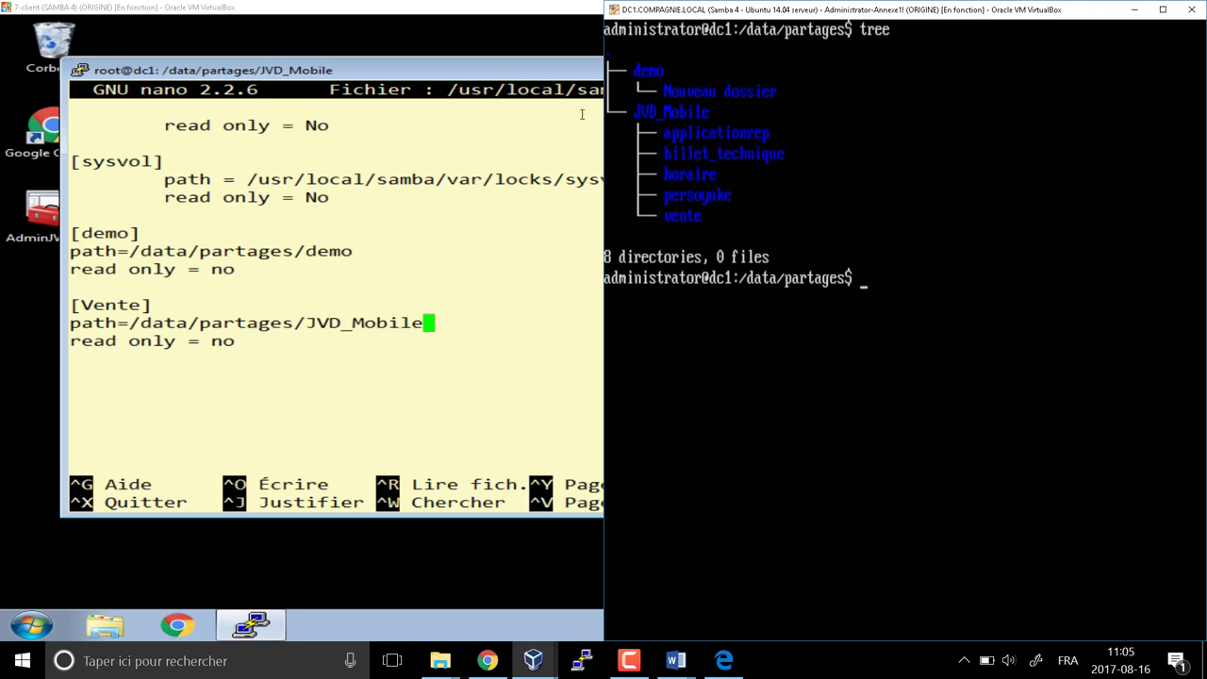
# Mark the JVD_Mobile folder name and capture a screenshot of the console's folder tree
pyautogui.press('ctrl')
pyautogui.press('ctrl')
pyautogui.press('ctrl')
pyautogui.moveTo(308, 323); pyautogui.dragTo(424, 324)
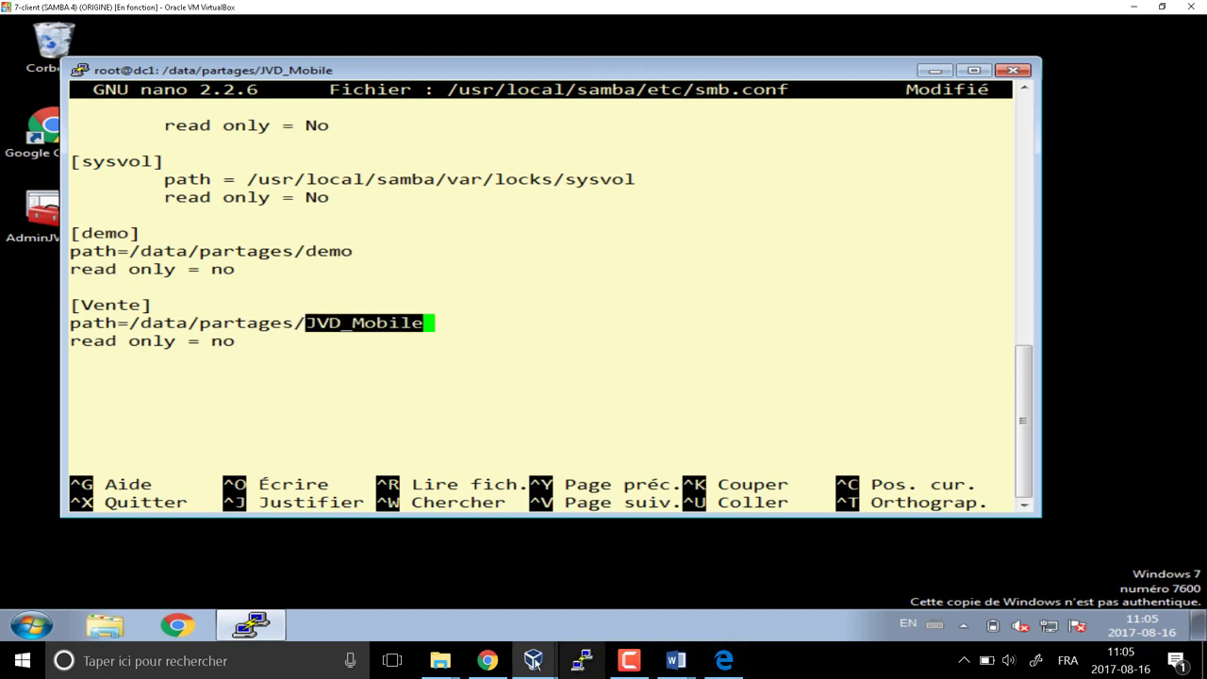
pyautogui.moveTo(533, 660)
pyautogui.click(566, 592)
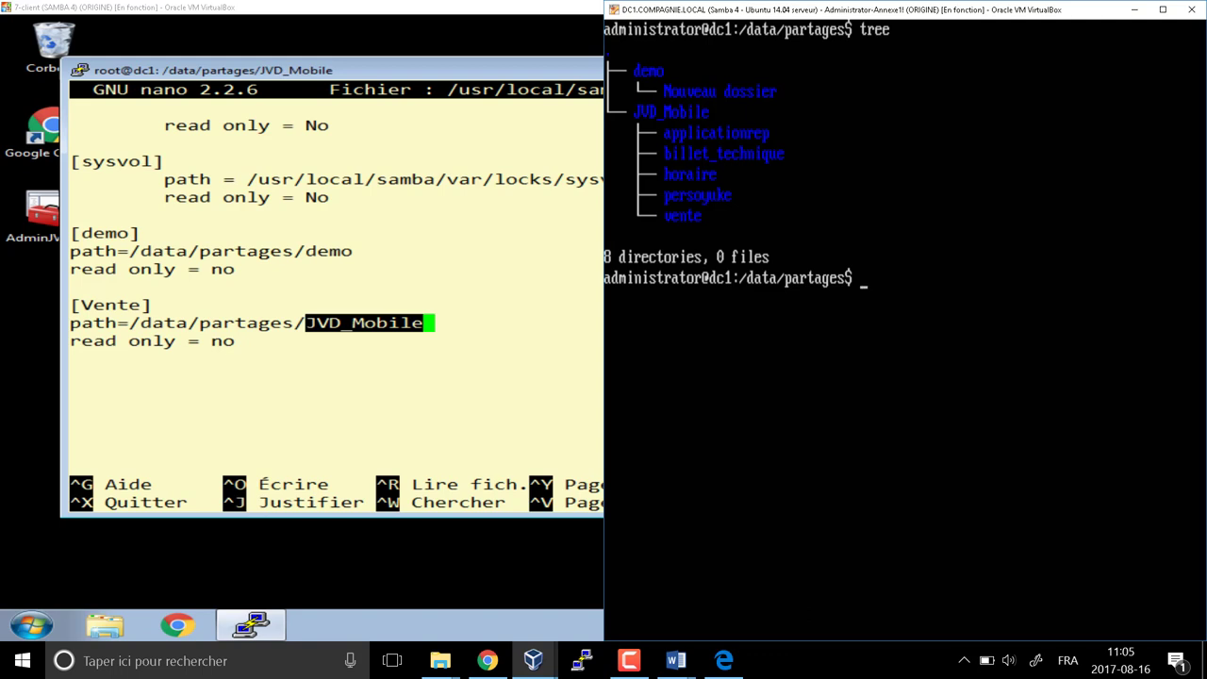
pyautogui.click(597, 114)
pyautogui.click(598, 114)
pyautogui.click(598, 113)
pyautogui.press('Print')
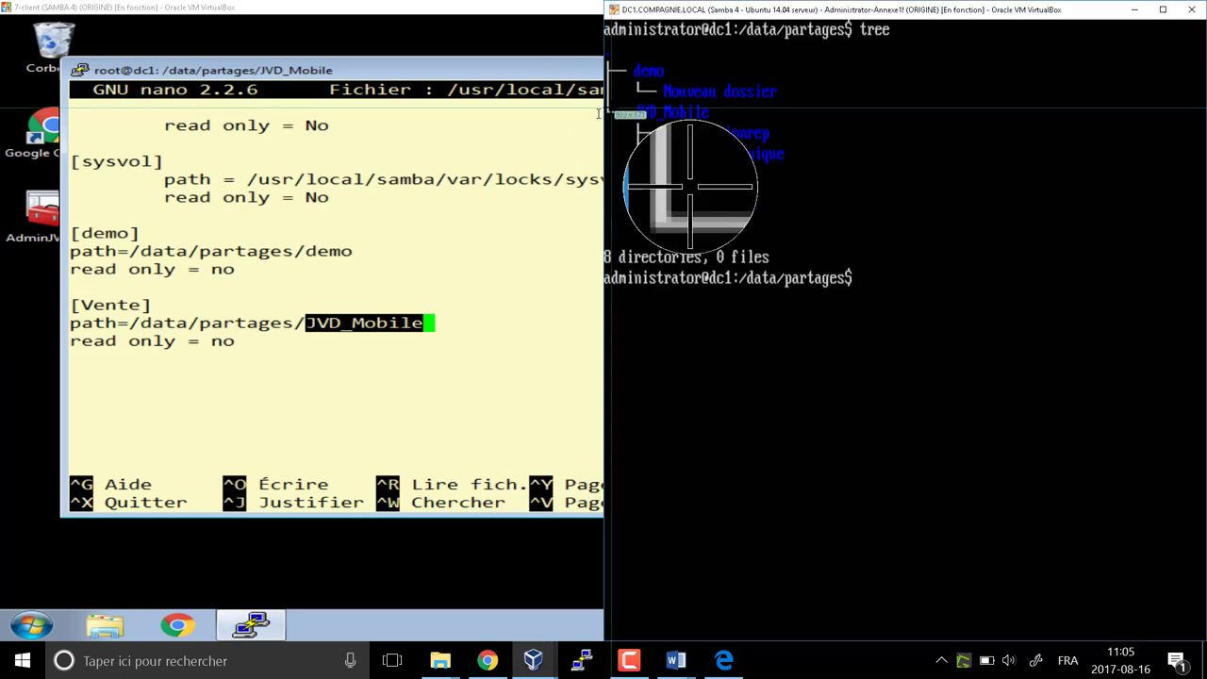
pyautogui.moveTo(606, 100); pyautogui.dragTo(720, 138)
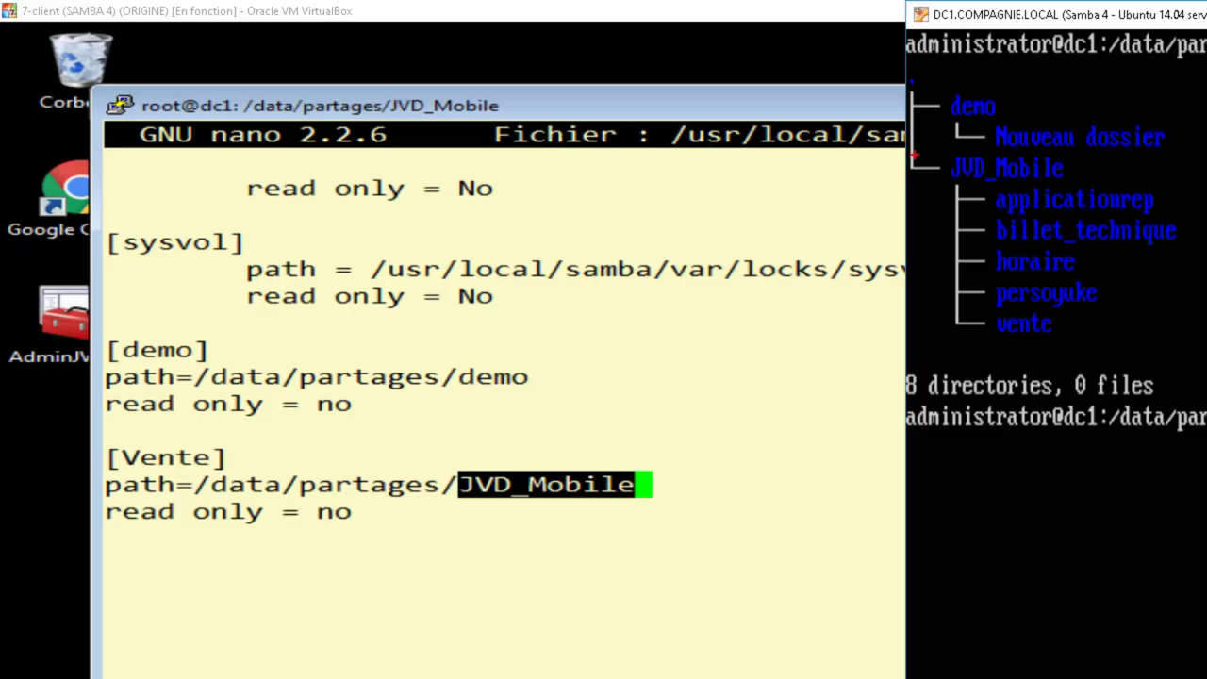
pyautogui.moveTo(912, 154)
pyautogui.mouseDown()
pyautogui.moveTo(1071, 154)
pyautogui.moveTo(1067, 185)
pyautogui.moveTo(913, 193)
pyautogui.moveTo(634, 441)
pyautogui.moveTo(609, 451)
pyautogui.moveTo(609, 439)
pyautogui.moveTo(630, 461)
pyautogui.mouseUp()
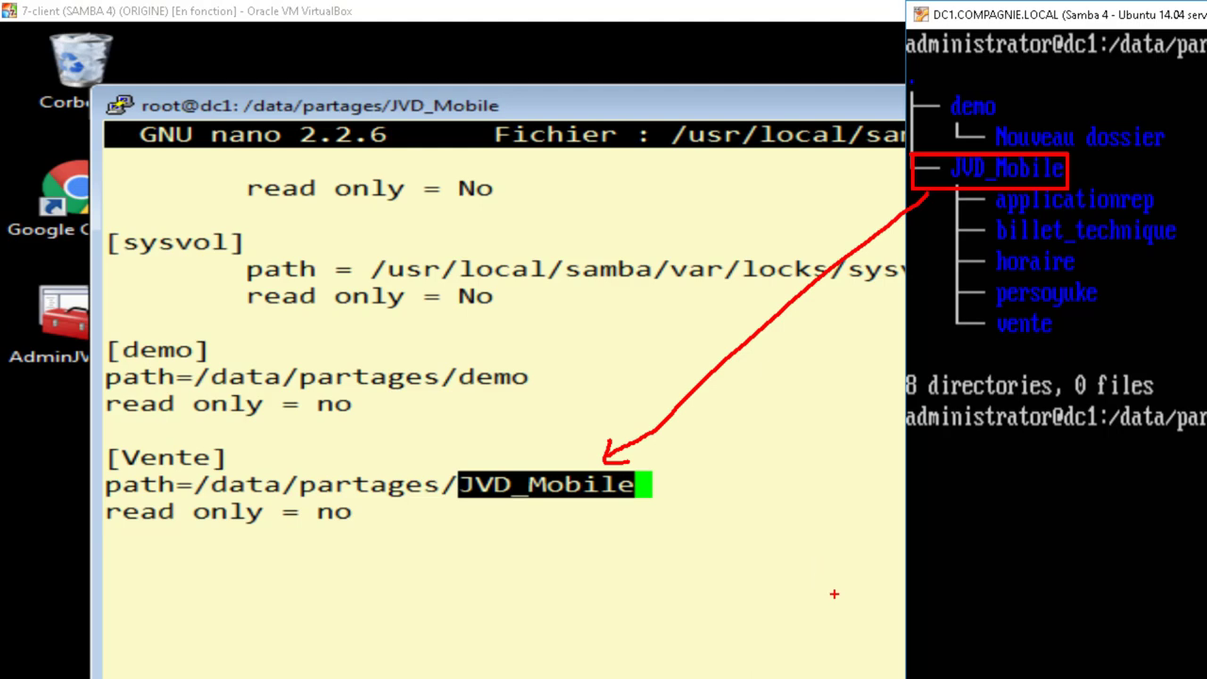
pyautogui.press('Escape')
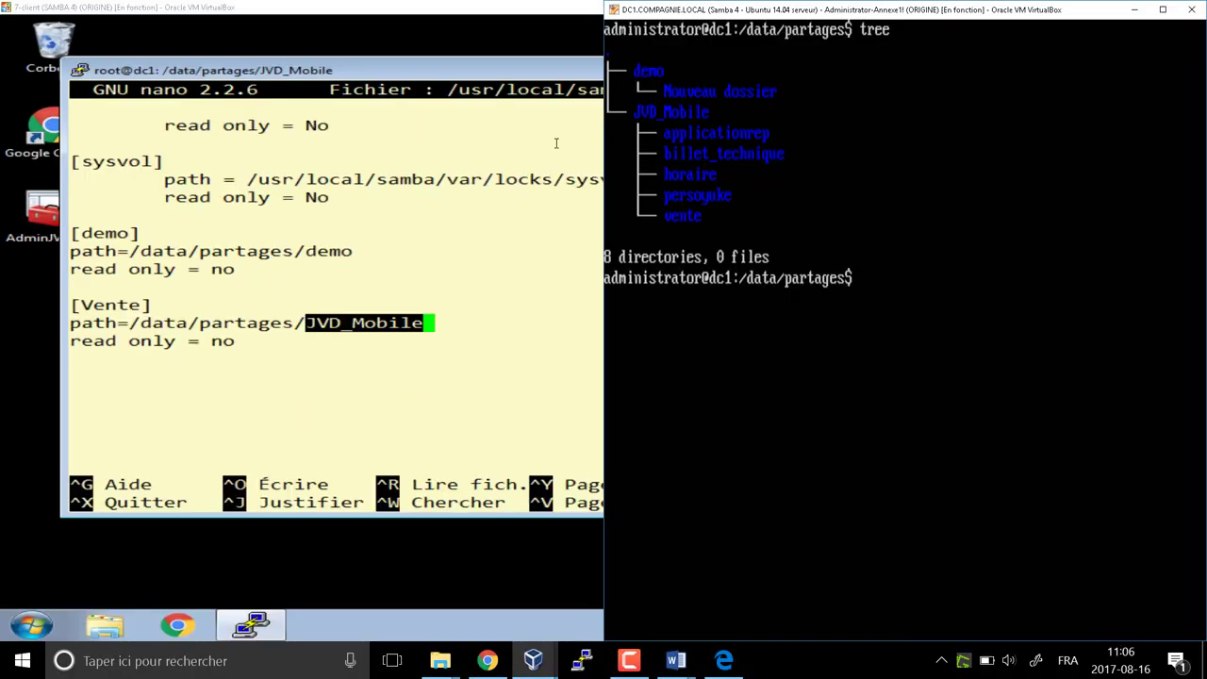
# Append /vente to the Vente share's path in smb.conf
pyautogui.click(563, 356)
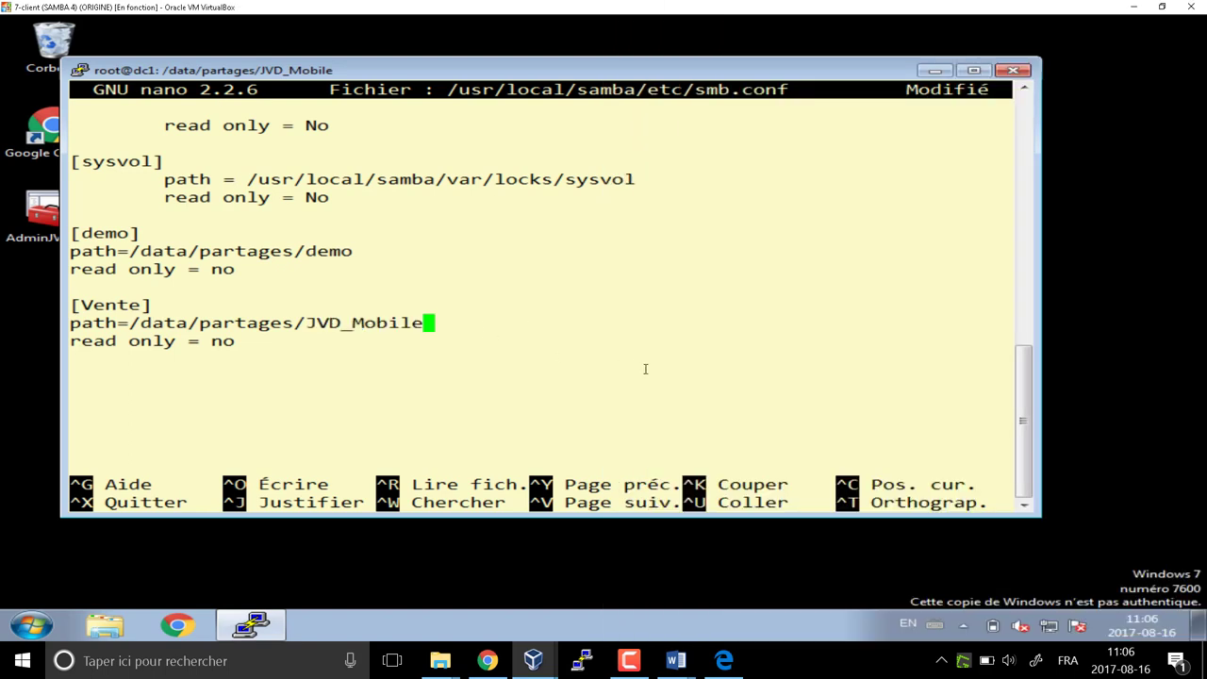
pyautogui.write('3')
pyautogui.press('BackSpace')
pyautogui.write('é')
pyautogui.press('BackSpace')
pyautogui.write('/vente')
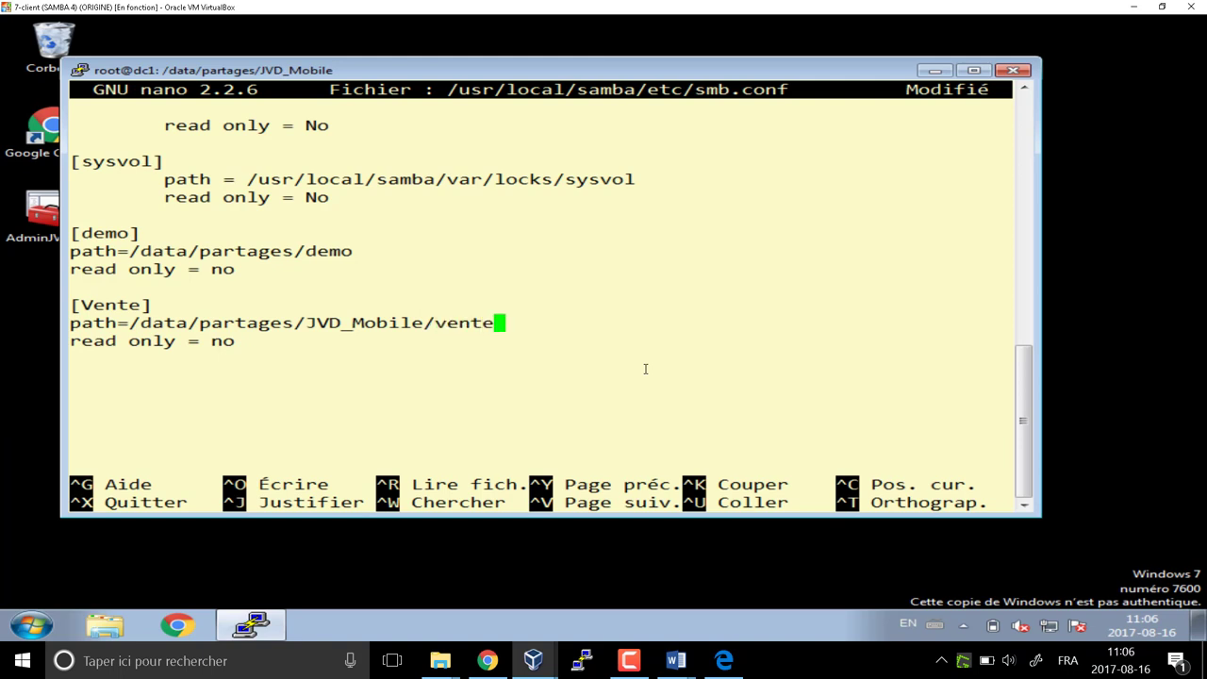
# Copy the whole Vente share block and paste a duplicate below it
pyautogui.press('Up')
pyautogui.press('Up')
pyautogui.press('Up')
pyautogui.press('Down')
pyautogui.press('Down')
pyautogui.press('Left')
pyautogui.press('Left')
pyautogui.press('Left')
pyautogui.press('Left')
pyautogui.press('Left')
pyautogui.press('Left')
pyautogui.press('Left')
pyautogui.hotkey('ctrl', '6')
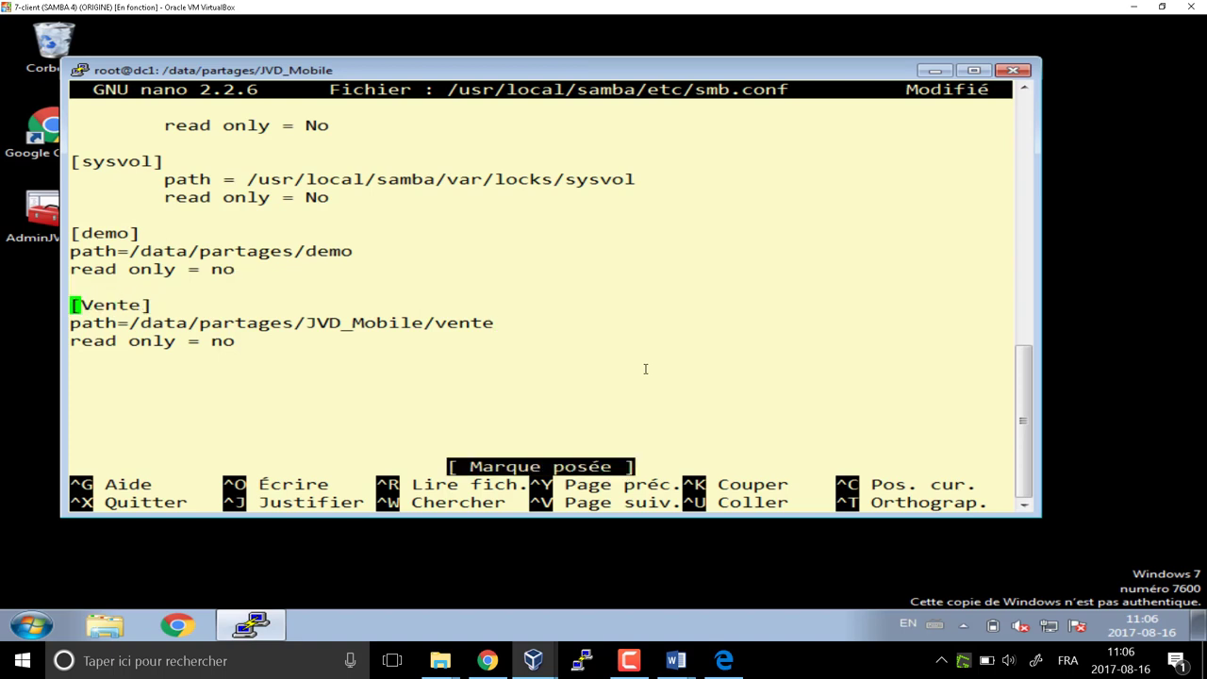
pyautogui.press('Down')
pyautogui.press('Down')
pyautogui.press('Down')
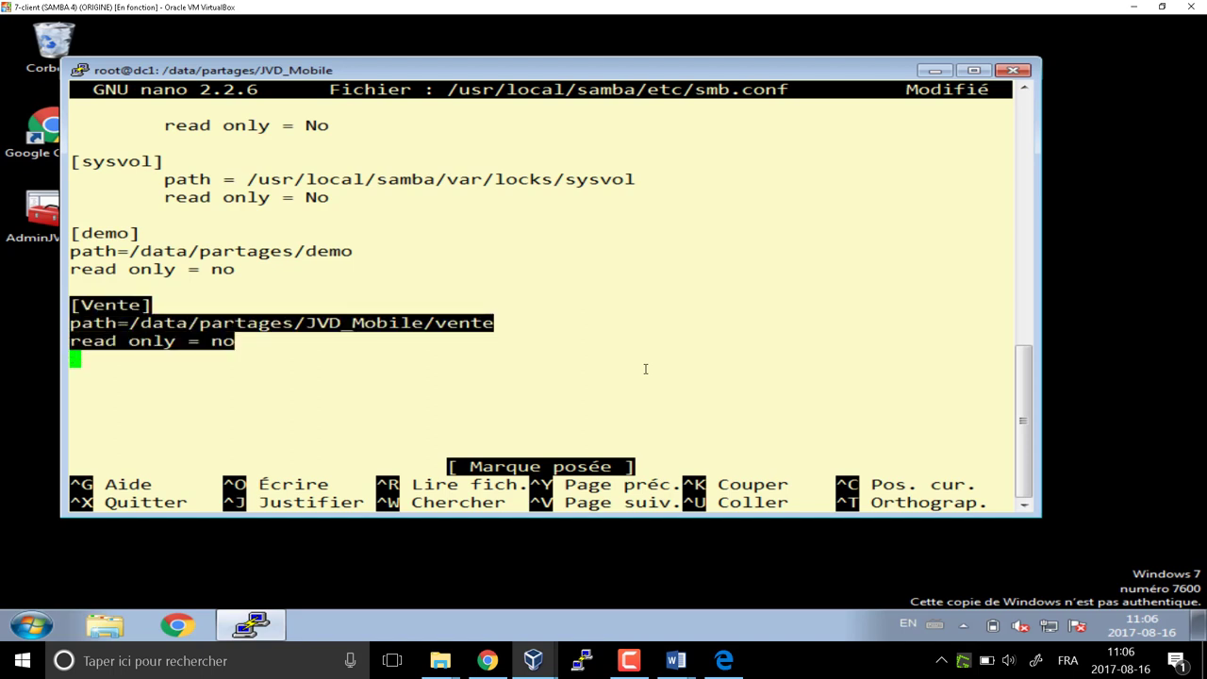
pyautogui.hotkey('alt', '6')
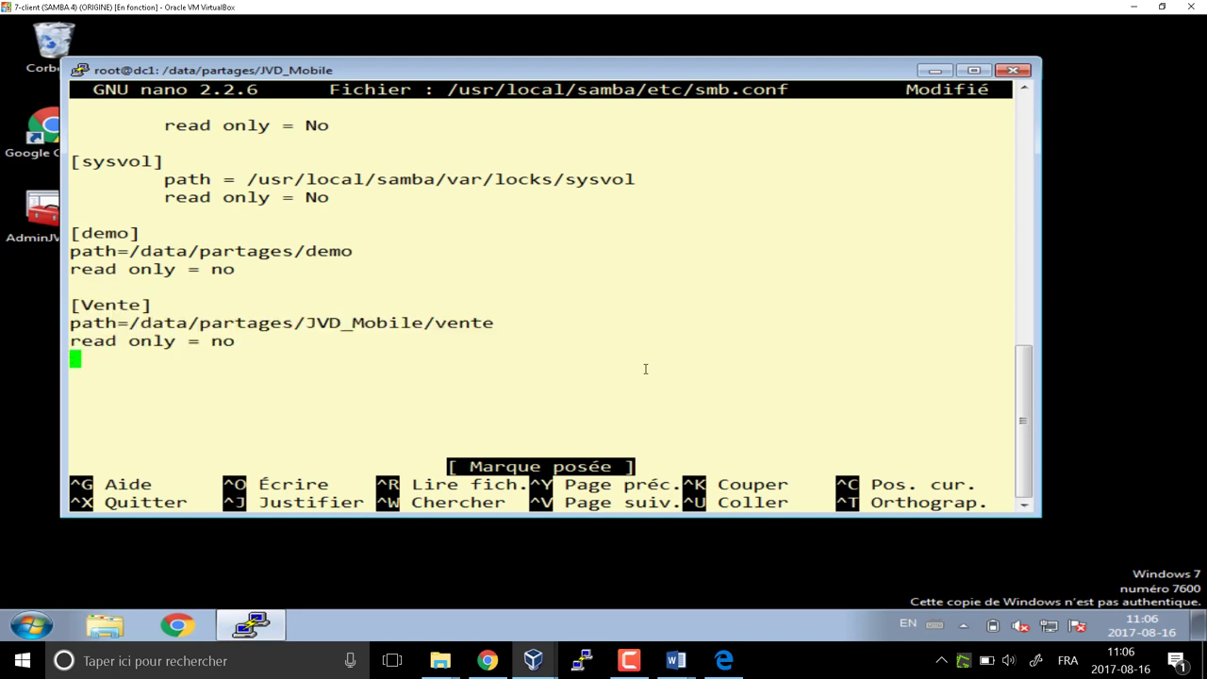
pyautogui.press('Return')
pyautogui.hotkey('ctrl', 'u')
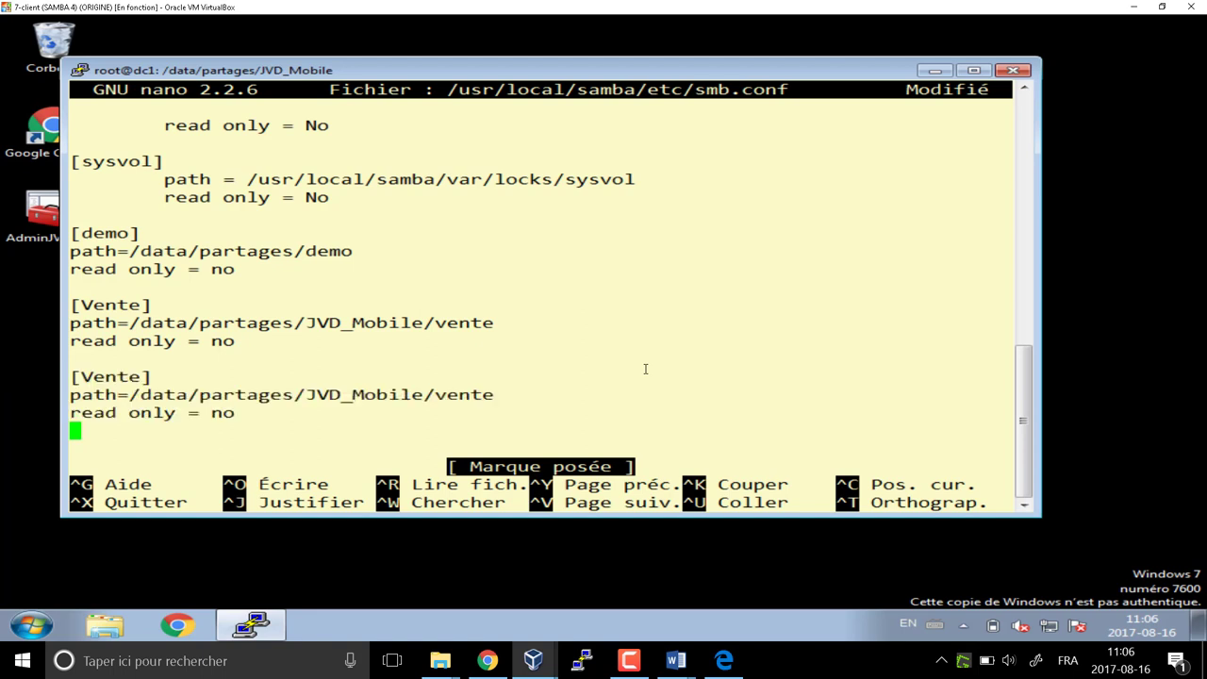
# Rename the duplicated header from [Vente] to [Billet_Technique]
pyautogui.press('Up')
pyautogui.press('Up')
pyautogui.press('End')
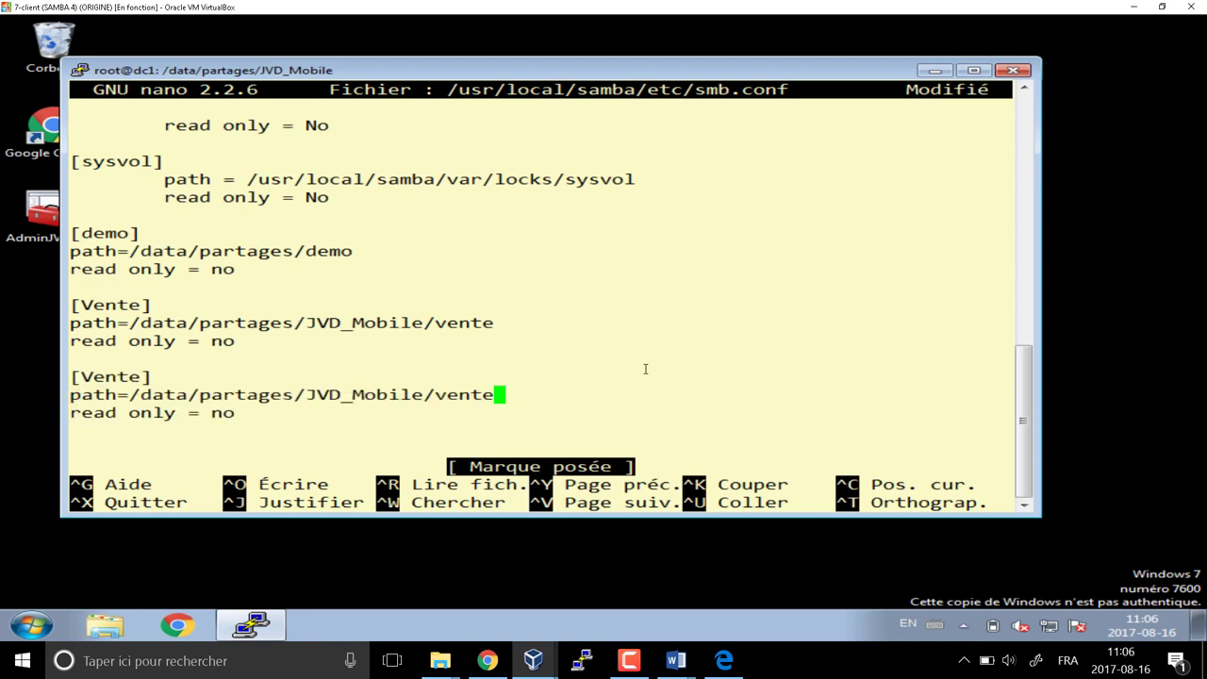
pyautogui.press('Up')
pyautogui.press('Left')
pyautogui.press('Left')
pyautogui.press('Delete')
pyautogui.press('BackSpace')
pyautogui.press('BackSpace')
pyautogui.press('BackSpace')
pyautogui.press('BackSpace')
pyautogui.write('Billet')
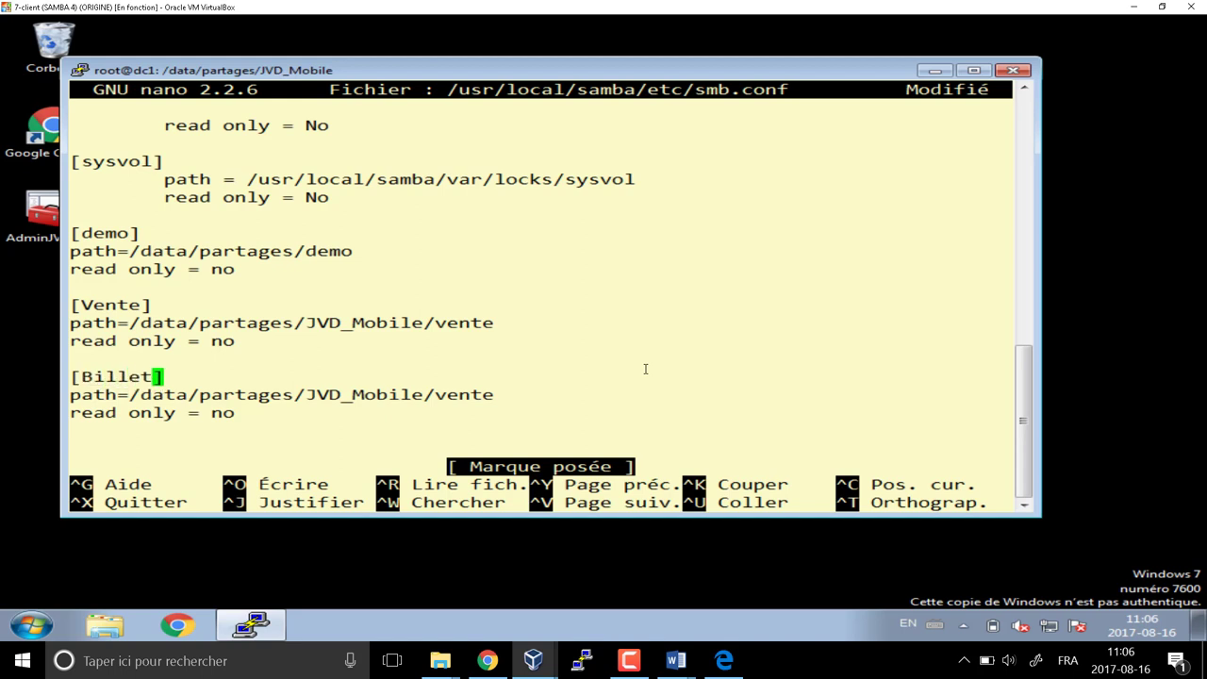
pyautogui.write('_Technique')
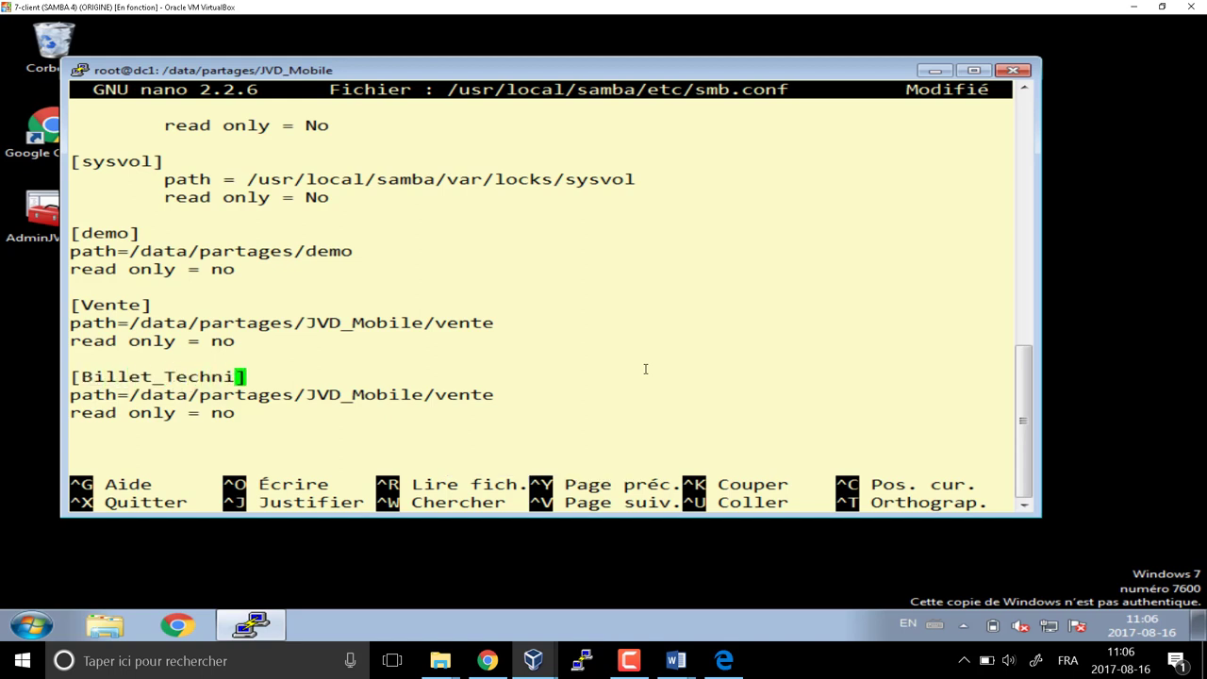
# Change its path ending from vente to billet_technique and add an empty line below
pyautogui.press('Down')
pyautogui.press('Right')
pyautogui.press('Right')
pyautogui.press('Right')
pyautogui.press('Right')
pyautogui.press('Right')
pyautogui.press('Right')
pyautogui.press('Right')
pyautogui.press('Right')
pyautogui.press('Right')
pyautogui.press('Right')
pyautogui.press('Right')
pyautogui.press('Right')
pyautogui.press('Right')
pyautogui.press('Right')
pyautogui.press('Right')
pyautogui.press('Left')
pyautogui.press('Delete')
pyautogui.press('Delete')
pyautogui.press('Delete')
pyautogui.press('Delete')
pyautogui.press('Delete')
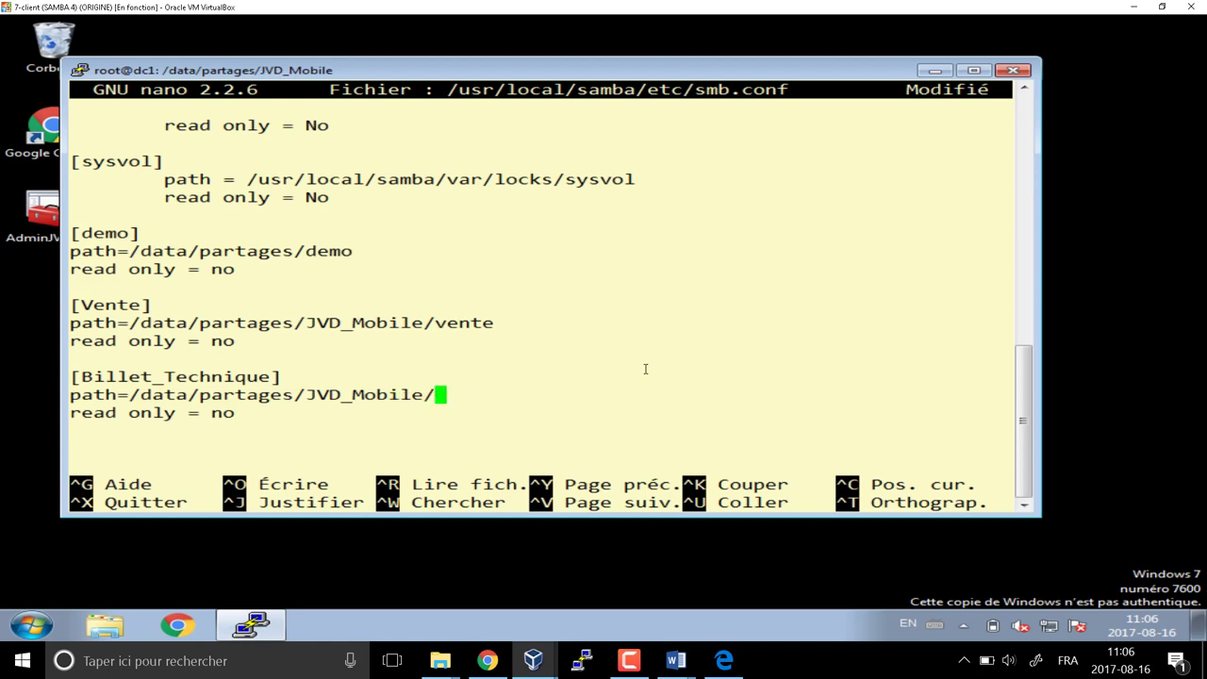
pyautogui.write('billet_tech')
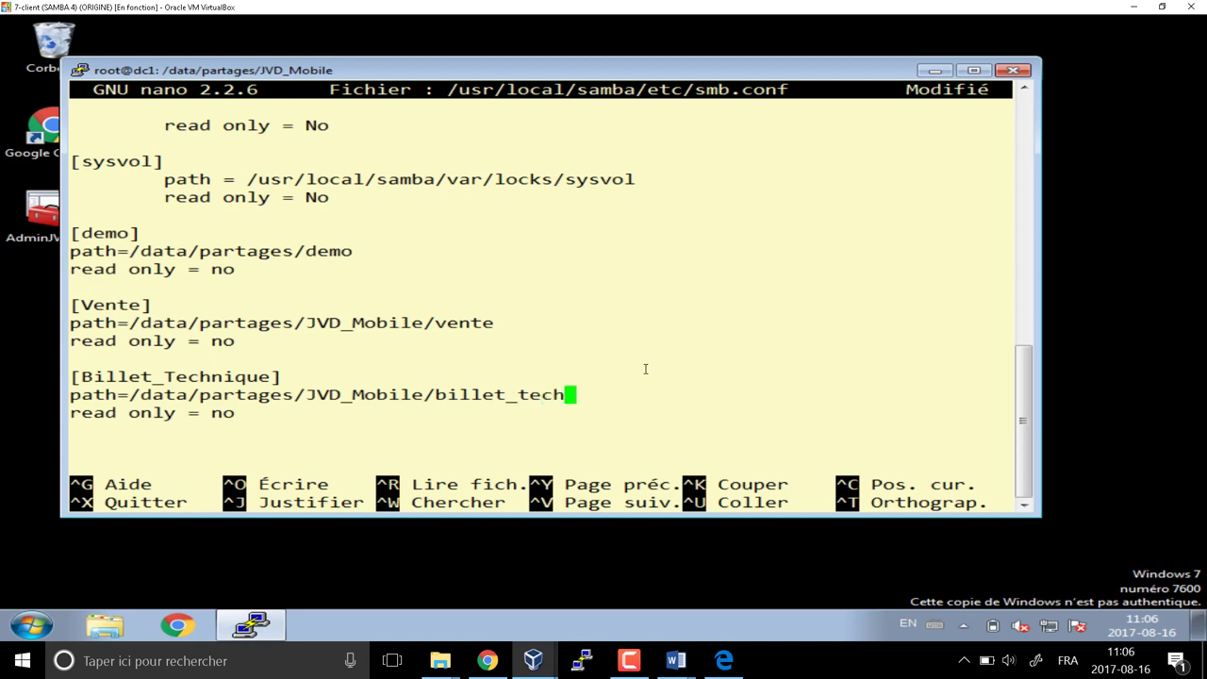
pyautogui.write('nique')
pyautogui.press('Down')
pyautogui.press('Down')
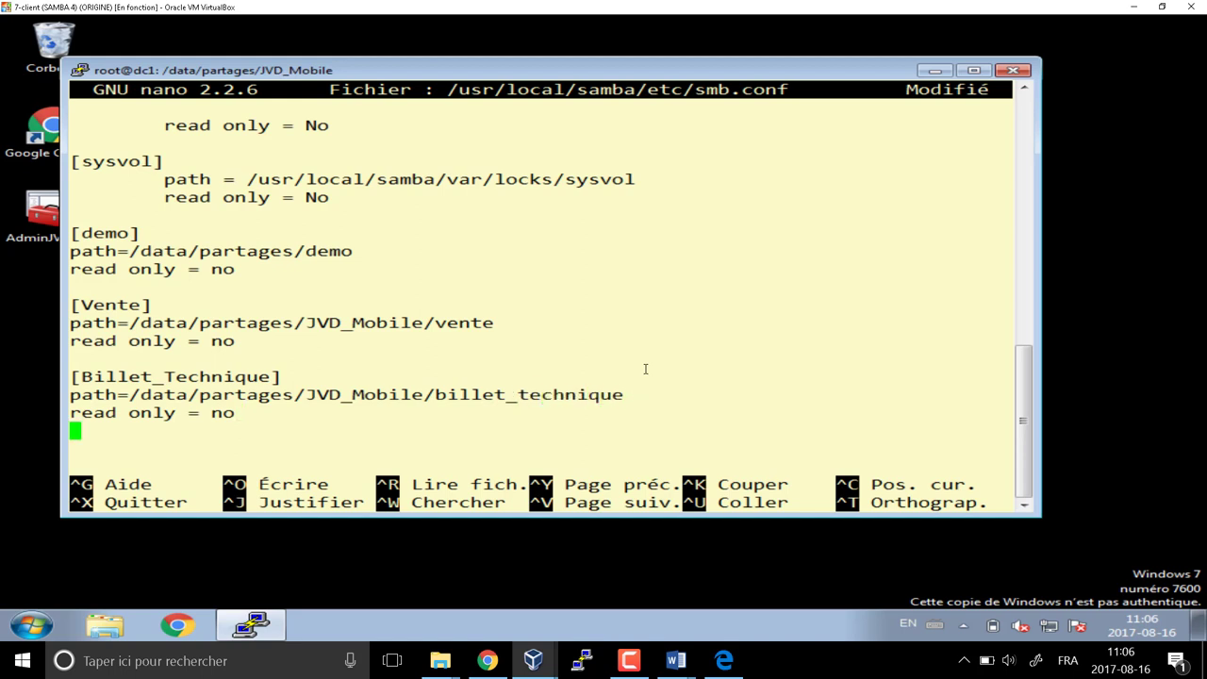
pyautogui.press('Return')
# Paste another Vente block and rename its header to [AppRep]
pyautogui.hotkey('ctrl', 'u')
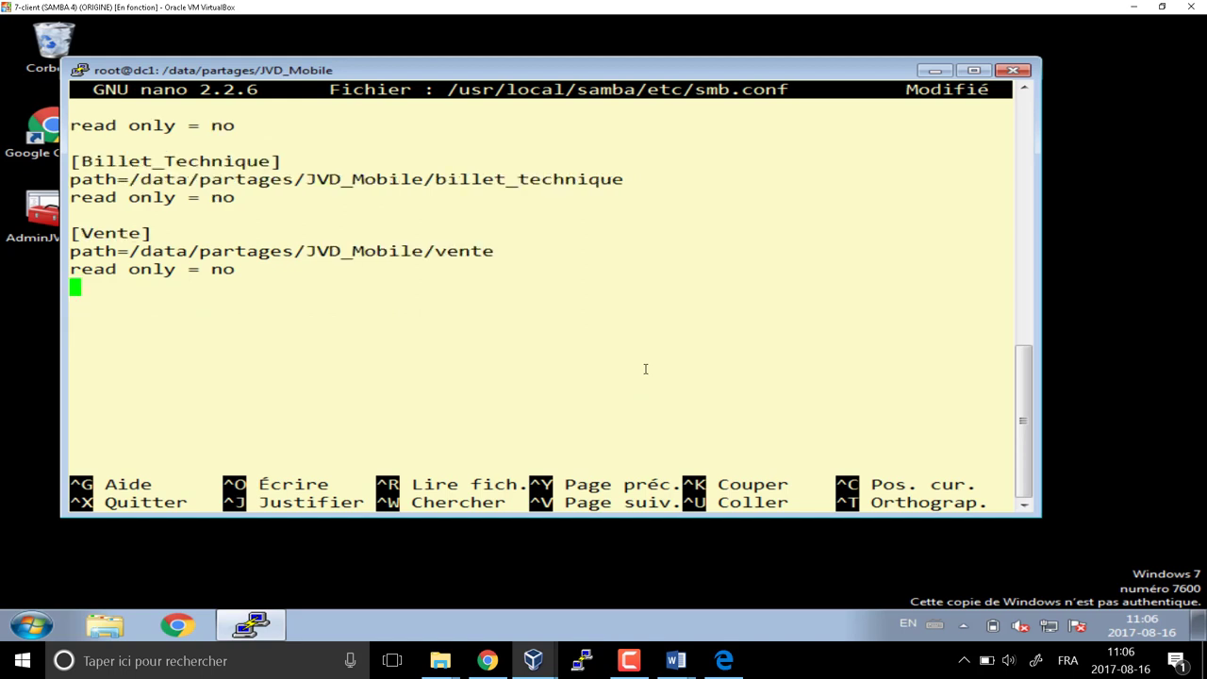
pyautogui.press('Up')
pyautogui.press('Up')
pyautogui.press('Up')
pyautogui.press('Right')
pyautogui.press('Delete')
pyautogui.press('Delete')
pyautogui.press('Delete')
pyautogui.press('Delete')
pyautogui.press('Delete')
pyautogui.write('Appr')
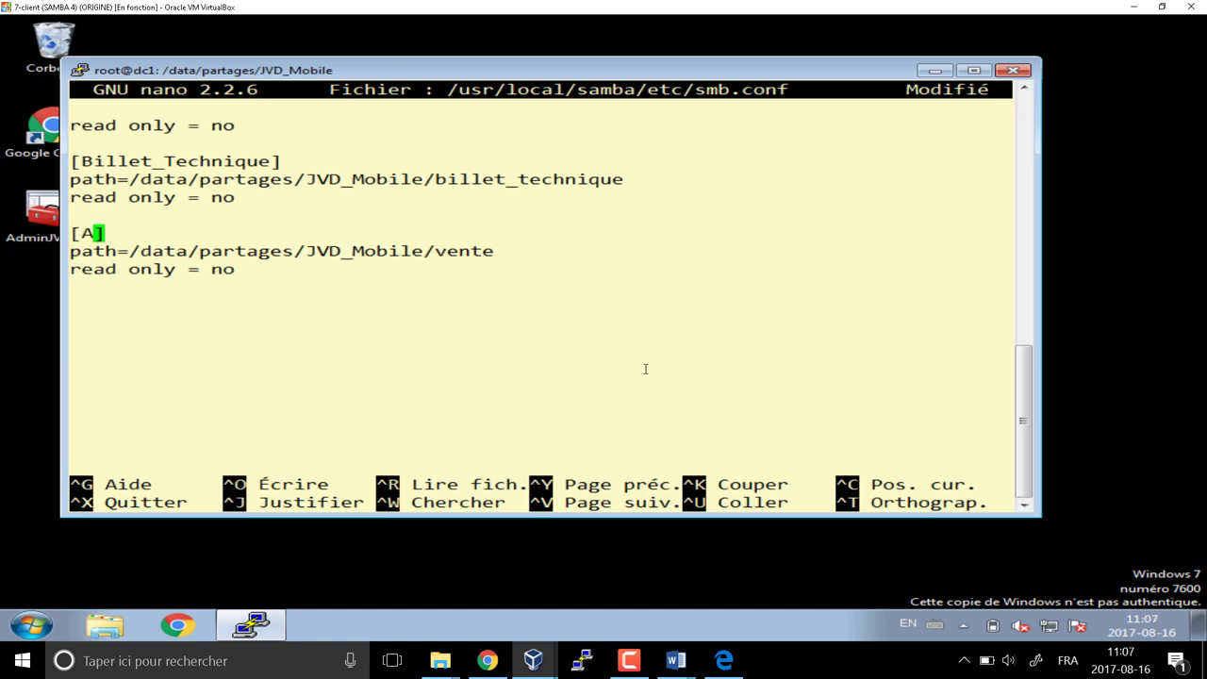
pyautogui.press('BackSpace')
pyautogui.write('Rep')
# Change the AppRep share's path to end in applicationrep
pyautogui.press('Down')
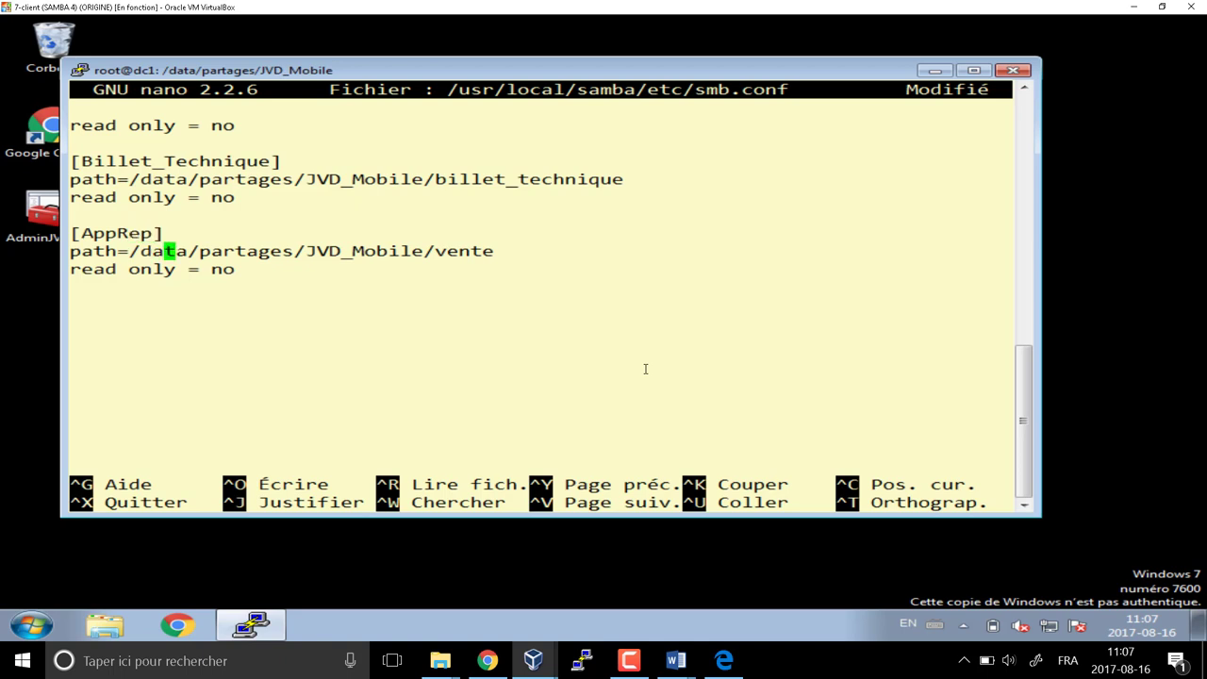
pyautogui.press('Right')
pyautogui.press('Right')
pyautogui.press('Right')
pyautogui.press('Right')
pyautogui.press('Right')
pyautogui.press('Right')
pyautogui.press('Right')
pyautogui.press('Right')
pyautogui.press('Right')
pyautogui.press('Right')
pyautogui.press('Right')
pyautogui.press('Right')
pyautogui.press('Right')
pyautogui.press('Right')
pyautogui.press('Right')
pyautogui.press('Right')
pyautogui.press('Right')
pyautogui.press('Right')
pyautogui.press('Right')
pyautogui.press('Right')
pyautogui.press('Right')
pyautogui.press('Right')
pyautogui.press('Right')
pyautogui.press('Delete')
pyautogui.press('Delete')
pyautogui.press('Delete')
pyautogui.press('Delete')
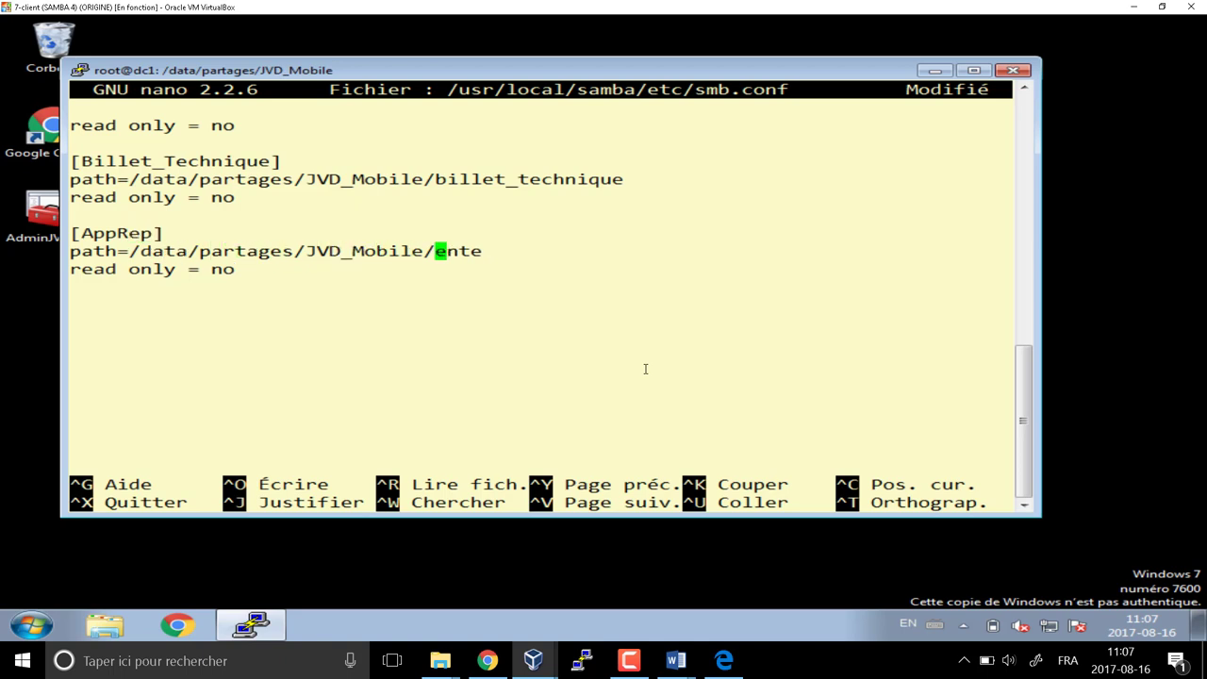
pyautogui.write('application')
pyautogui.write('r')
# Add a [Horaire] share block whose path ends in horaire
pyautogui.press('Right')
pyautogui.write('p')
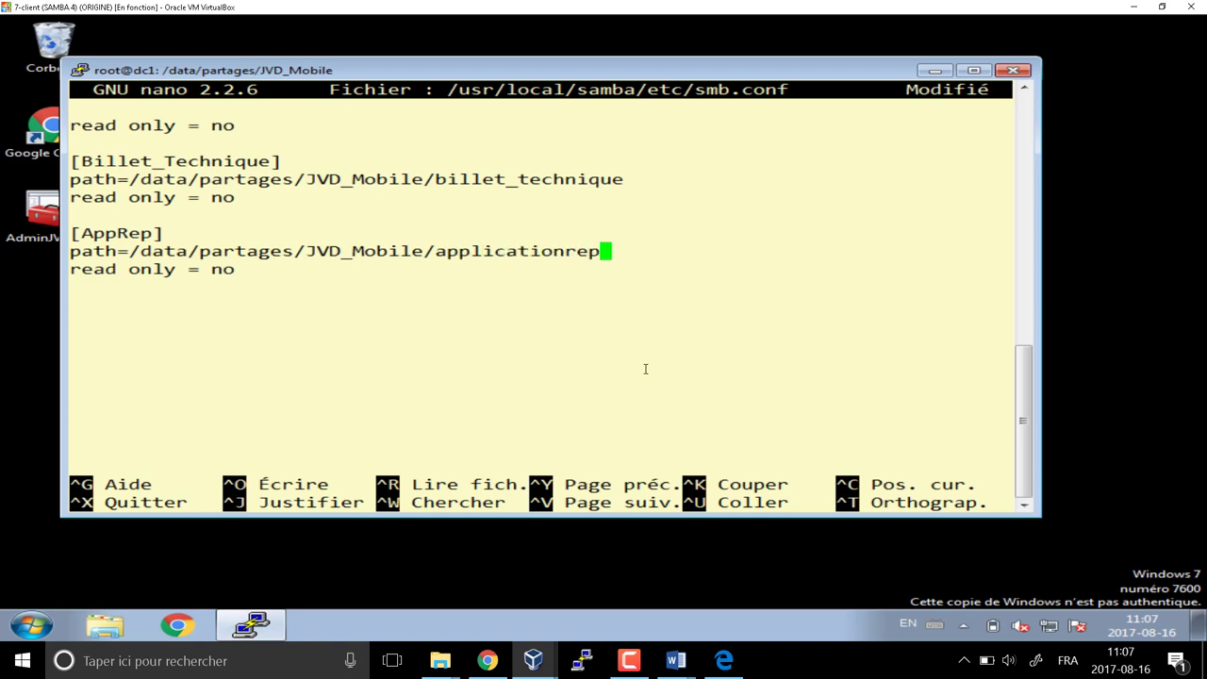
pyautogui.press('Down')
pyautogui.press('Down')
pyautogui.press('Return')
pyautogui.hotkey('ctrl', 'u')
pyautogui.press('Up')
pyautogui.press('Up')
pyautogui.press('Up')
pyautogui.press('Right')
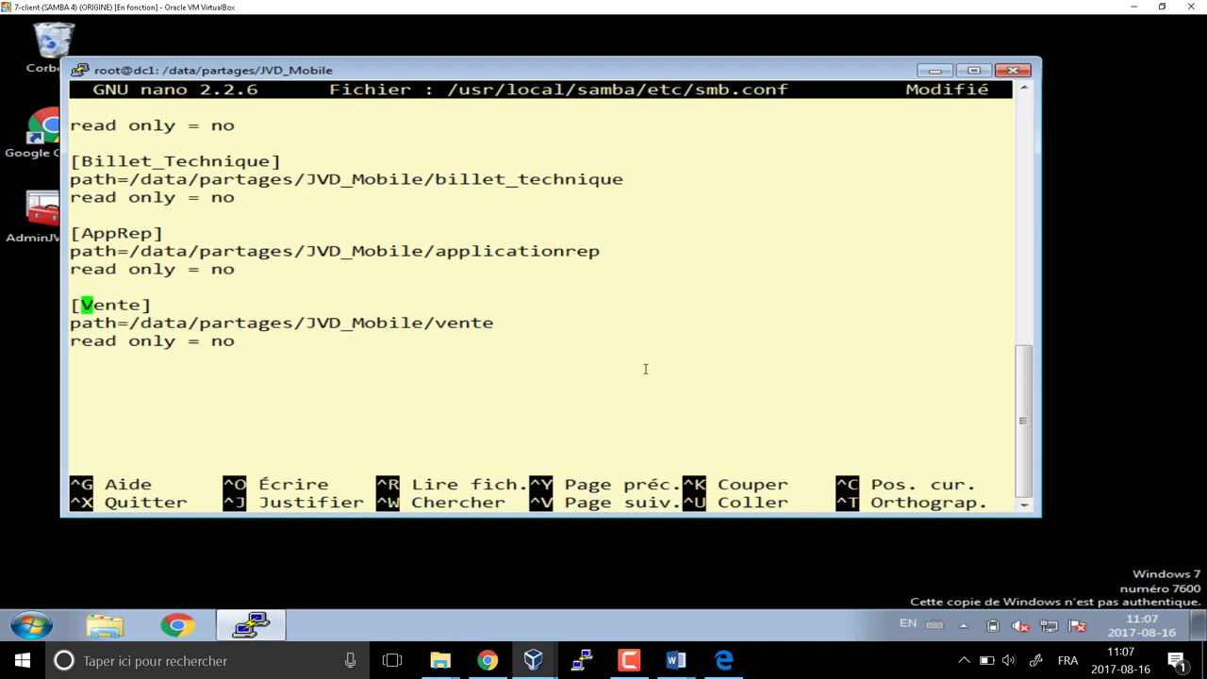
pyautogui.press('Delete')
pyautogui.press('Delete')
pyautogui.press('Delete')
pyautogui.press('Delete')
pyautogui.press('Delete')
pyautogui.write('Hora')
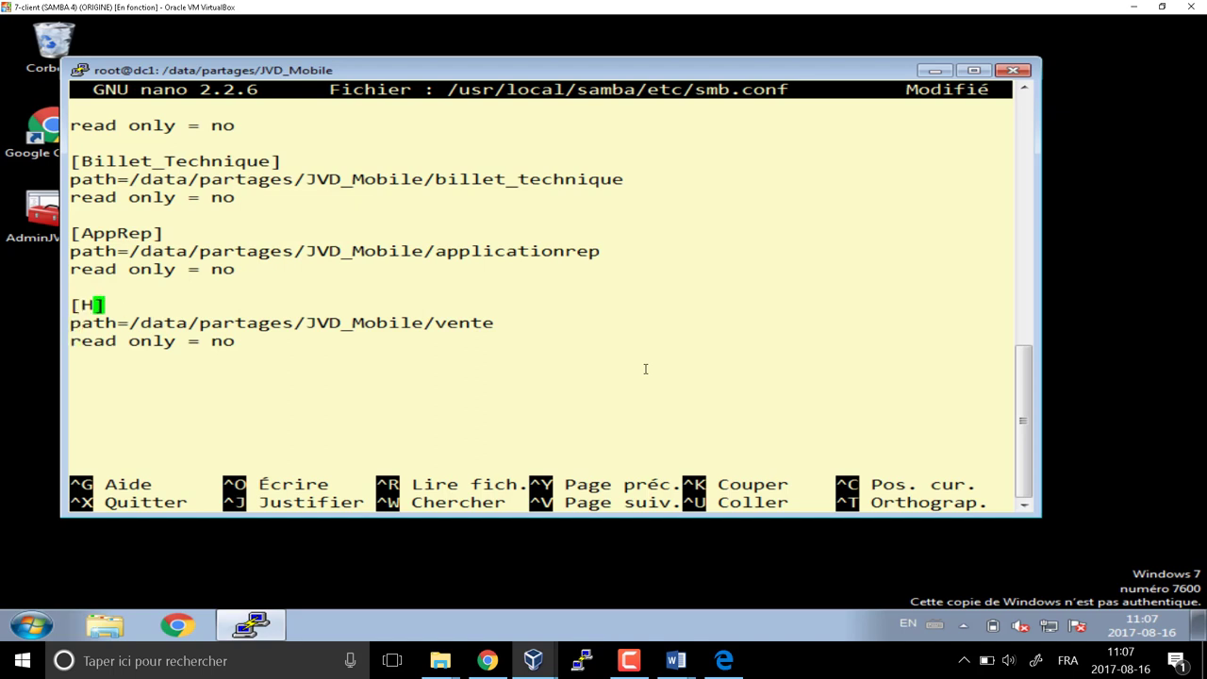
pyautogui.write('ire')
pyautogui.press('Down')
pyautogui.press('Right')
pyautogui.press('Right')
pyautogui.press('Right')
pyautogui.press('Right')
pyautogui.press('Right')
pyautogui.press('Right')
pyautogui.press('Right')
pyautogui.press('Right')
pyautogui.press('Right')
pyautogui.press('Right')
pyautogui.press('Right')
pyautogui.press('Right')
pyautogui.press('Right')
pyautogui.press('Right')
pyautogui.press('Right')
pyautogui.press('Right')
pyautogui.press('Right')
pyautogui.press('Right')
pyautogui.press('Right')
pyautogui.press('Right')
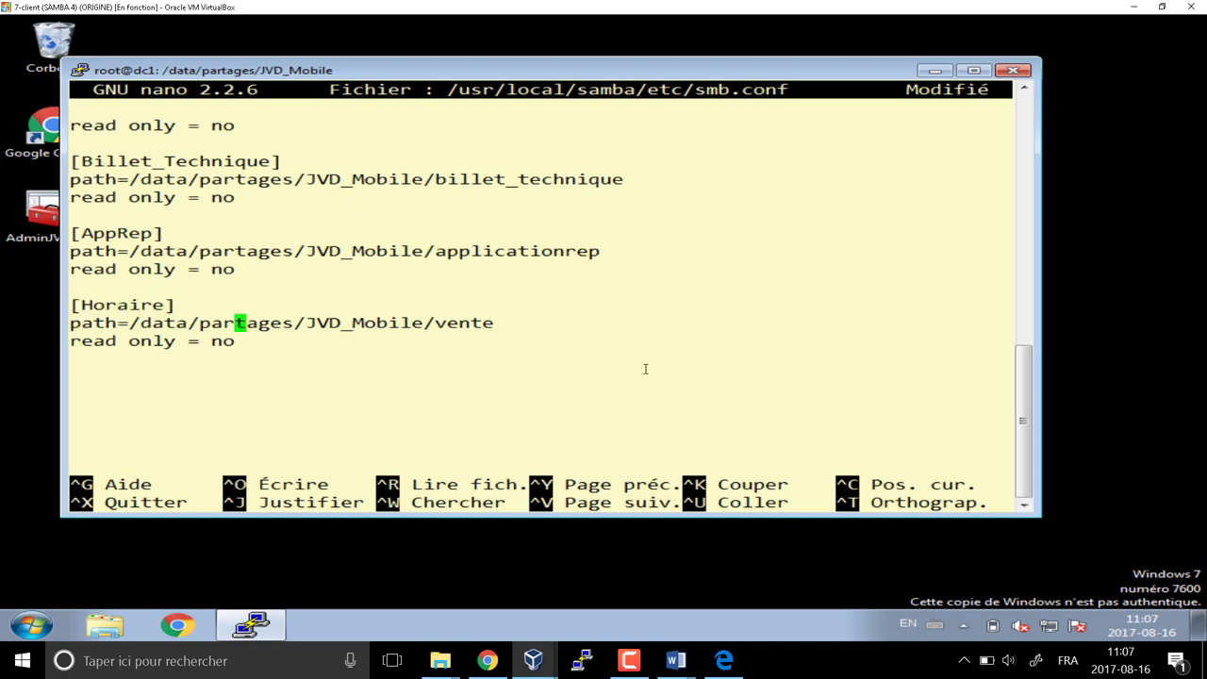
pyautogui.press('Right')
pyautogui.press('Right')
pyautogui.press('Delete')
pyautogui.press('Delete')
pyautogui.press('Delete')
pyautogui.press('Delete')
pyautogui.press('Delete')
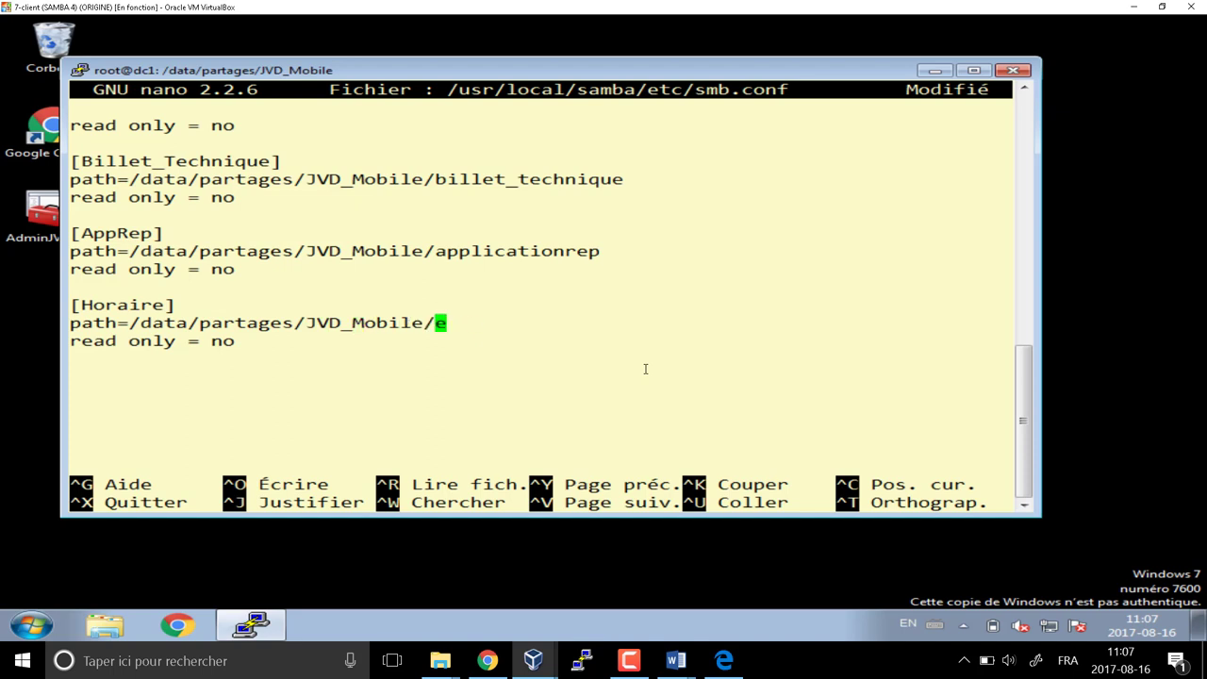
pyautogui.write('horaire')
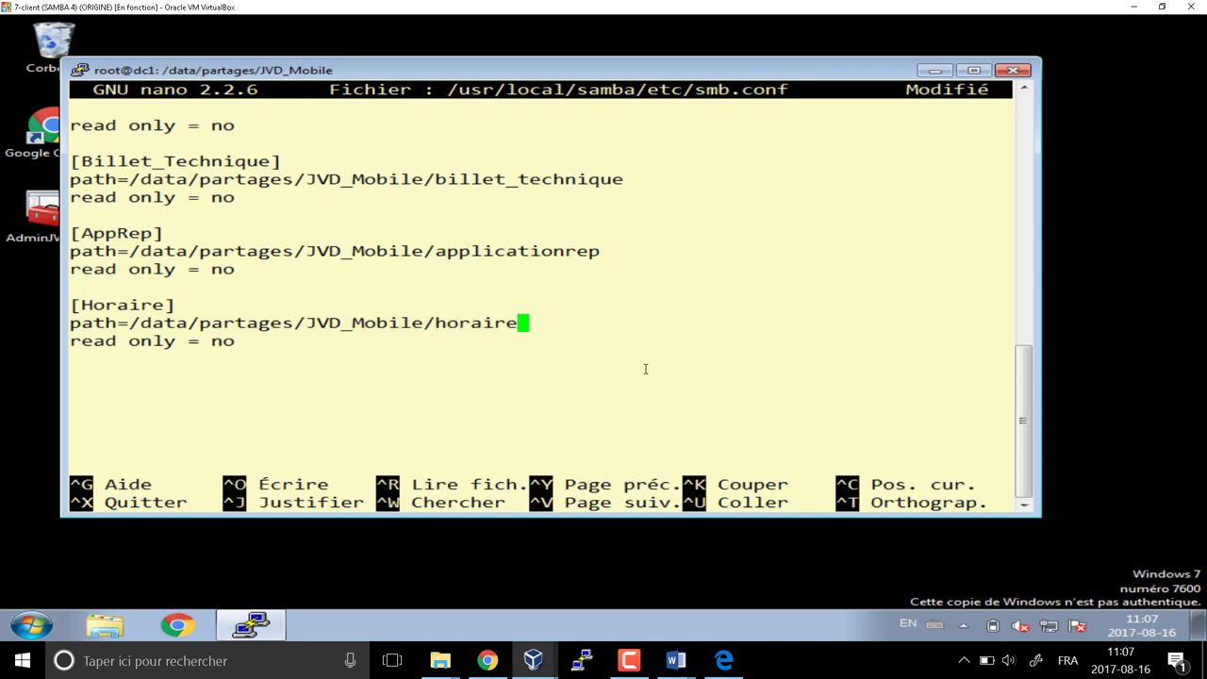
# Paste a final Vente block and rename its header to [PersoYuke]
pyautogui.press('Down')
pyautogui.press('Down')
pyautogui.press('Down')
pyautogui.hotkey('ctrl', 'u')
pyautogui.press('Up')
pyautogui.press('Up')
pyautogui.press('Up')
pyautogui.press('Right')
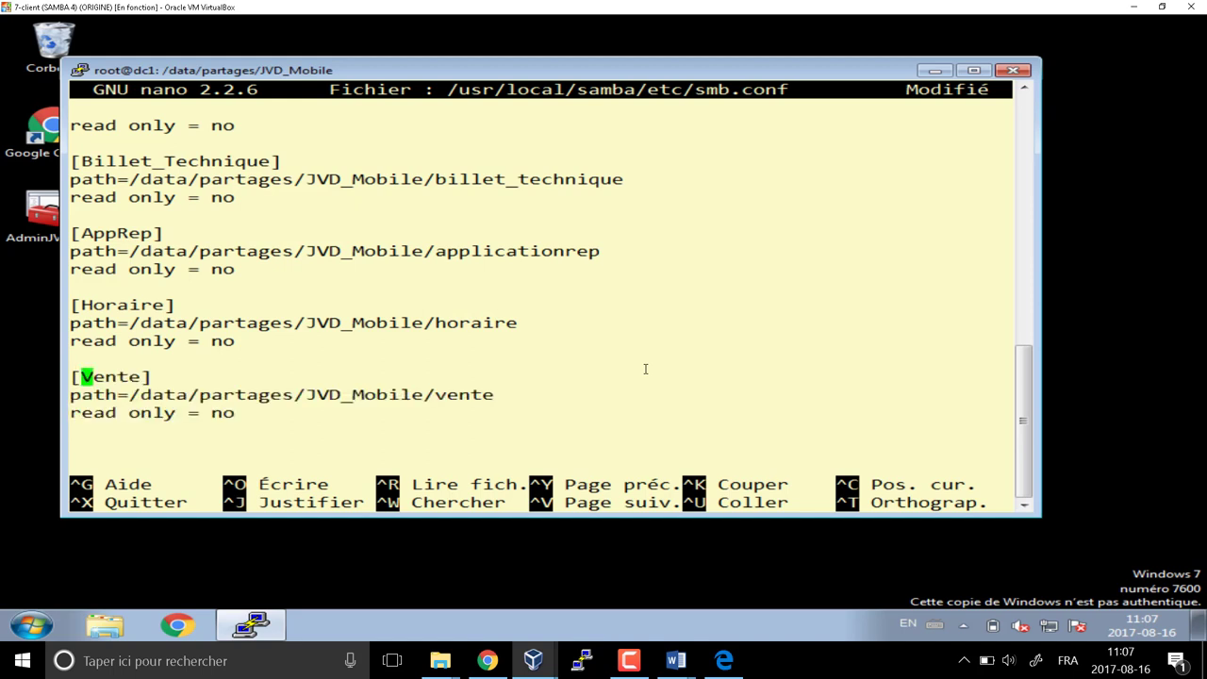
pyautogui.press('Delete')
pyautogui.press('Delete')
pyautogui.press('Delete')
pyautogui.press('Delete')
pyautogui.press('Delete')
pyautogui.write('PersoYuke')
# Set the PersoYuke path to end in PersoYuke and snap the terminal to the left half
pyautogui.press('Down')
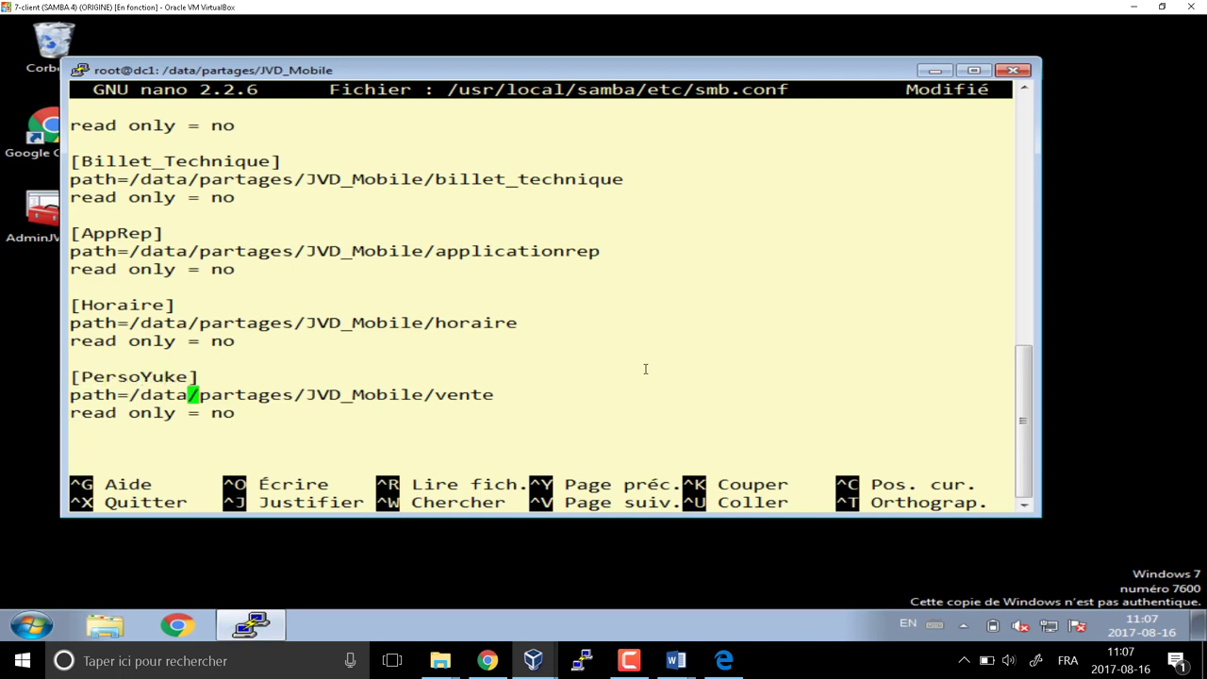
pyautogui.press('Right')
pyautogui.press('Right')
pyautogui.press('Right')
pyautogui.press('Right')
pyautogui.press('Right')
pyautogui.press('Right')
pyautogui.press('Right')
pyautogui.press('Right')
pyautogui.press('Right')
pyautogui.press('Right')
pyautogui.press('Right')
pyautogui.press('Right')
pyautogui.press('Right')
pyautogui.press('Right')
pyautogui.press('Right')
pyautogui.press('Right')
pyautogui.press('Right')
pyautogui.press('Right')
pyautogui.press('Right')
pyautogui.press('Right')
pyautogui.press('Right')
pyautogui.press('Delete')
pyautogui.press('Delete')
pyautogui.press('Delete')
pyautogui.press('Delete')
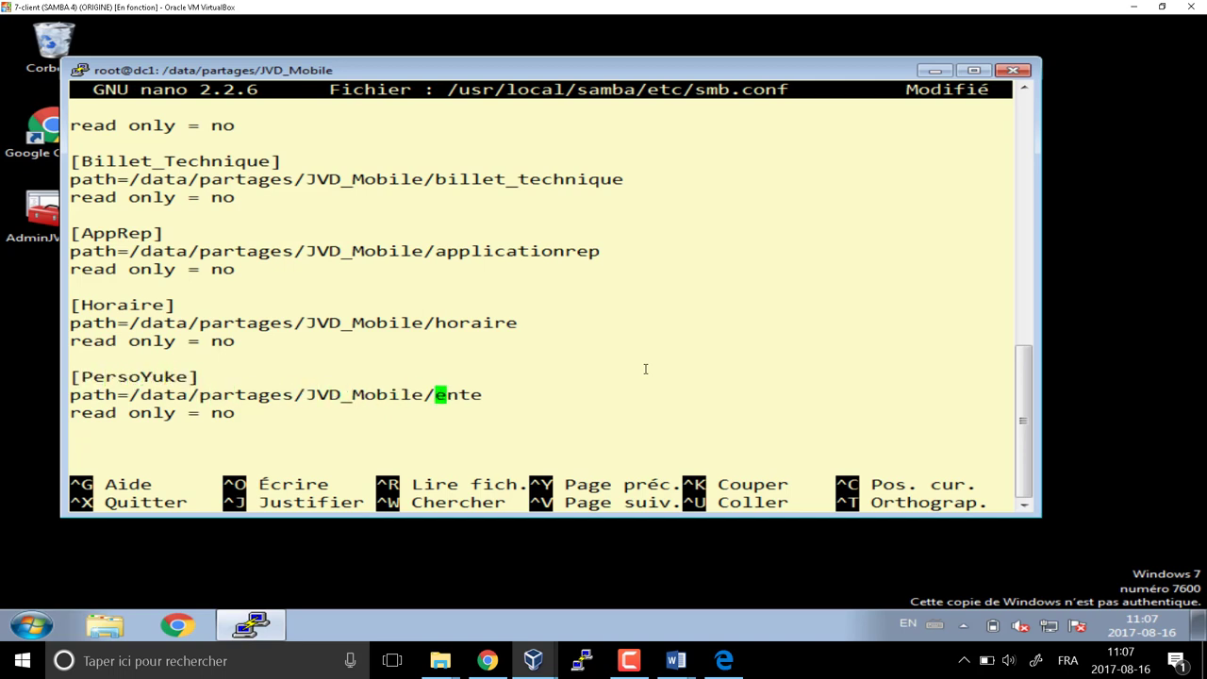
pyautogui.write('Perso')
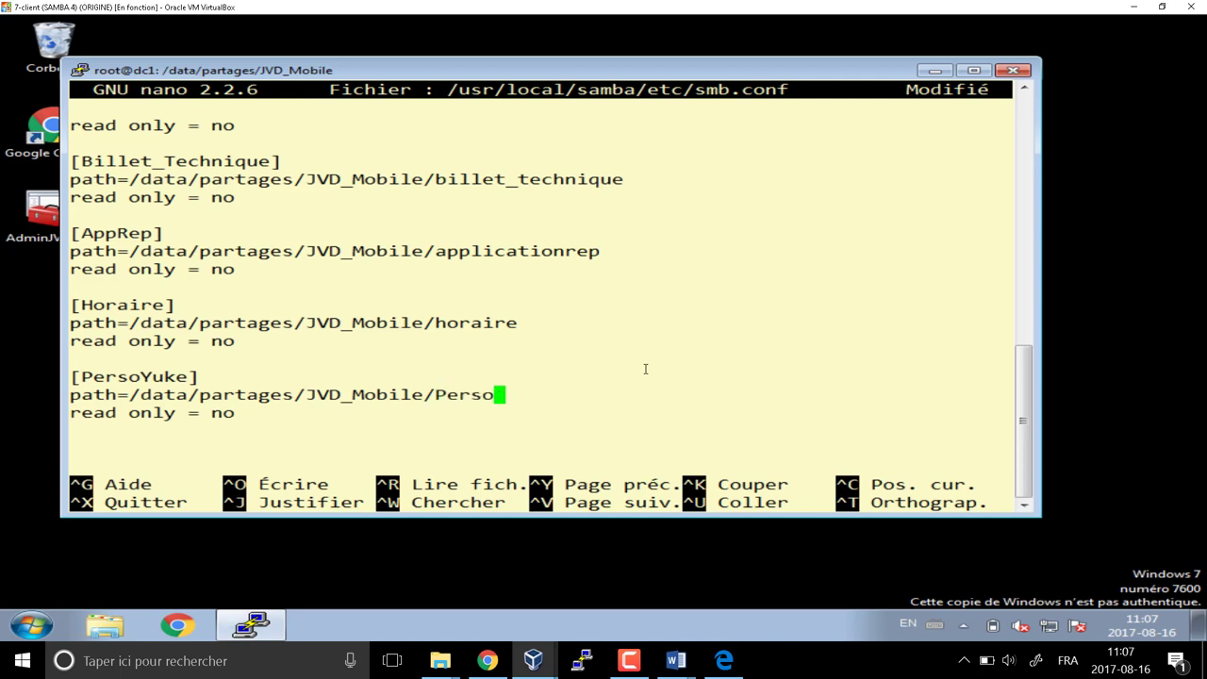
pyautogui.write('Yuke')
pyautogui.press('BackSpace')
pyautogui.write('ke')
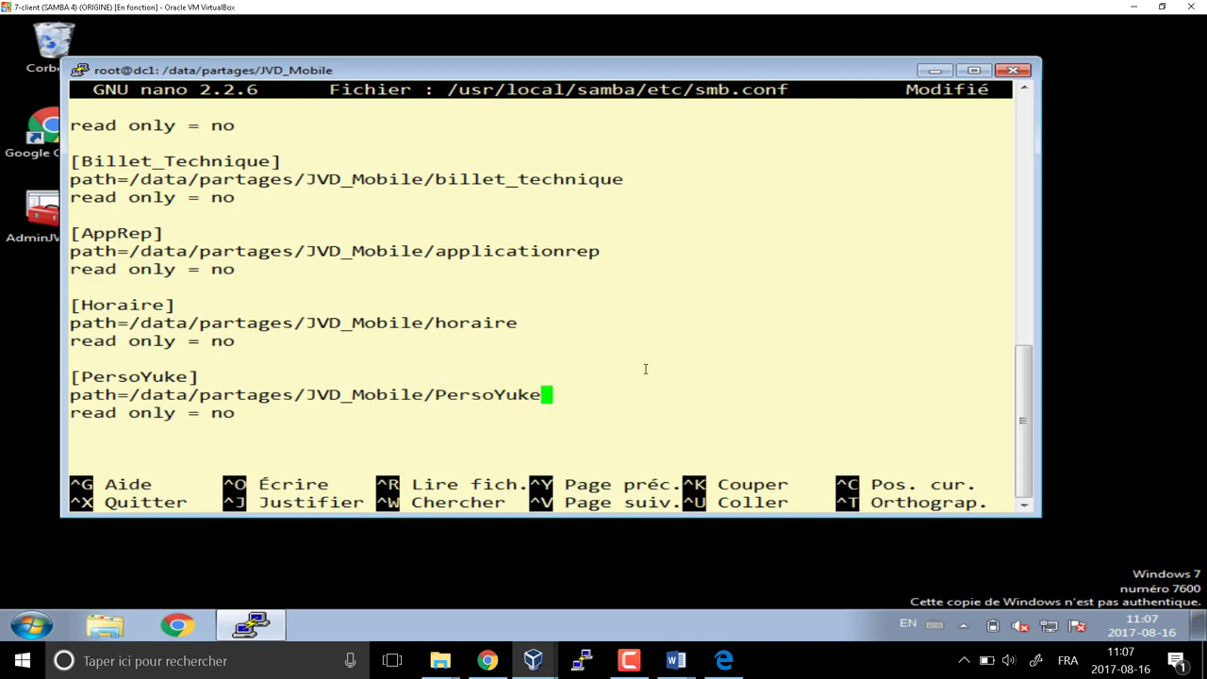
pyautogui.press('Down')
pyautogui.press('super+Left')
# Scroll back up through the share blocks in smb.conf, then bring the DC1 server console alongside
pyautogui.scroll(8, 345, 270)
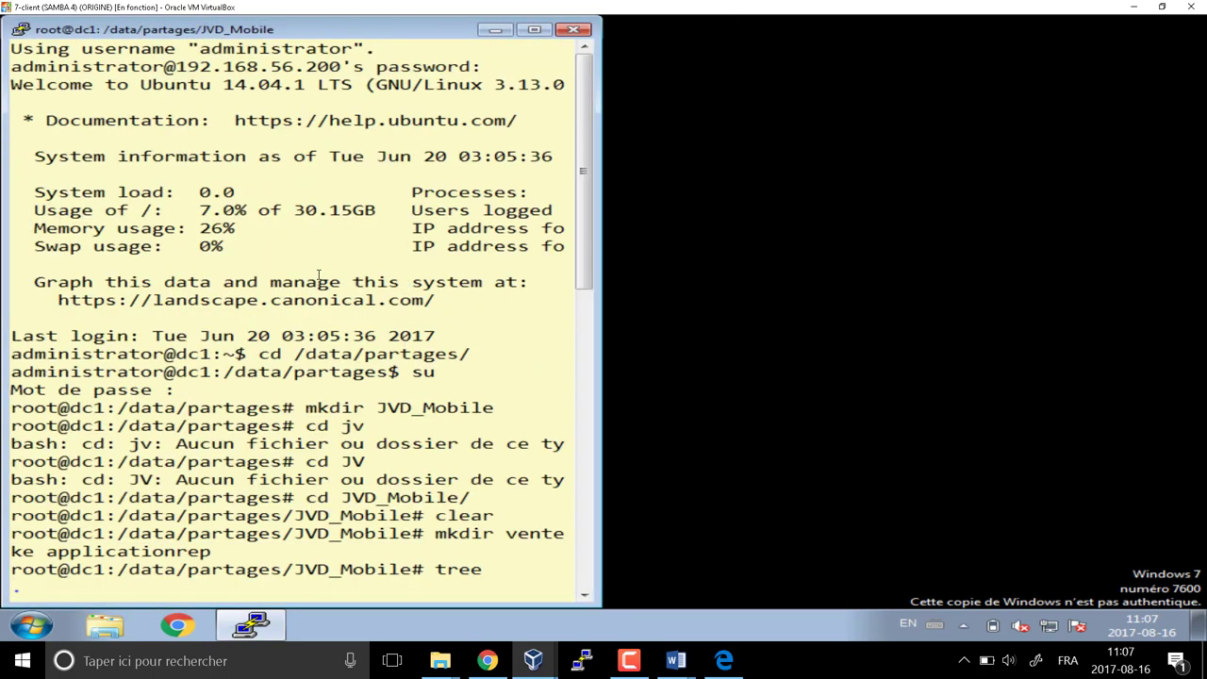
pyautogui.scroll(-8, 318, 276)
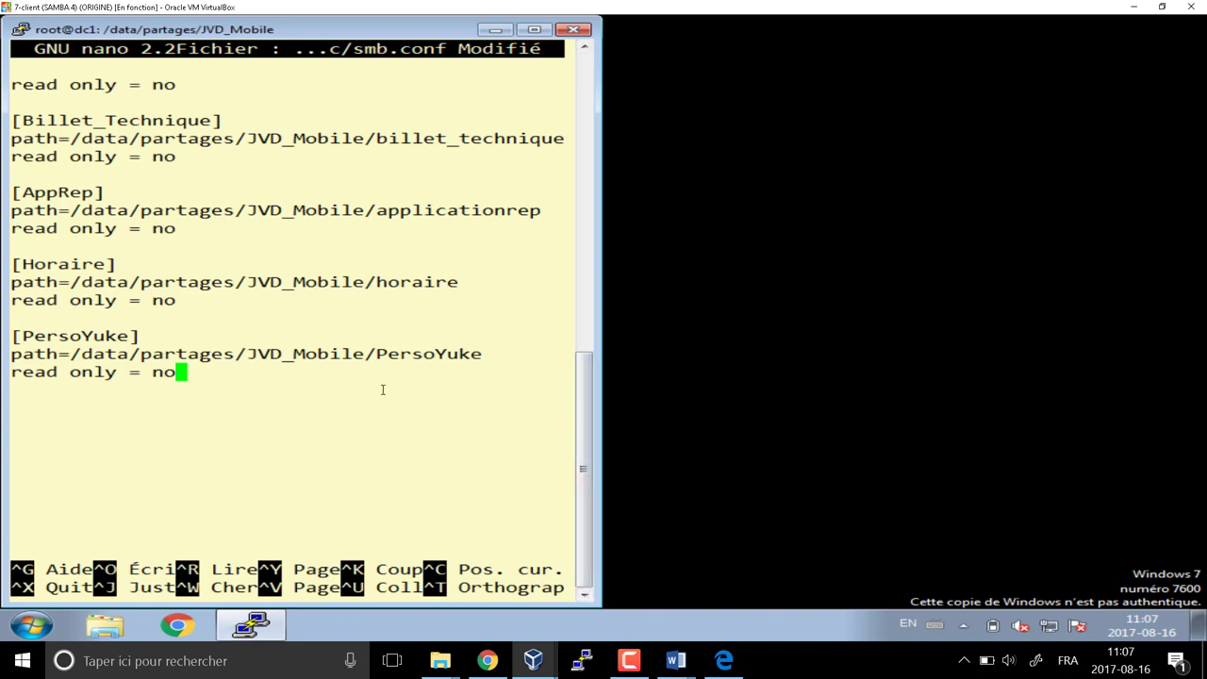
pyautogui.press('Up')
pyautogui.press('Up')
pyautogui.press('Up')
pyautogui.press('Up')
pyautogui.press('Up')
pyautogui.press('Up')
pyautogui.press('Up')
pyautogui.press('Up')
pyautogui.press('Up')
pyautogui.press('Up')
pyautogui.press('Up')
pyautogui.press('Up')
pyautogui.press('Up')
pyautogui.press('Up')
pyautogui.press('Up')
pyautogui.press('Up')
pyautogui.press('Up')
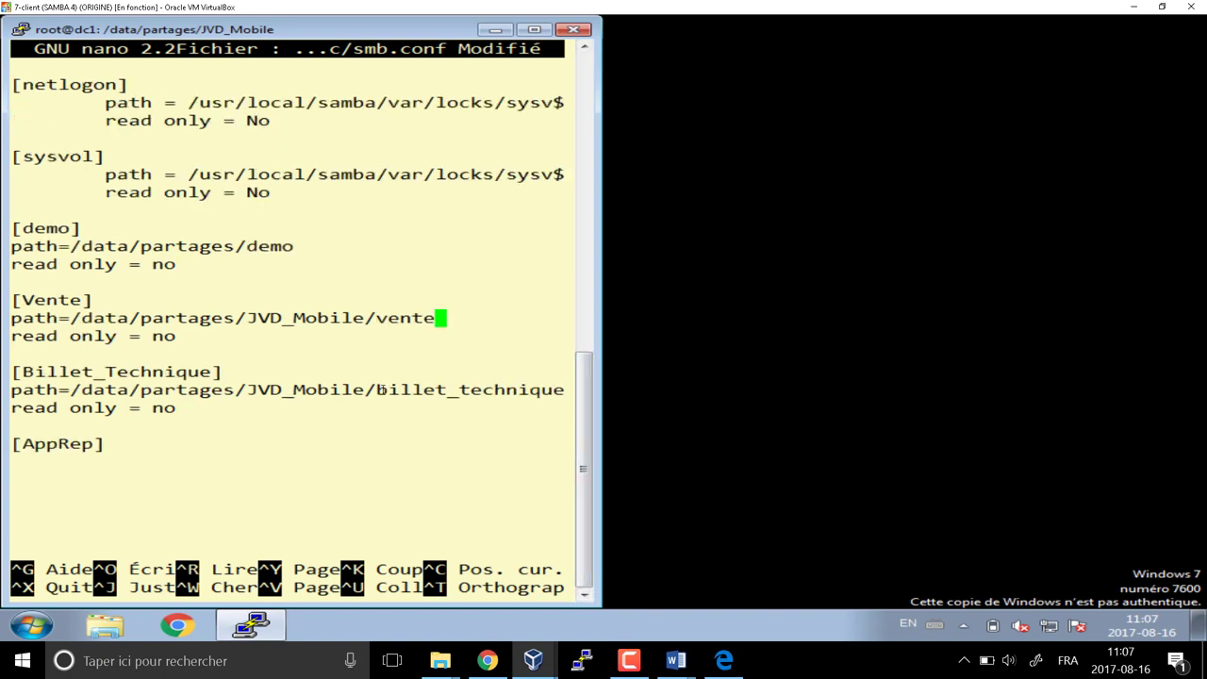
pyautogui.press('Up')
pyautogui.press('Up')
pyautogui.press('Down')
pyautogui.press('Down')
pyautogui.press('Down')
pyautogui.press('Down')
pyautogui.press('Down')
pyautogui.press('Down')
pyautogui.press('Down')
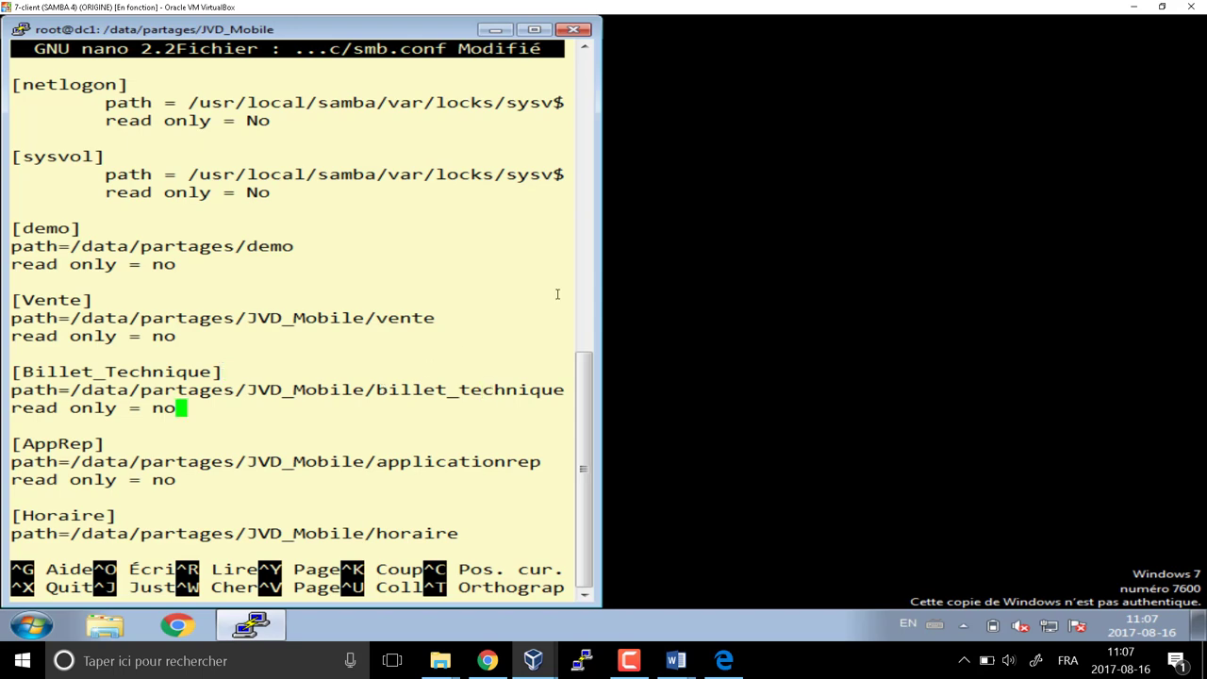
pyautogui.moveTo(534, 660)
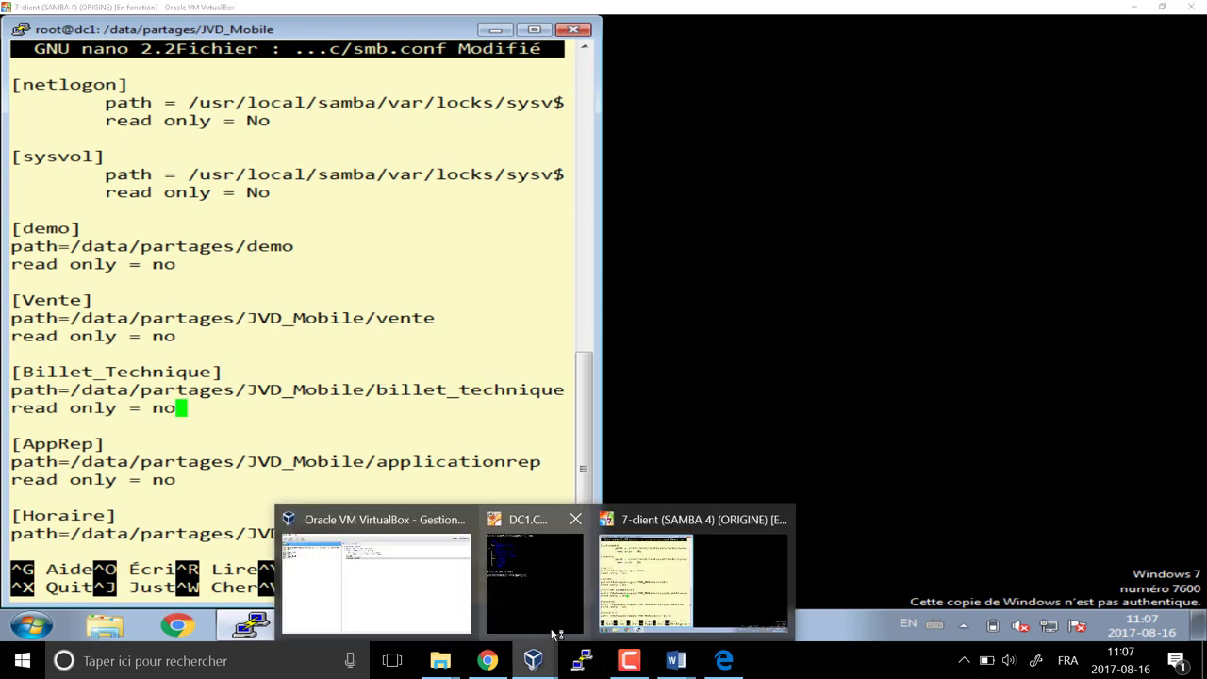
pyautogui.click(555, 633)
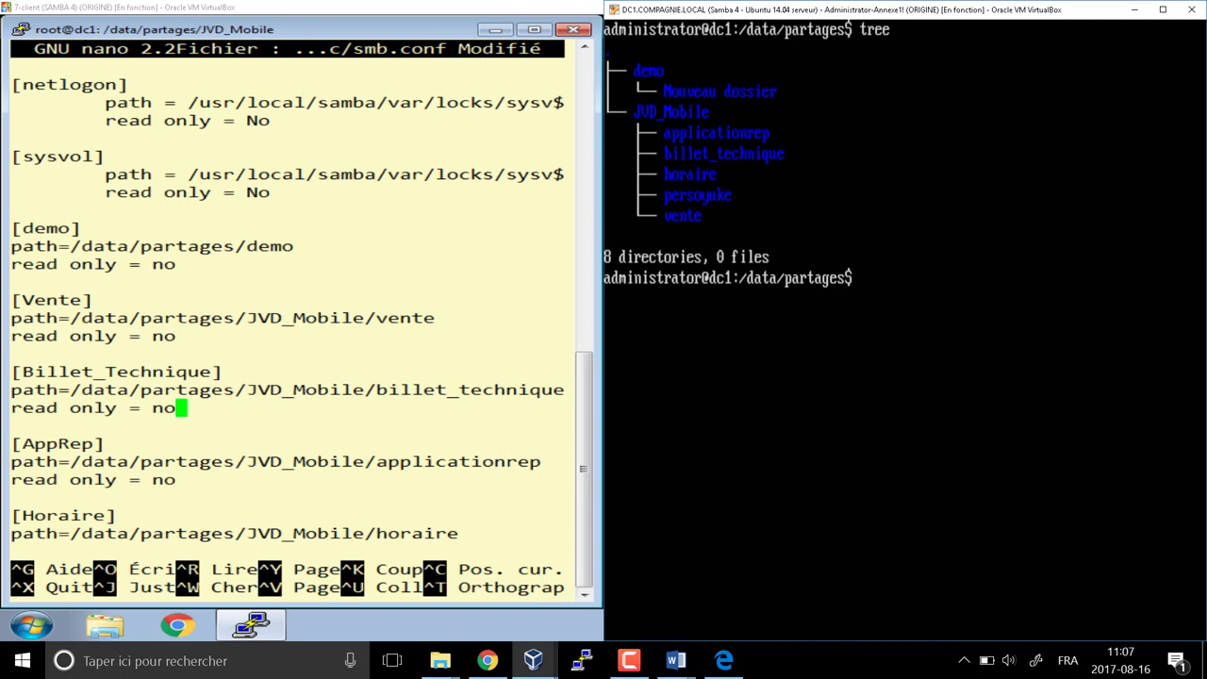
# Open a new PuTTY session to the saved DC1 server and log in as administrator
pyautogui.rightClick(273, 636)
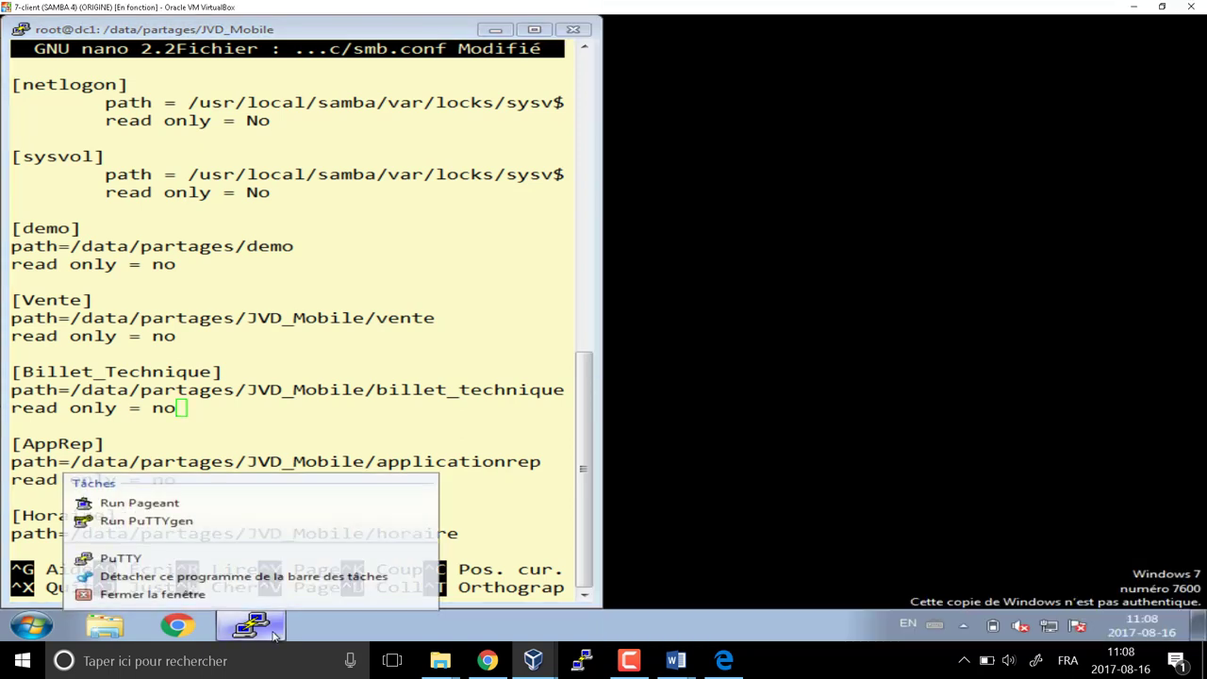
pyautogui.click(154, 556)
pyautogui.click(560, 353)
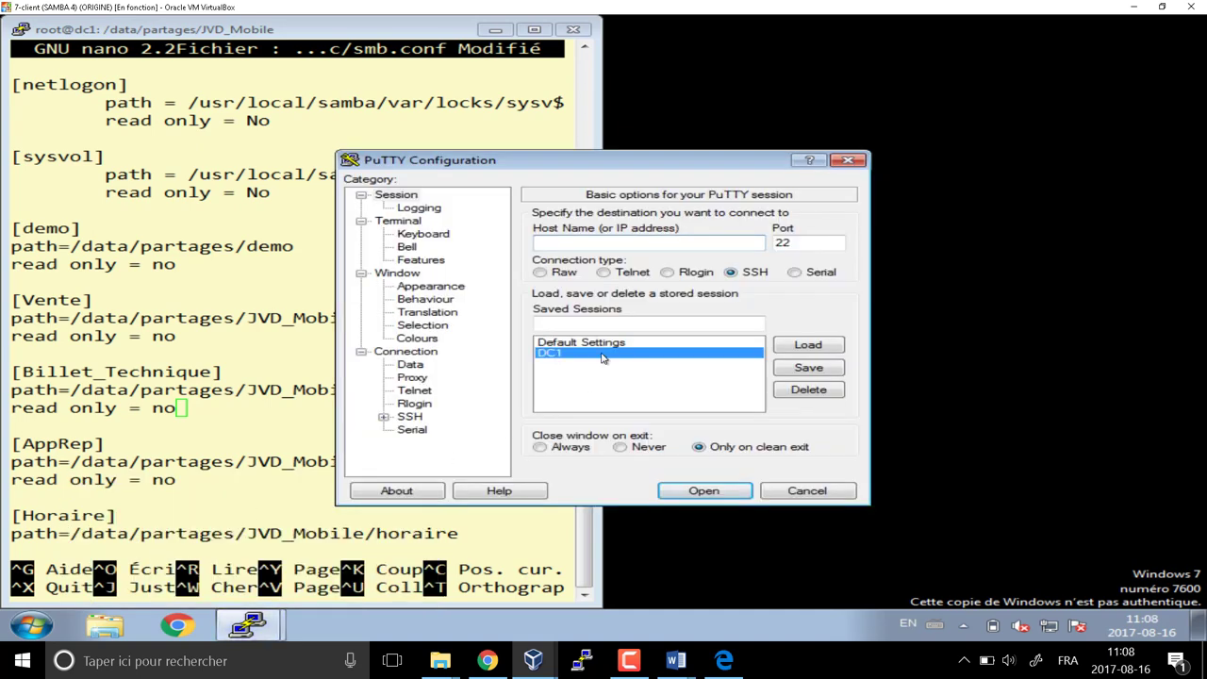
pyautogui.click(808, 345)
pyautogui.click(727, 494)
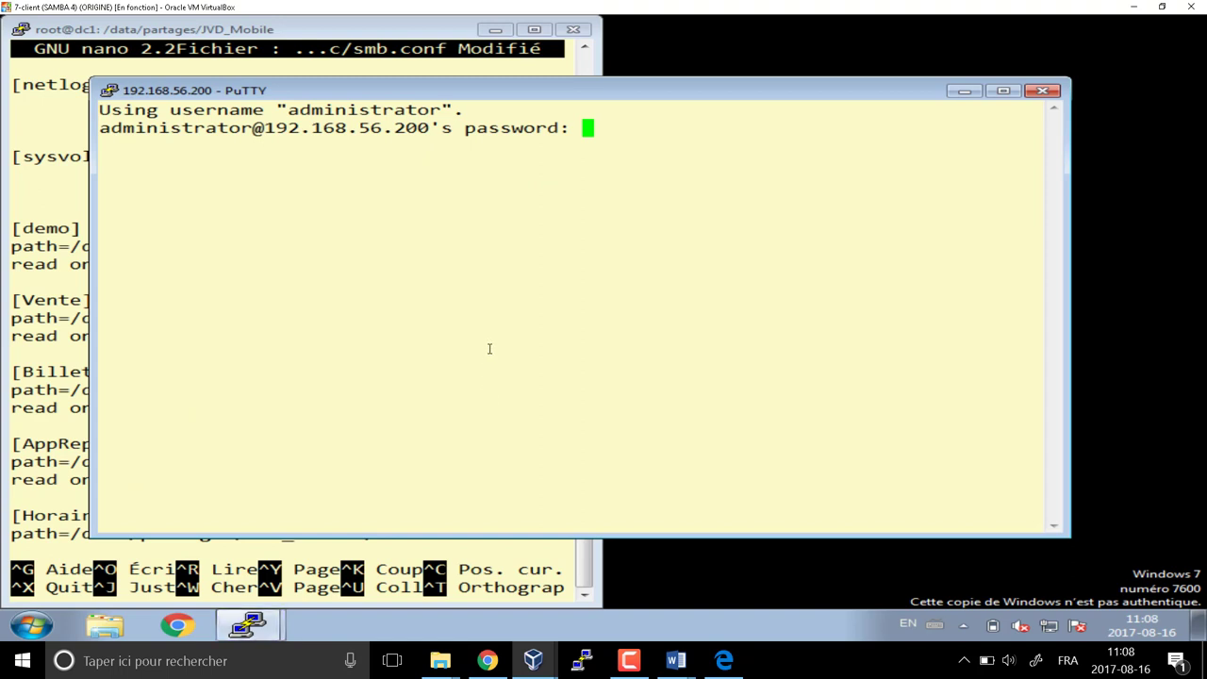
pyautogui.press('Return')
# In /data/partages, clear the screen, run tree, and snap the terminal to the right half
pyautogui.write('cd ')
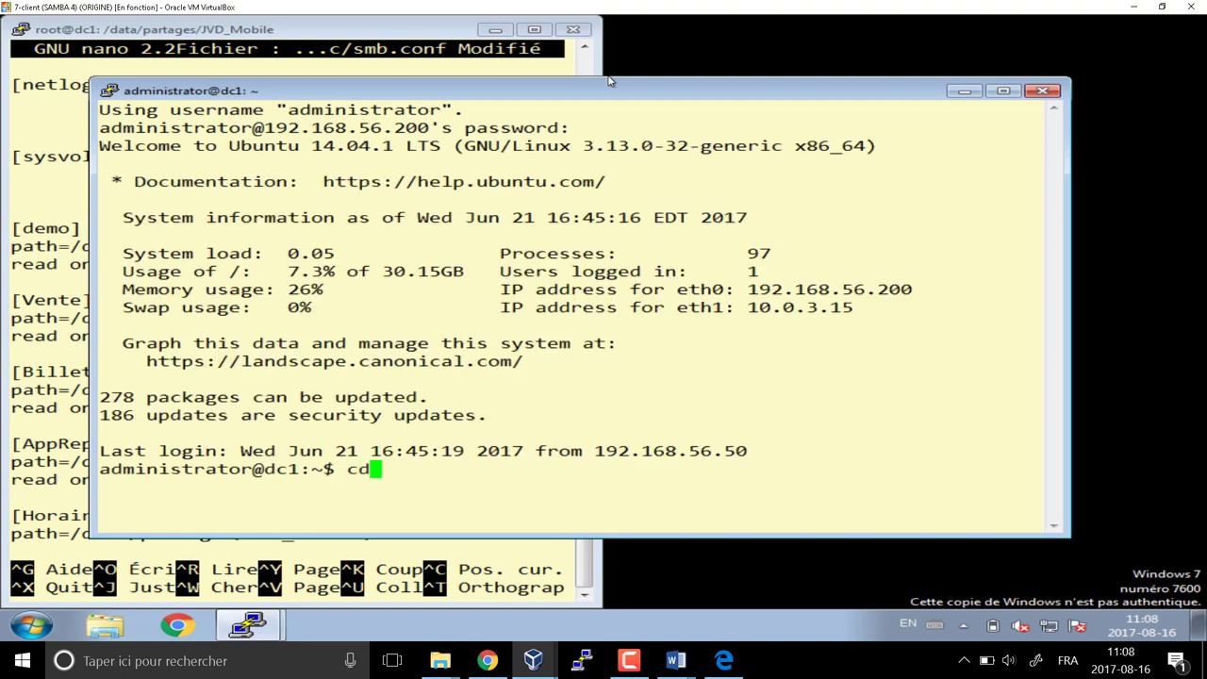
pyautogui.write('é')
pyautogui.press('BackSpace')
pyautogui.write('/part')
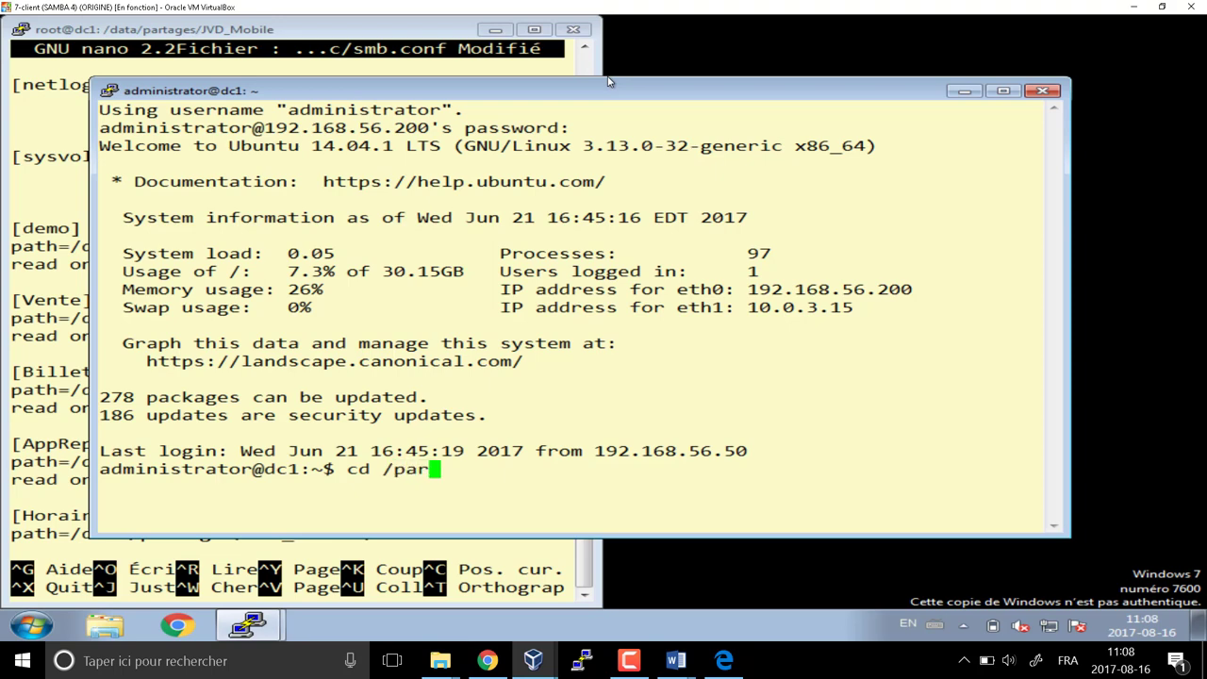
pyautogui.press('BackSpace')
pyautogui.press('BackSpace')
pyautogui.press('BackSpace')
pyautogui.press('BackSpace')
pyautogui.write('data/pa')
pyautogui.press('Tab')
pyautogui.press('Return')
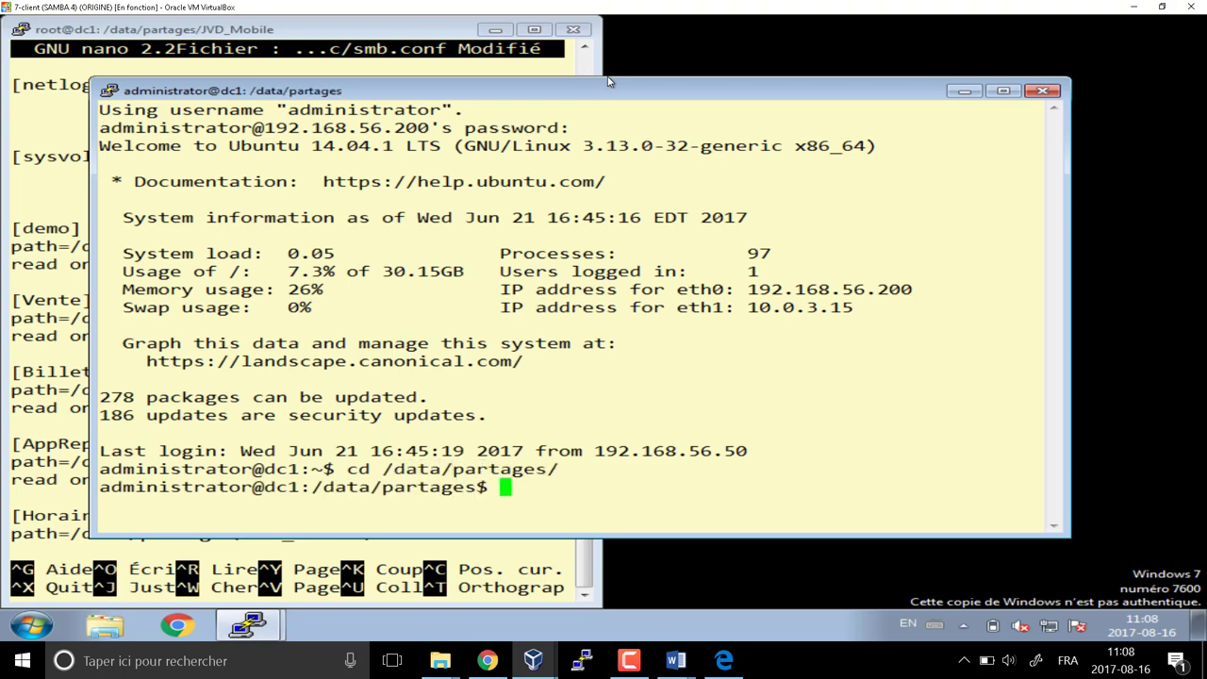
pyautogui.write('clear')
pyautogui.press('Return')
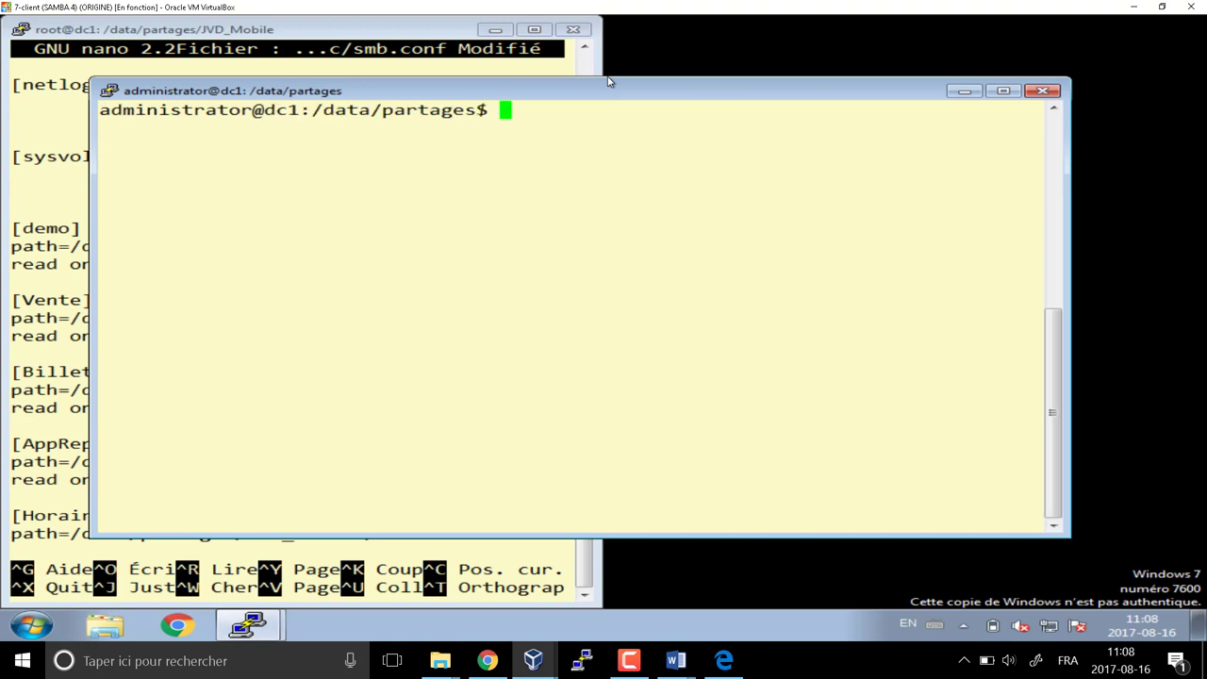
pyautogui.write('tree')
pyautogui.press('Return')
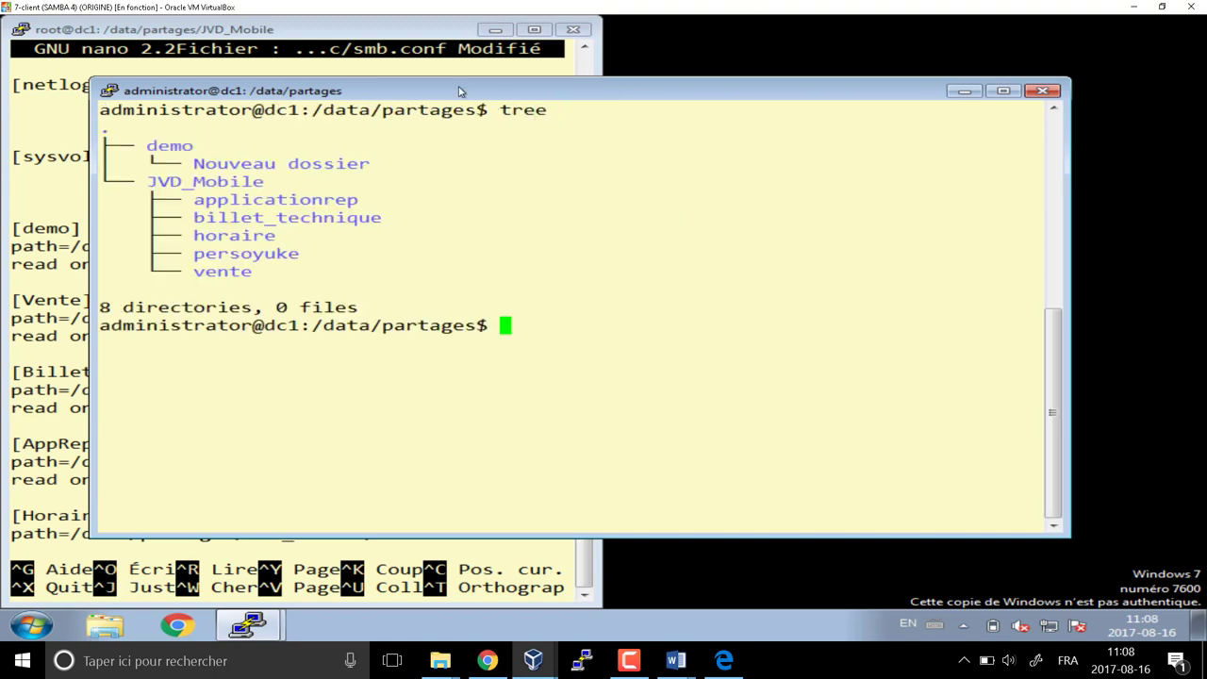
pyautogui.press('super+Right')
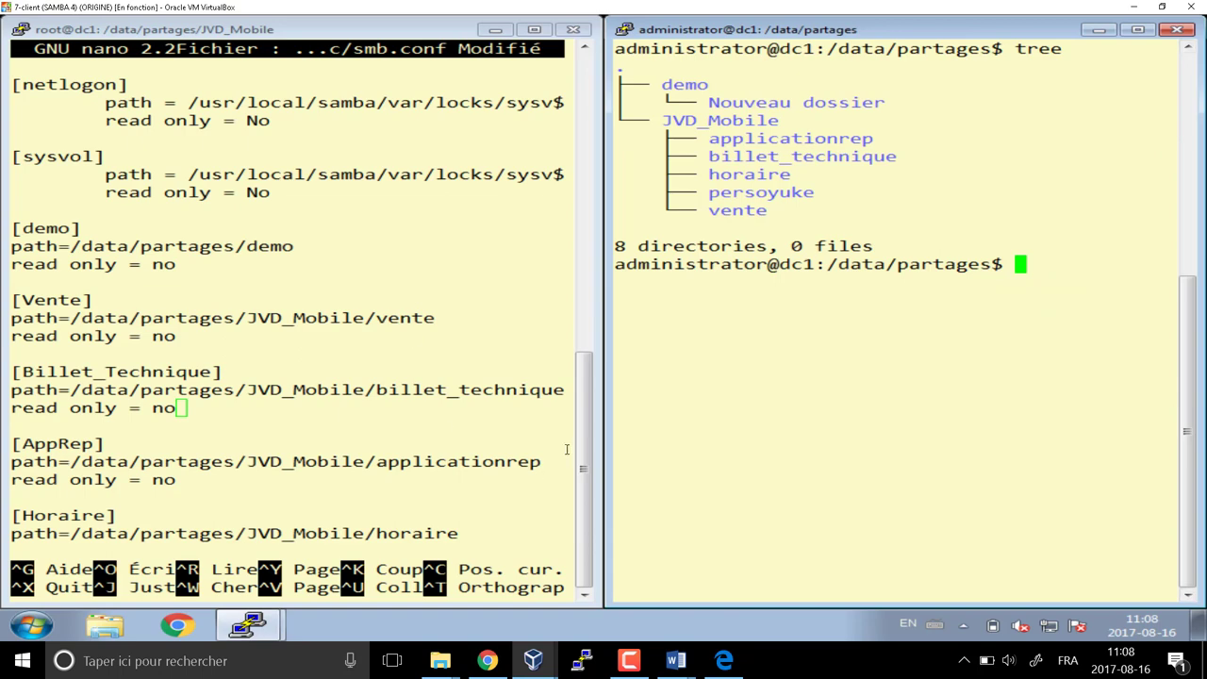
pyautogui.click(118, 273)
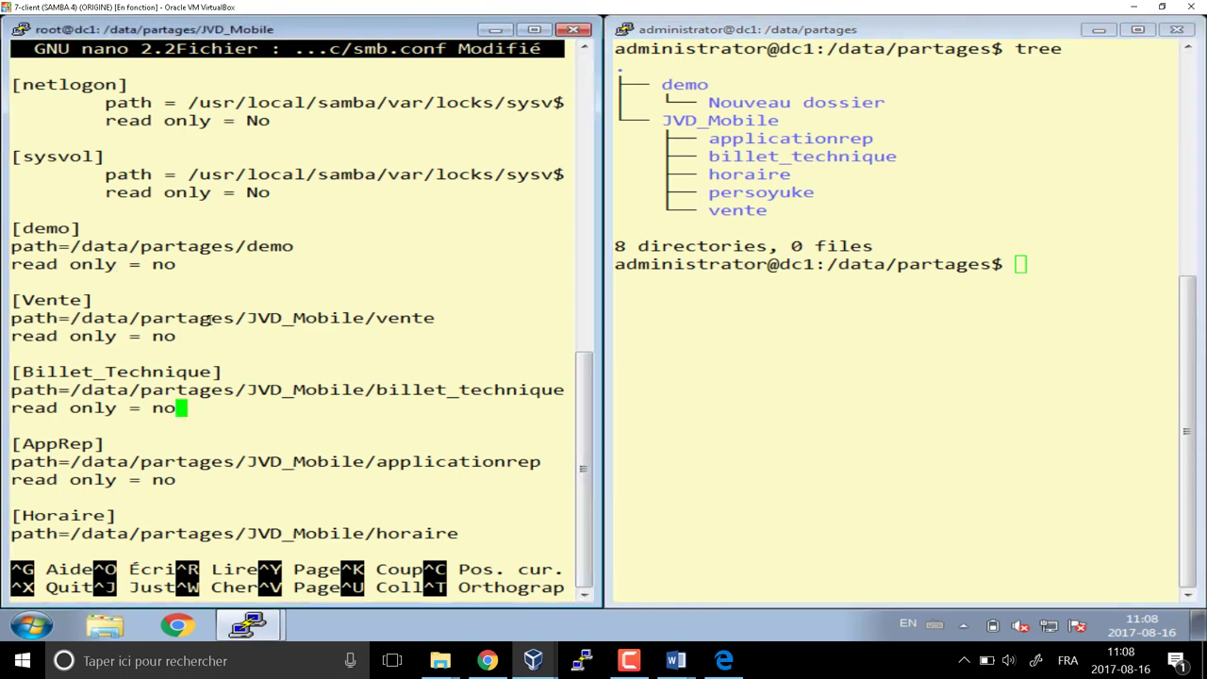
pyautogui.press('Up')
pyautogui.press('Up')
pyautogui.press('Up')
pyautogui.press('Up')
pyautogui.press('Down')
pyautogui.moveTo(663, 121); pyautogui.dragTo(1167, 123)
pyautogui.click(759, 150)
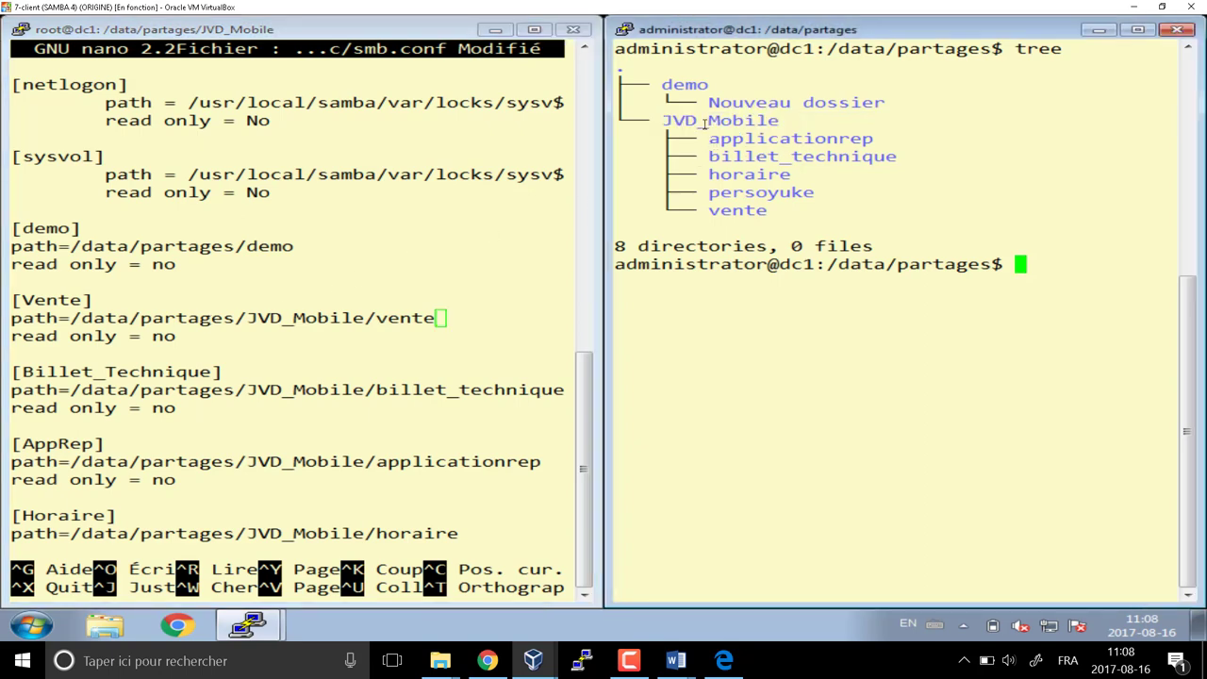
pyautogui.doubleClick(719, 138)
pyautogui.click(727, 193)
pyautogui.moveTo(711, 210); pyautogui.dragTo(1168, 211)
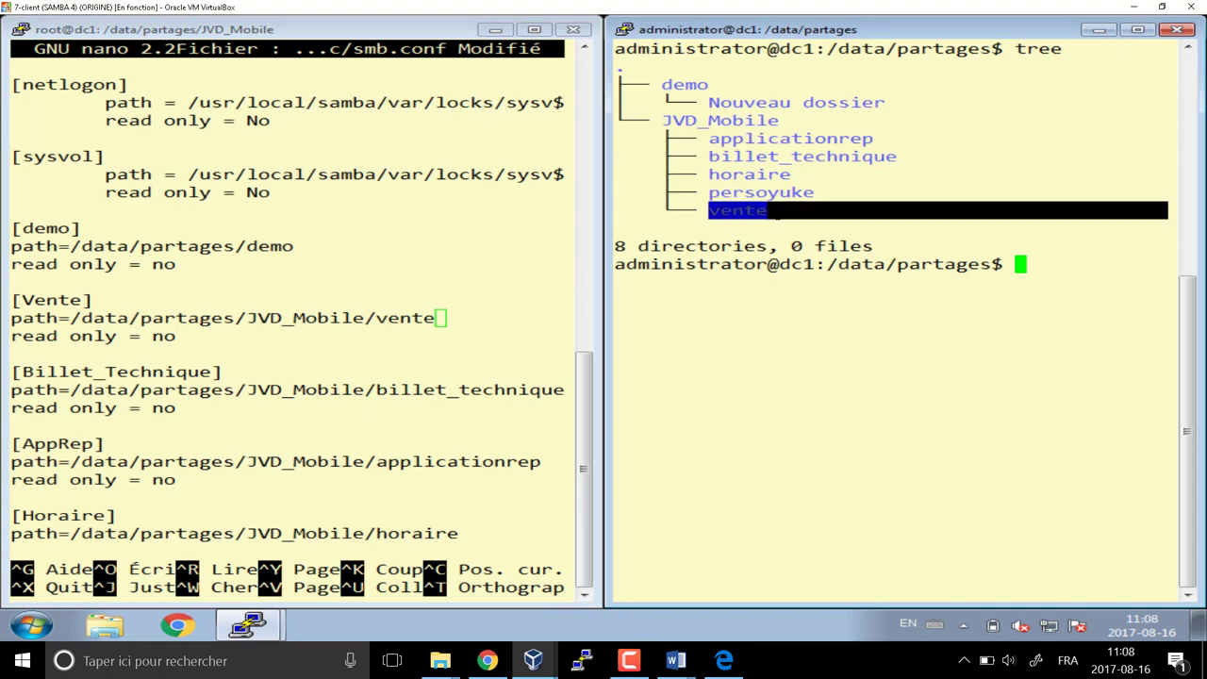
pyautogui.click(255, 377)
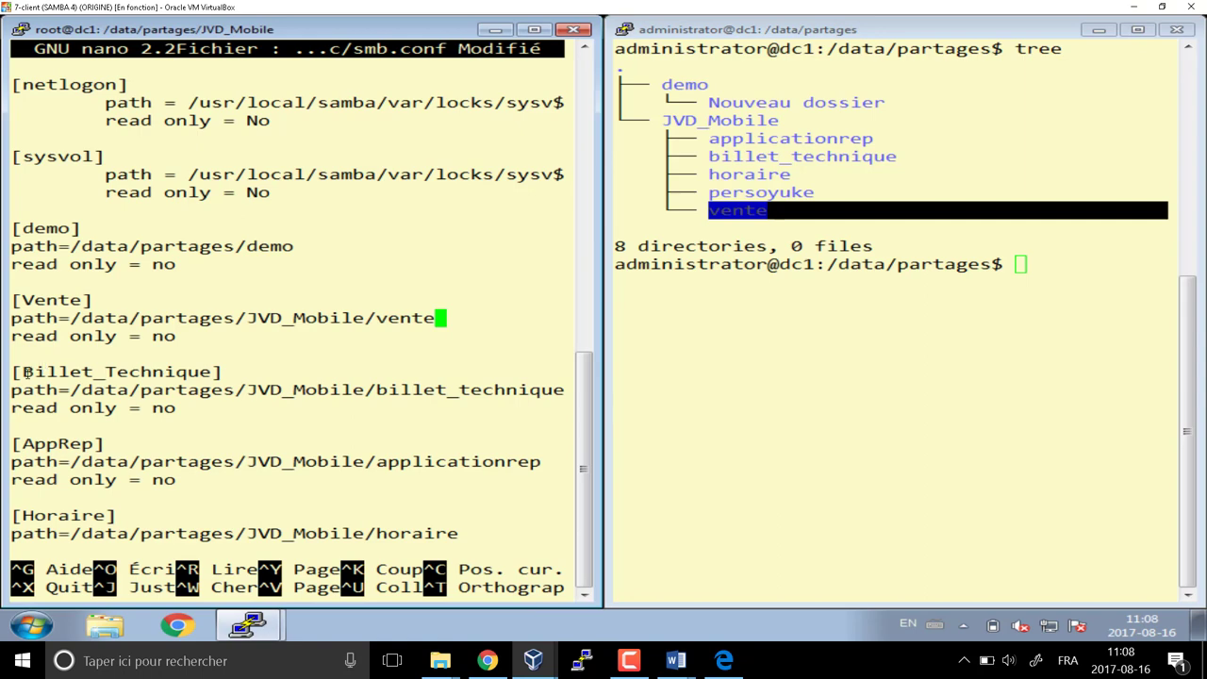
pyautogui.moveTo(28, 374); pyautogui.dragTo(211, 374)
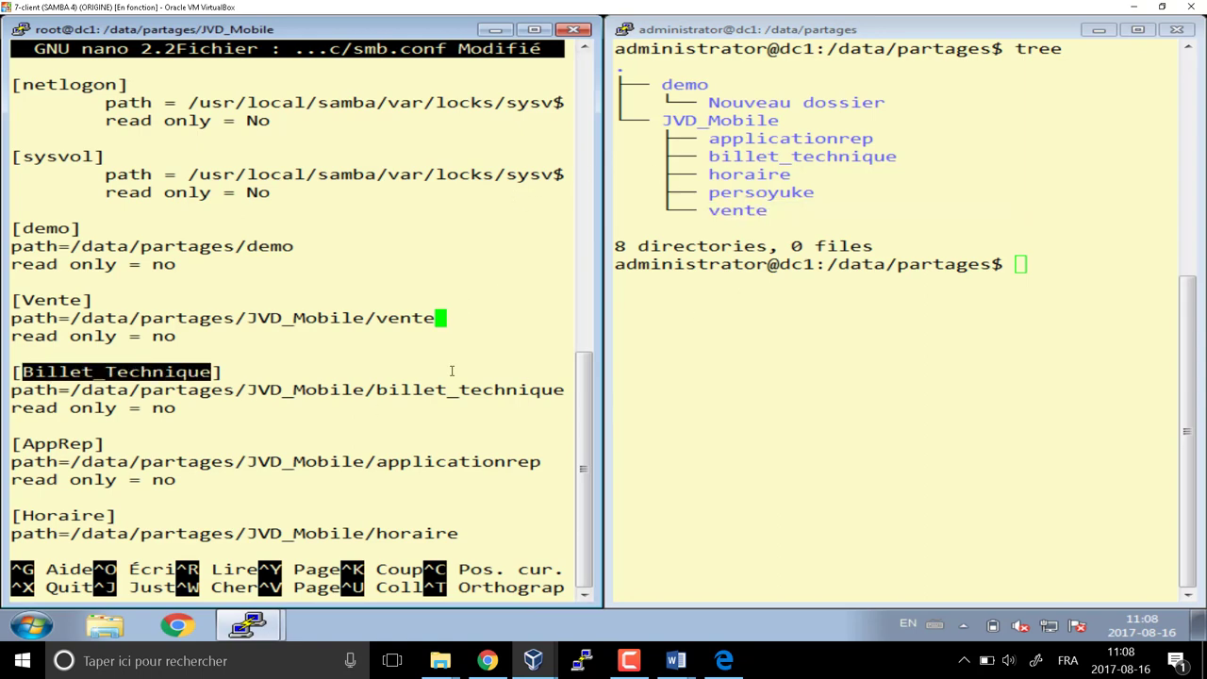
pyautogui.moveTo(564, 389); pyautogui.dragTo(246, 389)
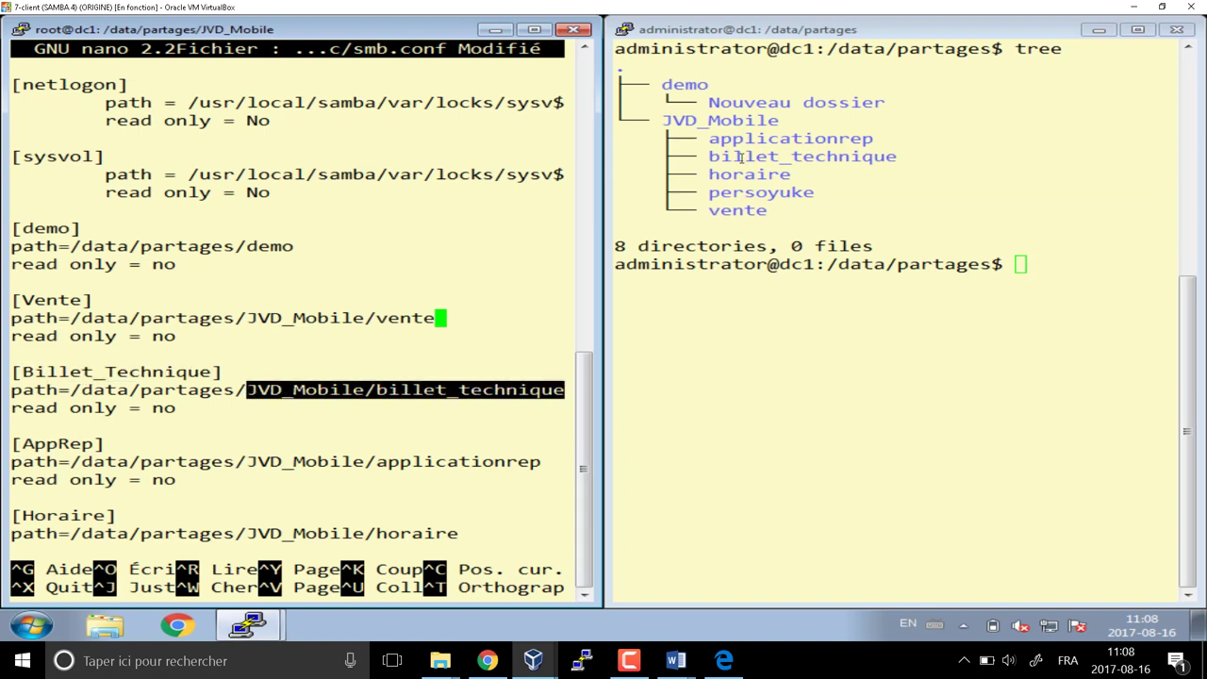
pyautogui.moveTo(700, 157); pyautogui.dragTo(897, 158)
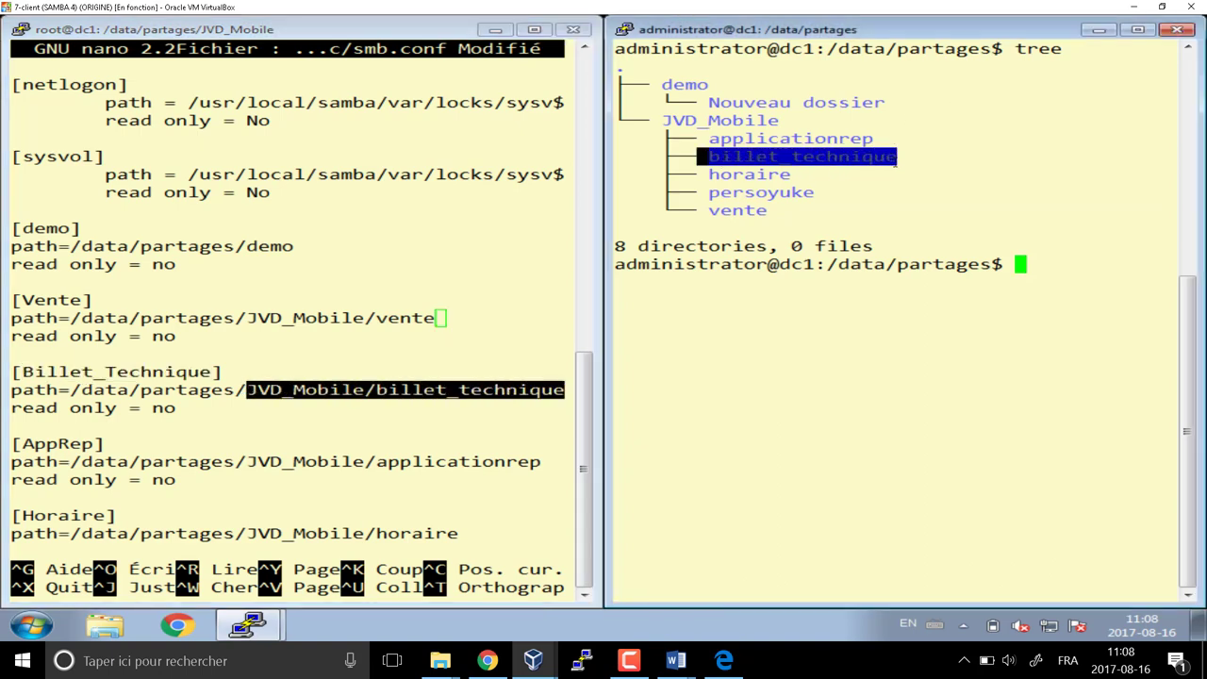
pyautogui.click(875, 179)
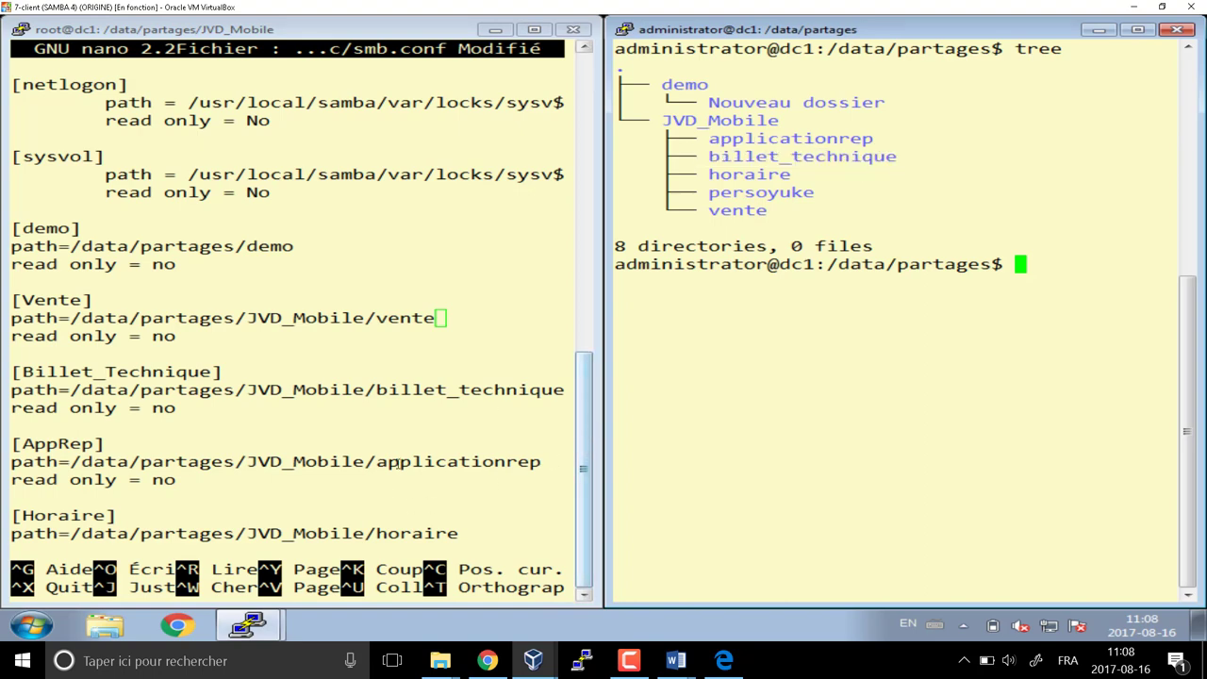
pyautogui.moveTo(376, 462); pyautogui.dragTo(542, 462)
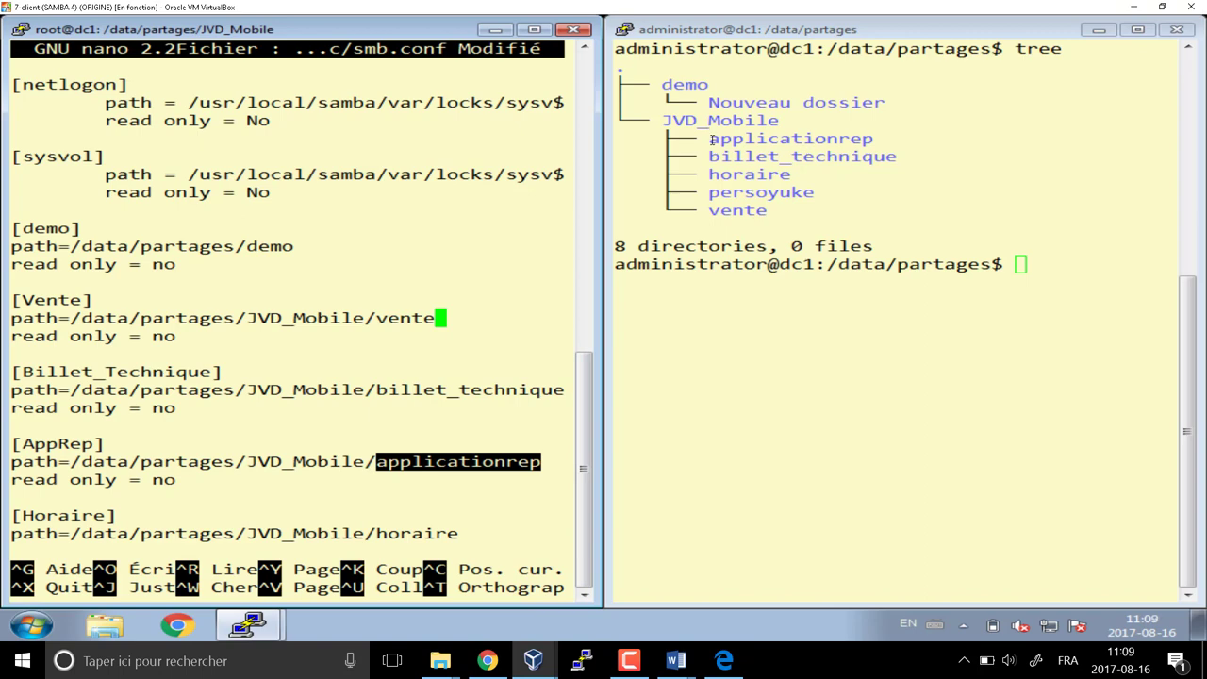
pyautogui.moveTo(710, 138); pyautogui.dragTo(1168, 140)
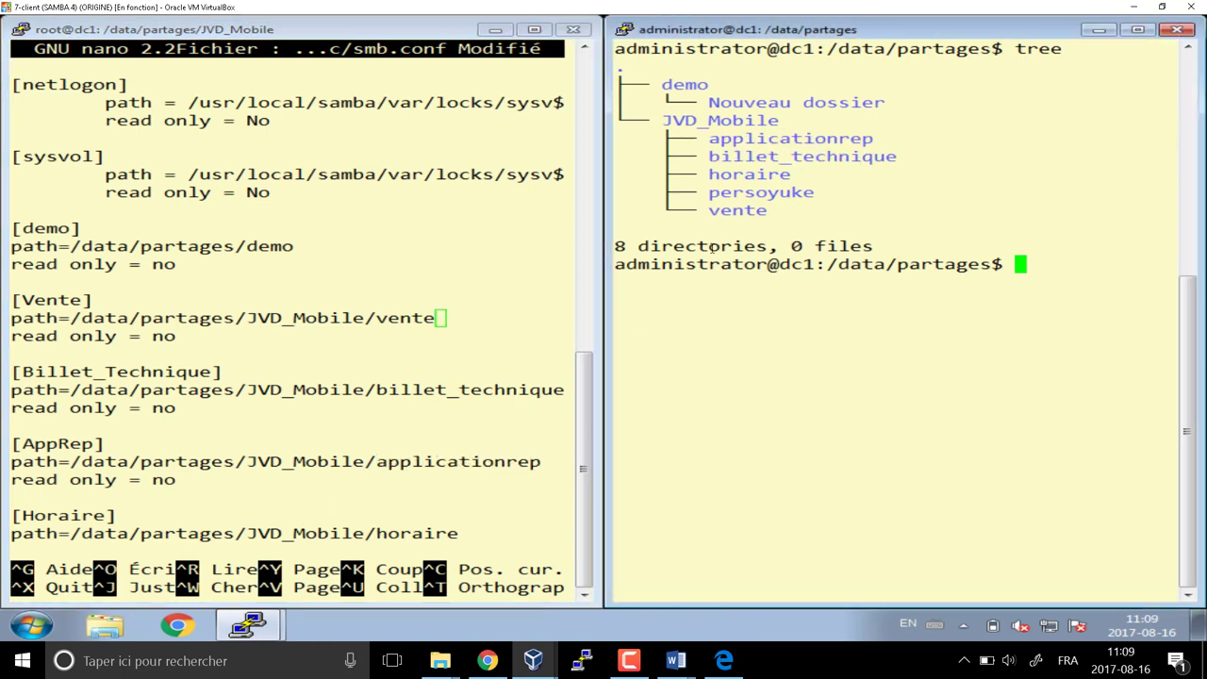
pyautogui.click(479, 531)
pyautogui.press('Down')
pyautogui.press('Down')
pyautogui.press('Down')
pyautogui.press('Down')
pyautogui.press('Down')
pyautogui.press('Down')
pyautogui.press('Down')
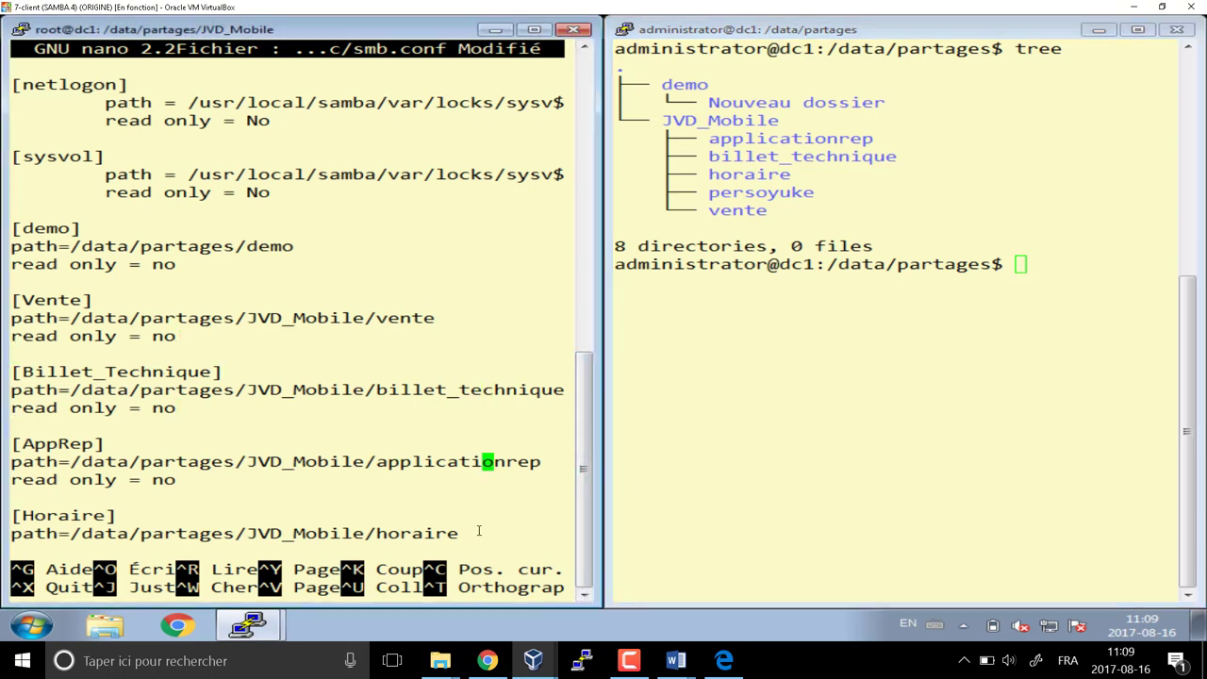
pyautogui.press('Down')
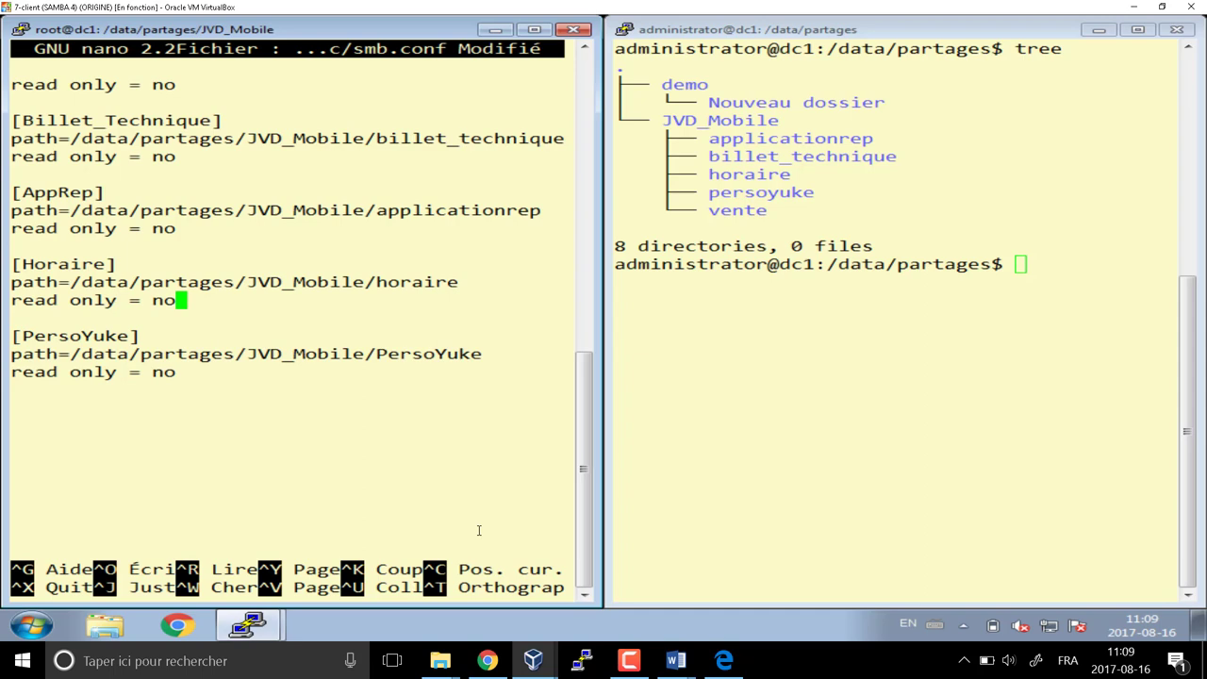
pyautogui.press('Down')
pyautogui.press('Down')
pyautogui.press('Down')
pyautogui.press('End')
pyautogui.press('Left')
pyautogui.press('Left')
pyautogui.press('Left')
pyautogui.press('Left')
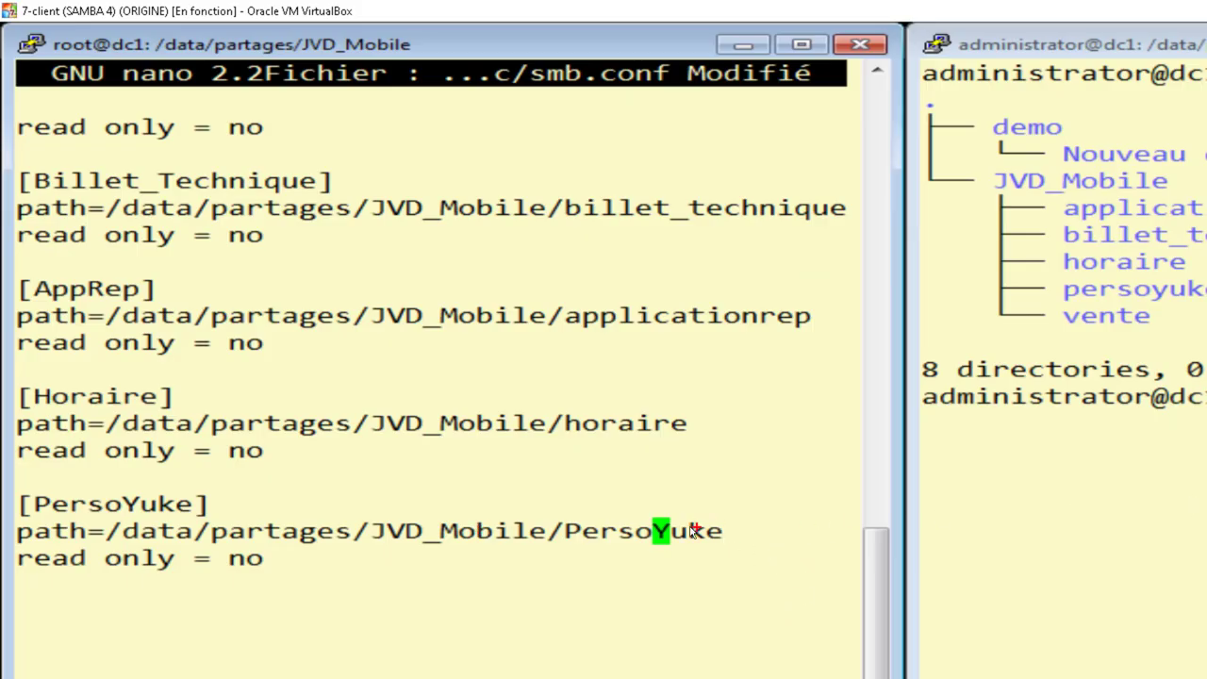
pyautogui.moveTo(674, 517)
pyautogui.mouseDown()
pyautogui.moveTo(628, 510)
pyautogui.moveTo(556, 542)
pyautogui.moveTo(646, 548)
pyautogui.moveTo(674, 528)
pyautogui.moveTo(666, 516)
pyautogui.mouseUp()
pyautogui.moveTo(563, 549)
pyautogui.mouseDown()
pyautogui.moveTo(649, 557)
pyautogui.moveTo(678, 545)
pyautogui.mouseUp()
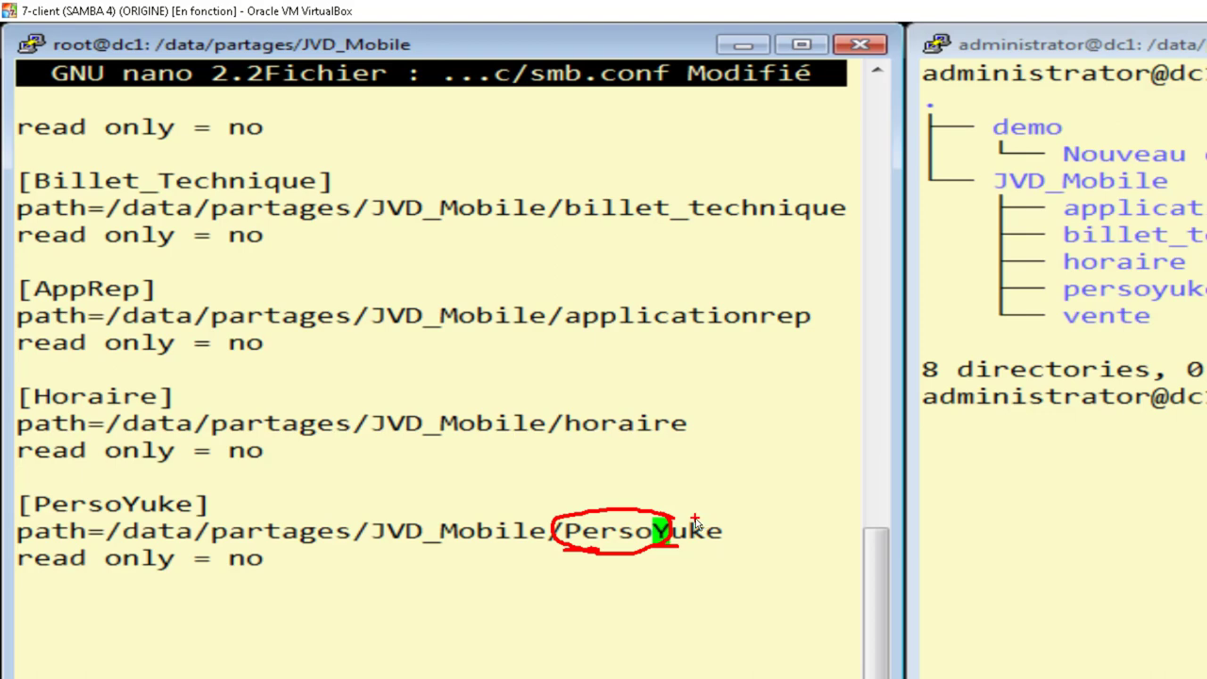
pyautogui.moveTo(695, 518)
pyautogui.mouseDown()
pyautogui.moveTo(1045, 332)
pyautogui.moveTo(1072, 298)
pyautogui.moveTo(1060, 311)
pyautogui.mouseUp()
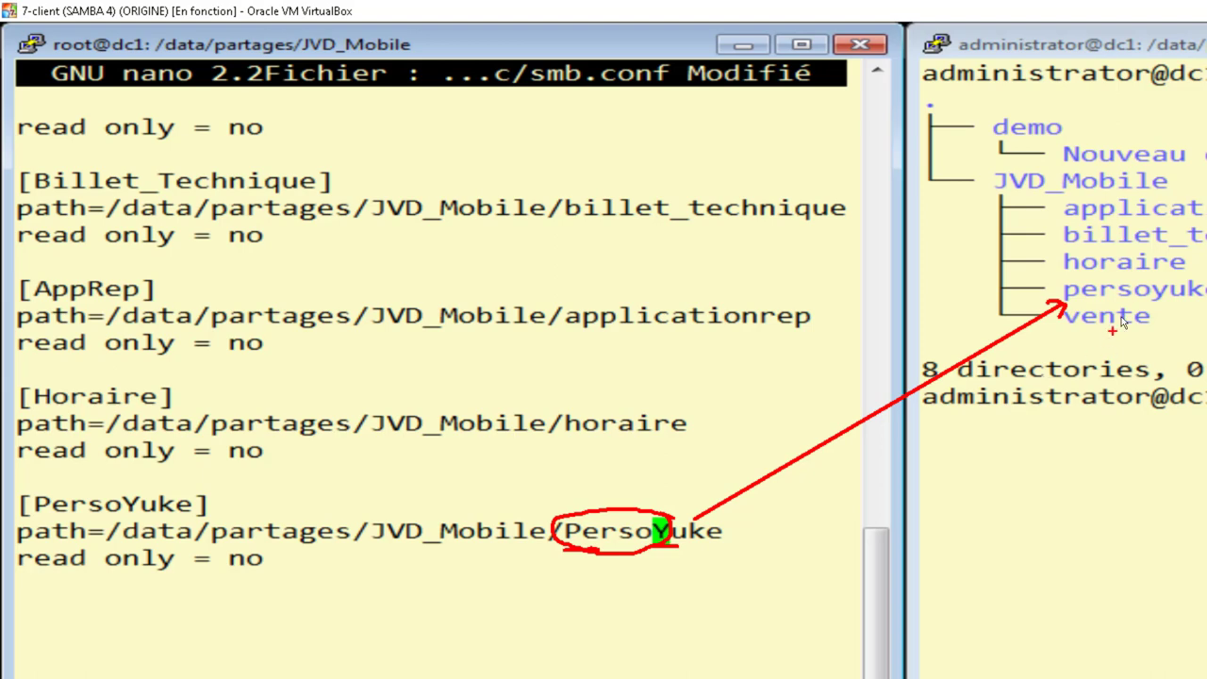
pyautogui.moveTo(1066, 306); pyautogui.dragTo(1184, 308)
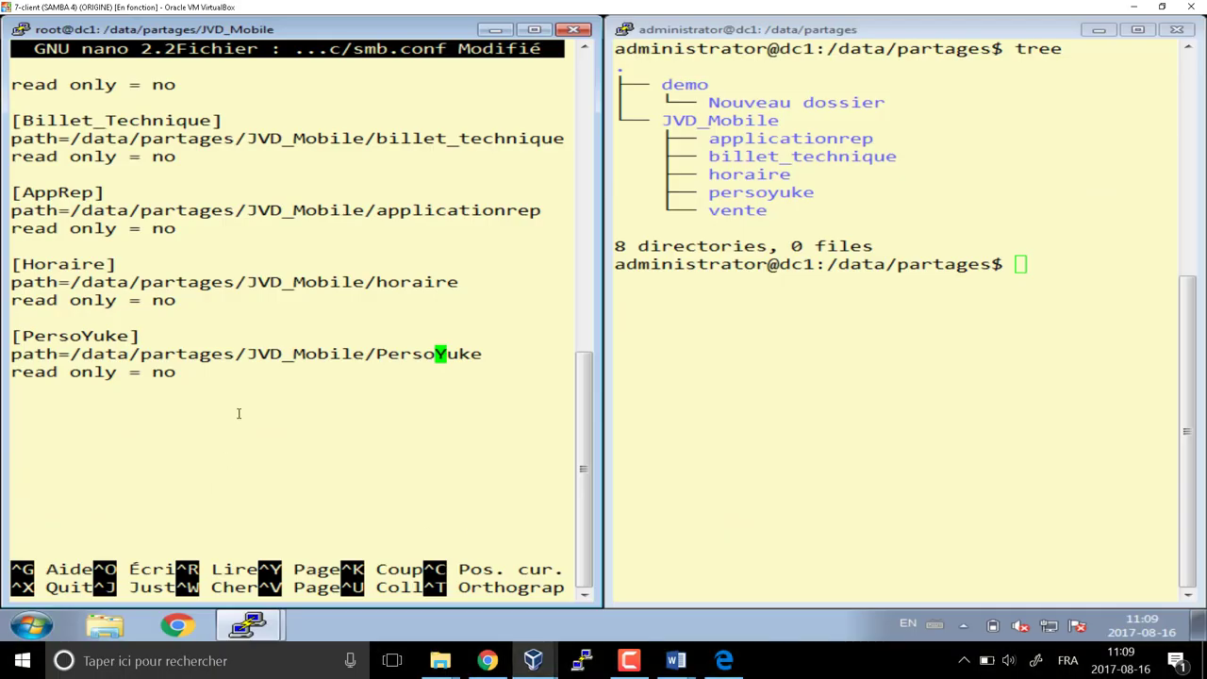
# Change PersoYuke to lowercase persoyuke in the share path and save smb.conf
pyautogui.press('Left')
pyautogui.press('Left')
pyautogui.press('Left')
pyautogui.press('Left')
pyautogui.press('Left')
pyautogui.press('Delete')
pyautogui.write('p')
pyautogui.press('Right')
pyautogui.press('Right')
pyautogui.press('Right')
pyautogui.press('Right')
pyautogui.press('Delete')
pyautogui.write('y')
pyautogui.hotkey('ctrl', 'x')
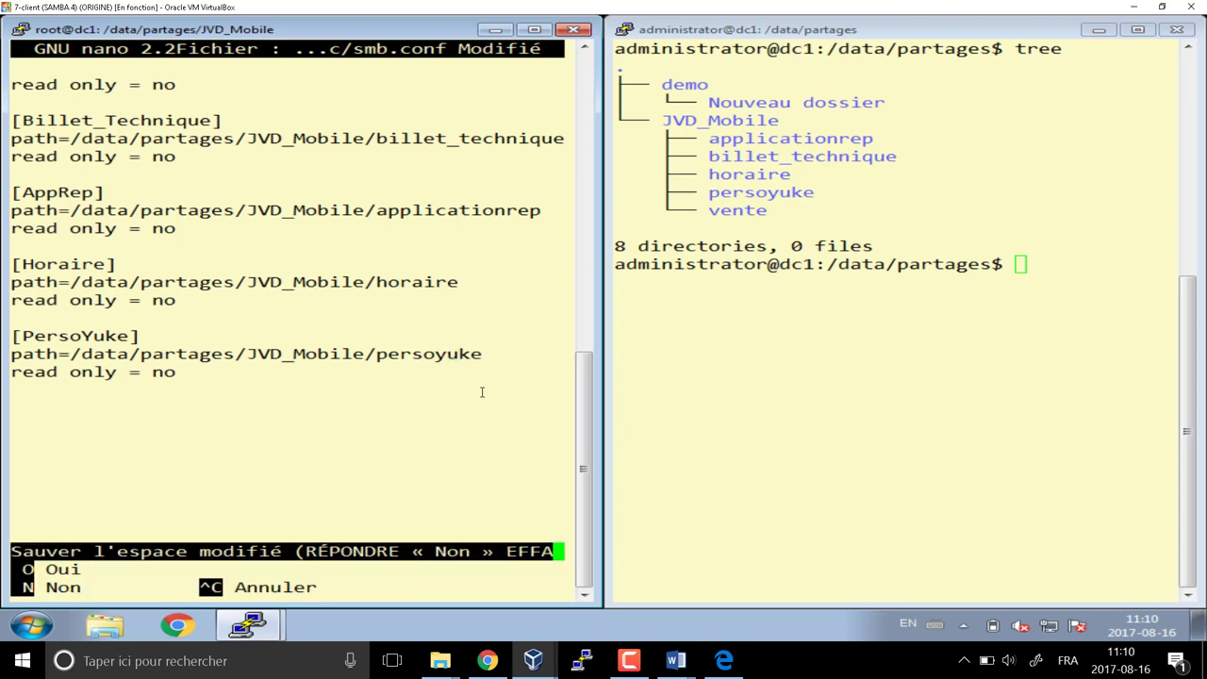
pyautogui.press('o')
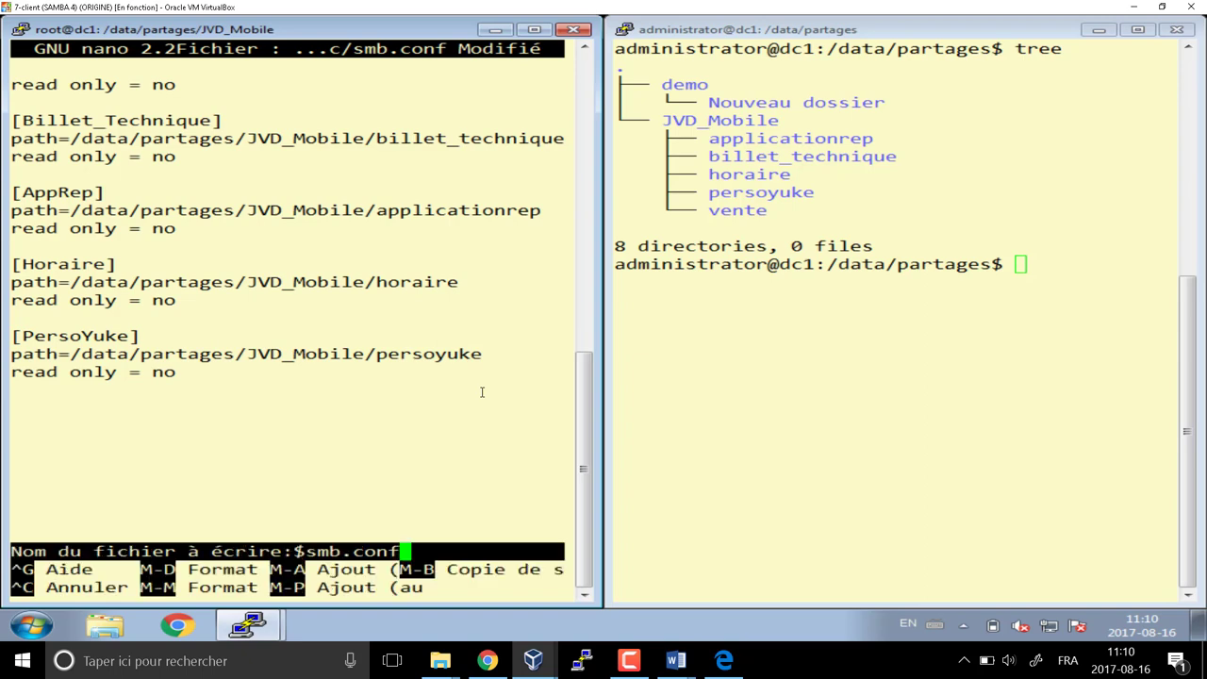
pyautogui.press('Return')
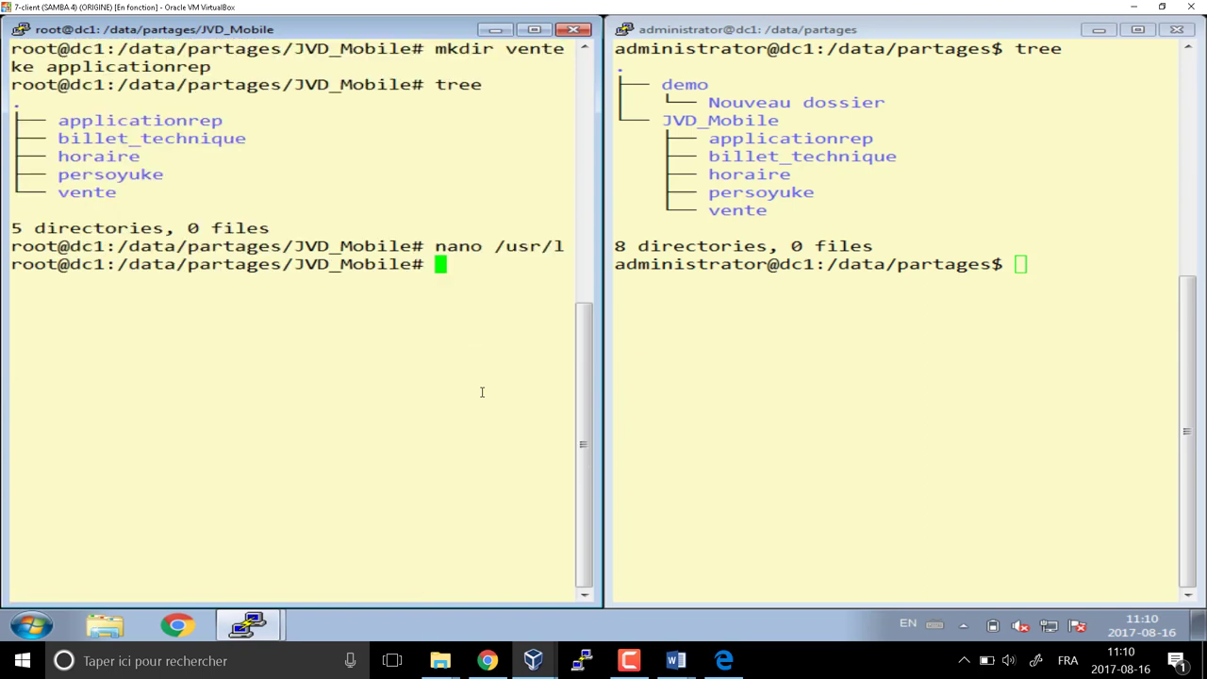
# Close the administrator PuTTY session and the remaining root terminal
pyautogui.click(1177, 30)
pyautogui.click(647, 383)
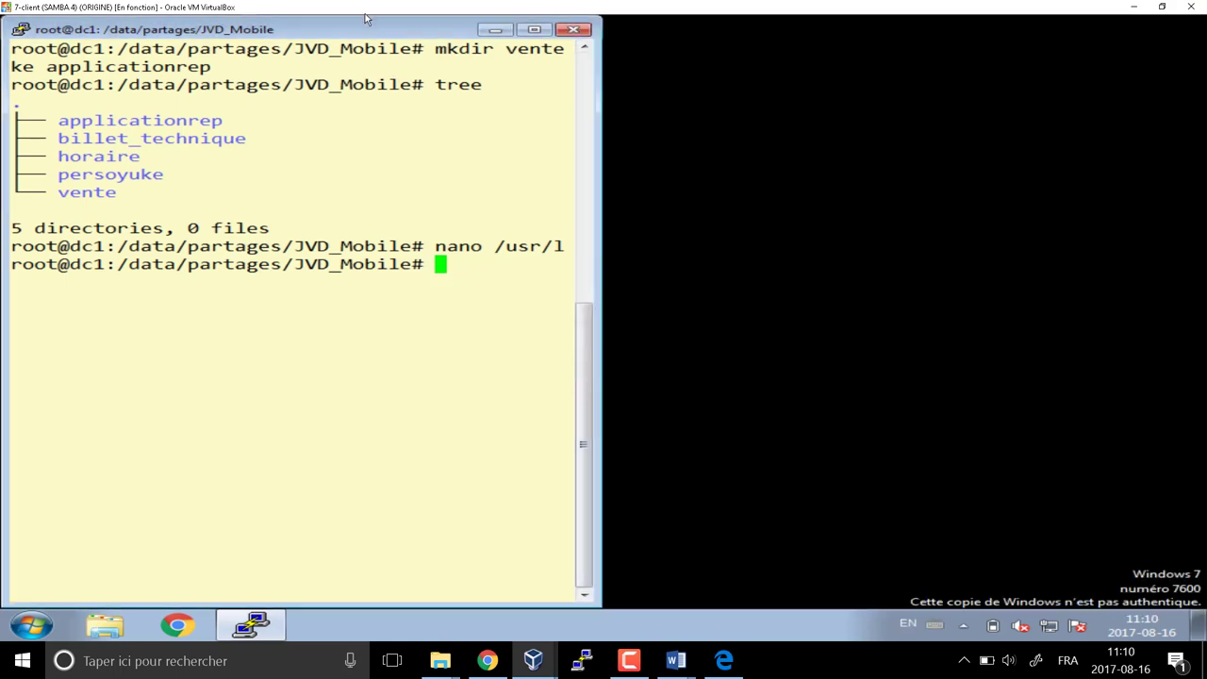
pyautogui.moveTo(355, 36); pyautogui.dragTo(809, 49)
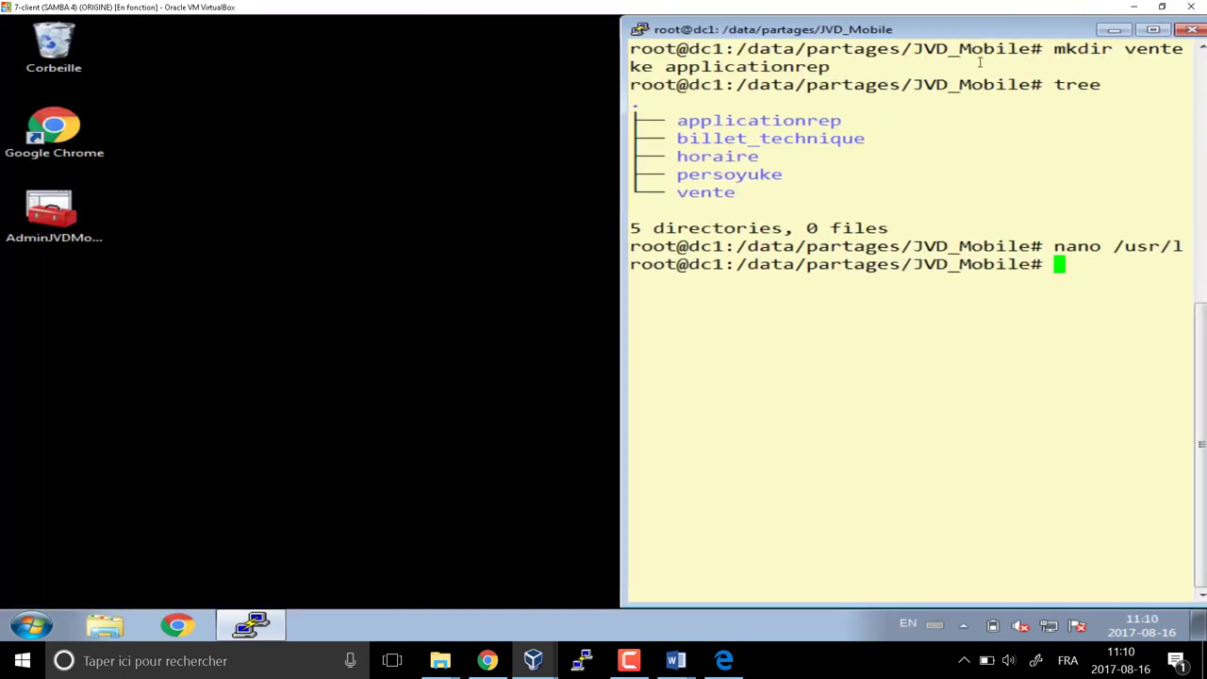
pyautogui.click(1193, 31)
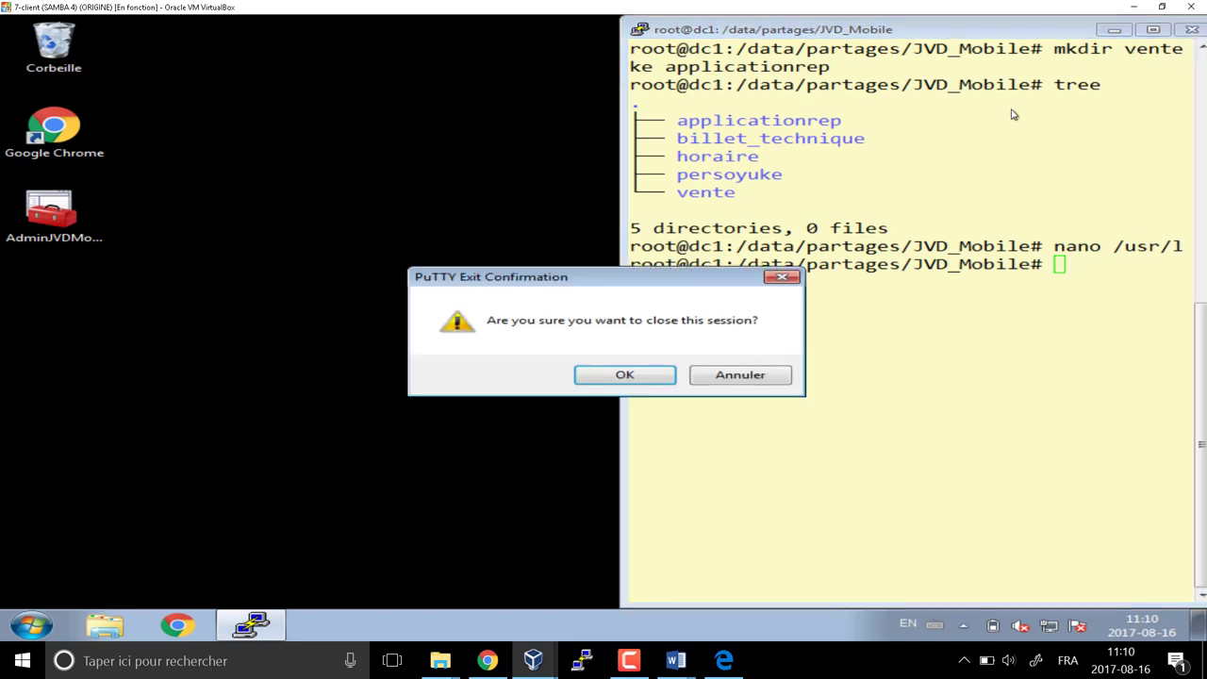
# Confirm closing the root session and launch the AdminJVDMobile console
pyautogui.click(614, 376)
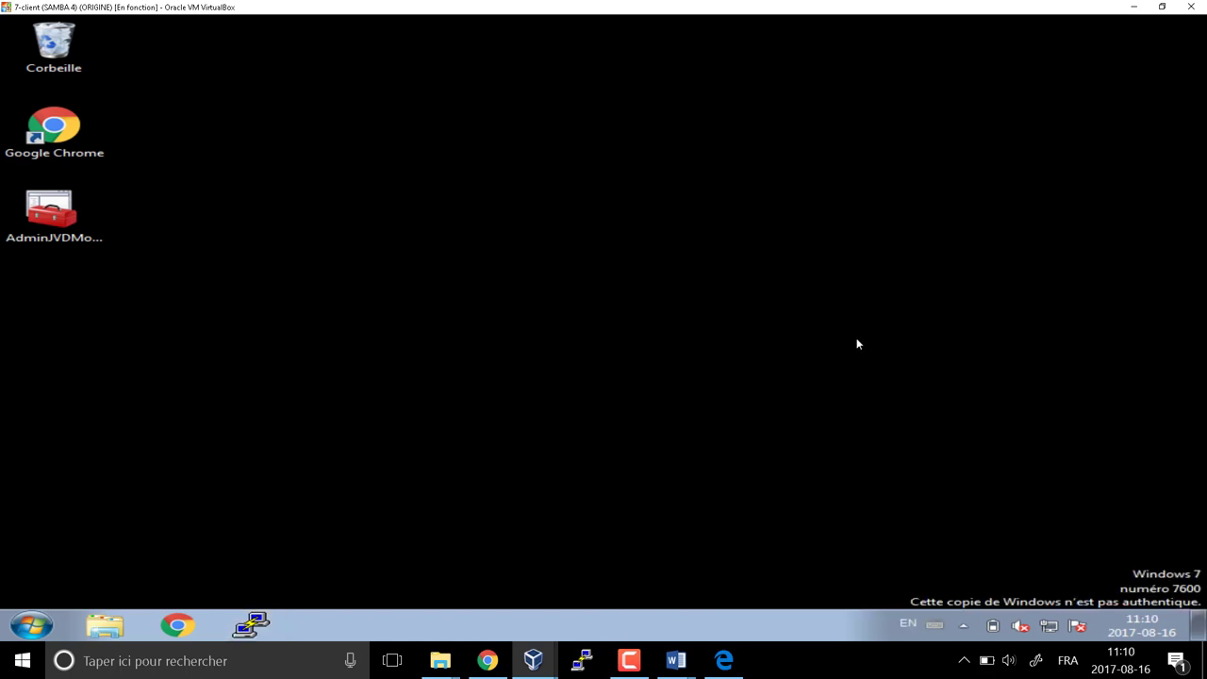
pyautogui.click(56, 206)
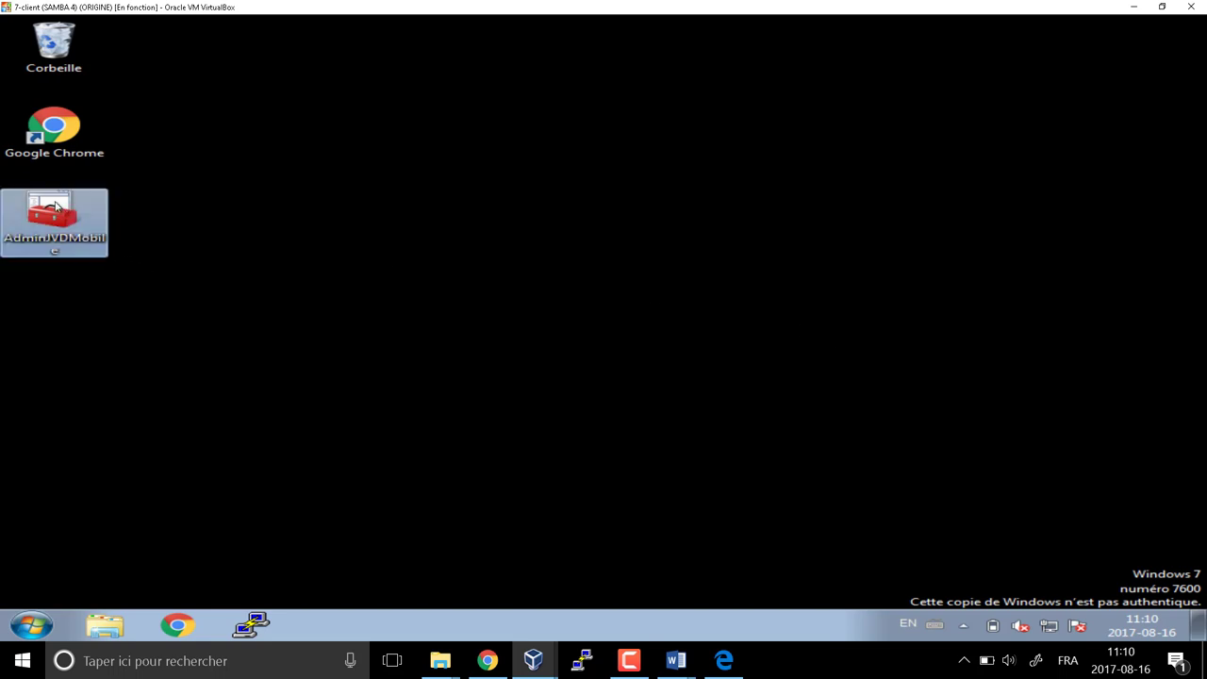
pyautogui.doubleClick(57, 206)
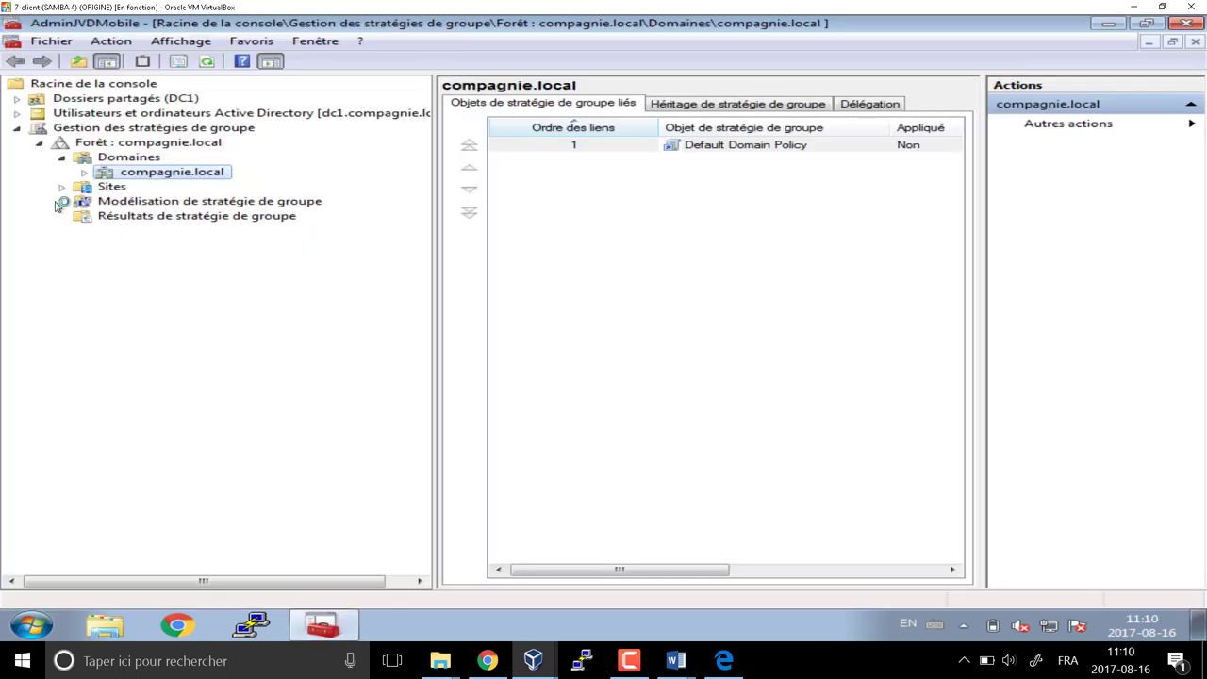
# Expand Active Directory Users and Computers down to compagnie.local to list its containers
pyautogui.click(17, 127)
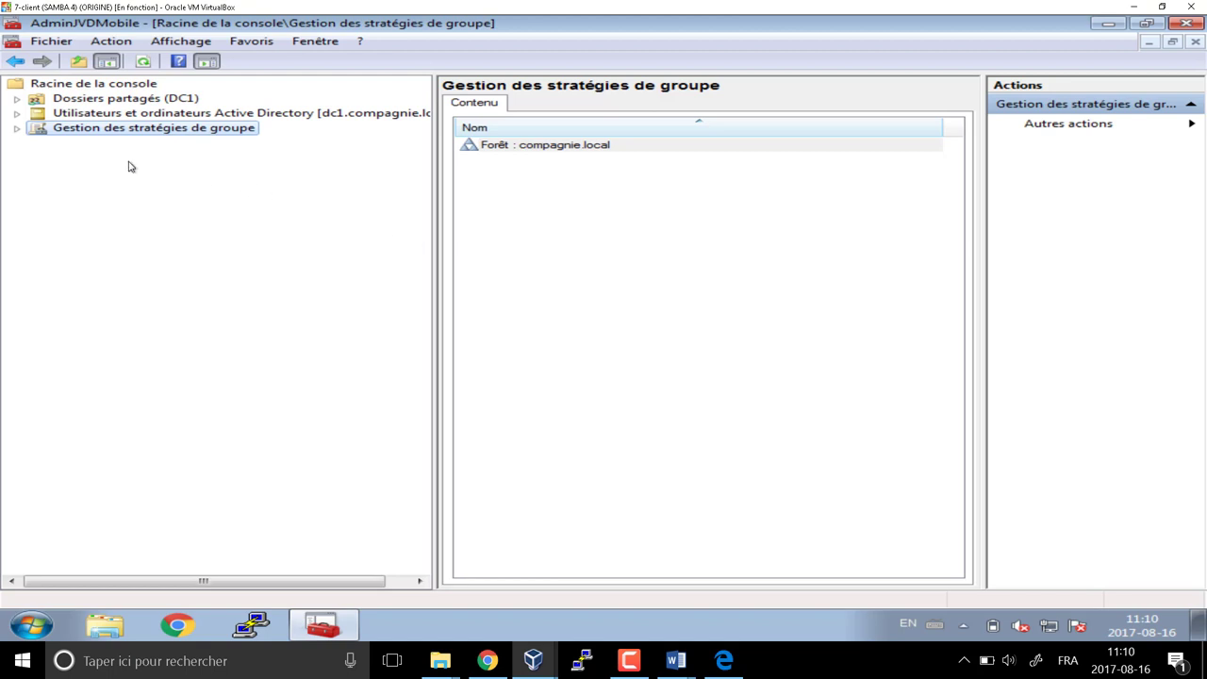
pyautogui.click(66, 114)
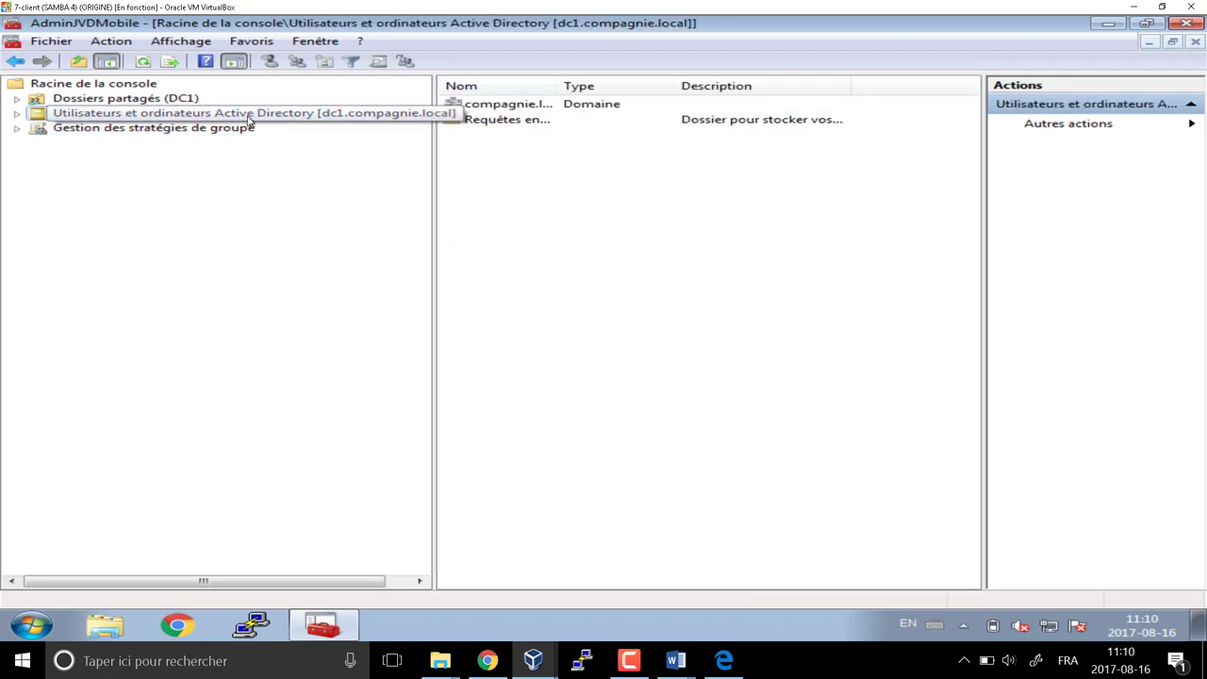
pyautogui.doubleClick(248, 118)
pyautogui.click(127, 142)
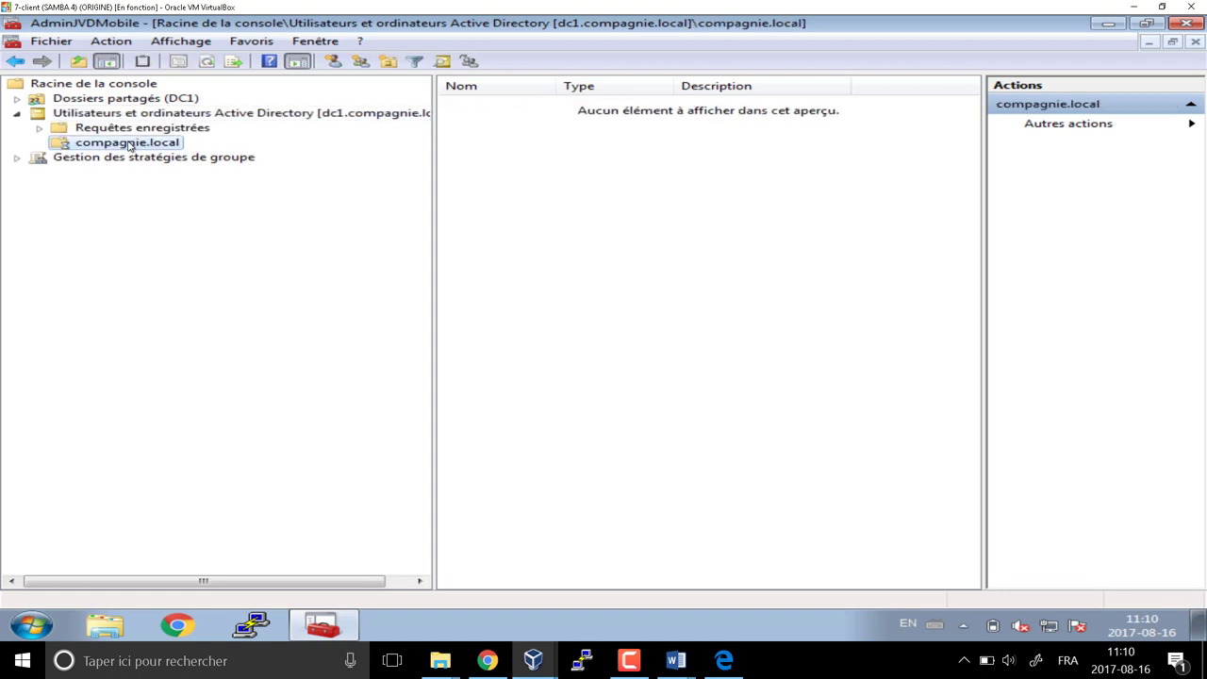
pyautogui.doubleClick(128, 143)
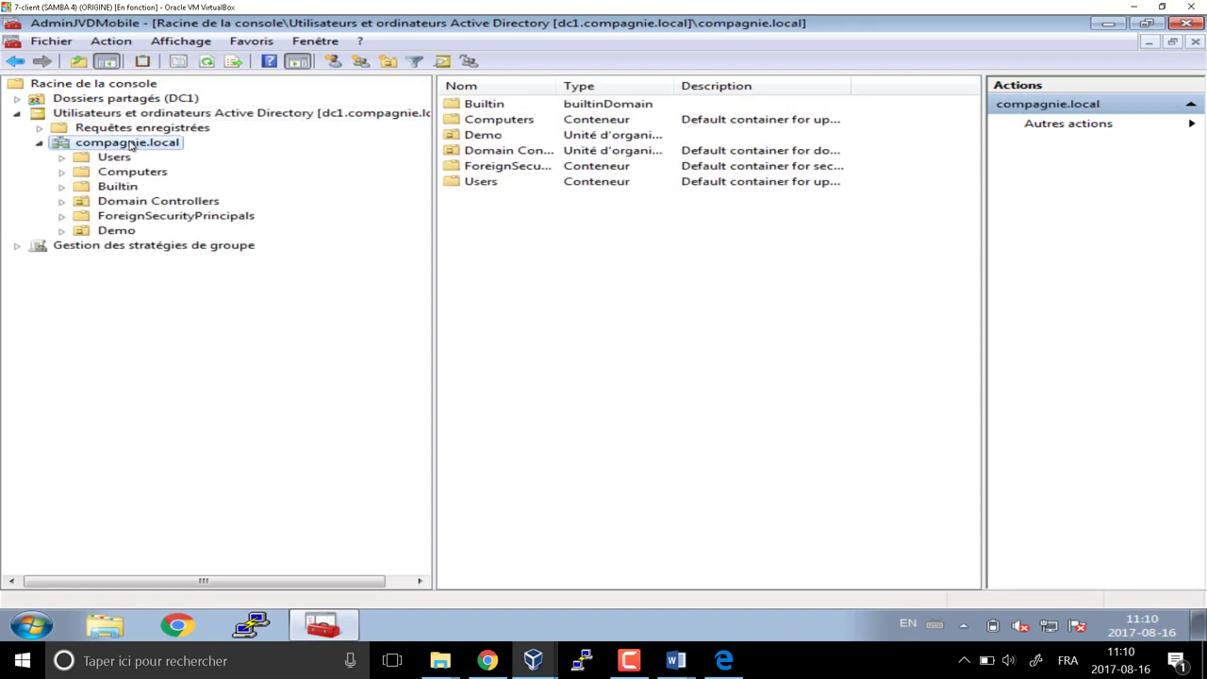
# Add organizational unit OU_JVDMobile at the compagnie.local root via Nouveau > Unité d'organisation
pyautogui.rightClick(479, 219)
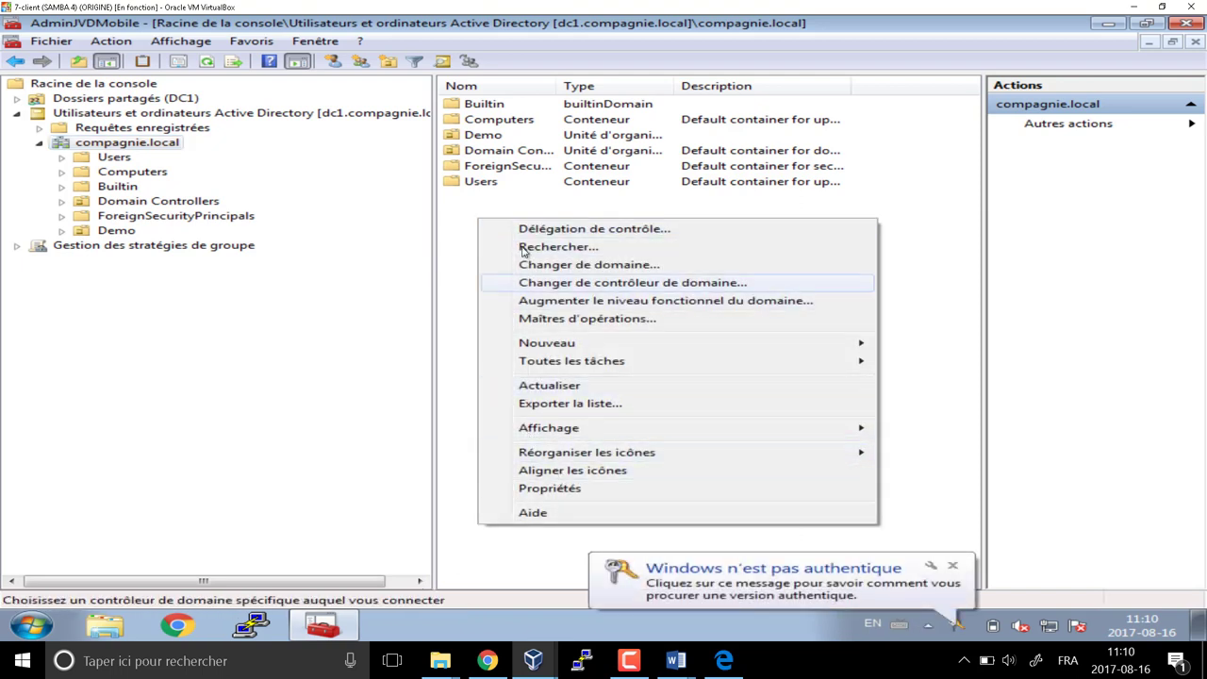
pyautogui.moveTo(550, 347)
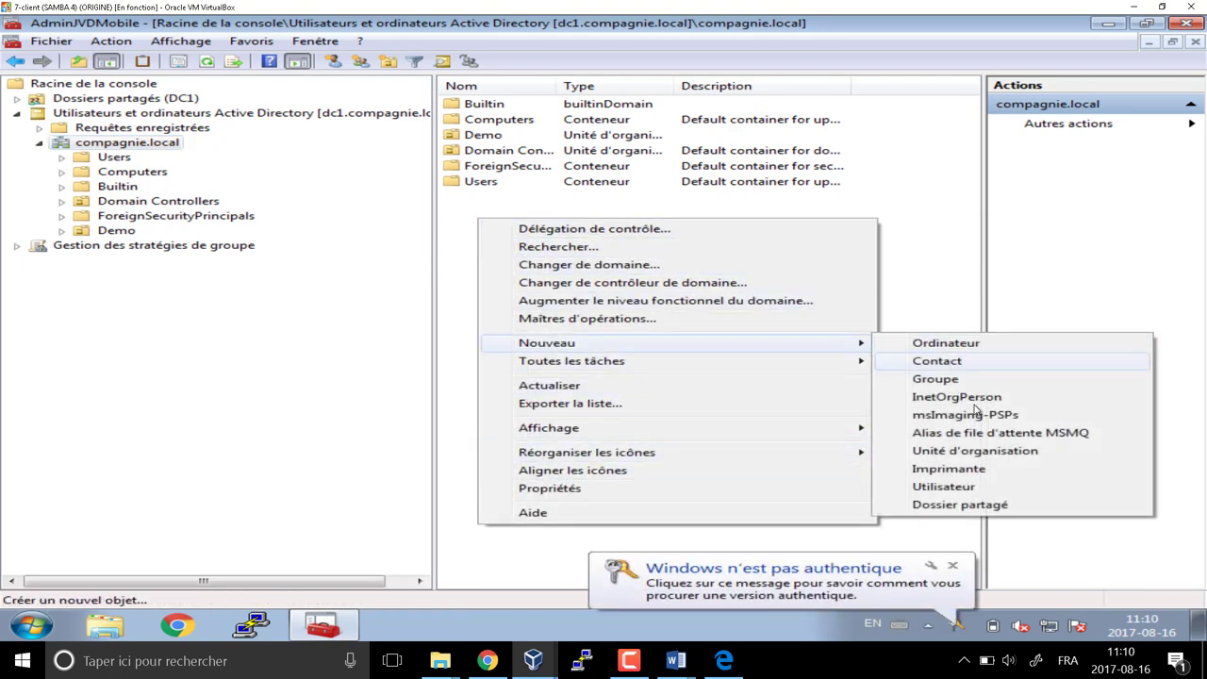
pyautogui.click(938, 450)
pyautogui.write('OU')
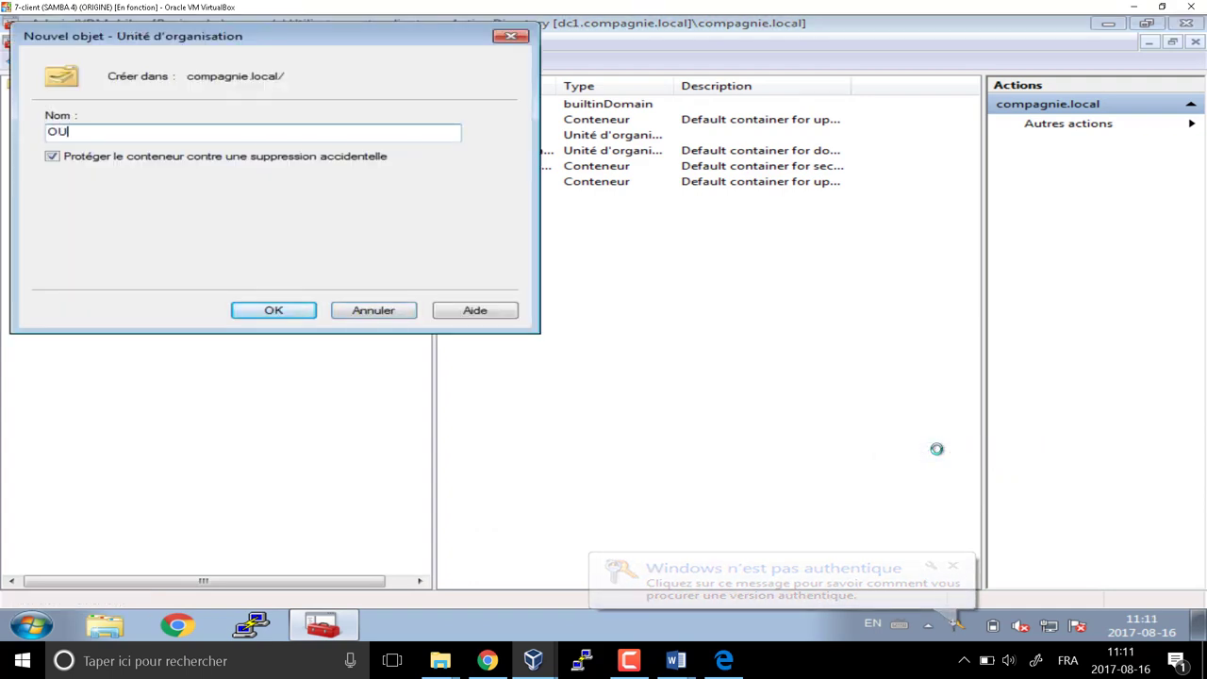
pyautogui.write('_JVD')
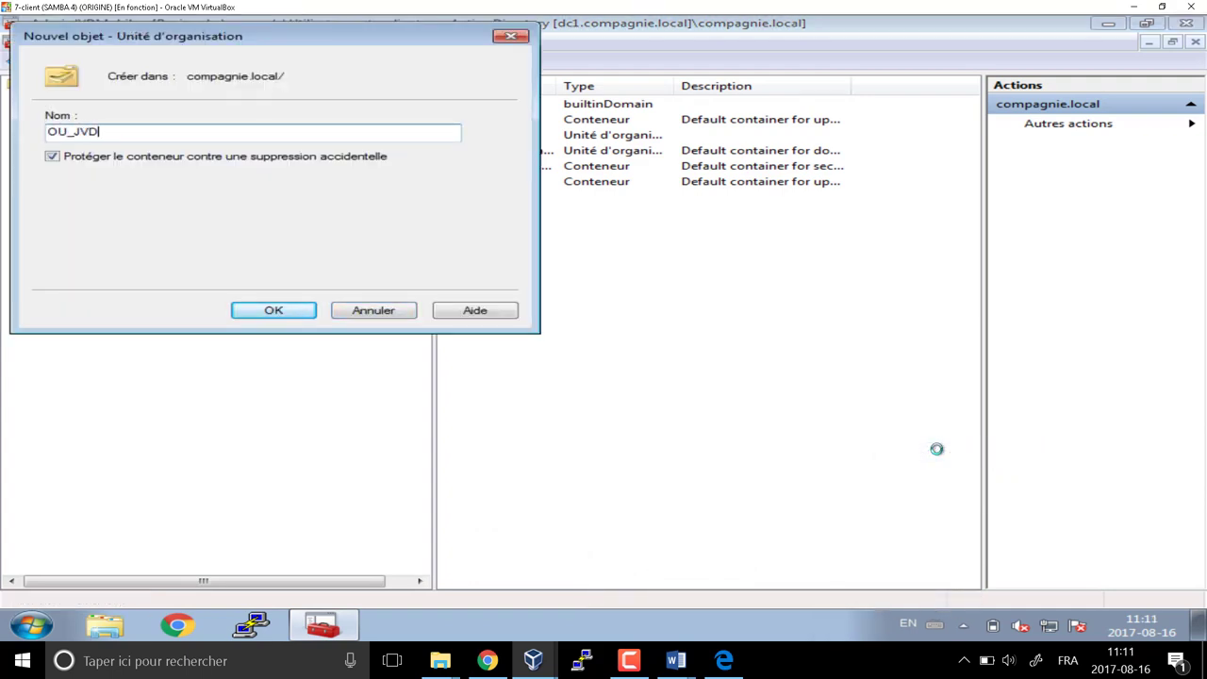
pyautogui.write('Mobile')
pyautogui.press('Return')
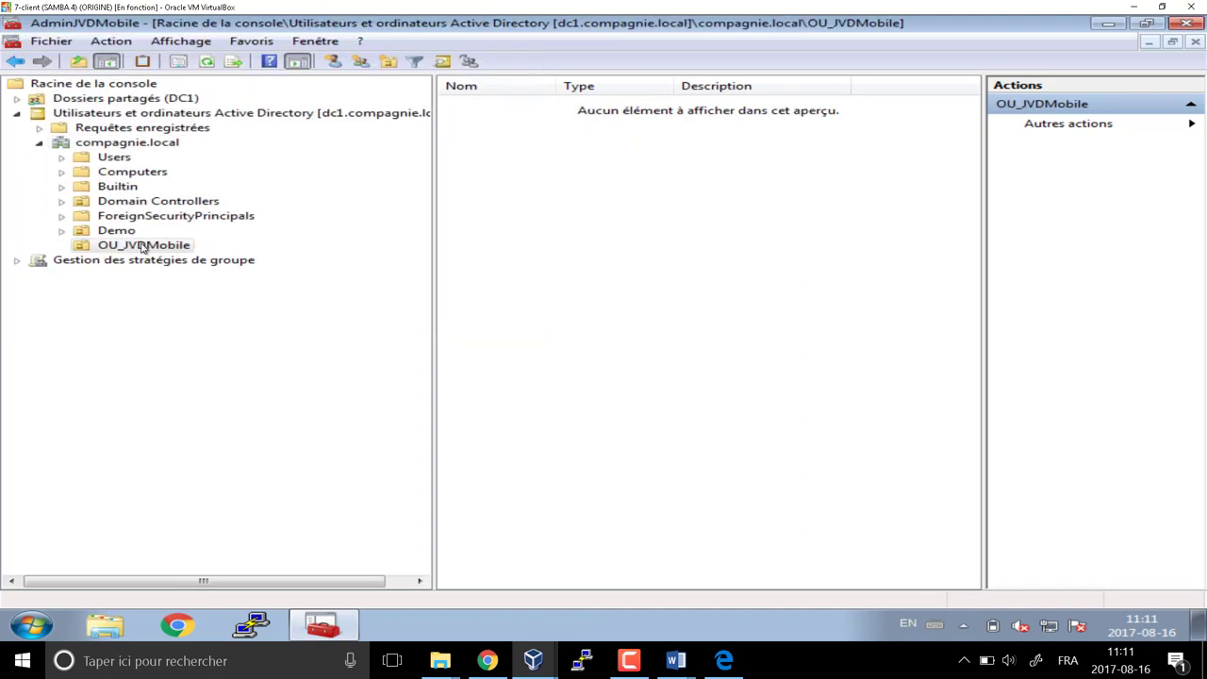
# Create the OU_Vente unit inside OU_JVDMobile
pyautogui.rightClick(544, 200)
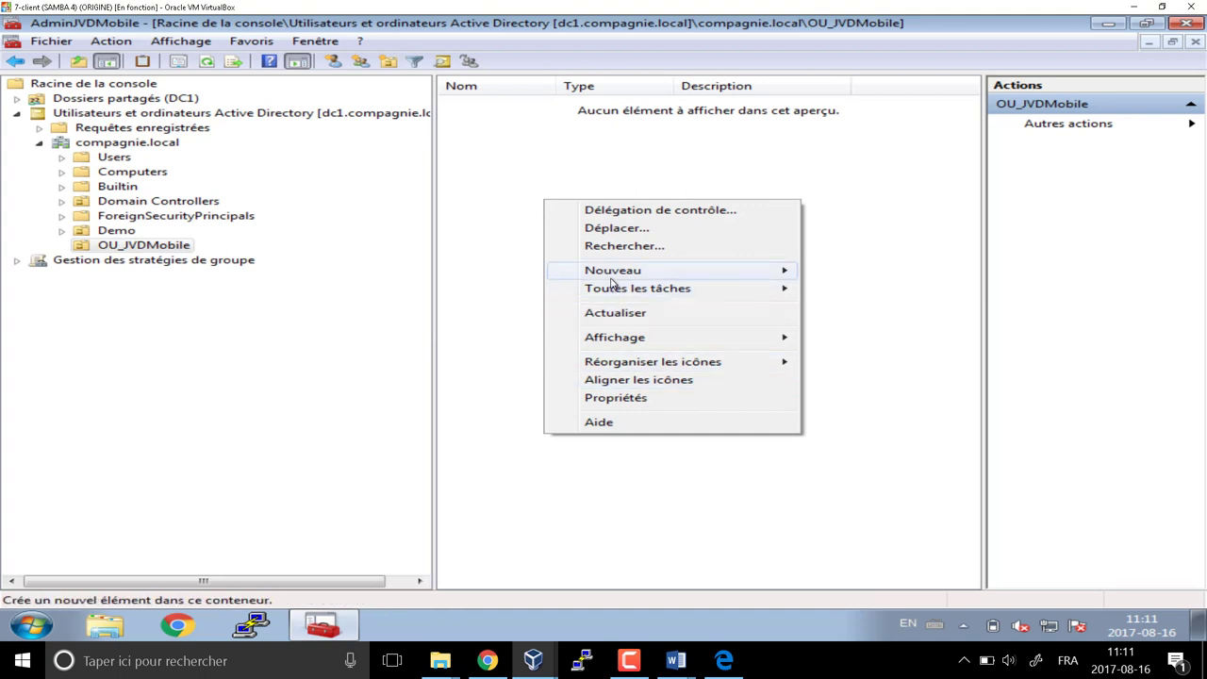
pyautogui.moveTo(622, 271)
pyautogui.click(901, 379)
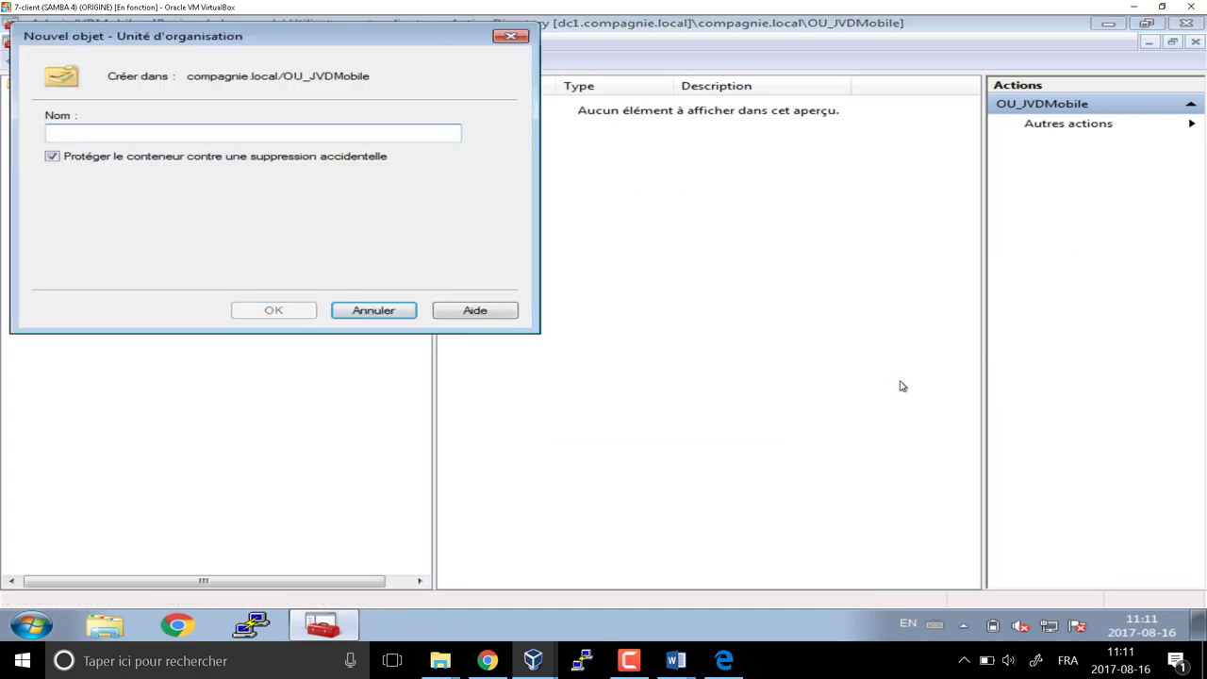
pyautogui.write('OU_Vente')
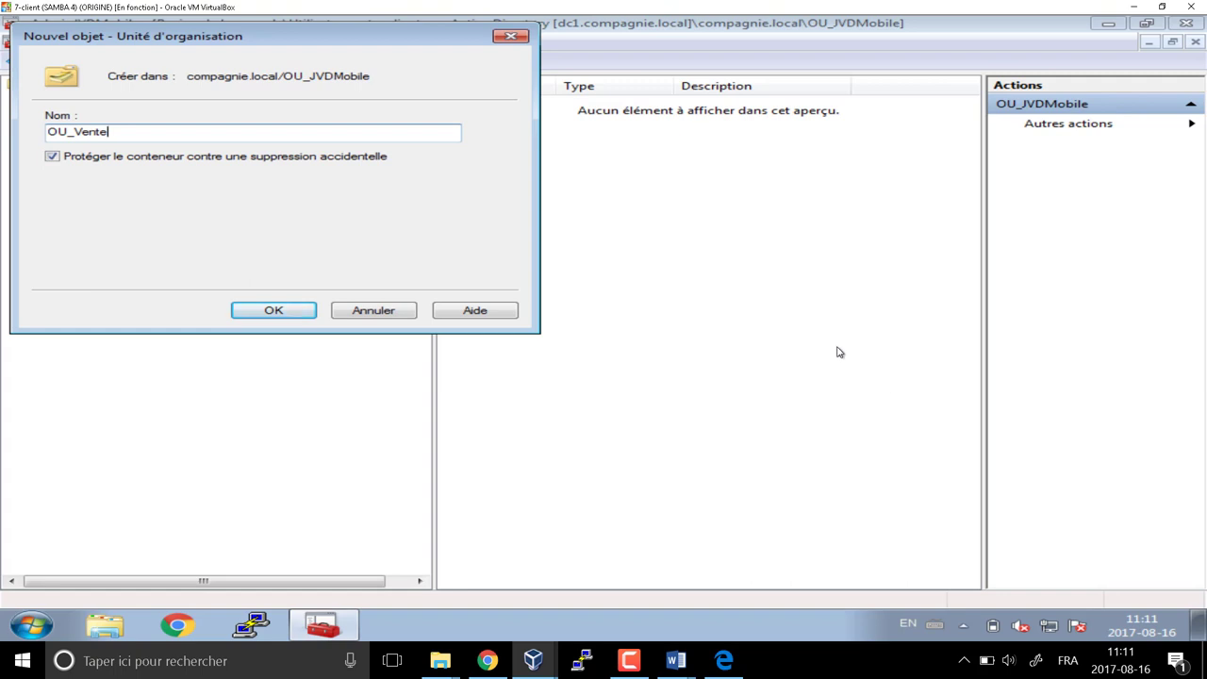
pyautogui.press('Return')
pyautogui.rightClick(573, 297)
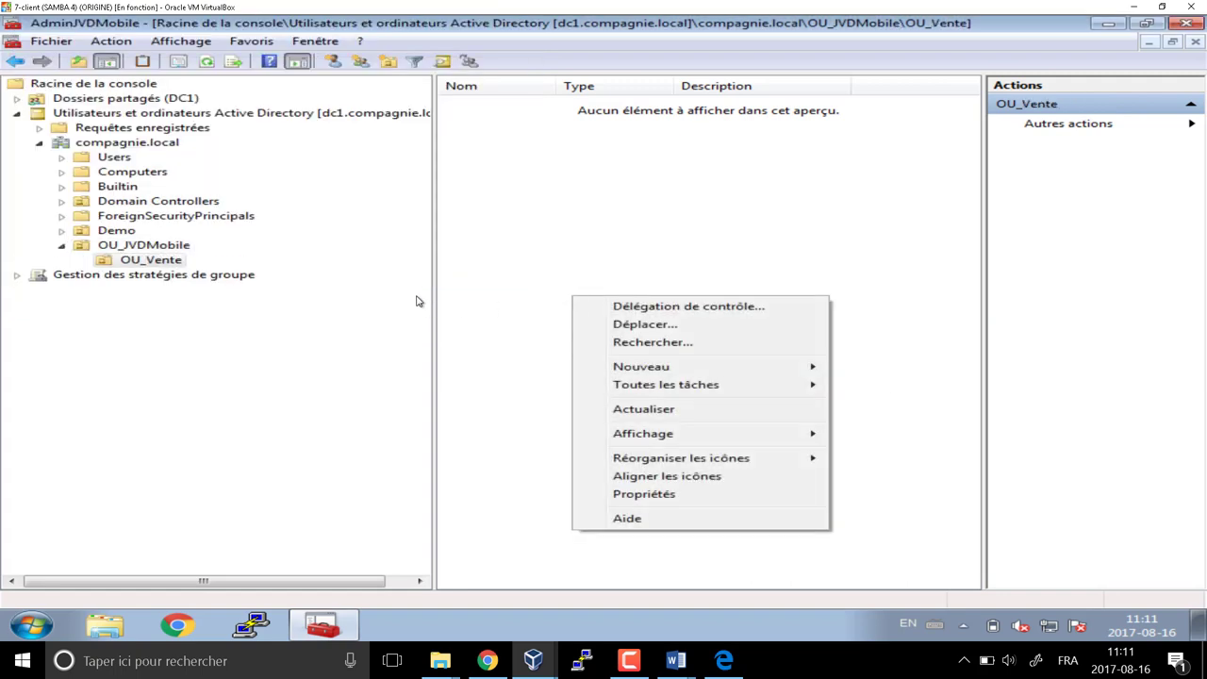
pyautogui.click(125, 250)
# Create the OU_Reparation unit inside OU_JVDMobile
pyautogui.rightClick(180, 248)
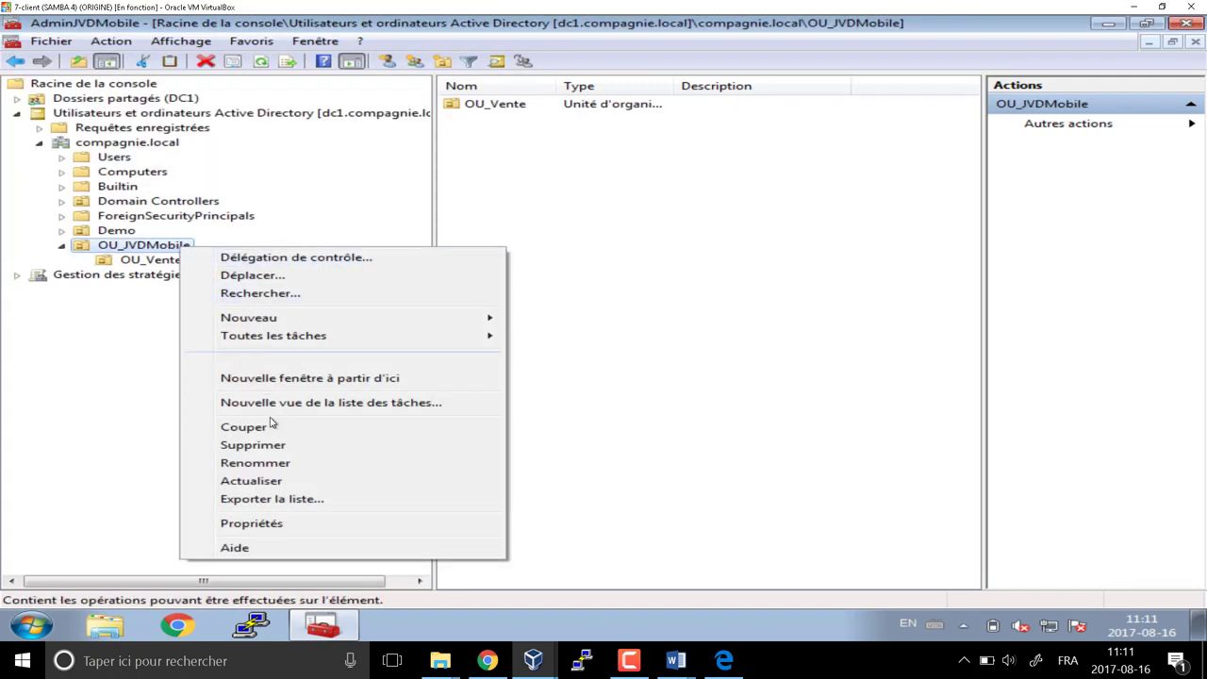
pyautogui.moveTo(395, 322)
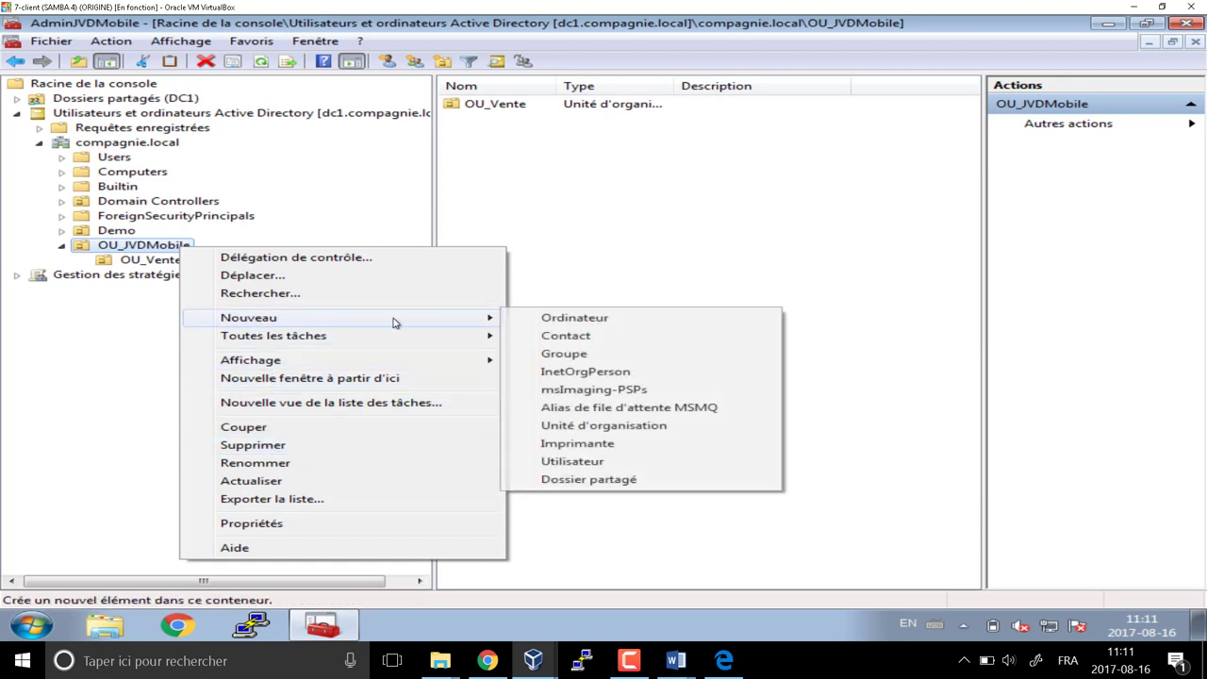
pyautogui.click(521, 424)
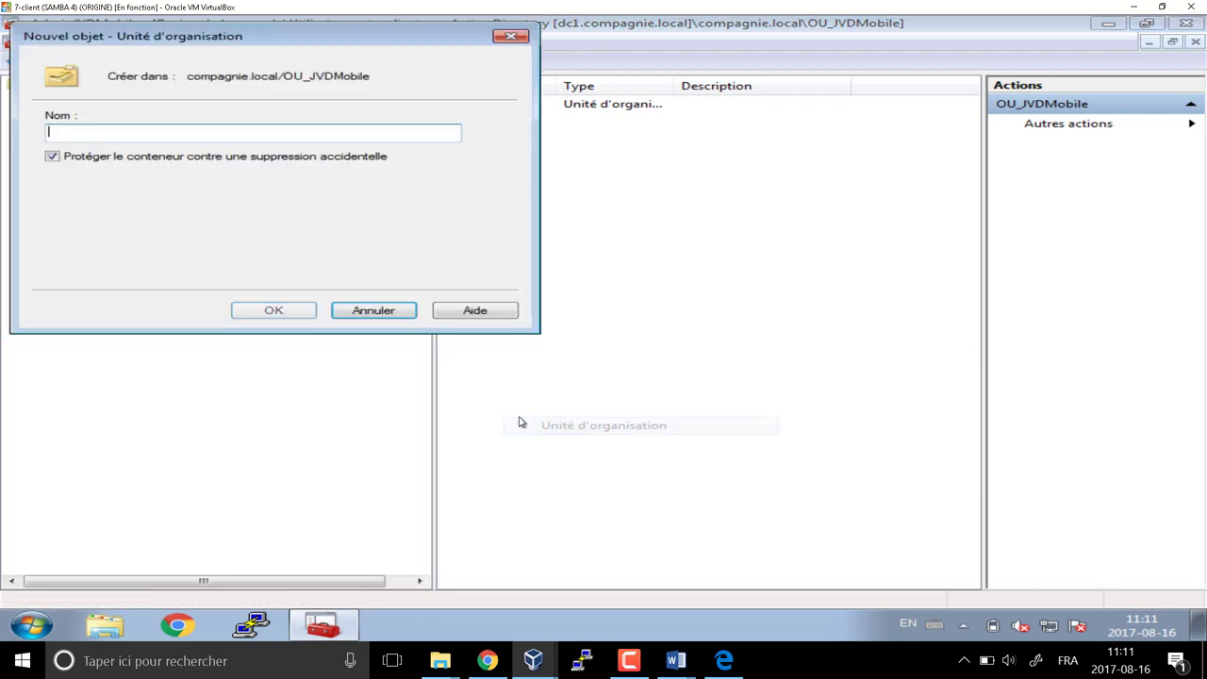
pyautogui.write('OU_R')
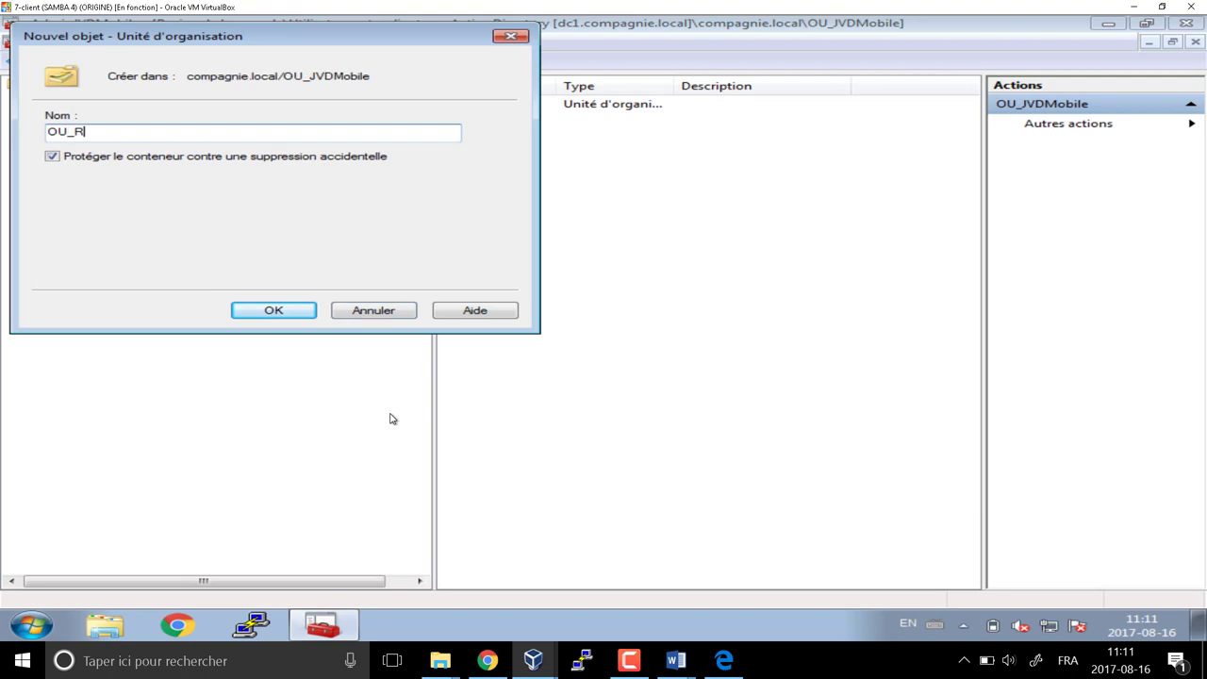
pyautogui.write('eparation')
pyautogui.press('Return')
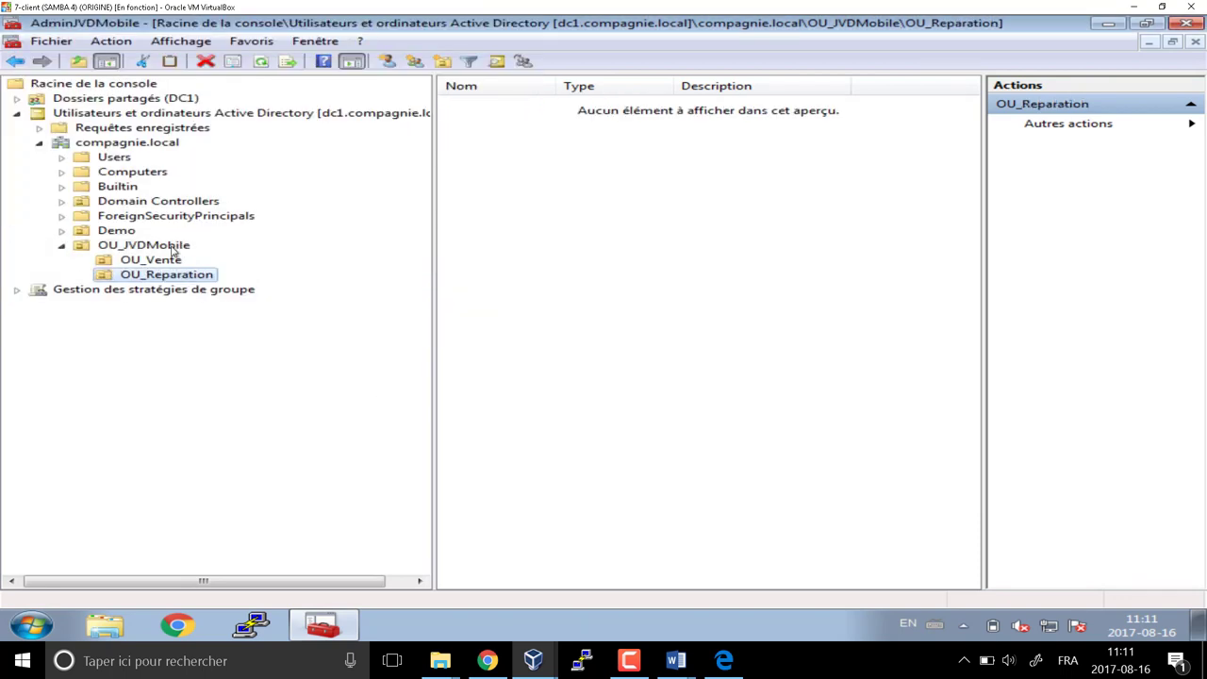
pyautogui.click(171, 247)
# Create the OU_Proprietaire unit inside OU_JVDMobile
pyautogui.rightClick(172, 249)
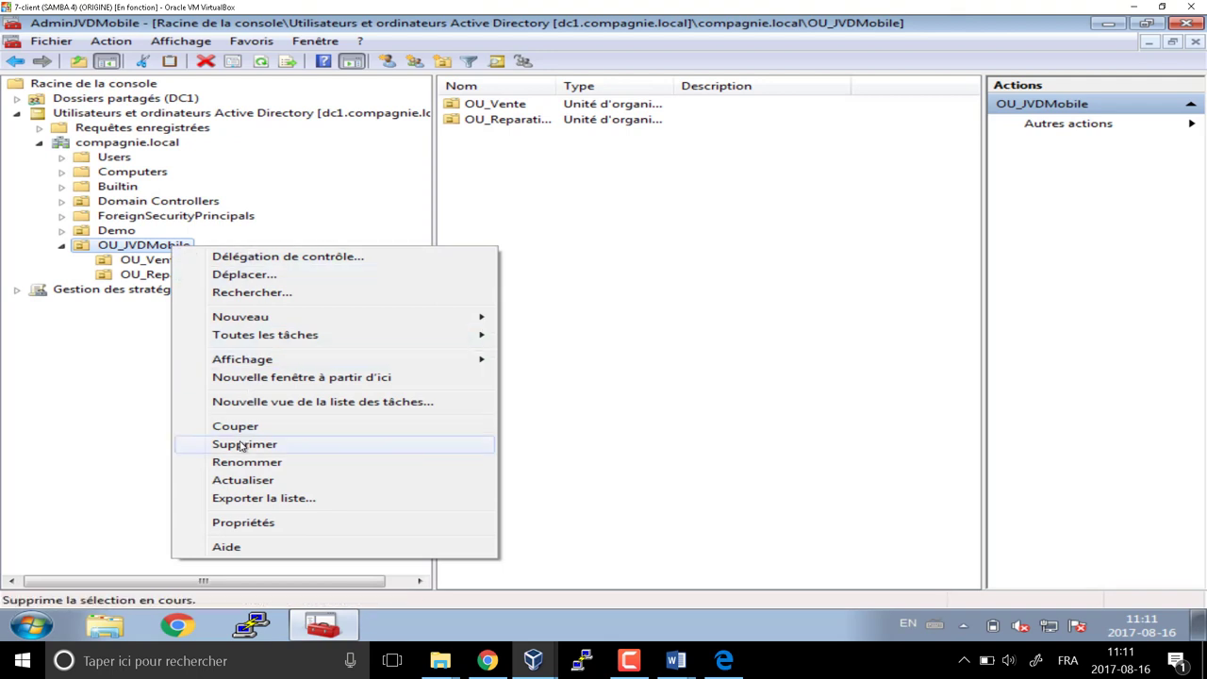
pyautogui.moveTo(241, 321)
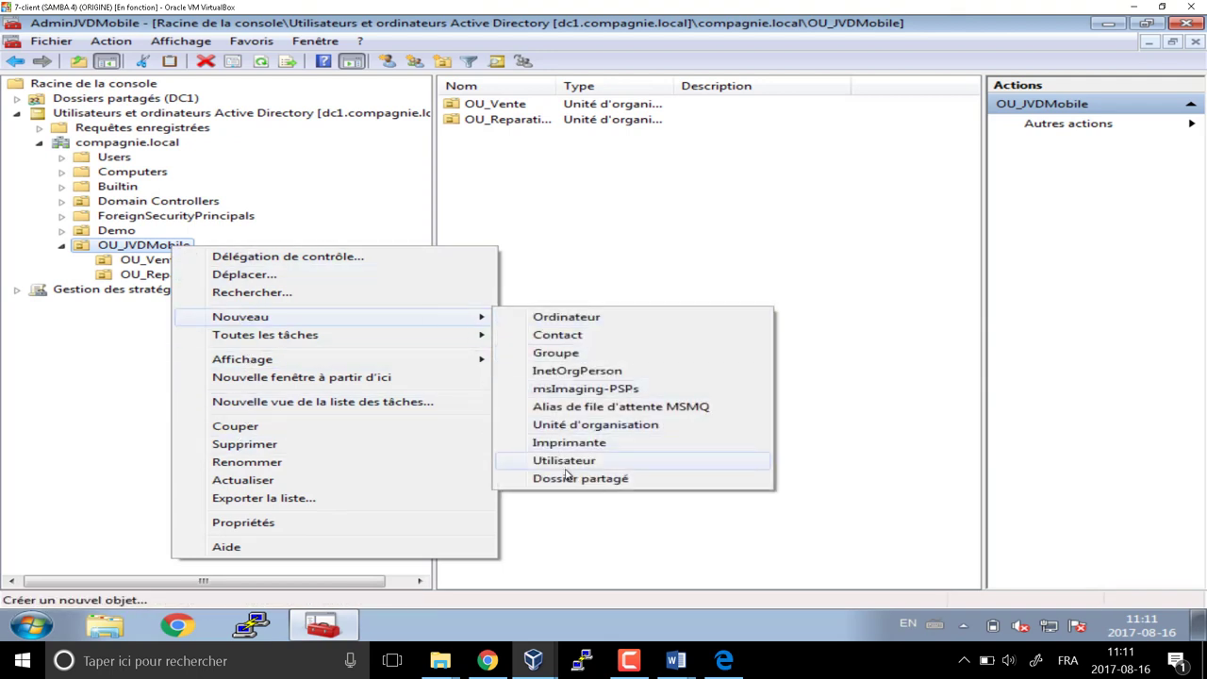
pyautogui.click(578, 431)
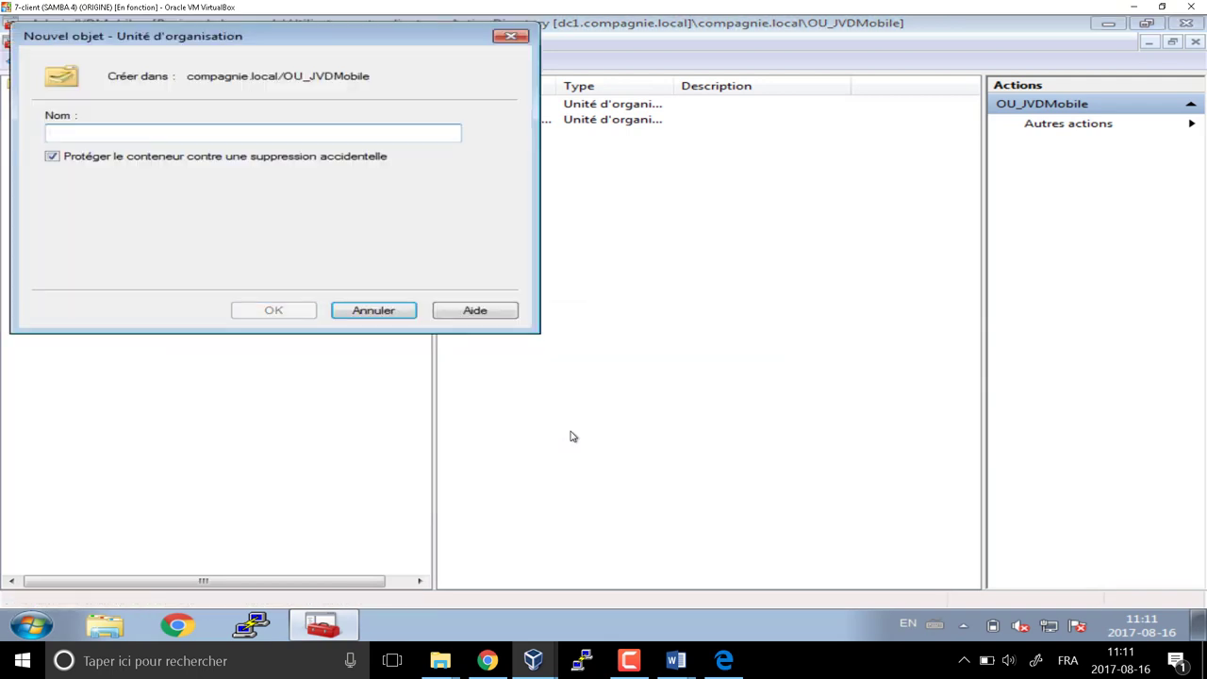
pyautogui.write('OU_Proprietaire')
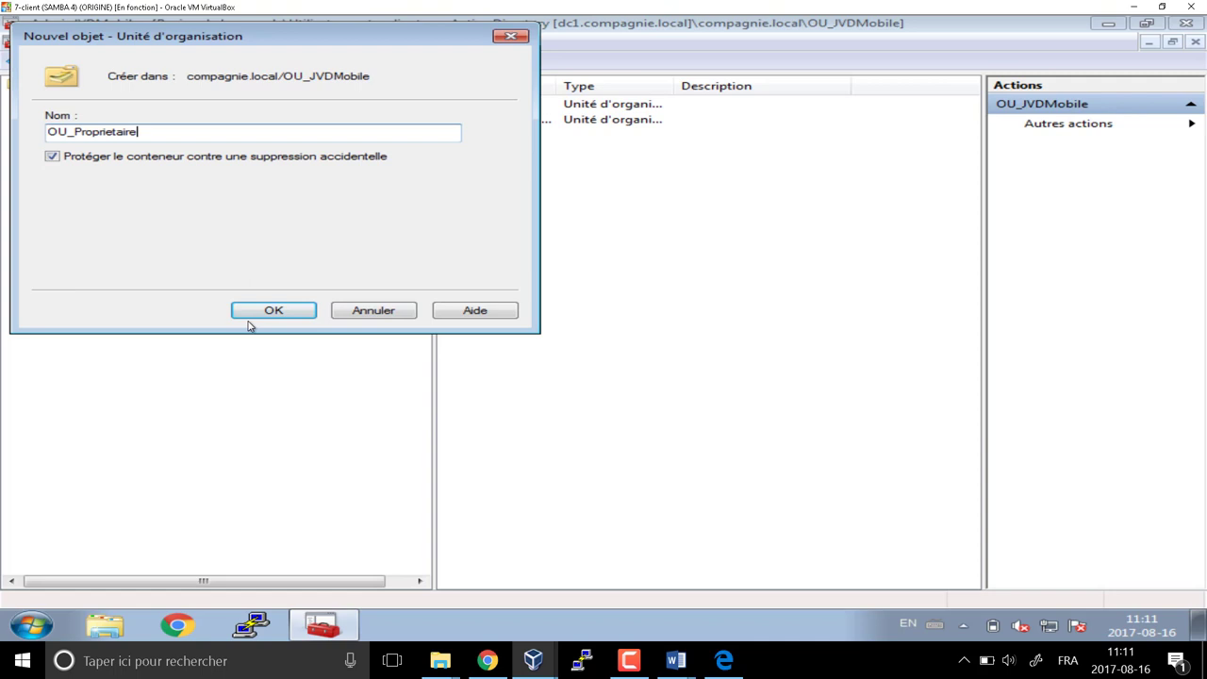
pyautogui.click(264, 312)
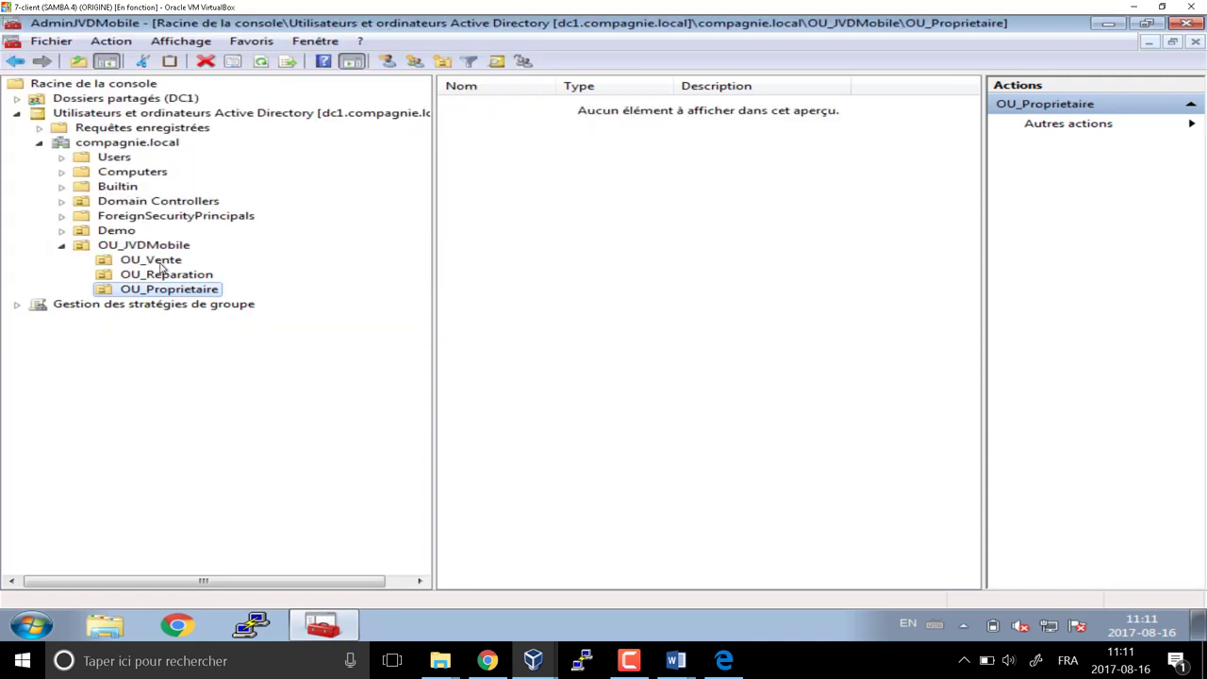
# Create the OU_Groupe_GL_DL unit inside OU_JVDMobile
pyautogui.click(161, 264)
pyautogui.click(159, 248)
pyautogui.rightClick(159, 250)
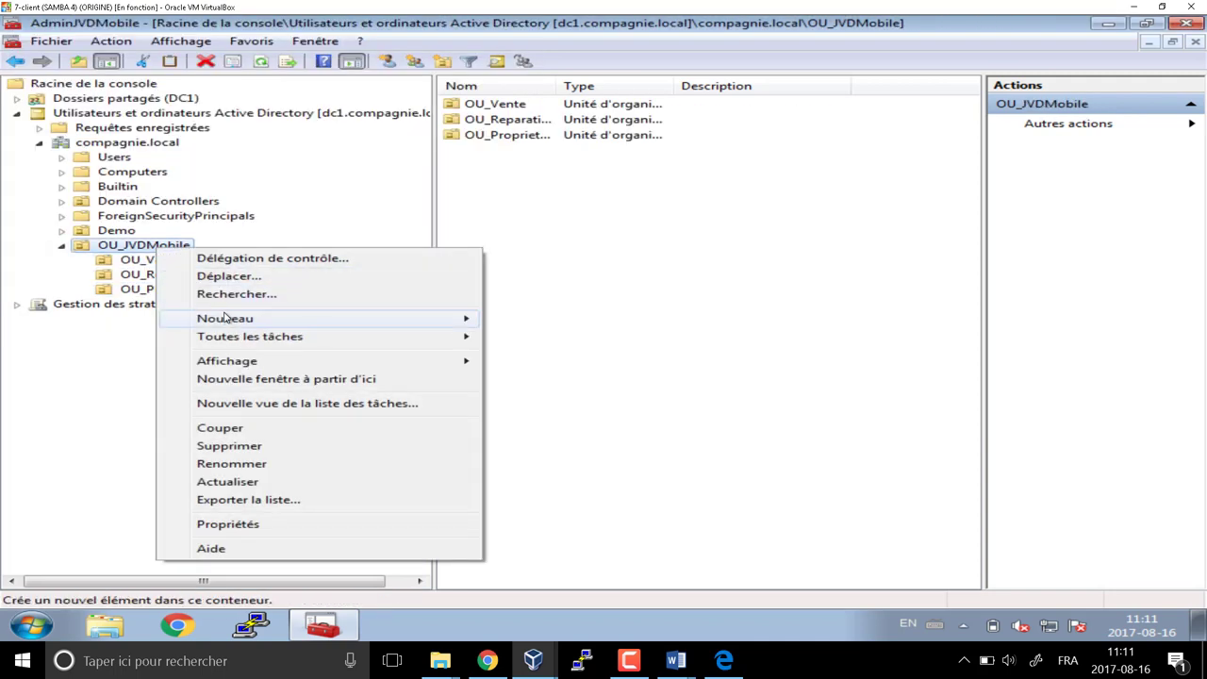
pyautogui.moveTo(226, 320)
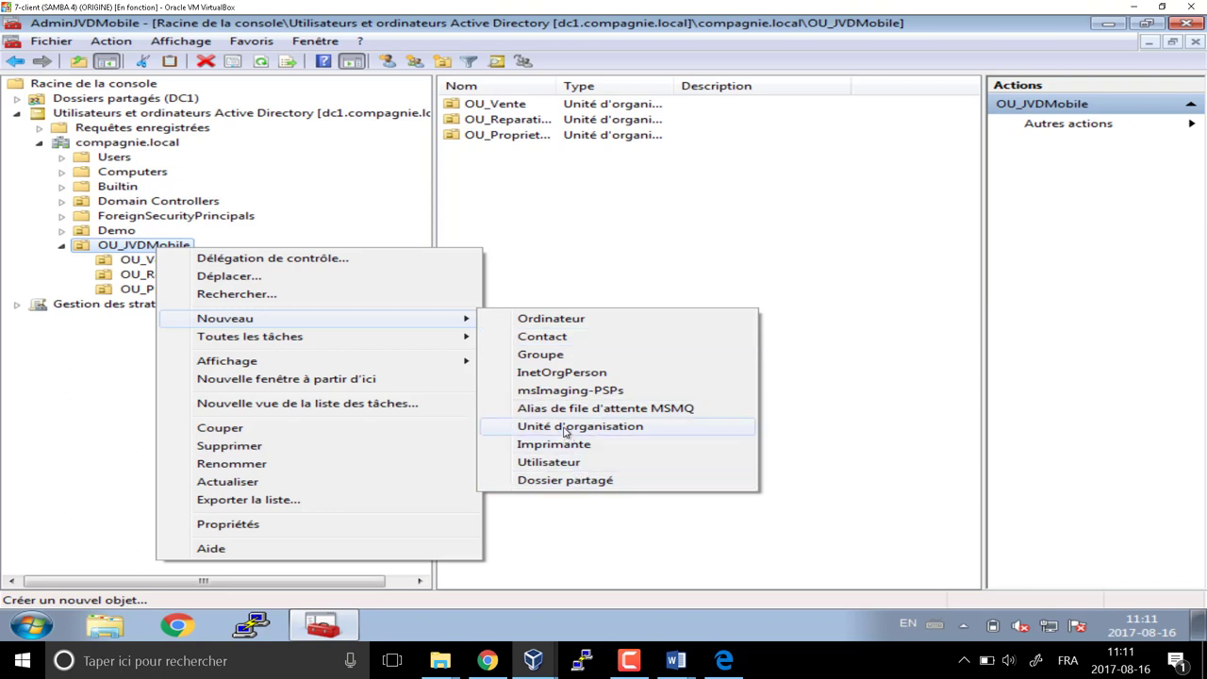
pyautogui.click(566, 427)
pyautogui.write('OU_')
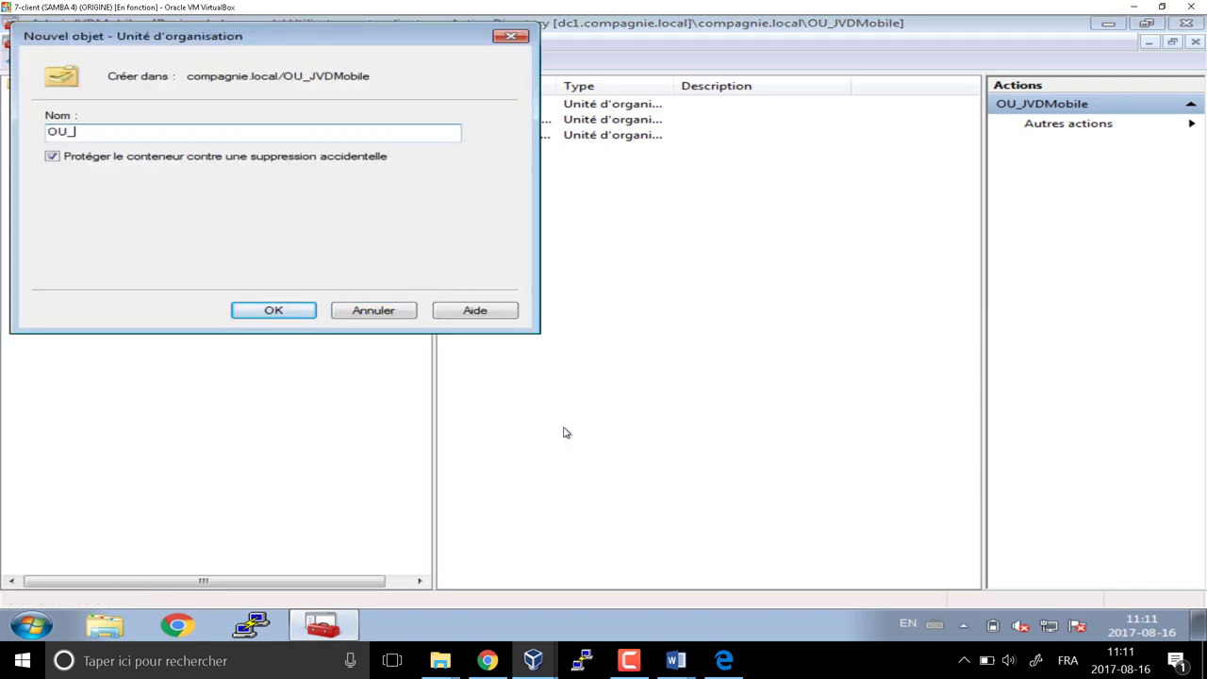
pyautogui.write('GroupeG')
pyautogui.press('BackSpace')
pyautogui.write('_GL_DL')
pyautogui.press('Return')
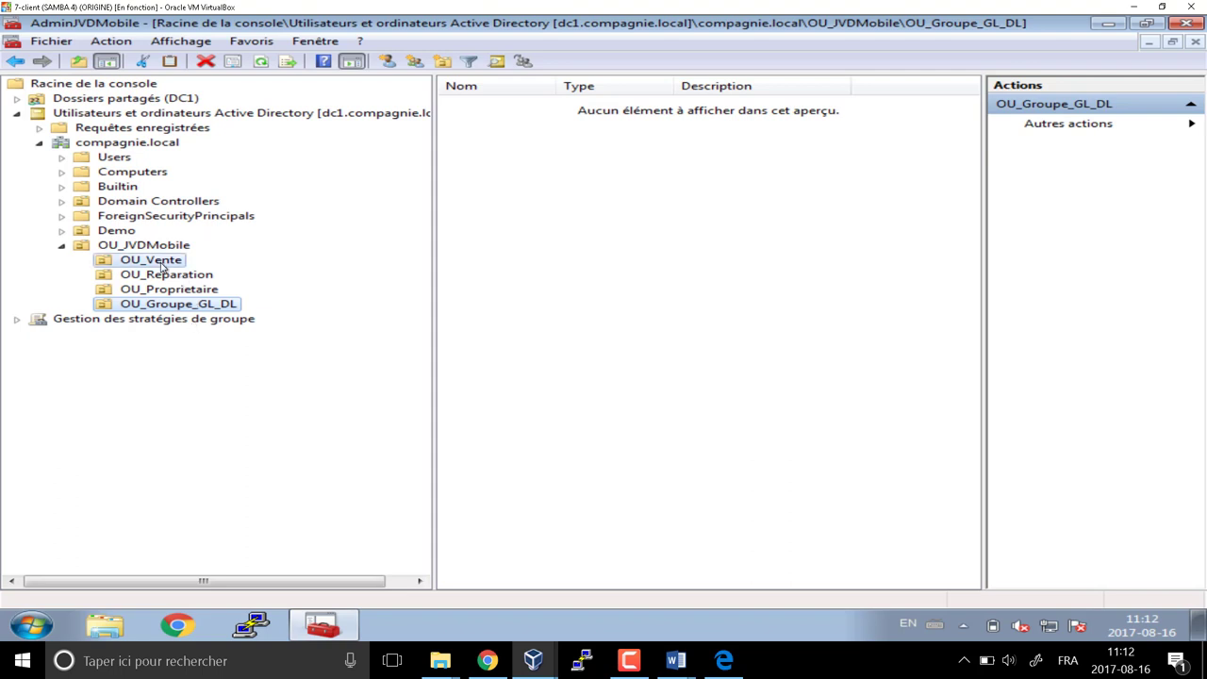
# In OU_Vente, start and cancel a new user, then open OU_Groupe_GL_DL
pyautogui.click(160, 264)
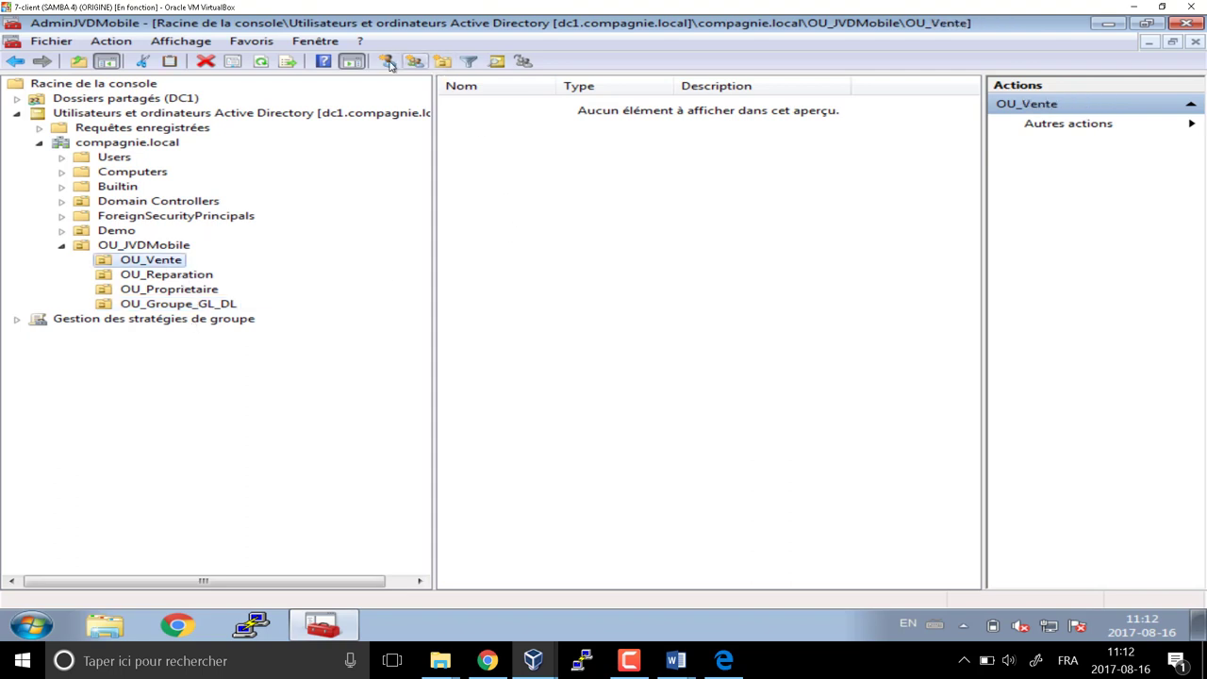
pyautogui.click(388, 62)
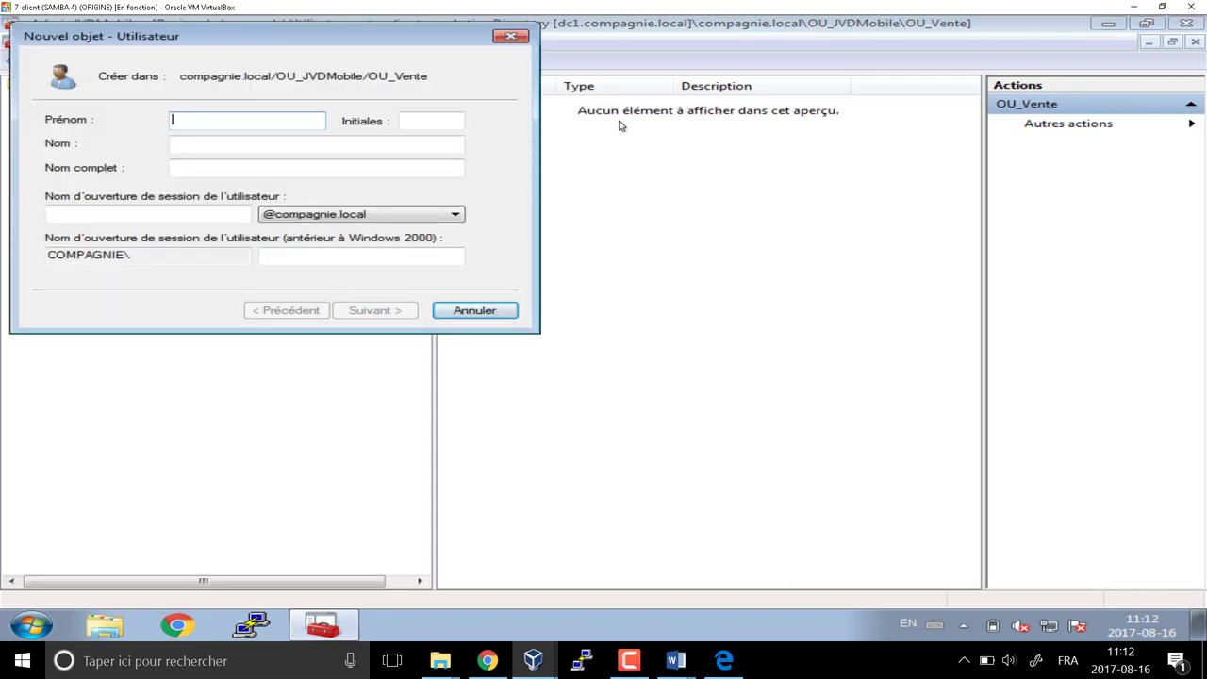
pyautogui.click(511, 36)
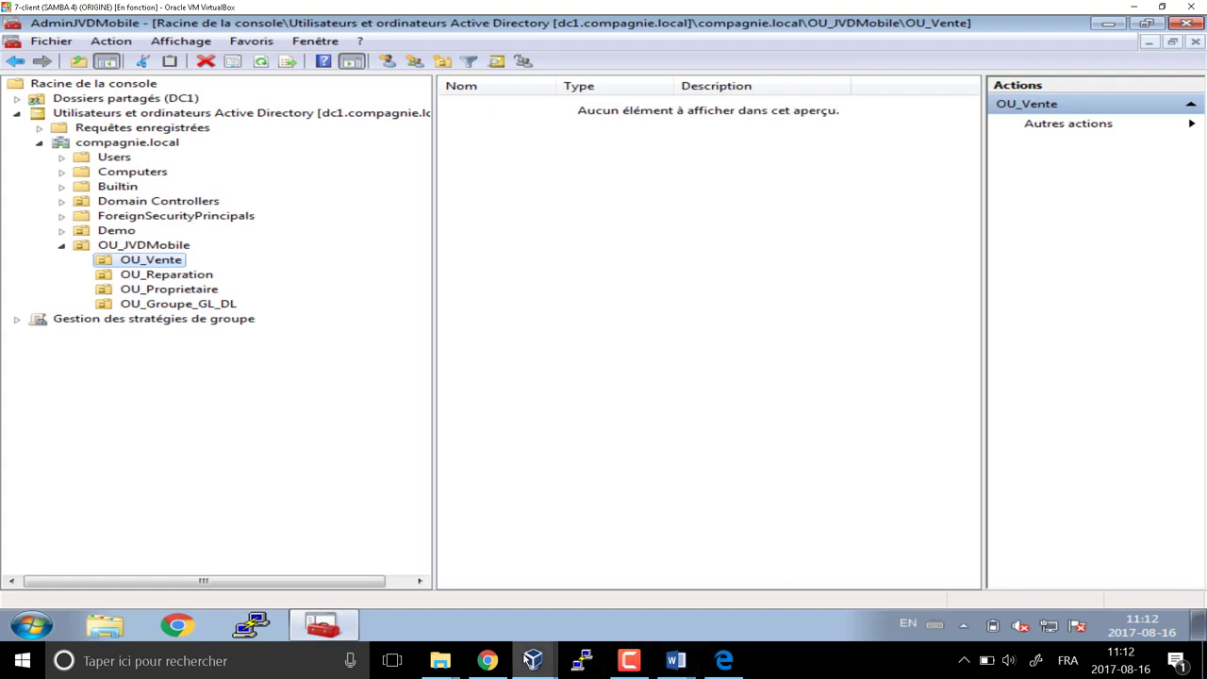
pyautogui.click(215, 305)
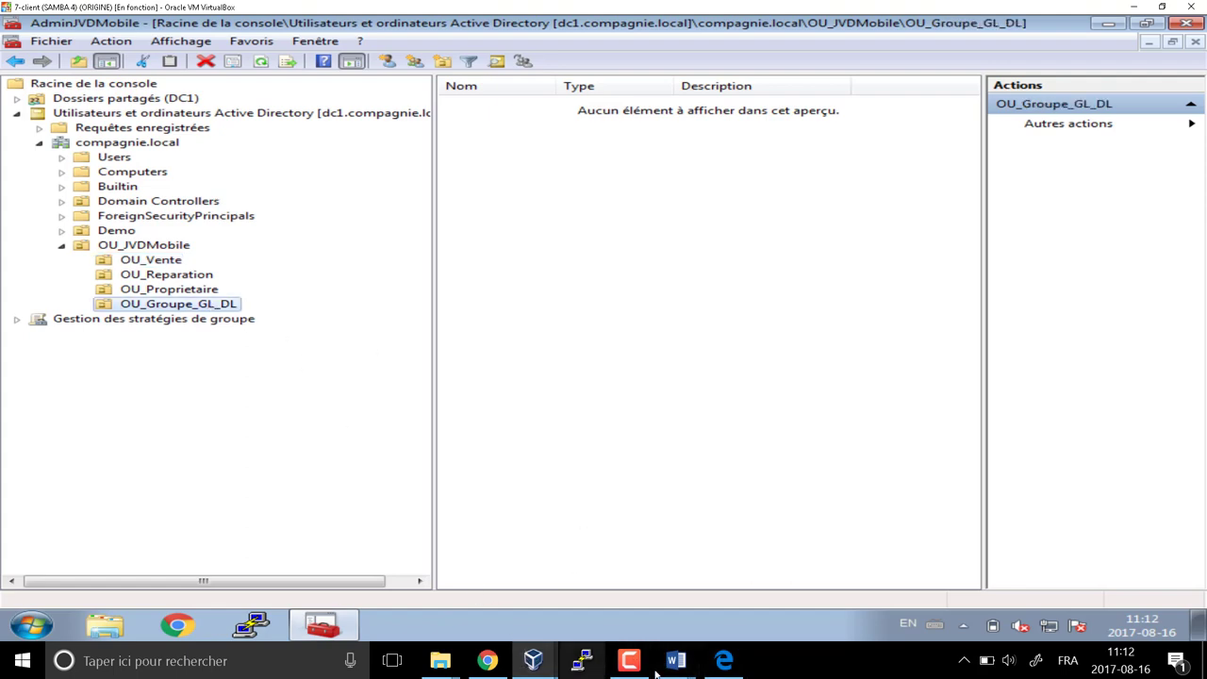
# Review the GL group table in PLANIFICATION - Scénario 2-JVDMobile.docx, then return to the console
pyautogui.moveTo(675, 665)
pyautogui.click(684, 620)
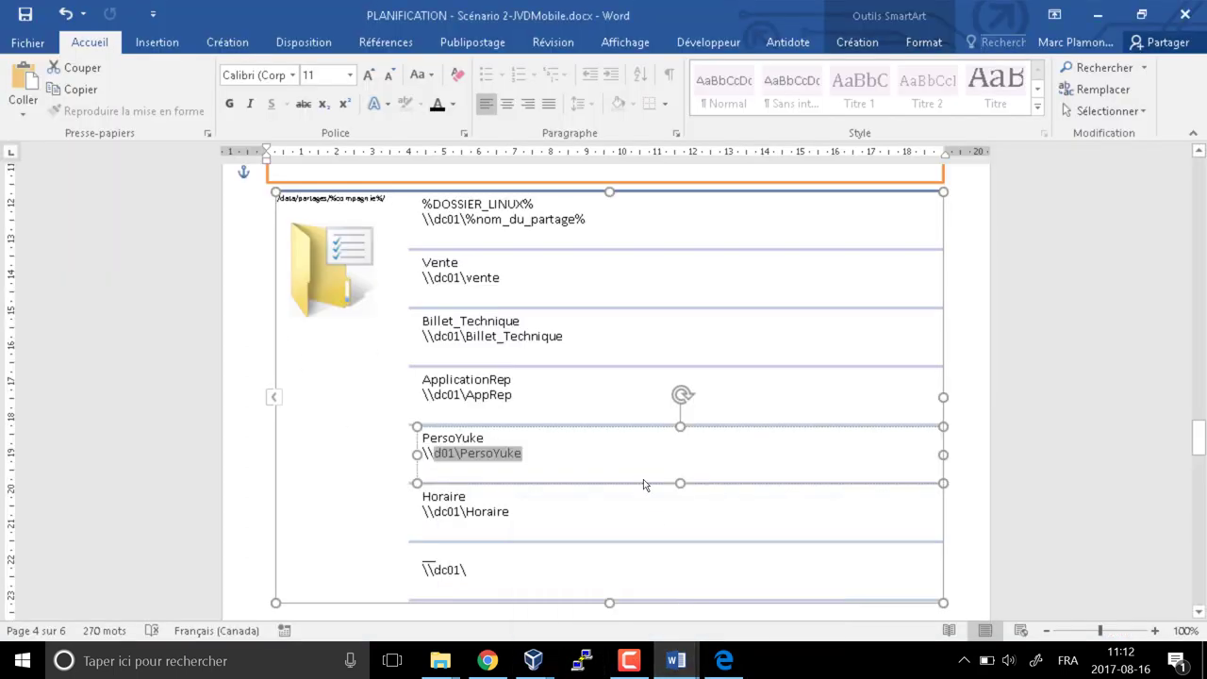
pyautogui.scroll(20, 643, 479)
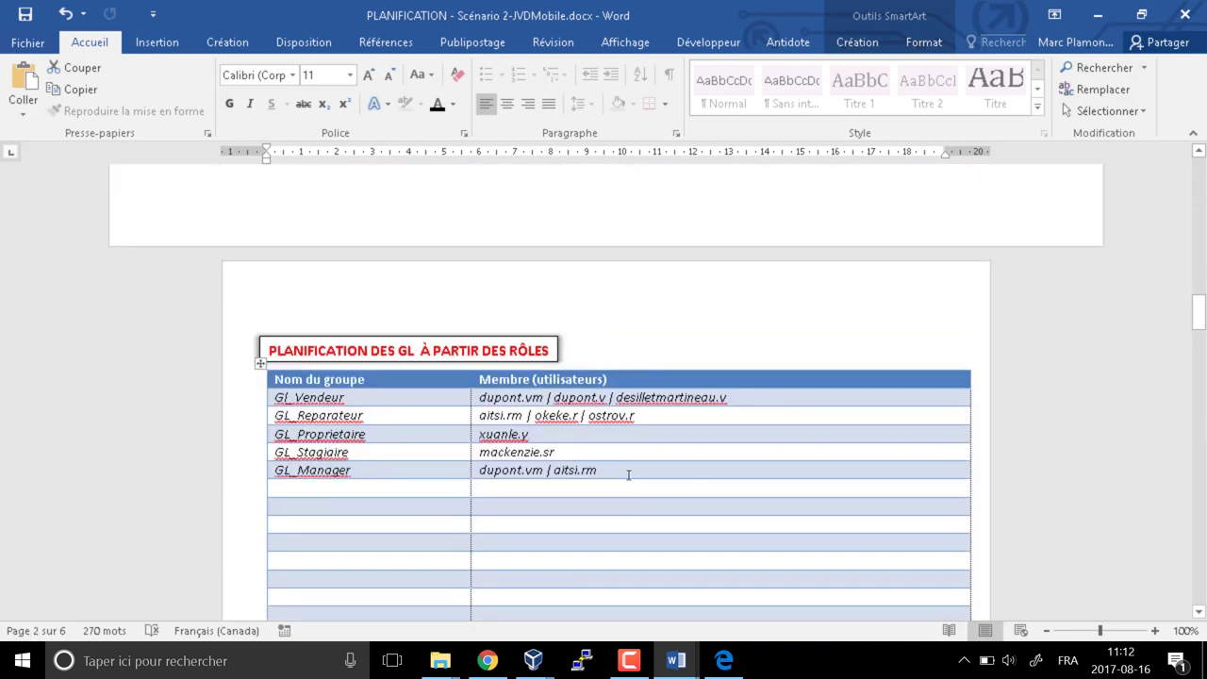
pyautogui.moveTo(277, 388); pyautogui.dragTo(325, 490)
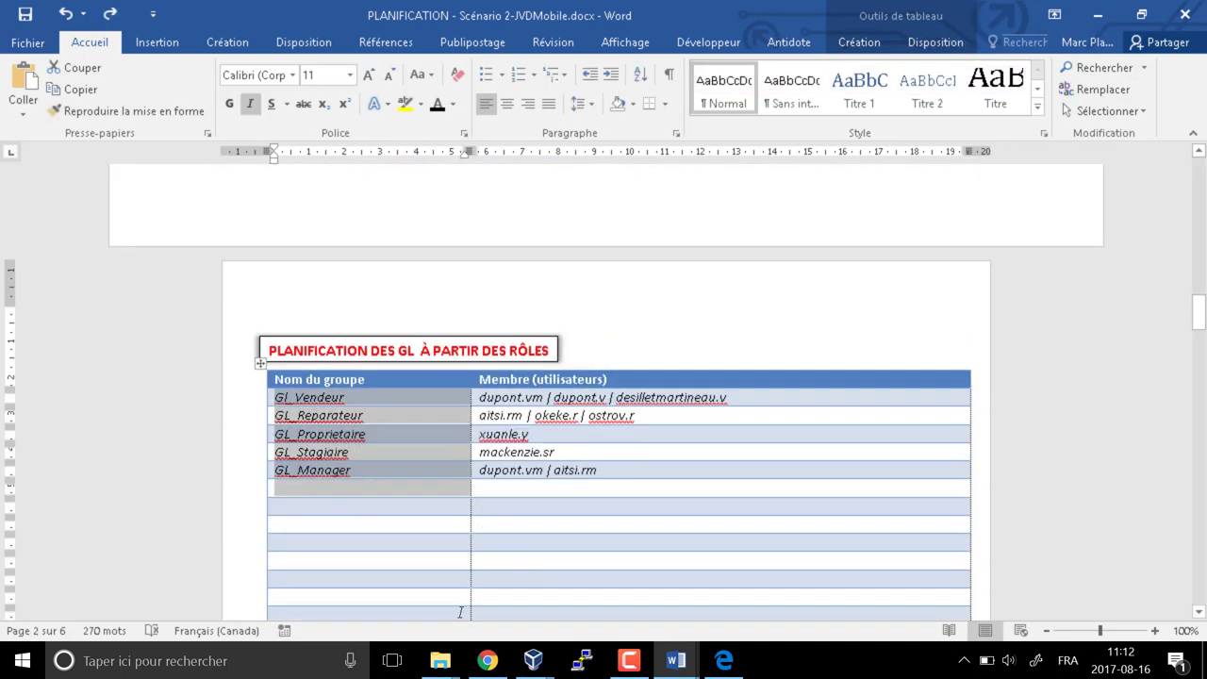
pyautogui.hotkey('alt', 'Tab')
# Create the global group GL_Vente in OU_Groupe_GL_DL
pyautogui.rightClick(506, 197)
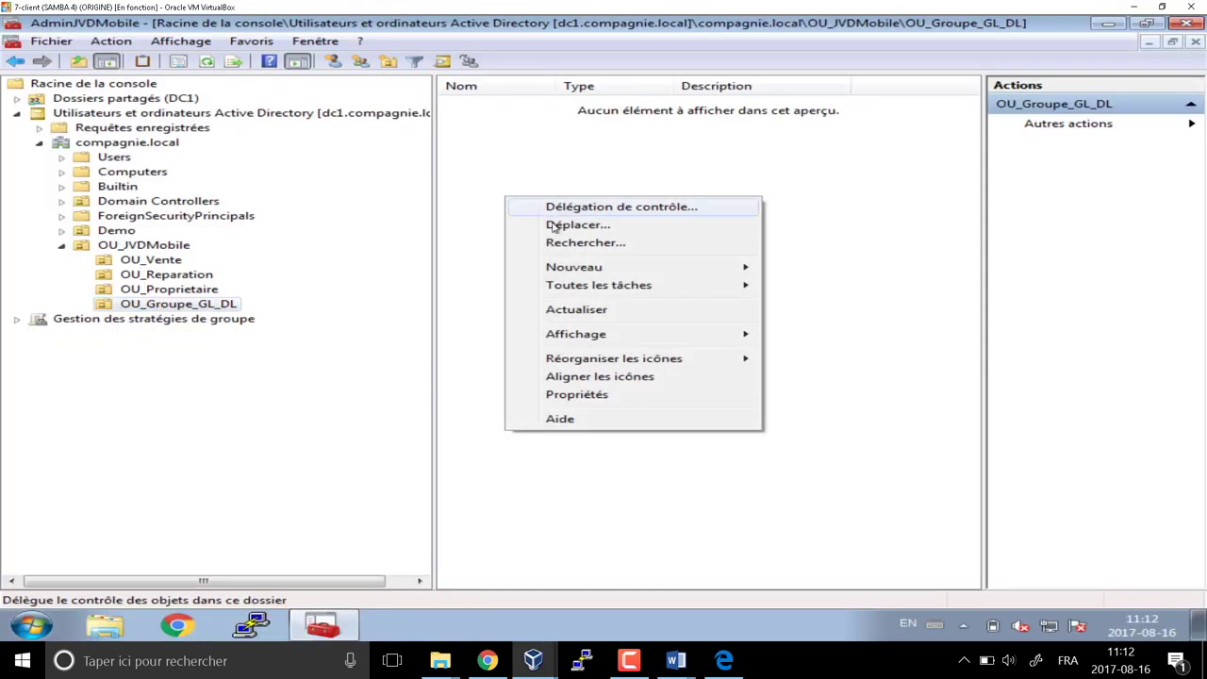
pyautogui.moveTo(573, 267)
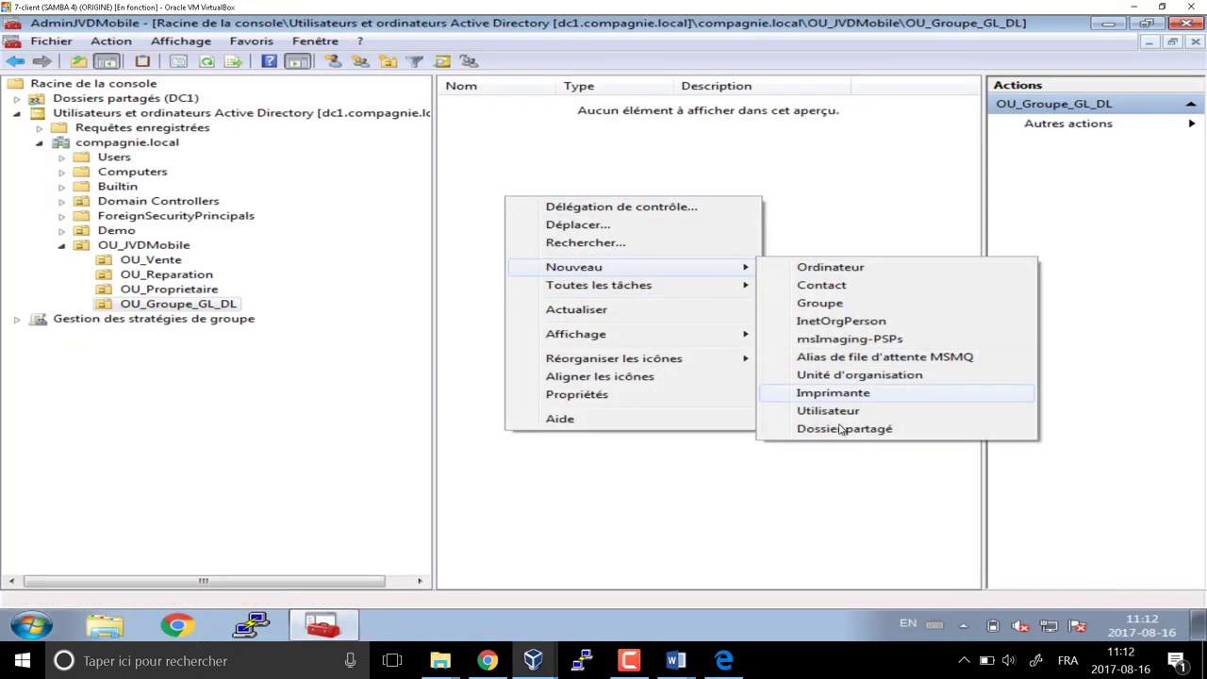
pyautogui.click(849, 304)
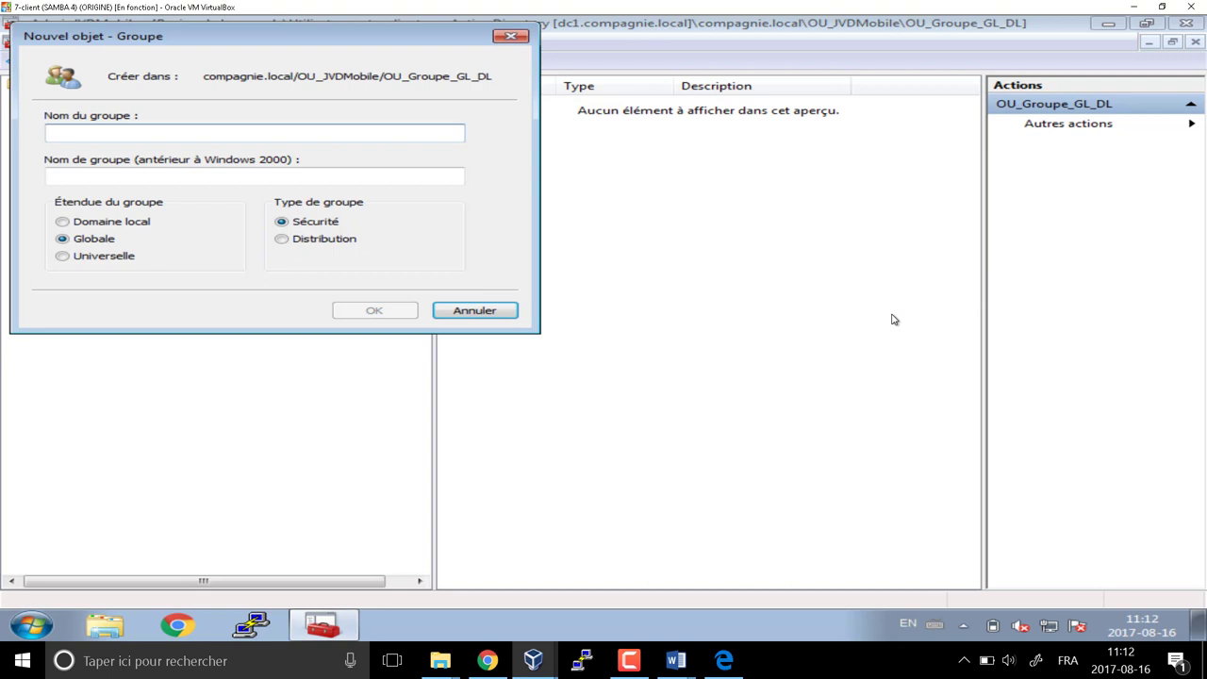
pyautogui.write('GL_')
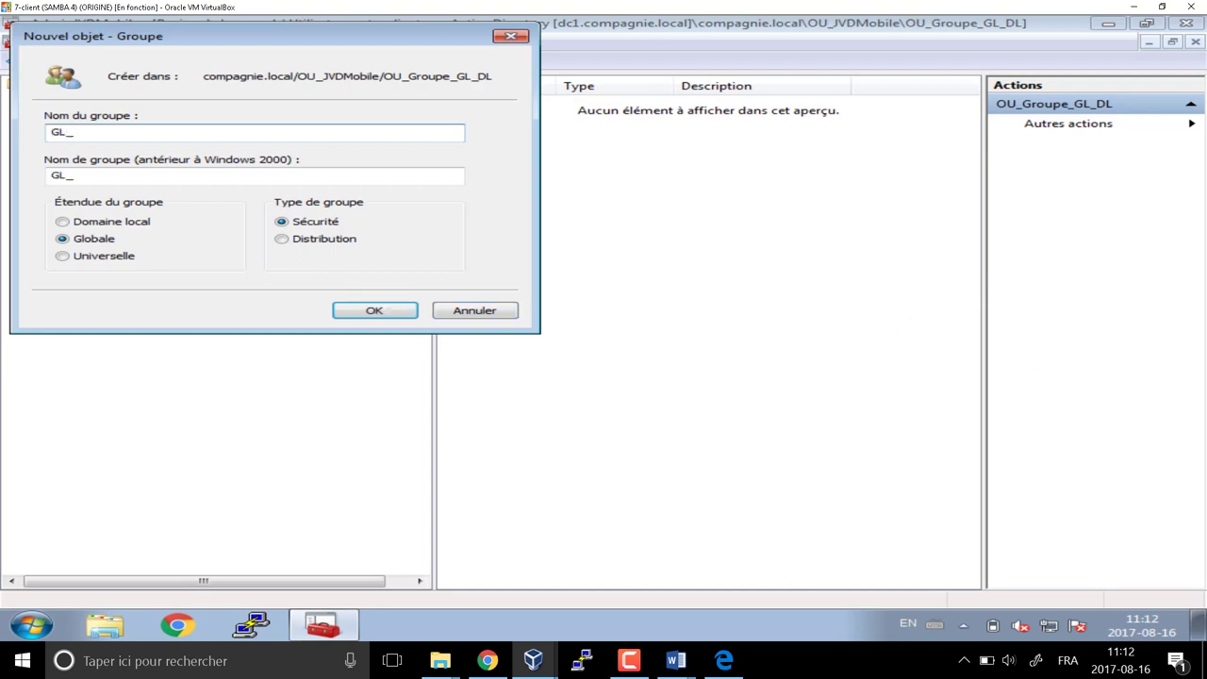
pyautogui.write('DVente')
pyautogui.click(378, 311)
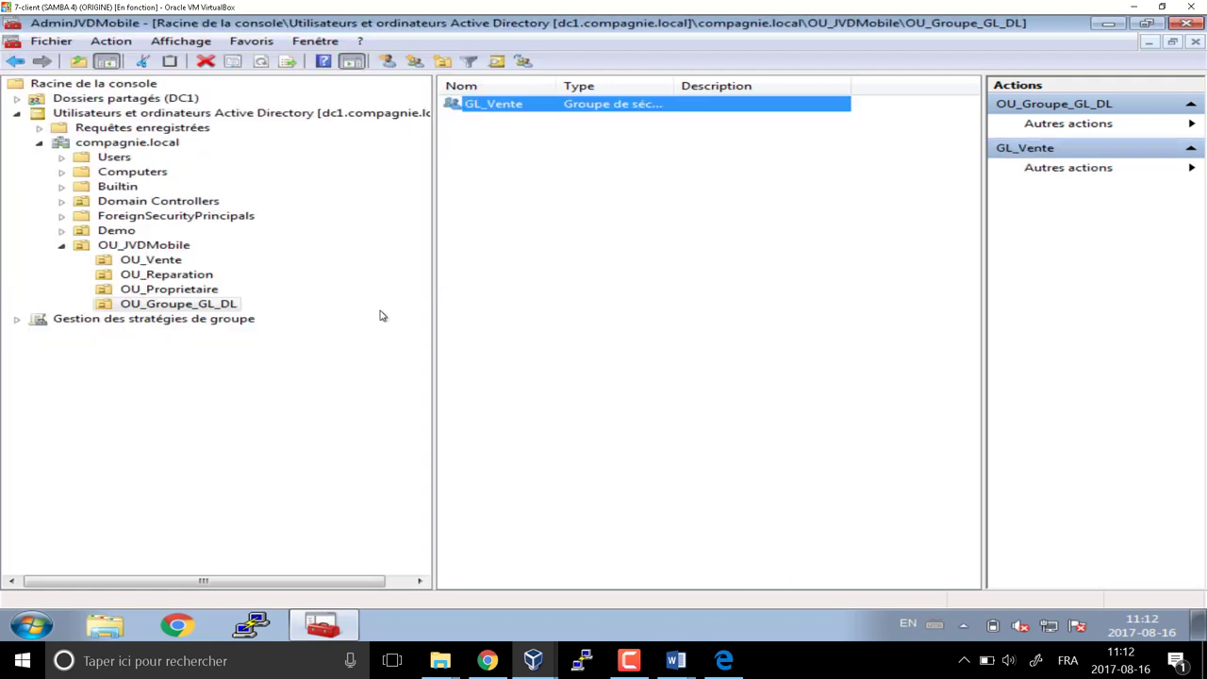
# Create the GL_Reparateur group, checking its name against the planning document
pyautogui.click(415, 61)
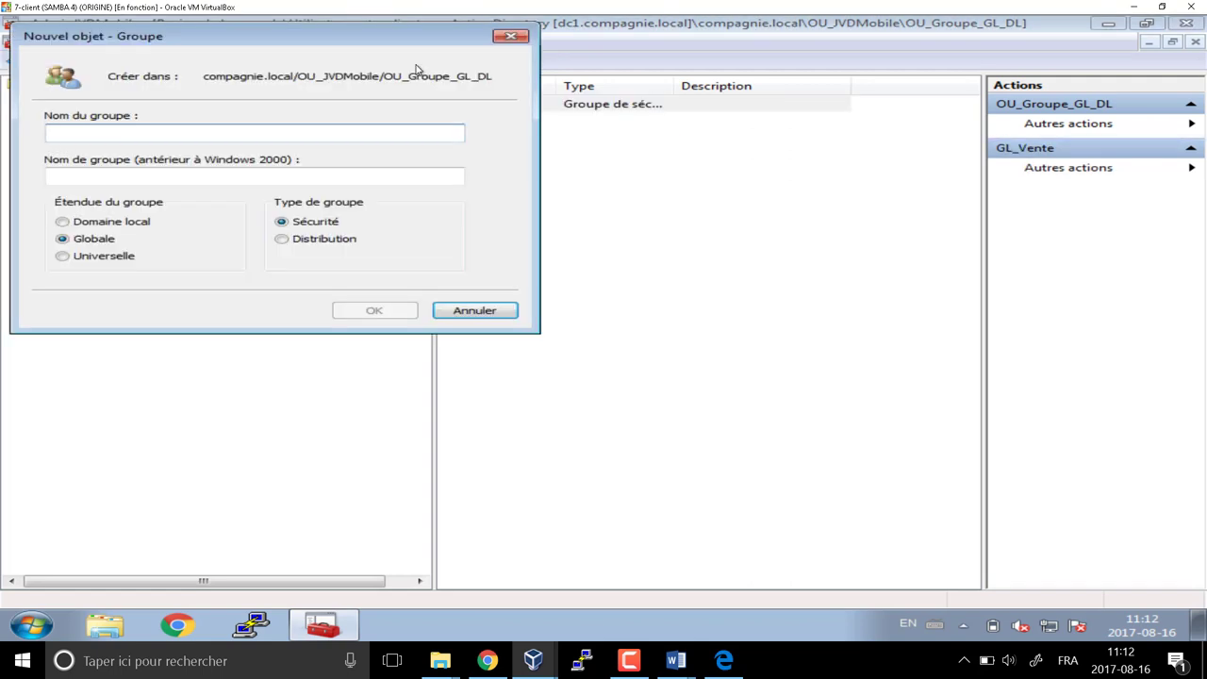
pyautogui.write('GL_Reparation')
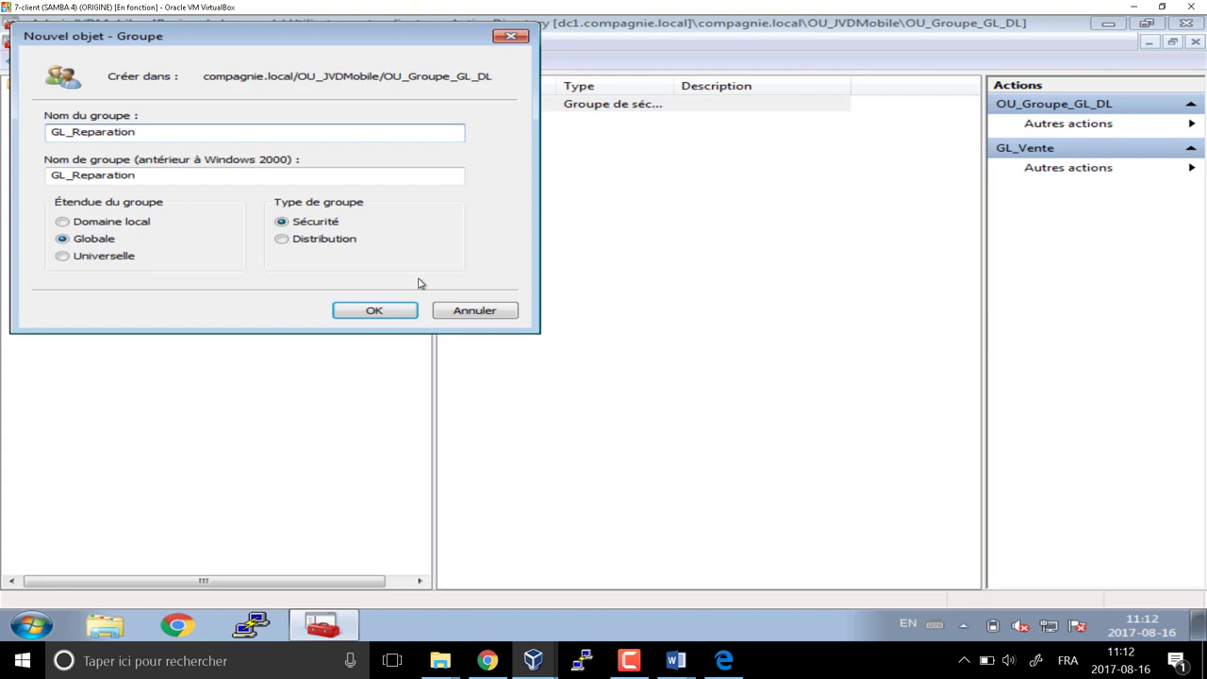
pyautogui.moveTo(665, 665)
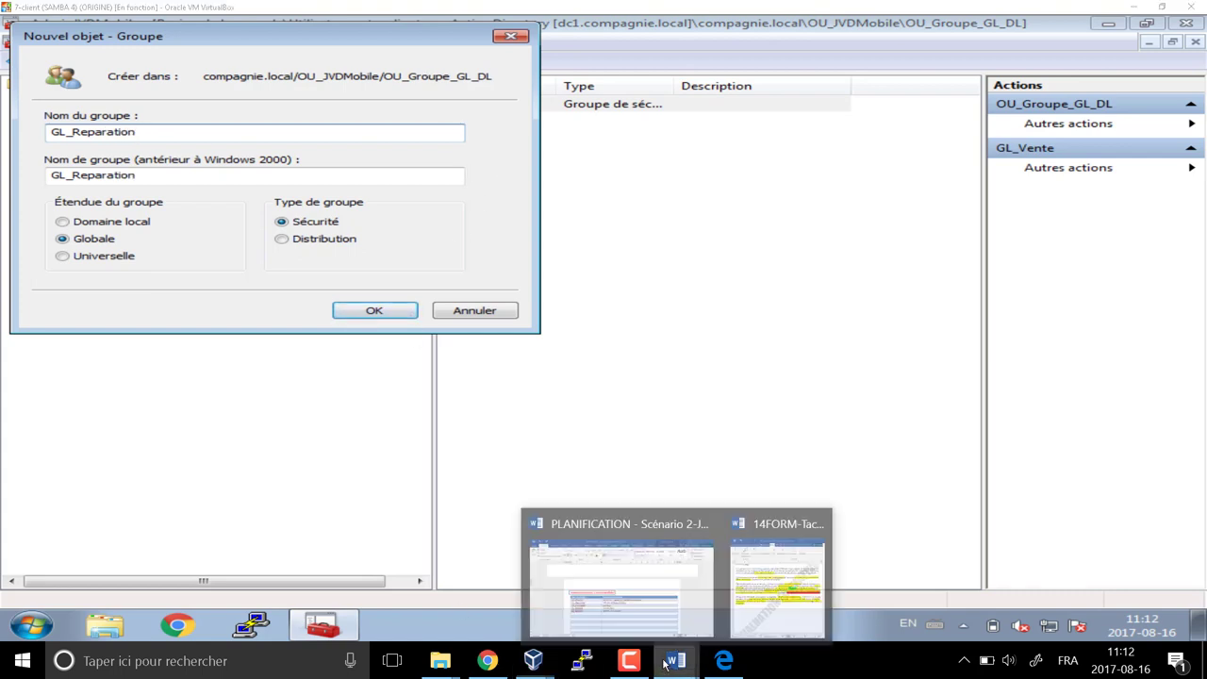
pyautogui.click(637, 612)
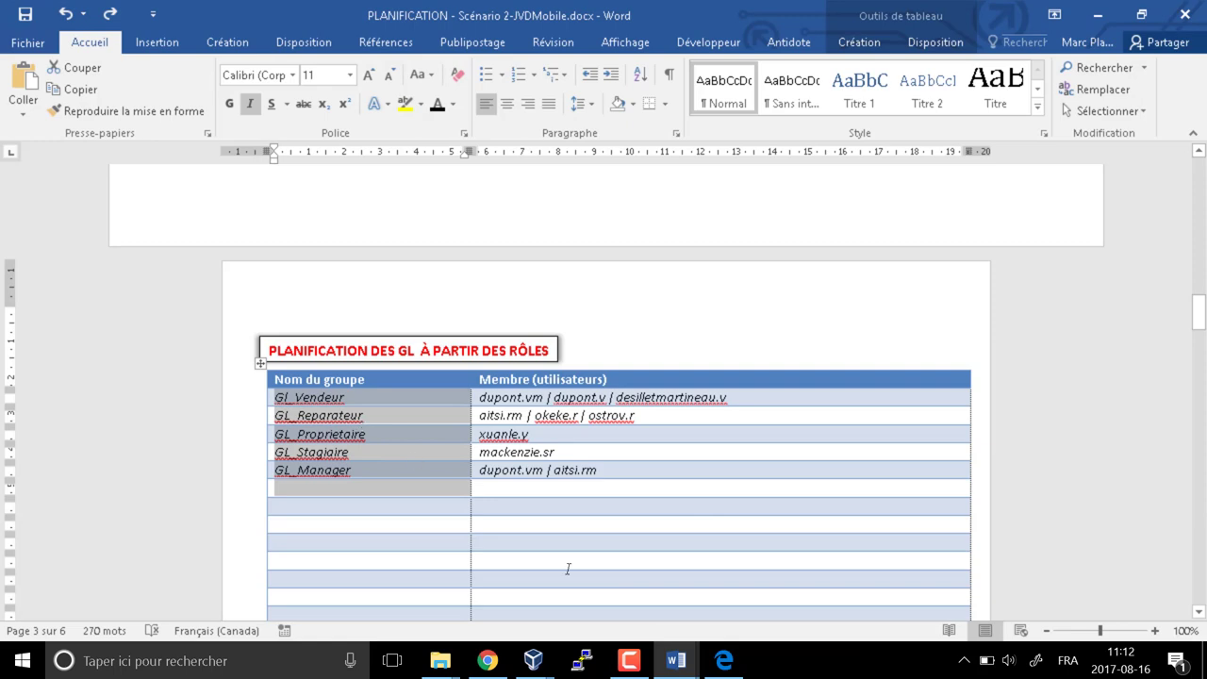
pyautogui.hotkey('alt', 'Tab')
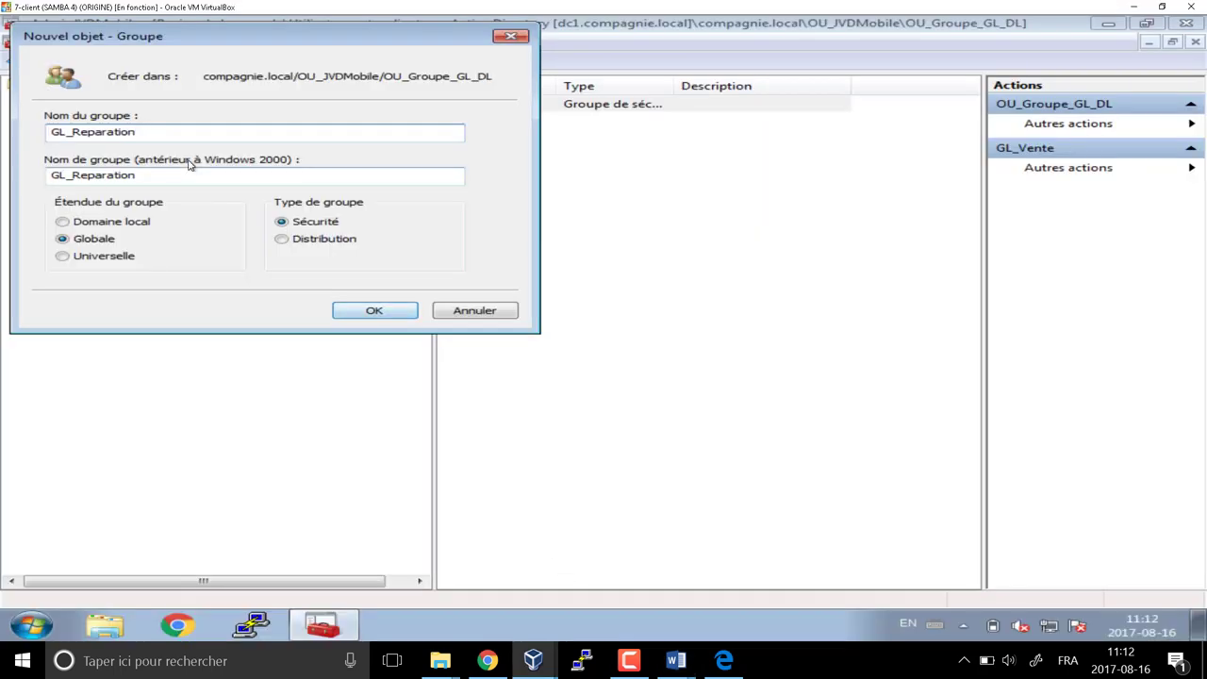
pyautogui.press('BackSpace')
pyautogui.press('BackSpace')
pyautogui.write('eur')
pyautogui.click(375, 310)
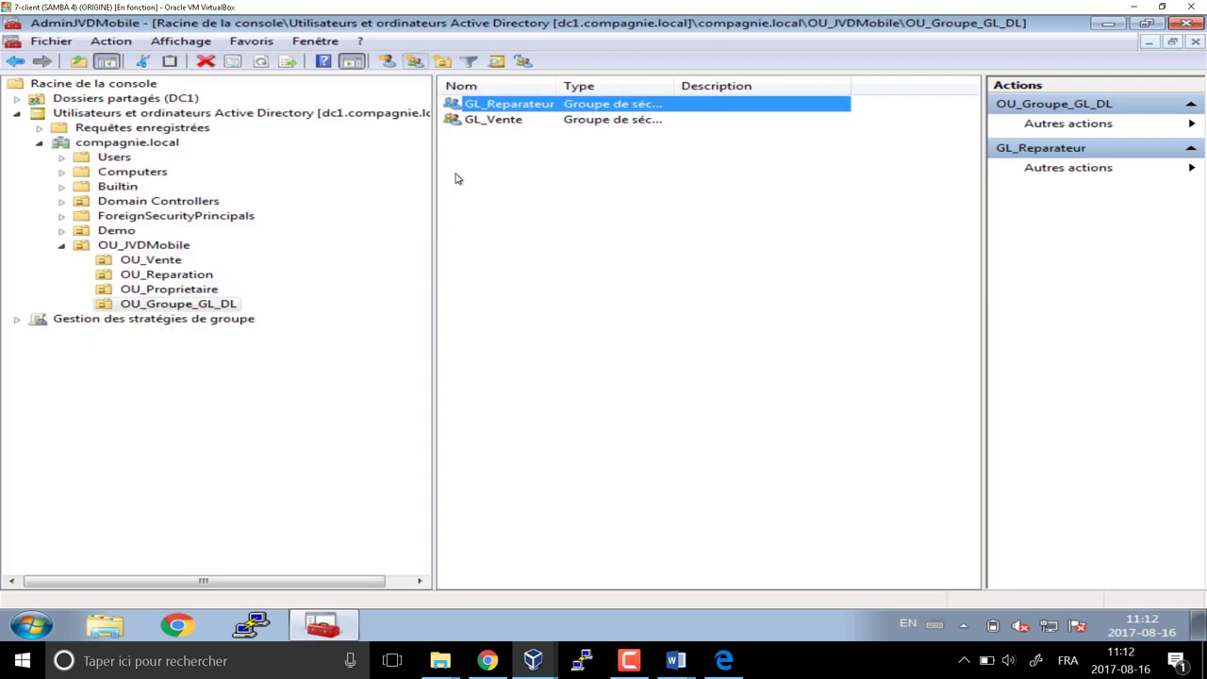
# Delete the GL_Vente group and create a new group GL_Vendeurs
pyautogui.click(497, 120)
pyautogui.rightClick(500, 120)
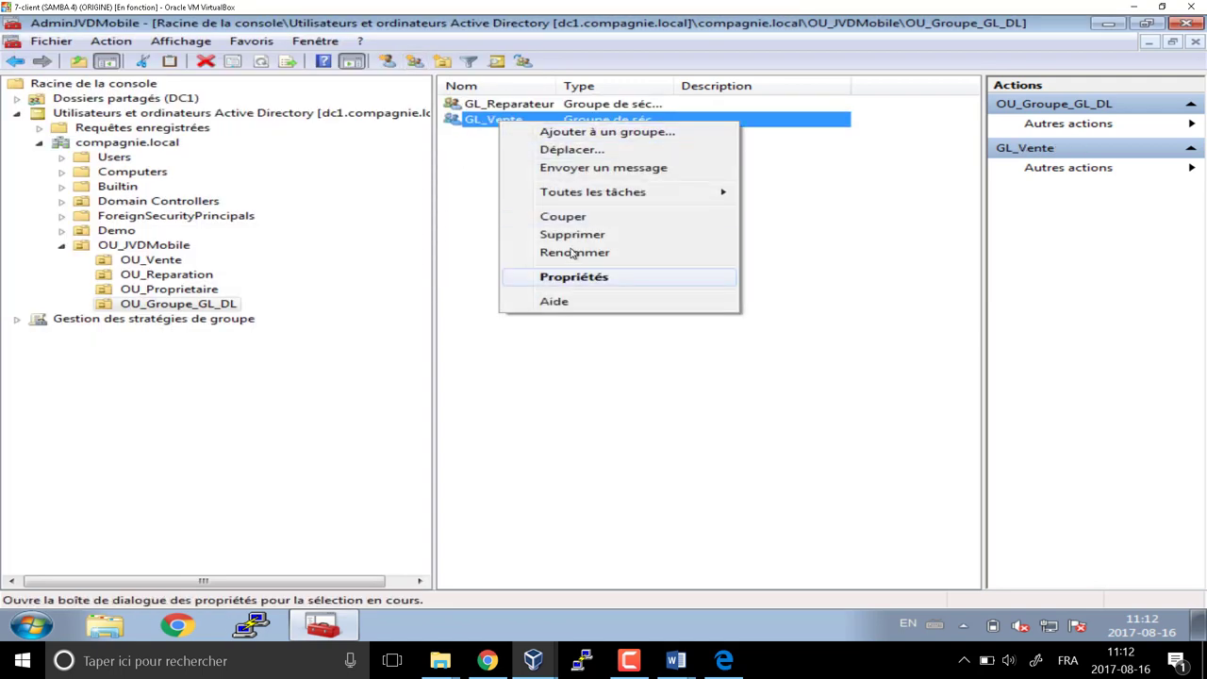
pyautogui.click(572, 234)
pyautogui.click(699, 375)
pyautogui.rightClick(489, 153)
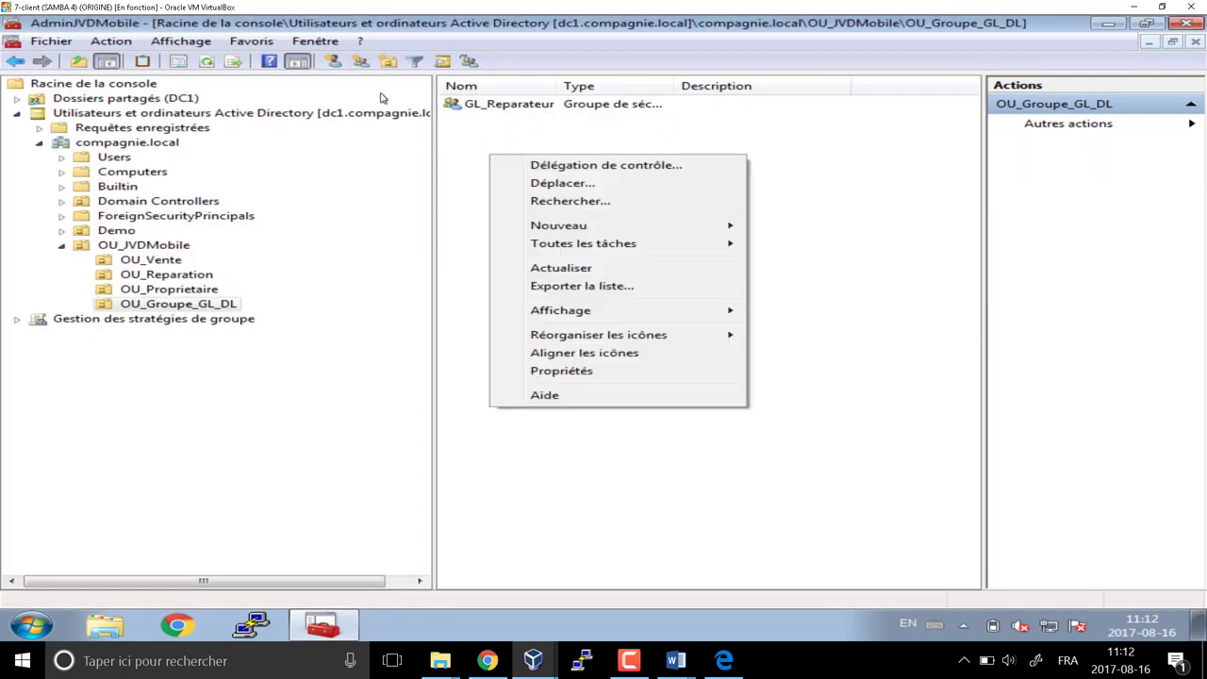
pyautogui.click(269, 61)
pyautogui.write('GL_')
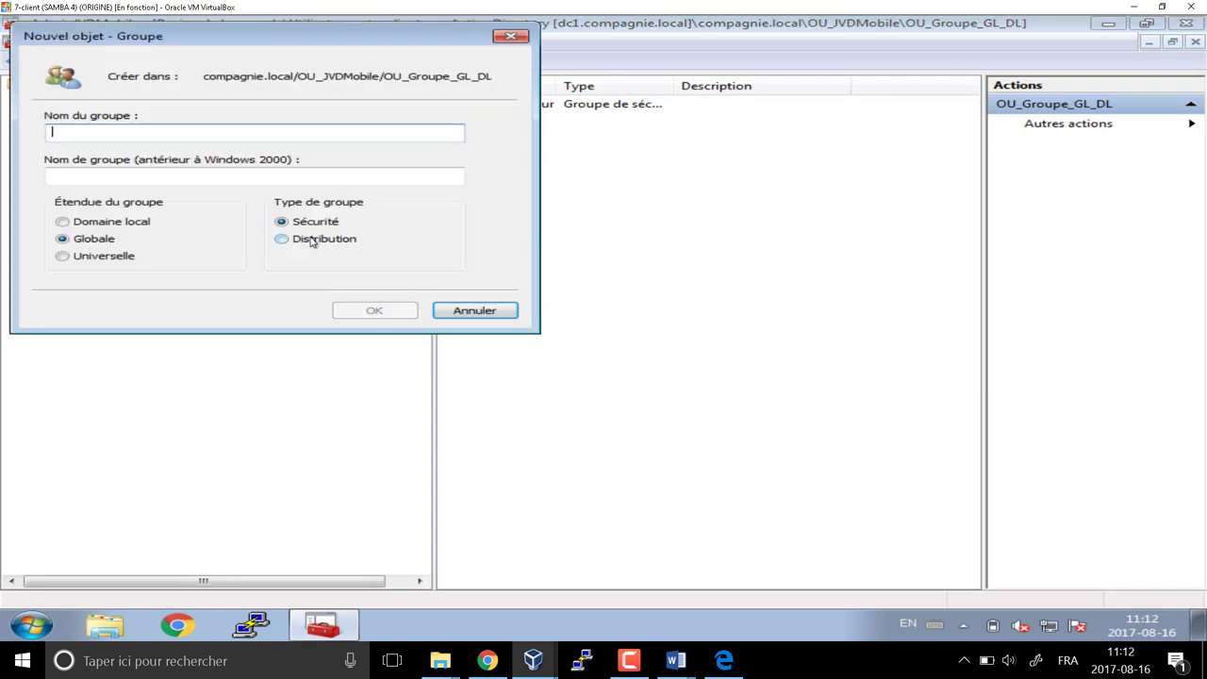
pyautogui.write('Vend')
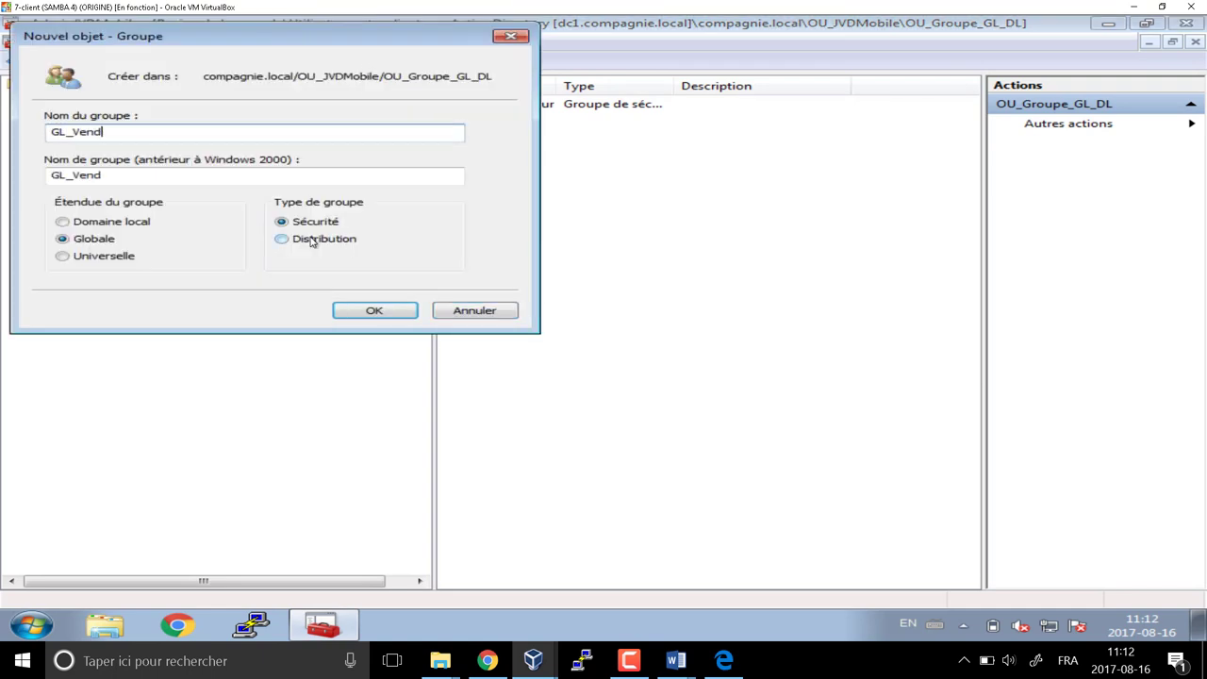
pyautogui.write('eurs')
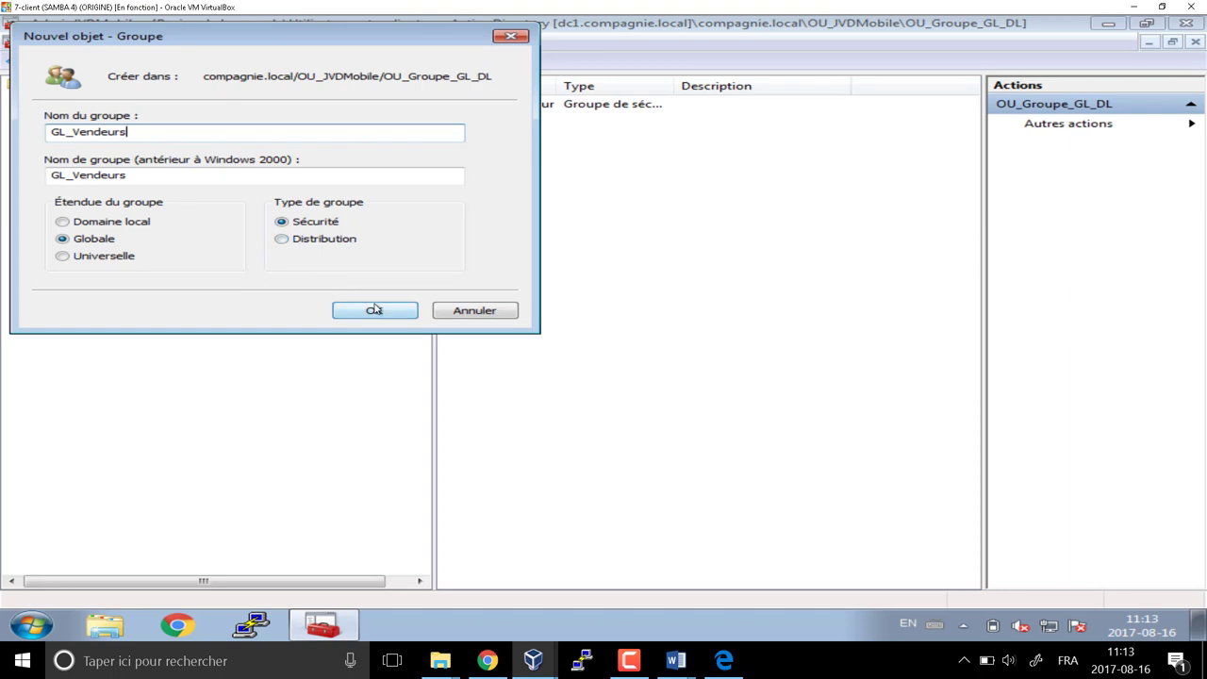
pyautogui.click(374, 310)
# Check the planning document, then return to the client VM's domain console
pyautogui.moveTo(675, 660)
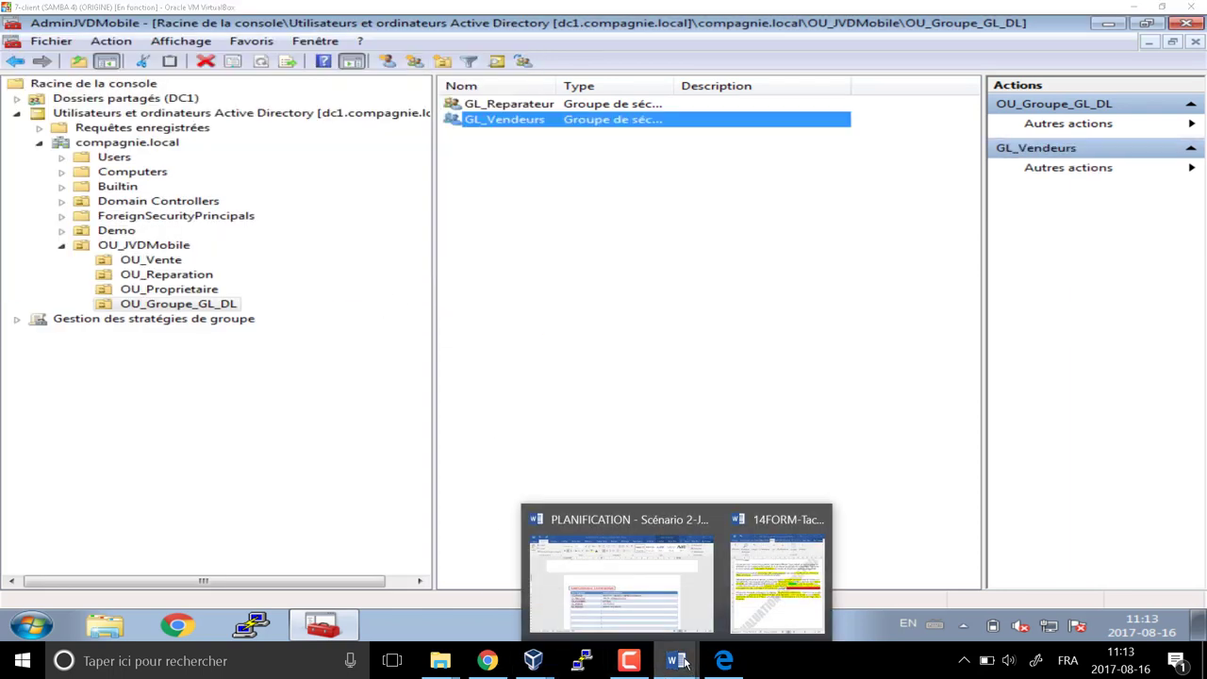
pyautogui.click(663, 606)
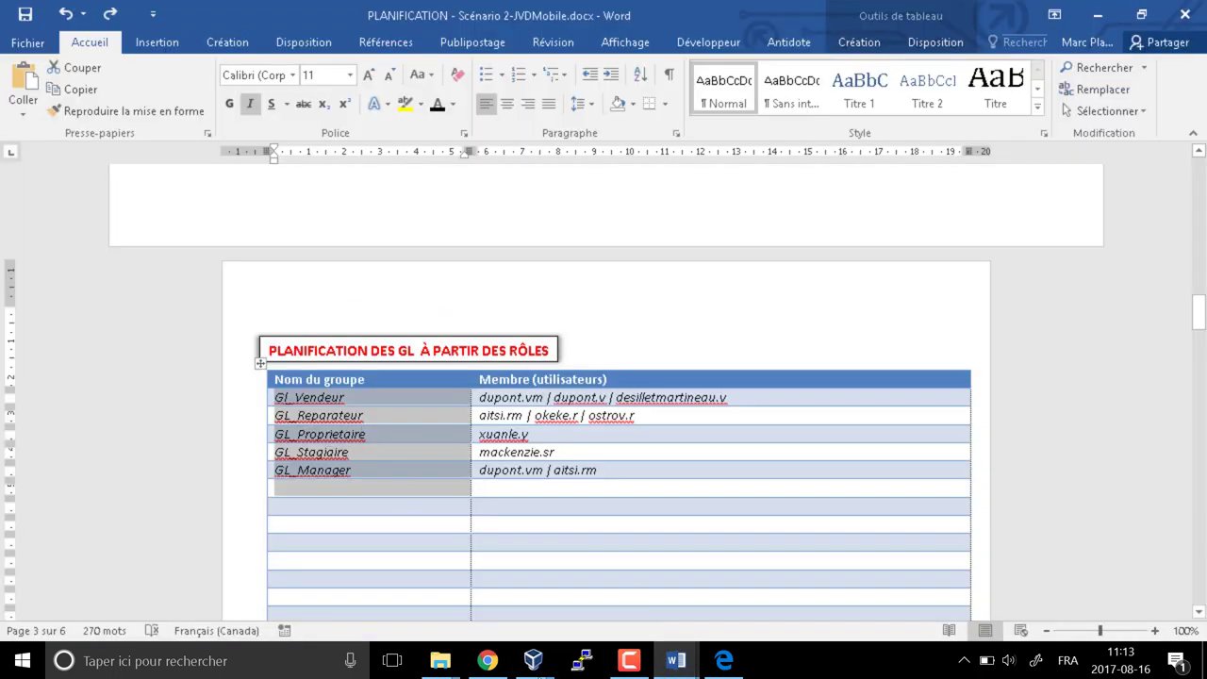
pyautogui.click(676, 660)
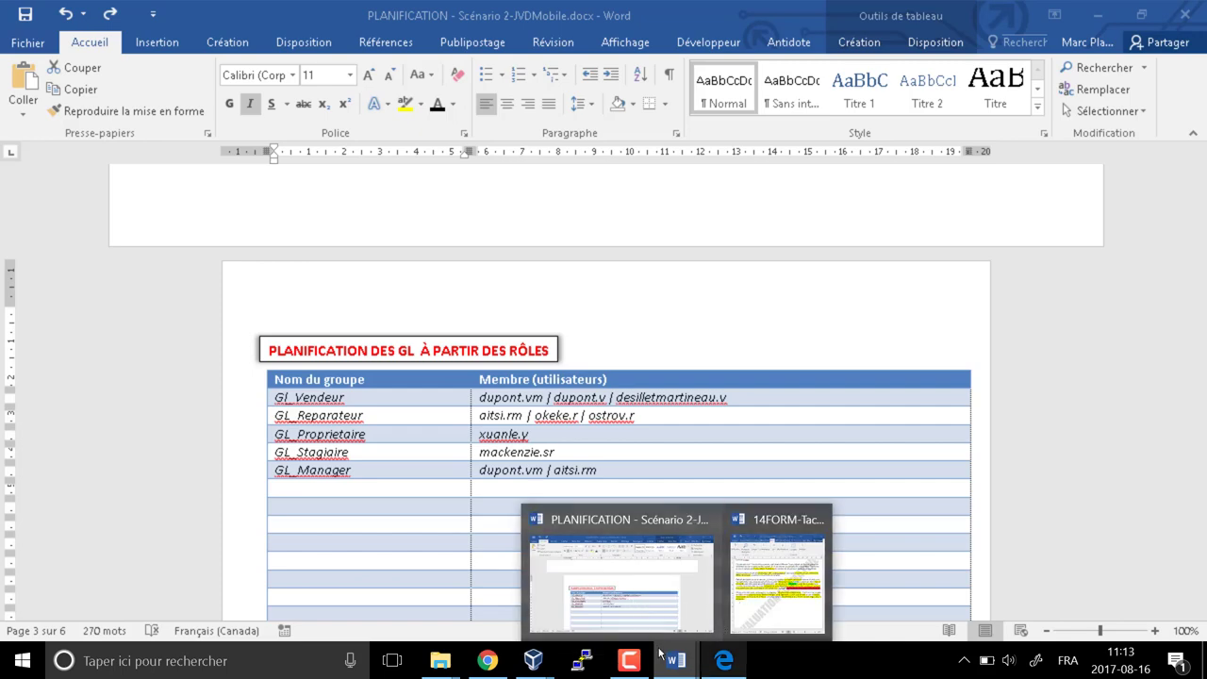
pyautogui.click(623, 580)
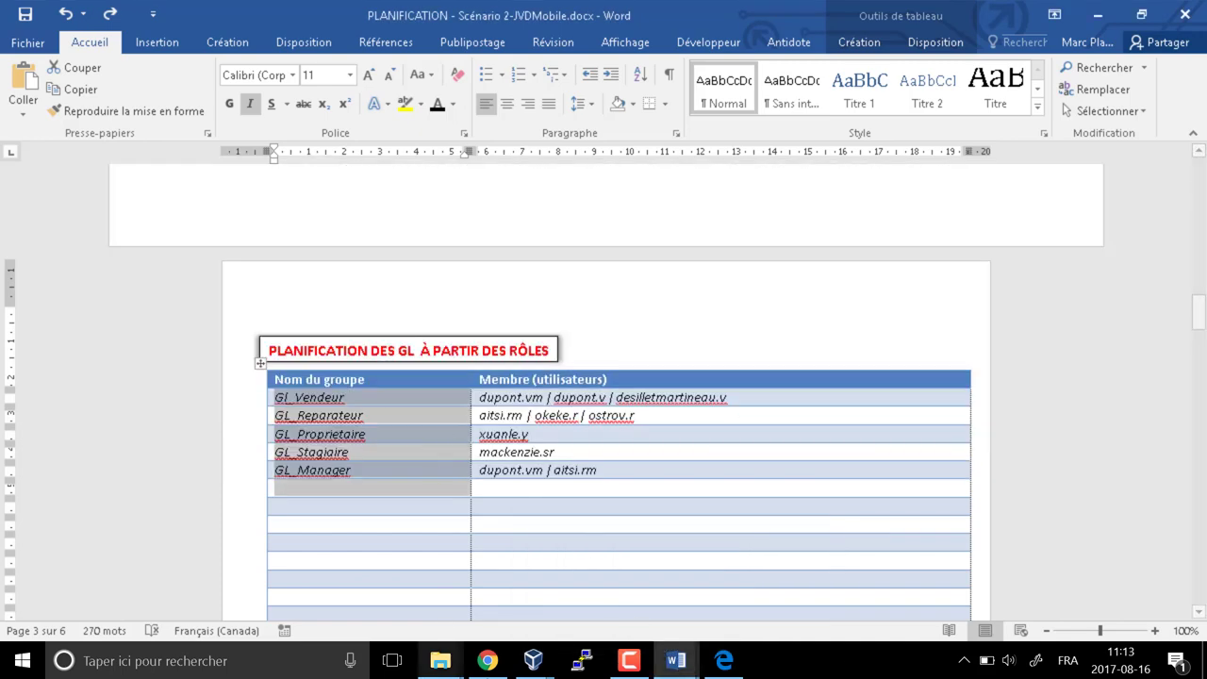
pyautogui.moveTo(533, 660)
pyautogui.click(394, 594)
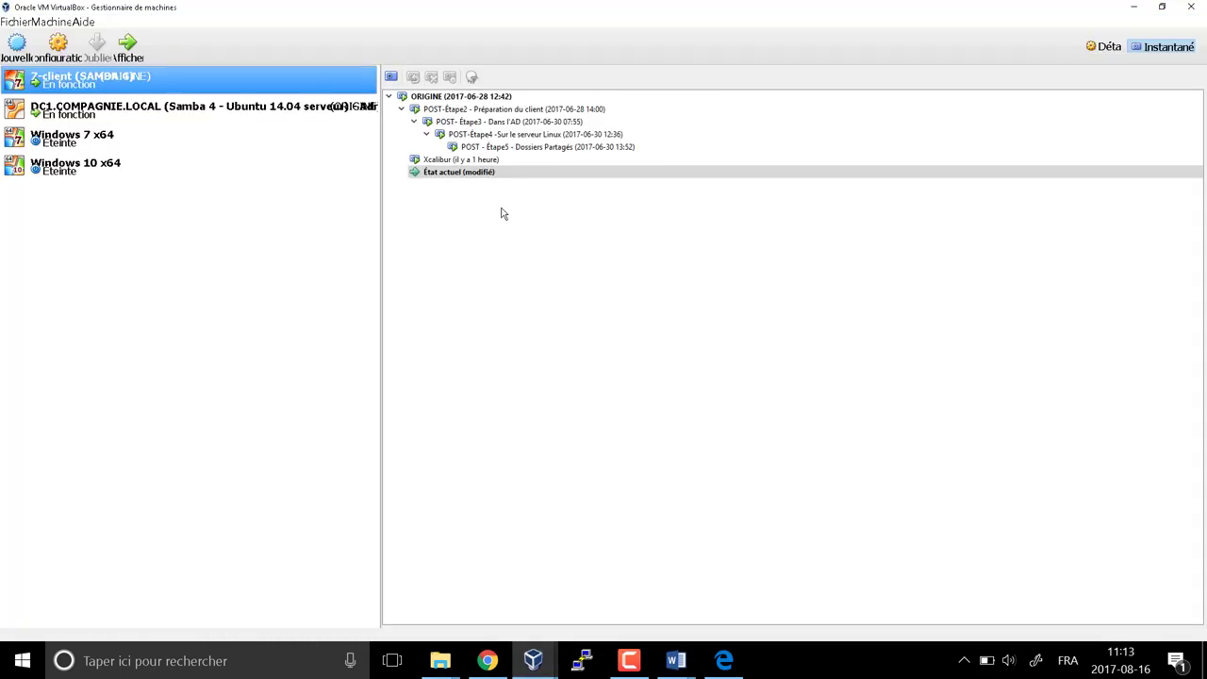
pyautogui.click(533, 660)
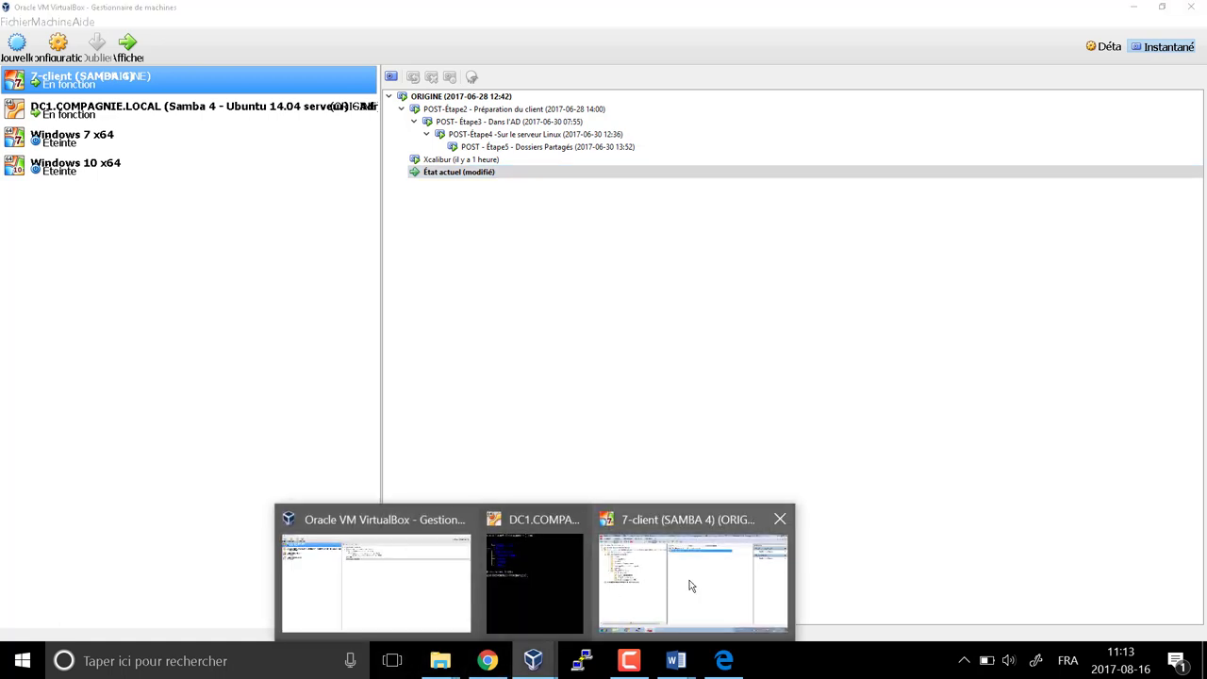
pyautogui.click(690, 586)
# Rename GL_Vendeurs to GL_Vendeur, including its pre-Windows 2000 name
pyautogui.rightClick(533, 123)
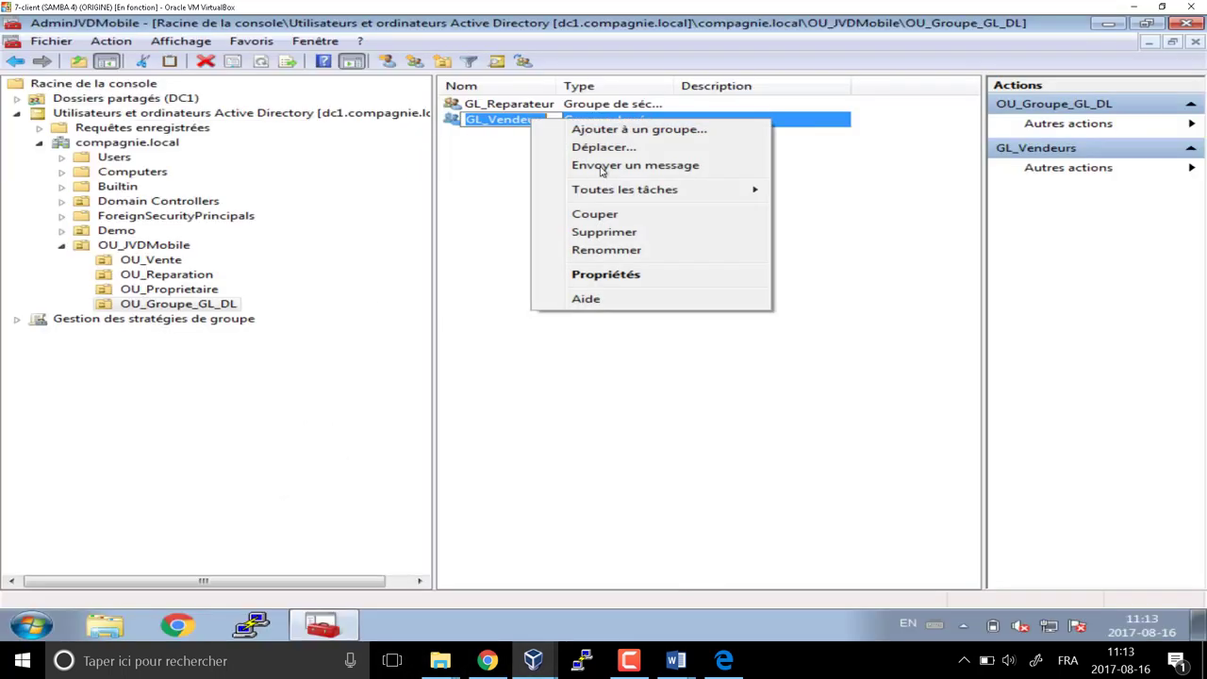
pyautogui.click(618, 248)
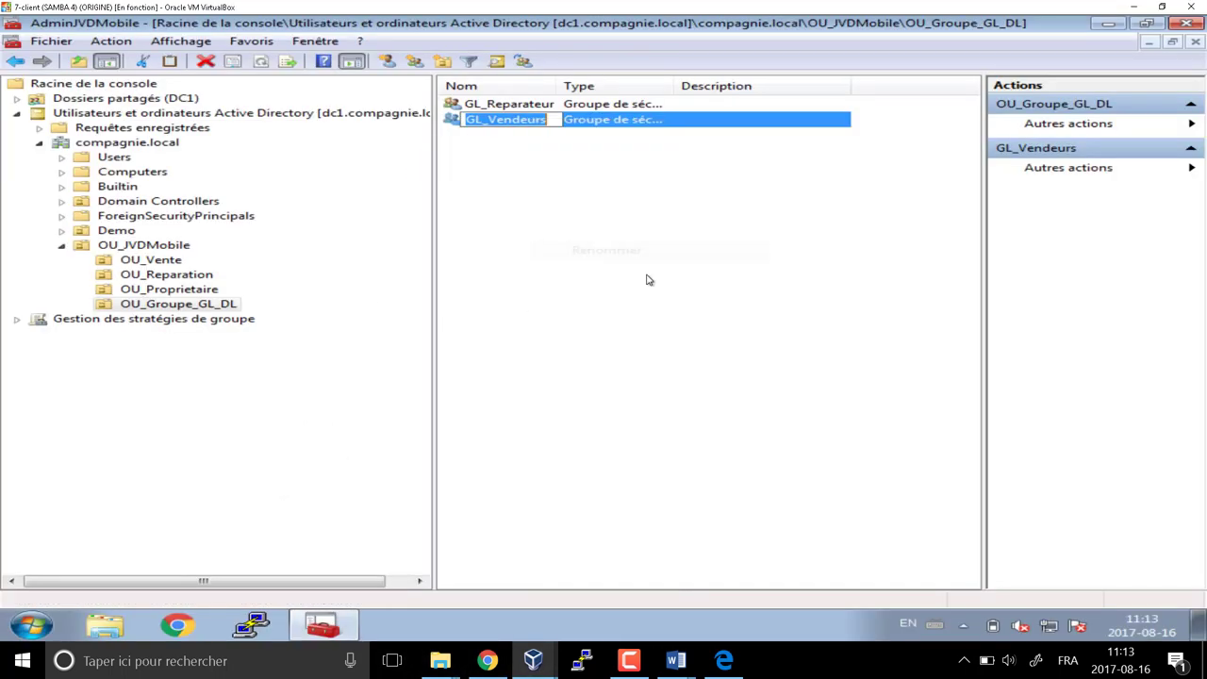
pyautogui.click(553, 120)
pyautogui.press('BackSpace')
pyautogui.press('Return')
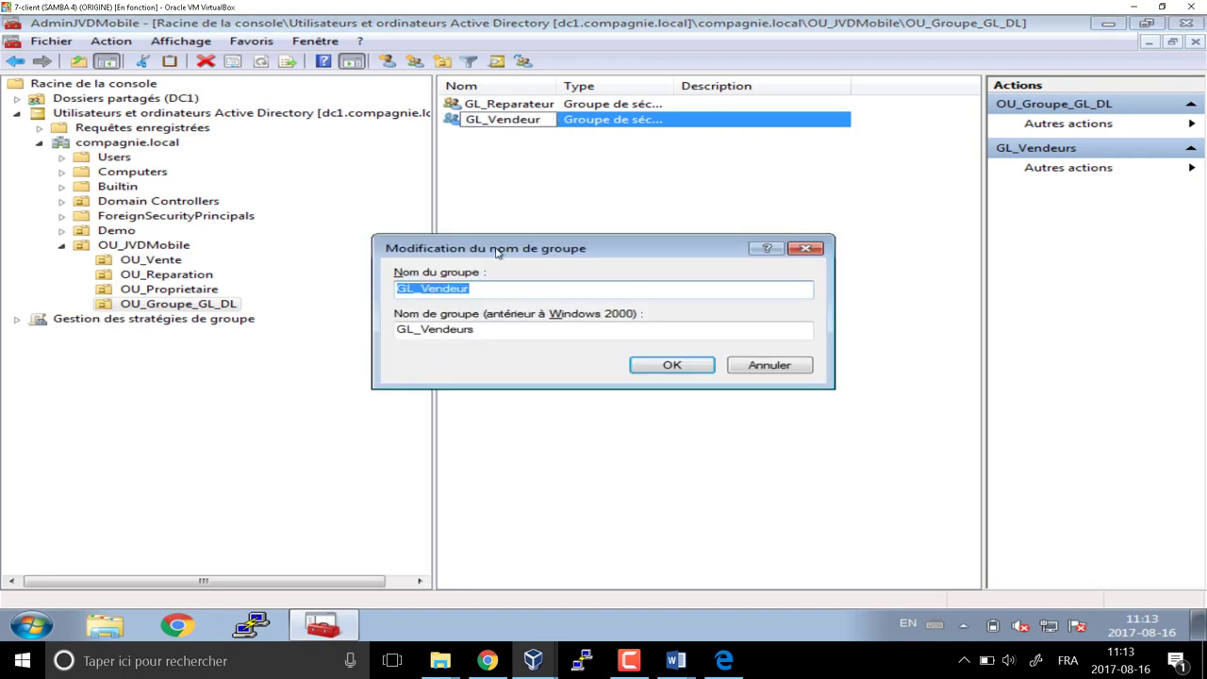
pyautogui.click(486, 327)
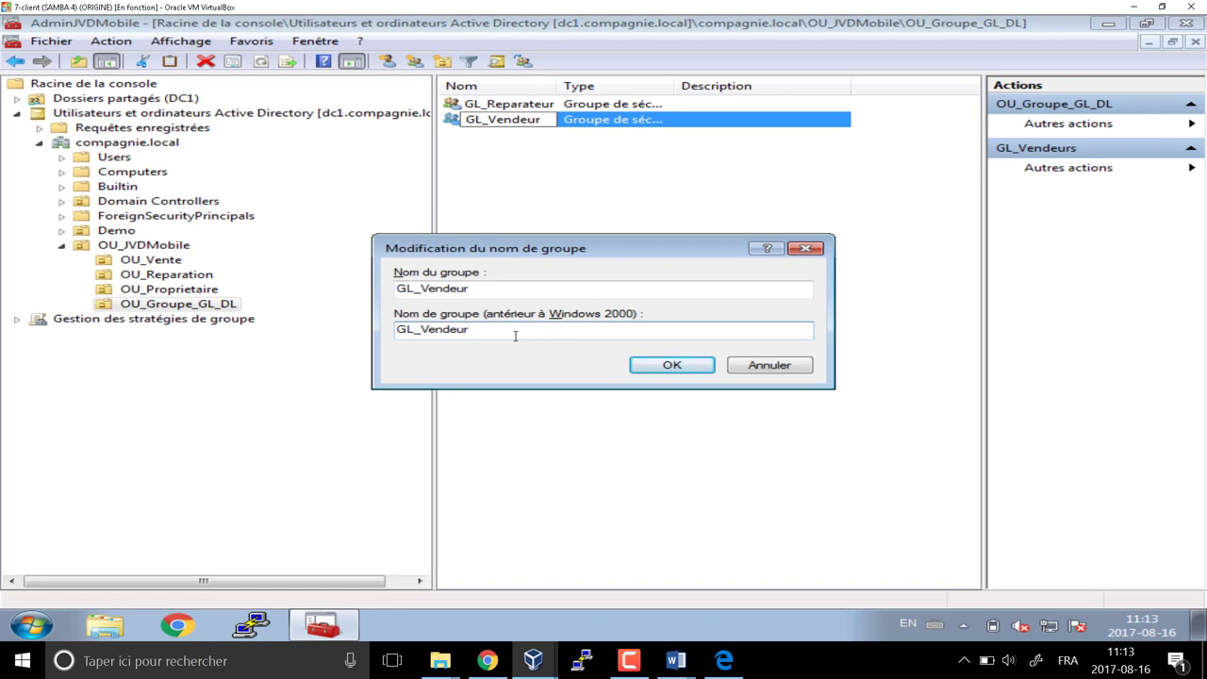
pyautogui.click(673, 370)
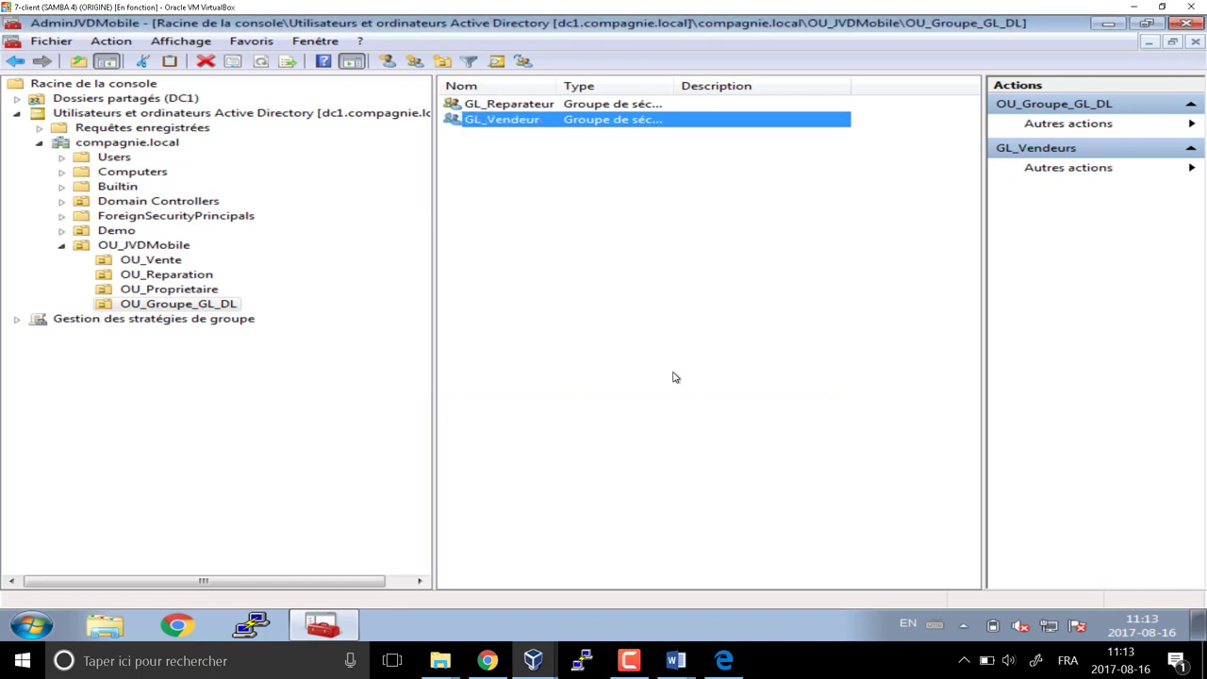
# Create the global security group GL_Manager in OU_Groupe_GL_DL
pyautogui.click(535, 182)
pyautogui.rightClick(454, 143)
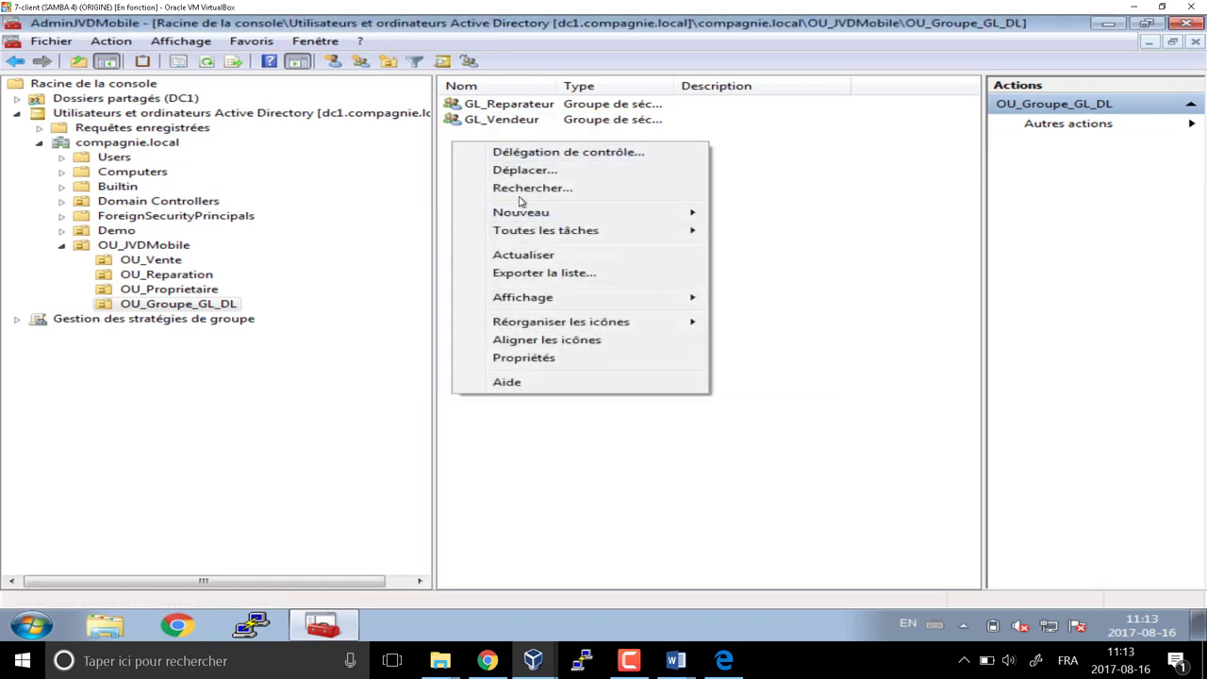
pyautogui.moveTo(566, 217)
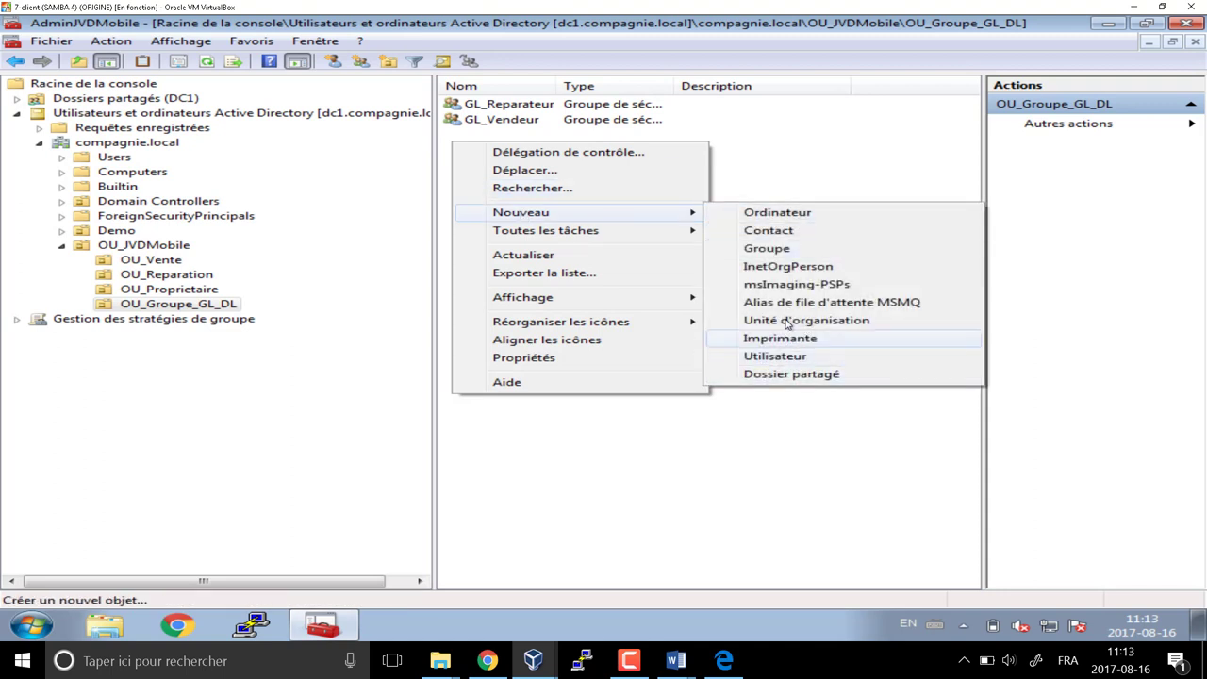
pyautogui.click(766, 249)
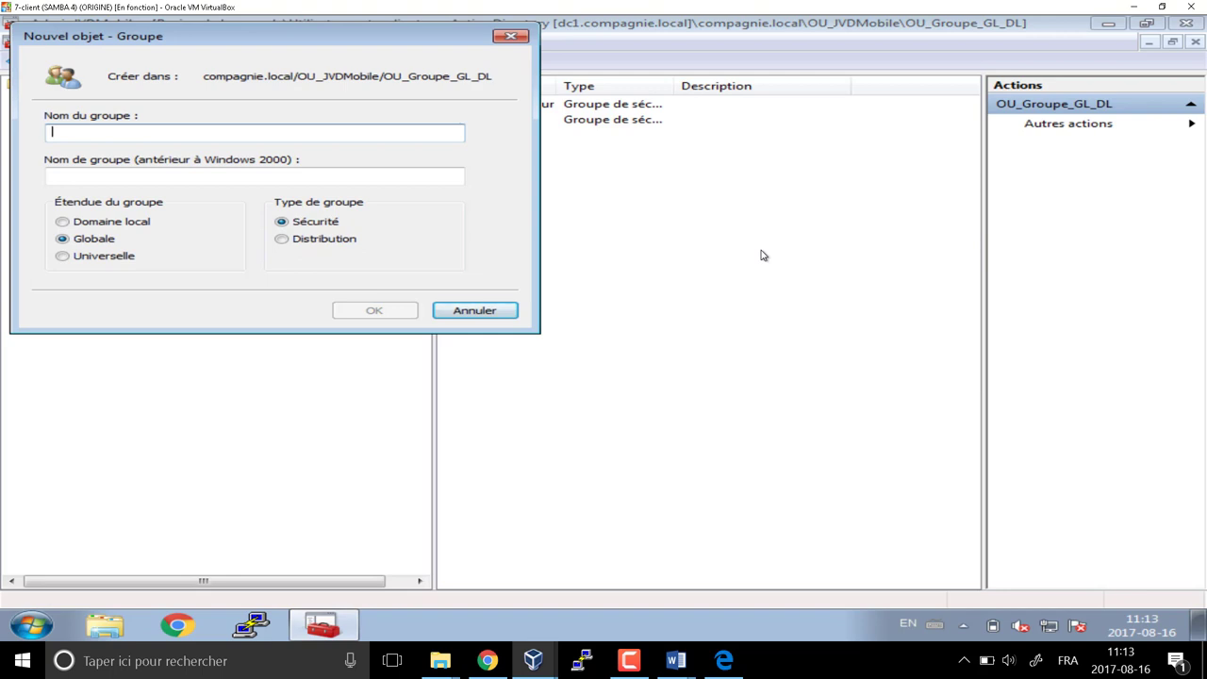
pyautogui.write('GL')
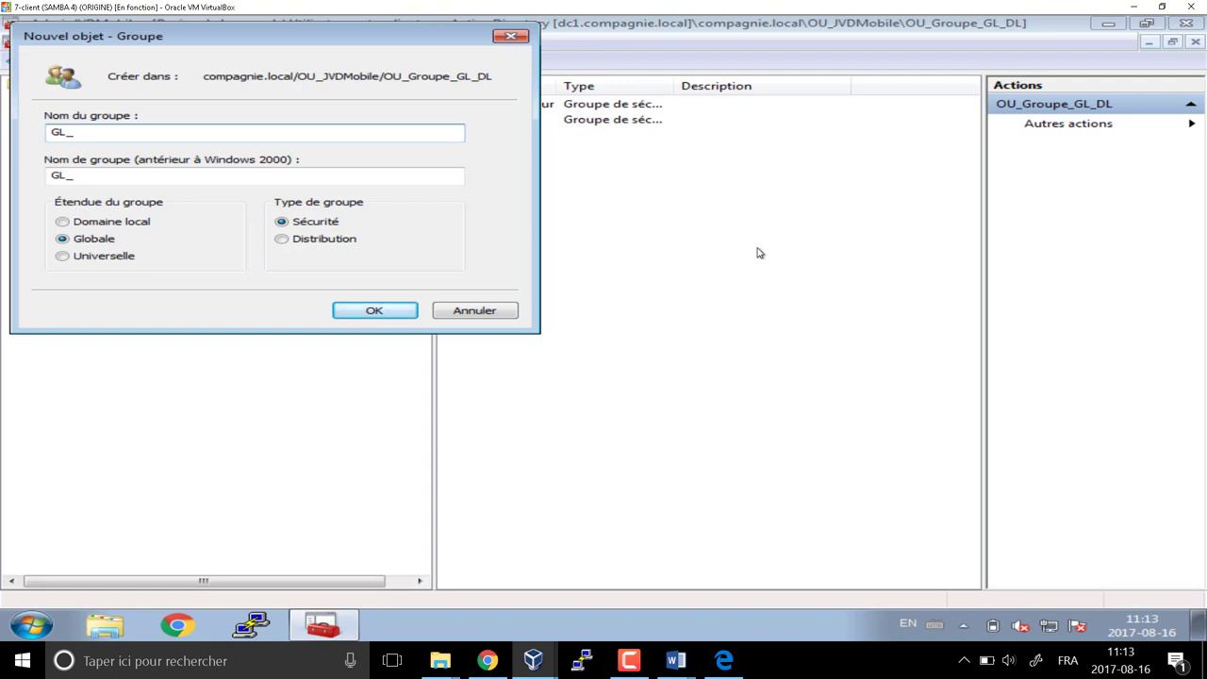
pyautogui.write('_Manager')
pyautogui.click(385, 311)
# Create the GL_Stagiaire and GL_Proprietaire groups, then bring up the Word planning table
pyautogui.click(418, 66)
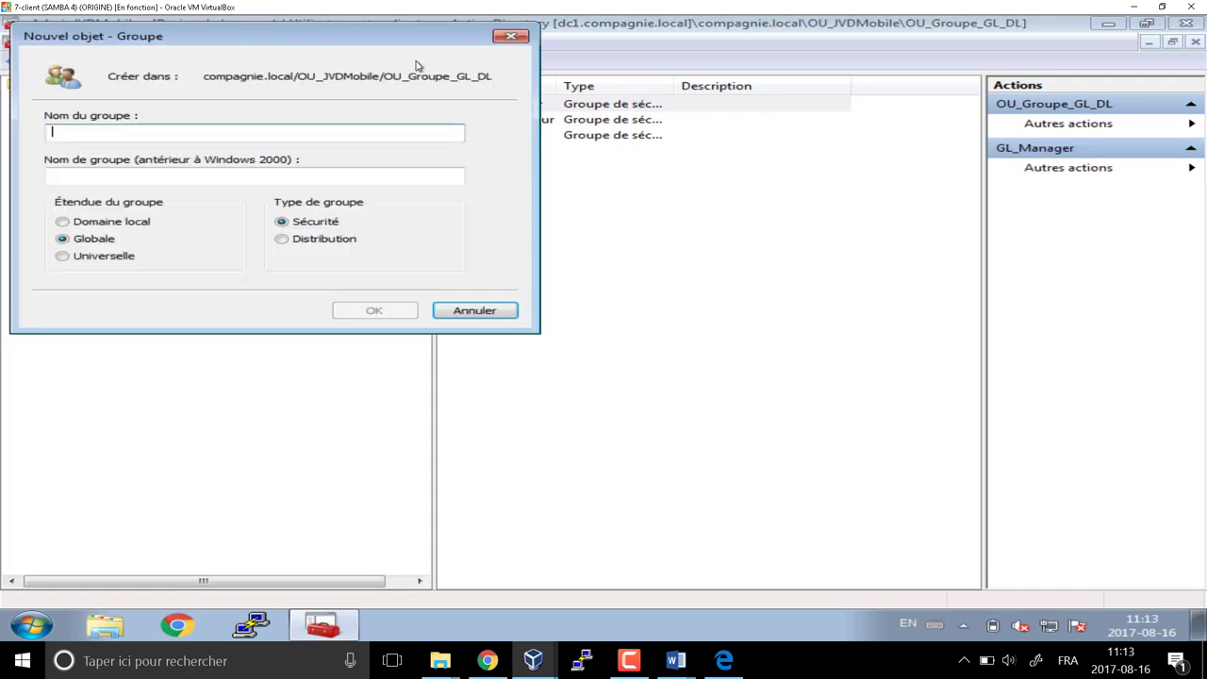
pyautogui.write('GL_S')
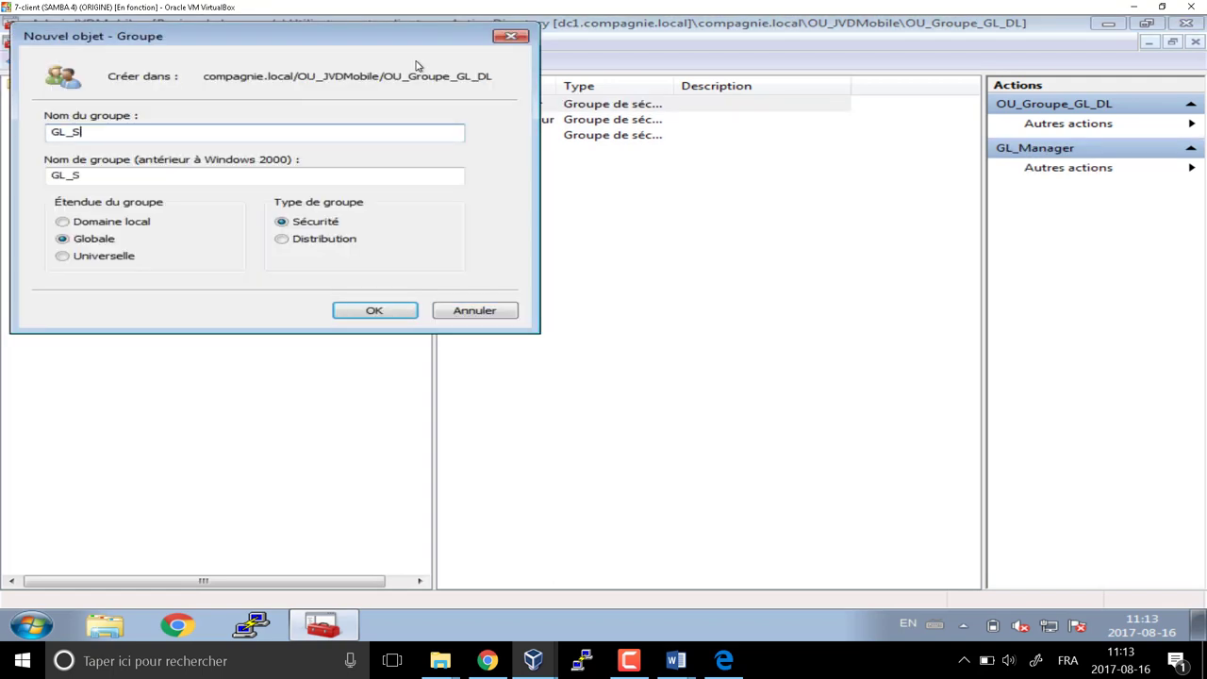
pyautogui.write('tagiaire')
pyautogui.click(387, 313)
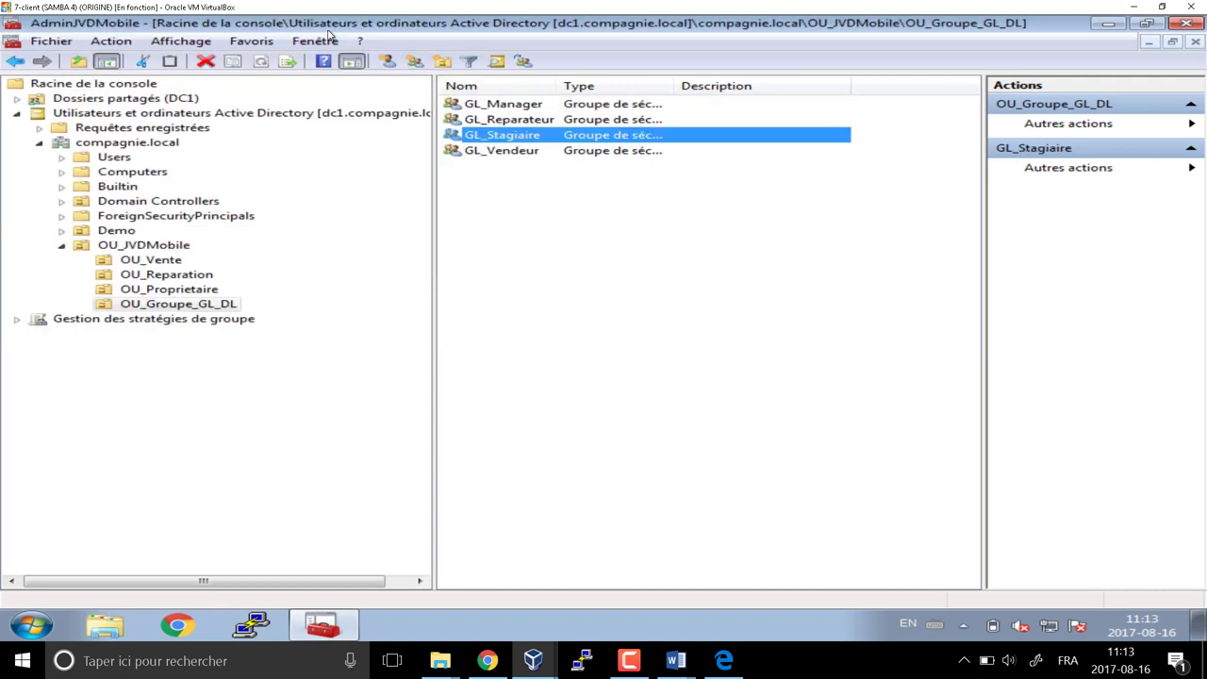
pyautogui.click(414, 60)
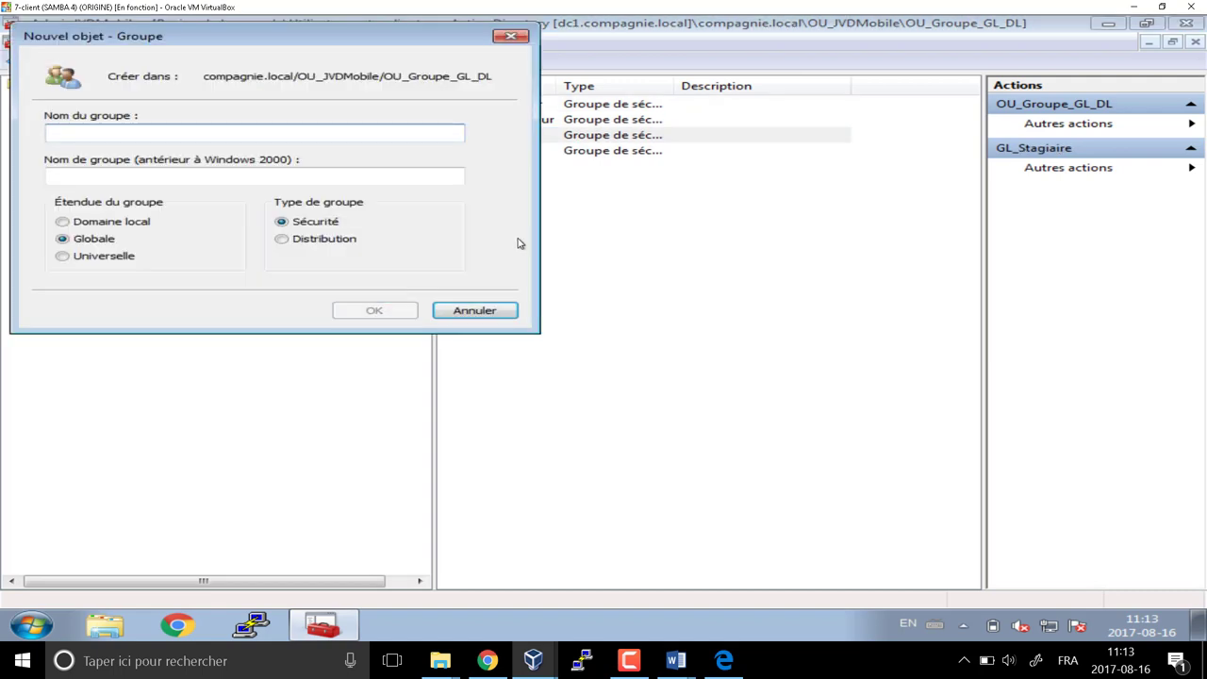
pyautogui.write('GL')
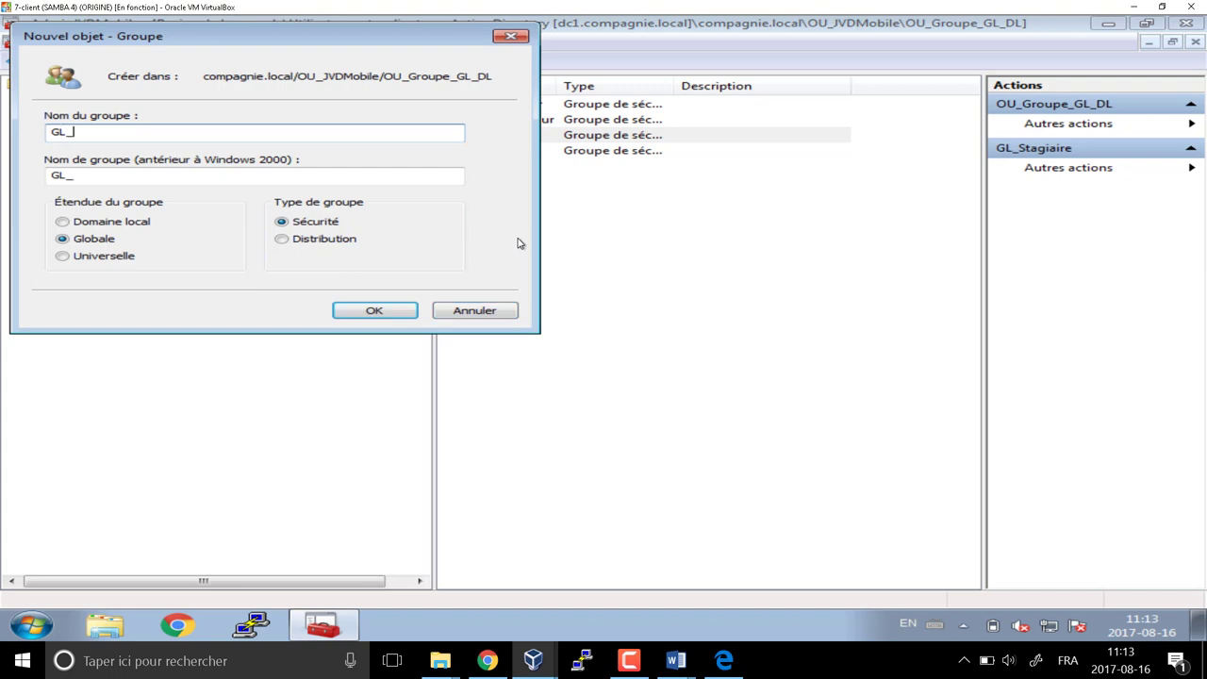
pyautogui.write('_Proprietaire')
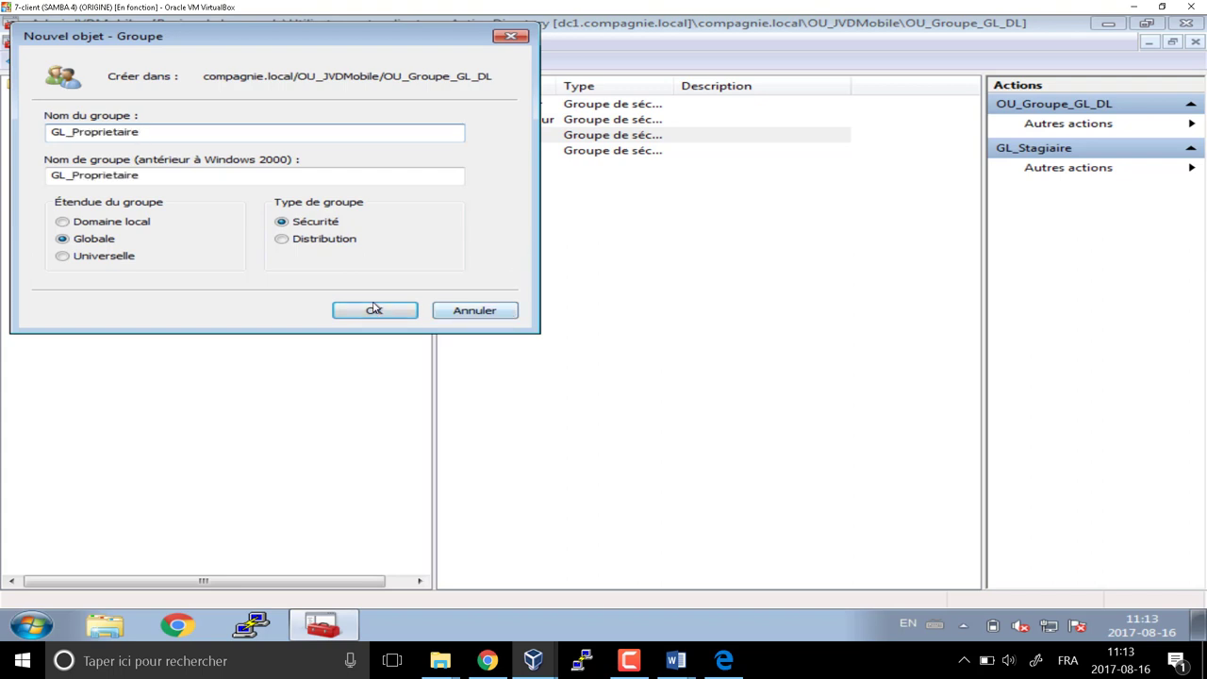
pyautogui.click(375, 310)
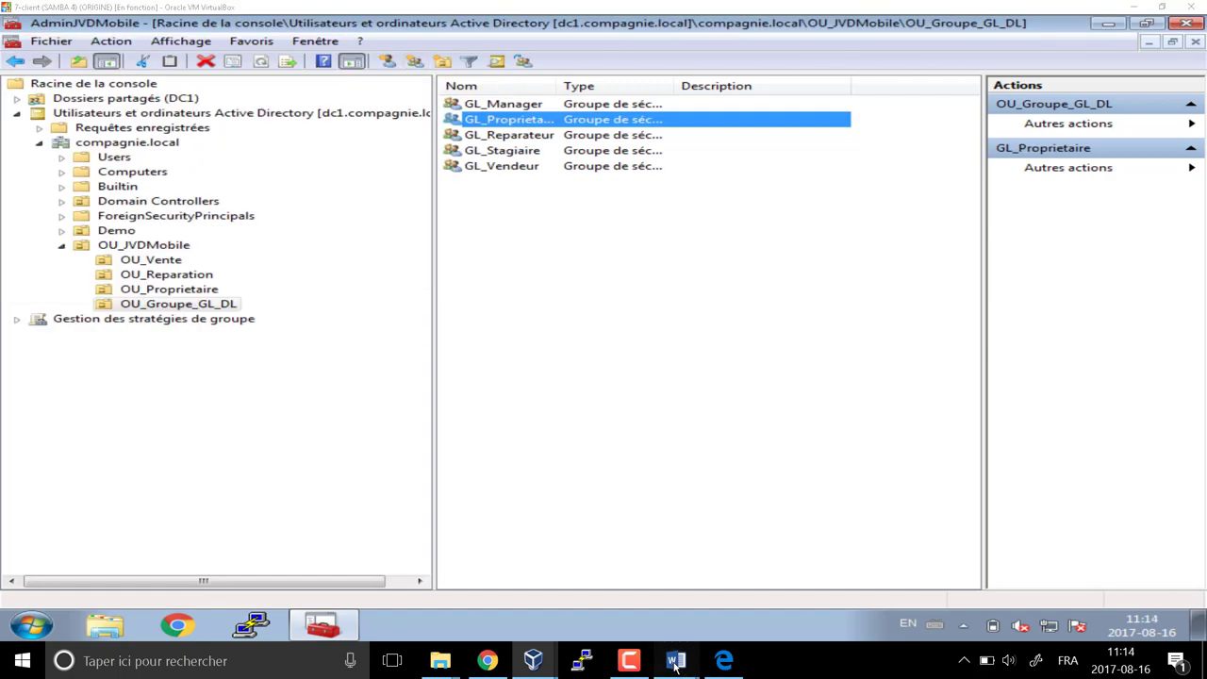
pyautogui.moveTo(675, 660)
pyautogui.click(652, 597)
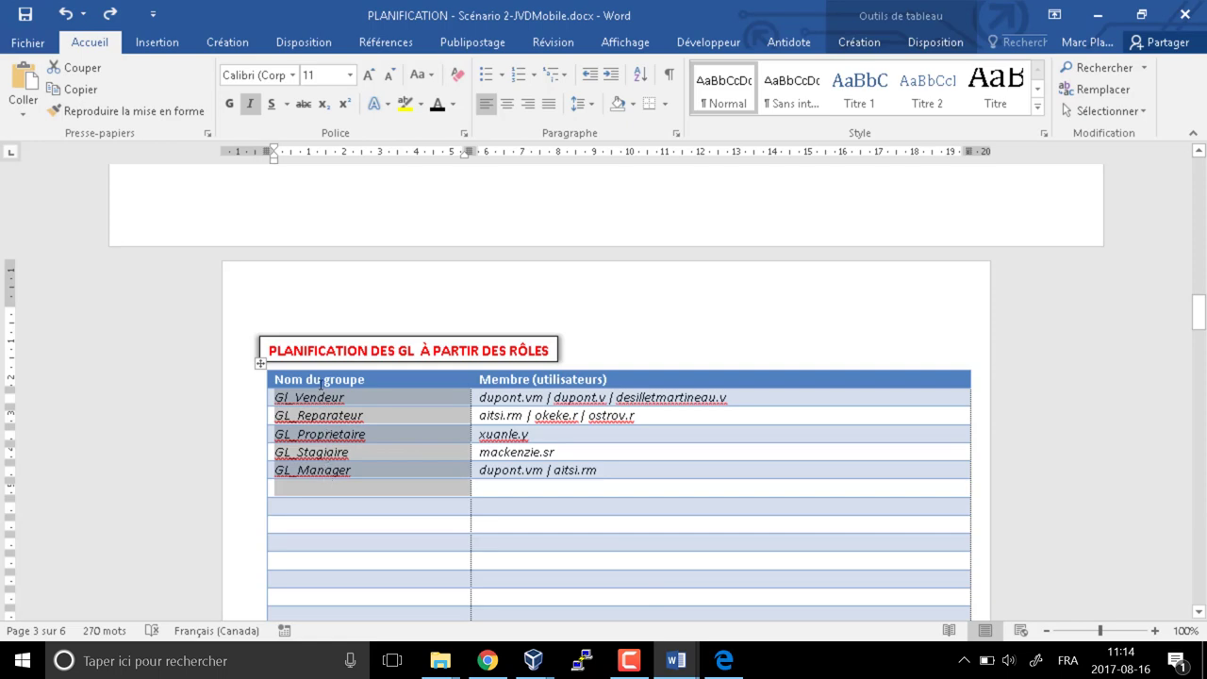
# Start a new user in OU_Vente, entering the user's first name, last name and logon name
pyautogui.hotkey('alt', 'Tab')
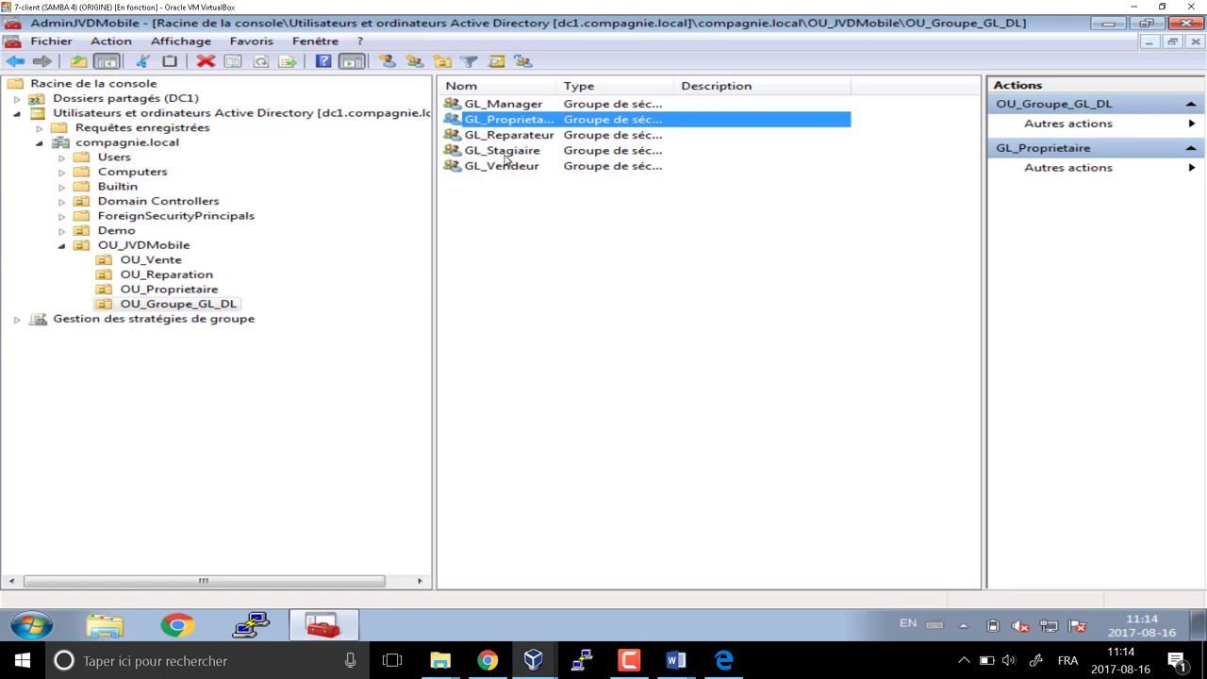
pyautogui.click(514, 262)
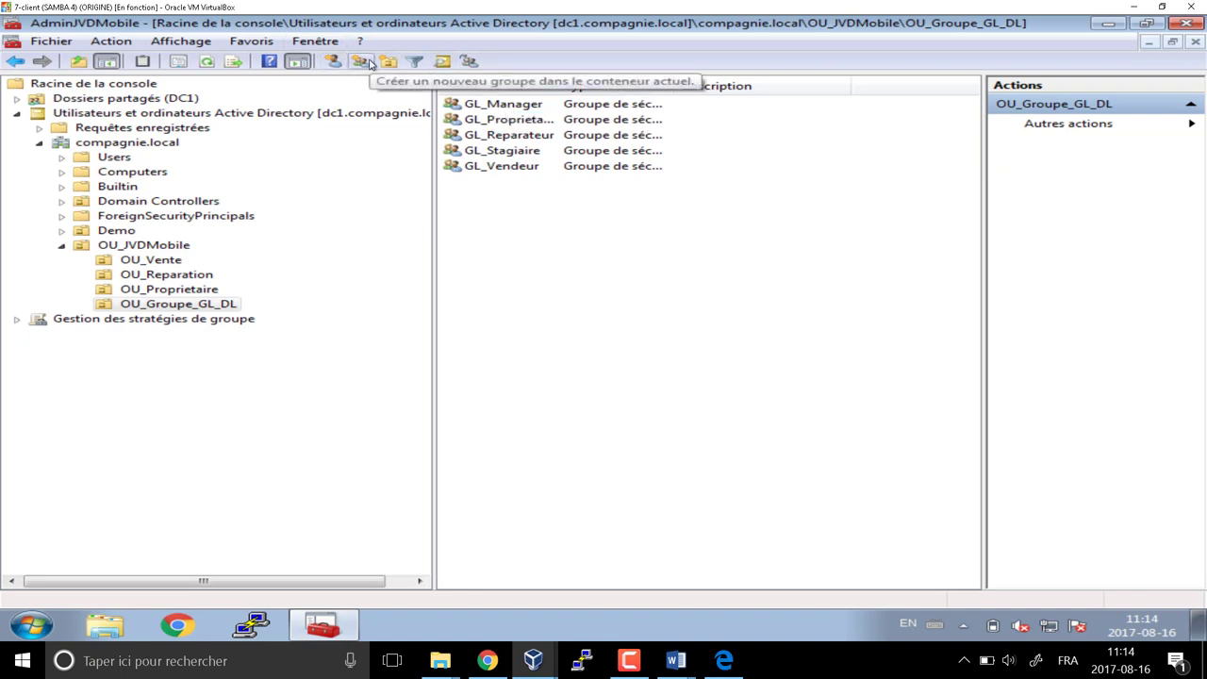
pyautogui.click(150, 260)
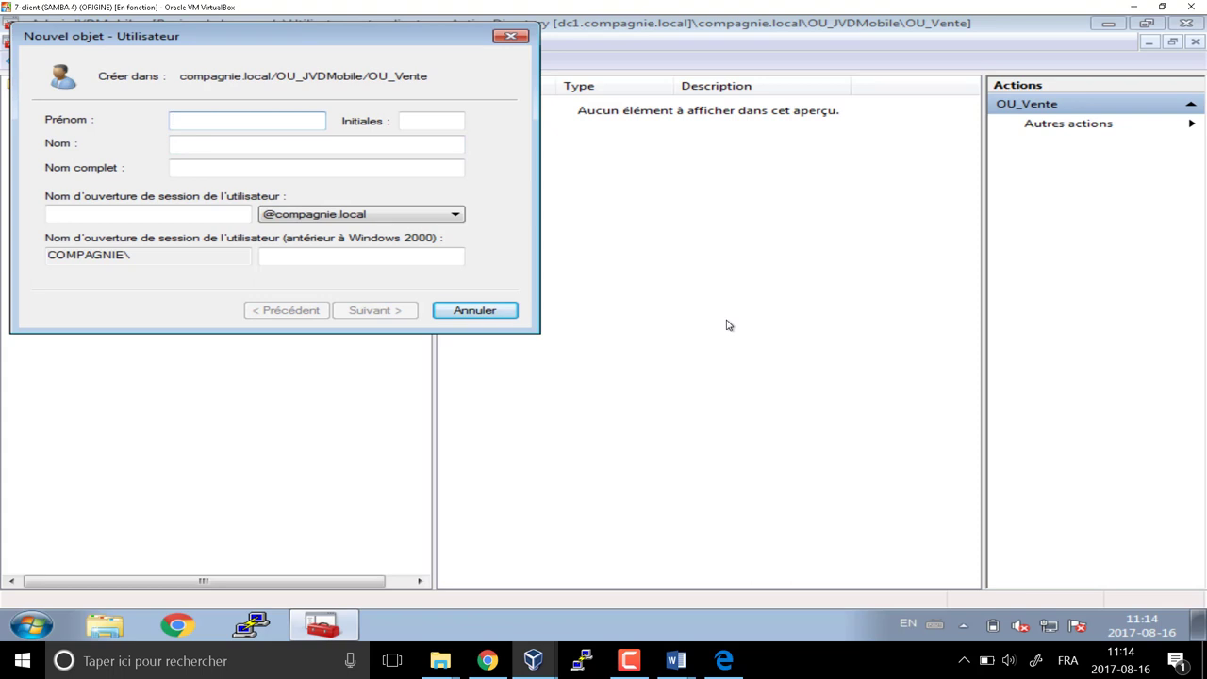
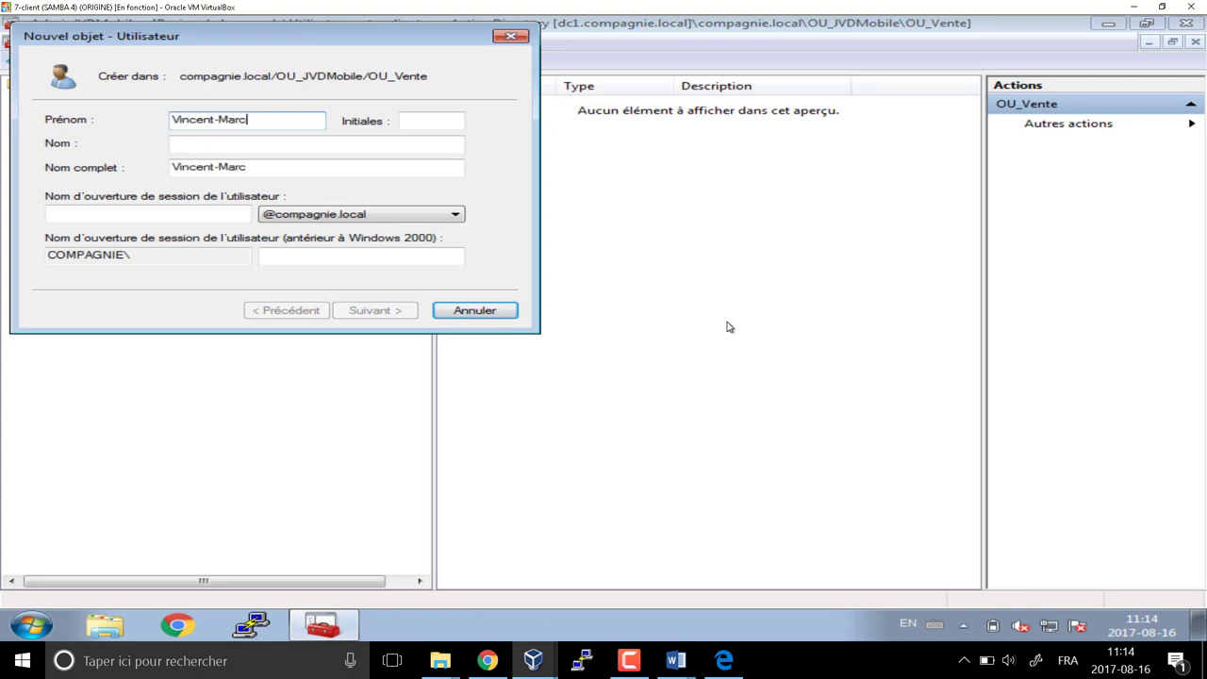
pyautogui.press('Tab')
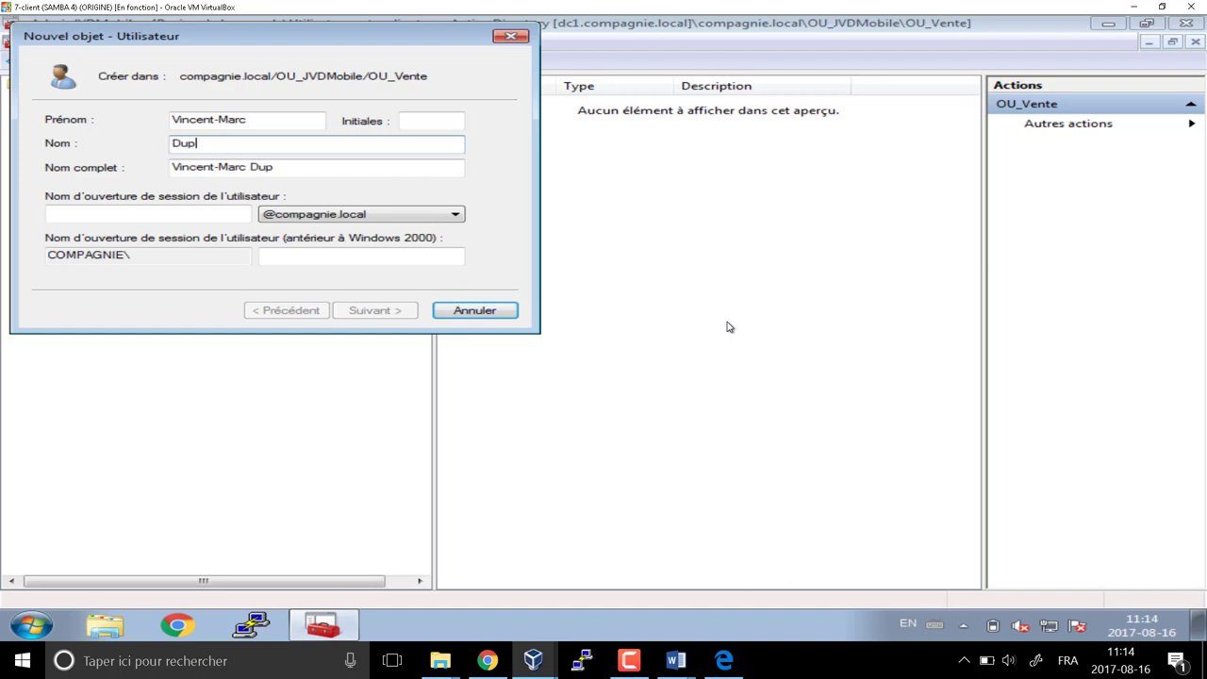
pyautogui.press('Tab')
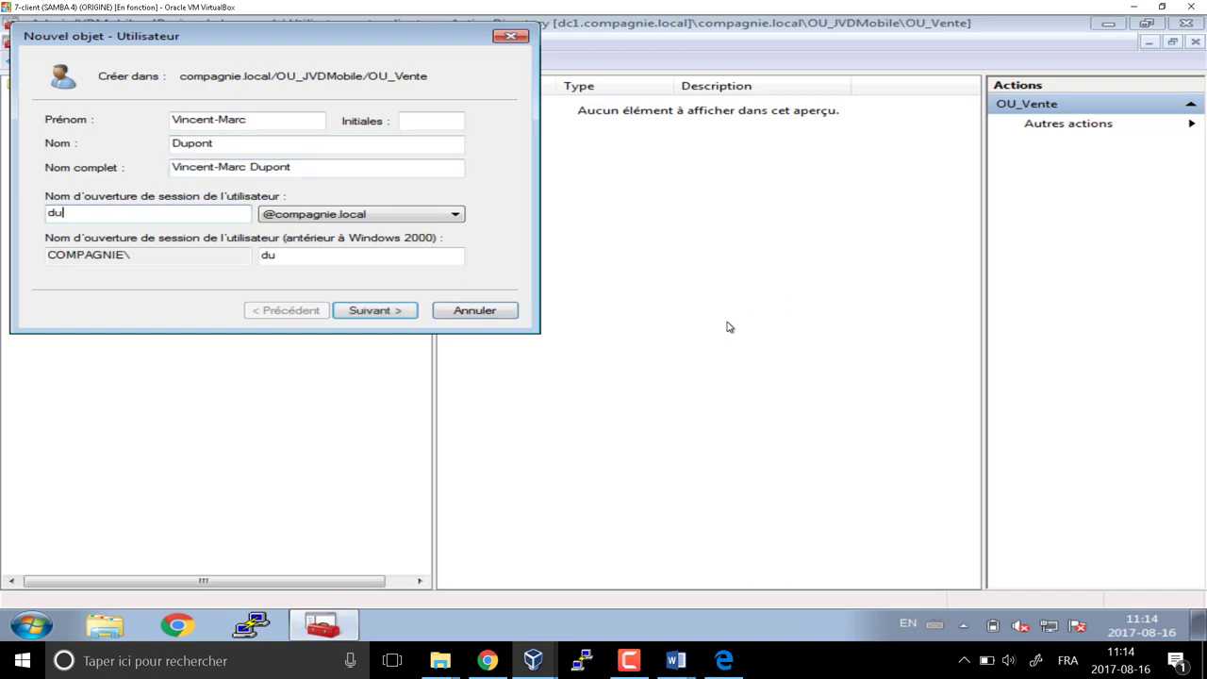
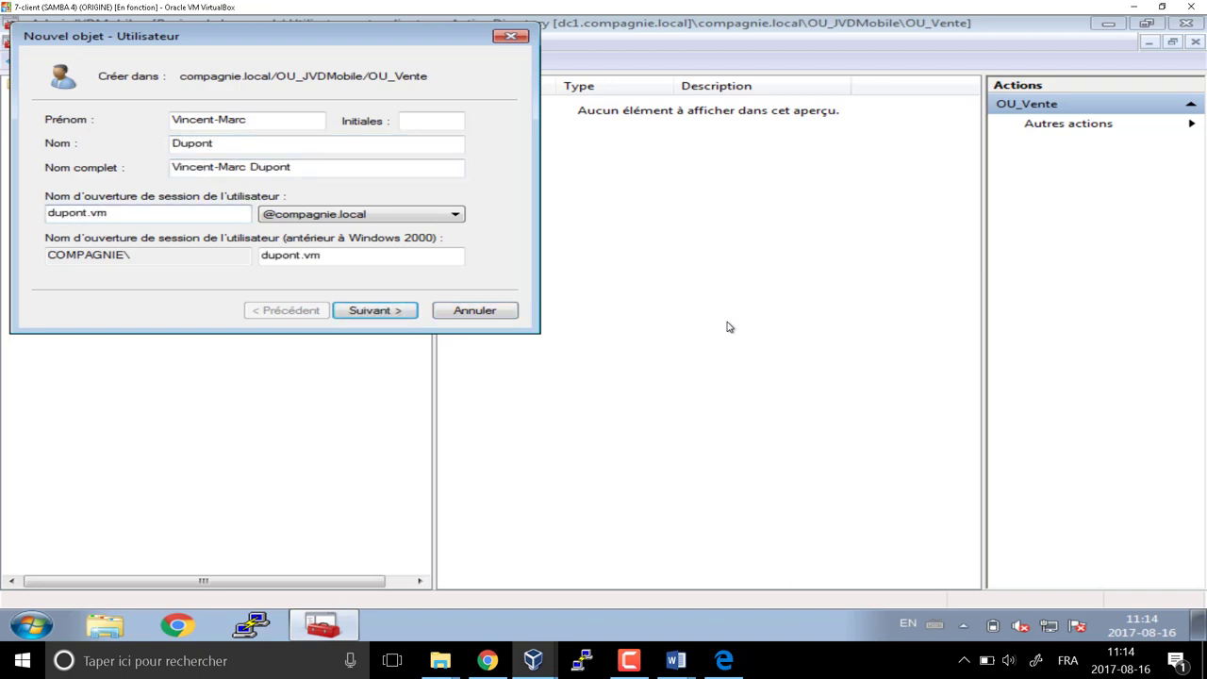
pyautogui.press('Return')
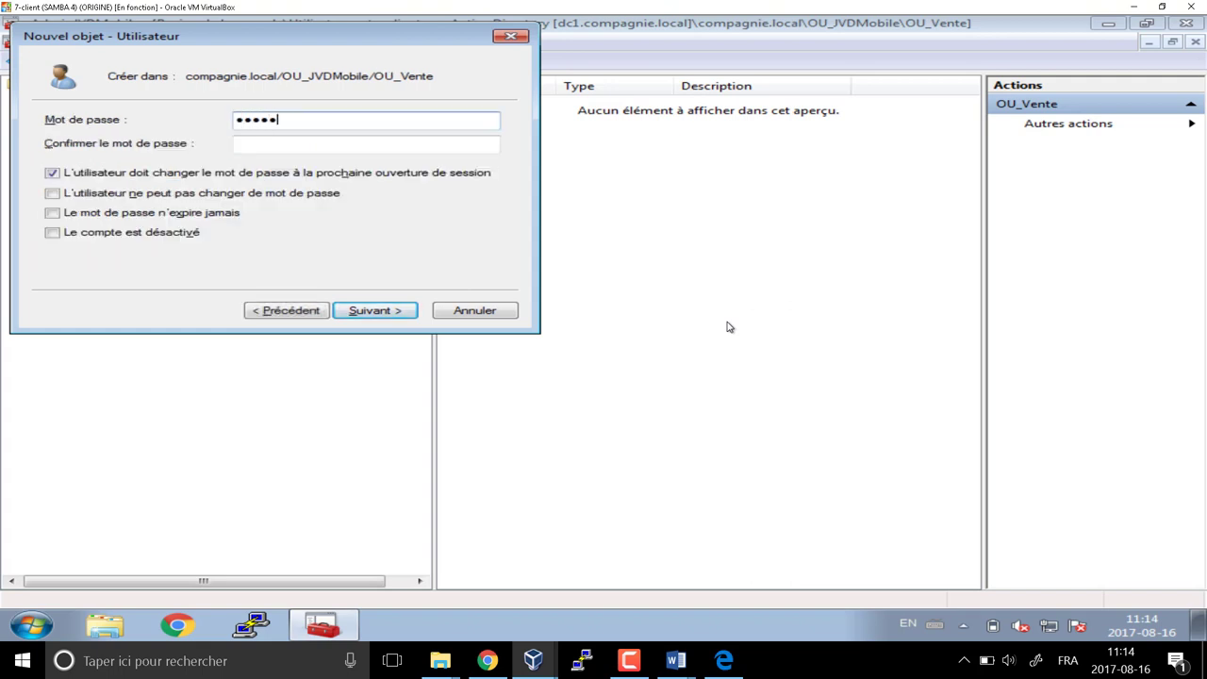
# Set the user's password, finish creating the account, and choose Add to a group
pyautogui.write('1')
pyautogui.press('Tab')
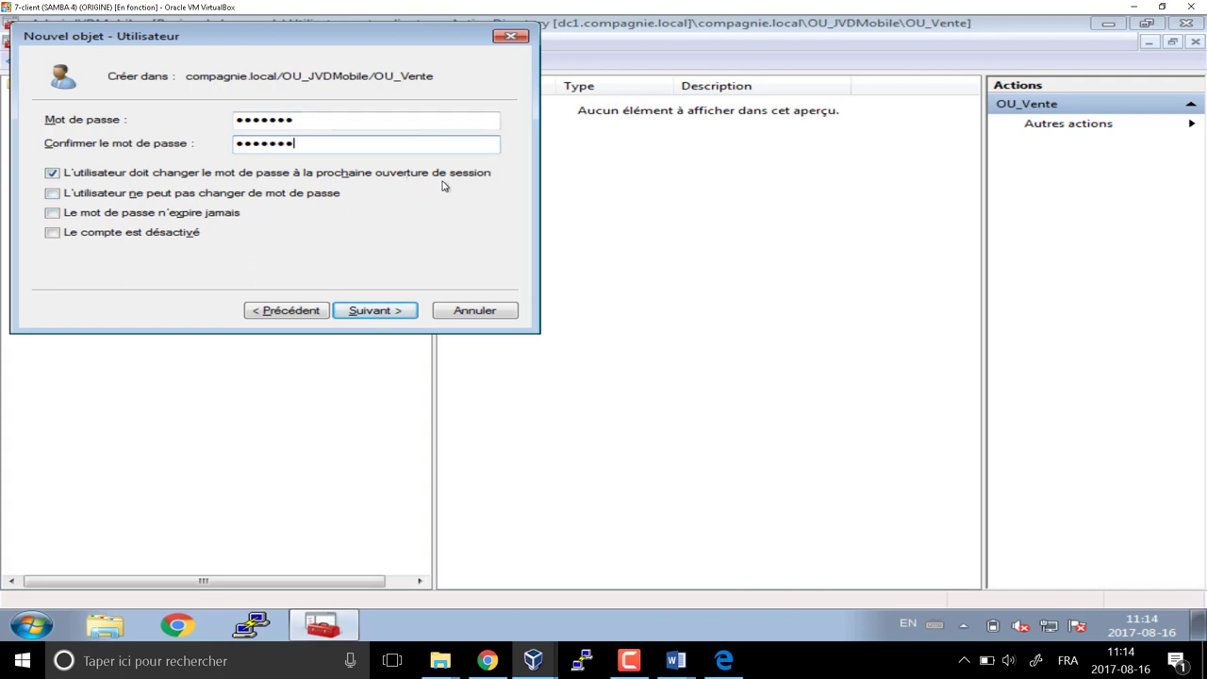
pyautogui.click(394, 312)
pyautogui.click(394, 313)
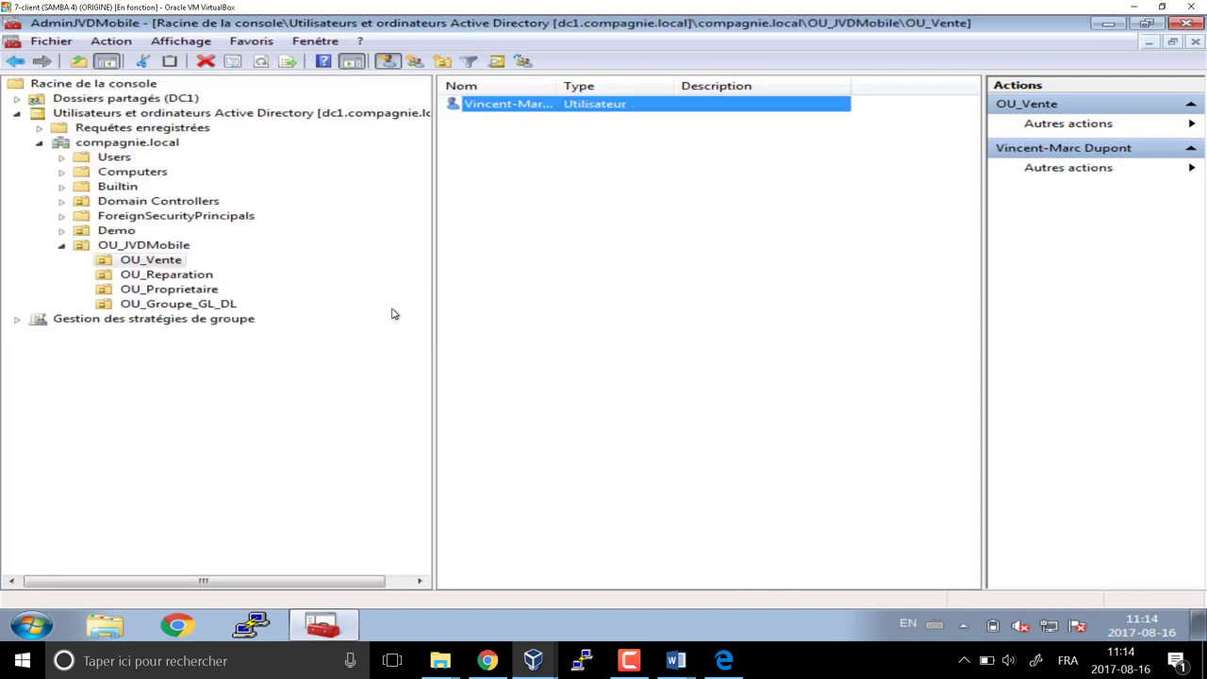
pyautogui.rightClick(505, 108)
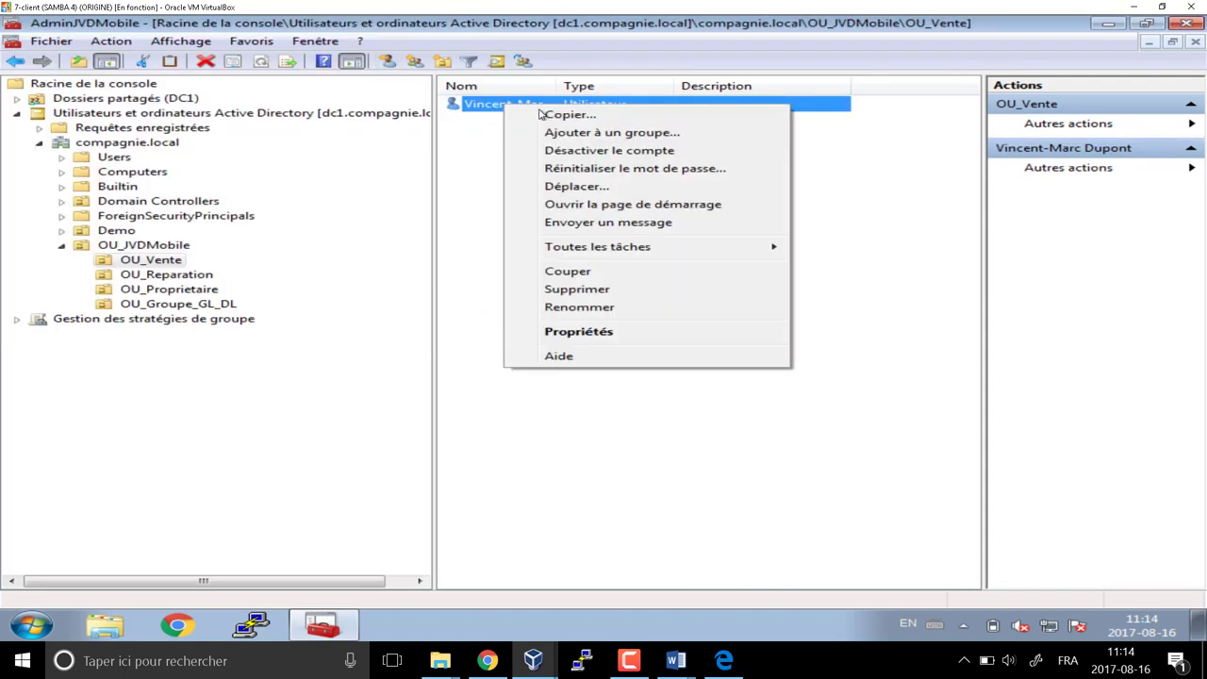
pyautogui.click(563, 137)
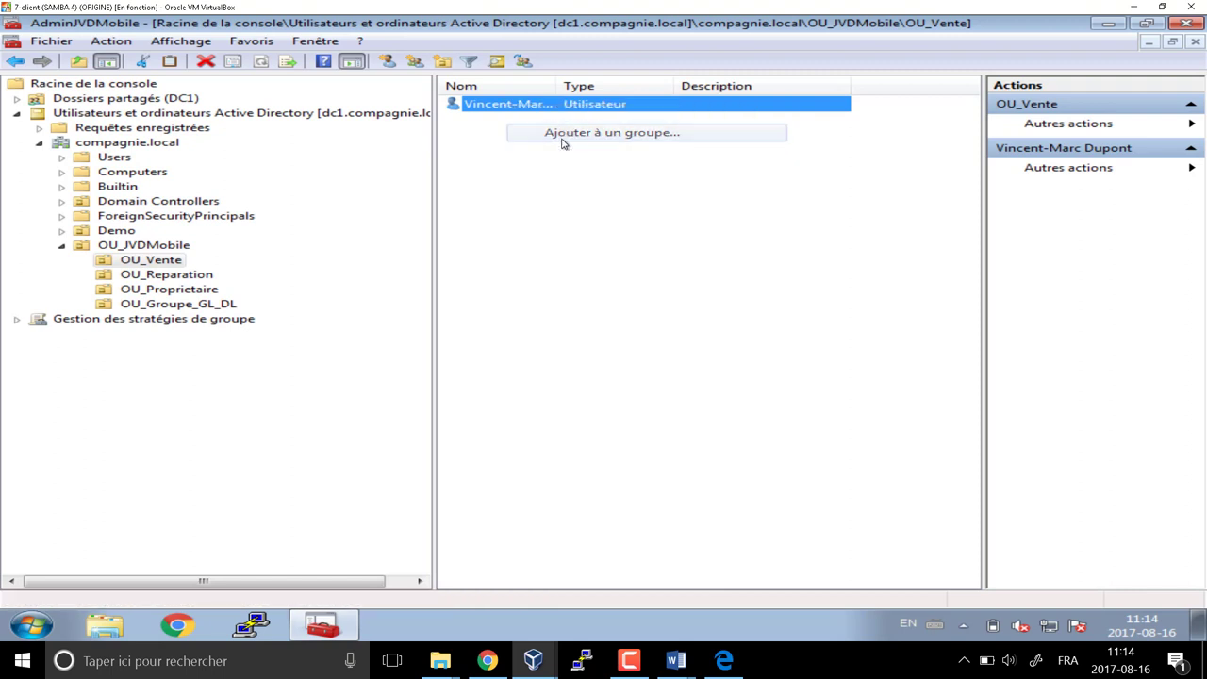
# Add the user to GL_Vendeur, correcting the group name after a failed lookup
pyautogui.write('v')
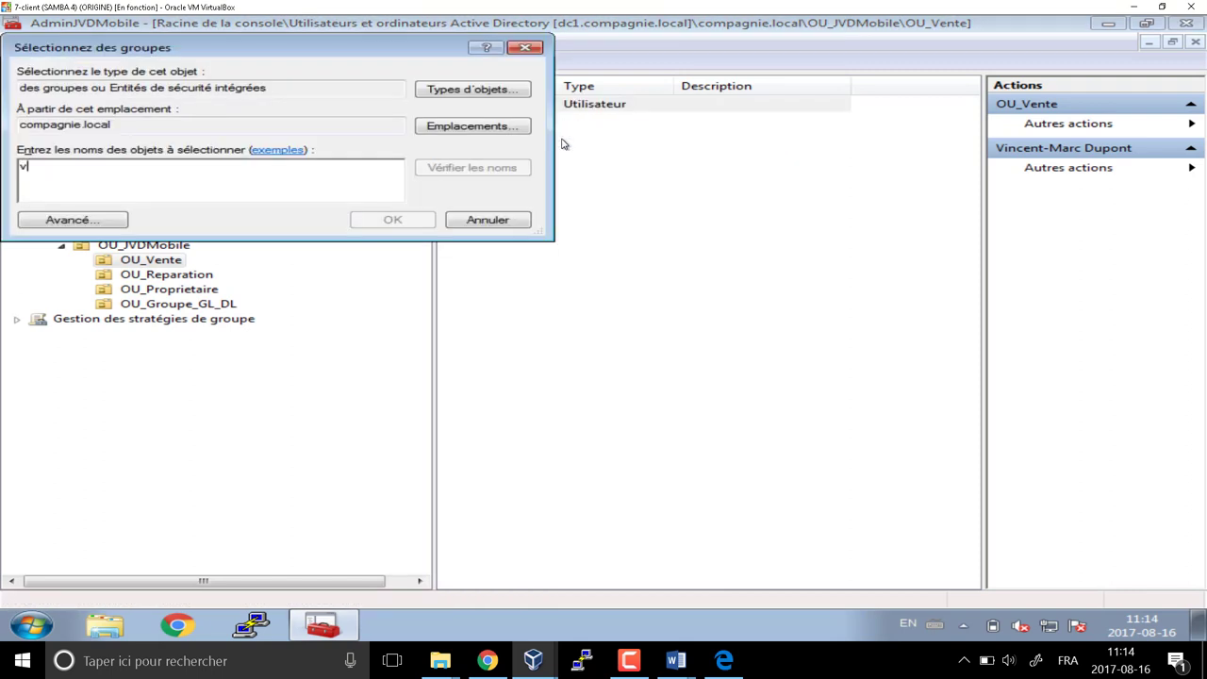
pyautogui.write('end')
pyautogui.press('Return')
pyautogui.press('Escape')
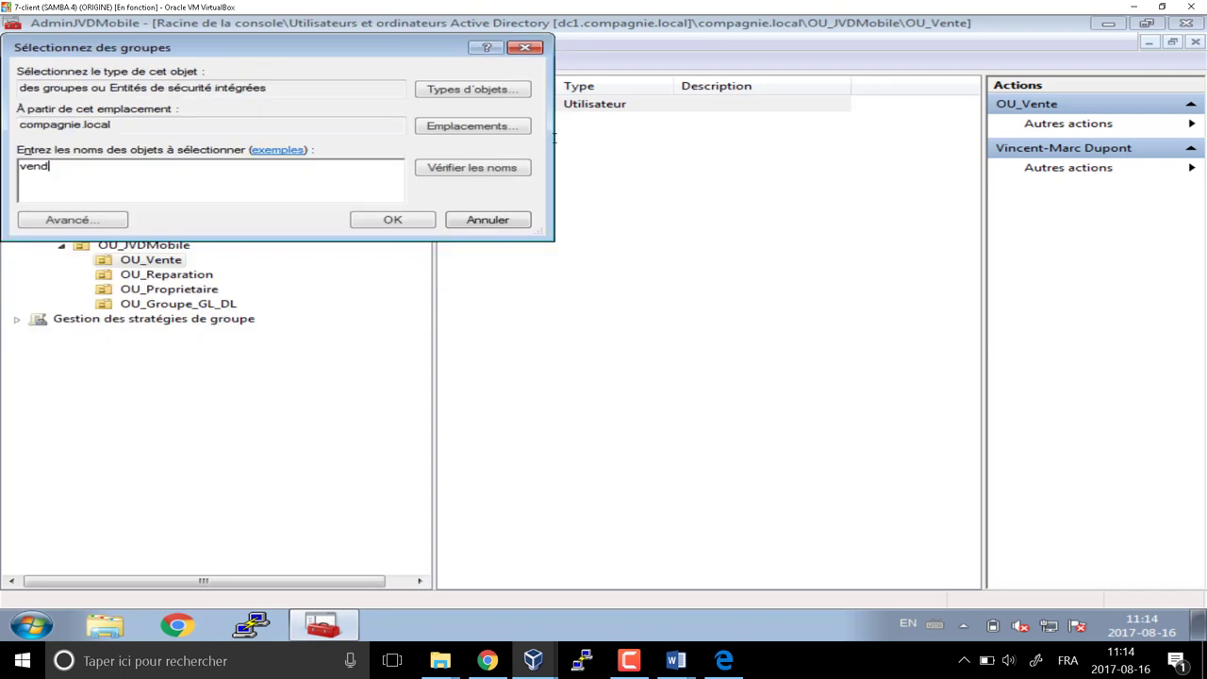
pyautogui.press('BackSpace')
pyautogui.press('BackSpace')
pyautogui.press('BackSpace')
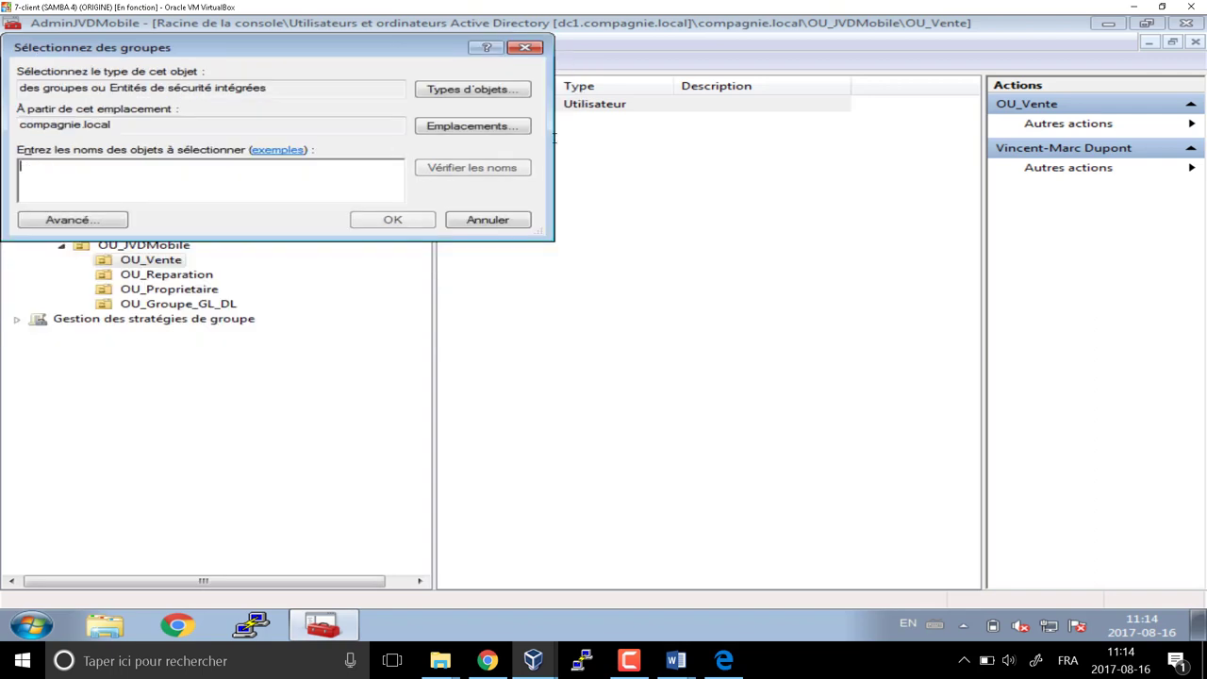
pyautogui.write('gl_v')
pyautogui.press('Return')
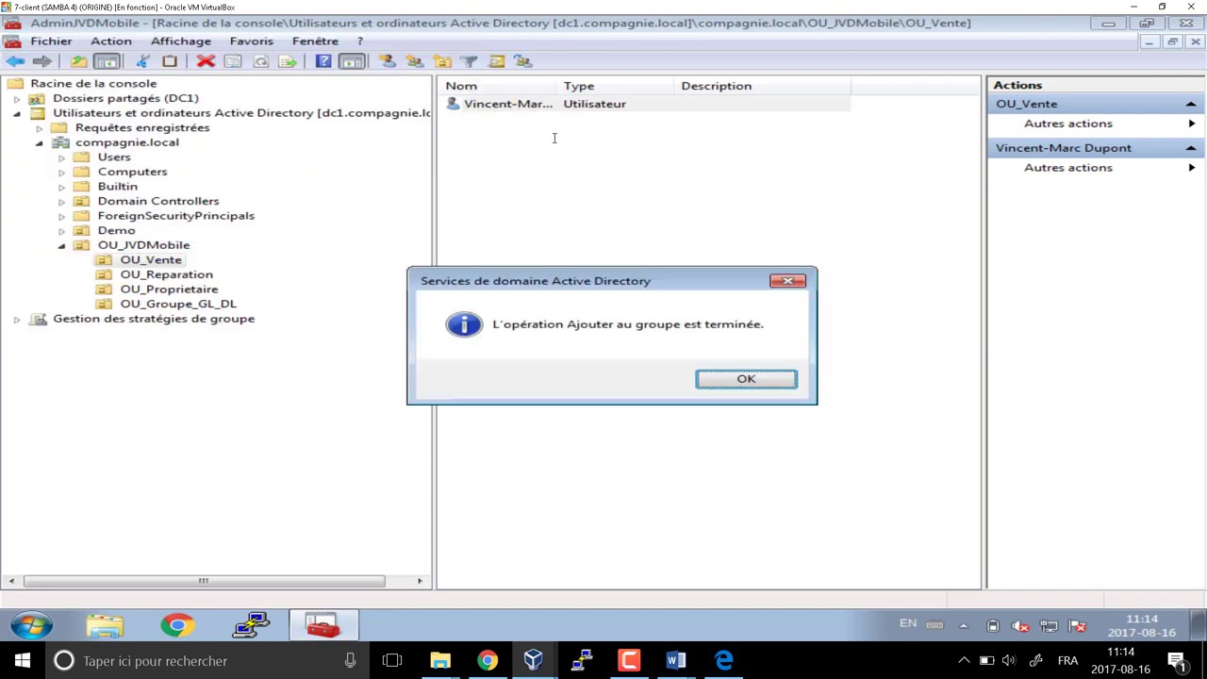
pyautogui.press('Return')
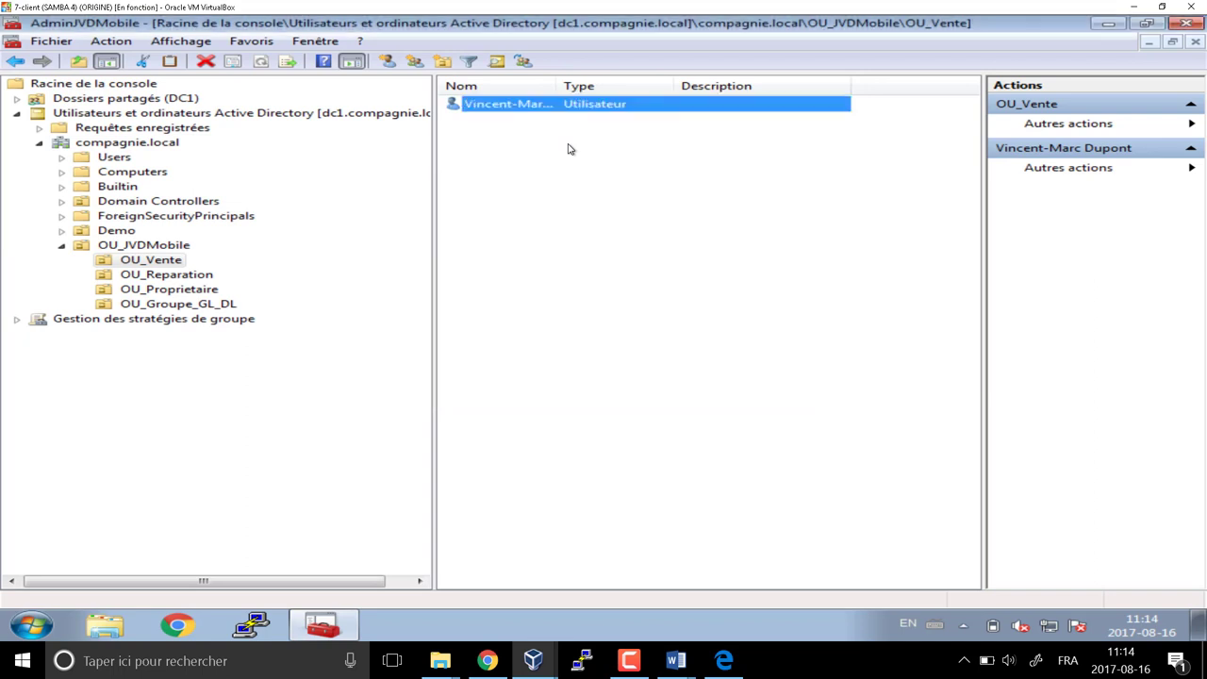
# Verify in the user's Properties that GL_Vendeur appears under Member Of
pyautogui.doubleClick(510, 105)
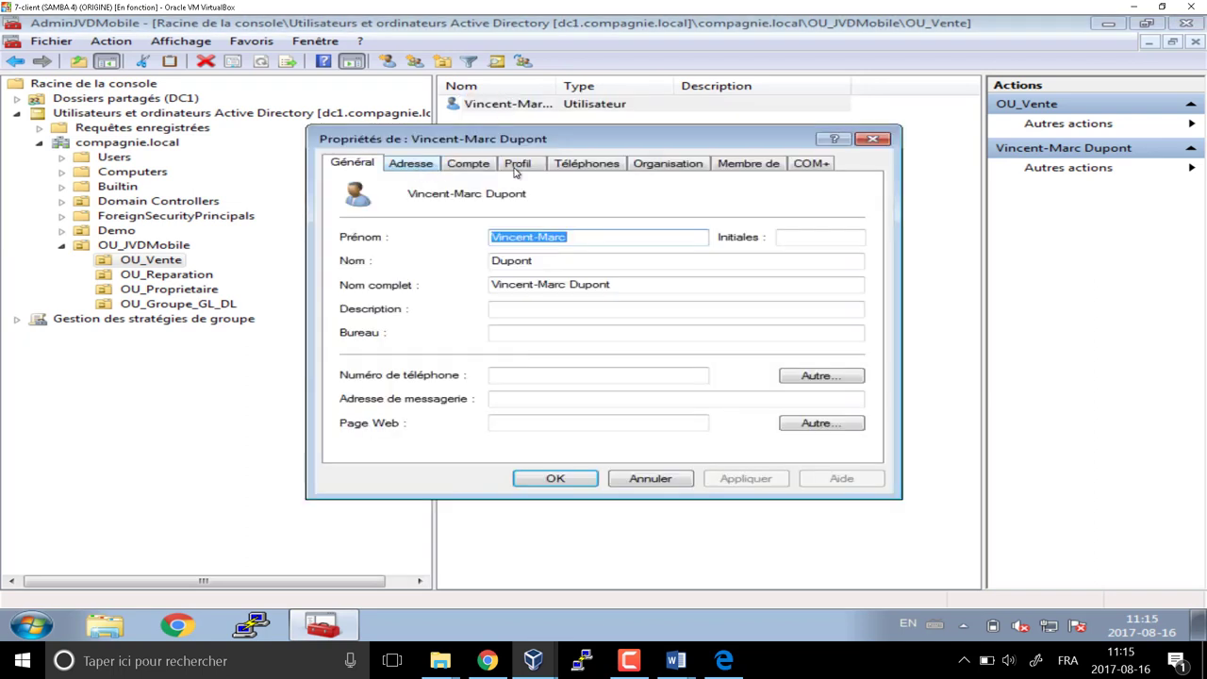
pyautogui.click(733, 164)
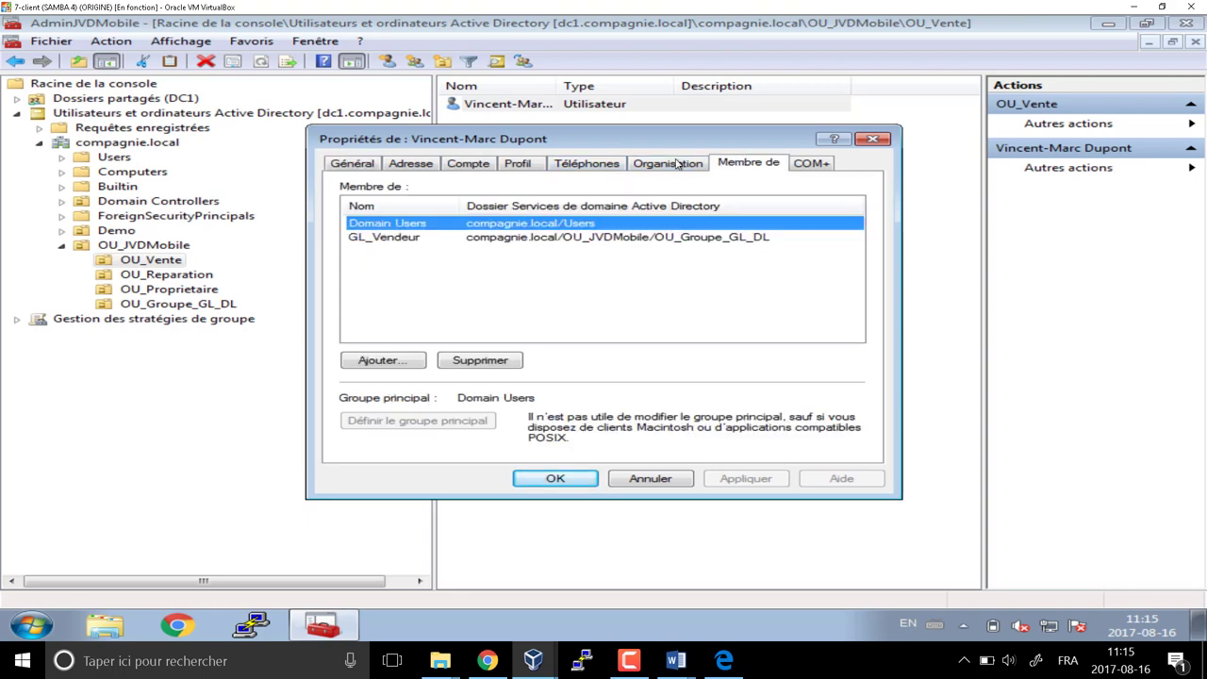
pyautogui.click(415, 238)
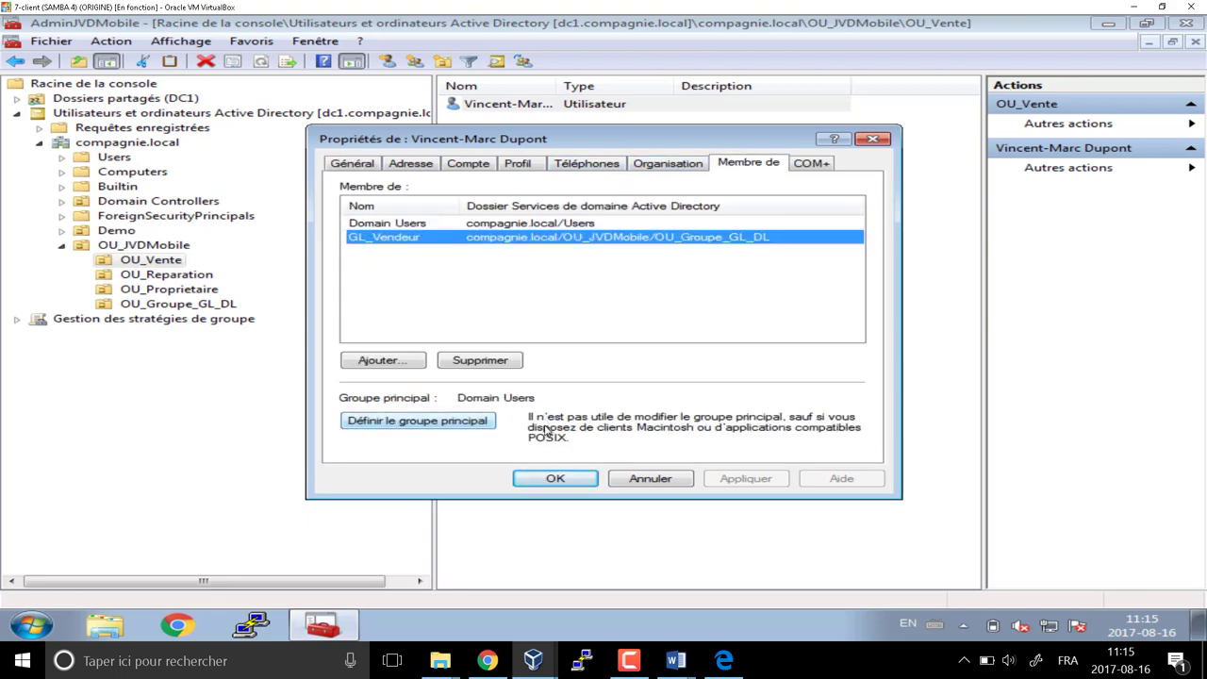
pyautogui.click(547, 479)
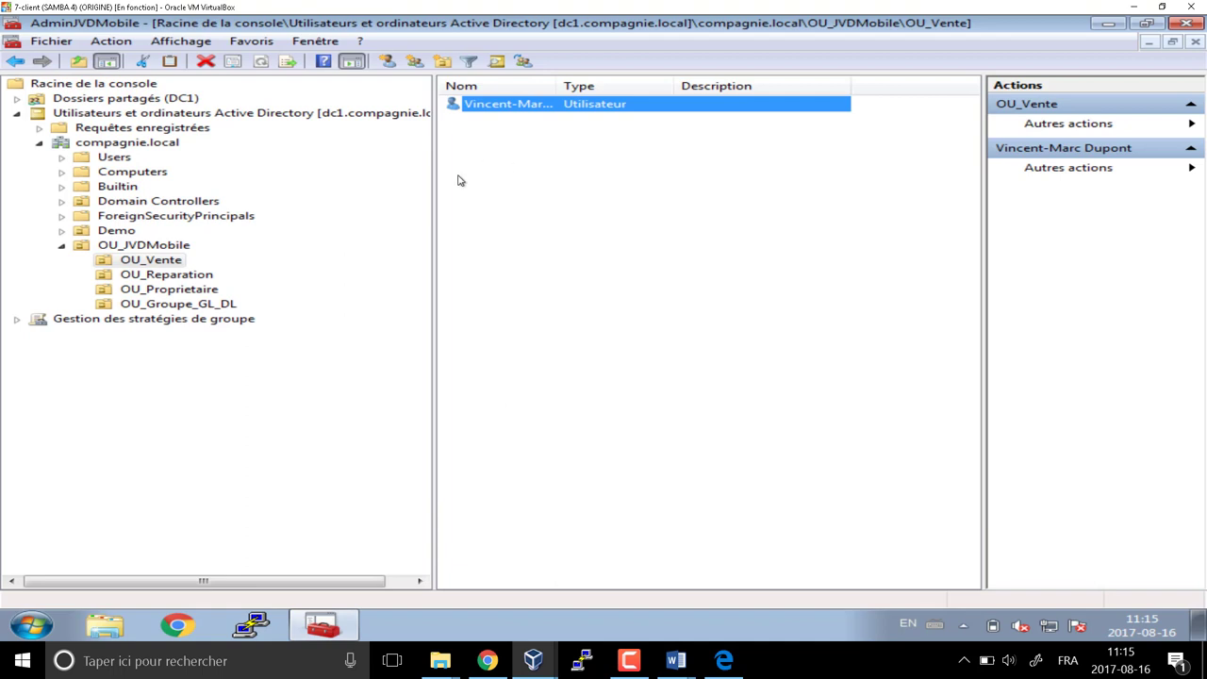
# Also add the same user to the GL_Manager group
pyautogui.rightClick(476, 104)
pyautogui.click(532, 131)
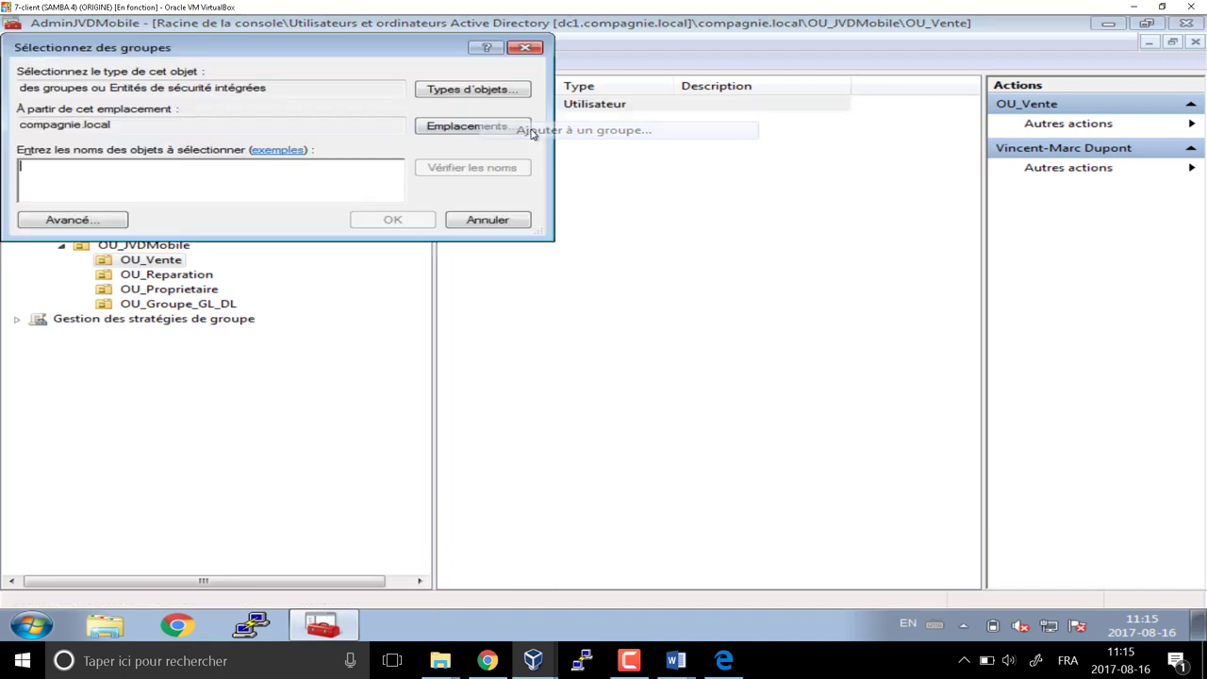
pyautogui.write('gl_mana')
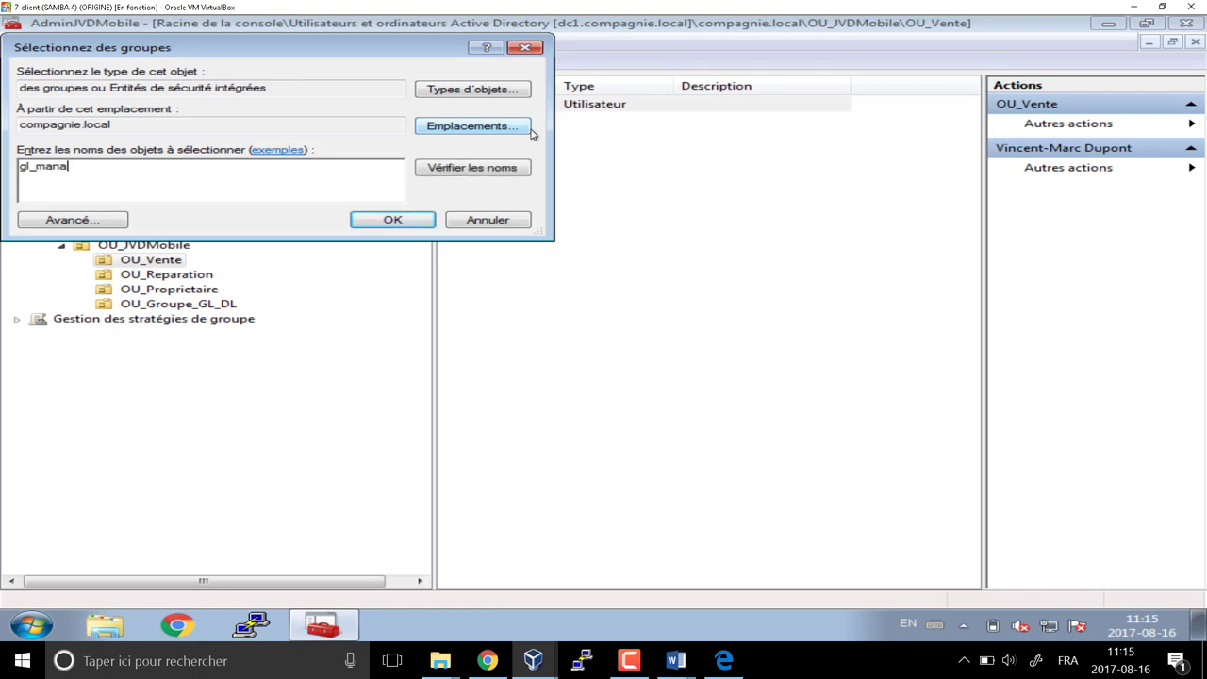
pyautogui.write('ger')
pyautogui.press('Return')
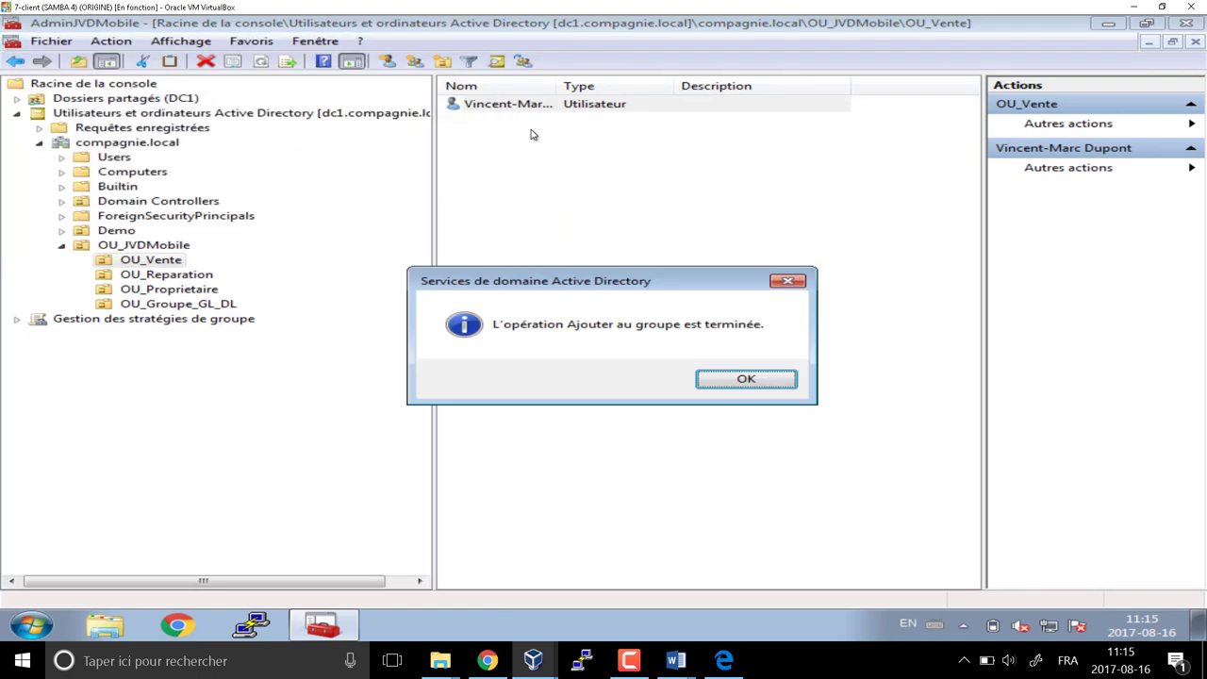
pyautogui.click(738, 382)
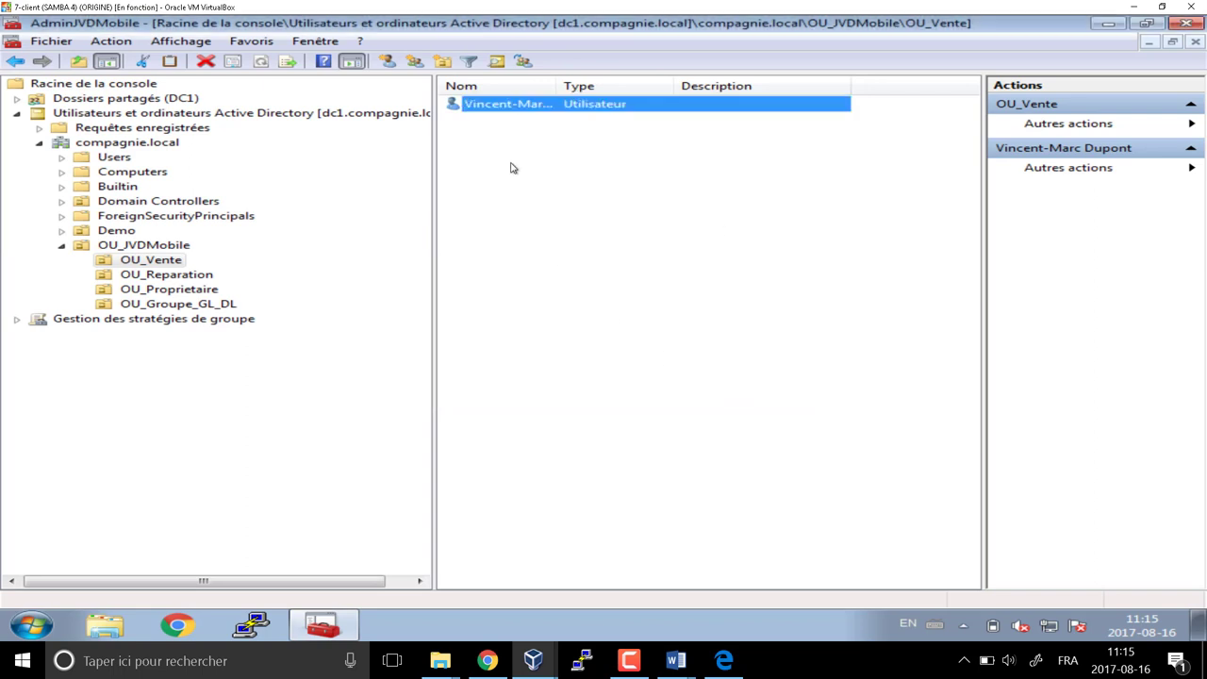
# Open a blank new-user form in OU_Vente and check names in the Word planning document
pyautogui.click(387, 61)
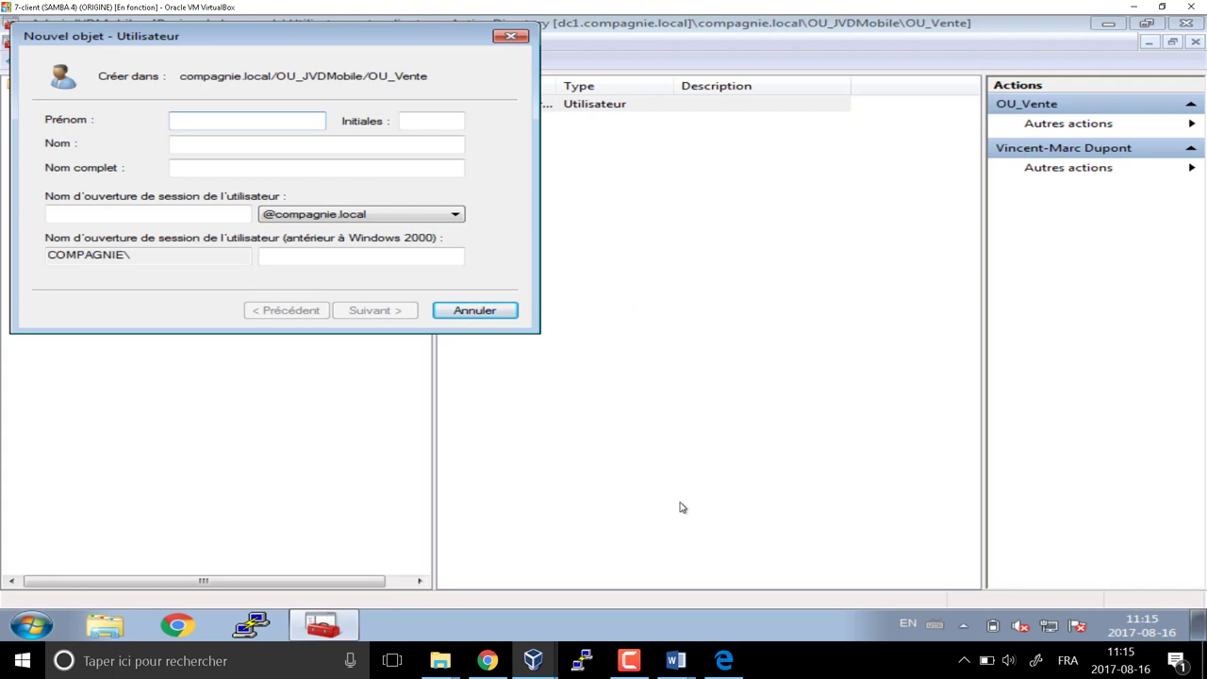
pyautogui.moveTo(675, 660)
pyautogui.click(657, 607)
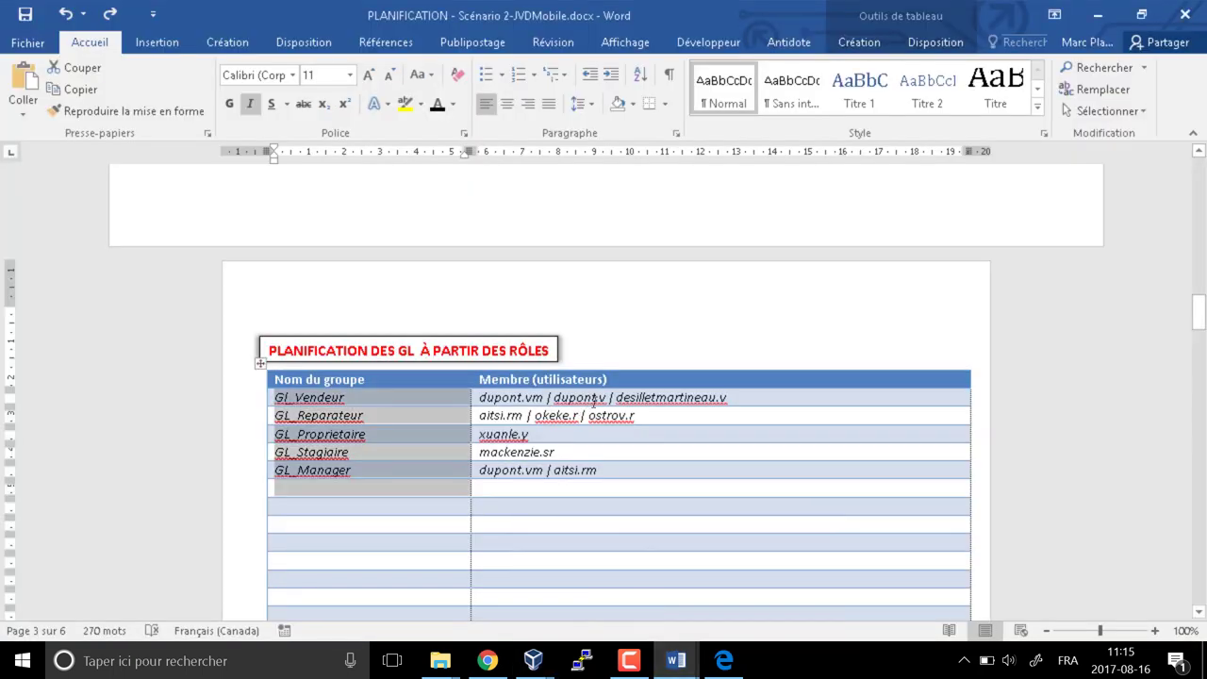
pyautogui.hotkey('alt', 'Tab')
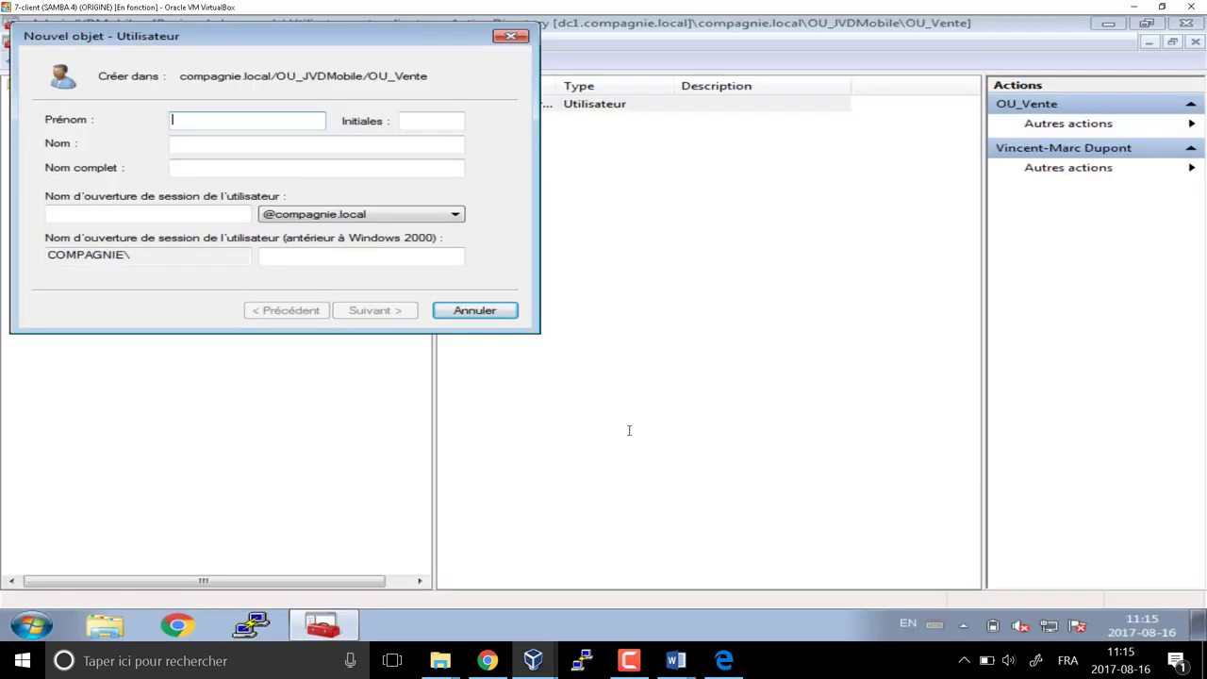
# Create the second OU_Vente user with first name, last name, logon name and a password
pyautogui.press('Tab')
pyautogui.press('Tab')
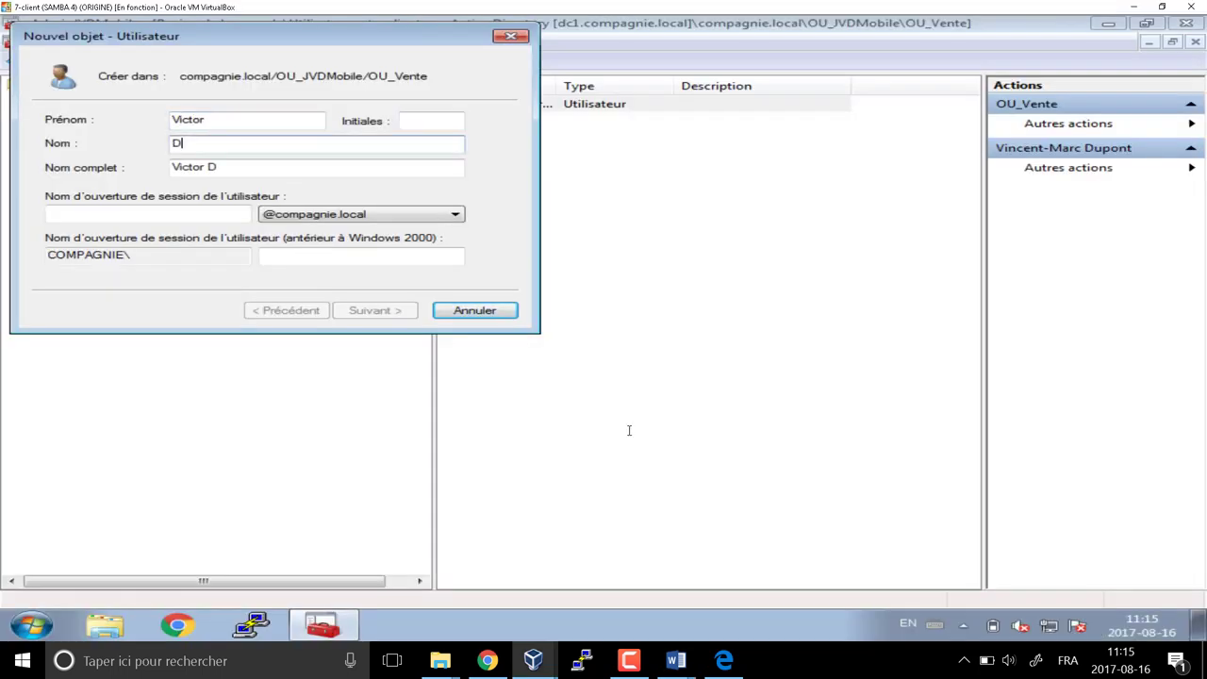
pyautogui.press('Tab')
pyautogui.press('Tab')
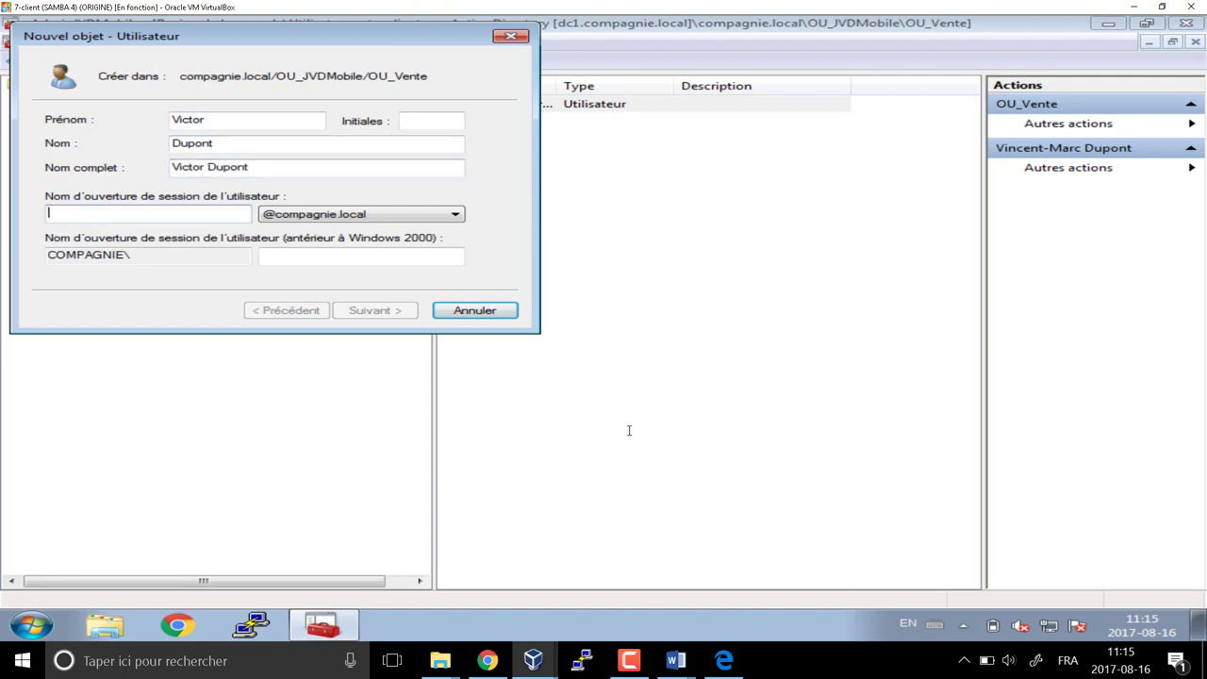
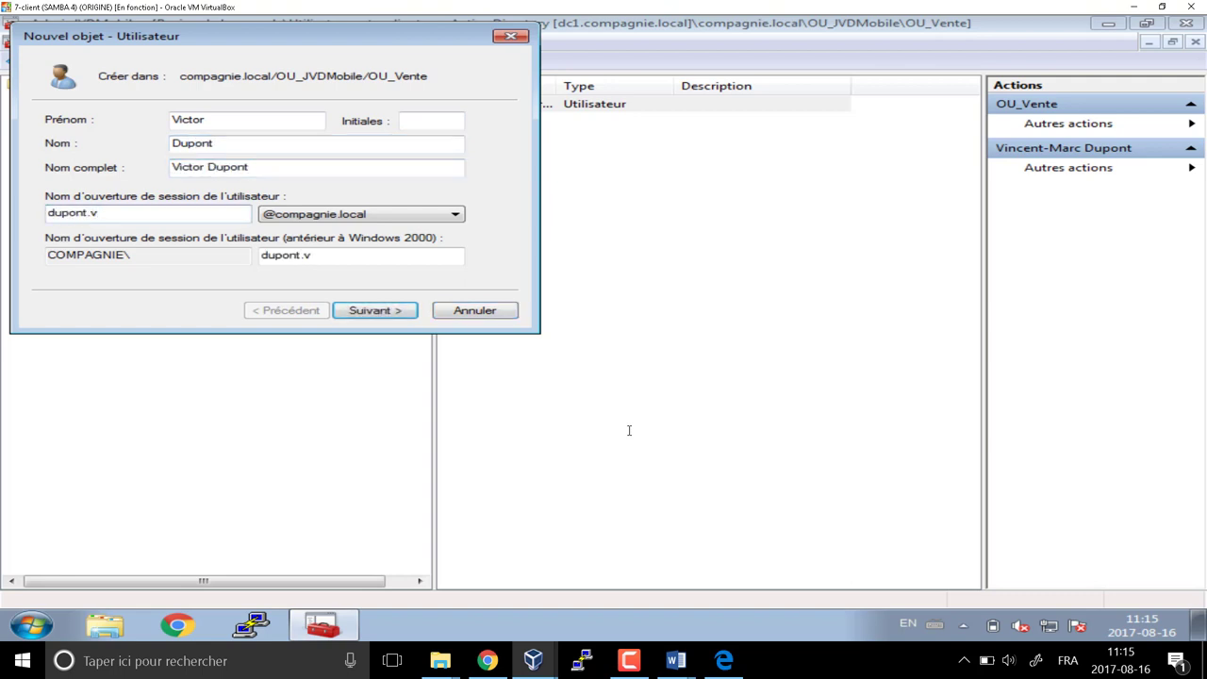
pyautogui.press('Return')
pyautogui.write('P@')
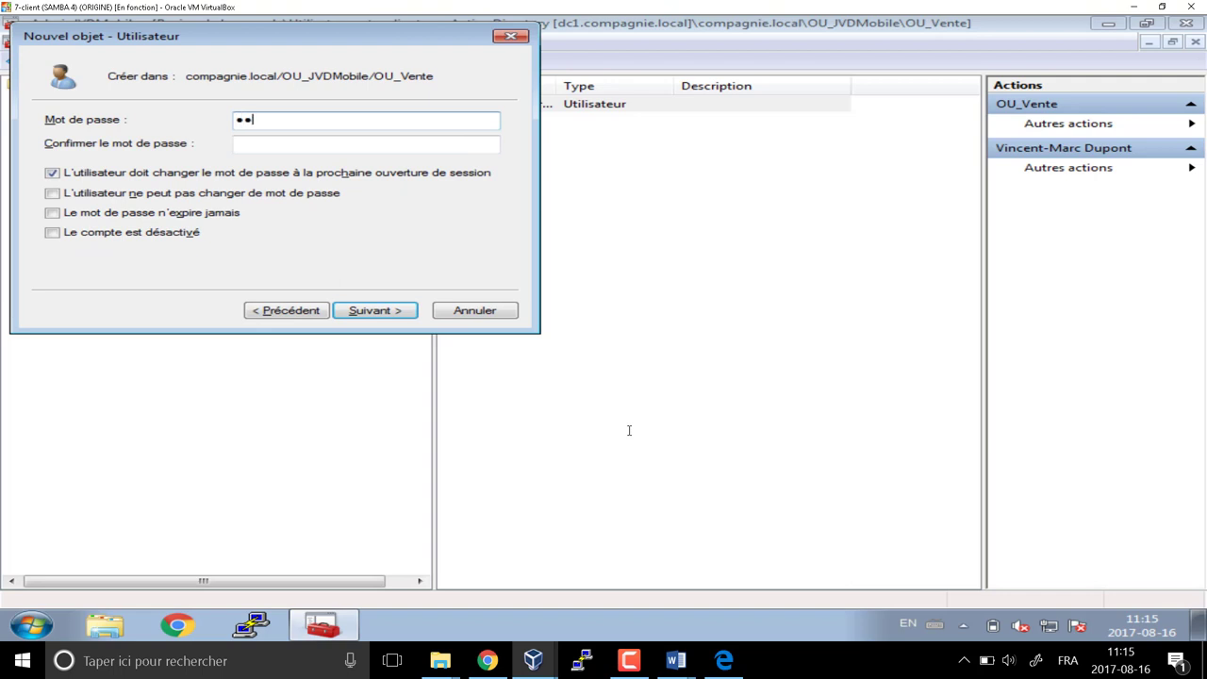
pyautogui.write('ssw0r')
pyautogui.press('Tab')
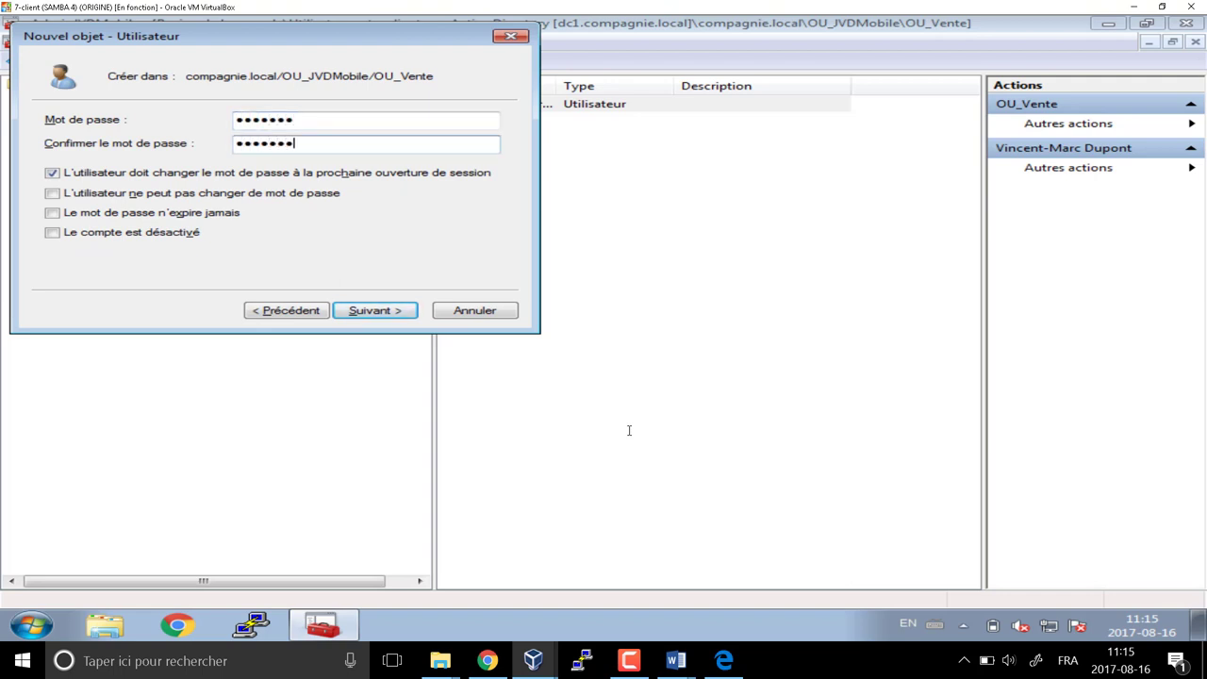
pyautogui.press('Tab')
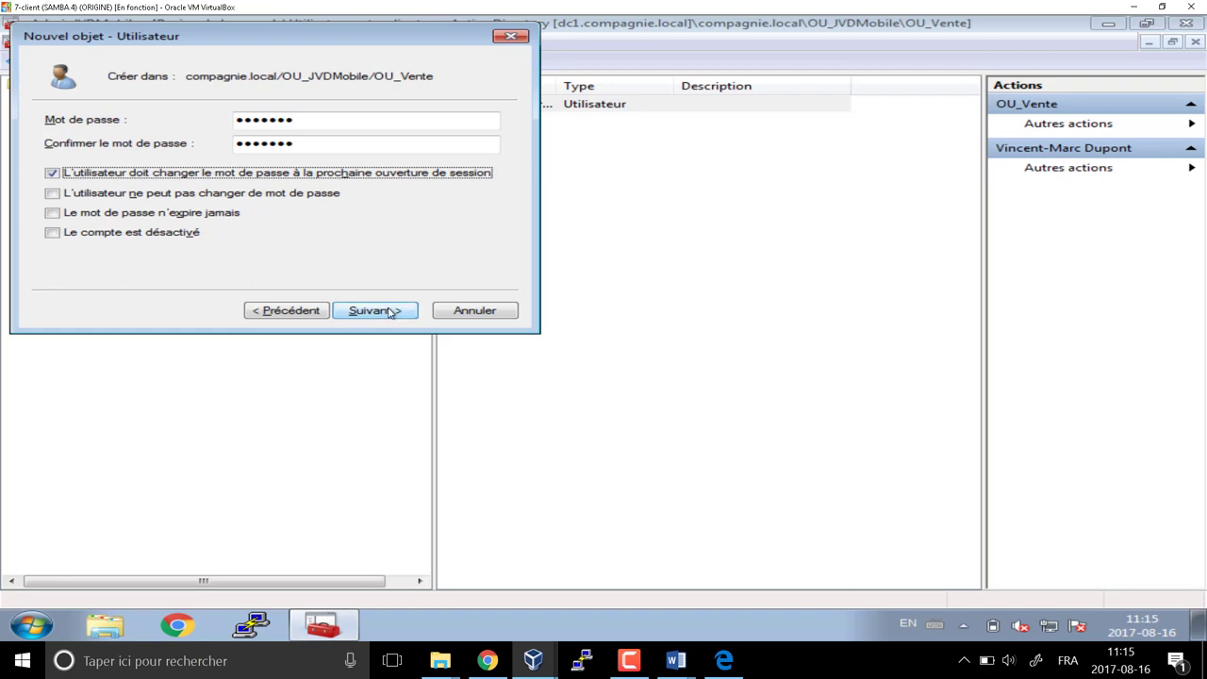
pyautogui.click(390, 311)
pyautogui.click(390, 311)
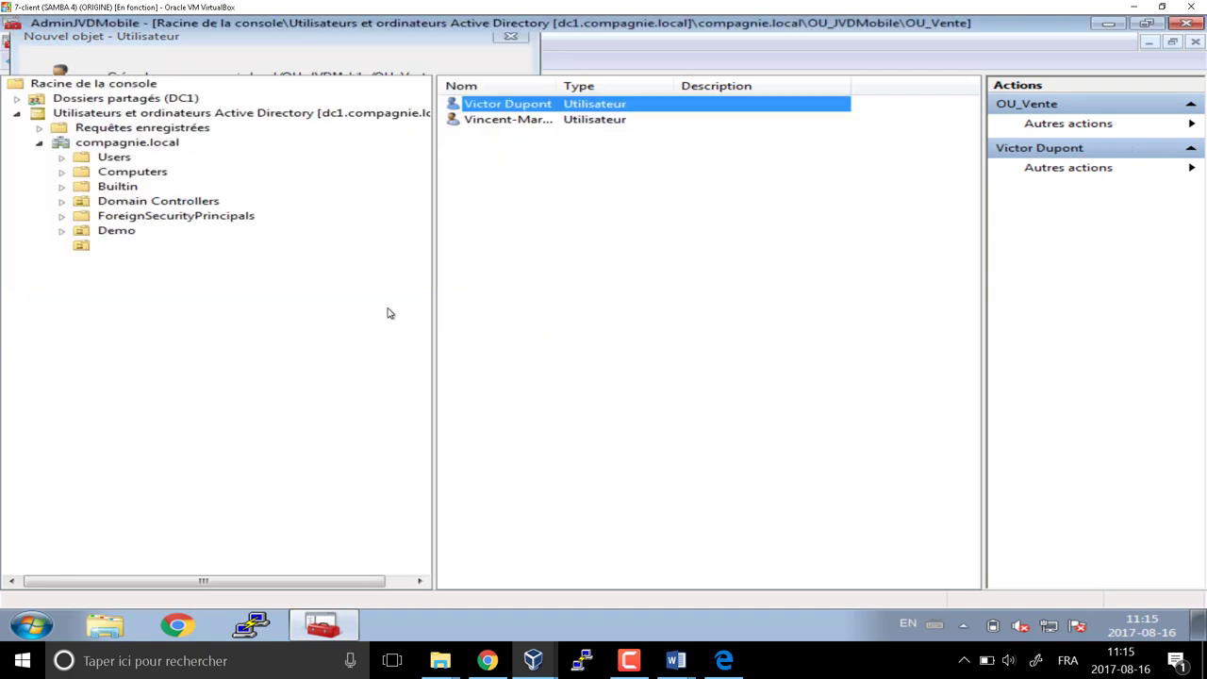
# Add the new user to GL_Vendeur, resolving the name with Check Names
pyautogui.rightClick(511, 107)
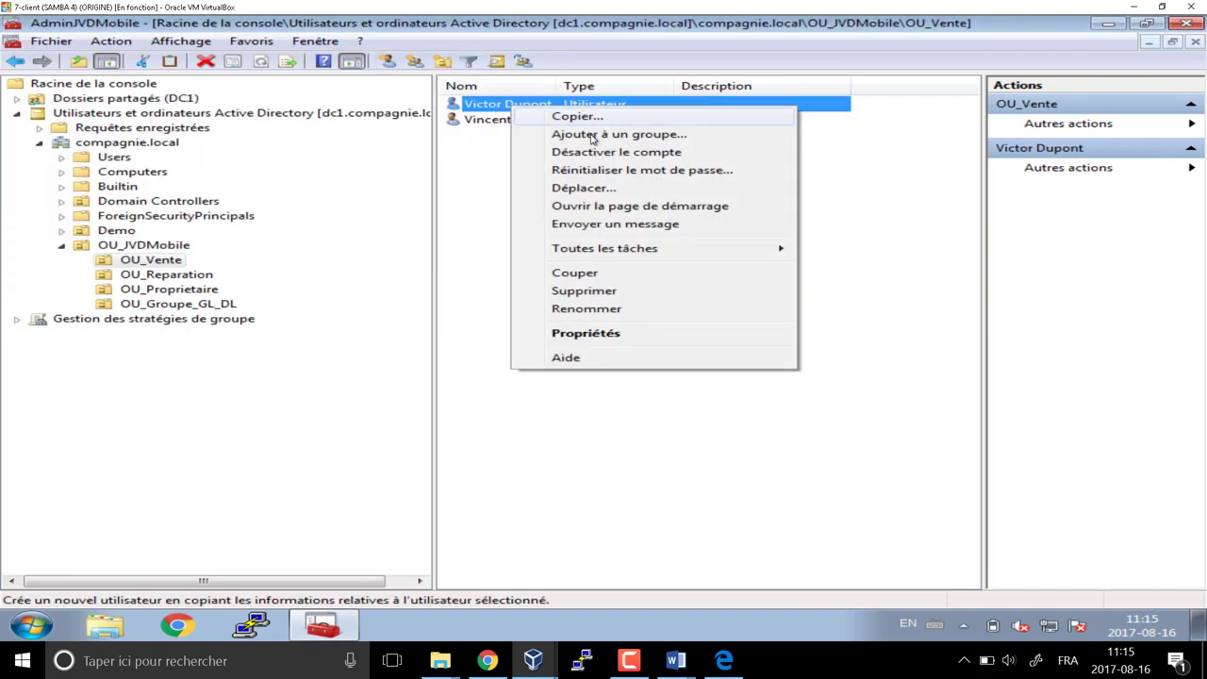
pyautogui.click(592, 135)
pyautogui.write('gl_vendeur')
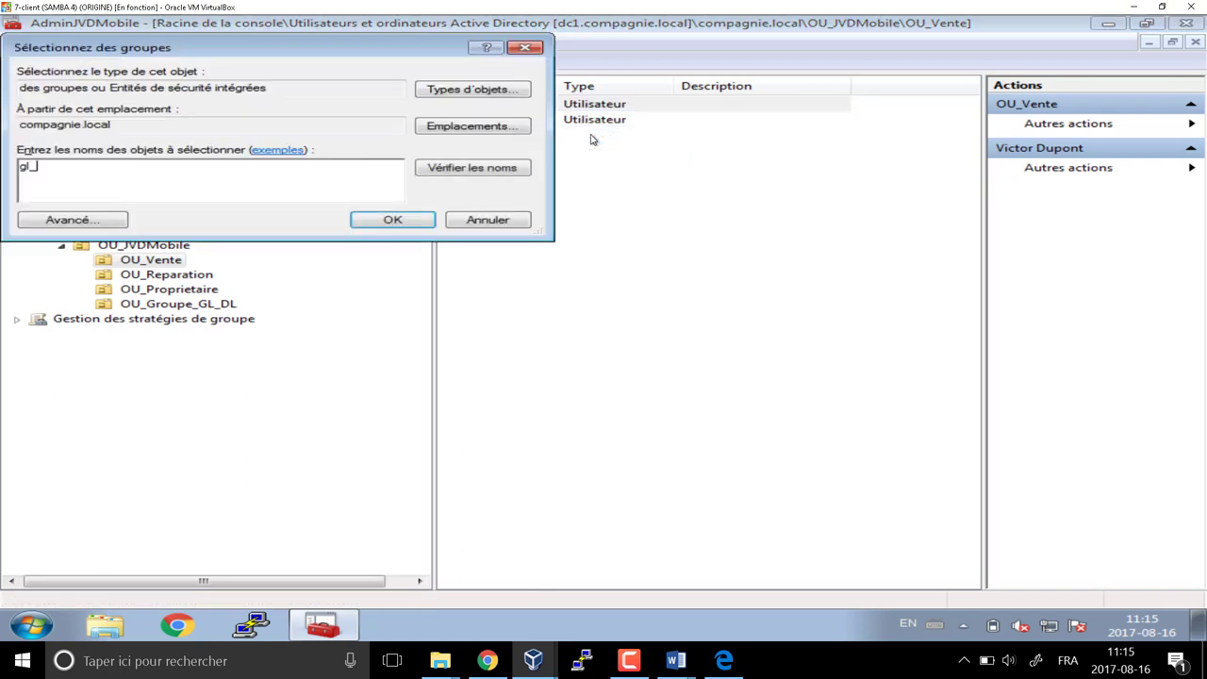
pyautogui.click(490, 171)
pyautogui.click(370, 224)
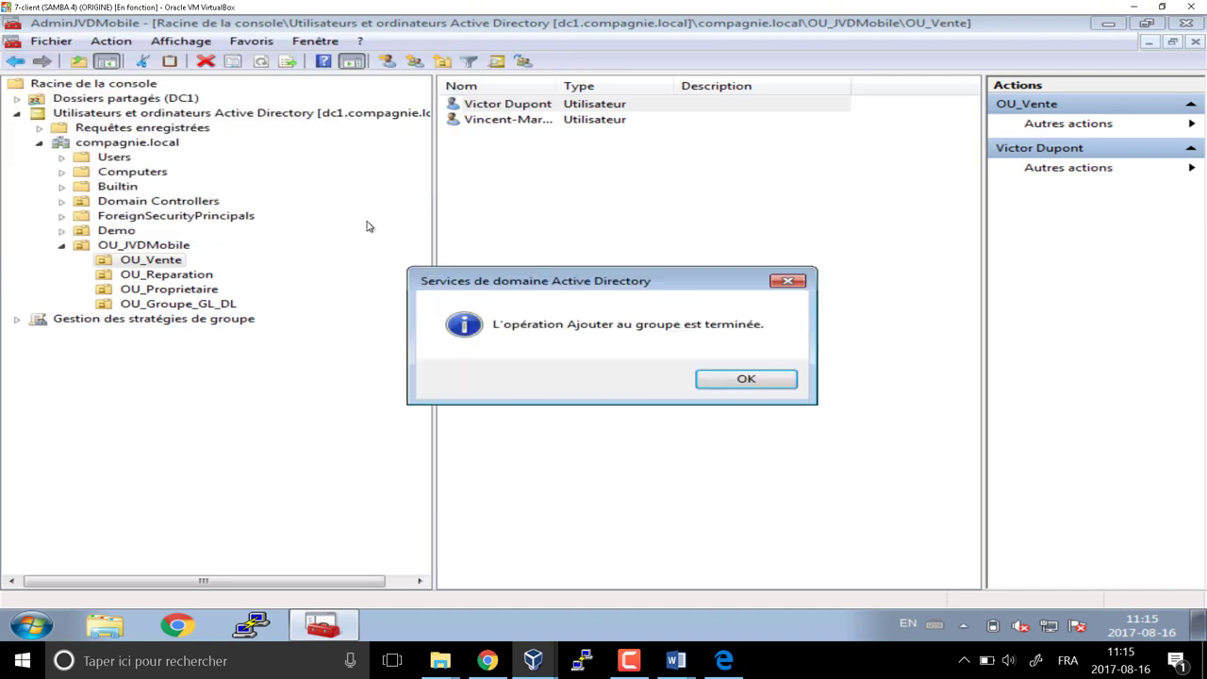
pyautogui.click(747, 380)
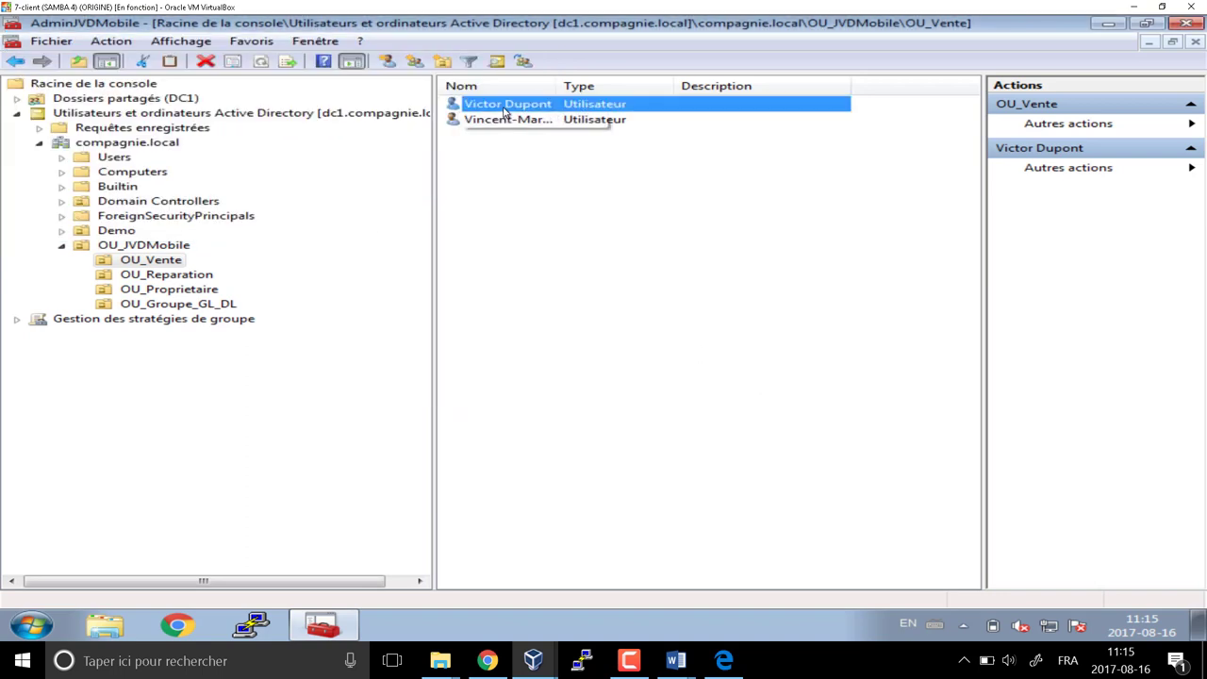
# Copy the second user into a new account, entering the new first name, last name and corrected logon name
pyautogui.rightClick(502, 107)
pyautogui.click(561, 119)
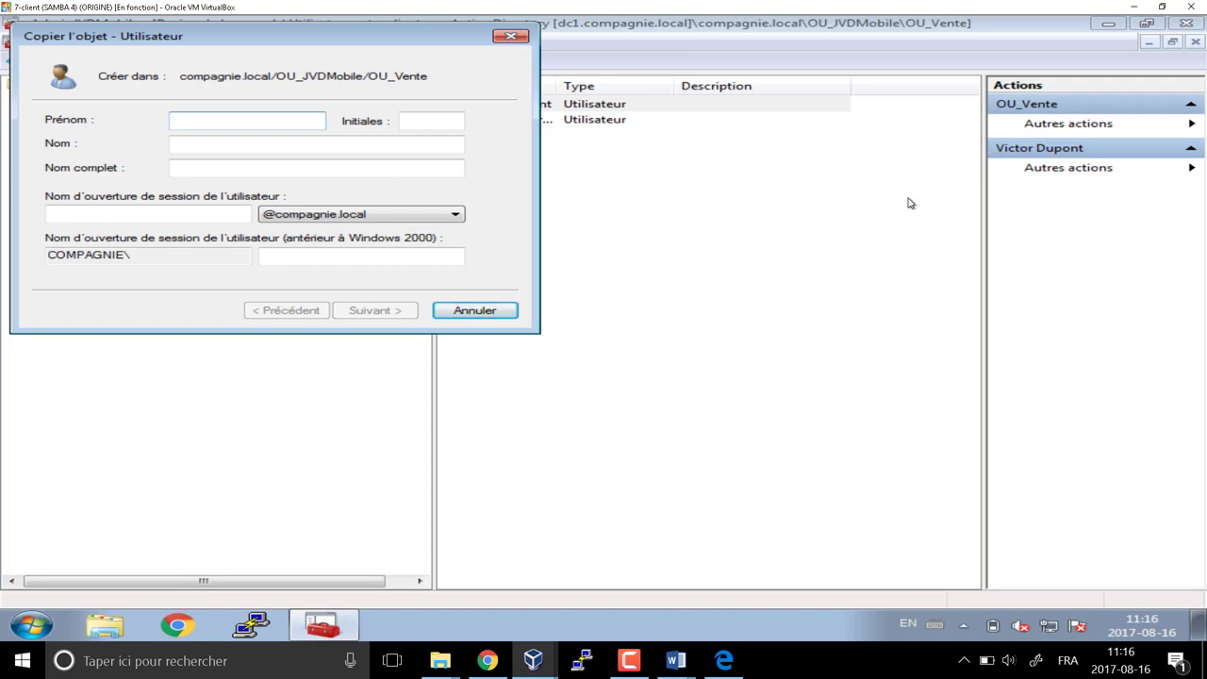
pyautogui.press('Tab')
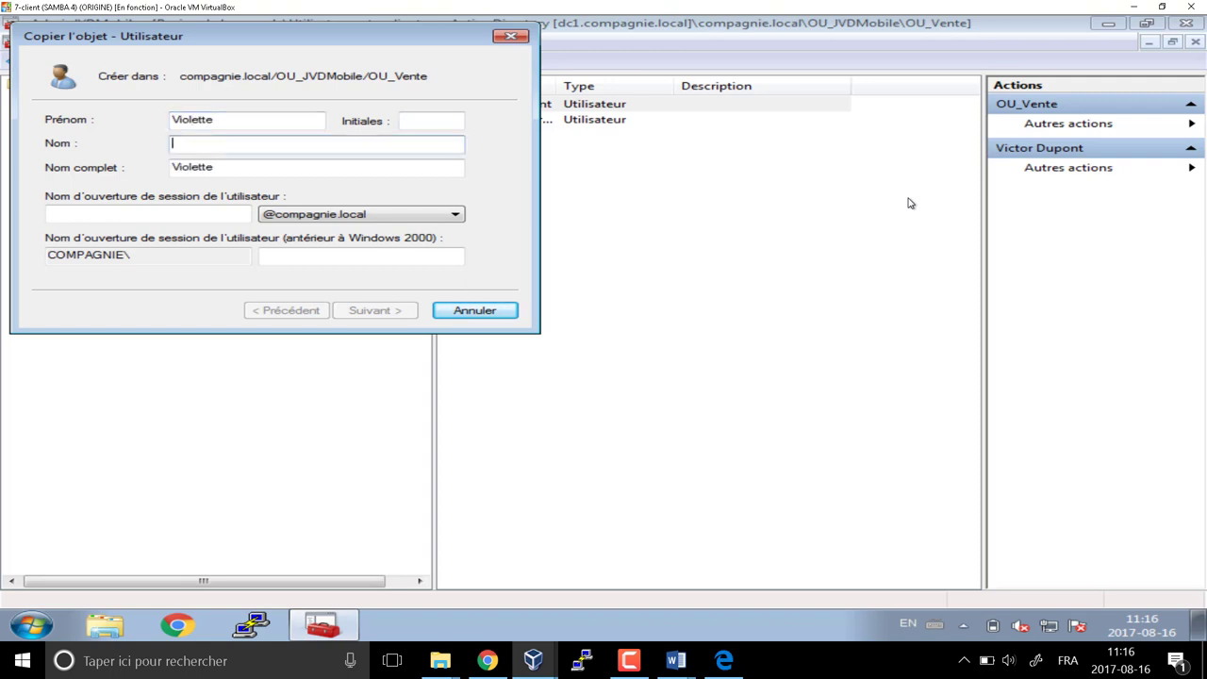
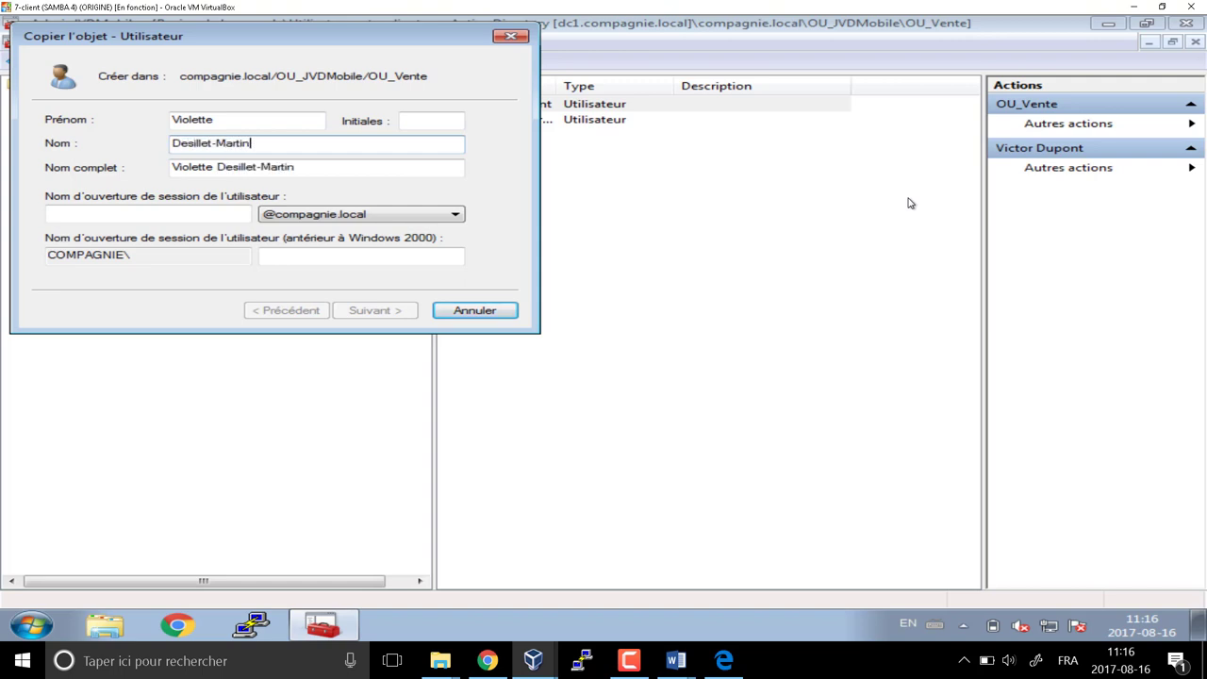
pyautogui.press('Tab')
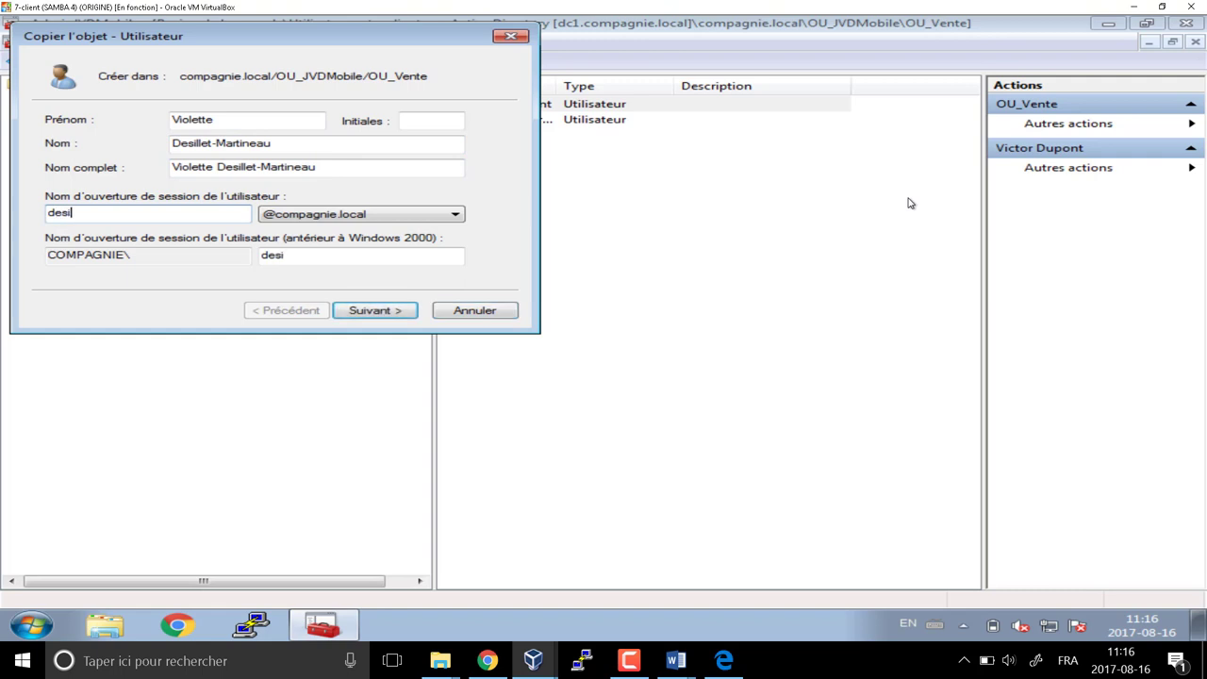
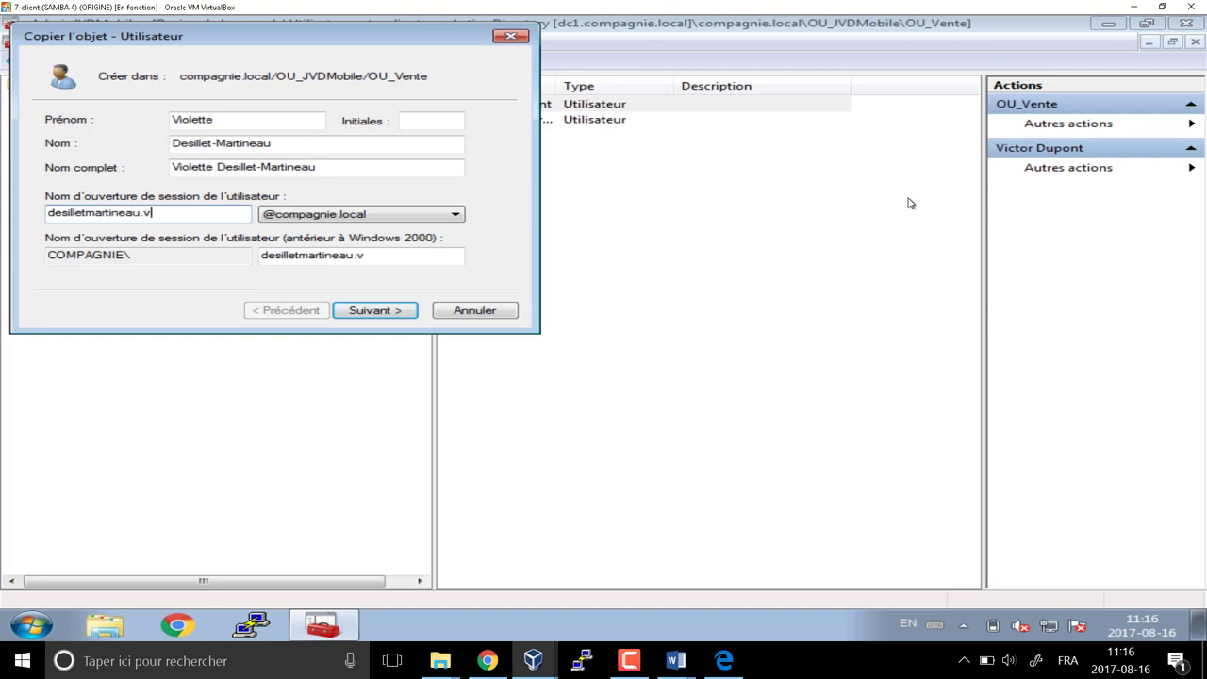
pyautogui.press('Return')
# Set the copied account's password and complete the wizard
pyautogui.write('*****')
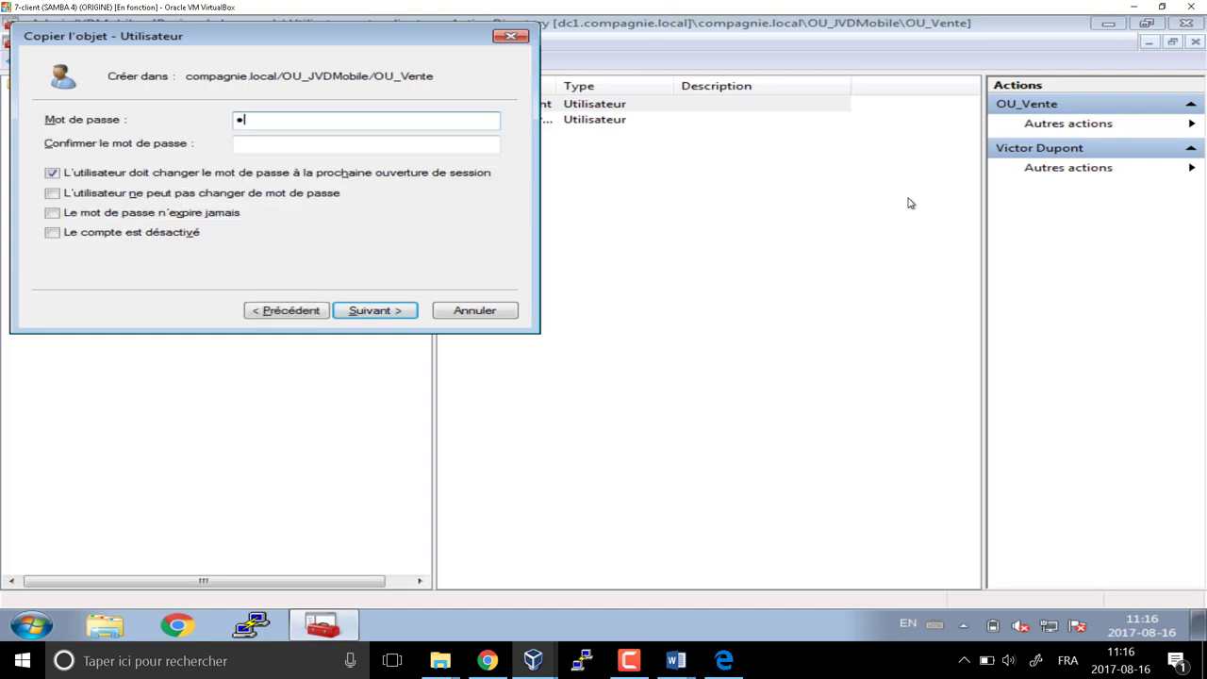
pyautogui.write('**')
pyautogui.press('Tab')
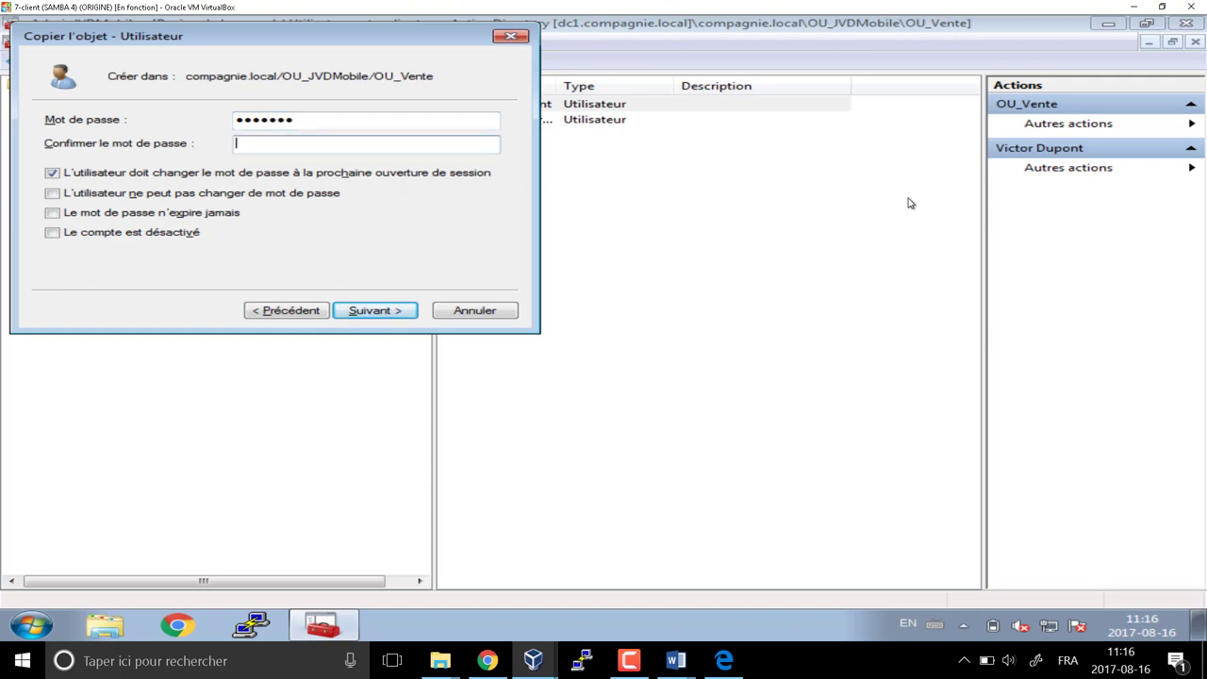
pyautogui.write('*******')
pyautogui.press('Return')
pyautogui.press('Return')
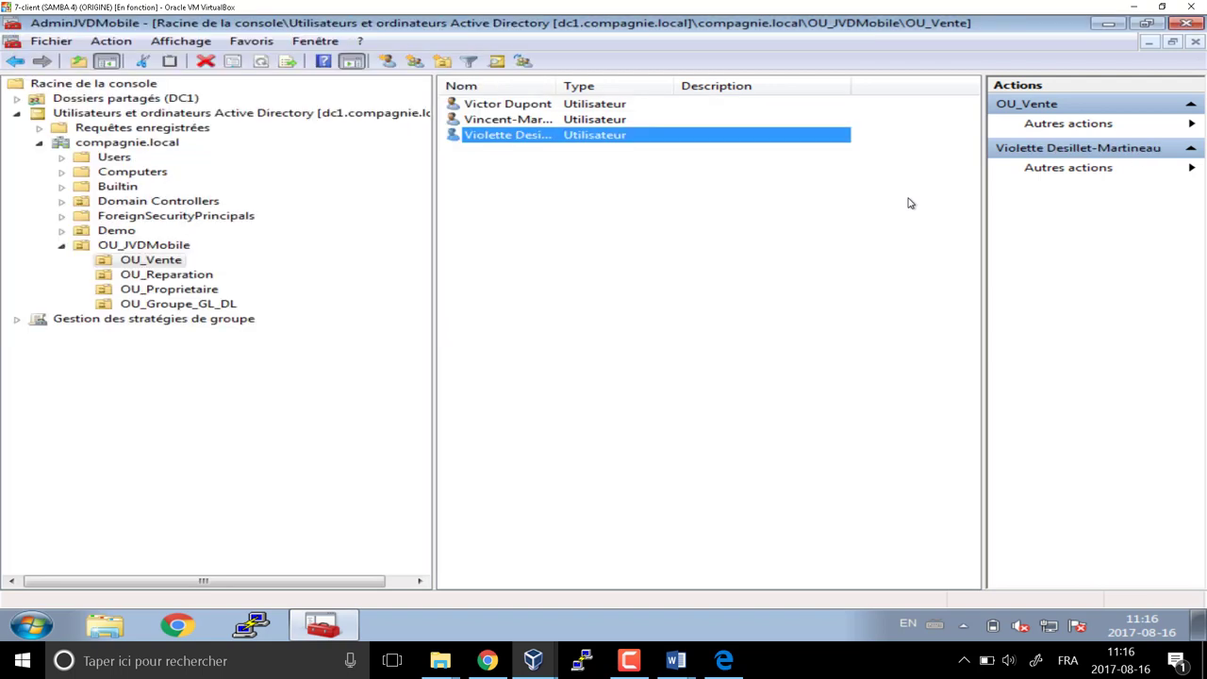
# Confirm in the third user's Properties that it is a member of GL_Vendeur
pyautogui.doubleClick(523, 137)
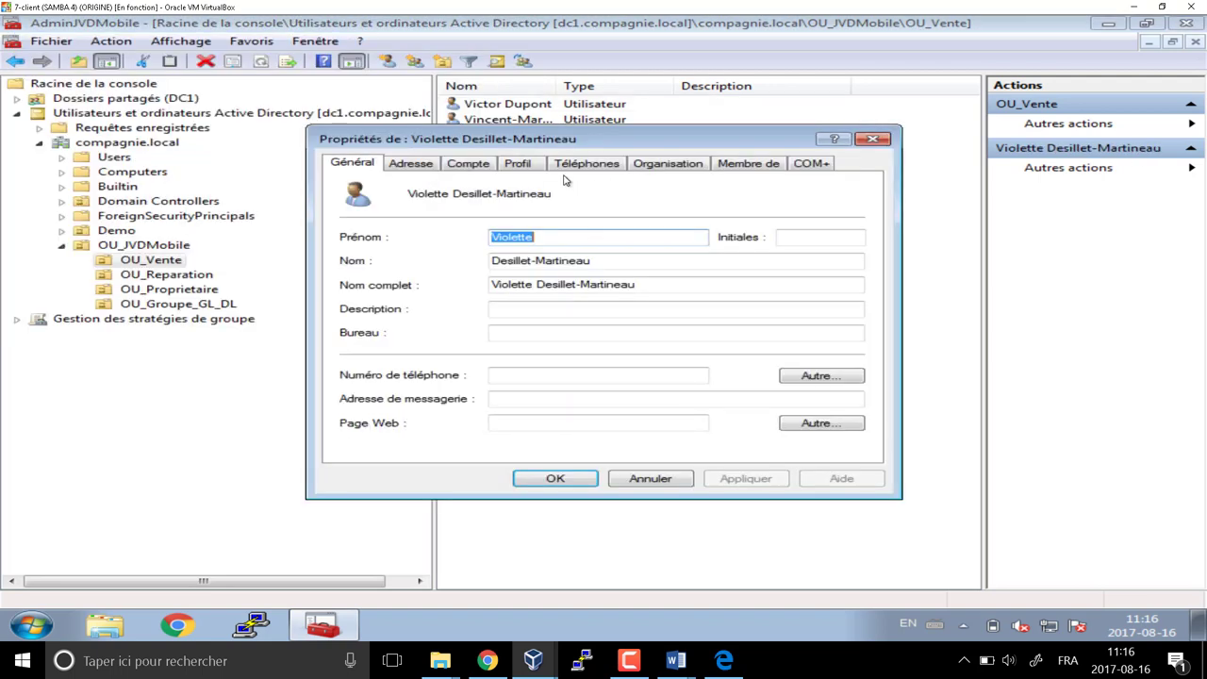
pyautogui.click(771, 163)
pyautogui.click(391, 238)
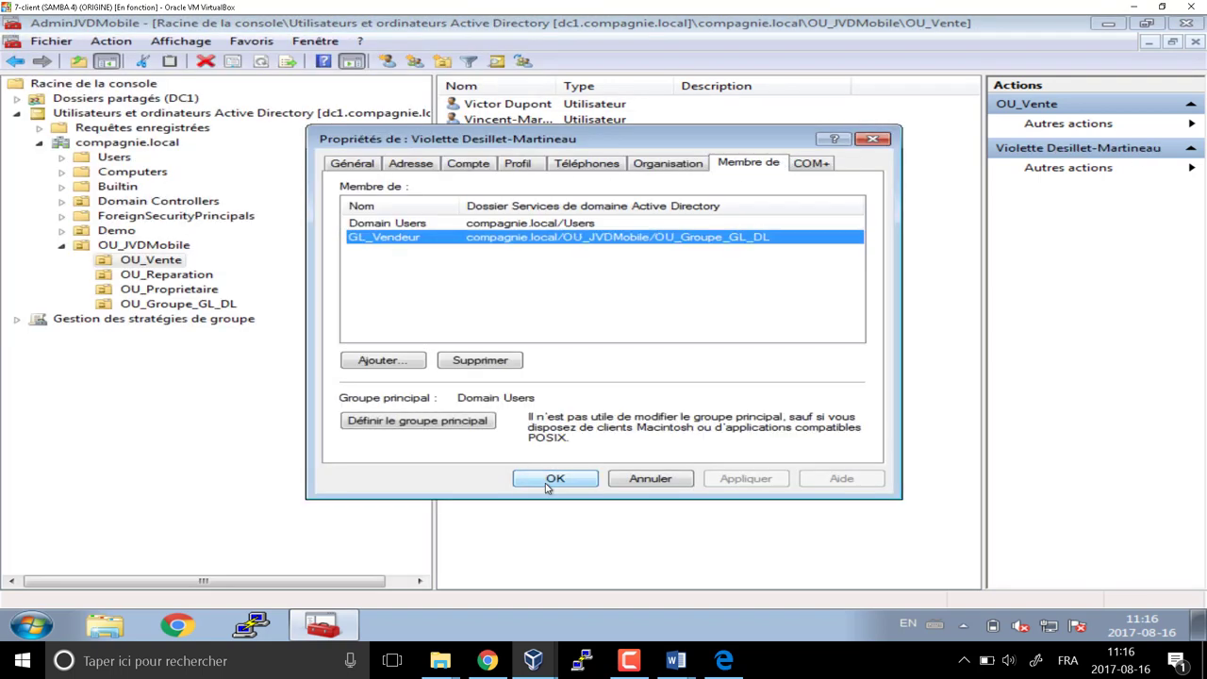
pyautogui.click(650, 479)
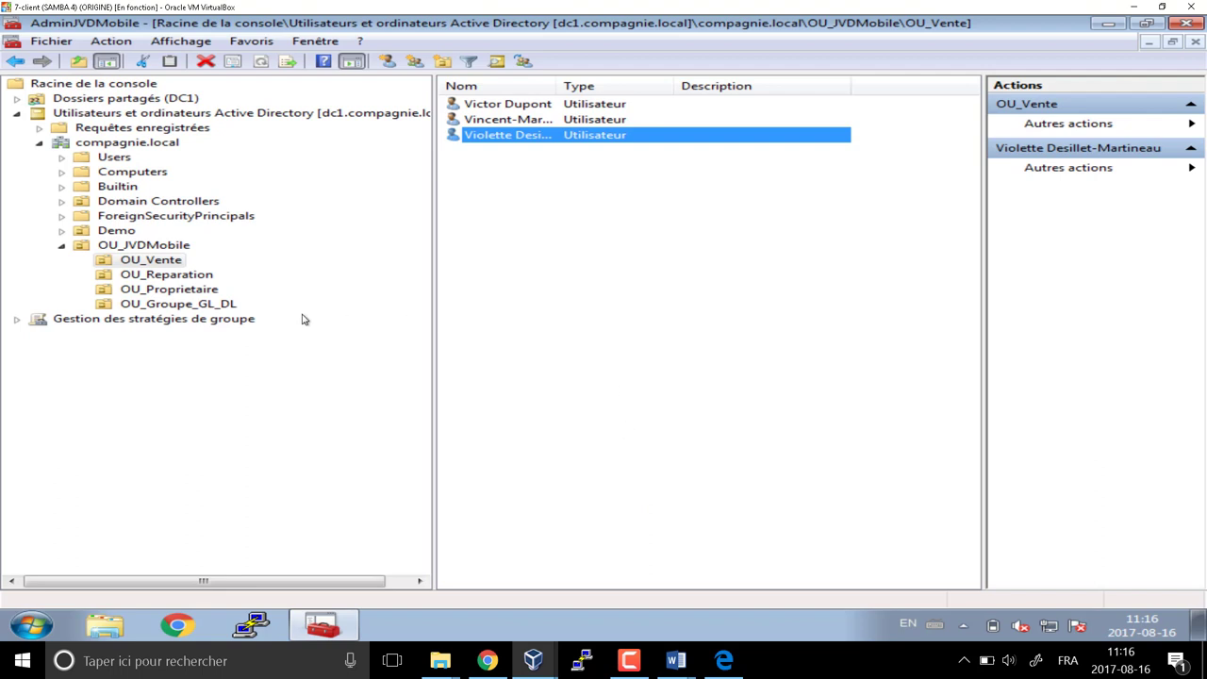
# Open OU_Reparation and bring up its New menu for adding an item
pyautogui.click(197, 277)
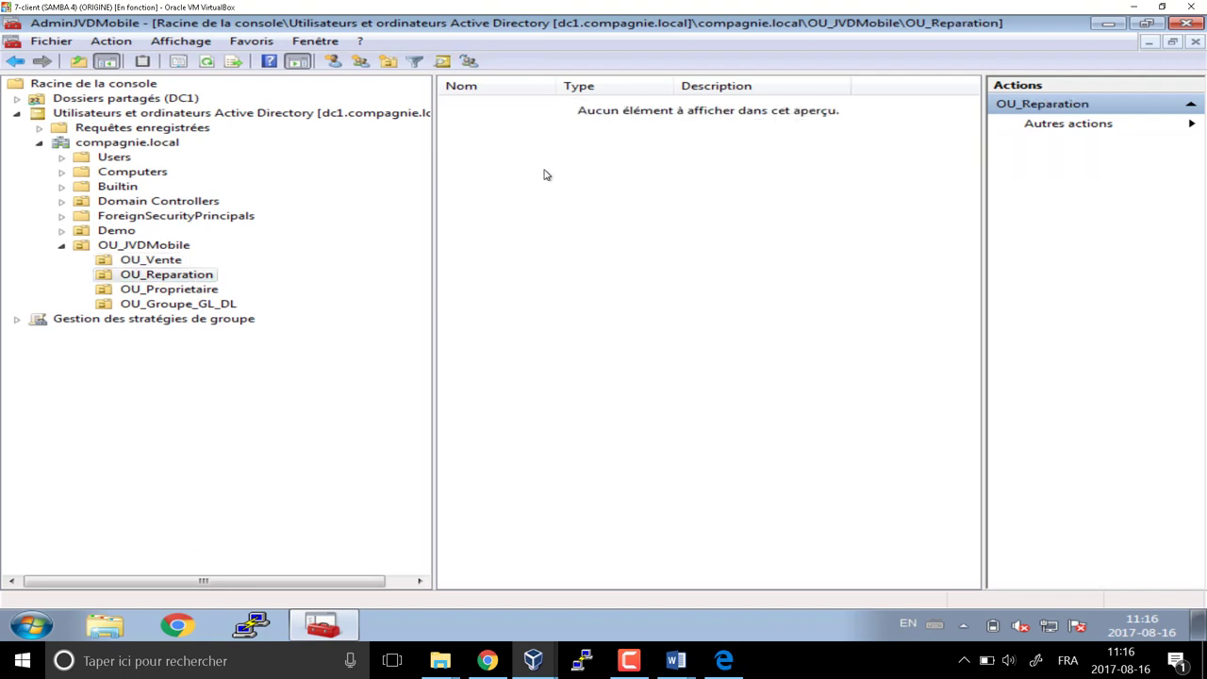
pyautogui.rightClick(499, 151)
pyautogui.moveTo(559, 221)
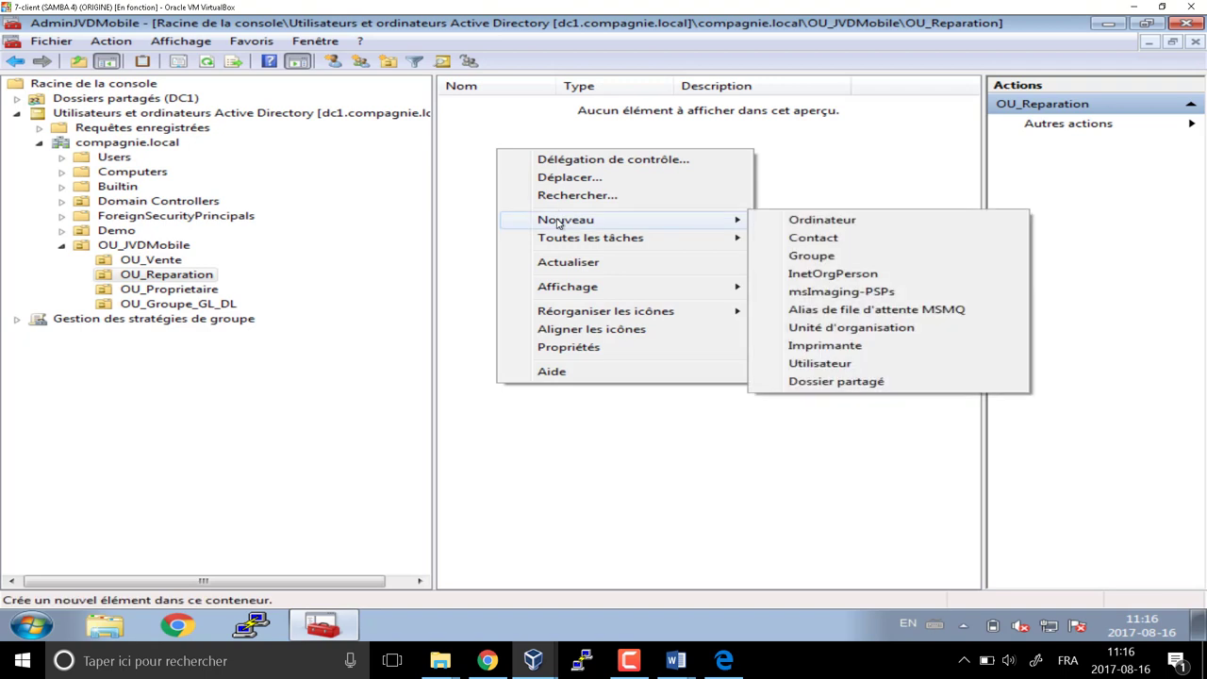
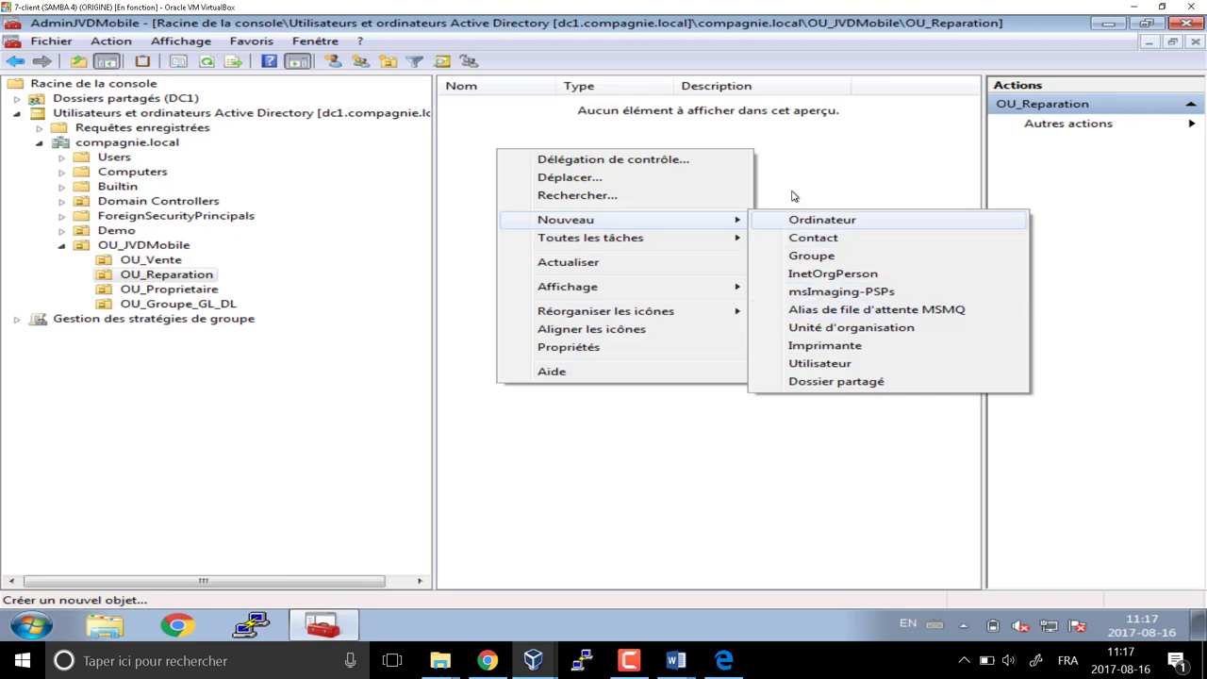
# Create a user in OU_Reparation, entering the first name, last name, logon name and initial password
pyautogui.click(799, 365)
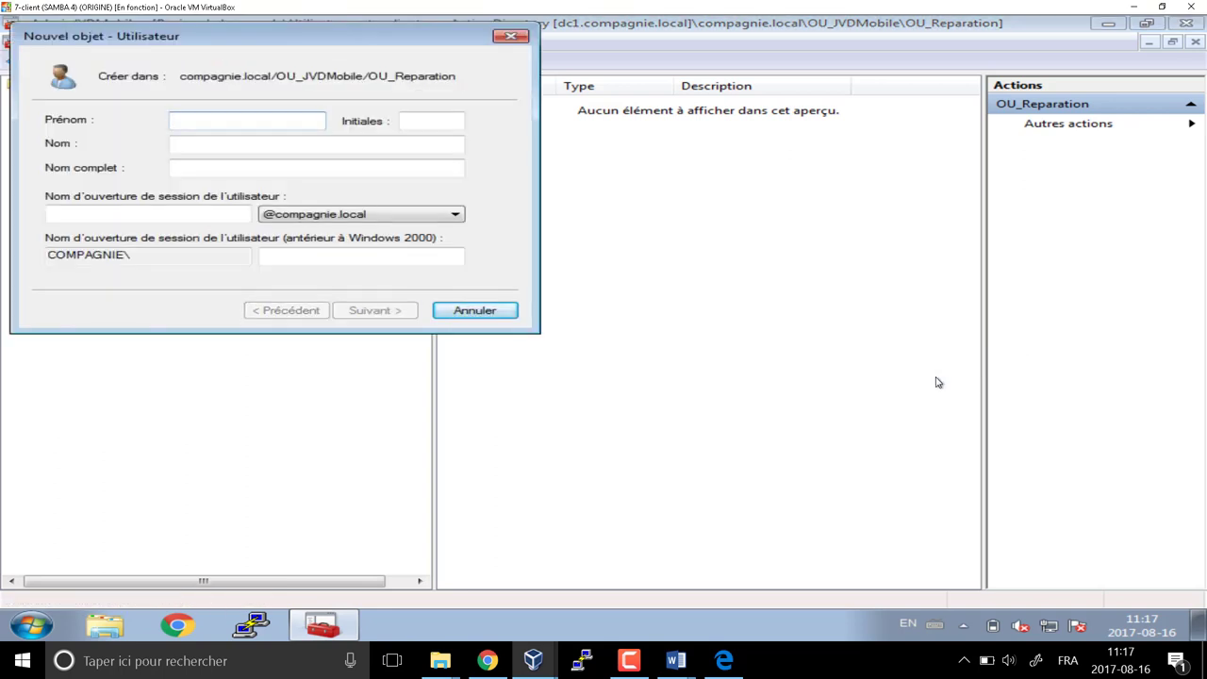
pyautogui.press('Tab')
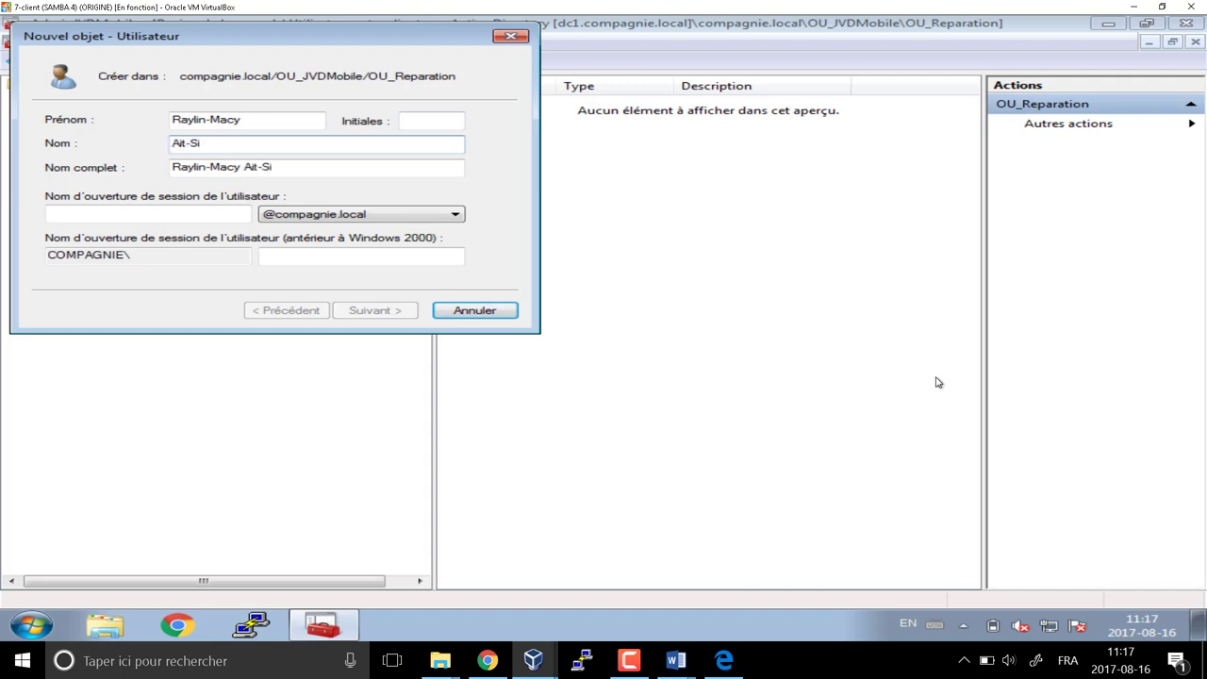
pyautogui.press('Tab')
pyautogui.press('Tab')
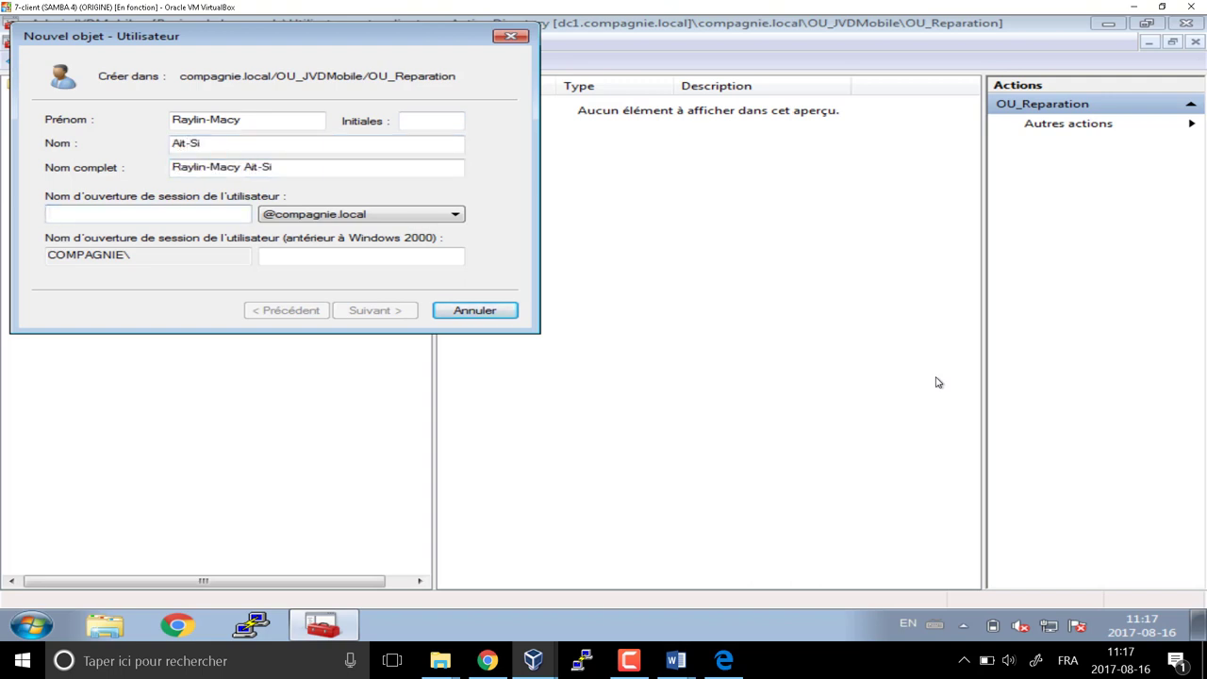
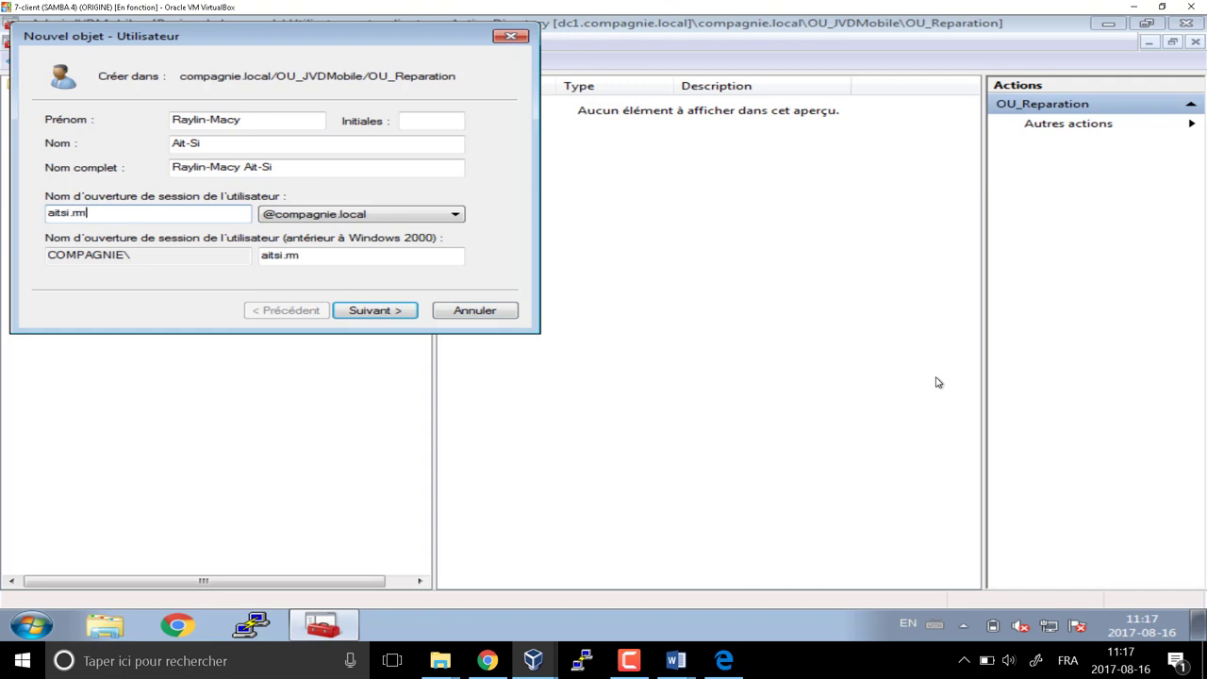
pyautogui.press('Return')
pyautogui.write('P@ssw')
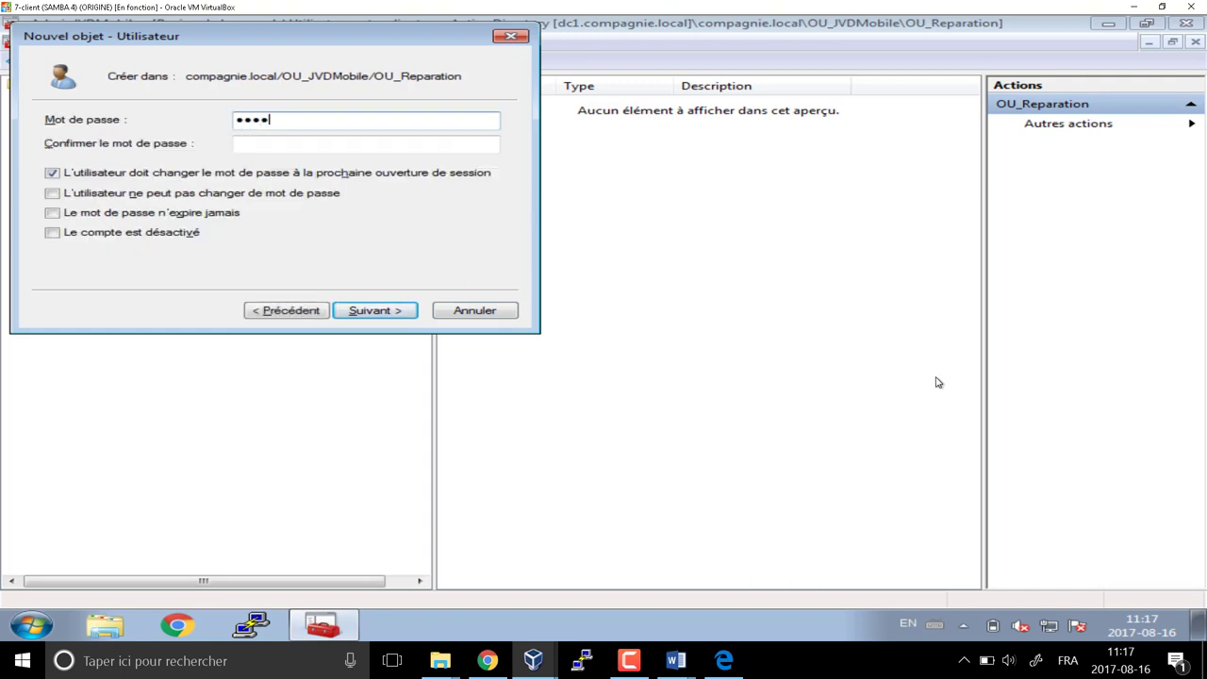
pyautogui.write('rd')
pyautogui.press('Tab')
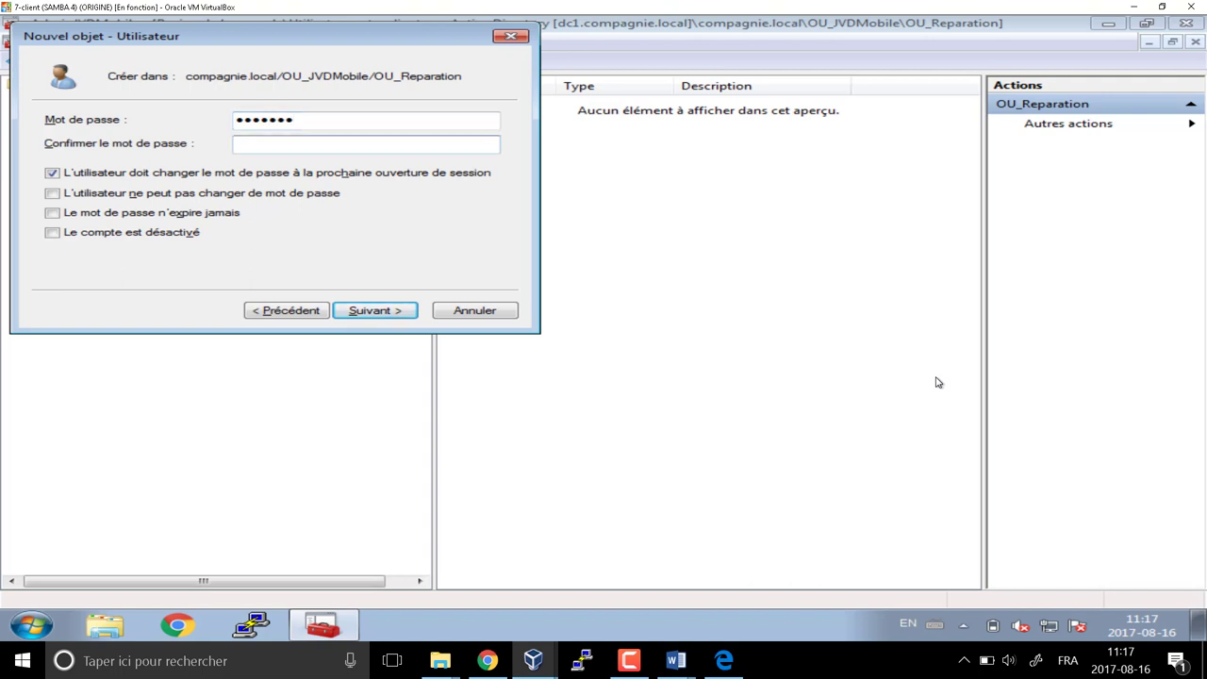
pyautogui.write('P@sswrd')
pyautogui.press('Return')
pyautogui.press('Return')
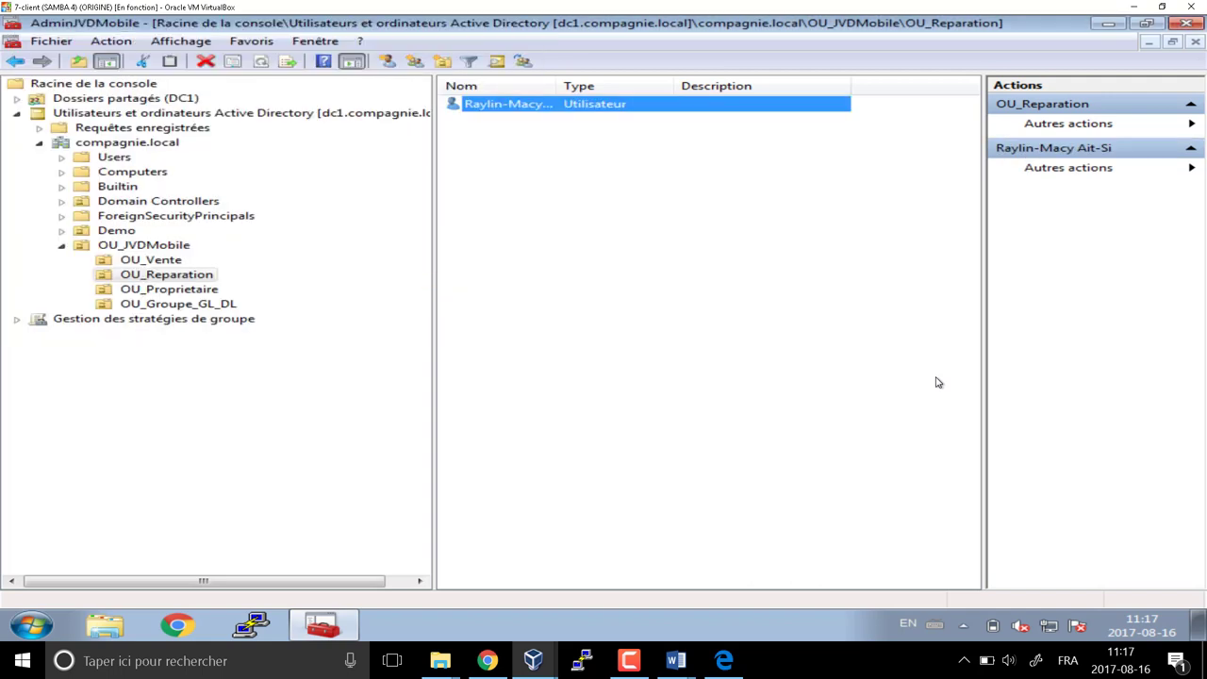
# Add the new user to the GL_Reparateur group
pyautogui.rightClick(525, 109)
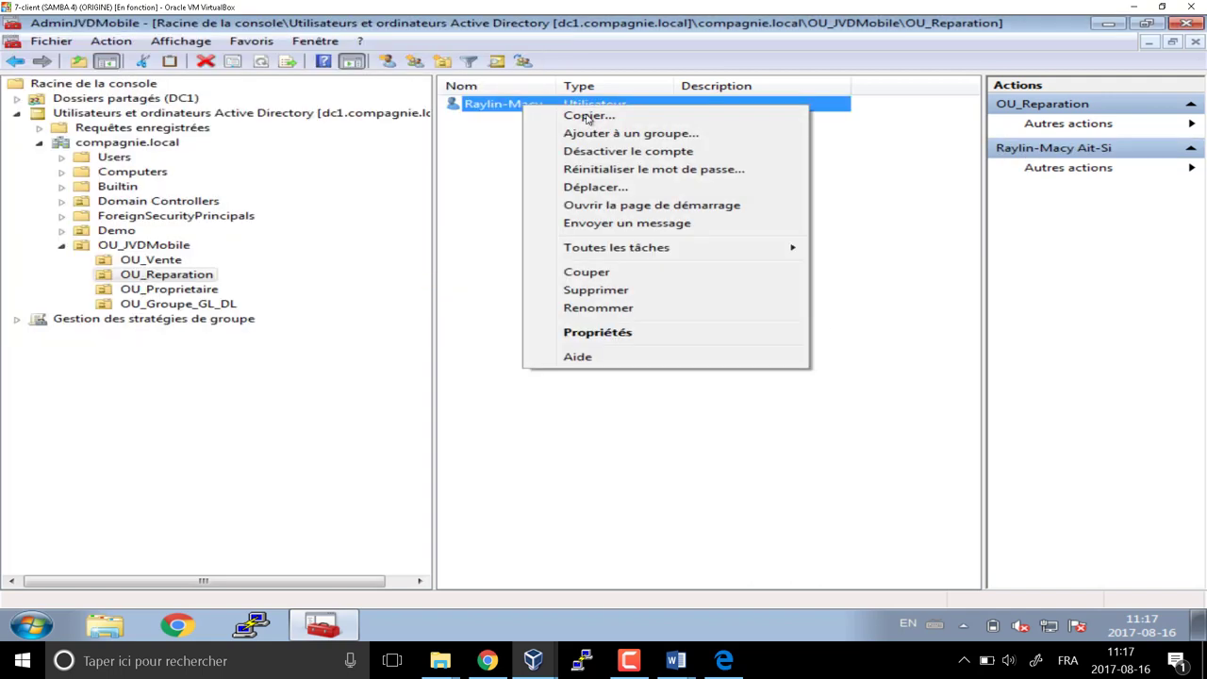
pyautogui.click(592, 133)
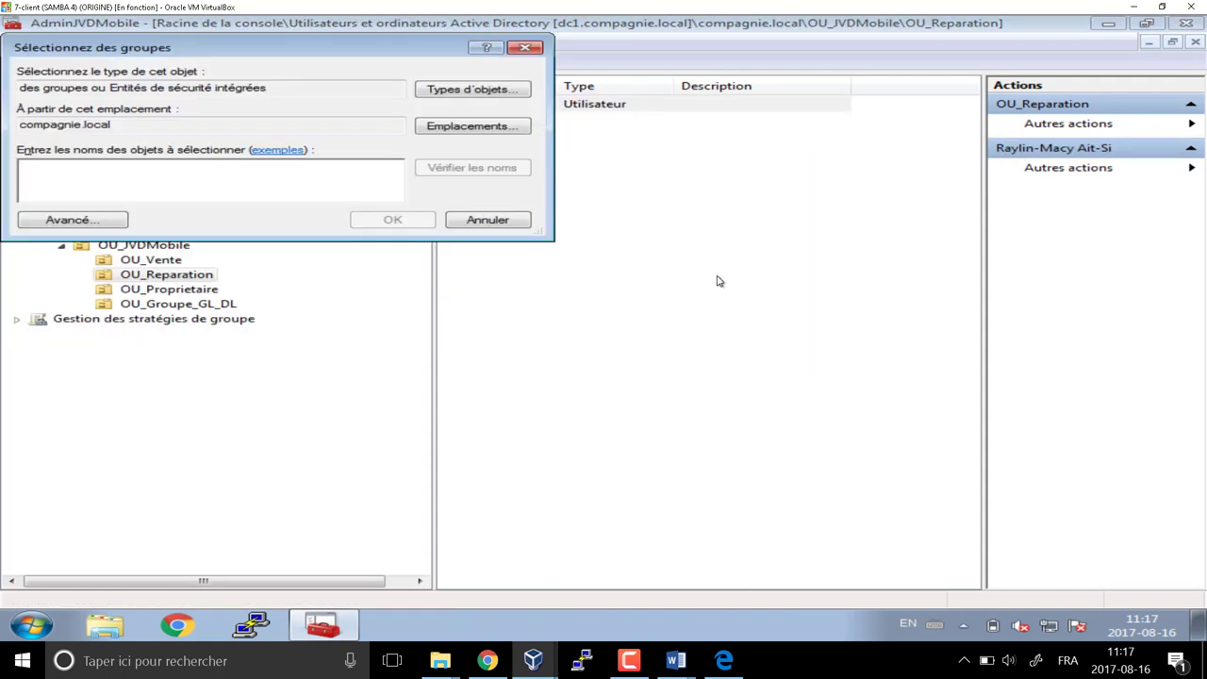
pyautogui.write('gl_r')
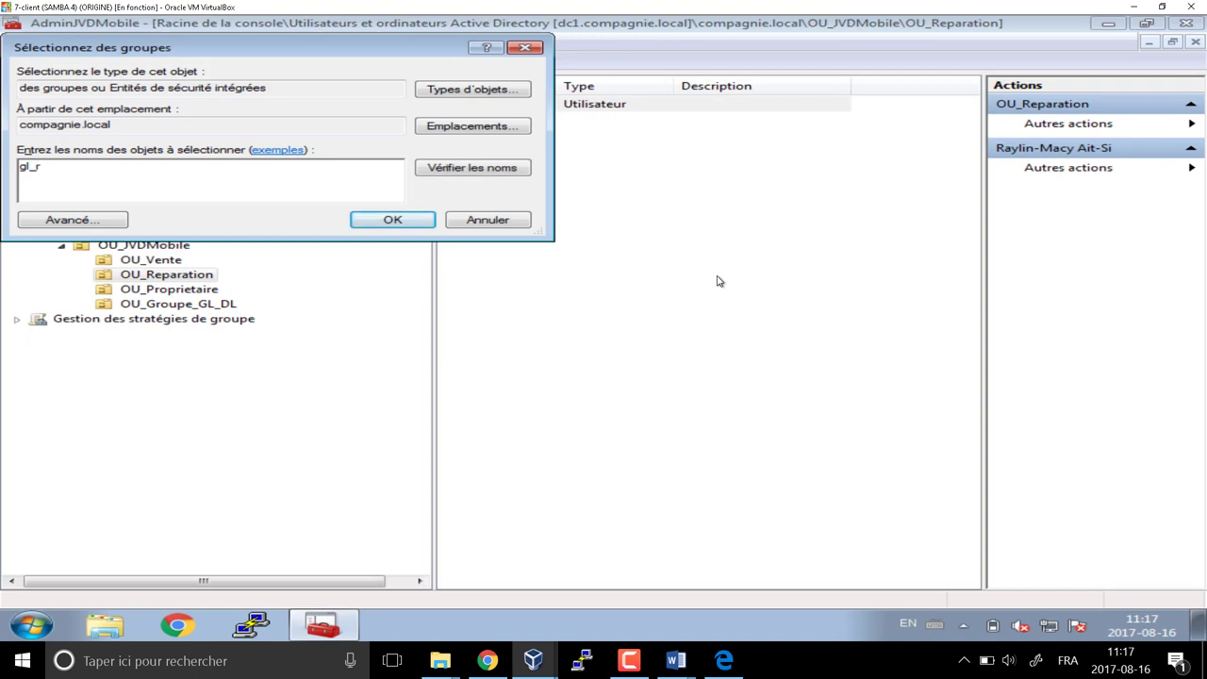
pyautogui.write('ep')
pyautogui.click(461, 169)
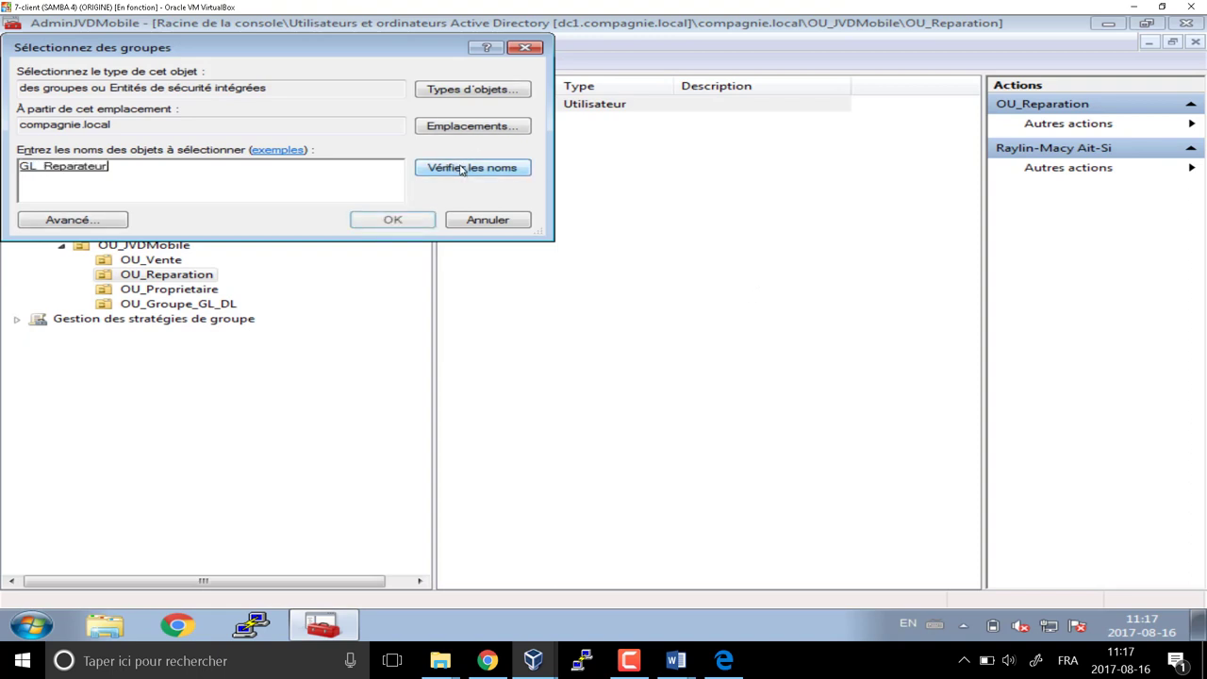
pyautogui.click(391, 219)
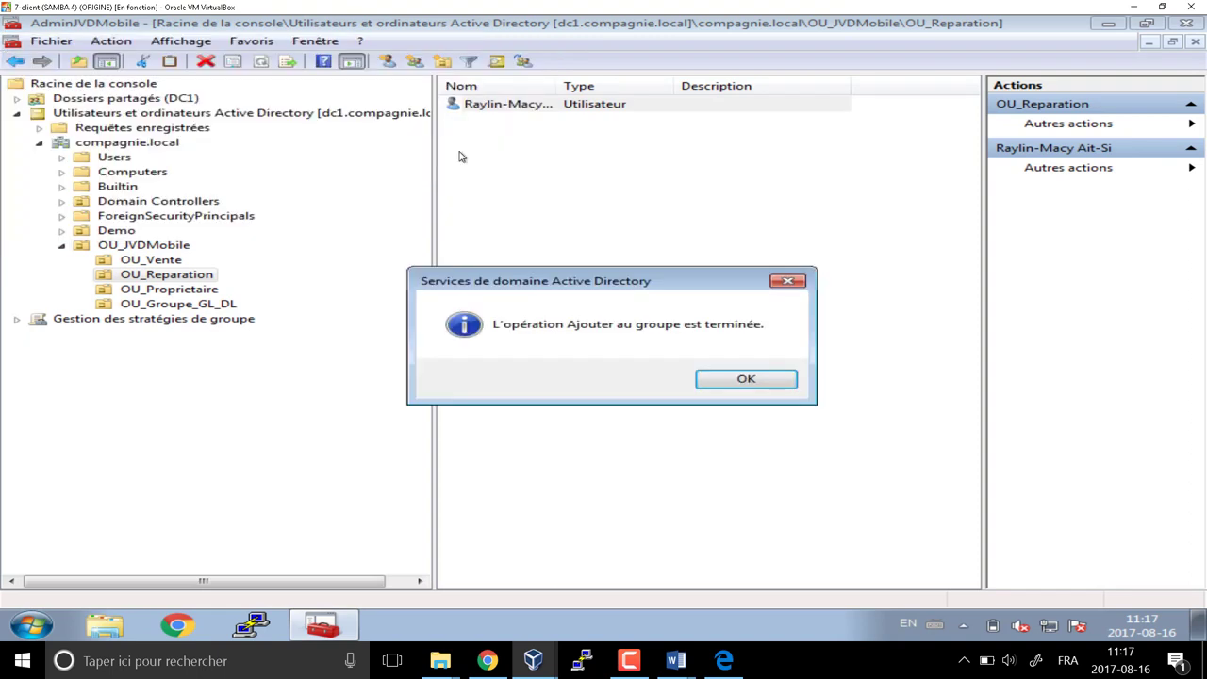
pyautogui.click(745, 378)
# Copy the first user into a second account with its own names, logon name and password
pyautogui.rightClick(499, 108)
pyautogui.click(514, 117)
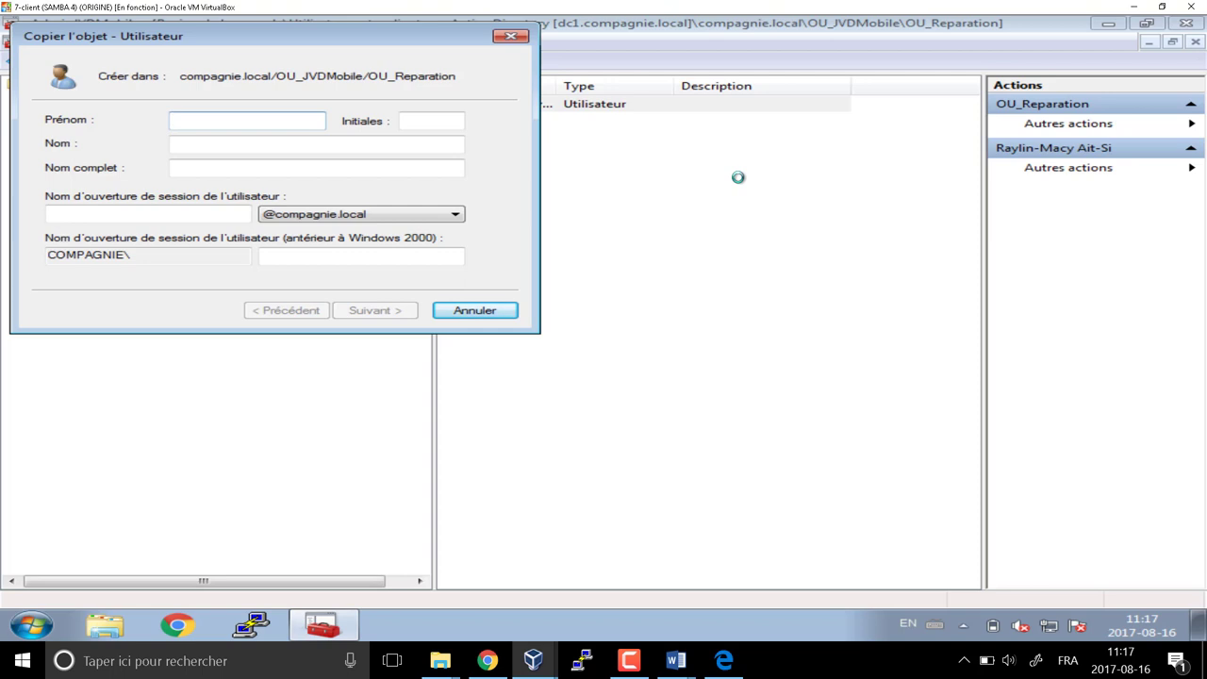
pyautogui.write('dhaka')
pyautogui.press('BackSpace')
pyautogui.press('BackSpace')
pyautogui.press('BackSpace')
pyautogui.press('BackSpace')
pyautogui.press('BackSpace')
pyautogui.press('Tab')
pyautogui.press('Tab')
pyautogui.press('Tab')
pyautogui.press('Tab')
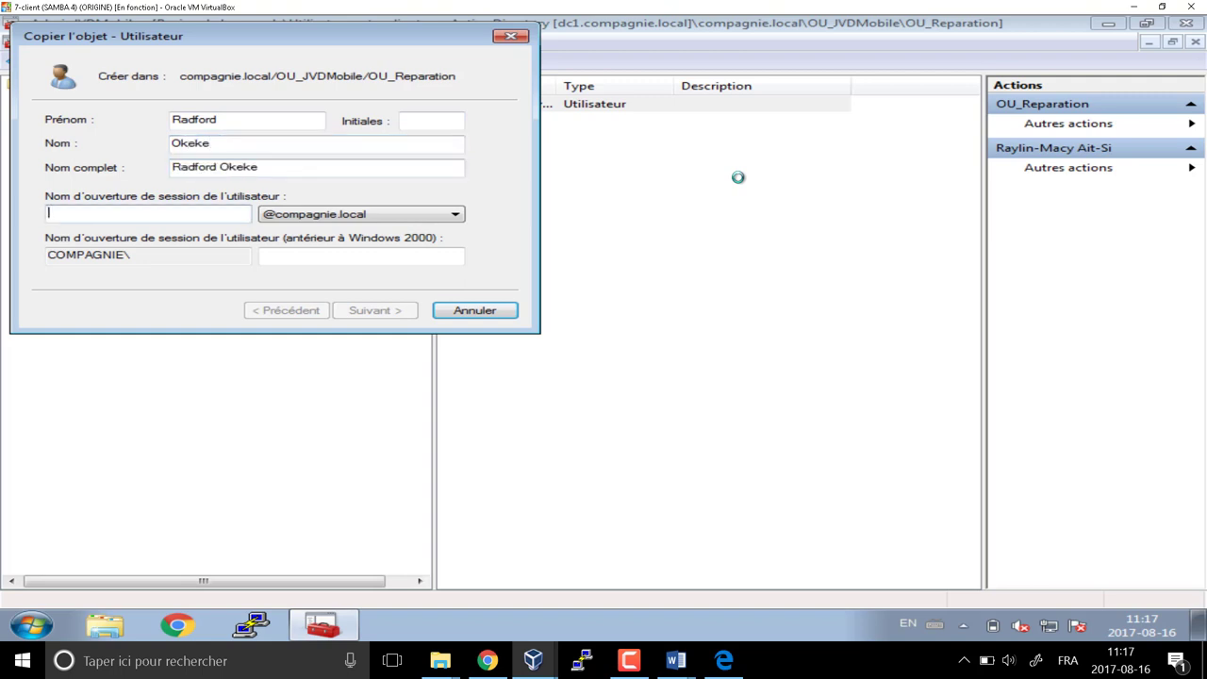
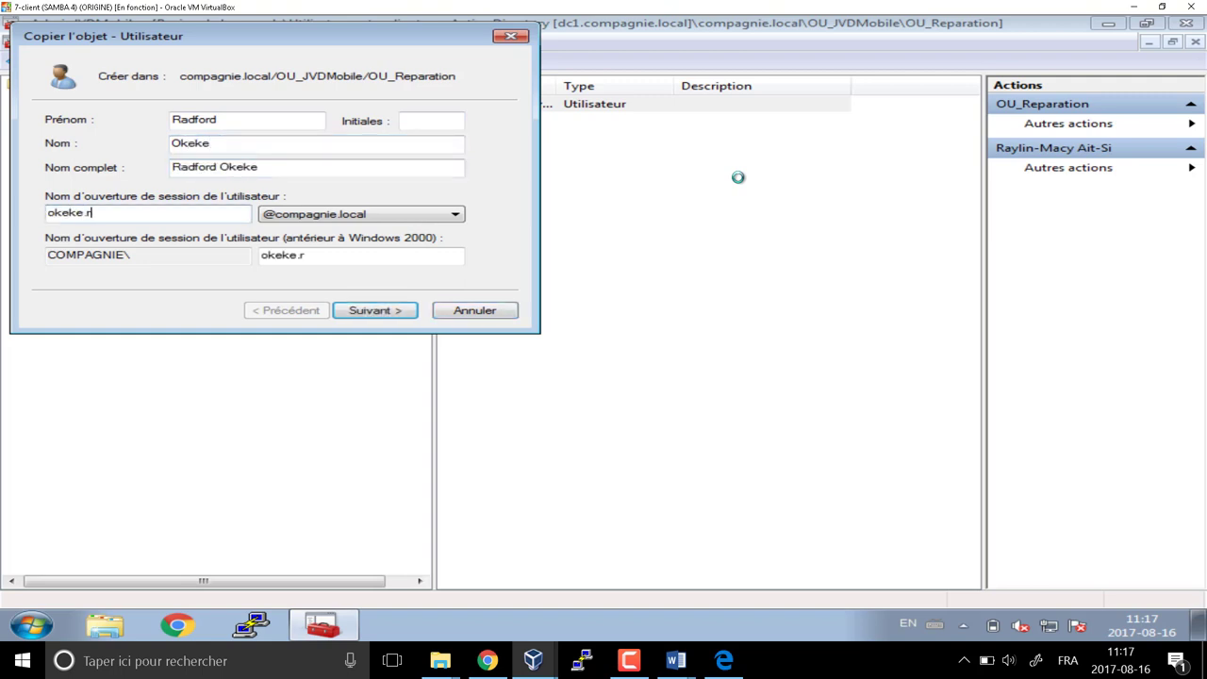
pyautogui.press('Return')
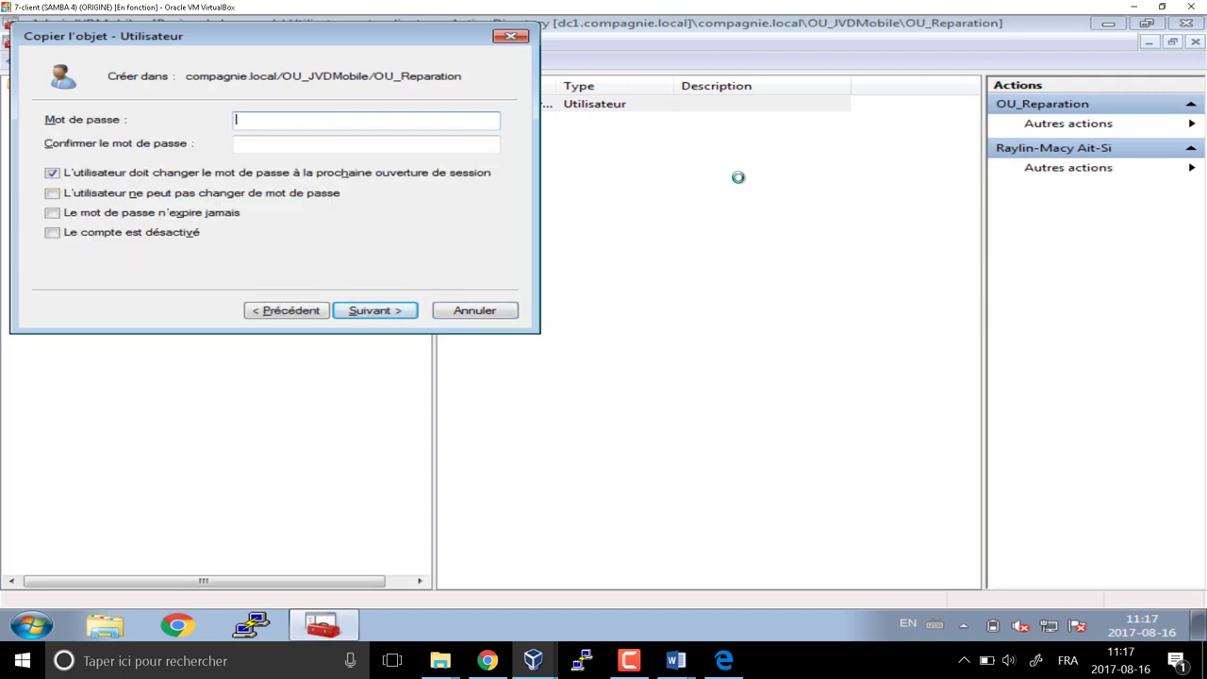
pyautogui.write('•••••••')
pyautogui.press('Tab')
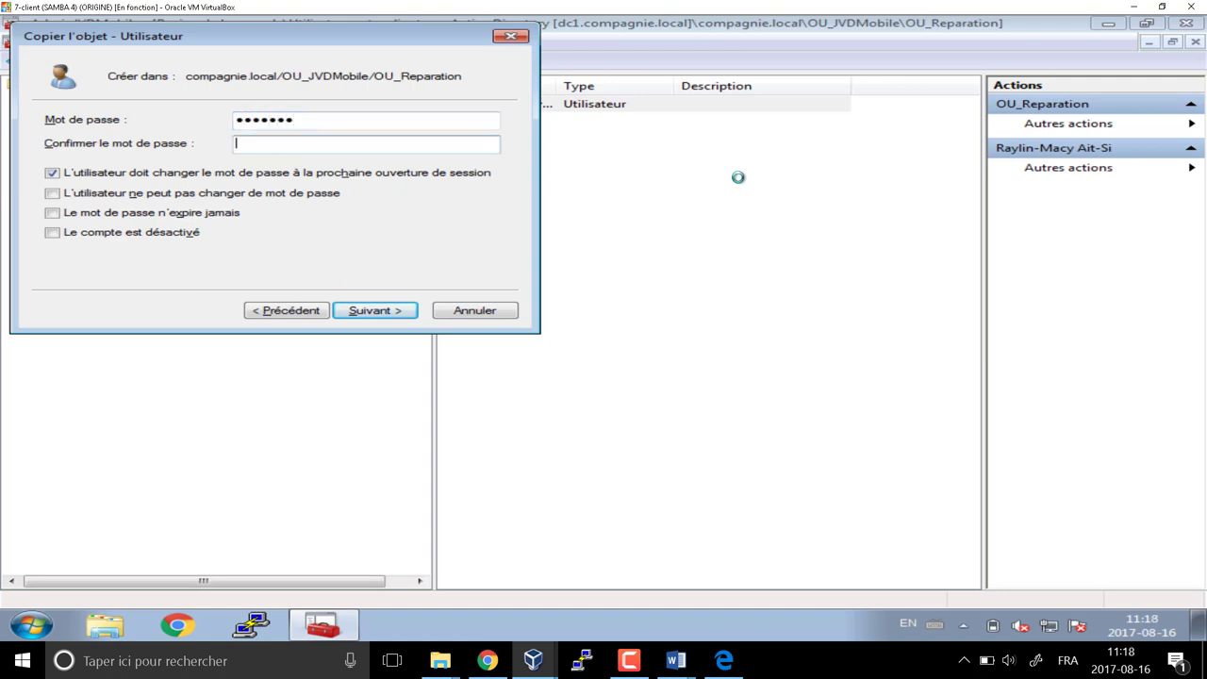
pyautogui.write('•••••••')
pyautogui.press('Return')
pyautogui.press('Return')
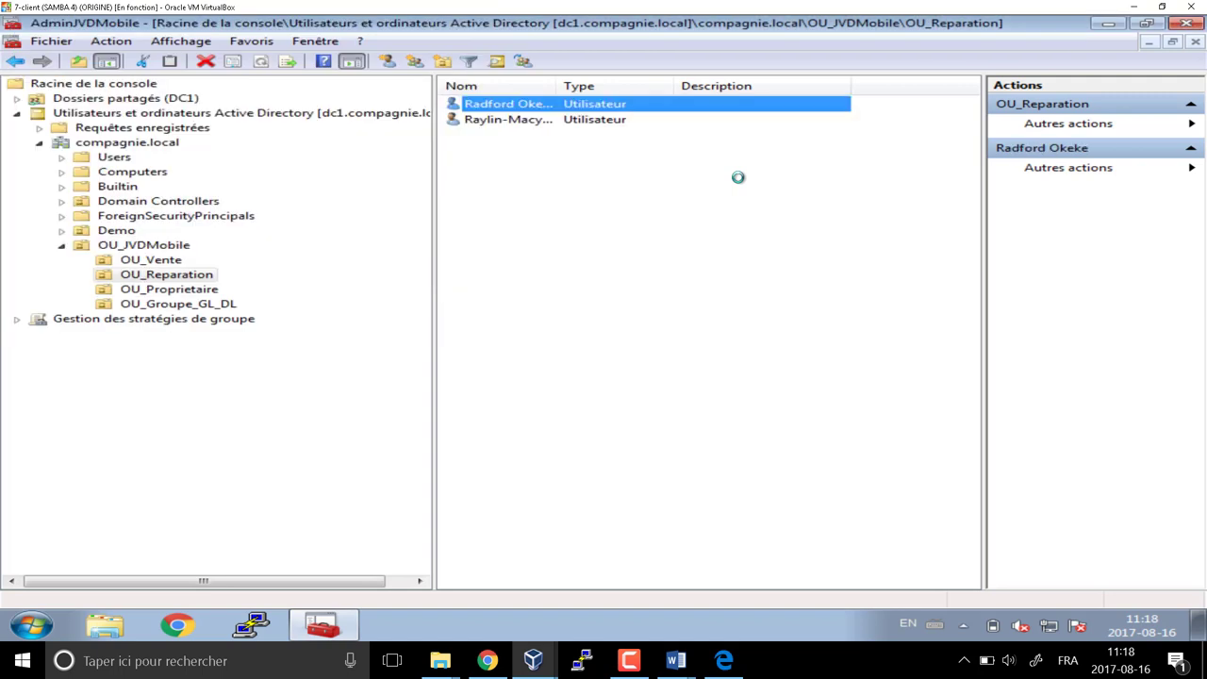
# Add the first user to the gl_reparation group as well
pyautogui.rightClick(489, 121)
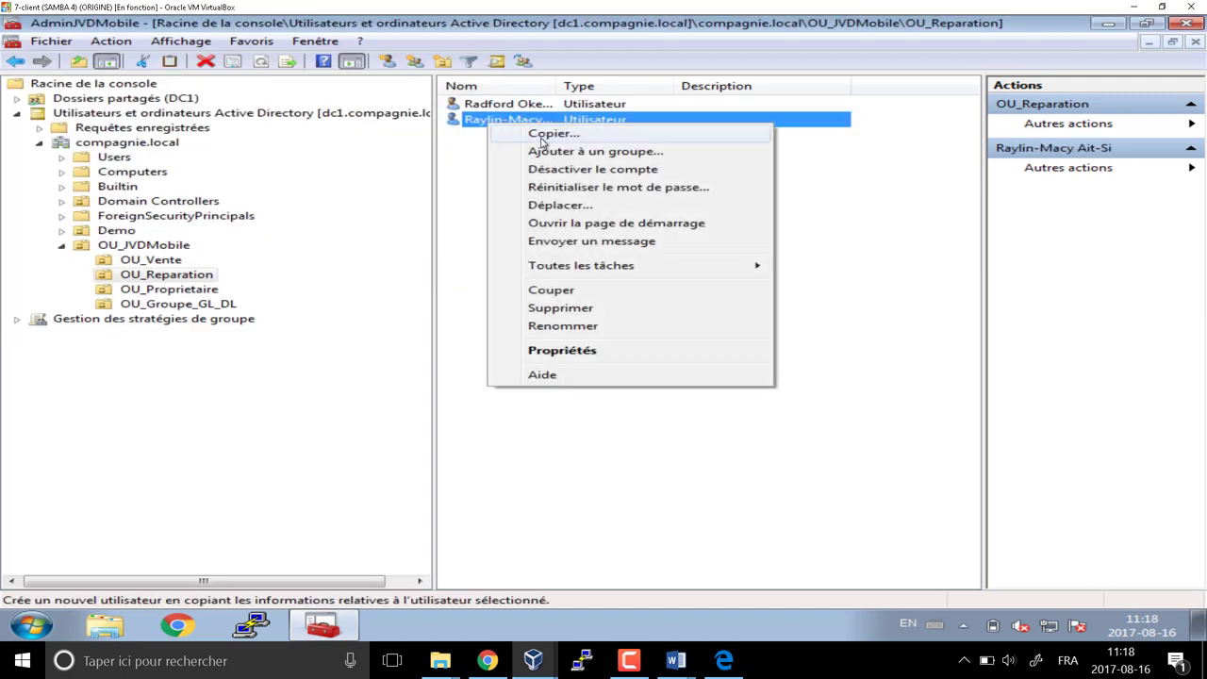
pyautogui.click(542, 150)
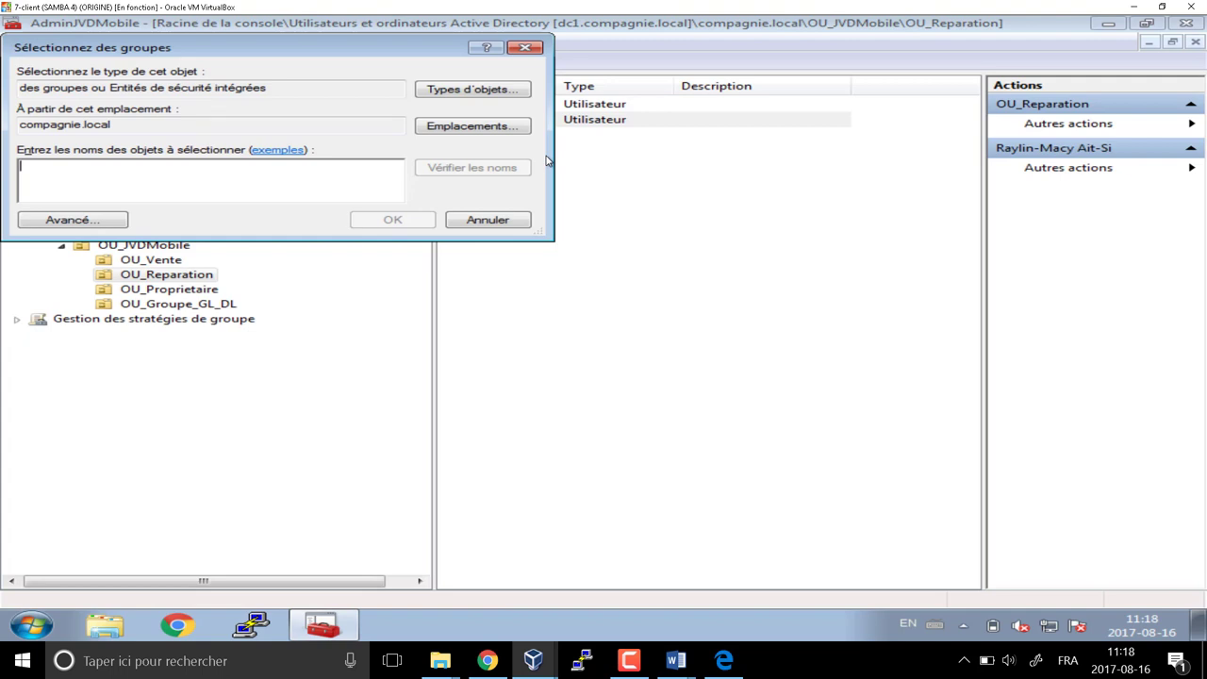
pyautogui.write('gl_reparation')
pyautogui.press('Return')
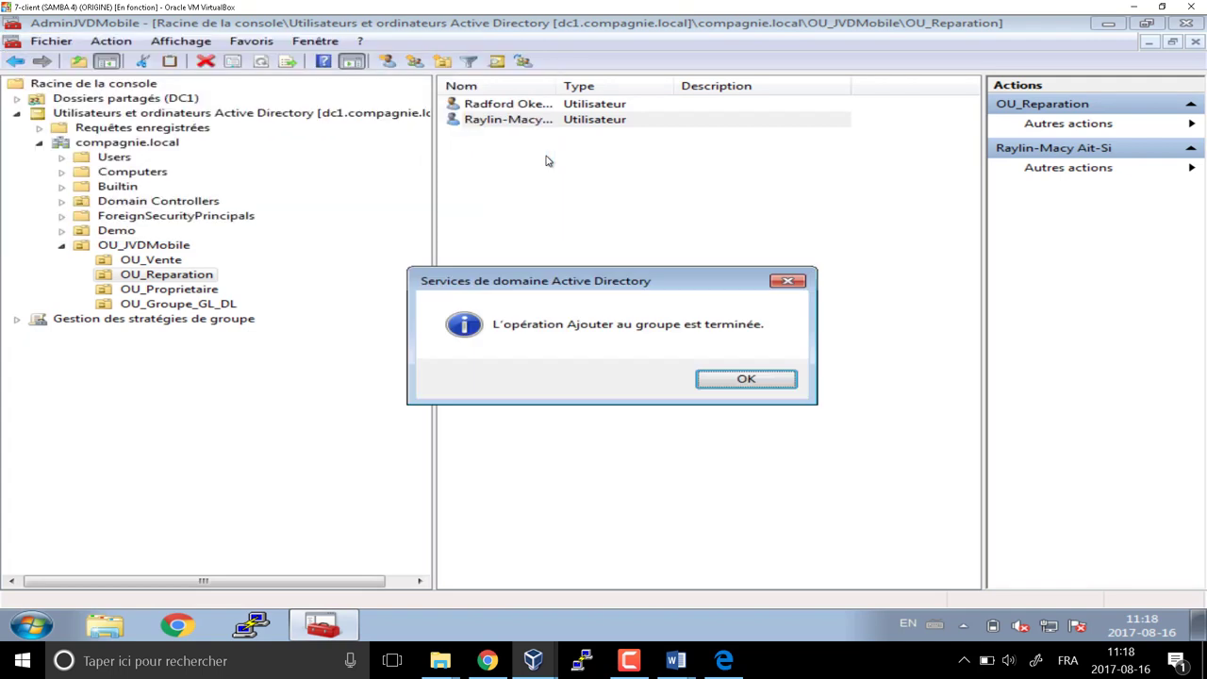
pyautogui.click(722, 380)
# Copy the second user and enter the new account's first name, last name and logon name
pyautogui.click(508, 108)
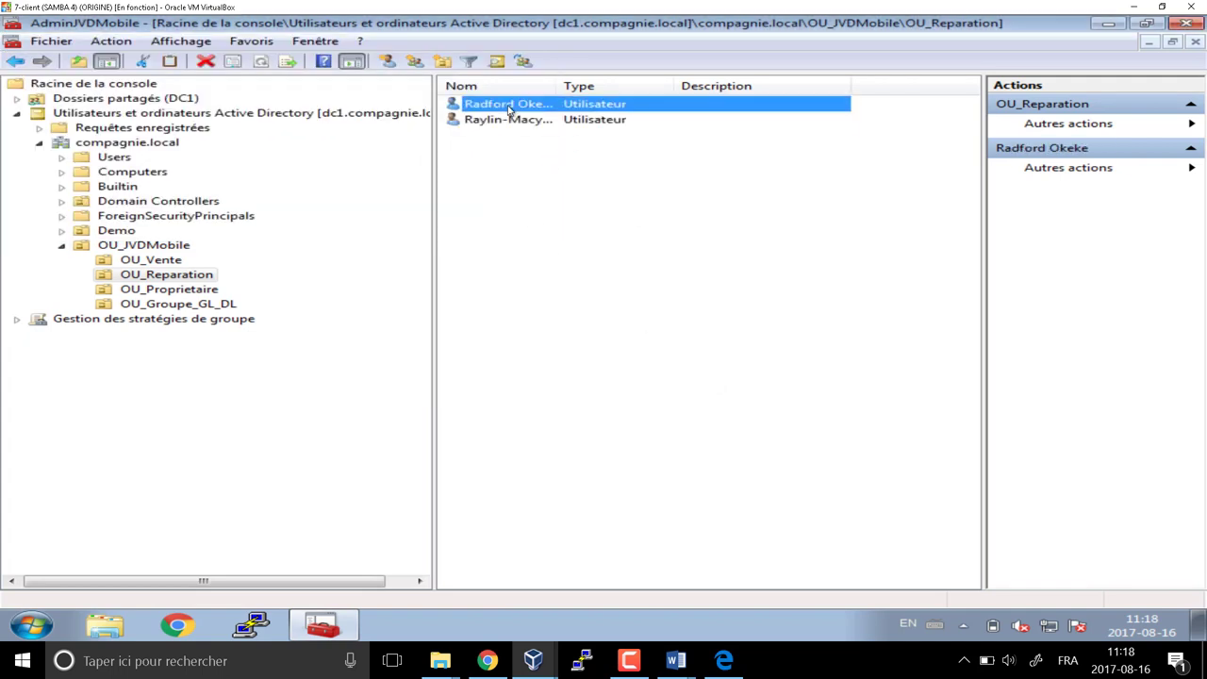
pyautogui.rightClick(508, 109)
pyautogui.click(533, 114)
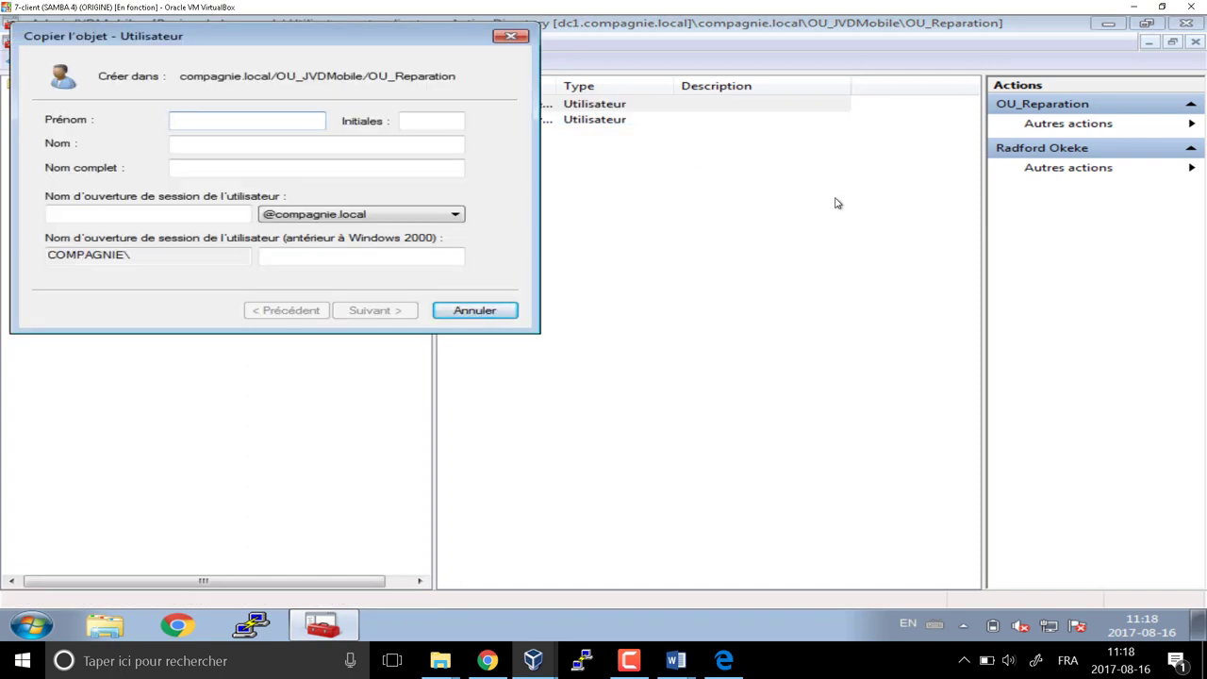
pyautogui.write('Ol')
pyautogui.press('BackSpace')
pyautogui.press('BackSpace')
pyautogui.press('Tab')
pyautogui.press('Tab')
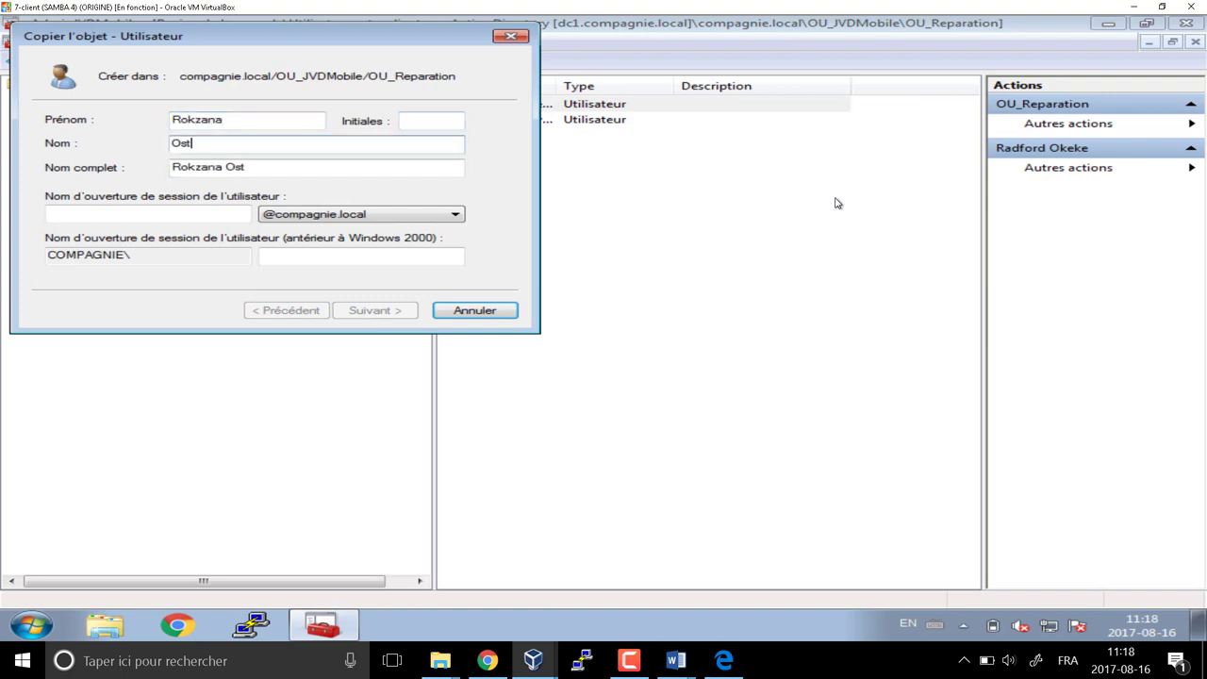
pyautogui.press('Tab')
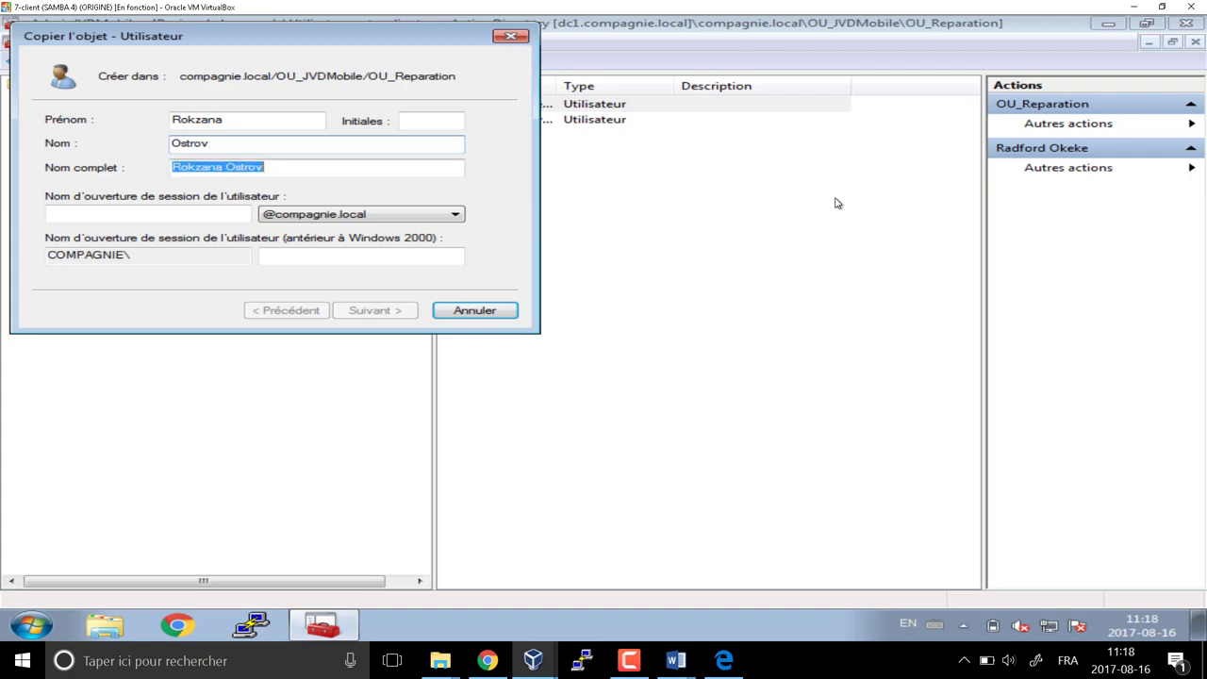
pyautogui.press('Tab')
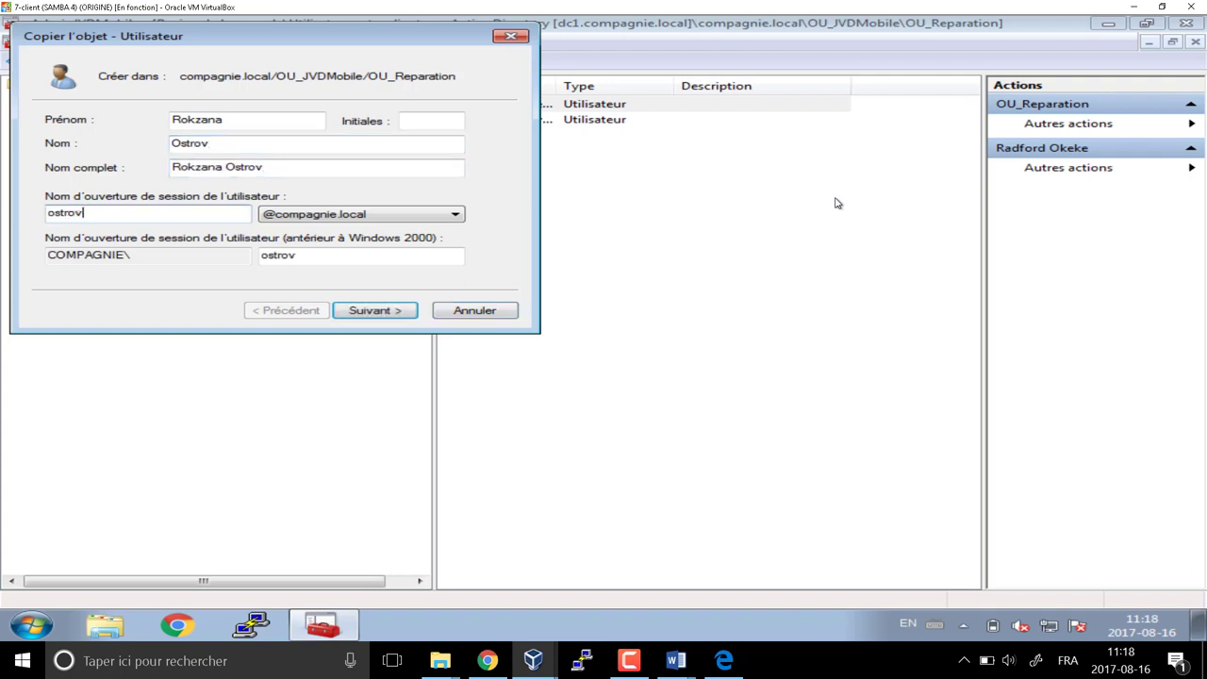
pyautogui.press('Return')
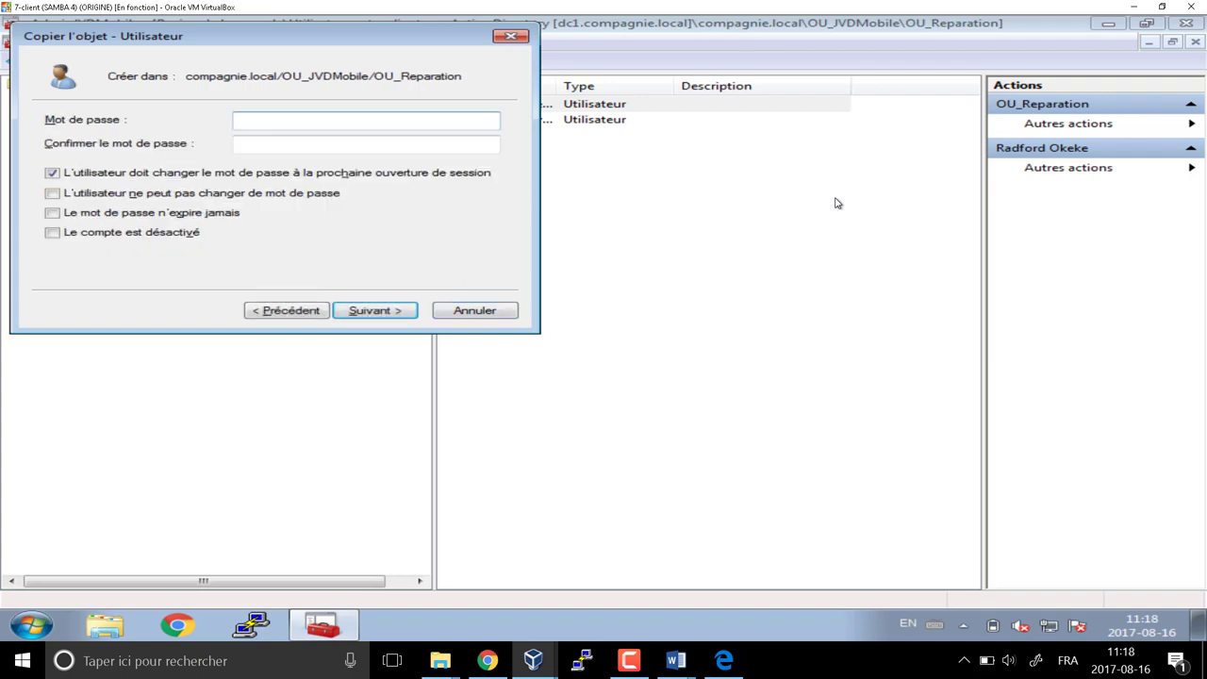
# Enter and confirm the copied account's initial password
pyautogui.write('*******')
pyautogui.press('Tab')
pyautogui.write('****')
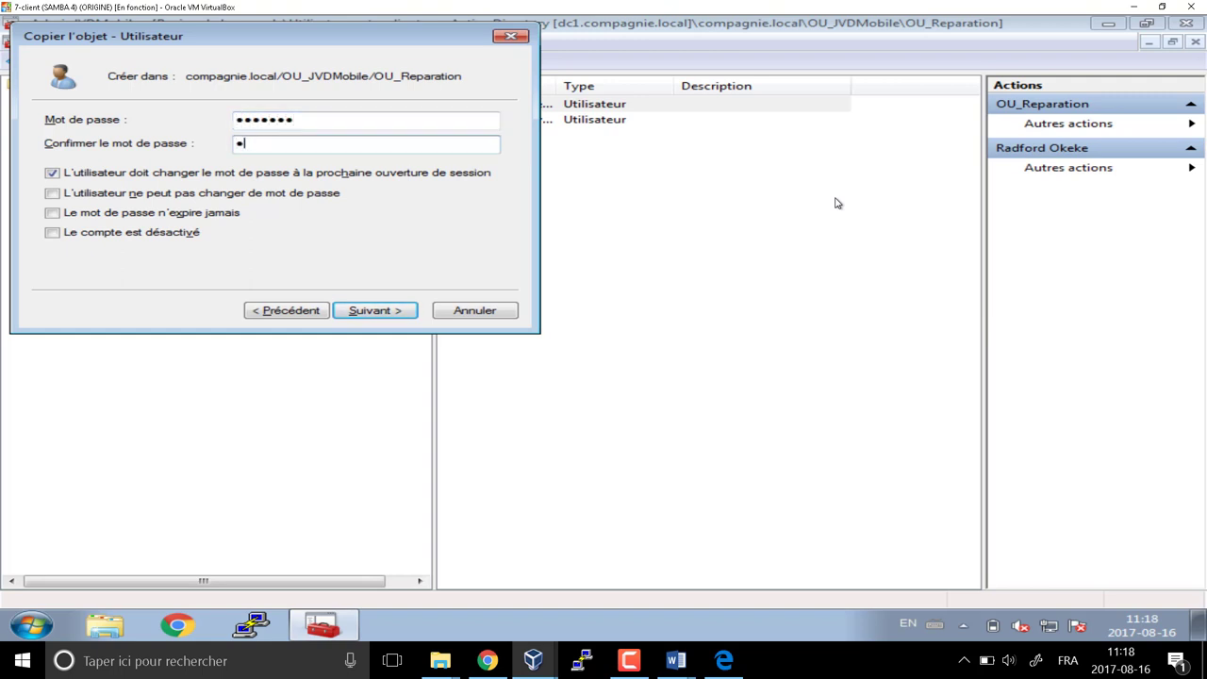
pyautogui.write('***')
pyautogui.press('Return')
pyautogui.press('Return')
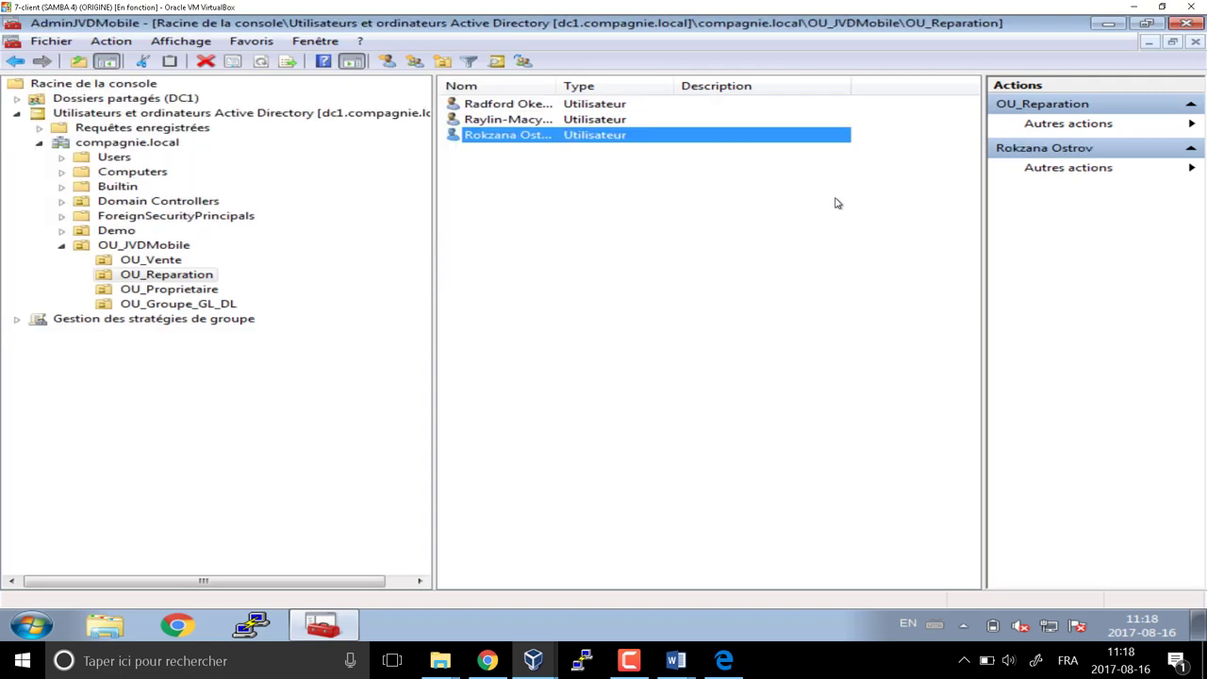
# Copy the third user and enter the new account's first name, last name and logon name
pyautogui.rightClick(517, 134)
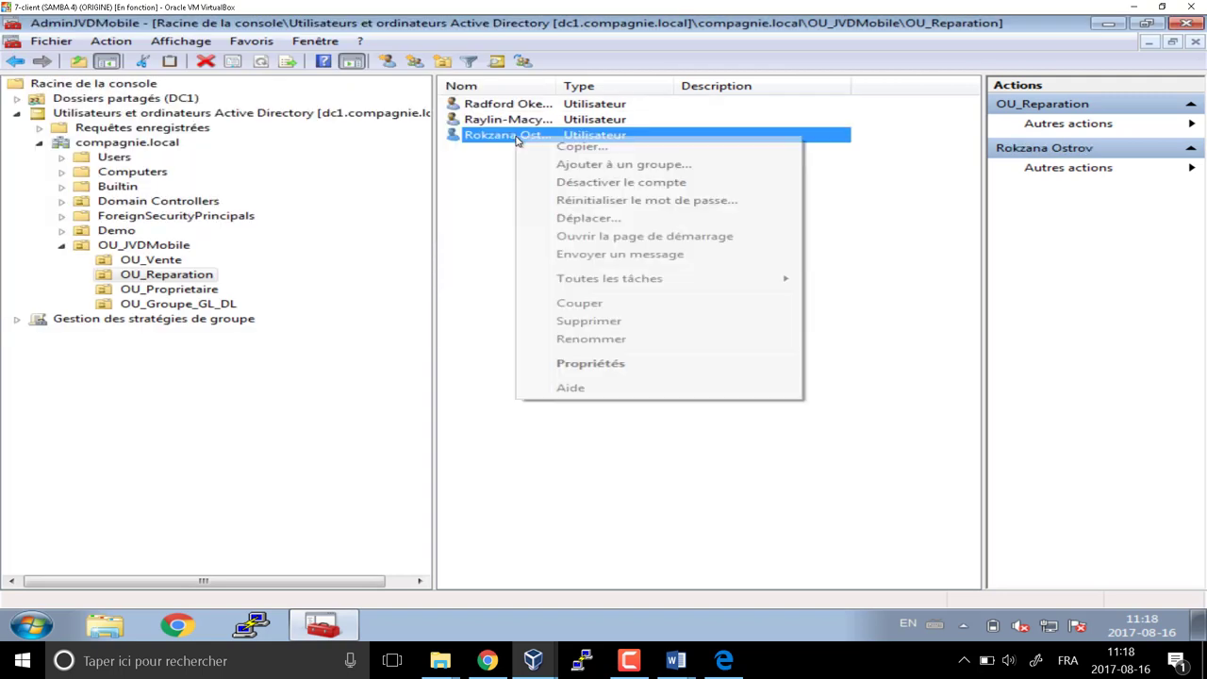
pyautogui.click(578, 148)
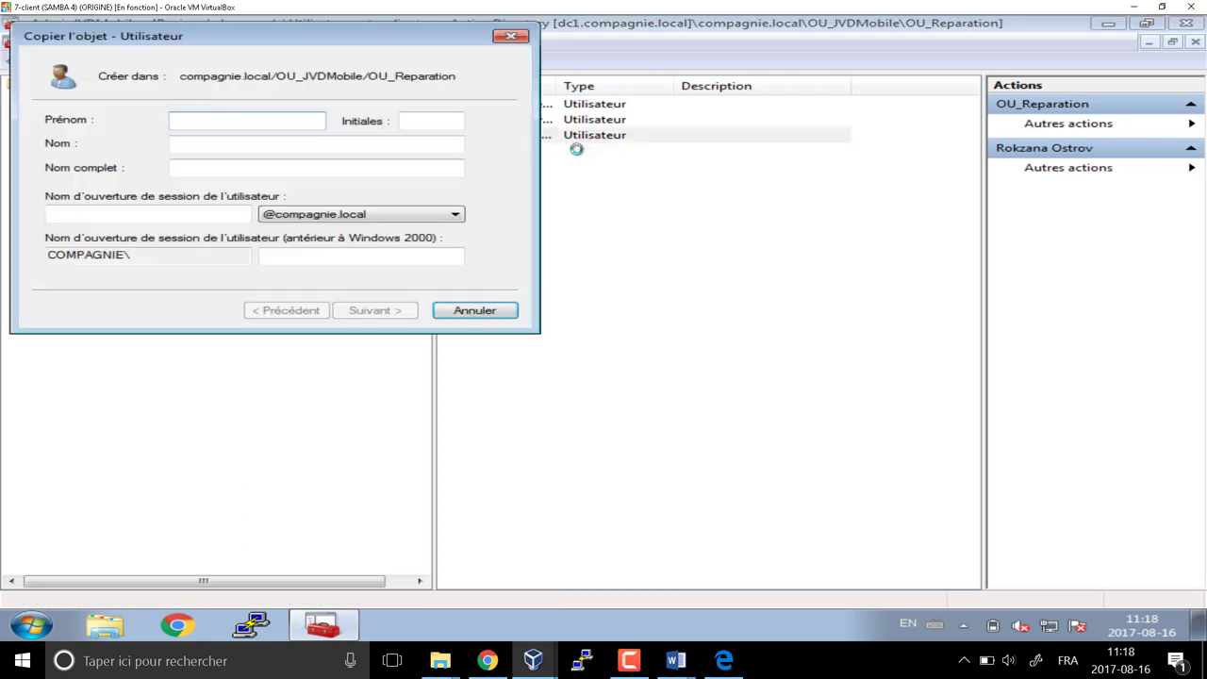
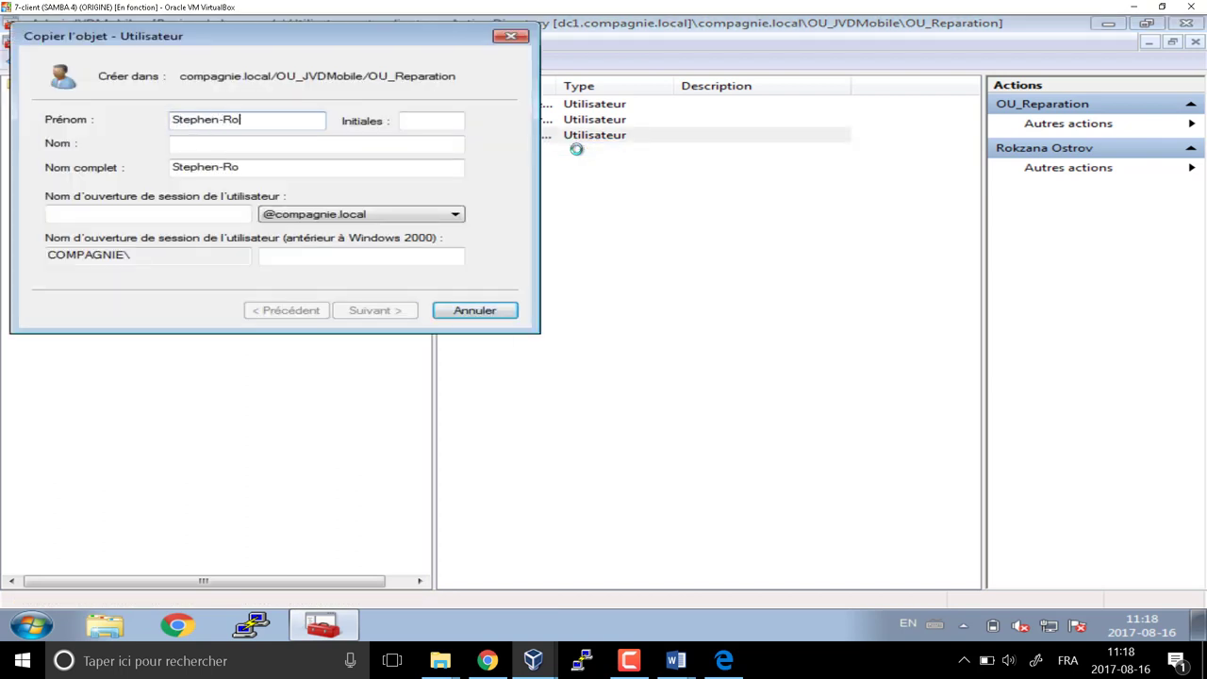
pyautogui.press('Tab')
pyautogui.press('Tab')
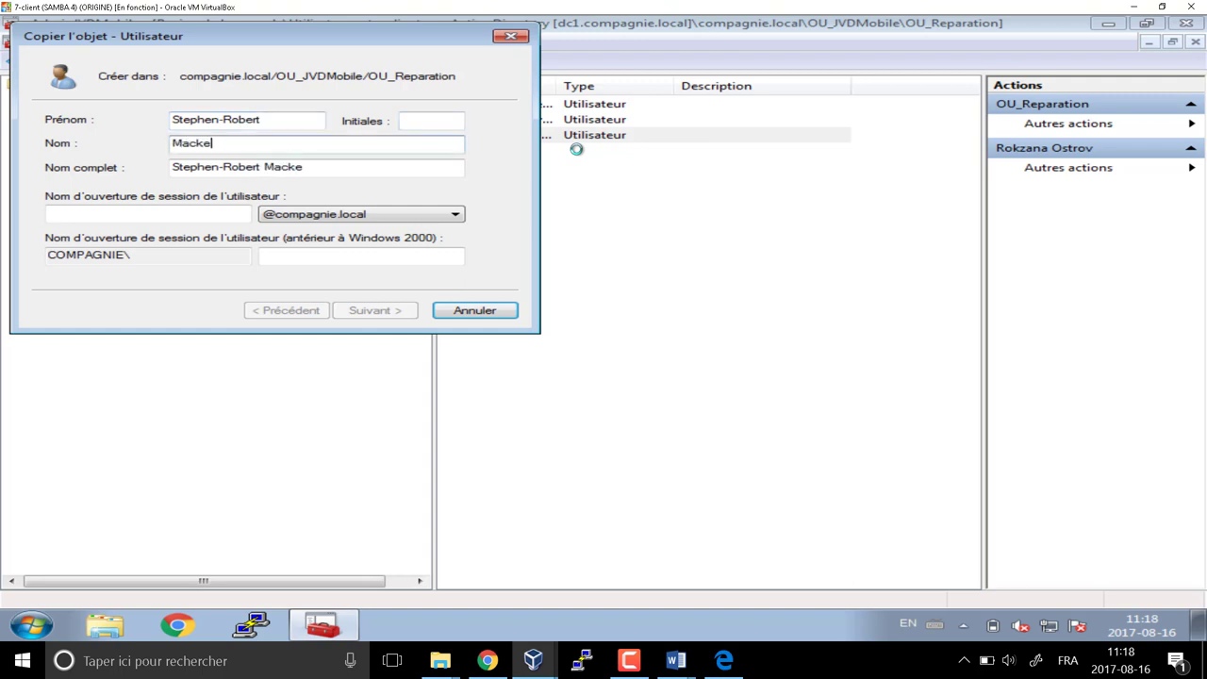
pyautogui.press('Tab')
pyautogui.press('Tab')
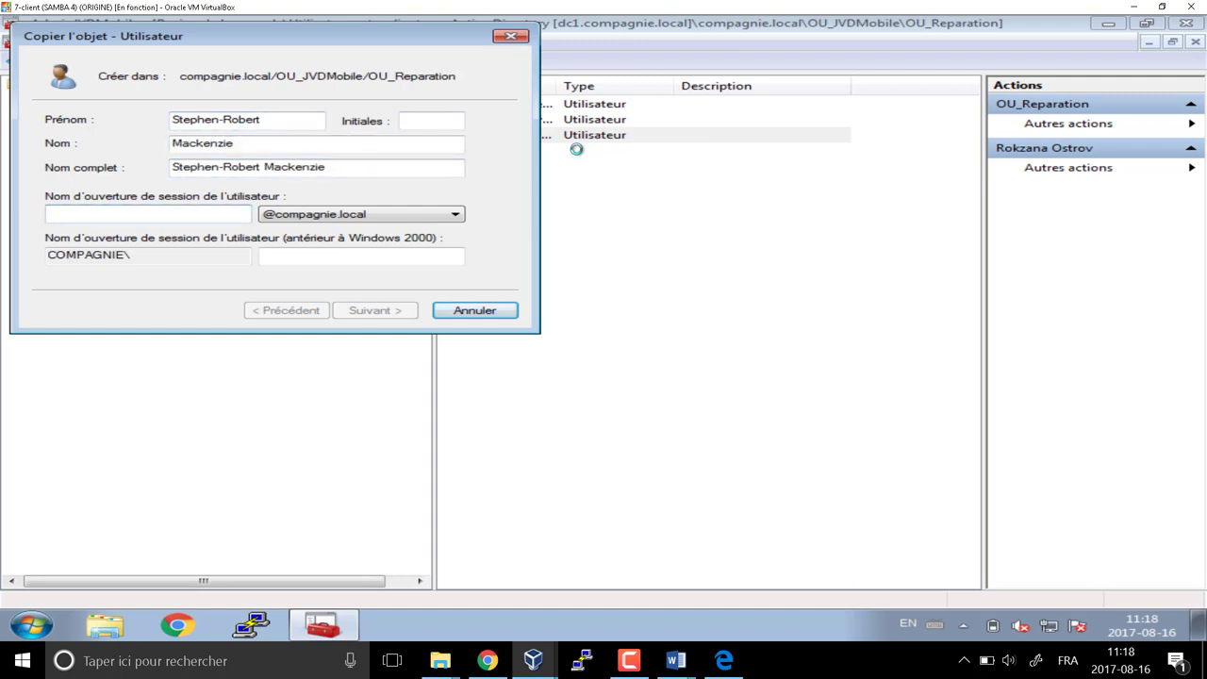
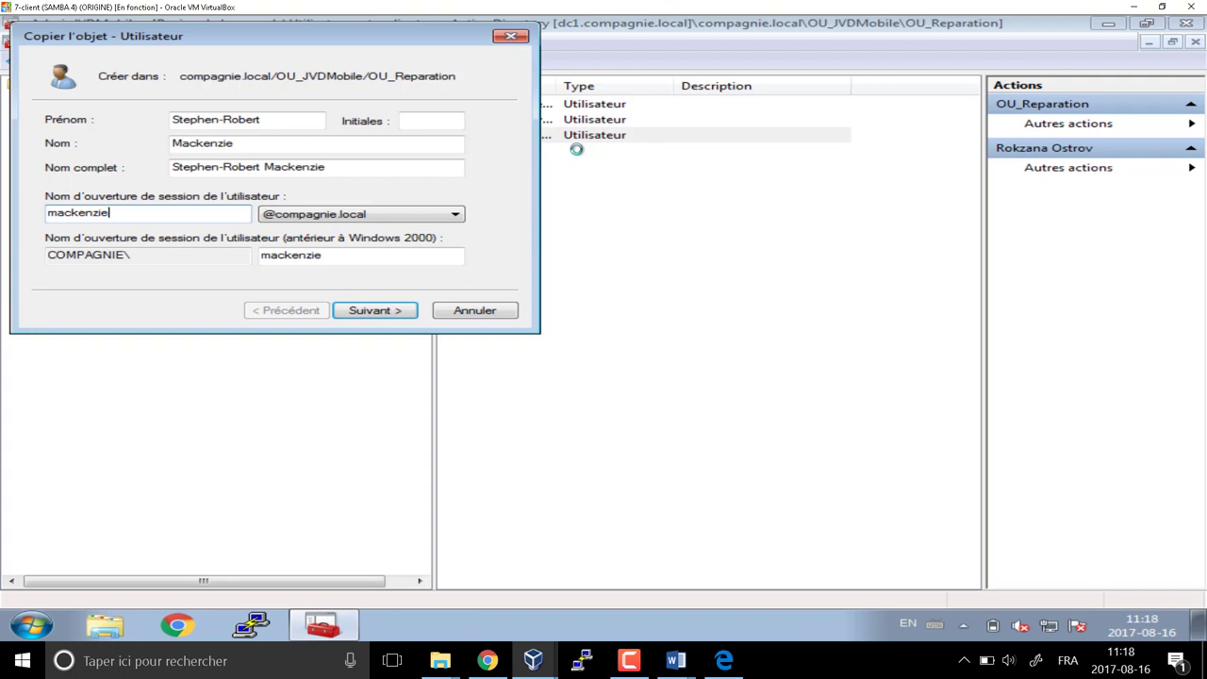
pyautogui.press('Return')
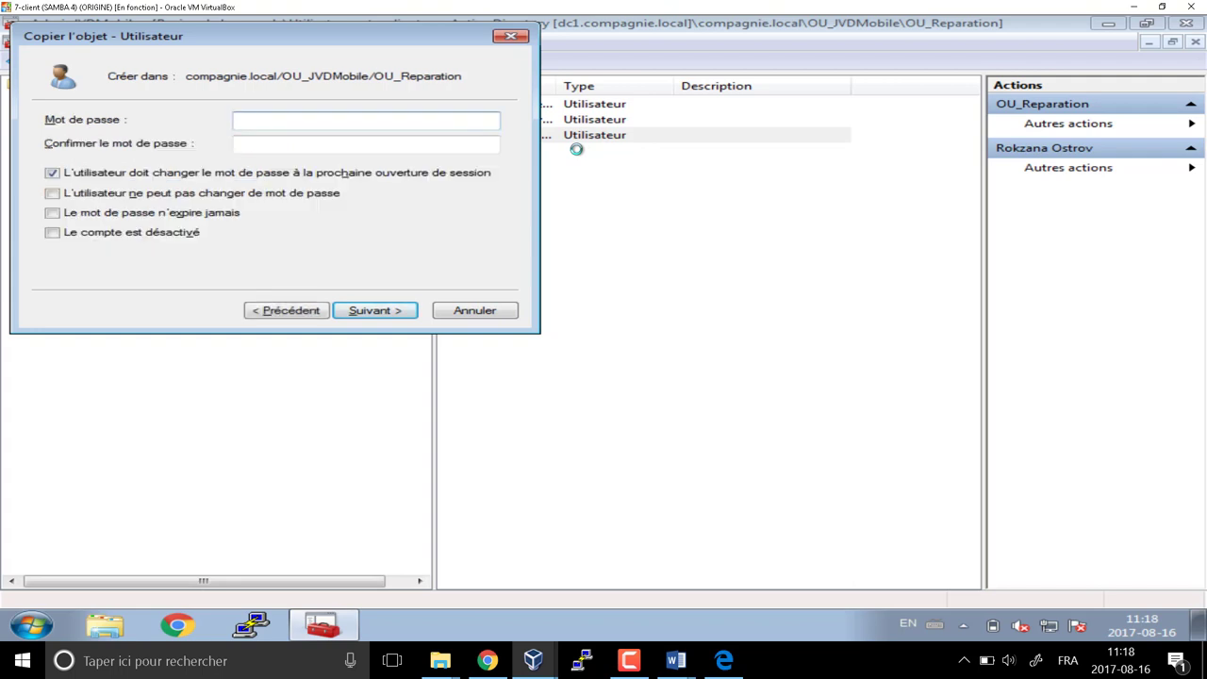
# Set and confirm the copied account's password and finish creating it
pyautogui.write('*******')
pyautogui.press('Tab')
pyautogui.write('*****')
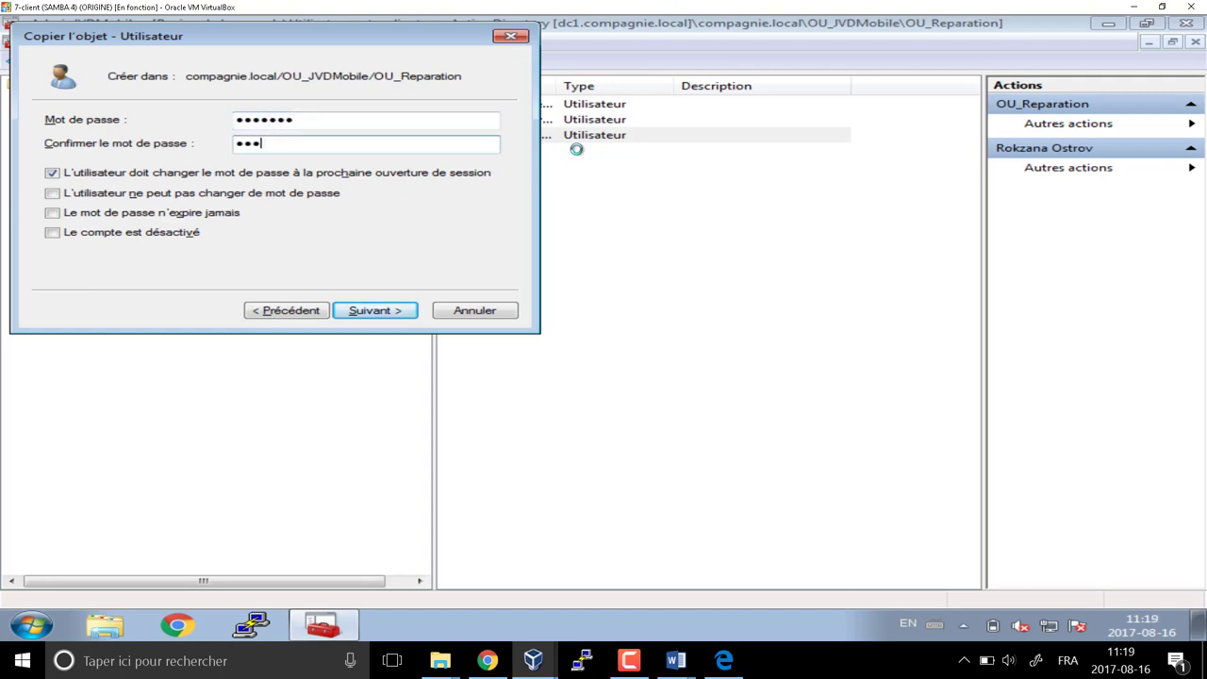
pyautogui.write('**')
pyautogui.click(382, 310)
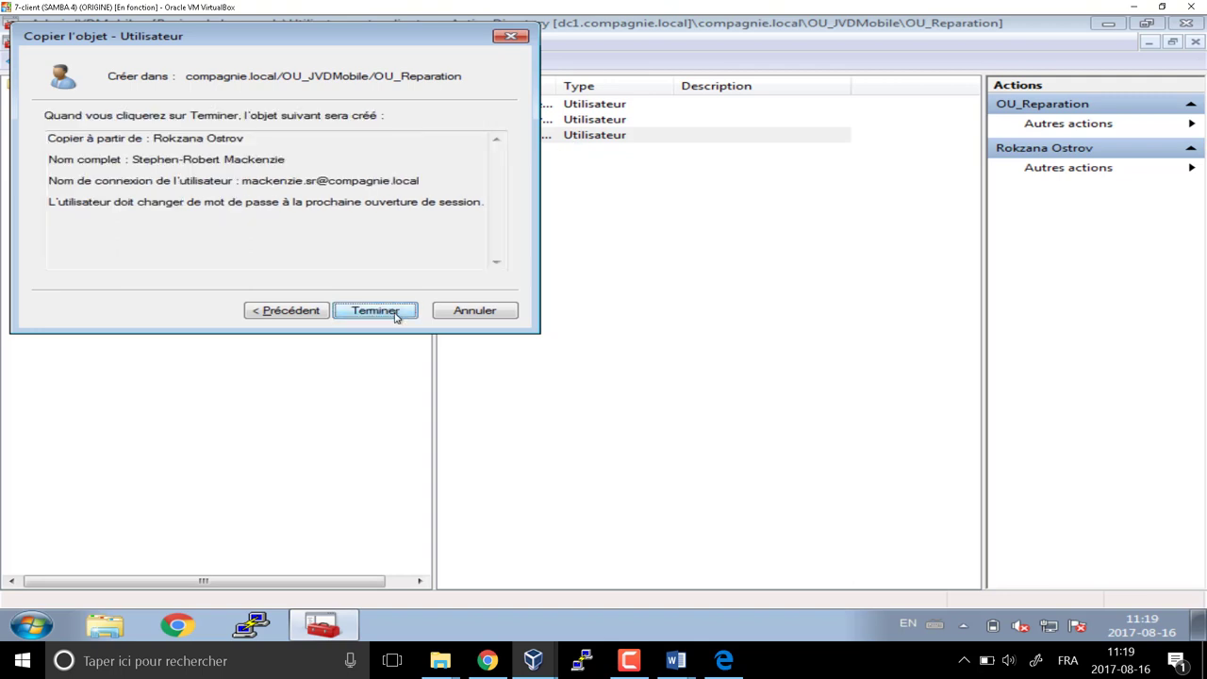
pyautogui.click(387, 311)
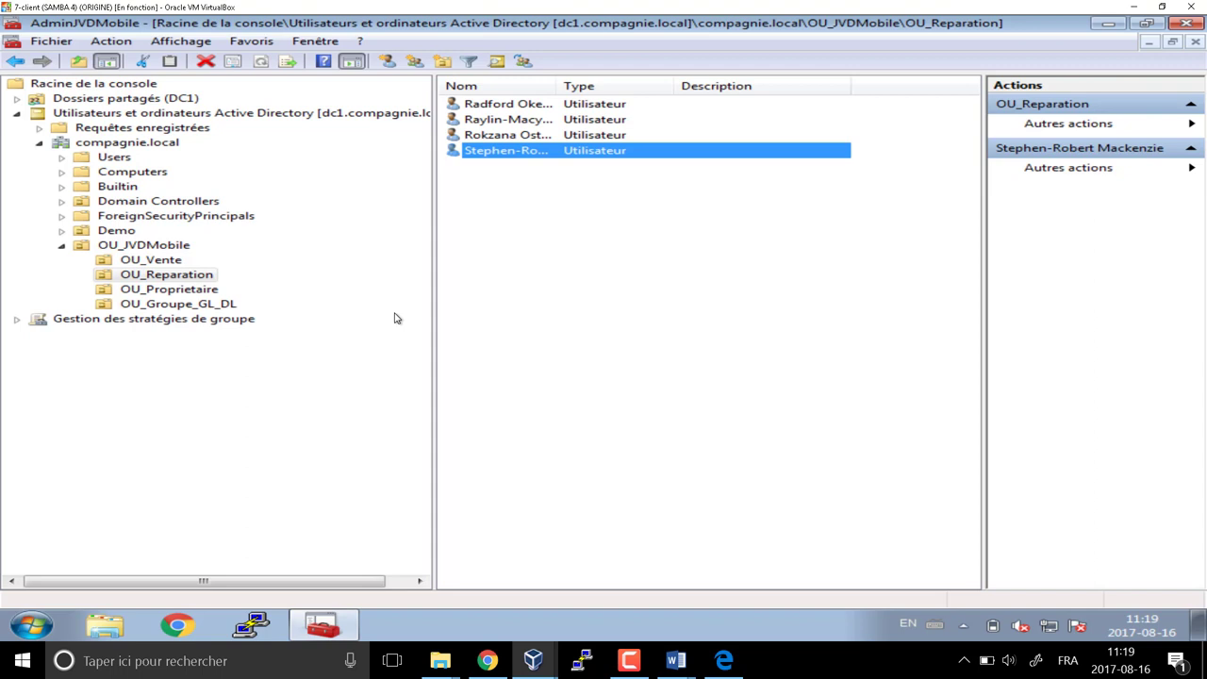
# Start a new user in OU_Proprietaire and enter its first name, last name and logon name
pyautogui.click(210, 290)
pyautogui.click(336, 62)
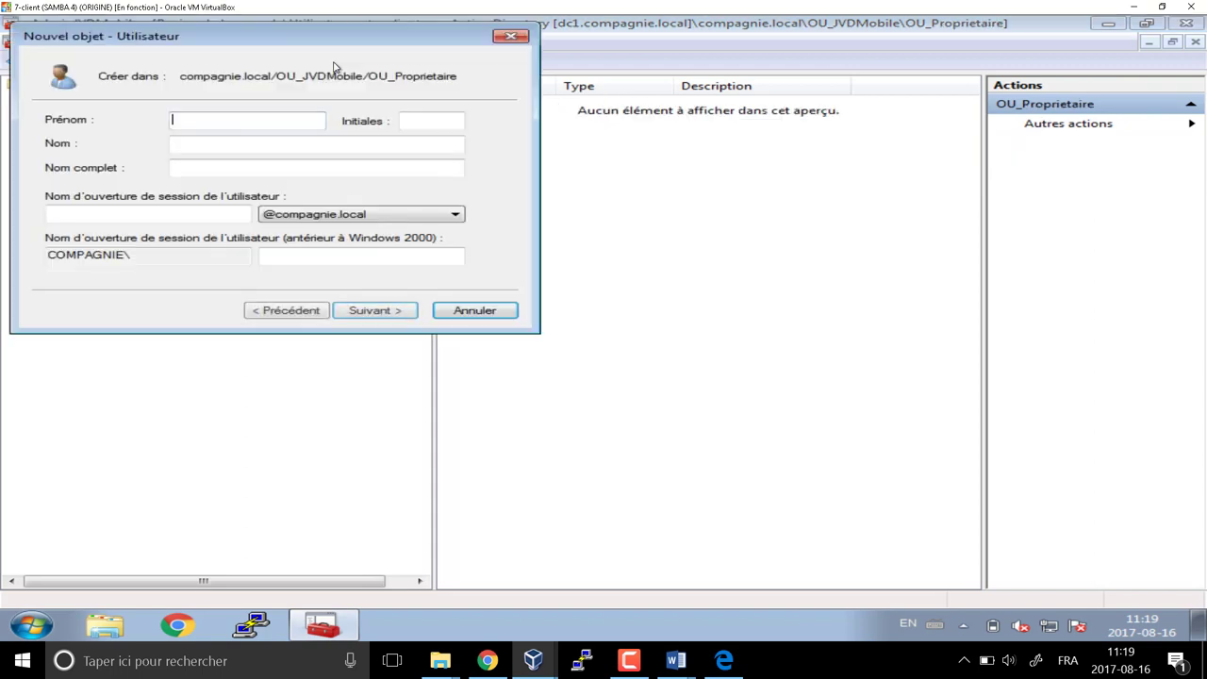
pyautogui.write('Yu')
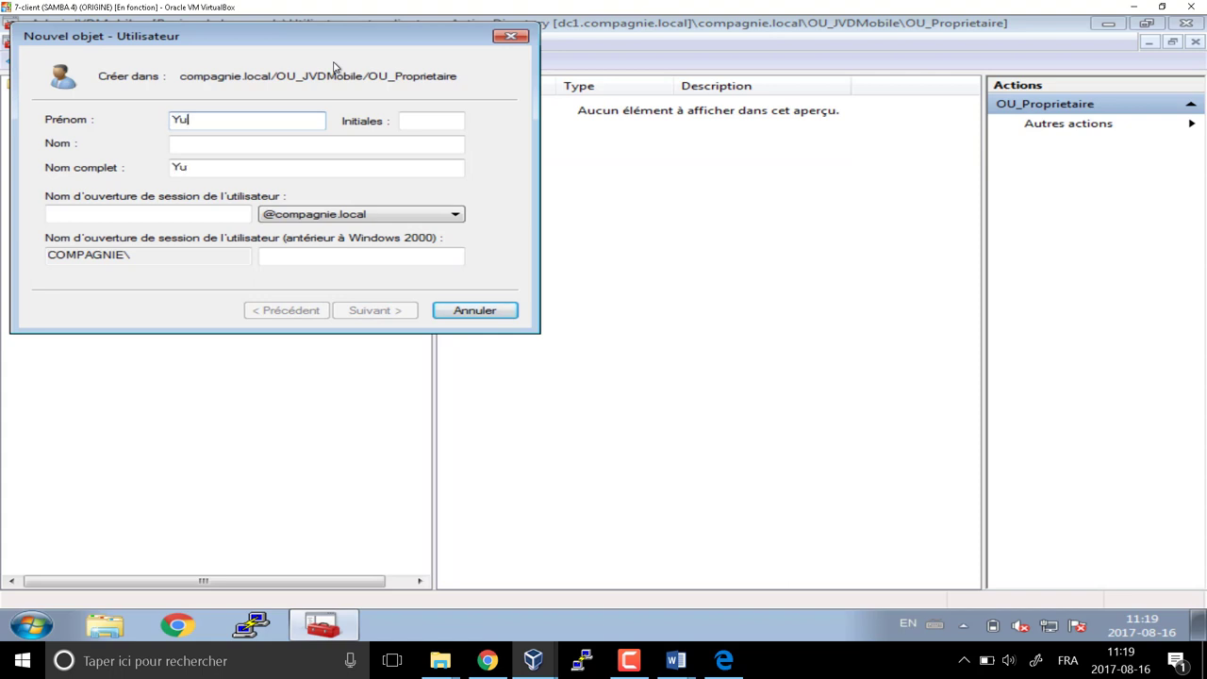
pyautogui.write('ke Xu')
pyautogui.press('BackSpace')
pyautogui.press('BackSpace')
pyautogui.press('BackSpace')
pyautogui.press('Tab')
pyautogui.press('Tab')
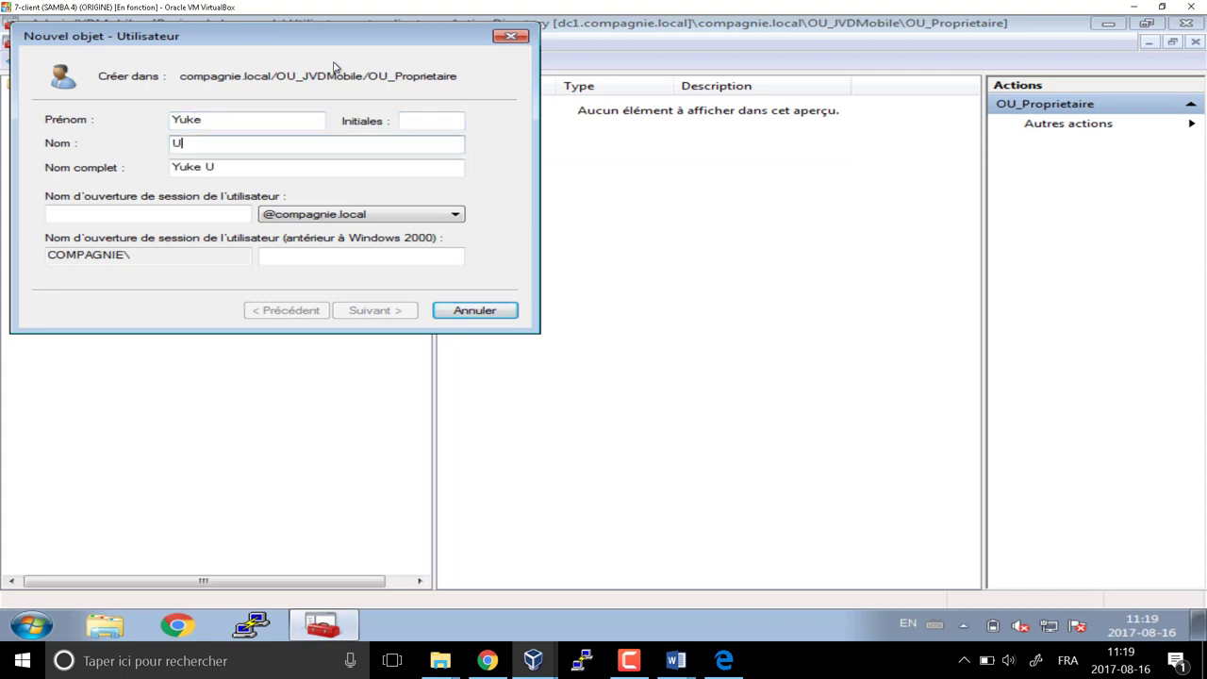
pyautogui.press('Tab')
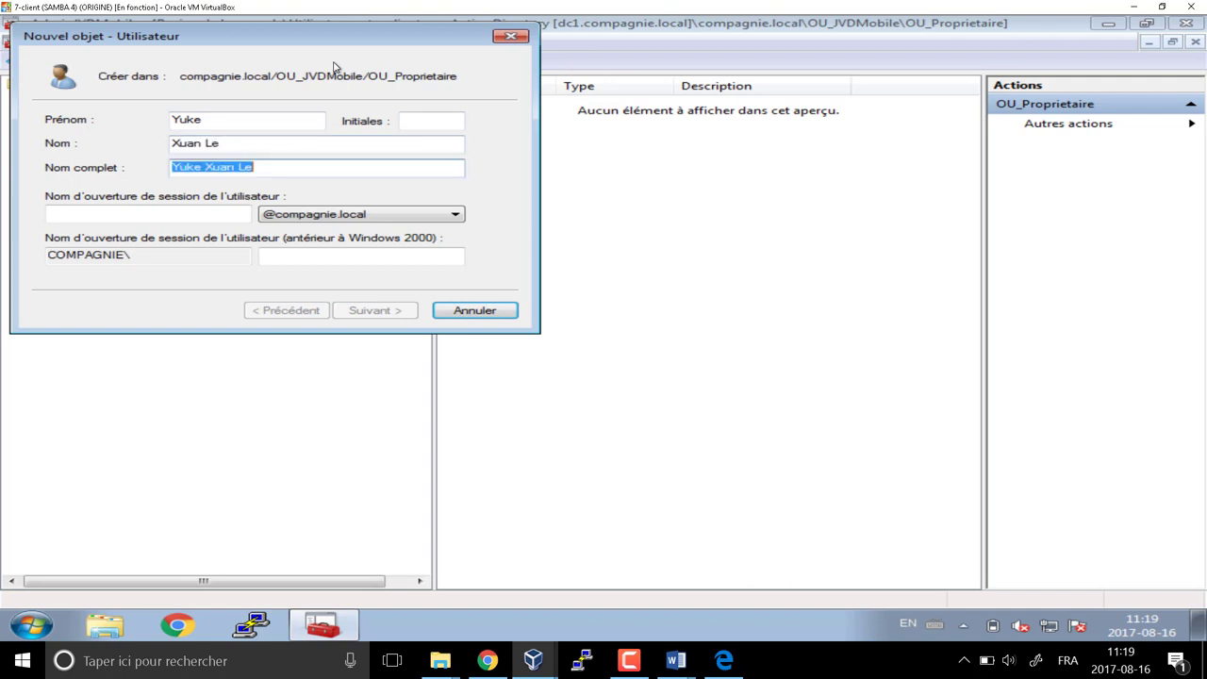
pyautogui.press('Tab')
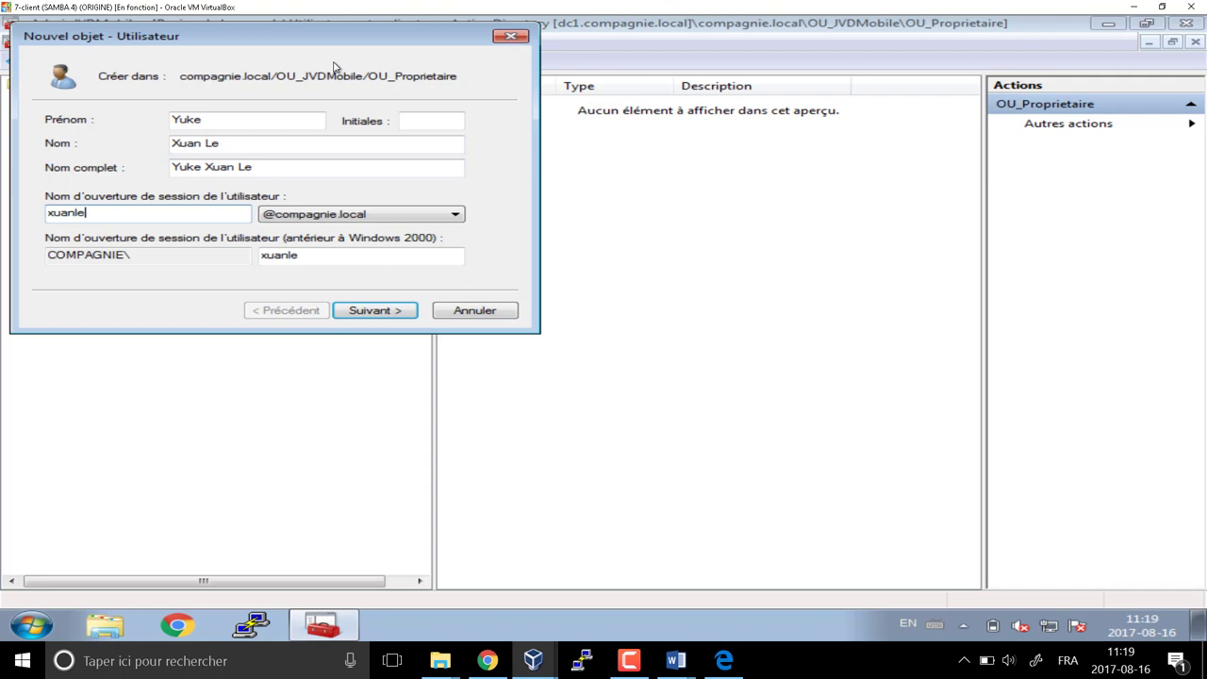
pyautogui.press('Return')
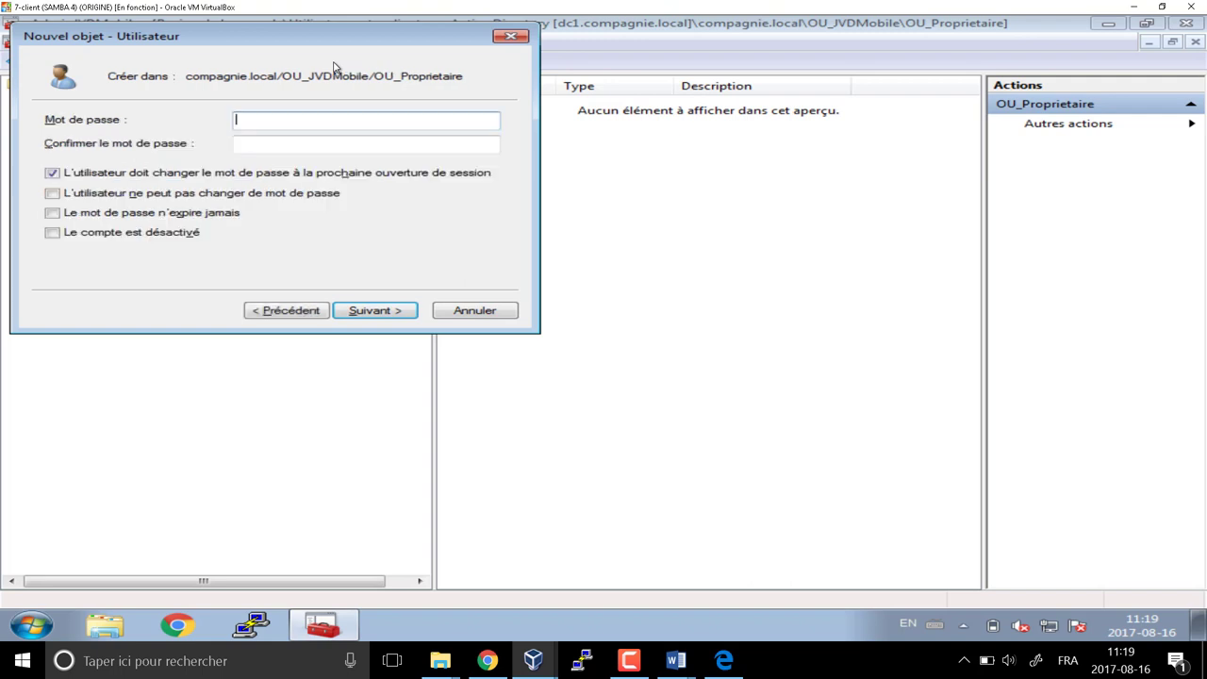
# Enter and confirm the new user's initial password and finish the account
pyautogui.write('••••')
pyautogui.press('Tab')
pyautogui.press('capslock')
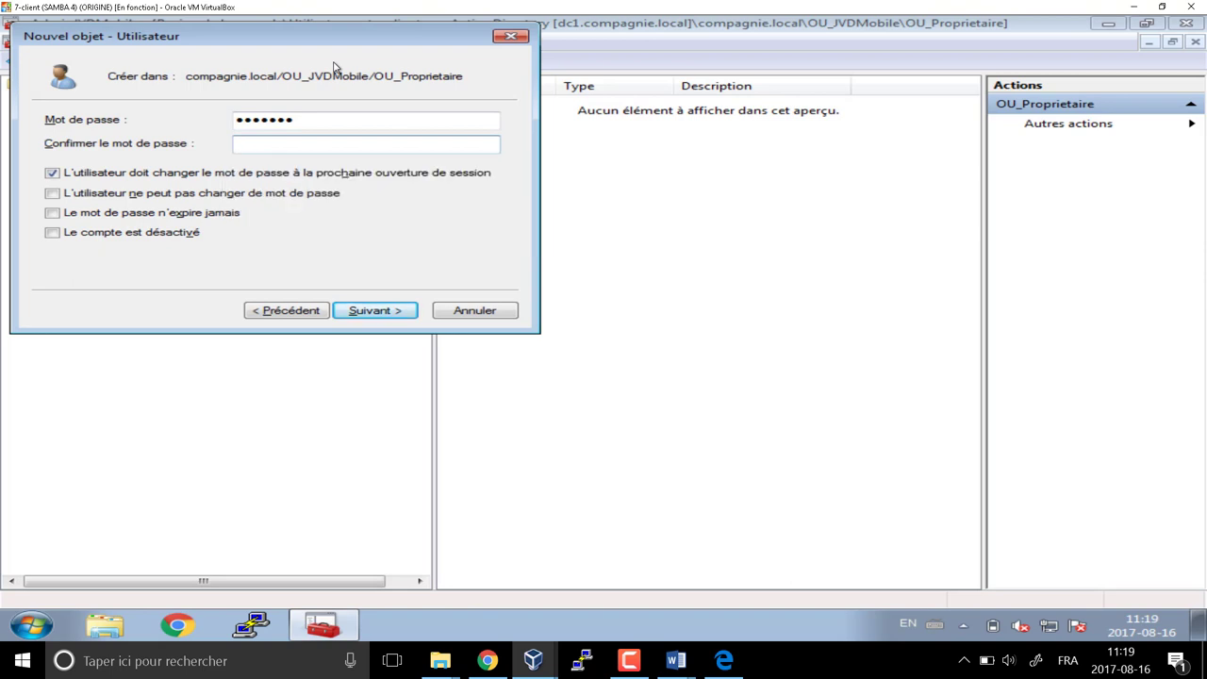
pyautogui.write('••••')
pyautogui.press('Return')
pyautogui.press('Return')
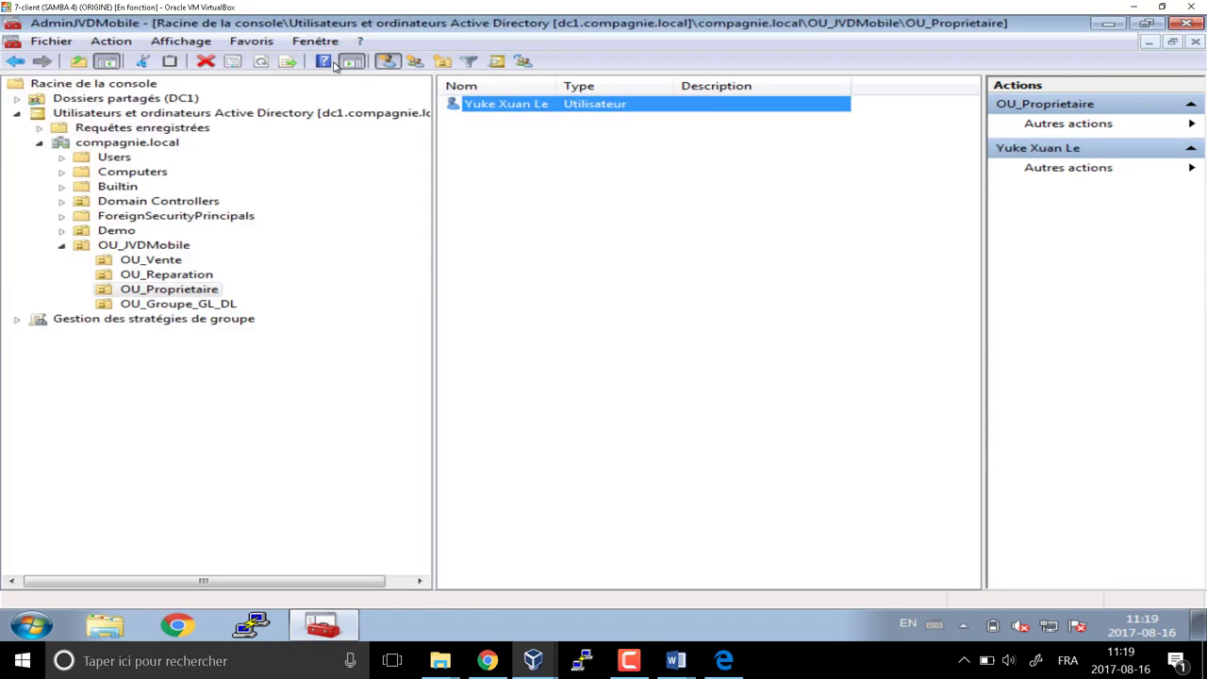
# Add the OU_Proprietaire user to its GL_ group, then display OU_Vente's users
pyautogui.rightClick(476, 113)
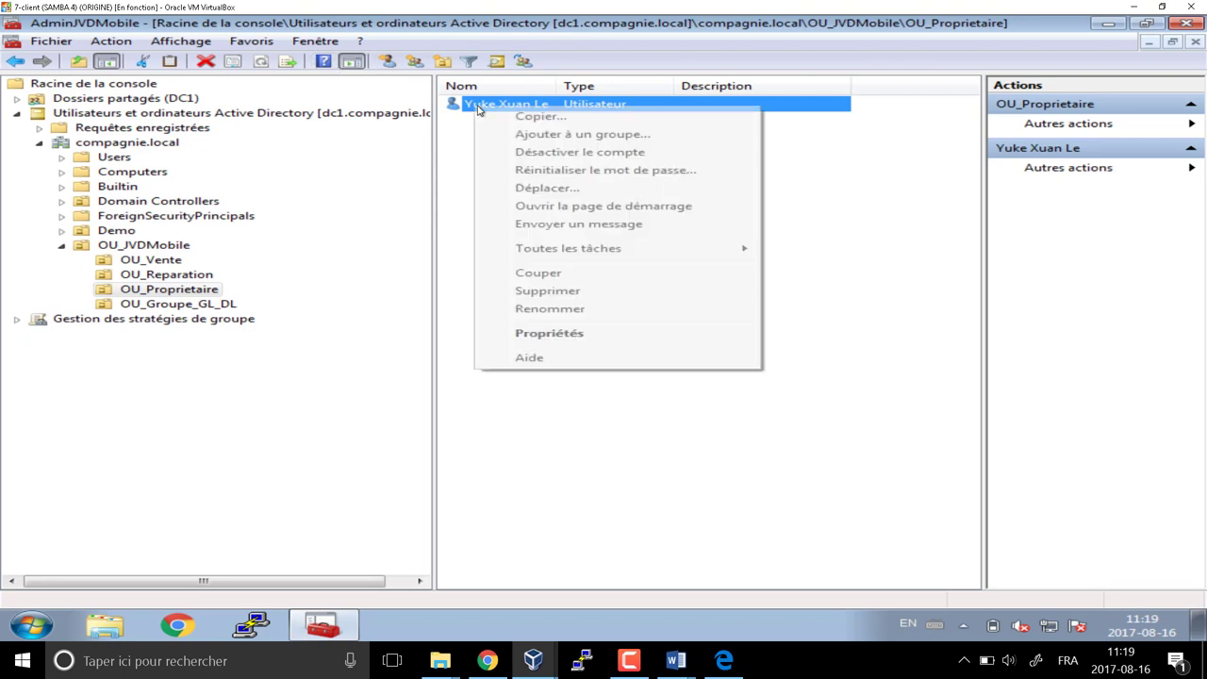
pyautogui.click(542, 136)
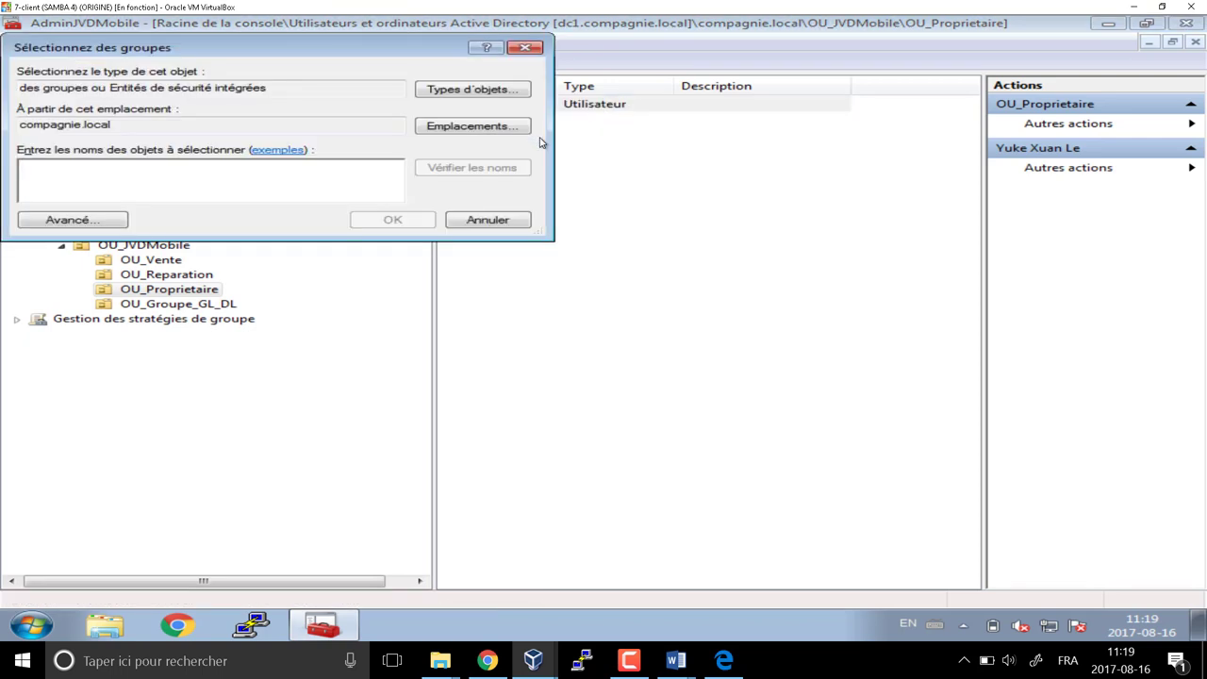
pyautogui.write('gl_prop')
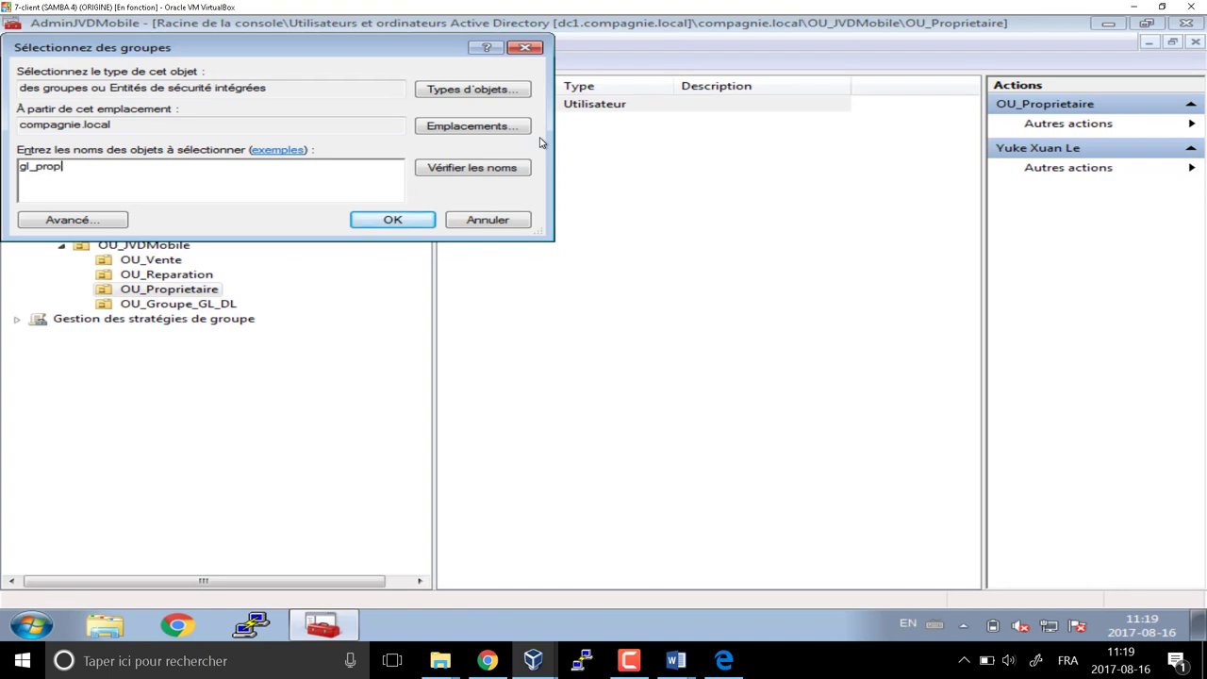
pyautogui.press('Return')
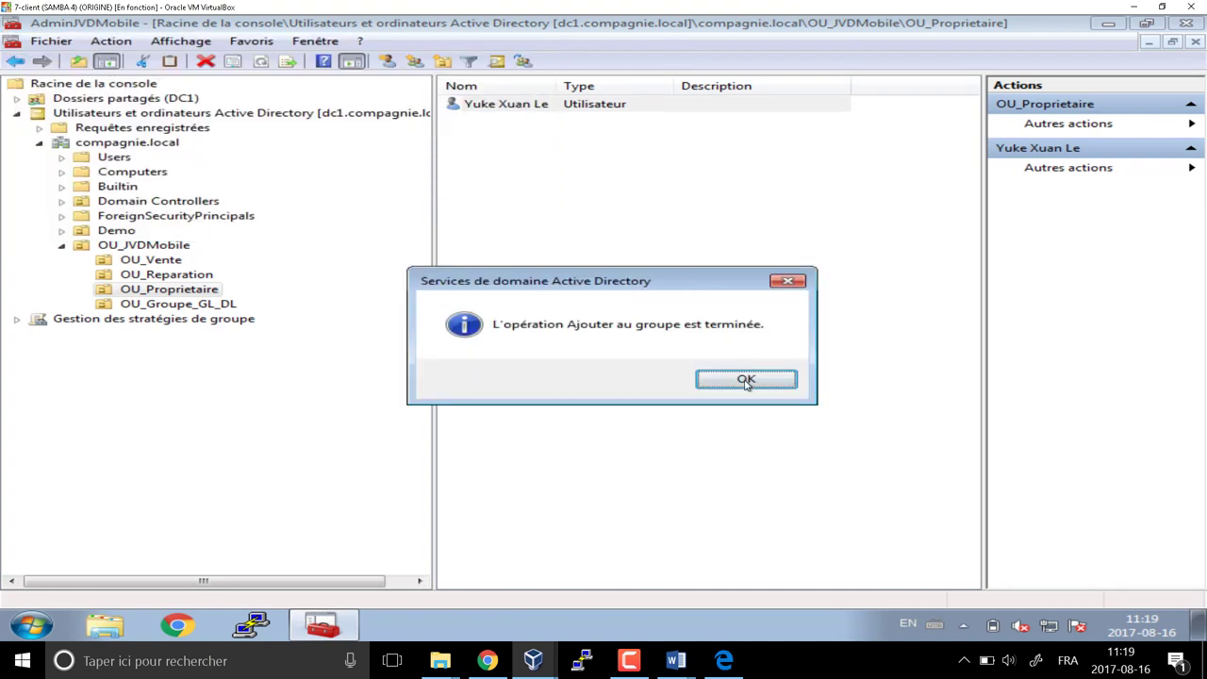
pyautogui.click(749, 381)
pyautogui.click(174, 265)
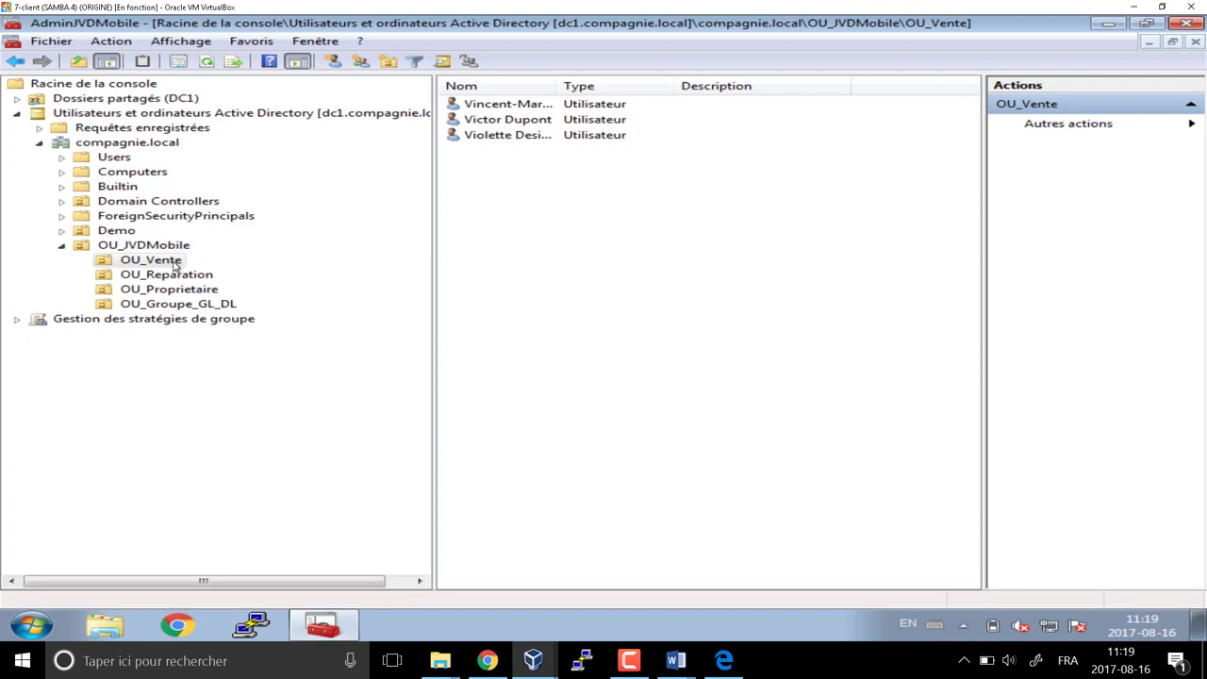
# Snap the PLANIFICATION Word document to the right half beside the directory console
pyautogui.click(688, 666)
pyautogui.click(622, 576)
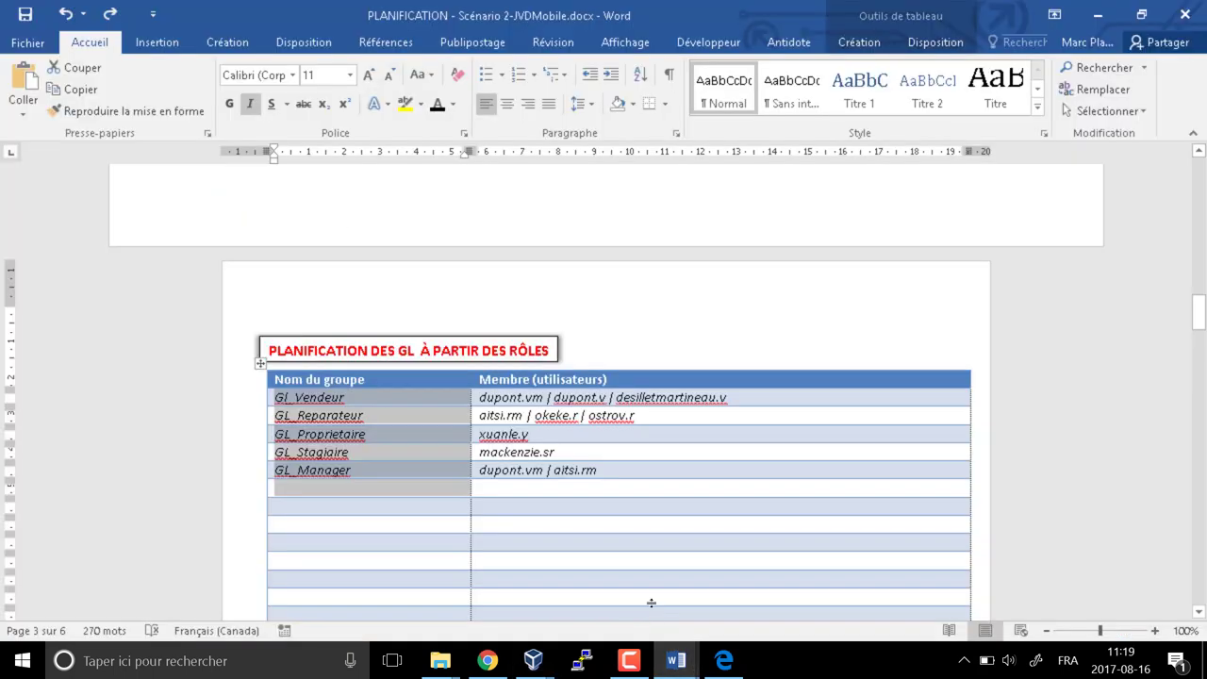
pyautogui.press('super+Right')
pyautogui.press('super+Up')
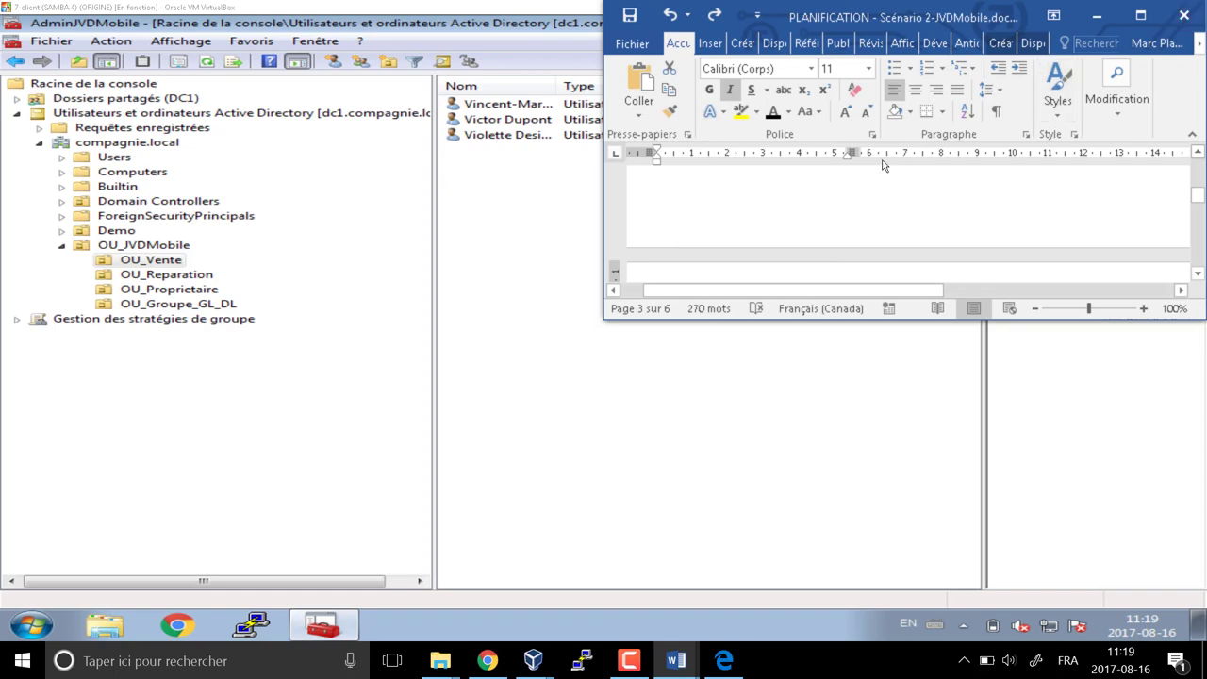
pyautogui.moveTo(1009, 5); pyautogui.dragTo(1001, 81)
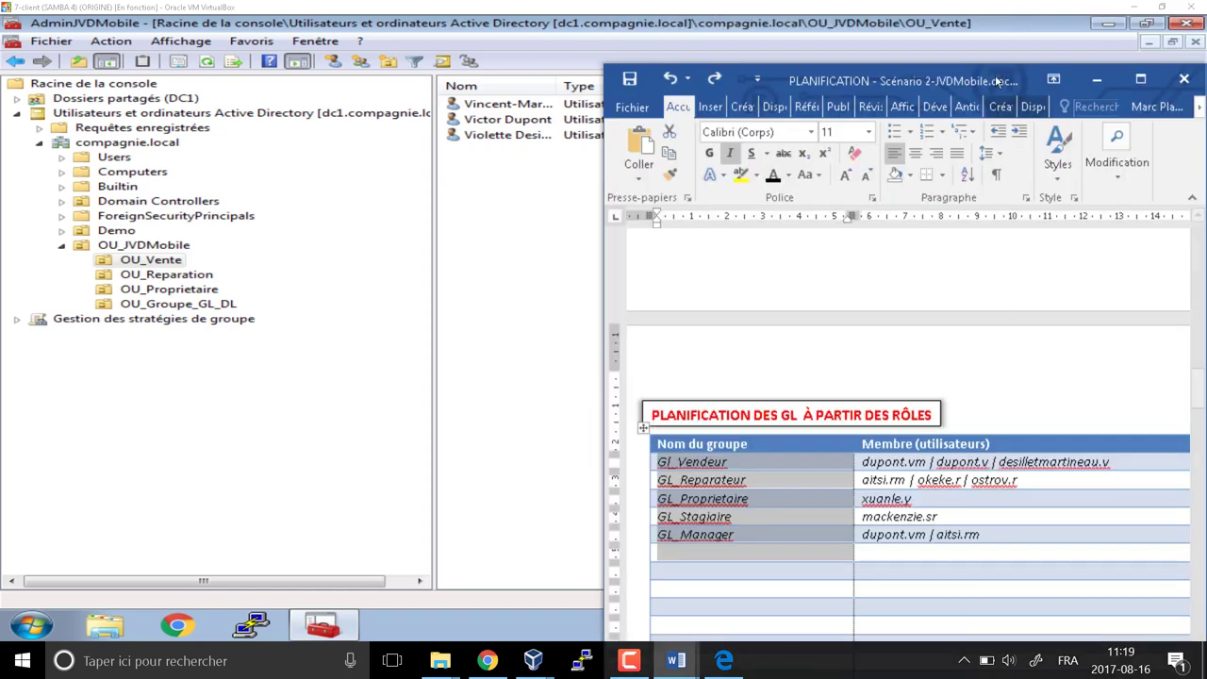
pyautogui.press('super+Right')
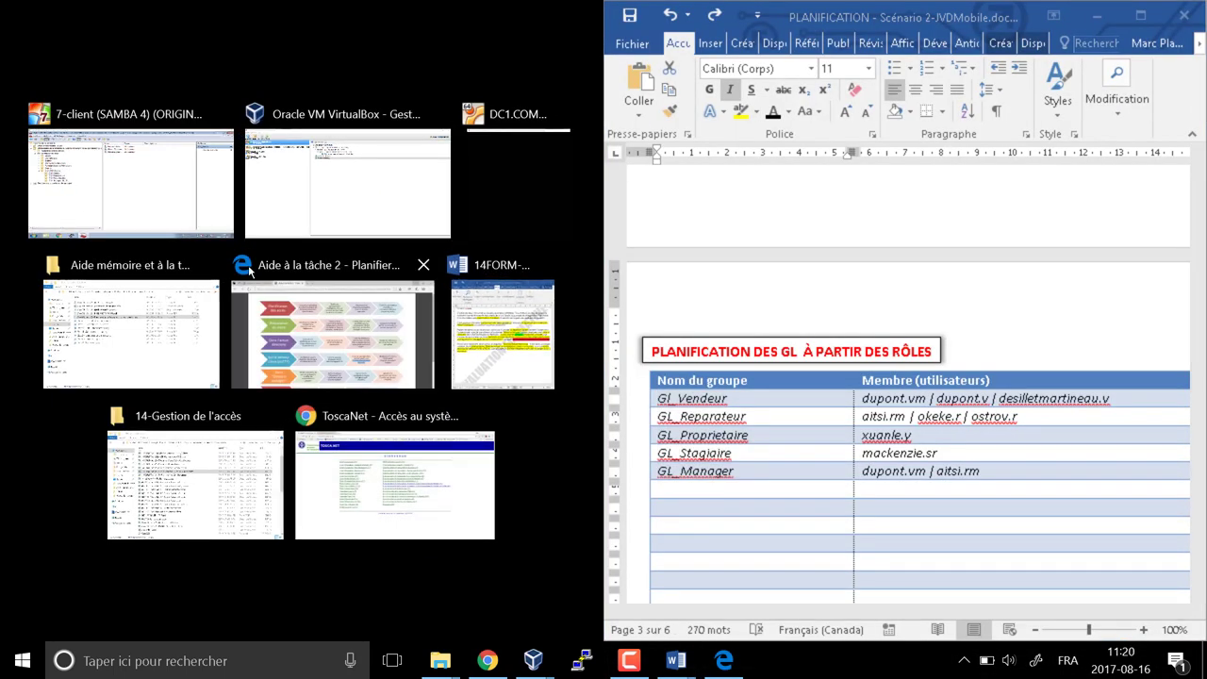
pyautogui.click(127, 189)
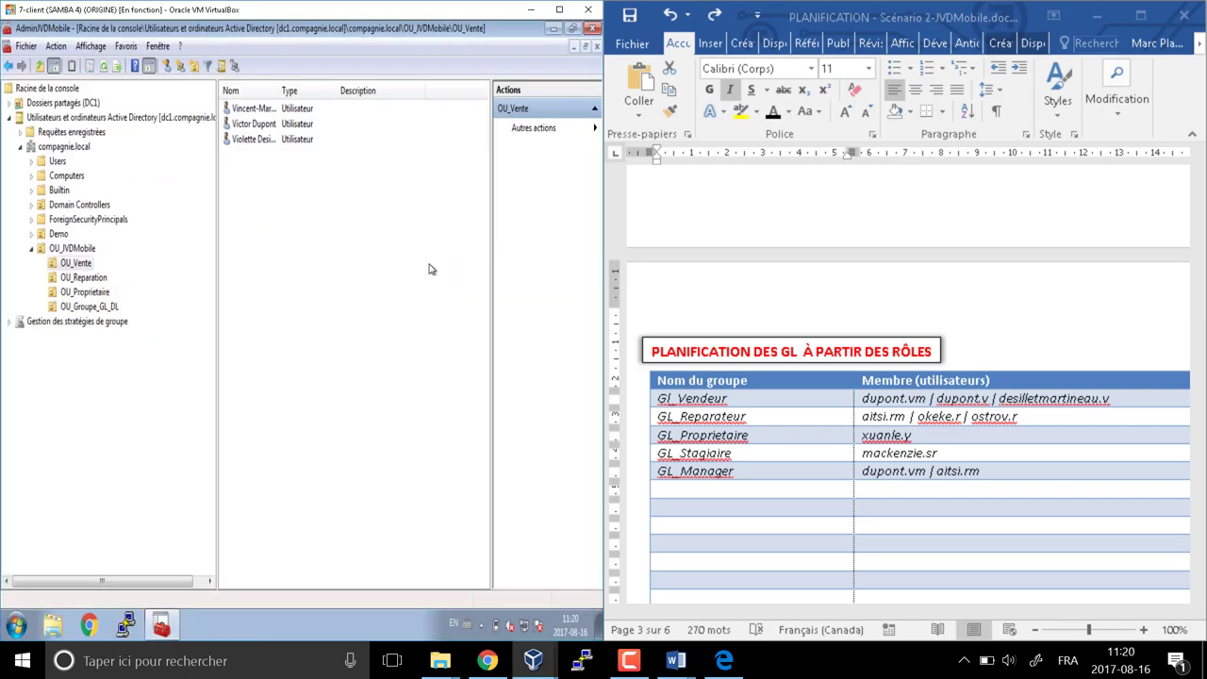
# Place the 14FORM-Tache2 document on the right half and scroll to its employee table
pyautogui.scroll(12, 853, 378)
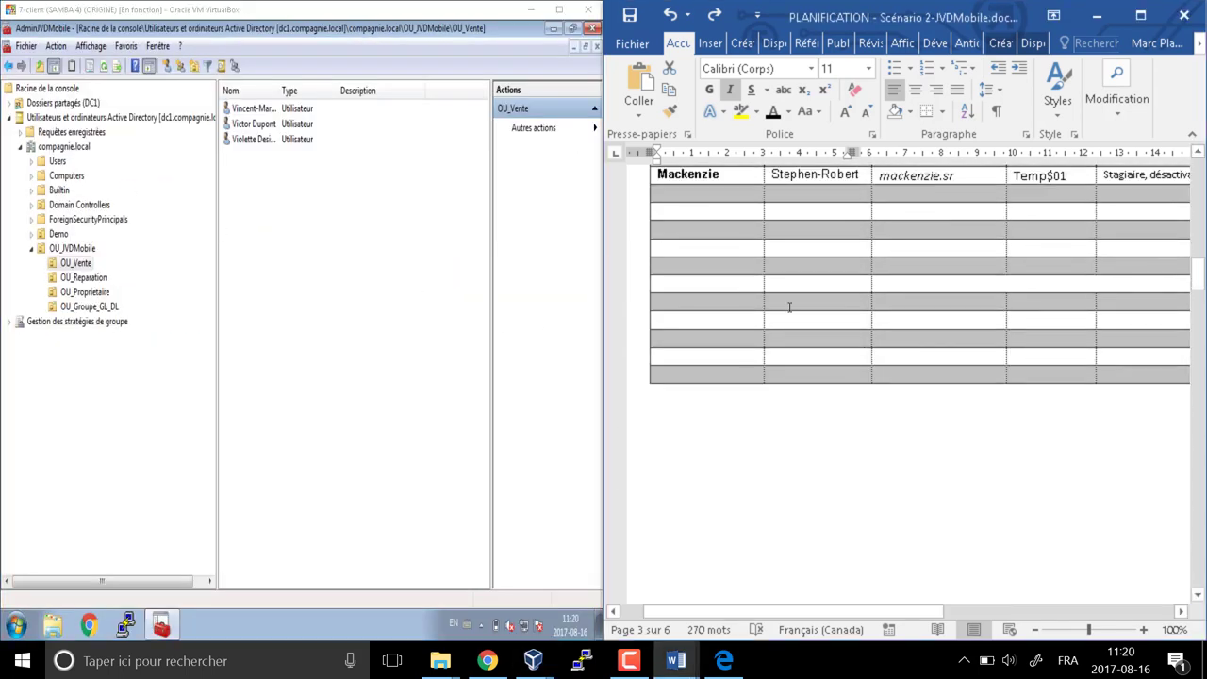
pyautogui.scroll(5, 787, 313)
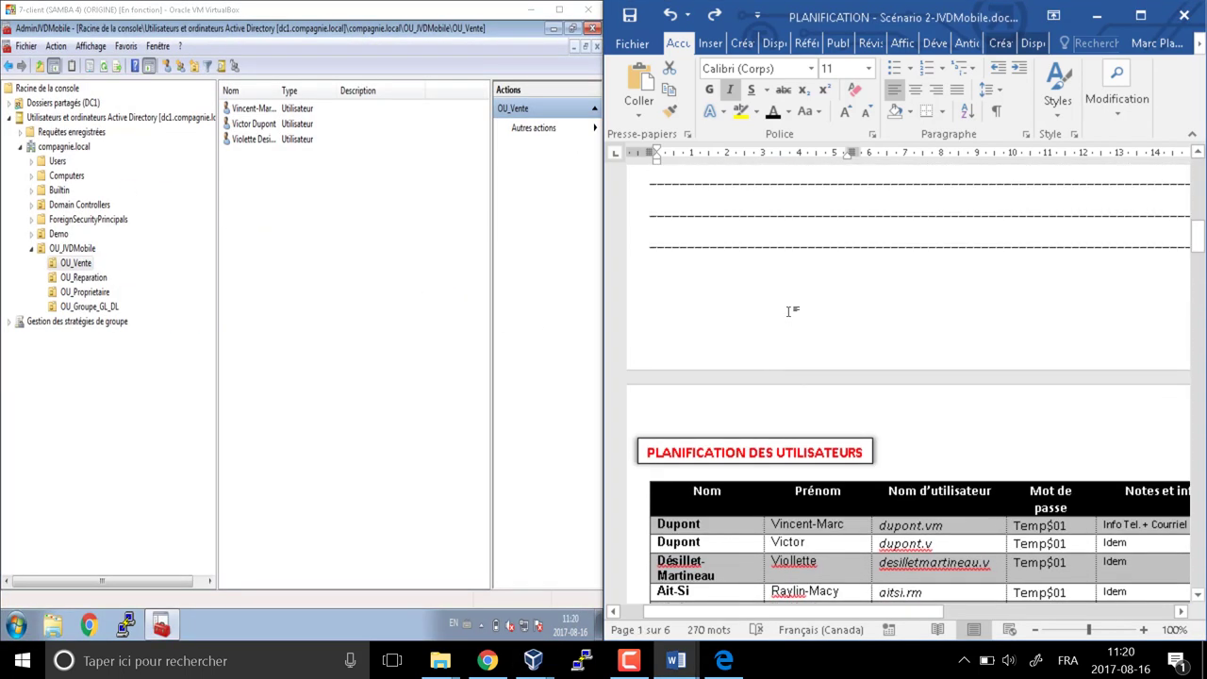
pyautogui.scroll(-4, 786, 316)
pyautogui.scroll(-2, 785, 317)
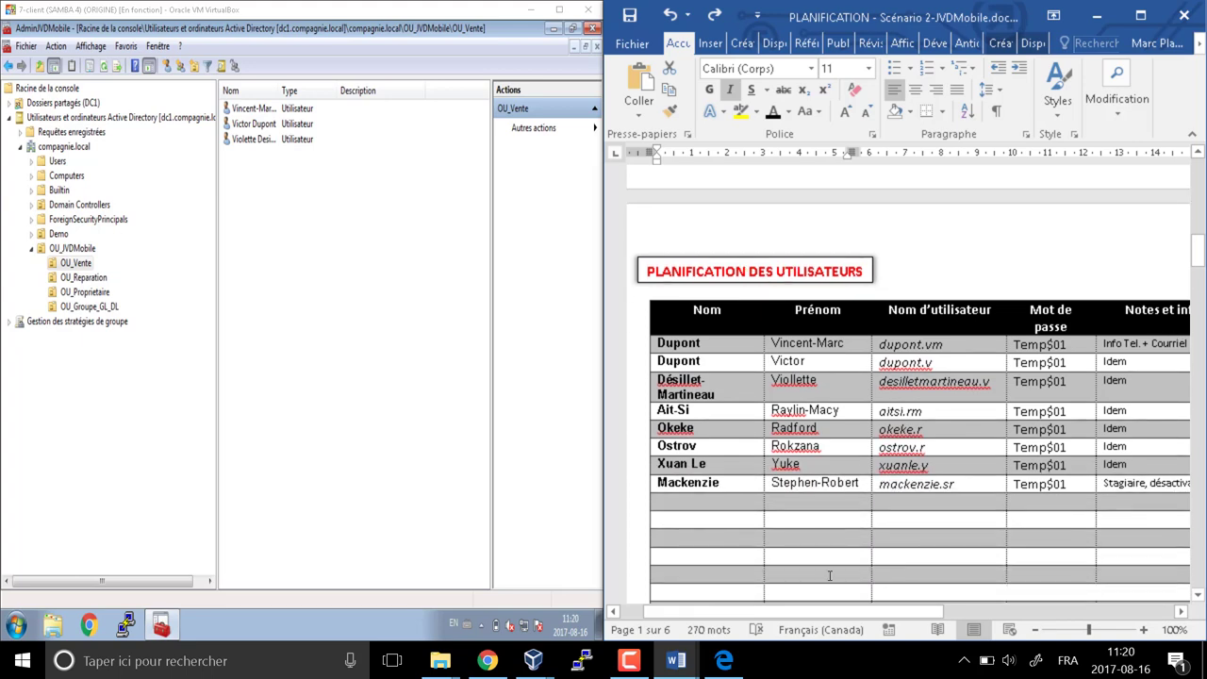
pyautogui.moveTo(676, 660)
pyautogui.click(721, 618)
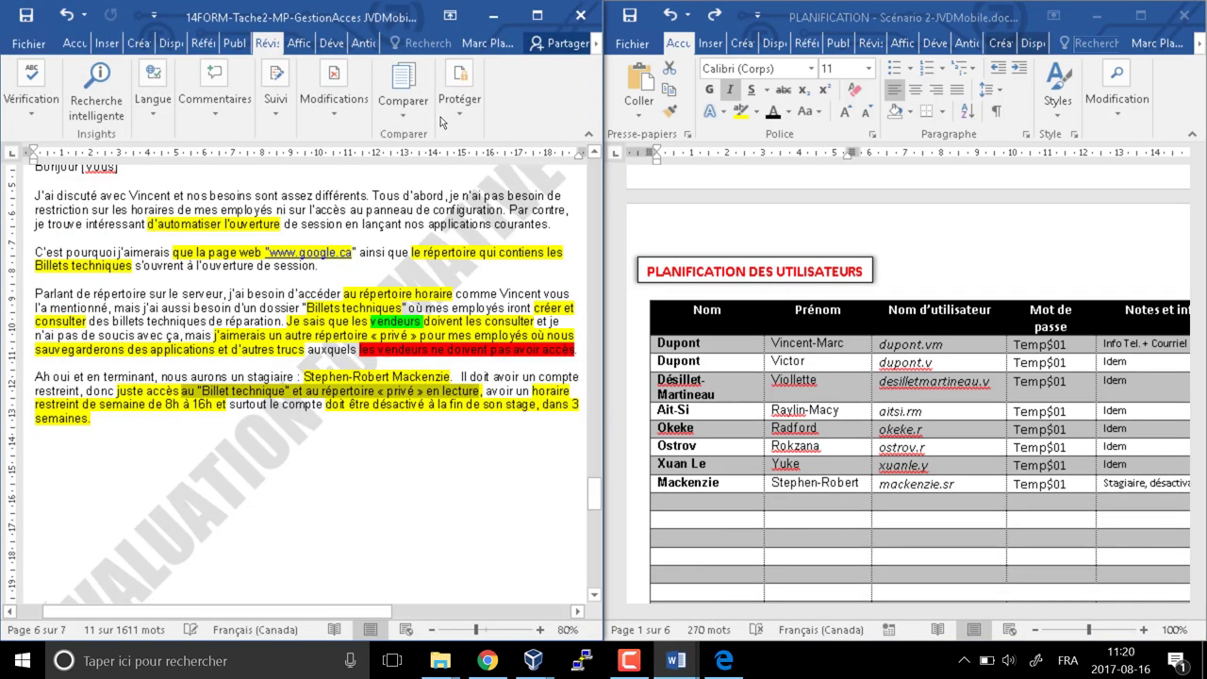
pyautogui.moveTo(377, 19); pyautogui.dragTo(1206, 33)
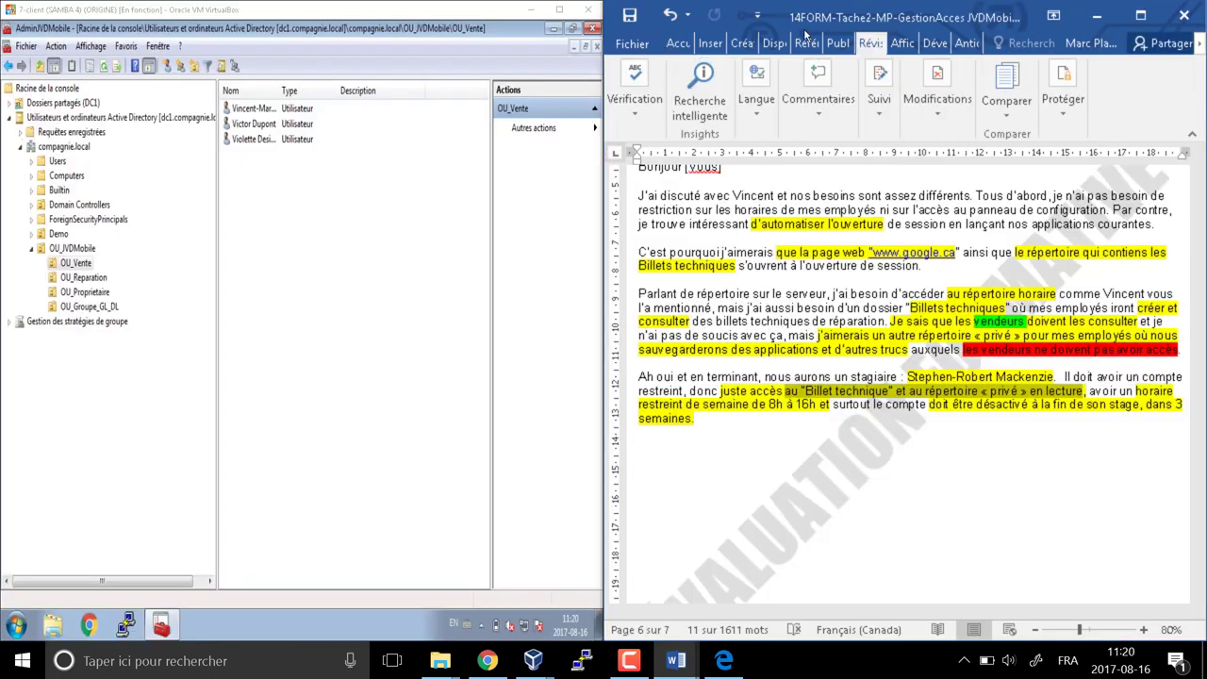
pyautogui.scroll(20, 925, 391)
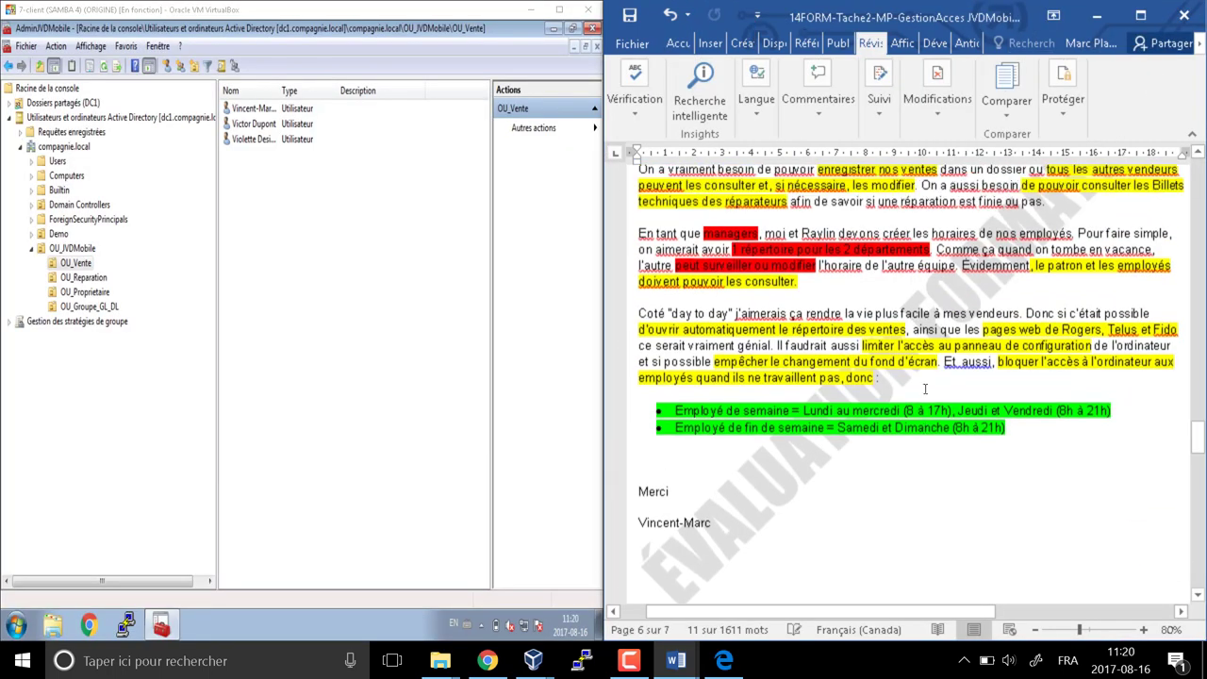
pyautogui.scroll(20, 925, 389)
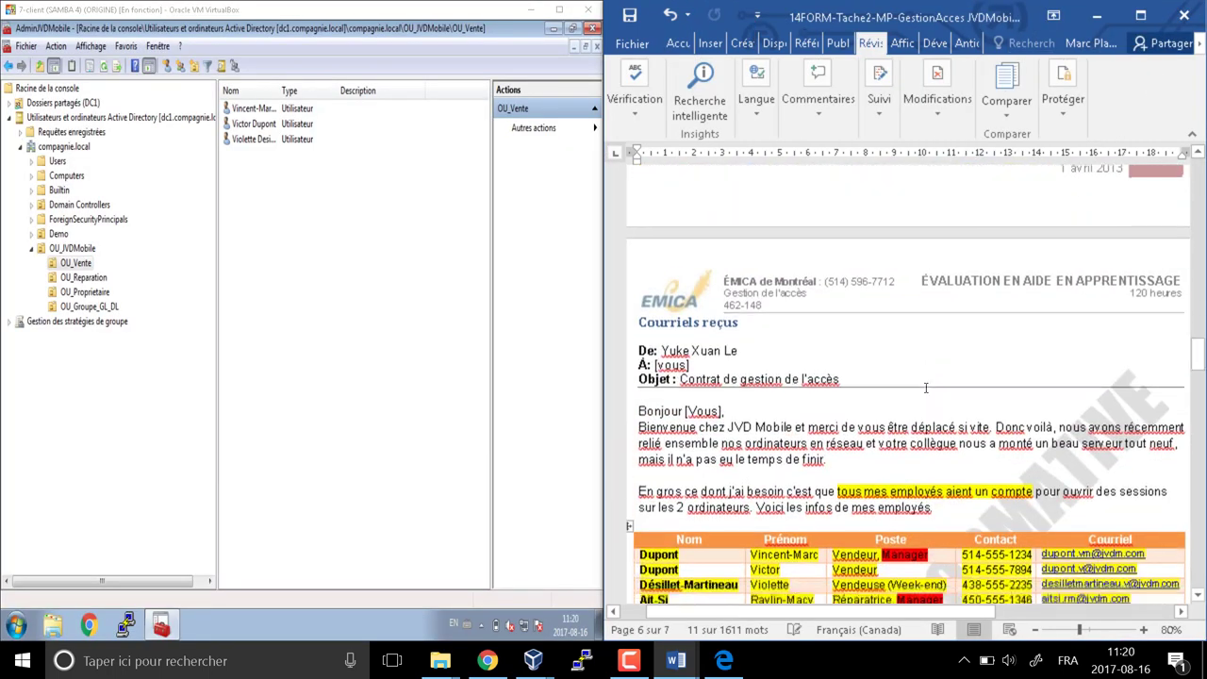
pyautogui.scroll(-4, 926, 388)
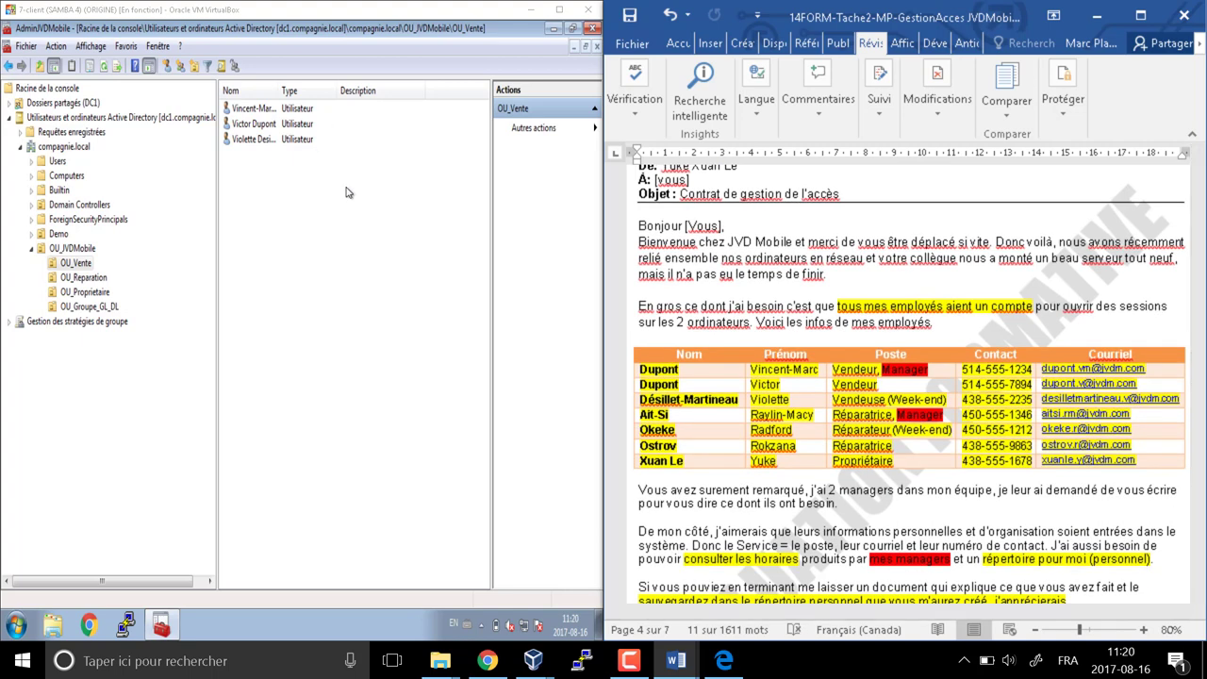
# Select the first OU_Vente user and widen the Nom column to show full names
pyautogui.click(346, 193)
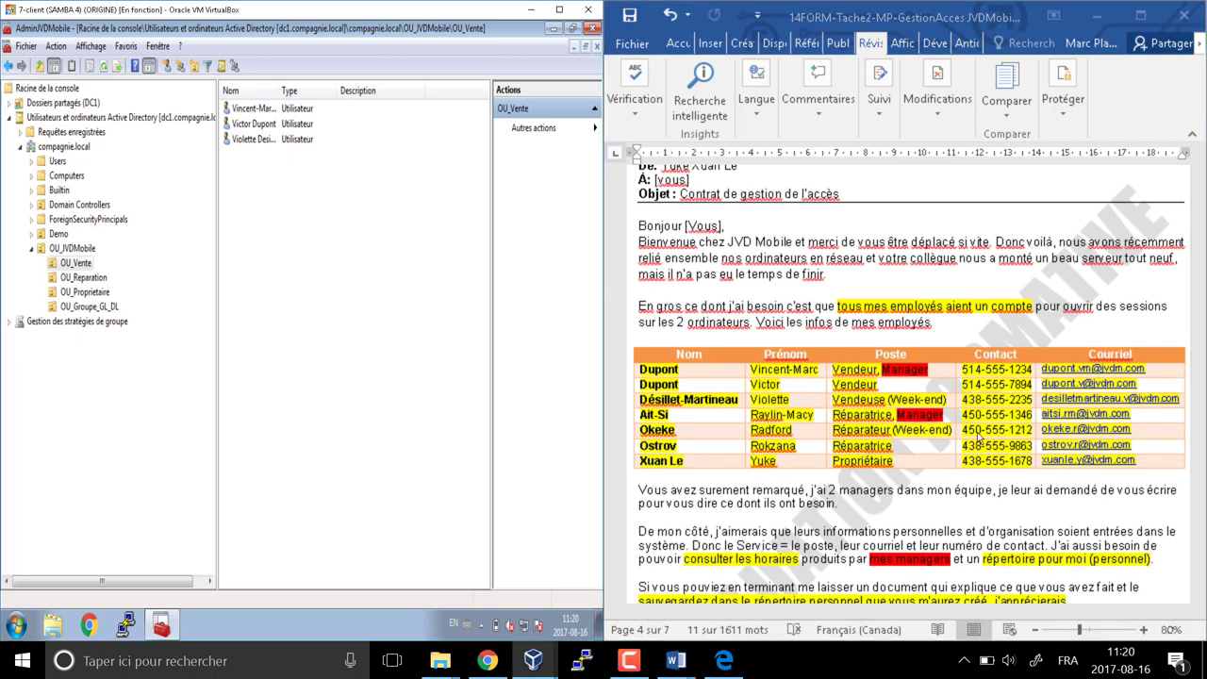
pyautogui.click(256, 112)
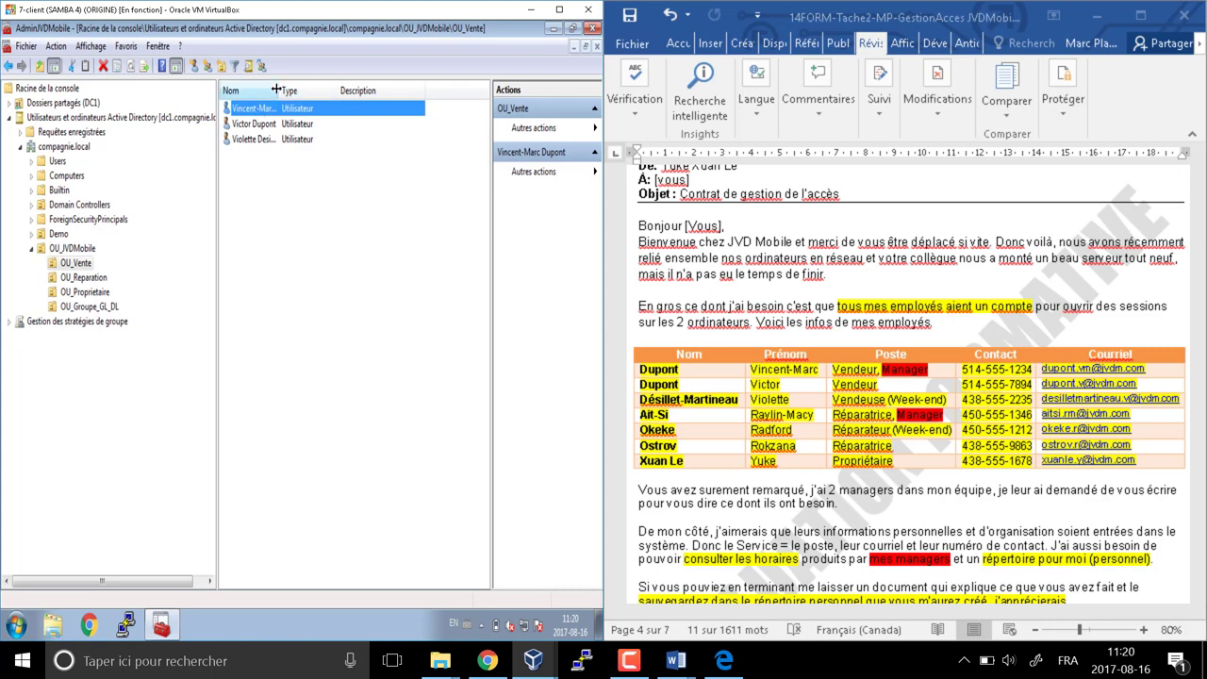
pyautogui.moveTo(279, 91); pyautogui.dragTo(392, 90)
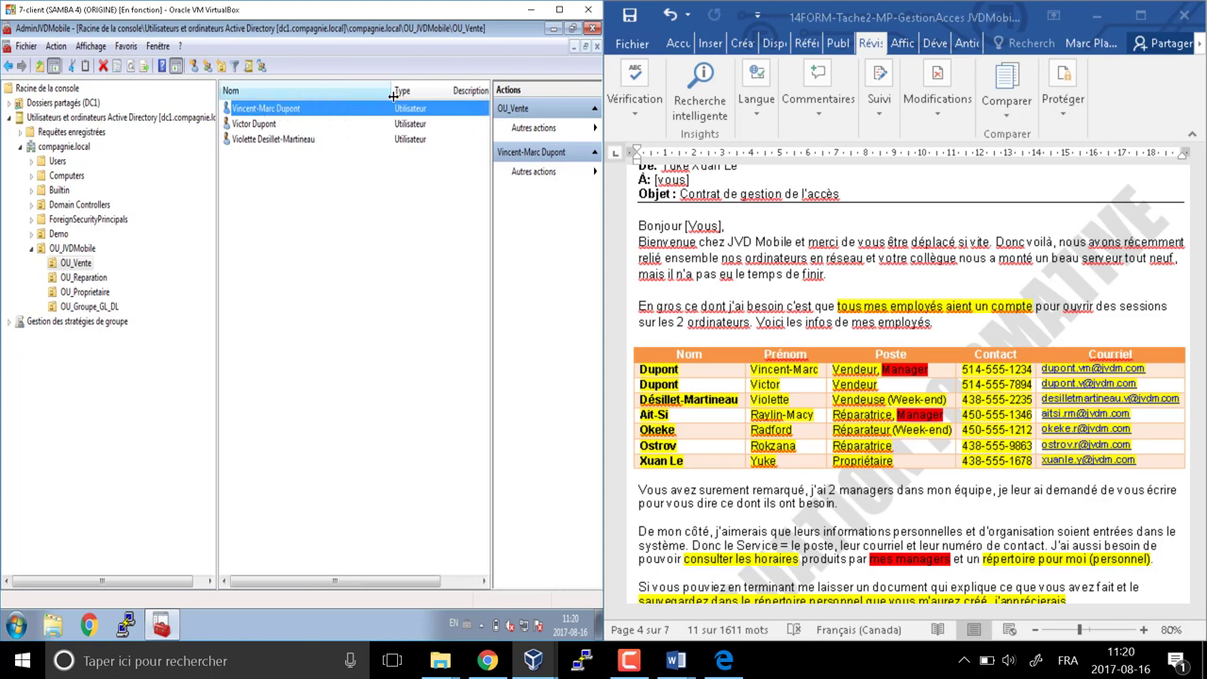
# Enter the first OU_Vente user's telephone number and e-mail address on the Général tab and save
pyautogui.doubleClick(269, 112)
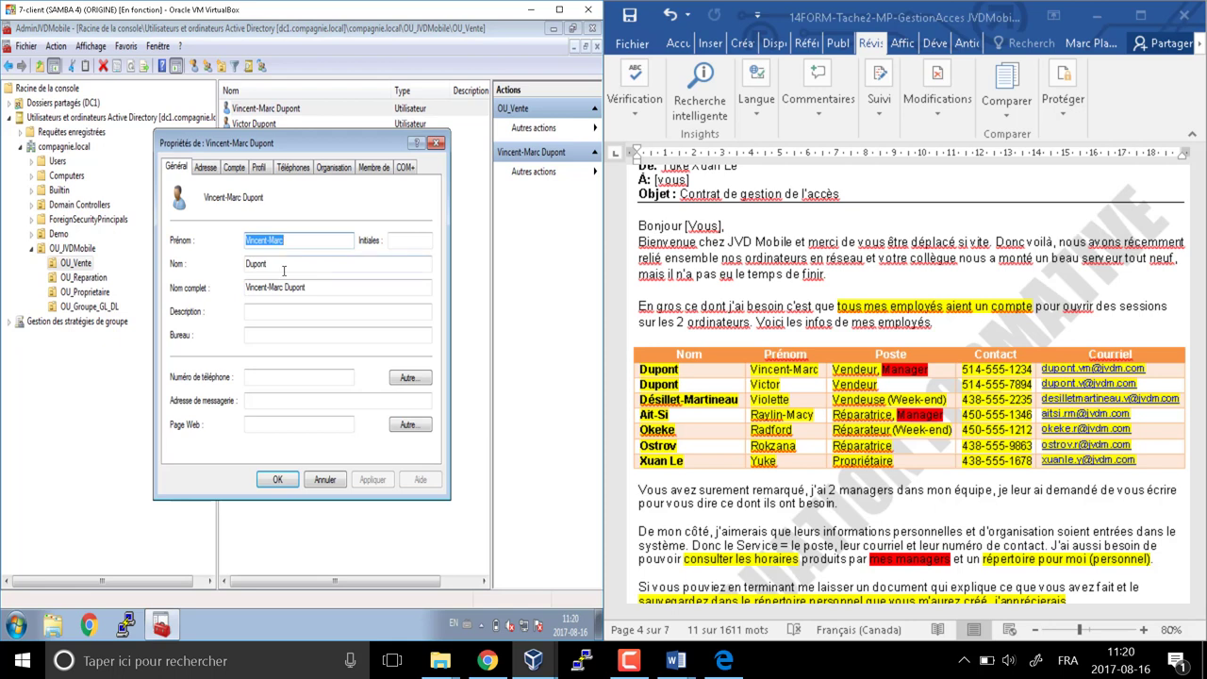
pyautogui.click(278, 376)
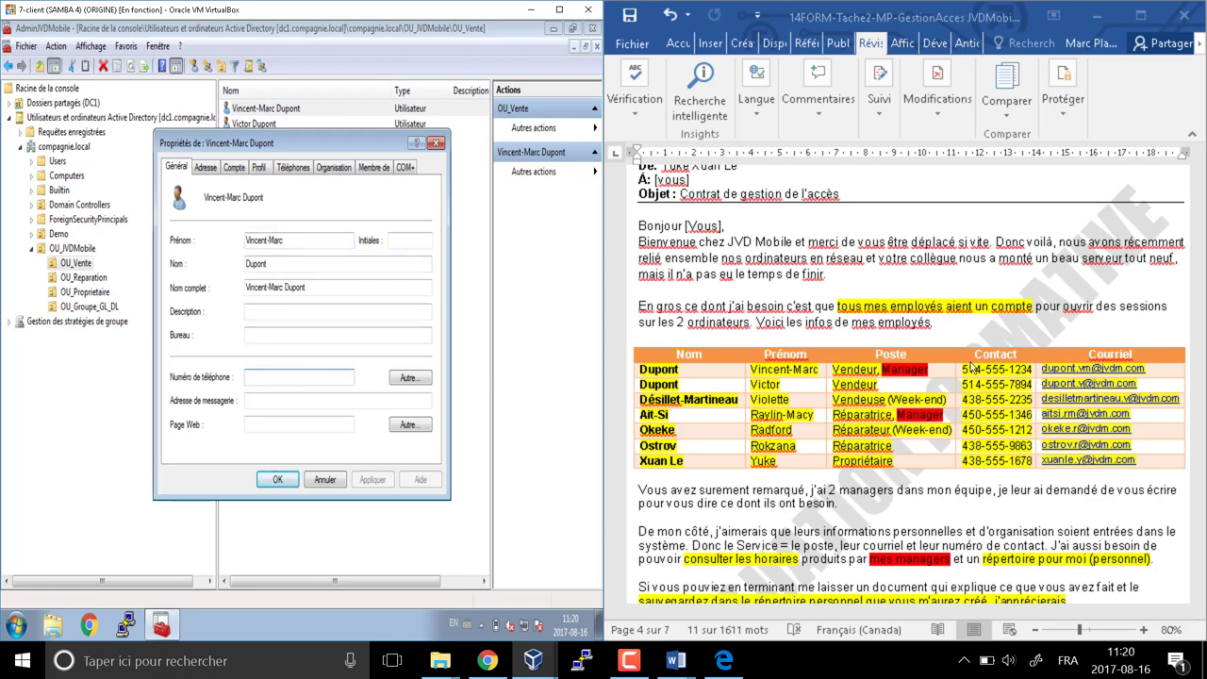
pyautogui.write('514-555-1234')
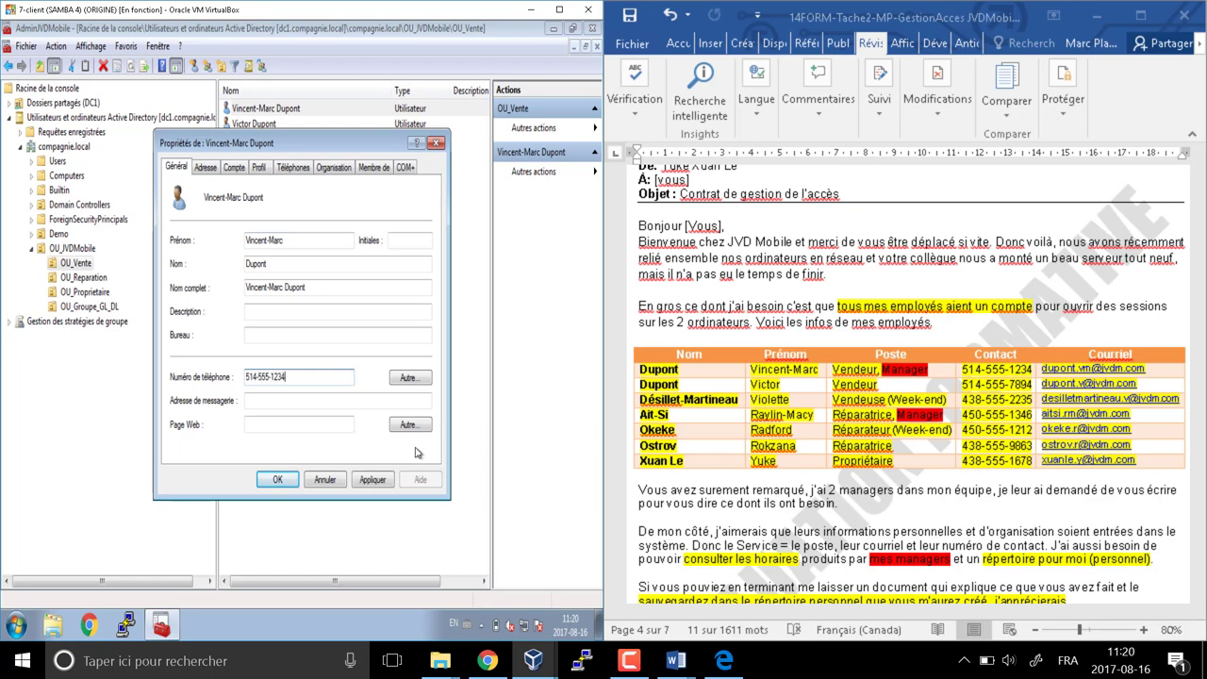
pyautogui.click(295, 403)
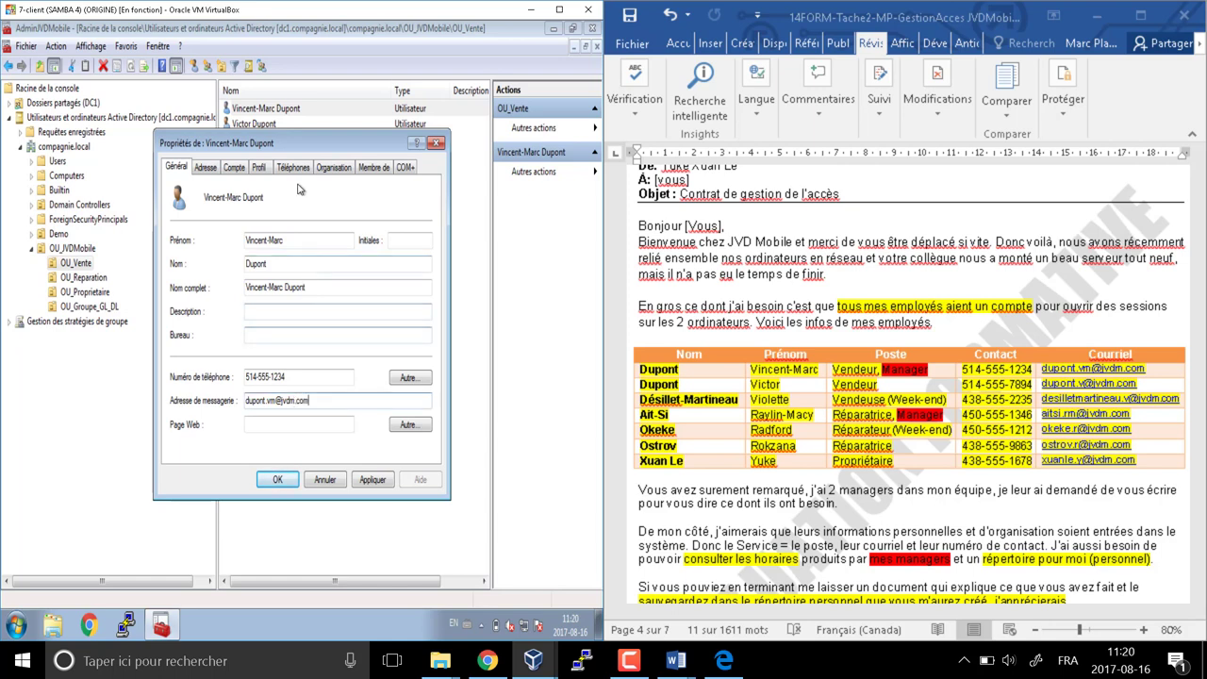
pyautogui.click(277, 480)
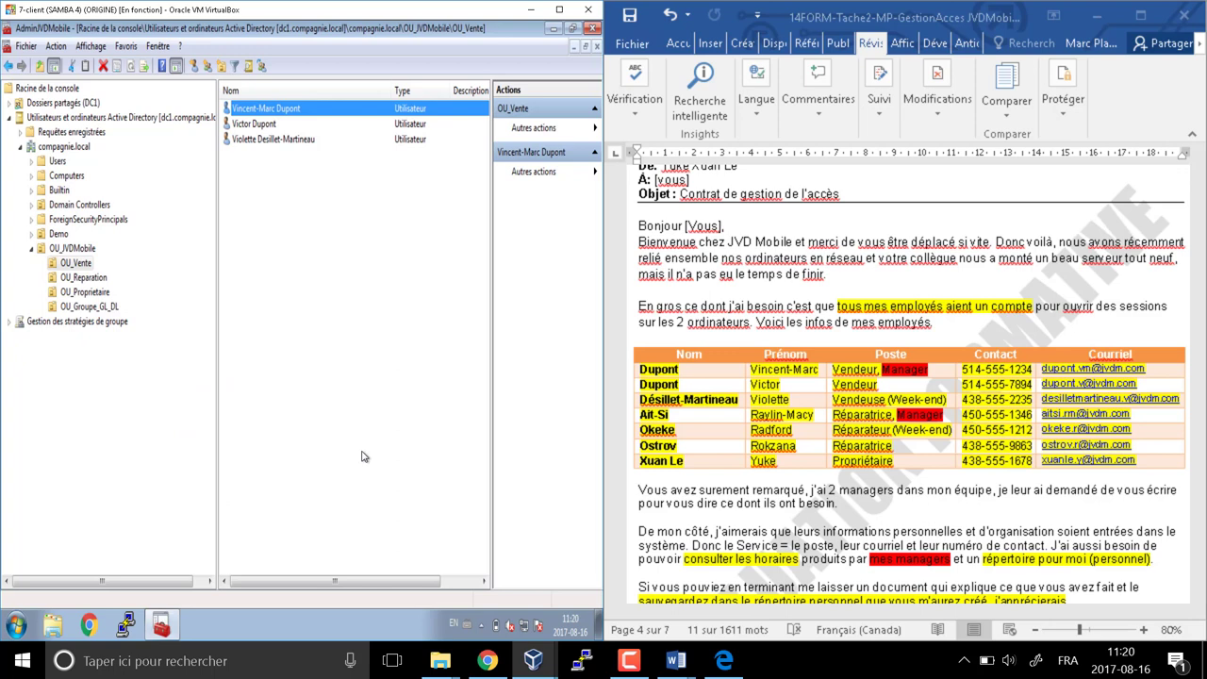
# Highlight the Lundi au mercredi (8 à 17h) schedule lines in Word, then reopen the first user's properties
pyautogui.click(984, 378)
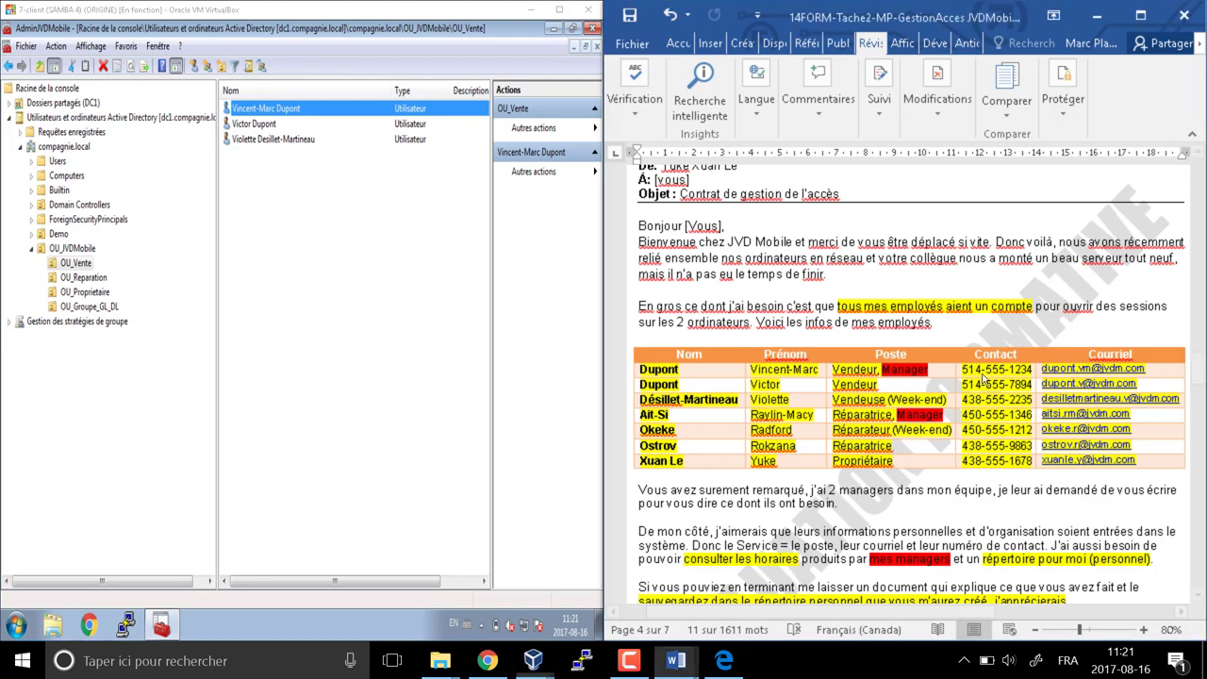
pyautogui.scroll(-3, 997, 396)
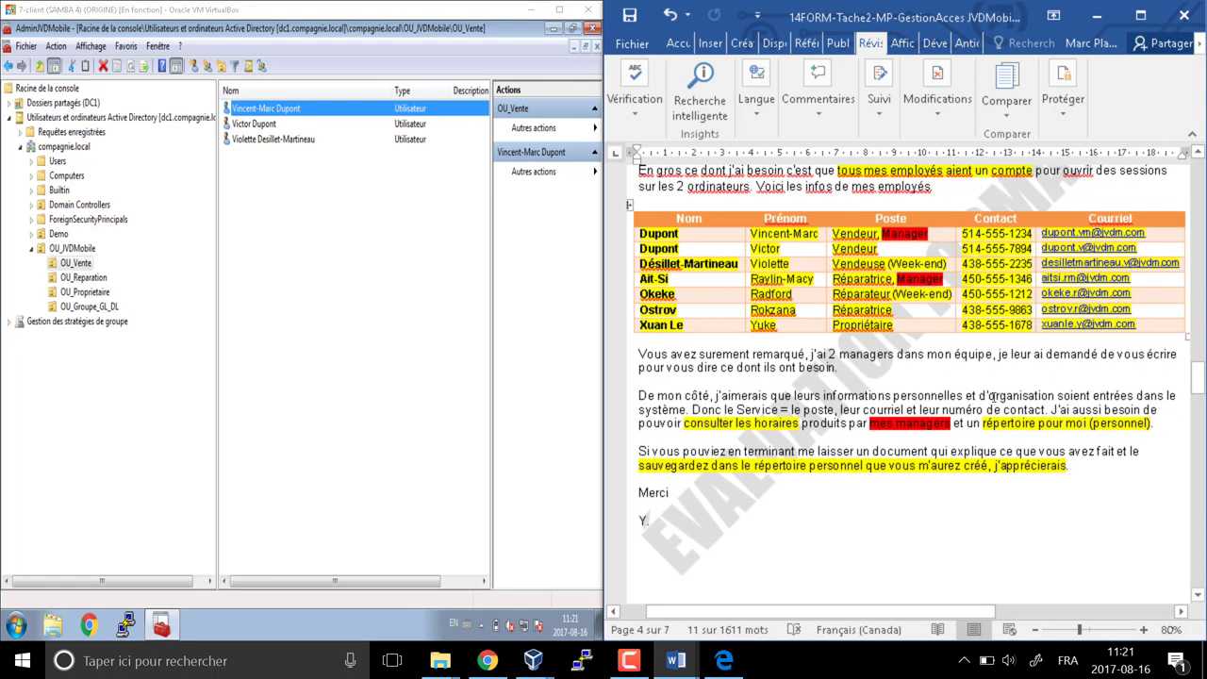
pyautogui.scroll(-20, 983, 391)
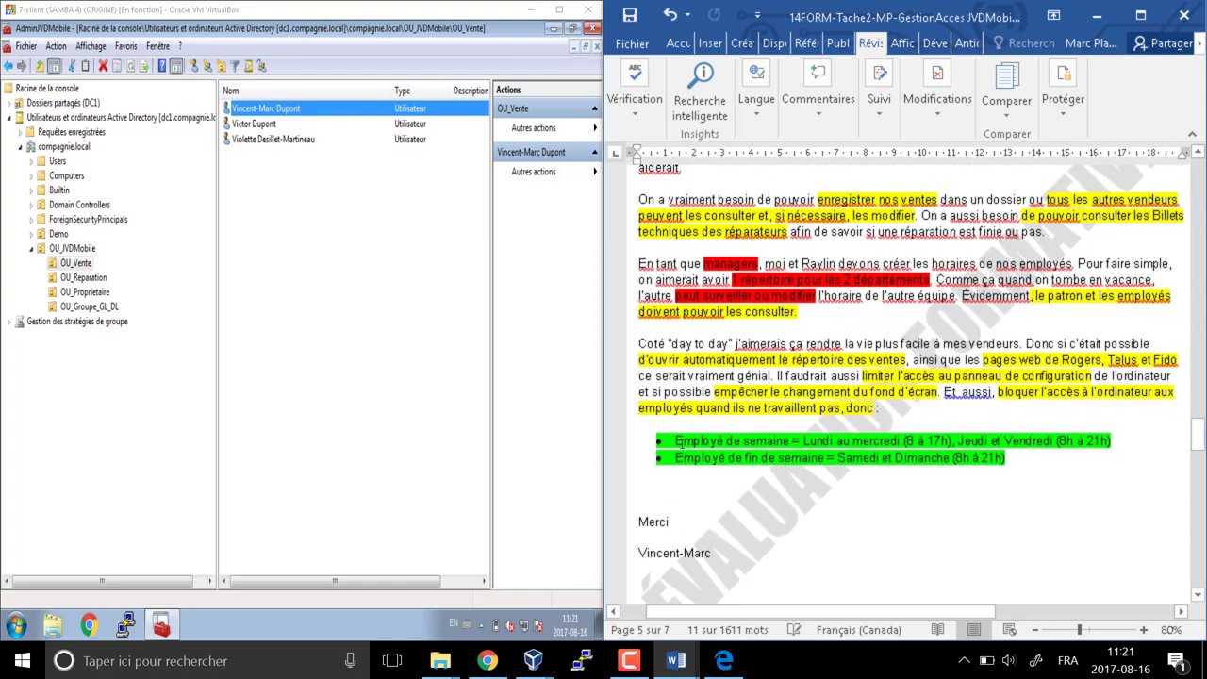
pyautogui.moveTo(670, 440); pyautogui.dragTo(1019, 461)
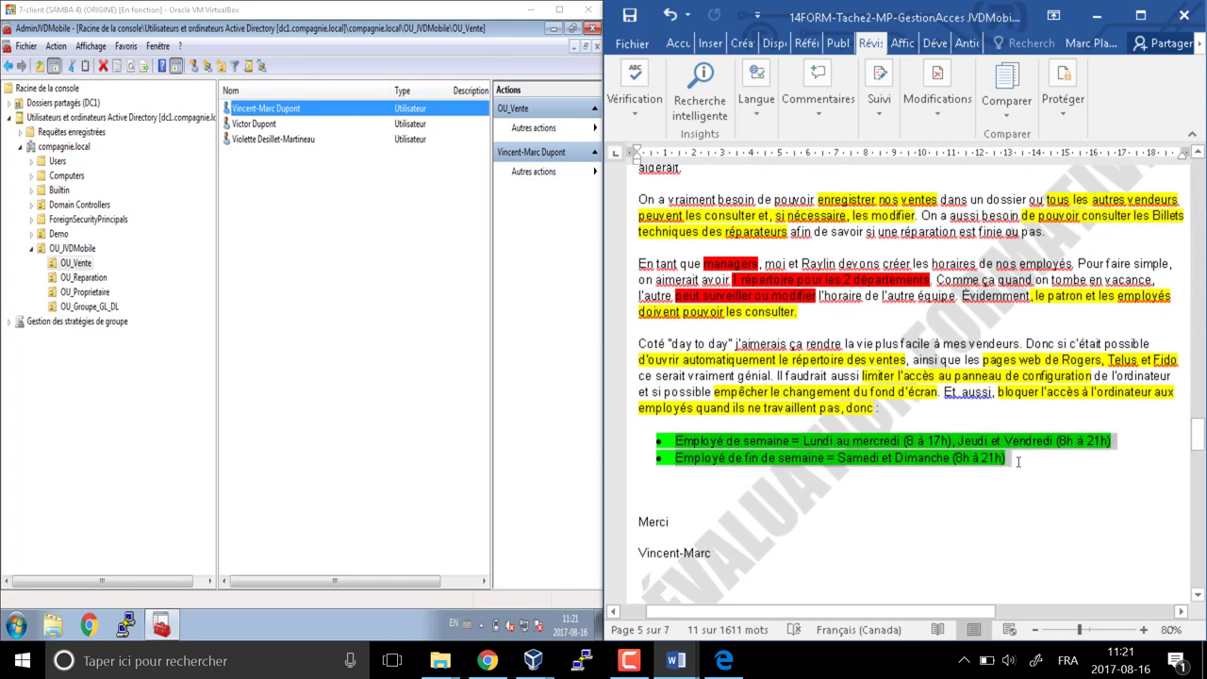
pyautogui.click(329, 252)
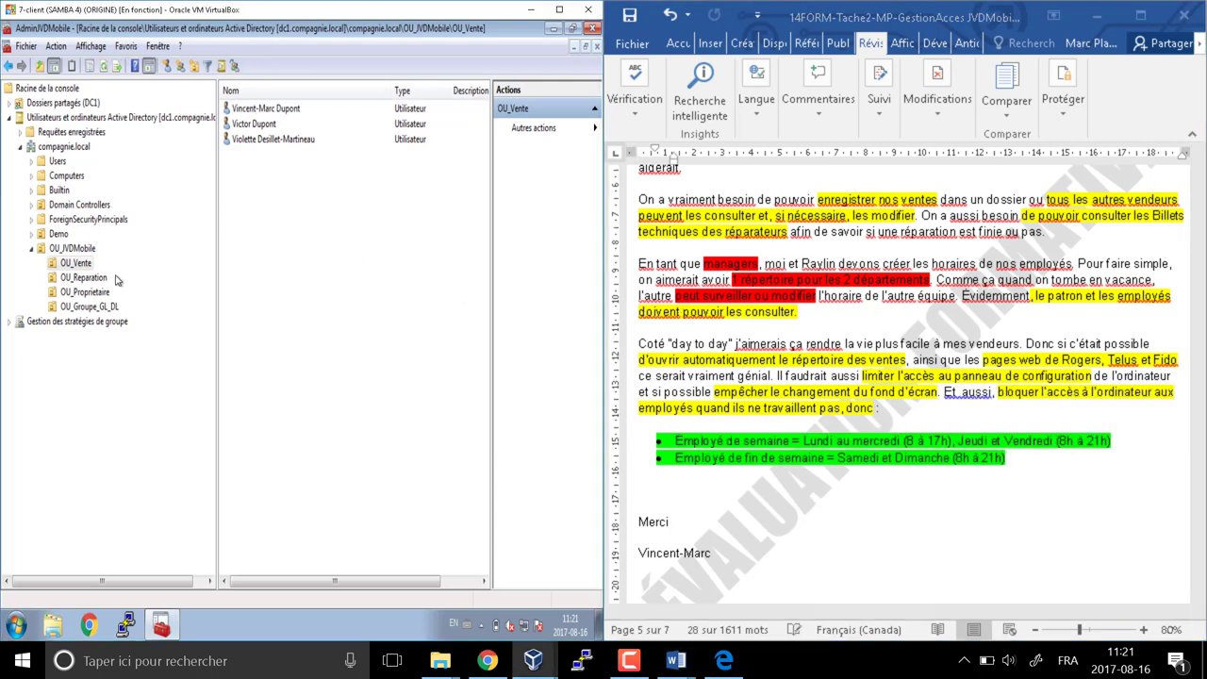
pyautogui.click(857, 430)
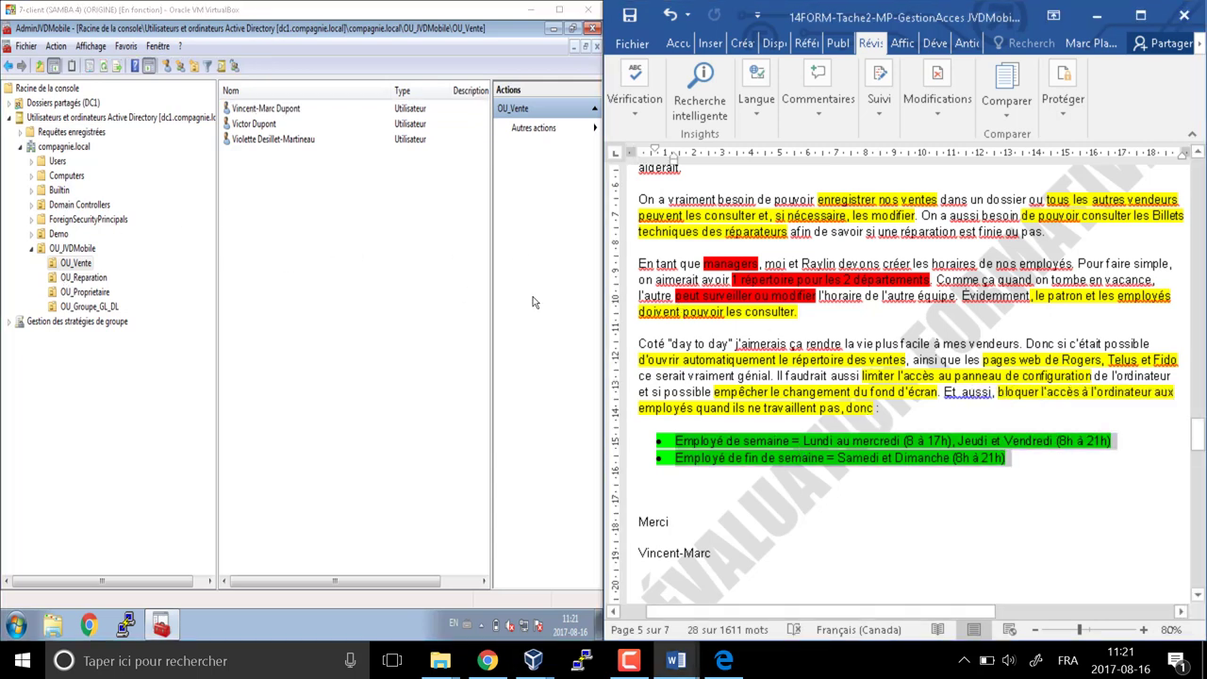
pyautogui.moveTo(801, 441); pyautogui.dragTo(956, 441)
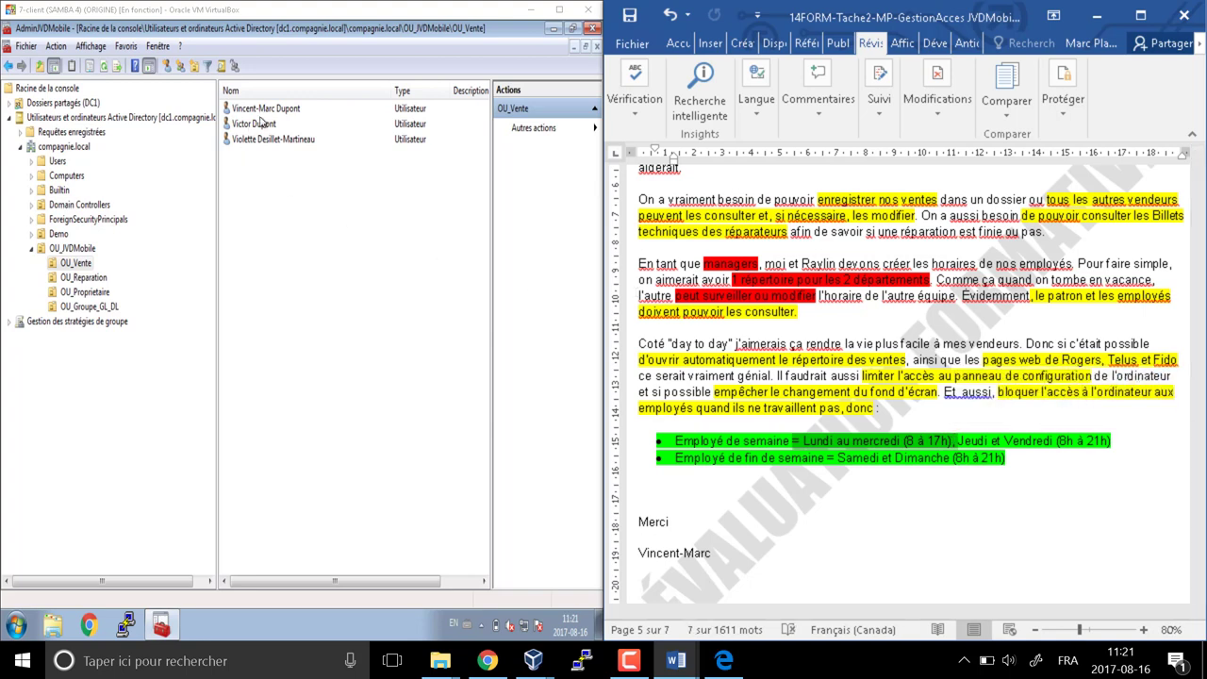
pyautogui.doubleClick(266, 110)
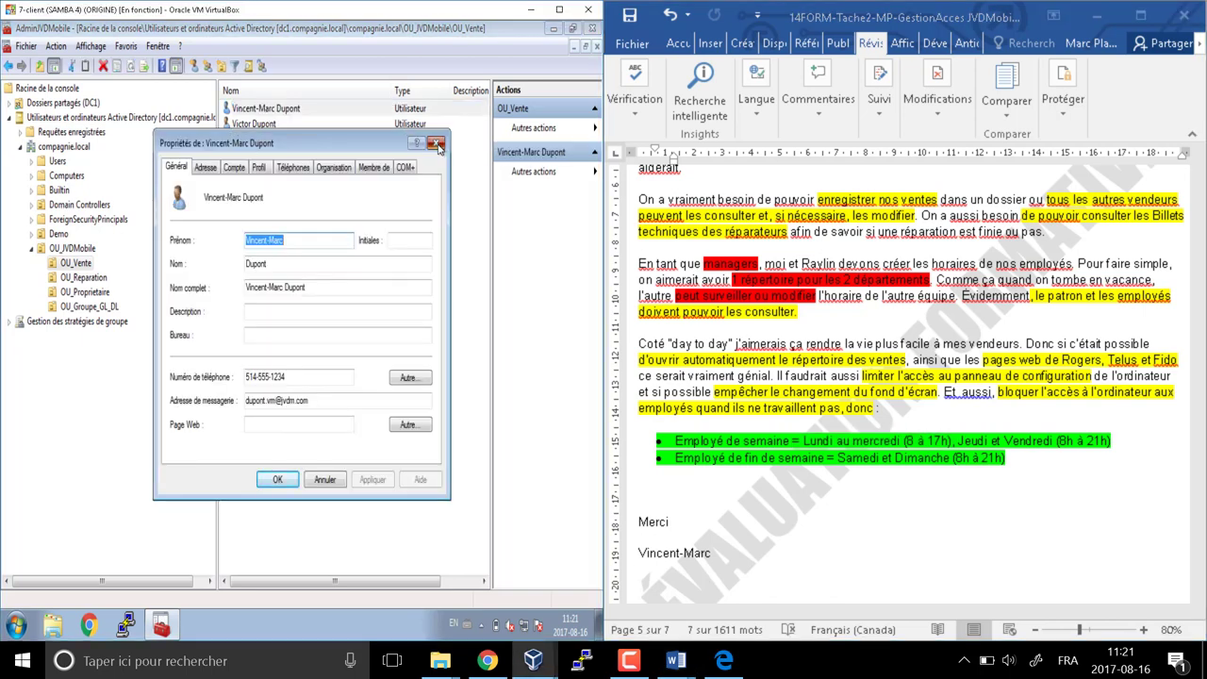
# Open the second sales user's logon hours and deny logon for the whole week
pyautogui.click(435, 142)
pyautogui.doubleClick(257, 126)
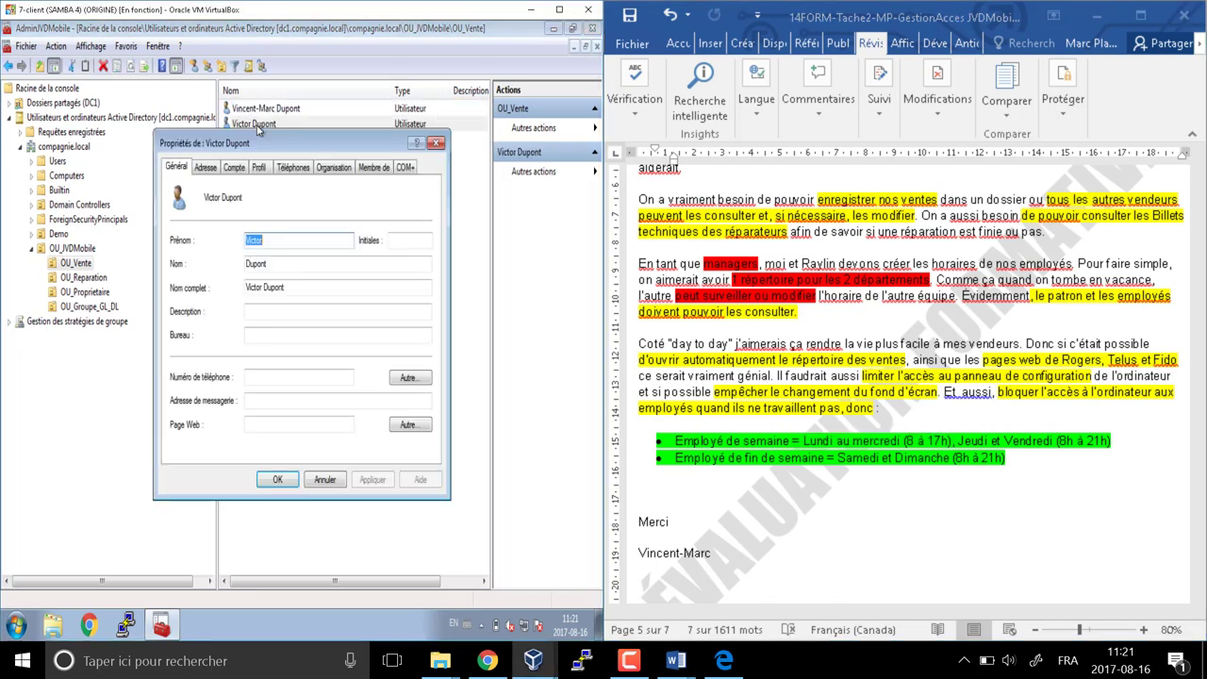
pyautogui.click(238, 167)
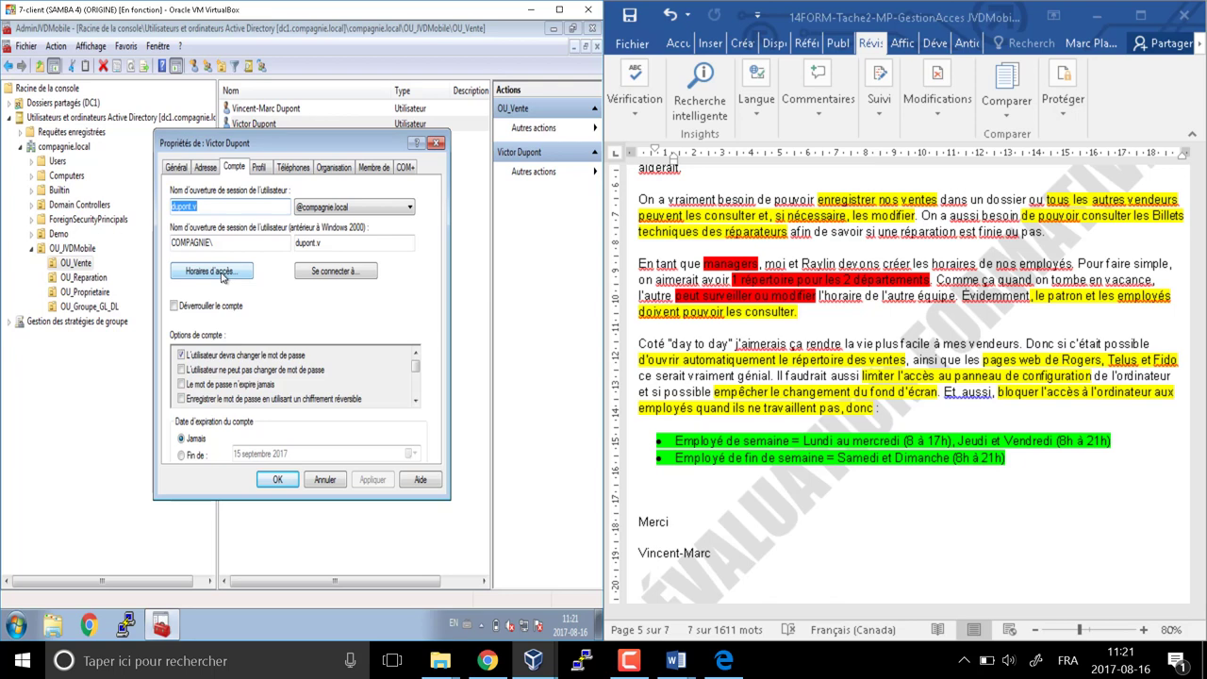
pyautogui.click(223, 273)
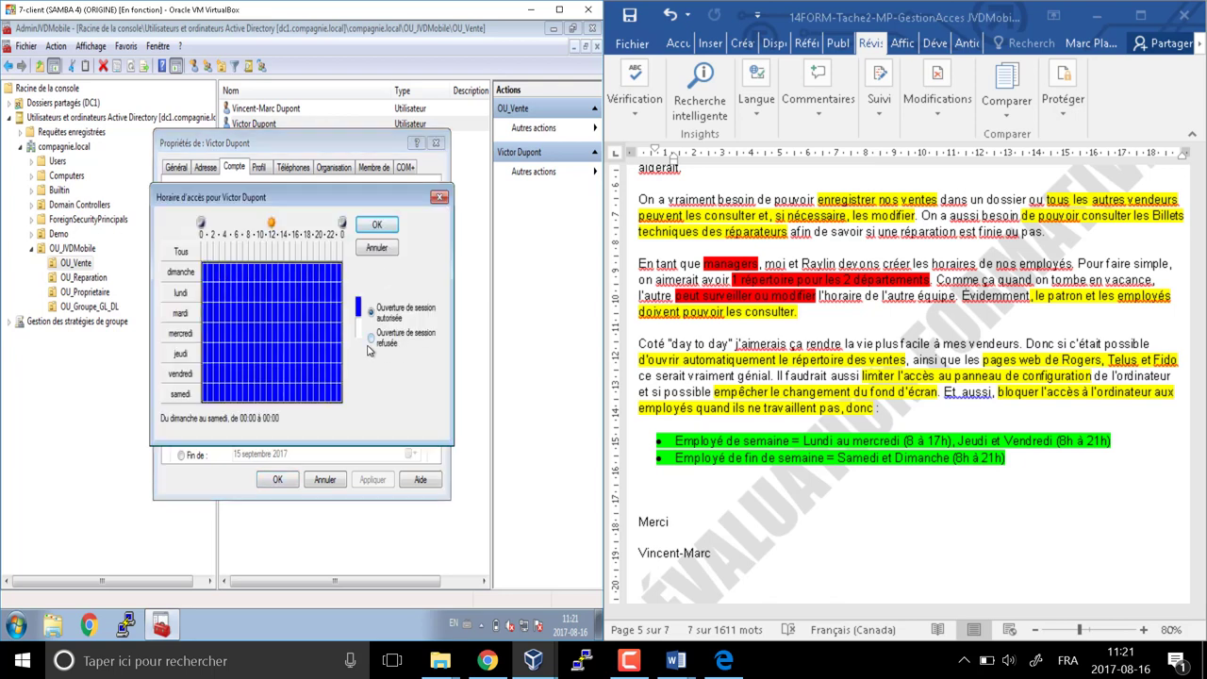
pyautogui.click(371, 337)
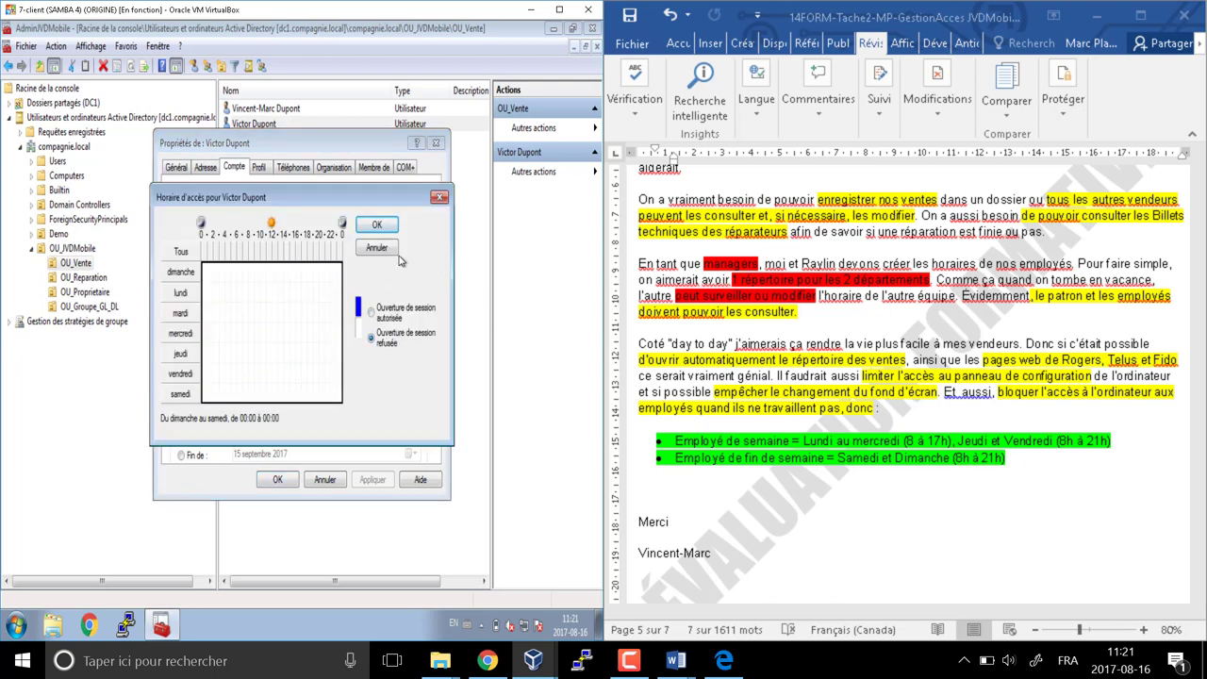
pyautogui.click(216, 313)
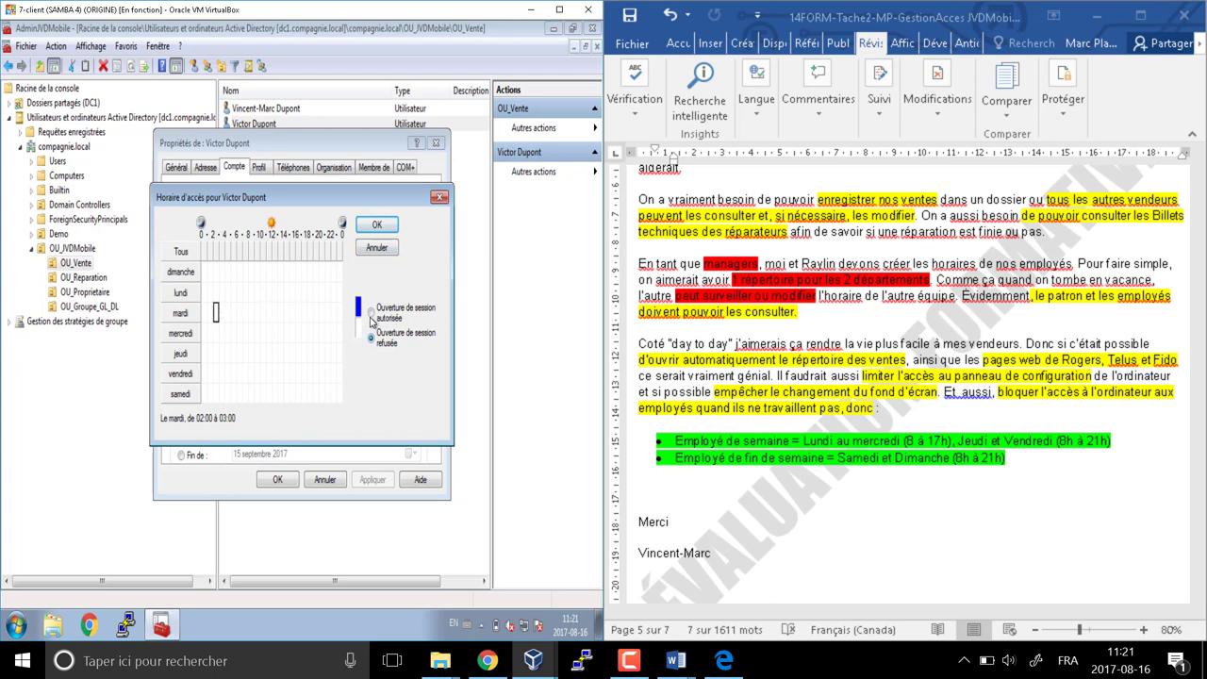
pyautogui.click(371, 312)
pyautogui.click(371, 338)
# Allow logon Monday–Wednesday 07:00–17:00 and Thursday–Friday 07:00–21:00, then save the properties
pyautogui.click(244, 313)
pyautogui.moveTo(245, 313); pyautogui.dragTo(304, 343)
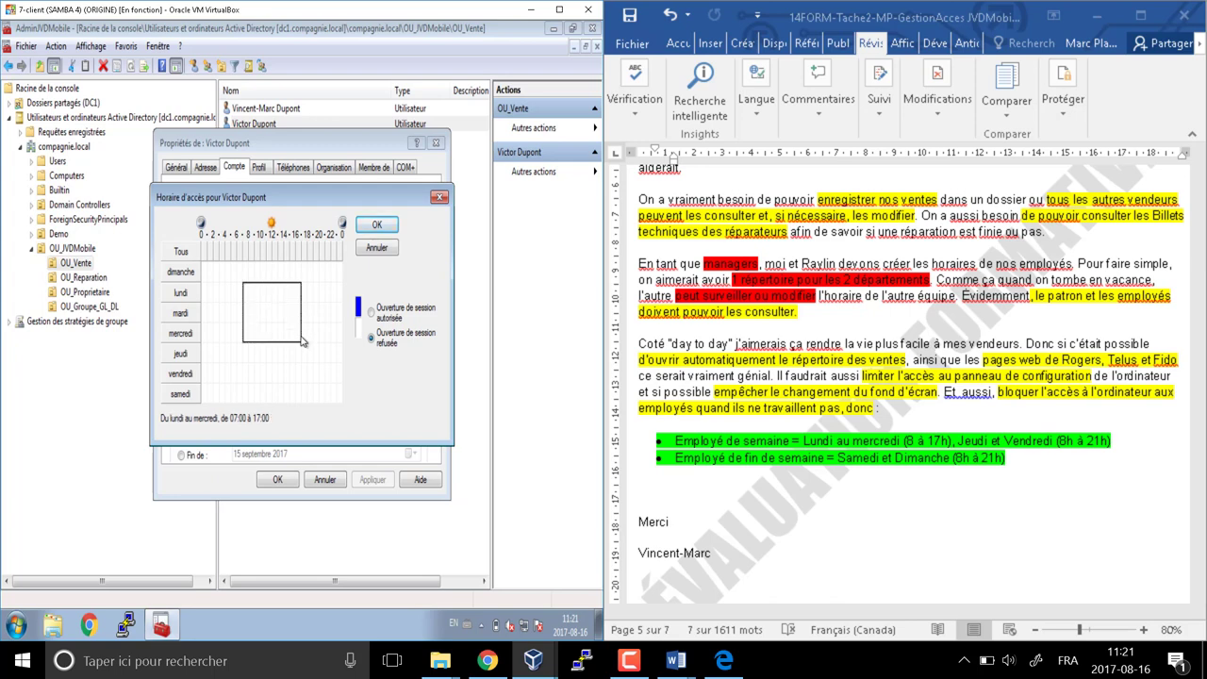
pyautogui.click(378, 318)
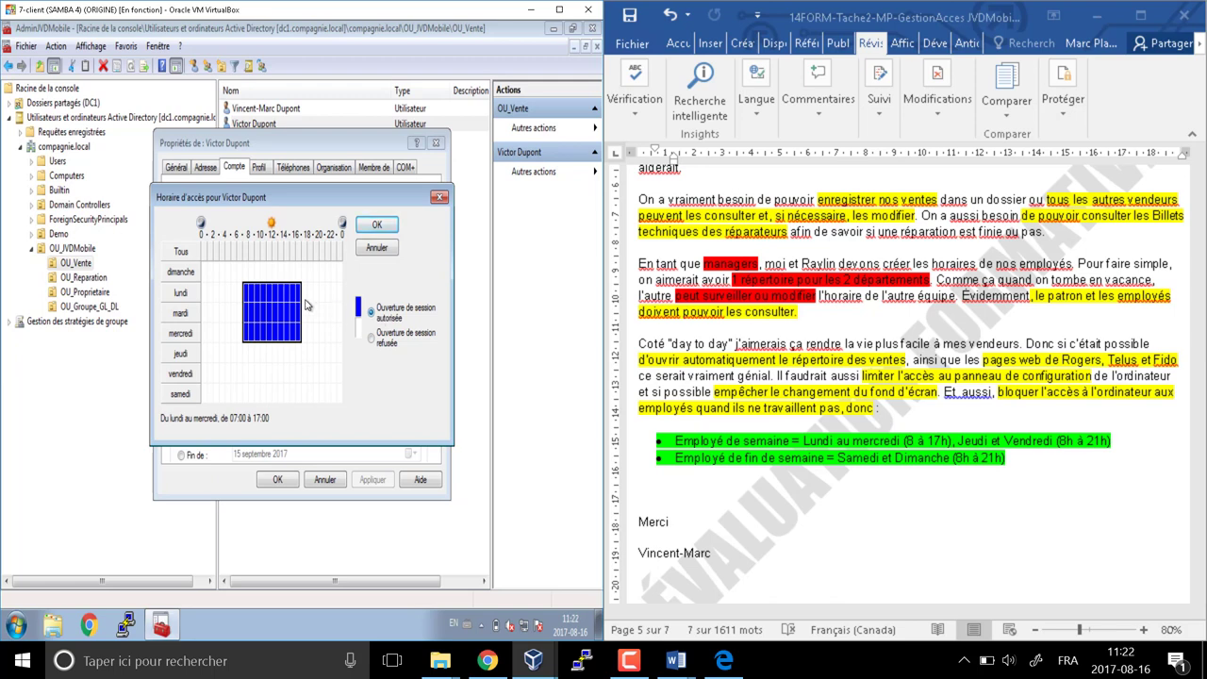
pyautogui.moveTo(305, 293); pyautogui.dragTo(329, 300)
pyautogui.click(298, 357)
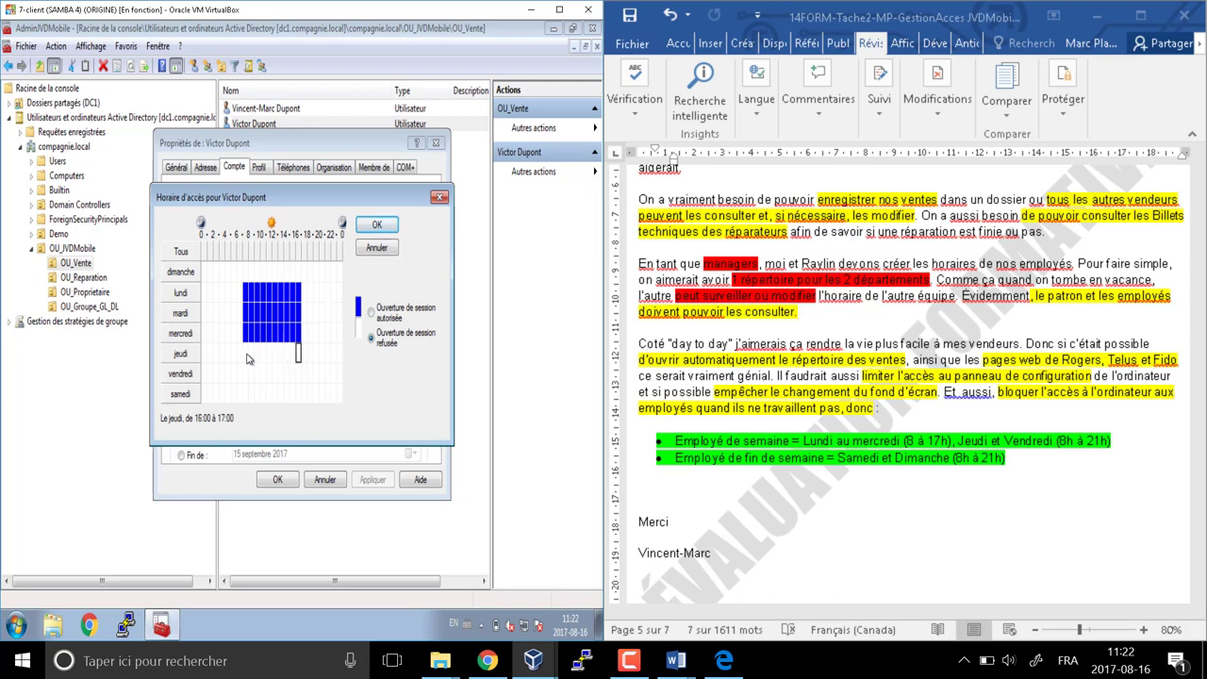
pyautogui.click(245, 357)
pyautogui.moveTo(245, 357); pyautogui.dragTo(326, 377)
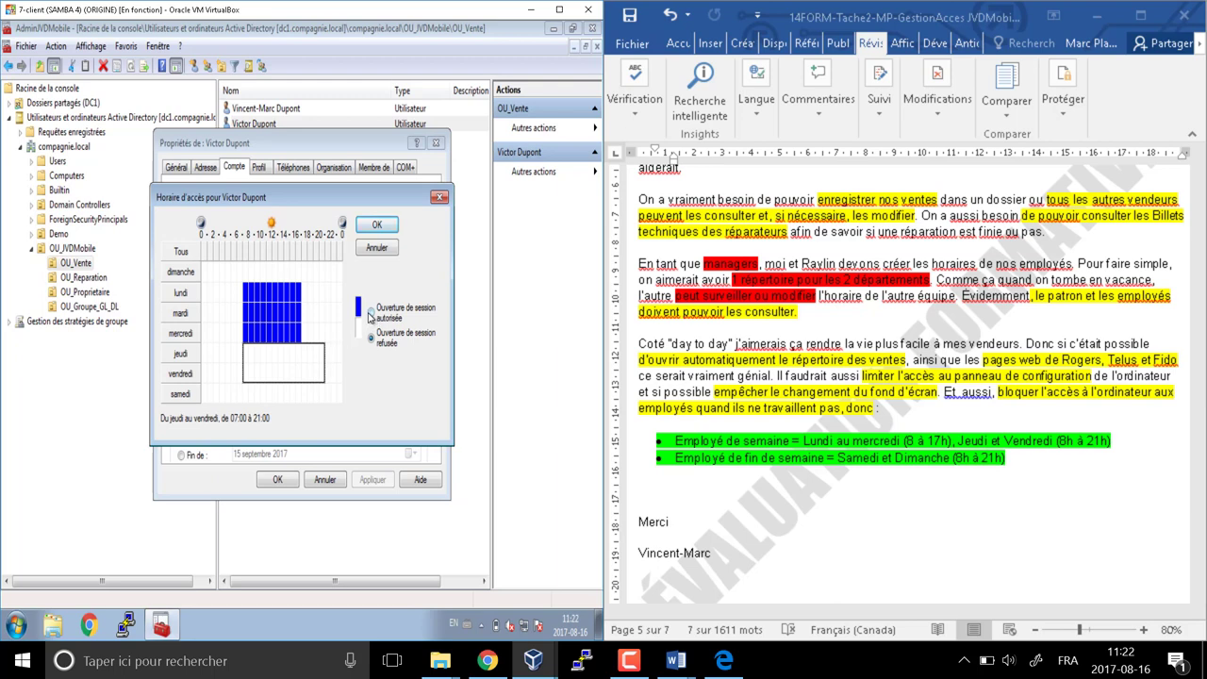
pyautogui.click(369, 312)
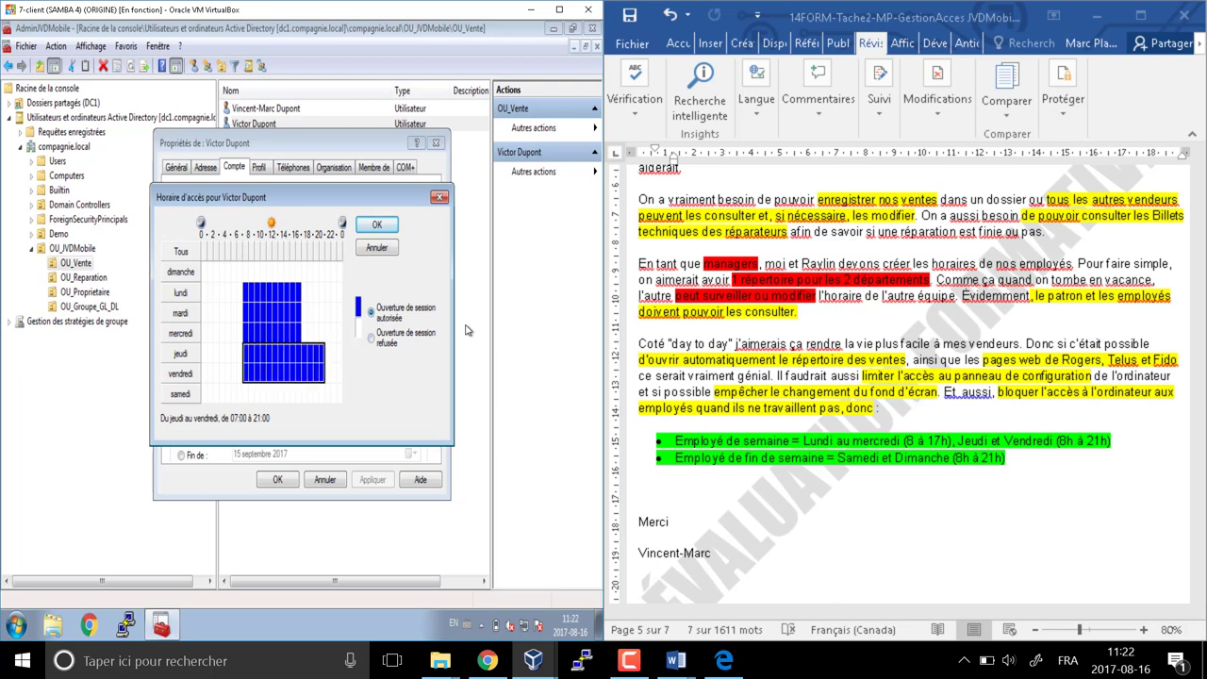
pyautogui.click(381, 228)
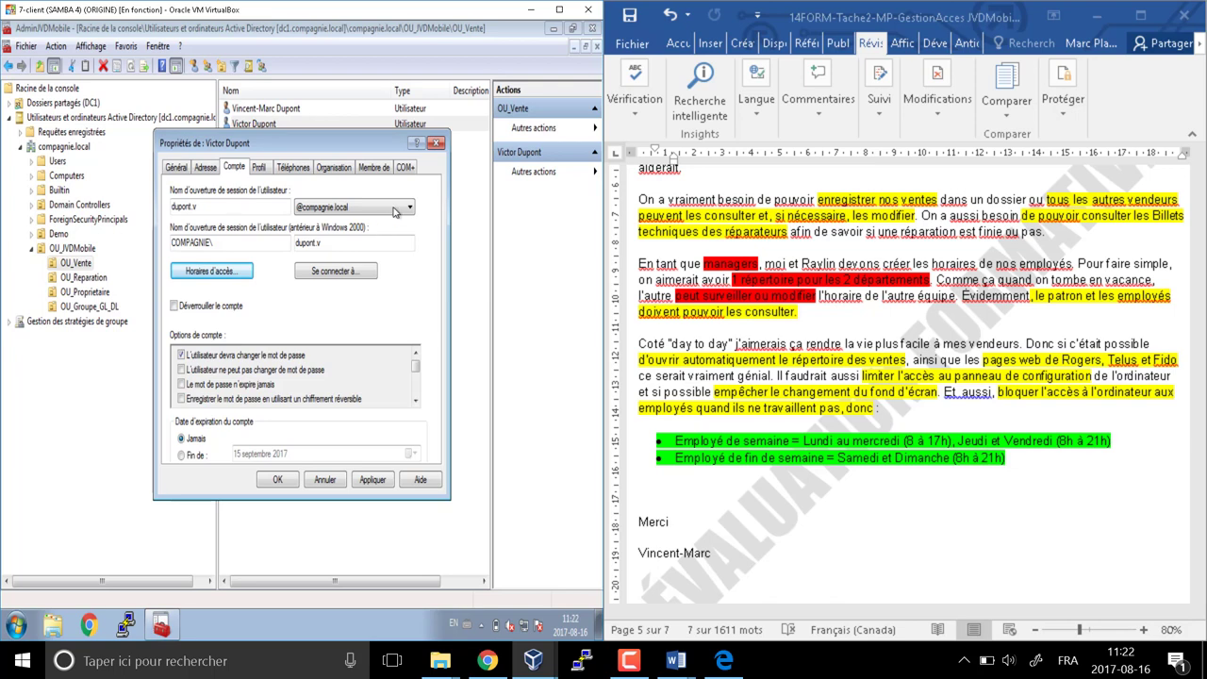
pyautogui.click(285, 482)
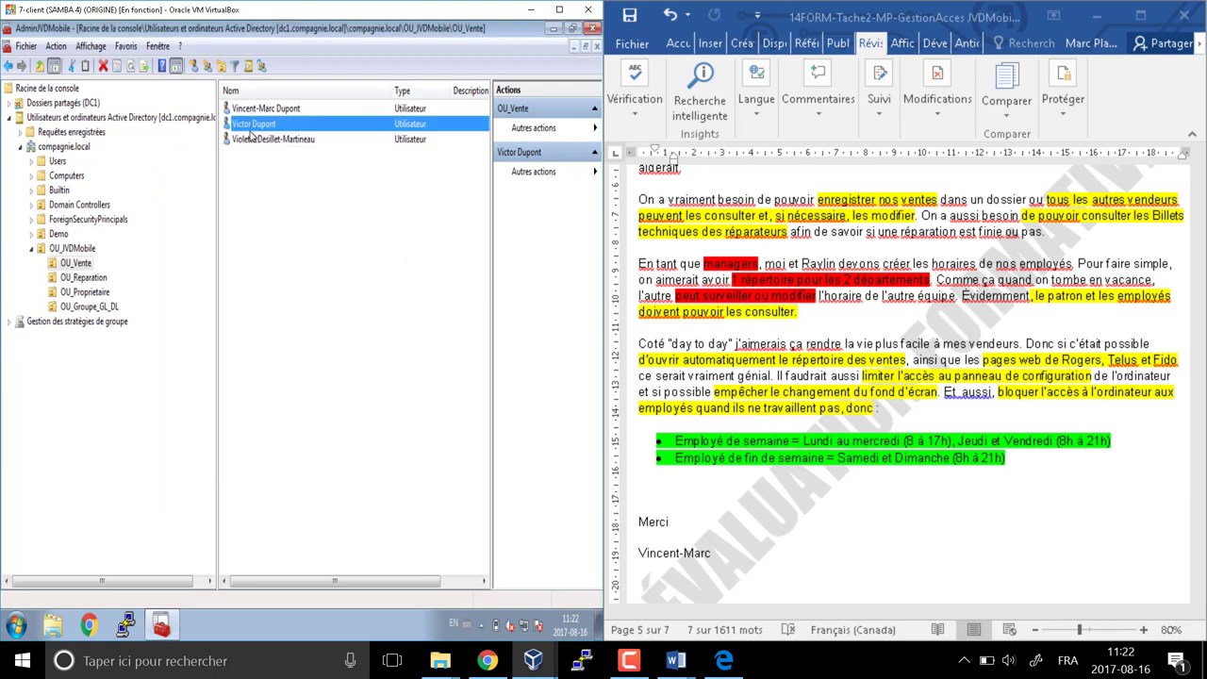
# Open the weekend saleswoman's properties, check her (Week-end) row, and show the Compte tab
pyautogui.doubleClick(267, 141)
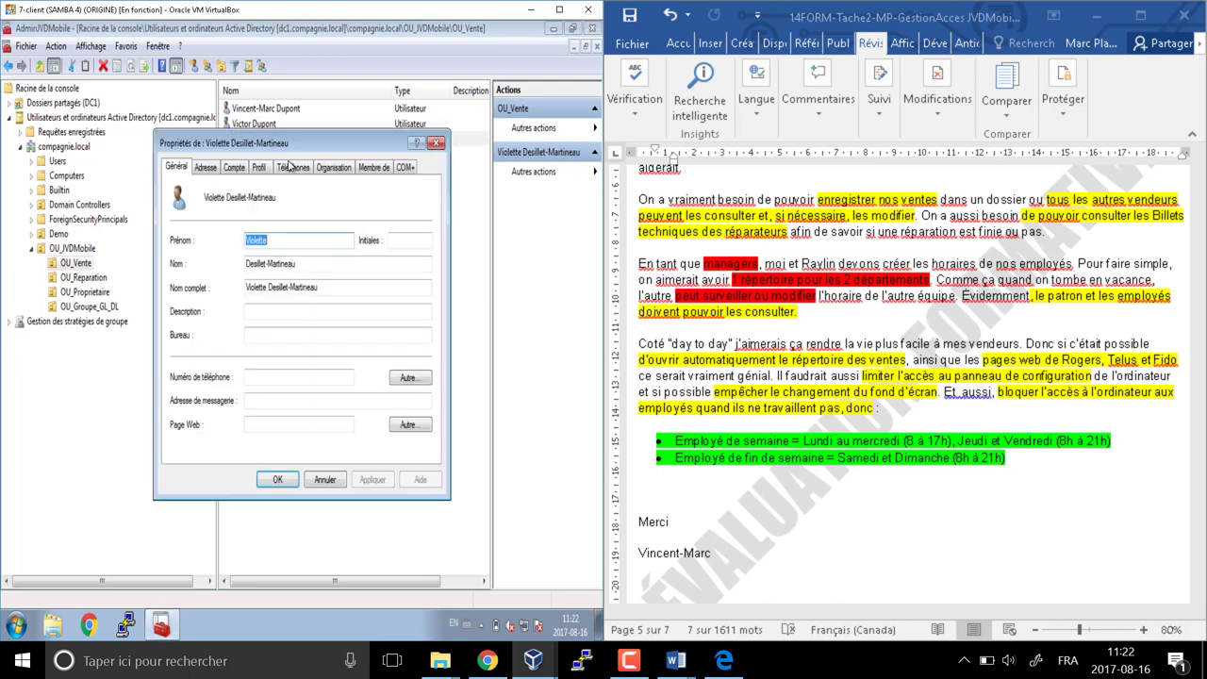
pyautogui.click(259, 168)
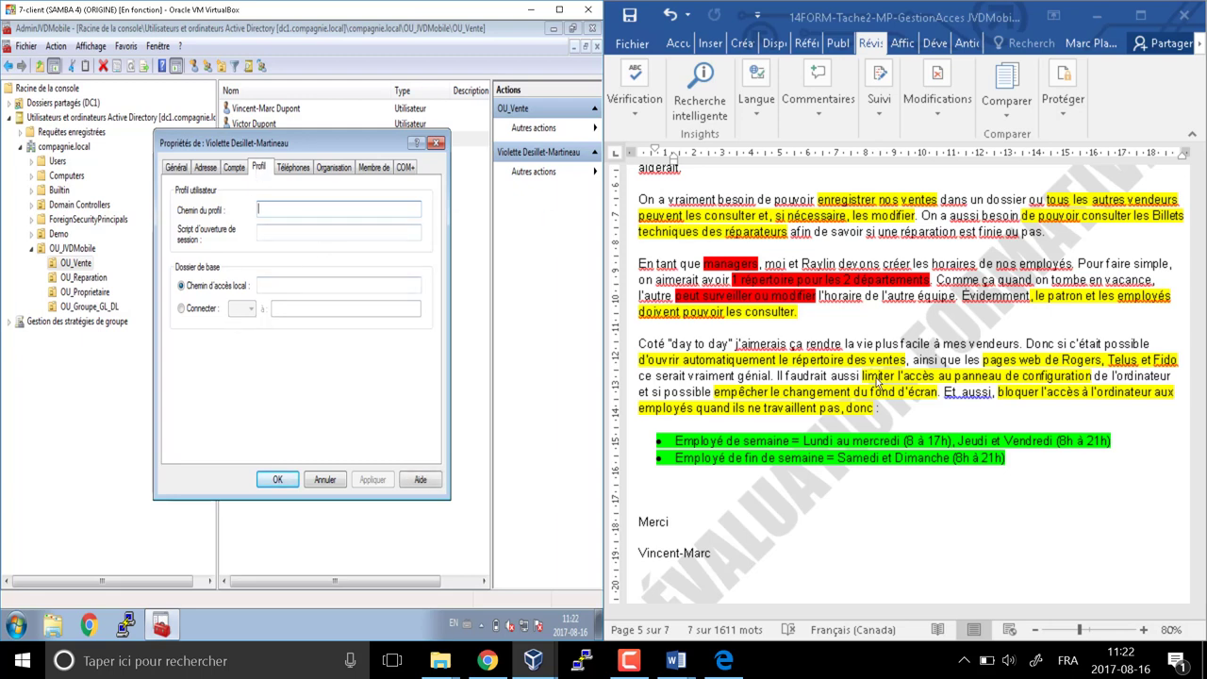
pyautogui.scroll(3, 885, 394)
pyautogui.scroll(8, 884, 394)
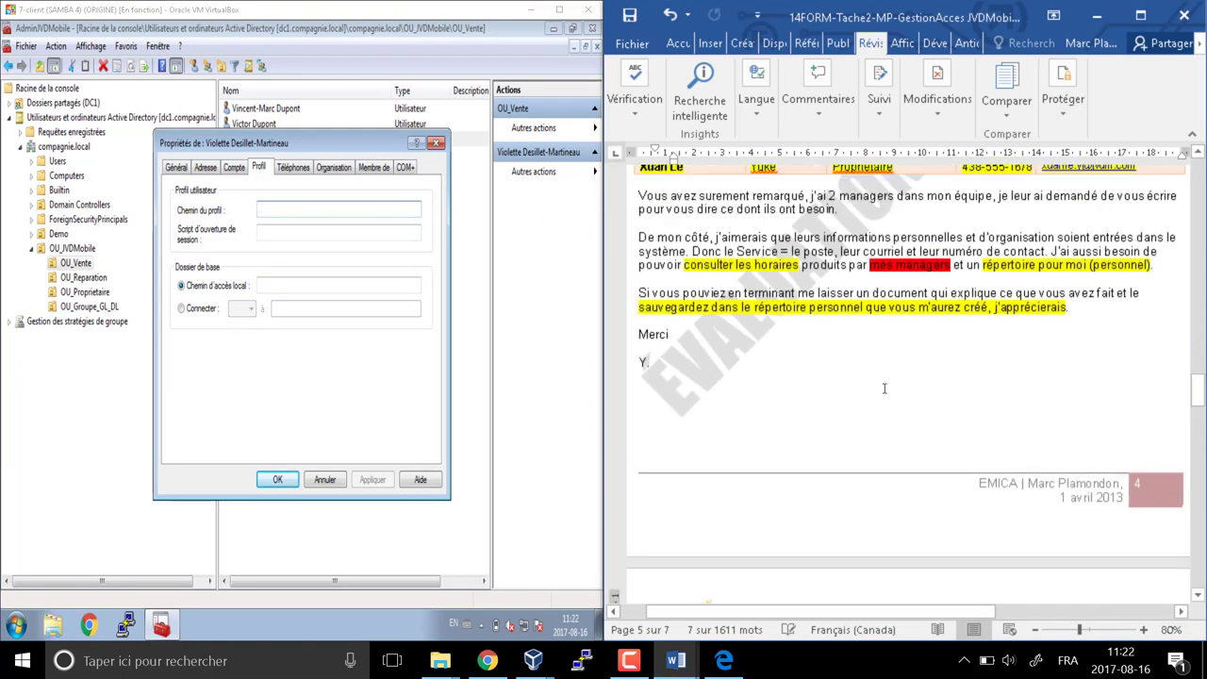
pyautogui.scroll(-1, 744, 359)
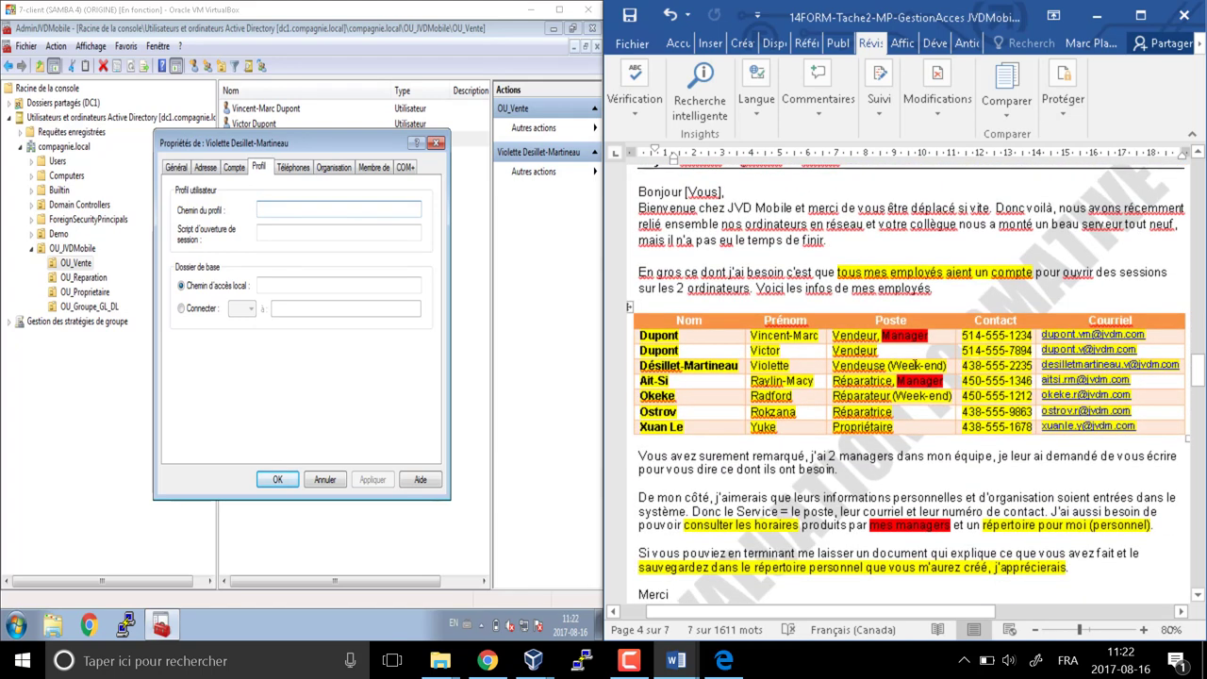
pyautogui.moveTo(948, 366); pyautogui.dragTo(886, 366)
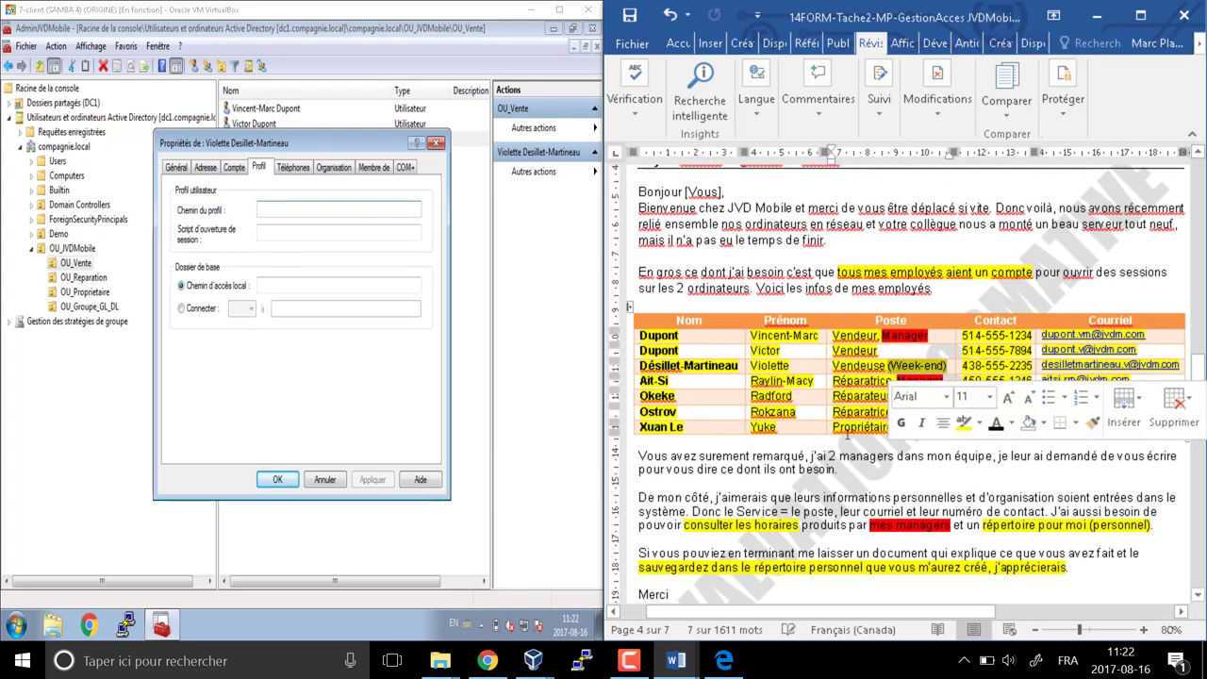
pyautogui.scroll(-15, 807, 450)
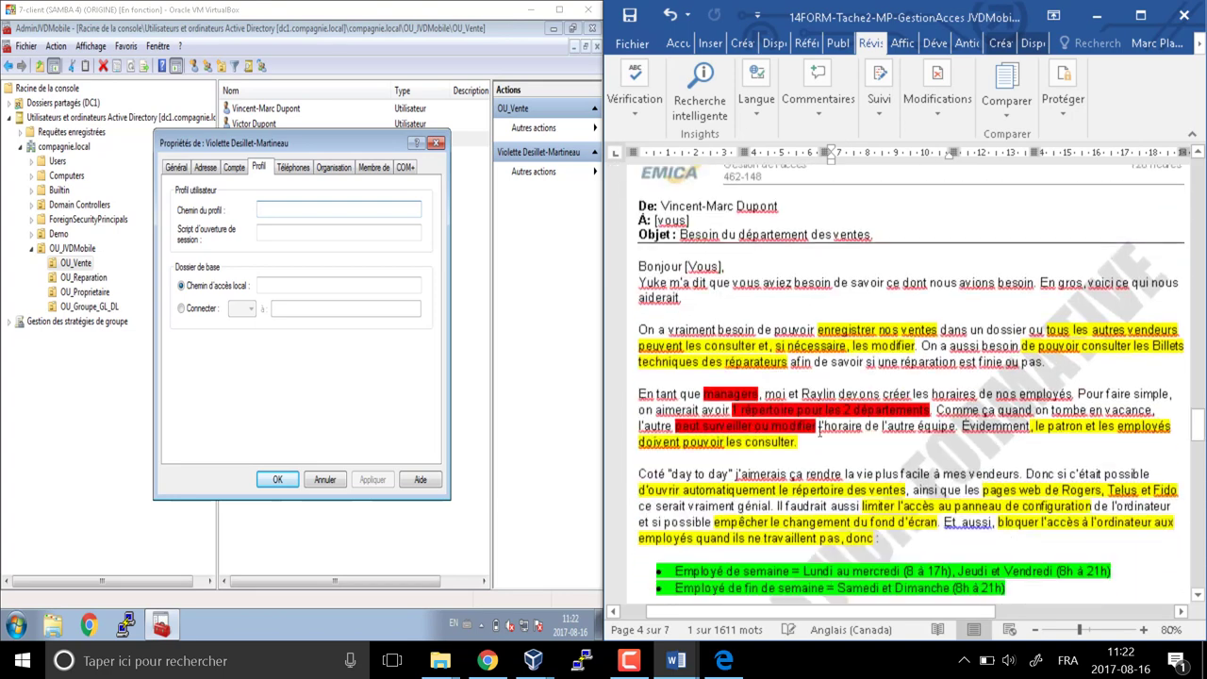
pyautogui.click(235, 167)
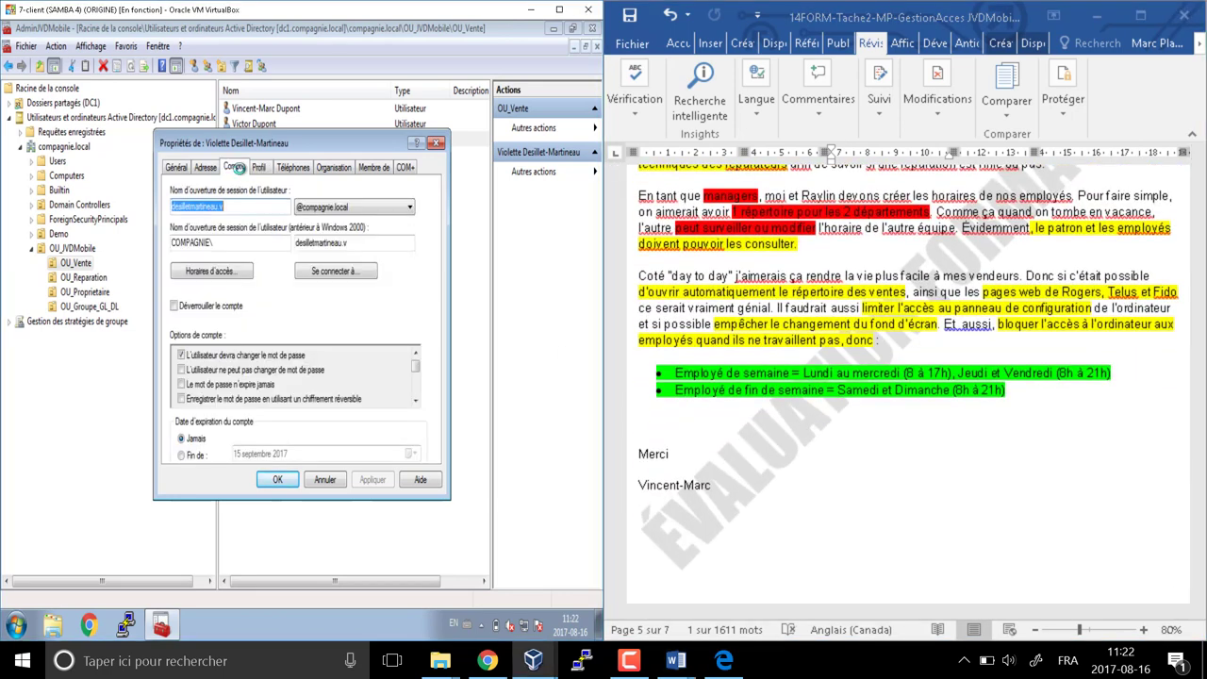
# Deny all logon hours, then allow Sunday from 08:00 to 21:00
pyautogui.click(227, 274)
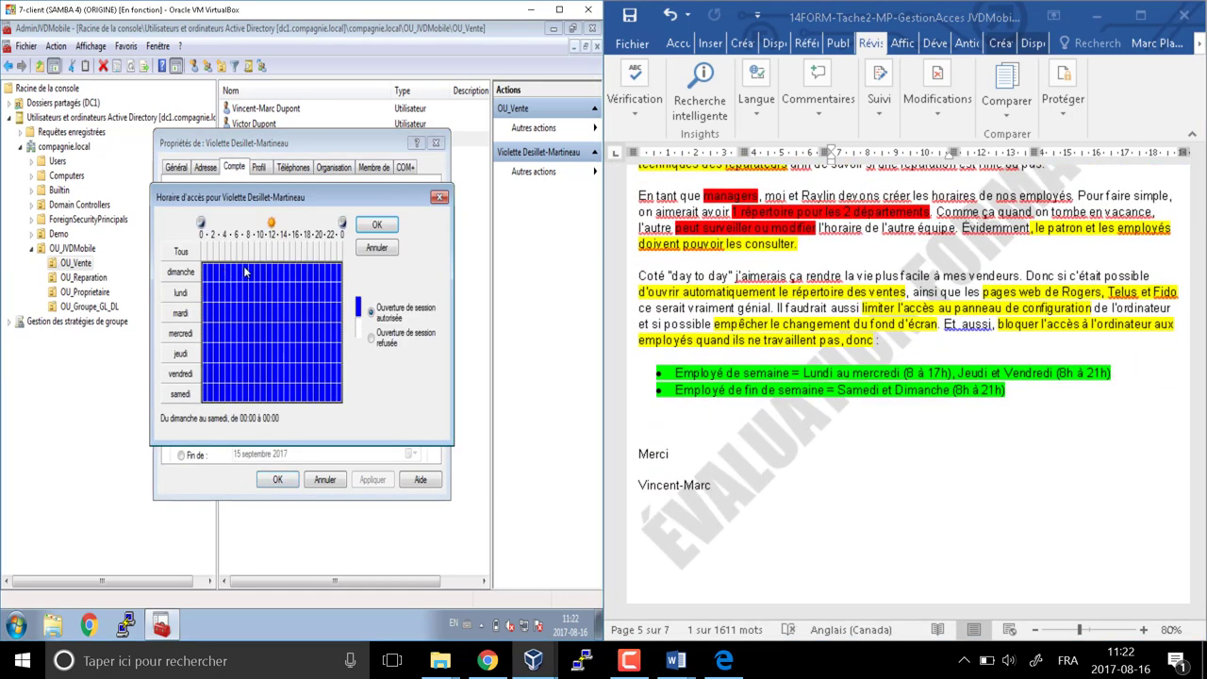
pyautogui.click(374, 340)
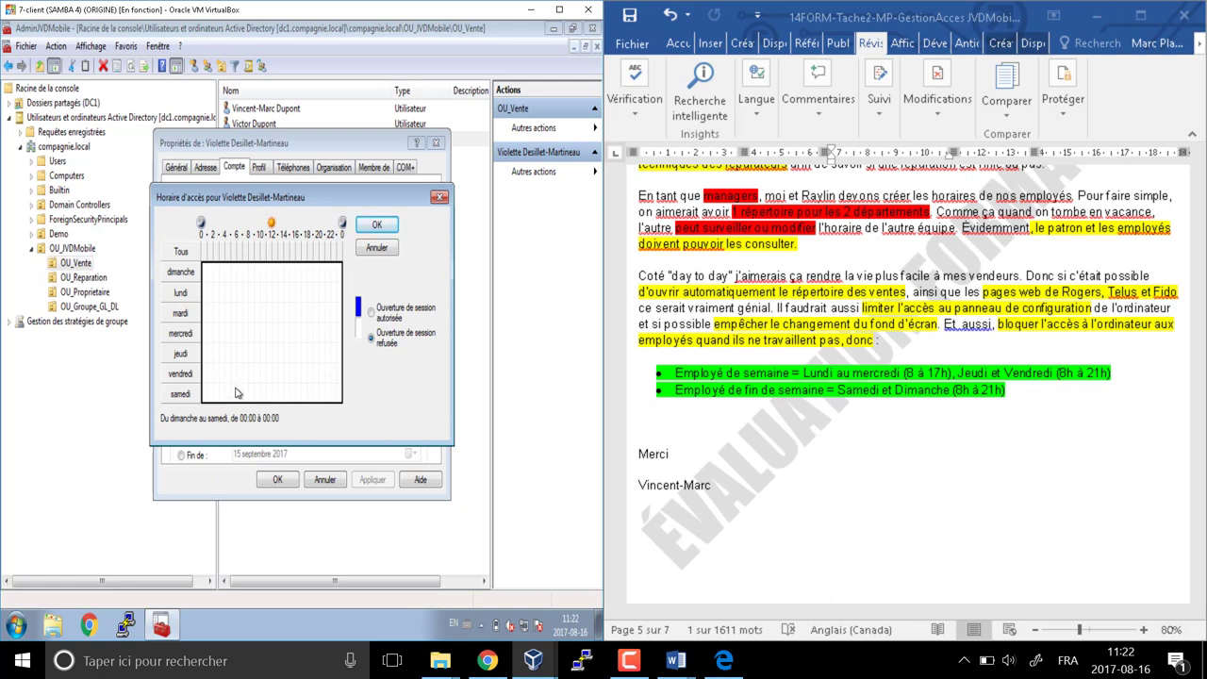
pyautogui.click(250, 274)
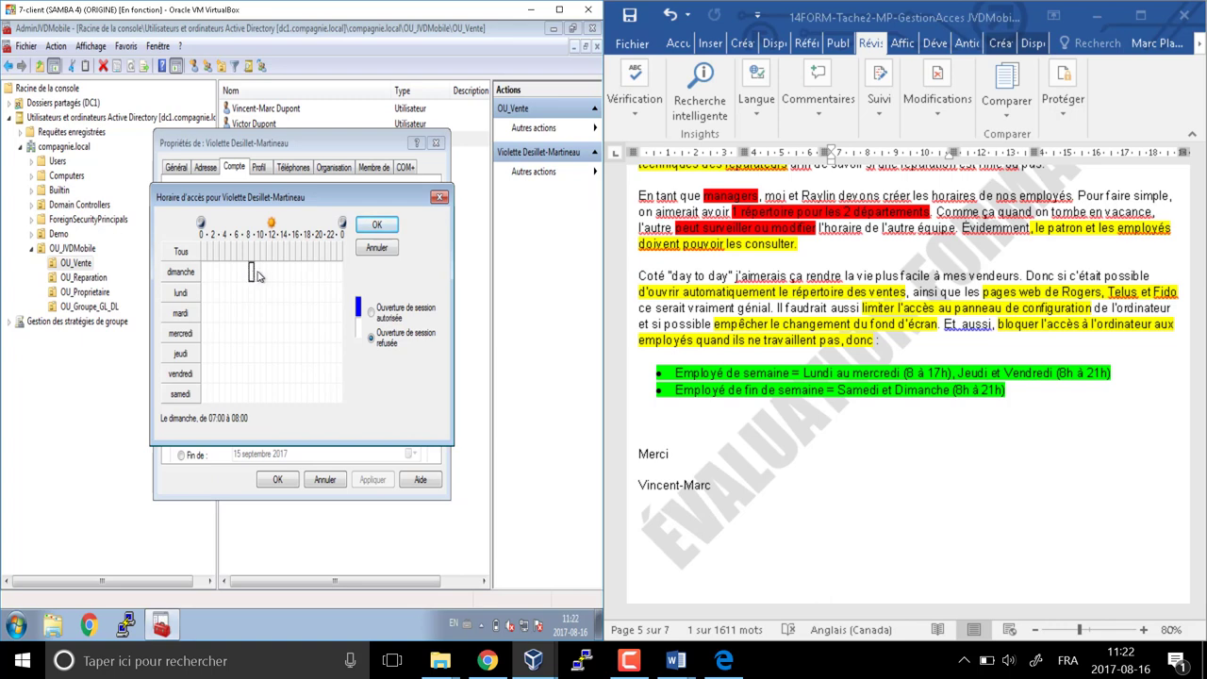
pyautogui.moveTo(258, 275); pyautogui.dragTo(326, 275)
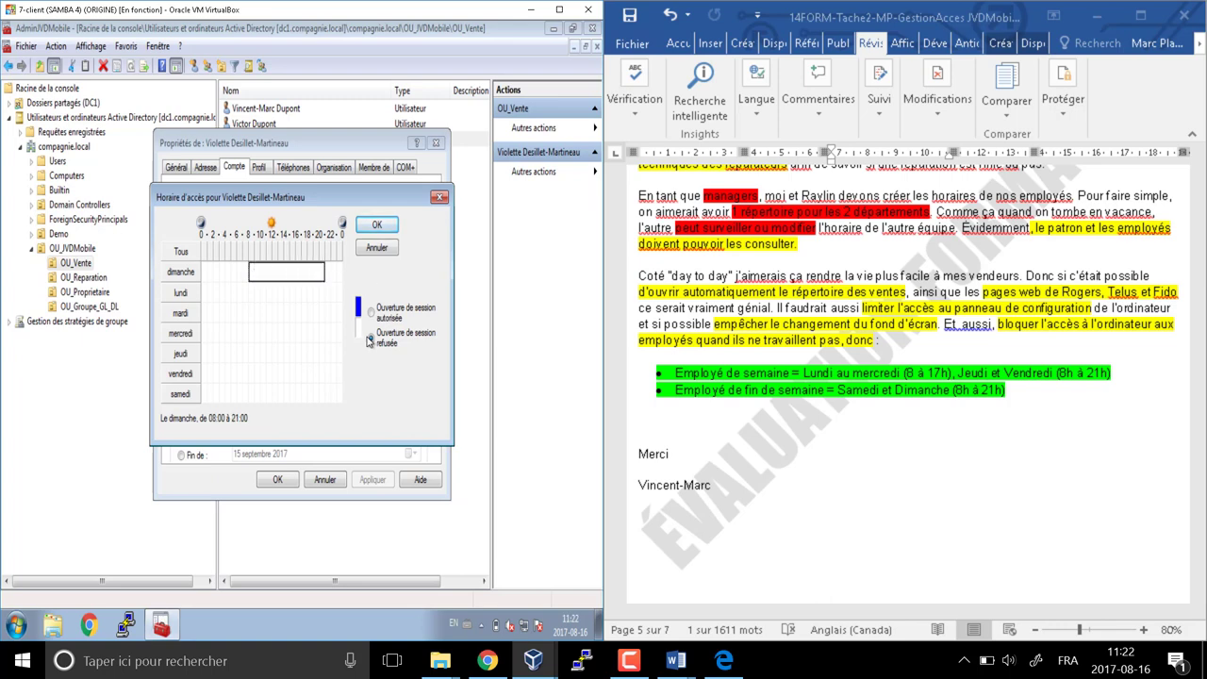
pyautogui.click(370, 311)
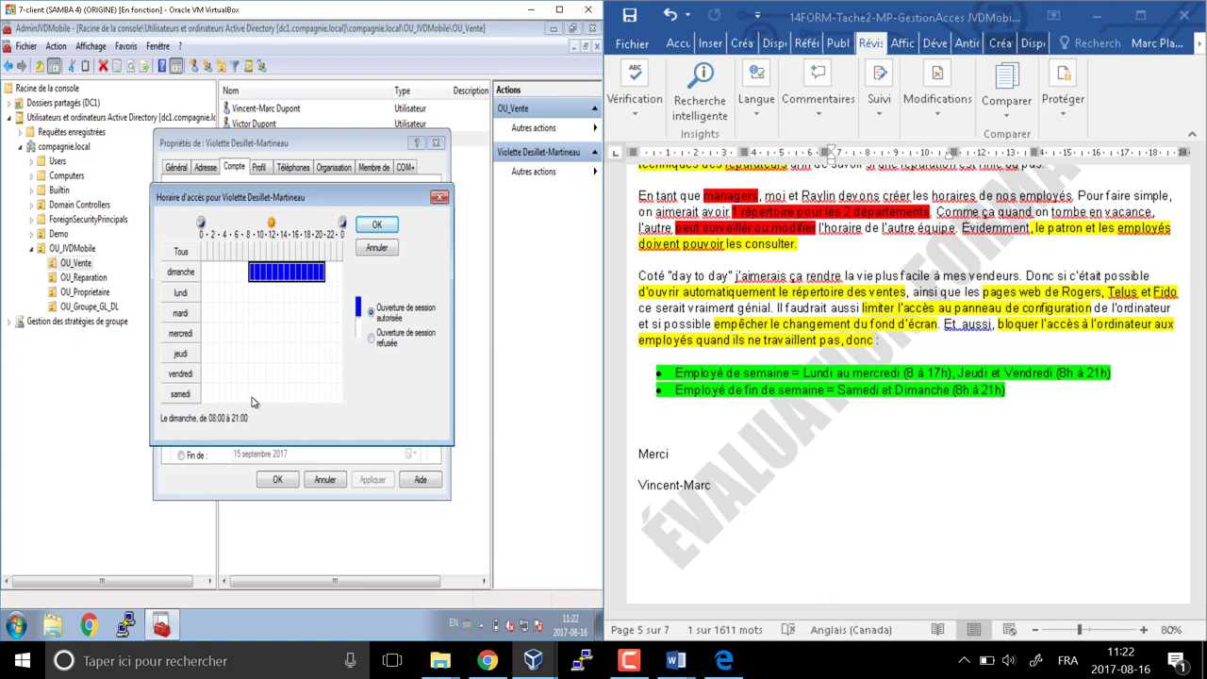
# Allow Saturday 08:00–21:00 and save the logon hours and user properties
pyautogui.moveTo(252, 399); pyautogui.dragTo(325, 401)
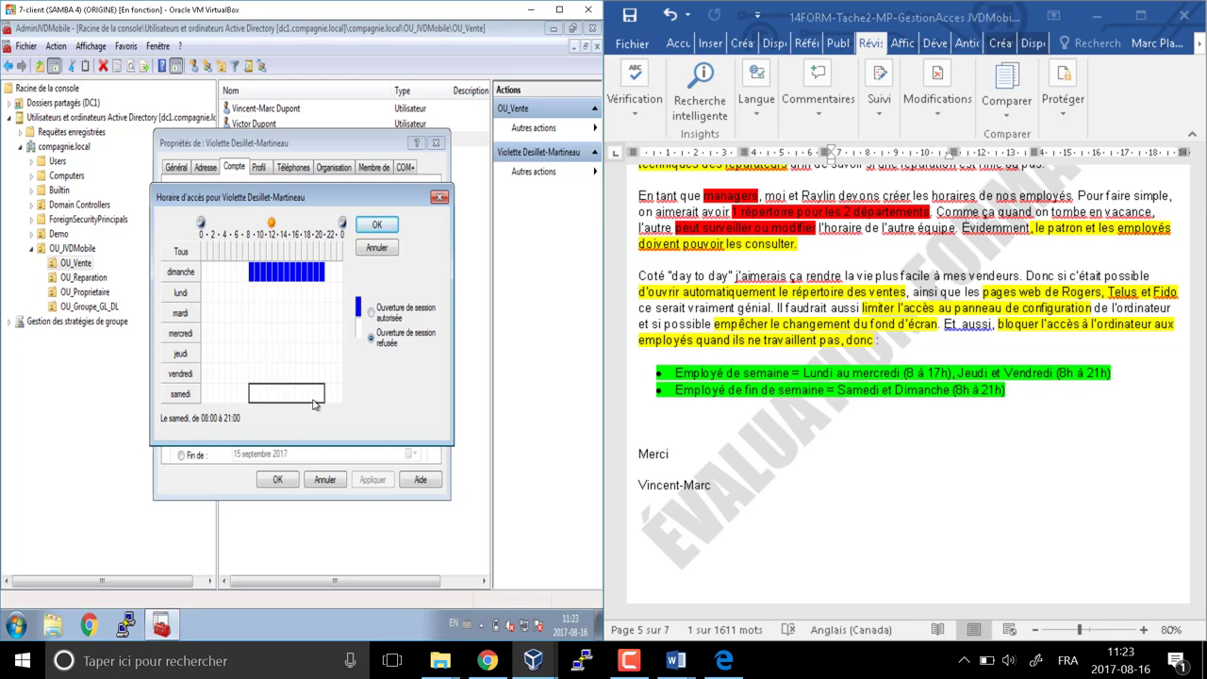
pyautogui.click(371, 310)
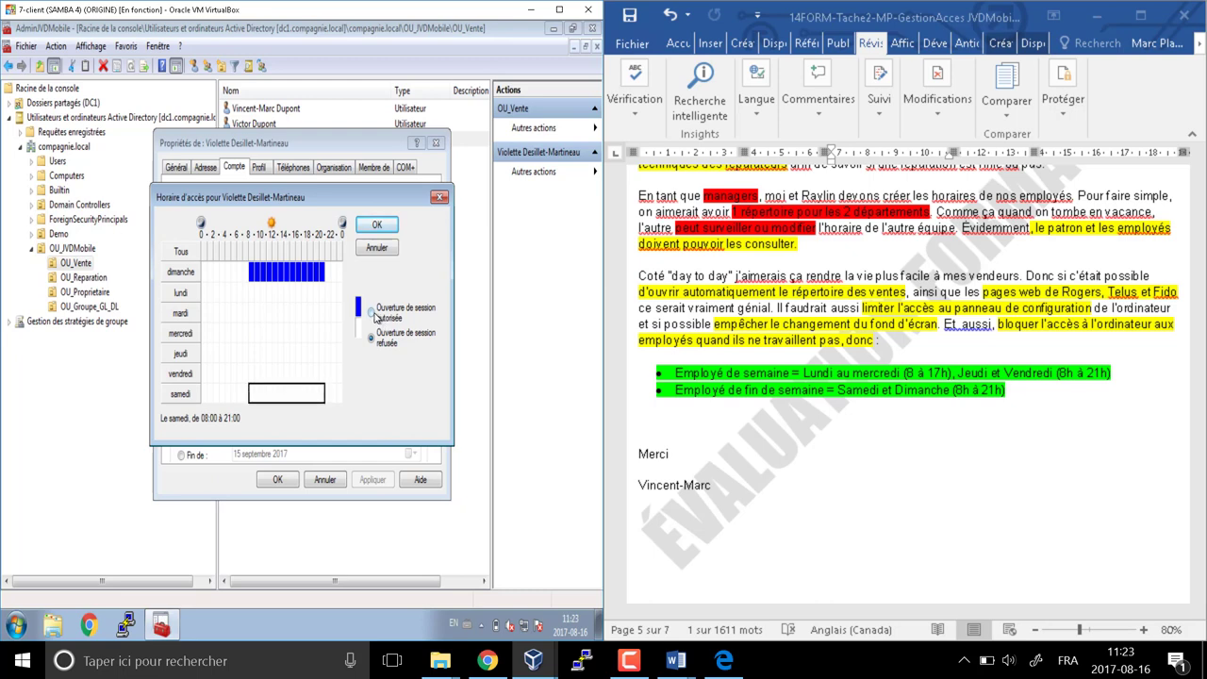
pyautogui.click(376, 224)
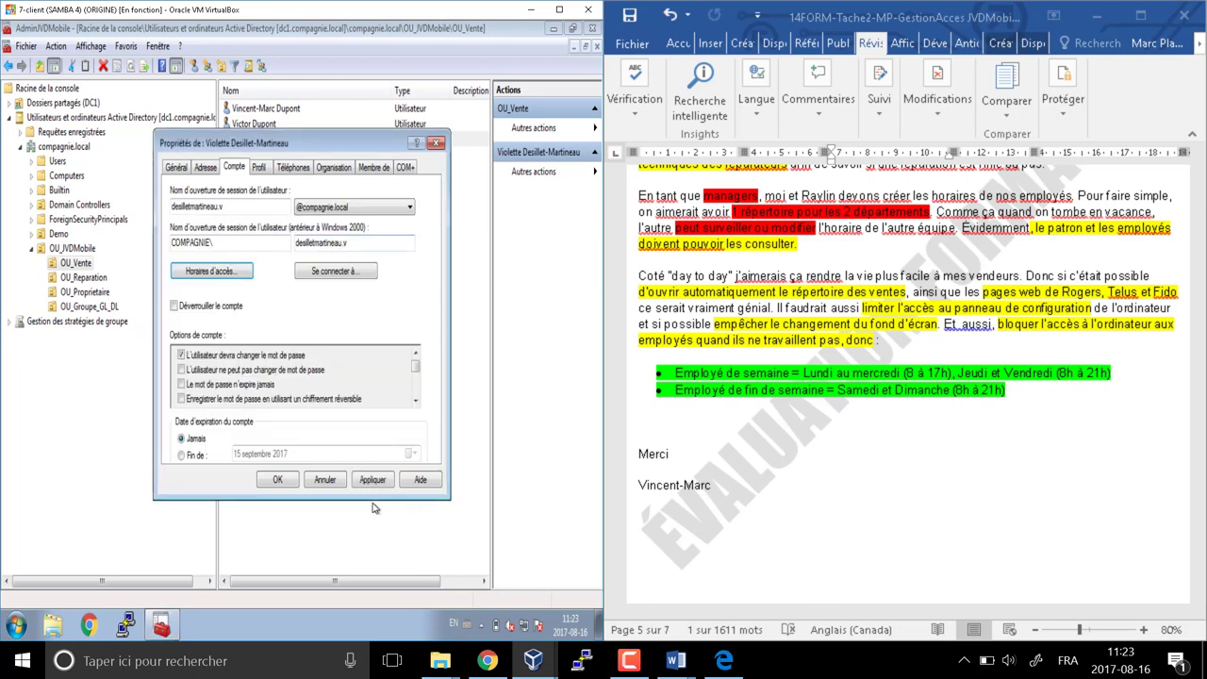
pyautogui.click(279, 481)
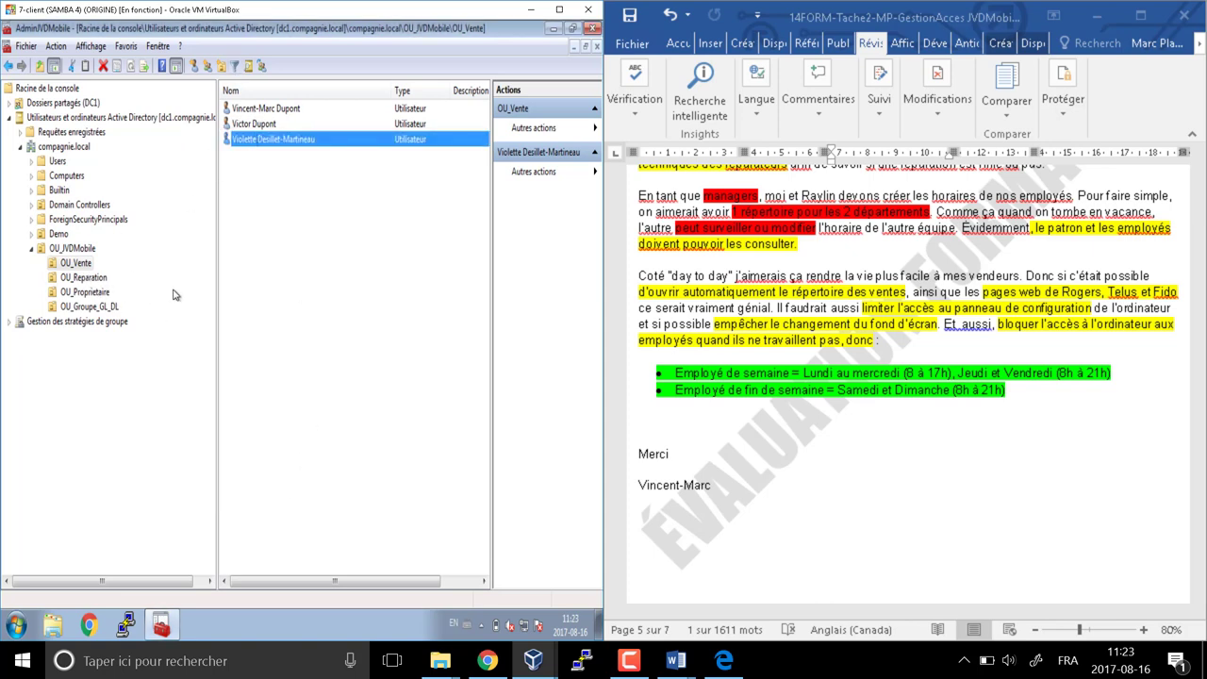
# Open the repair intern's properties in OU_Reparation, checking the letter's 8h–16h hours, and show the Compte tab
pyautogui.click(95, 275)
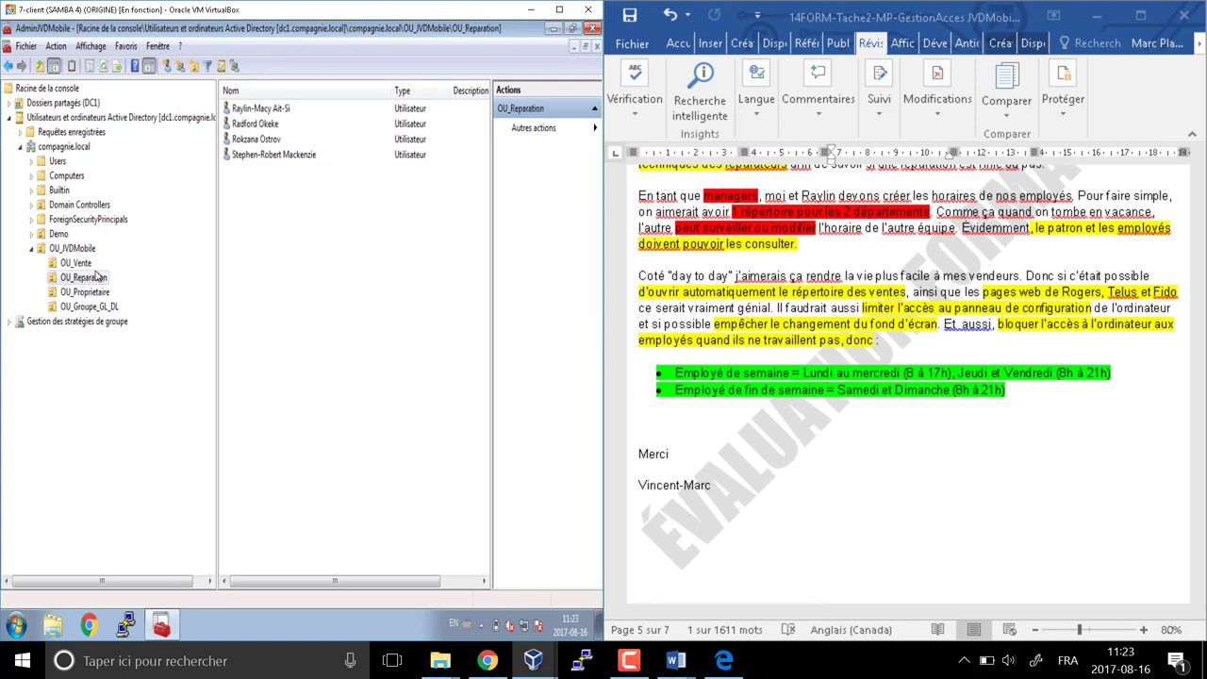
pyautogui.doubleClick(276, 156)
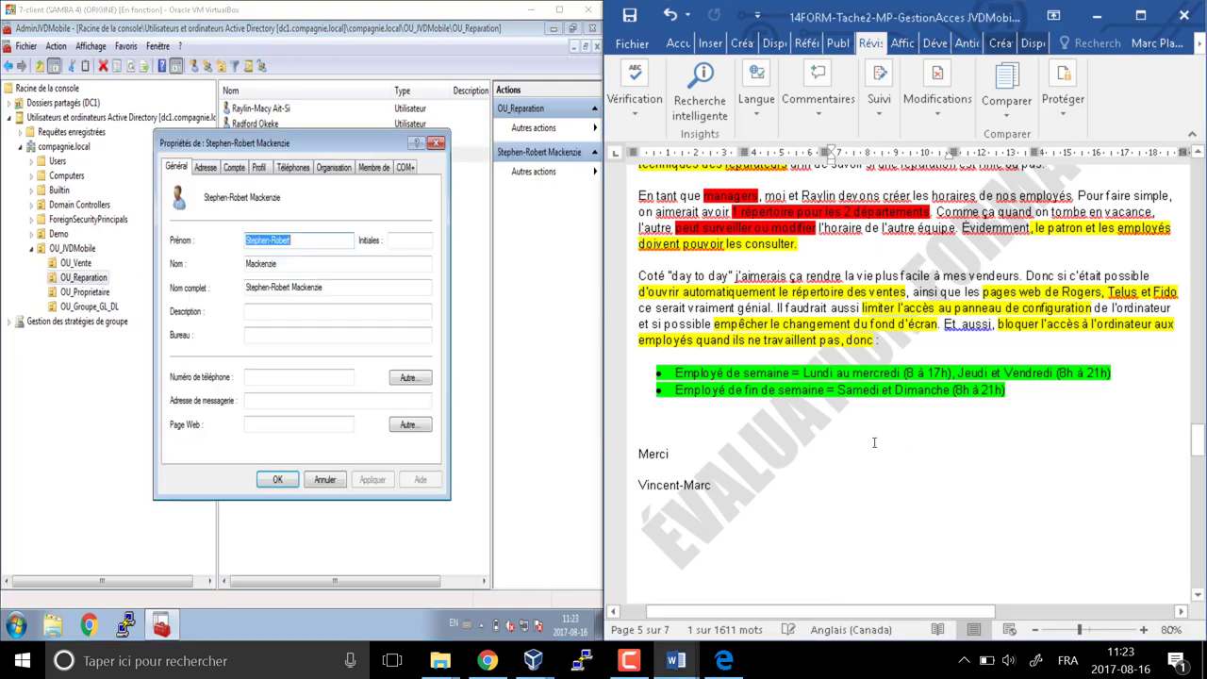
pyautogui.scroll(-15, 879, 448)
pyautogui.scroll(-15, 869, 445)
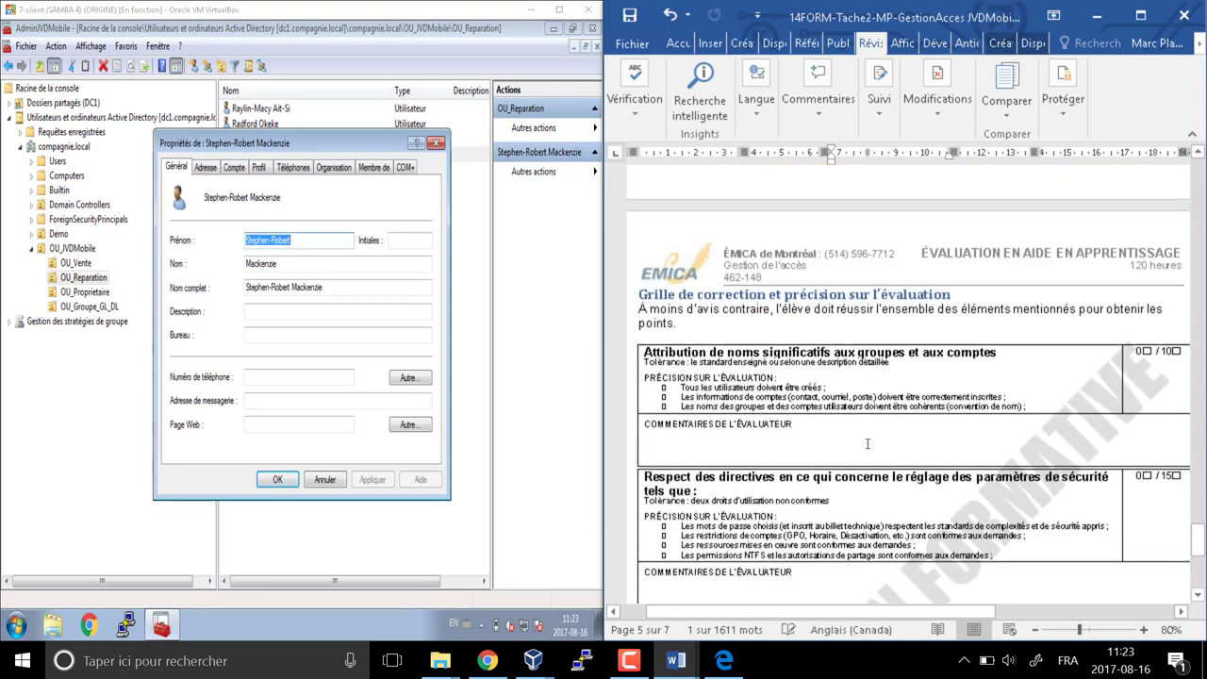
pyautogui.scroll(15, 861, 448)
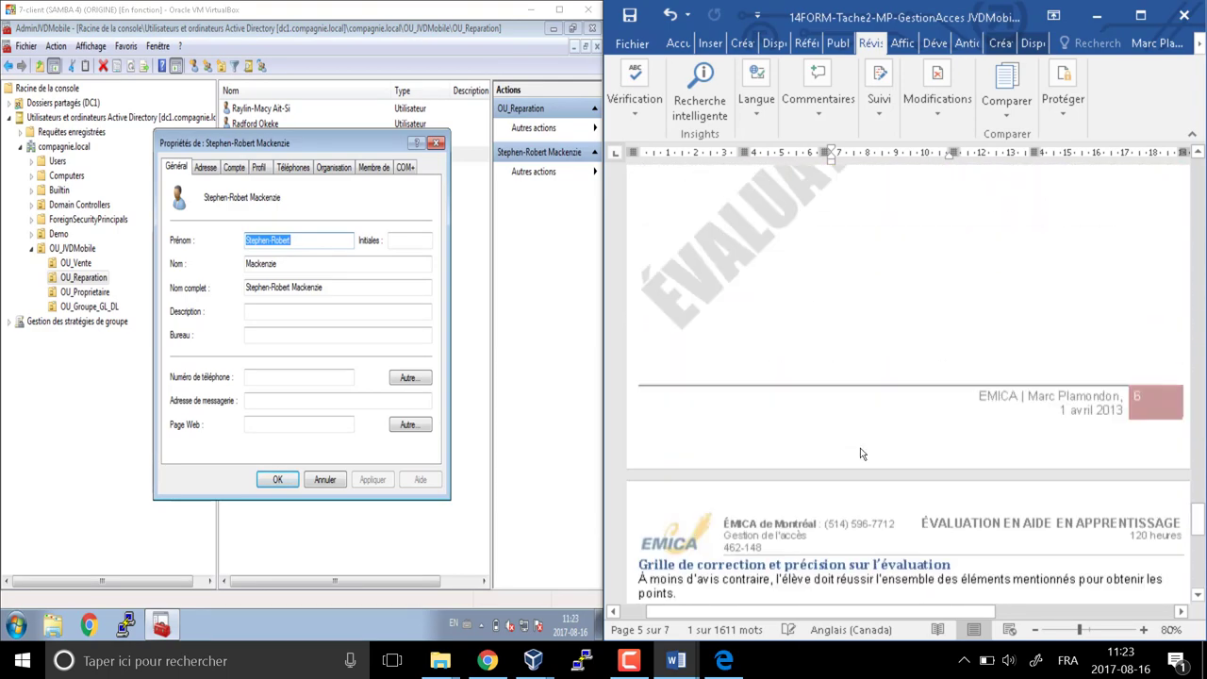
pyautogui.scroll(-3, 905, 462)
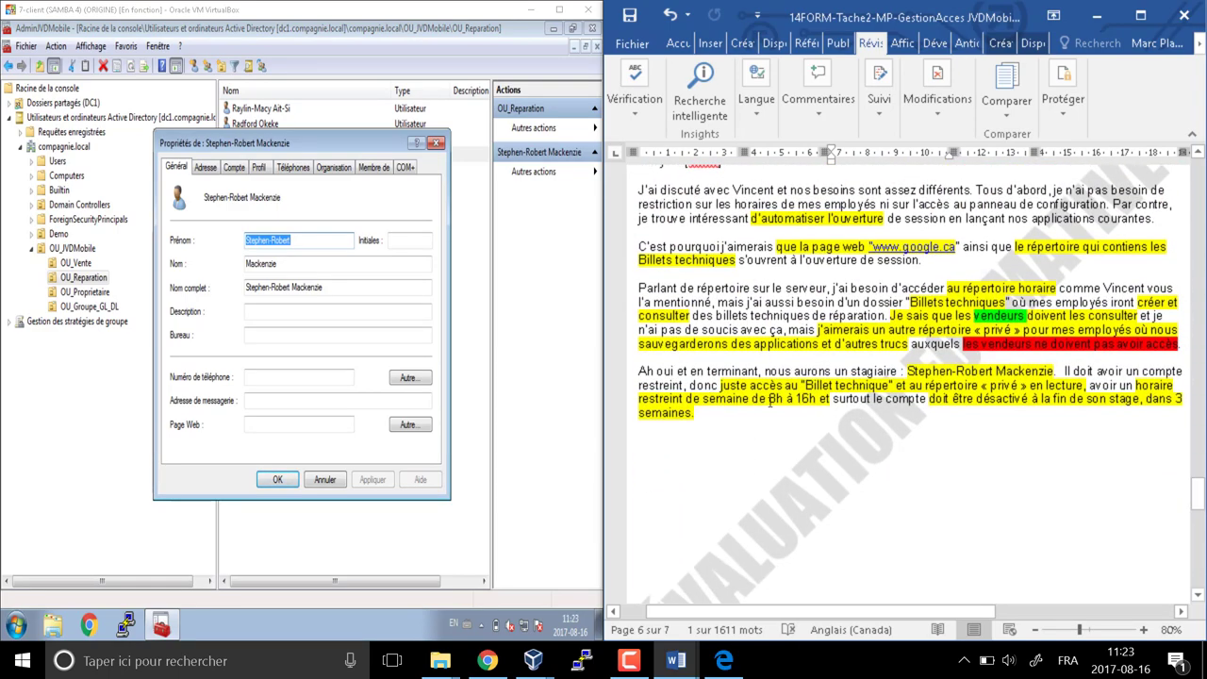
pyautogui.moveTo(753, 400); pyautogui.dragTo(820, 400)
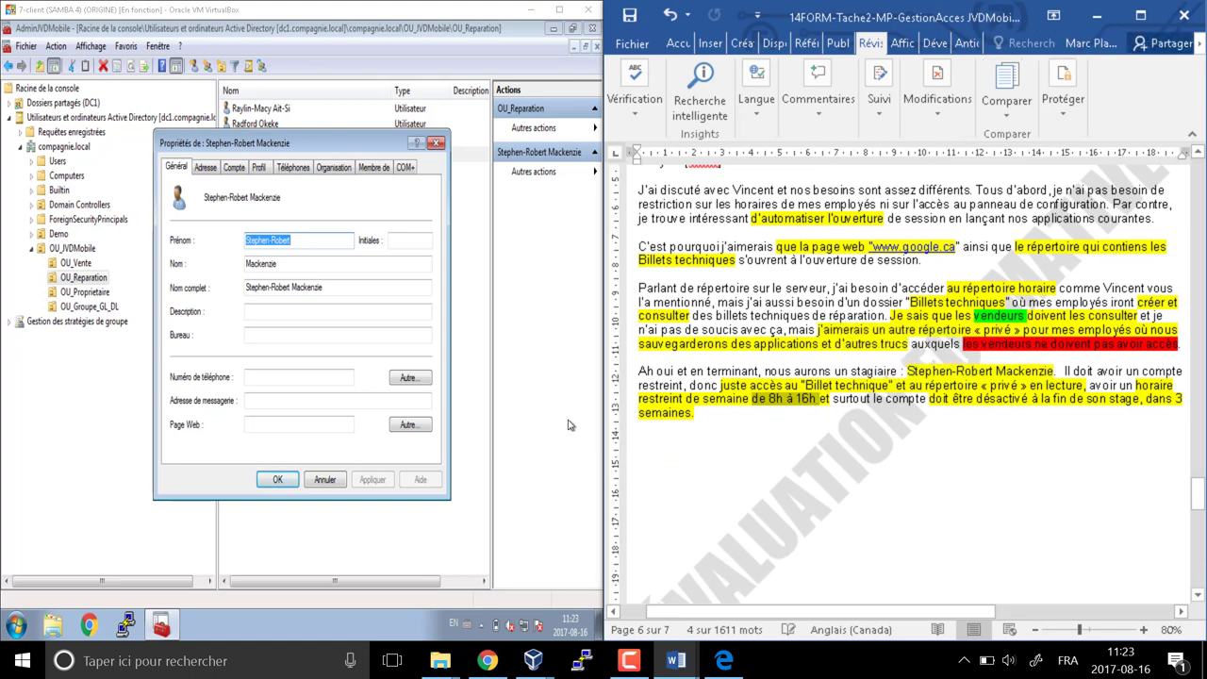
pyautogui.click(260, 169)
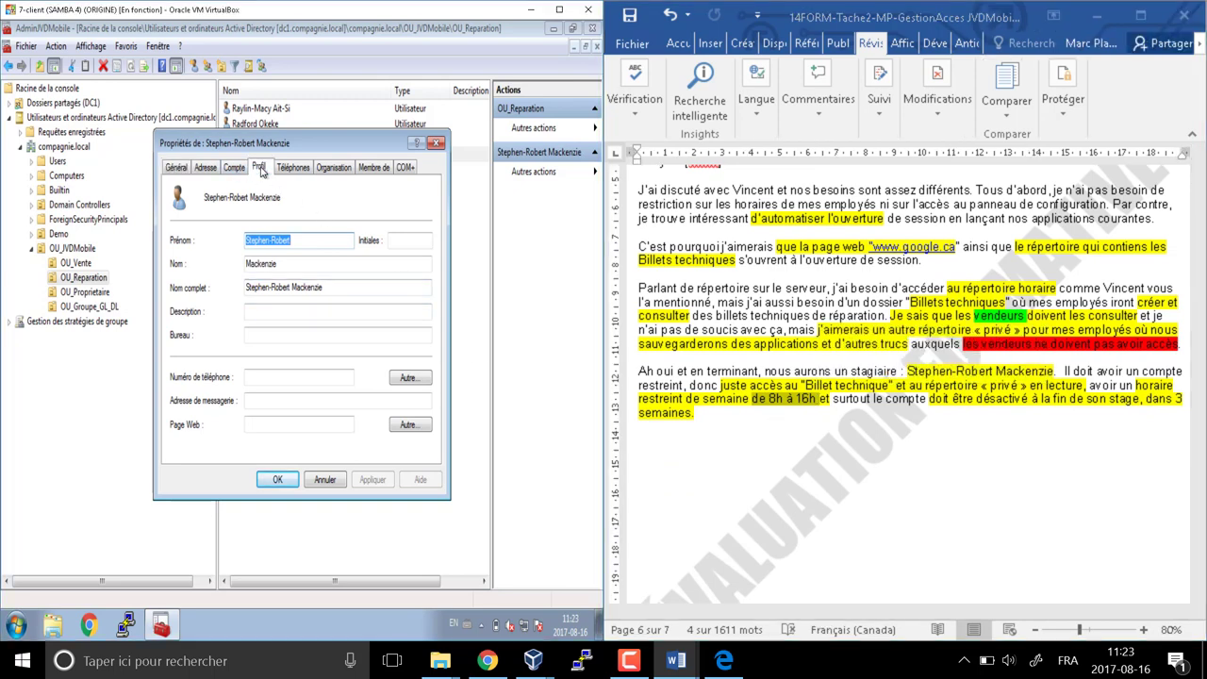
pyautogui.click(234, 167)
# Deny all logon hours, allow Monday–Friday 08:00–16:00, and save the intern's properties
pyautogui.click(247, 274)
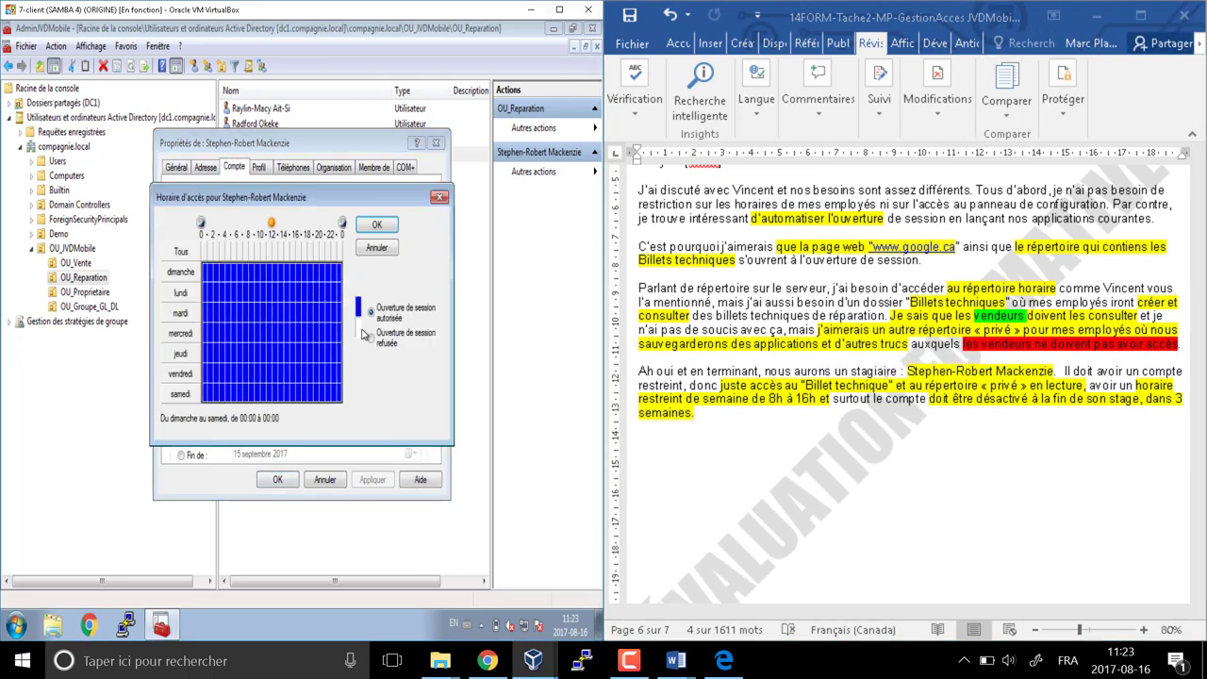
pyautogui.click(371, 338)
pyautogui.click(246, 292)
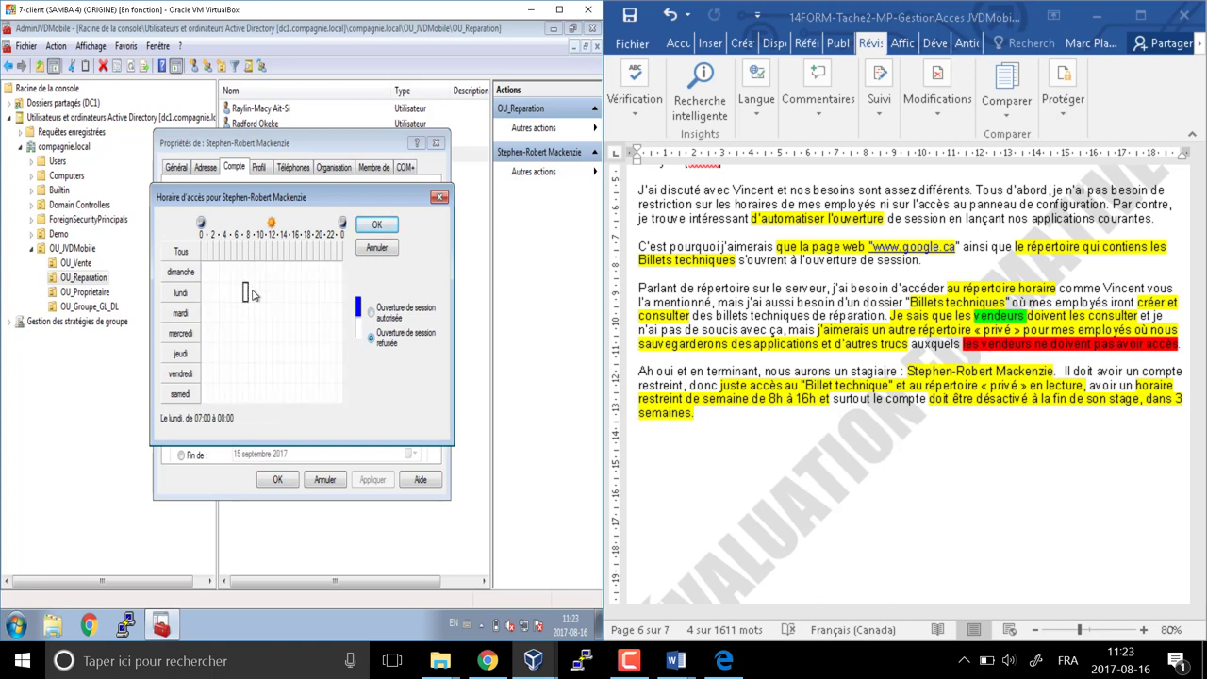
pyautogui.moveTo(250, 288); pyautogui.dragTo(294, 378)
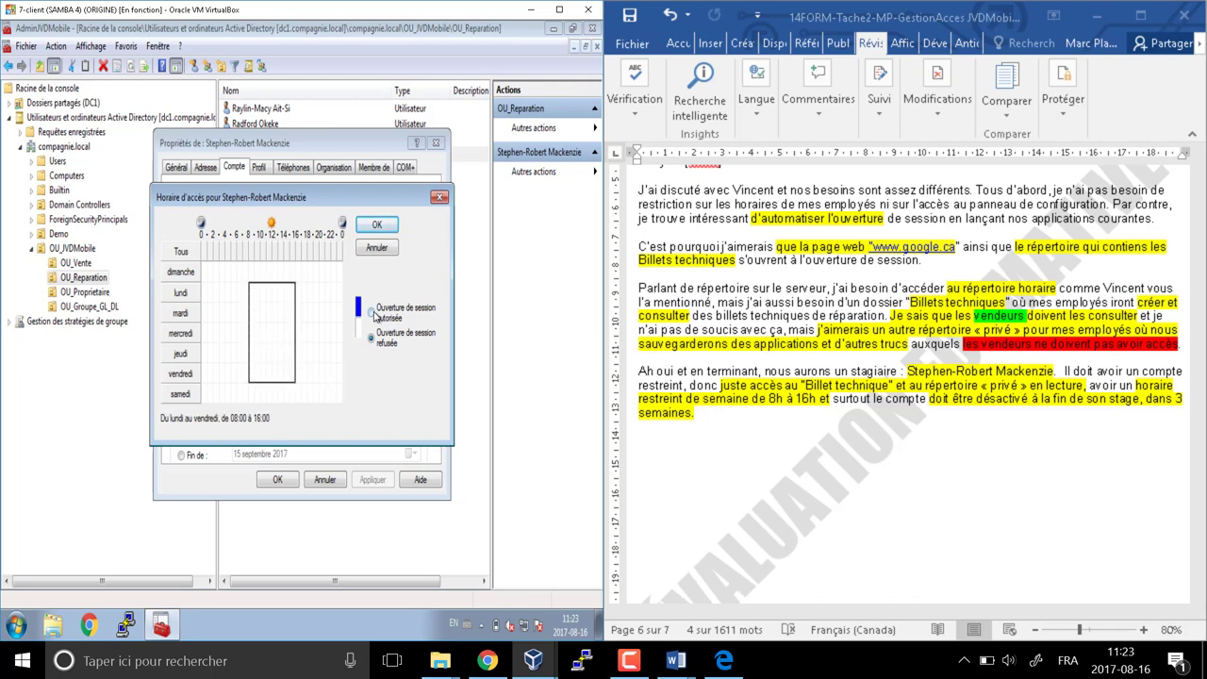
pyautogui.click(372, 312)
pyautogui.click(377, 226)
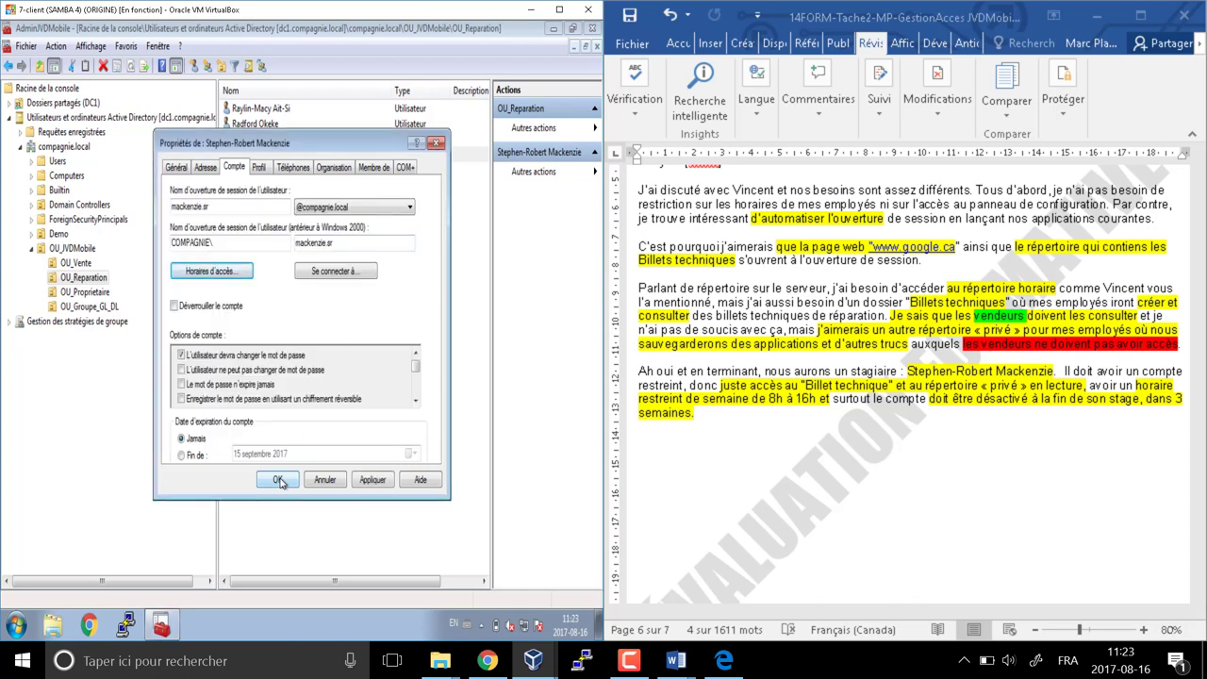
pyautogui.click(279, 481)
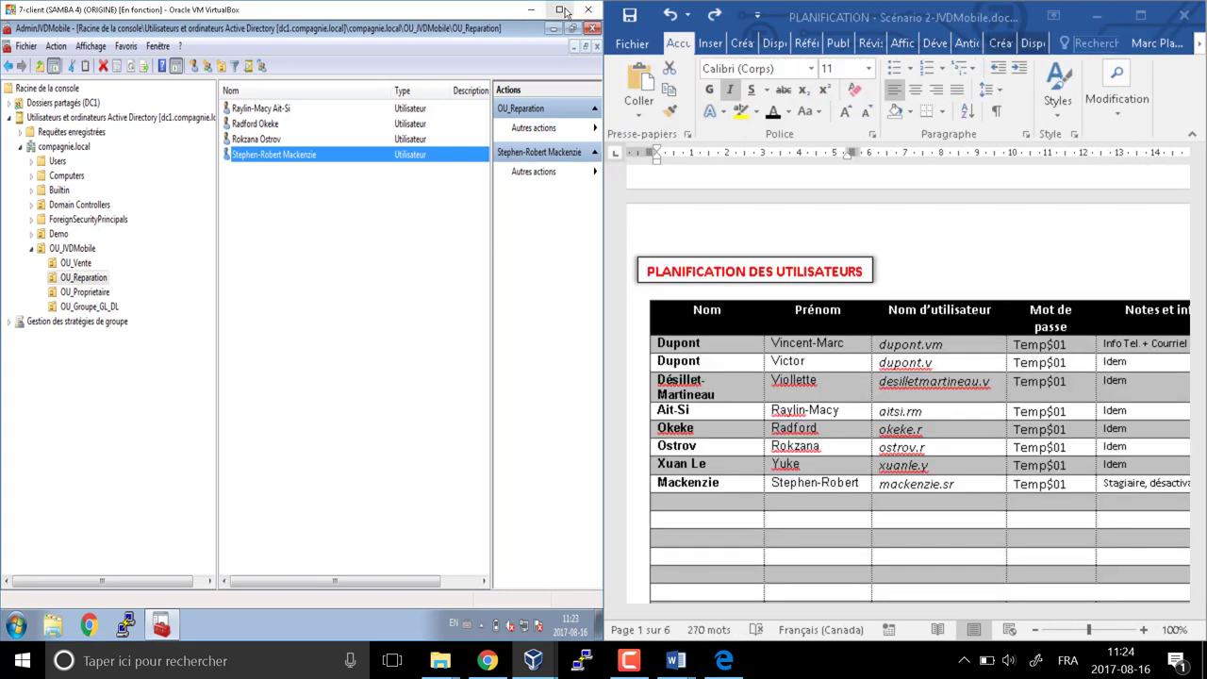
# Maximize the VM and reopen the repair intern's account settings
pyautogui.doubleClick(564, 9)
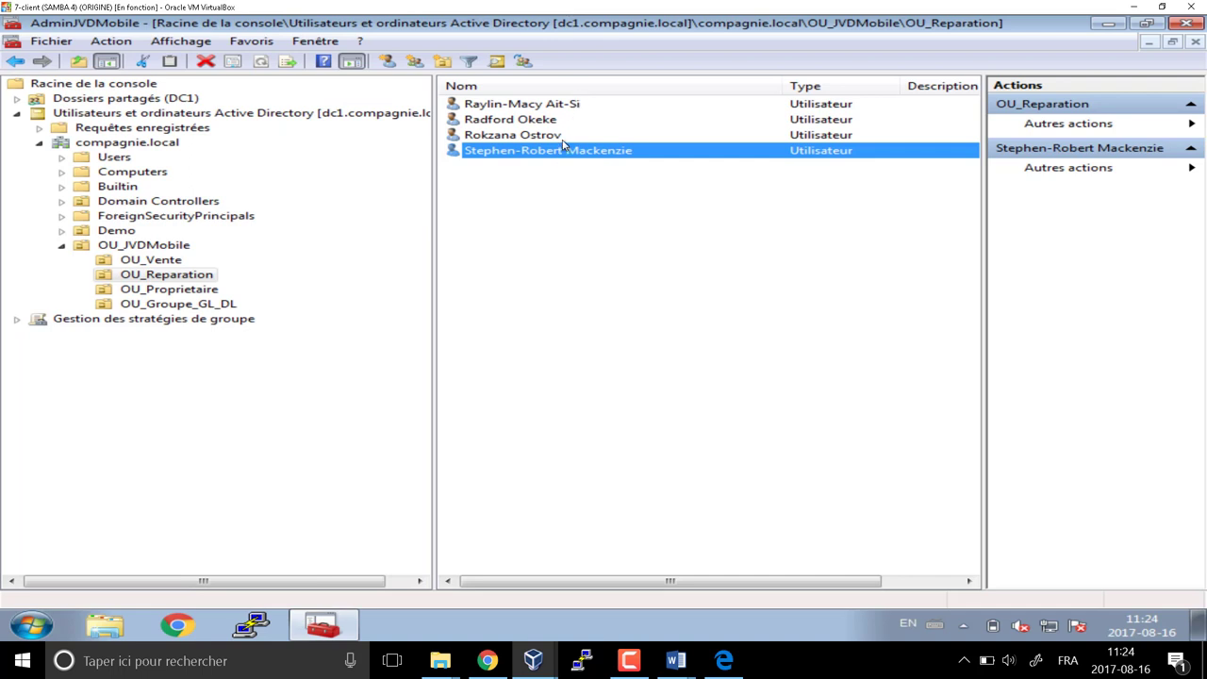
pyautogui.doubleClick(556, 151)
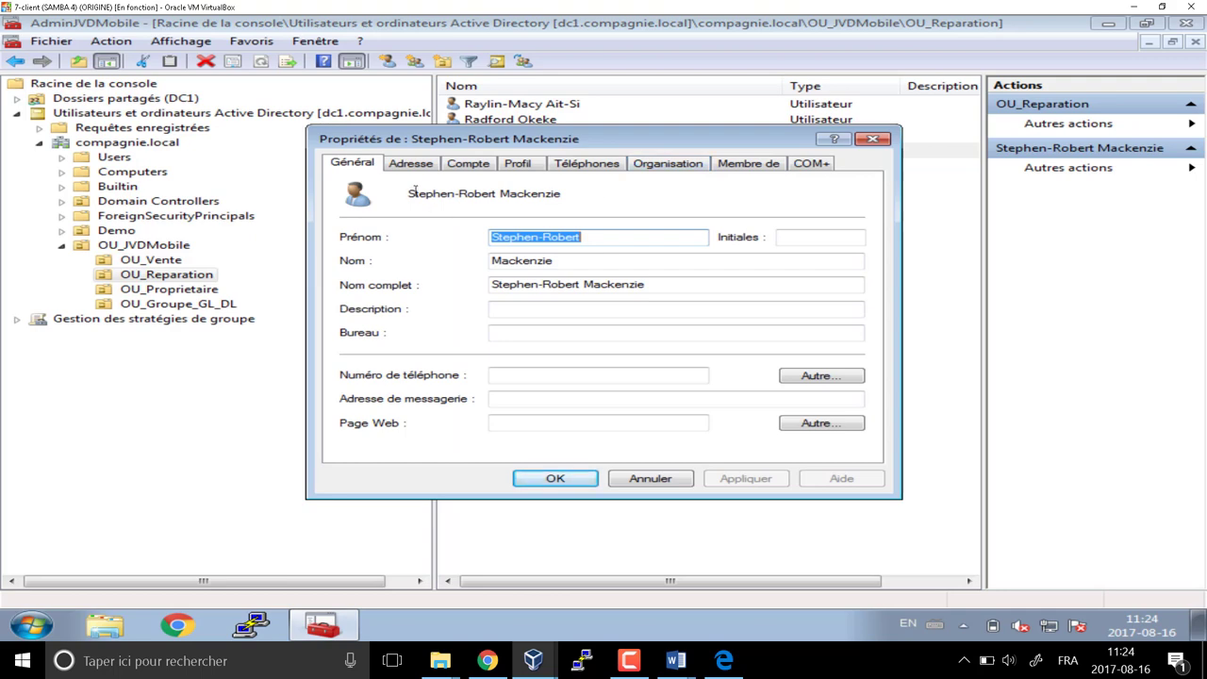
pyautogui.click(474, 165)
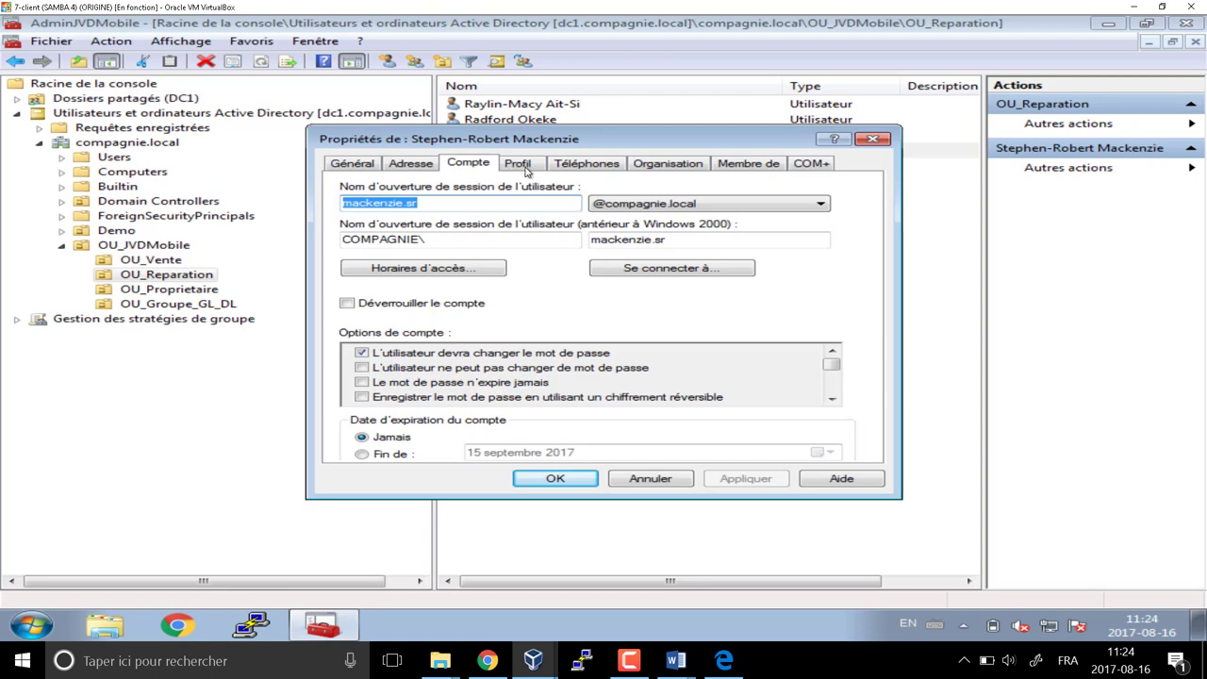
pyautogui.moveTo(563, 144); pyautogui.dragTo(563, 80)
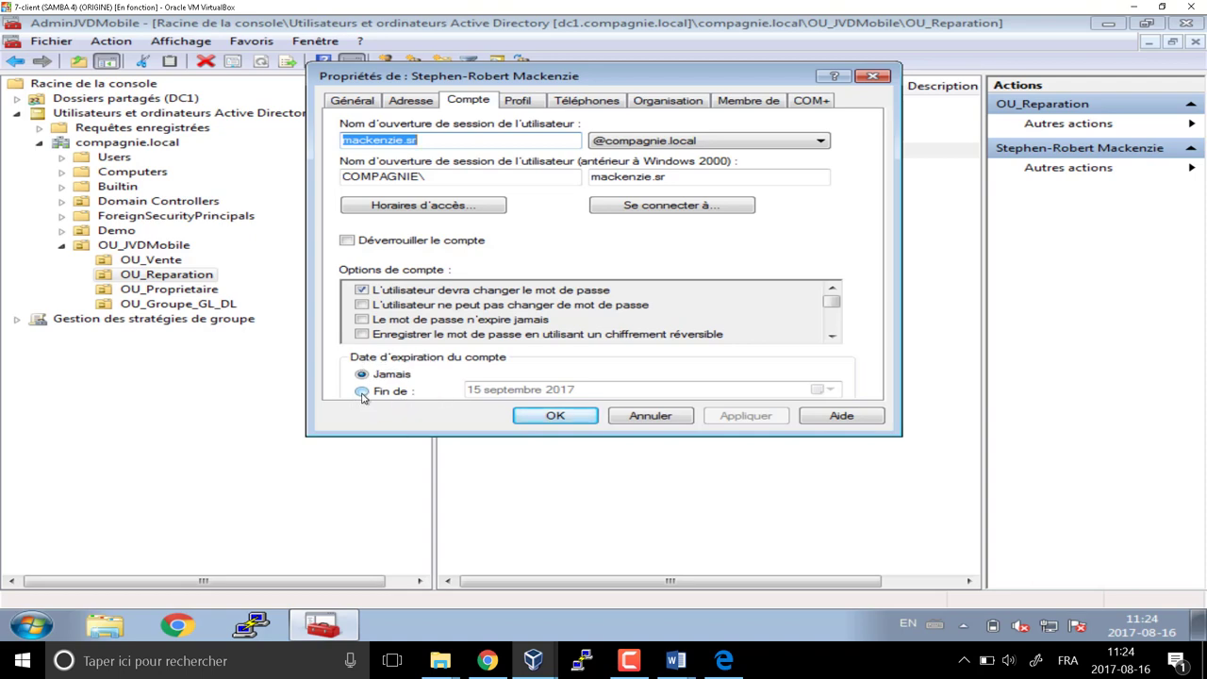
# Set the intern's account to expire on 6 October 2017 and save
pyautogui.click(361, 391)
pyautogui.click(819, 390)
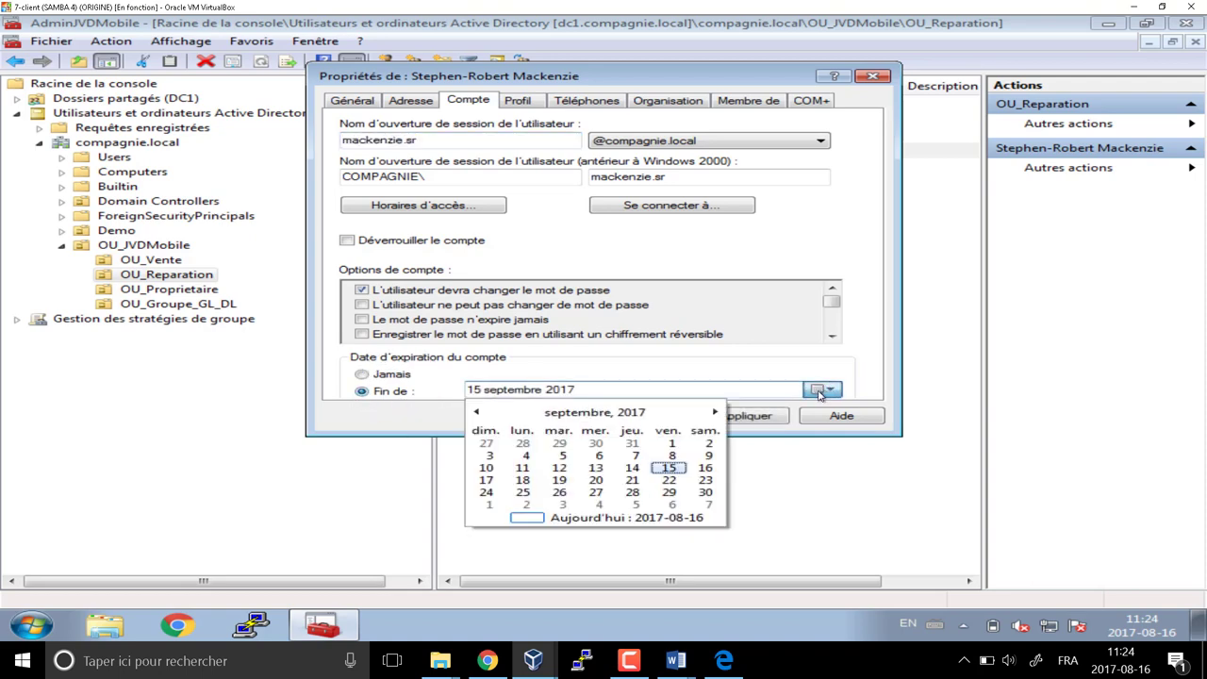
pyautogui.click(670, 506)
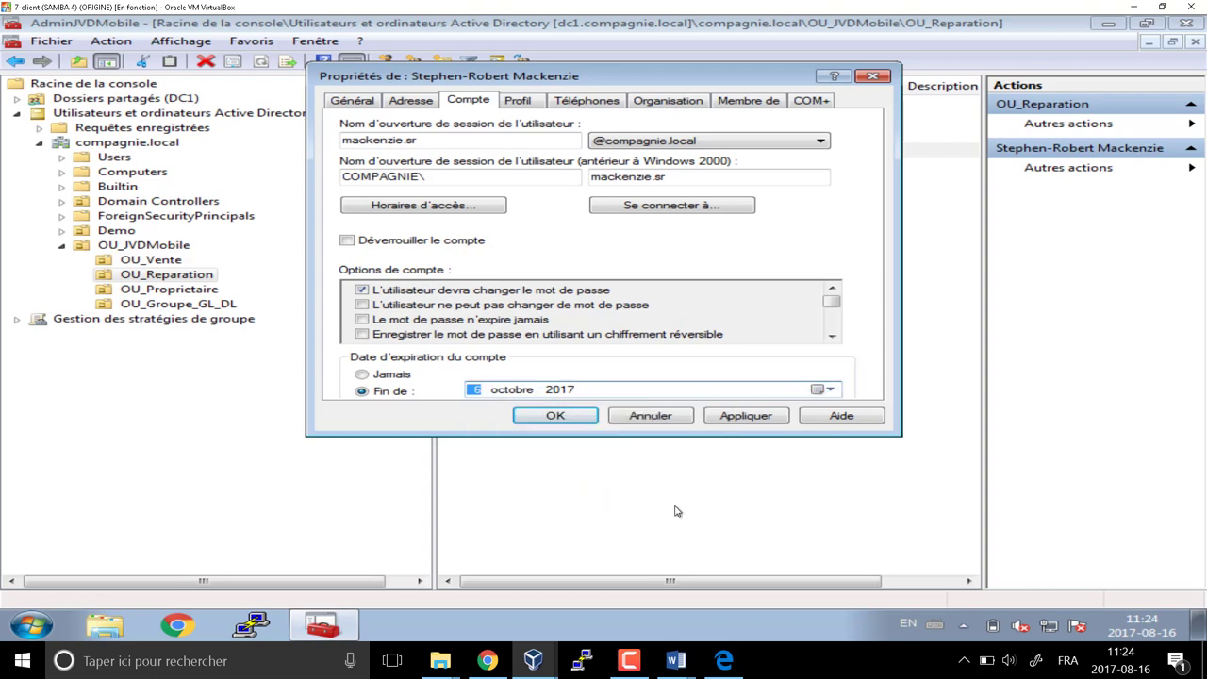
pyautogui.click(565, 418)
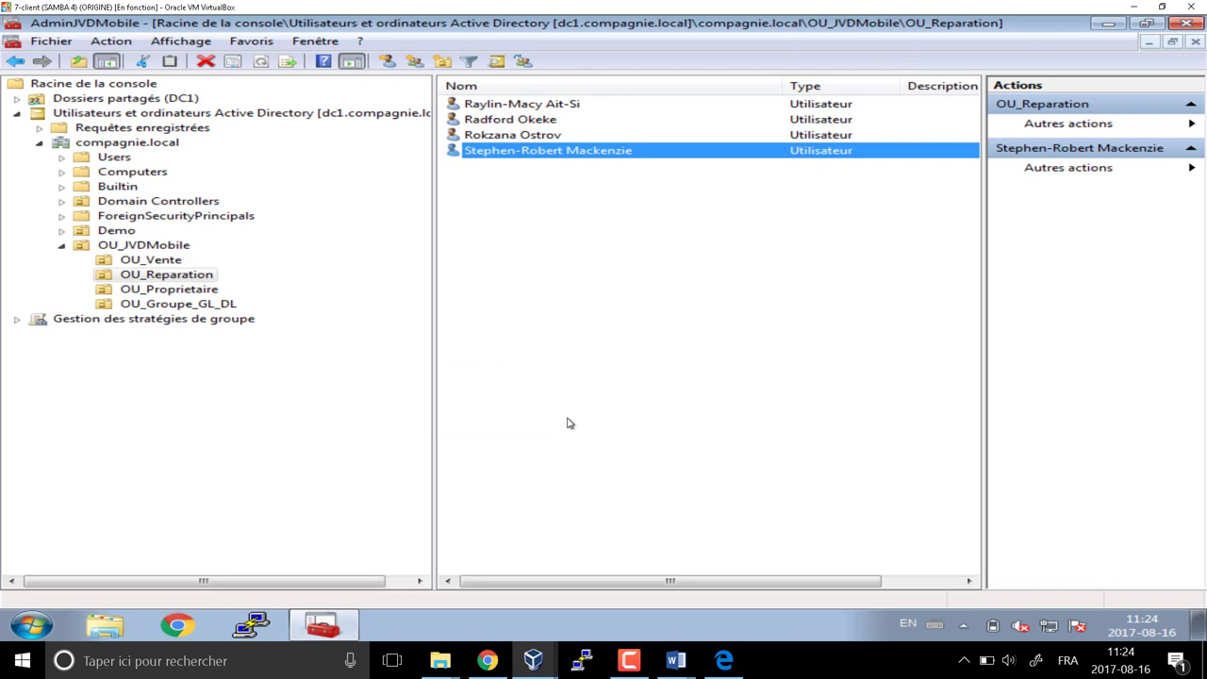
# Start a new group in OU_Groupe_GL_DL while consulting the PLANIFICATION planning document
pyautogui.click(204, 304)
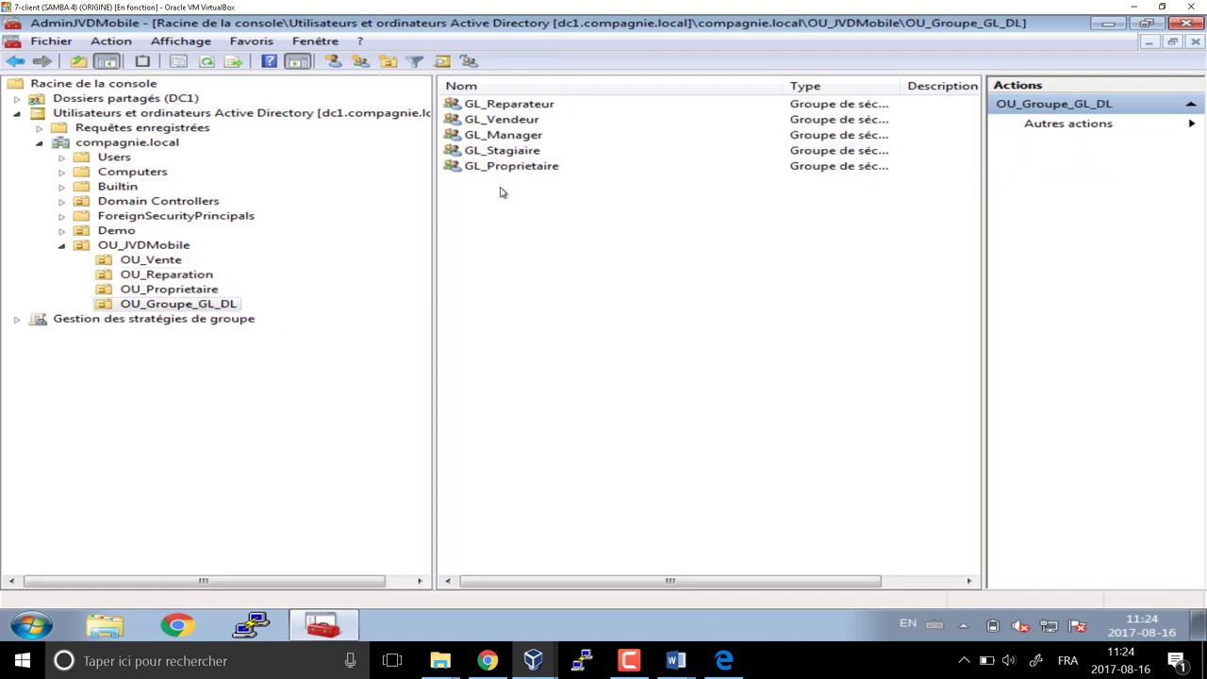
pyautogui.click(361, 62)
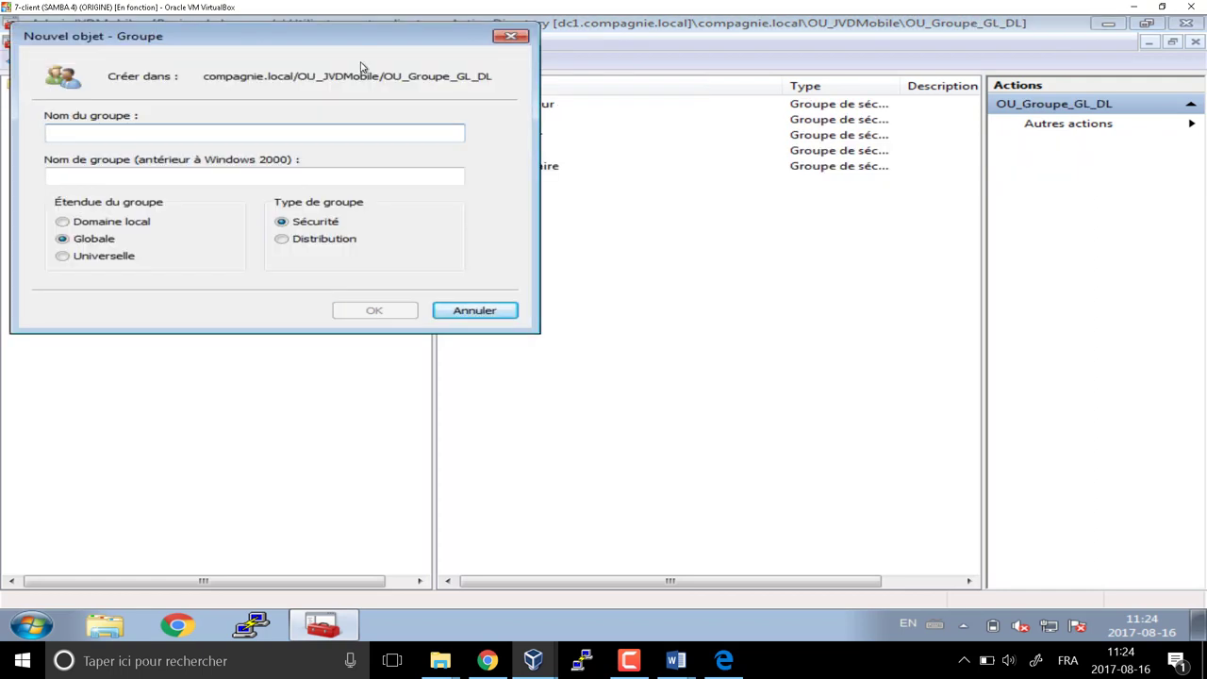
pyautogui.write('DL_')
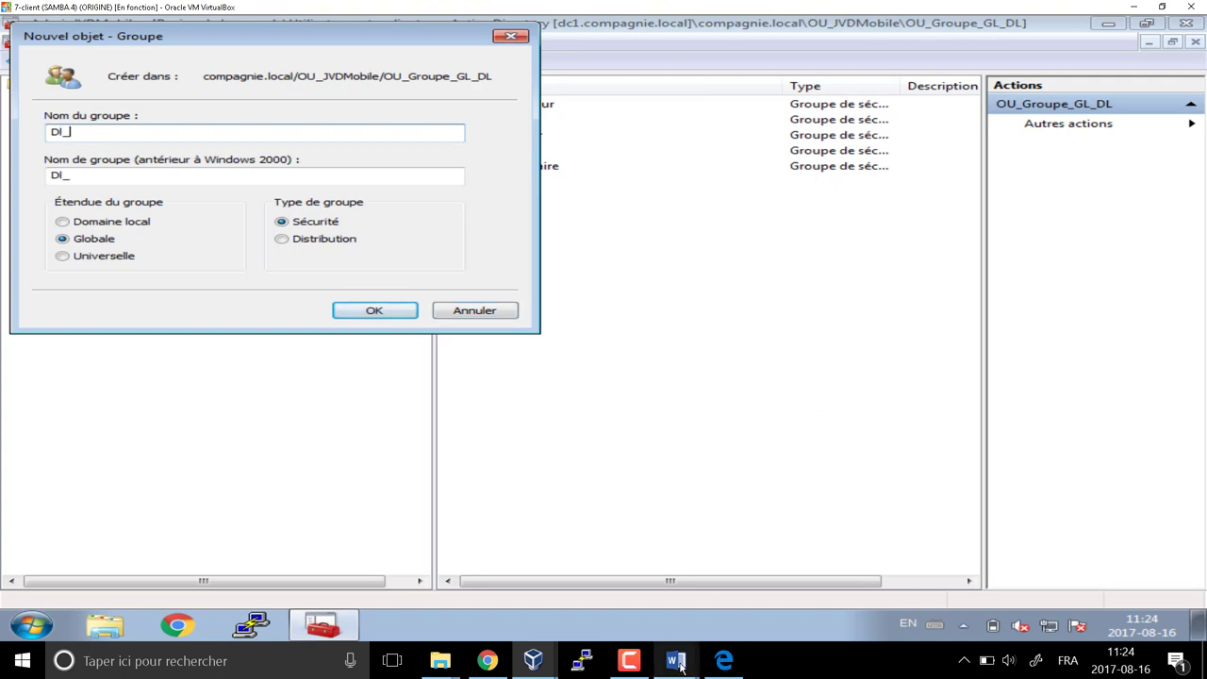
pyautogui.moveTo(681, 665)
pyautogui.click(621, 580)
pyautogui.scroll(-10, 1005, 228)
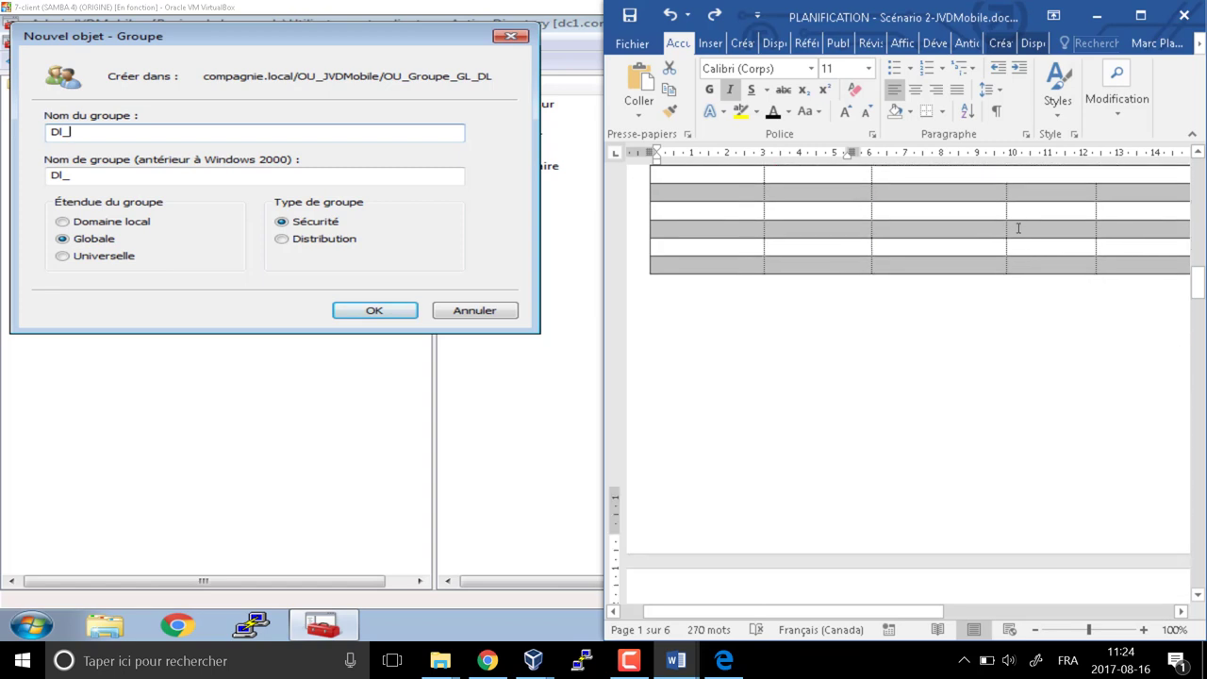
pyautogui.scroll(-6, 992, 230)
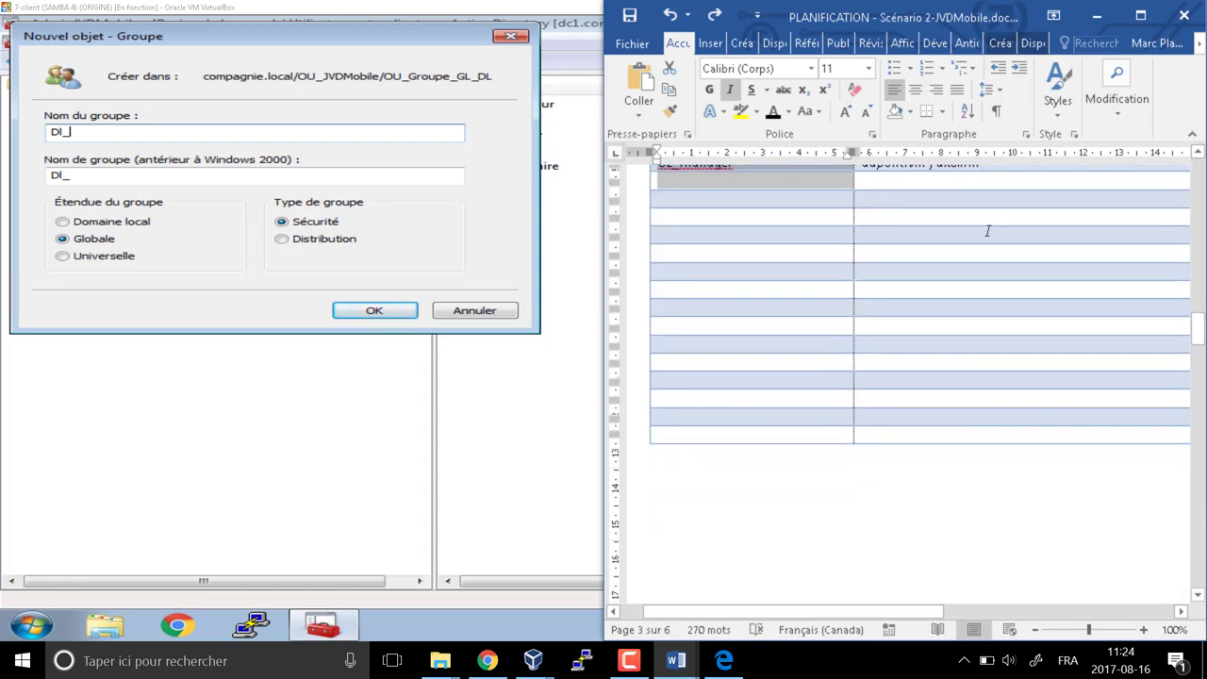
pyautogui.scroll(-15, 977, 245)
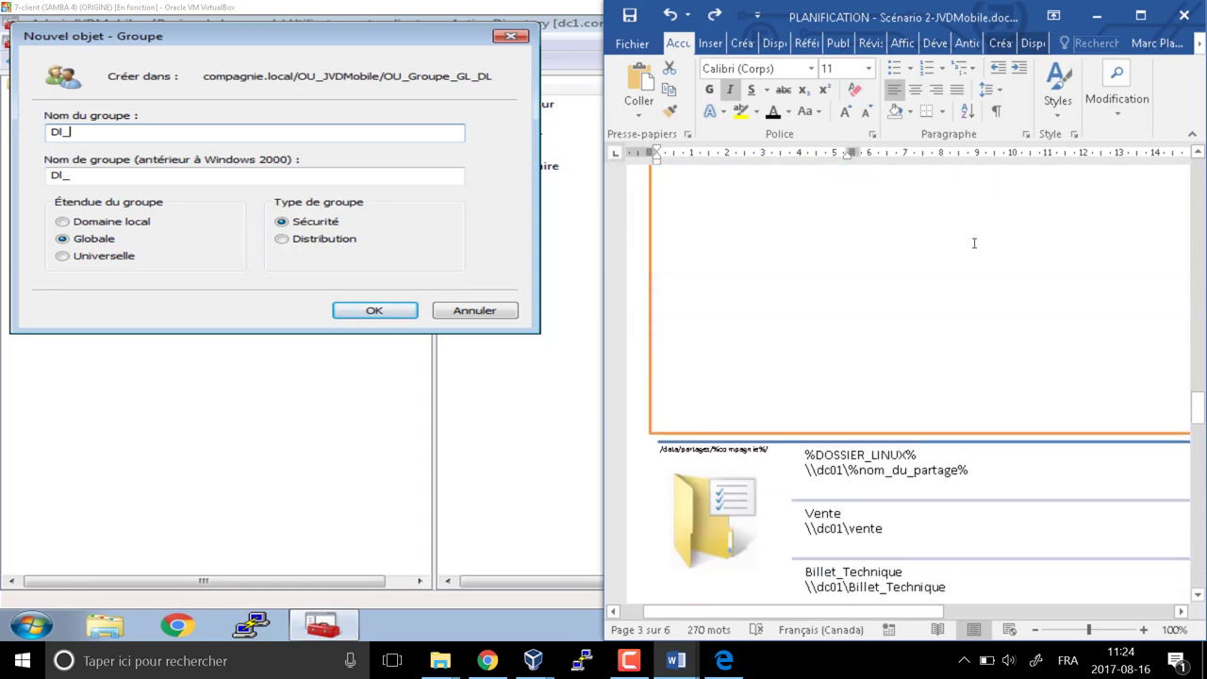
pyautogui.scroll(-10, 973, 244)
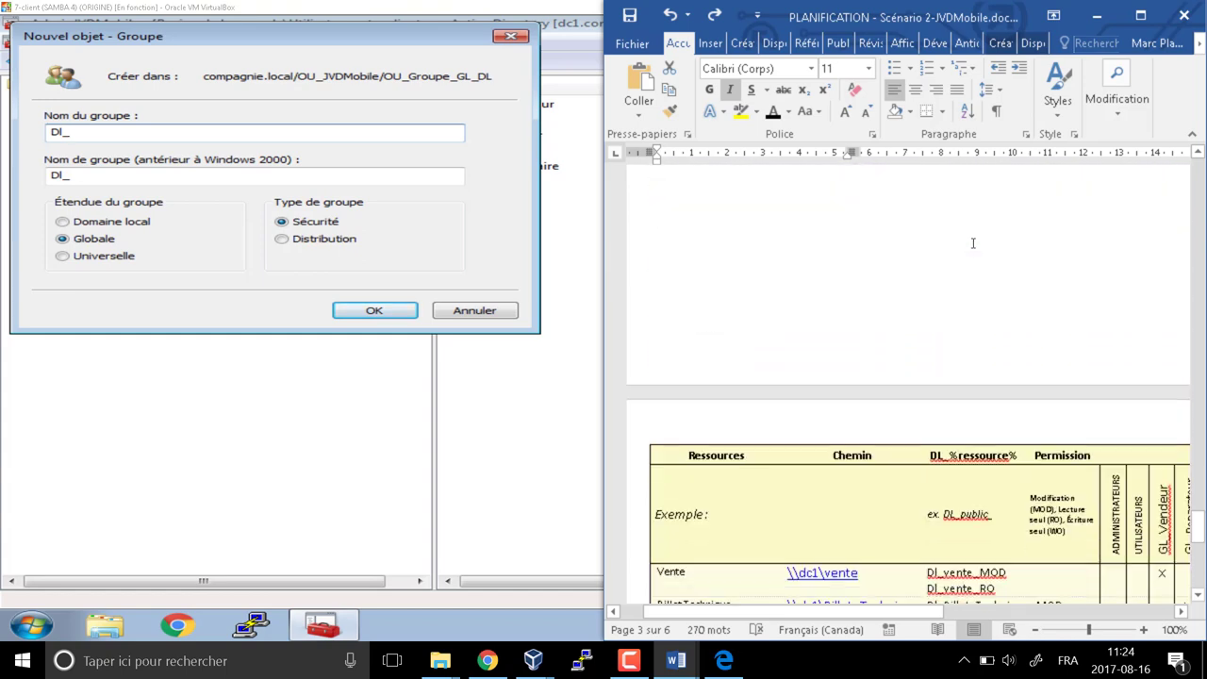
pyautogui.scroll(4, 971, 242)
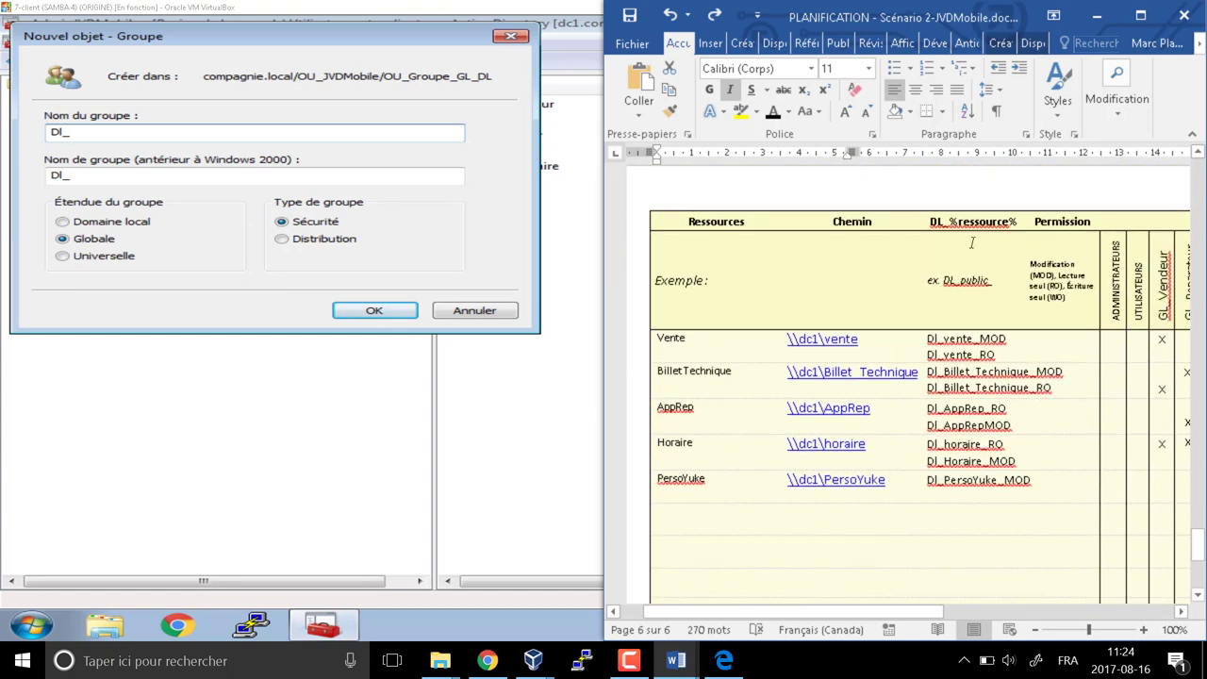
# Create the domain local group Dl_vente_RO
pyautogui.click(110, 132)
pyautogui.write('n')
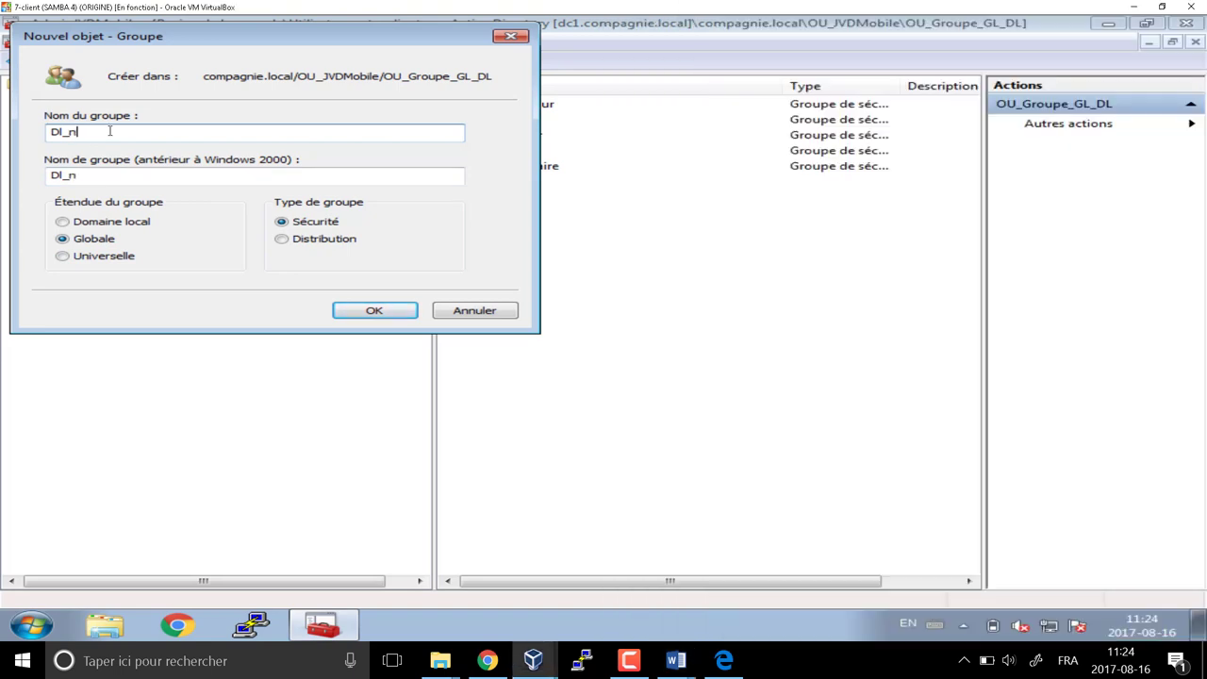
pyautogui.write('te')
pyautogui.press('super+Left')
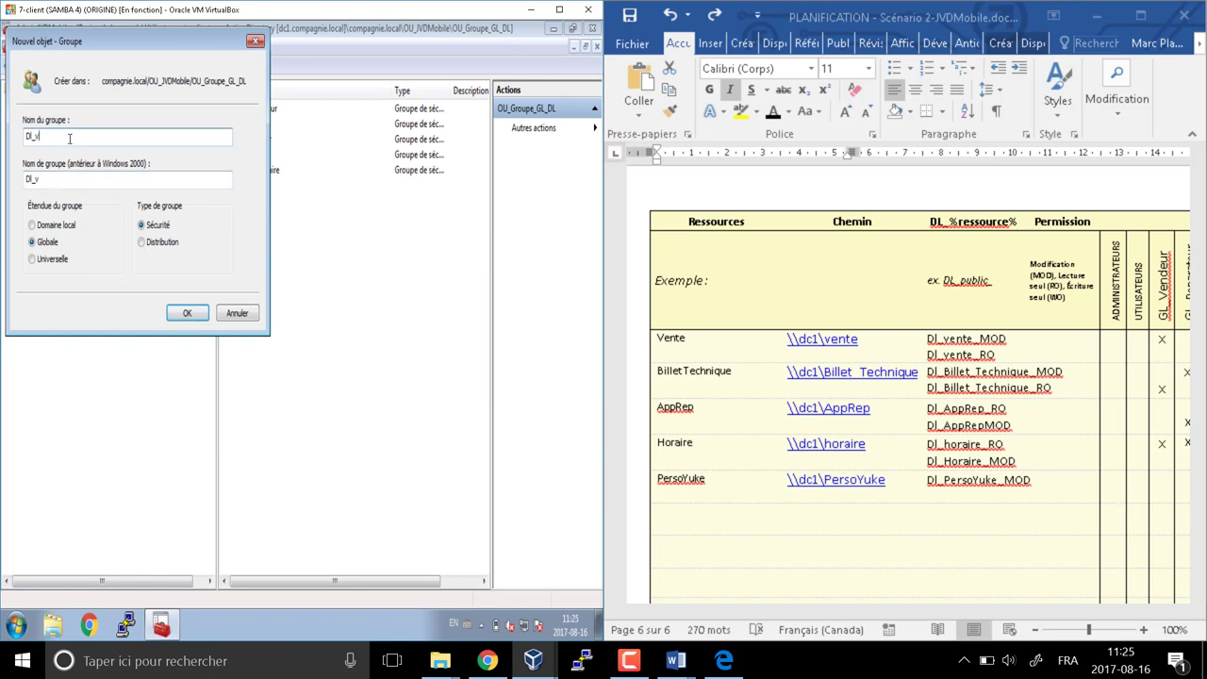
pyautogui.write('ente_RO')
pyautogui.click(32, 224)
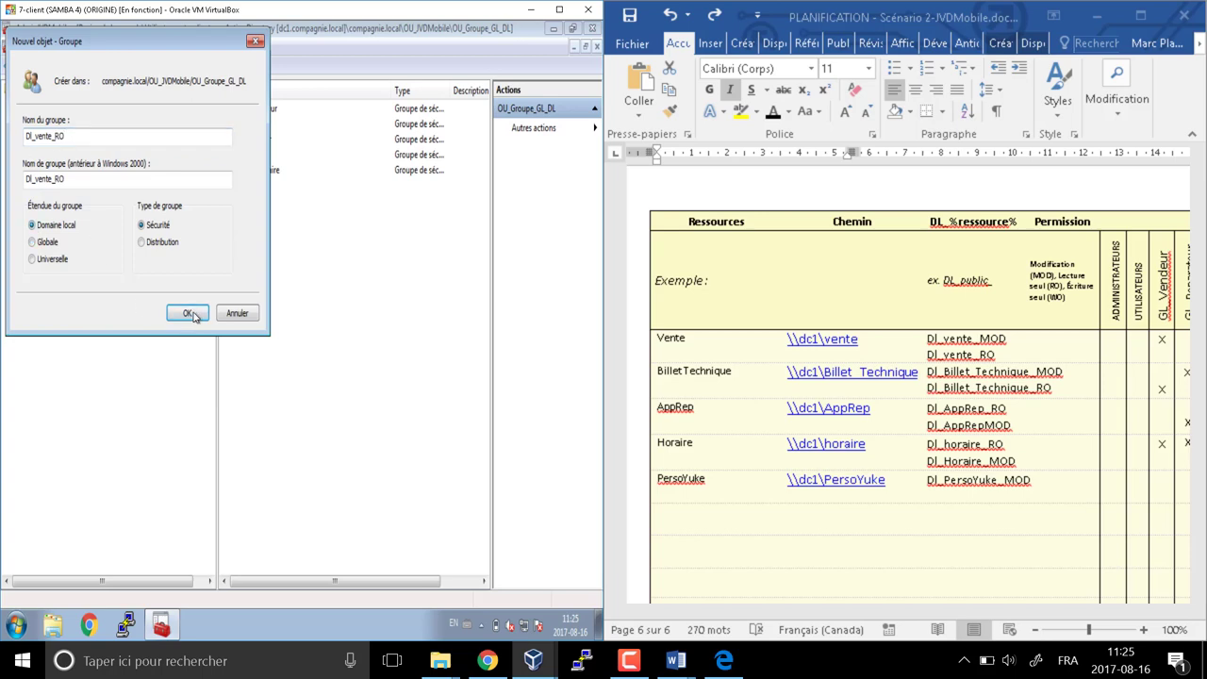
pyautogui.click(193, 316)
# Create domain local groups DL_vente_MOD and Dl_Billet_Technique_RO
pyautogui.click(208, 67)
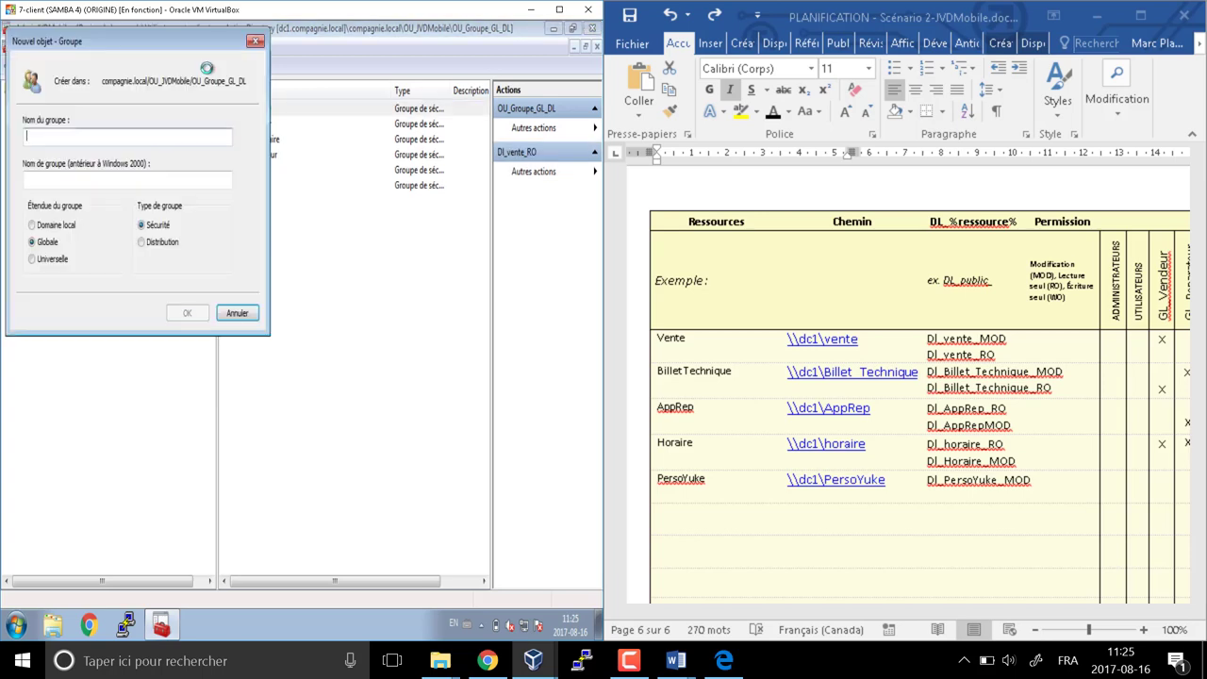
pyautogui.write('DL')
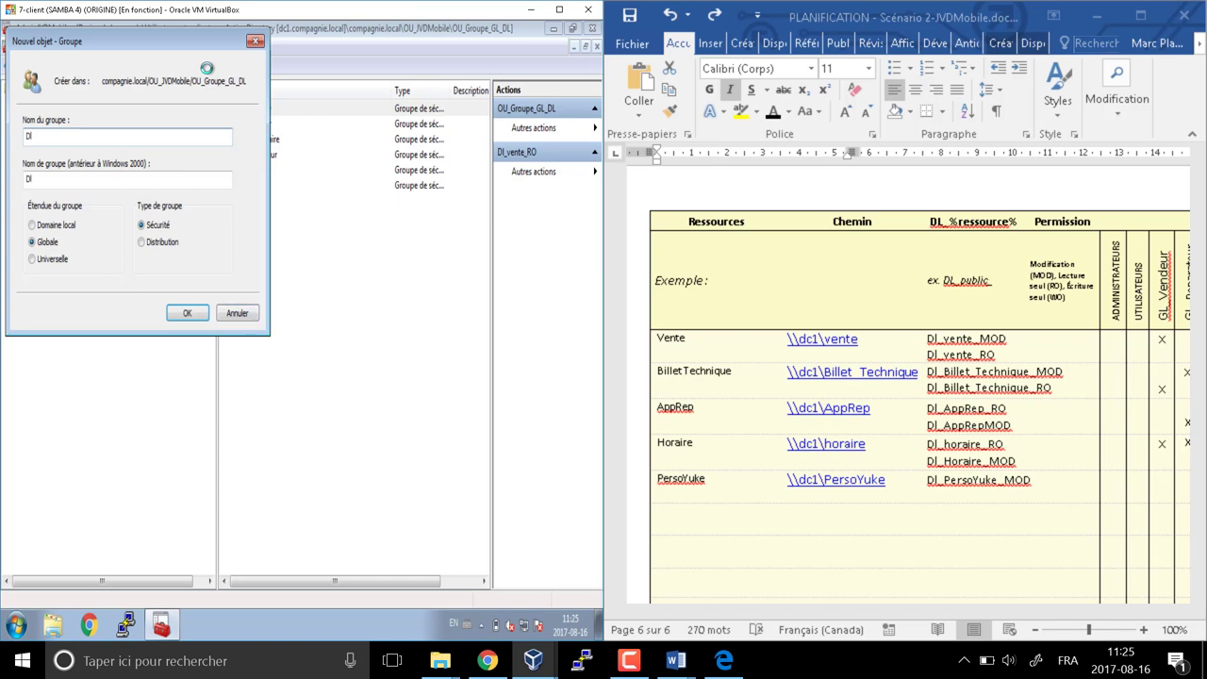
pyautogui.write('_vente_MOD')
pyautogui.click(33, 224)
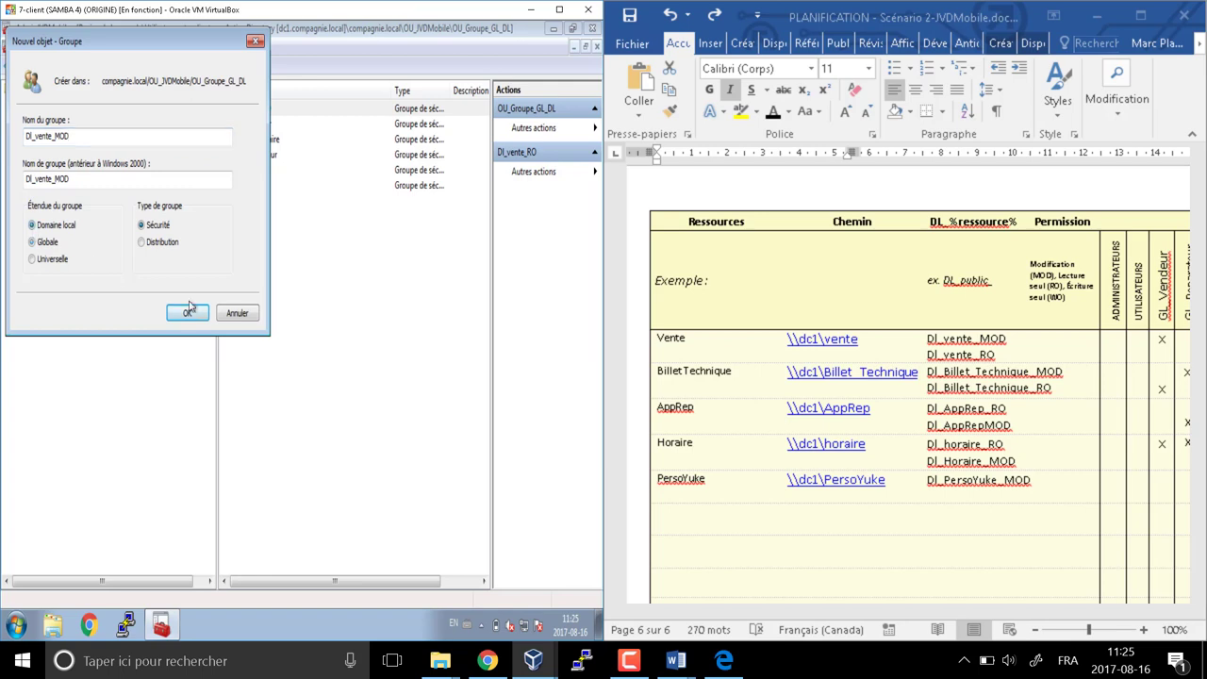
pyautogui.click(187, 312)
pyautogui.click(207, 68)
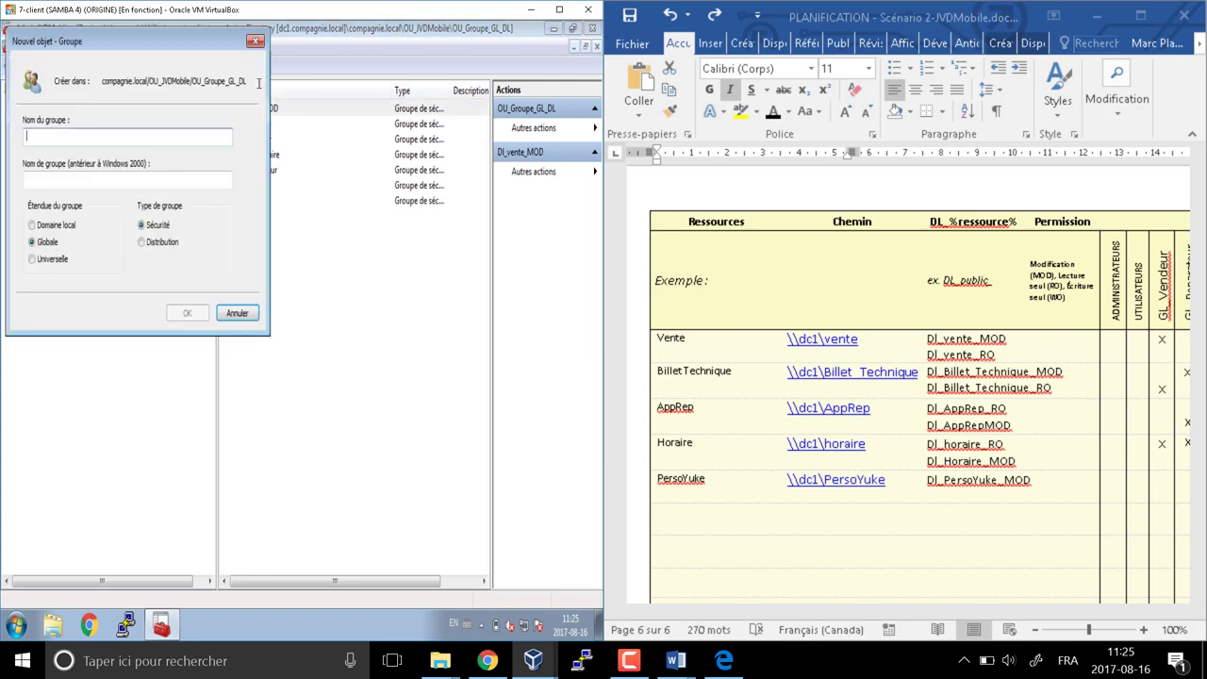
pyautogui.write('Dl_Billet')
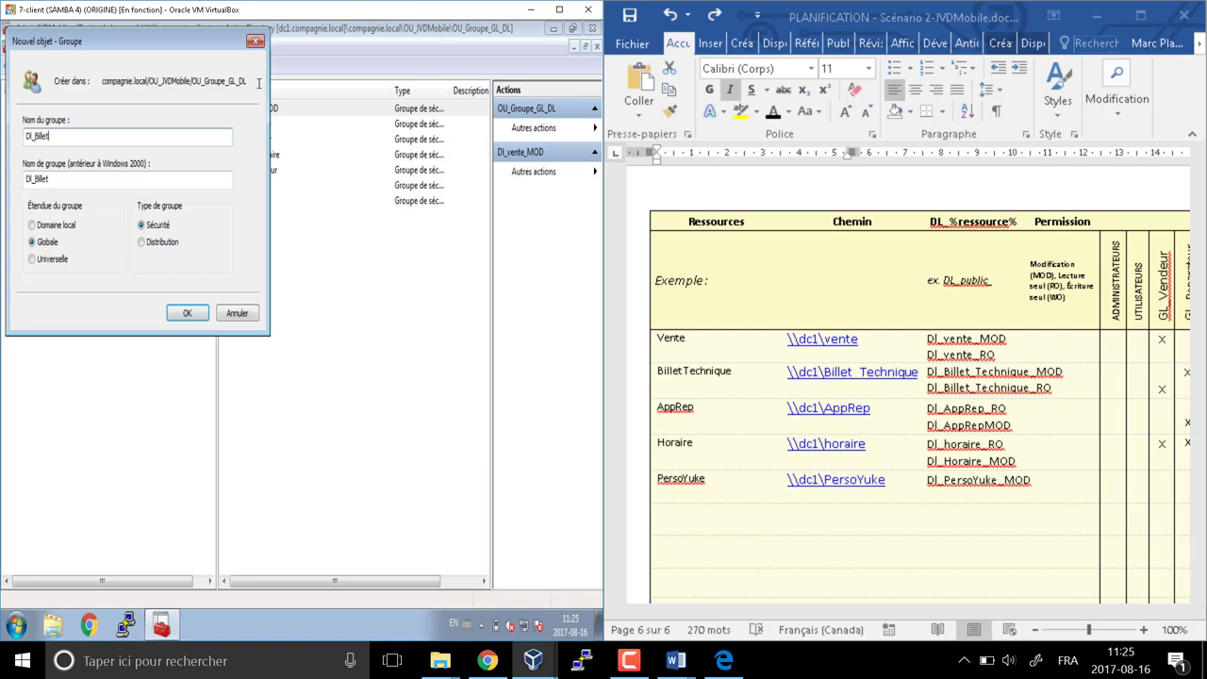
pyautogui.write('_Technique_RO')
pyautogui.click(68, 226)
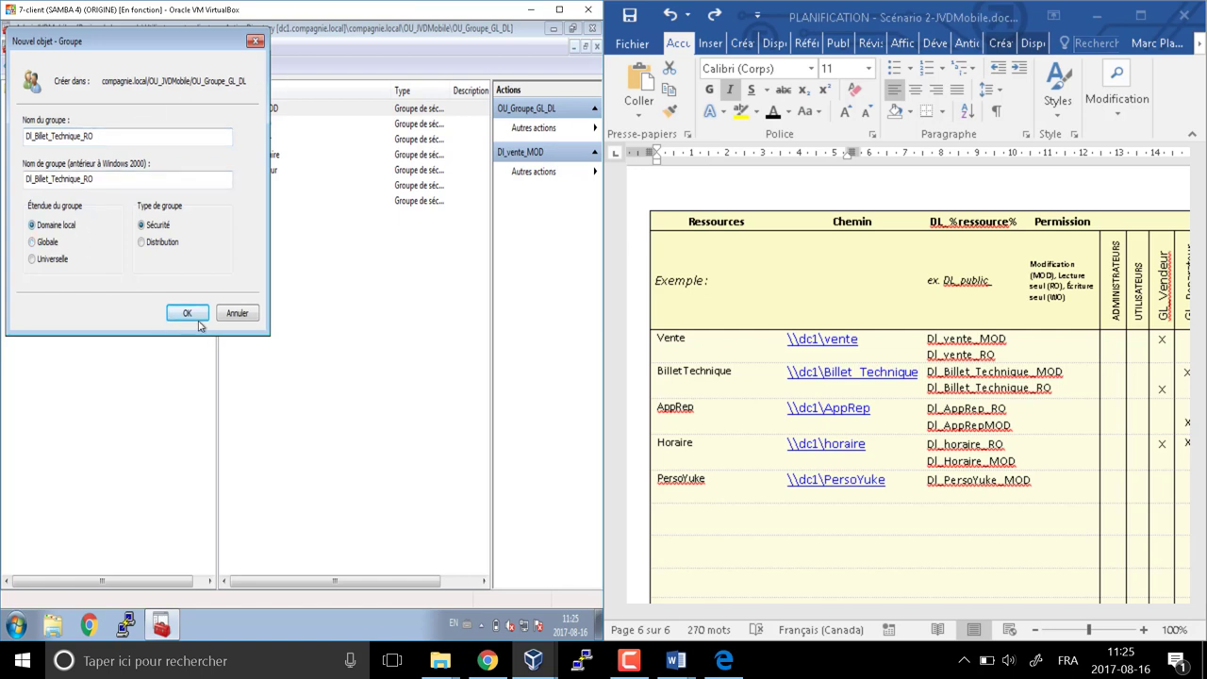
pyautogui.click(187, 313)
# Create domain local groups Dl_Billet_Technique_MOD and Dl_AppRep_RO
pyautogui.click(210, 72)
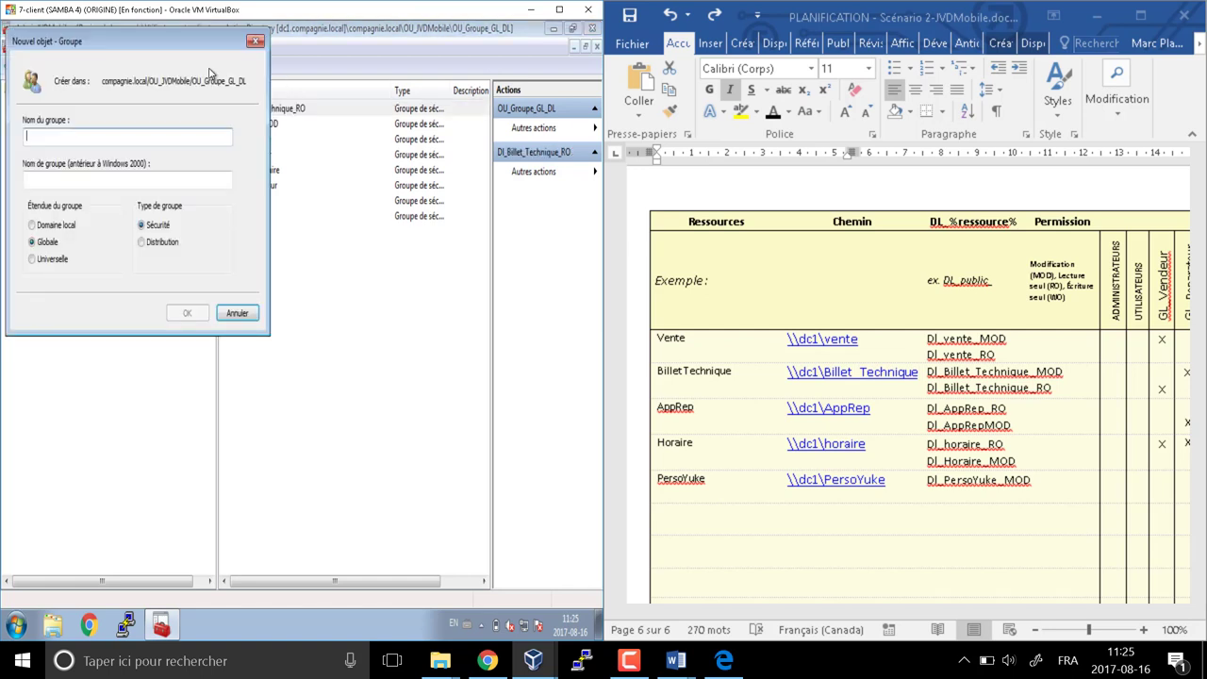
pyautogui.write('Dl_Billet_')
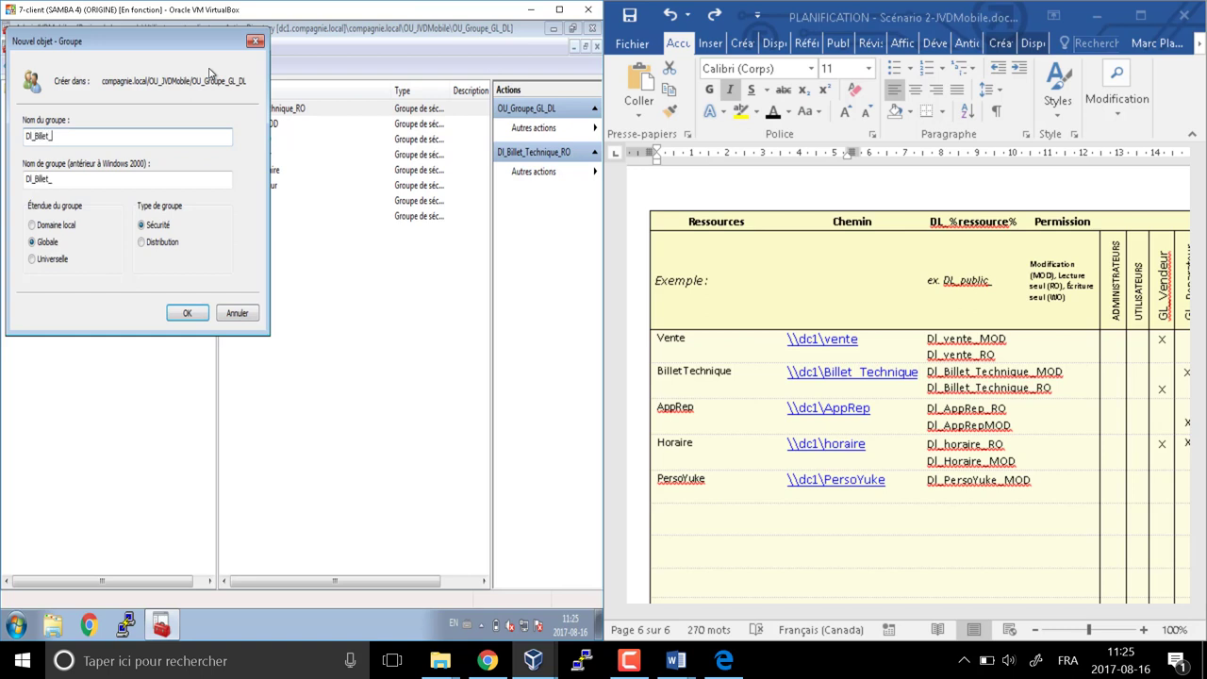
pyautogui.write('Technique_MOD')
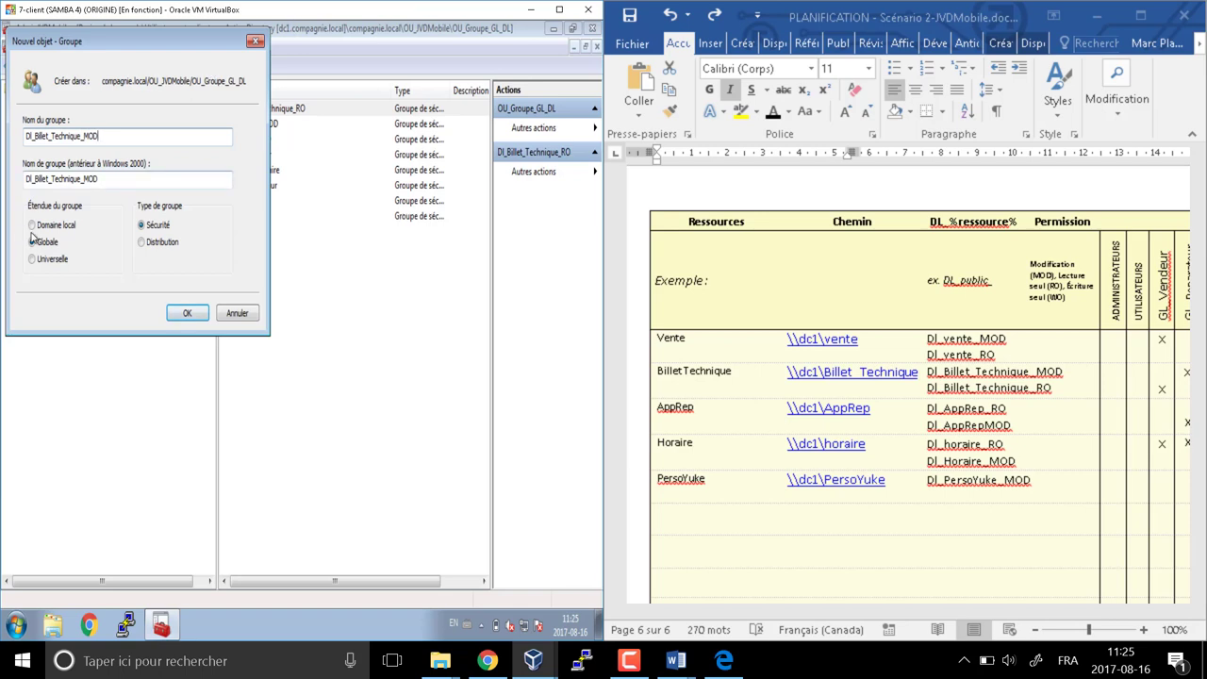
pyautogui.click(32, 225)
pyautogui.click(186, 314)
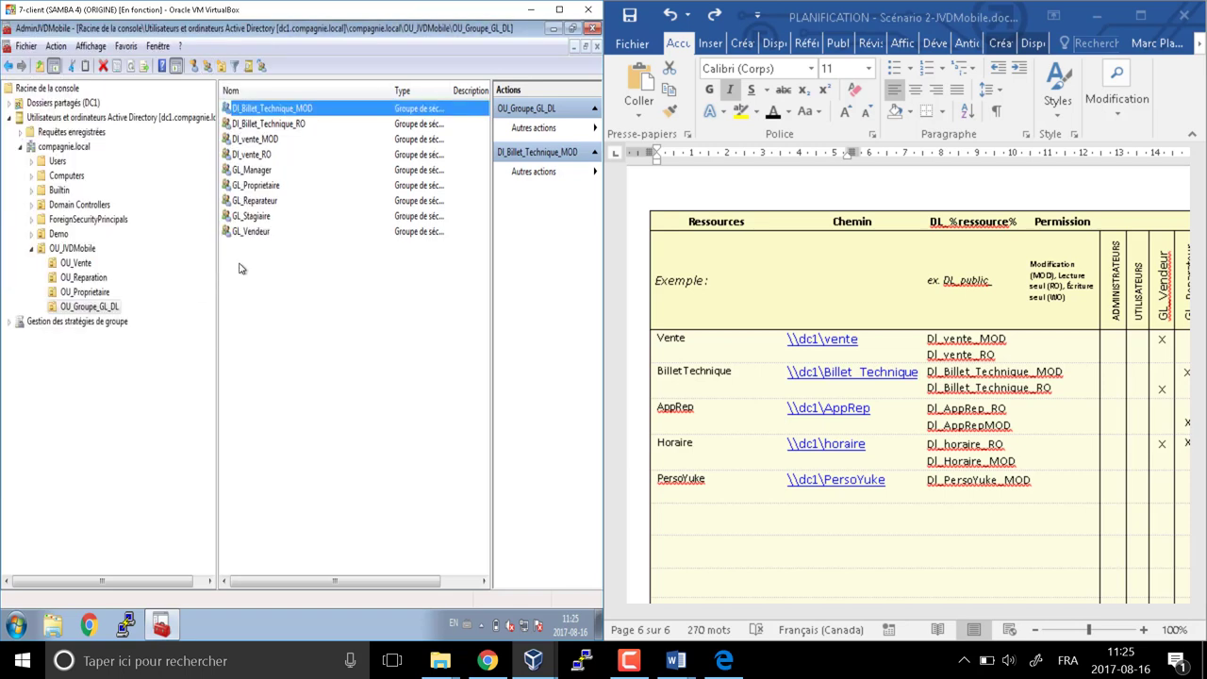
pyautogui.click(207, 68)
pyautogui.write('DL_AppRep_')
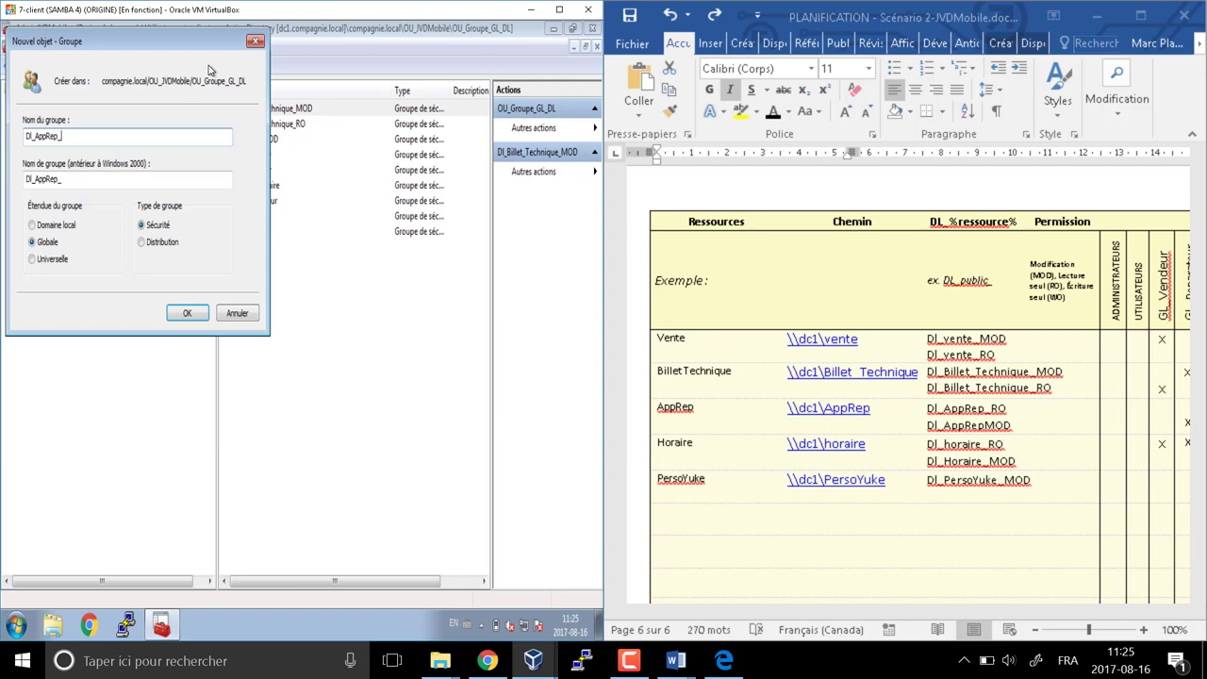
pyautogui.write('RO')
pyautogui.click(52, 226)
pyautogui.click(187, 313)
# Create groups DL_AppRep_MOD, DL_horaire_RO and DL_horaire_MOD
pyautogui.click(216, 70)
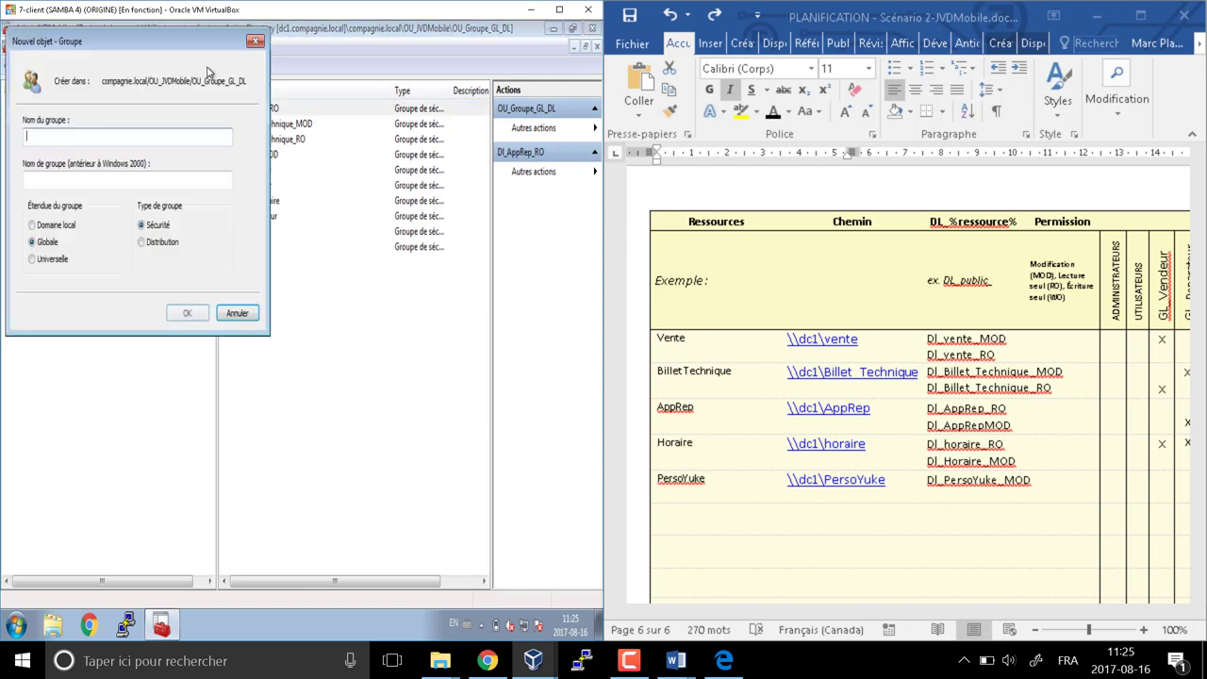
pyautogui.write('DL')
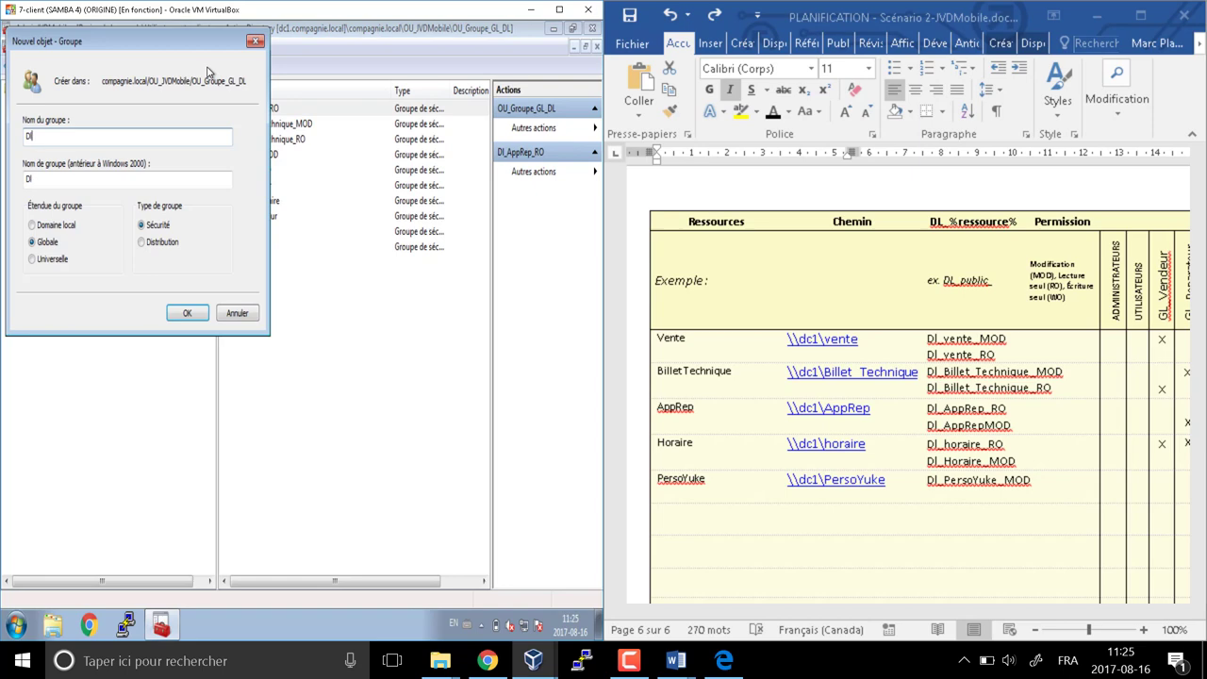
pyautogui.write('_AppRep_MOD')
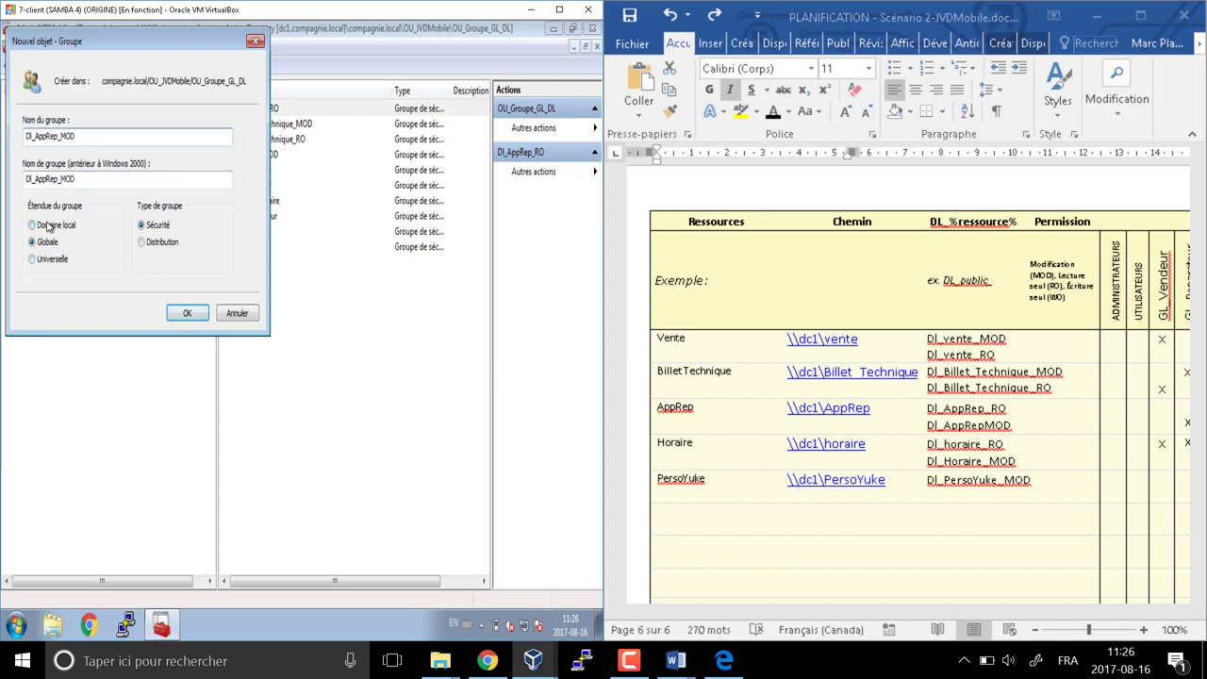
pyautogui.click(43, 224)
pyautogui.click(194, 312)
pyautogui.click(208, 66)
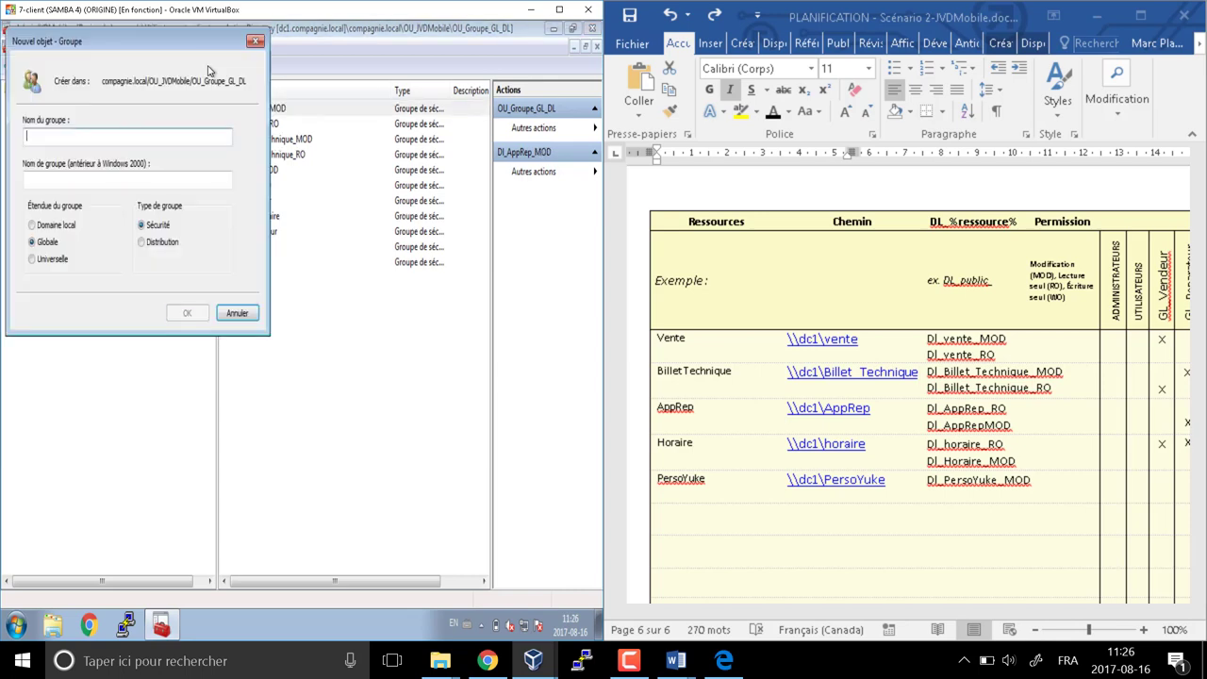
pyautogui.write('DL')
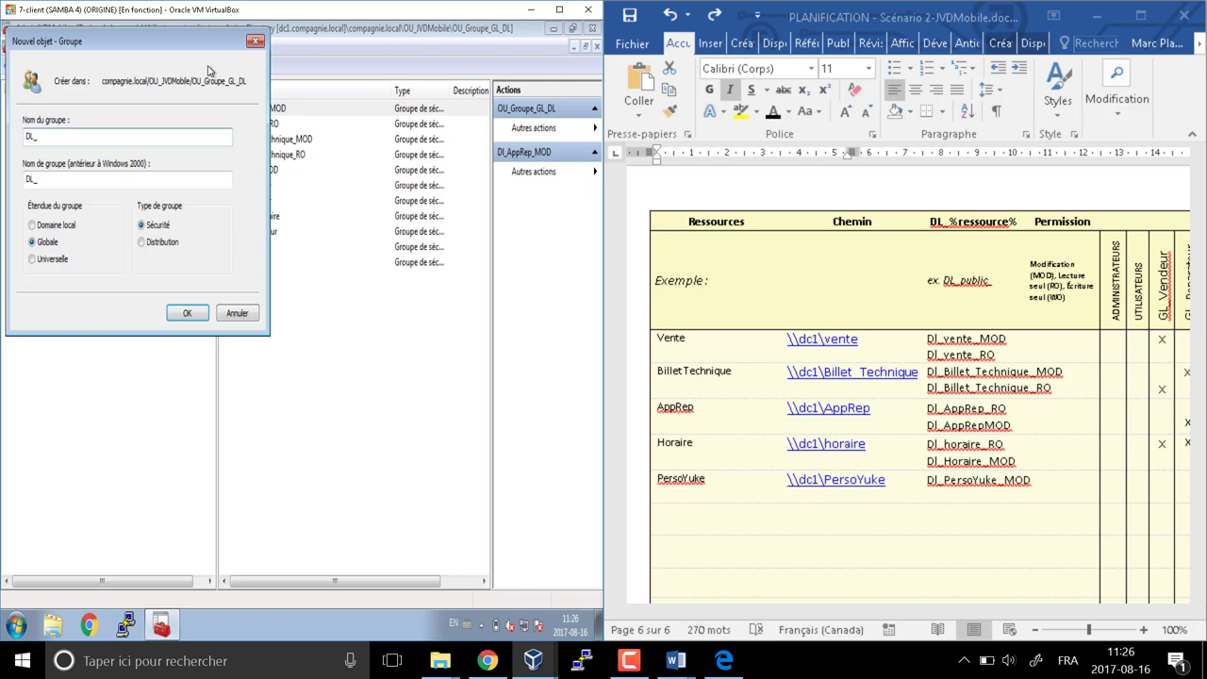
pyautogui.write('_H')
pyautogui.press('BackSpace')
pyautogui.press('BackSpace')
pyautogui.write('horaire_RO')
pyautogui.click(187, 312)
pyautogui.click(208, 67)
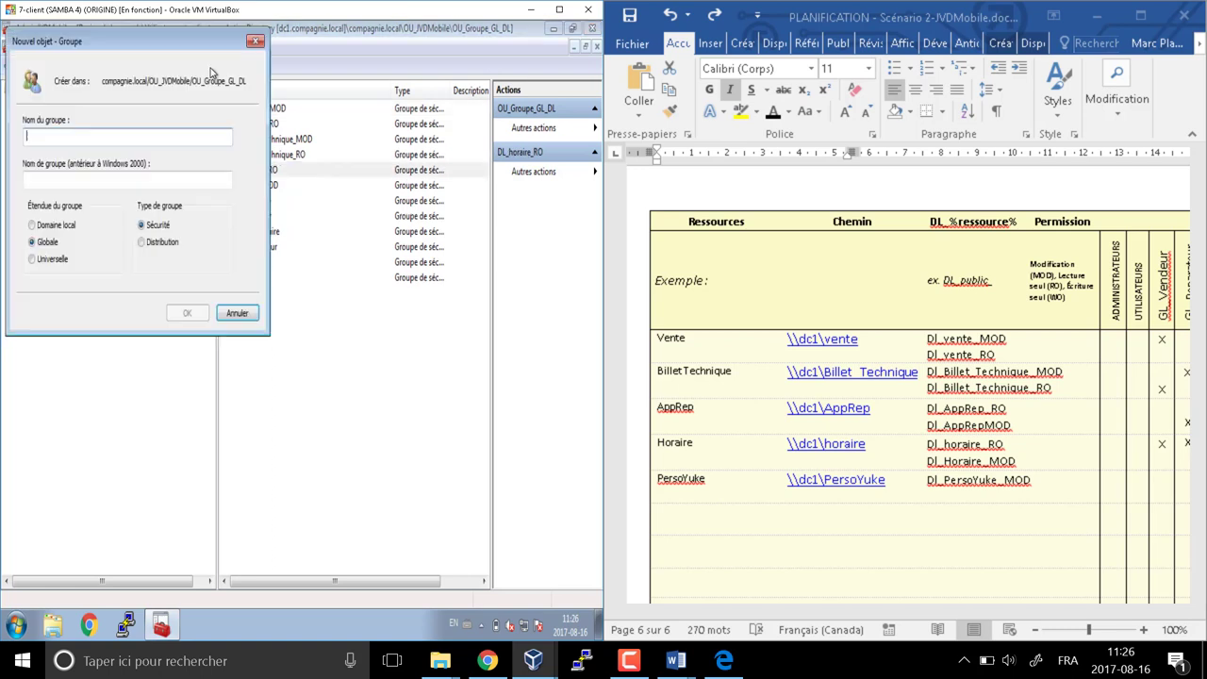
pyautogui.write('DL')
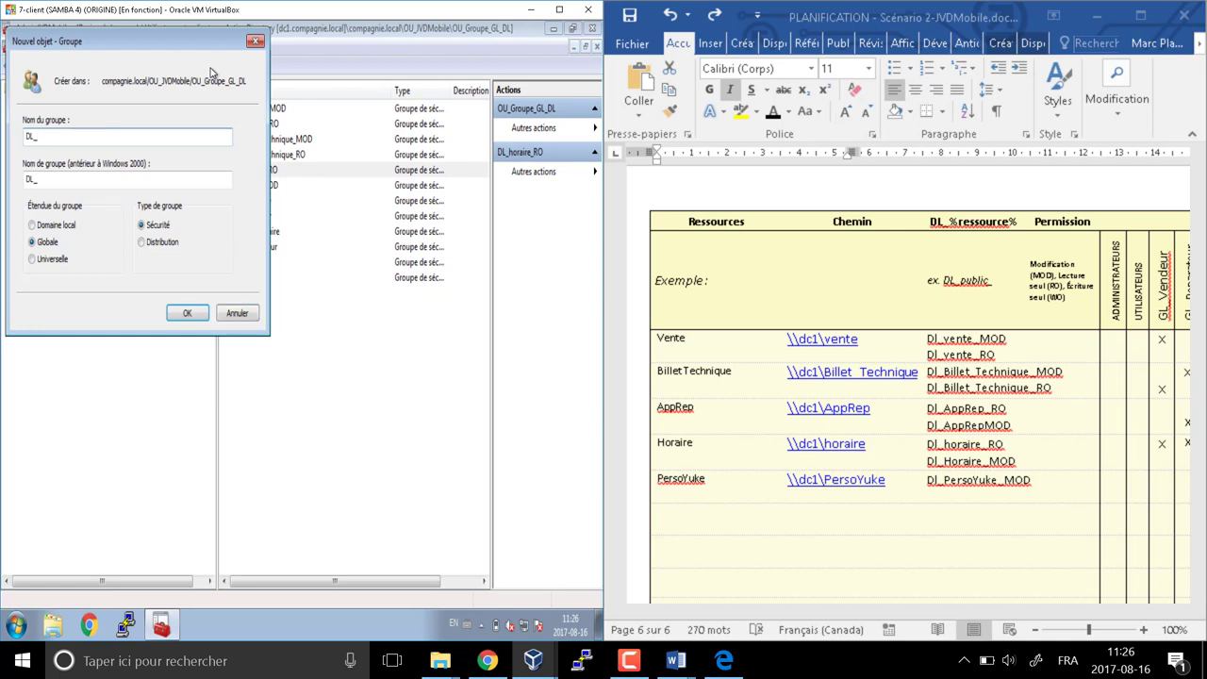
pyautogui.write('_horaire_MOD')
pyautogui.click(187, 313)
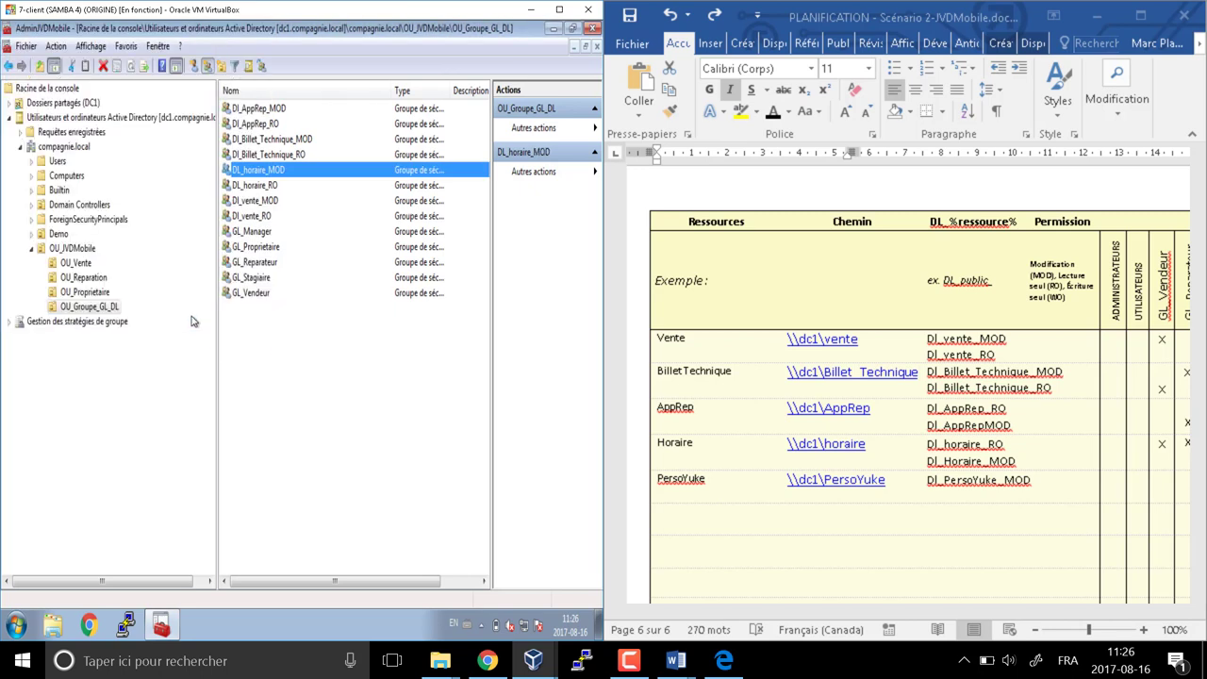
# Create the domain local group Dl_PersoYuke_RO and dismiss the extra empty form
pyautogui.click(219, 66)
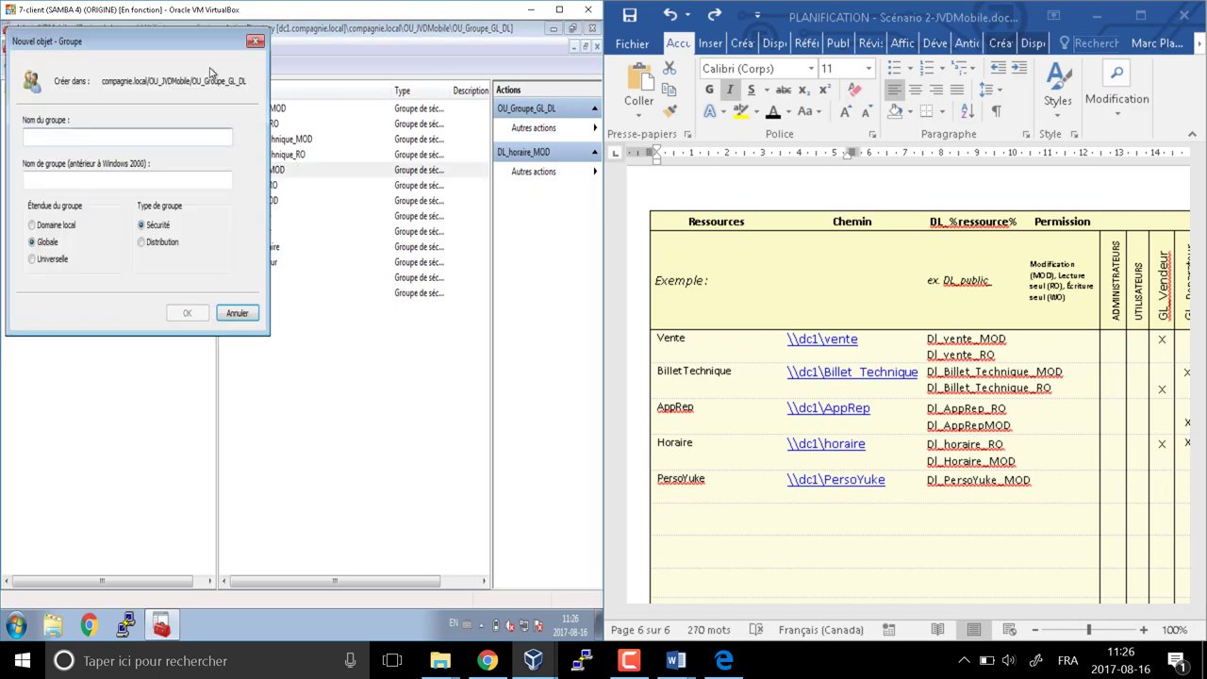
pyautogui.write('Dl')
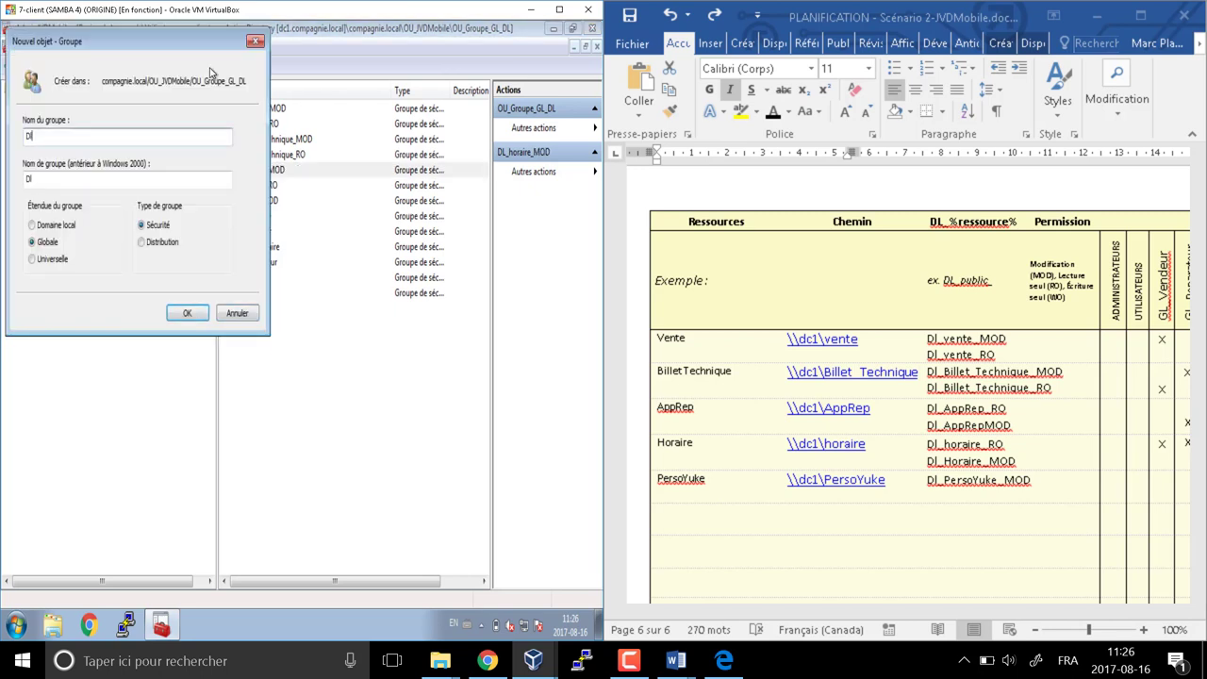
pyautogui.write('_PersoYuke_RO')
pyautogui.click(74, 227)
pyautogui.click(201, 316)
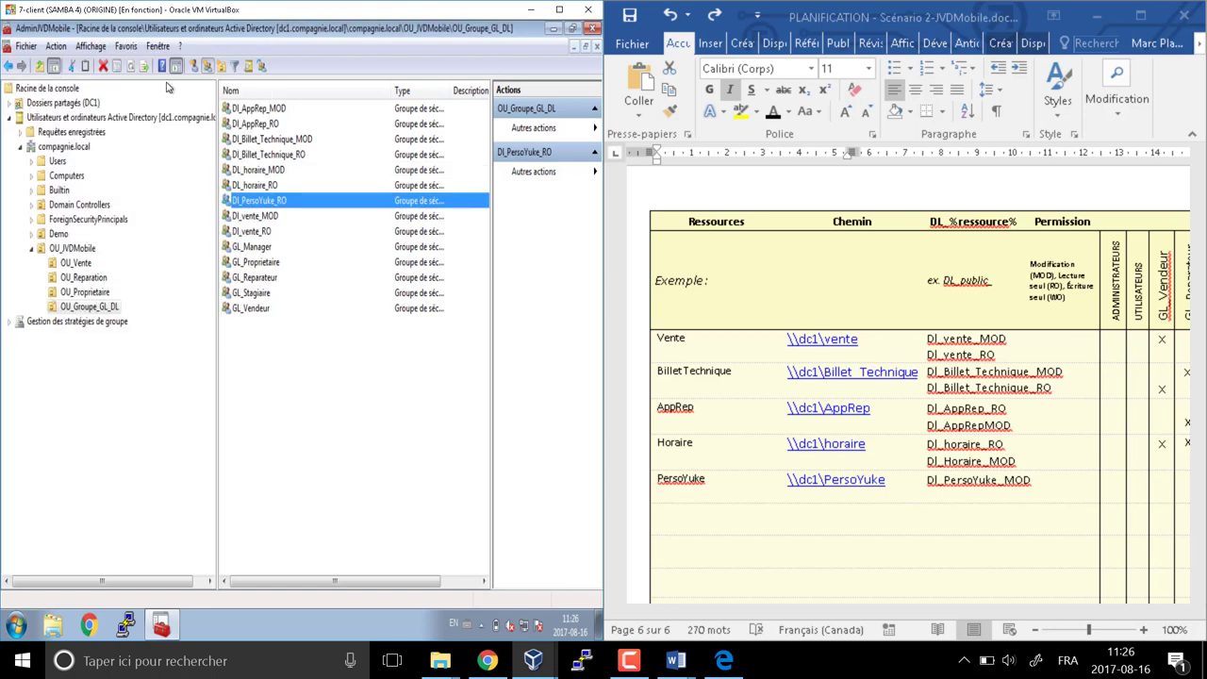
pyautogui.click(212, 66)
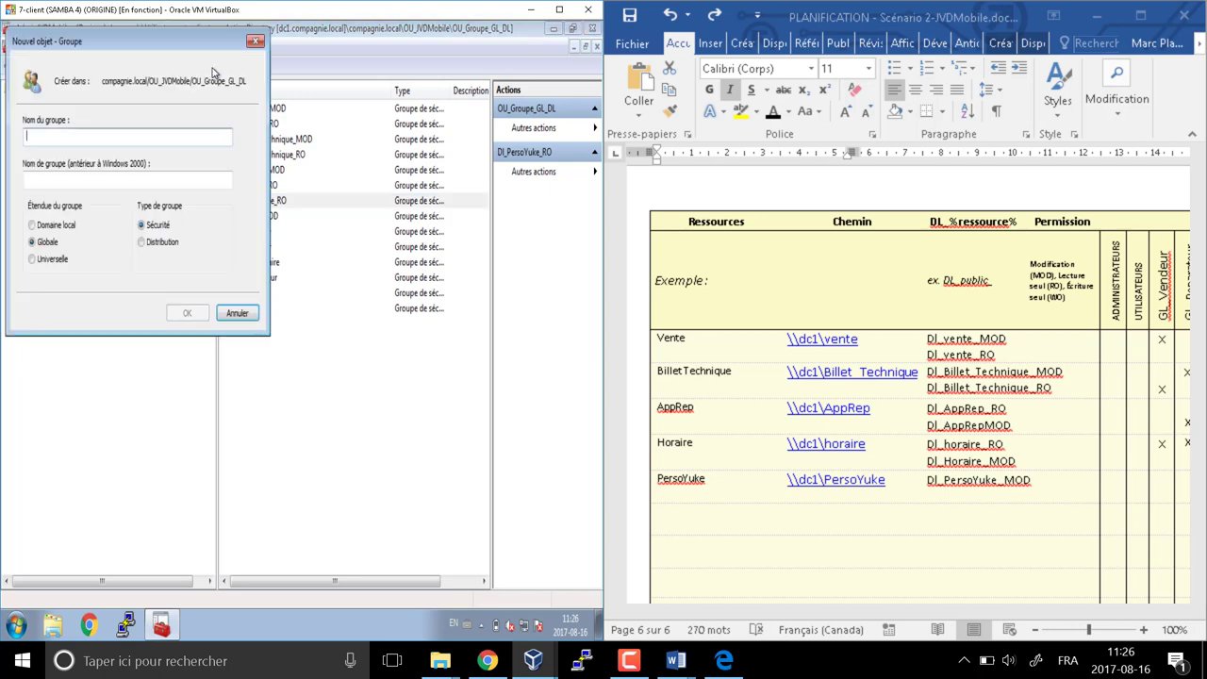
pyautogui.press('Escape')
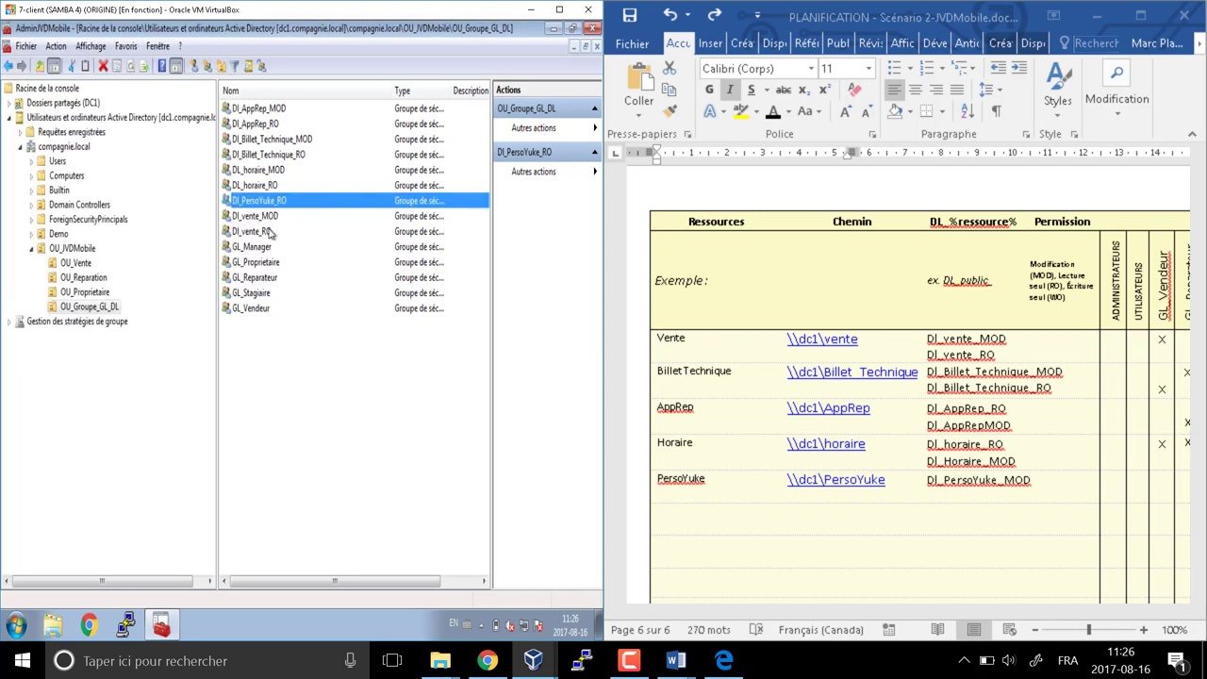
# Rename Dl_PersoYuke_RO to Dl_PersoYuke_MOD, including its pre-Windows 2000 name
pyautogui.rightClick(269, 203)
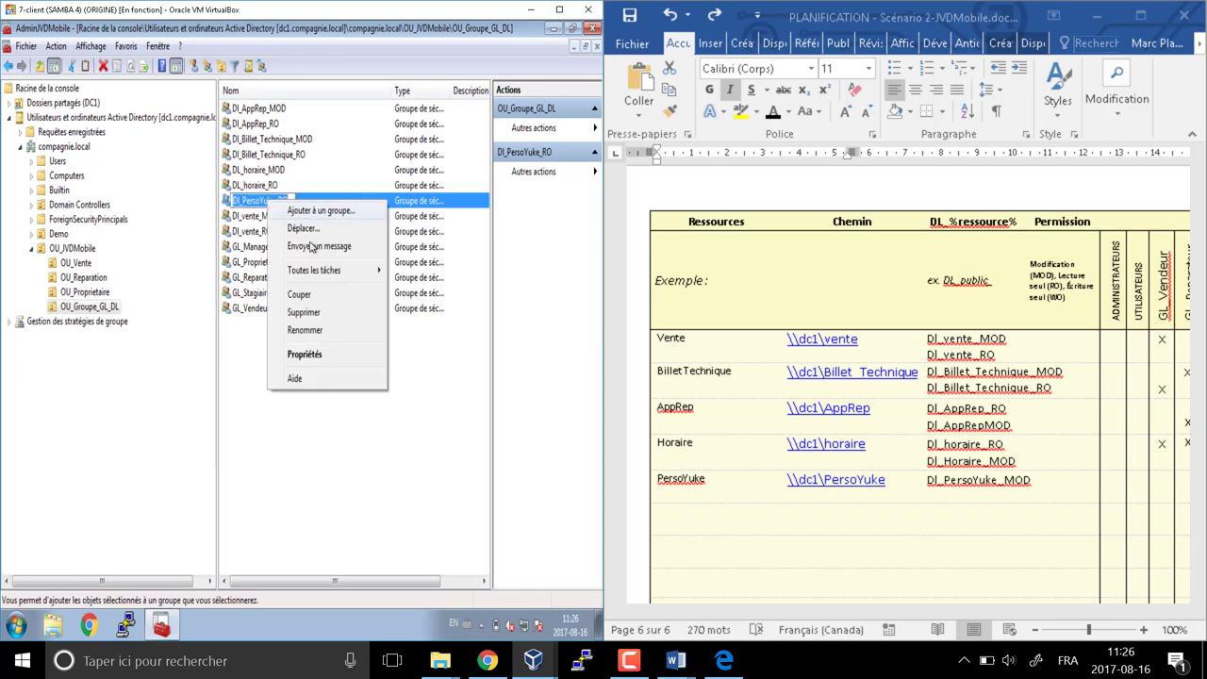
pyautogui.click(312, 330)
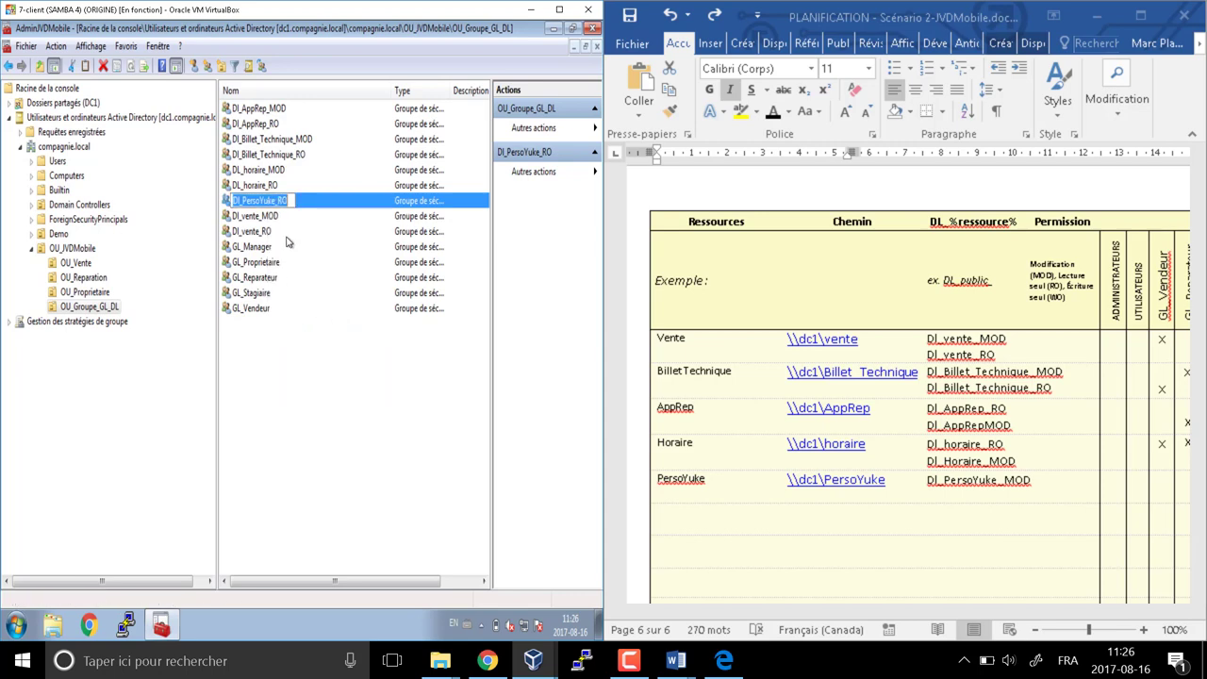
pyautogui.press('End')
pyautogui.press('BackSpace')
pyautogui.press('BackSpace')
pyautogui.write('MOD')
pyautogui.press('Return')
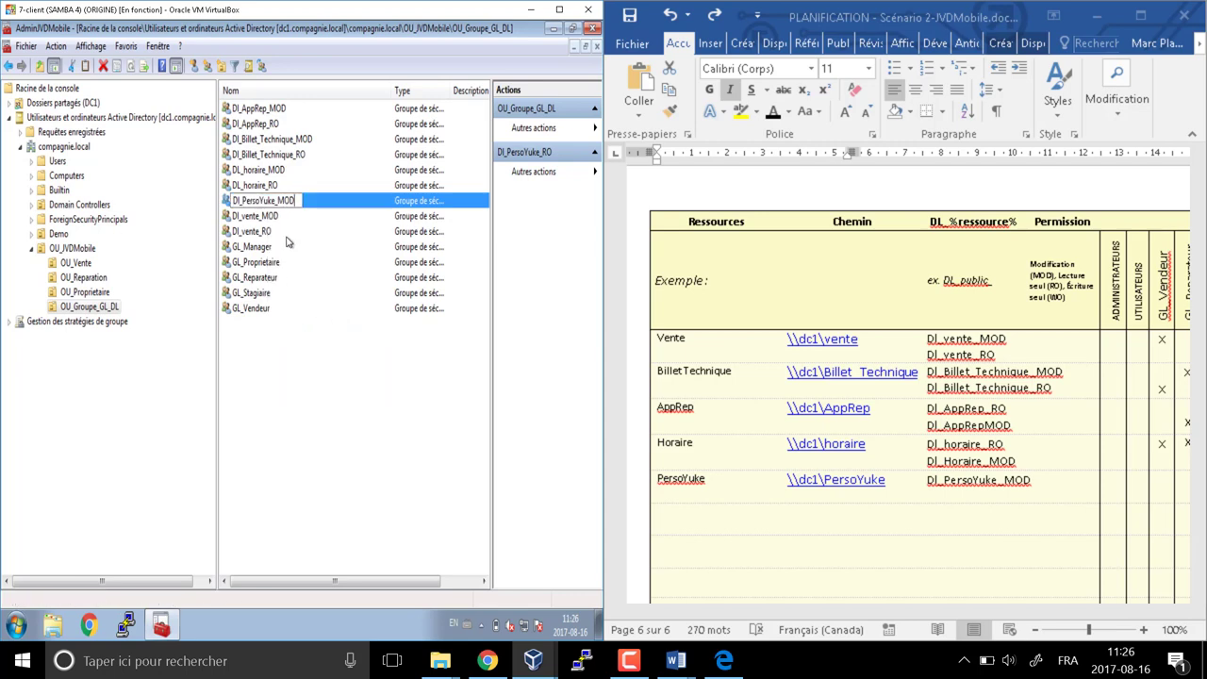
pyautogui.click(278, 334)
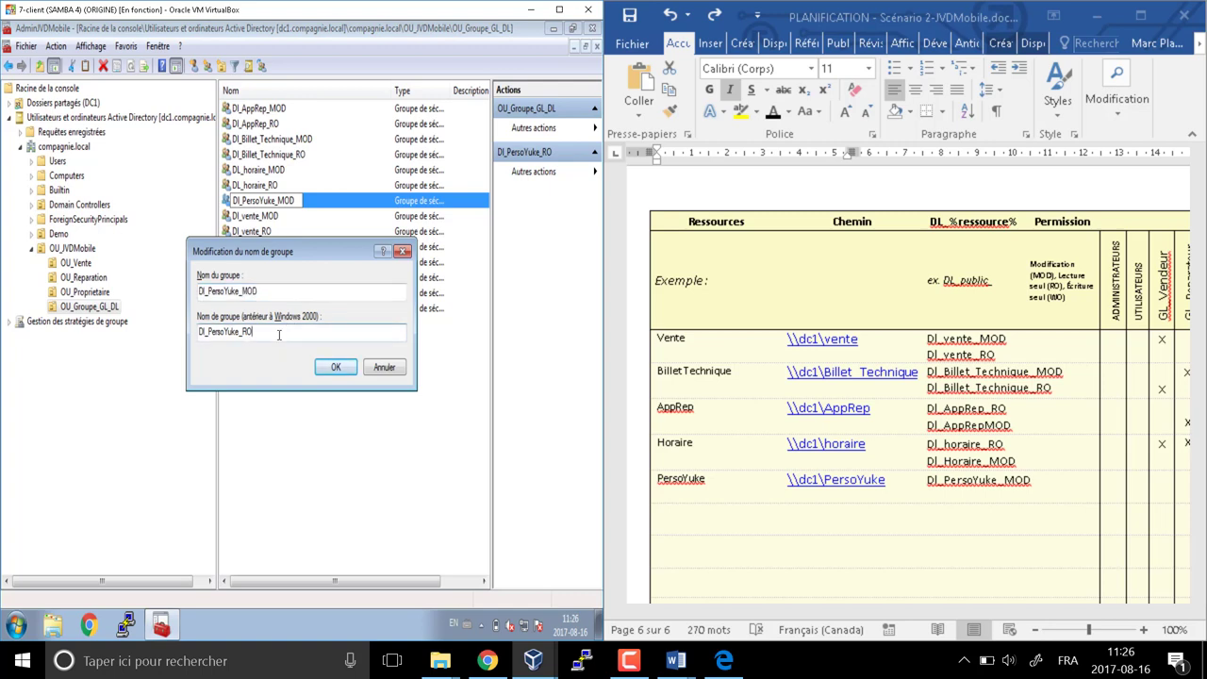
pyautogui.write('MOD')
pyautogui.press('Return')
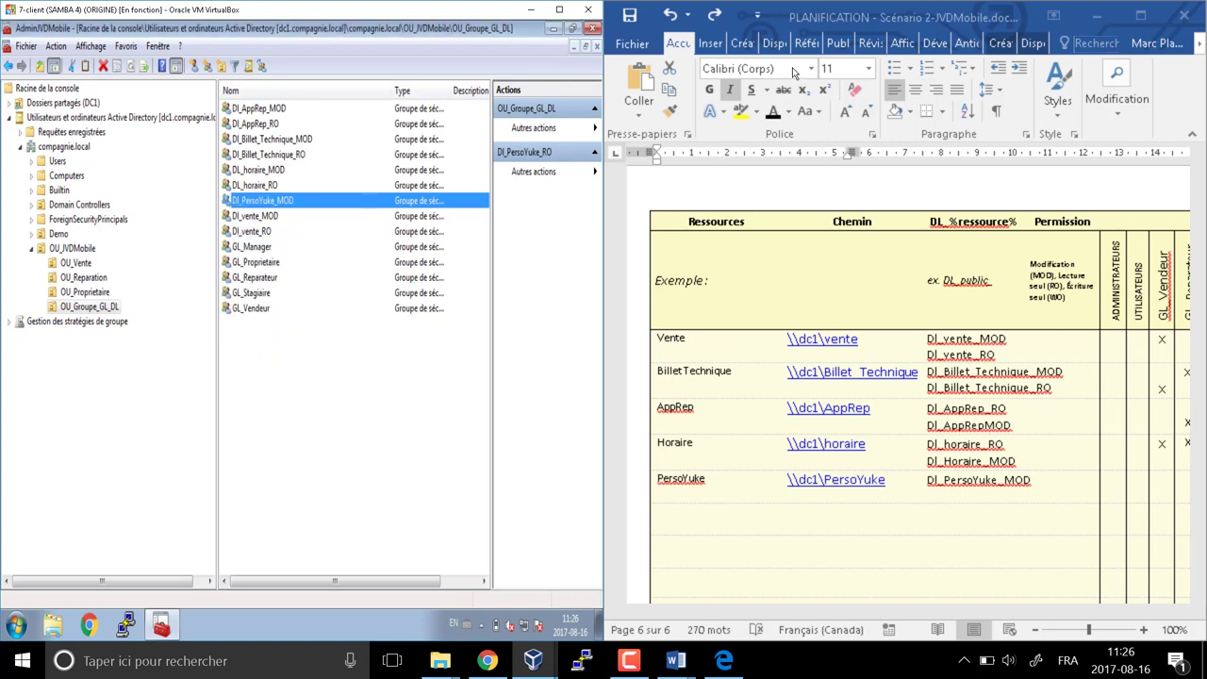
# Maximize the console and widen the Type column to show each group's full scope
pyautogui.click(559, 9)
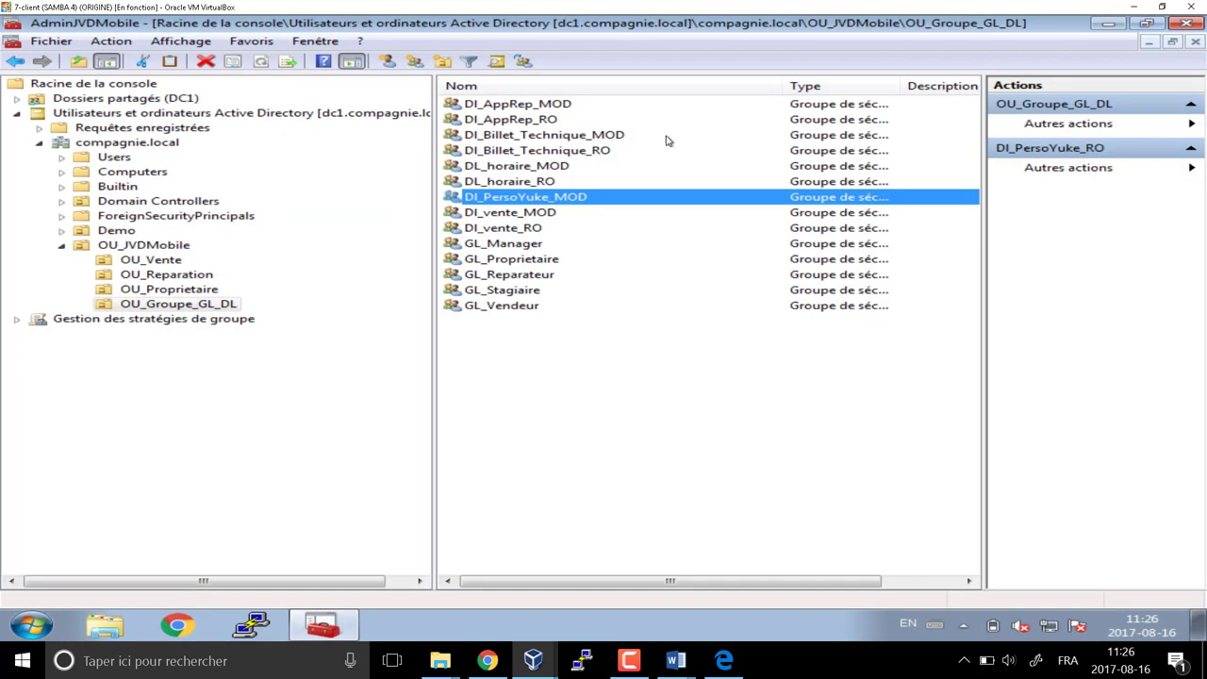
pyautogui.moveTo(434, 156); pyautogui.dragTo(266, 155)
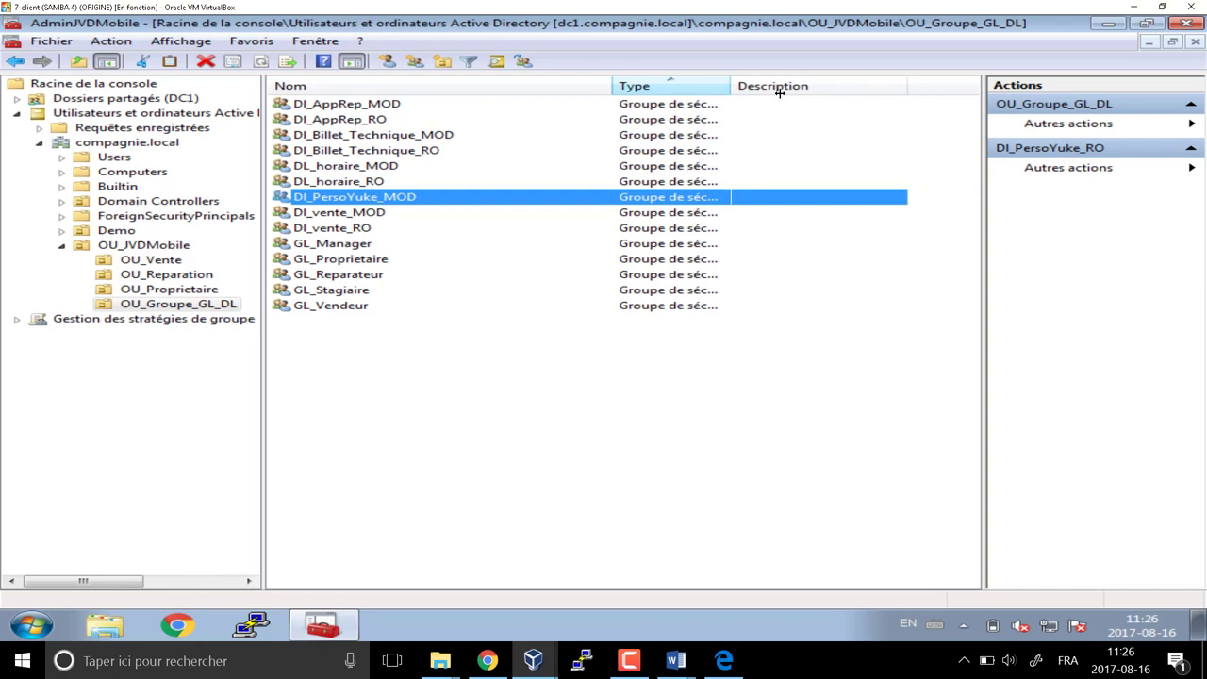
pyautogui.moveTo(779, 91); pyautogui.dragTo(924, 88)
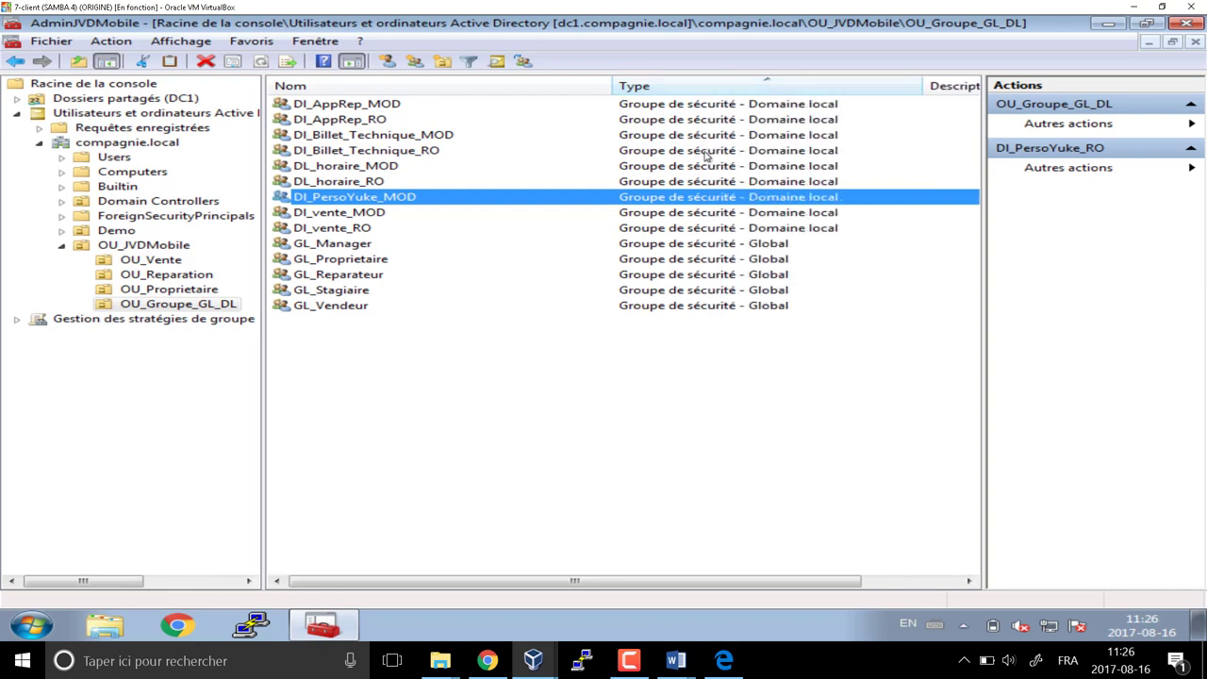
pyautogui.click(804, 108)
pyautogui.press('Down')
pyautogui.press('Down')
pyautogui.press('Down')
pyautogui.press('Down')
pyautogui.press('Down')
pyautogui.press('Down')
pyautogui.press('Down')
pyautogui.press('Down')
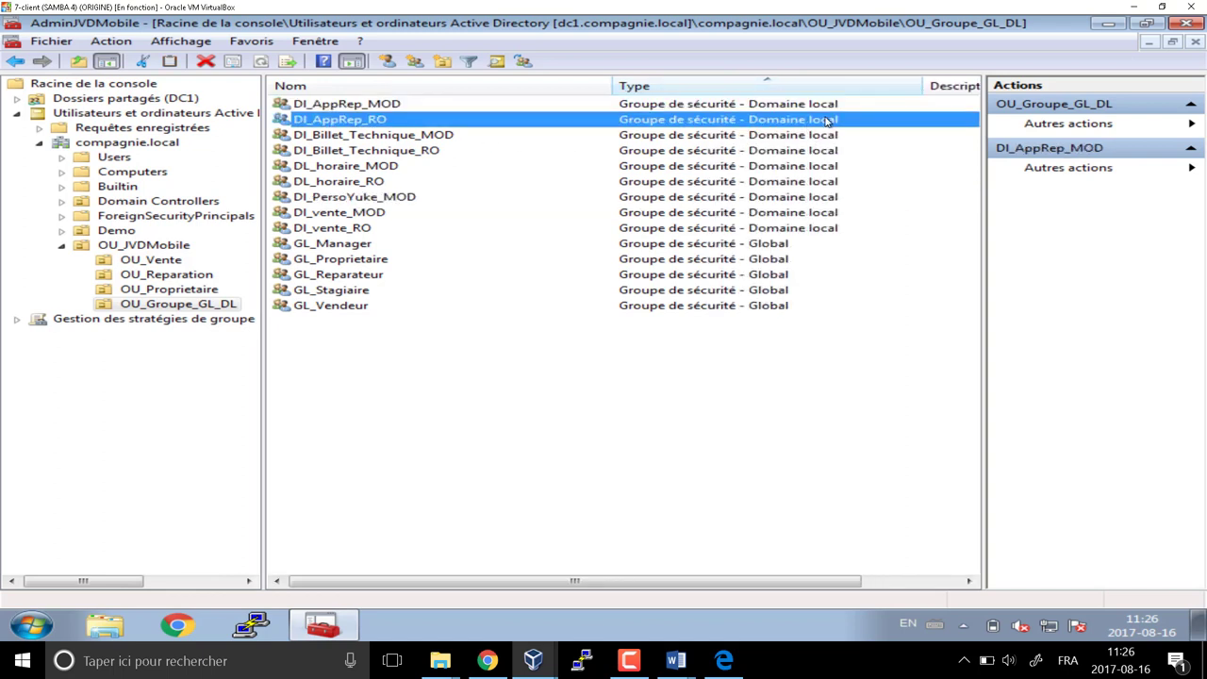
pyautogui.press('Up')
pyautogui.press('Up')
pyautogui.press('Up')
pyautogui.press('Up')
pyautogui.press('Up')
pyautogui.press('Up')
pyautogui.press('Up')
pyautogui.press('Up')
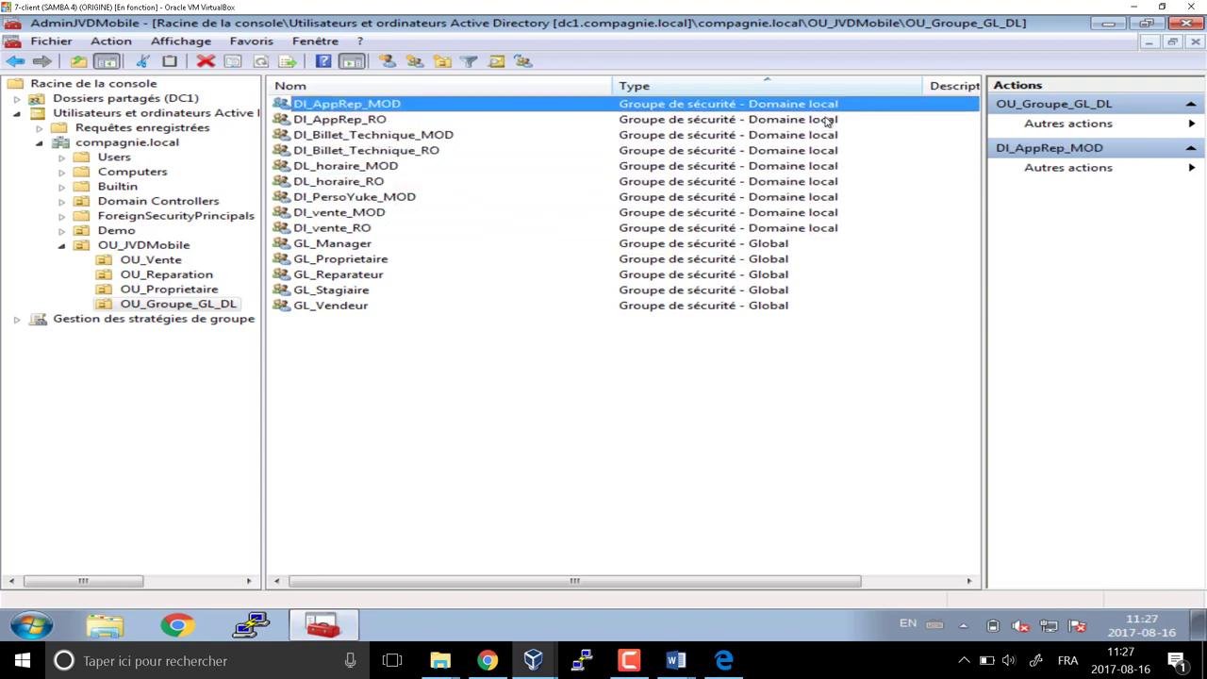
# Check the PLANIFICATION document, cancel an accidental rename, and move down to DL_vente_RO
pyautogui.moveTo(675, 660)
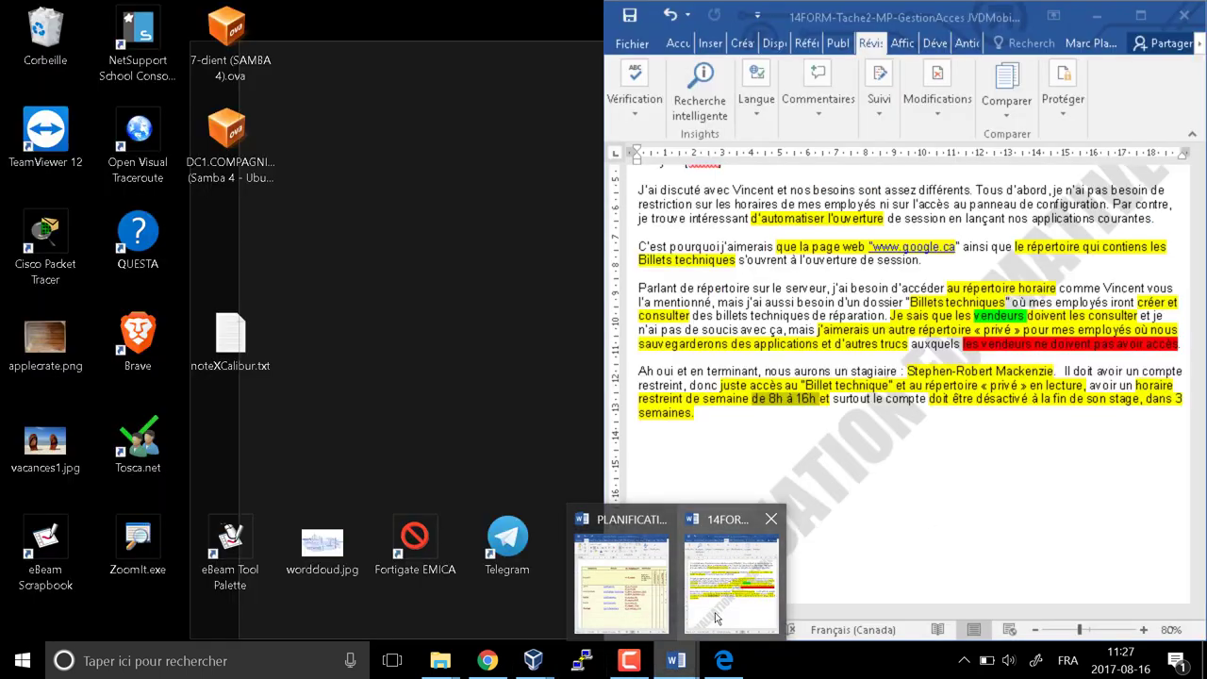
pyautogui.click(631, 620)
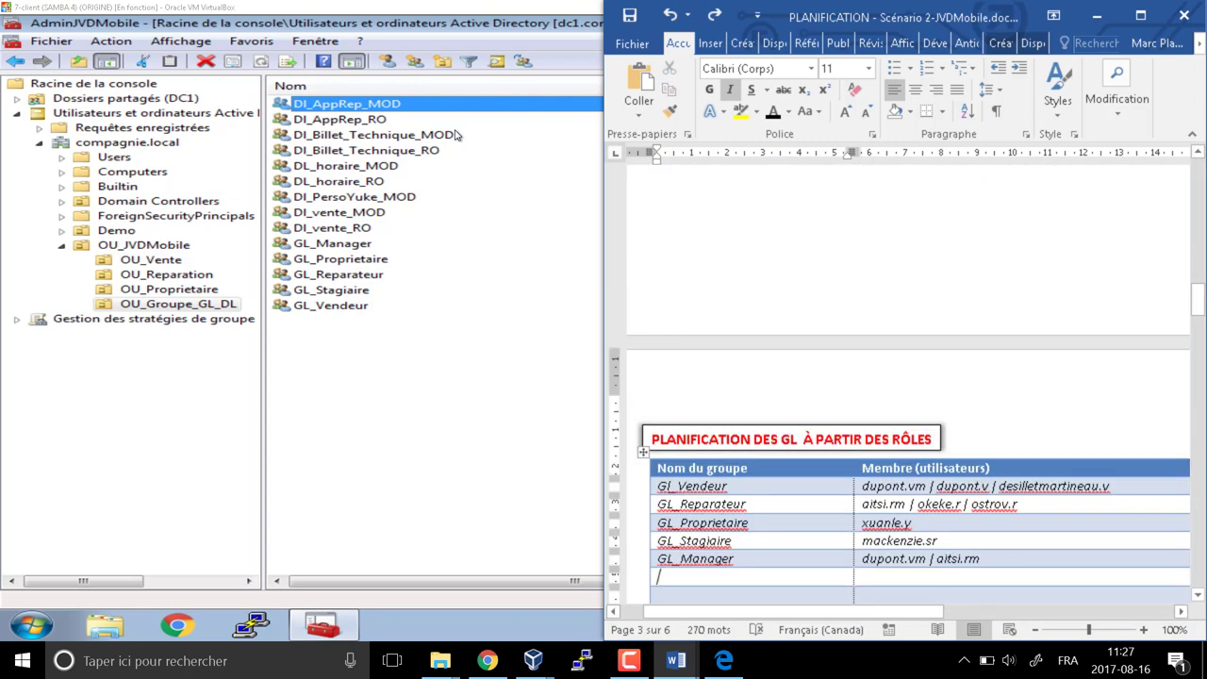
pyautogui.scroll(-10, 891, 537)
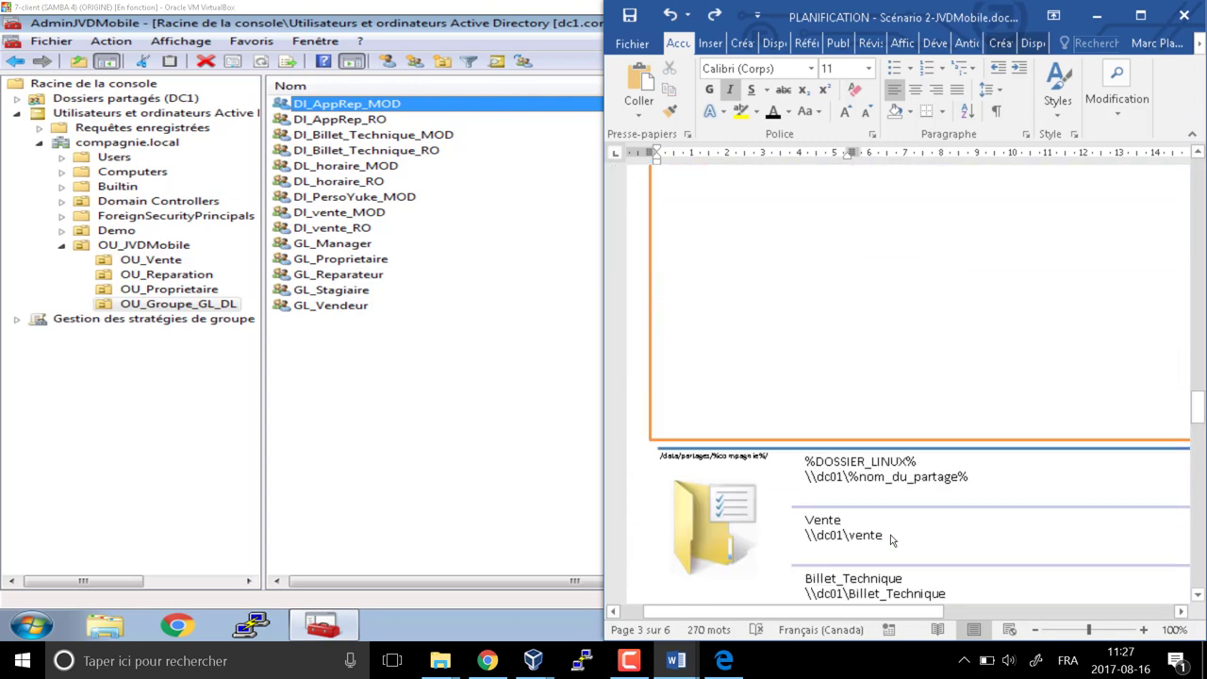
pyautogui.scroll(-15, 891, 538)
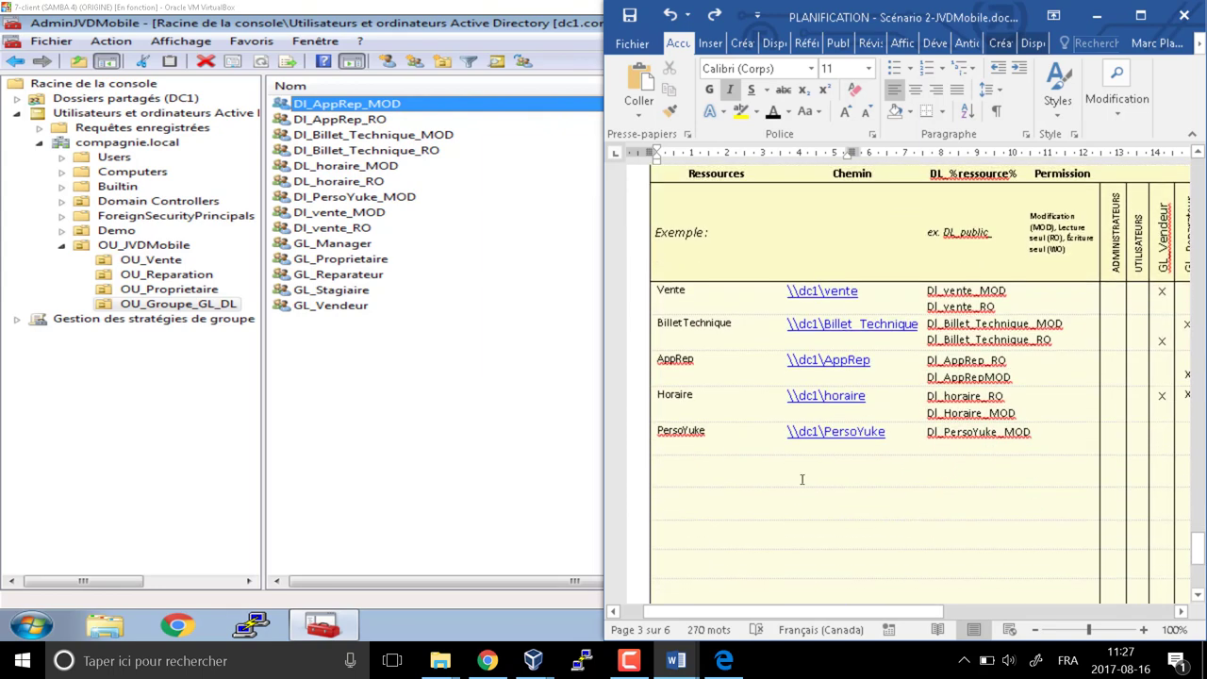
pyautogui.click(370, 108)
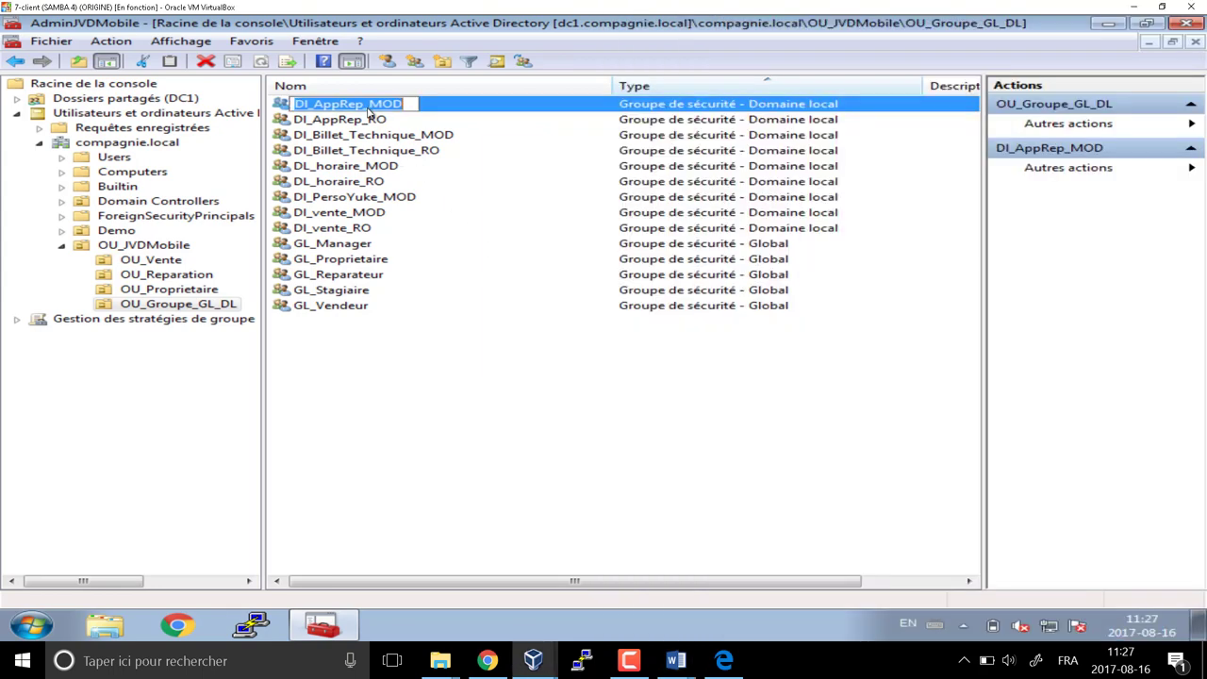
pyautogui.click(369, 107)
pyautogui.press('Return')
pyautogui.press('Down')
pyautogui.press('Down')
pyautogui.press('Down')
pyautogui.press('Down')
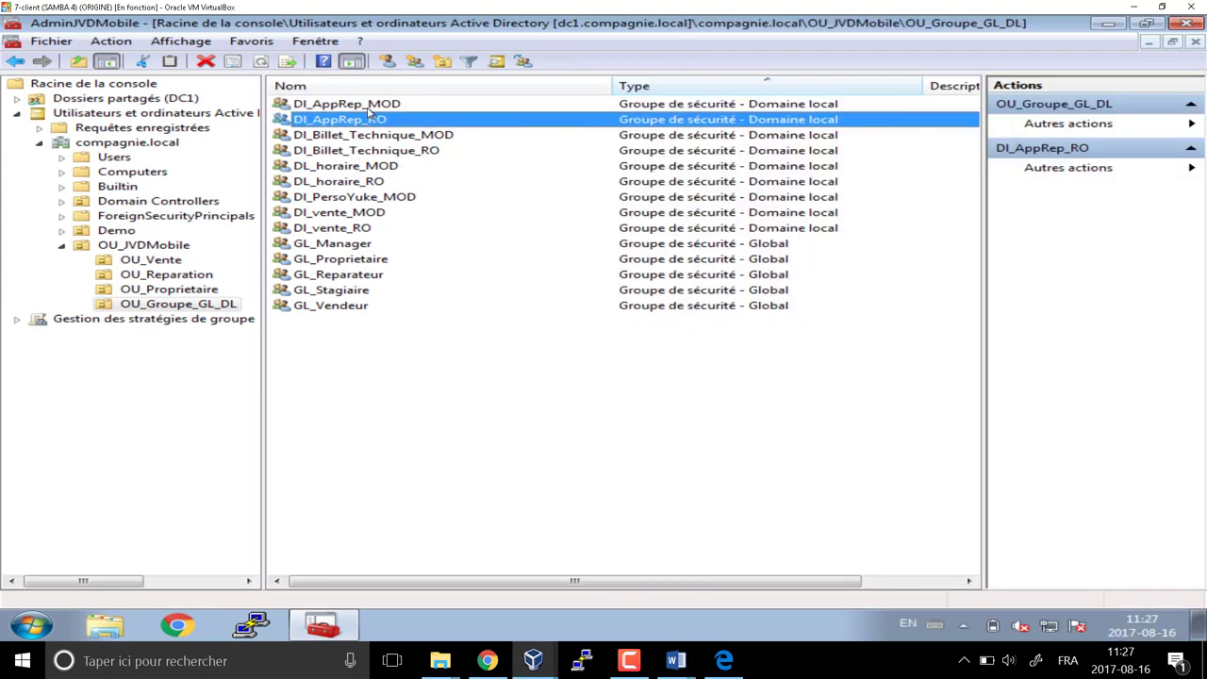
pyautogui.press('Down')
pyautogui.press('Down')
pyautogui.press('Down')
pyautogui.press('Down')
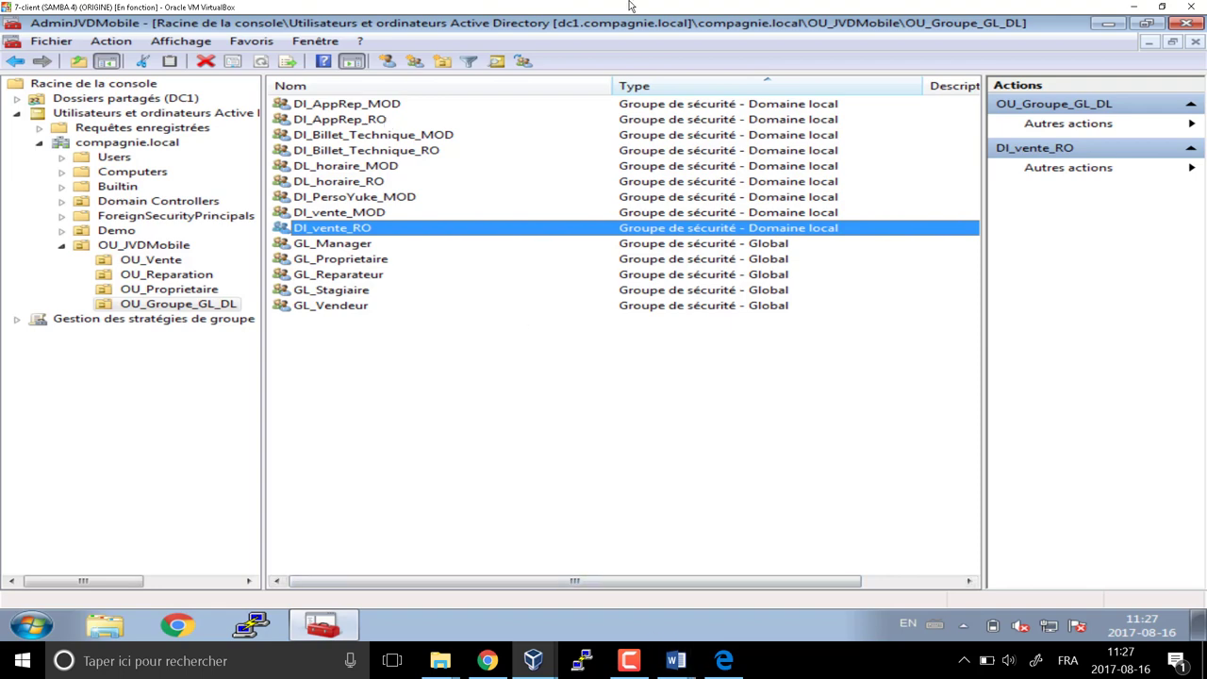
# Arrange the virtual machine on the left half beside the Word planning document
pyautogui.moveTo(283, 6); pyautogui.dragTo(5, 8)
pyautogui.press('Escape')
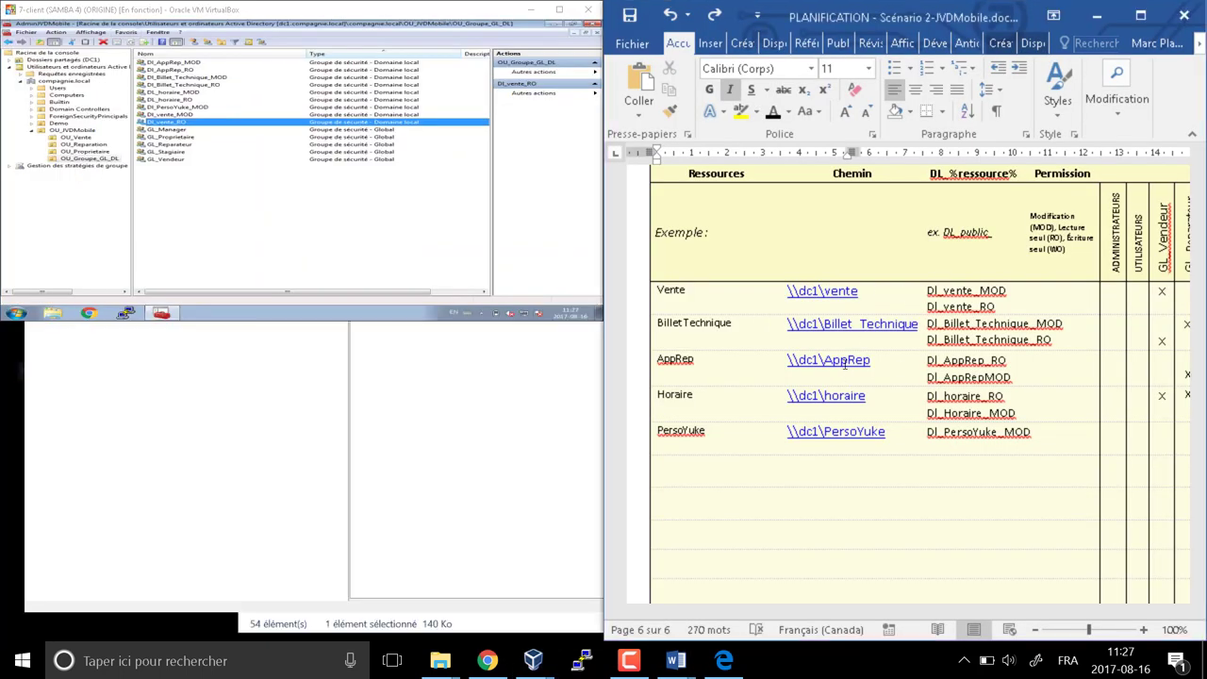
pyautogui.click(409, 16)
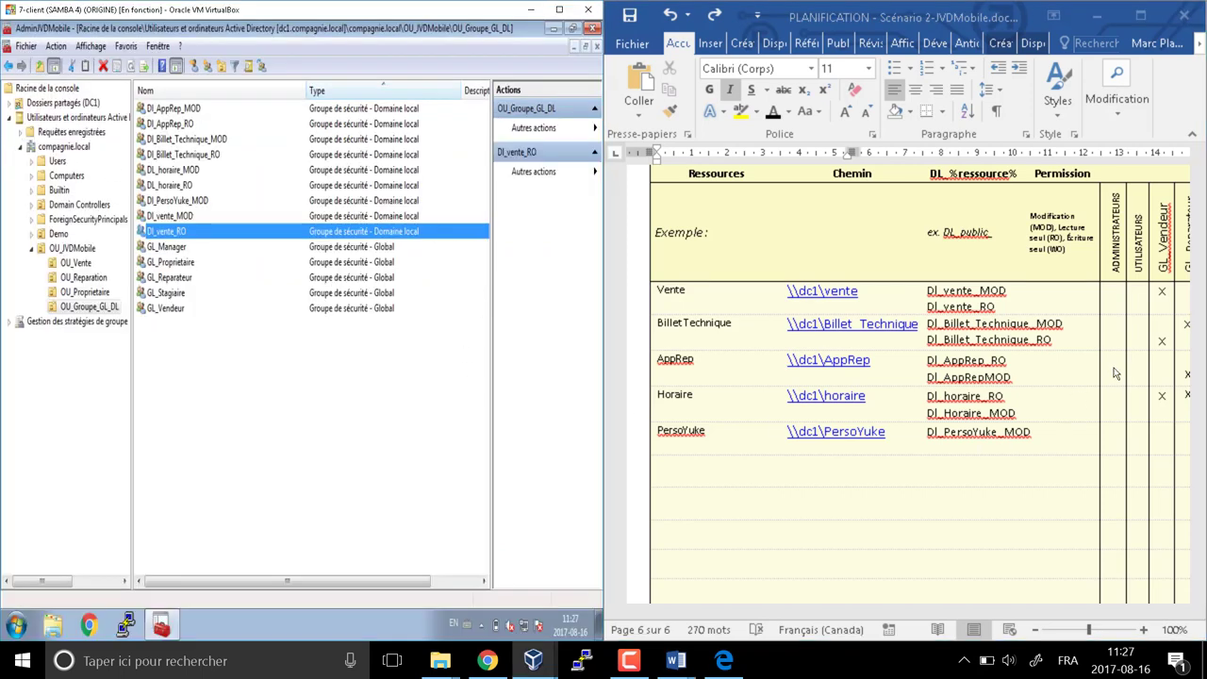
pyautogui.click(838, 549)
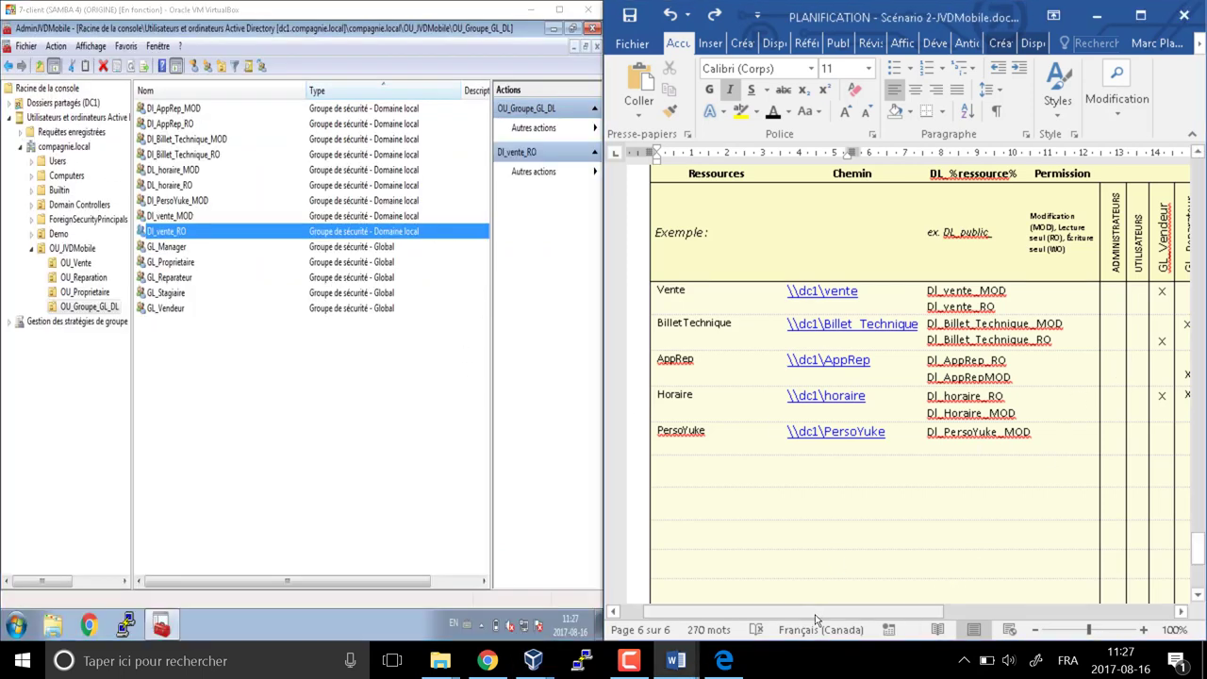
pyautogui.moveTo(812, 615); pyautogui.dragTo(972, 609)
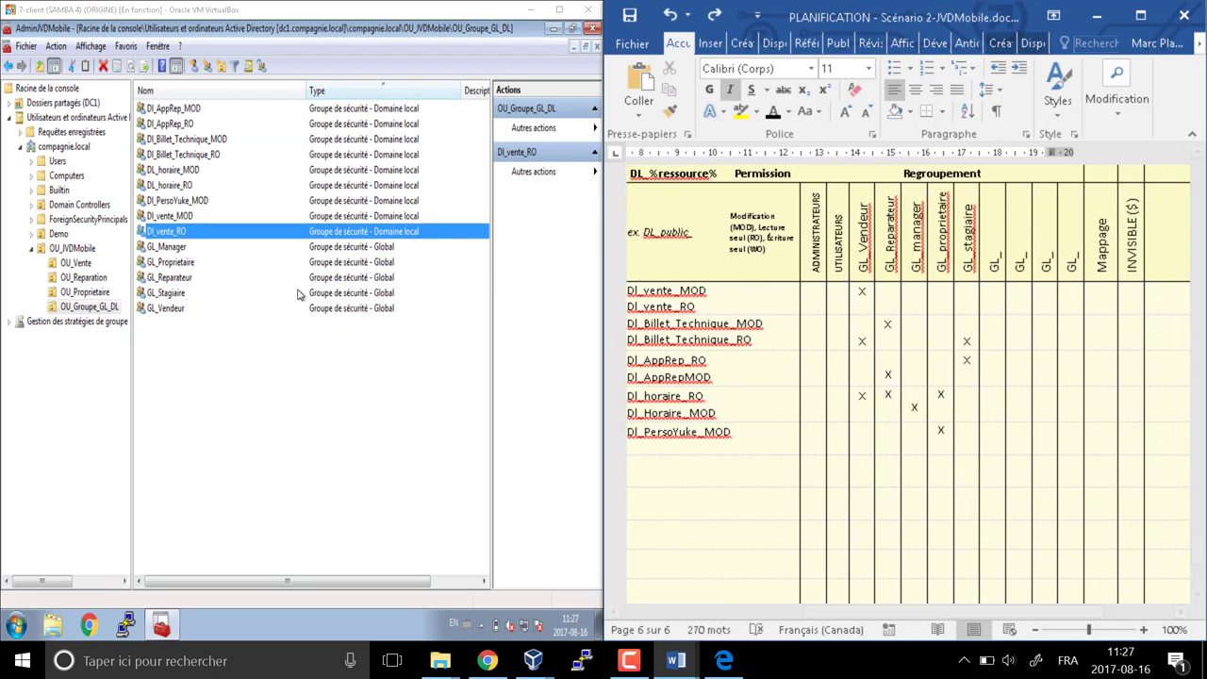
# Add GL_Vendeur to a group, entering dl_v and resolving it to Dl_vente_MOD
pyautogui.click(182, 230)
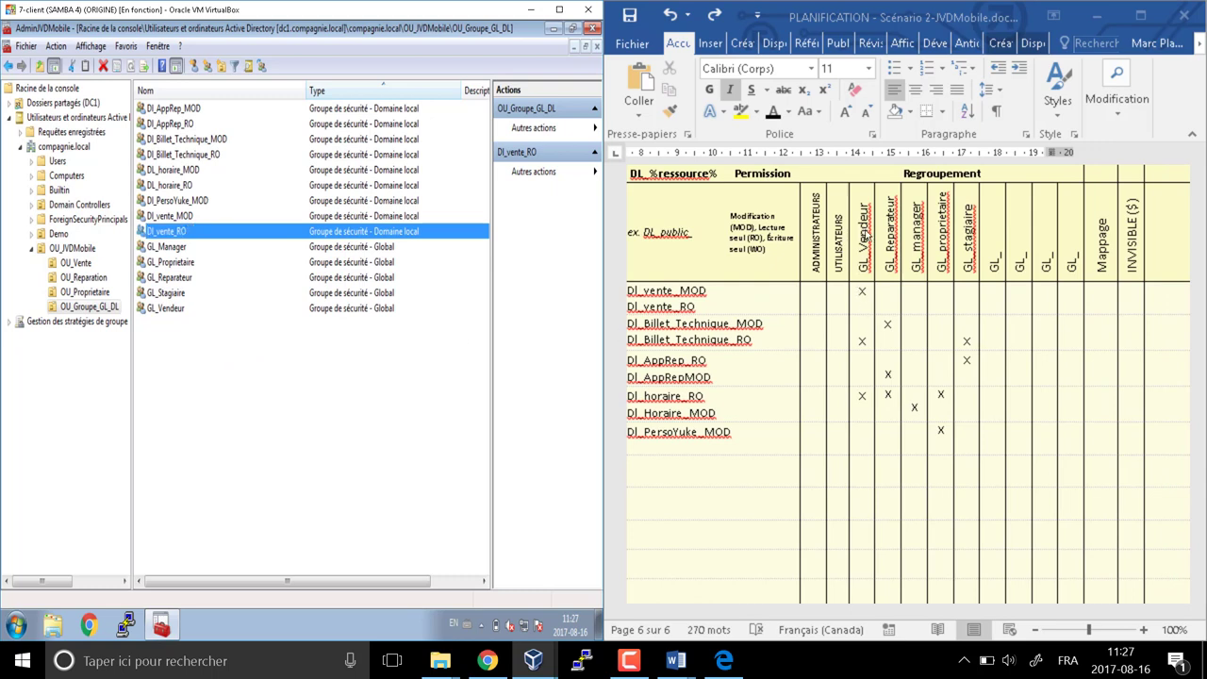
pyautogui.click(171, 311)
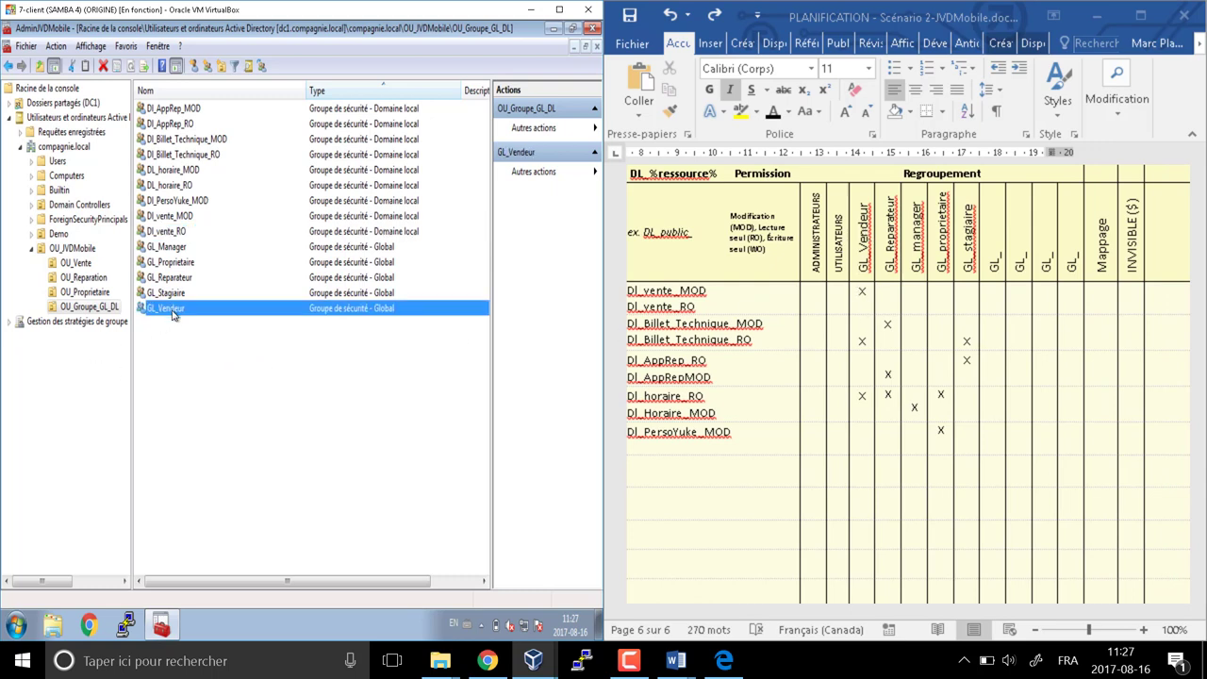
pyautogui.rightClick(172, 315)
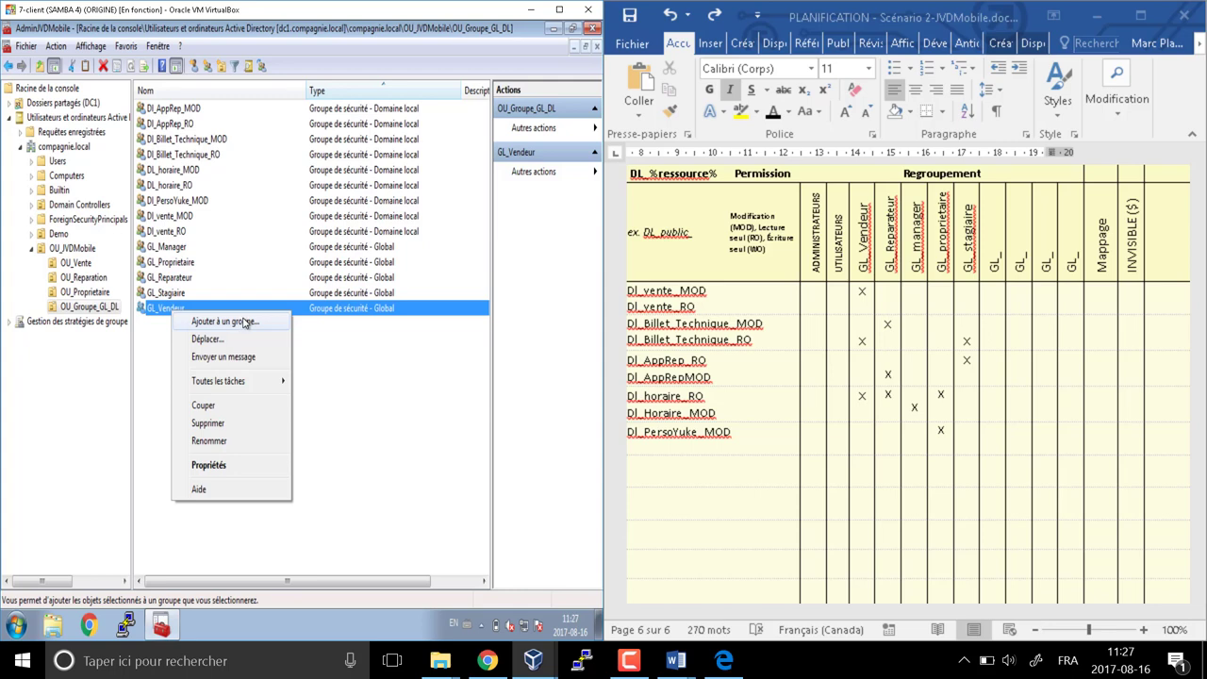
pyautogui.click(243, 322)
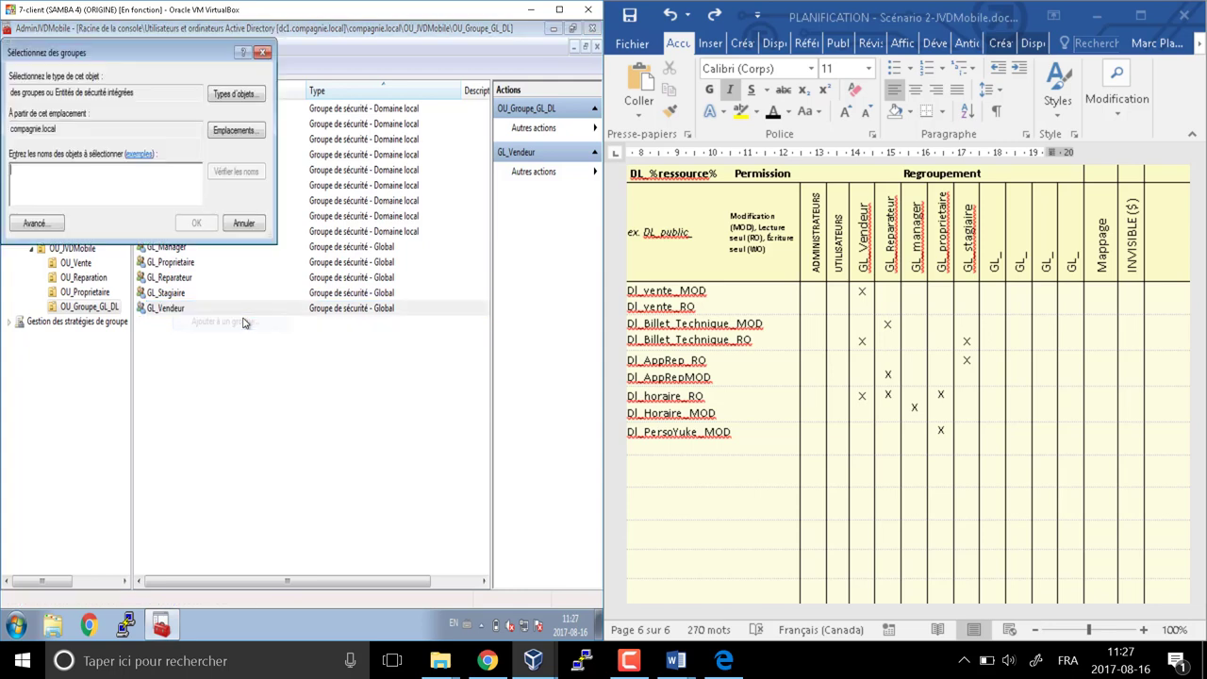
pyautogui.write('dl_vente_MOD')
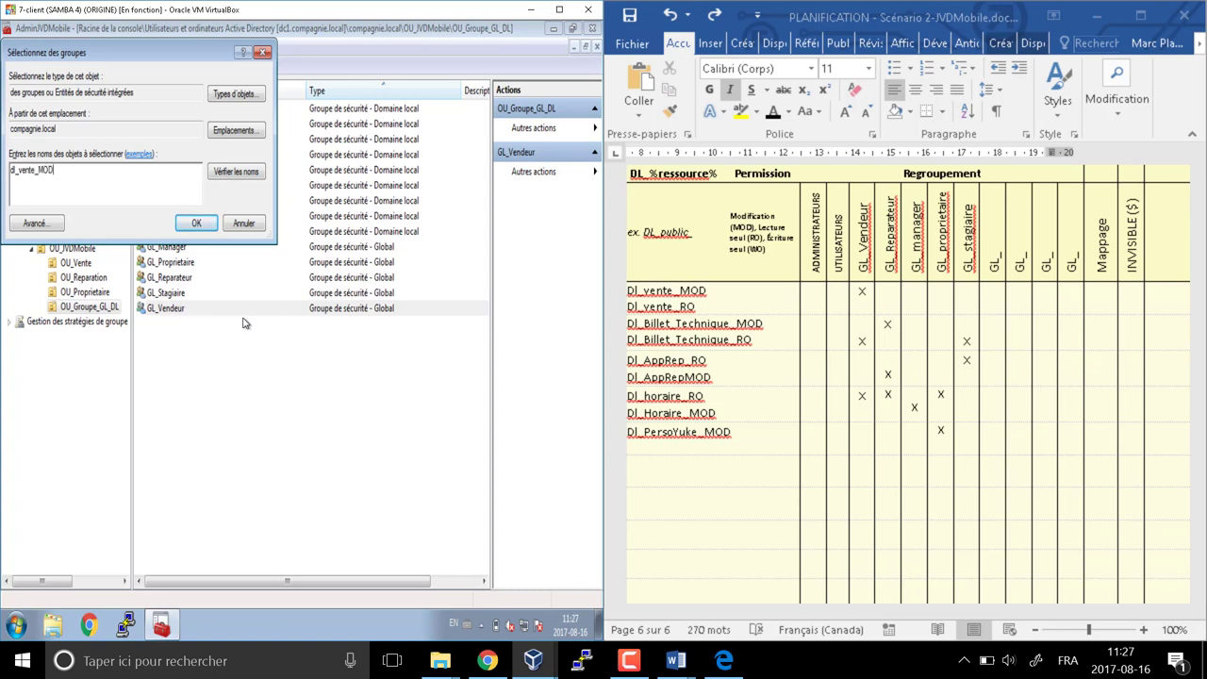
pyautogui.click(246, 177)
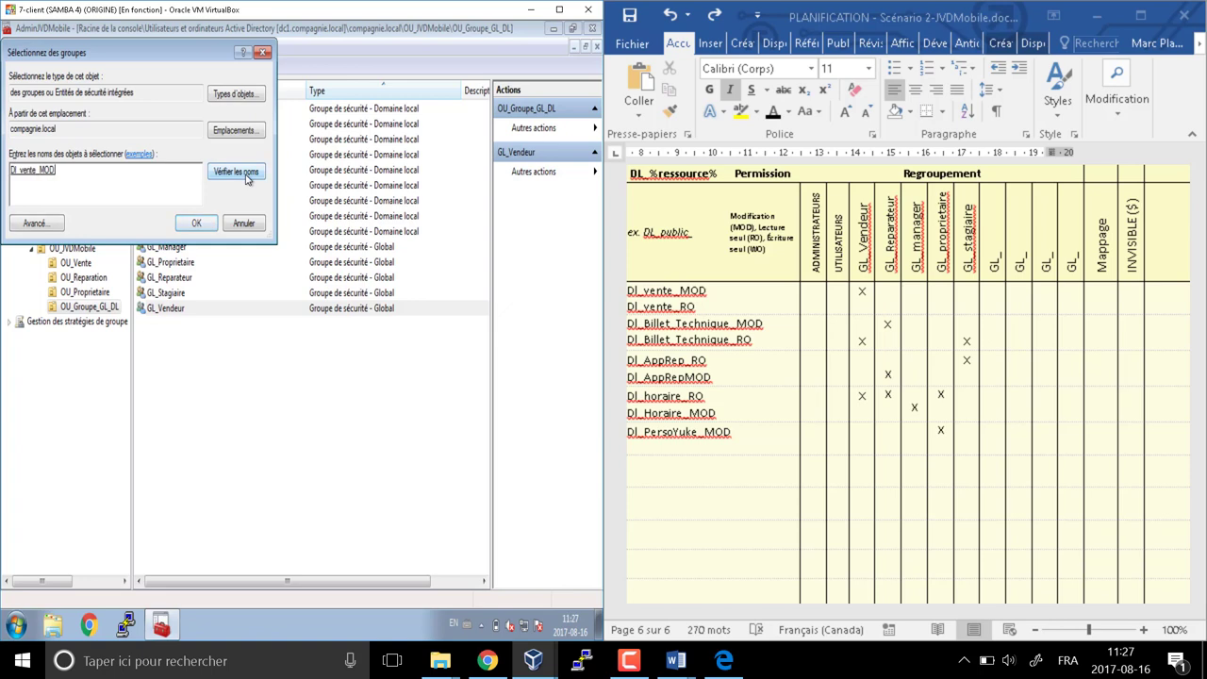
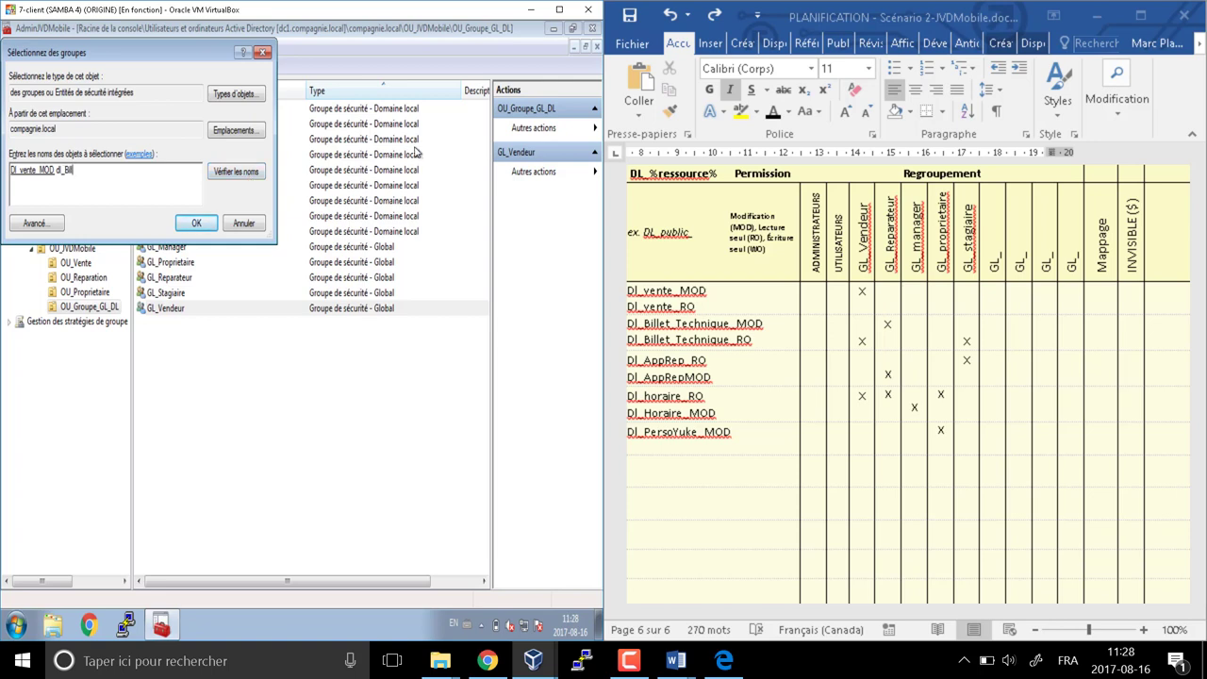
# Resolve and pick DI_Billet_Technique_RO and DL_horaire_RO, then confirm adding GL_Vendeur to all three groups
pyautogui.click(233, 174)
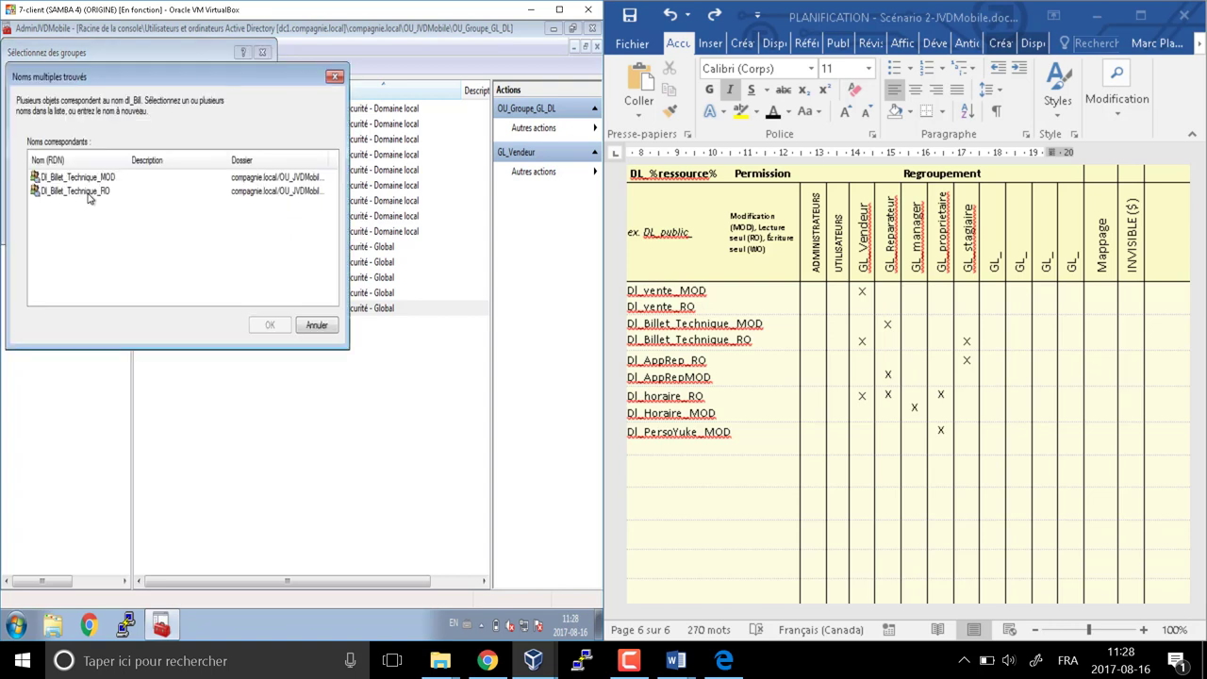
pyautogui.click(94, 192)
pyautogui.click(256, 330)
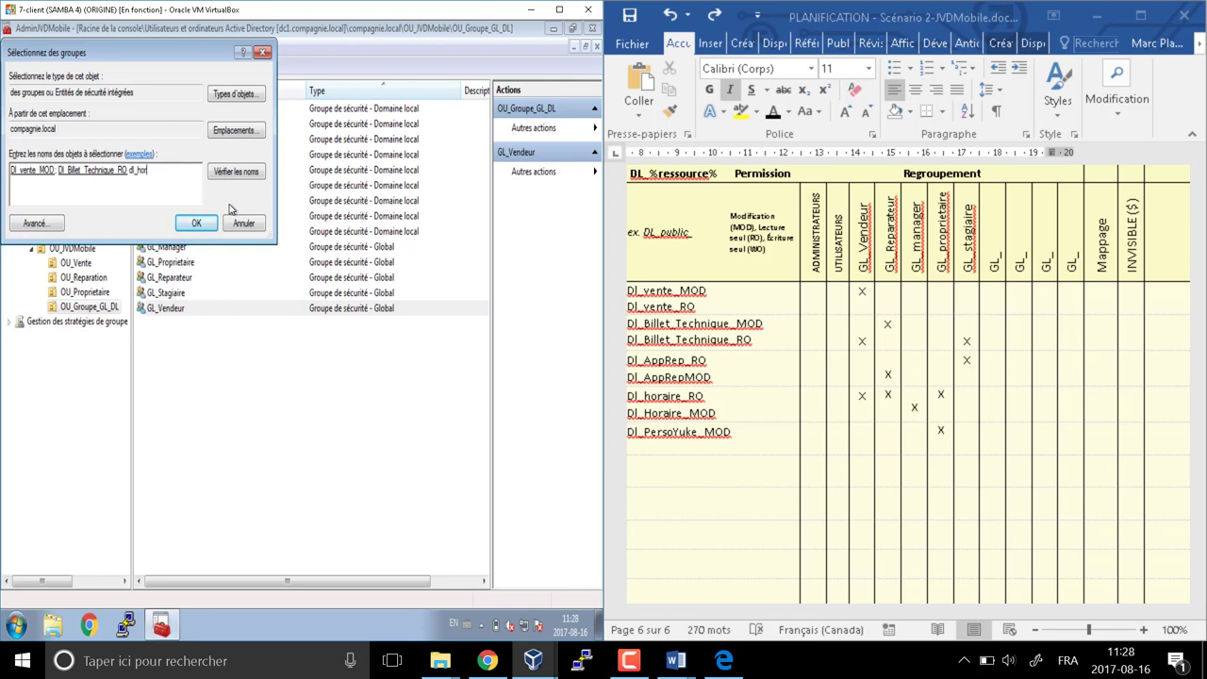
pyautogui.click(237, 176)
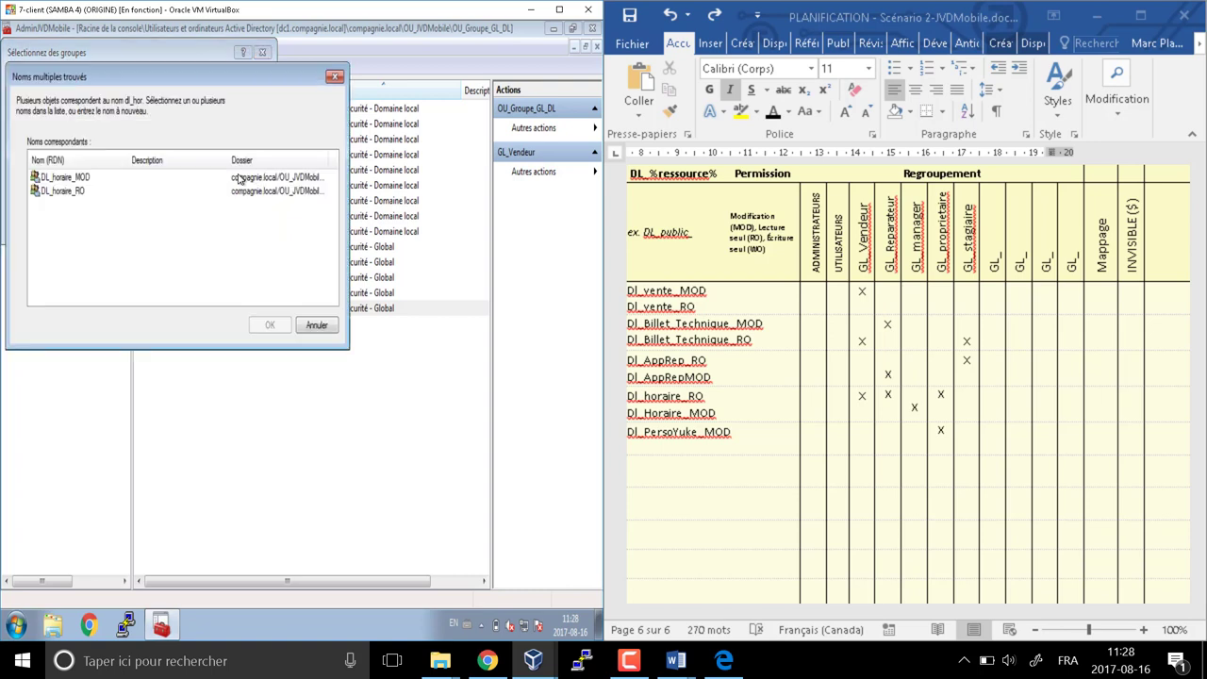
pyautogui.click(61, 191)
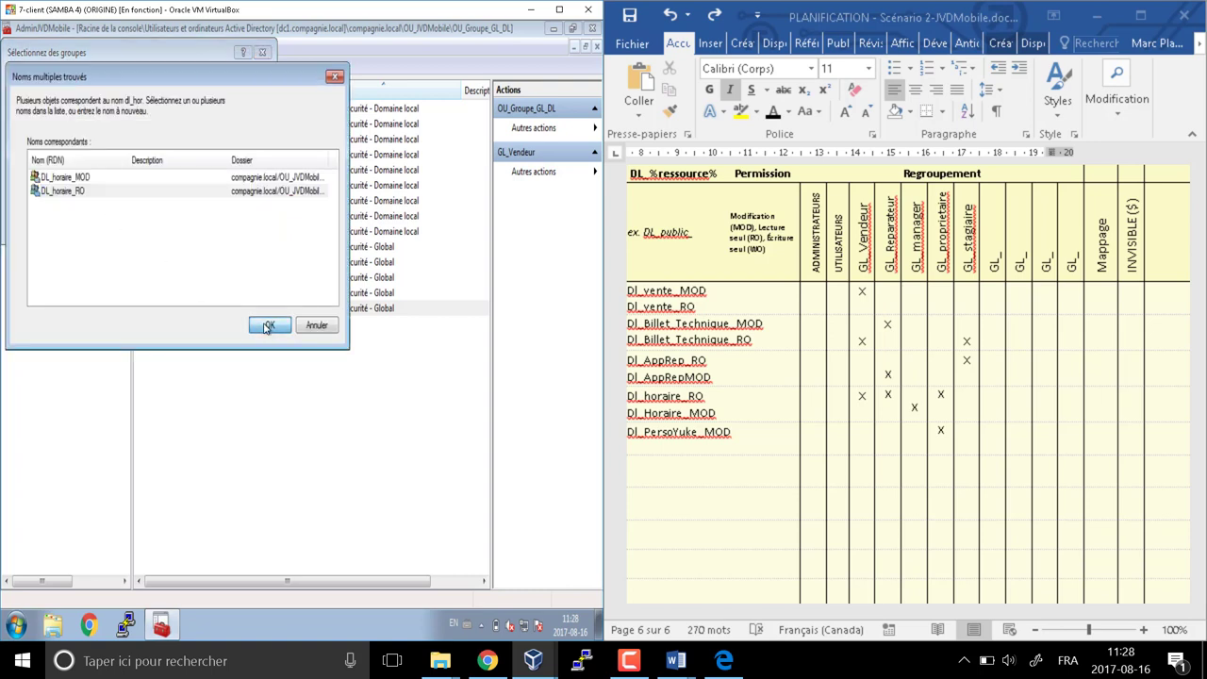
pyautogui.click(268, 326)
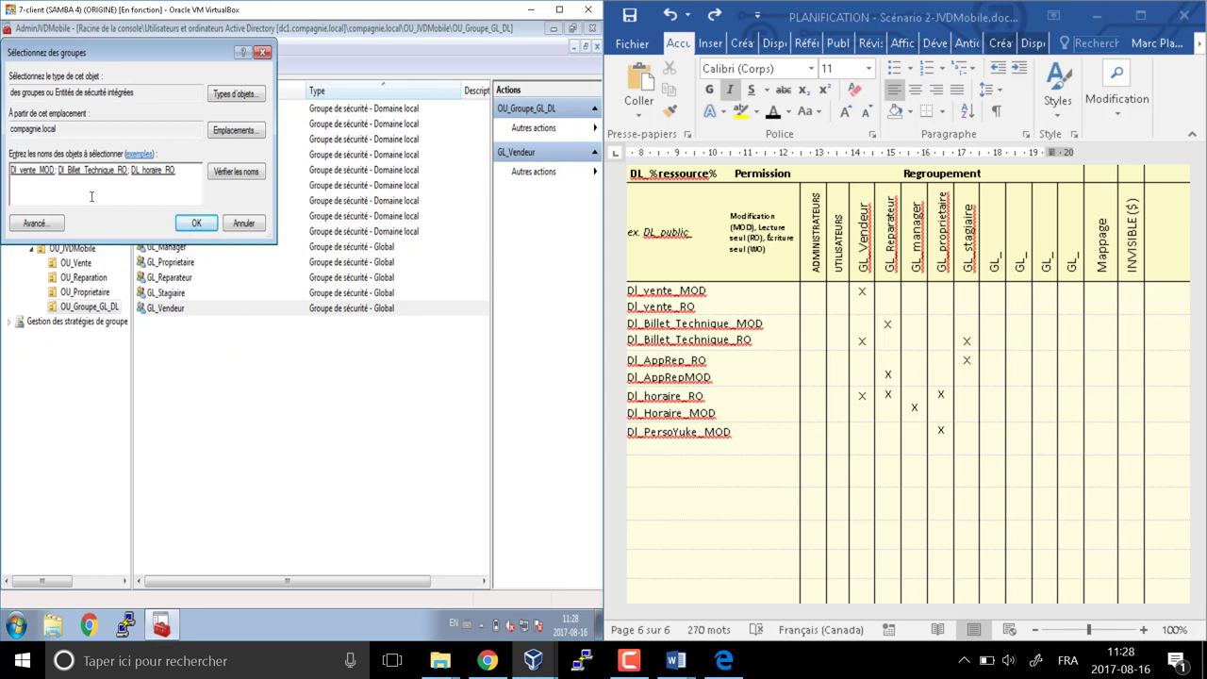
pyautogui.press('Print')
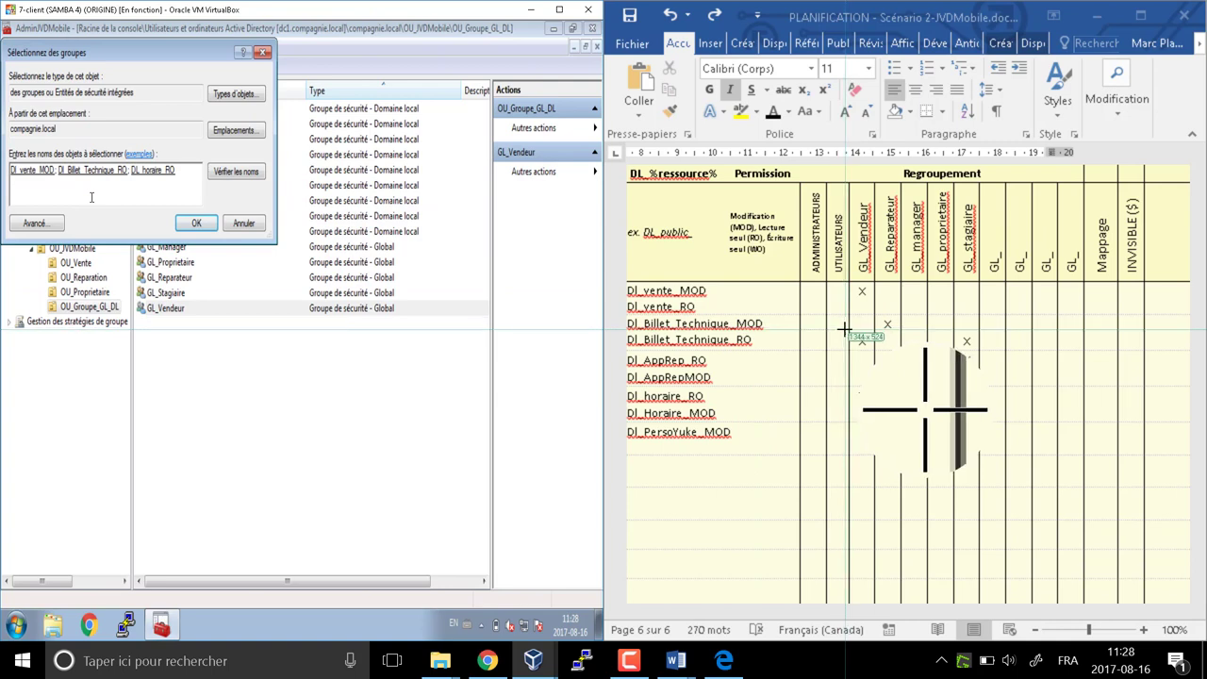
pyautogui.press('Escape')
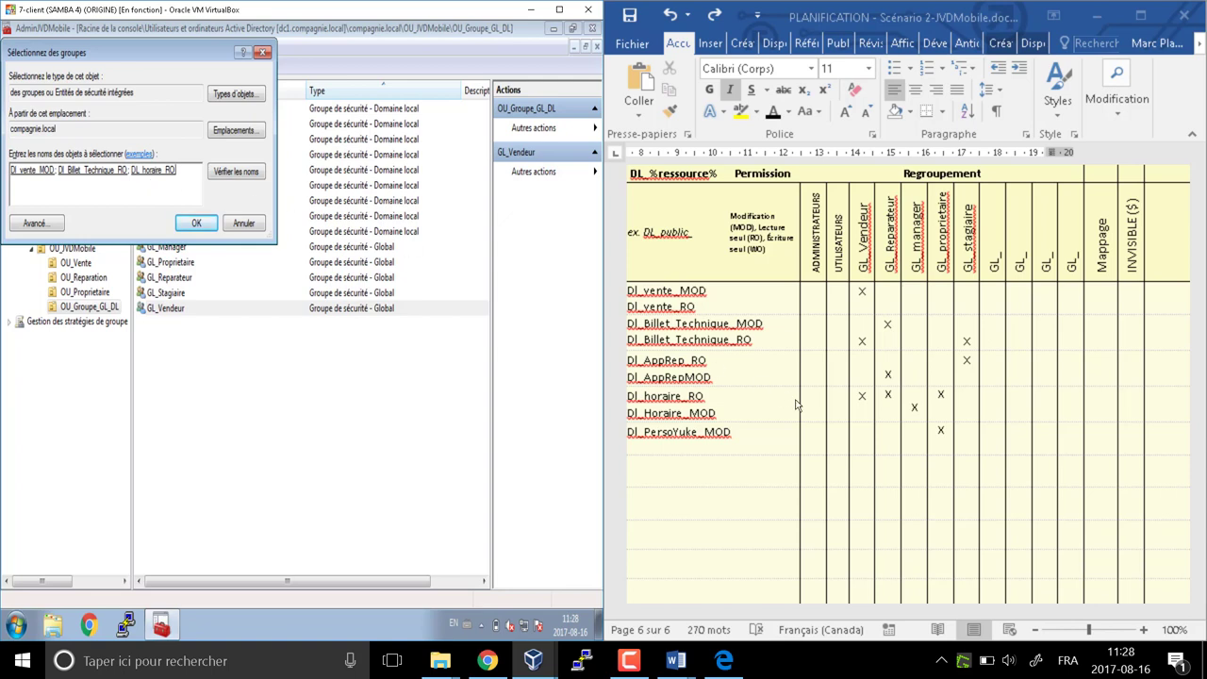
pyautogui.click(197, 223)
pyautogui.click(373, 381)
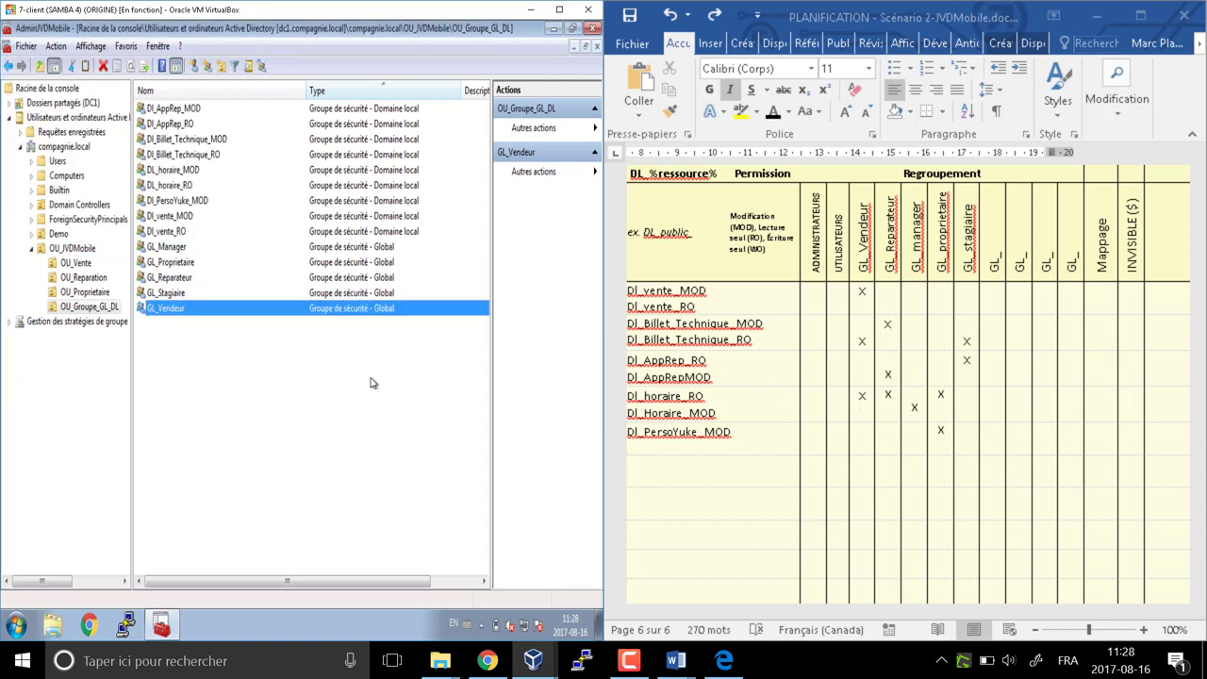
# Add GL_Reparateur to DI_Billet_Technique_MOD through Ajouter à un groupe
pyautogui.click(888, 202)
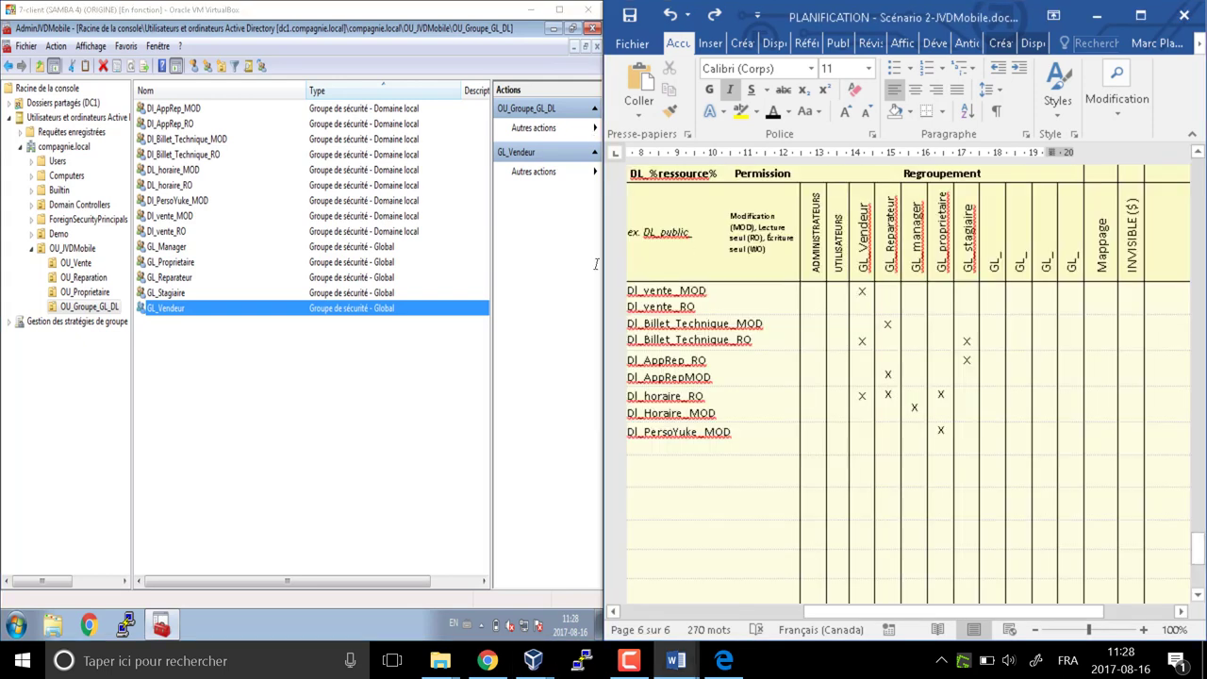
pyautogui.click(256, 327)
pyautogui.rightClick(177, 279)
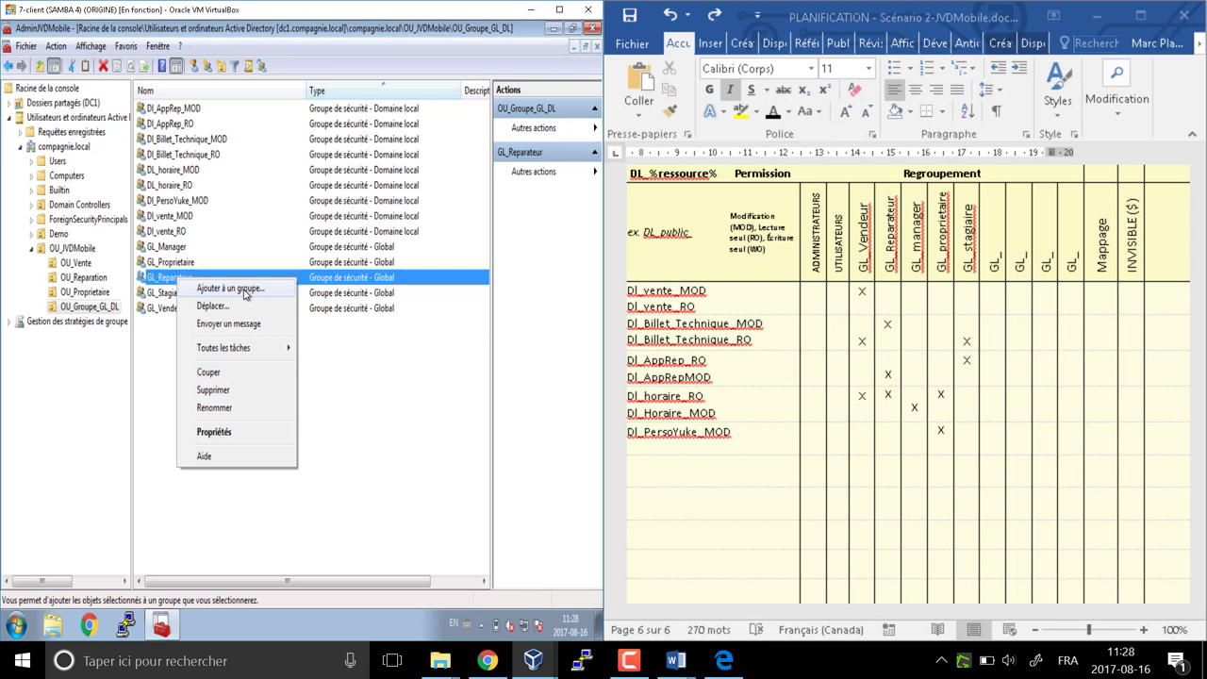
pyautogui.click(246, 295)
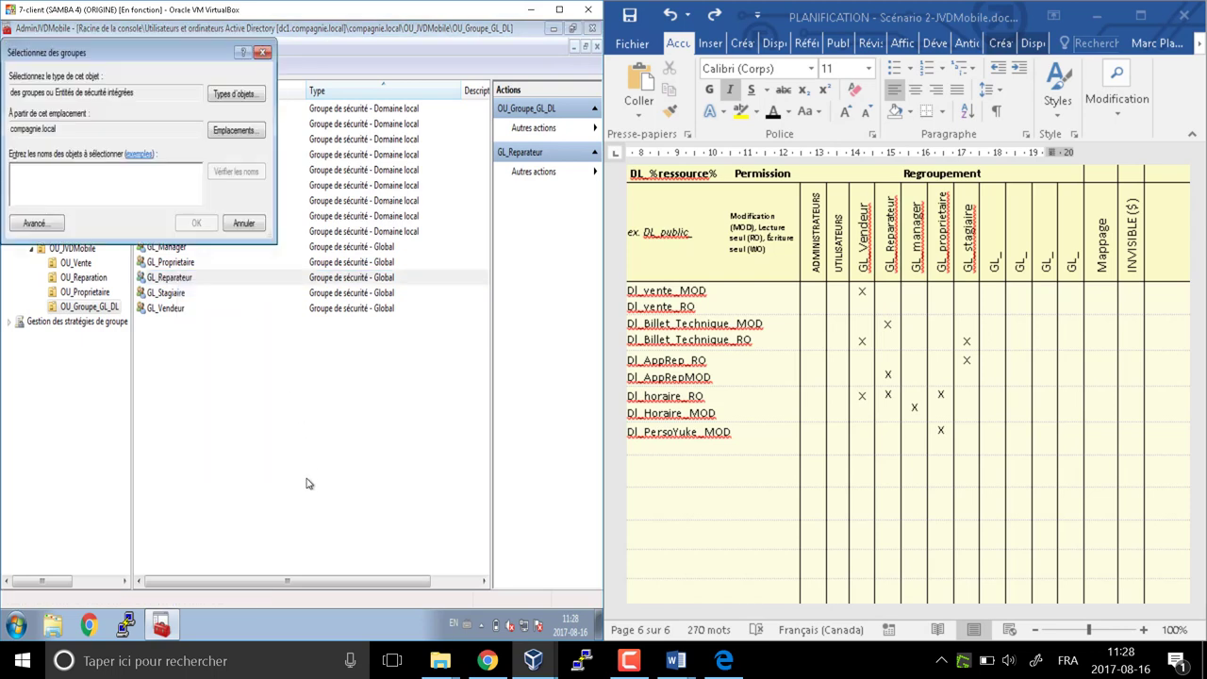
pyautogui.write('dl_billet')
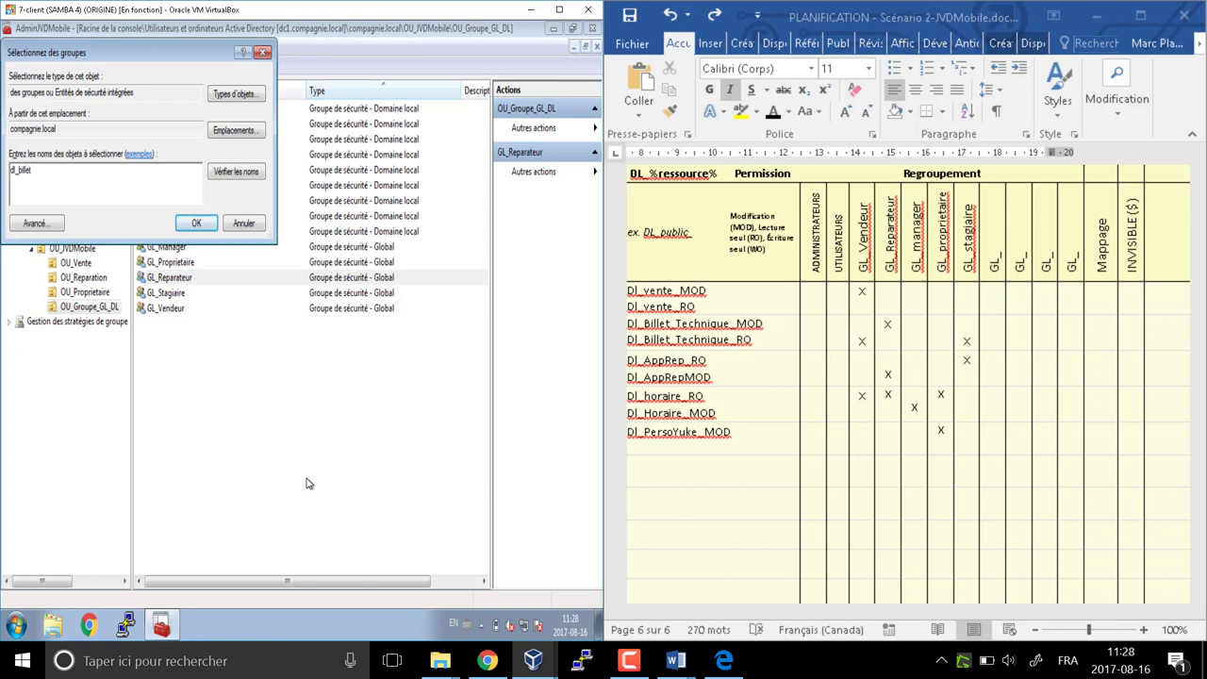
pyautogui.press('Return')
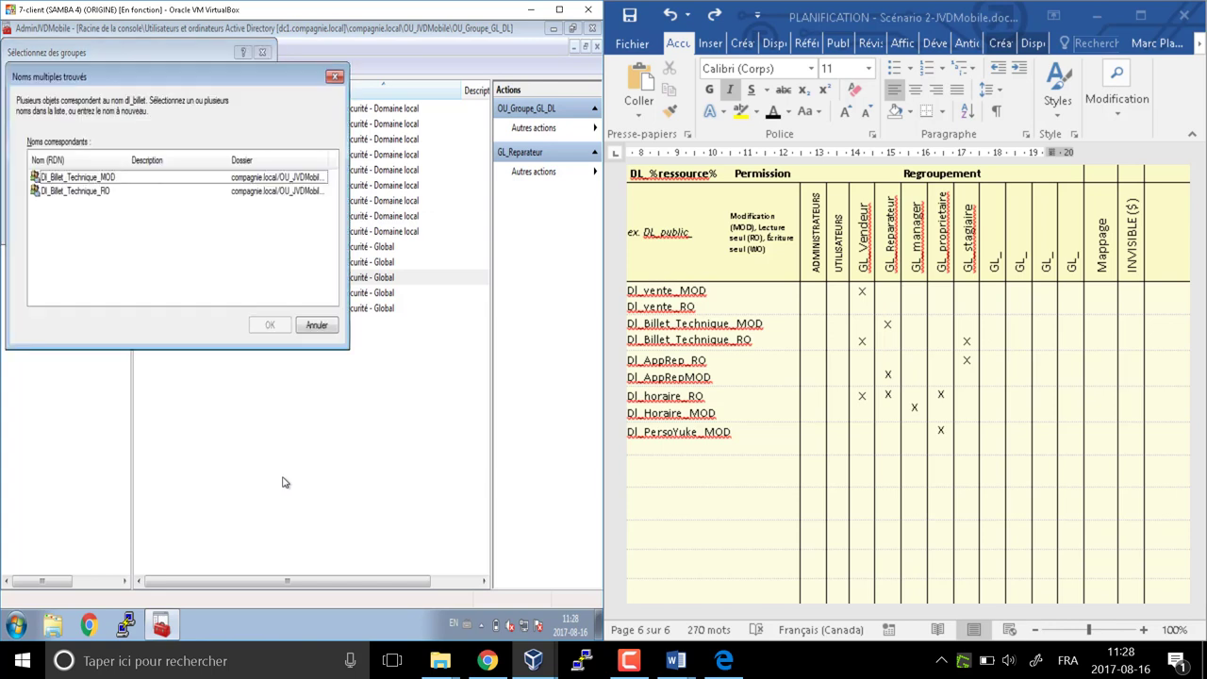
pyautogui.doubleClick(121, 185)
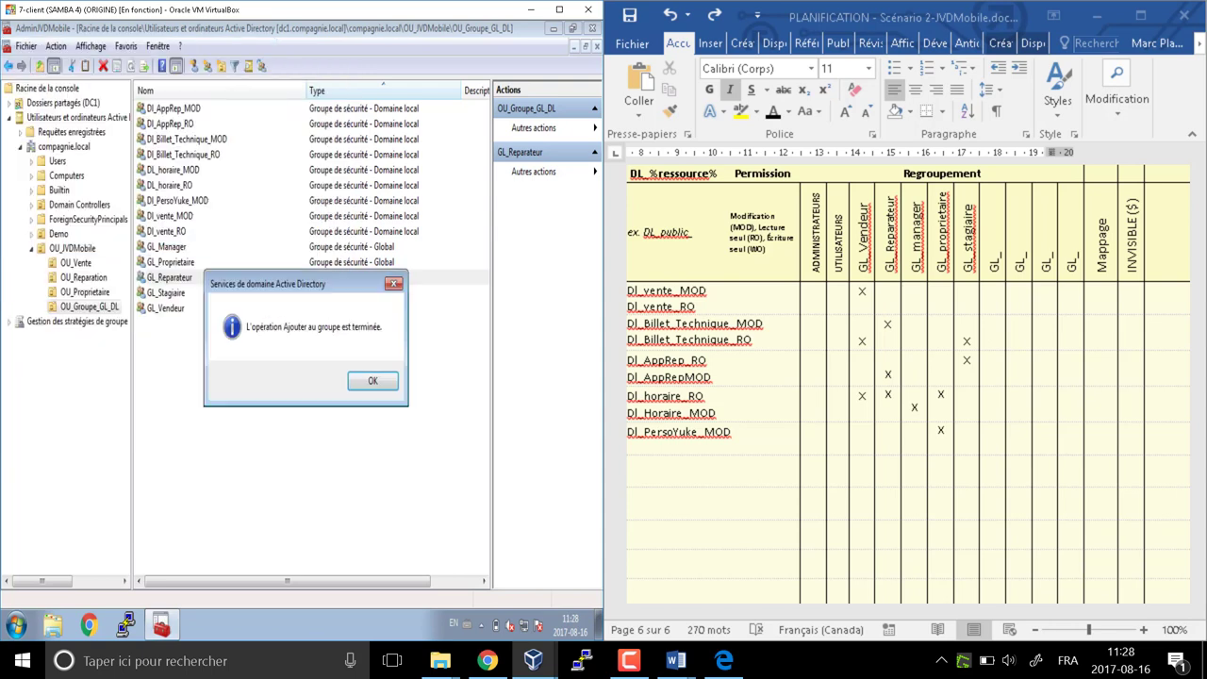
pyautogui.click(373, 381)
# Also add GL_Reparateur to DI_AppRep_MOD and DL_horaire_RO
pyautogui.rightClick(185, 281)
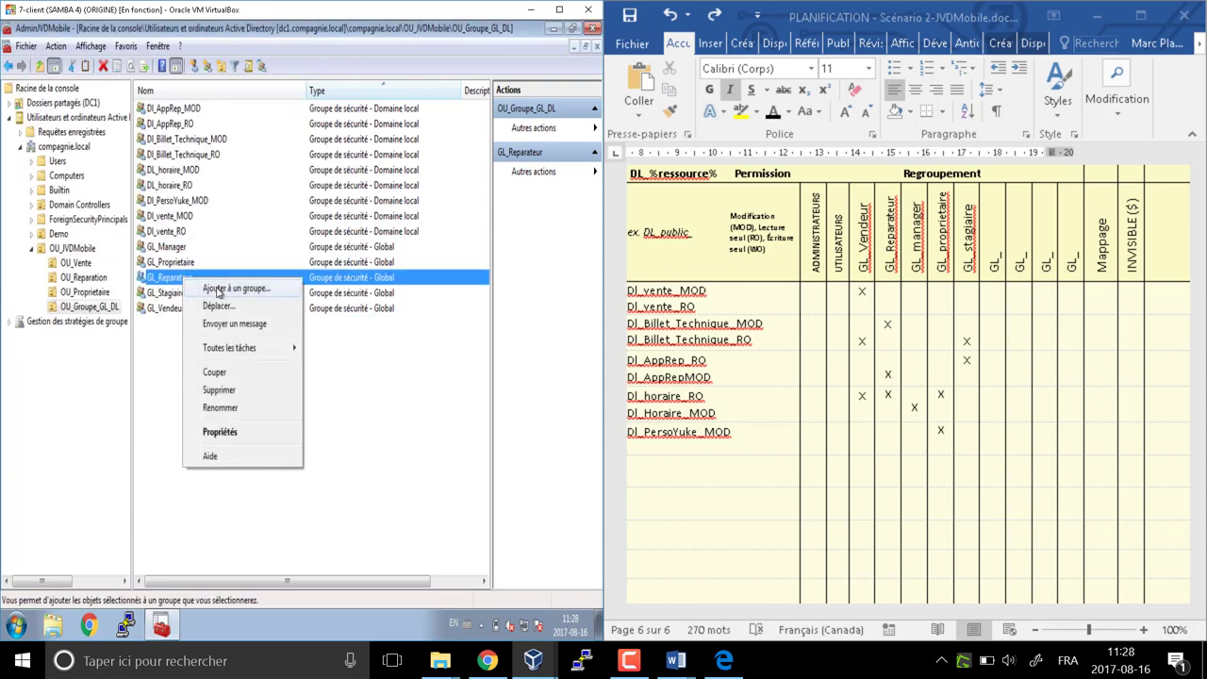
pyautogui.click(224, 292)
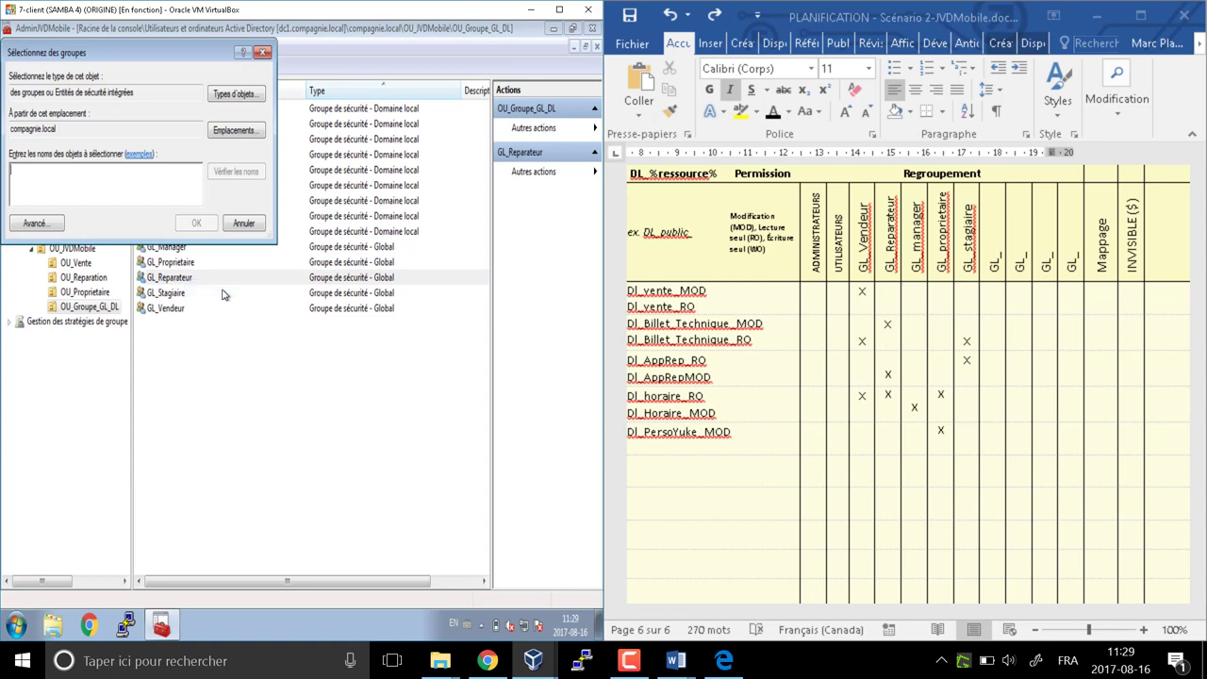
pyautogui.write('dl_')
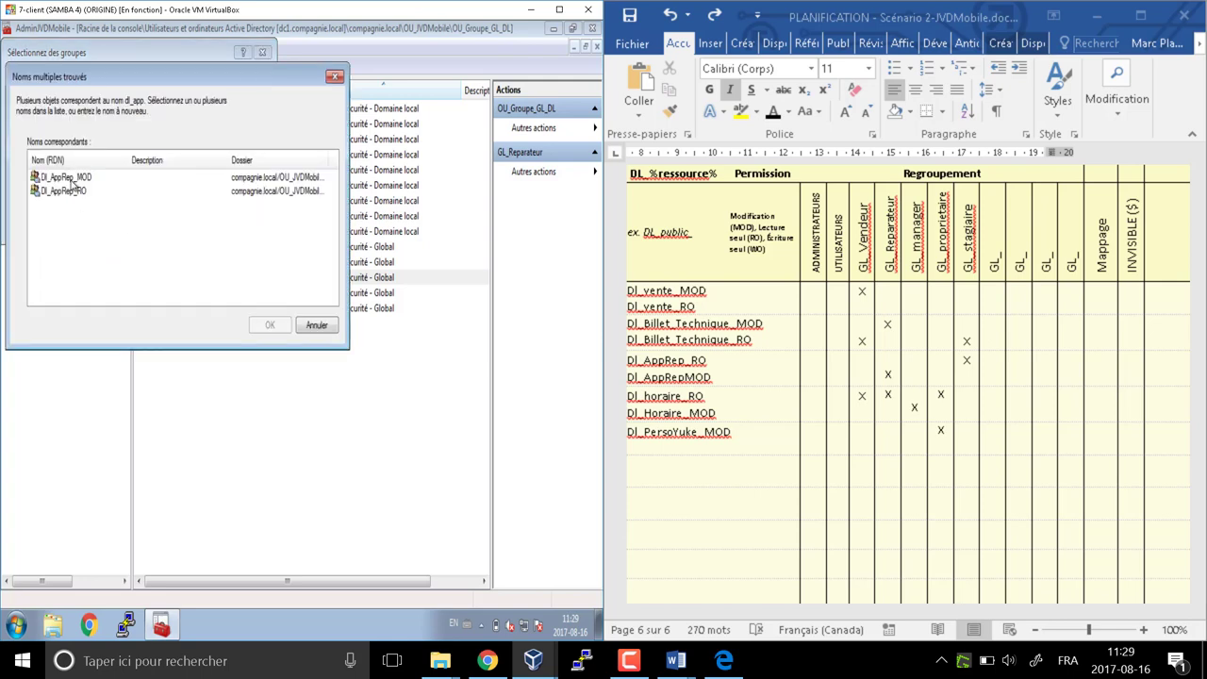
pyautogui.click(71, 178)
pyautogui.click(270, 325)
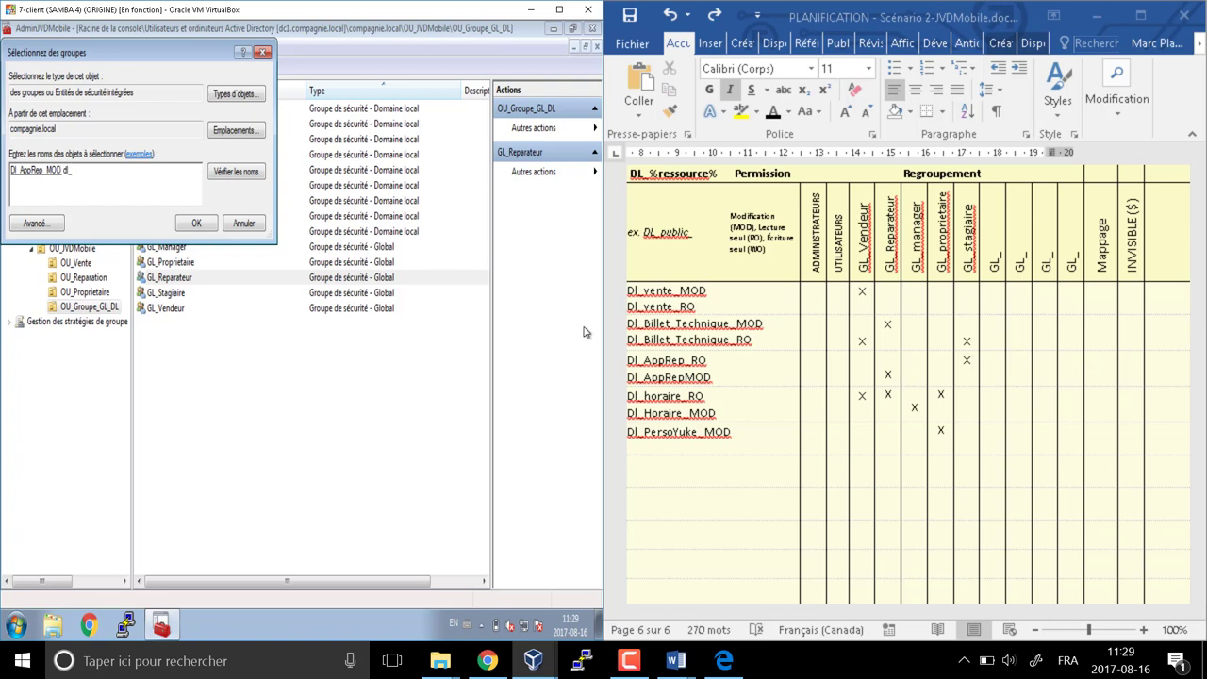
pyautogui.click(247, 175)
pyautogui.click(66, 190)
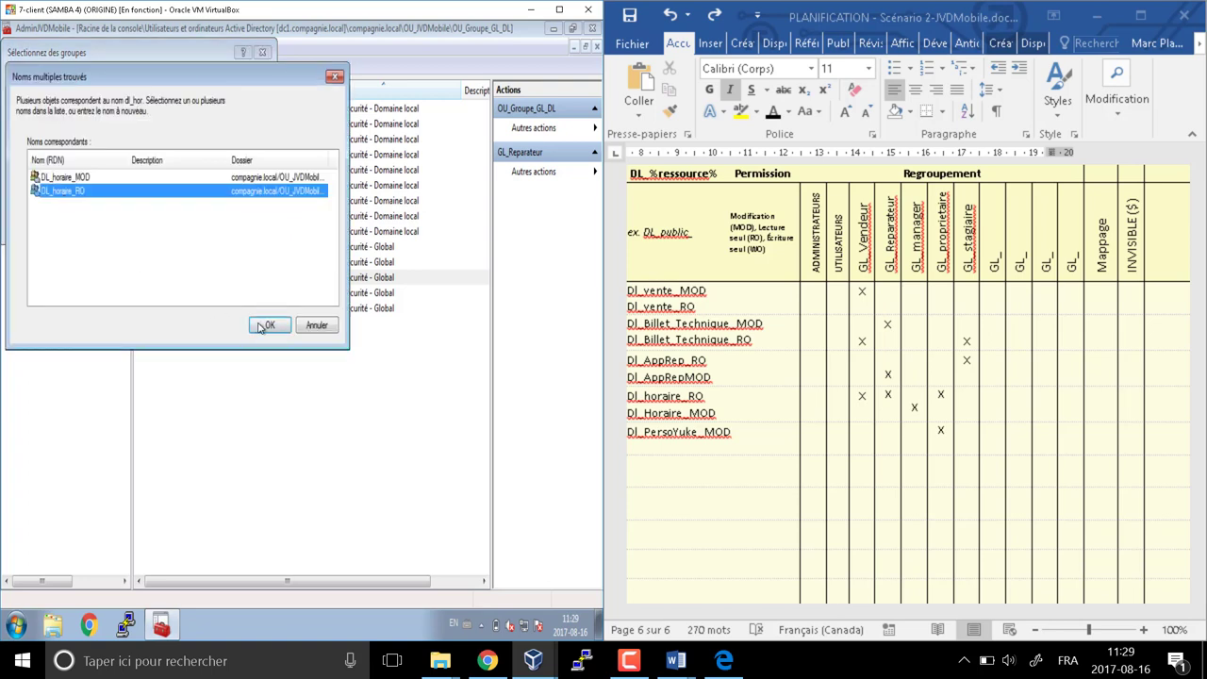
pyautogui.click(270, 324)
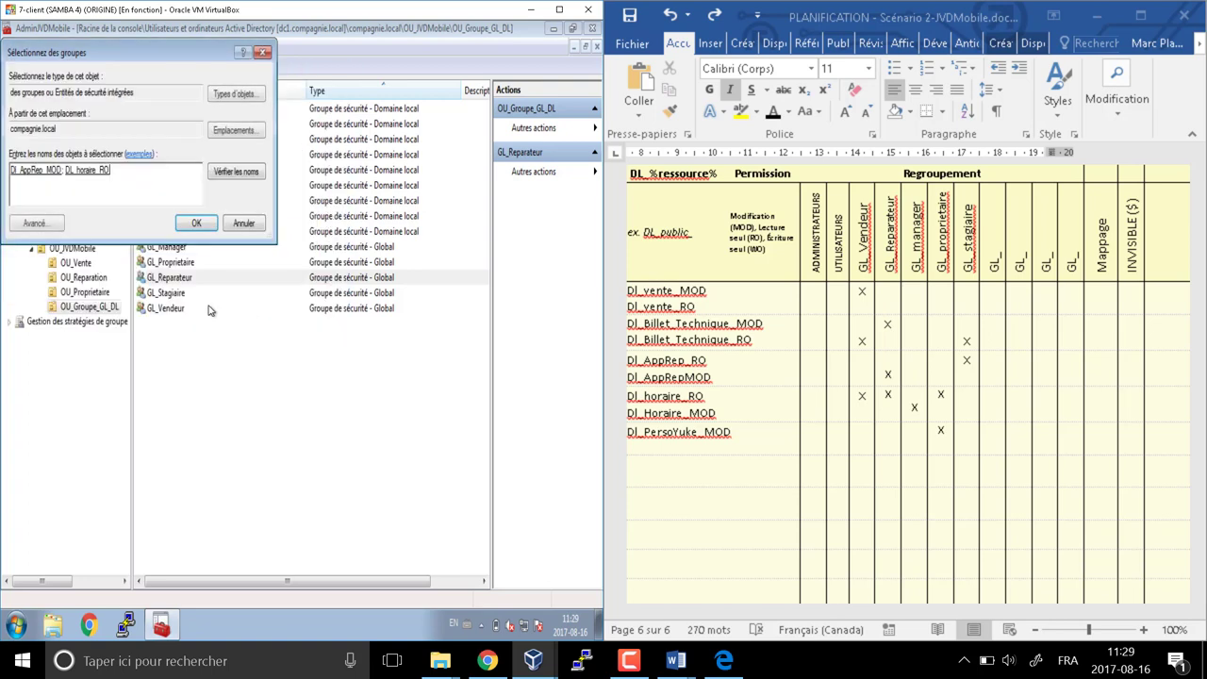
pyautogui.click(196, 224)
pyautogui.click(372, 391)
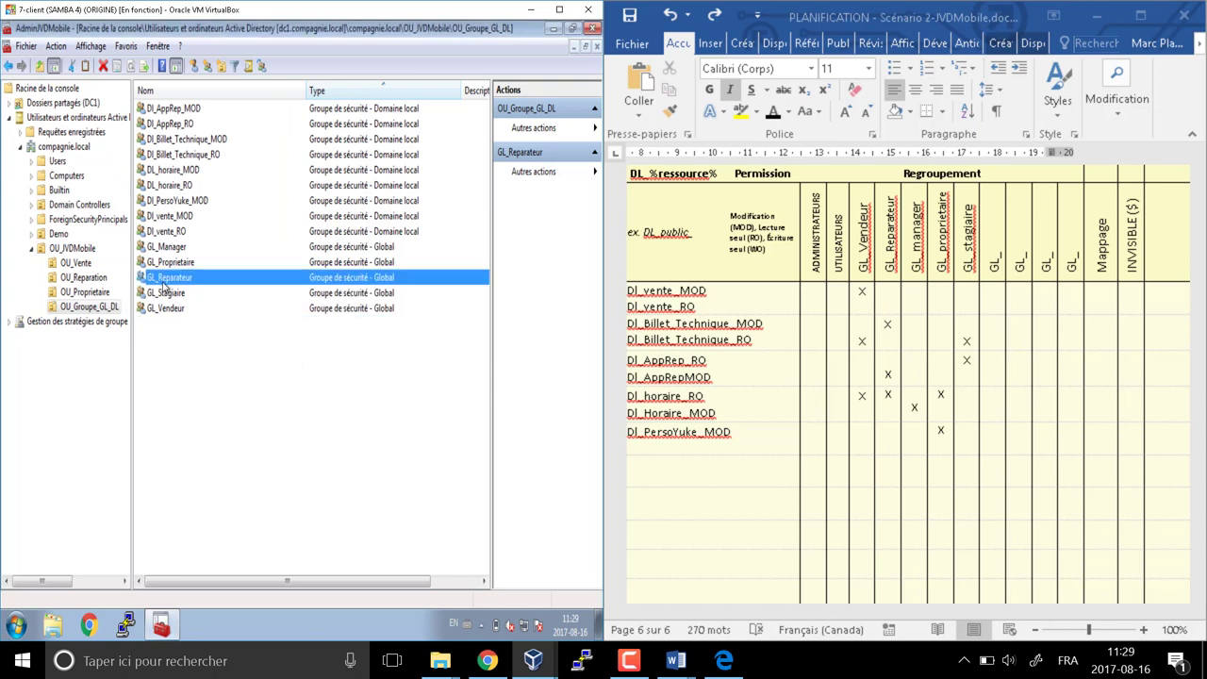
pyautogui.doubleClick(167, 279)
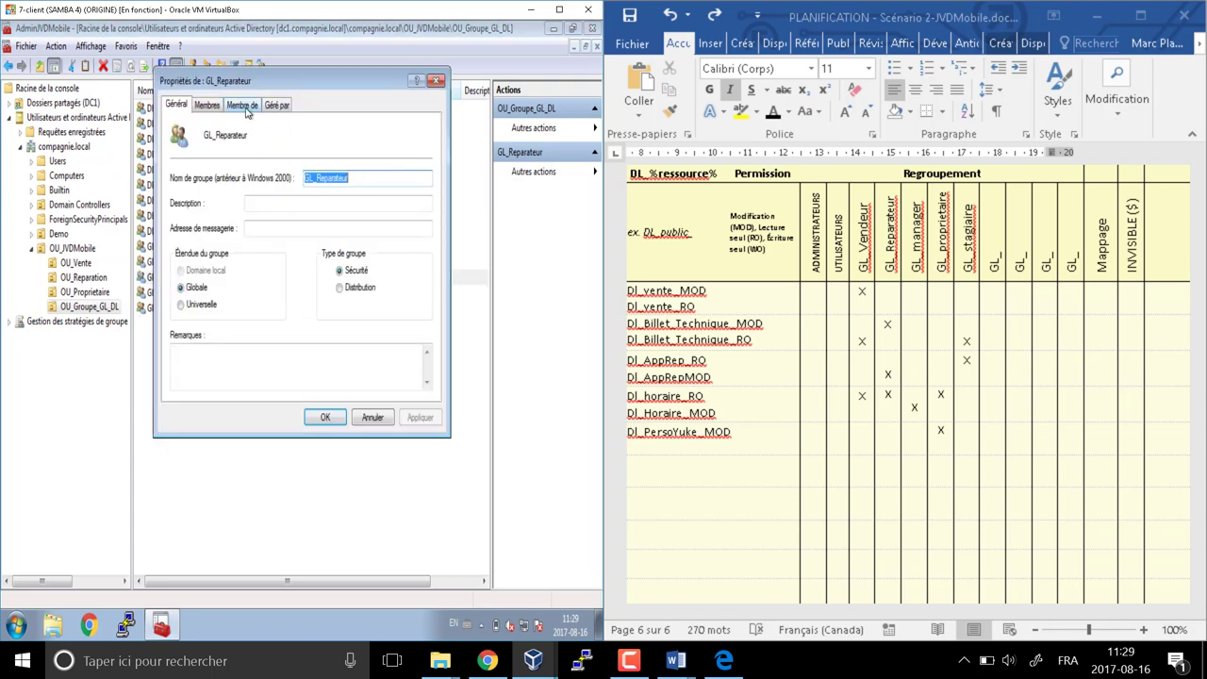
pyautogui.click(243, 106)
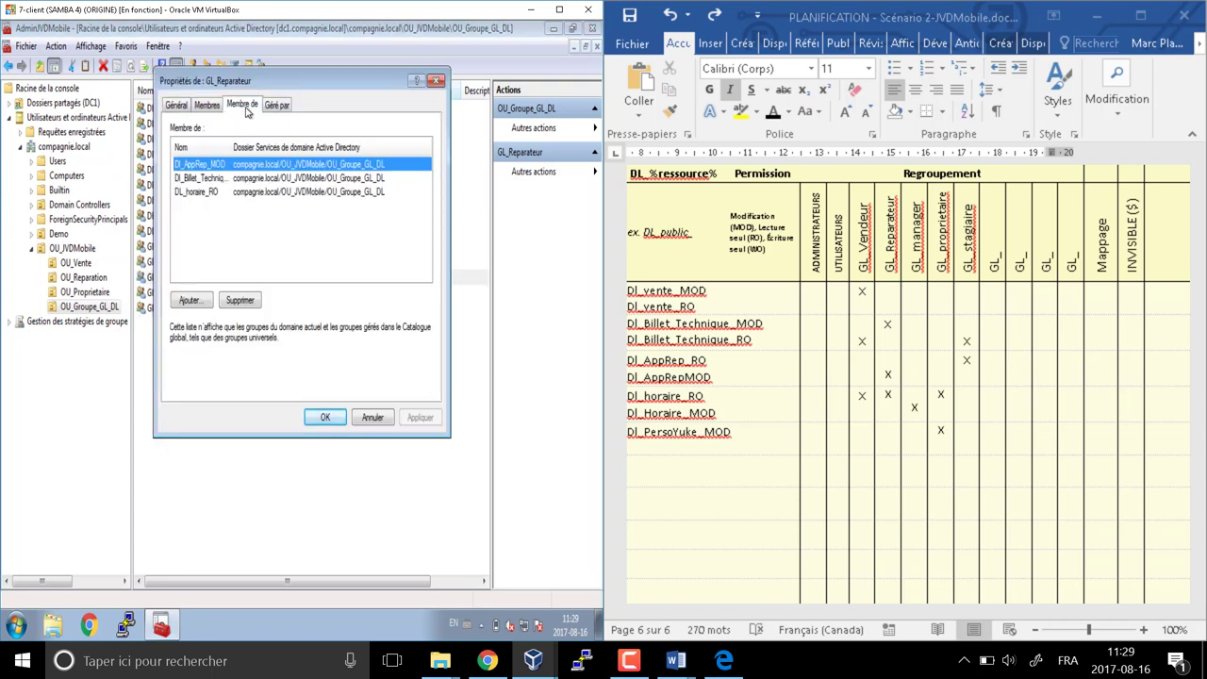
pyautogui.click(196, 179)
pyautogui.click(198, 191)
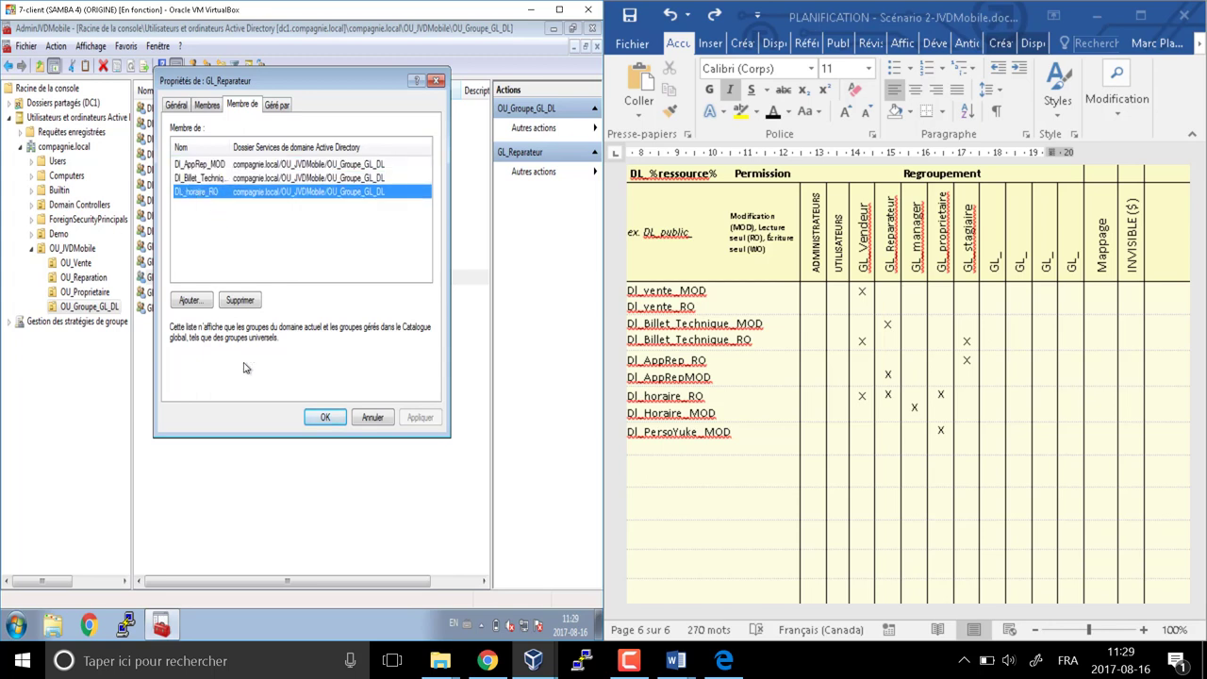
pyautogui.click(372, 421)
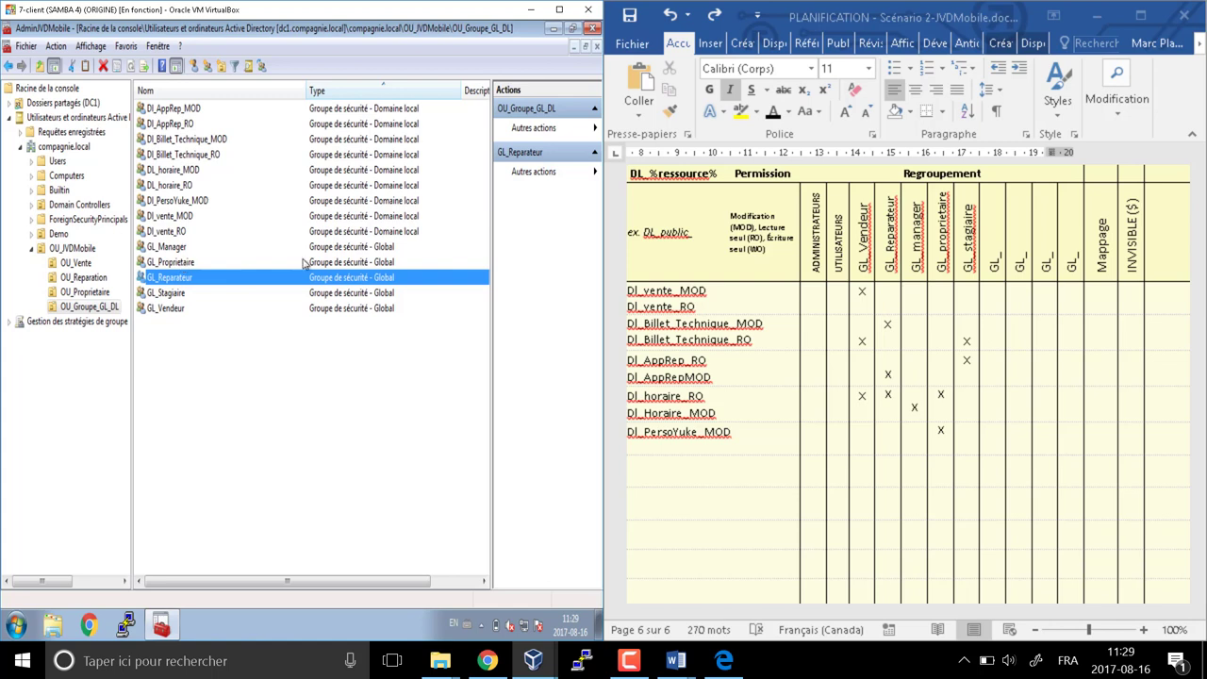
# Add the GL_Manager group to DL_horaire_MOD
pyautogui.rightClick(186, 248)
pyautogui.click(222, 257)
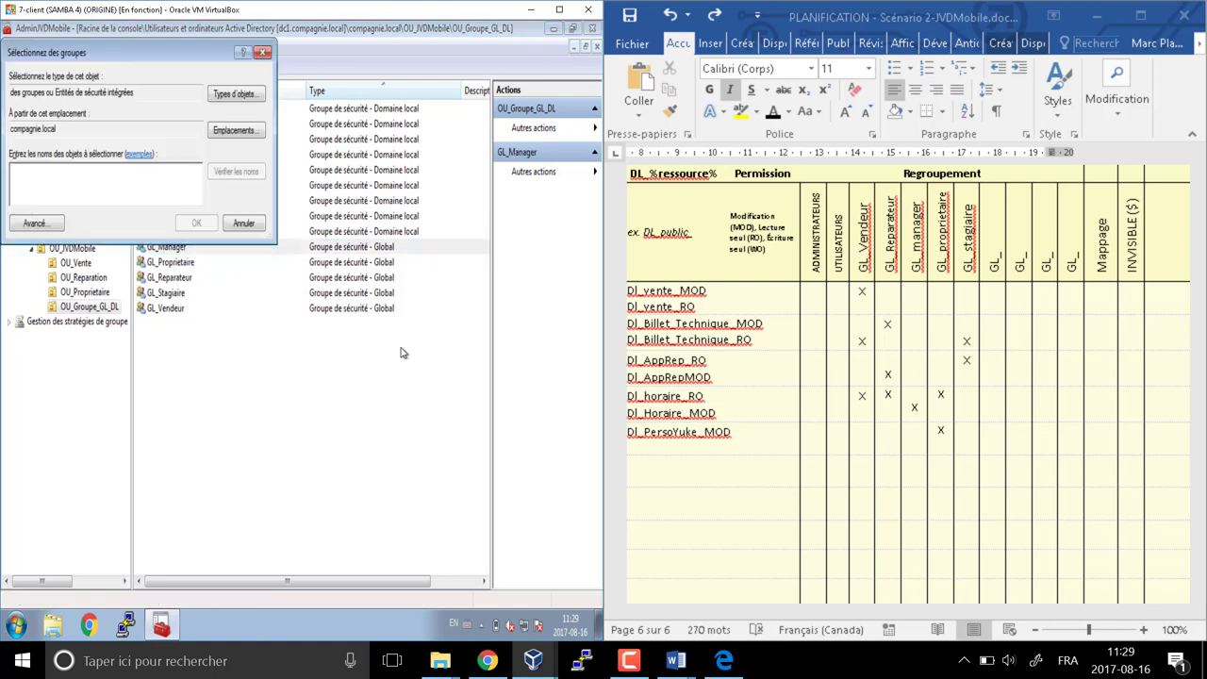
pyautogui.write('dl_hor')
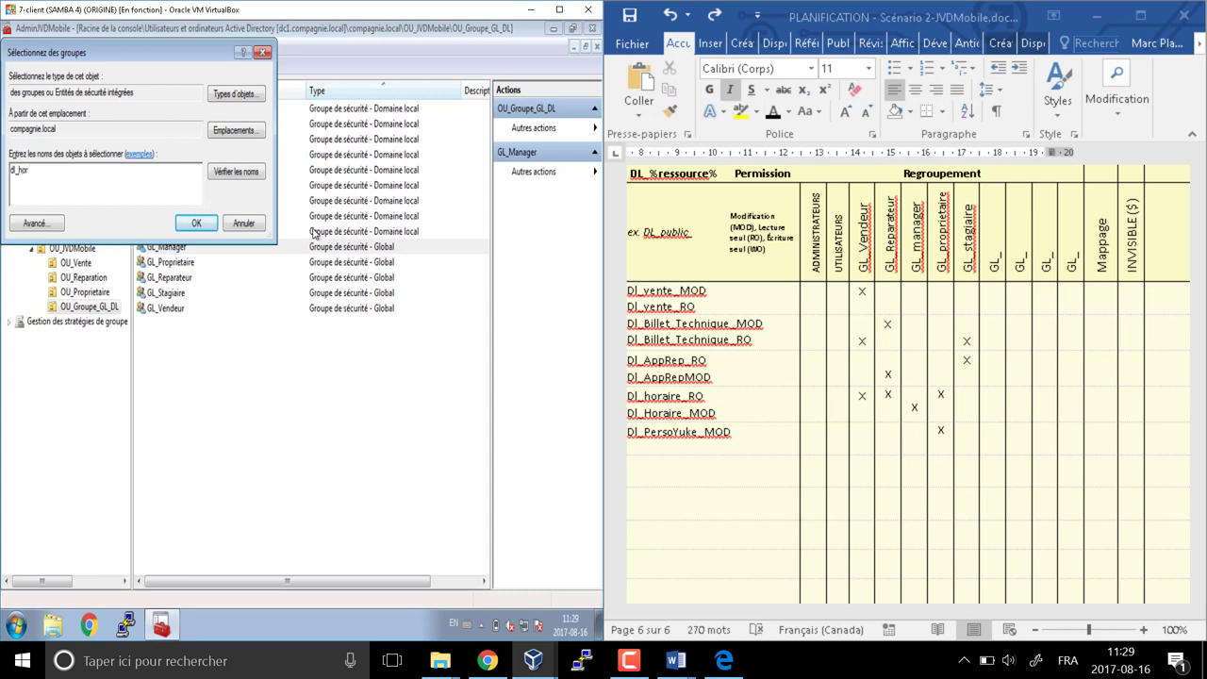
pyautogui.click(238, 174)
pyautogui.click(74, 179)
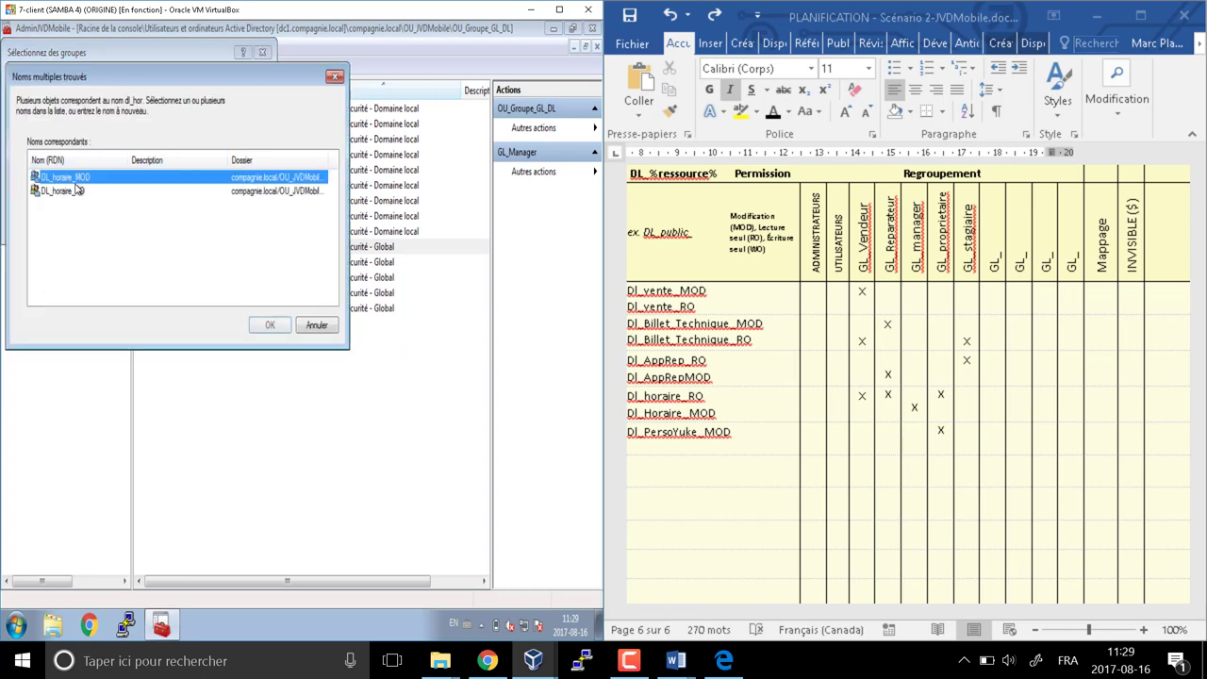
pyautogui.click(269, 325)
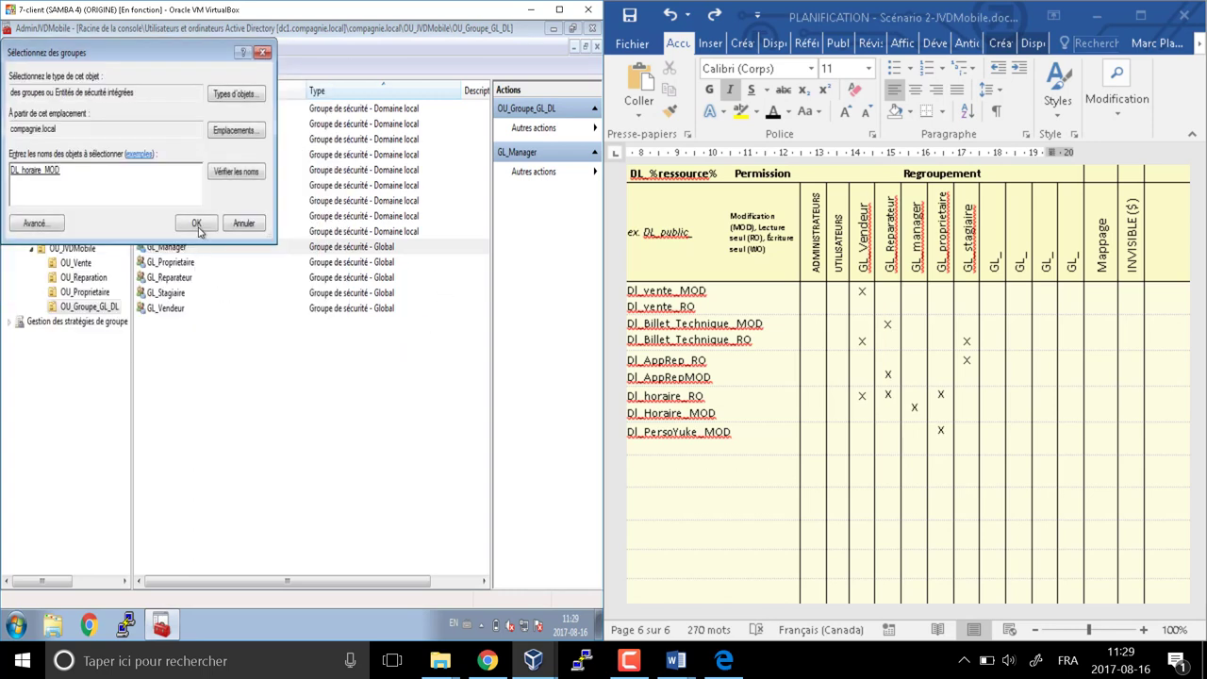
pyautogui.click(198, 230)
pyautogui.click(387, 382)
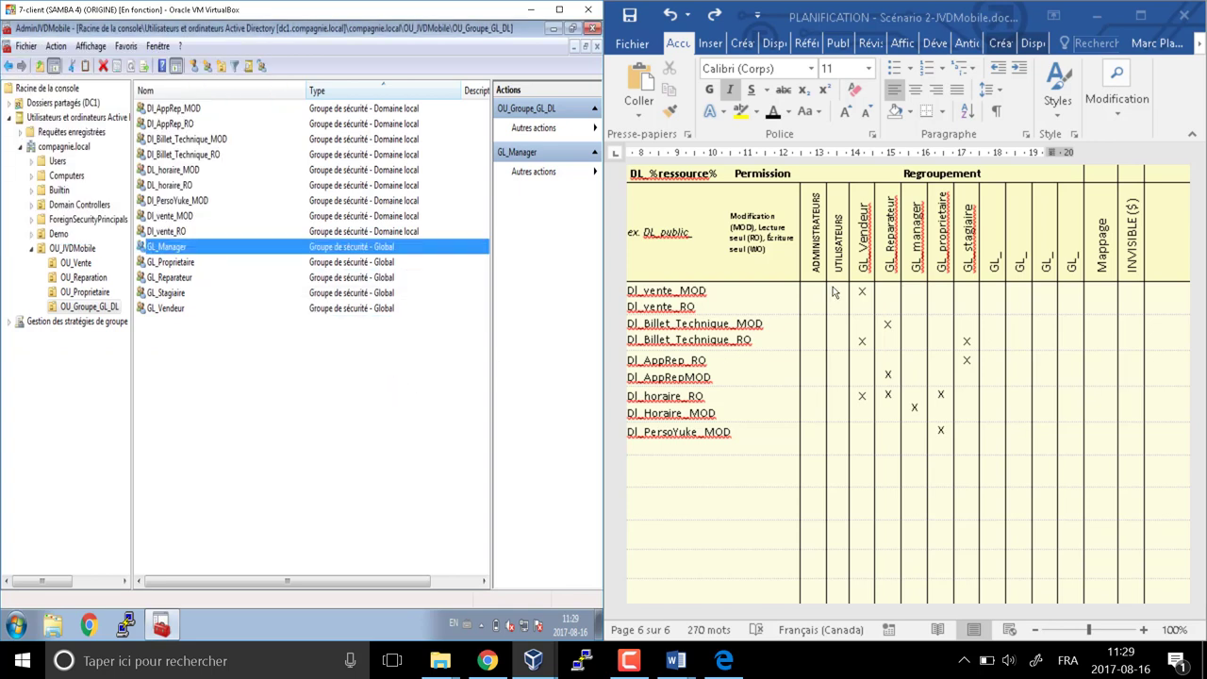
pyautogui.click(936, 259)
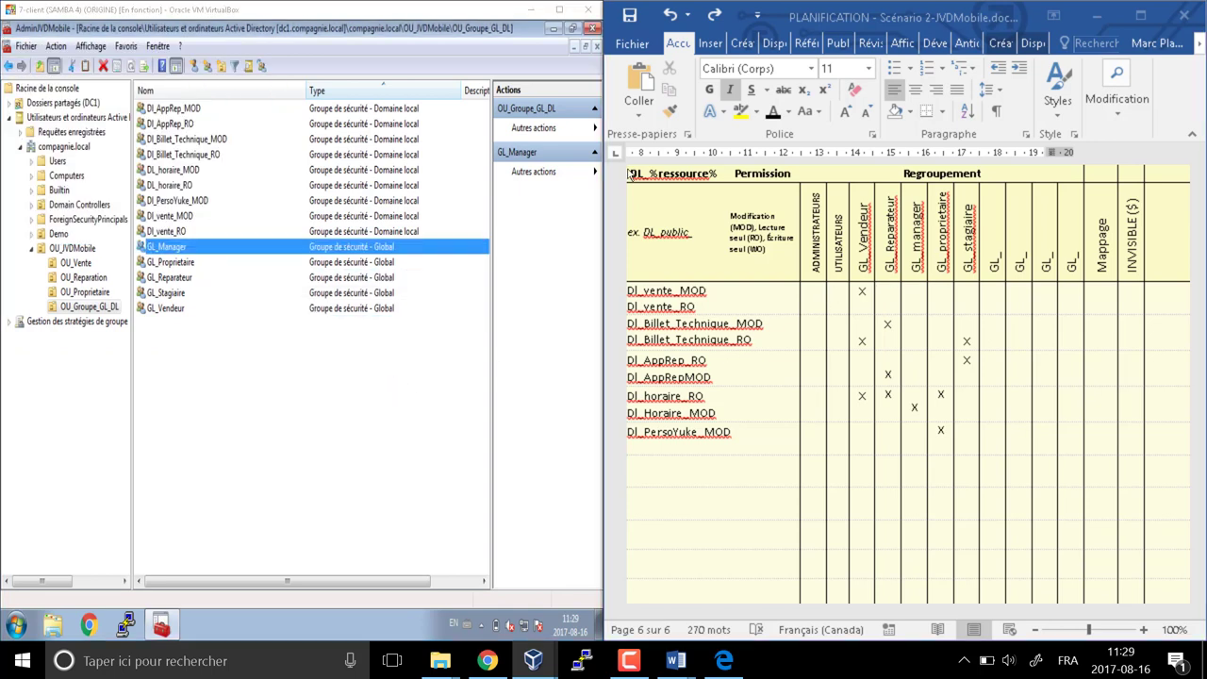
# Add GL_Proprietaire to DL_horaire_RO and Dl_PersoYuke_MOD
pyautogui.rightClick(182, 269)
pyautogui.click(243, 276)
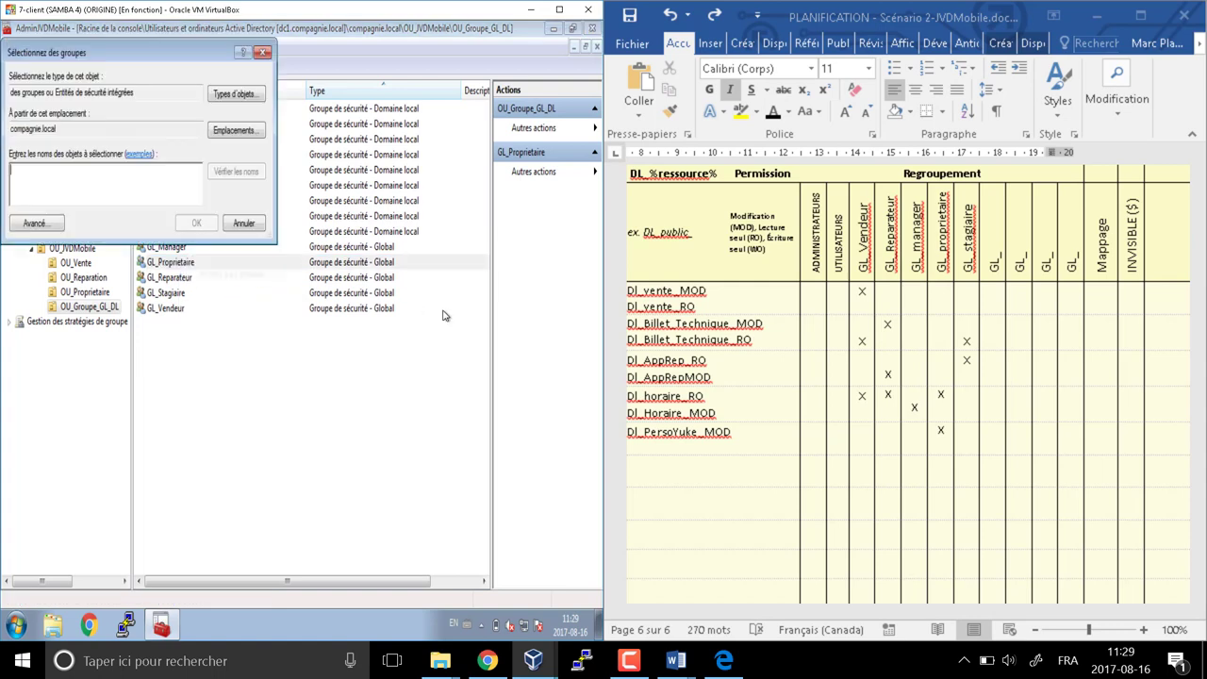
pyautogui.write('dl_hor')
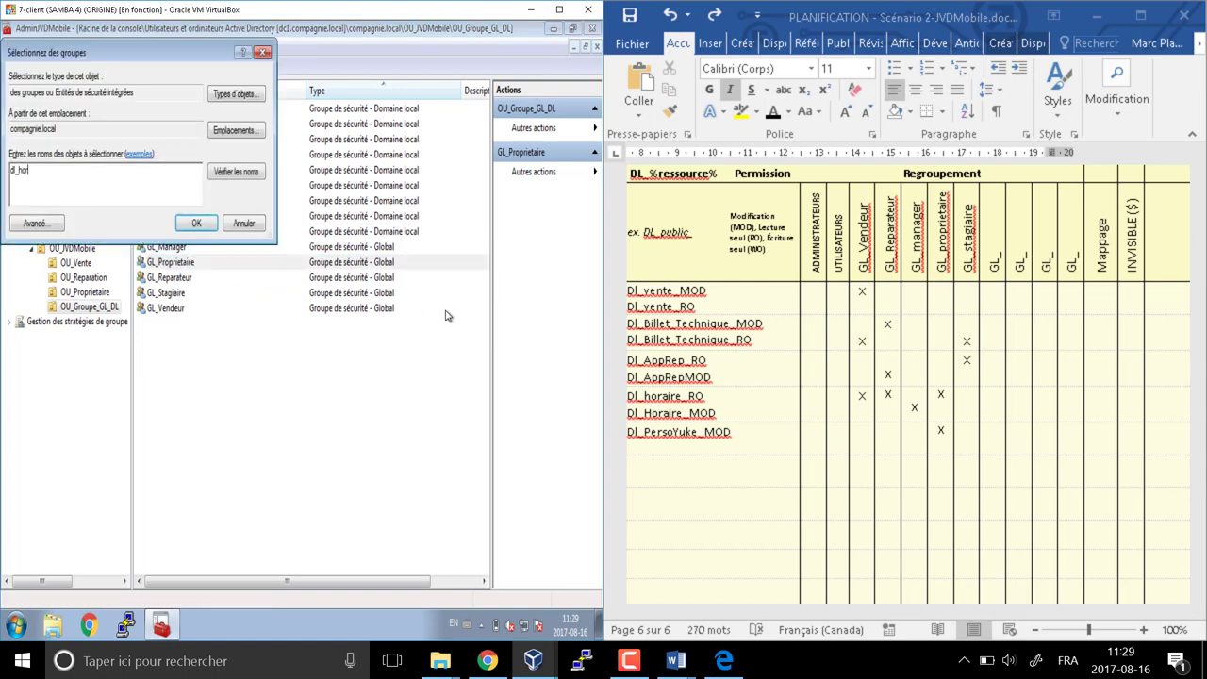
pyautogui.click(235, 172)
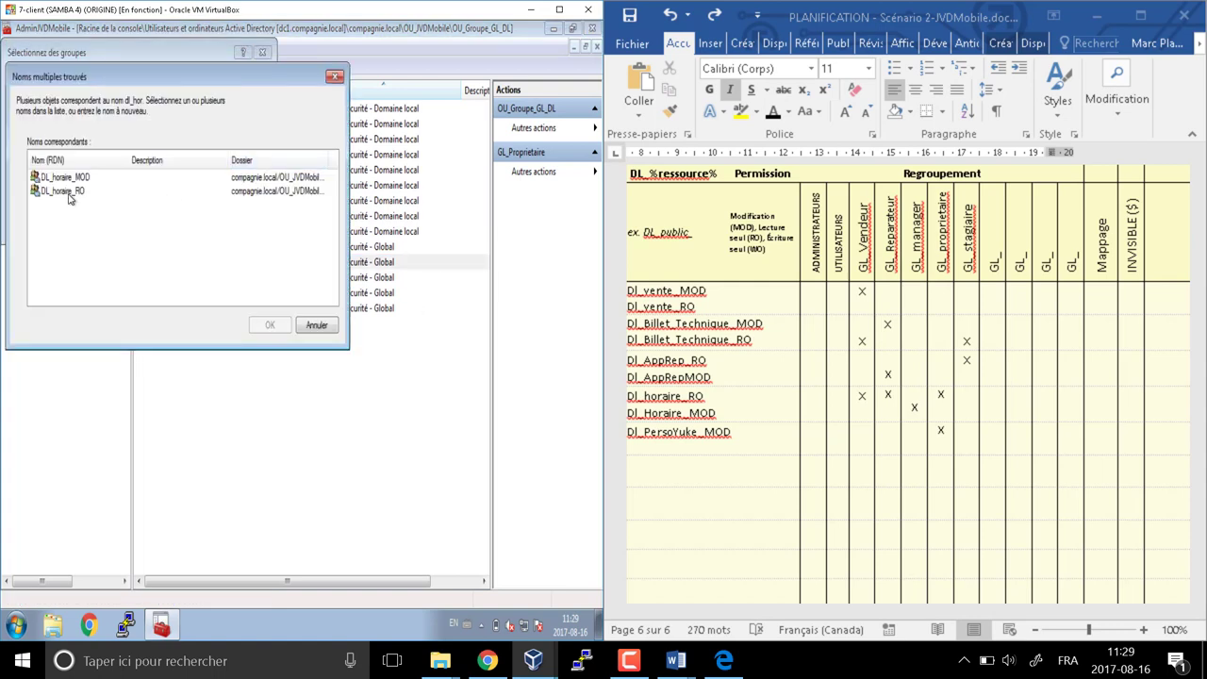
pyautogui.click(63, 190)
pyautogui.press('Return')
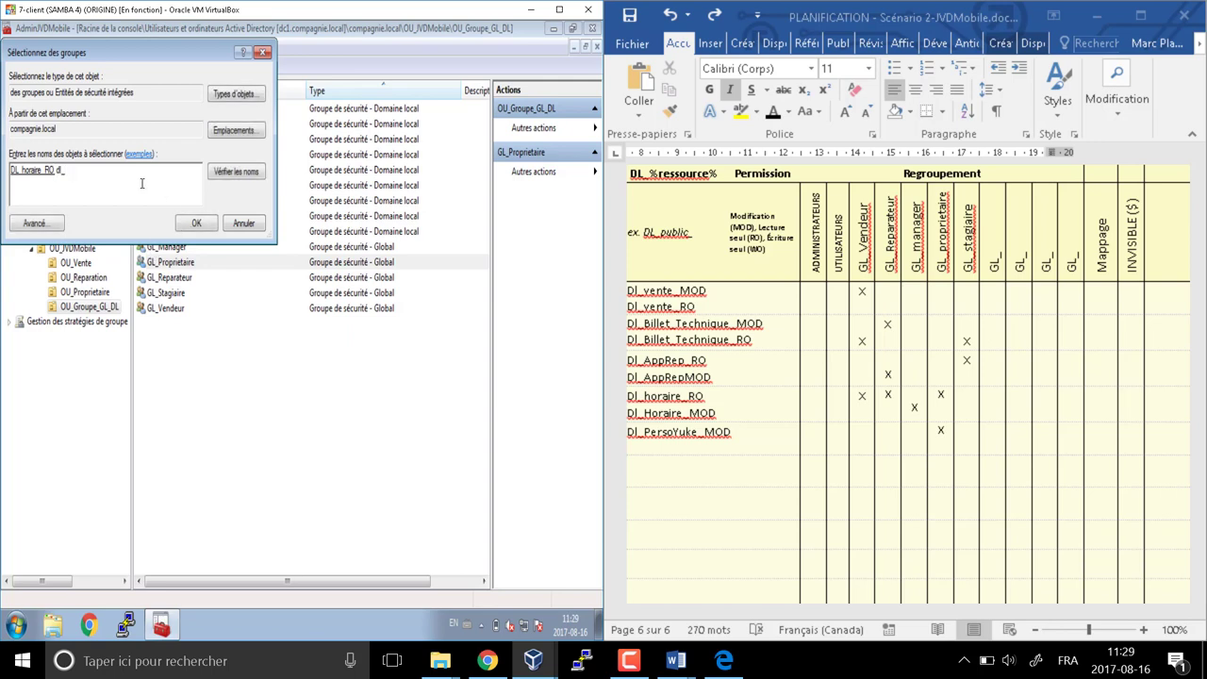
pyautogui.click(236, 172)
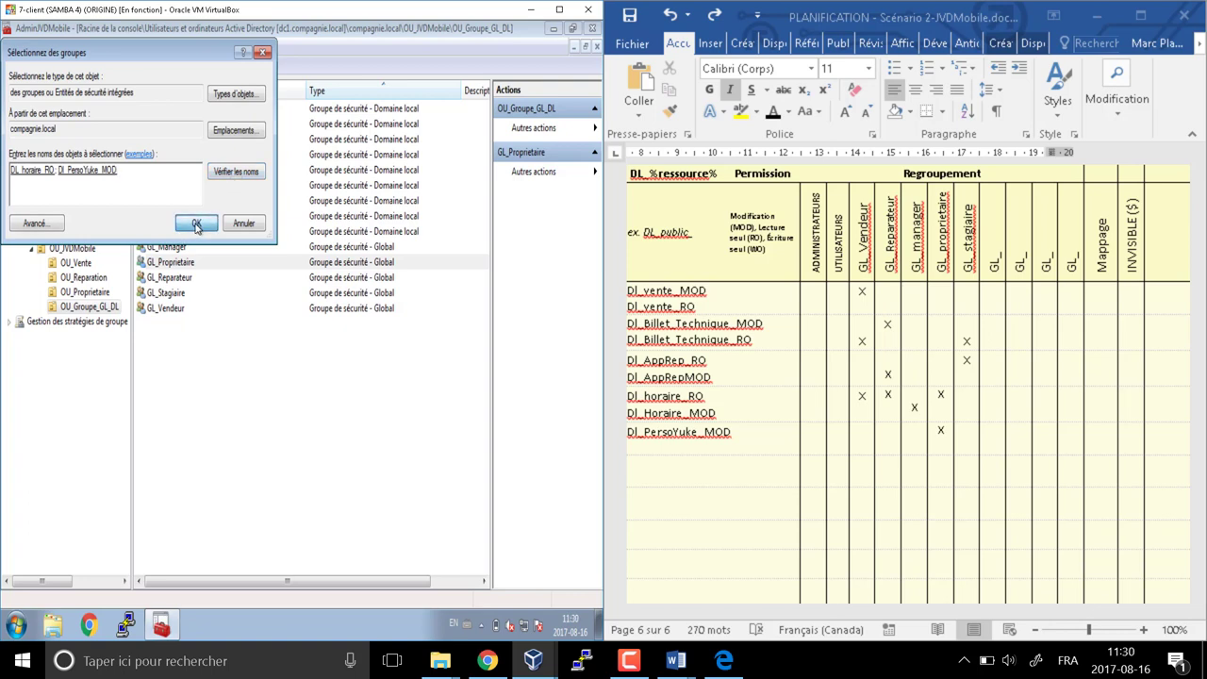
pyautogui.click(196, 224)
pyautogui.click(372, 382)
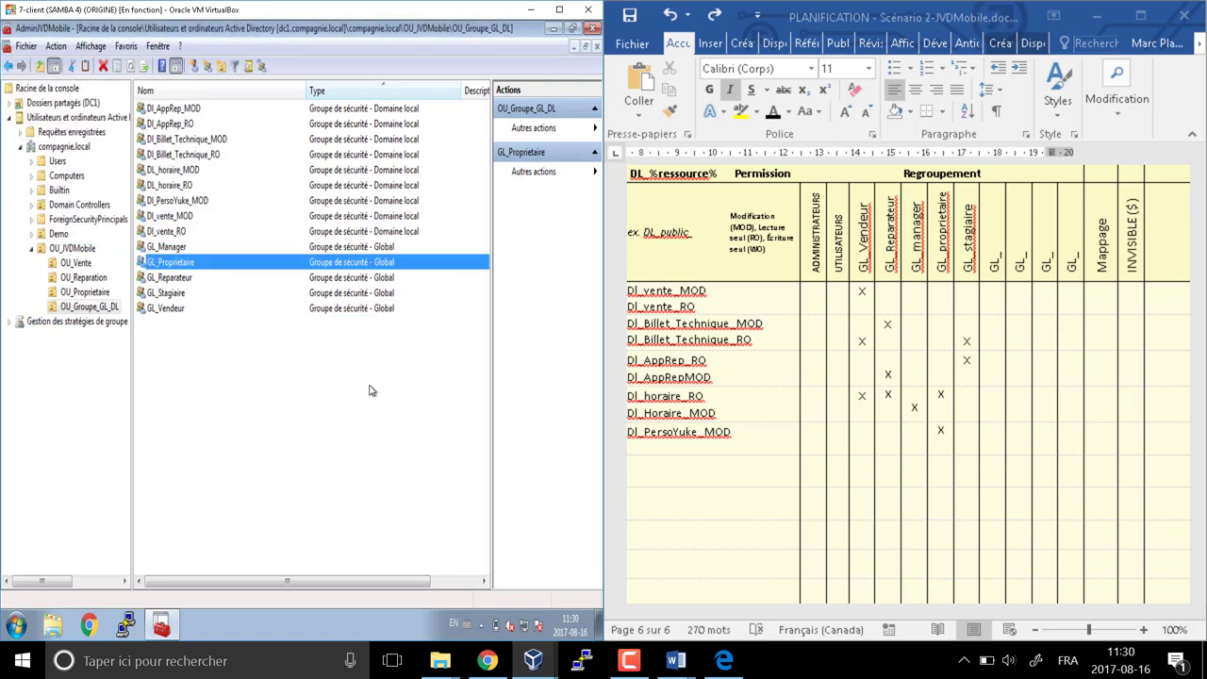
pyautogui.click(171, 294)
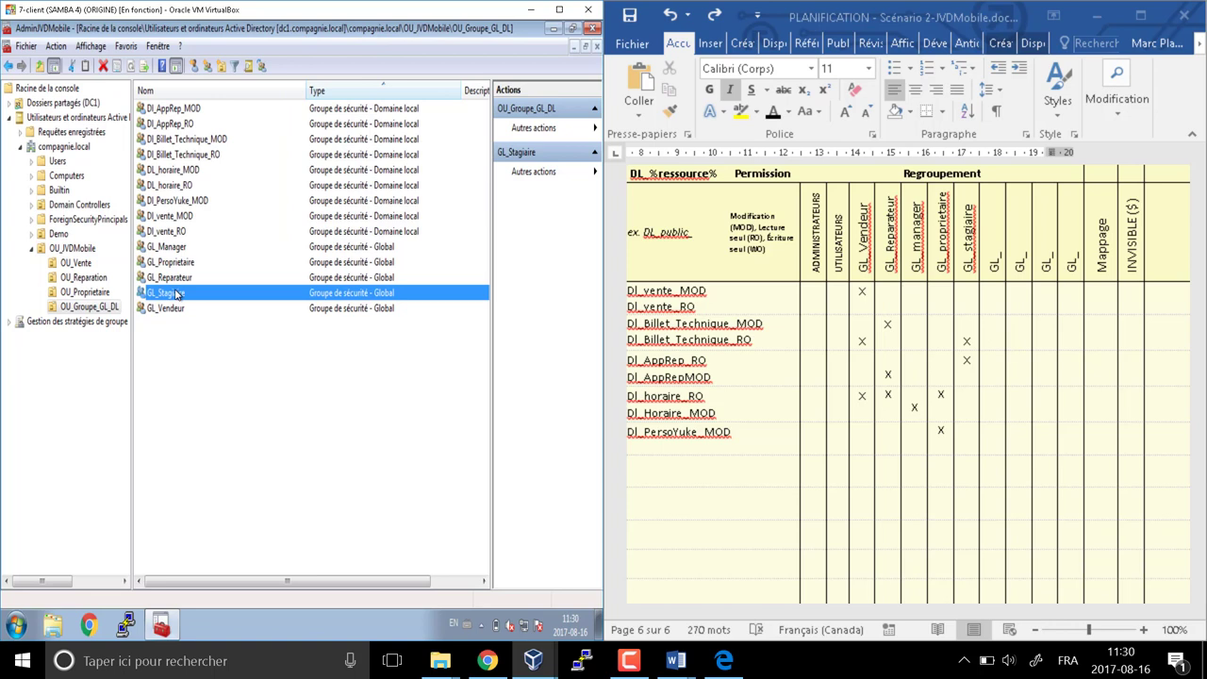
# Resolve the dl_ names to pick Dl_Billet_Technique_RO and Dl_AppRep_RO, and confirm GL_Stagiaire's membership
pyautogui.rightClick(175, 294)
pyautogui.click(212, 301)
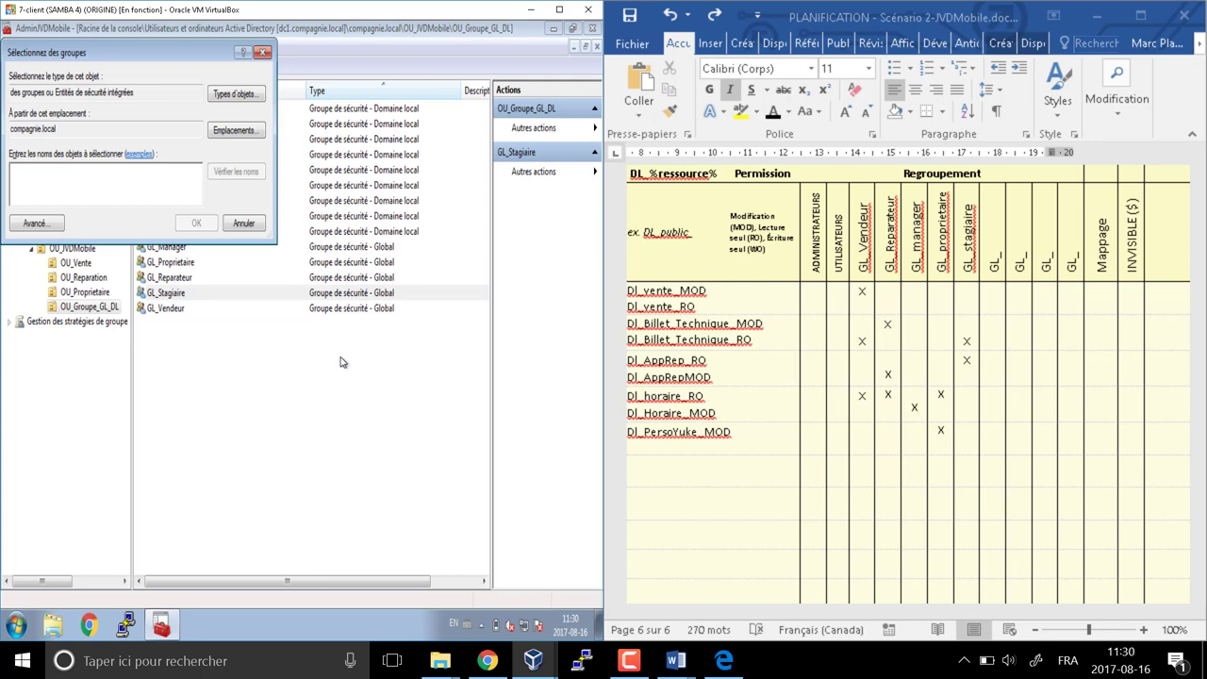
pyautogui.write('dl_b')
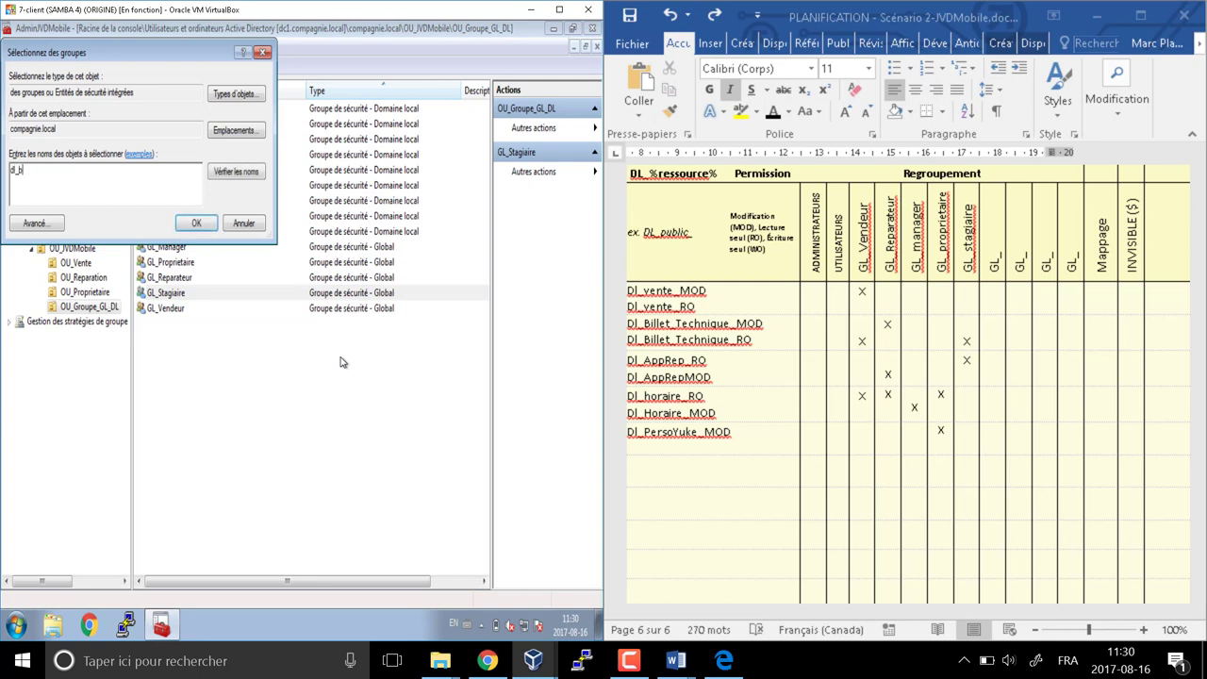
pyautogui.click(247, 173)
pyautogui.click(77, 192)
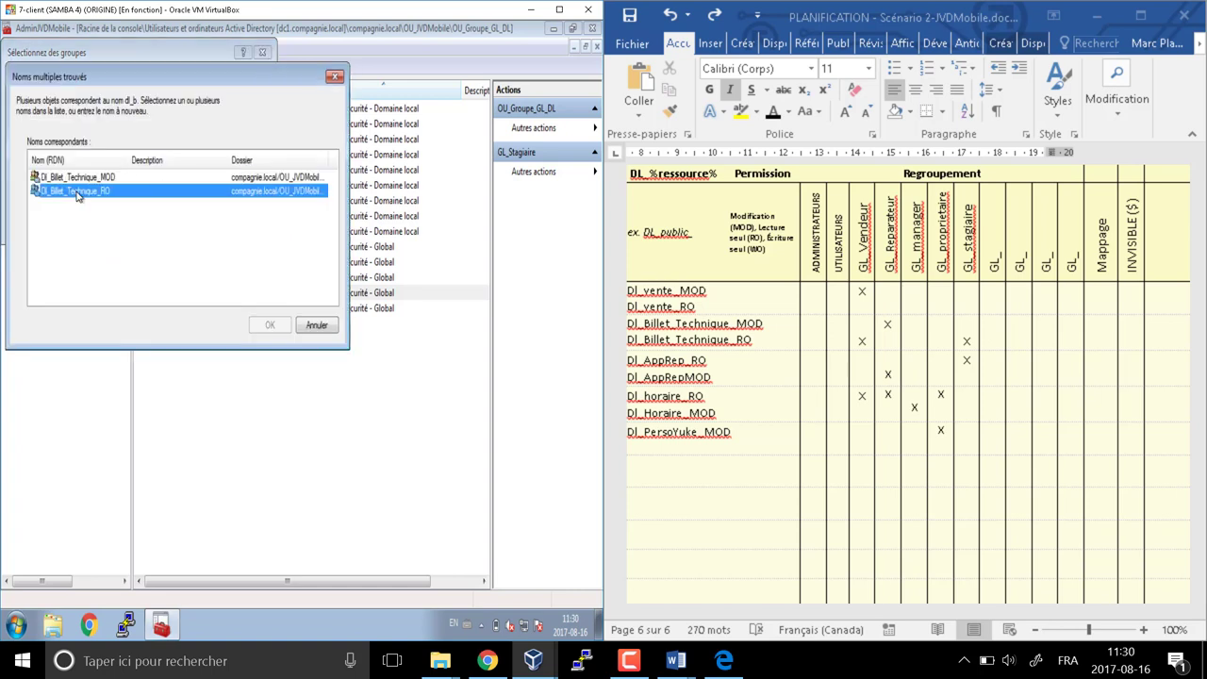
pyautogui.click(270, 325)
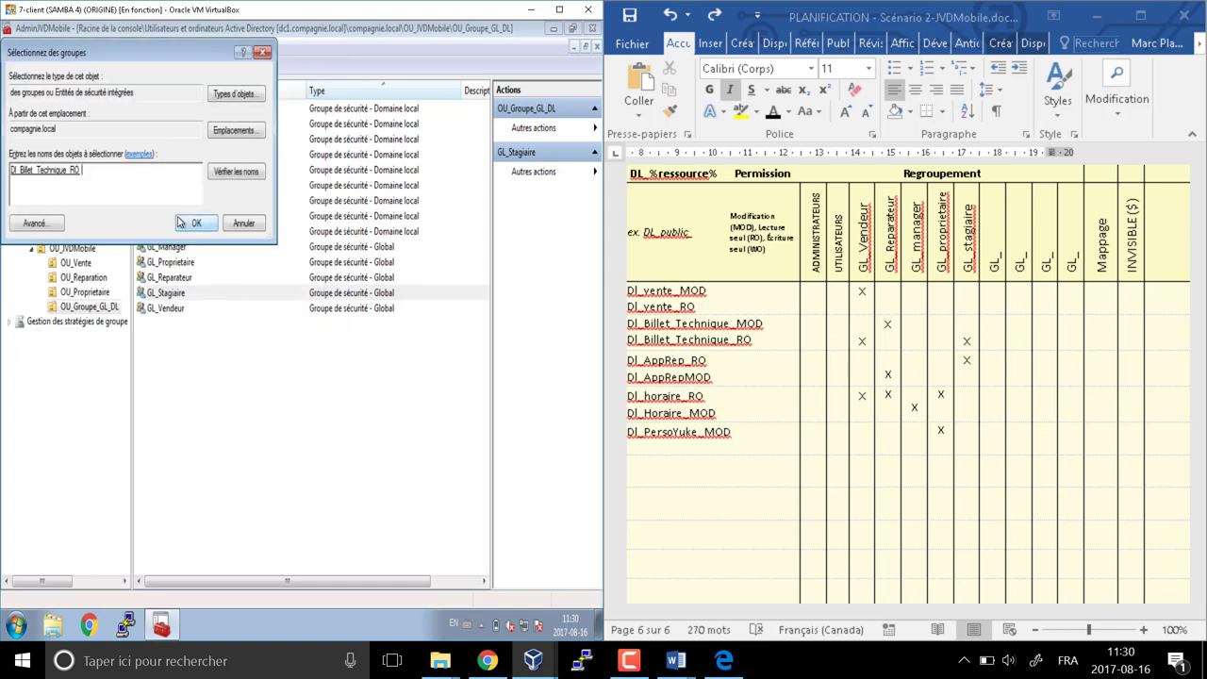
pyautogui.click(247, 172)
pyautogui.click(58, 192)
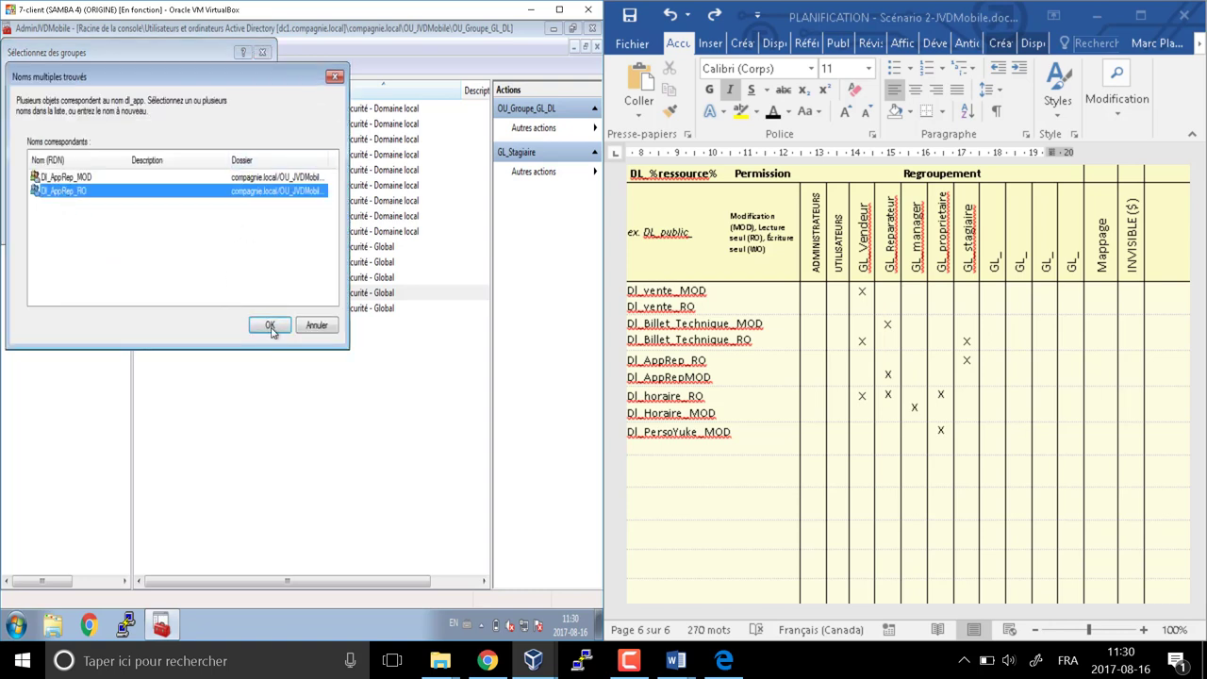
pyautogui.click(270, 326)
pyautogui.click(196, 224)
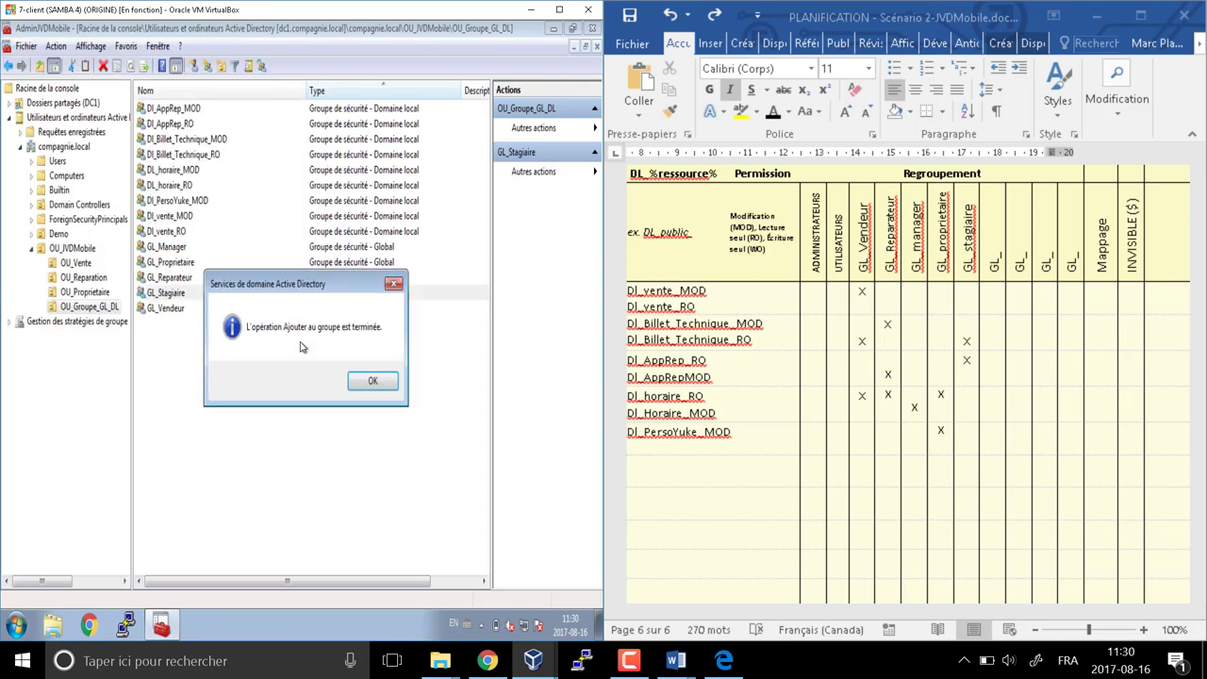
pyautogui.click(372, 381)
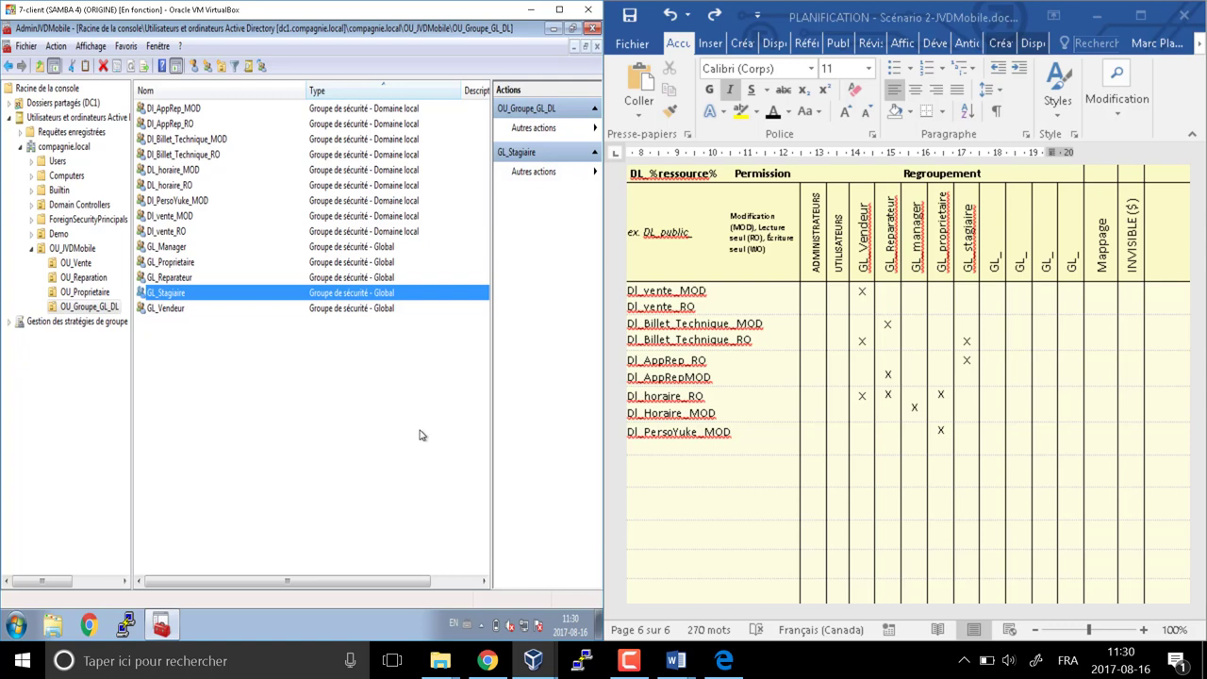
pyautogui.click(628, 660)
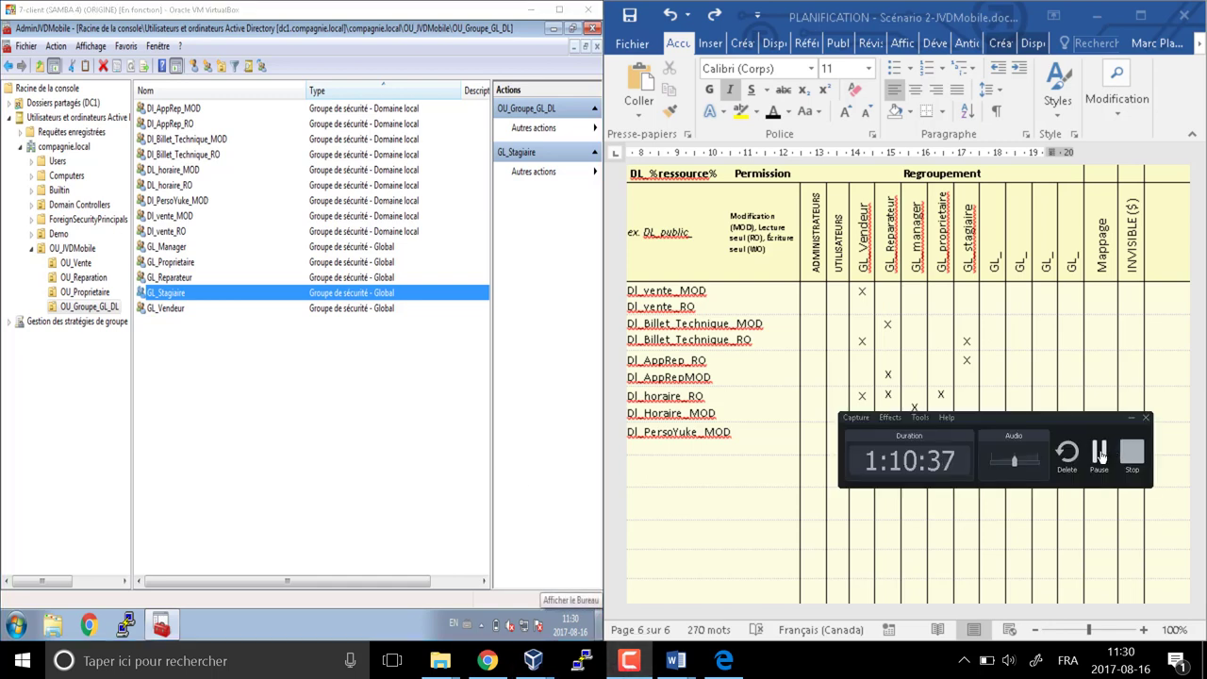
pyautogui.click(1098, 455)
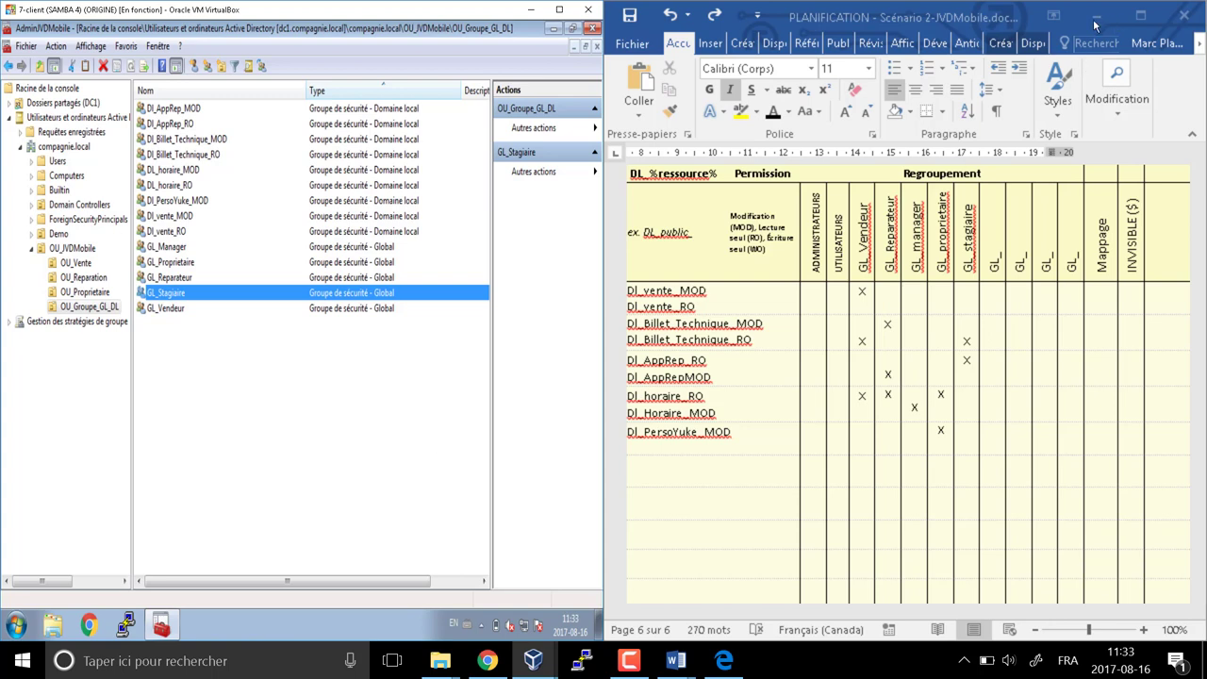
pyautogui.click(436, 470)
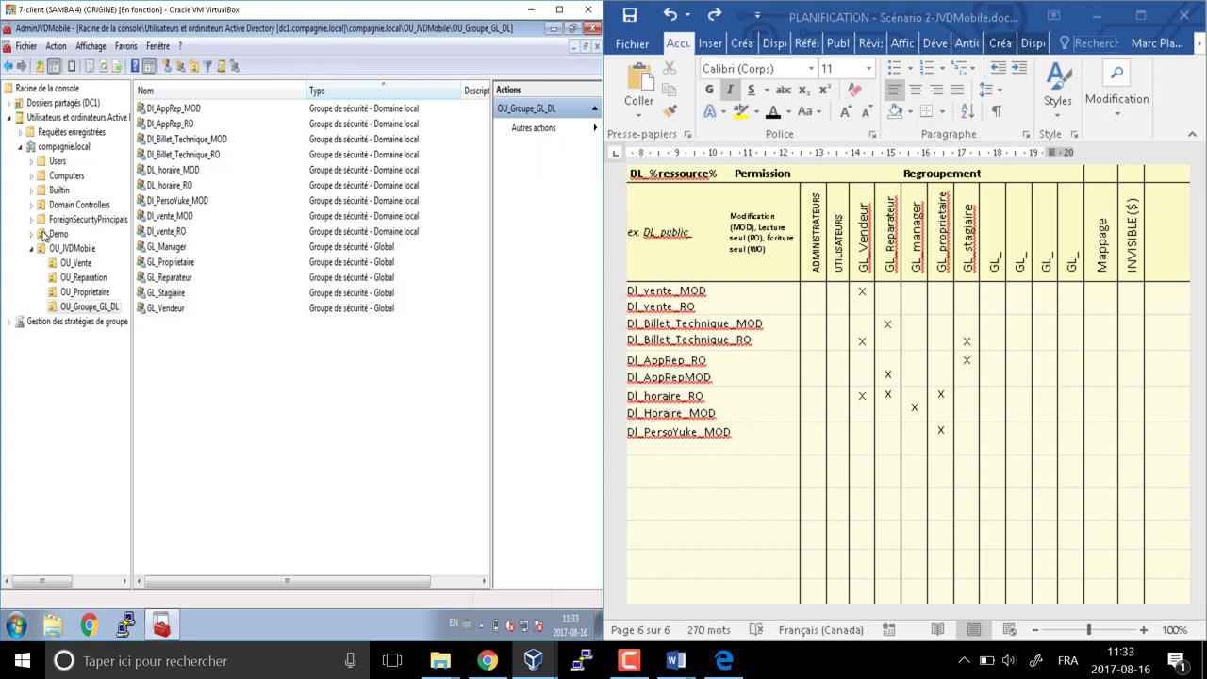
# List DC1's shared folders and look inside the empty Vente share
pyautogui.click(10, 117)
pyautogui.doubleClick(43, 106)
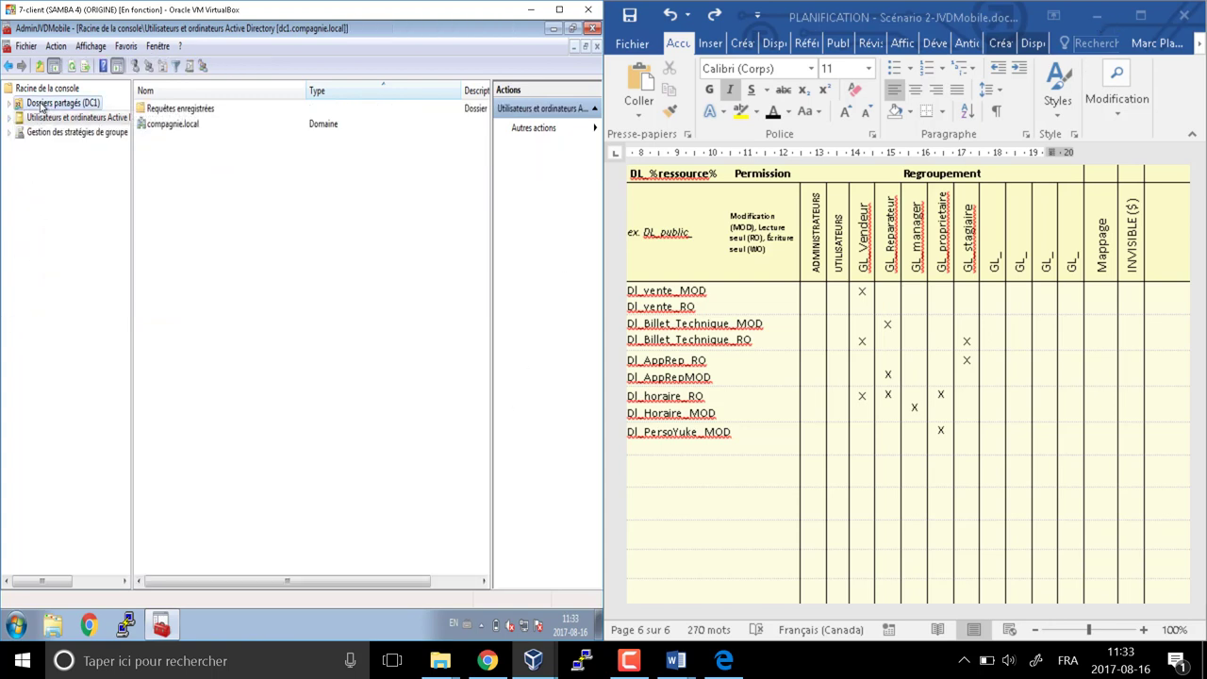
pyautogui.click(51, 117)
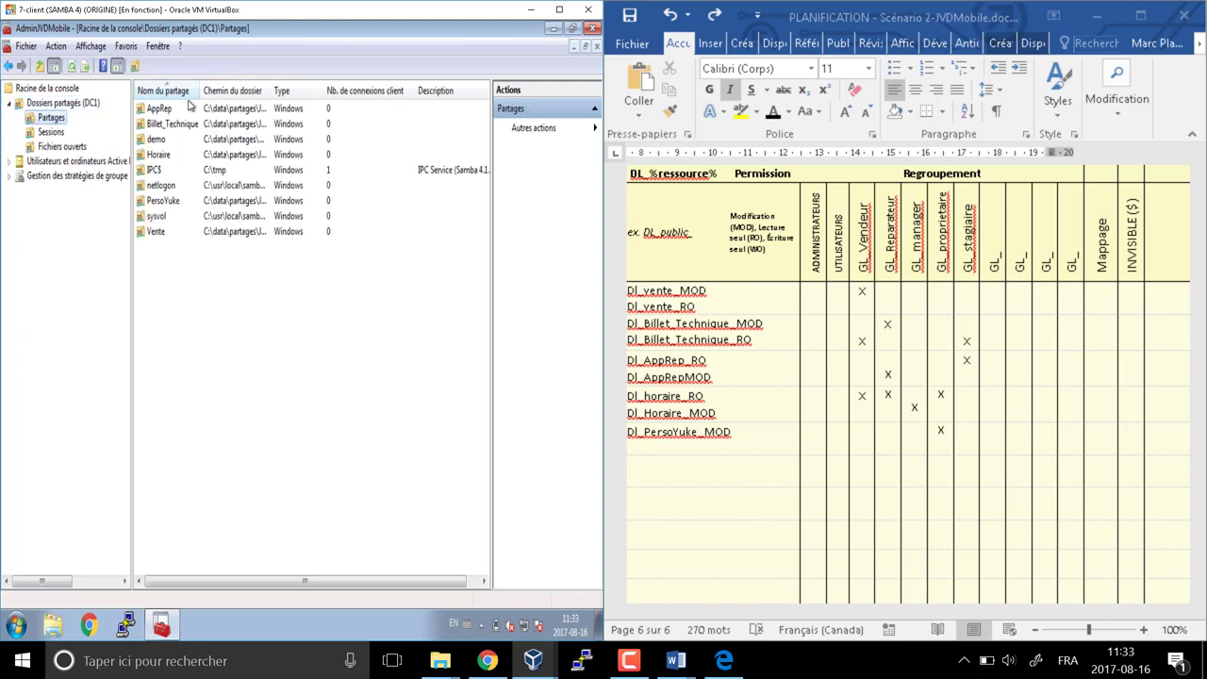
pyautogui.moveTo(250, 108); pyautogui.dragTo(276, 107)
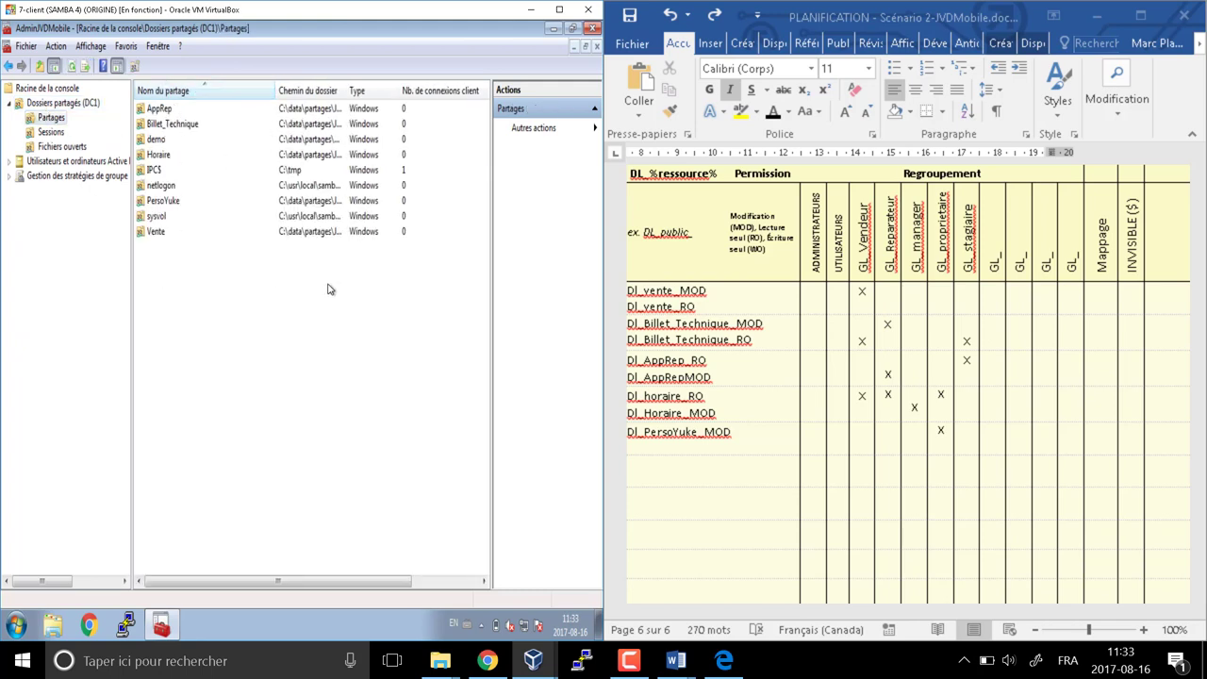
pyautogui.rightClick(156, 231)
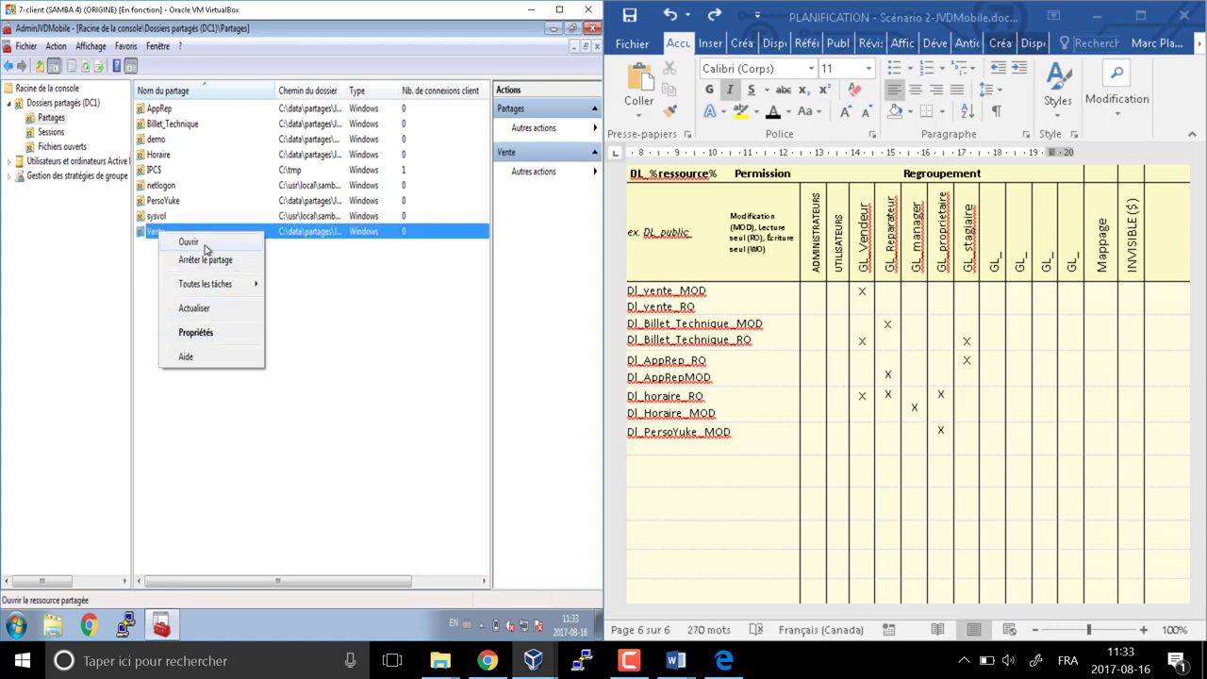
pyautogui.click(193, 243)
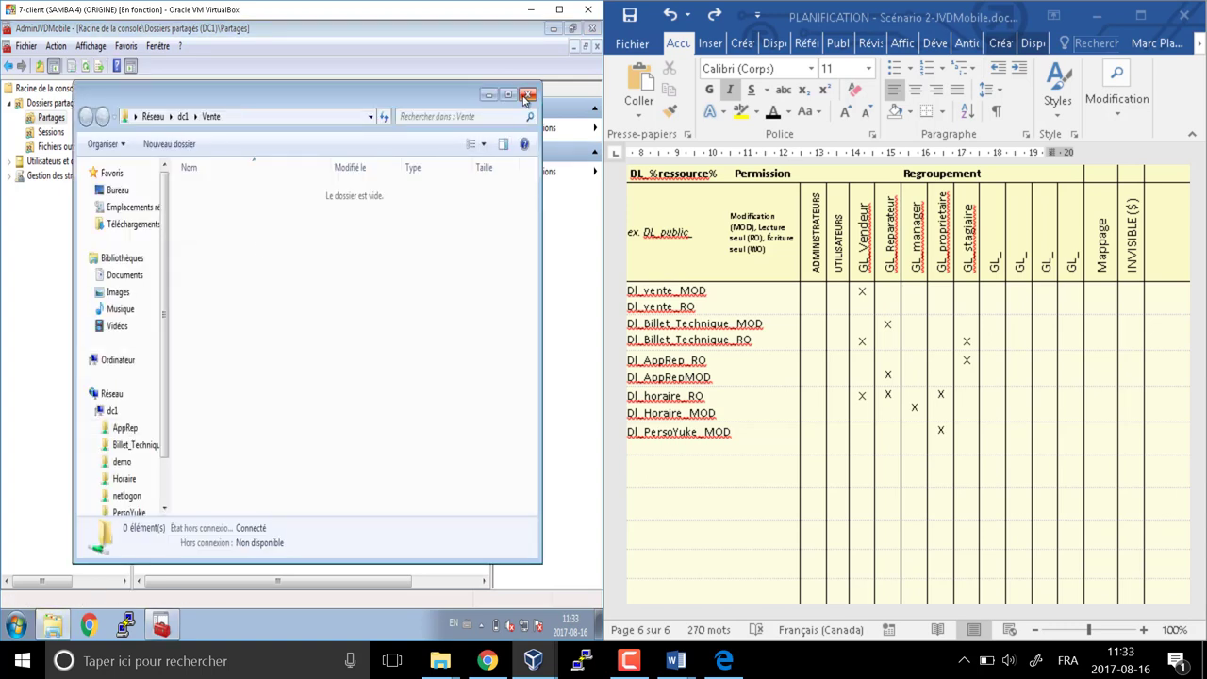
pyautogui.click(528, 96)
# In the Vente share's security permissions, remove Tout le monde and add DL_vente_MOD and DL_vente_RO
pyautogui.rightClick(163, 236)
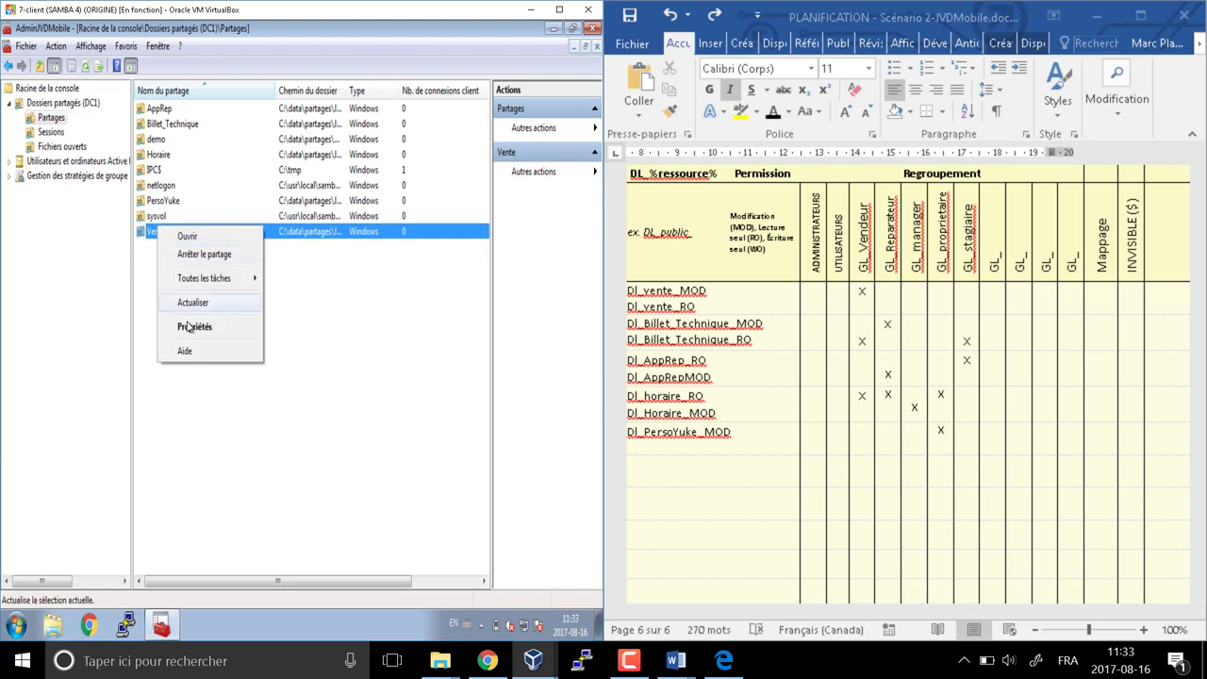
pyautogui.click(189, 329)
pyautogui.click(304, 104)
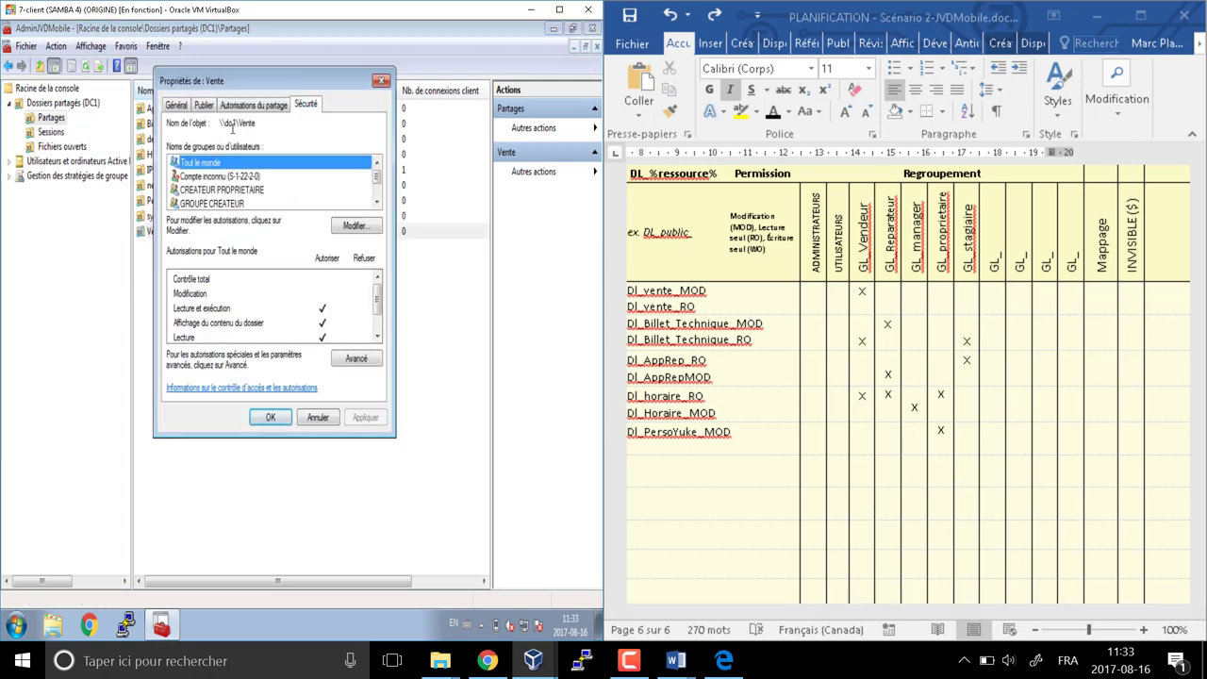
pyautogui.click(351, 230)
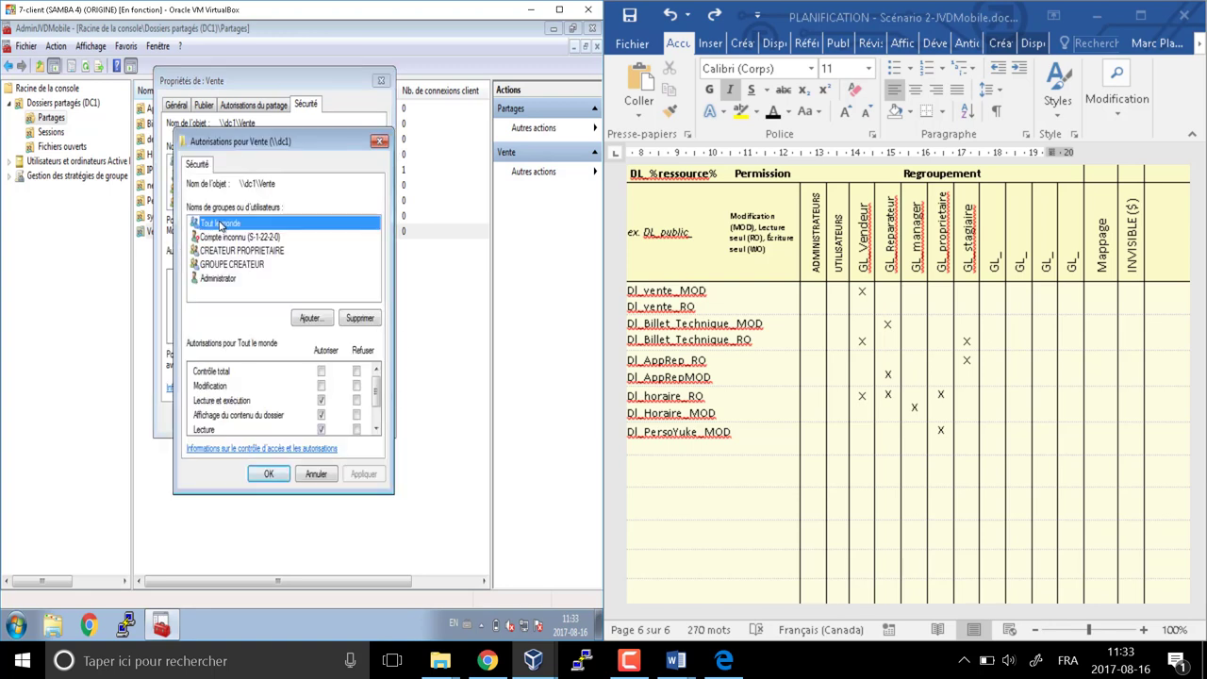
pyautogui.click(358, 318)
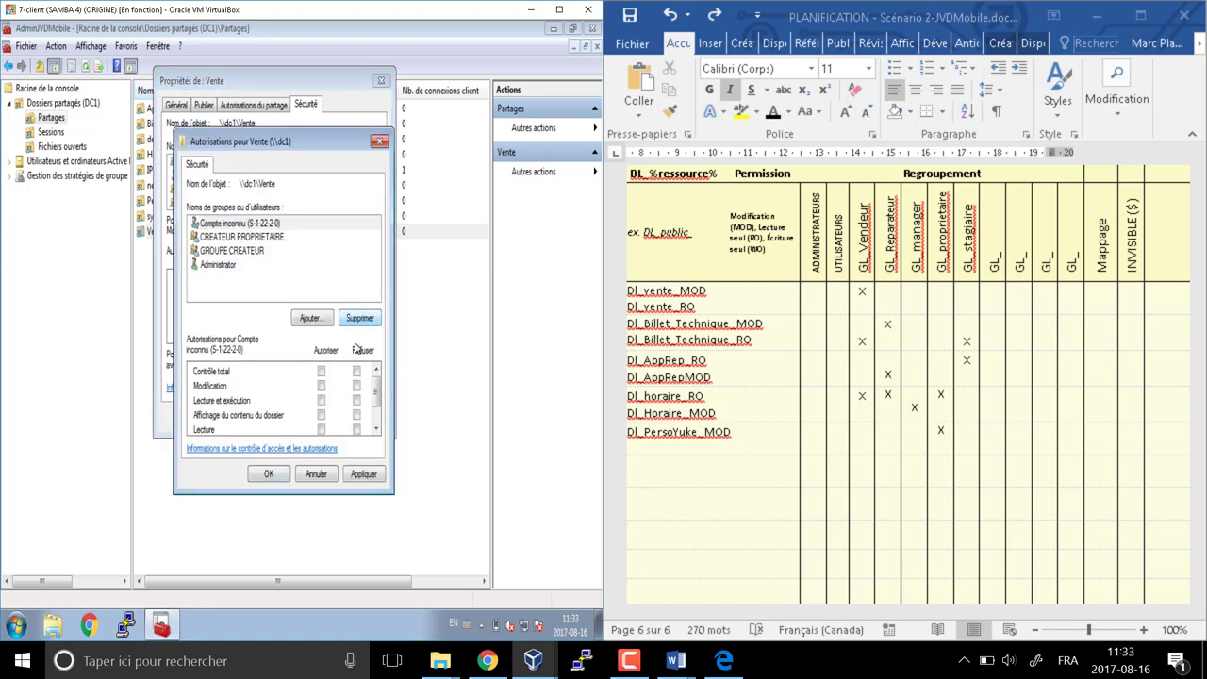
pyautogui.click(319, 320)
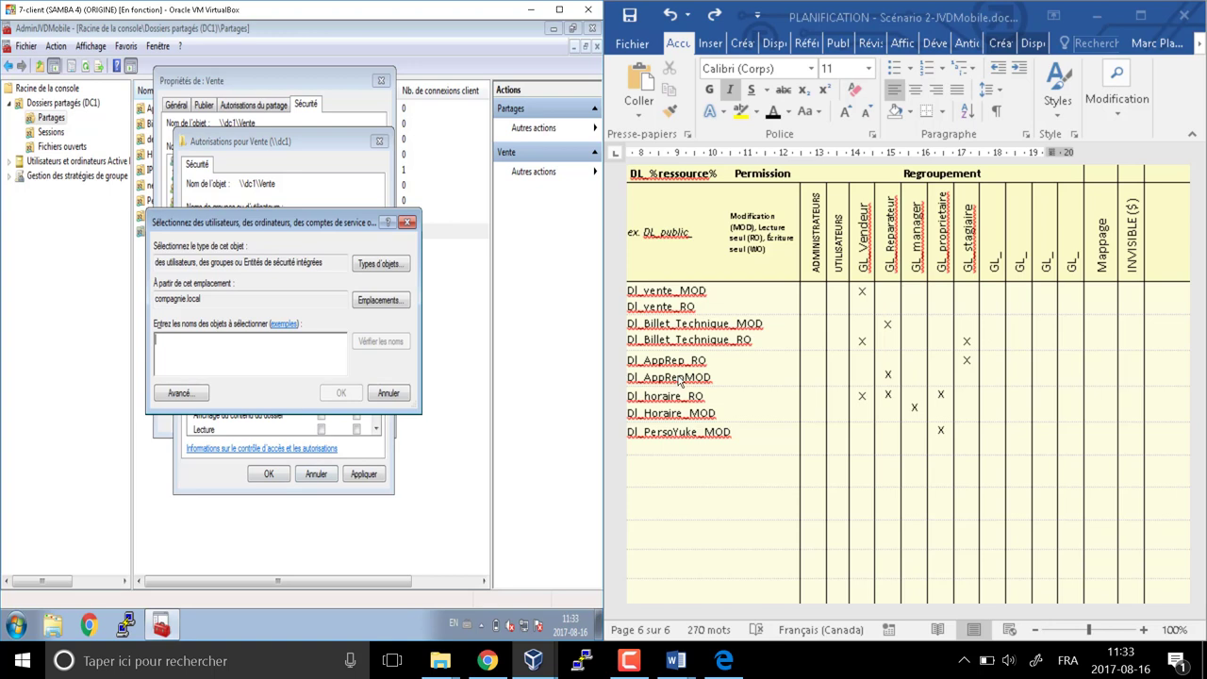
pyautogui.write('dl')
pyautogui.press('Return')
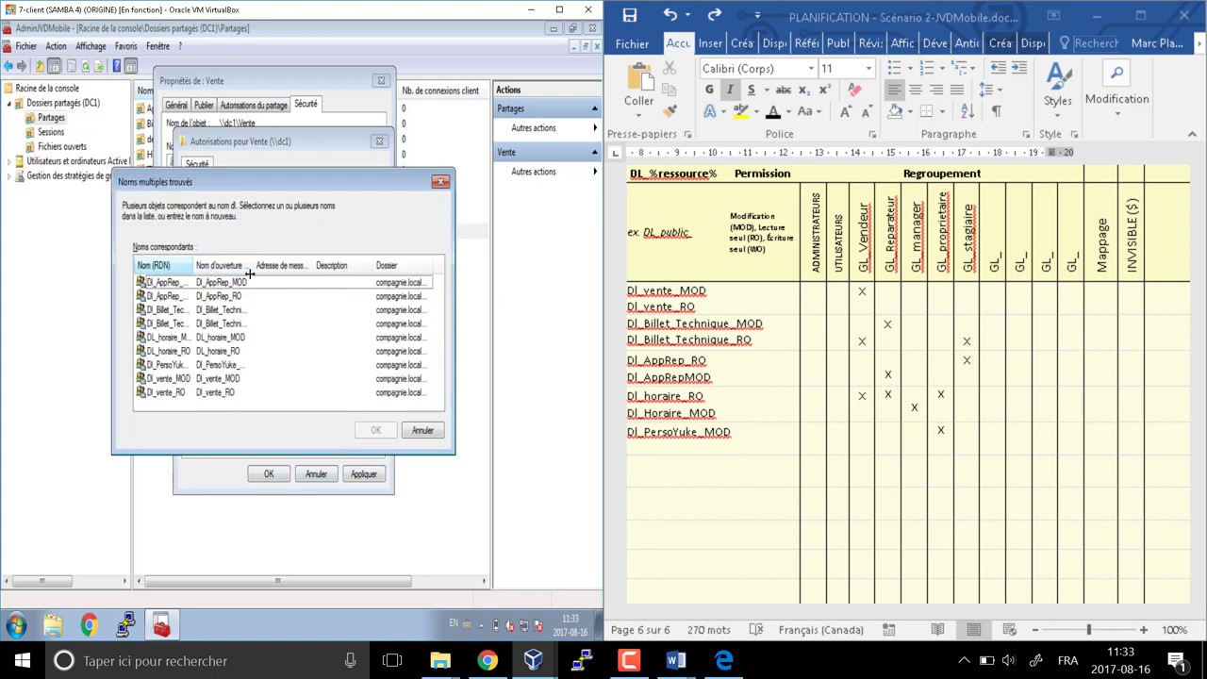
pyautogui.moveTo(195, 269); pyautogui.dragTo(304, 270)
pyautogui.scroll(-1, 227, 320)
pyautogui.click(175, 365)
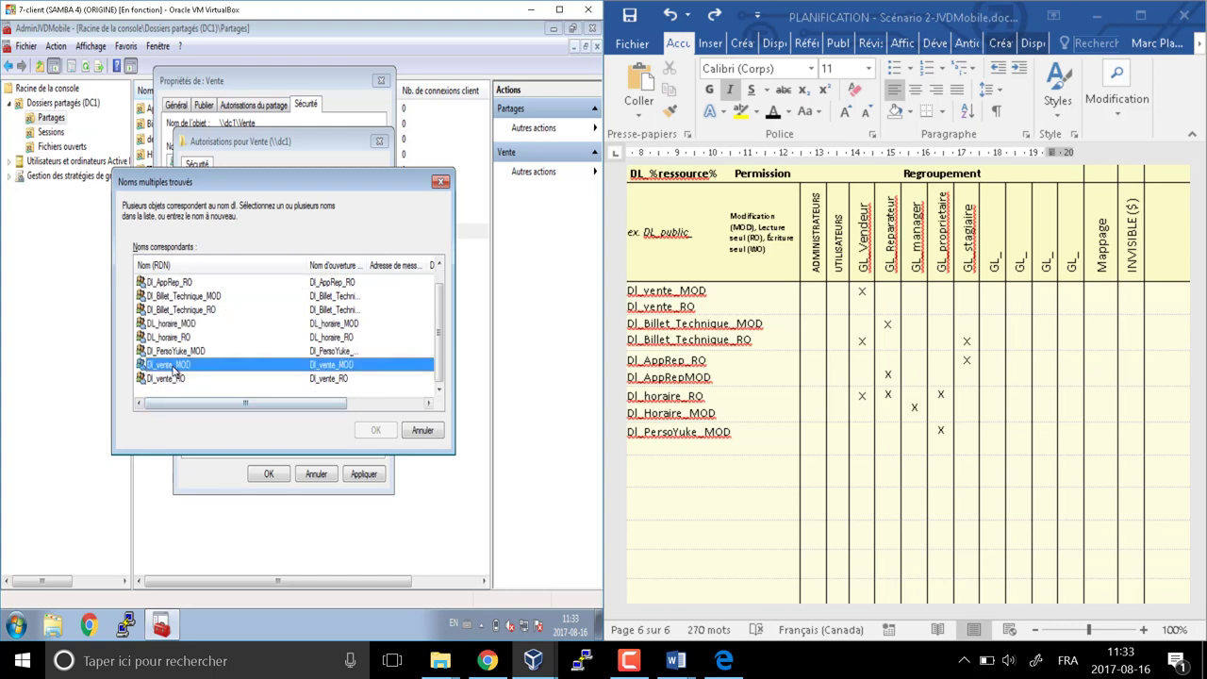
pyautogui.keyDown('shift'); pyautogui.click(175, 377); pyautogui.keyUp('shift')
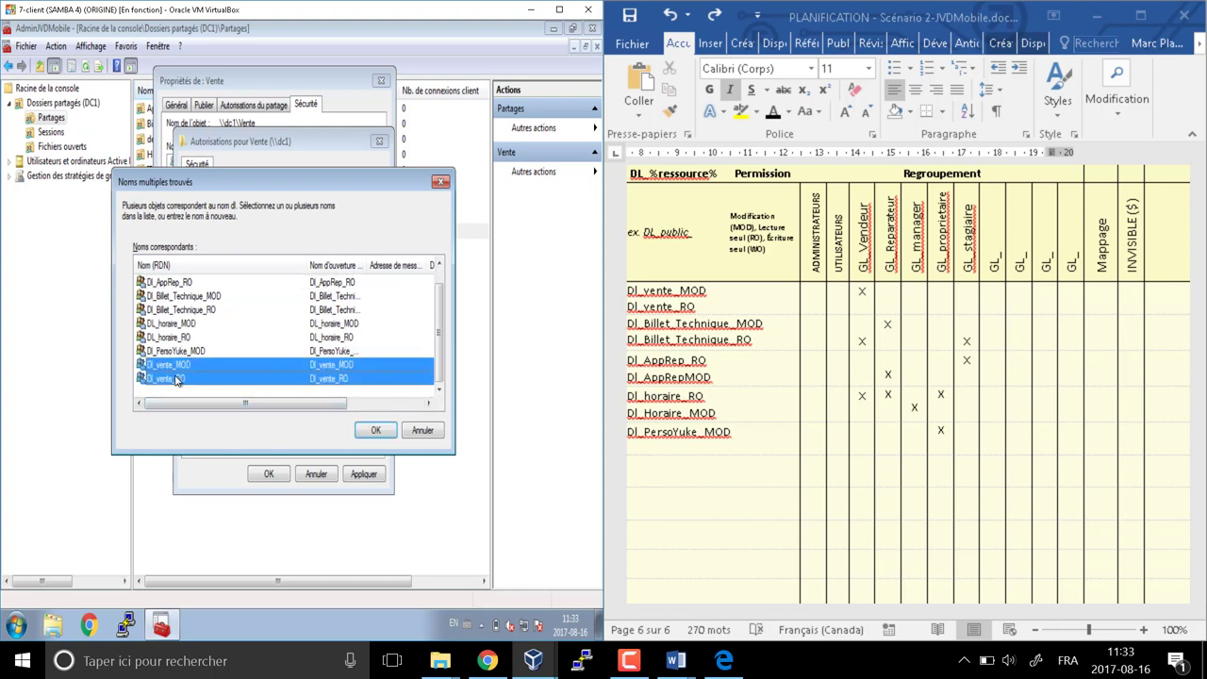
pyautogui.click(375, 431)
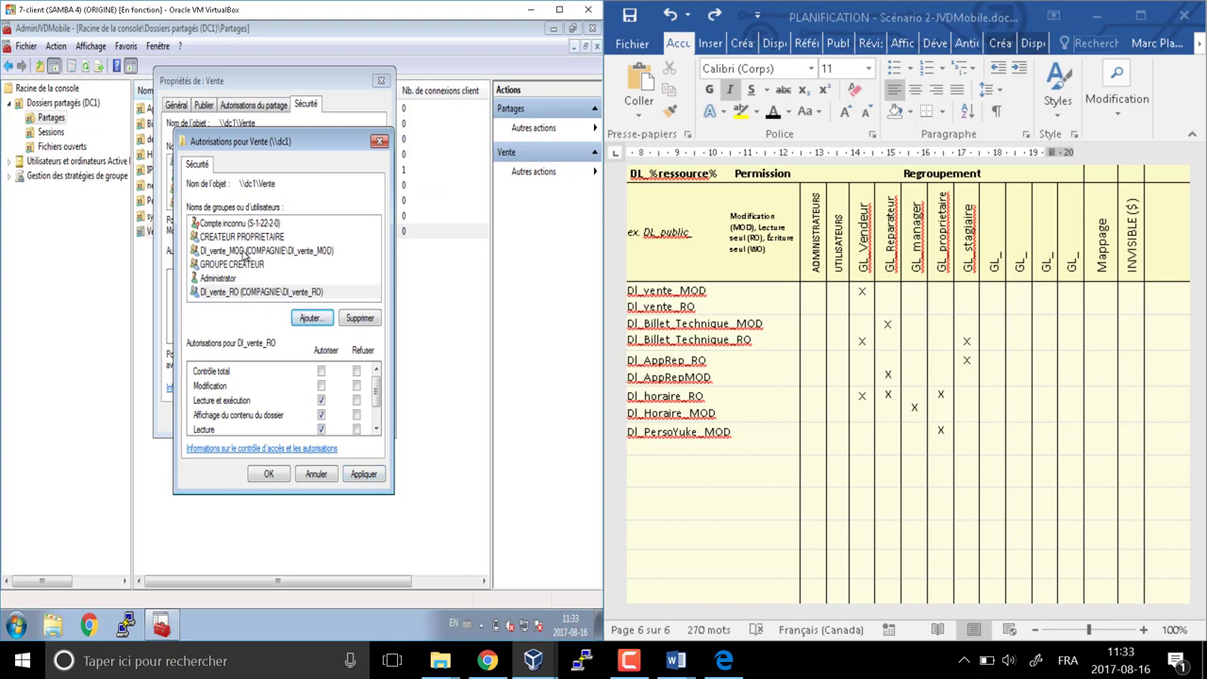
# Allow Modification for DL_vente_MOD, keep DL_vente_RO read-only, and apply the permissions
pyautogui.click(244, 251)
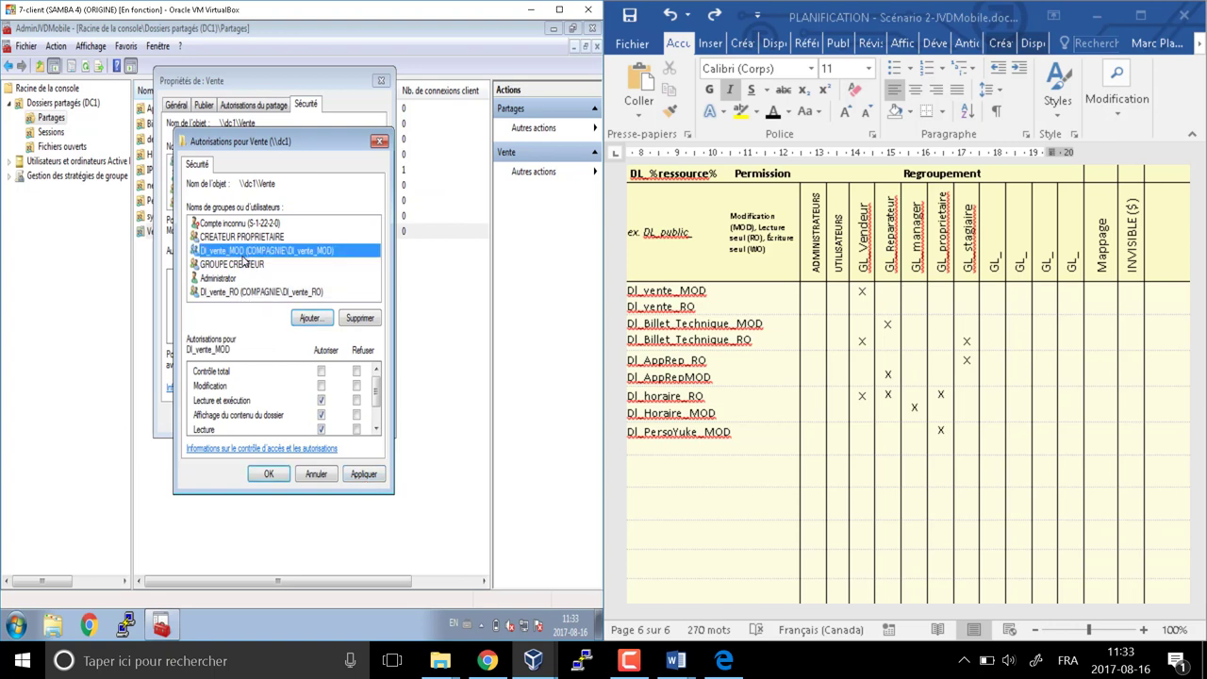
pyautogui.click(321, 385)
pyautogui.click(231, 294)
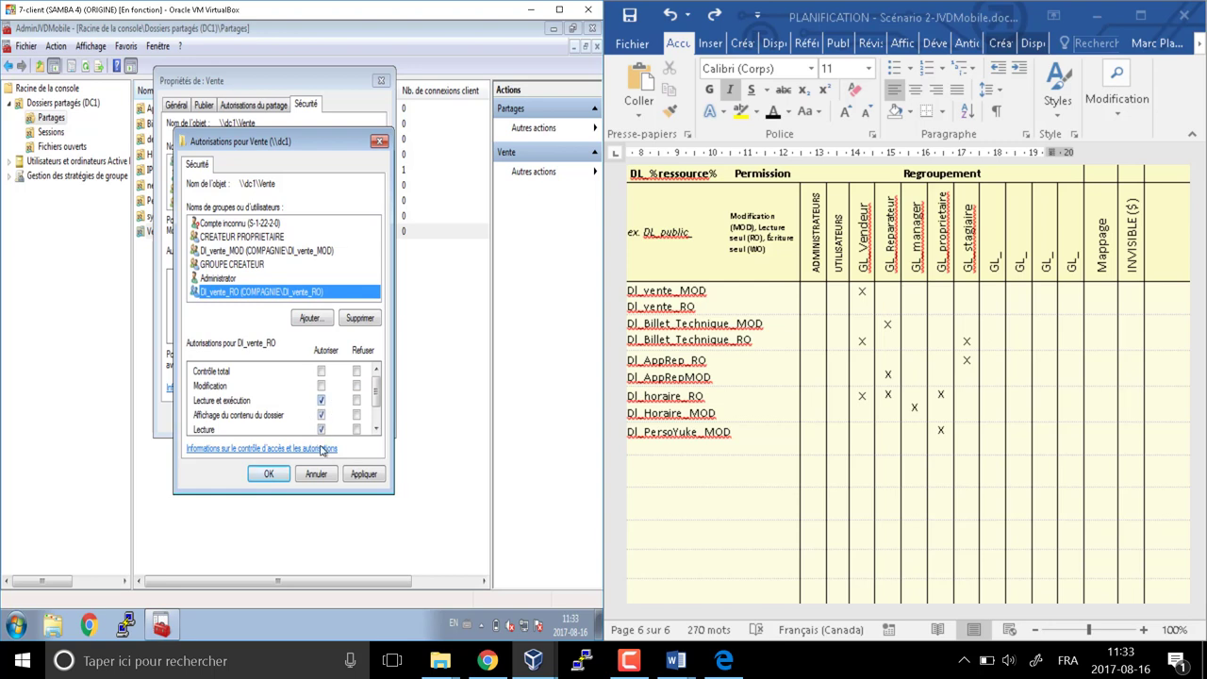
pyautogui.click(269, 473)
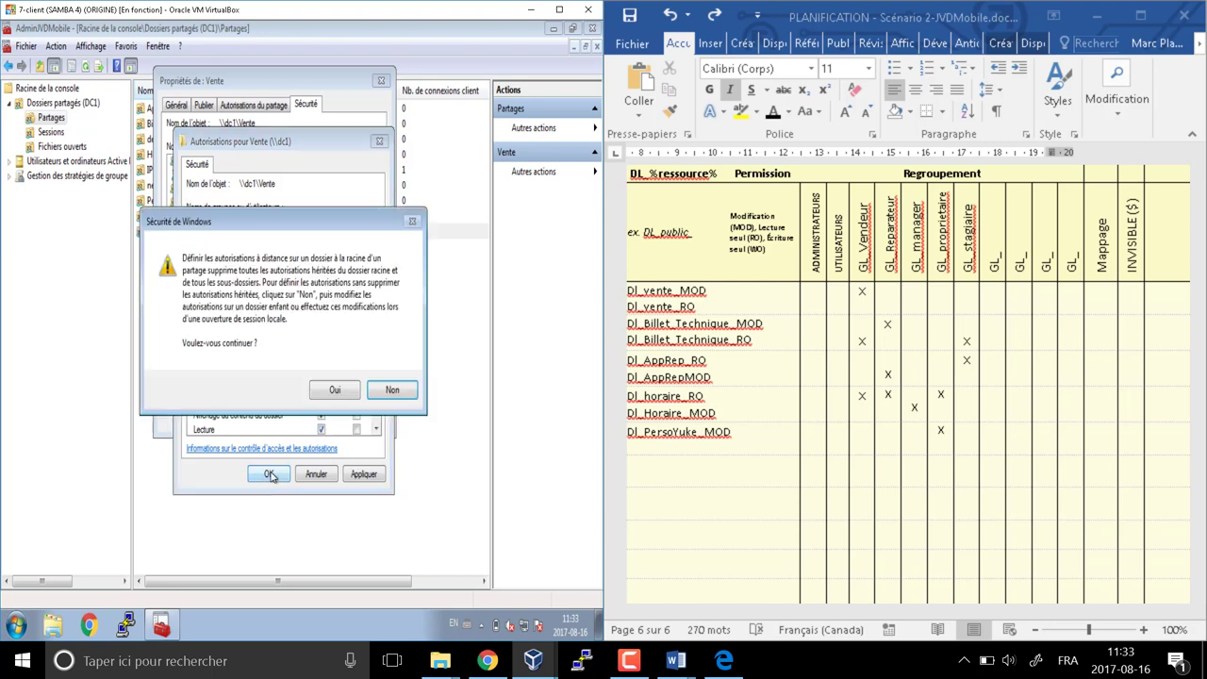
pyautogui.click(335, 392)
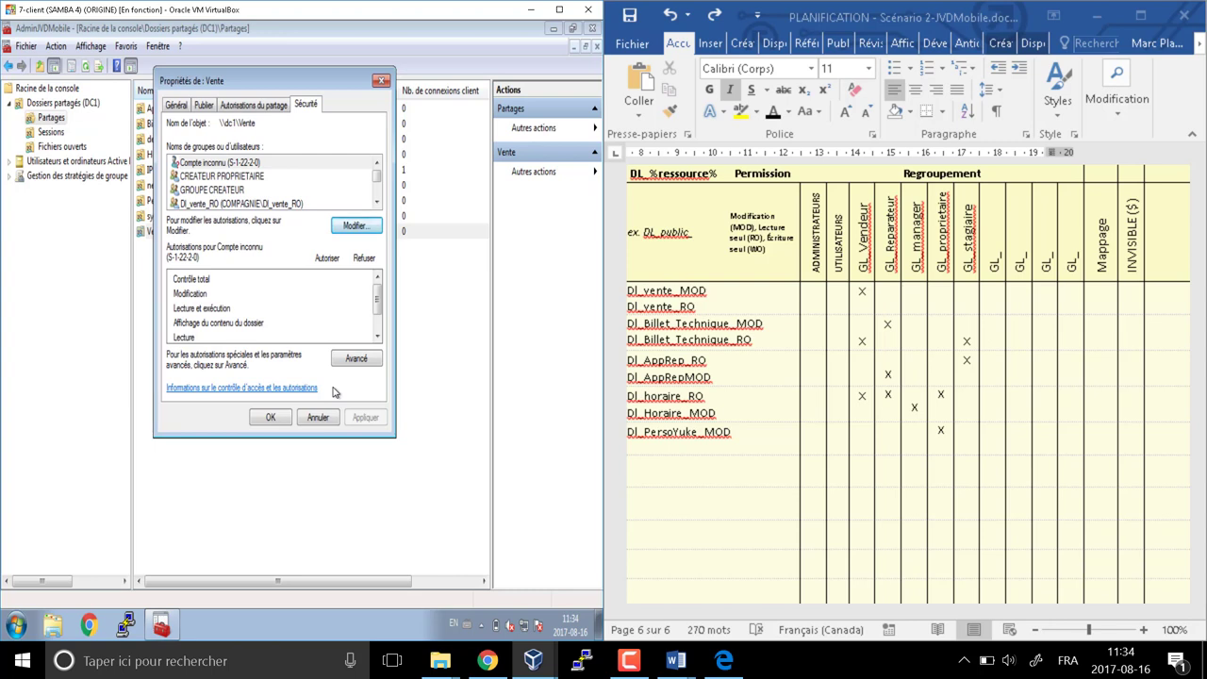
pyautogui.click(271, 418)
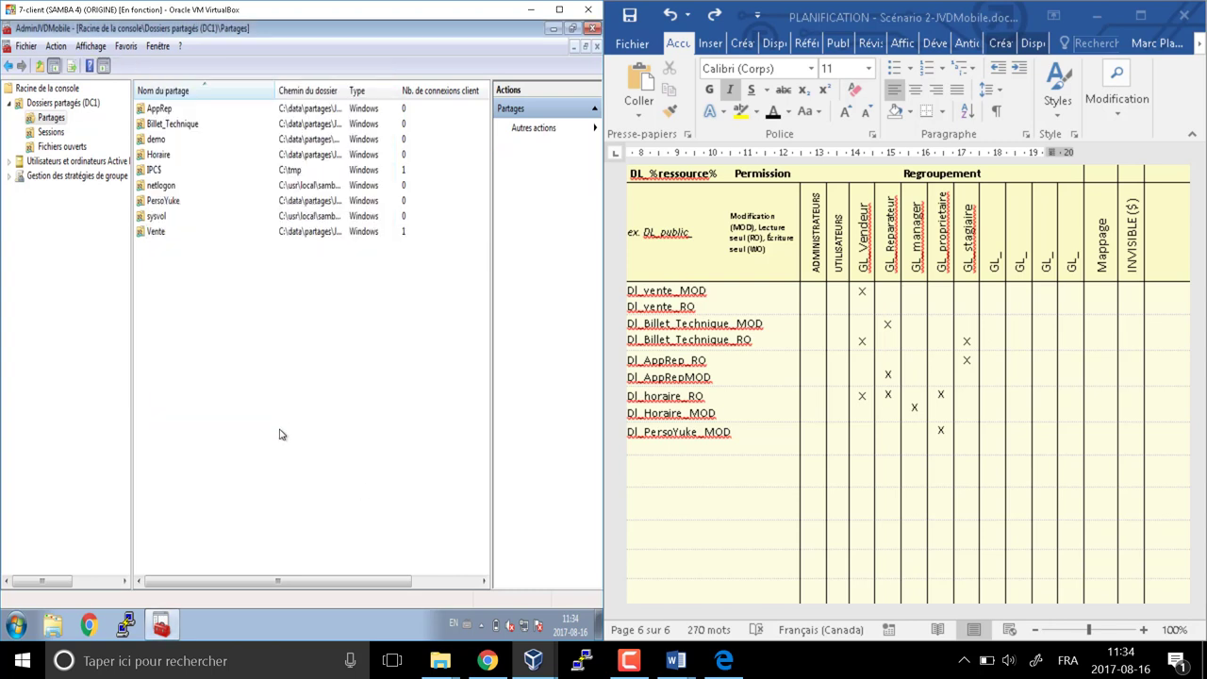
# In the AppRep share's security permissions, remove Tout le monde and add DL_AppRep_MOD and DL_AppRep_RO
pyautogui.click(160, 110)
pyautogui.rightClick(157, 114)
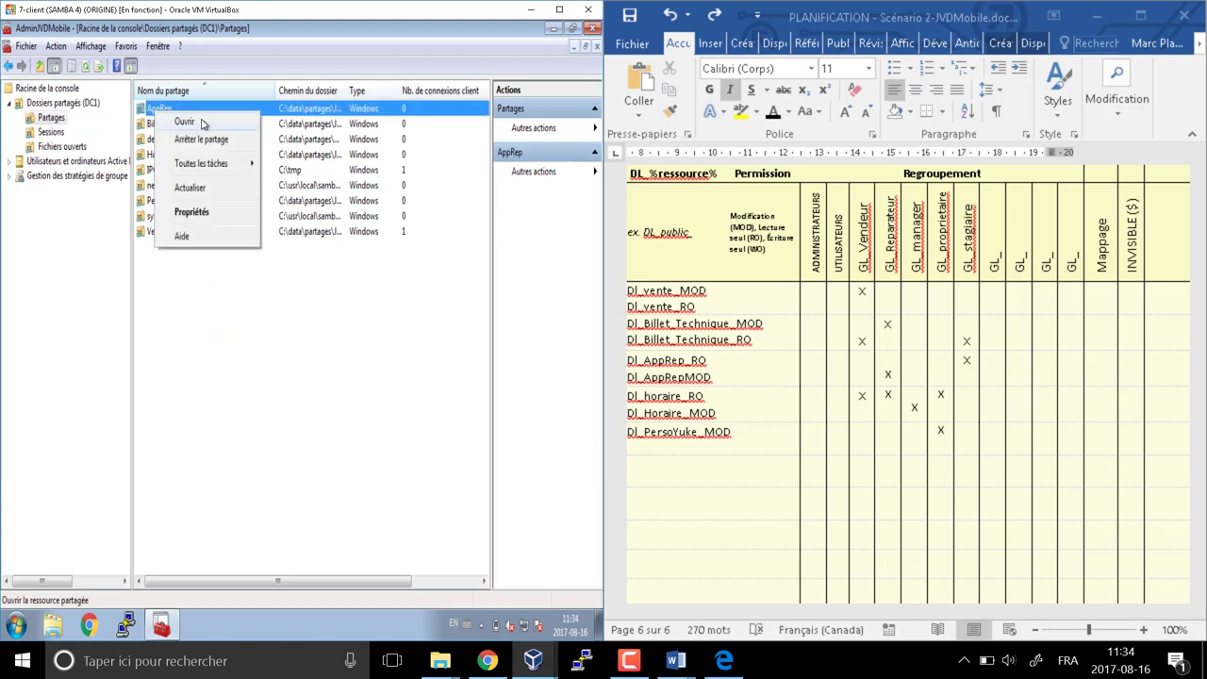
pyautogui.click(188, 215)
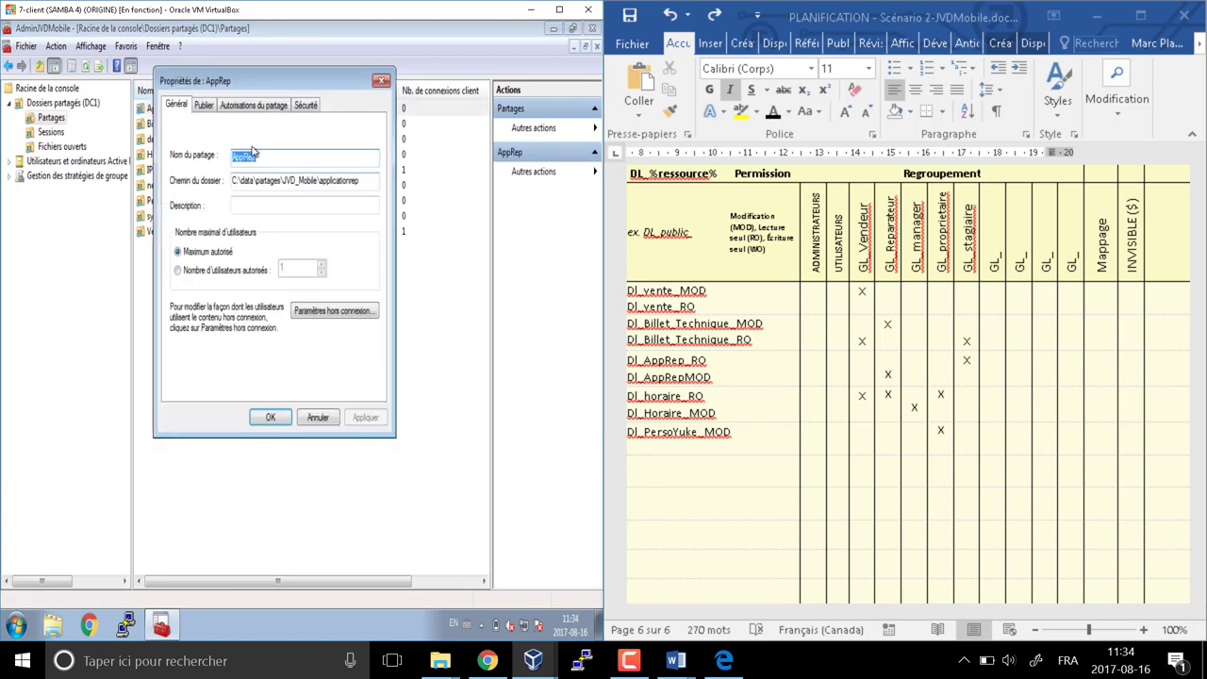
pyautogui.click(304, 105)
pyautogui.click(354, 226)
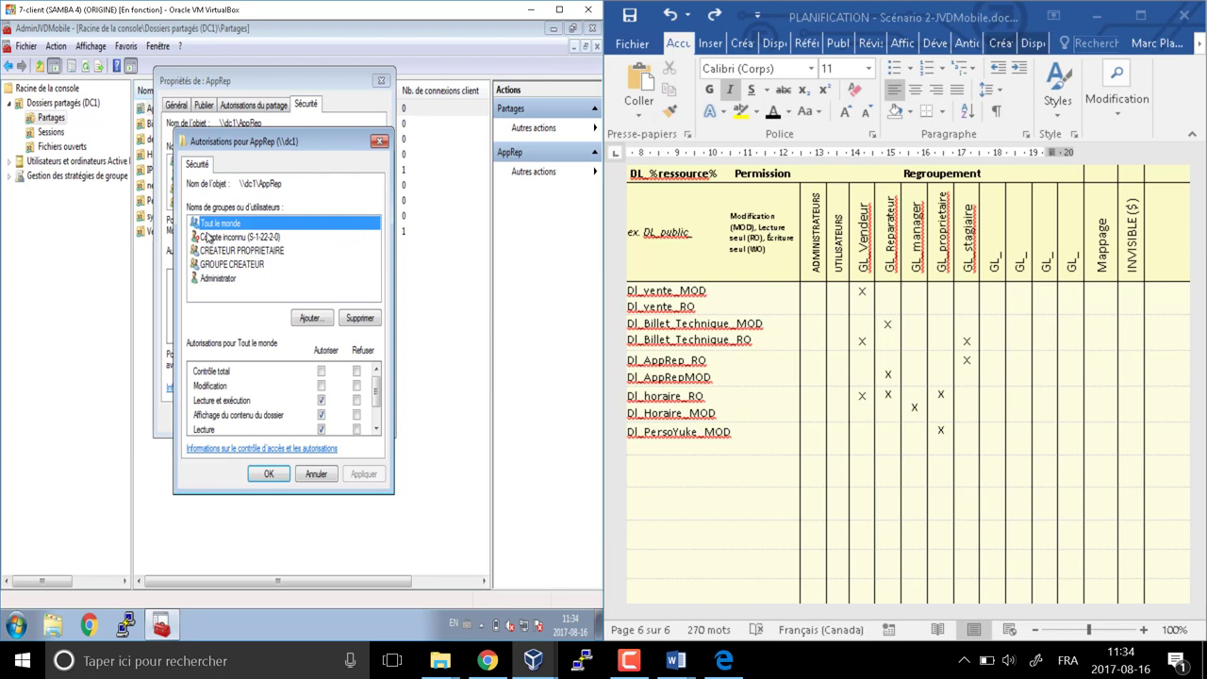
pyautogui.click(358, 318)
pyautogui.click(311, 318)
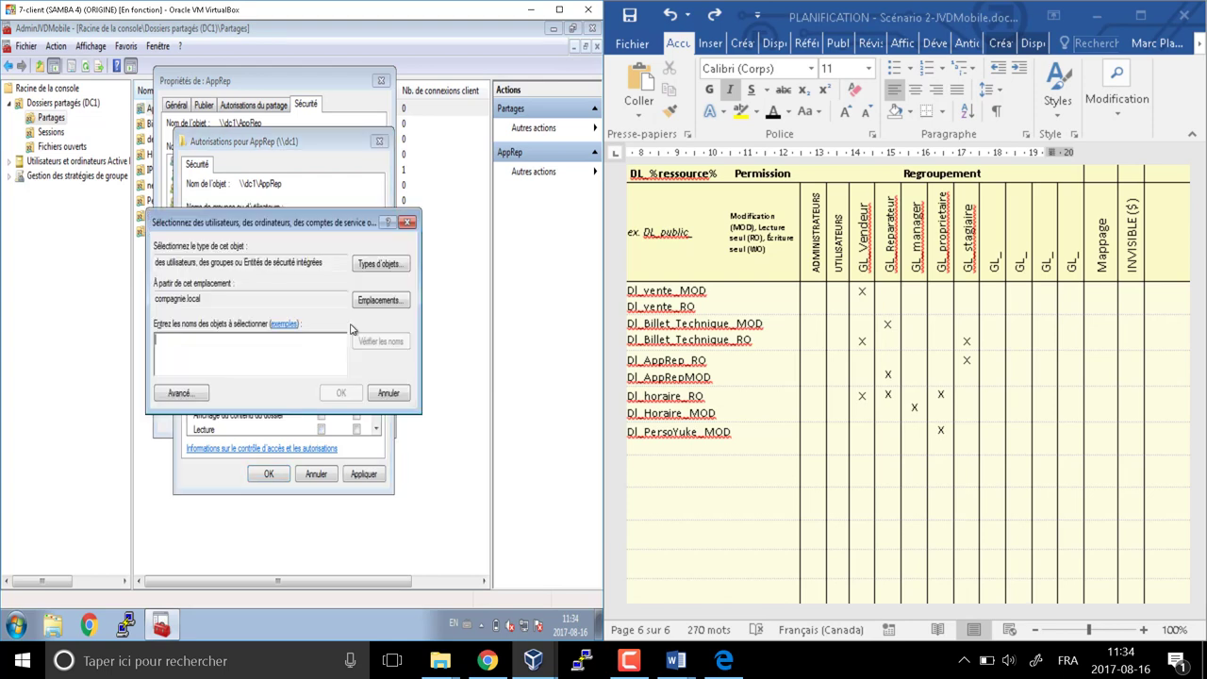
pyautogui.write('dl')
pyautogui.press('Return')
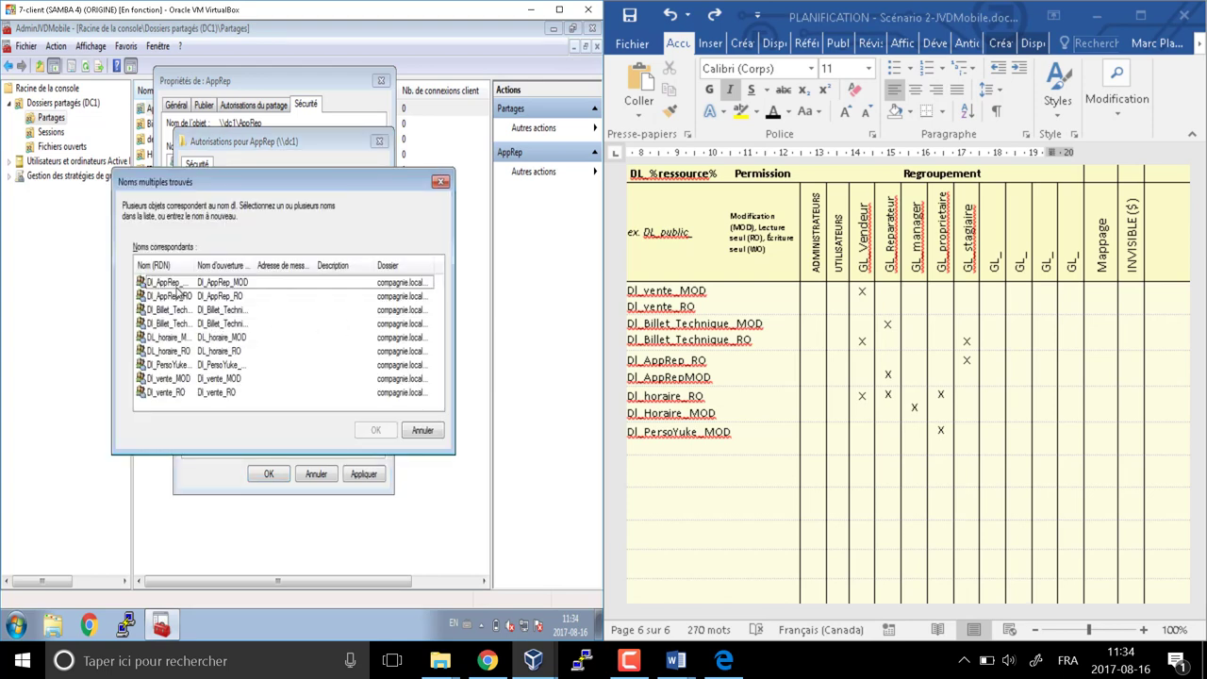
pyautogui.click(215, 284)
pyautogui.moveTo(195, 265); pyautogui.dragTo(306, 265)
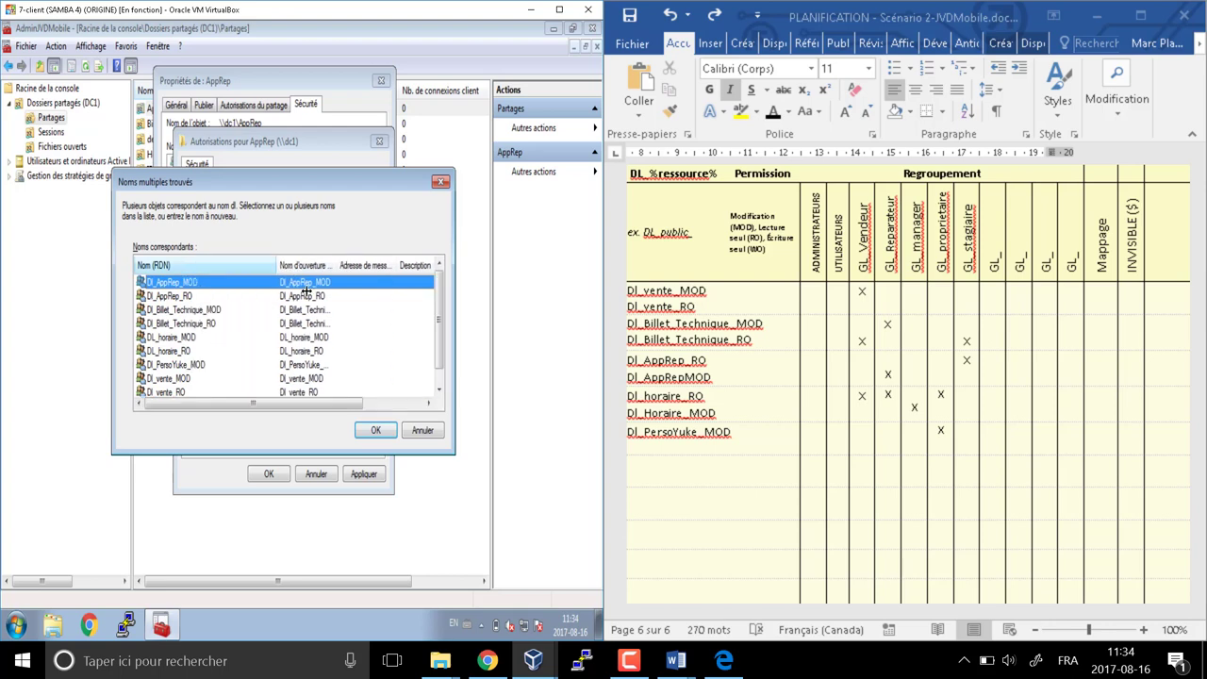
pyautogui.click(187, 296)
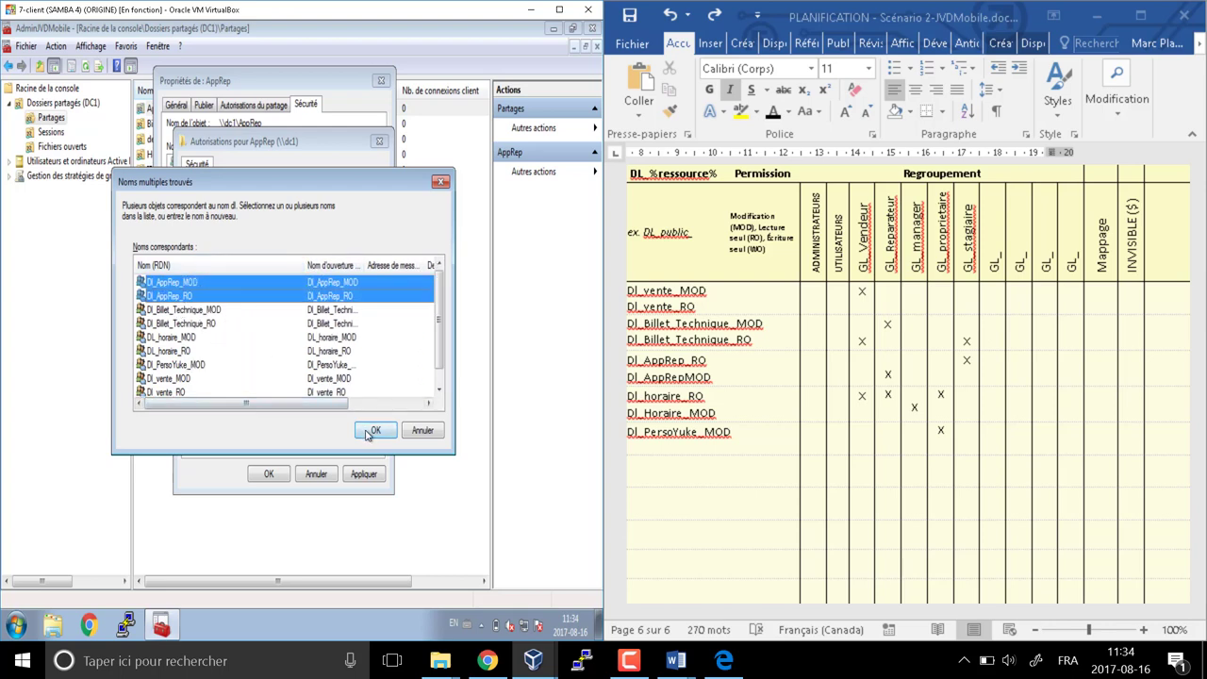
pyautogui.click(375, 430)
# Allow Modification for DL_AppRep_MOD, leave DL_AppRep_RO on read, and apply the permissions
pyautogui.click(295, 251)
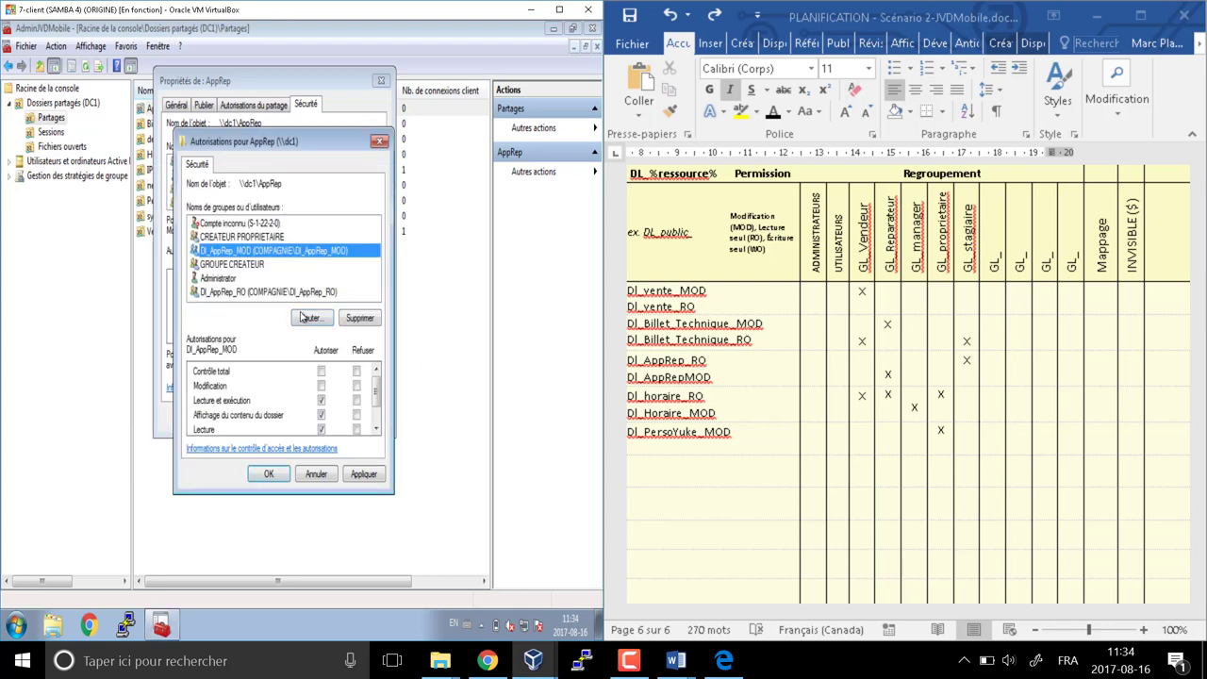
pyautogui.click(321, 385)
pyautogui.click(260, 292)
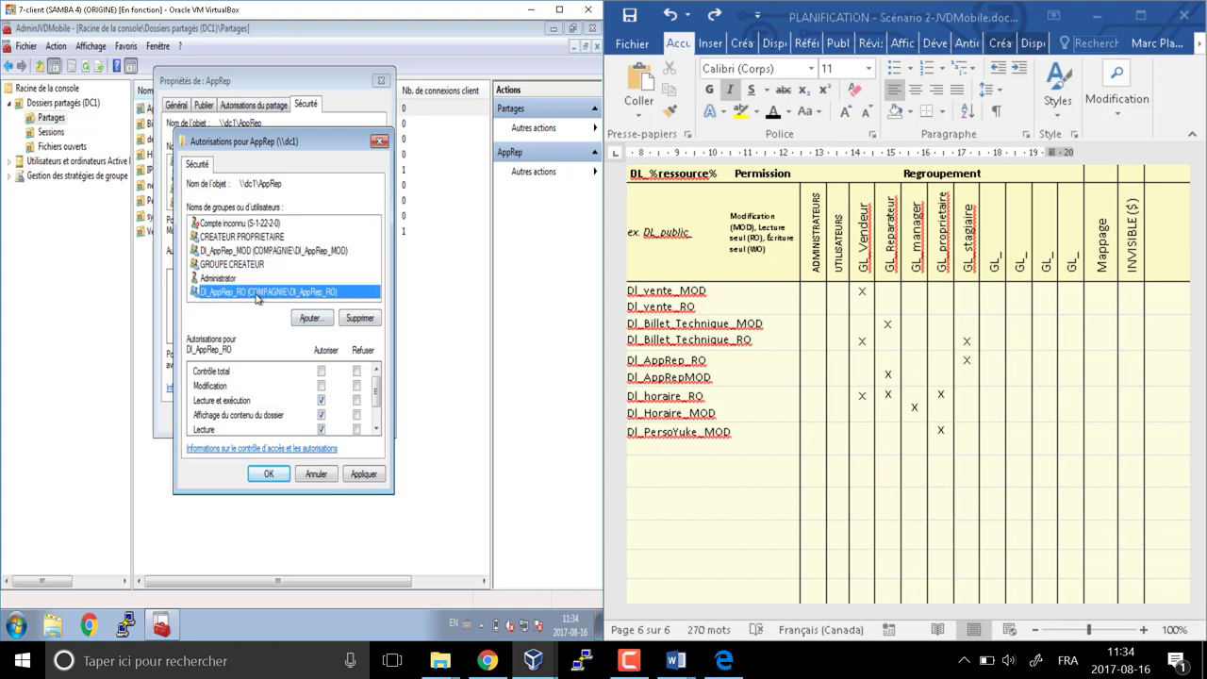
pyautogui.scroll(-2, 383, 403)
pyautogui.scroll(2, 383, 404)
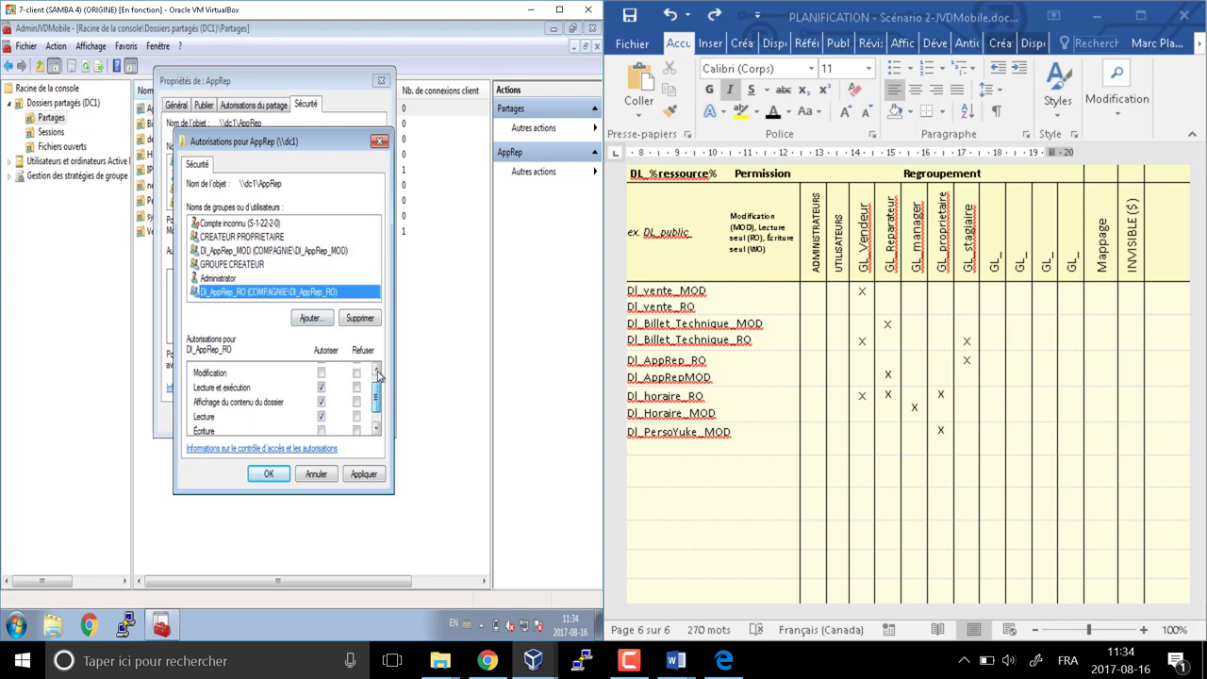
pyautogui.click(269, 473)
pyautogui.click(337, 391)
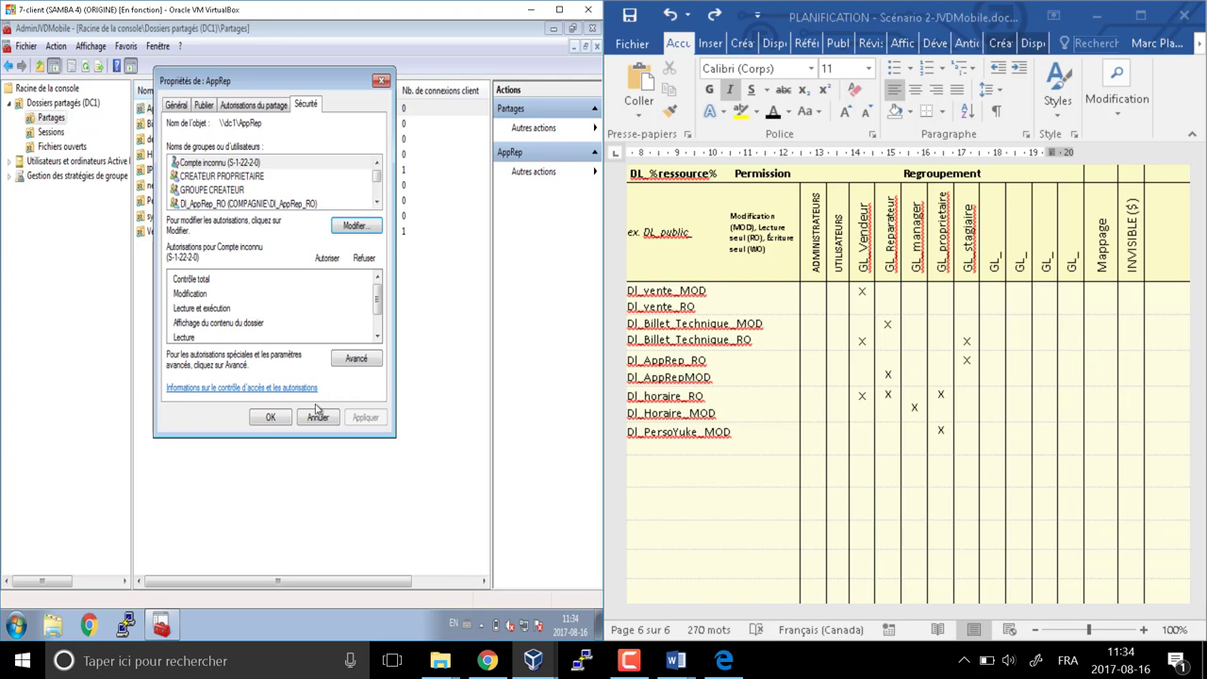
pyautogui.click(270, 418)
pyautogui.rightClick(168, 112)
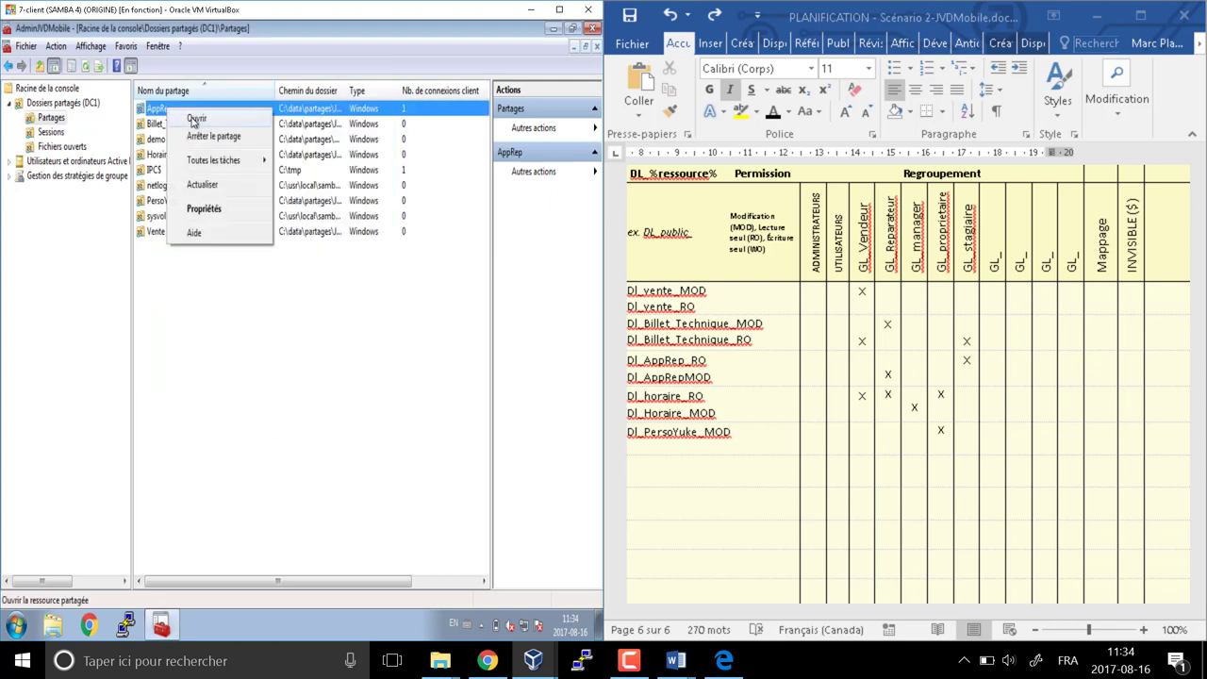
# Check the AppRep folder, then remove Tout le monde from the Billet_Technique share's permissions
pyautogui.click(196, 120)
pyautogui.click(529, 95)
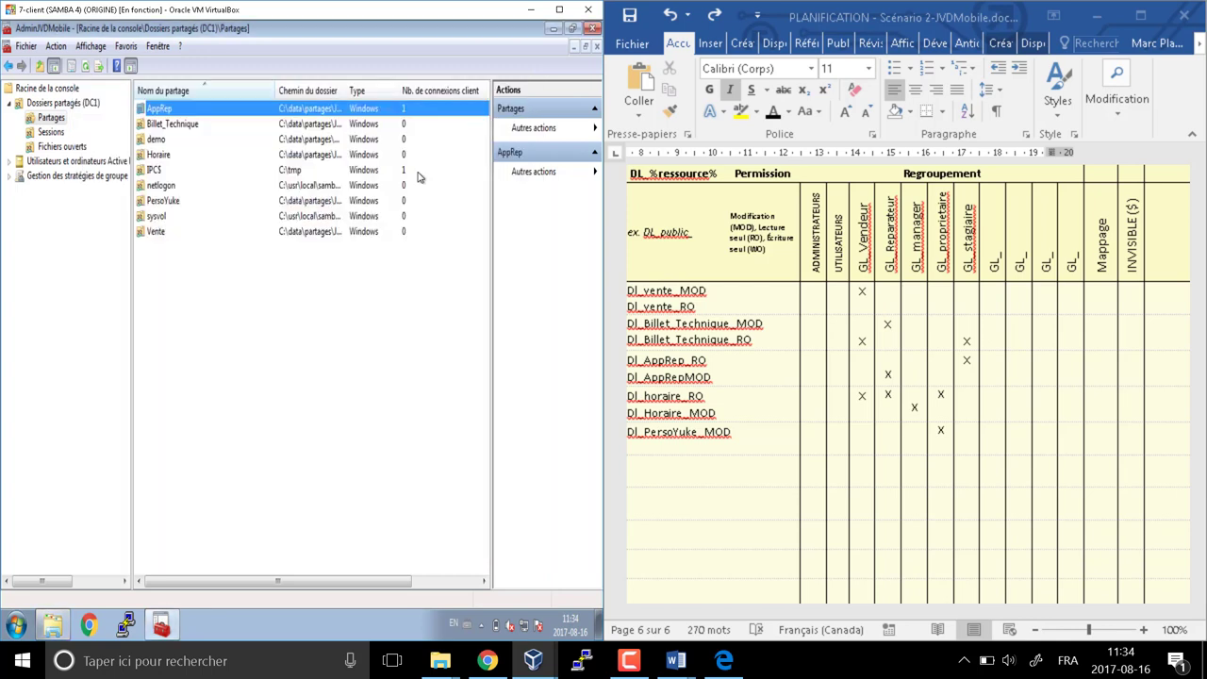
pyautogui.click(186, 125)
pyautogui.rightClick(186, 125)
pyautogui.click(226, 220)
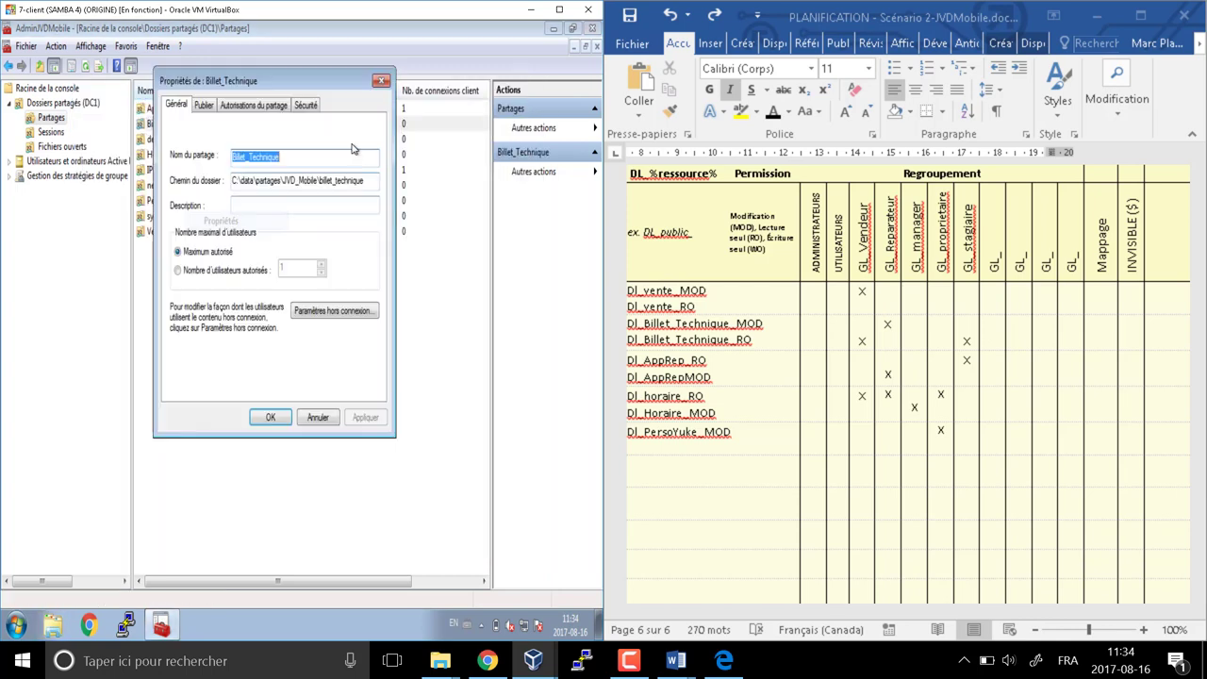
pyautogui.click(307, 104)
pyautogui.click(359, 228)
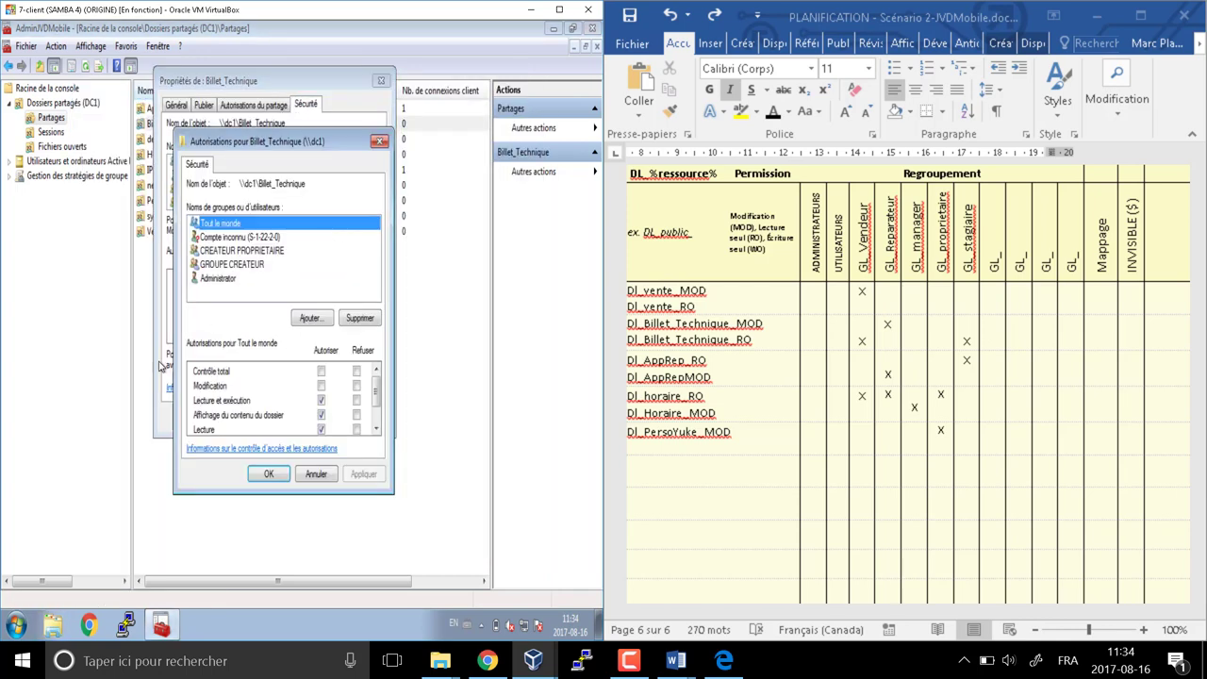
pyautogui.click(359, 319)
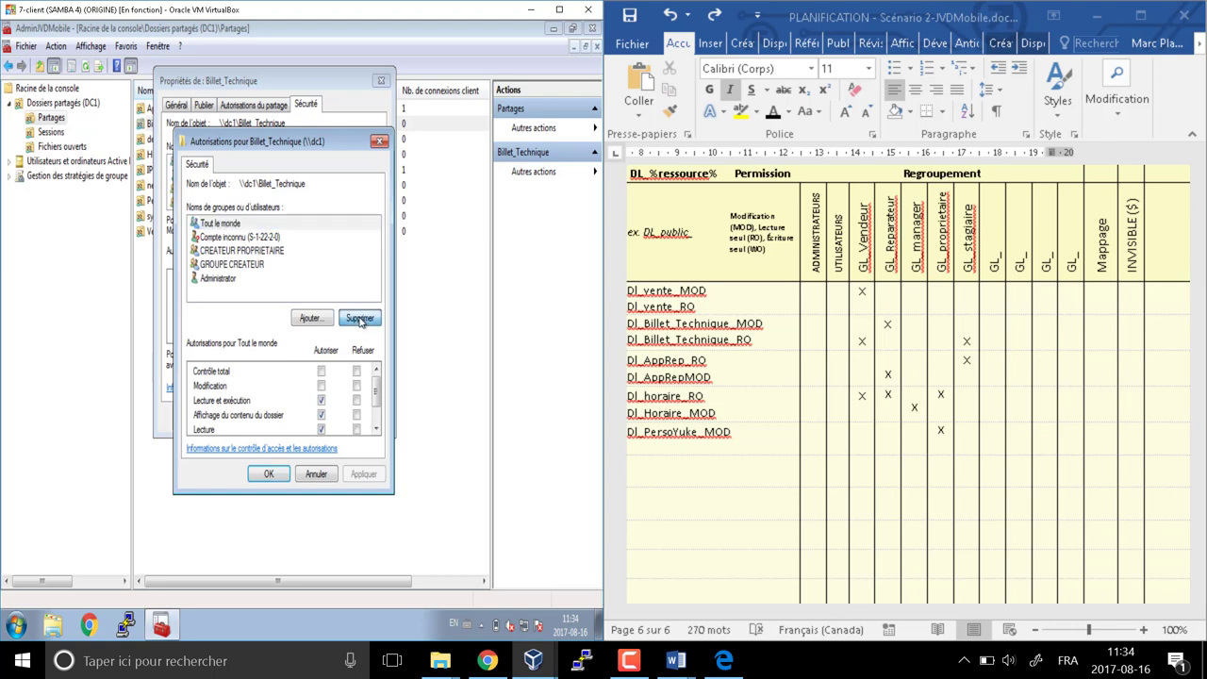
pyautogui.click(310, 319)
# Add DL_Billet_Technique_MOD and DL_Billet_Technique_RO to the Billet_Technique permissions and apply them
pyautogui.write('dl')
pyautogui.press('Return')
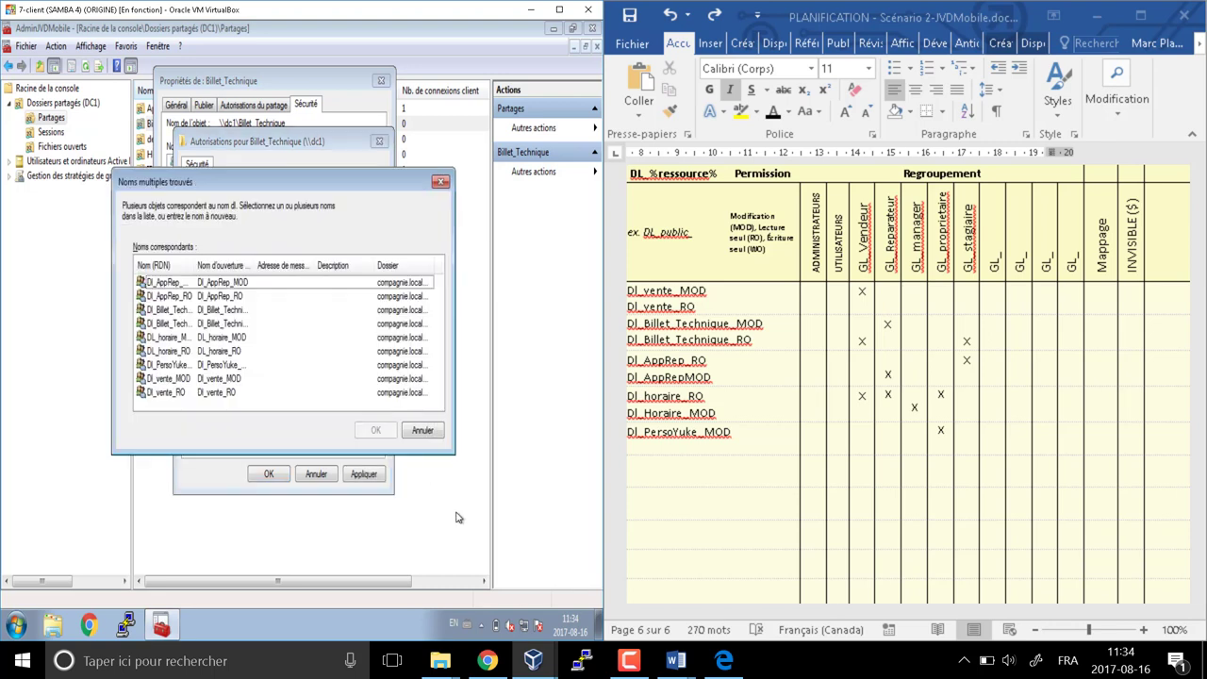
pyautogui.moveTo(195, 264); pyautogui.dragTo(255, 265)
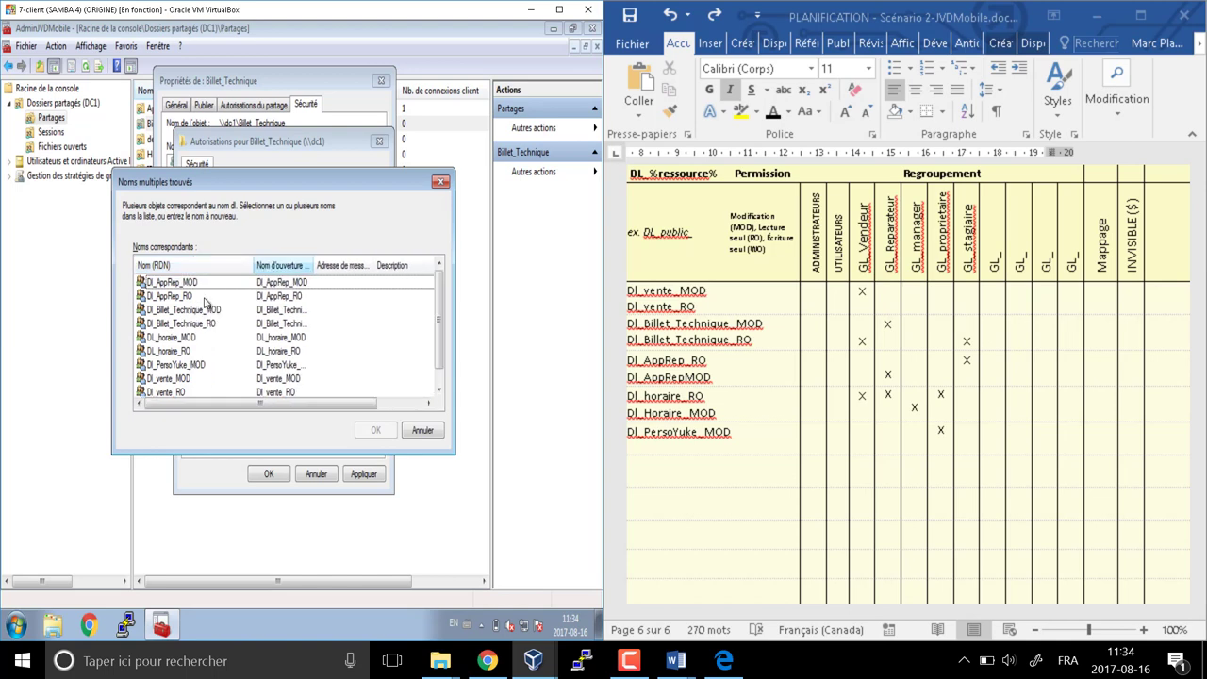
pyautogui.click(181, 309)
pyautogui.keyDown('shift'); pyautogui.click(181, 323); pyautogui.keyUp('shift')
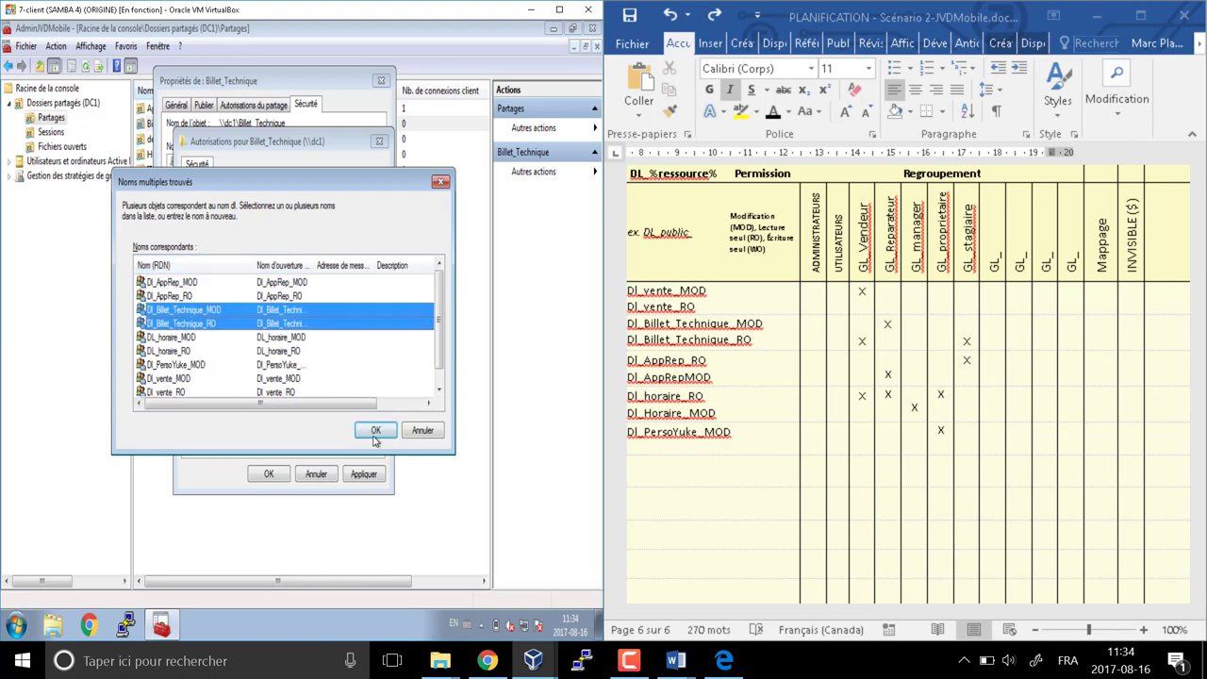
pyautogui.click(375, 430)
pyautogui.click(265, 474)
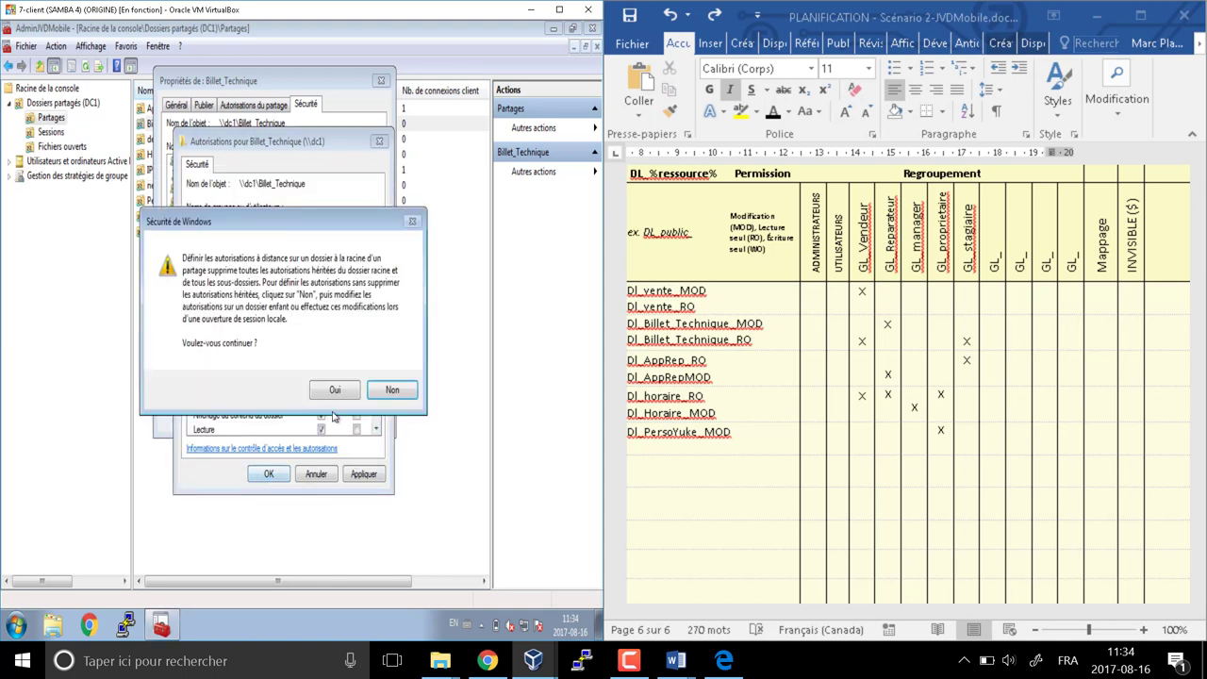
pyautogui.click(334, 390)
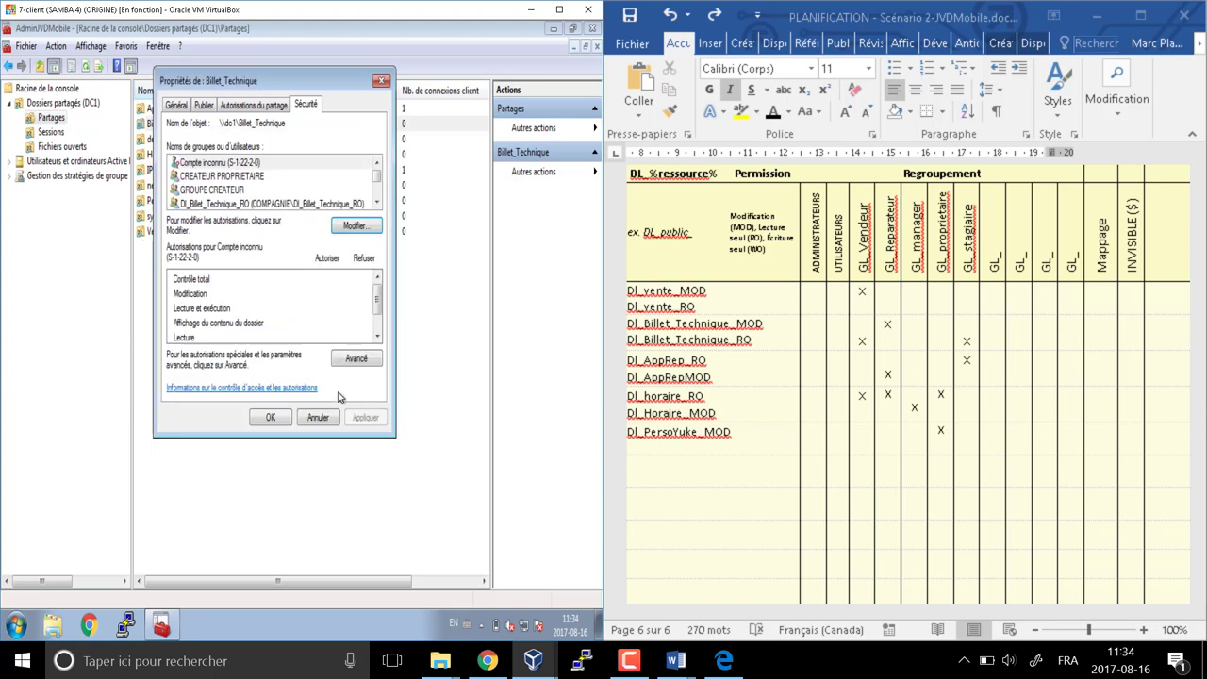
pyautogui.click(271, 420)
pyautogui.click(559, 10)
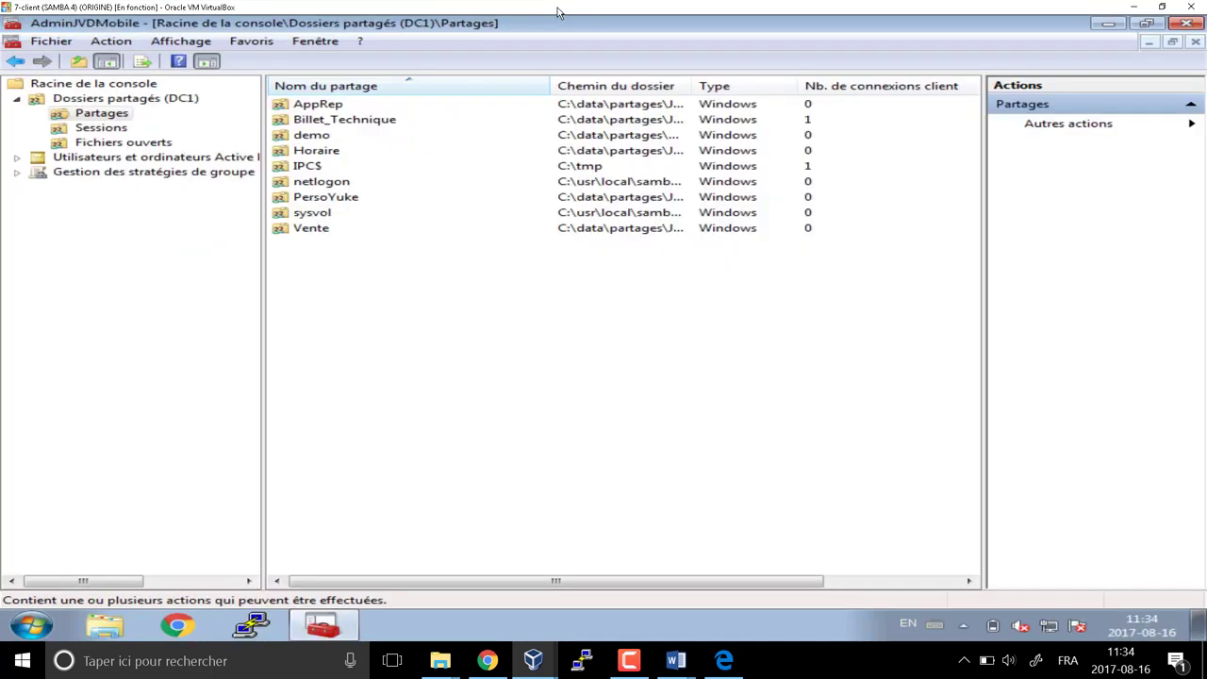
# In the Horaire share's security permissions, replace Tout le monde with DL_horaire_MOD and DL_horaire_RO
pyautogui.rightClick(317, 151)
pyautogui.click(377, 252)
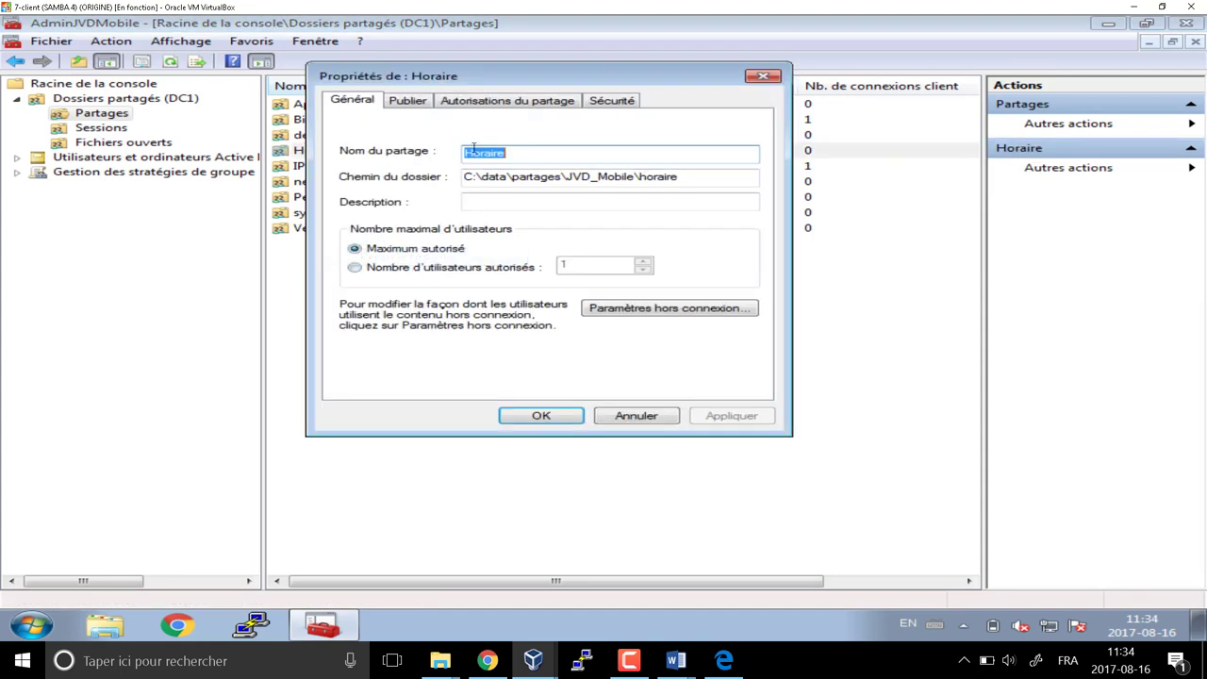
pyautogui.click(626, 102)
pyautogui.click(704, 226)
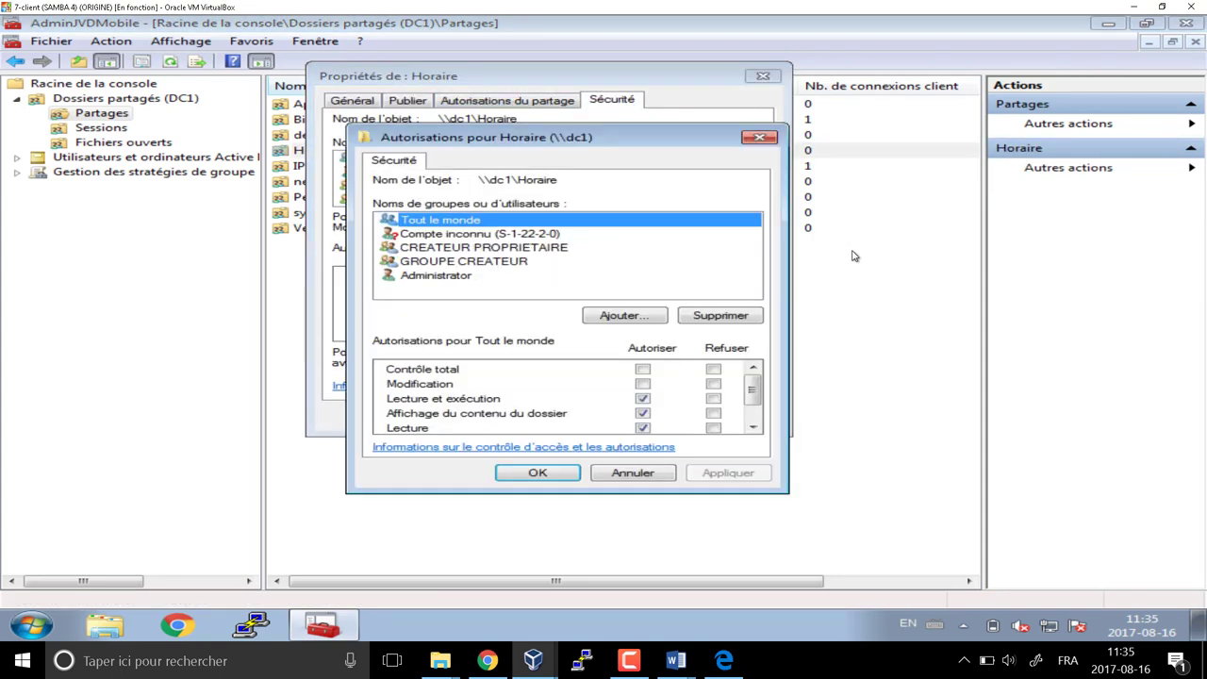
pyautogui.click(731, 316)
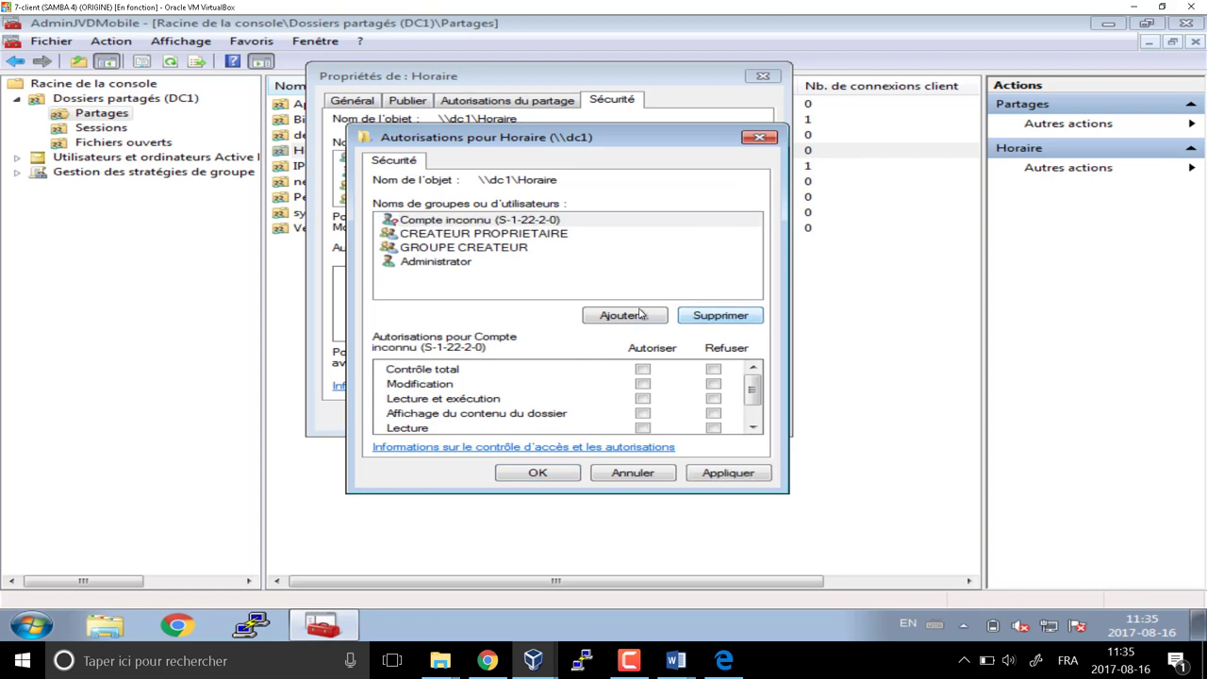
pyautogui.click(624, 315)
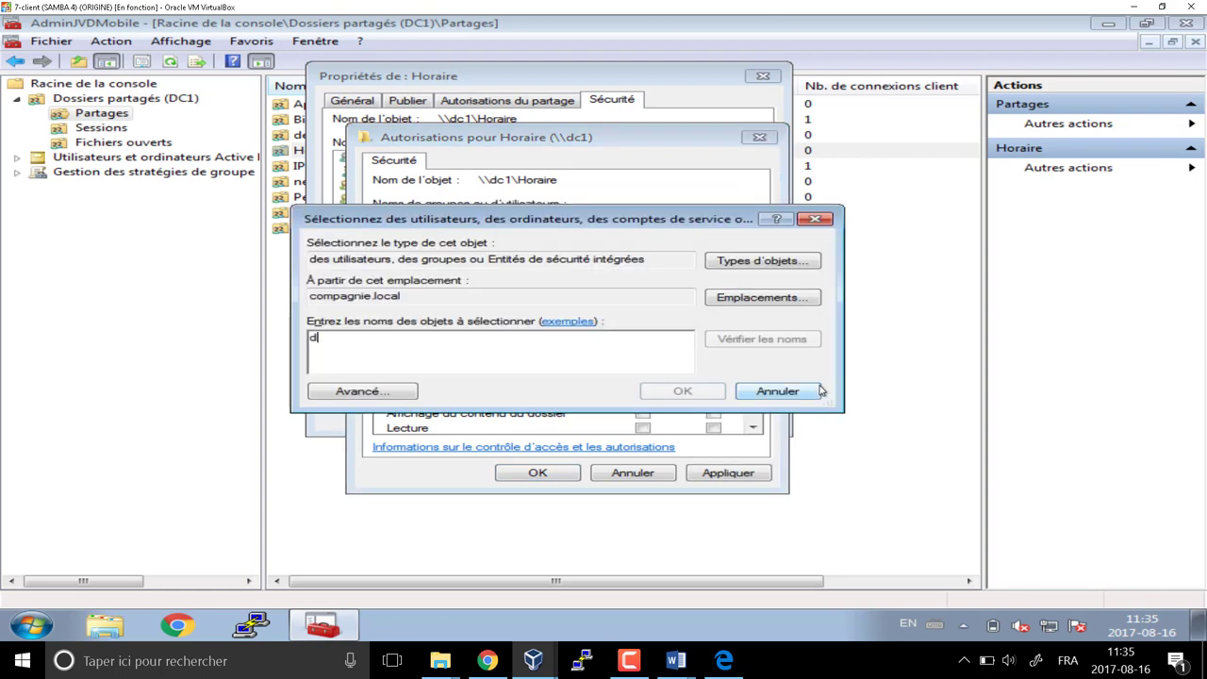
pyautogui.press('Return')
pyautogui.click(338, 334)
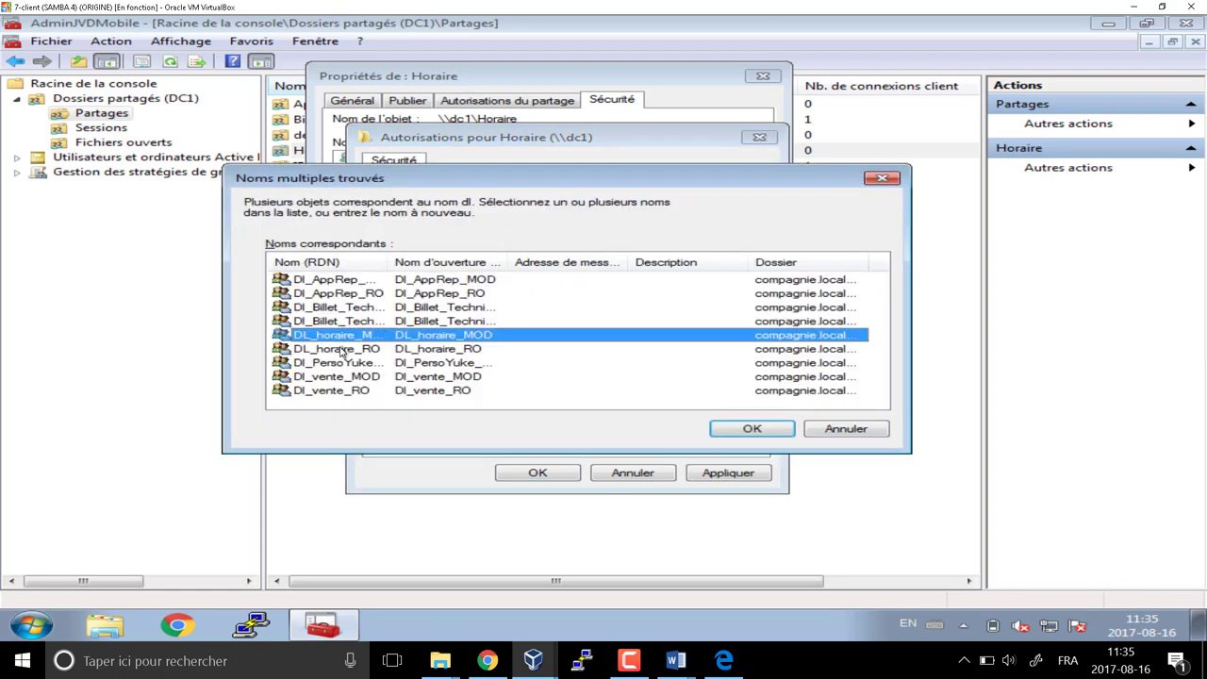
pyautogui.keyDown('ctrl'); pyautogui.click(342, 349); pyautogui.keyUp('ctrl')
pyautogui.click(742, 429)
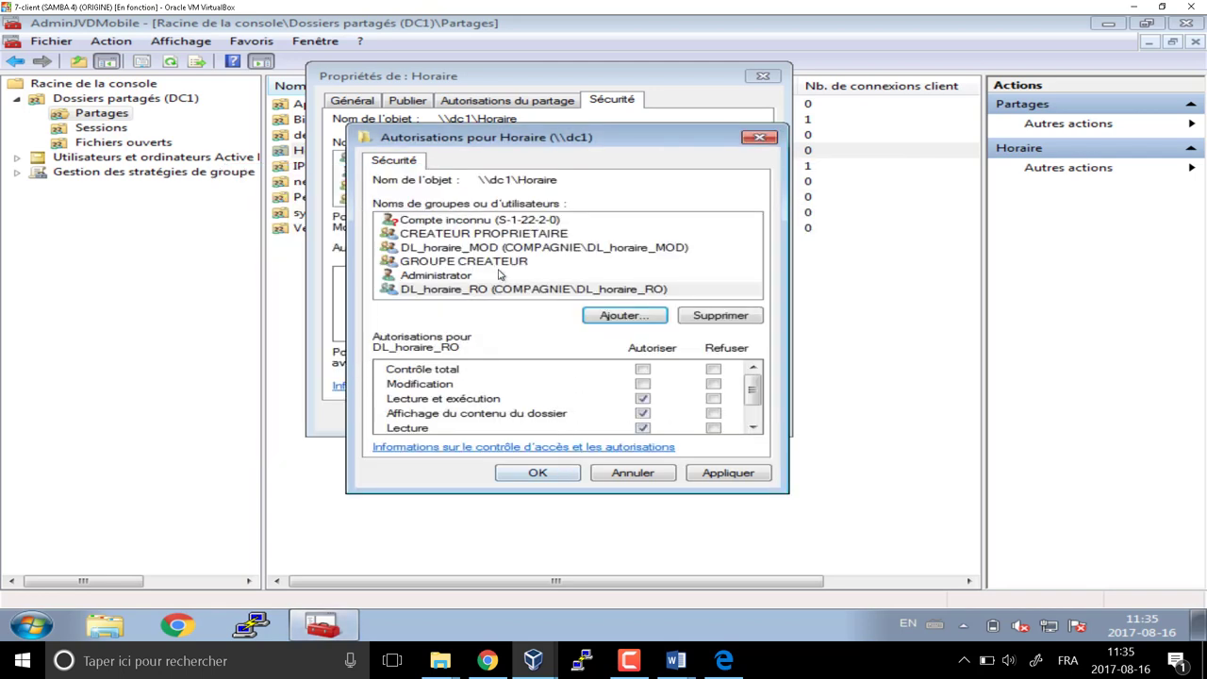
# Allow Modification for DL_horaire_MOD and apply the Horaire permissions
pyautogui.click(500, 247)
pyautogui.click(642, 384)
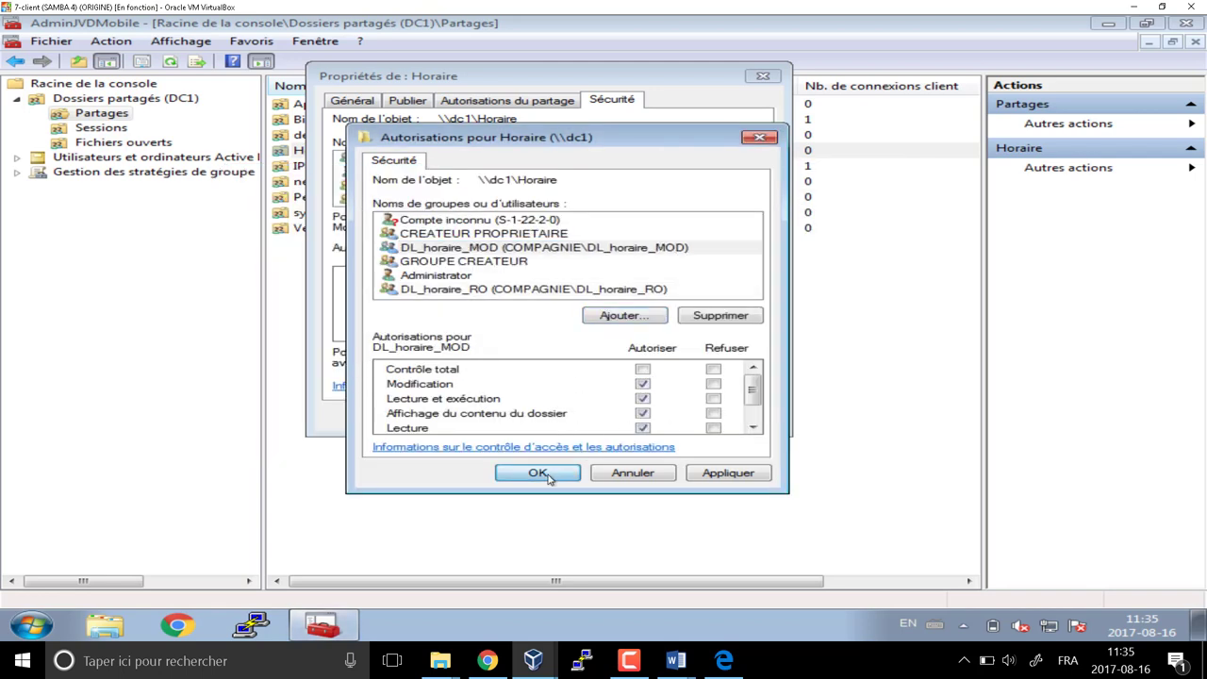
pyautogui.click(537, 472)
pyautogui.click(646, 387)
pyautogui.click(547, 416)
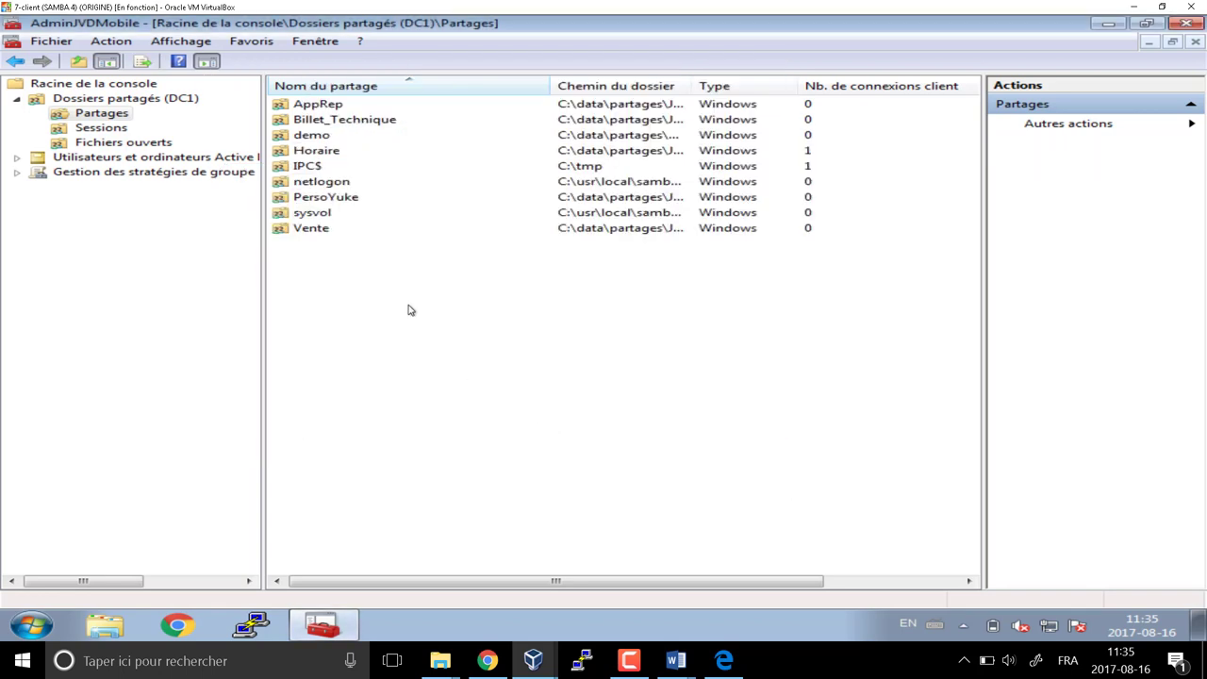
# Open the PersoYuke share's security permissions and remove Tout le monde
pyautogui.click(311, 200)
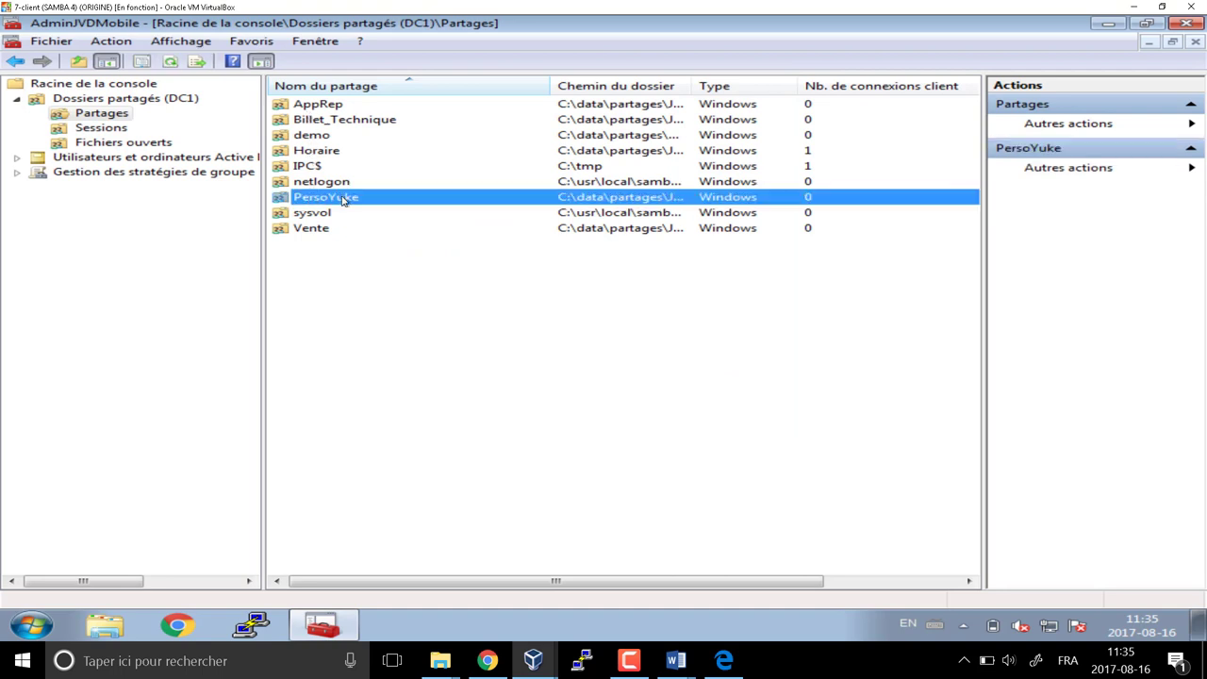
pyautogui.rightClick(353, 198)
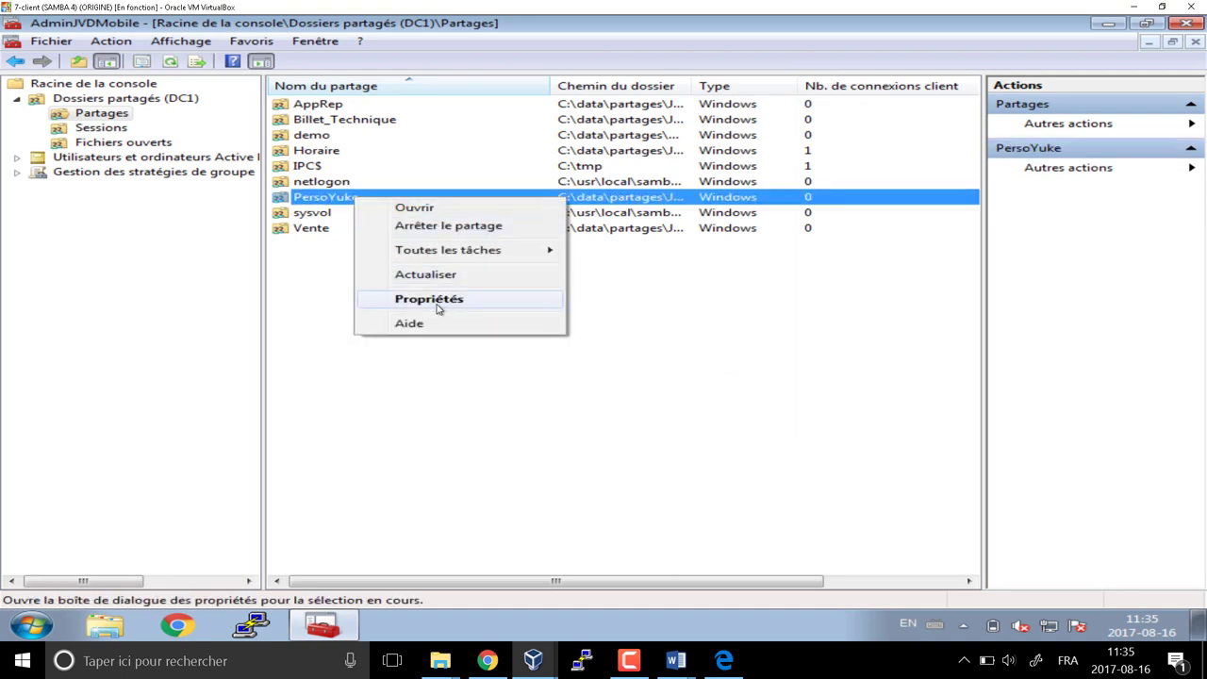
pyautogui.click(436, 308)
pyautogui.click(612, 99)
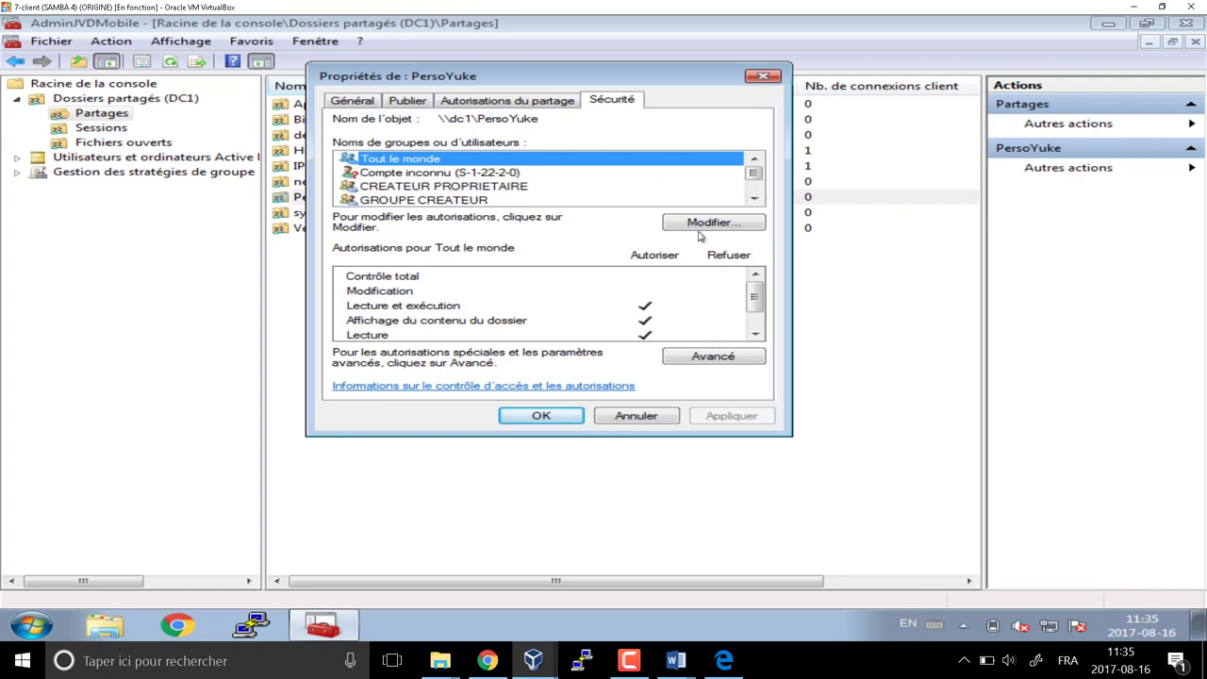
pyautogui.click(705, 223)
pyautogui.click(709, 316)
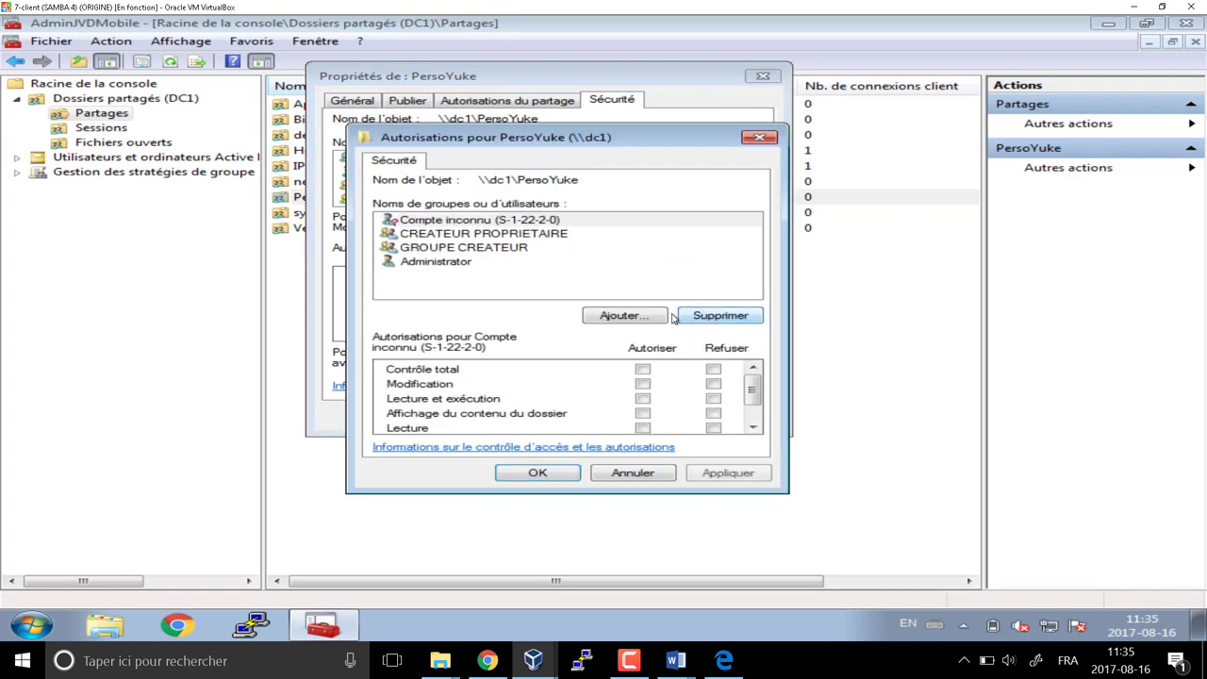
# Add DI_PersoYuke_MOD to the PersoYuke permissions with Modification allowed and apply
pyautogui.click(641, 319)
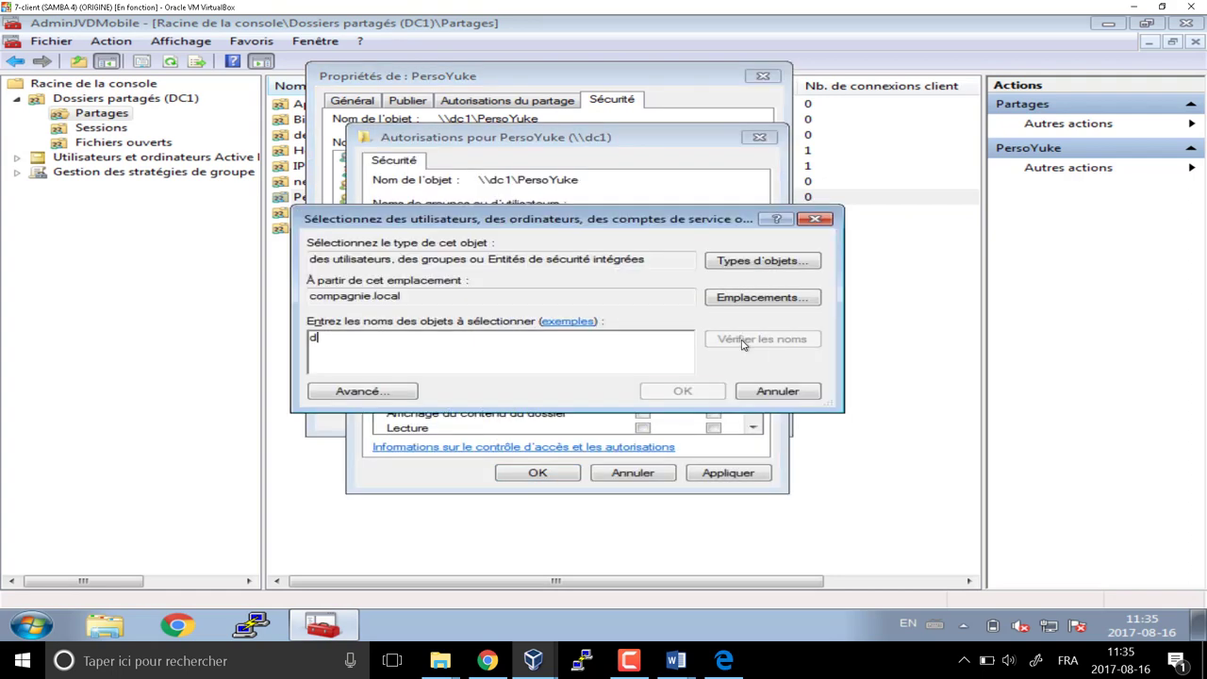
pyautogui.write('dl')
pyautogui.click(742, 340)
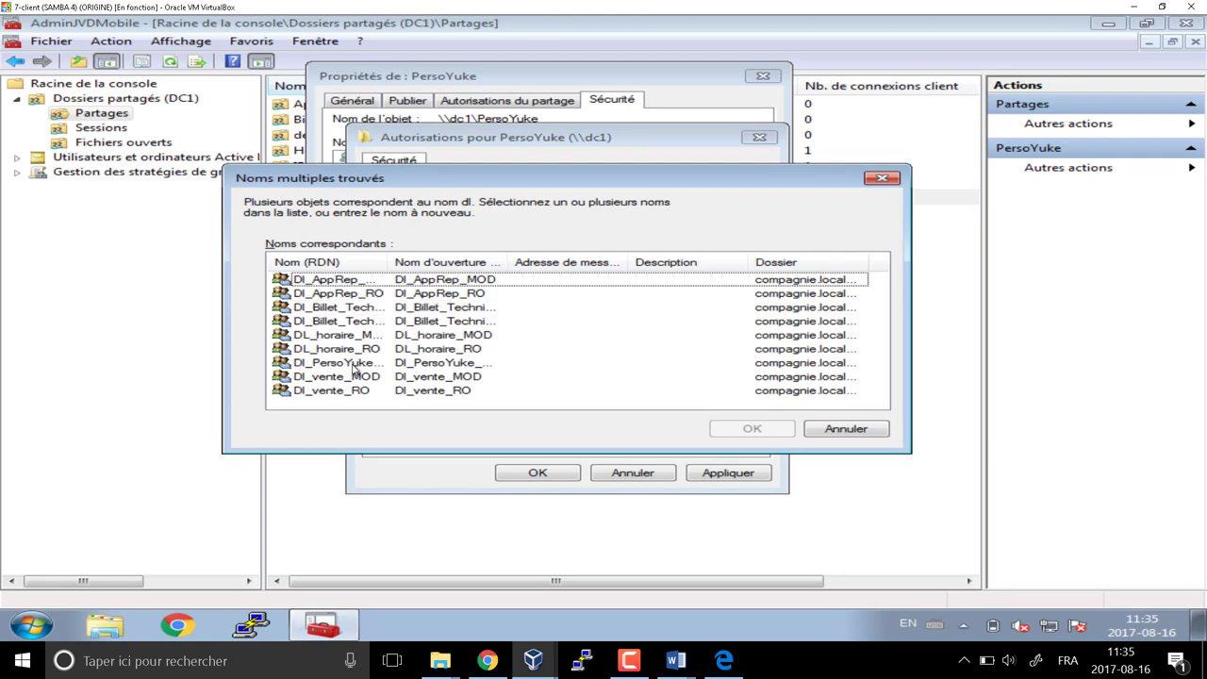
pyautogui.click(337, 362)
pyautogui.click(751, 428)
pyautogui.press('Return')
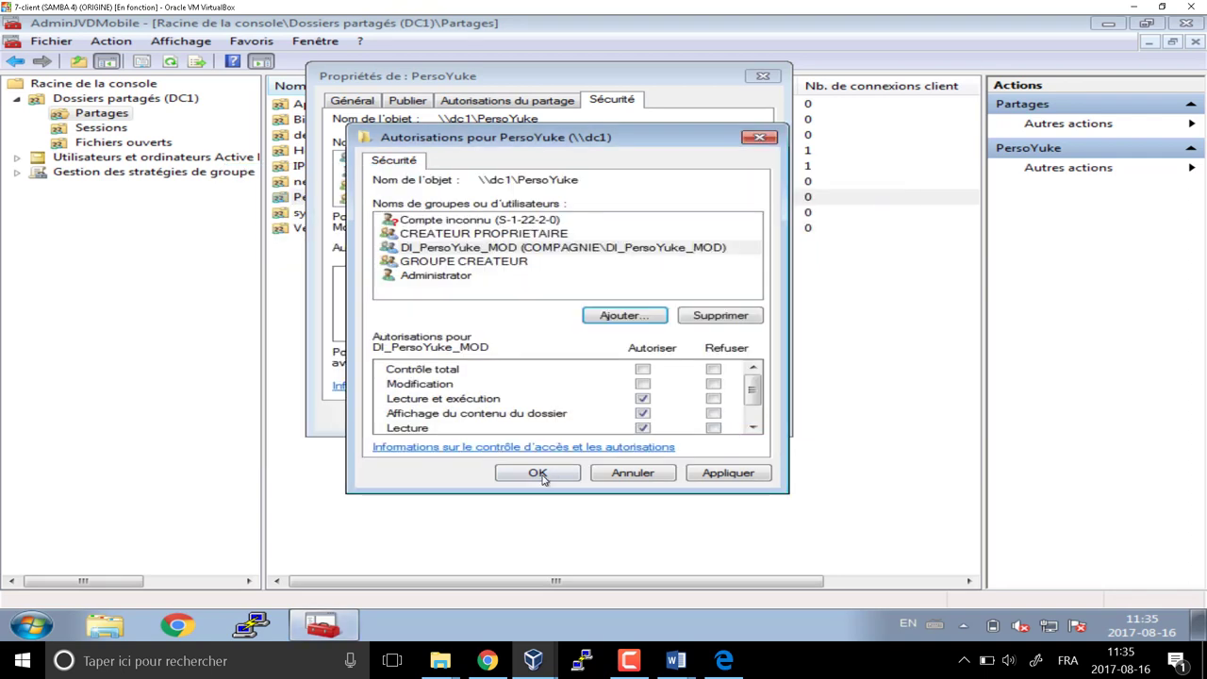
pyautogui.click(537, 474)
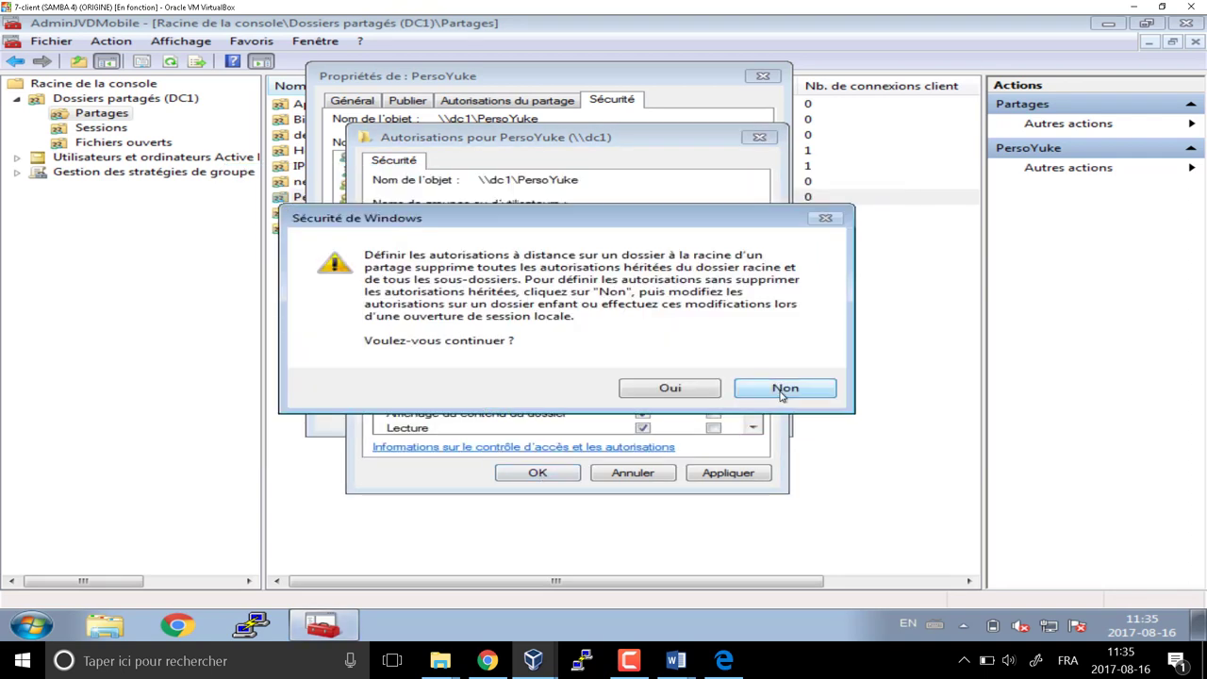
pyautogui.click(783, 389)
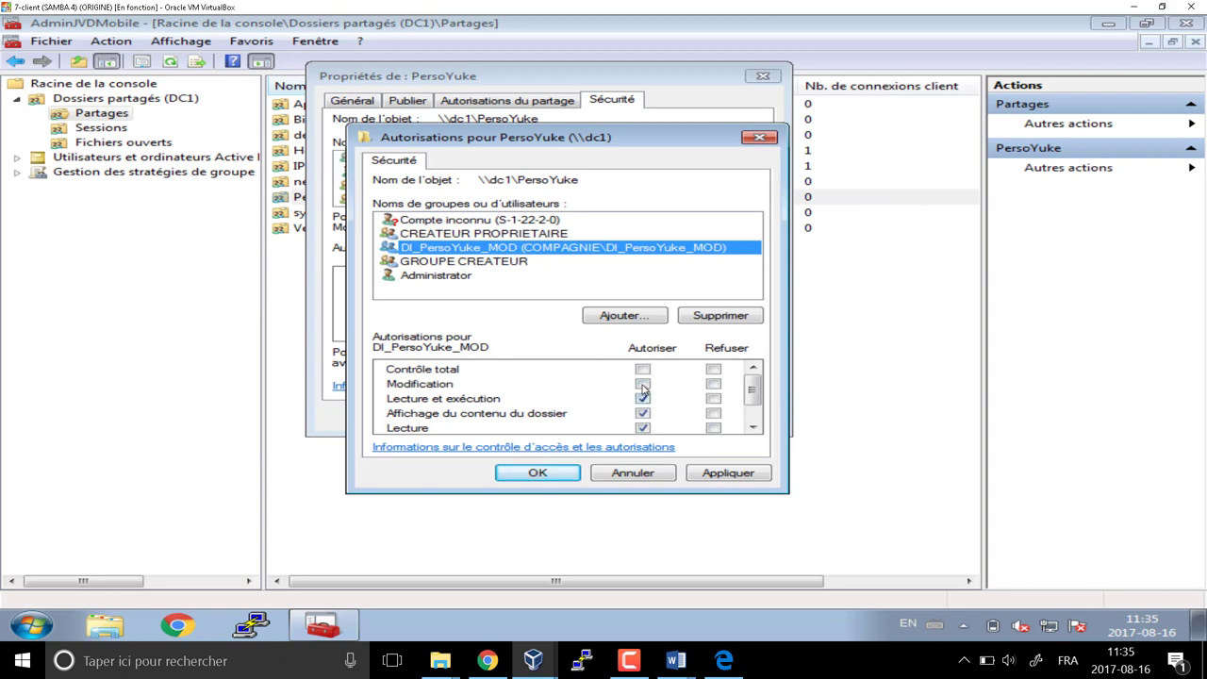
pyautogui.click(537, 473)
pyautogui.click(672, 385)
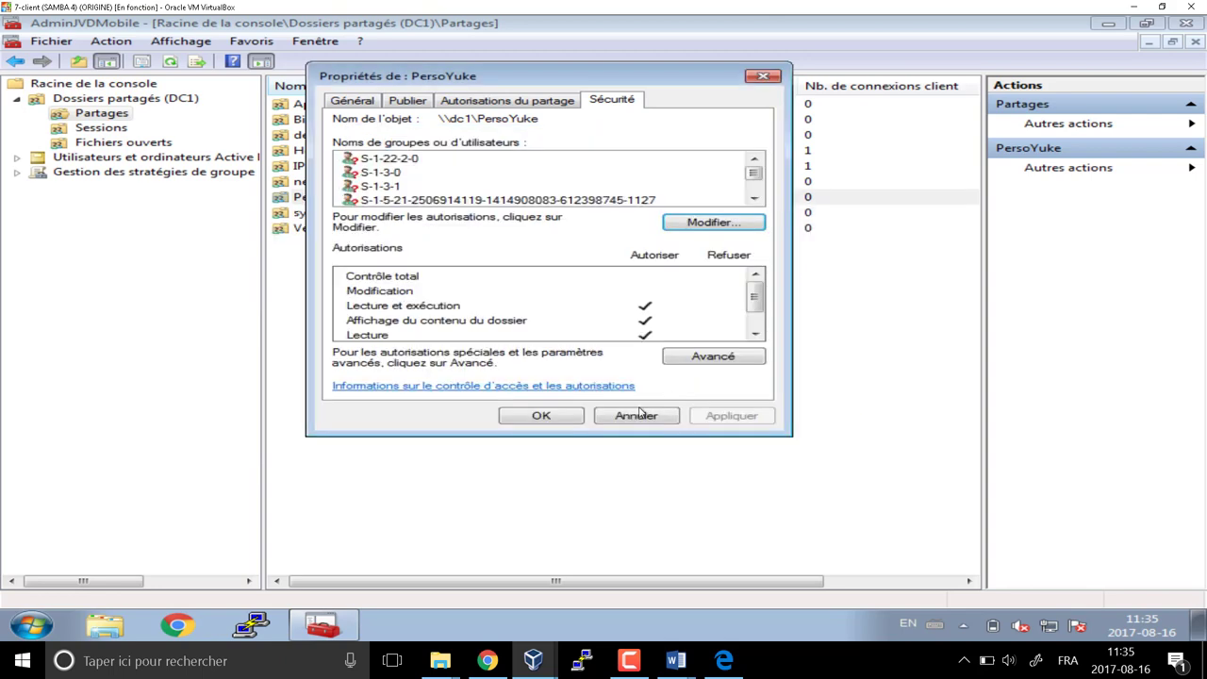
pyautogui.click(553, 416)
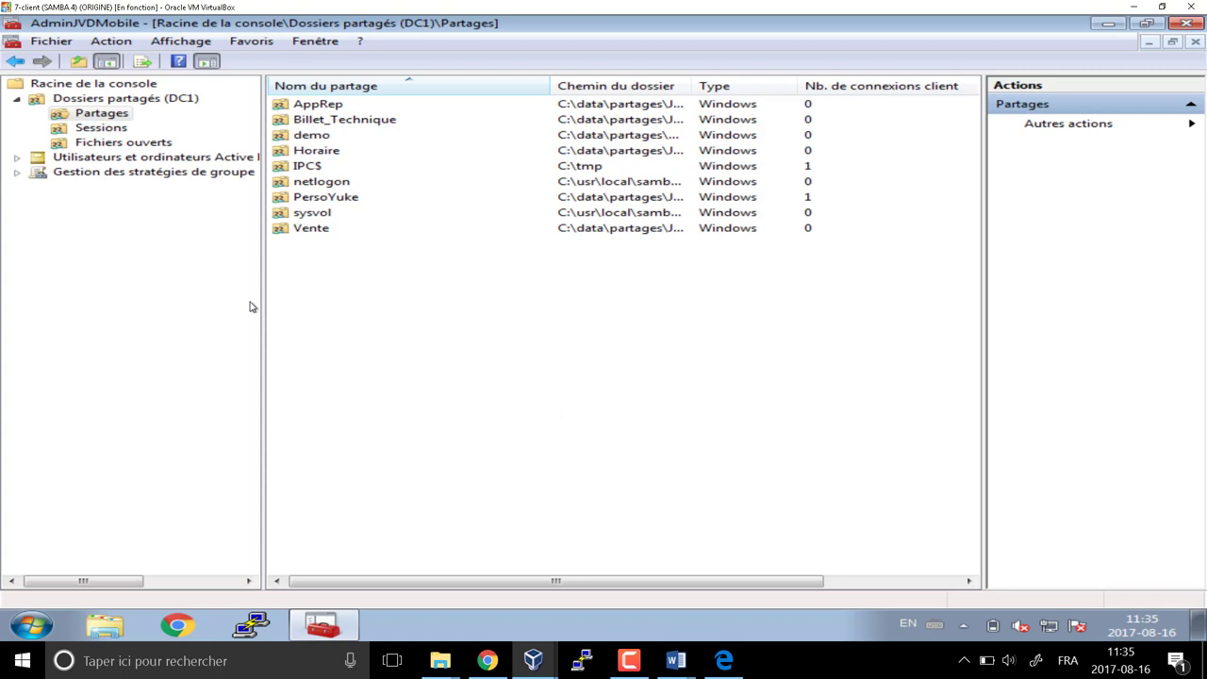
# Switch user and log on to Windows 7 as the domain user account
pyautogui.click(31, 625)
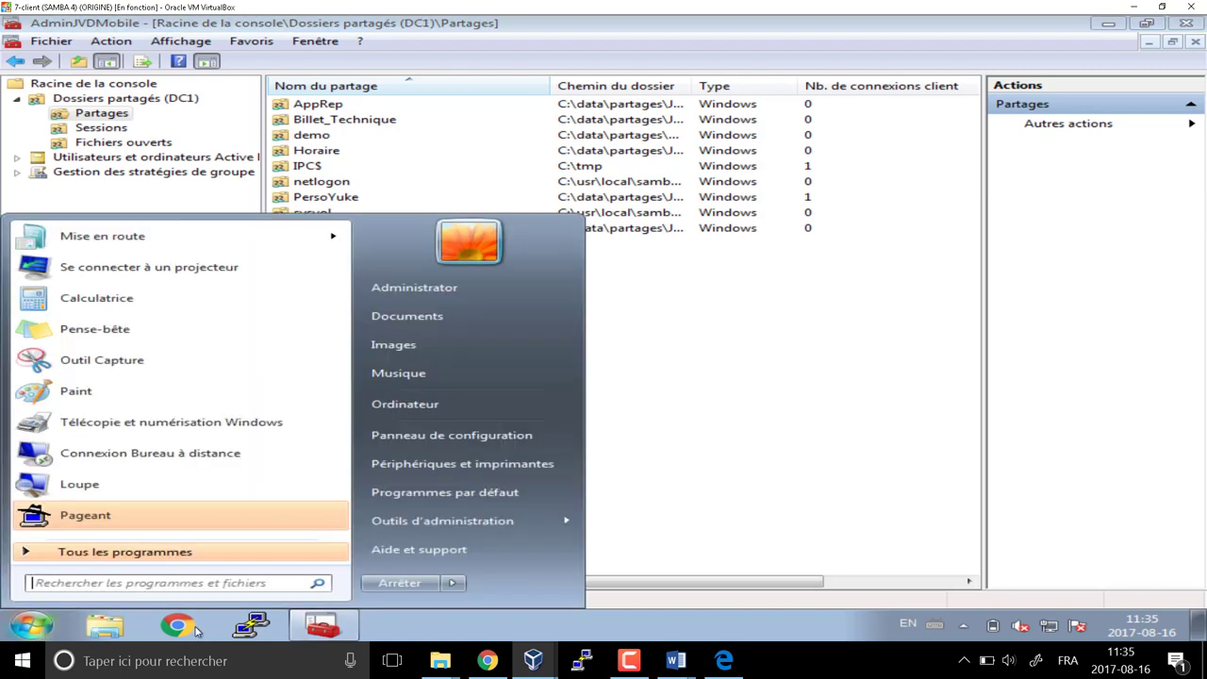
pyautogui.click(454, 583)
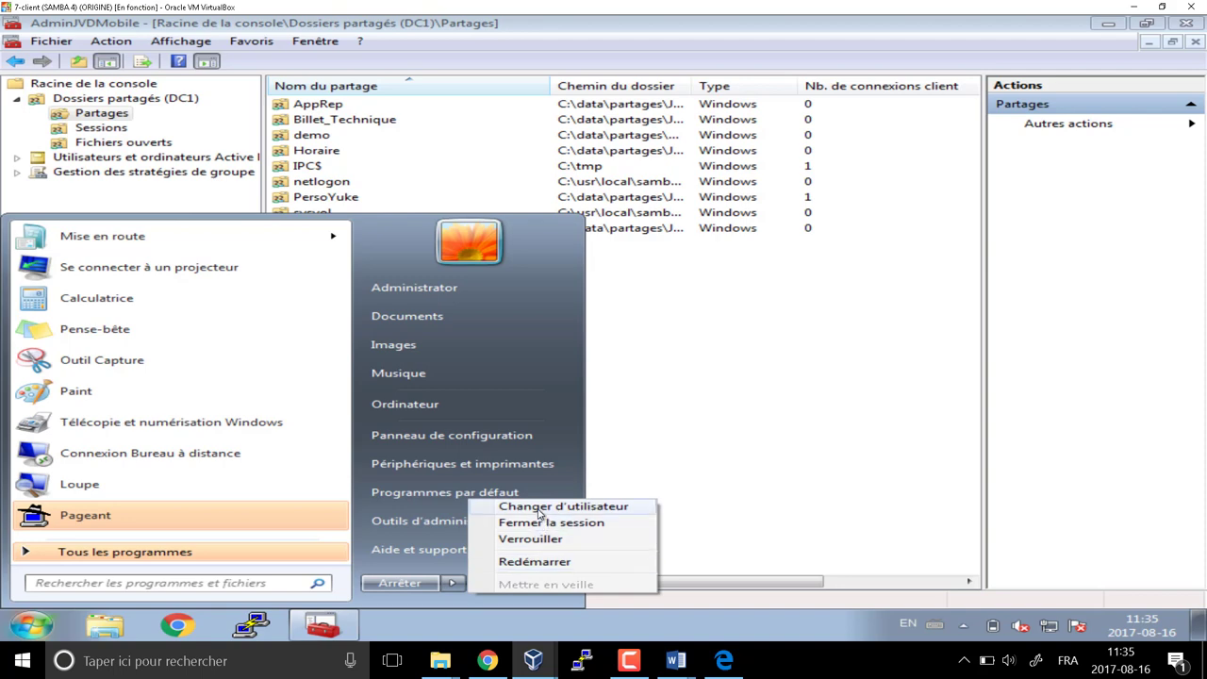
pyautogui.click(537, 507)
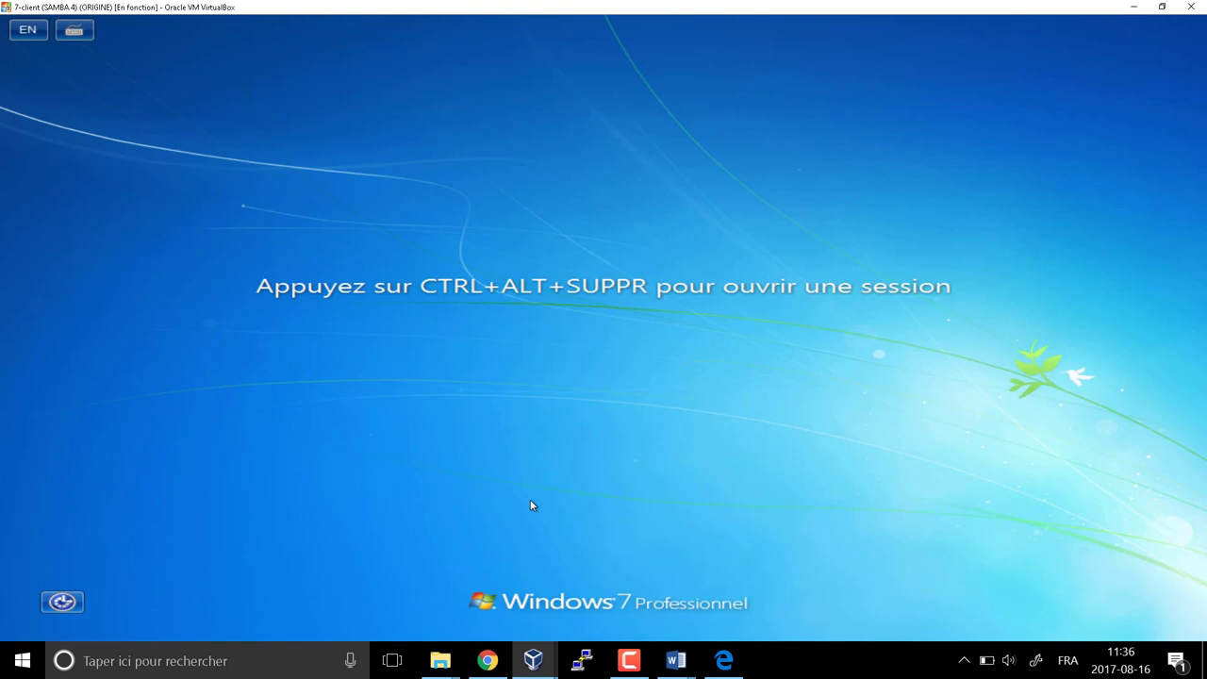
pyautogui.hotkey('ctrl', 'alt', 'Delete')
pyautogui.click(707, 377)
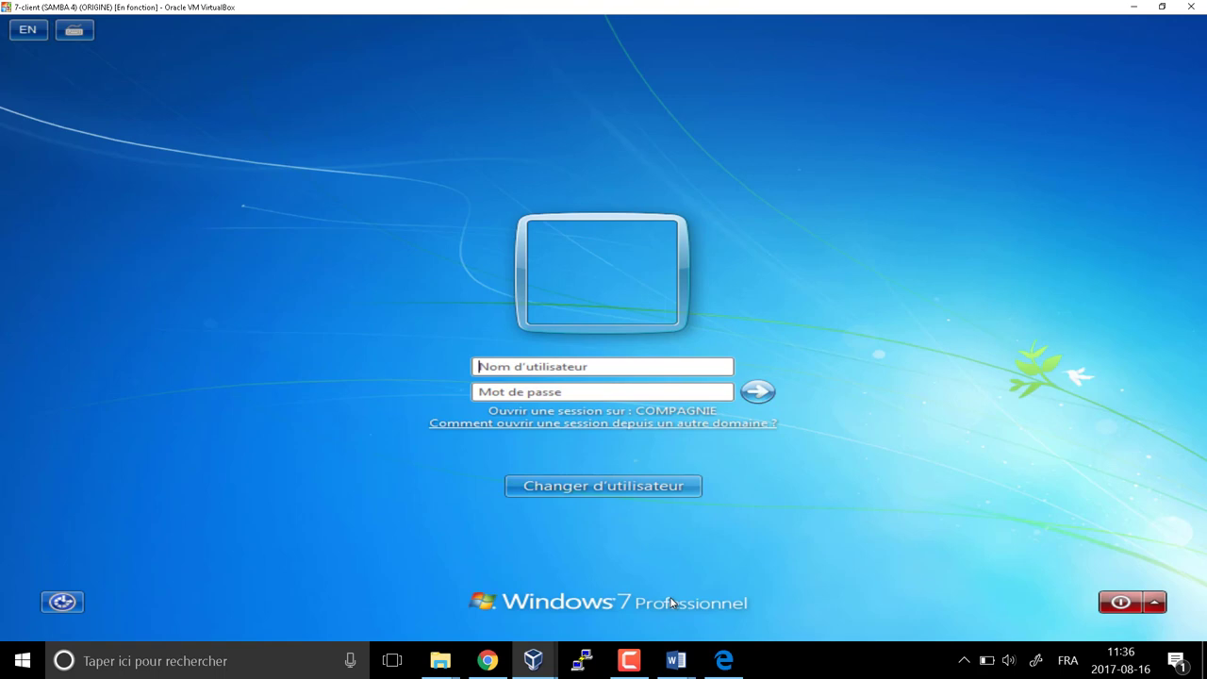
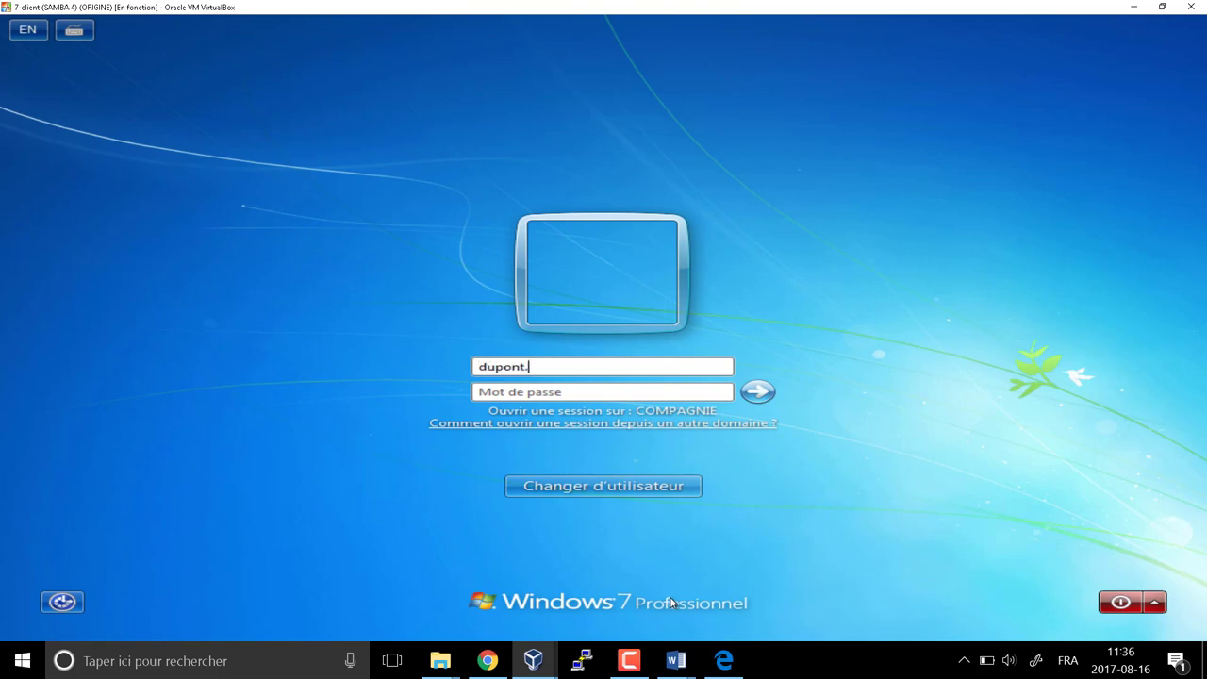
pyautogui.press('Tab')
pyautogui.write('•••')
pyautogui.press('Return')
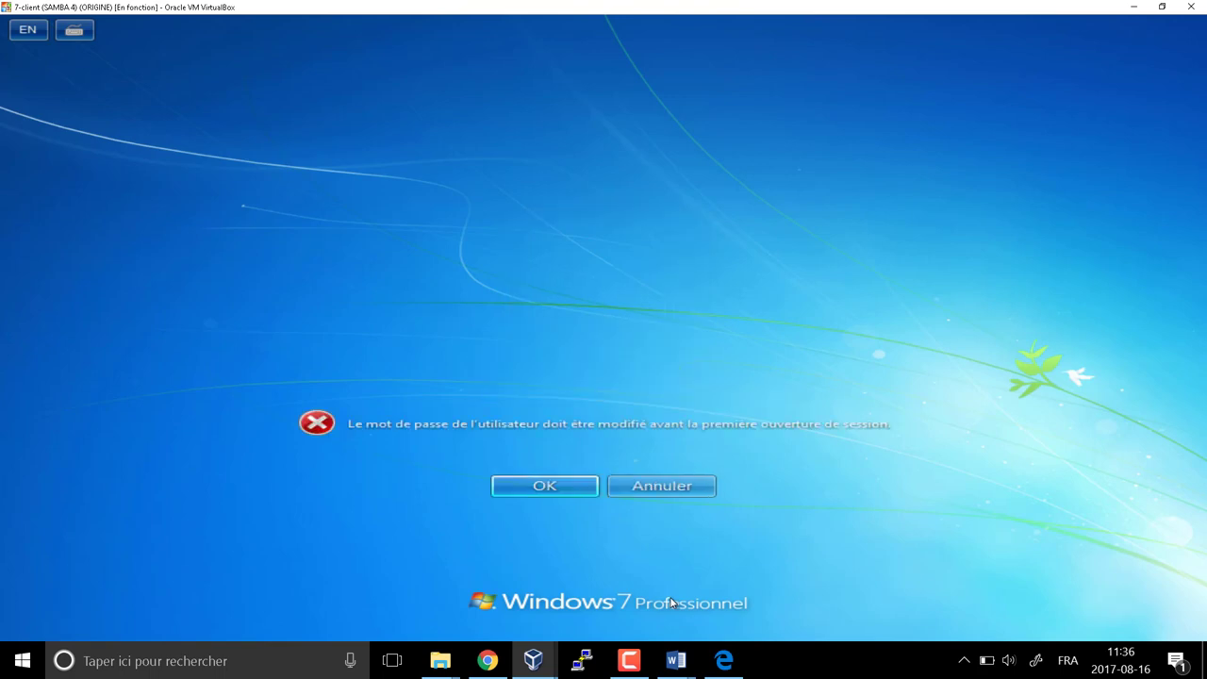
pyautogui.press('Return')
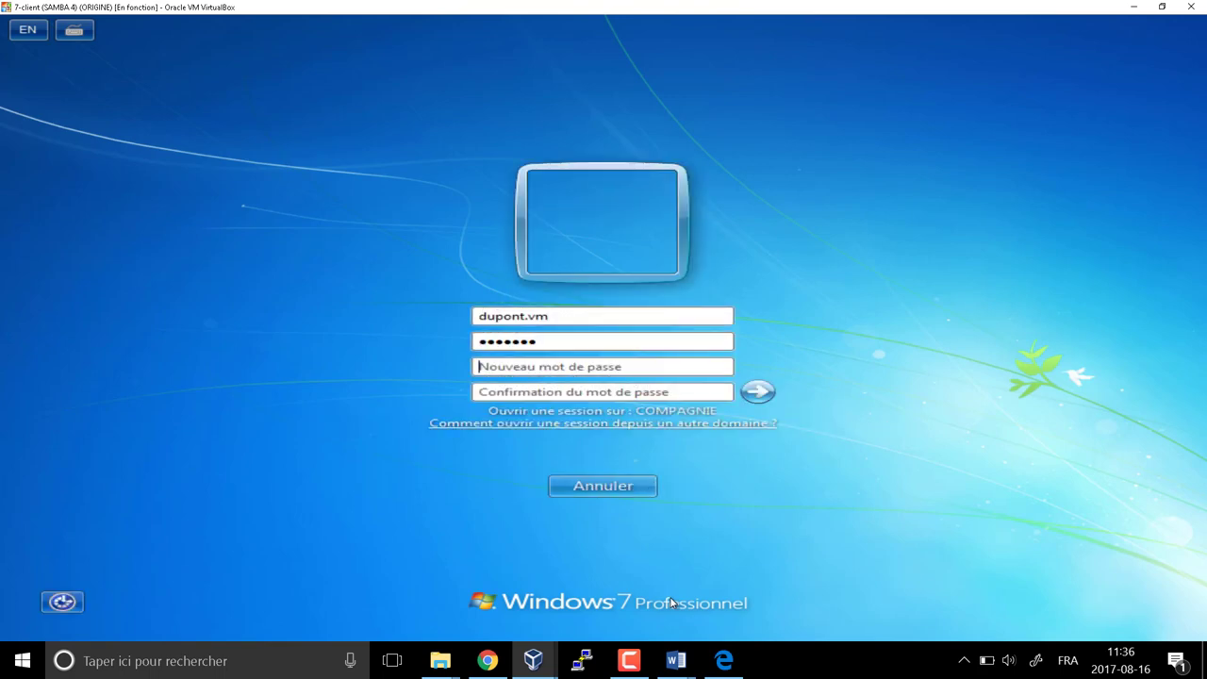
# Set the user's new required password and dismiss the Windows activation reminder
pyautogui.write('•••••')
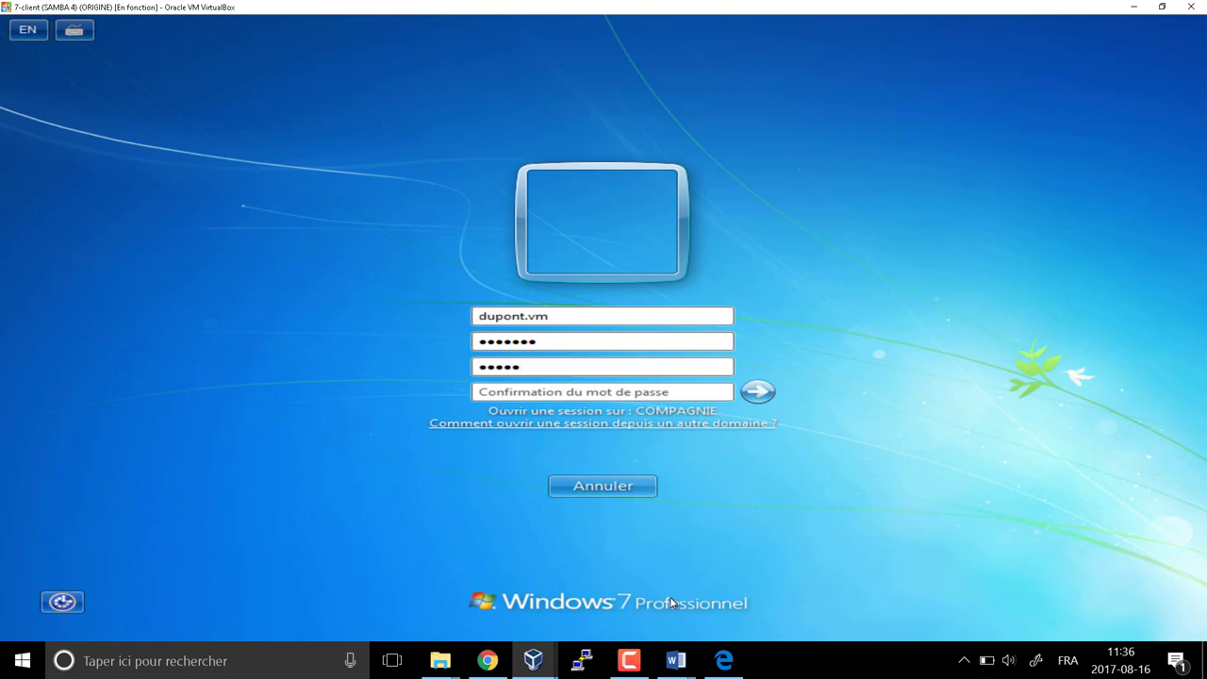
pyautogui.write('•••')
pyautogui.press('Tab')
pyautogui.write('•')
pyautogui.hotkey('shift', 'Tab')
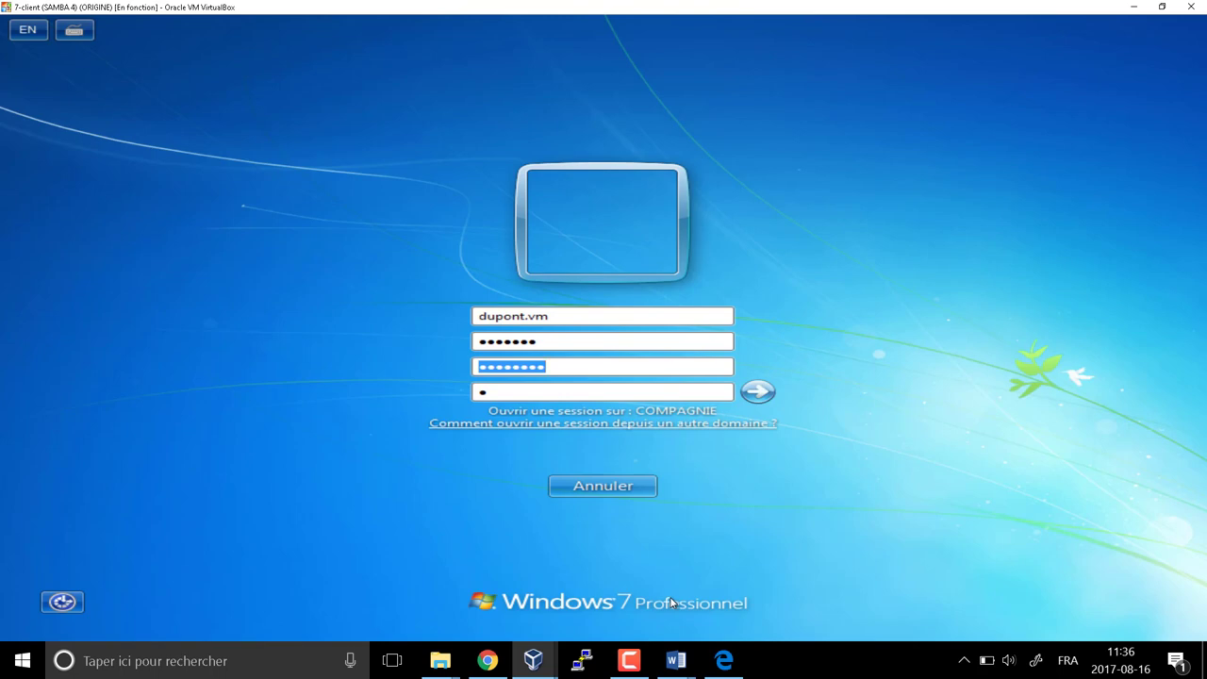
pyautogui.press('BackSpace')
pyautogui.write('••••••')
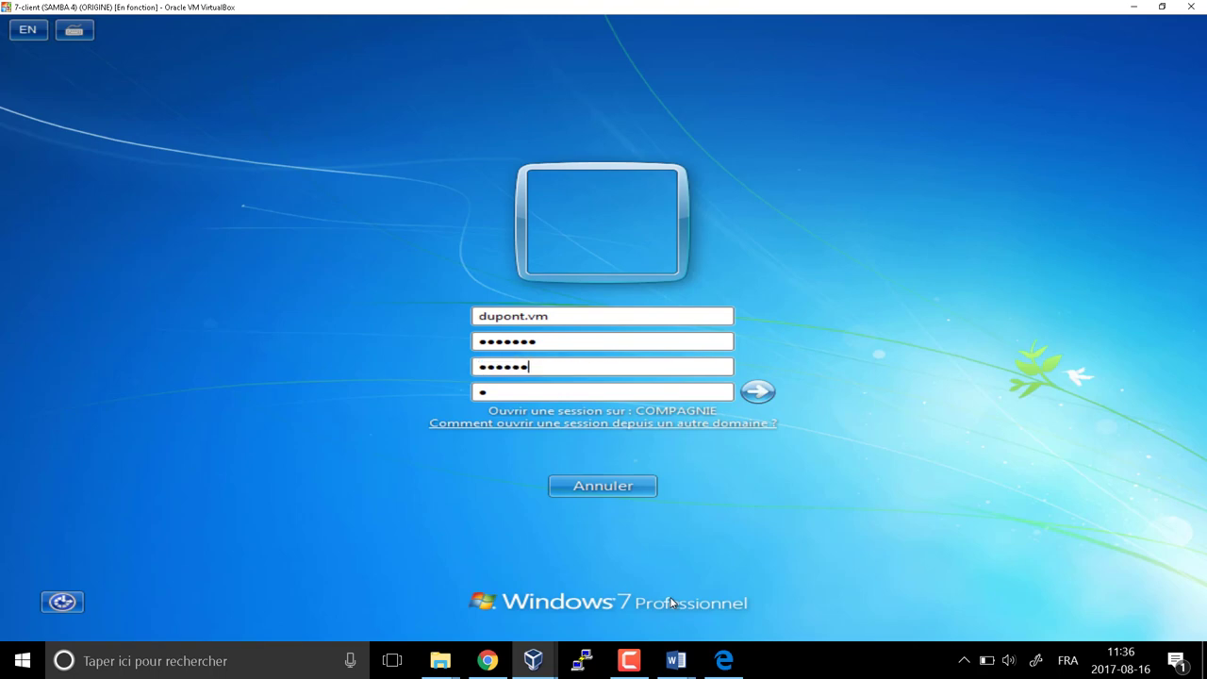
pyautogui.write('••••••••')
pyautogui.press('Return')
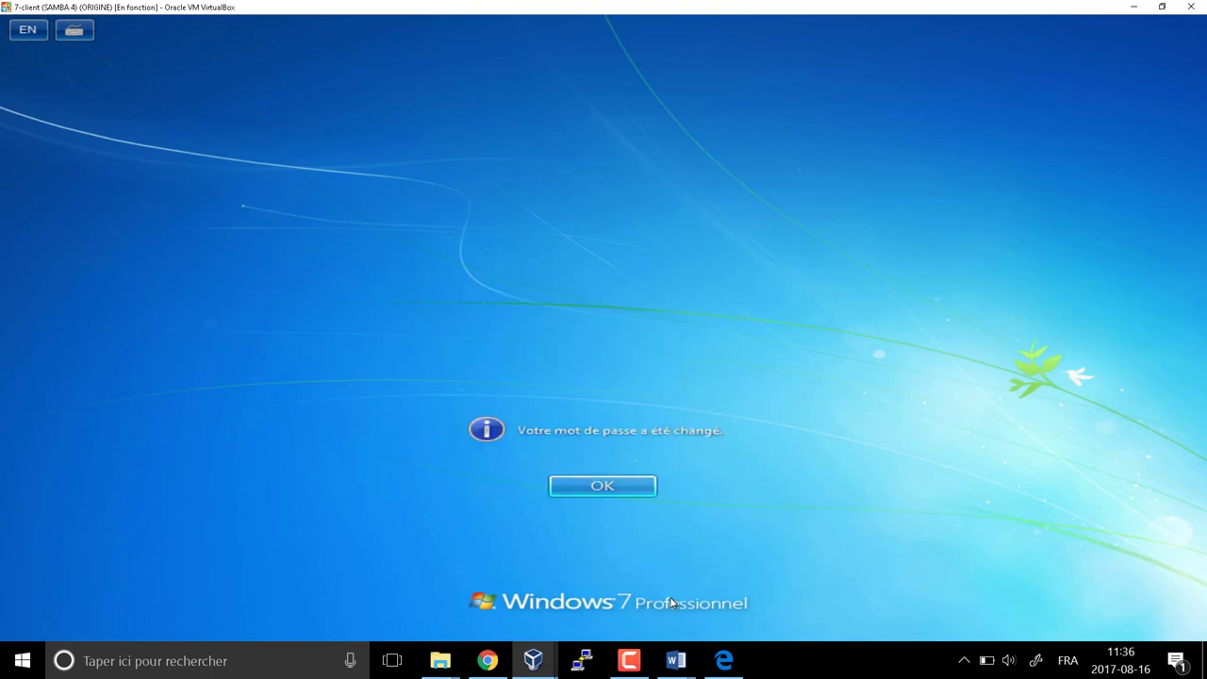
pyautogui.press('Return')
pyautogui.moveTo(723, 660)
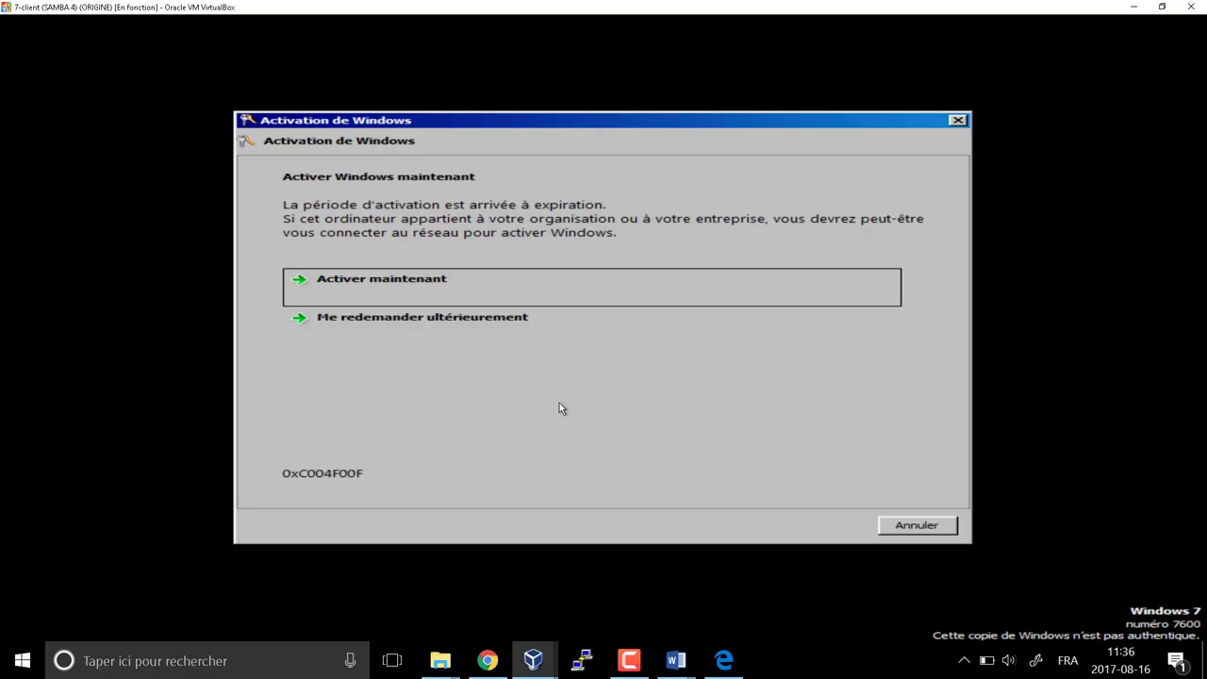
pyautogui.press('Escape')
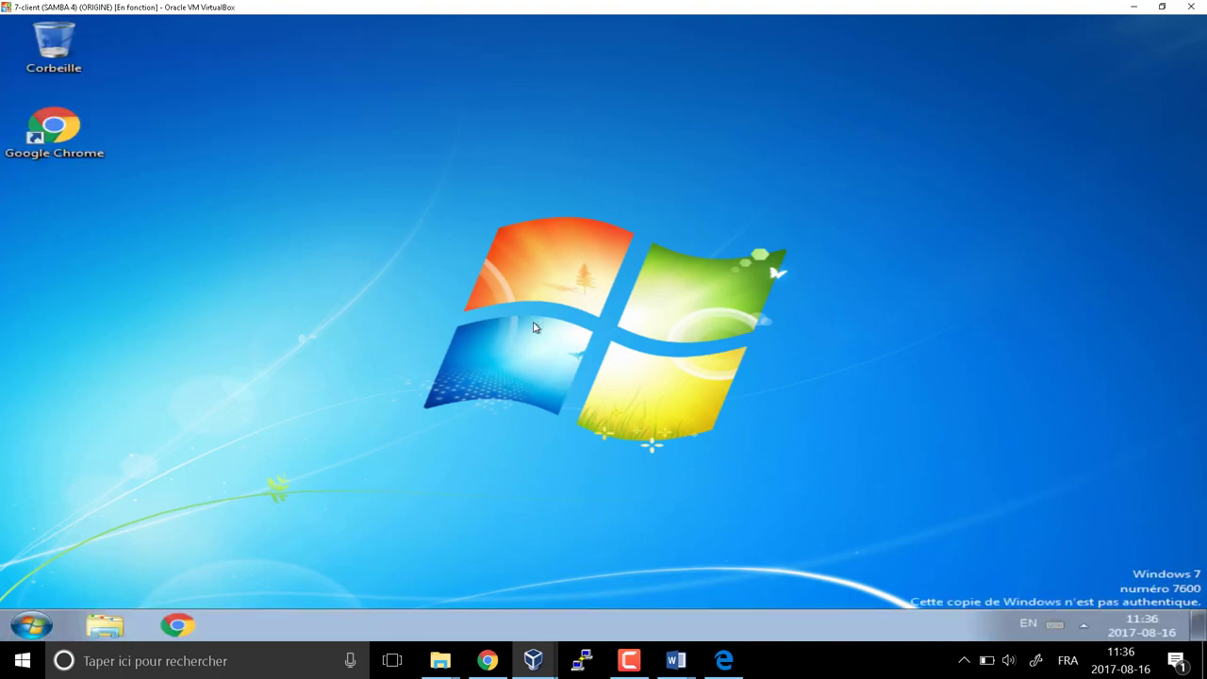
# Open \\dc1\ via Run and enter the Vente share, cancelling an accidental shortcut
pyautogui.press('super+r')
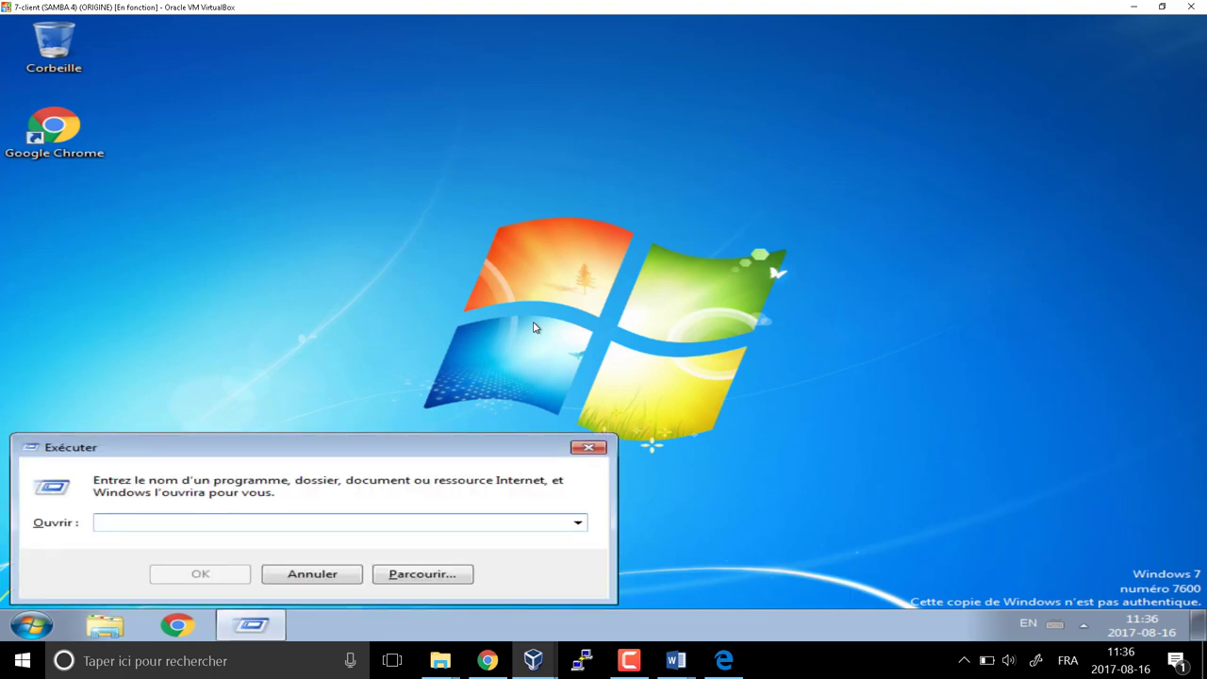
pyautogui.write('\\\\dc1')
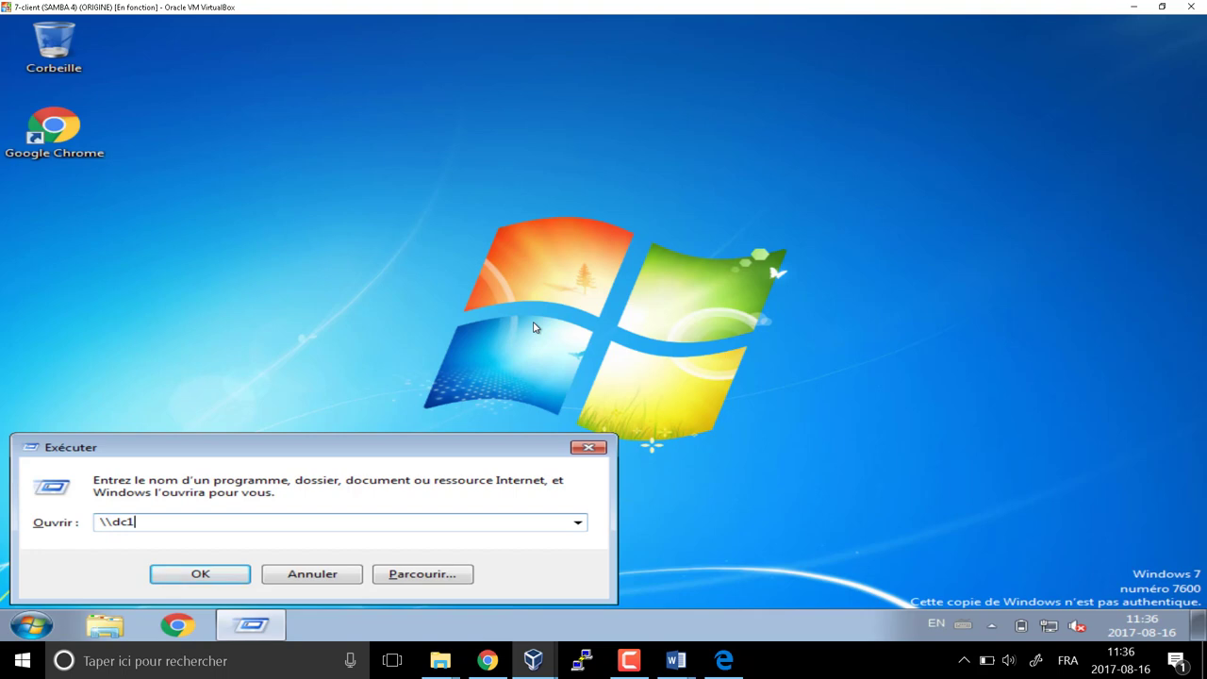
pyautogui.write('\\')
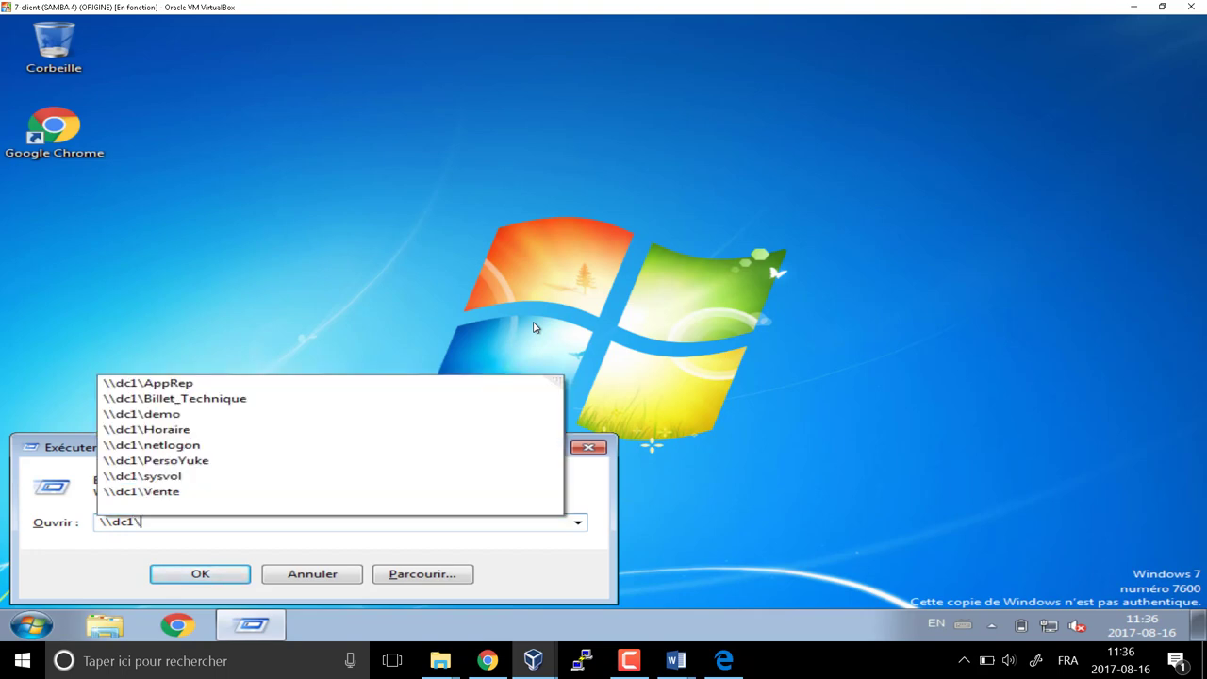
pyautogui.press('Return')
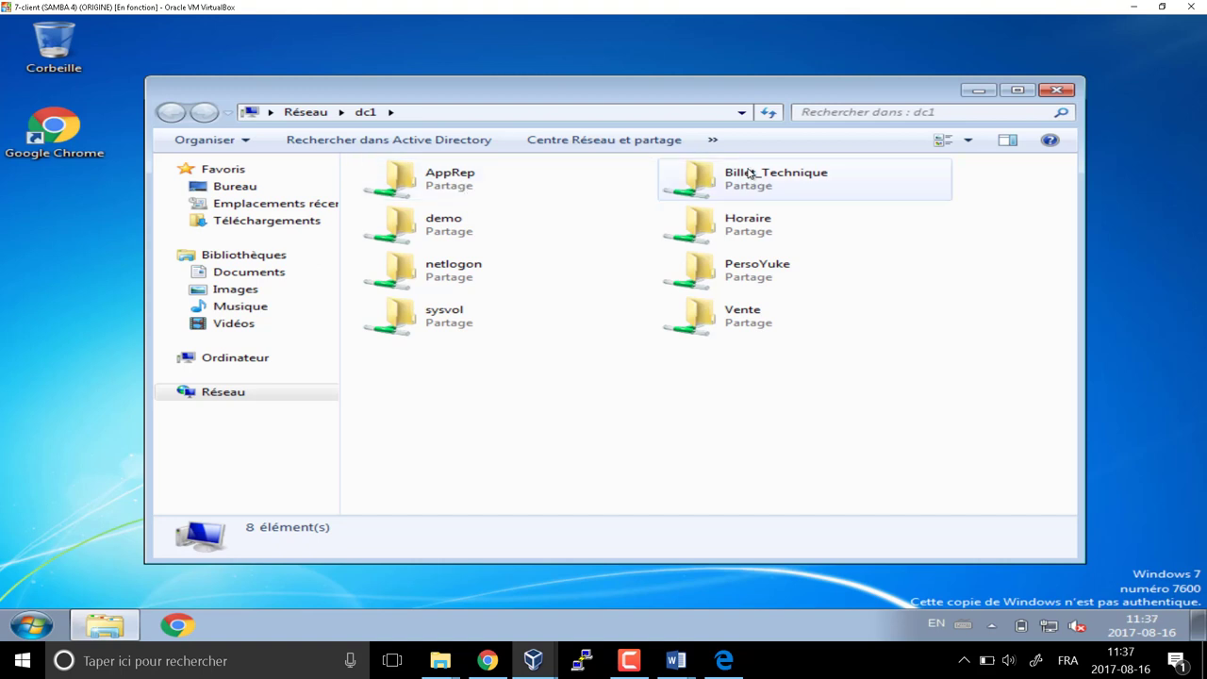
pyautogui.doubleClick(750, 329)
pyautogui.rightClick(437, 247)
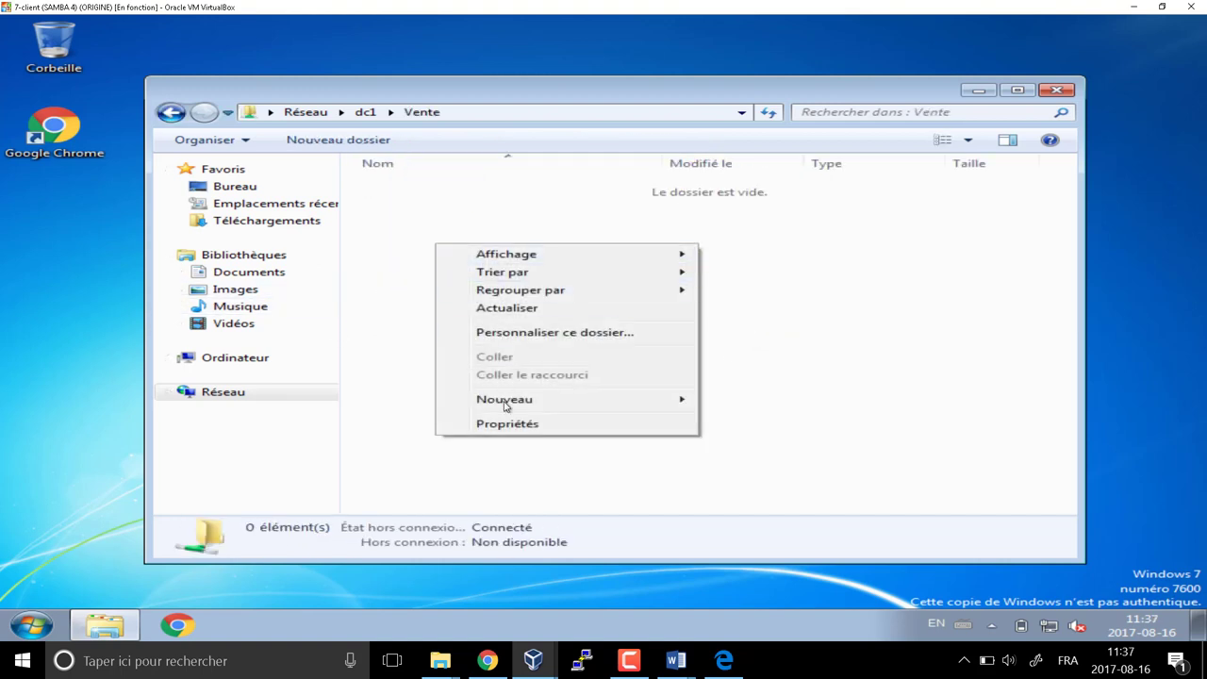
pyautogui.moveTo(504, 399)
pyautogui.click(760, 416)
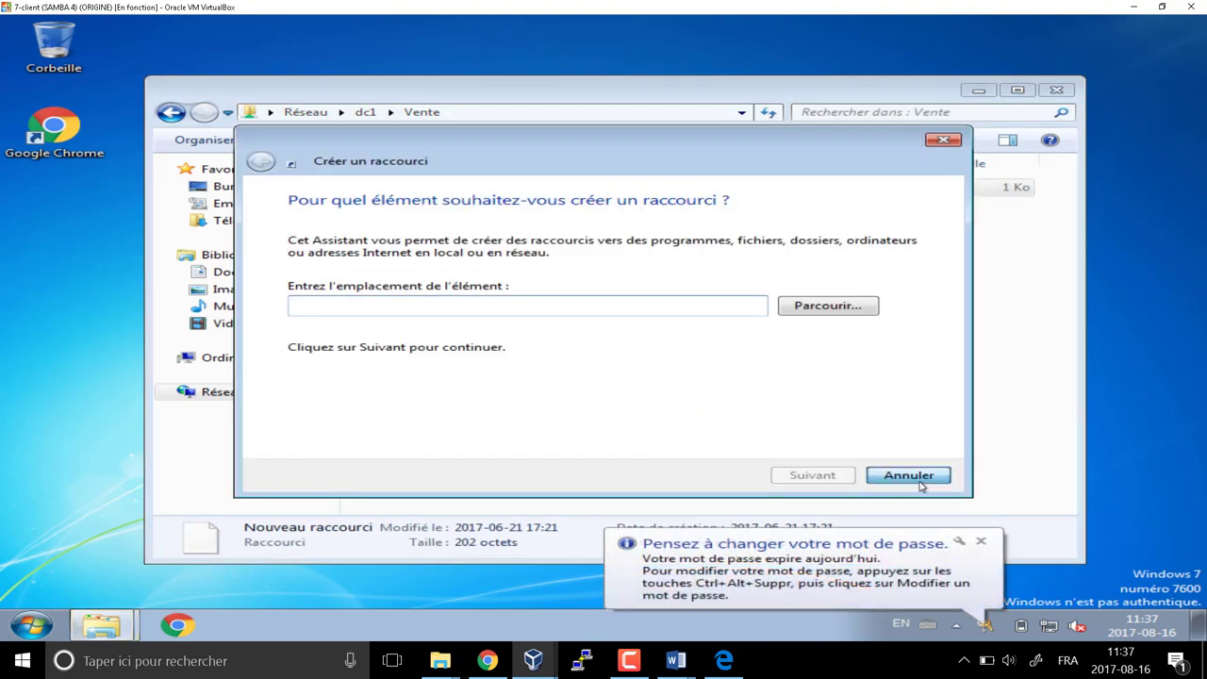
pyautogui.click(915, 478)
# Create a Nouveau dossier in Vente, delete it, and return to dc1's shares
pyautogui.rightClick(626, 314)
pyautogui.moveTo(705, 474)
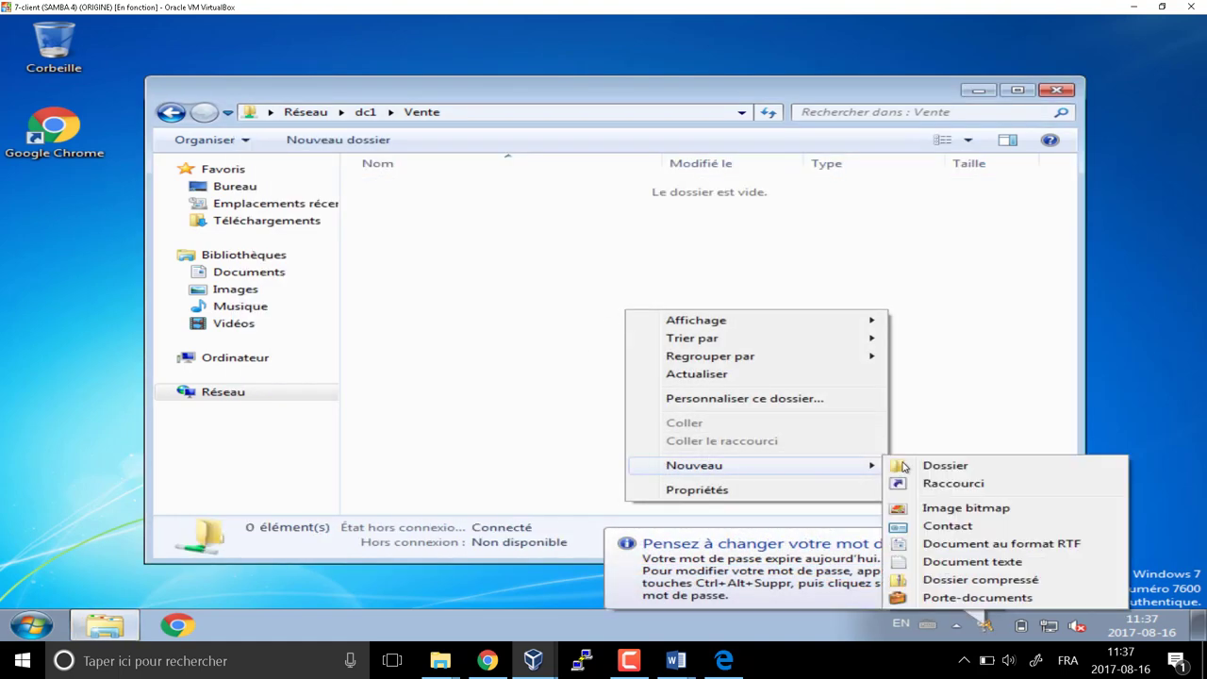
pyautogui.press('Right')
pyautogui.press('Return')
pyautogui.click(498, 329)
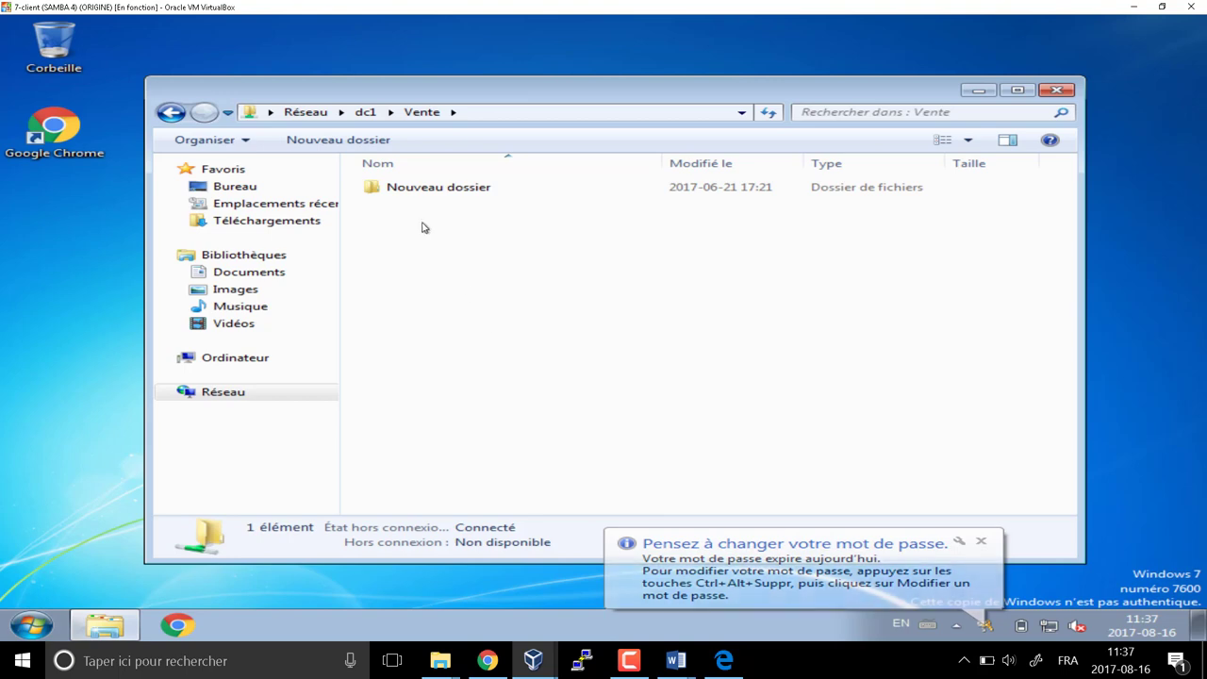
pyautogui.click(400, 187)
pyautogui.press('Delete')
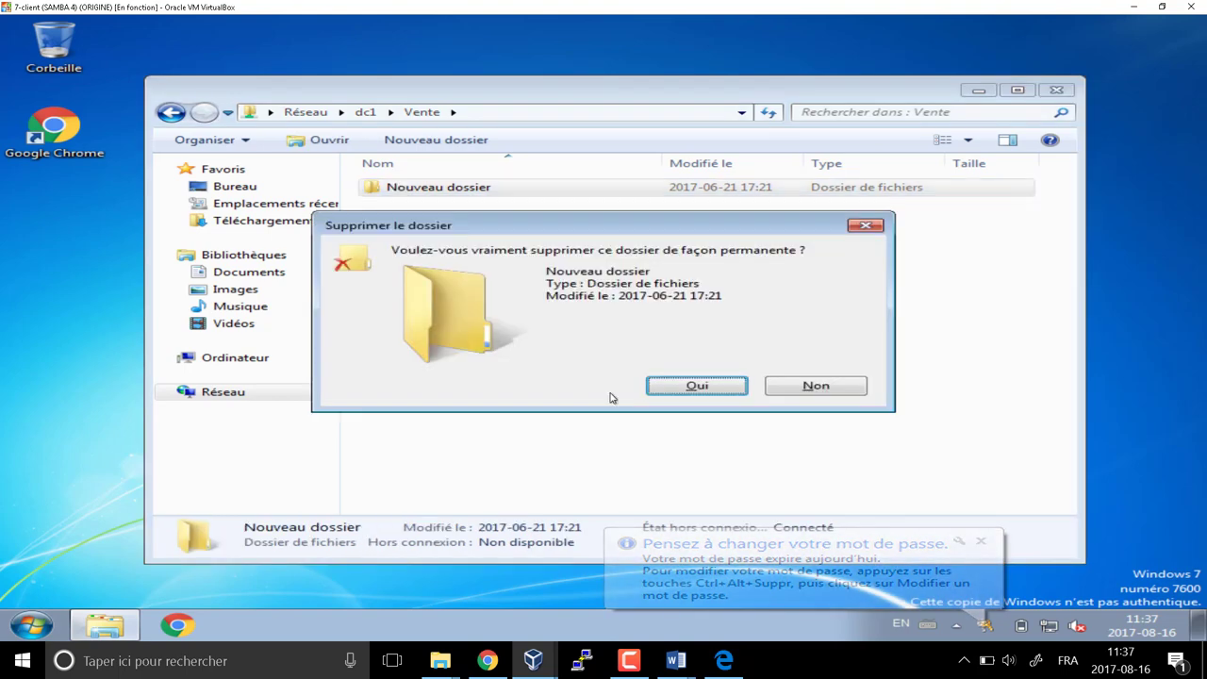
pyautogui.click(614, 390)
pyautogui.click(171, 113)
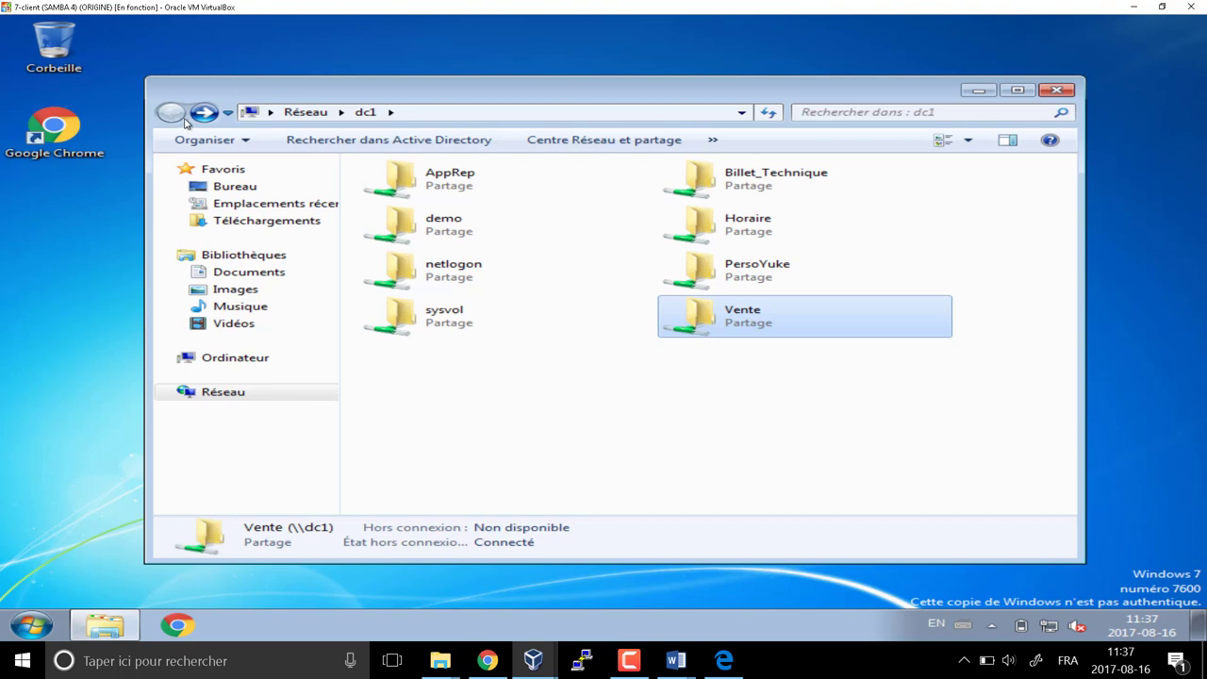
pyautogui.doubleClick(713, 189)
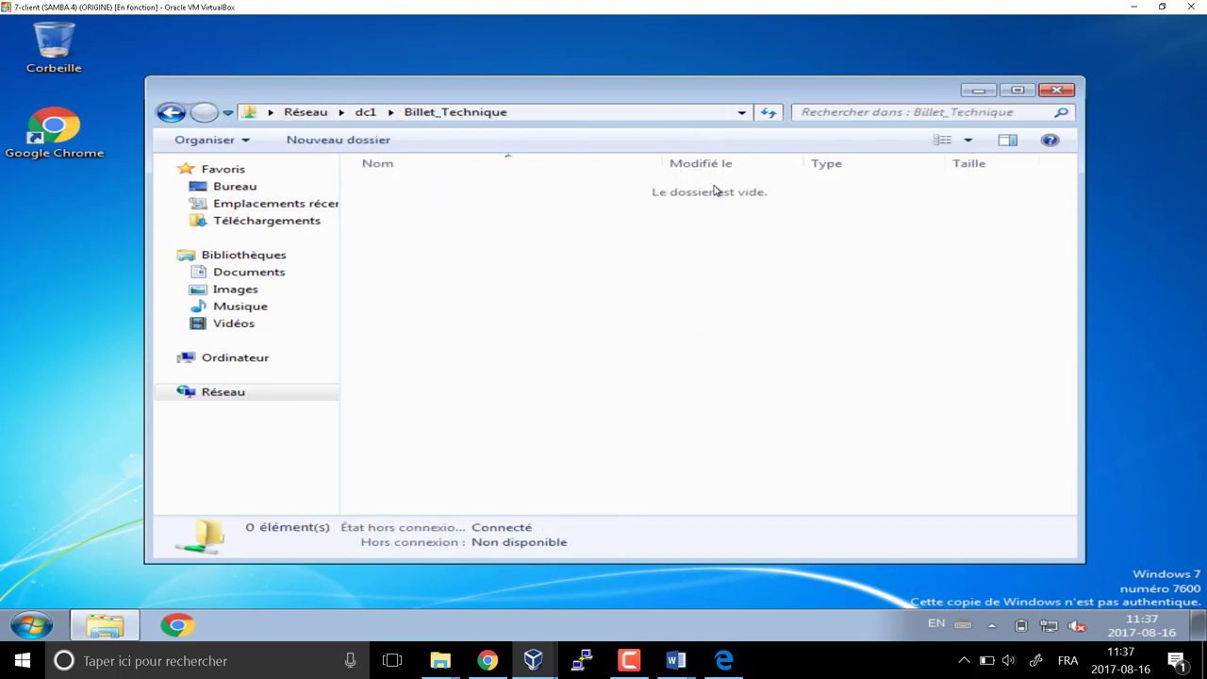
pyautogui.rightClick(413, 257)
pyautogui.moveTo(491, 416)
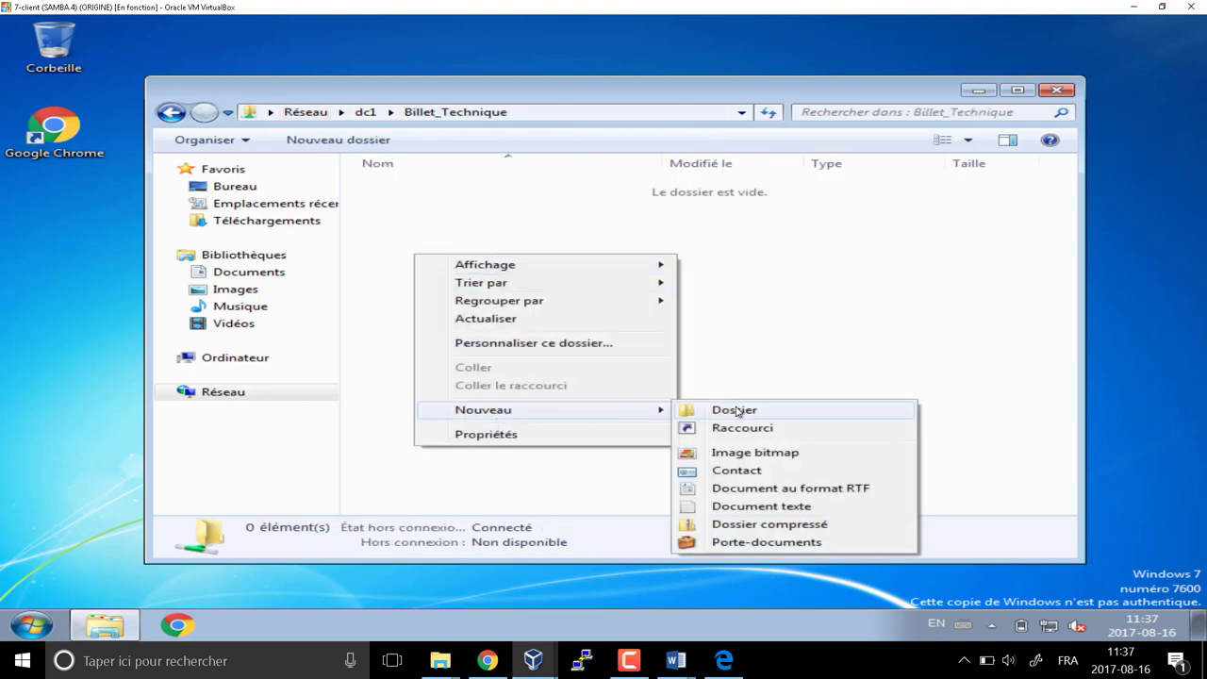
pyautogui.click(724, 506)
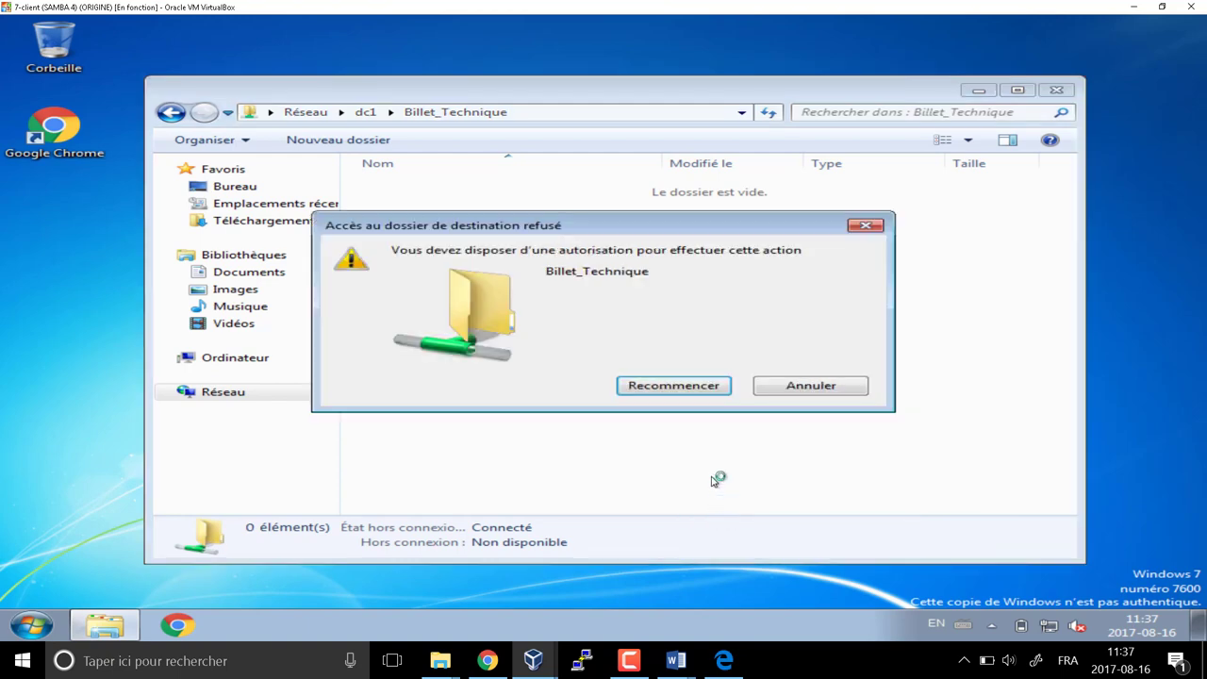
pyautogui.press('Escape')
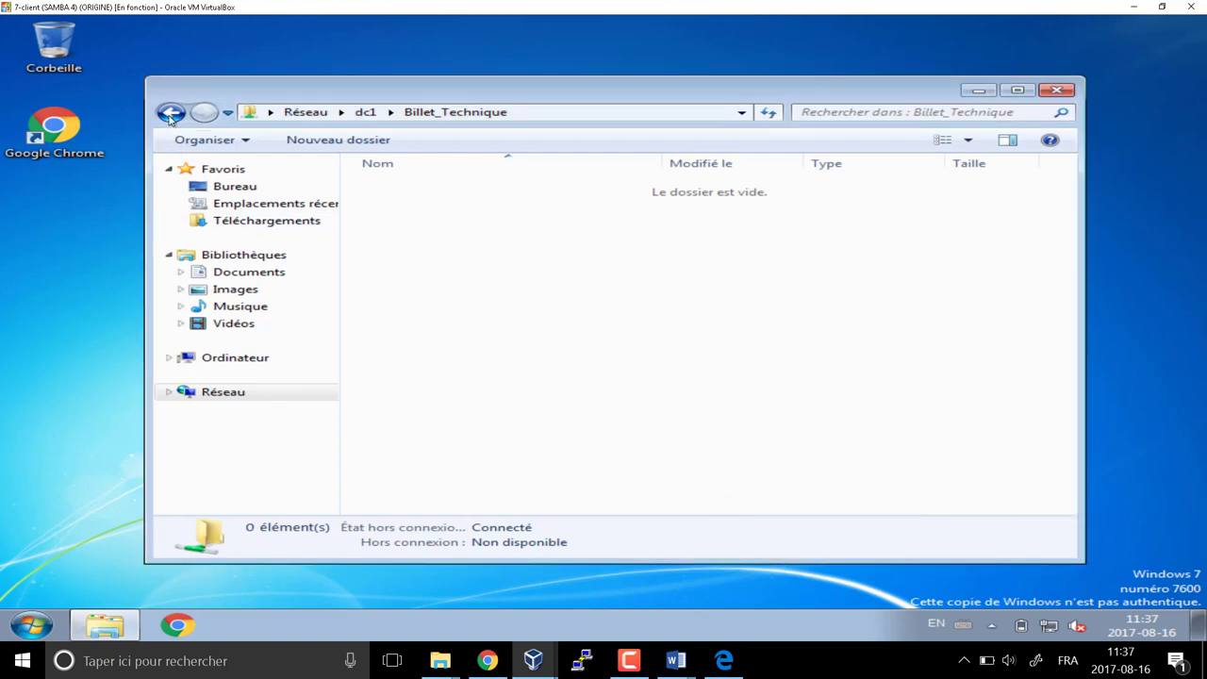
pyautogui.click(171, 113)
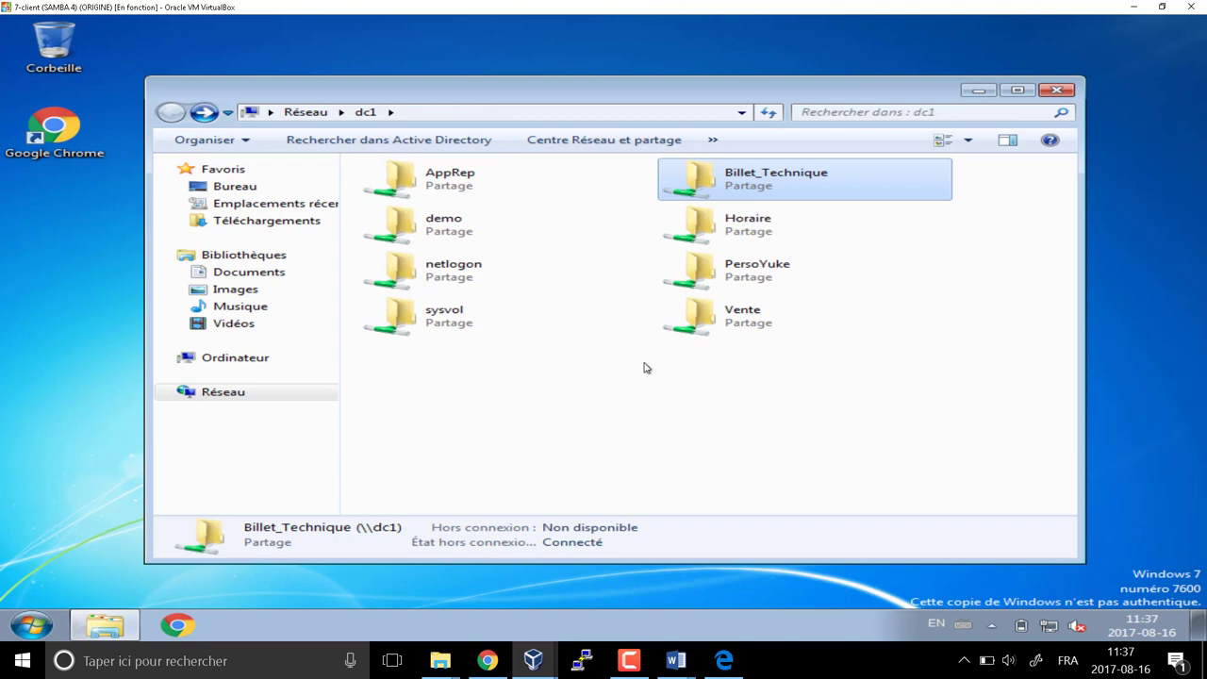
pyautogui.doubleClick(733, 239)
pyautogui.rightClick(404, 224)
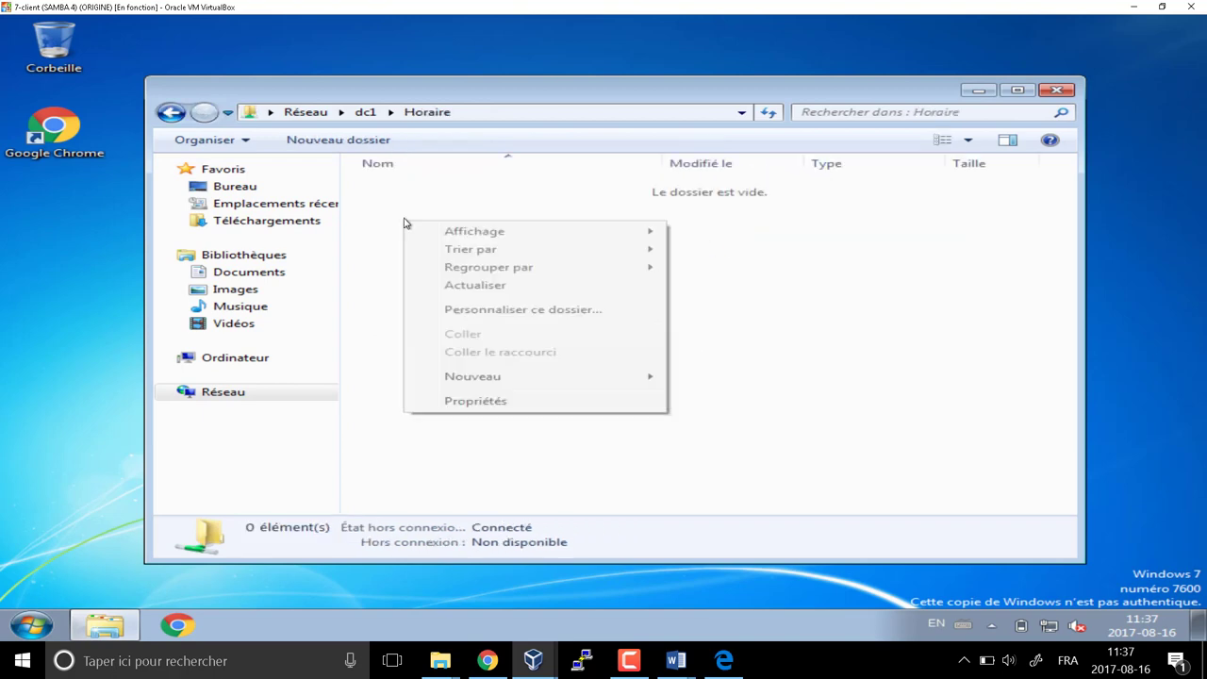
pyautogui.moveTo(499, 382)
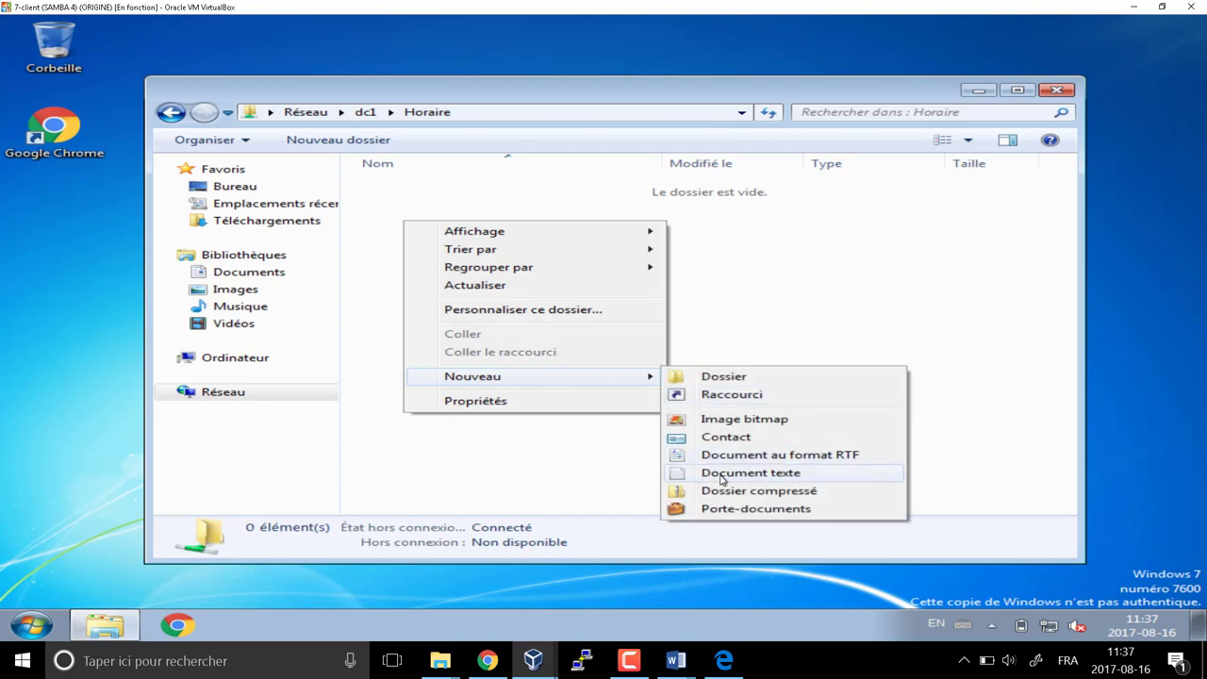
pyautogui.click(754, 473)
pyautogui.press('Return')
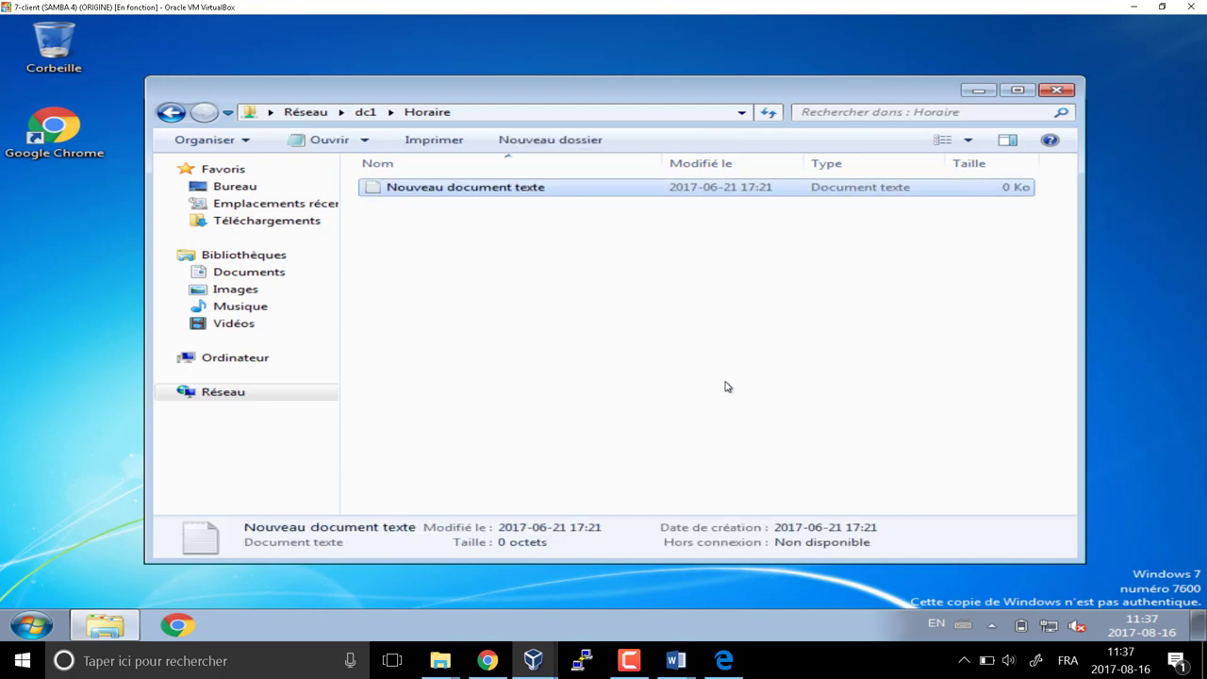
pyautogui.press('Delete')
pyautogui.click(717, 384)
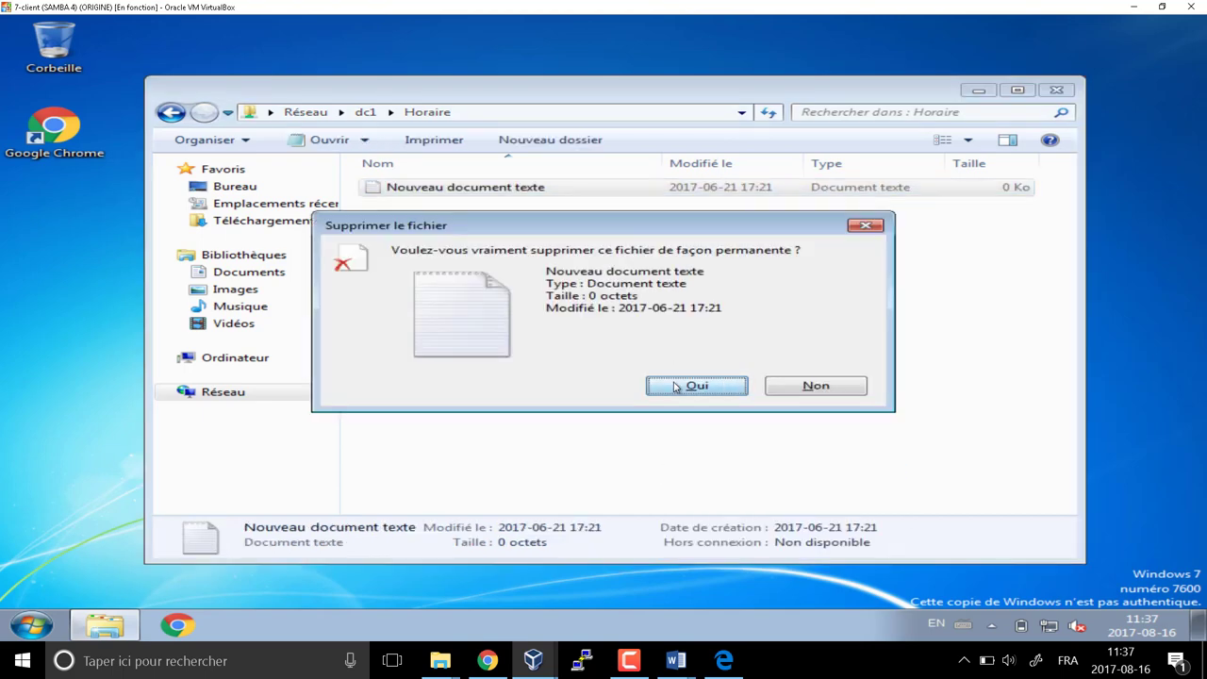
pyautogui.click(171, 111)
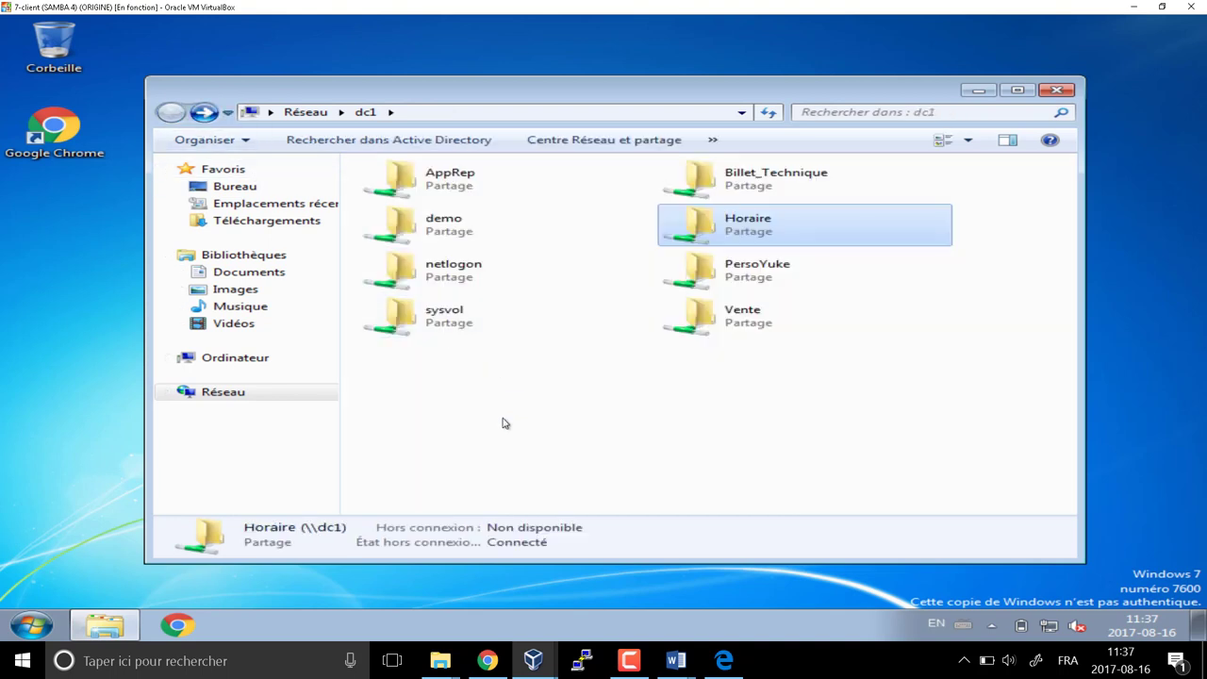
pyautogui.doubleClick(419, 183)
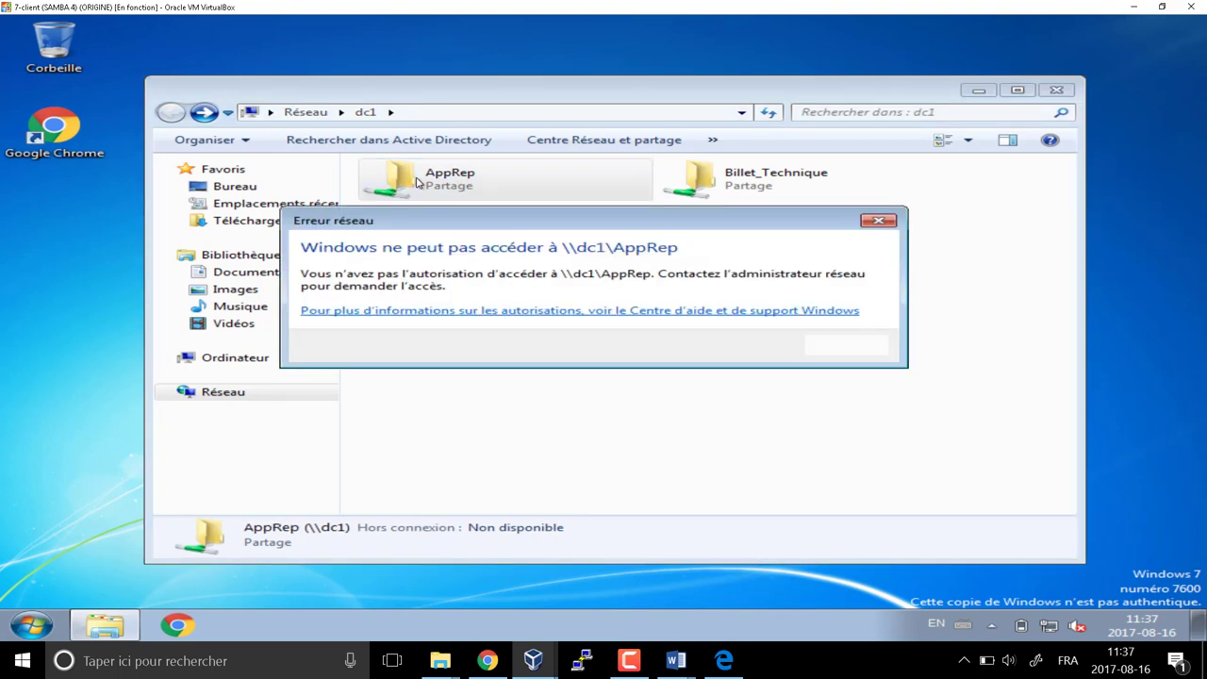
pyautogui.click(846, 345)
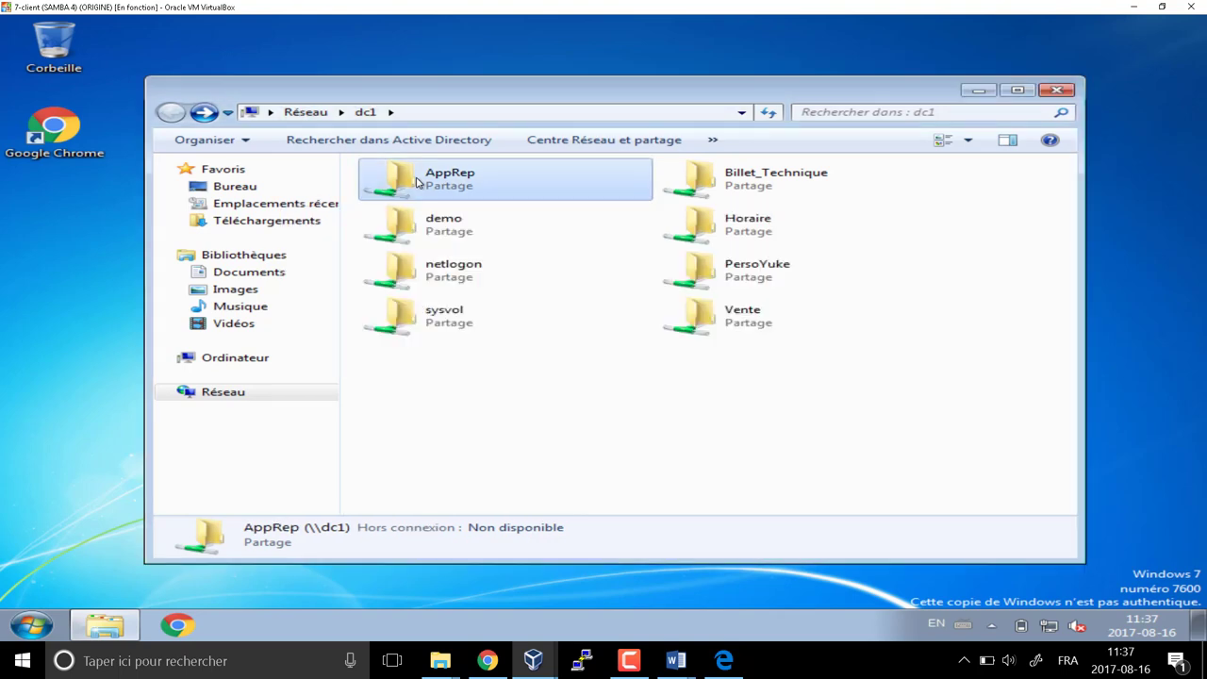
# Try opening the PersoYuke share, close the access error and Explorer, then log off
pyautogui.doubleClick(727, 285)
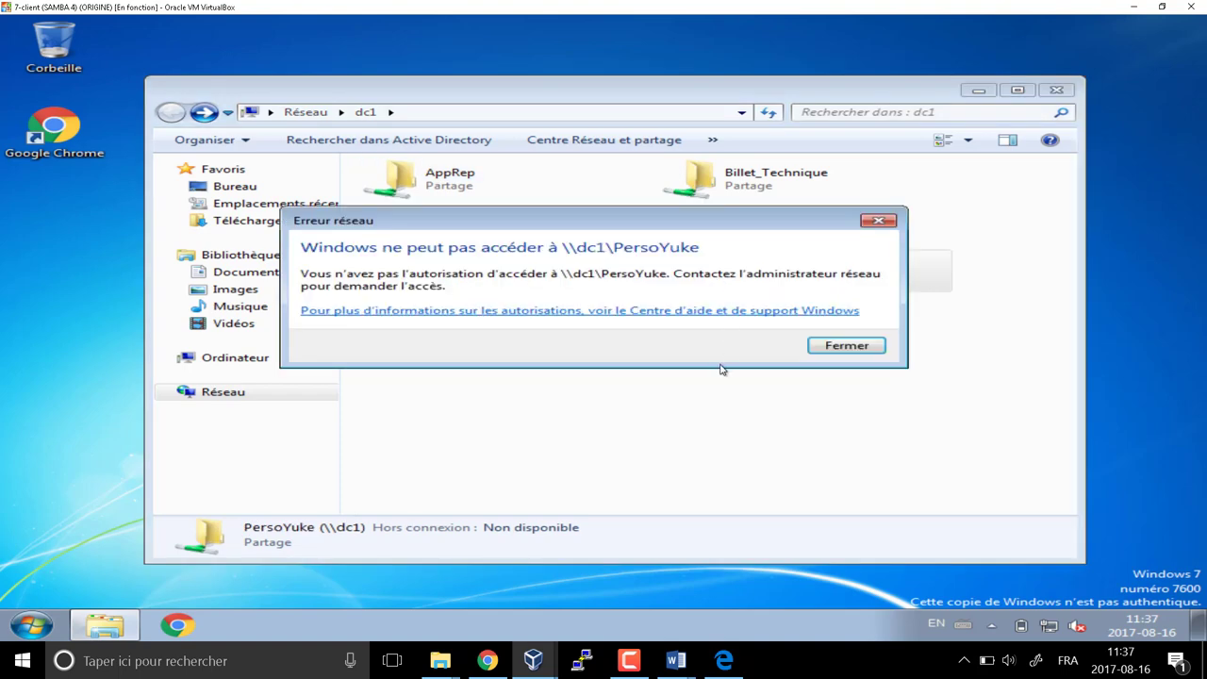
pyautogui.press('Escape')
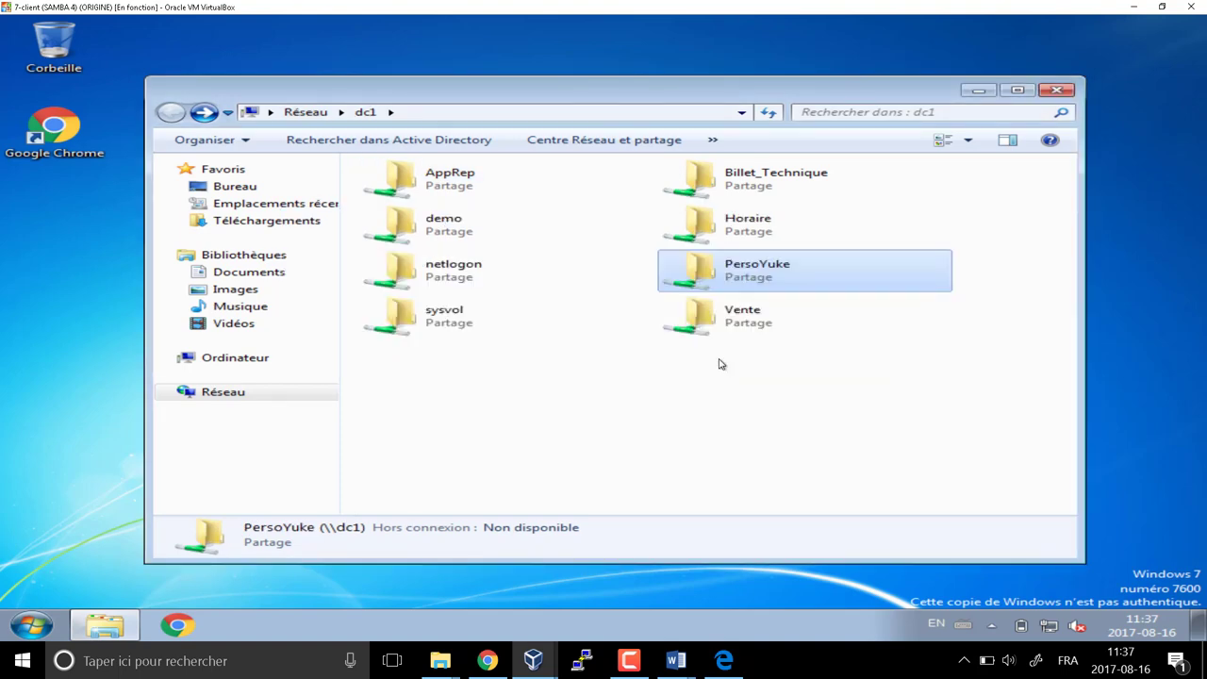
pyautogui.click(1057, 91)
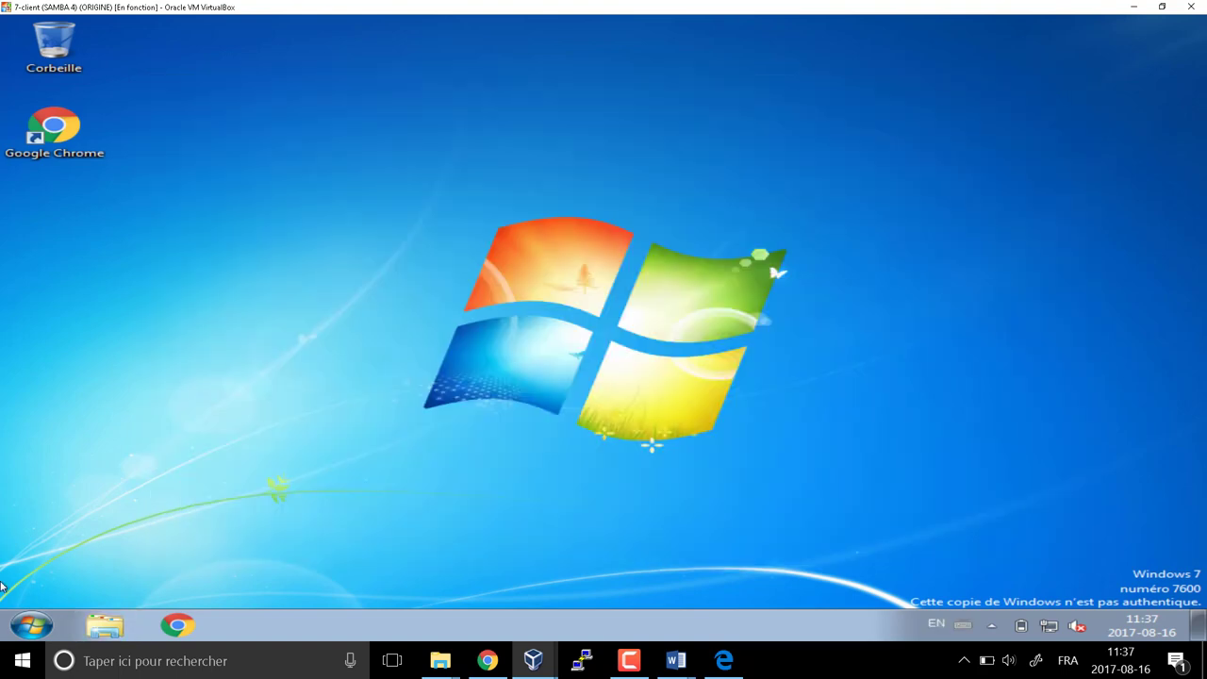
pyautogui.click(31, 625)
pyautogui.click(452, 582)
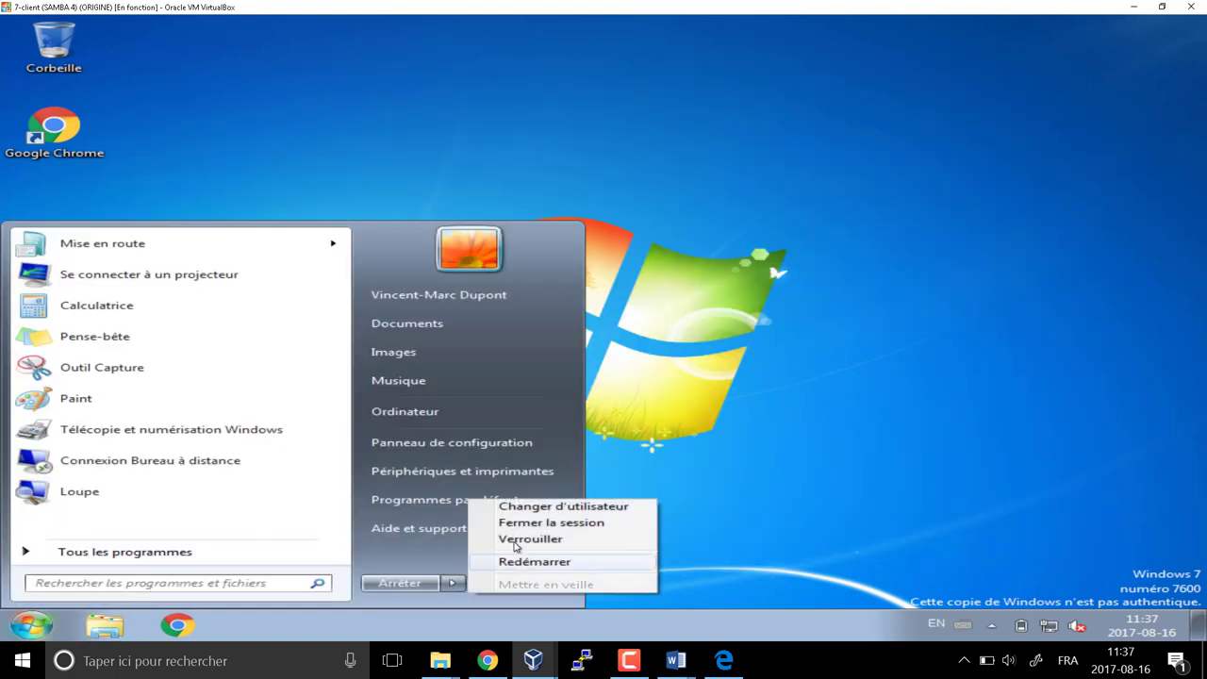
pyautogui.click(551, 522)
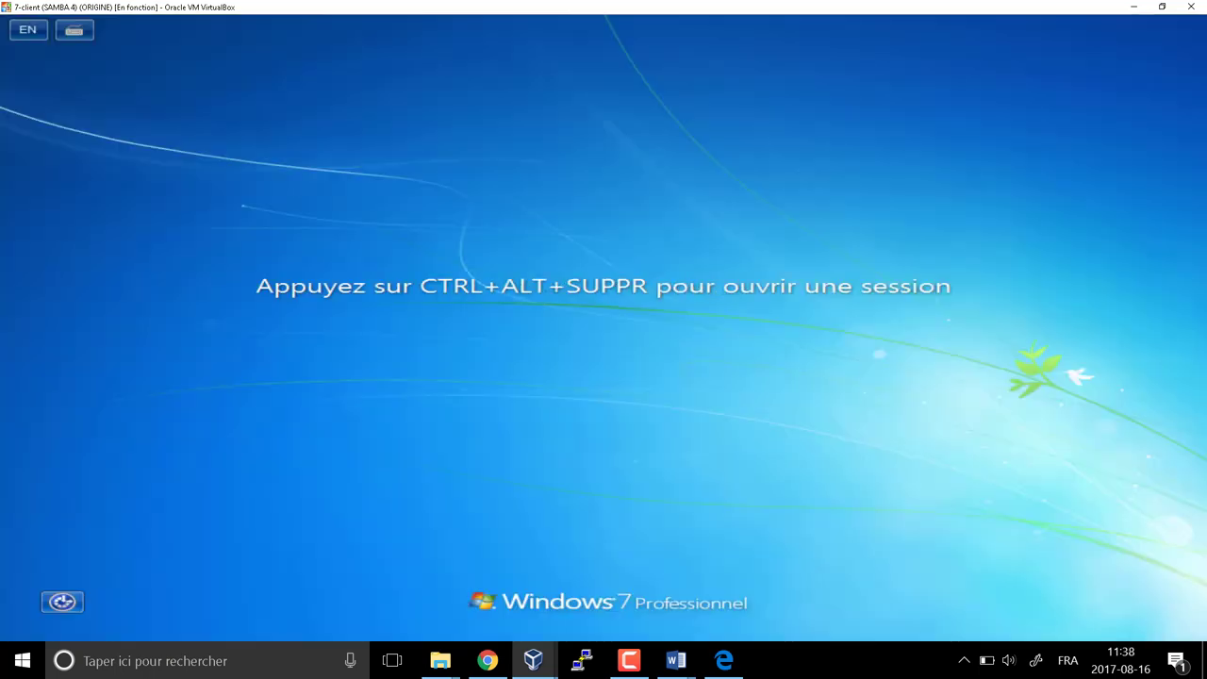
# Log back on with the administrator account's password
pyautogui.hotkey('ctrl', 'alt', 'Delete')
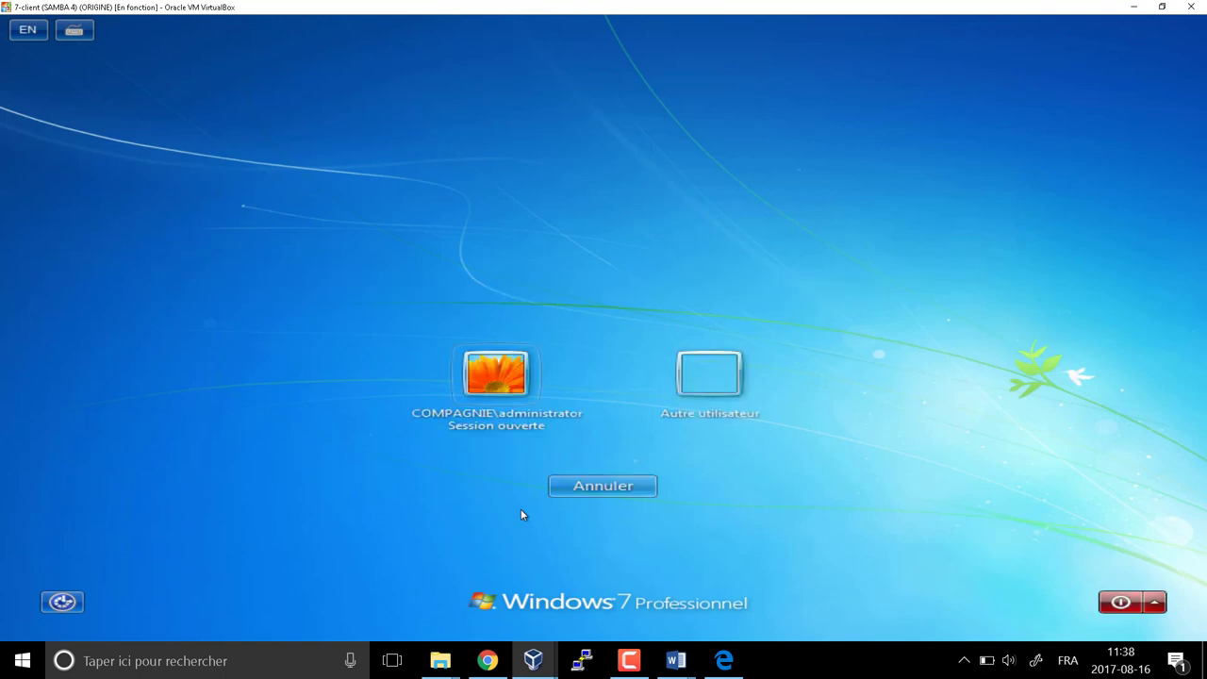
pyautogui.click(483, 386)
pyautogui.write('•••••')
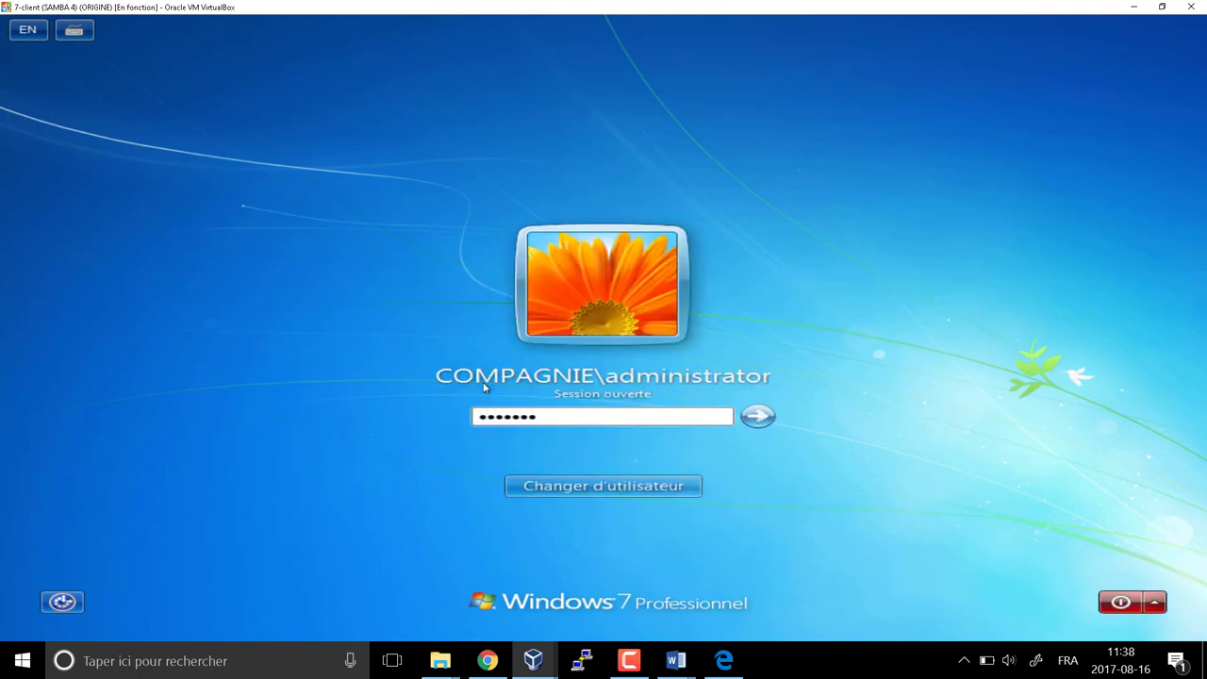
pyautogui.press('Return')
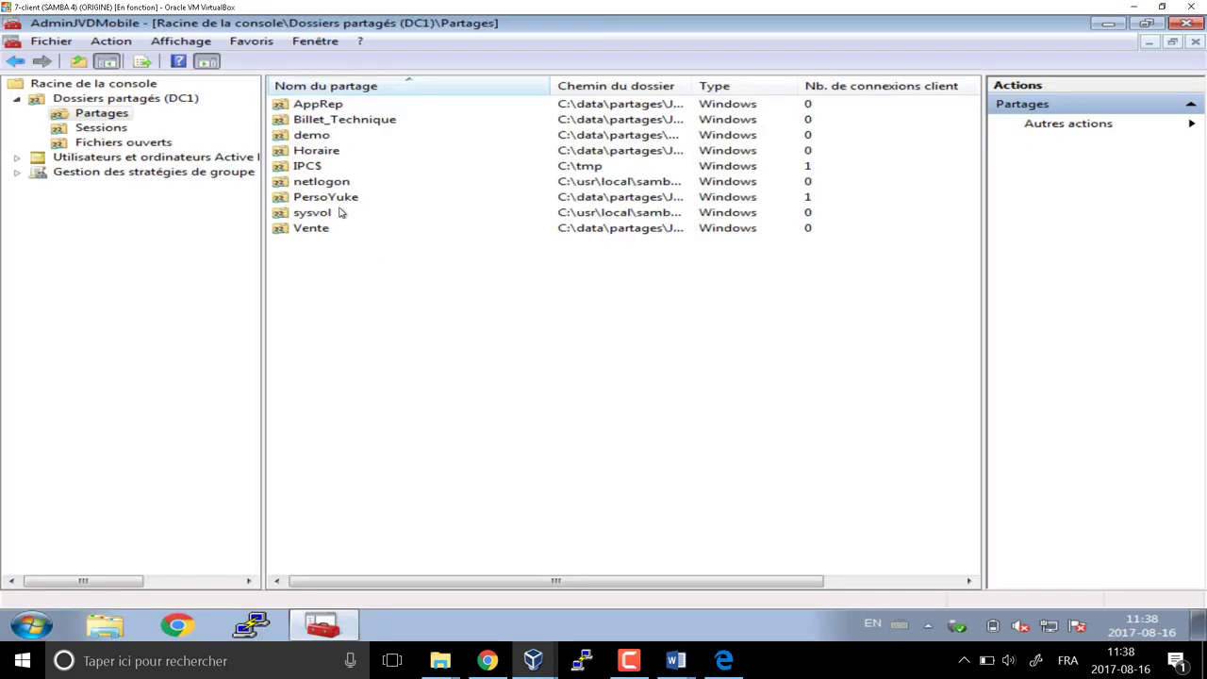
# Require the first OU_Vente user to change password at next logon
pyautogui.doubleClick(111, 157)
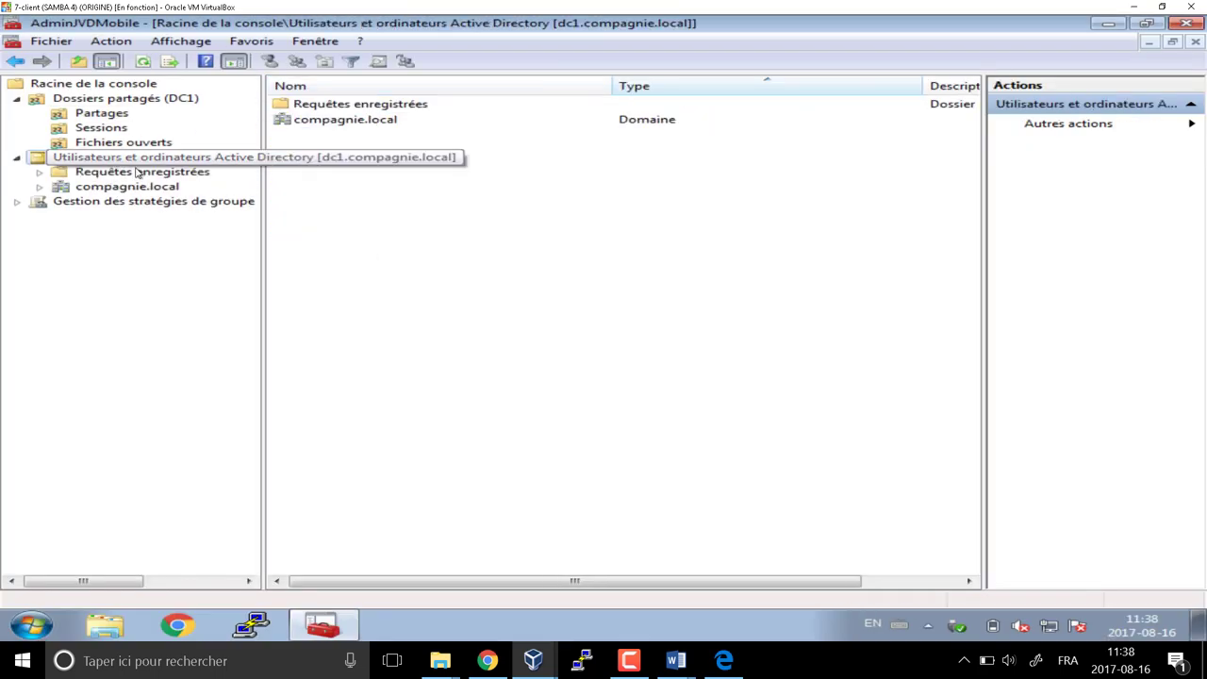
pyautogui.doubleClick(132, 186)
pyautogui.click(120, 203)
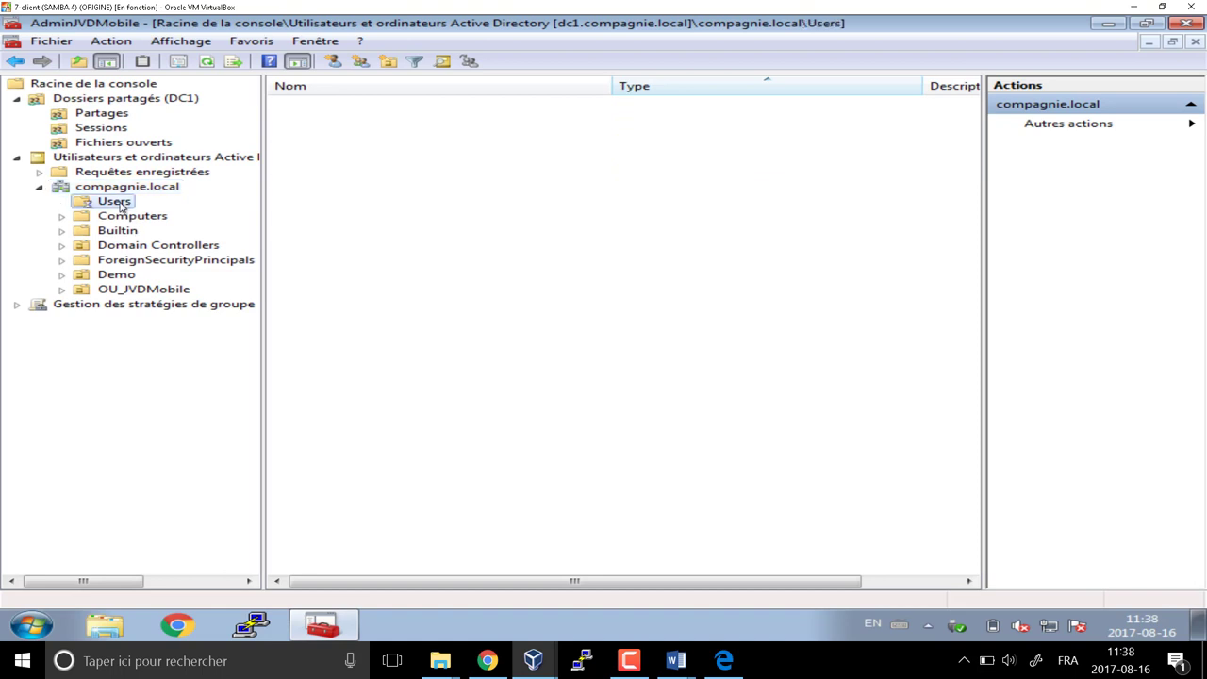
pyautogui.doubleClick(137, 290)
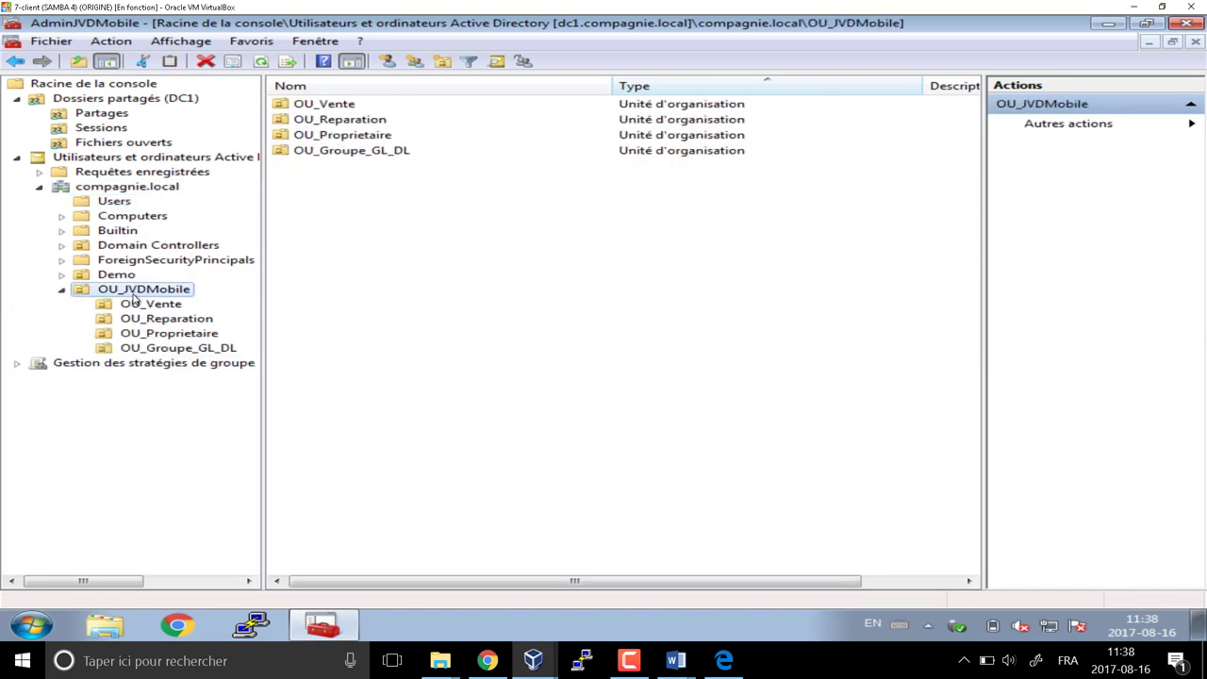
pyautogui.click(151, 304)
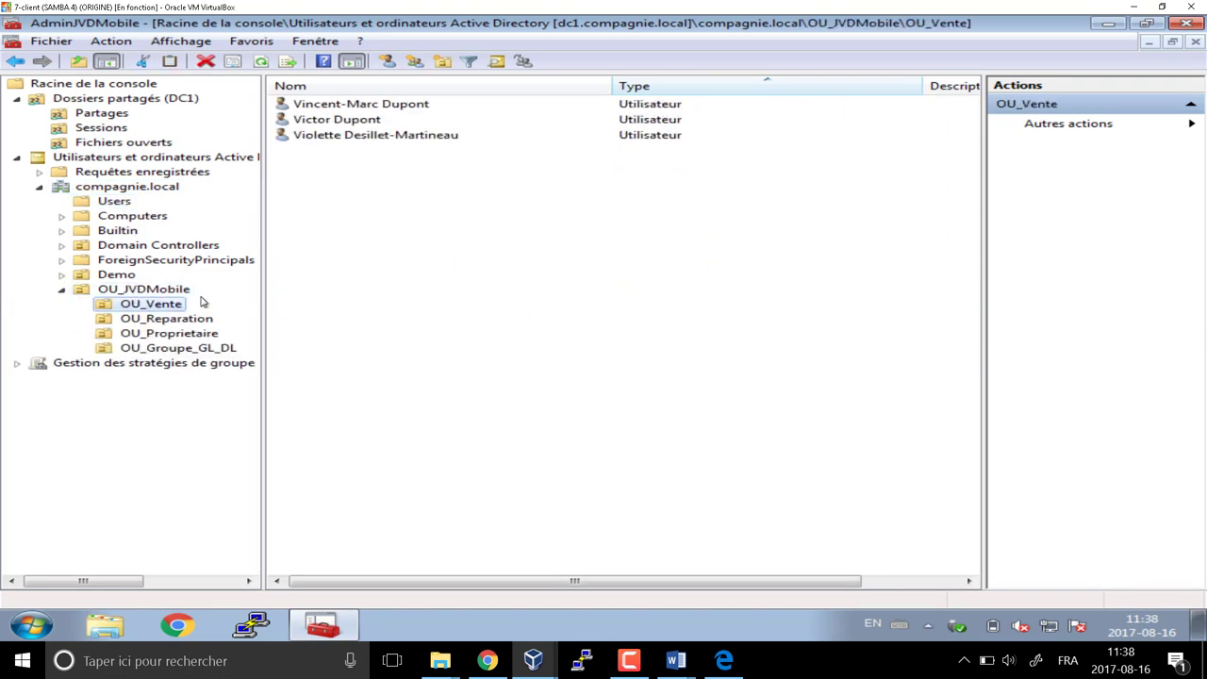
pyautogui.doubleClick(369, 105)
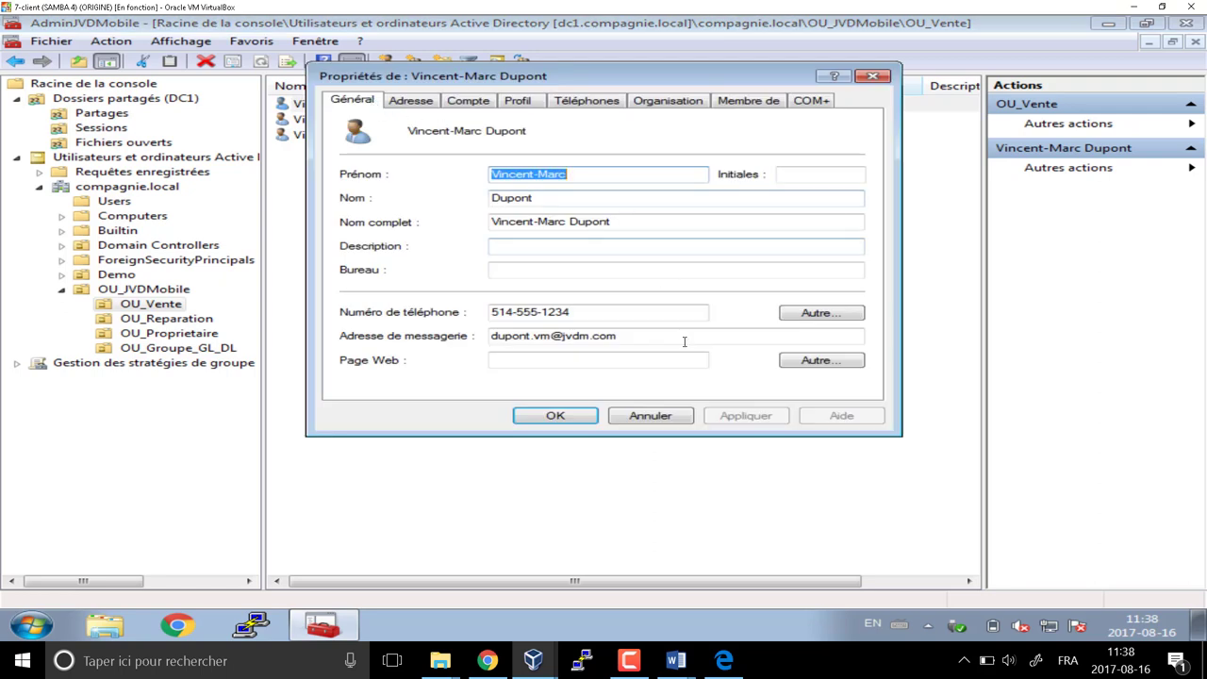
pyautogui.click(490, 100)
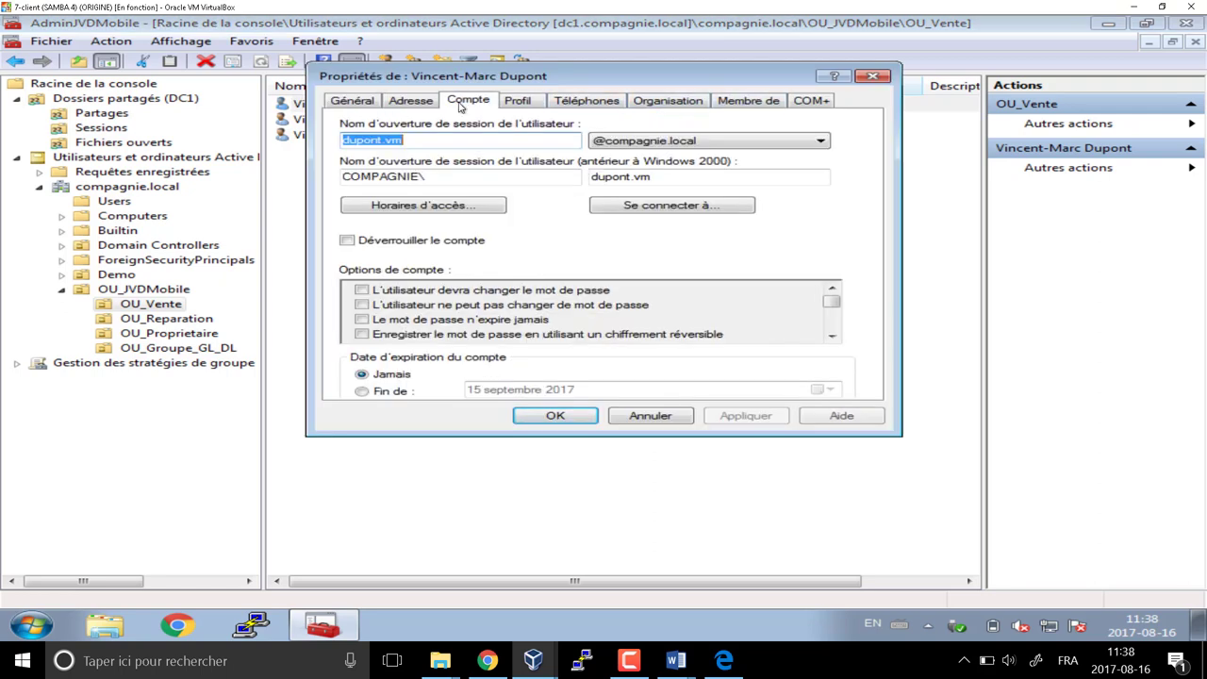
pyautogui.click(362, 290)
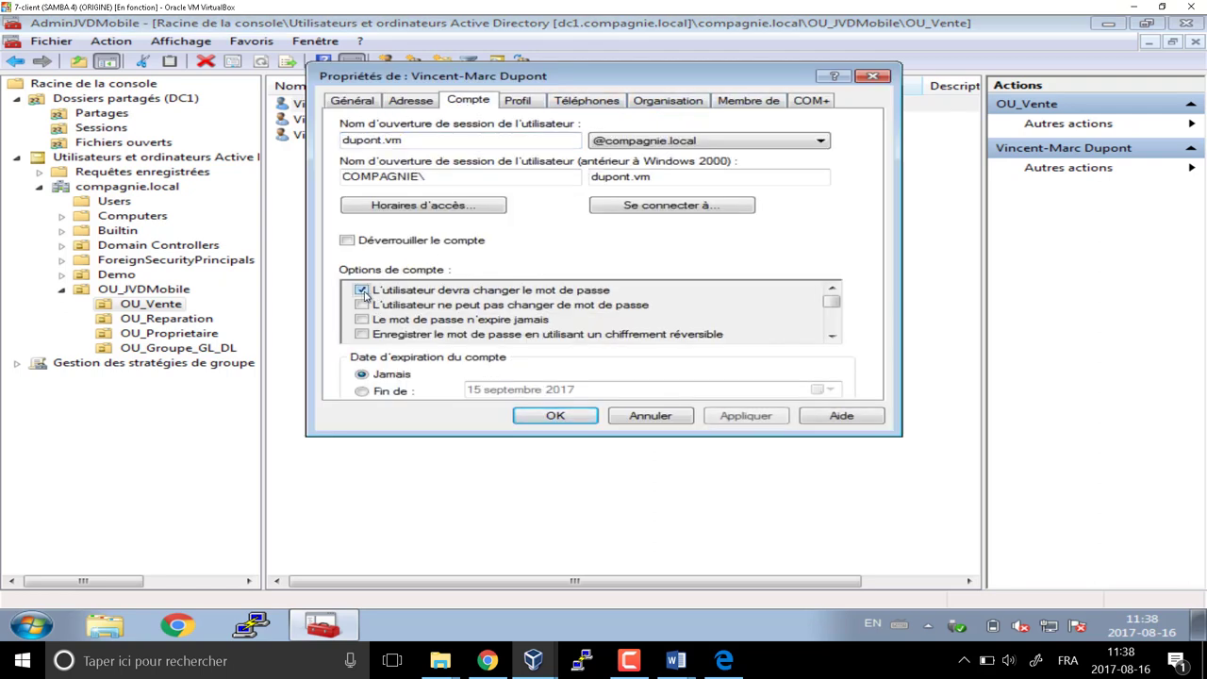
pyautogui.click(562, 420)
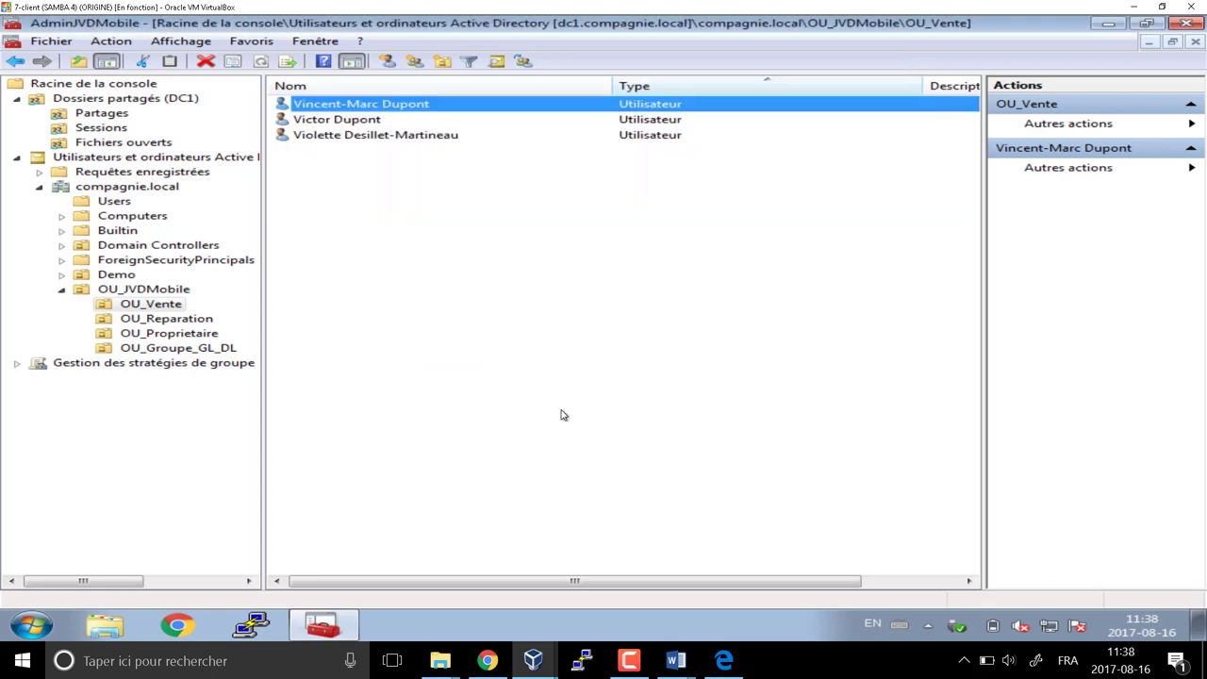
# Reset the first OU_Vente user's password to a new value
pyautogui.rightClick(375, 105)
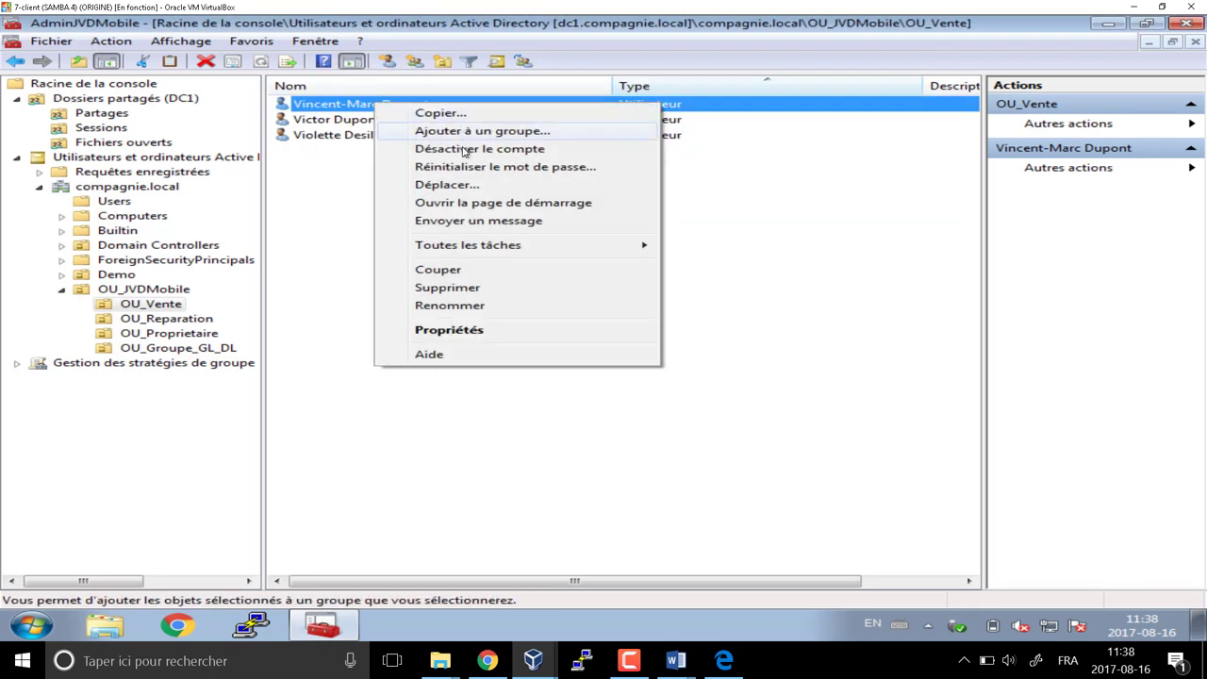
pyautogui.click(521, 173)
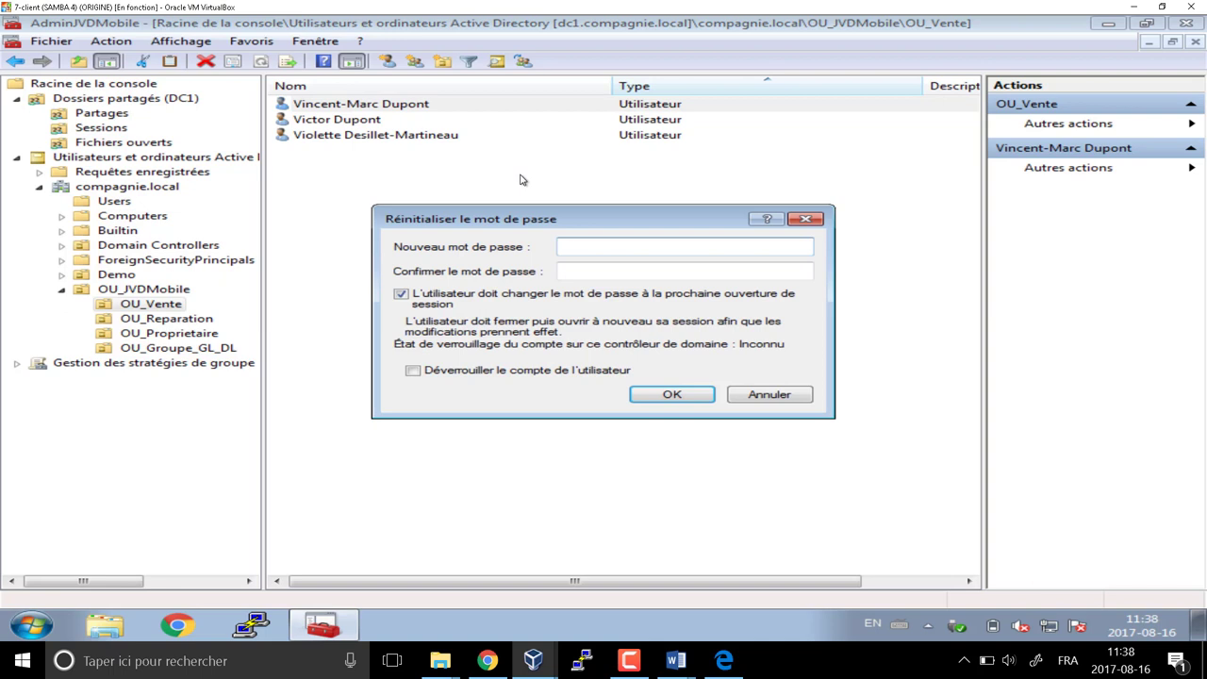
pyautogui.write('*******')
pyautogui.press('Tab')
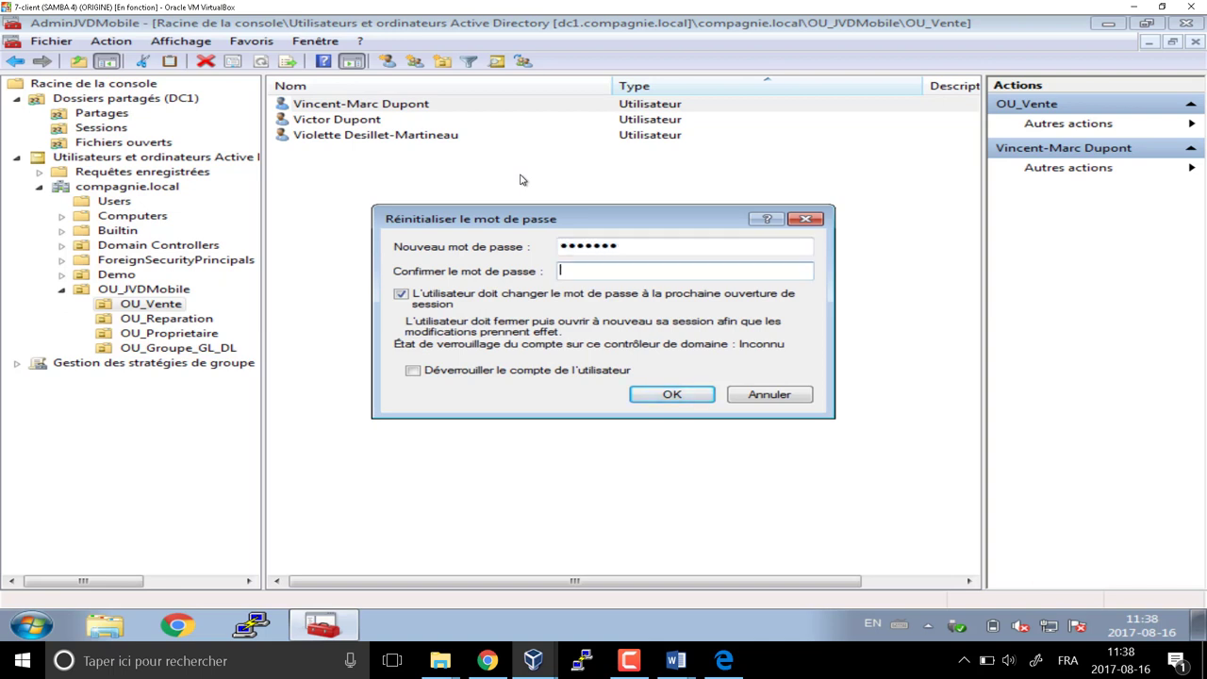
pyautogui.write('*******')
pyautogui.click(637, 403)
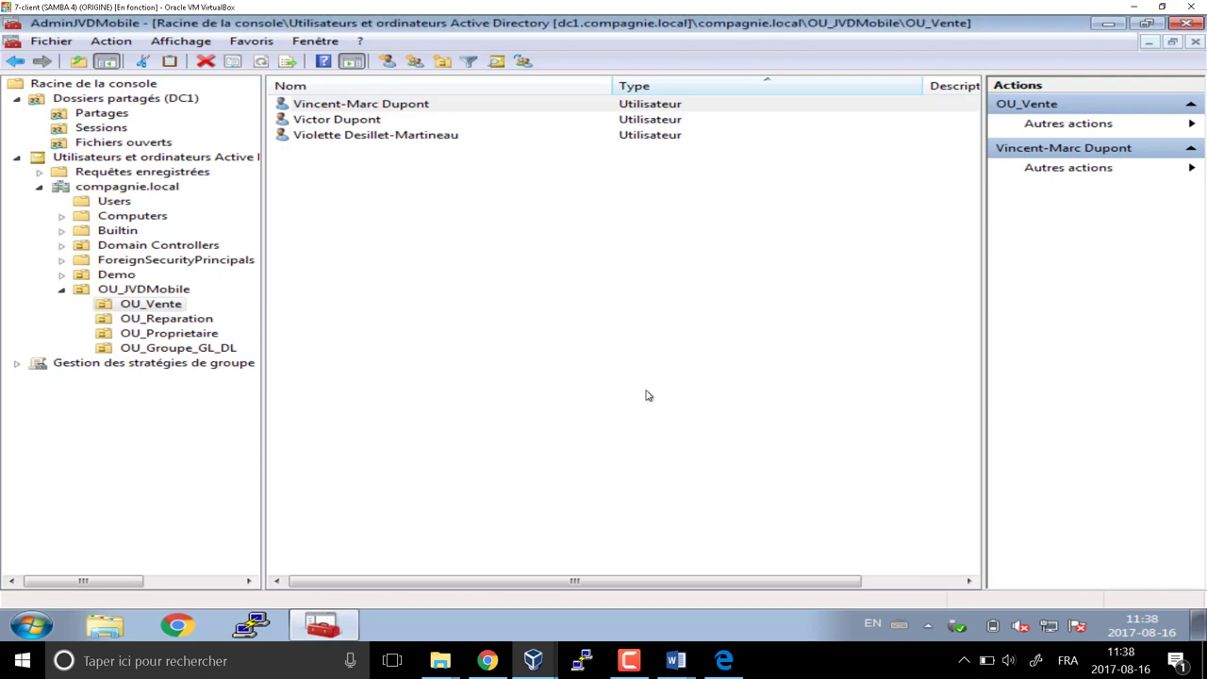
pyautogui.click(787, 377)
pyautogui.click(350, 264)
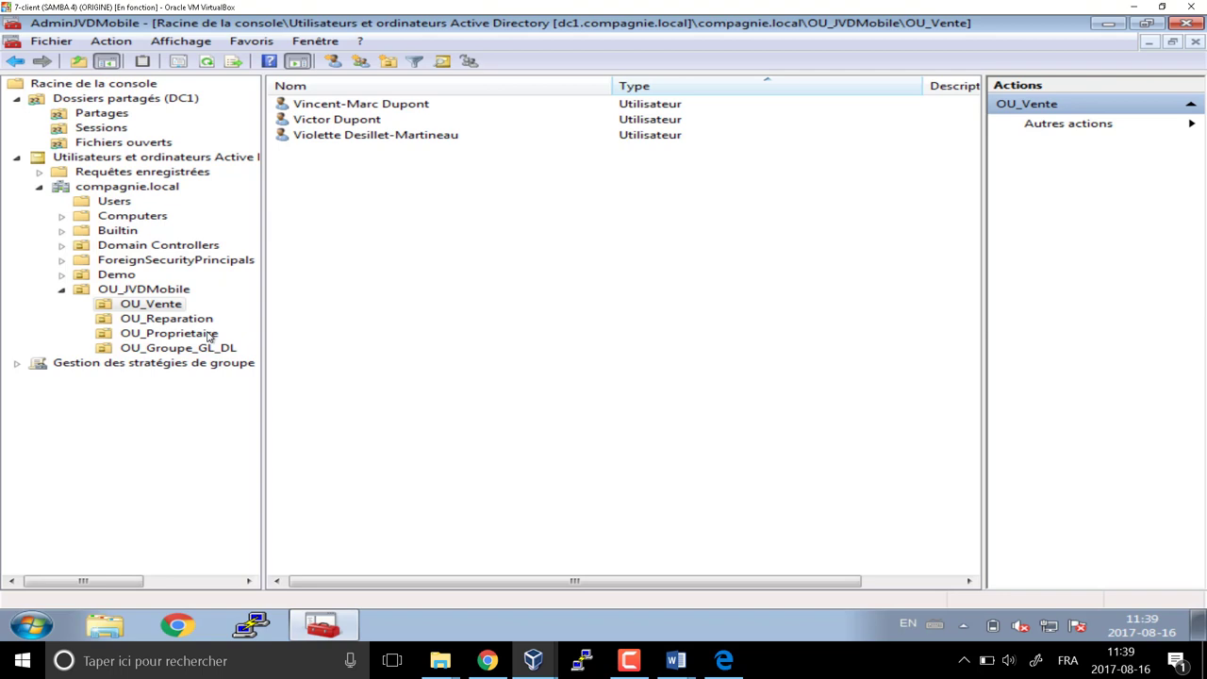
# Open dc1's netlogon share and create a new text document named ScOuvVendeur
pyautogui.press('super+r')
pyautogui.write('\\dc1')
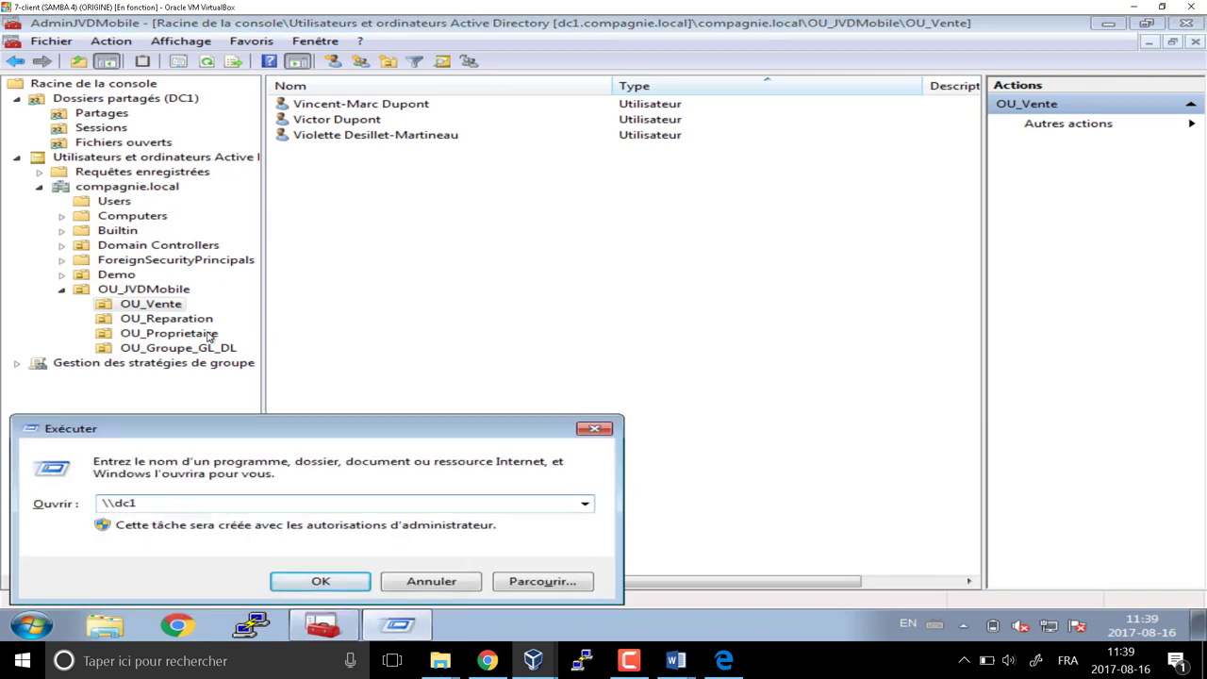
pyautogui.press('Return')
pyautogui.click(469, 284)
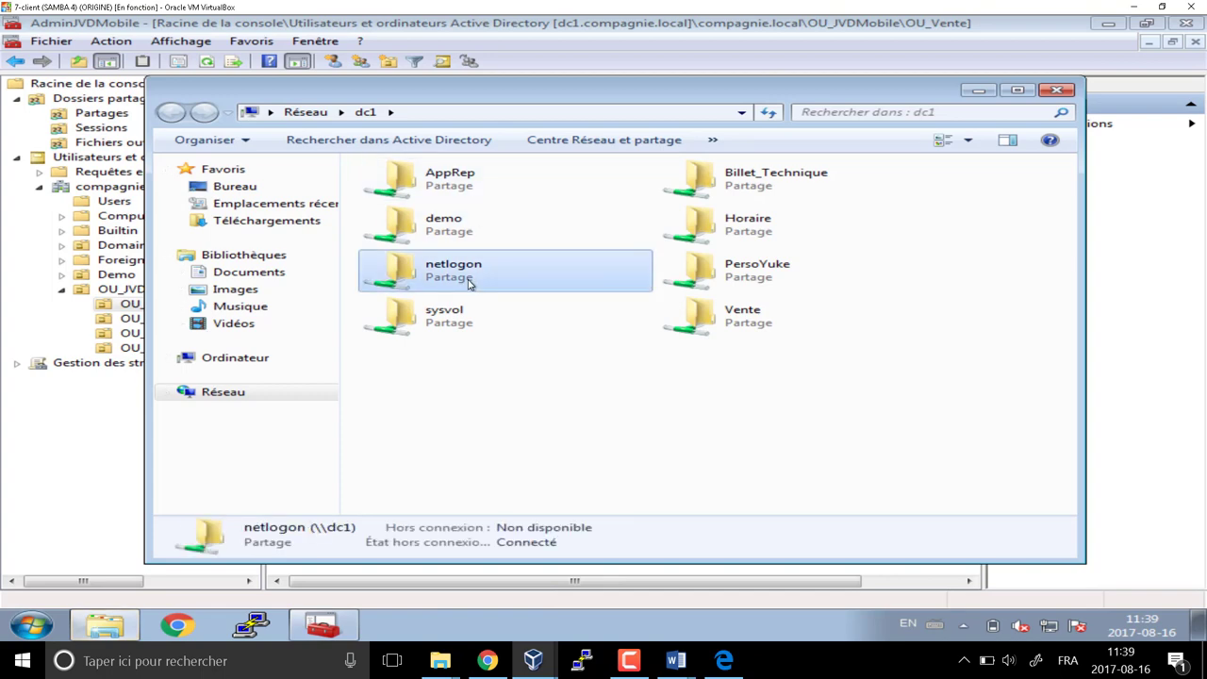
pyautogui.doubleClick(469, 284)
pyautogui.rightClick(410, 220)
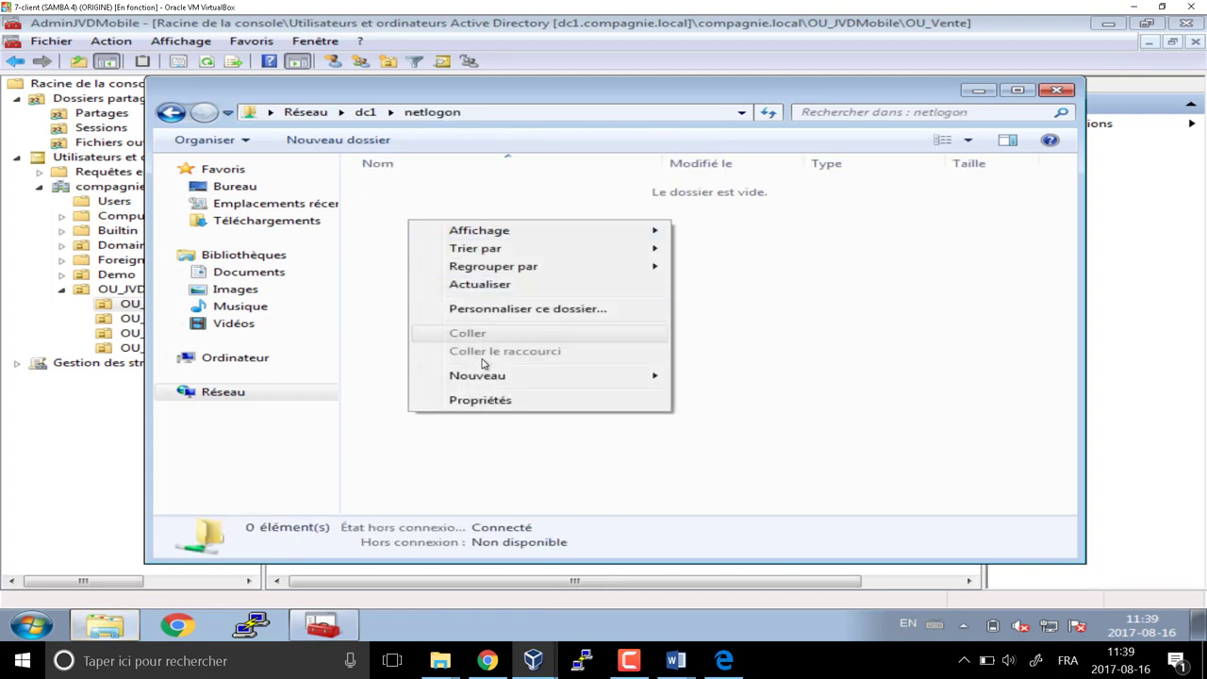
pyautogui.moveTo(490, 375)
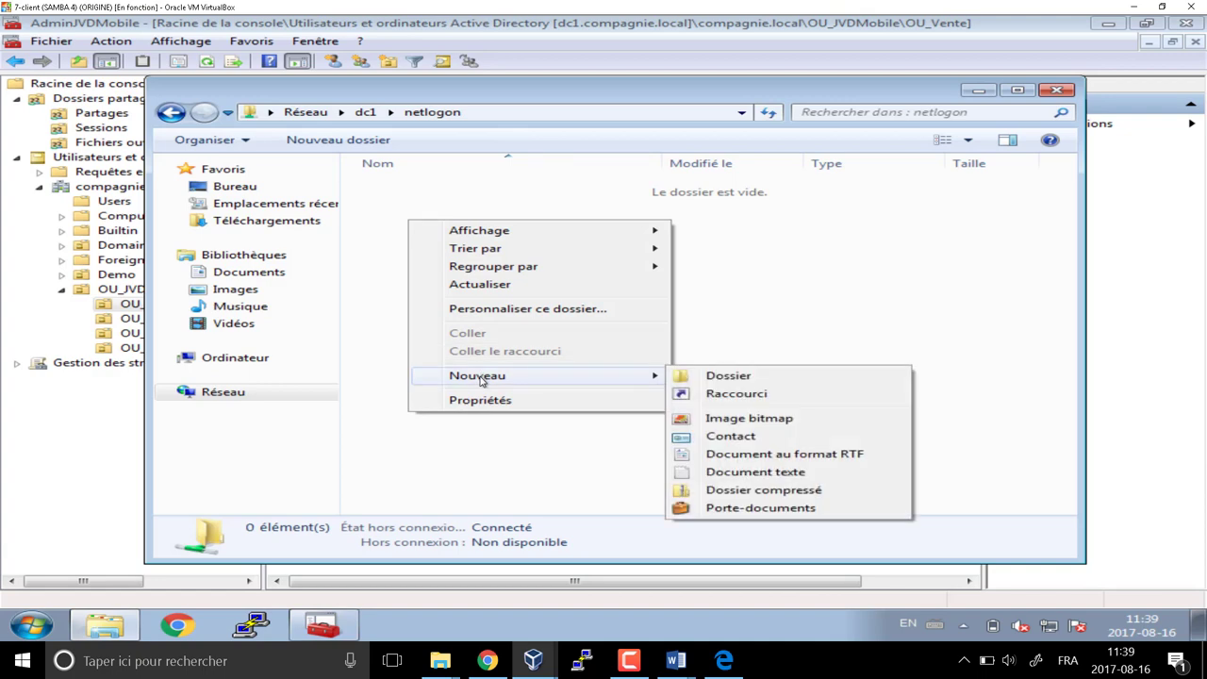
pyautogui.click(767, 473)
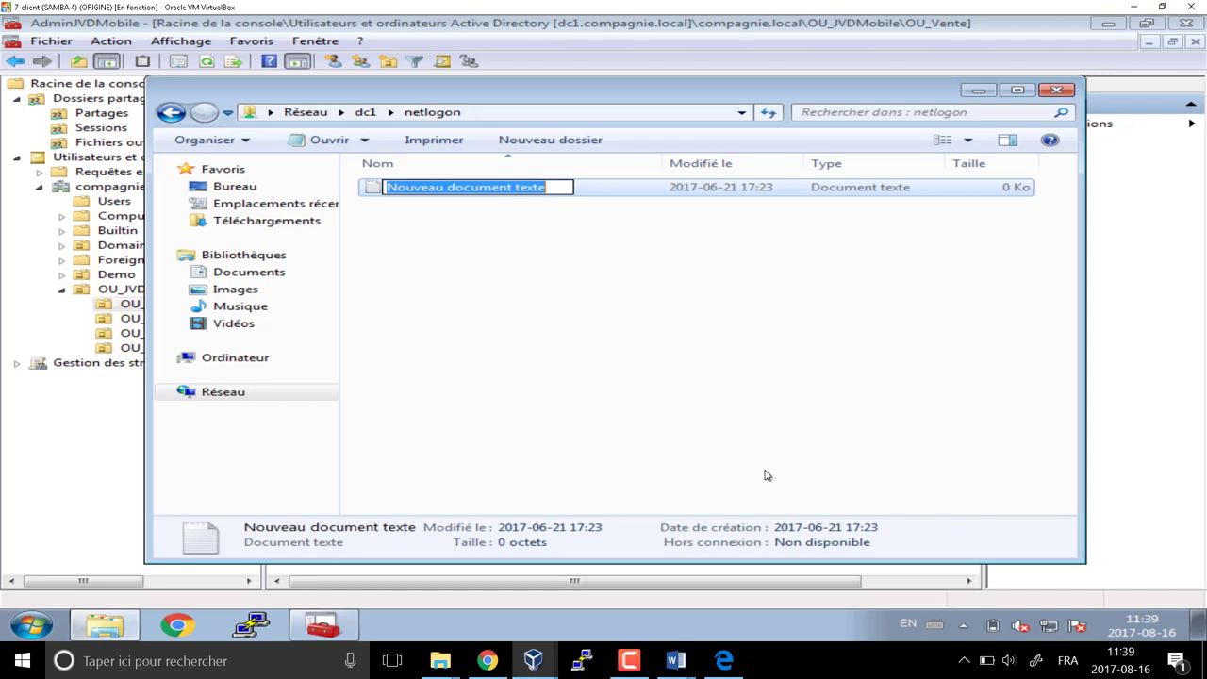
pyautogui.write('Sc')
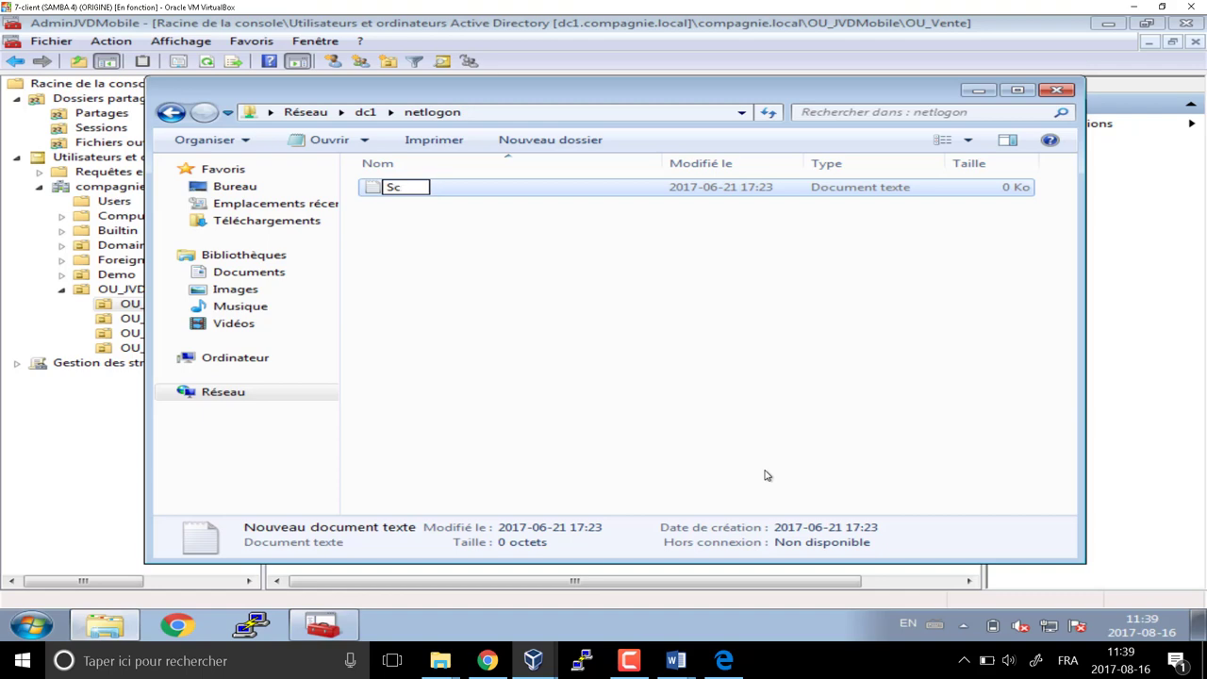
pyautogui.write('OuvVendeur')
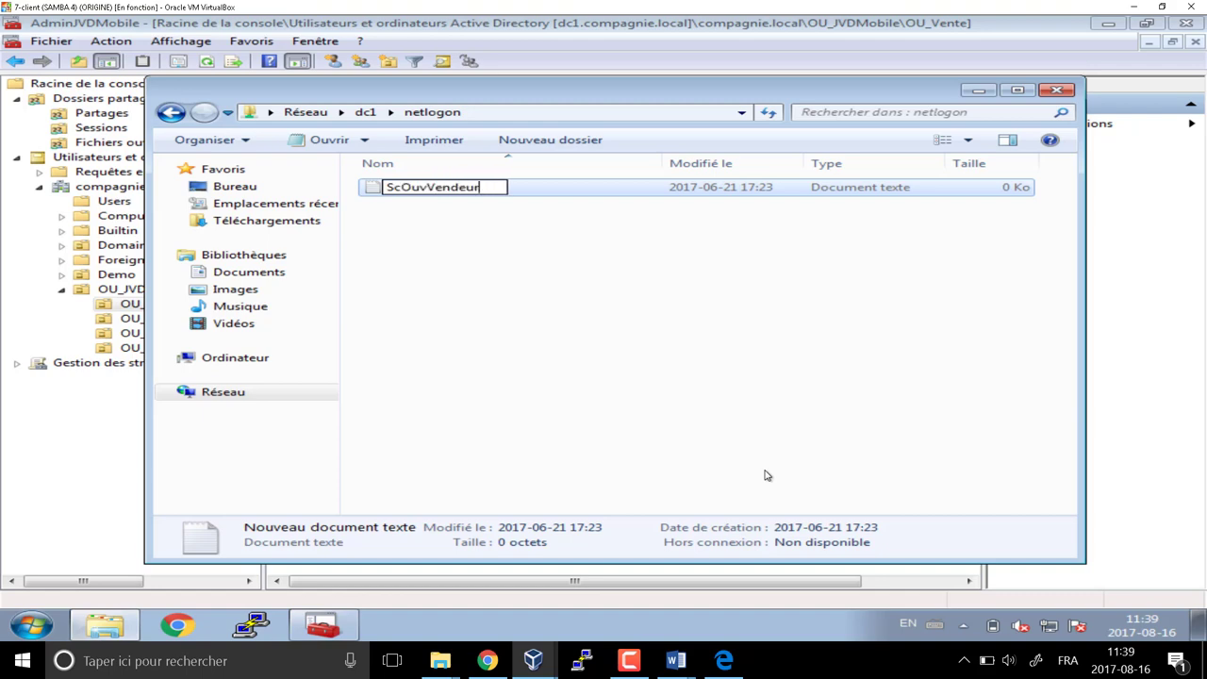
pyautogui.press('Return')
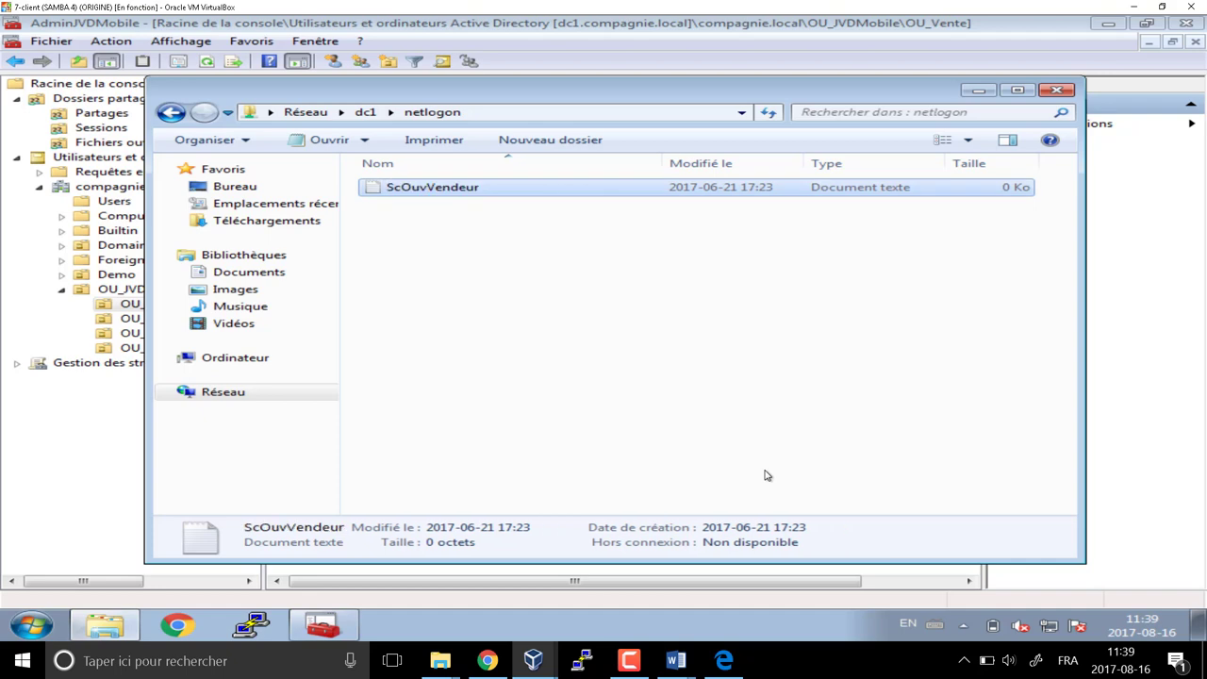
# Turn off hiding of extensions for known file types in Folder Options
pyautogui.click(207, 140)
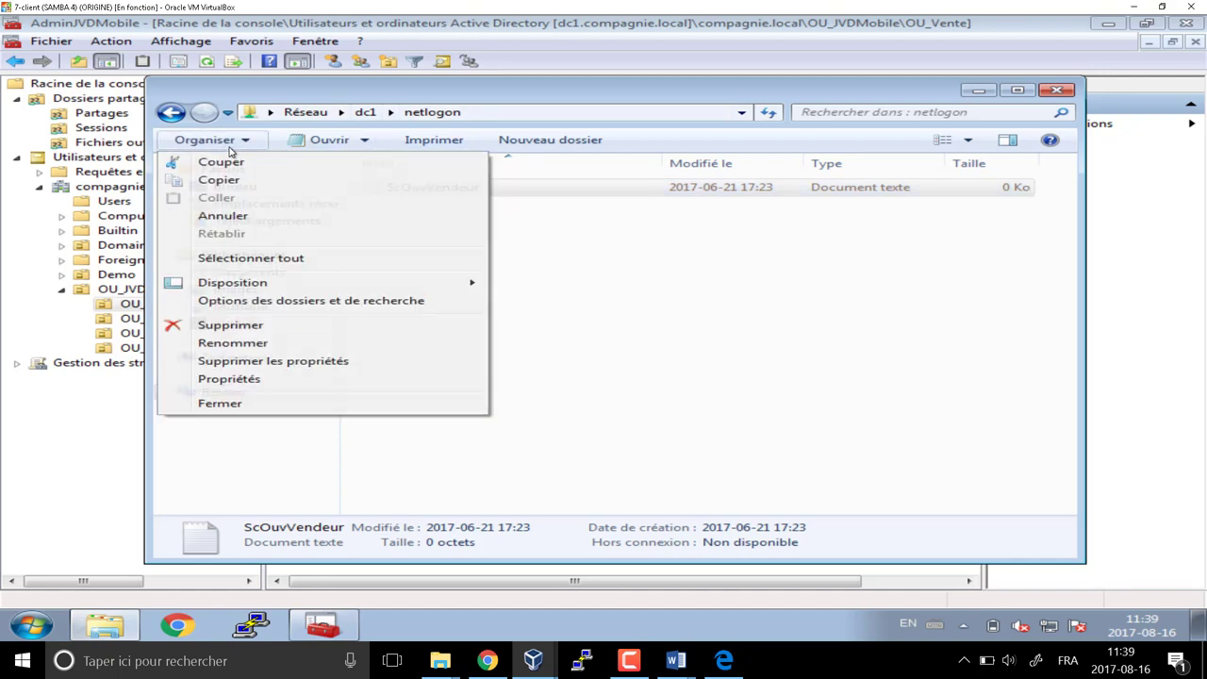
pyautogui.click(304, 301)
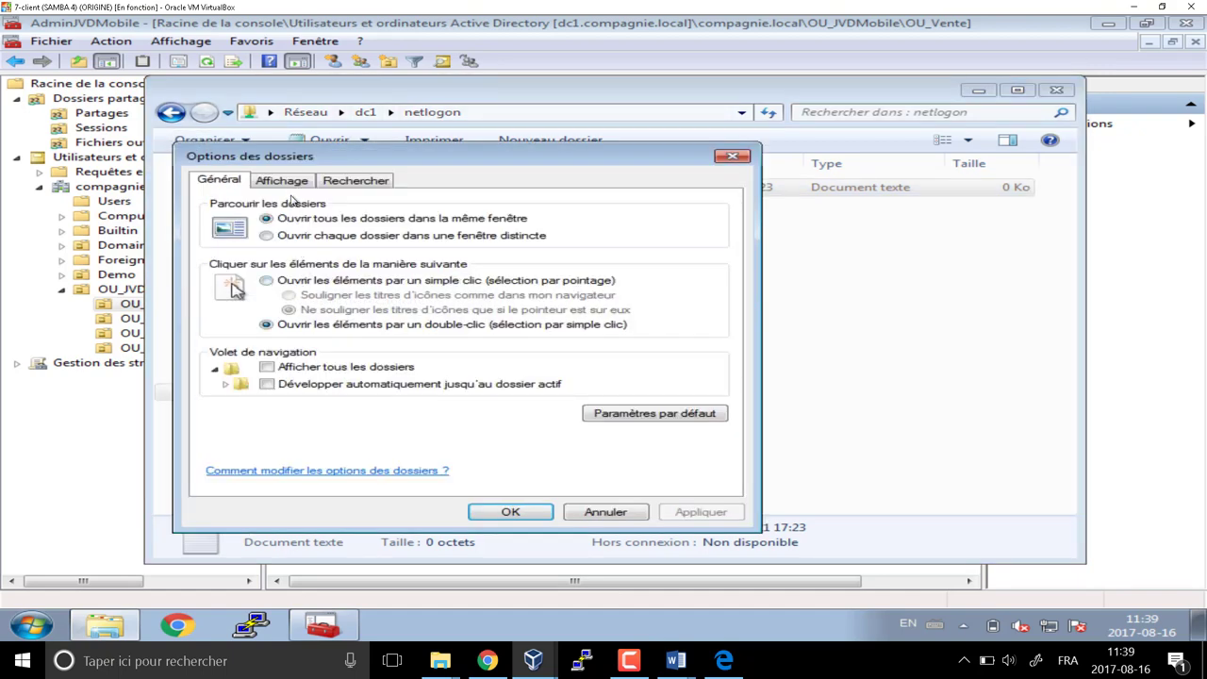
pyautogui.click(289, 183)
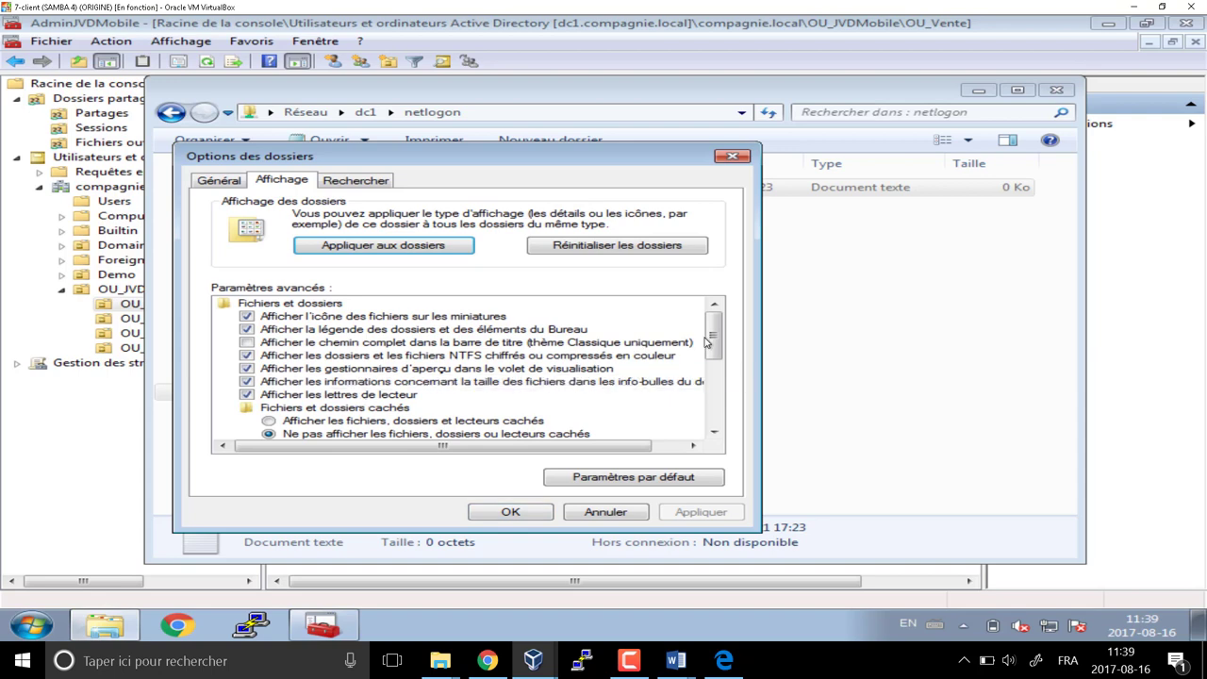
pyautogui.scroll(-5, 677, 418)
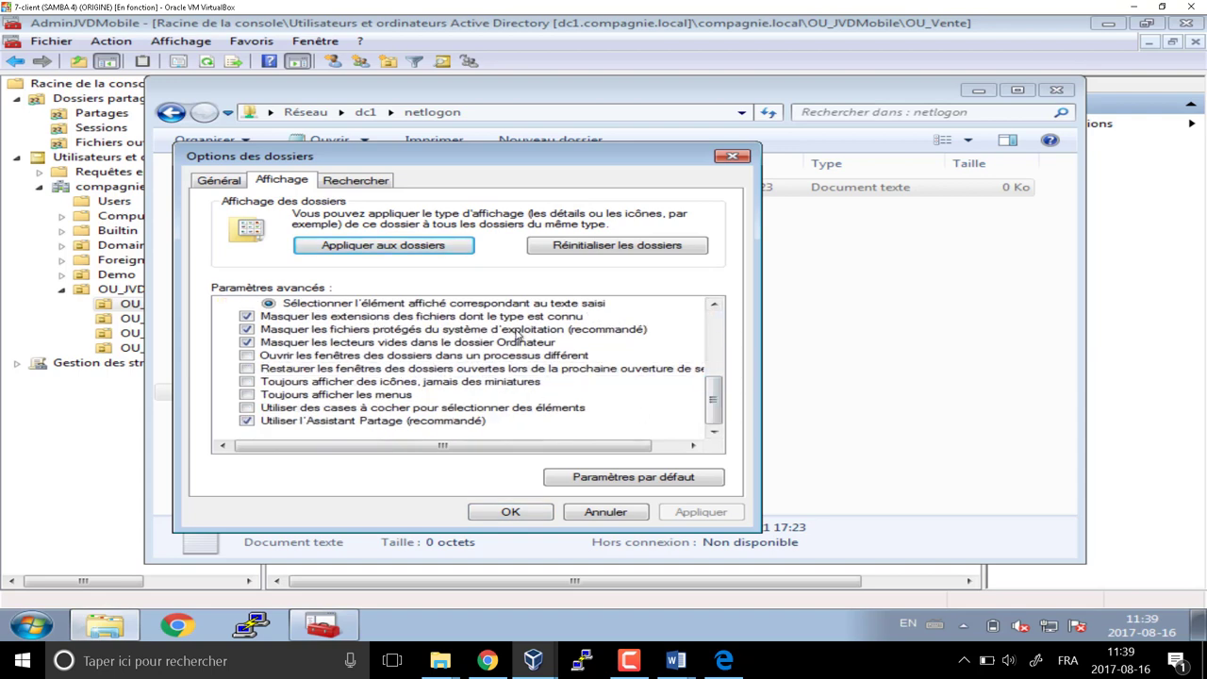
pyautogui.click(247, 317)
pyautogui.click(510, 514)
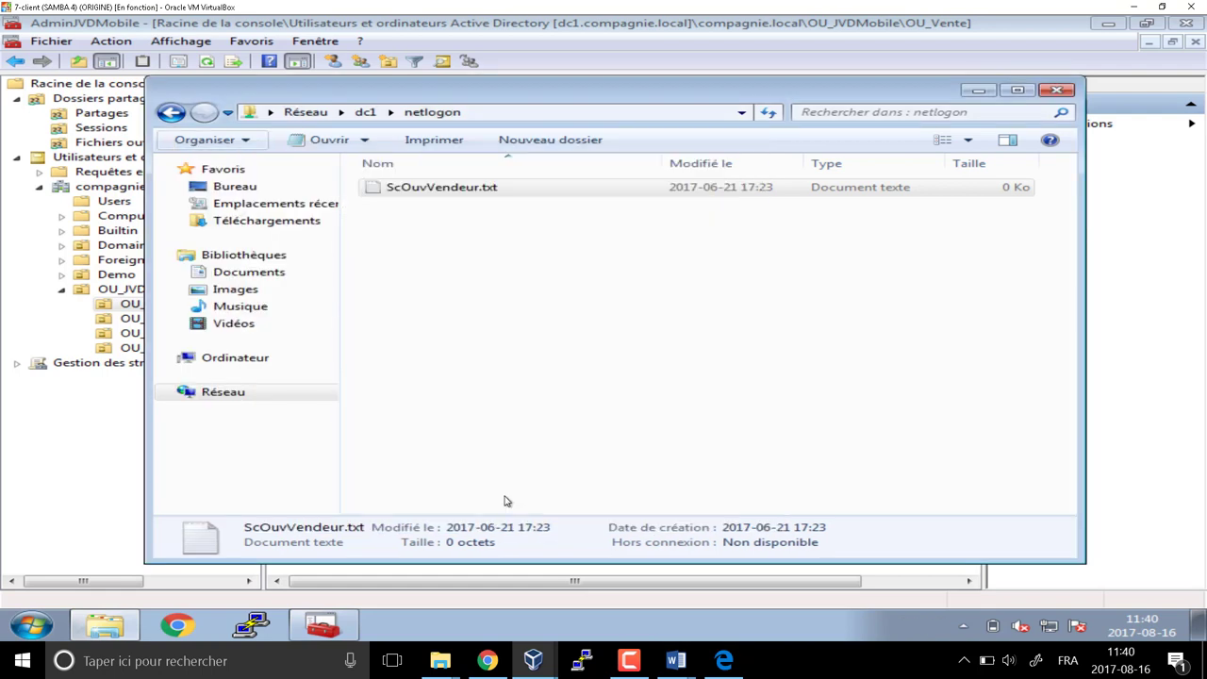
# Rename ScOuvVendeur.txt to ScOuvVendeur.cmd, accepting the extension change
pyautogui.press('F2')
pyautogui.click(516, 188)
pyautogui.press('BackSpace')
pyautogui.press('BackSpace')
pyautogui.press('BackSpace')
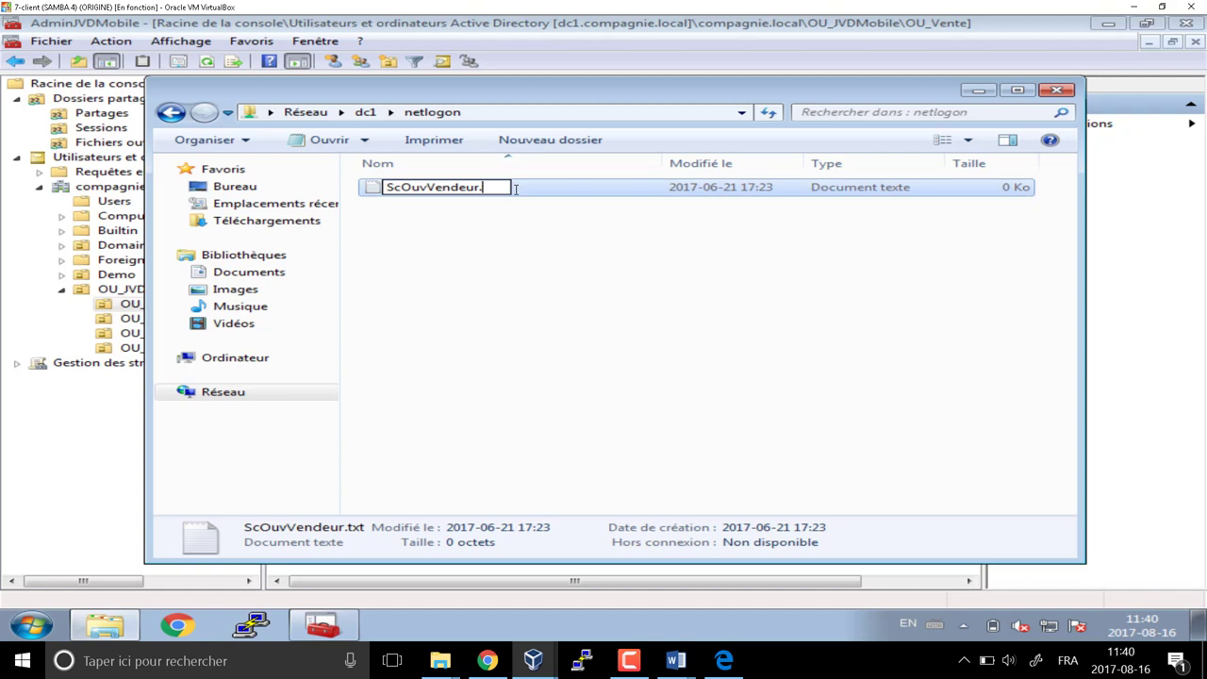
pyautogui.write('cmd')
pyautogui.press('Return')
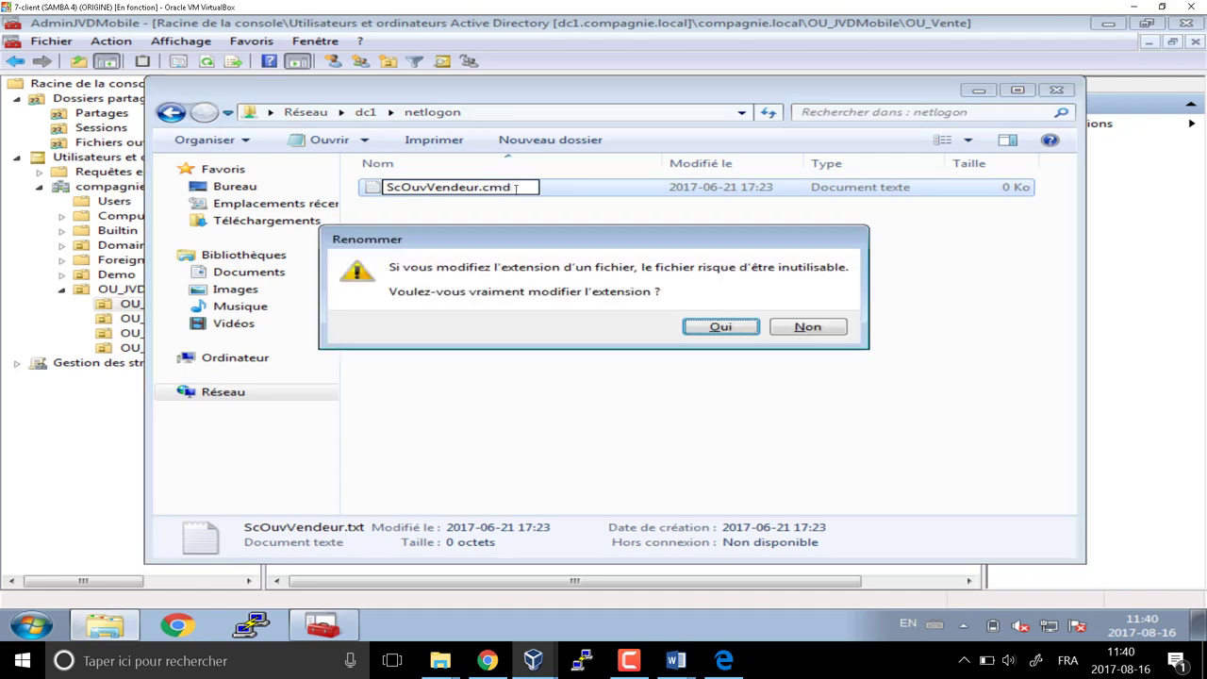
pyautogui.press('Return')
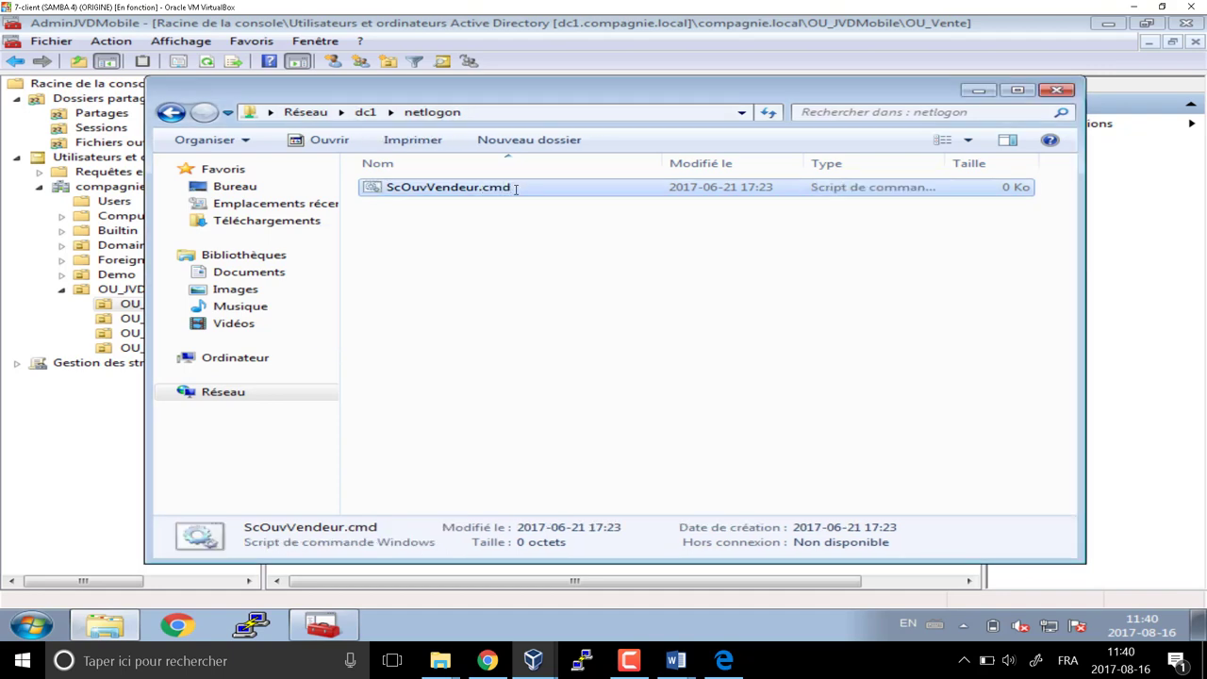
# Copy the ScOuvVendeur.cmd file name and bring the OU_Vente user list forward
pyautogui.moveTo(514, 97); pyautogui.dragTo(645, 176)
pyautogui.click(637, 265)
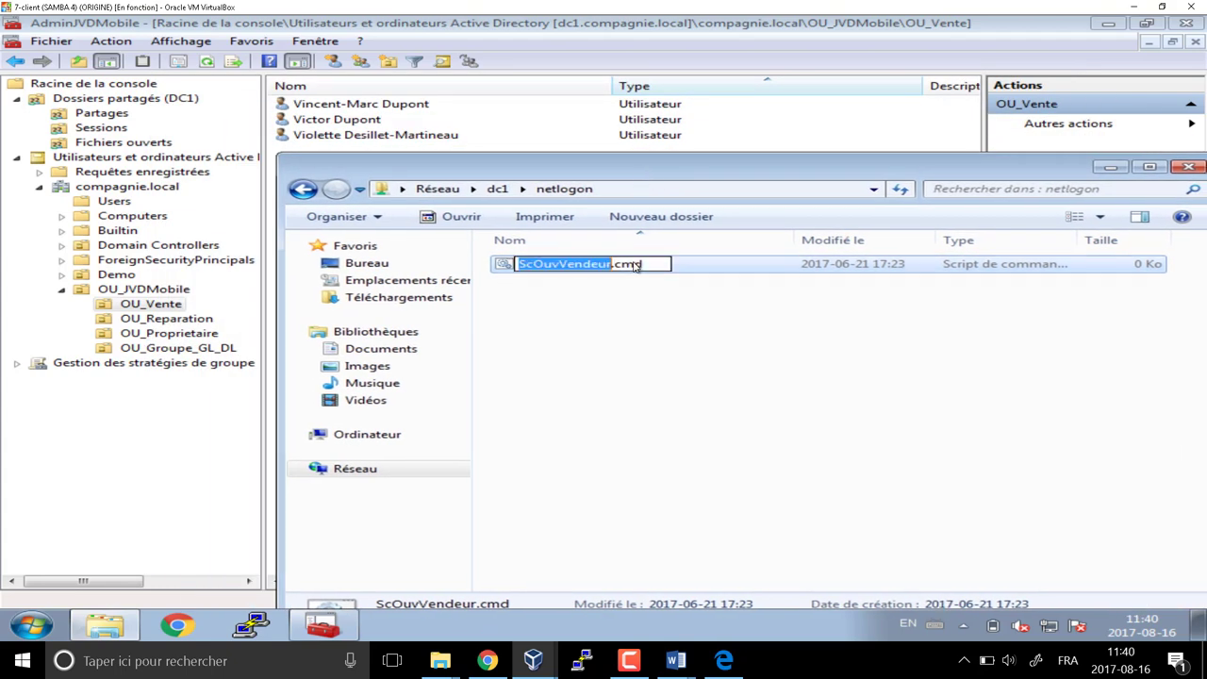
pyautogui.click(618, 191)
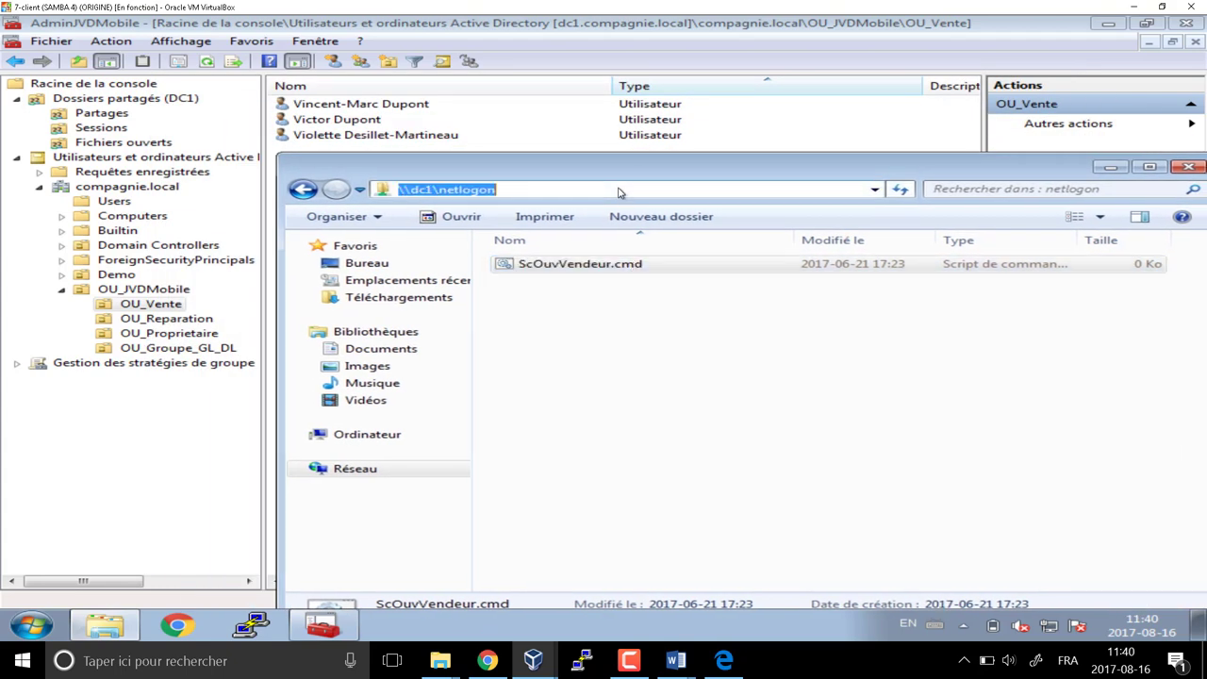
pyautogui.click(610, 270)
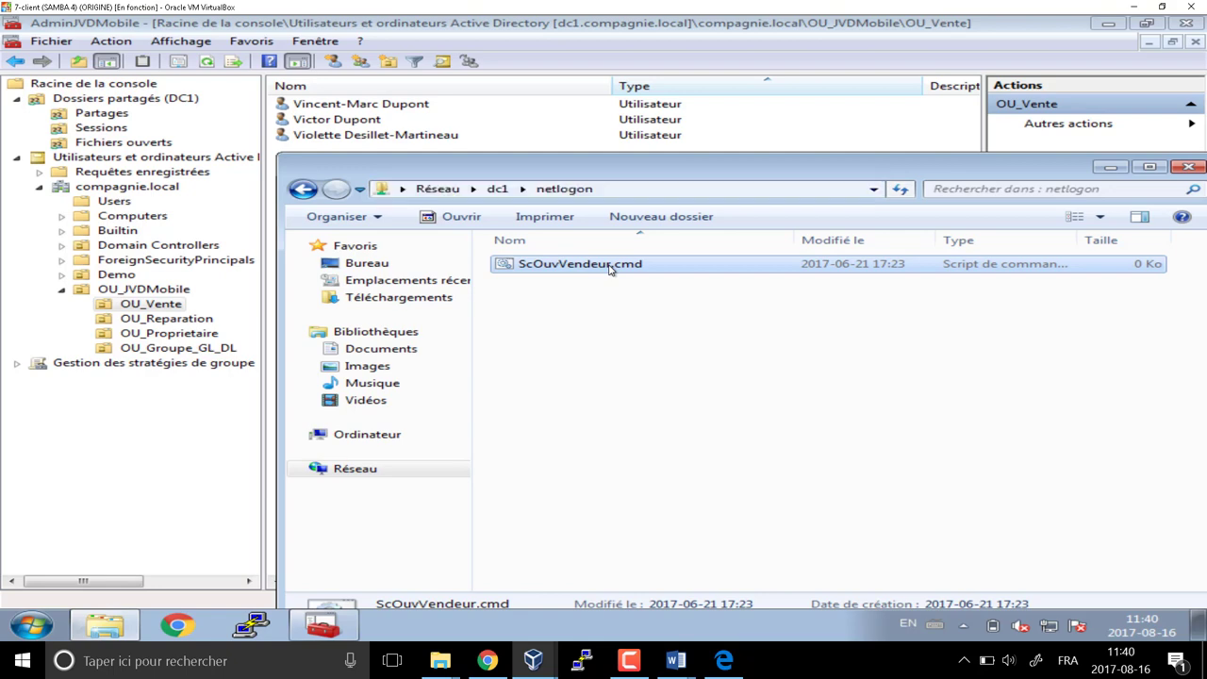
pyautogui.moveTo(651, 265); pyautogui.dragTo(510, 280)
pyautogui.hotkey('ctrl', 'c')
pyautogui.click(567, 335)
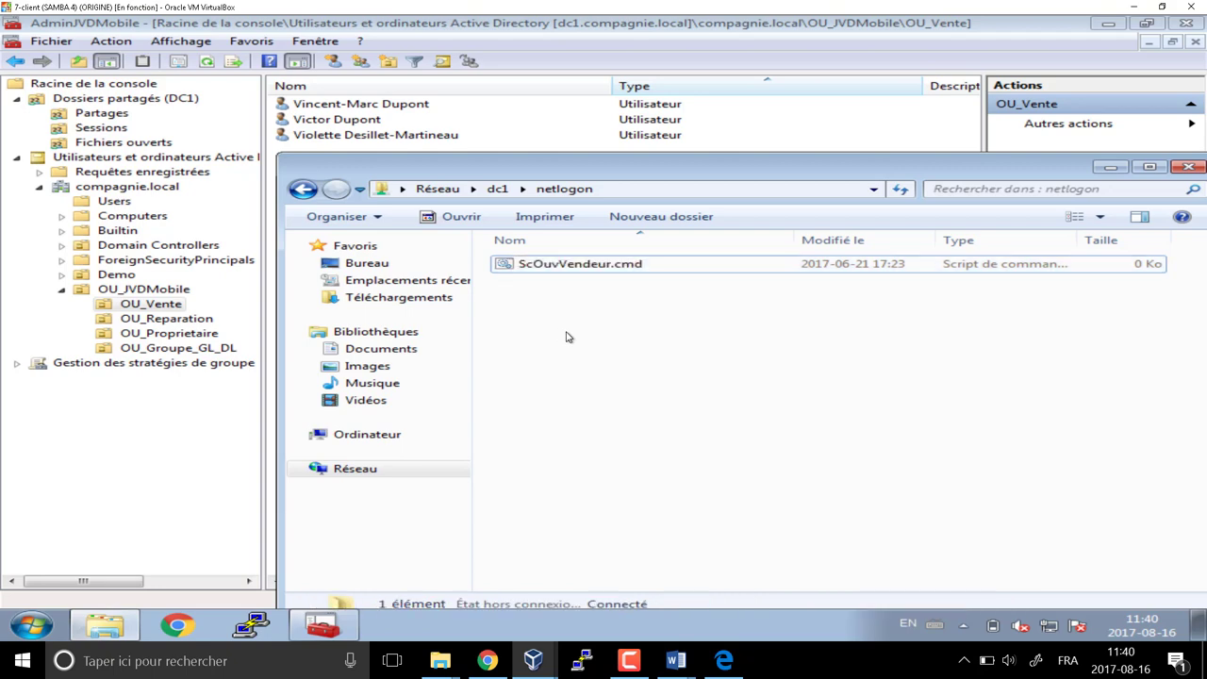
pyautogui.click(415, 134)
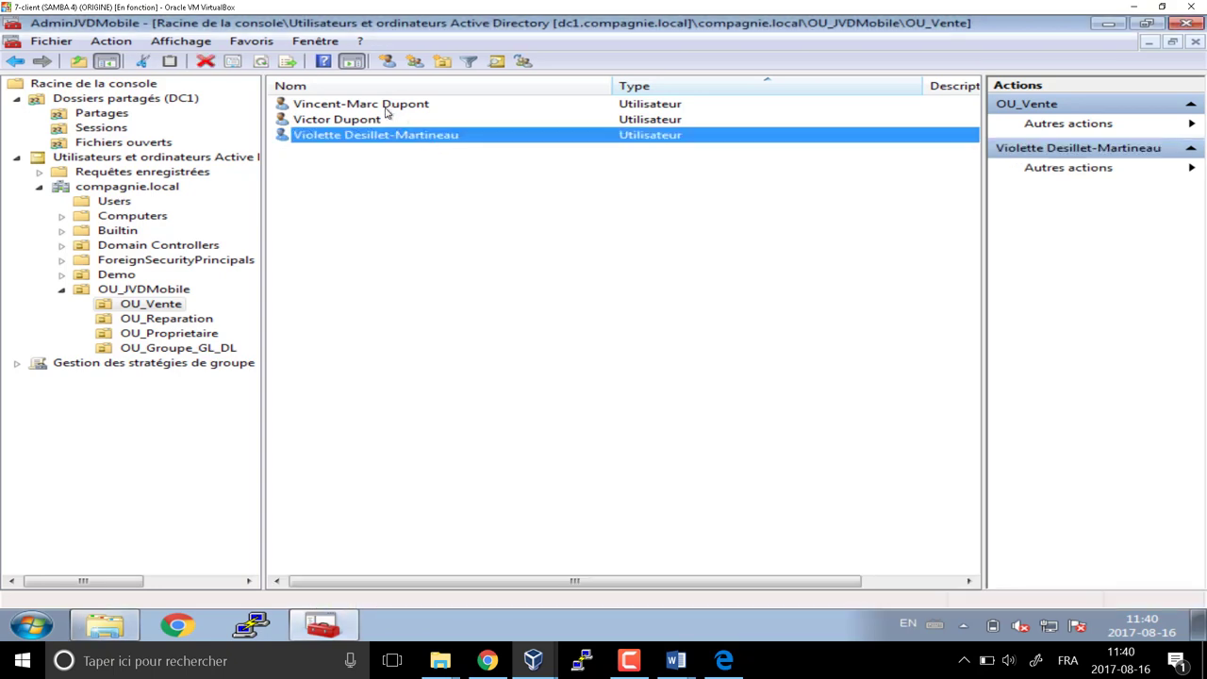
# Set the first sales user's logon script to \\dc1\netlogon\ScOuvVendeur.cmd and copy the path
pyautogui.doubleClick(386, 105)
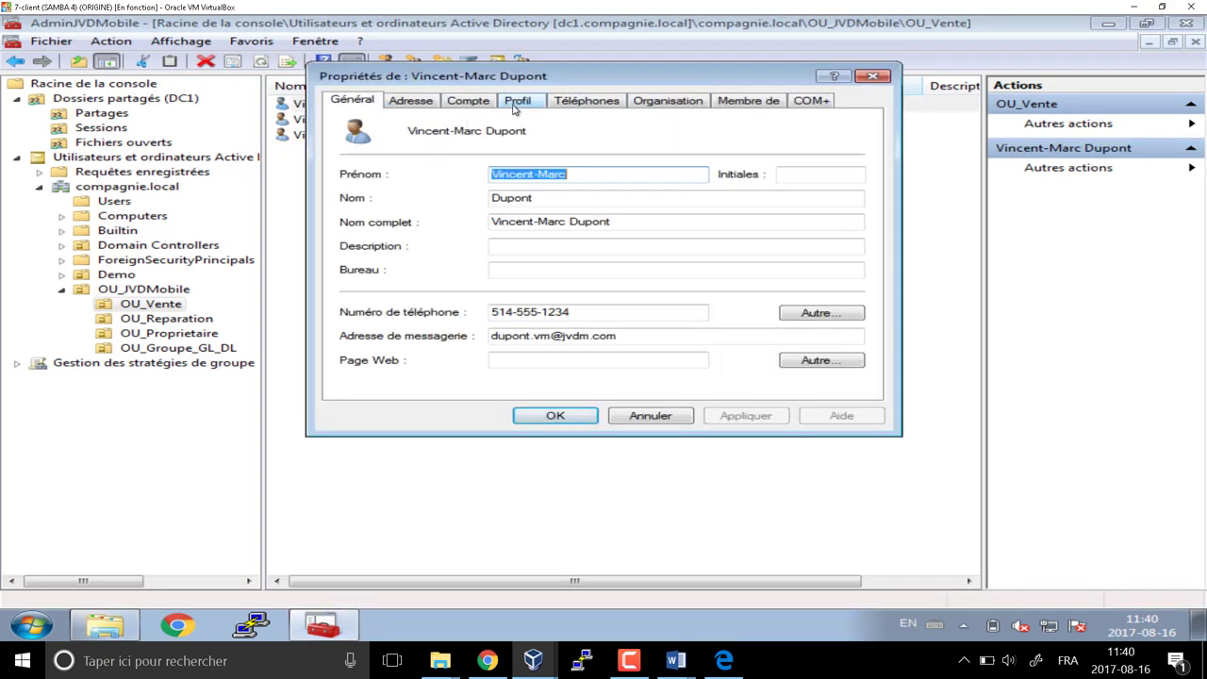
pyautogui.click(515, 109)
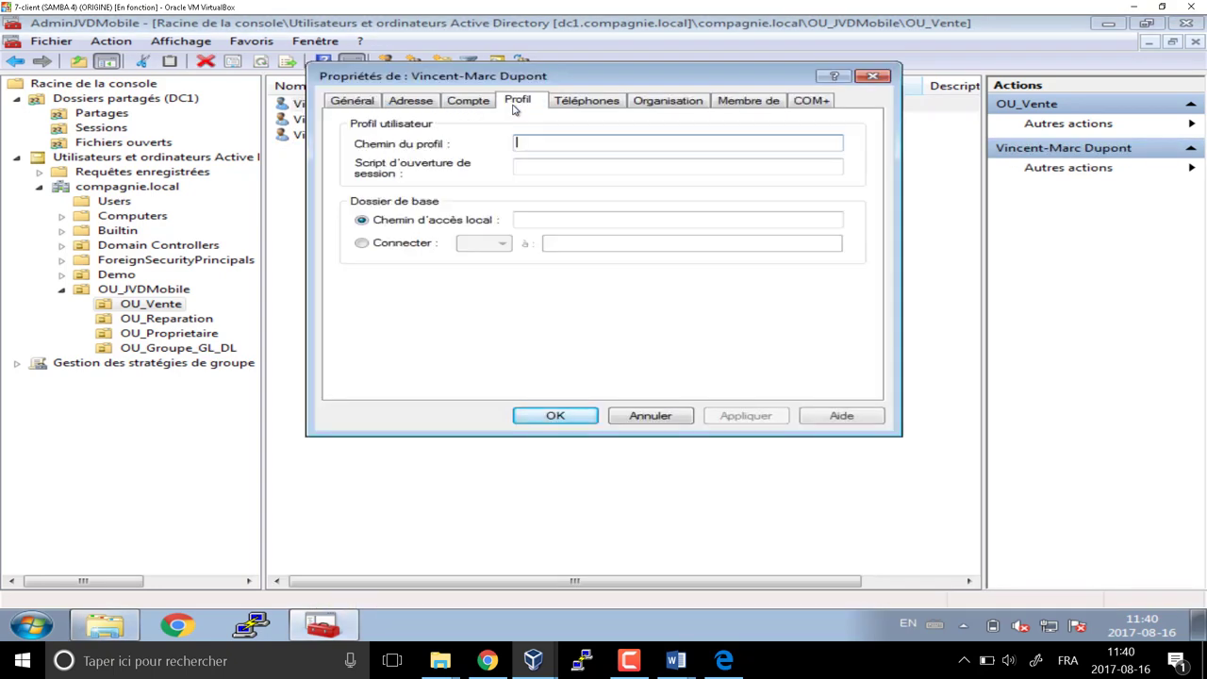
pyautogui.click(547, 172)
pyautogui.hotkey('ctrl', 'v')
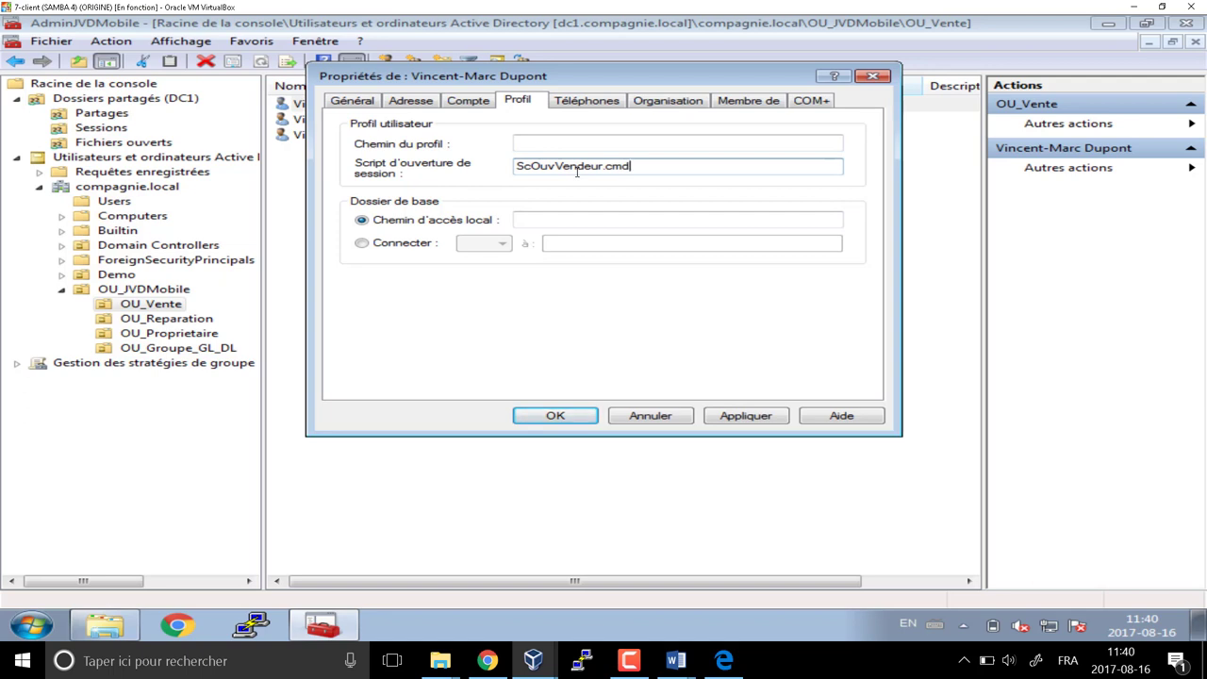
pyautogui.press('Home')
pyautogui.write('\\\\dc1\\')
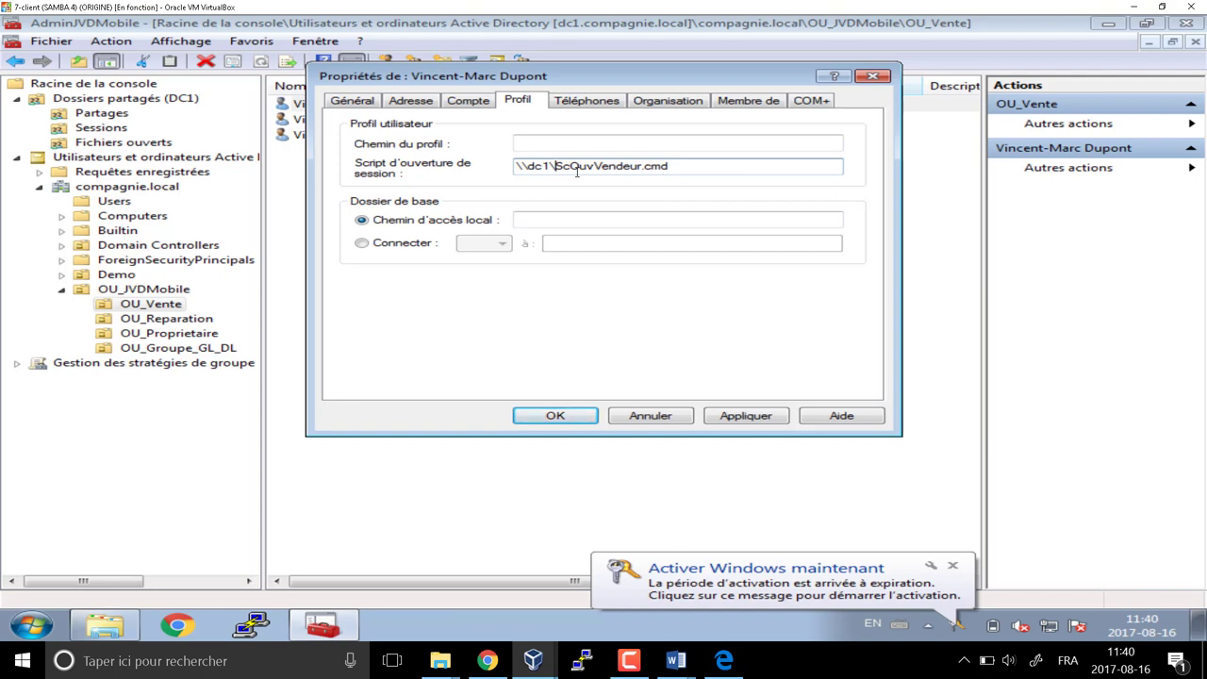
pyautogui.write('netlogon')
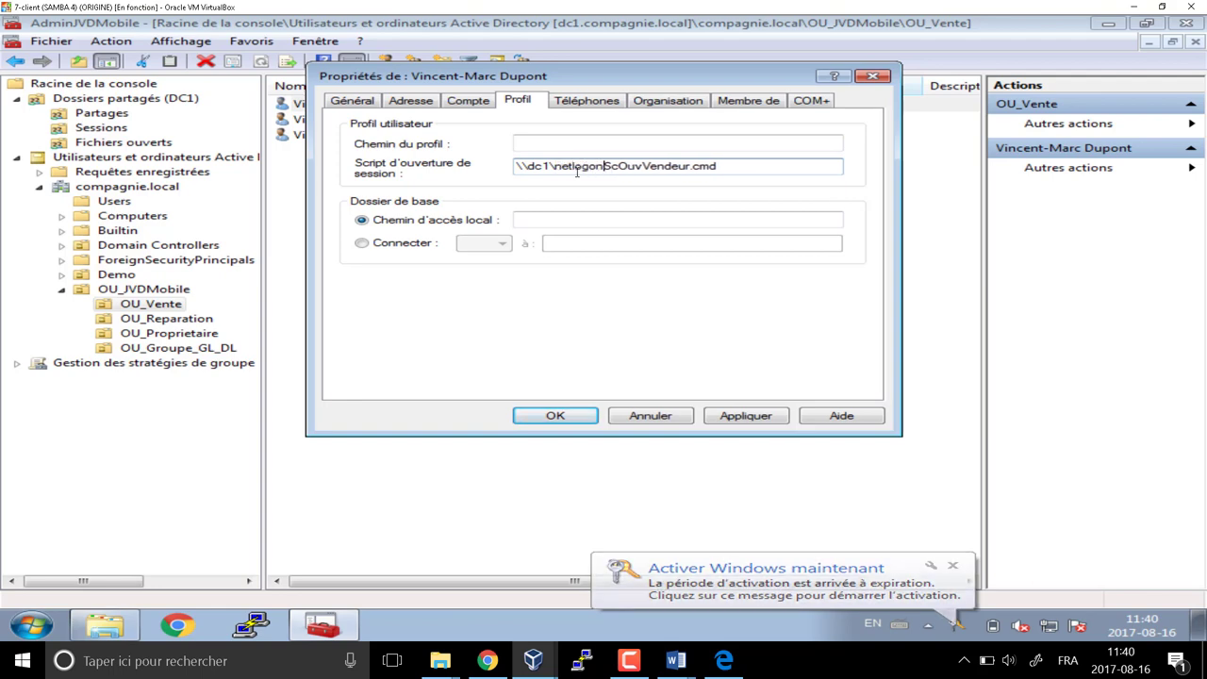
pyautogui.write('\\')
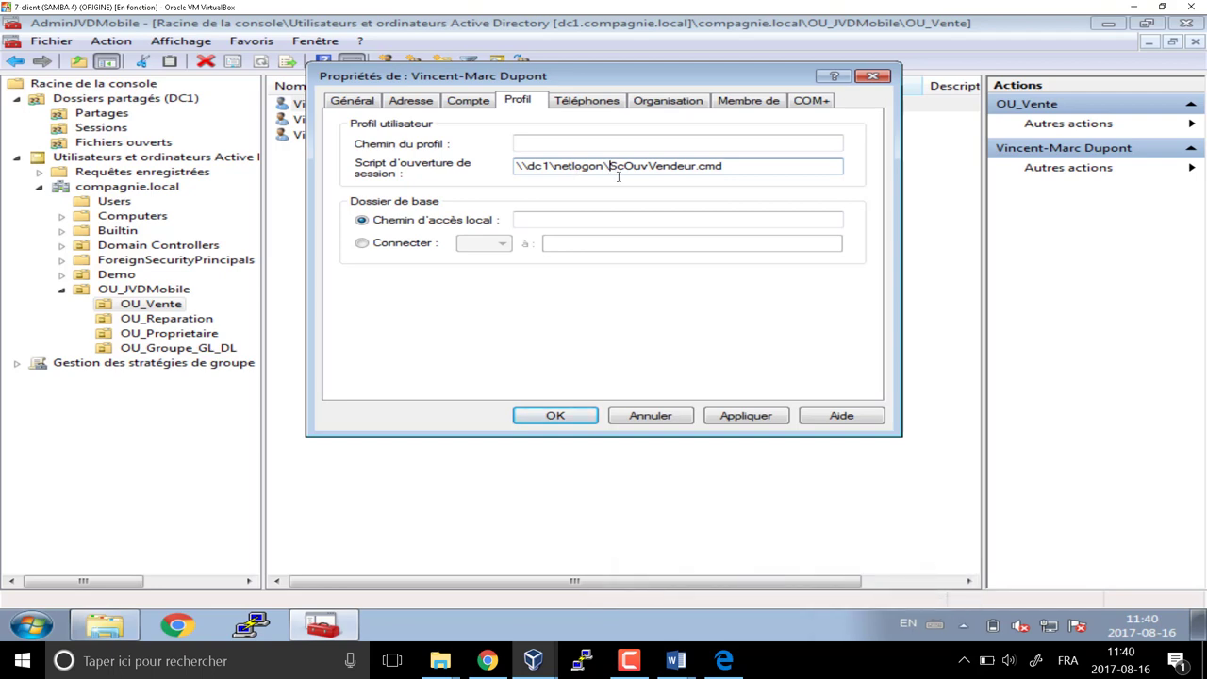
pyautogui.moveTo(731, 167); pyautogui.dragTo(504, 166)
pyautogui.hotkey('ctrl', 'c')
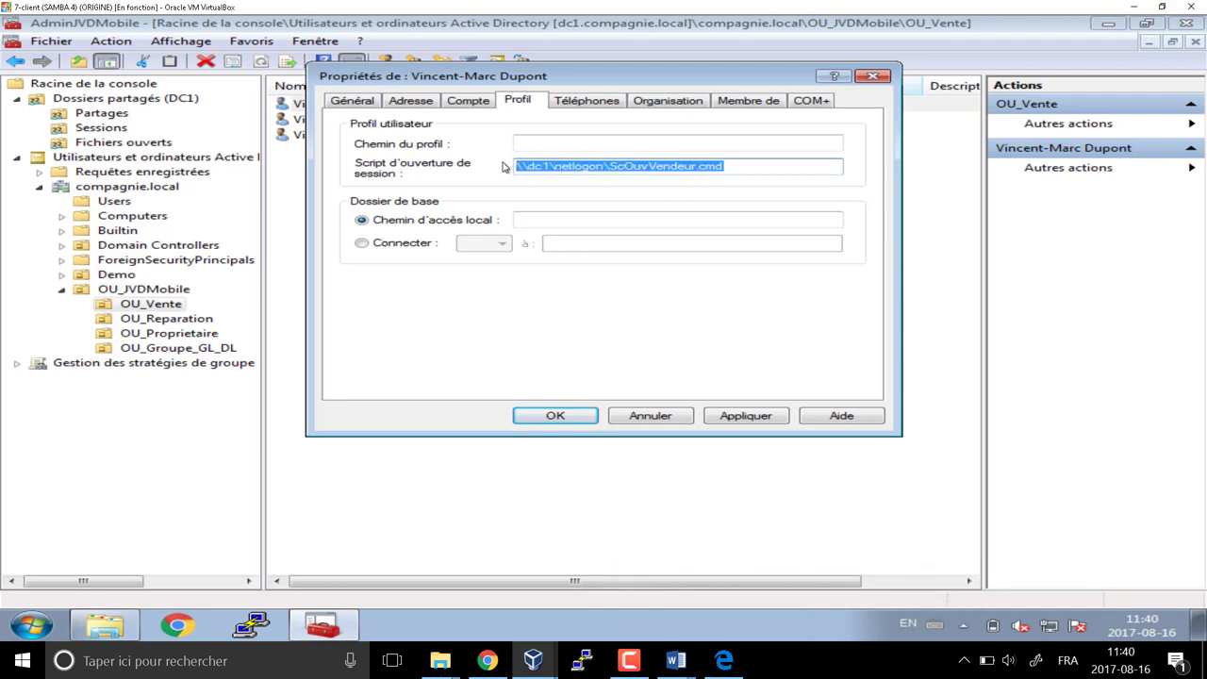
pyautogui.click(556, 416)
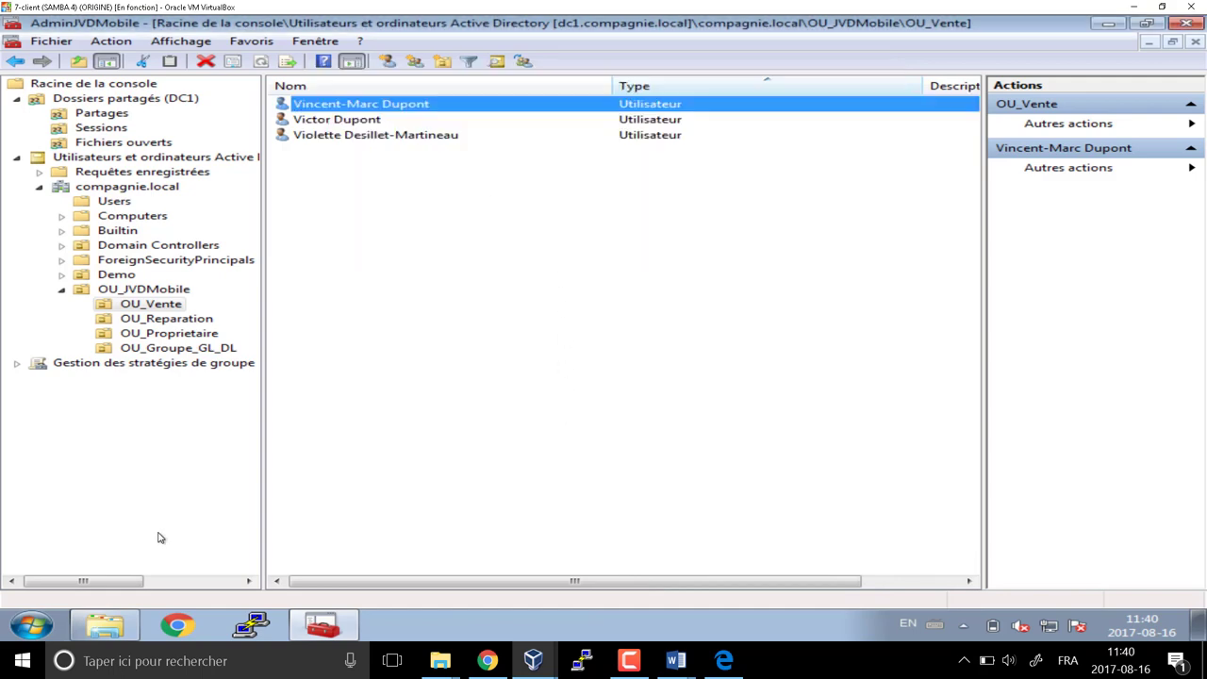
# Test the \\dc1\netlogon\ScOuvVendeur.cmd path in Run and dismiss the invalid application error
pyautogui.press('super+r')
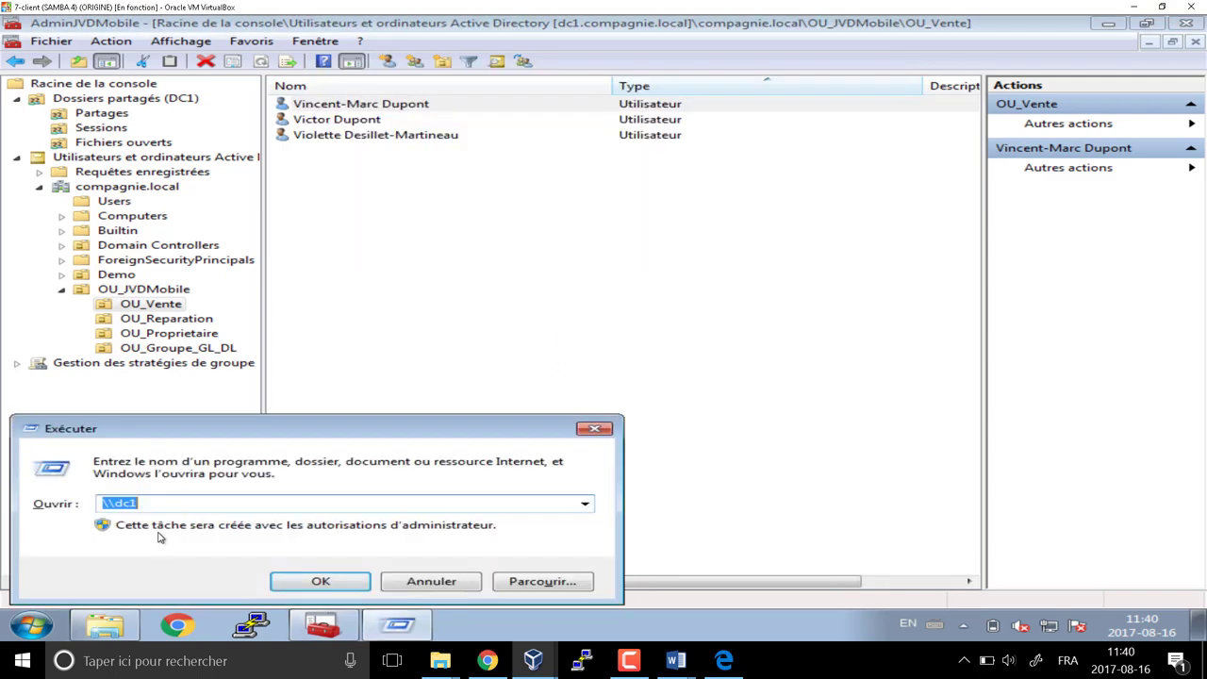
pyautogui.hotkey('ctrl', 'v')
pyautogui.press('Return')
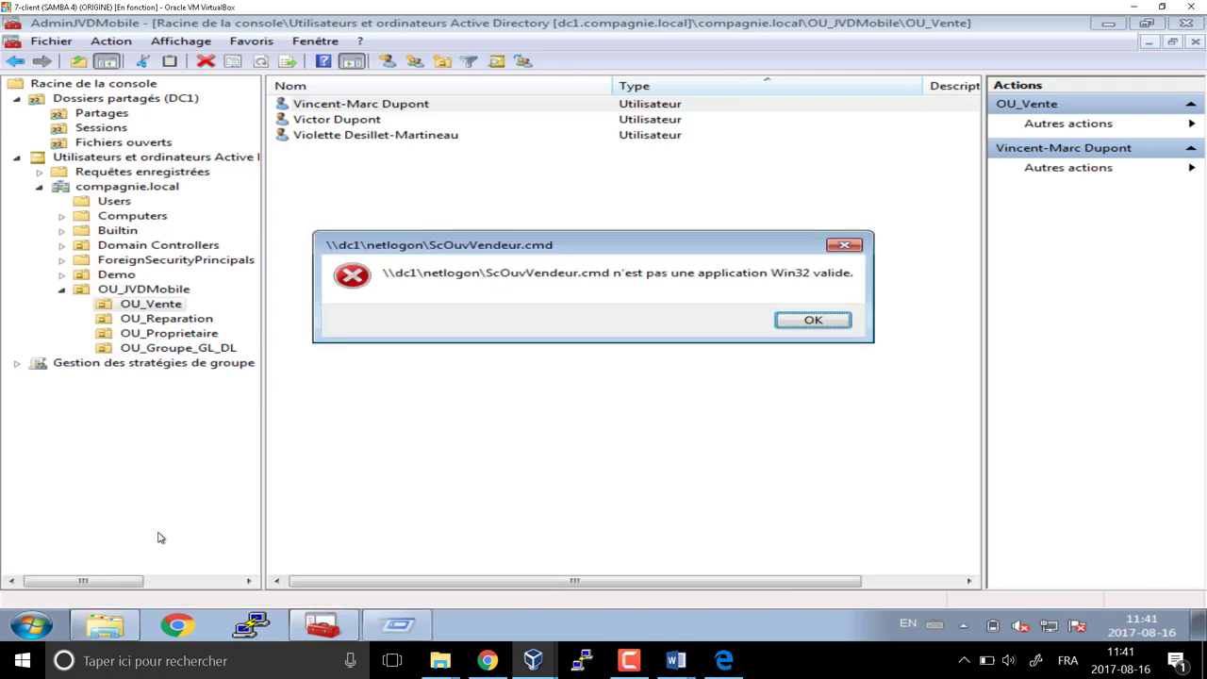
pyautogui.click(814, 320)
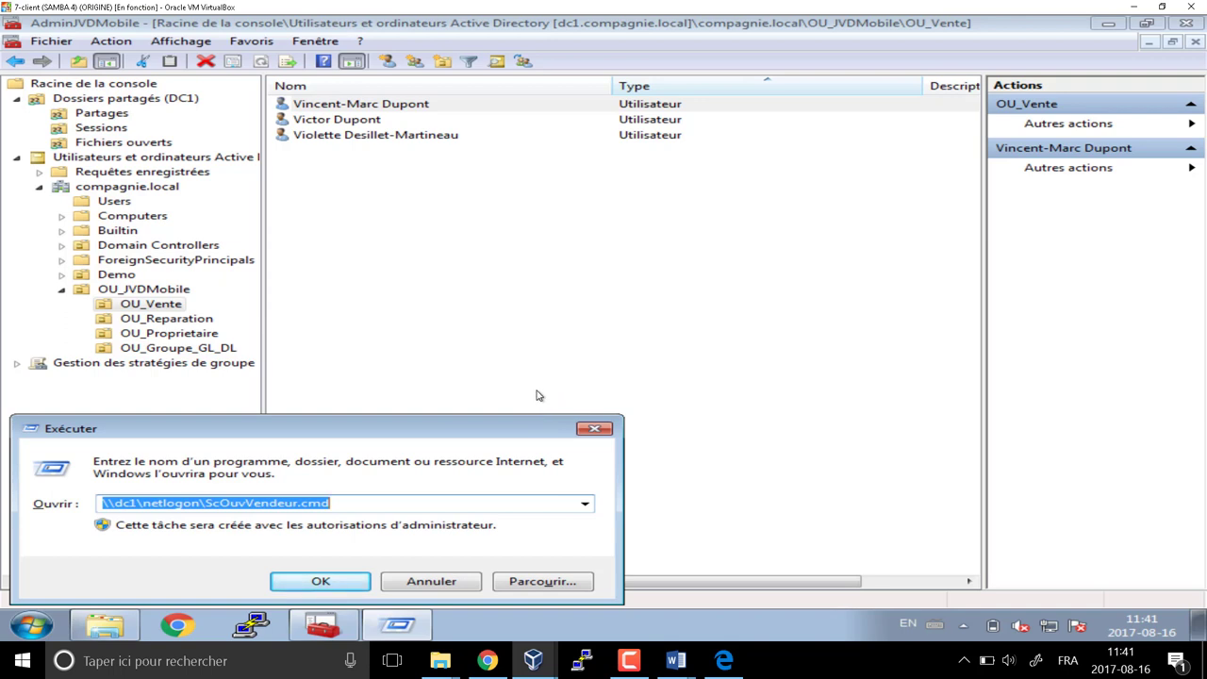
pyautogui.click(594, 428)
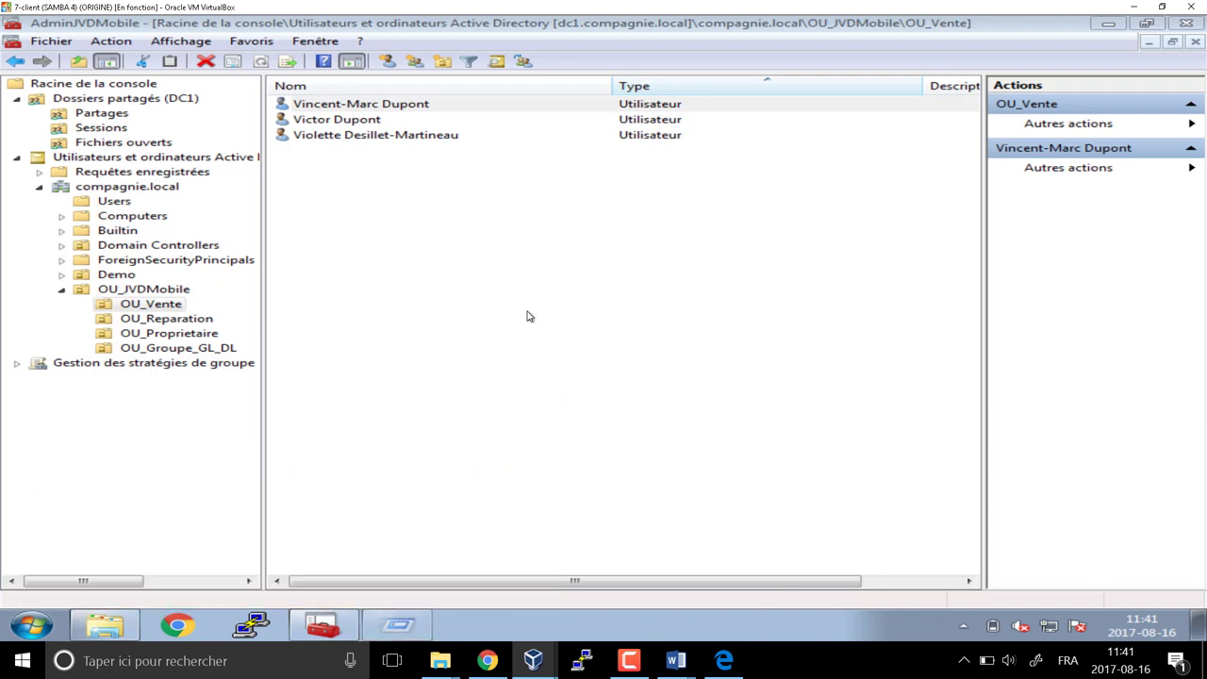
# Paste the ScOuvVendeur.cmd logon script path for the second and third sales users
pyautogui.doubleClick(415, 121)
pyautogui.click(528, 105)
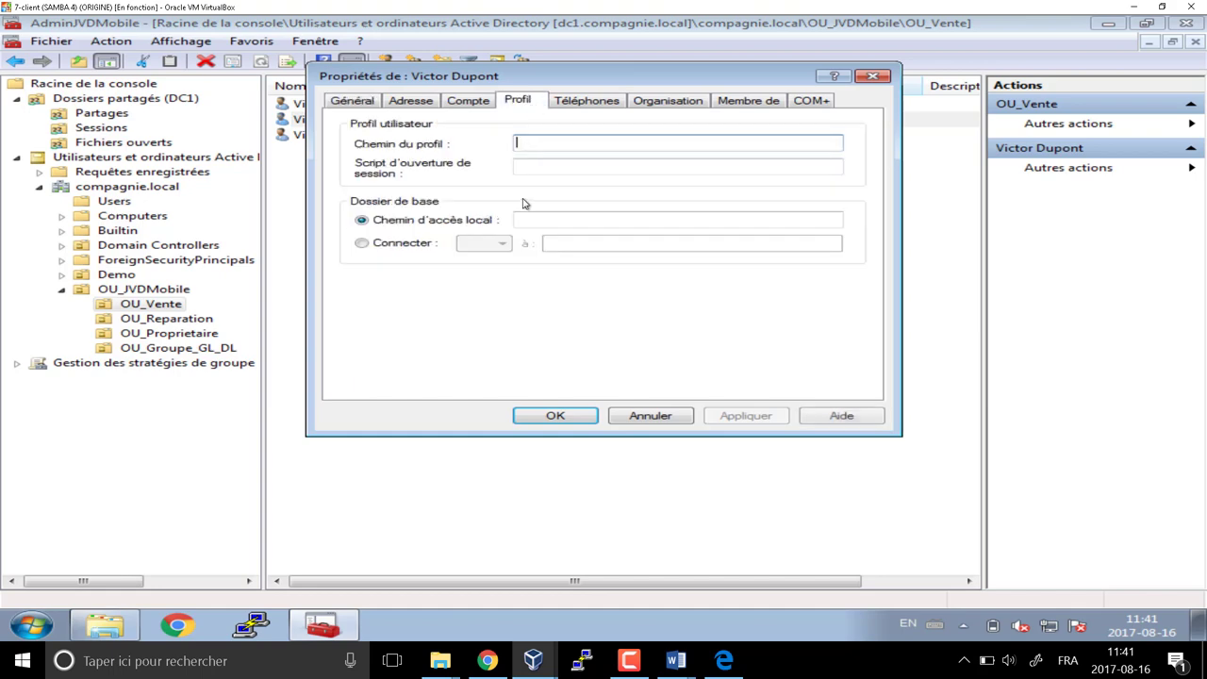
pyautogui.press('Tab')
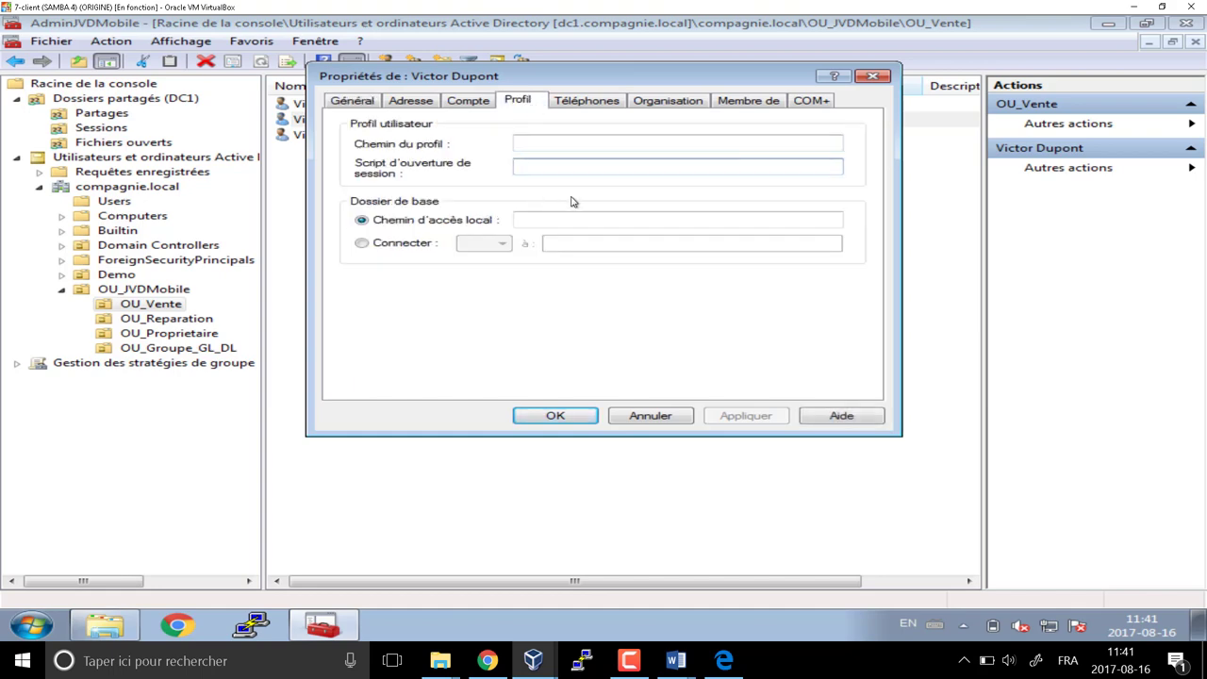
pyautogui.hotkey('ctrl', 'v')
pyautogui.click(540, 409)
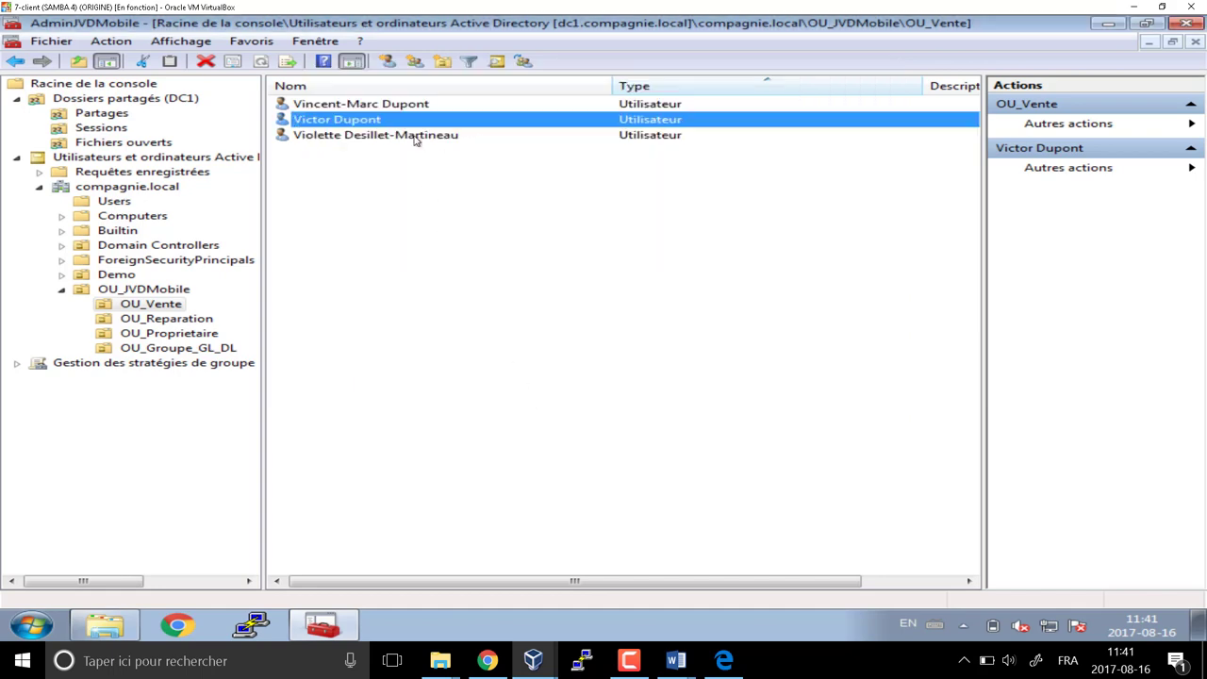
pyautogui.doubleClick(415, 137)
pyautogui.click(519, 105)
pyautogui.click(540, 168)
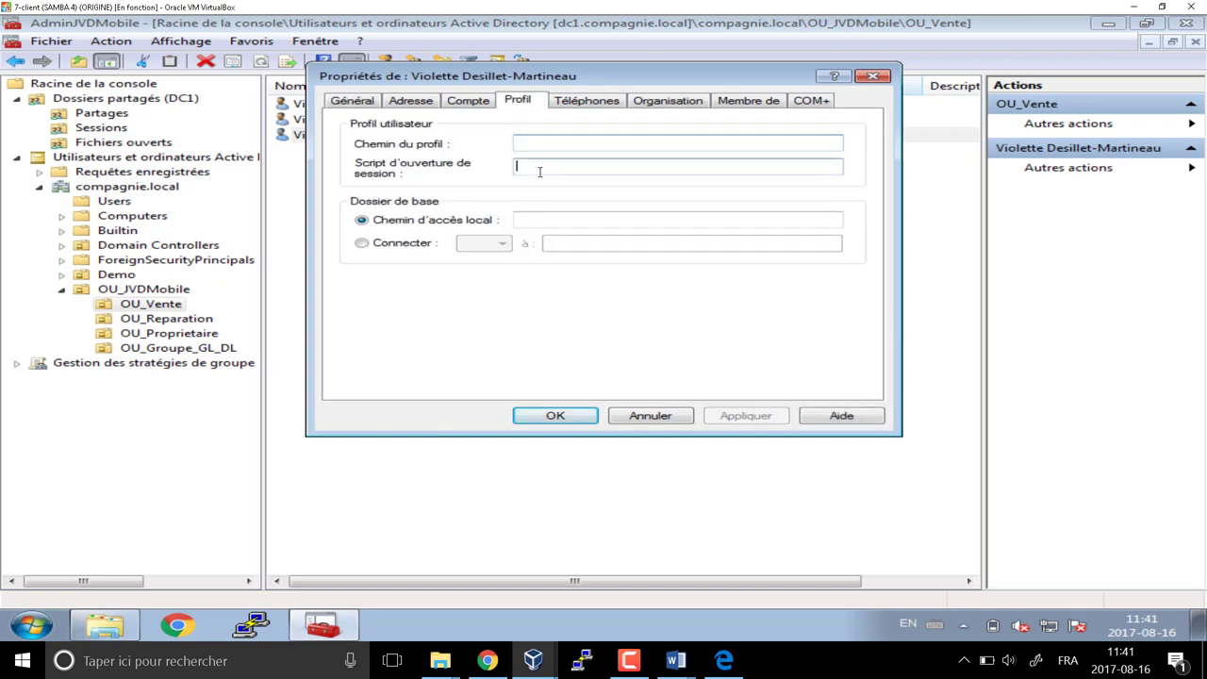
pyautogui.hotkey('ctrl', 'v')
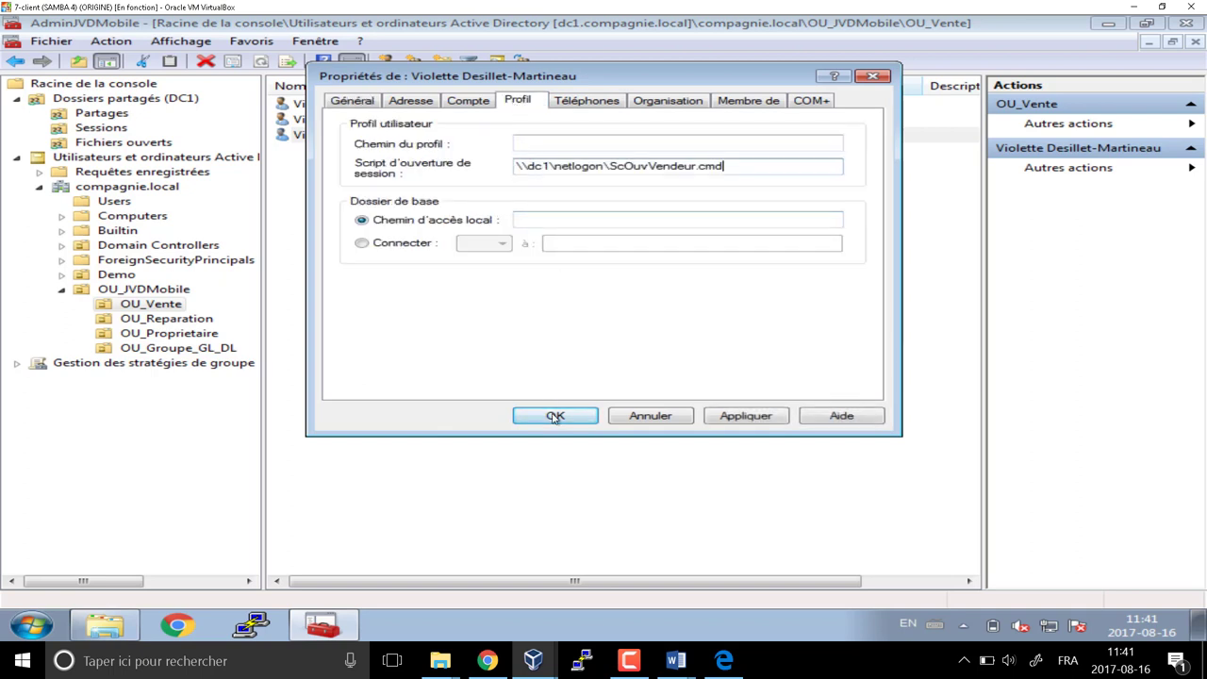
pyautogui.click(555, 416)
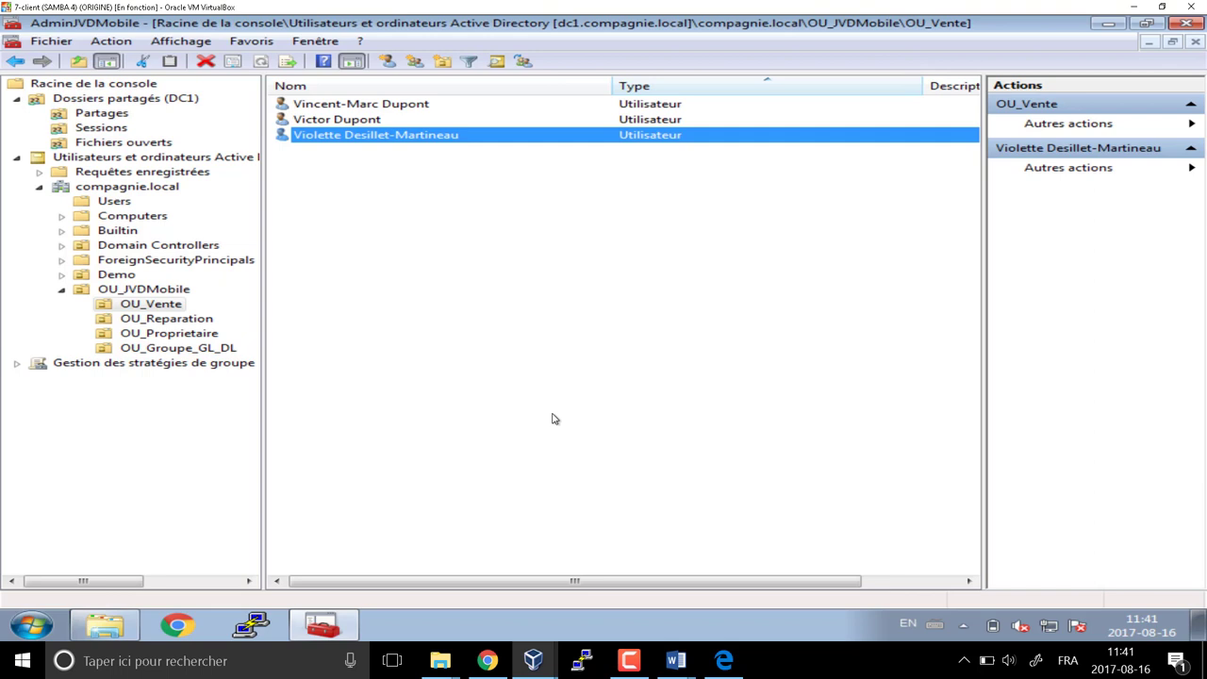
pyautogui.click(187, 321)
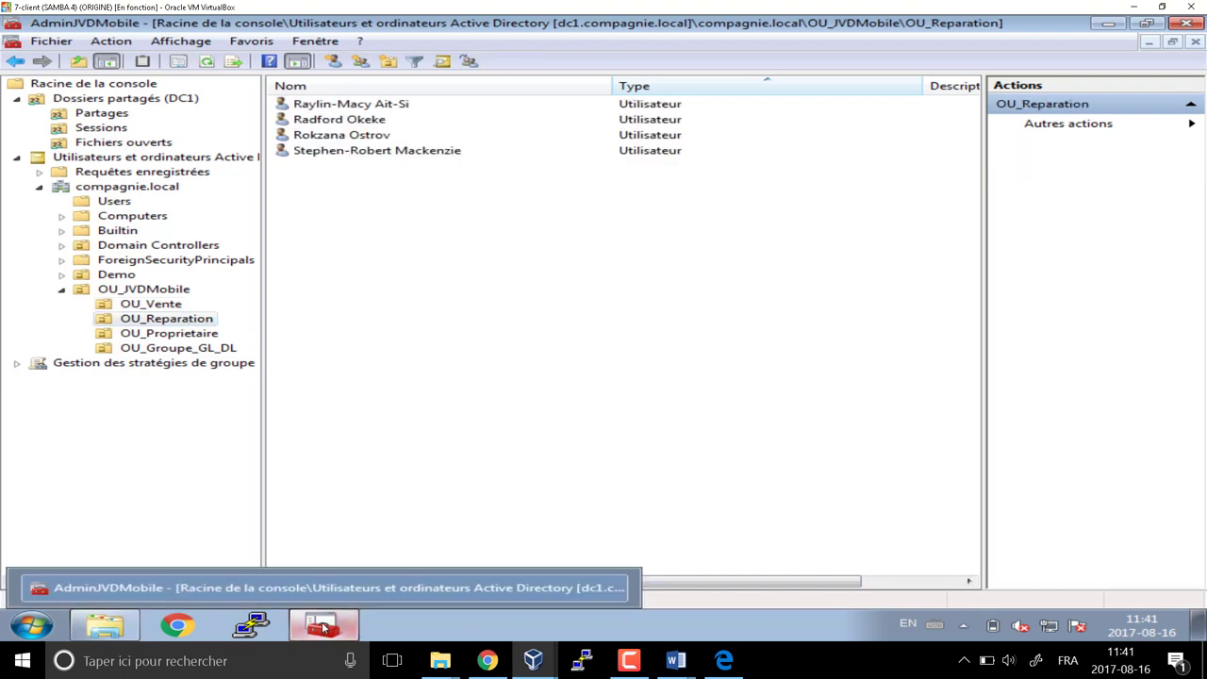
# Create a new empty text document in the netlogon folder
pyautogui.click(115, 629)
pyautogui.rightClick(532, 295)
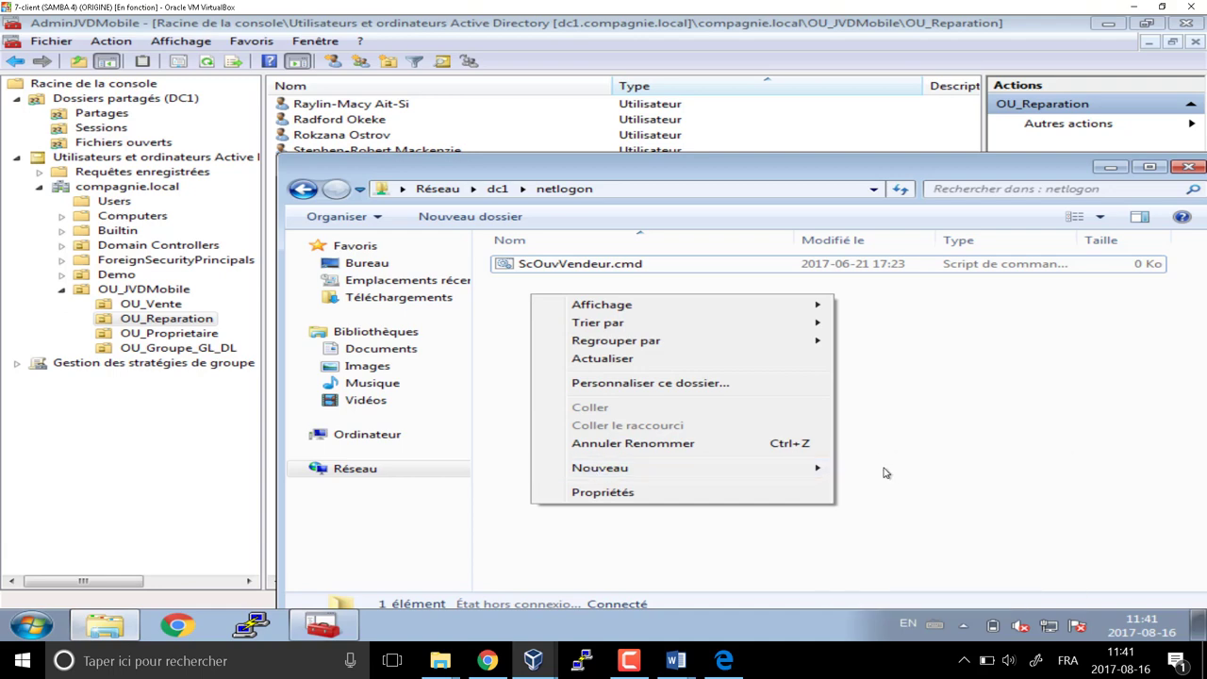
pyautogui.moveTo(681, 473)
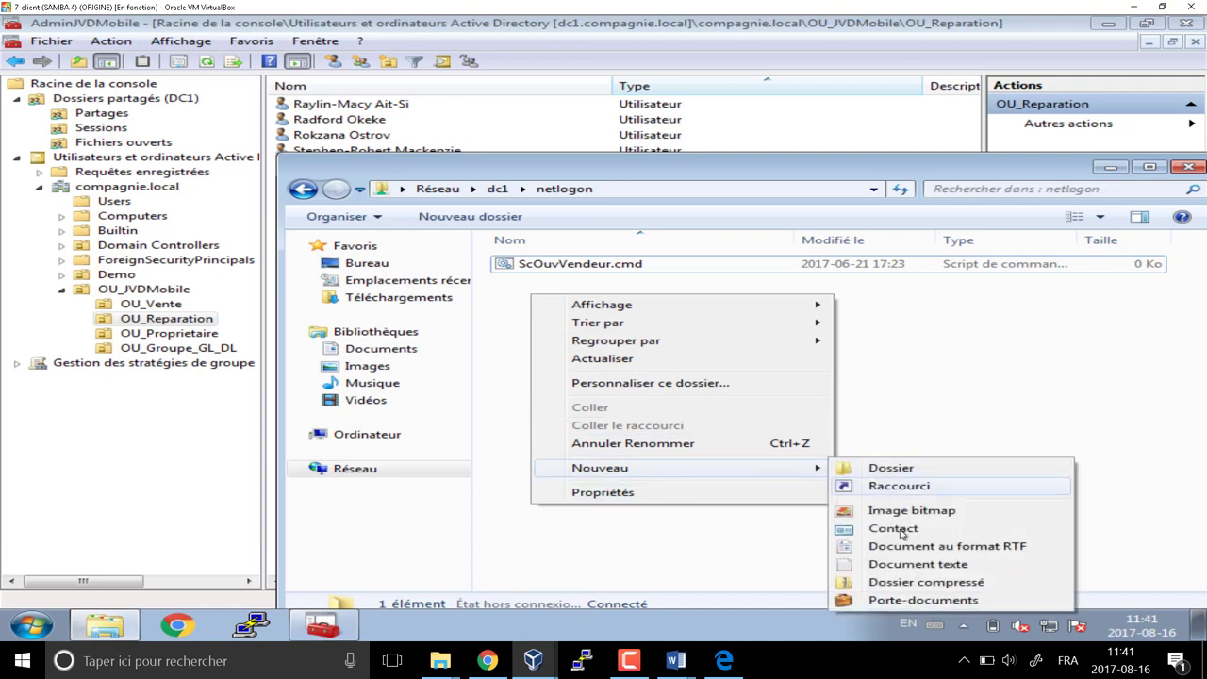
pyautogui.click(905, 565)
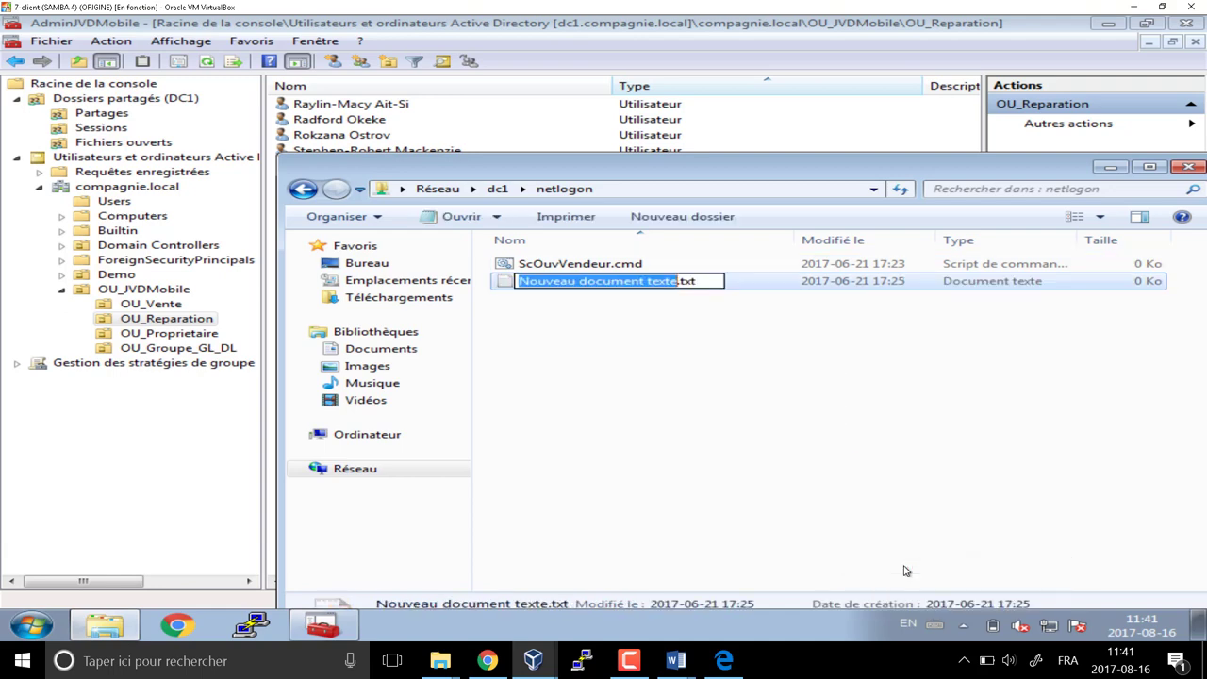
# Rename the new file to ScOuvReparateur.cmd, accepting the extension change
pyautogui.write('ScOuv')
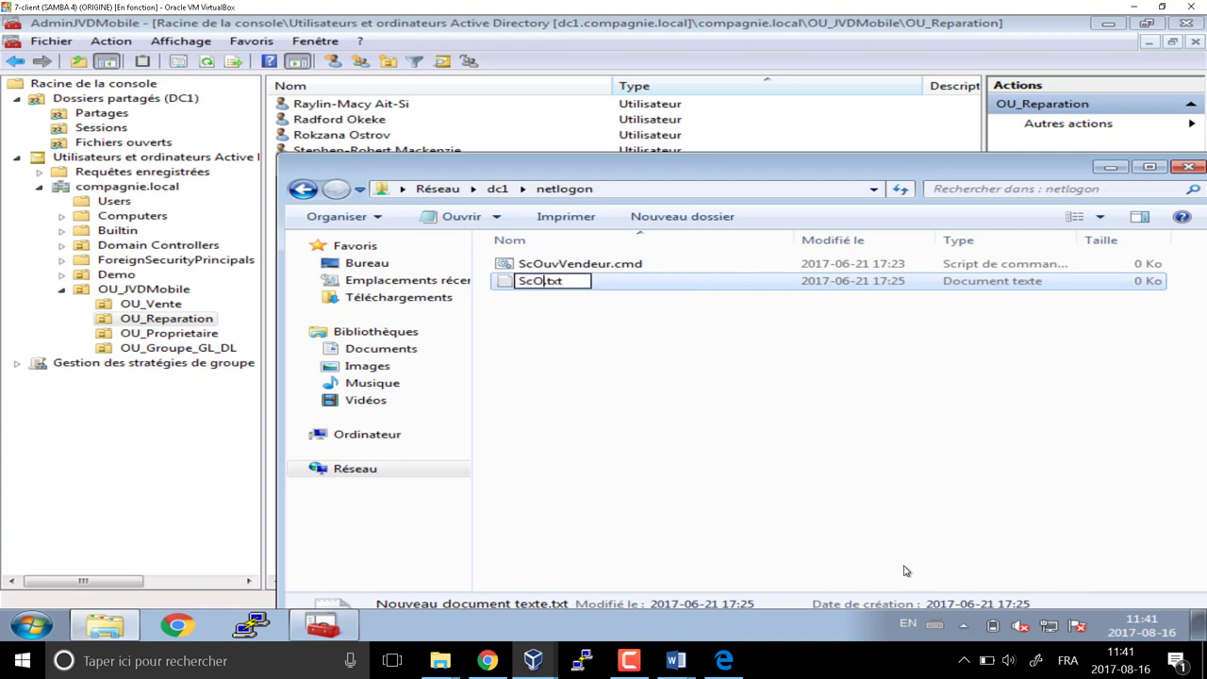
pyautogui.write('Repar')
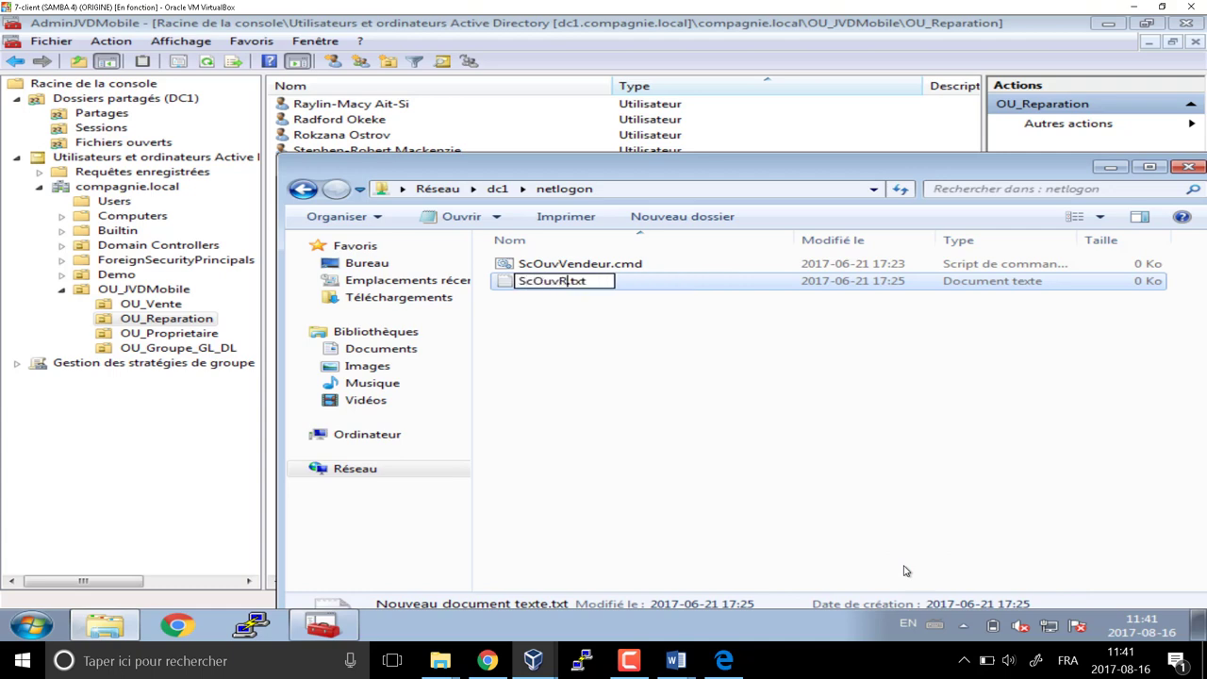
pyautogui.write('ur')
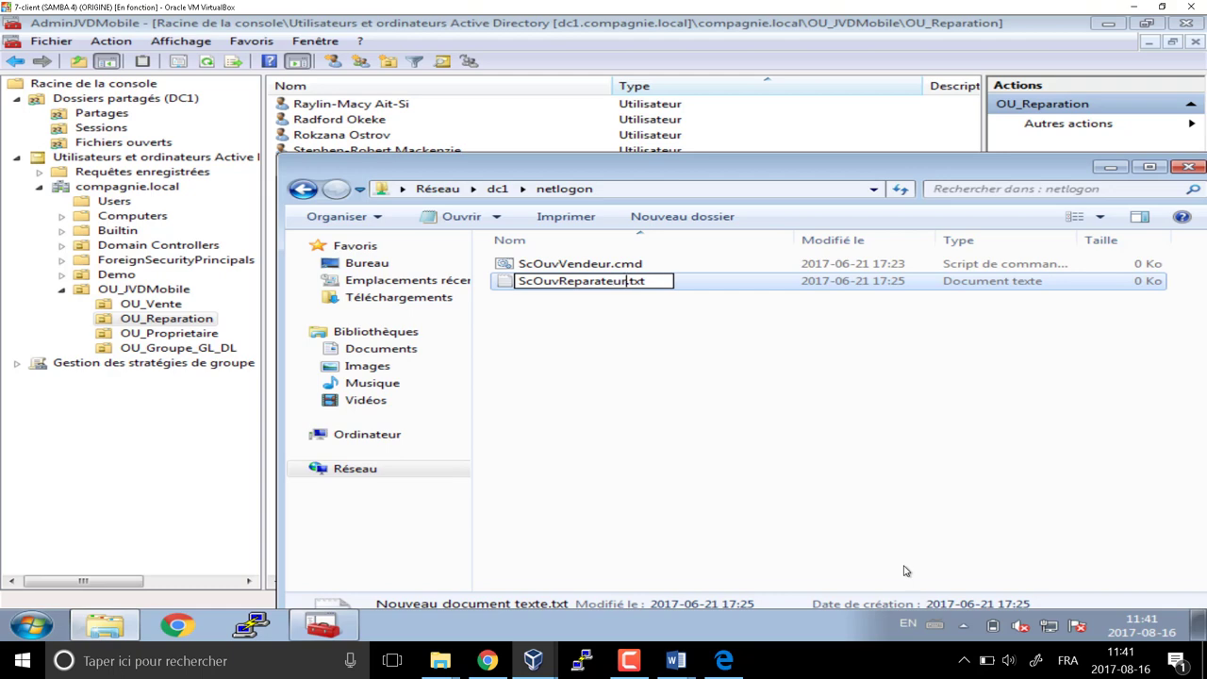
pyautogui.press('Delete')
pyautogui.press('Delete')
pyautogui.press('Delete')
pyautogui.press('Delete')
pyautogui.write('.cmd')
pyautogui.press('Return')
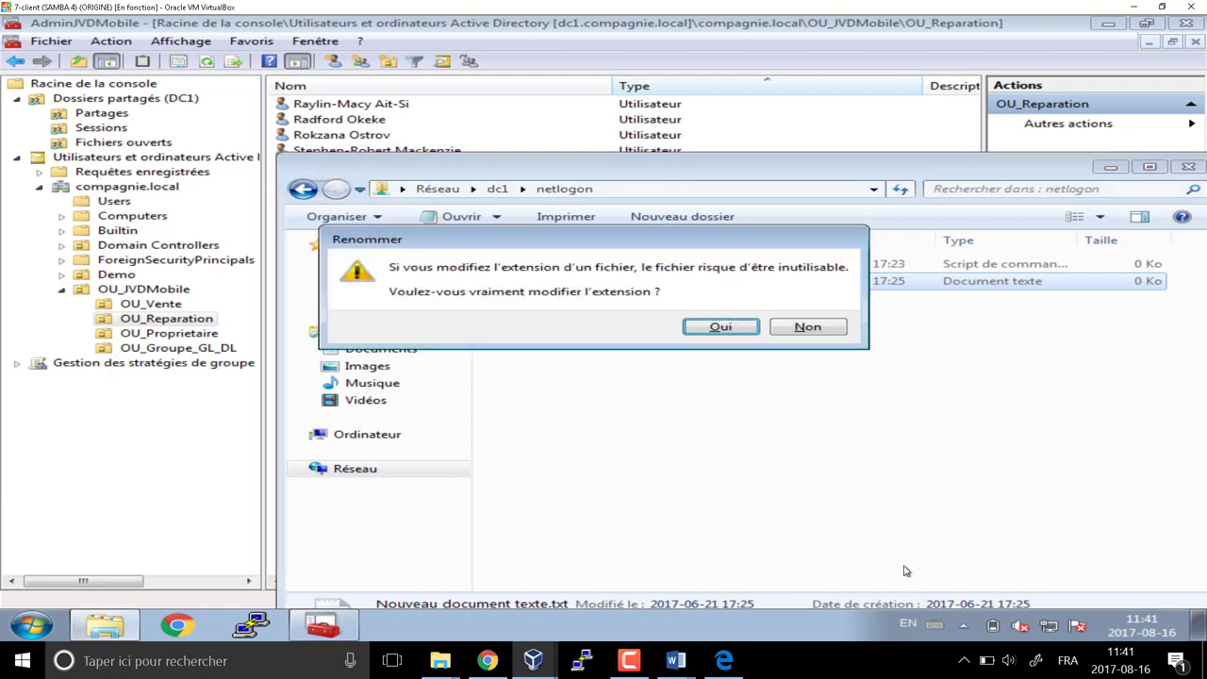
pyautogui.press('Return')
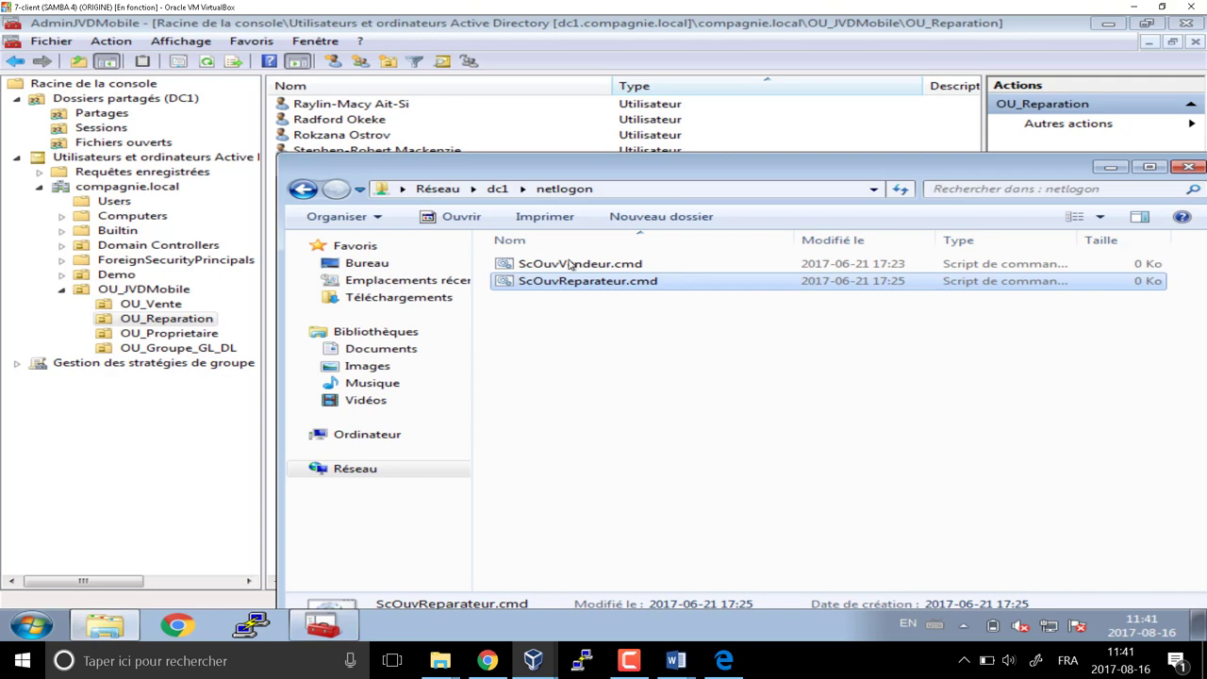
pyautogui.click(410, 123)
# Set the first Reparation user's logon script to \\dc1\netlogon\ScOuvReparateur.cmd
pyautogui.doubleClick(341, 111)
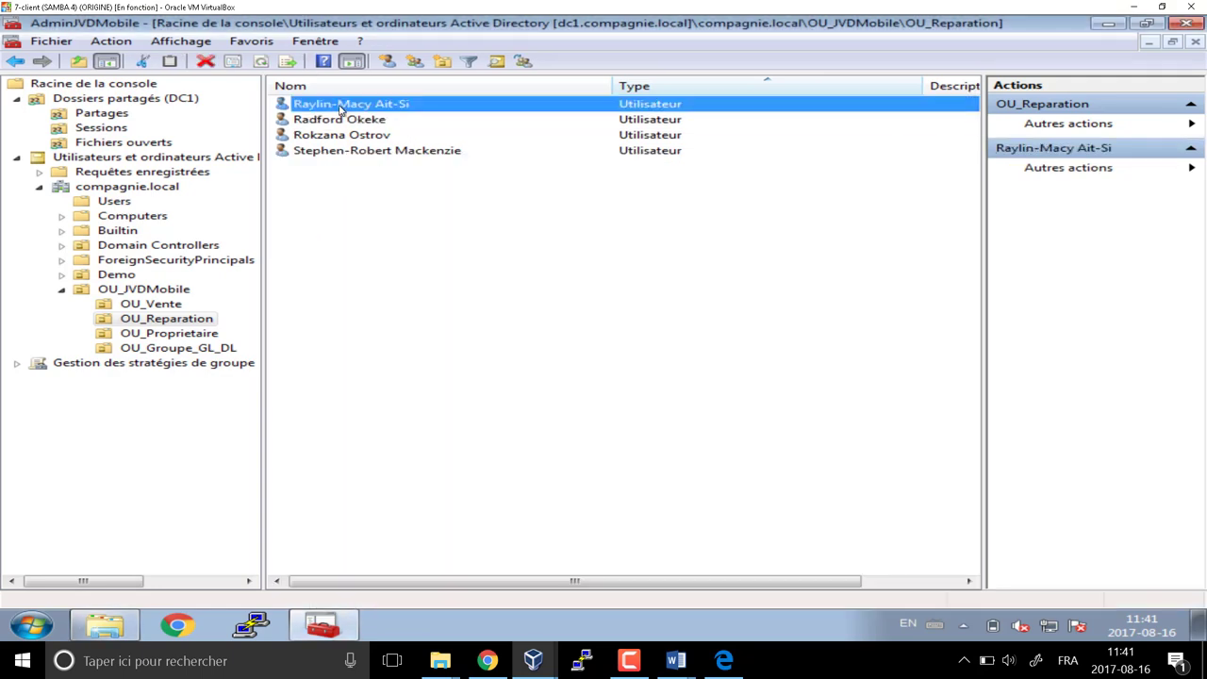
pyautogui.click(530, 100)
pyautogui.click(560, 167)
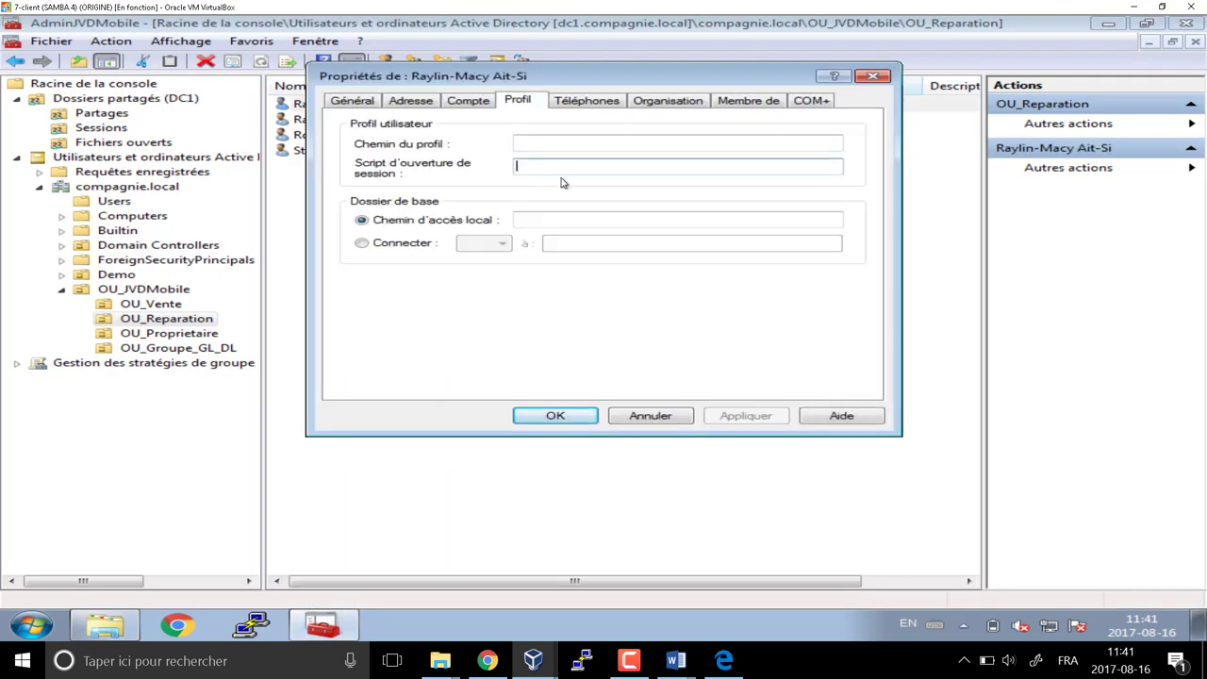
pyautogui.write('\\\\dc1\\netlogon\\ScOuvVendeur.cmd')
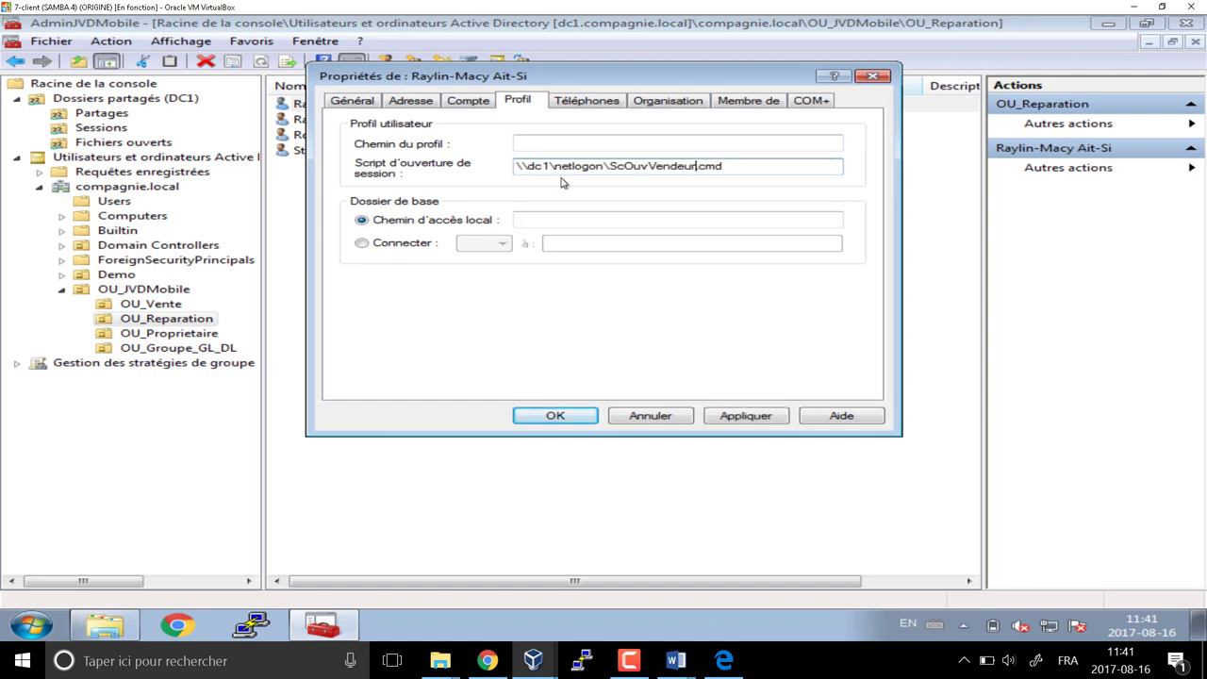
pyautogui.press('BackSpace')
pyautogui.press('BackSpace')
pyautogui.press('BackSpace')
pyautogui.press('BackSpace')
pyautogui.press('BackSpace')
pyautogui.press('BackSpace')
pyautogui.press('BackSpace')
pyautogui.write('Reparateur')
pyautogui.hotkey('shift', 'Left')
pyautogui.hotkey('shift', 'Left')
pyautogui.hotkey('shift', 'Left')
pyautogui.hotkey('shift', 'Left')
pyautogui.hotkey('shift', 'Left')
pyautogui.hotkey('shift', 'Left')
pyautogui.hotkey('shift', 'Left')
pyautogui.hotkey('shift', 'Left')
pyautogui.hotkey('shift', 'Left')
pyautogui.hotkey('shift', 'Left')
pyautogui.hotkey('shift', 'Left')
pyautogui.hotkey('shift', 'Left')
pyautogui.hotkey('shift', 'Left')
pyautogui.hotkey('shift', 'Left')
pyautogui.hotkey('shift', 'Left')
pyautogui.hotkey('shift', 'Left')
pyautogui.hotkey('shift', 'Left')
pyautogui.hotkey('shift', 'Left')
pyautogui.hotkey('shift', 'Left')
pyautogui.hotkey('shift', 'Left')
pyautogui.hotkey('shift', 'Left')
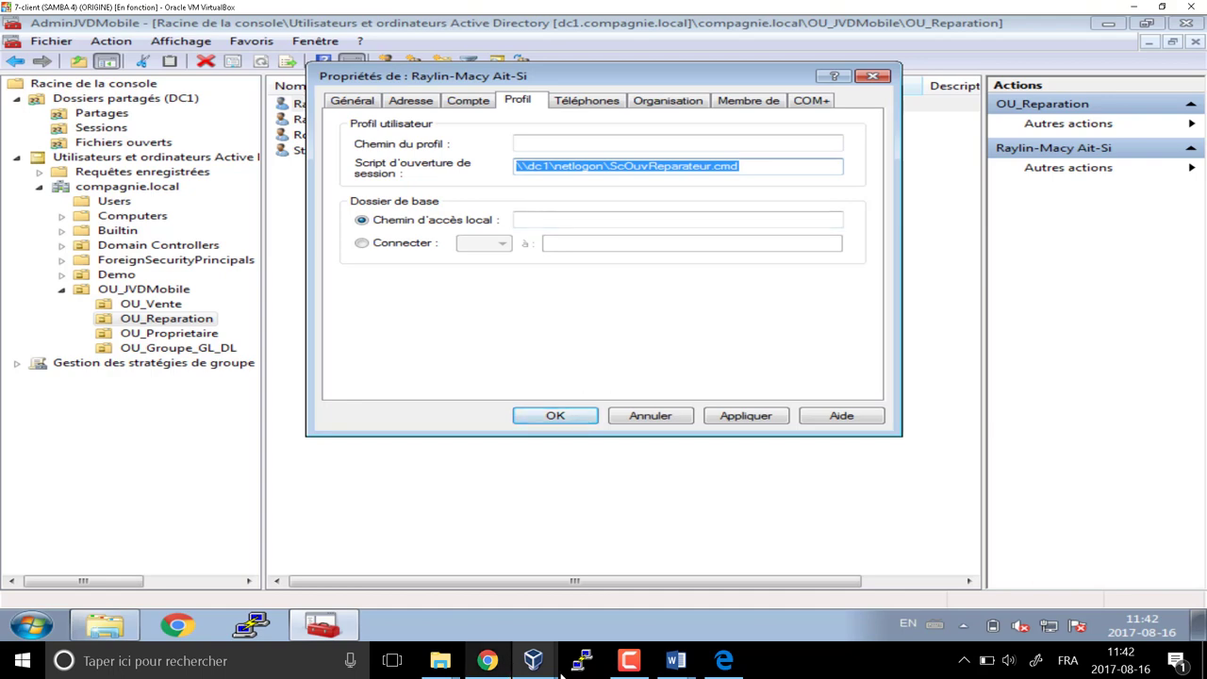
pyautogui.click(106, 626)
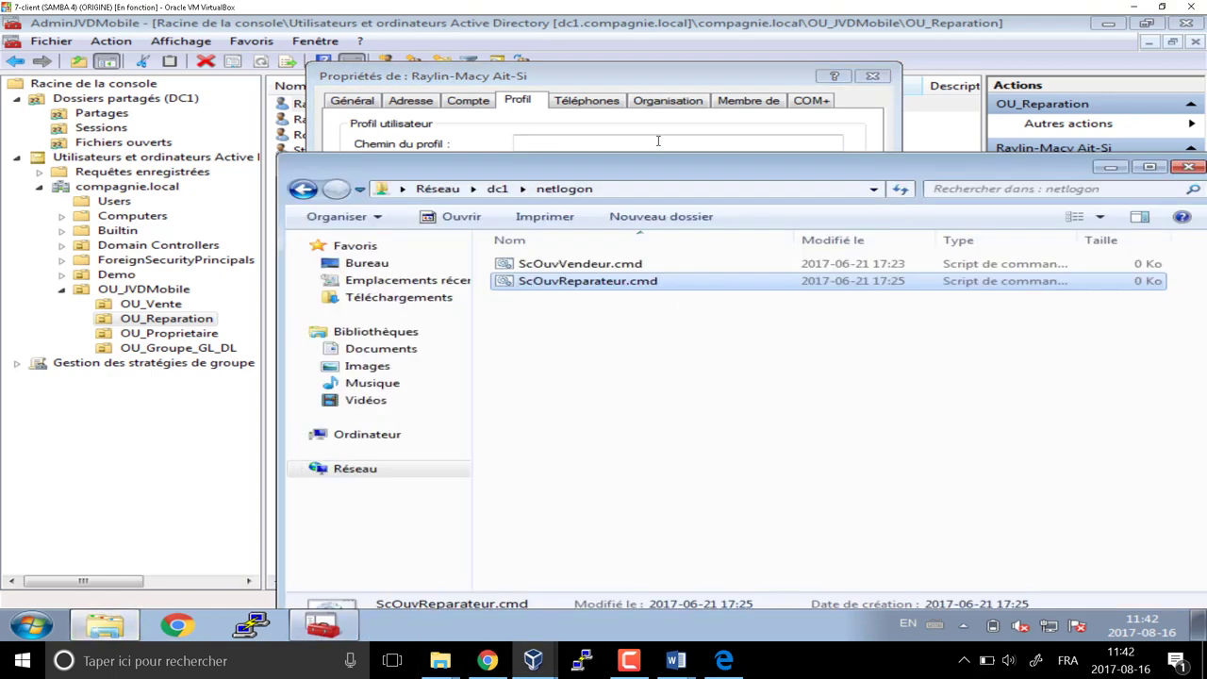
pyautogui.moveTo(651, 171); pyautogui.dragTo(660, 269)
pyautogui.click(601, 198)
pyautogui.hotkey('ctrl', 'c')
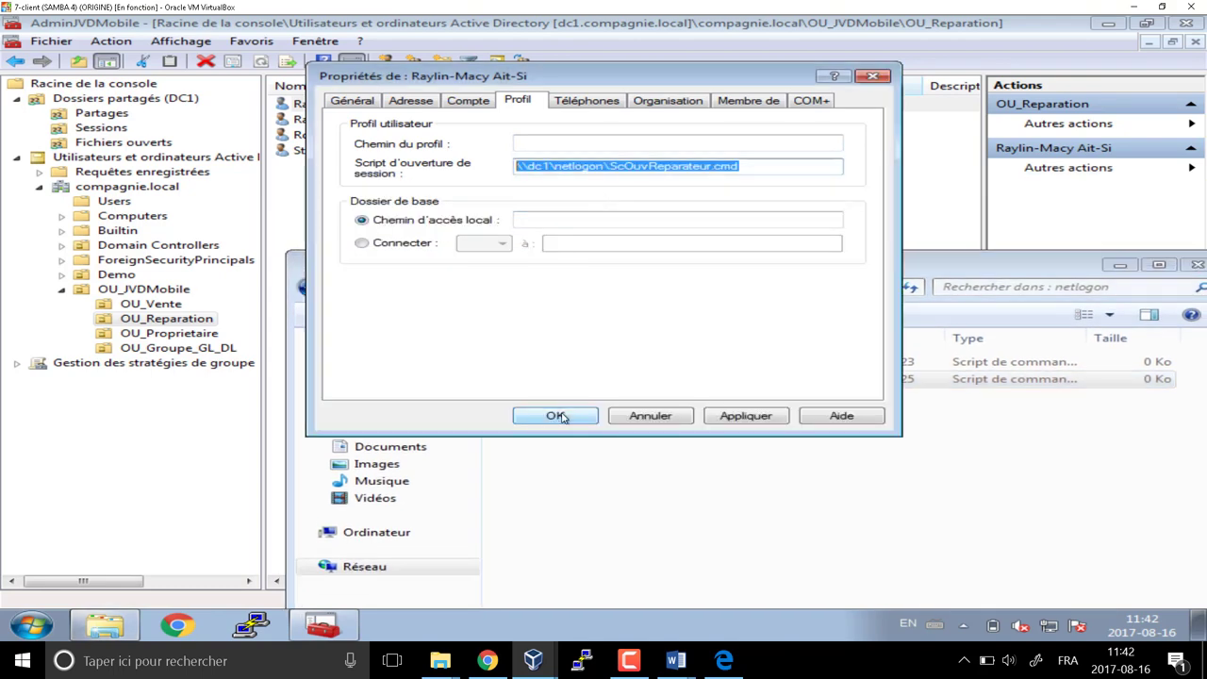
pyautogui.click(559, 416)
# Paste the ScOuvReparateur.cmd path as the second Reparation user's logon script
pyautogui.click(366, 119)
pyautogui.doubleClick(364, 119)
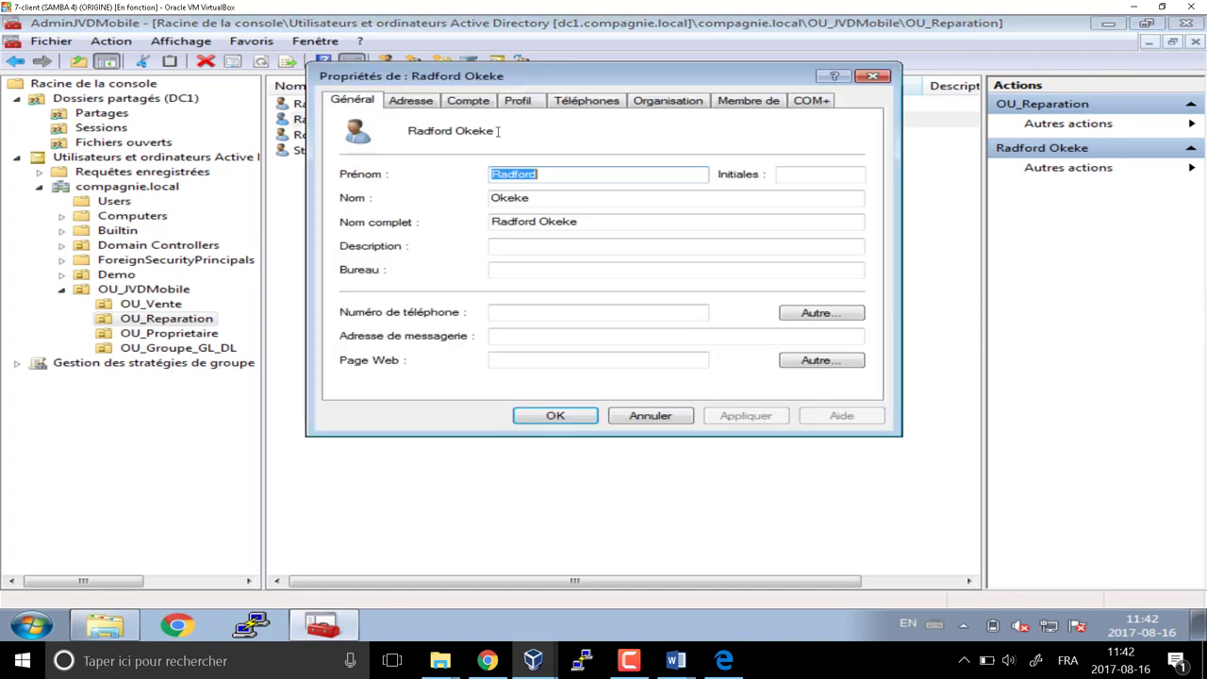
pyautogui.click(519, 100)
pyautogui.click(547, 165)
pyautogui.hotkey('ctrl', 'v')
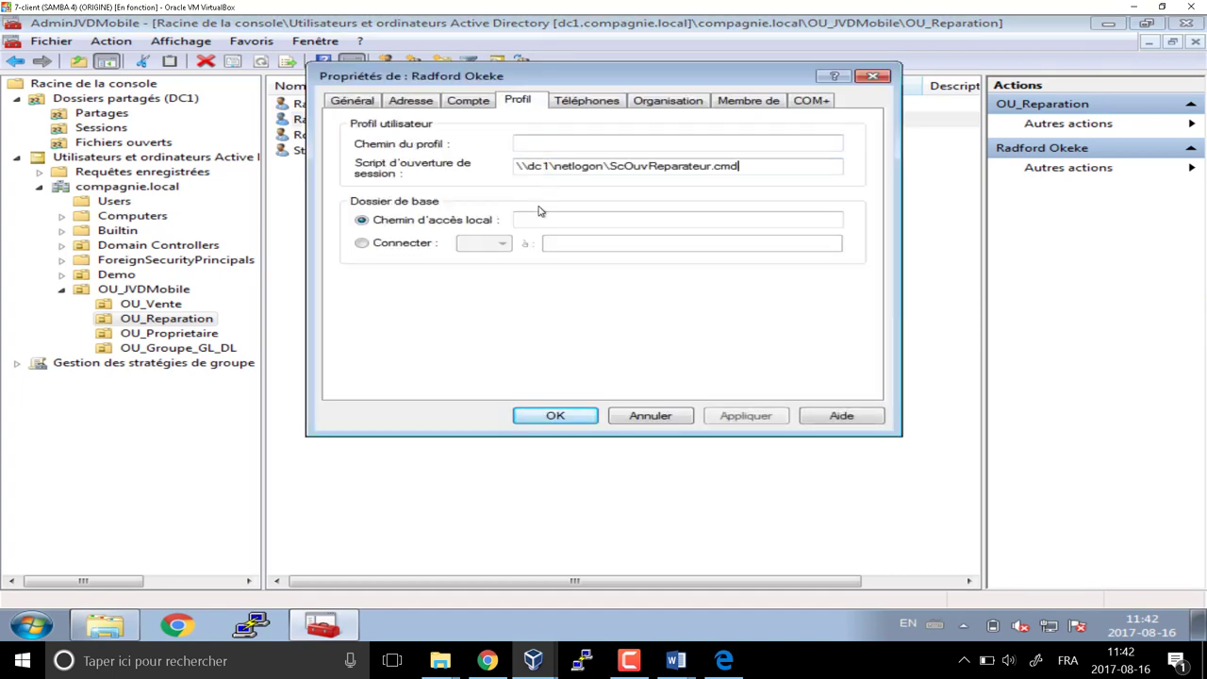
pyautogui.click(569, 426)
# Give the third and fourth Reparation users the same ScOuvReparateur.cmd logon script
pyautogui.click(385, 135)
pyautogui.doubleClick(384, 134)
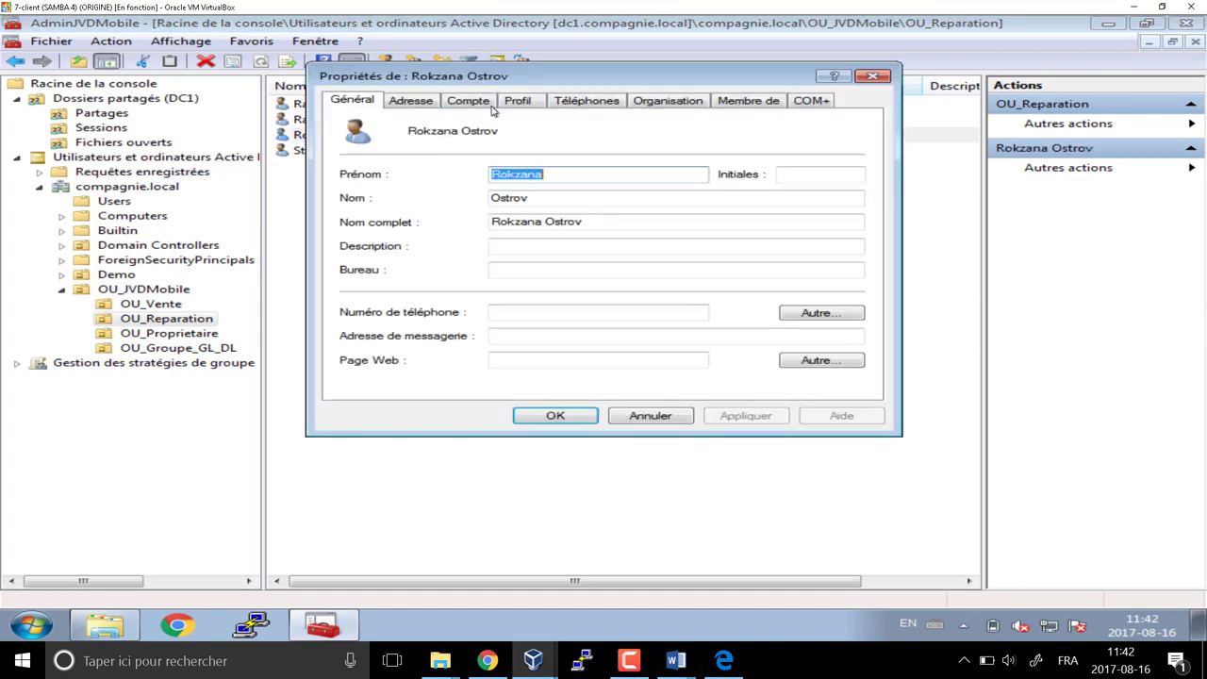
pyautogui.click(514, 103)
pyautogui.click(528, 166)
pyautogui.hotkey('ctrl', 'v')
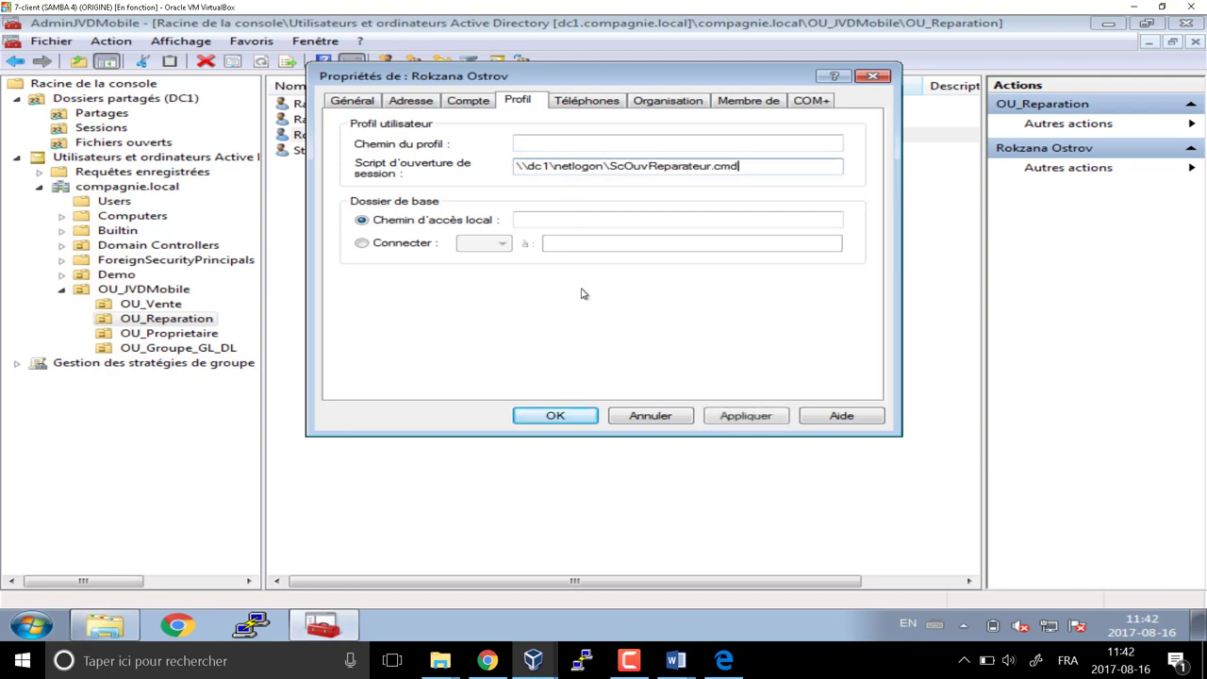
pyautogui.click(569, 416)
pyautogui.doubleClick(424, 150)
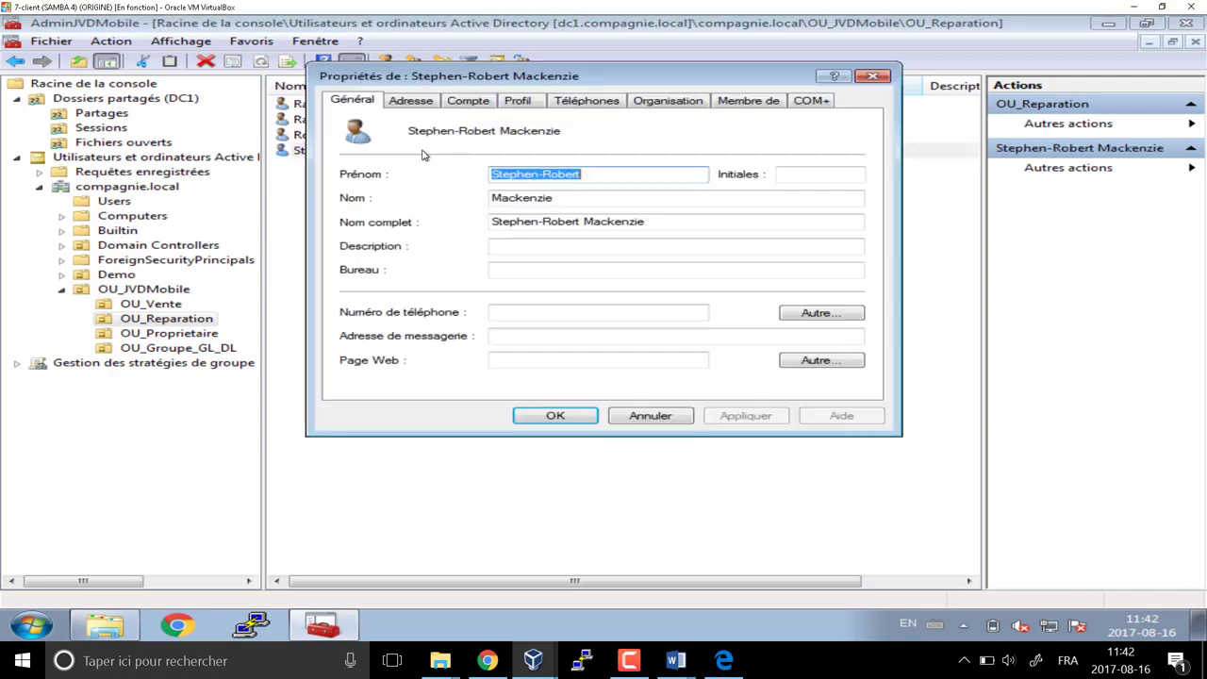
pyautogui.click(525, 101)
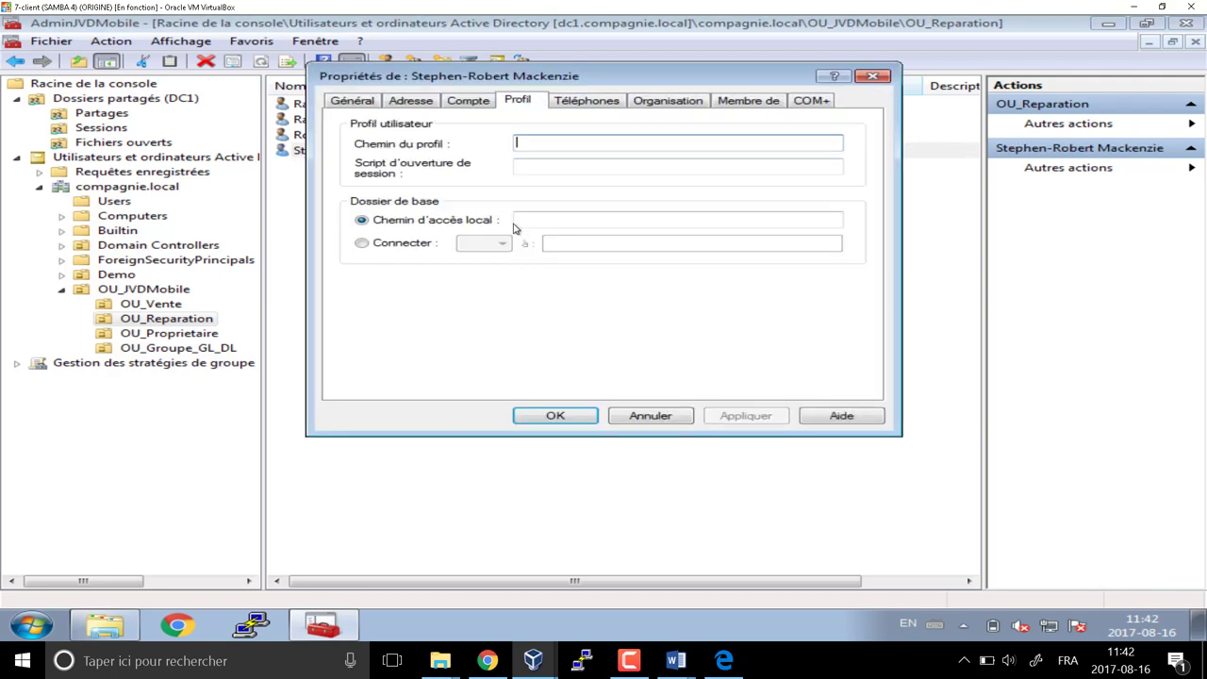
pyautogui.click(528, 166)
pyautogui.hotkey('ctrl', 'v')
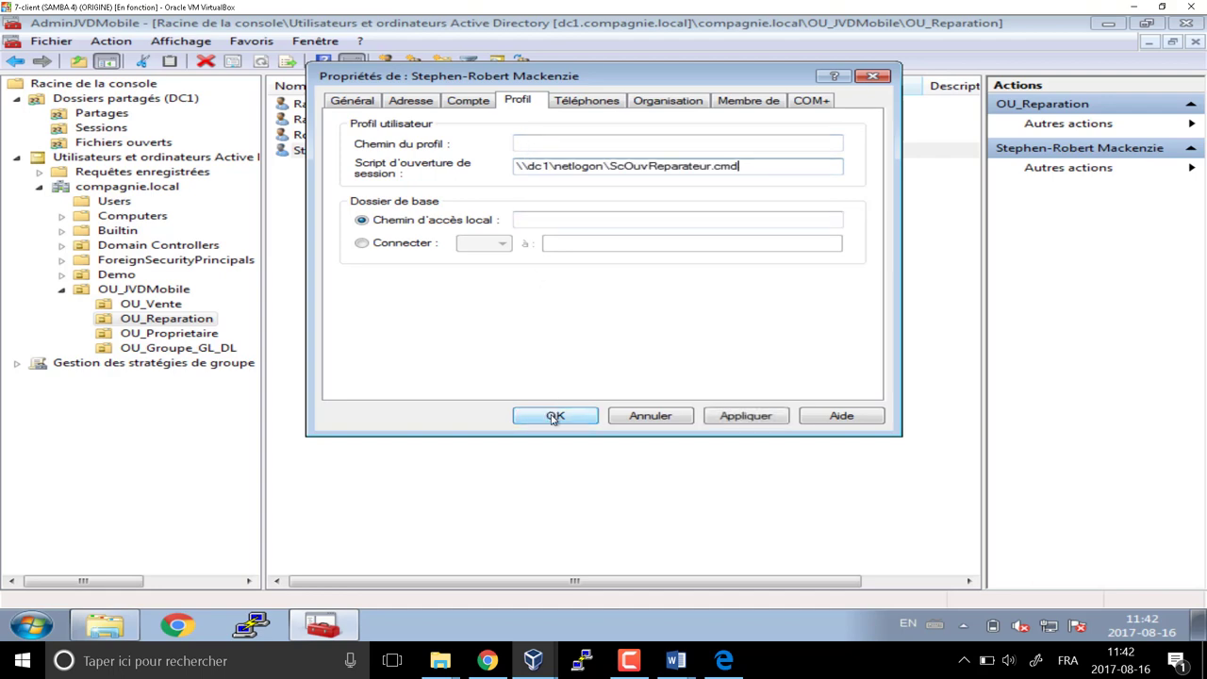
pyautogui.click(554, 416)
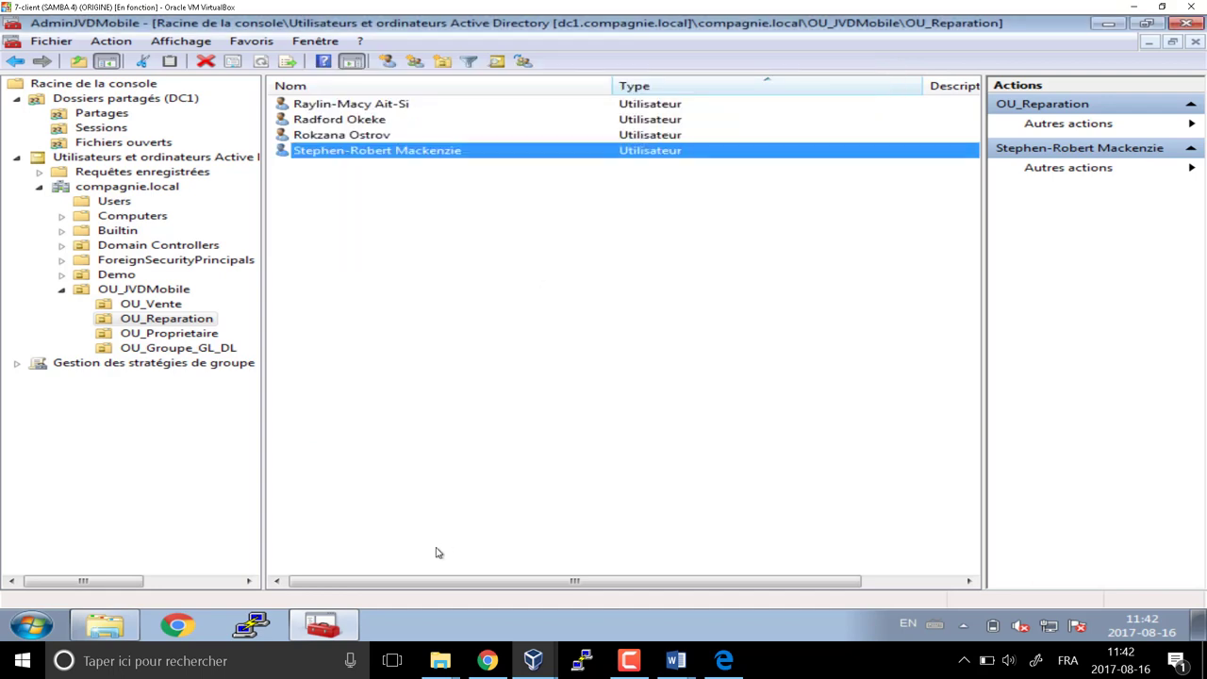
pyautogui.click(348, 626)
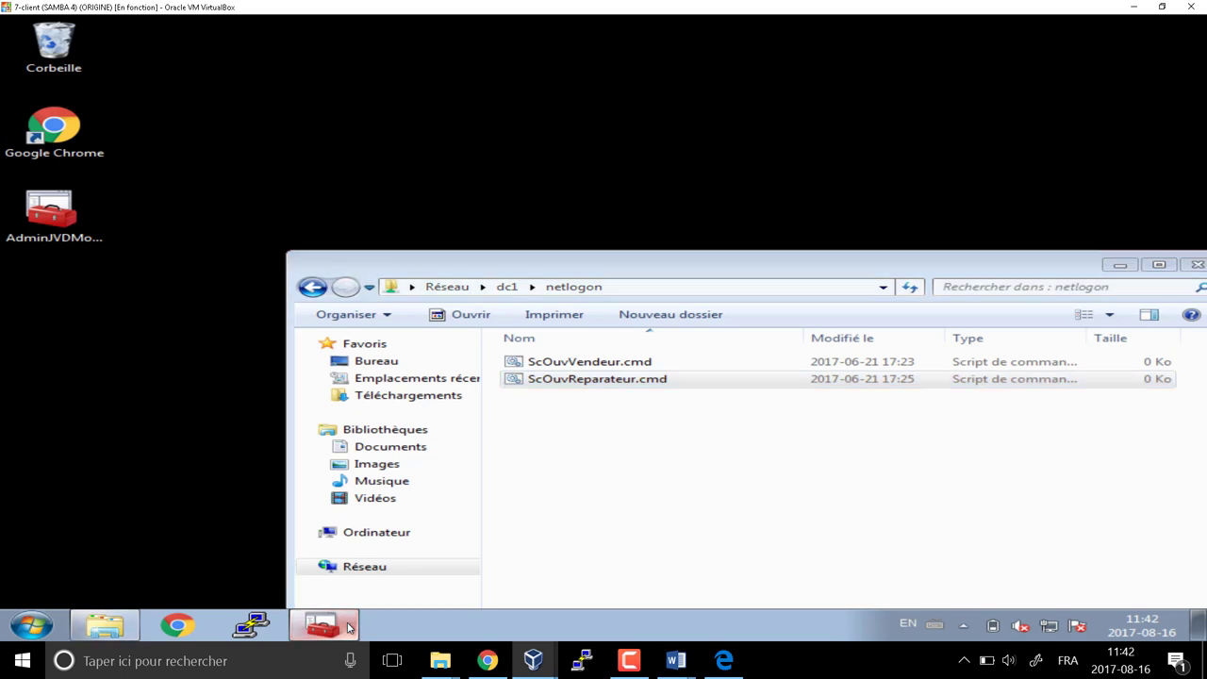
# Open ScOuvVendeur.cmd from the netlogon folder with Modifier to edit it in Notepad
pyautogui.click(348, 627)
pyautogui.click(106, 626)
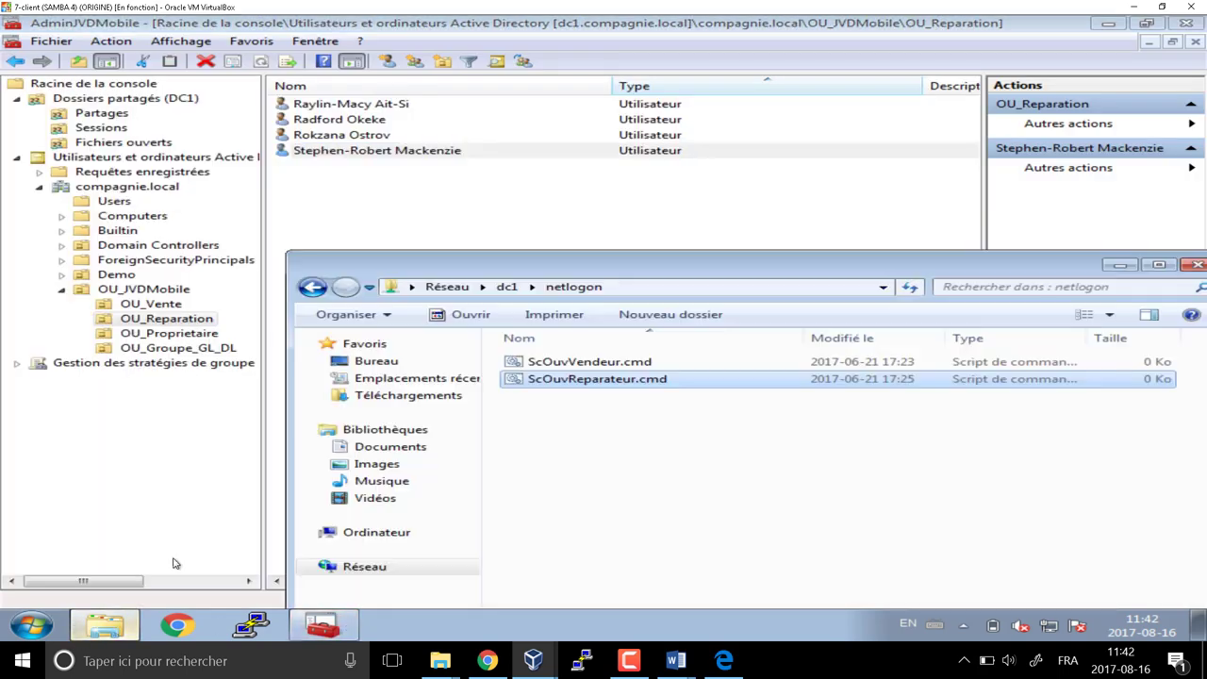
pyautogui.moveTo(608, 181); pyautogui.dragTo(508, 67)
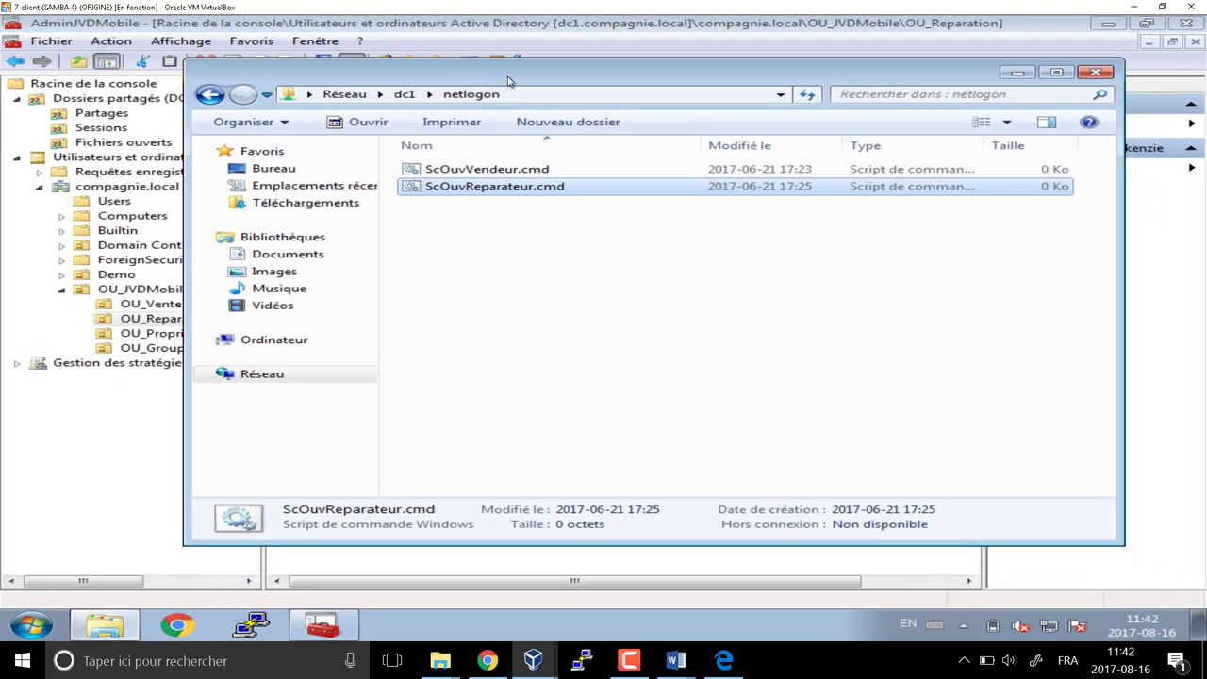
pyautogui.click(497, 172)
pyautogui.rightClick(515, 173)
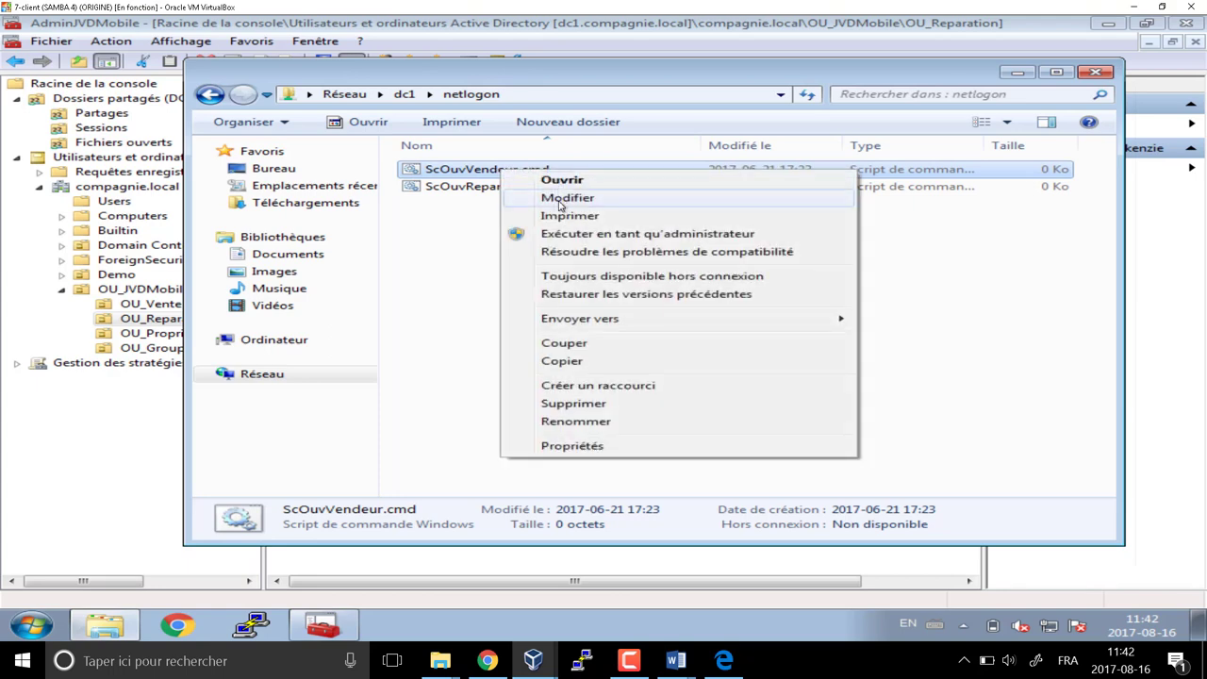
pyautogui.click(565, 200)
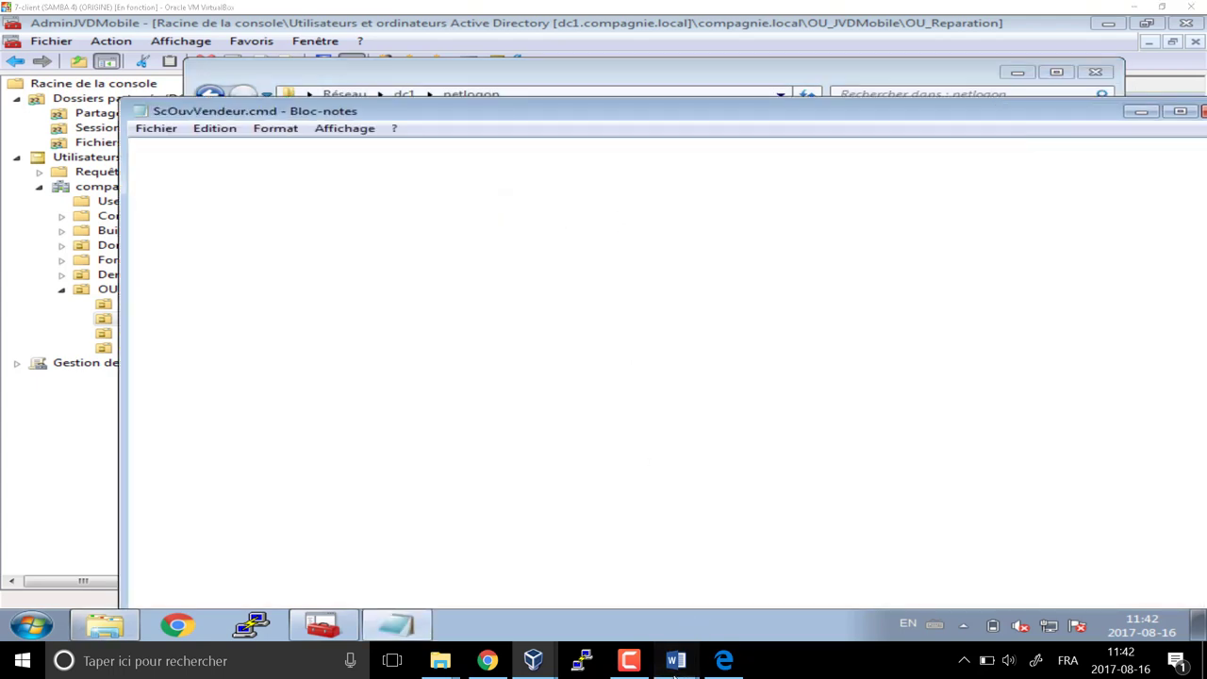
# Highlight the sales folder and Rogers, Telus, Fido sites in the 14FORM request
pyautogui.moveTo(675, 661)
pyautogui.click(731, 579)
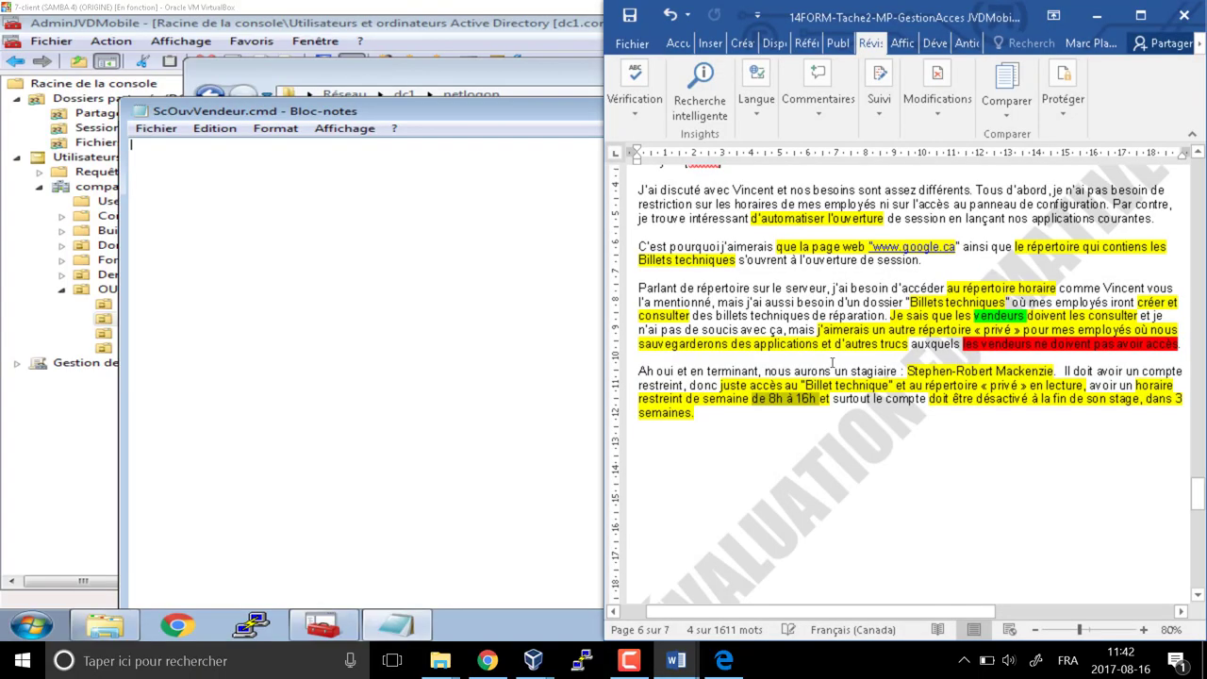
pyautogui.scroll(8, 802, 361)
pyautogui.scroll(-10, 803, 361)
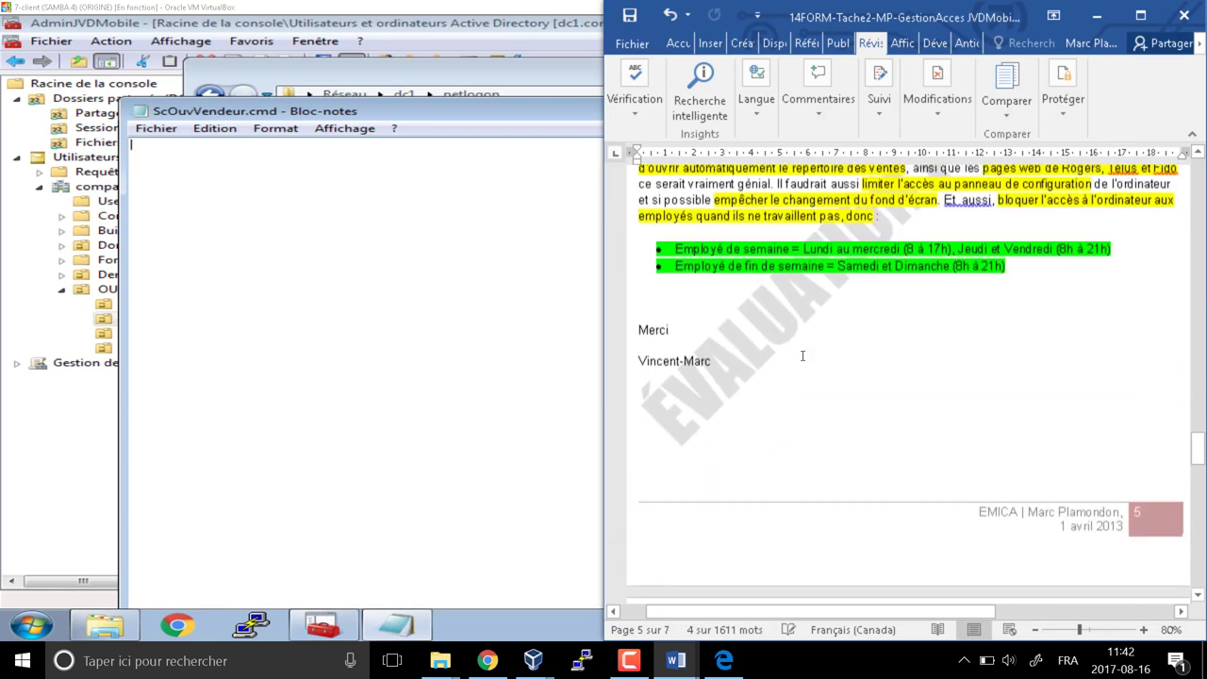
pyautogui.scroll(5, 802, 355)
pyautogui.scroll(3, 802, 356)
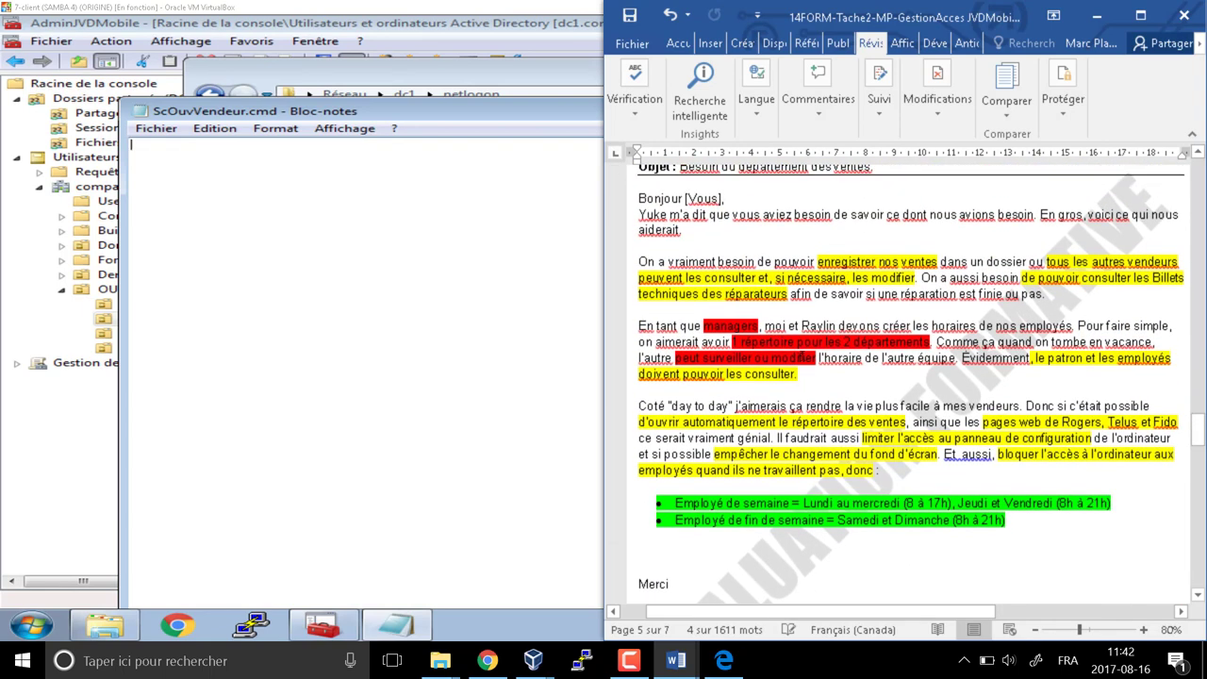
pyautogui.scroll(-3, 836, 356)
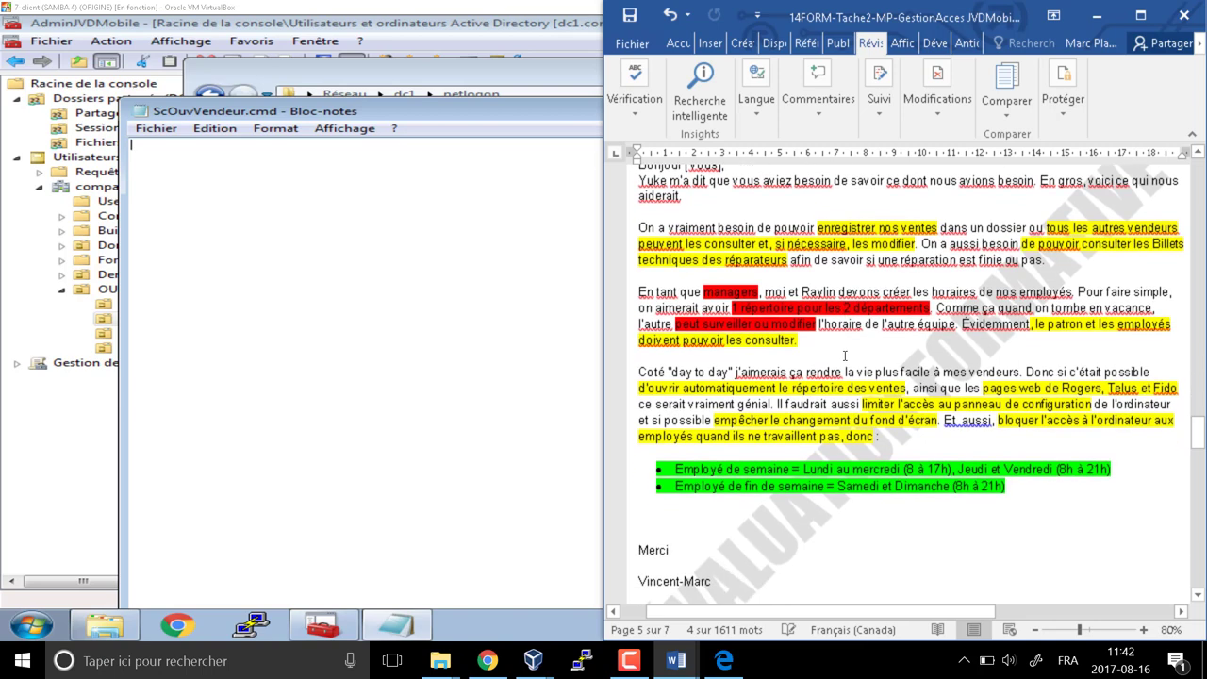
pyautogui.scroll(-4, 1026, 408)
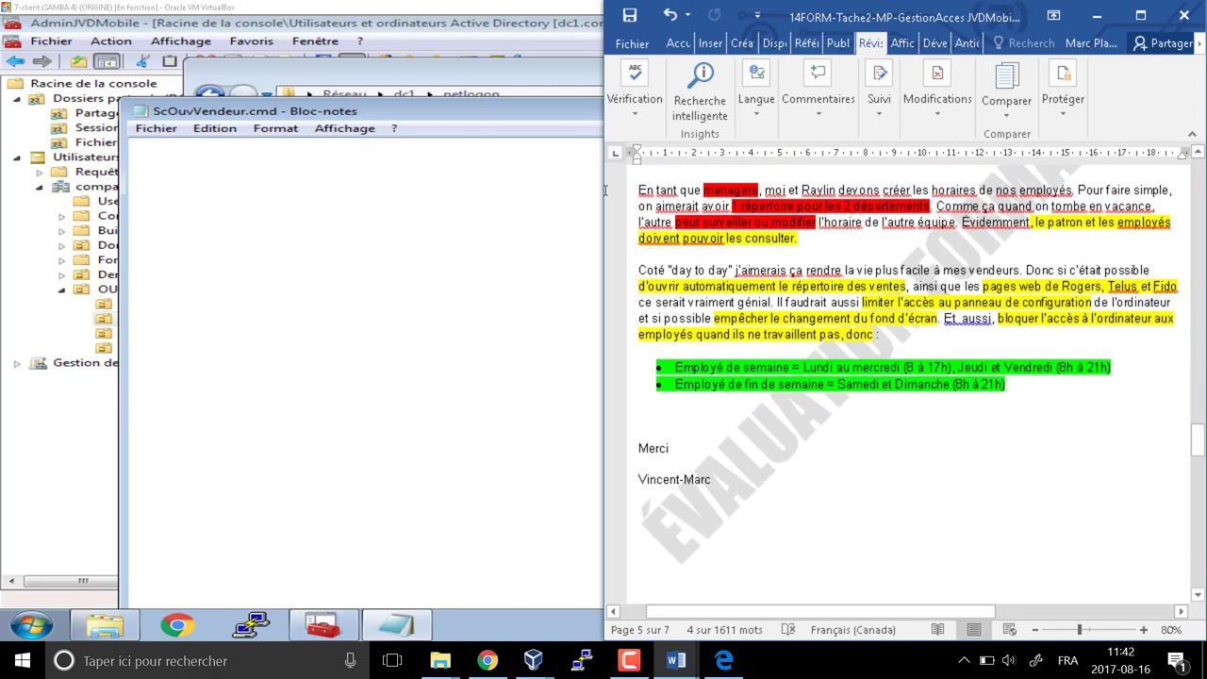
pyautogui.moveTo(904, 287); pyautogui.dragTo(782, 298)
pyautogui.moveTo(966, 288); pyautogui.dragTo(1174, 290)
pyautogui.click(349, 274)
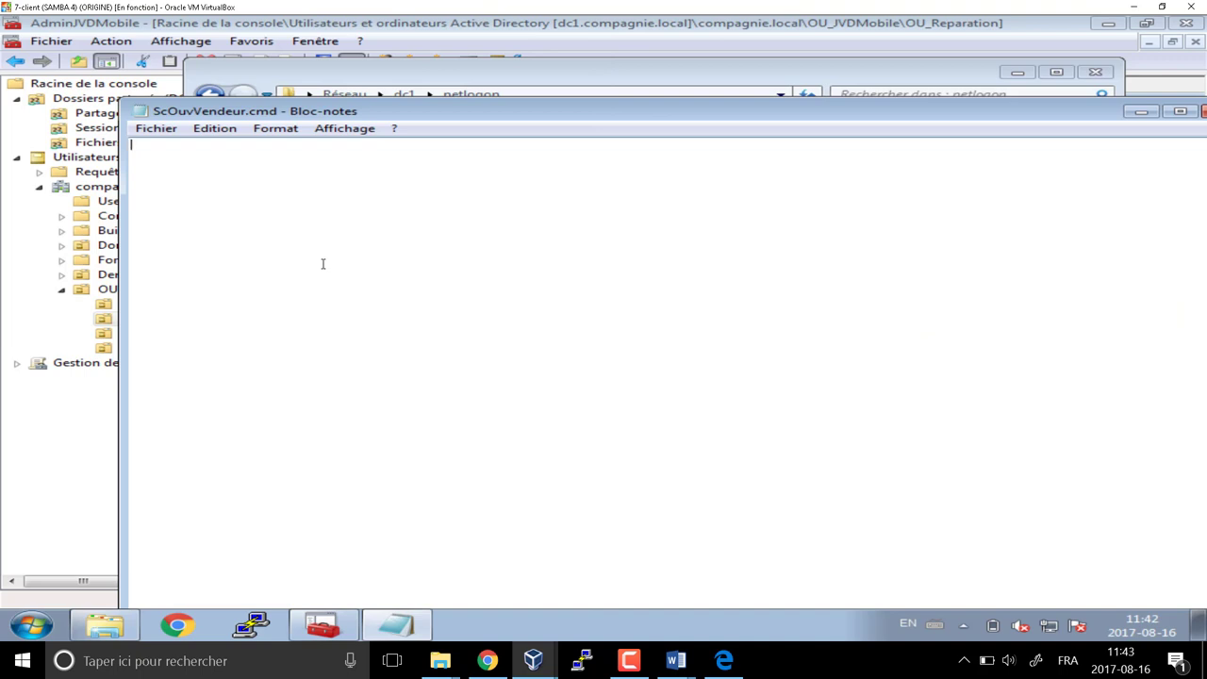
pyautogui.press('BackSpace')
pyautogui.write('@echo off')
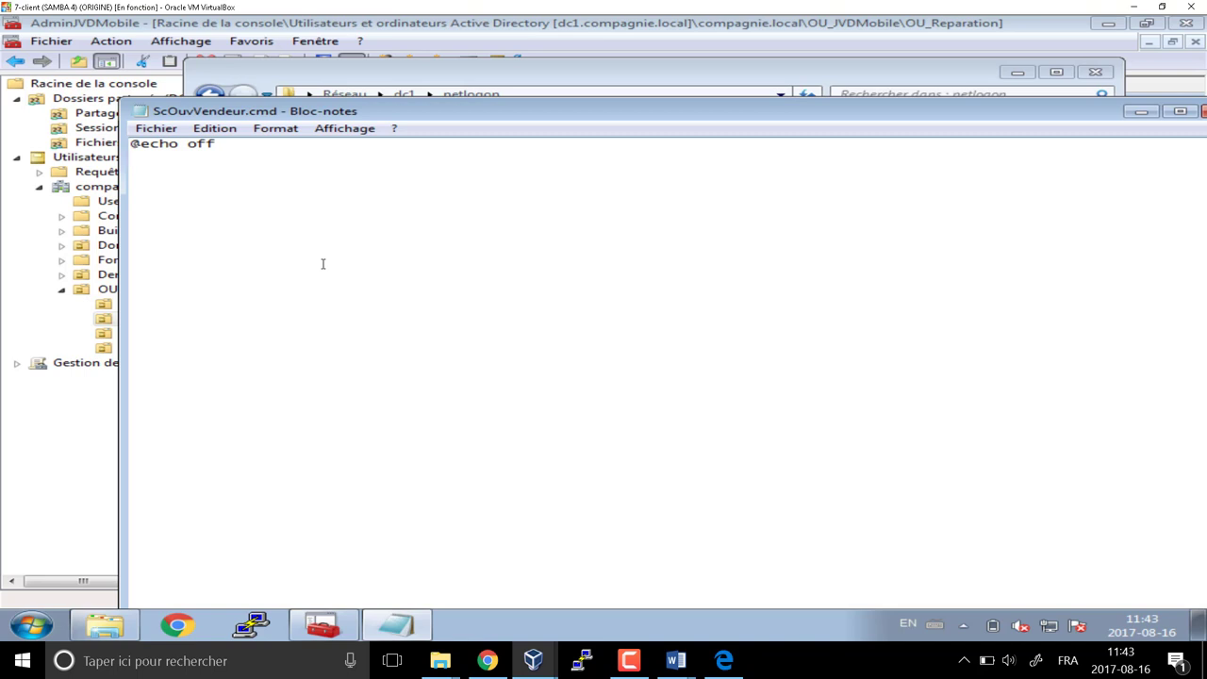
# Type the 'net use v: \\dc1\vente' line and confirm the Vente share path in Explorer
pyautogui.write('net use v:')
pyautogui.write('\\\\dc1\\vente')
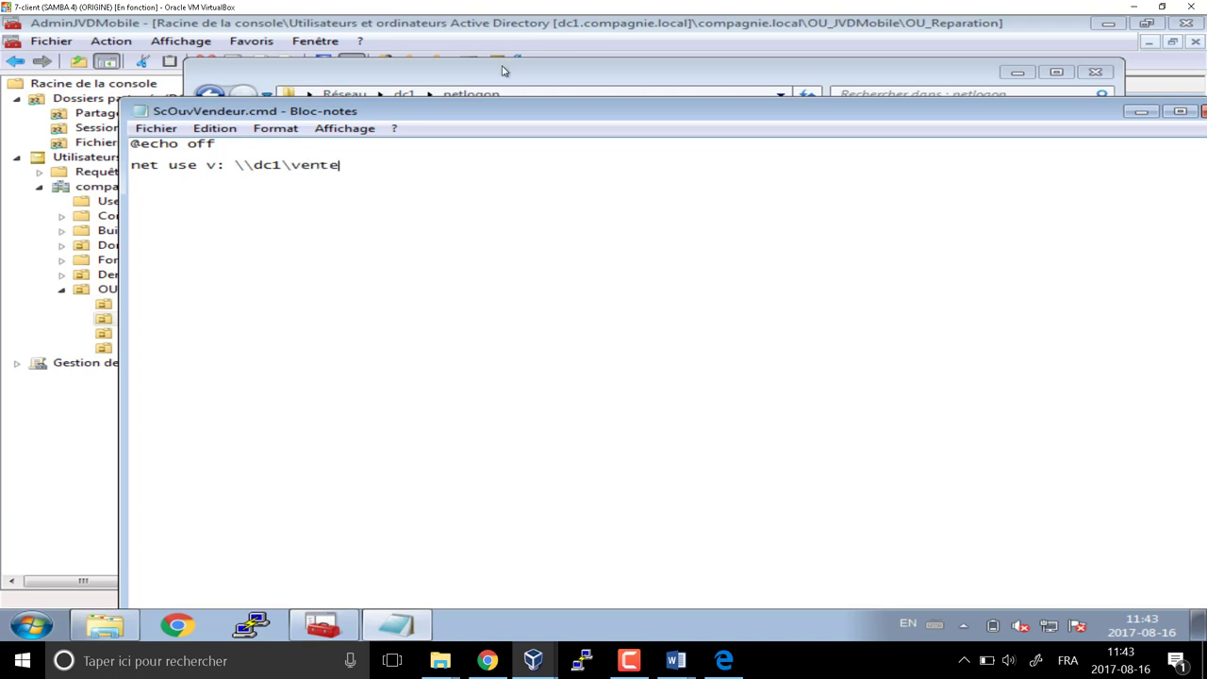
pyautogui.click(514, 73)
pyautogui.click(210, 94)
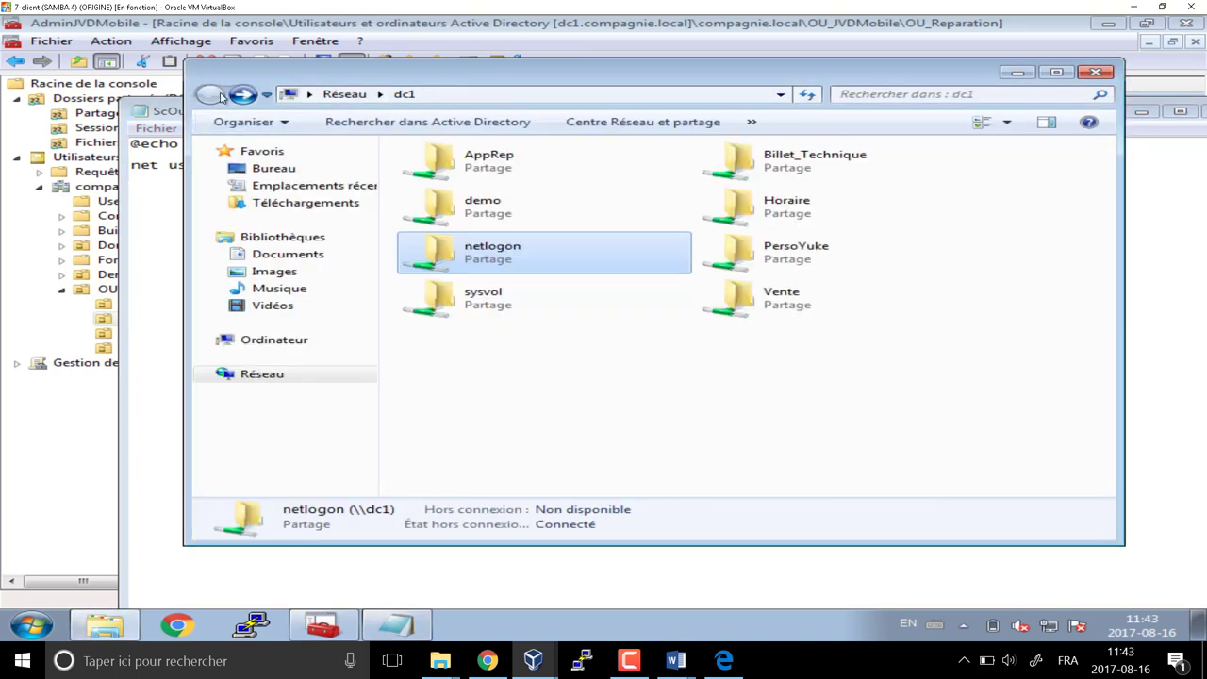
pyautogui.click(784, 302)
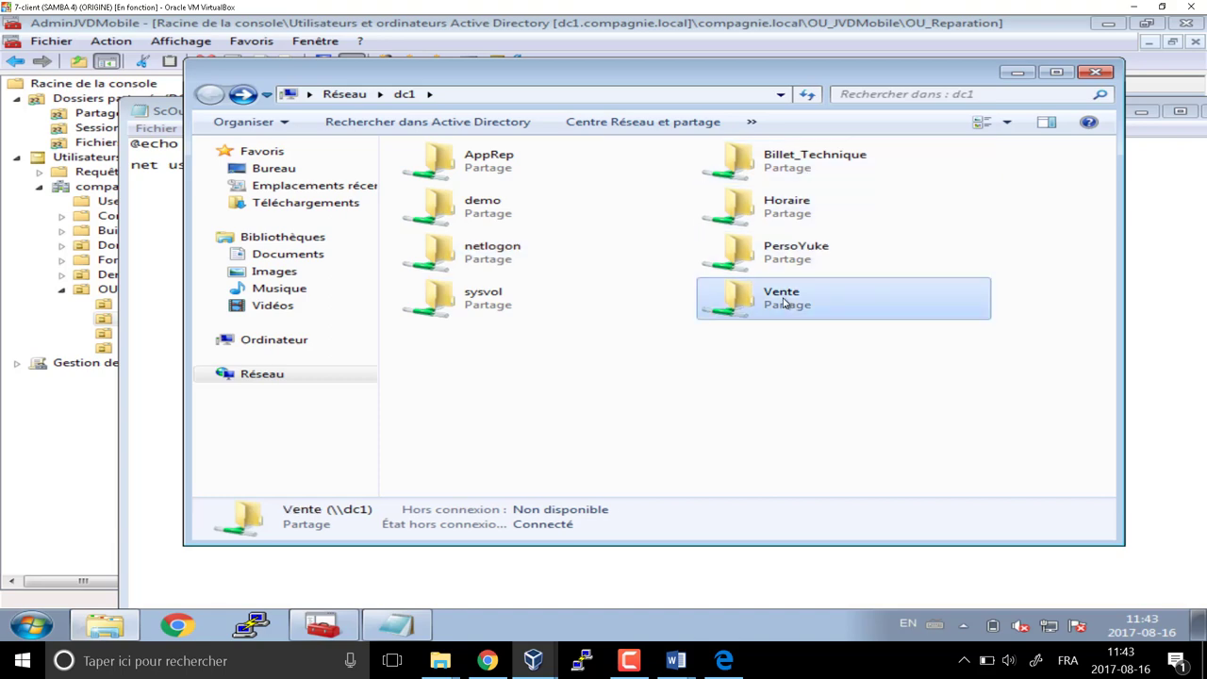
pyautogui.doubleClick(785, 302)
pyautogui.click(537, 101)
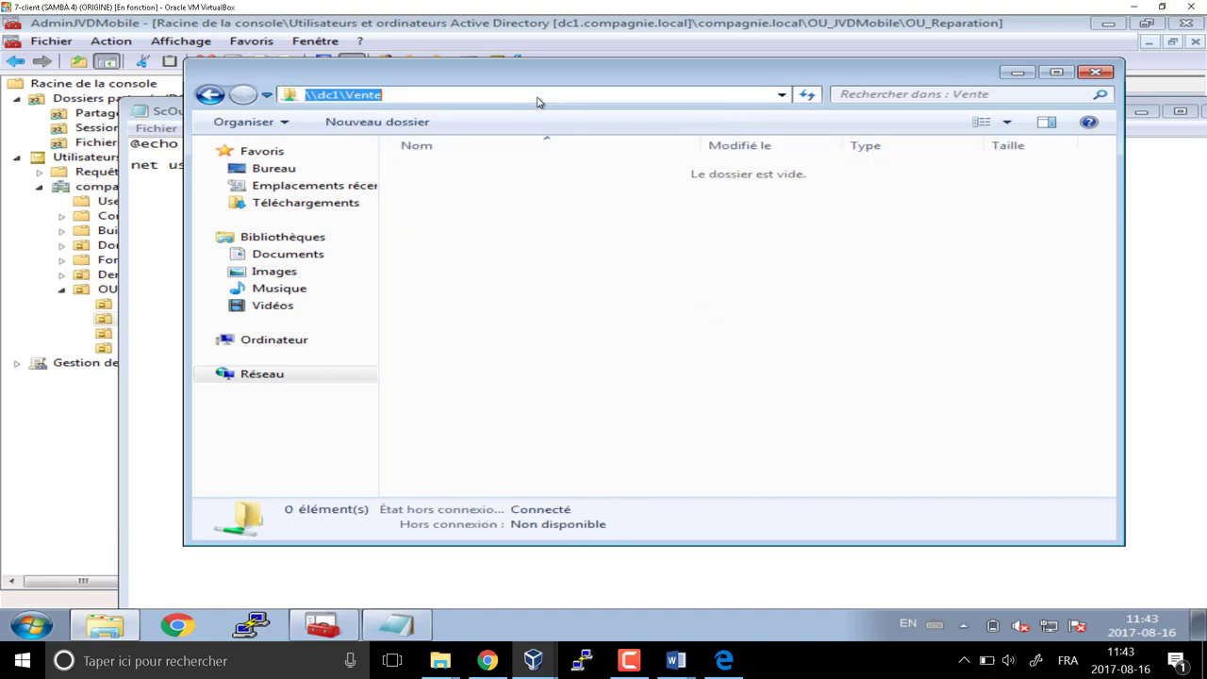
# Add a 'start v:' line and begin another 'start' line below it
pyautogui.click(142, 226)
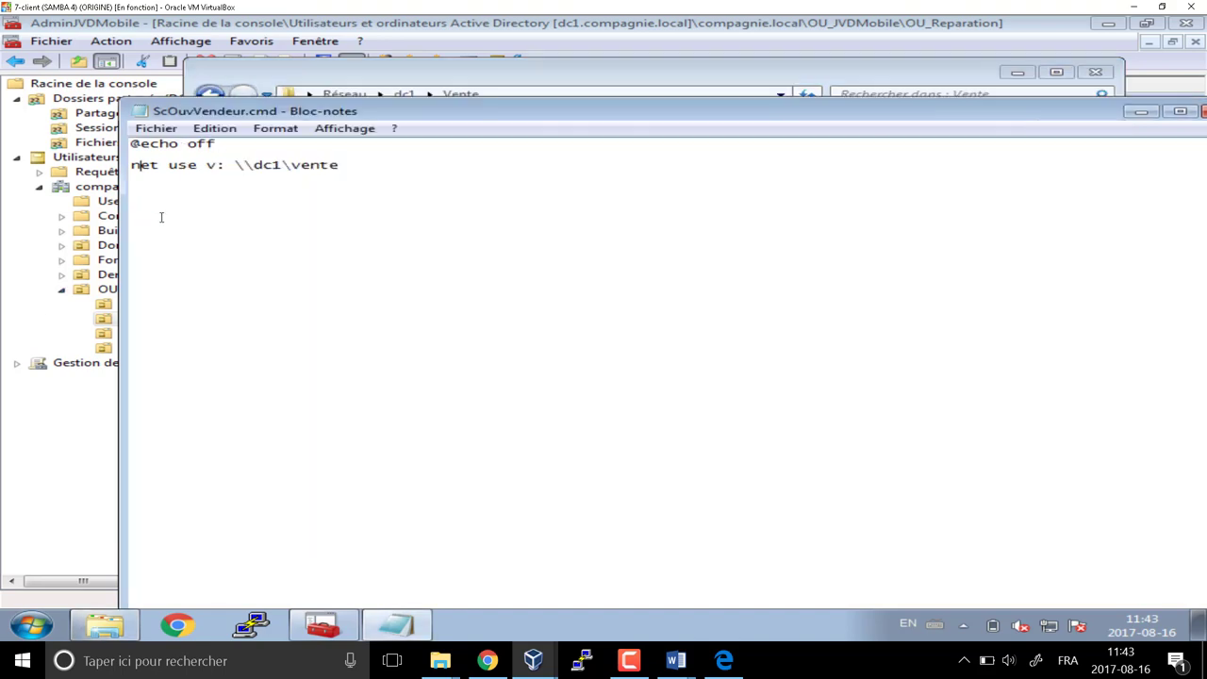
pyautogui.moveTo(235, 166); pyautogui.dragTo(409, 169)
pyautogui.click(409, 170)
pyautogui.write('start v: start')
pyautogui.click(730, 666)
pyautogui.click(441, 53)
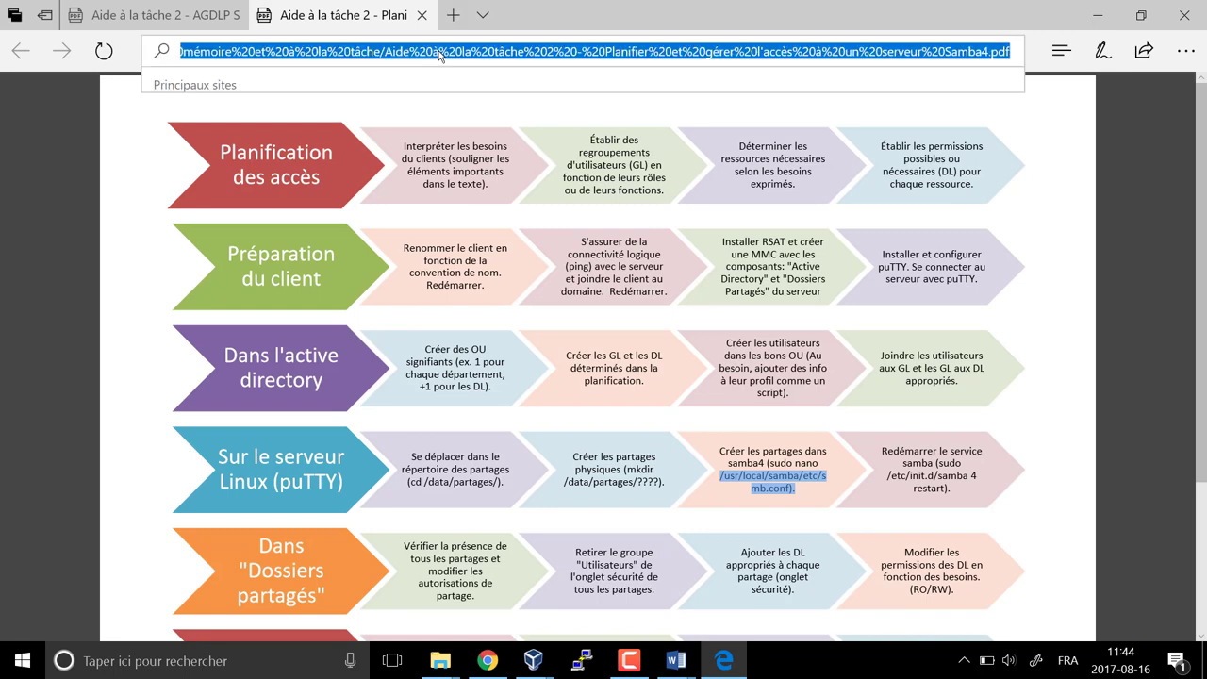
pyautogui.write('www.roger')
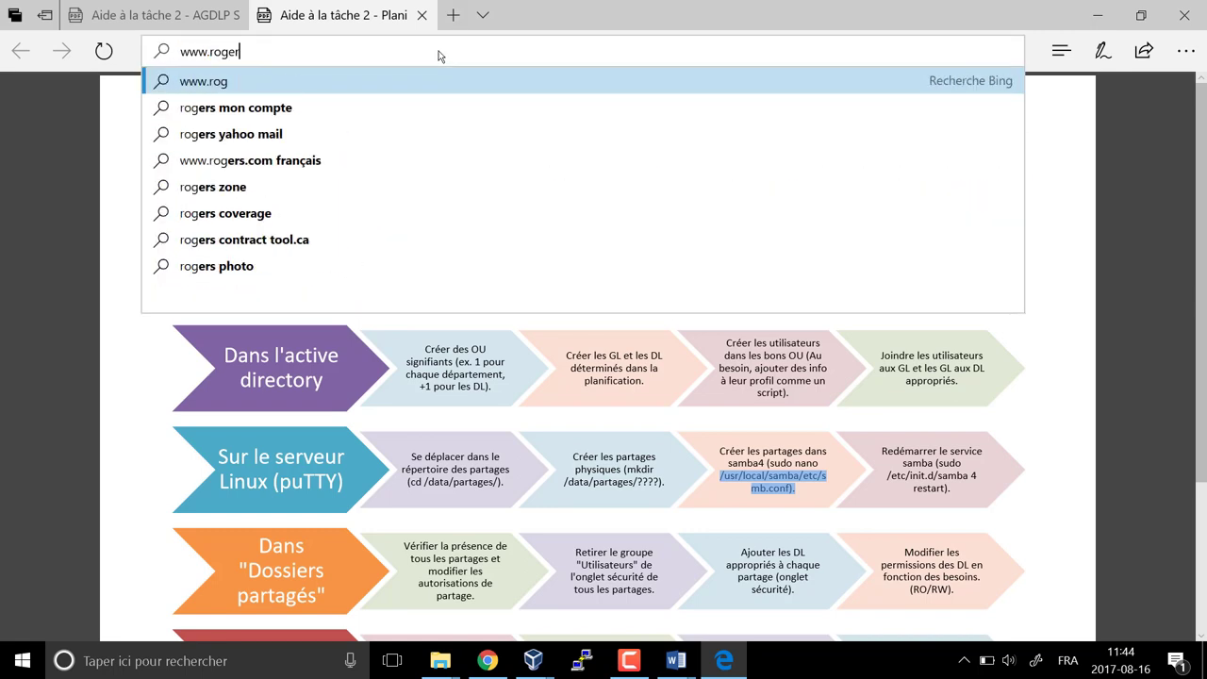
pyautogui.write('s.com')
pyautogui.press('Return')
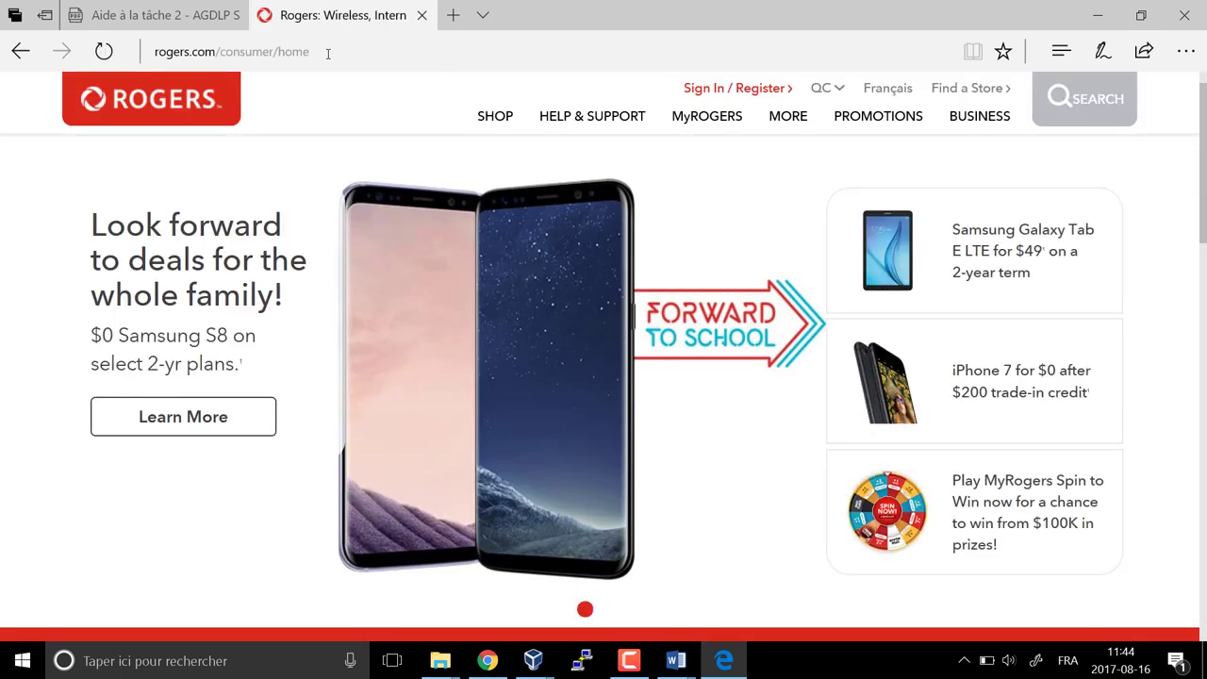
# Inspect the Rogers page's full web address, then switch to VirtualBox Manager
pyautogui.click(227, 62)
pyautogui.click(228, 63)
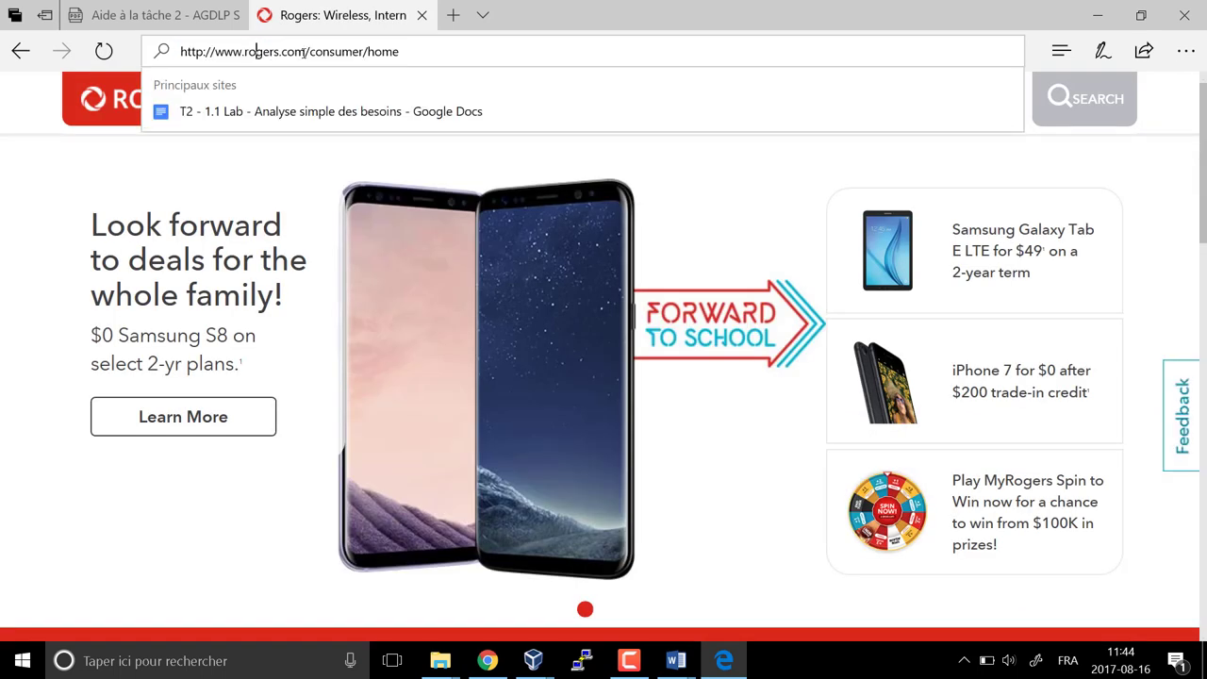
pyautogui.moveTo(305, 54); pyautogui.dragTo(186, 63)
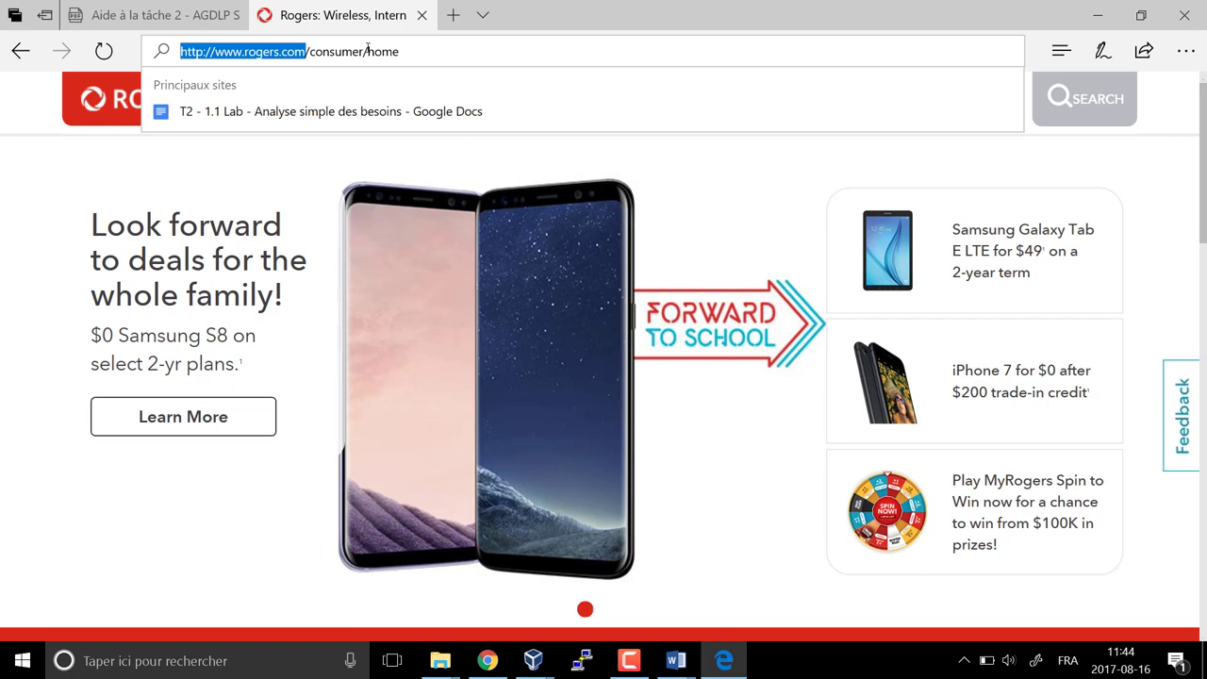
pyautogui.click(399, 54)
pyautogui.moveTo(425, 54); pyautogui.dragTo(381, 53)
pyautogui.tripleClick(241, 59)
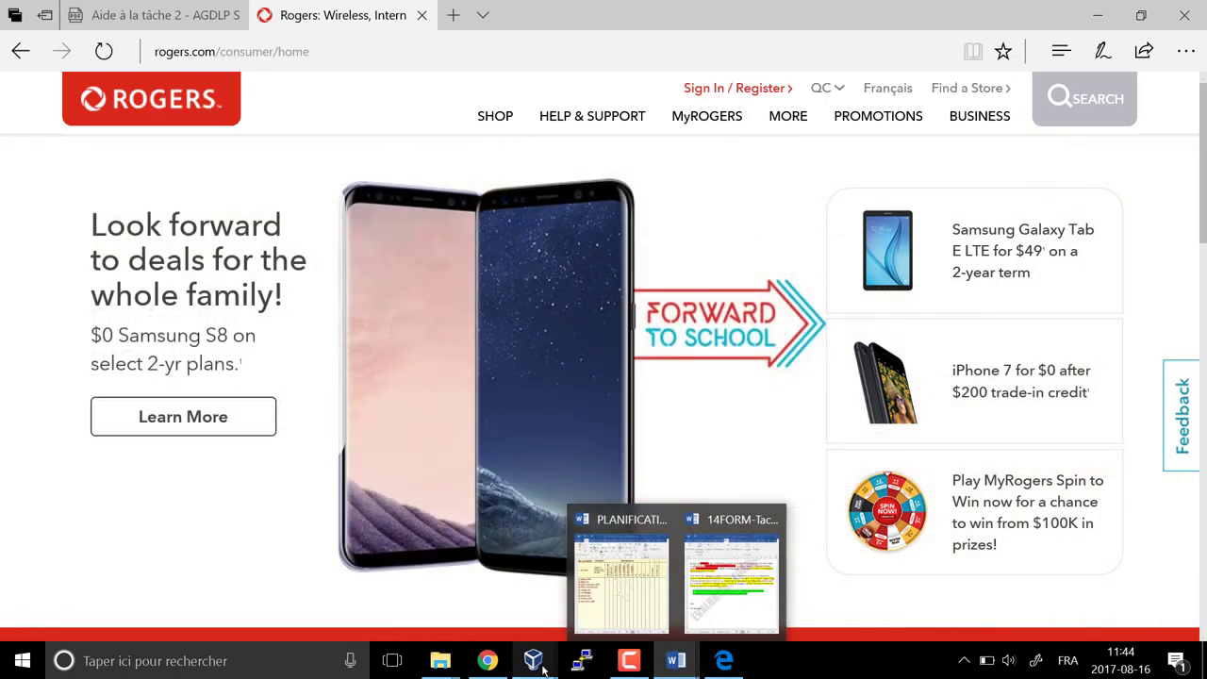
pyautogui.moveTo(525, 647)
pyautogui.click(416, 576)
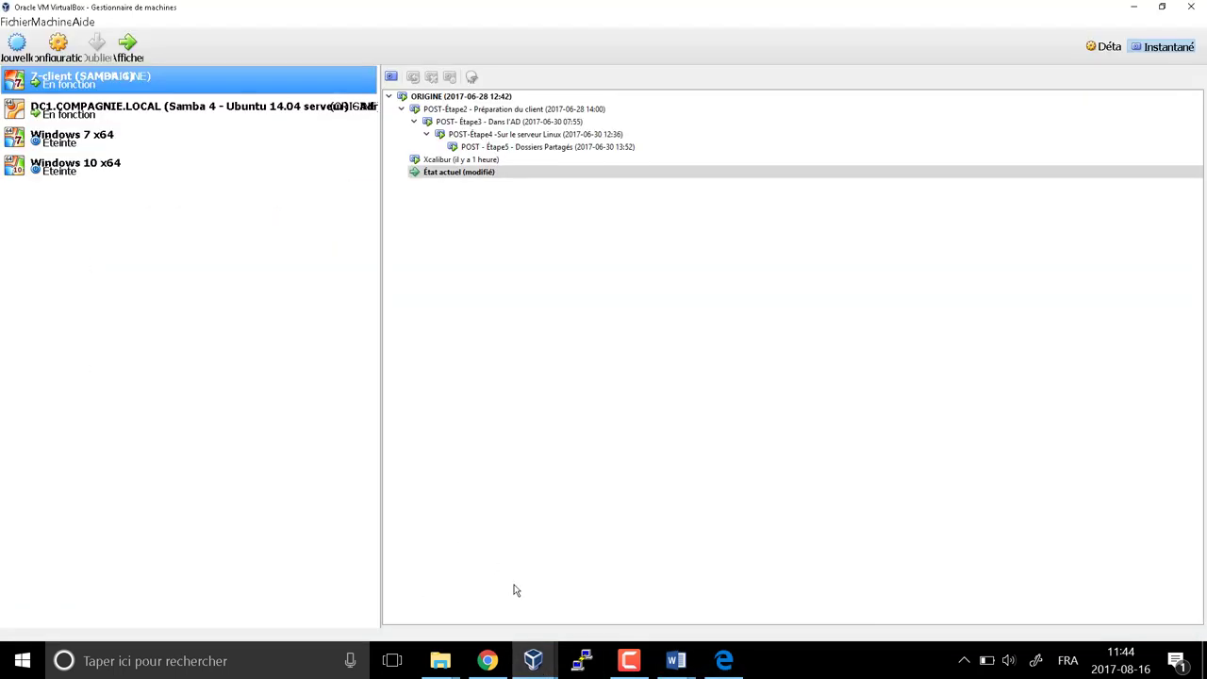
pyautogui.click(533, 660)
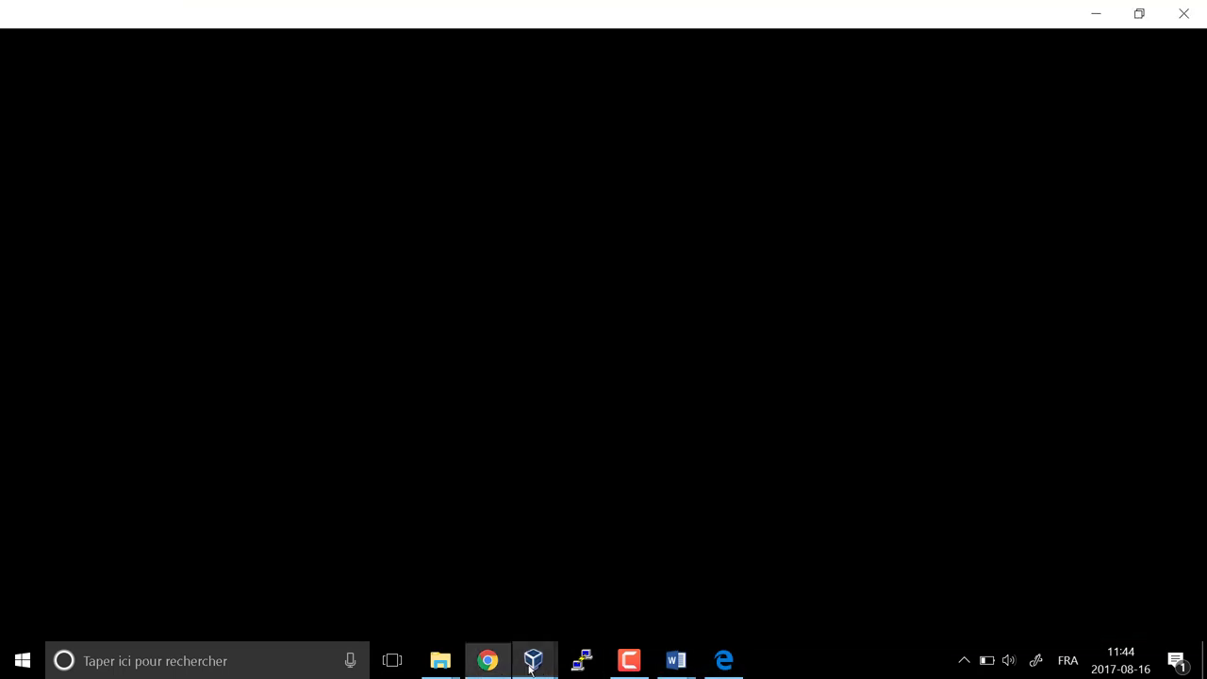
pyautogui.click(676, 597)
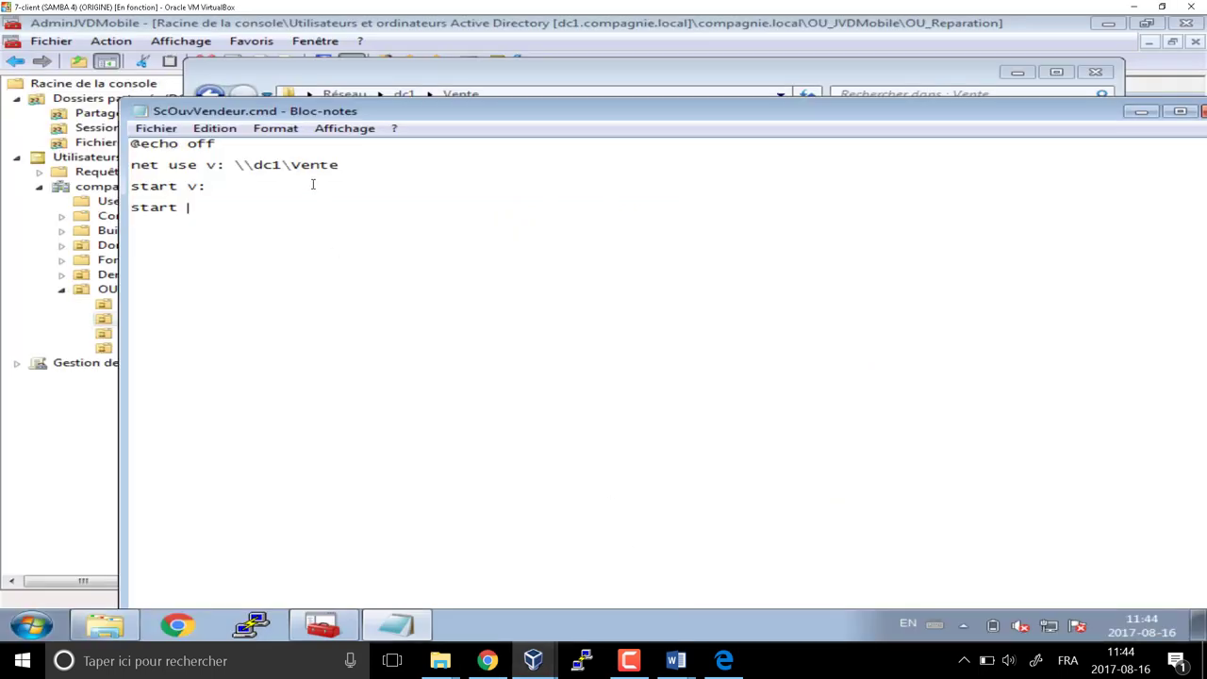
pyautogui.click(257, 209)
pyautogui.write('http://')
pyautogui.press('BackSpace')
pyautogui.press('BackSpace')
pyautogui.click(734, 668)
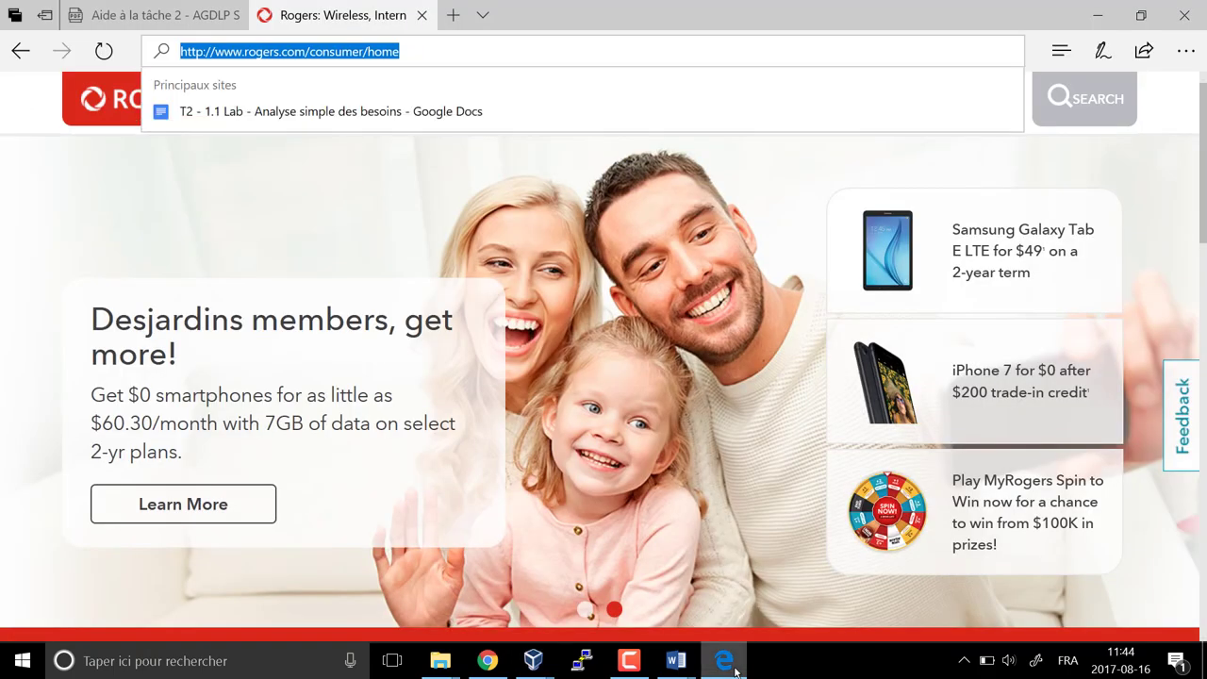
pyautogui.click(735, 669)
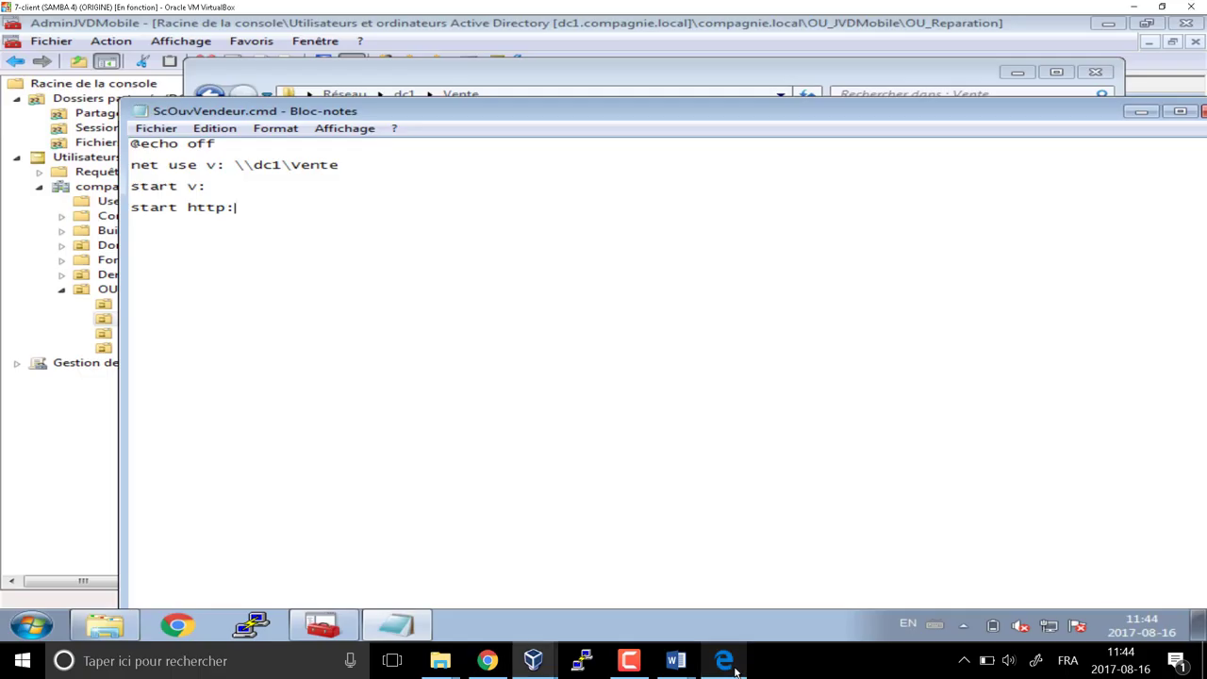
pyautogui.write('//')
pyautogui.press('BackSpace')
pyautogui.press('BackSpace')
pyautogui.write('//')
pyautogui.click(734, 669)
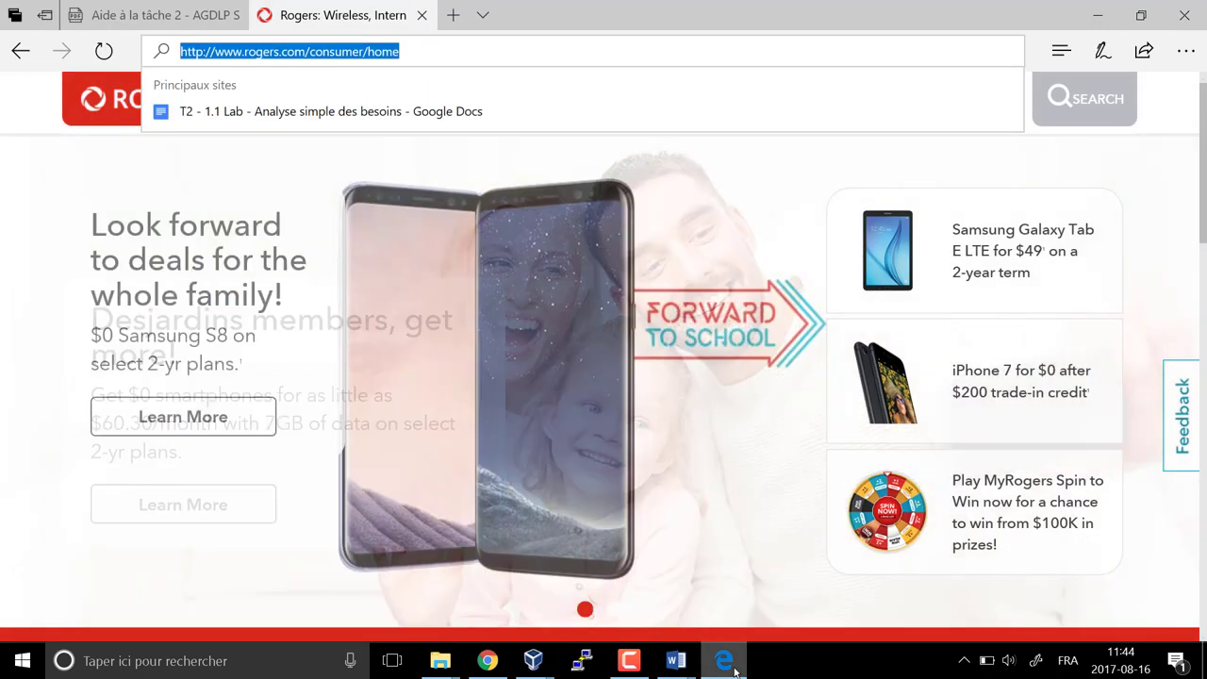
pyautogui.click(734, 669)
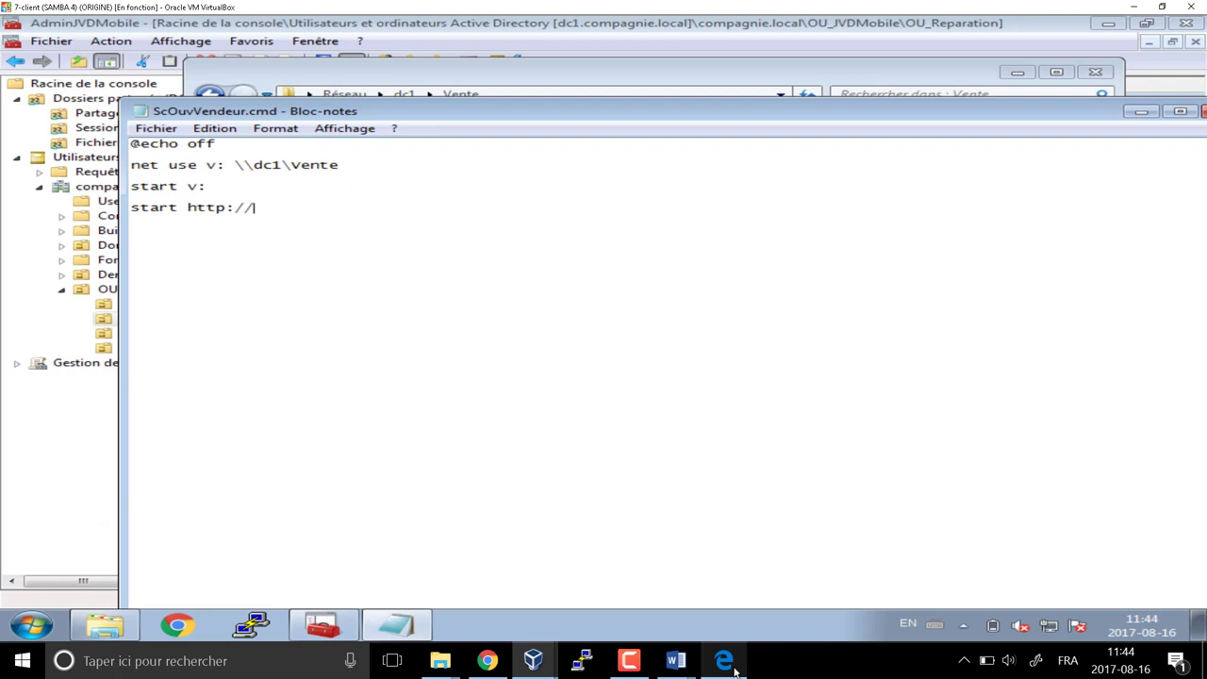
pyautogui.press('BackSpace')
pyautogui.press('BackSpace')
pyautogui.press('BackSpace')
pyautogui.press('BackSpace')
pyautogui.press('BackSpace')
pyautogui.press('BackSpace')
pyautogui.press('BackSpace')
pyautogui.write('www.rogers.com')
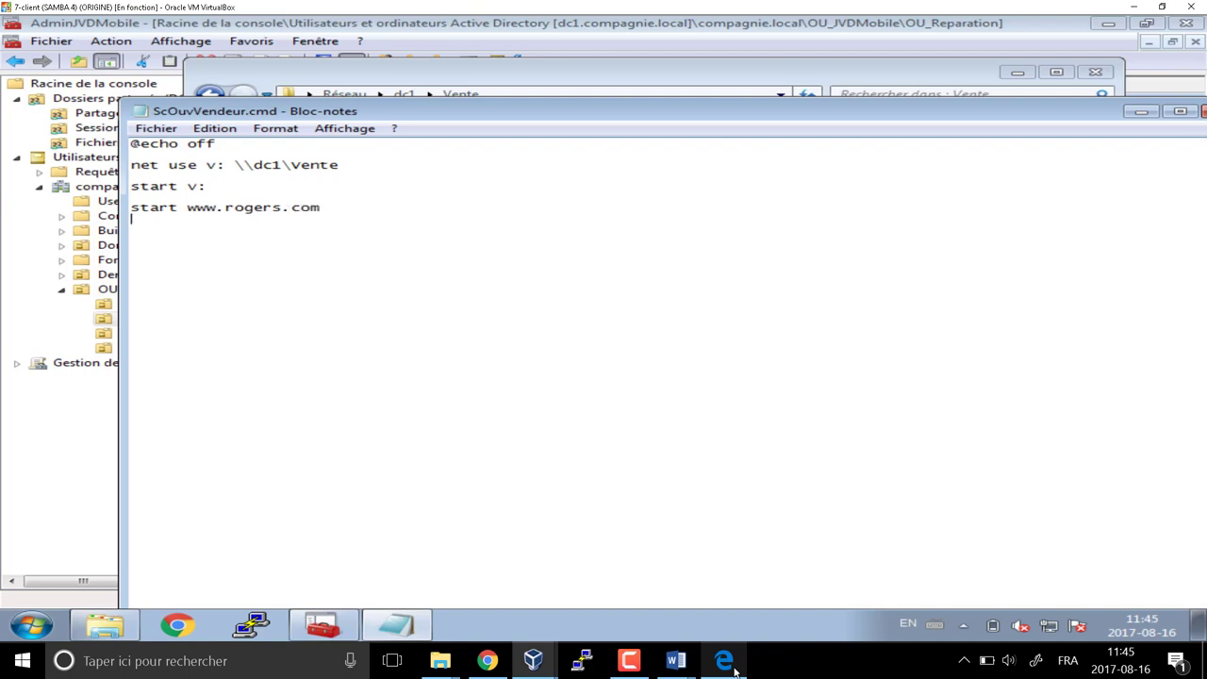
# Begin a new 'start' line below the Rogers line
pyautogui.press('Return')
pyautogui.write('start')
pyautogui.click(222, 192)
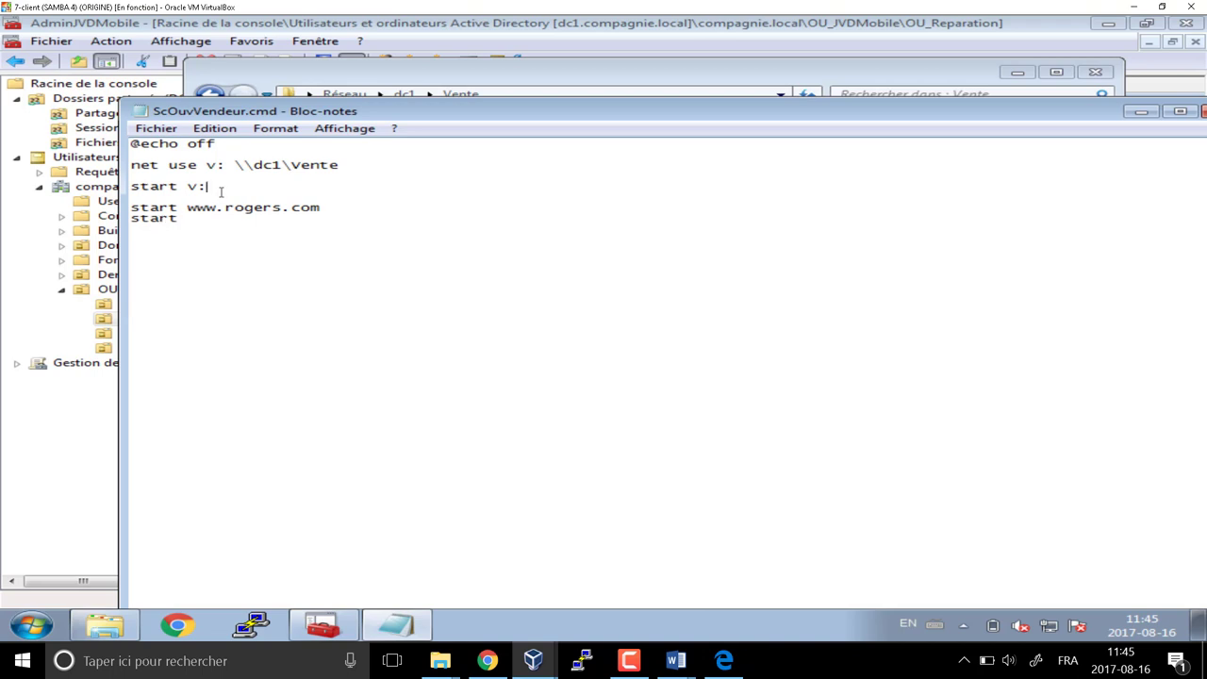
# Change the drive start line to 'start \\' and test 'start \\dc1\vente' in the Run box
pyautogui.press('BackSpace')
pyautogui.press('BackSpace')
pyautogui.write('\\\\')
pyautogui.press('super+r')
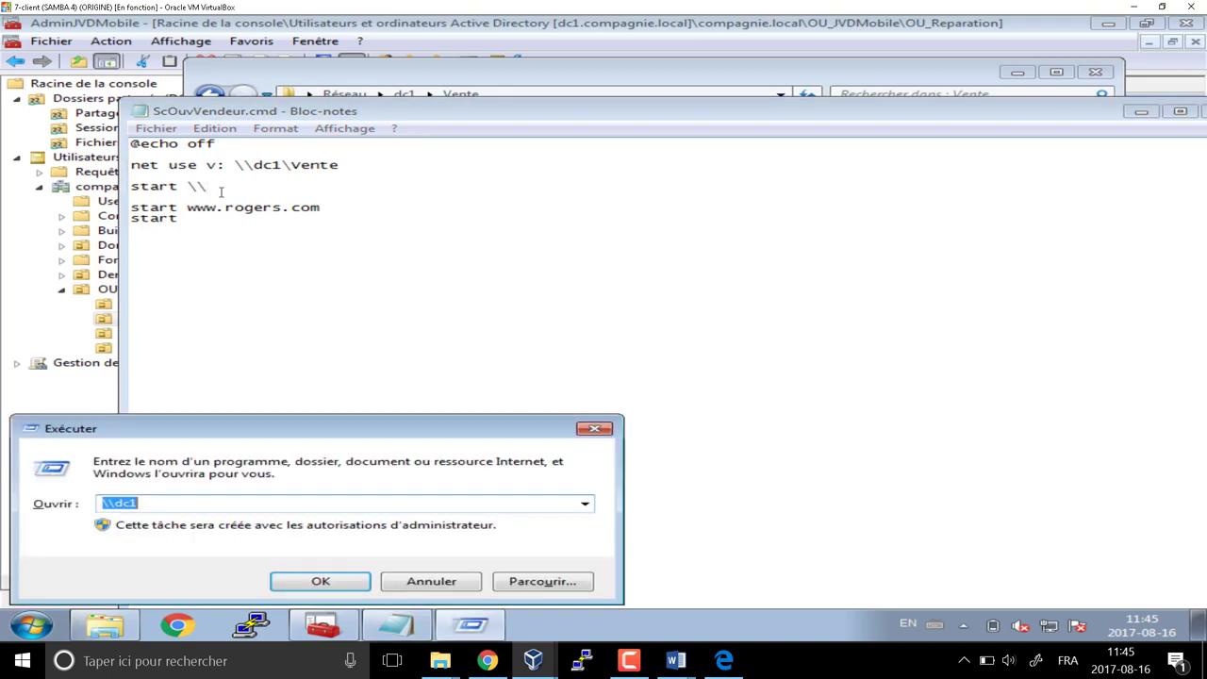
pyautogui.write('start \\\\dc1\\')
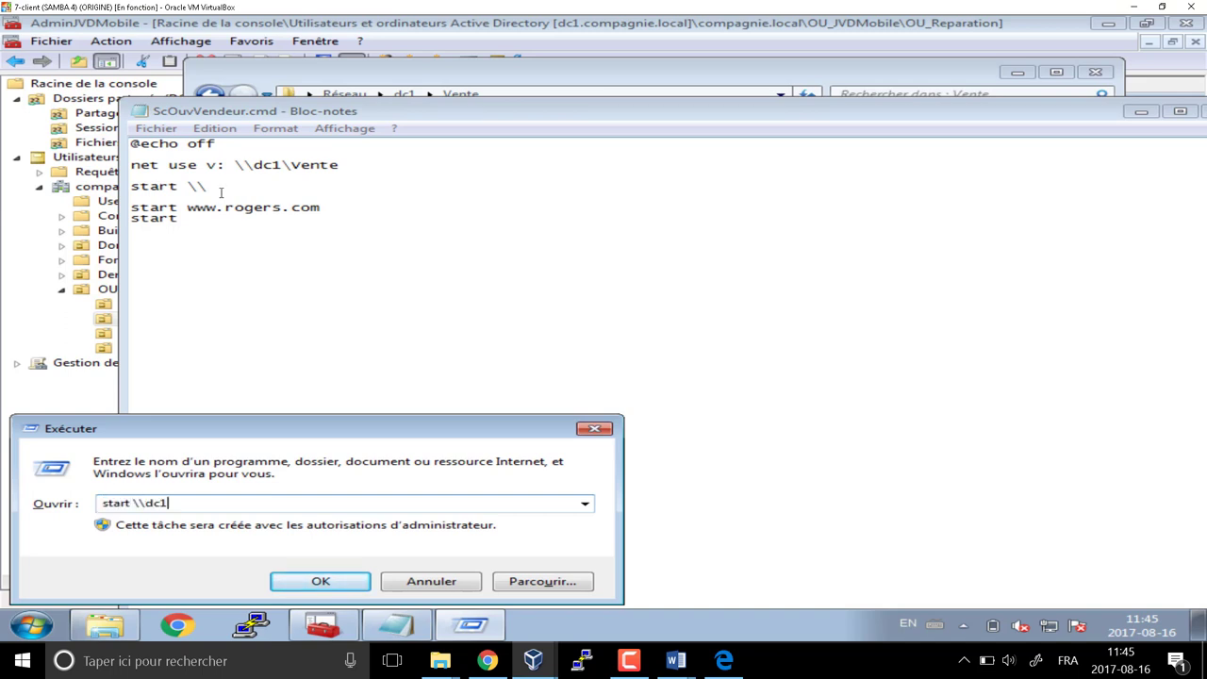
pyautogui.write('c')
pyautogui.press('BackSpace')
pyautogui.write('vente')
pyautogui.press('Return')
pyautogui.press('Return')
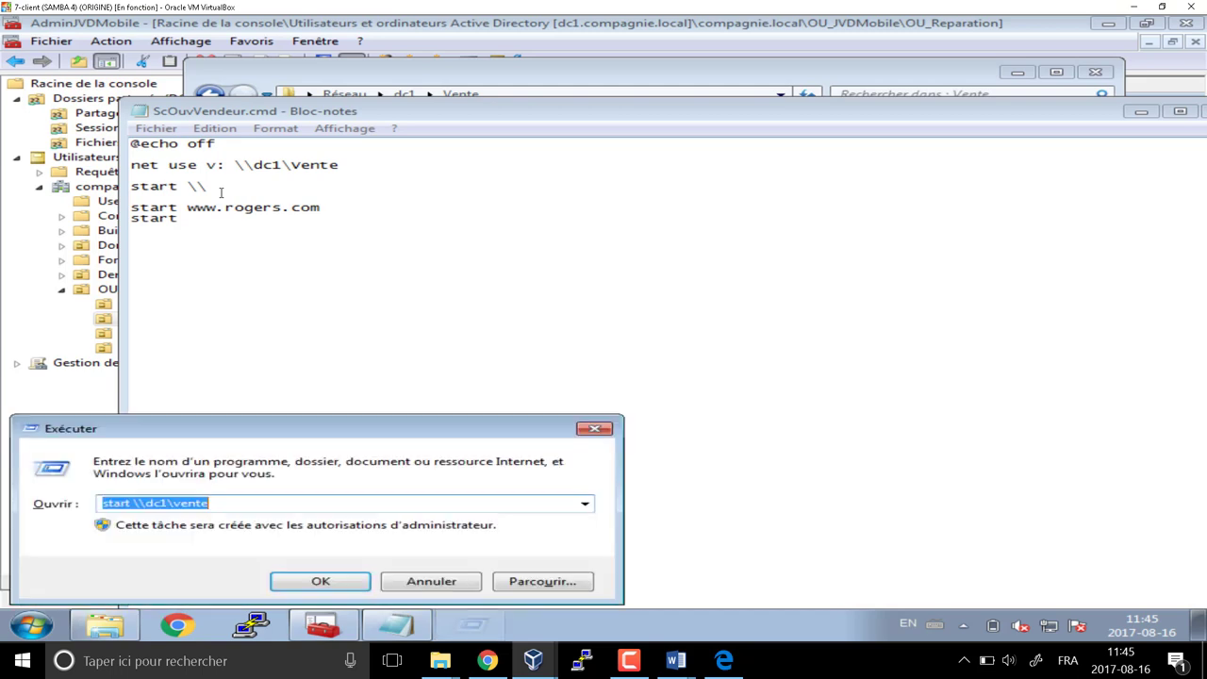
pyautogui.click(594, 429)
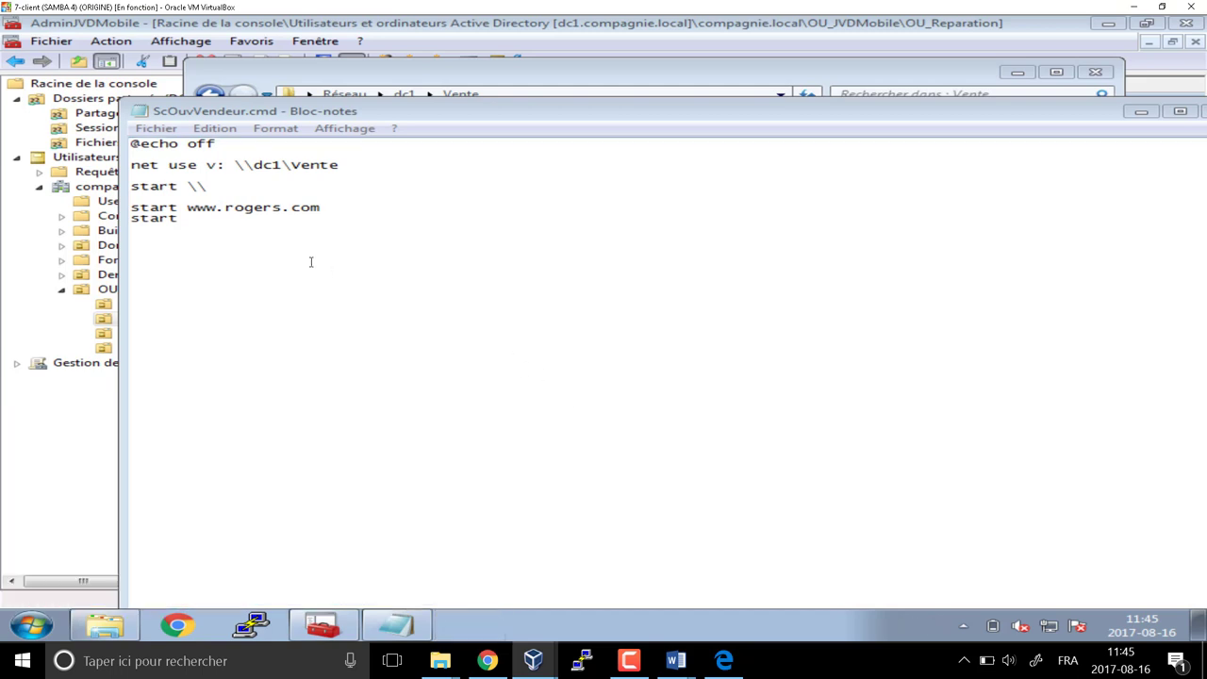
pyautogui.moveTo(236, 187); pyautogui.dragTo(191, 188)
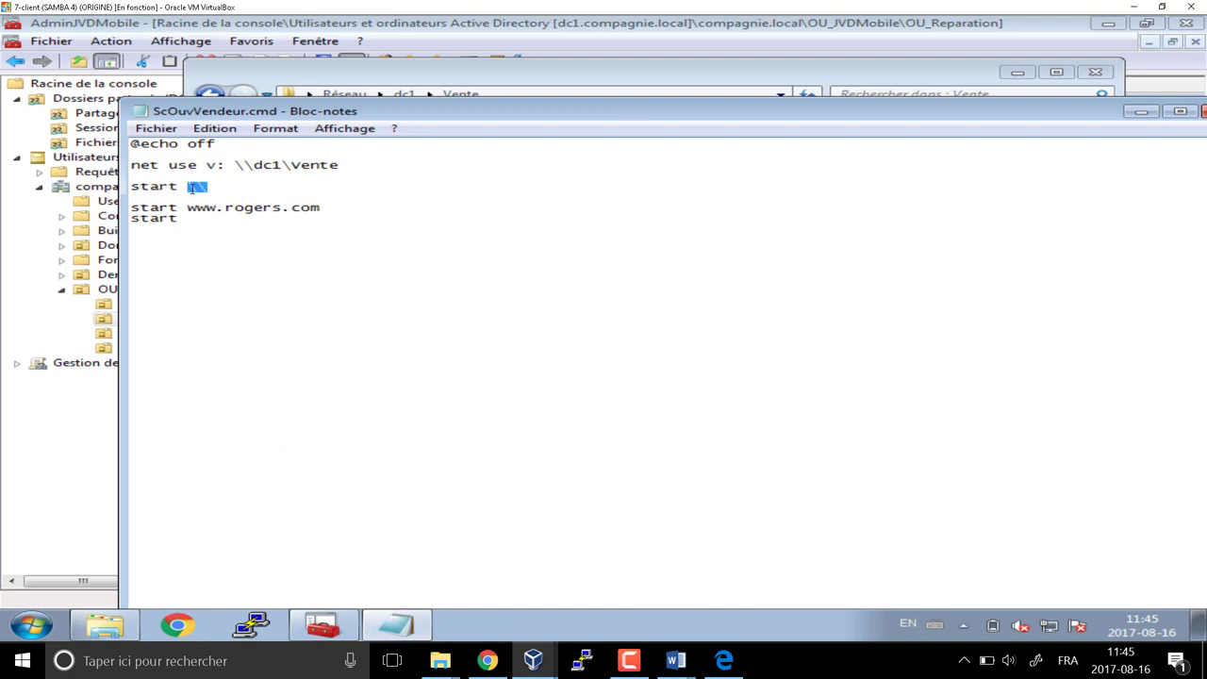
pyautogui.click(248, 222)
pyautogui.write('www.telus.com')
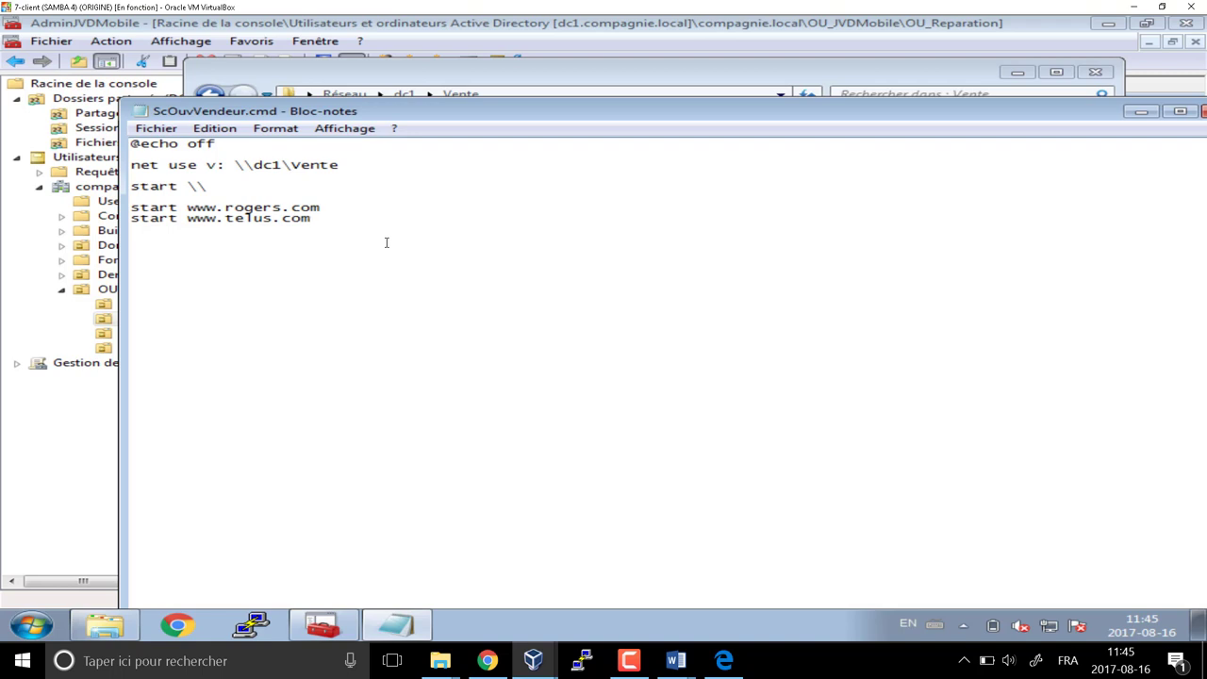
pyautogui.press('Return')
pyautogui.write('start www.fido.comn')
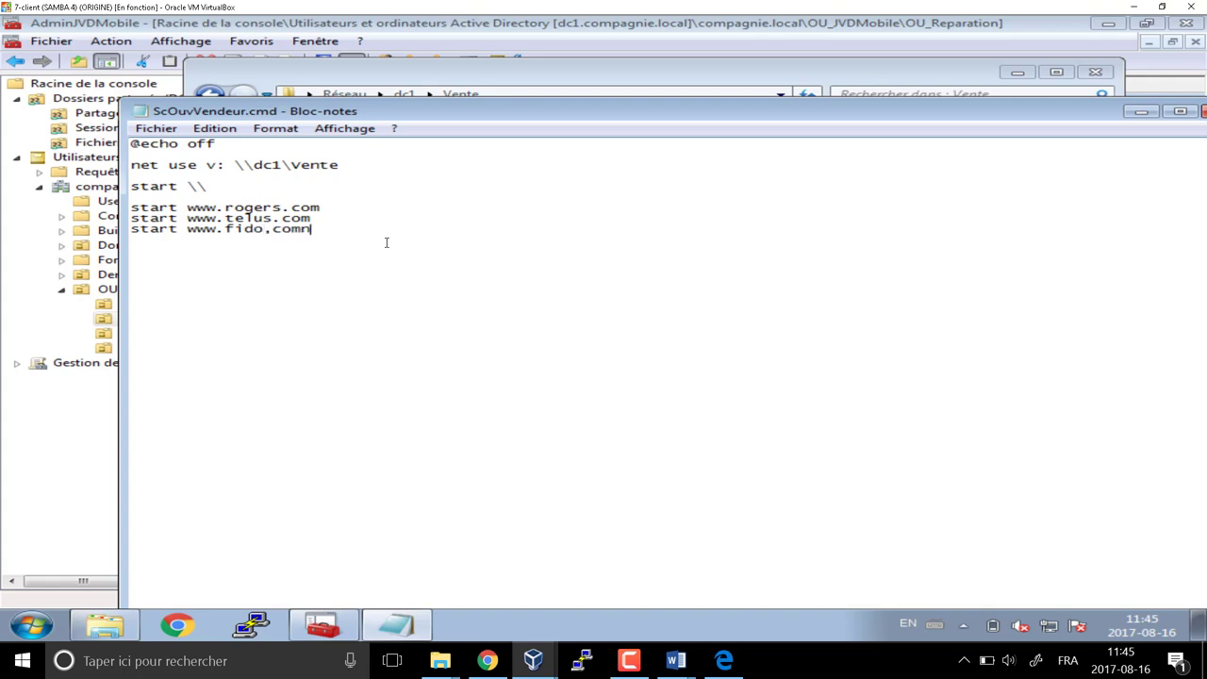
pyautogui.press('BackSpace')
pyautogui.press('BackSpace')
pyautogui.press('BackSpace')
pyautogui.press('BackSpace')
pyautogui.write('.com')
pyautogui.click(723, 661)
pyautogui.click(434, 60)
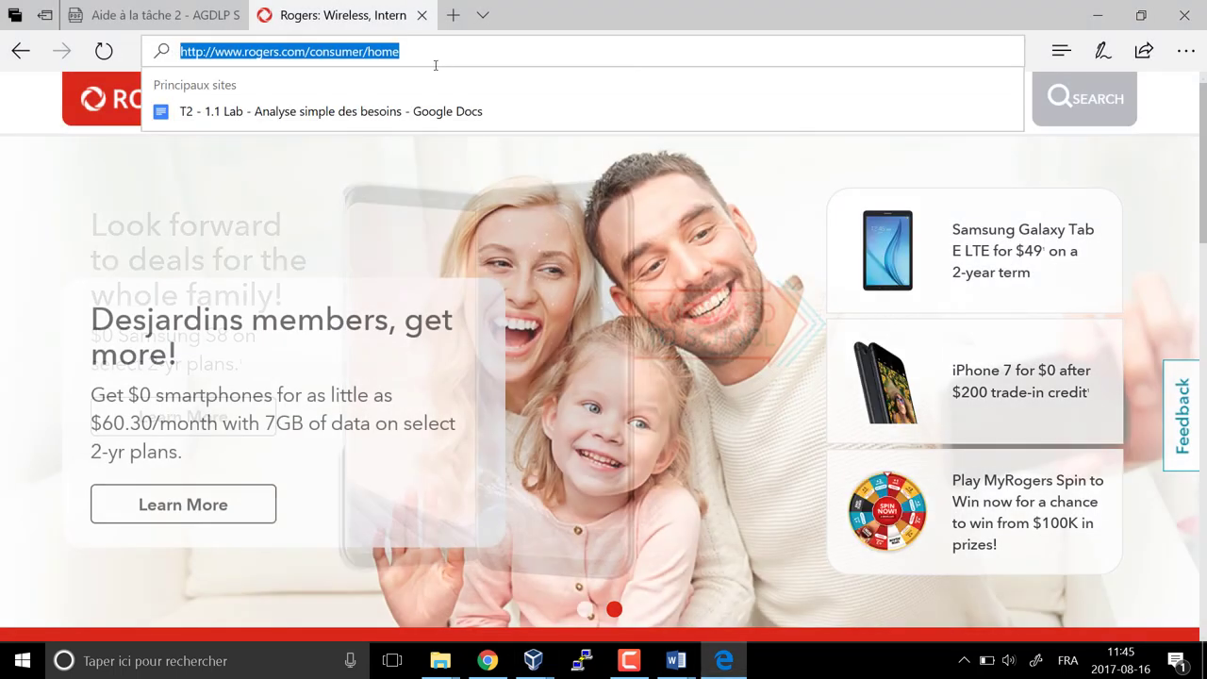
pyautogui.write('www')
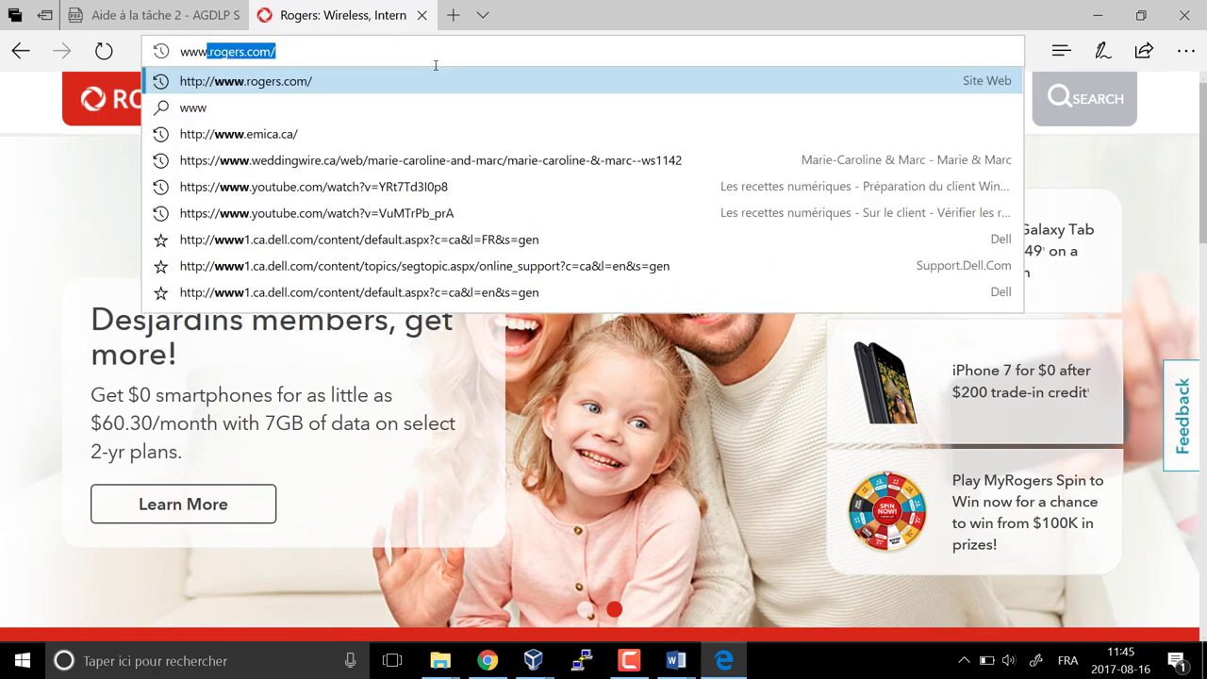
pyautogui.write('.telus.com')
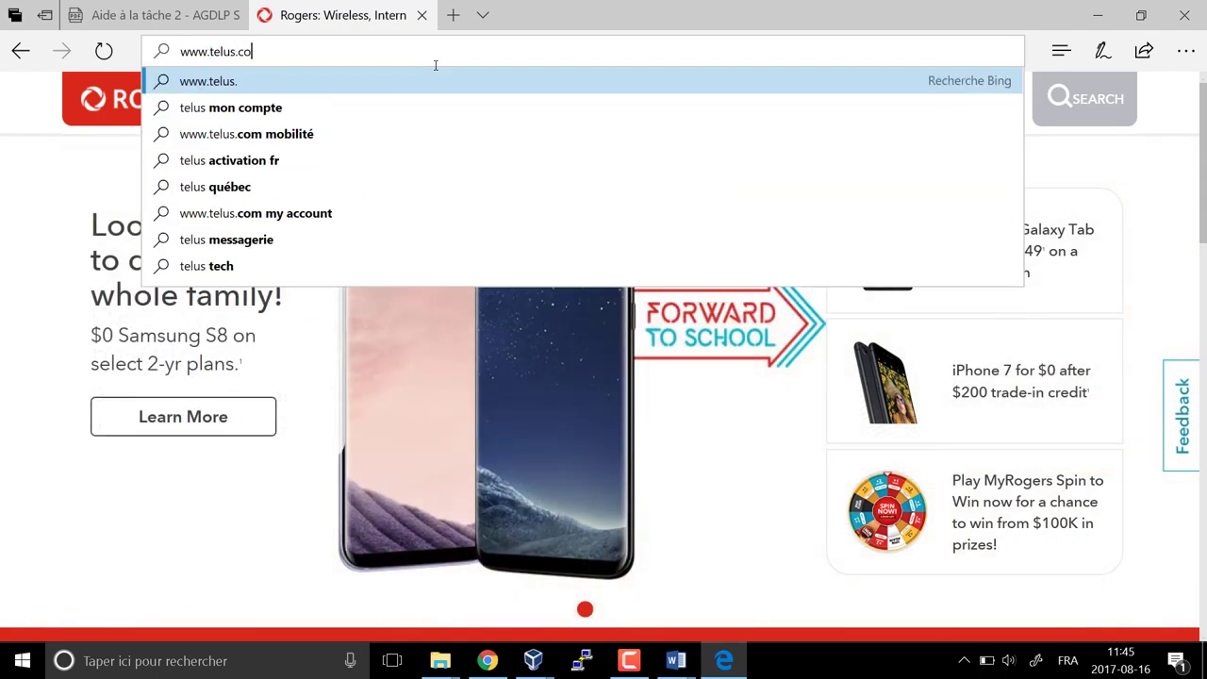
pyautogui.press('Return')
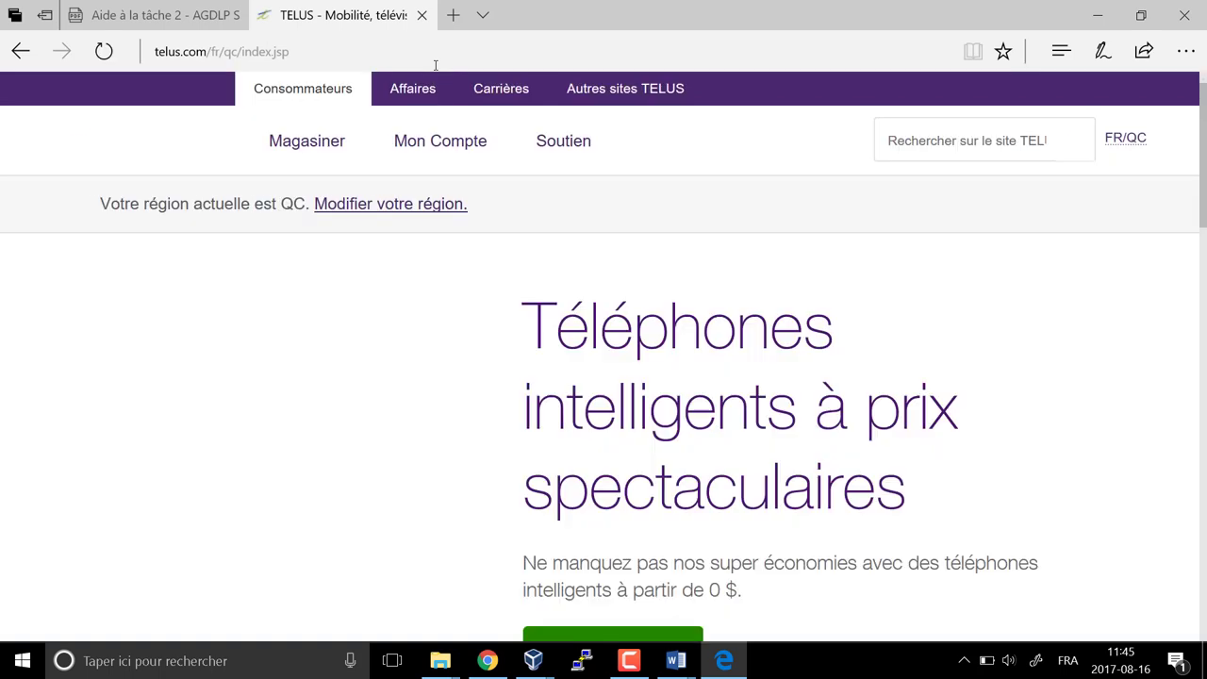
pyautogui.click(436, 57)
pyautogui.write('www.')
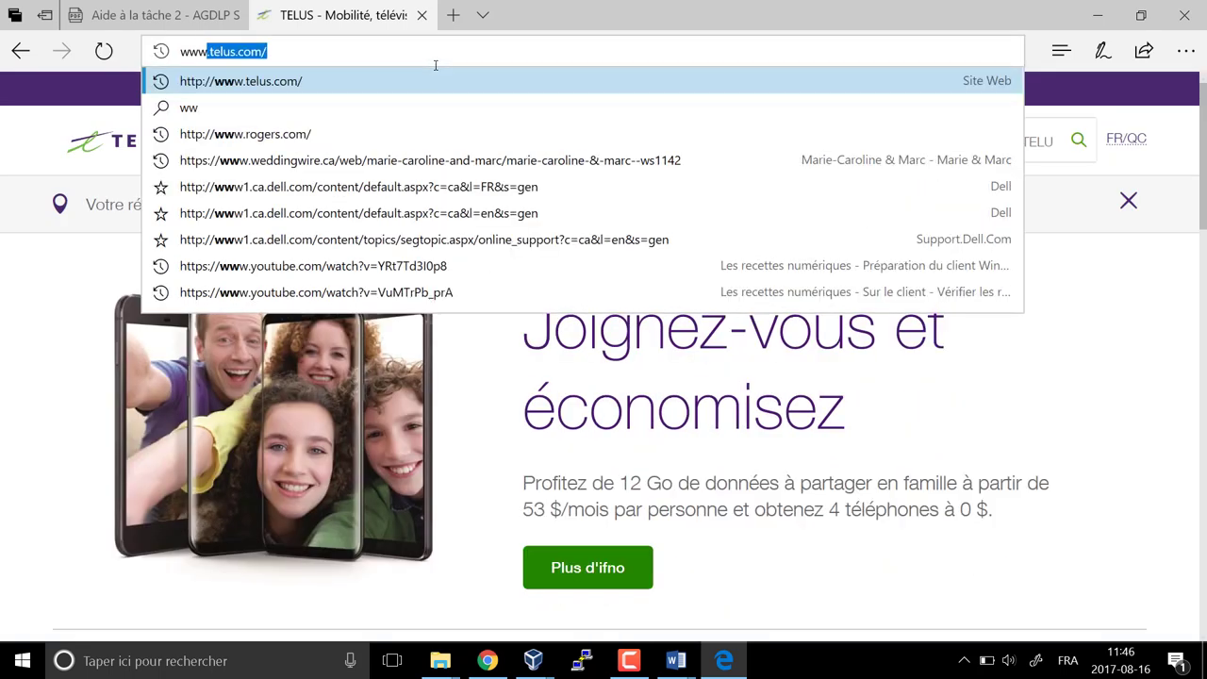
pyautogui.write('fido.com')
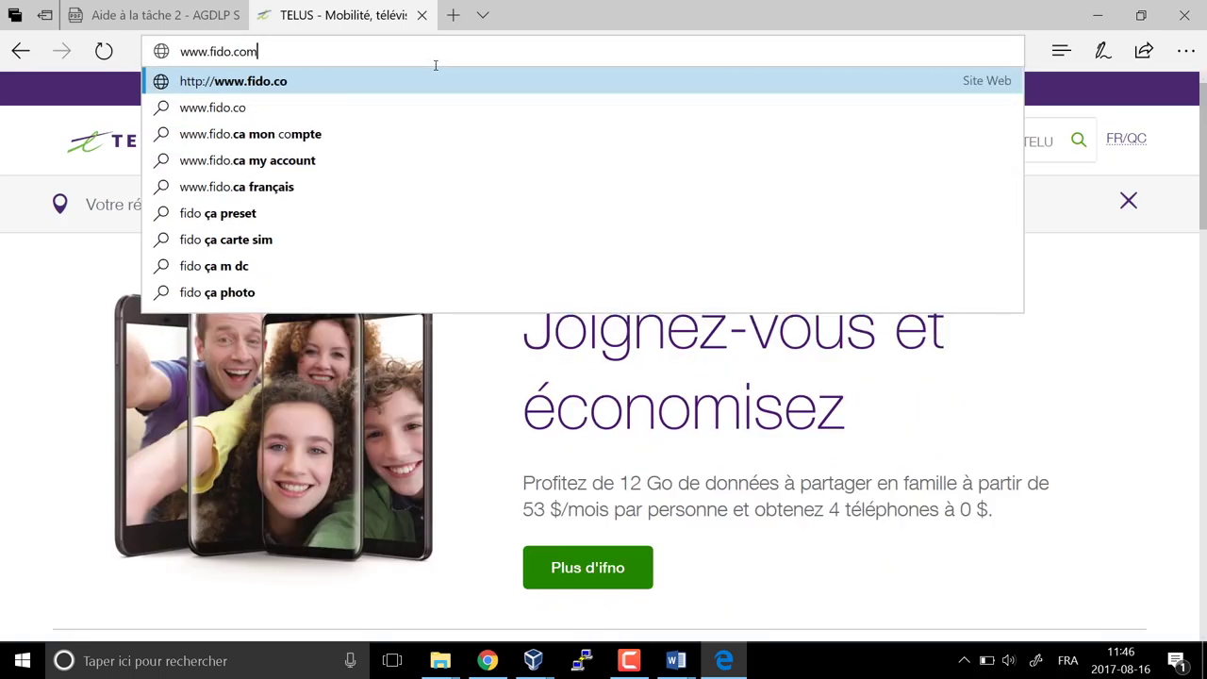
pyautogui.press('Return')
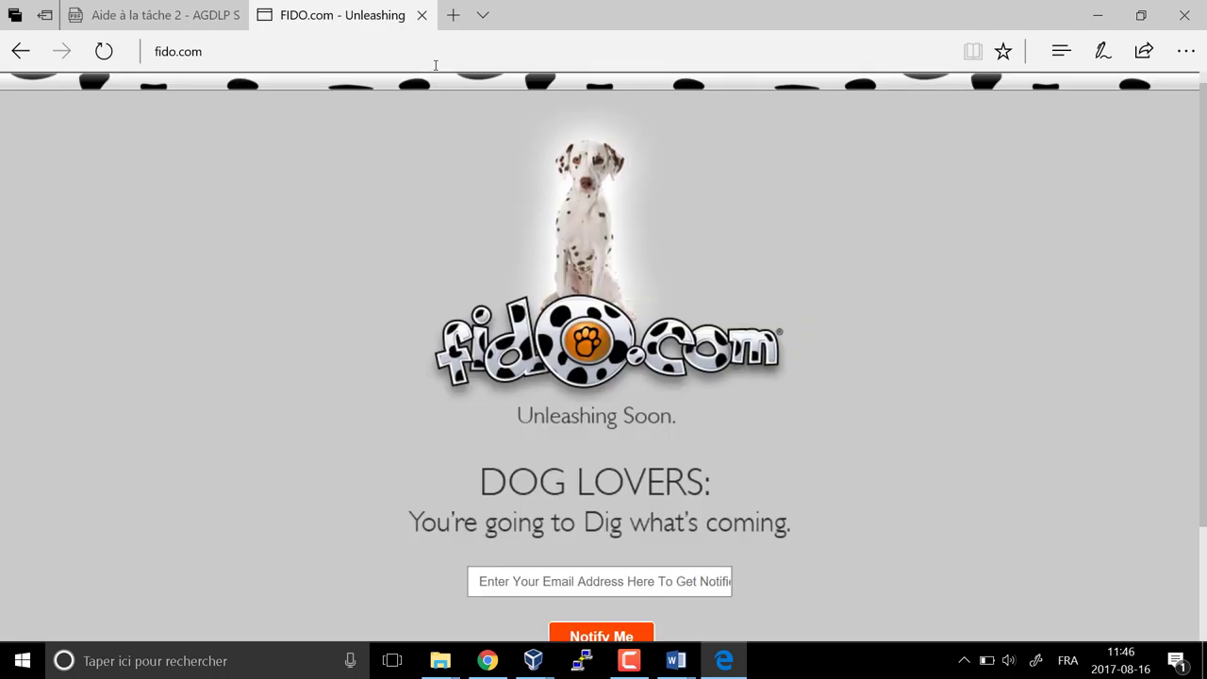
pyautogui.click(1098, 15)
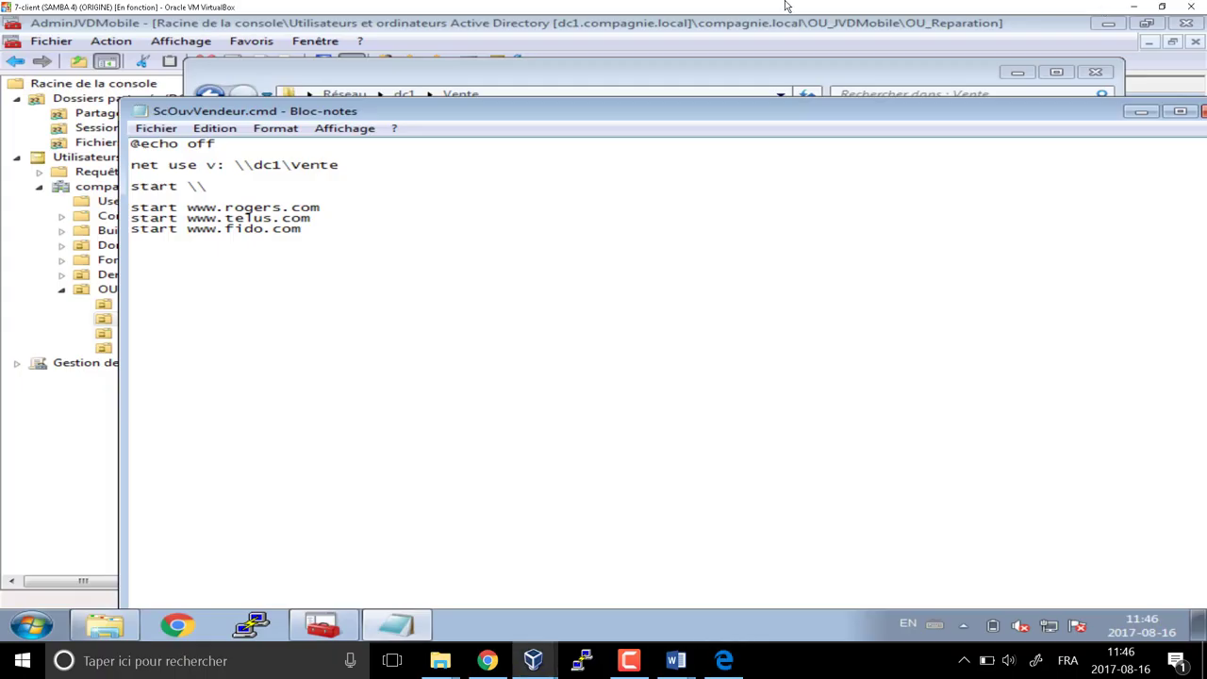
# Change line three back to 'start v:' and add a final 'pause' line
pyautogui.click(257, 180)
pyautogui.click(243, 189)
pyautogui.press('BackSpace')
pyautogui.press('BackSpace')
pyautogui.write('v:')
pyautogui.write('pause')
# Close ScOuvVendeur.cmd and save the changes
pyautogui.moveTo(920, 113); pyautogui.dragTo(841, 99)
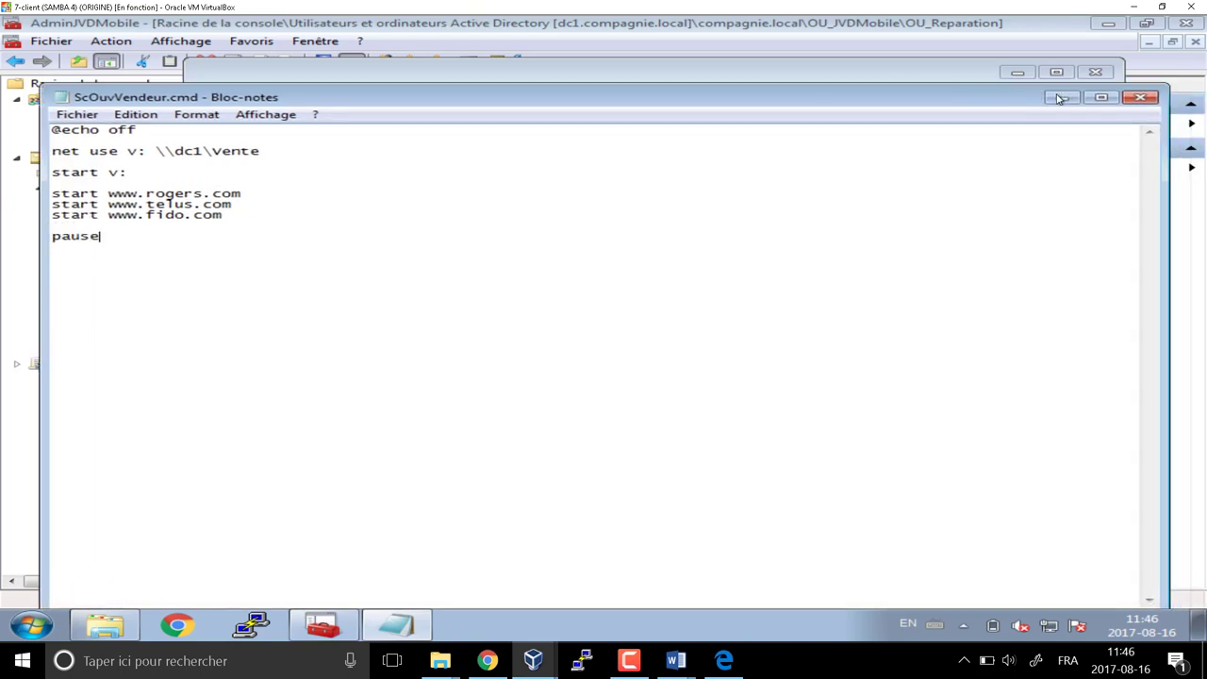
pyautogui.click(1139, 97)
pyautogui.click(493, 331)
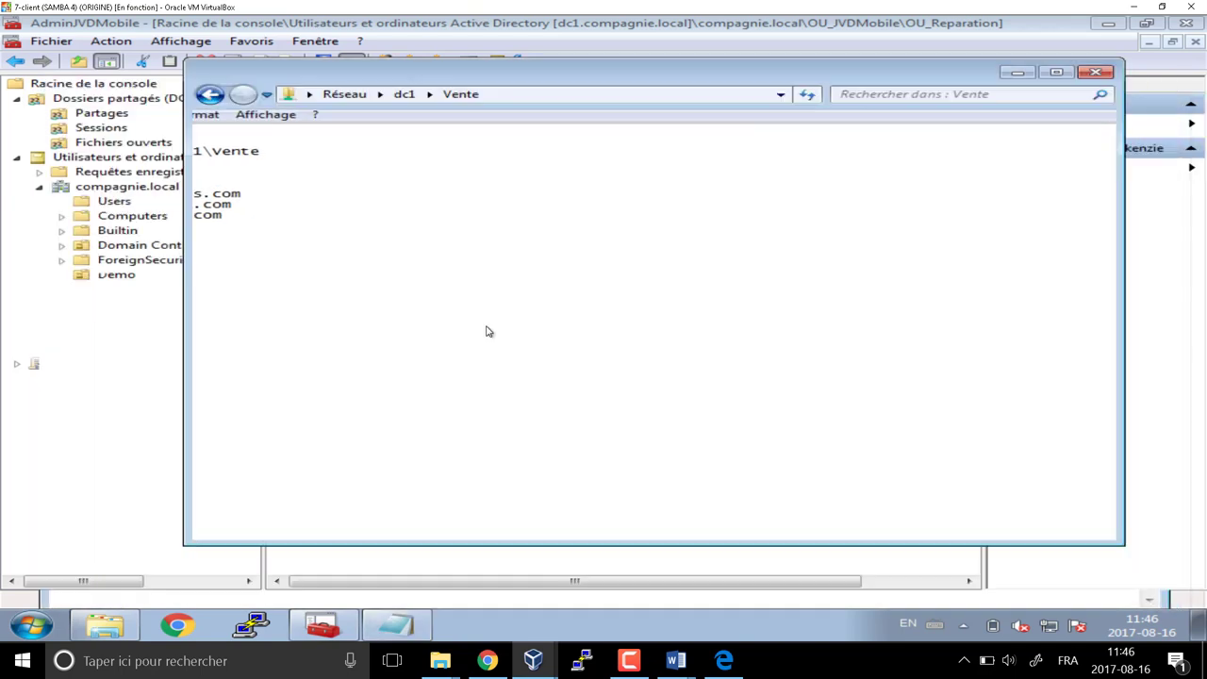
# Open the dc1 netlogon share and run ScOuvVendeur.cmd to test it
pyautogui.click(213, 96)
pyautogui.doubleClick(457, 264)
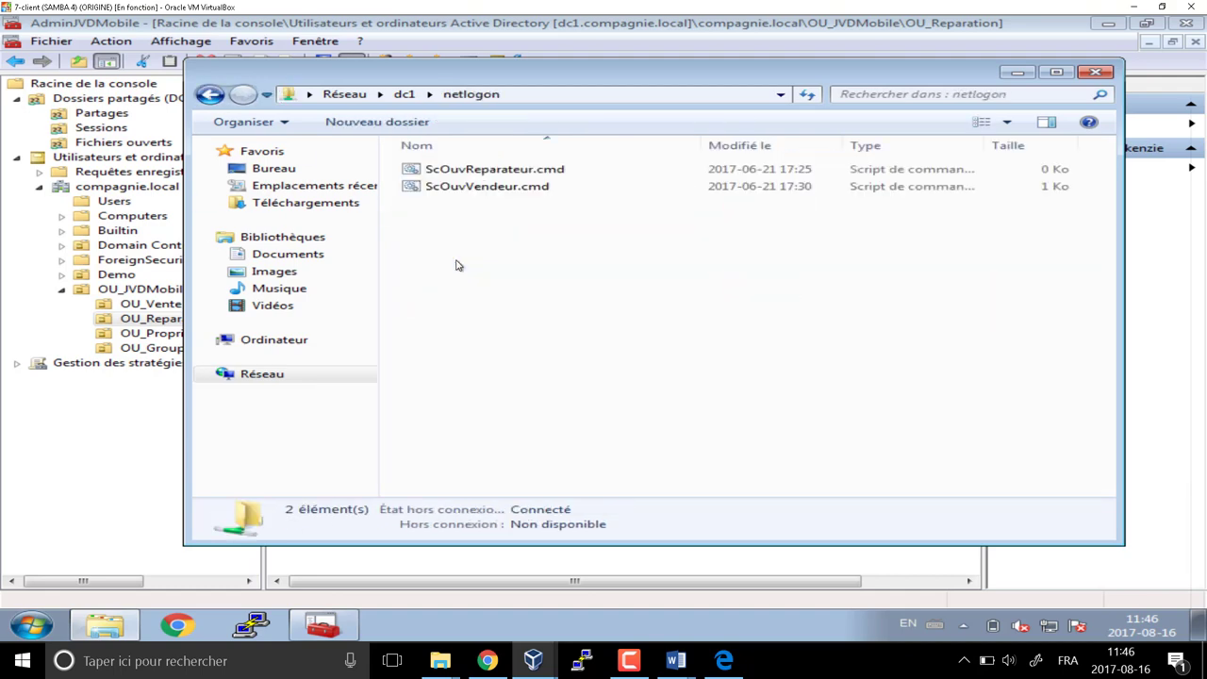
pyautogui.click(479, 193)
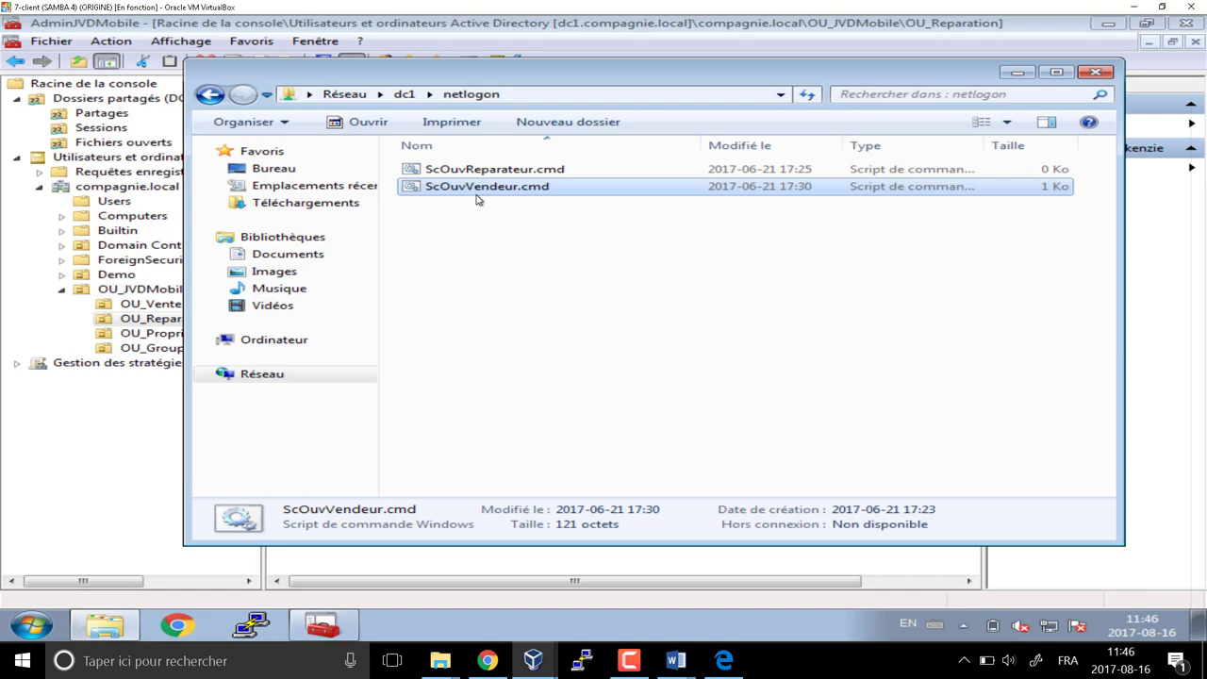
pyautogui.rightClick(441, 190)
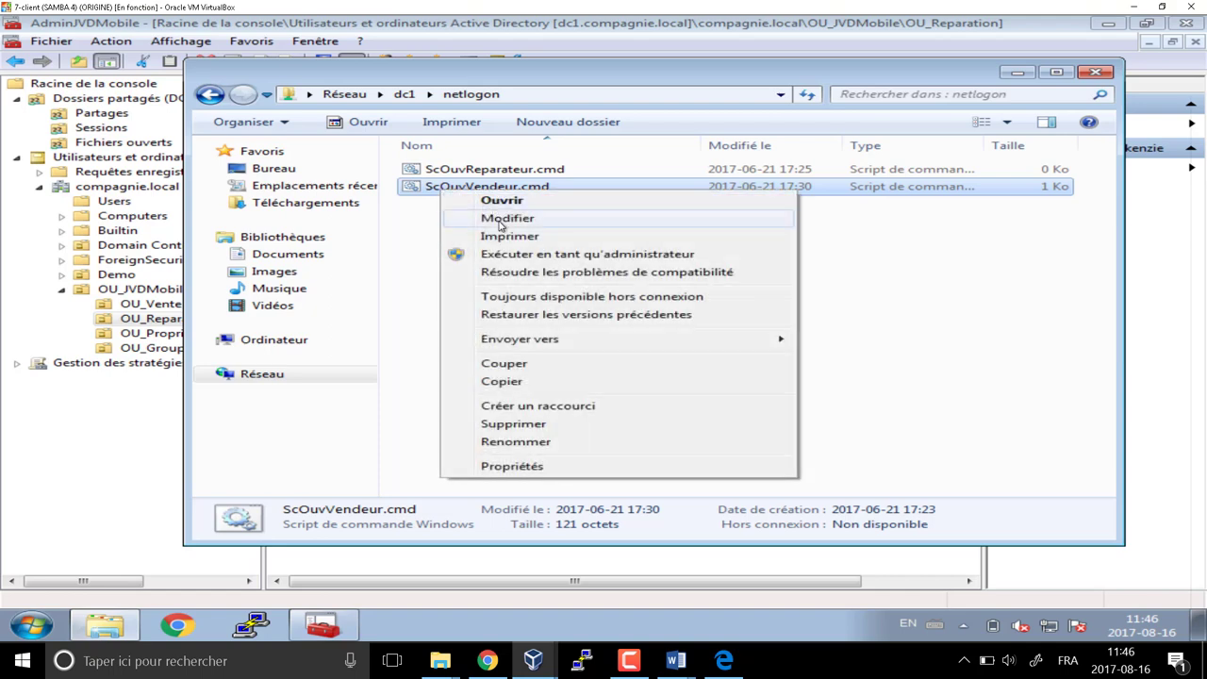
pyautogui.click(416, 189)
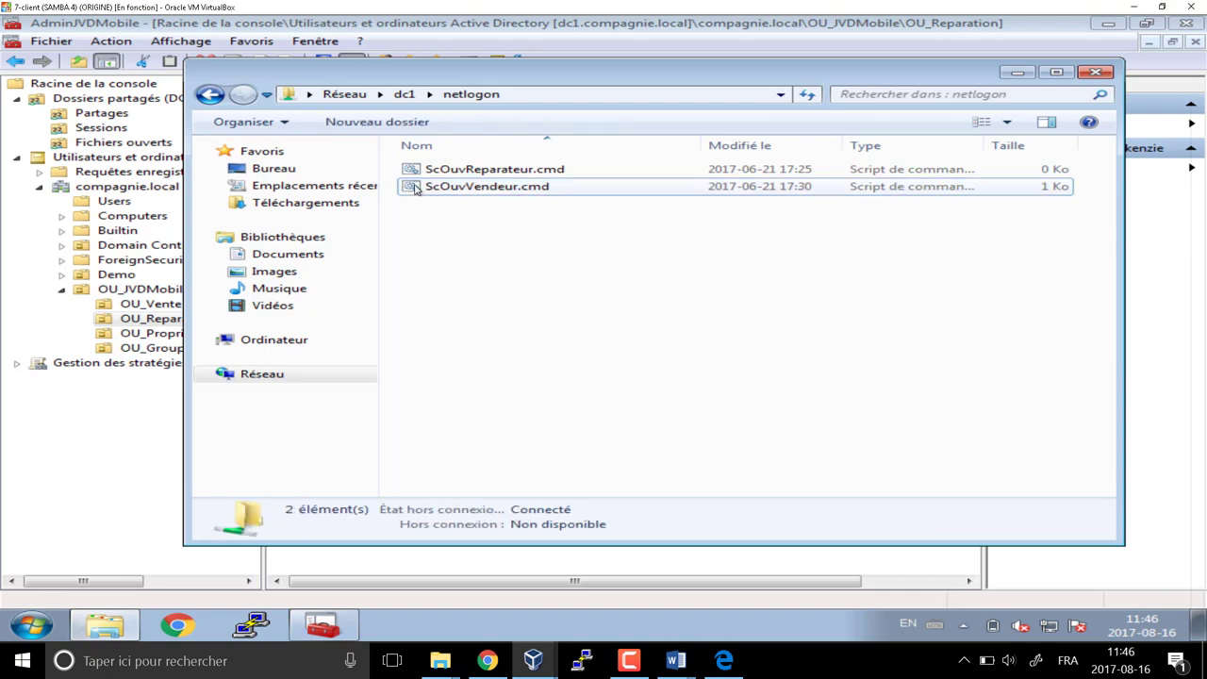
pyautogui.doubleClick(415, 187)
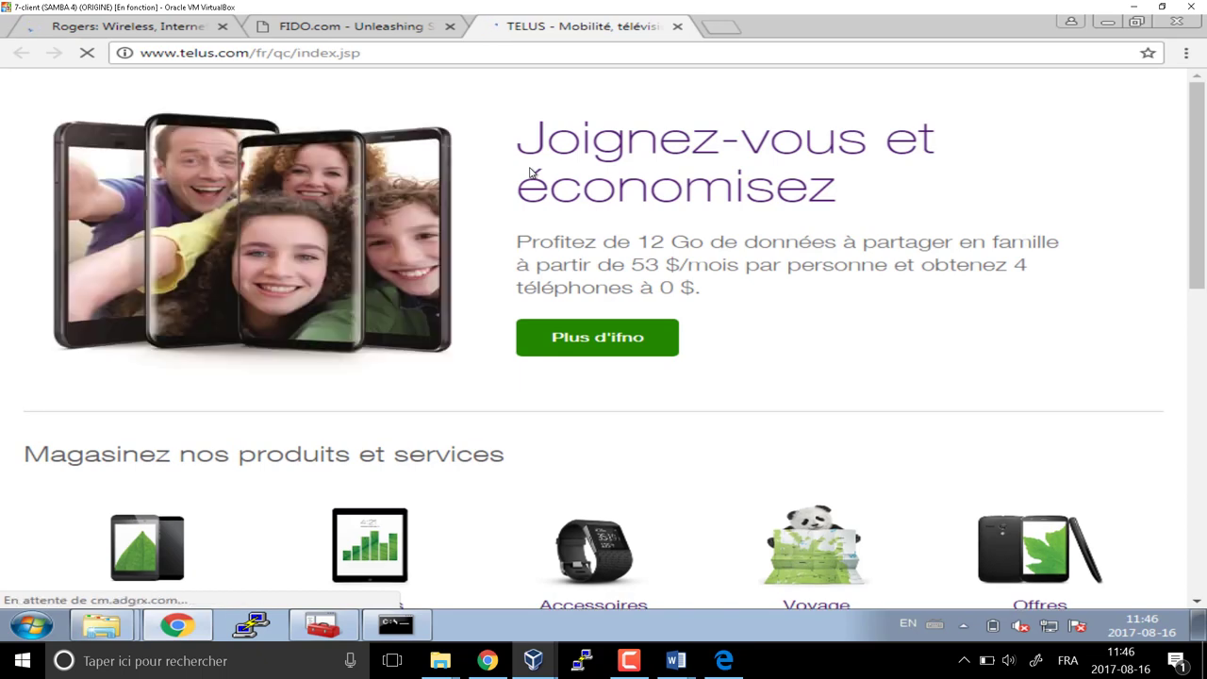
# Check the Rogers, Fido and Telus sites it opened, then close the browser, V: and command windows
pyautogui.click(118, 27)
pyautogui.click(298, 30)
pyautogui.click(580, 26)
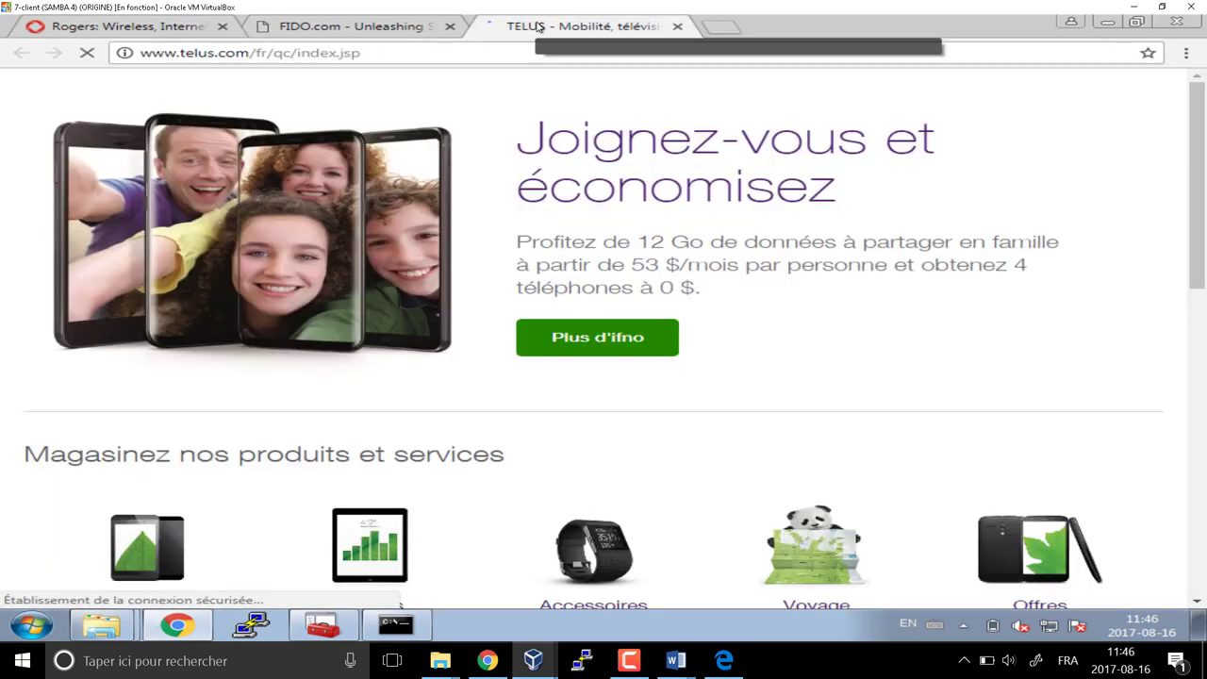
pyautogui.click(1179, 24)
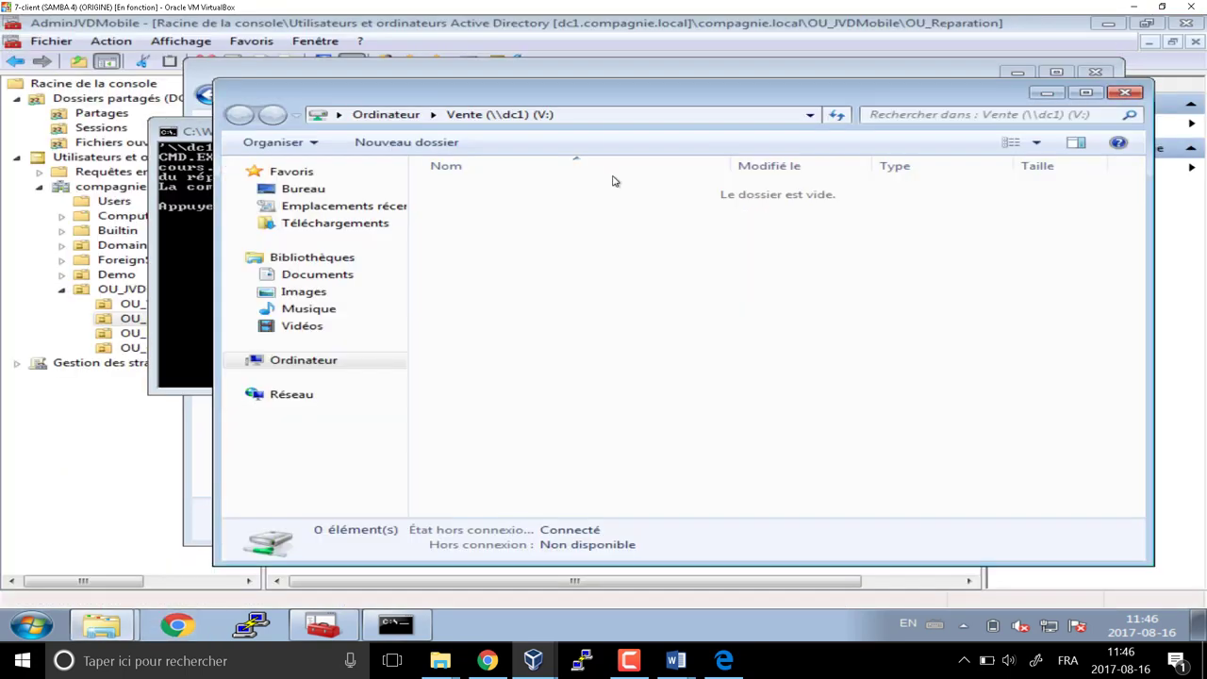
pyautogui.click(1136, 95)
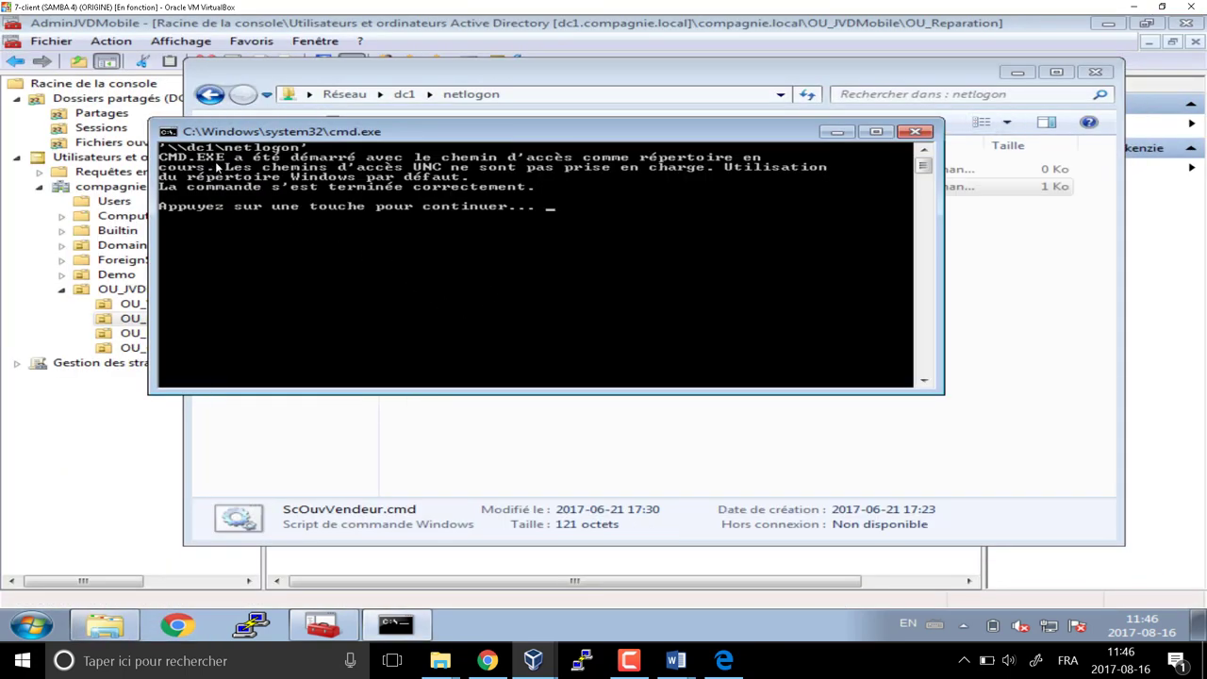
pyautogui.click(915, 131)
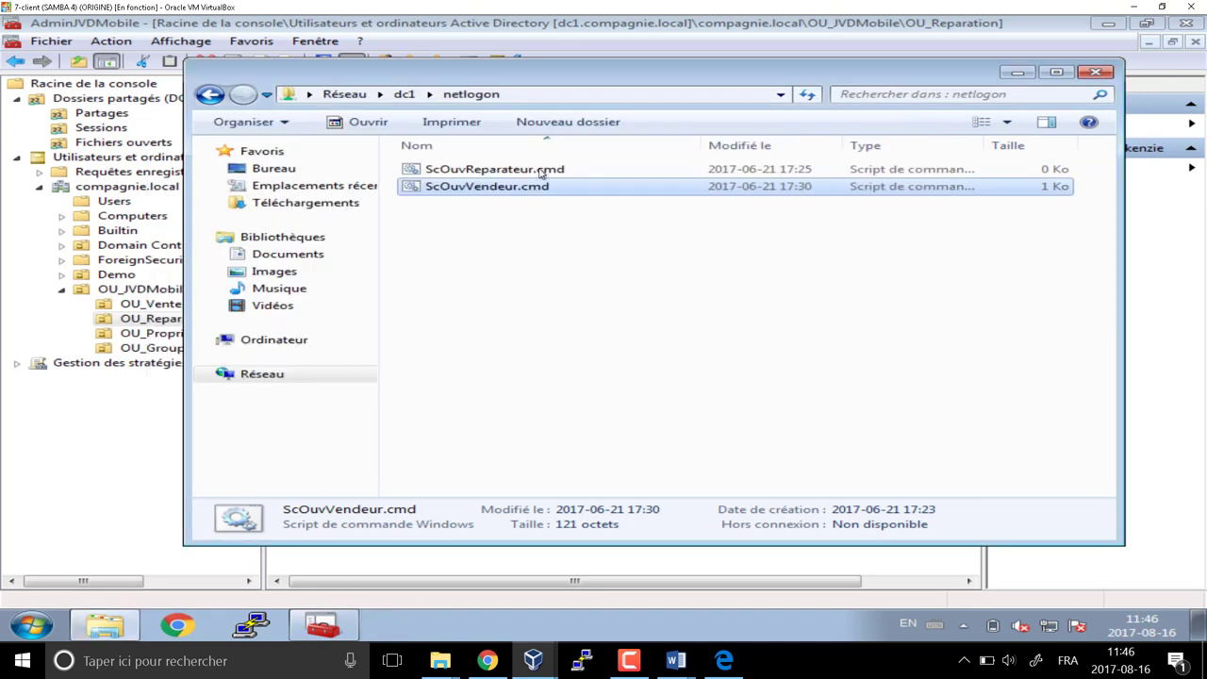
# Disconnect the Vente (\\dc1) (V:) network drive from the Computer view
pyautogui.click(66, 613)
pyautogui.click(432, 401)
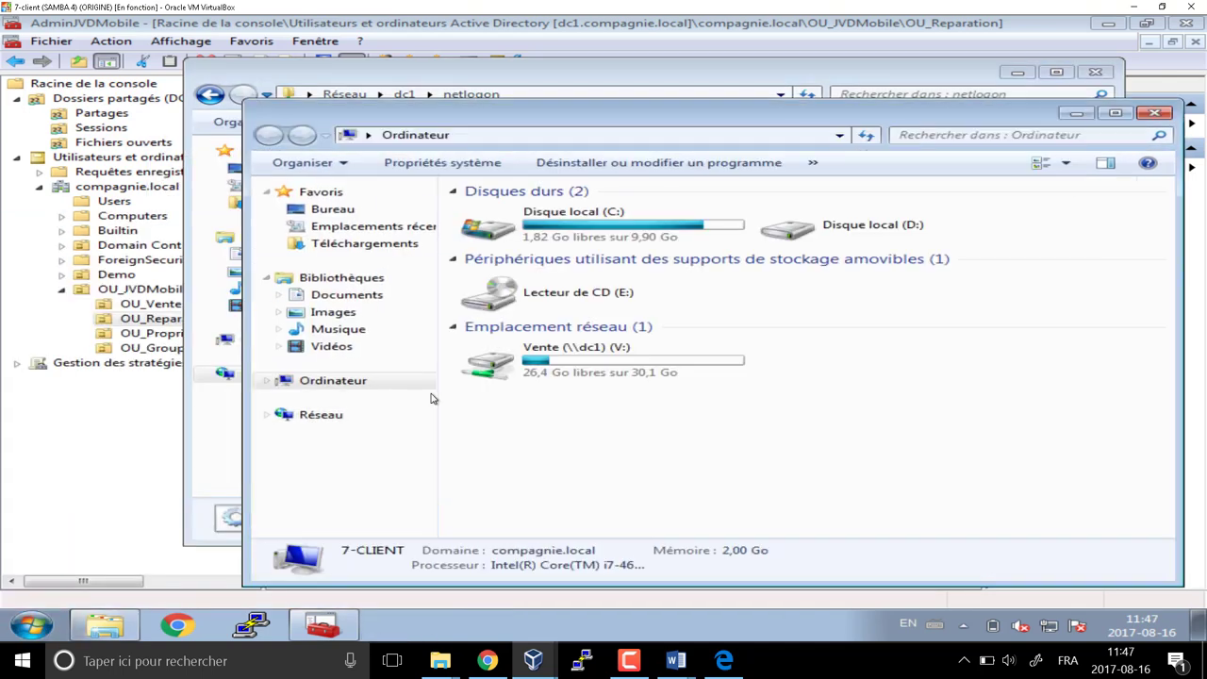
pyautogui.click(600, 368)
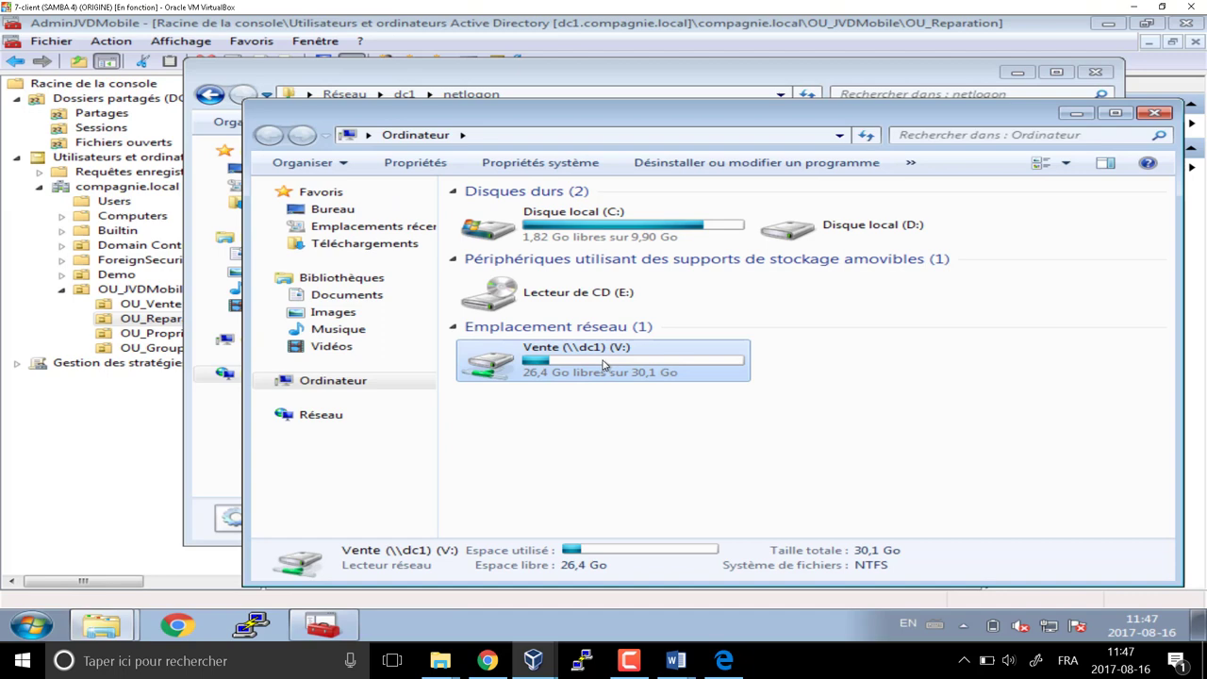
pyautogui.rightClick(603, 366)
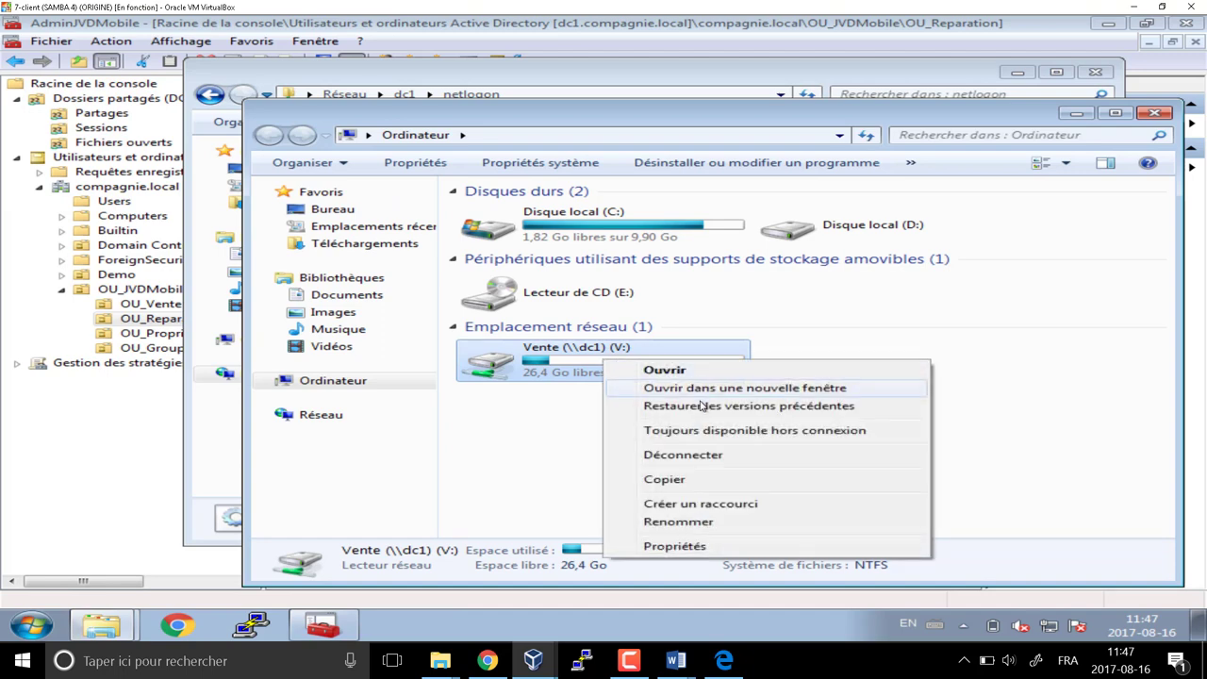
pyautogui.click(684, 458)
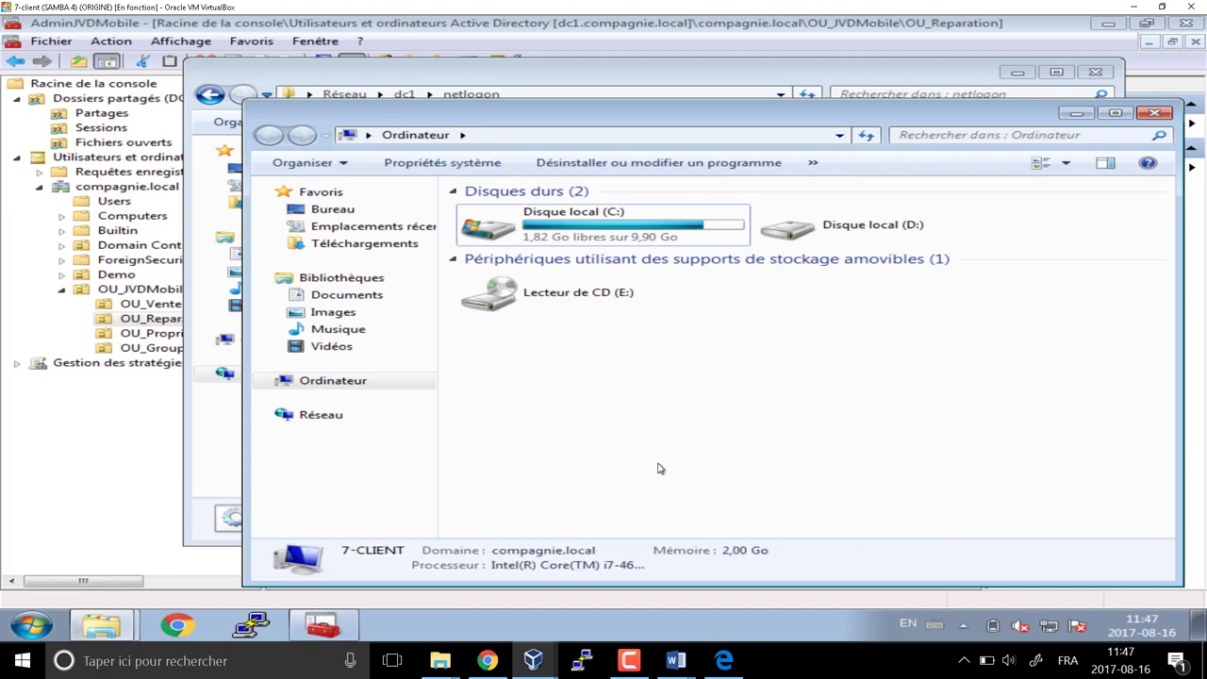
pyautogui.click(1152, 113)
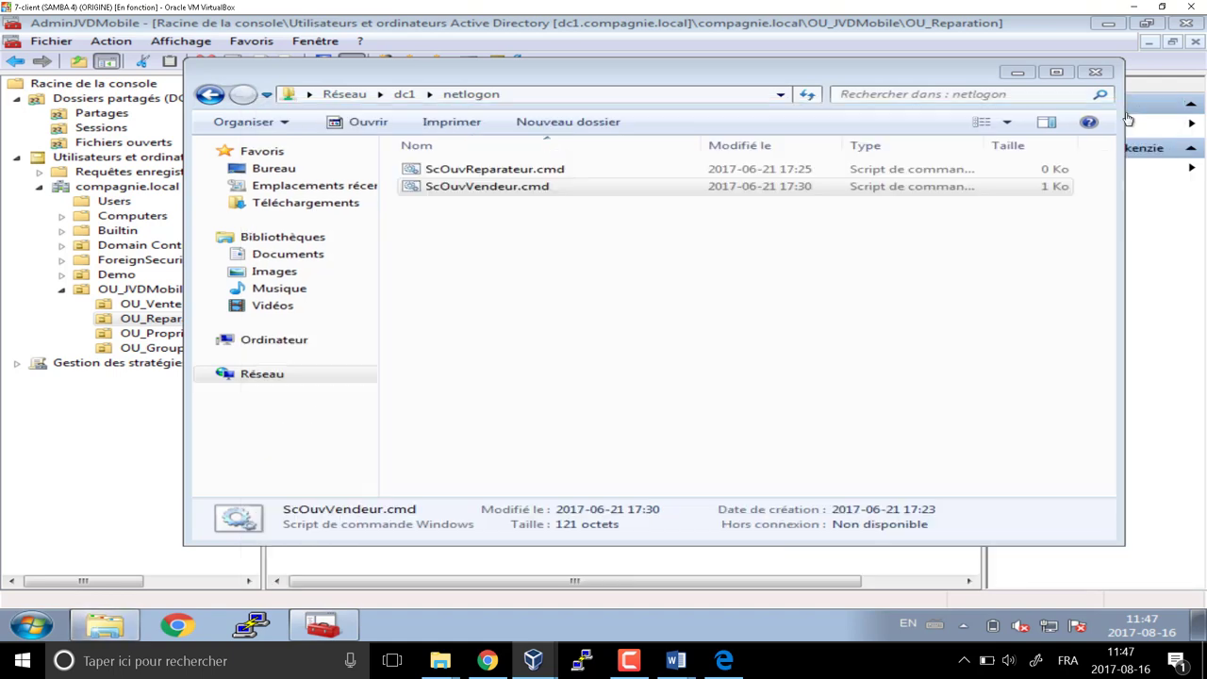
# Open ScOuvVendeur.cmd for editing and delete its pause line
pyautogui.click(474, 187)
pyautogui.rightClick(474, 187)
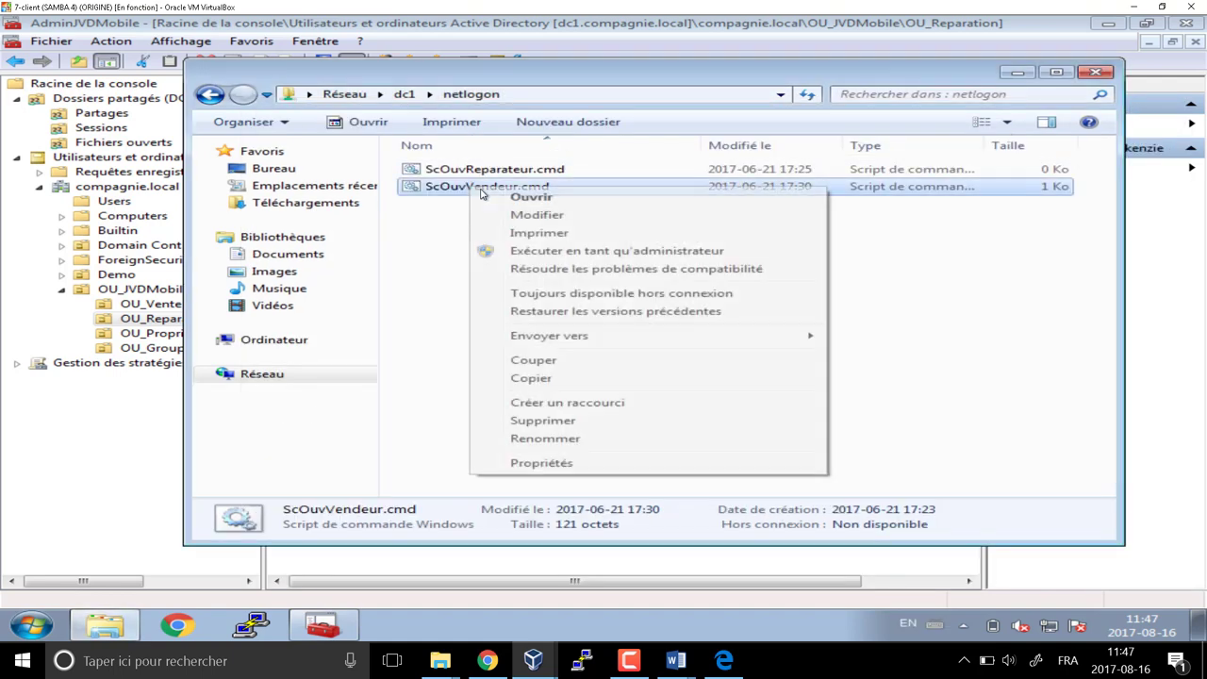
pyautogui.click(553, 218)
pyautogui.moveTo(118, 240); pyautogui.dragTo(24, 239)
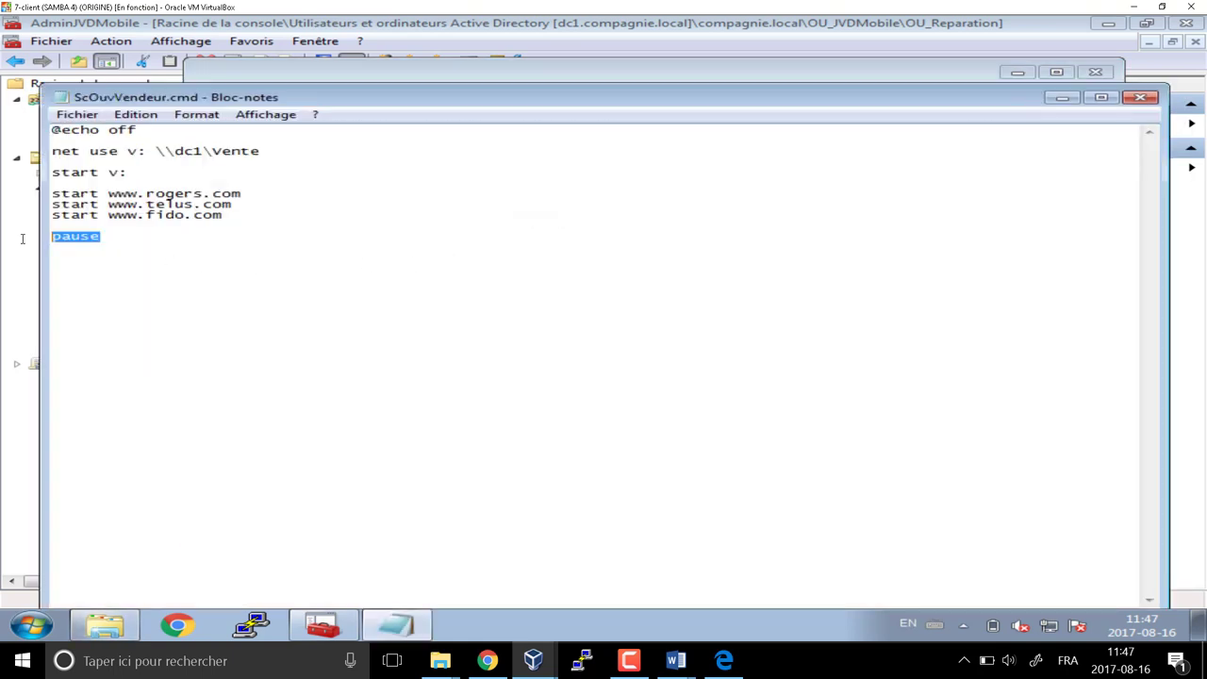
pyautogui.press('Delete')
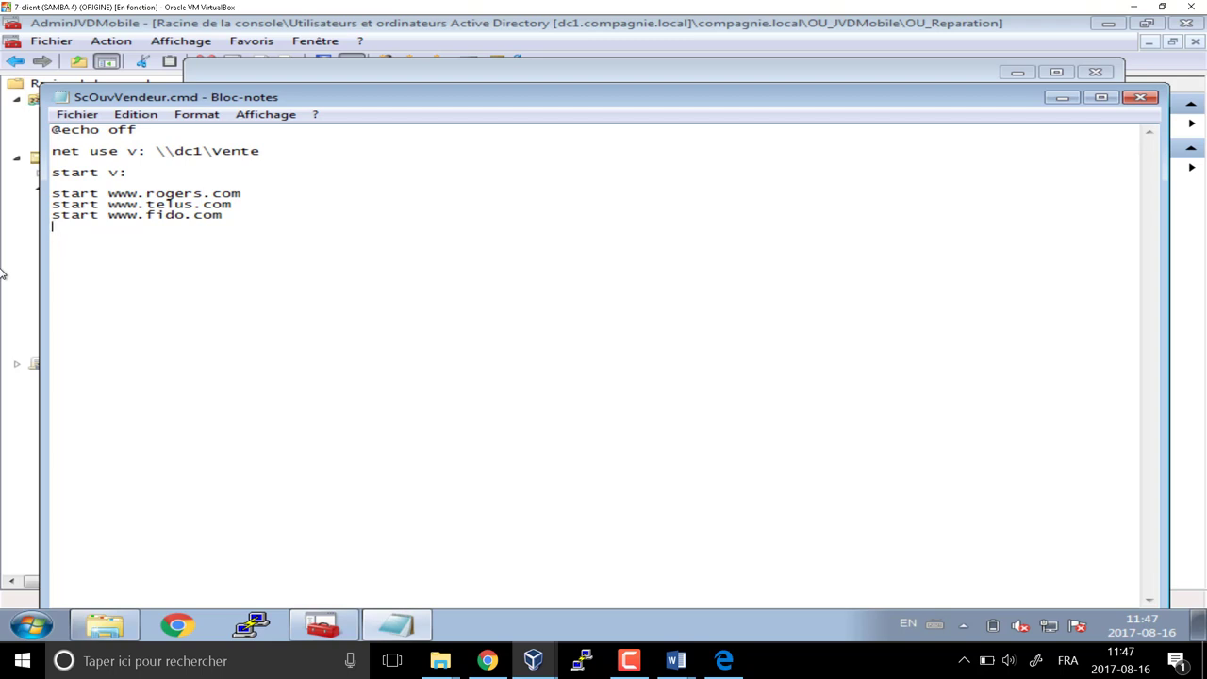
# Close the script and save the changes
pyautogui.click(1139, 98)
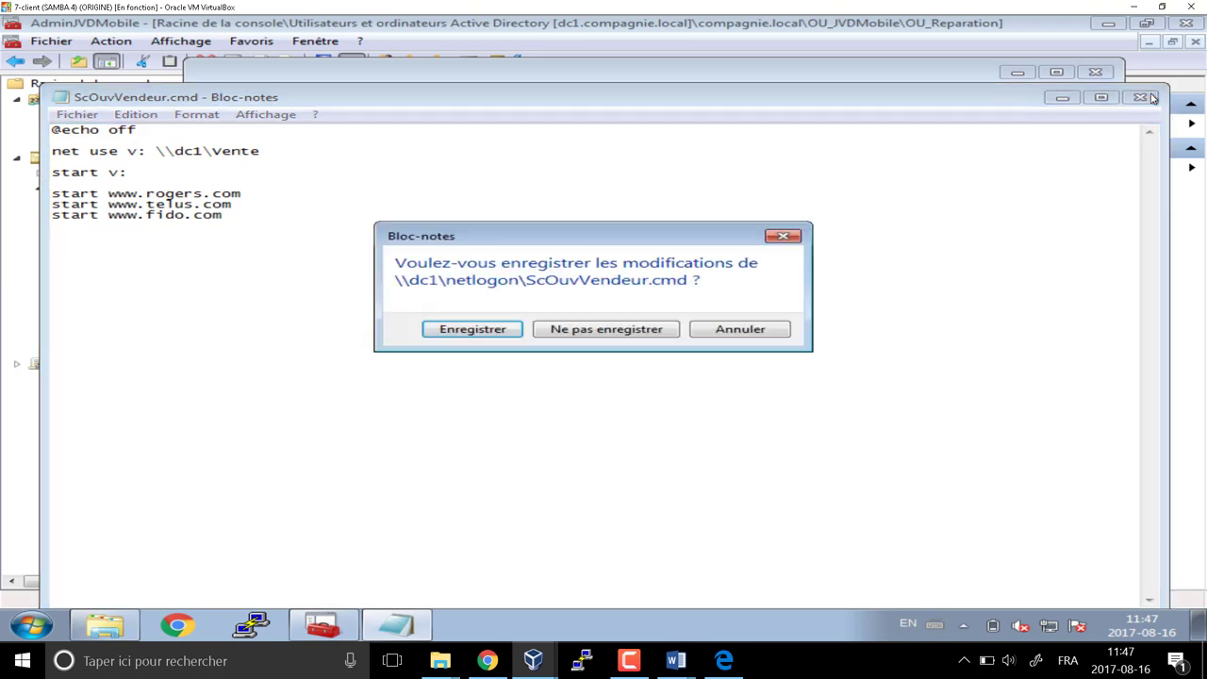
pyautogui.click(485, 332)
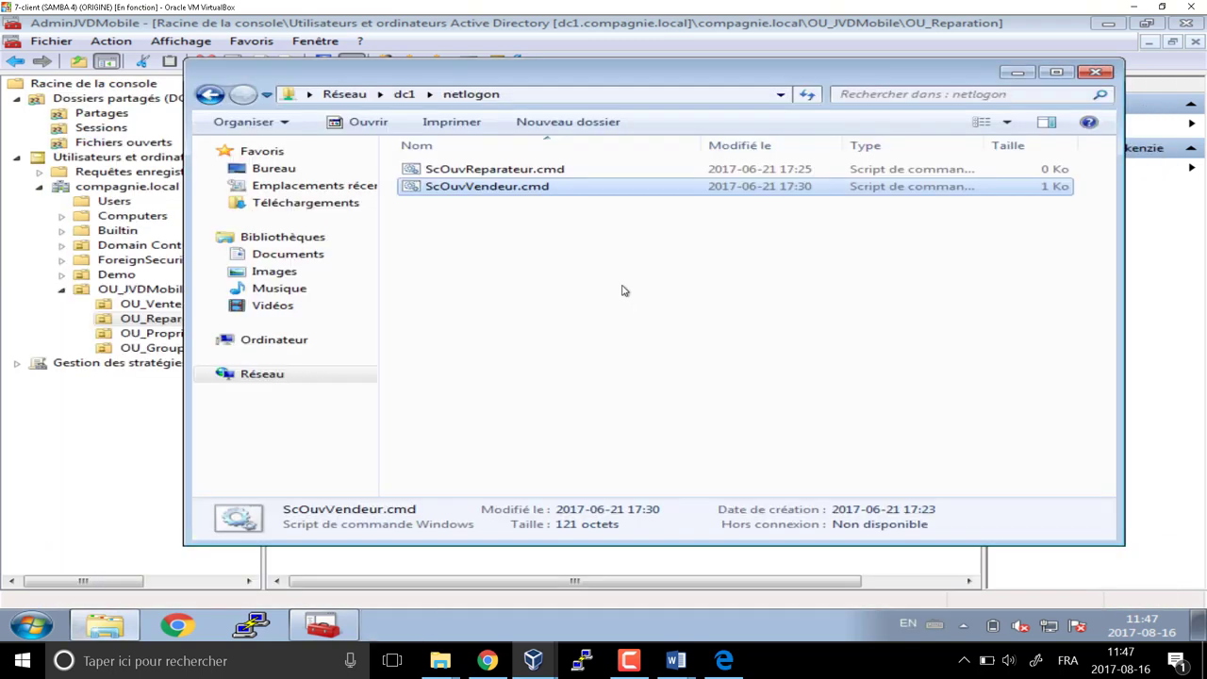
pyautogui.click(508, 169)
pyautogui.rightClick(507, 169)
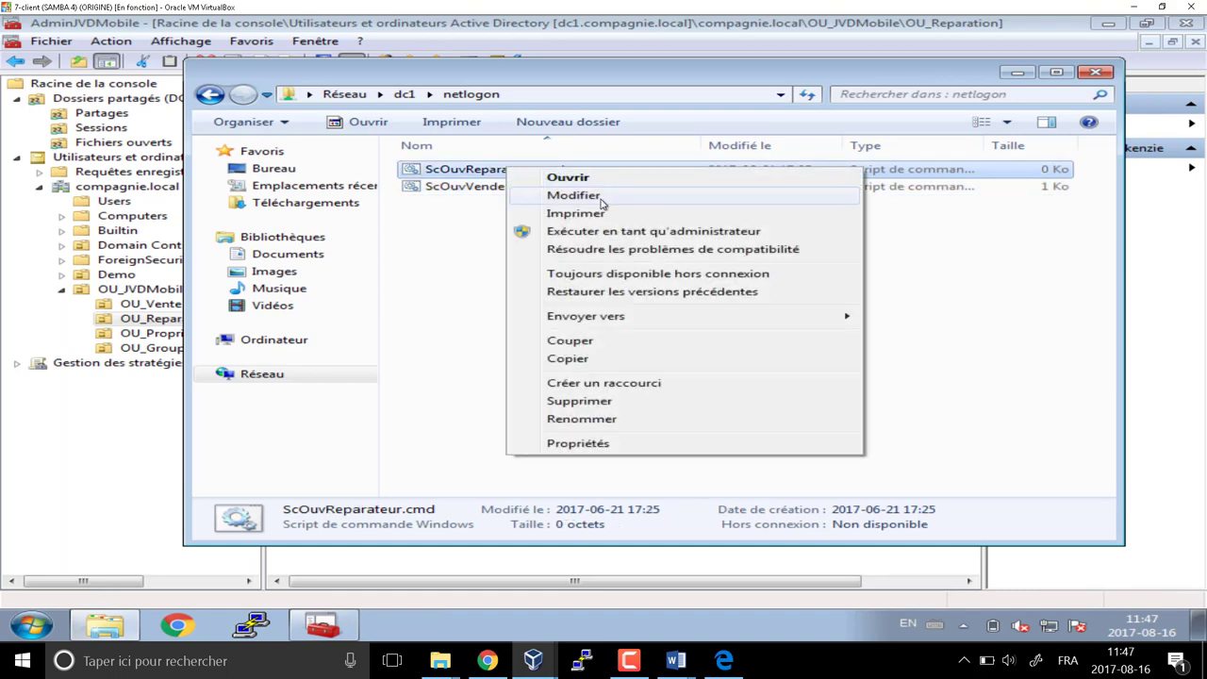
pyautogui.click(603, 196)
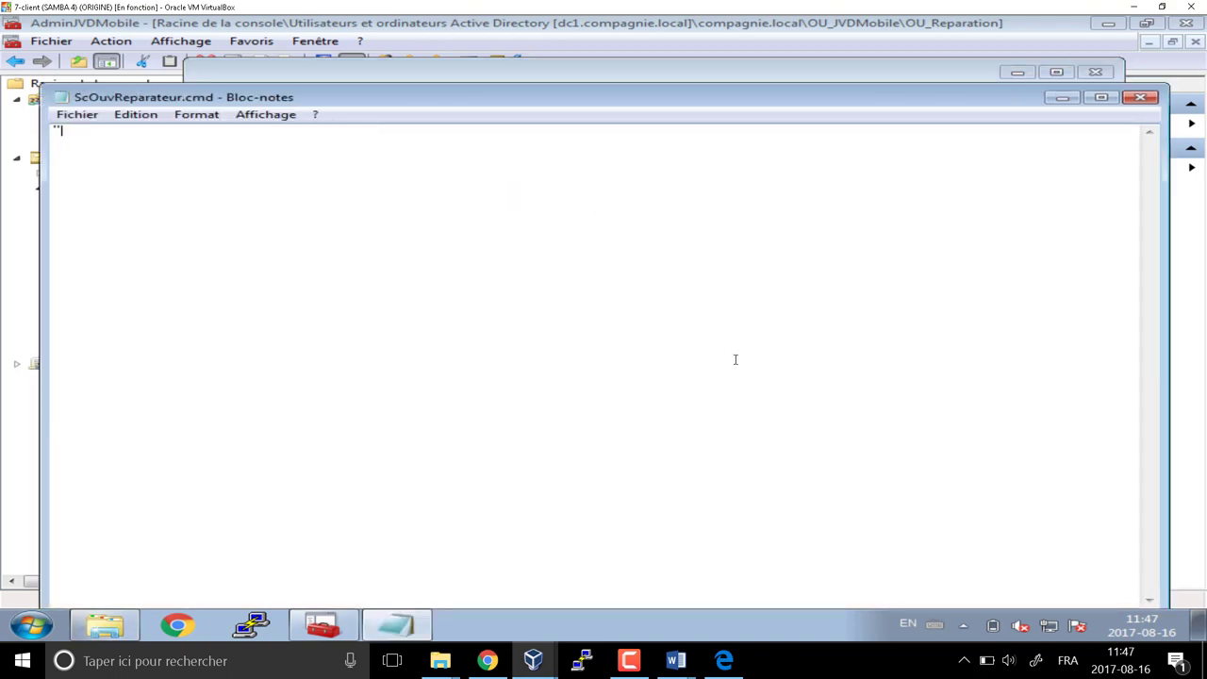
pyautogui.write('@echo offf')
pyautogui.press('Return')
pyautogui.write('net use ')
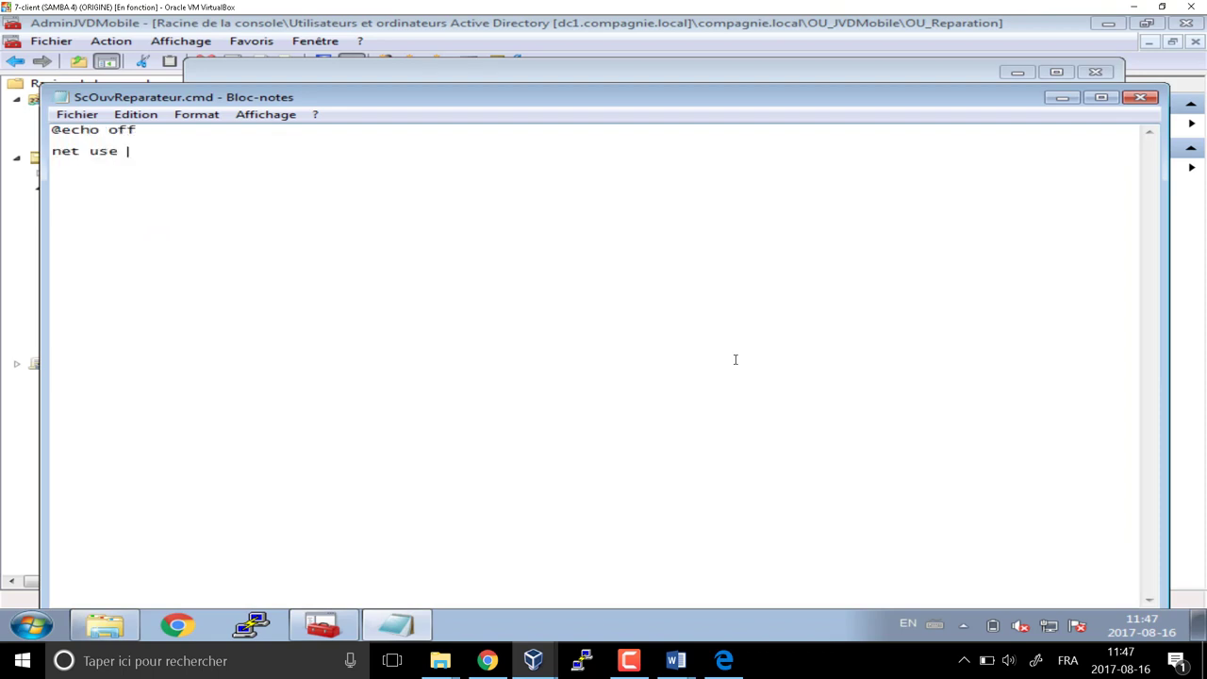
pyautogui.write('r: \\\\dc1\\billet_')
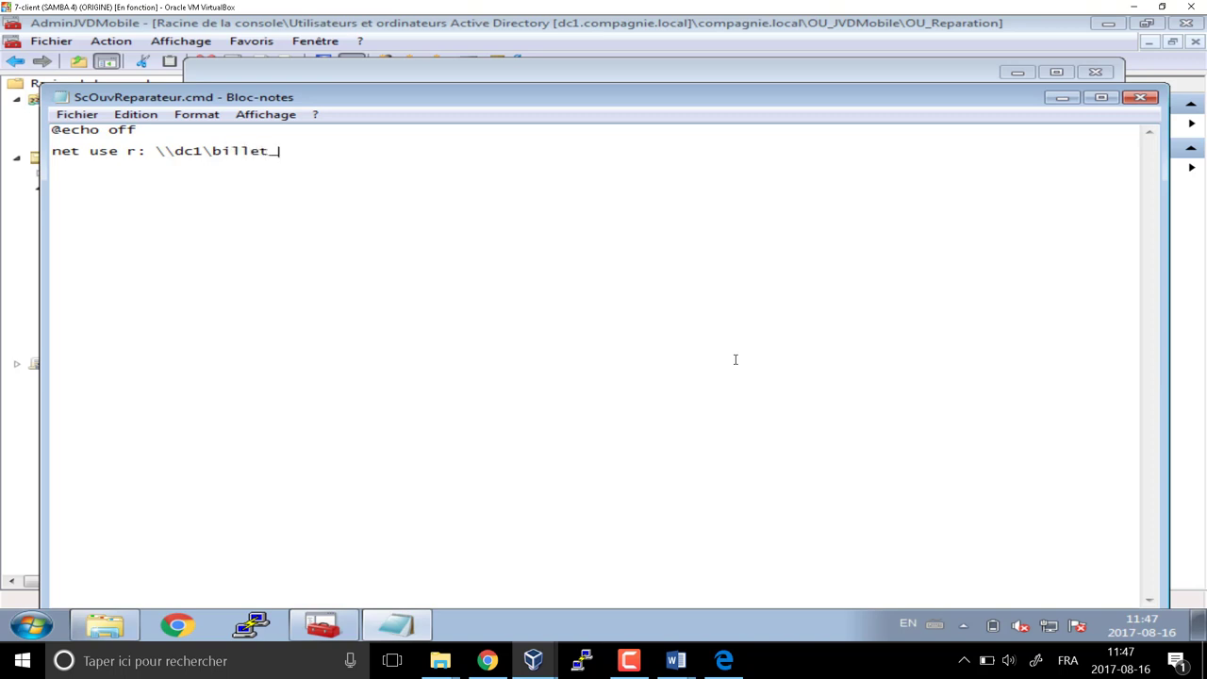
pyautogui.write('technique ')
pyautogui.write('start ')
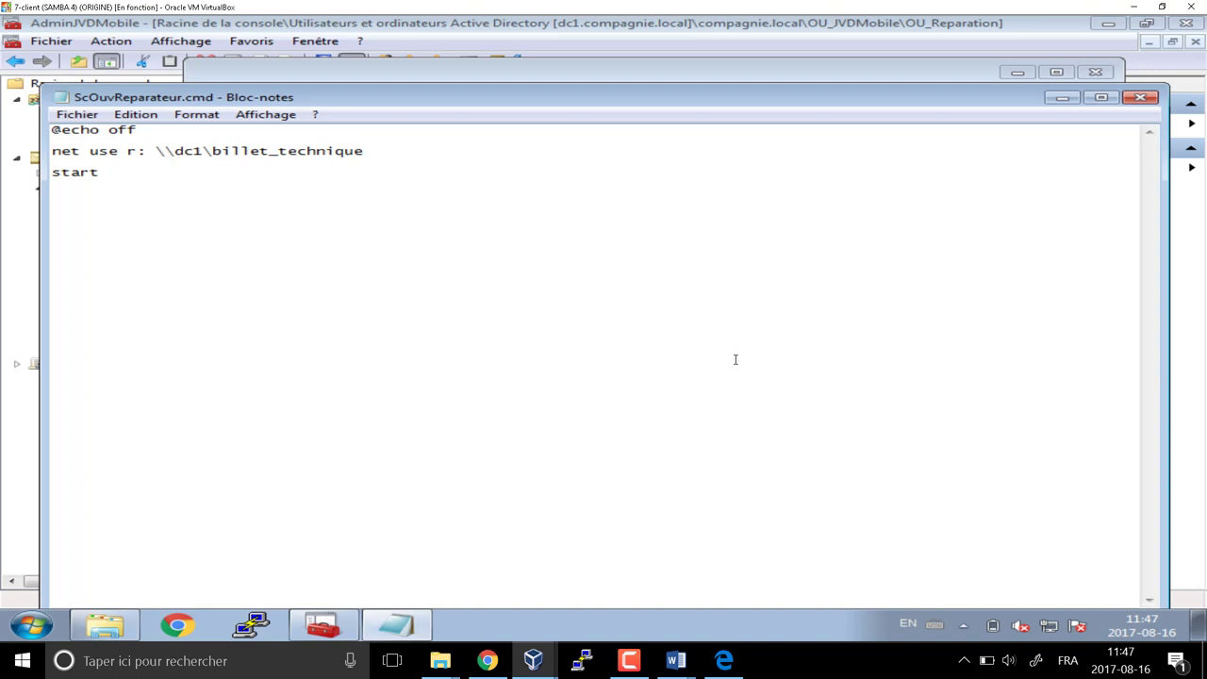
pyautogui.write('r:')
pyautogui.moveTo(683, 663)
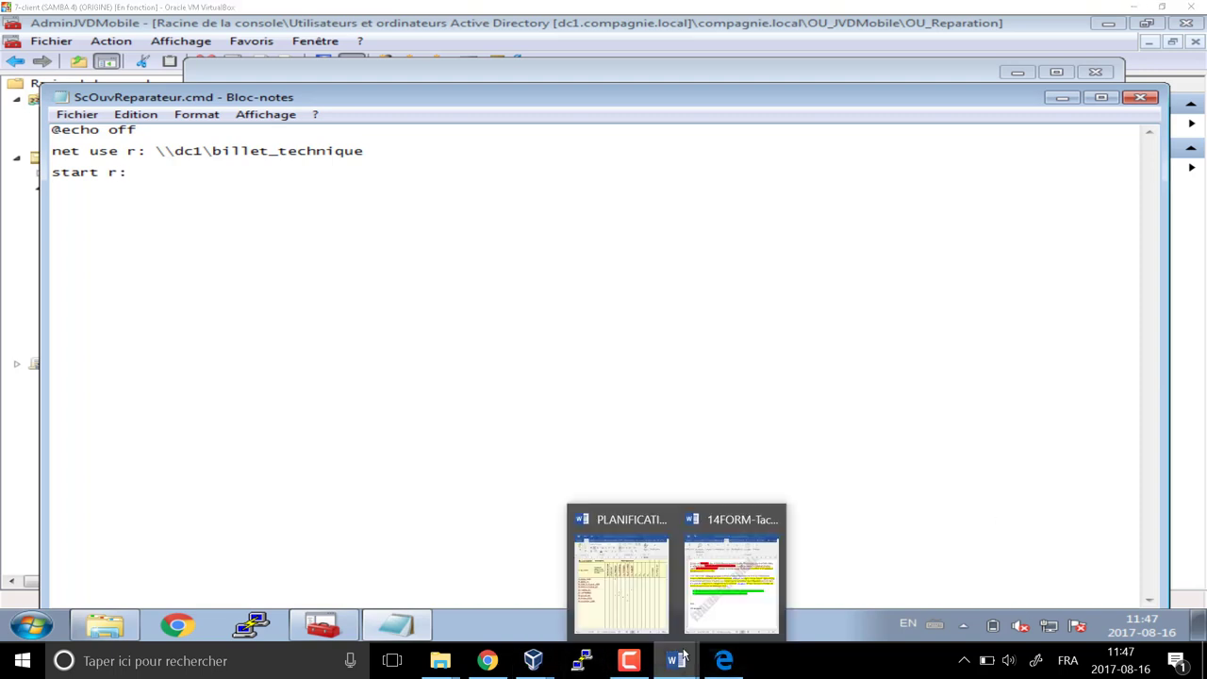
pyautogui.click(706, 613)
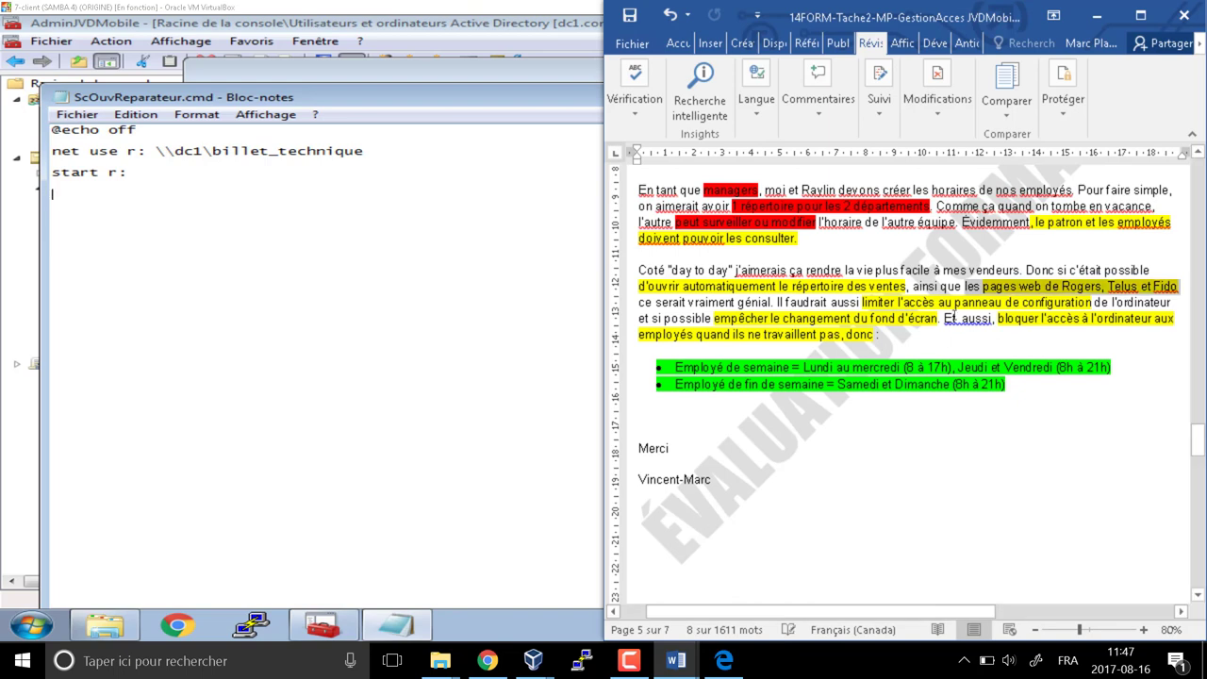
pyautogui.scroll(-15, 858, 326)
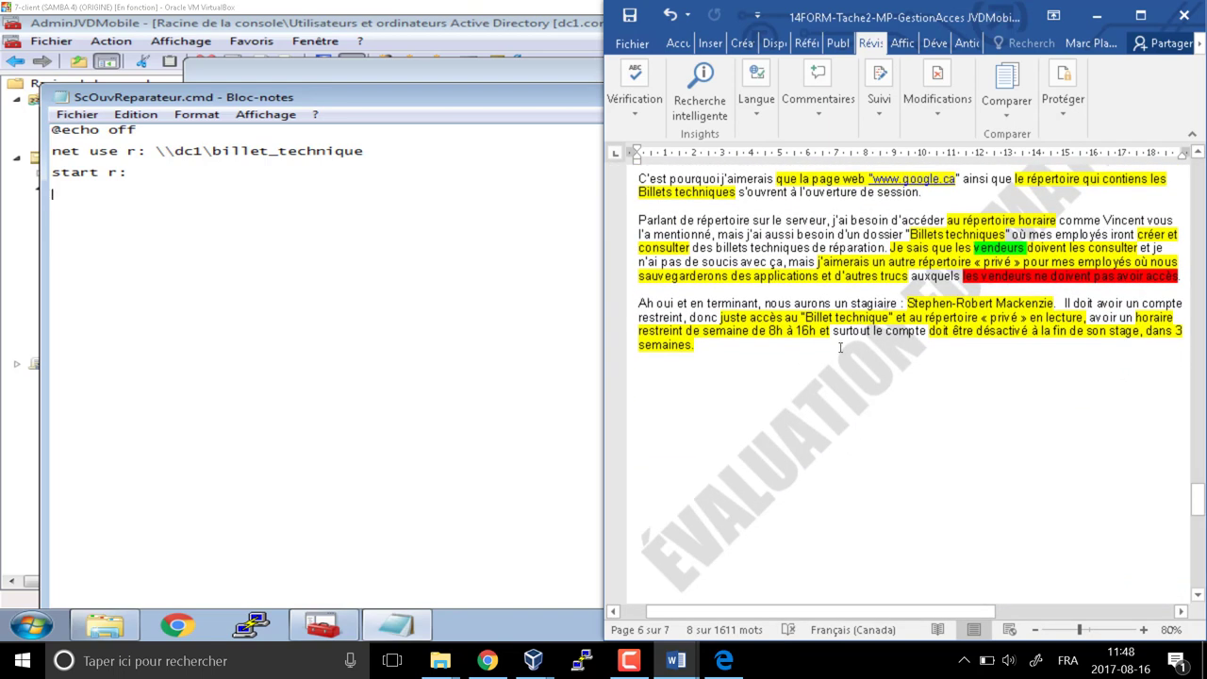
pyautogui.scroll(2, 844, 340)
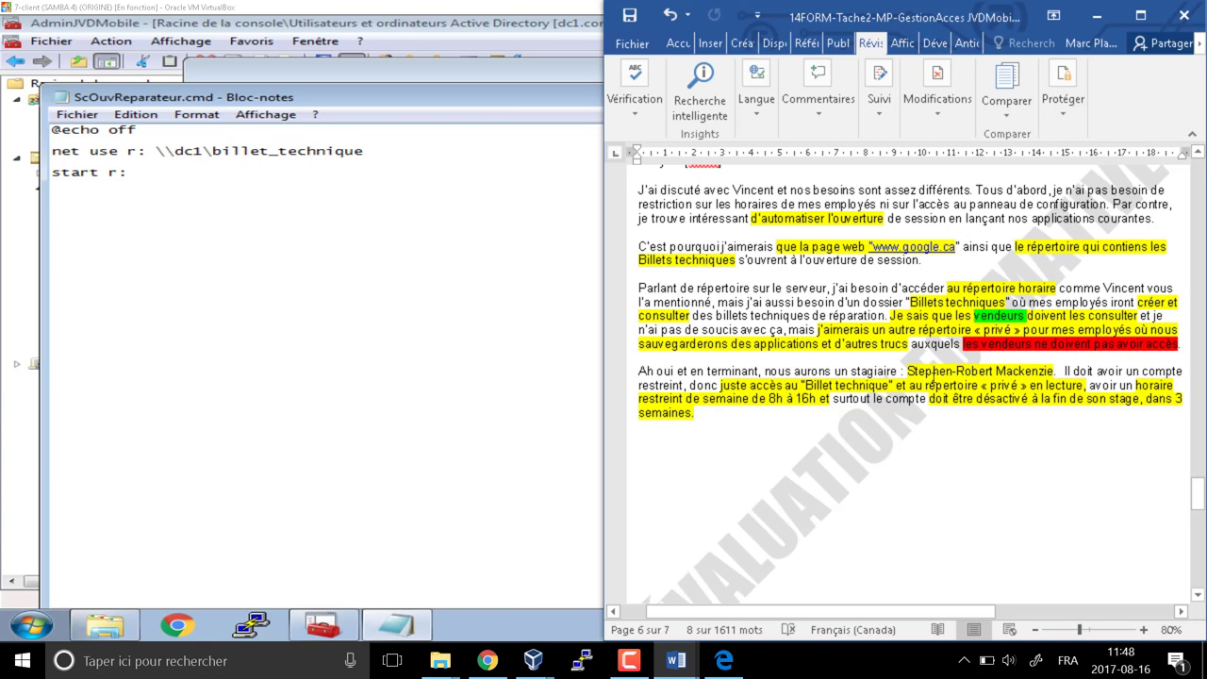
pyautogui.scroll(2, 932, 378)
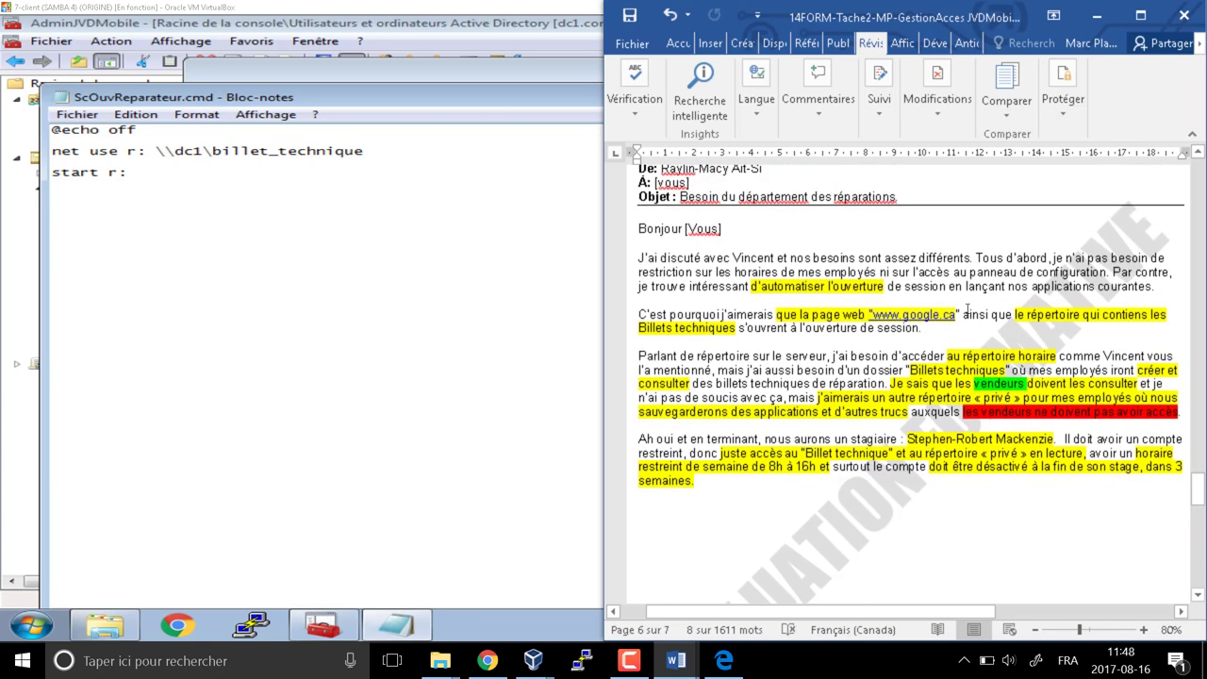
pyautogui.moveTo(960, 315); pyautogui.dragTo(812, 317)
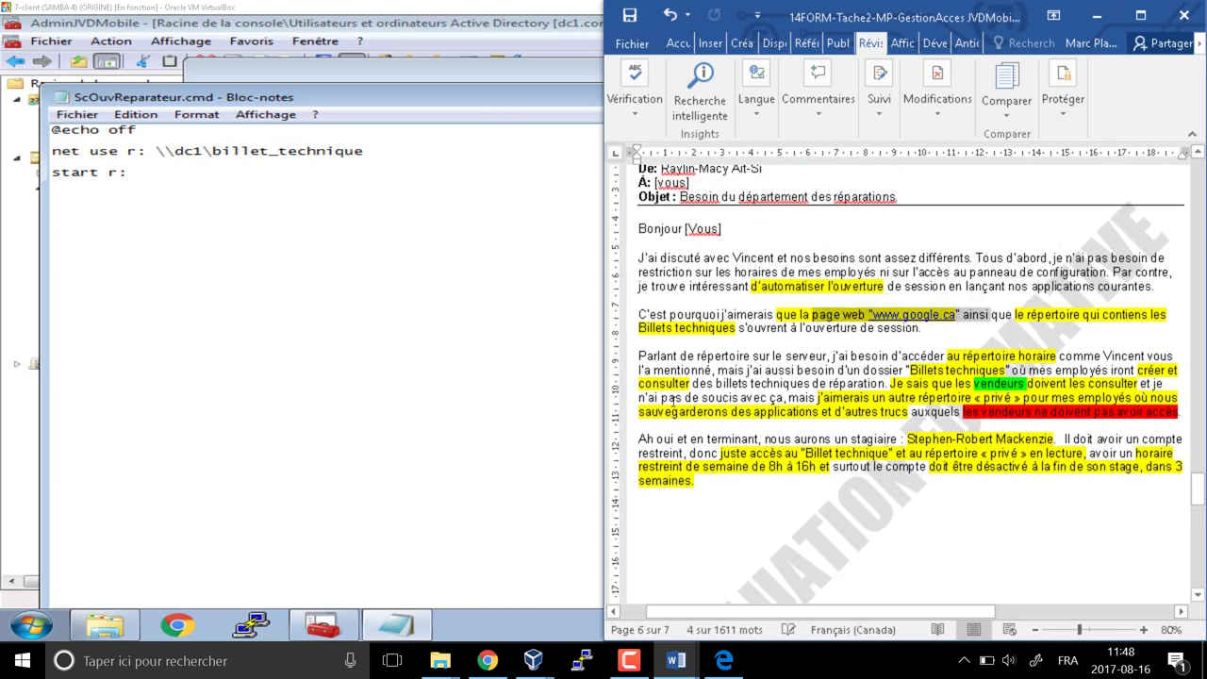
pyautogui.click(336, 201)
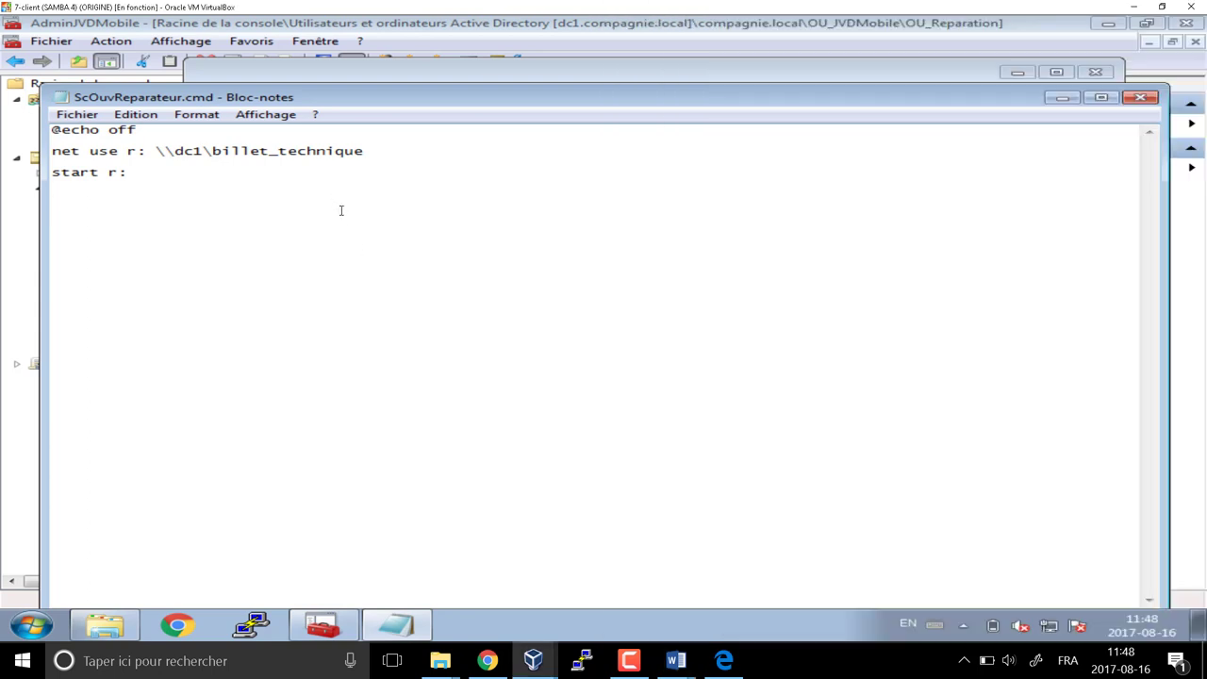
pyautogui.press('Return')
pyautogui.write('start www.google.ca ')
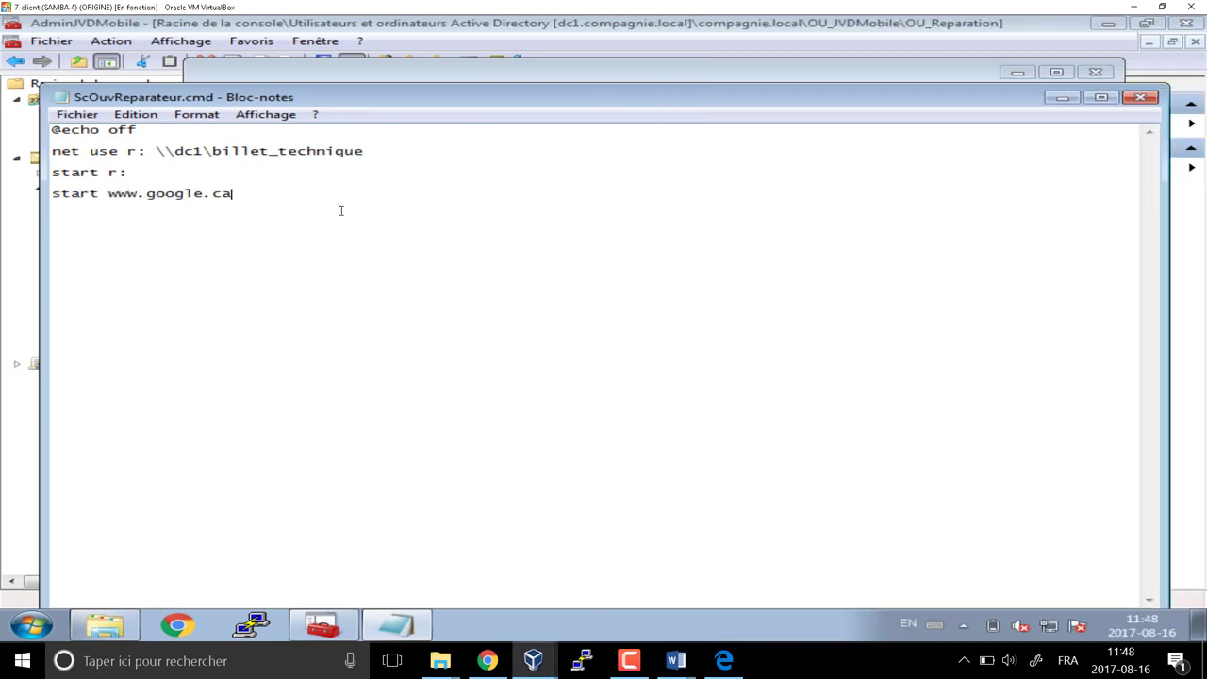
pyautogui.write('pause')
pyautogui.click(1152, 106)
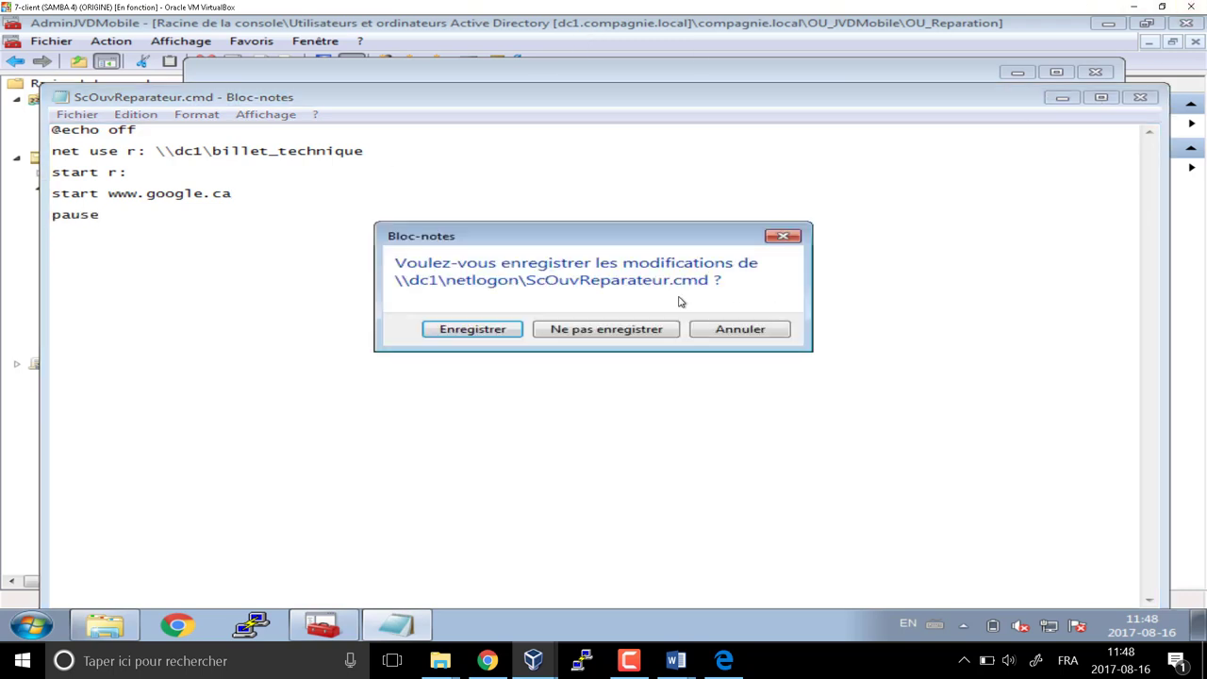
pyautogui.click(509, 329)
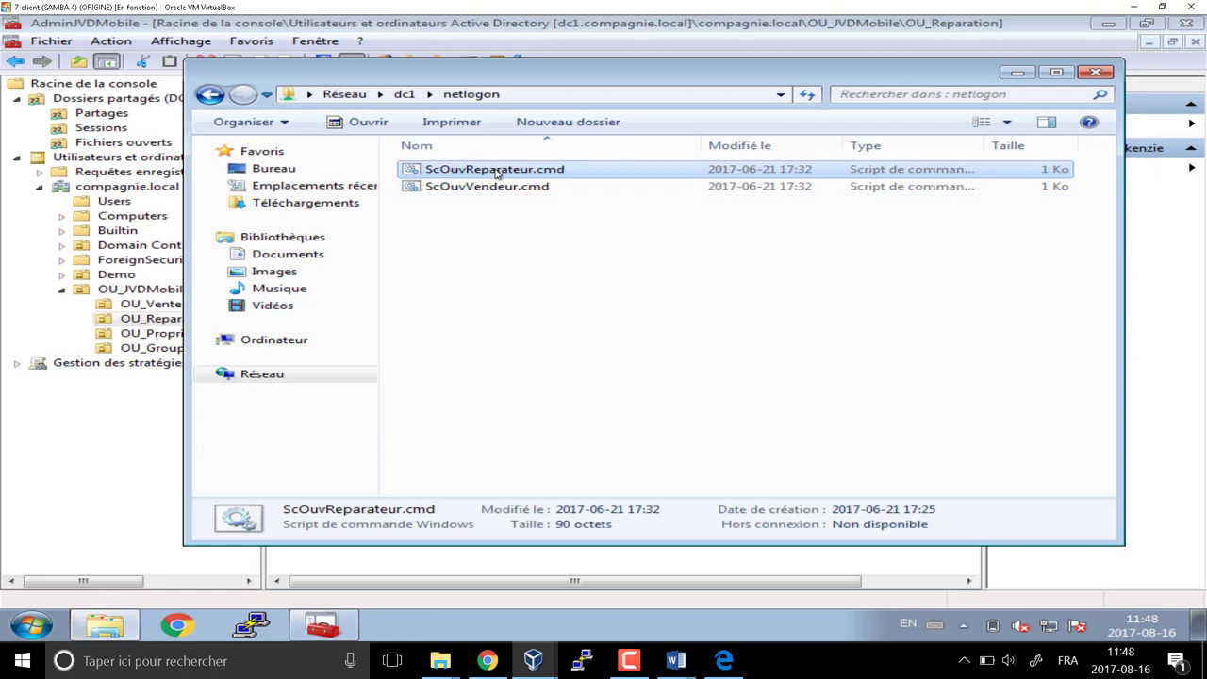
# Run ScOuvReparateur.cmd, then close the browser, R: drive and command windows
pyautogui.doubleClick(496, 169)
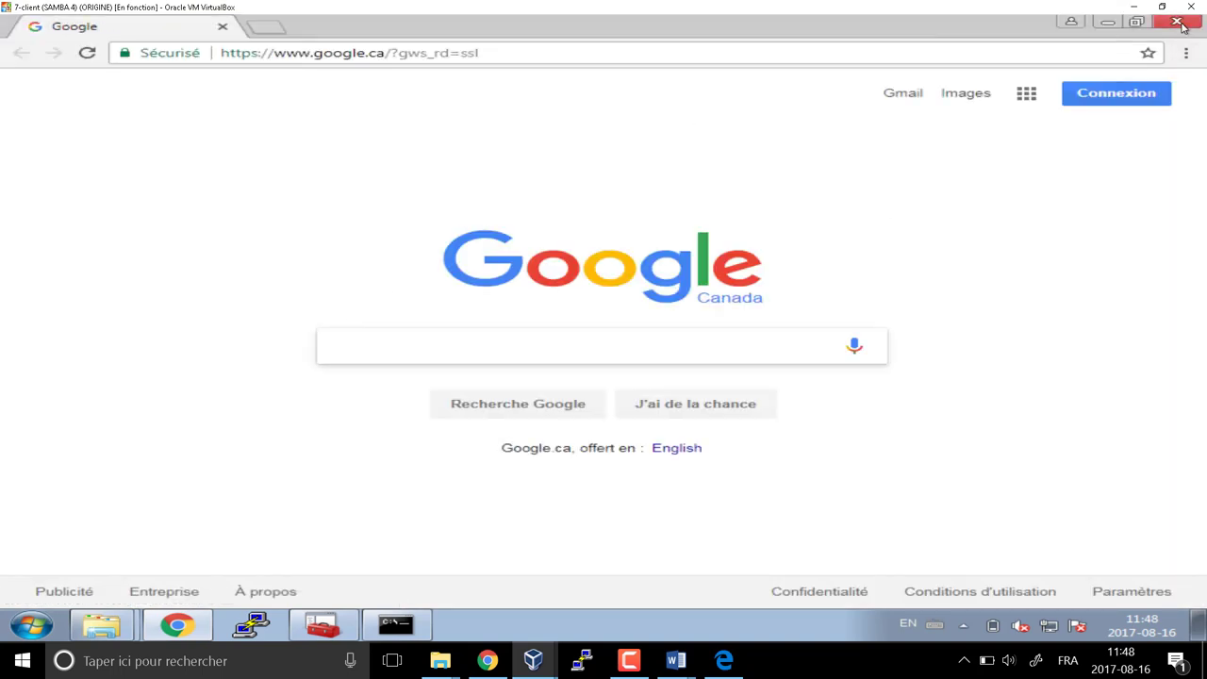
pyautogui.click(1176, 21)
pyautogui.click(908, 30)
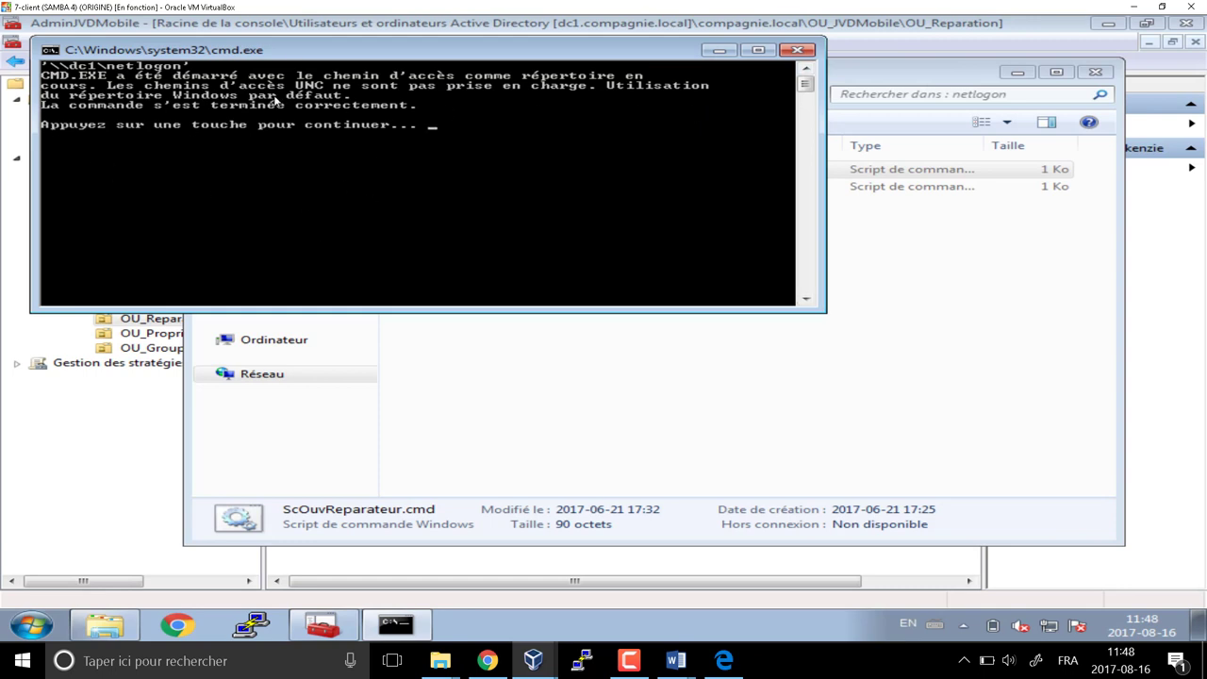
pyautogui.press('Return')
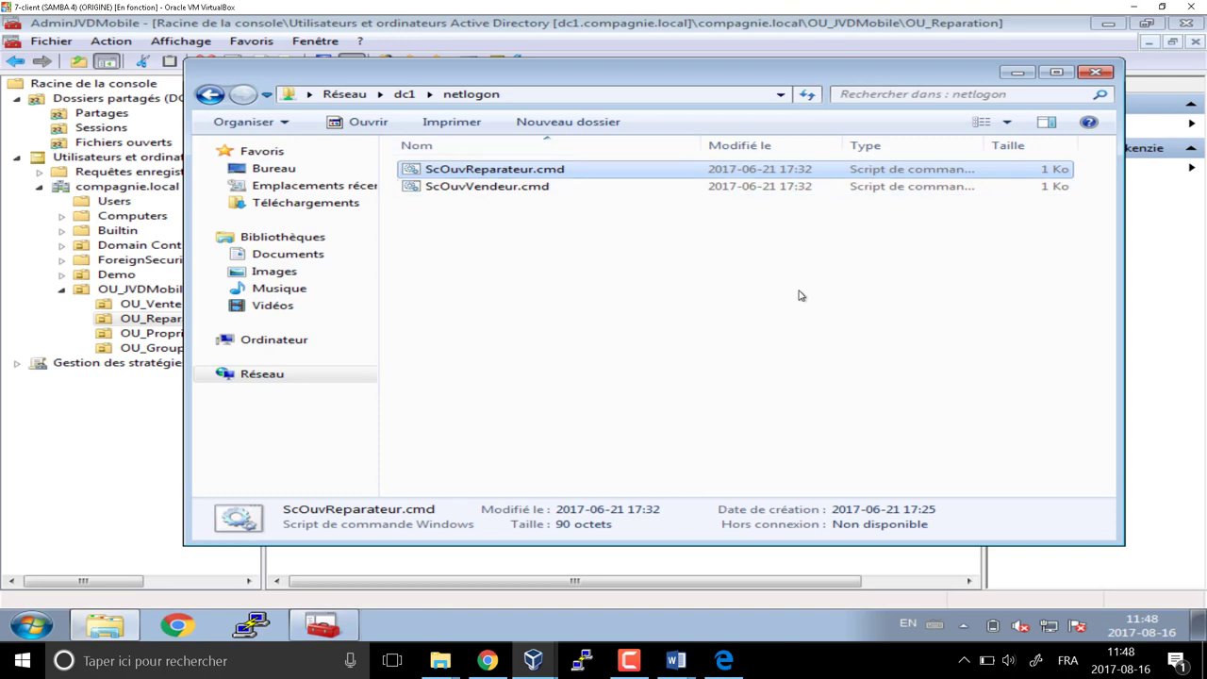
# Delete the trailing 'pause' line from ScOuvReparateur.cmd in Notepad and save the script
pyautogui.rightClick(474, 172)
pyautogui.click(533, 195)
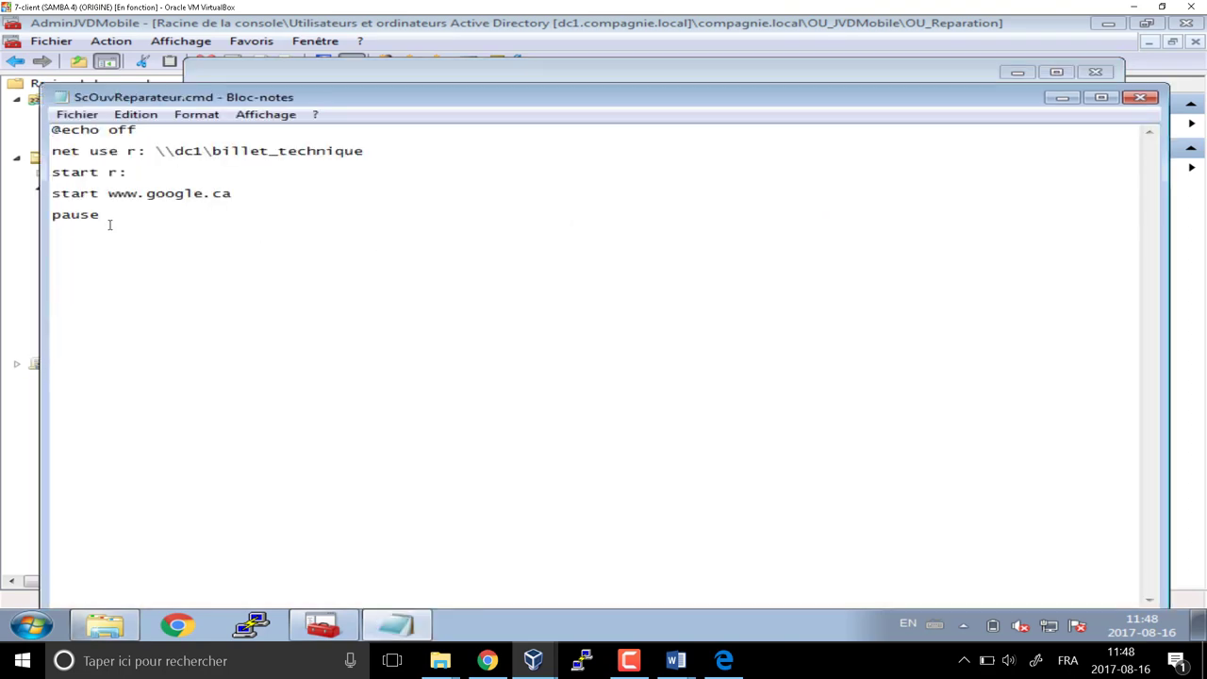
pyautogui.moveTo(106, 219); pyautogui.dragTo(21, 223)
pyautogui.press('Delete')
pyautogui.click(1140, 98)
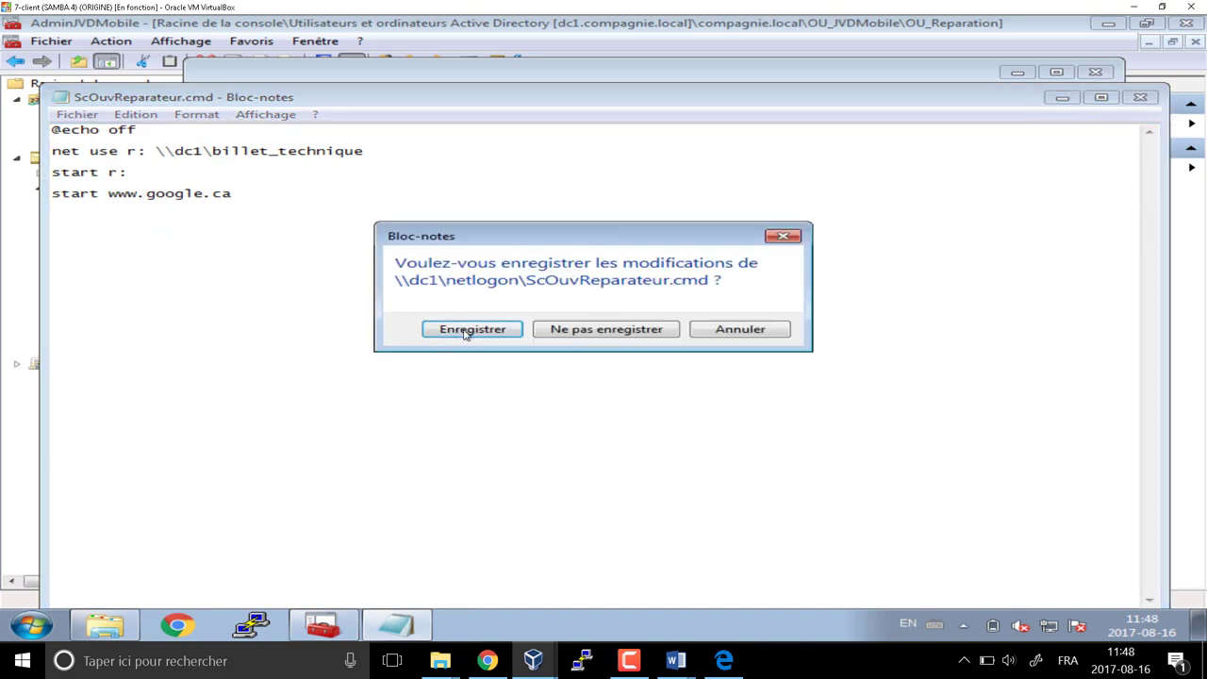
pyautogui.click(466, 330)
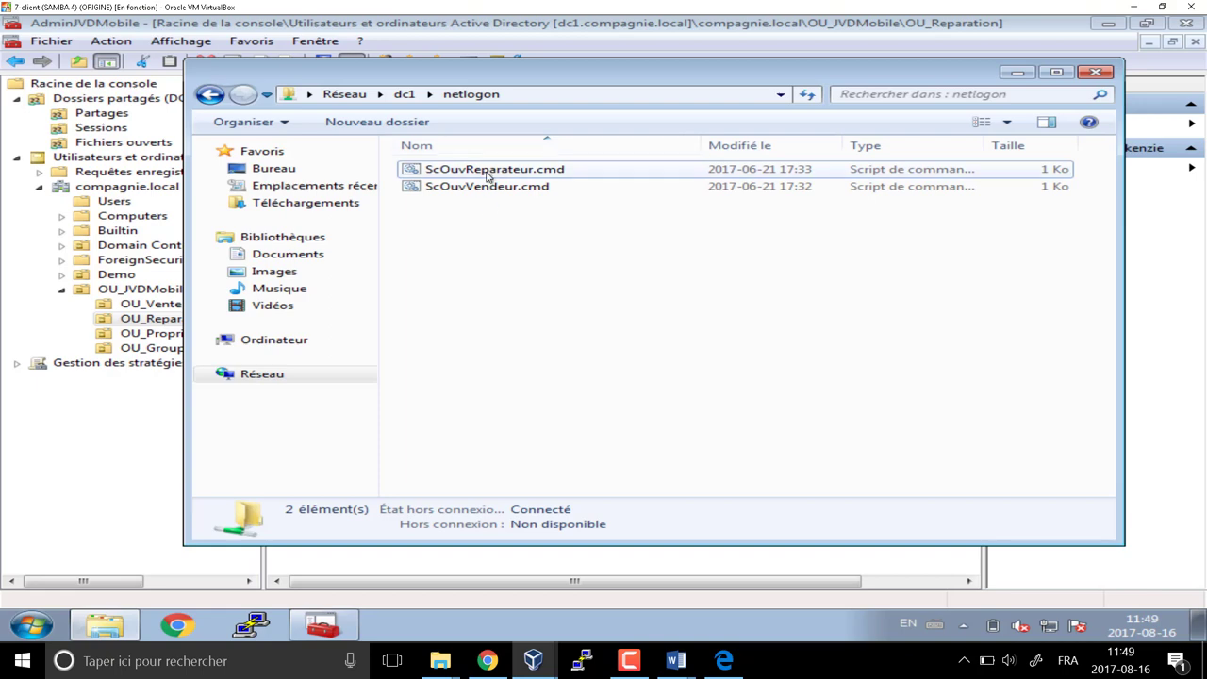
# Add 'net use h: \\dc1\horaire' and 'net use x: \\dc1\apprep' lines to ScOuvReparateur.cmd and save
pyautogui.rightClick(487, 173)
pyautogui.click(537, 200)
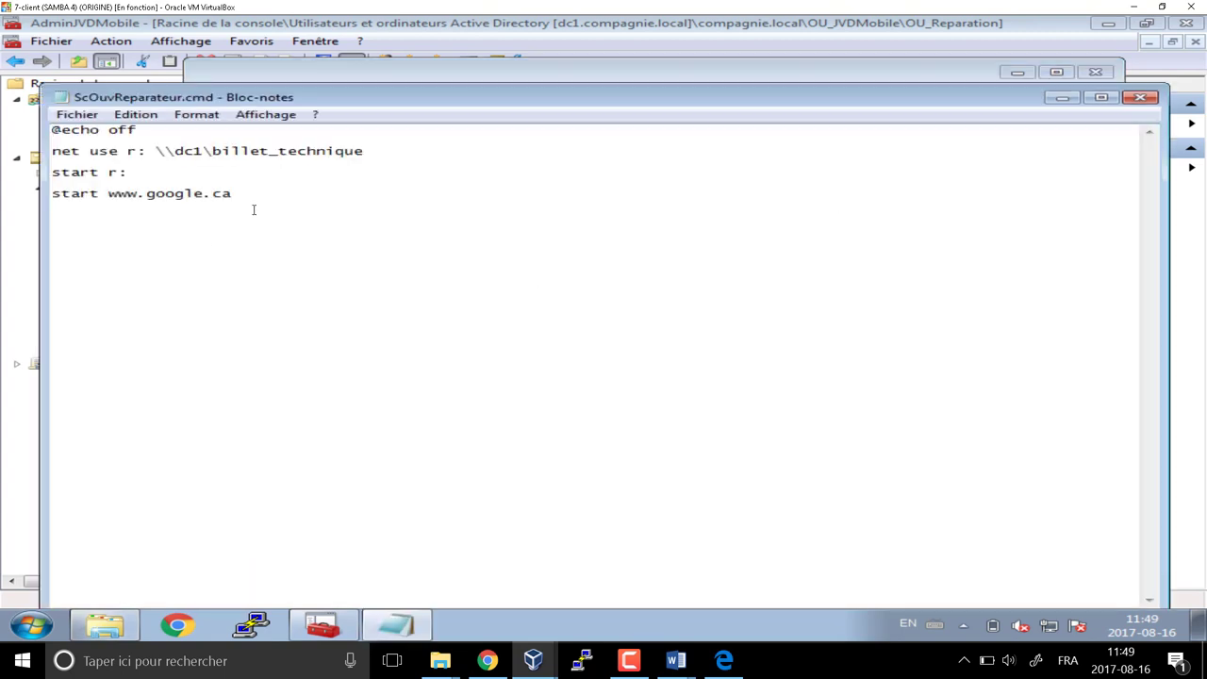
pyautogui.click(387, 152)
pyautogui.press('Return')
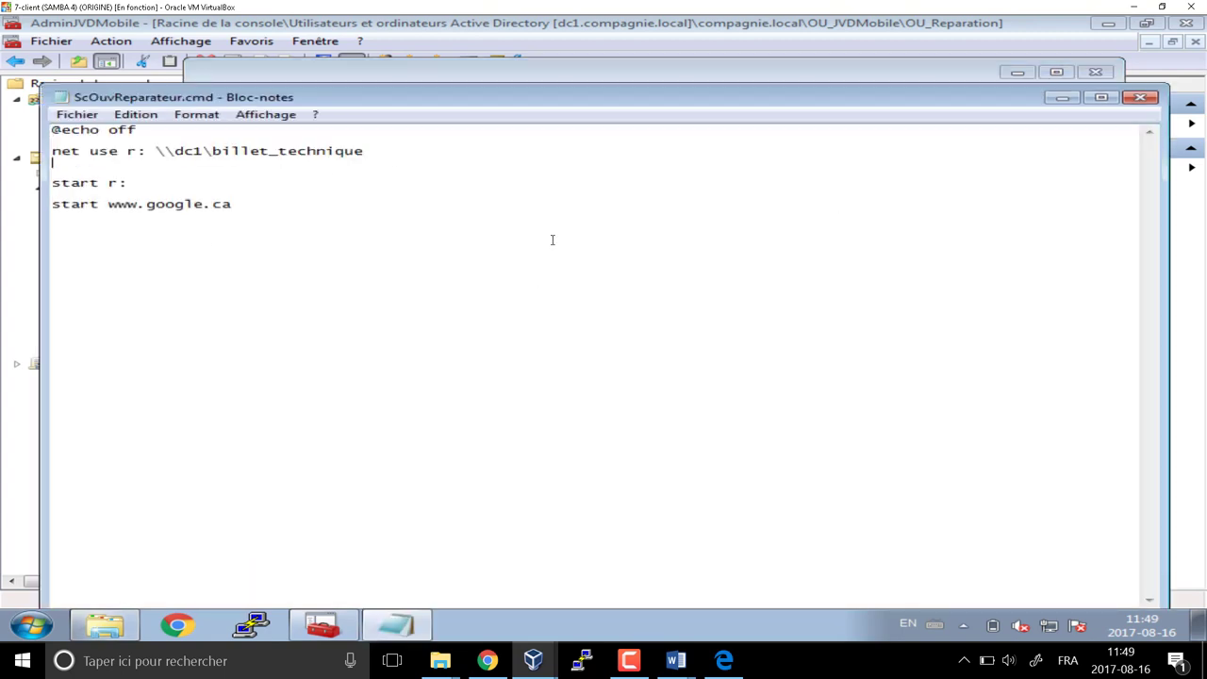
pyautogui.write('net use h: \\\\dc1\\horaire')
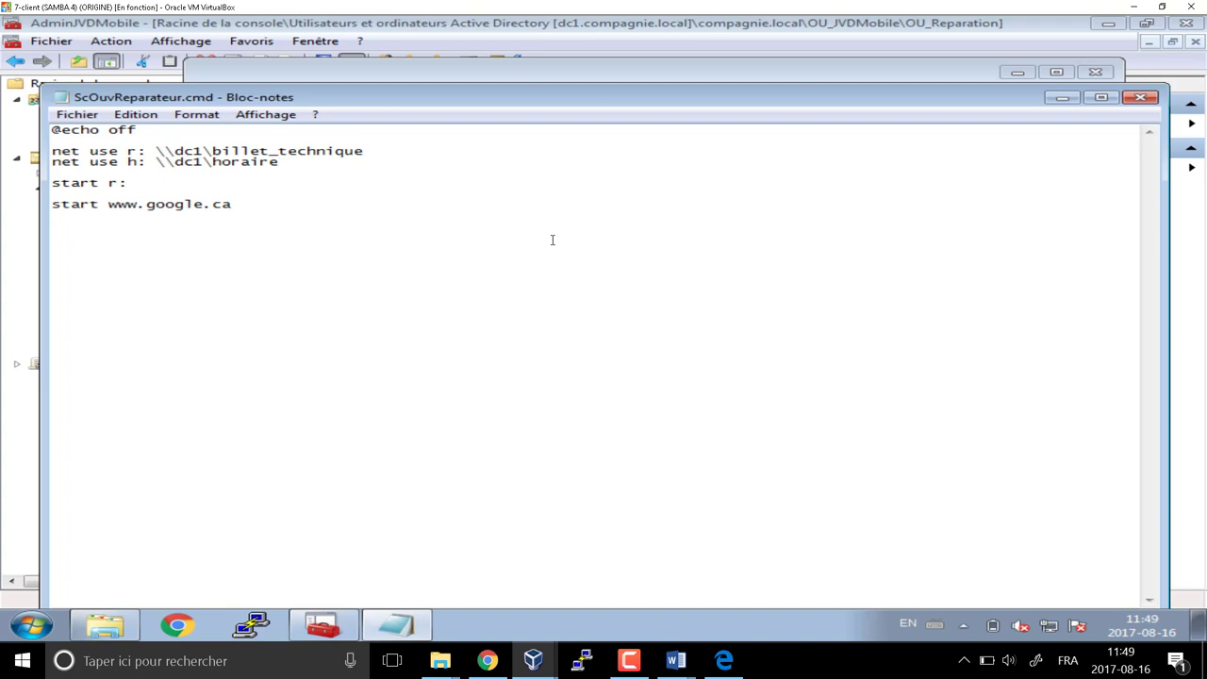
pyautogui.press('Return')
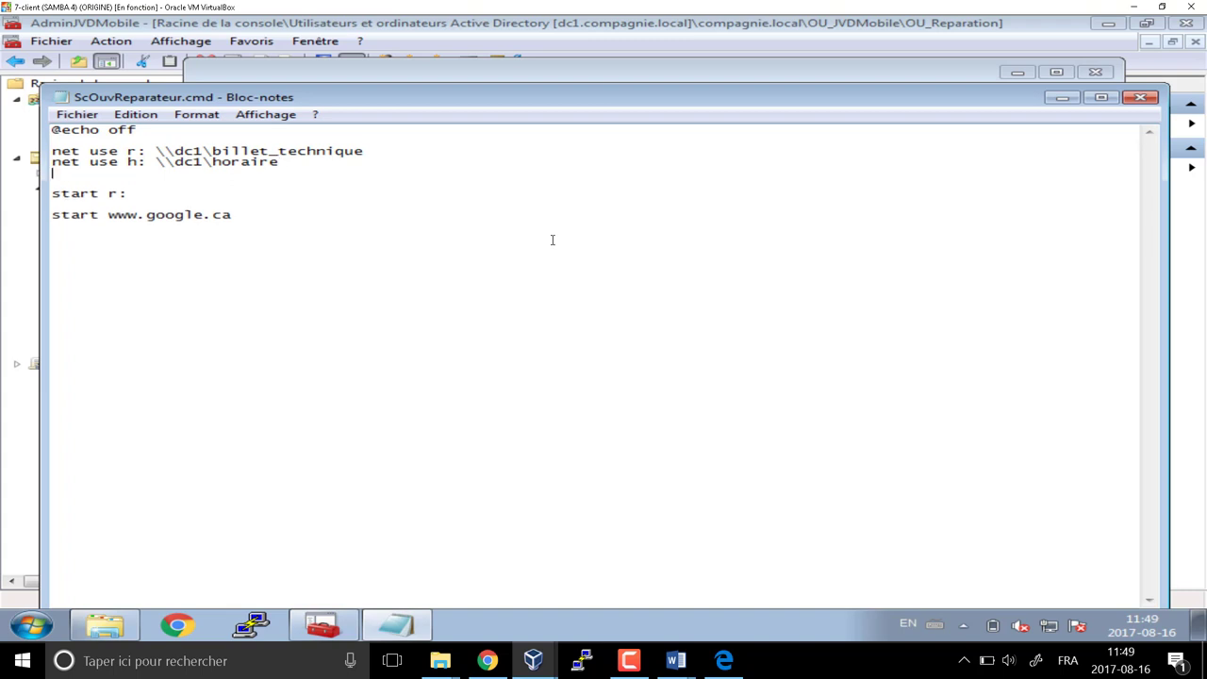
pyautogui.write('net use x: \\\\dc1\\')
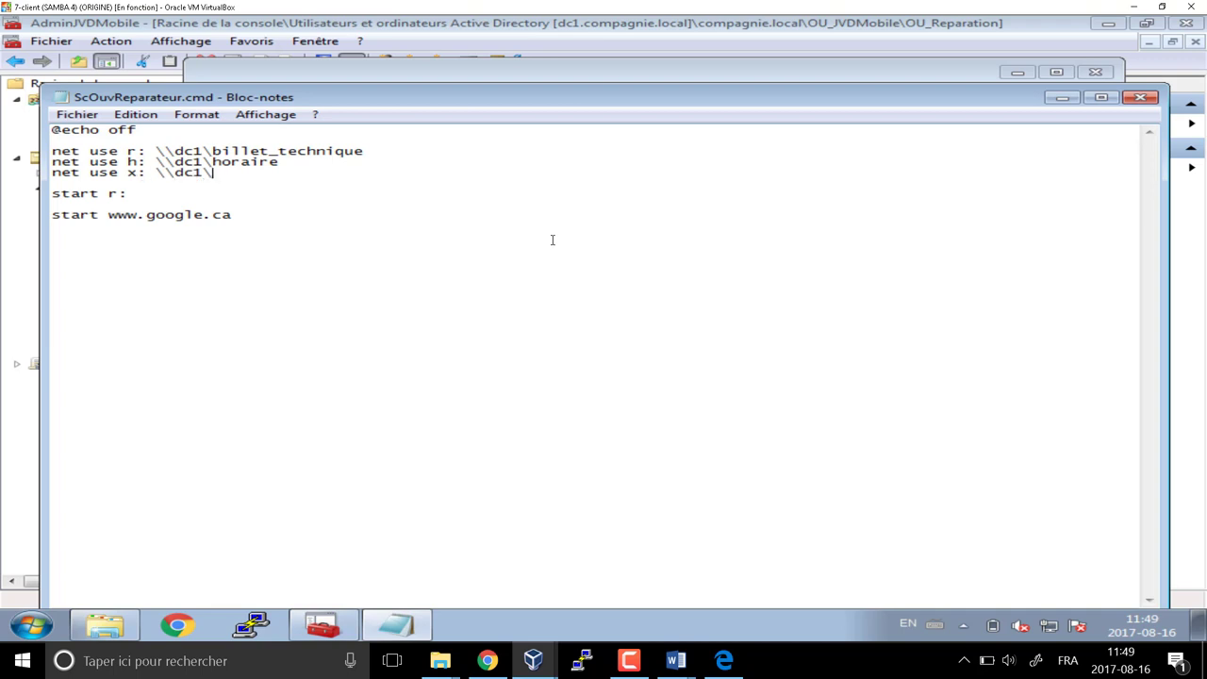
pyautogui.write('apprep')
pyautogui.press('Down')
pyautogui.press('Up')
pyautogui.press('Up')
pyautogui.click(1138, 98)
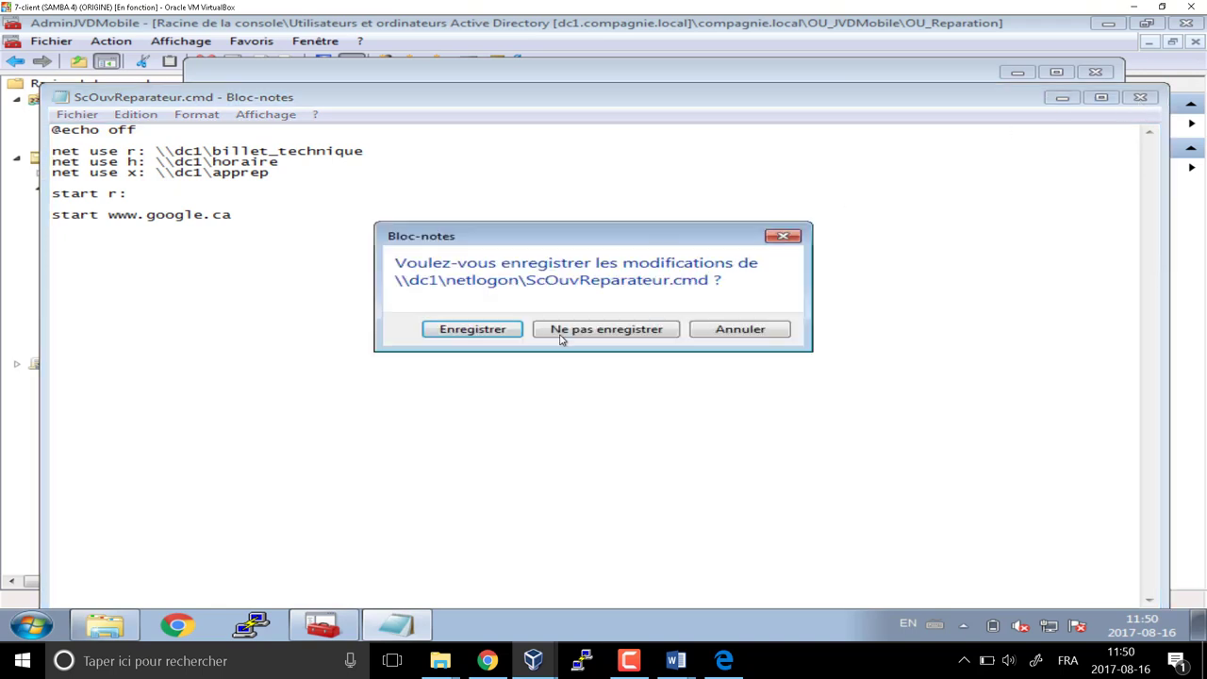
pyautogui.click(504, 332)
# Add a 'net use r: \\dc1\billet_technique' line after the vente mapping in ScOuvVendeur.cmd
pyautogui.rightClick(469, 185)
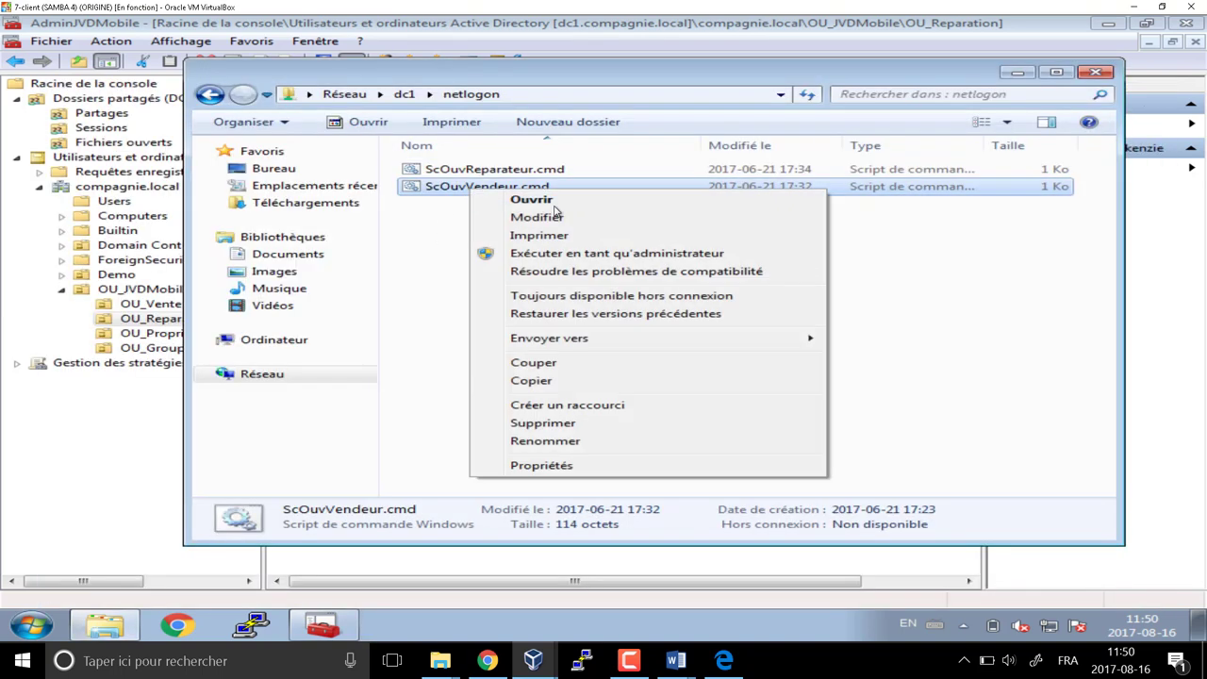
pyautogui.click(556, 218)
pyautogui.click(362, 151)
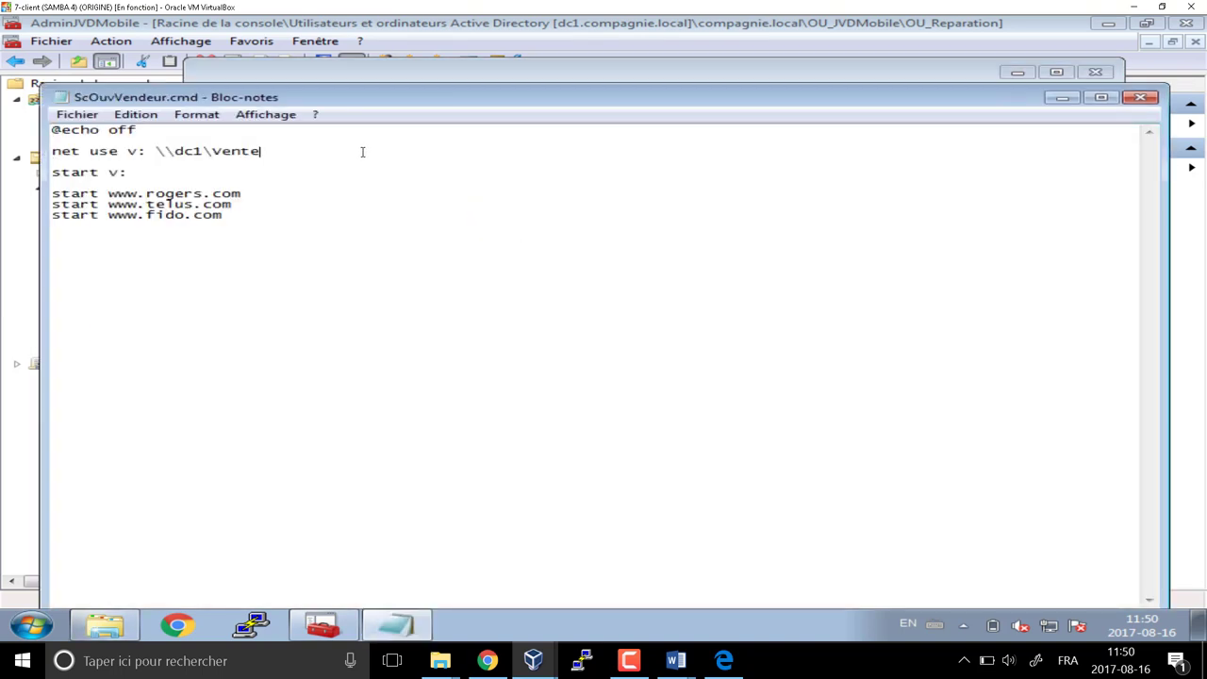
pyautogui.press('Return')
pyautogui.write('net ')
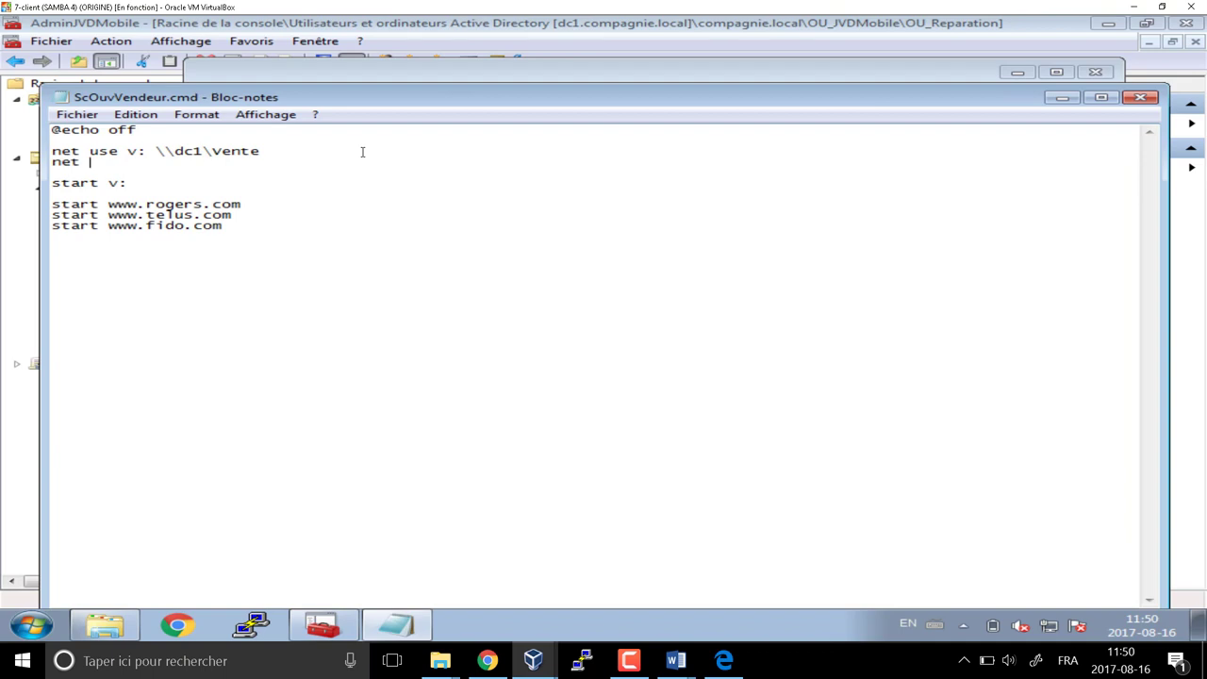
pyautogui.write('use r')
pyautogui.write(': ')
pyautogui.write('\\\\billet')
pyautogui.press('BackSpace')
pyautogui.press('BackSpace')
pyautogui.press('BackSpace')
pyautogui.press('BackSpace')
pyautogui.press('BackSpace')
pyautogui.press('BackSpace')
pyautogui.write('dc1\\bill')
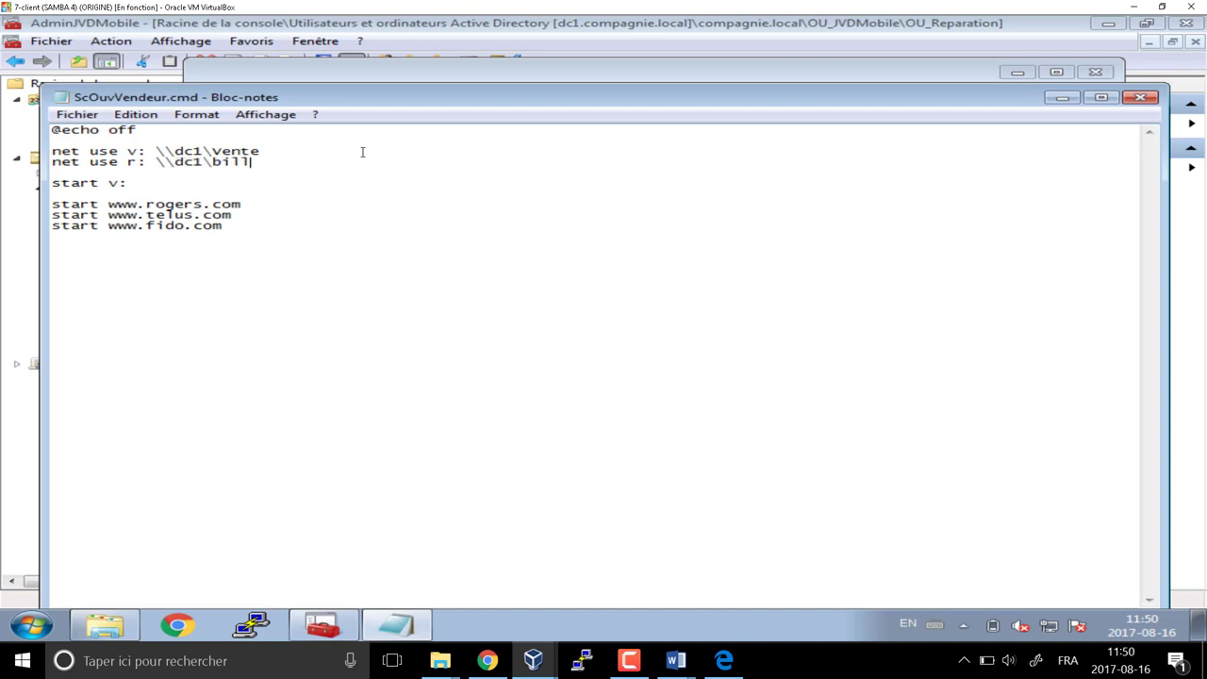
pyautogui.write('et_technique')
# Add a 'net use h: \\dc1\horaire' line and save ScOuvVendeur.cmd
pyautogui.press('Return')
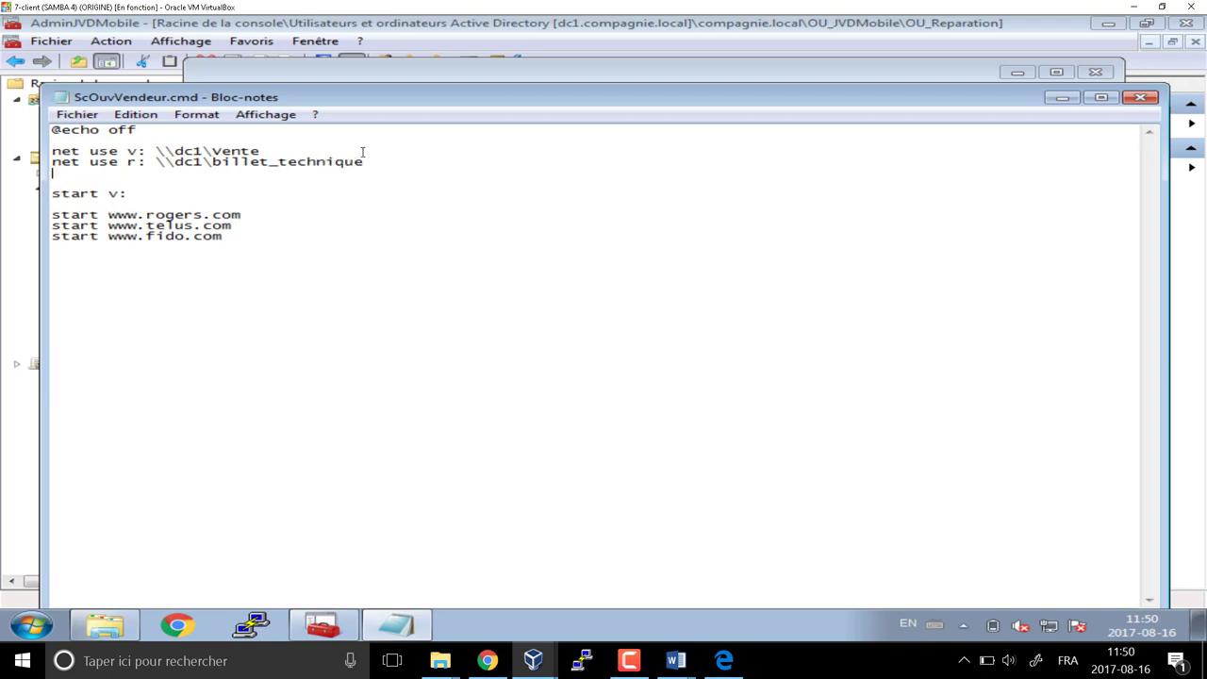
pyautogui.write('net use h: \\\\dc1')
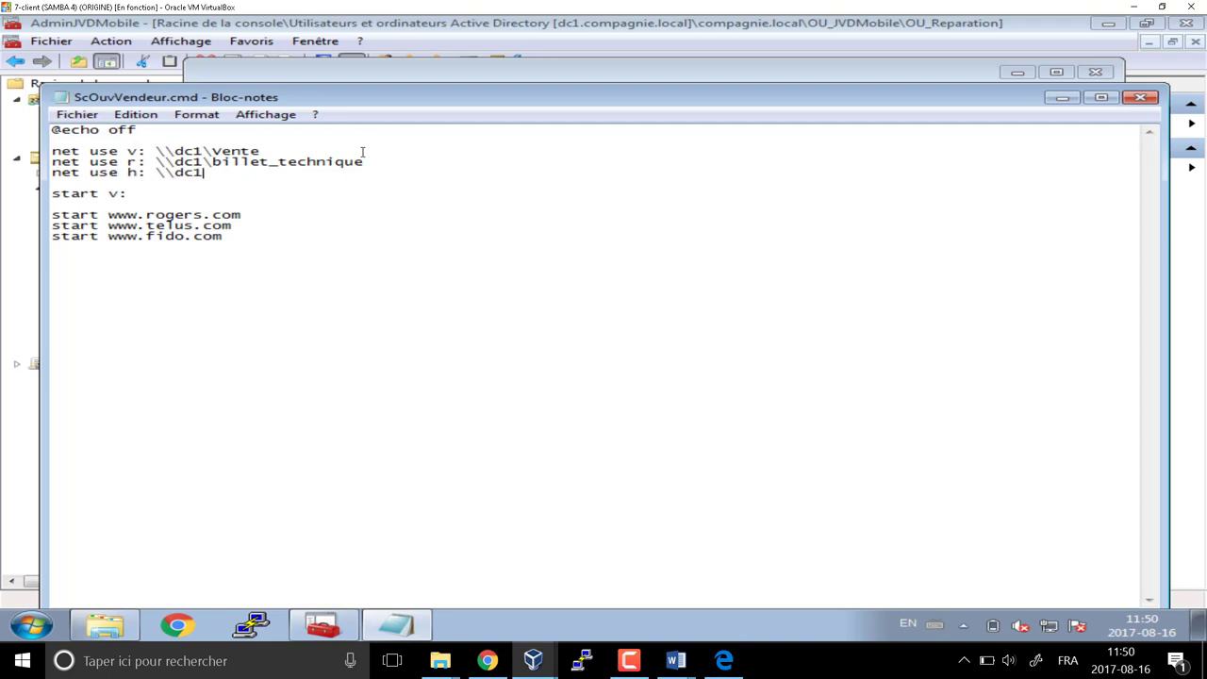
pyautogui.write('\\horaire')
pyautogui.click(1140, 97)
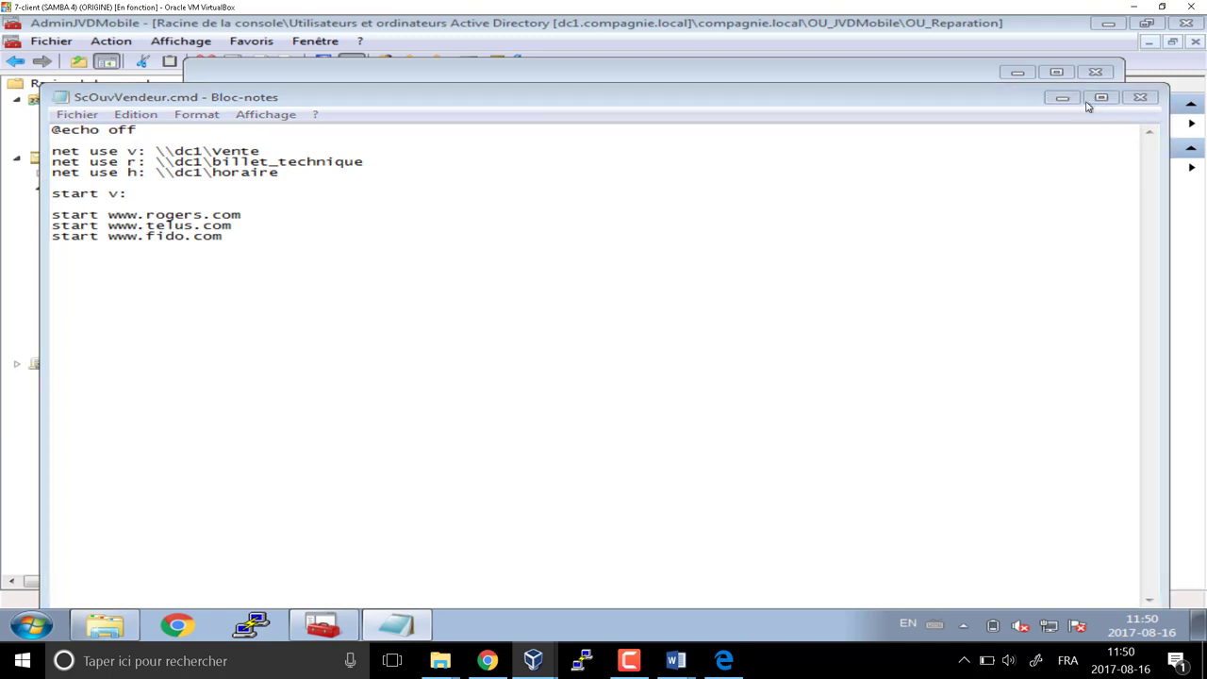
pyautogui.click(472, 329)
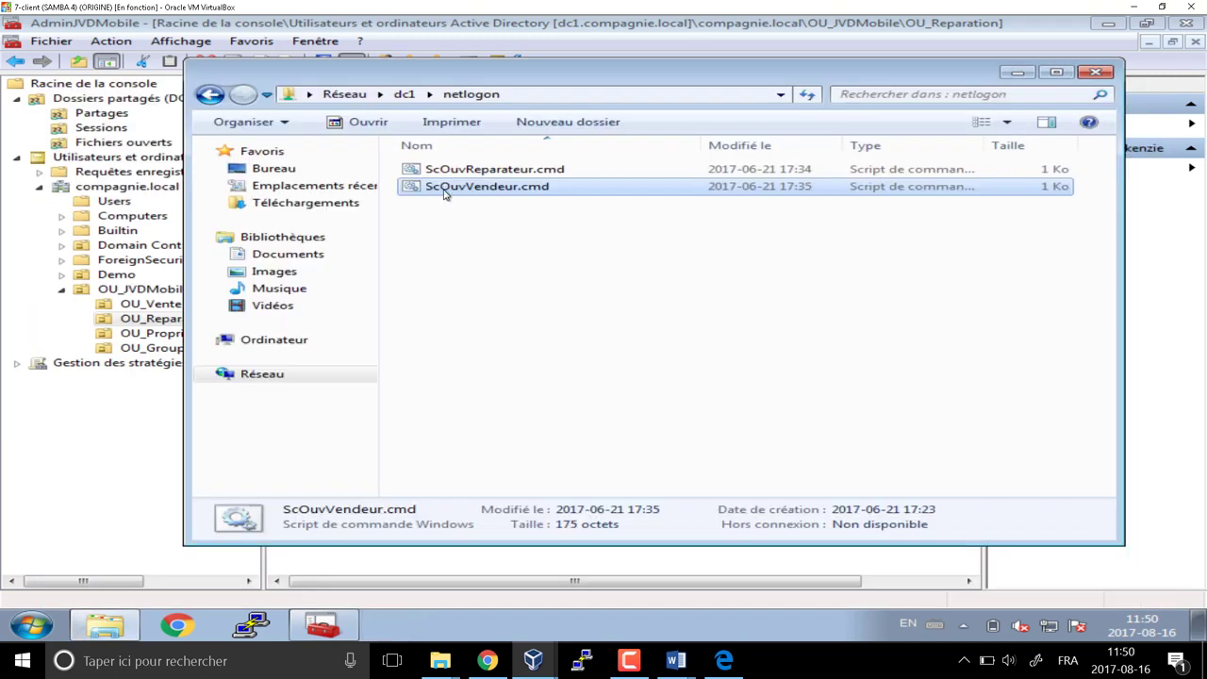
# Run ScOuvVendeur.cmd, close the windows it opened, and open Computer to view mapped drives
pyautogui.doubleClick(445, 192)
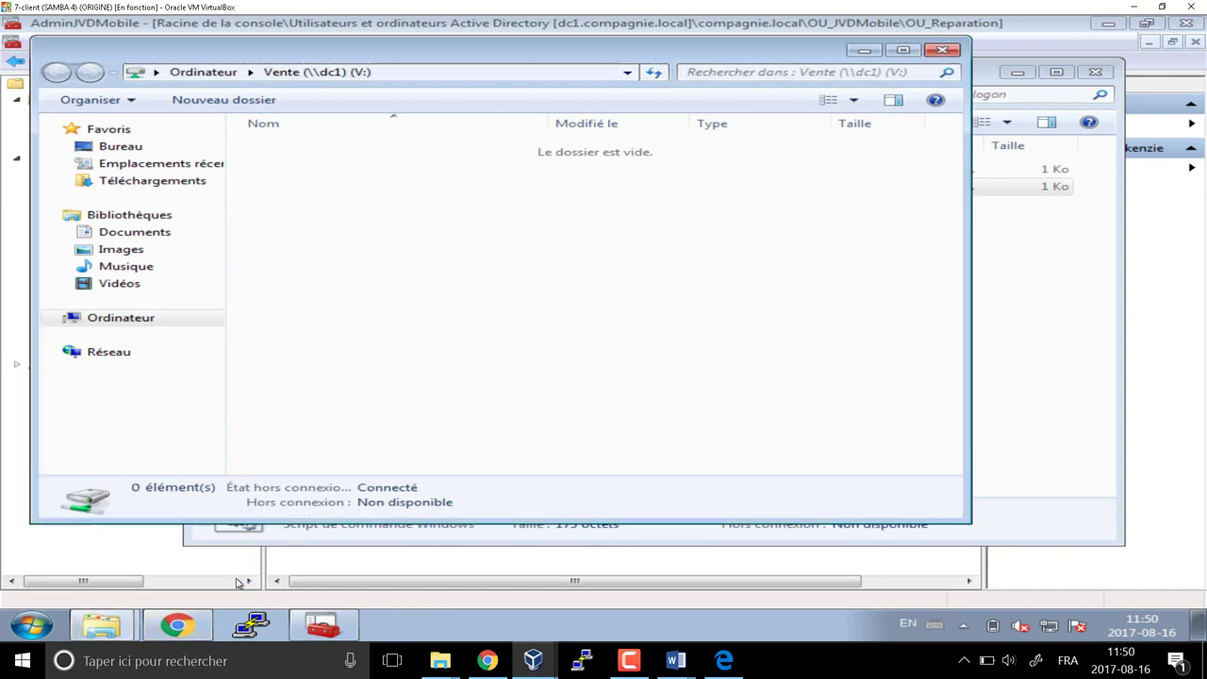
pyautogui.click(193, 627)
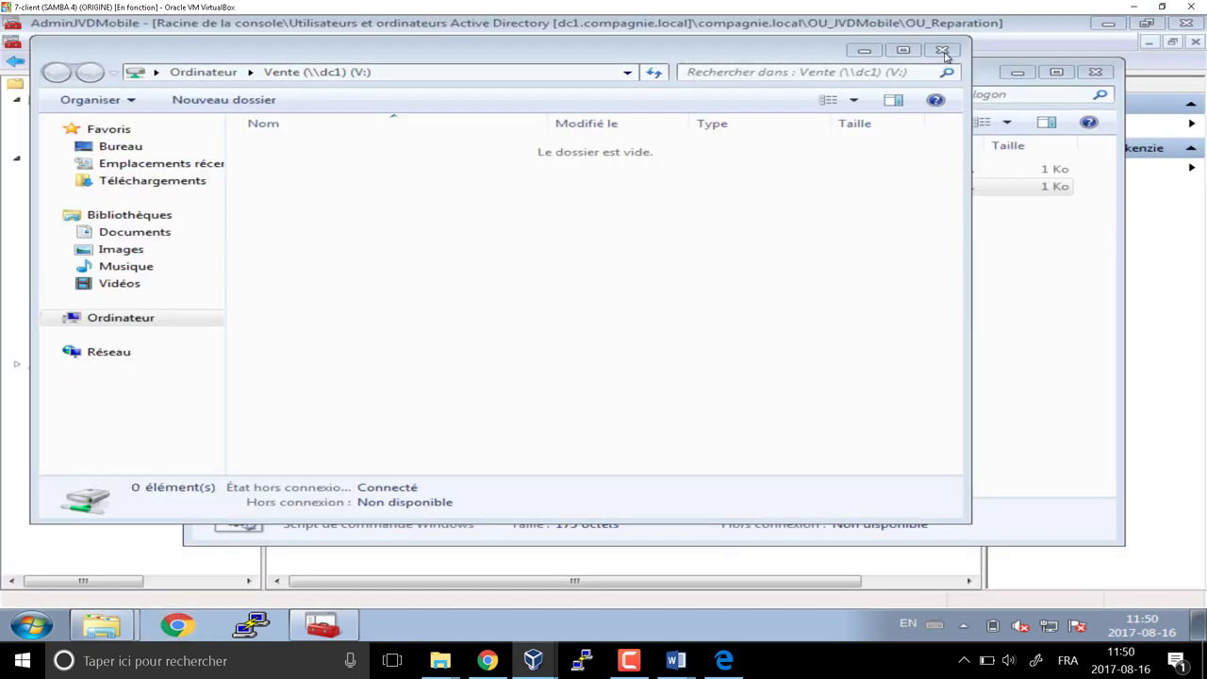
pyautogui.click(945, 49)
pyautogui.click(1095, 72)
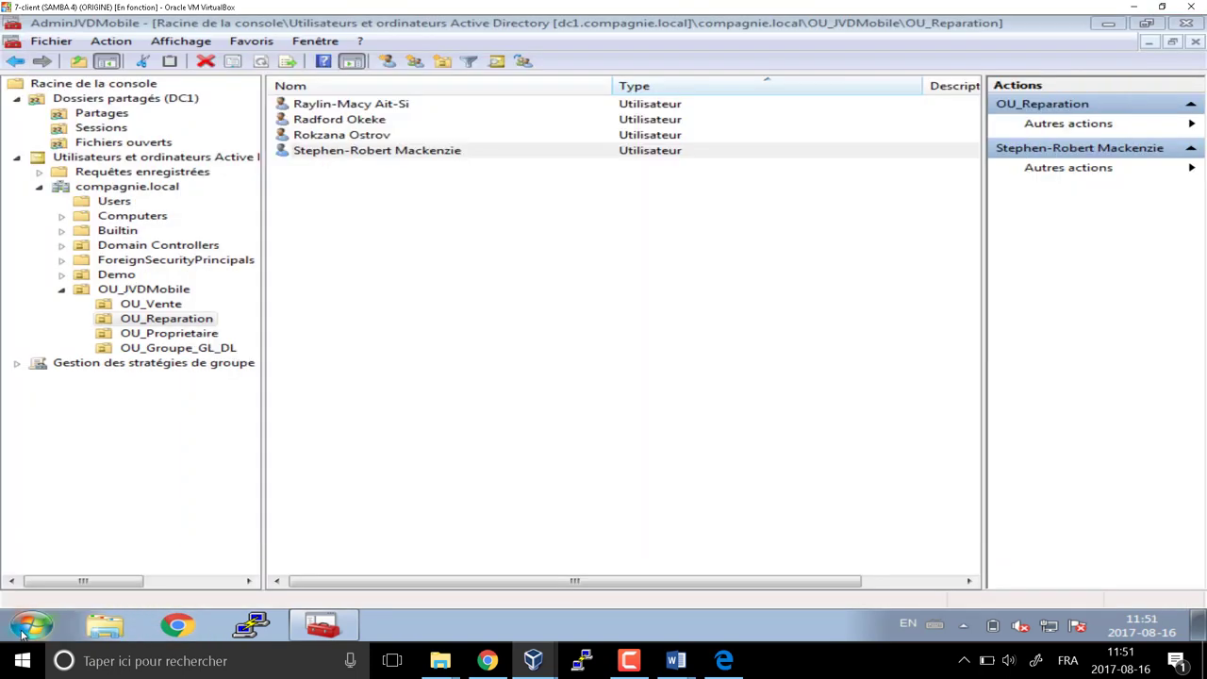
pyautogui.click(32, 625)
pyautogui.click(444, 402)
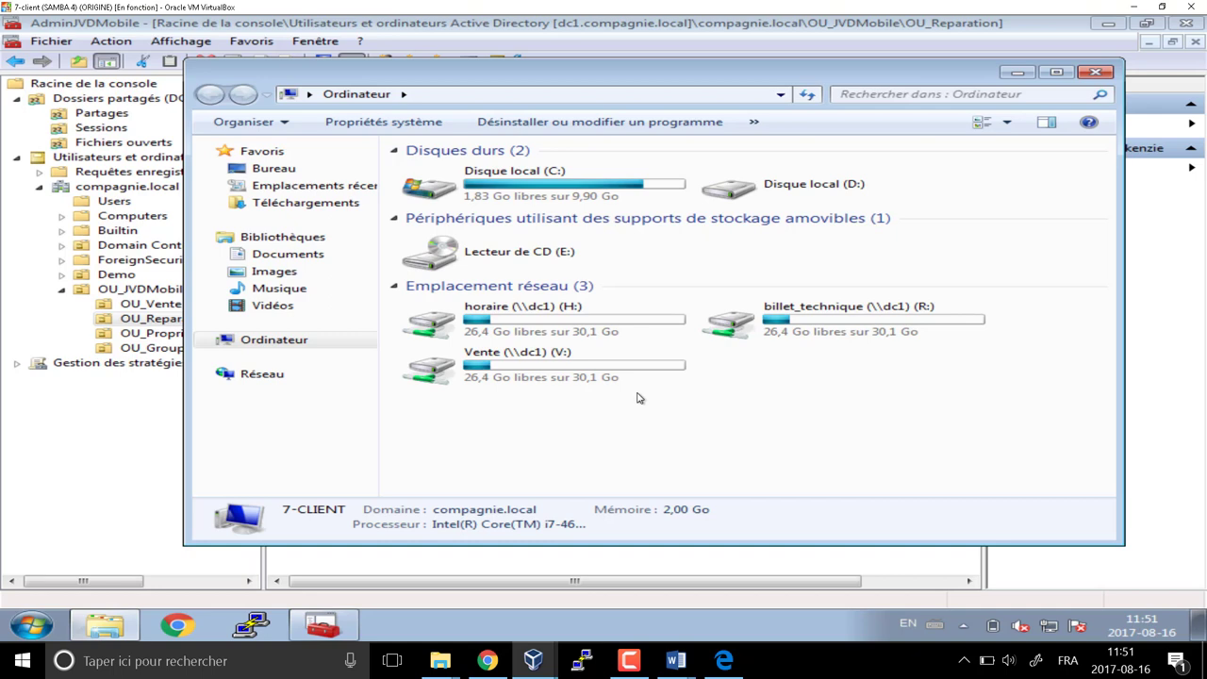
# Disconnect the horaire (H:), billet_technique (R:) and Vente (V:) drives and close Computer
pyautogui.rightClick(583, 326)
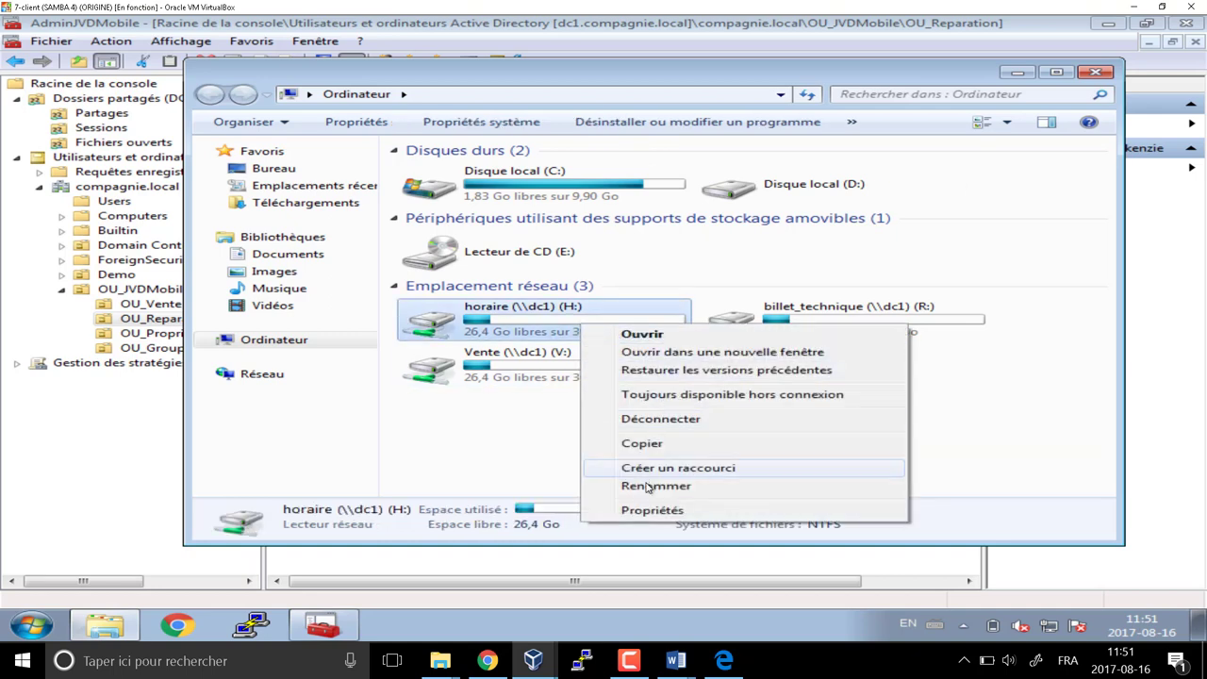
pyautogui.click(618, 420)
pyautogui.rightClick(518, 330)
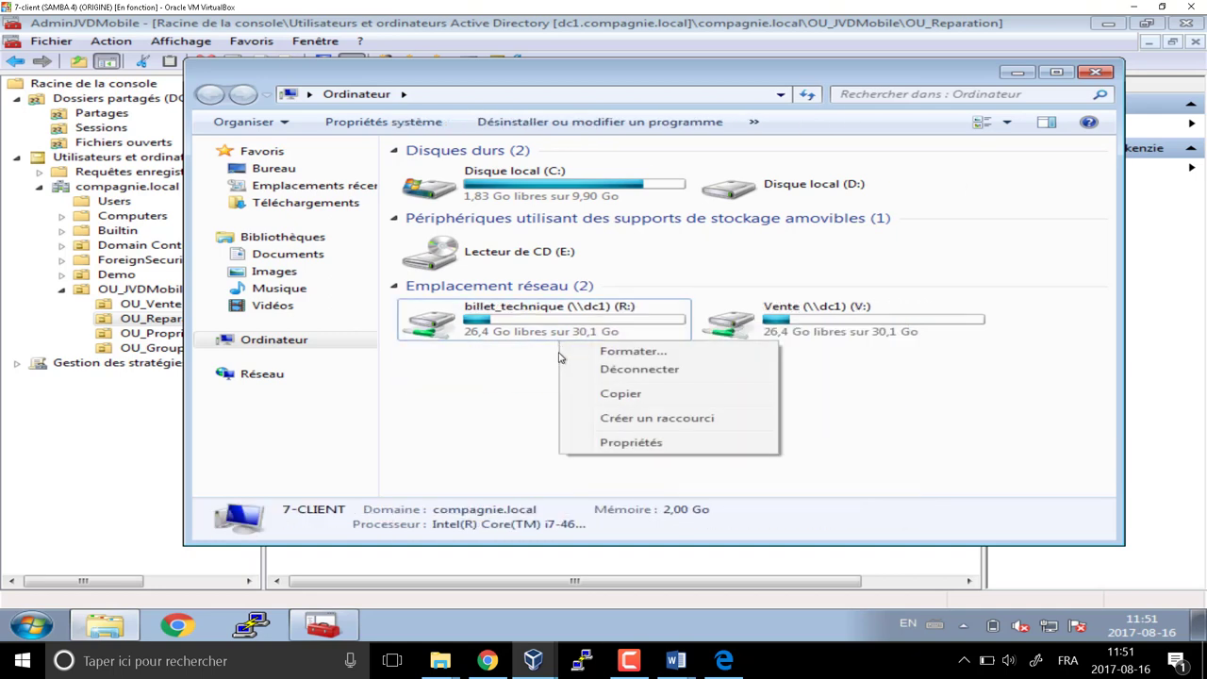
pyautogui.click(582, 425)
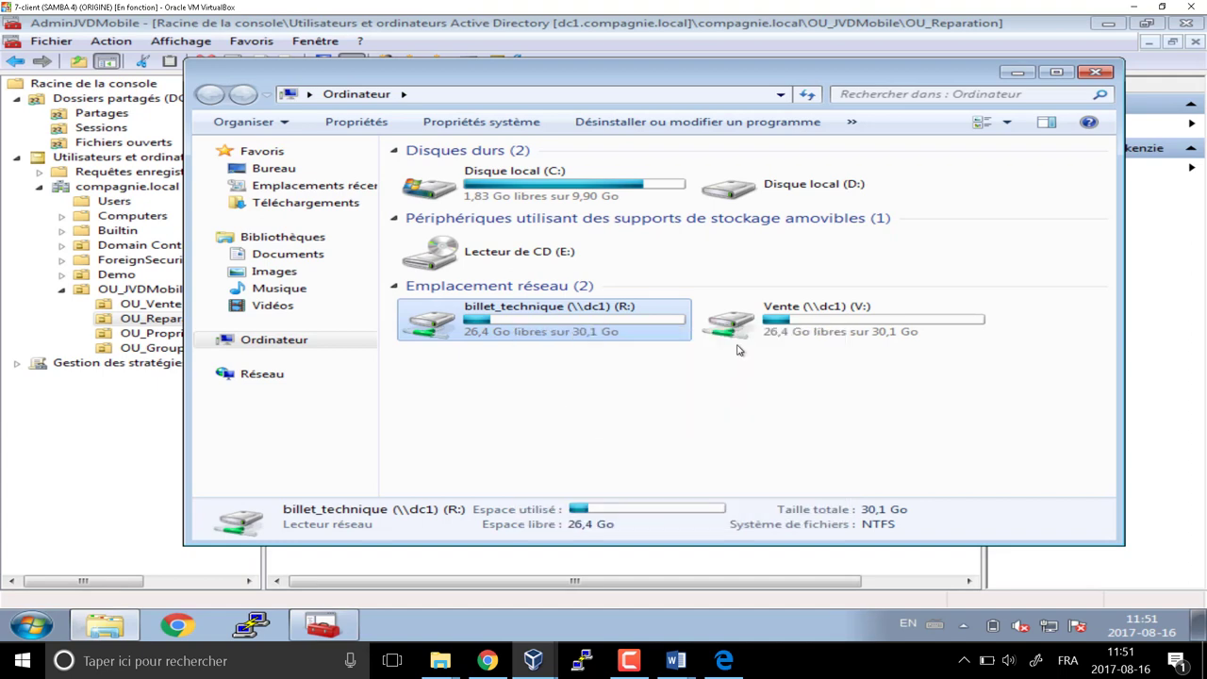
pyautogui.rightClick(580, 327)
pyautogui.click(639, 424)
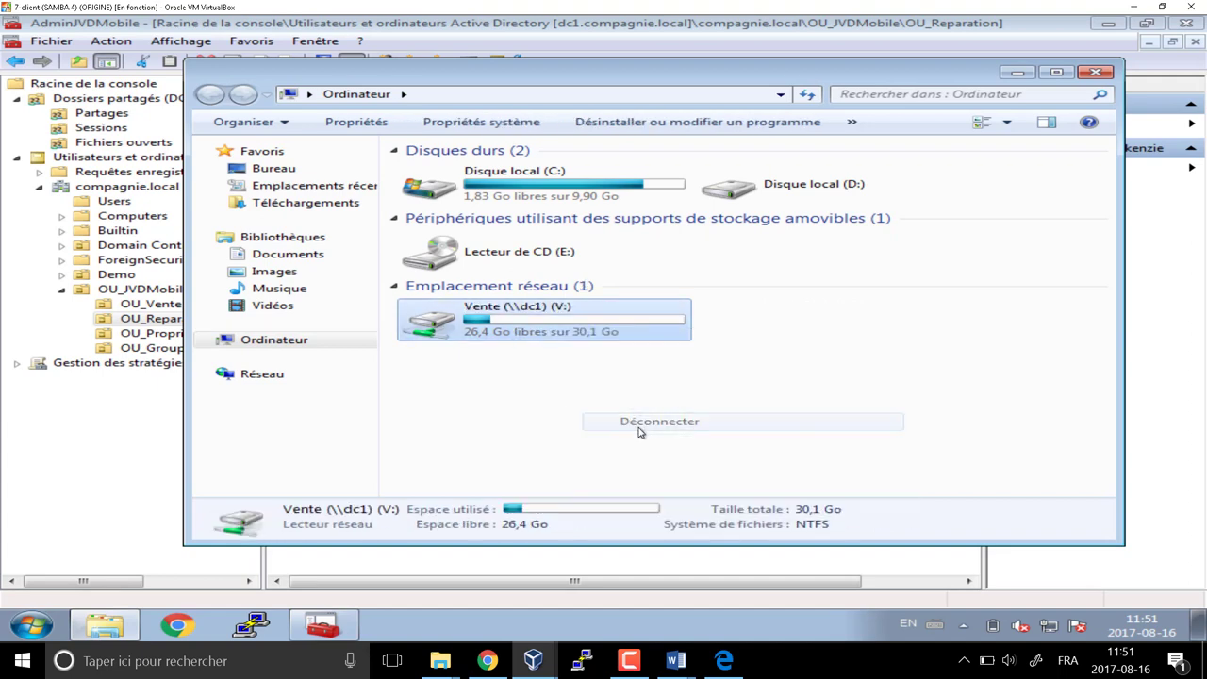
pyautogui.click(1095, 73)
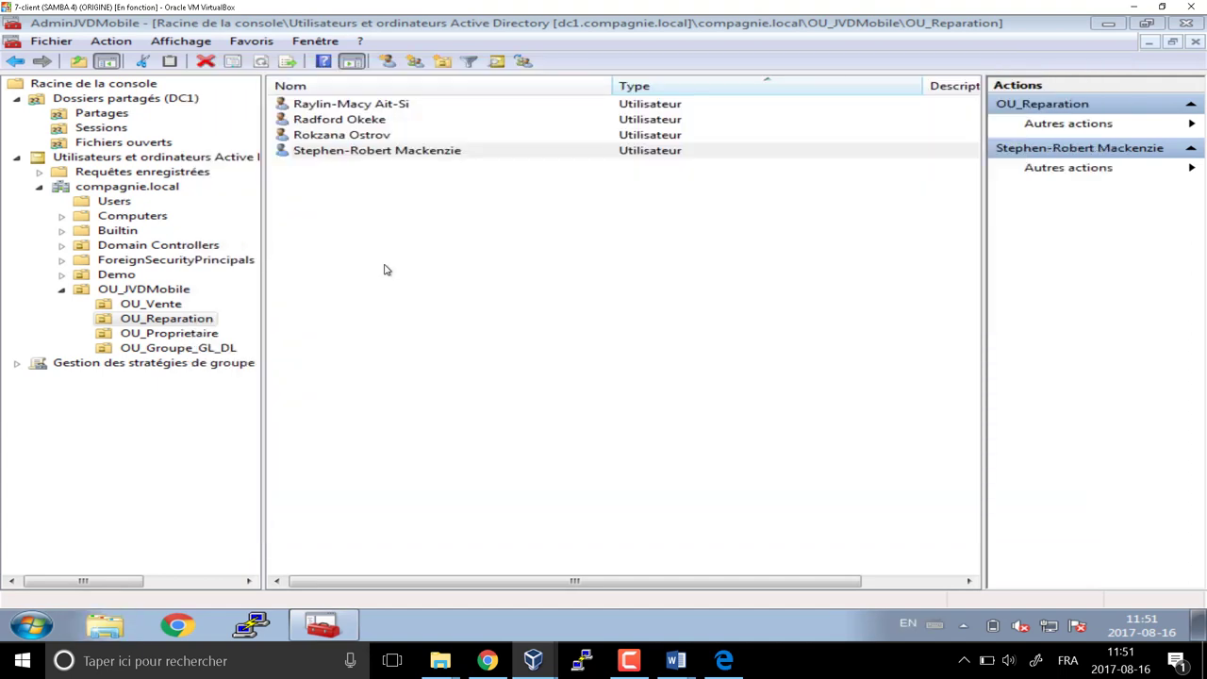
# Browse to \\dc1 from the Start search and open the netlogon share
pyautogui.click(36, 628)
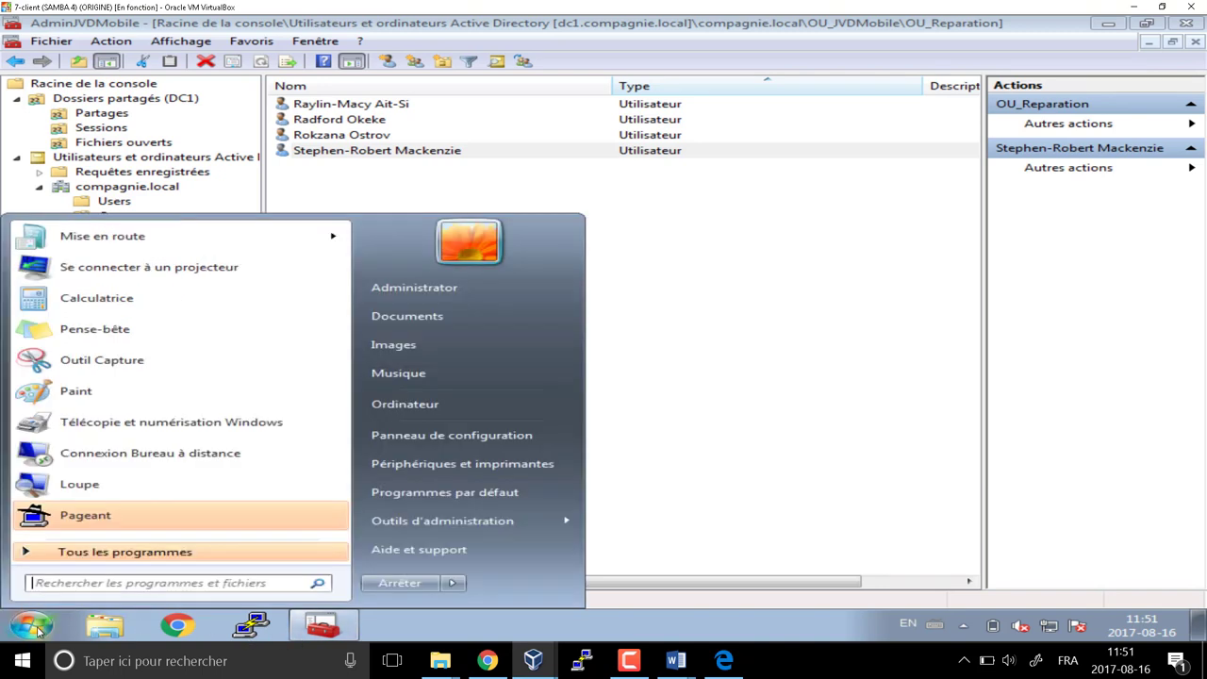
pyautogui.write('\\\\')
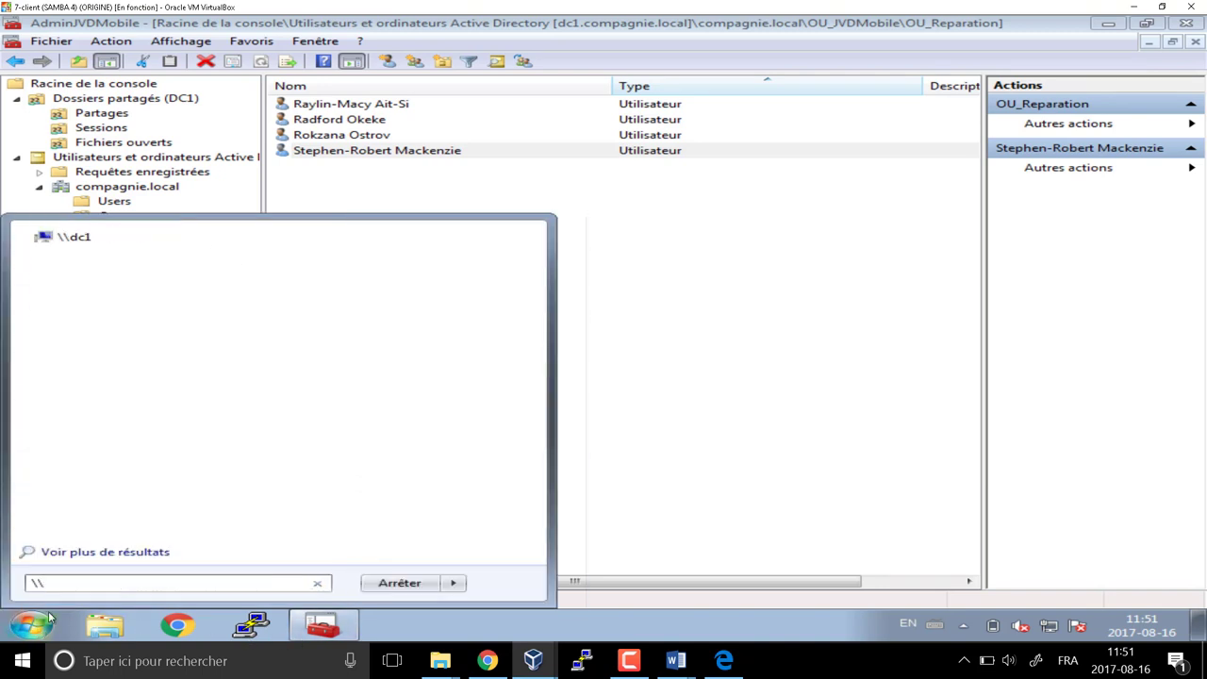
pyautogui.write('dc1')
pyautogui.click(73, 239)
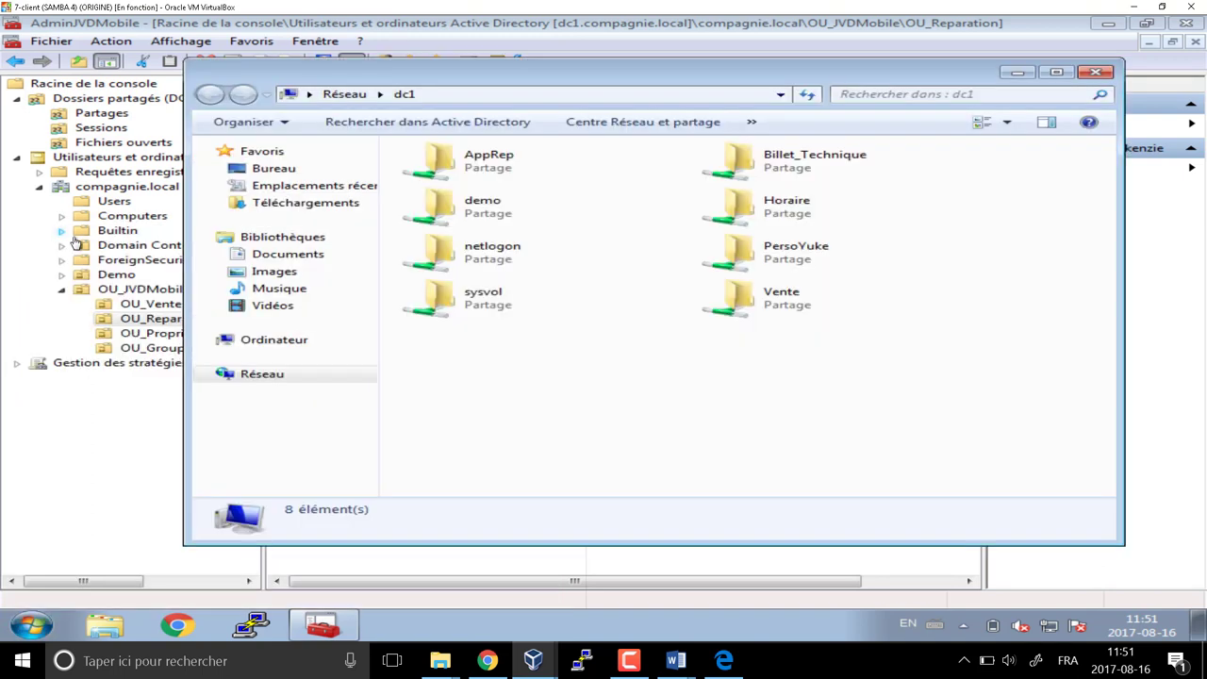
pyautogui.doubleClick(476, 255)
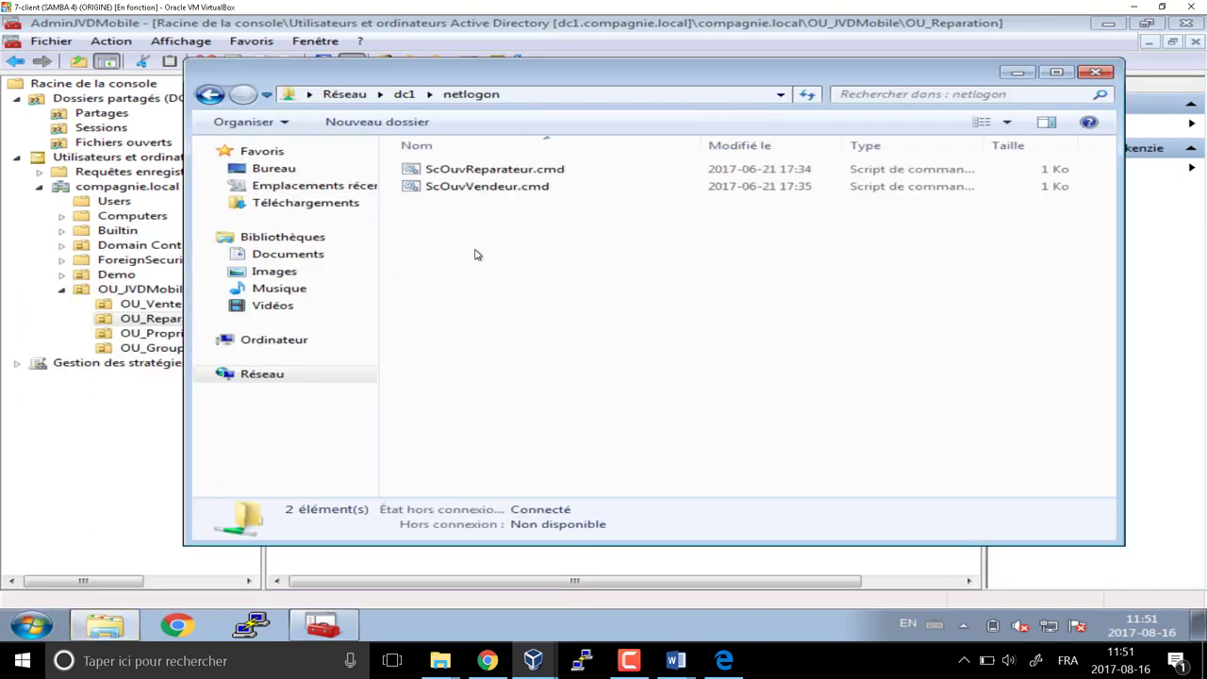
# Copy ScOuvVendeur.cmd and paste a duplicate into the netlogon folder
pyautogui.rightClick(422, 213)
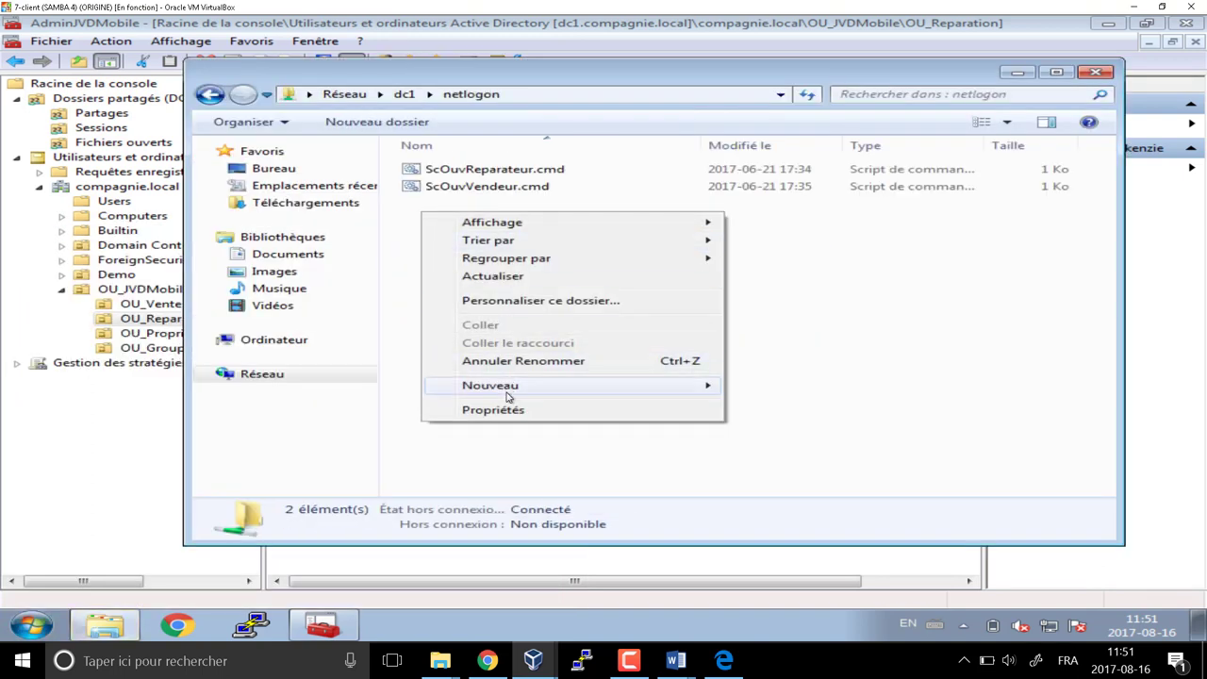
pyautogui.click(443, 187)
pyautogui.rightClick(443, 187)
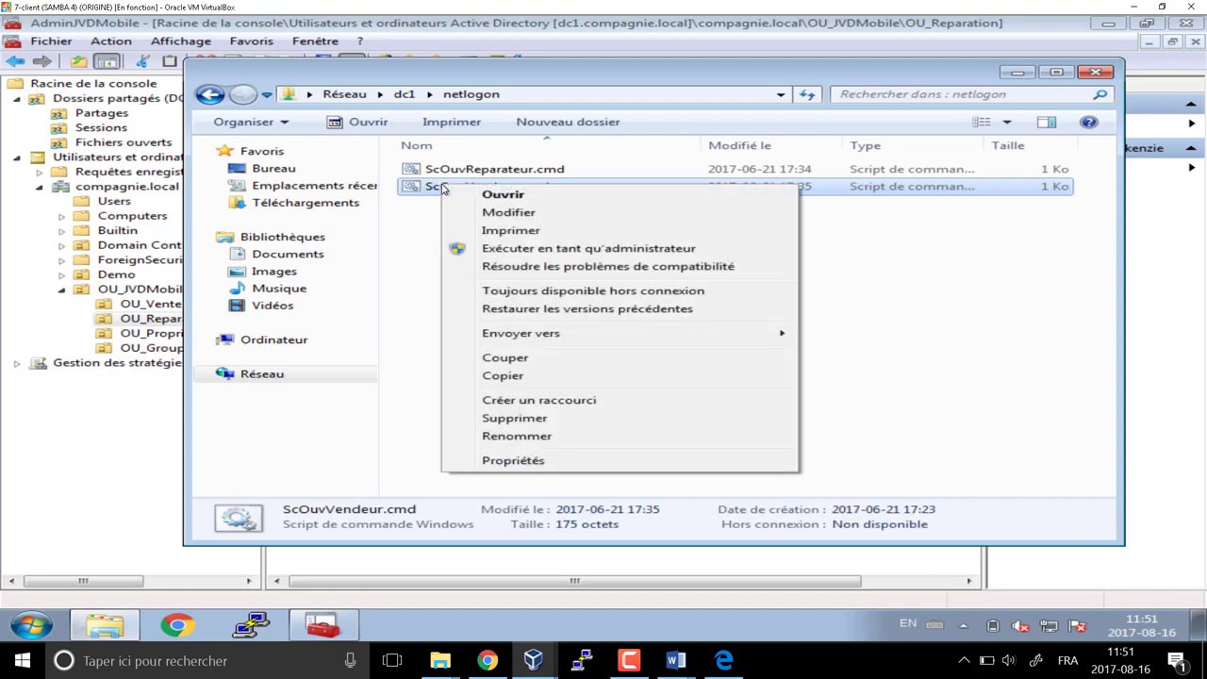
pyautogui.click(503, 375)
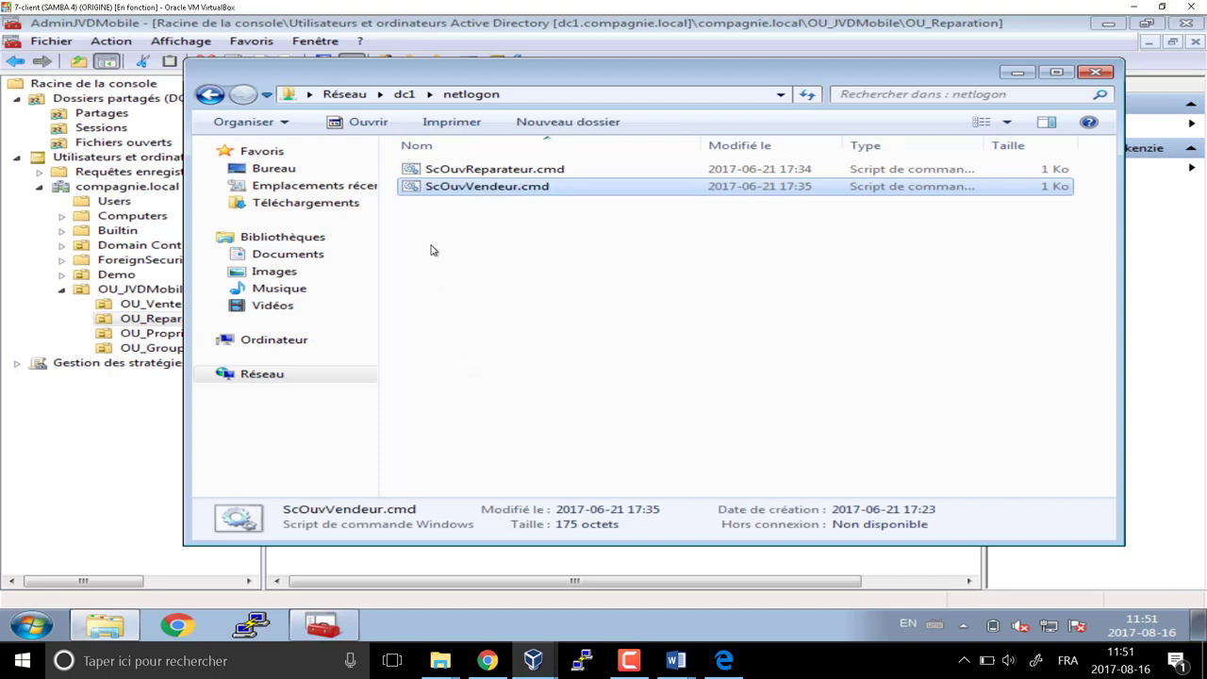
pyautogui.rightClick(432, 238)
pyautogui.click(476, 350)
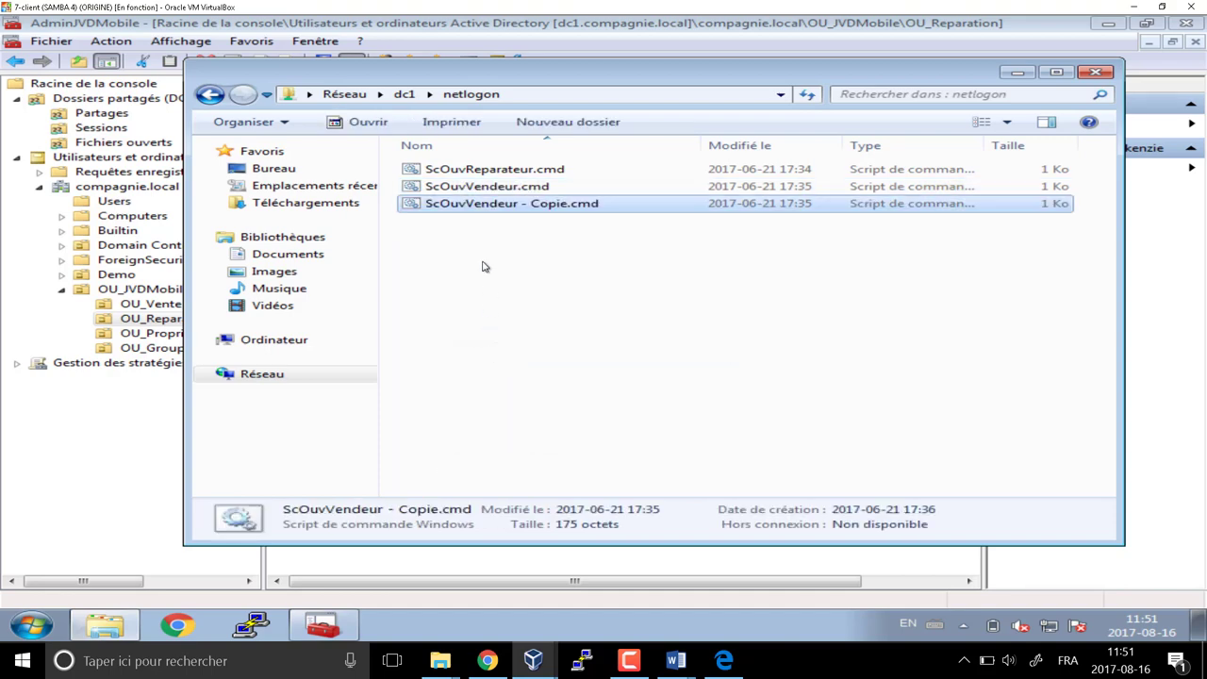
# Rename the copy to ScOuvProprio.cmd and open it in Notepad for editing
pyautogui.click(478, 205)
pyautogui.moveTo(464, 204); pyautogui.dragTo(509, 208)
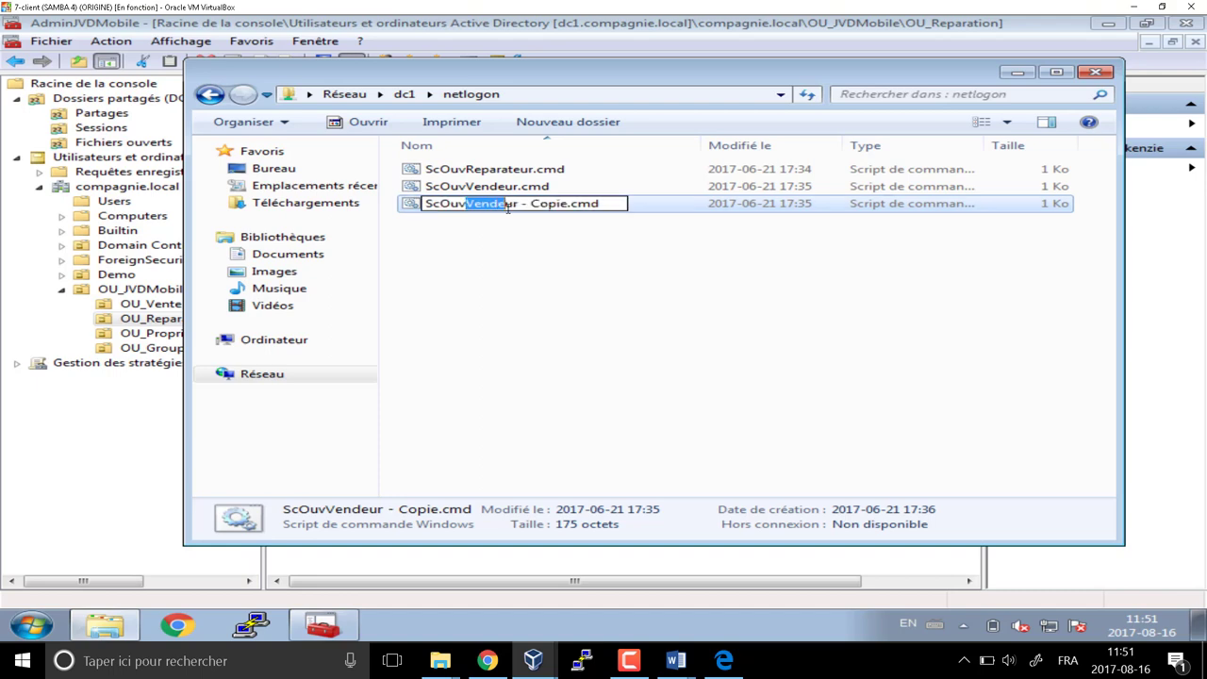
pyautogui.press('Delete')
pyautogui.press('Delete')
pyautogui.press('Delete')
pyautogui.press('Delete')
pyautogui.press('Delete')
pyautogui.press('Delete')
pyautogui.press('Delete')
pyautogui.press('Delete')
pyautogui.press('Delete')
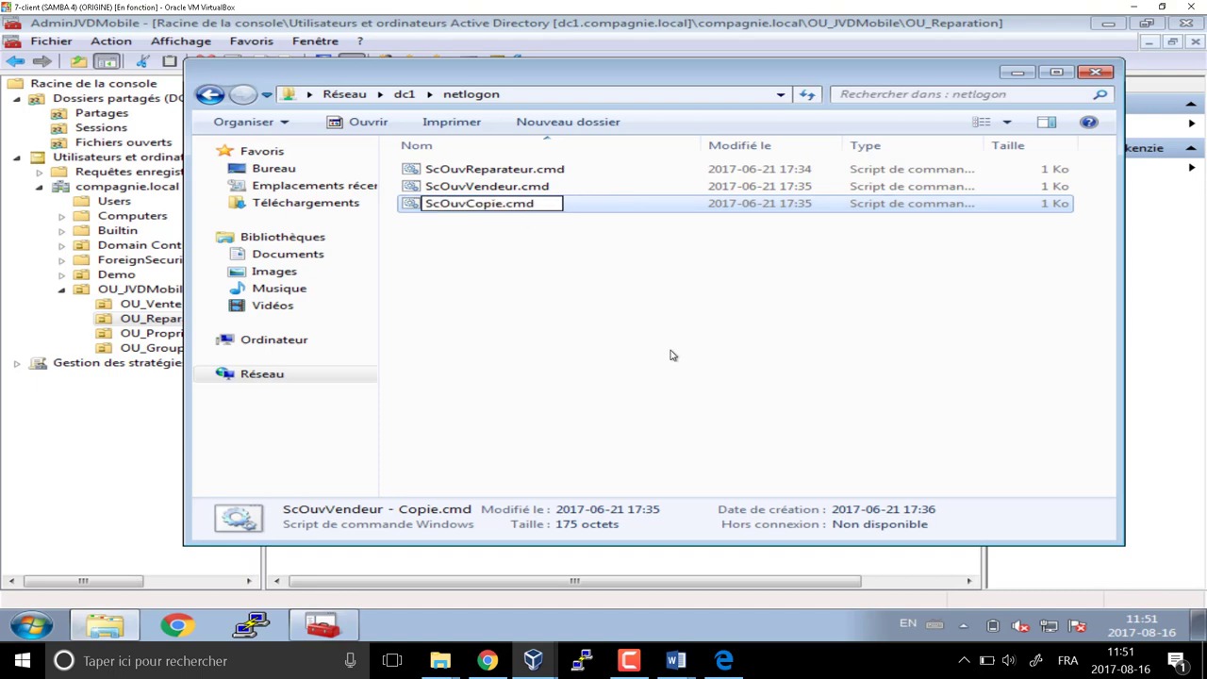
pyautogui.write('Proprio')
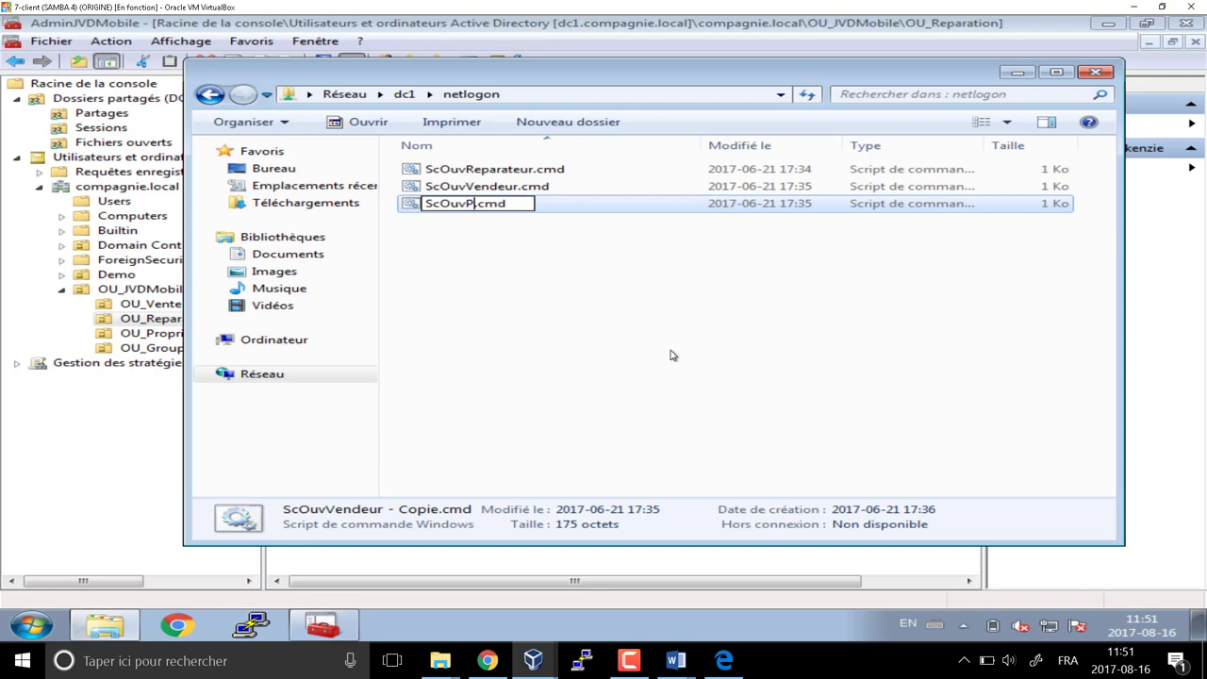
pyautogui.press('Return')
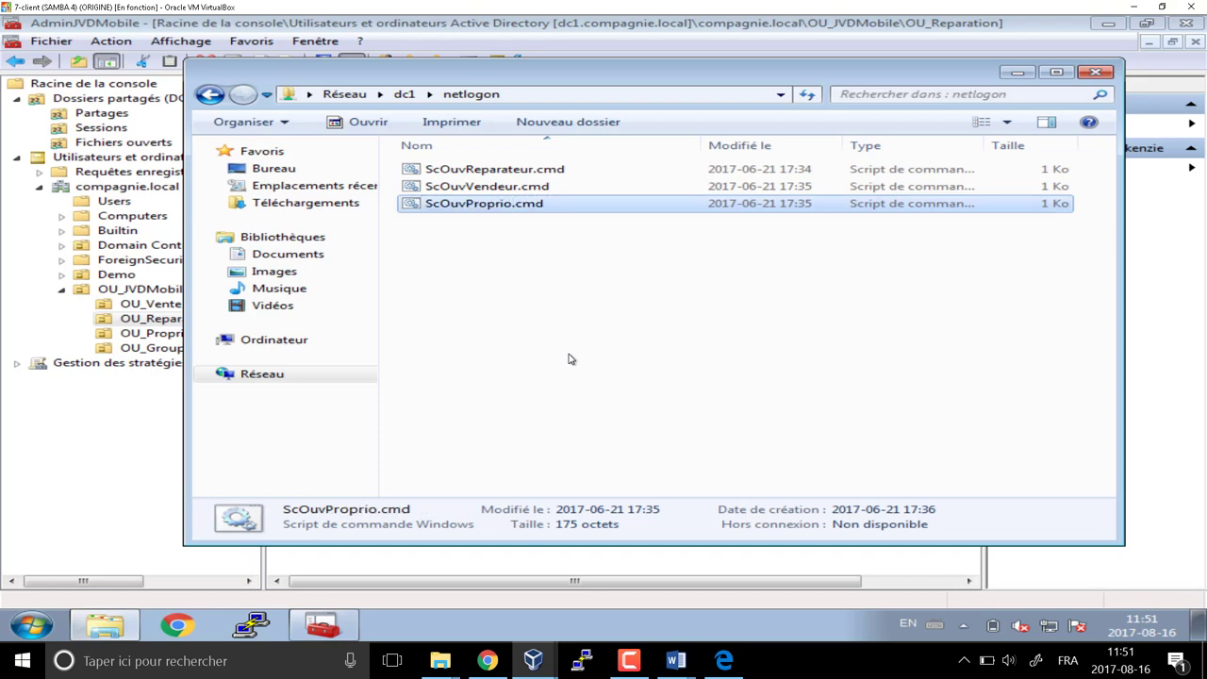
pyautogui.rightClick(503, 210)
pyautogui.click(565, 238)
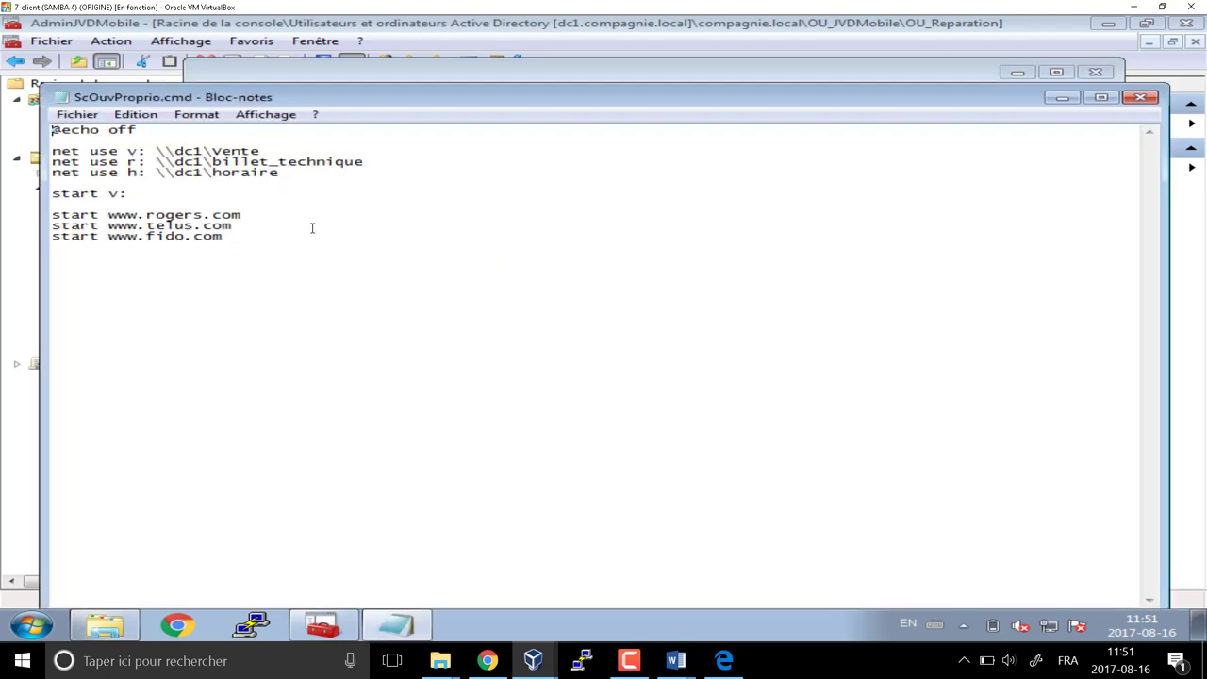
pyautogui.moveTo(224, 238); pyautogui.dragTo(53, 162)
pyautogui.press('BackSpace')
pyautogui.press('BackSpace')
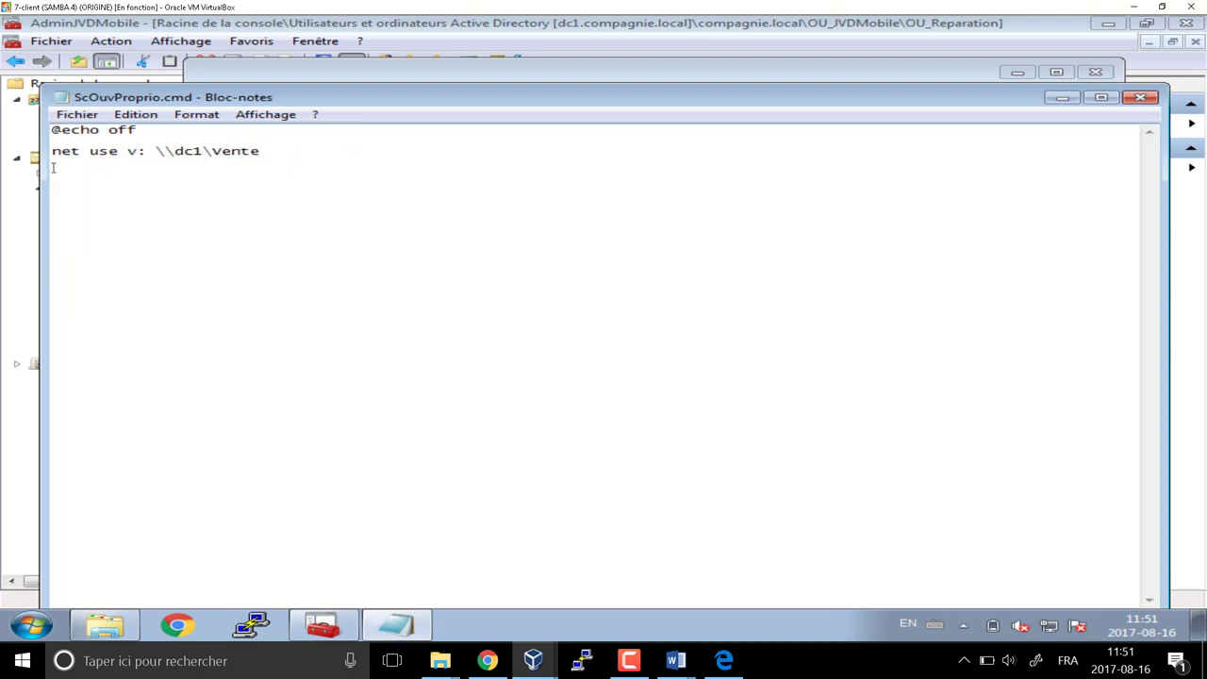
pyautogui.press('BackSpace')
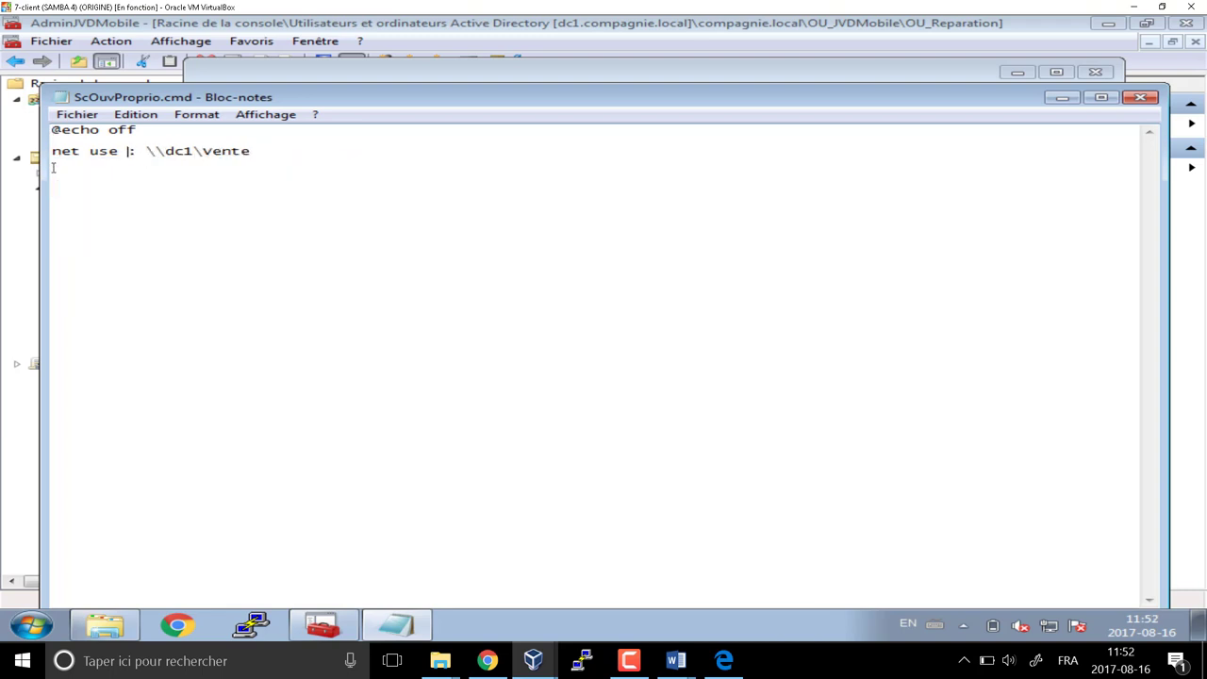
pyautogui.write('p')
pyautogui.hotkey('shift', 'Left')
pyautogui.hotkey('shift', 'Left')
pyautogui.hotkey('shift', 'Left')
pyautogui.hotkey('shift', 'Left')
pyautogui.hotkey('shift', 'Left')
pyautogui.hotkey('shift', 'Left')
pyautogui.hotkey('shift', 'Left')
pyautogui.hotkey('shift', 'Left')
pyautogui.hotkey('shift', 'Left')
pyautogui.hotkey('shift', 'Left')
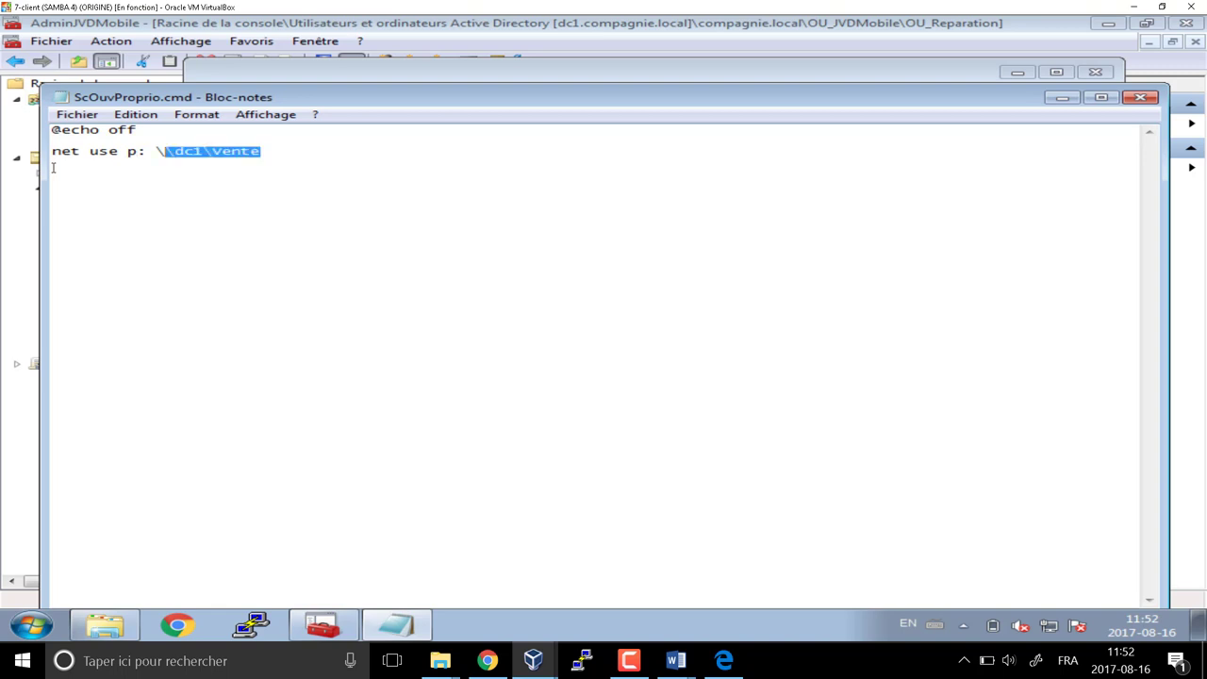
pyautogui.hotkey('shift', 'Right')
pyautogui.hotkey('shift', 'Right')
pyautogui.hotkey('shift', 'Right')
pyautogui.write('pers')
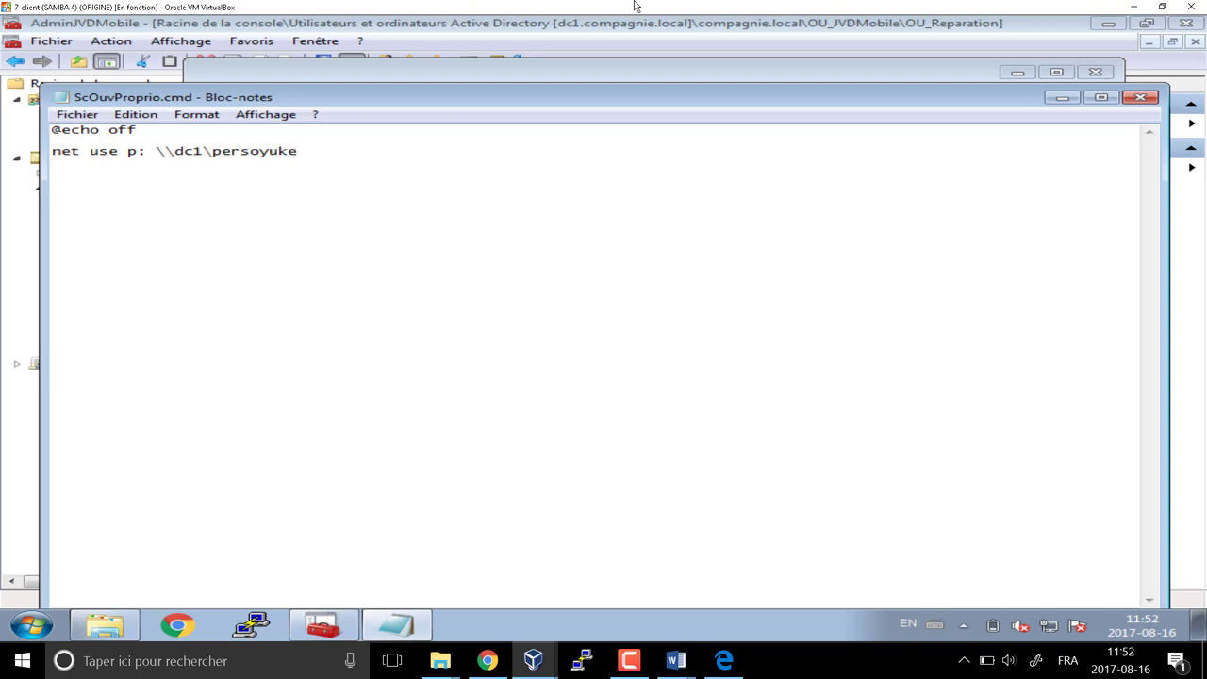
pyautogui.click(1142, 98)
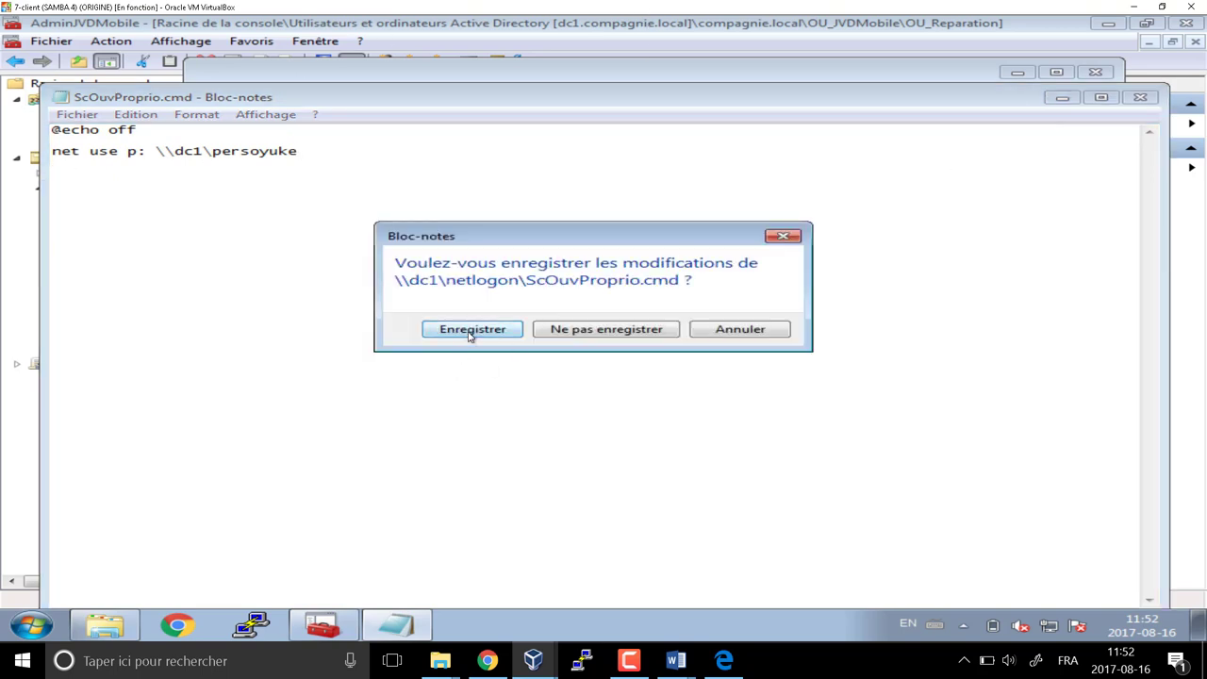
pyautogui.click(472, 329)
# Run the ScOuvVendeur.cmd and ScOuvProprio.cmd scripts, then open Computer
pyautogui.doubleClick(488, 204)
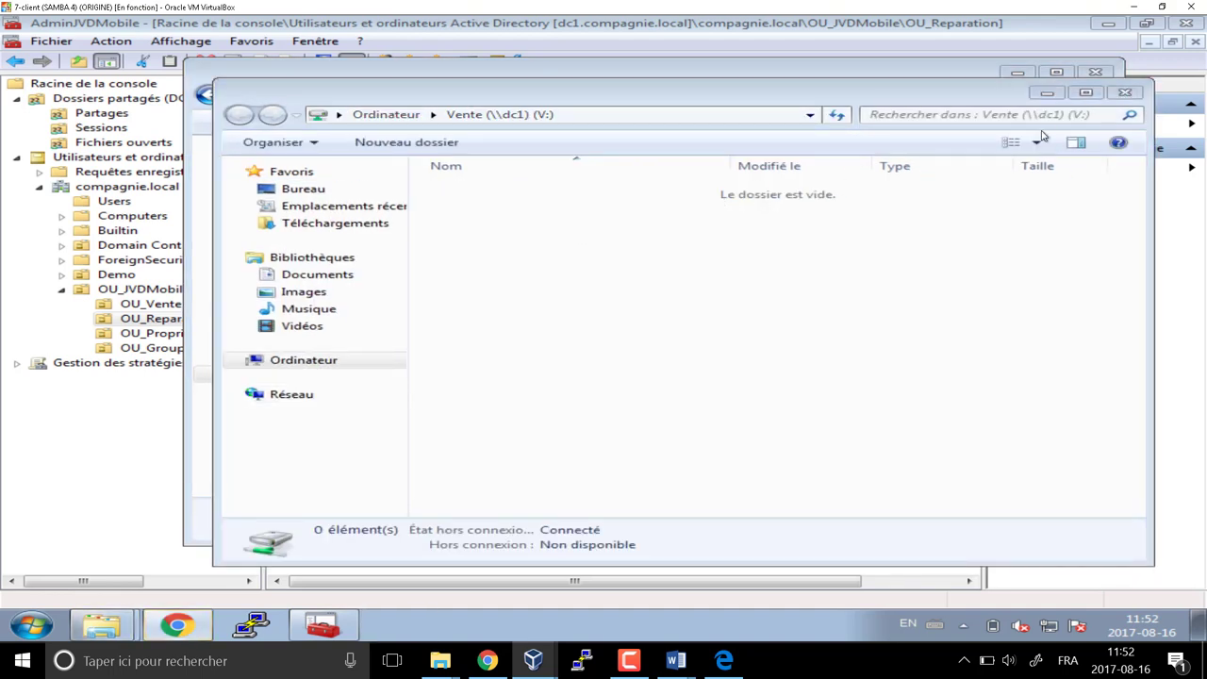
pyautogui.click(183, 629)
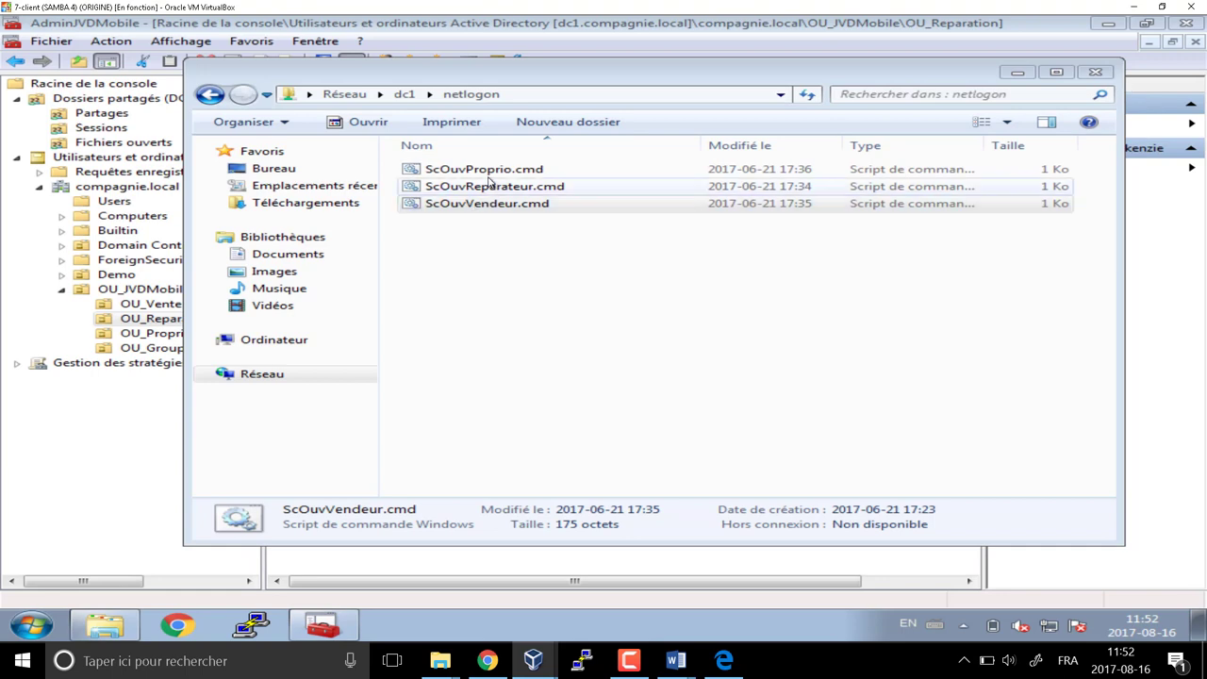
pyautogui.doubleClick(488, 171)
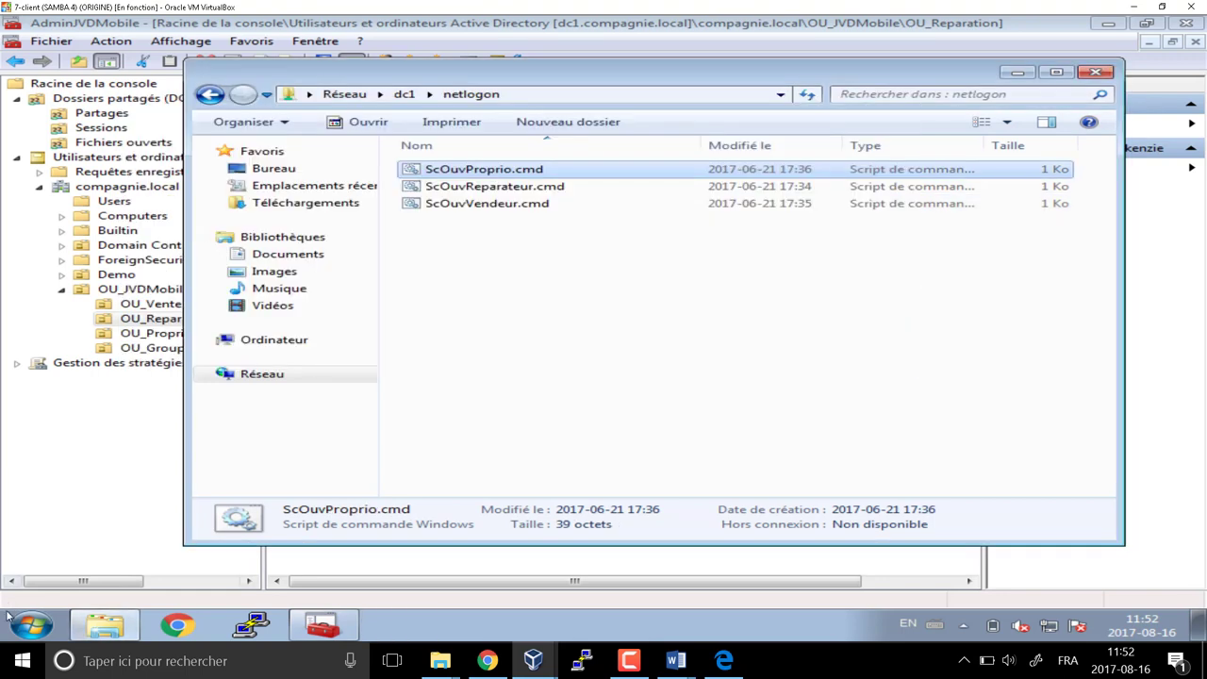
pyautogui.click(9, 617)
pyautogui.click(413, 408)
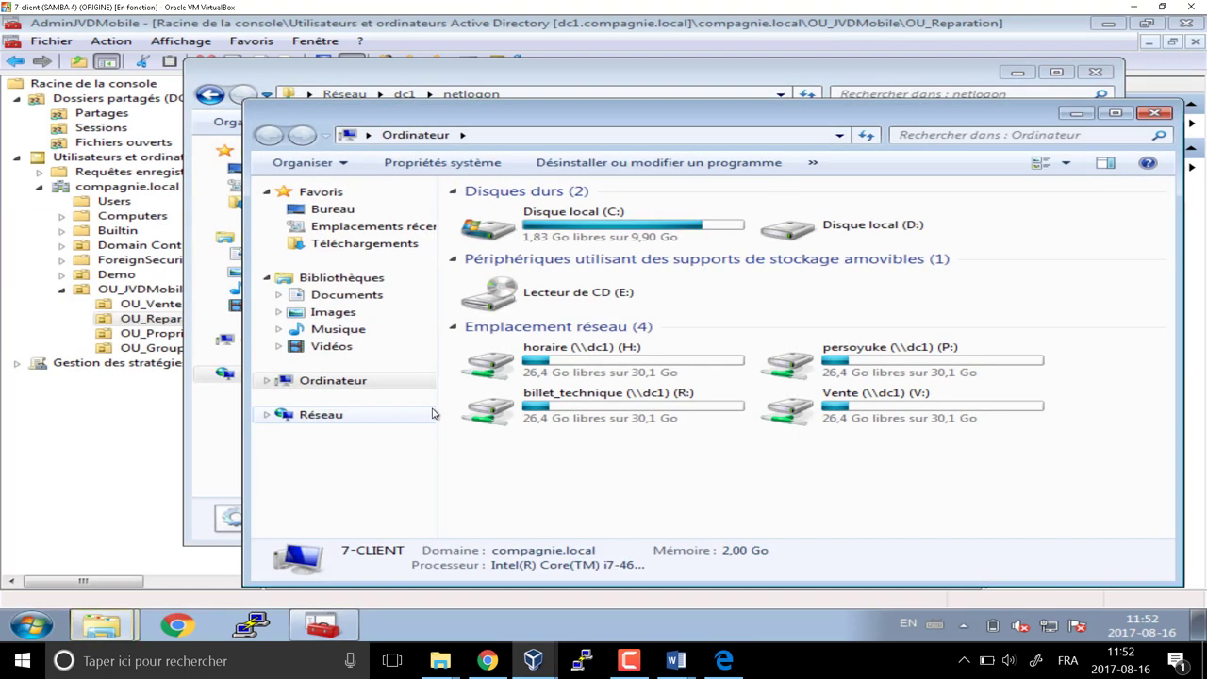
# Disconnect the P:, H:, R: and V: network drives and close the Computer window
pyautogui.click(858, 363)
pyautogui.rightClick(898, 360)
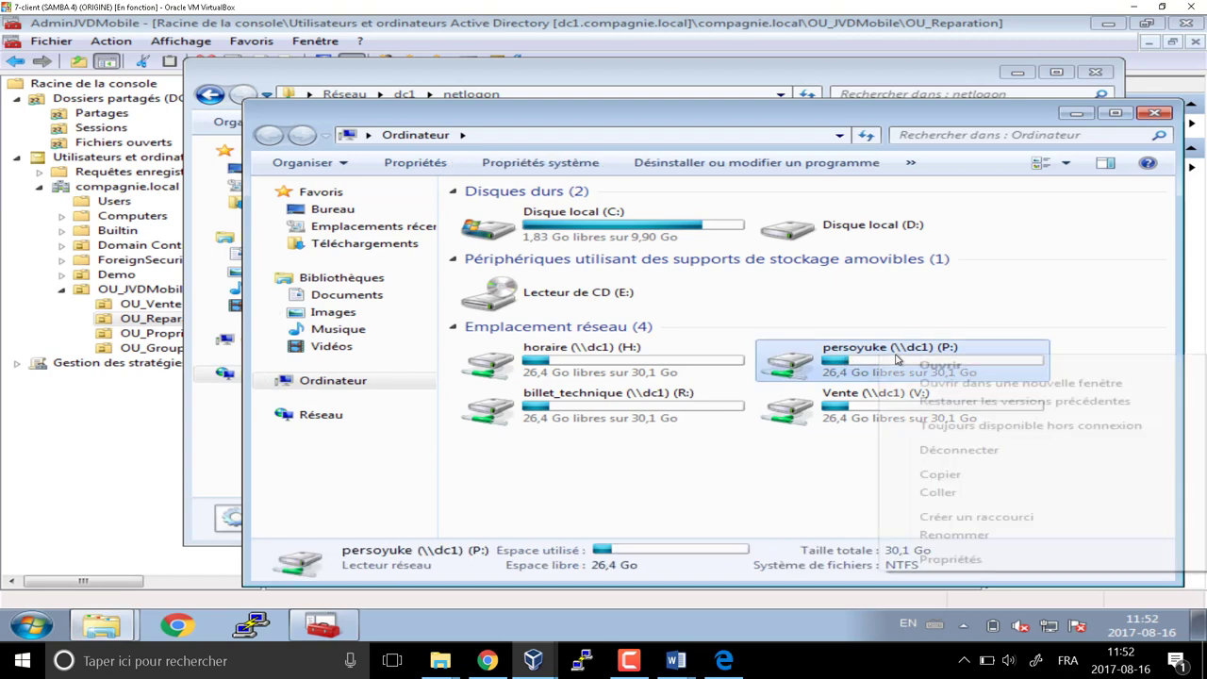
pyautogui.click(955, 454)
pyautogui.click(673, 374)
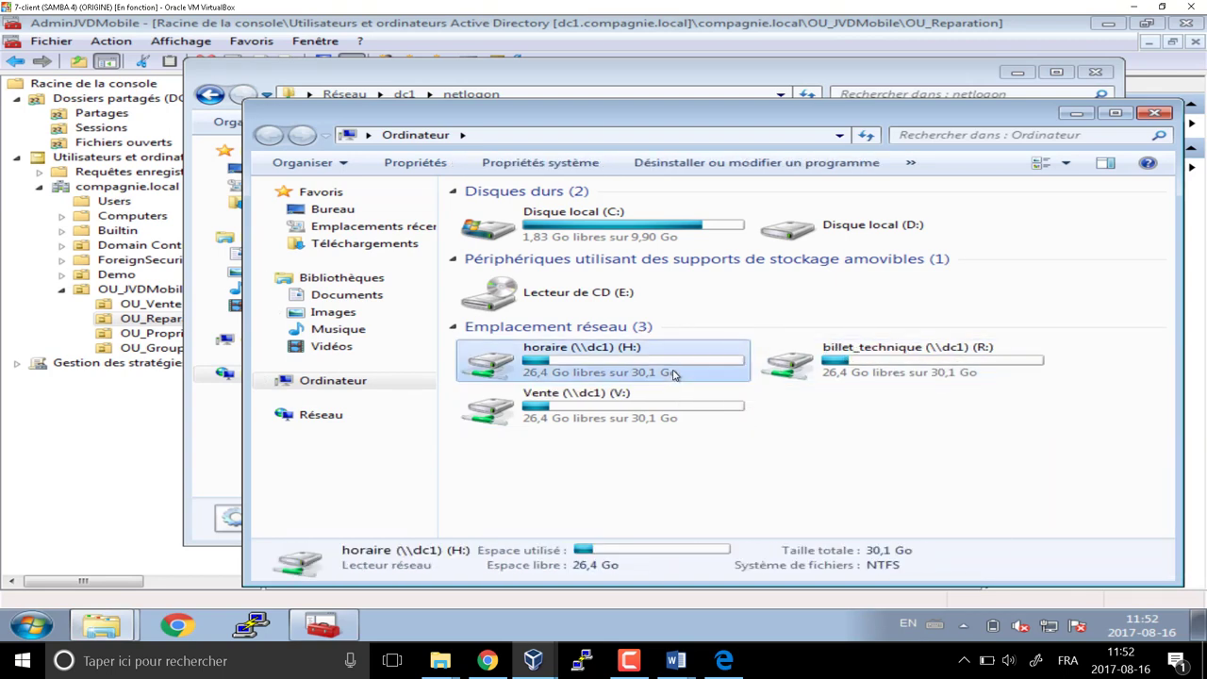
pyautogui.rightClick(673, 374)
pyautogui.click(750, 464)
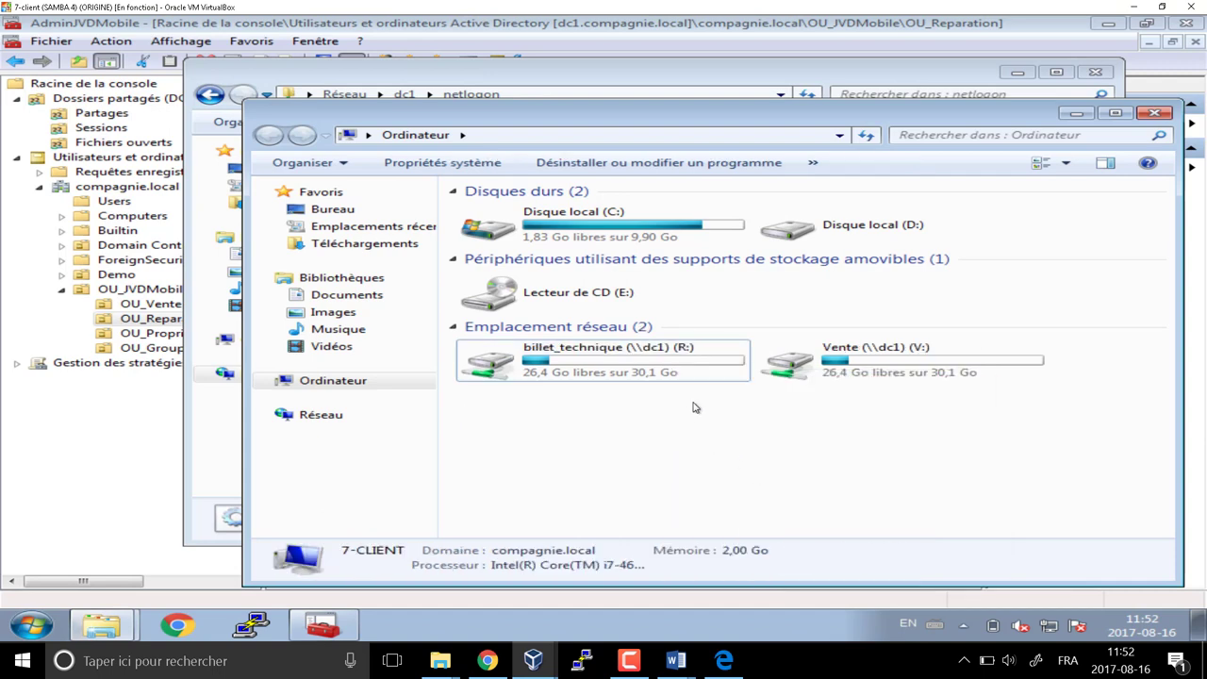
pyautogui.rightClick(664, 364)
pyautogui.click(712, 452)
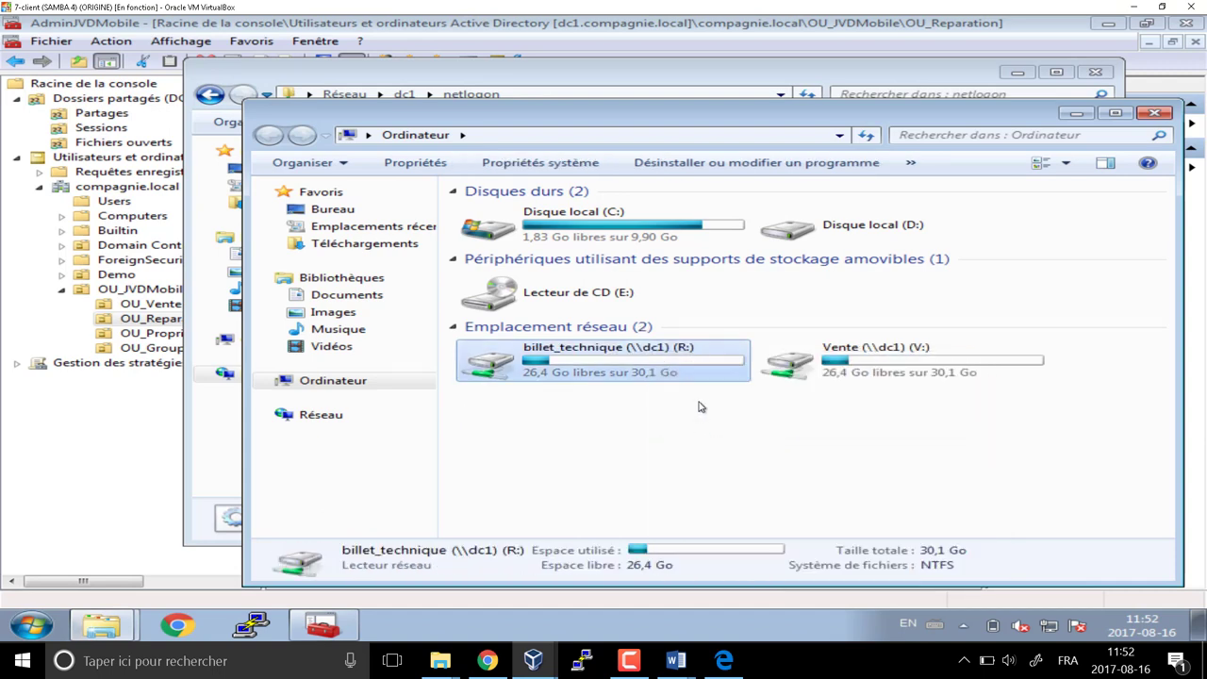
pyautogui.rightClick(605, 367)
pyautogui.click(683, 466)
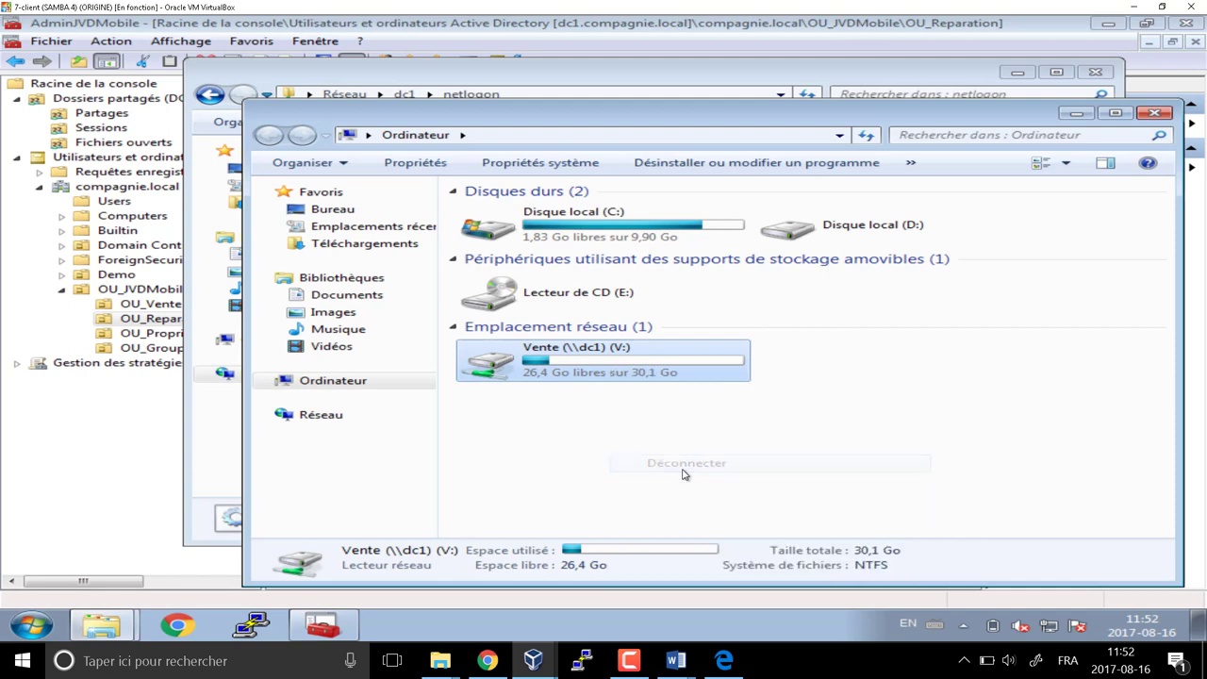
pyautogui.click(1155, 114)
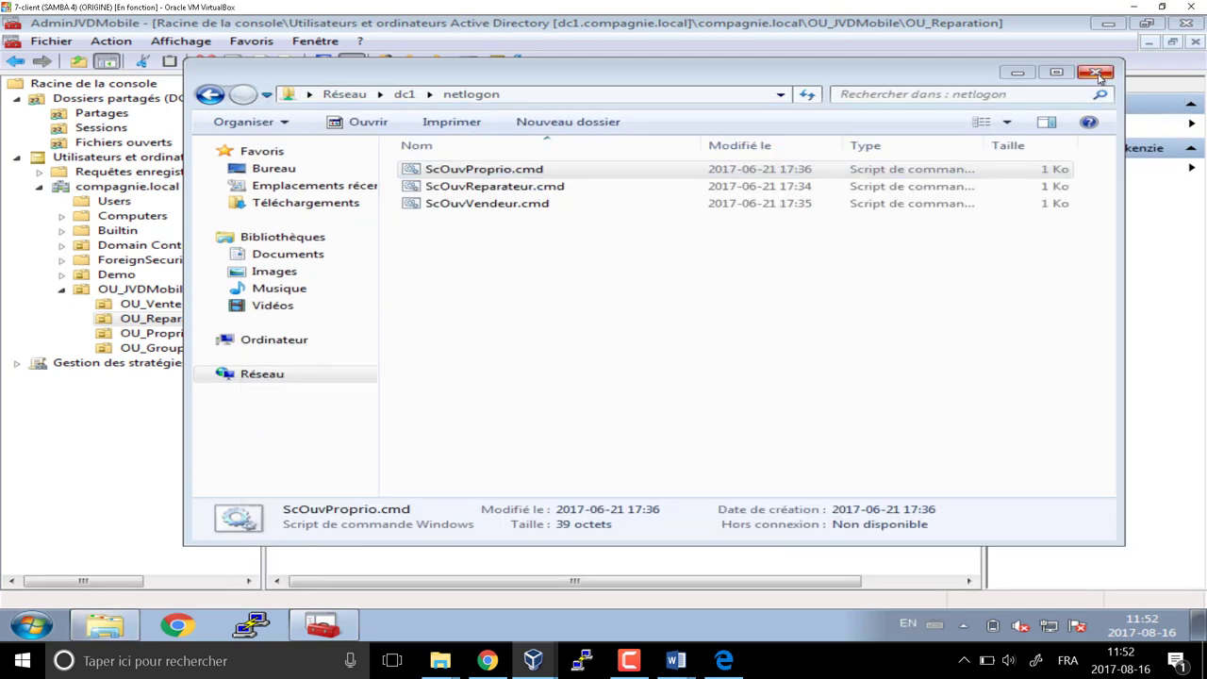
pyautogui.click(531, 94)
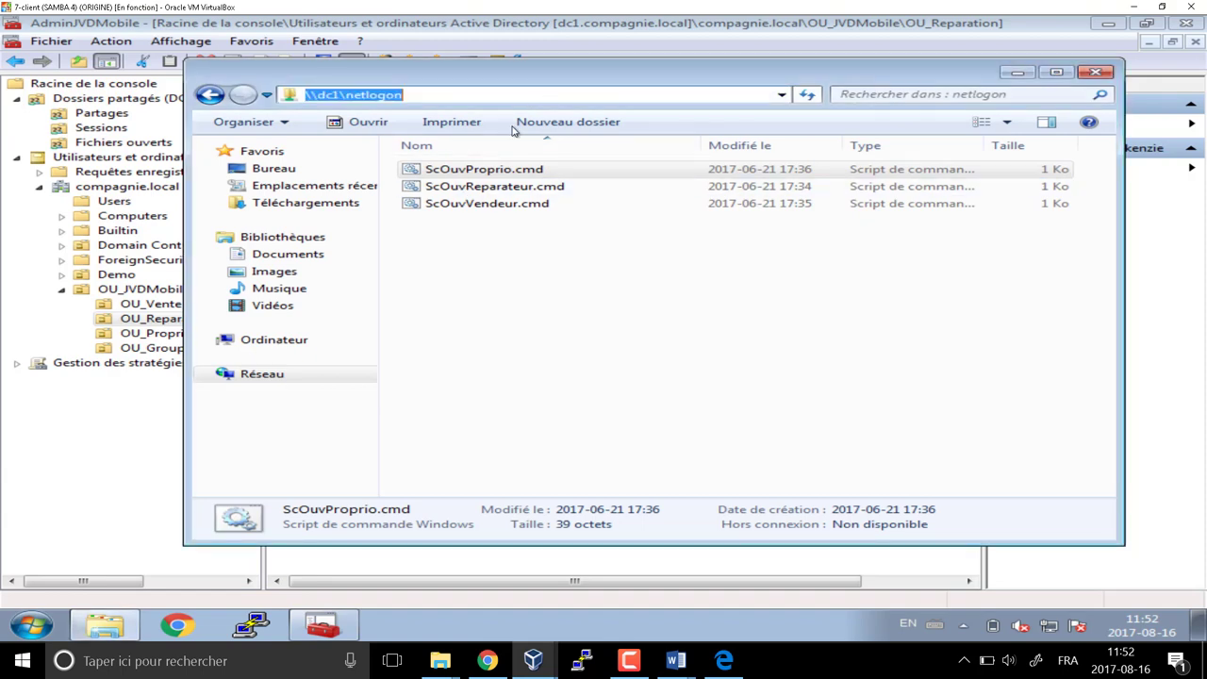
# Enter the \\dc1\netlogon\ path in the OU_Proprietaire user's Profile logon script field
pyautogui.click(179, 322)
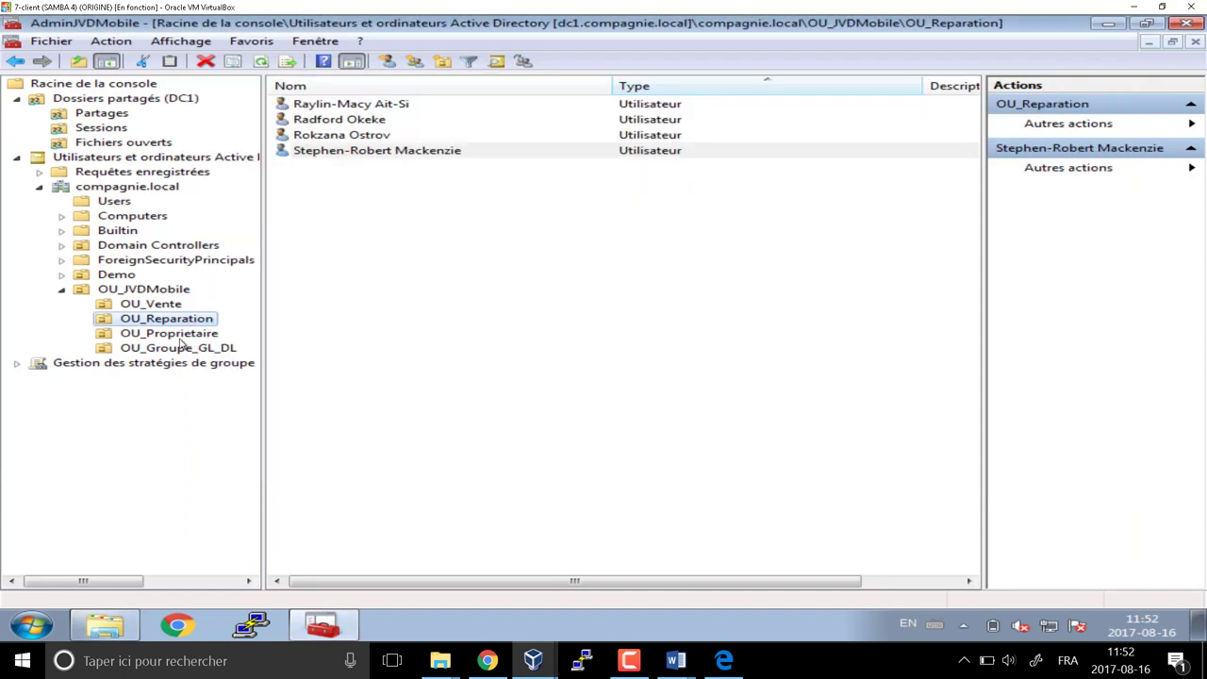
pyautogui.click(188, 333)
pyautogui.doubleClick(336, 104)
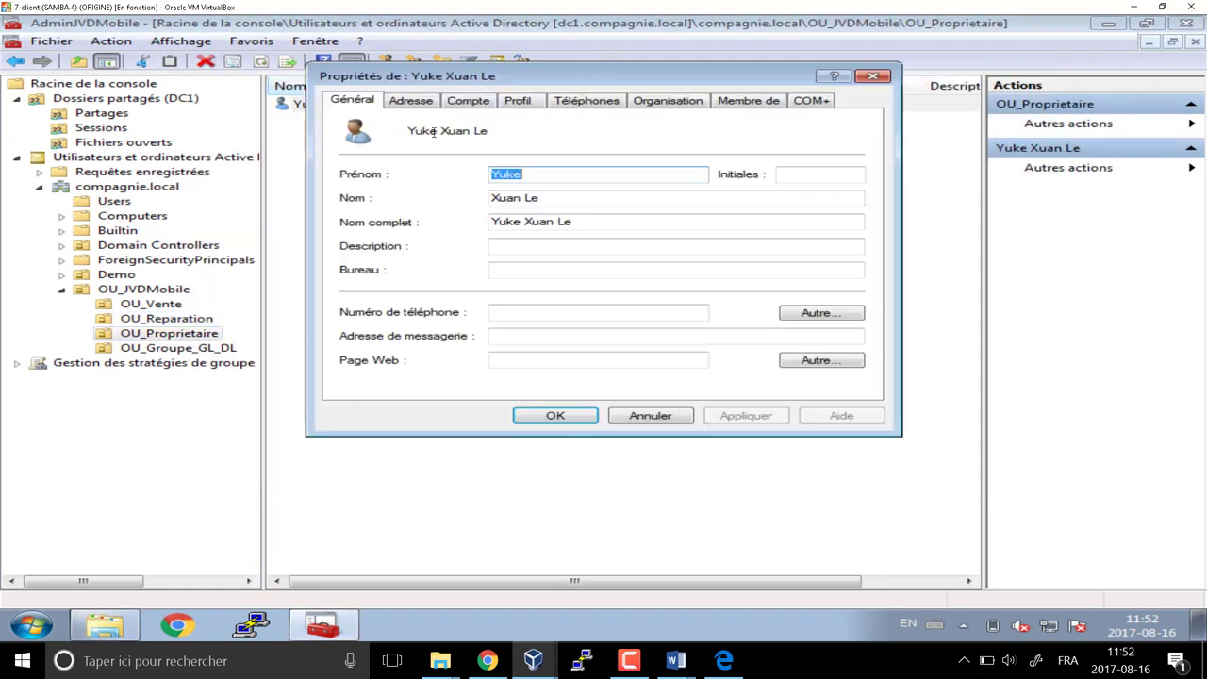
pyautogui.click(521, 101)
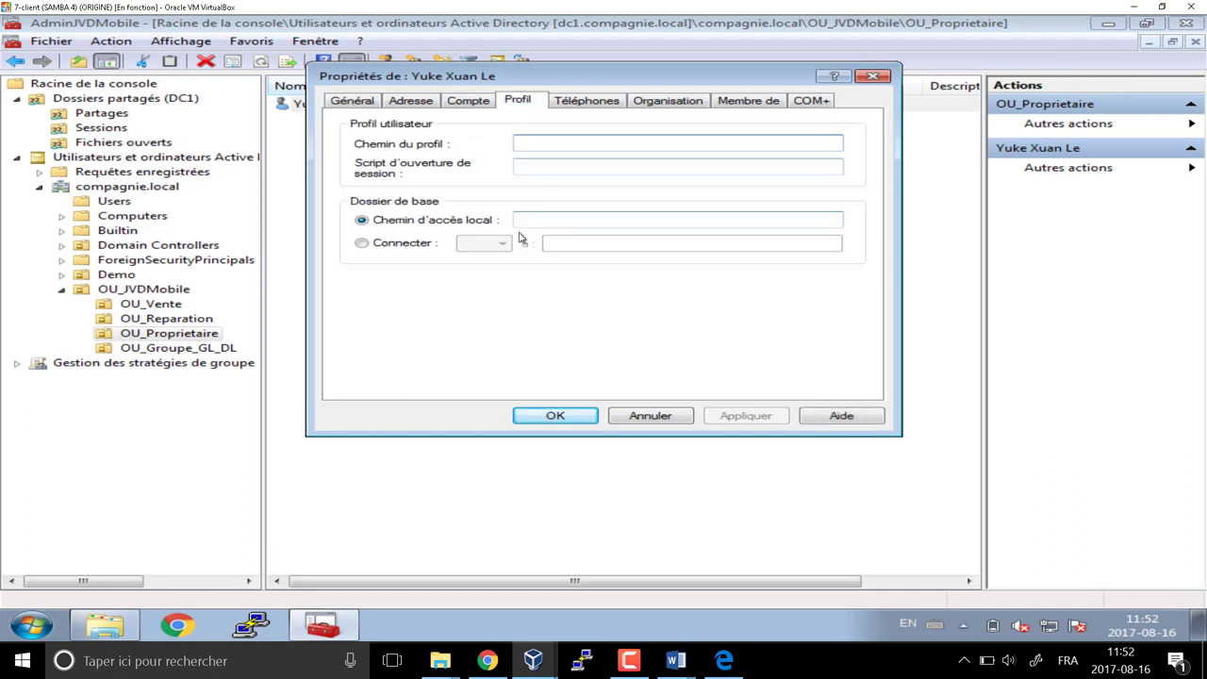
pyautogui.click(532, 166)
pyautogui.write('\\\\dc1\\netlogon\\')
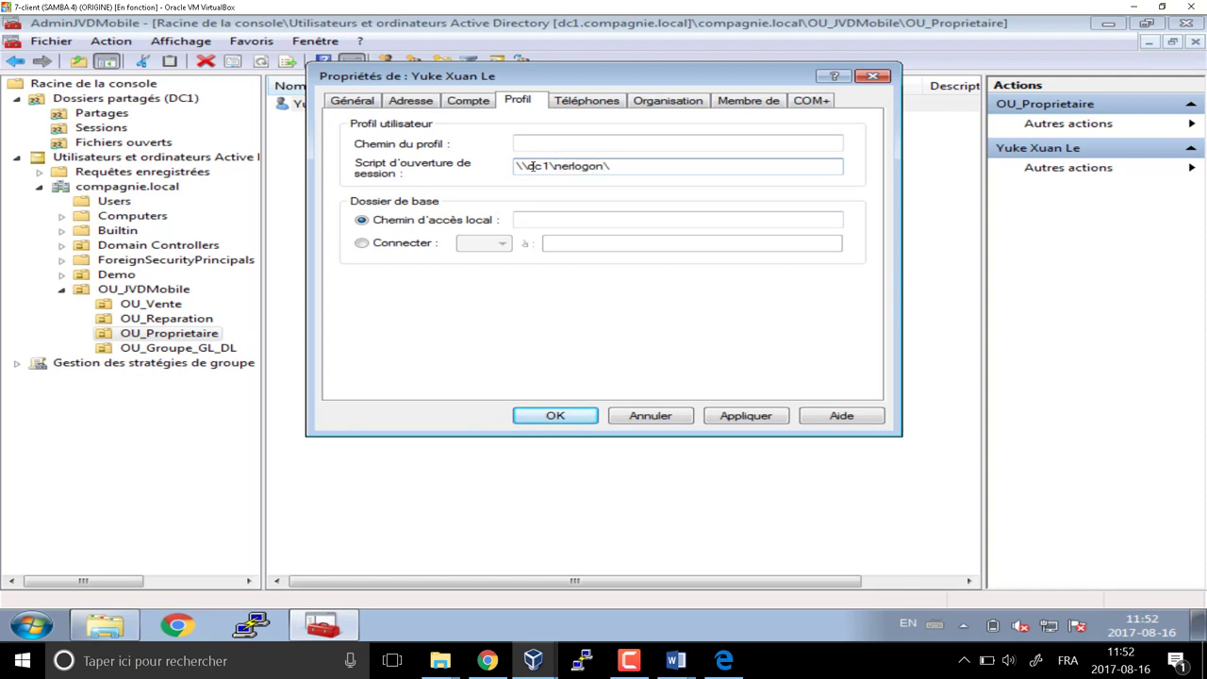
pyautogui.press('BackSpace')
pyautogui.write('tlogon')
# Copy the ScOuvProprio.cmd file name, paste it after the path, and confirm with OK
pyautogui.click(493, 173)
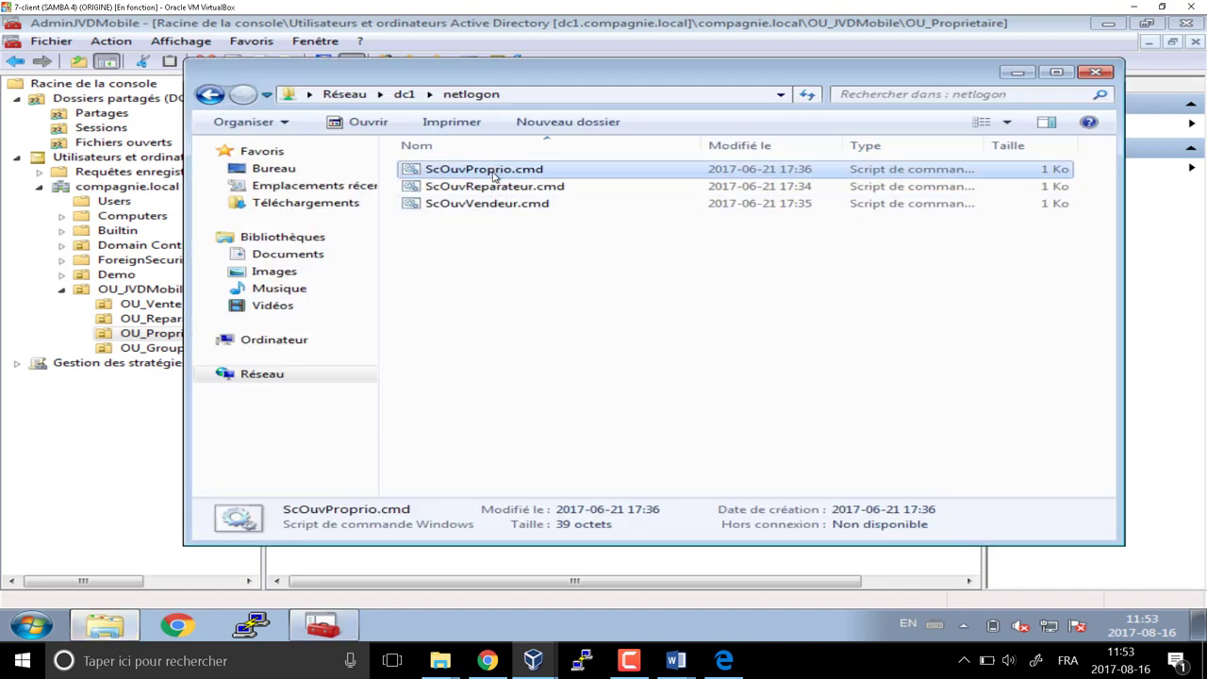
pyautogui.click(492, 173)
pyautogui.moveTo(555, 172); pyautogui.dragTo(351, 178)
pyautogui.hotkey('ctrl', 'c')
pyautogui.press('Escape')
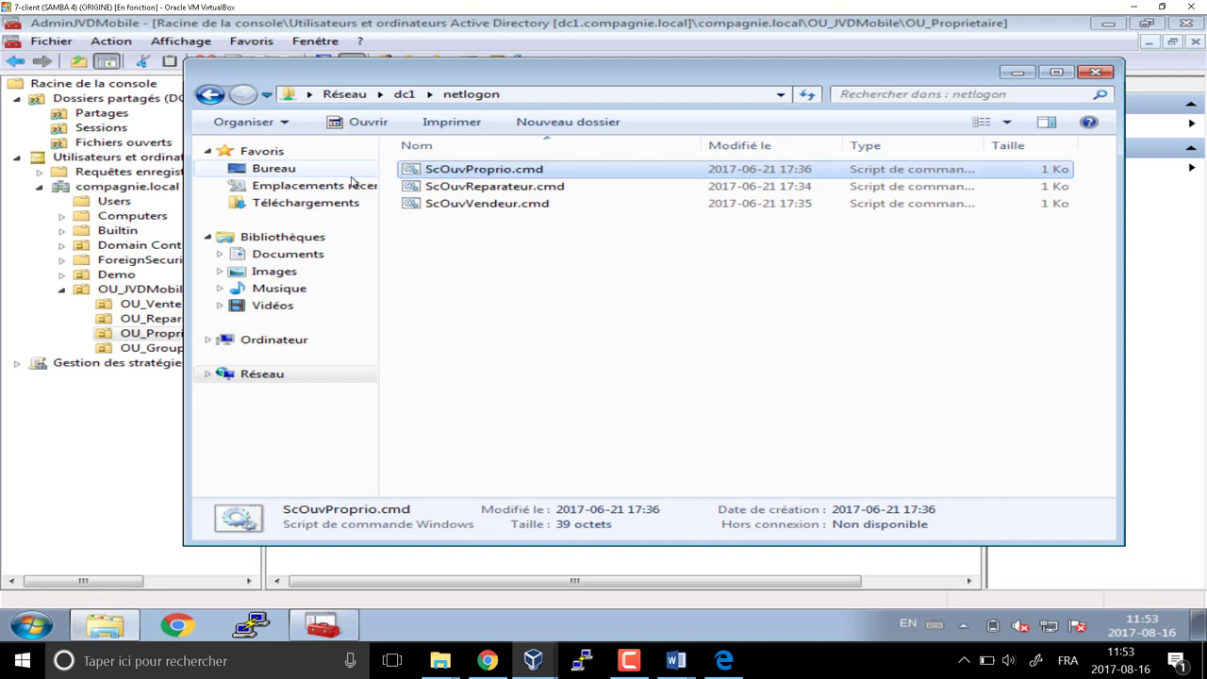
pyautogui.click(132, 490)
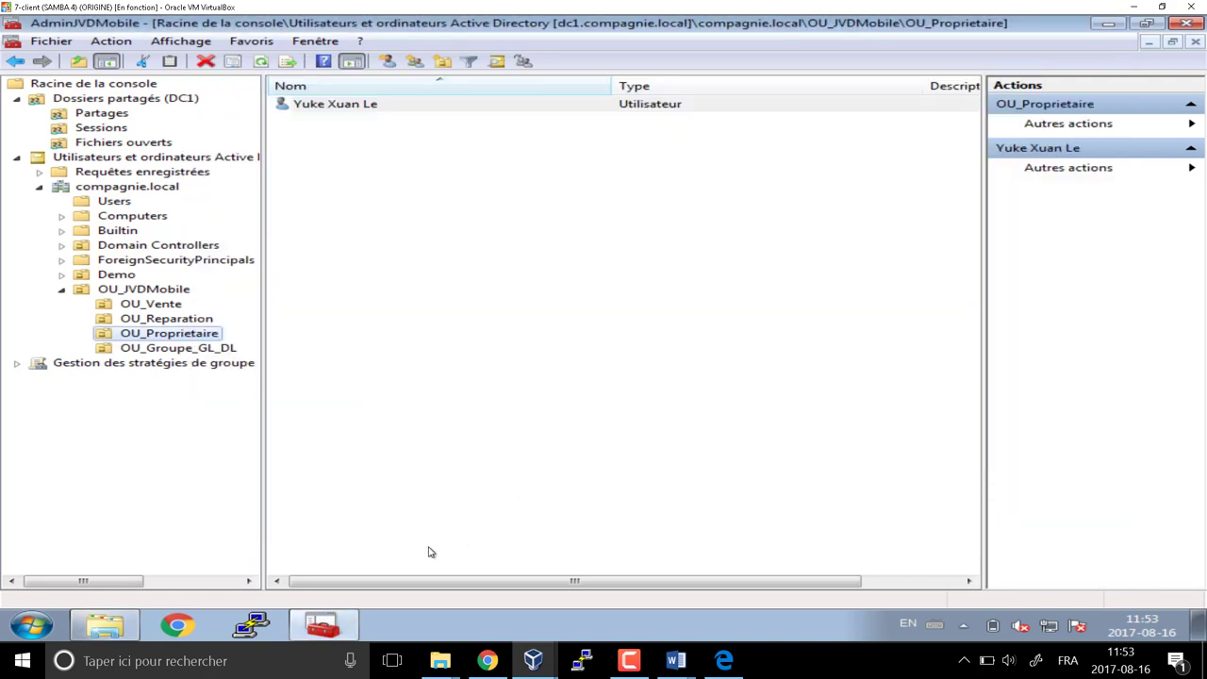
pyautogui.hotkey('alt', 'Tab')
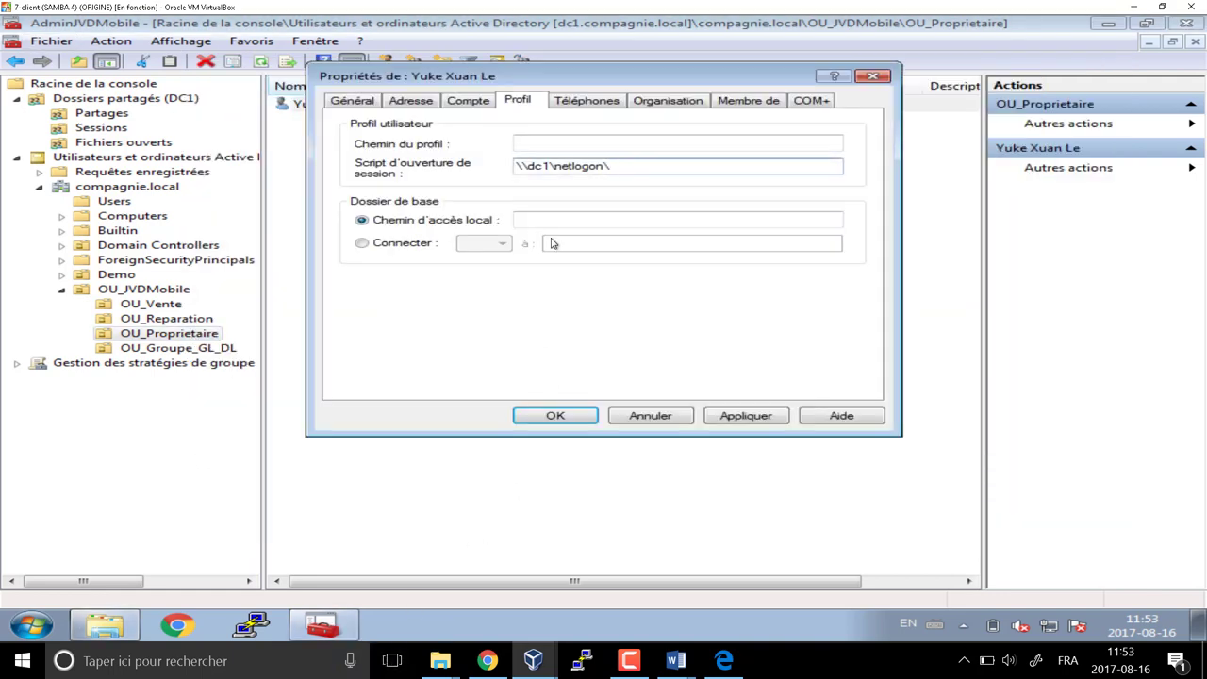
pyautogui.hotkey('ctrl', 'v')
pyautogui.click(544, 412)
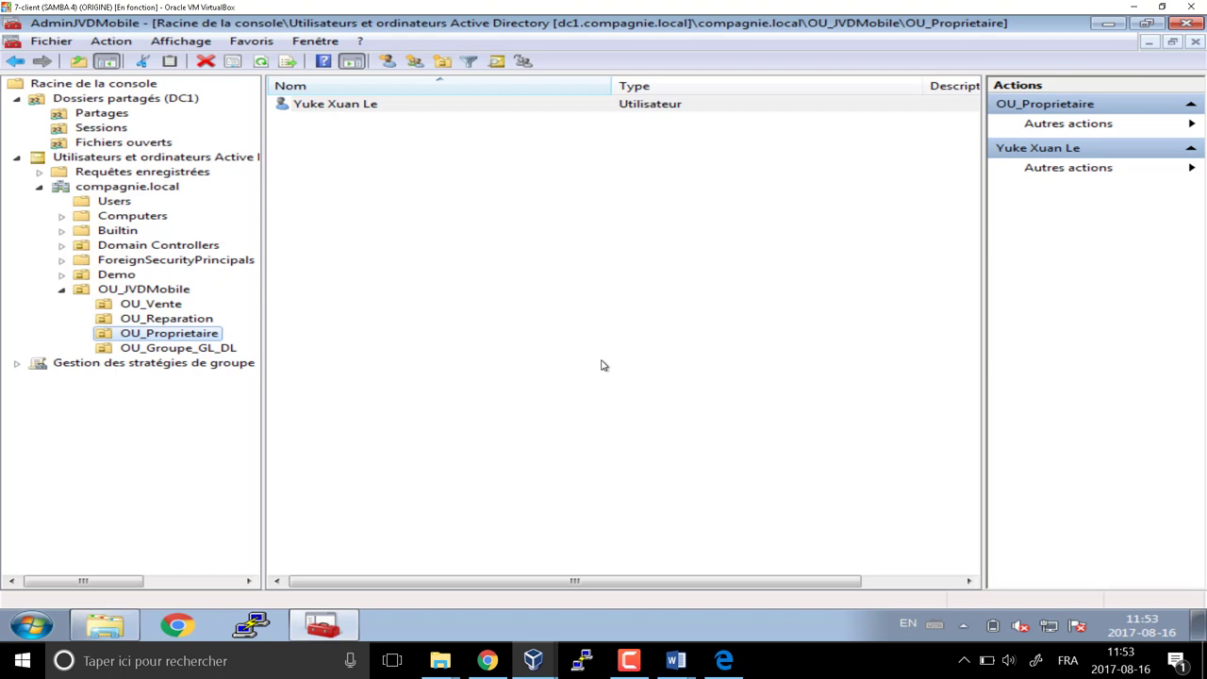
# Expand the forest to the compagnie.local domain's Group Policy Objects container
pyautogui.click(17, 99)
pyautogui.click(19, 114)
pyautogui.click(122, 129)
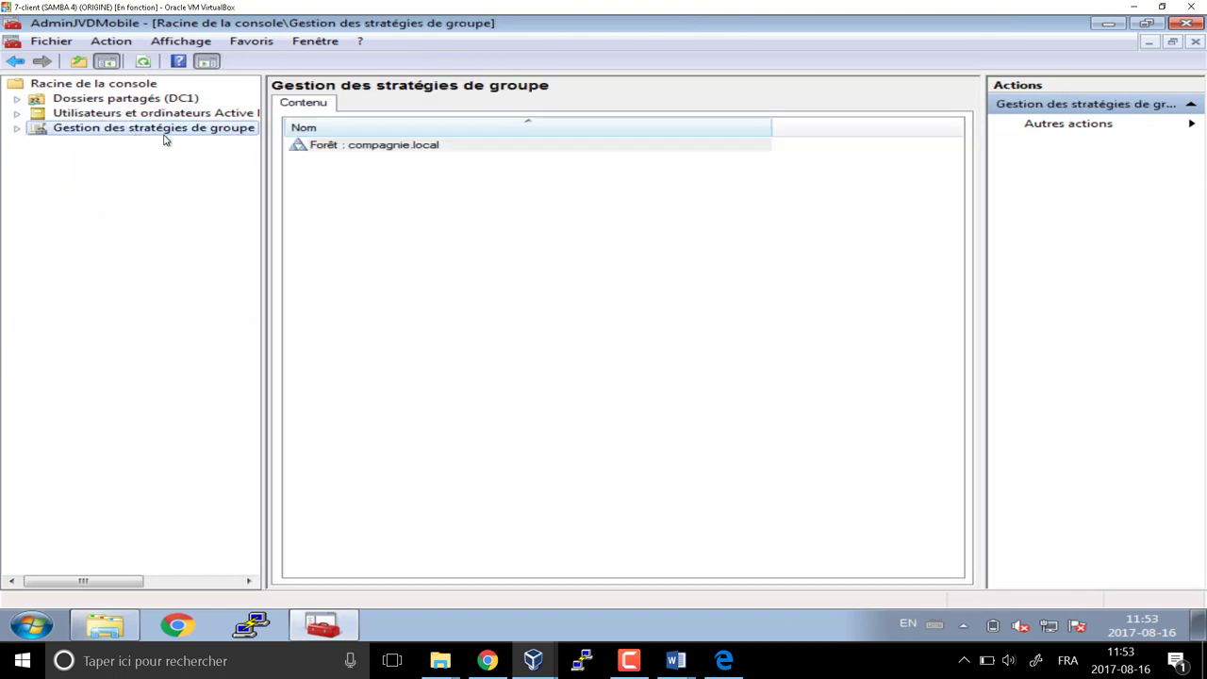
pyautogui.click(18, 130)
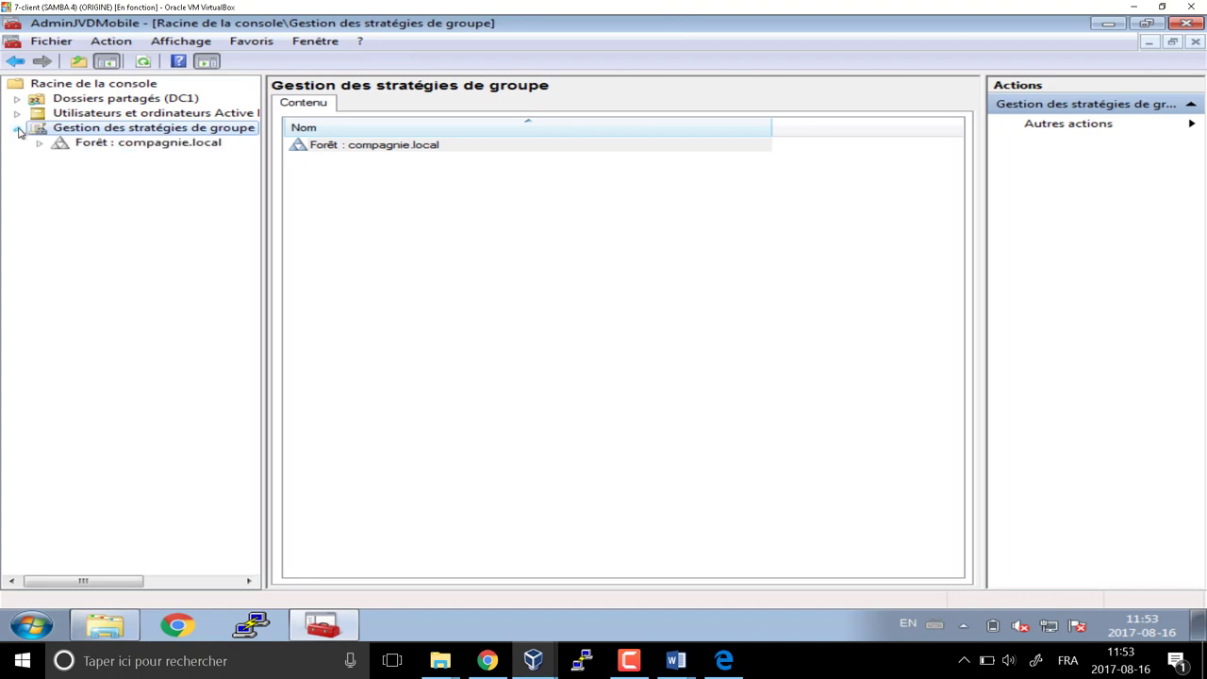
pyautogui.doubleClick(187, 142)
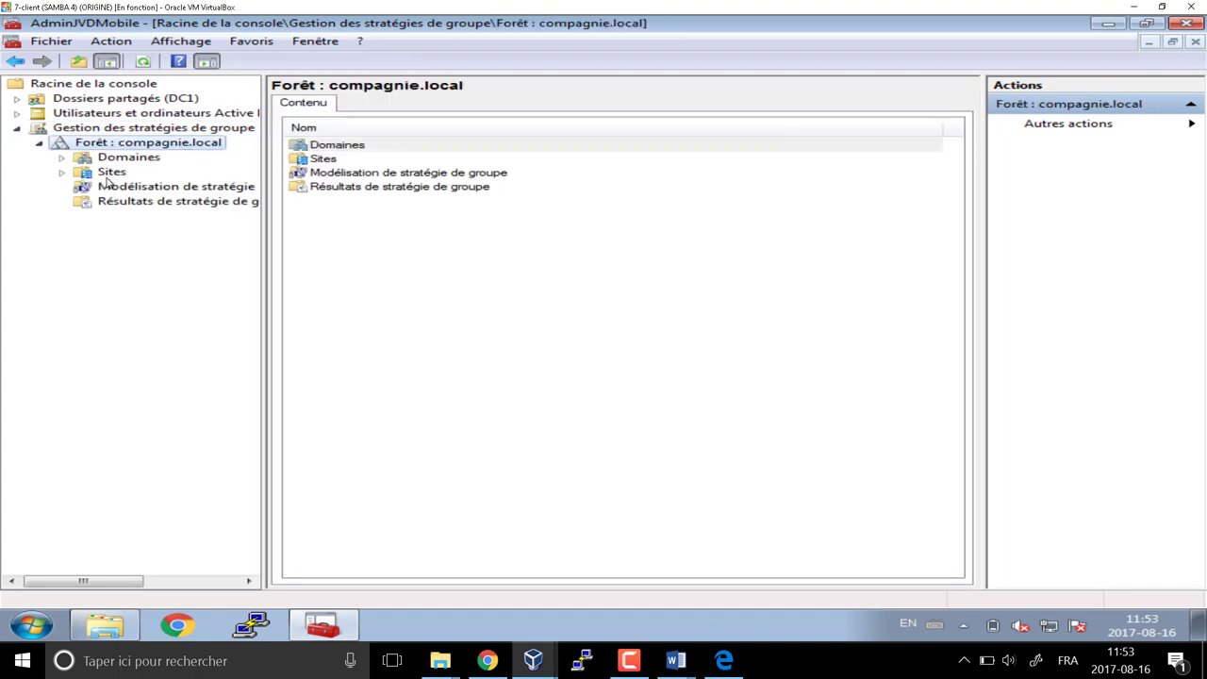
pyautogui.doubleClick(116, 159)
pyautogui.doubleClick(136, 173)
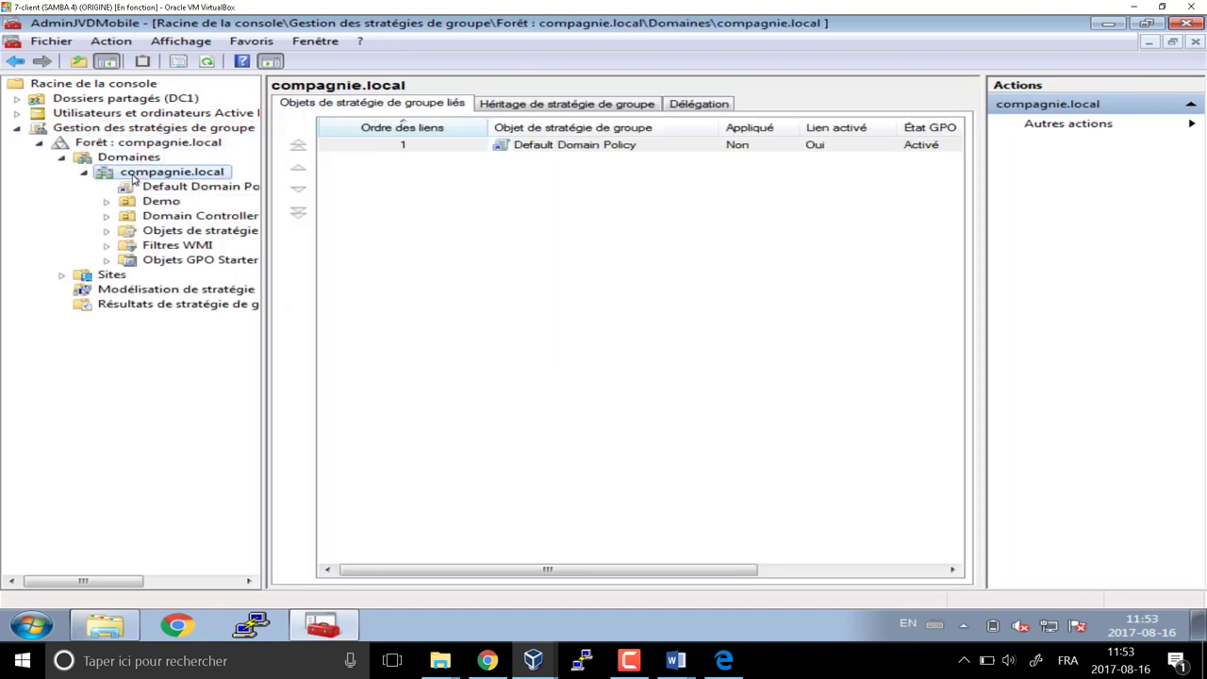
pyautogui.click(188, 236)
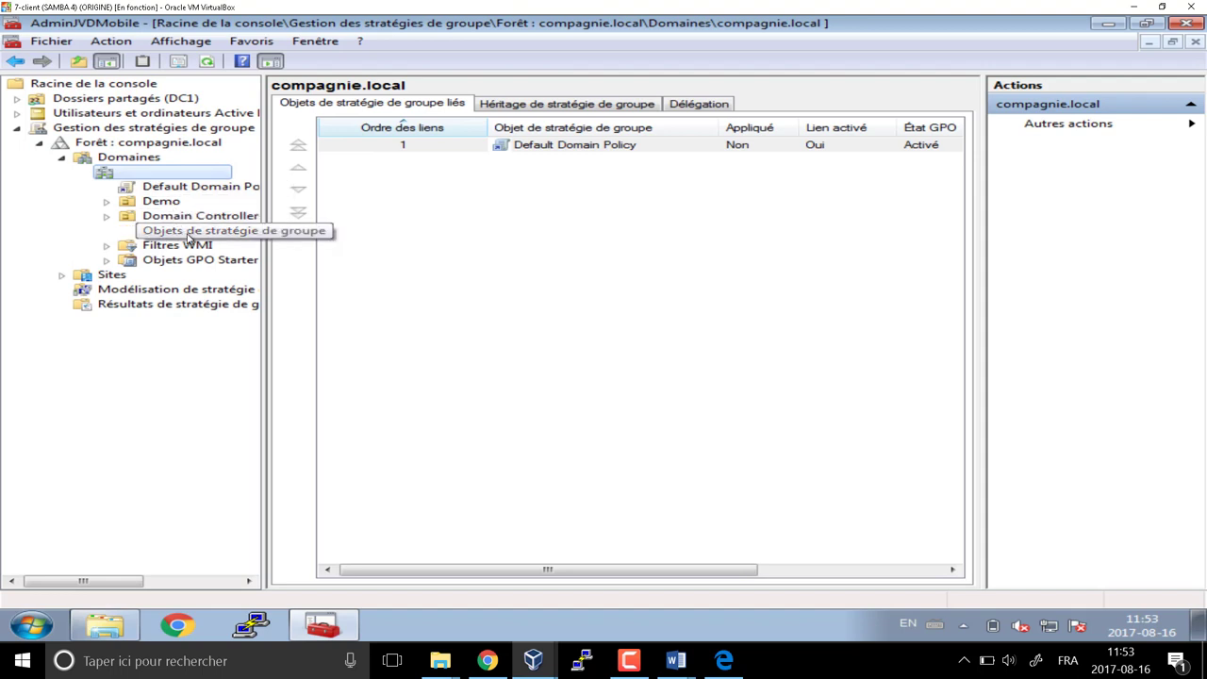
# Create a new GPO named GPO_Vendeur_RestricPConfig_Restric_FondEcran
pyautogui.rightClick(342, 200)
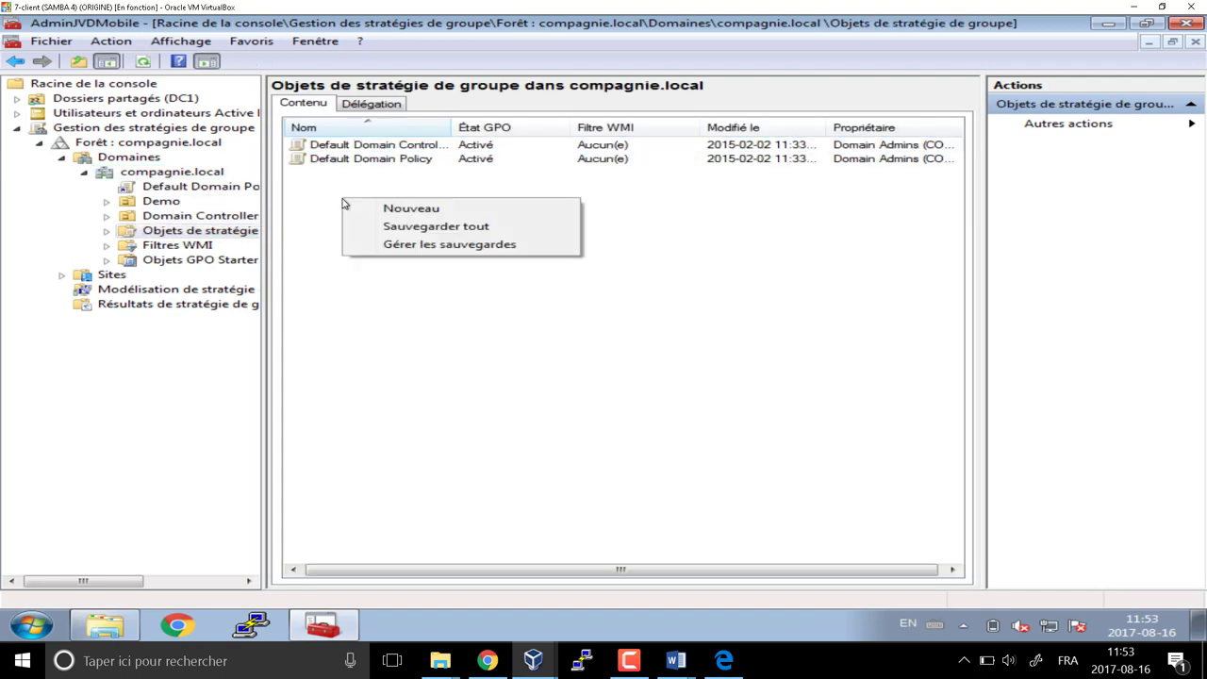
pyautogui.click(399, 209)
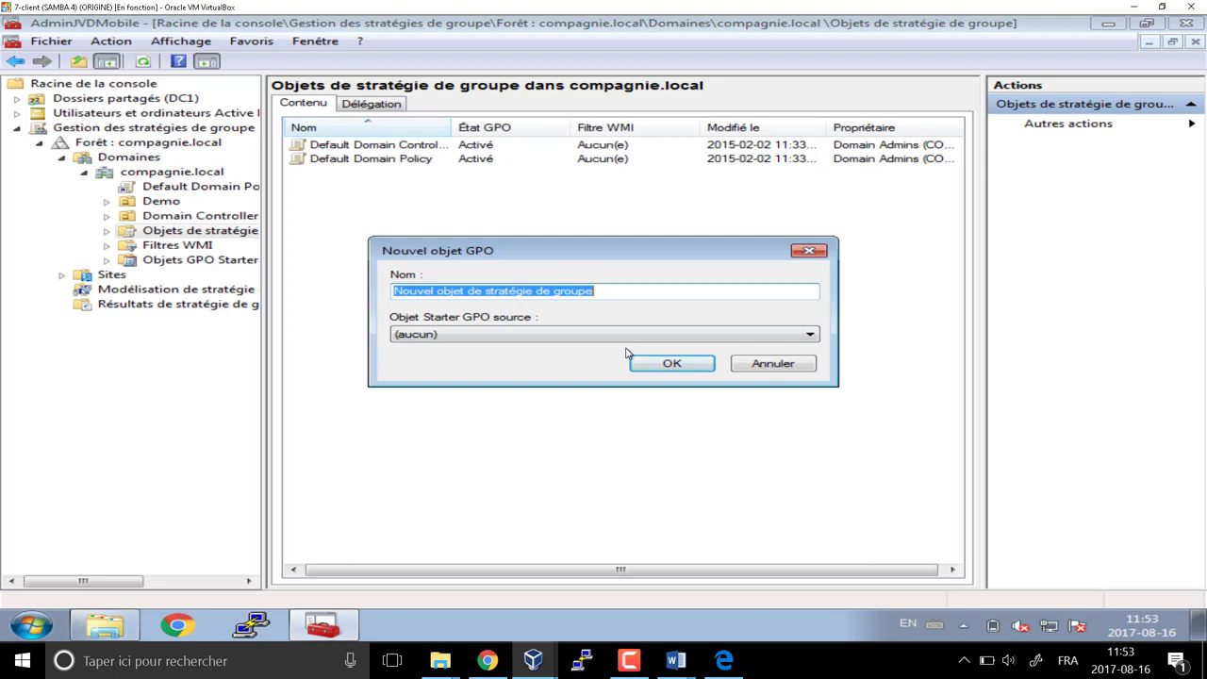
pyautogui.write('G')
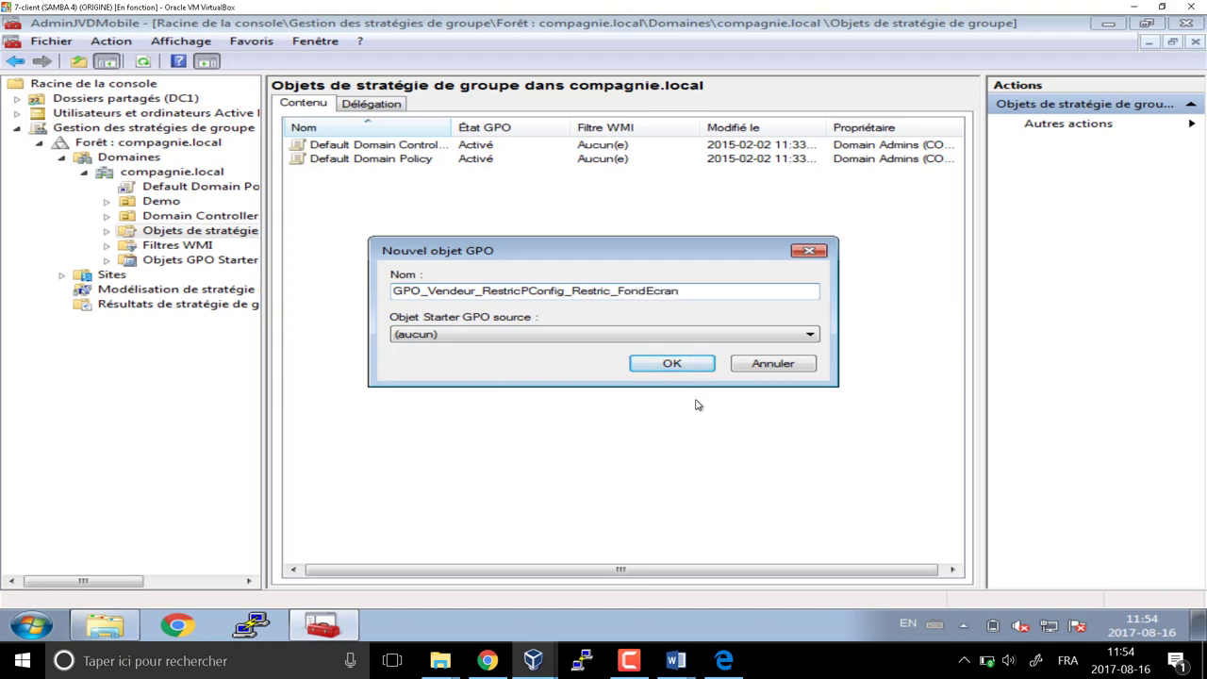
pyautogui.click(675, 365)
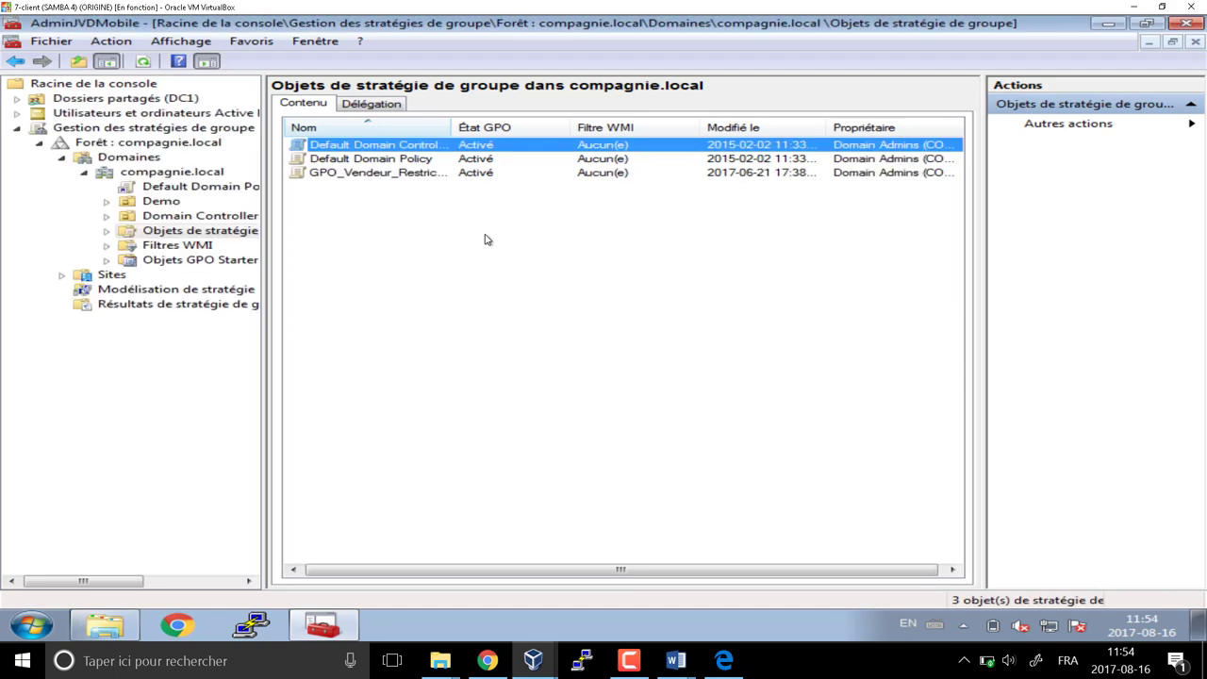
# Open GPO_Vendeur_RestricPConfig_Restric_FondEcran for editing in the Group Policy Management Editor
pyautogui.moveTo(457, 128); pyautogui.dragTo(655, 128)
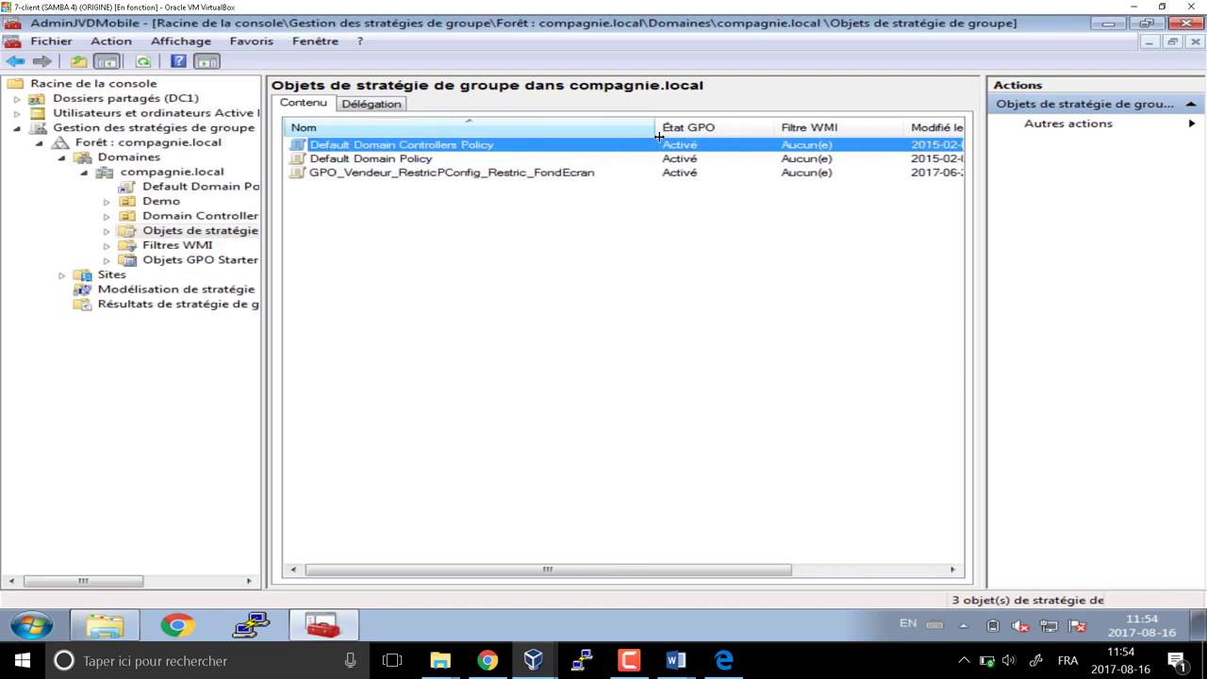
pyautogui.click(515, 175)
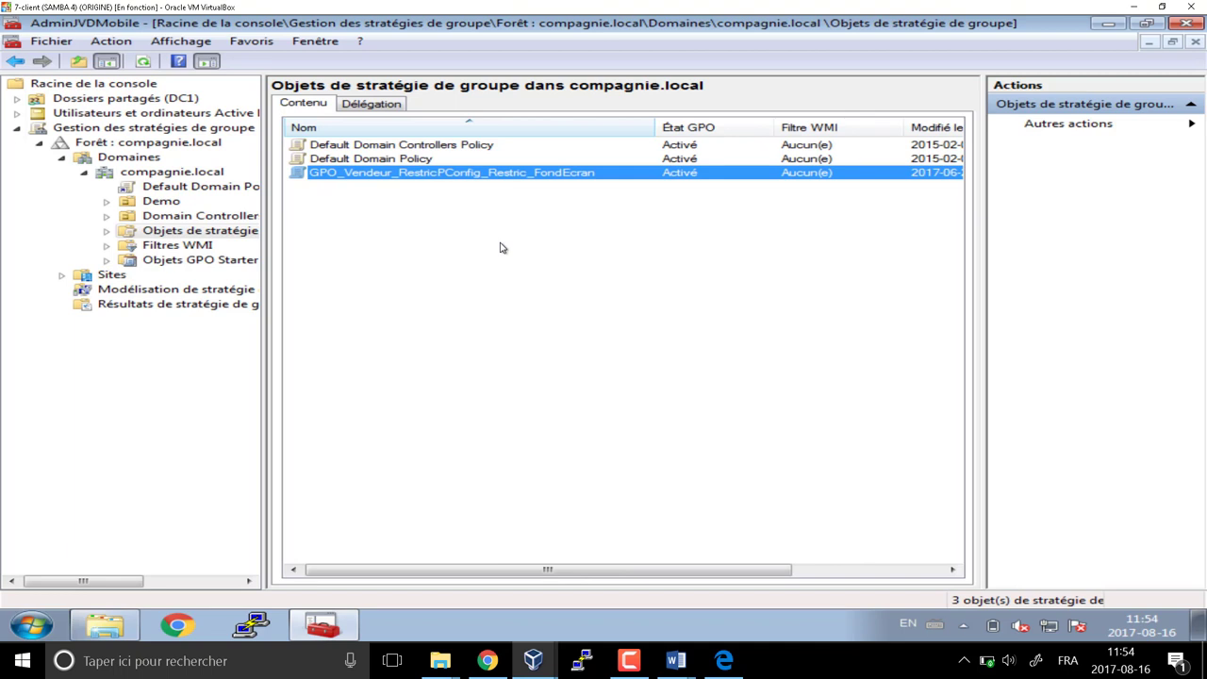
pyautogui.rightClick(442, 175)
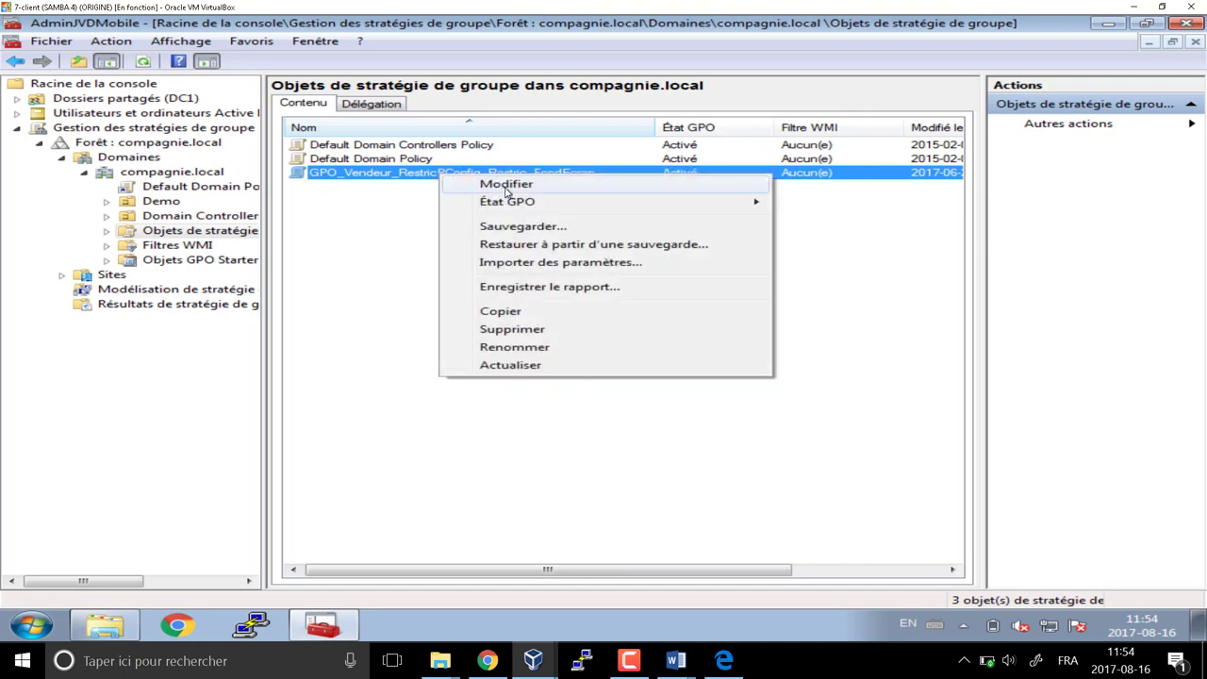
pyautogui.click(507, 185)
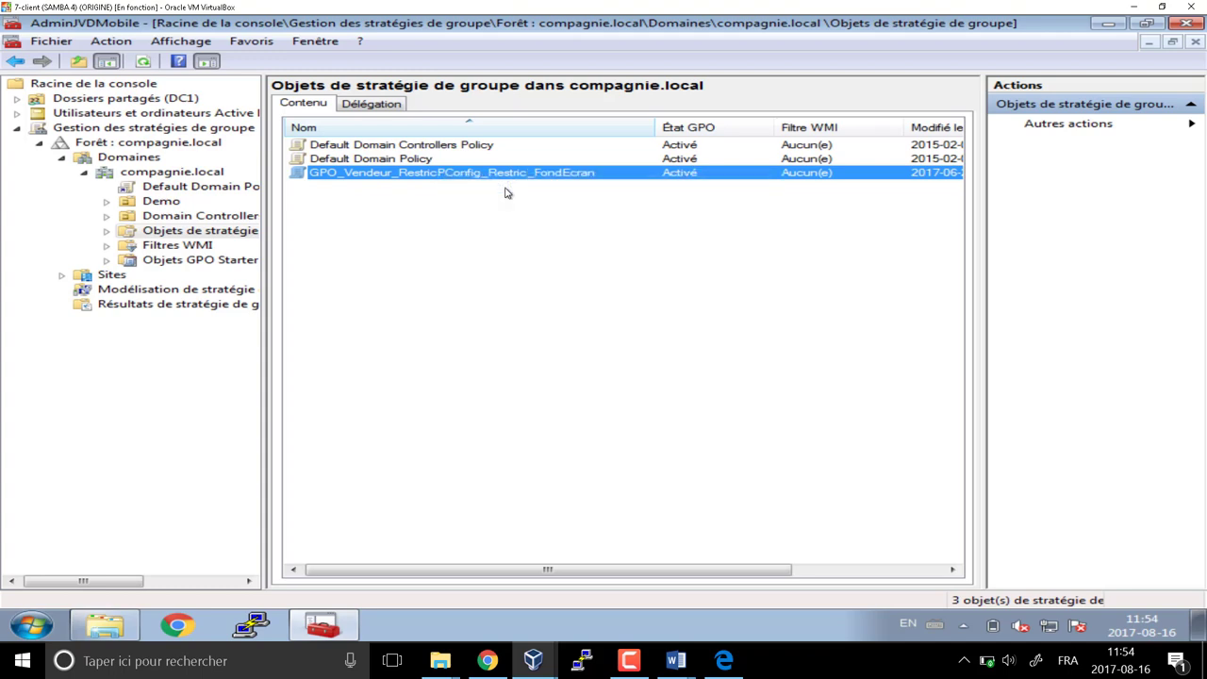
pyautogui.moveTo(518, 94); pyautogui.dragTo(608, 42)
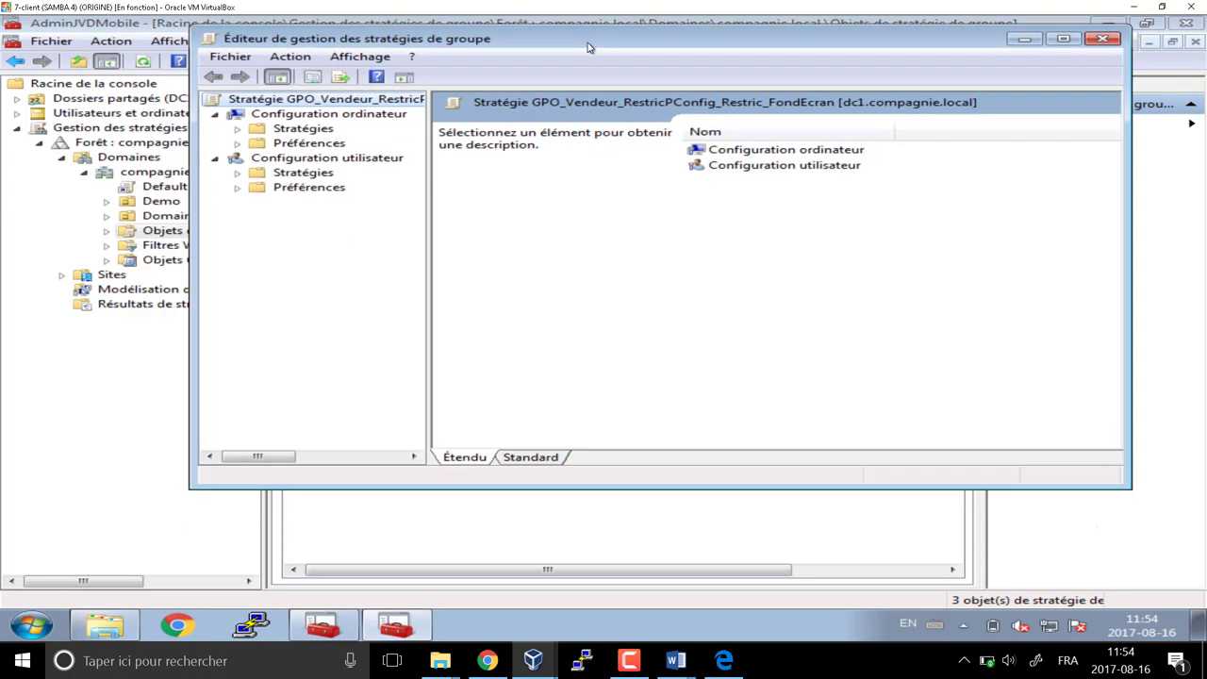
# Show Tous les paramètres under Configuration utilisateur > Stratégies > Modèles d'administration in a maximized editor
pyautogui.click(371, 161)
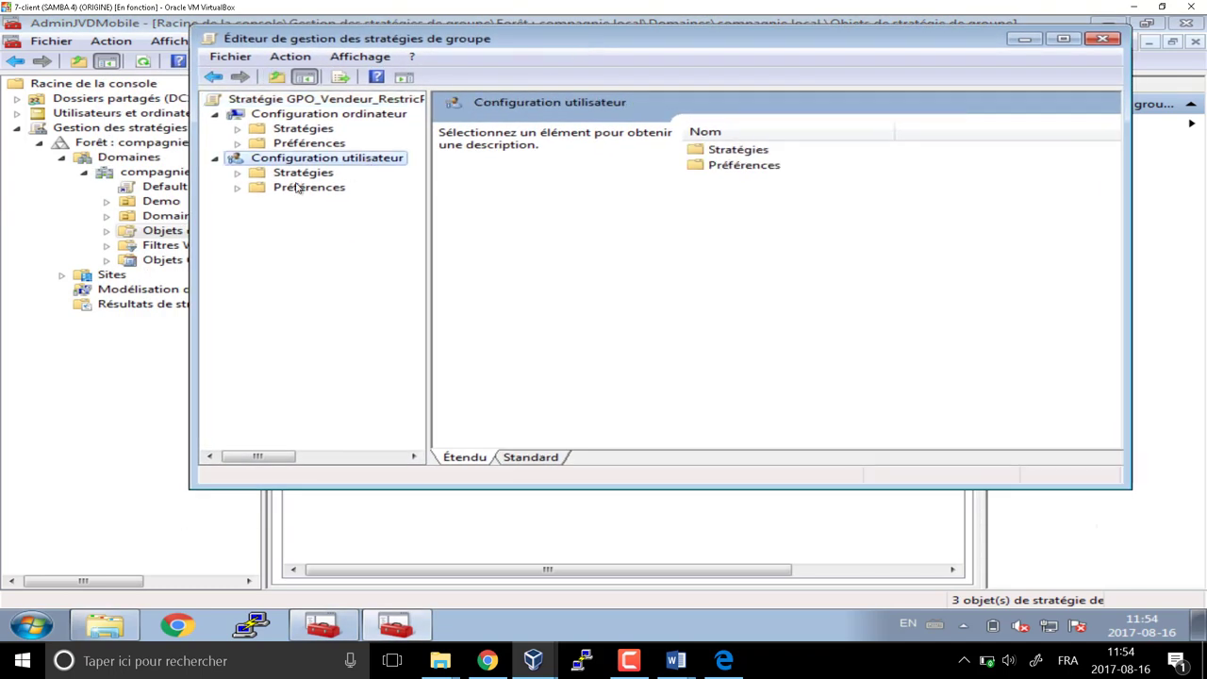
pyautogui.click(238, 174)
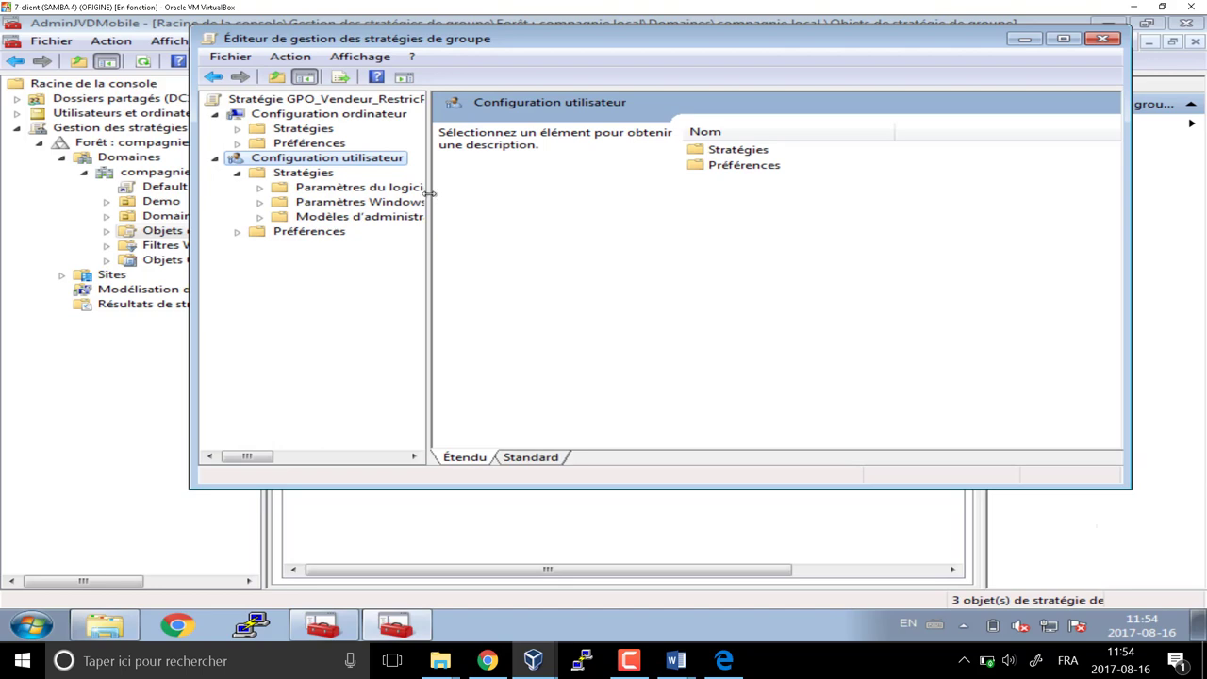
pyautogui.moveTo(429, 193); pyautogui.dragTo(538, 196)
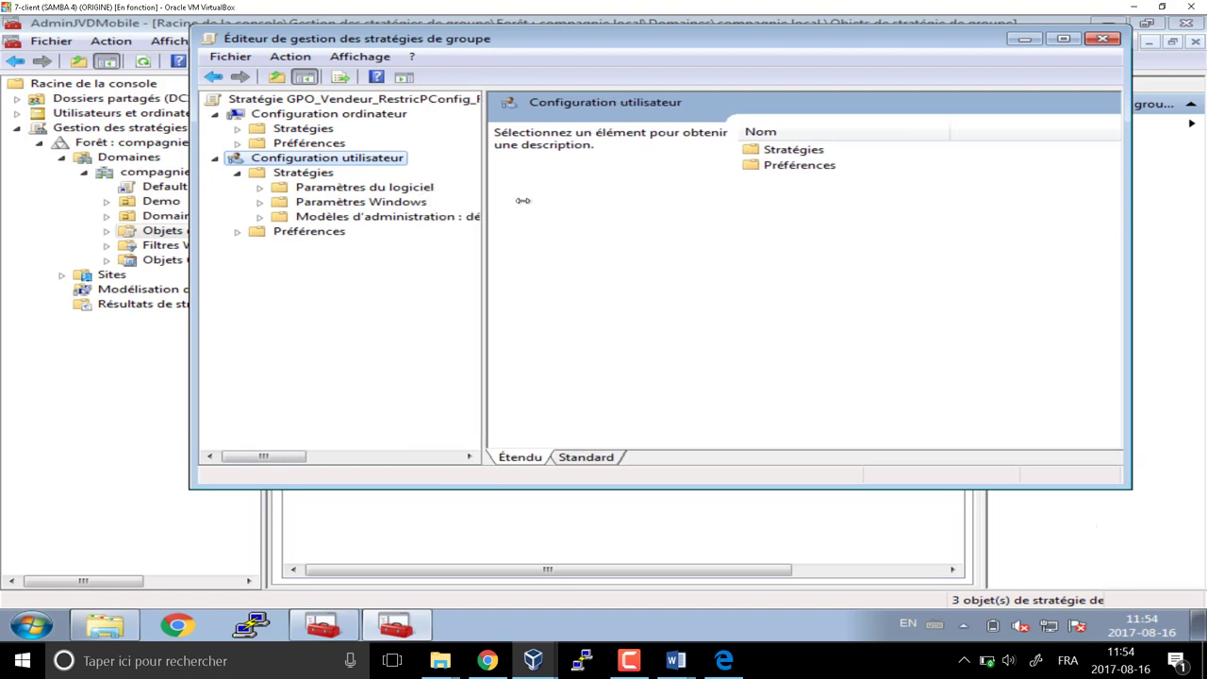
pyautogui.doubleClick(396, 218)
pyautogui.click(375, 336)
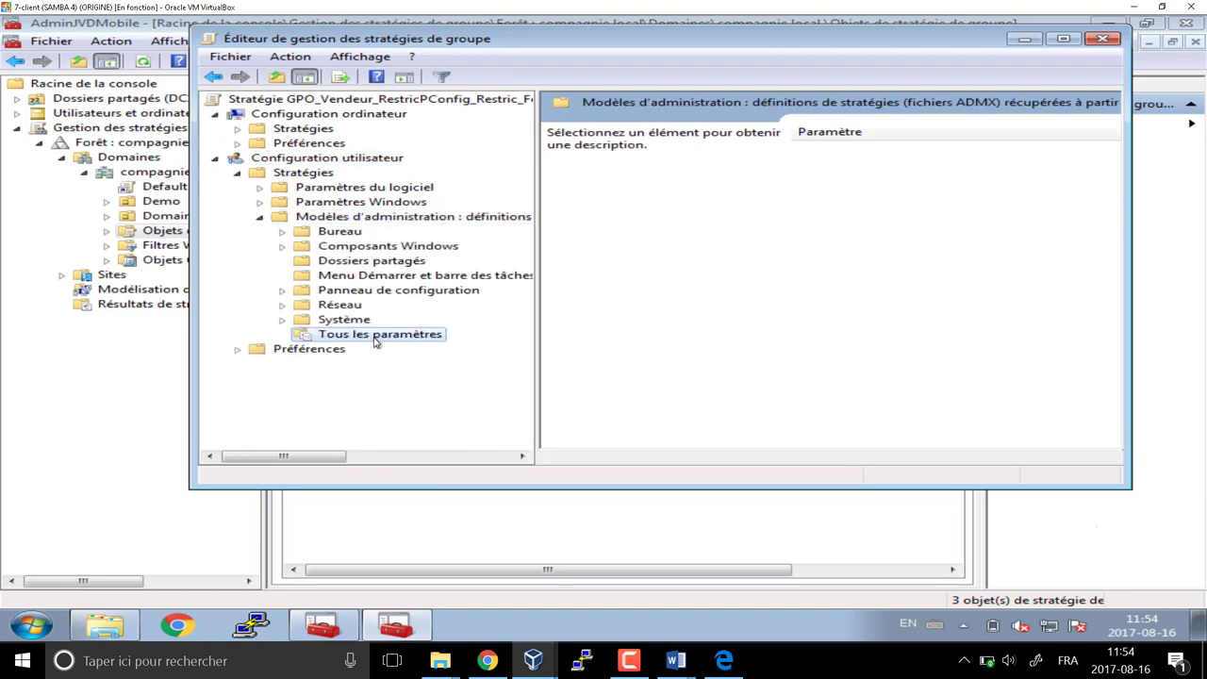
pyautogui.click(1060, 40)
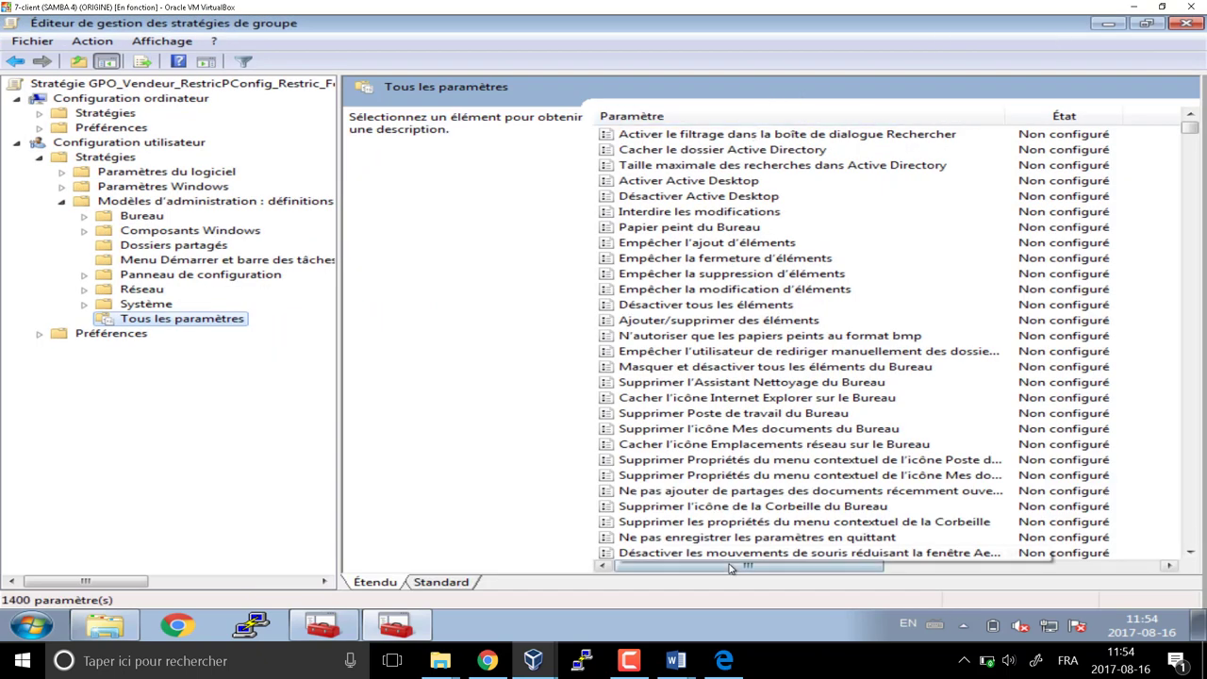
# Filter the settings on keyword 'panneau', matching titles only, not help text or comments
pyautogui.click(244, 63)
pyautogui.click(113, 44)
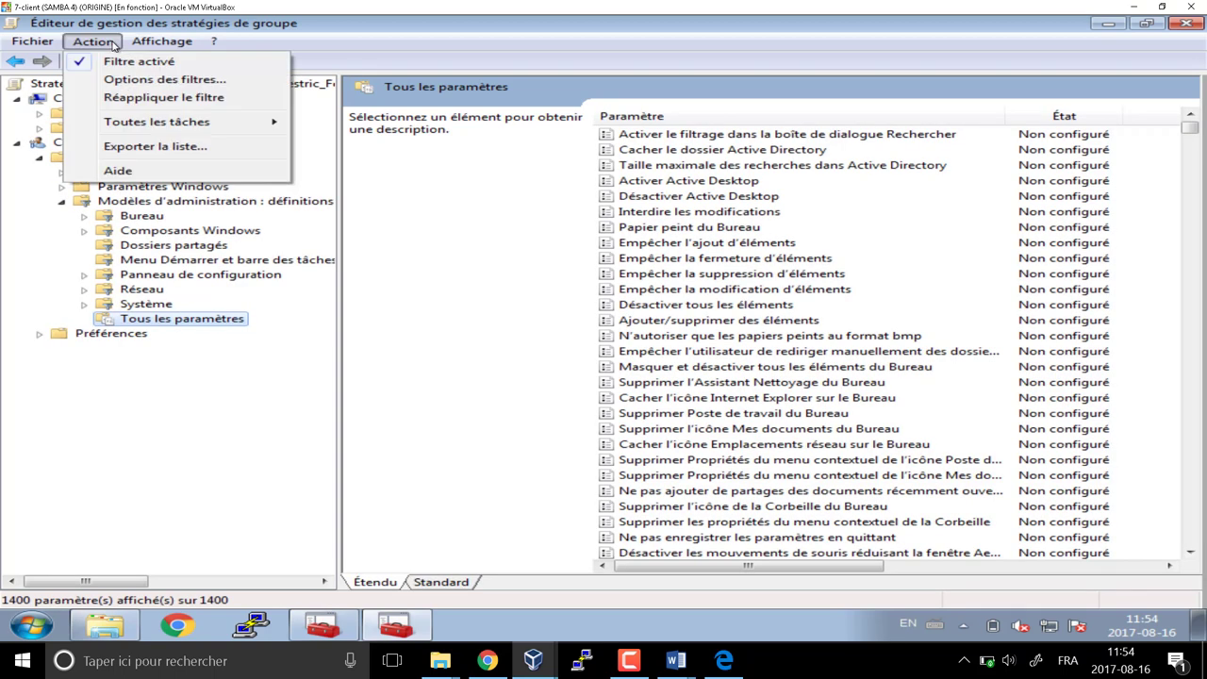
pyautogui.click(160, 79)
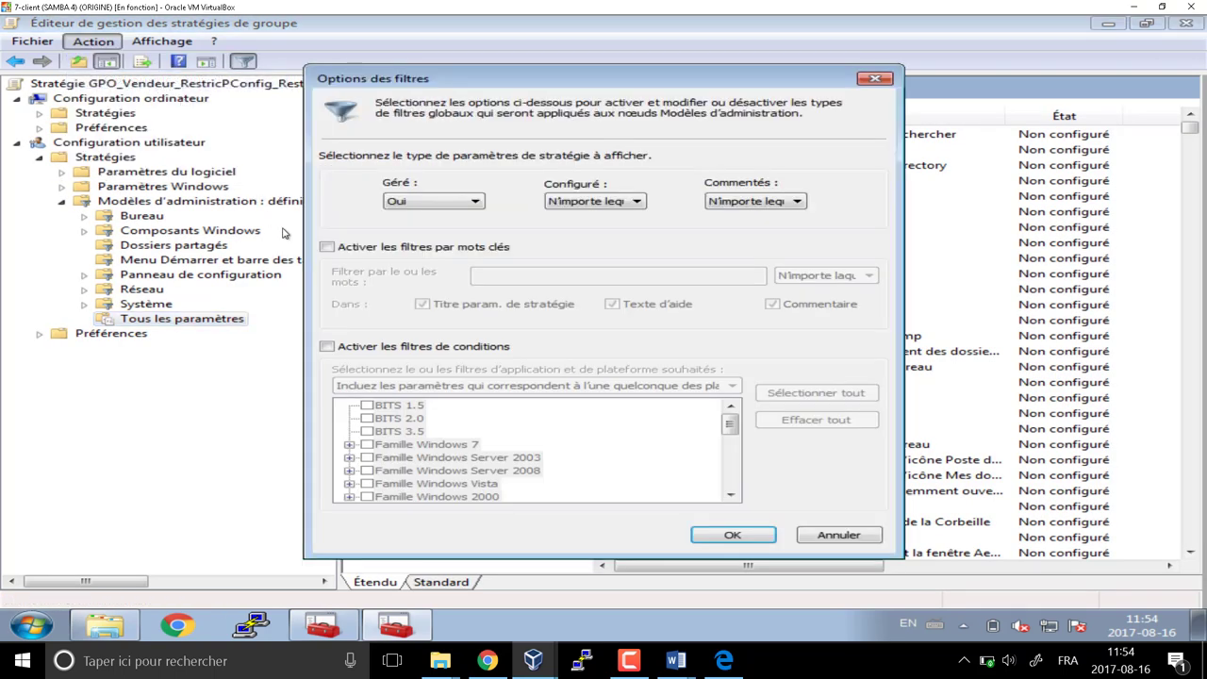
pyautogui.click(327, 247)
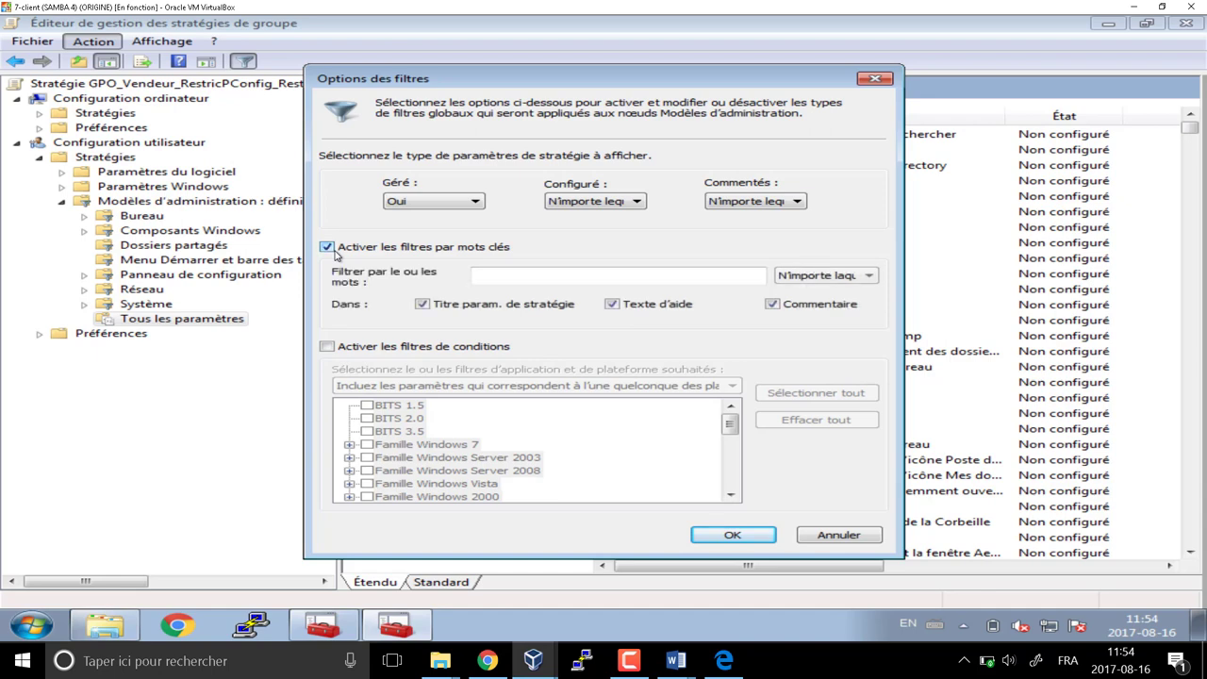
pyautogui.click(612, 304)
pyautogui.click(772, 303)
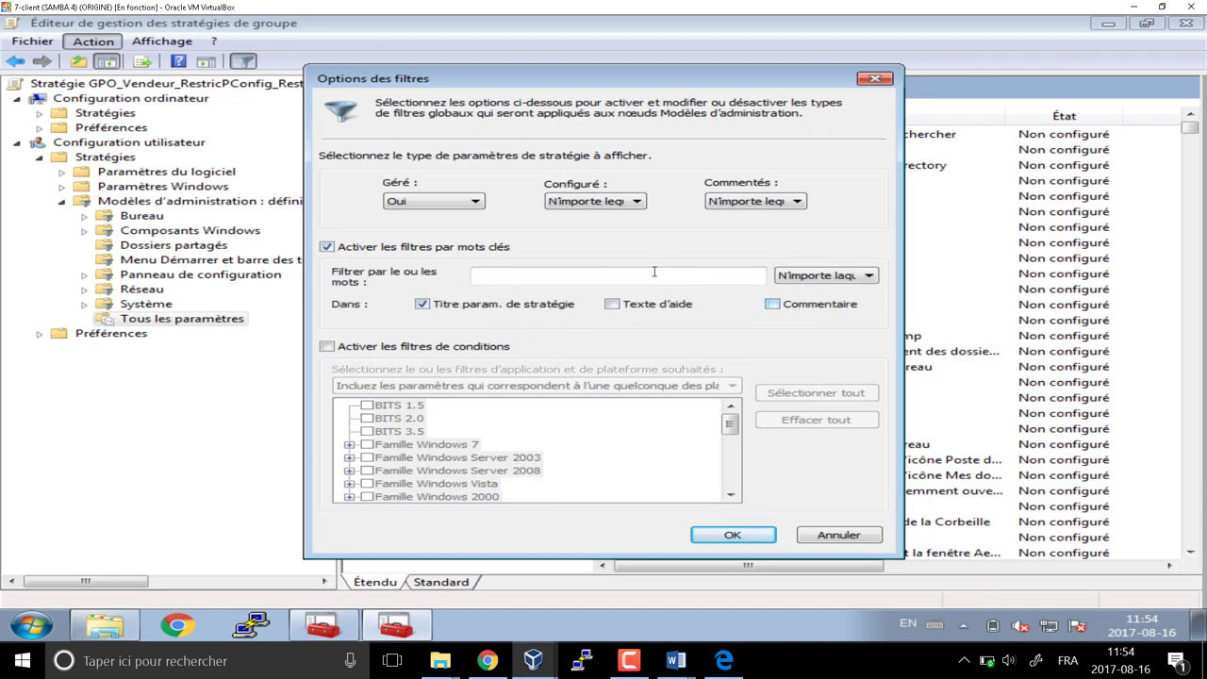
pyautogui.click(653, 273)
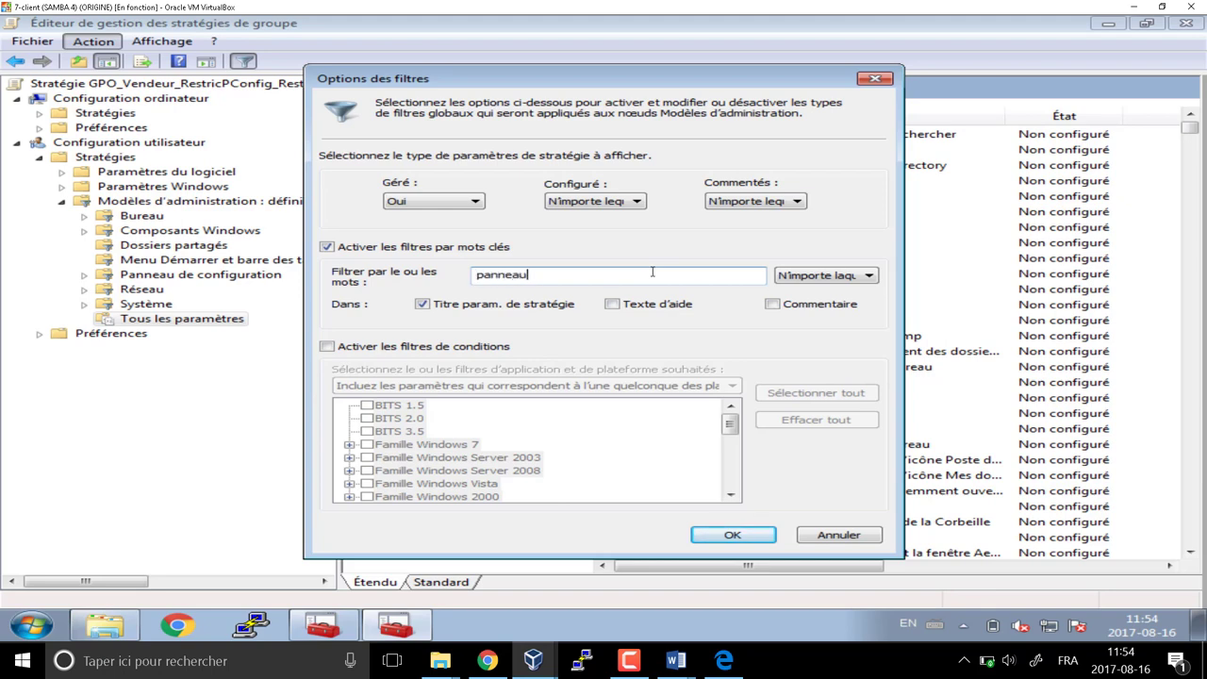
pyautogui.click(743, 535)
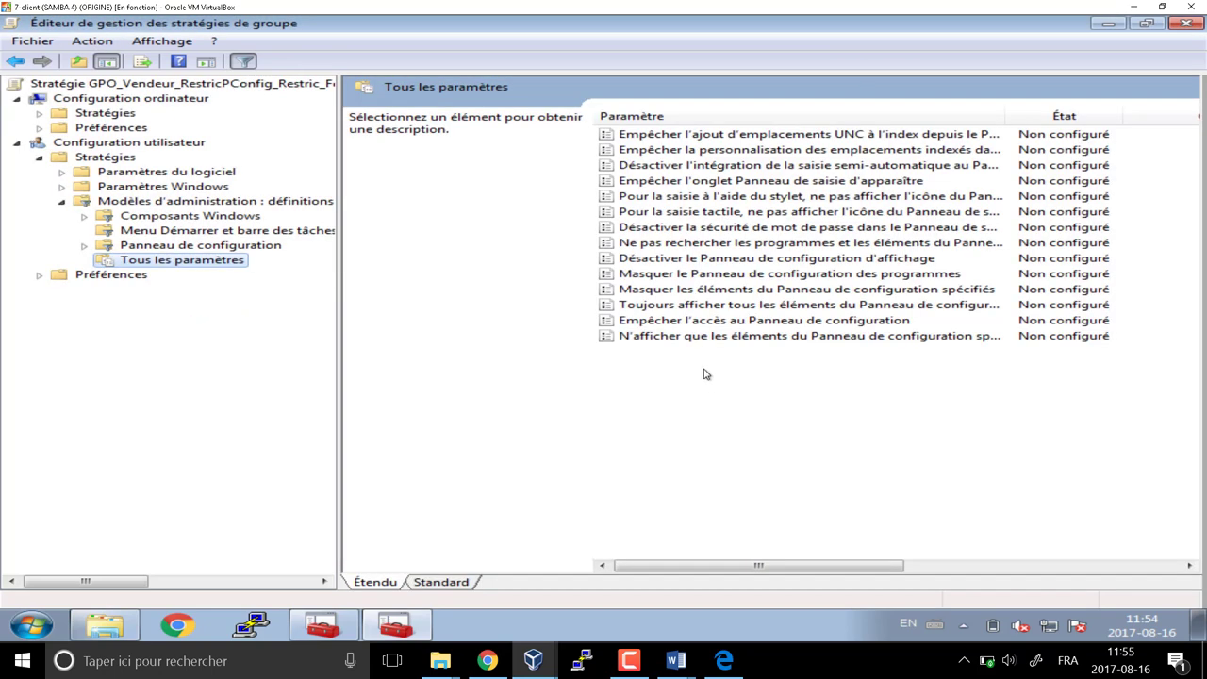
# Set Empêcher l'accès au Panneau de configuration to Activé
pyautogui.click(681, 153)
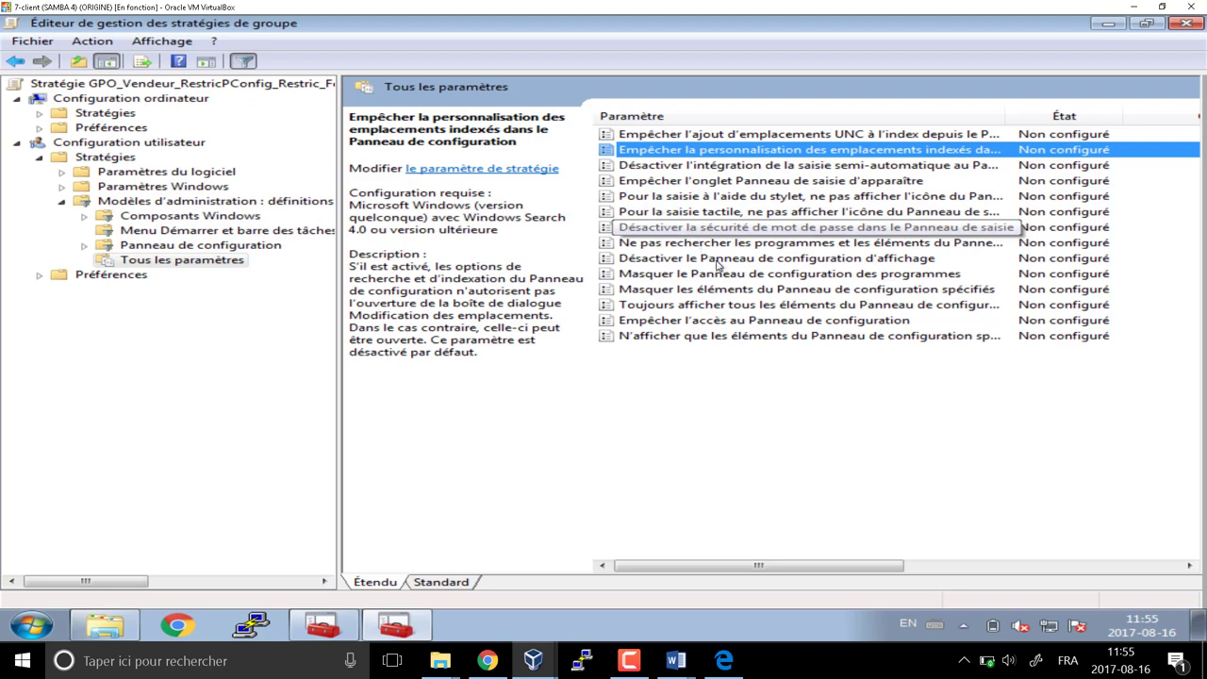
pyautogui.click(687, 290)
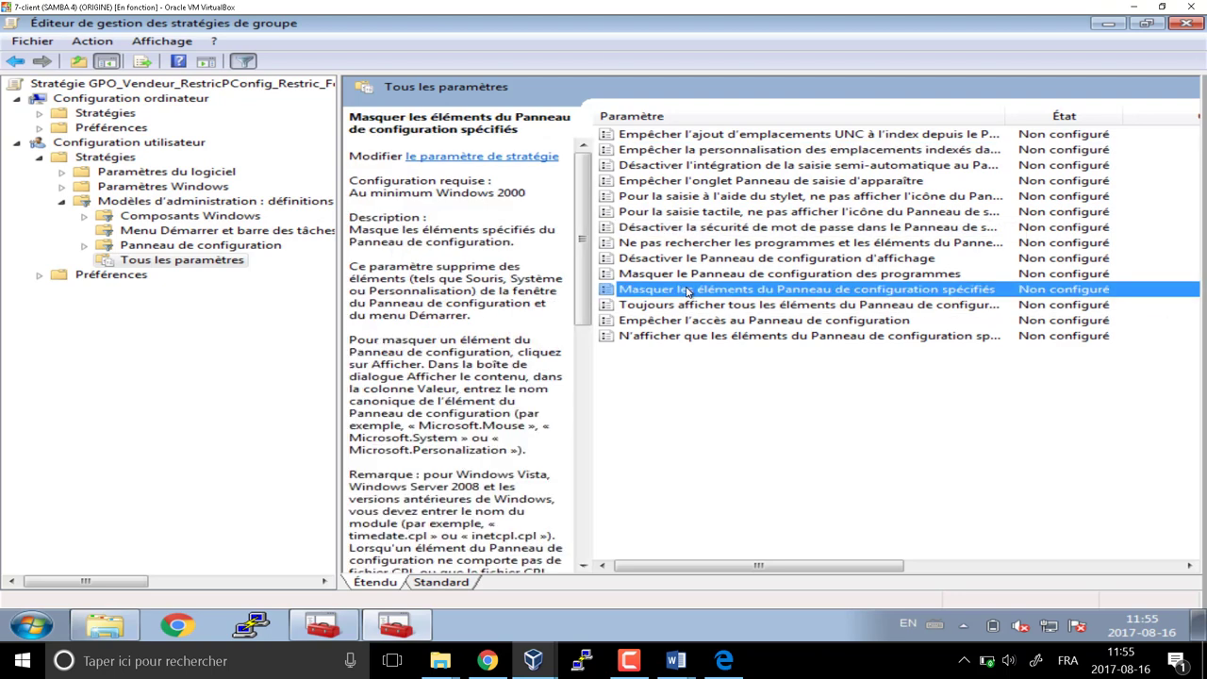
pyautogui.click(688, 274)
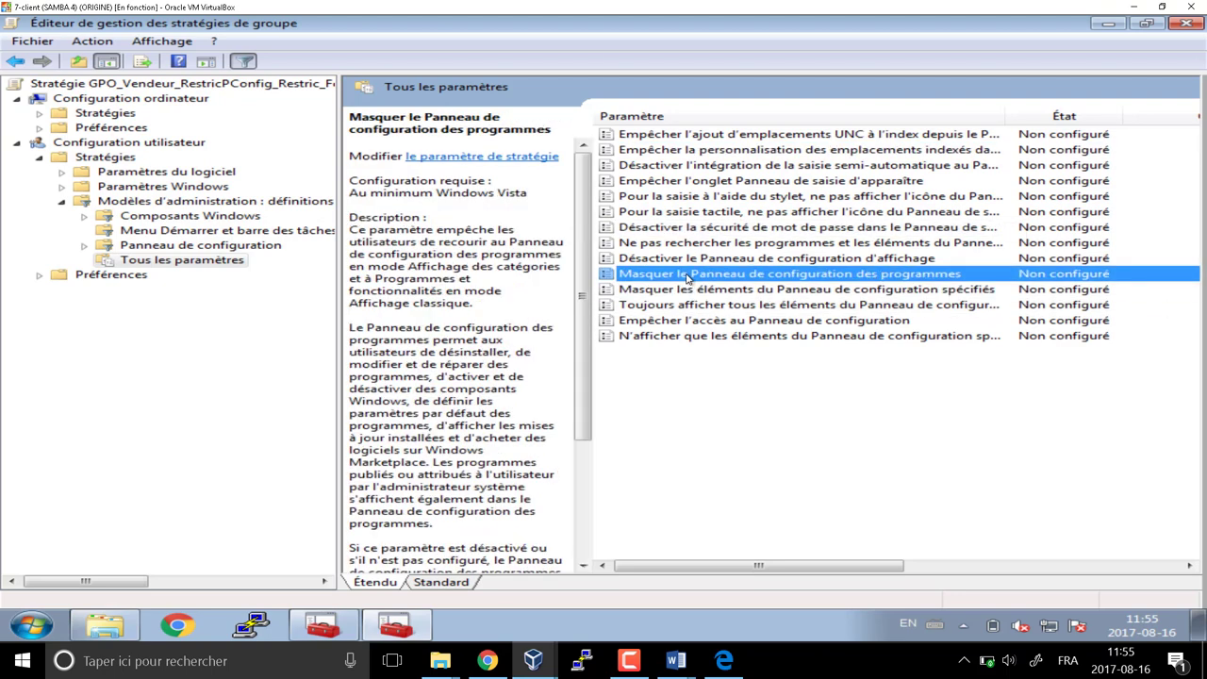
pyautogui.click(697, 325)
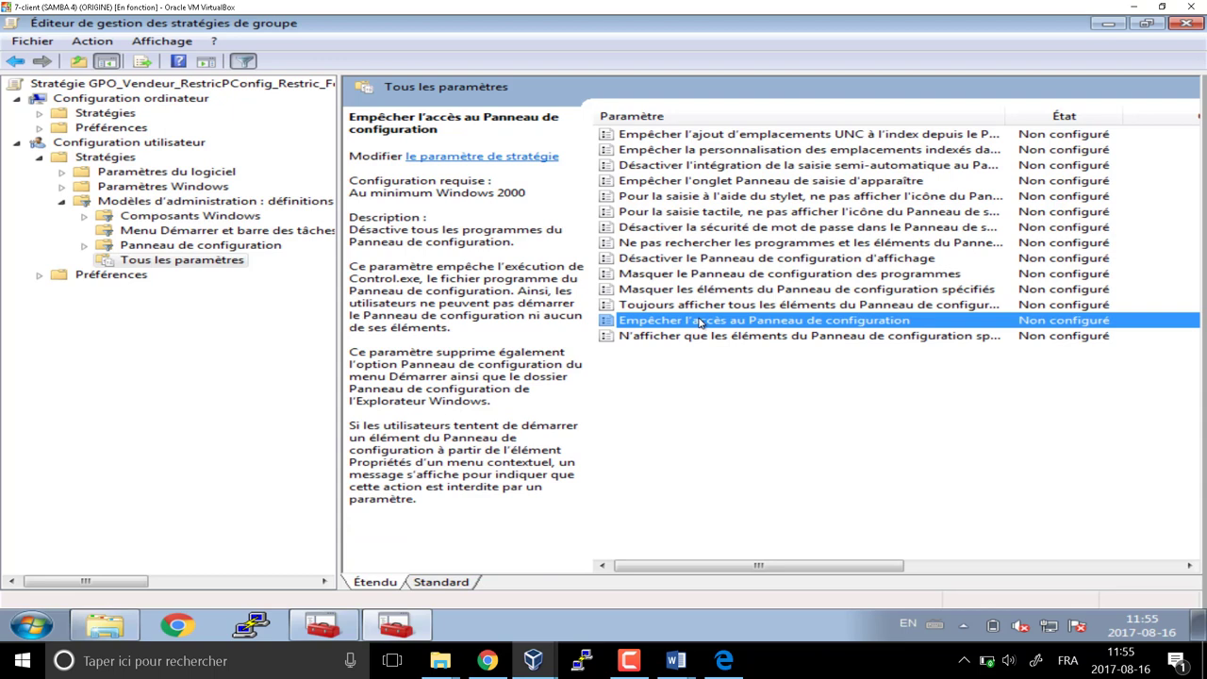
pyautogui.doubleClick(700, 323)
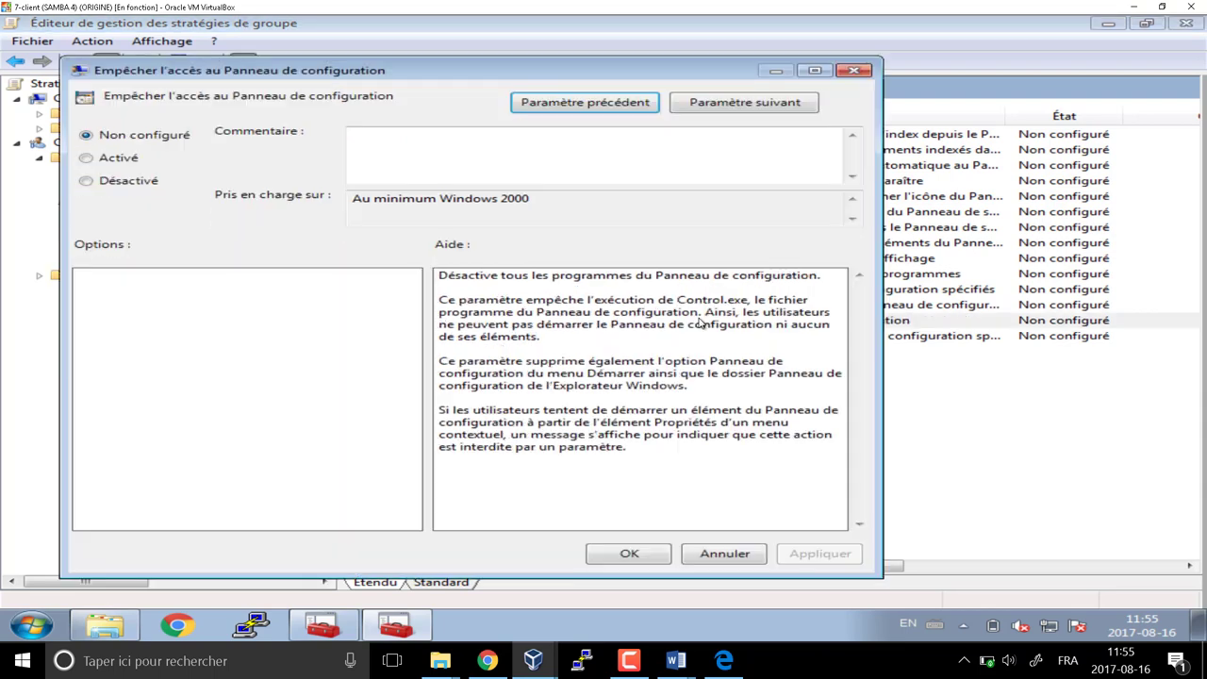
pyautogui.click(85, 158)
pyautogui.click(629, 556)
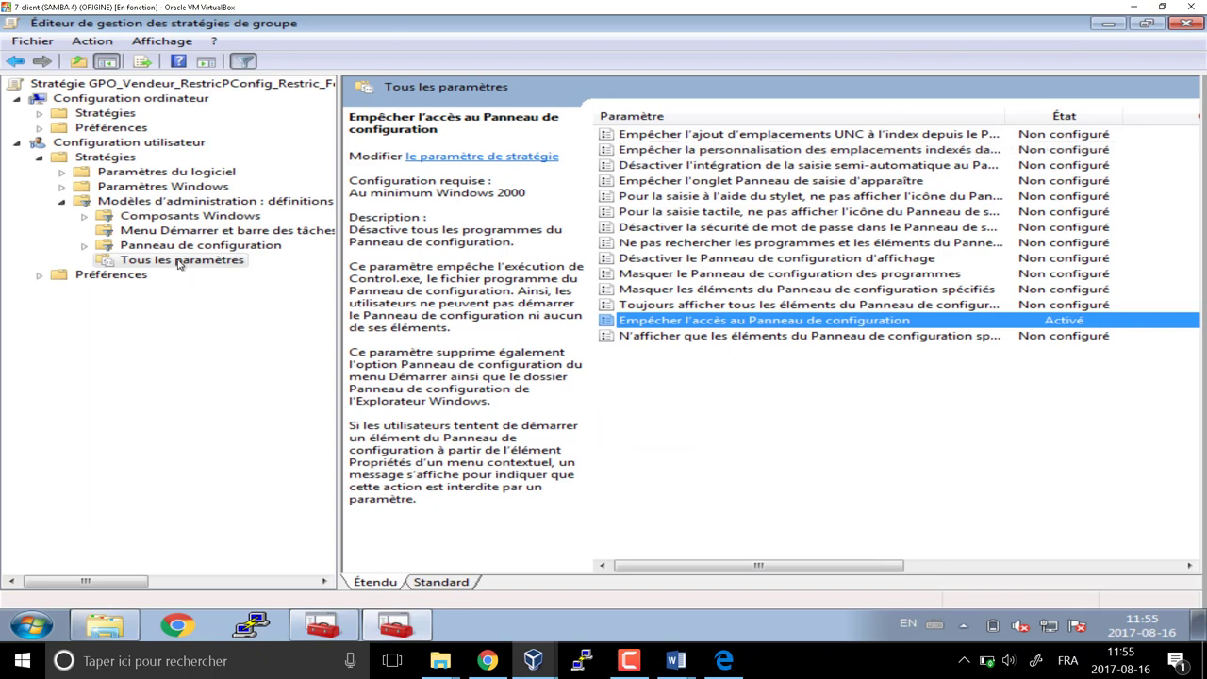
# Change the settings filter keyword from 'panneau' to 'fond'
pyautogui.click(92, 41)
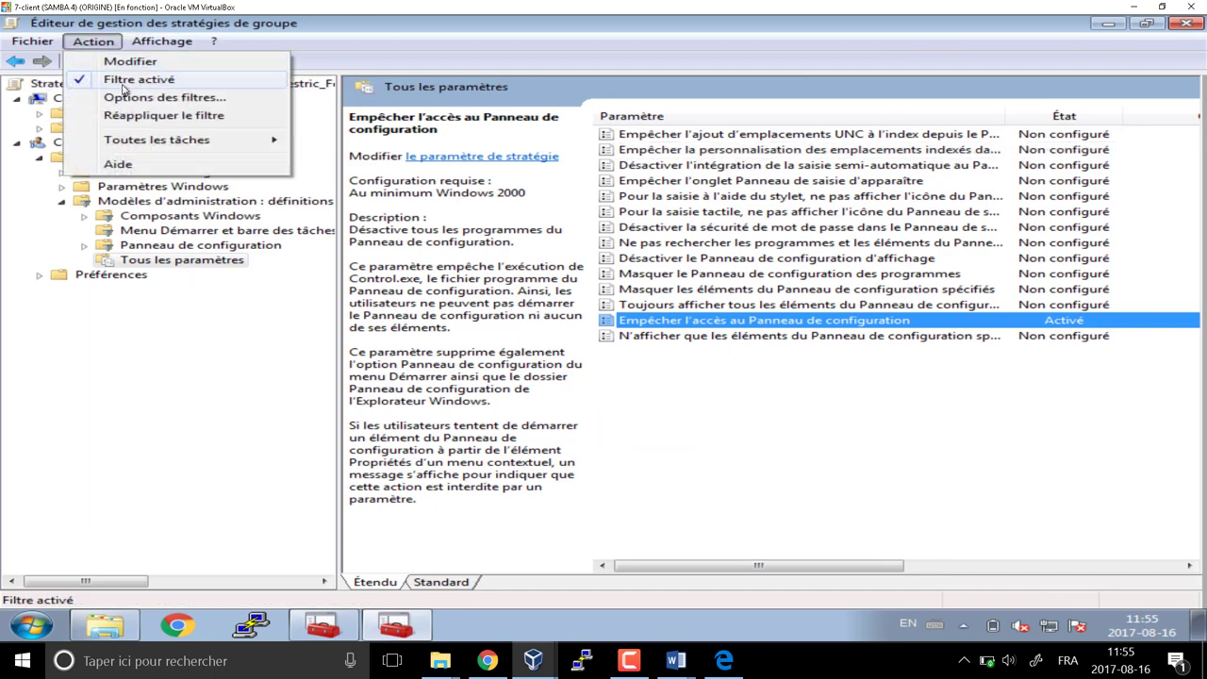
pyautogui.click(127, 97)
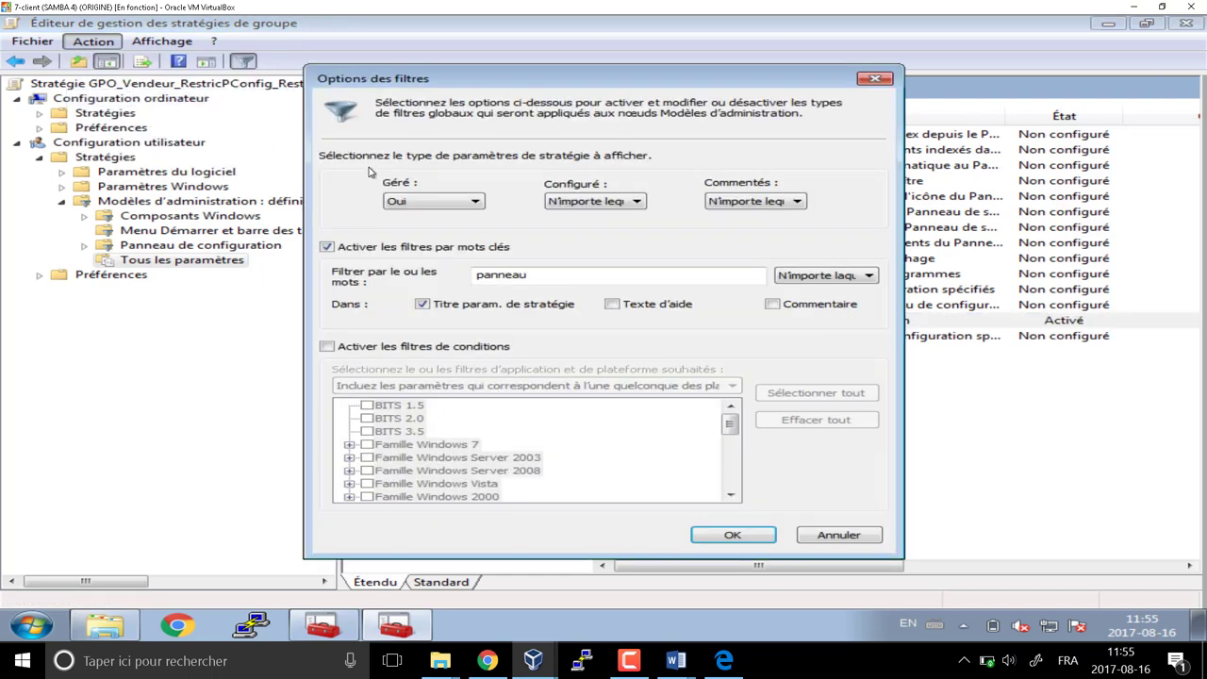
pyautogui.doubleClick(463, 273)
pyautogui.write('fond')
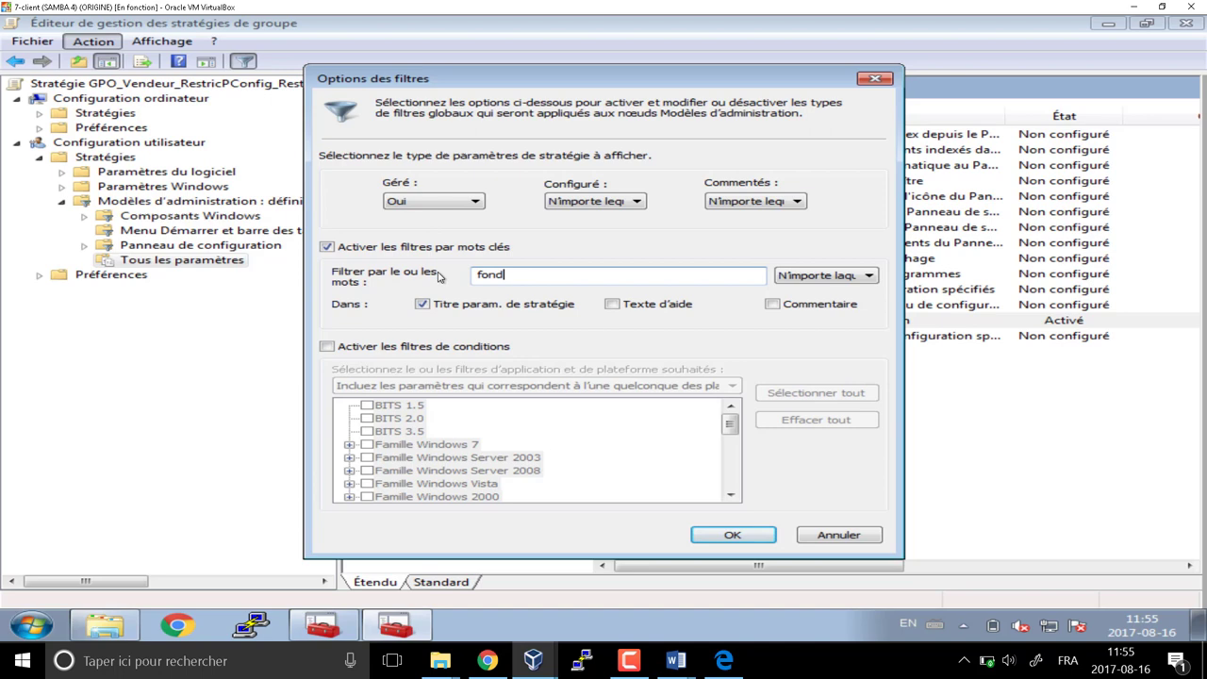
pyautogui.press('Return')
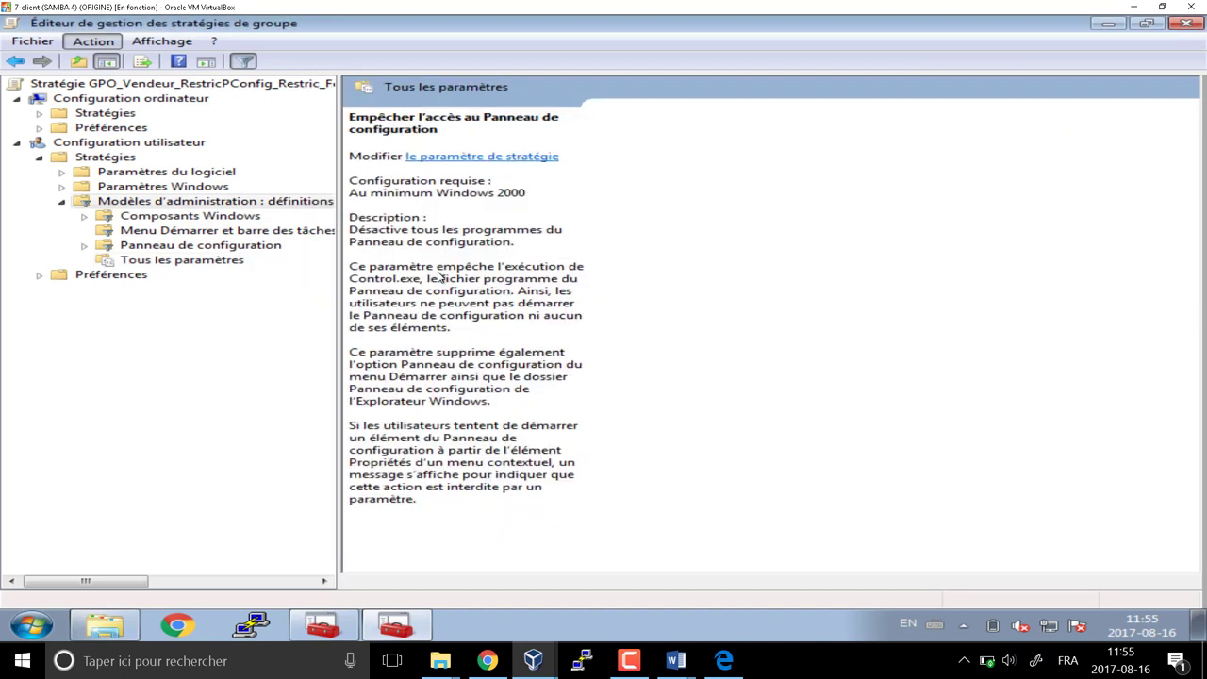
# Change the settings filter keyword to 'Papier' to find the wallpaper settings
pyautogui.click(95, 41)
pyautogui.click(147, 81)
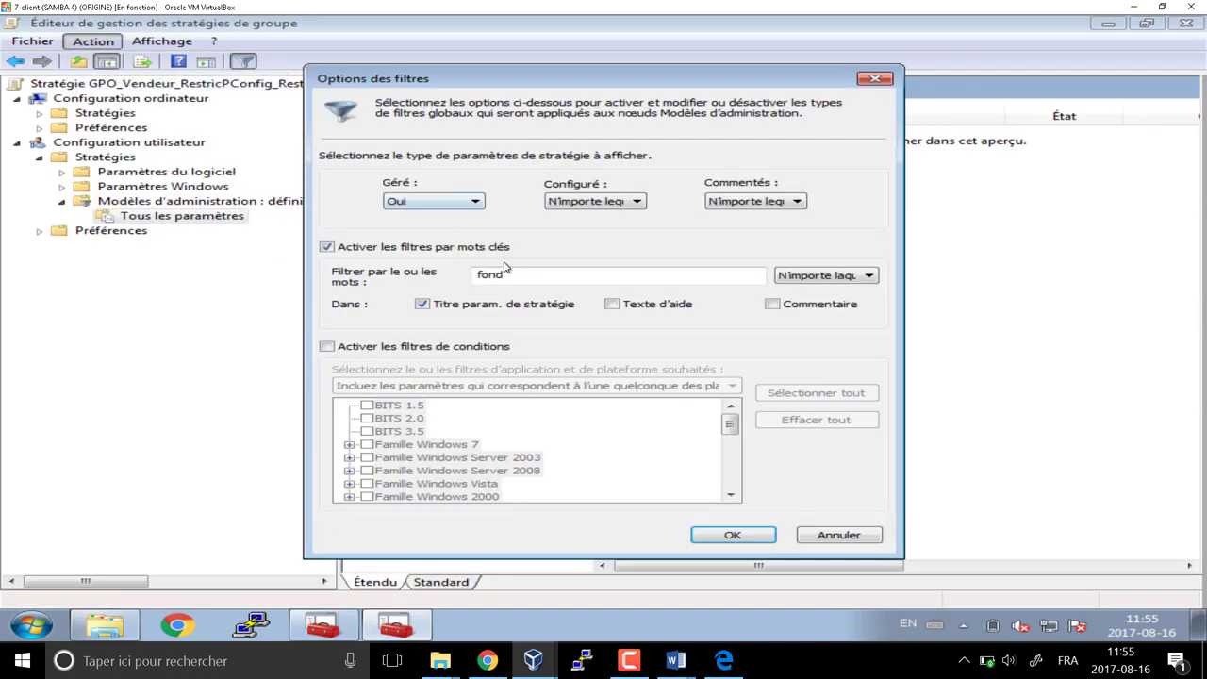
pyautogui.moveTo(527, 277); pyautogui.dragTo(470, 273)
pyautogui.write('Papier')
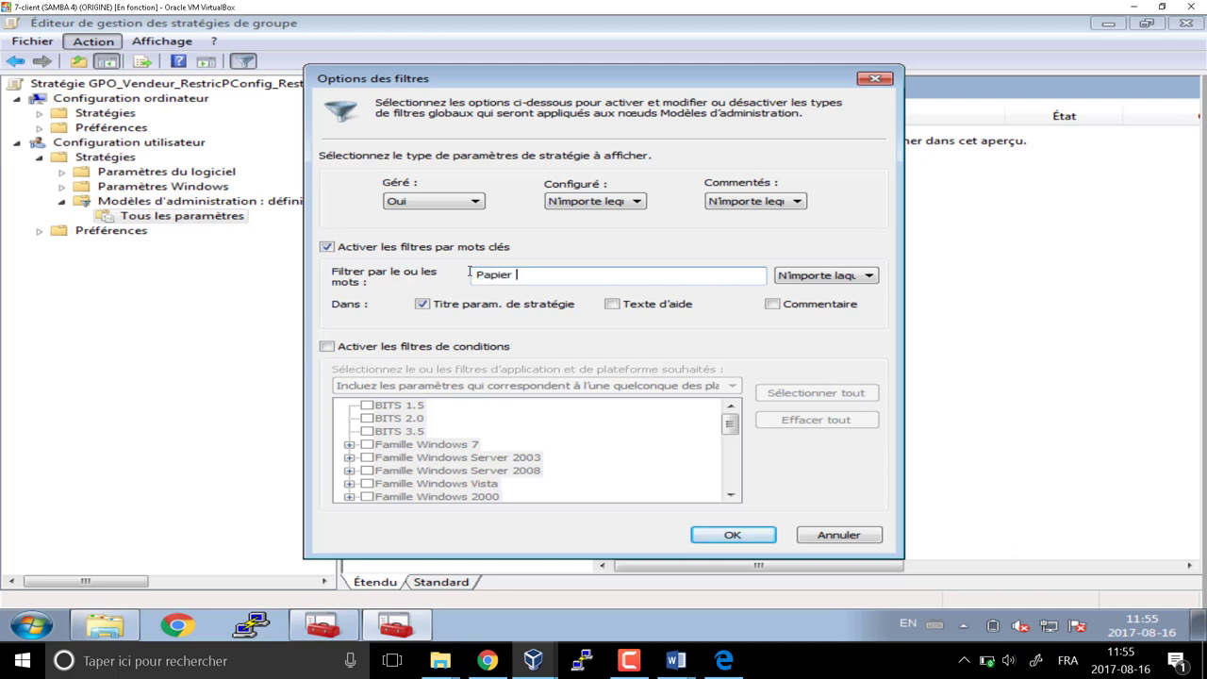
pyautogui.press('Return')
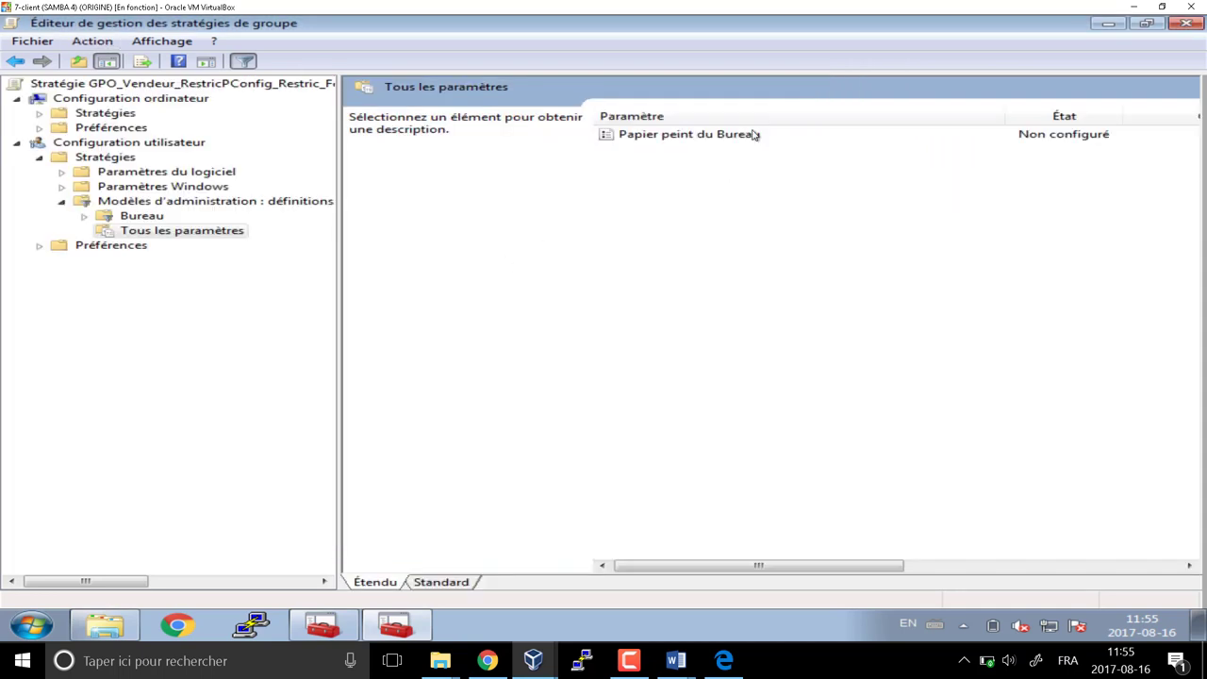
# Inspect Papier peint du Bureau, cancel without changes, and return to Modèles d'administration
pyautogui.click(724, 140)
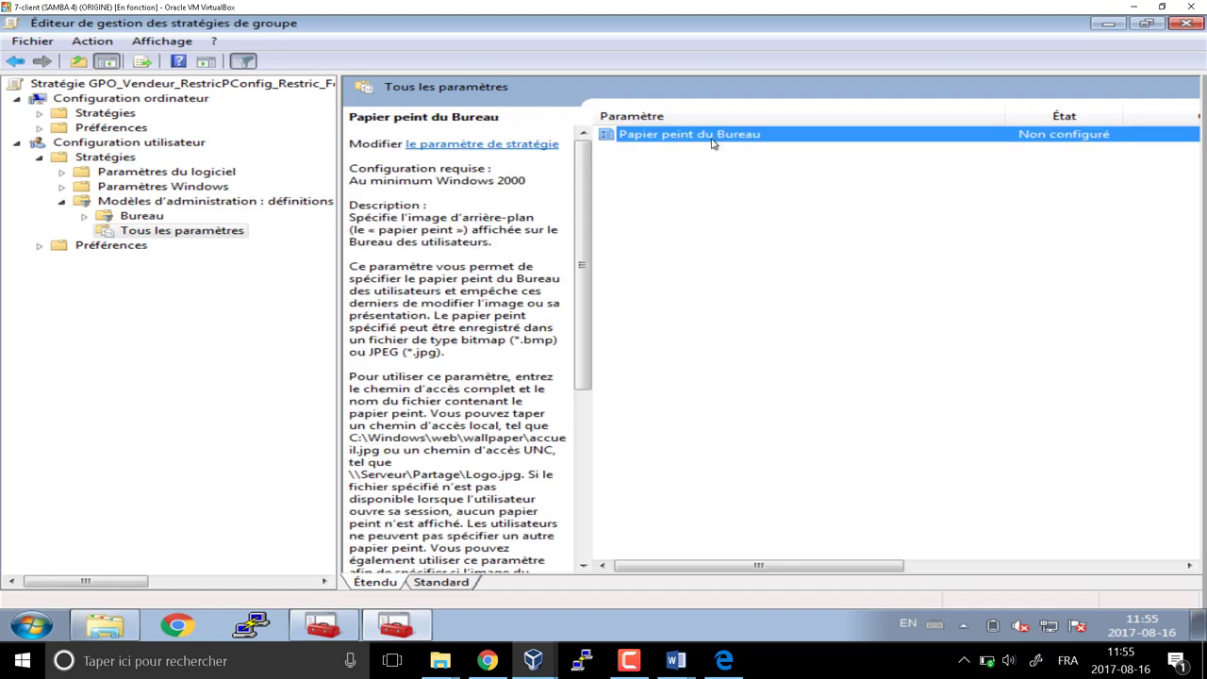
pyautogui.doubleClick(710, 136)
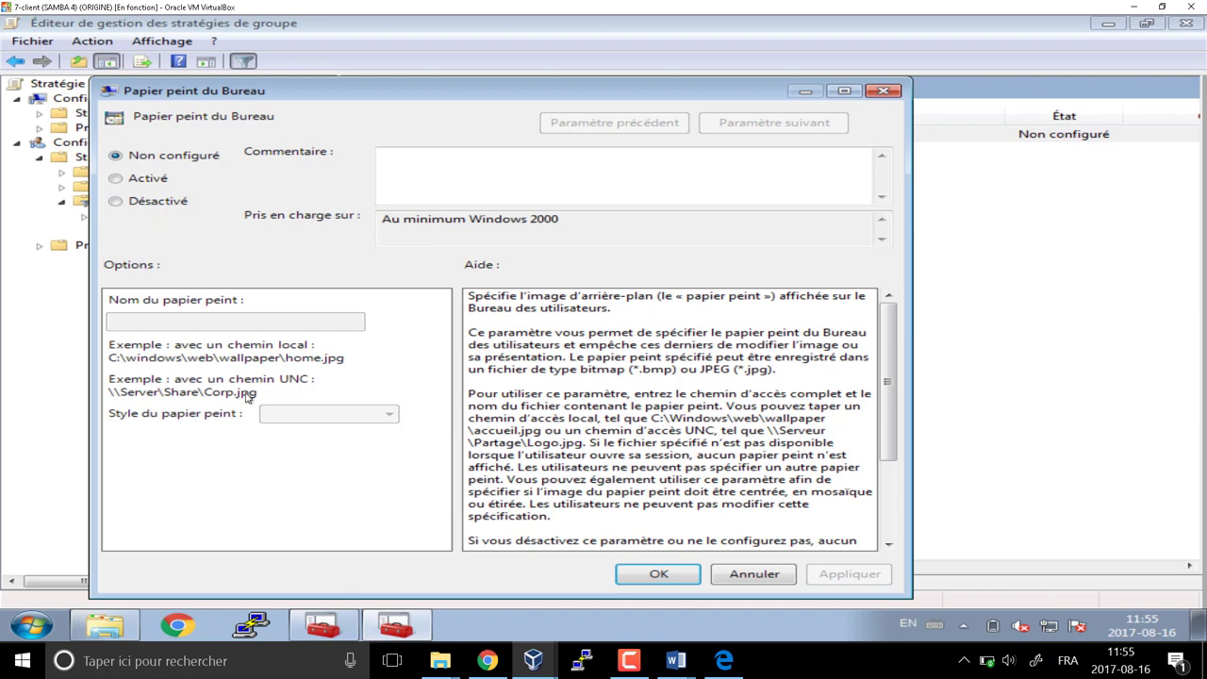
pyautogui.click(755, 575)
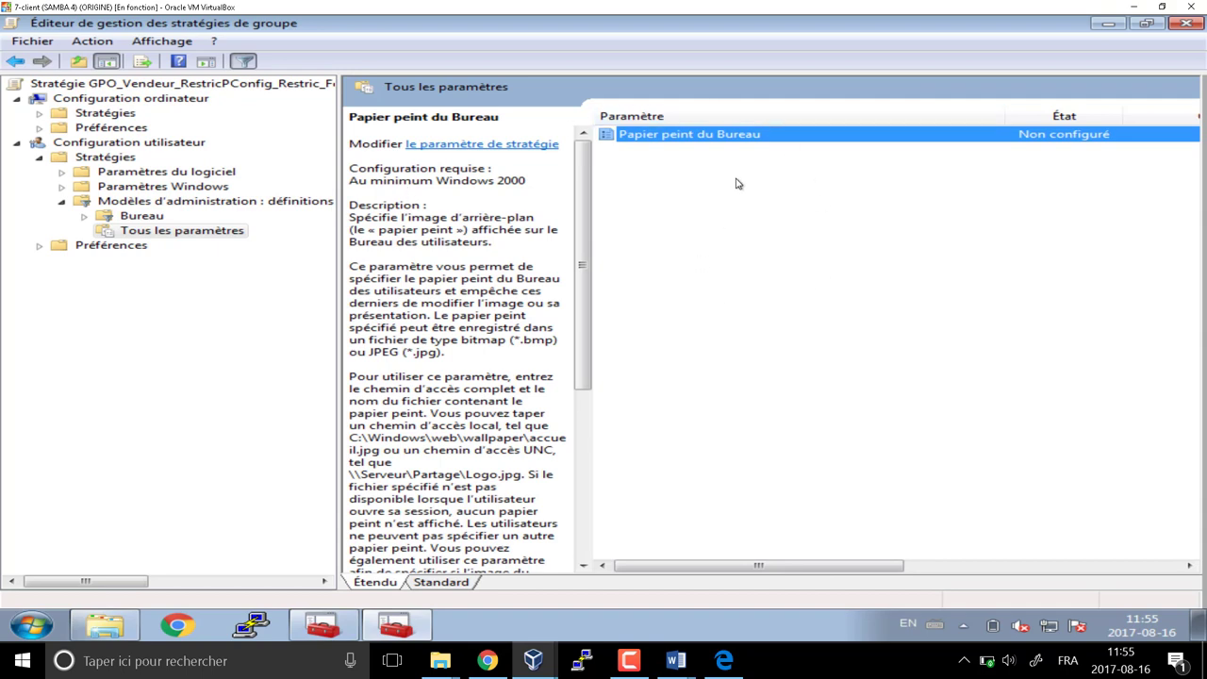
pyautogui.click(16, 63)
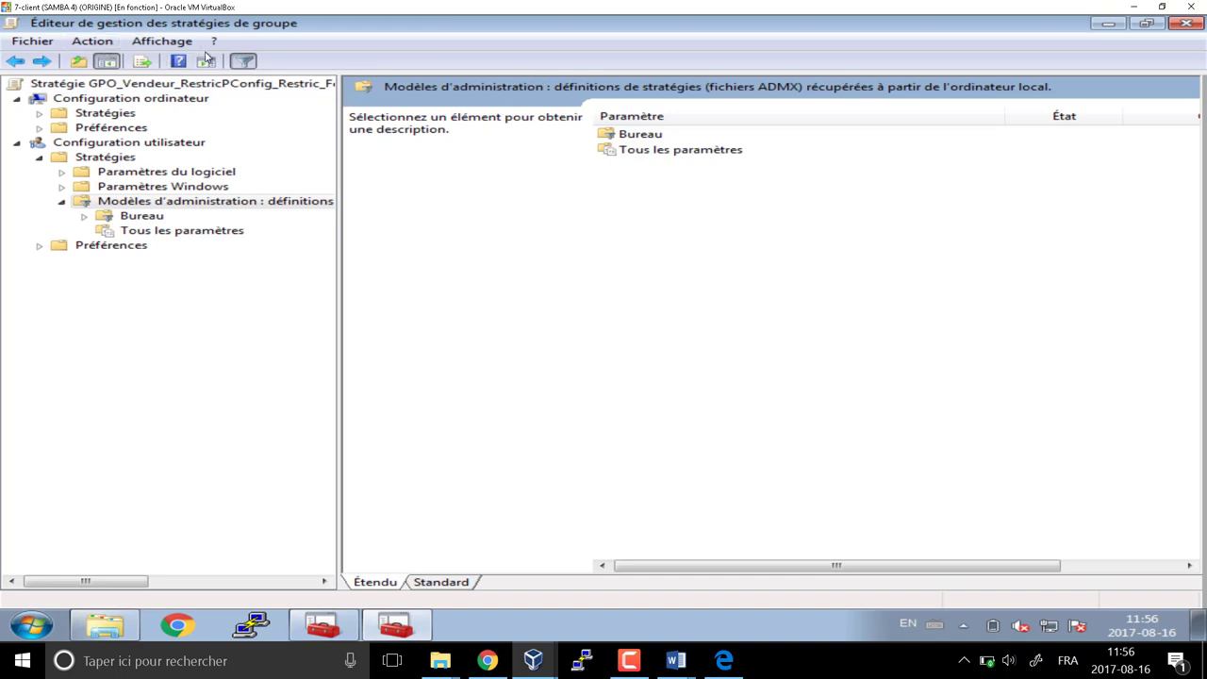
# Filter the settings list on the keyword 'Arrière plan'
pyautogui.click(102, 44)
pyautogui.click(122, 98)
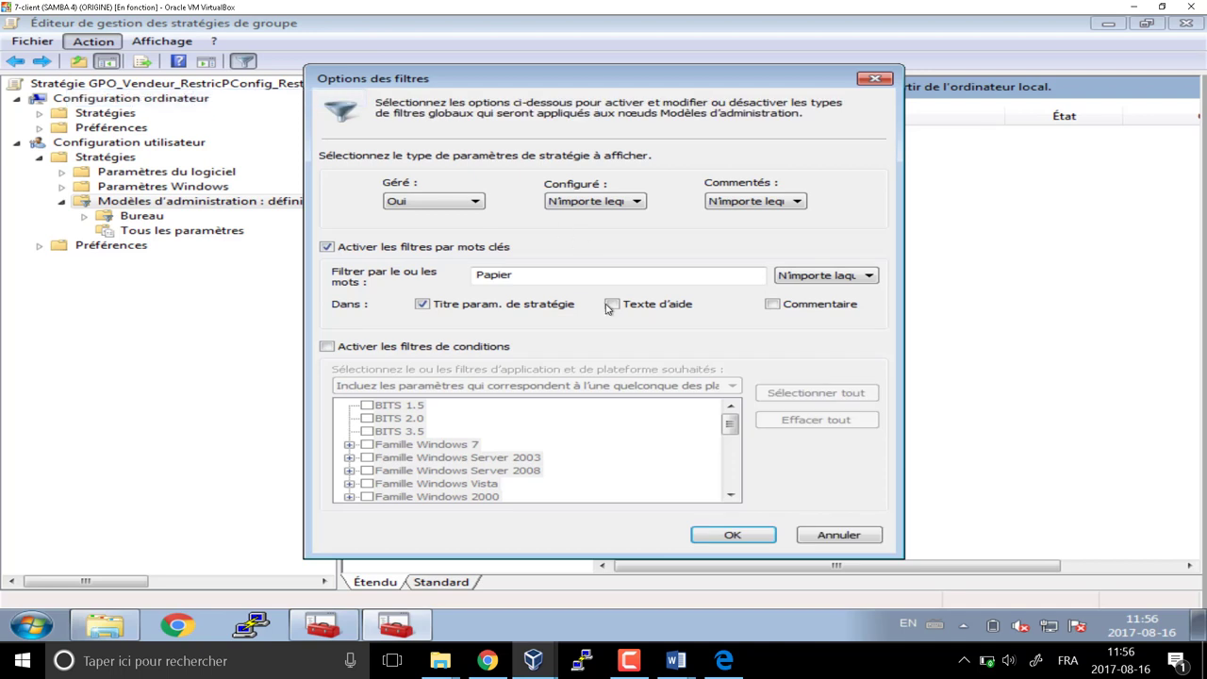
pyautogui.write('A')
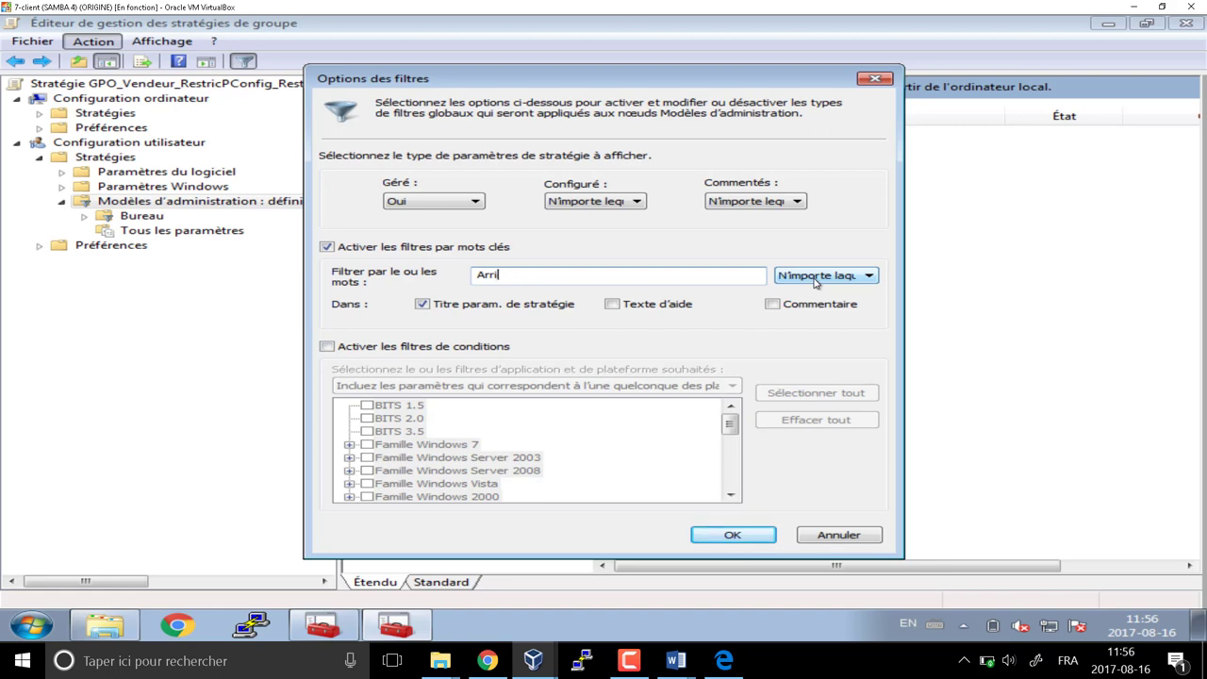
pyautogui.write('rri')
pyautogui.click(734, 537)
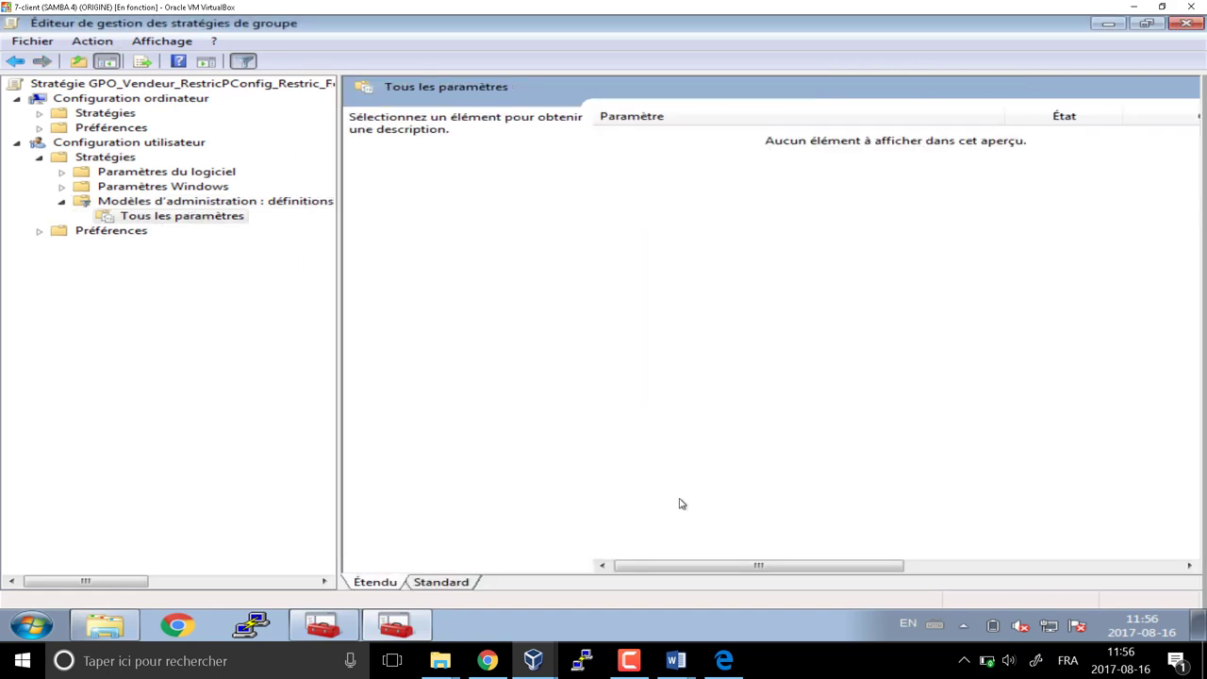
pyautogui.click(92, 41)
pyautogui.click(137, 80)
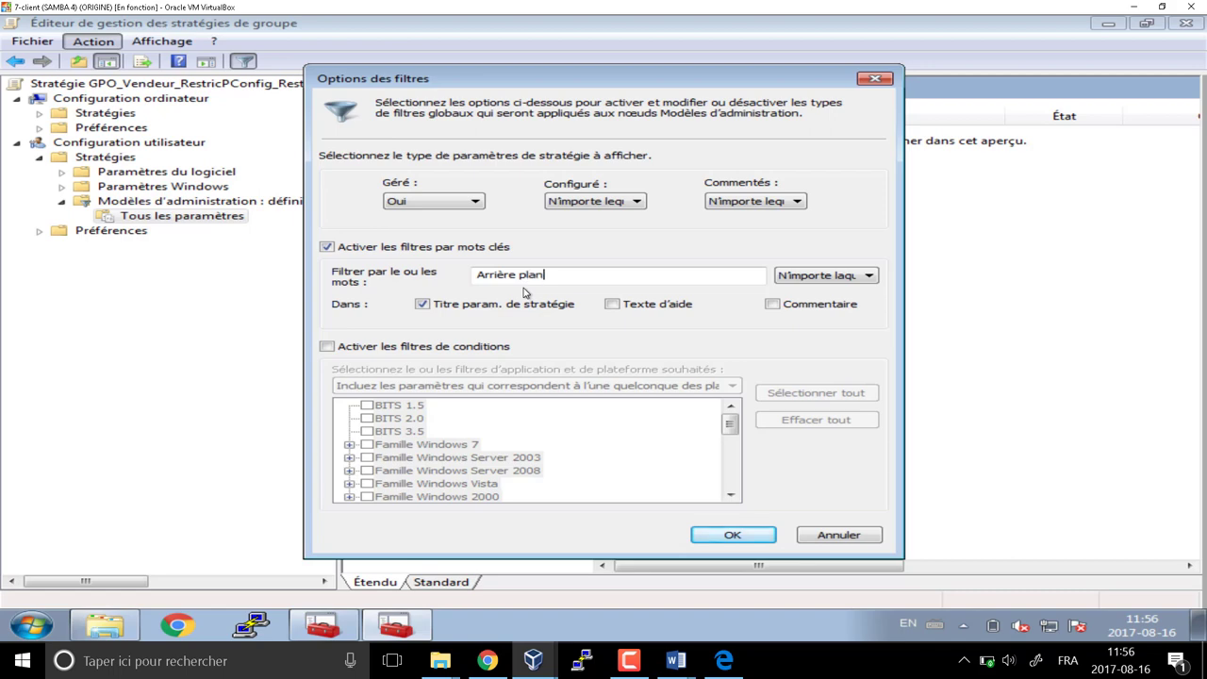
pyautogui.write('ère plan')
pyautogui.click(732, 534)
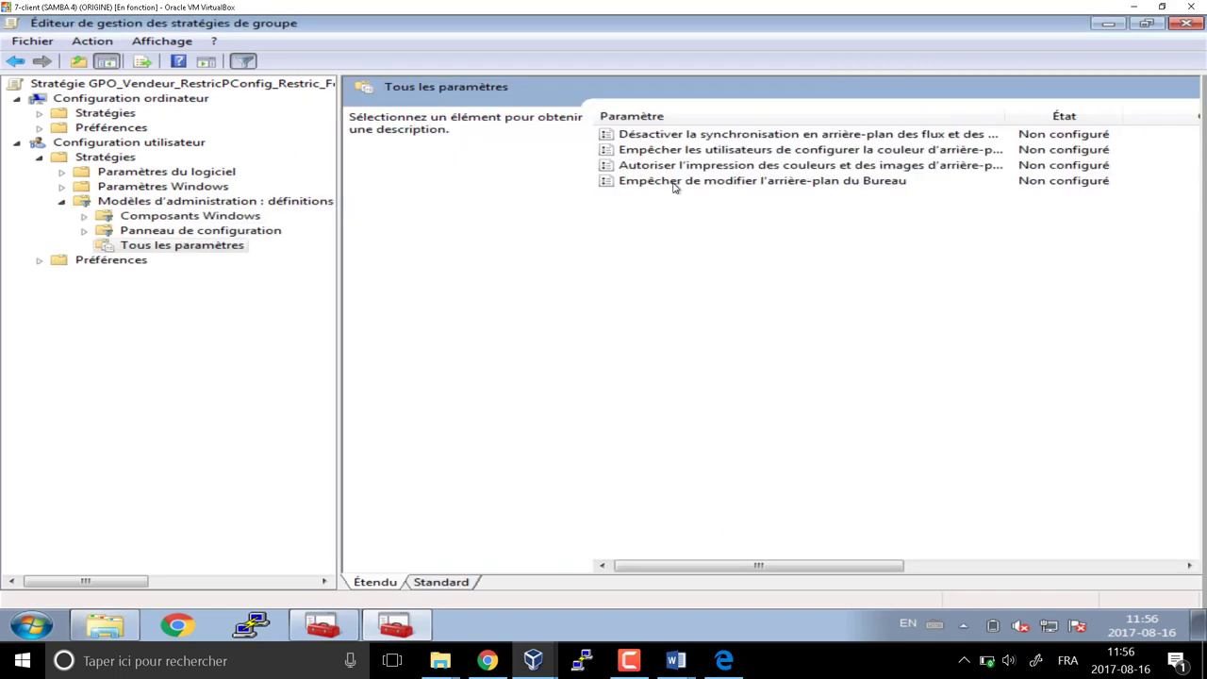
# Set Empêcher de modifier l'arrière-plan du Bureau to Activé
pyautogui.click(675, 183)
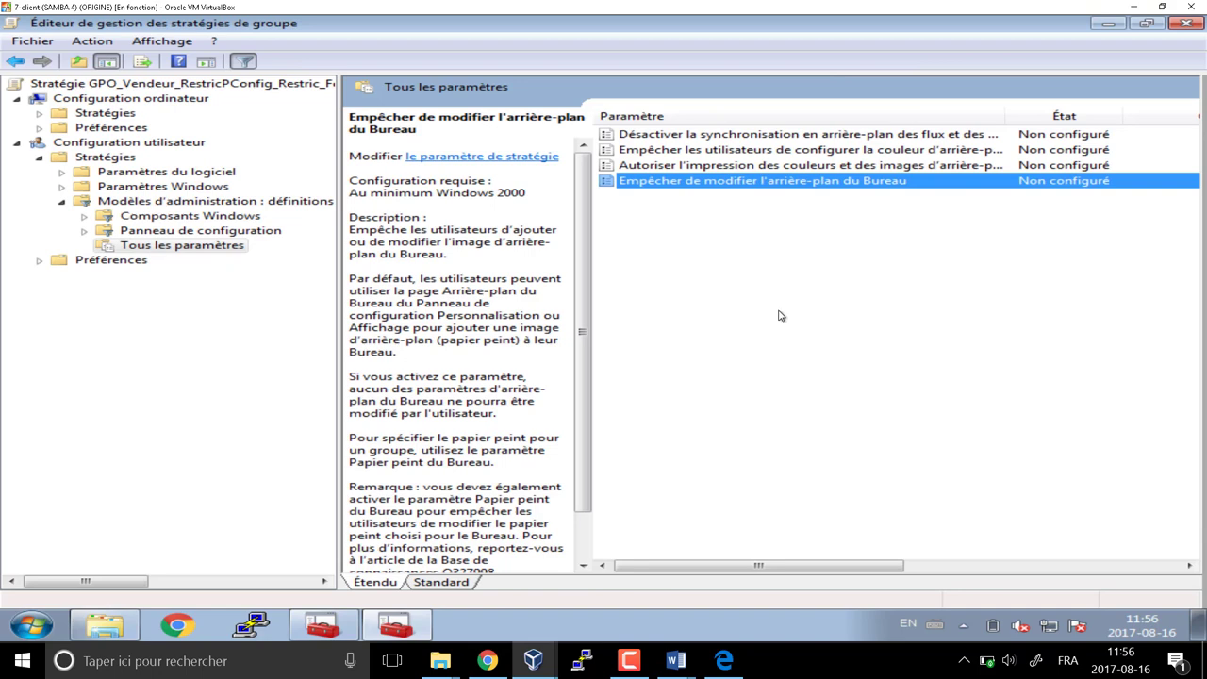
pyautogui.doubleClick(749, 187)
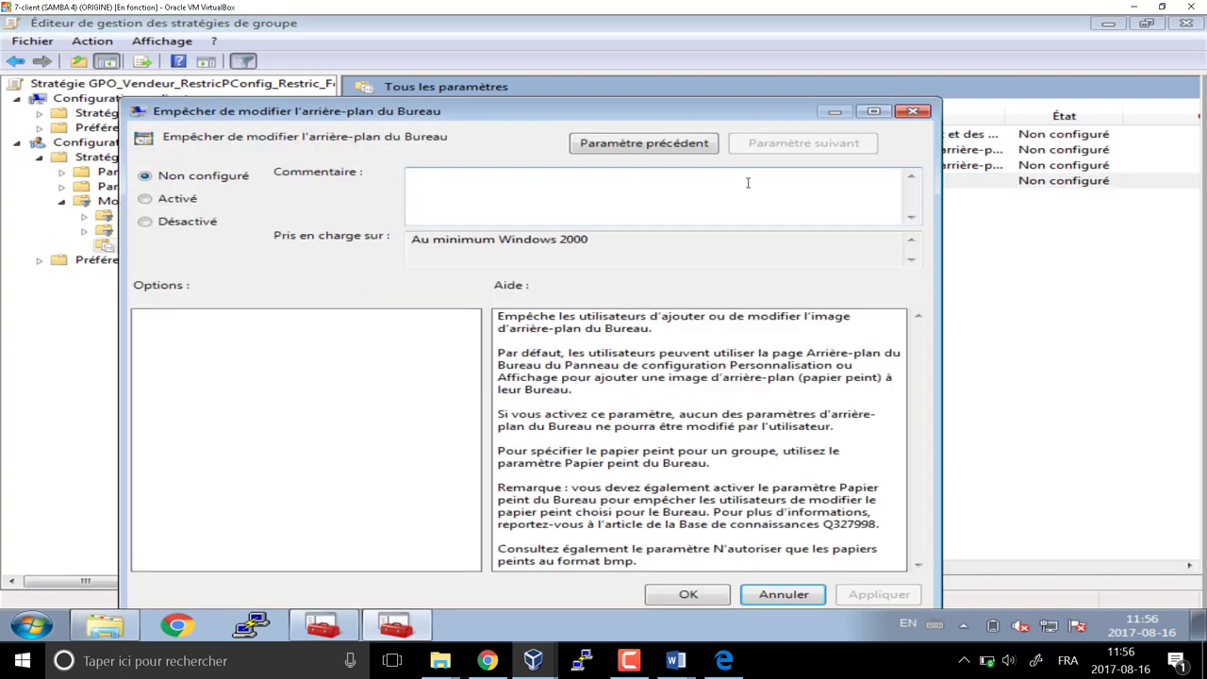
pyautogui.click(590, 359)
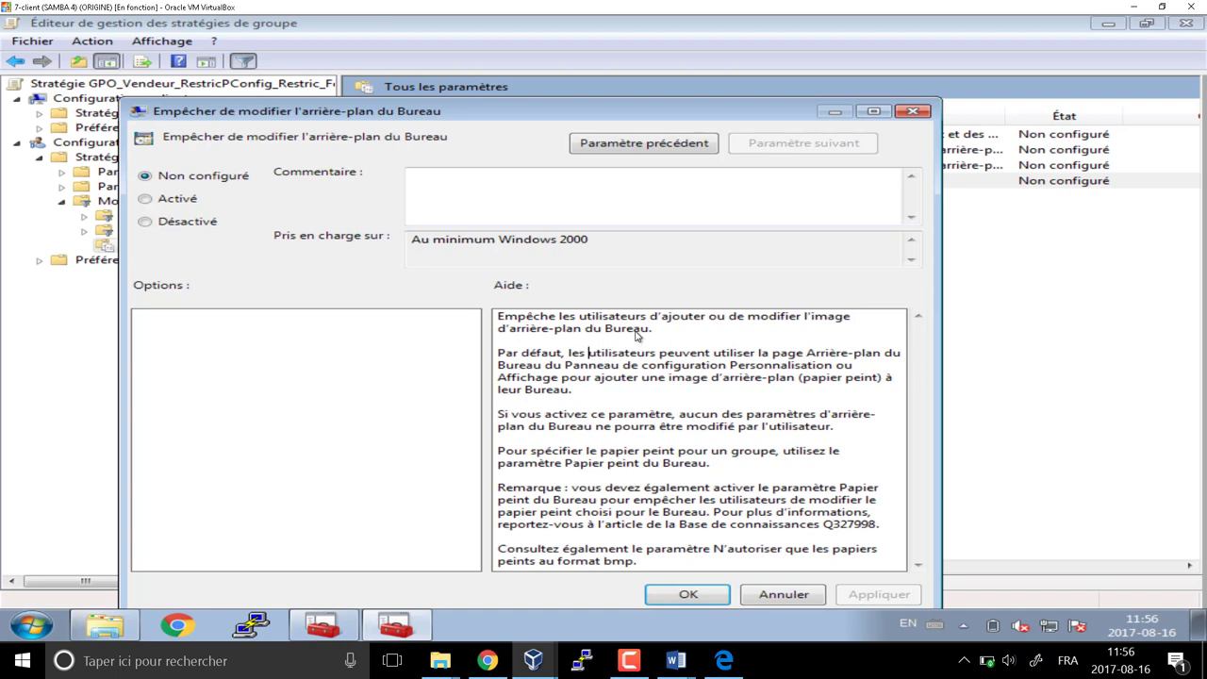
pyautogui.moveTo(653, 333); pyautogui.dragTo(497, 320)
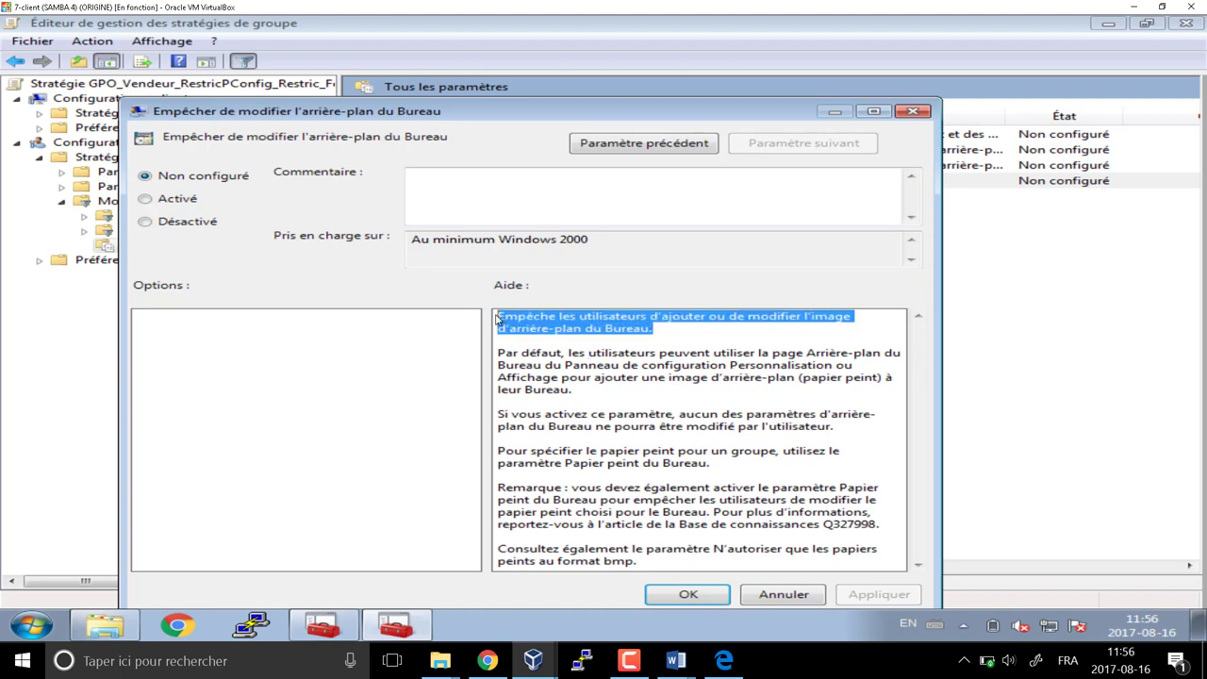
pyautogui.click(149, 200)
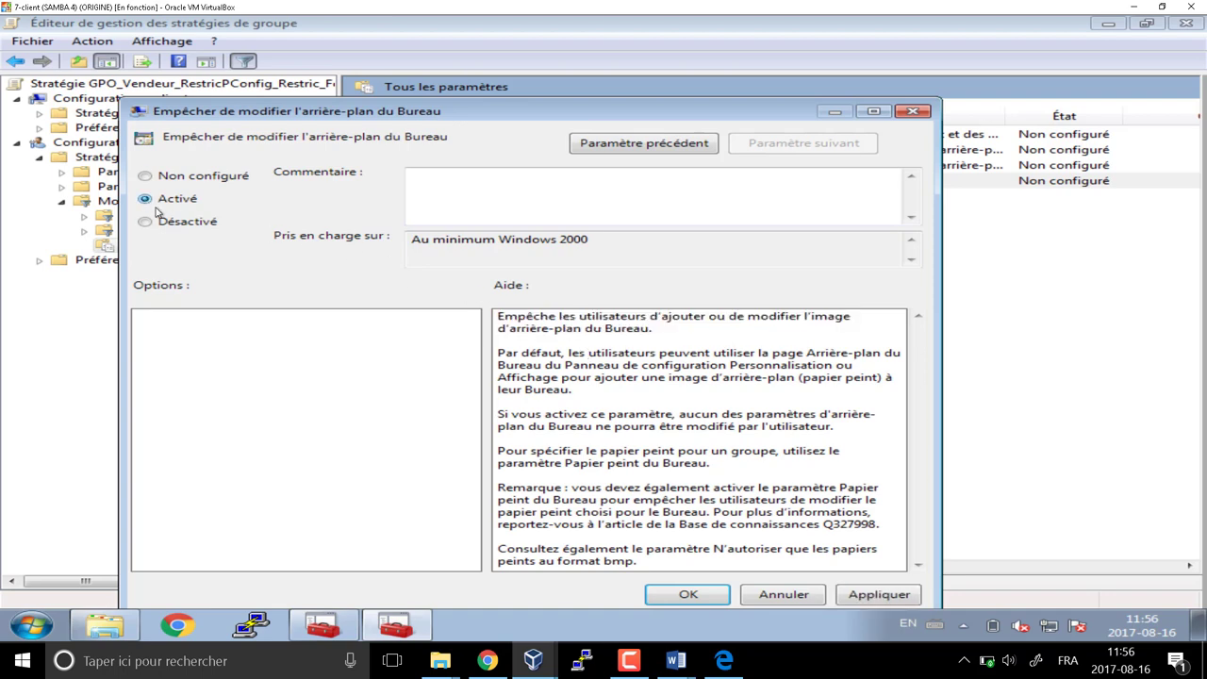
pyautogui.click(686, 595)
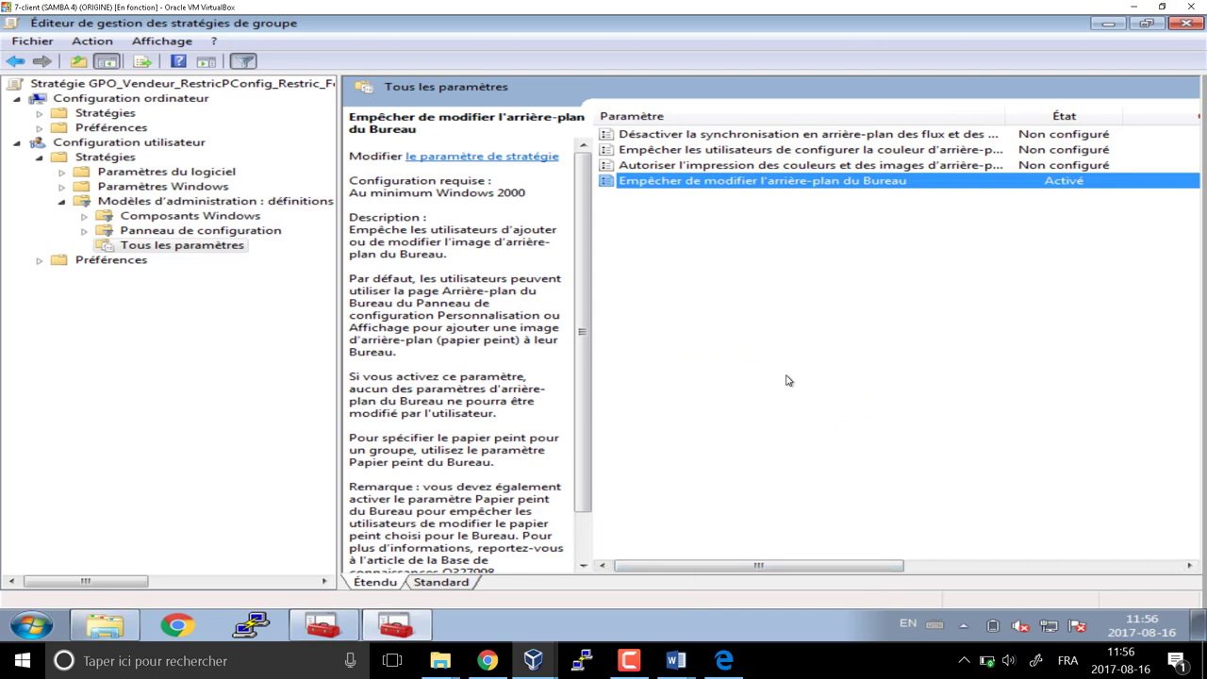
# Return to the Configuration utilisateur node and close the policy editor
pyautogui.click(105, 143)
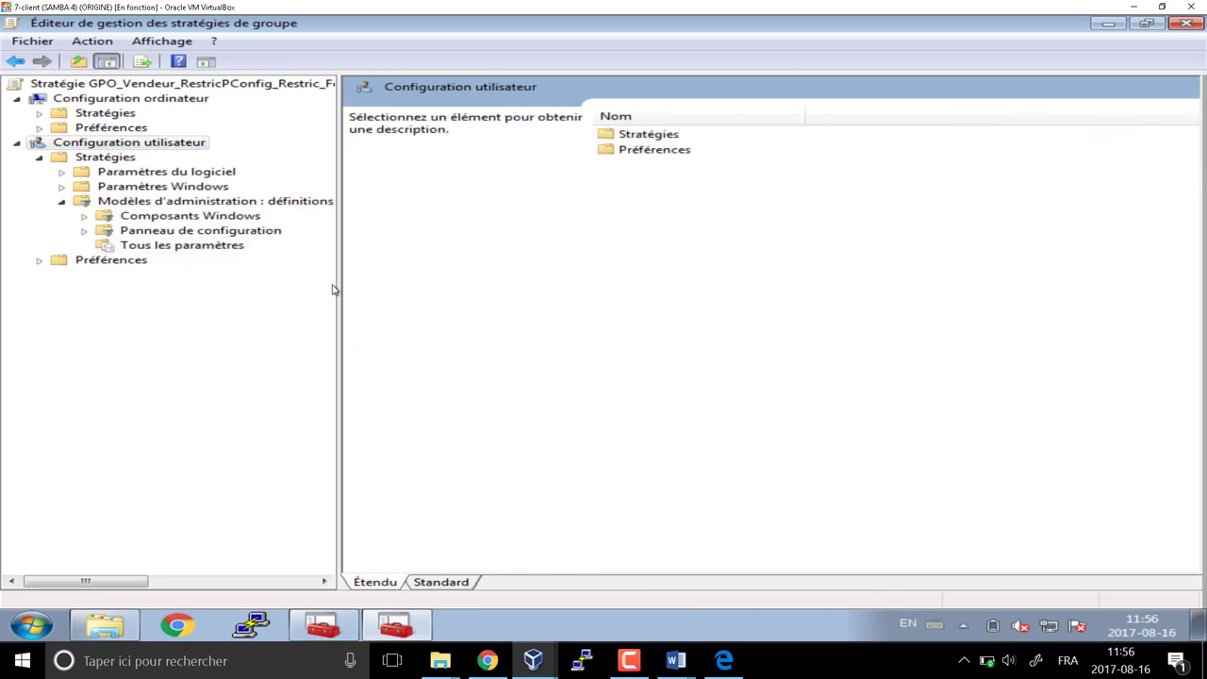
pyautogui.press('Tab')
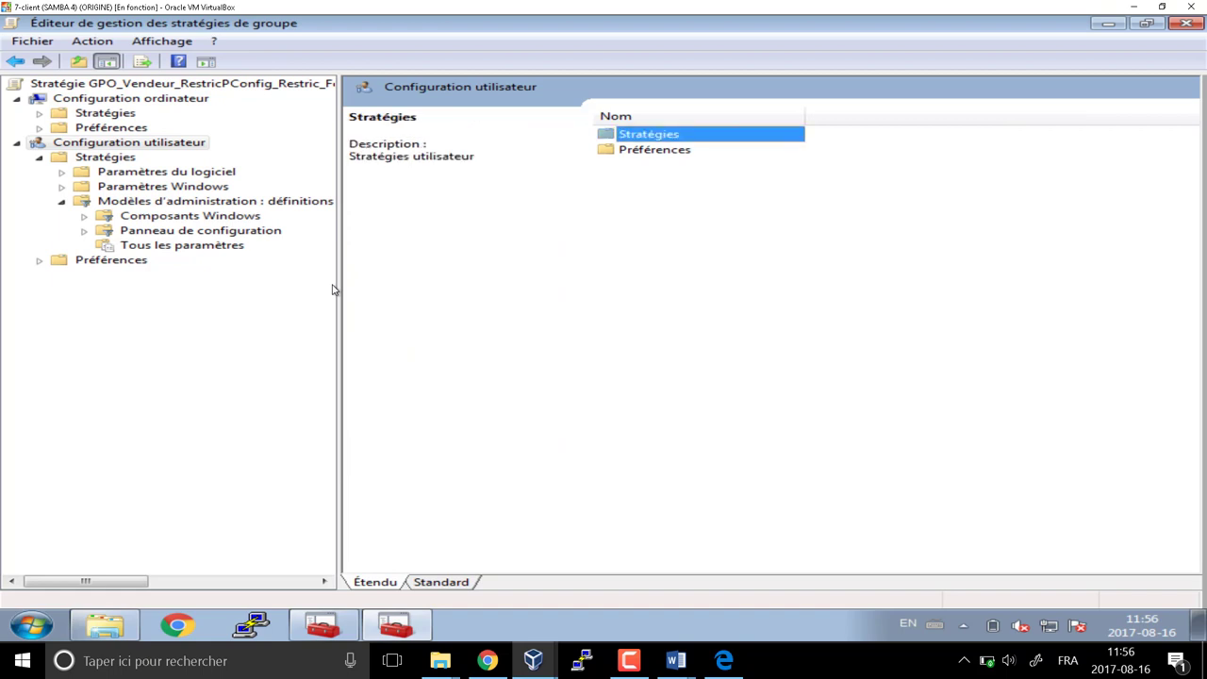
pyautogui.click(146, 147)
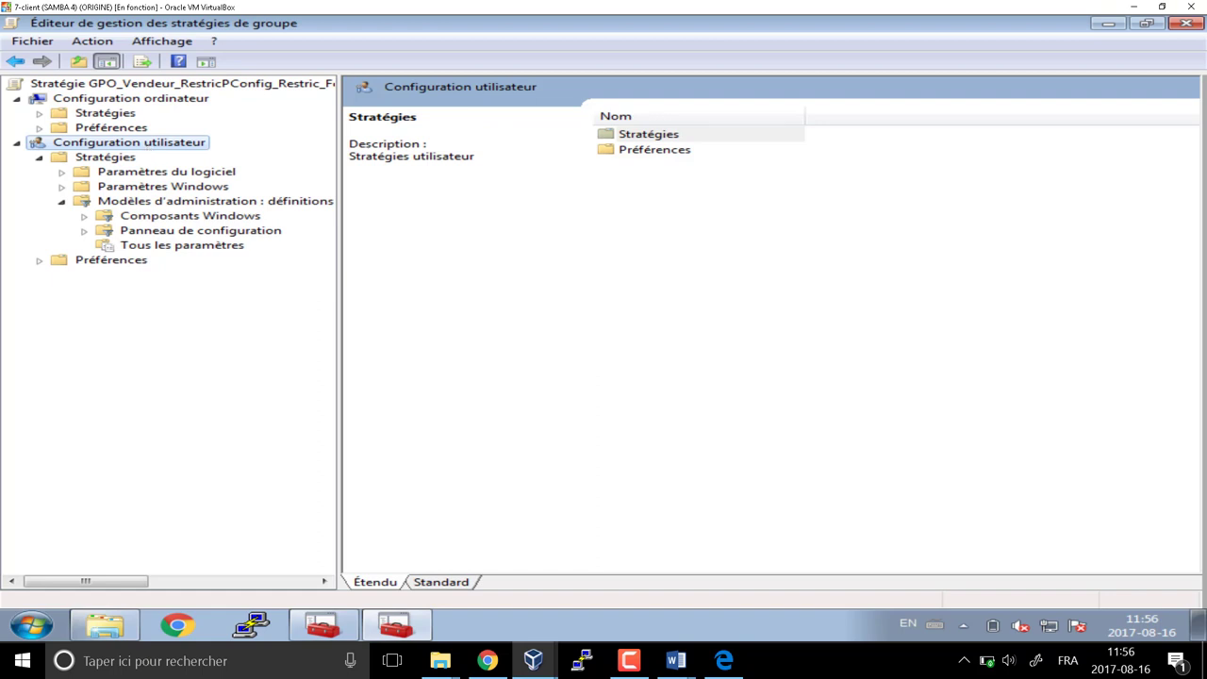
pyautogui.click(1186, 24)
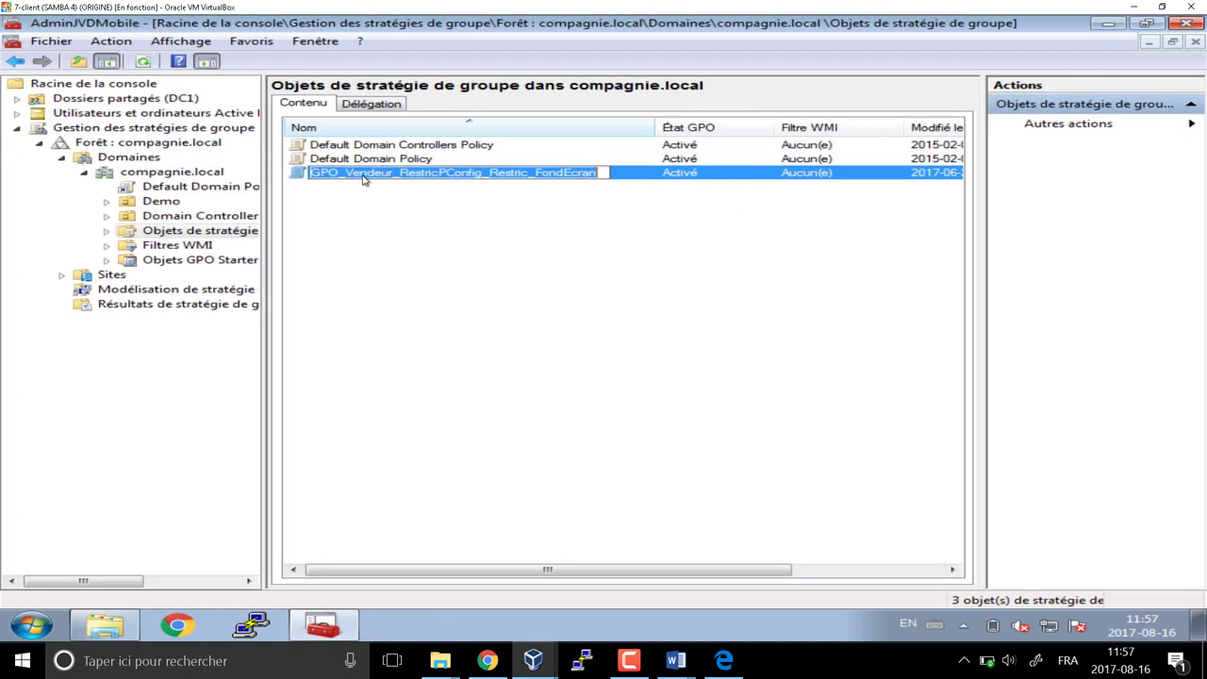
# Browse the Group Policy Management tree and expand the compagnie.local domain
pyautogui.click(345, 220)
pyautogui.click(298, 178)
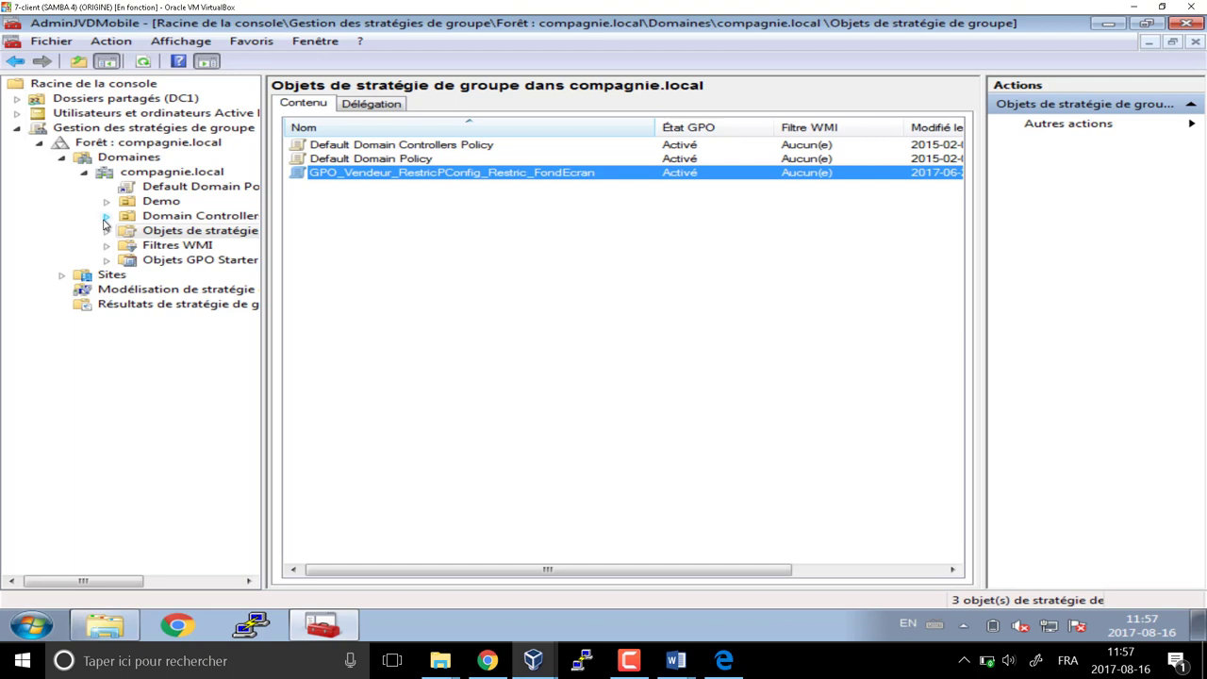
pyautogui.click(106, 216)
pyautogui.click(107, 217)
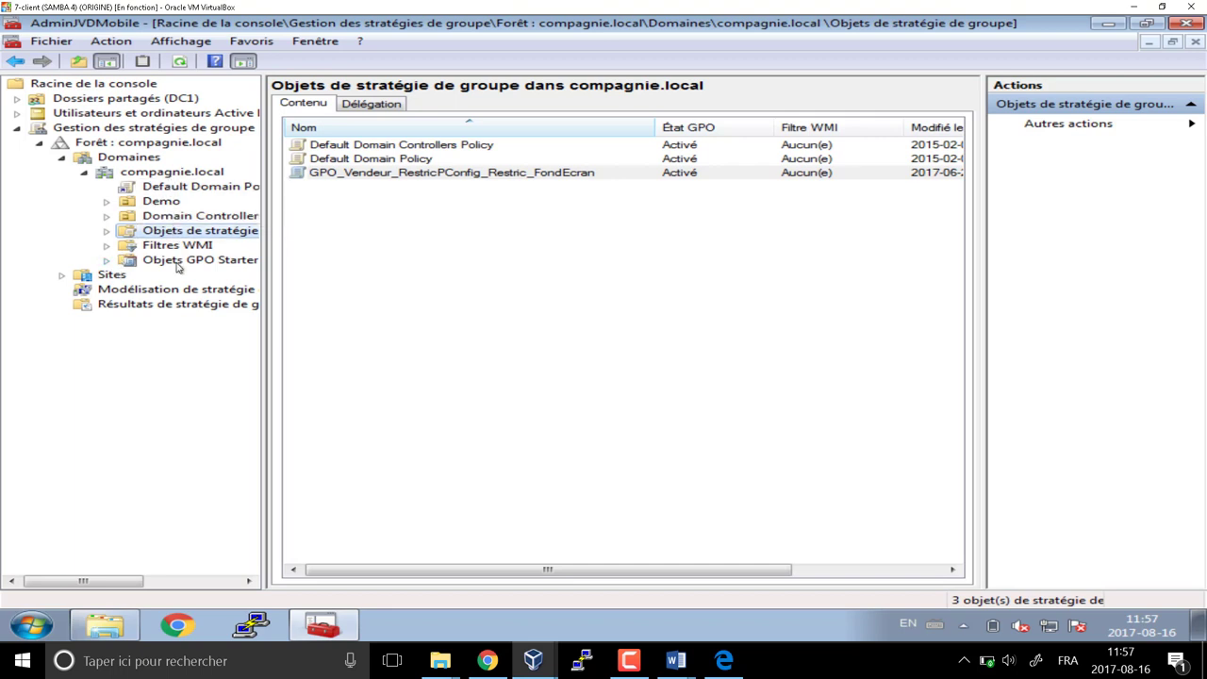
pyautogui.click(151, 173)
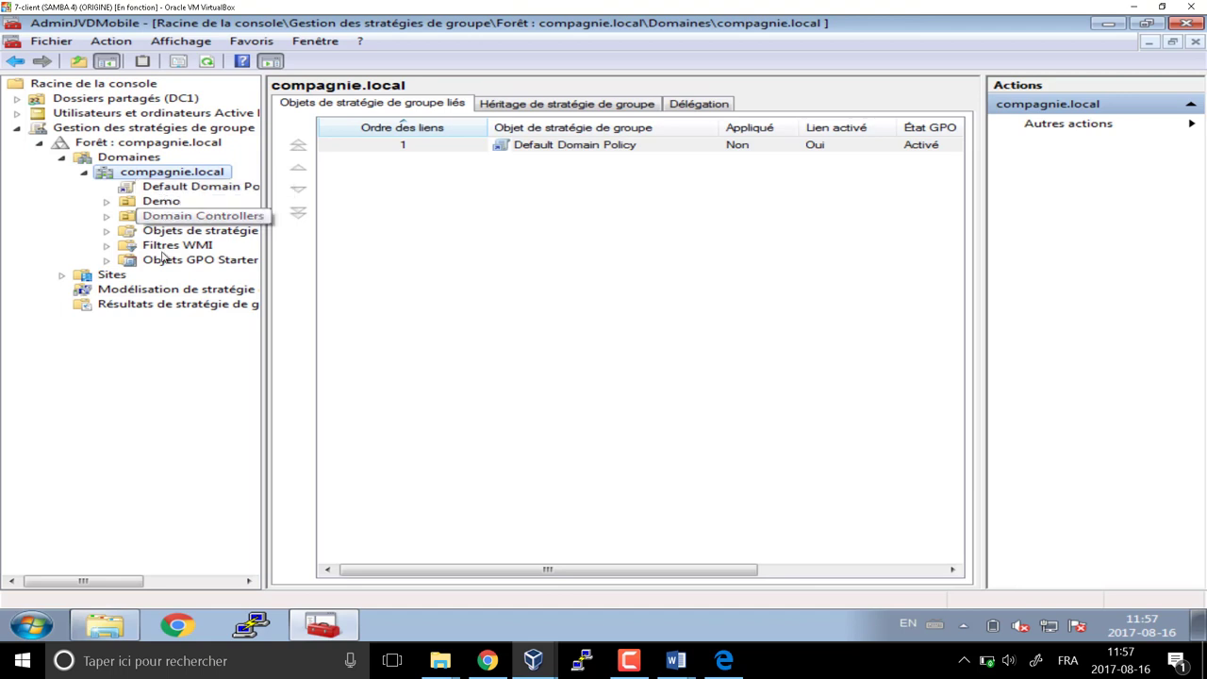
pyautogui.click(63, 160)
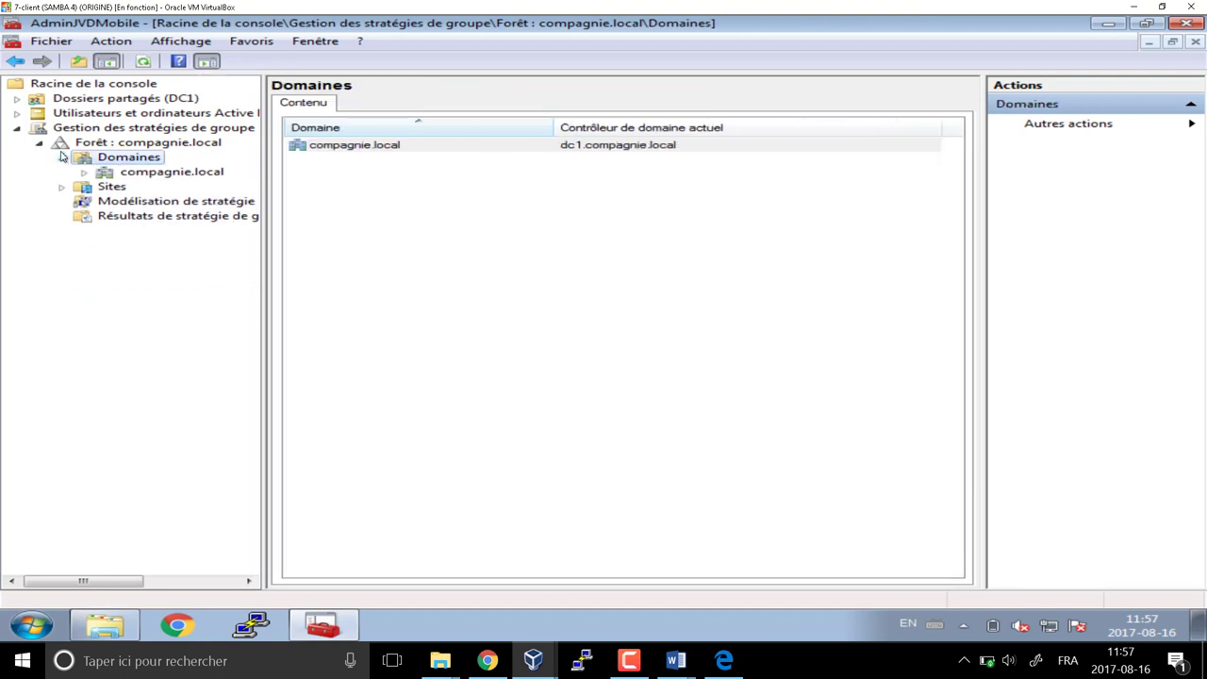
pyautogui.click(109, 187)
pyautogui.click(143, 175)
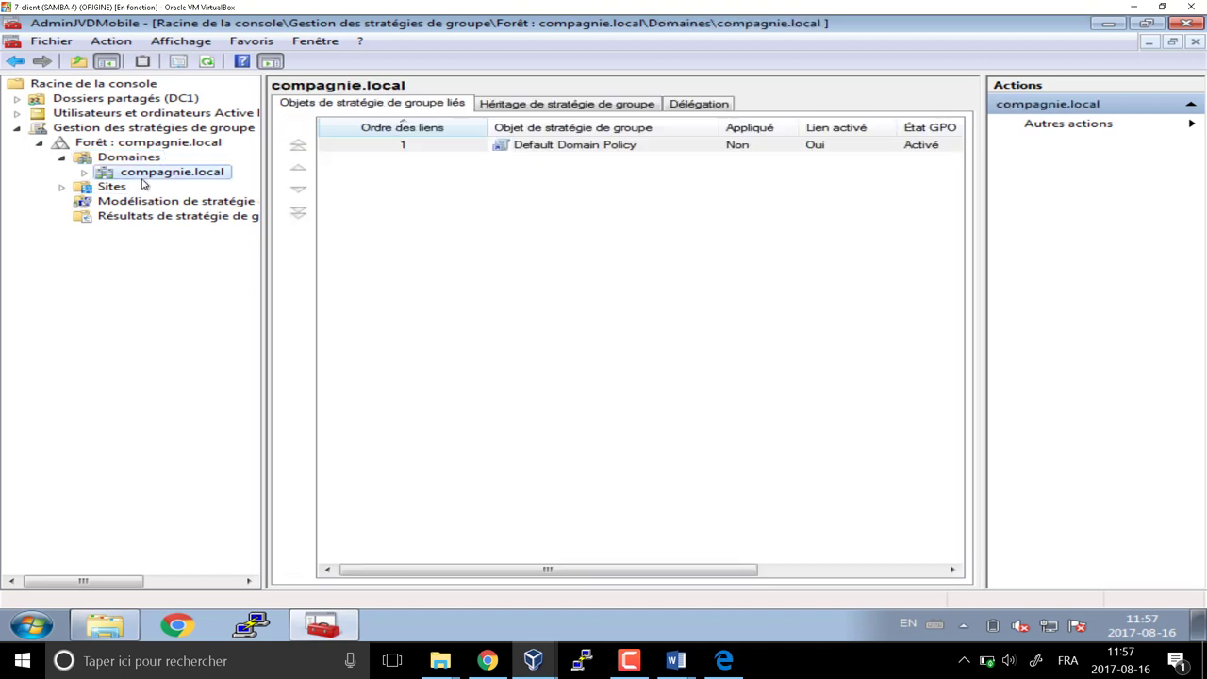
pyautogui.doubleClick(143, 179)
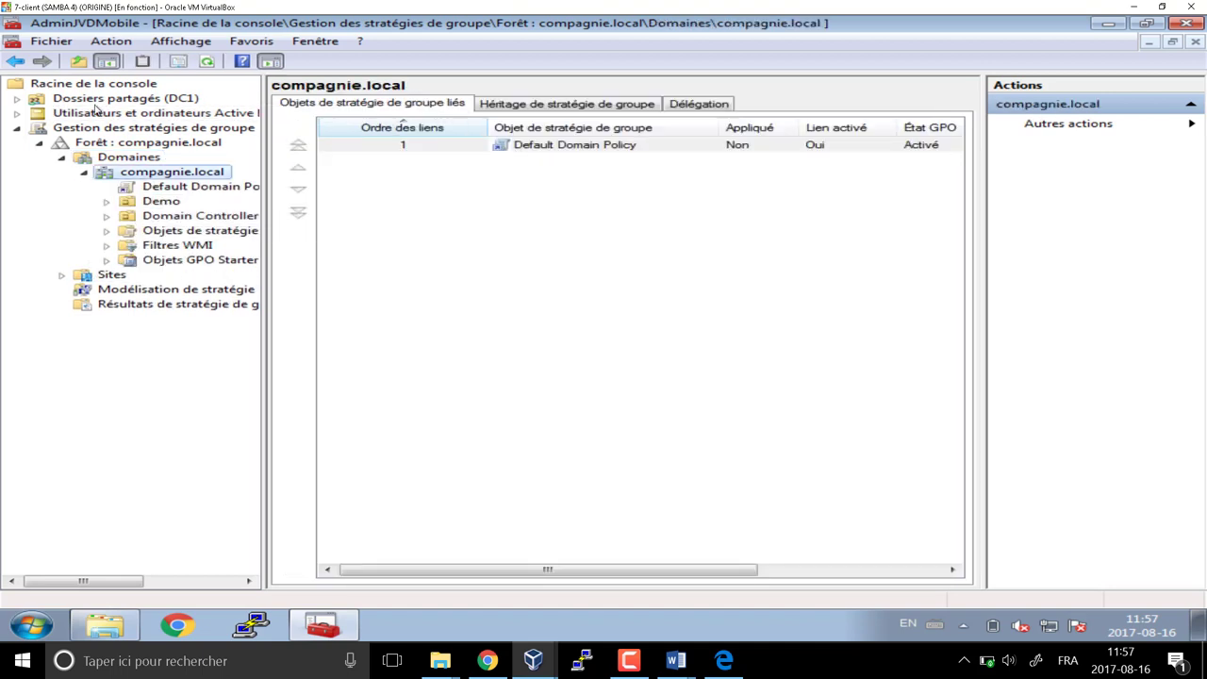
# Expand Active Directory Users and Computers to OU_JVDMobile, widen the tree pane, and return to the GPM root
pyautogui.click(17, 113)
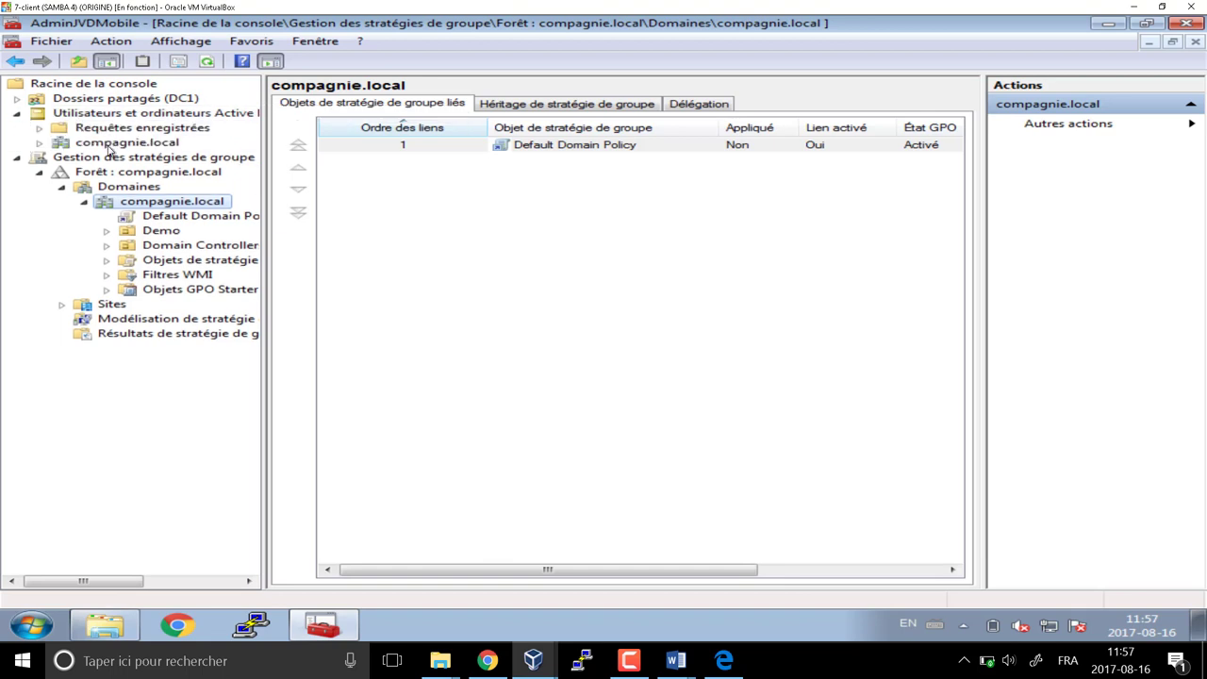
pyautogui.doubleClick(109, 145)
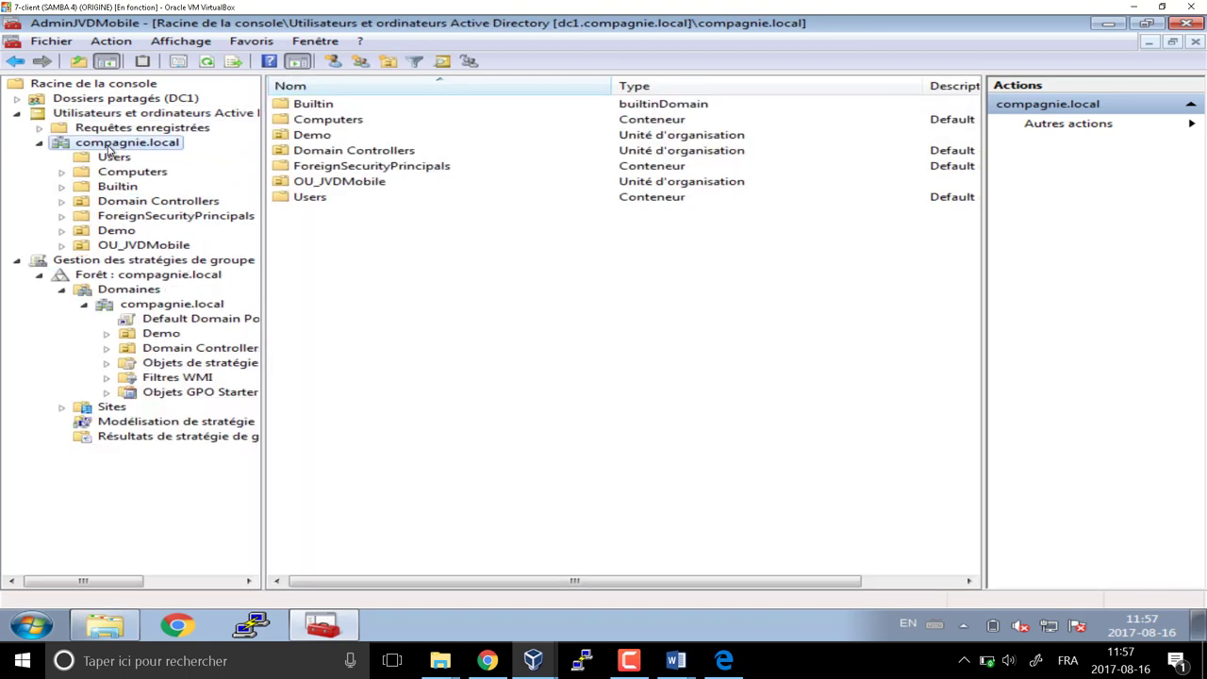
pyautogui.click(142, 246)
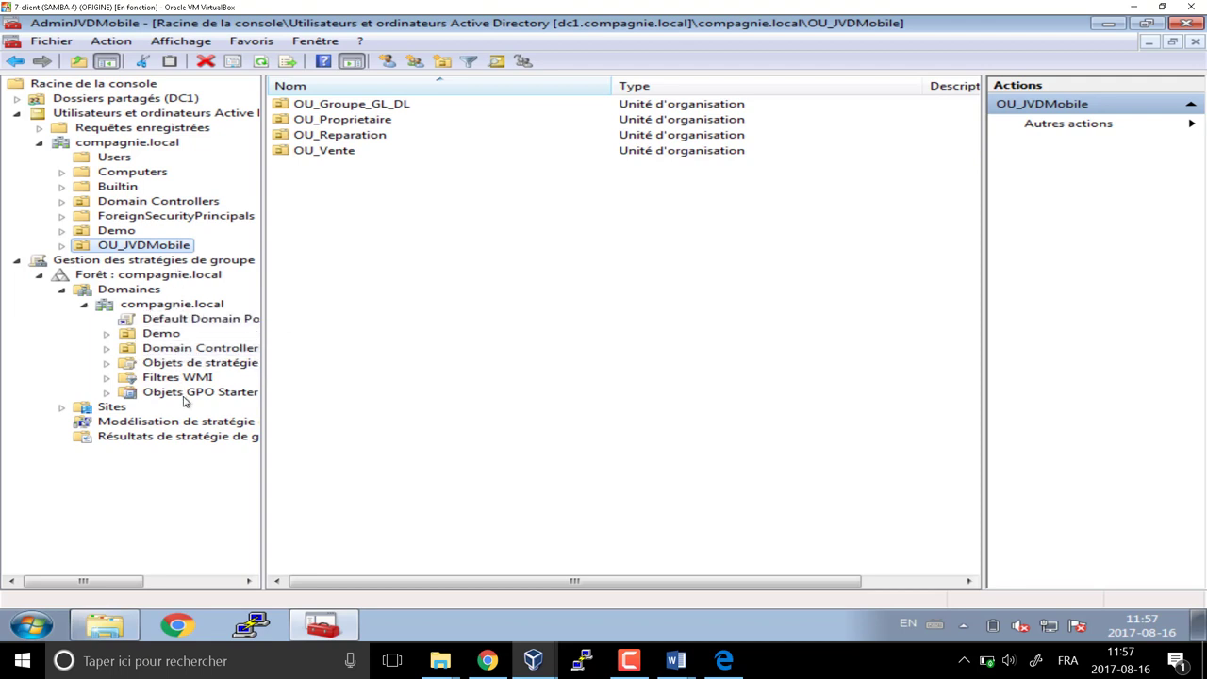
pyautogui.moveTo(265, 375); pyautogui.dragTo(398, 376)
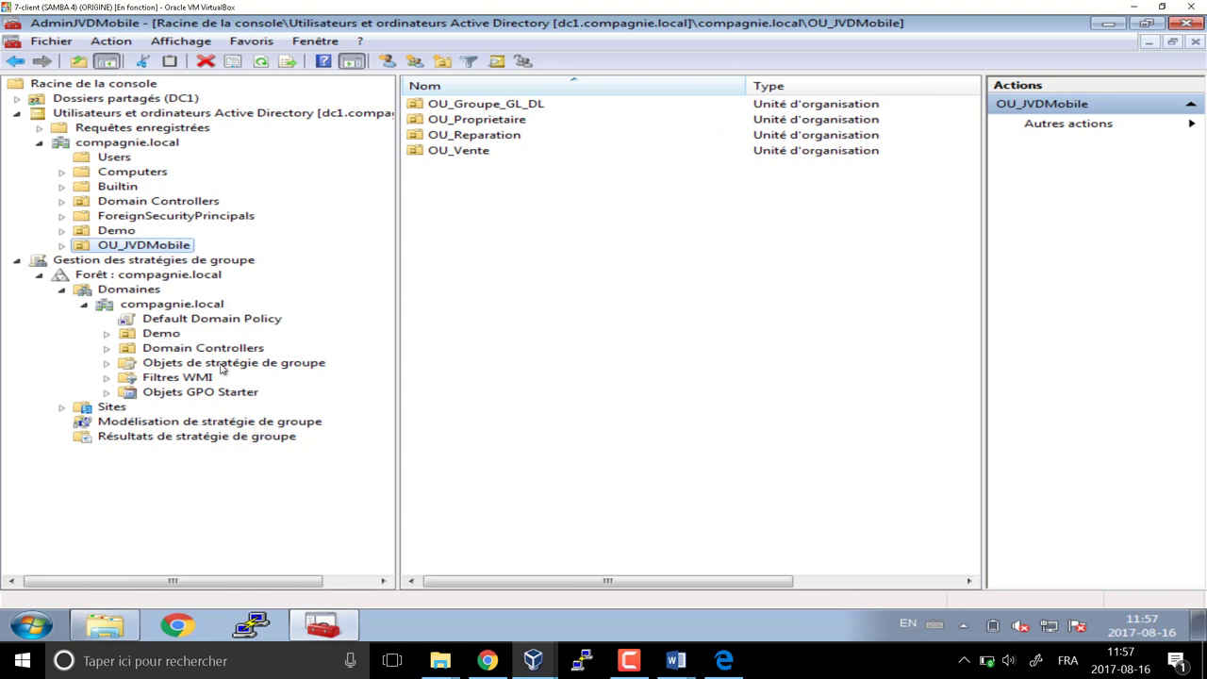
pyautogui.click(179, 306)
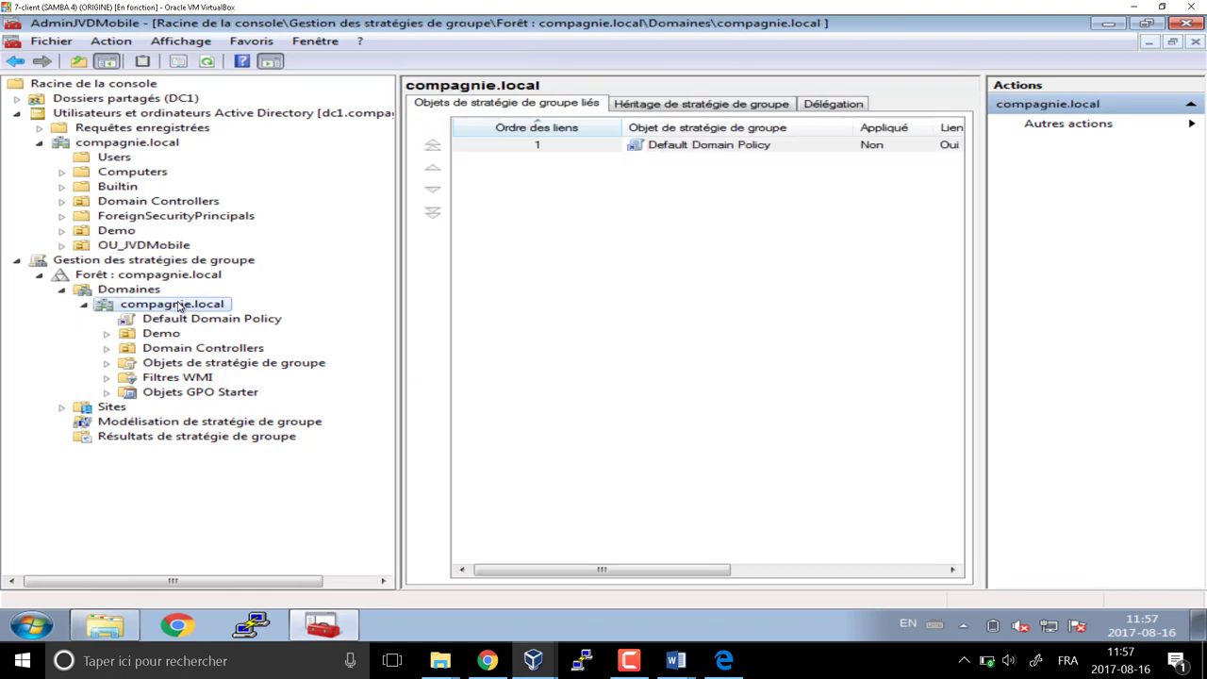
pyautogui.click(155, 248)
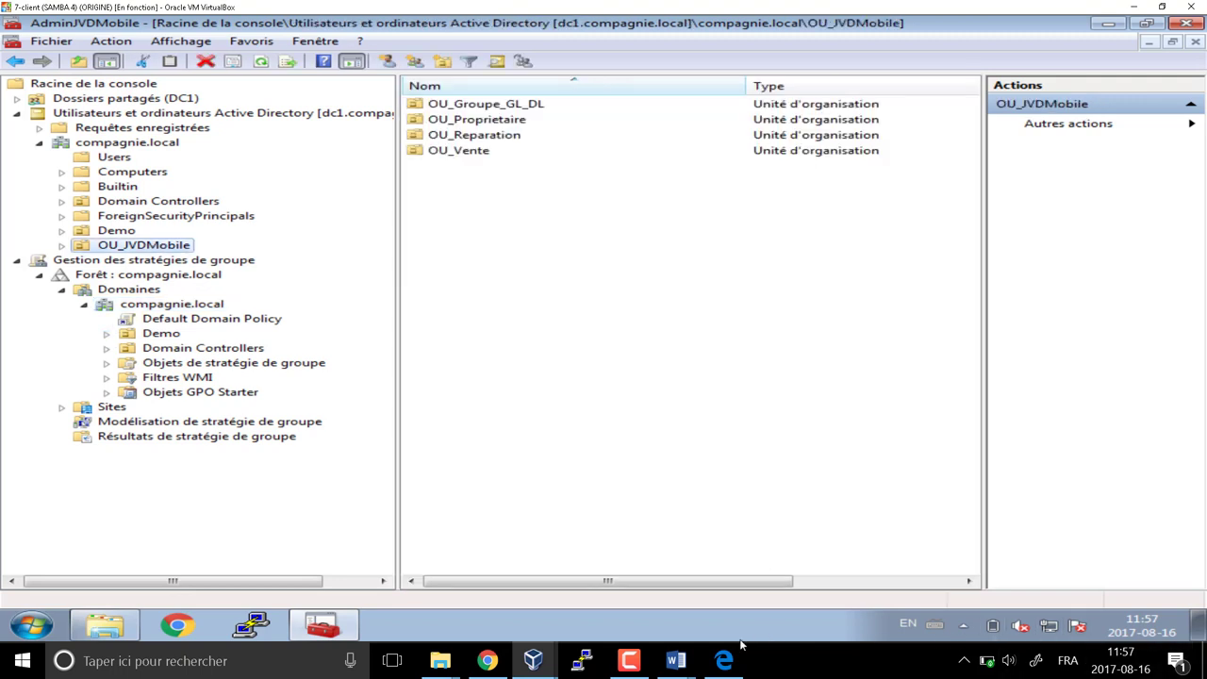
pyautogui.click(629, 663)
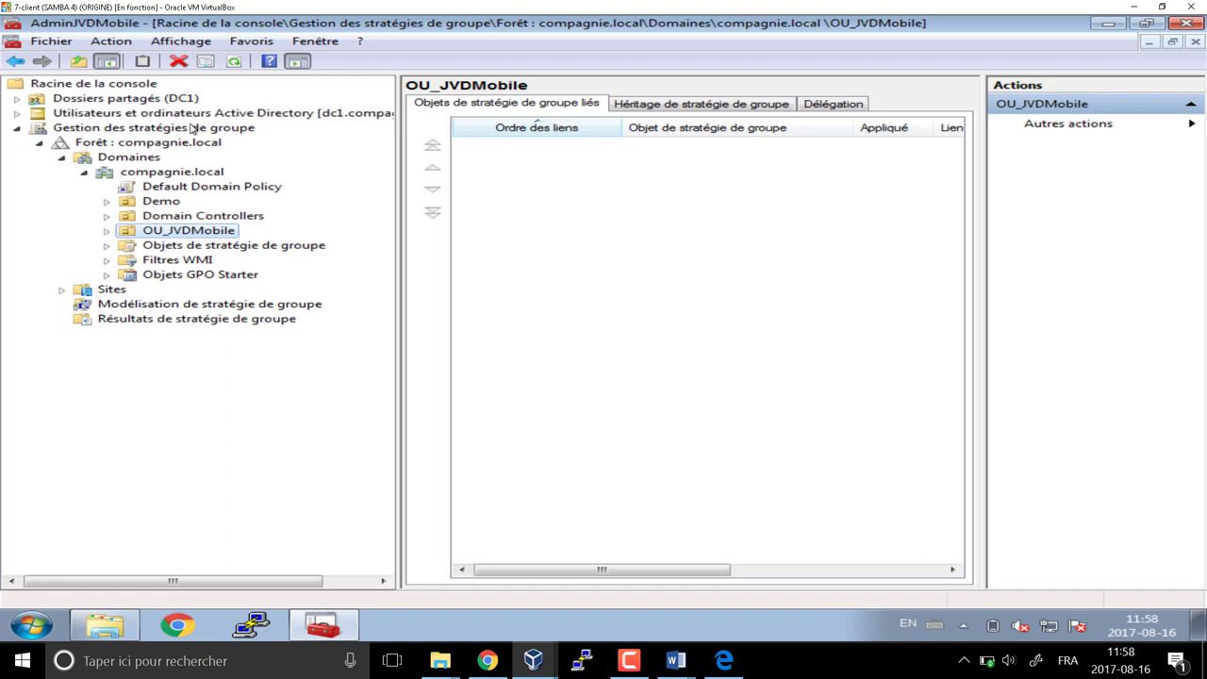
pyautogui.click(191, 128)
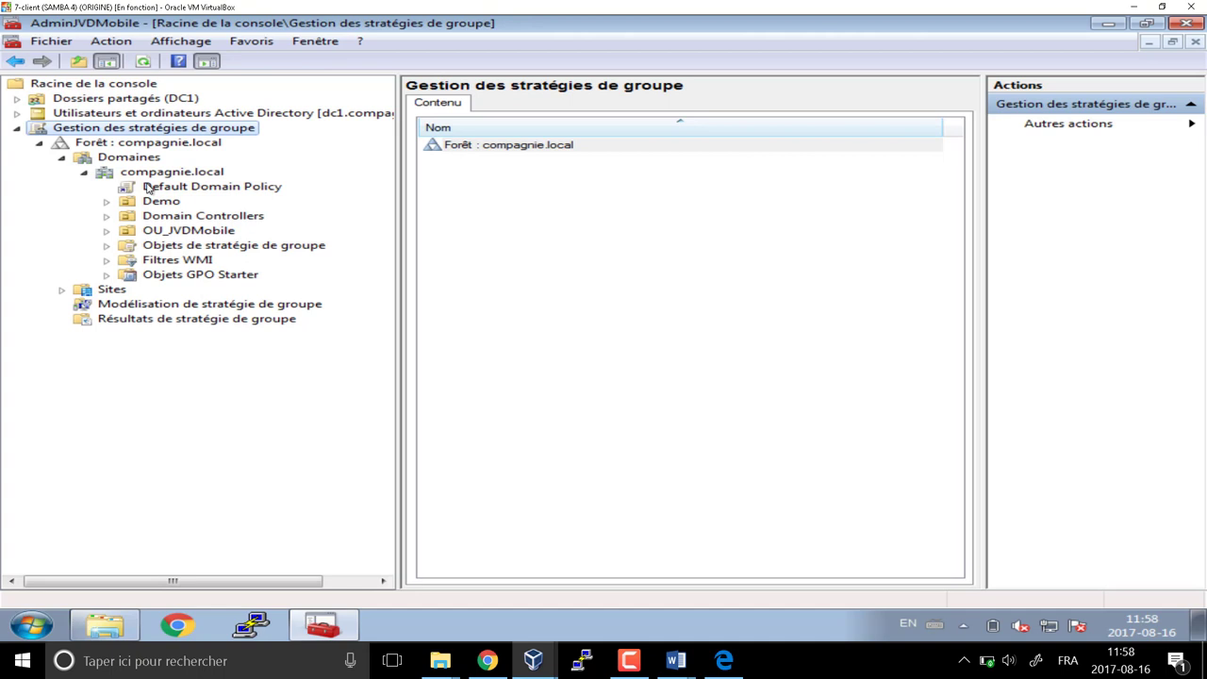
# Remove the Gestion des stratégies de groupe snap-in from the console
pyautogui.click(50, 43)
pyautogui.click(141, 143)
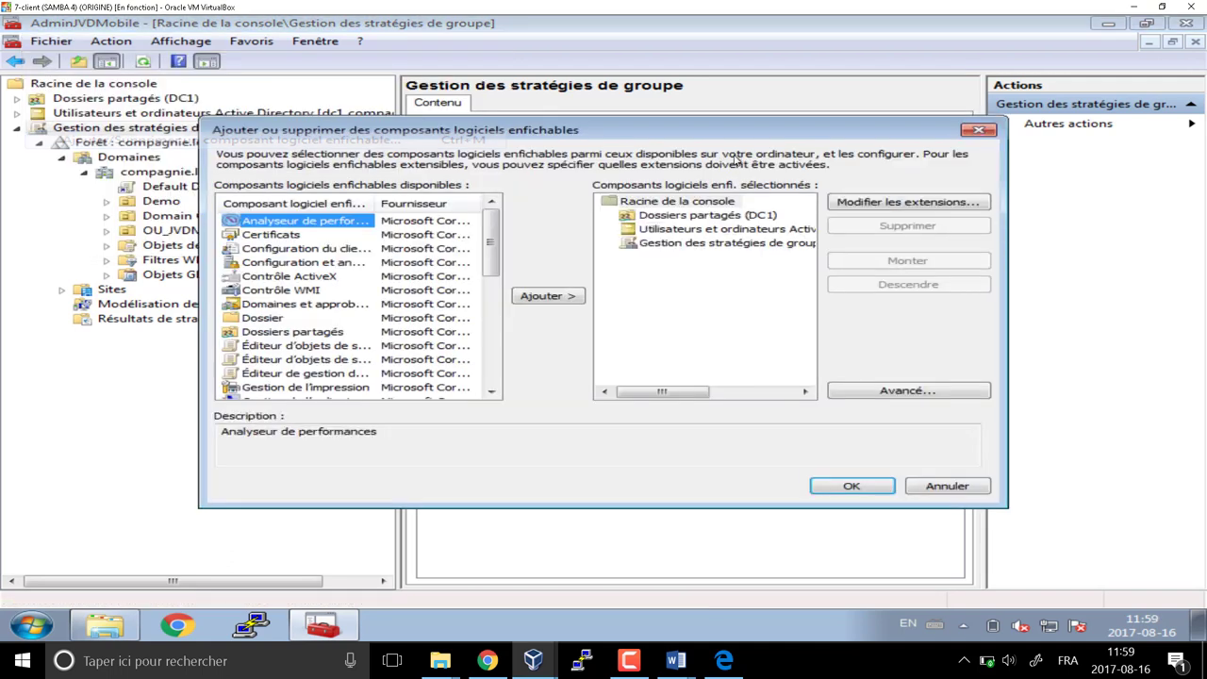
pyautogui.click(698, 243)
pyautogui.click(938, 227)
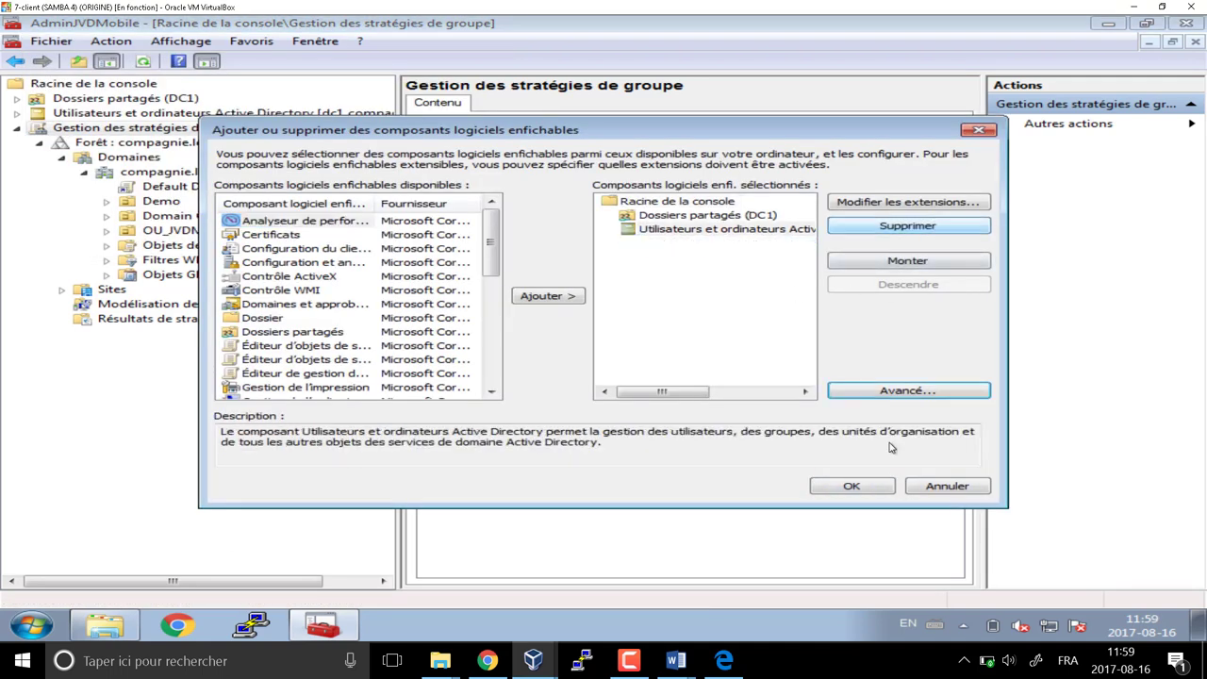
pyautogui.click(856, 487)
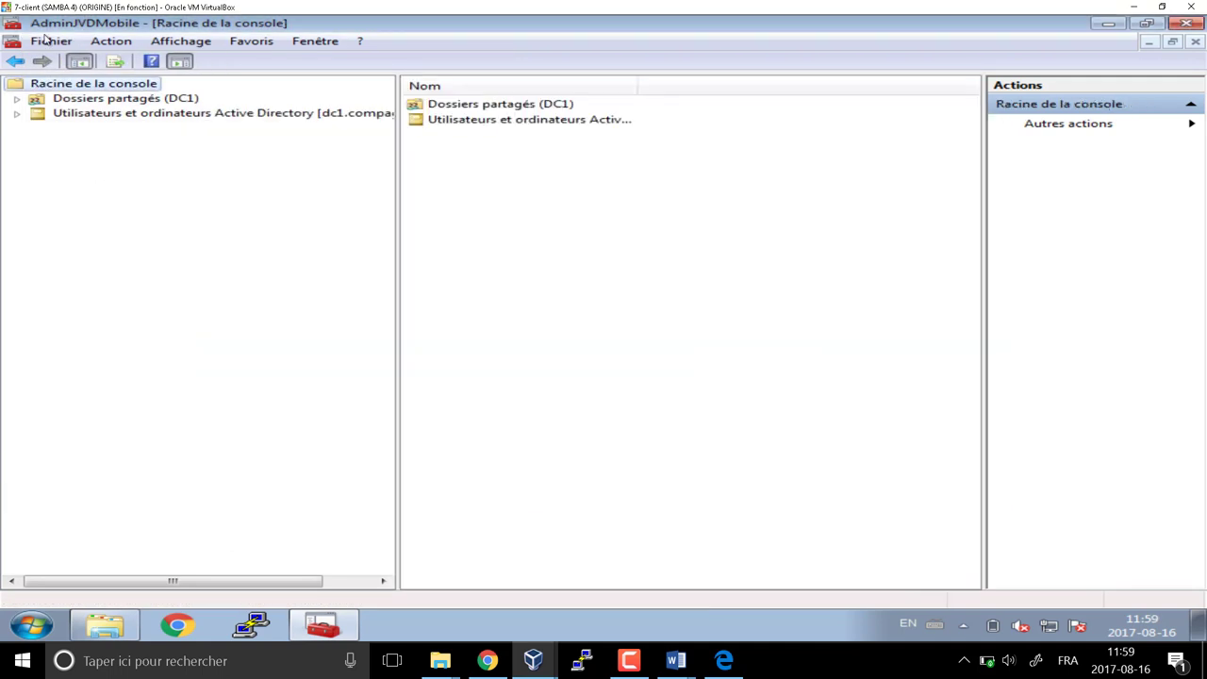
# Add the Gestion des stratégies de groupe snap-in back to the console
pyautogui.click(47, 43)
pyautogui.click(93, 142)
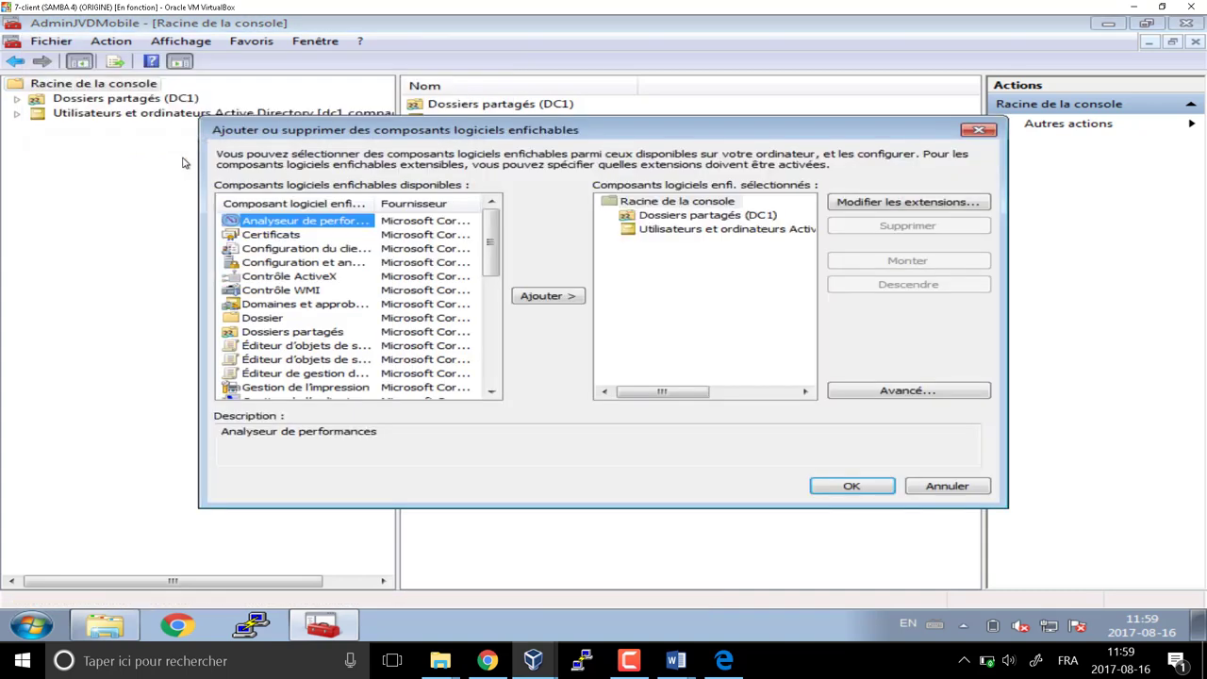
pyautogui.scroll(-1, 493, 292)
pyautogui.moveTo(492, 334); pyautogui.dragTo(491, 346)
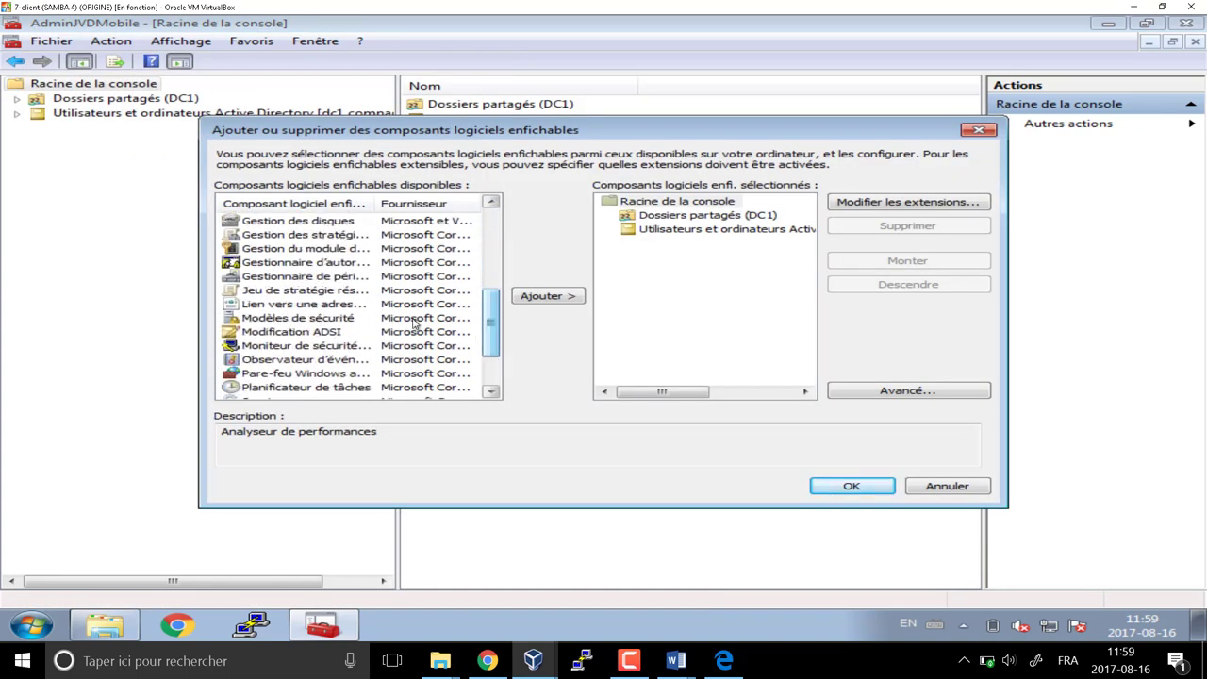
pyautogui.click(304, 236)
pyautogui.click(559, 296)
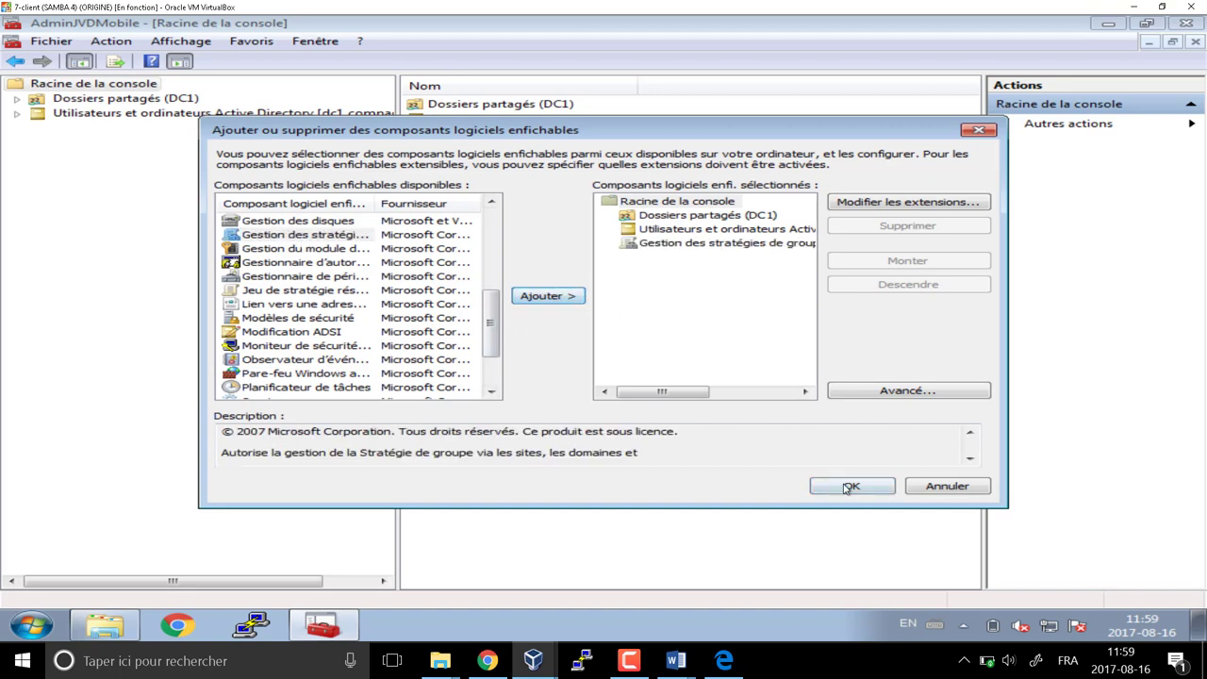
pyautogui.click(852, 486)
# Expand Forêt > Domaines > compagnie.local in the console tree
pyautogui.click(19, 129)
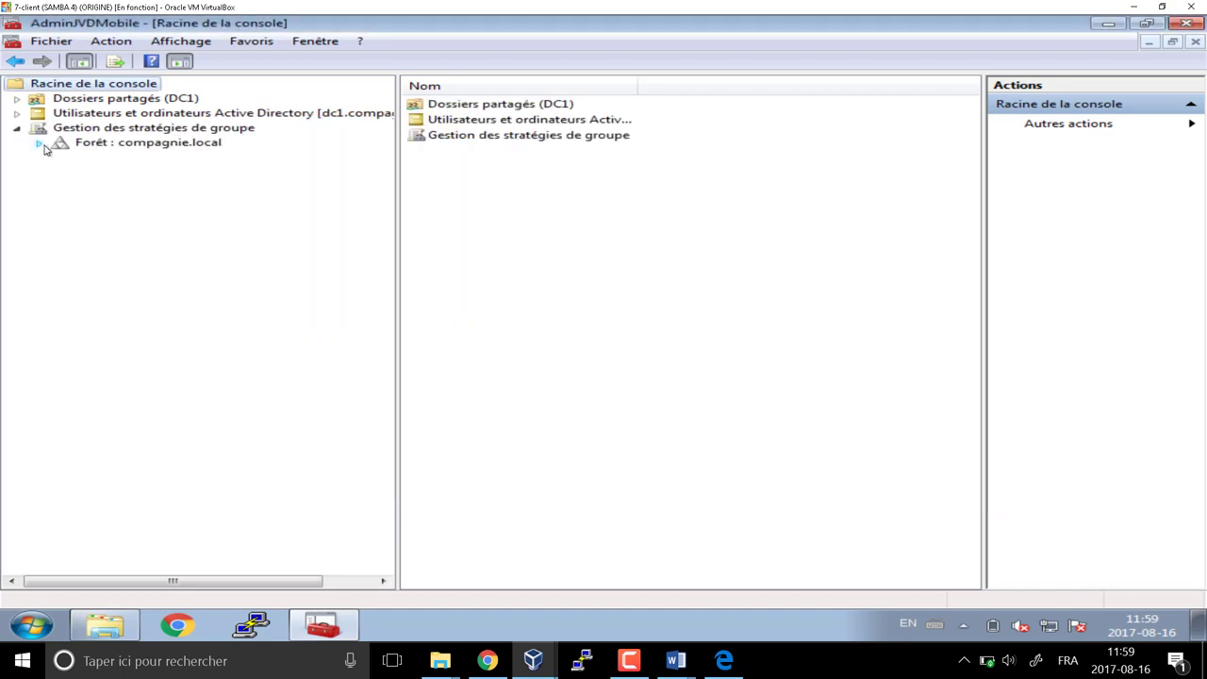
pyautogui.click(39, 142)
pyautogui.click(61, 157)
pyautogui.click(83, 173)
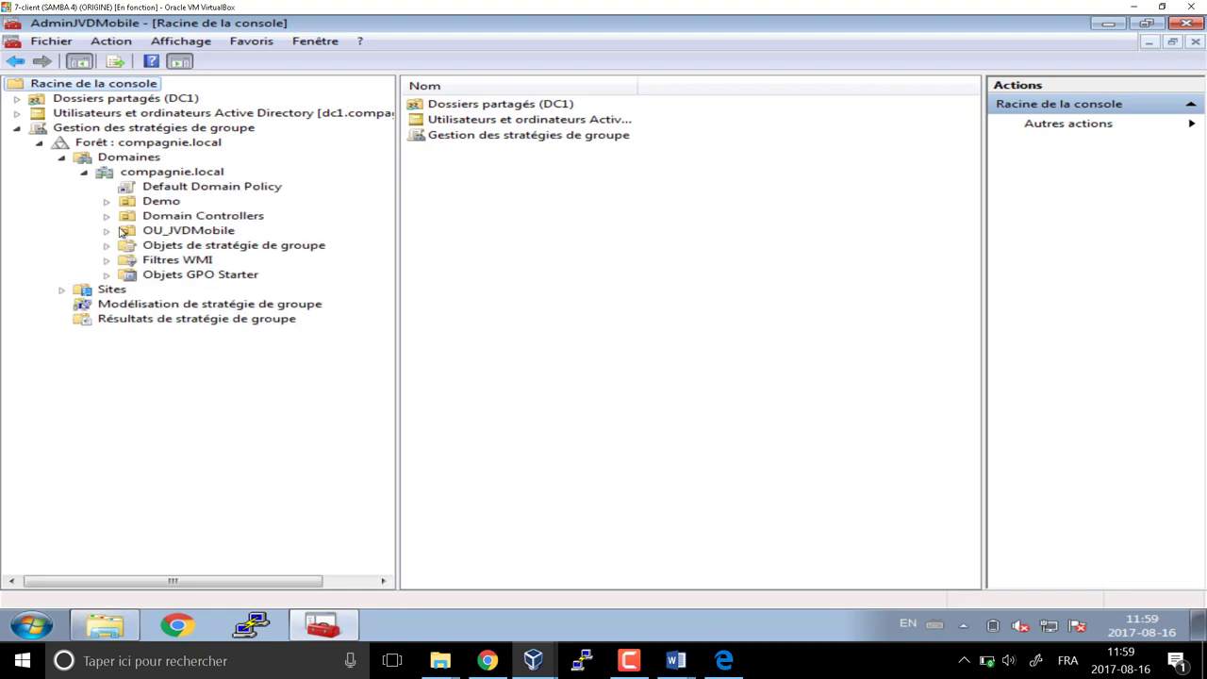
# Link GPO_Vendeur_RestricPConfig_Restric_FondEcran to OU_JVDMobile via Lier un objet existant
pyautogui.click(193, 247)
pyautogui.press('Up')
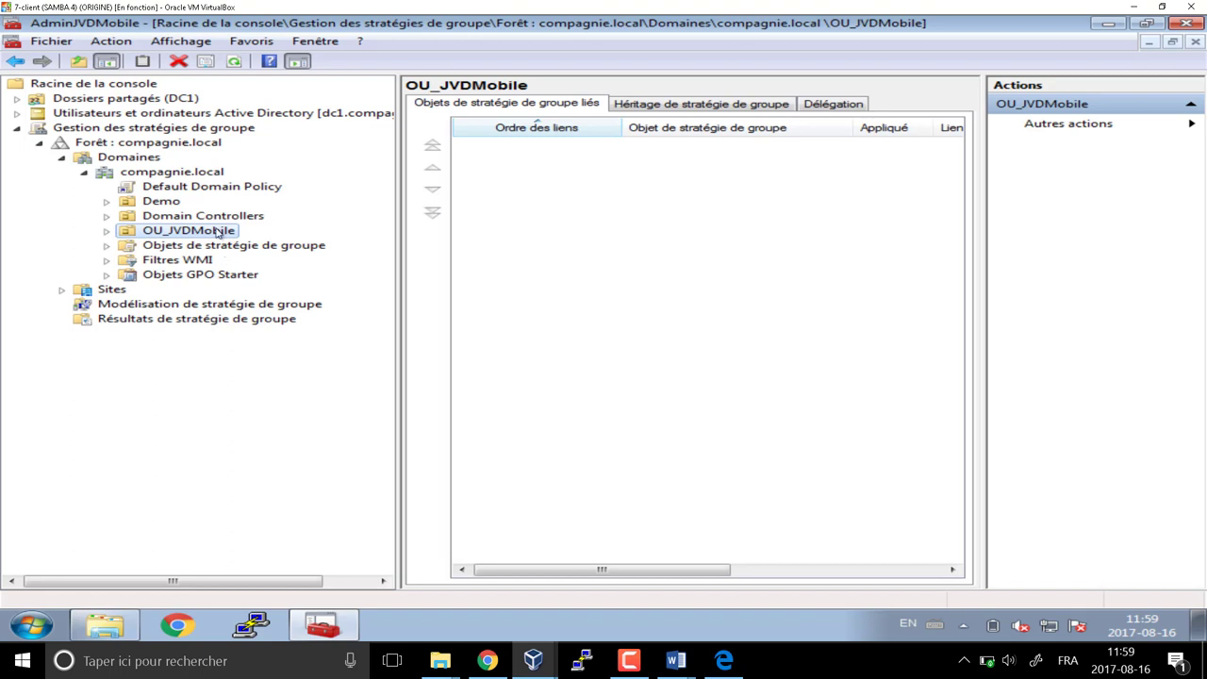
pyautogui.rightClick(216, 231)
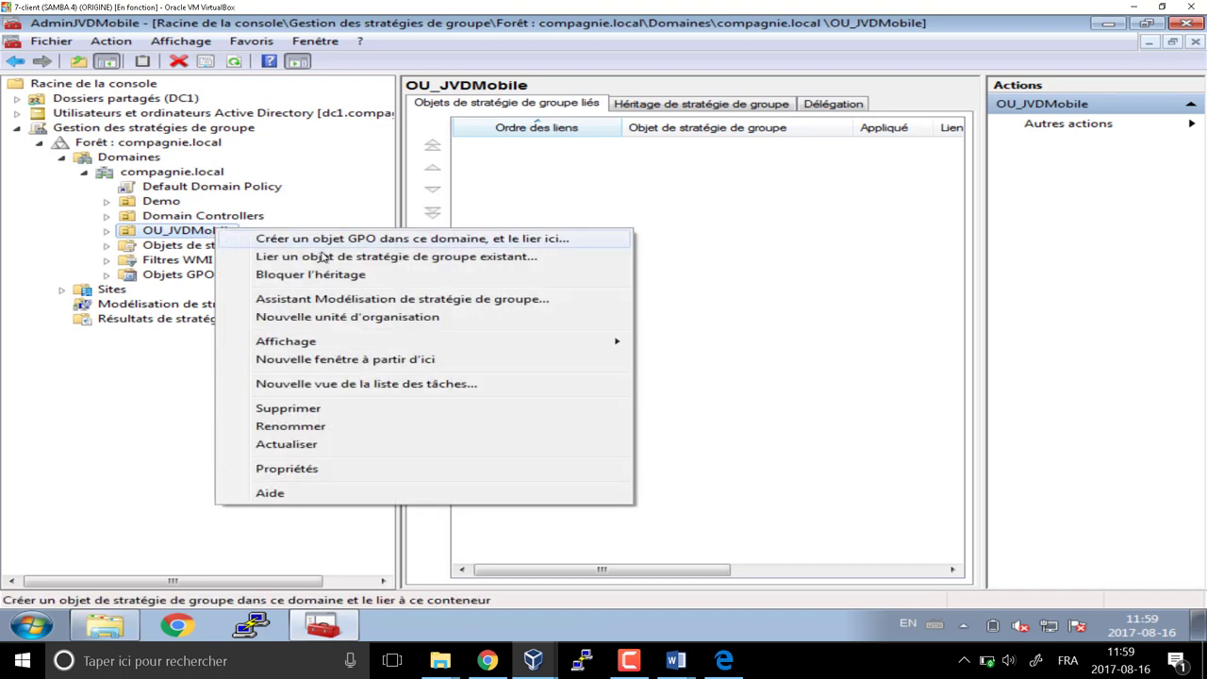
pyautogui.click(500, 261)
pyautogui.click(479, 300)
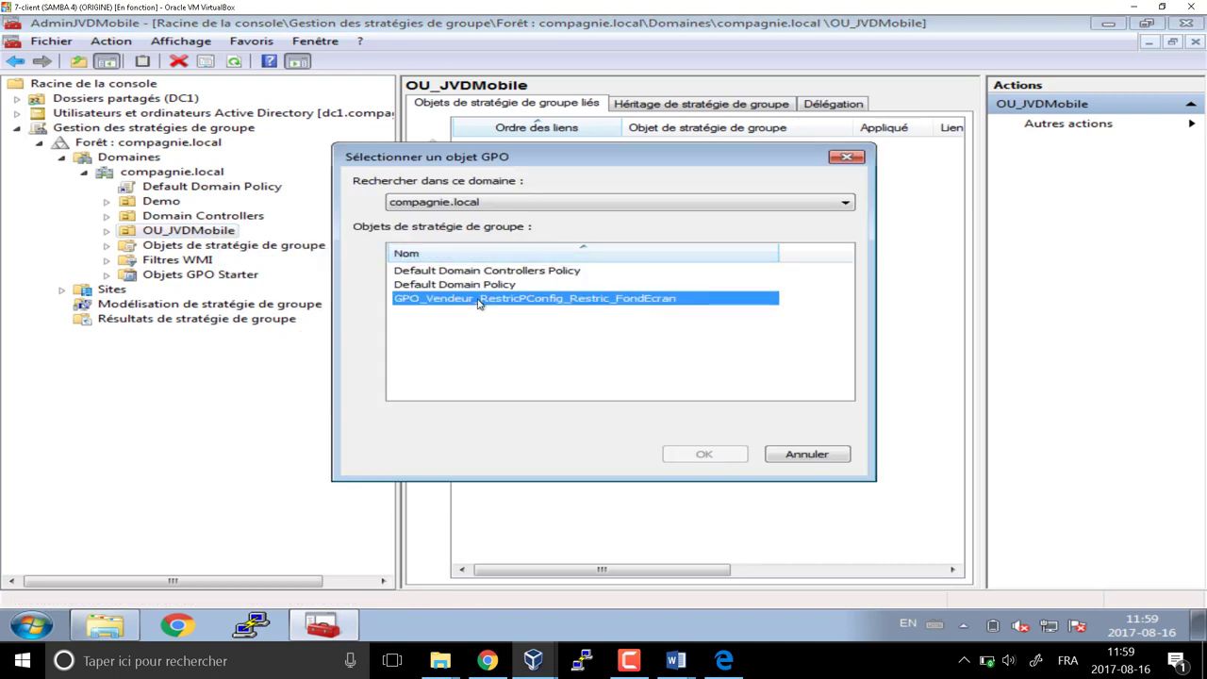
pyautogui.click(704, 455)
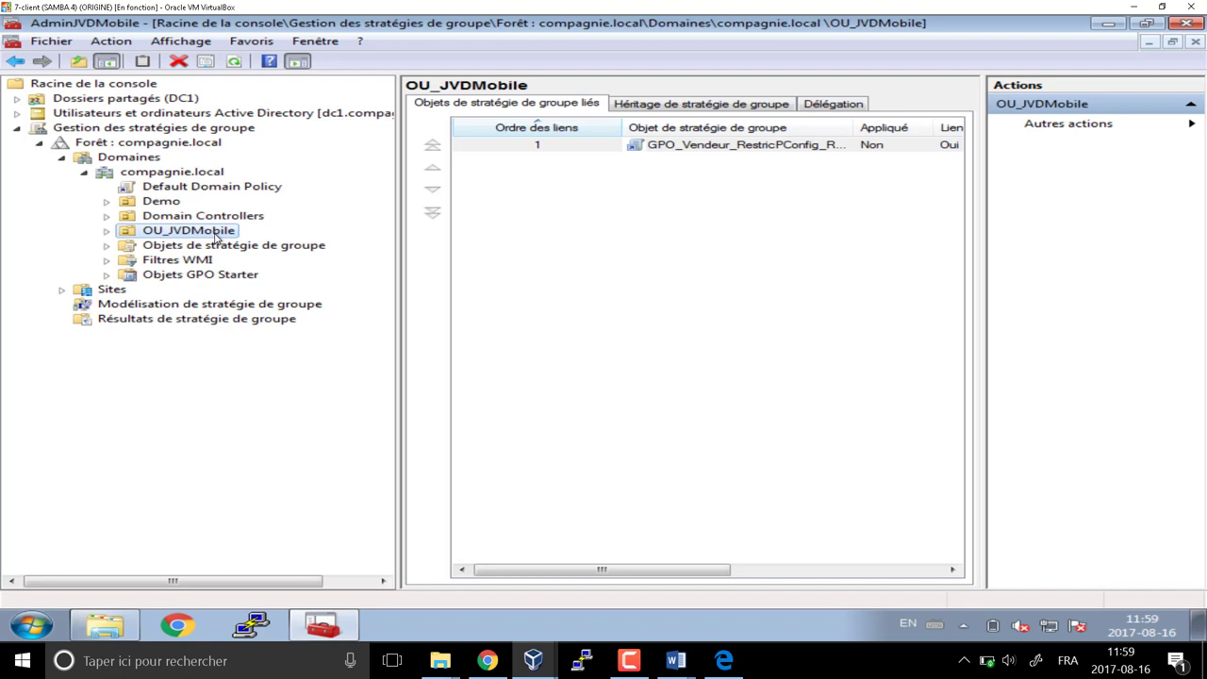
# Disable and delete that link on OU_JVDMobile, then view Objets de stratégie de groupe
pyautogui.click(704, 151)
pyautogui.click(696, 151)
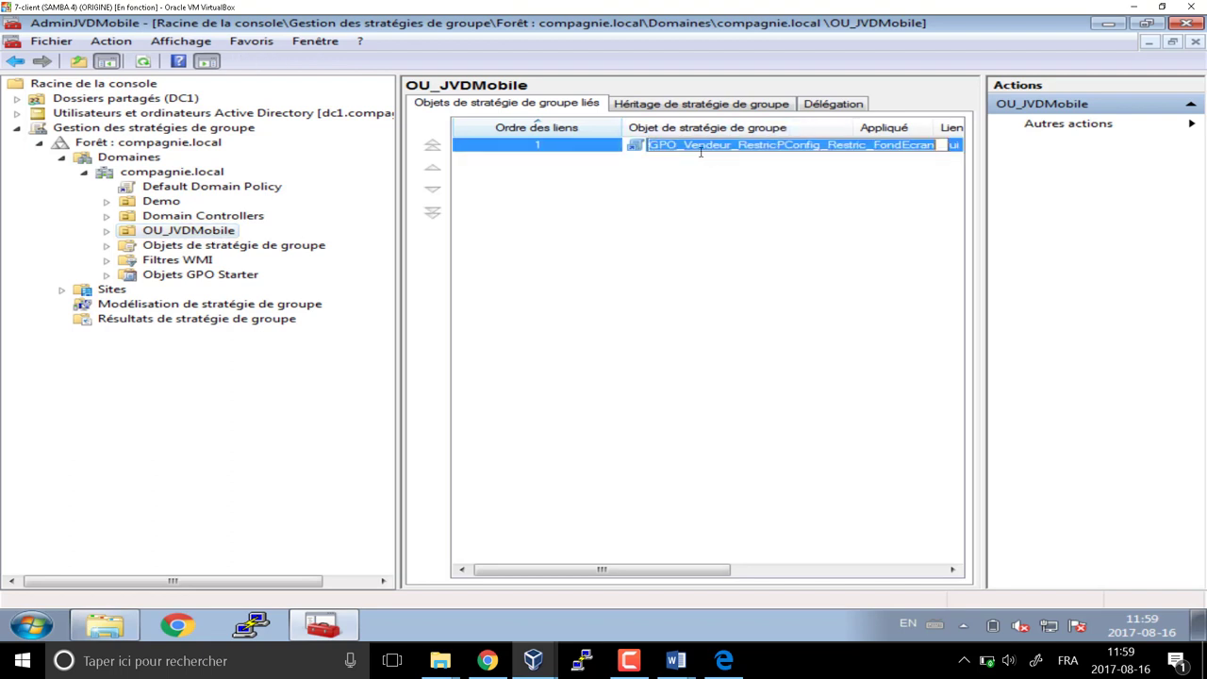
pyautogui.moveTo(732, 146); pyautogui.dragTo(692, 146)
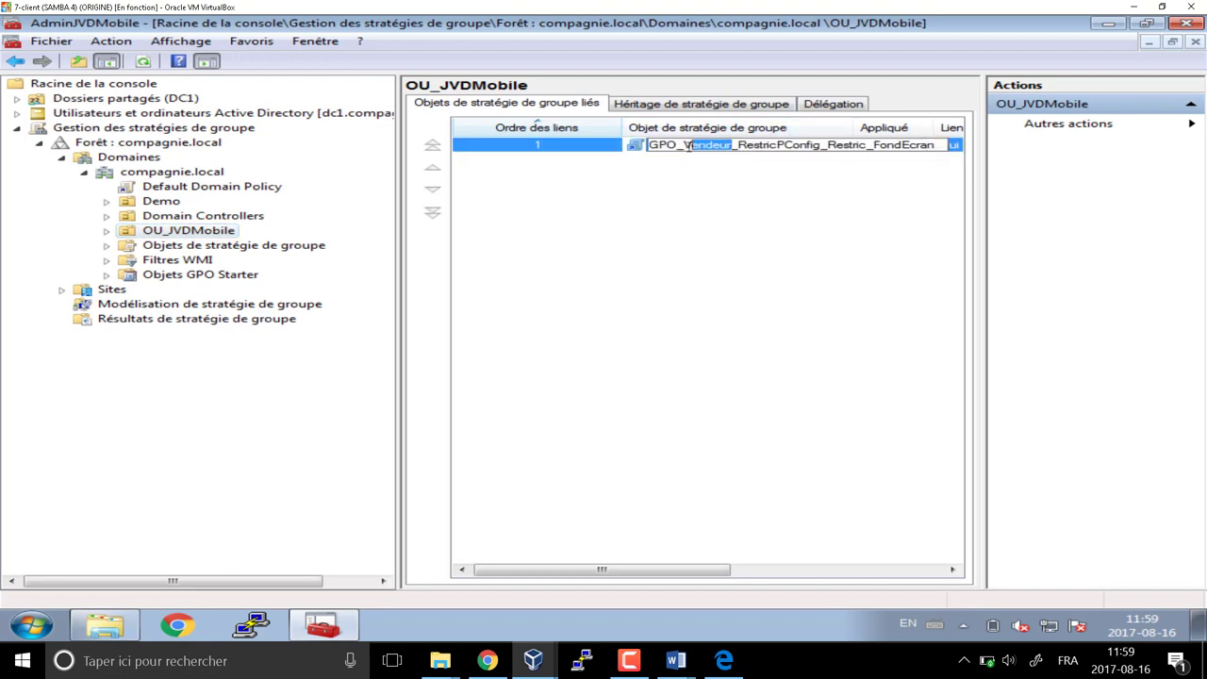
pyautogui.click(705, 242)
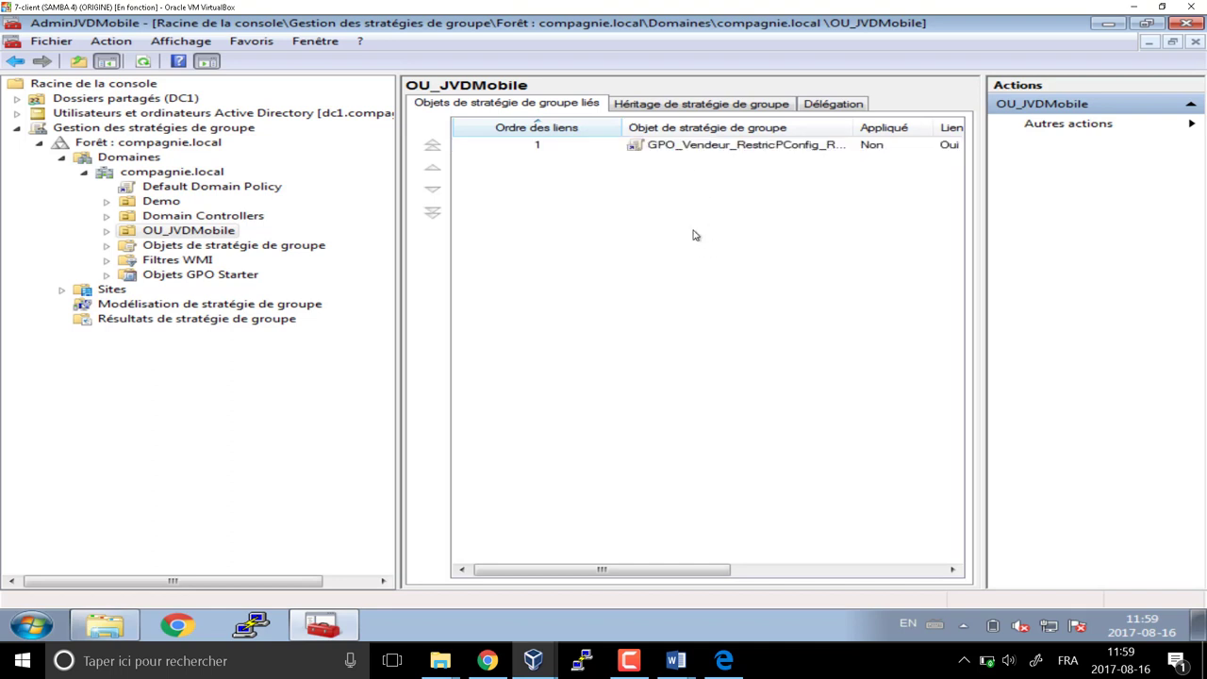
pyautogui.rightClick(676, 149)
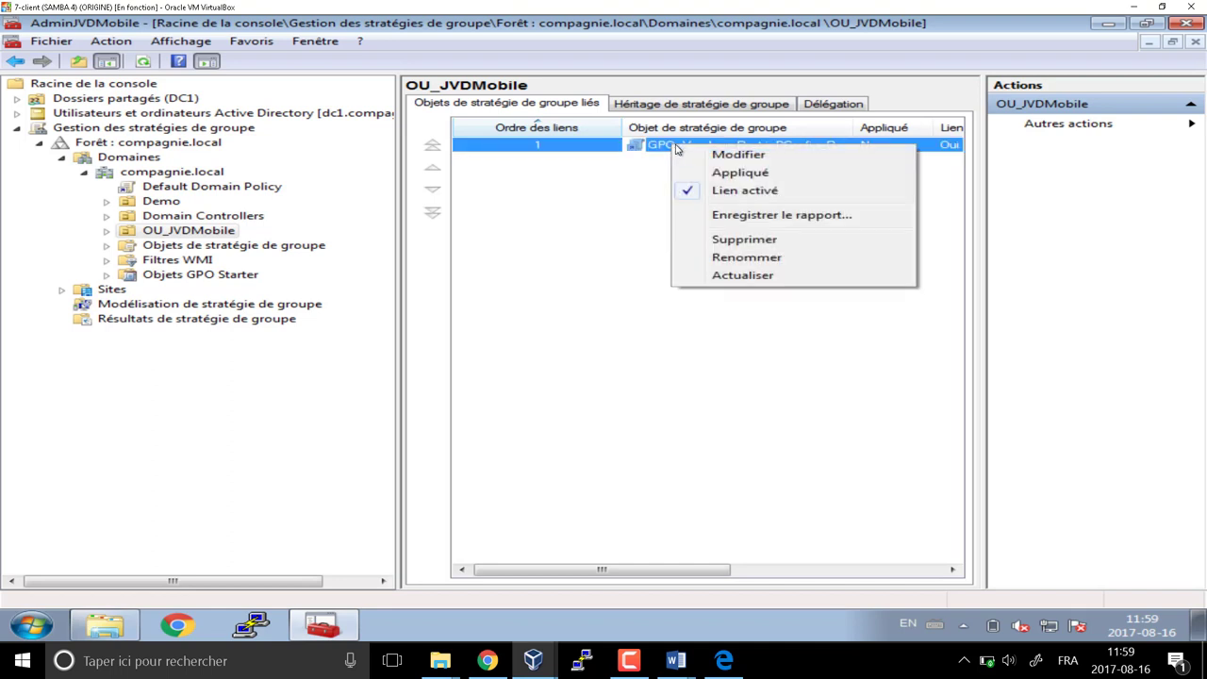
pyautogui.click(688, 194)
pyautogui.click(691, 364)
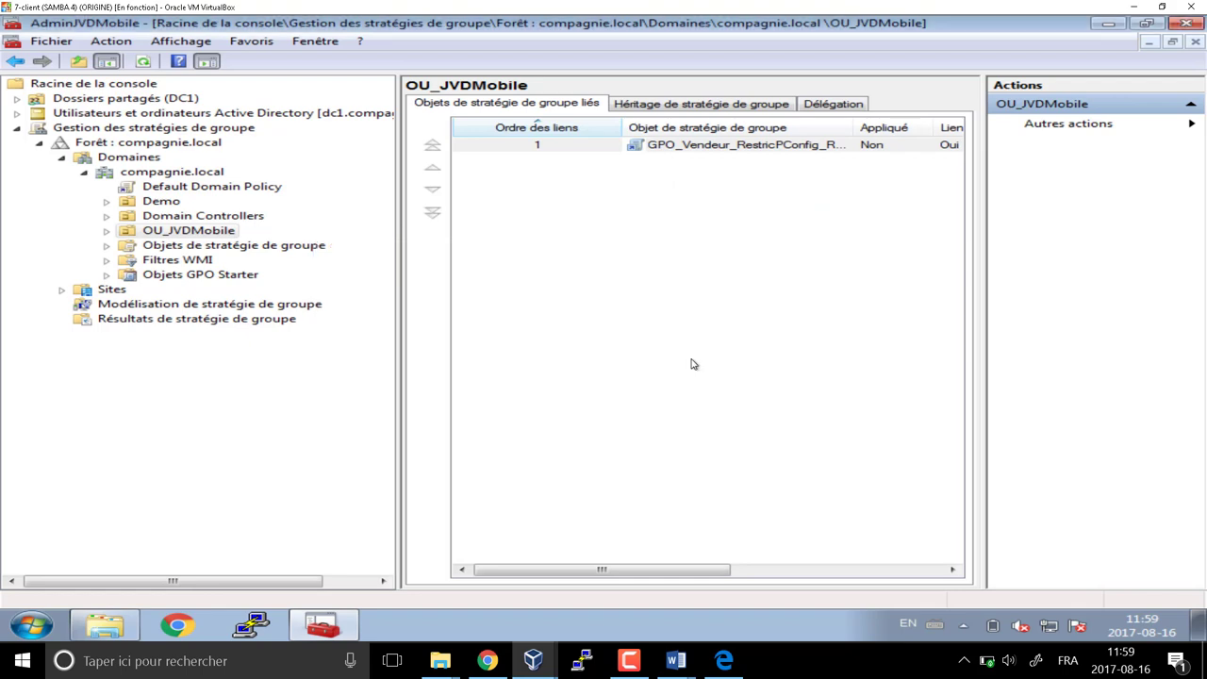
pyautogui.press('Delete')
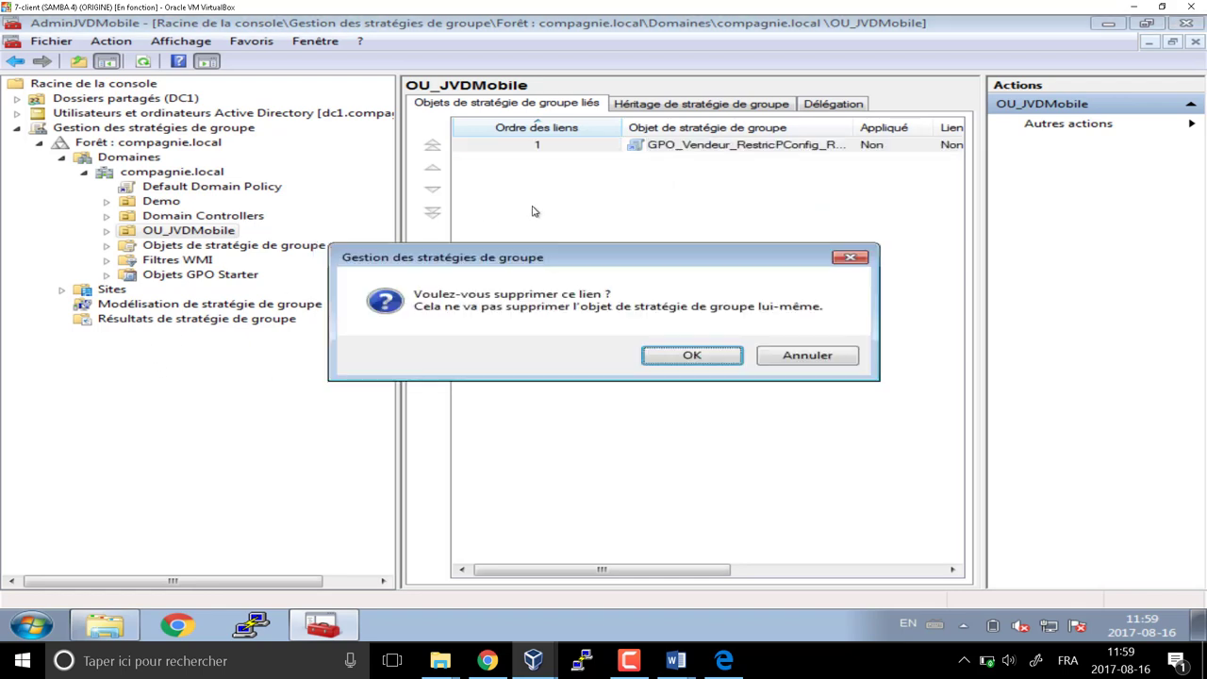
pyautogui.click(668, 356)
pyautogui.click(223, 247)
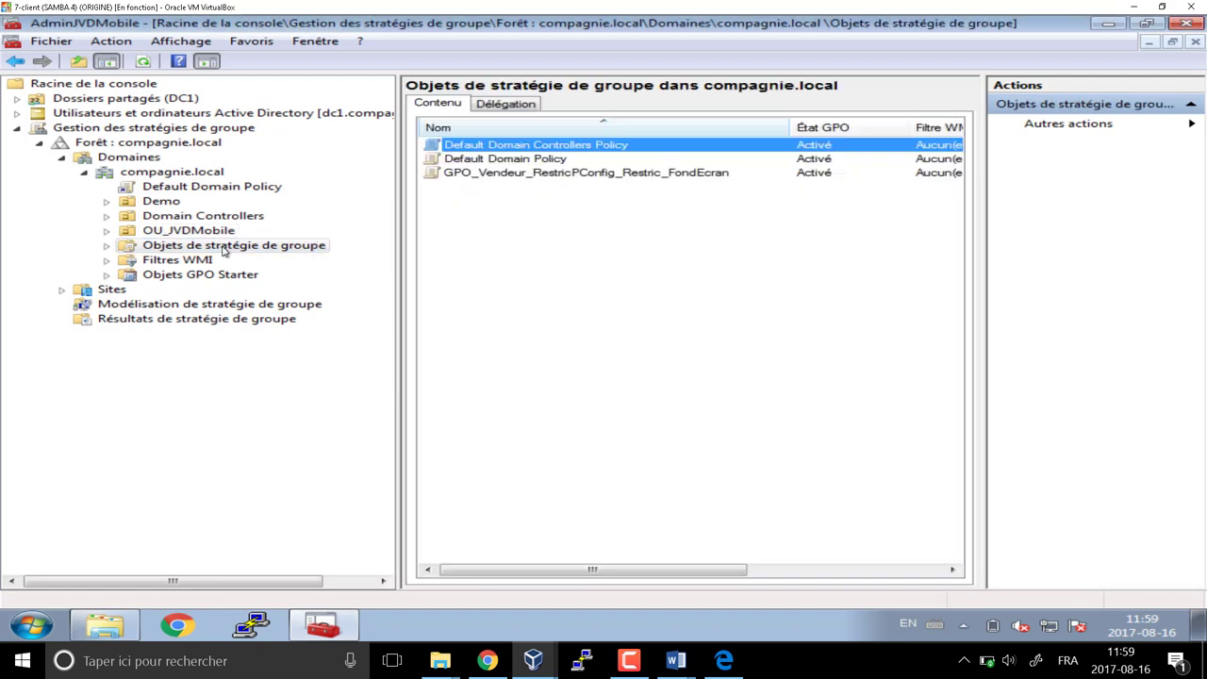
# Expand OU_JVDMobile and attach the vendor GPO to OU_Vente as link order 1 via Lier un objet existant
pyautogui.click(523, 174)
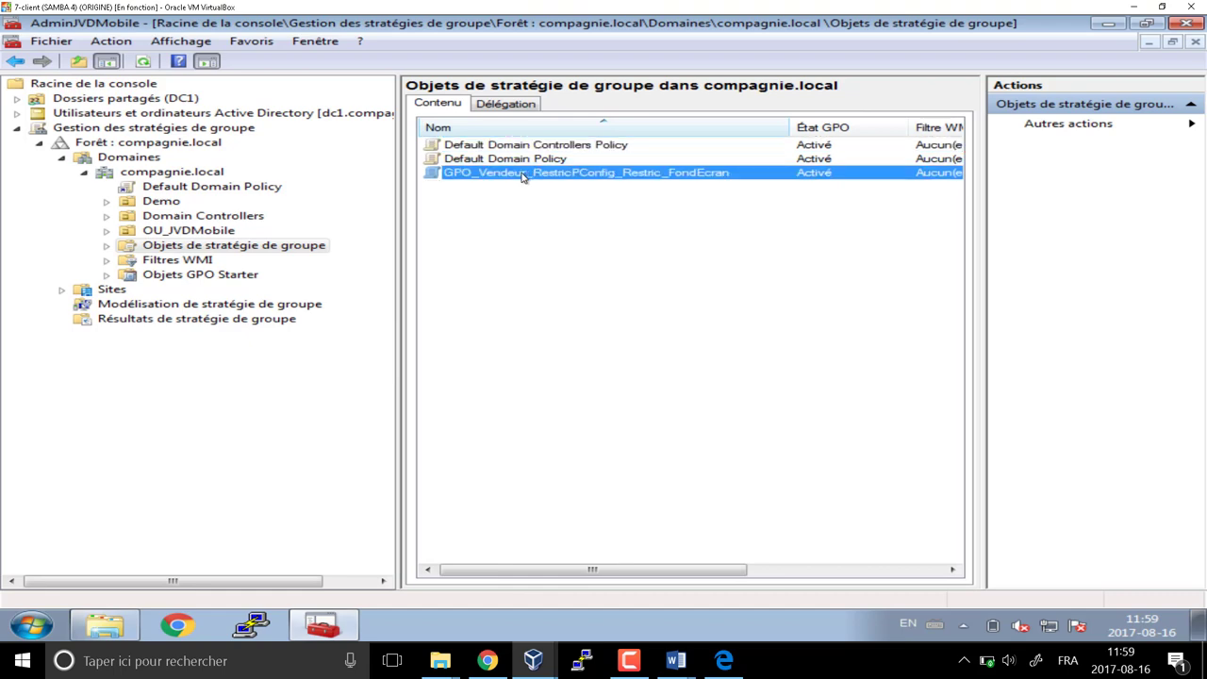
pyautogui.click(193, 233)
pyautogui.click(107, 232)
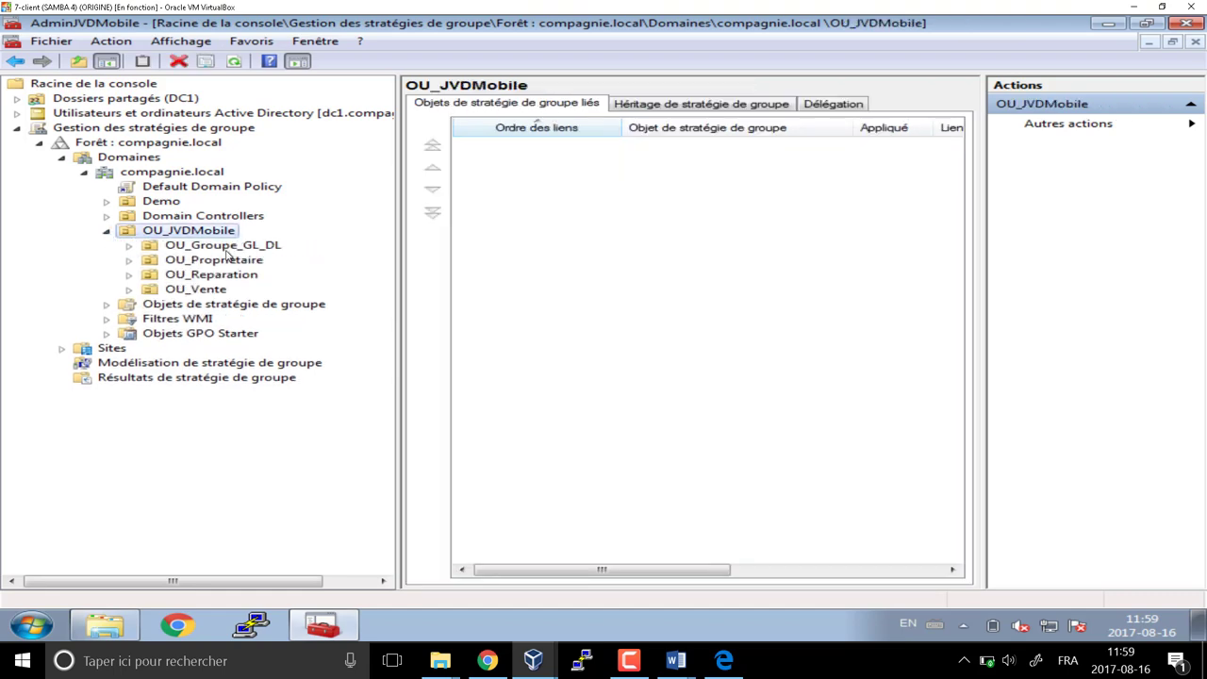
pyautogui.click(210, 291)
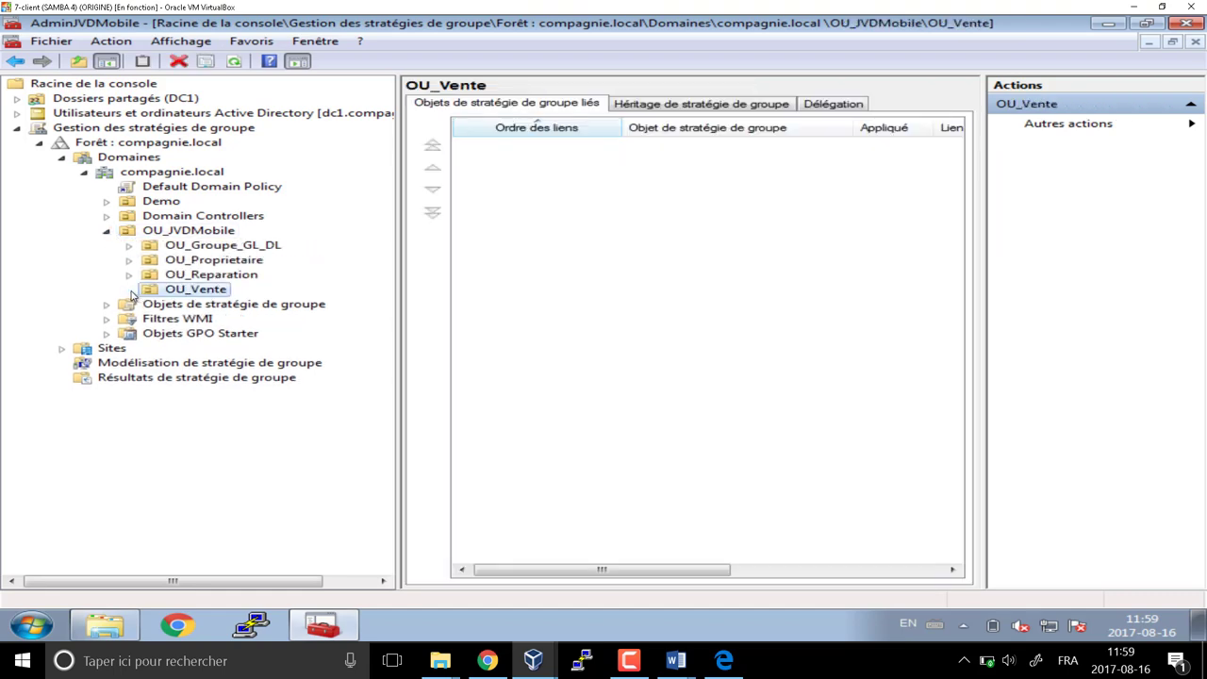
pyautogui.click(208, 294)
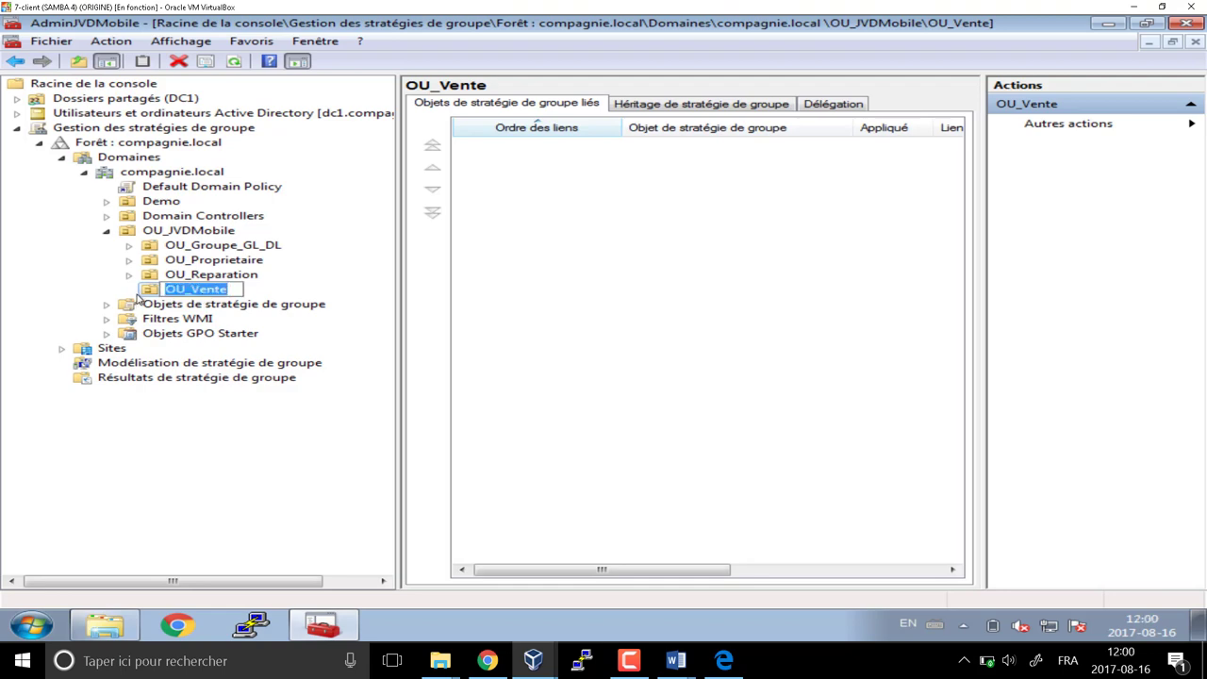
pyautogui.press('Escape')
pyautogui.rightClick(210, 293)
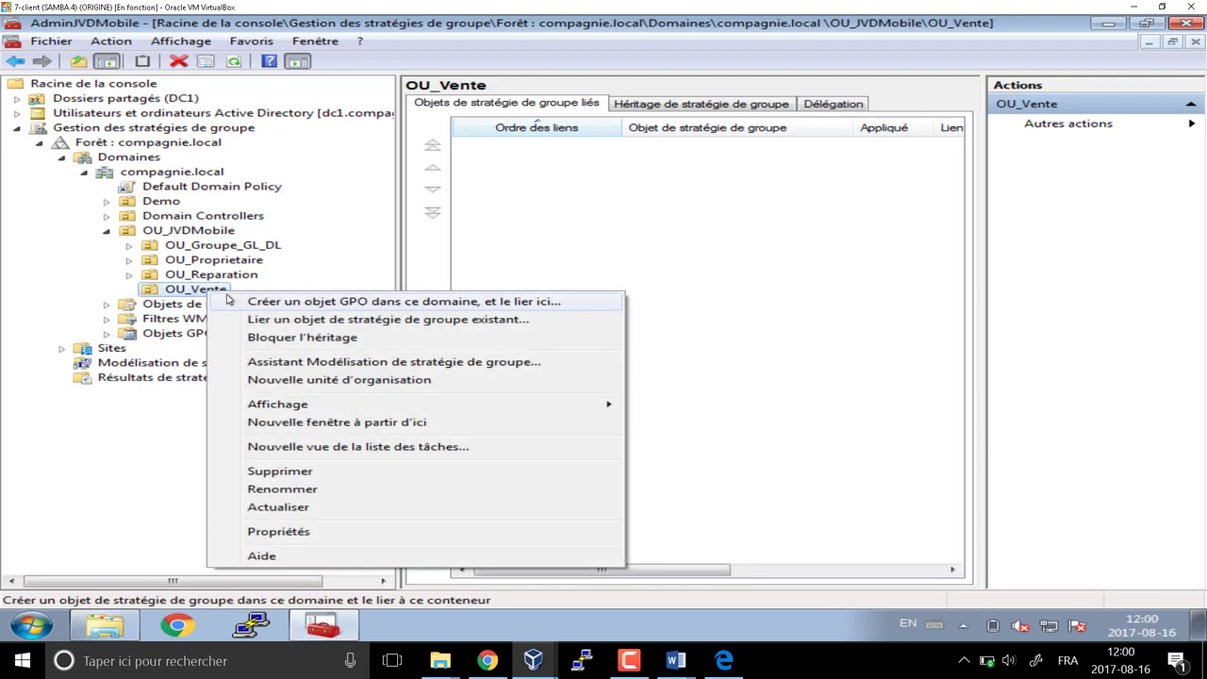
pyautogui.click(273, 320)
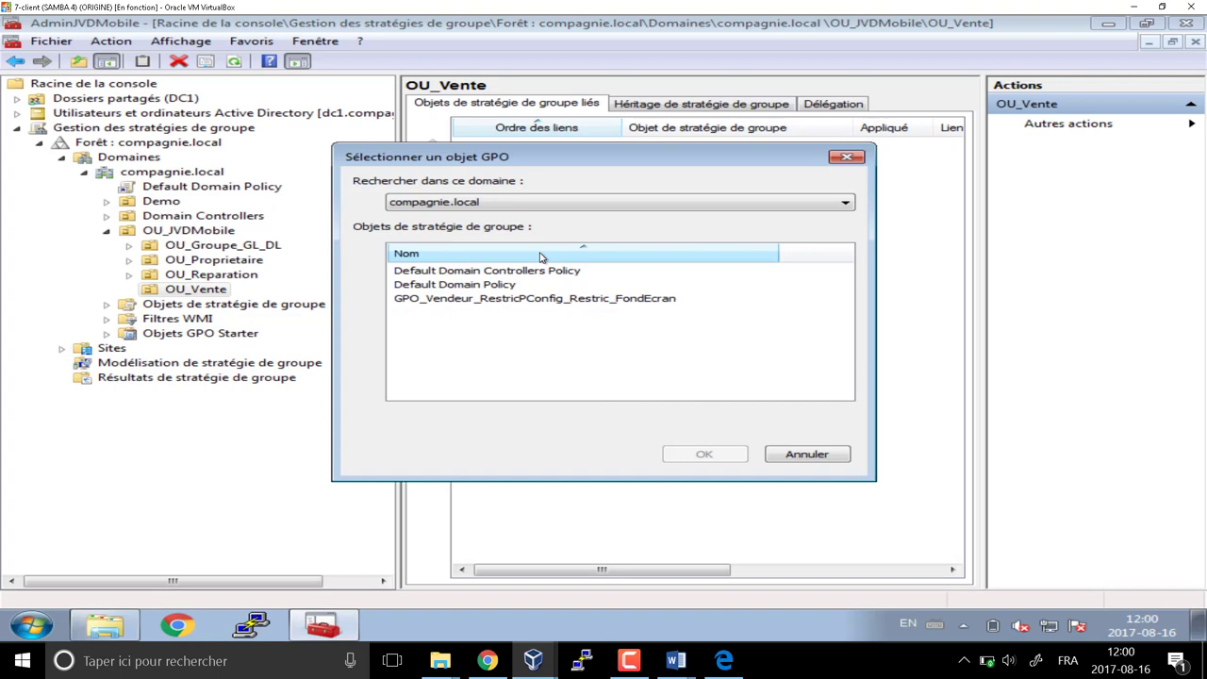
pyautogui.click(517, 298)
pyautogui.click(706, 454)
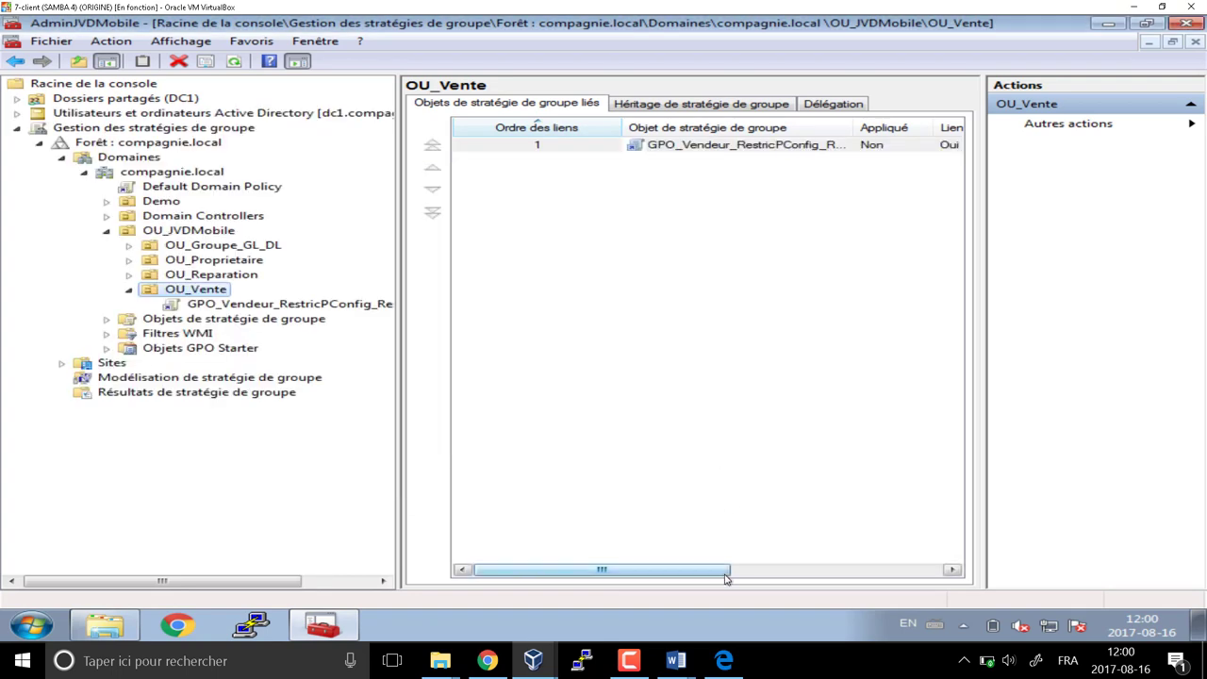
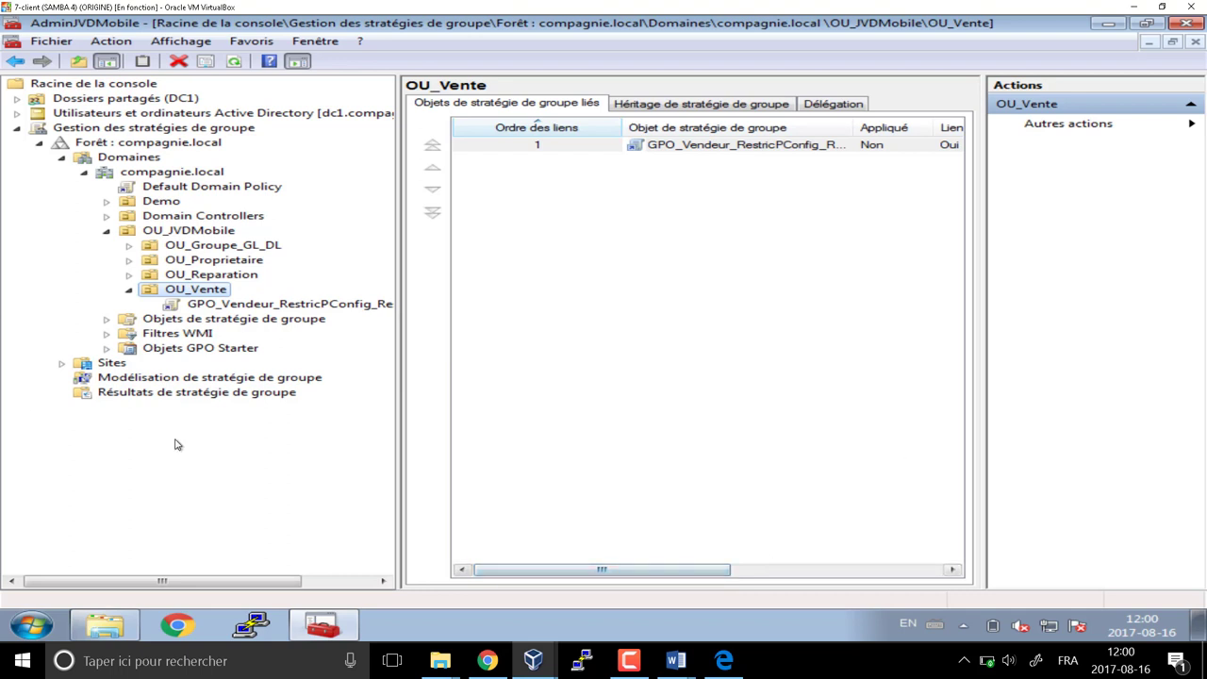
# Check the GPO linked to OU_Vente, then close the console saving its settings, and the netlogon window
pyautogui.click(273, 303)
pyautogui.click(785, 355)
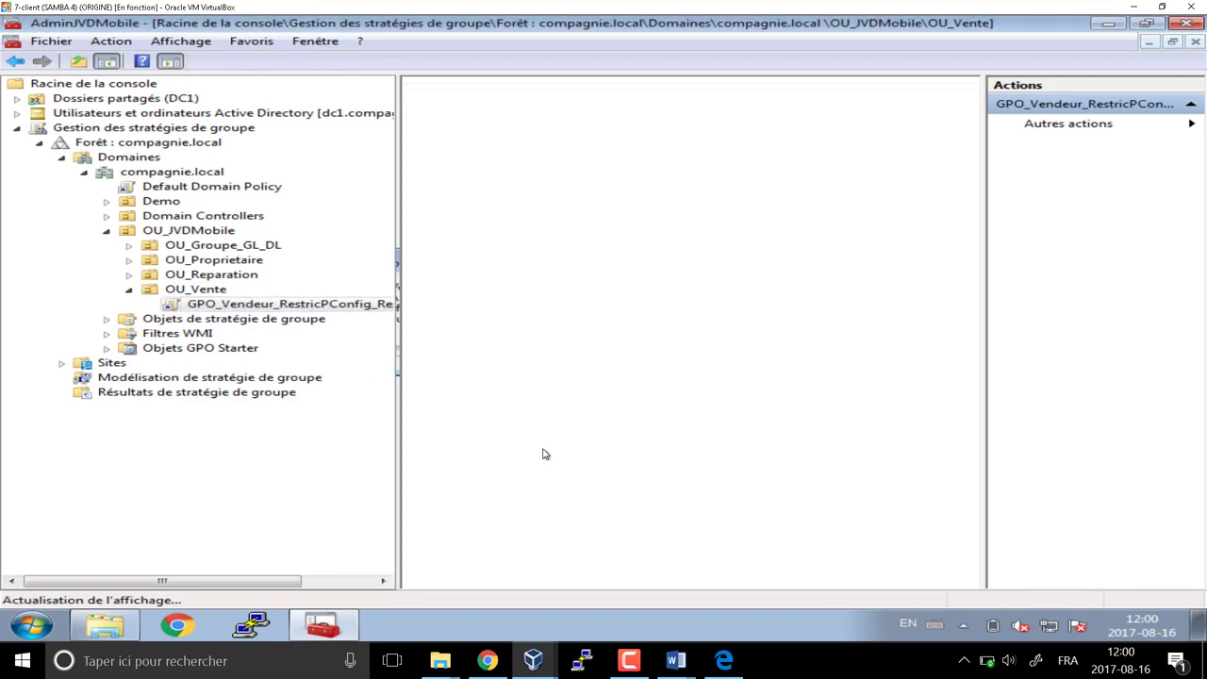
pyautogui.click(1188, 25)
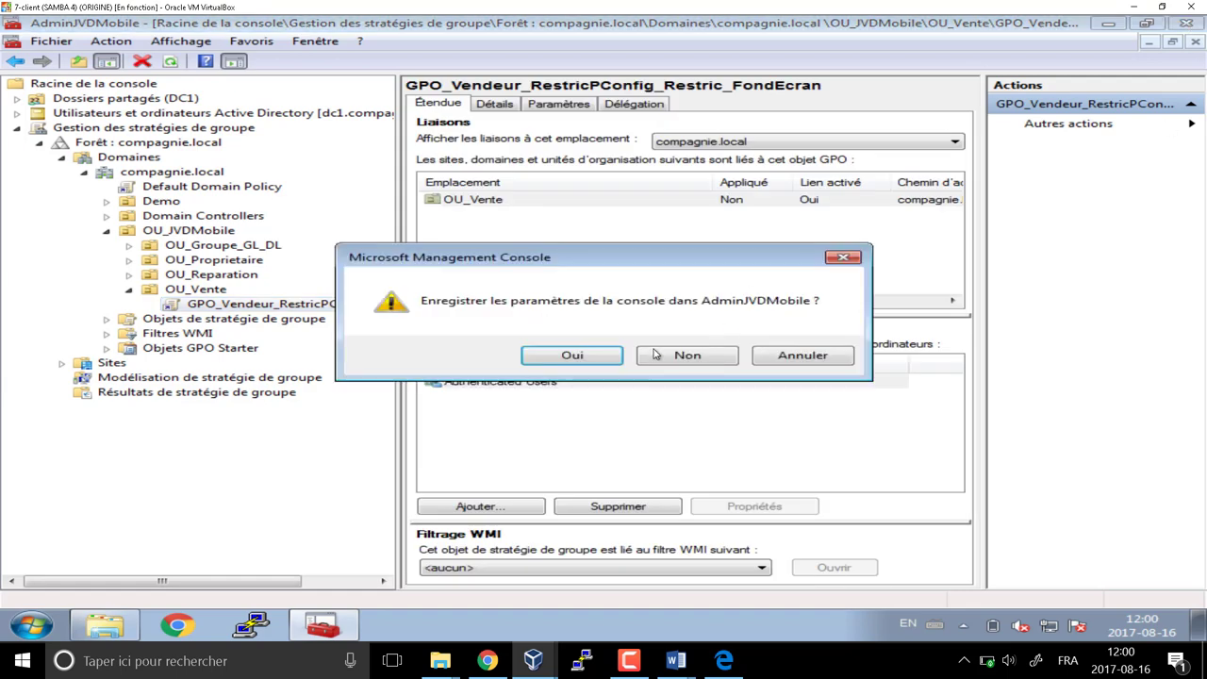
pyautogui.click(596, 358)
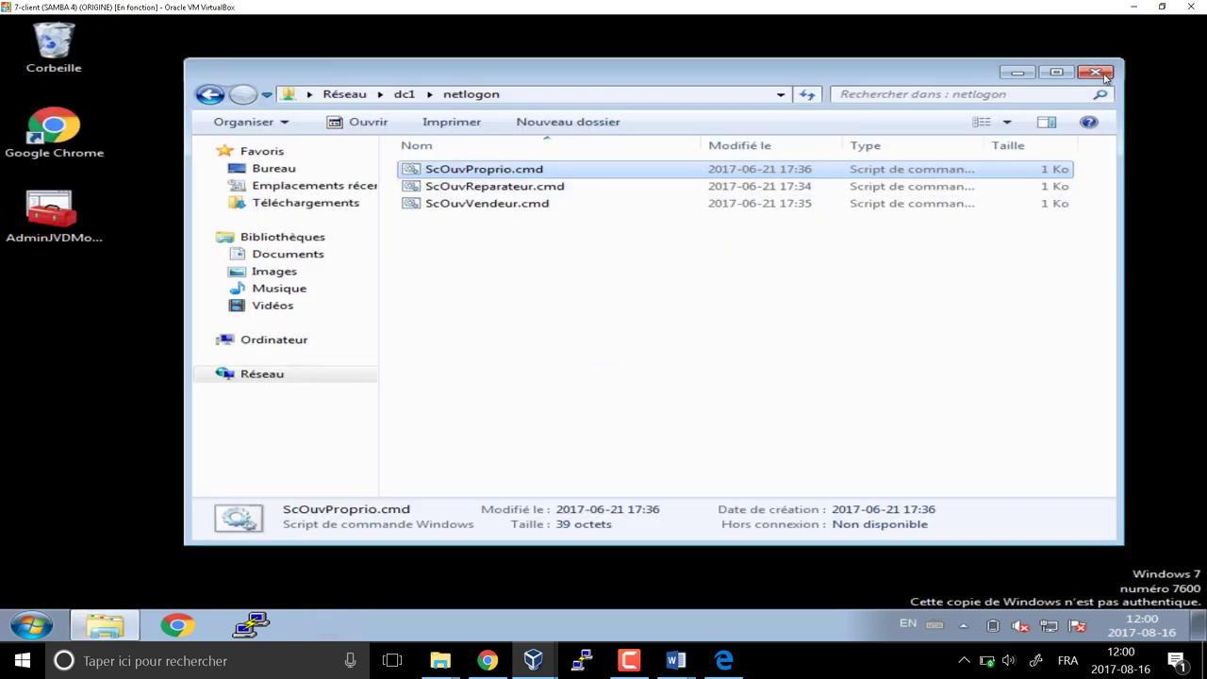
pyautogui.click(1095, 72)
# Log off the administrator session from the Start menu
pyautogui.click(30, 621)
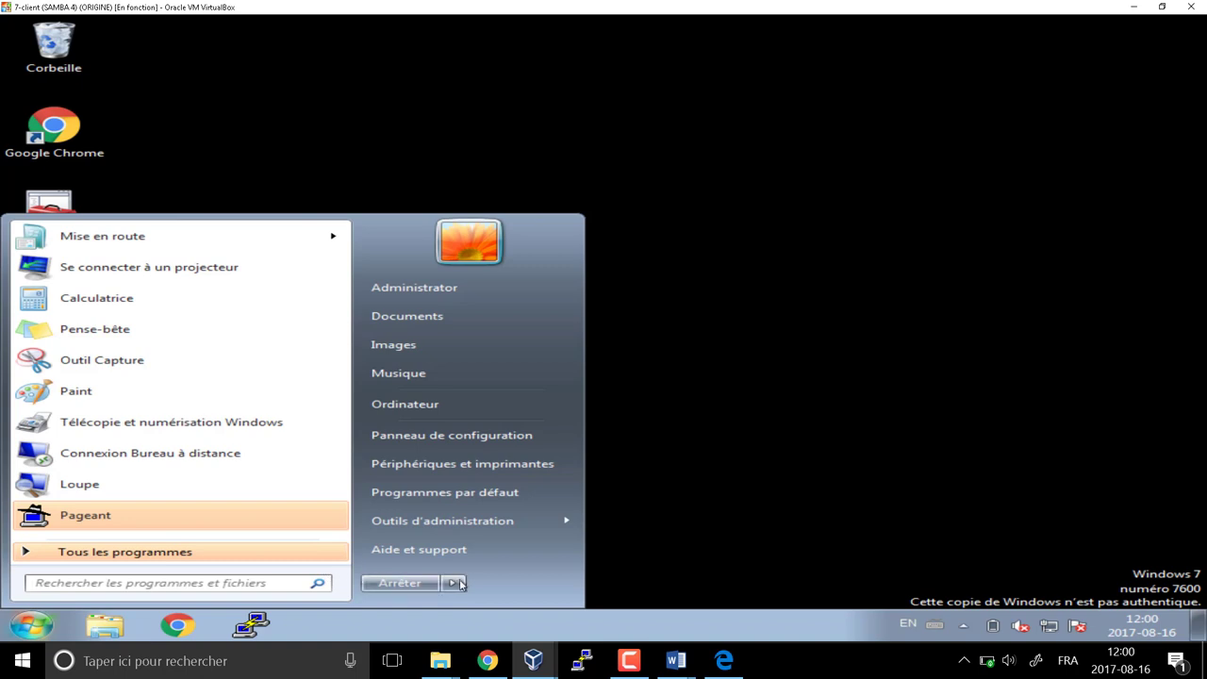
pyautogui.moveTo(453, 583)
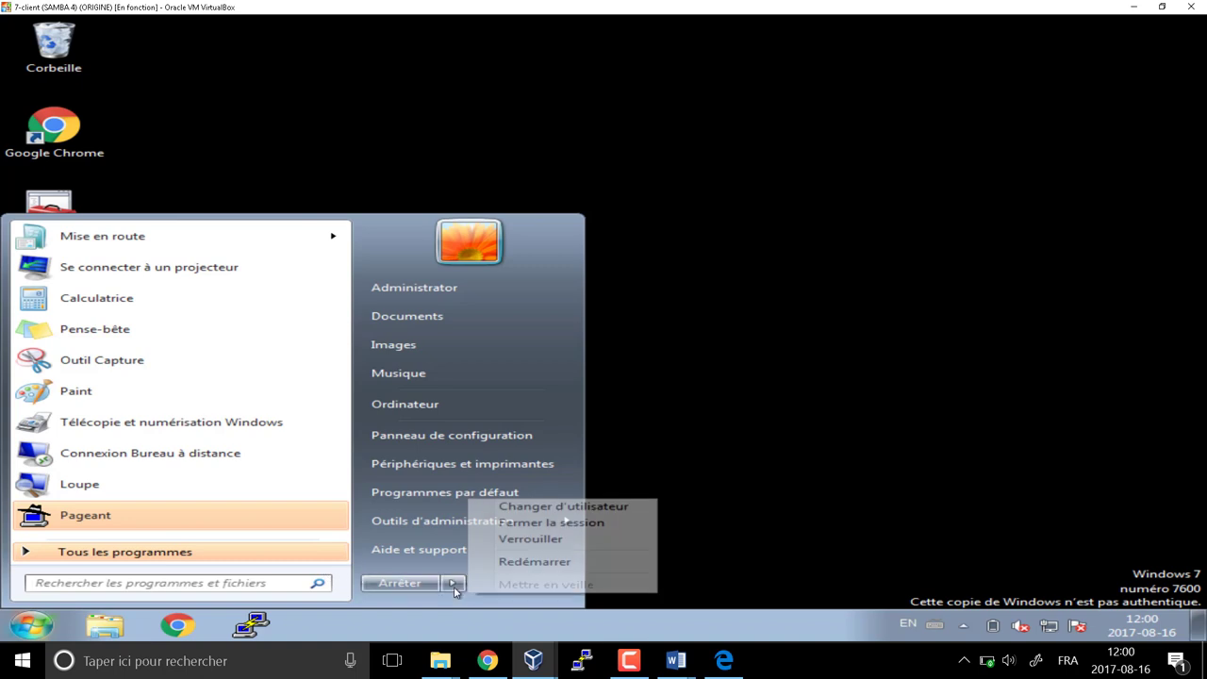
pyautogui.click(552, 520)
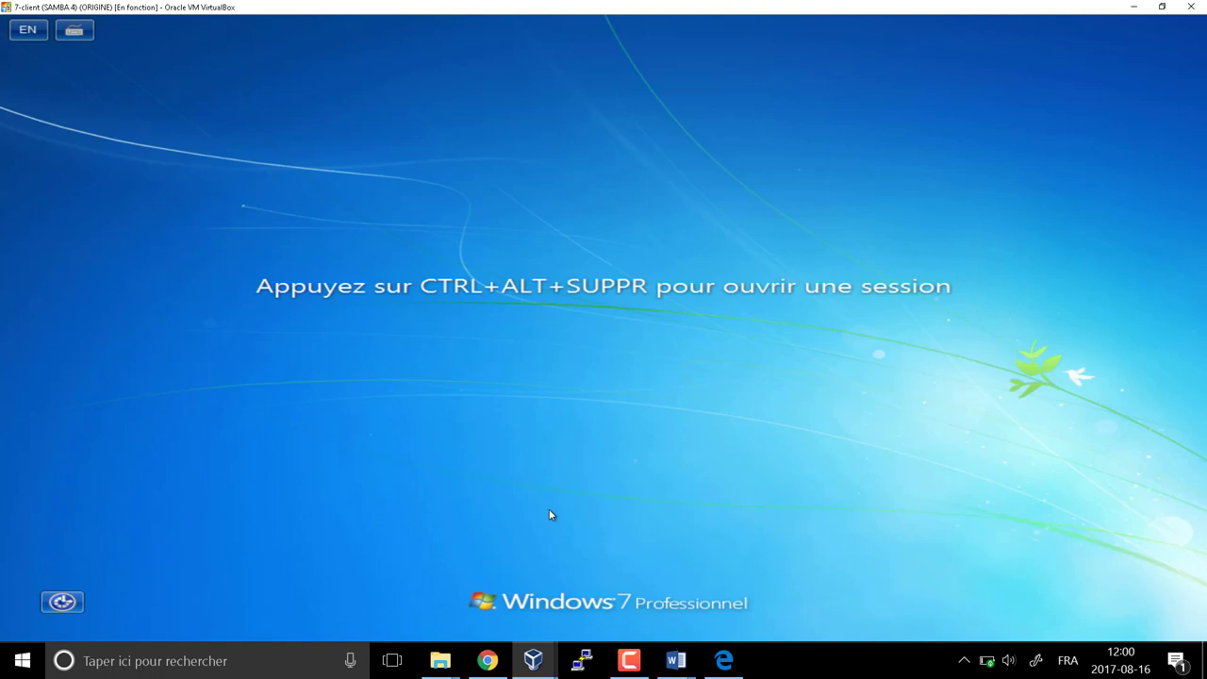
# Sign in as a different user with the domain test account name and its password
pyautogui.hotkey('ctrl', 'alt', 'Delete')
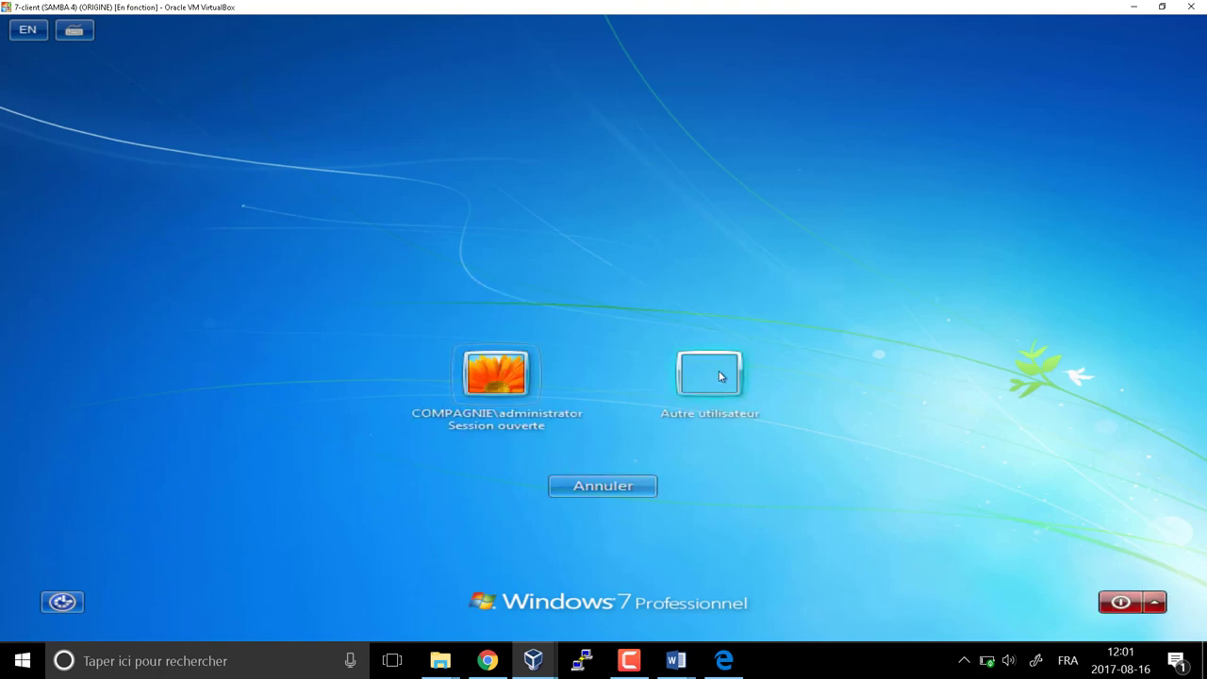
pyautogui.click(720, 377)
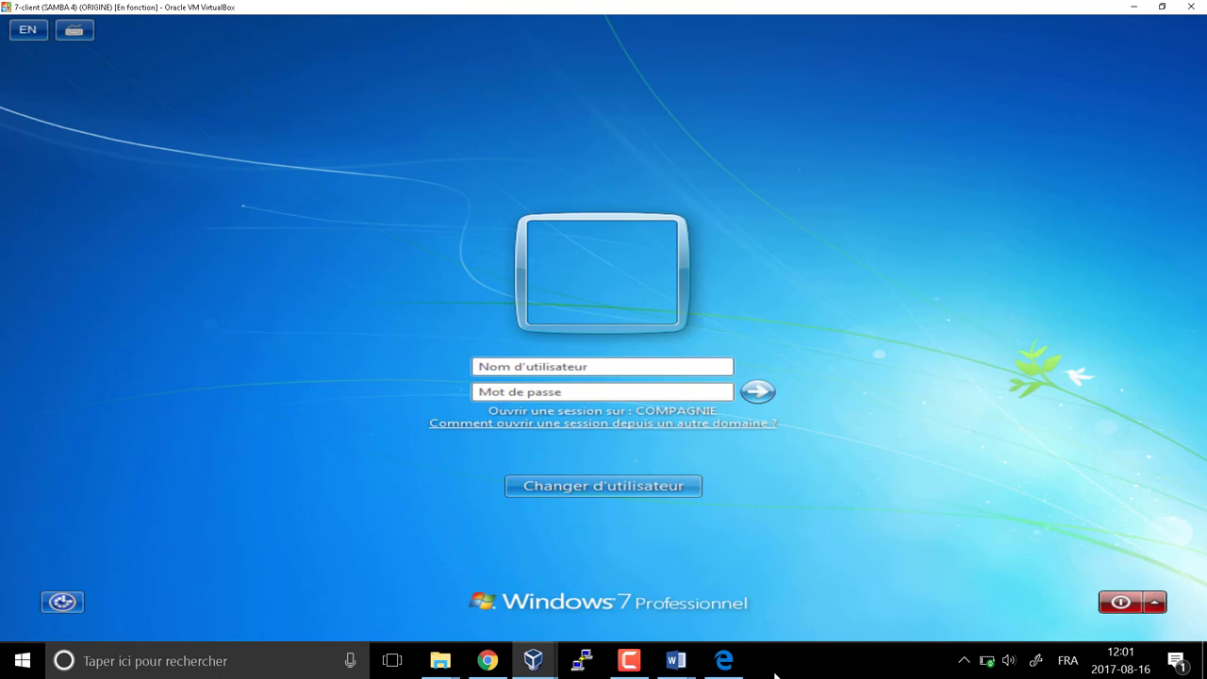
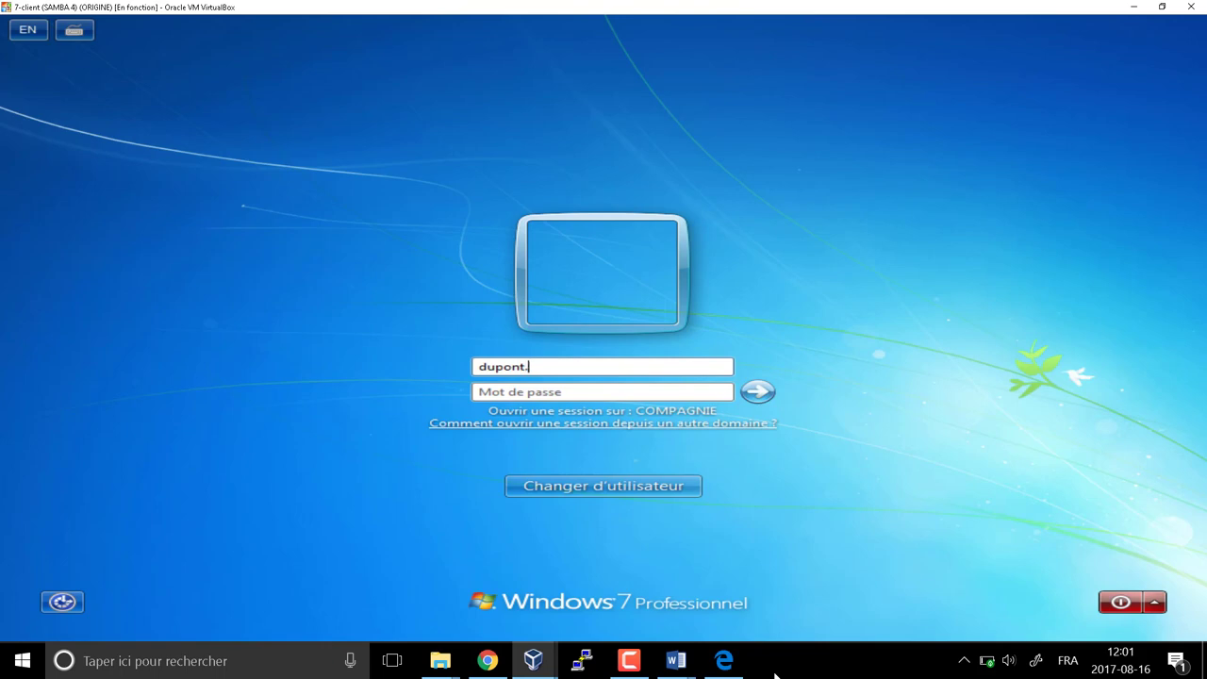
pyautogui.press('Tab')
pyautogui.write('aaaaaaa')
pyautogui.press('Return')
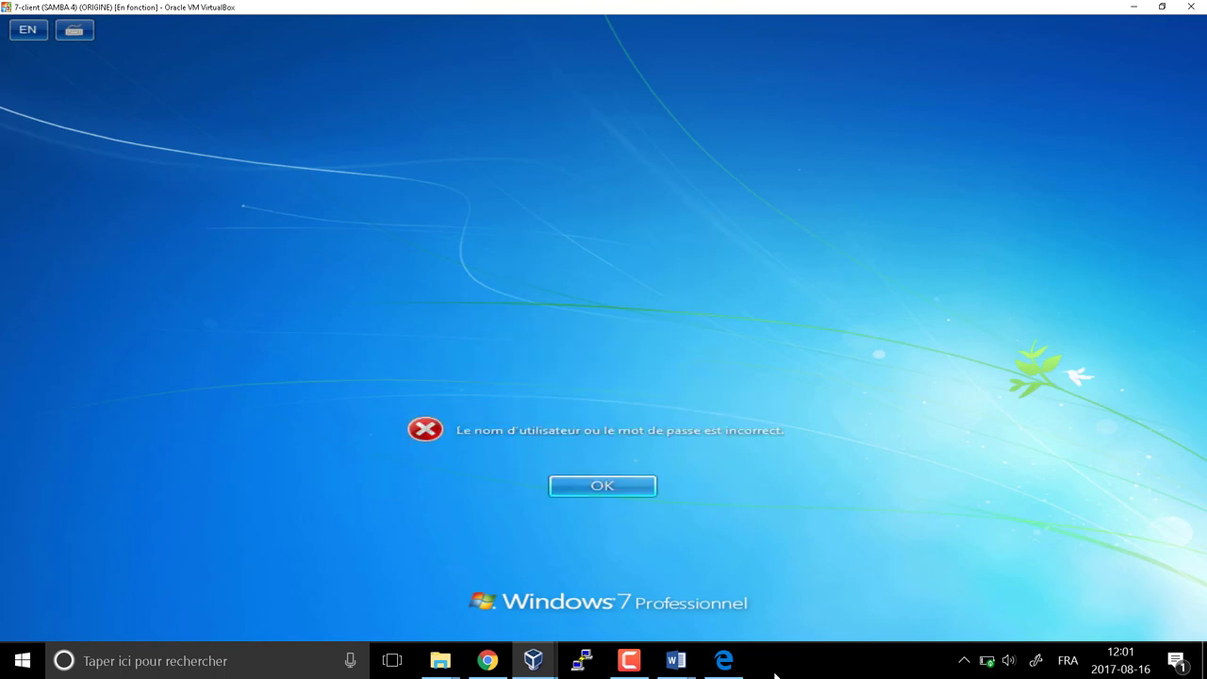
pyautogui.press('Return')
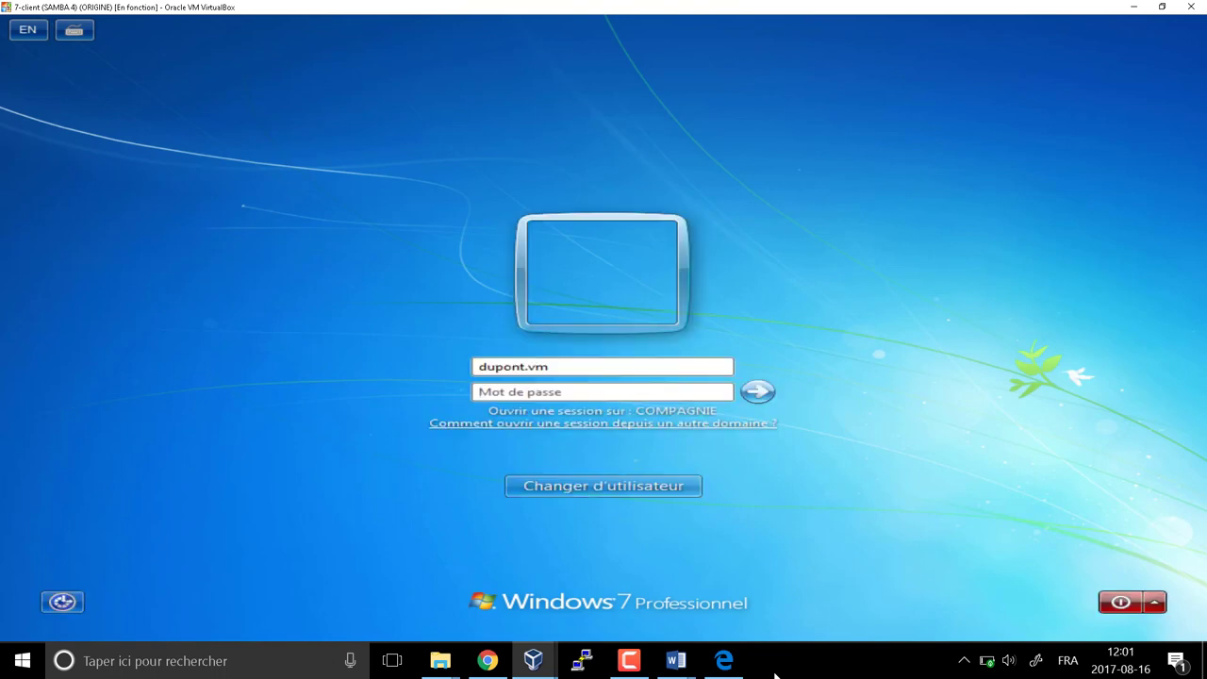
pyautogui.write('aa')
pyautogui.press('BackSpace')
pyautogui.press('BackSpace')
pyautogui.write('aaaaaaaa')
pyautogui.press('Return')
pyautogui.press('Return')
pyautogui.write('aaaaaaa')
pyautogui.press('Return')
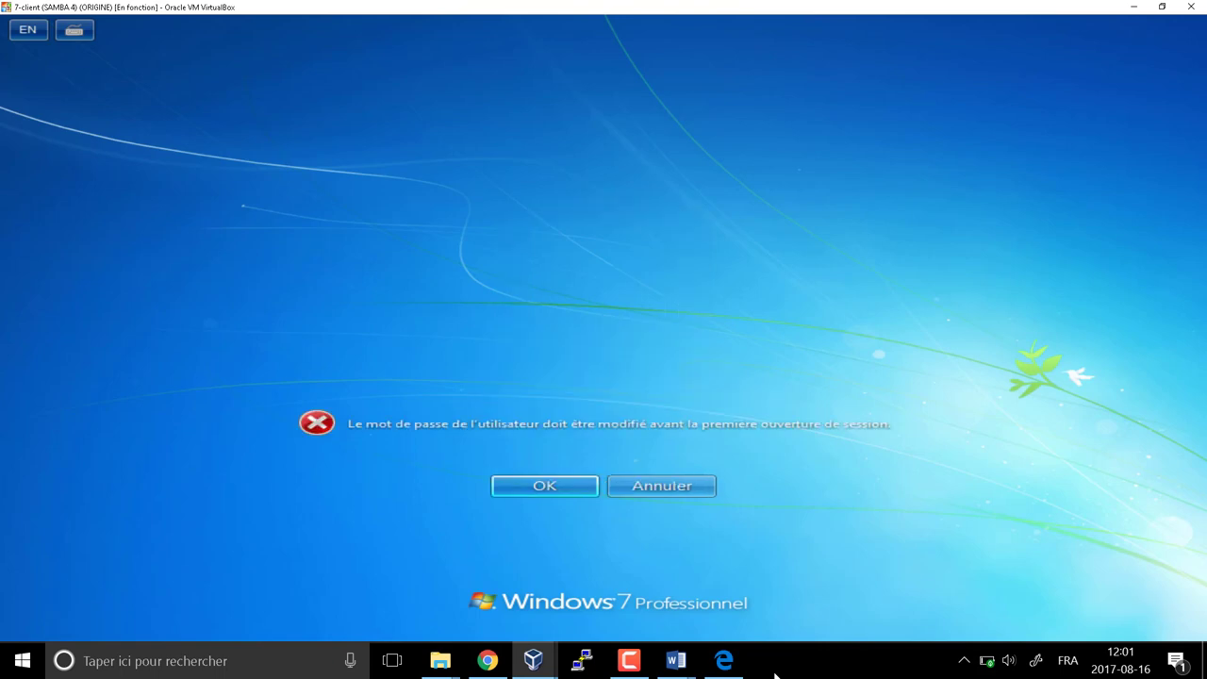
pyautogui.press('Return')
# Set and confirm the required new password, then dismiss the Windows activation prompt
pyautogui.write('aaaaaaa')
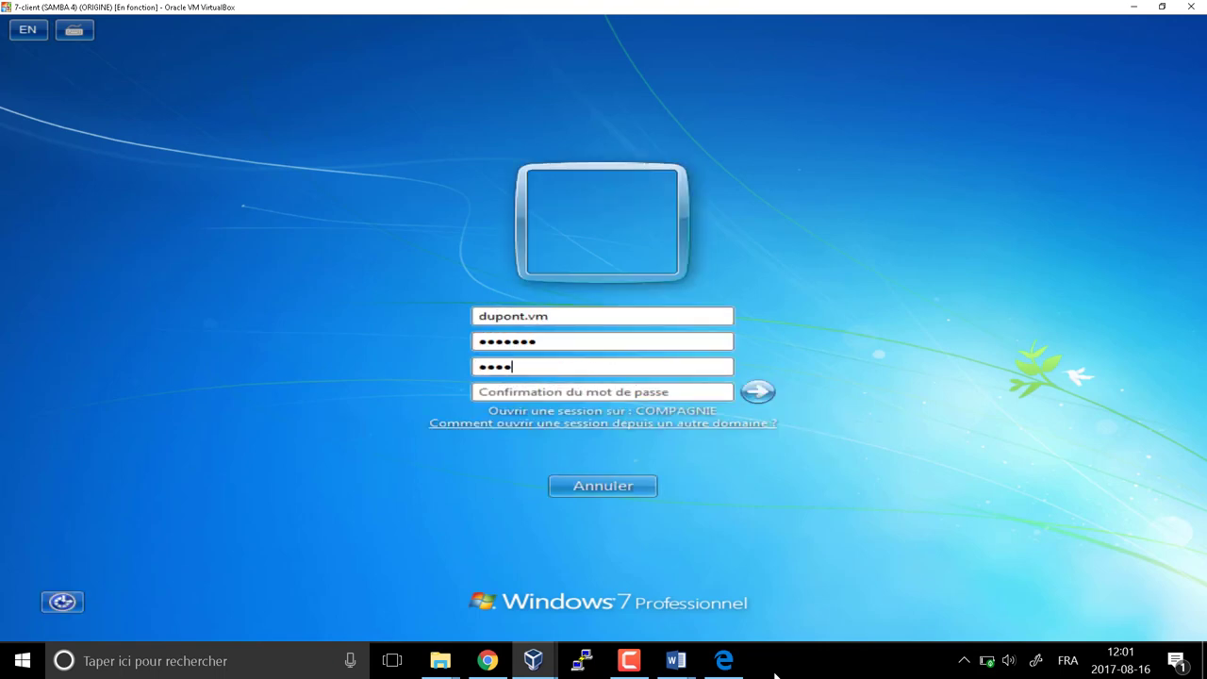
pyautogui.press('BackSpace')
pyautogui.press('BackSpace')
pyautogui.press('BackSpace')
pyautogui.press('BackSpace')
pyautogui.press('BackSpace')
pyautogui.press('BackSpace')
pyautogui.press('BackSpace')
pyautogui.write('aaaaaaa')
pyautogui.press('Tab')
pyautogui.write('aaaaaaa')
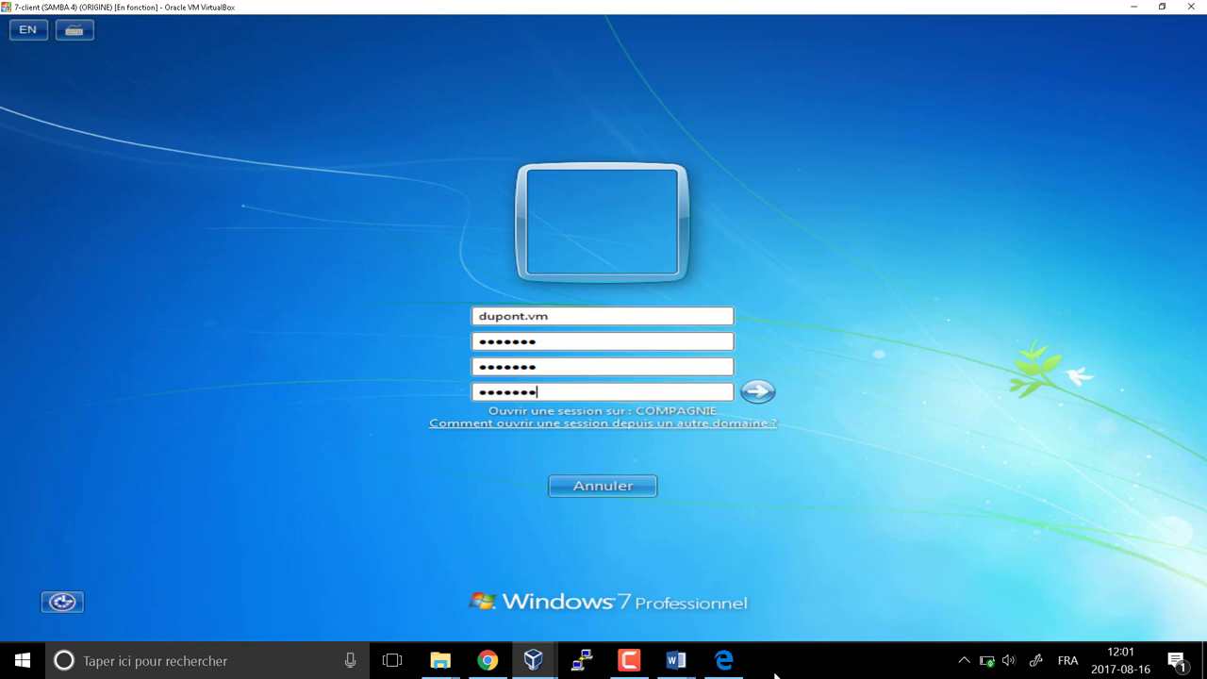
pyautogui.press('Return')
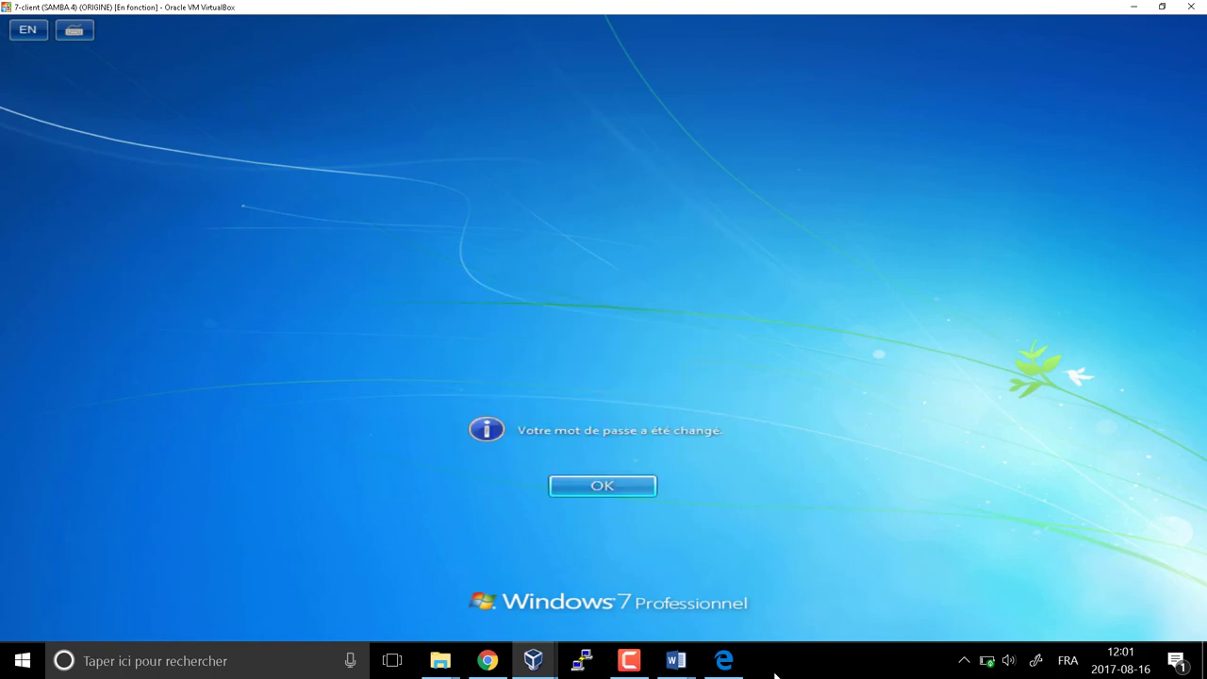
pyautogui.press('Return')
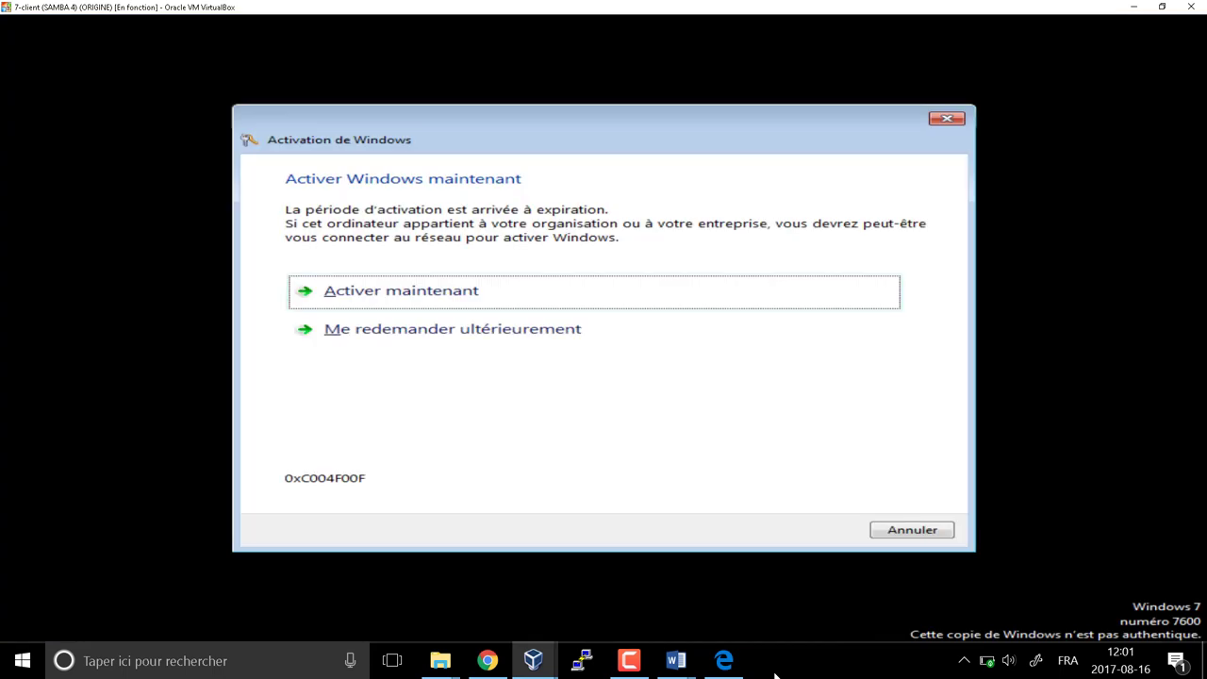
pyautogui.press('Escape')
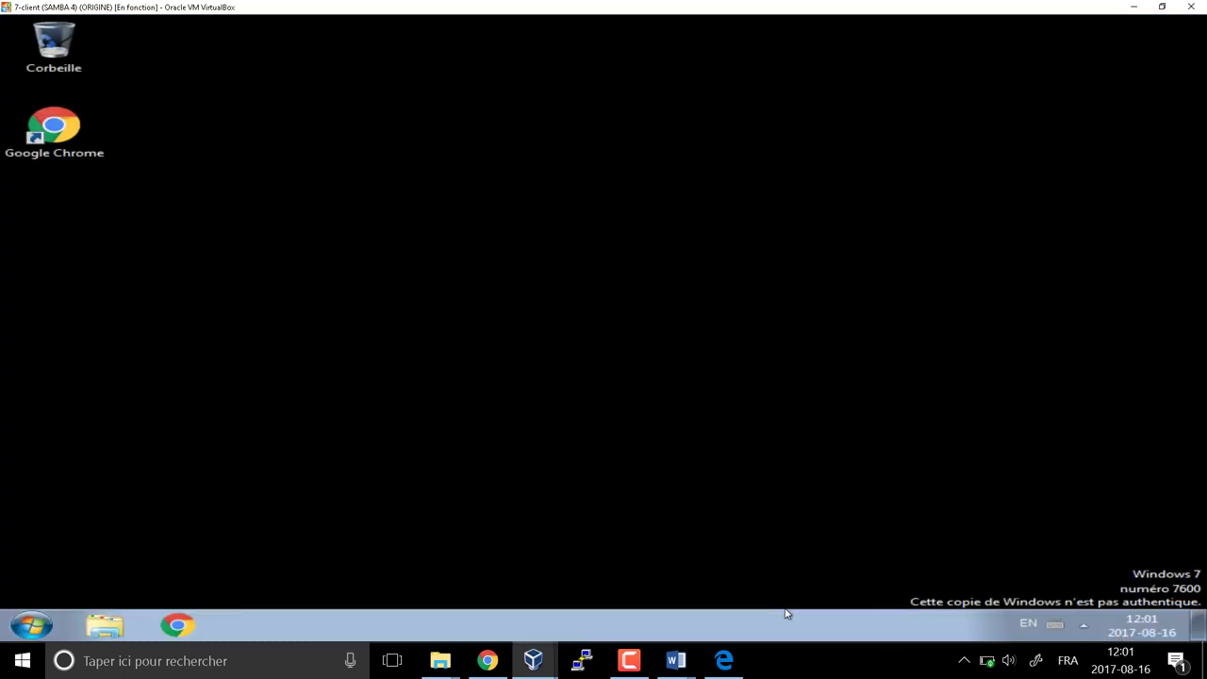
pyautogui.click(33, 625)
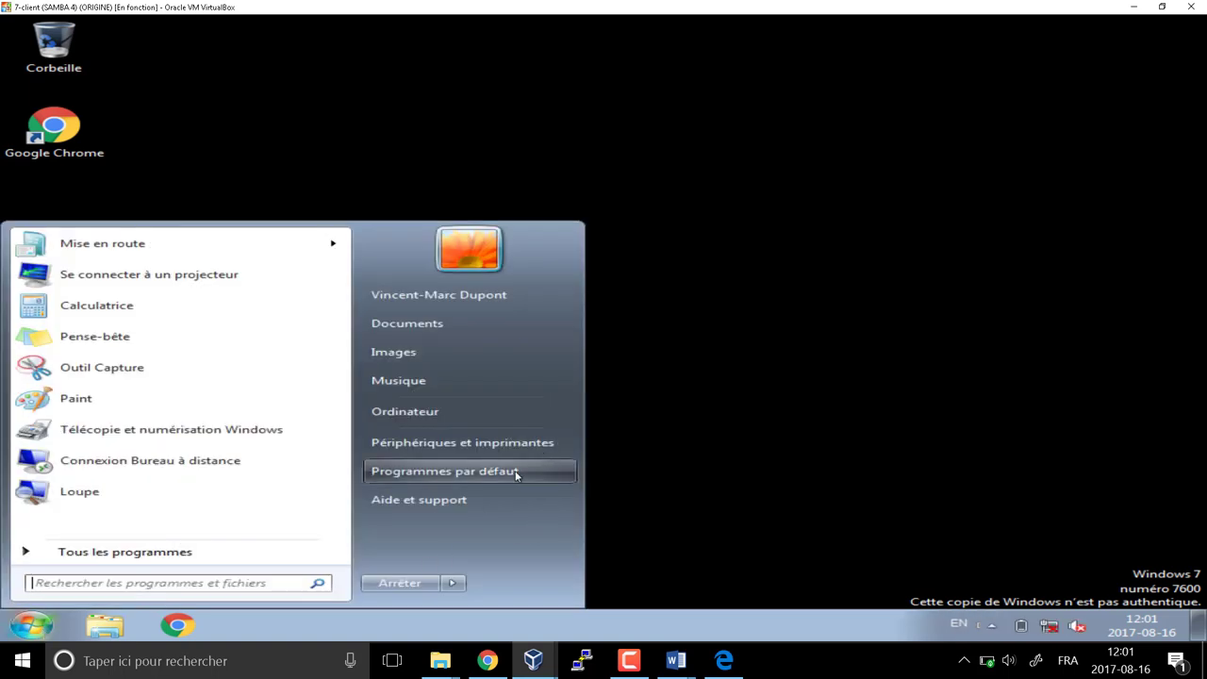
pyautogui.click(794, 173)
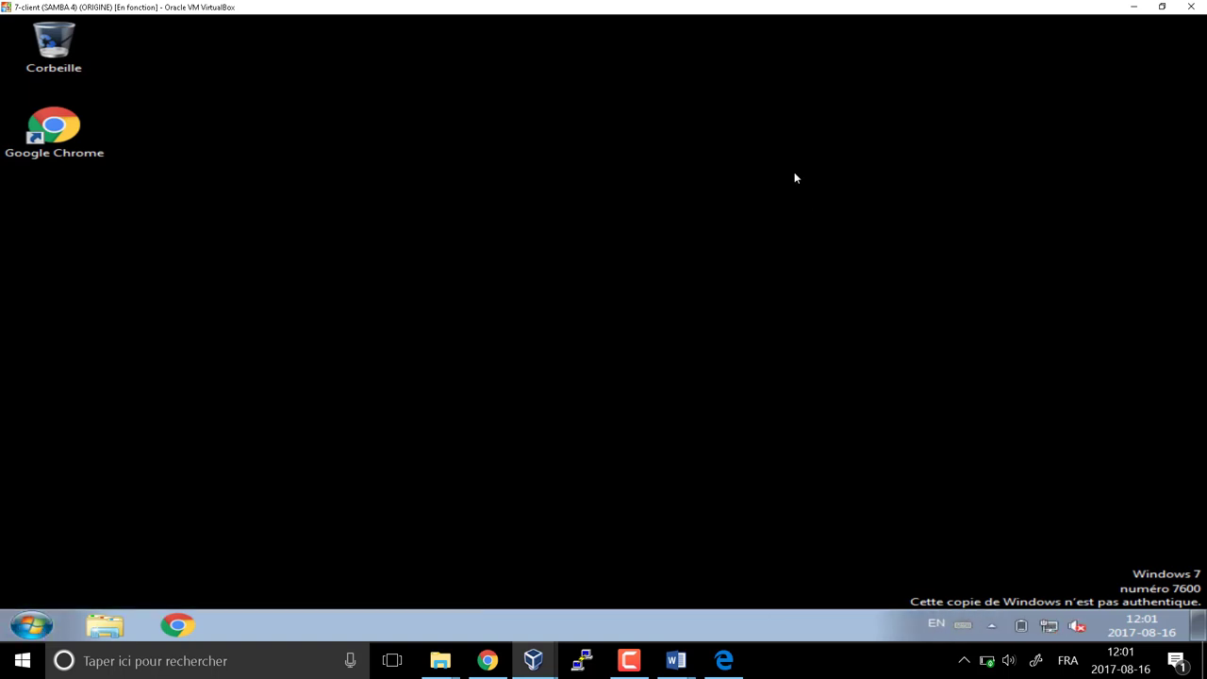
pyautogui.rightClick(794, 173)
pyautogui.click(492, 238)
pyautogui.press('super+r')
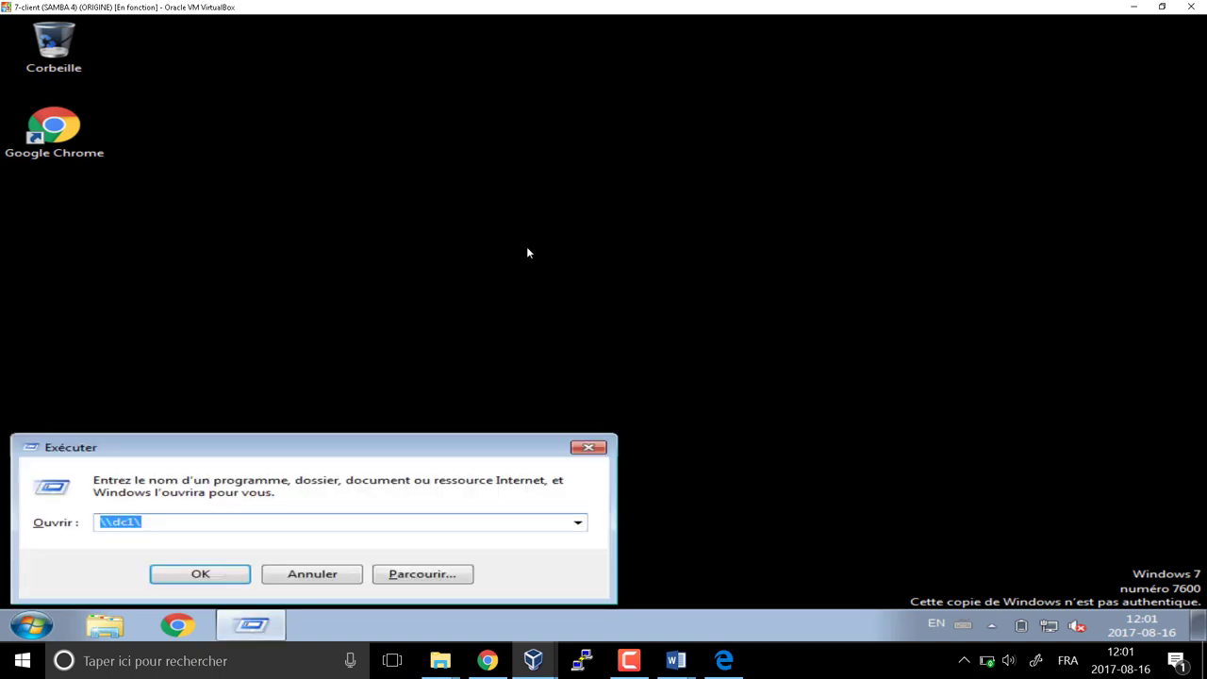
pyautogui.write('gpresult')
pyautogui.press('Return')
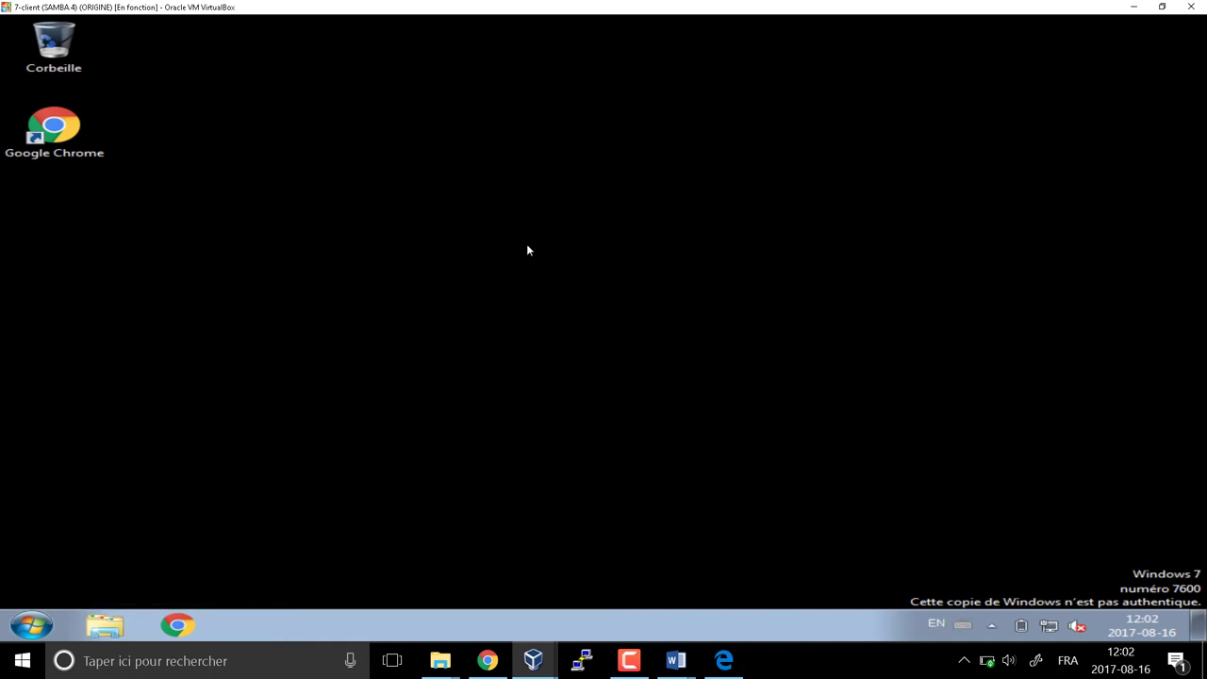
pyautogui.press('super+r')
# Open a command prompt and run gpresult c:\result.html
pyautogui.write('cmd')
pyautogui.press('Return')
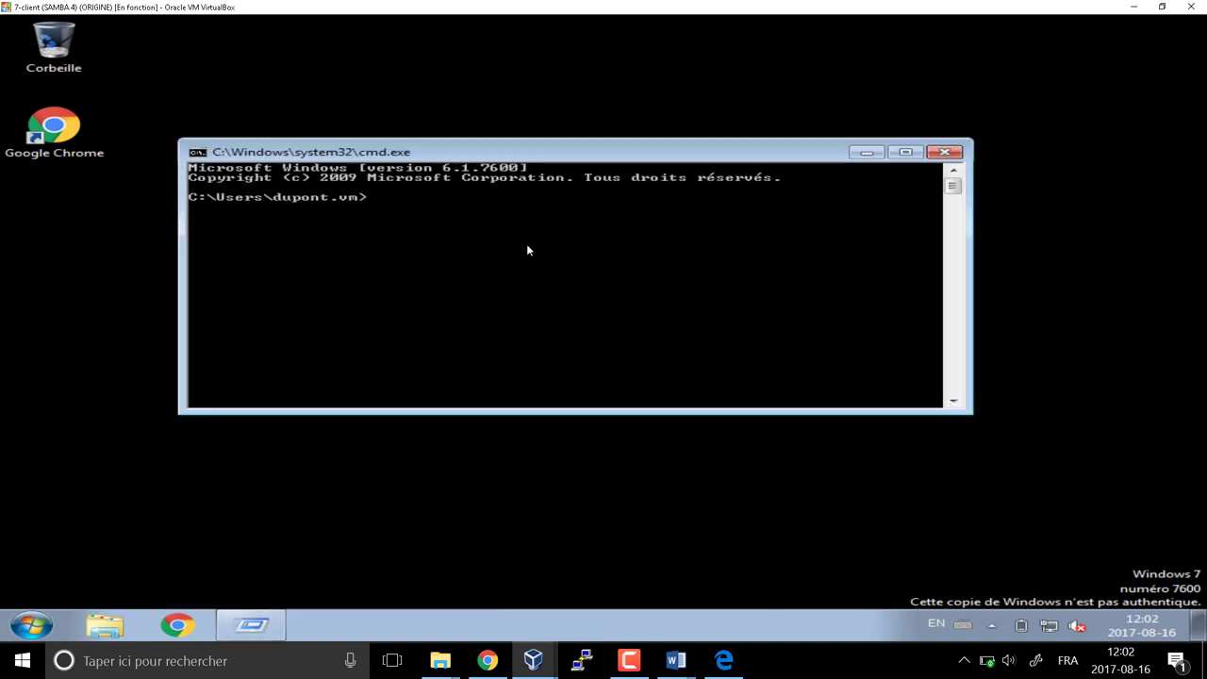
pyautogui.write('gp')
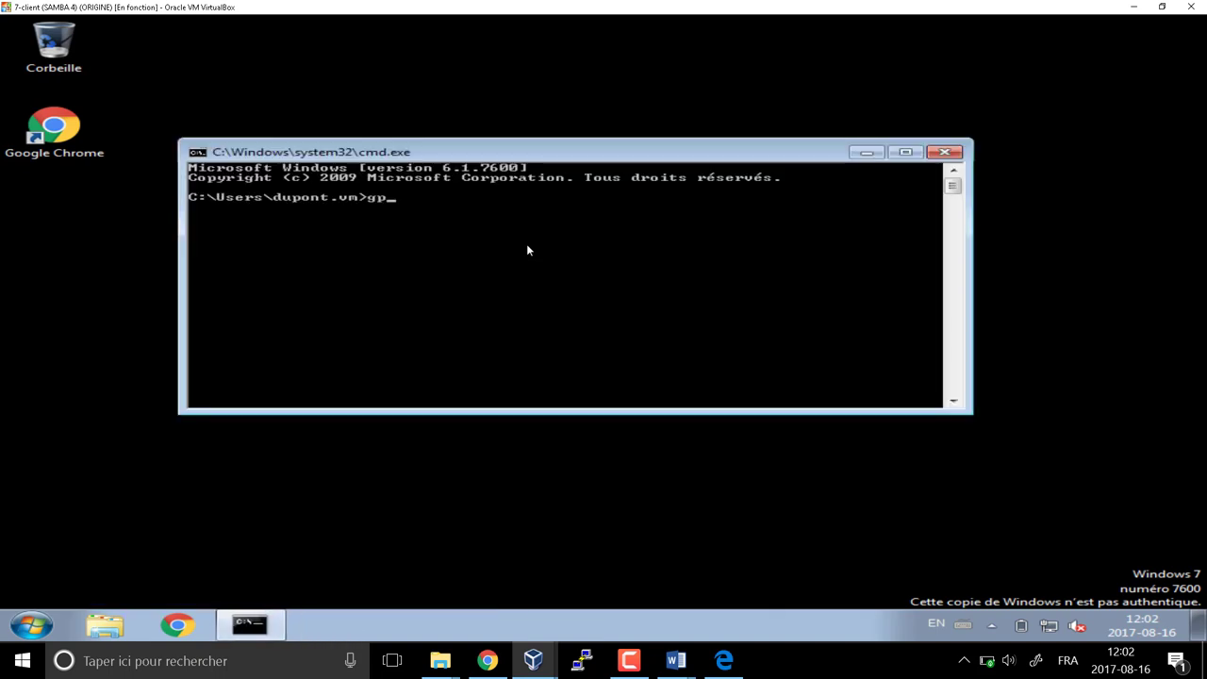
pyautogui.write('result ')
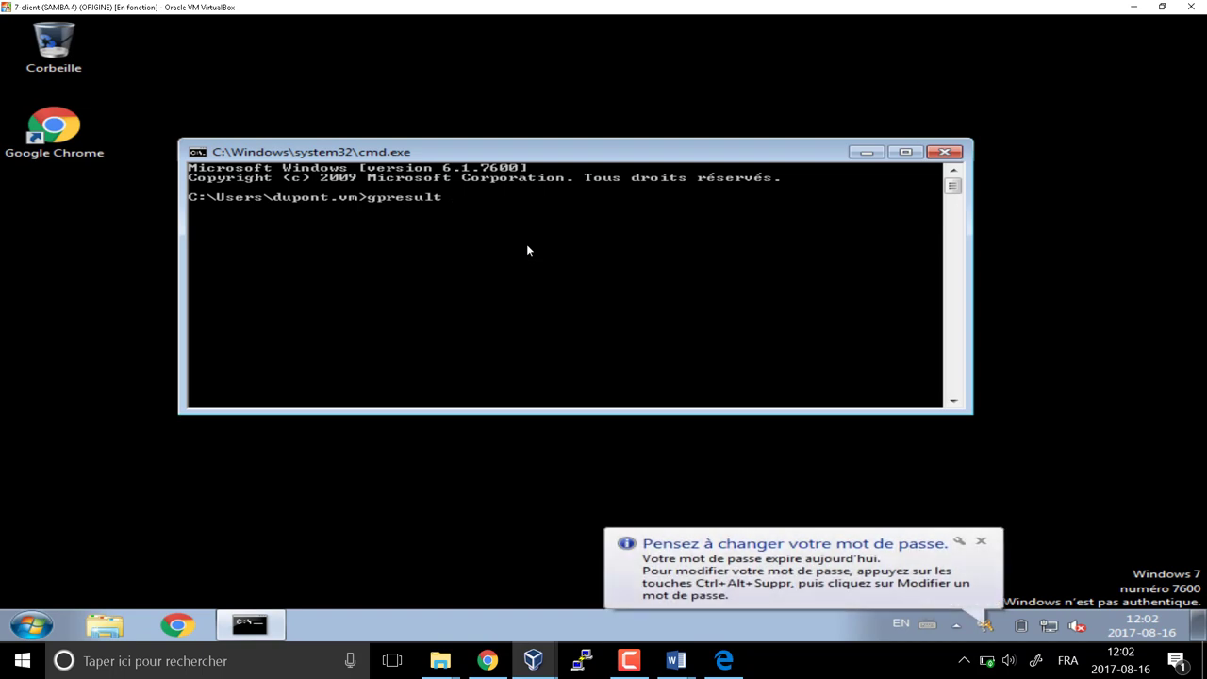
pyautogui.write('c:\\')
pyautogui.press('BackSpace')
pyautogui.write('\\')
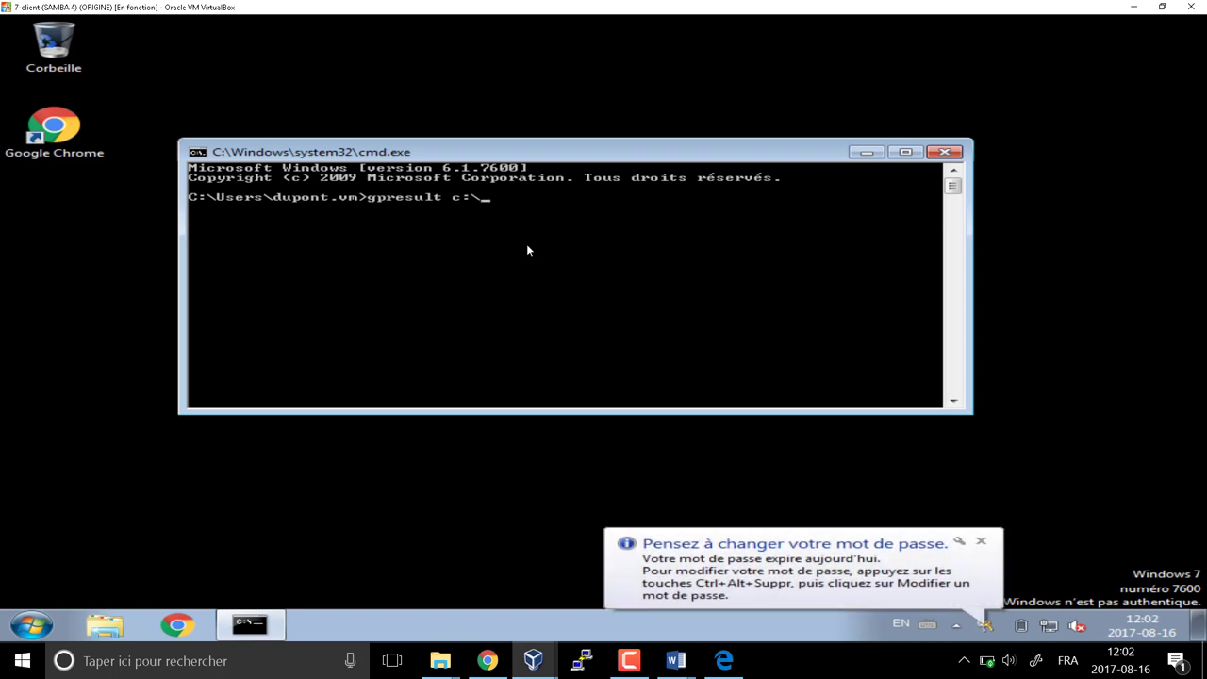
pyautogui.write('result.html')
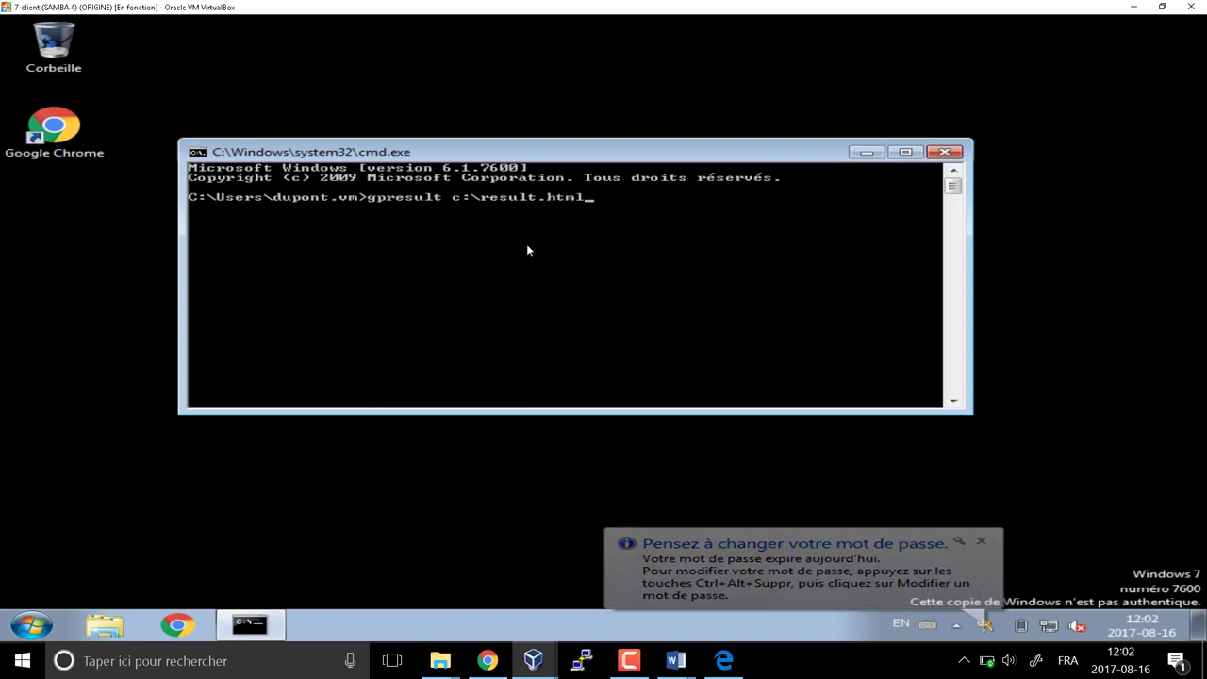
pyautogui.press('Return')
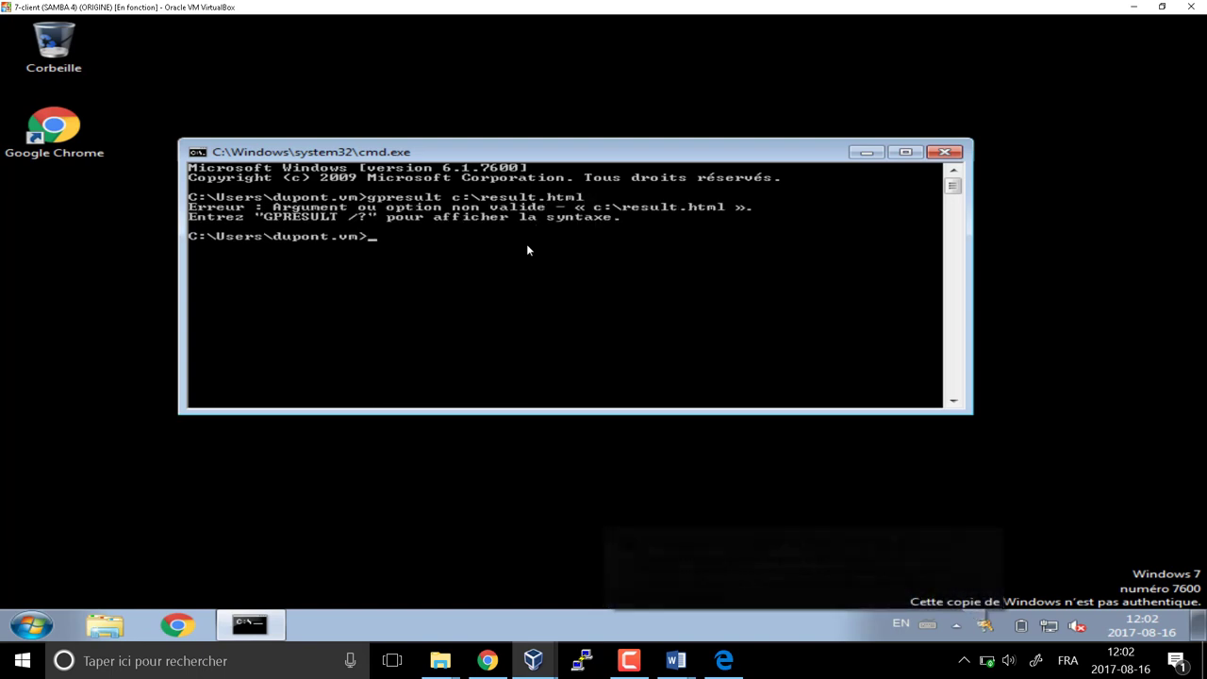
# Display and read through gpresult's /? help text
pyautogui.press('Up')
pyautogui.press('BackSpace')
pyautogui.press('BackSpace')
pyautogui.press('BackSpace')
pyautogui.press('BackSpace')
pyautogui.press('BackSpace')
pyautogui.press('BackSpace')
pyautogui.press('BackSpace')
pyautogui.press('BackSpace')
pyautogui.press('BackSpace')
pyautogui.press('BackSpace')
pyautogui.press('BackSpace')
pyautogui.press('BackSpace')
pyautogui.press('BackSpace')
pyautogui.press('BackSpace')
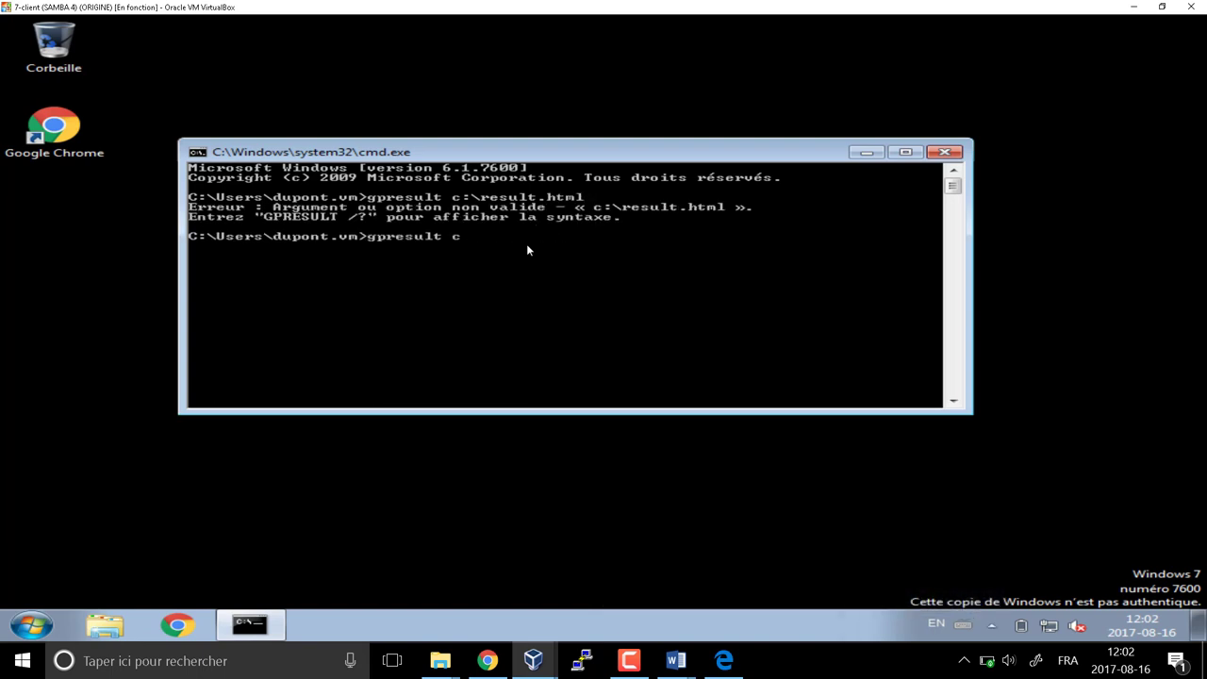
pyautogui.write('/?')
pyautogui.press('Return')
pyautogui.scroll(4, 536, 342)
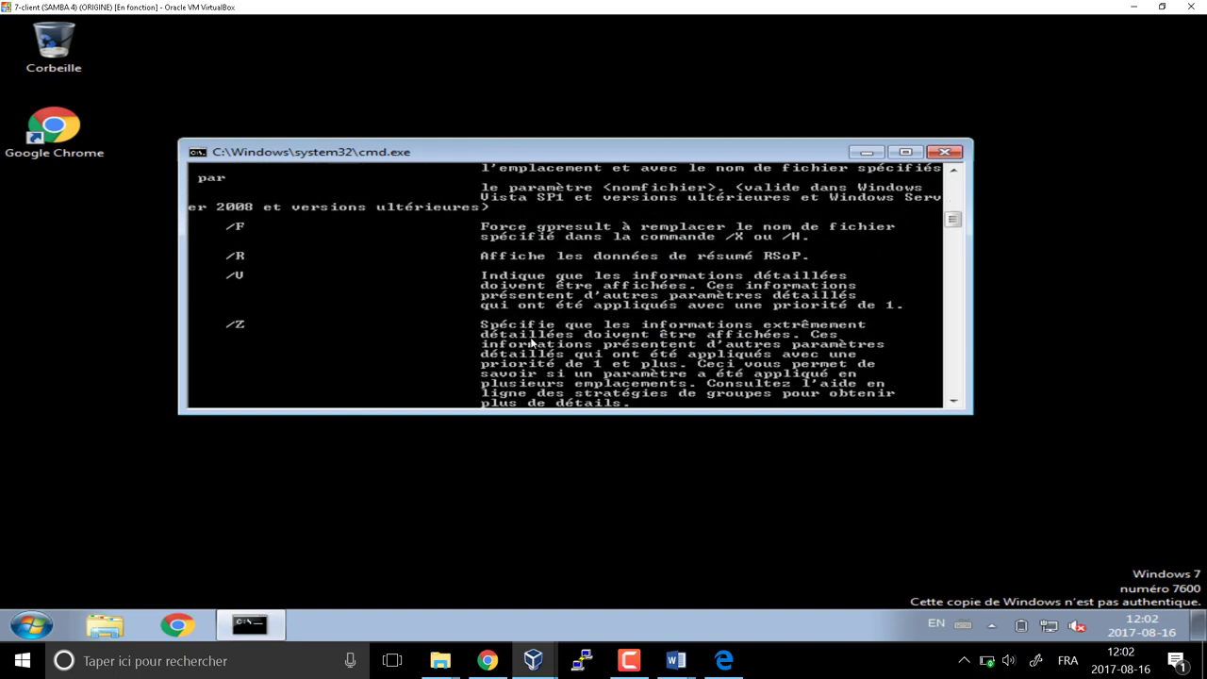
pyautogui.scroll(1, 532, 343)
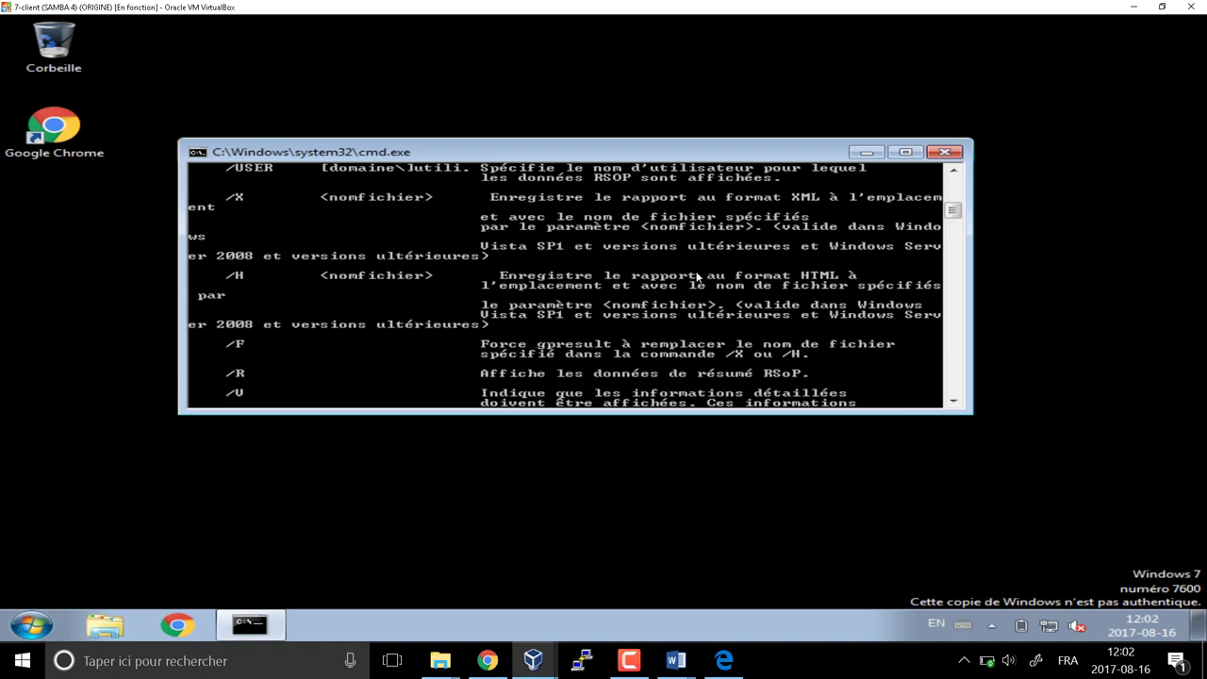
pyautogui.scroll(-8, 700, 277)
# Retry the report with /h appended, then open Explorer on Ordinateur
pyautogui.press('Up')
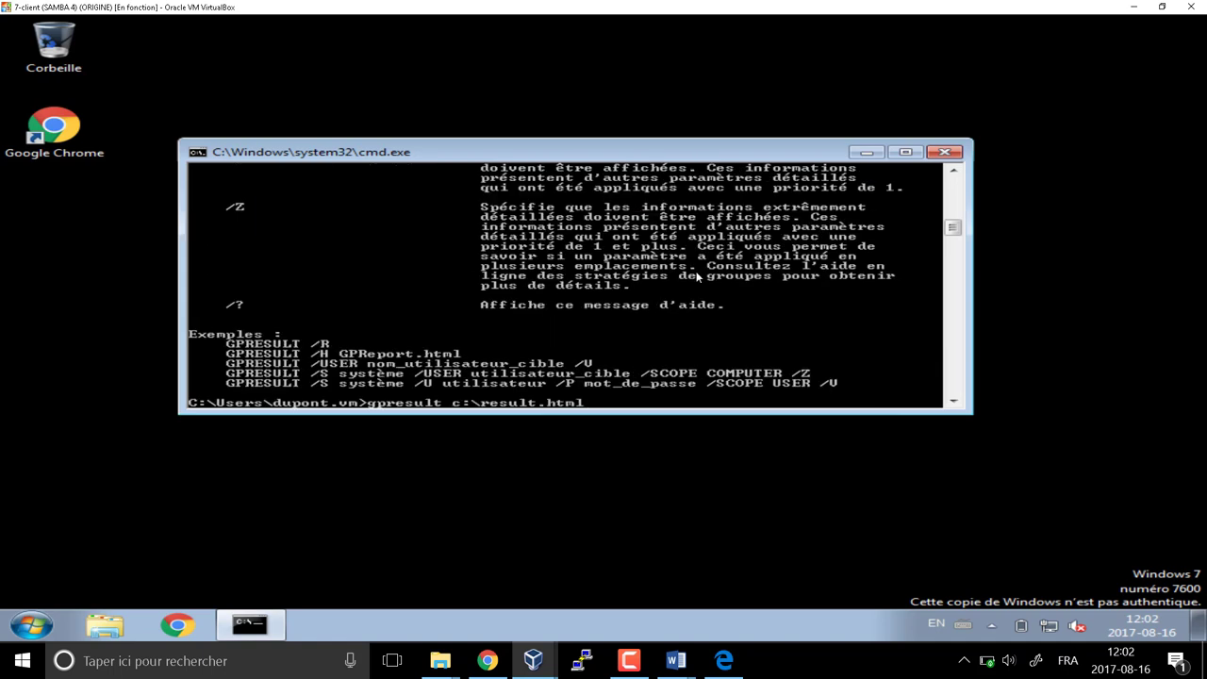
pyautogui.write('/h')
pyautogui.press('Return')
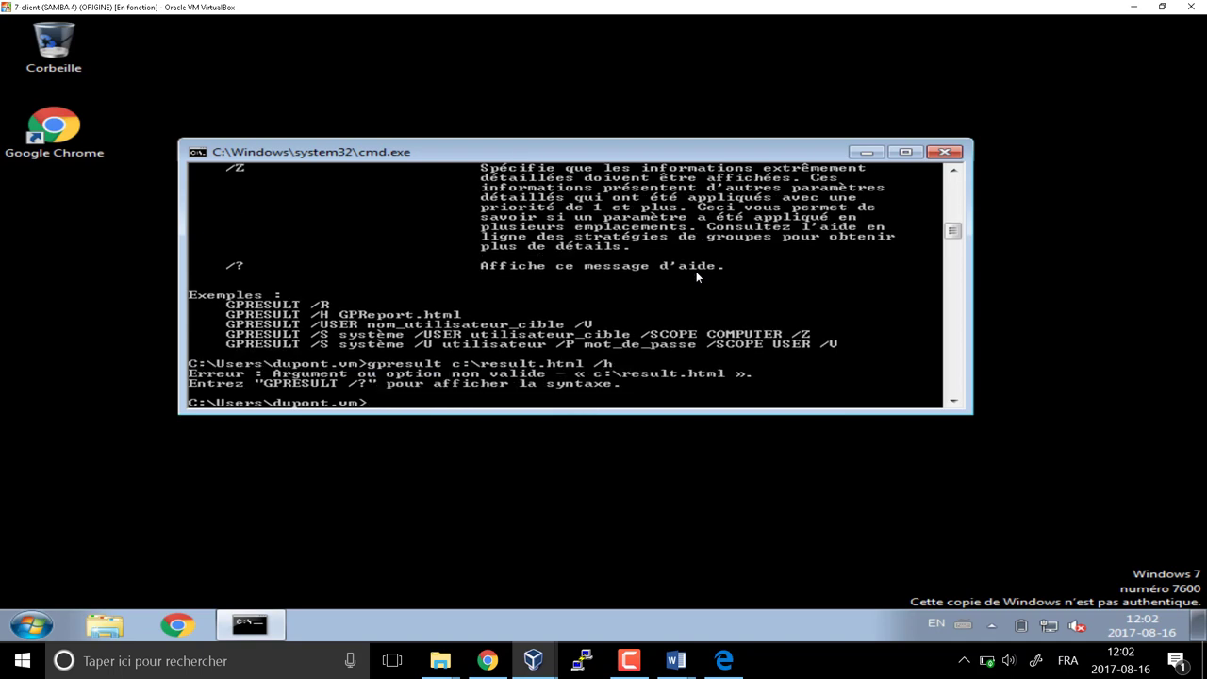
pyautogui.click(105, 626)
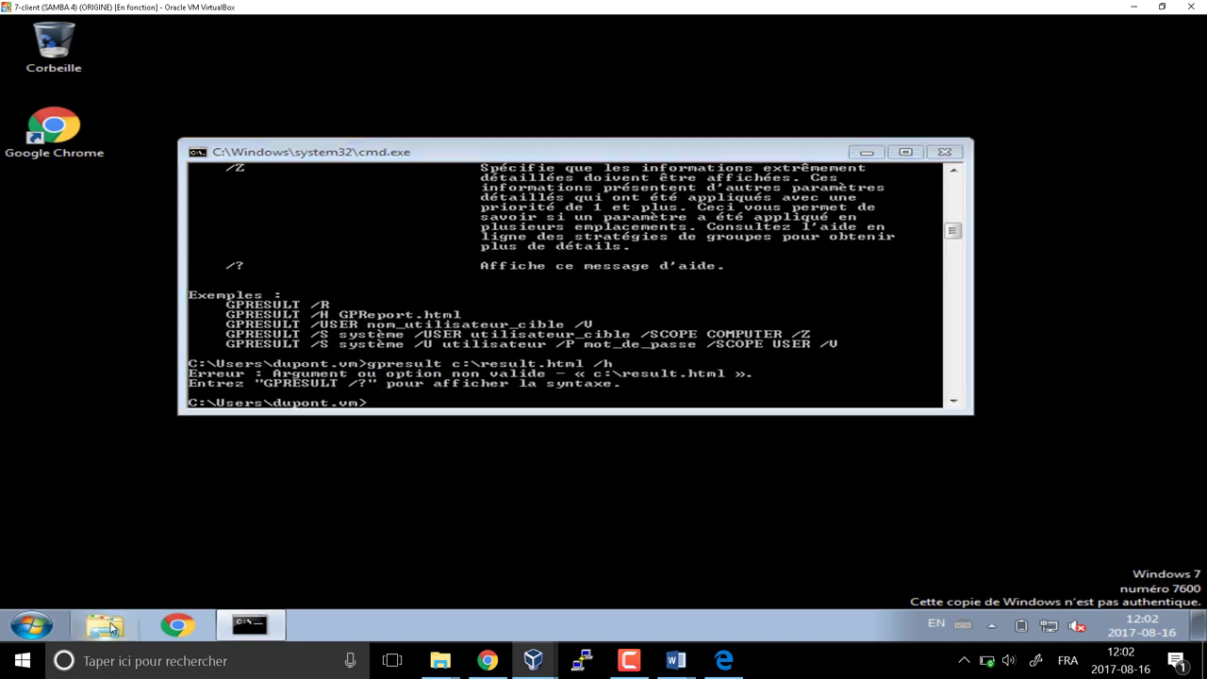
pyautogui.click(242, 361)
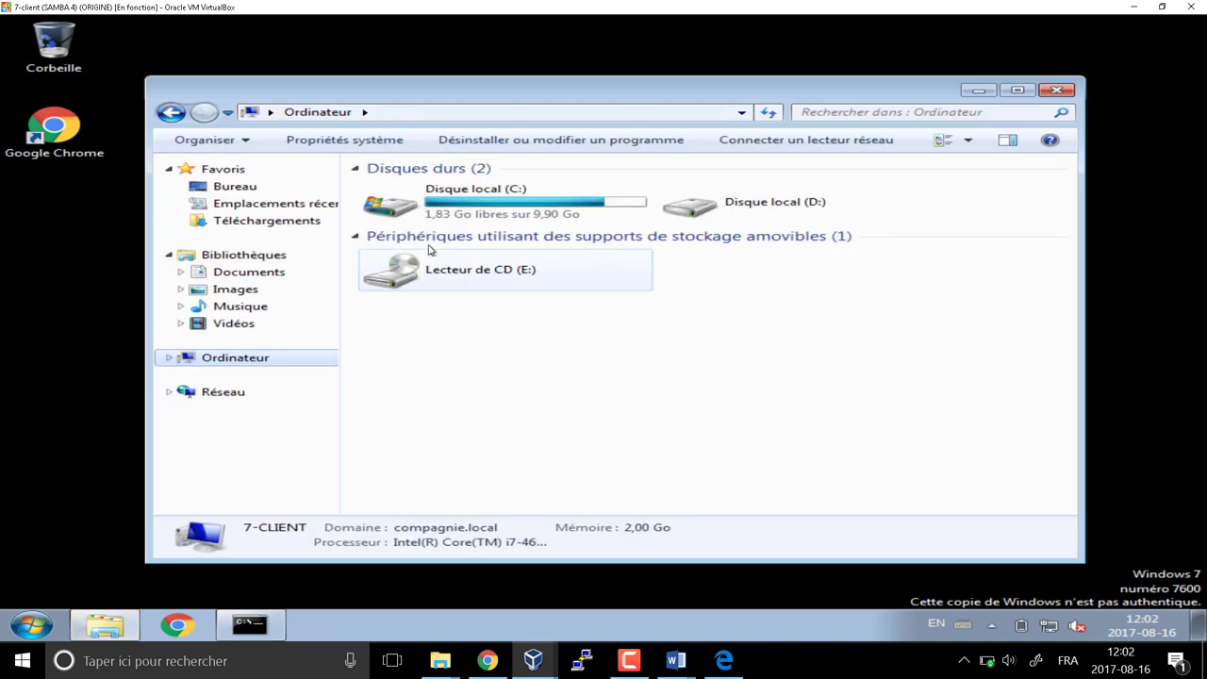
# Open Disque local (C:) and rerun the report as gpresult /h c:\result.html
pyautogui.doubleClick(427, 208)
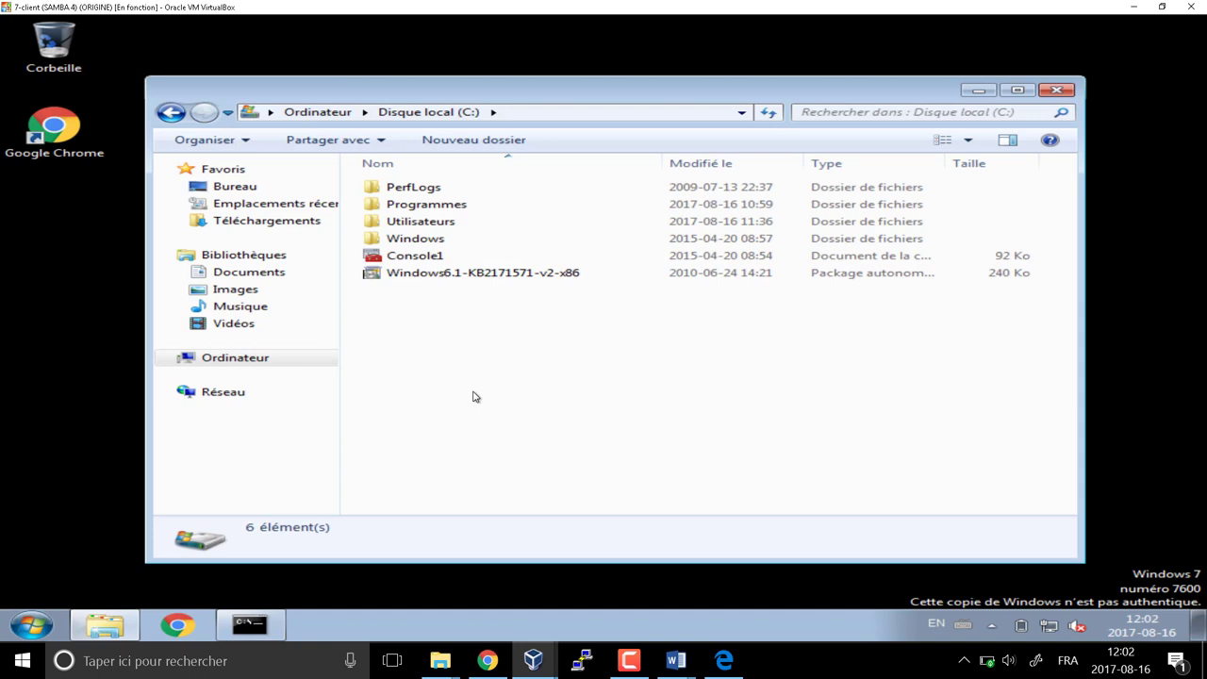
pyautogui.click(279, 626)
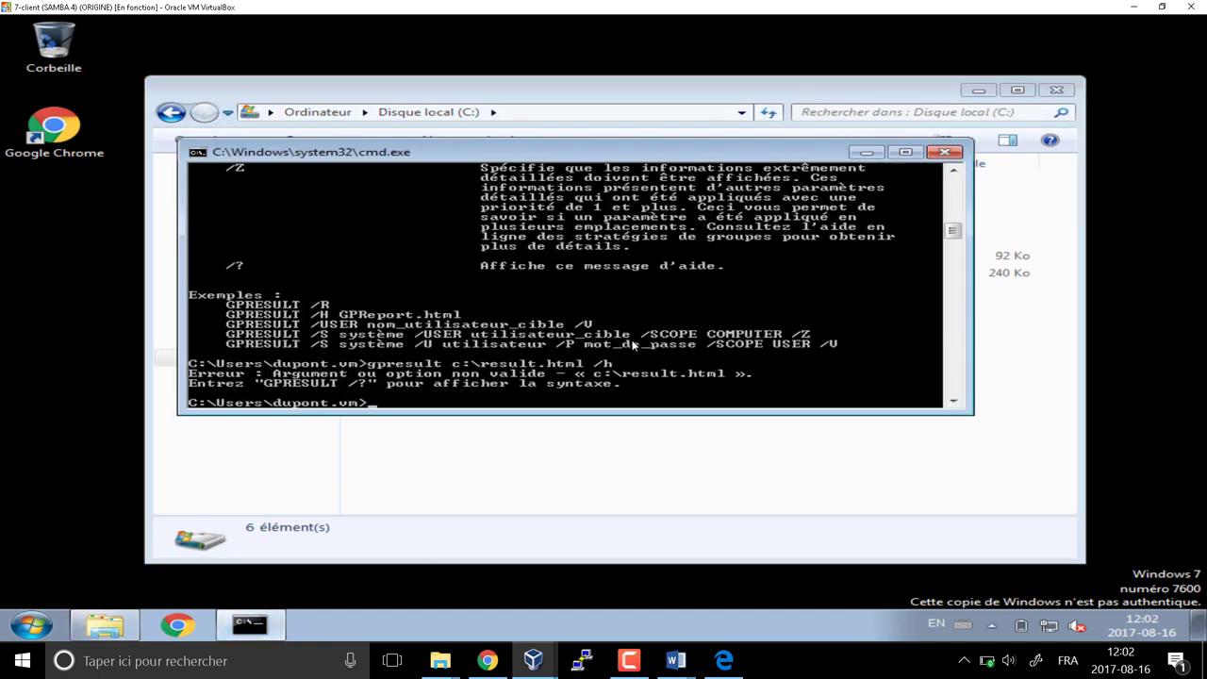
pyautogui.press('Up')
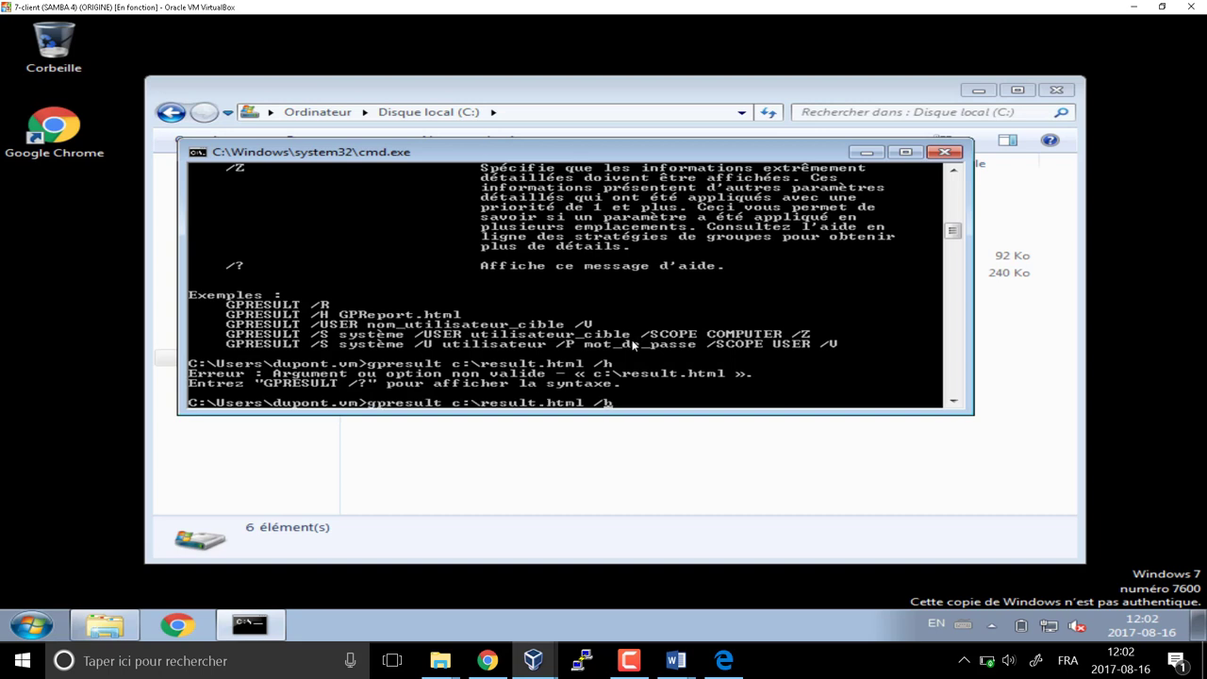
pyautogui.press('BackSpace')
pyautogui.press('BackSpace')
pyautogui.press('BackSpace')
pyautogui.press('Left')
pyautogui.press('Left')
pyautogui.press('Left')
pyautogui.press('Left')
pyautogui.press('Left')
pyautogui.press('Left')
pyautogui.press('Left')
pyautogui.press('Left')
pyautogui.write('/h')
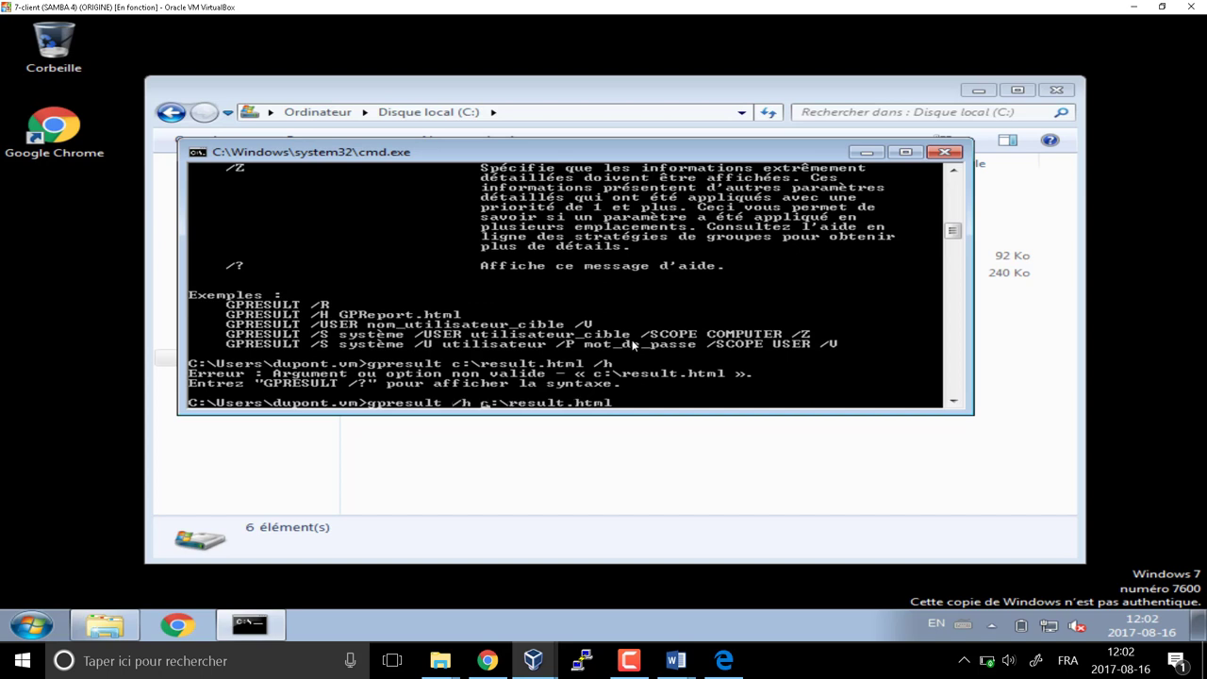
pyautogui.press('Return')
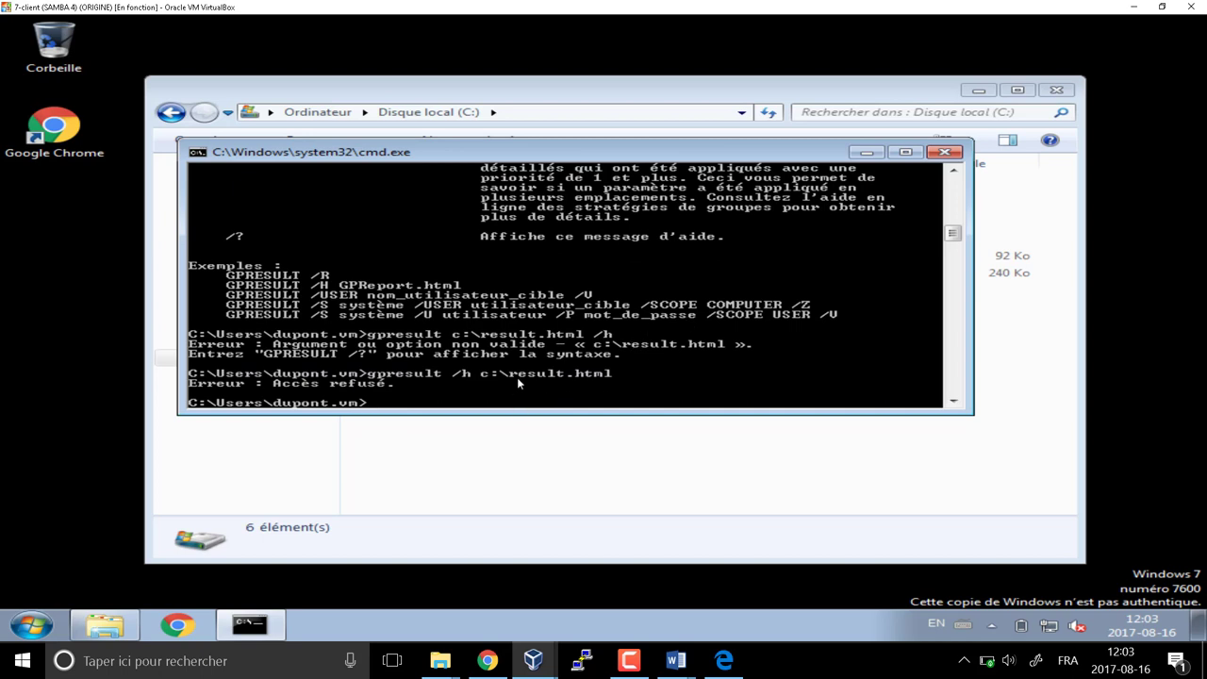
# Edit the gpresult command to write result.html under utilisateurs\<user>\bureau instead of C:\
pyautogui.click(528, 494)
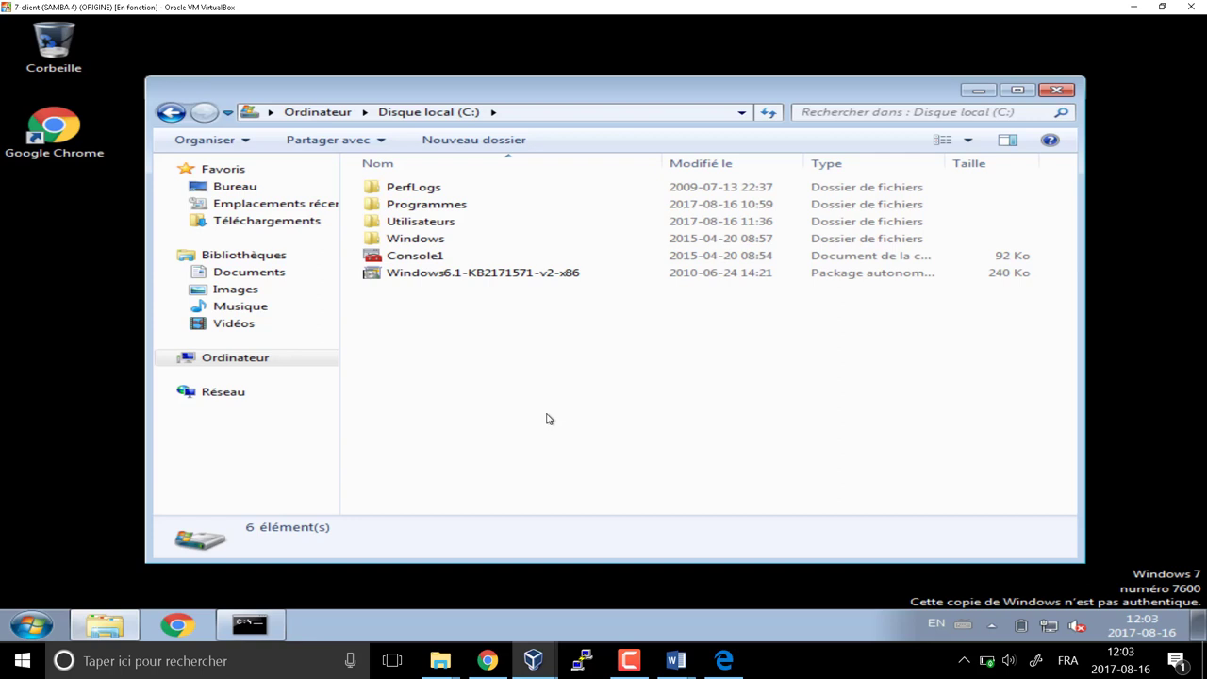
pyautogui.moveTo(503, 91); pyautogui.dragTo(503, 79)
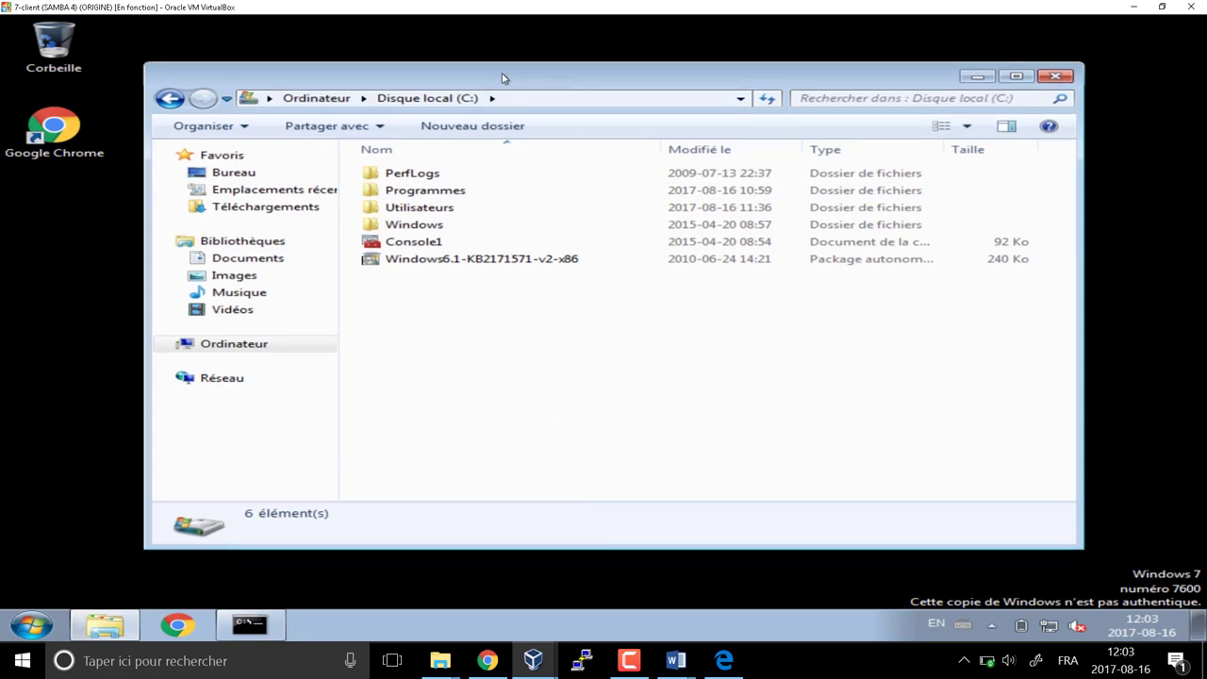
pyautogui.click(266, 630)
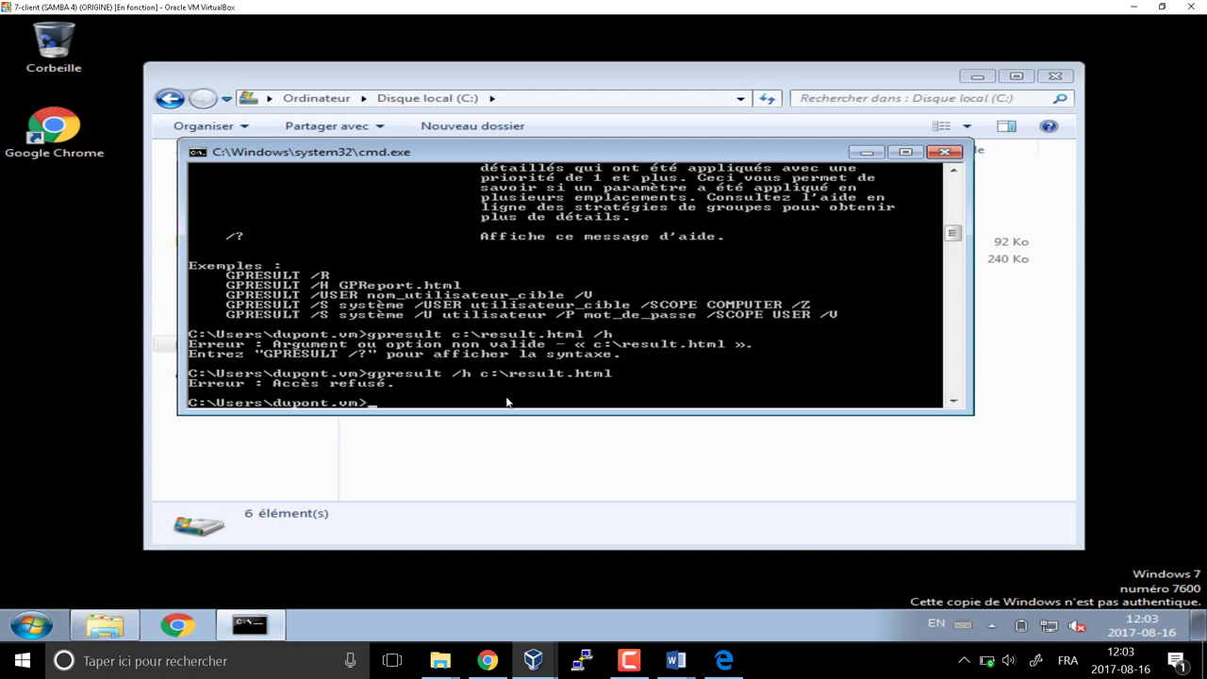
pyautogui.press('Up')
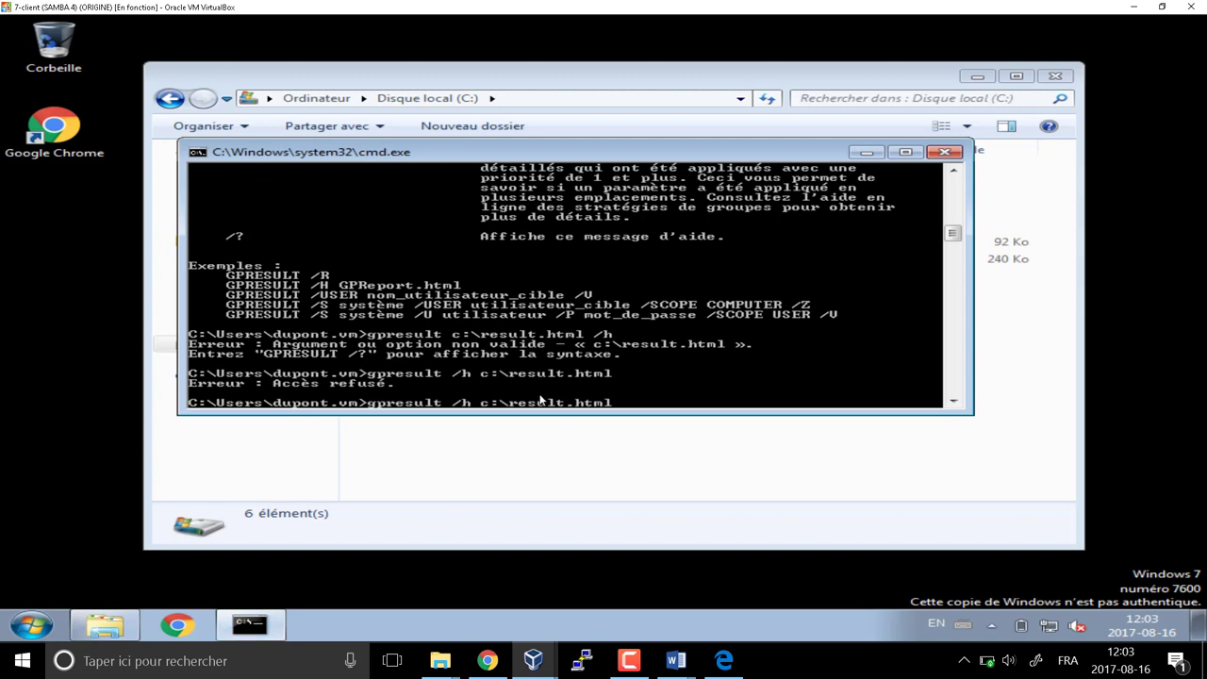
pyautogui.press('Left')
pyautogui.press('Left')
pyautogui.press('Left')
pyautogui.press('Left')
pyautogui.press('Left')
pyautogui.press('Left')
pyautogui.press('Left')
pyautogui.press('Left')
pyautogui.write('user')
pyautogui.press('BackSpace')
pyautogui.press('BackSpace')
pyautogui.press('BackSpace')
pyautogui.press('BackSpace')
pyautogui.write('uti')
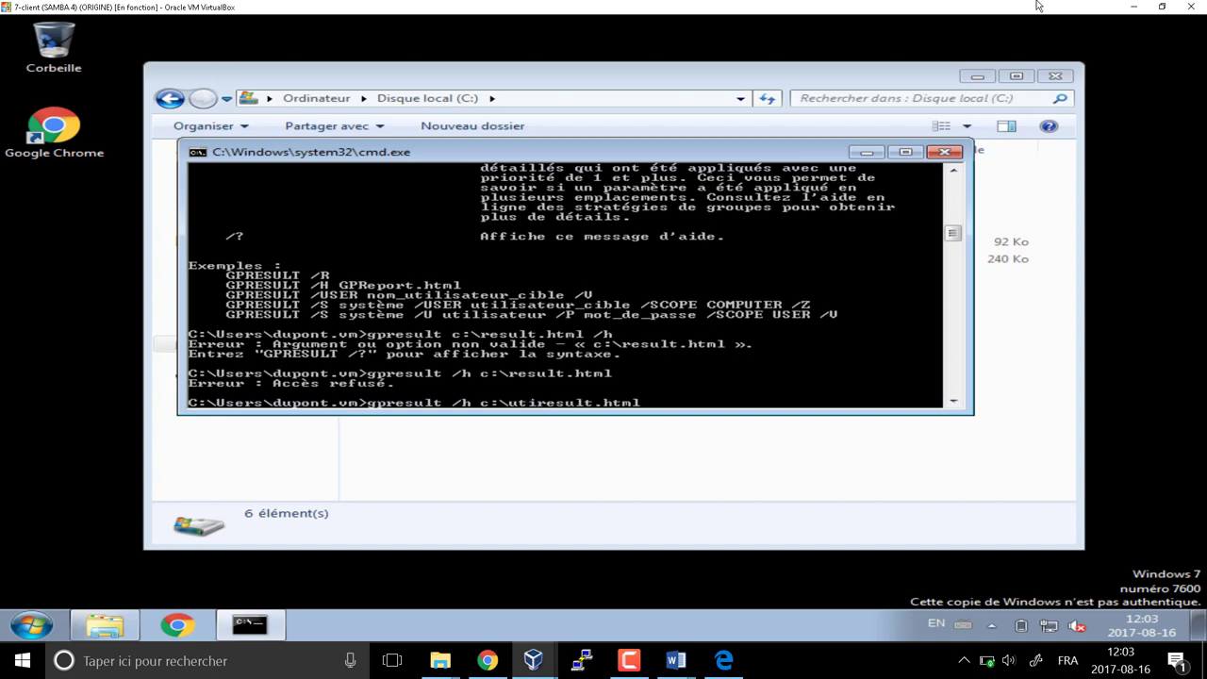
pyautogui.write('lisateurs')
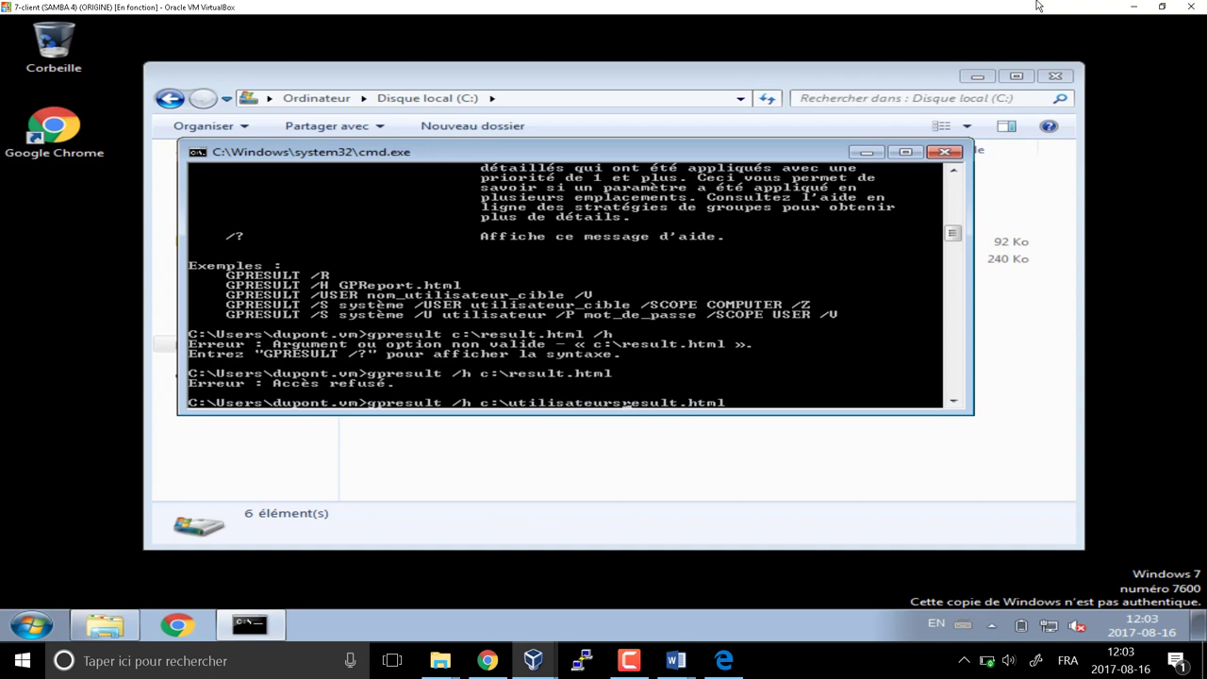
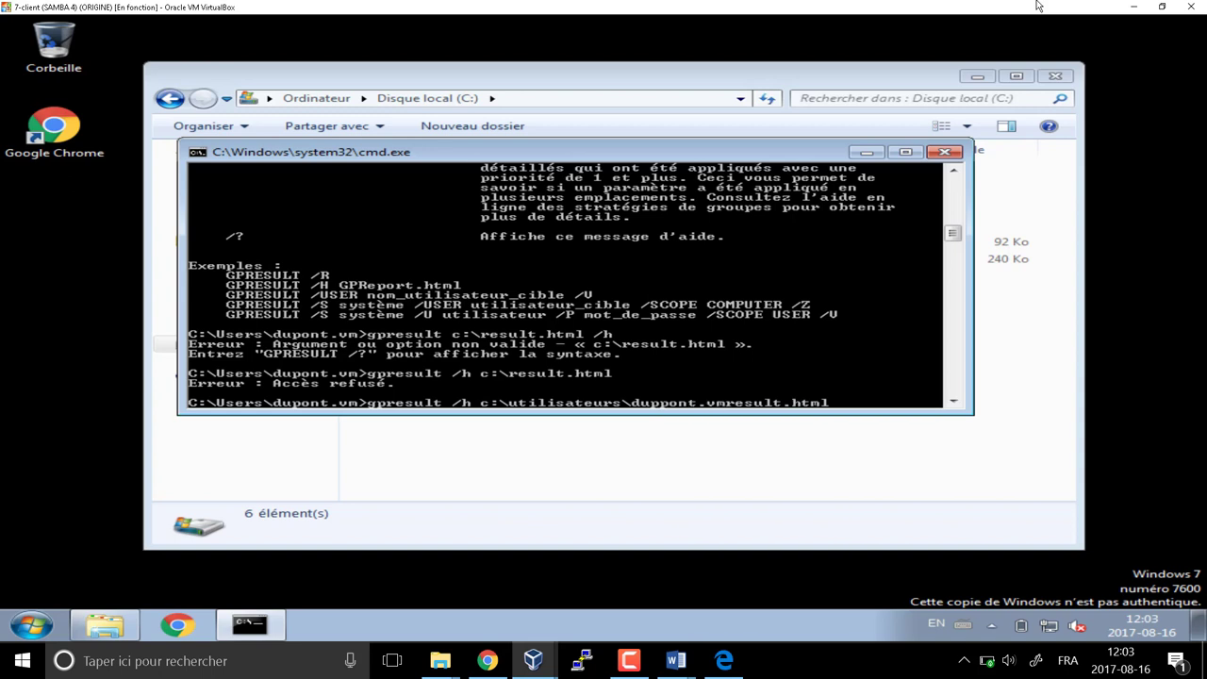
pyautogui.write('\\bureau\\')
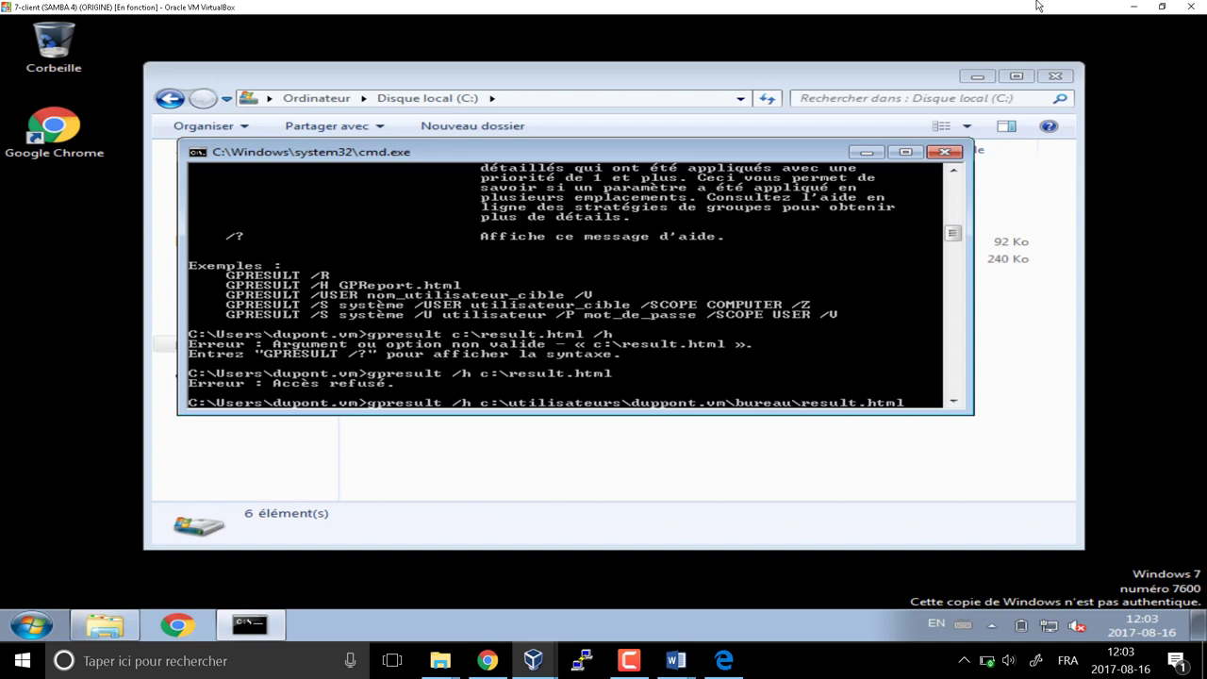
pyautogui.click(660, 441)
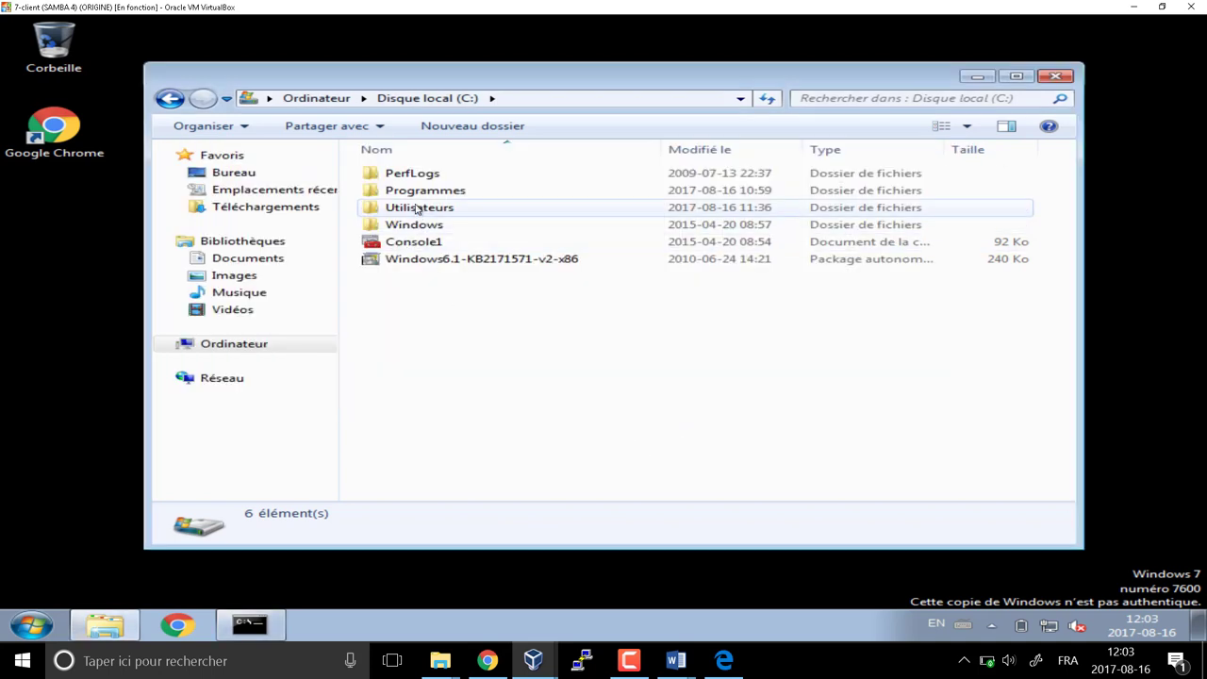
# Browse to the user's Bureau folder in Explorer, then run the report command
pyautogui.doubleClick(418, 208)
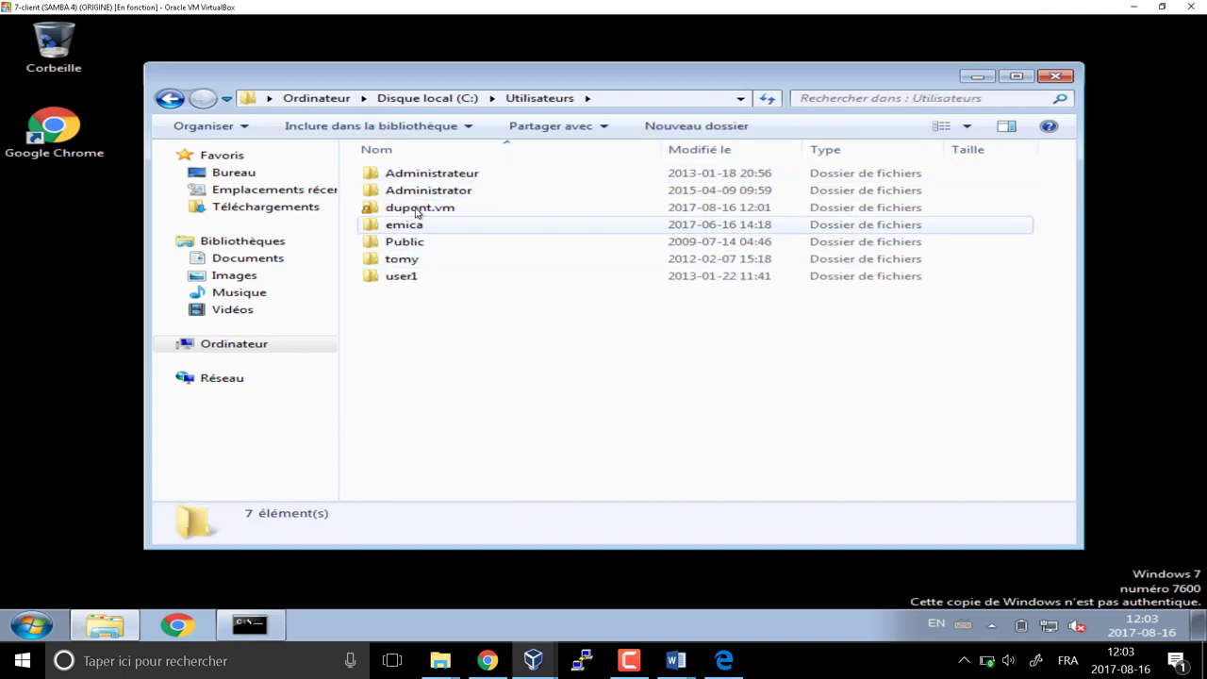
pyautogui.doubleClick(418, 208)
pyautogui.doubleClick(391, 172)
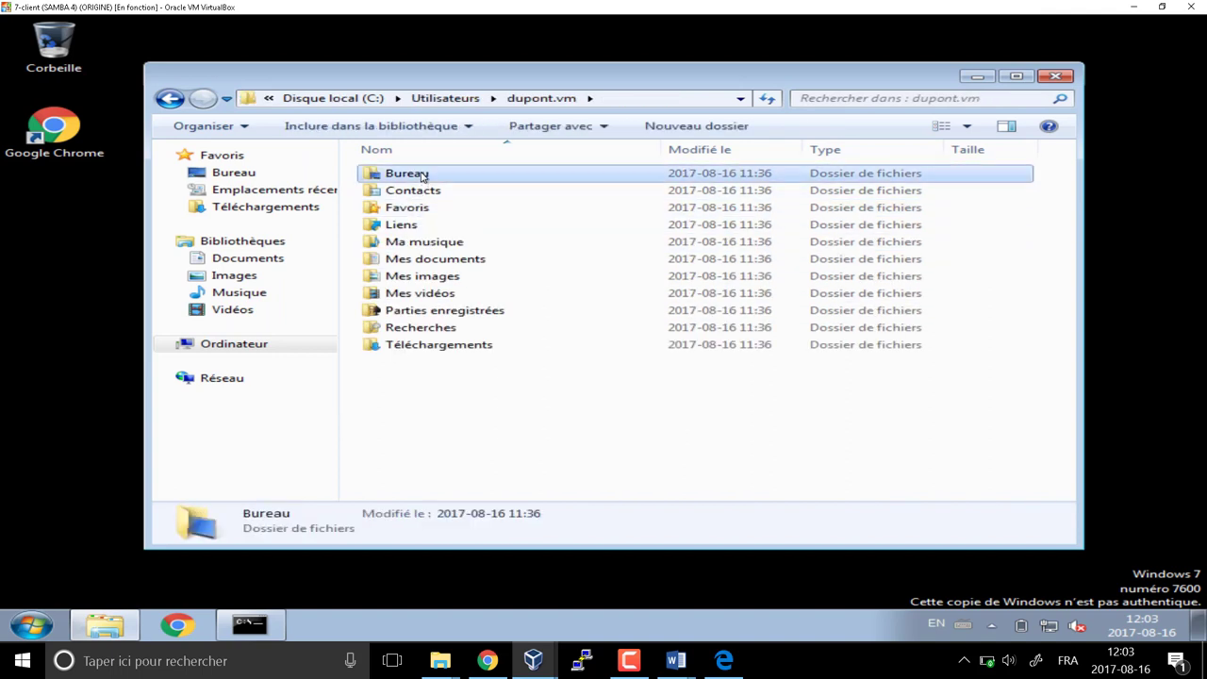
pyautogui.click(977, 75)
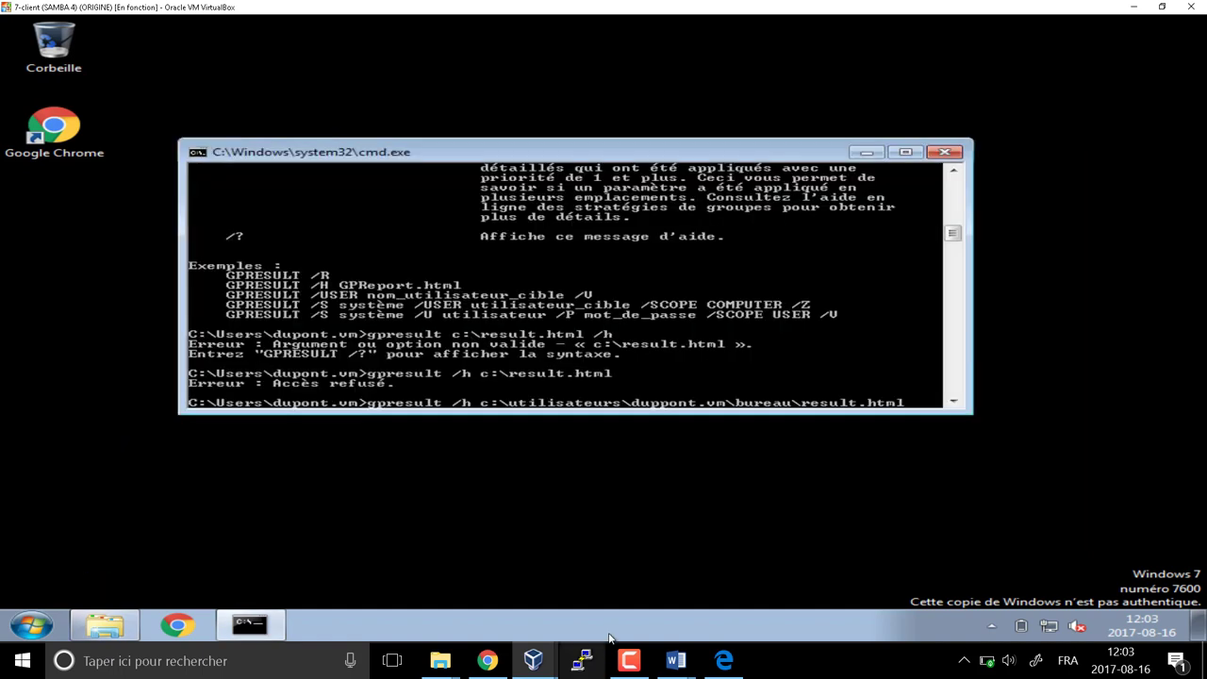
pyautogui.press('Return')
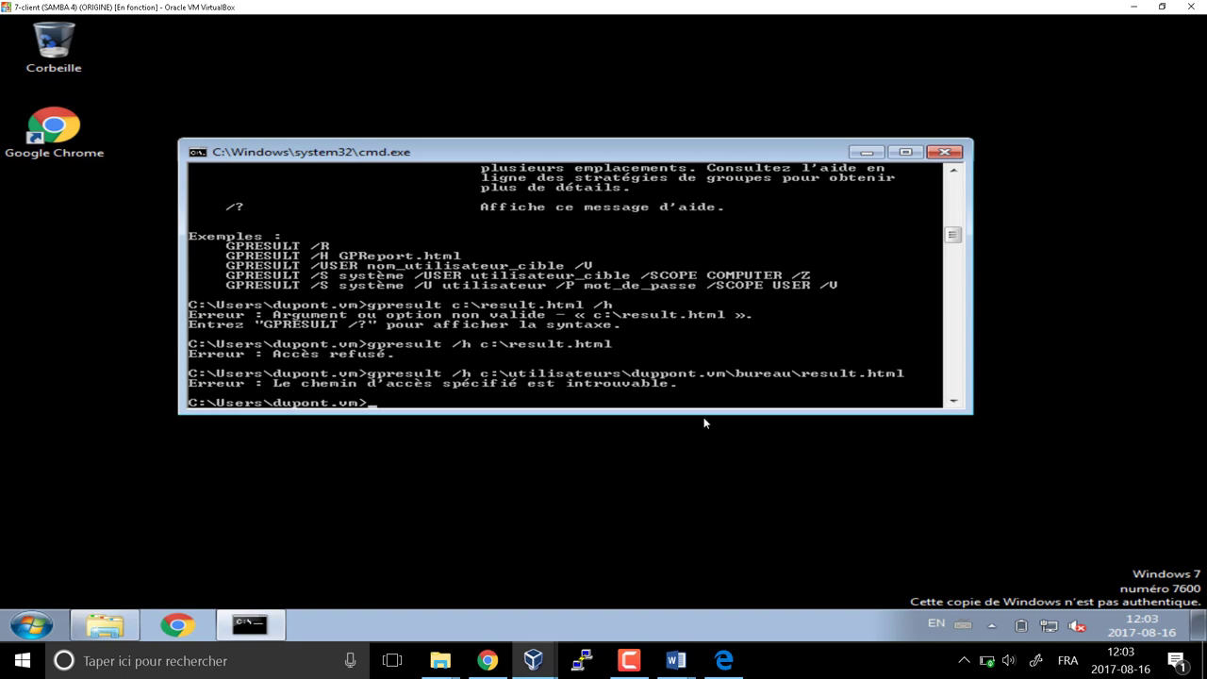
# Check the Bureau folder's full path and rerun the report with the user folder's misspelling fixed
pyautogui.click(106, 625)
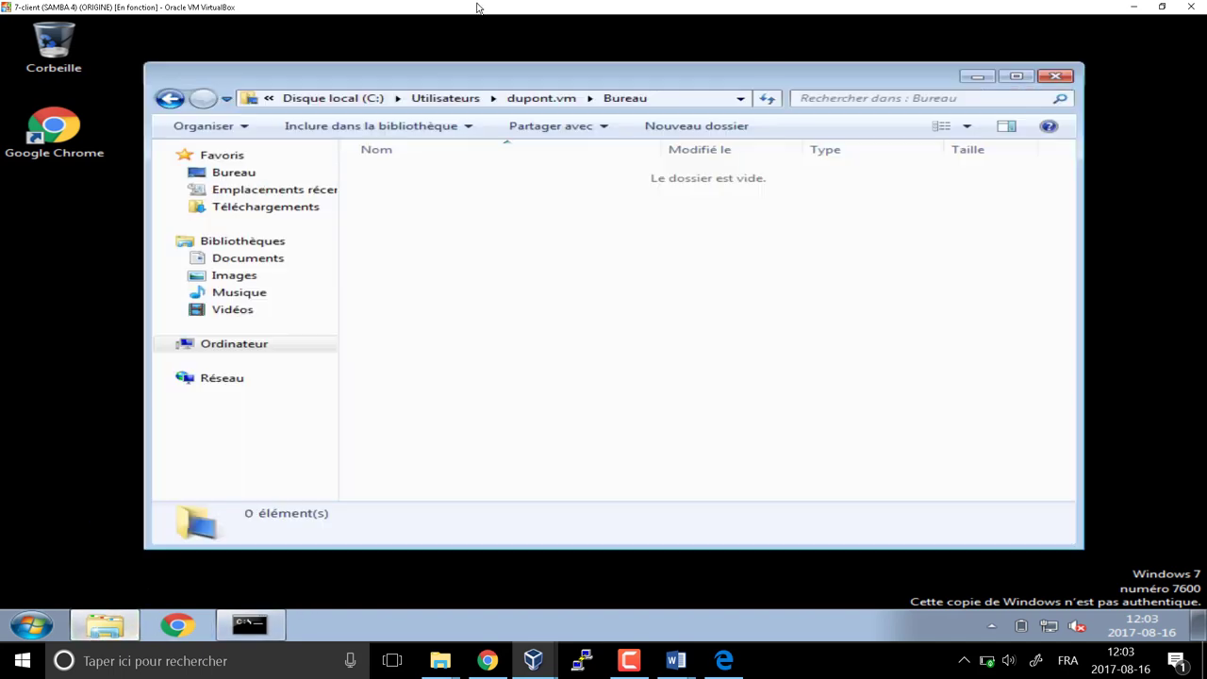
pyautogui.click(674, 98)
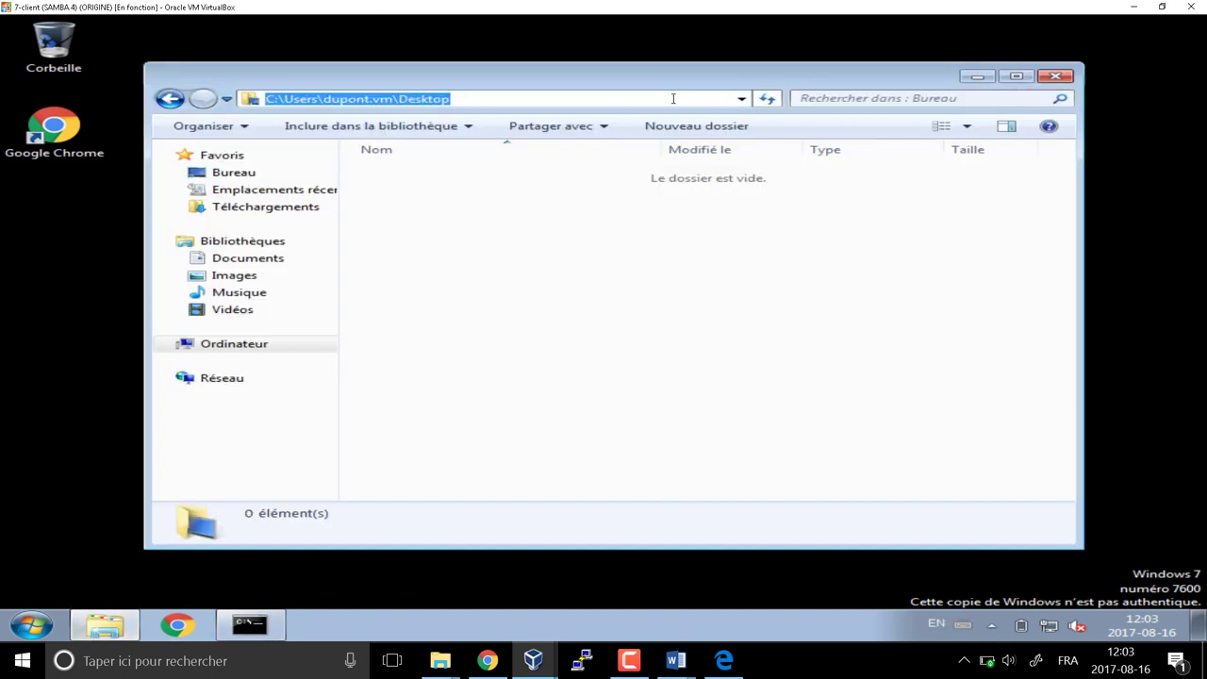
pyautogui.click(249, 625)
pyautogui.press('Up')
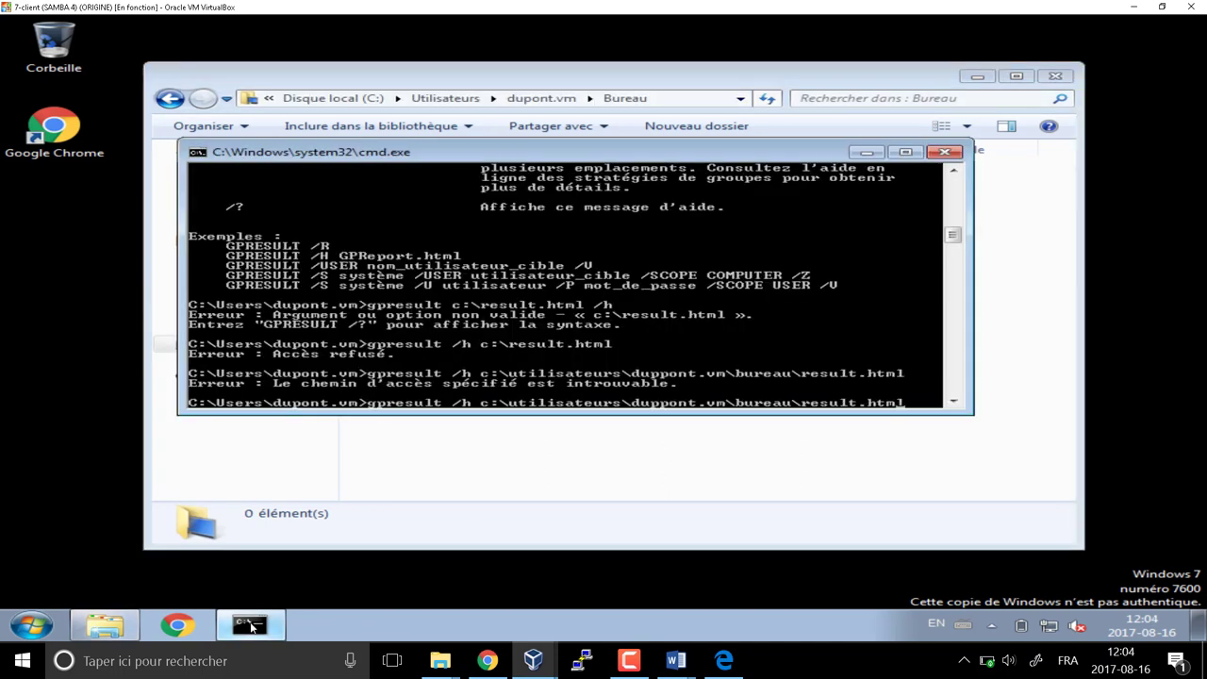
pyautogui.press('Left')
pyautogui.press('Left')
pyautogui.press('Left')
pyautogui.press('Left')
pyautogui.press('Left')
pyautogui.press('Left')
pyautogui.press('Left')
pyautogui.press('Left')
pyautogui.press('Left')
pyautogui.press('Left')
pyautogui.press('Left')
pyautogui.press('Left')
pyautogui.press('Left')
pyautogui.press('Left')
pyautogui.press('Left')
pyautogui.press('Left')
pyautogui.press('Left')
pyautogui.press('Left')
pyautogui.press('Left')
pyautogui.press('Left')
pyautogui.press('BackSpace')
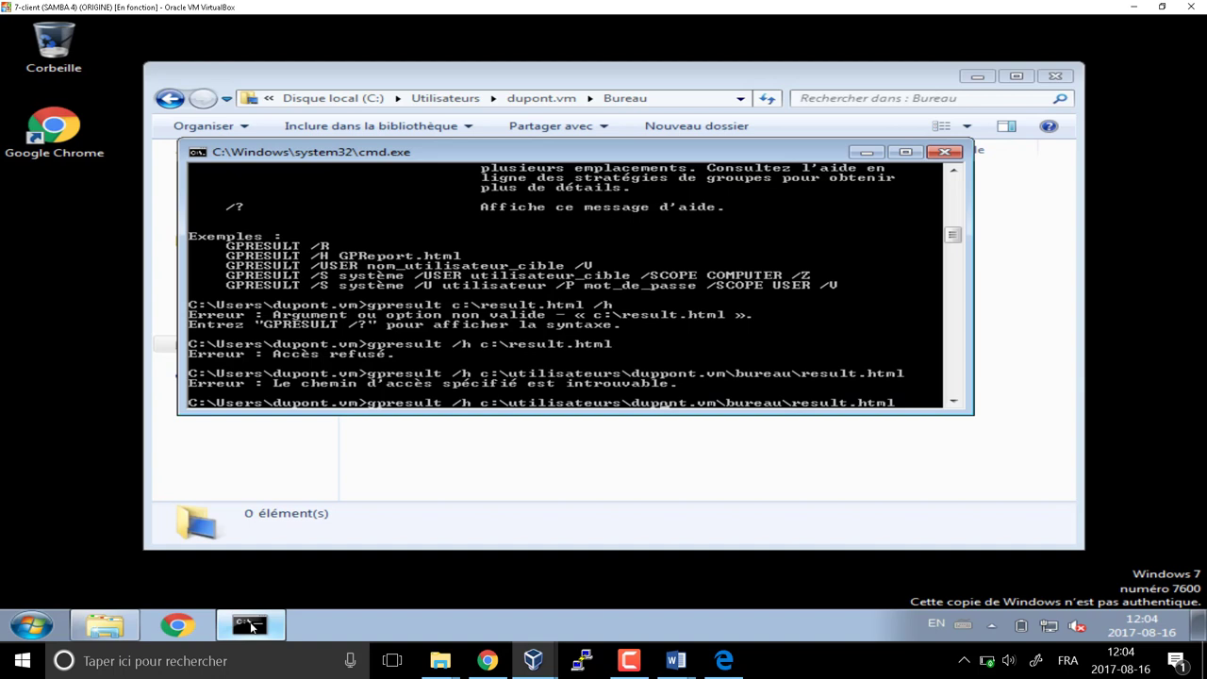
pyautogui.press('Return')
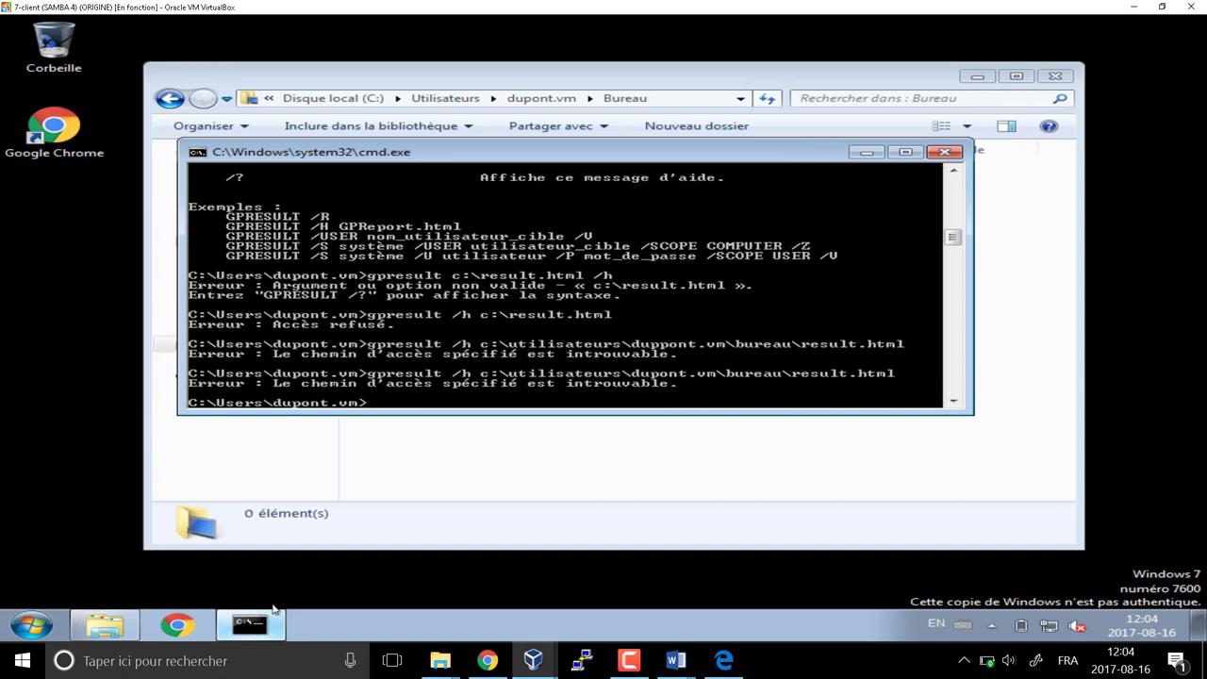
# Rerun the report with the path changed from utilisateurs to C:\users
pyautogui.click(677, 97)
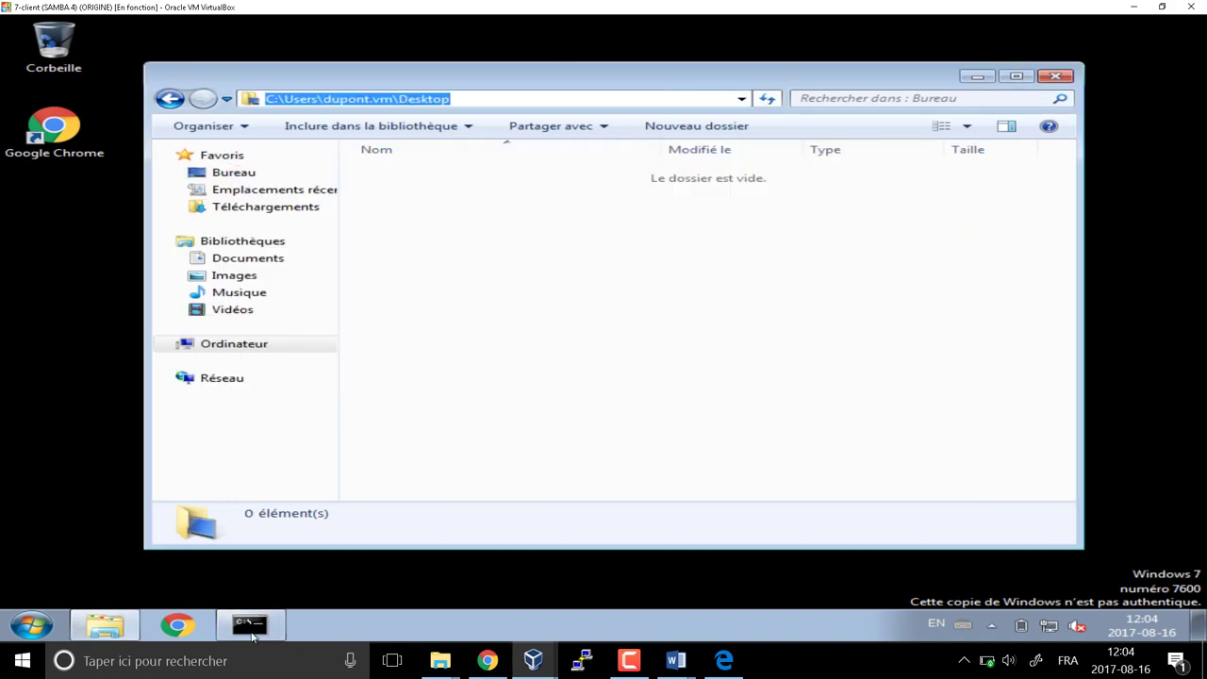
pyautogui.click(250, 625)
pyautogui.press('Up')
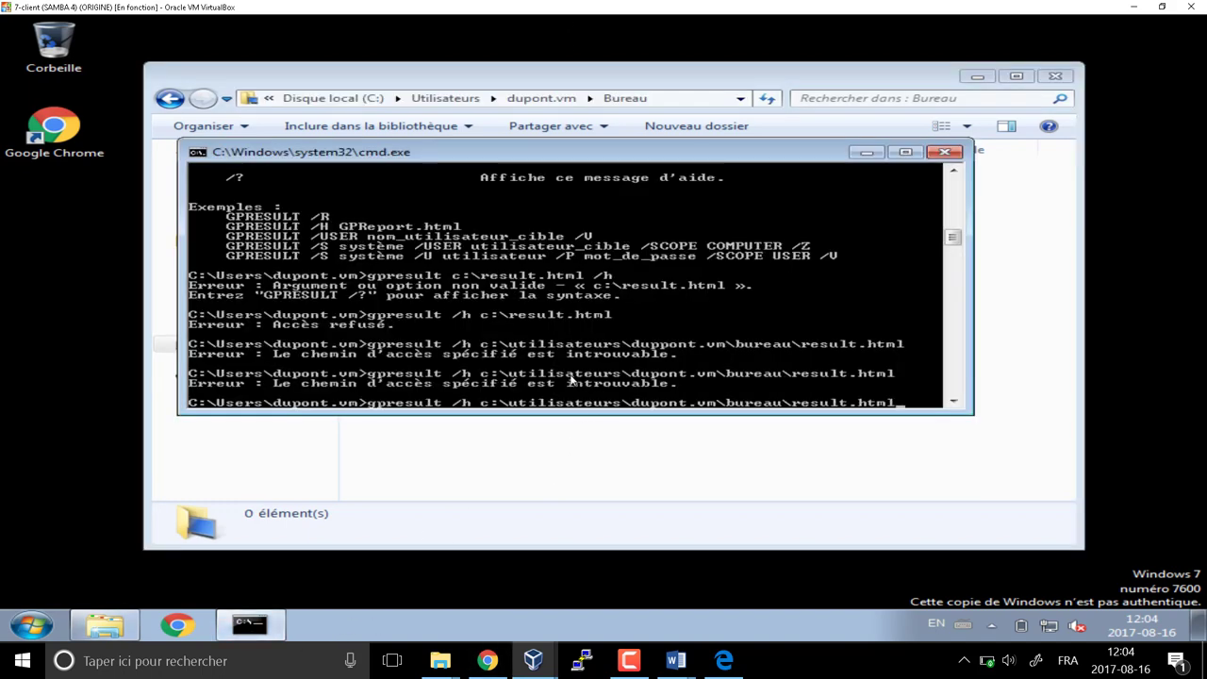
pyautogui.press('Left')
pyautogui.press('Left')
pyautogui.press('Left')
pyautogui.press('Left')
pyautogui.press('Left')
pyautogui.press('Left')
pyautogui.press('Left')
pyautogui.press('Left')
pyautogui.press('Left')
pyautogui.press('Left')
pyautogui.press('Left')
pyautogui.press('Left')
pyautogui.press('Left')
pyautogui.press('Left')
pyautogui.press('Left')
pyautogui.press('Left')
pyautogui.press('Left')
pyautogui.press('Left')
pyautogui.press('Left')
pyautogui.press('Left')
pyautogui.press('BackSpace')
pyautogui.press('BackSpace')
pyautogui.press('BackSpace')
pyautogui.press('BackSpace')
pyautogui.press('BackSpace')
pyautogui.press('BackSpace')
pyautogui.press('BackSpace')
pyautogui.press('BackSpace')
pyautogui.press('BackSpace')
pyautogui.press('BackSpace')
pyautogui.press('BackSpace')
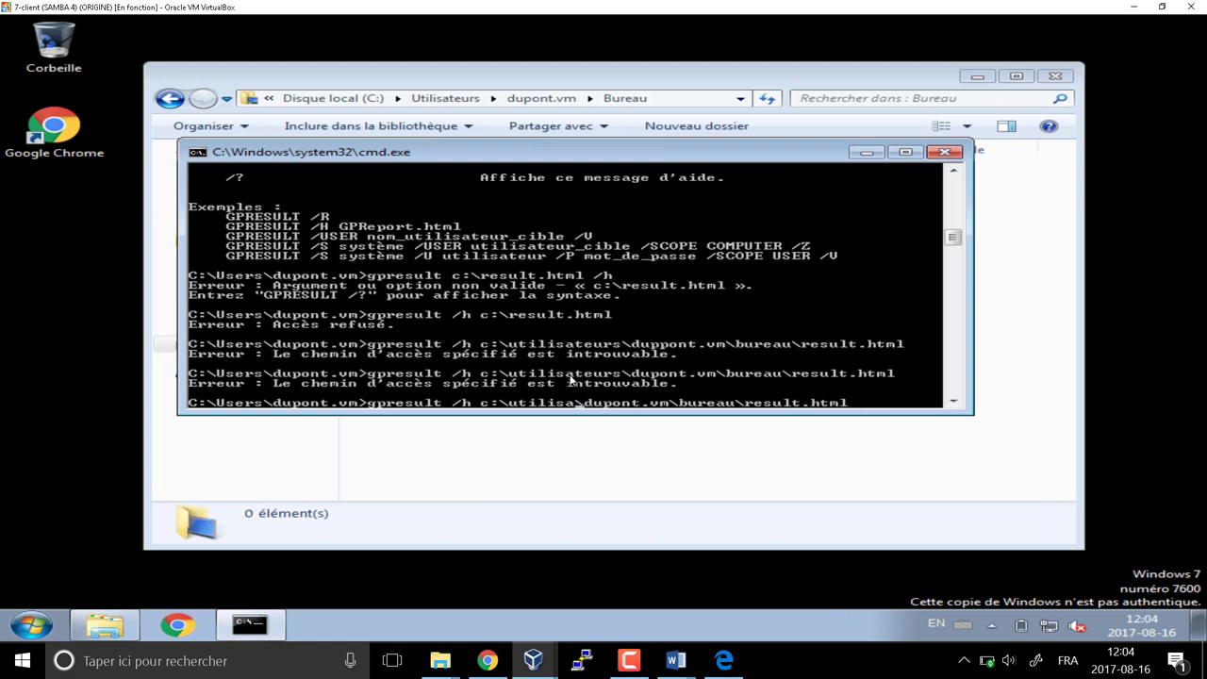
pyautogui.write('sers')
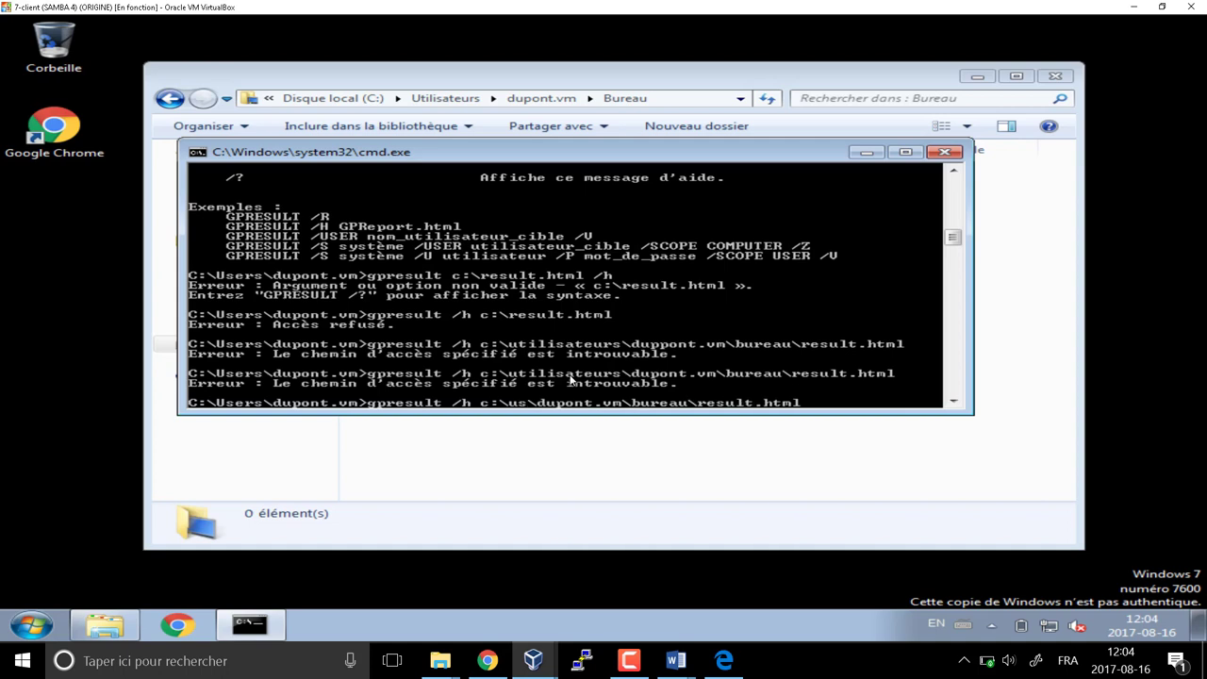
pyautogui.press('Return')
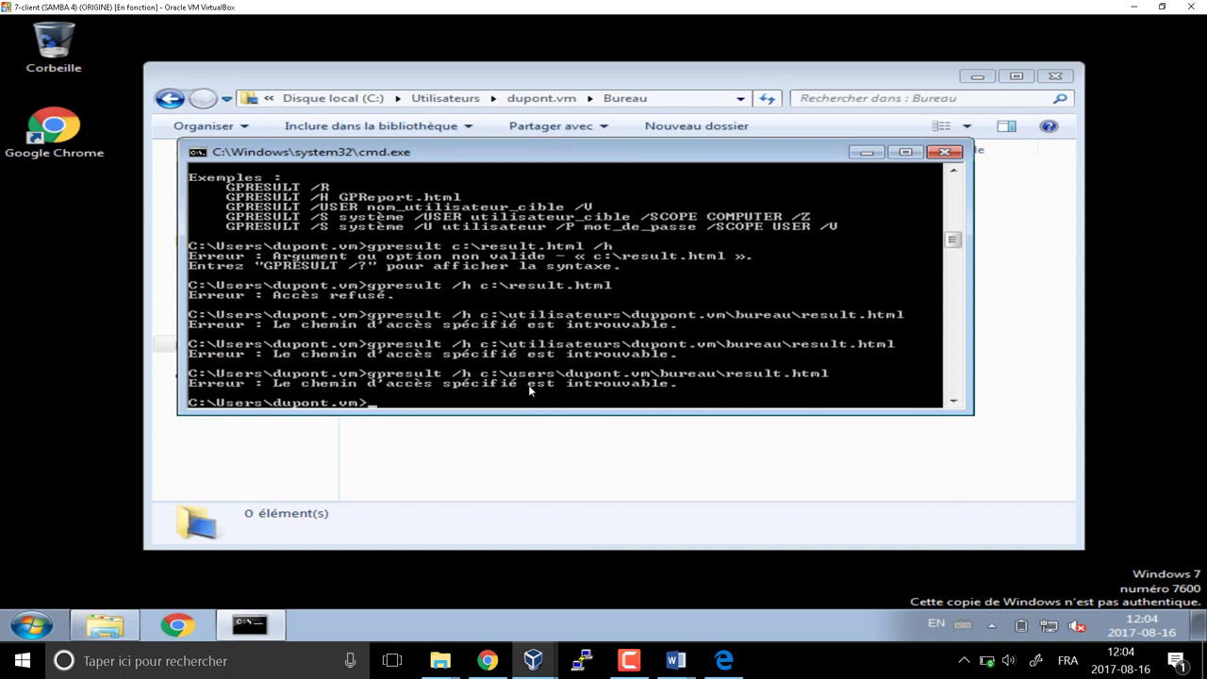
# Run gpresult /h with the Desktop path copied from Explorer plus \result, creating the report file
pyautogui.click(688, 100)
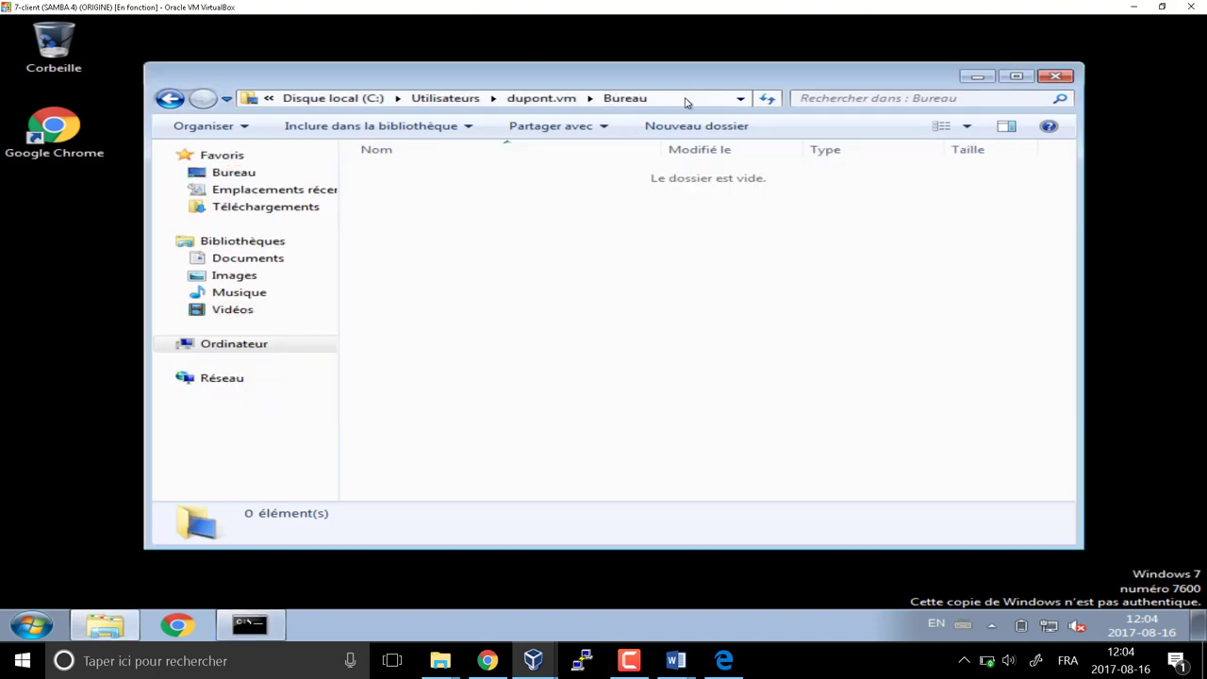
pyautogui.click(686, 102)
pyautogui.press('super+c')
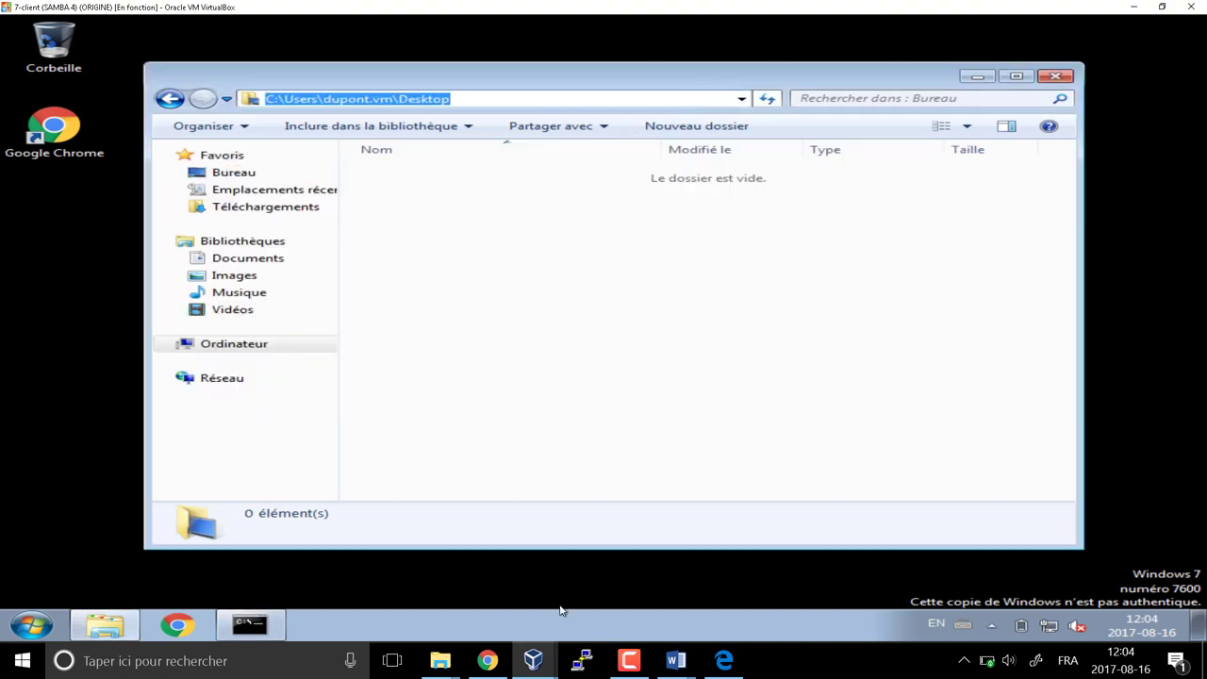
pyautogui.click(247, 626)
pyautogui.press('Up')
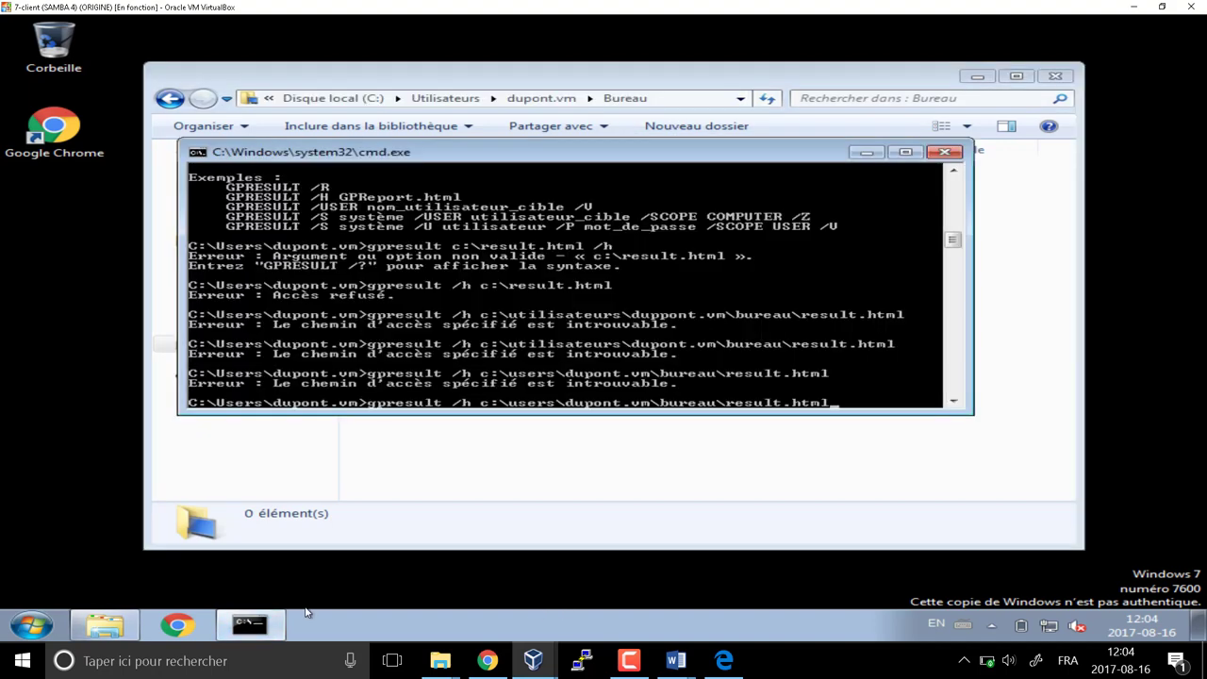
pyautogui.press('BackSpace')
pyautogui.press('BackSpace')
pyautogui.press('BackSpace')
pyautogui.press('BackSpace')
pyautogui.press('BackSpace')
pyautogui.press('BackSpace')
pyautogui.press('BackSpace')
pyautogui.press('BackSpace')
pyautogui.press('BackSpace')
pyautogui.press('BackSpace')
pyautogui.press('BackSpace')
pyautogui.press('BackSpace')
pyautogui.press('BackSpace')
pyautogui.press('BackSpace')
pyautogui.press('BackSpace')
pyautogui.press('BackSpace')
pyautogui.press('BackSpace')
pyautogui.press('BackSpace')
pyautogui.press('BackSpace')
pyautogui.press('BackSpace')
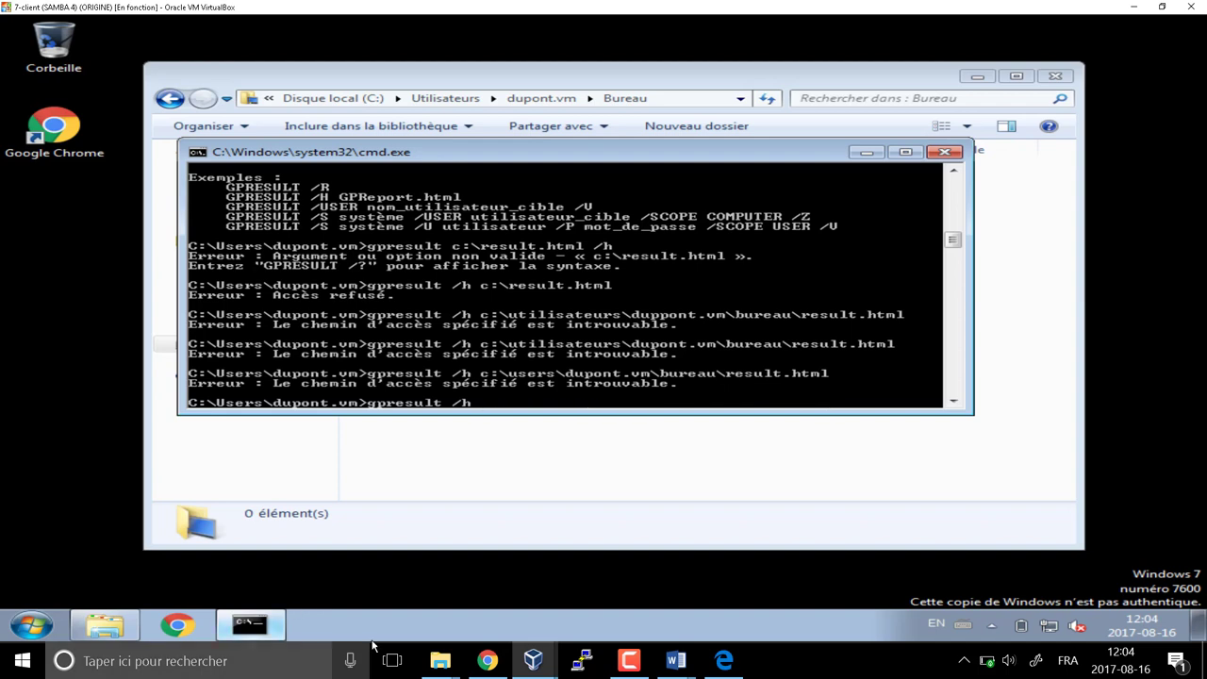
pyautogui.rightClick(487, 408)
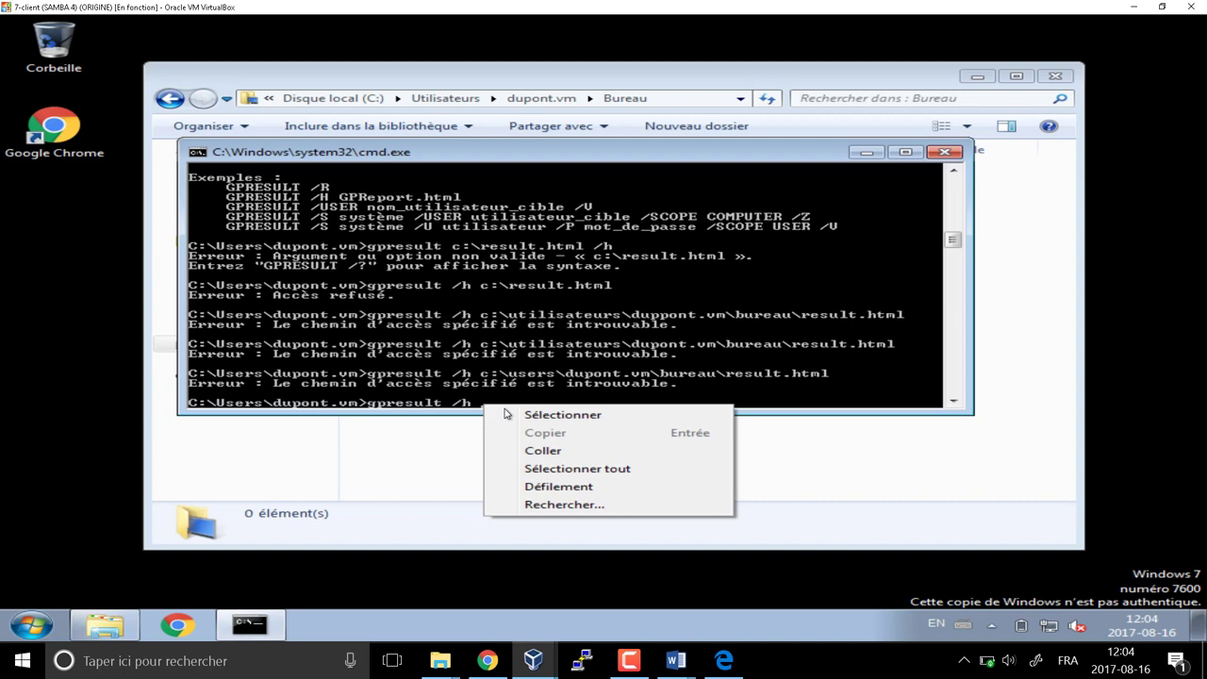
pyautogui.click(554, 451)
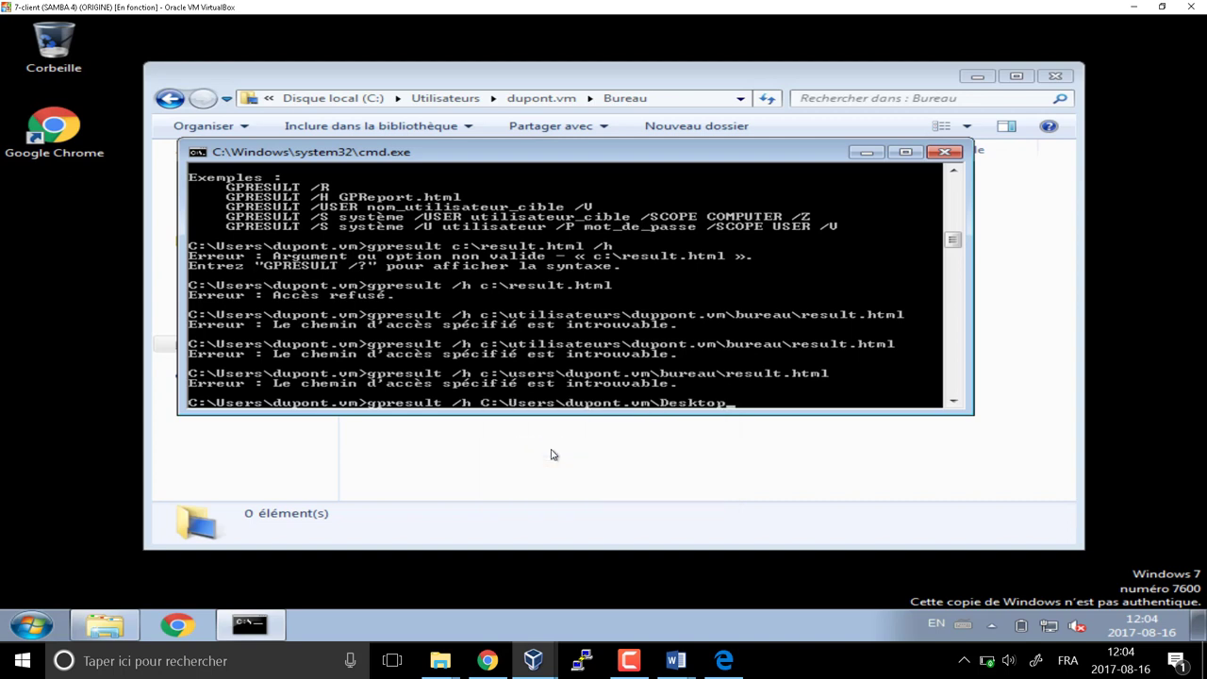
pyautogui.write('\\result')
pyautogui.press('Return')
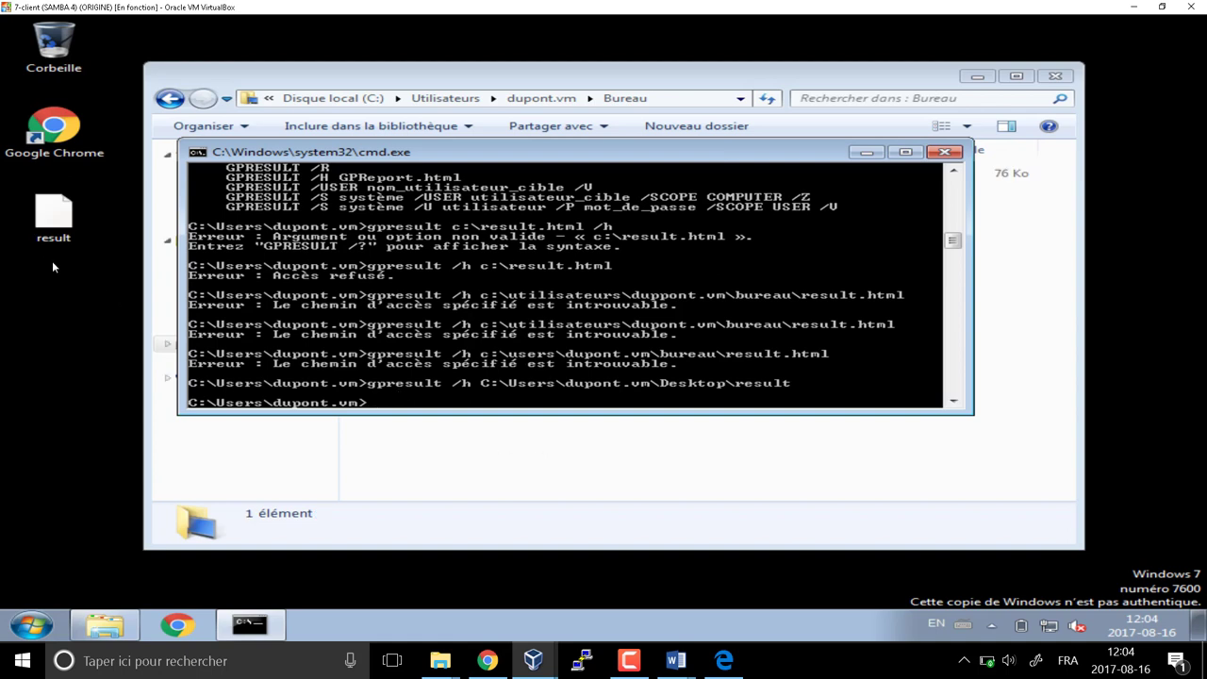
pyautogui.click(62, 226)
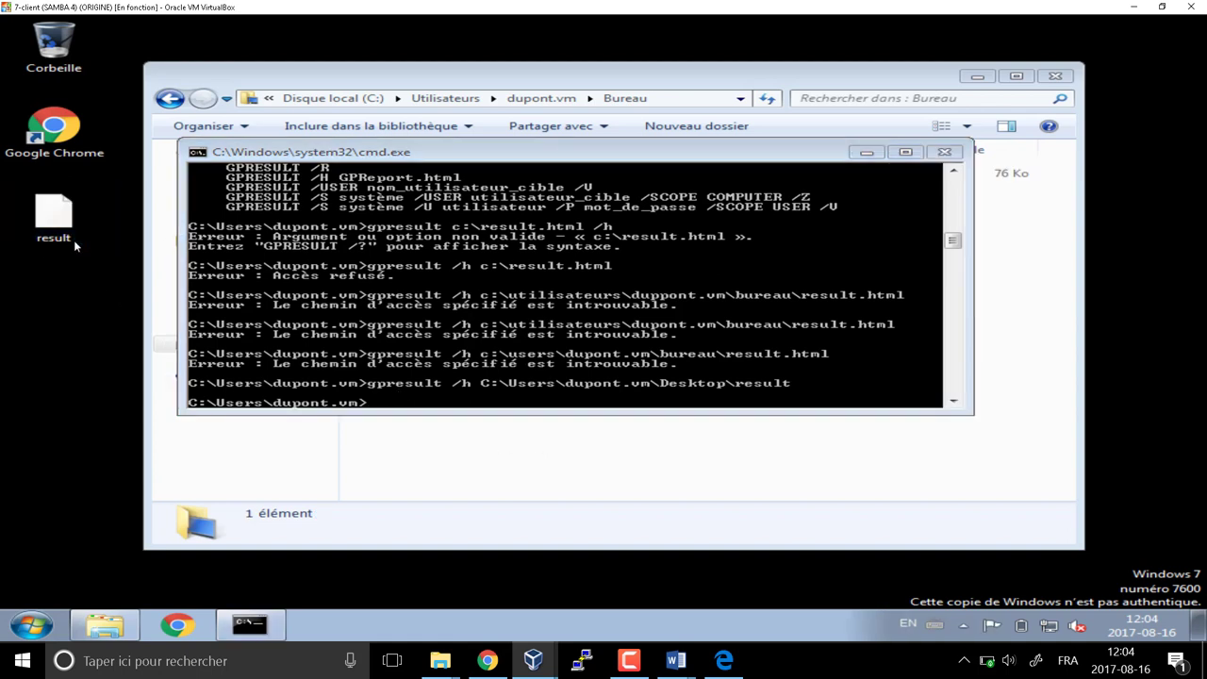
# Rename the desktop result file to result.html
pyautogui.rightClick(62, 225)
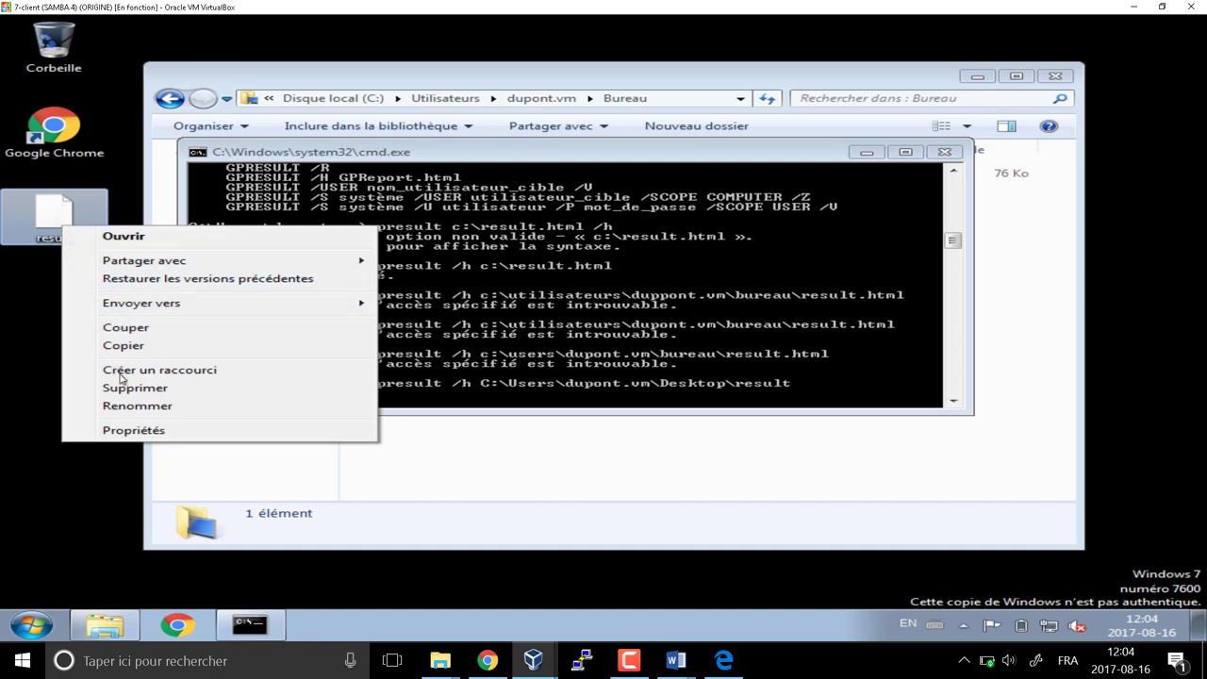
pyautogui.click(132, 406)
pyautogui.press('End')
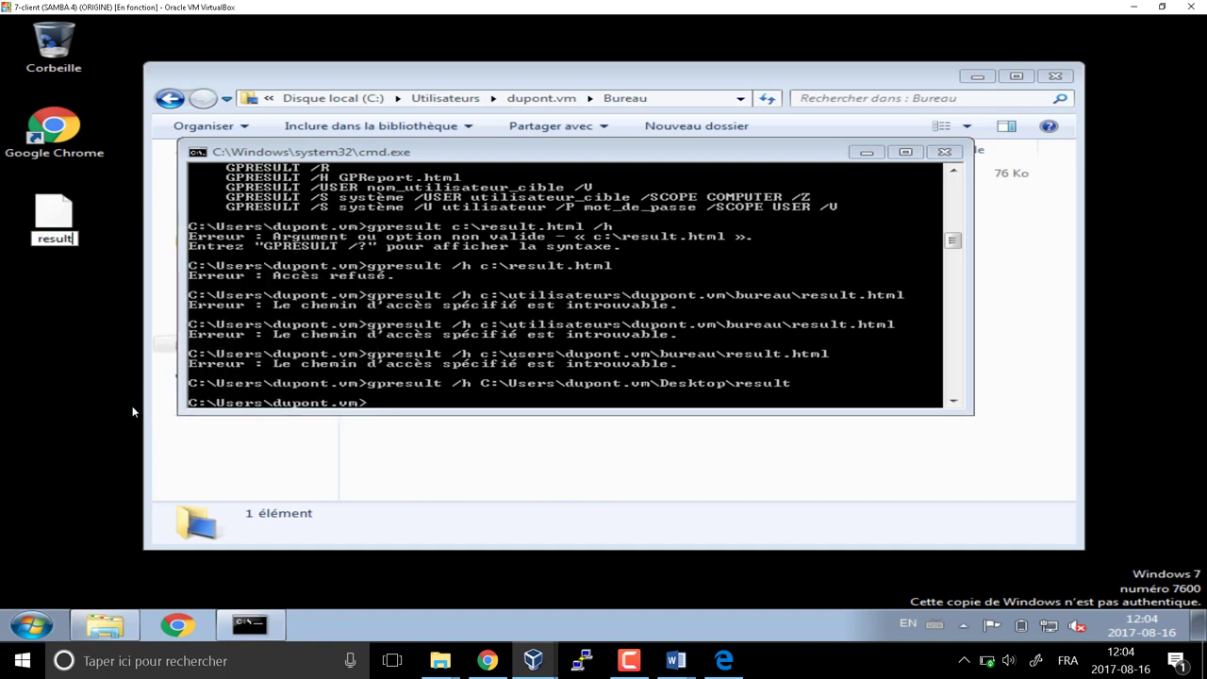
pyautogui.write('.html')
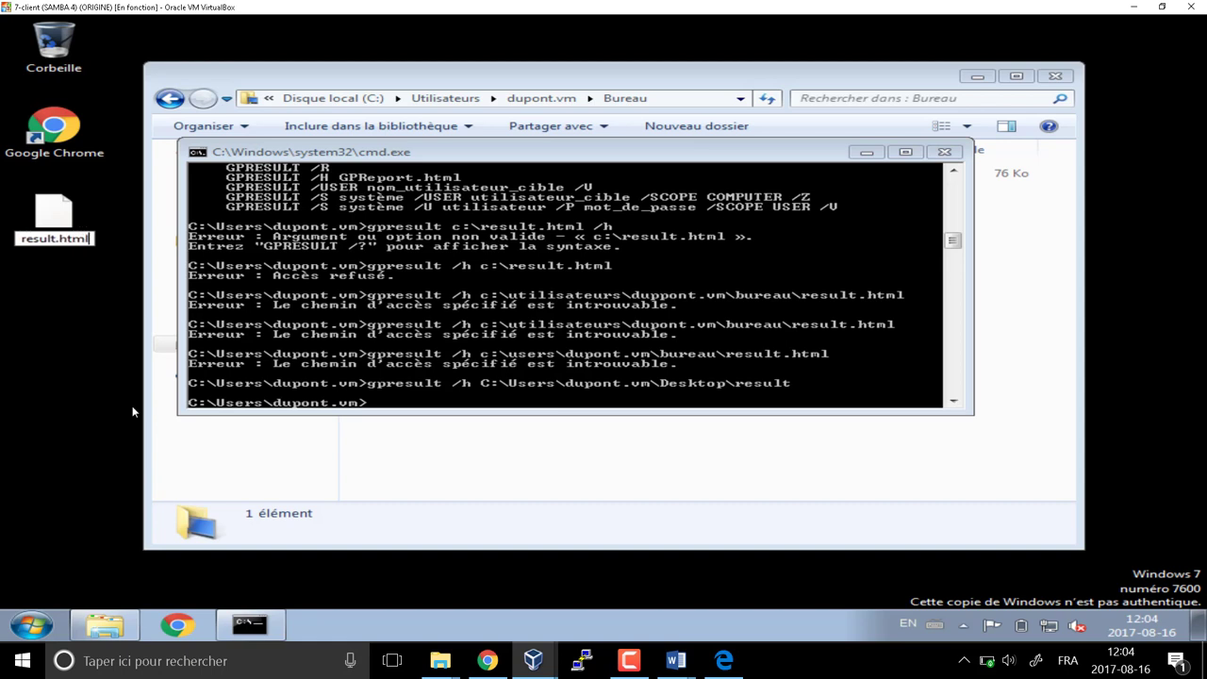
pyautogui.press('Return')
# Recall the gpresult command and append .html to the Desktop\result path
pyautogui.press('Up')
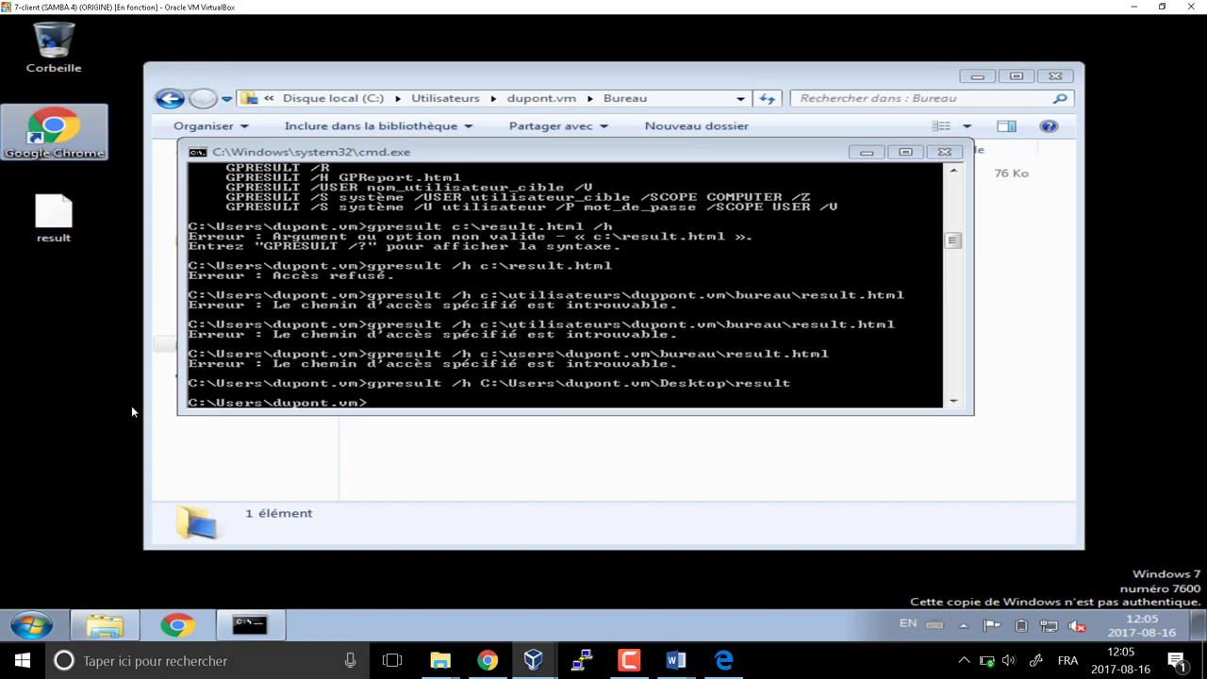
pyautogui.click(518, 375)
pyautogui.press('Up')
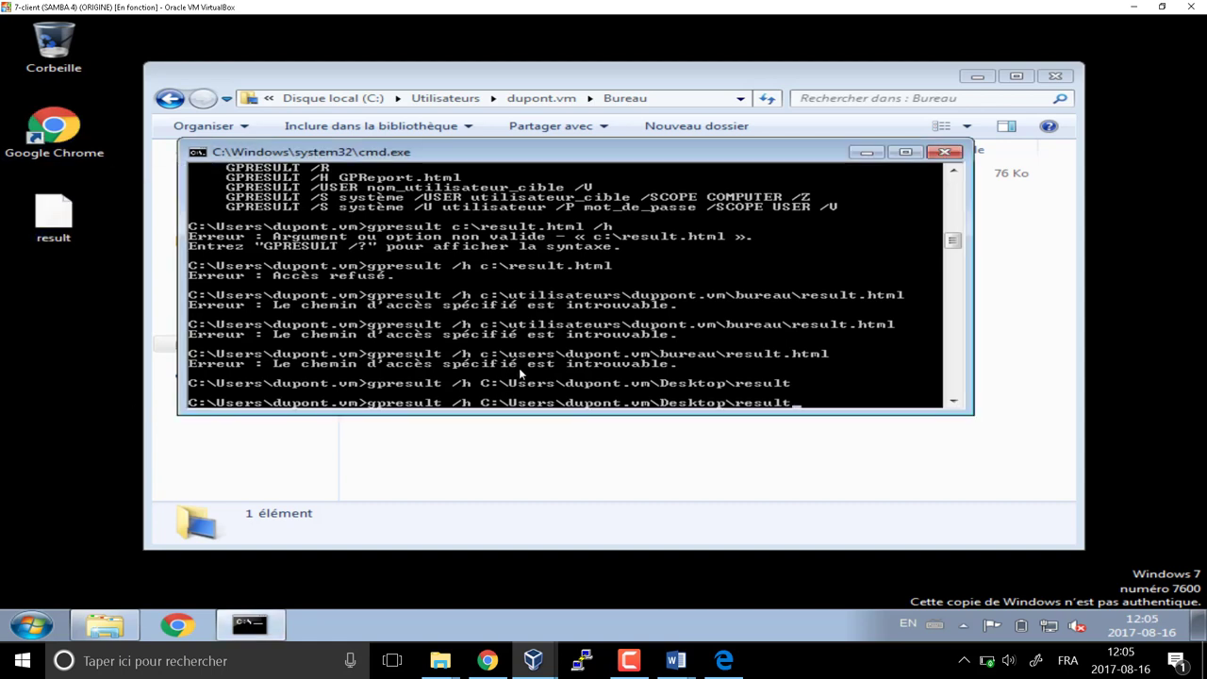
pyautogui.write('.html')
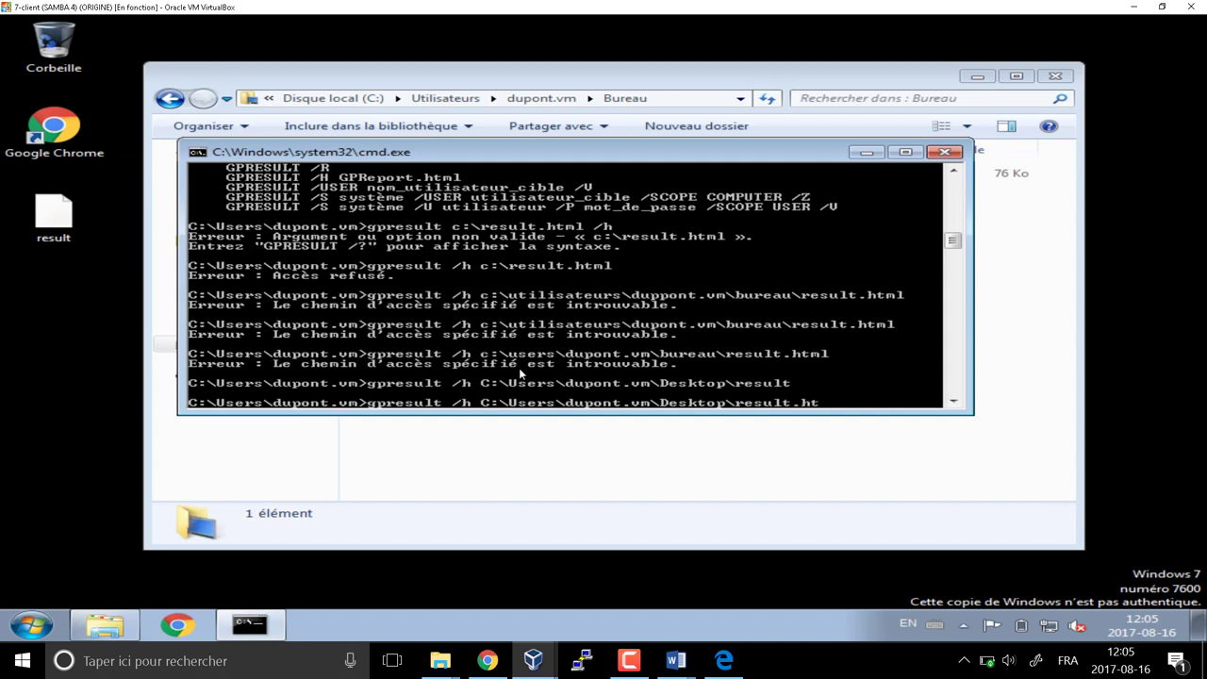